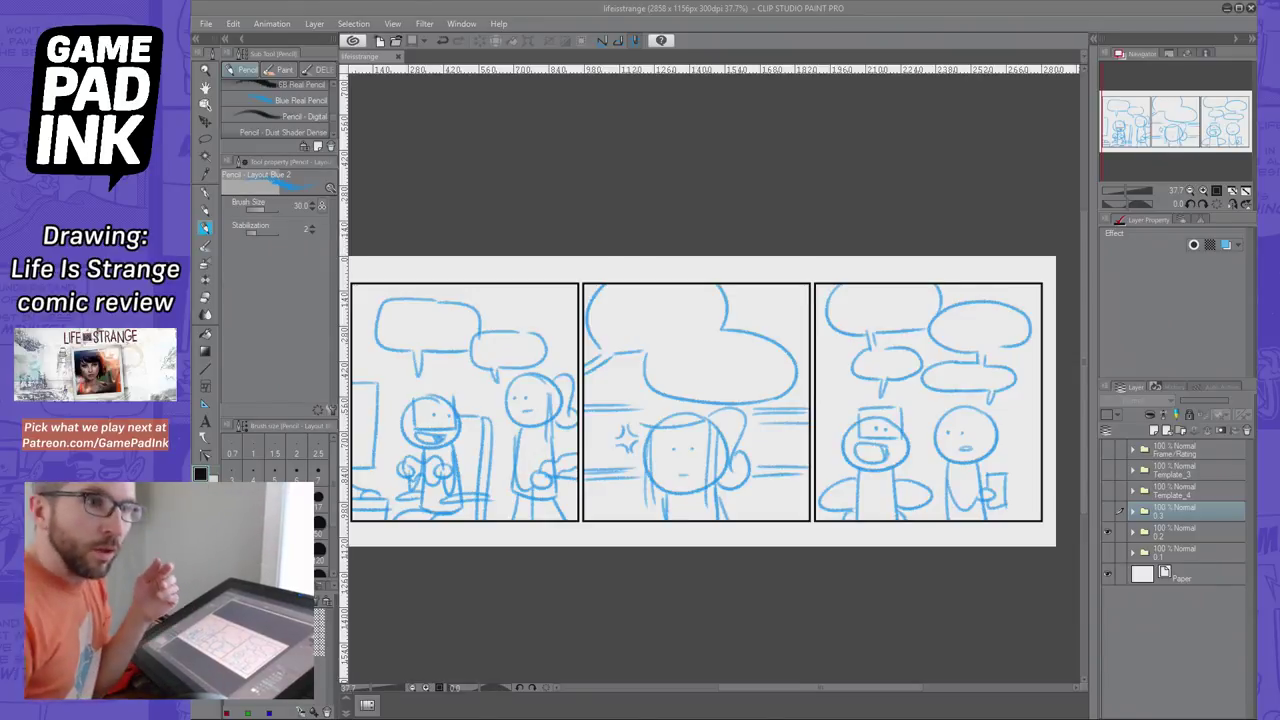
{"action": "left_click", "coordinate": [1203, 204]}
{"action": "left_click", "coordinate": [1203, 190]}
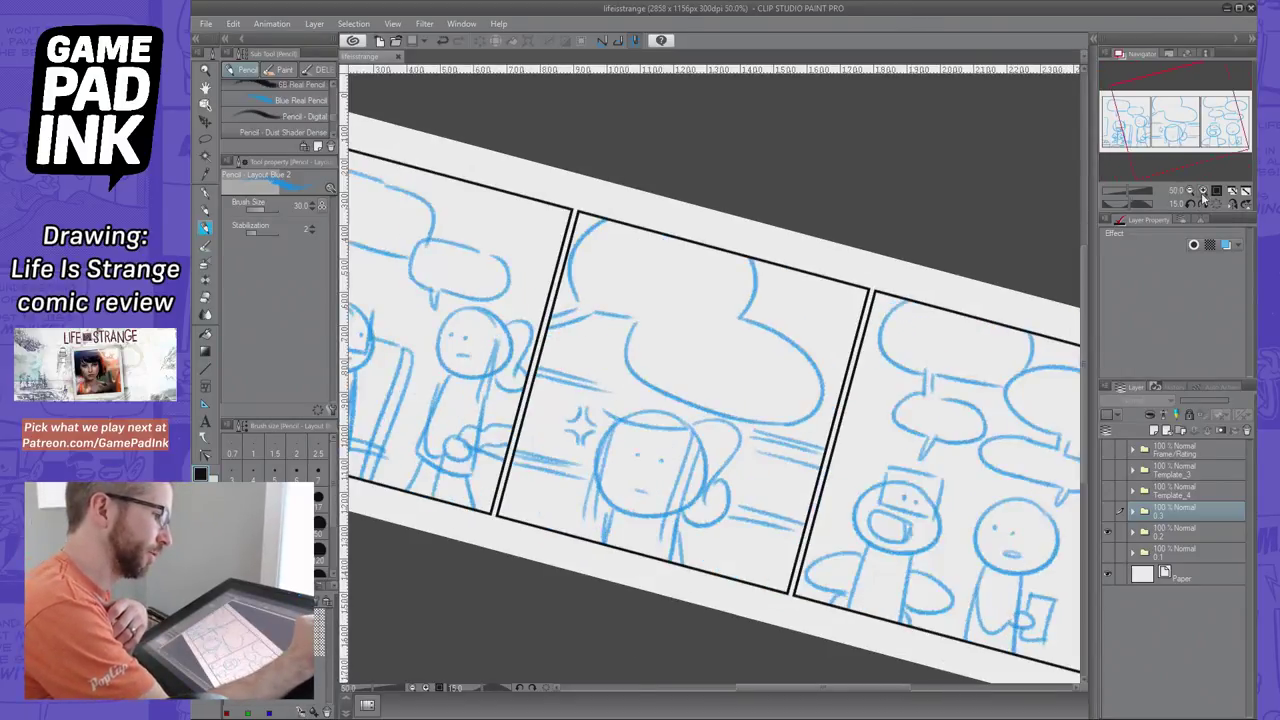
{"action": "left_click", "coordinate": [1193, 205]}
{"action": "left_click", "coordinate": [1190, 191]}
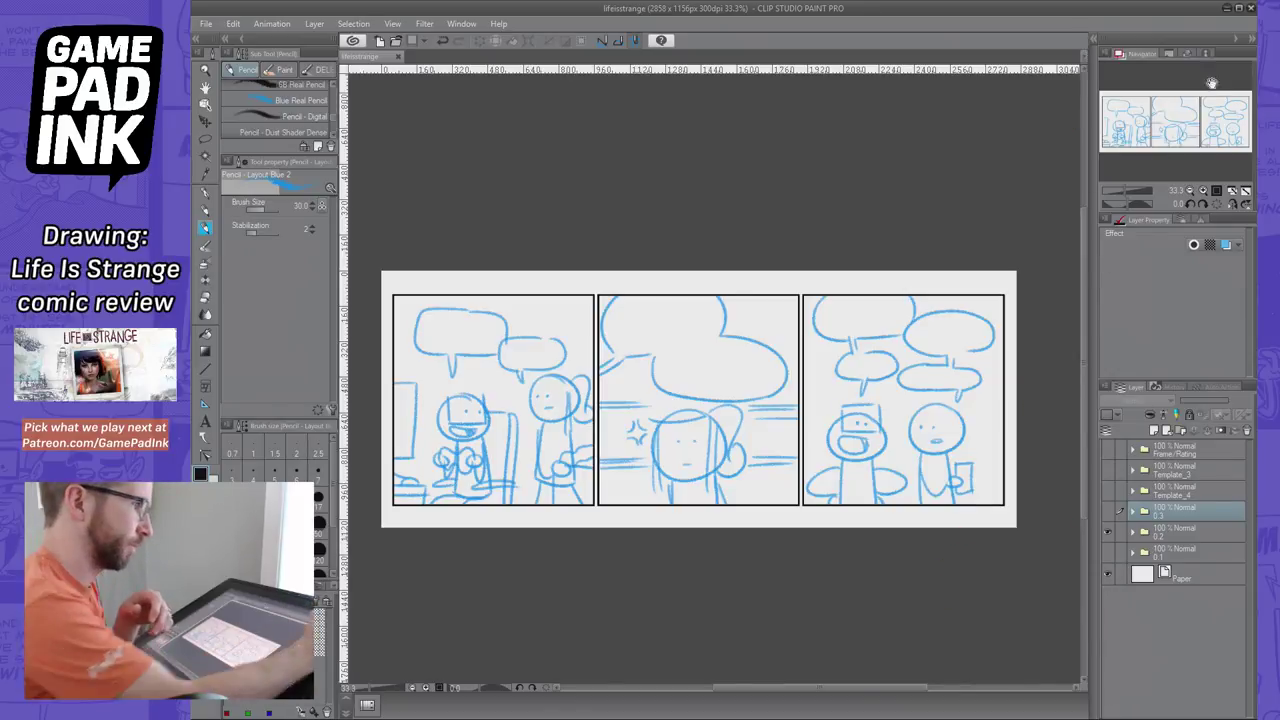
{"action": "left_click", "coordinate": [1238, 7]}
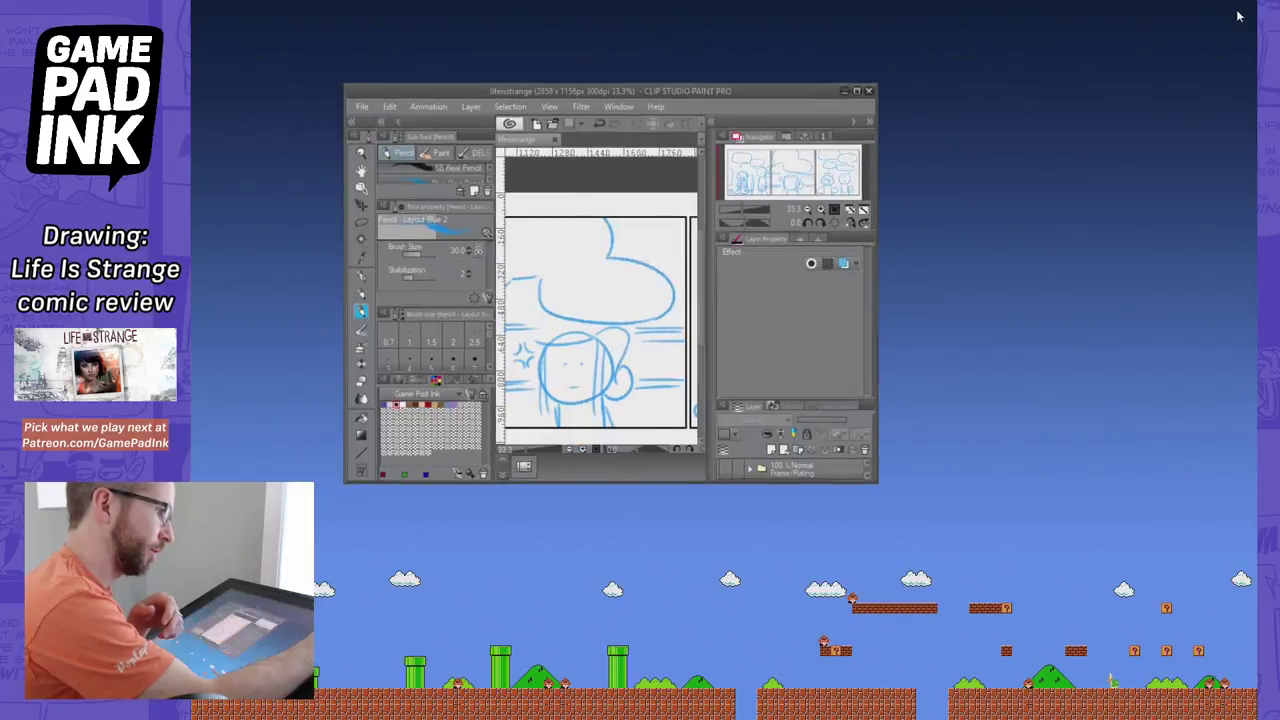
{"action": "left_click", "coordinate": [857, 92]}
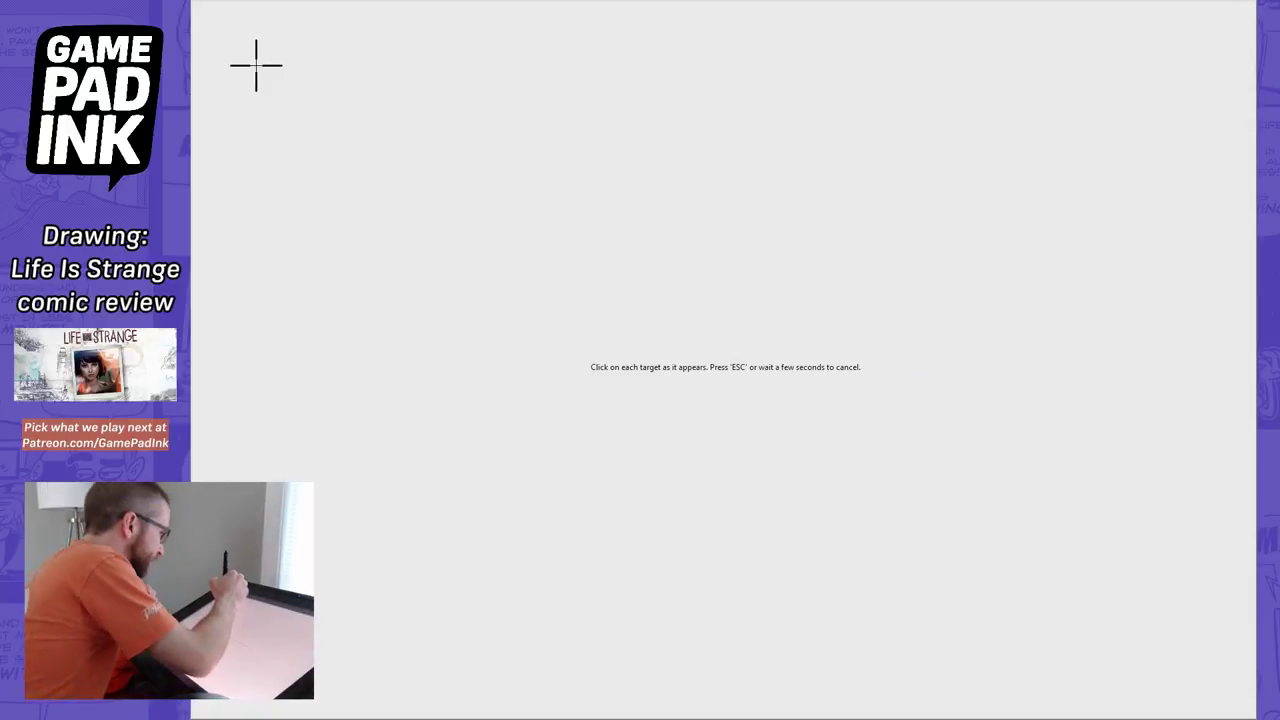
Calibrate the pen display by hitting the target in each corner and accept the alignment
{"action": "left_click", "coordinate": [256, 65]}
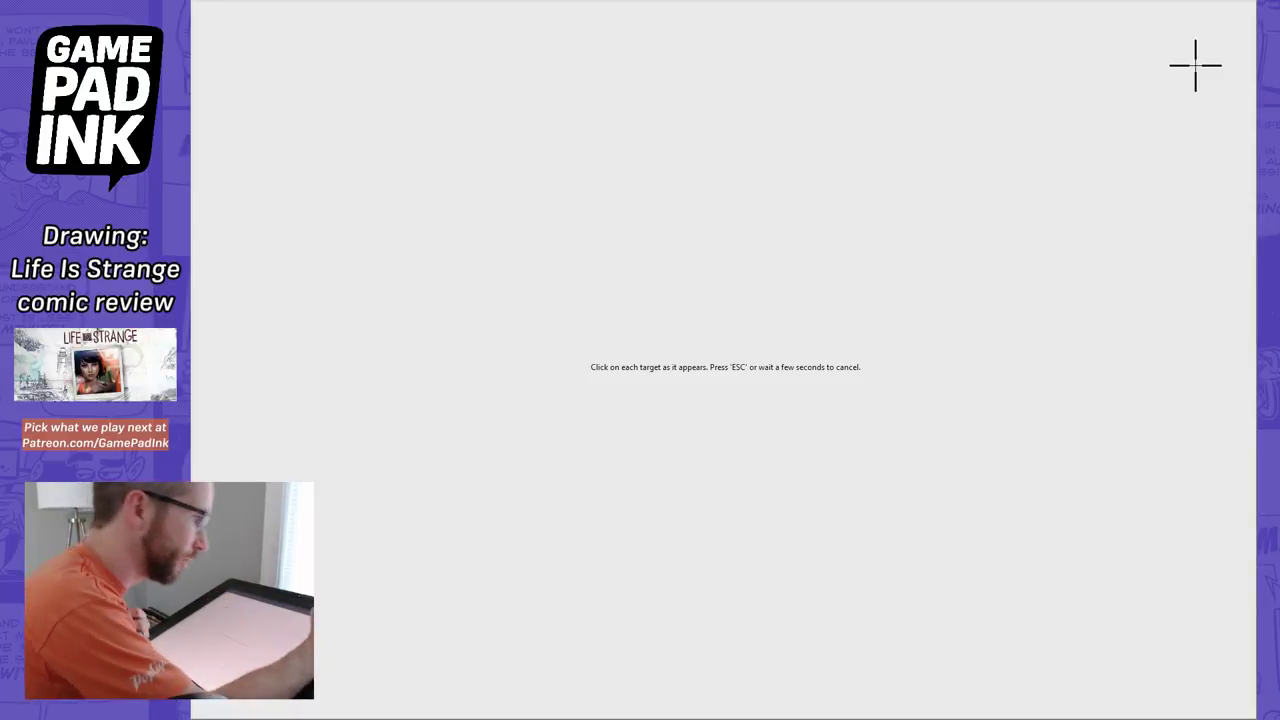
{"action": "left_click", "coordinate": [1195, 65]}
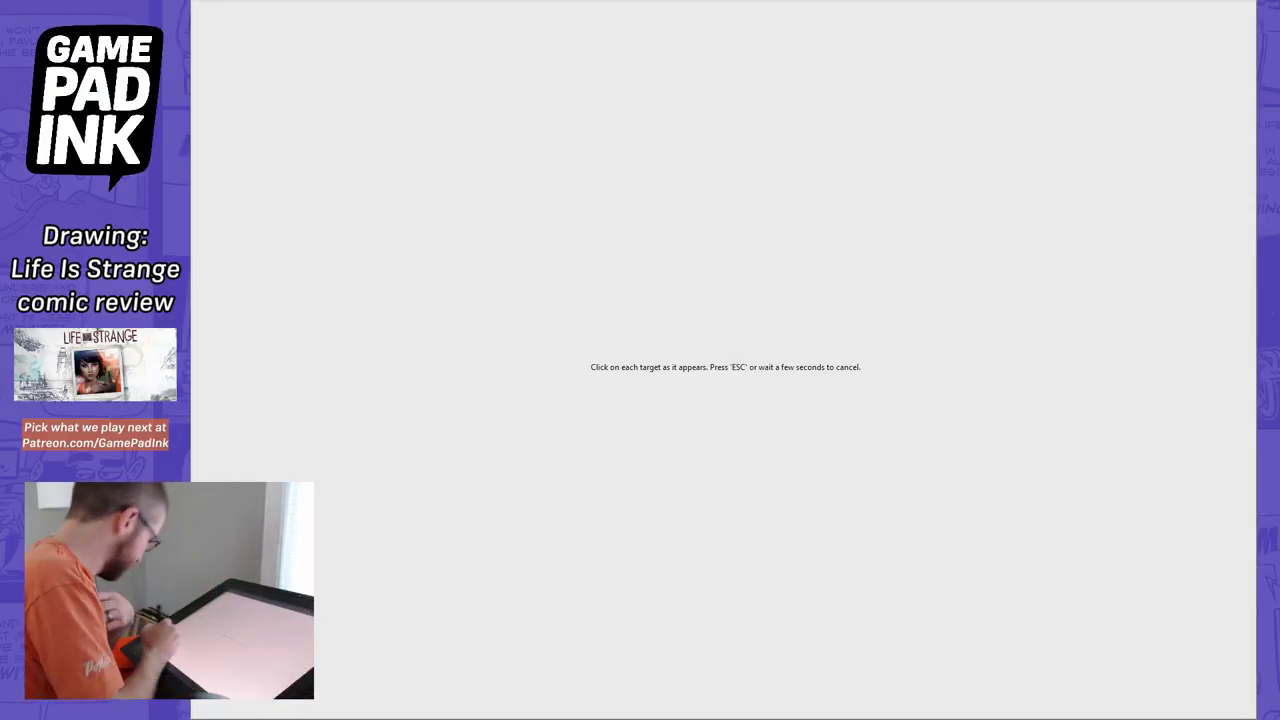
{"action": "left_click", "coordinate": [1195, 657]}
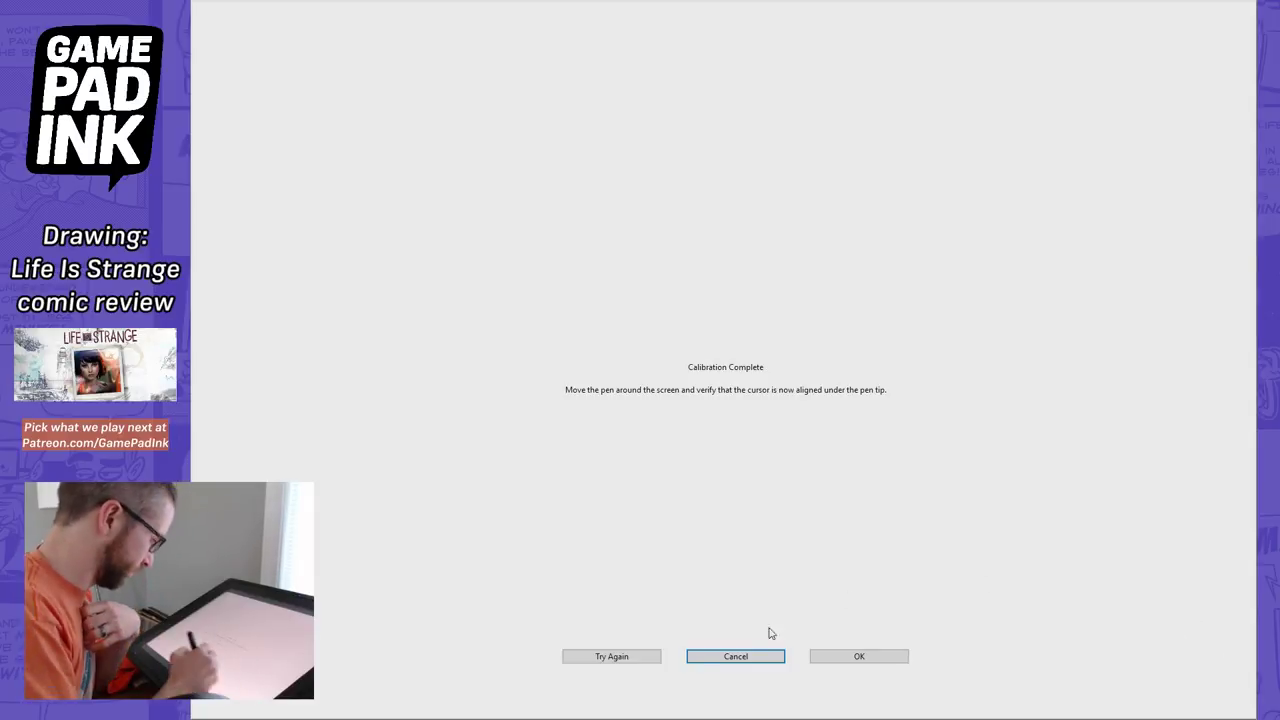
{"action": "left_click", "coordinate": [880, 657]}
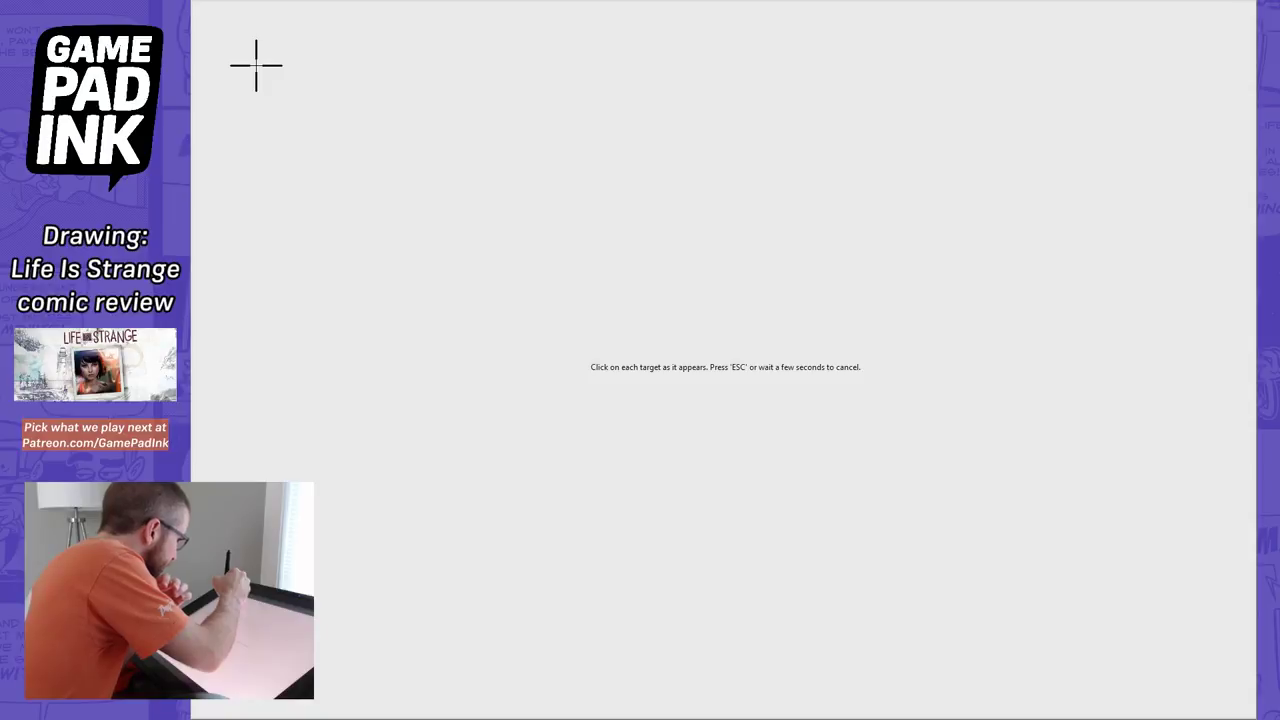
Repeat the pen display calibration on all corner targets and accept the new alignment
{"action": "left_click", "coordinate": [256, 65]}
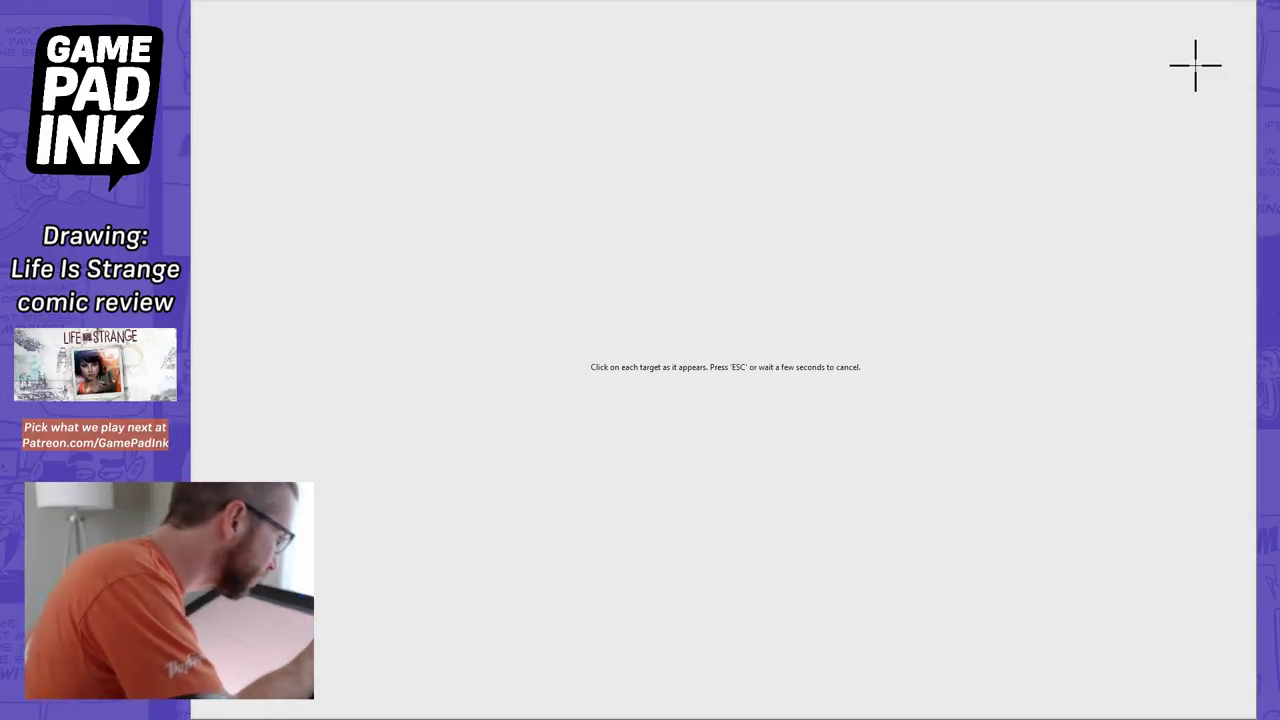
{"action": "left_click", "coordinate": [1195, 65]}
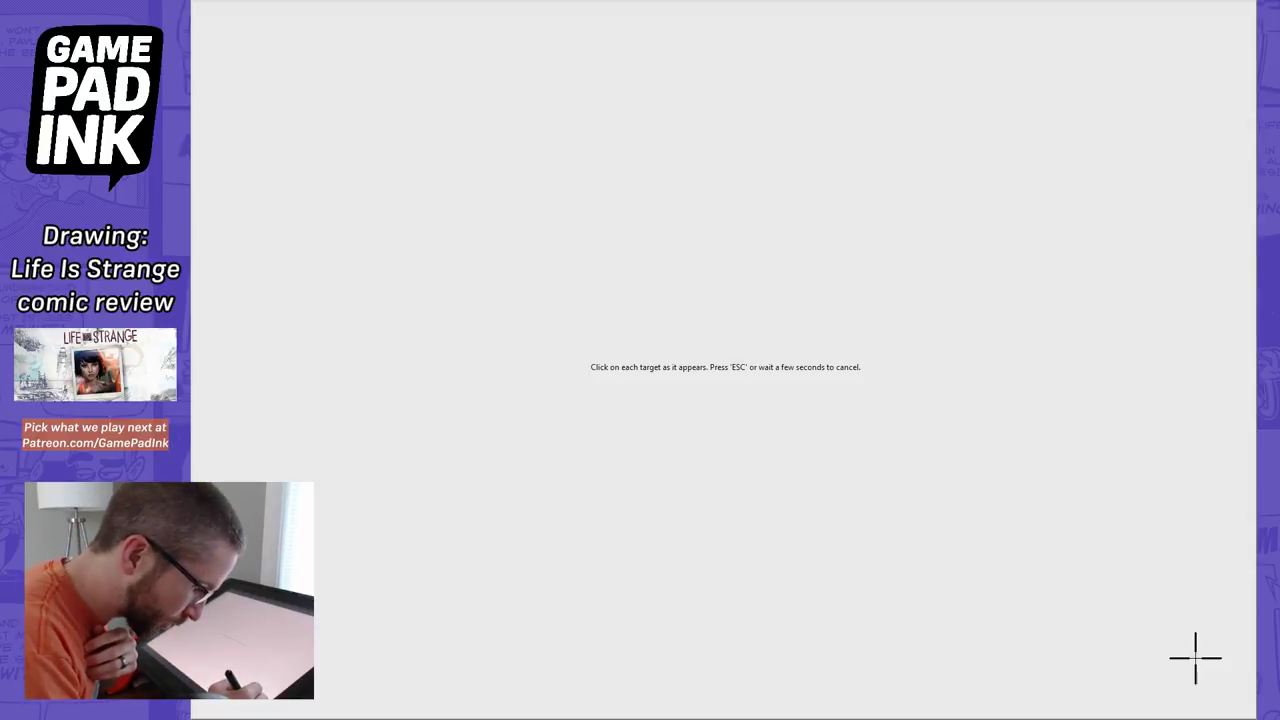
{"action": "left_click", "coordinate": [1195, 657]}
{"action": "left_click", "coordinate": [849, 657]}
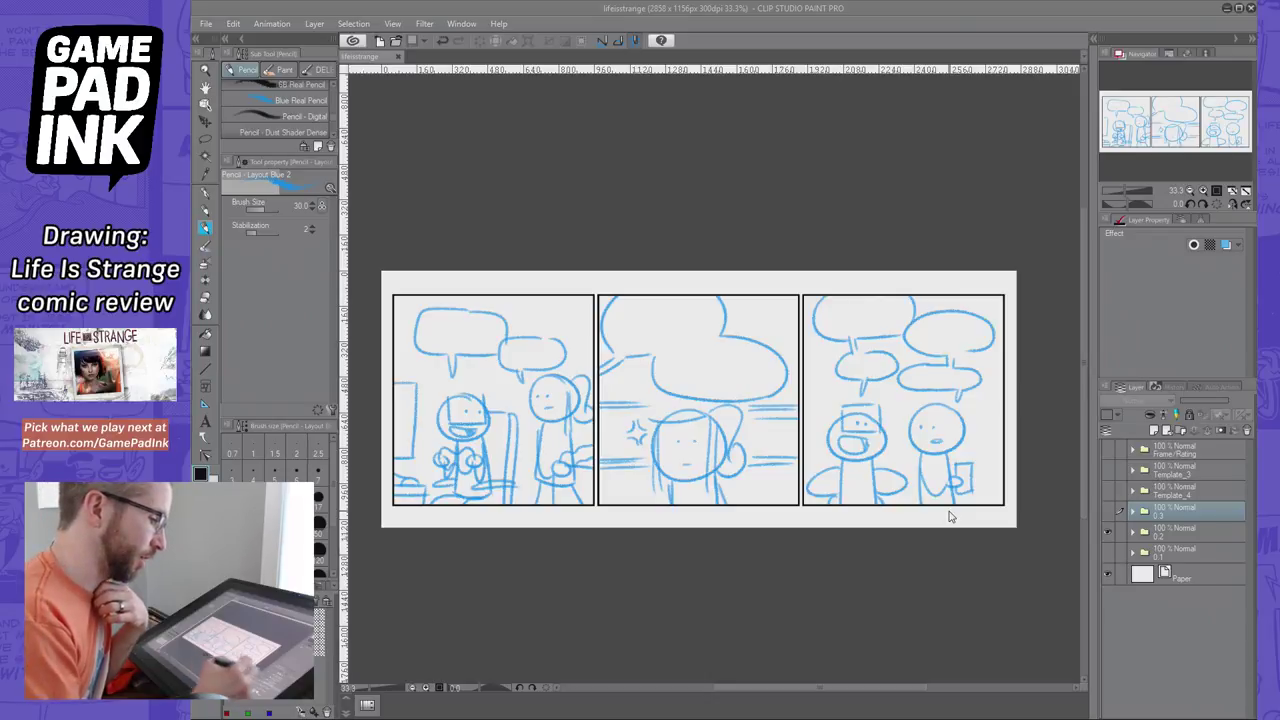
Lower the opacity of the first panel's rough Copy 11 layer in folder 0.2 to 15%
{"action": "left_click", "coordinate": [1205, 189]}
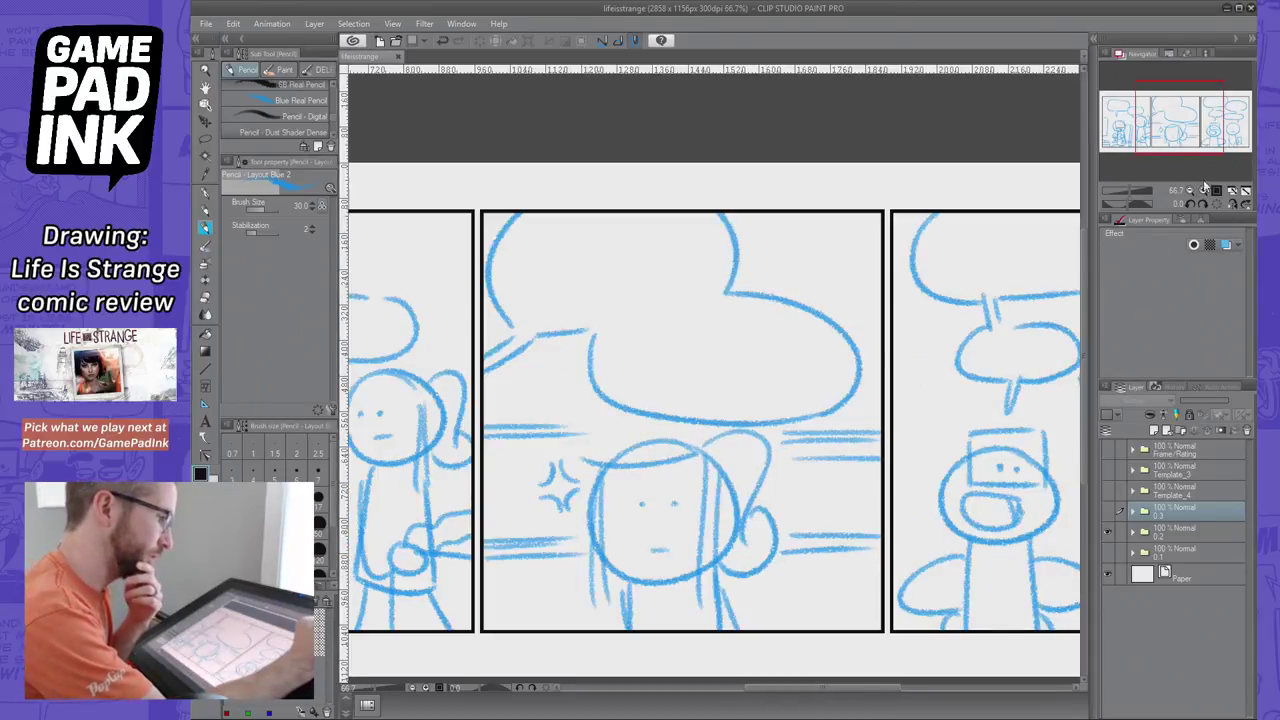
{"action": "left_click_drag", "start_coordinate": [1199, 143], "coordinate": [1157, 146]}
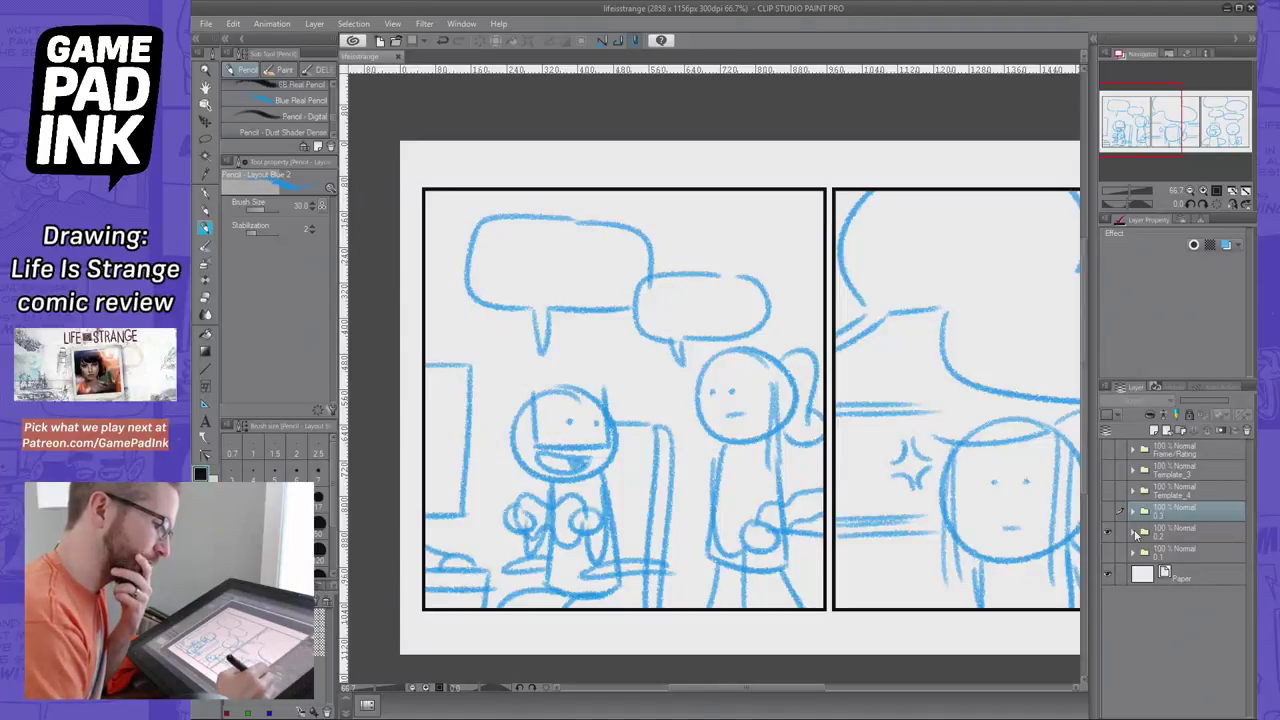
{"action": "left_click", "coordinate": [1134, 531]}
{"action": "scroll", "coordinate": [1200, 600], "scroll_direction": "down", "scroll_amount": 2}
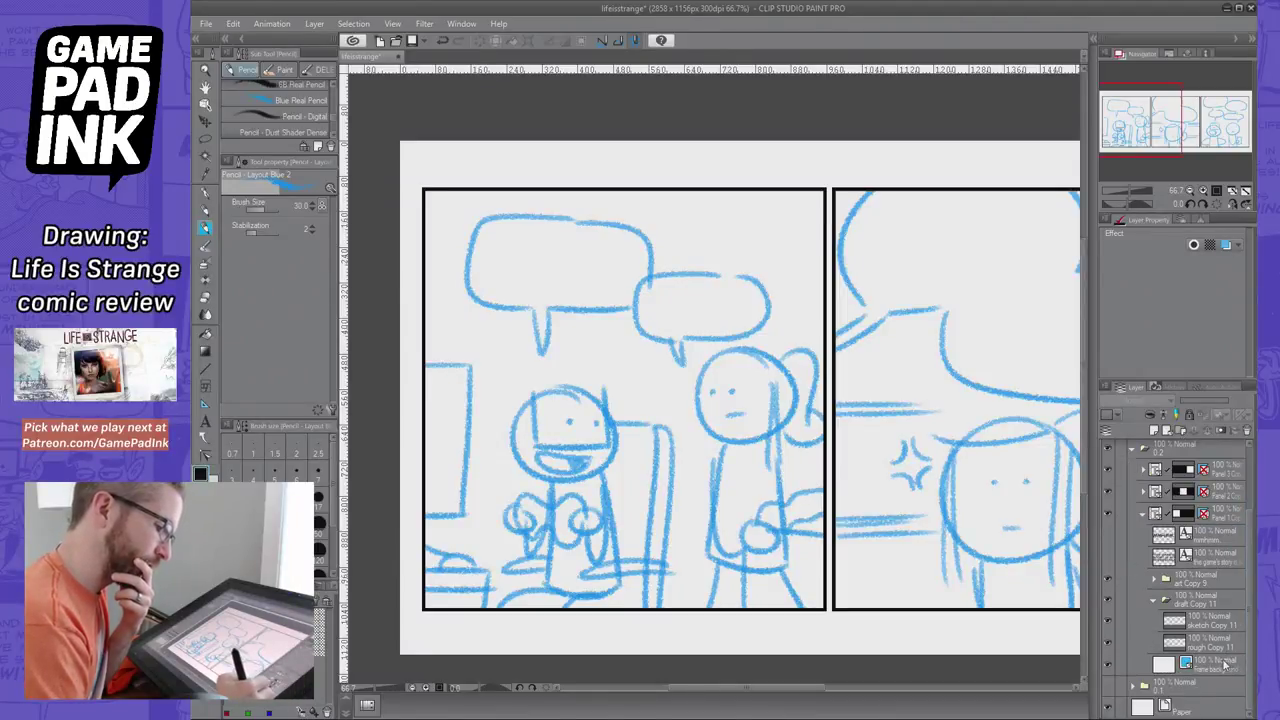
{"action": "left_click", "coordinate": [1222, 642]}
{"action": "left_click", "coordinate": [1203, 400]}
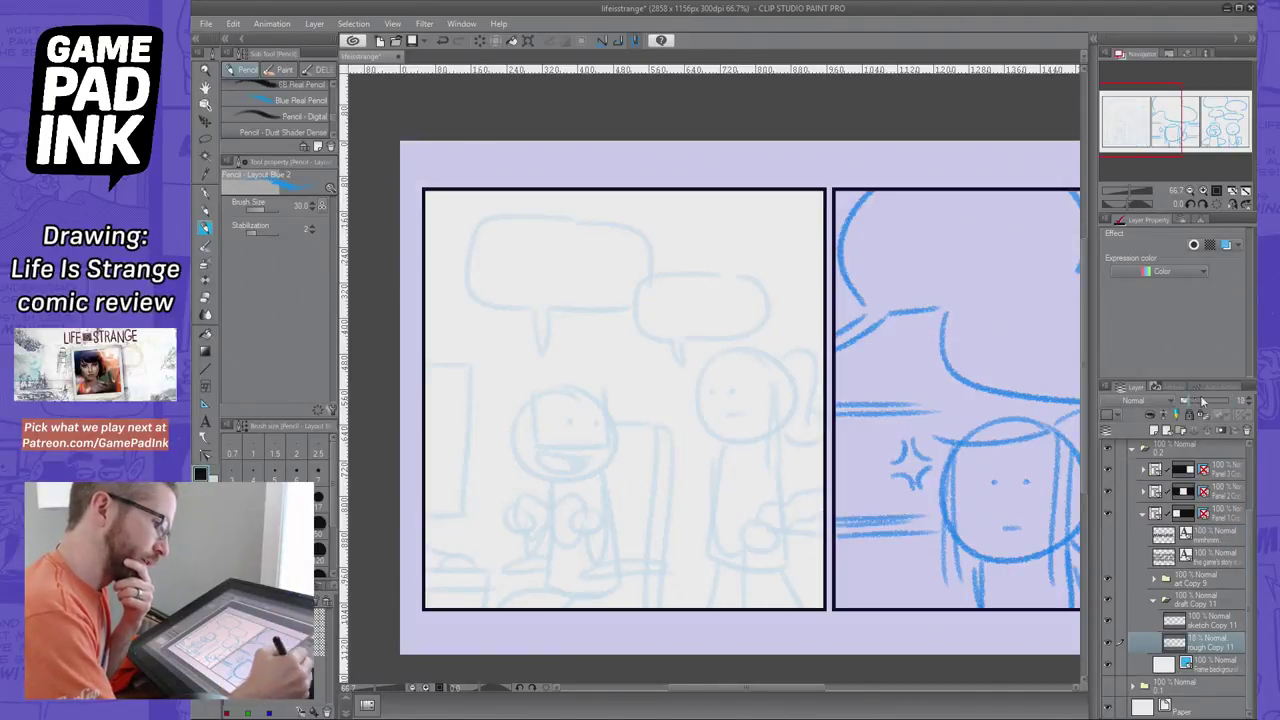
{"action": "left_click", "coordinate": [1248, 403]}
{"action": "left_click", "coordinate": [1248, 403]}
{"action": "left_click", "coordinate": [1248, 403]}
{"action": "left_click", "coordinate": [1248, 403]}
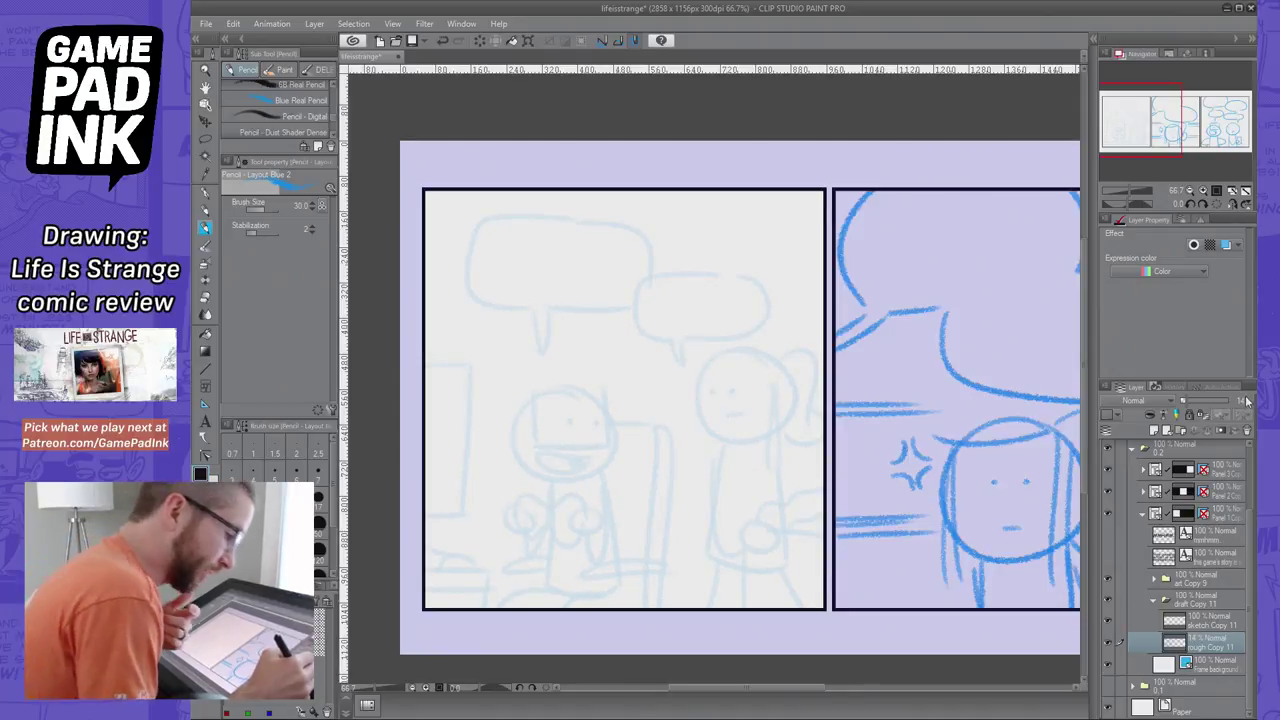
{"action": "left_click", "coordinate": [1248, 398]}
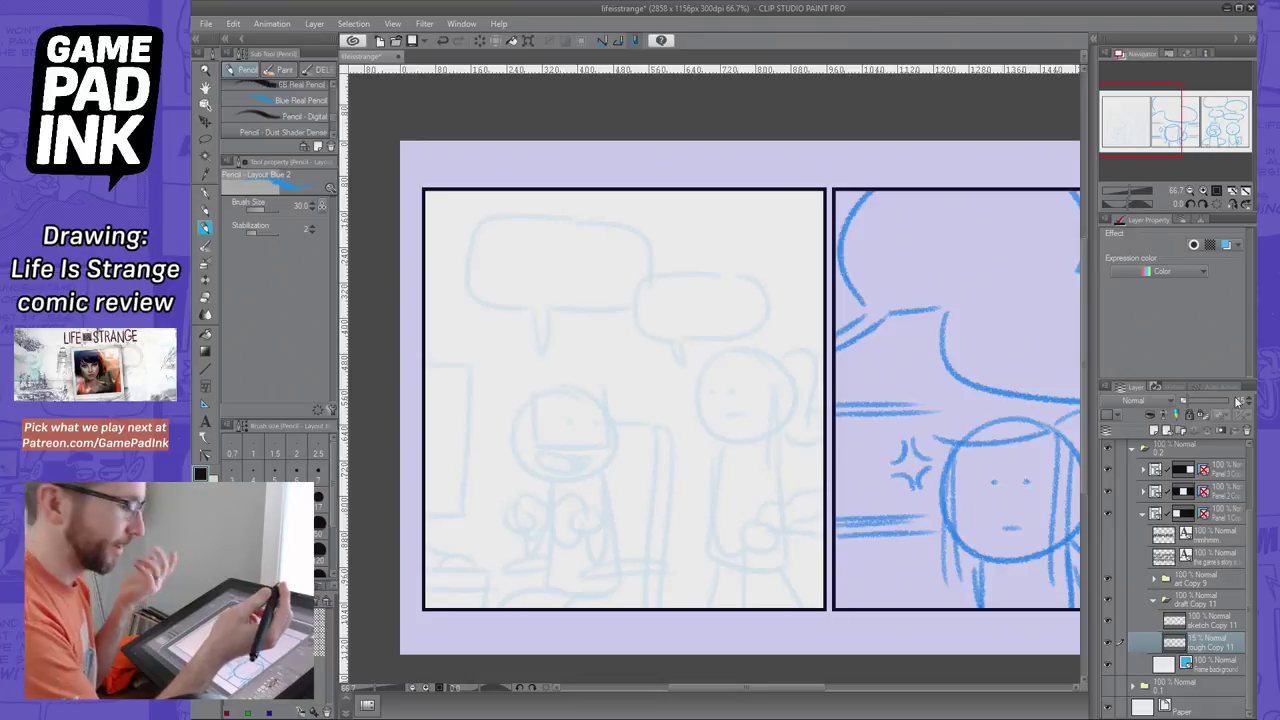
With the Rough pencil on the sketch Copy 11 layer, draw the seated man's left square glasses lens and the top edge of the right one
{"action": "left_click", "coordinate": [210, 216]}
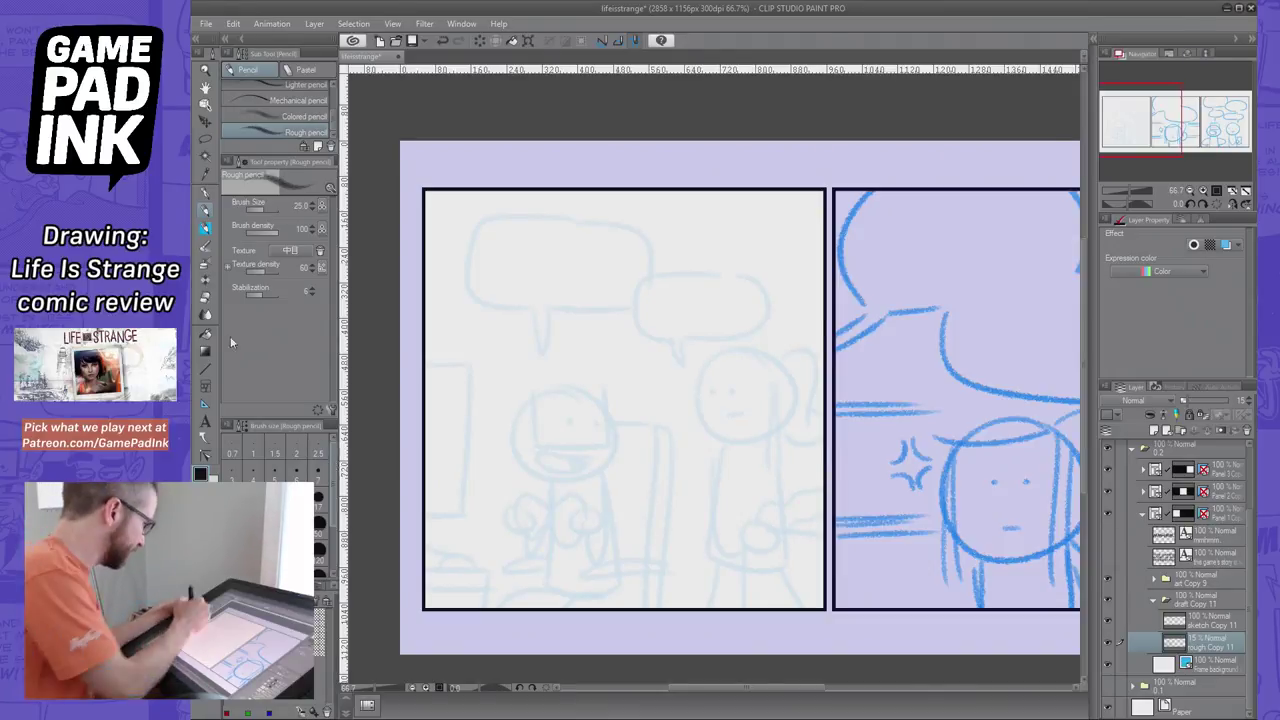
{"action": "left_click", "coordinate": [1205, 621]}
{"action": "key", "text": "ctrl+z"}
{"action": "mouse_move", "coordinate": [537, 395]}
{"action": "left_mouse_down"}
{"action": "mouse_move", "coordinate": [539, 439]}
{"action": "mouse_move", "coordinate": [574, 444]}
{"action": "left_mouse_up"}
{"action": "key", "text": "ctrl+z"}
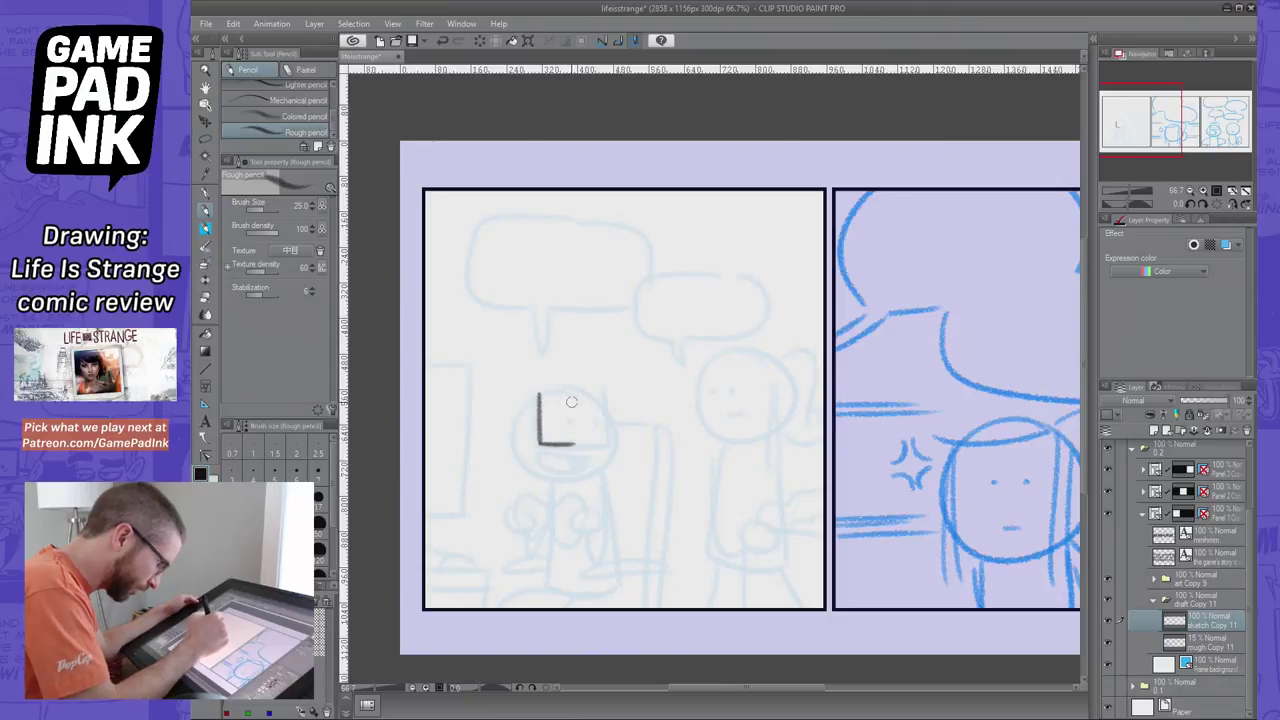
{"action": "key", "text": "ctrl+z"}
{"action": "left_click_drag", "start_coordinate": [574, 398], "coordinate": [576, 444]}
{"action": "left_click_drag", "start_coordinate": [540, 393], "coordinate": [610, 398]}
{"action": "key", "text": "ctrl+z"}
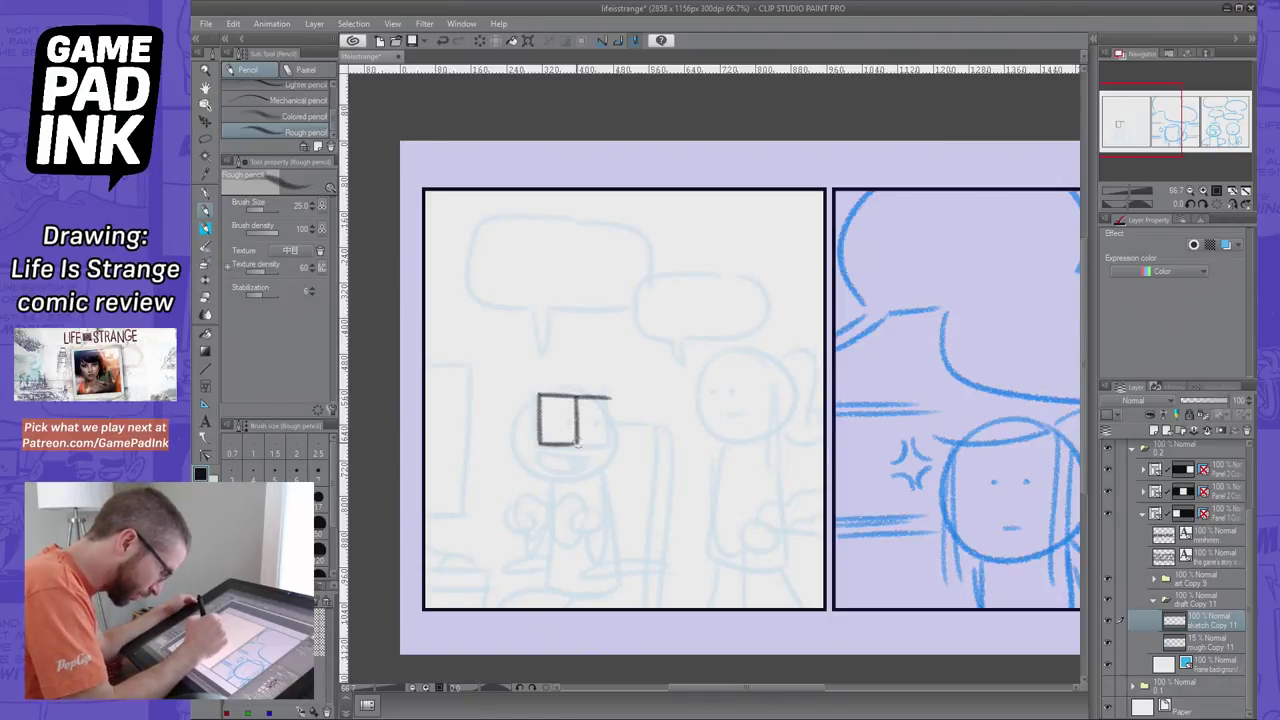
Sketch the small rounded nose under the glasses and close off the right lens
{"action": "left_click_drag", "start_coordinate": [577, 444], "coordinate": [606, 442]}
{"action": "key", "text": "ctrl+z"}
{"action": "key", "text": "ctrl+z"}
{"action": "key", "text": "ctrl+z"}
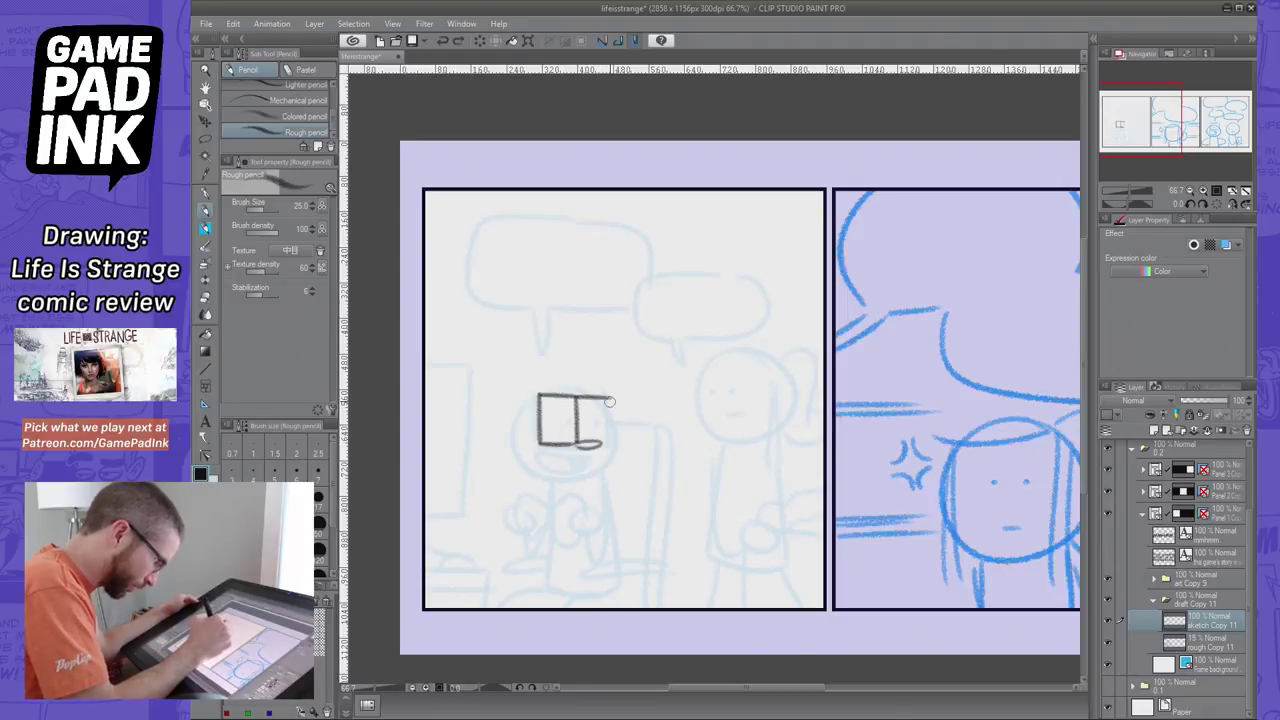
{"action": "left_click_drag", "start_coordinate": [610, 398], "coordinate": [611, 440]}
{"action": "key", "text": "ctrl+z"}
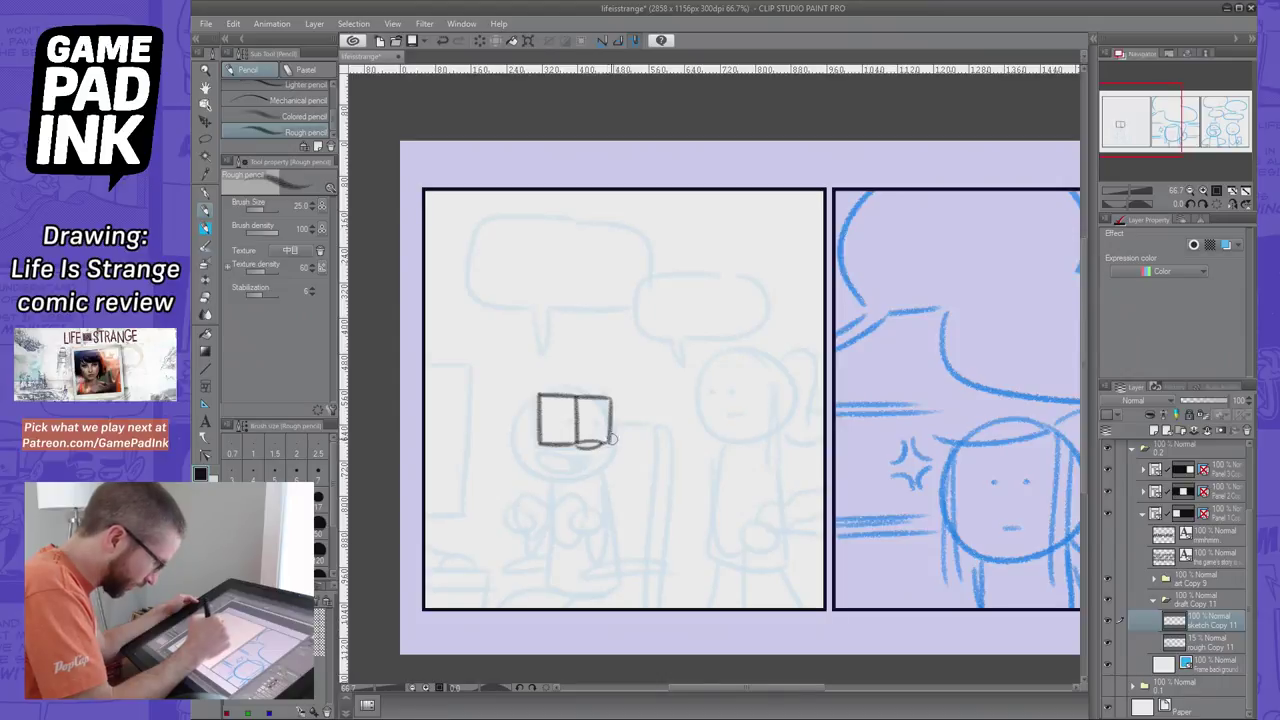
Sketch the seated man's oval ear and the small beard curl just below it
{"action": "mouse_move", "coordinate": [524, 437]}
{"action": "left_mouse_down"}
{"action": "mouse_move", "coordinate": [510, 466]}
{"action": "mouse_move", "coordinate": [532, 446]}
{"action": "mouse_move", "coordinate": [562, 500]}
{"action": "left_mouse_up"}
{"action": "key", "text": "ctrl+z"}
{"action": "key", "text": "ctrl+z"}
{"action": "key", "text": "ctrl+z"}
{"action": "key", "text": "ctrl+z"}
{"action": "key", "text": "ctrl+z"}
{"action": "key", "text": "ctrl+z"}
{"action": "key", "text": "ctrl+z"}
{"action": "left_click_drag", "start_coordinate": [528, 460], "coordinate": [570, 498]}
{"action": "key", "text": "ctrl+z"}
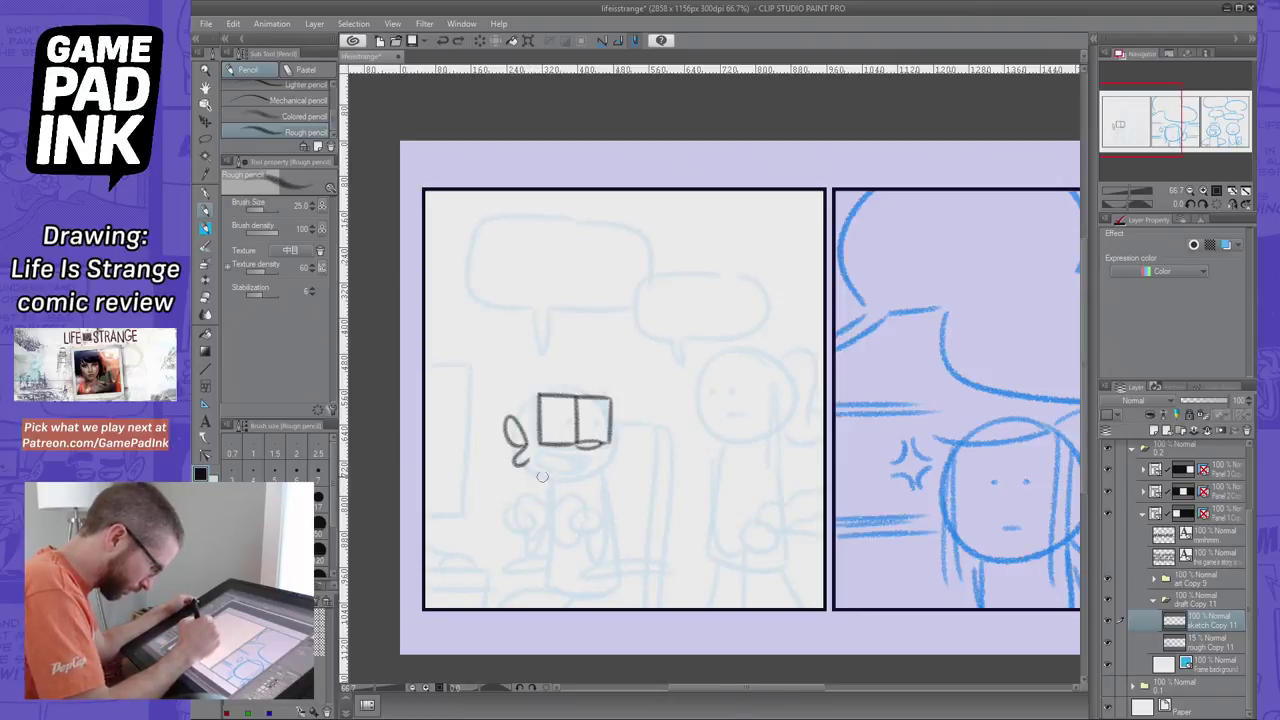
Draw the left side of the beard and its wavy lower edge beneath the glasses
{"action": "mouse_move", "coordinate": [527, 458]}
{"action": "left_mouse_down"}
{"action": "mouse_move", "coordinate": [540, 492]}
{"action": "mouse_move", "coordinate": [576, 490]}
{"action": "mouse_move", "coordinate": [530, 464]}
{"action": "mouse_move", "coordinate": [532, 484]}
{"action": "mouse_move", "coordinate": [569, 484]}
{"action": "mouse_move", "coordinate": [556, 489]}
{"action": "mouse_move", "coordinate": [531, 465]}
{"action": "mouse_move", "coordinate": [534, 480]}
{"action": "mouse_move", "coordinate": [592, 495]}
{"action": "mouse_move", "coordinate": [606, 439]}
{"action": "left_mouse_up"}
{"action": "key", "text": "ctrl+z"}
{"action": "key", "text": "ctrl+z"}
{"action": "key", "text": "ctrl+z"}
{"action": "key", "text": "ctrl+z"}
{"action": "key", "text": "ctrl+z"}
{"action": "left_click_drag", "start_coordinate": [598, 492], "coordinate": [604, 442]}
{"action": "key", "text": "ctrl+z"}
{"action": "key", "text": "ctrl+z"}
{"action": "key", "text": "ctrl+z"}
{"action": "key", "text": "ctrl+z"}
{"action": "key", "text": "ctrl+z"}
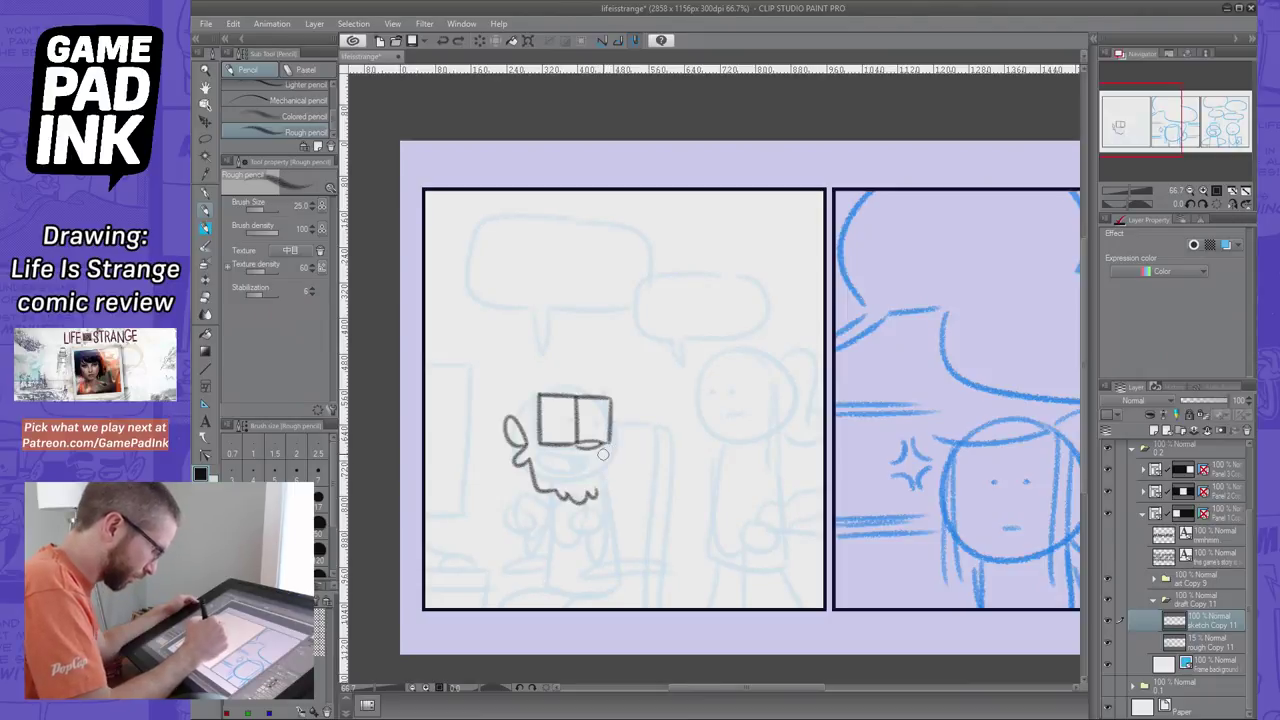
Refine the beard's wavy lower edge and draw its right side up to the glasses
{"action": "mouse_move", "coordinate": [530, 460]}
{"action": "left_mouse_down"}
{"action": "mouse_move", "coordinate": [563, 488]}
{"action": "mouse_move", "coordinate": [532, 464]}
{"action": "mouse_move", "coordinate": [561, 488]}
{"action": "mouse_move", "coordinate": [535, 491]}
{"action": "mouse_move", "coordinate": [584, 488]}
{"action": "left_mouse_up"}
{"action": "key", "text": "ctrl+z"}
{"action": "key", "text": "ctrl+z"}
{"action": "key", "text": "ctrl+z"}
{"action": "key", "text": "ctrl+z"}
{"action": "key", "text": "ctrl+z"}
{"action": "key", "text": "ctrl+z"}
{"action": "key", "text": "ctrl+z"}
{"action": "mouse_move", "coordinate": [526, 458]}
{"action": "left_mouse_down"}
{"action": "mouse_move", "coordinate": [544, 492]}
{"action": "mouse_move", "coordinate": [587, 489]}
{"action": "left_mouse_up"}
{"action": "key", "text": "ctrl+z"}
{"action": "key", "text": "ctrl+z"}
{"action": "key", "text": "ctrl+z"}
{"action": "key", "text": "ctrl+z"}
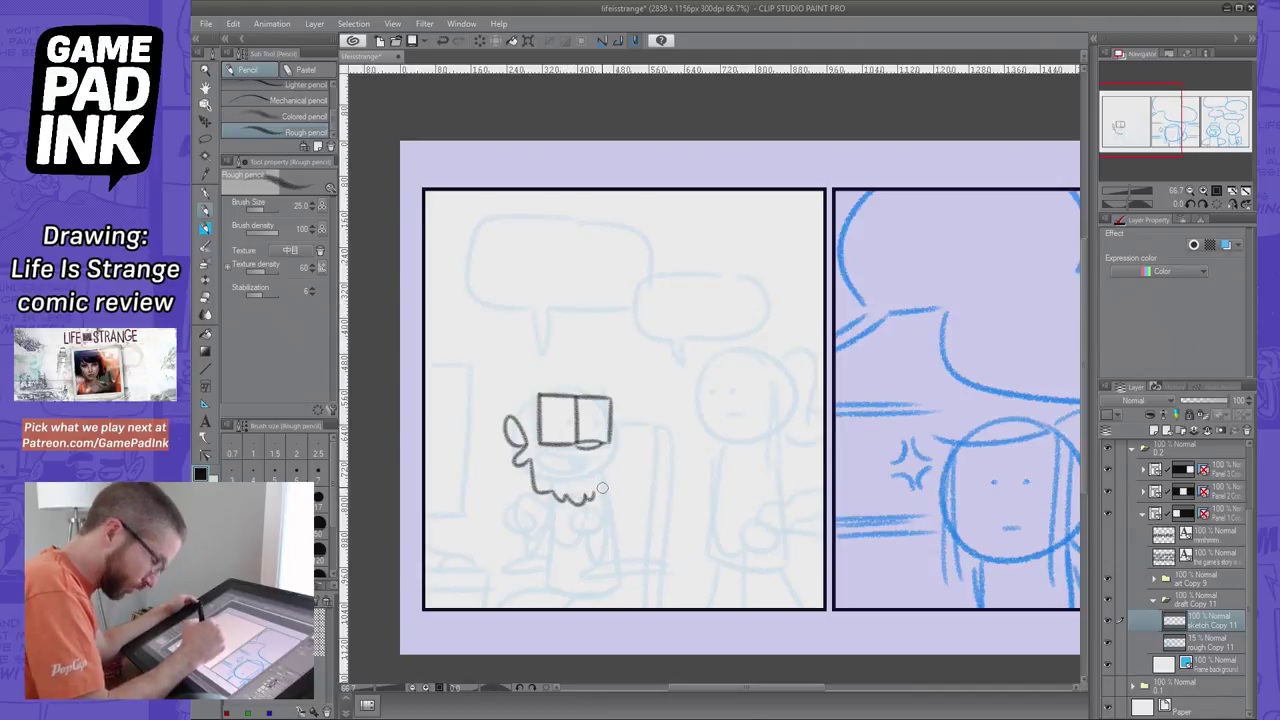
{"action": "key", "text": "ctrl+z"}
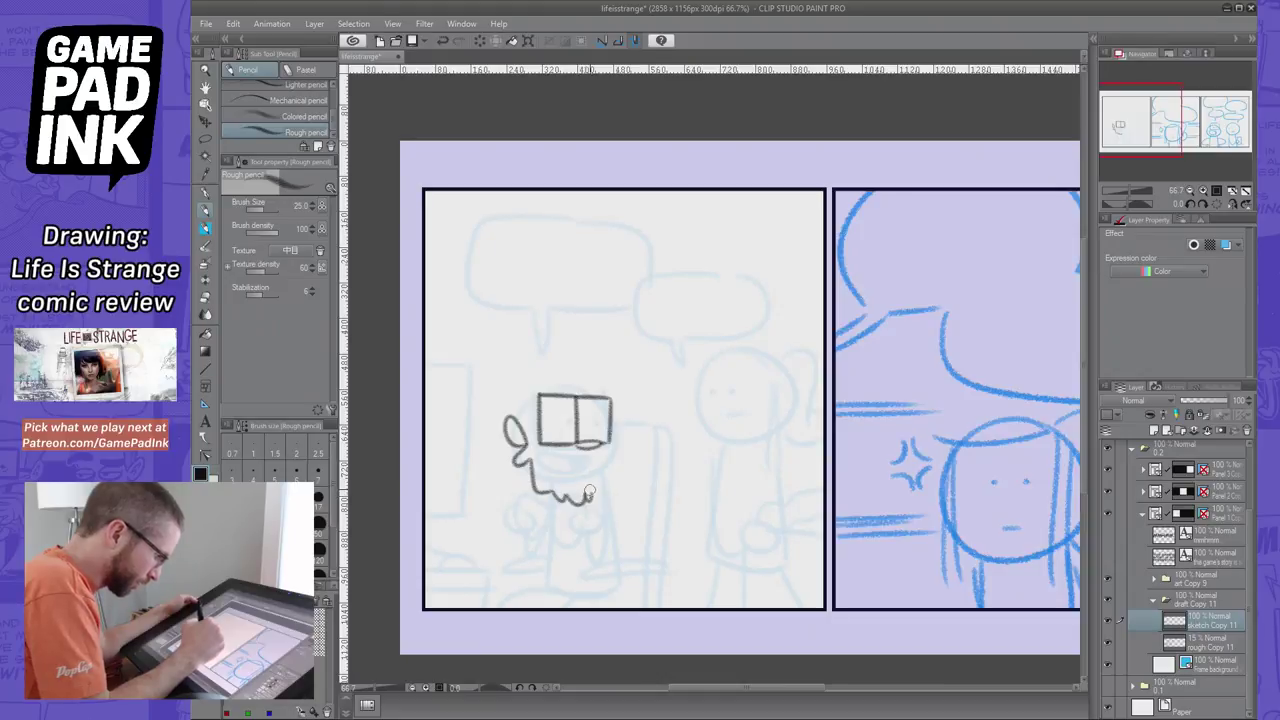
{"action": "left_click_drag", "start_coordinate": [584, 496], "coordinate": [607, 444]}
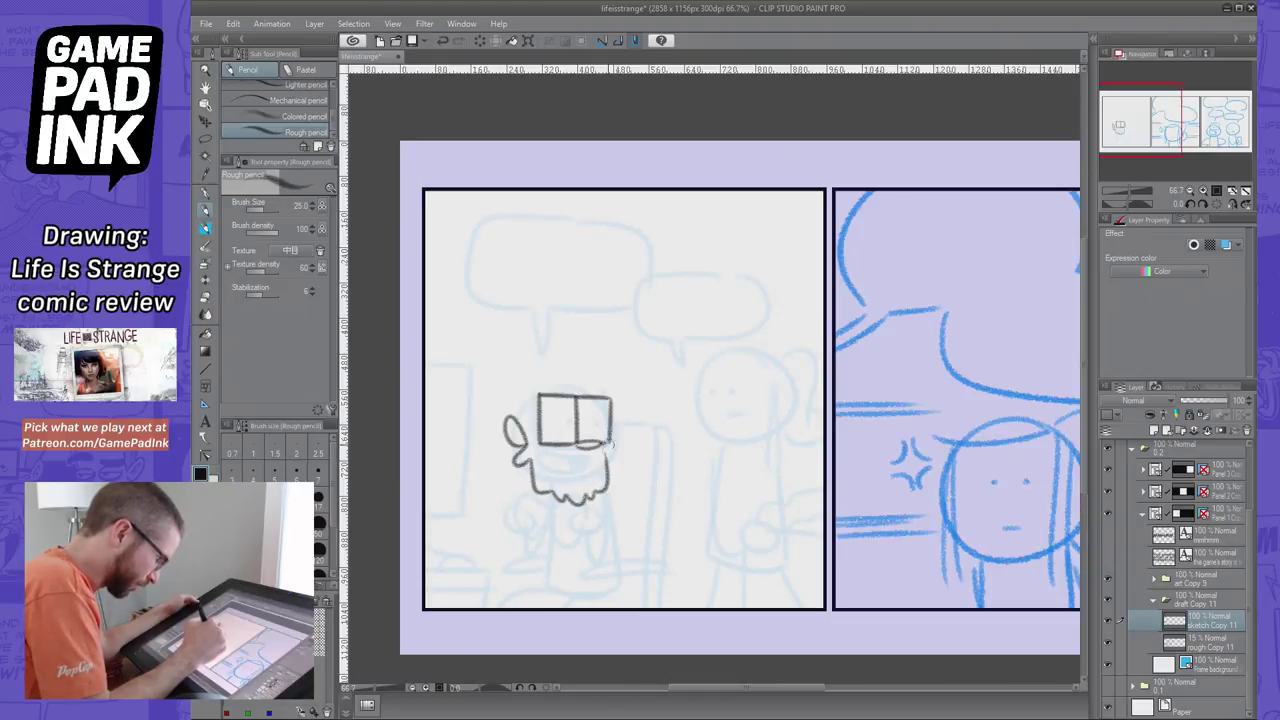
Sketch the open smiling mouth inside the beard and add the moustache line above it
{"action": "key", "text": "ctrl+z"}
{"action": "mouse_move", "coordinate": [594, 491]}
{"action": "left_mouse_down"}
{"action": "mouse_move", "coordinate": [610, 440]}
{"action": "mouse_move", "coordinate": [587, 462]}
{"action": "mouse_move", "coordinate": [564, 456]}
{"action": "mouse_move", "coordinate": [596, 460]}
{"action": "mouse_move", "coordinate": [560, 455]}
{"action": "left_mouse_up"}
{"action": "key", "text": "ctrl+z"}
{"action": "key", "text": "ctrl+z"}
{"action": "key", "text": "ctrl+z"}
{"action": "key", "text": "ctrl+z"}
{"action": "key", "text": "ctrl+z"}
{"action": "key", "text": "ctrl+z"}
{"action": "key", "text": "ctrl+z"}
{"action": "key", "text": "ctrl+z"}
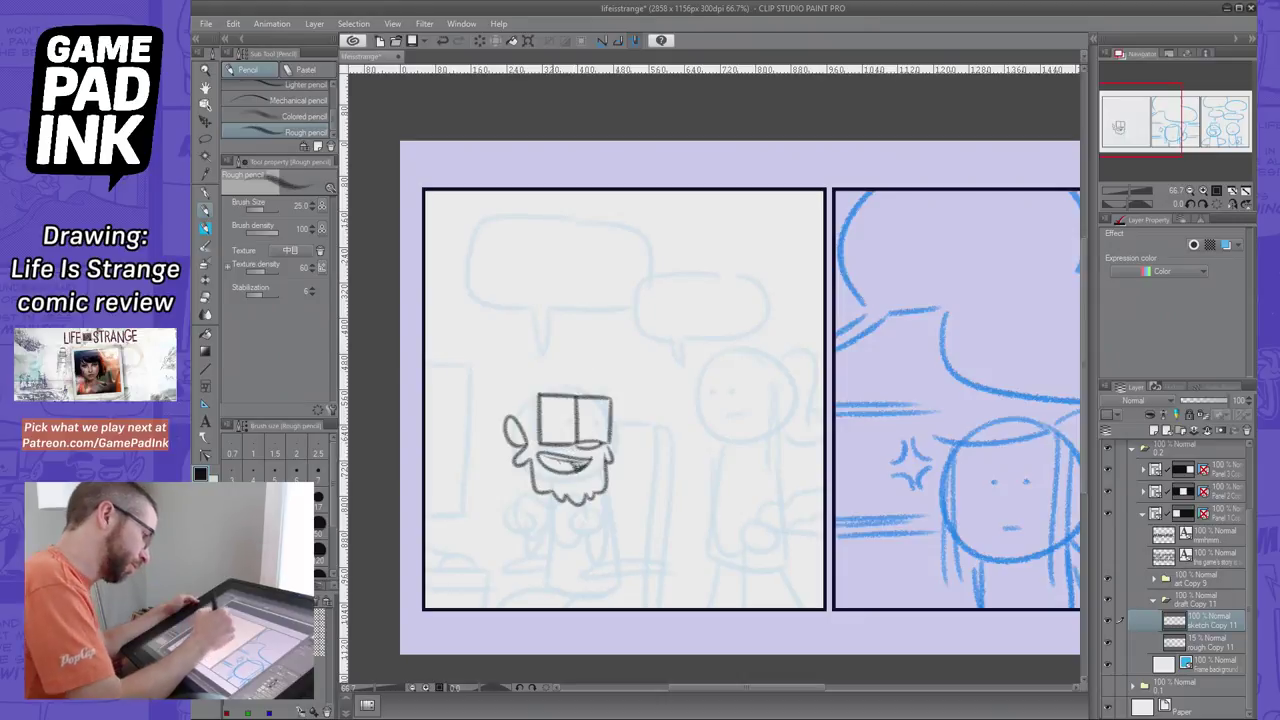
Add the pupils inside both glasses lenses and the inner line of the ear
{"action": "mouse_move", "coordinate": [567, 420]}
{"action": "left_mouse_down"}
{"action": "mouse_move", "coordinate": [601, 425]}
{"action": "mouse_move", "coordinate": [506, 442]}
{"action": "mouse_move", "coordinate": [525, 438]}
{"action": "mouse_move", "coordinate": [520, 380]}
{"action": "left_mouse_up"}
{"action": "key", "text": "ctrl+z"}
{"action": "key", "text": "ctrl+z"}
{"action": "key", "text": "ctrl+z"}
{"action": "key", "text": "ctrl+z"}
{"action": "key", "text": "ctrl+z"}
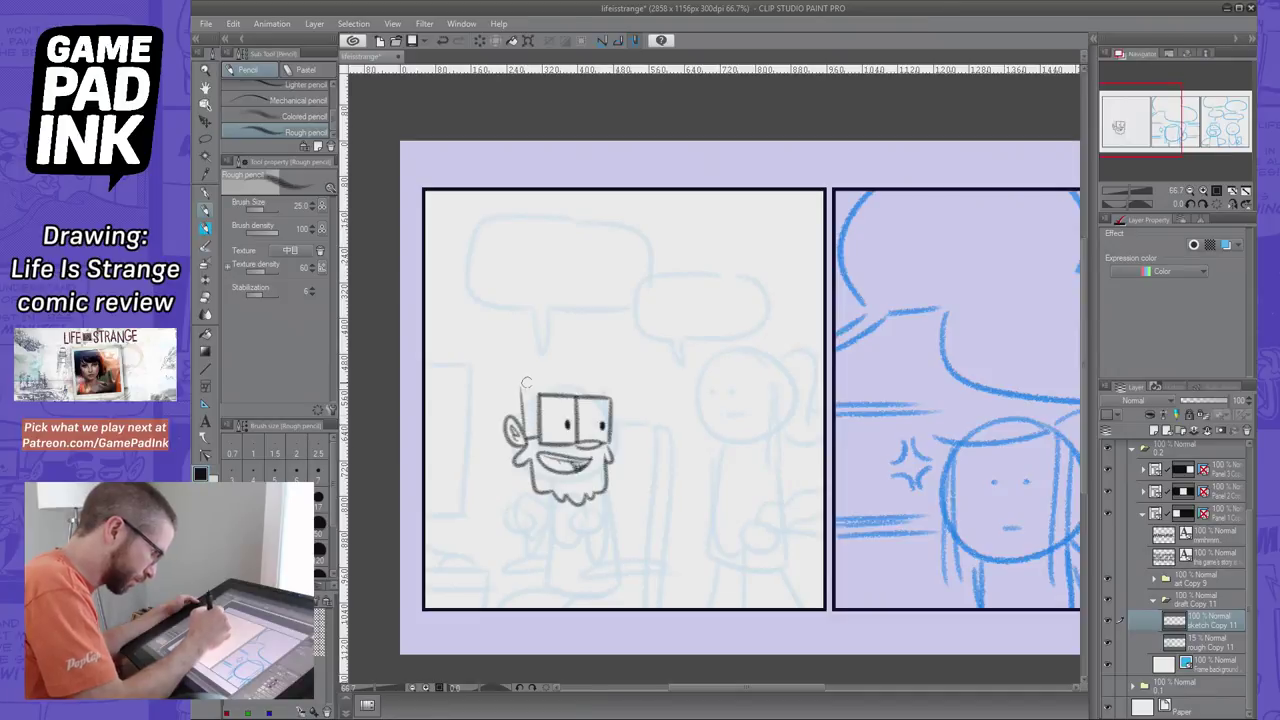
Sketch the hair above the glasses as a flat band ending in a swept-up pointed tuft at the front
{"action": "key", "text": "ctrl+z"}
{"action": "mouse_move", "coordinate": [522, 432]}
{"action": "left_mouse_down"}
{"action": "mouse_move", "coordinate": [520, 378]}
{"action": "mouse_move", "coordinate": [600, 385]}
{"action": "left_mouse_up"}
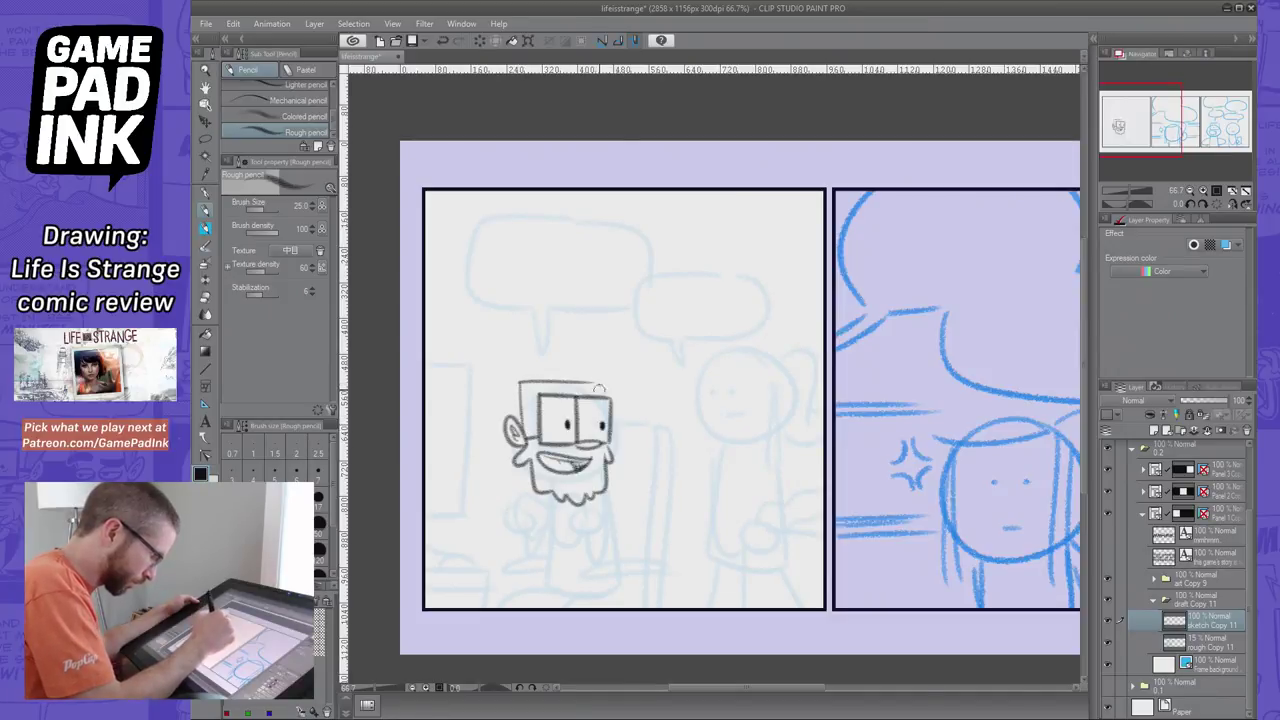
{"action": "mouse_move", "coordinate": [520, 384]}
{"action": "left_mouse_down"}
{"action": "mouse_move", "coordinate": [510, 418]}
{"action": "mouse_move", "coordinate": [605, 361]}
{"action": "left_mouse_up"}
{"action": "key", "text": "ctrl+z"}
{"action": "mouse_move", "coordinate": [519, 390]}
{"action": "left_mouse_down"}
{"action": "mouse_move", "coordinate": [603, 363]}
{"action": "mouse_move", "coordinate": [612, 376]}
{"action": "left_mouse_up"}
{"action": "left_click_drag", "start_coordinate": [612, 360], "coordinate": [512, 388]}
{"action": "key", "text": "ctrl+z"}
Draw the sideburn line between ear and glasses and the short forehead line under the hair tuft
{"action": "mouse_move", "coordinate": [595, 361]}
{"action": "left_mouse_down"}
{"action": "mouse_move", "coordinate": [602, 387]}
{"action": "mouse_move", "coordinate": [518, 387]}
{"action": "mouse_move", "coordinate": [533, 440]}
{"action": "left_mouse_up"}
{"action": "key", "text": "ctrl+z"}
{"action": "key", "text": "ctrl+z"}
{"action": "left_click_drag", "start_coordinate": [518, 382], "coordinate": [534, 444]}
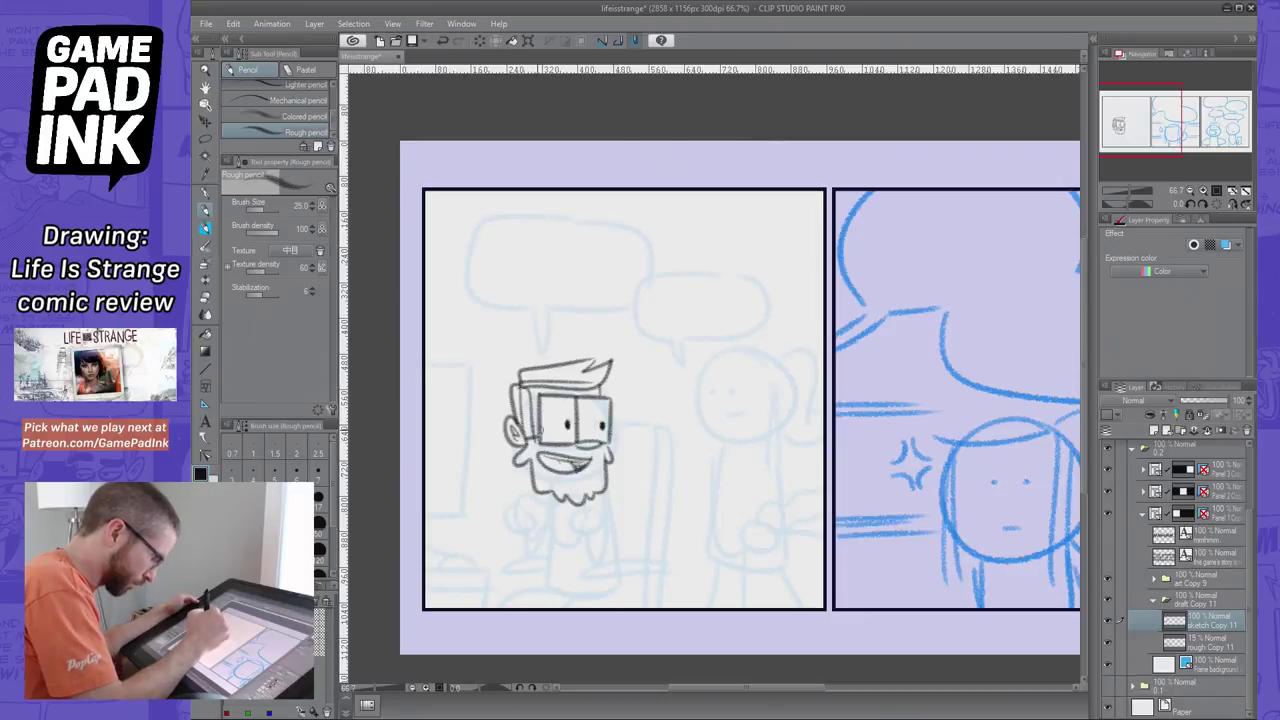
{"action": "key", "text": "ctrl+z"}
{"action": "left_click_drag", "start_coordinate": [518, 381], "coordinate": [536, 446]}
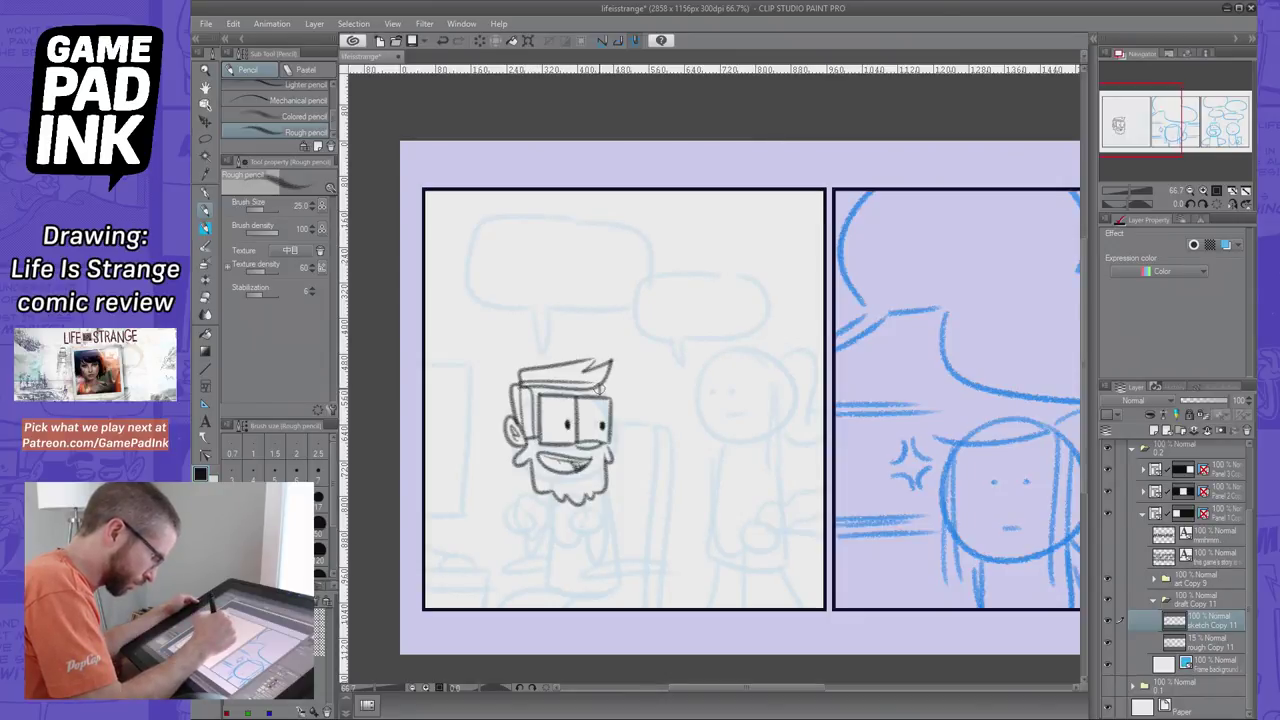
{"action": "key", "text": "ctrl+z"}
{"action": "left_click_drag", "start_coordinate": [602, 385], "coordinate": [598, 399]}
{"action": "key", "text": "ctrl+z"}
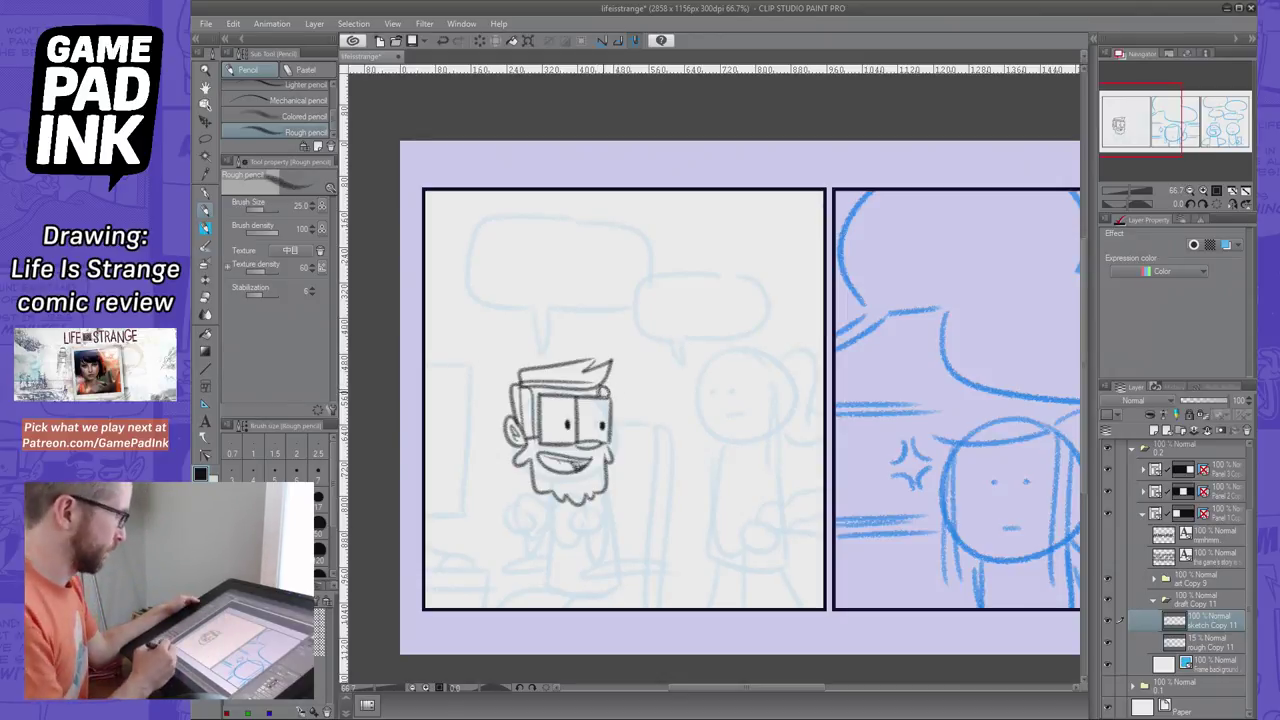
Scale the head sketch to 91%, reposition it over the rough figure's head and apply the transformation
{"action": "key", "text": "ctrl+t"}
{"action": "left_click_drag", "start_coordinate": [616, 357], "coordinate": [606, 371]}
{"action": "left_click_drag", "start_coordinate": [580, 437], "coordinate": [601, 457]}
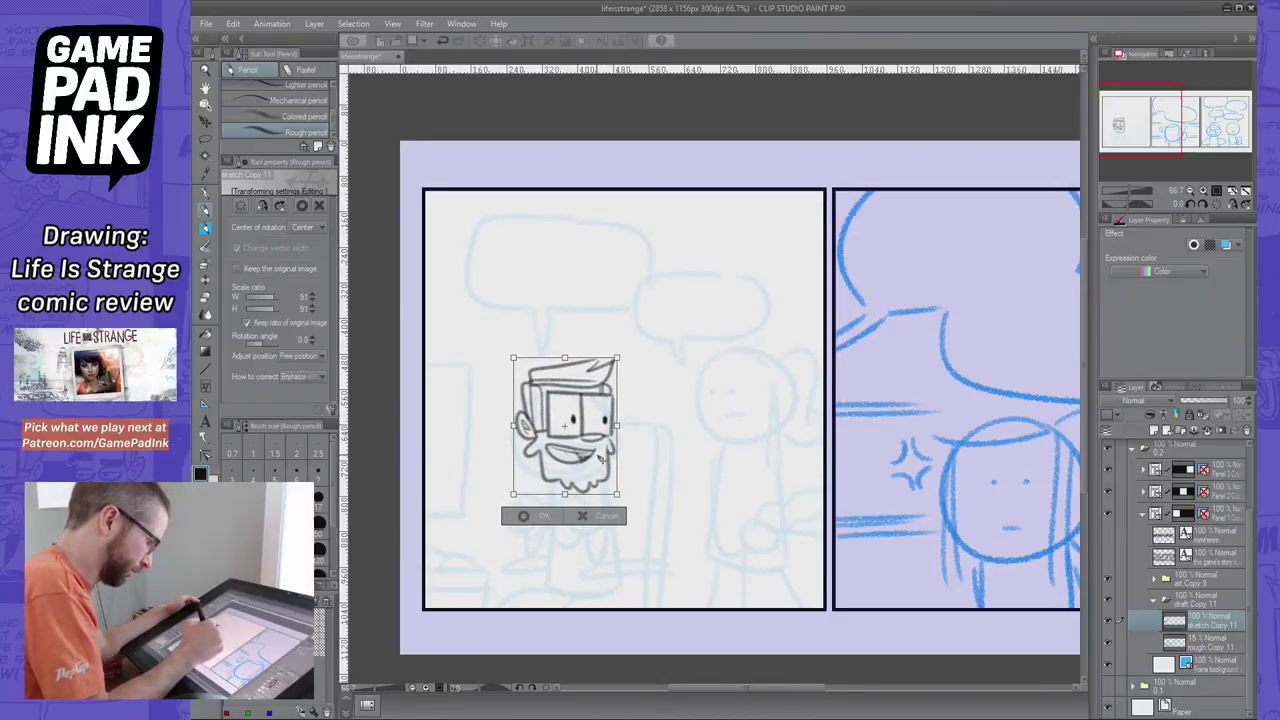
{"action": "left_click", "coordinate": [527, 515]}
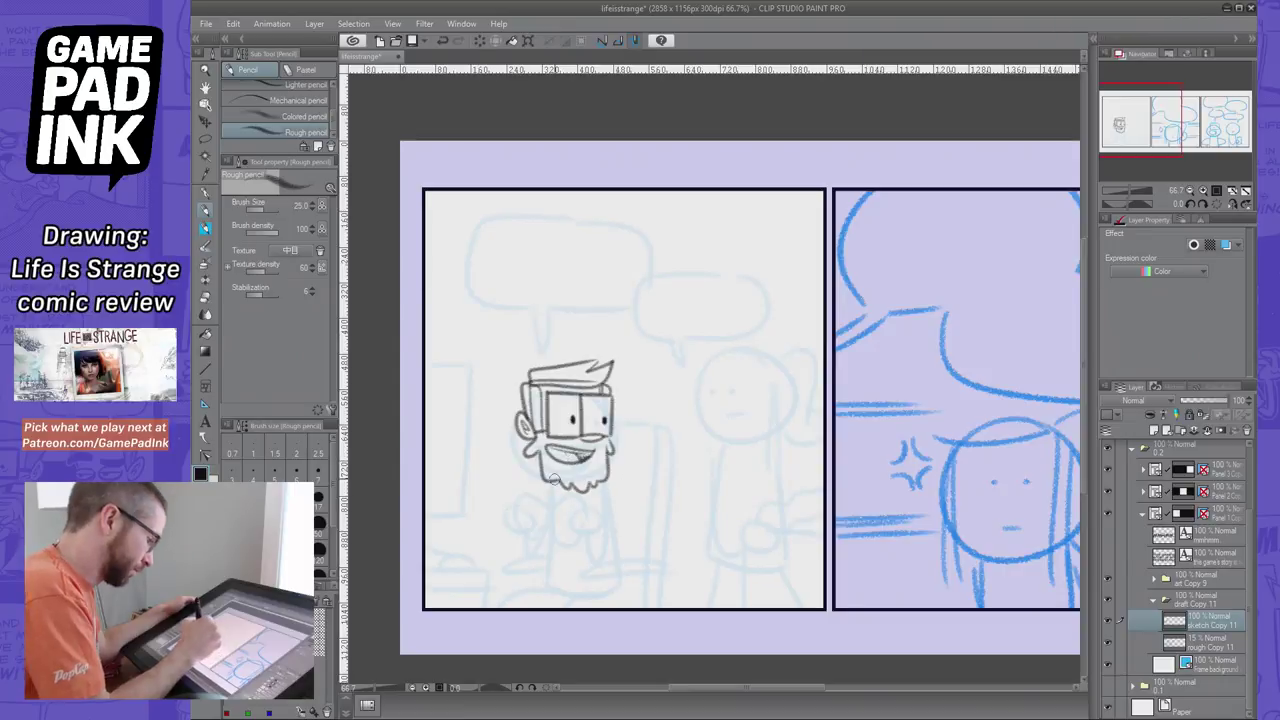
{"action": "left_click_drag", "start_coordinate": [552, 487], "coordinate": [601, 485]}
{"action": "key", "text": "ctrl+z"}
{"action": "key", "text": "ctrl+z"}
{"action": "key", "text": "ctrl+z"}
{"action": "mouse_move", "coordinate": [610, 441]}
{"action": "left_mouse_down"}
{"action": "mouse_move", "coordinate": [621, 485]}
{"action": "mouse_move", "coordinate": [605, 485]}
{"action": "mouse_move", "coordinate": [619, 546]}
{"action": "left_mouse_up"}
{"action": "key", "text": "ctrl+z"}
{"action": "key", "text": "ctrl+z"}
{"action": "key", "text": "ctrl+z"}
{"action": "key", "text": "ctrl+z"}
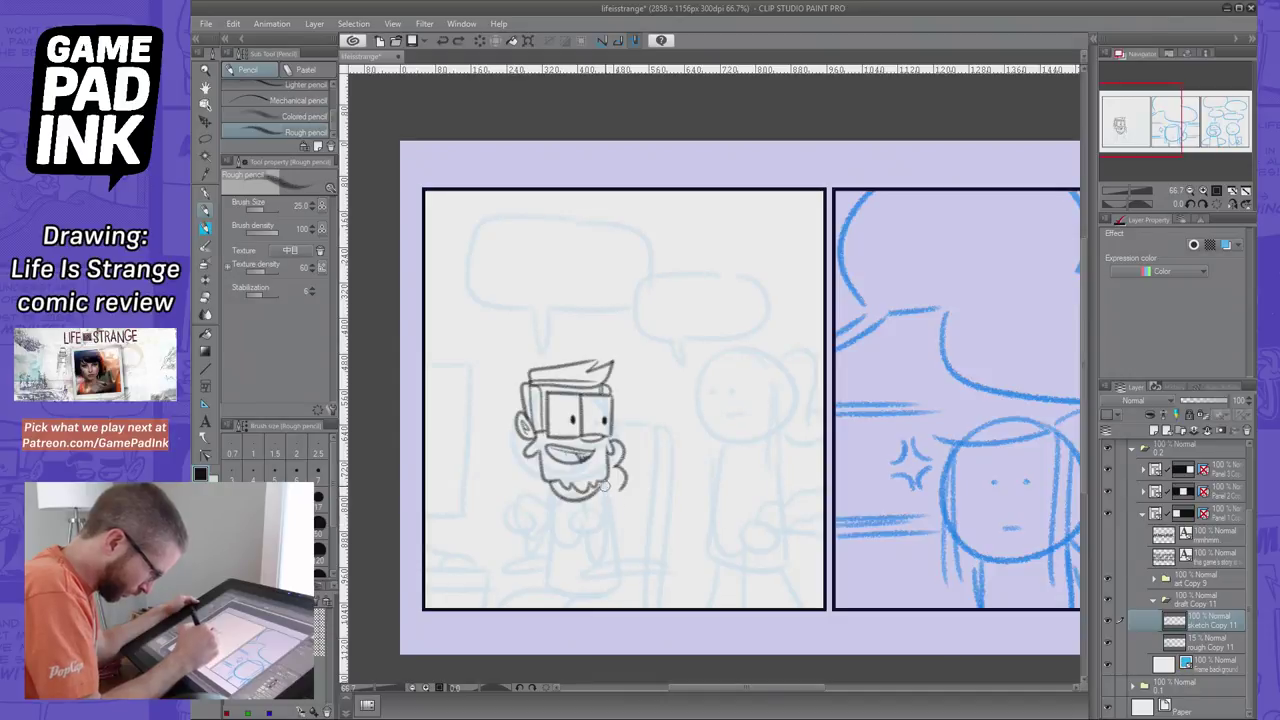
{"action": "left_click_drag", "start_coordinate": [604, 486], "coordinate": [618, 550]}
{"action": "key", "text": "ctrl+z"}
{"action": "key", "text": "ctrl+z"}
{"action": "key", "text": "ctrl+z"}
{"action": "key", "text": "ctrl+z"}
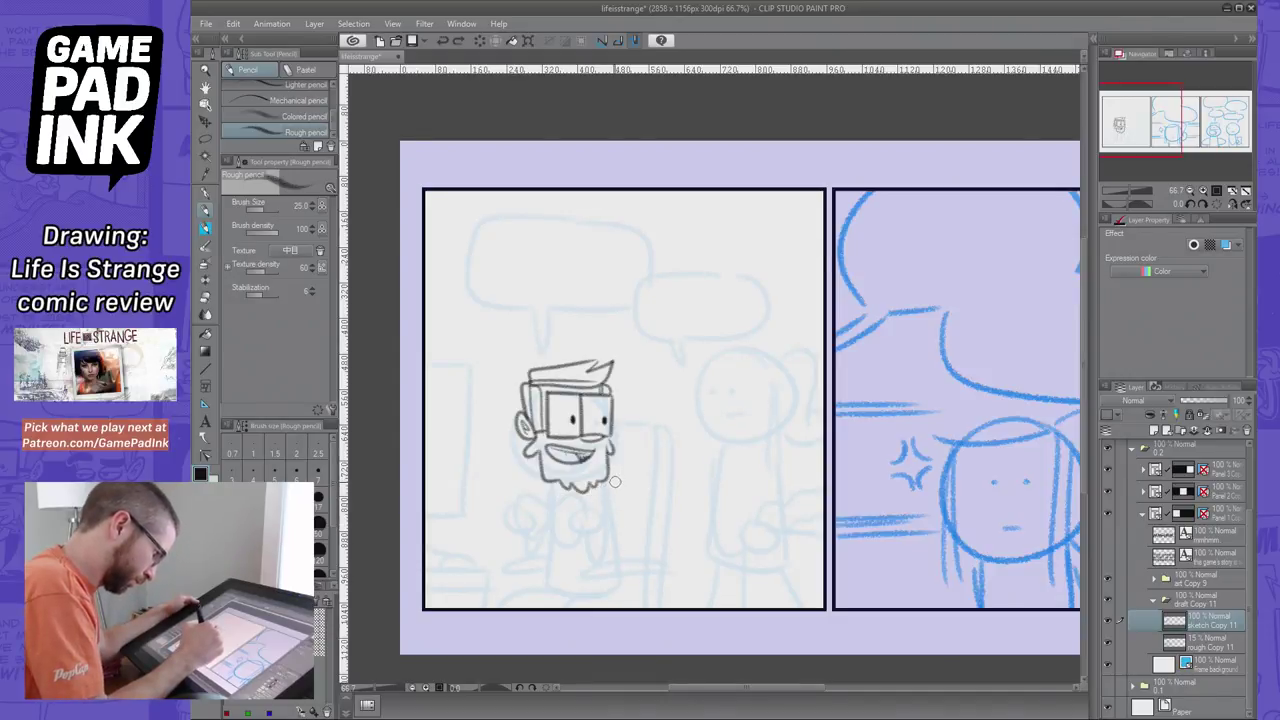
Shift the head sketch slightly to the left and draw the bumpy hood outline beside the beard, continuing into the back line
{"action": "left_click", "coordinate": [205, 122]}
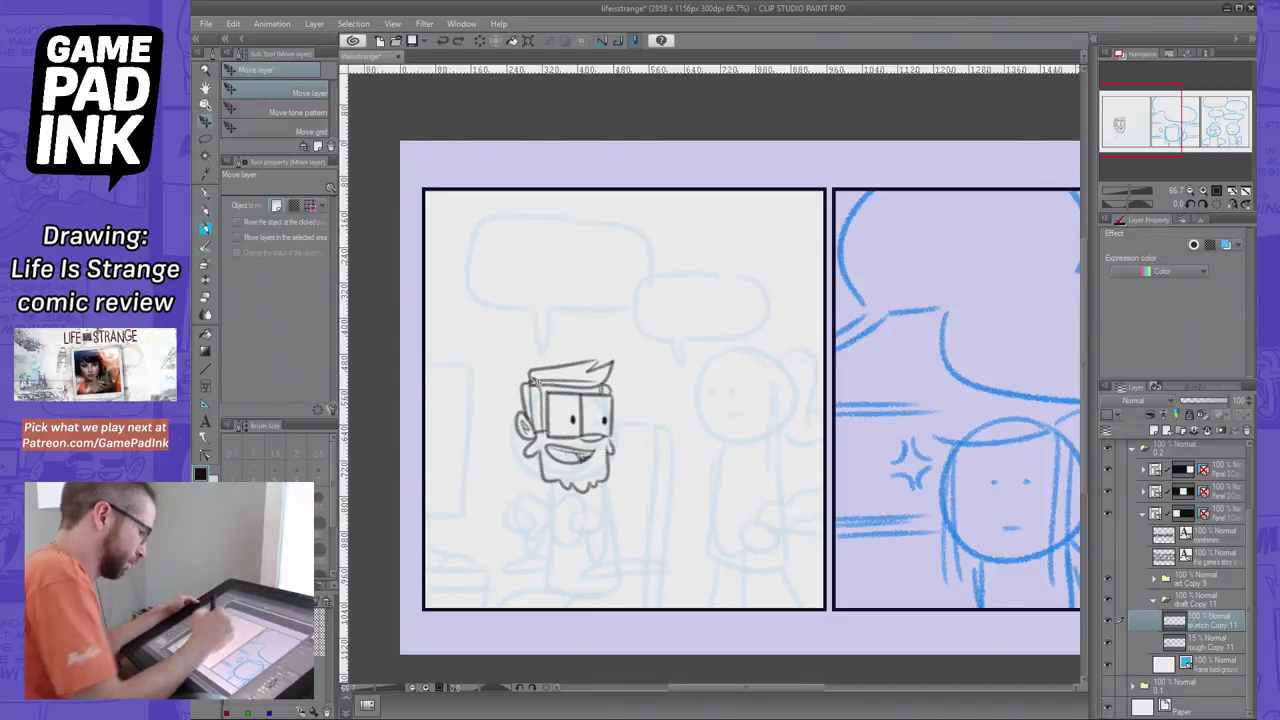
{"action": "mouse_move", "coordinate": [605, 442]}
{"action": "left_mouse_down"}
{"action": "mouse_move", "coordinate": [613, 467]}
{"action": "mouse_move", "coordinate": [619, 449]}
{"action": "mouse_move", "coordinate": [617, 550]}
{"action": "left_mouse_up"}
{"action": "key", "text": "p"}
{"action": "key", "text": "ctrl+z"}
{"action": "key", "text": "ctrl+z"}
{"action": "key", "text": "ctrl+z"}
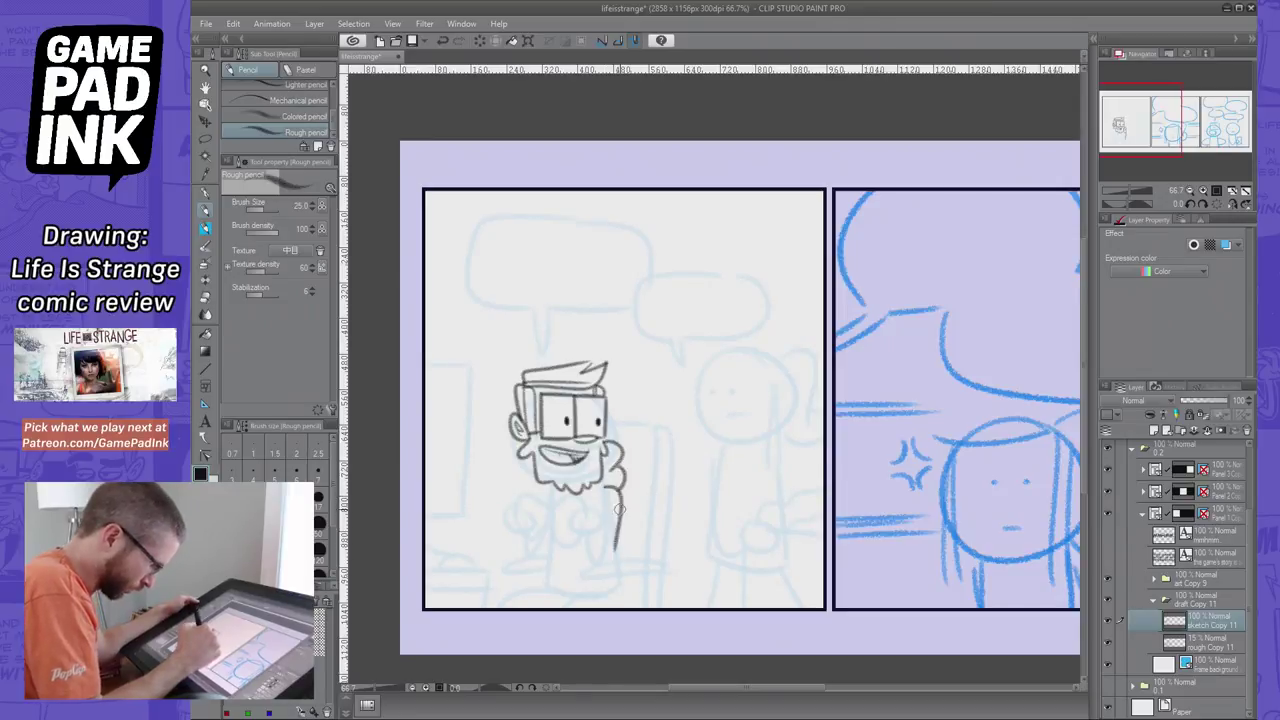
Draw the near arm below the hood, bent at a rounded elbow with the forearm rising to a sleeve cuff
{"action": "key", "text": "ctrl+z"}
{"action": "mouse_move", "coordinate": [604, 487]}
{"action": "left_mouse_down"}
{"action": "mouse_move", "coordinate": [615, 549]}
{"action": "mouse_move", "coordinate": [622, 492]}
{"action": "mouse_move", "coordinate": [619, 547]}
{"action": "left_mouse_up"}
{"action": "key", "text": "ctrl+z"}
{"action": "key", "text": "ctrl+z"}
{"action": "key", "text": "ctrl+z"}
{"action": "mouse_move", "coordinate": [604, 487]}
{"action": "left_mouse_down"}
{"action": "mouse_move", "coordinate": [617, 557]}
{"action": "mouse_move", "coordinate": [597, 530]}
{"action": "mouse_move", "coordinate": [584, 537]}
{"action": "mouse_move", "coordinate": [613, 549]}
{"action": "mouse_move", "coordinate": [585, 539]}
{"action": "left_mouse_up"}
{"action": "key", "text": "ctrl+z"}
{"action": "key", "text": "ctrl+z"}
{"action": "key", "text": "ctrl+z"}
{"action": "key", "text": "ctrl+z"}
{"action": "key", "text": "ctrl+z"}
{"action": "key", "text": "ctrl+z"}
{"action": "key", "text": "ctrl+z"}
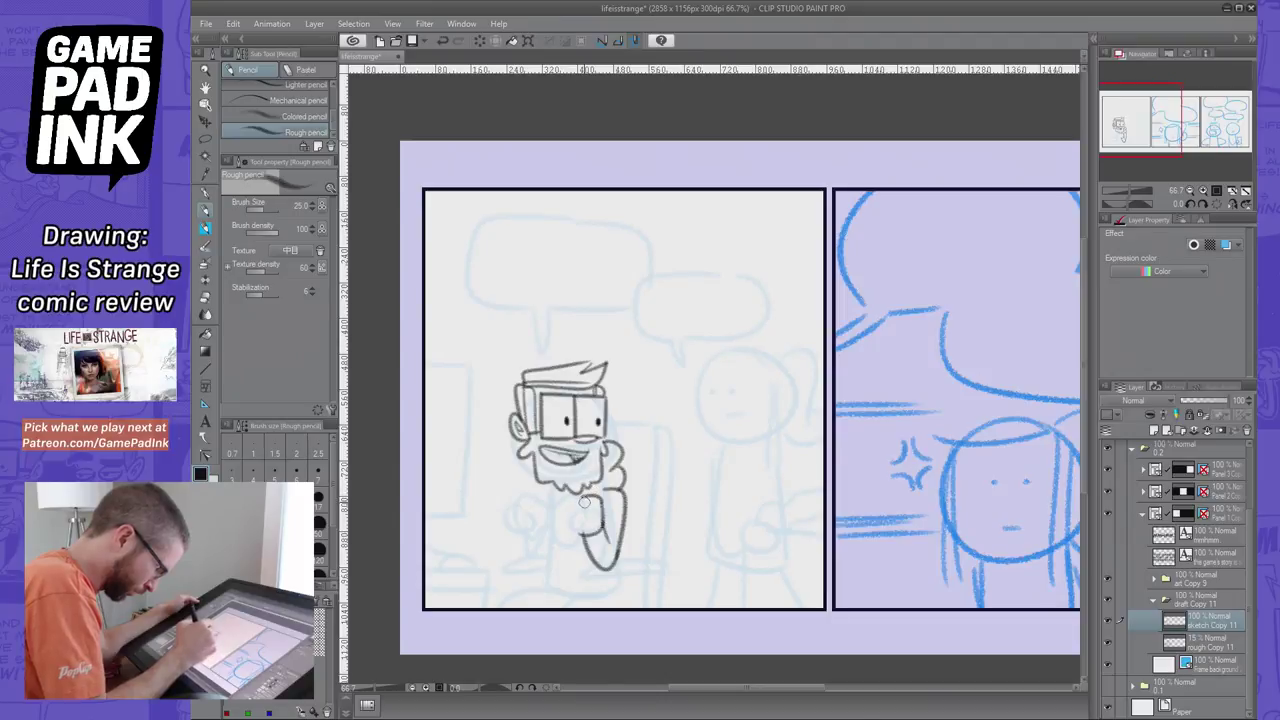
Draw the near hand at the sleeve cuff, with the thumb extended left over curled fingers
{"action": "mouse_move", "coordinate": [585, 502]}
{"action": "left_mouse_down"}
{"action": "mouse_move", "coordinate": [549, 504]}
{"action": "mouse_move", "coordinate": [584, 507]}
{"action": "mouse_move", "coordinate": [569, 529]}
{"action": "mouse_move", "coordinate": [584, 531]}
{"action": "left_mouse_up"}
{"action": "key", "text": "ctrl+z"}
{"action": "key", "text": "ctrl+z"}
{"action": "key", "text": "ctrl+z"}
{"action": "key", "text": "ctrl+z"}
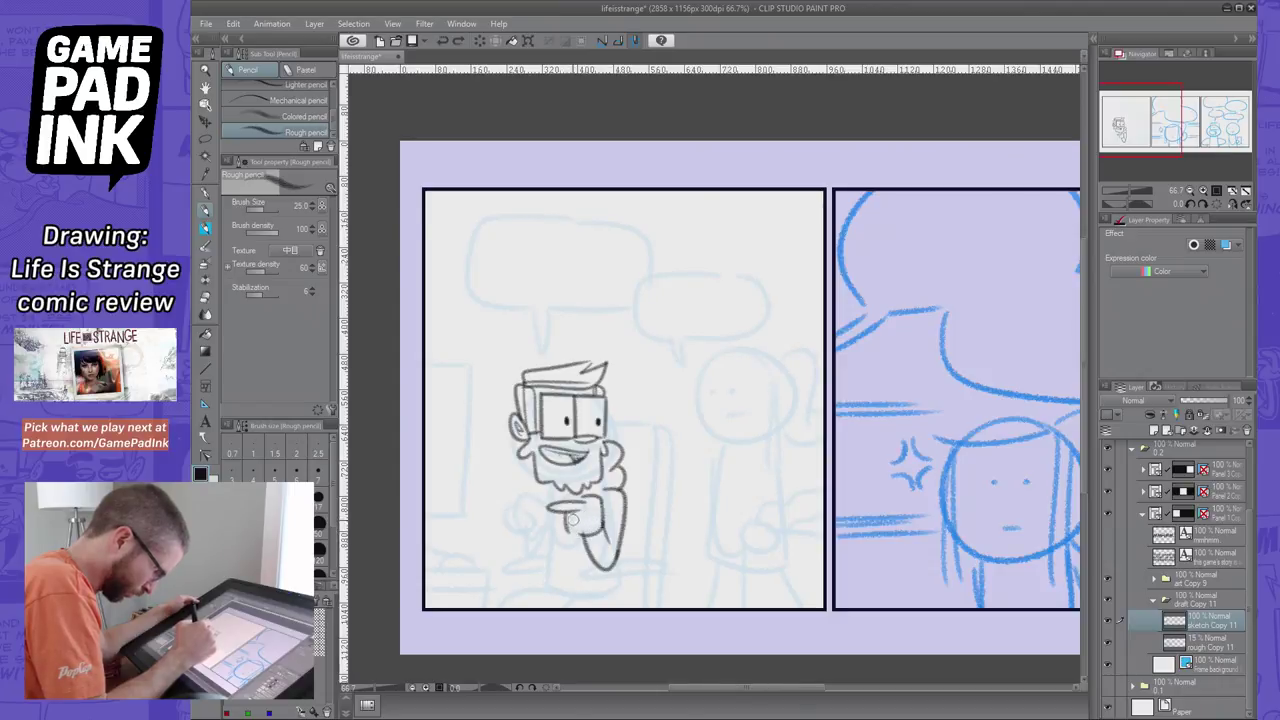
{"action": "key", "text": "ctrl+z"}
{"action": "mouse_move", "coordinate": [567, 512]}
{"action": "left_mouse_down"}
{"action": "mouse_move", "coordinate": [571, 532]}
{"action": "mouse_move", "coordinate": [592, 533]}
{"action": "left_mouse_up"}
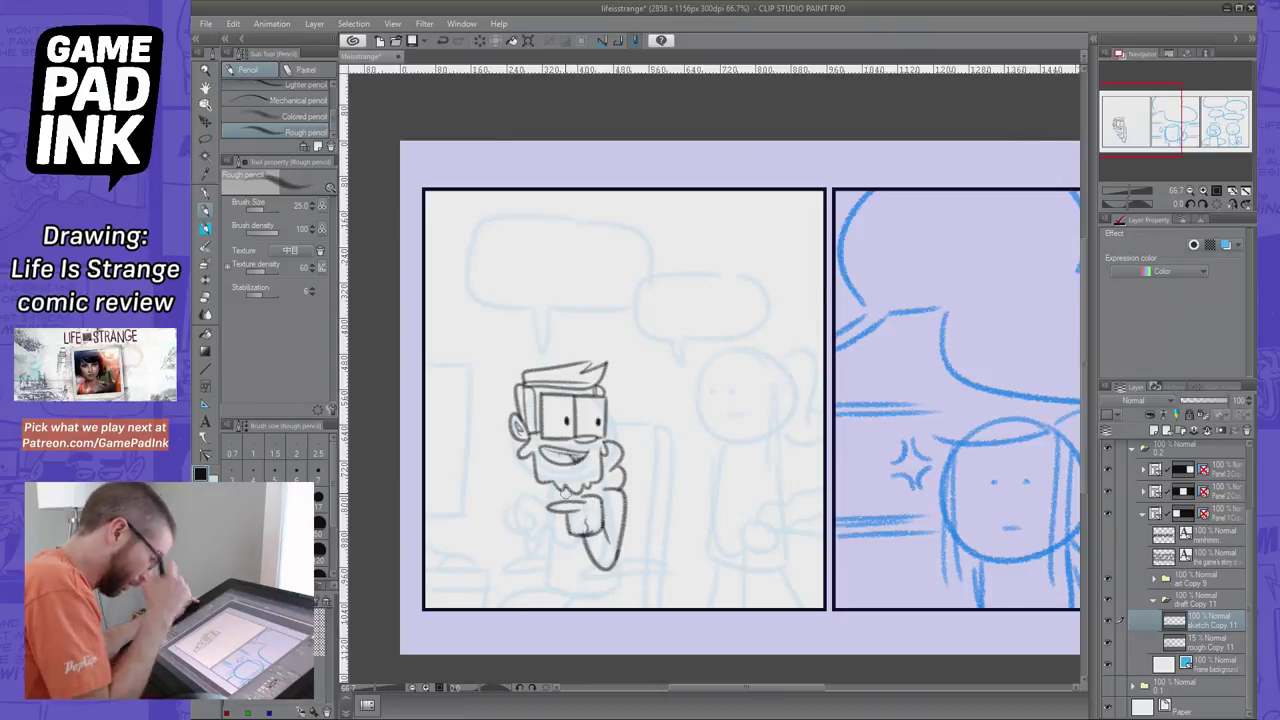
{"action": "left_click_drag", "start_coordinate": [574, 517], "coordinate": [584, 526]}
{"action": "key", "text": "ctrl+z"}
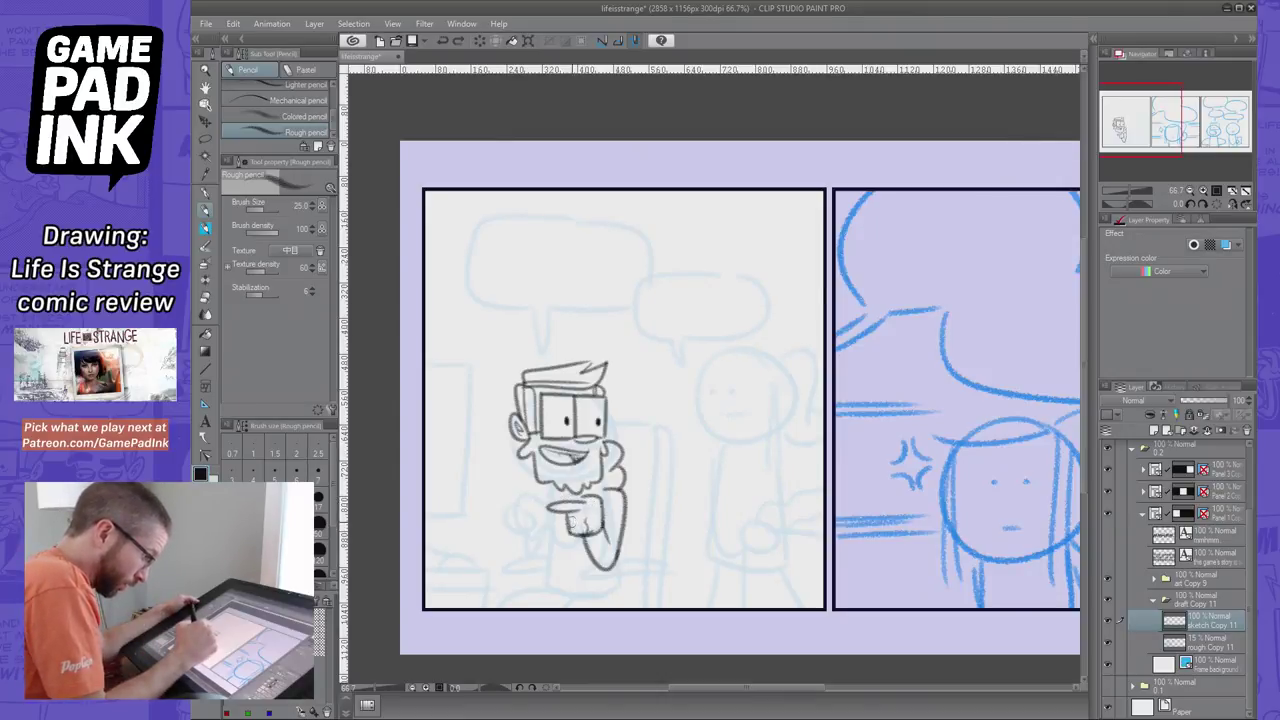
Sketch the far hand left of the near one, with an extended thumb and curled fingers
{"action": "mouse_move", "coordinate": [505, 505]}
{"action": "left_mouse_down"}
{"action": "mouse_move", "coordinate": [535, 511]}
{"action": "mouse_move", "coordinate": [512, 520]}
{"action": "mouse_move", "coordinate": [517, 531]}
{"action": "mouse_move", "coordinate": [543, 516]}
{"action": "left_mouse_up"}
{"action": "key", "text": "ctrl+z"}
{"action": "key", "text": "ctrl+z"}
{"action": "key", "text": "ctrl+z"}
{"action": "key", "text": "ctrl+z"}
{"action": "key", "text": "ctrl+z"}
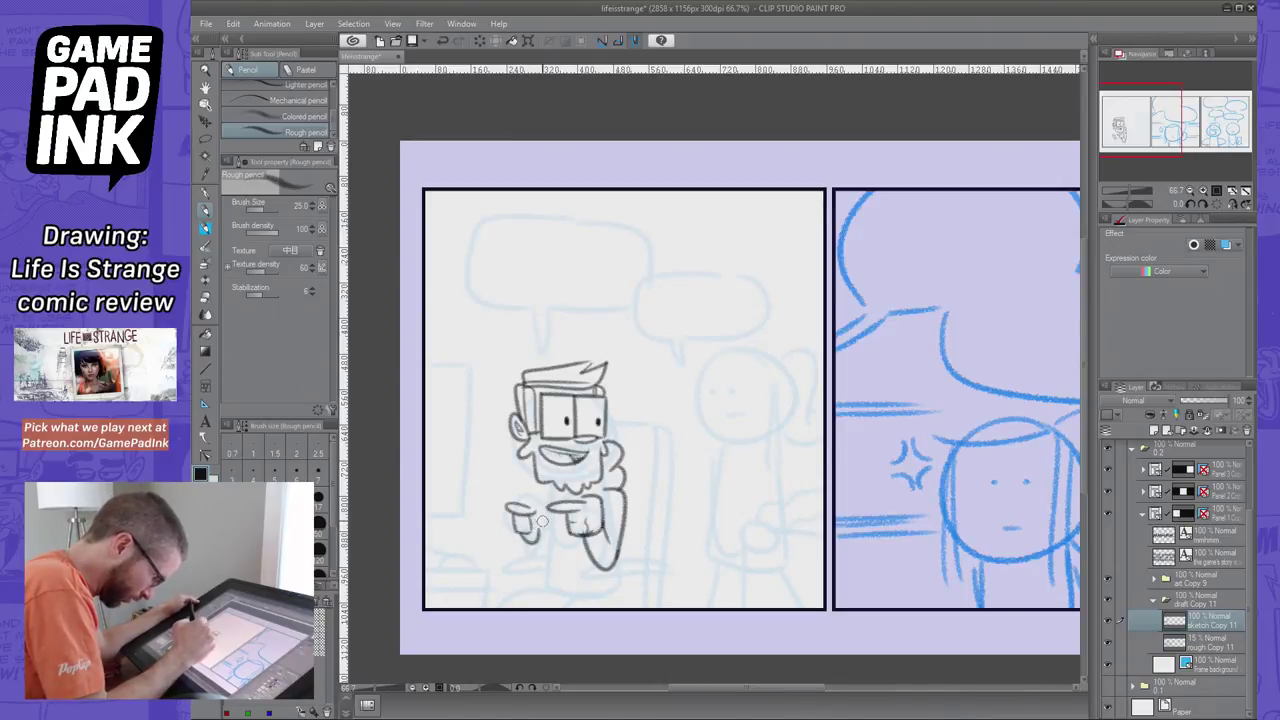
Draw the wavy lower edge of the game controller between the two hands
{"action": "mouse_move", "coordinate": [544, 530]}
{"action": "left_mouse_down"}
{"action": "mouse_move", "coordinate": [557, 539]}
{"action": "mouse_move", "coordinate": [580, 522]}
{"action": "left_mouse_up"}
{"action": "key", "text": "ctrl+z"}
{"action": "key", "text": "ctrl+z"}
{"action": "key", "text": "ctrl+z"}
{"action": "key", "text": "ctrl+z"}
{"action": "key", "text": "ctrl+z"}
{"action": "key", "text": "ctrl+z"}
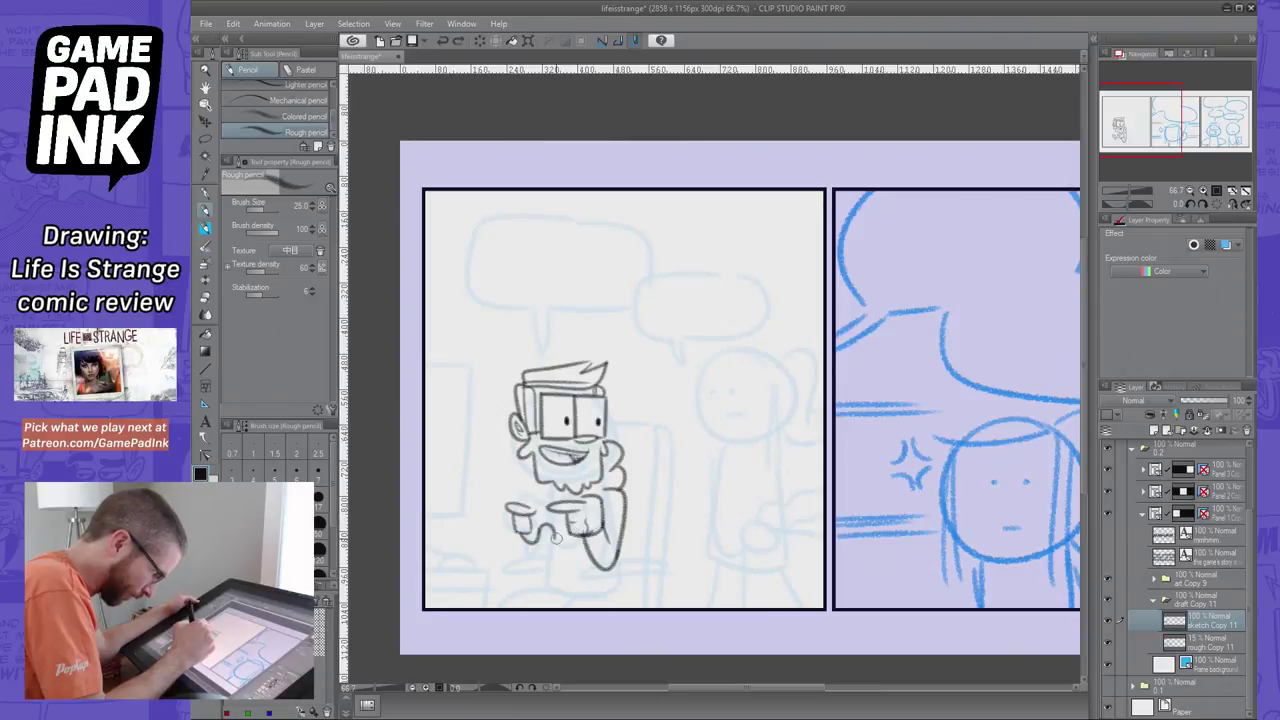
Complete the controller's upper edge between the hands and add the short far-shoulder line under the beard
{"action": "mouse_move", "coordinate": [553, 528]}
{"action": "left_mouse_down"}
{"action": "mouse_move", "coordinate": [580, 538]}
{"action": "mouse_move", "coordinate": [578, 521]}
{"action": "mouse_move", "coordinate": [517, 492]}
{"action": "mouse_move", "coordinate": [545, 490]}
{"action": "mouse_move", "coordinate": [536, 496]}
{"action": "left_mouse_up"}
{"action": "key", "text": "ctrl+z"}
{"action": "key", "text": "ctrl+z"}
{"action": "key", "text": "ctrl+z"}
{"action": "key", "text": "ctrl+z"}
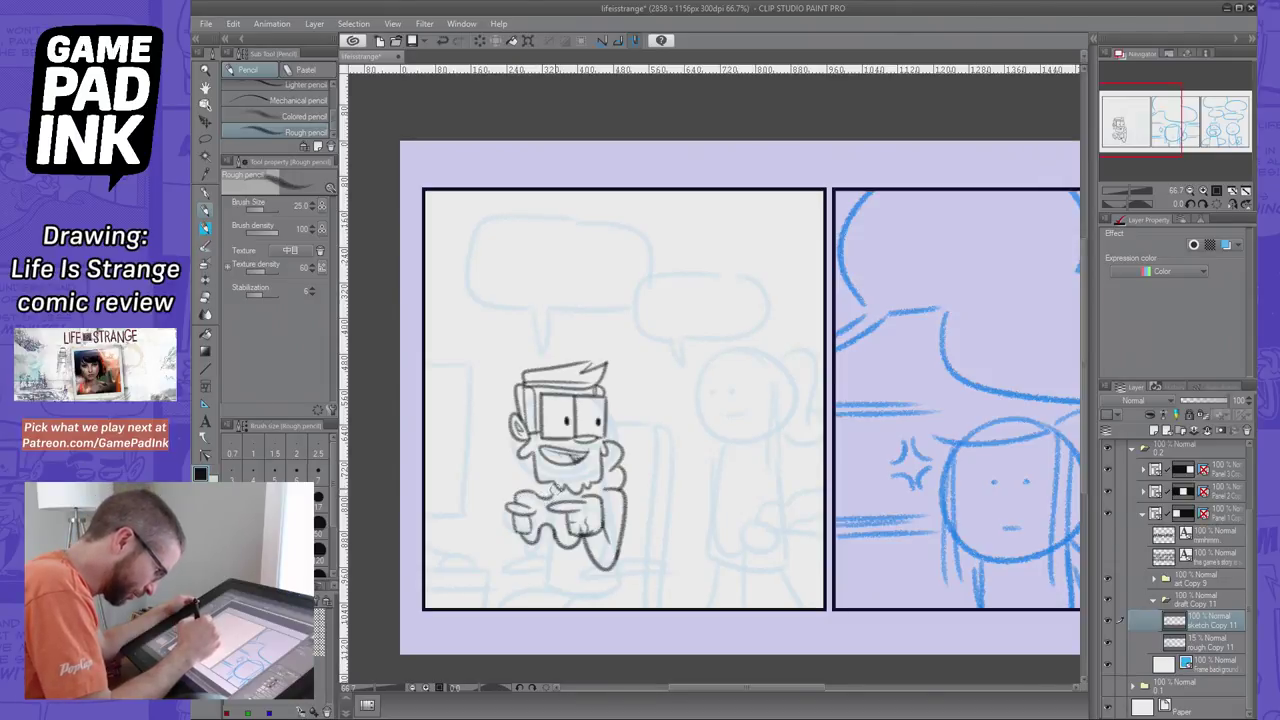
Sketch the small collar detail directly below the beard, above the hands
{"action": "mouse_move", "coordinate": [539, 494]}
{"action": "left_mouse_down"}
{"action": "mouse_move", "coordinate": [583, 493]}
{"action": "mouse_move", "coordinate": [548, 495]}
{"action": "left_mouse_up"}
{"action": "key", "text": "ctrl+z"}
{"action": "key", "text": "ctrl+z"}
{"action": "key", "text": "ctrl+z"}
{"action": "key", "text": "ctrl+z"}
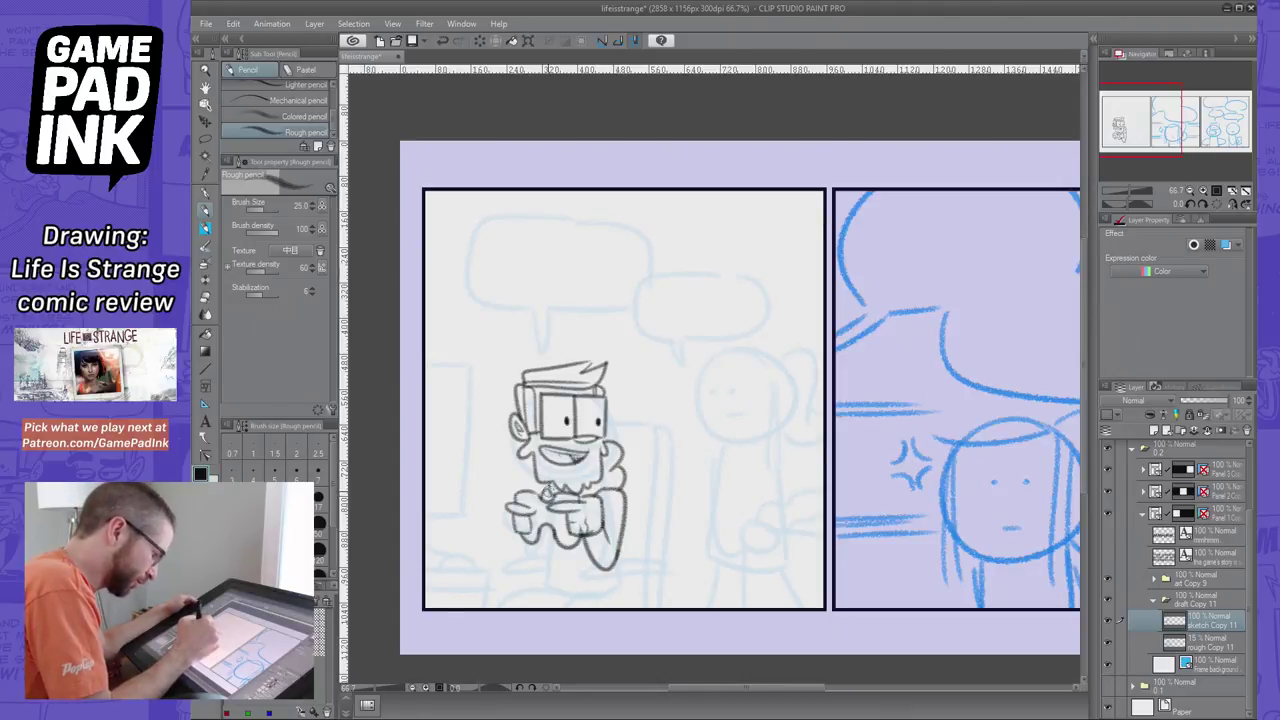
{"action": "key", "text": "ctrl+z"}
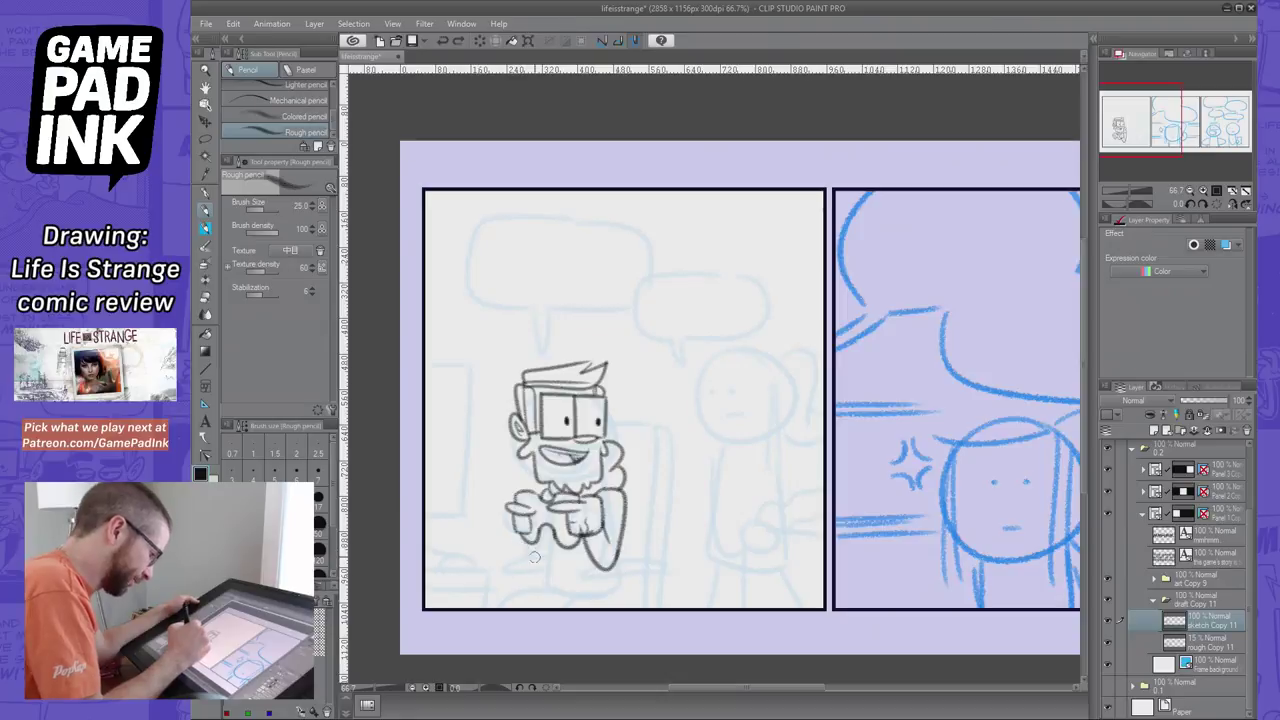
Draw the front line of the torso from the controller down to the lap
{"action": "mouse_move", "coordinate": [525, 546]}
{"action": "left_mouse_down"}
{"action": "mouse_move", "coordinate": [542, 592]}
{"action": "mouse_move", "coordinate": [590, 597]}
{"action": "mouse_move", "coordinate": [556, 577]}
{"action": "mouse_move", "coordinate": [642, 596]}
{"action": "left_mouse_up"}
{"action": "key", "text": "ctrl+z"}
{"action": "key", "text": "ctrl+z"}
{"action": "key", "text": "ctrl+z"}
{"action": "key", "text": "ctrl+z"}
{"action": "key", "text": "ctrl+z"}
{"action": "key", "text": "ctrl+z"}
{"action": "key", "text": "ctrl+z"}
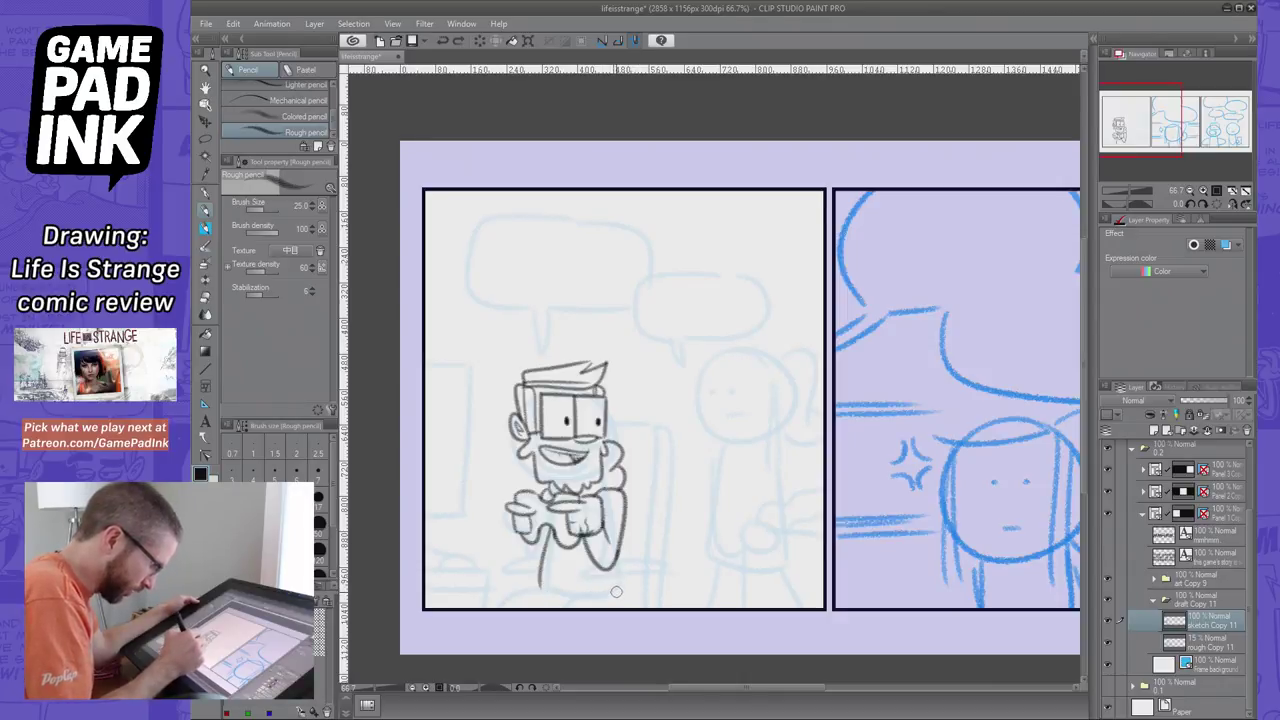
Draw the seated legs with long thigh lines running left from the hip and a knee bending down to the panel's lower border
{"action": "mouse_move", "coordinate": [528, 574]}
{"action": "left_mouse_down"}
{"action": "mouse_move", "coordinate": [616, 594]}
{"action": "mouse_move", "coordinate": [536, 580]}
{"action": "left_mouse_up"}
{"action": "key", "text": "ctrl+z"}
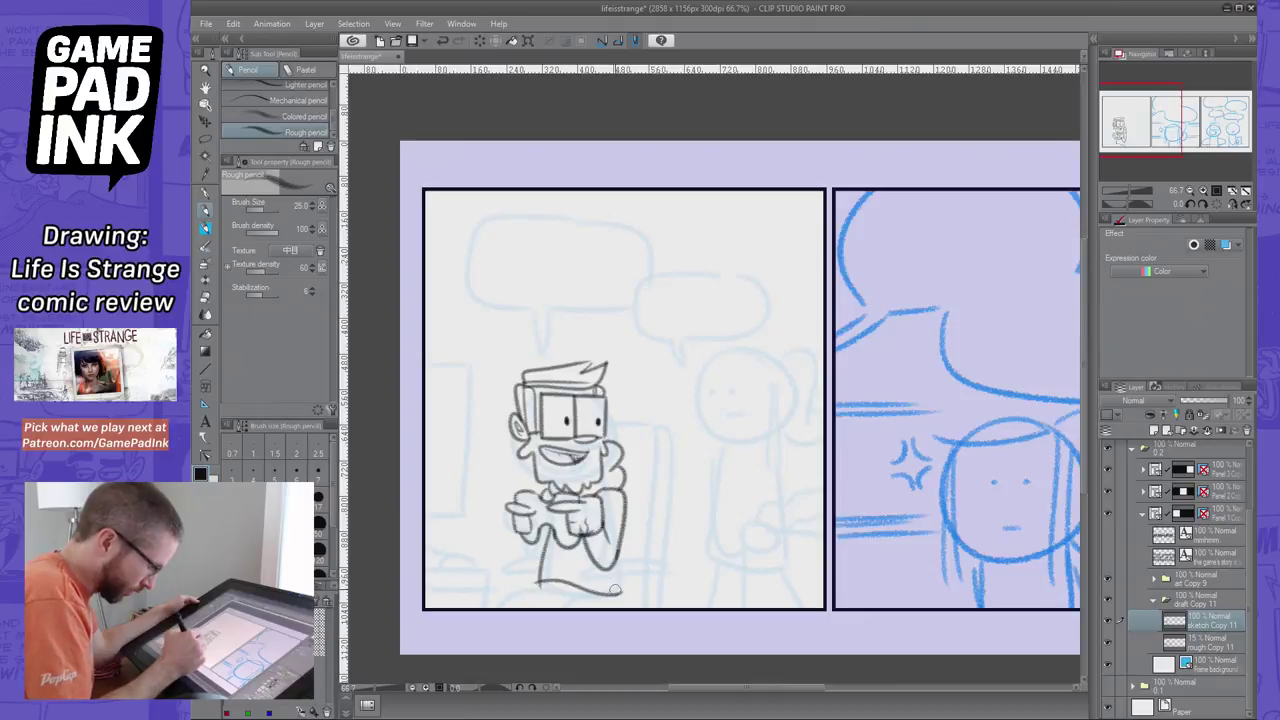
{"action": "key", "text": "ctrl+z"}
{"action": "left_click_drag", "start_coordinate": [618, 592], "coordinate": [495, 578]}
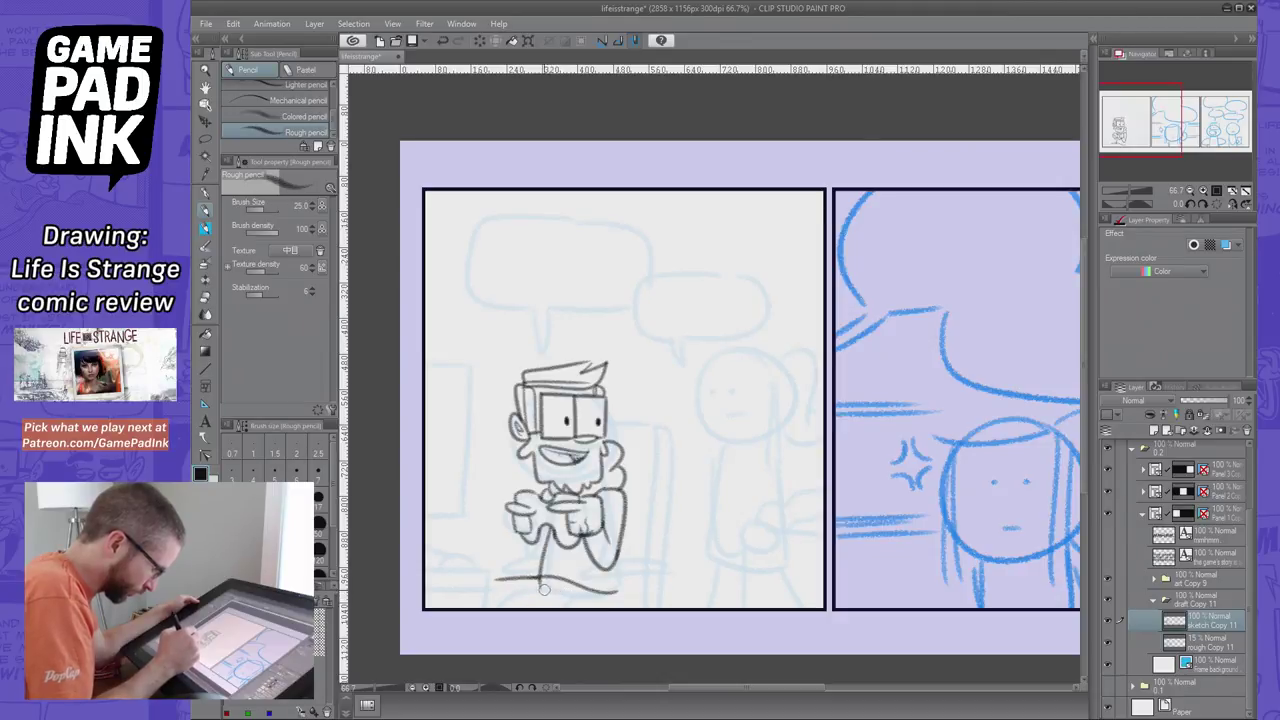
{"action": "mouse_move", "coordinate": [617, 592]}
{"action": "left_mouse_down"}
{"action": "mouse_move", "coordinate": [620, 602]}
{"action": "mouse_move", "coordinate": [543, 604]}
{"action": "mouse_move", "coordinate": [541, 587]}
{"action": "mouse_move", "coordinate": [509, 606]}
{"action": "mouse_move", "coordinate": [506, 595]}
{"action": "left_mouse_up"}
{"action": "key", "text": "ctrl+z"}
{"action": "key", "text": "ctrl+z"}
{"action": "key", "text": "ctrl+z"}
{"action": "key", "text": "ctrl+z"}
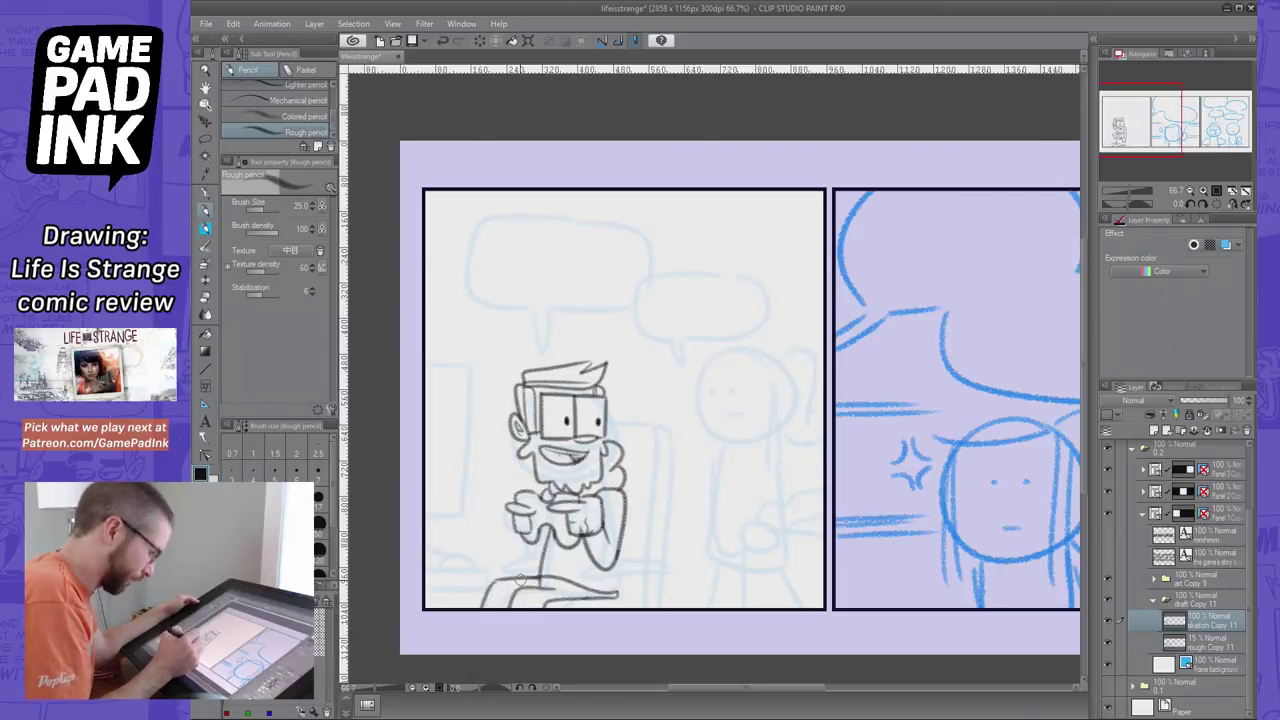
Erase the front knee and redraw it shorter with a squarer bend down to the panel's lower border
{"action": "key", "text": "e"}
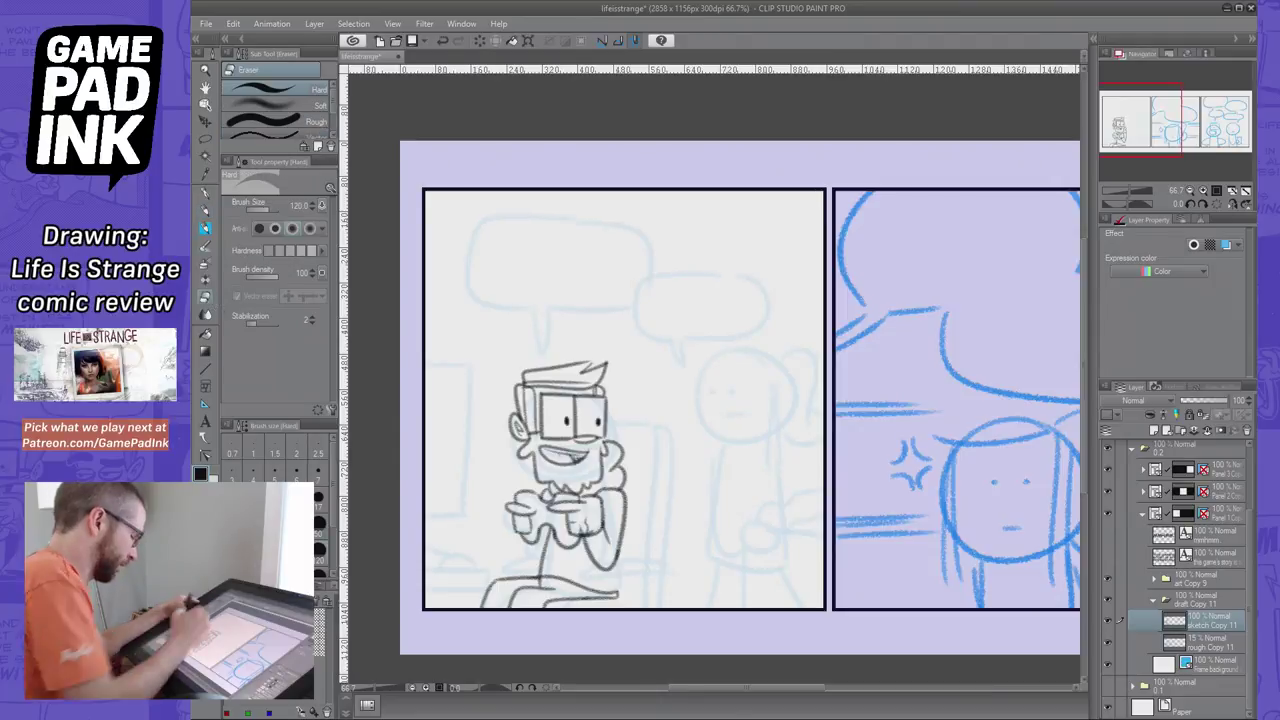
{"action": "left_click_drag", "start_coordinate": [470, 604], "coordinate": [500, 592]}
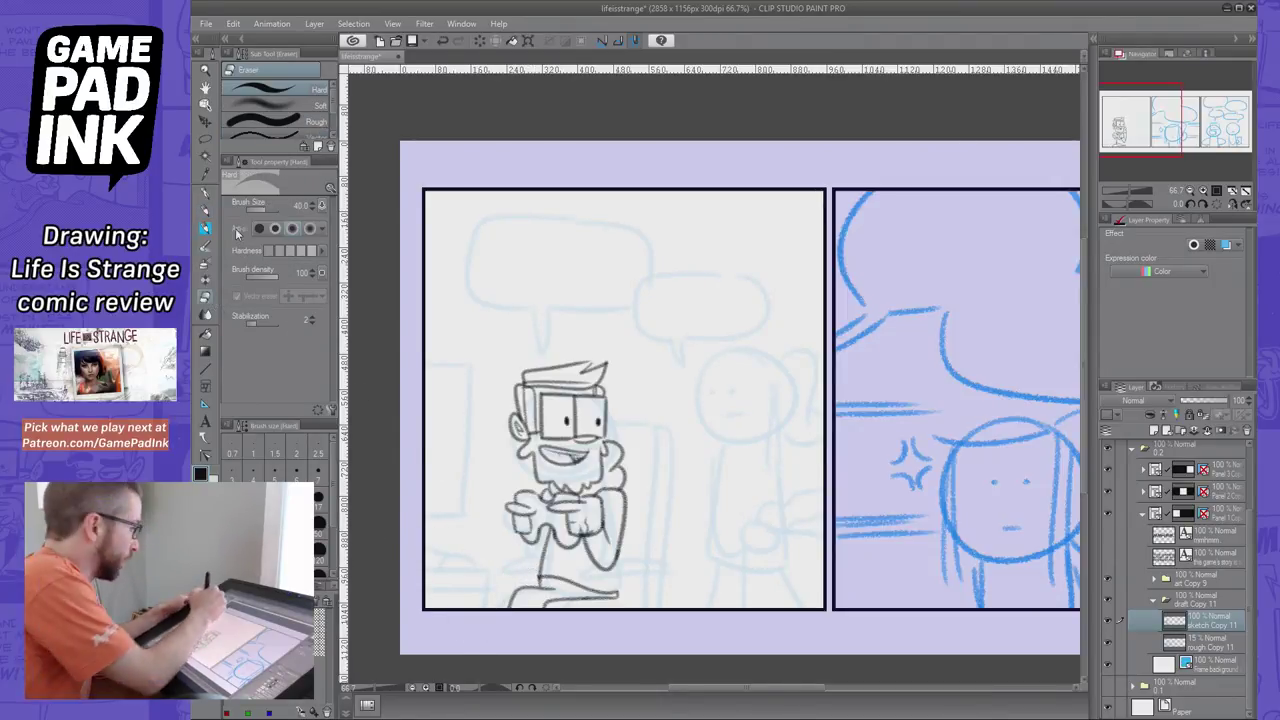
{"action": "key", "text": "p"}
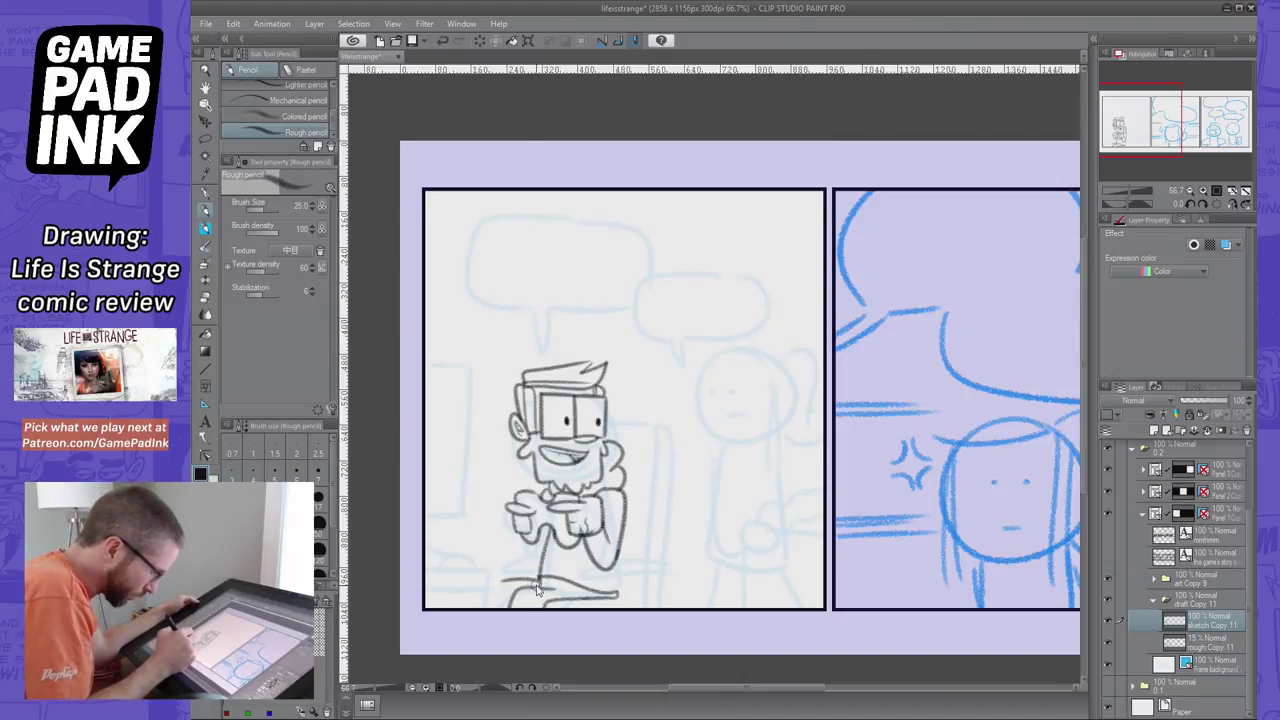
{"action": "key", "text": "ctrl+z"}
{"action": "mouse_move", "coordinate": [499, 582]}
{"action": "left_mouse_down"}
{"action": "mouse_move", "coordinate": [540, 580]}
{"action": "mouse_move", "coordinate": [491, 622]}
{"action": "left_mouse_up"}
{"action": "key", "text": "ctrl+z"}
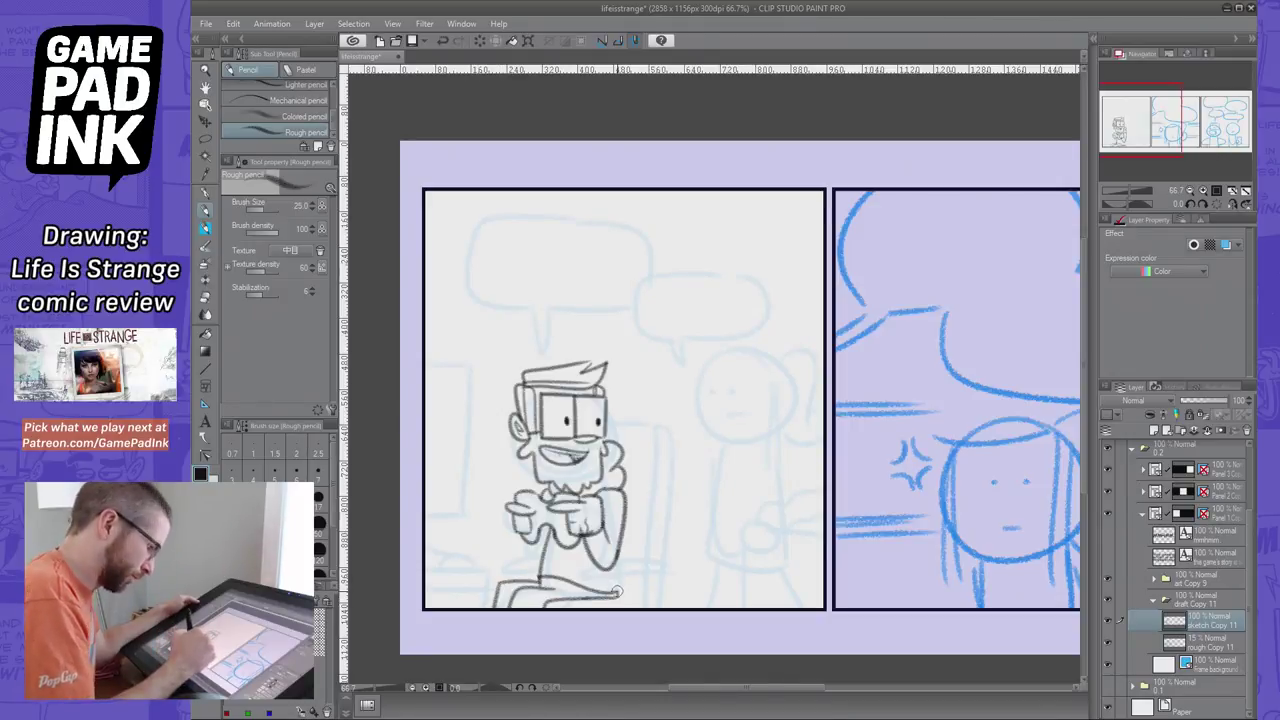
Draw the lower back line from the hip up to the near arm
{"action": "key", "text": "ctrl+z"}
{"action": "left_click_drag", "start_coordinate": [618, 595], "coordinate": [621, 520]}
{"action": "key", "text": "ctrl+z"}
{"action": "left_click_drag", "start_coordinate": [618, 593], "coordinate": [623, 524]}
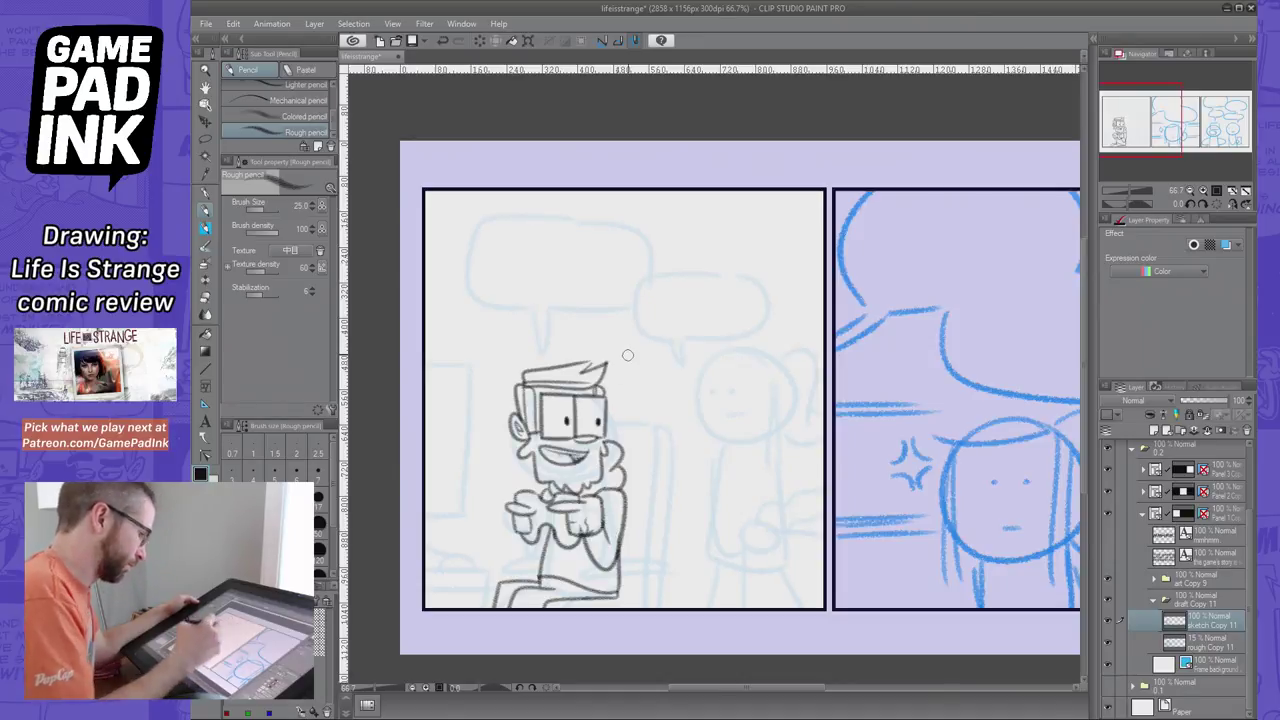
Outline the desk in the panel's lower left corner with its top edge and vertical side
{"action": "left_click_drag", "start_coordinate": [443, 368], "coordinate": [472, 368]}
{"action": "key", "text": "ctrl+z"}
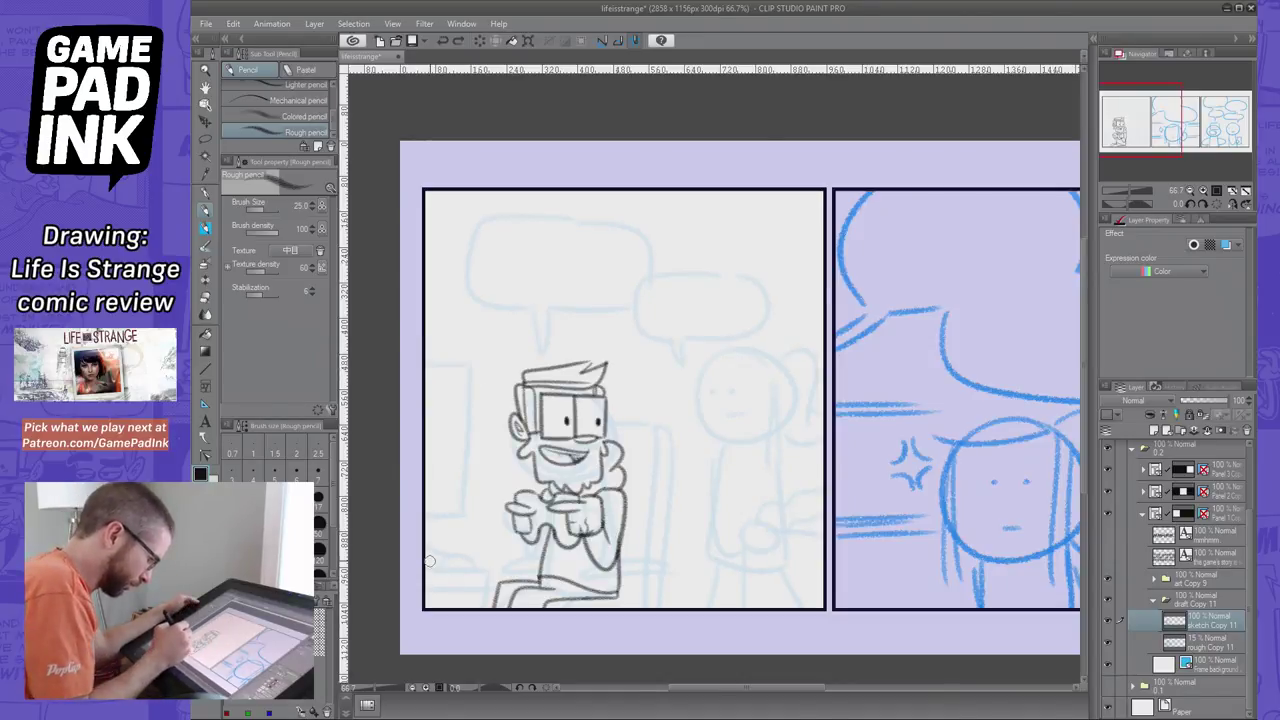
{"action": "mouse_move", "coordinate": [427, 558]}
{"action": "left_mouse_down"}
{"action": "mouse_move", "coordinate": [491, 557]}
{"action": "mouse_move", "coordinate": [490, 609]}
{"action": "left_mouse_up"}
{"action": "key", "text": "ctrl+z"}
{"action": "key", "text": "ctrl+z"}
{"action": "key", "text": "ctrl+z"}
{"action": "left_click_drag", "start_coordinate": [491, 557], "coordinate": [484, 629]}
Draw the keyboard shapes on the desk and start the monitor with its lower edge and right side
{"action": "mouse_move", "coordinate": [436, 580]}
{"action": "left_mouse_down"}
{"action": "mouse_move", "coordinate": [510, 576]}
{"action": "mouse_move", "coordinate": [443, 543]}
{"action": "mouse_move", "coordinate": [483, 549]}
{"action": "mouse_move", "coordinate": [432, 547]}
{"action": "mouse_move", "coordinate": [485, 547]}
{"action": "mouse_move", "coordinate": [427, 538]}
{"action": "mouse_move", "coordinate": [444, 530]}
{"action": "mouse_move", "coordinate": [429, 536]}
{"action": "mouse_move", "coordinate": [457, 546]}
{"action": "mouse_move", "coordinate": [428, 538]}
{"action": "mouse_move", "coordinate": [462, 543]}
{"action": "mouse_move", "coordinate": [468, 518]}
{"action": "mouse_move", "coordinate": [461, 364]}
{"action": "mouse_move", "coordinate": [463, 518]}
{"action": "left_mouse_up"}
{"action": "key", "text": "ctrl+z"}
{"action": "key", "text": "ctrl+z"}
{"action": "key", "text": "ctrl+z"}
{"action": "key", "text": "ctrl+z"}
{"action": "key", "text": "ctrl+z"}
{"action": "key", "text": "ctrl+z"}
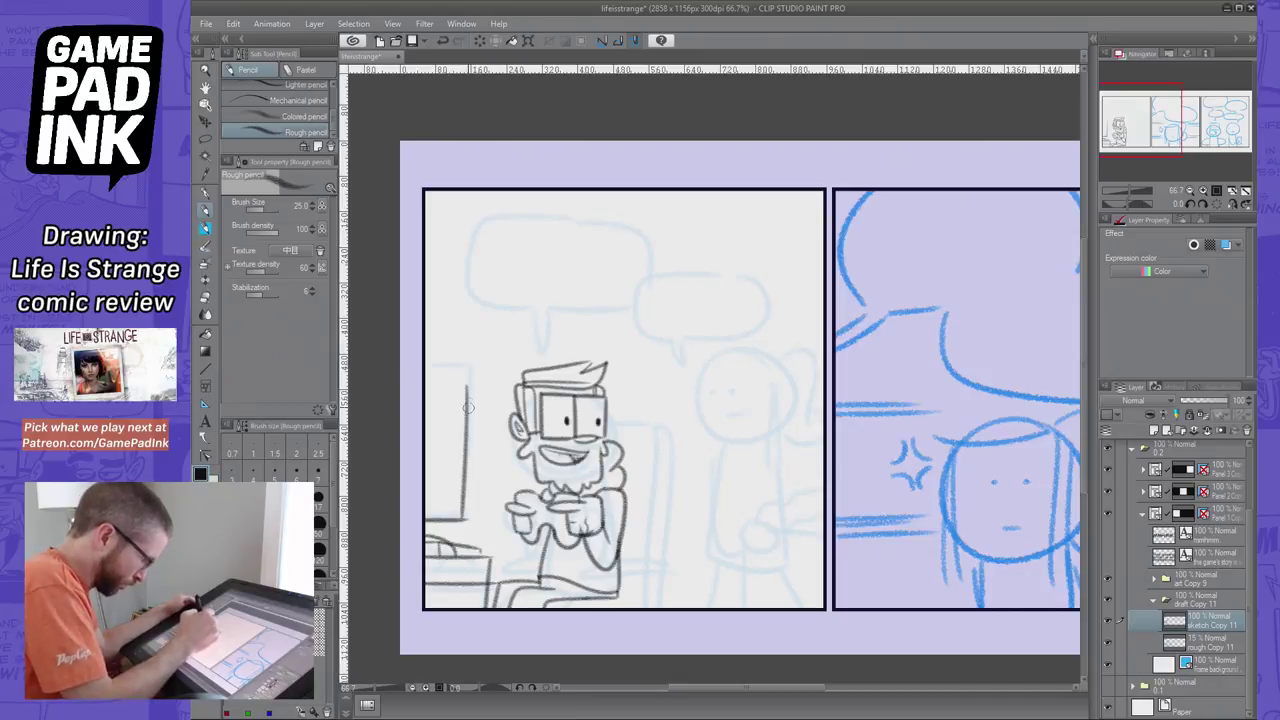
Redraw the monitor's right side and add its top edge running to the panel's left border
{"action": "key", "text": "ctrl+z"}
{"action": "left_click_drag", "start_coordinate": [465, 385], "coordinate": [464, 508]}
{"action": "key", "text": "ctrl+z"}
{"action": "mouse_move", "coordinate": [425, 387]}
{"action": "left_mouse_down"}
{"action": "mouse_move", "coordinate": [468, 385]}
{"action": "mouse_move", "coordinate": [456, 493]}
{"action": "left_mouse_up"}
{"action": "key", "text": "ctrl+z"}
{"action": "key", "text": "ctrl+z"}
{"action": "mouse_move", "coordinate": [467, 386]}
{"action": "left_mouse_down"}
{"action": "mouse_move", "coordinate": [380, 393]}
{"action": "mouse_move", "coordinate": [434, 385]}
{"action": "mouse_move", "coordinate": [452, 538]}
{"action": "left_mouse_up"}
{"action": "key", "text": "ctrl+z"}
{"action": "key", "text": "ctrl+z"}
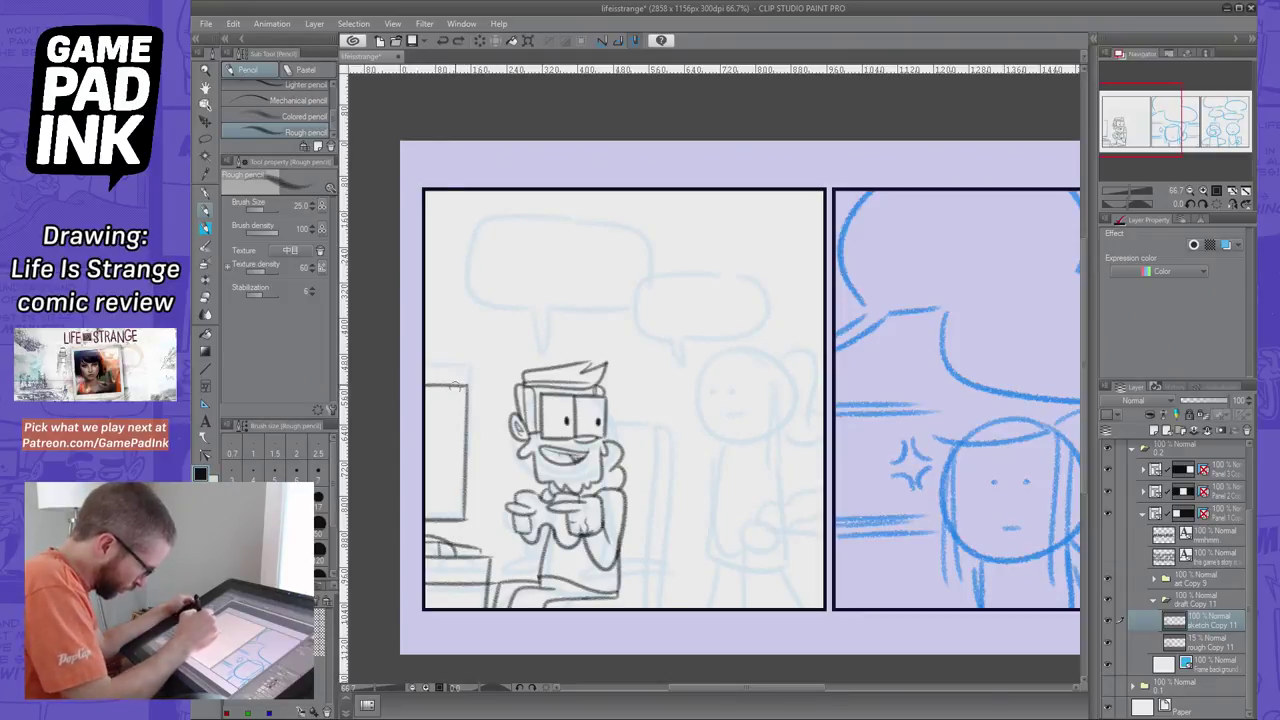
Add a vertical line just inside the monitor's right side to show its thickness
{"action": "left_click_drag", "start_coordinate": [457, 382], "coordinate": [455, 510]}
{"action": "key", "text": "ctrl+z"}
{"action": "key", "text": "ctrl+z"}
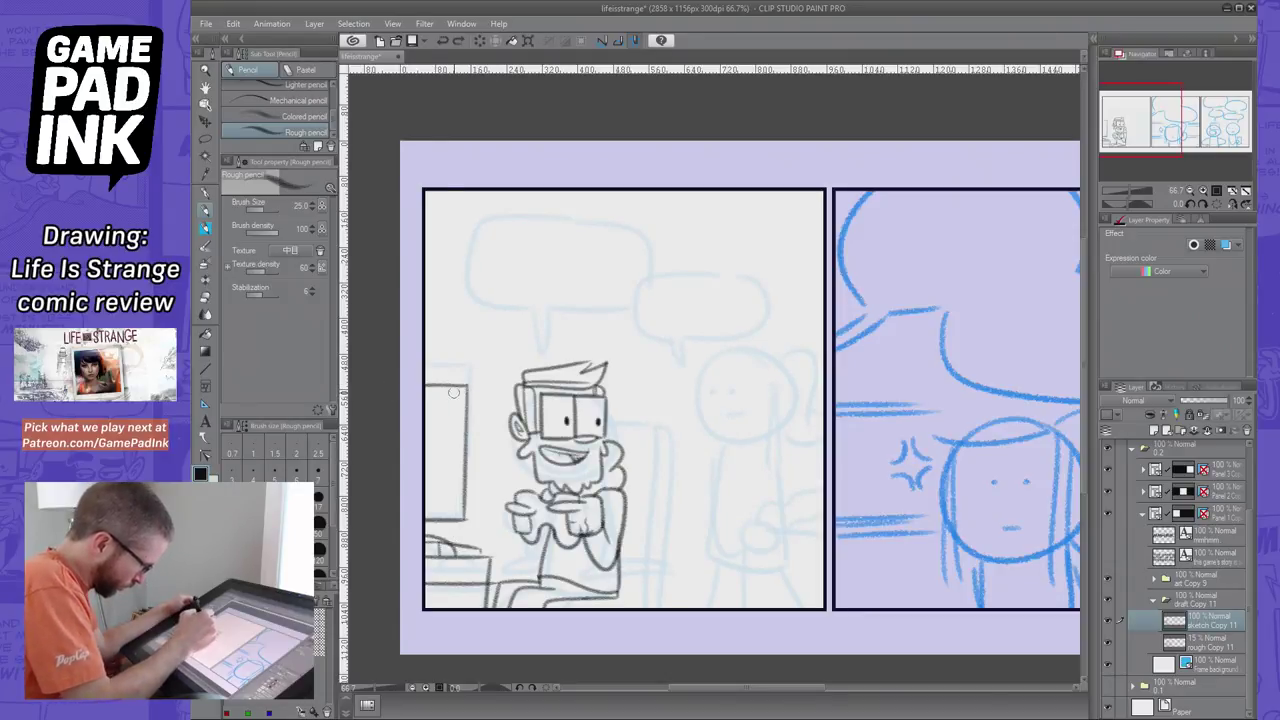
{"action": "left_click_drag", "start_coordinate": [455, 386], "coordinate": [453, 516]}
{"action": "key", "text": "ctrl+z"}
{"action": "left_click_drag", "start_coordinate": [455, 385], "coordinate": [454, 516]}
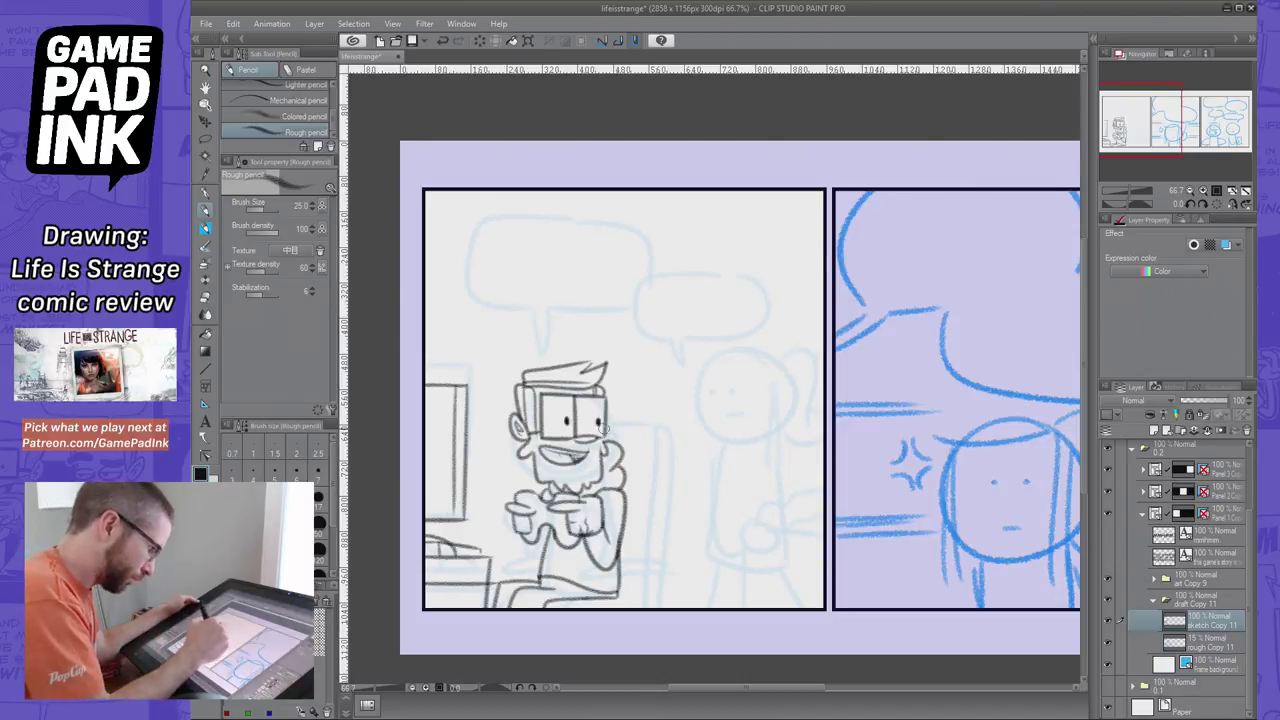
Draw the tall chair back behind the seated man, with a top edge, a long rear edge and a parallel inner line
{"action": "mouse_move", "coordinate": [603, 428]}
{"action": "left_mouse_down"}
{"action": "mouse_move", "coordinate": [665, 432]}
{"action": "mouse_move", "coordinate": [622, 430]}
{"action": "mouse_move", "coordinate": [664, 432]}
{"action": "mouse_move", "coordinate": [665, 522]}
{"action": "left_mouse_up"}
{"action": "key", "text": "ctrl+z"}
{"action": "key", "text": "ctrl+z"}
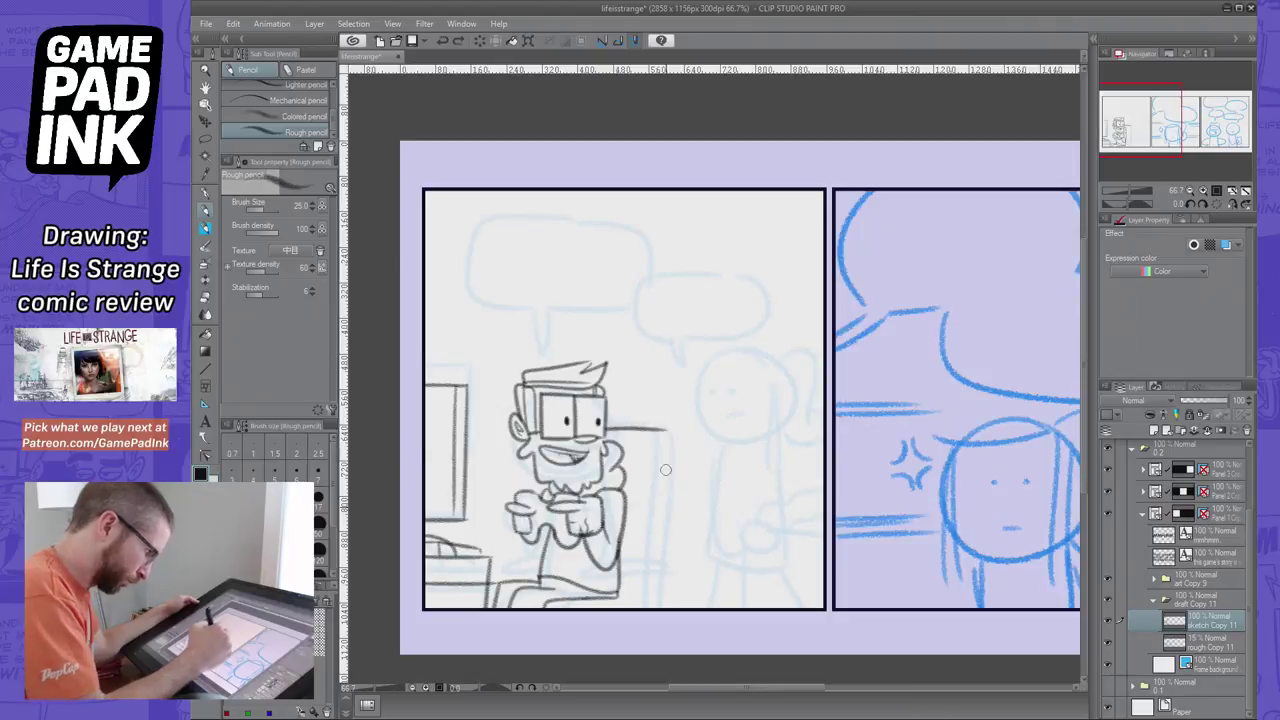
{"action": "left_click_drag", "start_coordinate": [666, 428], "coordinate": [660, 606]}
{"action": "key", "text": "ctrl+z"}
{"action": "left_click_drag", "start_coordinate": [666, 428], "coordinate": [658, 606]}
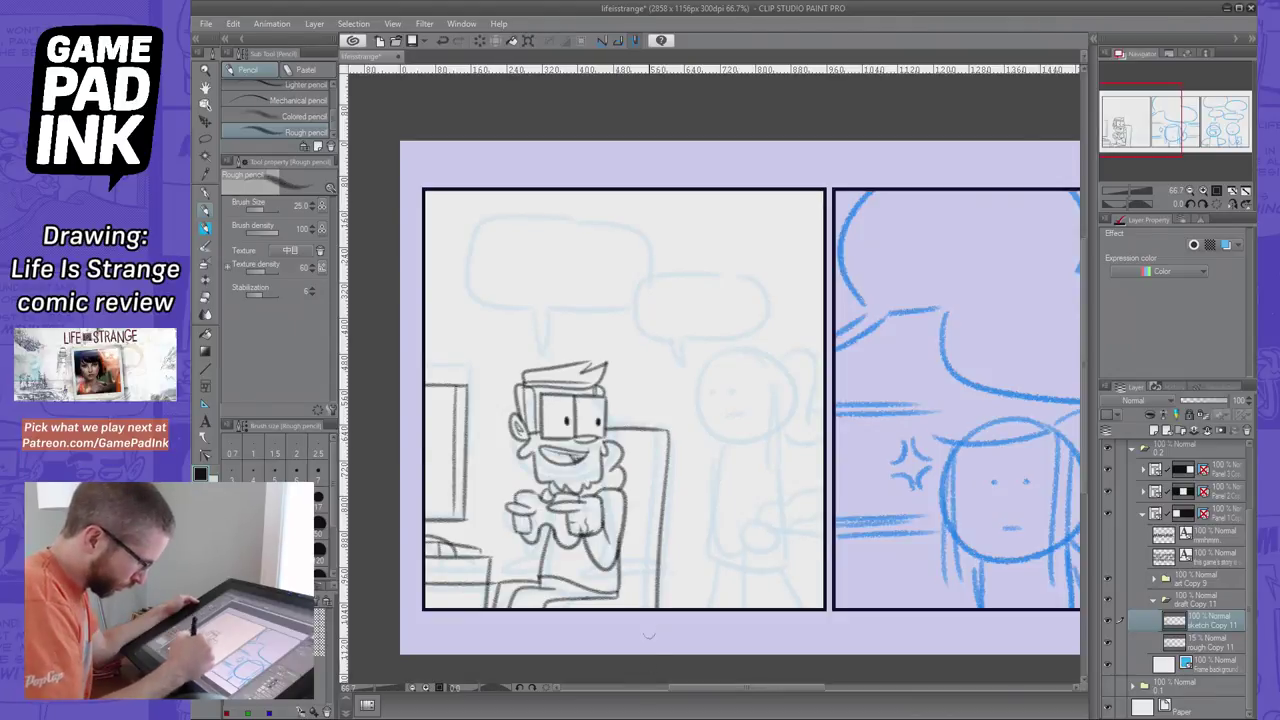
{"action": "mouse_move", "coordinate": [666, 428]}
{"action": "left_mouse_down"}
{"action": "mouse_move", "coordinate": [632, 585]}
{"action": "mouse_move", "coordinate": [653, 572]}
{"action": "mouse_move", "coordinate": [581, 578]}
{"action": "left_mouse_up"}
{"action": "key", "text": "ctrl+z"}
{"action": "left_click_drag", "start_coordinate": [660, 564], "coordinate": [571, 575]}
{"action": "key", "text": "ctrl+z"}
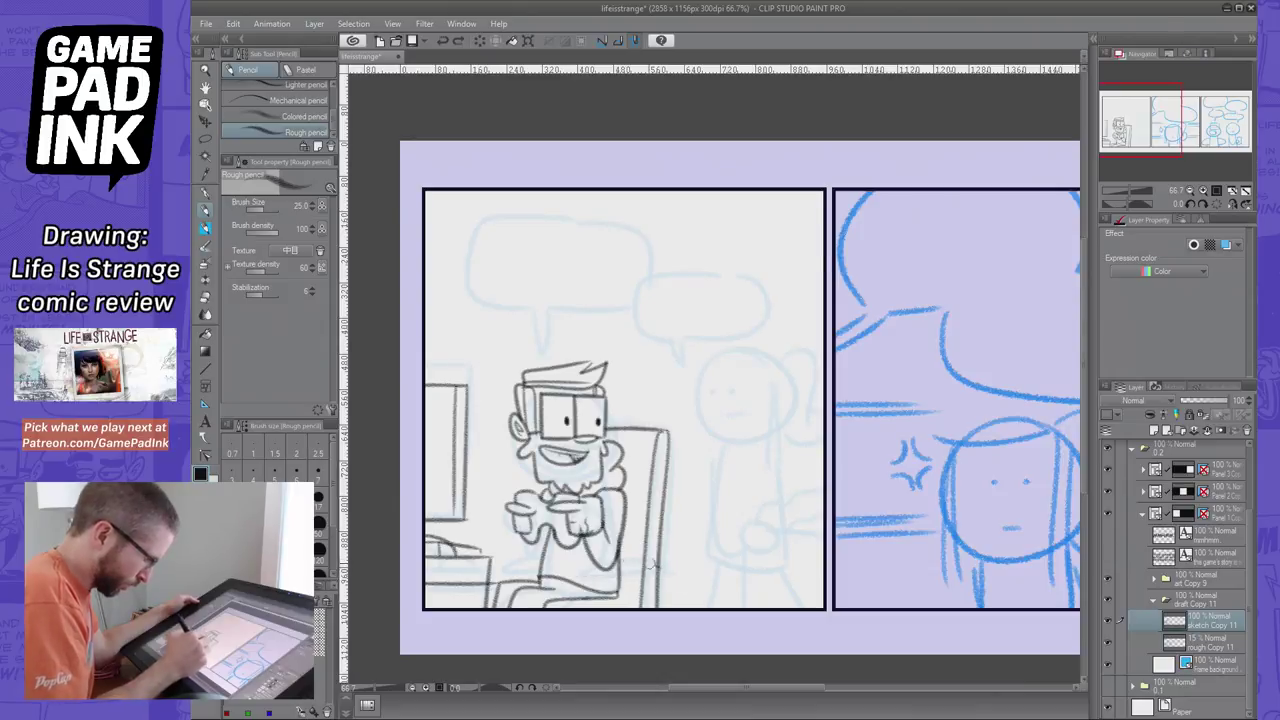
Sketch the chair's armrests on both sides of the torso and add the far forearm lines below the hands
{"action": "mouse_move", "coordinate": [652, 564]}
{"action": "left_mouse_down"}
{"action": "mouse_move", "coordinate": [609, 576]}
{"action": "mouse_move", "coordinate": [666, 571]}
{"action": "left_mouse_up"}
{"action": "key", "text": "ctrl+z"}
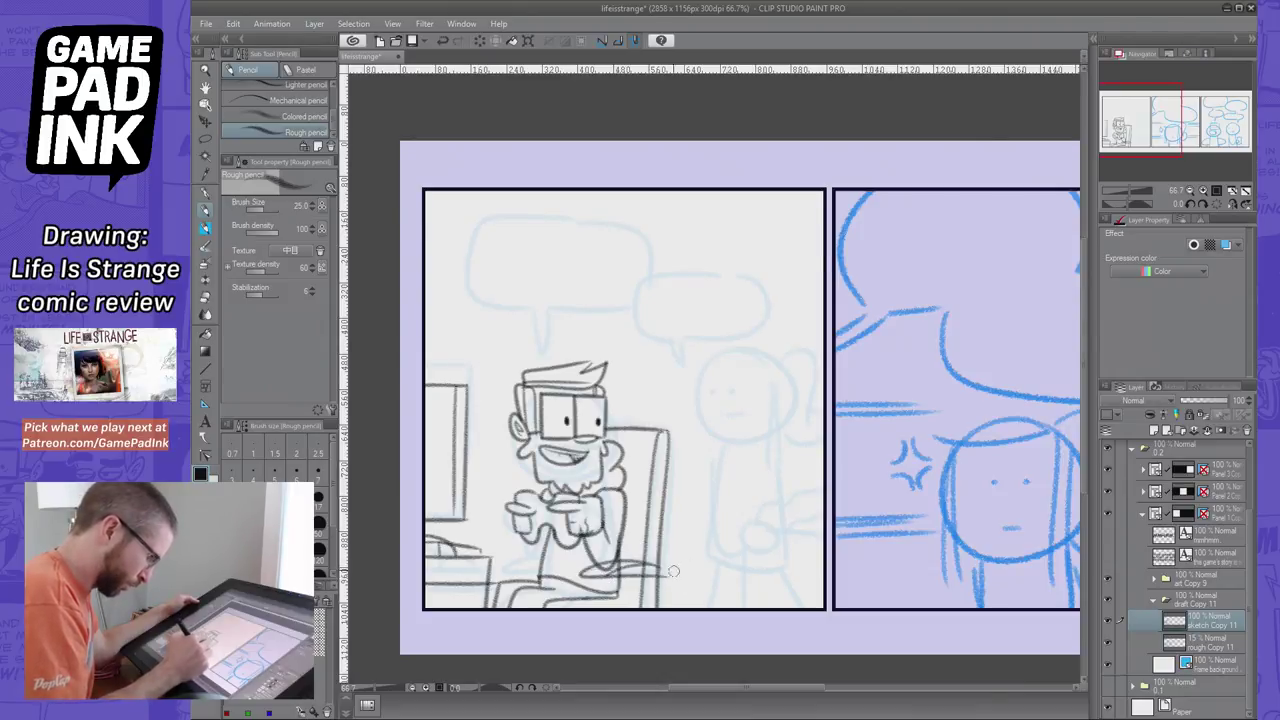
{"action": "mouse_move", "coordinate": [544, 561]}
{"action": "left_mouse_down"}
{"action": "mouse_move", "coordinate": [507, 569]}
{"action": "mouse_move", "coordinate": [543, 562]}
{"action": "left_mouse_up"}
{"action": "key", "text": "ctrl+z"}
{"action": "key", "text": "ctrl+z"}
{"action": "key", "text": "ctrl+z"}
{"action": "key", "text": "ctrl+z"}
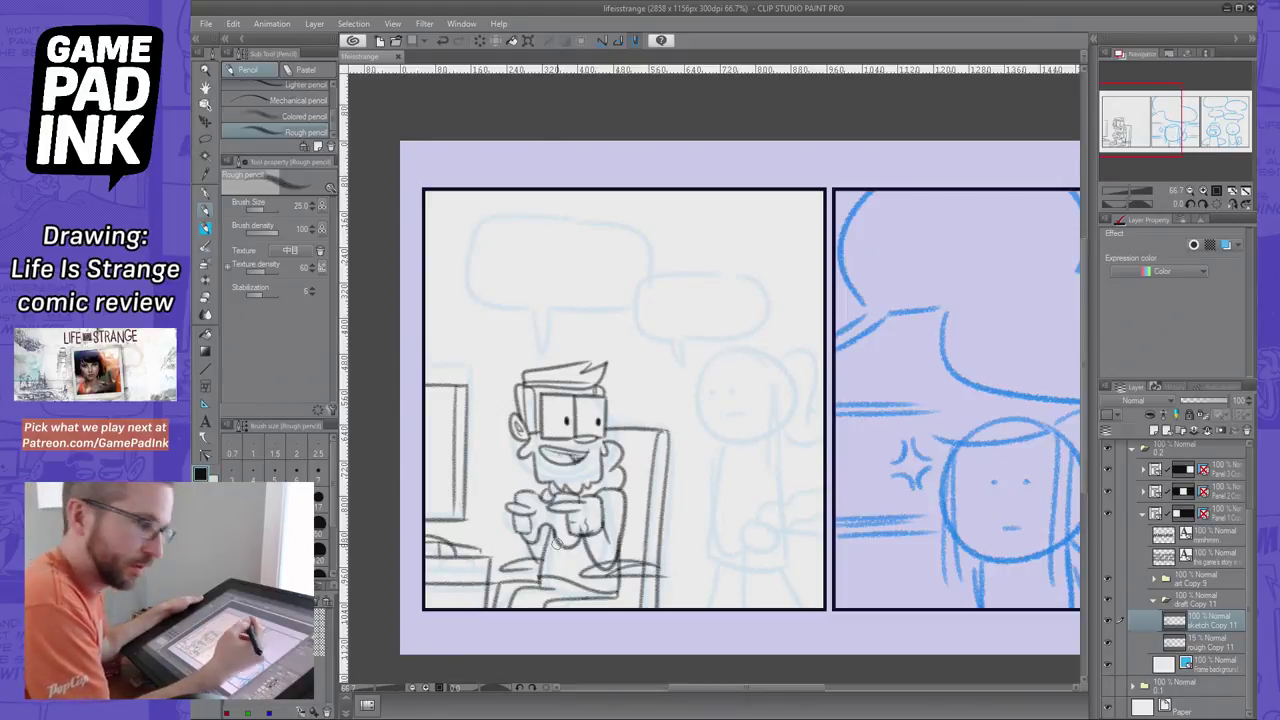
Swap visibility from folder 0.2 to folder 0.3 to view the other comic's rough layout, and restore folder 0.2
{"action": "scroll", "coordinate": [1130, 500], "scroll_direction": "up", "scroll_amount": 2}
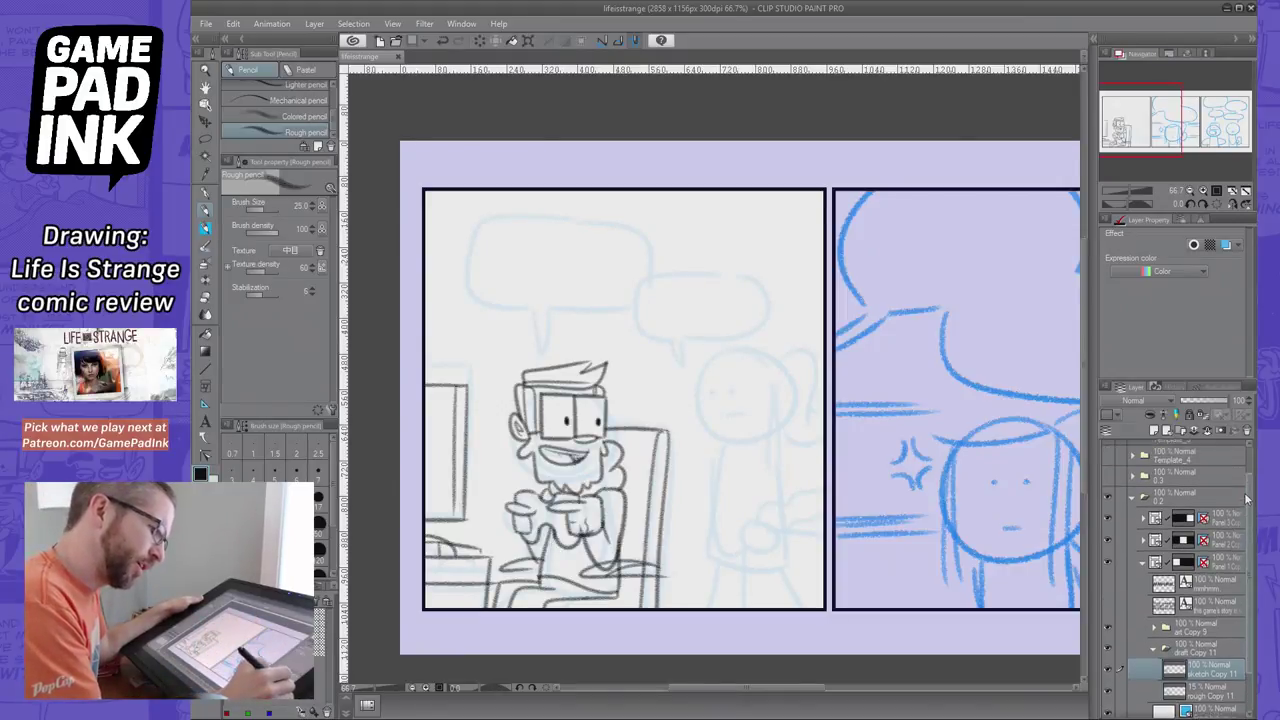
{"action": "left_click", "coordinate": [1108, 501]}
{"action": "left_click", "coordinate": [1108, 482]}
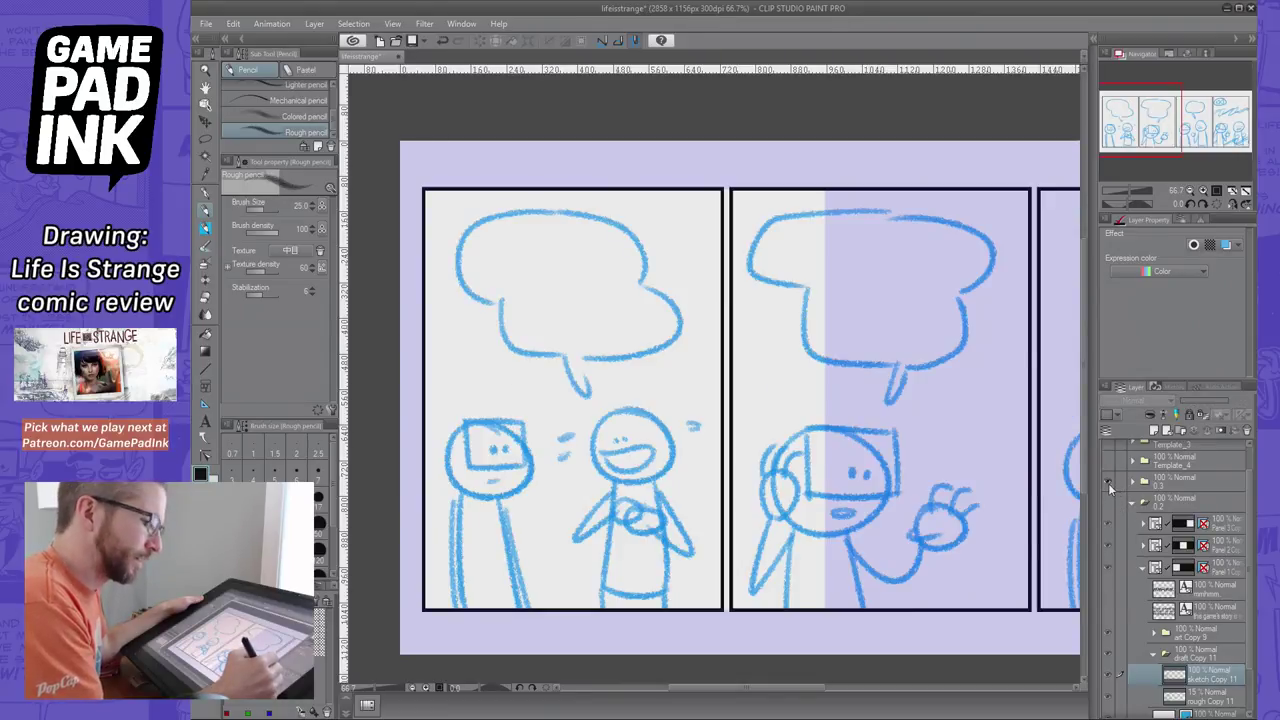
{"action": "left_click", "coordinate": [1108, 482]}
{"action": "left_click", "coordinate": [1108, 501]}
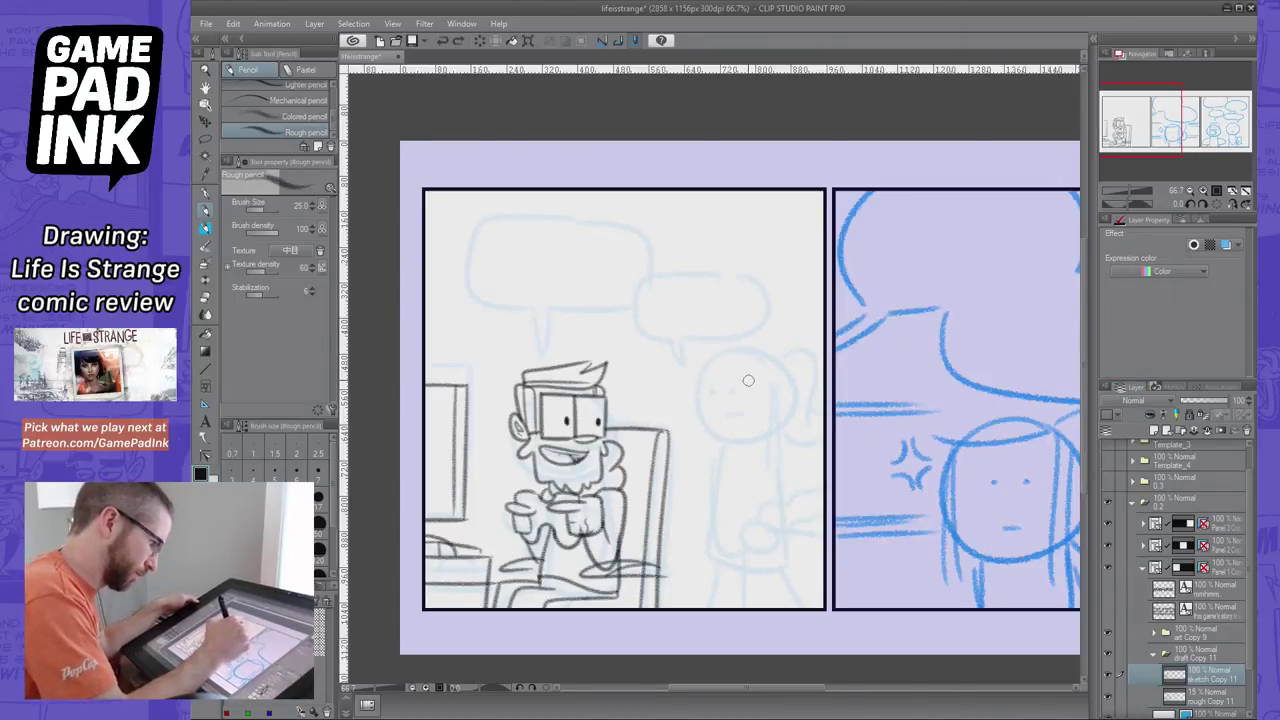
Try two large round eyes and a nose for the standing woman in the first panel
{"action": "mouse_move", "coordinate": [748, 380]}
{"action": "left_mouse_down"}
{"action": "mouse_move", "coordinate": [708, 384]}
{"action": "mouse_move", "coordinate": [714, 404]}
{"action": "left_mouse_up"}
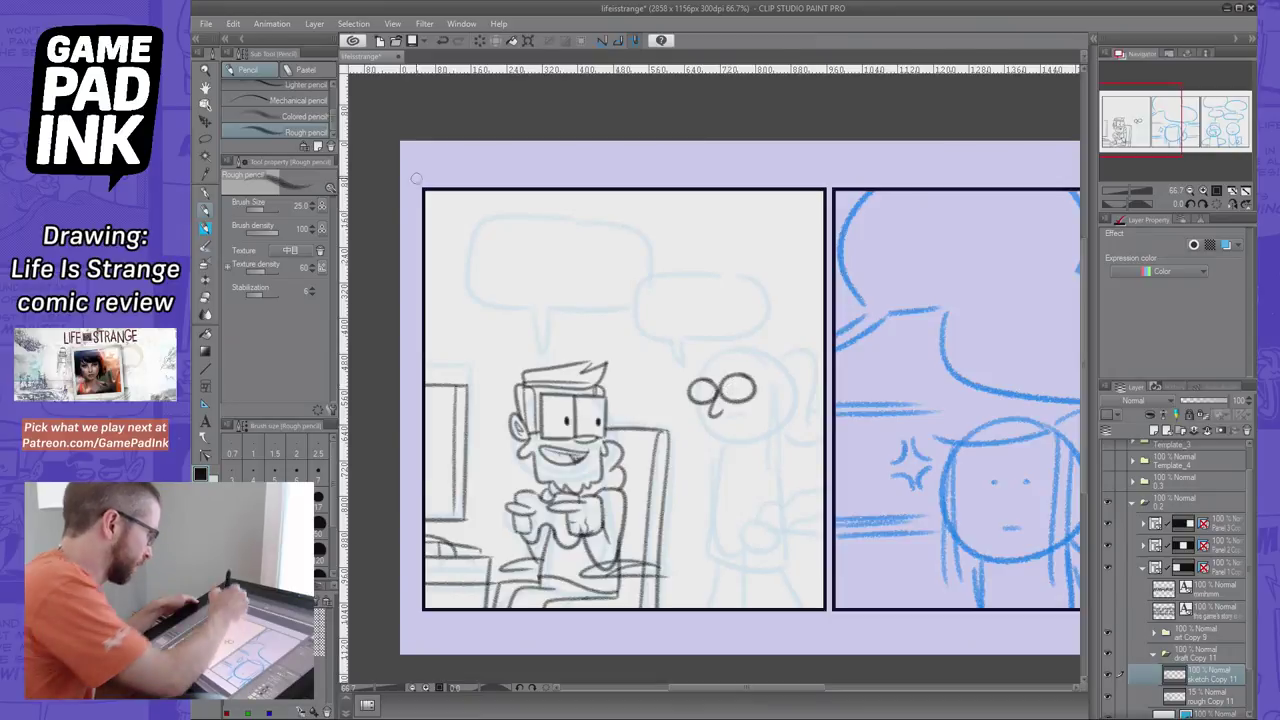
Open the whatremainsofedithfinch comic from the Comics folder, inspect the woman in its first panel, and return to the lifeisstrange drawing
{"action": "left_click", "coordinate": [233, 23]}
{"action": "mouse_move", "coordinate": [205, 23]}
{"action": "left_click", "coordinate": [233, 73]}
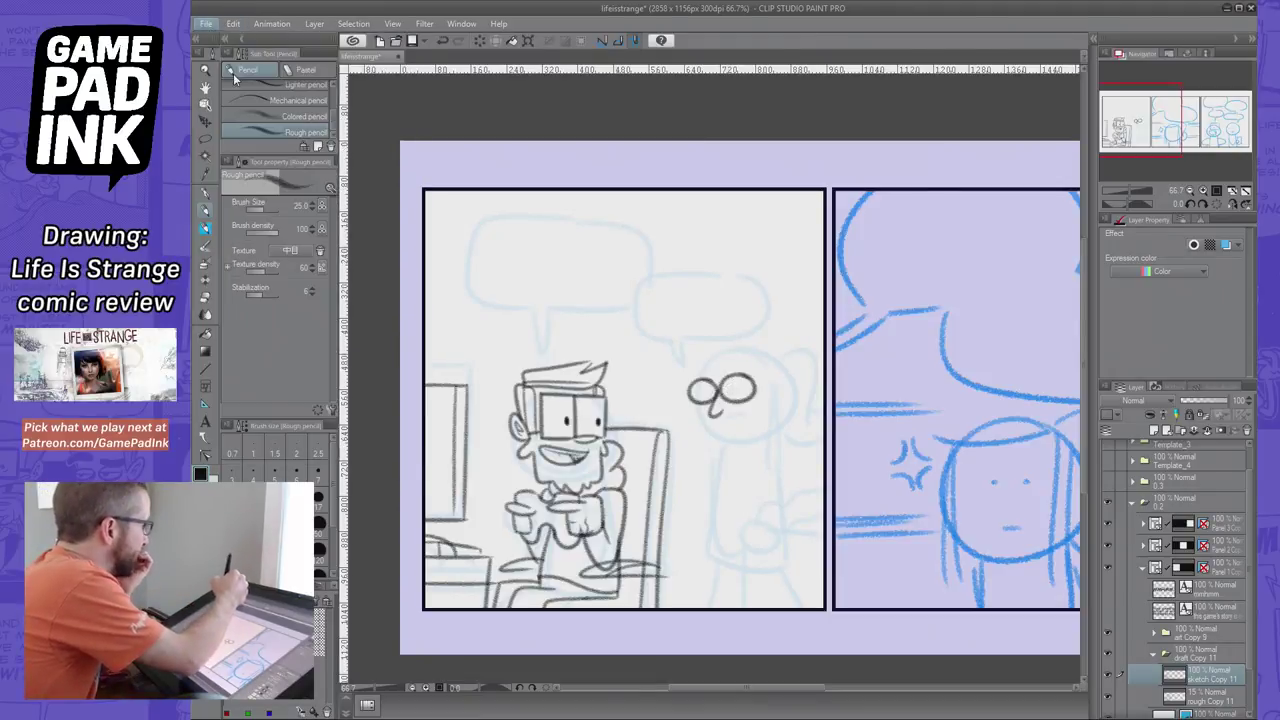
{"action": "left_click_drag", "start_coordinate": [977, 122], "coordinate": [976, 322]}
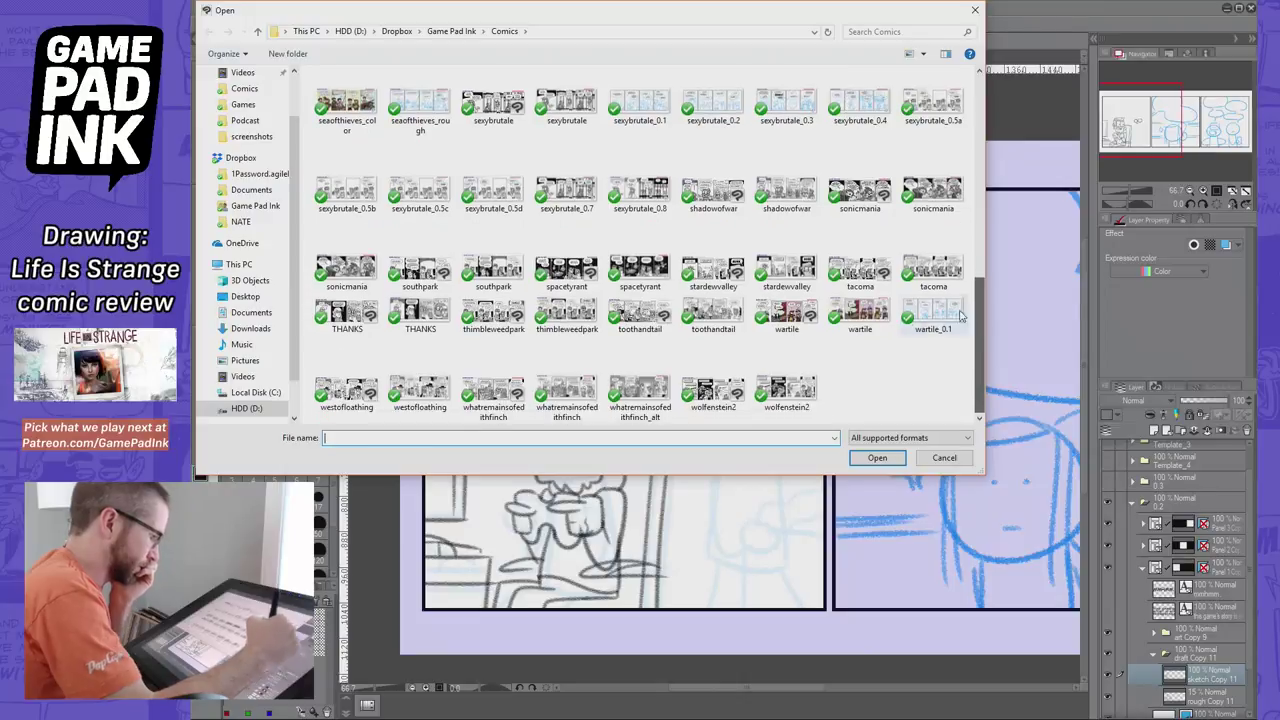
{"action": "left_click", "coordinate": [566, 396]}
{"action": "left_click", "coordinate": [855, 458]}
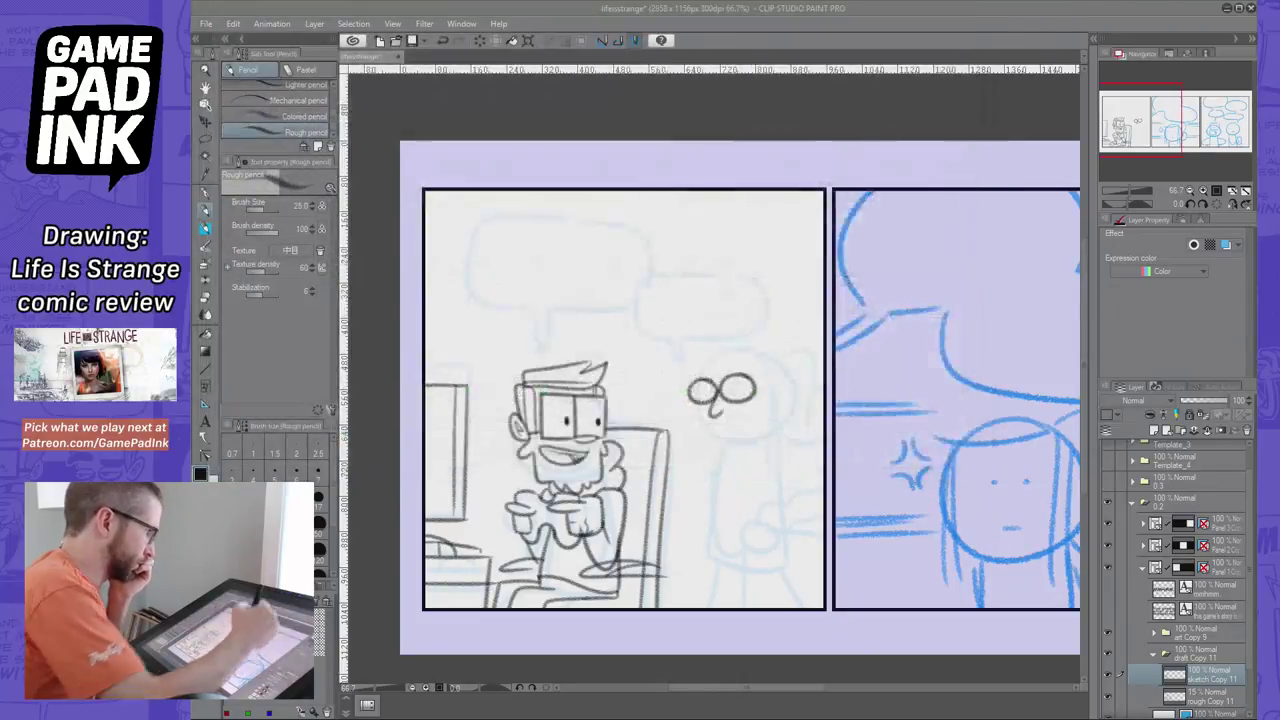
{"action": "left_click", "coordinate": [1203, 191]}
{"action": "left_click", "coordinate": [1203, 191]}
{"action": "left_click_drag", "start_coordinate": [1176, 137], "coordinate": [1131, 141]}
{"action": "left_click", "coordinate": [374, 57]}
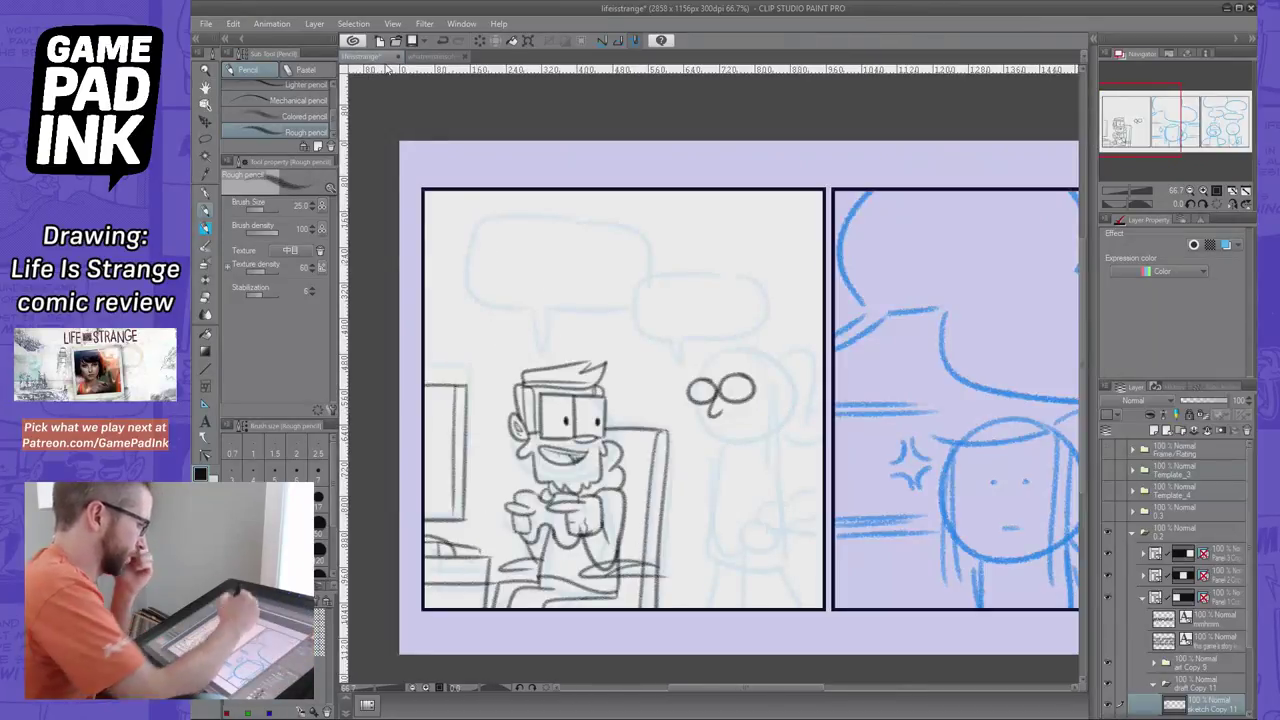
Replace the woman's eyes and nose with smaller oval eyes with sideways-looking pupils and a short curved nose
{"action": "key", "text": "ctrl+z"}
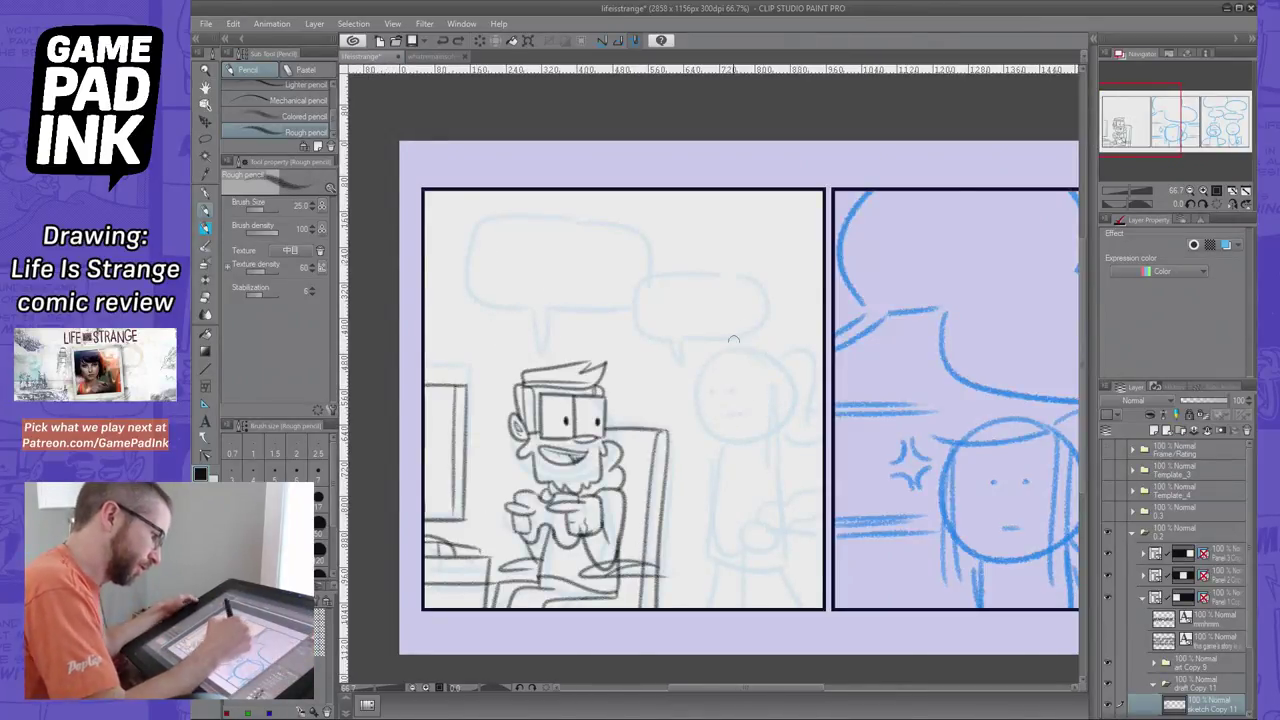
{"action": "mouse_move", "coordinate": [754, 376]}
{"action": "left_mouse_down"}
{"action": "mouse_move", "coordinate": [707, 384]}
{"action": "mouse_move", "coordinate": [700, 404]}
{"action": "mouse_move", "coordinate": [711, 386]}
{"action": "mouse_move", "coordinate": [703, 404]}
{"action": "mouse_move", "coordinate": [706, 388]}
{"action": "mouse_move", "coordinate": [720, 401]}
{"action": "left_mouse_up"}
{"action": "key", "text": "ctrl+z"}
{"action": "key", "text": "ctrl+z"}
{"action": "key", "text": "ctrl+z"}
{"action": "key", "text": "ctrl+z"}
{"action": "key", "text": "ctrl+z"}
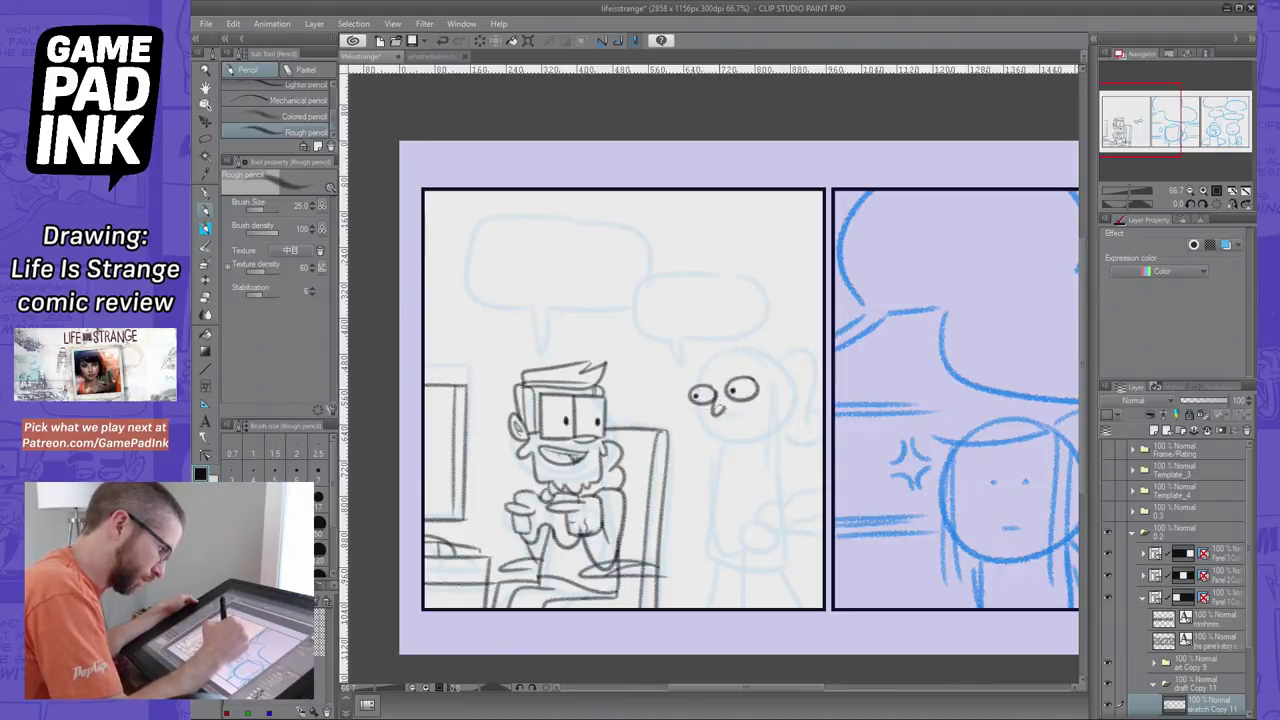
Draw the woman's rounded jawline below the eyes and a small flat mouth
{"action": "left_click_drag", "start_coordinate": [698, 404], "coordinate": [757, 452]}
{"action": "key", "text": "ctrl+z"}
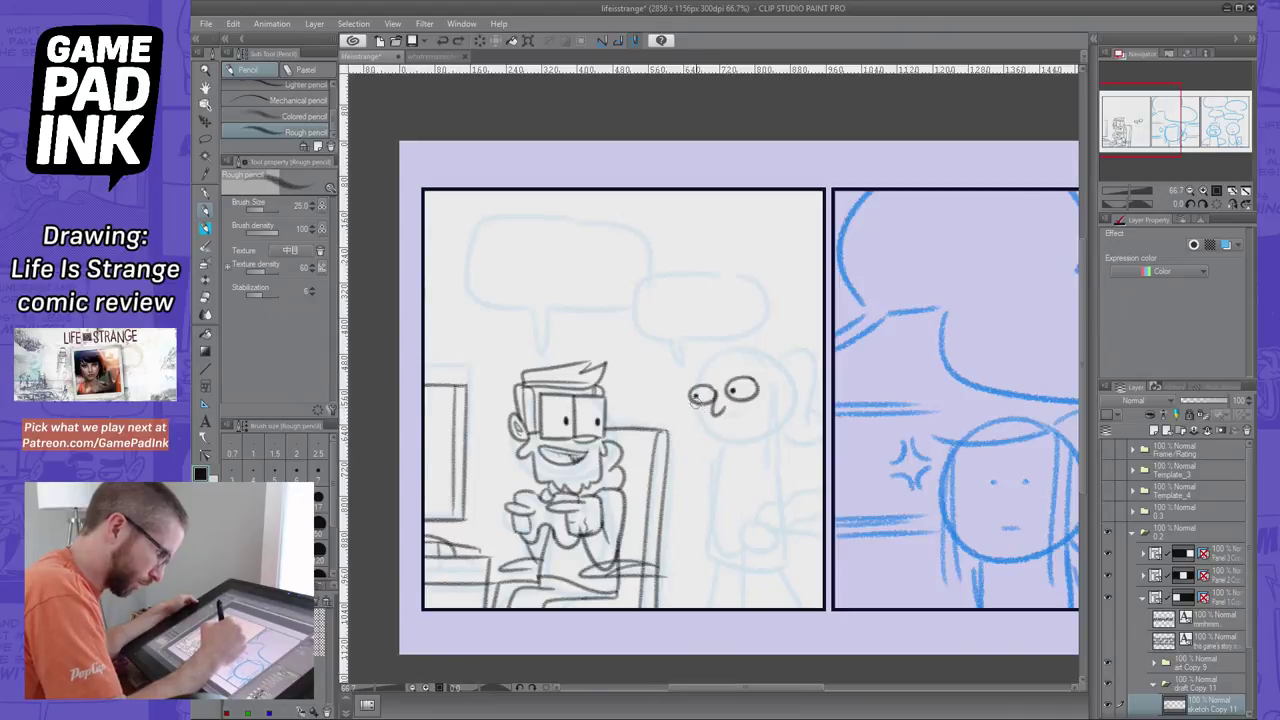
{"action": "left_click_drag", "start_coordinate": [698, 402], "coordinate": [776, 404]}
{"action": "key", "text": "ctrl+z"}
{"action": "mouse_move", "coordinate": [697, 401]}
{"action": "left_mouse_down"}
{"action": "mouse_move", "coordinate": [773, 418]}
{"action": "mouse_move", "coordinate": [748, 423]}
{"action": "mouse_move", "coordinate": [793, 393]}
{"action": "mouse_move", "coordinate": [775, 403]}
{"action": "mouse_move", "coordinate": [783, 448]}
{"action": "left_mouse_up"}
{"action": "key", "text": "ctrl+z"}
{"action": "key", "text": "ctrl+z"}
Sketch the woman's ear and the long hair strand falling between her ear and cheek
{"action": "mouse_move", "coordinate": [779, 402]}
{"action": "left_mouse_down"}
{"action": "mouse_move", "coordinate": [778, 490]}
{"action": "mouse_move", "coordinate": [783, 428]}
{"action": "mouse_move", "coordinate": [776, 468]}
{"action": "left_mouse_up"}
{"action": "key", "text": "ctrl+z"}
{"action": "key", "text": "ctrl+z"}
{"action": "mouse_move", "coordinate": [775, 402]}
{"action": "left_mouse_down"}
{"action": "mouse_move", "coordinate": [777, 467]}
{"action": "mouse_move", "coordinate": [768, 373]}
{"action": "left_mouse_up"}
{"action": "key", "text": "ctrl+z"}
{"action": "left_click_drag", "start_coordinate": [767, 458], "coordinate": [769, 369]}
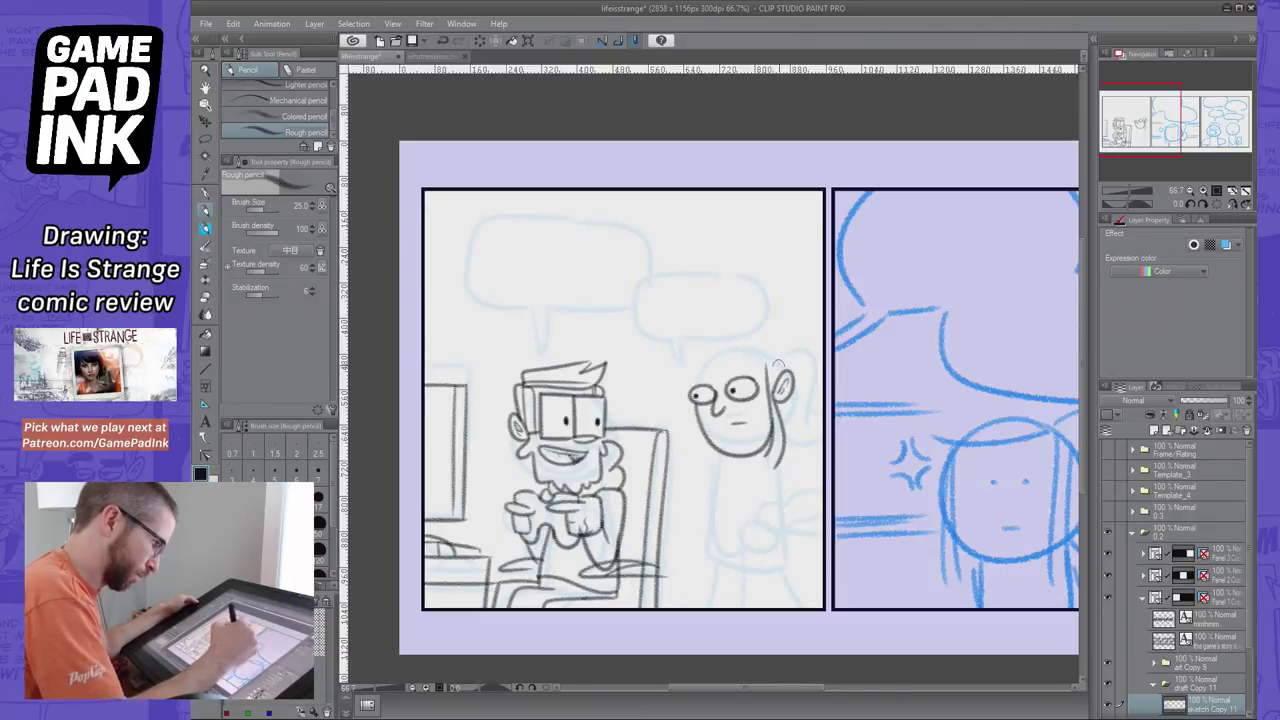
Draw the woman's curved hairline across her forehead and add a dark eyebrow above each eye
{"action": "key", "text": "ctrl+z"}
{"action": "mouse_move", "coordinate": [764, 461]}
{"action": "left_mouse_down"}
{"action": "mouse_move", "coordinate": [771, 372]}
{"action": "mouse_move", "coordinate": [688, 382]}
{"action": "left_mouse_up"}
{"action": "key", "text": "ctrl+z"}
{"action": "mouse_move", "coordinate": [760, 352]}
{"action": "left_mouse_down"}
{"action": "mouse_move", "coordinate": [684, 386]}
{"action": "mouse_move", "coordinate": [764, 364]}
{"action": "mouse_move", "coordinate": [725, 373]}
{"action": "mouse_move", "coordinate": [726, 362]}
{"action": "left_mouse_up"}
{"action": "key", "text": "ctrl+z"}
{"action": "key", "text": "ctrl+z"}
{"action": "key", "text": "ctrl+z"}
{"action": "key", "text": "ctrl+z"}
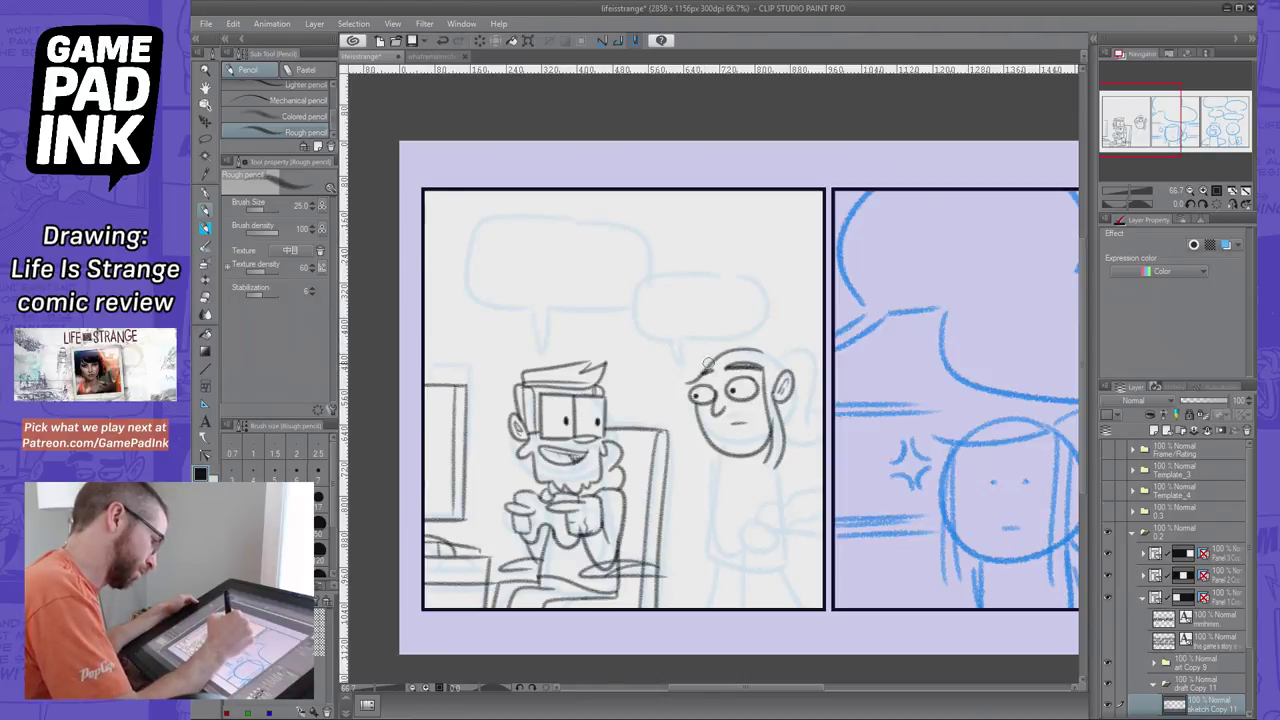
{"action": "key", "text": "ctrl+z"}
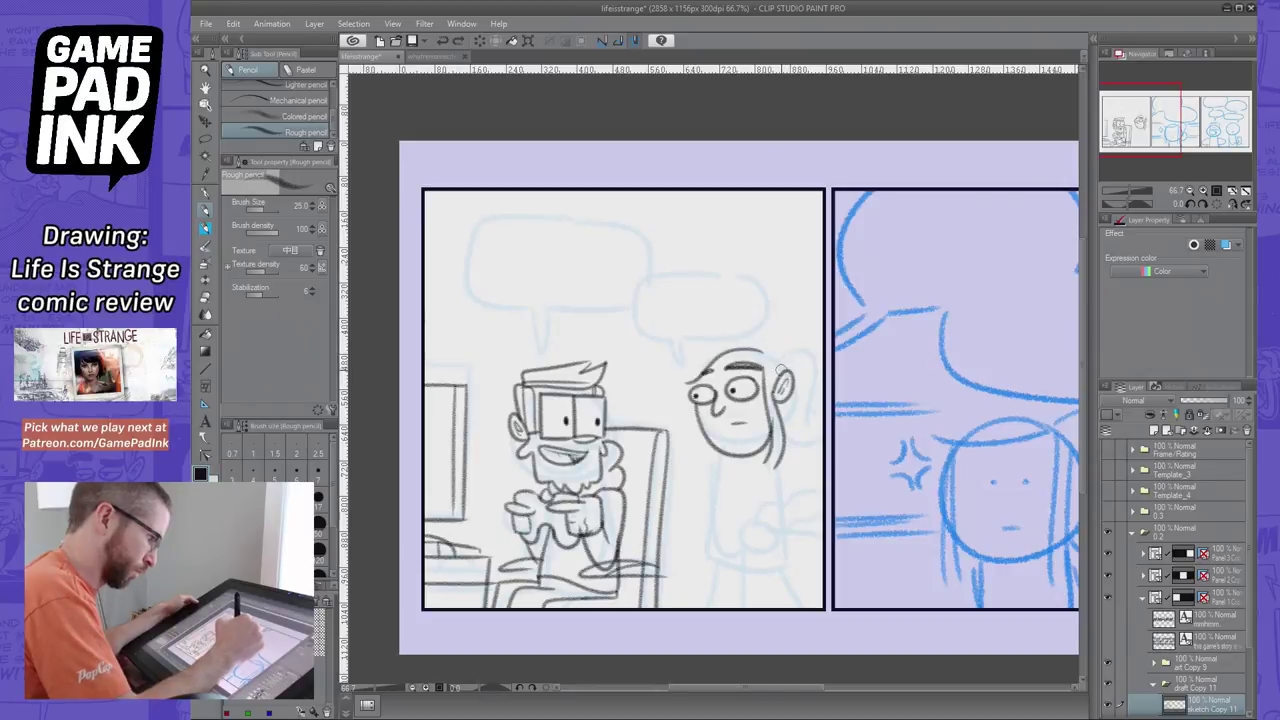
Try a low, flattened outline for the top of the woman's head
{"action": "mouse_move", "coordinate": [783, 369]}
{"action": "left_mouse_down"}
{"action": "mouse_move", "coordinate": [733, 330]}
{"action": "mouse_move", "coordinate": [776, 341]}
{"action": "mouse_move", "coordinate": [692, 352]}
{"action": "left_mouse_up"}
{"action": "key", "text": "ctrl+z"}
{"action": "key", "text": "ctrl+z"}
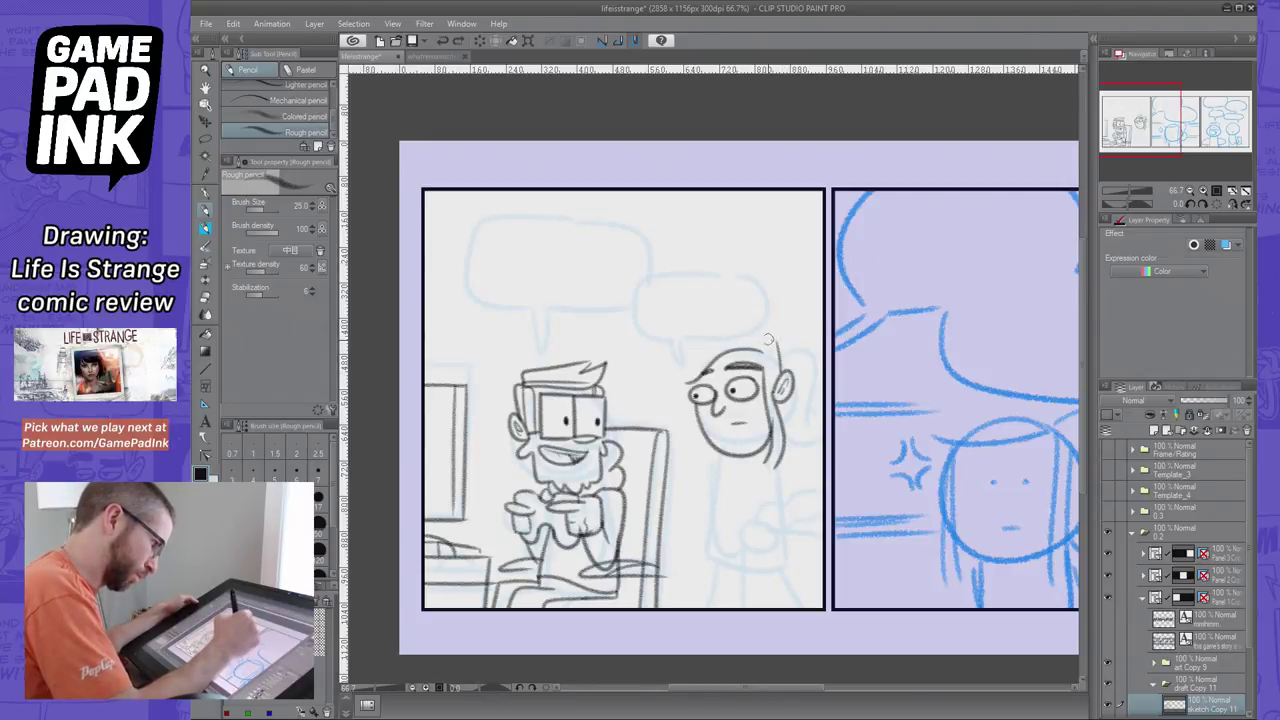
{"action": "mouse_move", "coordinate": [776, 343]}
{"action": "left_mouse_down"}
{"action": "mouse_move", "coordinate": [697, 349]}
{"action": "mouse_move", "coordinate": [697, 394]}
{"action": "left_mouse_up"}
{"action": "key", "text": "ctrl+z"}
{"action": "left_click_drag", "start_coordinate": [697, 347], "coordinate": [697, 375]}
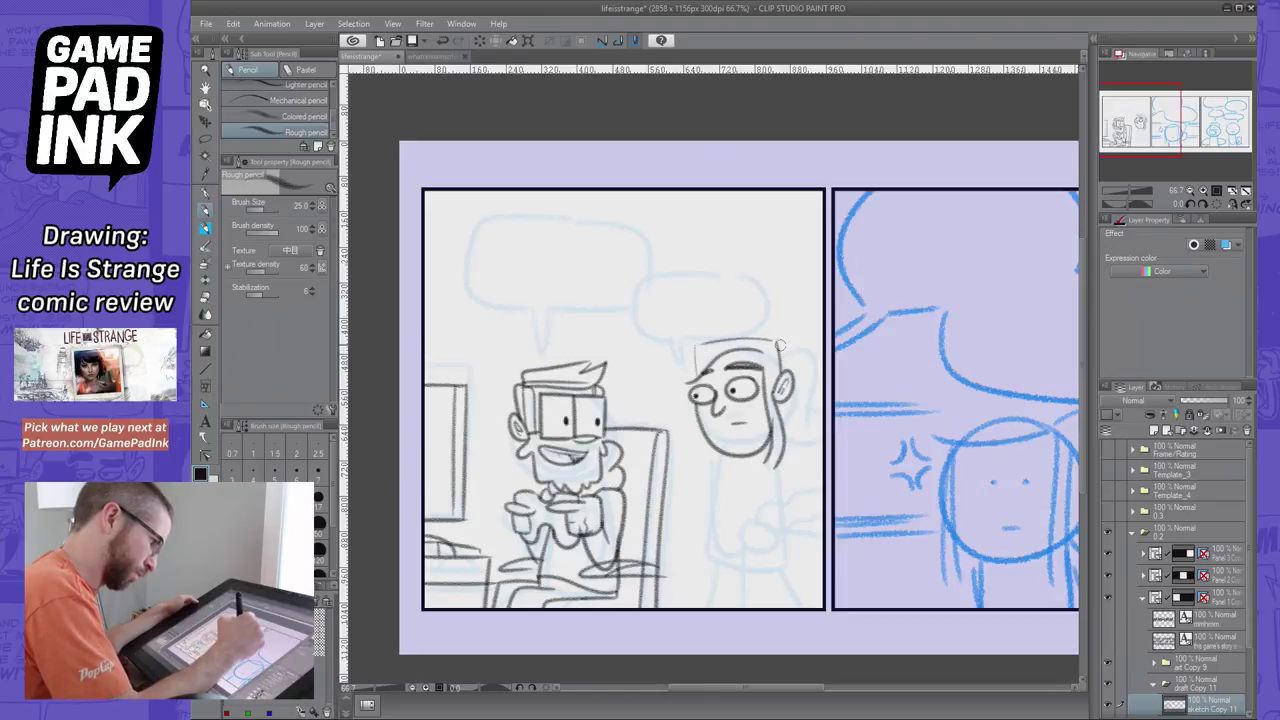
{"action": "key", "text": "ctrl+z"}
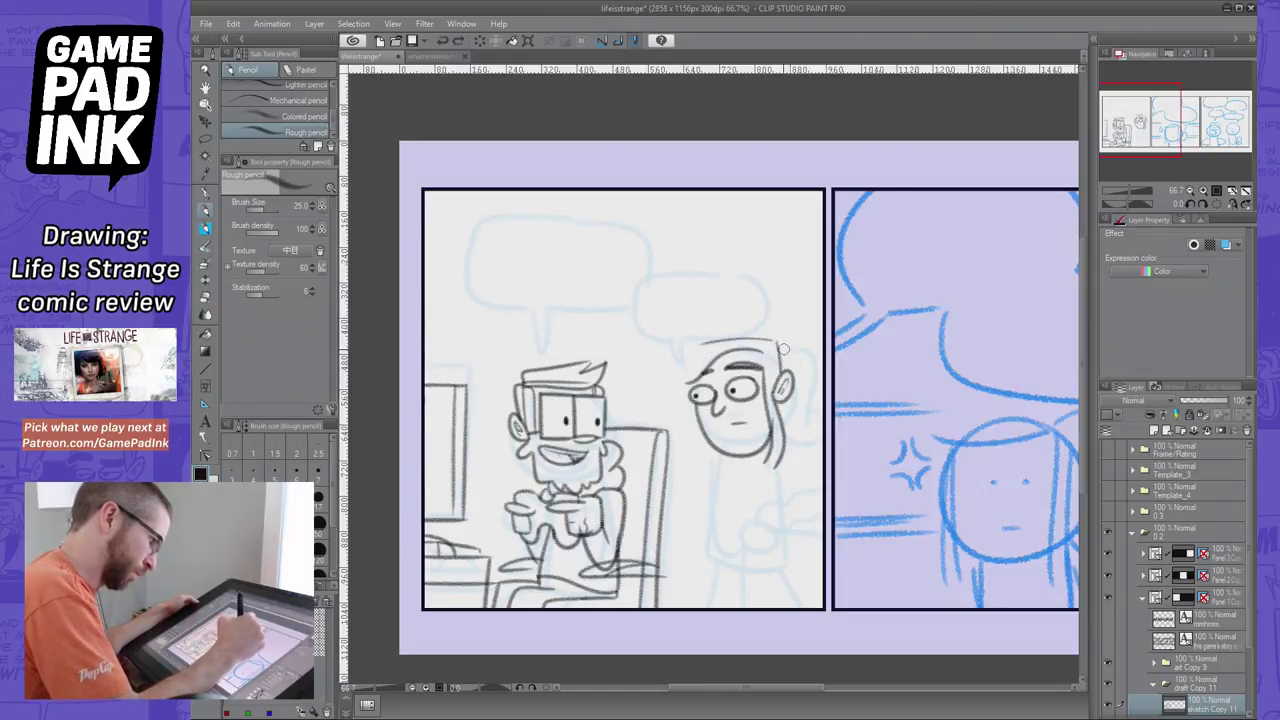
{"action": "key", "text": "ctrl+z"}
Check the woman's head in the whatremainsofedithfinch comic, and draw a high rounded crown over her hairline in lifeisstrange
{"action": "left_click", "coordinate": [430, 56]}
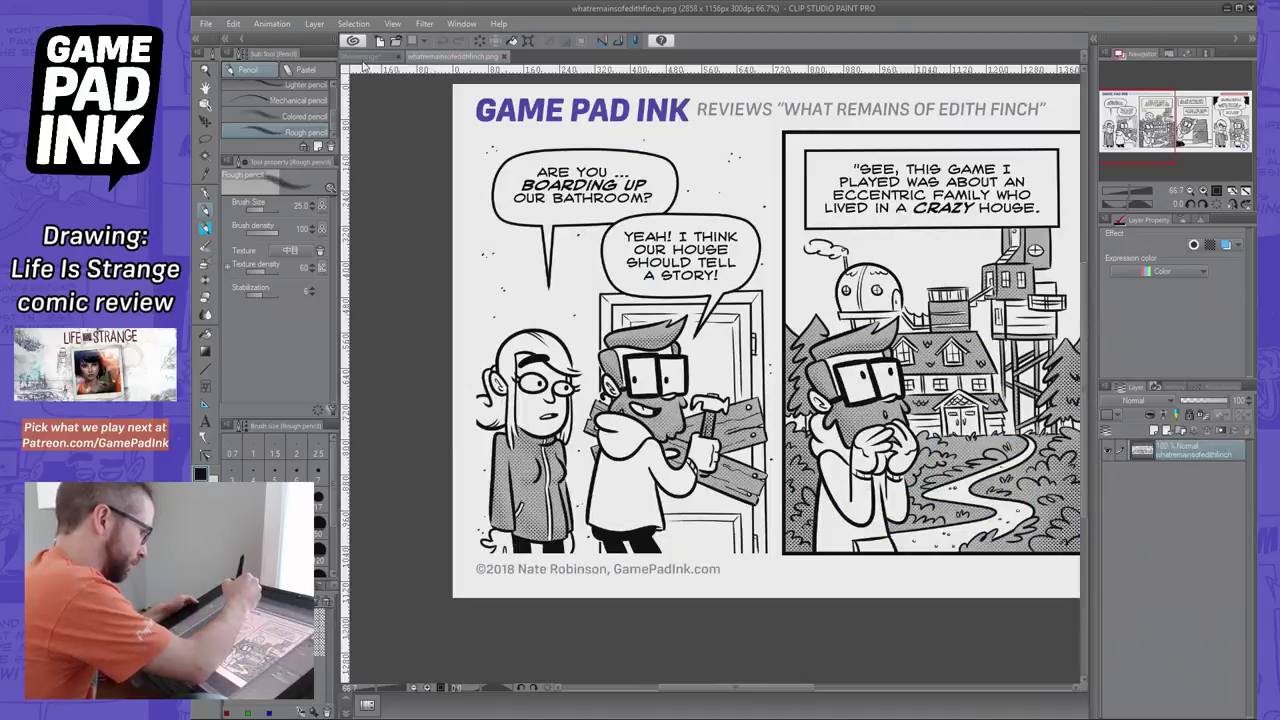
{"action": "left_click", "coordinate": [363, 56]}
{"action": "mouse_move", "coordinate": [782, 368]}
{"action": "left_mouse_down"}
{"action": "mouse_move", "coordinate": [694, 332]}
{"action": "mouse_move", "coordinate": [690, 377]}
{"action": "mouse_move", "coordinate": [698, 338]}
{"action": "mouse_move", "coordinate": [690, 377]}
{"action": "left_mouse_up"}
{"action": "key", "text": "ctrl+z"}
{"action": "key", "text": "ctrl+z"}
{"action": "mouse_move", "coordinate": [784, 350]}
{"action": "left_mouse_down"}
{"action": "mouse_move", "coordinate": [741, 324]}
{"action": "mouse_move", "coordinate": [694, 369]}
{"action": "left_mouse_up"}
{"action": "key", "text": "ctrl+z"}
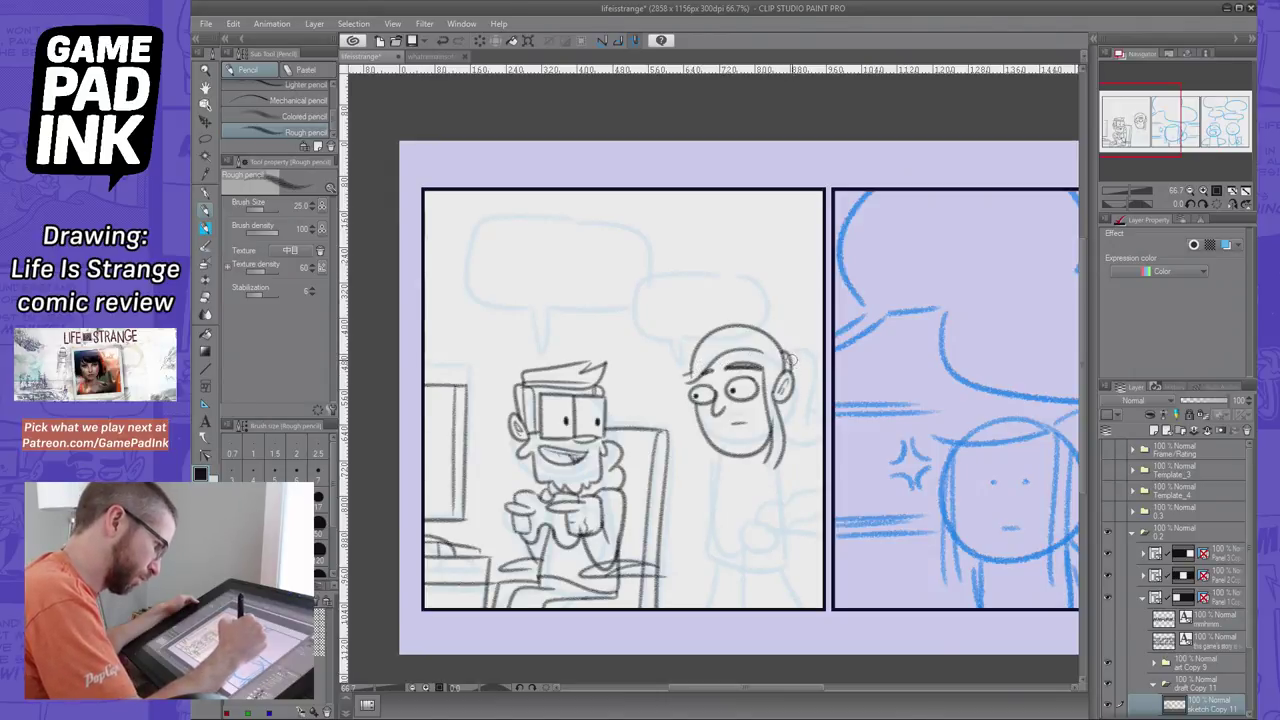
Try hair strokes for a ponytail behind the woman's ear
{"action": "left_click_drag", "start_coordinate": [800, 354], "coordinate": [818, 416]}
{"action": "key", "text": "ctrl+z"}
{"action": "left_click_drag", "start_coordinate": [784, 348], "coordinate": [806, 422]}
{"action": "key", "text": "ctrl+z"}
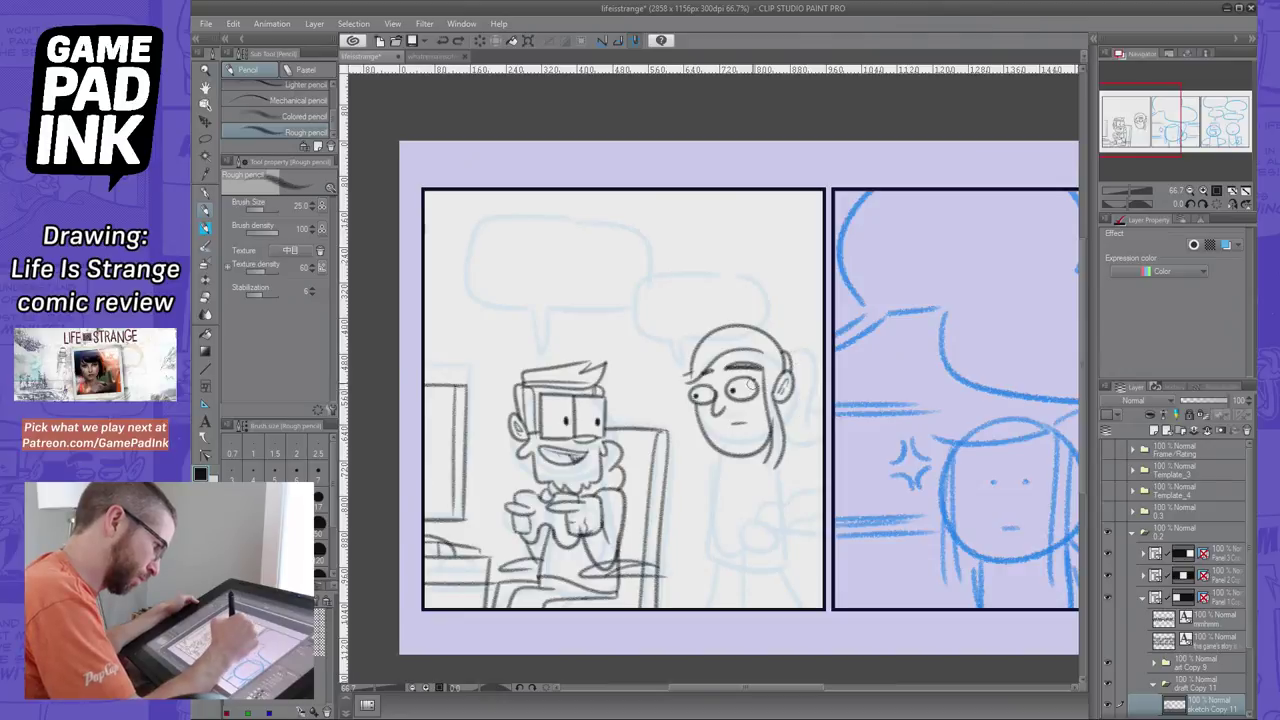
Add eyelashes to both of the woman's eyes and draw her curled ponytail behind the ear
{"action": "mouse_move", "coordinate": [748, 388]}
{"action": "left_mouse_down"}
{"action": "mouse_move", "coordinate": [781, 386]}
{"action": "mouse_move", "coordinate": [673, 395]}
{"action": "left_mouse_up"}
{"action": "key", "text": "ctrl+z"}
{"action": "key", "text": "ctrl+z"}
{"action": "mouse_move", "coordinate": [794, 350]}
{"action": "left_mouse_down"}
{"action": "mouse_move", "coordinate": [808, 414]}
{"action": "mouse_move", "coordinate": [783, 434]}
{"action": "left_mouse_up"}
{"action": "key", "text": "ctrl+z"}
{"action": "key", "text": "ctrl+z"}
{"action": "key", "text": "ctrl+z"}
{"action": "mouse_move", "coordinate": [791, 351]}
{"action": "left_mouse_down"}
{"action": "mouse_move", "coordinate": [806, 413]}
{"action": "mouse_move", "coordinate": [828, 402]}
{"action": "mouse_move", "coordinate": [781, 436]}
{"action": "left_mouse_up"}
{"action": "key", "text": "ctrl+z"}
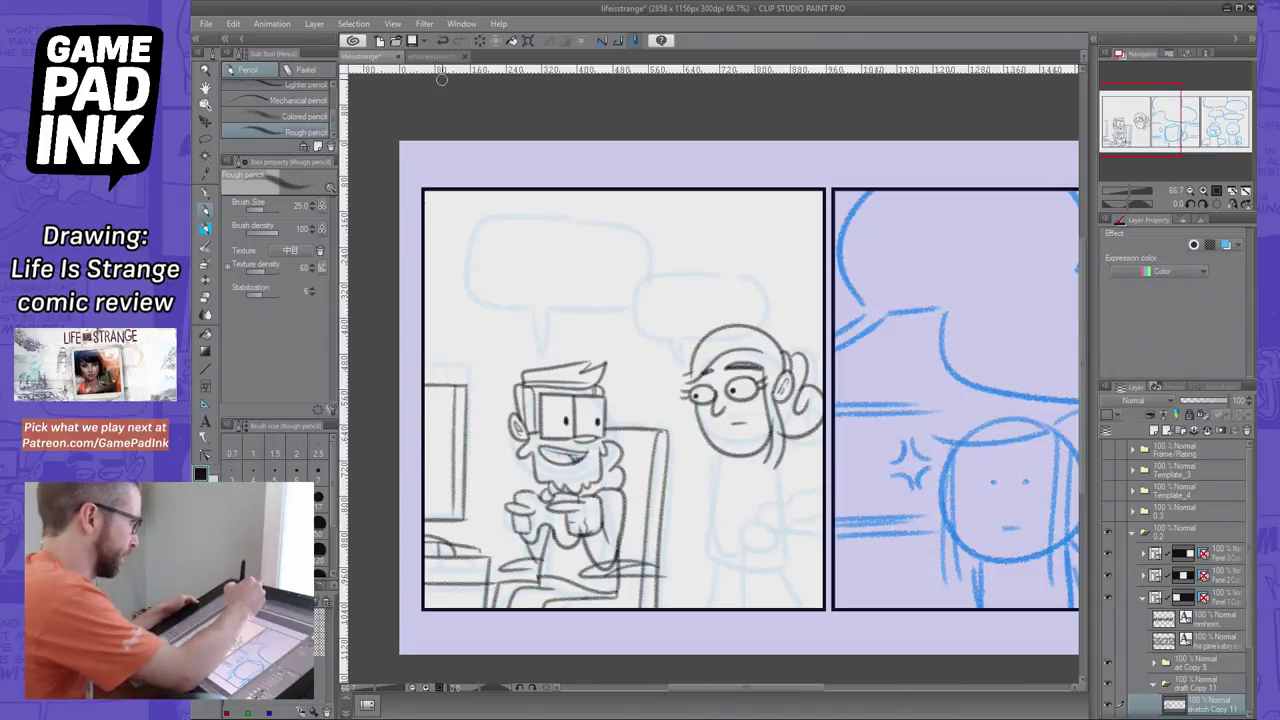
Compare the face with the whatremainsofedithfinch comic, and try reshaping the woman's jaw by erasing and redrawing it
{"action": "left_click", "coordinate": [438, 57]}
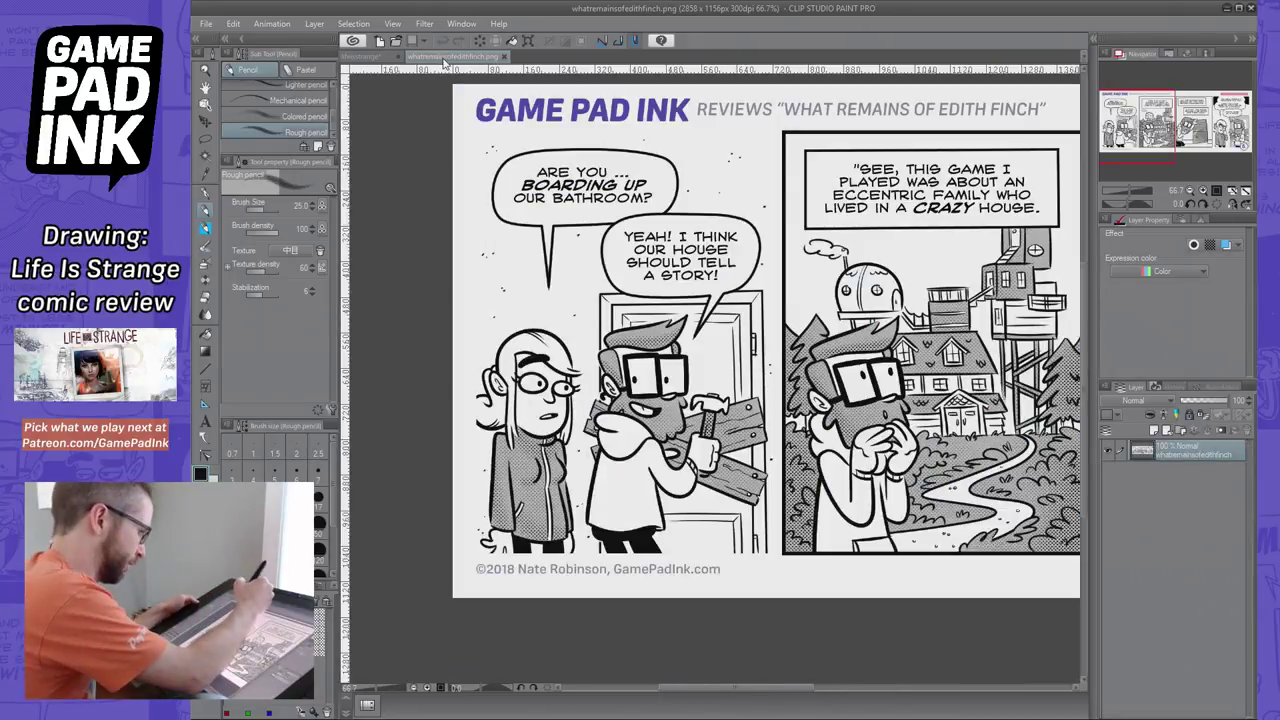
{"action": "left_click", "coordinate": [386, 60]}
{"action": "key", "text": "e"}
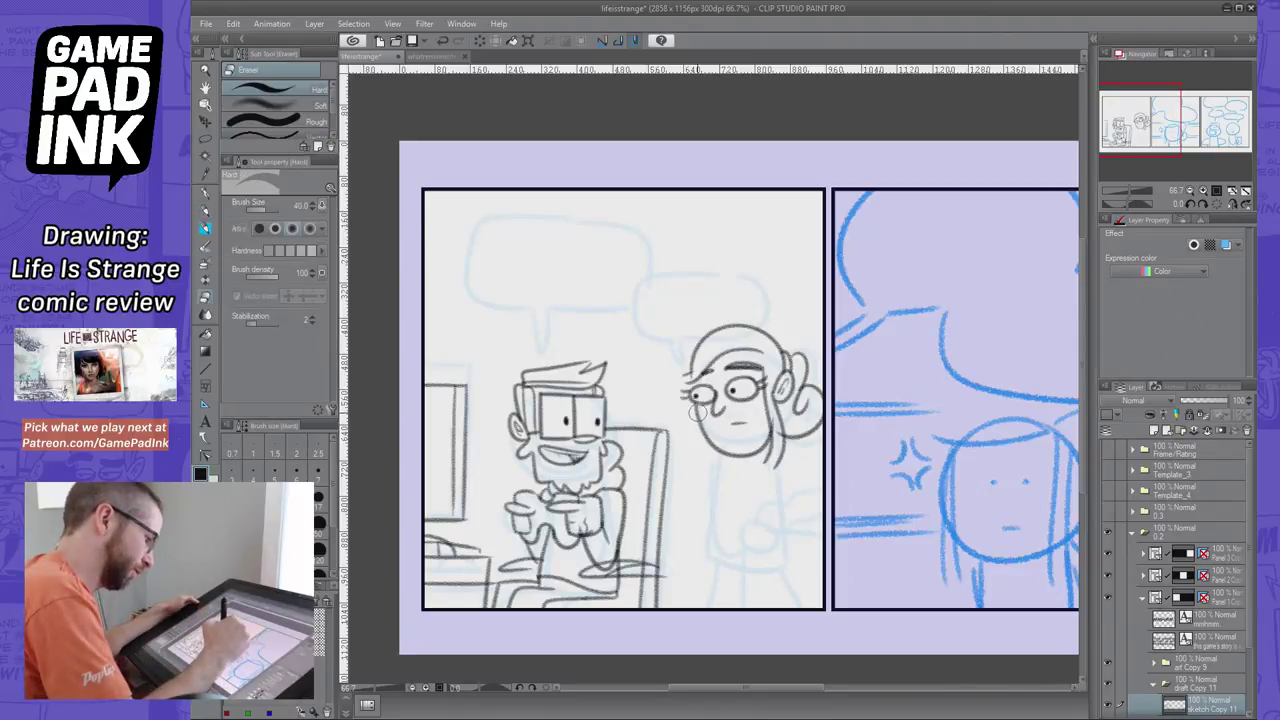
{"action": "mouse_move", "coordinate": [728, 447]}
{"action": "left_mouse_down"}
{"action": "mouse_move", "coordinate": [760, 452]}
{"action": "mouse_move", "coordinate": [755, 420]}
{"action": "mouse_move", "coordinate": [768, 432]}
{"action": "left_mouse_up"}
{"action": "key", "text": "p"}
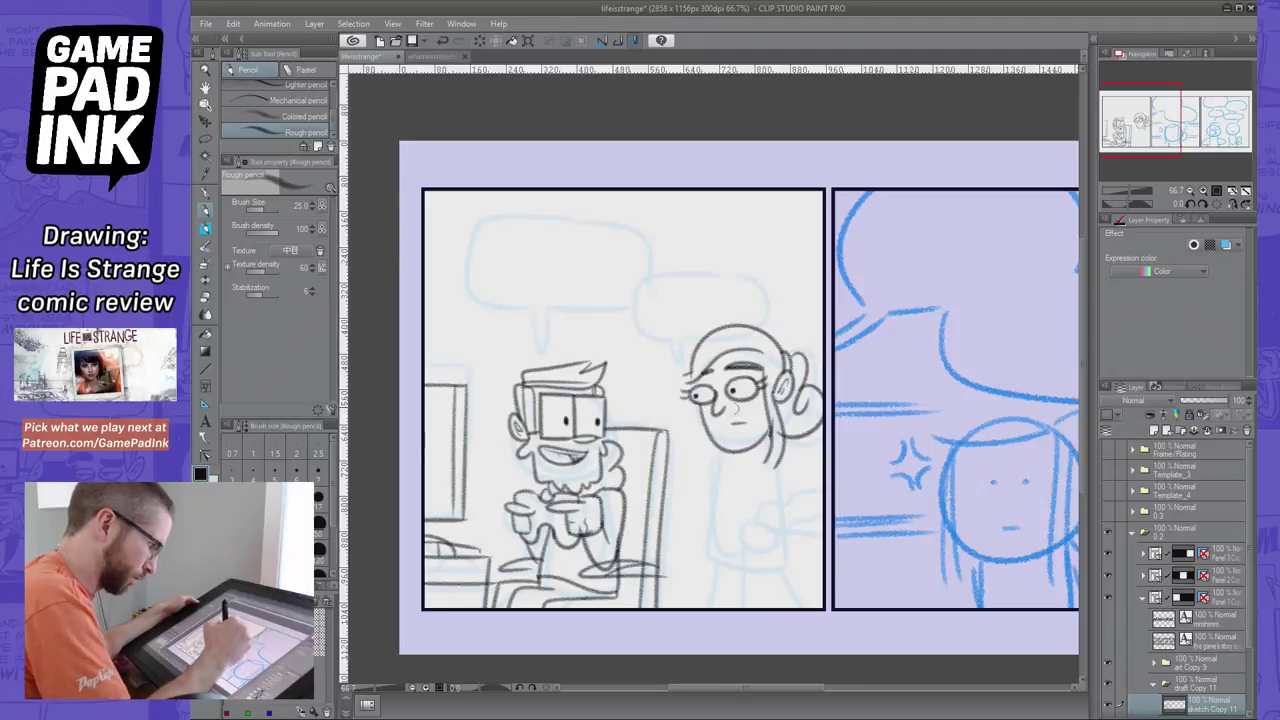
{"action": "key", "text": "ctrl+z"}
{"action": "mouse_move", "coordinate": [699, 407]}
{"action": "left_mouse_down"}
{"action": "mouse_move", "coordinate": [705, 433]}
{"action": "mouse_move", "coordinate": [772, 421]}
{"action": "left_mouse_up"}
{"action": "key", "text": "ctrl+z"}
{"action": "left_click_drag", "start_coordinate": [699, 405], "coordinate": [752, 448]}
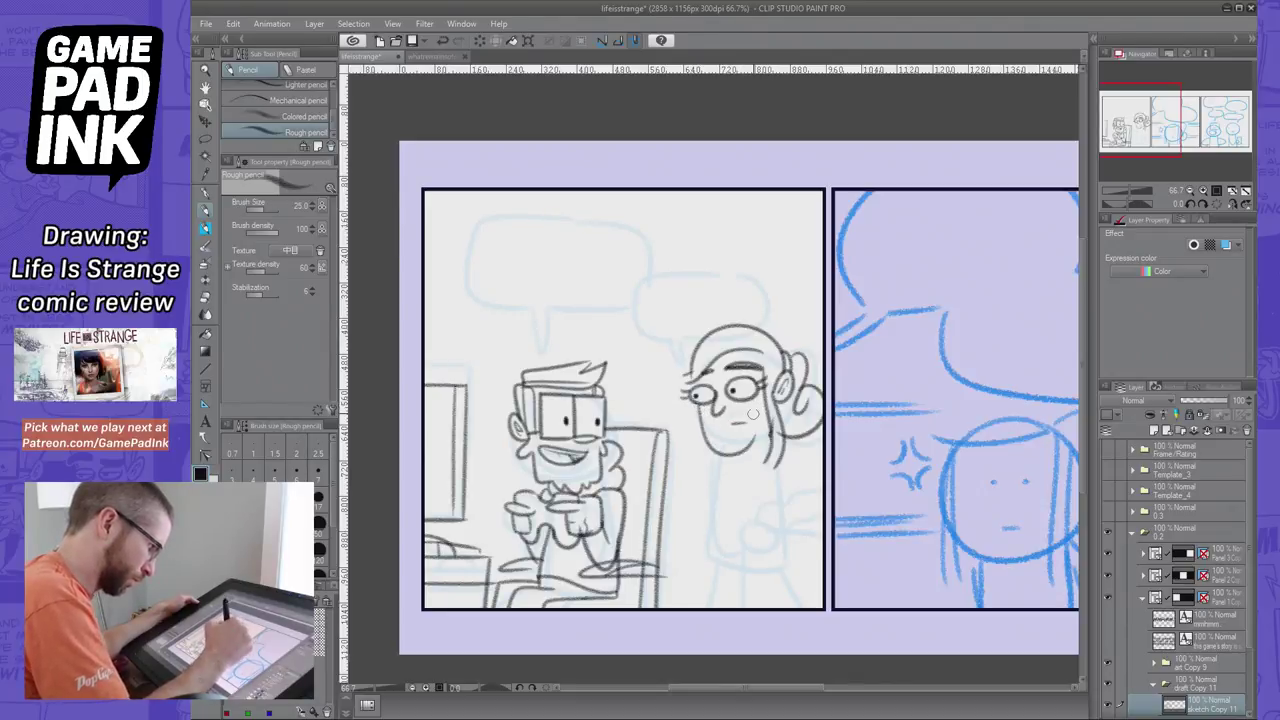
{"action": "key", "text": "ctrl+z"}
{"action": "mouse_move", "coordinate": [699, 405]}
{"action": "left_mouse_down"}
{"action": "mouse_move", "coordinate": [773, 423]}
{"action": "mouse_move", "coordinate": [730, 450]}
{"action": "mouse_move", "coordinate": [773, 424]}
{"action": "mouse_move", "coordinate": [708, 440]}
{"action": "mouse_move", "coordinate": [772, 422]}
{"action": "left_mouse_up"}
{"action": "key", "text": "ctrl+z"}
{"action": "key", "text": "ctrl+z"}
{"action": "key", "text": "ctrl+z"}
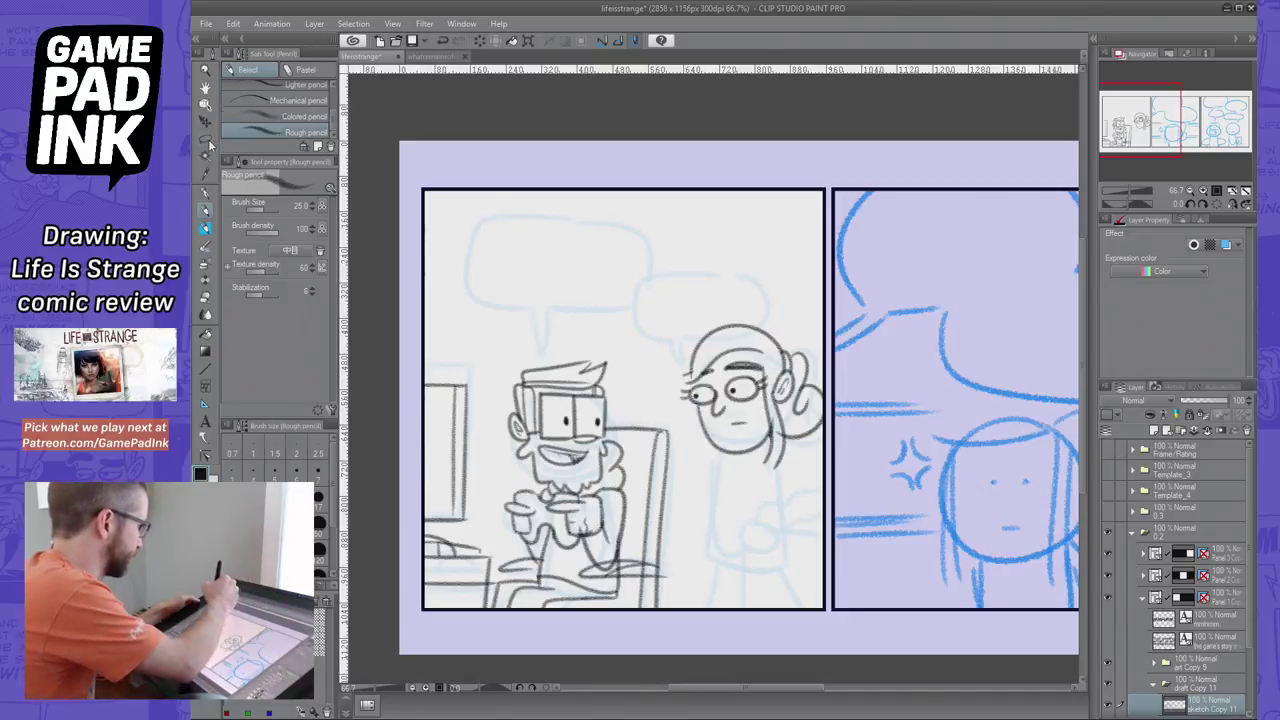
Lasso the woman's head, scale it to about 96%, shift it slightly toward the seated man, and clear the selection
{"action": "left_click", "coordinate": [206, 139]}
{"action": "mouse_move", "coordinate": [779, 288]}
{"action": "left_mouse_down"}
{"action": "mouse_move", "coordinate": [786, 514]}
{"action": "mouse_move", "coordinate": [776, 280]}
{"action": "mouse_move", "coordinate": [694, 289]}
{"action": "mouse_move", "coordinate": [757, 499]}
{"action": "mouse_move", "coordinate": [786, 265]}
{"action": "left_mouse_up"}
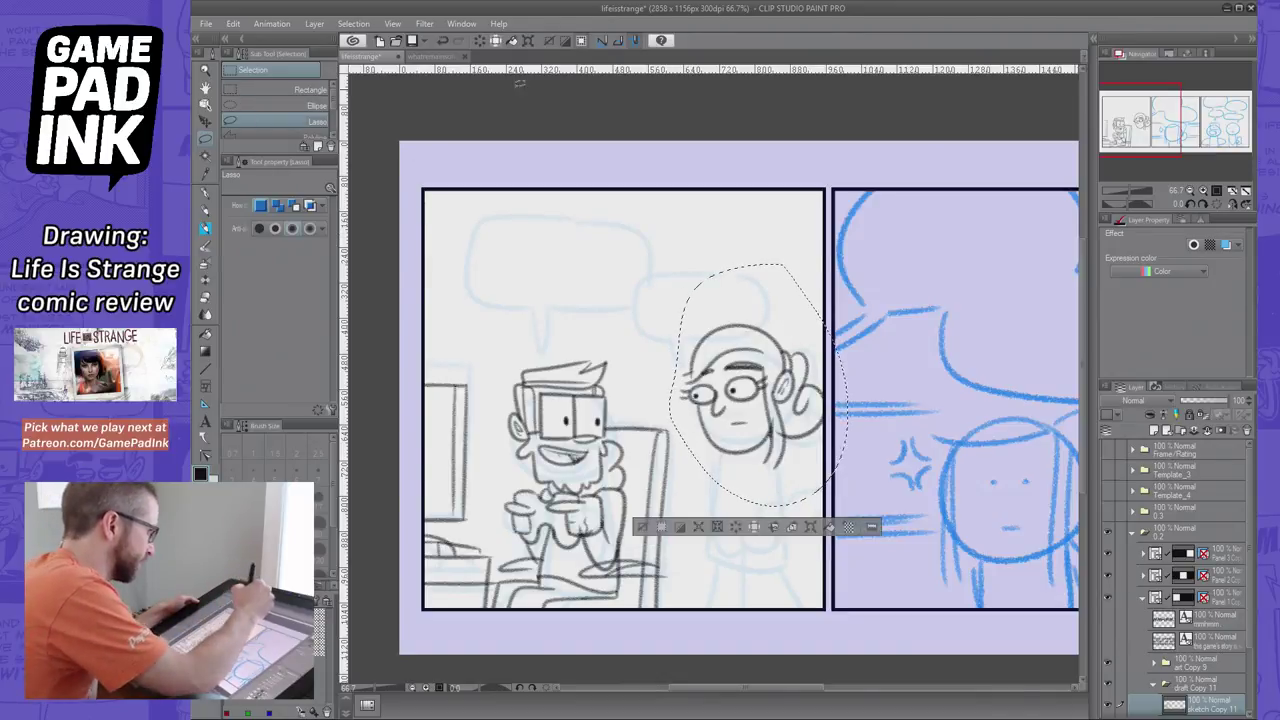
{"action": "key", "text": "ctrl+t"}
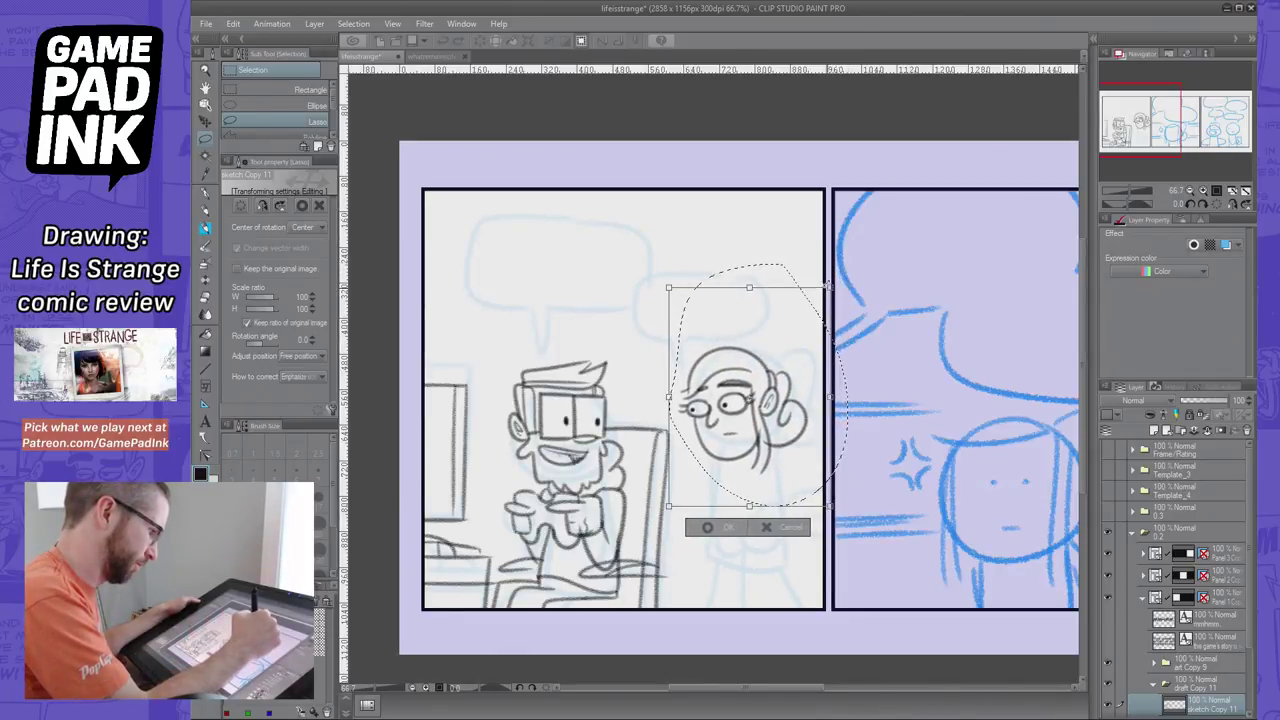
{"action": "mouse_move", "coordinate": [829, 287]}
{"action": "left_mouse_down"}
{"action": "mouse_move", "coordinate": [824, 297]}
{"action": "mouse_move", "coordinate": [838, 278]}
{"action": "left_mouse_up"}
{"action": "left_click_drag", "start_coordinate": [782, 420], "coordinate": [780, 416]}
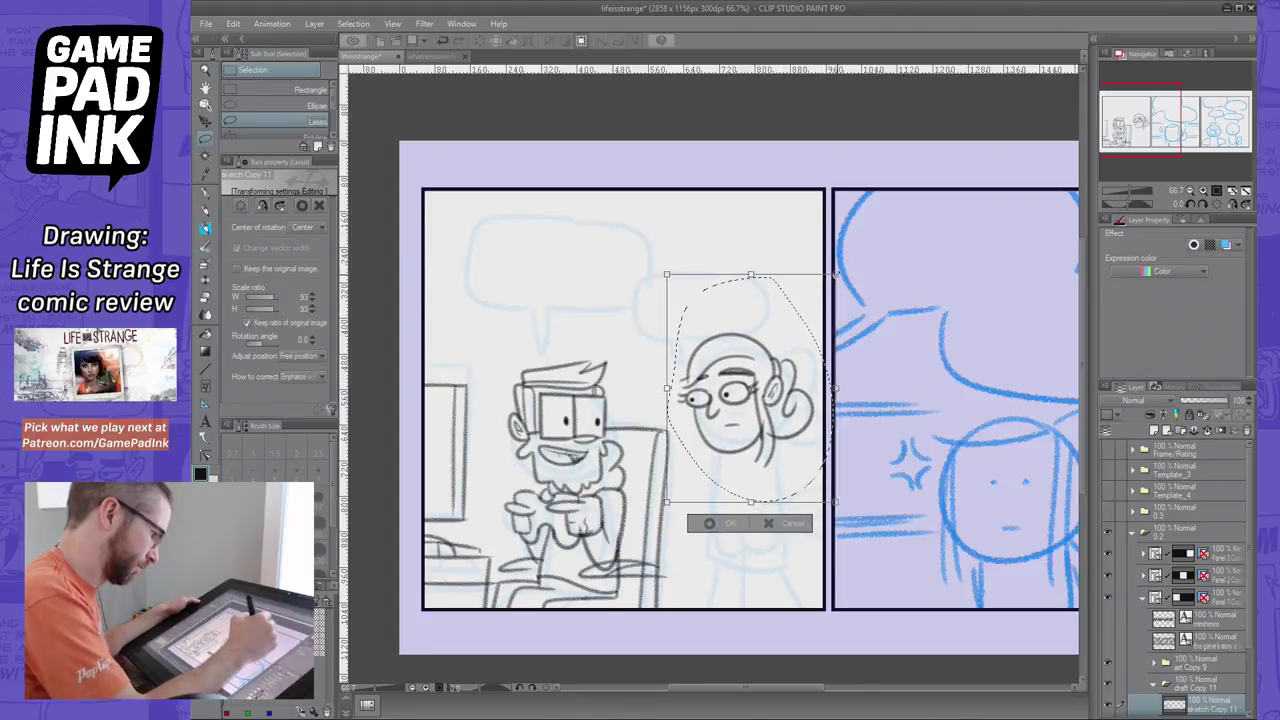
{"action": "left_click_drag", "start_coordinate": [836, 275], "coordinate": [838, 272]}
{"action": "left_click_drag", "start_coordinate": [755, 387], "coordinate": [753, 390]}
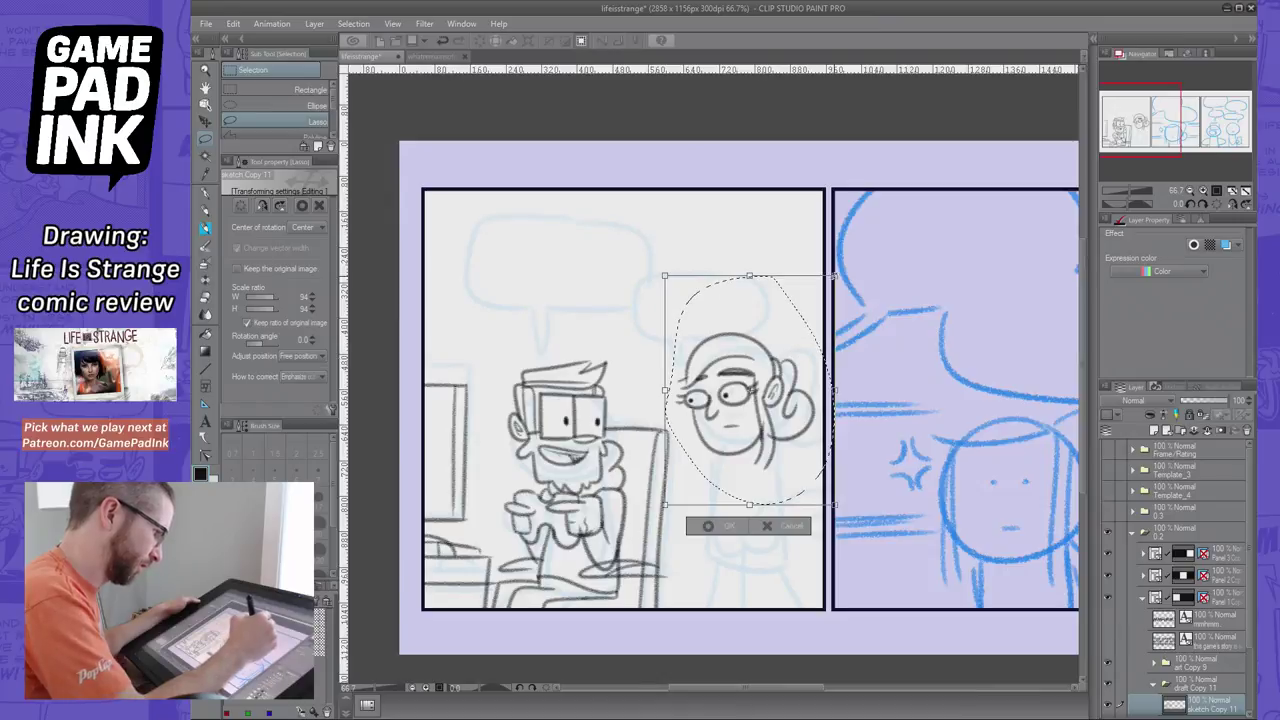
{"action": "left_click_drag", "start_coordinate": [835, 276], "coordinate": [838, 272]}
{"action": "left_click_drag", "start_coordinate": [794, 372], "coordinate": [792, 373]}
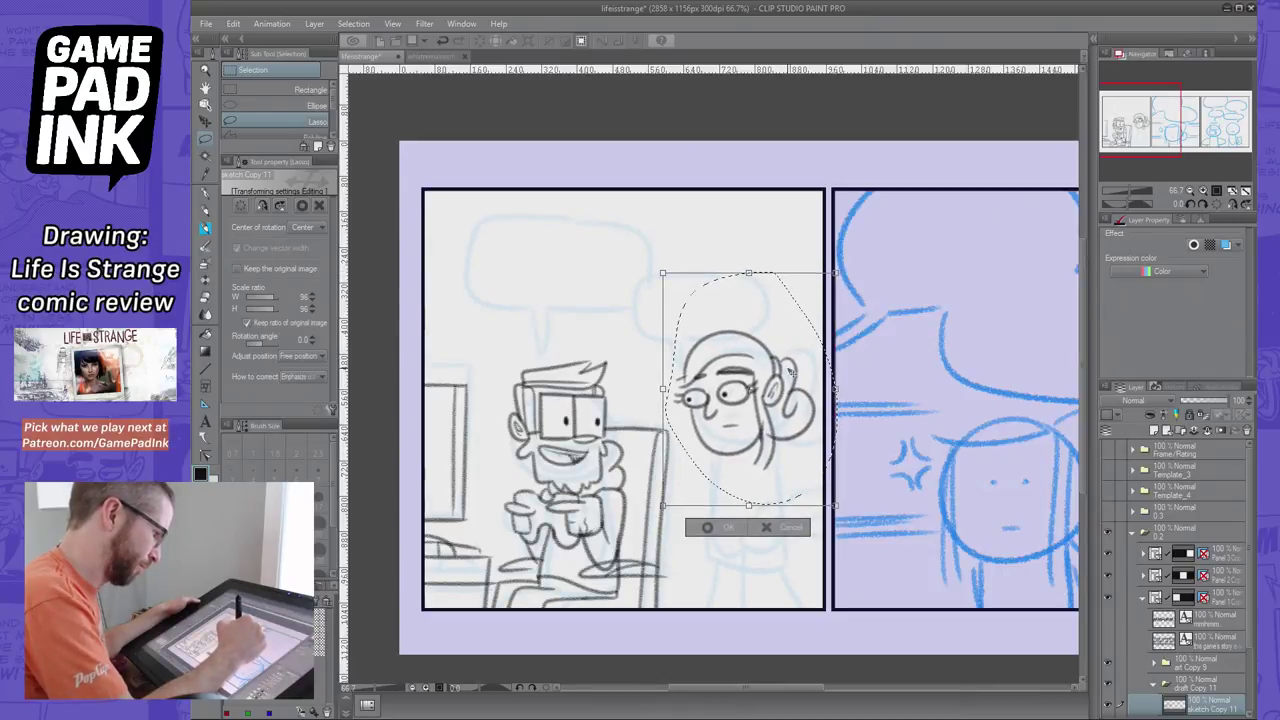
{"action": "left_click", "coordinate": [709, 527]}
{"action": "left_click", "coordinate": [206, 226]}
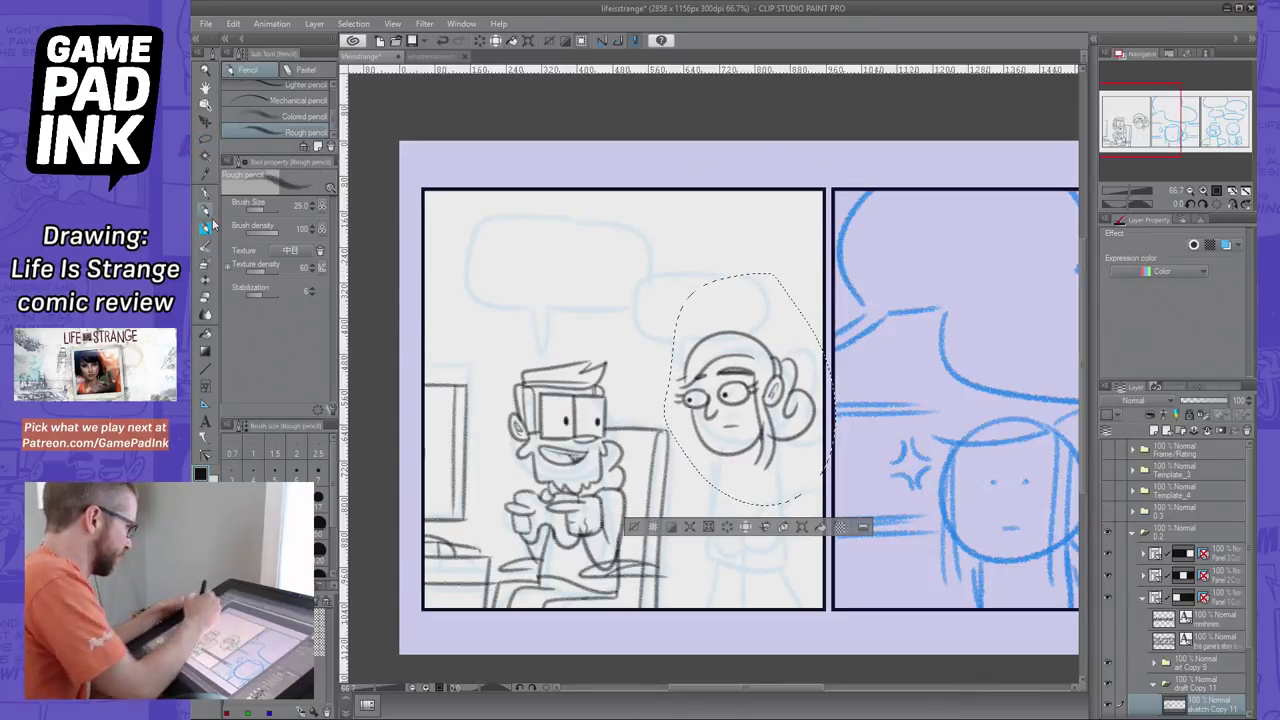
{"action": "left_click", "coordinate": [638, 526]}
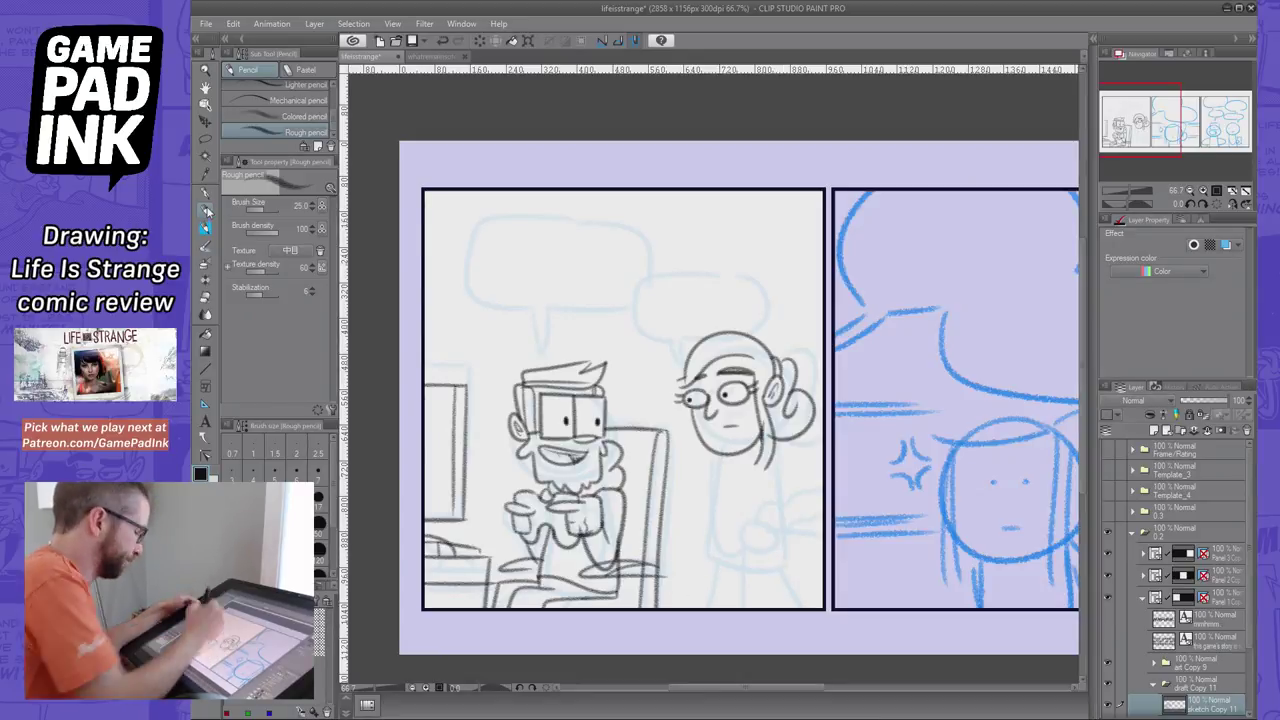
Draw a wavy line from the chair to a circle with a small inner ellipse in the first panel's lower-right corner
{"action": "mouse_move", "coordinate": [657, 579]}
{"action": "left_mouse_down"}
{"action": "mouse_move", "coordinate": [714, 574]}
{"action": "mouse_move", "coordinate": [767, 606]}
{"action": "left_mouse_up"}
{"action": "key", "text": "ctrl+z"}
{"action": "key", "text": "ctrl+z"}
{"action": "mouse_move", "coordinate": [808, 561]}
{"action": "left_mouse_down"}
{"action": "mouse_move", "coordinate": [769, 606]}
{"action": "mouse_move", "coordinate": [789, 572]}
{"action": "left_mouse_up"}
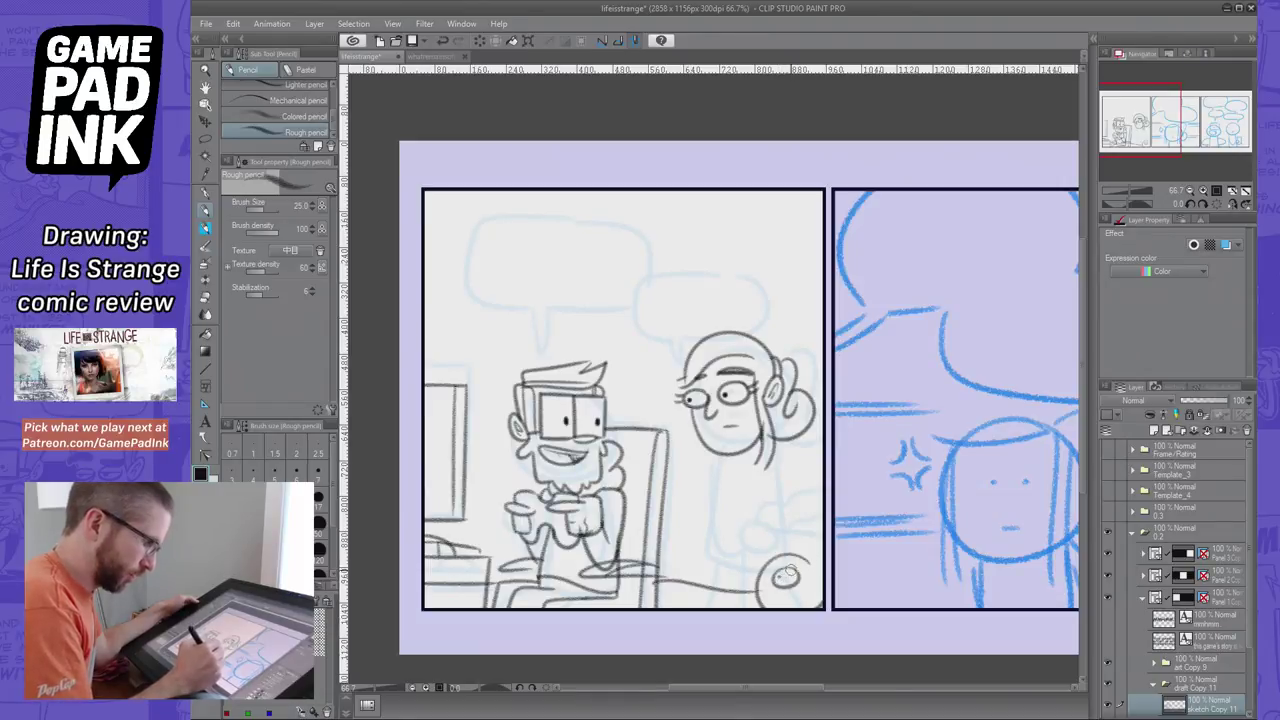
Draw the woman's torso with a near-vertical front line and a long slanted back line running down to the circle
{"action": "mouse_move", "coordinate": [718, 452]}
{"action": "left_mouse_down"}
{"action": "mouse_move", "coordinate": [711, 566]}
{"action": "mouse_move", "coordinate": [710, 476]}
{"action": "mouse_move", "coordinate": [738, 584]}
{"action": "mouse_move", "coordinate": [786, 573]}
{"action": "left_mouse_up"}
{"action": "key", "text": "ctrl+z"}
{"action": "key", "text": "ctrl+z"}
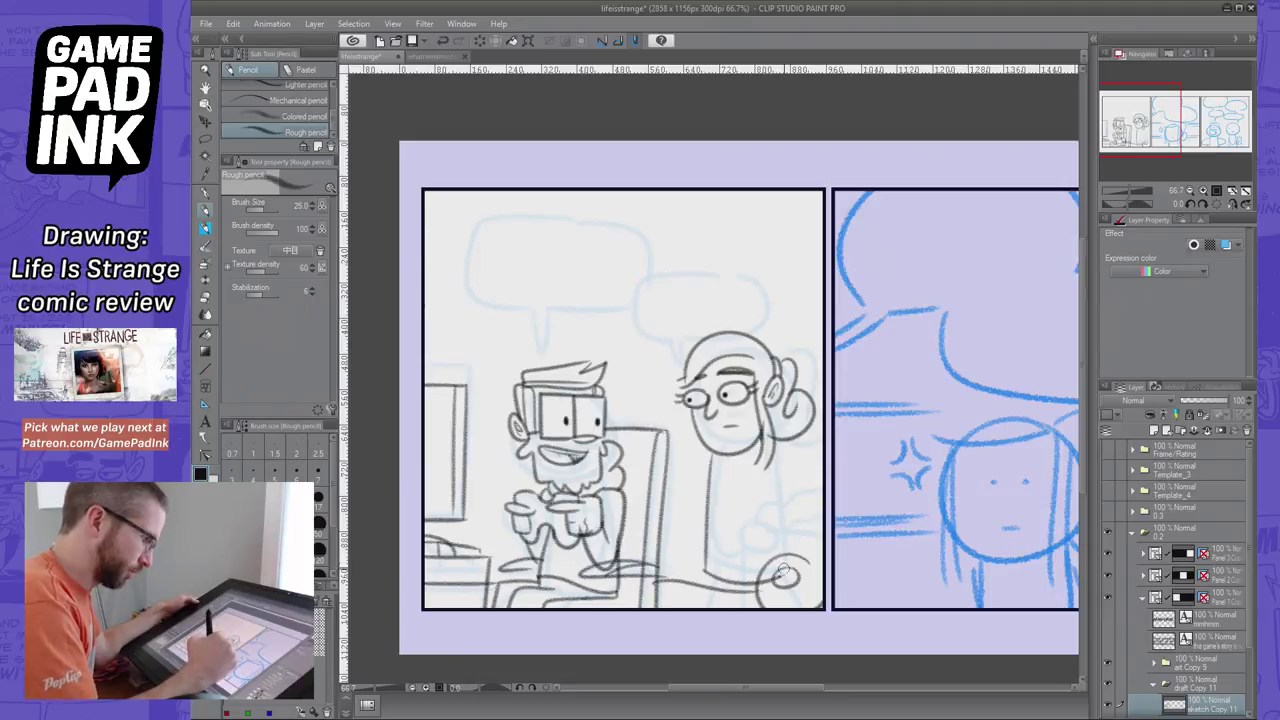
{"action": "left_click_drag", "start_coordinate": [766, 460], "coordinate": [786, 572]}
Try a curved arm line along the front of the woman's torso
{"action": "left_click_drag", "start_coordinate": [708, 470], "coordinate": [700, 545]}
{"action": "key", "text": "ctrl+z"}
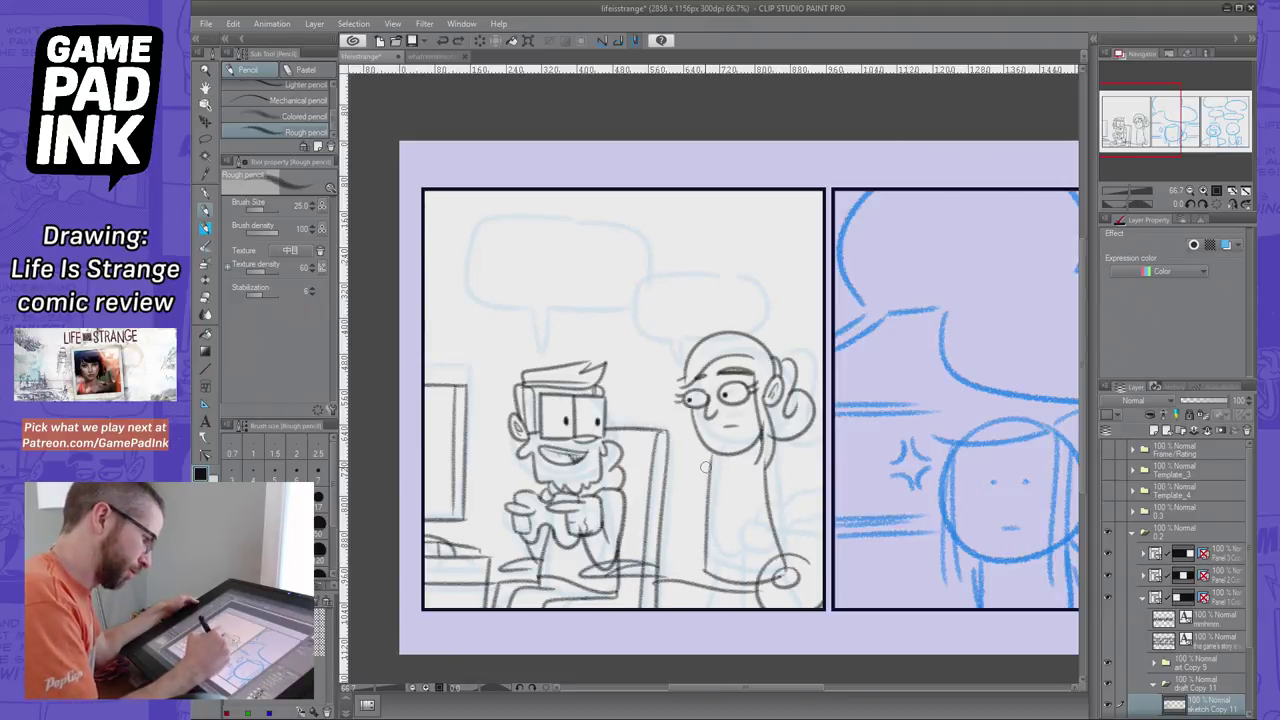
{"action": "left_click_drag", "start_coordinate": [706, 464], "coordinate": [698, 542]}
{"action": "key", "text": "ctrl+z"}
{"action": "left_click_drag", "start_coordinate": [706, 470], "coordinate": [700, 548]}
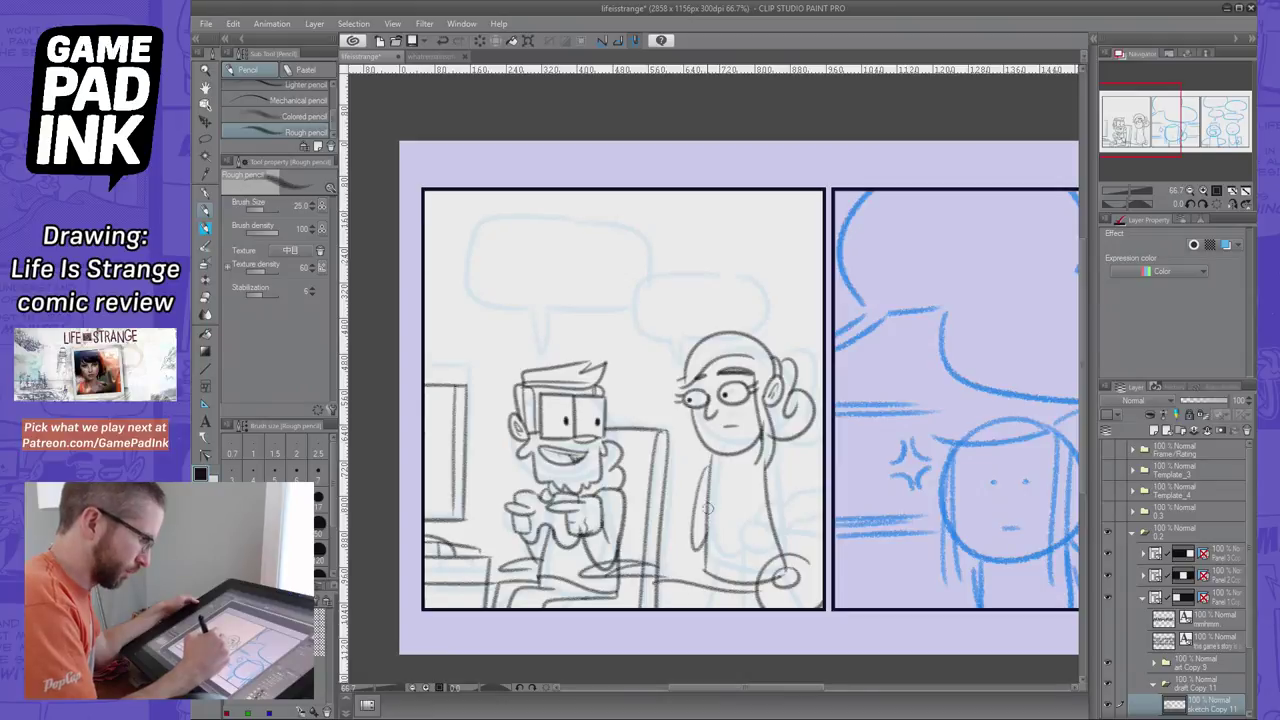
{"action": "key", "text": "ctrl+z"}
{"action": "left_click_drag", "start_coordinate": [705, 470], "coordinate": [700, 543]}
{"action": "key", "text": "ctrl+z"}
Redraw the front line of the woman's torso with a slight slant and a curved hem at its lower end
{"action": "key", "text": "ctrl+z"}
{"action": "mouse_move", "coordinate": [706, 468]}
{"action": "left_mouse_down"}
{"action": "mouse_move", "coordinate": [710, 502]}
{"action": "mouse_move", "coordinate": [706, 465]}
{"action": "mouse_move", "coordinate": [714, 586]}
{"action": "left_mouse_up"}
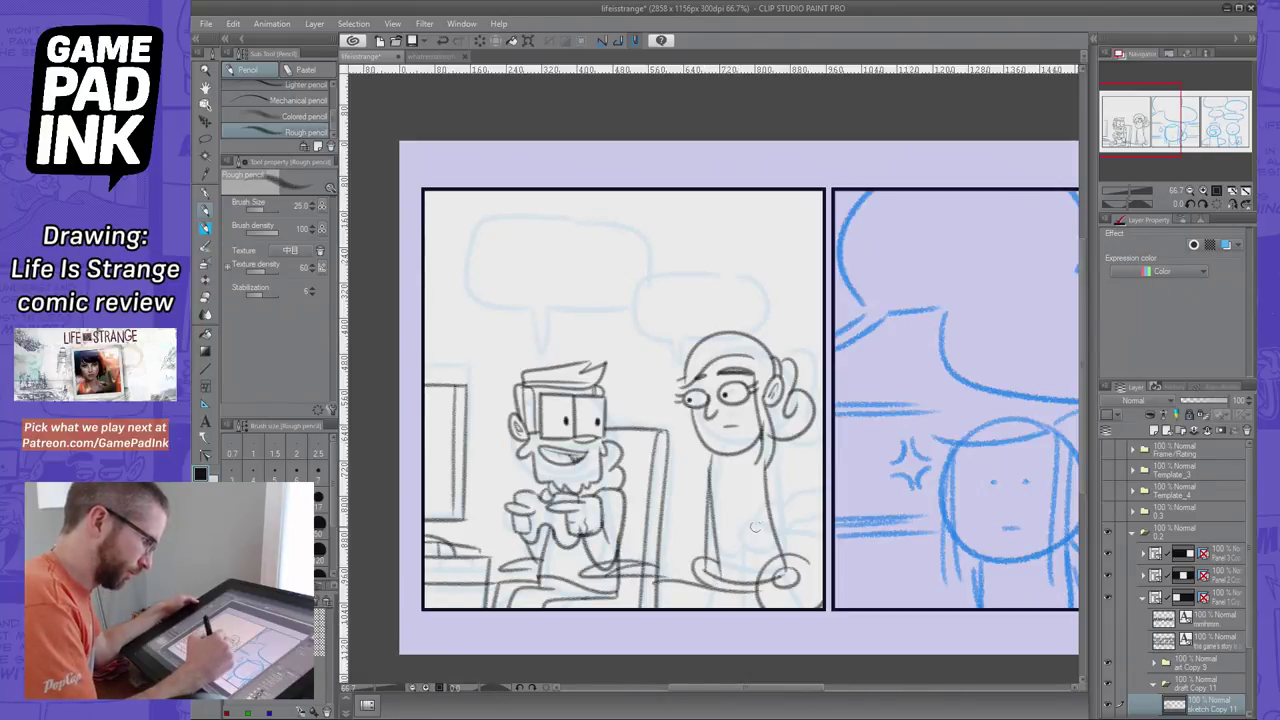
Try a slanted front line for the woman's torso, plus a back arm line with a small circle behind her
{"action": "key", "text": "ctrl+z"}
{"action": "key", "text": "ctrl+z"}
{"action": "left_click_drag", "start_coordinate": [706, 464], "coordinate": [704, 550]}
{"action": "key", "text": "ctrl+z"}
{"action": "mouse_move", "coordinate": [706, 464]}
{"action": "left_mouse_down"}
{"action": "mouse_move", "coordinate": [688, 572]}
{"action": "mouse_move", "coordinate": [668, 586]}
{"action": "left_mouse_up"}
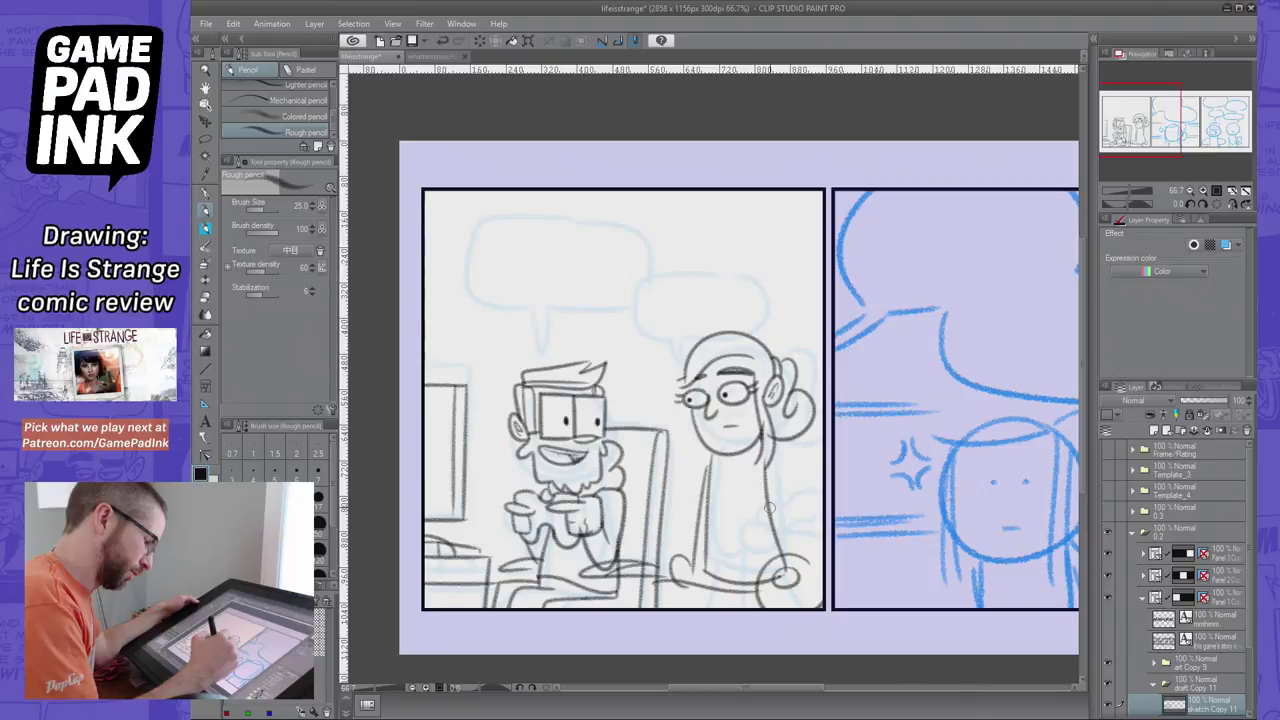
{"action": "left_click_drag", "start_coordinate": [766, 474], "coordinate": [794, 532]}
{"action": "mouse_move", "coordinate": [796, 475]}
{"action": "left_mouse_down"}
{"action": "mouse_move", "coordinate": [798, 492]}
{"action": "mouse_move", "coordinate": [806, 460]}
{"action": "mouse_move", "coordinate": [800, 488]}
{"action": "mouse_move", "coordinate": [816, 477]}
{"action": "left_mouse_up"}
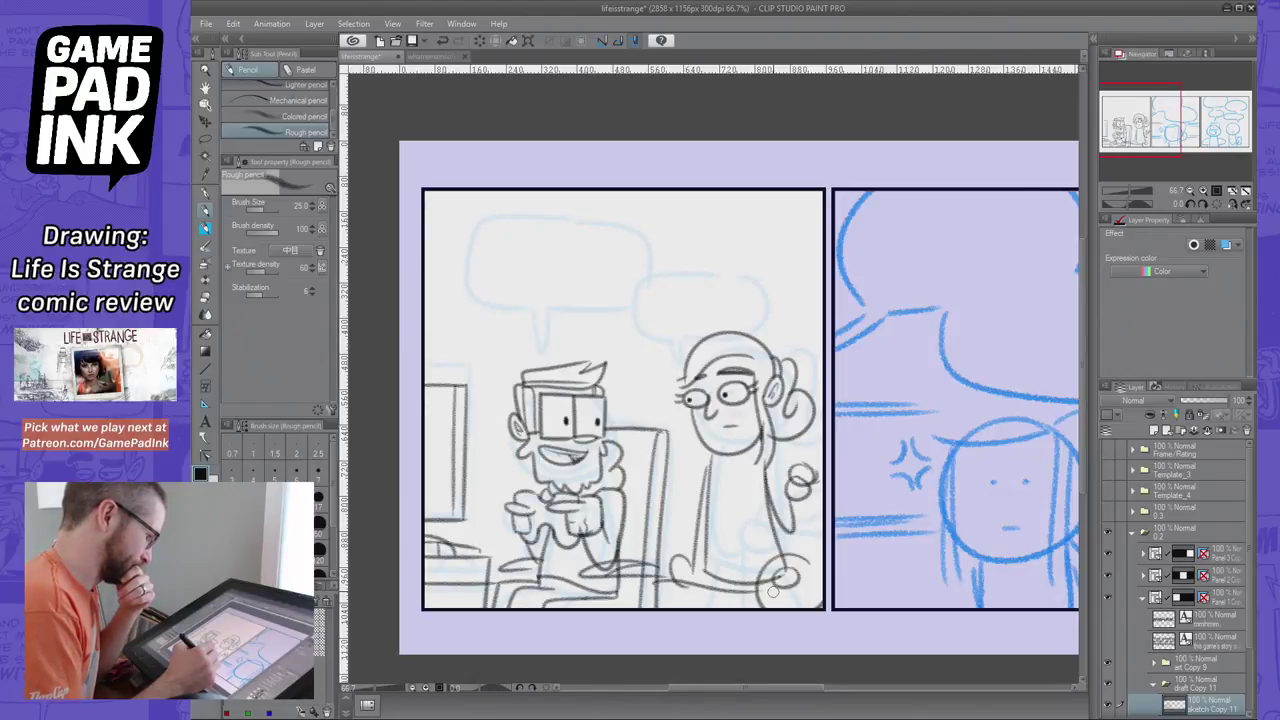
Undo the woman's torso and arm strokes along with the wavy line and circle in the first panel's lower-right corner
{"action": "key", "text": "ctrl+z"}
{"action": "key", "text": "ctrl+z"}
{"action": "key", "text": "ctrl+z"}
{"action": "key", "text": "ctrl+z"}
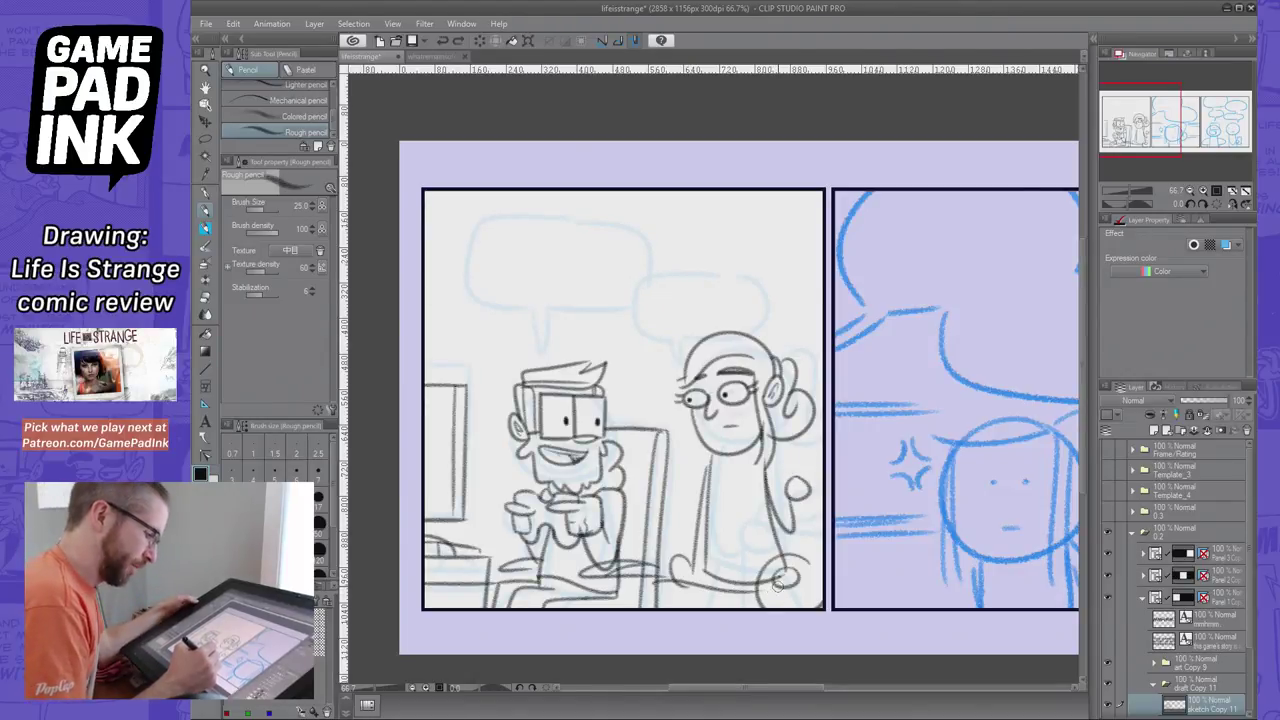
{"action": "key", "text": "ctrl+z"}
{"action": "key", "text": "ctrl+z"}
{"action": "key", "text": "ctrl+z"}
{"action": "key", "text": "ctrl+z"}
{"action": "key", "text": "ctrl+z"}
{"action": "key", "text": "ctrl+z"}
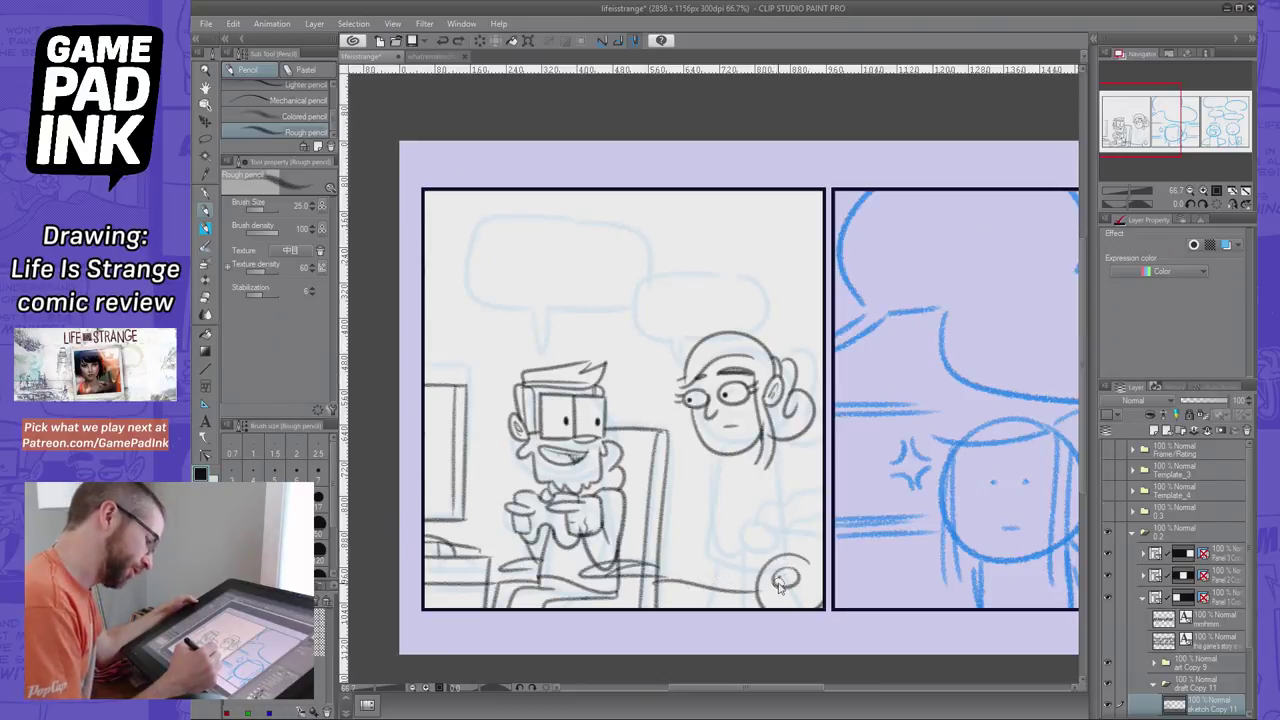
{"action": "key", "text": "ctrl+z"}
{"action": "key", "text": "ctrl+z"}
Try a boxy torso with a curved hem, a bent arm across its front and pointed arm lines behind it
{"action": "mouse_move", "coordinate": [716, 454]}
{"action": "left_mouse_down"}
{"action": "mouse_move", "coordinate": [707, 562]}
{"action": "mouse_move", "coordinate": [783, 550]}
{"action": "left_mouse_up"}
{"action": "key", "text": "ctrl+z"}
{"action": "mouse_move", "coordinate": [708, 560]}
{"action": "left_mouse_down"}
{"action": "mouse_move", "coordinate": [776, 578]}
{"action": "mouse_move", "coordinate": [769, 466]}
{"action": "mouse_move", "coordinate": [741, 497]}
{"action": "mouse_move", "coordinate": [738, 532]}
{"action": "left_mouse_up"}
{"action": "key", "text": "ctrl+z"}
{"action": "mouse_move", "coordinate": [768, 486]}
{"action": "left_mouse_down"}
{"action": "mouse_move", "coordinate": [792, 538]}
{"action": "mouse_move", "coordinate": [749, 486]}
{"action": "mouse_move", "coordinate": [764, 470]}
{"action": "mouse_move", "coordinate": [798, 489]}
{"action": "left_mouse_up"}
{"action": "key", "text": "ctrl+z"}
{"action": "left_click_drag", "start_coordinate": [798, 488], "coordinate": [778, 527]}
{"action": "left_click_drag", "start_coordinate": [797, 489], "coordinate": [828, 482]}
{"action": "mouse_move", "coordinate": [741, 521]}
{"action": "left_mouse_down"}
{"action": "mouse_move", "coordinate": [798, 524]}
{"action": "mouse_move", "coordinate": [789, 517]}
{"action": "left_mouse_up"}
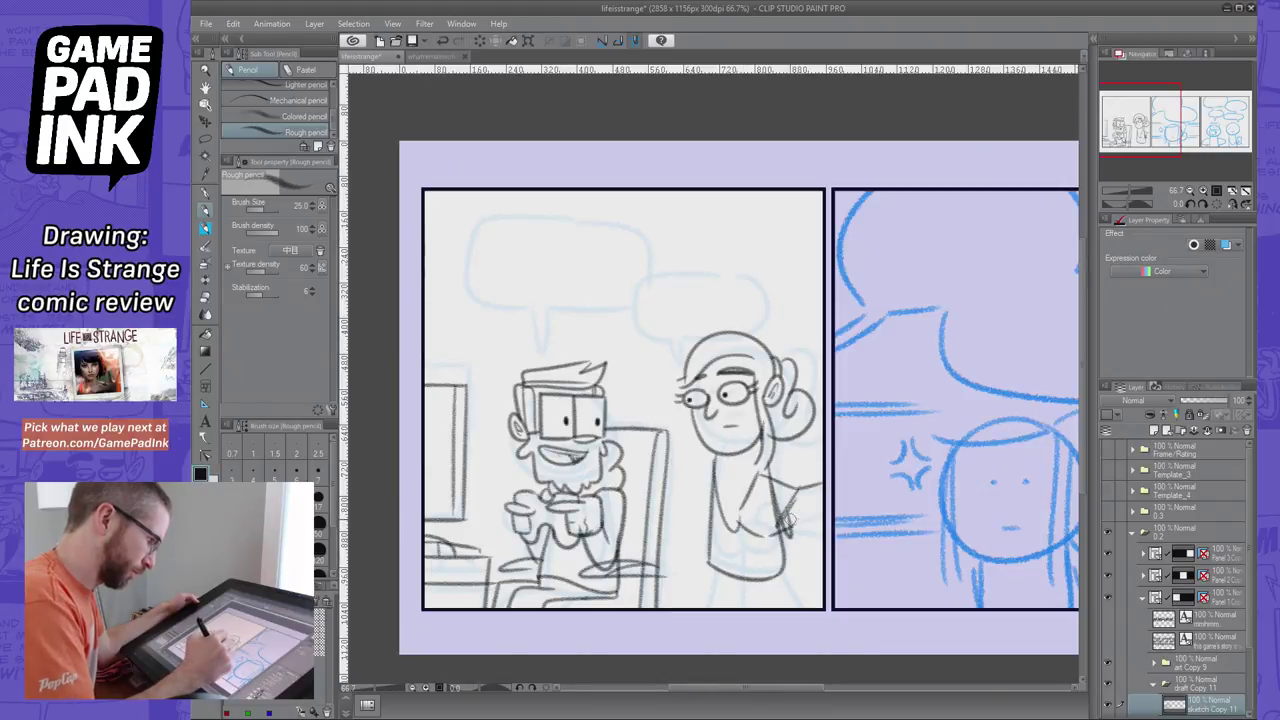
Try leg lines running from the woman's curved hem down to the first panel's lower border
{"action": "mouse_move", "coordinate": [716, 569]}
{"action": "left_mouse_down"}
{"action": "mouse_move", "coordinate": [766, 596]}
{"action": "mouse_move", "coordinate": [770, 585]}
{"action": "mouse_move", "coordinate": [753, 602]}
{"action": "mouse_move", "coordinate": [763, 599]}
{"action": "mouse_move", "coordinate": [734, 580]}
{"action": "mouse_move", "coordinate": [777, 606]}
{"action": "mouse_move", "coordinate": [741, 605]}
{"action": "mouse_move", "coordinate": [762, 594]}
{"action": "mouse_move", "coordinate": [717, 607]}
{"action": "left_mouse_up"}
{"action": "key", "text": "ctrl+z"}
{"action": "key", "text": "ctrl+z"}
{"action": "key", "text": "ctrl+z"}
{"action": "key", "text": "ctrl+z"}
{"action": "left_click_drag", "start_coordinate": [777, 577], "coordinate": [796, 607]}
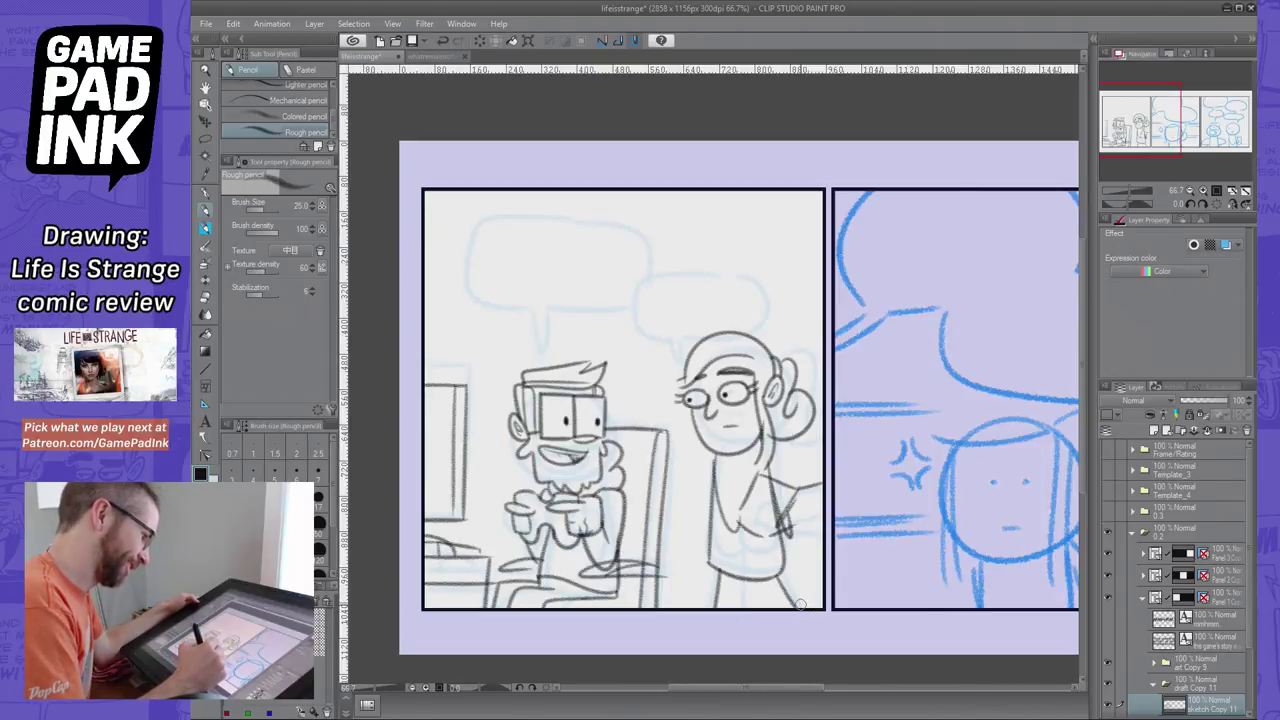
Undo the legs, arm lines and boxy torso drawn below the woman's head
{"action": "key", "text": "ctrl+z"}
{"action": "key", "text": "ctrl+z"}
{"action": "key", "text": "ctrl+z"}
{"action": "key", "text": "ctrl+z"}
{"action": "key", "text": "ctrl+z"}
{"action": "key", "text": "ctrl+z"}
{"action": "key", "text": "ctrl+z"}
{"action": "key", "text": "ctrl+z"}
{"action": "key", "text": "ctrl+z"}
{"action": "key", "text": "ctrl+z"}
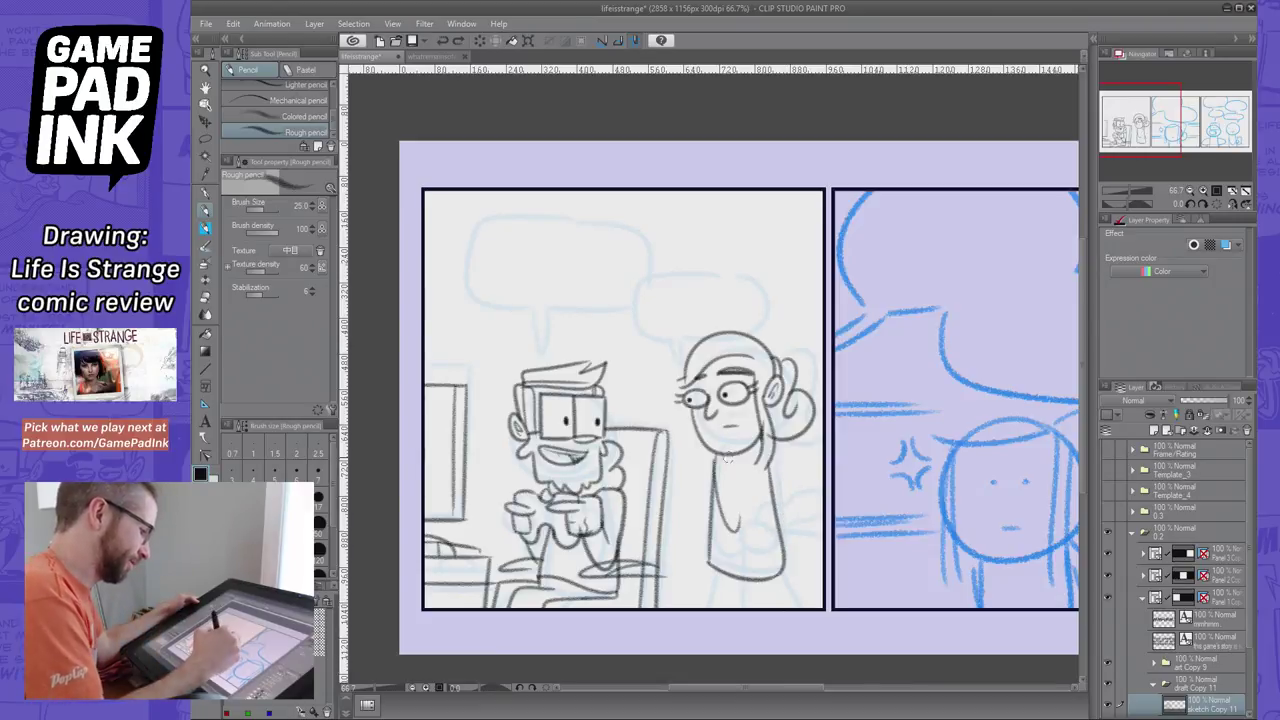
{"action": "key", "text": "ctrl+z"}
{"action": "key", "text": "ctrl+z"}
Draw the woman's torso with a near-vertical front, a curved back and hem, and two leg lines beneath it
{"action": "mouse_move", "coordinate": [728, 450]}
{"action": "left_mouse_down"}
{"action": "mouse_move", "coordinate": [722, 560]}
{"action": "mouse_move", "coordinate": [788, 559]}
{"action": "mouse_move", "coordinate": [726, 566]}
{"action": "mouse_move", "coordinate": [796, 556]}
{"action": "mouse_move", "coordinate": [788, 570]}
{"action": "mouse_move", "coordinate": [793, 541]}
{"action": "left_mouse_up"}
{"action": "key", "text": "ctrl+z"}
{"action": "key", "text": "ctrl+z"}
{"action": "key", "text": "ctrl+z"}
{"action": "mouse_move", "coordinate": [784, 462]}
{"action": "left_mouse_down"}
{"action": "mouse_move", "coordinate": [793, 543]}
{"action": "mouse_move", "coordinate": [730, 606]}
{"action": "left_mouse_up"}
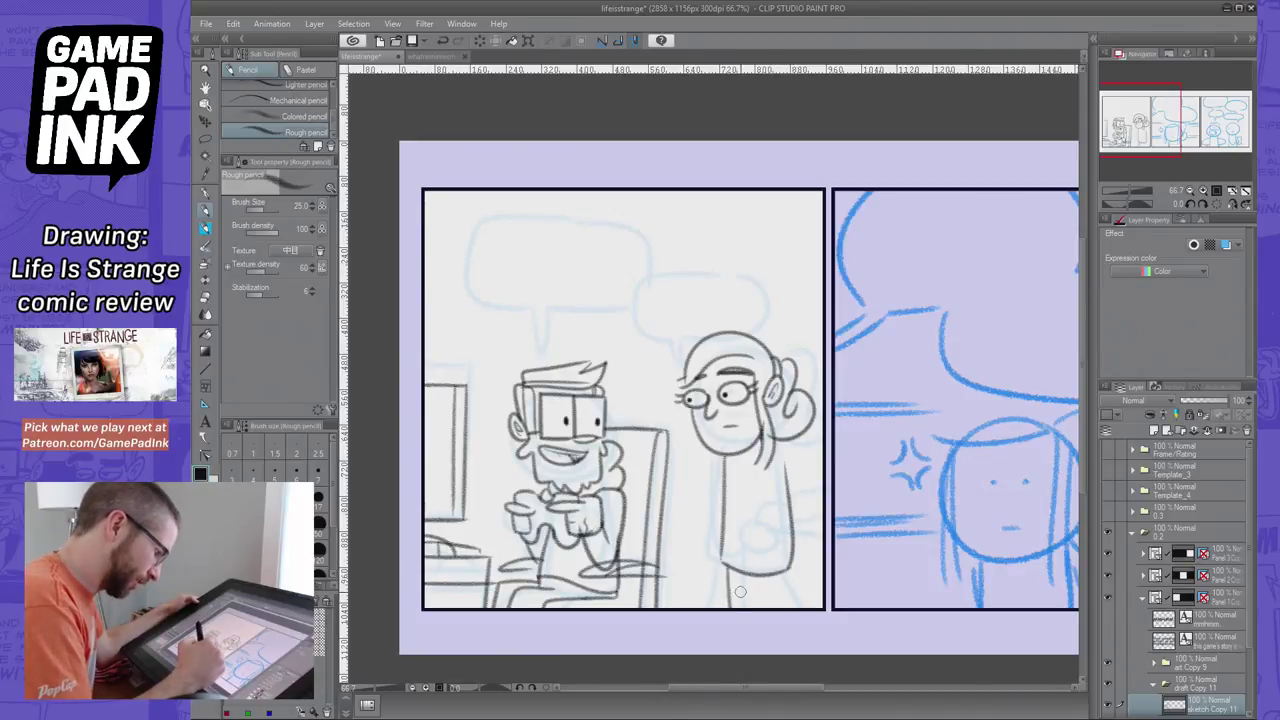
{"action": "left_click_drag", "start_coordinate": [788, 572], "coordinate": [792, 606]}
Erase the seated gamer's long pupils and redraw them as small dots behind his glasses
{"action": "left_click", "coordinate": [207, 297]}
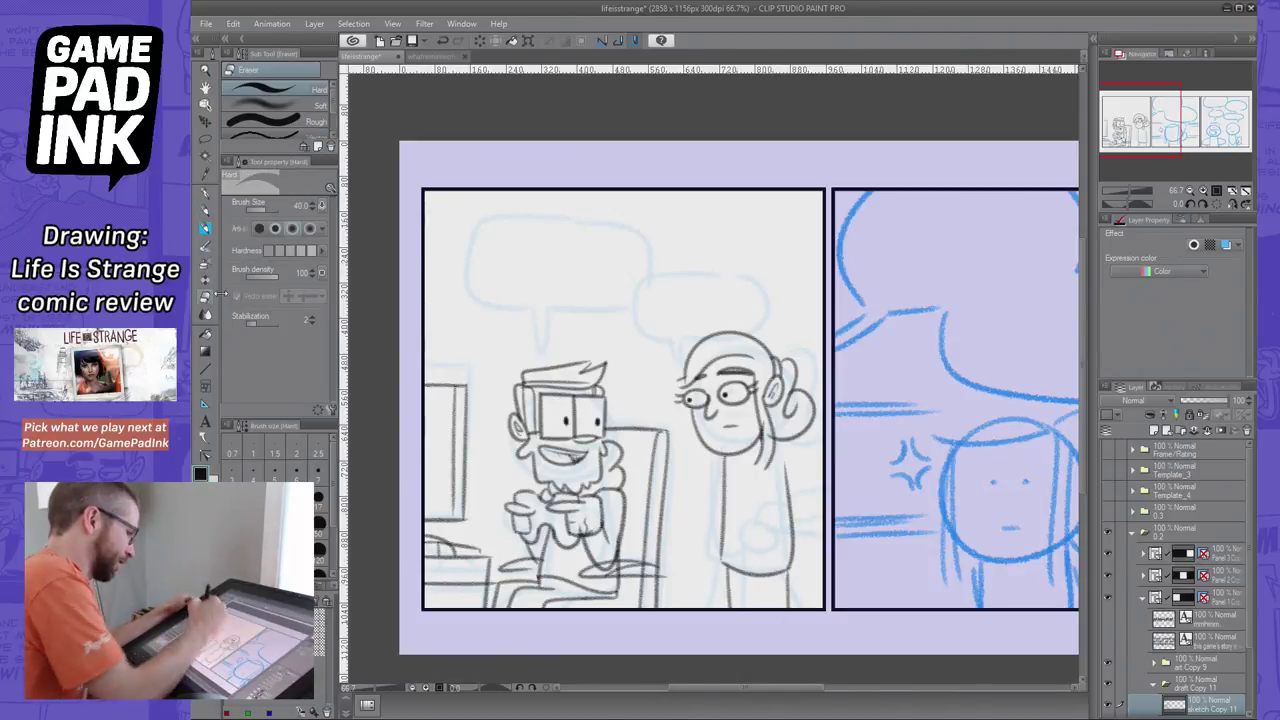
{"action": "mouse_move", "coordinate": [564, 421]}
{"action": "left_mouse_down"}
{"action": "mouse_move", "coordinate": [598, 425]}
{"action": "mouse_move", "coordinate": [569, 411]}
{"action": "left_mouse_up"}
{"action": "left_click", "coordinate": [207, 211]}
{"action": "left_click_drag", "start_coordinate": [566, 406], "coordinate": [598, 417]}
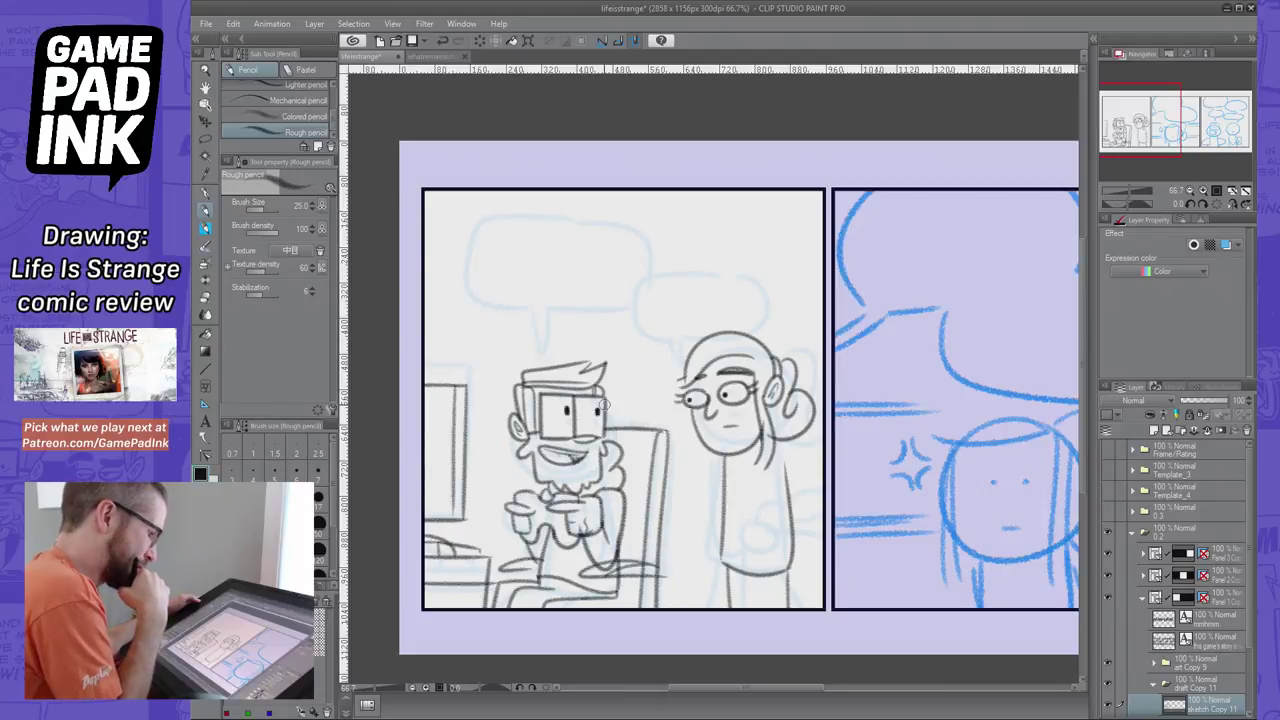
{"action": "key", "text": "ctrl+z"}
Try a large circle in front of the woman's hem, with a horizontal line behind her to the panel's edge
{"action": "mouse_move", "coordinate": [825, 569]}
{"action": "left_mouse_down"}
{"action": "mouse_move", "coordinate": [746, 566]}
{"action": "mouse_move", "coordinate": [758, 584]}
{"action": "mouse_move", "coordinate": [762, 546]}
{"action": "mouse_move", "coordinate": [773, 566]}
{"action": "mouse_move", "coordinate": [773, 545]}
{"action": "mouse_move", "coordinate": [822, 567]}
{"action": "mouse_move", "coordinate": [731, 560]}
{"action": "mouse_move", "coordinate": [722, 598]}
{"action": "mouse_move", "coordinate": [822, 575]}
{"action": "left_mouse_up"}
{"action": "key", "text": "ctrl+z"}
{"action": "key", "text": "ctrl+z"}
{"action": "key", "text": "ctrl+z"}
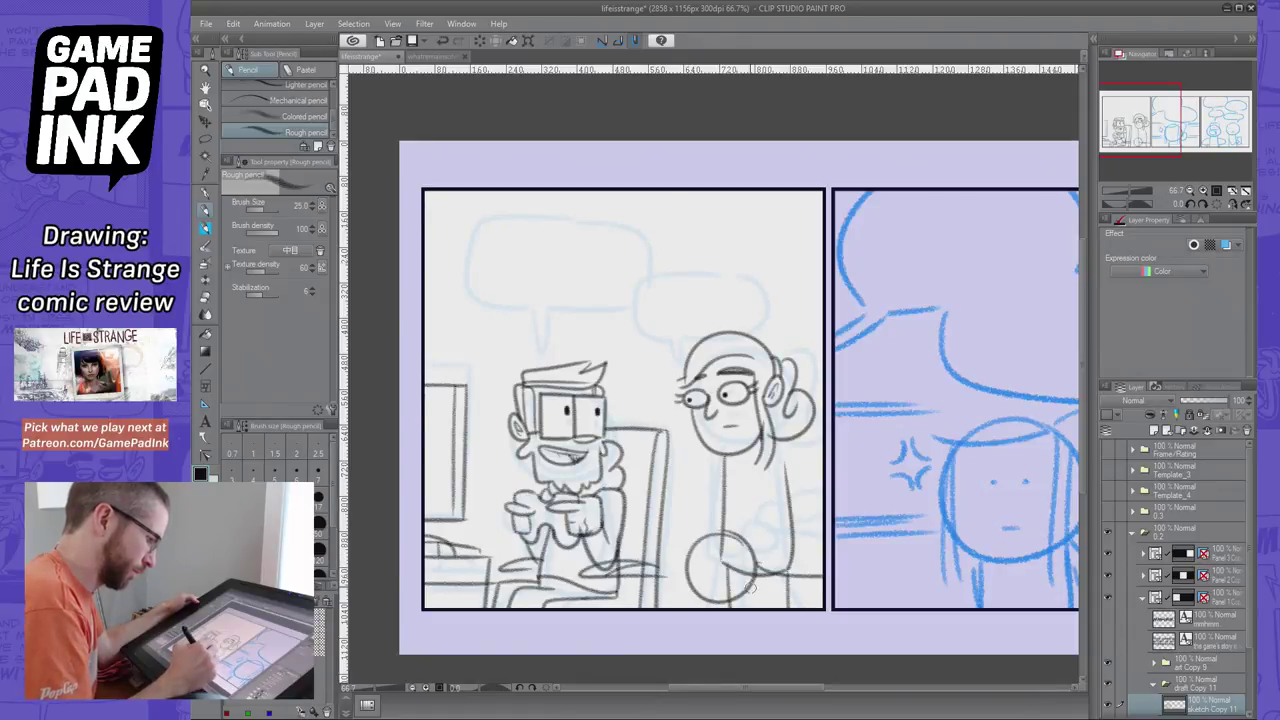
{"action": "left_click_drag", "start_coordinate": [742, 582], "coordinate": [748, 606]}
{"action": "left_click_drag", "start_coordinate": [787, 464], "coordinate": [786, 562]}
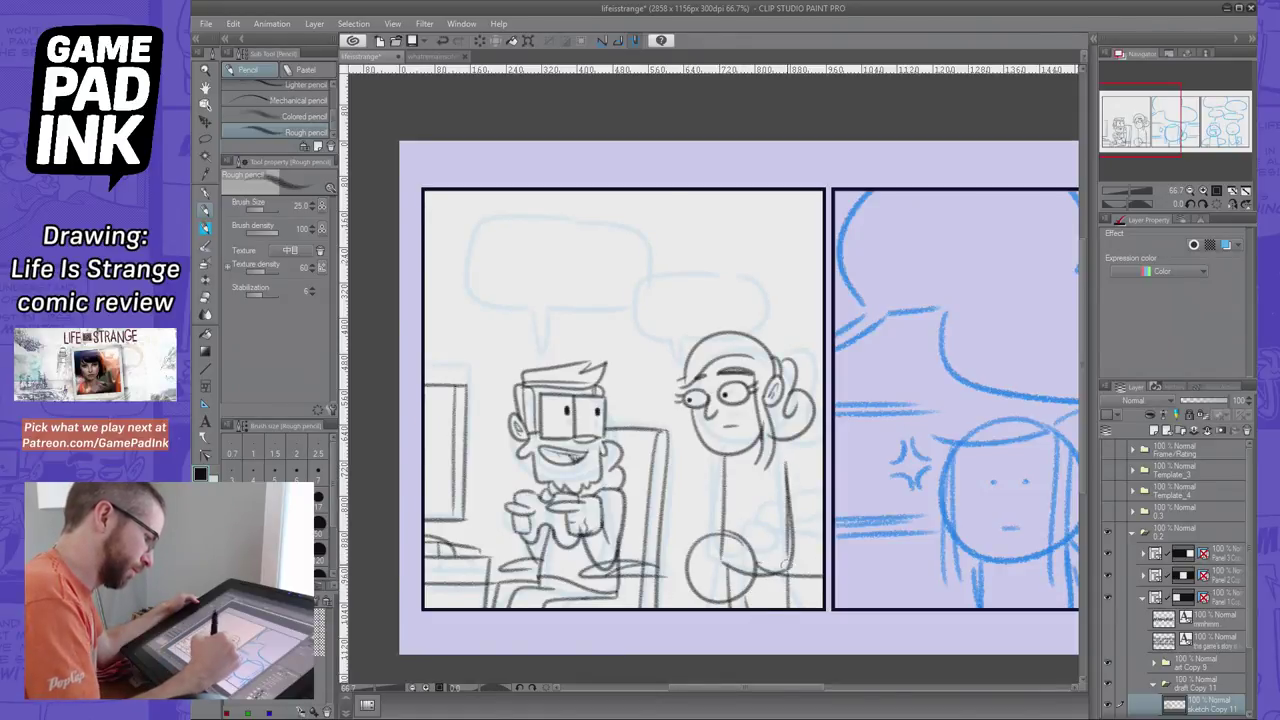
Try new side lines for the woman's torso, slanting the front one down to the large circle
{"action": "key", "text": "ctrl+z"}
{"action": "mouse_move", "coordinate": [788, 461]}
{"action": "left_mouse_down"}
{"action": "mouse_move", "coordinate": [783, 565]}
{"action": "mouse_move", "coordinate": [770, 550]}
{"action": "mouse_move", "coordinate": [798, 586]}
{"action": "left_mouse_up"}
{"action": "key", "text": "ctrl+z"}
{"action": "left_click_drag", "start_coordinate": [722, 468], "coordinate": [710, 544]}
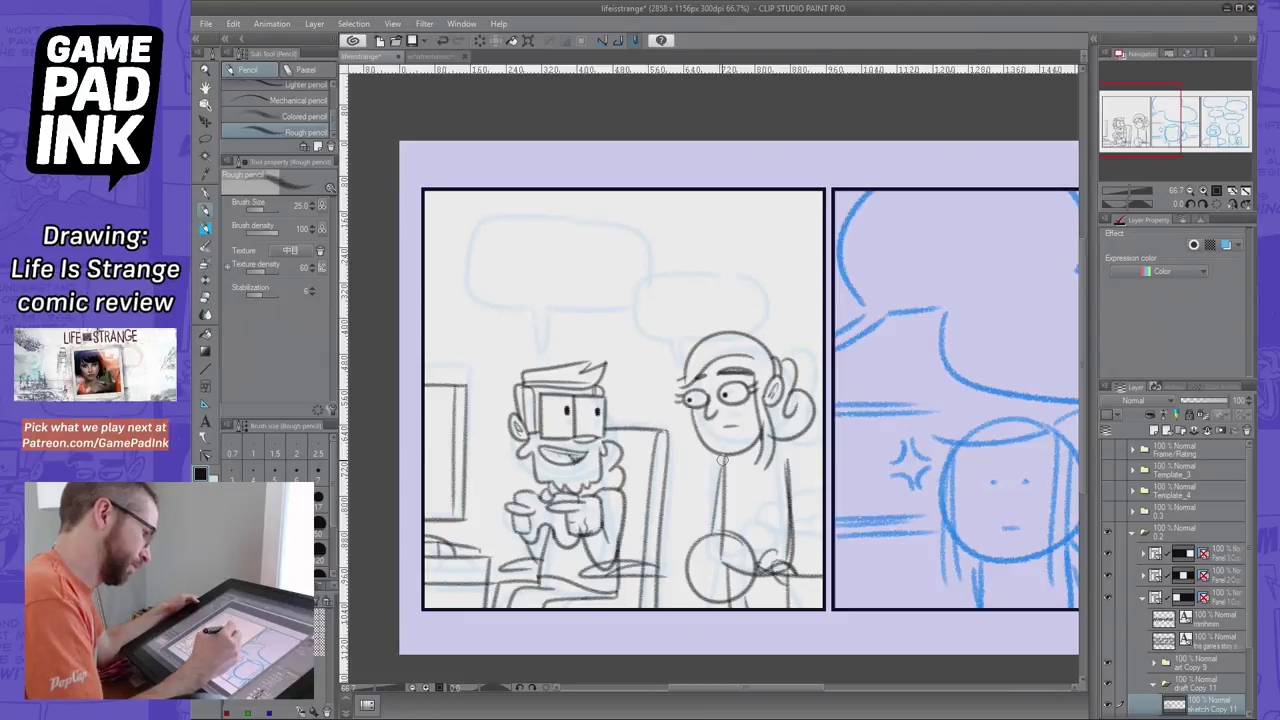
Undo the circle, horizontal line and side-line changes around the woman's torso, and restore the gamer's dot pupils
{"action": "key", "text": "ctrl+z"}
{"action": "key", "text": "ctrl+z"}
{"action": "key", "text": "ctrl+z"}
{"action": "key", "text": "ctrl+z"}
{"action": "key", "text": "ctrl+z"}
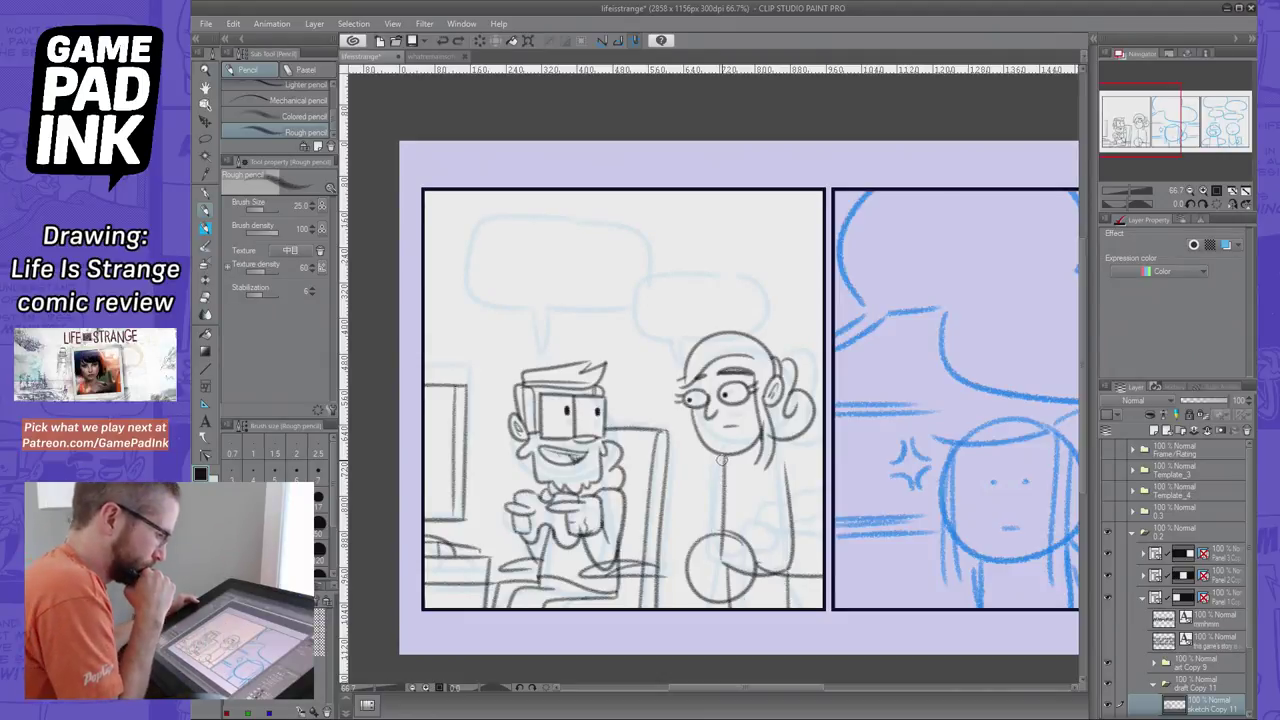
{"action": "key", "text": "ctrl+y"}
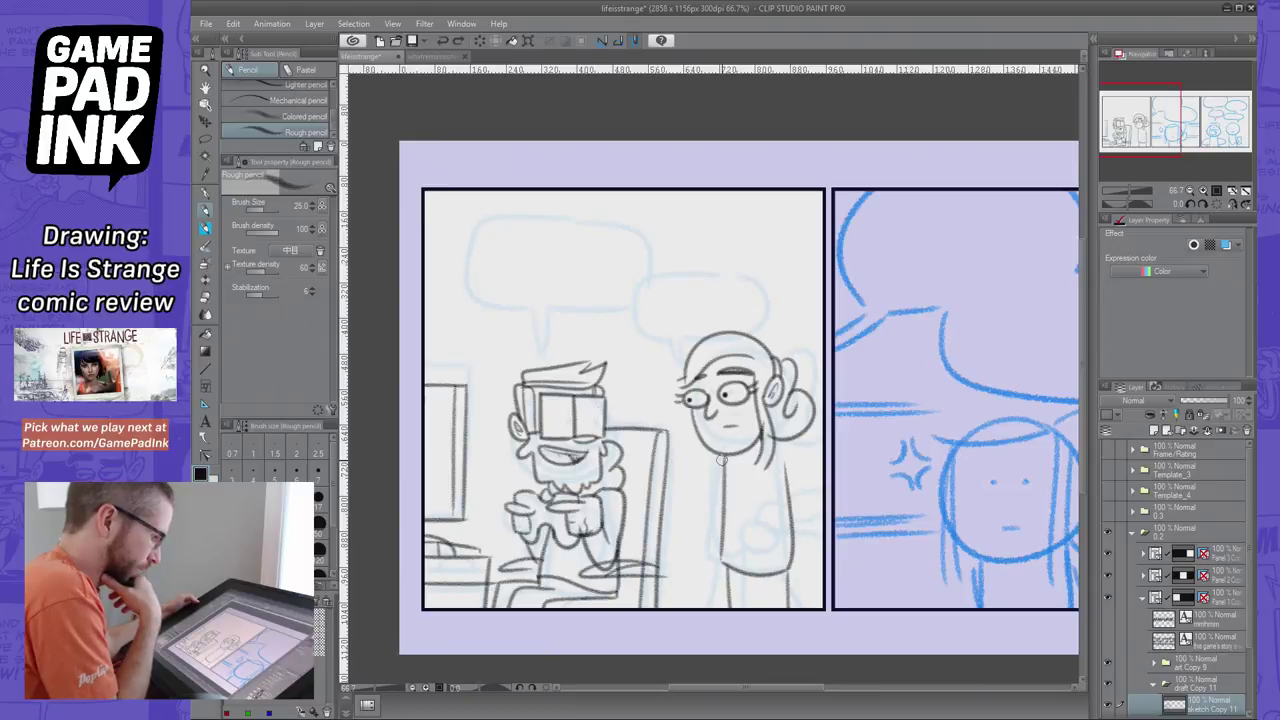
{"action": "key", "text": "ctrl+z"}
{"action": "key", "text": "ctrl+z"}
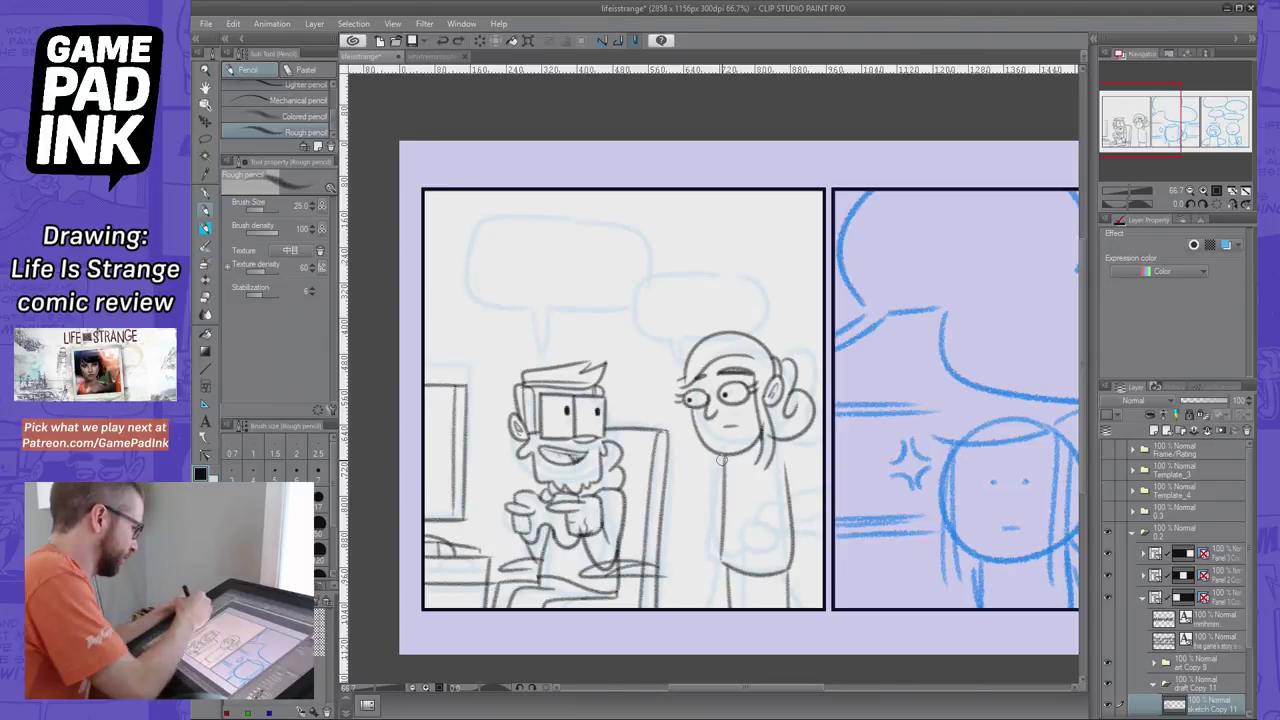
Erase the woman's torso and legs below her head with the Hard eraser at size 120, then return to the Rough pencil
{"action": "key", "text": "e"}
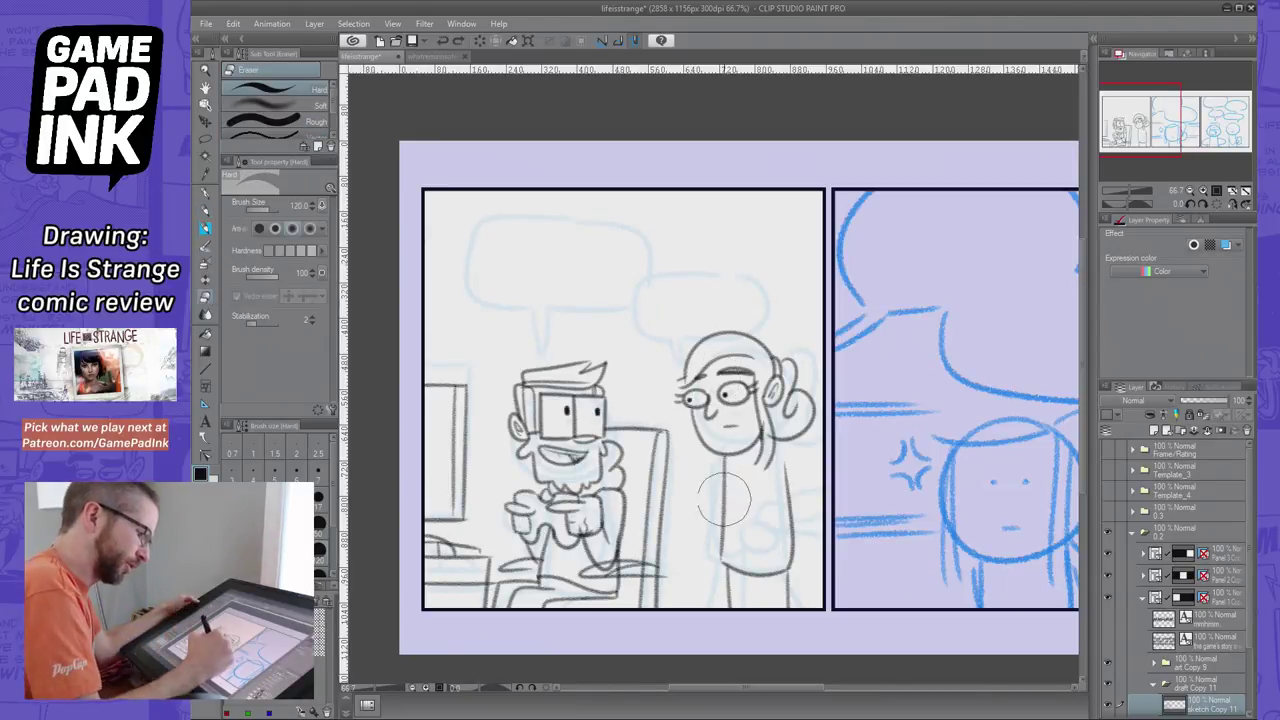
{"action": "mouse_move", "coordinate": [724, 500]}
{"action": "left_mouse_down"}
{"action": "mouse_move", "coordinate": [719, 572]}
{"action": "mouse_move", "coordinate": [734, 607]}
{"action": "mouse_move", "coordinate": [781, 559]}
{"action": "mouse_move", "coordinate": [792, 567]}
{"action": "mouse_move", "coordinate": [792, 450]}
{"action": "left_mouse_up"}
{"action": "key", "text": "p"}
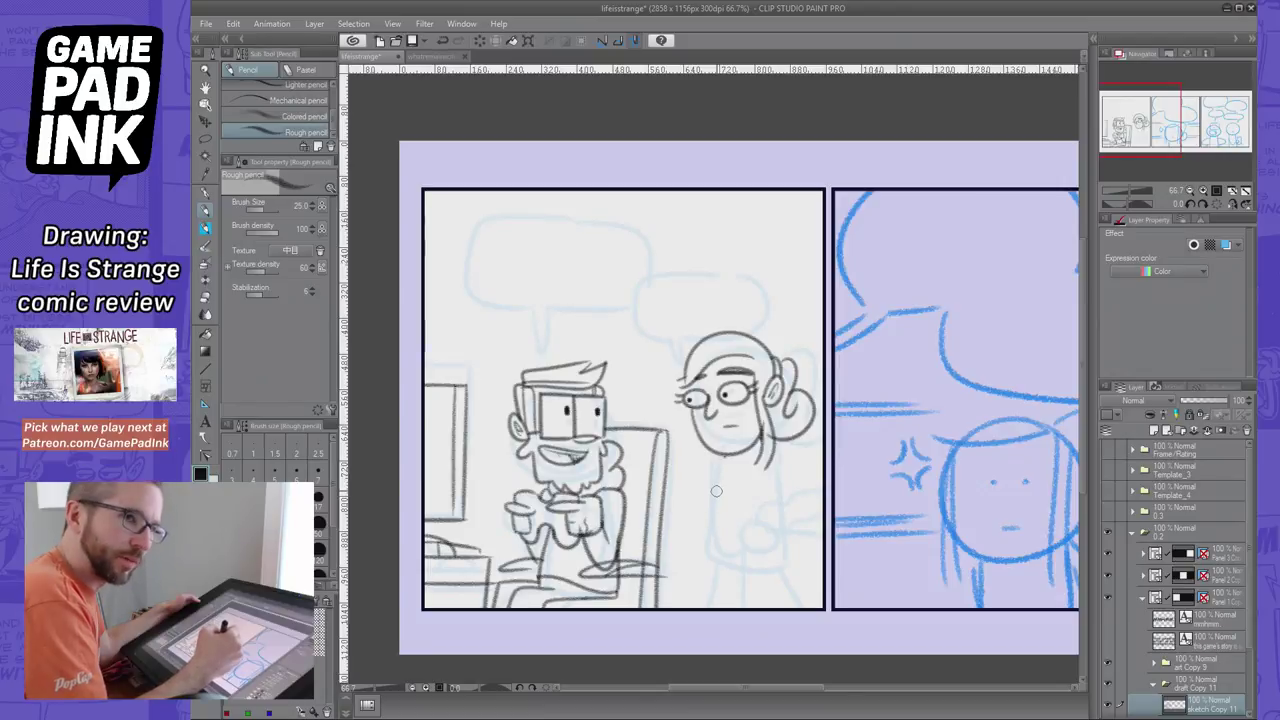
Try a near-vertical torso front line with a curved hem below the woman's chin
{"action": "mouse_move", "coordinate": [1150, 121]}
{"action": "left_mouse_down"}
{"action": "mouse_move", "coordinate": [1183, 120]}
{"action": "mouse_move", "coordinate": [1154, 120]}
{"action": "left_mouse_up"}
{"action": "mouse_move", "coordinate": [671, 478]}
{"action": "left_mouse_down"}
{"action": "mouse_move", "coordinate": [658, 578]}
{"action": "mouse_move", "coordinate": [666, 554]}
{"action": "mouse_move", "coordinate": [675, 584]}
{"action": "mouse_move", "coordinate": [726, 570]}
{"action": "mouse_move", "coordinate": [665, 582]}
{"action": "mouse_move", "coordinate": [736, 571]}
{"action": "left_mouse_up"}
{"action": "key", "text": "ctrl+z"}
{"action": "key", "text": "ctrl+z"}
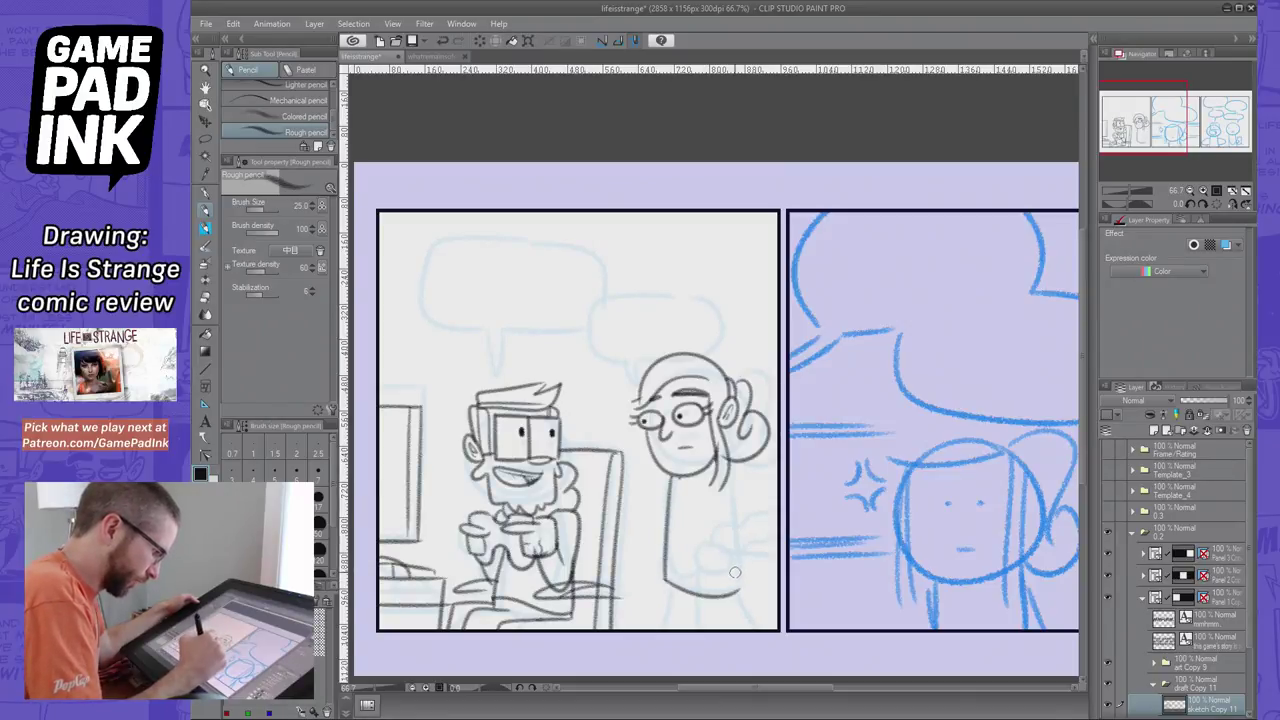
{"action": "key", "text": "ctrl+z"}
{"action": "key", "text": "ctrl+z"}
{"action": "left_click_drag", "start_coordinate": [671, 478], "coordinate": [694, 549]}
{"action": "key", "text": "ctrl+z"}
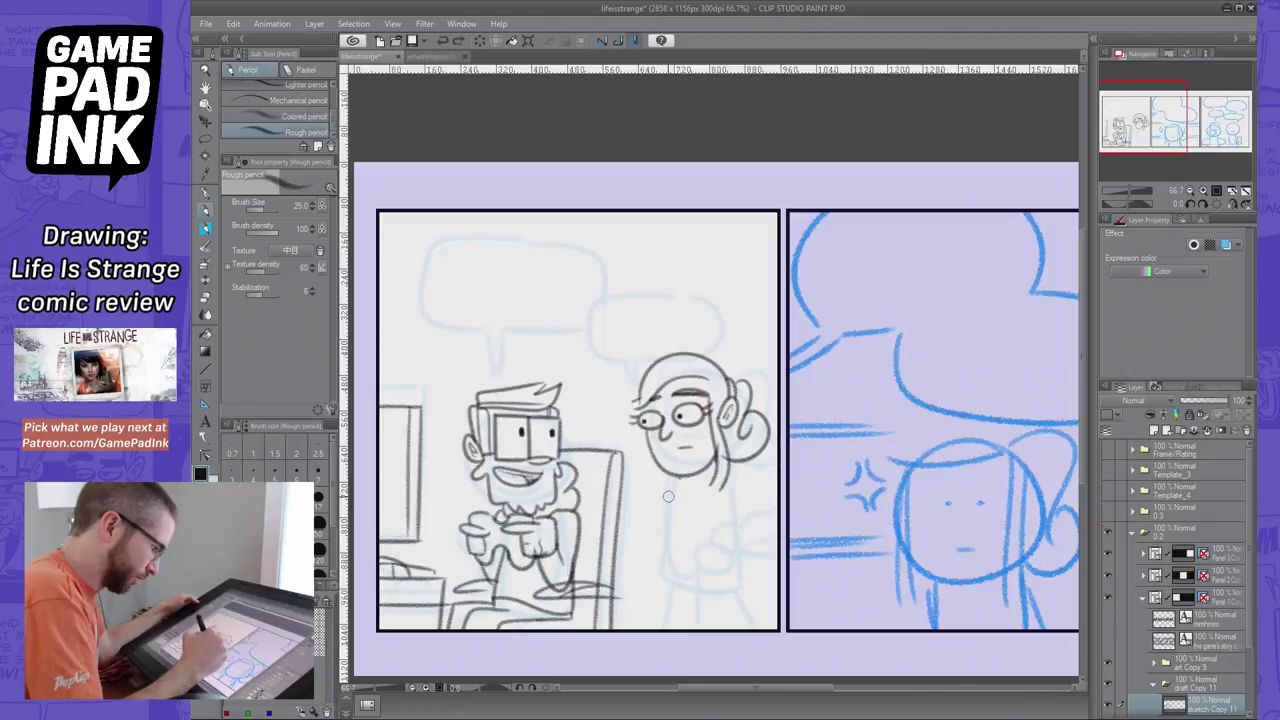
Try an arm line curving from below the woman's chin into a rounded hand at her waist
{"action": "mouse_move", "coordinate": [669, 478]}
{"action": "left_mouse_down"}
{"action": "mouse_move", "coordinate": [698, 529]}
{"action": "mouse_move", "coordinate": [691, 515]}
{"action": "mouse_move", "coordinate": [724, 511]}
{"action": "mouse_move", "coordinate": [730, 525]}
{"action": "mouse_move", "coordinate": [704, 544]}
{"action": "mouse_move", "coordinate": [736, 558]}
{"action": "mouse_move", "coordinate": [719, 537]}
{"action": "mouse_move", "coordinate": [701, 566]}
{"action": "left_mouse_up"}
{"action": "key", "text": "ctrl+z"}
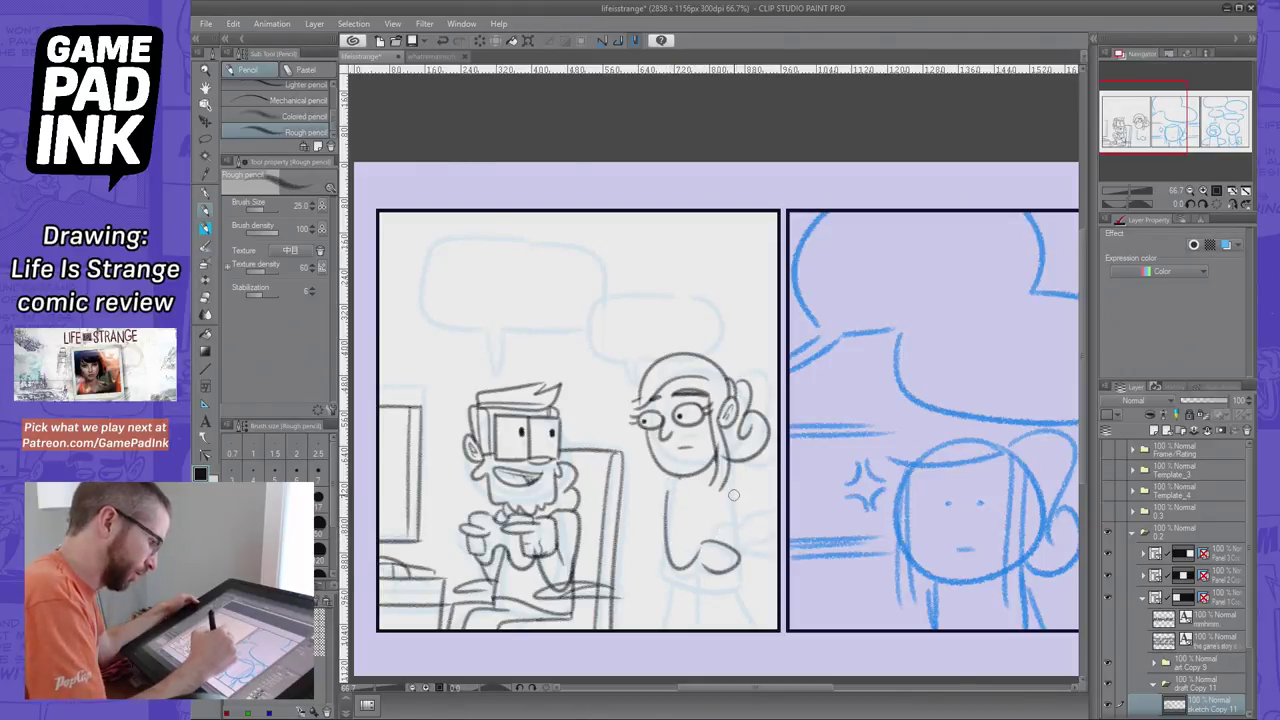
{"action": "key", "text": "ctrl+z"}
{"action": "key", "text": "ctrl+z"}
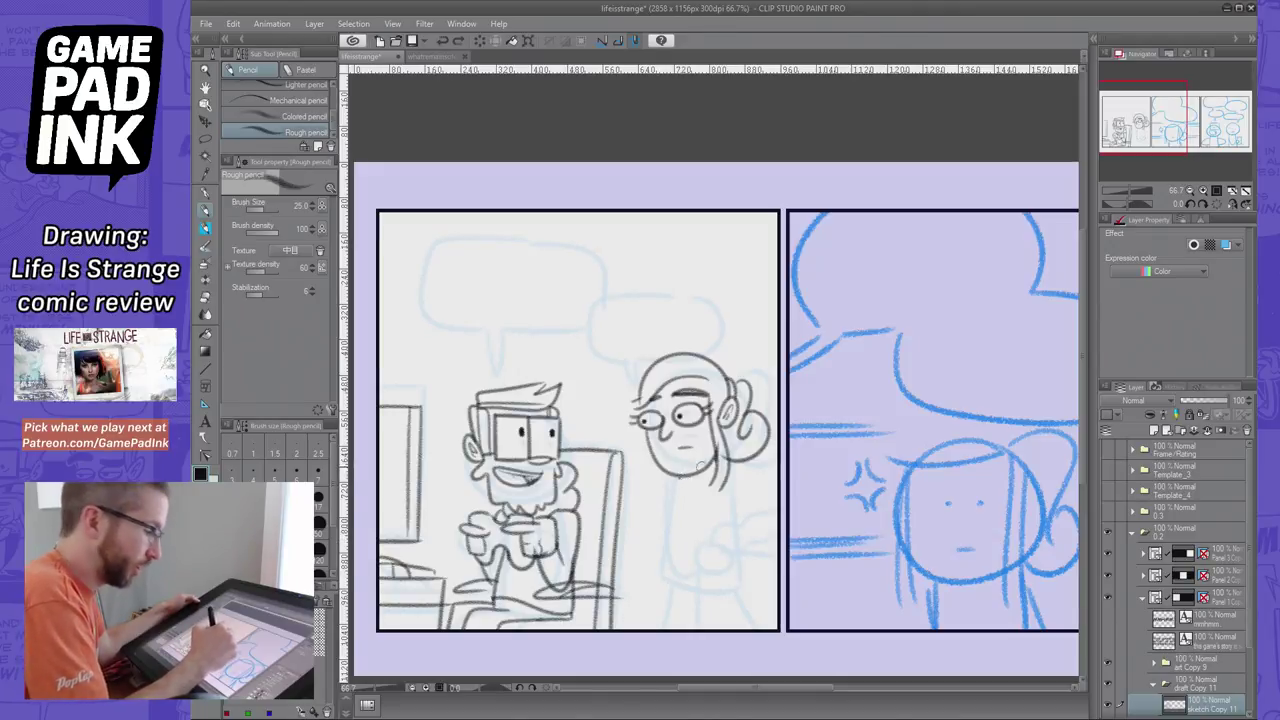
Try a short shoulder curve and a nearly straight upper arm line in front of the woman's torso
{"action": "key", "text": "ctrl+z"}
{"action": "mouse_move", "coordinate": [677, 476]}
{"action": "left_mouse_down"}
{"action": "mouse_move", "coordinate": [712, 484]}
{"action": "mouse_move", "coordinate": [651, 513]}
{"action": "mouse_move", "coordinate": [655, 542]}
{"action": "left_mouse_up"}
{"action": "key", "text": "ctrl+z"}
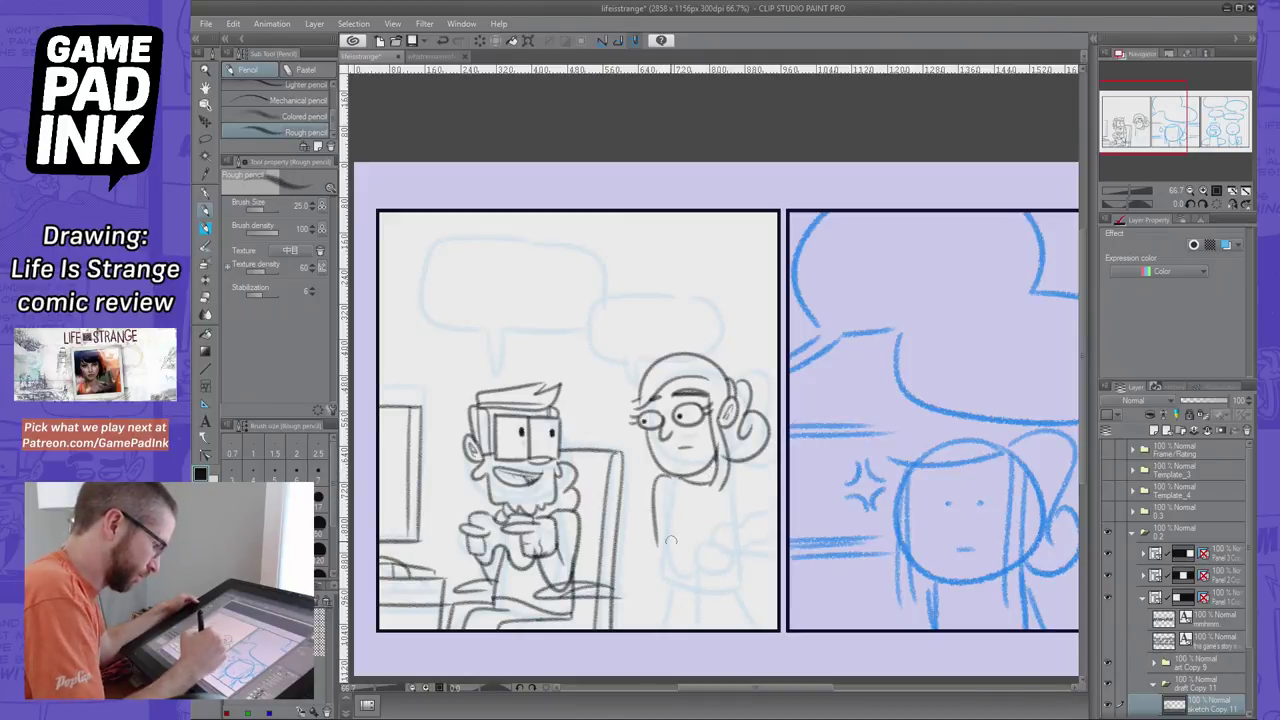
{"action": "key", "text": "ctrl+z"}
{"action": "left_click_drag", "start_coordinate": [670, 478], "coordinate": [659, 572]}
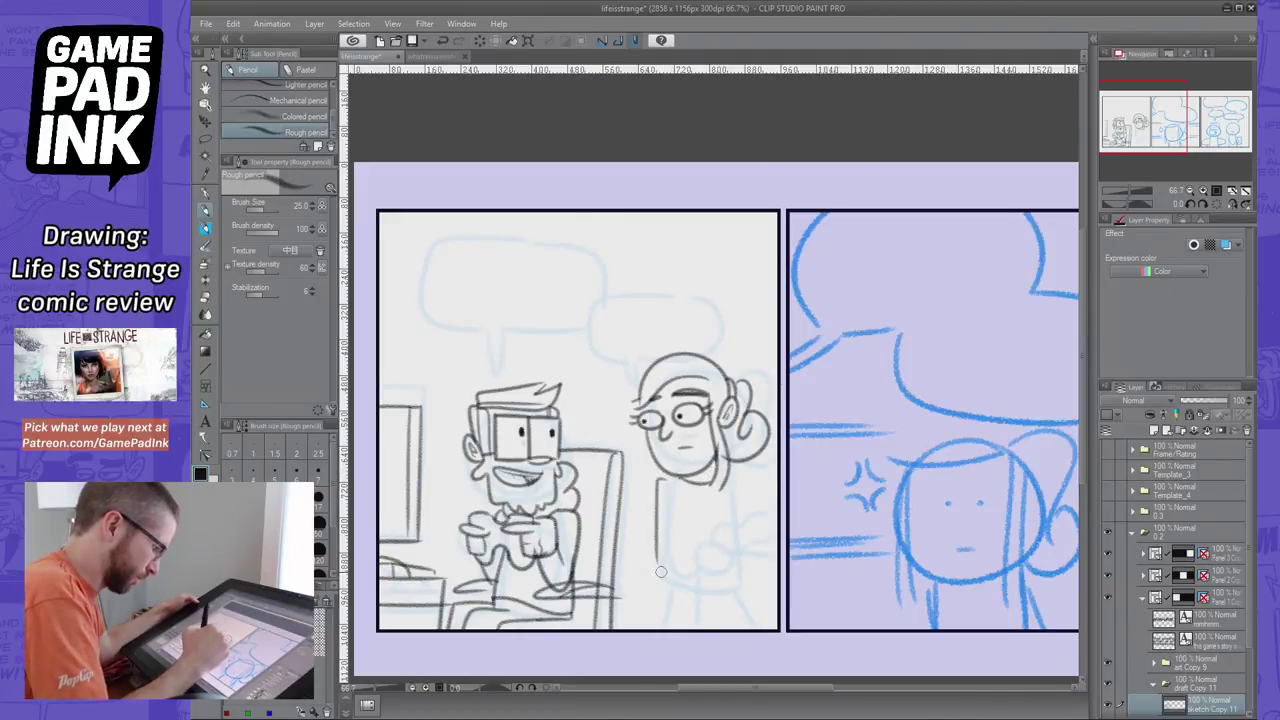
{"action": "key", "text": "ctrl+z"}
Draw the woman's front arm from a rounded shoulder down to a bent elbow and a cuffed wrist at her waist
{"action": "mouse_move", "coordinate": [670, 478]}
{"action": "left_mouse_down"}
{"action": "mouse_move", "coordinate": [654, 556]}
{"action": "mouse_move", "coordinate": [704, 569]}
{"action": "mouse_move", "coordinate": [706, 553]}
{"action": "mouse_move", "coordinate": [685, 554]}
{"action": "mouse_move", "coordinate": [704, 565]}
{"action": "mouse_move", "coordinate": [729, 542]}
{"action": "left_mouse_up"}
{"action": "key", "text": "ctrl+z"}
{"action": "key", "text": "ctrl+z"}
{"action": "key", "text": "ctrl+z"}
{"action": "key", "text": "ctrl+z"}
{"action": "key", "text": "ctrl+z"}
{"action": "key", "text": "ctrl+z"}
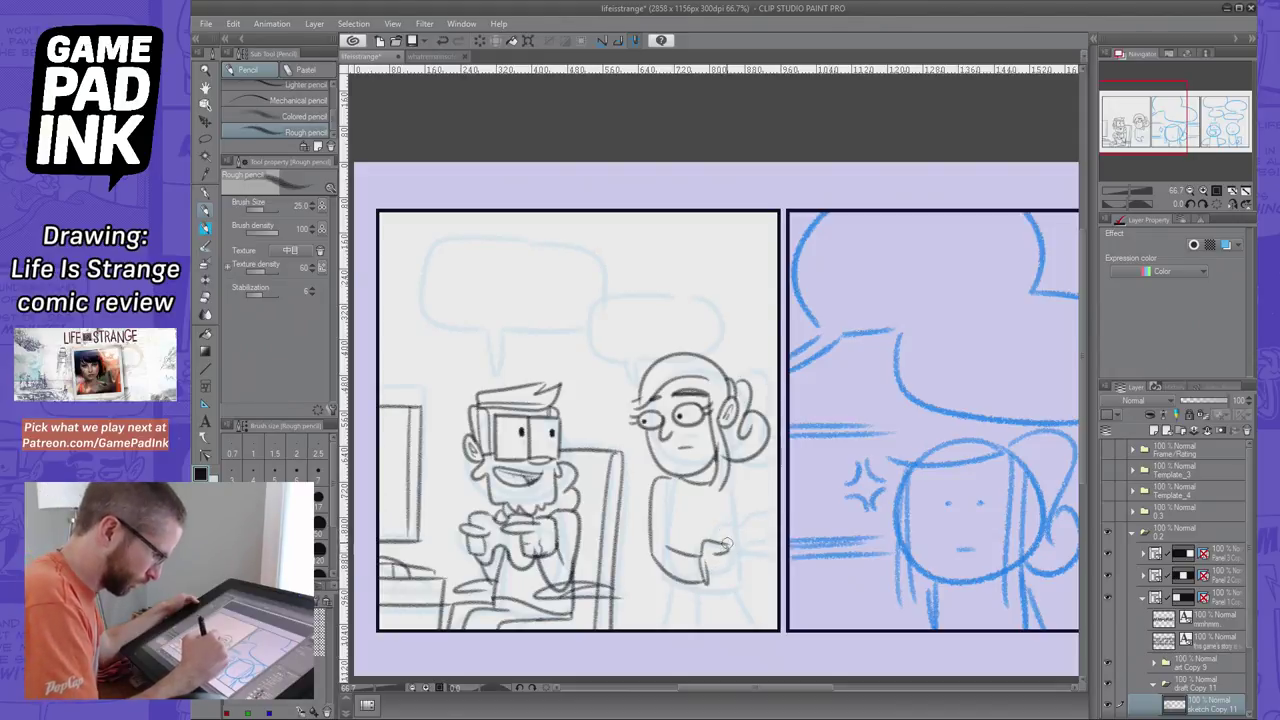
Try several hand shapes at the woman's cuffed wrist, undoing the strokes back to the bare cuff
{"action": "key", "text": "ctrl+z"}
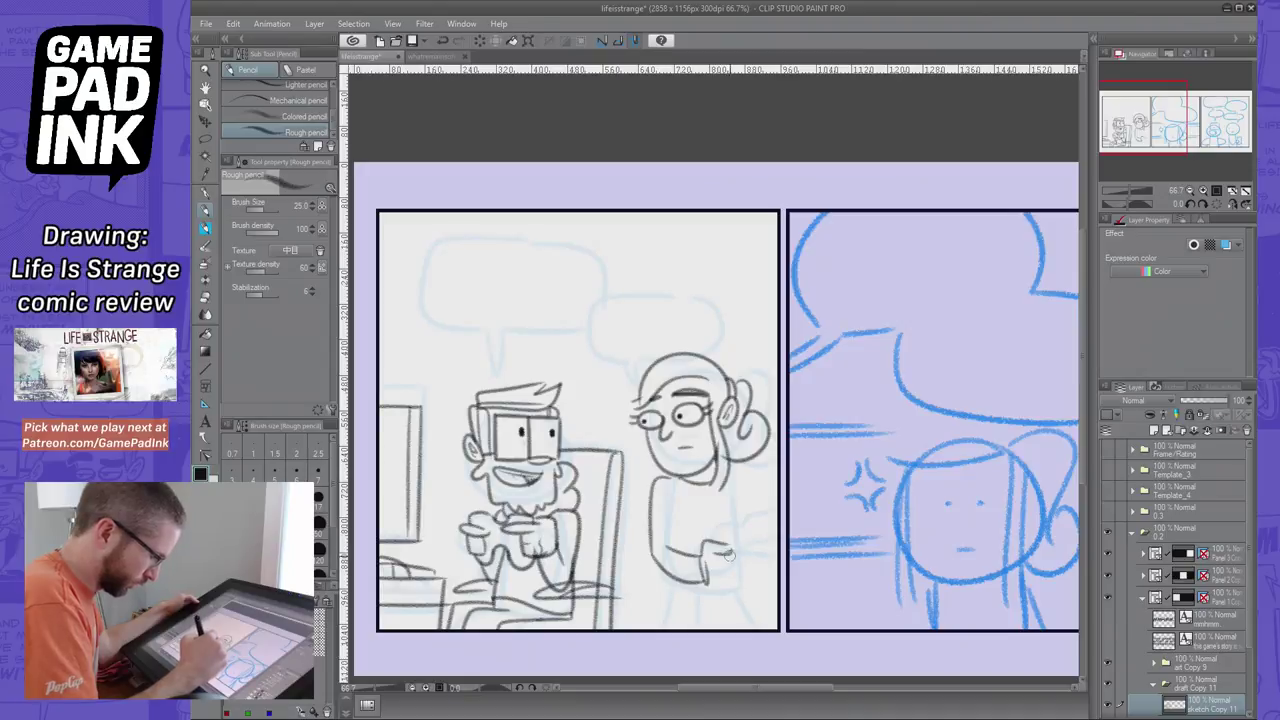
{"action": "key", "text": "ctrl+z"}
{"action": "key", "text": "ctrl+z"}
{"action": "mouse_move", "coordinate": [742, 559]}
{"action": "left_mouse_down"}
{"action": "mouse_move", "coordinate": [751, 583]}
{"action": "mouse_move", "coordinate": [706, 579]}
{"action": "left_mouse_up"}
{"action": "key", "text": "ctrl+z"}
{"action": "key", "text": "ctrl+z"}
{"action": "key", "text": "ctrl+z"}
{"action": "key", "text": "ctrl+z"}
{"action": "key", "text": "ctrl+z"}
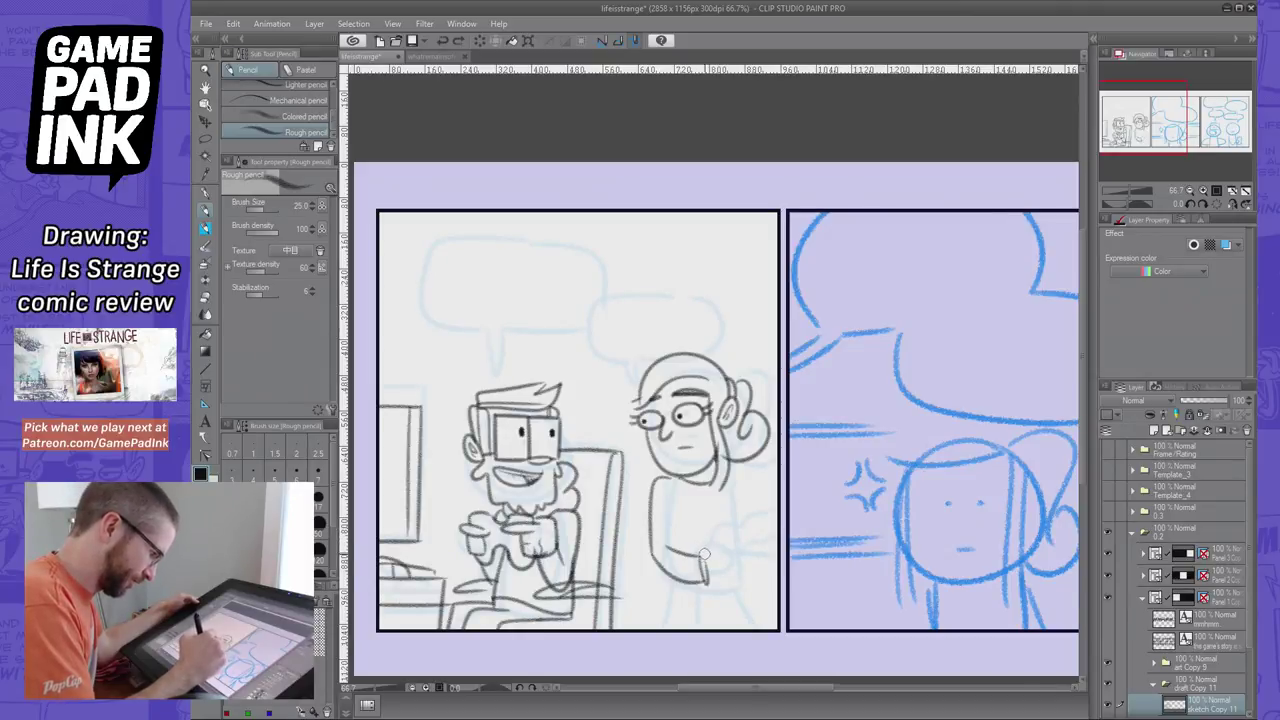
Try a rounded, mitten-like hand extending from the woman's cuffed wrist
{"action": "mouse_move", "coordinate": [704, 553]}
{"action": "left_mouse_down"}
{"action": "mouse_move", "coordinate": [744, 570]}
{"action": "mouse_move", "coordinate": [713, 569]}
{"action": "left_mouse_up"}
{"action": "key", "text": "ctrl+z"}
{"action": "key", "text": "ctrl+z"}
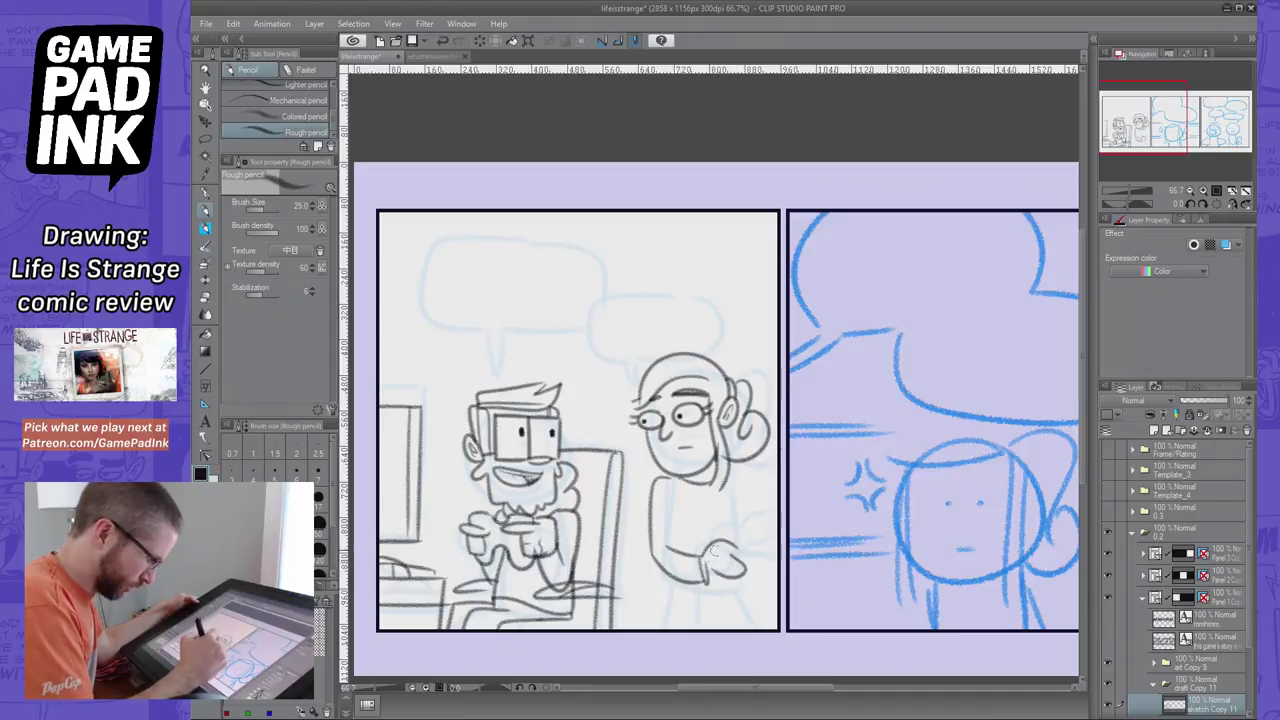
{"action": "key", "text": "ctrl+z"}
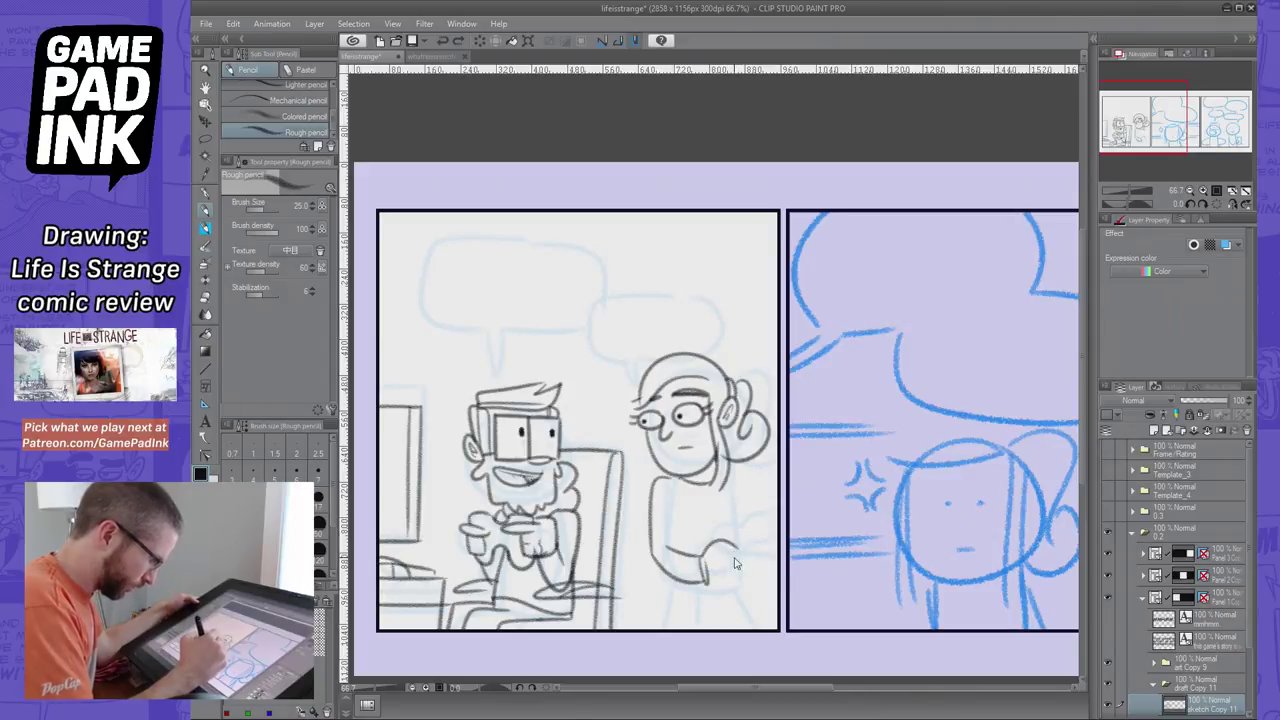
{"action": "mouse_move", "coordinate": [702, 555]}
{"action": "left_mouse_down"}
{"action": "mouse_move", "coordinate": [728, 538]}
{"action": "mouse_move", "coordinate": [735, 553]}
{"action": "left_mouse_up"}
{"action": "key", "text": "ctrl+z"}
{"action": "key", "text": "ctrl+z"}
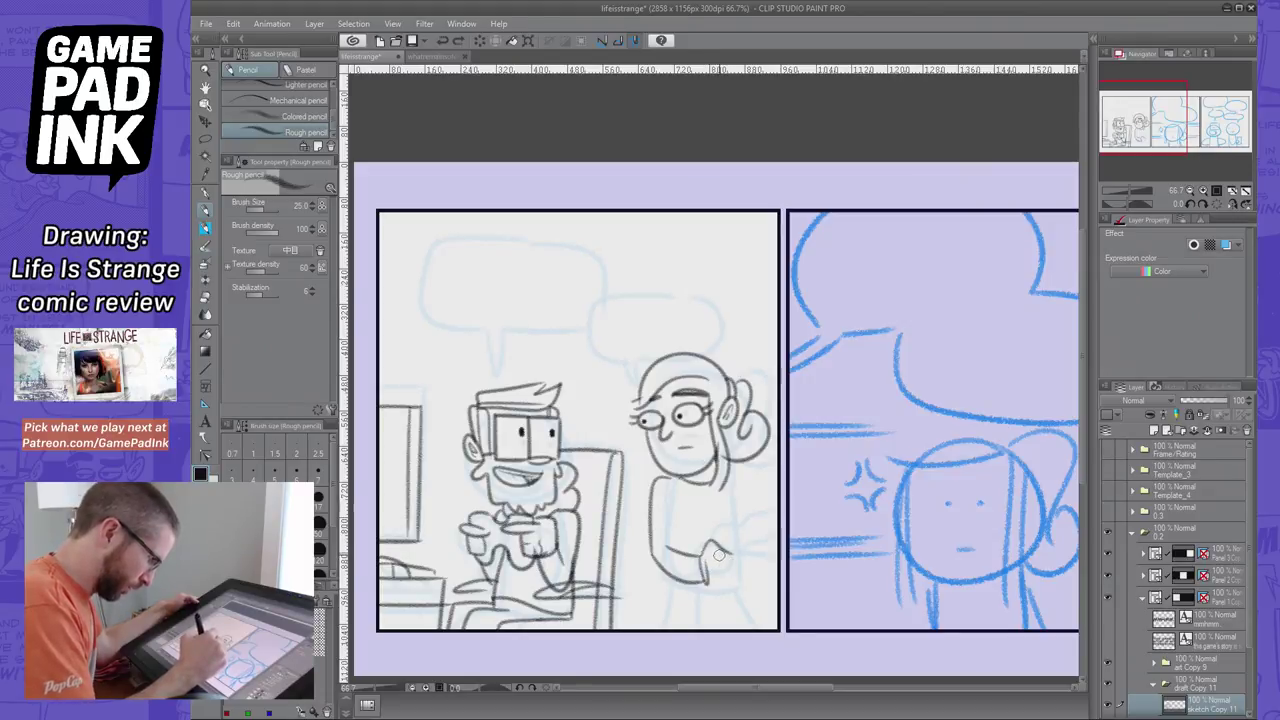
Draw the woman's open hand with a thumb and extended fingers at the cuffed wrist
{"action": "left_click_drag", "start_coordinate": [716, 556], "coordinate": [744, 570]}
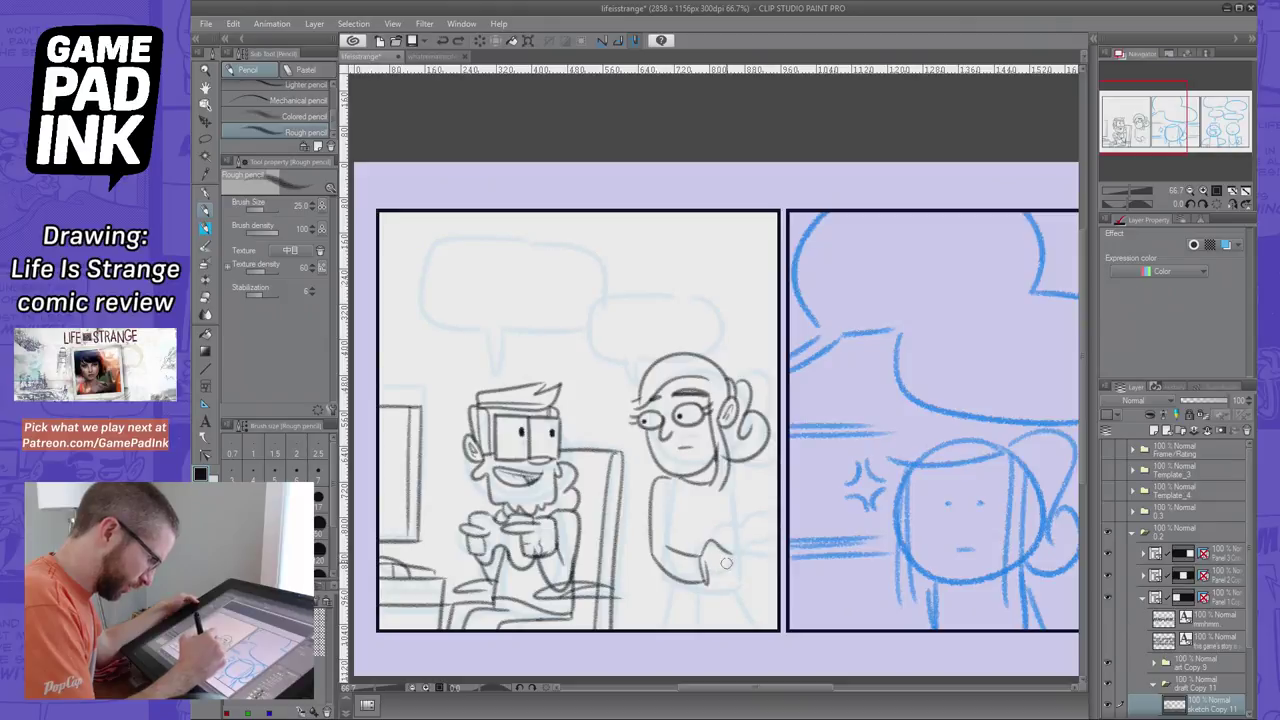
{"action": "key", "text": "ctrl+z"}
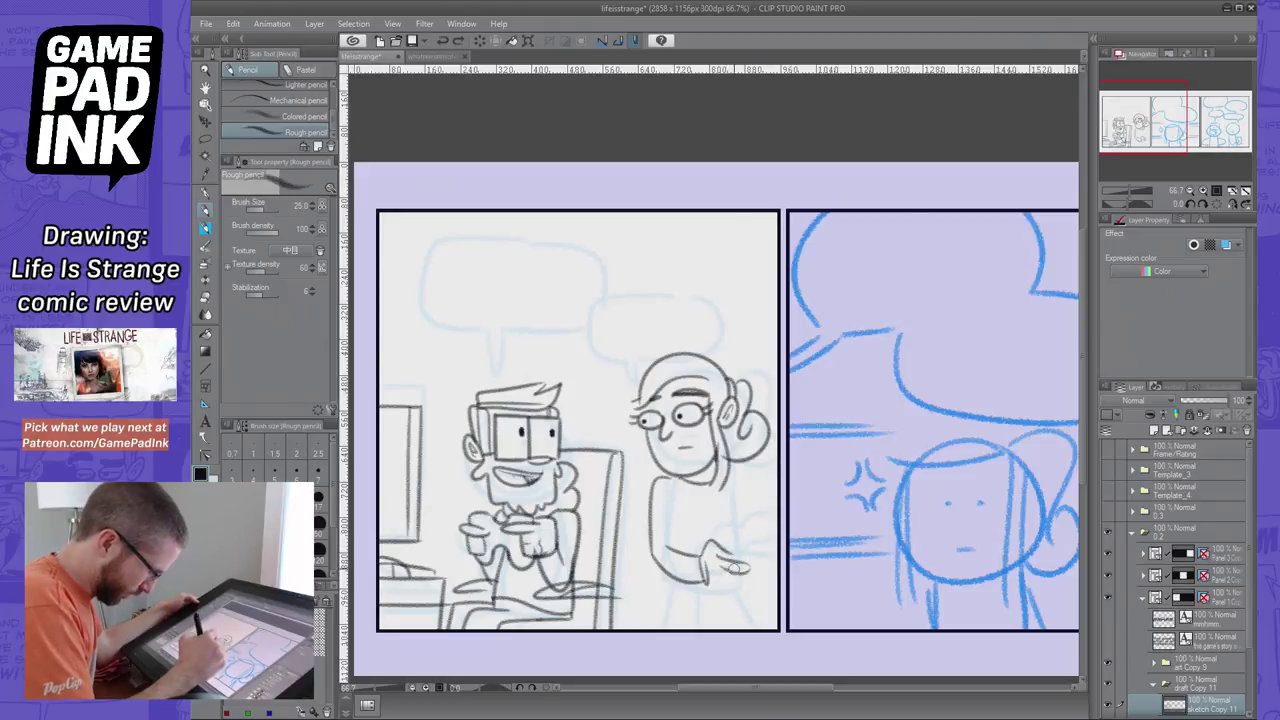
{"action": "mouse_move", "coordinate": [716, 568]}
{"action": "left_mouse_down"}
{"action": "mouse_move", "coordinate": [744, 578]}
{"action": "mouse_move", "coordinate": [732, 586]}
{"action": "left_mouse_up"}
{"action": "key", "text": "ctrl+z"}
{"action": "key", "text": "ctrl+z"}
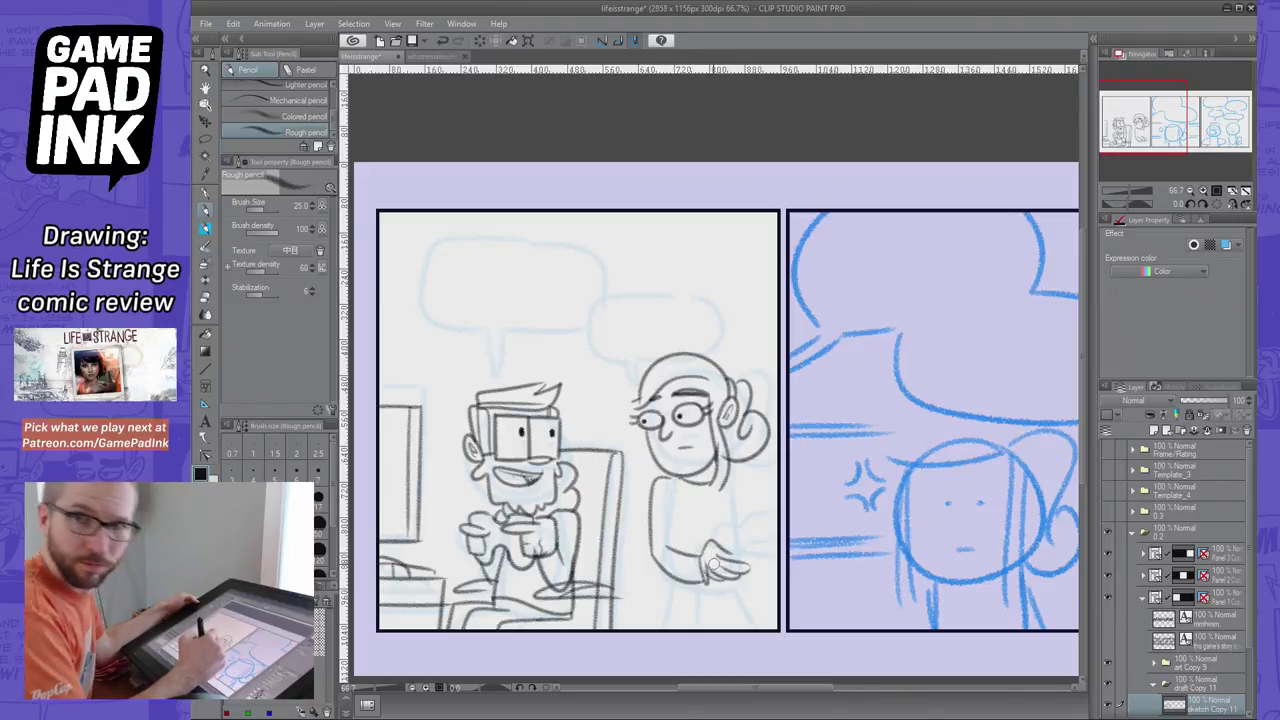
{"action": "key", "text": "ctrl+z"}
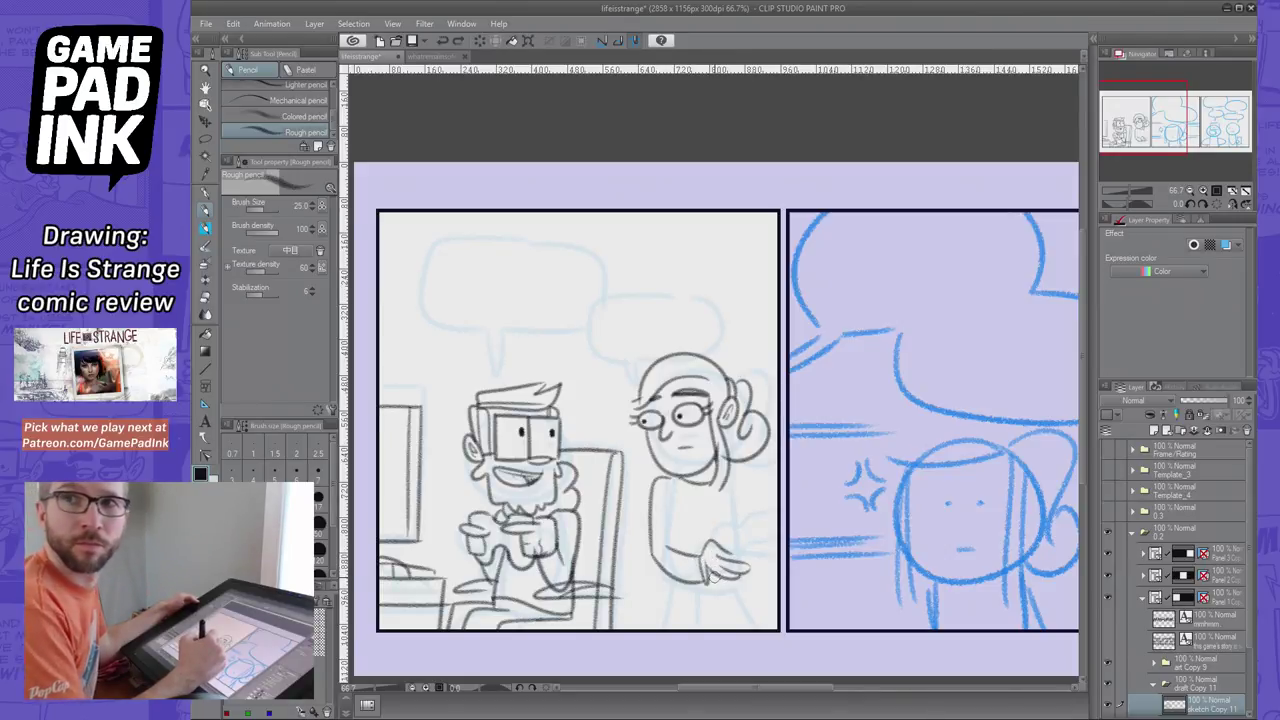
Draw slightly slanted lines from the woman's open hand out to the first panel's right border
{"action": "mouse_move", "coordinate": [730, 579]}
{"action": "left_mouse_down"}
{"action": "mouse_move", "coordinate": [717, 551]}
{"action": "mouse_move", "coordinate": [756, 549]}
{"action": "mouse_move", "coordinate": [743, 570]}
{"action": "mouse_move", "coordinate": [736, 553]}
{"action": "mouse_move", "coordinate": [783, 561]}
{"action": "mouse_move", "coordinate": [745, 573]}
{"action": "mouse_move", "coordinate": [792, 580]}
{"action": "left_mouse_up"}
{"action": "key", "text": "ctrl+z"}
{"action": "key", "text": "ctrl+z"}
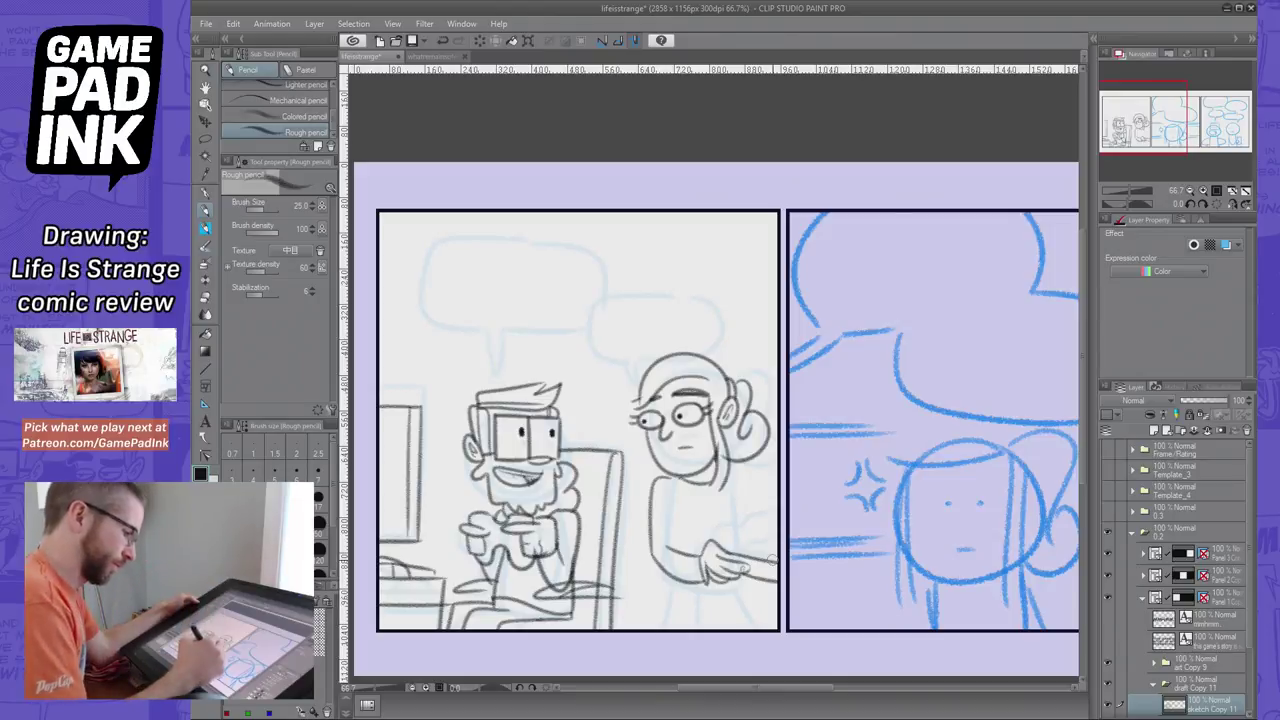
Undo the woman's open hand and the lines running to the first panel's right border, back to the bare cuff
{"action": "key", "text": "ctrl+z"}
{"action": "key", "text": "ctrl+z"}
{"action": "key", "text": "ctrl+z"}
{"action": "key", "text": "ctrl+z"}
{"action": "key", "text": "ctrl+z"}
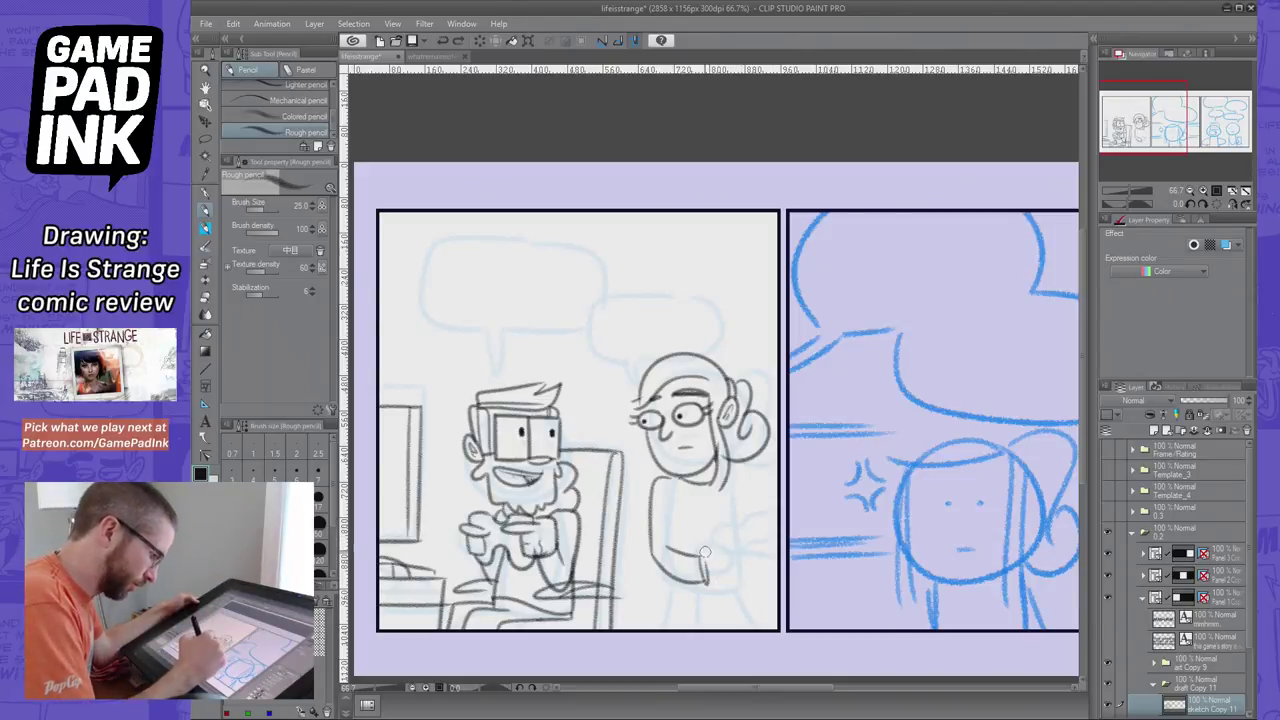
Try a sideways-pointing hand with stacked fingers at the woman's cuffed wrist
{"action": "mouse_move", "coordinate": [704, 556]}
{"action": "left_mouse_down"}
{"action": "mouse_move", "coordinate": [736, 549]}
{"action": "mouse_move", "coordinate": [706, 541]}
{"action": "mouse_move", "coordinate": [758, 560]}
{"action": "mouse_move", "coordinate": [716, 556]}
{"action": "left_mouse_up"}
{"action": "key", "text": "ctrl+z"}
{"action": "key", "text": "ctrl+z"}
{"action": "key", "text": "ctrl+z"}
{"action": "key", "text": "ctrl+z"}
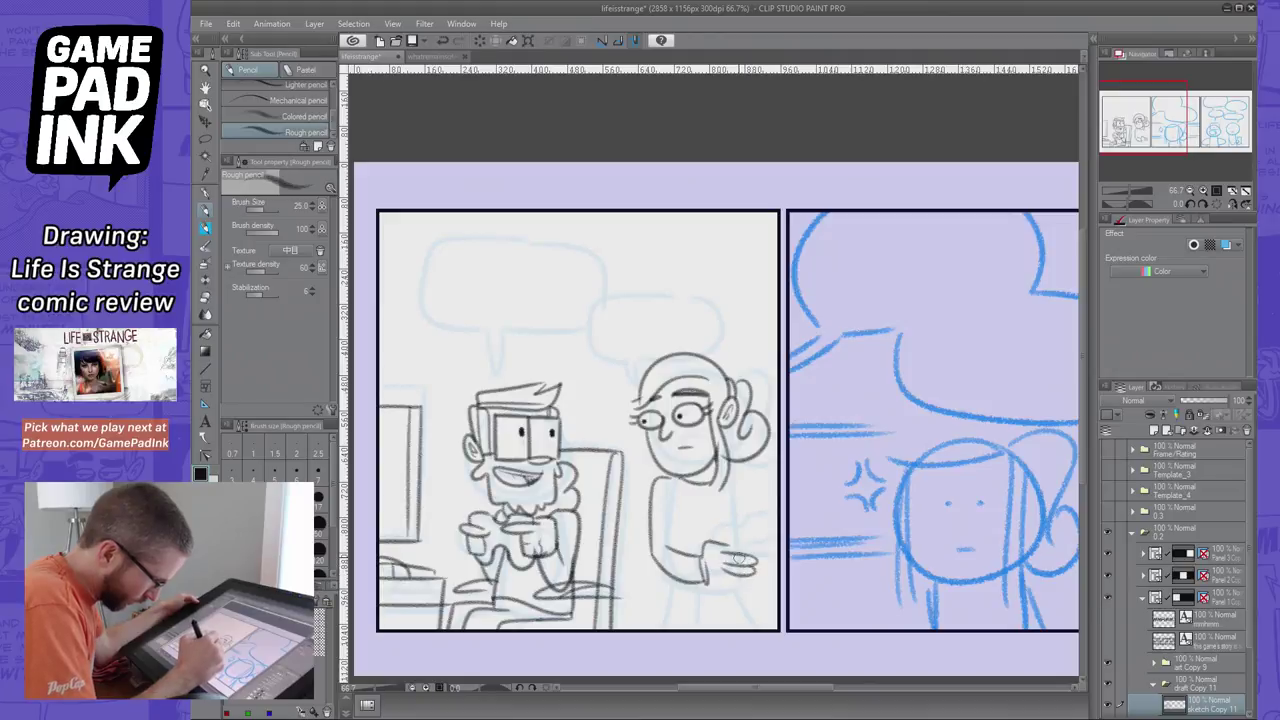
{"action": "key", "text": "ctrl+z"}
{"action": "left_click_drag", "start_coordinate": [739, 566], "coordinate": [709, 580]}
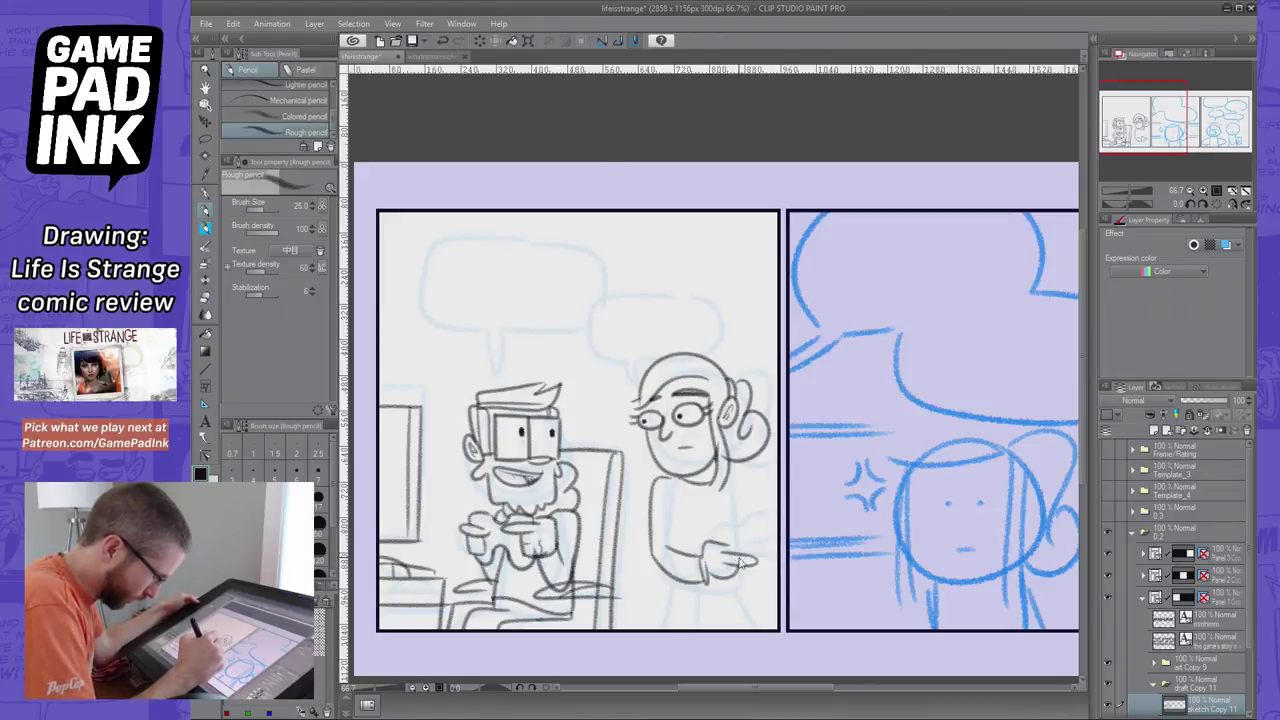
{"action": "key", "text": "ctrl+z"}
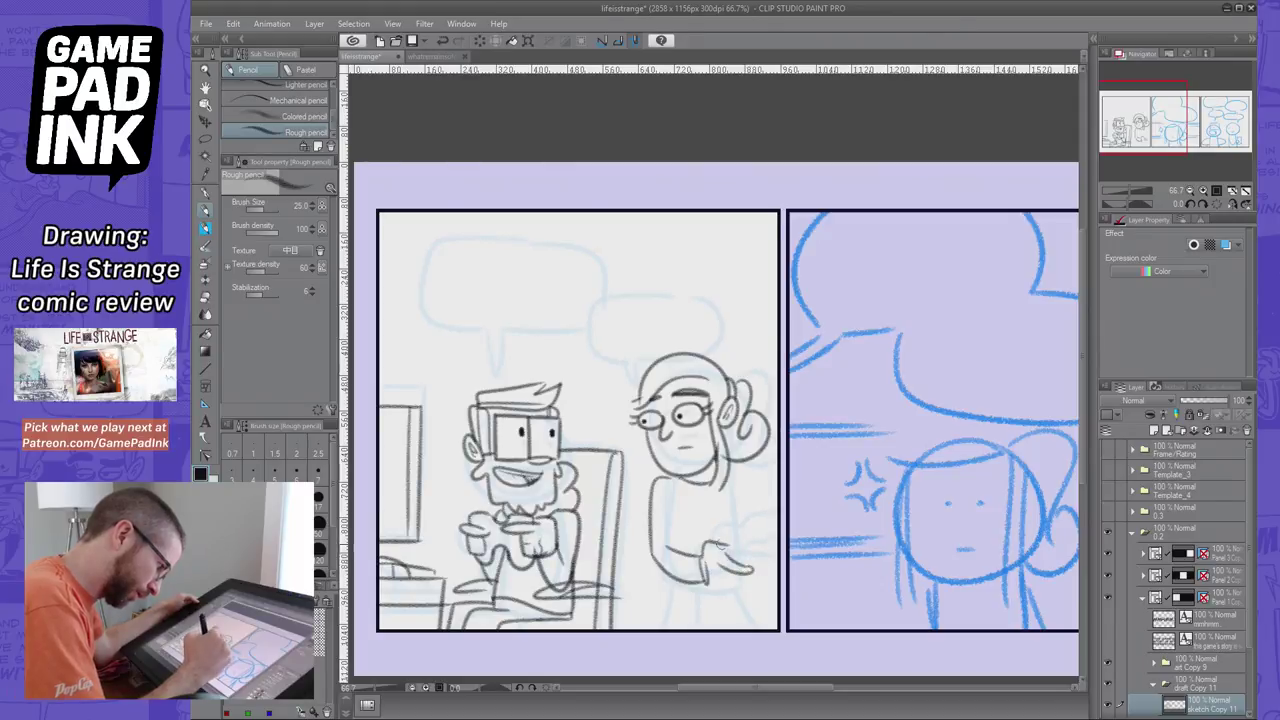
Draw the woman's hand at the cuffed wrist with an outstretched thumb and fingers curling downward
{"action": "left_click_drag", "start_coordinate": [740, 578], "coordinate": [708, 578]}
{"action": "key", "text": "ctrl+z"}
{"action": "key", "text": "ctrl+z"}
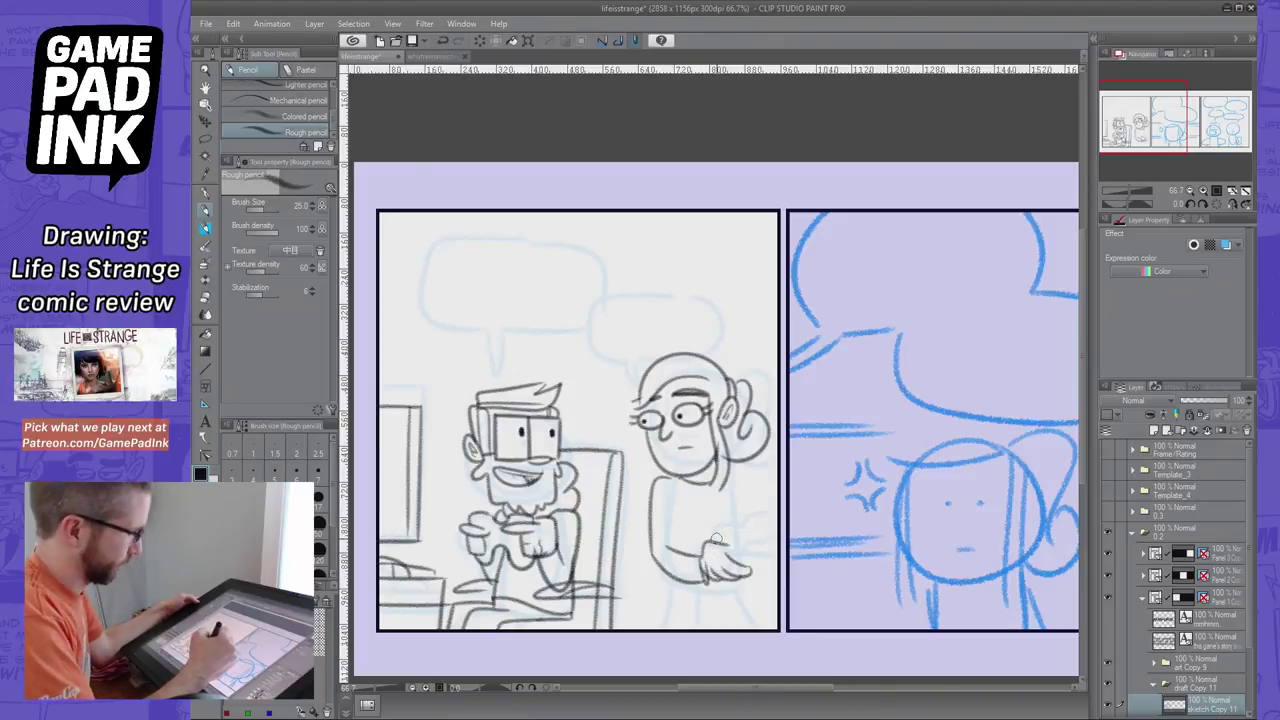
{"action": "left_click_drag", "start_coordinate": [726, 549], "coordinate": [779, 567]}
{"action": "key", "text": "ctrl+z"}
{"action": "key", "text": "ctrl+z"}
{"action": "key", "text": "ctrl+z"}
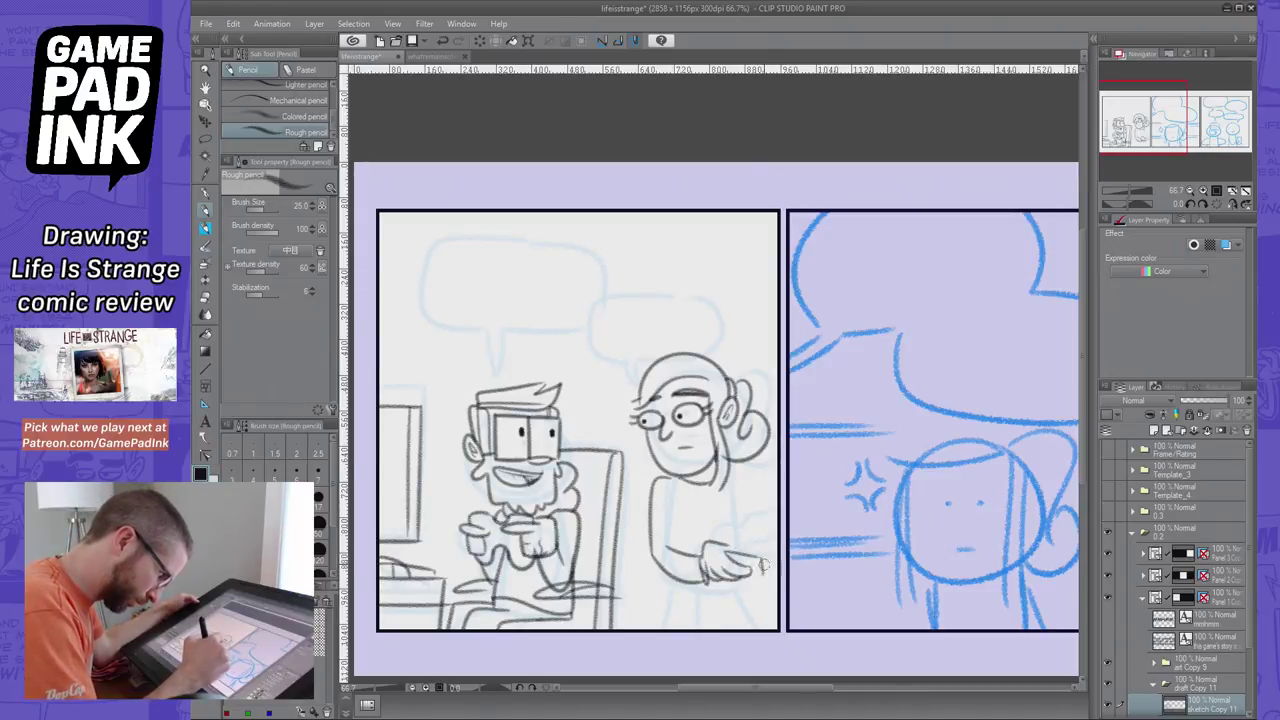
Draw a laundry basket's rim running from the woman's hand to the first panel's right border
{"action": "key", "text": "ctrl+z"}
{"action": "left_click_drag", "start_coordinate": [727, 551], "coordinate": [768, 556]}
{"action": "key", "text": "ctrl+z"}
{"action": "key", "text": "ctrl+z"}
{"action": "key", "text": "ctrl+z"}
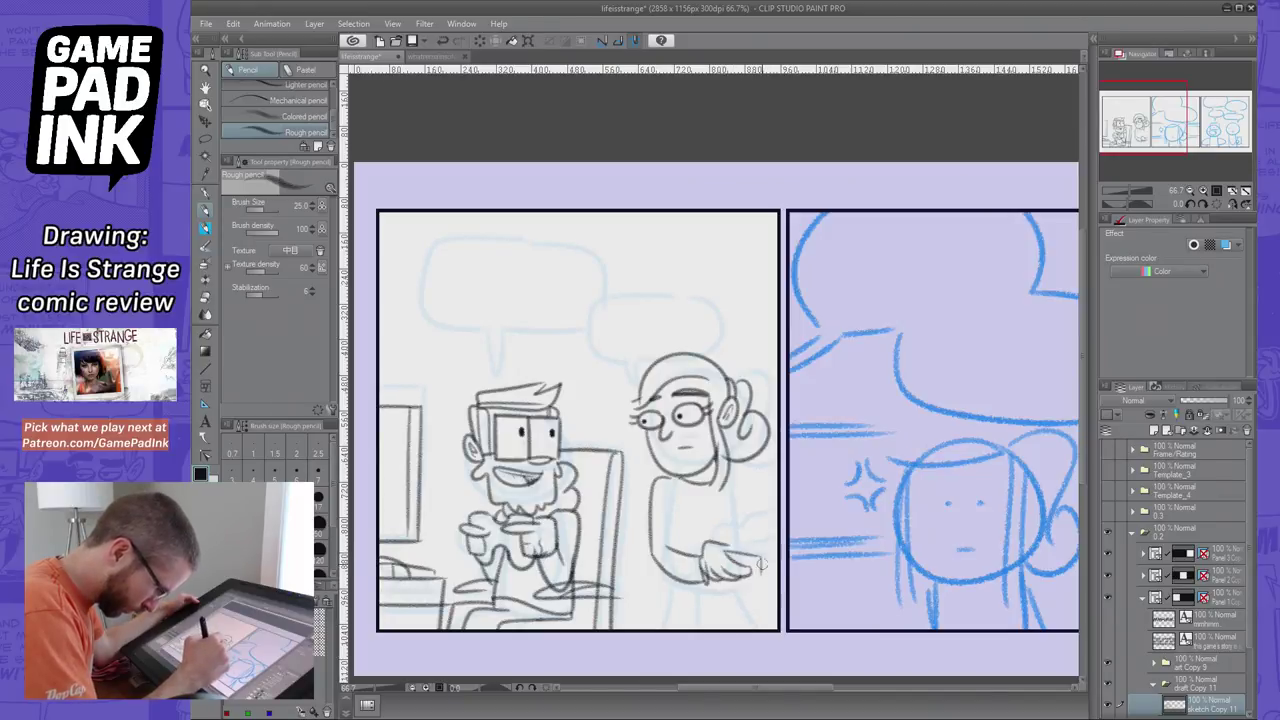
{"action": "key", "text": "ctrl+z"}
{"action": "left_click_drag", "start_coordinate": [760, 567], "coordinate": [765, 572]}
{"action": "key", "text": "ctrl+z"}
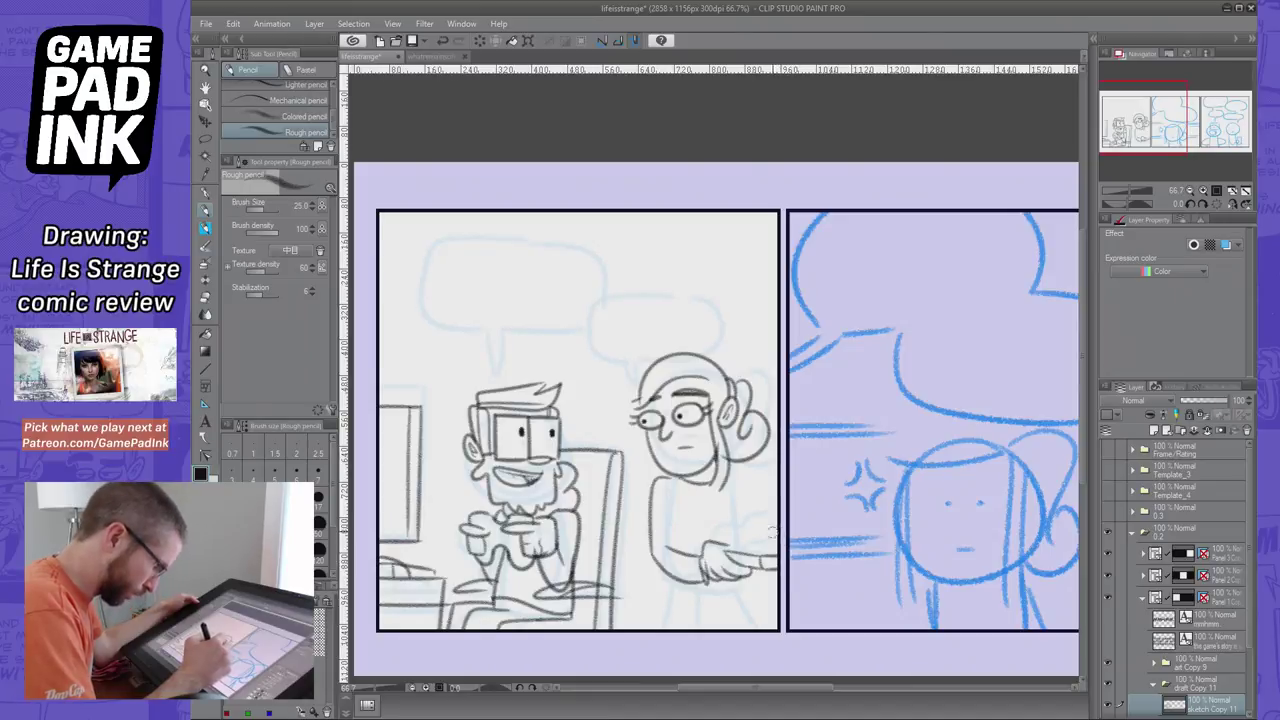
Draw the basket's slanted side and curved bottom below the woman's hand, ending at the first panel's right border
{"action": "key", "text": "ctrl+z"}
{"action": "key", "text": "ctrl+z"}
{"action": "mouse_move", "coordinate": [708, 581]}
{"action": "left_mouse_down"}
{"action": "mouse_move", "coordinate": [770, 605]}
{"action": "mouse_move", "coordinate": [716, 605]}
{"action": "mouse_move", "coordinate": [774, 609]}
{"action": "mouse_move", "coordinate": [766, 616]}
{"action": "mouse_move", "coordinate": [762, 578]}
{"action": "mouse_move", "coordinate": [783, 615]}
{"action": "left_mouse_up"}
{"action": "key", "text": "ctrl+z"}
{"action": "key", "text": "ctrl+z"}
{"action": "key", "text": "ctrl+z"}
{"action": "key", "text": "ctrl+z"}
{"action": "key", "text": "ctrl+z"}
{"action": "key", "text": "ctrl+z"}
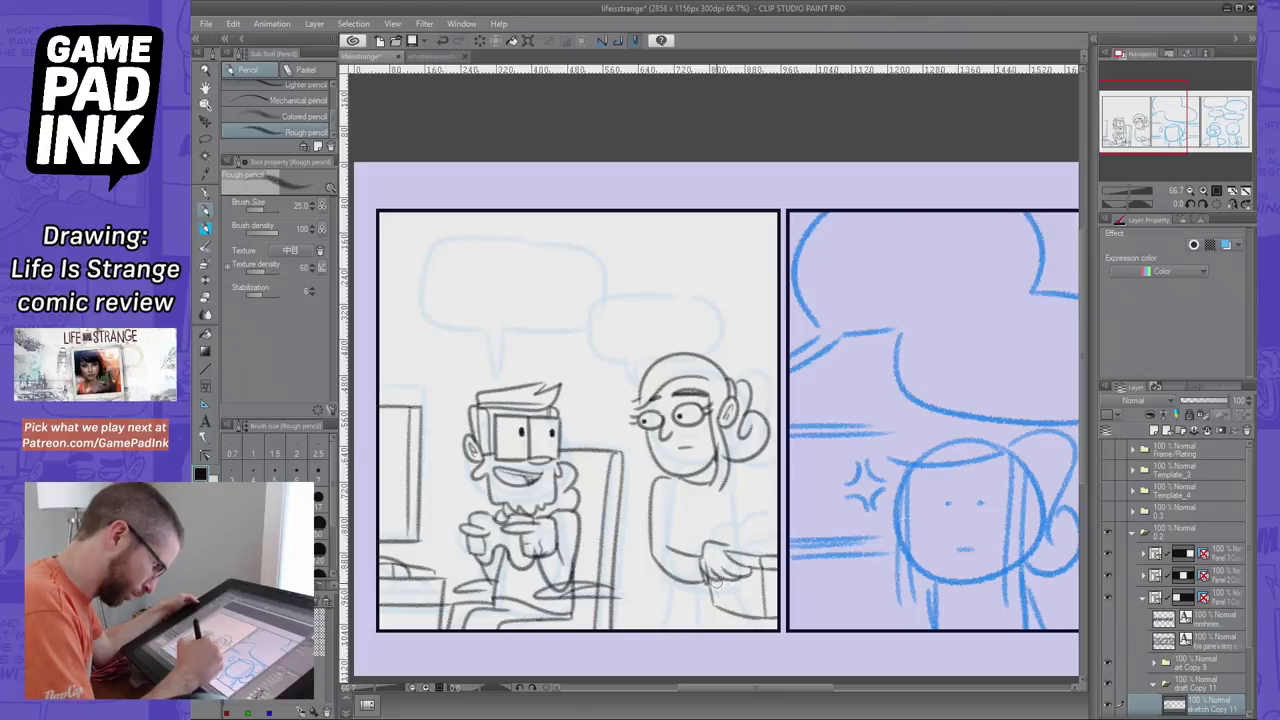
Fill the basket's side with vertical slats and crossing horizontal lines for a woven grid
{"action": "key", "text": "ctrl+z"}
{"action": "mouse_move", "coordinate": [713, 579]}
{"action": "left_mouse_down"}
{"action": "mouse_move", "coordinate": [718, 611]}
{"action": "mouse_move", "coordinate": [728, 608]}
{"action": "left_mouse_up"}
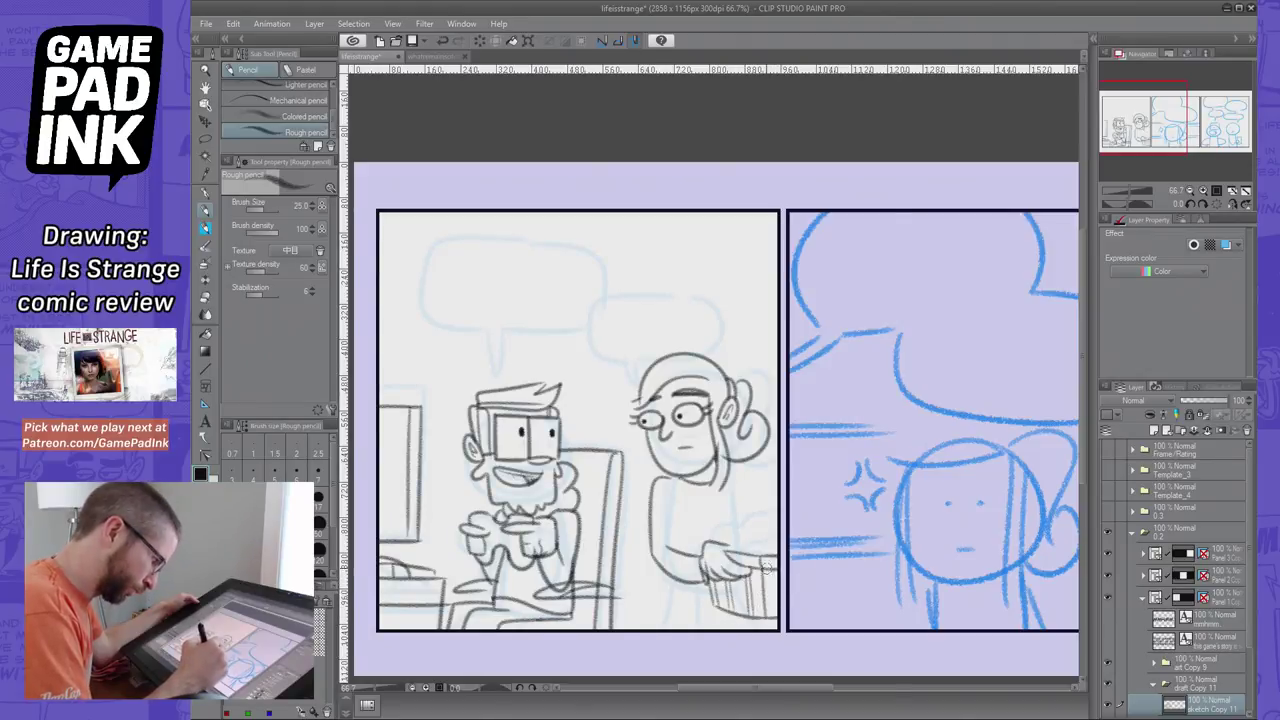
{"action": "mouse_move", "coordinate": [767, 567]}
{"action": "left_mouse_down"}
{"action": "mouse_move", "coordinate": [709, 592]}
{"action": "mouse_move", "coordinate": [723, 562]}
{"action": "mouse_move", "coordinate": [729, 592]}
{"action": "mouse_move", "coordinate": [706, 595]}
{"action": "mouse_move", "coordinate": [772, 605]}
{"action": "mouse_move", "coordinate": [716, 592]}
{"action": "mouse_move", "coordinate": [775, 602]}
{"action": "mouse_move", "coordinate": [728, 582]}
{"action": "mouse_move", "coordinate": [770, 586]}
{"action": "mouse_move", "coordinate": [722, 582]}
{"action": "mouse_move", "coordinate": [779, 600]}
{"action": "left_mouse_up"}
{"action": "key", "text": "ctrl+z"}
{"action": "key", "text": "ctrl+z"}
{"action": "key", "text": "ctrl+z"}
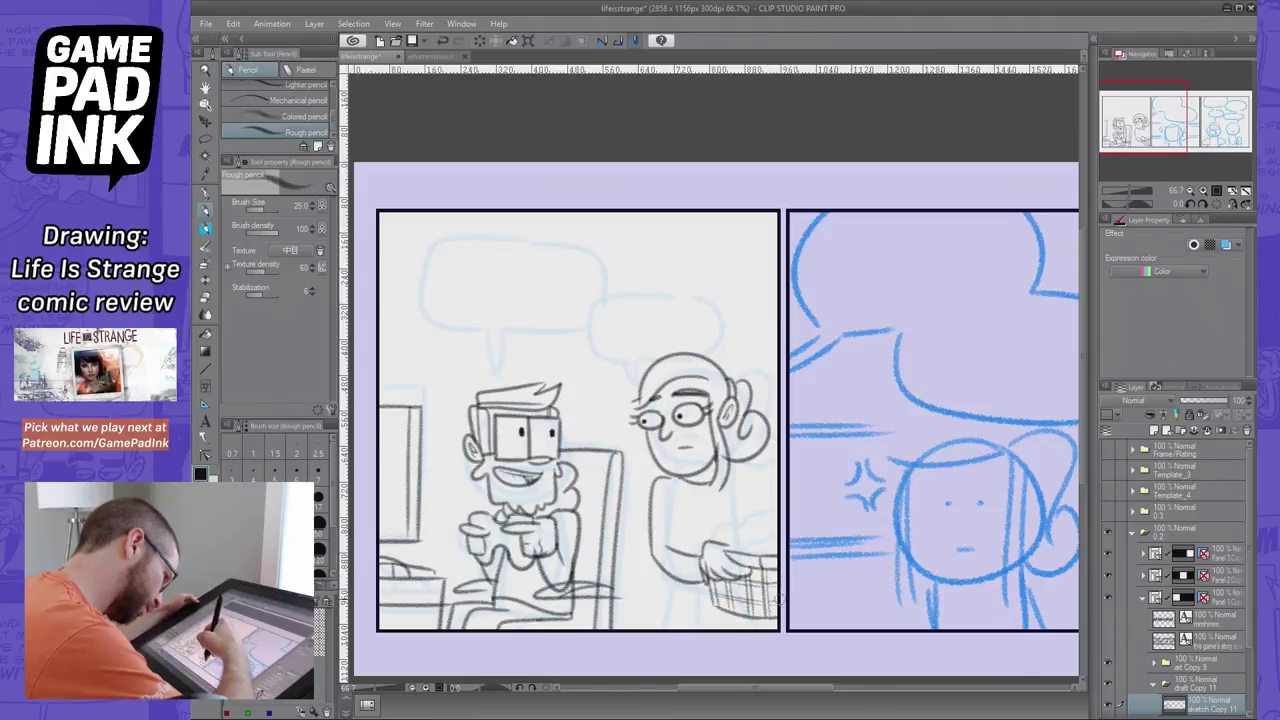
Draw a heaped pile of rounded, crumpled laundry above the basket's rim
{"action": "key", "text": "ctrl+z"}
{"action": "mouse_move", "coordinate": [725, 547]}
{"action": "left_mouse_down"}
{"action": "mouse_move", "coordinate": [777, 545]}
{"action": "mouse_move", "coordinate": [749, 510]}
{"action": "mouse_move", "coordinate": [778, 504]}
{"action": "mouse_move", "coordinate": [768, 530]}
{"action": "mouse_move", "coordinate": [786, 516]}
{"action": "mouse_move", "coordinate": [760, 530]}
{"action": "mouse_move", "coordinate": [776, 526]}
{"action": "left_mouse_up"}
{"action": "key", "text": "ctrl+z"}
{"action": "key", "text": "ctrl+z"}
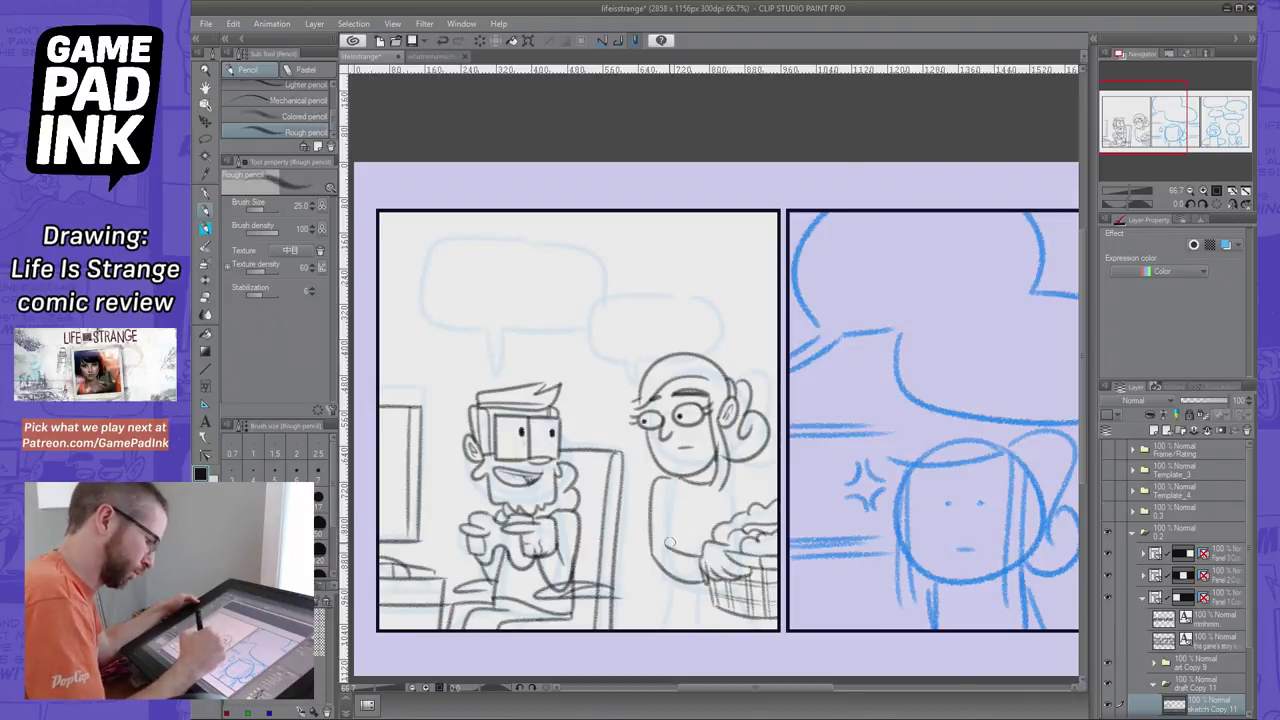
Erase the woman's elbow, forearm and cuff lines between her upper arm and the basket
{"action": "key", "text": "e"}
{"action": "mouse_move", "coordinate": [666, 568]}
{"action": "left_mouse_down"}
{"action": "mouse_move", "coordinate": [655, 540]}
{"action": "mouse_move", "coordinate": [685, 580]}
{"action": "mouse_move", "coordinate": [683, 555]}
{"action": "left_mouse_up"}
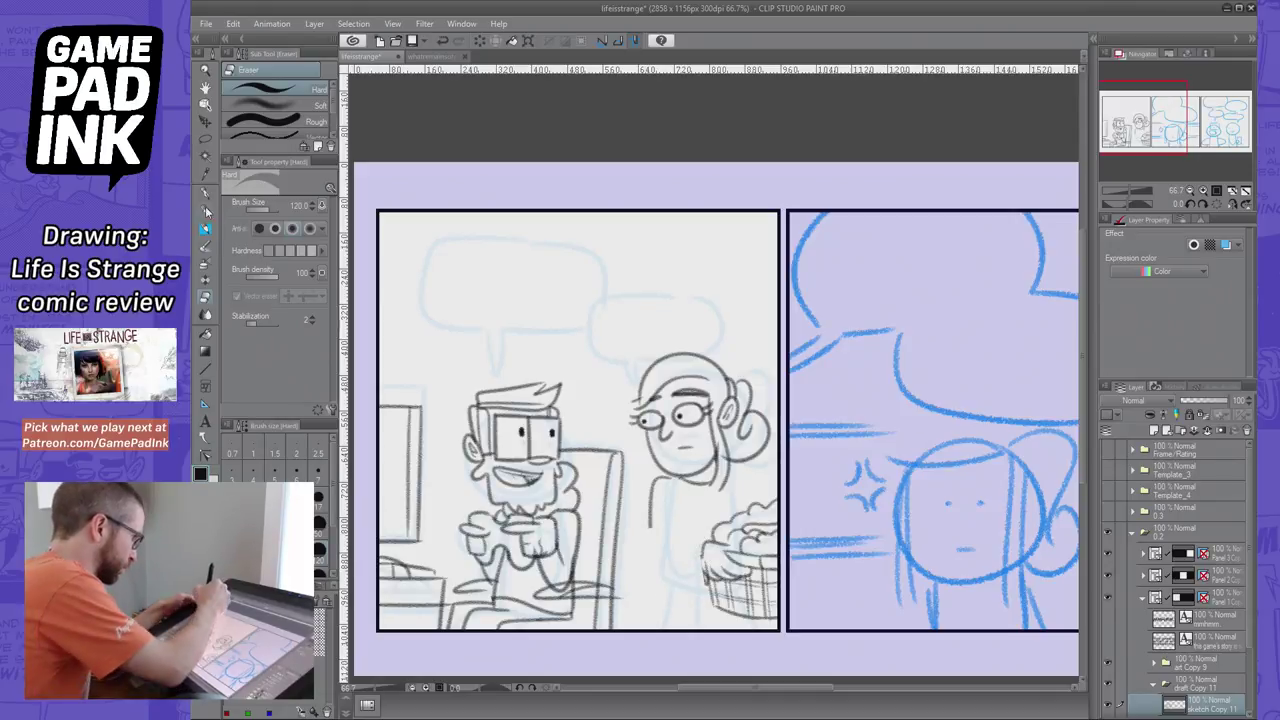
{"action": "key", "text": "p"}
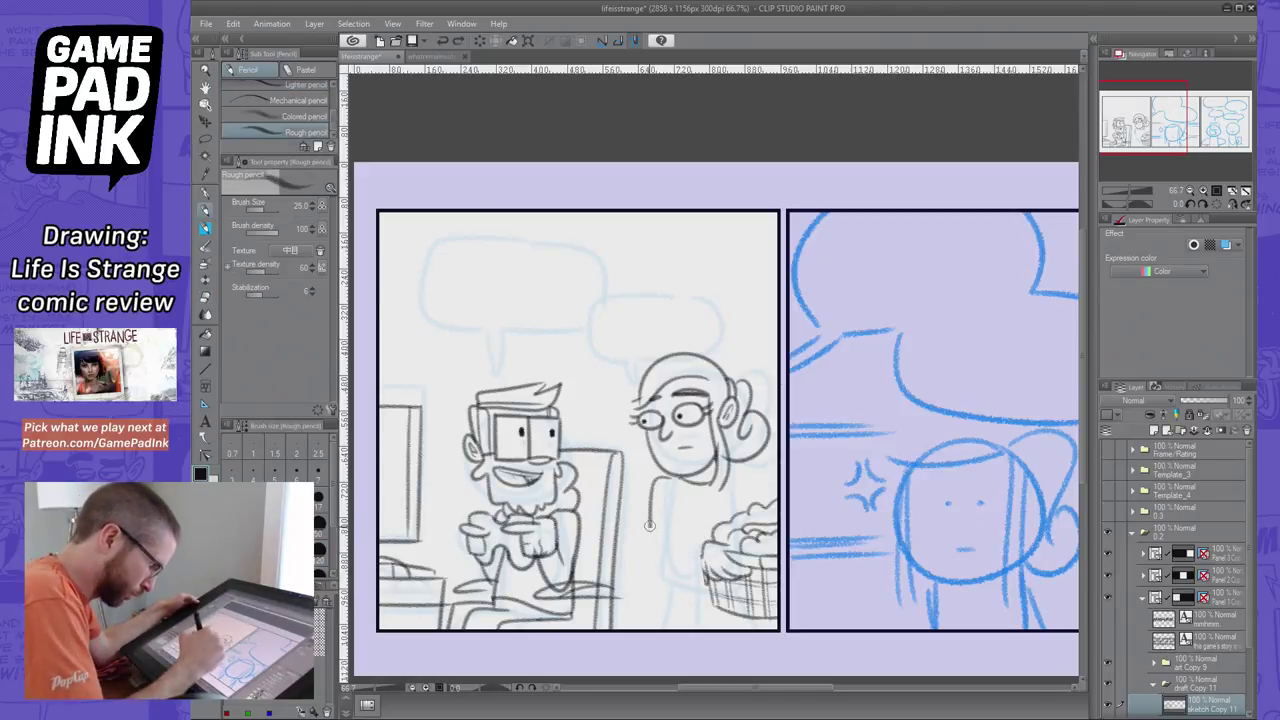
Try several curved forearm strokes from the woman's upper arm toward the basket
{"action": "left_click_drag", "start_coordinate": [651, 527], "coordinate": [707, 558]}
{"action": "key", "text": "ctrl+z"}
{"action": "key", "text": "ctrl+z"}
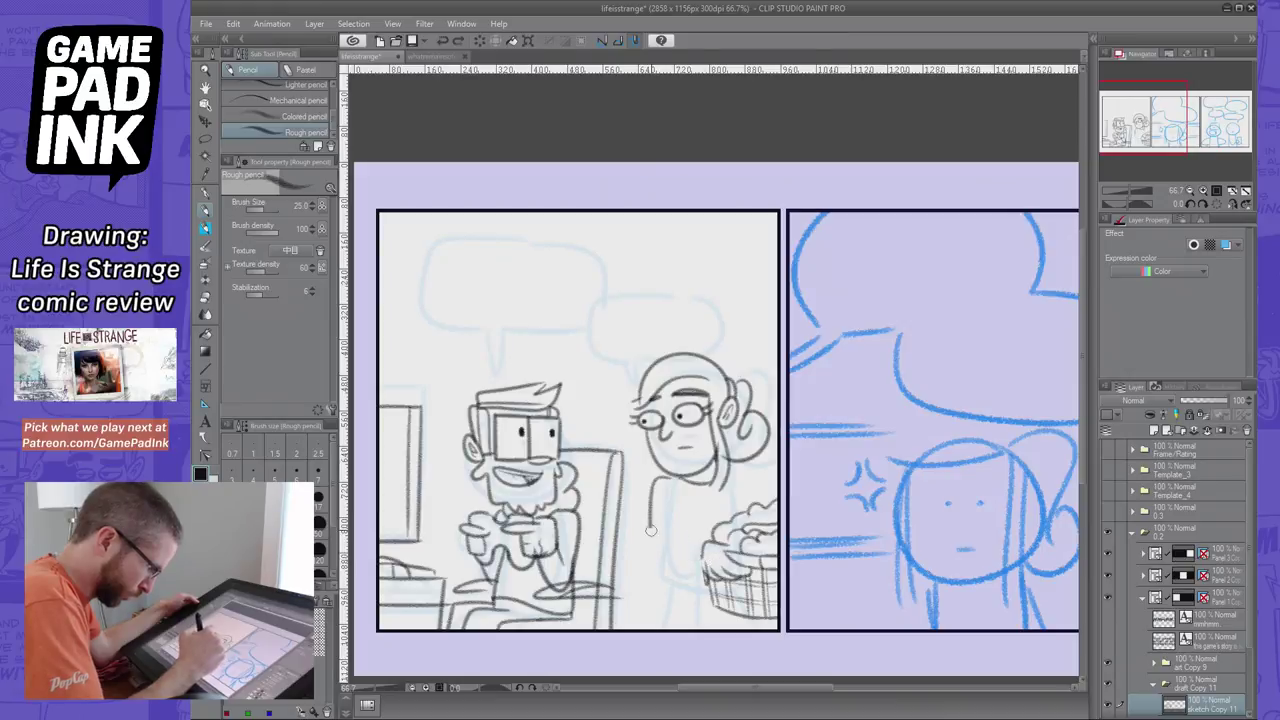
{"action": "left_click_drag", "start_coordinate": [651, 528], "coordinate": [705, 562]}
{"action": "key", "text": "ctrl+z"}
{"action": "left_click_drag", "start_coordinate": [651, 525], "coordinate": [700, 559]}
{"action": "key", "text": "ctrl+z"}
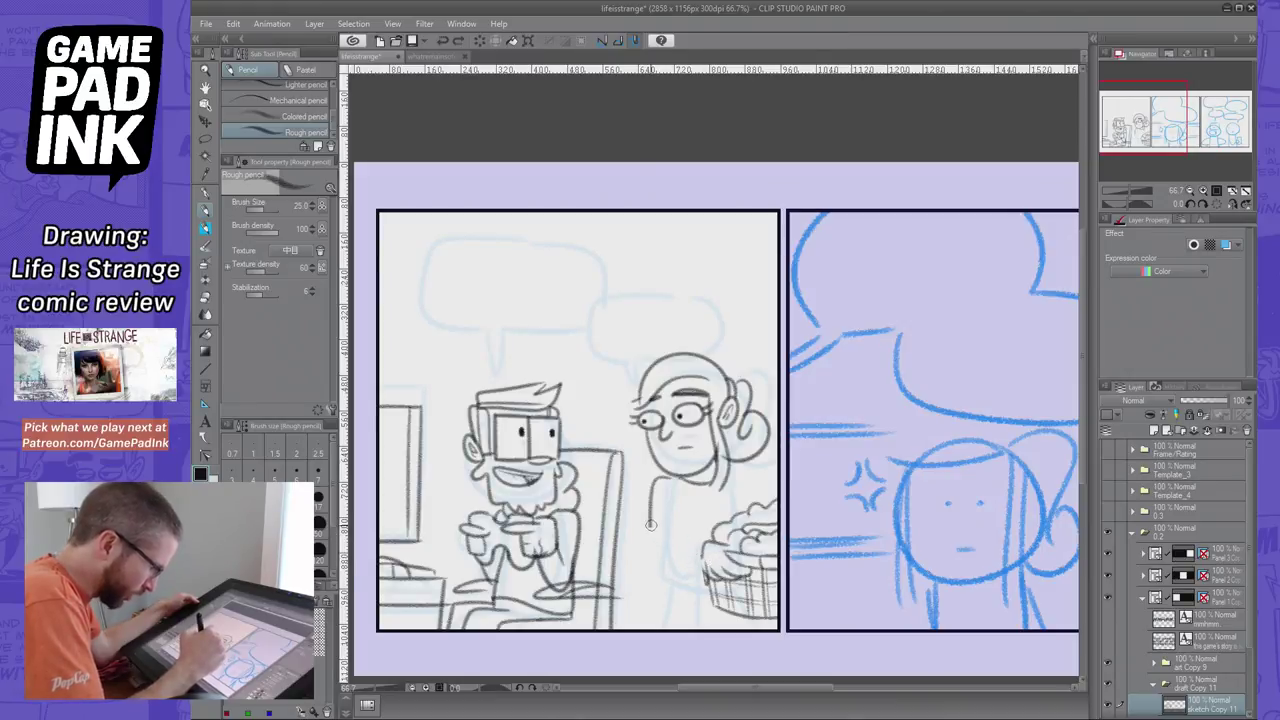
Redraw the woman's bent elbow, forearm and cuff so the arm reaches the hand on the basket
{"action": "mouse_move", "coordinate": [650, 520]}
{"action": "left_mouse_down"}
{"action": "mouse_move", "coordinate": [700, 557]}
{"action": "mouse_move", "coordinate": [665, 529]}
{"action": "mouse_move", "coordinate": [703, 537]}
{"action": "mouse_move", "coordinate": [679, 537]}
{"action": "mouse_move", "coordinate": [682, 525]}
{"action": "mouse_move", "coordinate": [671, 536]}
{"action": "mouse_move", "coordinate": [699, 540]}
{"action": "mouse_move", "coordinate": [670, 531]}
{"action": "mouse_move", "coordinate": [679, 496]}
{"action": "left_mouse_up"}
{"action": "key", "text": "ctrl+z"}
{"action": "key", "text": "ctrl+z"}
{"action": "key", "text": "ctrl+z"}
{"action": "key", "text": "ctrl+z"}
{"action": "key", "text": "ctrl+z"}
{"action": "key", "text": "ctrl+z"}
{"action": "key", "text": "ctrl+z"}
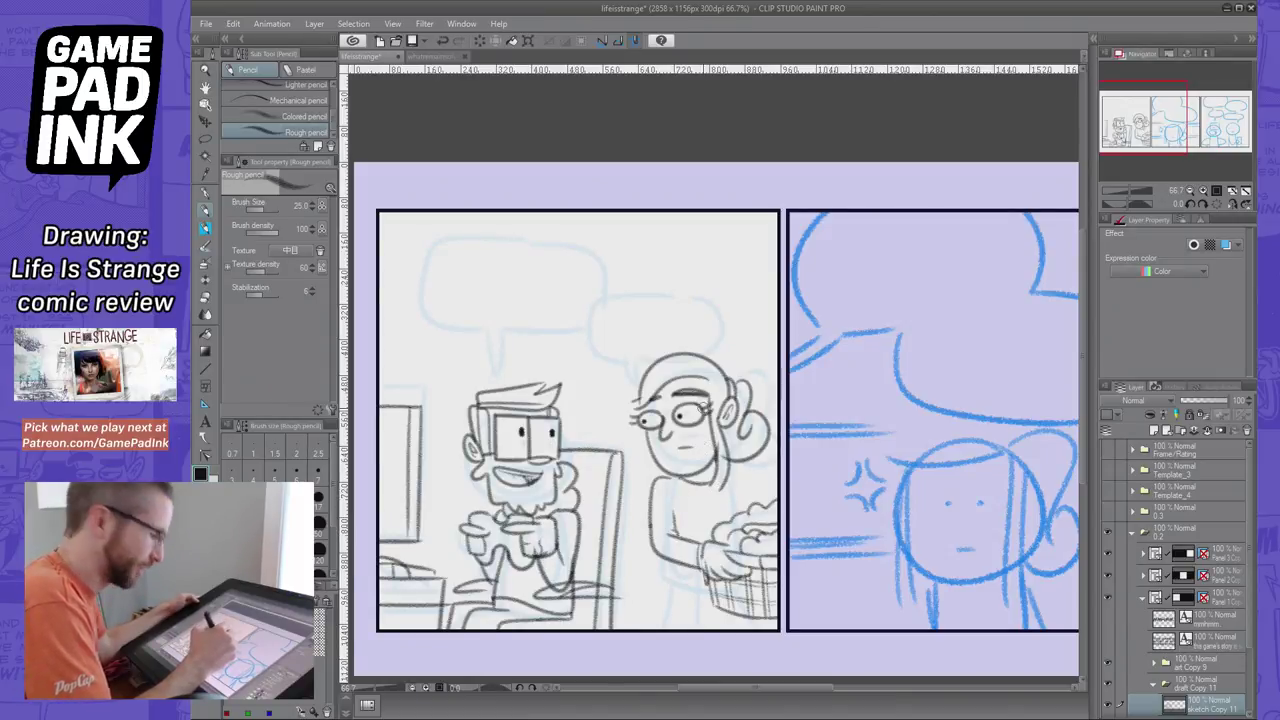
Draw the woman's inner elbow fold, the neckline strokes and the far shoulder above the laundry pile
{"action": "key", "text": "ctrl+z"}
{"action": "left_click_drag", "start_coordinate": [704, 508], "coordinate": [701, 534]}
{"action": "key", "text": "ctrl+z"}
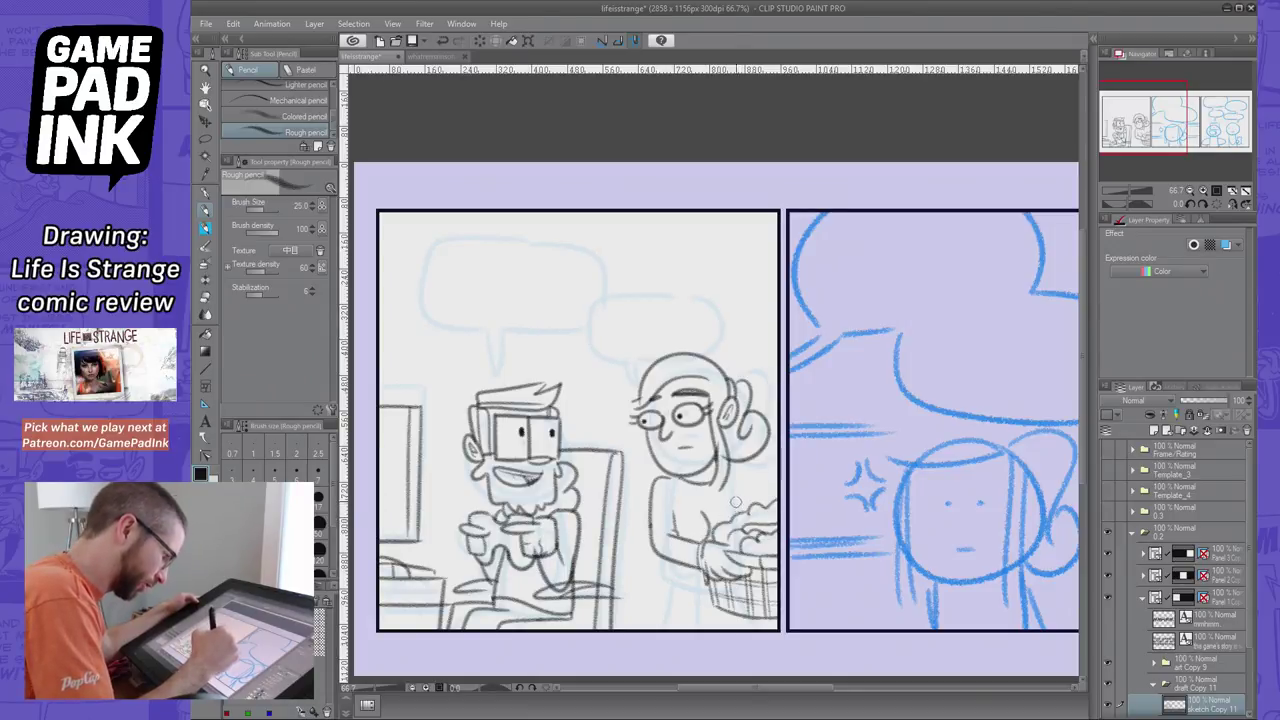
{"action": "mouse_move", "coordinate": [731, 481]}
{"action": "left_mouse_down"}
{"action": "mouse_move", "coordinate": [754, 516]}
{"action": "mouse_move", "coordinate": [757, 500]}
{"action": "left_mouse_up"}
{"action": "key", "text": "ctrl+z"}
{"action": "key", "text": "ctrl+z"}
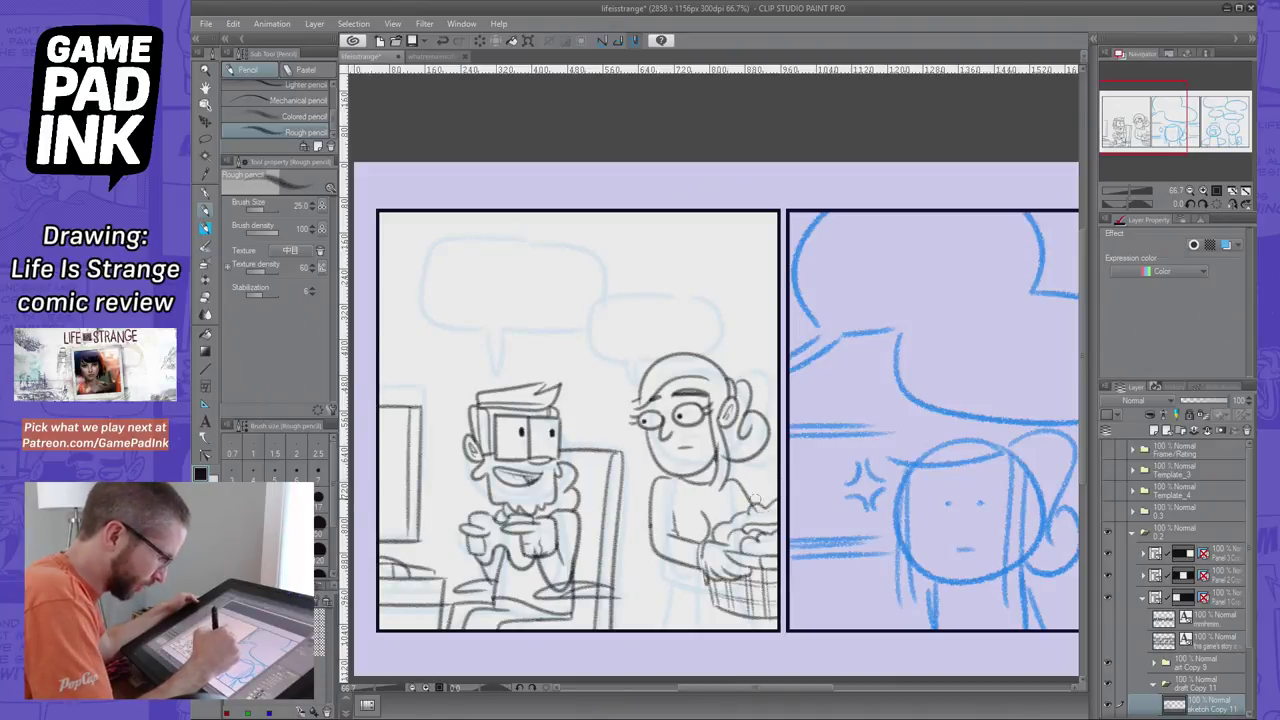
{"action": "key", "text": "ctrl+z"}
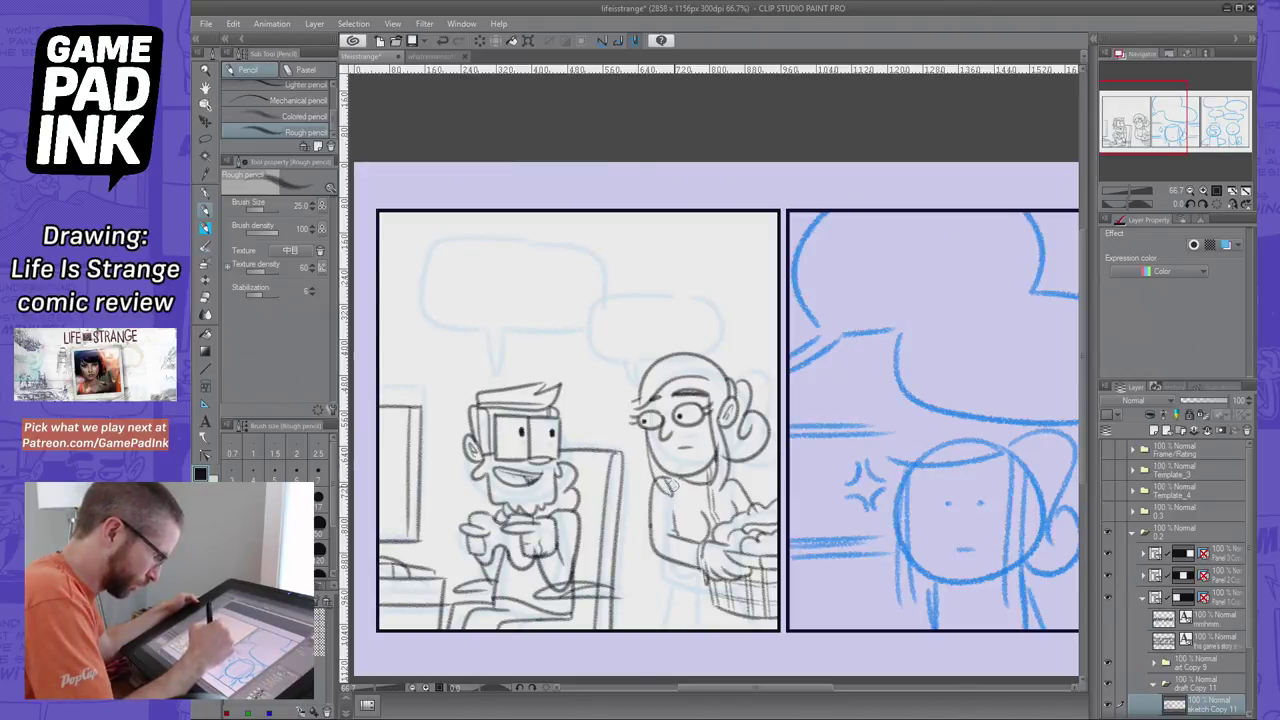
Draw the woman's lower torso with a shirt hem and her legs down to the first panel's bottom edge
{"action": "mouse_move", "coordinate": [661, 562]}
{"action": "left_mouse_down"}
{"action": "mouse_move", "coordinate": [714, 589]}
{"action": "mouse_move", "coordinate": [662, 597]}
{"action": "mouse_move", "coordinate": [660, 581]}
{"action": "mouse_move", "coordinate": [678, 599]}
{"action": "mouse_move", "coordinate": [661, 579]}
{"action": "mouse_move", "coordinate": [707, 612]}
{"action": "mouse_move", "coordinate": [686, 630]}
{"action": "mouse_move", "coordinate": [691, 603]}
{"action": "mouse_move", "coordinate": [720, 605]}
{"action": "mouse_move", "coordinate": [760, 638]}
{"action": "mouse_move", "coordinate": [724, 615]}
{"action": "mouse_move", "coordinate": [757, 632]}
{"action": "left_mouse_up"}
{"action": "key", "text": "ctrl+z"}
{"action": "key", "text": "ctrl+z"}
{"action": "key", "text": "ctrl+z"}
{"action": "key", "text": "ctrl+z"}
{"action": "key", "text": "ctrl+z"}
{"action": "key", "text": "ctrl+z"}
{"action": "key", "text": "ctrl+z"}
{"action": "key", "text": "ctrl+z"}
{"action": "key", "text": "ctrl+z"}
{"action": "key", "text": "ctrl+z"}
{"action": "key", "text": "ctrl+z"}
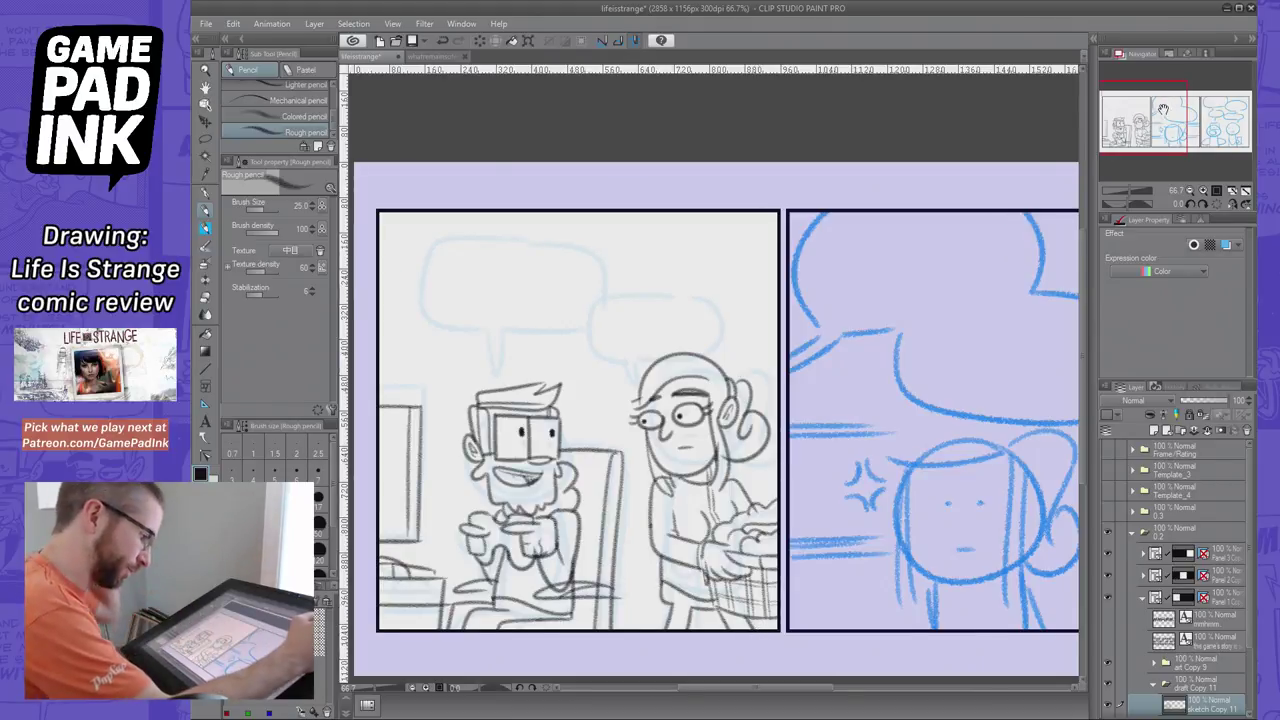
Set the second panel's "rough Copy 10" layer to 16% opacity and make "sketch Copy 10" the active layer
{"action": "left_click_drag", "start_coordinate": [1164, 108], "coordinate": [1202, 122]}
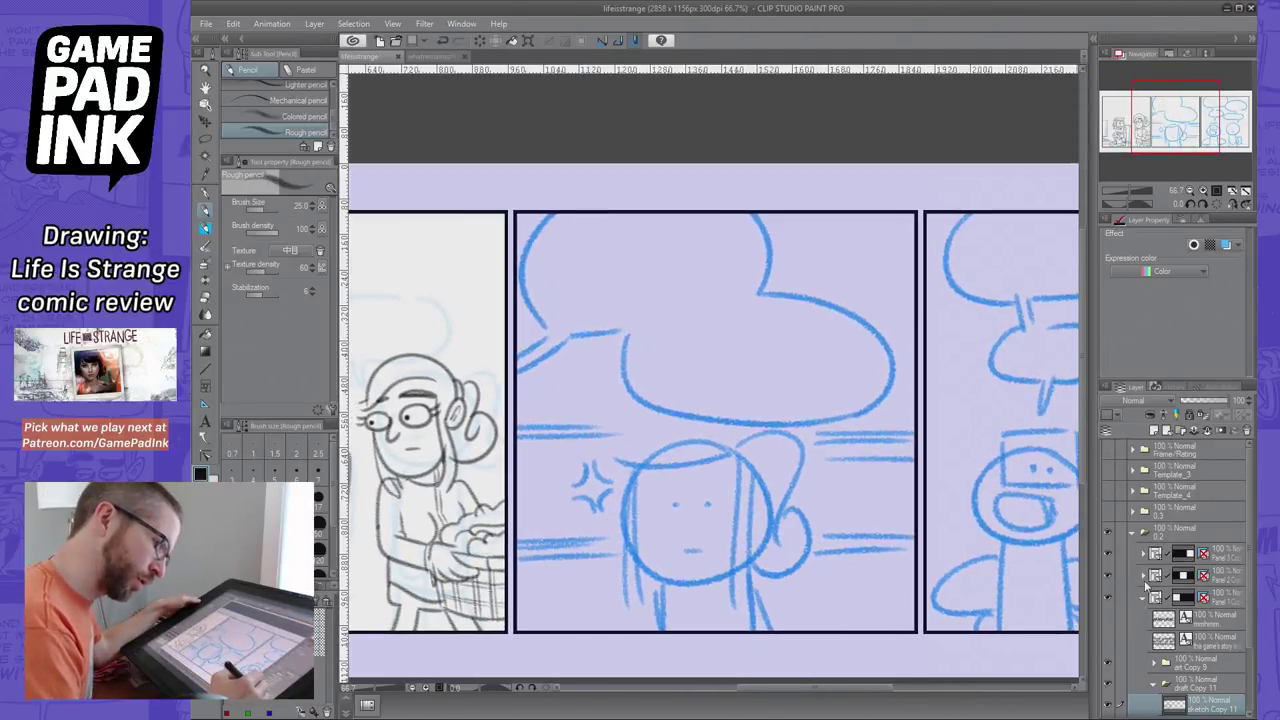
{"action": "left_click", "coordinate": [1145, 585]}
{"action": "left_click", "coordinate": [1208, 686]}
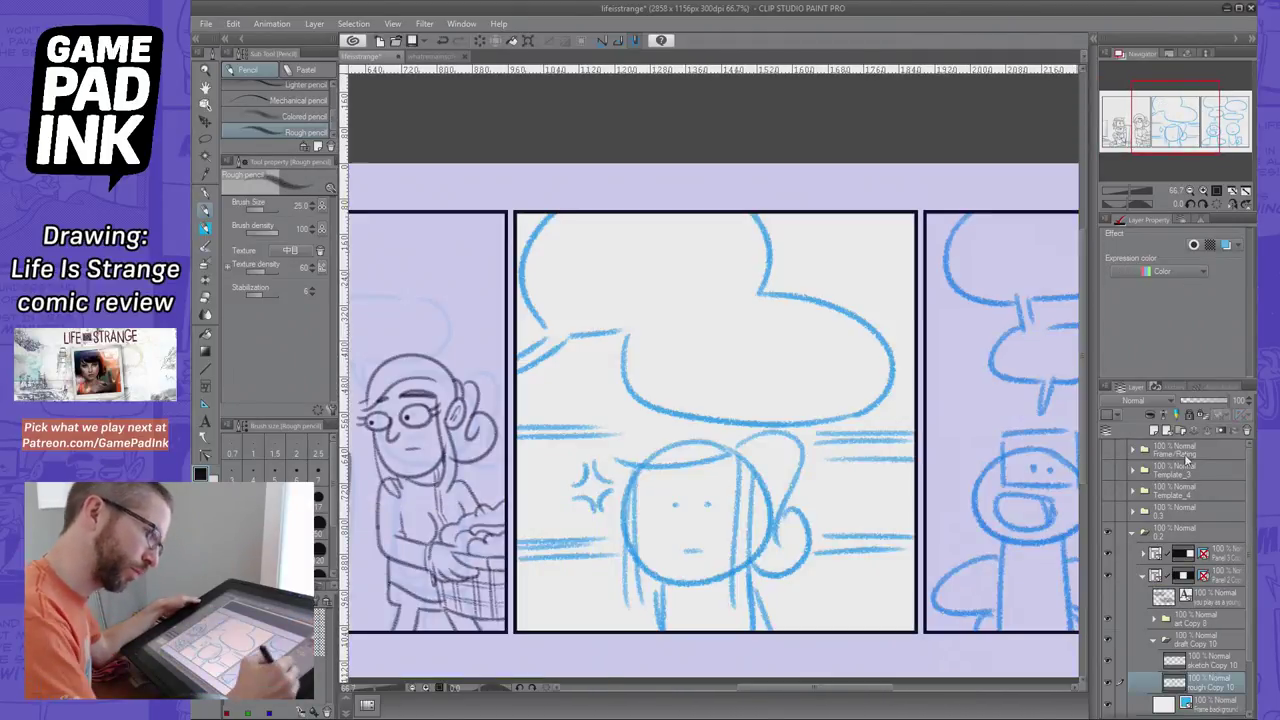
{"action": "left_click", "coordinate": [1190, 401]}
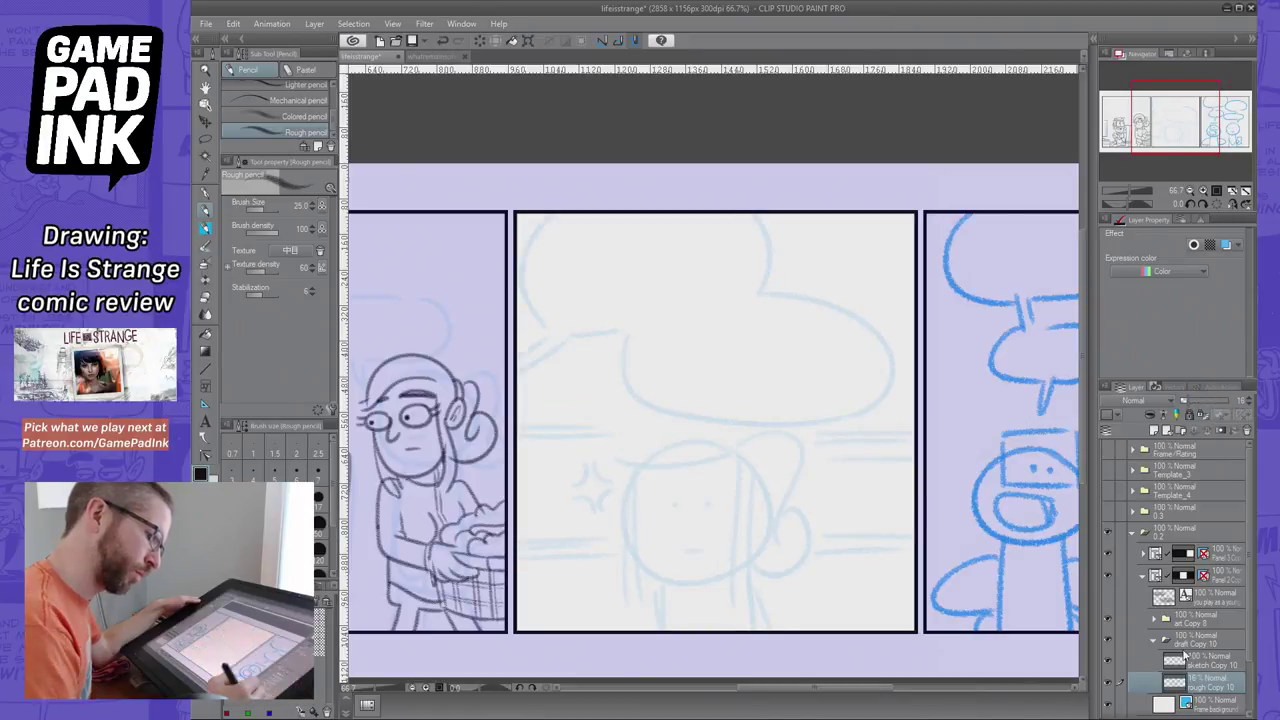
{"action": "left_click", "coordinate": [1196, 659]}
Draw two wide oval eyes with small dot pupils on the woman's face in the second panel
{"action": "mouse_move", "coordinate": [721, 483]}
{"action": "left_mouse_down"}
{"action": "mouse_move", "coordinate": [708, 478]}
{"action": "mouse_move", "coordinate": [740, 492]}
{"action": "mouse_move", "coordinate": [706, 481]}
{"action": "mouse_move", "coordinate": [692, 500]}
{"action": "mouse_move", "coordinate": [708, 483]}
{"action": "mouse_move", "coordinate": [645, 484]}
{"action": "left_mouse_up"}
{"action": "key", "text": "ctrl+z"}
{"action": "key", "text": "ctrl+z"}
{"action": "key", "text": "ctrl+z"}
{"action": "key", "text": "ctrl+z"}
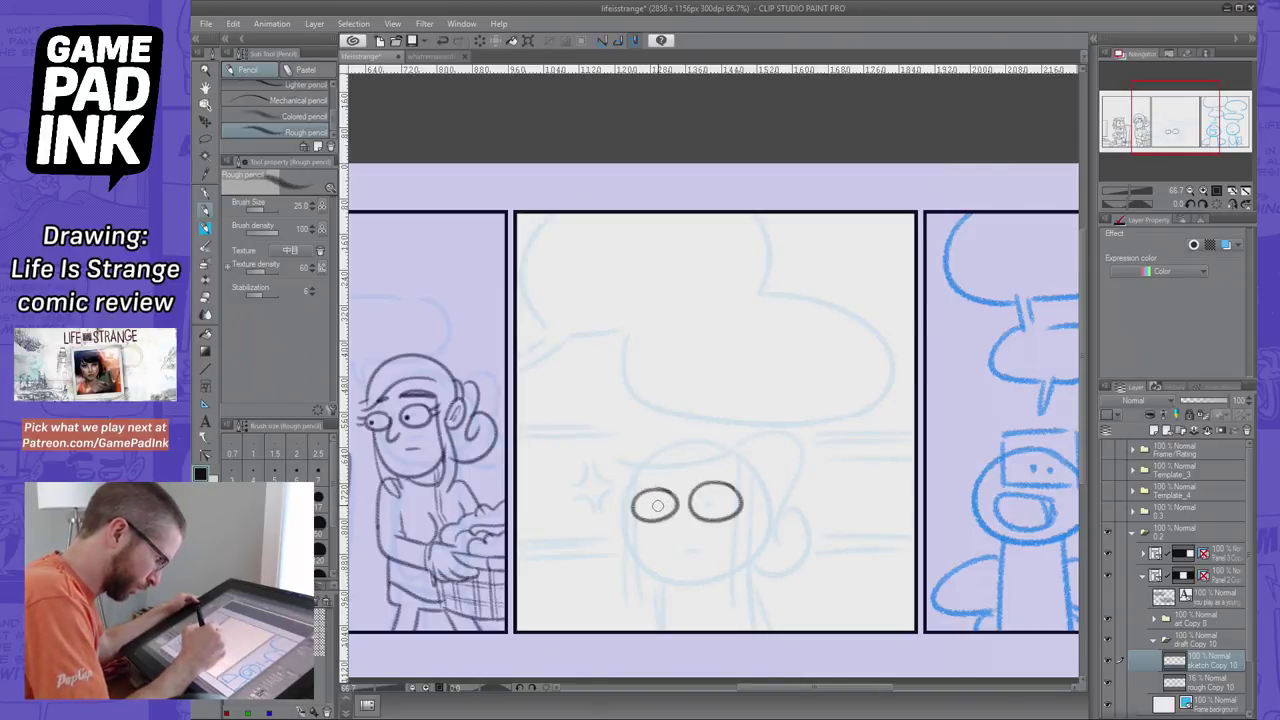
{"action": "left_click", "coordinate": [655, 505]}
{"action": "left_click", "coordinate": [710, 503]}
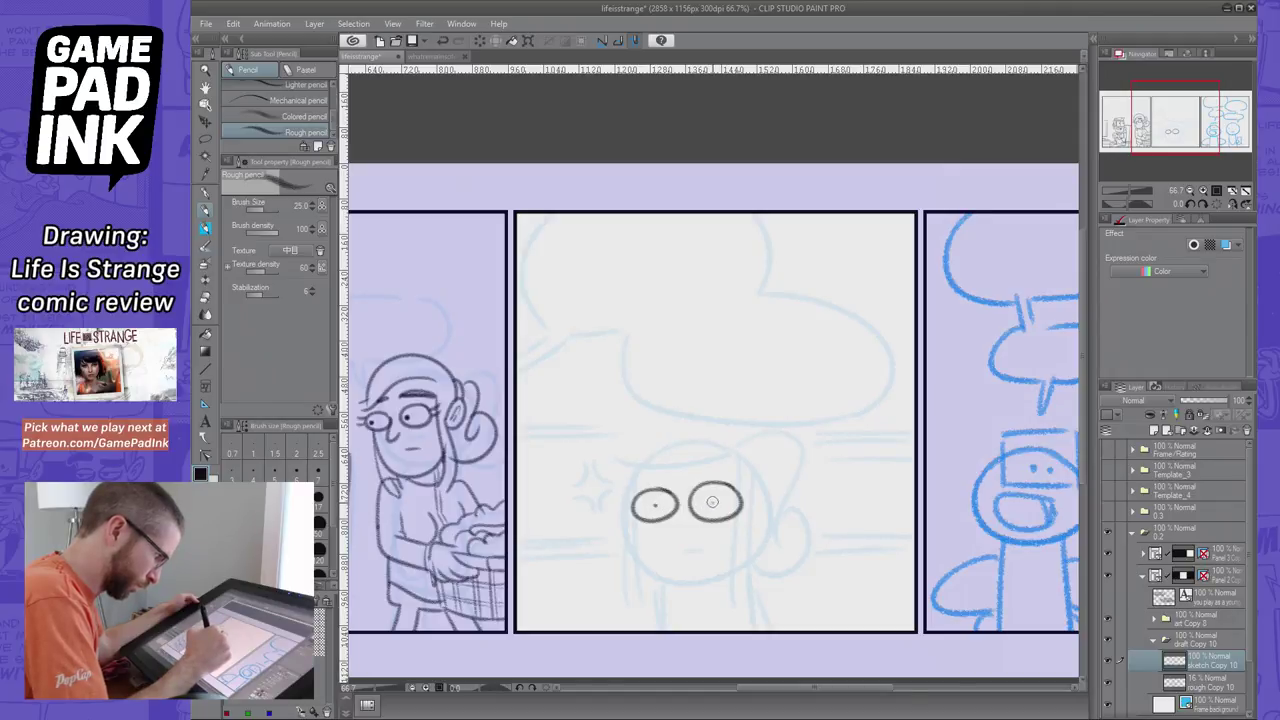
Try a curved bag line beneath the smaller eye in the second panel
{"action": "left_click_drag", "start_coordinate": [630, 517], "coordinate": [660, 526]}
{"action": "key", "text": "ctrl+z"}
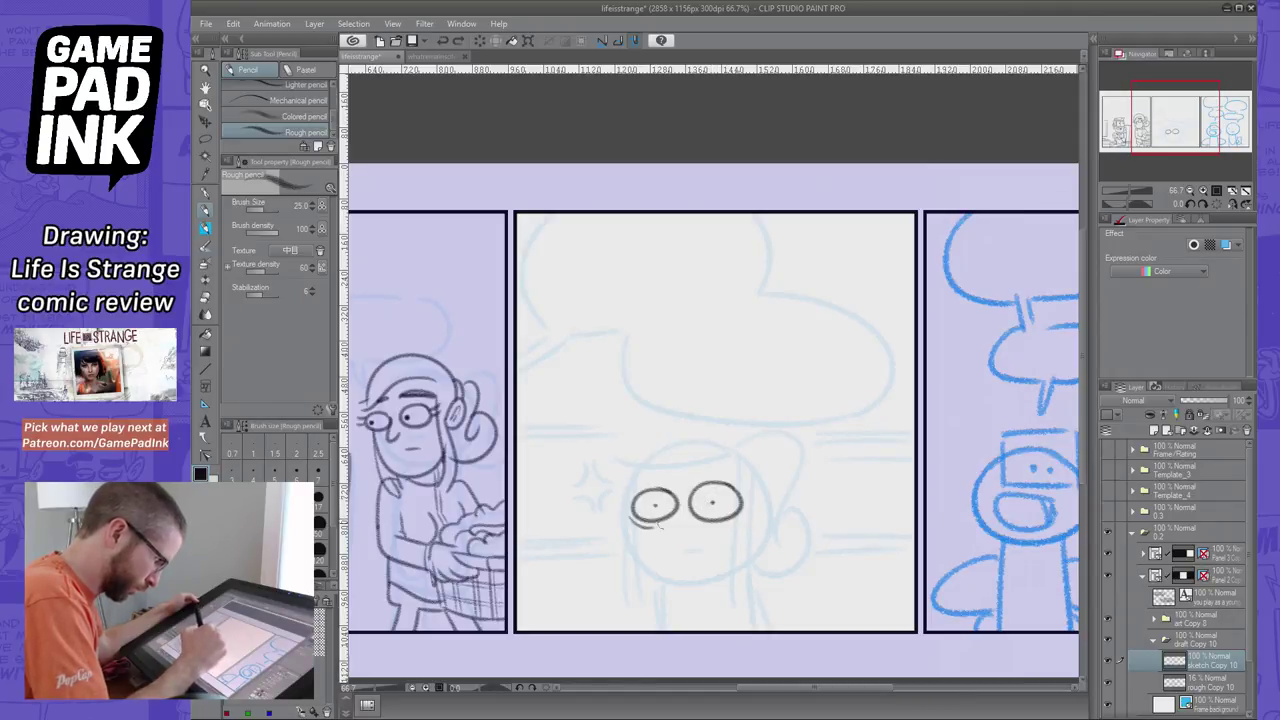
{"action": "key", "text": "ctrl+z"}
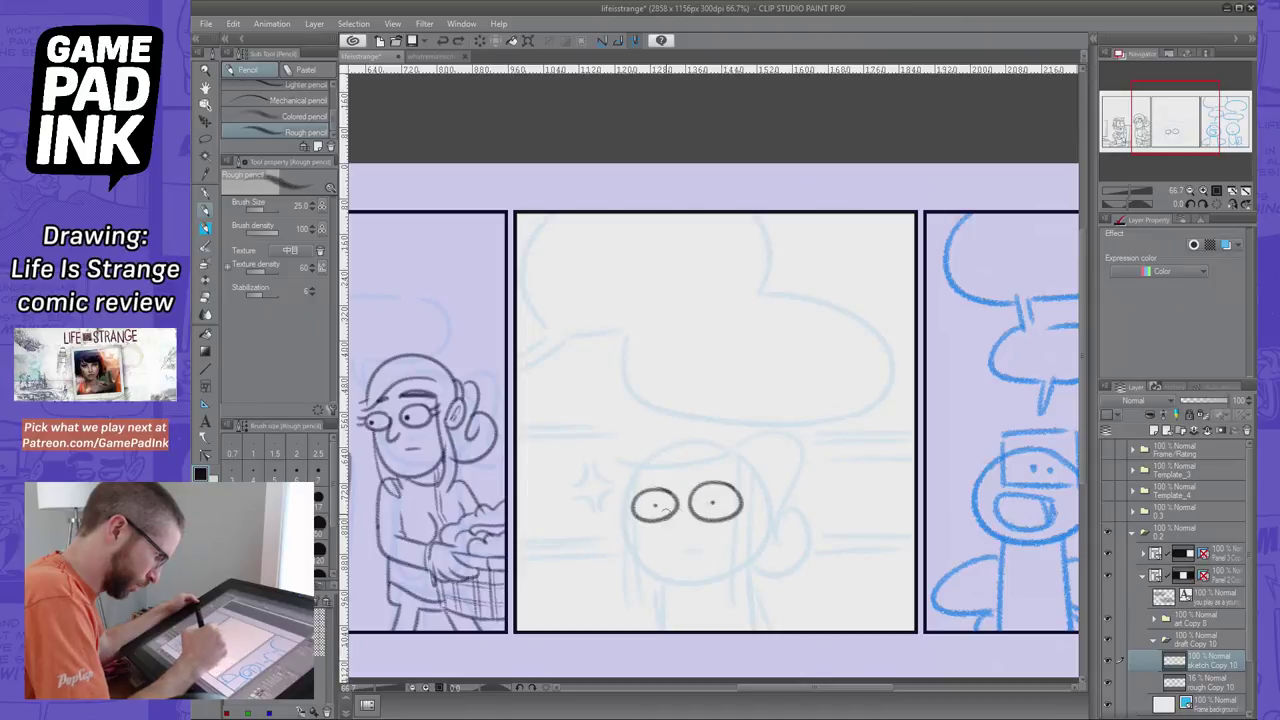
Draw a hooked nose between the eyes and a U-shaped cheek and jaw outline in the second panel
{"action": "mouse_move", "coordinate": [680, 506]}
{"action": "left_mouse_down"}
{"action": "mouse_move", "coordinate": [675, 532]}
{"action": "mouse_move", "coordinate": [690, 516]}
{"action": "left_mouse_up"}
{"action": "key", "text": "ctrl+z"}
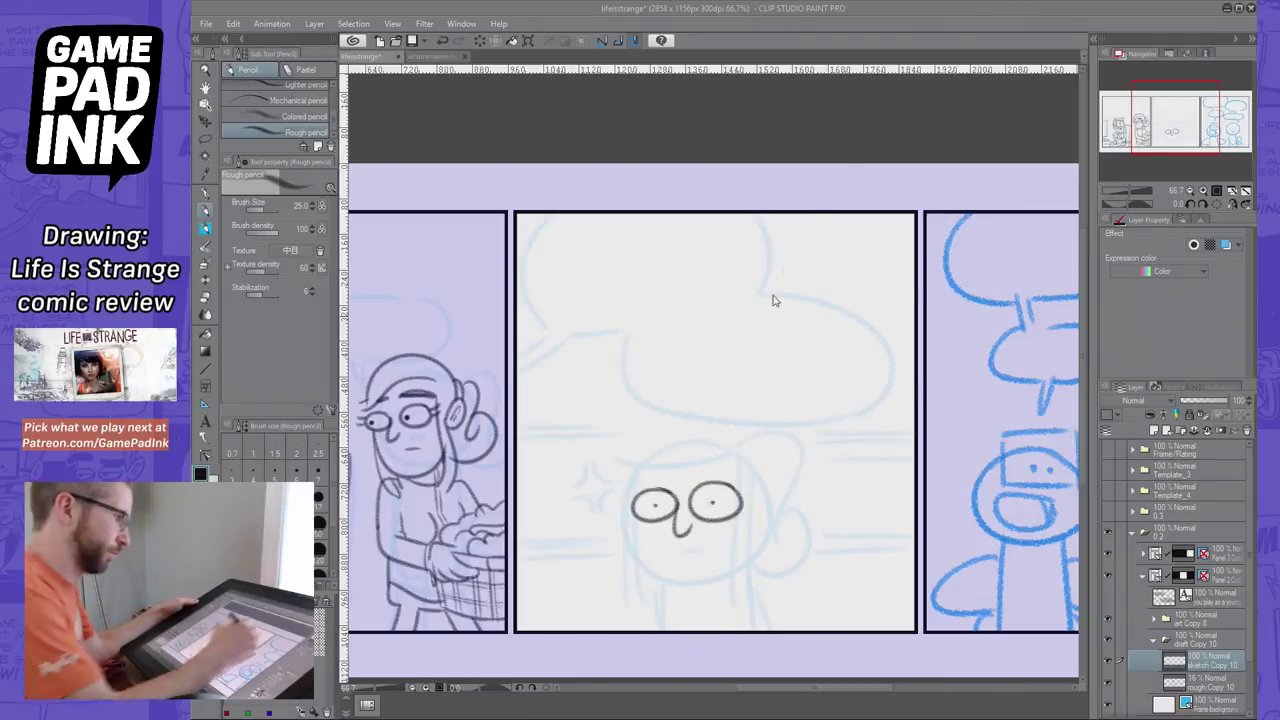
{"action": "key", "text": "ctrl+z"}
{"action": "mouse_move", "coordinate": [638, 521]}
{"action": "left_mouse_down"}
{"action": "mouse_move", "coordinate": [652, 566]}
{"action": "mouse_move", "coordinate": [730, 574]}
{"action": "left_mouse_up"}
{"action": "key", "text": "ctrl+z"}
{"action": "mouse_move", "coordinate": [636, 520]}
{"action": "left_mouse_down"}
{"action": "mouse_move", "coordinate": [744, 563]}
{"action": "mouse_move", "coordinate": [735, 518]}
{"action": "left_mouse_up"}
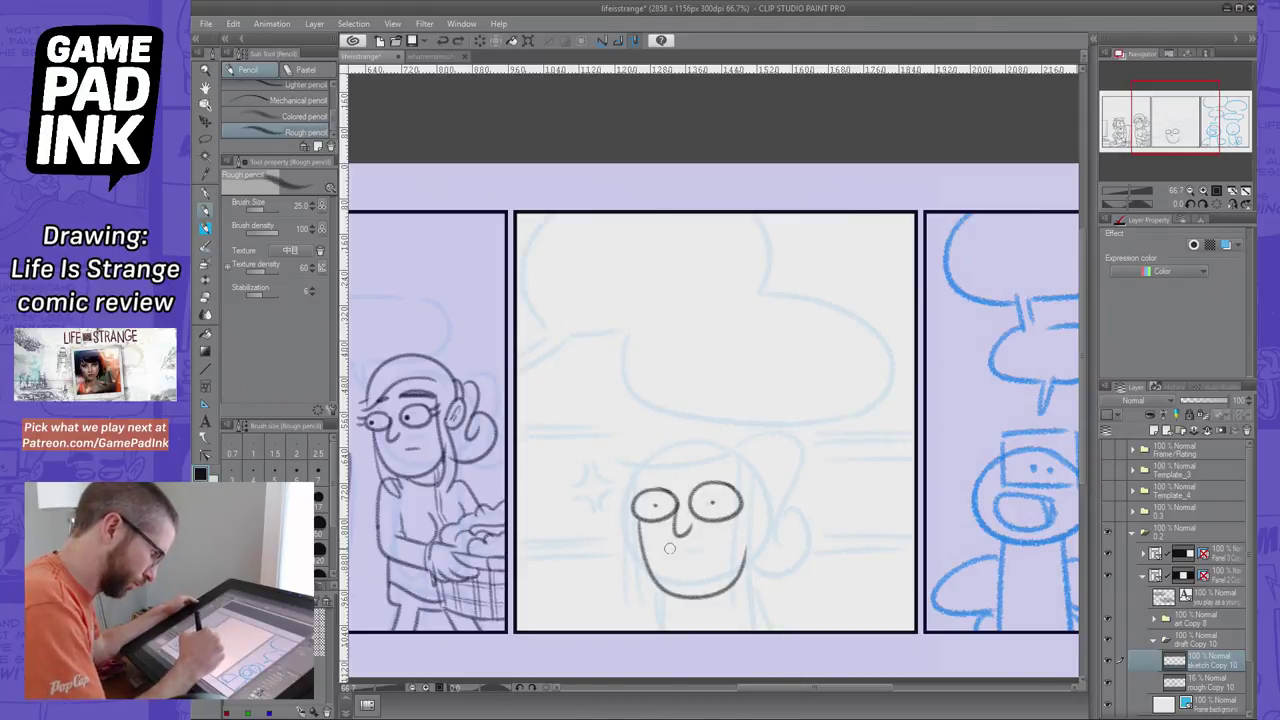
Draw a short, nearly straight mouth below the woman's nose in the second panel
{"action": "mouse_move", "coordinate": [659, 549]}
{"action": "left_mouse_down"}
{"action": "mouse_move", "coordinate": [701, 571]}
{"action": "mouse_move", "coordinate": [718, 542]}
{"action": "left_mouse_up"}
{"action": "key", "text": "ctrl+z"}
{"action": "key", "text": "ctrl+z"}
{"action": "key", "text": "ctrl+z"}
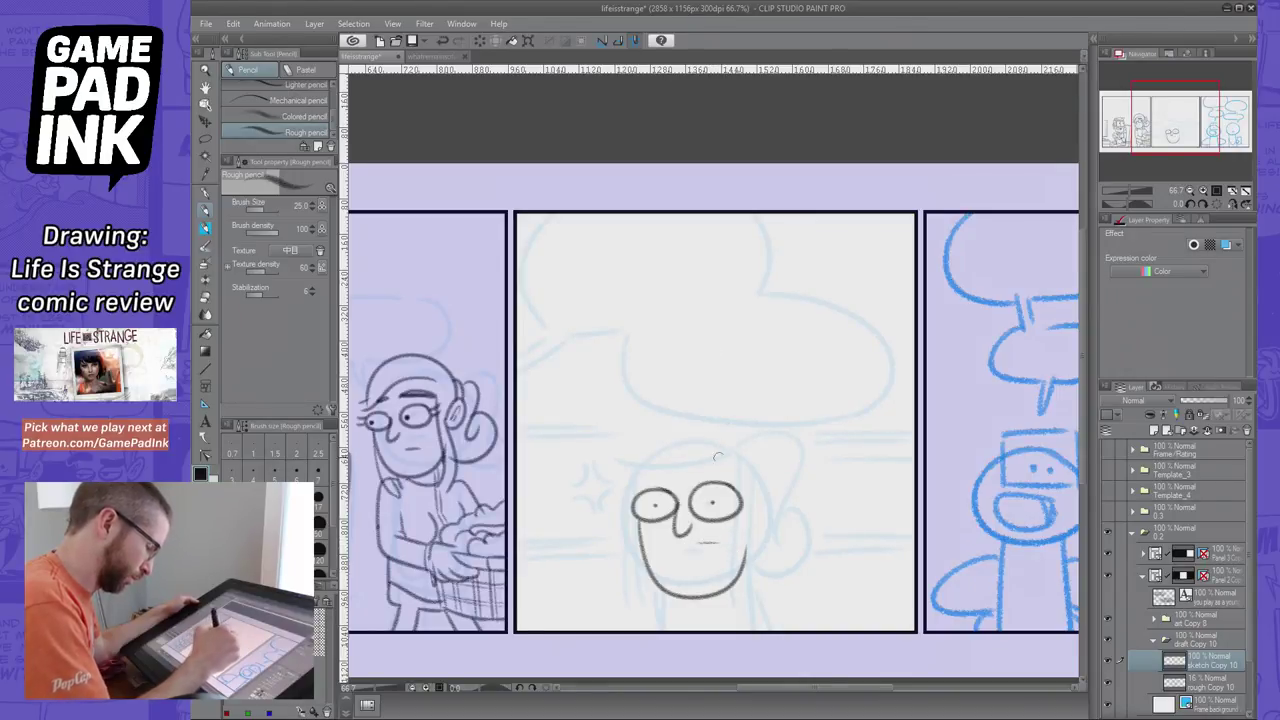
{"action": "key", "text": "ctrl+z"}
{"action": "left_click_drag", "start_coordinate": [681, 559], "coordinate": [712, 549]}
{"action": "key", "text": "ctrl+z"}
{"action": "key", "text": "ctrl+z"}
{"action": "key", "text": "ctrl+z"}
{"action": "key", "text": "ctrl+z"}
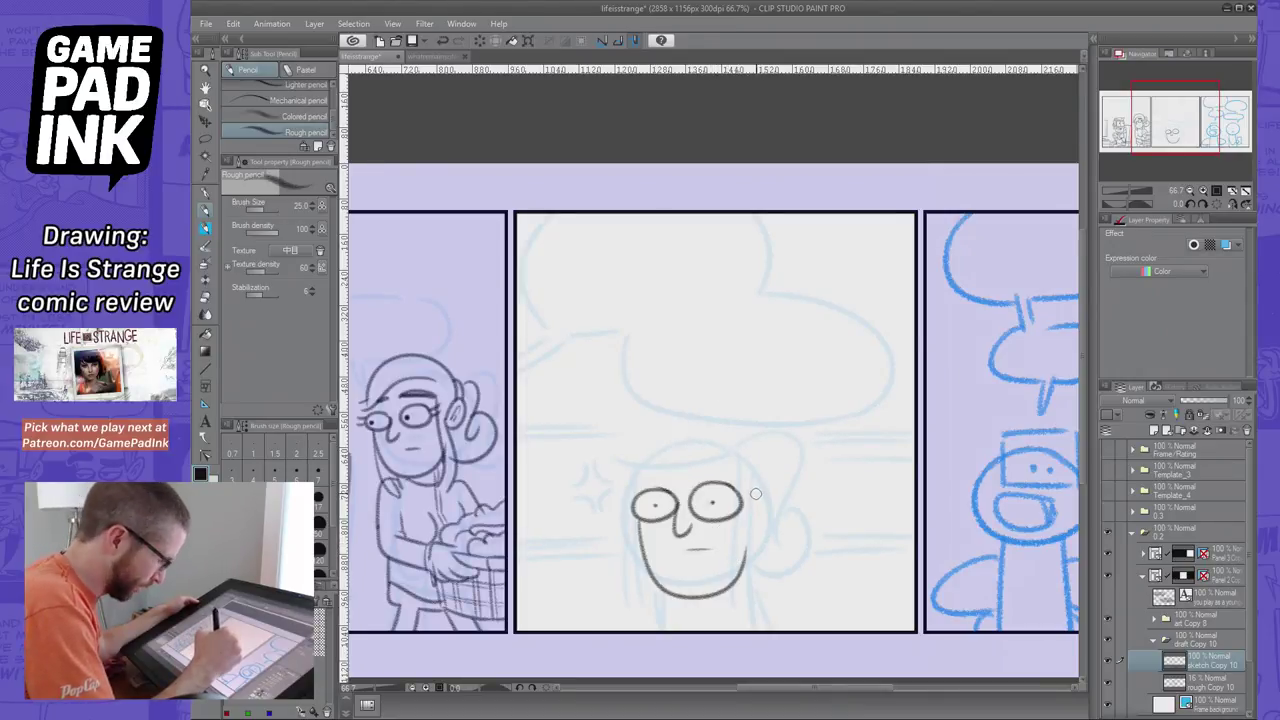
Draw the woman's pointed oval ear beside her face and a curved line descending from it
{"action": "mouse_move", "coordinate": [755, 500]}
{"action": "left_mouse_down"}
{"action": "mouse_move", "coordinate": [766, 570]}
{"action": "mouse_move", "coordinate": [748, 618]}
{"action": "left_mouse_up"}
{"action": "key", "text": "ctrl+z"}
{"action": "key", "text": "ctrl+z"}
{"action": "key", "text": "ctrl+z"}
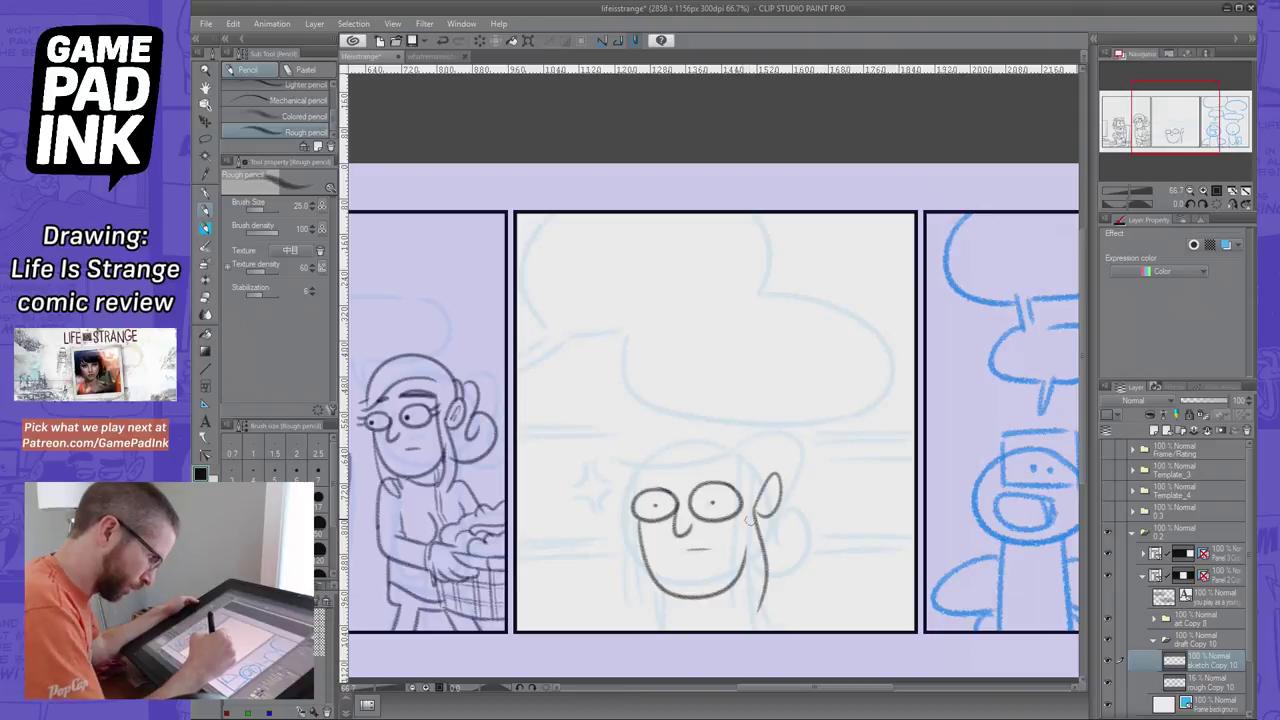
Try a long vertical line between the woman's face and ear in the second panel
{"action": "left_click_drag", "start_coordinate": [747, 474], "coordinate": [750, 612]}
{"action": "key", "text": "ctrl+z"}
{"action": "left_click_drag", "start_coordinate": [752, 458], "coordinate": [752, 606]}
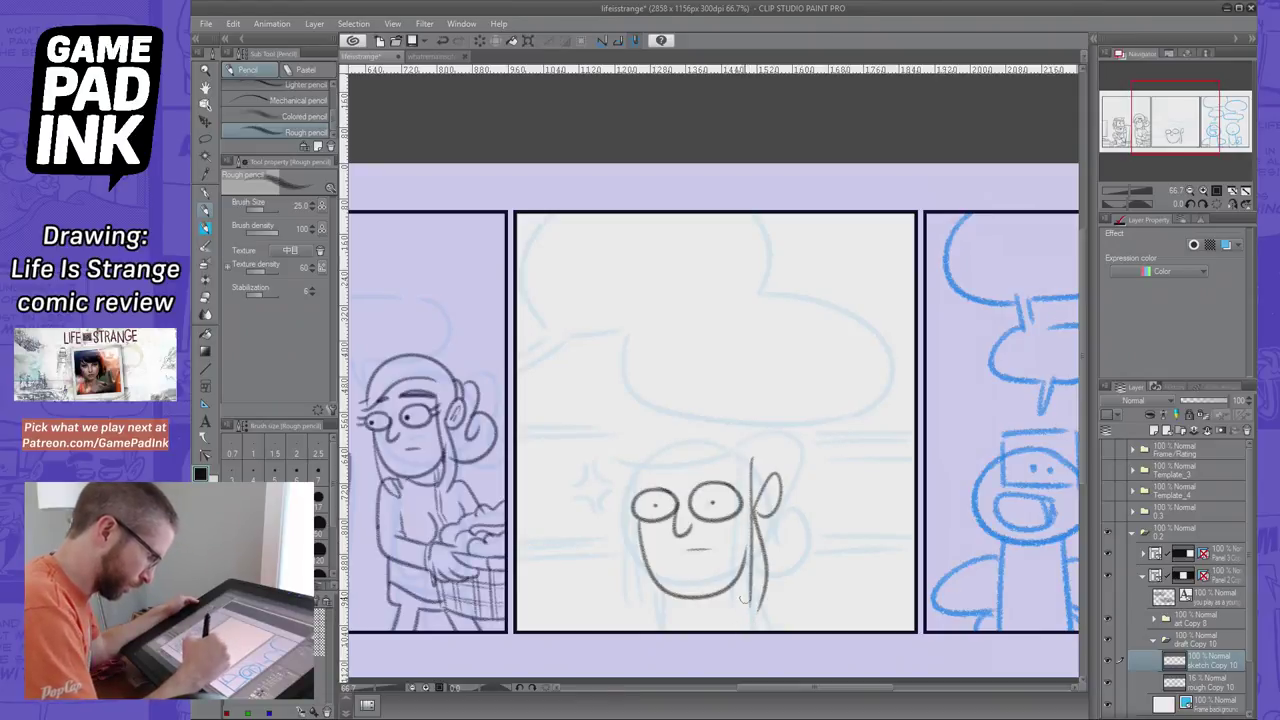
{"action": "key", "text": "ctrl+z"}
Redraw the line below the woman's ear as an outward-bowing curve that sweeps in beneath the jaw
{"action": "key", "text": "ctrl+z"}
{"action": "left_click_drag", "start_coordinate": [762, 500], "coordinate": [752, 616]}
{"action": "key", "text": "ctrl+z"}
{"action": "left_click_drag", "start_coordinate": [764, 500], "coordinate": [750, 610]}
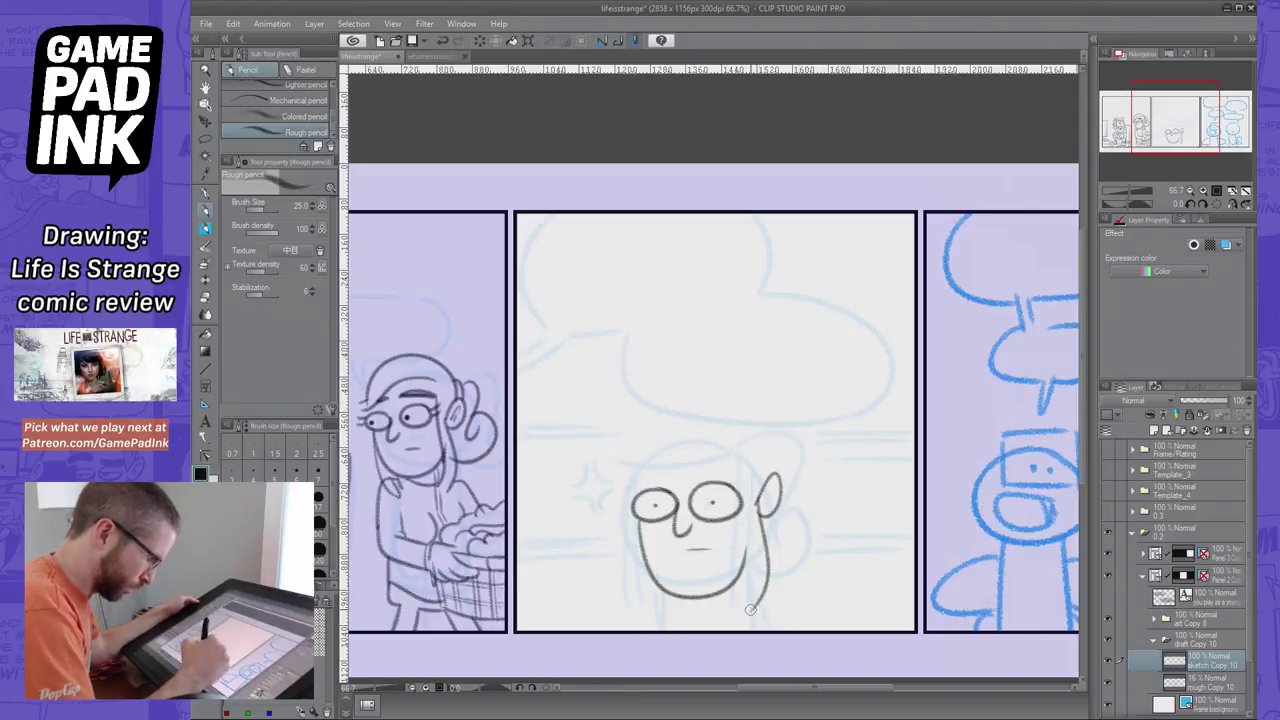
Draw a long, nearly vertical hair line between the woman's face and ear, from forehead height to below the jaw
{"action": "key", "text": "ctrl+z"}
{"action": "mouse_move", "coordinate": [748, 452]}
{"action": "left_mouse_down"}
{"action": "mouse_move", "coordinate": [754, 580]}
{"action": "mouse_move", "coordinate": [746, 560]}
{"action": "mouse_move", "coordinate": [744, 606]}
{"action": "mouse_move", "coordinate": [748, 482]}
{"action": "mouse_move", "coordinate": [742, 616]}
{"action": "left_mouse_up"}
{"action": "key", "text": "ctrl+z"}
{"action": "key", "text": "ctrl+z"}
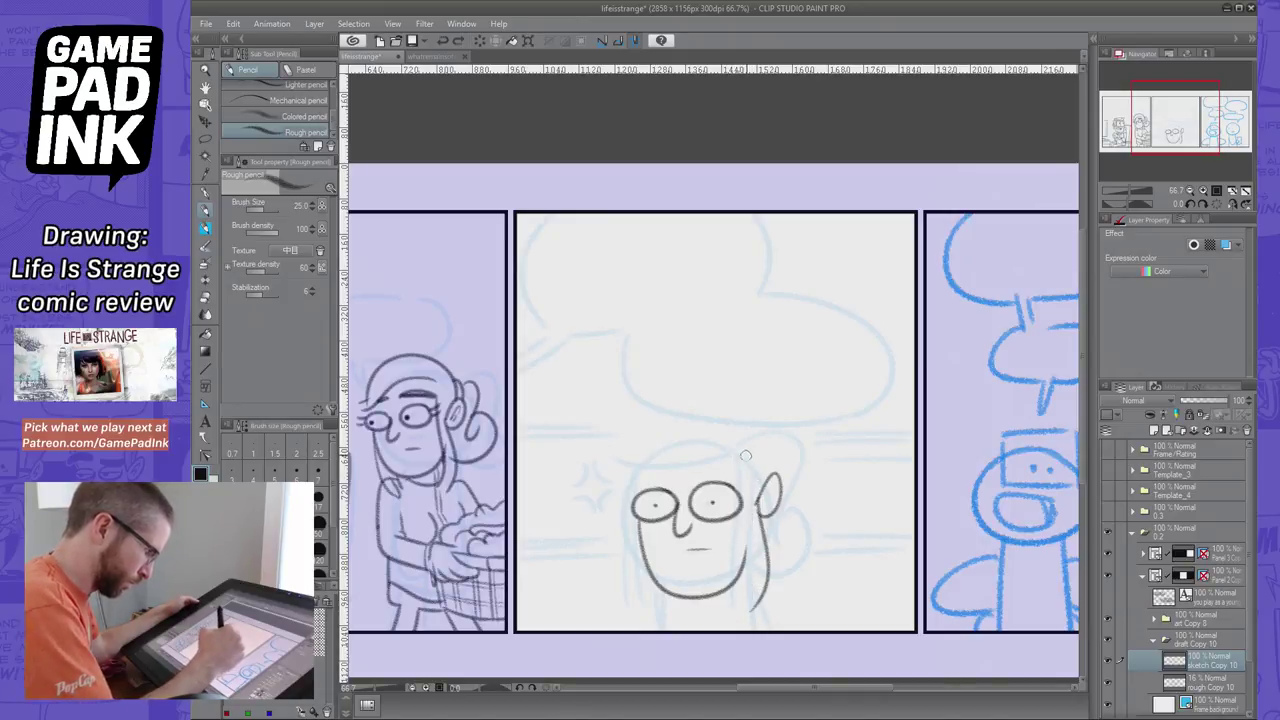
{"action": "left_click_drag", "start_coordinate": [747, 454], "coordinate": [742, 616]}
{"action": "key", "text": "ctrl+z"}
{"action": "left_click_drag", "start_coordinate": [743, 446], "coordinate": [746, 610]}
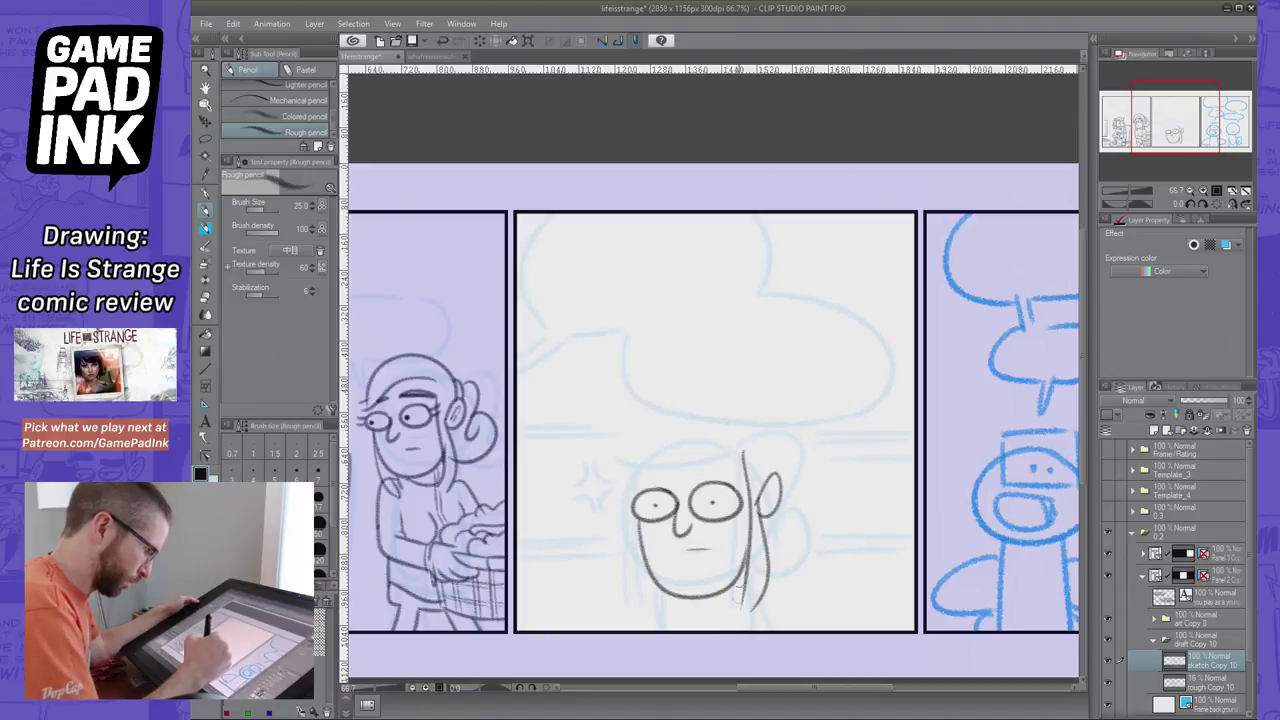
{"action": "key", "text": "ctrl+z"}
{"action": "key", "text": "ctrl+y"}
{"action": "key", "text": "ctrl+z"}
{"action": "left_click_drag", "start_coordinate": [741, 450], "coordinate": [740, 600]}
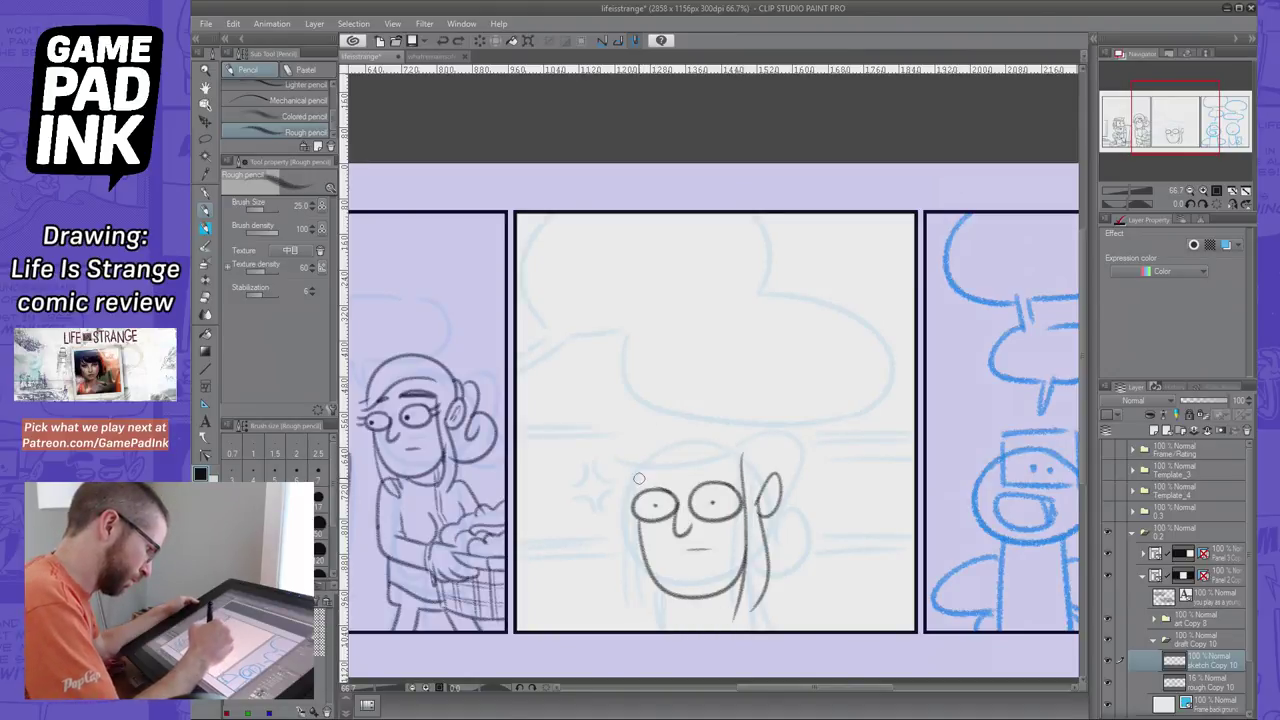
Draw a shallow curved band line across the woman's upper head and the domed outline of her crown above it
{"action": "mouse_move", "coordinate": [761, 453]}
{"action": "left_mouse_down"}
{"action": "mouse_move", "coordinate": [762, 486]}
{"action": "mouse_move", "coordinate": [753, 435]}
{"action": "mouse_move", "coordinate": [637, 439]}
{"action": "left_mouse_up"}
{"action": "key", "text": "ctrl+z"}
{"action": "key", "text": "ctrl+z"}
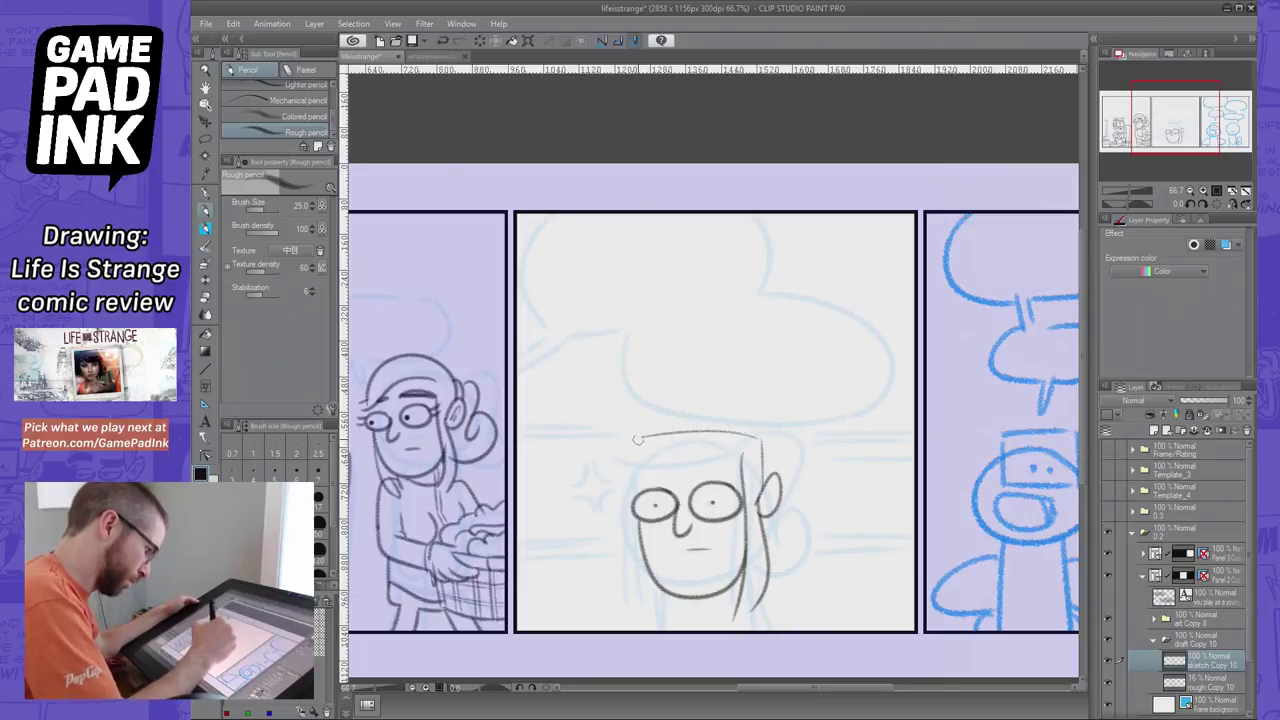
{"action": "mouse_move", "coordinate": [765, 468]}
{"action": "left_mouse_down"}
{"action": "mouse_move", "coordinate": [634, 440]}
{"action": "mouse_move", "coordinate": [631, 472]}
{"action": "left_mouse_up"}
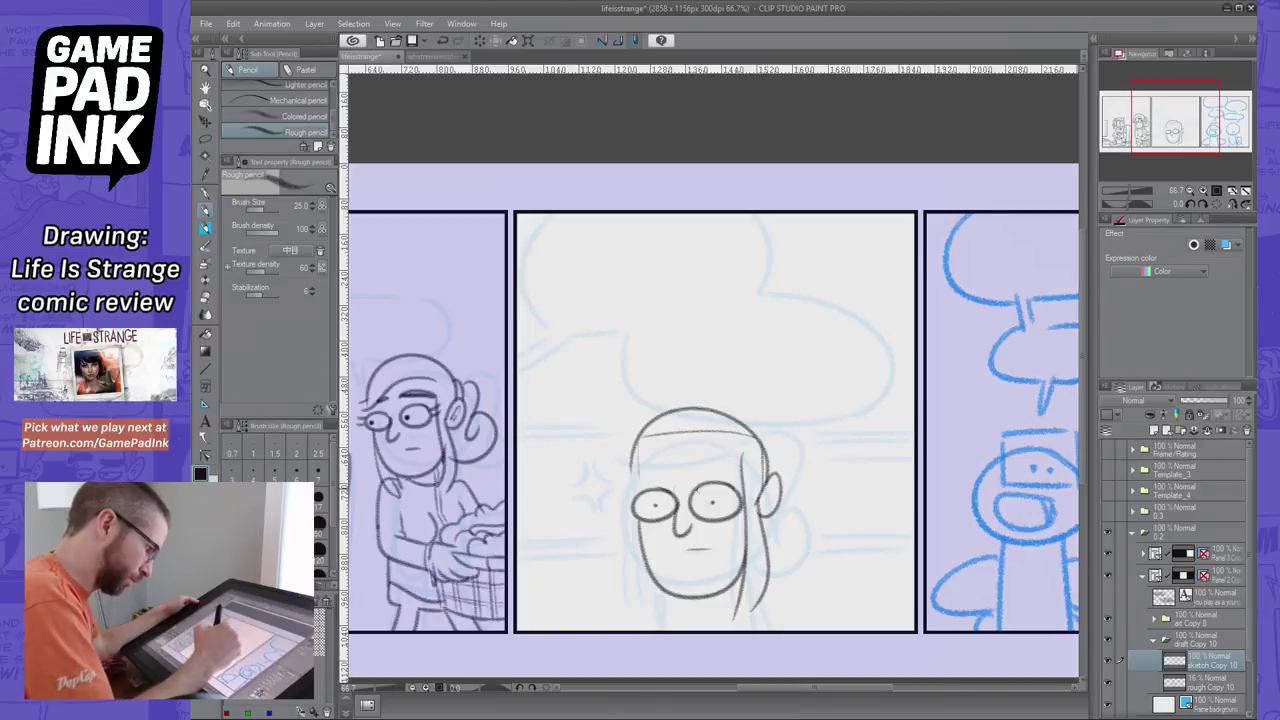
{"action": "key", "text": "ctrl+z"}
{"action": "key", "text": "ctrl+y"}
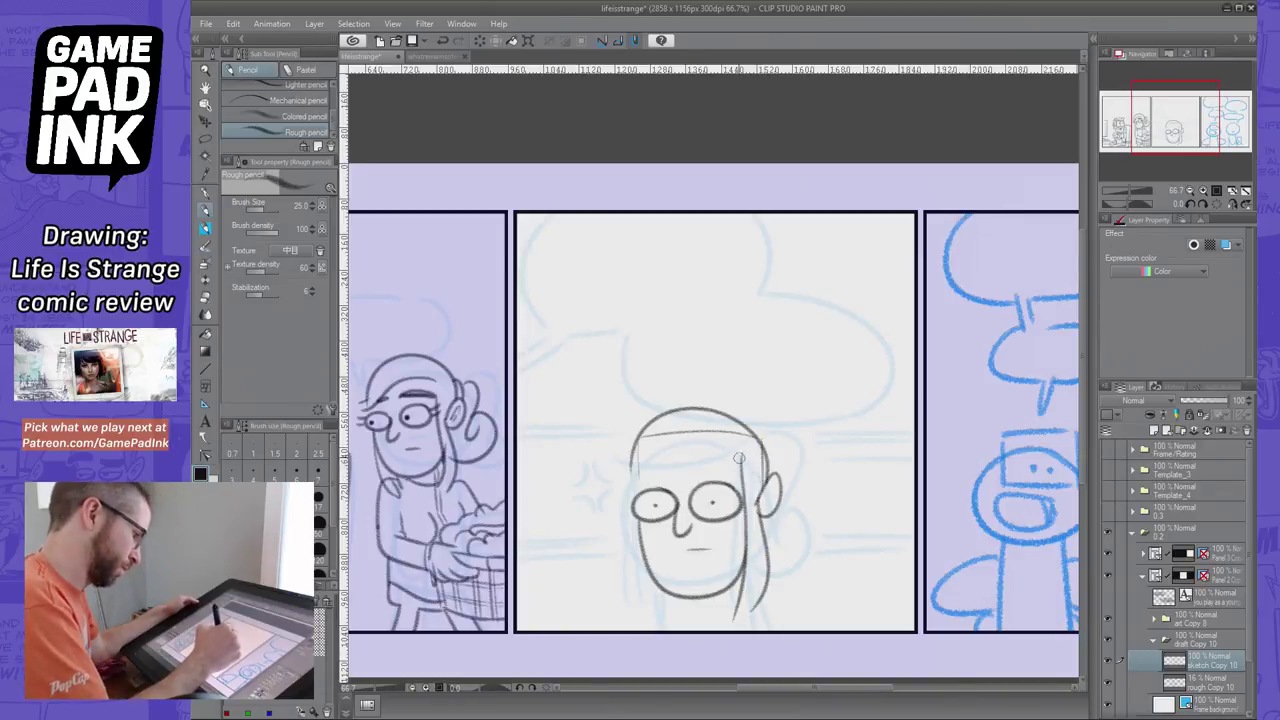
Draw the fringe edge sweeping across the woman's forehead past the far temple, plus a curved hair line on her crown
{"action": "left_click_drag", "start_coordinate": [738, 457], "coordinate": [626, 489]}
{"action": "key", "text": "ctrl+z"}
{"action": "left_click_drag", "start_coordinate": [735, 457], "coordinate": [604, 478]}
{"action": "key", "text": "ctrl+z"}
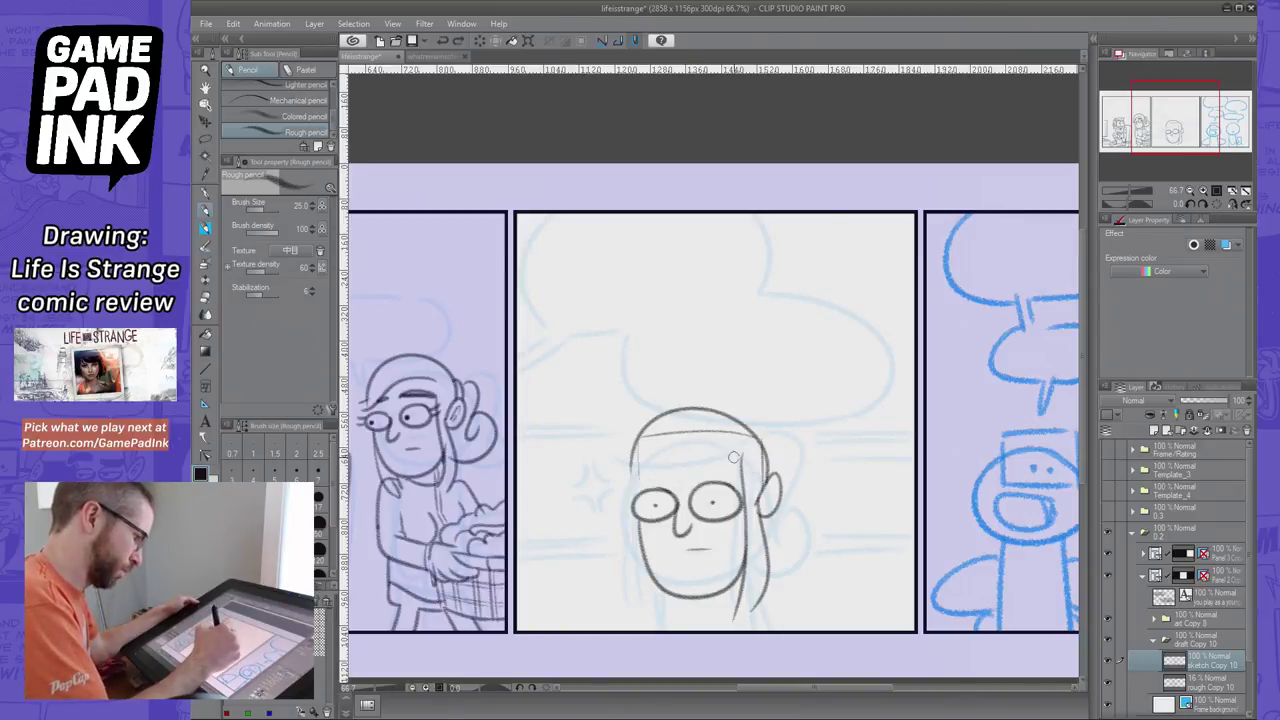
{"action": "mouse_move", "coordinate": [734, 457]}
{"action": "left_mouse_down"}
{"action": "mouse_move", "coordinate": [625, 486]}
{"action": "mouse_move", "coordinate": [650, 468]}
{"action": "left_mouse_up"}
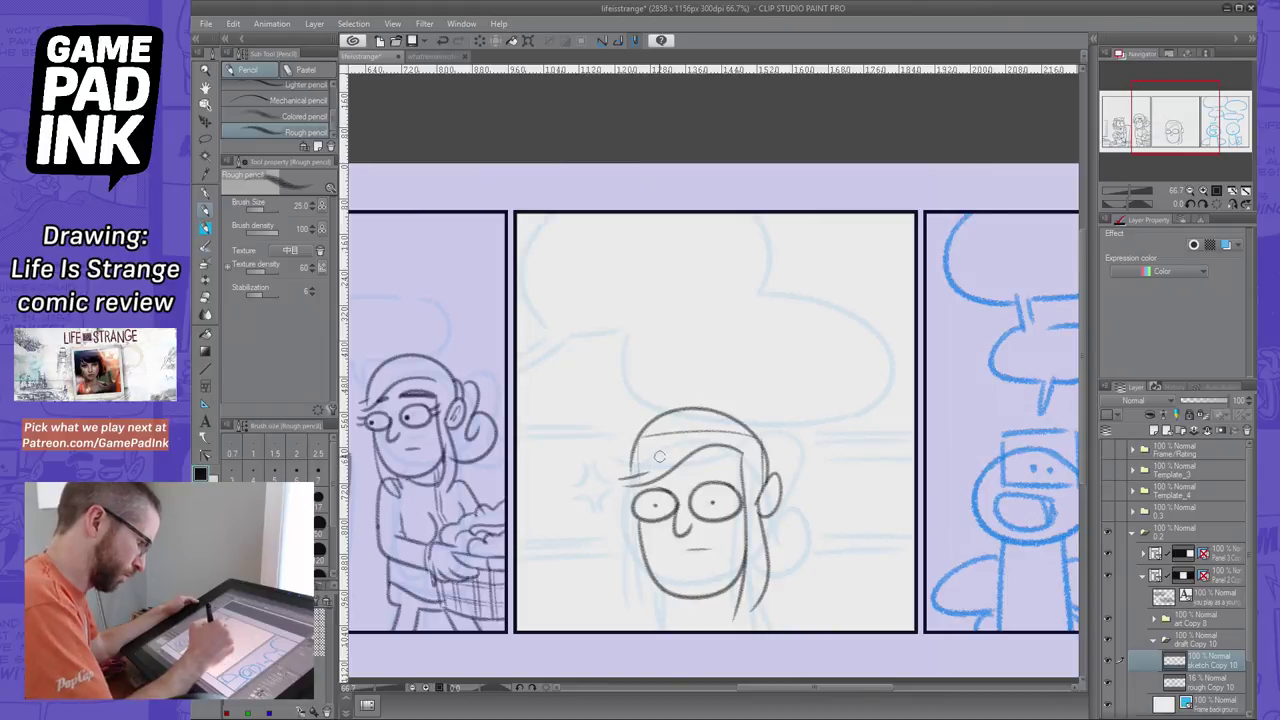
{"action": "mouse_move", "coordinate": [713, 411]}
{"action": "left_mouse_down"}
{"action": "mouse_move", "coordinate": [668, 433]}
{"action": "mouse_move", "coordinate": [741, 471]}
{"action": "left_mouse_up"}
{"action": "key", "text": "ctrl+z"}
Draw thick dark eyebrows above both of the woman's eyes using a pencil brush size of 50
{"action": "left_click_drag", "start_coordinate": [695, 475], "coordinate": [745, 462]}
{"action": "key", "text": "ctrl+z"}
{"action": "key", "text": "ctrl+z"}
{"action": "key", "text": "ctrl+z"}
{"action": "key", "text": "bracketright"}
{"action": "key", "text": "bracketright"}
{"action": "key", "text": "bracketright"}
{"action": "key", "text": "ctrl+z"}
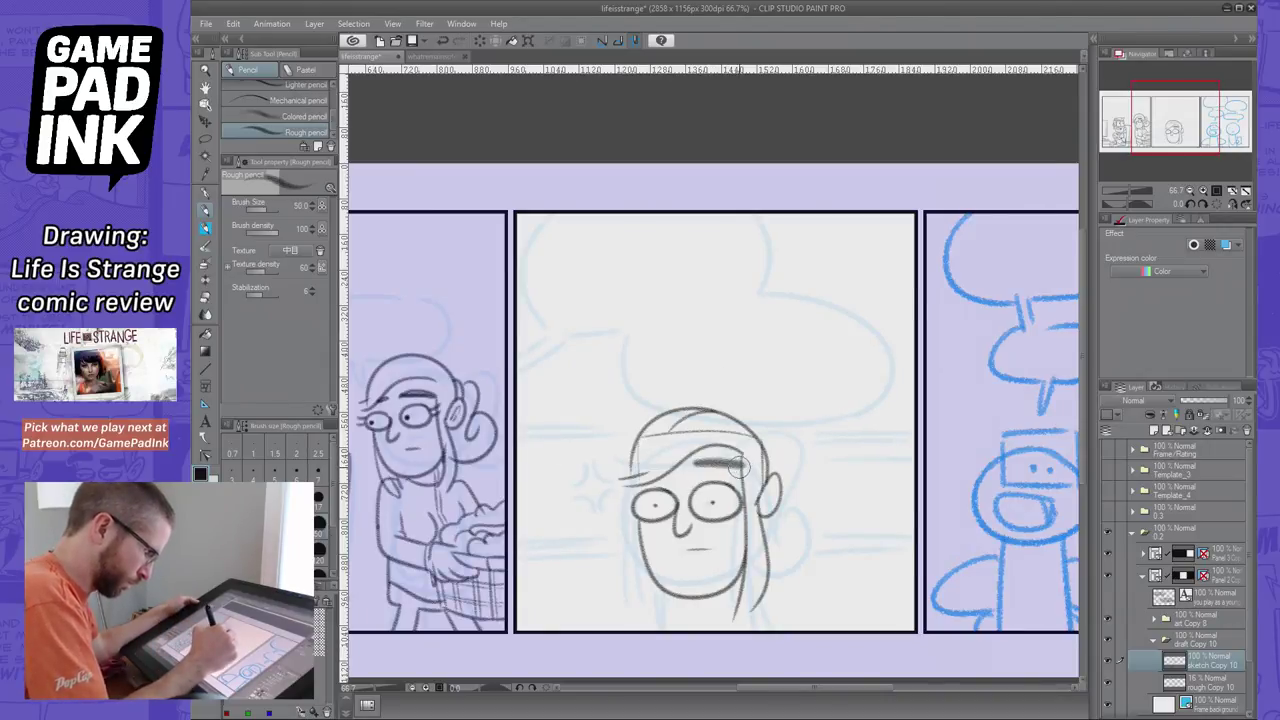
{"action": "left_click_drag", "start_coordinate": [622, 477], "coordinate": [690, 456]}
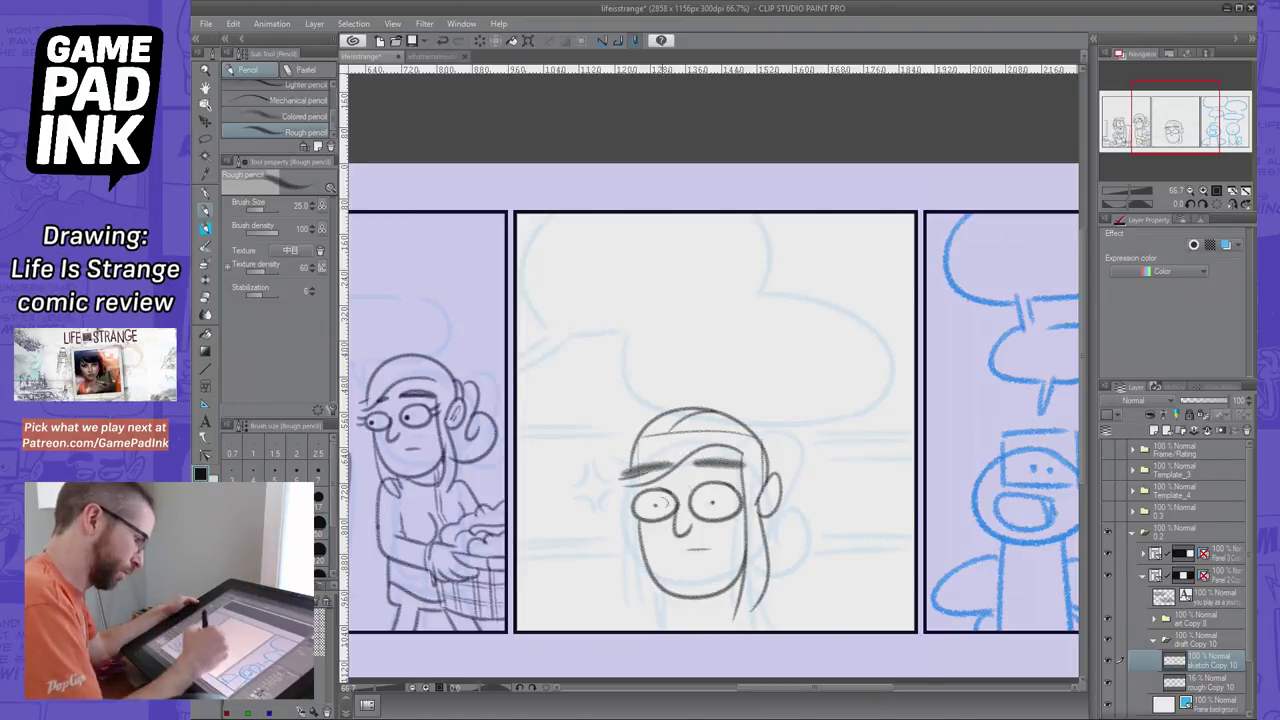
Draw long hair strands hanging beside the far side of her face and another beside her neck, reaching the panel's lower edge
{"action": "left_click_drag", "start_coordinate": [630, 488], "coordinate": [628, 520]}
{"action": "key", "text": "ctrl+z"}
{"action": "left_click_drag", "start_coordinate": [634, 517], "coordinate": [640, 630]}
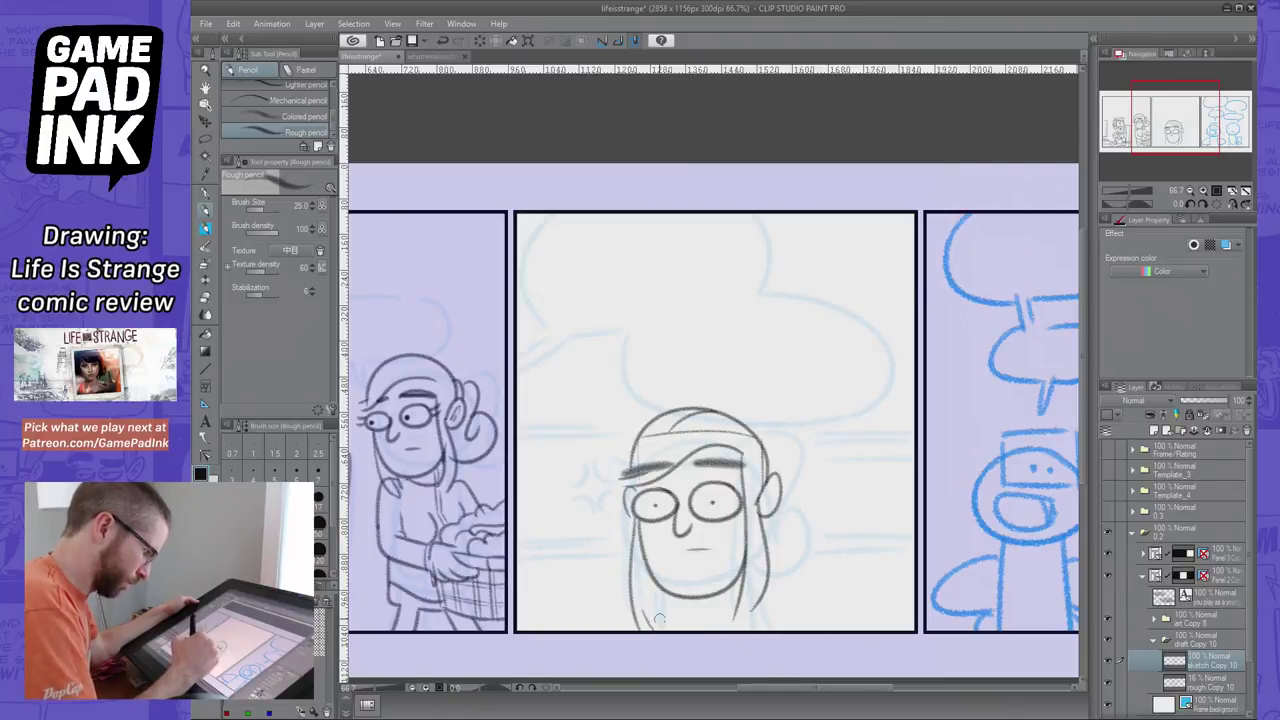
{"action": "left_click_drag", "start_coordinate": [741, 630], "coordinate": [755, 558]}
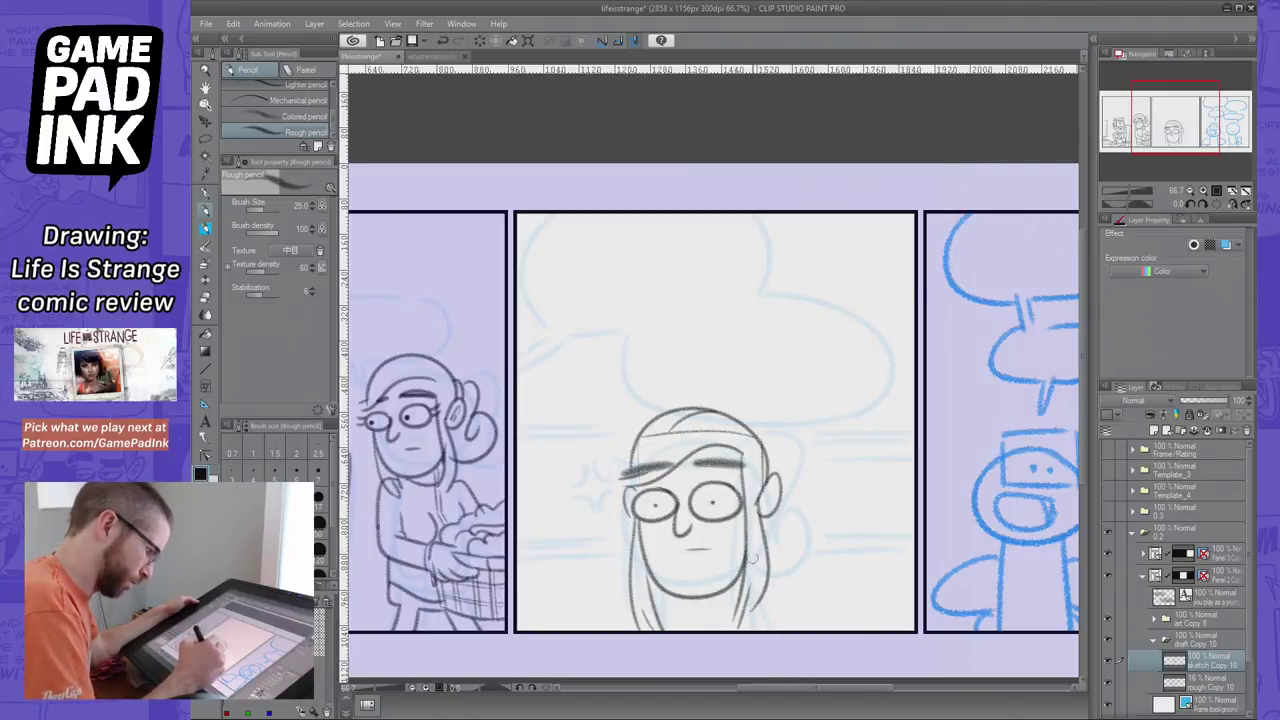
Sketch the woman's rounded shoulders emerging from beneath her hair on both sides at the bottom of the second panel
{"action": "key", "text": "ctrl+z"}
{"action": "mouse_move", "coordinate": [662, 595]}
{"action": "left_mouse_down"}
{"action": "mouse_move", "coordinate": [733, 580]}
{"action": "mouse_move", "coordinate": [701, 612]}
{"action": "mouse_move", "coordinate": [740, 594]}
{"action": "left_mouse_up"}
{"action": "key", "text": "ctrl+z"}
{"action": "mouse_move", "coordinate": [633, 606]}
{"action": "left_mouse_down"}
{"action": "mouse_move", "coordinate": [618, 599]}
{"action": "mouse_move", "coordinate": [601, 631]}
{"action": "left_mouse_up"}
{"action": "key", "text": "ctrl+z"}
{"action": "left_click_drag", "start_coordinate": [764, 599], "coordinate": [782, 632]}
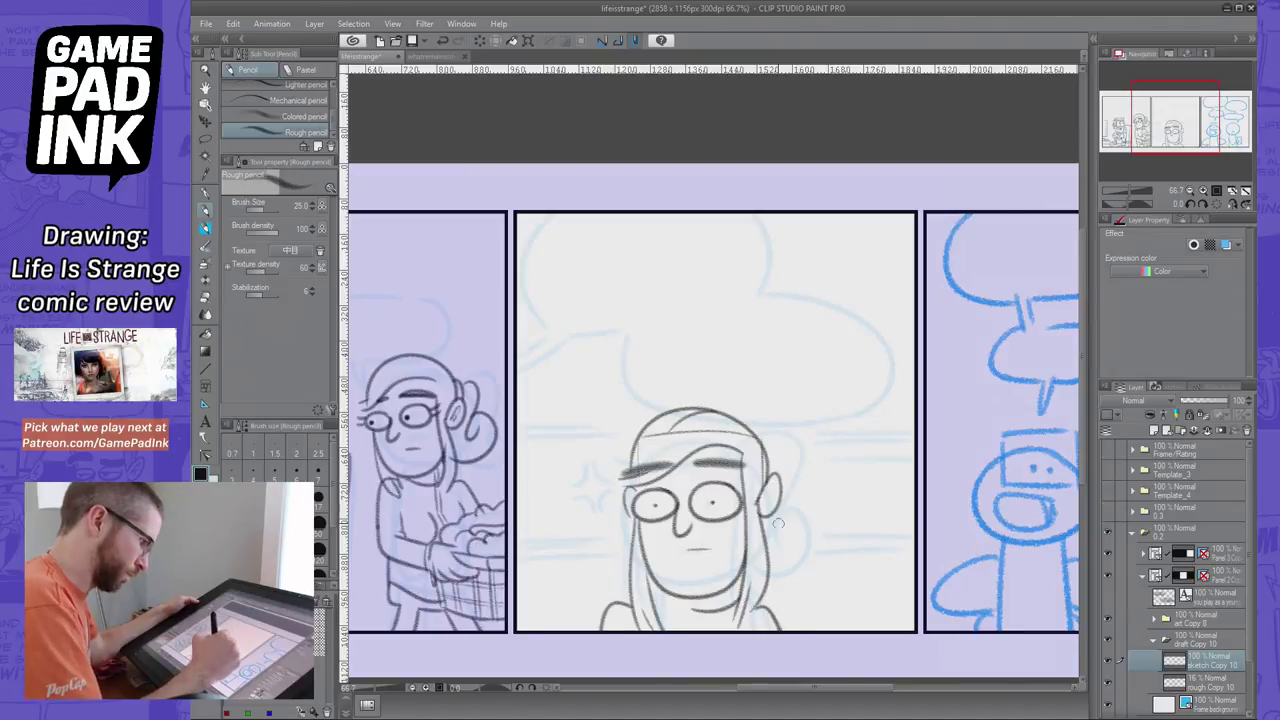
Draw the small inner fold inside the woman's ear
{"action": "left_click_drag", "start_coordinate": [779, 485], "coordinate": [797, 582]}
{"action": "key", "text": "ctrl+z"}
{"action": "mouse_move", "coordinate": [767, 456]}
{"action": "left_mouse_down"}
{"action": "mouse_move", "coordinate": [779, 486]}
{"action": "mouse_move", "coordinate": [774, 475]}
{"action": "mouse_move", "coordinate": [769, 504]}
{"action": "mouse_move", "coordinate": [773, 491]}
{"action": "left_mouse_up"}
{"action": "key", "text": "ctrl+z"}
{"action": "key", "text": "ctrl+z"}
{"action": "key", "text": "ctrl+z"}
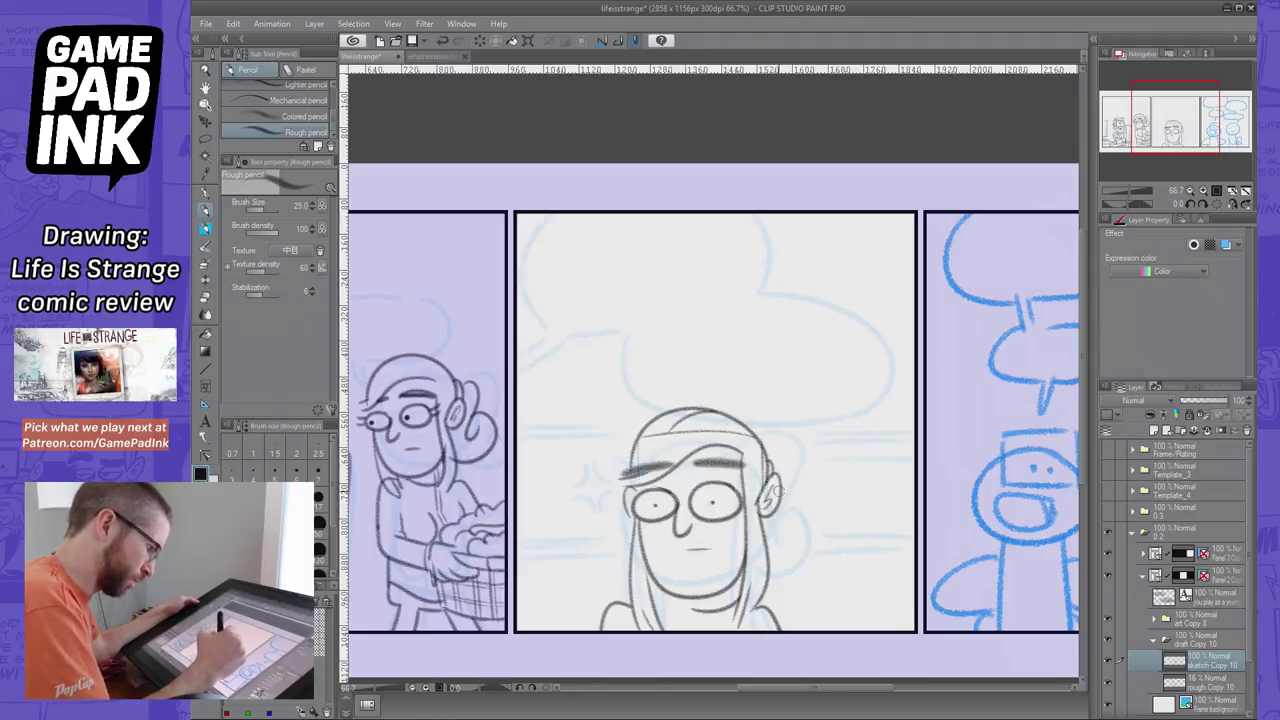
Add the outer wavy hair contour beside her jaw and a bulging, curled lock behind her ear
{"action": "left_click_drag", "start_coordinate": [632, 546], "coordinate": [620, 606]}
{"action": "key", "text": "ctrl+z"}
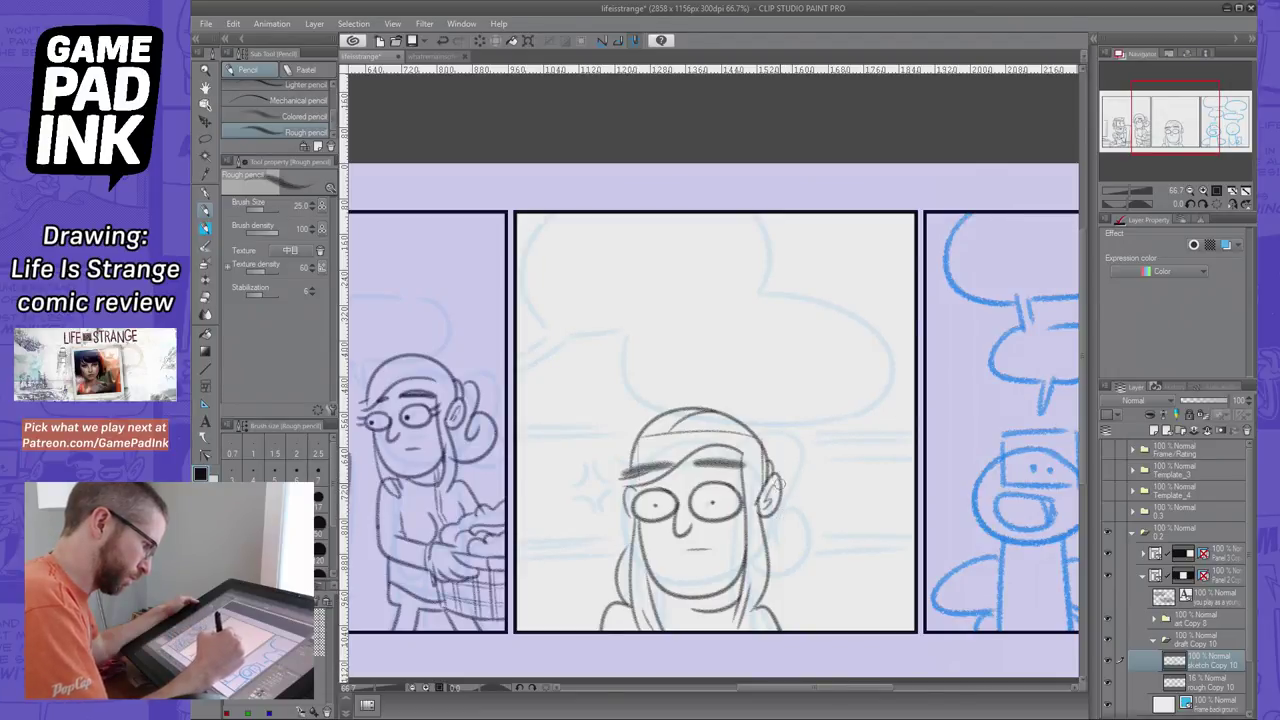
{"action": "mouse_move", "coordinate": [770, 463]}
{"action": "left_mouse_down"}
{"action": "mouse_move", "coordinate": [779, 567]}
{"action": "mouse_move", "coordinate": [783, 542]}
{"action": "mouse_move", "coordinate": [758, 604]}
{"action": "left_mouse_up"}
{"action": "key", "text": "ctrl+z"}
{"action": "key", "text": "ctrl+z"}
{"action": "mouse_move", "coordinate": [786, 536]}
{"action": "left_mouse_down"}
{"action": "mouse_move", "coordinate": [757, 600]}
{"action": "mouse_move", "coordinate": [782, 574]}
{"action": "mouse_move", "coordinate": [783, 600]}
{"action": "mouse_move", "coordinate": [769, 575]}
{"action": "mouse_move", "coordinate": [782, 573]}
{"action": "left_mouse_up"}
{"action": "key", "text": "ctrl+z"}
{"action": "key", "text": "ctrl+z"}
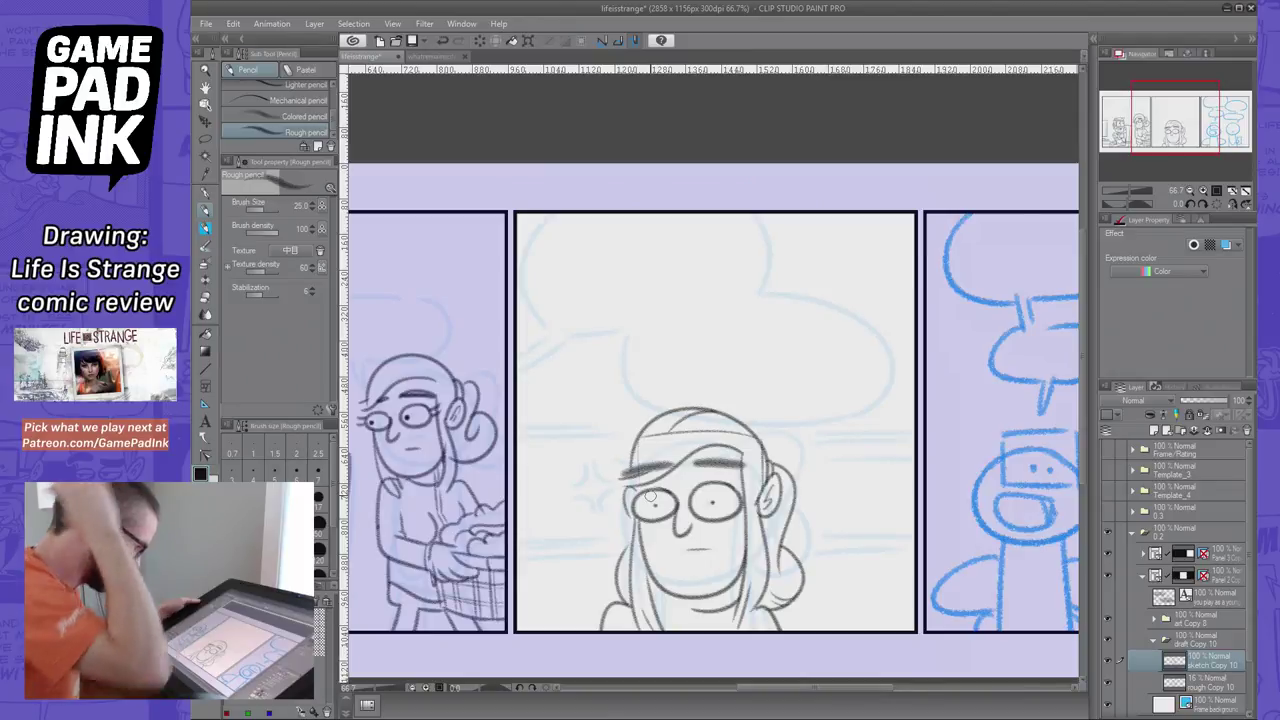
Add a new layer between sketch Copy 10 and rough Copy 10, and try a single background line across the panel
{"action": "left_click", "coordinate": [1157, 431]}
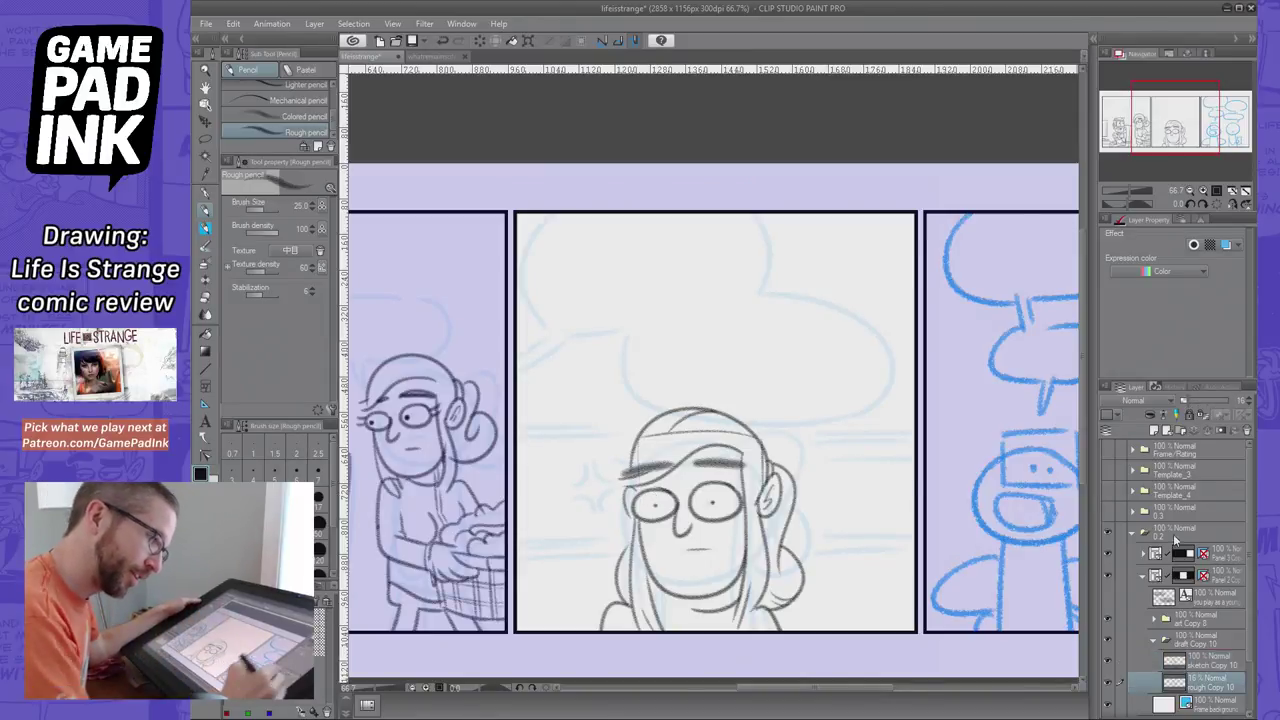
{"action": "left_click_drag", "start_coordinate": [516, 572], "coordinate": [914, 558]}
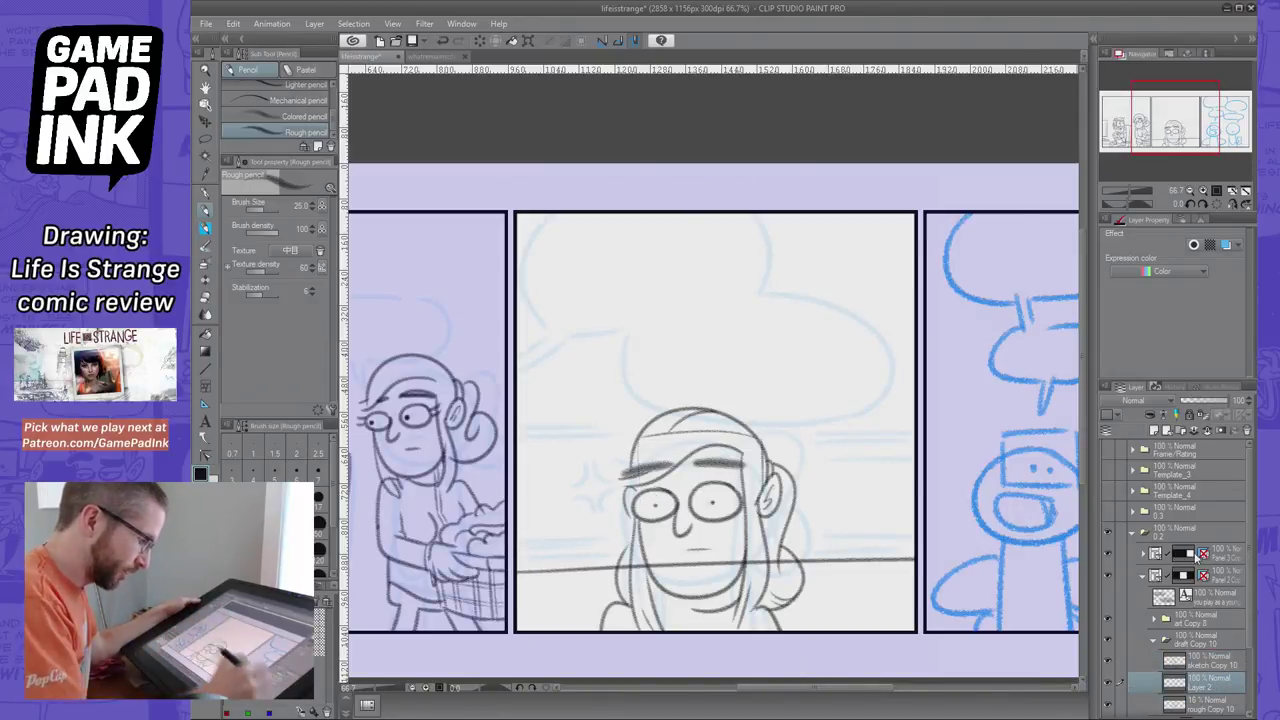
{"action": "key", "text": "ctrl+z"}
{"action": "left_click_drag", "start_coordinate": [520, 566], "coordinate": [914, 544]}
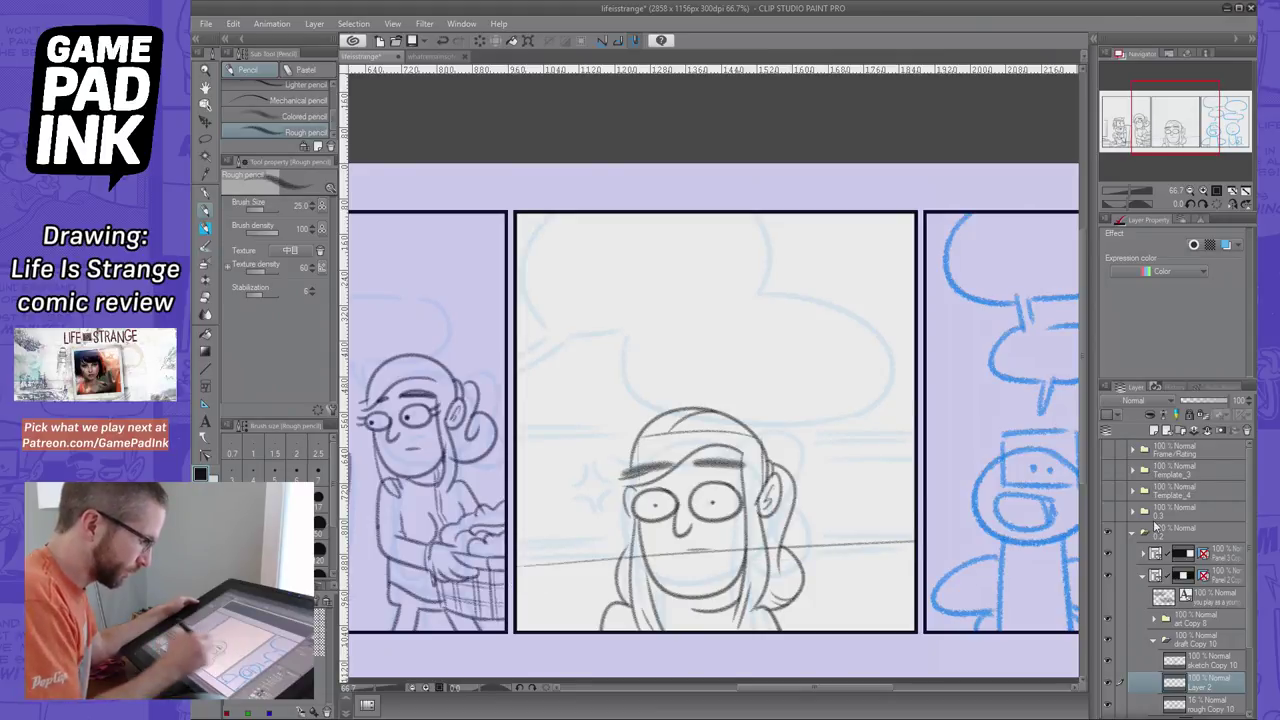
{"action": "key", "text": "ctrl+z"}
Draw bundles of nearly horizontal speed lines on both sides of the woman at mouth height, reaching the panel borders
{"action": "mouse_move", "coordinate": [515, 567]}
{"action": "left_mouse_down"}
{"action": "mouse_move", "coordinate": [622, 562]}
{"action": "mouse_move", "coordinate": [580, 552]}
{"action": "mouse_move", "coordinate": [640, 538]}
{"action": "left_mouse_up"}
{"action": "key", "text": "ctrl+z"}
{"action": "key", "text": "ctrl+z"}
{"action": "left_click_drag", "start_coordinate": [525, 542], "coordinate": [627, 538]}
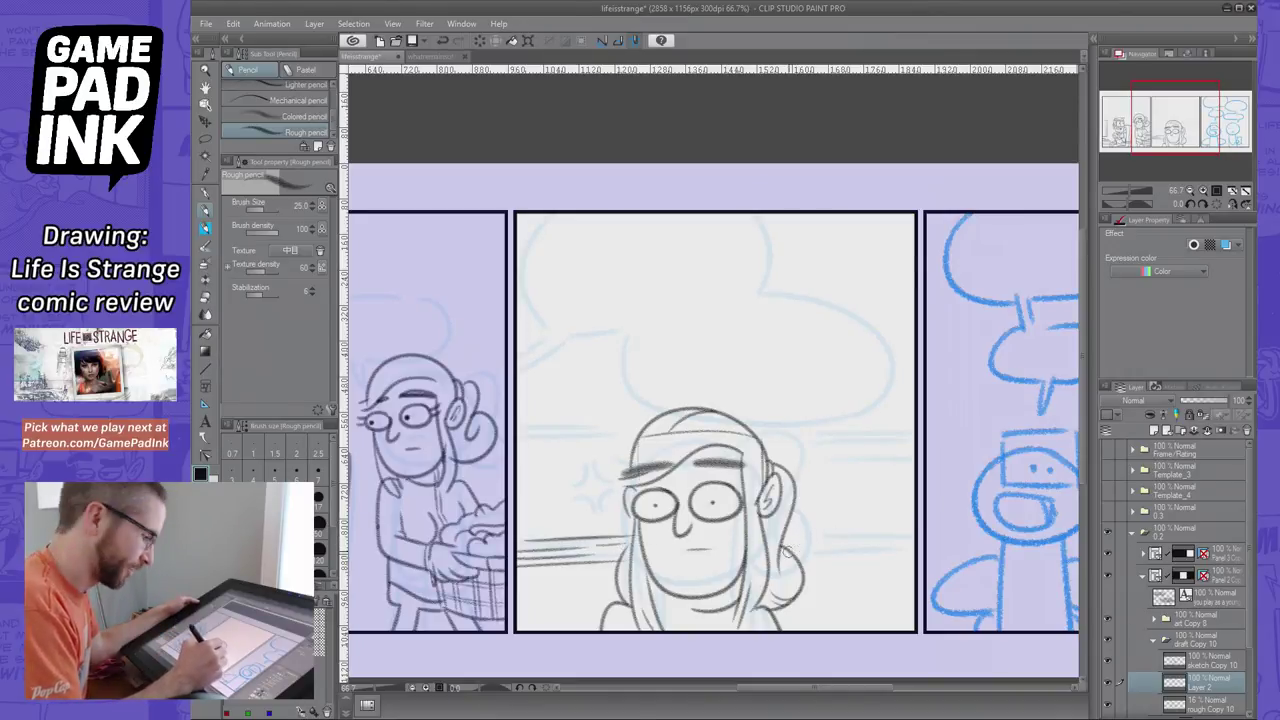
{"action": "mouse_move", "coordinate": [786, 552]}
{"action": "left_mouse_down"}
{"action": "mouse_move", "coordinate": [914, 550]}
{"action": "mouse_move", "coordinate": [799, 546]}
{"action": "mouse_move", "coordinate": [905, 542]}
{"action": "mouse_move", "coordinate": [800, 531]}
{"action": "mouse_move", "coordinate": [914, 522]}
{"action": "left_mouse_up"}
{"action": "key", "text": "ctrl+z"}
{"action": "left_click_drag", "start_coordinate": [782, 524], "coordinate": [914, 518]}
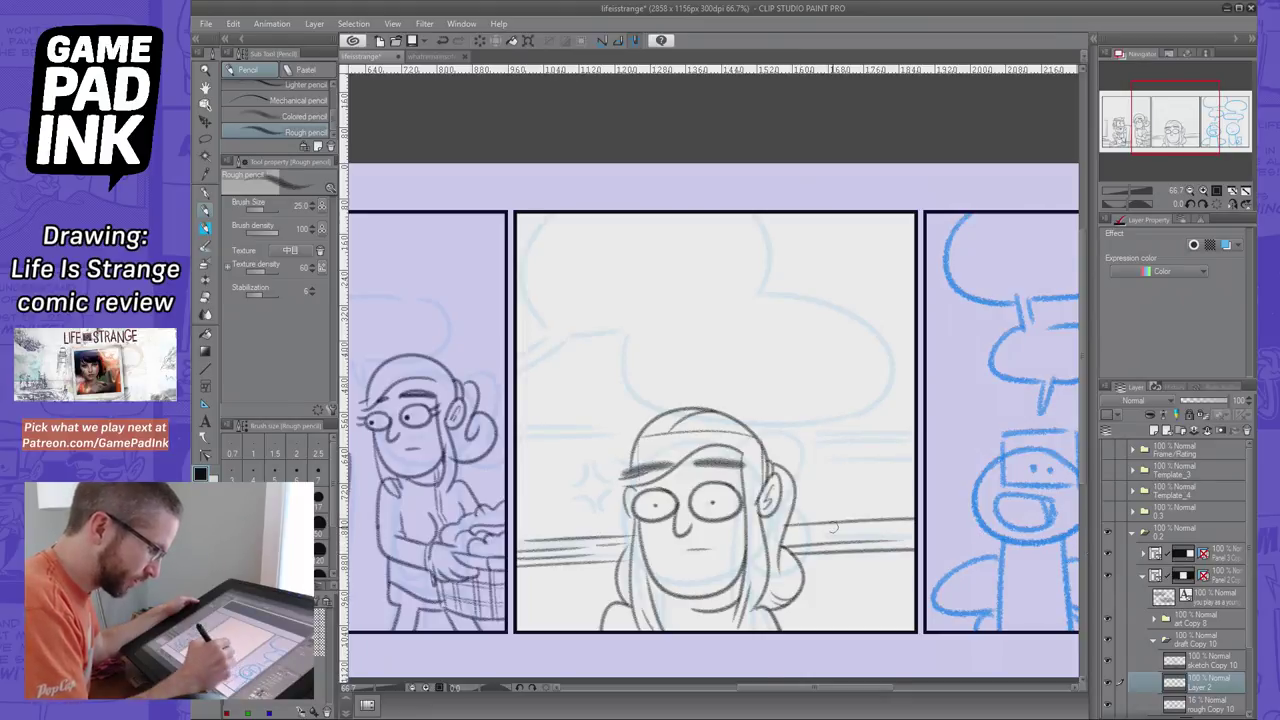
{"action": "left_click_drag", "start_coordinate": [828, 528], "coordinate": [914, 523]}
{"action": "left_click_drag", "start_coordinate": [794, 535], "coordinate": [896, 531]}
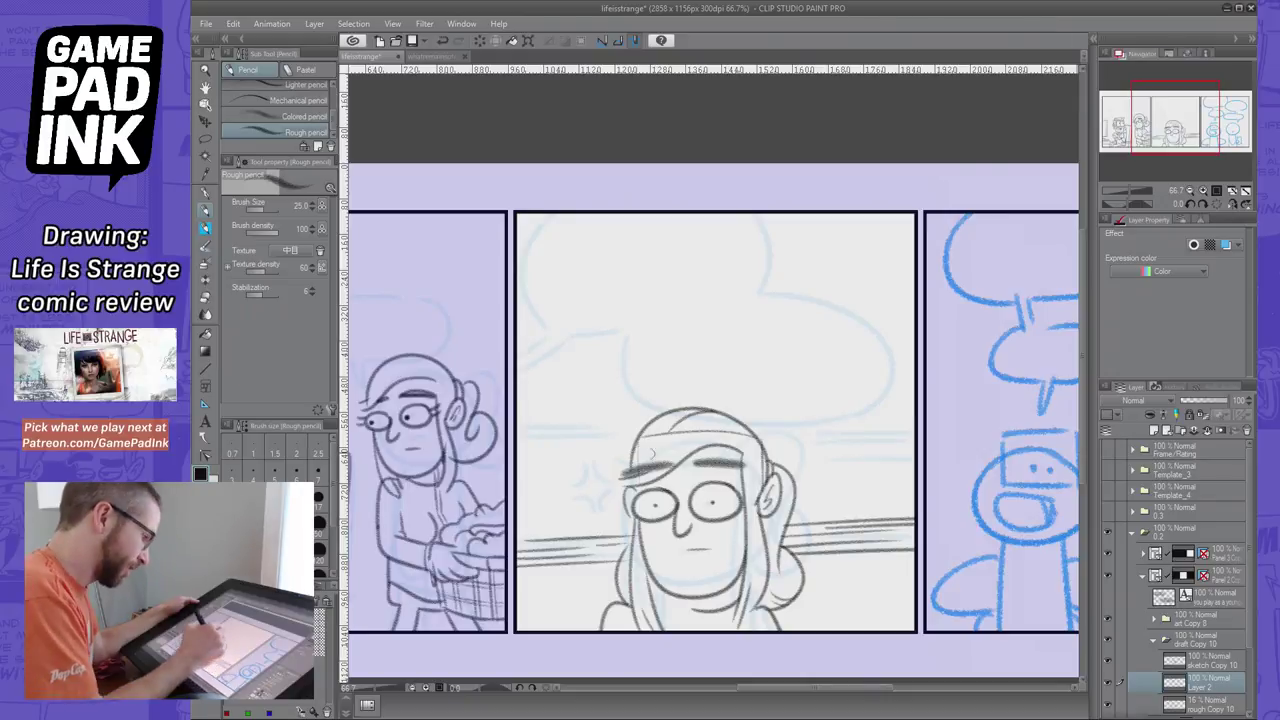
Draw a four-part anger mark of bent strokes beside the woman's far temple
{"action": "mouse_move", "coordinate": [569, 484]}
{"action": "left_mouse_down"}
{"action": "mouse_move", "coordinate": [588, 459]}
{"action": "mouse_move", "coordinate": [612, 476]}
{"action": "mouse_move", "coordinate": [567, 499]}
{"action": "mouse_move", "coordinate": [598, 506]}
{"action": "mouse_move", "coordinate": [614, 474]}
{"action": "left_mouse_up"}
{"action": "key", "text": "ctrl+z"}
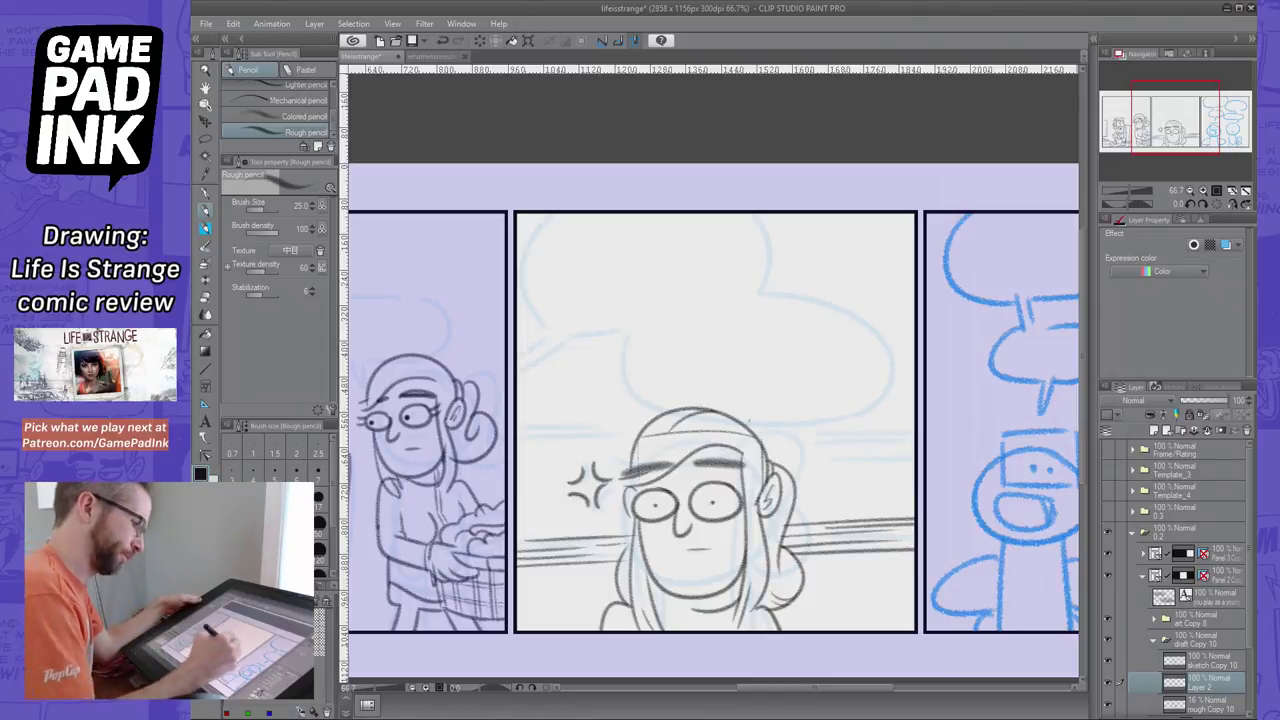
{"action": "key", "text": "ctrl+z"}
Draw more bundles of slightly slanted speed lines beside and above the woman's head on both sides of the panel
{"action": "mouse_move", "coordinate": [770, 446]}
{"action": "left_mouse_down"}
{"action": "mouse_move", "coordinate": [894, 441]}
{"action": "mouse_move", "coordinate": [910, 408]}
{"action": "mouse_move", "coordinate": [762, 432]}
{"action": "mouse_move", "coordinate": [900, 424]}
{"action": "left_mouse_up"}
{"action": "key", "text": "ctrl+z"}
{"action": "left_click_drag", "start_coordinate": [820, 414], "coordinate": [912, 406]}
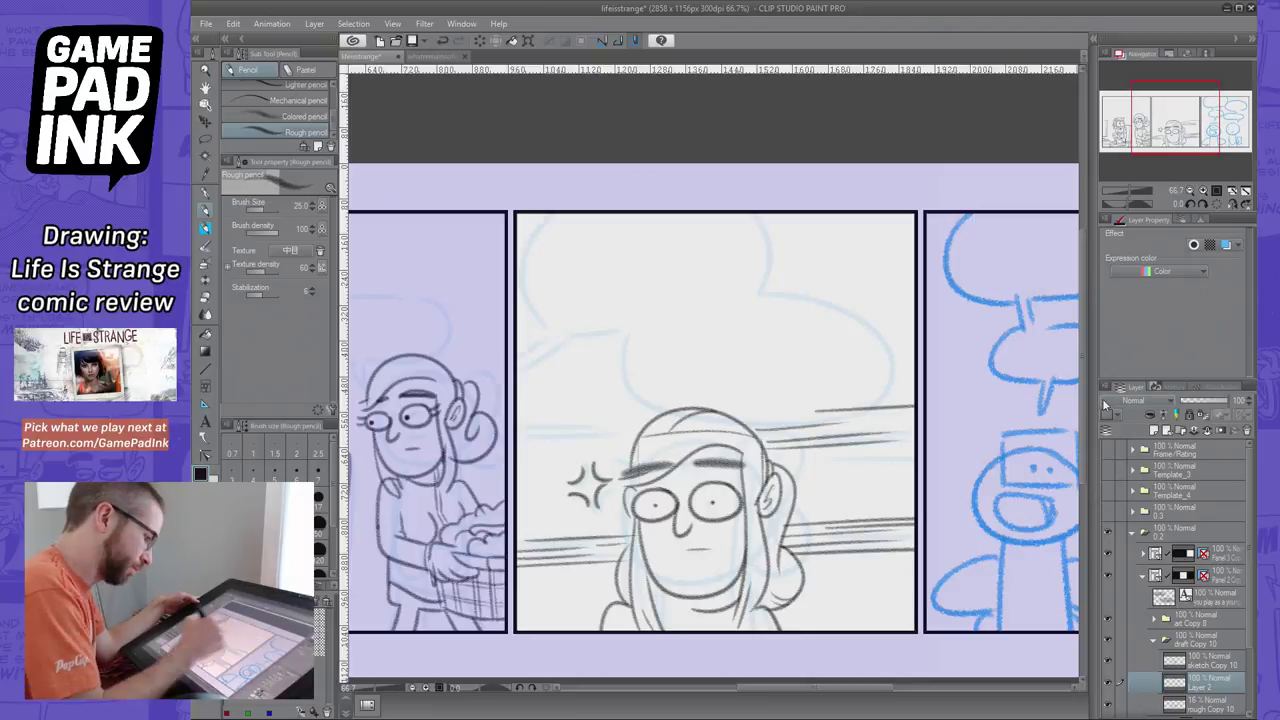
{"action": "mouse_move", "coordinate": [510, 446]}
{"action": "left_mouse_down"}
{"action": "mouse_move", "coordinate": [628, 432]}
{"action": "mouse_move", "coordinate": [594, 430]}
{"action": "left_mouse_up"}
{"action": "mouse_move", "coordinate": [516, 416]}
{"action": "left_mouse_down"}
{"action": "mouse_move", "coordinate": [632, 406]}
{"action": "mouse_move", "coordinate": [696, 373]}
{"action": "mouse_move", "coordinate": [544, 398]}
{"action": "mouse_move", "coordinate": [624, 388]}
{"action": "left_mouse_up"}
{"action": "mouse_move", "coordinate": [804, 372]}
{"action": "left_mouse_down"}
{"action": "mouse_move", "coordinate": [914, 370]}
{"action": "mouse_move", "coordinate": [914, 385]}
{"action": "mouse_move", "coordinate": [914, 360]}
{"action": "mouse_move", "coordinate": [912, 386]}
{"action": "left_mouse_up"}
{"action": "key", "text": "ctrl+z"}
{"action": "key", "text": "ctrl+z"}
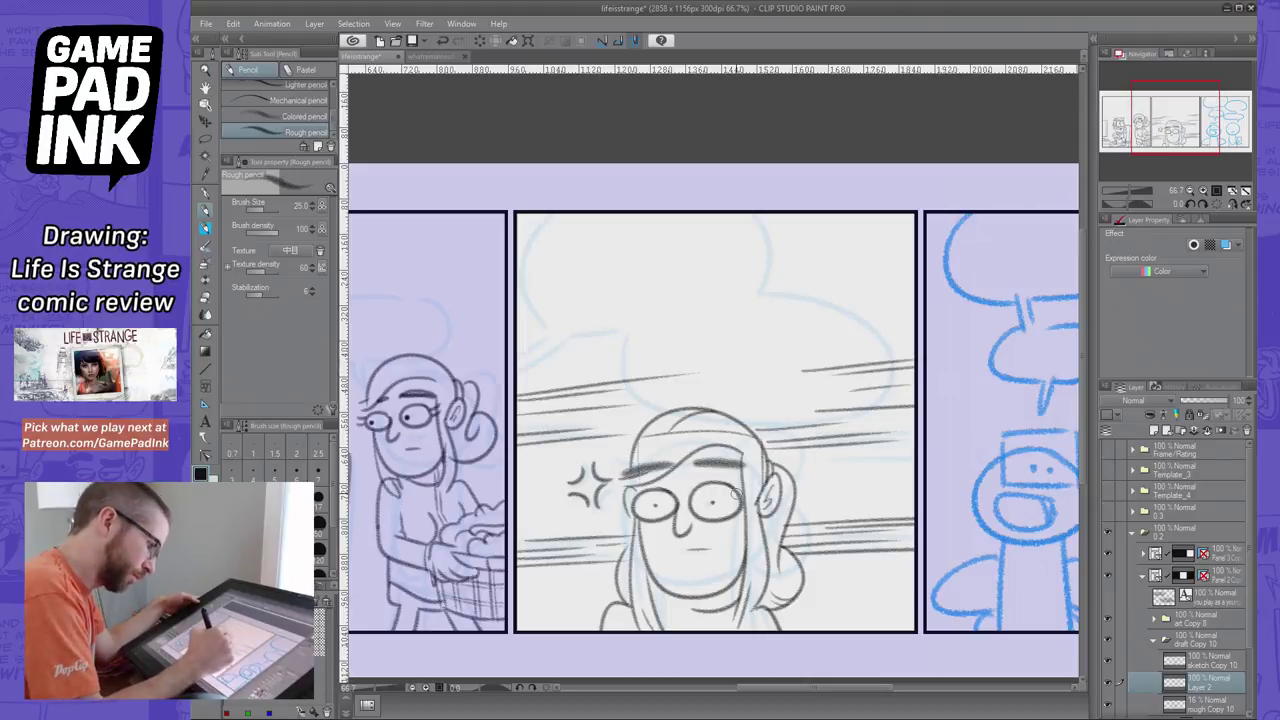
Add short eyelash strokes to the outer corners of the woman's two eyes
{"action": "left_click_drag", "start_coordinate": [737, 493], "coordinate": [754, 484]}
{"action": "key", "text": "ctrl+z"}
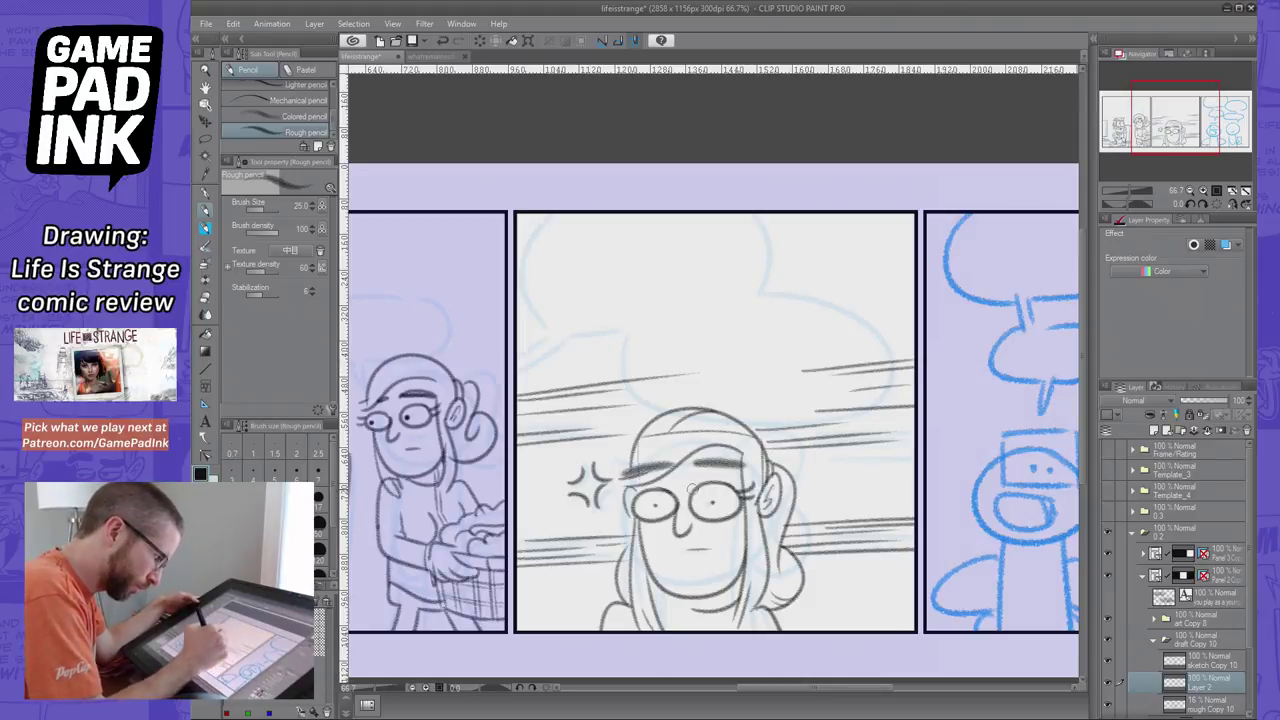
{"action": "left_click_drag", "start_coordinate": [643, 504], "coordinate": [621, 484]}
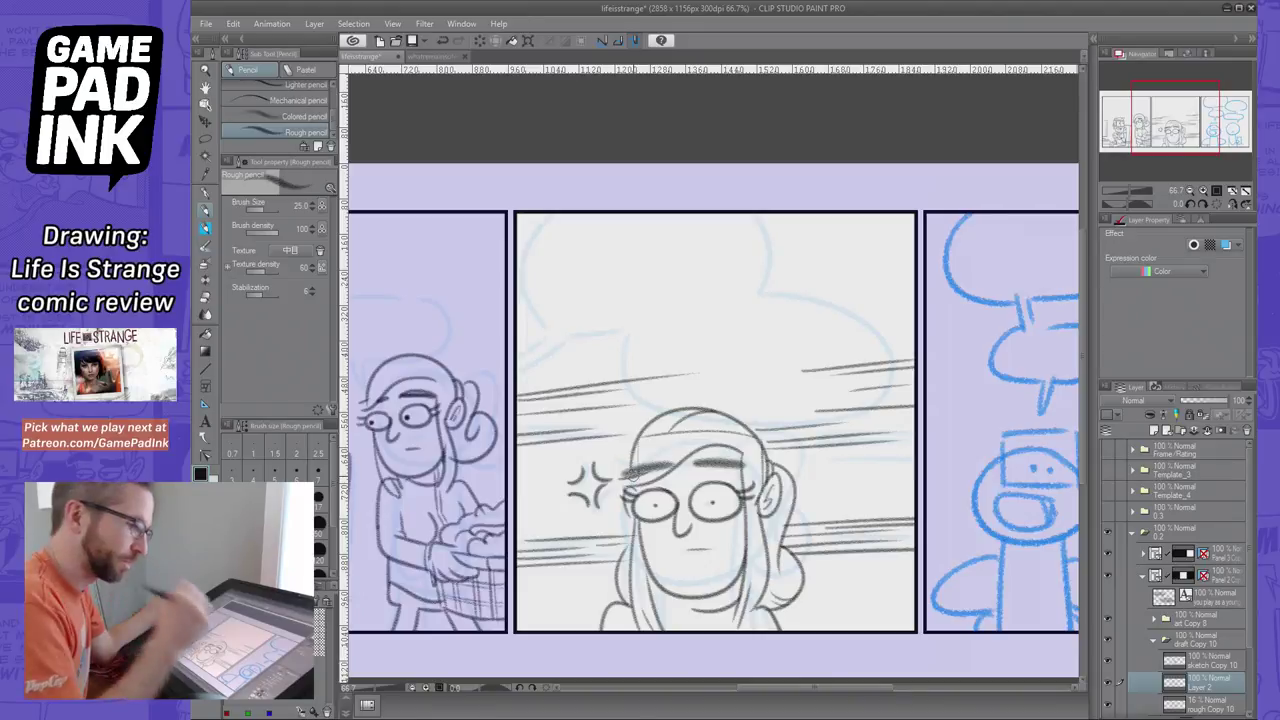
Collapse the second panel's layer folder and expand the third panel's folder together with its draft Copy 9 subfolder
{"action": "left_click_drag", "start_coordinate": [1181, 130], "coordinate": [1202, 131]}
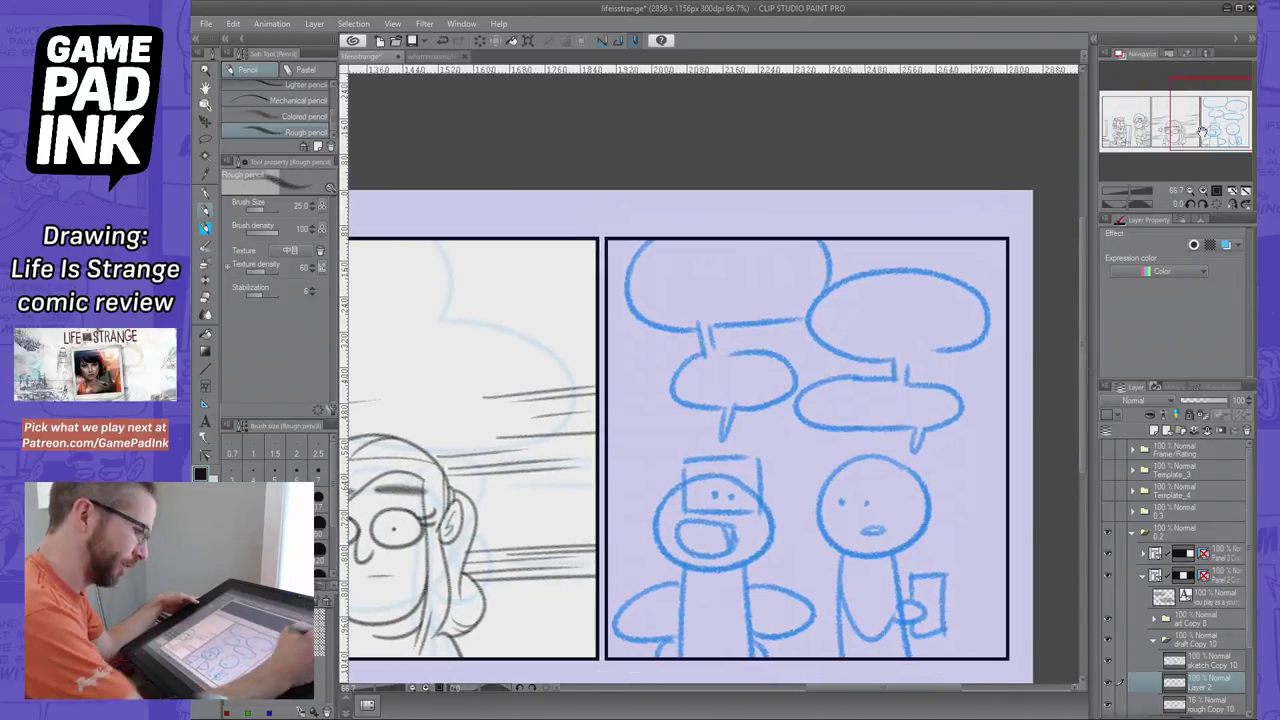
{"action": "left_click", "coordinate": [1160, 638]}
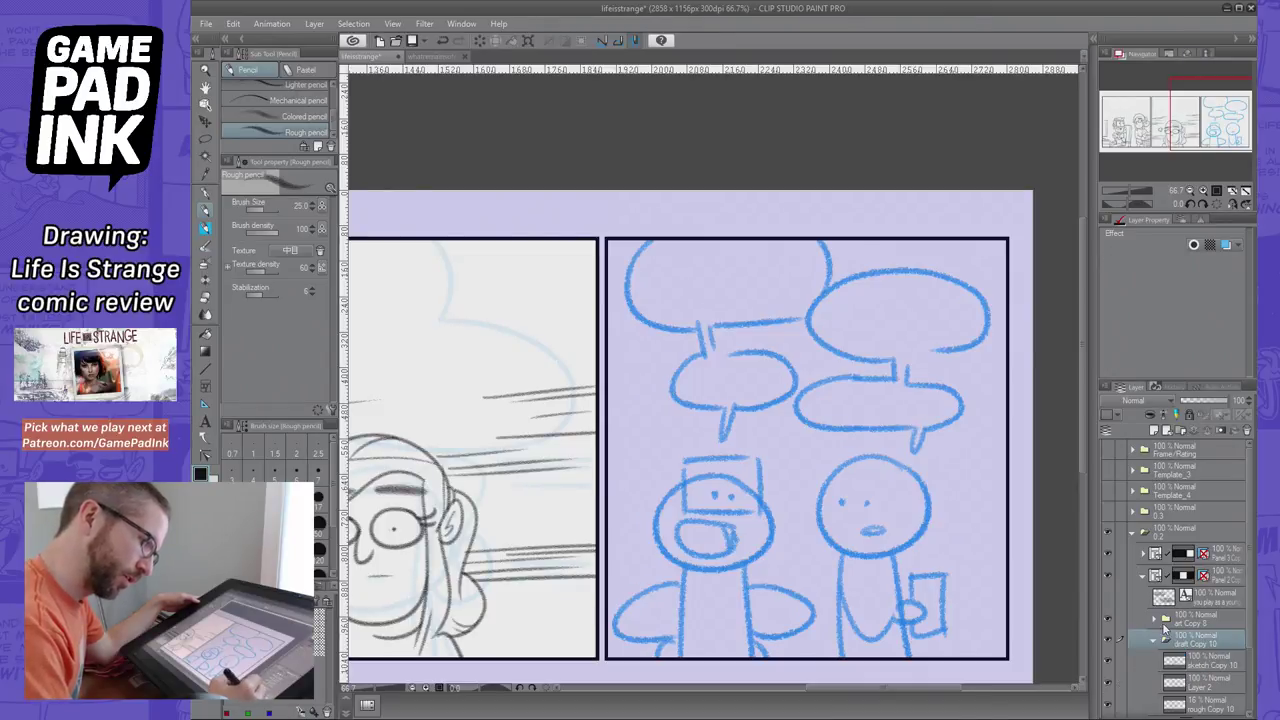
{"action": "left_click", "coordinate": [1143, 577]}
{"action": "left_click", "coordinate": [1143, 555]}
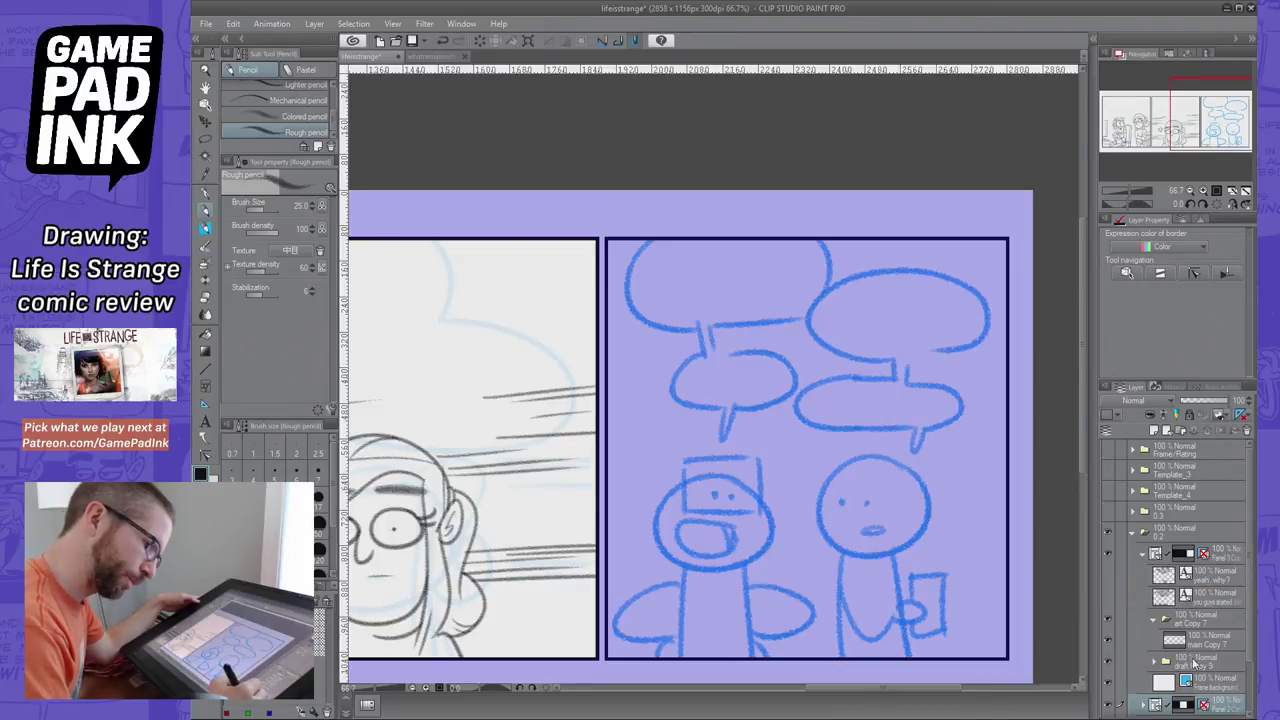
{"action": "left_click", "coordinate": [1203, 645]}
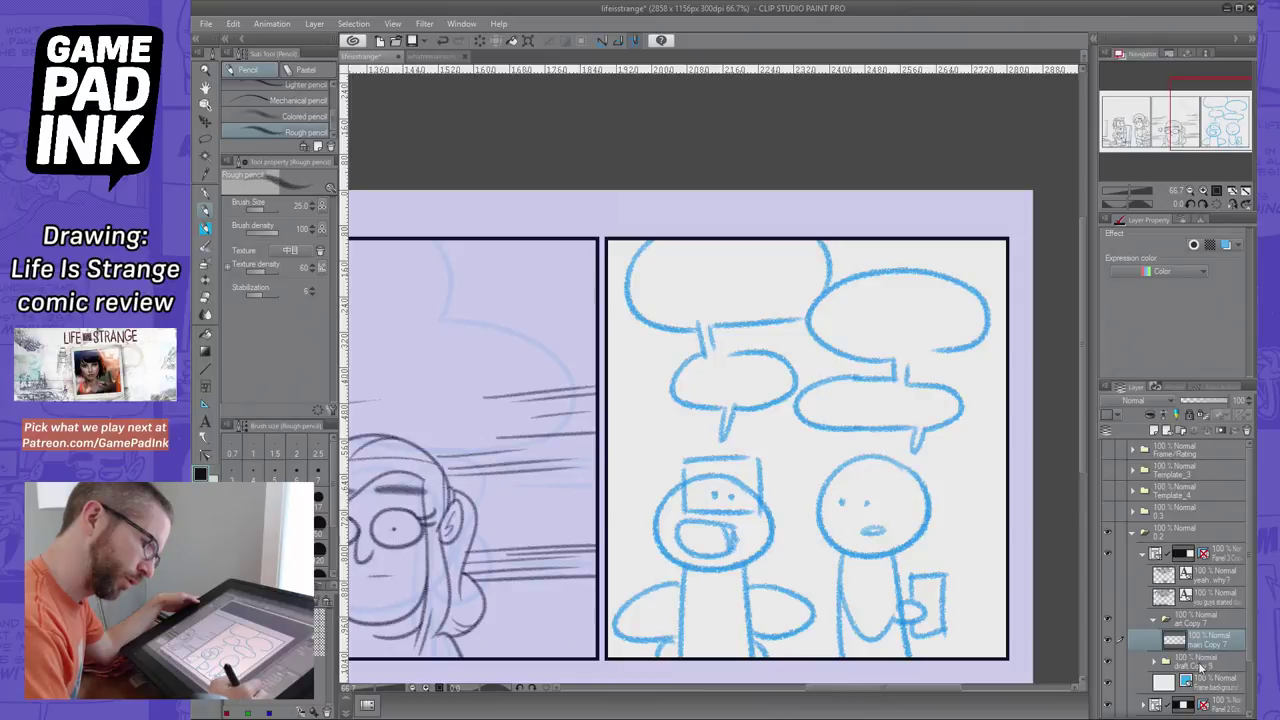
{"action": "left_click", "coordinate": [1170, 660]}
{"action": "scroll", "coordinate": [1247, 600], "scroll_direction": "down", "scroll_amount": 3}
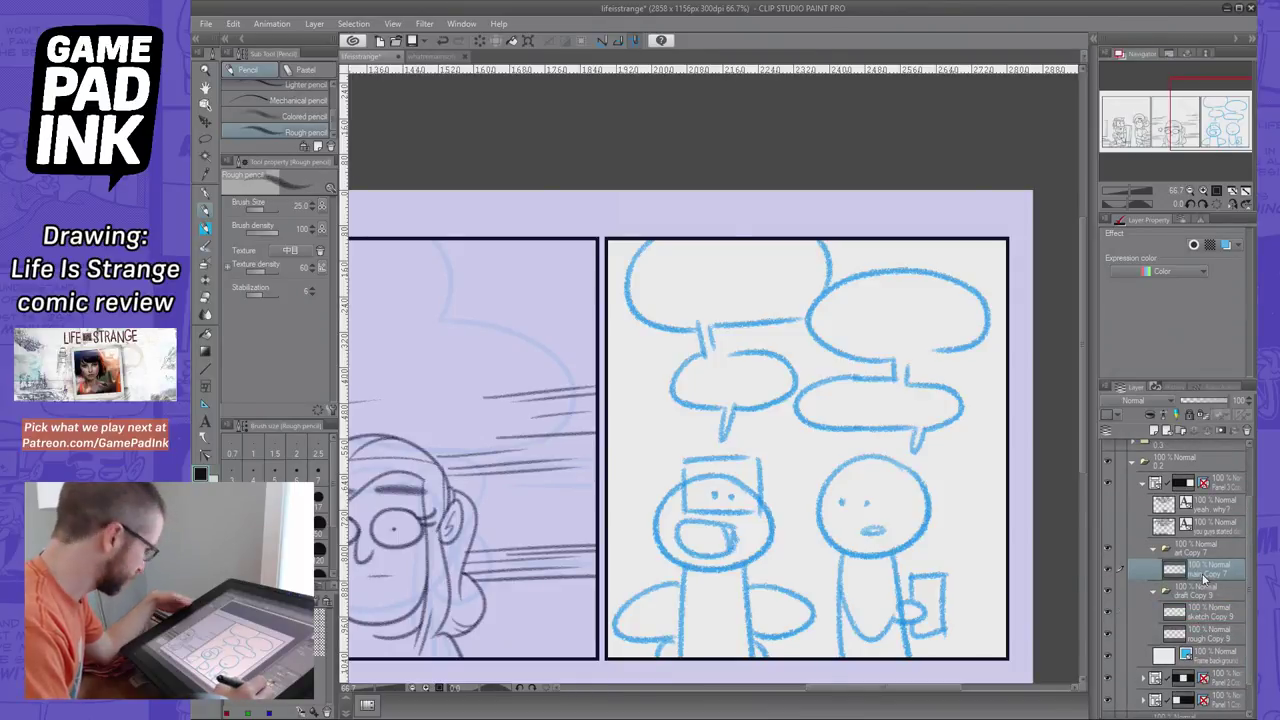
Cancel cutting the main Copy 7 layer and make the third panel's sketch Copy 9 layer active
{"action": "key", "text": "Delete"}
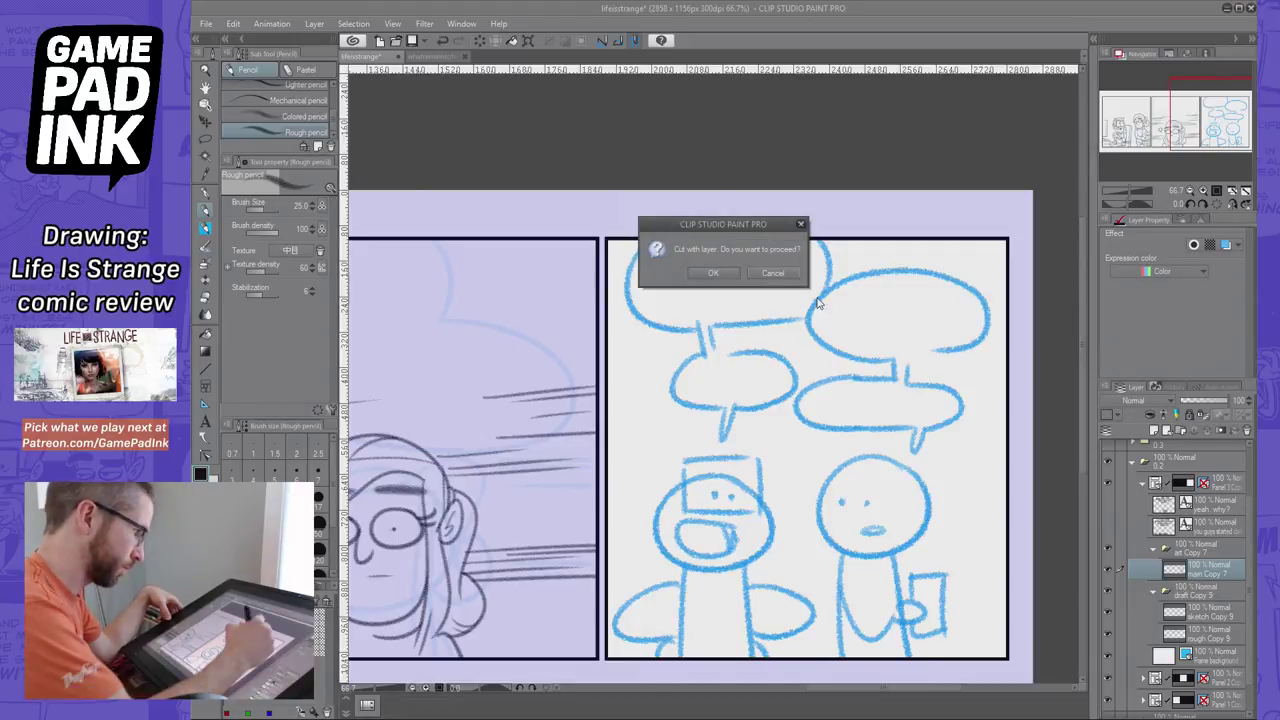
{"action": "left_click", "coordinate": [771, 271]}
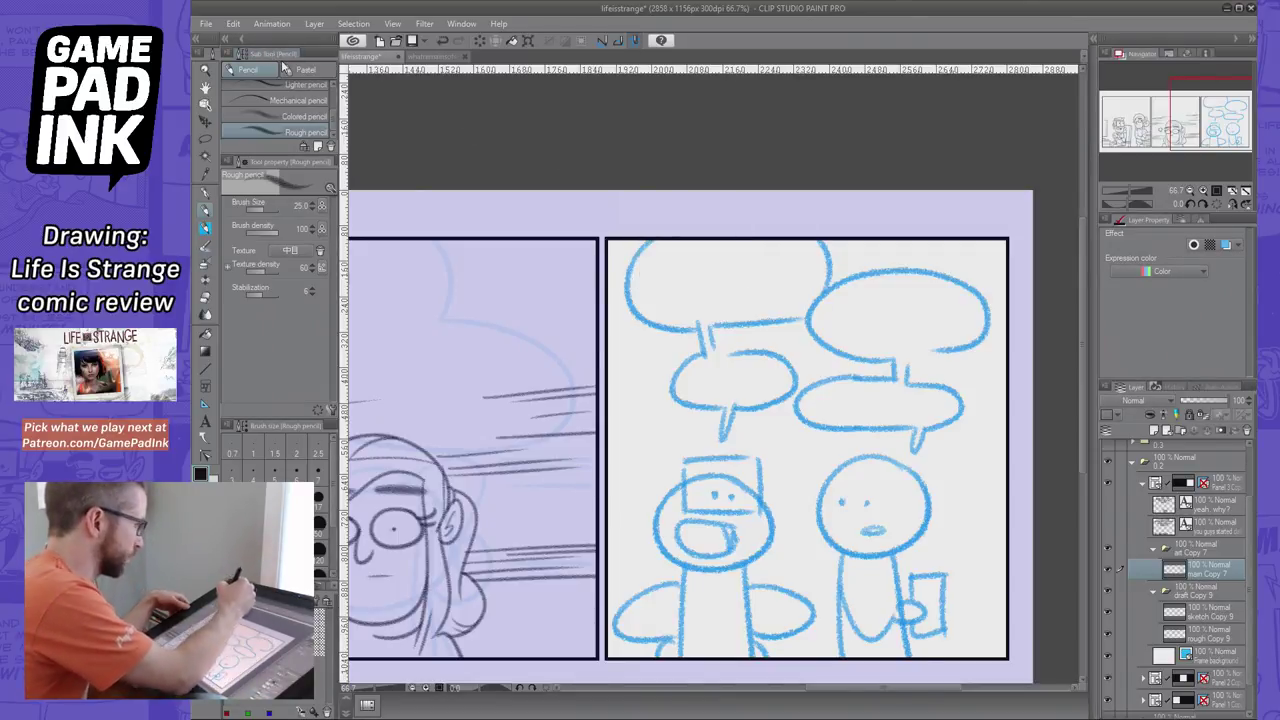
{"action": "left_click", "coordinate": [1210, 611]}
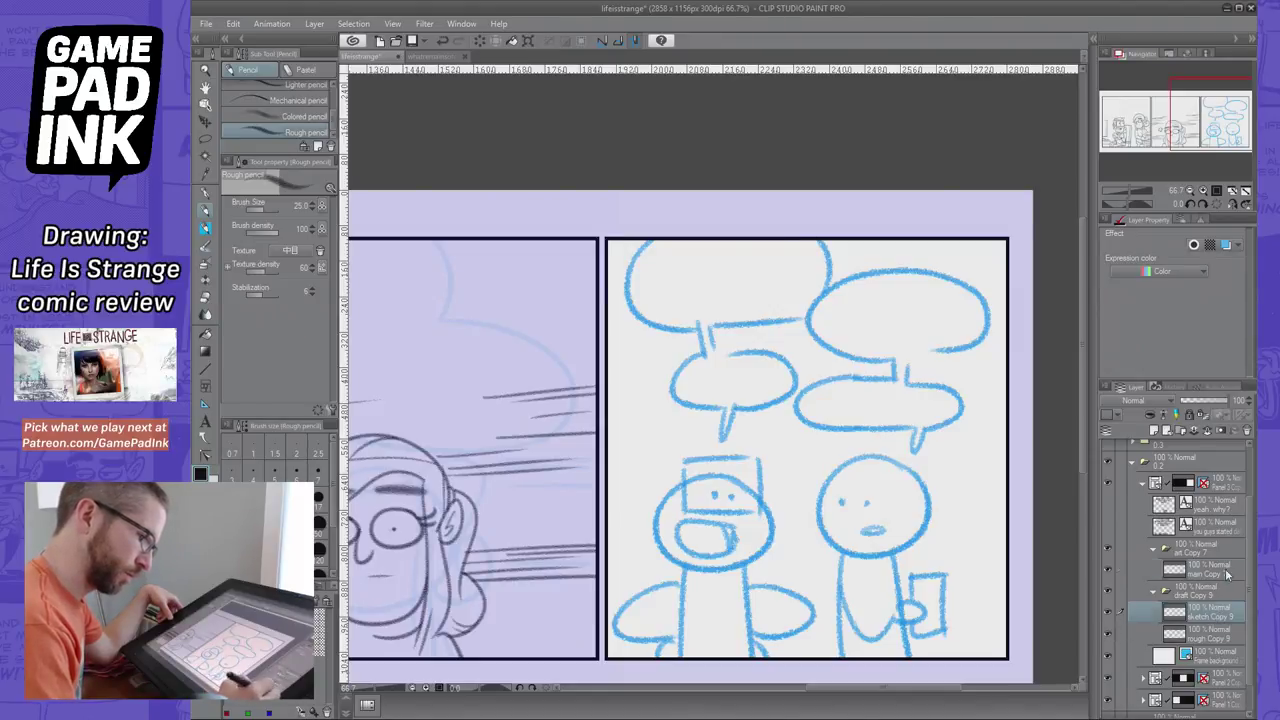
{"action": "left_click", "coordinate": [1226, 572]}
{"action": "key", "text": "ctrl+x"}
{"action": "left_click", "coordinate": [773, 272]}
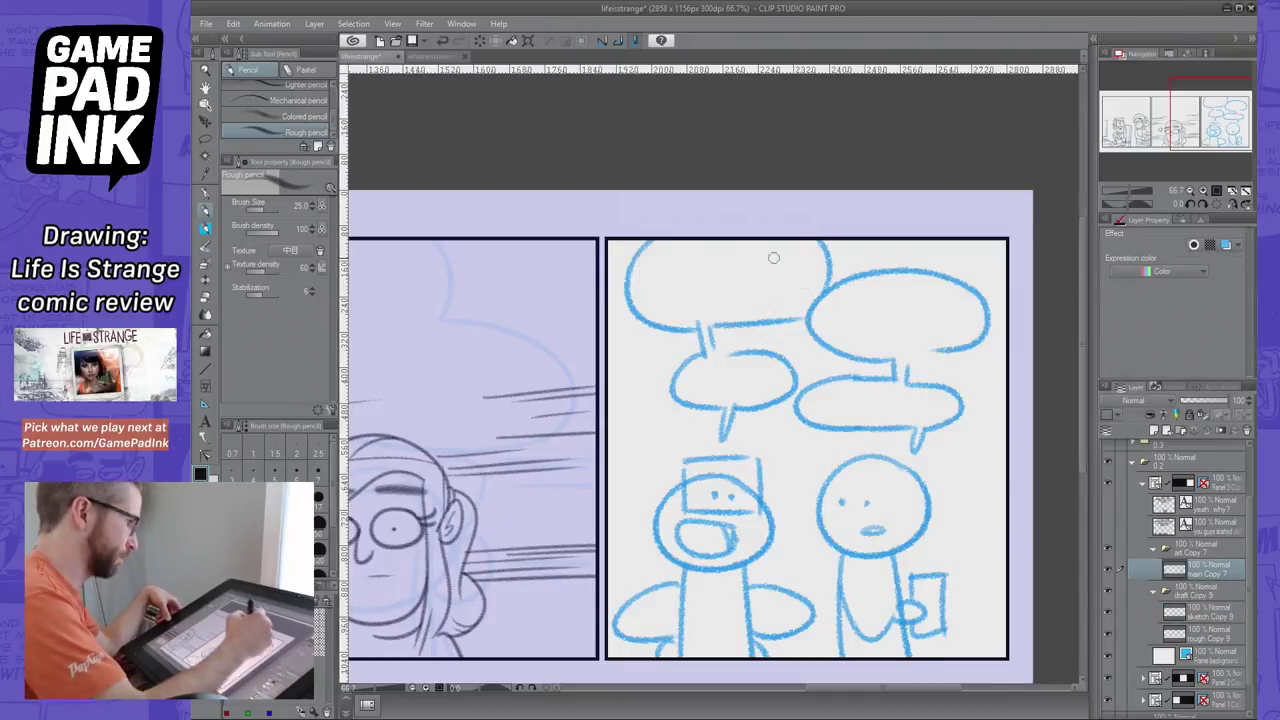
{"action": "left_click", "coordinate": [206, 138]}
{"action": "mouse_move", "coordinate": [1007, 198]}
{"action": "left_mouse_down"}
{"action": "mouse_move", "coordinate": [782, 189]}
{"action": "mouse_move", "coordinate": [567, 311]}
{"action": "mouse_move", "coordinate": [578, 653]}
{"action": "mouse_move", "coordinate": [742, 680]}
{"action": "mouse_move", "coordinate": [988, 660]}
{"action": "mouse_move", "coordinate": [1049, 499]}
{"action": "mouse_move", "coordinate": [992, 188]}
{"action": "left_mouse_up"}
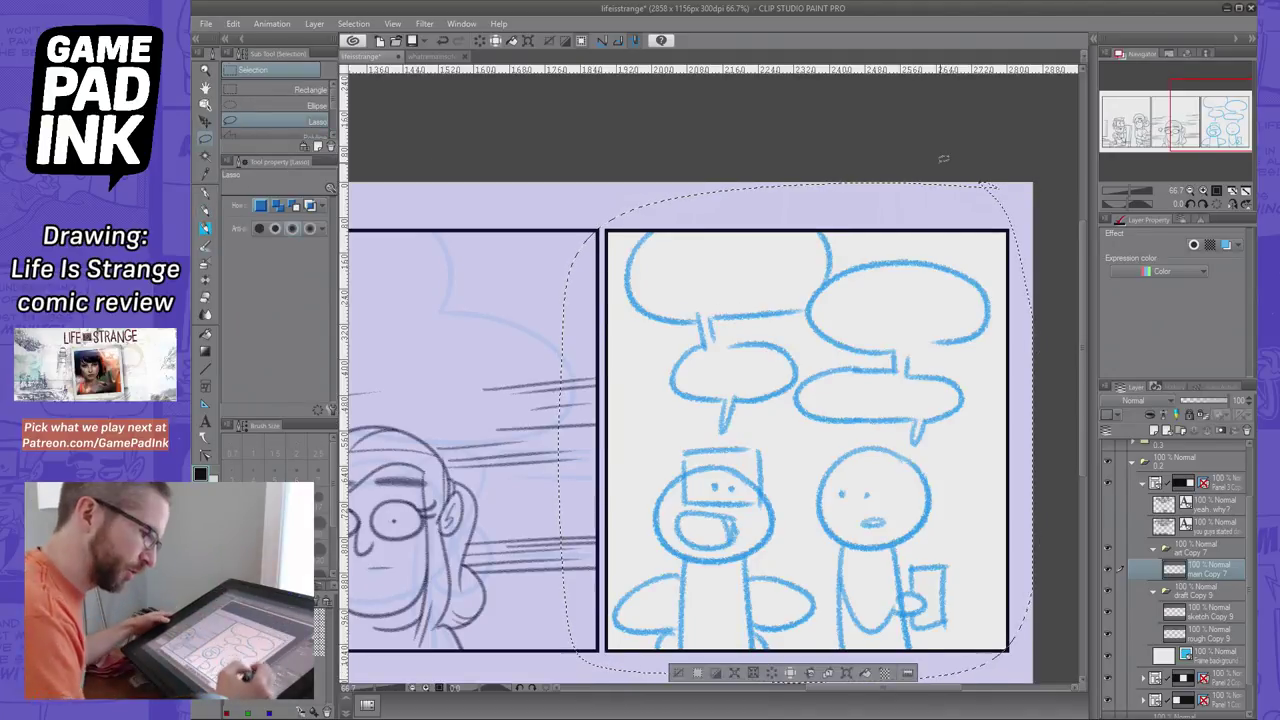
{"action": "left_click", "coordinate": [1213, 638]}
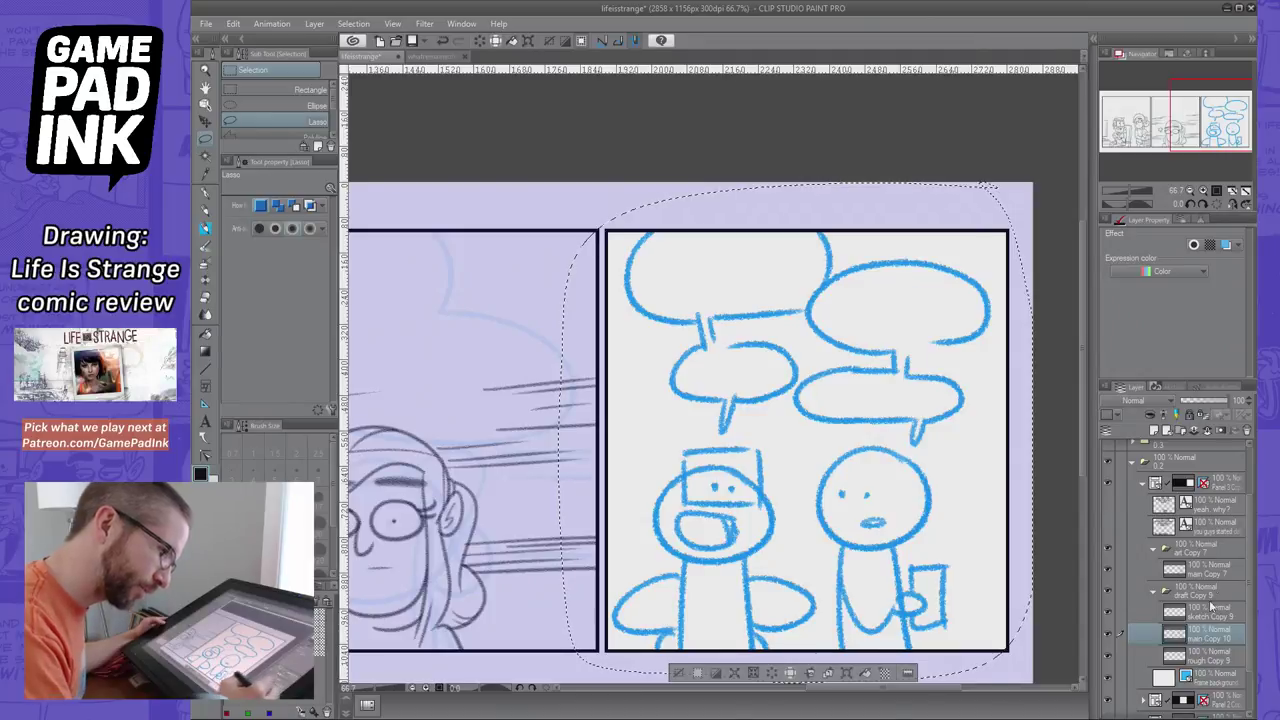
{"action": "left_click", "coordinate": [1205, 567]}
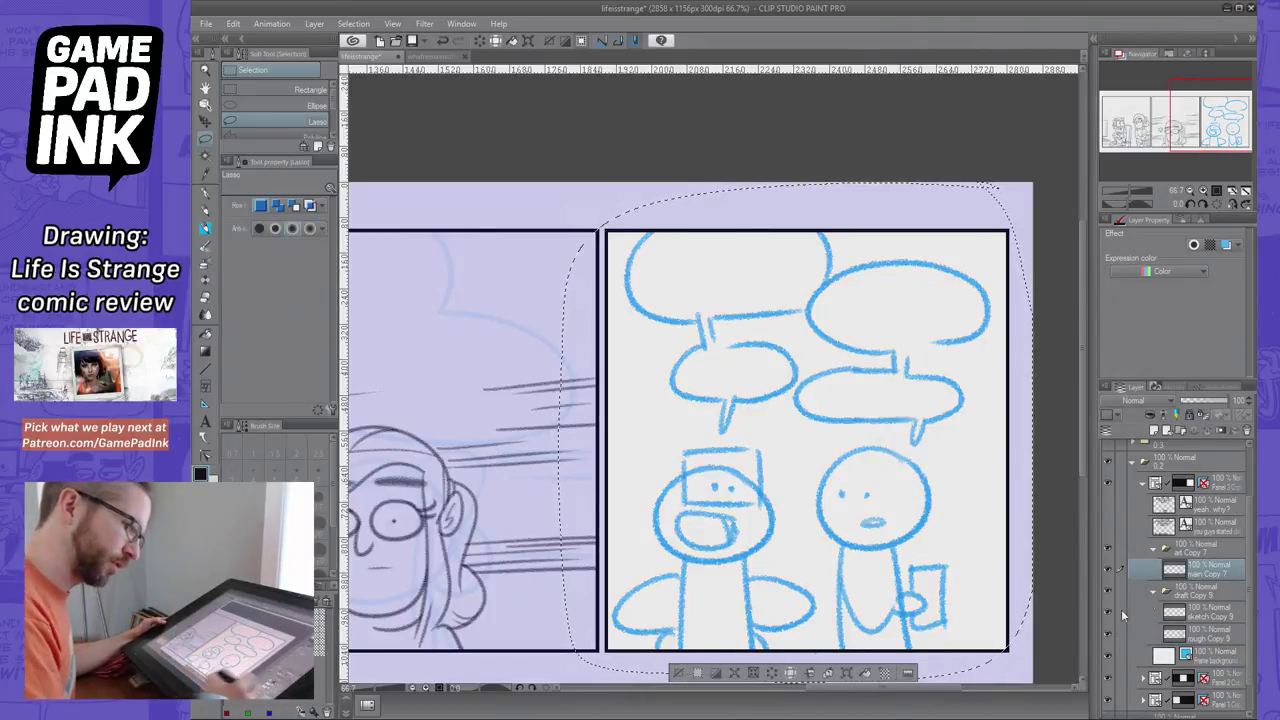
{"action": "left_click", "coordinate": [695, 671]}
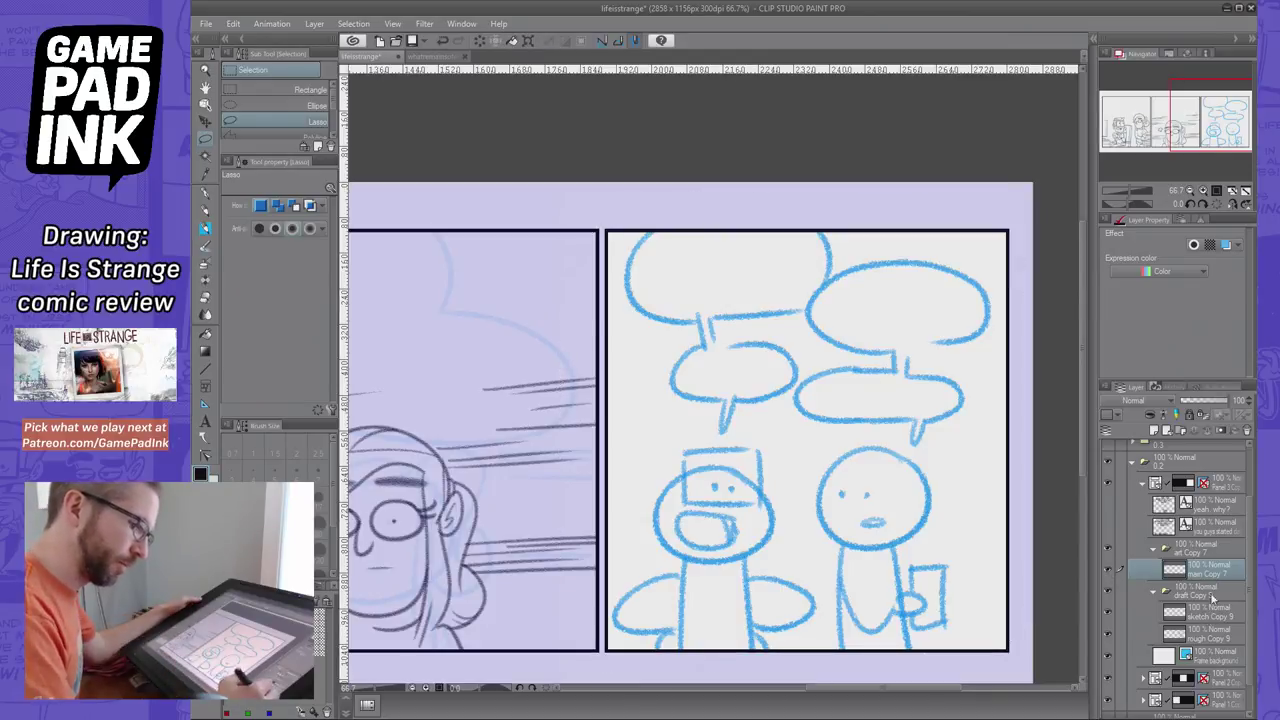
Lower the rough Copy 9 layer's opacity to 16% and make the sketch Copy 9 layer active
{"action": "left_click", "coordinate": [1207, 635]}
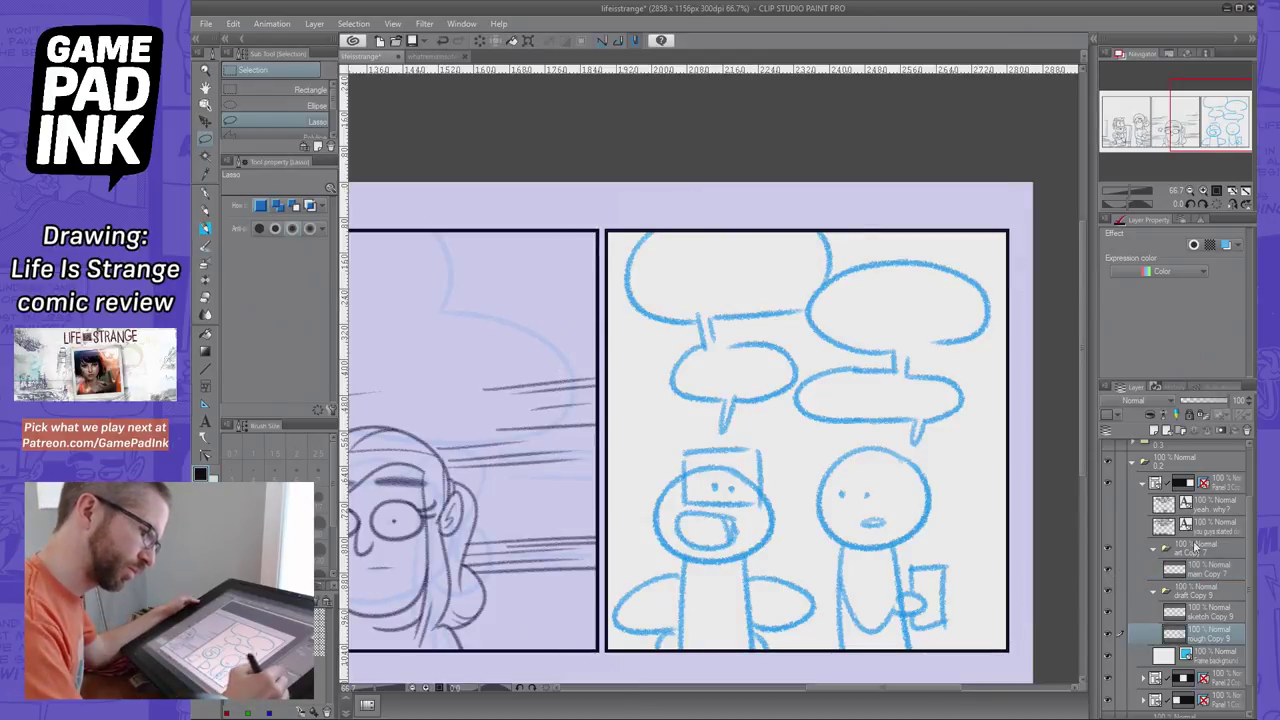
{"action": "left_click", "coordinate": [1188, 402]}
{"action": "left_click_drag", "start_coordinate": [1245, 402], "coordinate": [1249, 401]}
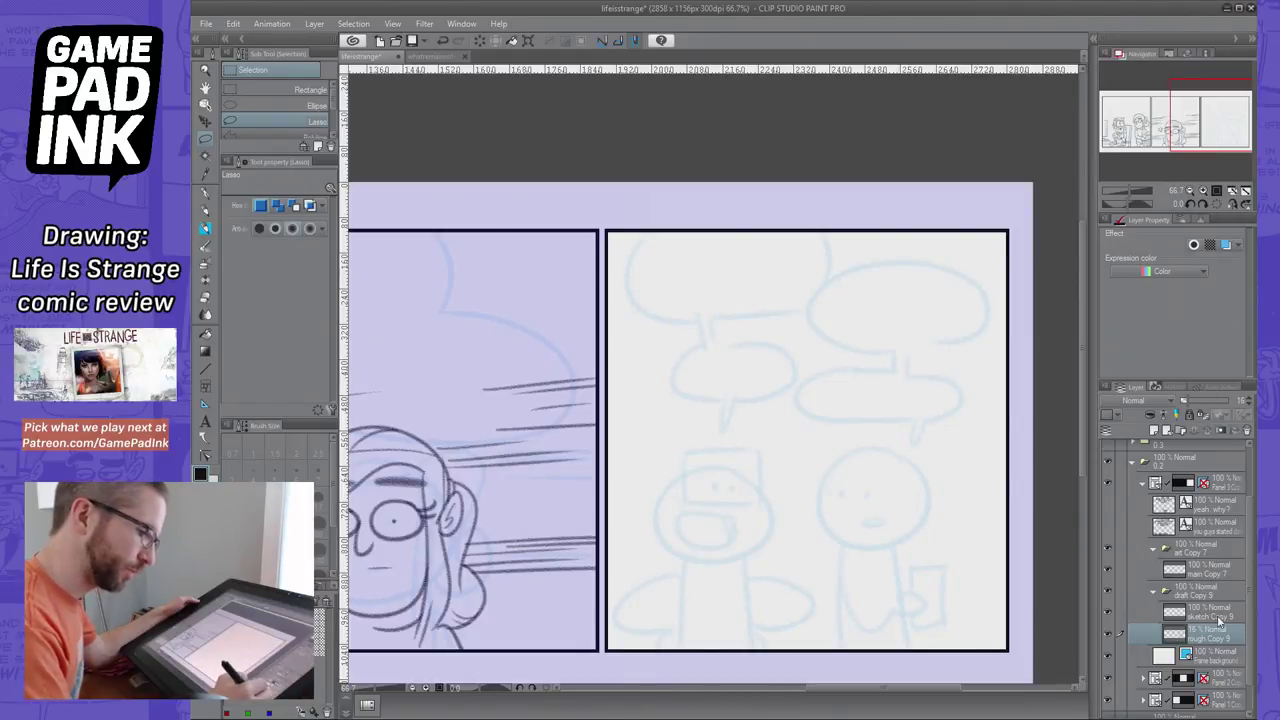
{"action": "left_click", "coordinate": [1212, 612]}
With the Rough pencil, sketch the left square glasses lens and small oval nose over the third panel's left rough head
{"action": "left_click", "coordinate": [212, 208]}
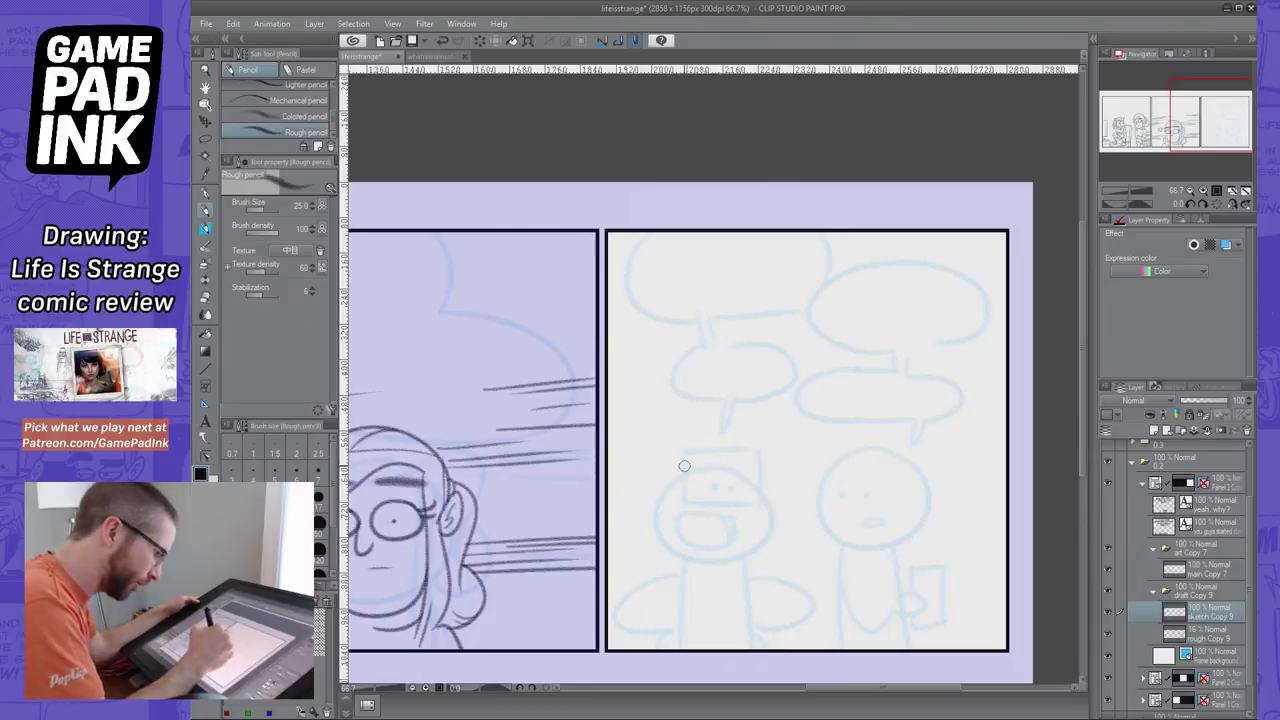
{"action": "key", "text": "ctrl+z"}
{"action": "left_click_drag", "start_coordinate": [684, 456], "coordinate": [687, 504]}
{"action": "key", "text": "ctrl+z"}
{"action": "mouse_move", "coordinate": [684, 453]}
{"action": "left_mouse_down"}
{"action": "mouse_move", "coordinate": [684, 499]}
{"action": "mouse_move", "coordinate": [701, 504]}
{"action": "mouse_move", "coordinate": [687, 504]}
{"action": "mouse_move", "coordinate": [725, 500]}
{"action": "mouse_move", "coordinate": [687, 504]}
{"action": "mouse_move", "coordinate": [724, 500]}
{"action": "mouse_move", "coordinate": [685, 453]}
{"action": "mouse_move", "coordinate": [724, 452]}
{"action": "mouse_move", "coordinate": [684, 453]}
{"action": "mouse_move", "coordinate": [729, 450]}
{"action": "mouse_move", "coordinate": [727, 511]}
{"action": "left_mouse_up"}
{"action": "key", "text": "ctrl+z"}
{"action": "key", "text": "ctrl+z"}
{"action": "key", "text": "ctrl+z"}
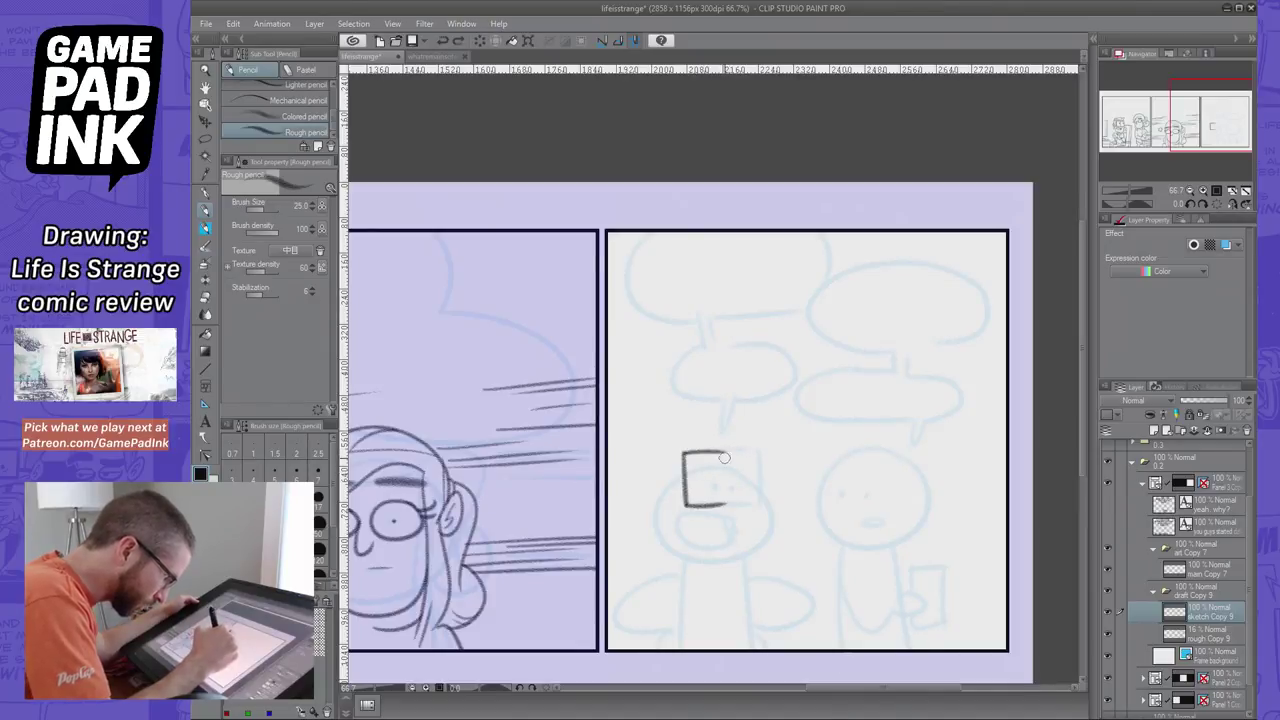
{"action": "left_click_drag", "start_coordinate": [724, 452], "coordinate": [726, 507]}
{"action": "key", "text": "ctrl+z"}
{"action": "mouse_move", "coordinate": [724, 451]}
{"action": "left_mouse_down"}
{"action": "mouse_move", "coordinate": [727, 505]}
{"action": "mouse_move", "coordinate": [749, 503]}
{"action": "left_mouse_up"}
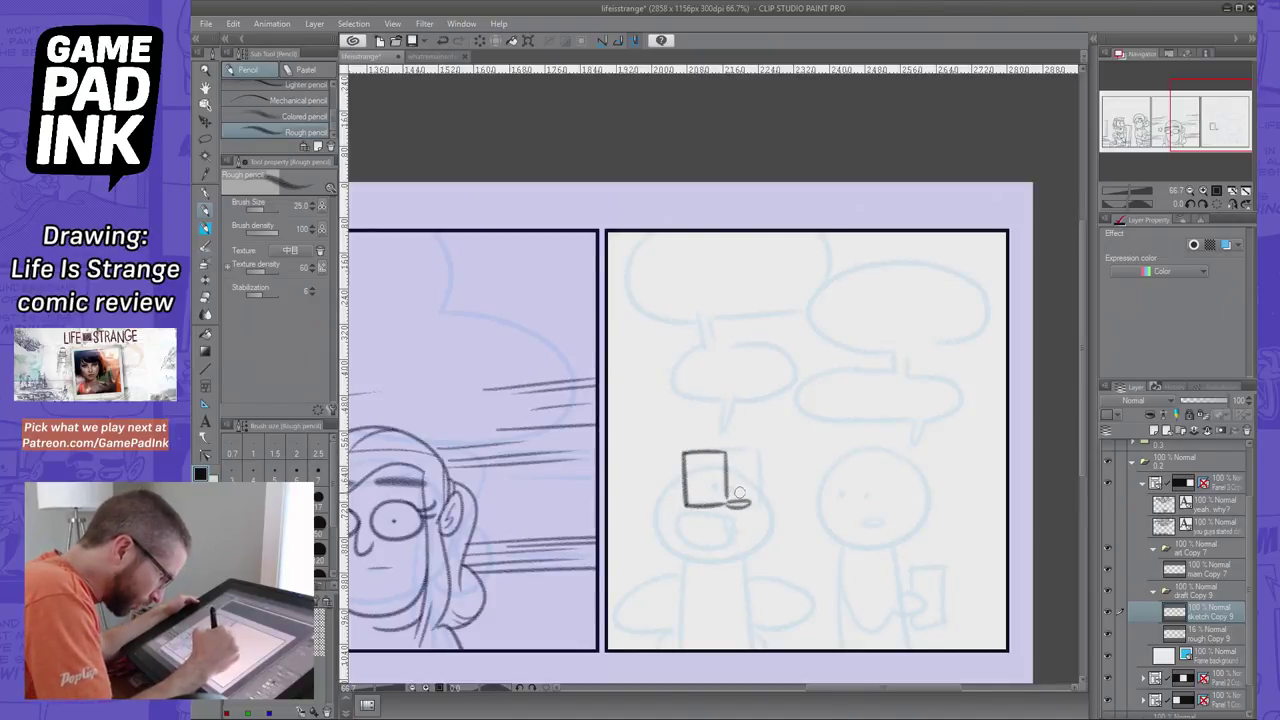
Draw the second square lens beside the first and add a small dark oval pupil inside each lens
{"action": "mouse_move", "coordinate": [726, 453]}
{"action": "left_mouse_down"}
{"action": "mouse_move", "coordinate": [775, 453]}
{"action": "mouse_move", "coordinate": [768, 503]}
{"action": "left_mouse_up"}
{"action": "key", "text": "ctrl+z"}
{"action": "key", "text": "ctrl+z"}
{"action": "key", "text": "ctrl+z"}
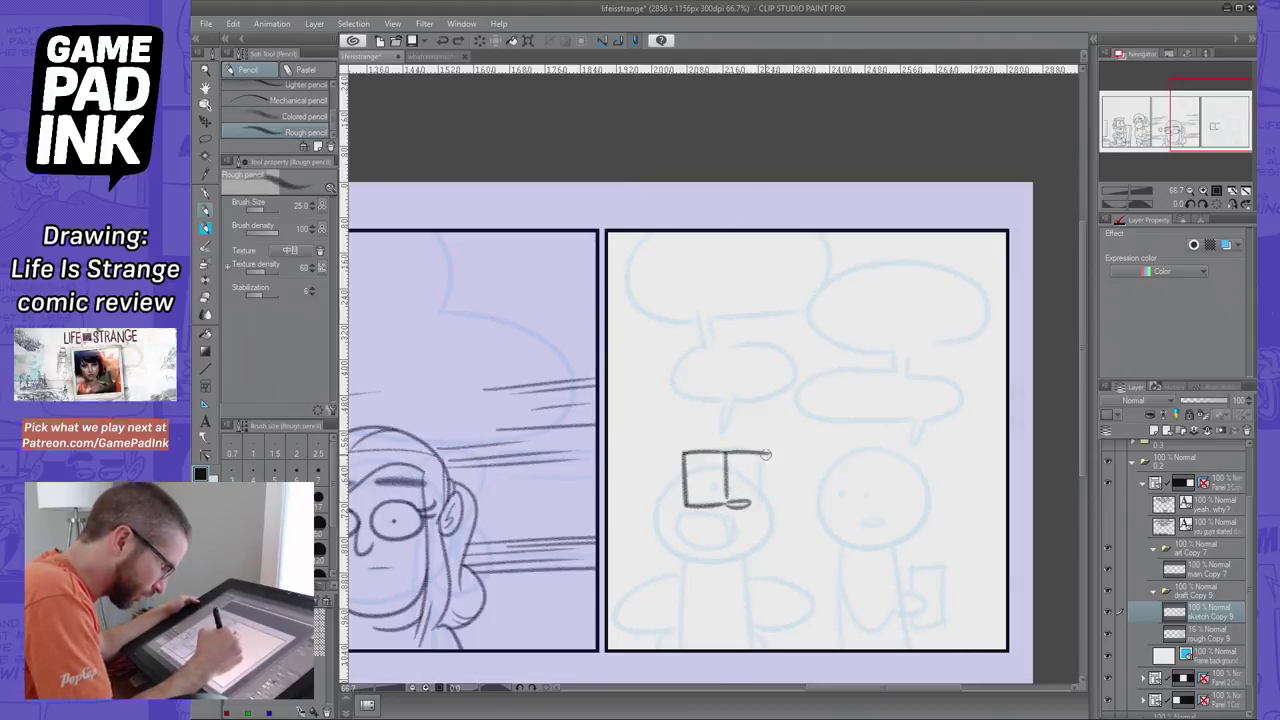
{"action": "left_click_drag", "start_coordinate": [765, 455], "coordinate": [767, 500]}
{"action": "key", "text": "ctrl+z"}
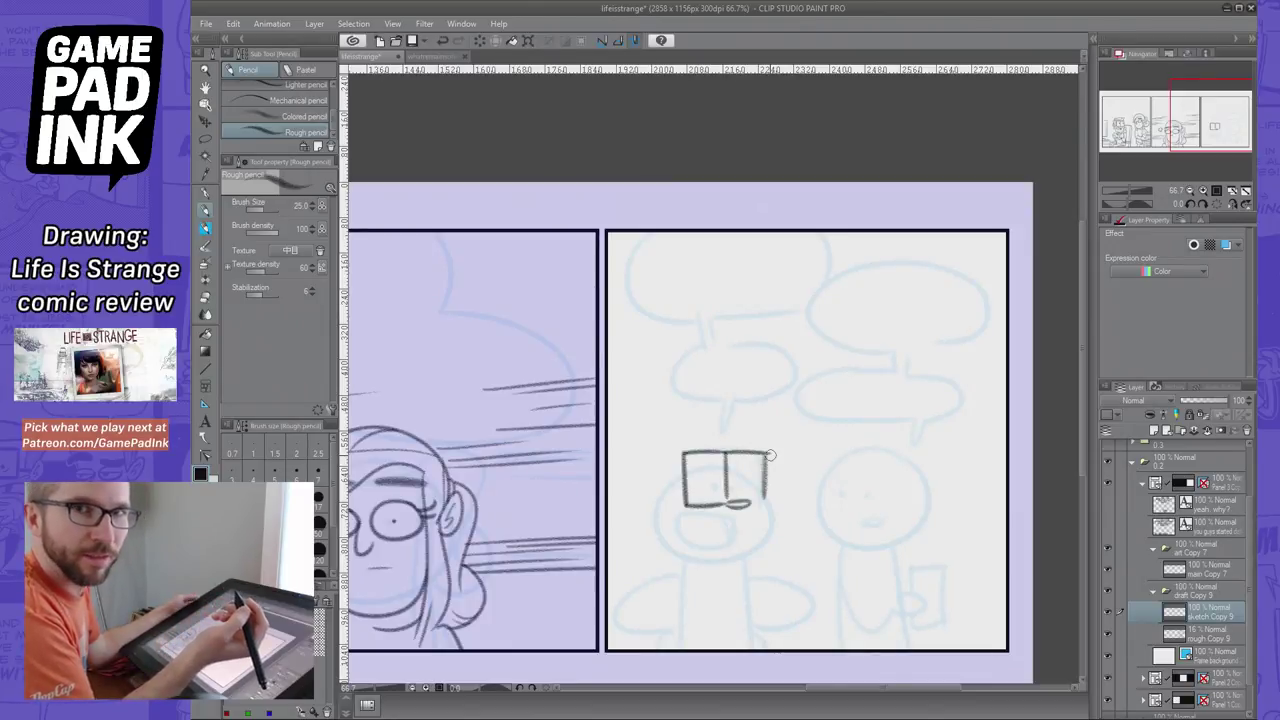
{"action": "left_click_drag", "start_coordinate": [749, 503], "coordinate": [765, 503]}
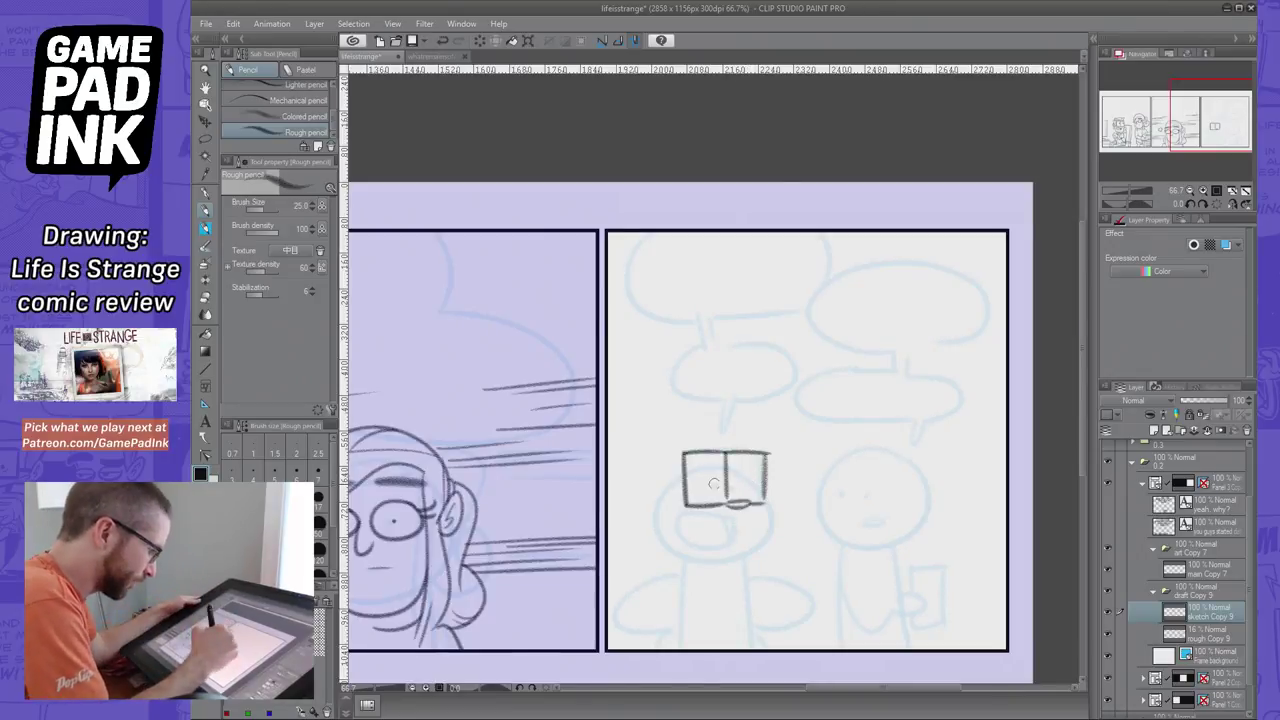
{"action": "left_click_drag", "start_coordinate": [712, 479], "coordinate": [712, 487]}
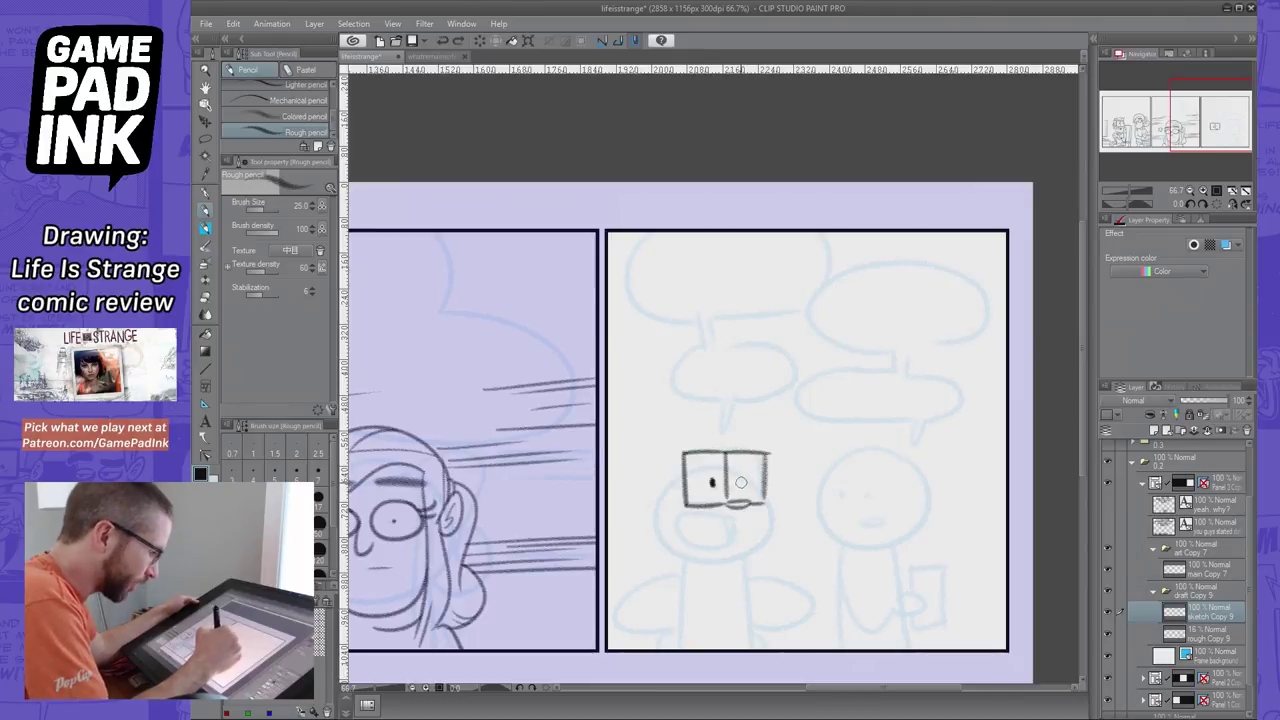
{"action": "left_click_drag", "start_coordinate": [741, 479], "coordinate": [741, 487]}
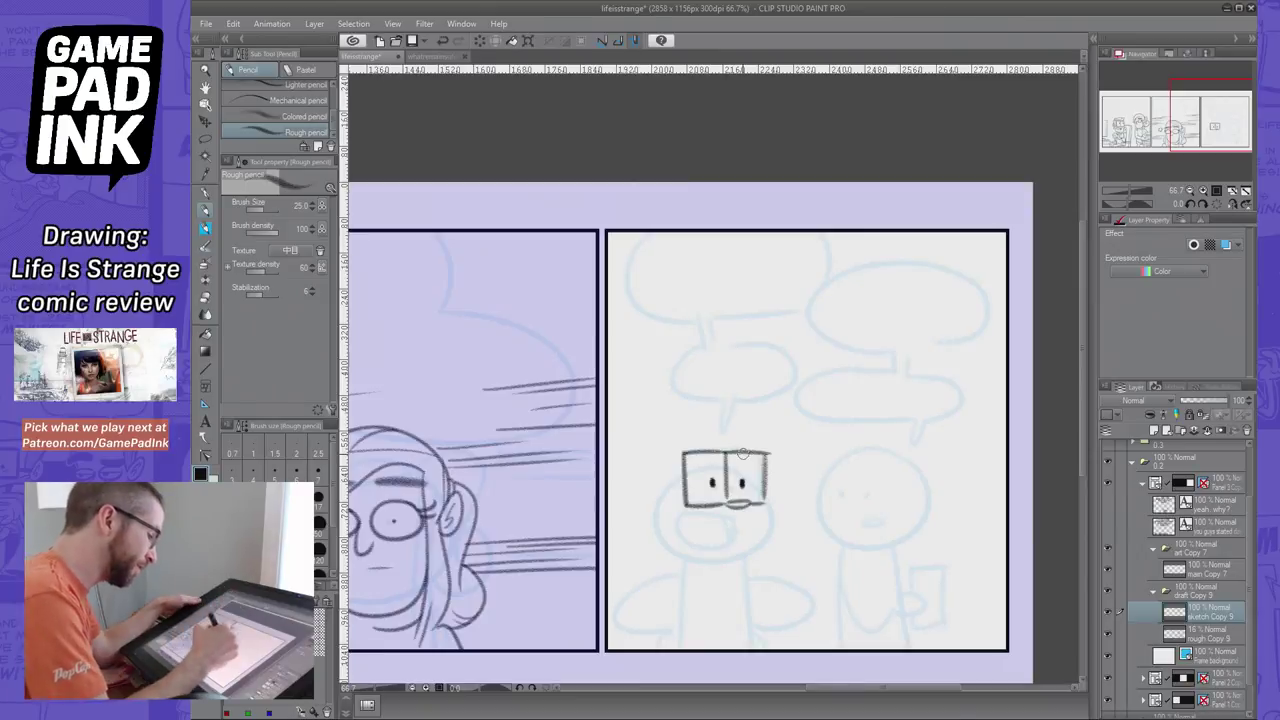
Draw the man's pointed oval ear to the left of his glasses, redoing the first attempt
{"action": "mouse_move", "coordinate": [667, 484]}
{"action": "left_mouse_down"}
{"action": "mouse_move", "coordinate": [664, 500]}
{"action": "mouse_move", "coordinate": [650, 490]}
{"action": "mouse_move", "coordinate": [672, 486]}
{"action": "mouse_move", "coordinate": [662, 500]}
{"action": "left_mouse_up"}
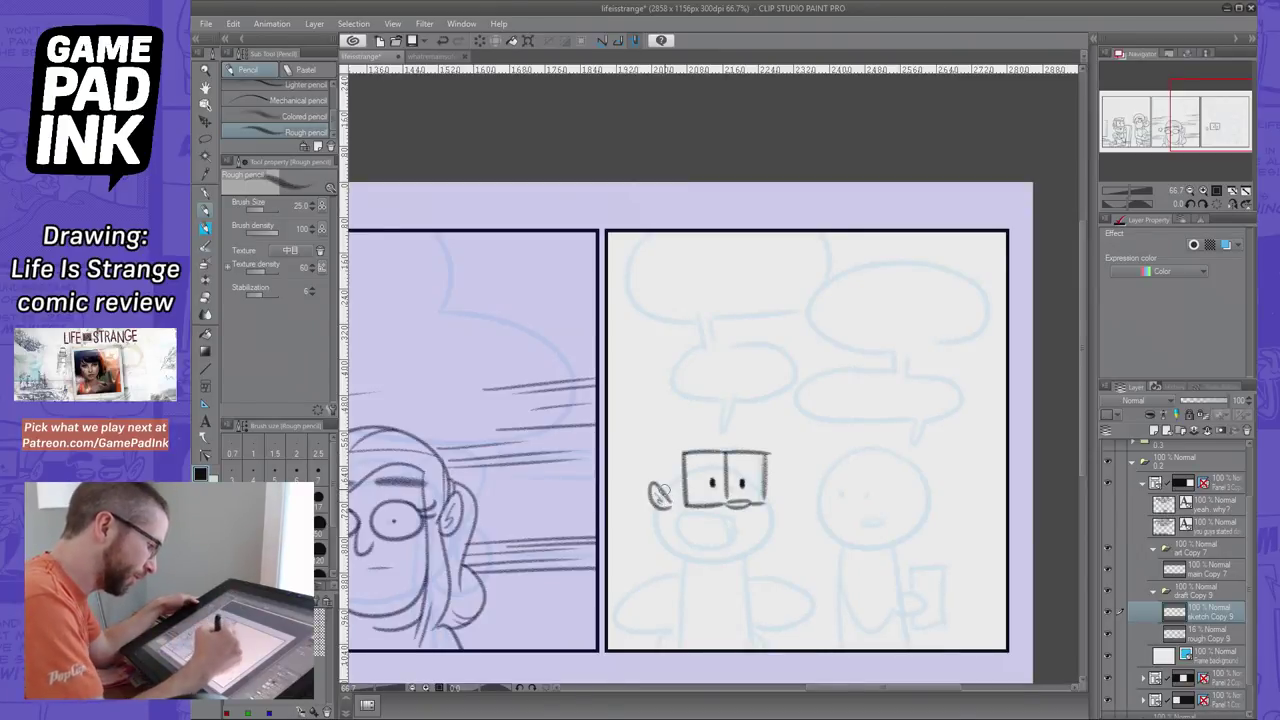
{"action": "key", "text": "ctrl+z"}
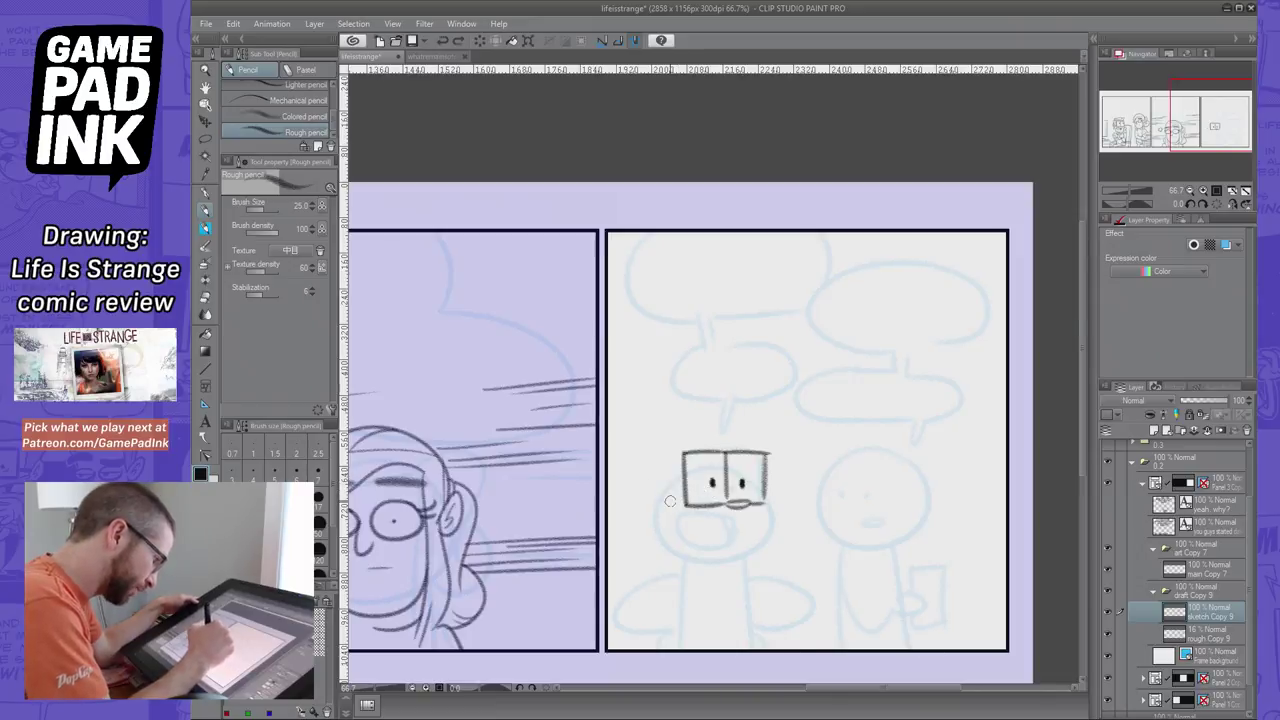
{"action": "key", "text": "ctrl+y"}
{"action": "key", "text": "ctrl+z"}
{"action": "left_click_drag", "start_coordinate": [672, 507], "coordinate": [665, 493]}
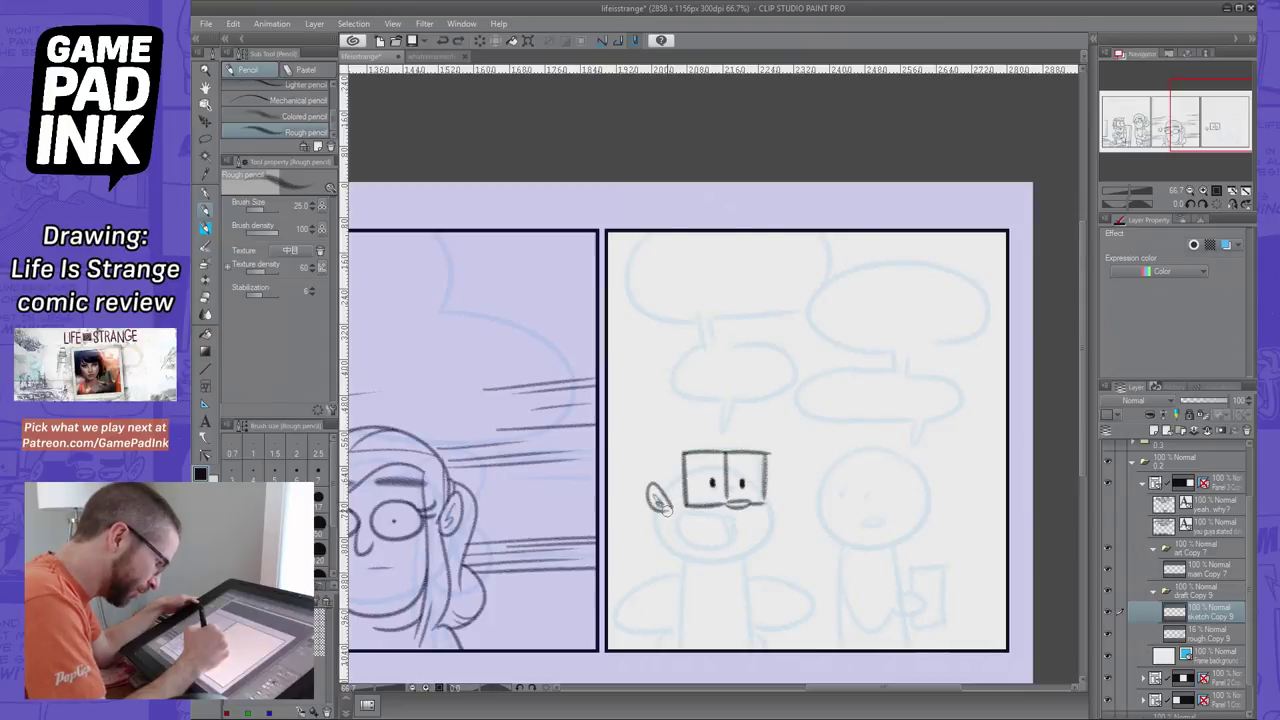
Outline the man's cheeks, moustache and beard beneath the glasses, reworking the strokes
{"action": "mouse_move", "coordinate": [670, 512]}
{"action": "left_mouse_down"}
{"action": "mouse_move", "coordinate": [655, 528]}
{"action": "mouse_move", "coordinate": [671, 521]}
{"action": "mouse_move", "coordinate": [659, 531]}
{"action": "mouse_move", "coordinate": [672, 525]}
{"action": "mouse_move", "coordinate": [680, 577]}
{"action": "mouse_move", "coordinate": [675, 532]}
{"action": "mouse_move", "coordinate": [709, 572]}
{"action": "mouse_move", "coordinate": [709, 561]}
{"action": "mouse_move", "coordinate": [755, 561]}
{"action": "mouse_move", "coordinate": [763, 505]}
{"action": "left_mouse_up"}
{"action": "key", "text": "ctrl+z"}
{"action": "key", "text": "ctrl+z"}
{"action": "key", "text": "ctrl+z"}
{"action": "key", "text": "ctrl+z"}
{"action": "key", "text": "ctrl+z"}
{"action": "key", "text": "ctrl+z"}
{"action": "key", "text": "ctrl+z"}
{"action": "key", "text": "ctrl+z"}
{"action": "key", "text": "ctrl+z"}
{"action": "left_click_drag", "start_coordinate": [753, 566], "coordinate": [760, 510]}
{"action": "key", "text": "ctrl+z"}
Finish the scalloped beard edge and draw a wide open smiling mouth with a tongue and teeth line
{"action": "mouse_move", "coordinate": [754, 566]}
{"action": "left_mouse_down"}
{"action": "mouse_move", "coordinate": [763, 501]}
{"action": "mouse_move", "coordinate": [761, 521]}
{"action": "mouse_move", "coordinate": [735, 503]}
{"action": "mouse_move", "coordinate": [713, 515]}
{"action": "mouse_move", "coordinate": [732, 546]}
{"action": "mouse_move", "coordinate": [693, 513]}
{"action": "mouse_move", "coordinate": [747, 506]}
{"action": "mouse_move", "coordinate": [708, 523]}
{"action": "mouse_move", "coordinate": [738, 525]}
{"action": "left_mouse_up"}
{"action": "key", "text": "ctrl+z"}
{"action": "key", "text": "ctrl+z"}
{"action": "key", "text": "ctrl+z"}
{"action": "key", "text": "ctrl+z"}
{"action": "key", "text": "ctrl+z"}
{"action": "key", "text": "ctrl+z"}
{"action": "key", "text": "ctrl+z"}
{"action": "key", "text": "ctrl+z"}
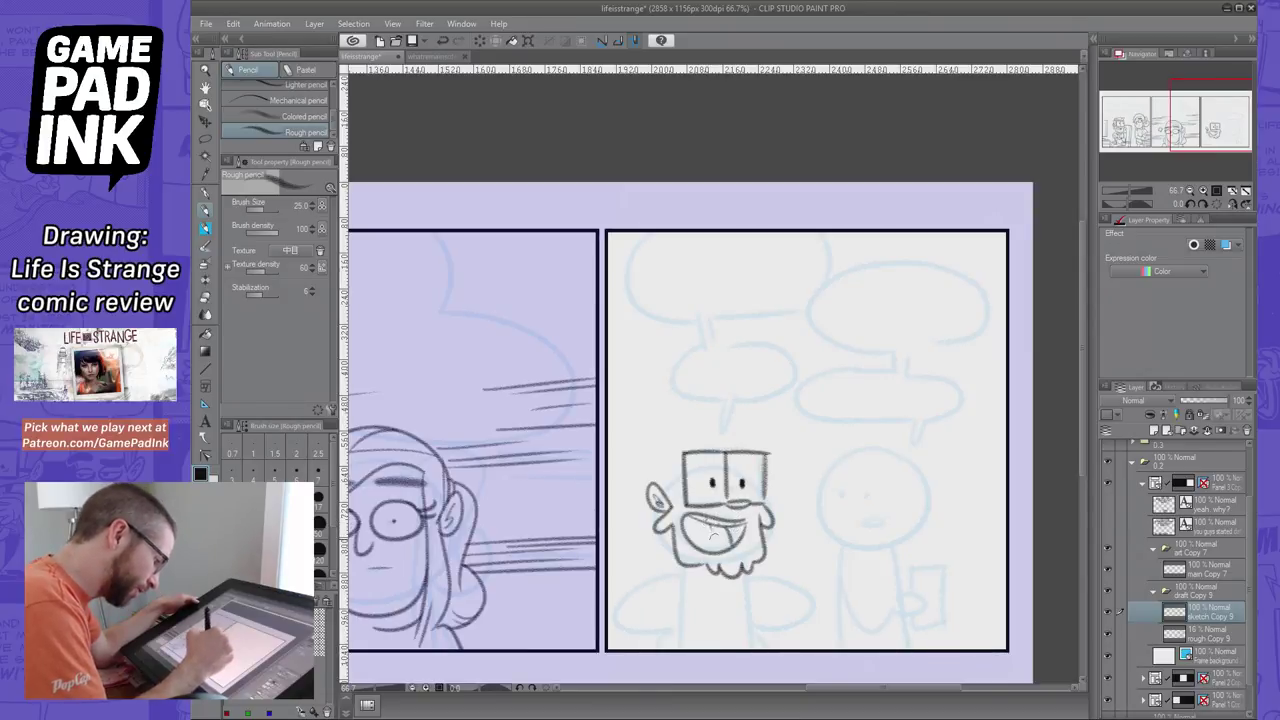
{"action": "key", "text": "ctrl+z"}
{"action": "mouse_move", "coordinate": [698, 518]}
{"action": "left_mouse_down"}
{"action": "mouse_move", "coordinate": [722, 544]}
{"action": "mouse_move", "coordinate": [728, 530]}
{"action": "left_mouse_up"}
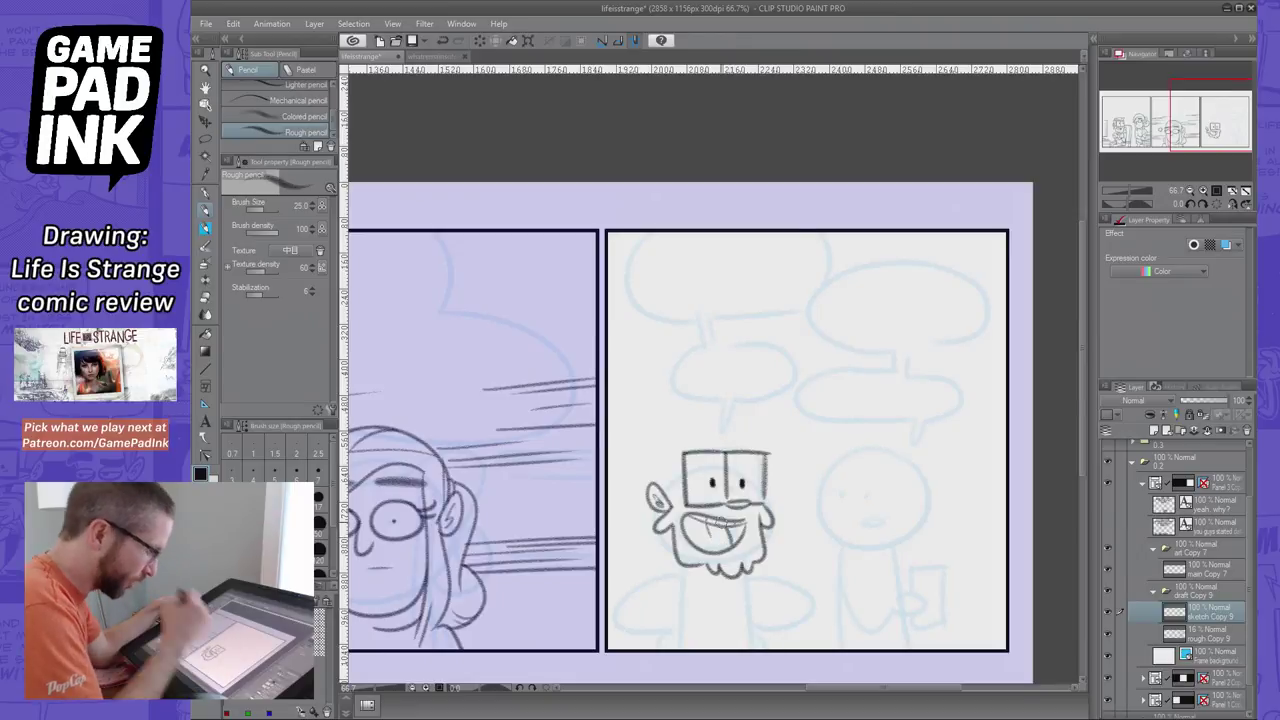
Refine the man's ear and add a short stroke at its outer edge
{"action": "key", "text": "ctrl+z"}
{"action": "mouse_move", "coordinate": [664, 490]}
{"action": "left_mouse_down"}
{"action": "mouse_move", "coordinate": [690, 505]}
{"action": "mouse_move", "coordinate": [655, 511]}
{"action": "left_mouse_up"}
{"action": "key", "text": "ctrl+z"}
{"action": "key", "text": "ctrl+z"}
{"action": "key", "text": "ctrl+z"}
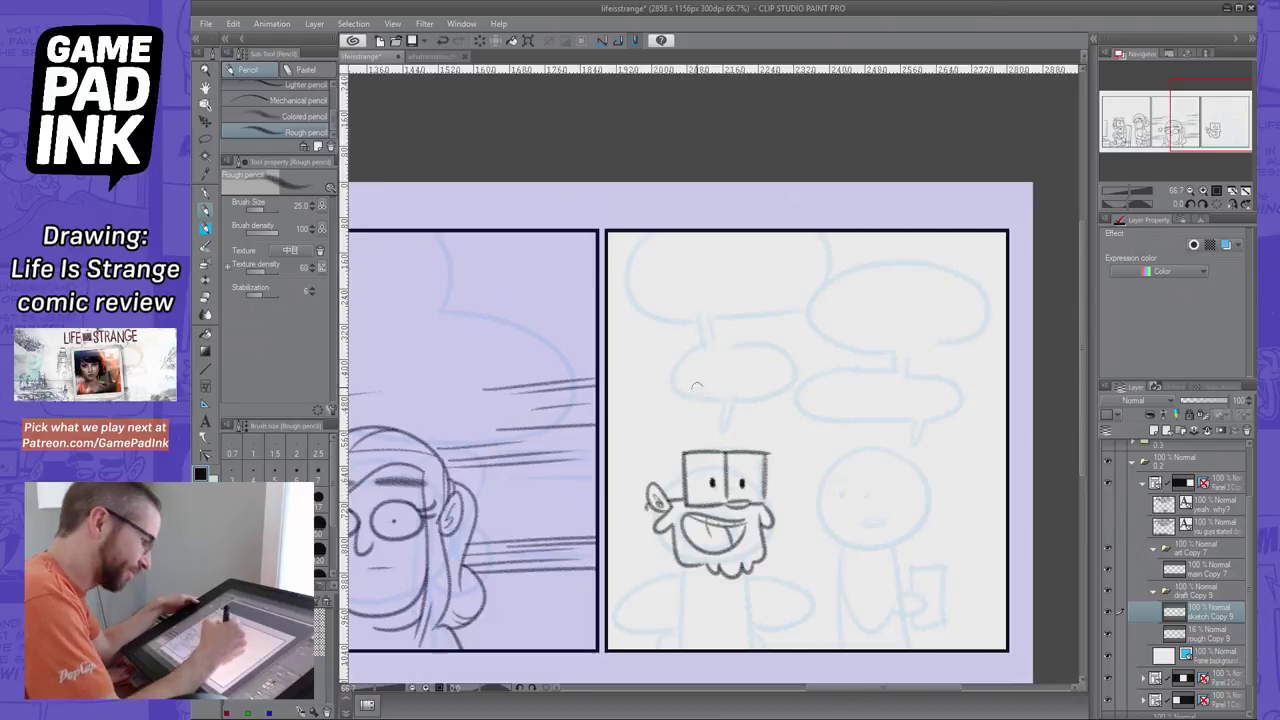
Draw the man's hairline above the glasses and the side of his head down to the ear
{"action": "left_click_drag", "start_coordinate": [664, 443], "coordinate": [762, 444]}
{"action": "key", "text": "ctrl+z"}
{"action": "key", "text": "ctrl+z"}
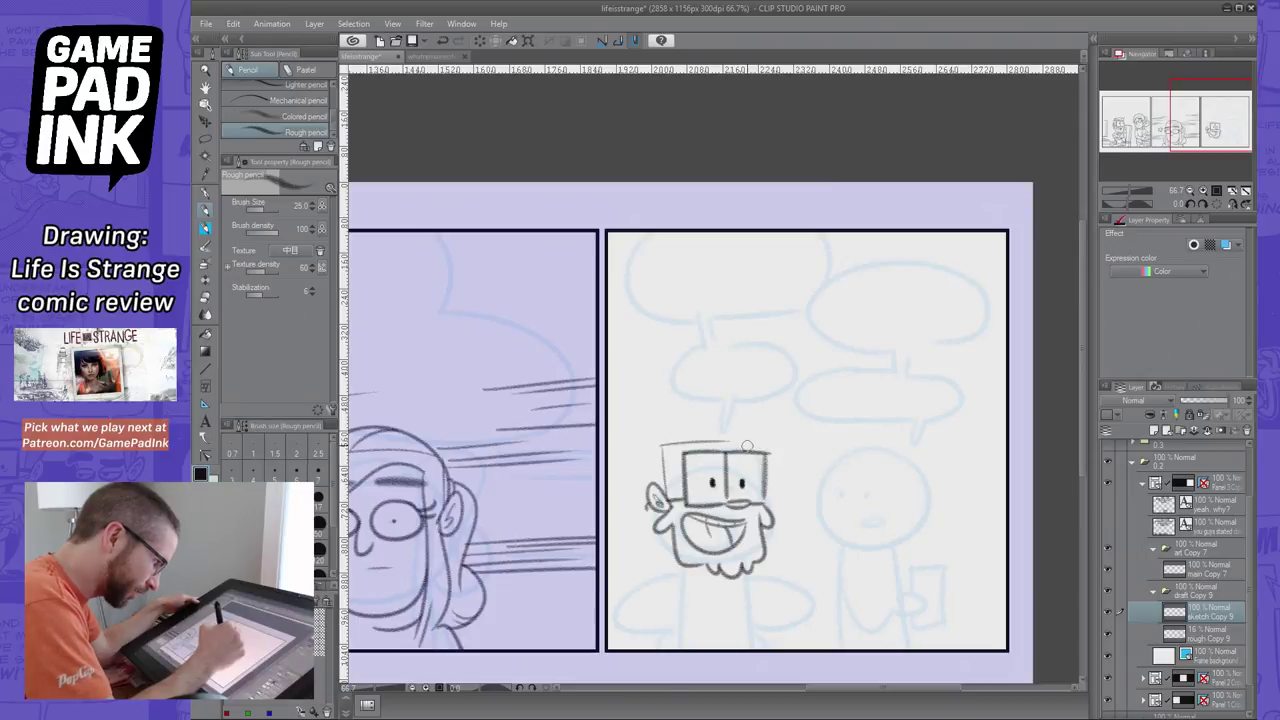
{"action": "mouse_move", "coordinate": [661, 443]}
{"action": "left_mouse_down"}
{"action": "mouse_move", "coordinate": [650, 490]}
{"action": "mouse_move", "coordinate": [733, 414]}
{"action": "left_mouse_up"}
{"action": "key", "text": "ctrl+z"}
{"action": "key", "text": "ctrl+z"}
{"action": "key", "text": "ctrl+z"}
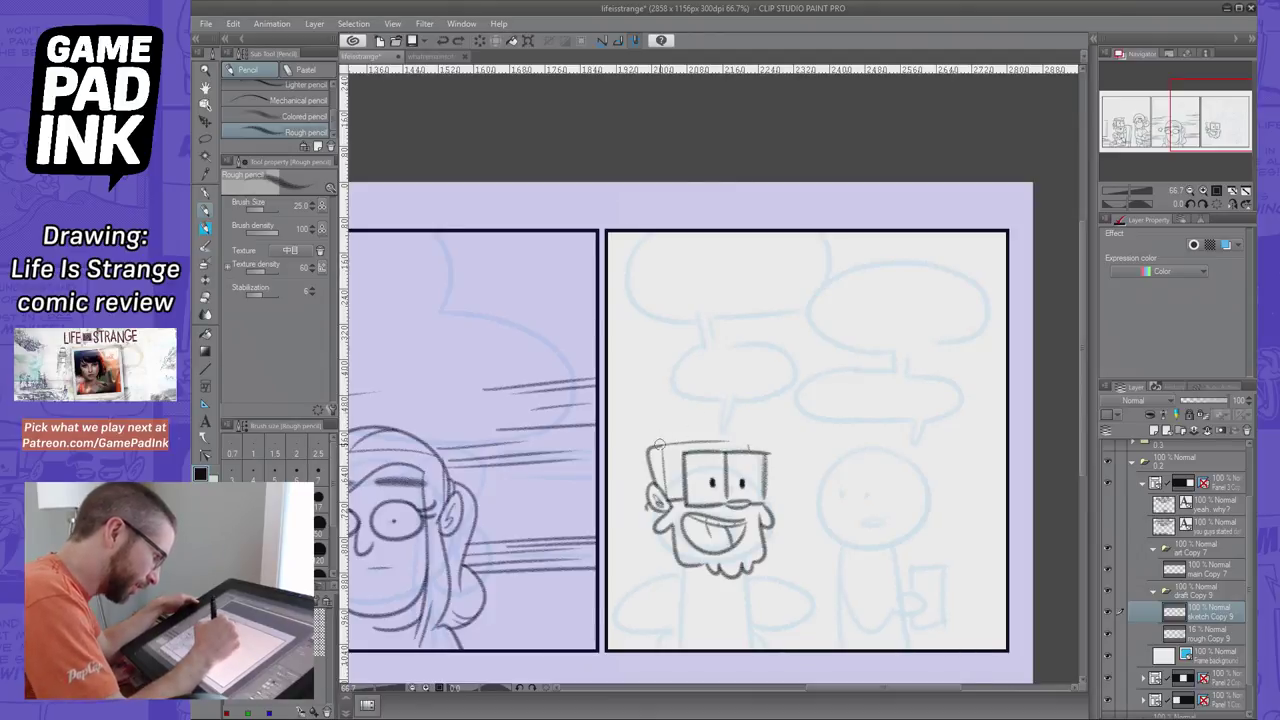
Draw the man's swept-up hair ending in a pointed quiff and add the sideburn line beside the glasses
{"action": "mouse_move", "coordinate": [659, 443]}
{"action": "left_mouse_down"}
{"action": "mouse_move", "coordinate": [770, 405]}
{"action": "mouse_move", "coordinate": [753, 425]}
{"action": "left_mouse_up"}
{"action": "left_click_drag", "start_coordinate": [664, 447], "coordinate": [680, 503]}
{"action": "key", "text": "ctrl+z"}
{"action": "mouse_move", "coordinate": [747, 450]}
{"action": "left_mouse_down"}
{"action": "mouse_move", "coordinate": [765, 449]}
{"action": "mouse_move", "coordinate": [752, 448]}
{"action": "left_mouse_up"}
{"action": "key", "text": "ctrl+z"}
{"action": "key", "text": "ctrl+z"}
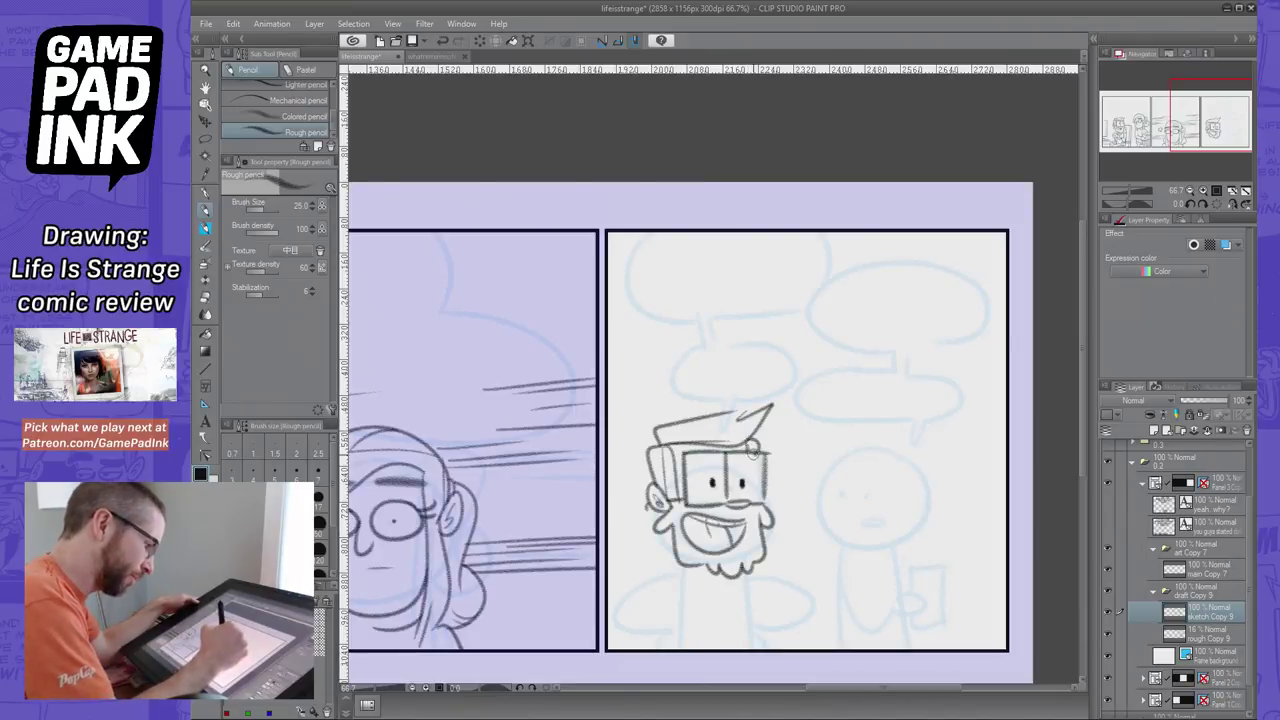
Sketch the hood behind the man's head, the collar below his beard and two hanging drawstrings
{"action": "mouse_move", "coordinate": [658, 512]}
{"action": "left_mouse_down"}
{"action": "mouse_move", "coordinate": [664, 530]}
{"action": "mouse_move", "coordinate": [646, 556]}
{"action": "mouse_move", "coordinate": [668, 532]}
{"action": "mouse_move", "coordinate": [654, 571]}
{"action": "mouse_move", "coordinate": [752, 576]}
{"action": "left_mouse_up"}
{"action": "key", "text": "ctrl+z"}
{"action": "key", "text": "ctrl+z"}
{"action": "key", "text": "ctrl+z"}
{"action": "mouse_move", "coordinate": [671, 569]}
{"action": "left_mouse_down"}
{"action": "mouse_move", "coordinate": [753, 566]}
{"action": "mouse_move", "coordinate": [743, 595]}
{"action": "mouse_move", "coordinate": [726, 562]}
{"action": "mouse_move", "coordinate": [713, 629]}
{"action": "left_mouse_up"}
{"action": "key", "text": "ctrl+z"}
{"action": "mouse_move", "coordinate": [738, 591]}
{"action": "left_mouse_down"}
{"action": "mouse_move", "coordinate": [744, 628]}
{"action": "mouse_move", "coordinate": [722, 630]}
{"action": "mouse_move", "coordinate": [749, 632]}
{"action": "left_mouse_up"}
{"action": "key", "text": "ctrl+z"}
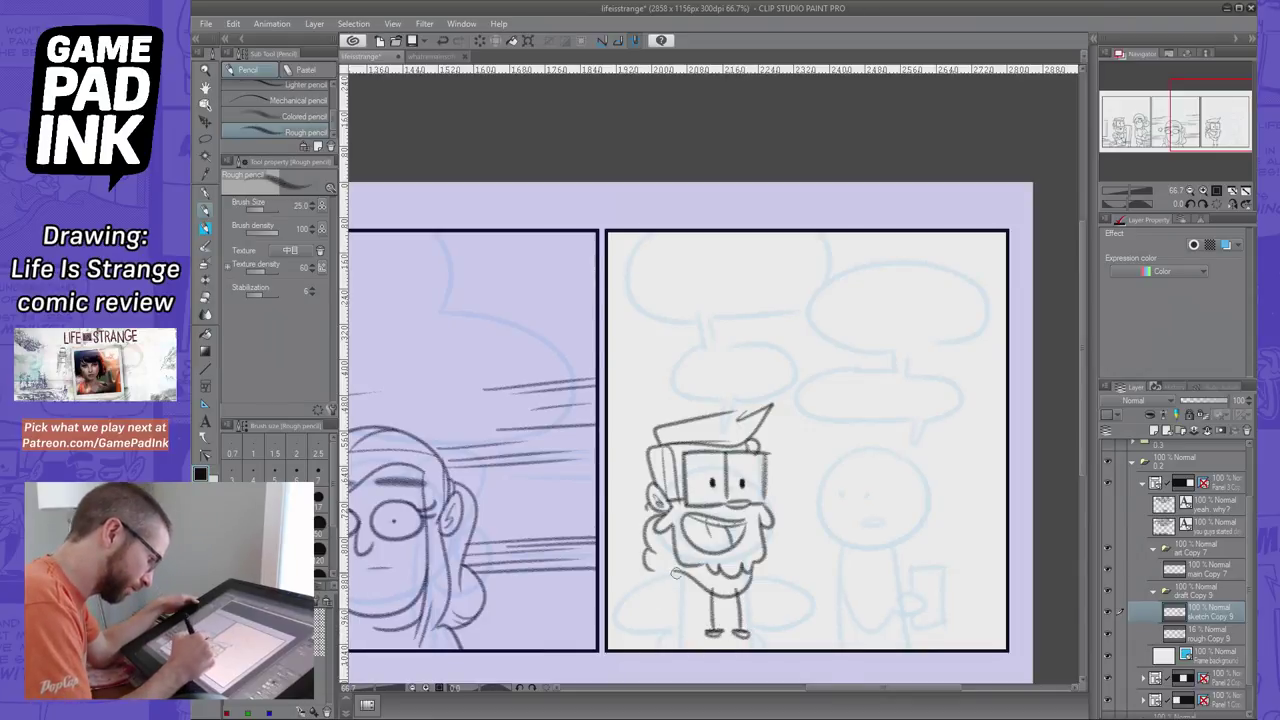
Draw the man's shoulder and bent arm at the panel's left edge, hand on hip, with the adjoining torso edge
{"action": "left_click_drag", "start_coordinate": [668, 574], "coordinate": [610, 614]}
{"action": "key", "text": "ctrl+z"}
{"action": "mouse_move", "coordinate": [680, 568]}
{"action": "left_mouse_down"}
{"action": "mouse_move", "coordinate": [611, 595]}
{"action": "mouse_move", "coordinate": [631, 585]}
{"action": "mouse_move", "coordinate": [608, 624]}
{"action": "mouse_move", "coordinate": [664, 628]}
{"action": "mouse_move", "coordinate": [616, 638]}
{"action": "mouse_move", "coordinate": [666, 631]}
{"action": "mouse_move", "coordinate": [637, 617]}
{"action": "mouse_move", "coordinate": [669, 600]}
{"action": "mouse_move", "coordinate": [657, 628]}
{"action": "mouse_move", "coordinate": [669, 600]}
{"action": "mouse_move", "coordinate": [647, 604]}
{"action": "mouse_move", "coordinate": [679, 624]}
{"action": "mouse_move", "coordinate": [666, 599]}
{"action": "mouse_move", "coordinate": [627, 613]}
{"action": "mouse_move", "coordinate": [680, 630]}
{"action": "mouse_move", "coordinate": [651, 654]}
{"action": "mouse_move", "coordinate": [688, 653]}
{"action": "left_mouse_up"}
{"action": "key", "text": "ctrl+z"}
{"action": "key", "text": "ctrl+z"}
{"action": "key", "text": "ctrl+z"}
{"action": "key", "text": "ctrl+z"}
{"action": "key", "text": "ctrl+z"}
{"action": "key", "text": "ctrl+z"}
{"action": "key", "text": "ctrl+z"}
{"action": "key", "text": "ctrl+z"}
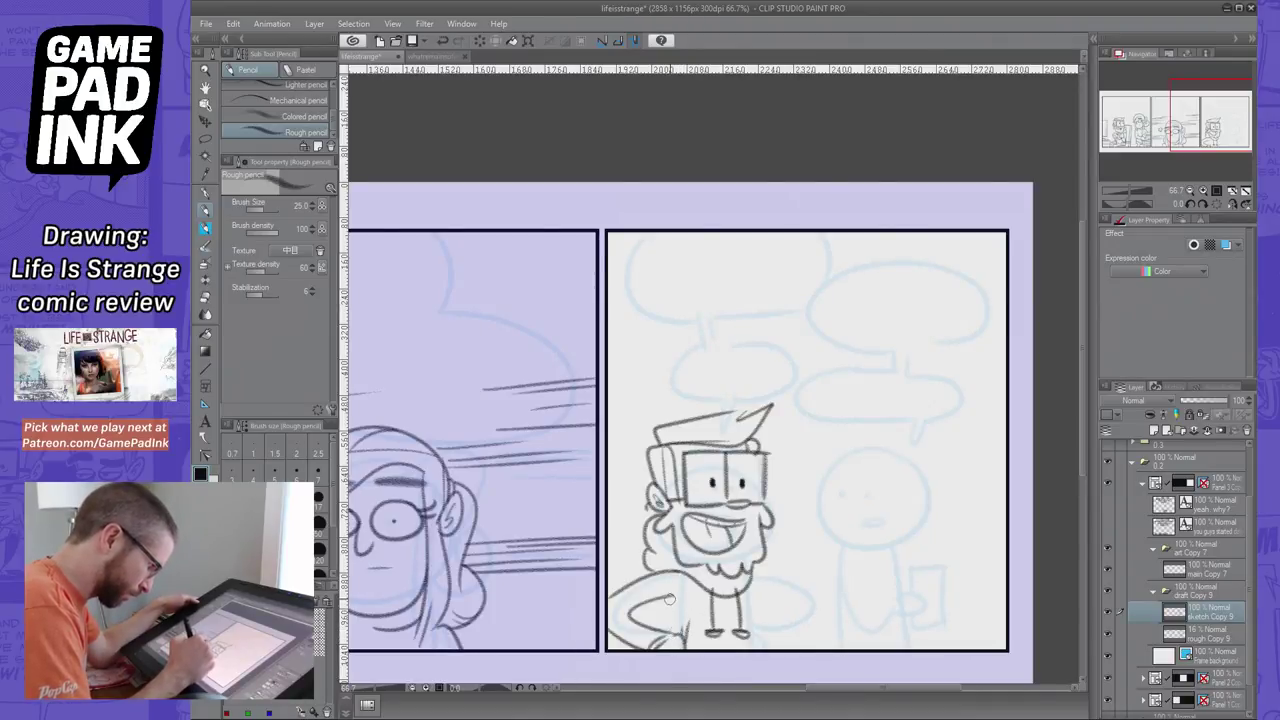
{"action": "mouse_move", "coordinate": [670, 600]}
{"action": "left_mouse_down"}
{"action": "mouse_move", "coordinate": [675, 635]}
{"action": "mouse_move", "coordinate": [678, 616]}
{"action": "mouse_move", "coordinate": [763, 596]}
{"action": "mouse_move", "coordinate": [712, 616]}
{"action": "mouse_move", "coordinate": [672, 633]}
{"action": "left_mouse_up"}
{"action": "key", "text": "ctrl+z"}
{"action": "key", "text": "ctrl+z"}
{"action": "key", "text": "ctrl+z"}
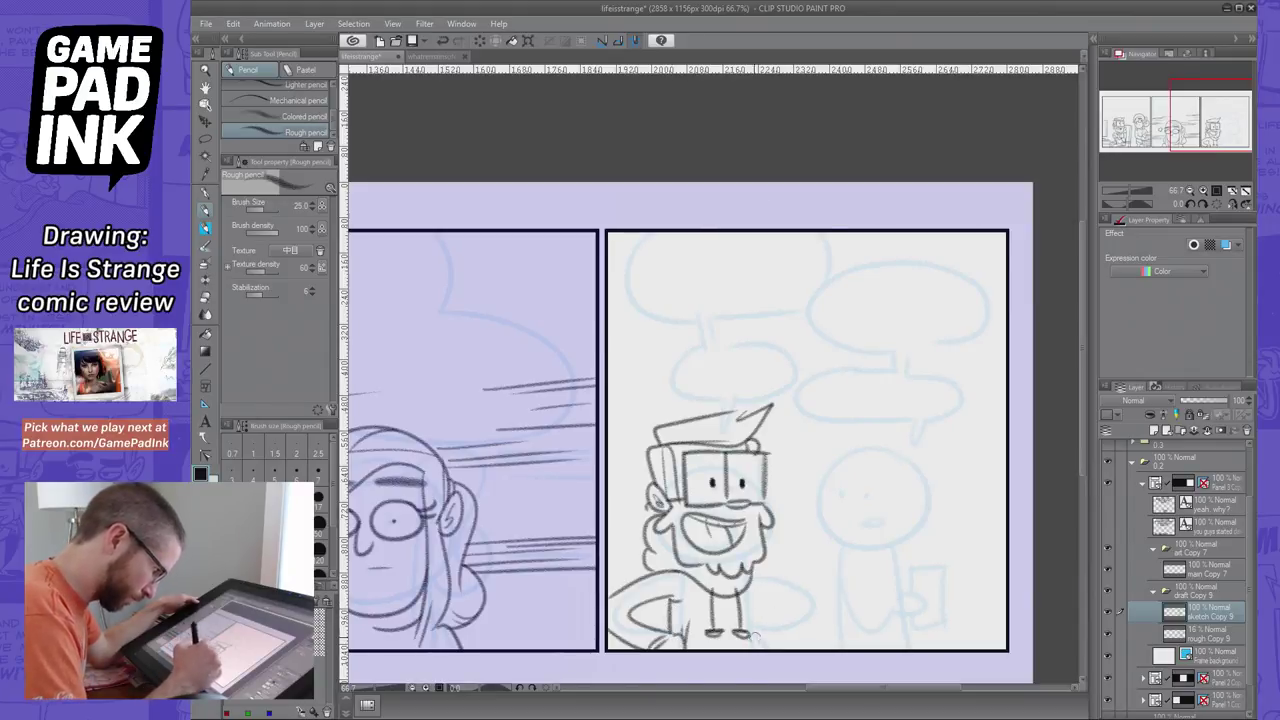
Draw the right edge of the man's torso from the collar down to the panel border
{"action": "left_click_drag", "start_coordinate": [758, 648], "coordinate": [745, 585]}
{"action": "key", "text": "ctrl+z"}
{"action": "mouse_move", "coordinate": [762, 650]}
{"action": "left_mouse_down"}
{"action": "mouse_move", "coordinate": [752, 594]}
{"action": "mouse_move", "coordinate": [768, 628]}
{"action": "left_mouse_up"}
{"action": "key", "text": "ctrl+z"}
Draw the man's other bent arm curving out from the collar with the hand on the hip, redoing the outline several times
{"action": "left_click_drag", "start_coordinate": [752, 574], "coordinate": [762, 627]}
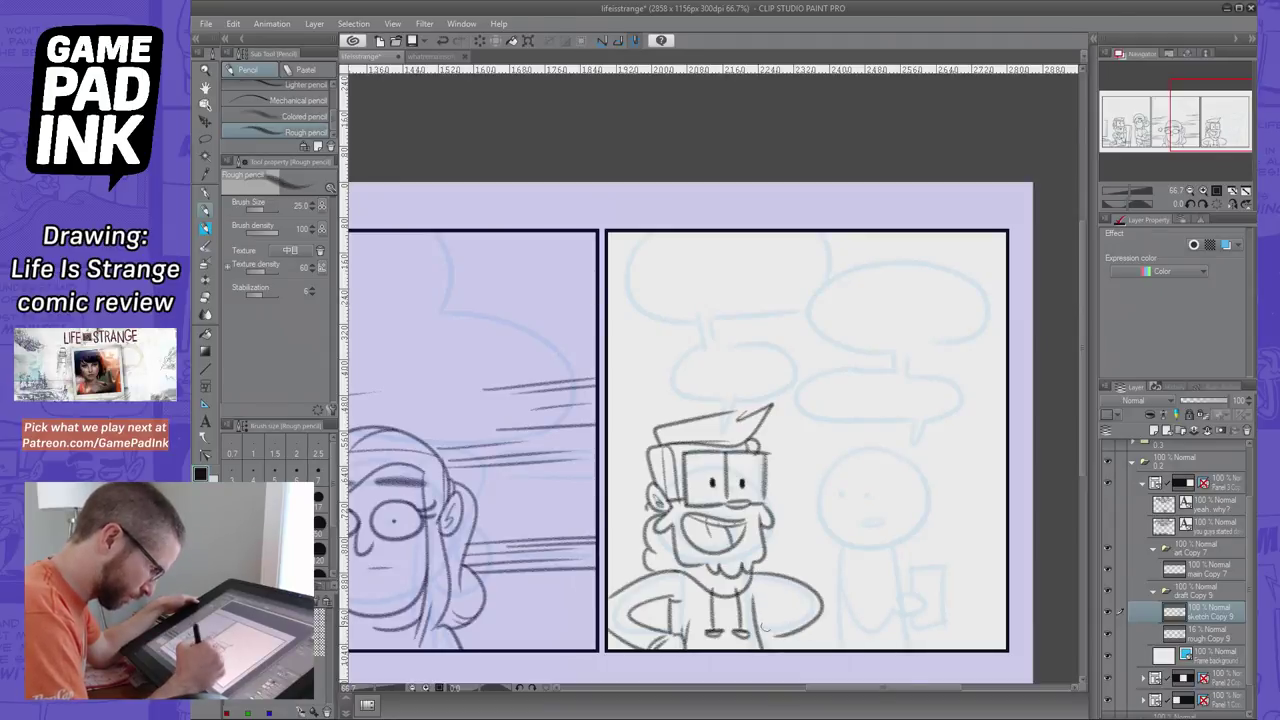
{"action": "key", "text": "ctrl+z"}
{"action": "left_click_drag", "start_coordinate": [752, 574], "coordinate": [766, 628]}
{"action": "key", "text": "ctrl+z"}
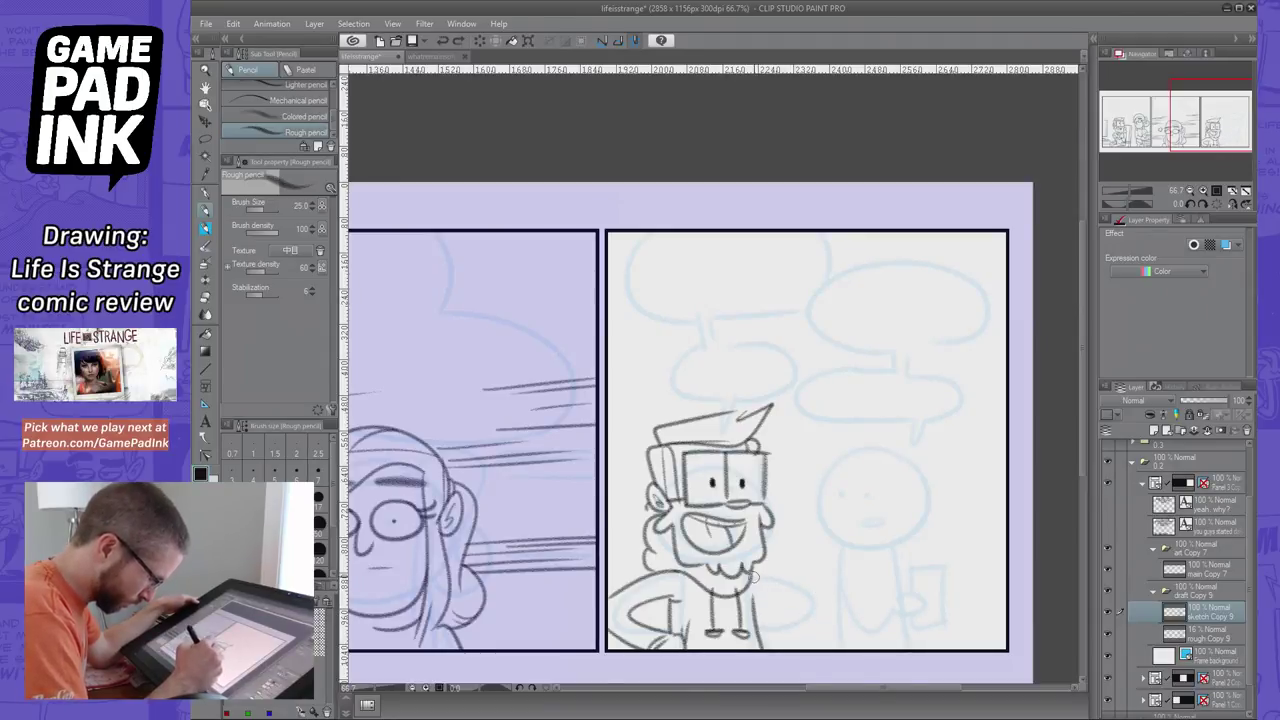
{"action": "left_click_drag", "start_coordinate": [750, 572], "coordinate": [770, 628]}
{"action": "key", "text": "ctrl+z"}
{"action": "mouse_move", "coordinate": [752, 574]}
{"action": "left_mouse_down"}
{"action": "mouse_move", "coordinate": [792, 630]}
{"action": "mouse_move", "coordinate": [779, 648]}
{"action": "left_mouse_up"}
{"action": "key", "text": "ctrl+z"}
{"action": "key", "text": "ctrl+z"}
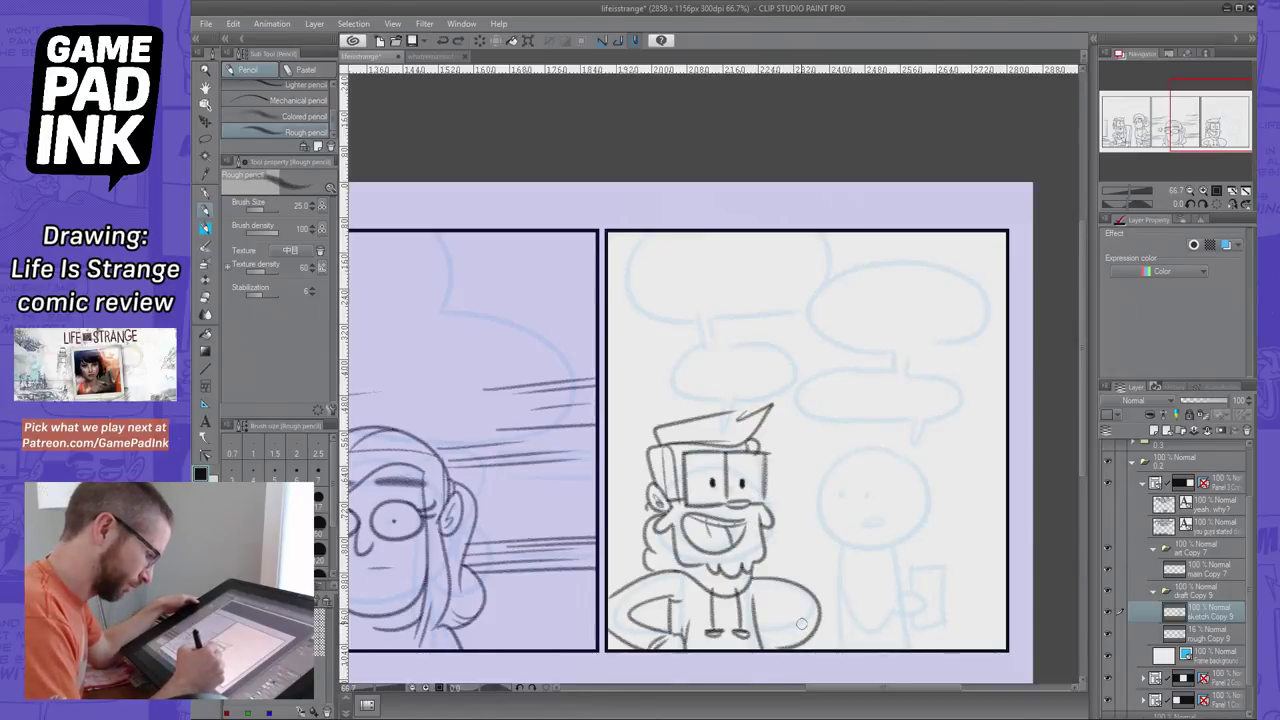
{"action": "key", "text": "ctrl+z"}
{"action": "mouse_move", "coordinate": [752, 577]}
{"action": "left_mouse_down"}
{"action": "mouse_move", "coordinate": [804, 592]}
{"action": "mouse_move", "coordinate": [784, 652]}
{"action": "left_mouse_up"}
{"action": "key", "text": "ctrl+z"}
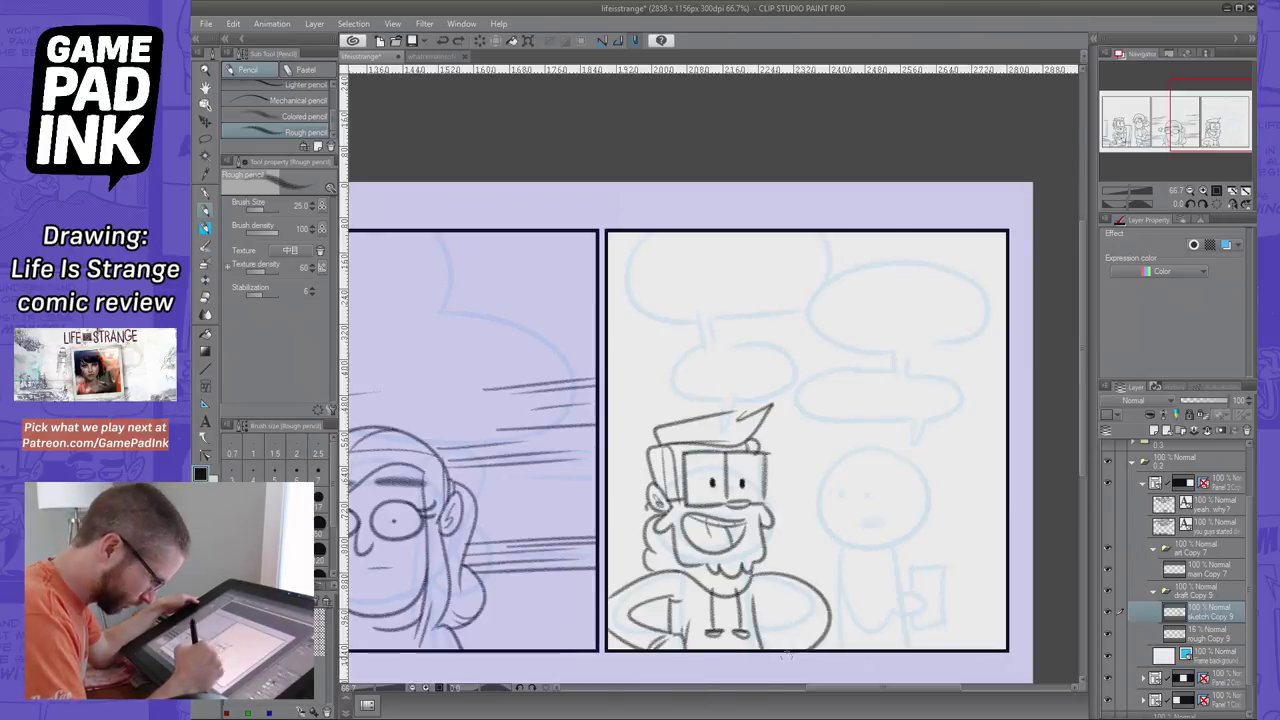
{"action": "key", "text": "ctrl+z"}
{"action": "left_click_drag", "start_coordinate": [752, 572], "coordinate": [826, 646]}
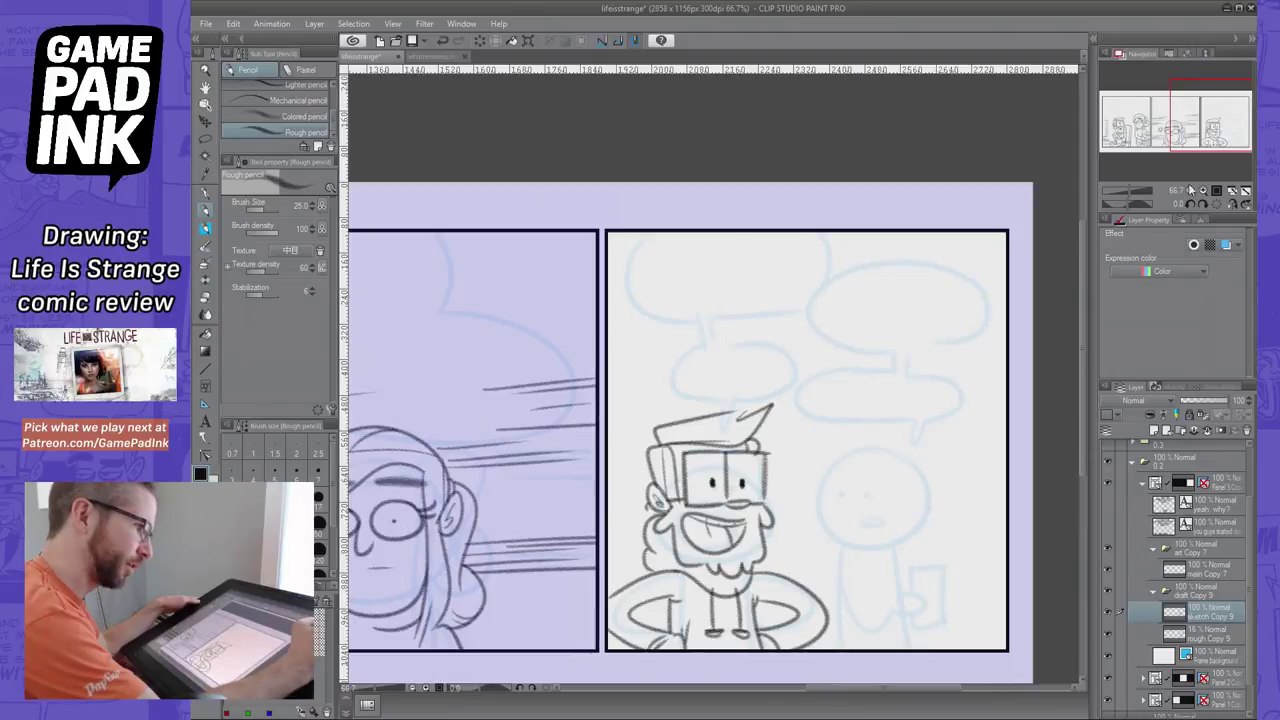
Sketch two round eyes, a nose and the left face line over the third panel's second rough figure
{"action": "left_click", "coordinate": [1190, 191]}
{"action": "left_click", "coordinate": [1190, 191]}
{"action": "left_click_drag", "start_coordinate": [1193, 150], "coordinate": [1226, 143]}
{"action": "left_click", "coordinate": [1203, 191]}
{"action": "left_click", "coordinate": [1203, 191]}
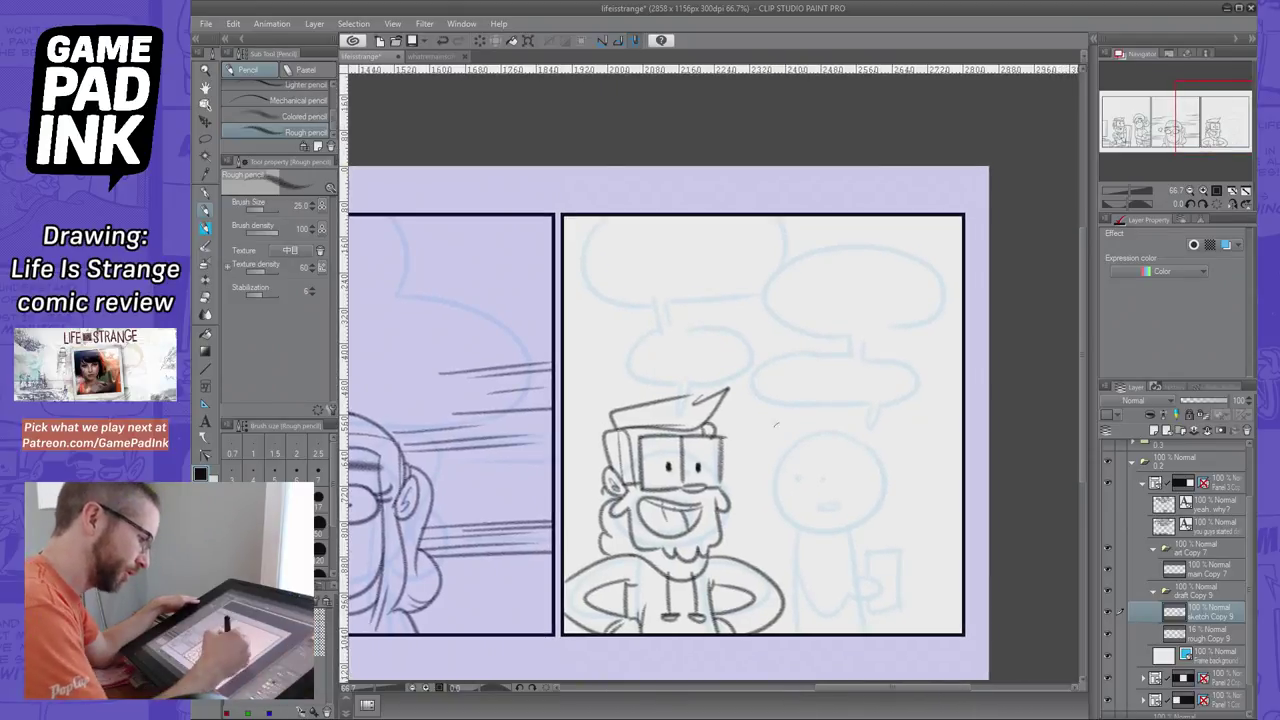
{"action": "mouse_move", "coordinate": [842, 457]}
{"action": "left_mouse_down"}
{"action": "mouse_move", "coordinate": [828, 452]}
{"action": "mouse_move", "coordinate": [826, 490]}
{"action": "mouse_move", "coordinate": [836, 453]}
{"action": "mouse_move", "coordinate": [788, 453]}
{"action": "mouse_move", "coordinate": [800, 489]}
{"action": "mouse_move", "coordinate": [770, 490]}
{"action": "mouse_move", "coordinate": [803, 489]}
{"action": "mouse_move", "coordinate": [781, 541]}
{"action": "mouse_move", "coordinate": [866, 542]}
{"action": "left_mouse_up"}
{"action": "key", "text": "ctrl+z"}
{"action": "key", "text": "ctrl+z"}
{"action": "key", "text": "ctrl+z"}
{"action": "key", "text": "ctrl+z"}
{"action": "key", "text": "ctrl+z"}
{"action": "key", "text": "ctrl+z"}
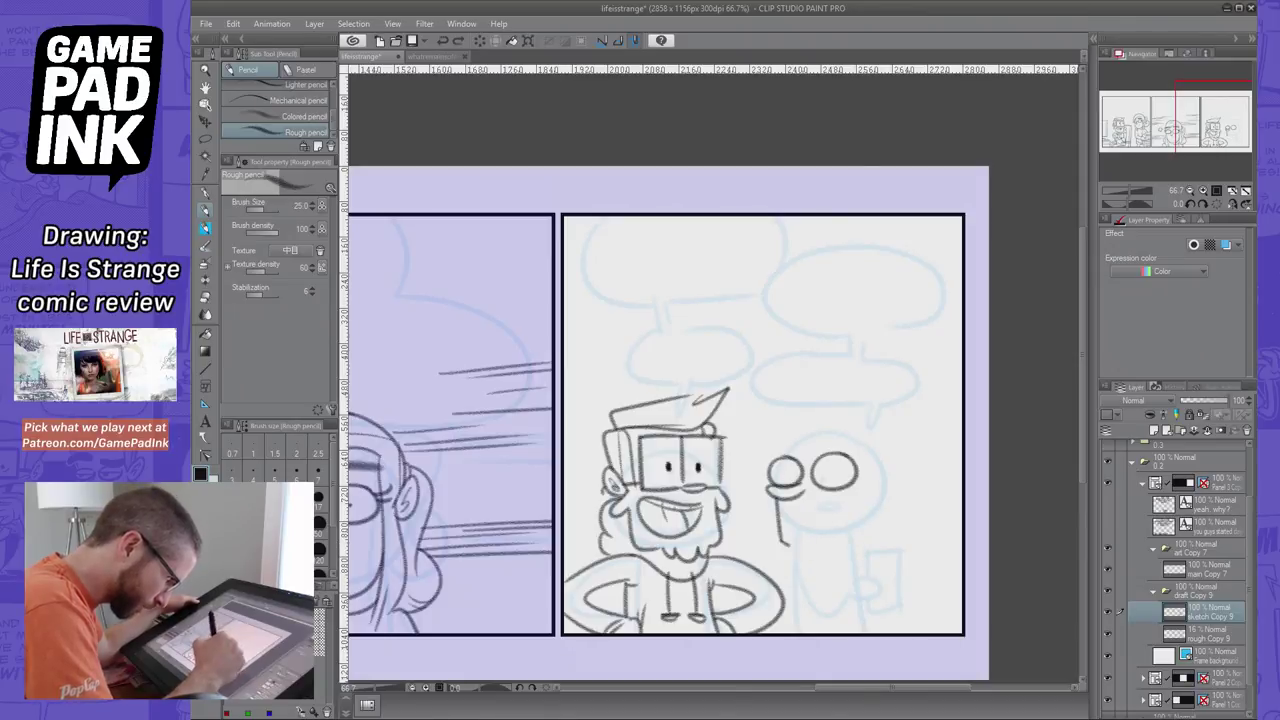
Draw the curved chin line beneath the second man's face in the third panel, redoing the stroke until it fits
{"action": "left_click_drag", "start_coordinate": [788, 544], "coordinate": [862, 518]}
{"action": "key", "text": "ctrl+z"}
{"action": "left_click_drag", "start_coordinate": [782, 541], "coordinate": [862, 548]}
{"action": "key", "text": "ctrl+z"}
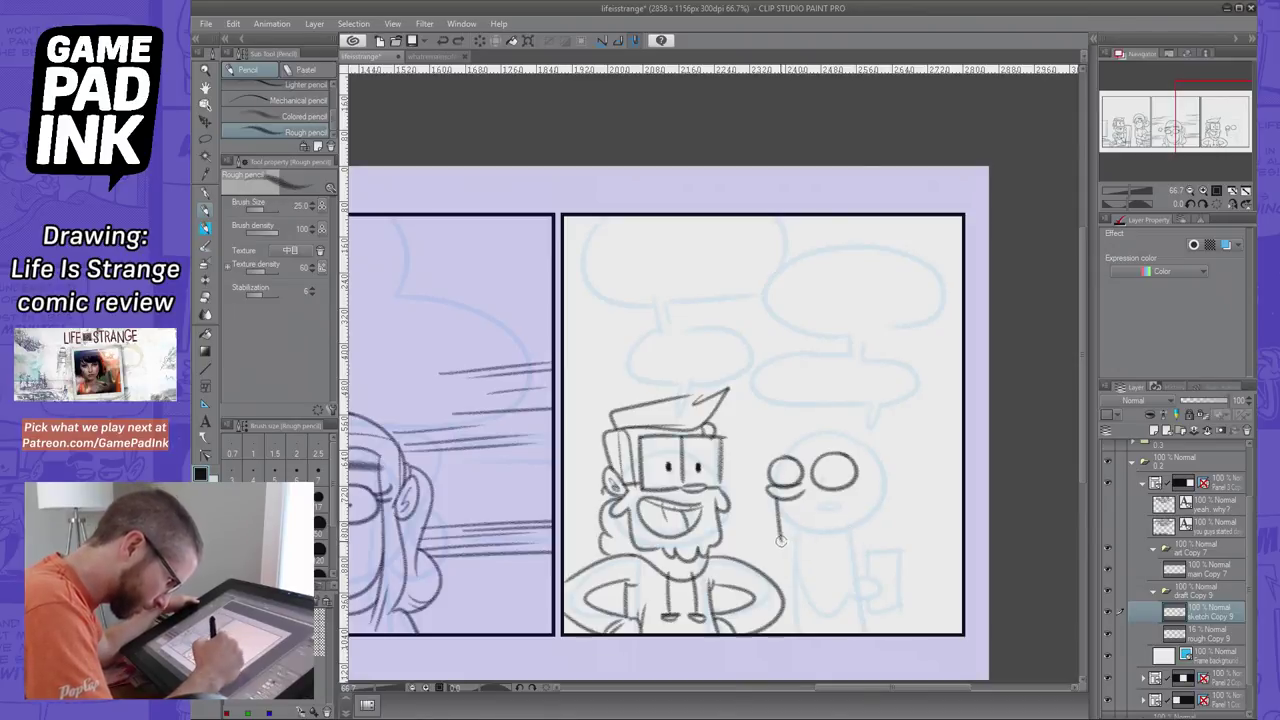
{"action": "left_click_drag", "start_coordinate": [780, 540], "coordinate": [870, 528]}
{"action": "key", "text": "ctrl+z"}
{"action": "left_click_drag", "start_coordinate": [788, 548], "coordinate": [870, 522]}
{"action": "key", "text": "ctrl+z"}
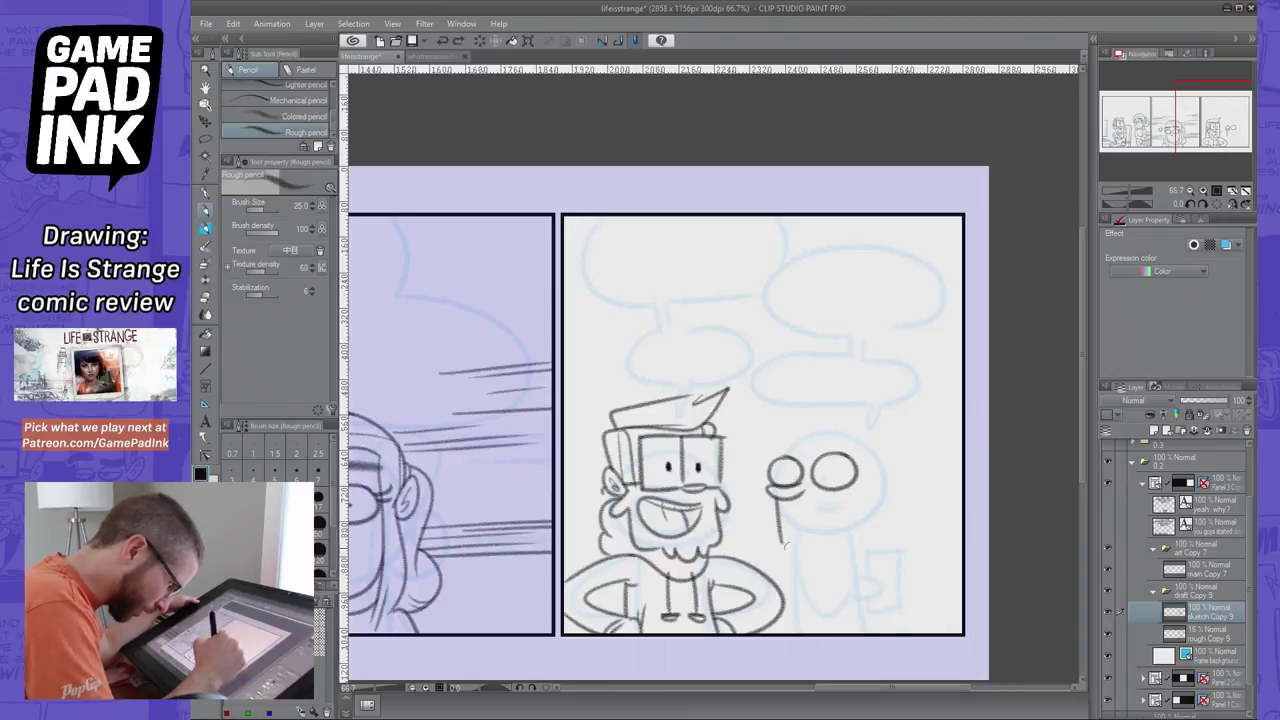
{"action": "left_click_drag", "start_coordinate": [784, 550], "coordinate": [870, 530]}
{"action": "key", "text": "ctrl+z"}
{"action": "left_click_drag", "start_coordinate": [781, 542], "coordinate": [863, 528]}
{"action": "key", "text": "ctrl+z"}
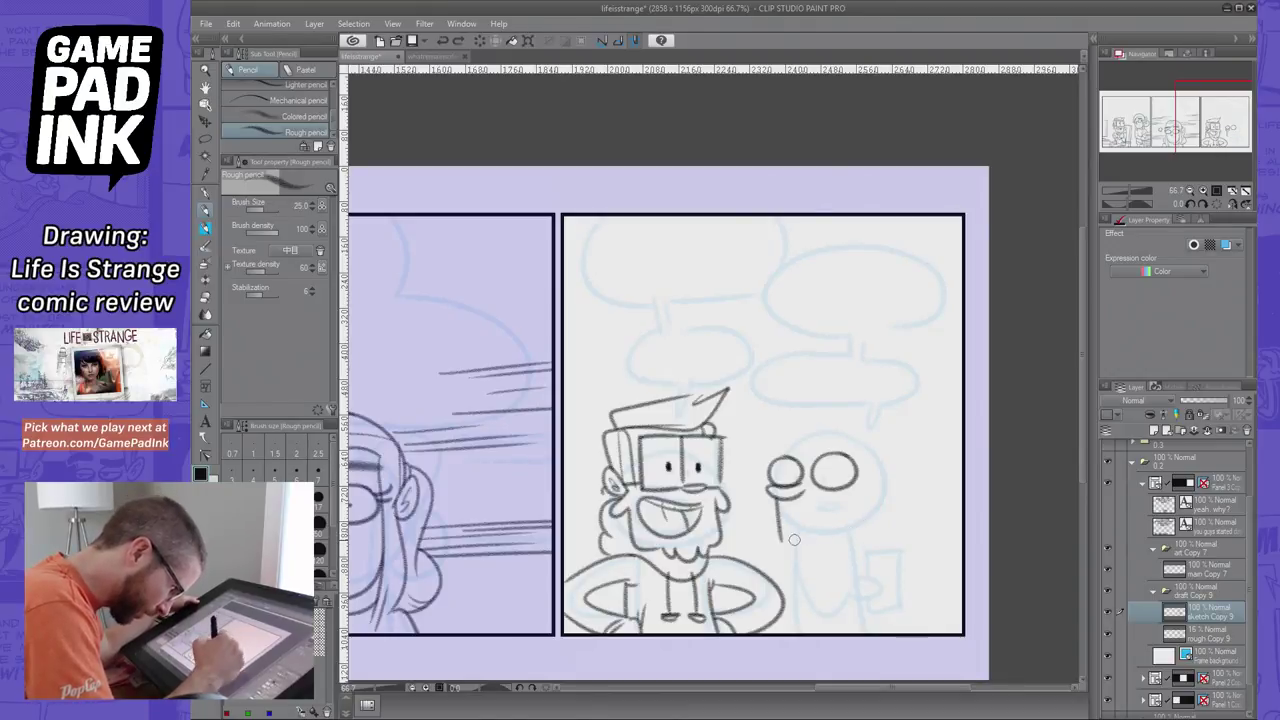
{"action": "left_click_drag", "start_coordinate": [782, 541], "coordinate": [870, 535]}
{"action": "key", "text": "ctrl+z"}
{"action": "mouse_move", "coordinate": [782, 541]}
{"action": "left_mouse_down"}
{"action": "mouse_move", "coordinate": [872, 538]}
{"action": "mouse_move", "coordinate": [865, 488]}
{"action": "left_mouse_up"}
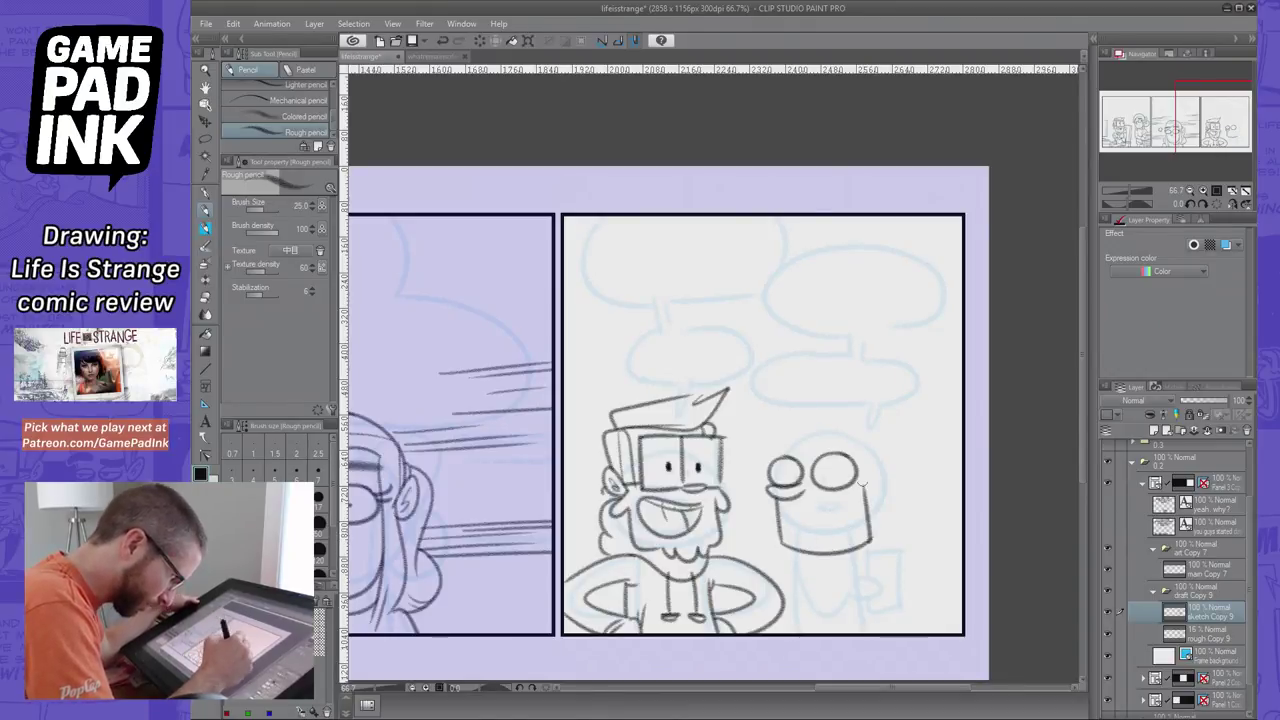
Draw the second man's right face edge and ear, and add small pupils looking toward the bearded man
{"action": "key", "text": "ctrl+z"}
{"action": "left_click_drag", "start_coordinate": [870, 539], "coordinate": [866, 484]}
{"action": "key", "text": "ctrl+z"}
{"action": "key", "text": "ctrl+z"}
{"action": "mouse_move", "coordinate": [869, 540]}
{"action": "left_mouse_down"}
{"action": "mouse_move", "coordinate": [867, 486]}
{"action": "mouse_move", "coordinate": [884, 466]}
{"action": "mouse_move", "coordinate": [821, 474]}
{"action": "left_mouse_up"}
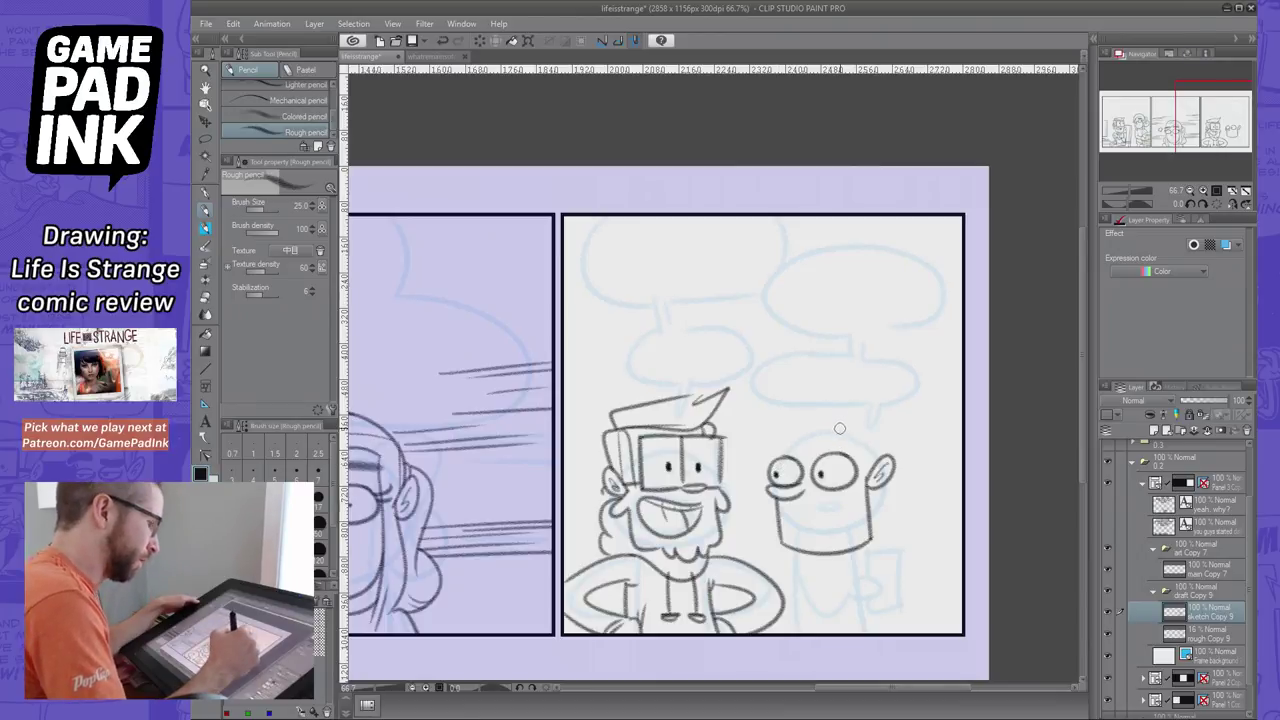
Sketch a small, slightly open mouth on the second man's face, redoing the strokes several times
{"action": "left_click_drag", "start_coordinate": [820, 507], "coordinate": [848, 514]}
{"action": "key", "text": "ctrl+z"}
{"action": "key", "text": "ctrl+z"}
{"action": "key", "text": "ctrl+z"}
{"action": "key", "text": "ctrl+z"}
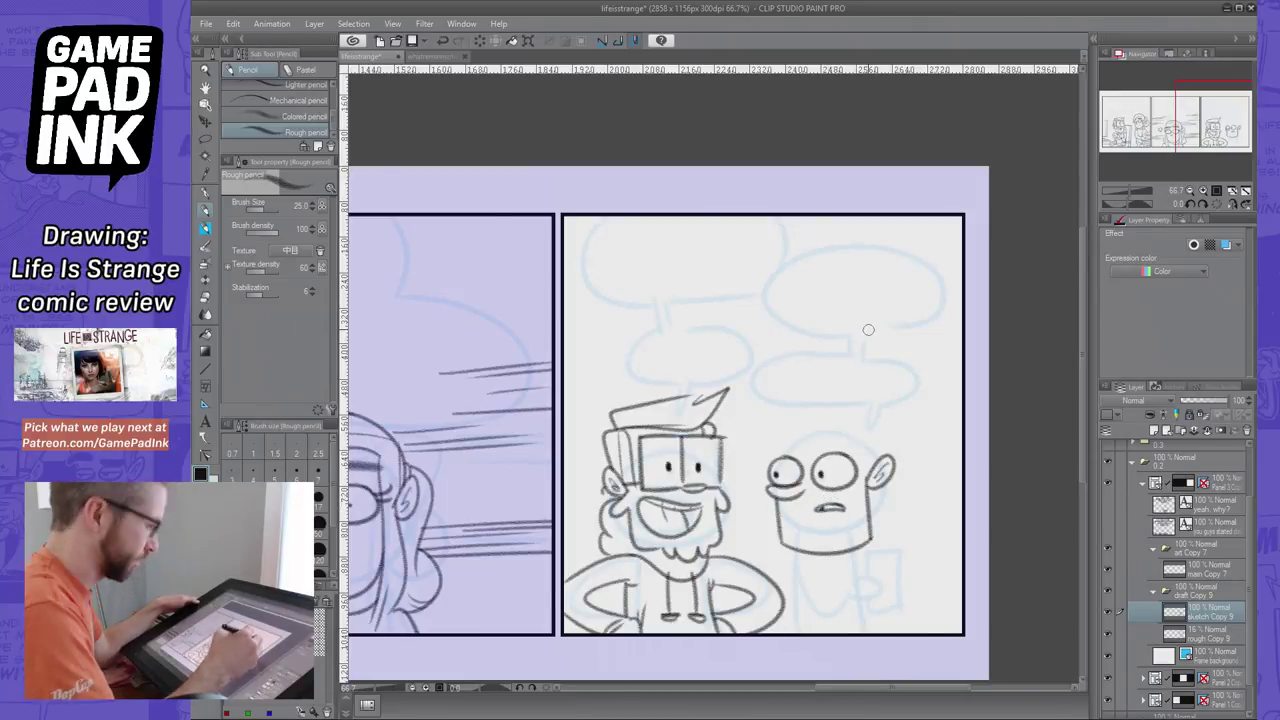
Draw the edge of the second man's head above the ear and a nearly straight hairline across his forehead
{"action": "left_click_drag", "start_coordinate": [867, 483], "coordinate": [871, 413]}
{"action": "key", "text": "ctrl+z"}
{"action": "key", "text": "ctrl+z"}
{"action": "left_click_drag", "start_coordinate": [872, 462], "coordinate": [872, 414]}
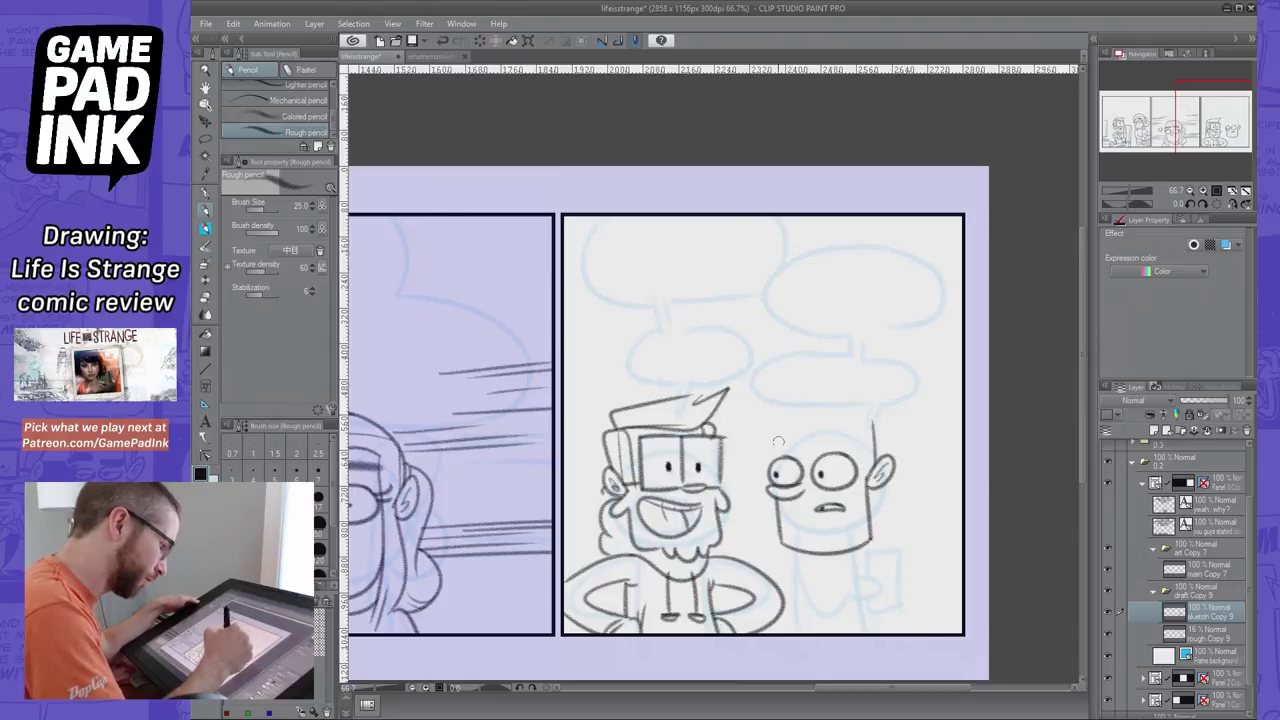
{"action": "left_click_drag", "start_coordinate": [775, 428], "coordinate": [872, 426]}
{"action": "key", "text": "ctrl+z"}
{"action": "left_click_drag", "start_coordinate": [776, 430], "coordinate": [875, 424]}
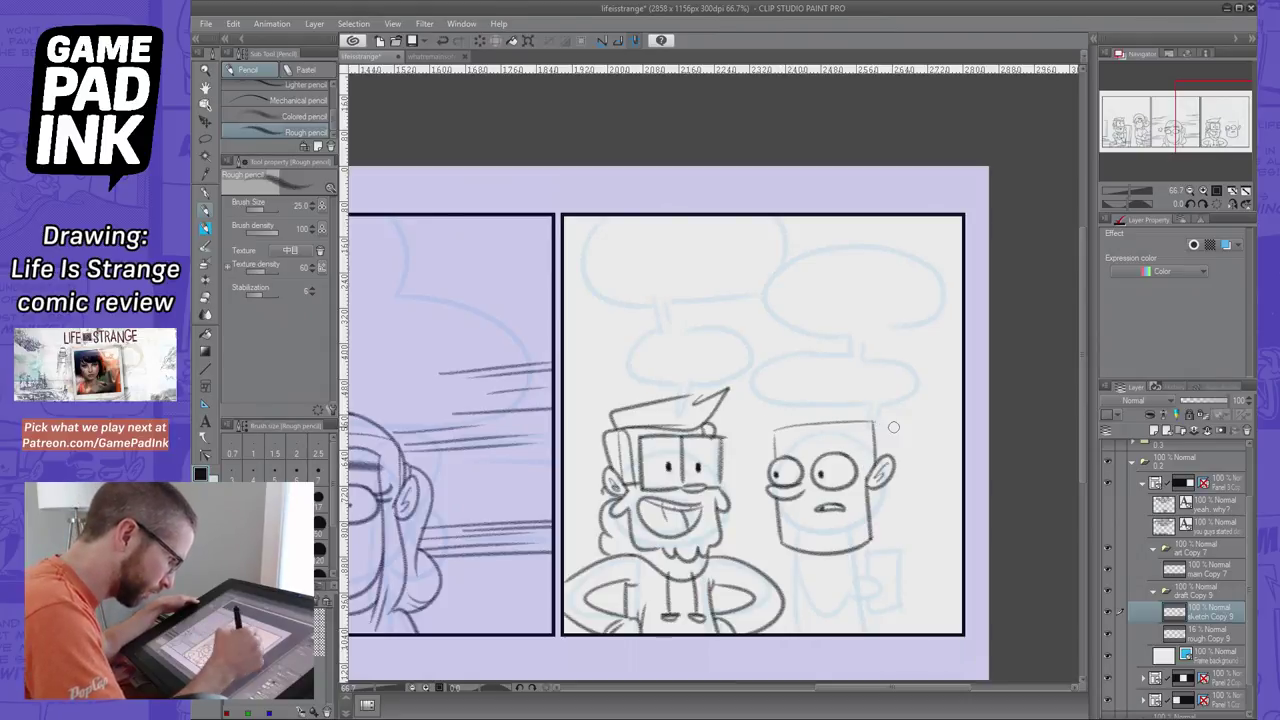
{"action": "key", "text": "ctrl+z"}
{"action": "left_click_drag", "start_coordinate": [775, 428], "coordinate": [872, 425]}
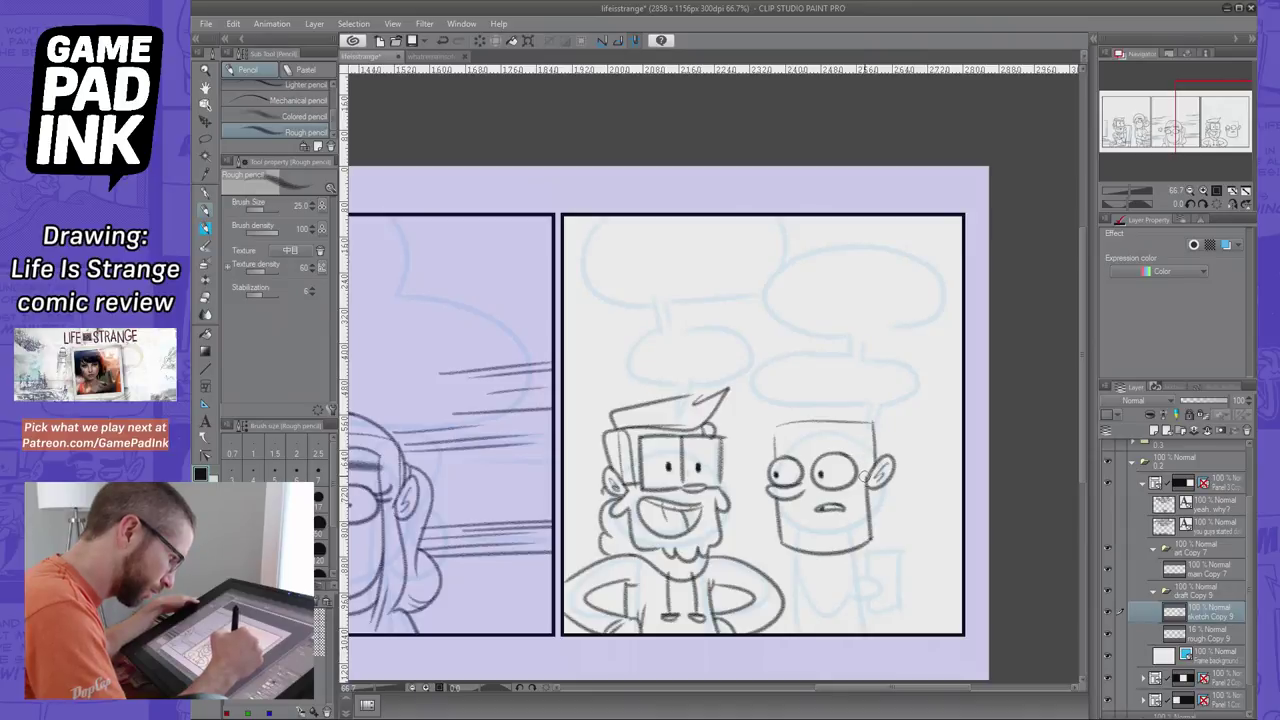
Outline the second man's hair with a sideburn beside the ear and a flat top sweeping forward past the forehead
{"action": "left_click_drag", "start_coordinate": [865, 476], "coordinate": [862, 412]}
{"action": "key", "text": "ctrl+z"}
{"action": "mouse_move", "coordinate": [867, 486]}
{"action": "left_mouse_down"}
{"action": "mouse_move", "coordinate": [864, 422]}
{"action": "mouse_move", "coordinate": [881, 421]}
{"action": "mouse_move", "coordinate": [754, 424]}
{"action": "left_mouse_up"}
{"action": "key", "text": "ctrl+z"}
{"action": "mouse_move", "coordinate": [878, 412]}
{"action": "left_mouse_down"}
{"action": "mouse_move", "coordinate": [748, 393]}
{"action": "mouse_move", "coordinate": [837, 391]}
{"action": "mouse_move", "coordinate": [756, 386]}
{"action": "left_mouse_up"}
{"action": "key", "text": "ctrl+z"}
{"action": "key", "text": "ctrl+z"}
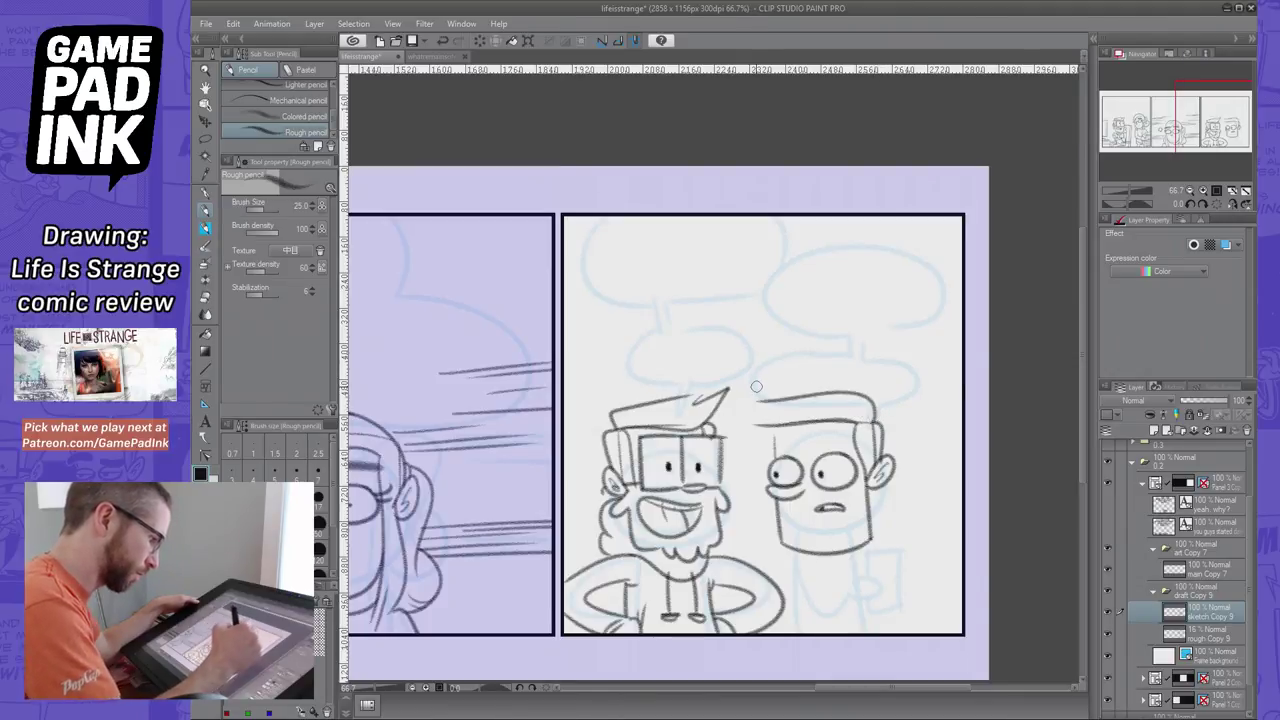
Add an inner strand line following the top sweep of the second man's hair, redrawing it several times
{"action": "left_click_drag", "start_coordinate": [866, 422], "coordinate": [762, 403]}
{"action": "key", "text": "ctrl+z"}
{"action": "left_click_drag", "start_coordinate": [865, 419], "coordinate": [755, 407]}
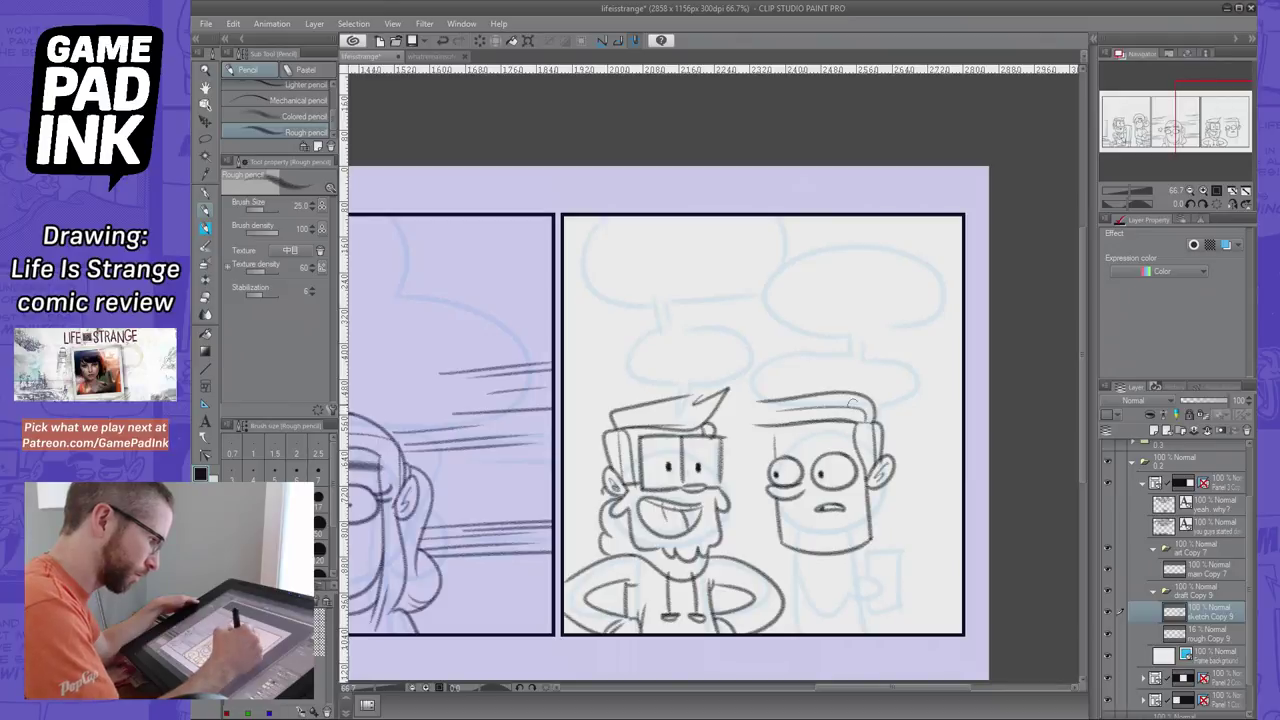
{"action": "key", "text": "ctrl+z"}
{"action": "left_click_drag", "start_coordinate": [865, 418], "coordinate": [749, 399]}
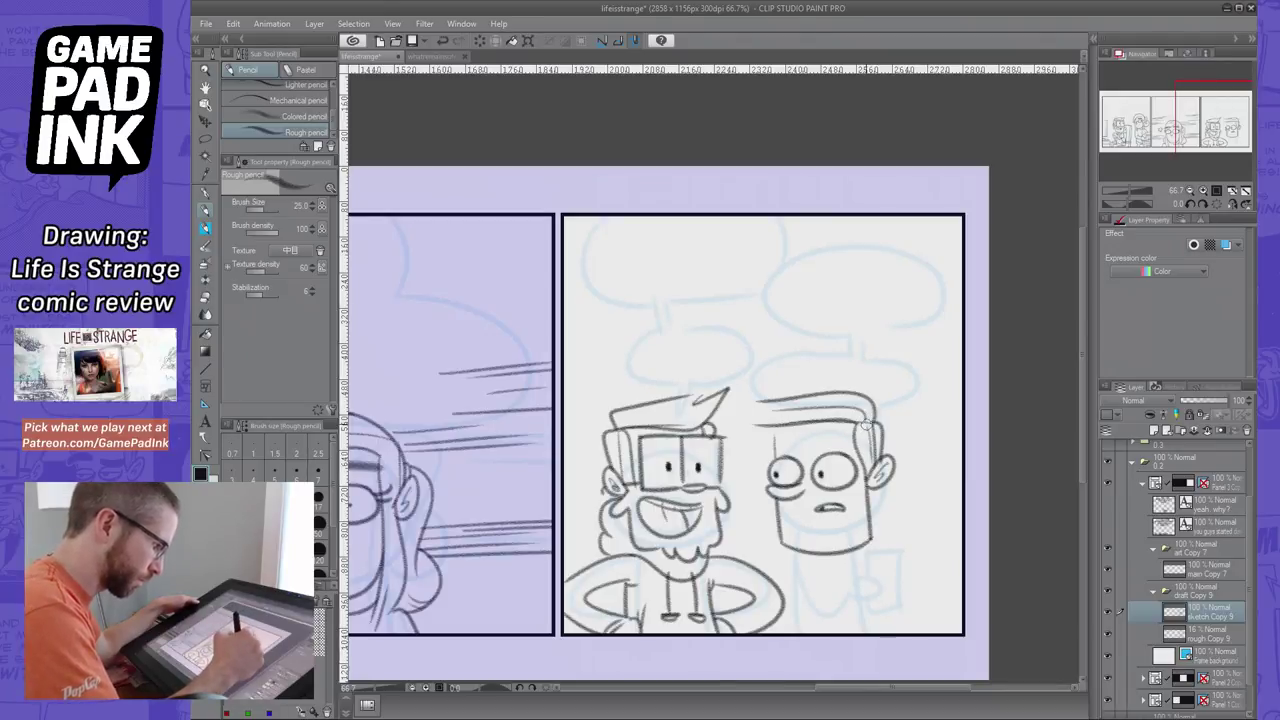
{"action": "key", "text": "ctrl+z"}
Refine the second man's sideburn and draw the short hair edge at the far side of his forehead
{"action": "left_click_drag", "start_coordinate": [860, 418], "coordinate": [874, 464]}
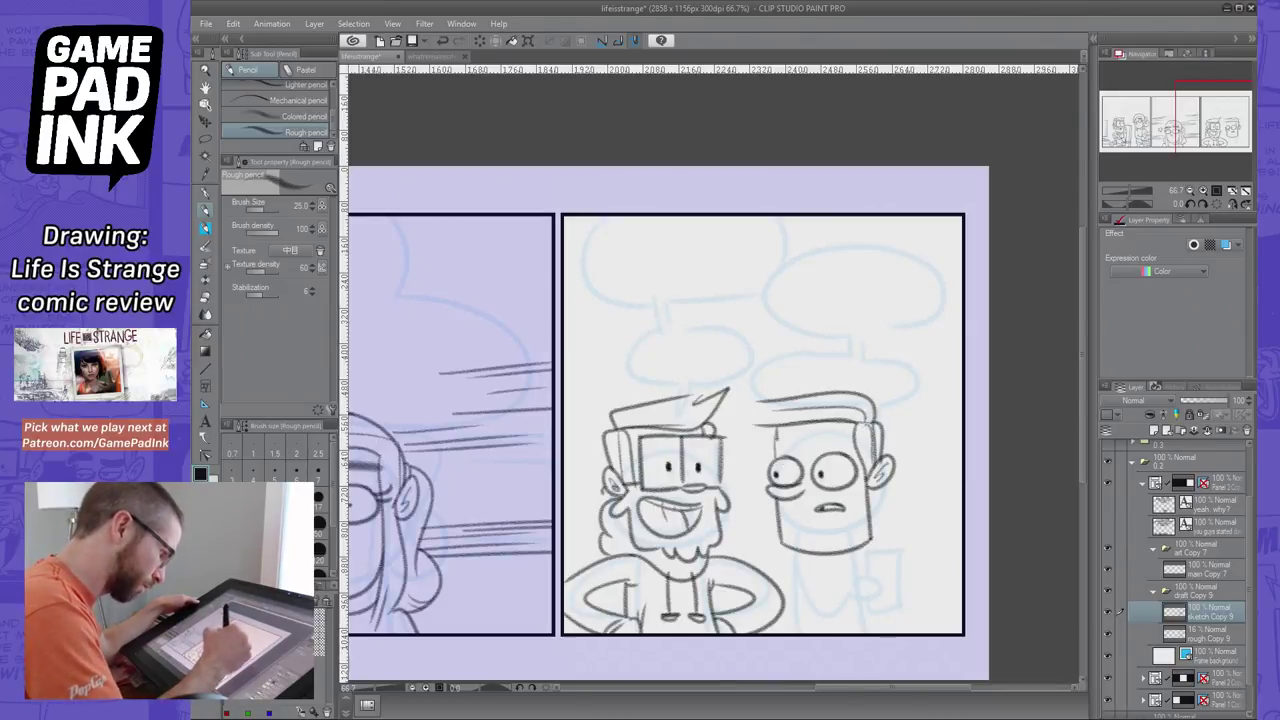
{"action": "key", "text": "ctrl+z"}
{"action": "left_click_drag", "start_coordinate": [782, 426], "coordinate": [768, 461]}
{"action": "key", "text": "ctrl+z"}
{"action": "key", "text": "ctrl+z"}
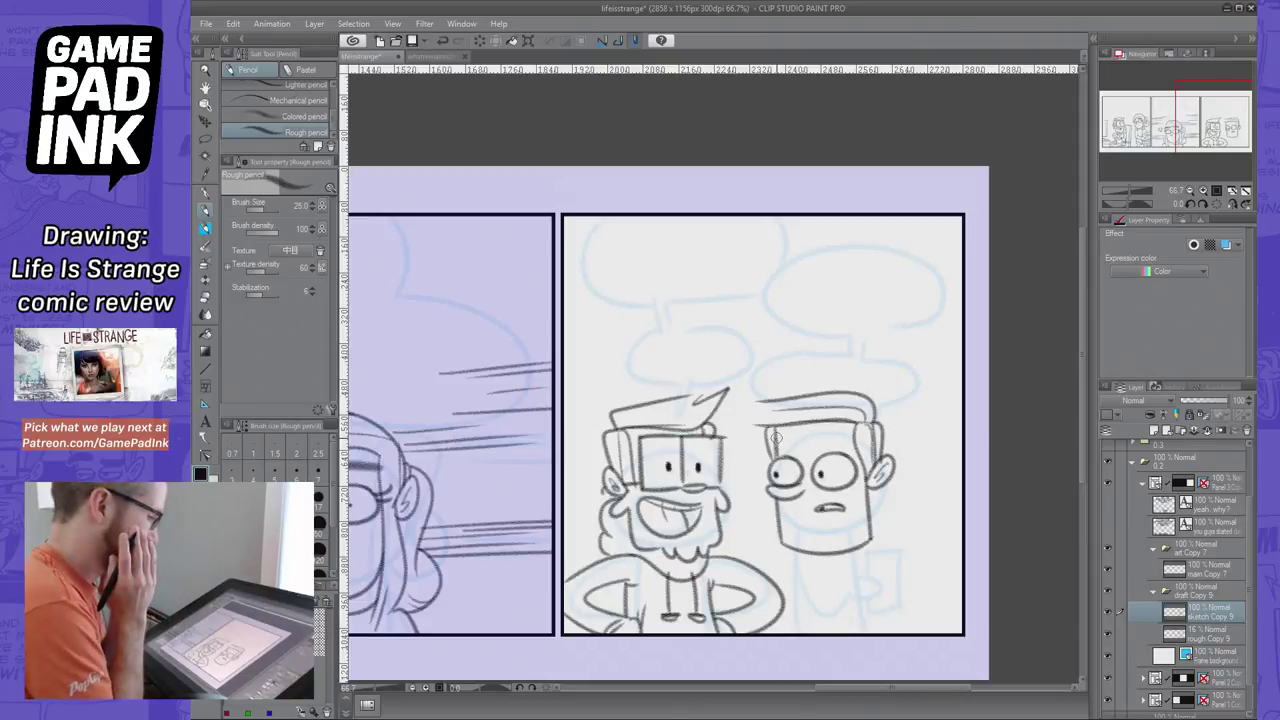
{"action": "key", "text": "ctrl+z"}
Sketch the second man's pointed collar below the chin and the shoulder line on the side facing the bearded man
{"action": "mouse_move", "coordinate": [798, 551]}
{"action": "left_mouse_down"}
{"action": "mouse_move", "coordinate": [846, 580]}
{"action": "mouse_move", "coordinate": [852, 558]}
{"action": "mouse_move", "coordinate": [861, 571]}
{"action": "mouse_move", "coordinate": [860, 522]}
{"action": "left_mouse_up"}
{"action": "key", "text": "ctrl+z"}
{"action": "key", "text": "ctrl+z"}
{"action": "key", "text": "ctrl+z"}
{"action": "left_click_drag", "start_coordinate": [788, 562], "coordinate": [768, 578]}
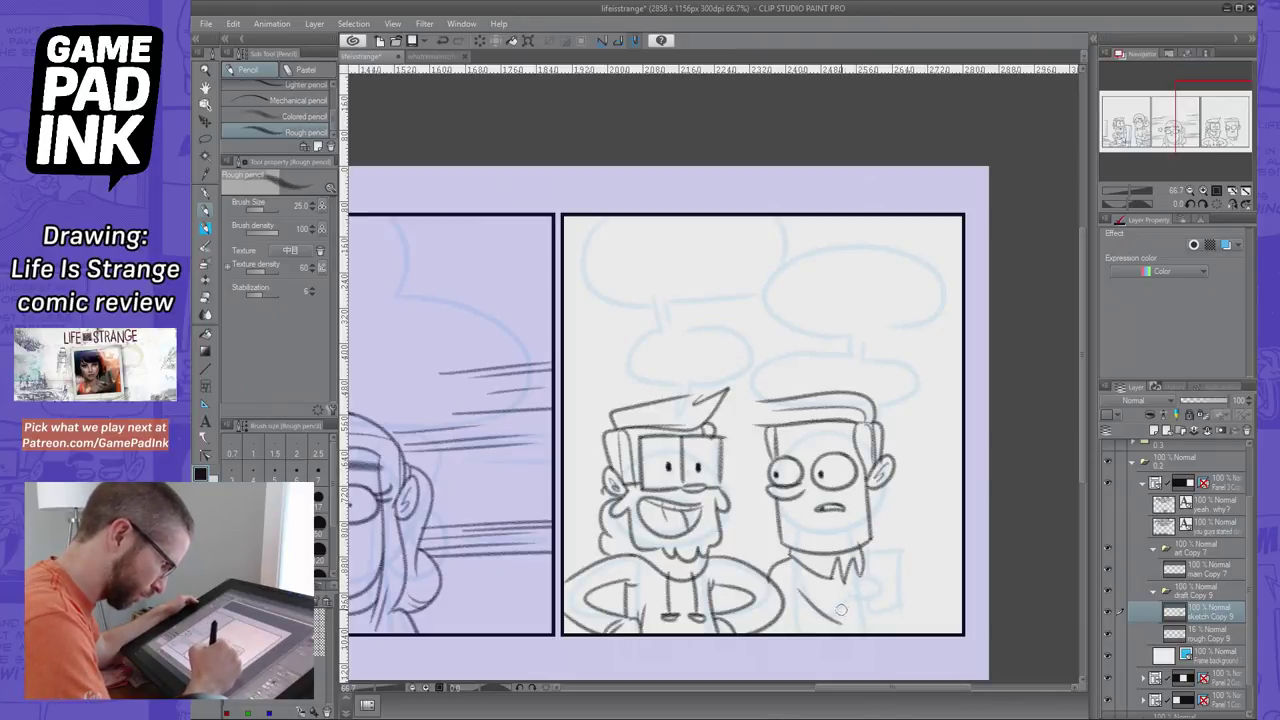
Draw the second man's outer shoulder and upper arm from the collar down to the panel border
{"action": "mouse_move", "coordinate": [862, 565]}
{"action": "left_mouse_down"}
{"action": "mouse_move", "coordinate": [882, 573]}
{"action": "mouse_move", "coordinate": [893, 642]}
{"action": "left_mouse_up"}
{"action": "key", "text": "ctrl+z"}
{"action": "key", "text": "ctrl+z"}
{"action": "left_click_drag", "start_coordinate": [863, 563], "coordinate": [904, 645]}
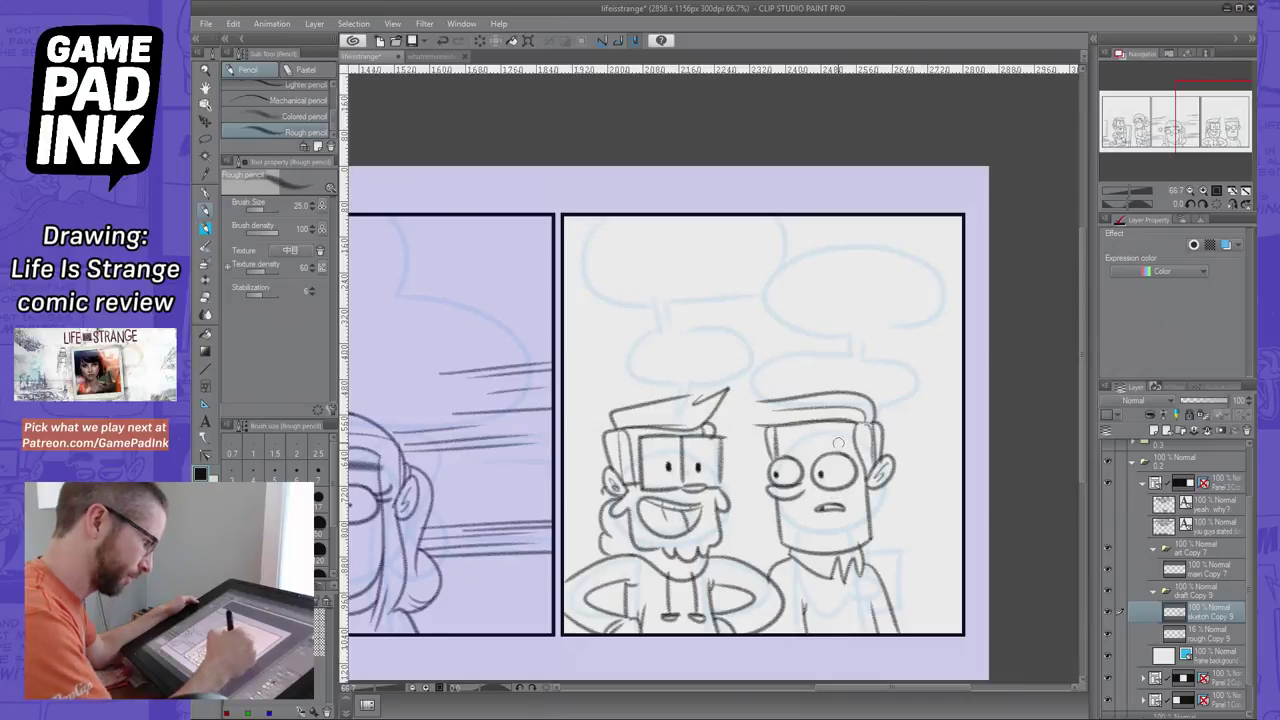
Set the rough pencil size to 50 and draw thick dark eyebrows above the second man's eyes
{"action": "left_click", "coordinate": [319, 536]}
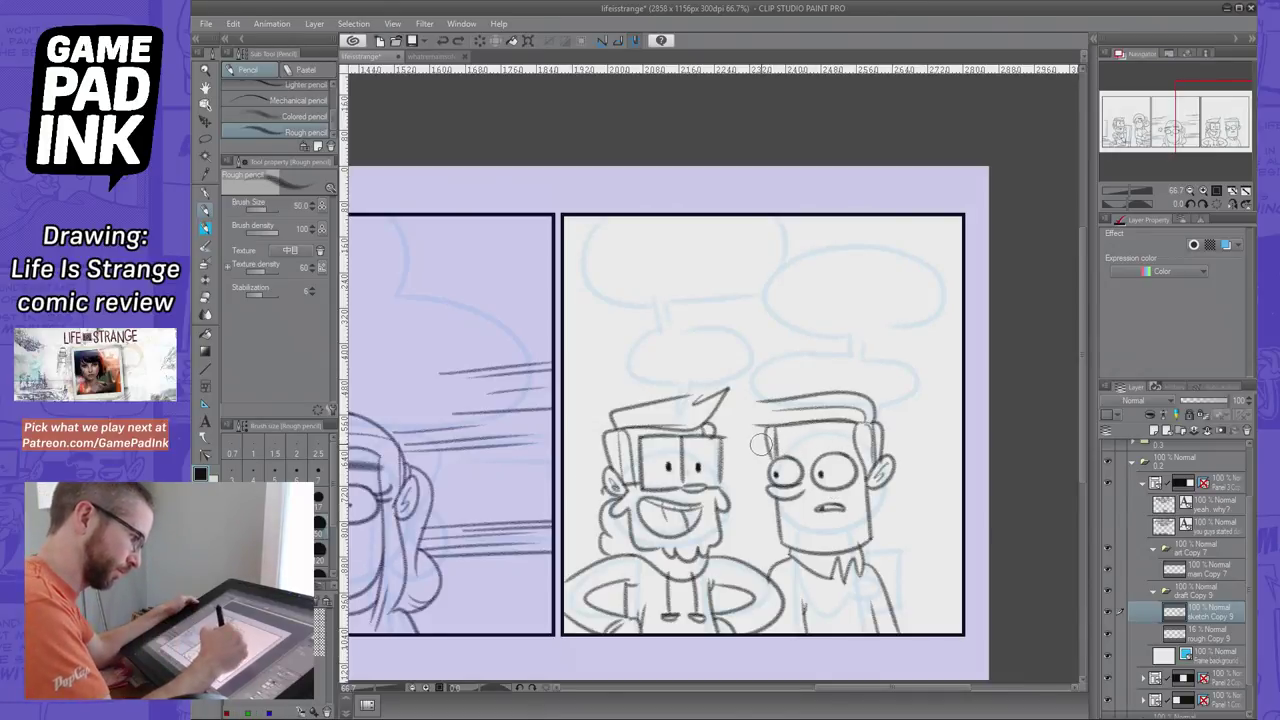
{"action": "left_click_drag", "start_coordinate": [767, 450], "coordinate": [858, 436]}
{"action": "key", "text": "ctrl+z"}
{"action": "key", "text": "ctrl+z"}
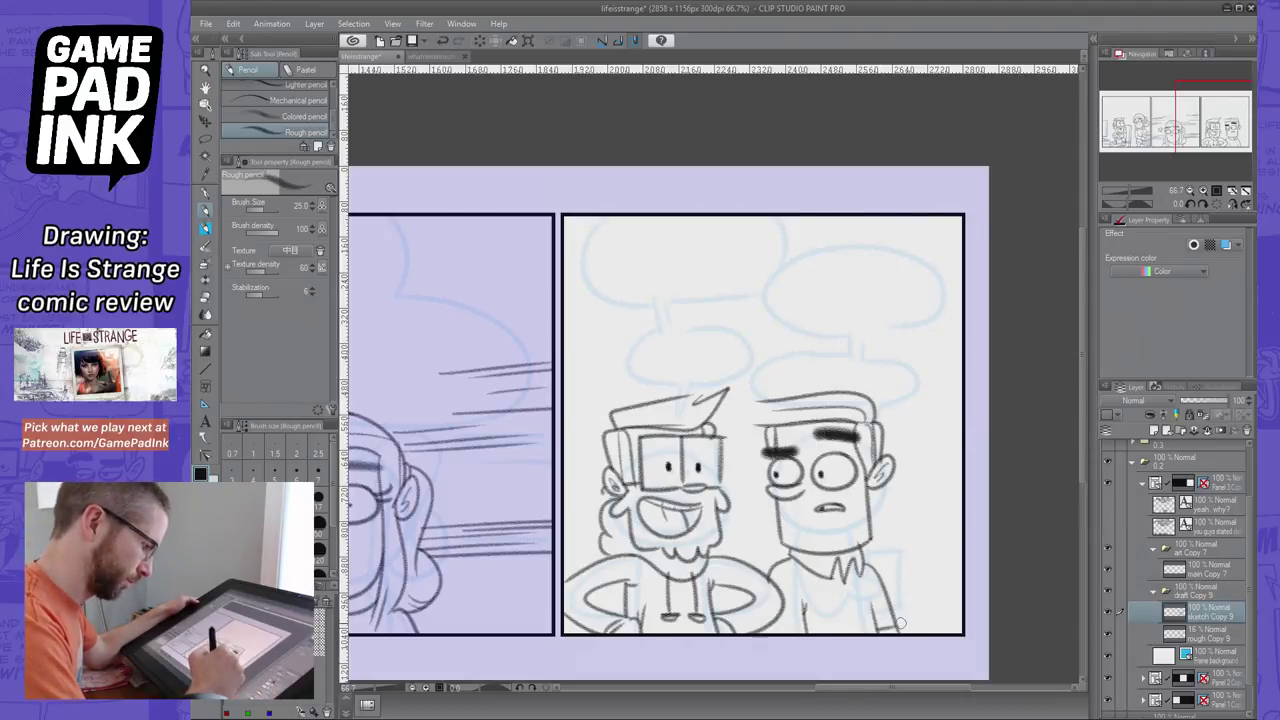
Draw the second man's sleeve cuff and the start of his raised forearm at the panel's lower right corner
{"action": "mouse_move", "coordinate": [890, 628]}
{"action": "left_mouse_down"}
{"action": "mouse_move", "coordinate": [925, 577]}
{"action": "mouse_move", "coordinate": [900, 588]}
{"action": "mouse_move", "coordinate": [937, 576]}
{"action": "mouse_move", "coordinate": [914, 574]}
{"action": "mouse_move", "coordinate": [957, 571]}
{"action": "mouse_move", "coordinate": [929, 600]}
{"action": "left_mouse_up"}
{"action": "key", "text": "ctrl+z"}
{"action": "key", "text": "ctrl+z"}
{"action": "key", "text": "ctrl+z"}
{"action": "key", "text": "ctrl+z"}
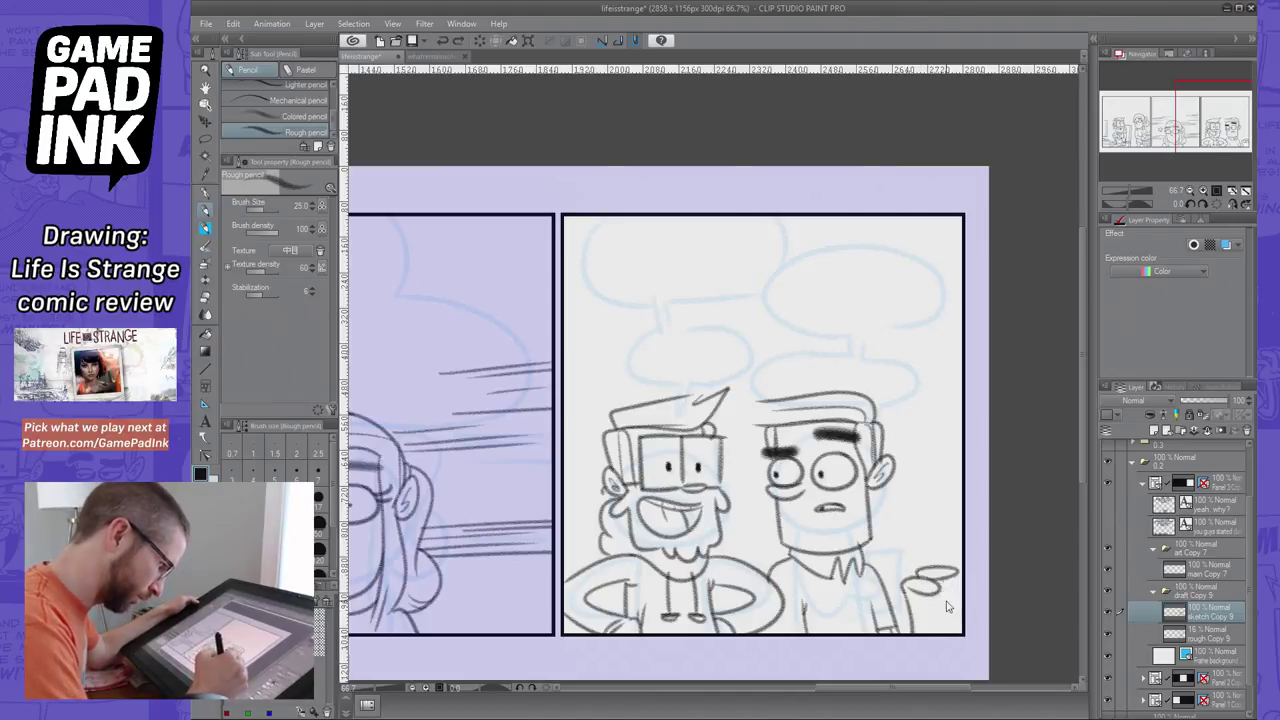
{"action": "key", "text": "ctrl+z"}
{"action": "left_click_drag", "start_coordinate": [918, 576], "coordinate": [962, 571]}
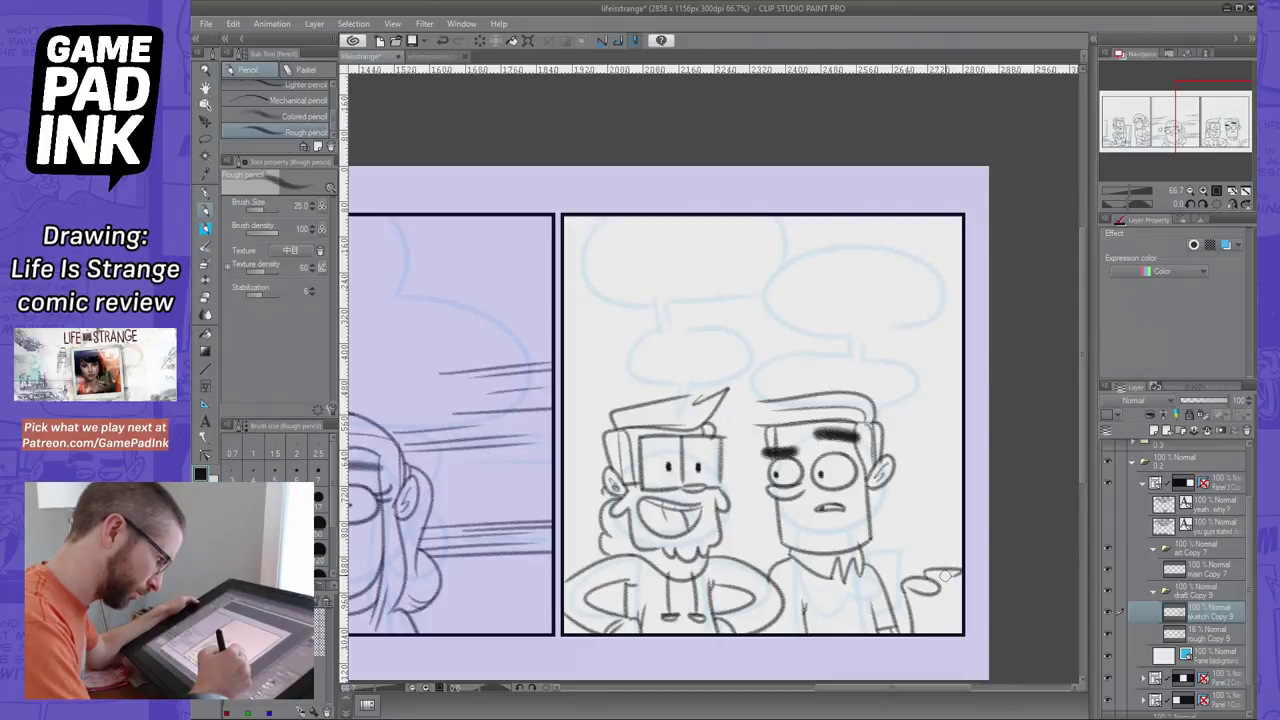
{"action": "key", "text": "ctrl+z"}
{"action": "key", "text": "ctrl+z"}
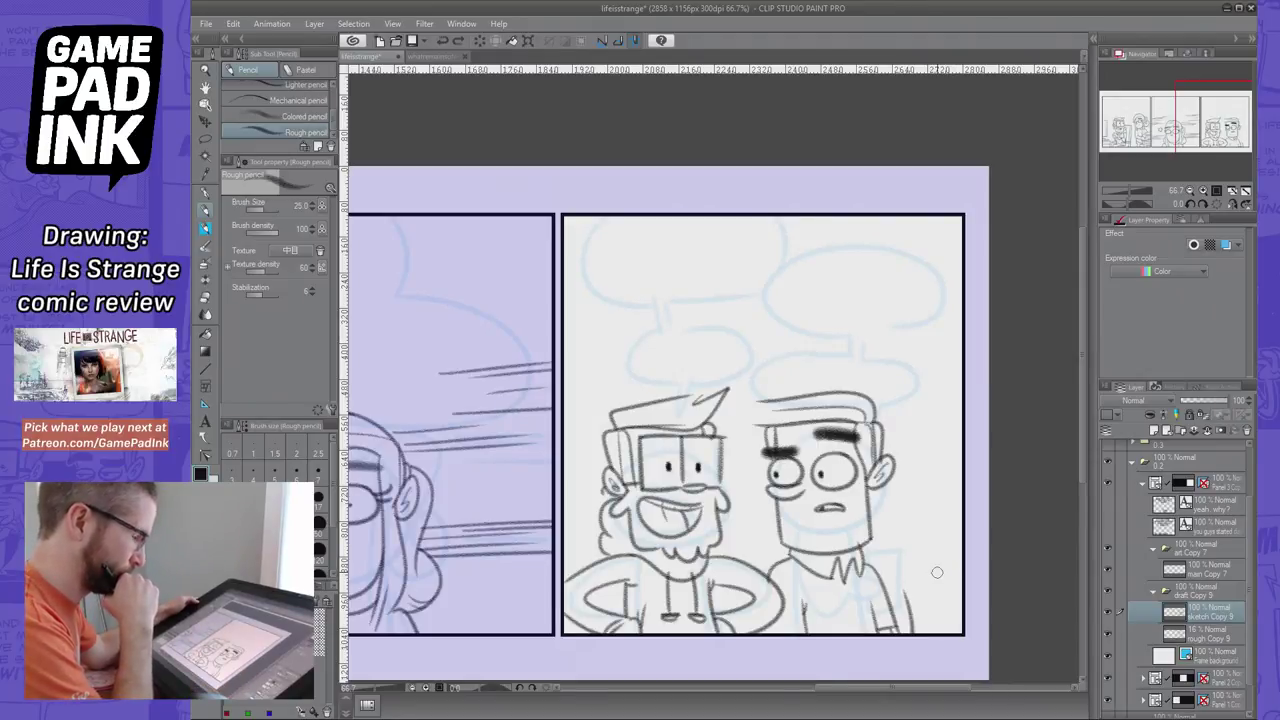
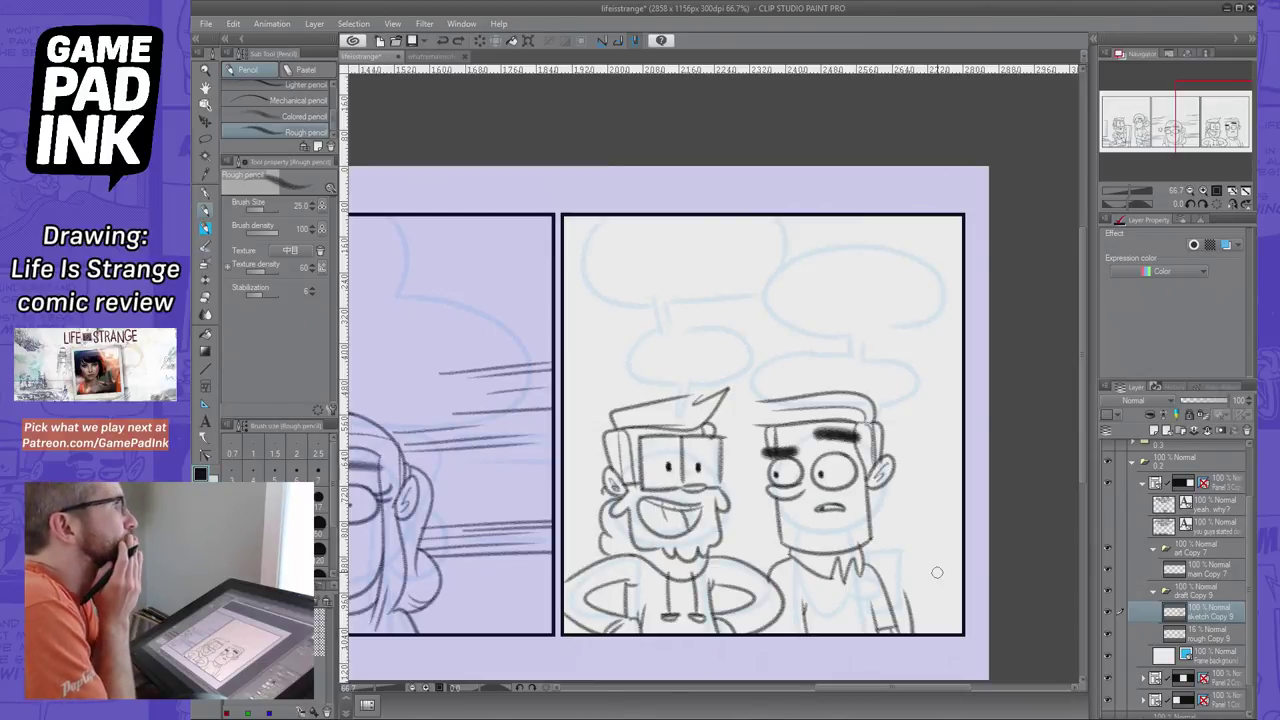
Sketch the second man's thumb and hand at the panel's right border, with the first edges of a held mug
{"action": "mouse_move", "coordinate": [908, 588]}
{"action": "left_mouse_down"}
{"action": "mouse_move", "coordinate": [946, 590]}
{"action": "mouse_move", "coordinate": [918, 598]}
{"action": "mouse_move", "coordinate": [929, 546]}
{"action": "mouse_move", "coordinate": [962, 545]}
{"action": "left_mouse_up"}
{"action": "key", "text": "ctrl+z"}
{"action": "key", "text": "ctrl+z"}
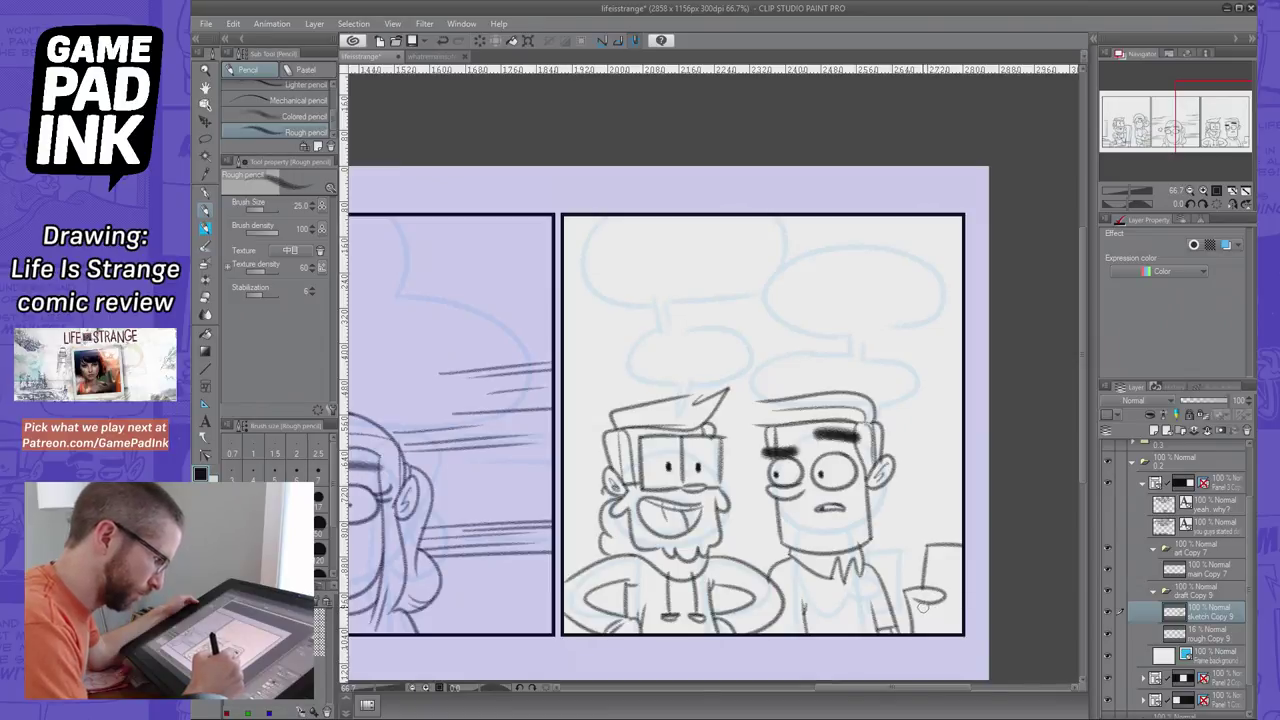
{"action": "key", "text": "ctrl+z"}
{"action": "key", "text": "ctrl+z"}
{"action": "left_click_drag", "start_coordinate": [918, 589], "coordinate": [916, 554]}
{"action": "key", "text": "ctrl+z"}
{"action": "key", "text": "ctrl+z"}
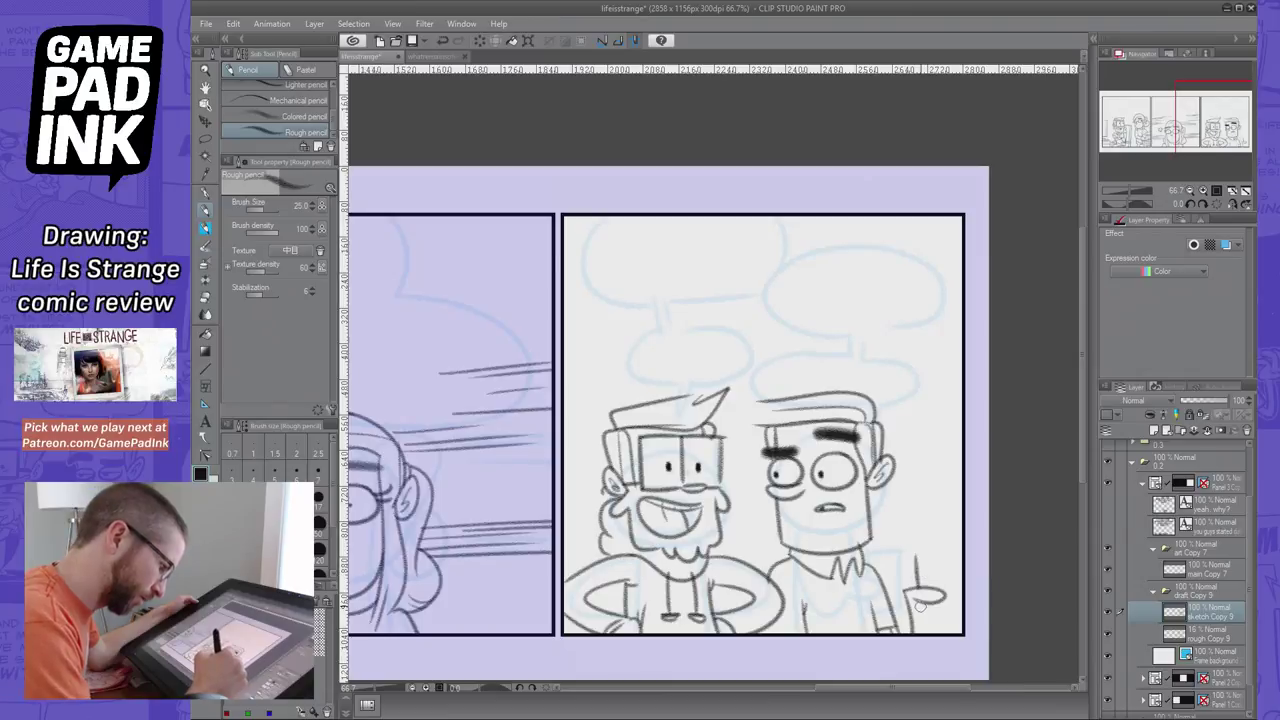
{"action": "key", "text": "ctrl+z"}
{"action": "mouse_move", "coordinate": [920, 604]}
{"action": "left_mouse_down"}
{"action": "mouse_move", "coordinate": [925, 627]}
{"action": "mouse_move", "coordinate": [962, 628]}
{"action": "left_mouse_up"}
{"action": "key", "text": "ctrl+z"}
Draw the mug's rim and side within the hand and add wavy steam rising above it
{"action": "mouse_move", "coordinate": [914, 560]}
{"action": "left_mouse_down"}
{"action": "mouse_move", "coordinate": [962, 558]}
{"action": "mouse_move", "coordinate": [910, 550]}
{"action": "mouse_move", "coordinate": [923, 533]}
{"action": "mouse_move", "coordinate": [917, 542]}
{"action": "mouse_move", "coordinate": [976, 537]}
{"action": "mouse_move", "coordinate": [956, 537]}
{"action": "mouse_move", "coordinate": [968, 533]}
{"action": "mouse_move", "coordinate": [919, 494]}
{"action": "mouse_move", "coordinate": [923, 482]}
{"action": "left_mouse_up"}
{"action": "key", "text": "ctrl+z"}
{"action": "key", "text": "ctrl+z"}
{"action": "key", "text": "ctrl+z"}
{"action": "key", "text": "ctrl+z"}
{"action": "key", "text": "ctrl+z"}
{"action": "key", "text": "ctrl+z"}
{"action": "key", "text": "ctrl+z"}
{"action": "key", "text": "ctrl+z"}
{"action": "key", "text": "ctrl+z"}
{"action": "left_click_drag", "start_coordinate": [922, 527], "coordinate": [917, 474]}
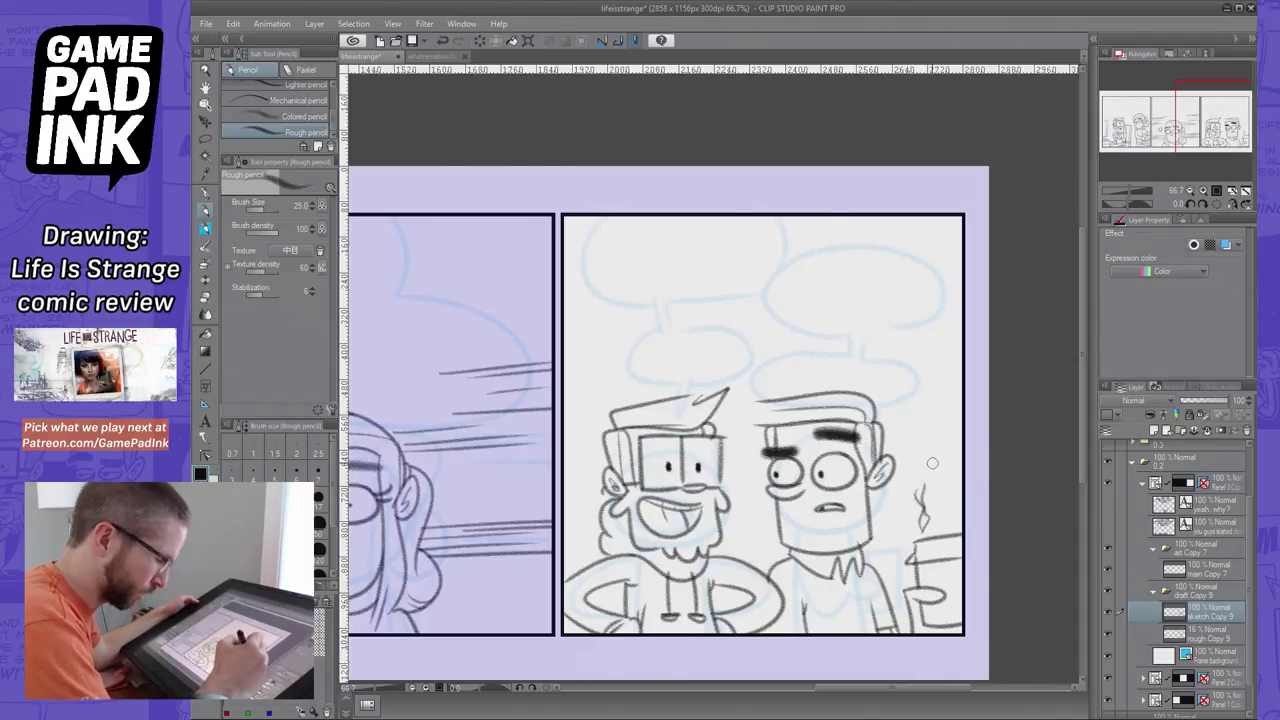
Finish the mug with the fingers wrapped around it against the panel border
{"action": "mouse_move", "coordinate": [961, 569]}
{"action": "left_mouse_down"}
{"action": "mouse_move", "coordinate": [934, 572]}
{"action": "mouse_move", "coordinate": [962, 578]}
{"action": "mouse_move", "coordinate": [937, 597]}
{"action": "mouse_move", "coordinate": [948, 578]}
{"action": "mouse_move", "coordinate": [968, 602]}
{"action": "left_mouse_up"}
{"action": "key", "text": "ctrl+z"}
{"action": "key", "text": "ctrl+z"}
{"action": "key", "text": "ctrl+z"}
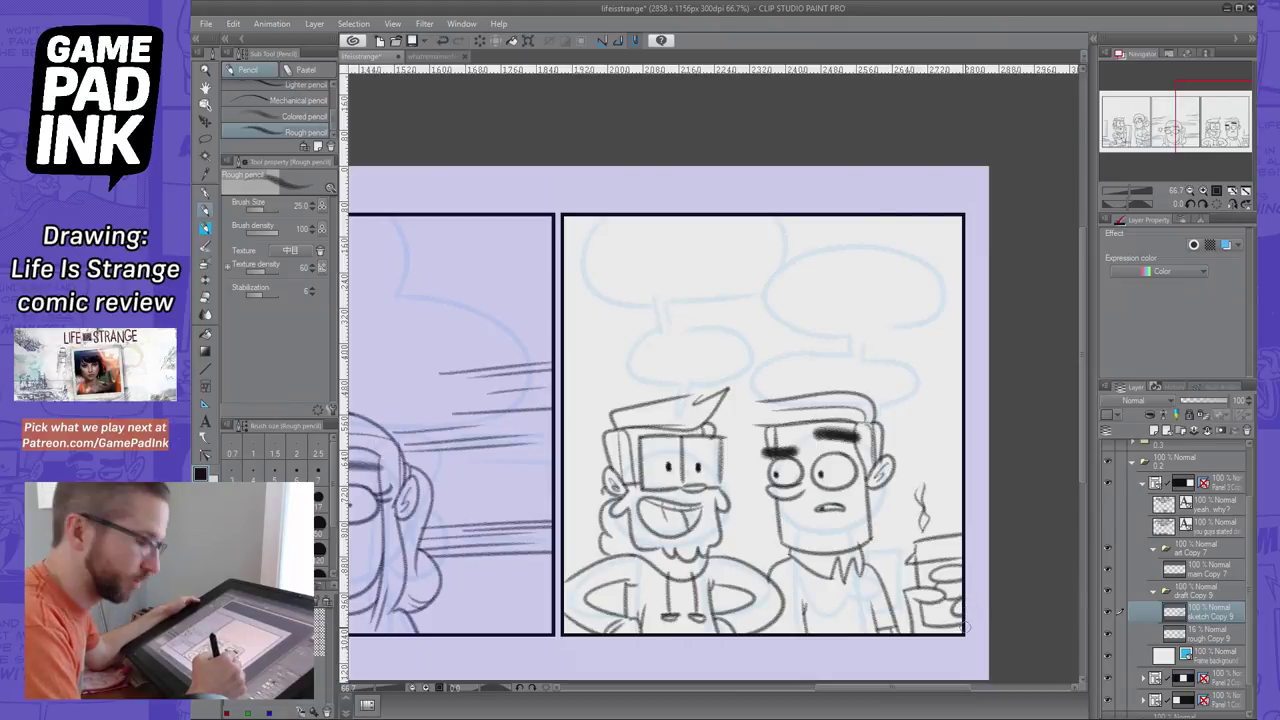
{"action": "left_click_drag", "start_coordinate": [944, 628], "coordinate": [959, 615]}
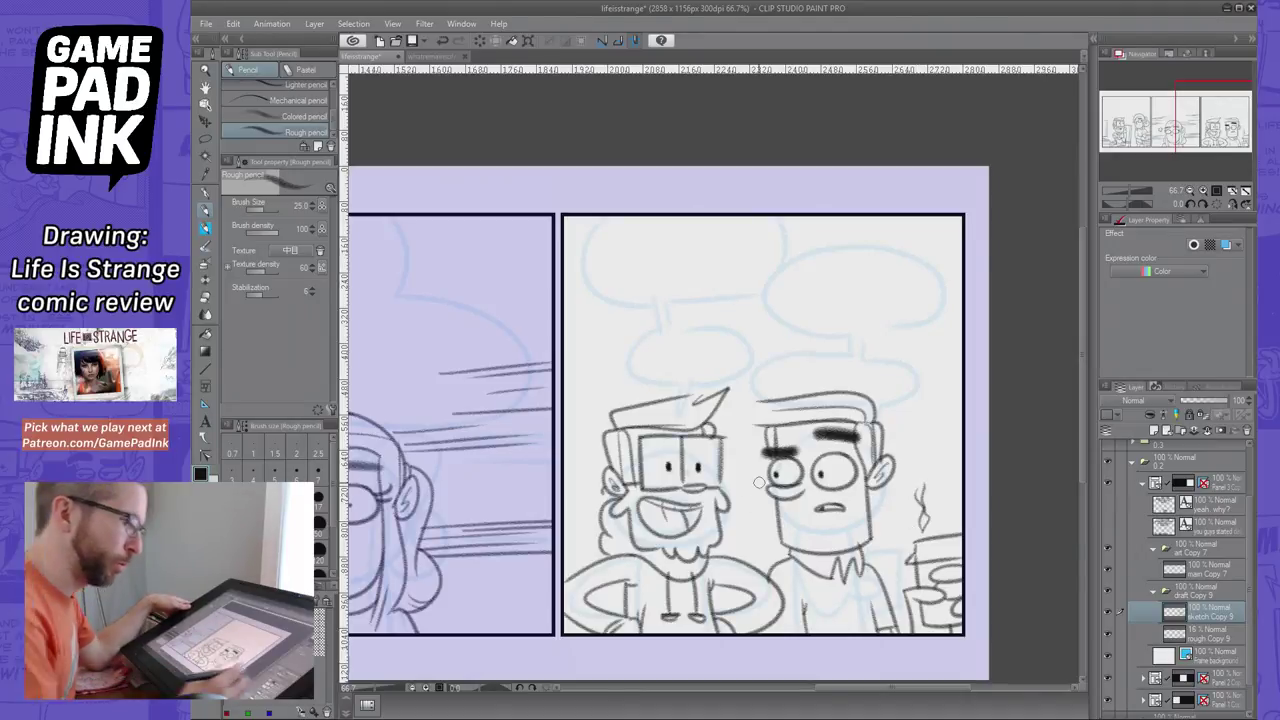
Save the comic and fade the first panel's draft folder to 16% opacity for inking
{"action": "mouse_move", "coordinate": [1243, 124]}
{"action": "left_mouse_down"}
{"action": "mouse_move", "coordinate": [1160, 121]}
{"action": "mouse_move", "coordinate": [1151, 133]}
{"action": "left_mouse_up"}
{"action": "key", "text": "ctrl+s"}
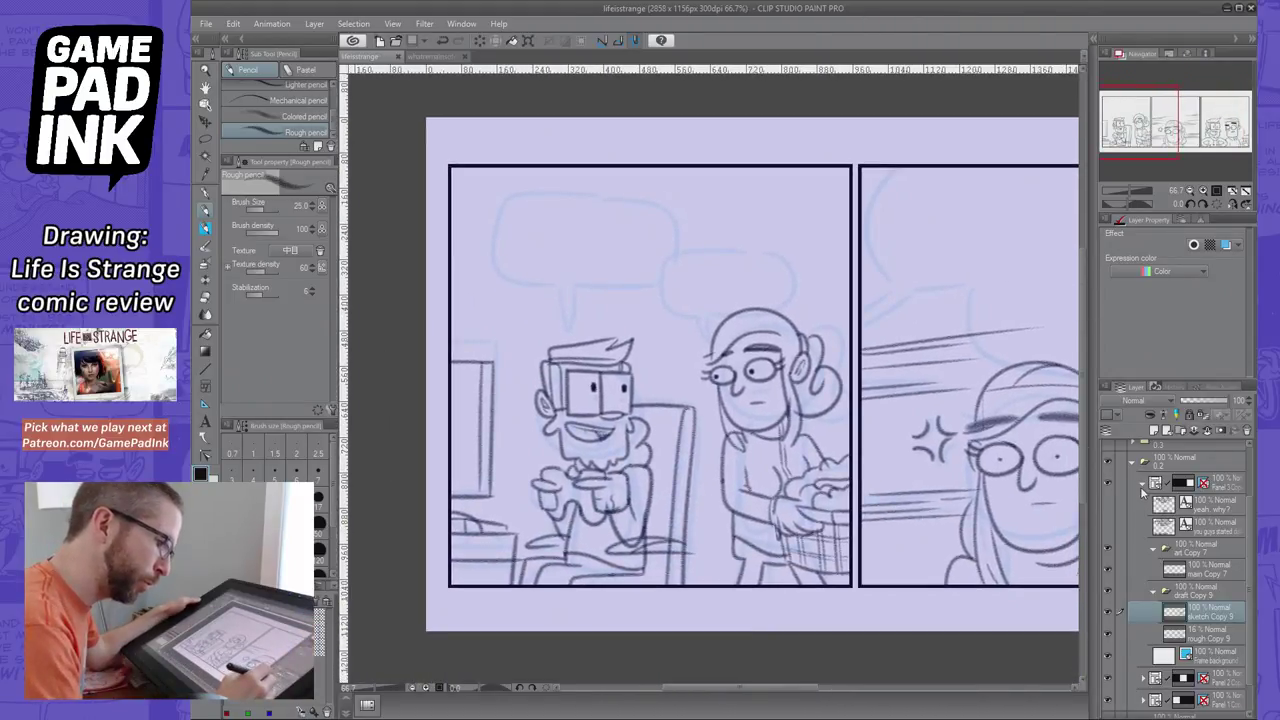
{"action": "left_click", "coordinate": [1142, 485]}
{"action": "left_click", "coordinate": [1143, 599]}
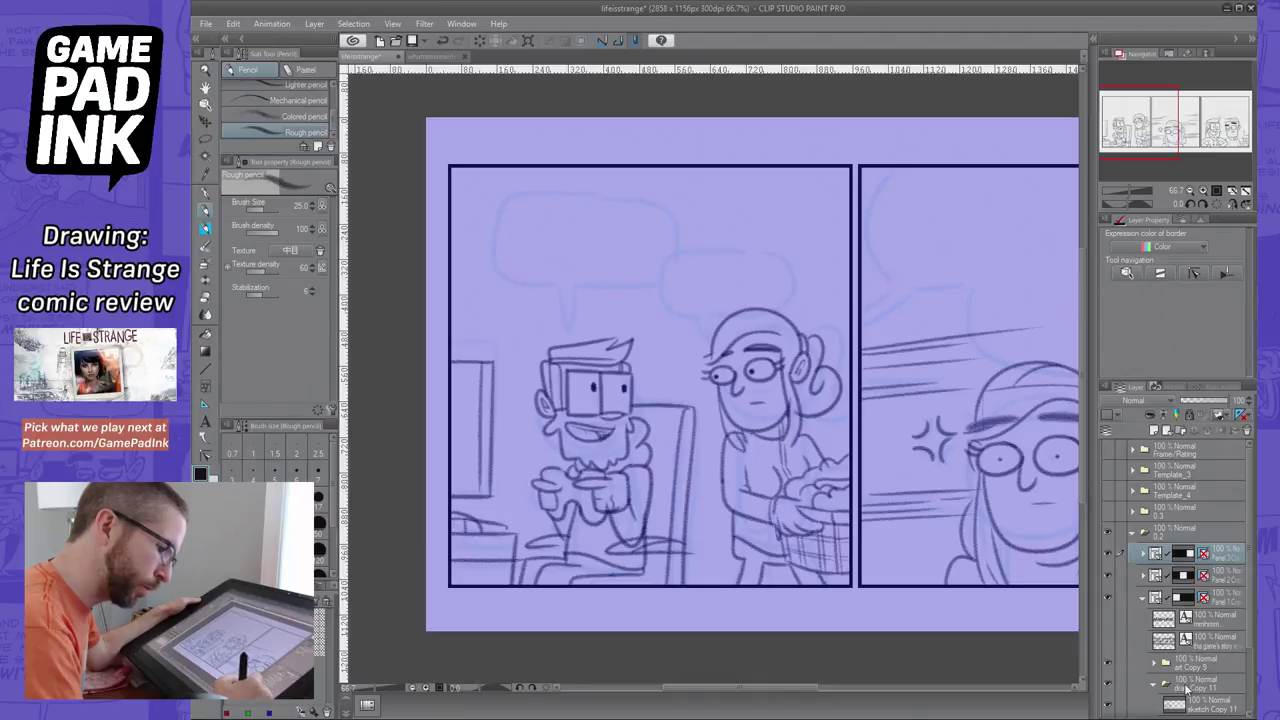
{"action": "left_click", "coordinate": [1187, 688]}
{"action": "left_click", "coordinate": [1190, 402]}
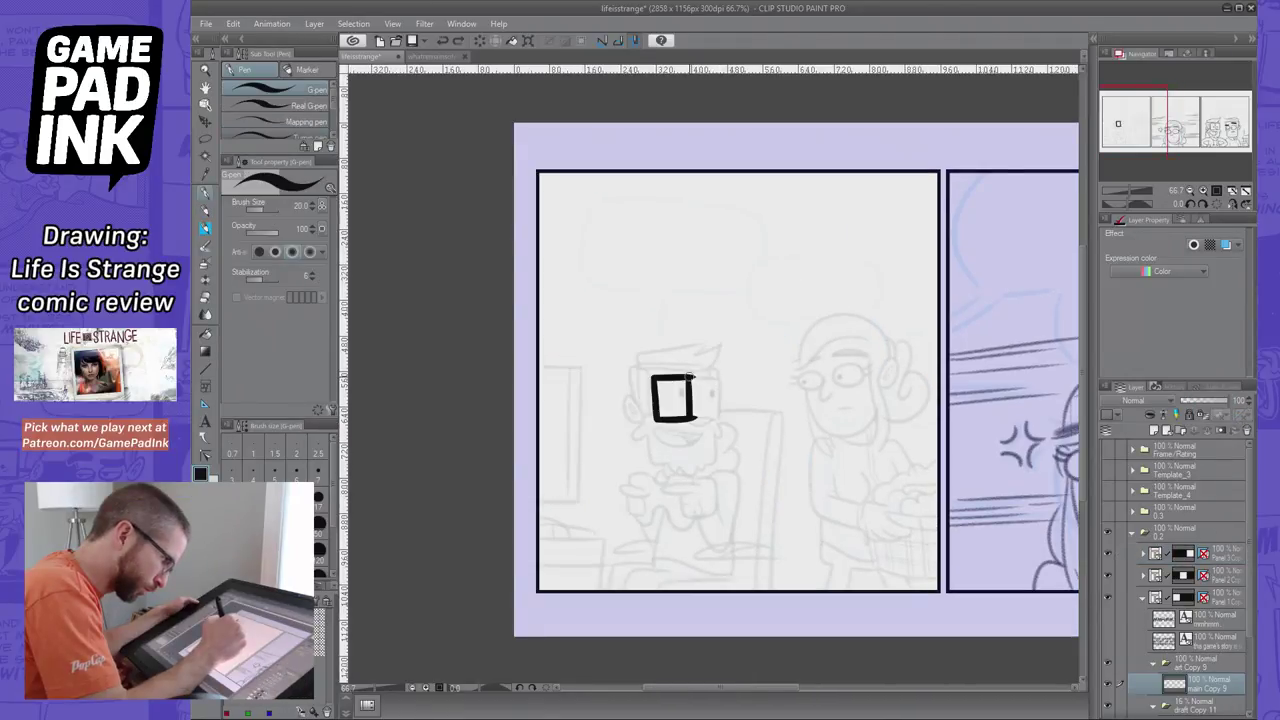
Ink the top and outer edge of the second lens of the man's glasses in the first panel with the G-pen
{"action": "mouse_move", "coordinate": [690, 377]}
{"action": "left_mouse_down"}
{"action": "mouse_move", "coordinate": [728, 379]}
{"action": "mouse_move", "coordinate": [720, 420]}
{"action": "left_mouse_up"}
{"action": "key", "text": "ctrl+z"}
{"action": "key", "text": "ctrl+z"}
{"action": "key", "text": "ctrl+z"}
{"action": "key", "text": "ctrl+z"}
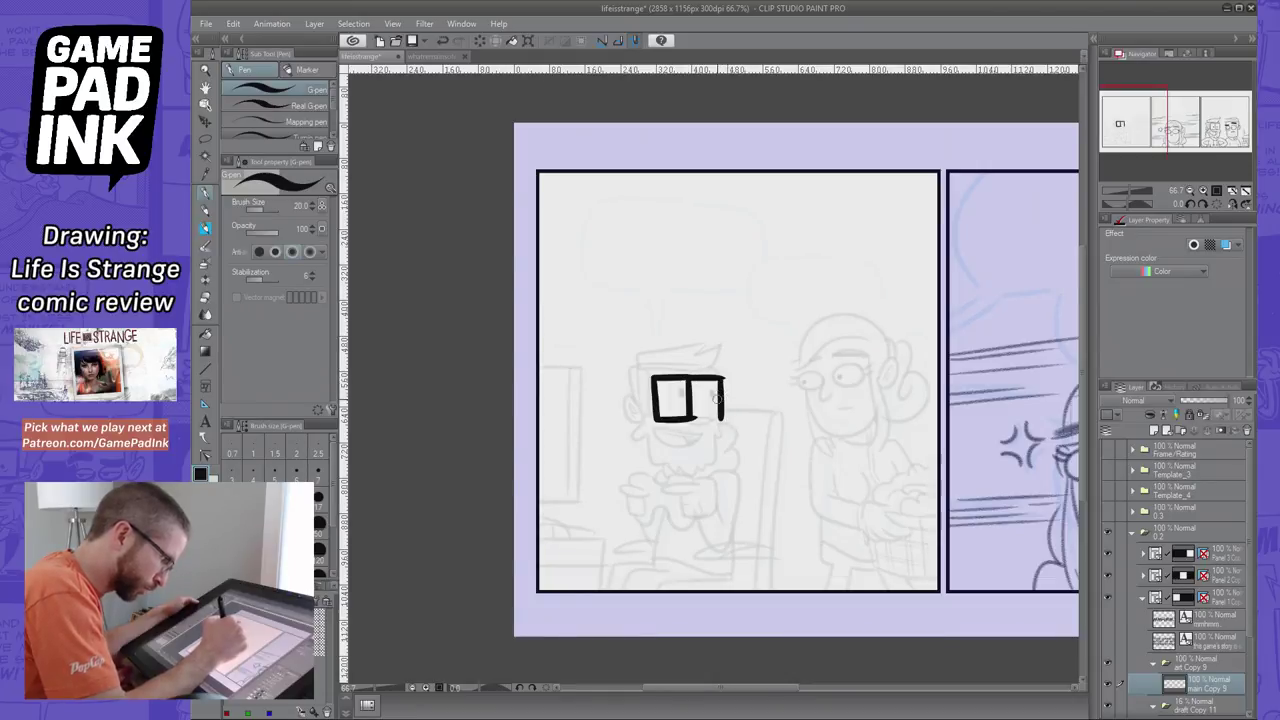
Reduce the G-pen size to 15 and ink the man's nose beneath his glasses
{"action": "key", "text": "bracketleft"}
{"action": "key", "text": "bracketleft"}
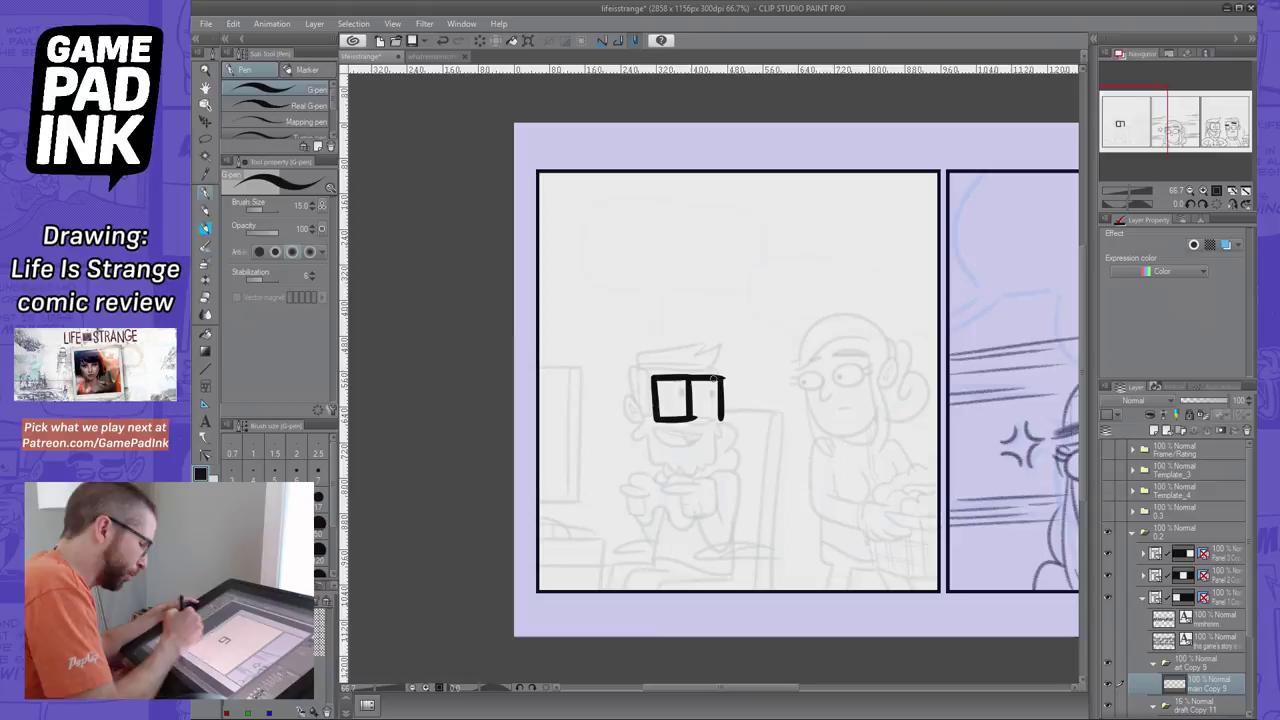
{"action": "key", "text": "ctrl+z"}
{"action": "mouse_move", "coordinate": [706, 420]}
{"action": "left_mouse_down"}
{"action": "mouse_move", "coordinate": [694, 420]}
{"action": "mouse_move", "coordinate": [712, 417]}
{"action": "left_mouse_up"}
{"action": "key", "text": "ctrl+z"}
{"action": "key", "text": "ctrl+z"}
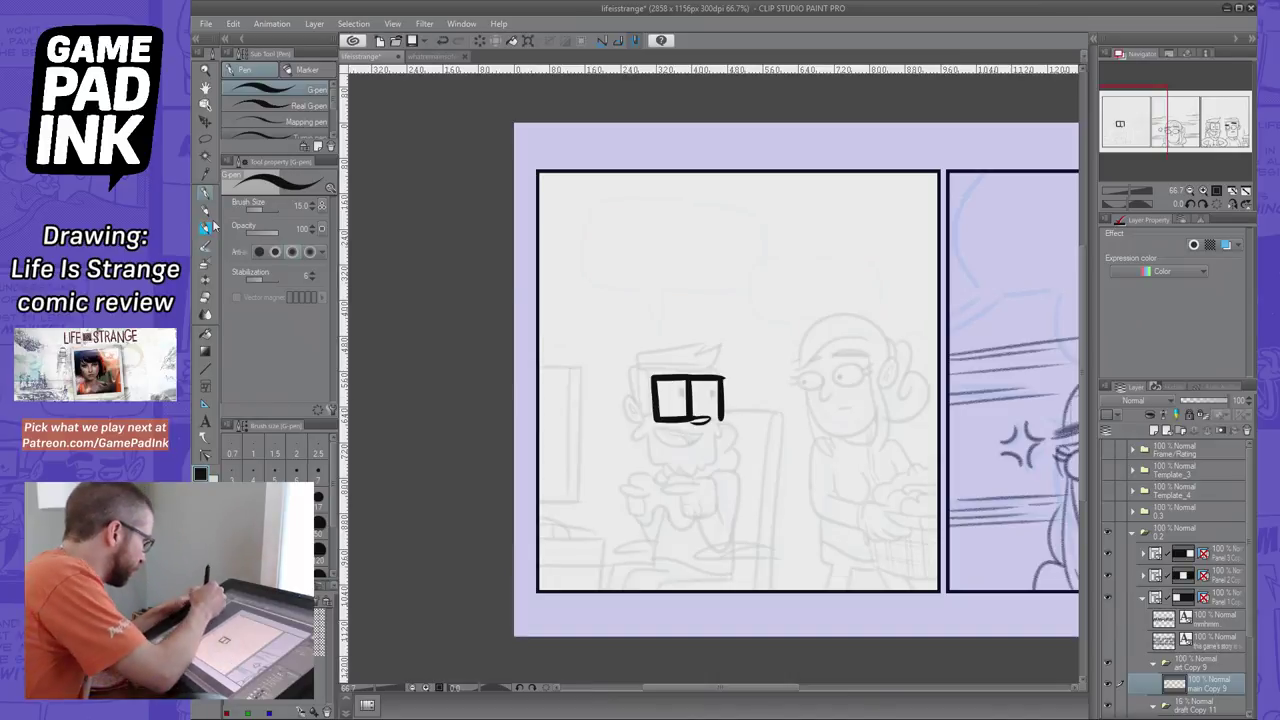
Erase the nose ink beneath the man's glasses with the Hard eraser
{"action": "left_click", "coordinate": [206, 298]}
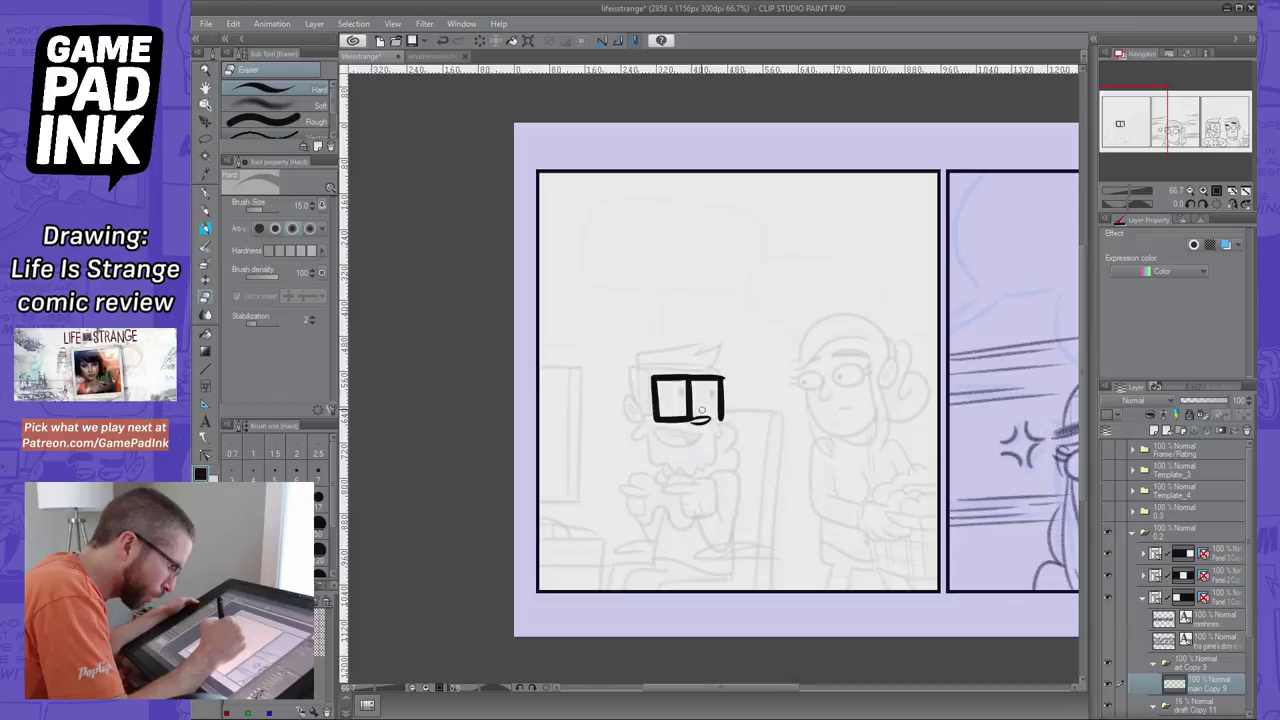
{"action": "left_click_drag", "start_coordinate": [706, 404], "coordinate": [700, 420]}
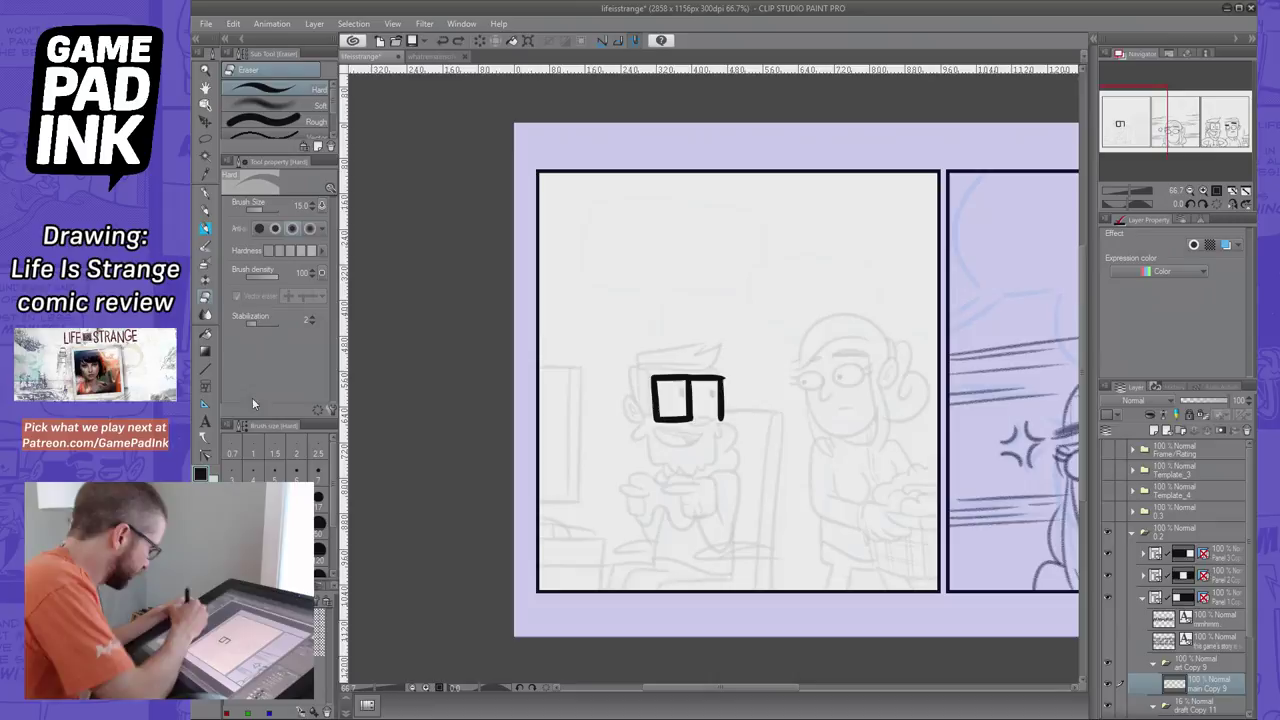
Close the second lens of the man's glasses in the first panel with the G-pen and ink his nose beneath it
{"action": "key", "text": "p"}
{"action": "left_click_drag", "start_coordinate": [688, 416], "coordinate": [722, 416]}
{"action": "key", "text": "ctrl+z"}
{"action": "key", "text": "ctrl+z"}
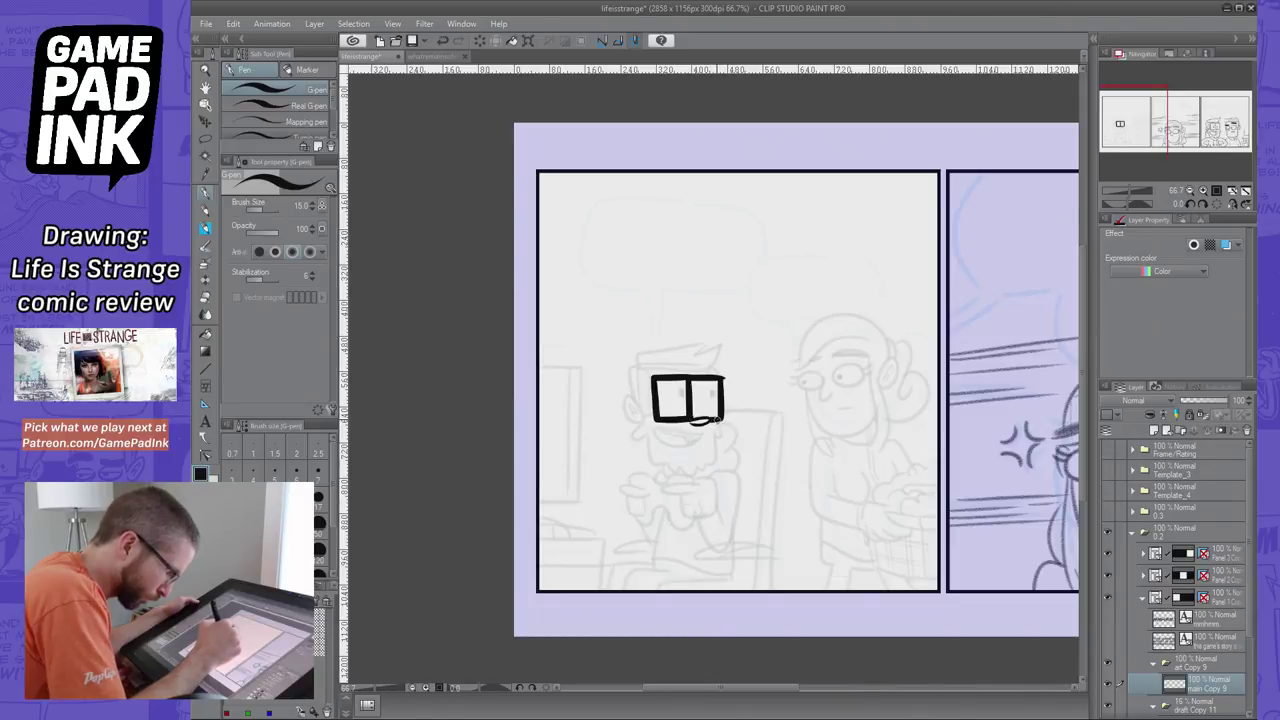
{"action": "left_click_drag", "start_coordinate": [714, 421], "coordinate": [721, 416]}
{"action": "key", "text": "ctrl+z"}
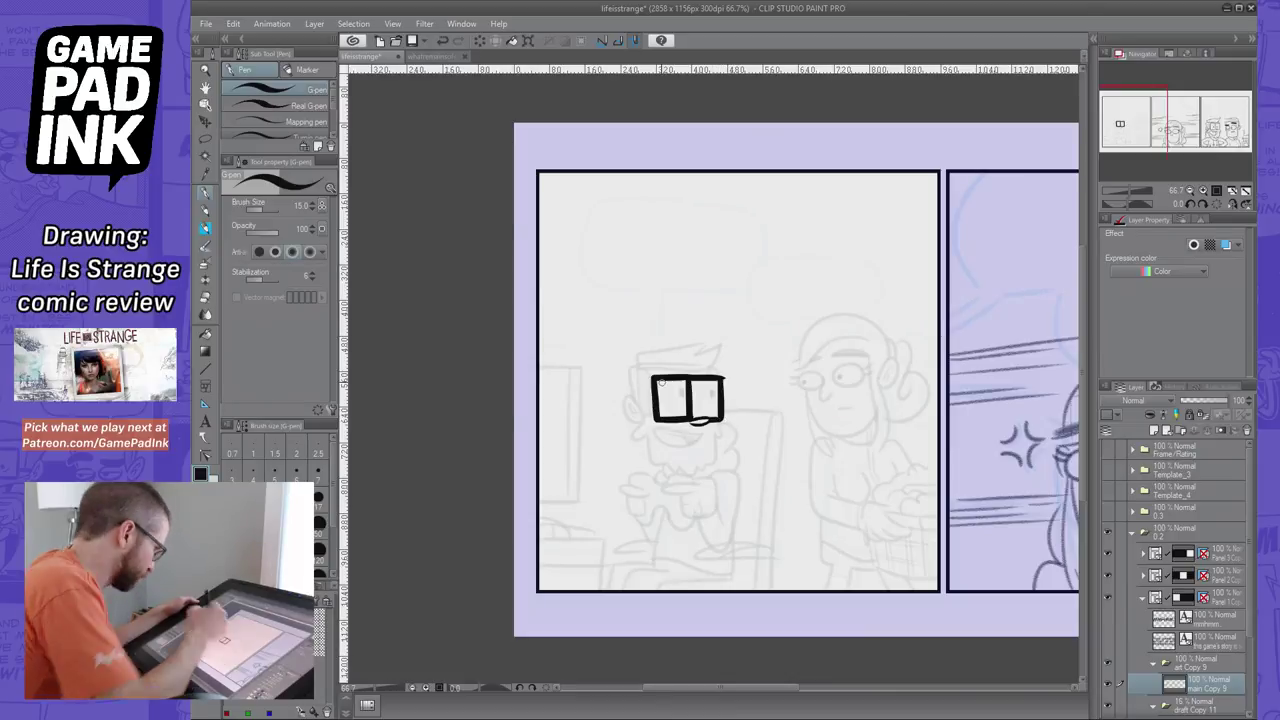
{"action": "key", "text": "e"}
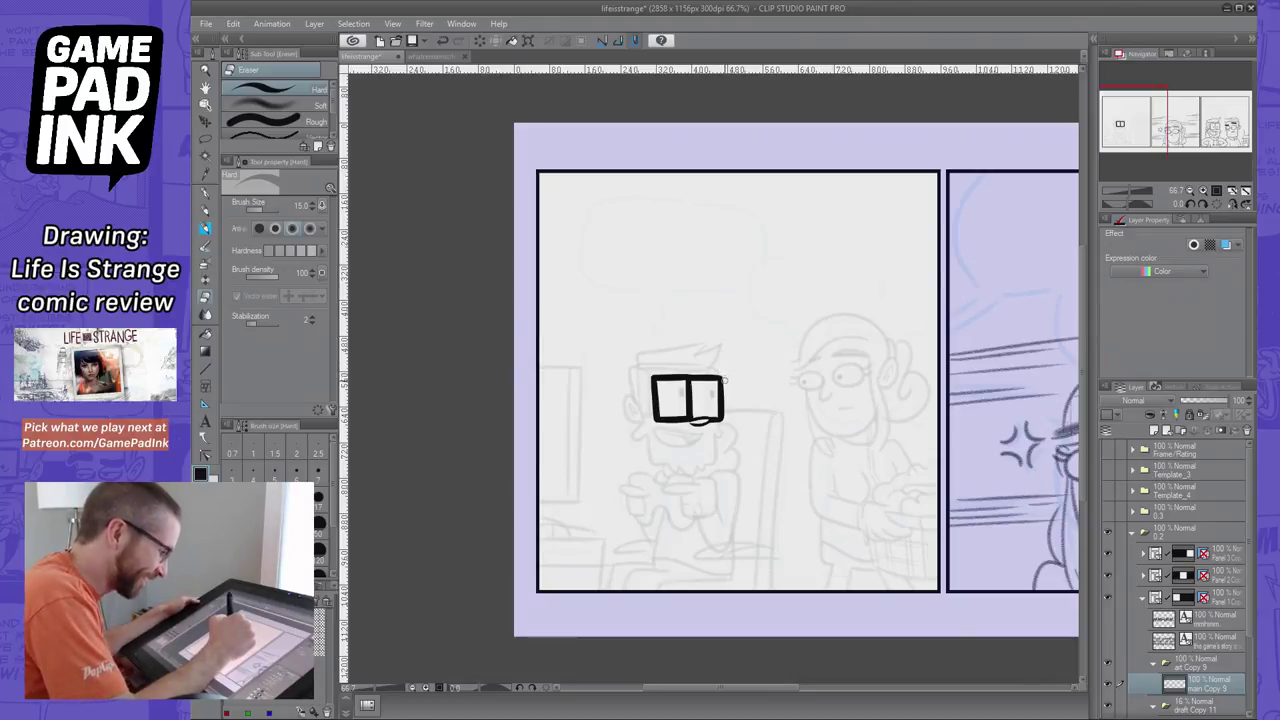
{"action": "key", "text": "ctrl+z"}
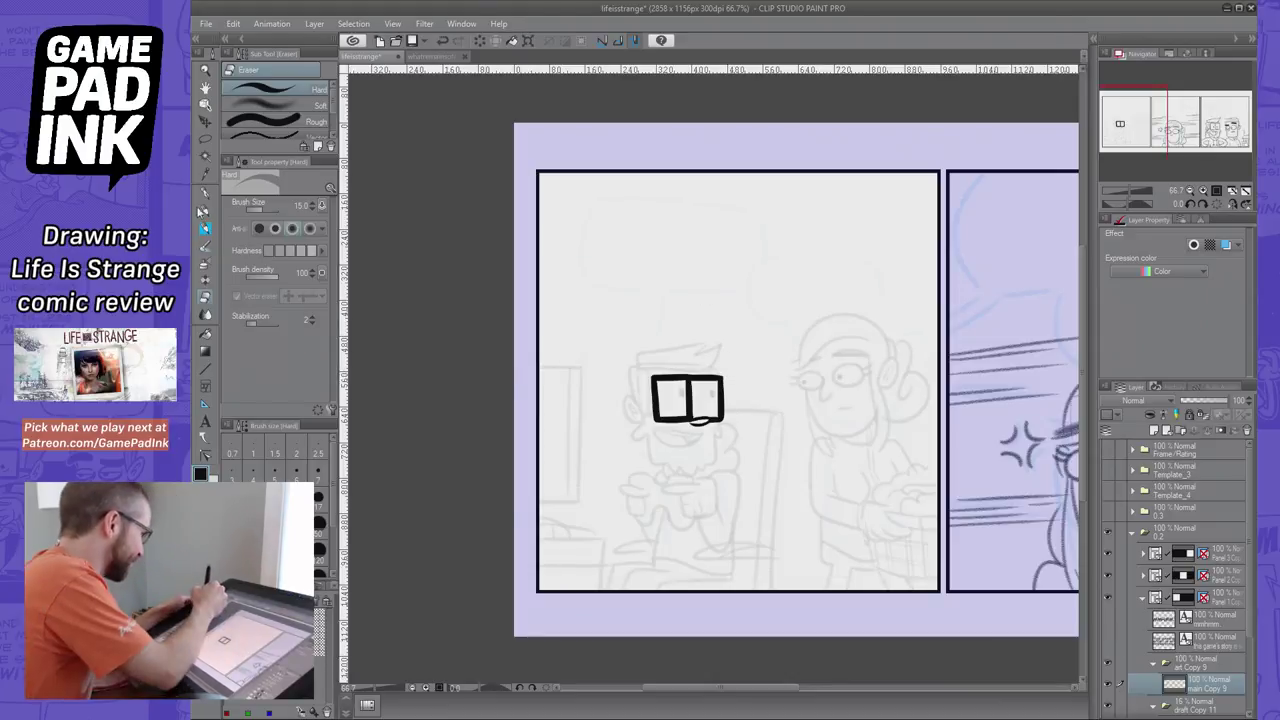
Try inking thick angry eyebrows, round pupils and a heavy mouth on the man's face with the G-pen at size 50
{"action": "left_click", "coordinate": [206, 193]}
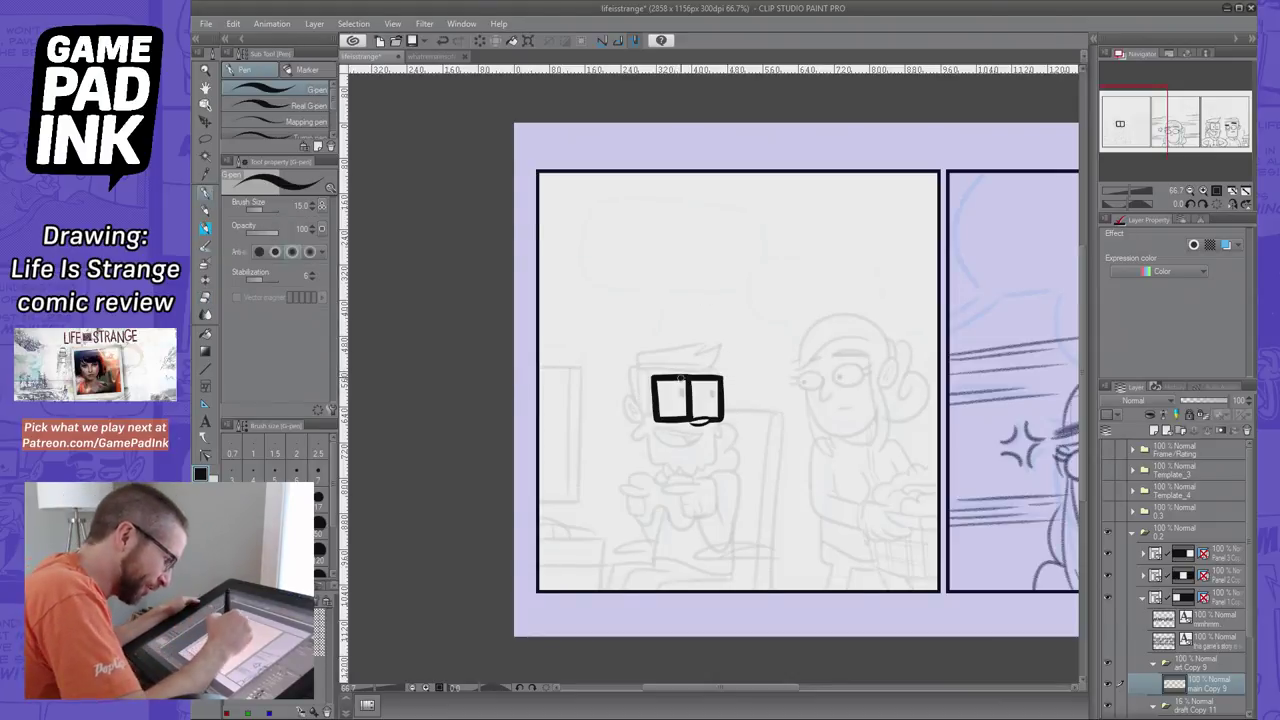
{"action": "left_click", "coordinate": [318, 535]}
{"action": "mouse_move", "coordinate": [658, 377]}
{"action": "left_mouse_down"}
{"action": "mouse_move", "coordinate": [690, 380]}
{"action": "mouse_move", "coordinate": [687, 390]}
{"action": "mouse_move", "coordinate": [651, 368]}
{"action": "mouse_move", "coordinate": [684, 378]}
{"action": "mouse_move", "coordinate": [728, 360]}
{"action": "left_mouse_up"}
{"action": "key", "text": "ctrl+z"}
{"action": "key", "text": "ctrl+z"}
{"action": "key", "text": "ctrl+z"}
{"action": "left_click", "coordinate": [678, 393]}
{"action": "left_click", "coordinate": [705, 393]}
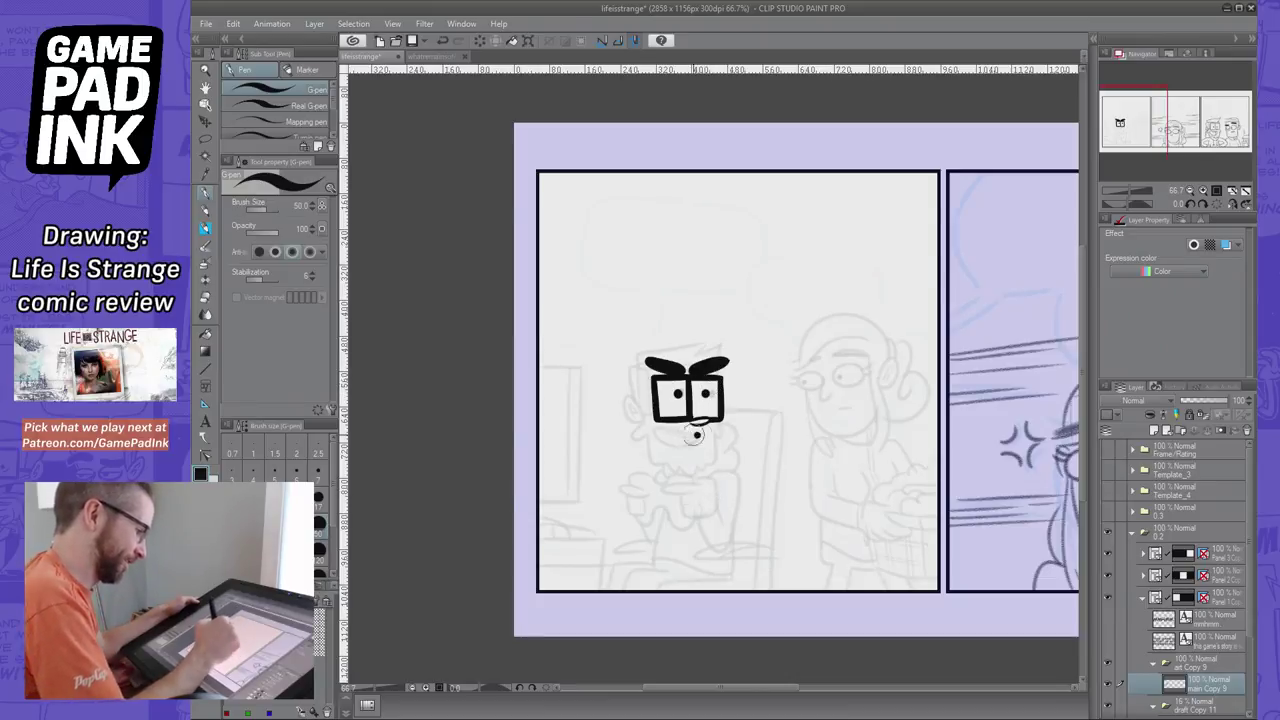
{"action": "mouse_move", "coordinate": [694, 434]}
{"action": "left_mouse_down"}
{"action": "mouse_move", "coordinate": [677, 431]}
{"action": "mouse_move", "coordinate": [704, 441]}
{"action": "left_mouse_up"}
{"action": "key", "text": "ctrl+z"}
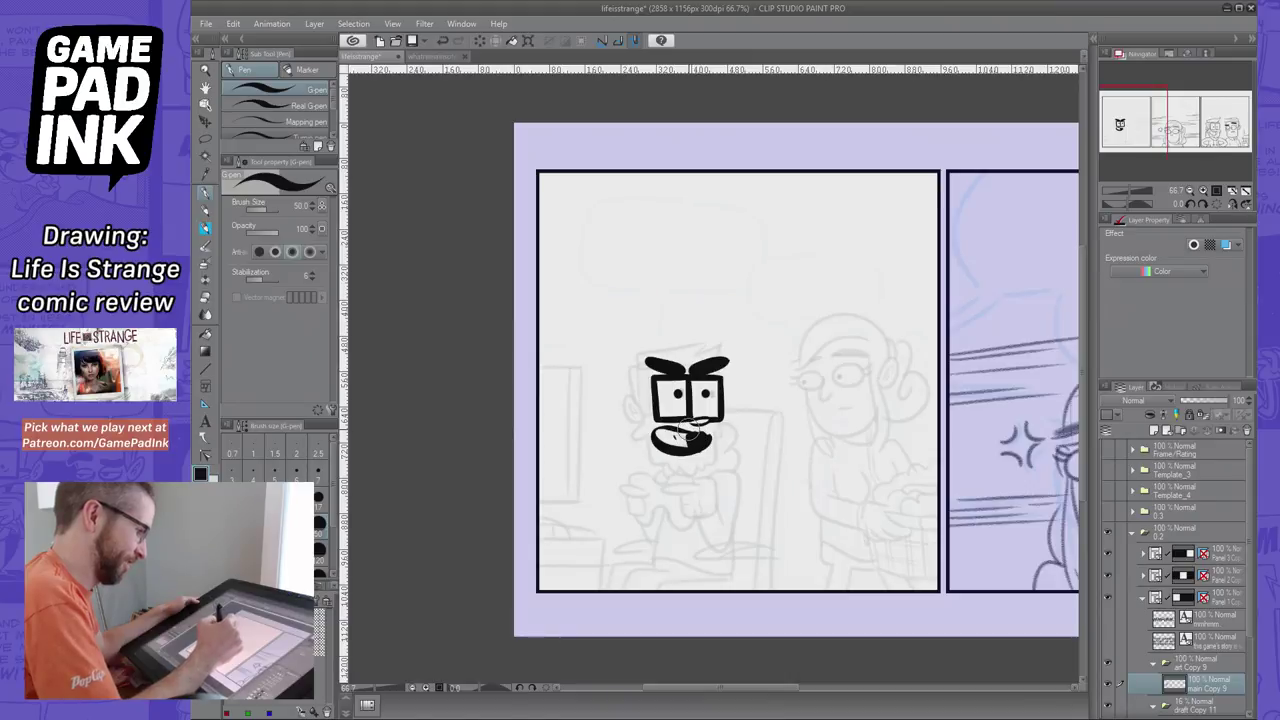
Undo the thick eyebrows, pupils and mouth, and set the G-pen size to 15
{"action": "key", "text": "ctrl+z"}
{"action": "key", "text": "ctrl+z"}
{"action": "key", "text": "ctrl+z"}
{"action": "key", "text": "ctrl+z"}
{"action": "key", "text": "ctrl+z"}
{"action": "key", "text": "ctrl+z"}
{"action": "key", "text": "ctrl+z"}
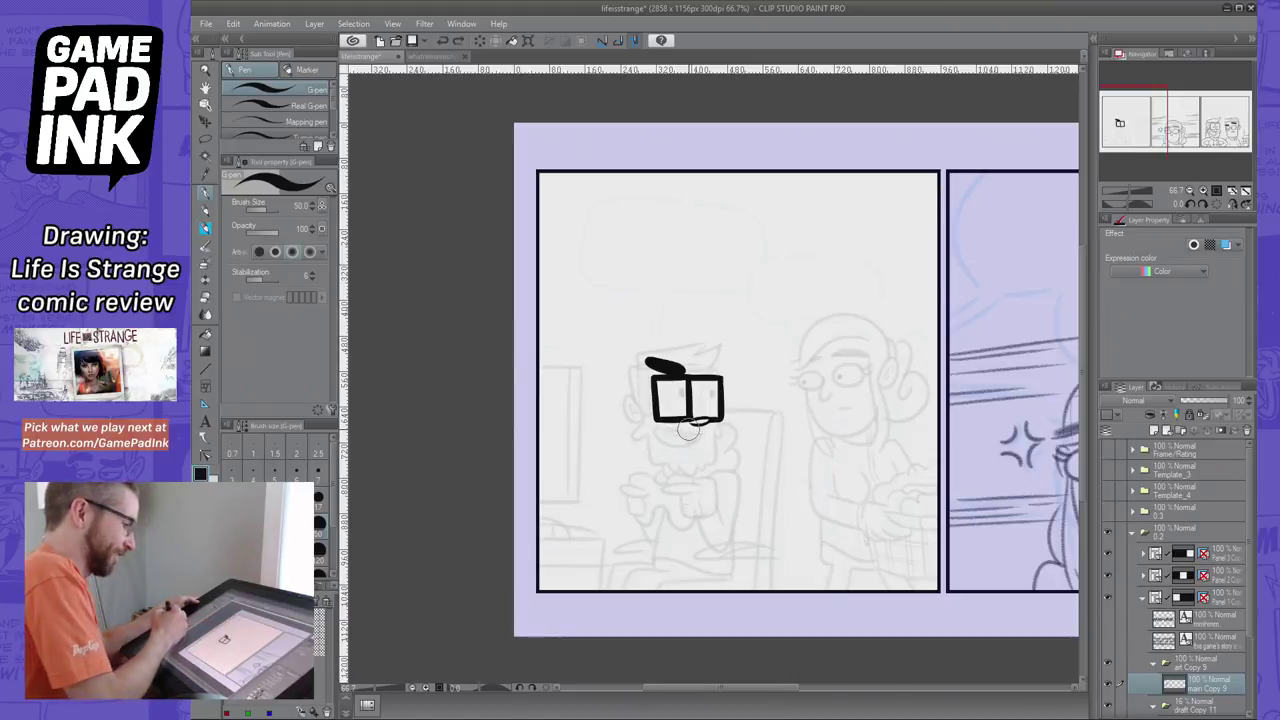
{"action": "key", "text": "ctrl+z"}
{"action": "key", "text": "bracketleft"}
{"action": "key", "text": "bracketleft"}
{"action": "key", "text": "bracketleft"}
{"action": "key", "text": "bracketleft"}
{"action": "key", "text": "bracketleft"}
{"action": "key", "text": "bracketleft"}
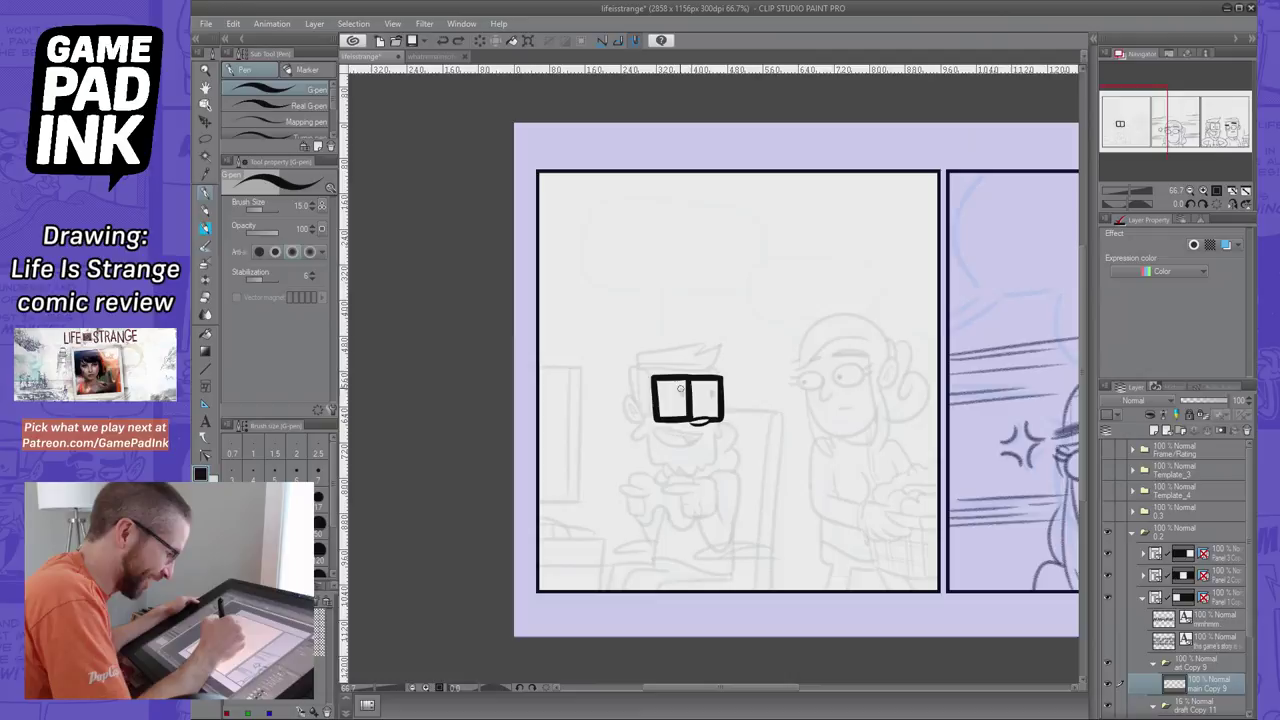
Ink a small oval pupil inside each lens of the man's glasses with the G-pen
{"action": "key", "text": "e"}
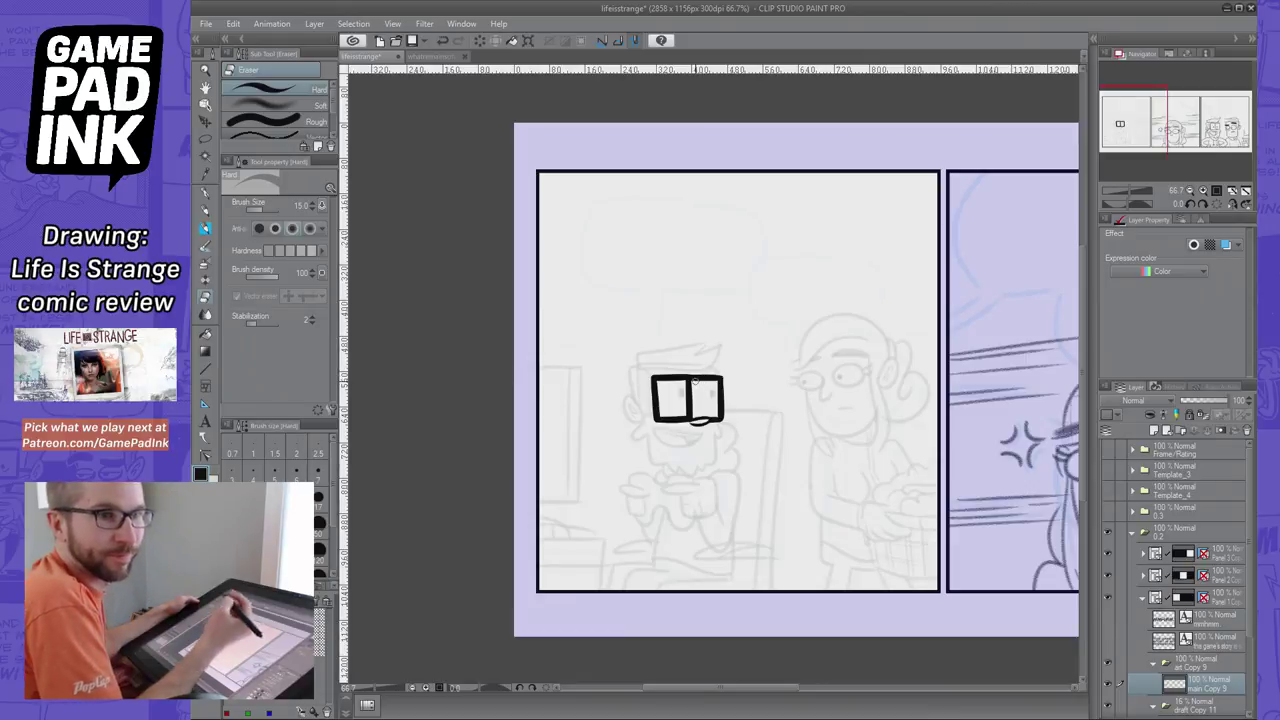
{"action": "key", "text": "p"}
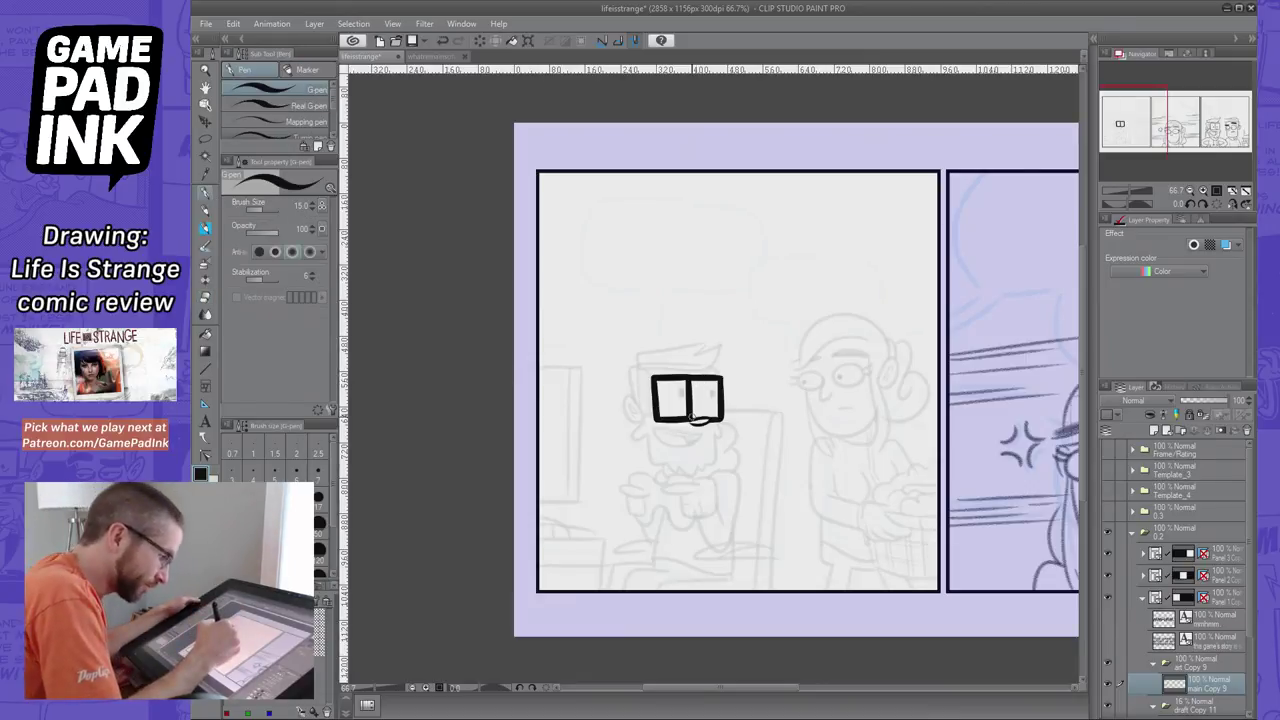
{"action": "key", "text": "ctrl+z"}
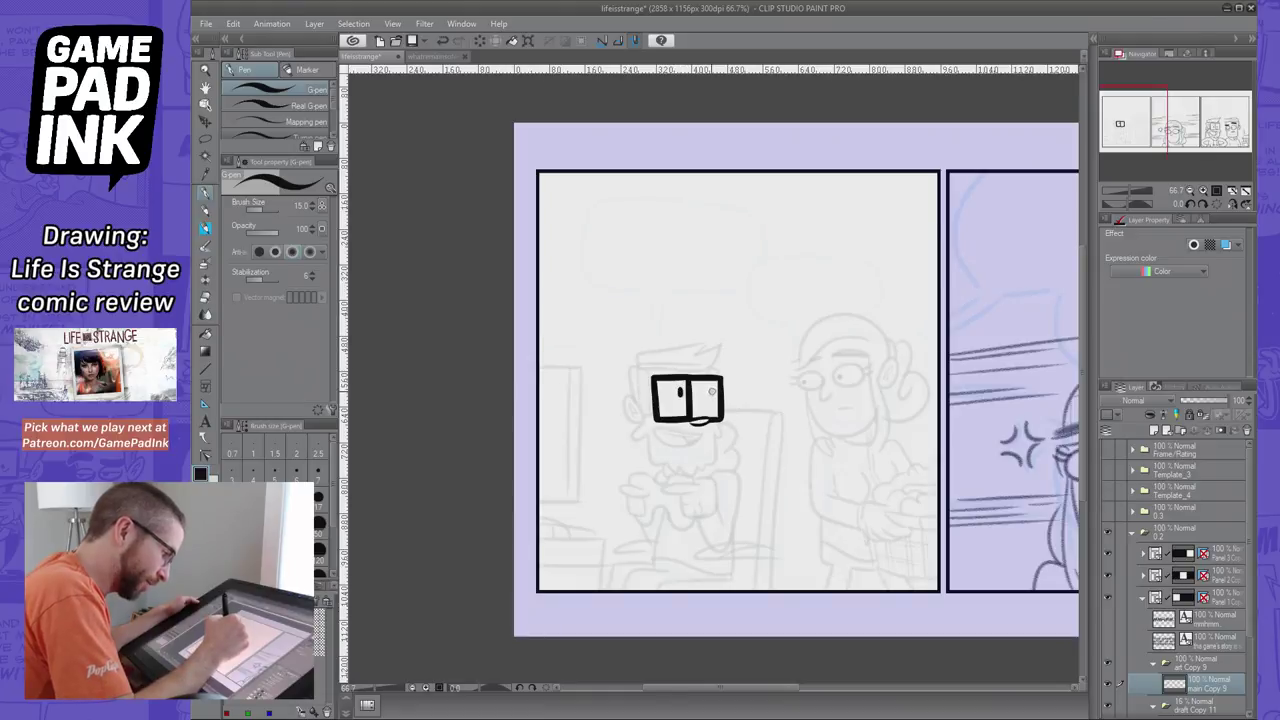
{"action": "left_click_drag", "start_coordinate": [711, 389], "coordinate": [711, 395]}
{"action": "key", "text": "ctrl+z"}
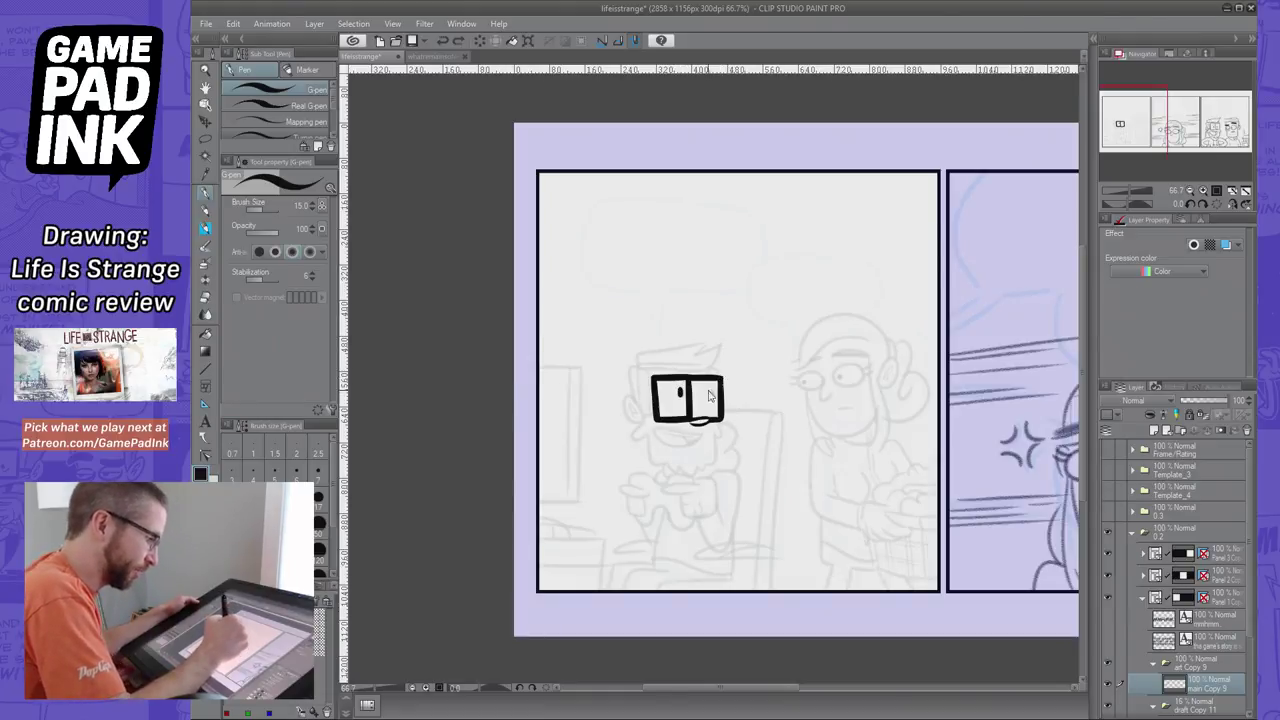
{"action": "left_click_drag", "start_coordinate": [679, 391], "coordinate": [680, 394]}
{"action": "key", "text": "ctrl+z"}
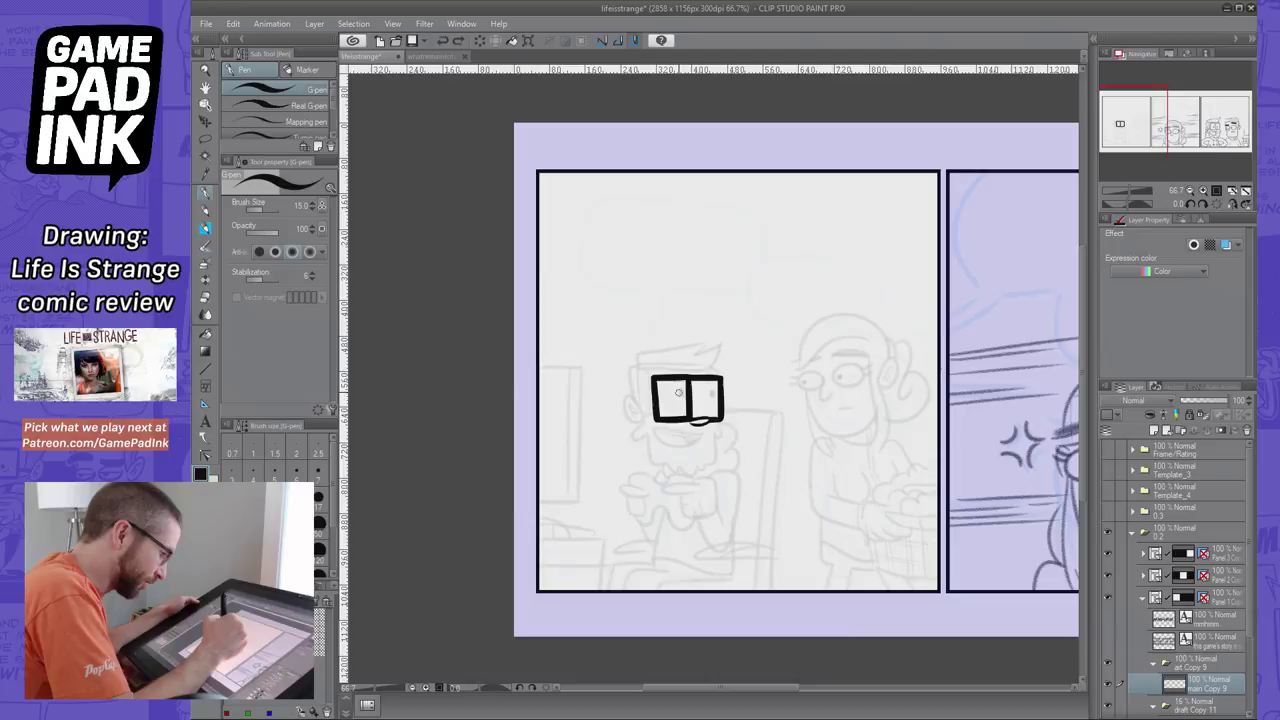
{"action": "key", "text": "ctrl+z"}
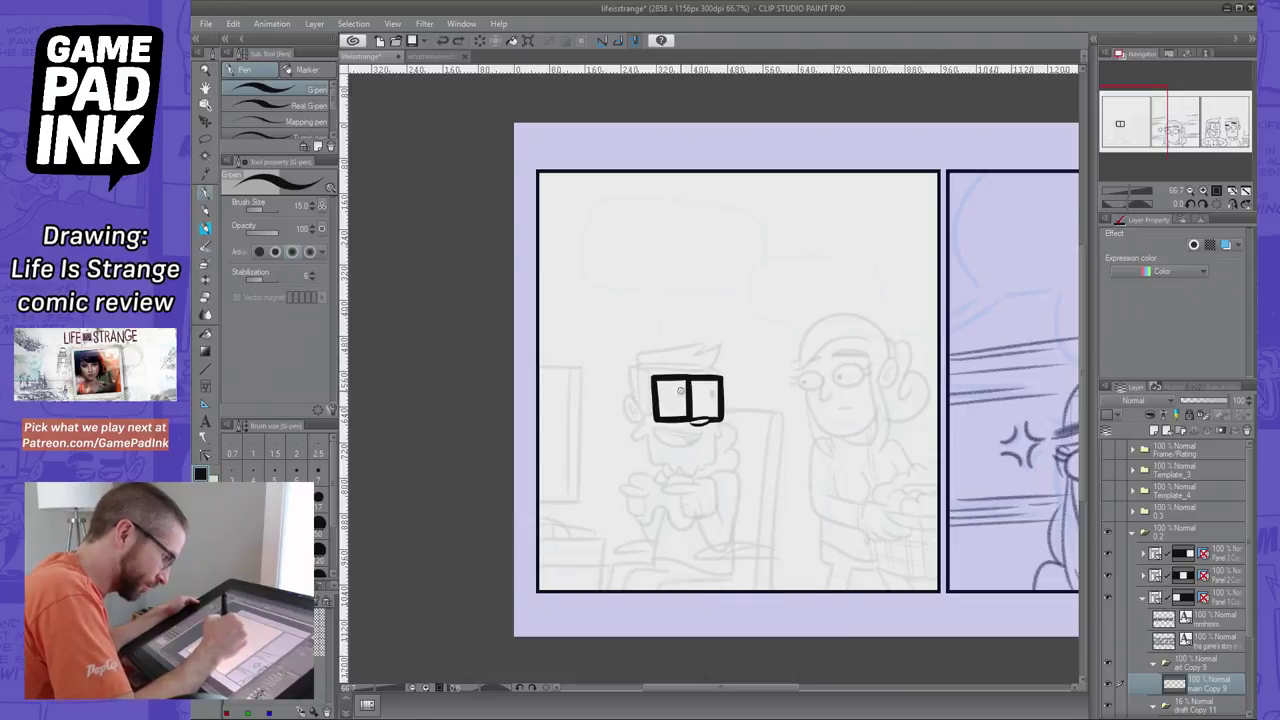
{"action": "left_click_drag", "start_coordinate": [679, 389], "coordinate": [680, 393]}
{"action": "key", "text": "ctrl+z"}
{"action": "key", "text": "ctrl+z"}
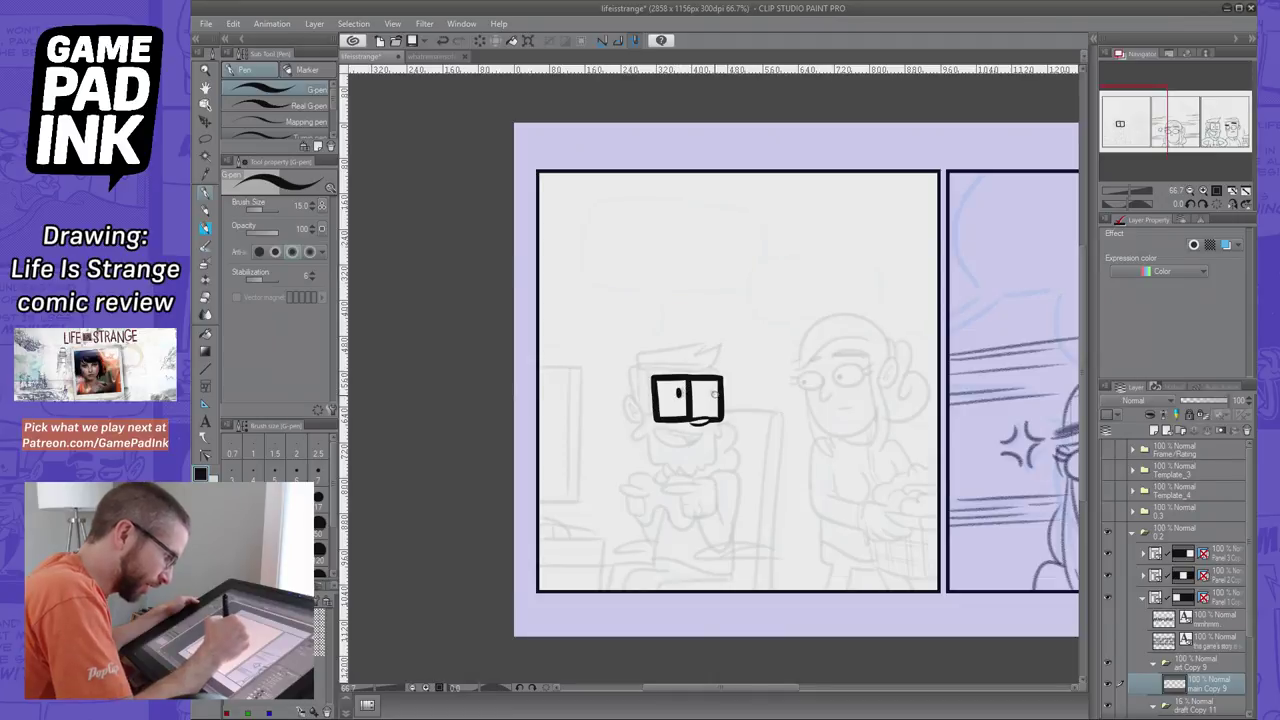
{"action": "left_click", "coordinate": [711, 394]}
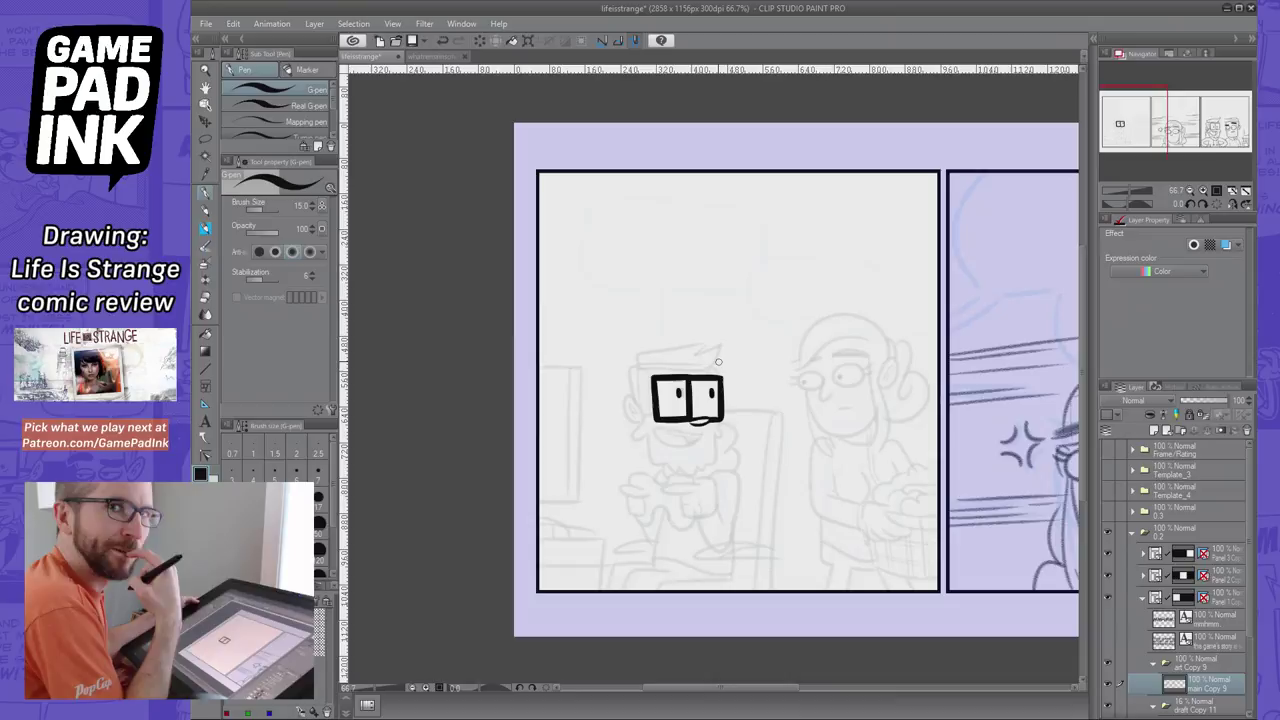
Ink the man's ear, the near side of his beard and the start of its jagged lower edge, redoing weak strokes
{"action": "mouse_move", "coordinate": [643, 415]}
{"action": "left_mouse_down"}
{"action": "mouse_move", "coordinate": [631, 398]}
{"action": "mouse_move", "coordinate": [646, 432]}
{"action": "mouse_move", "coordinate": [633, 431]}
{"action": "mouse_move", "coordinate": [666, 465]}
{"action": "mouse_move", "coordinate": [650, 462]}
{"action": "mouse_move", "coordinate": [702, 462]}
{"action": "left_mouse_up"}
{"action": "key", "text": "ctrl+z"}
{"action": "key", "text": "ctrl+z"}
{"action": "key", "text": "ctrl+z"}
{"action": "key", "text": "ctrl+z"}
{"action": "key", "text": "ctrl+z"}
{"action": "key", "text": "ctrl+z"}
{"action": "key", "text": "ctrl+z"}
{"action": "key", "text": "ctrl+z"}
{"action": "key", "text": "ctrl+z"}
{"action": "key", "text": "ctrl+z"}
{"action": "key", "text": "ctrl+z"}
{"action": "key", "text": "ctrl+z"}
{"action": "key", "text": "ctrl+z"}
{"action": "key", "text": "ctrl+z"}
{"action": "key", "text": "ctrl+z"}
{"action": "key", "text": "ctrl+z"}
{"action": "key", "text": "ctrl+z"}
{"action": "key", "text": "ctrl+z"}
{"action": "key", "text": "ctrl+z"}
{"action": "key", "text": "ctrl+z"}
{"action": "key", "text": "ctrl+z"}
{"action": "key", "text": "ctrl+z"}
{"action": "key", "text": "ctrl+z"}
{"action": "key", "text": "ctrl+z"}
{"action": "key", "text": "ctrl+z"}
{"action": "key", "text": "ctrl+z"}
{"action": "key", "text": "ctrl+z"}
{"action": "key", "text": "ctrl+z"}
{"action": "key", "text": "ctrl+z"}
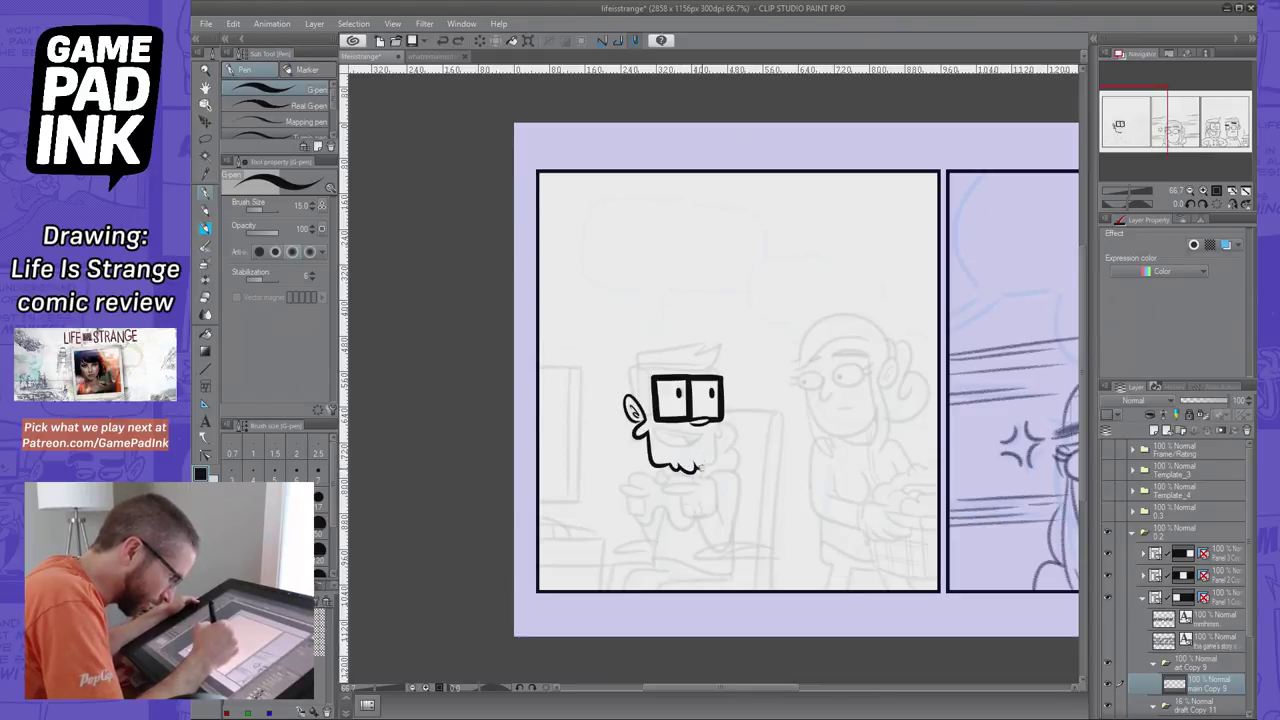
{"action": "key", "text": "ctrl+z"}
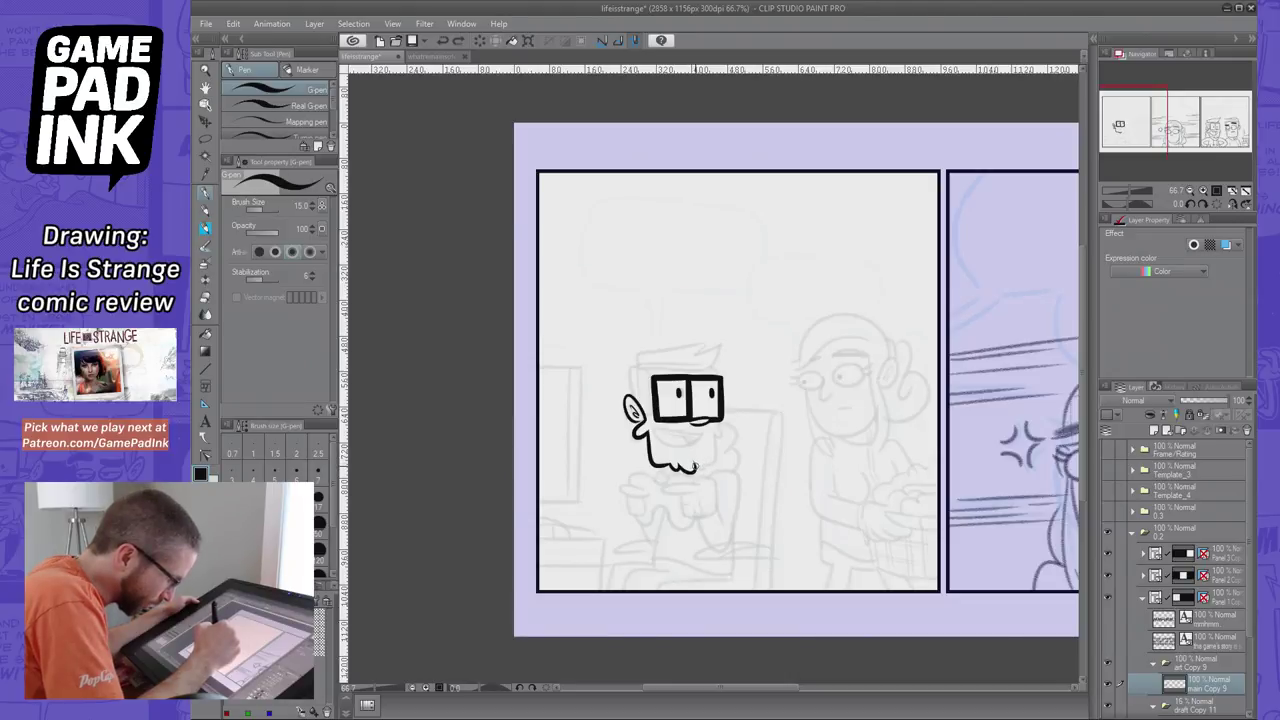
Finish the beard's jagged lower edge and ink its far side up toward the glasses
{"action": "mouse_move", "coordinate": [705, 465]}
{"action": "left_mouse_down"}
{"action": "mouse_move", "coordinate": [719, 424]}
{"action": "mouse_move", "coordinate": [716, 459]}
{"action": "mouse_move", "coordinate": [717, 437]}
{"action": "left_mouse_up"}
{"action": "key", "text": "ctrl+z"}
{"action": "key", "text": "ctrl+z"}
{"action": "key", "text": "ctrl+z"}
{"action": "key", "text": "ctrl+z"}
{"action": "key", "text": "ctrl+z"}
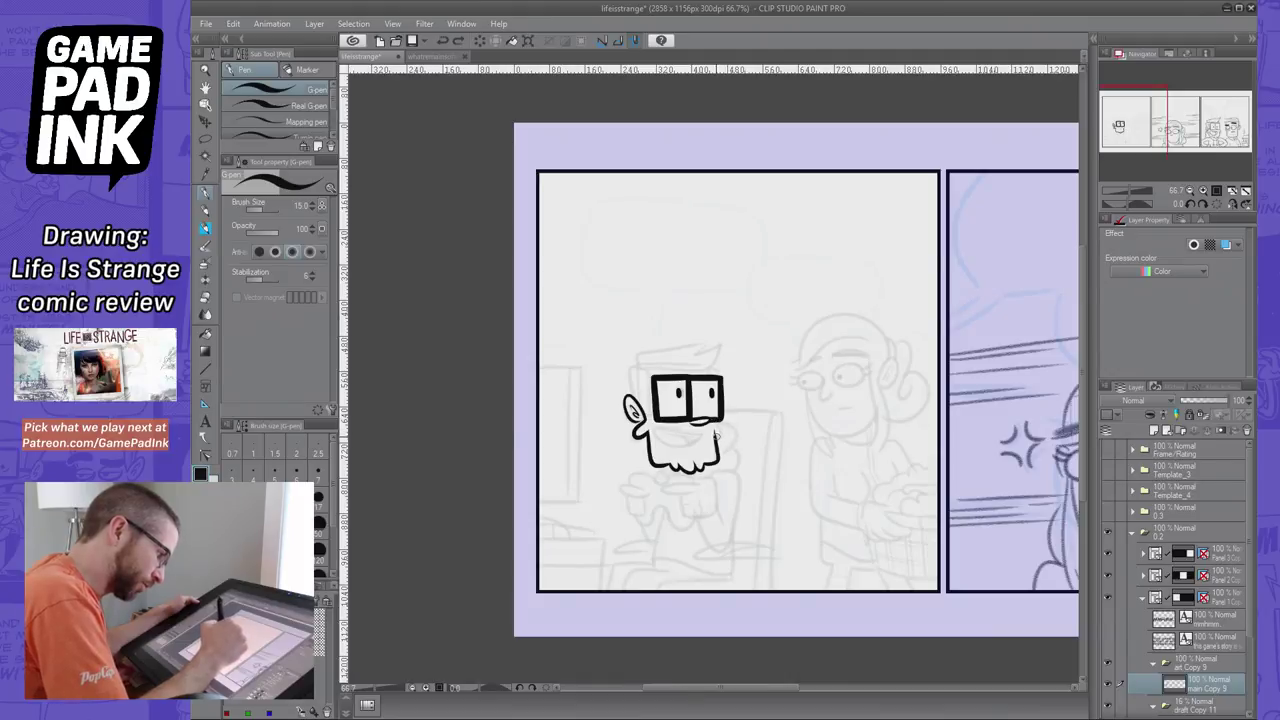
Ink the small curl joining the beard's far side to the lower corner of the glasses
{"action": "left_click_drag", "start_coordinate": [717, 429], "coordinate": [720, 437]}
{"action": "key", "text": "ctrl+z"}
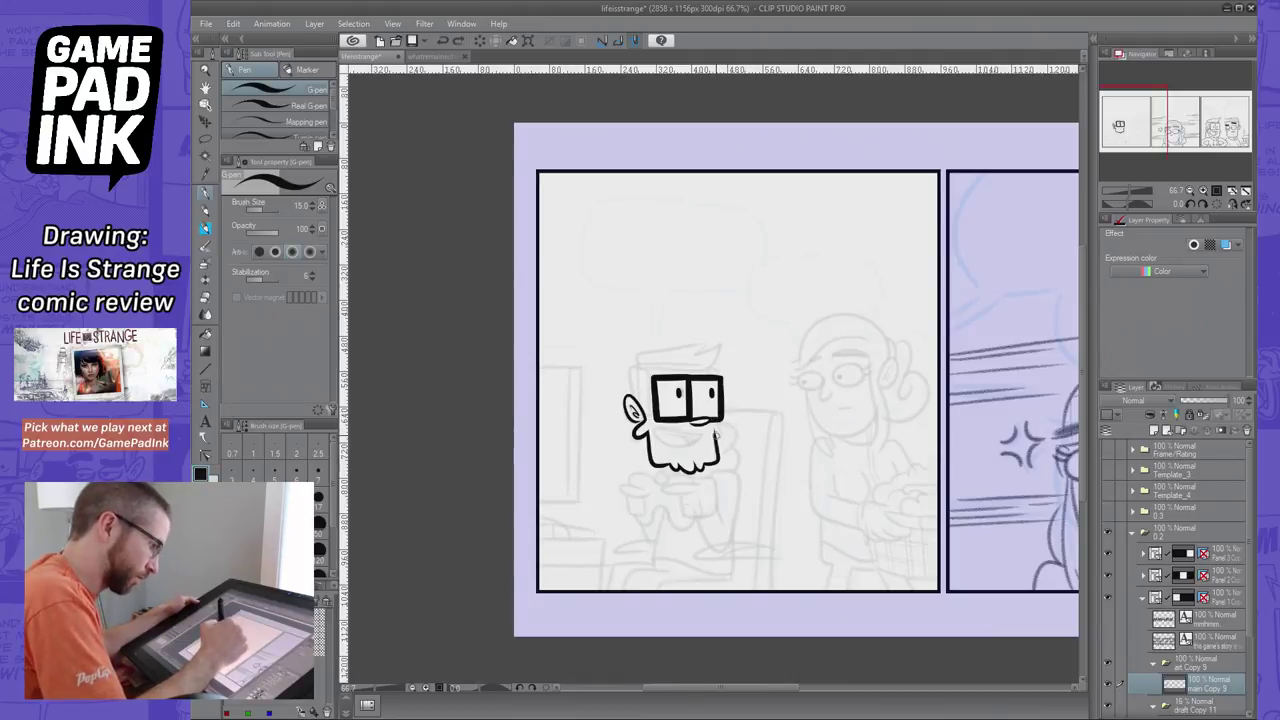
{"action": "key", "text": "ctrl+z"}
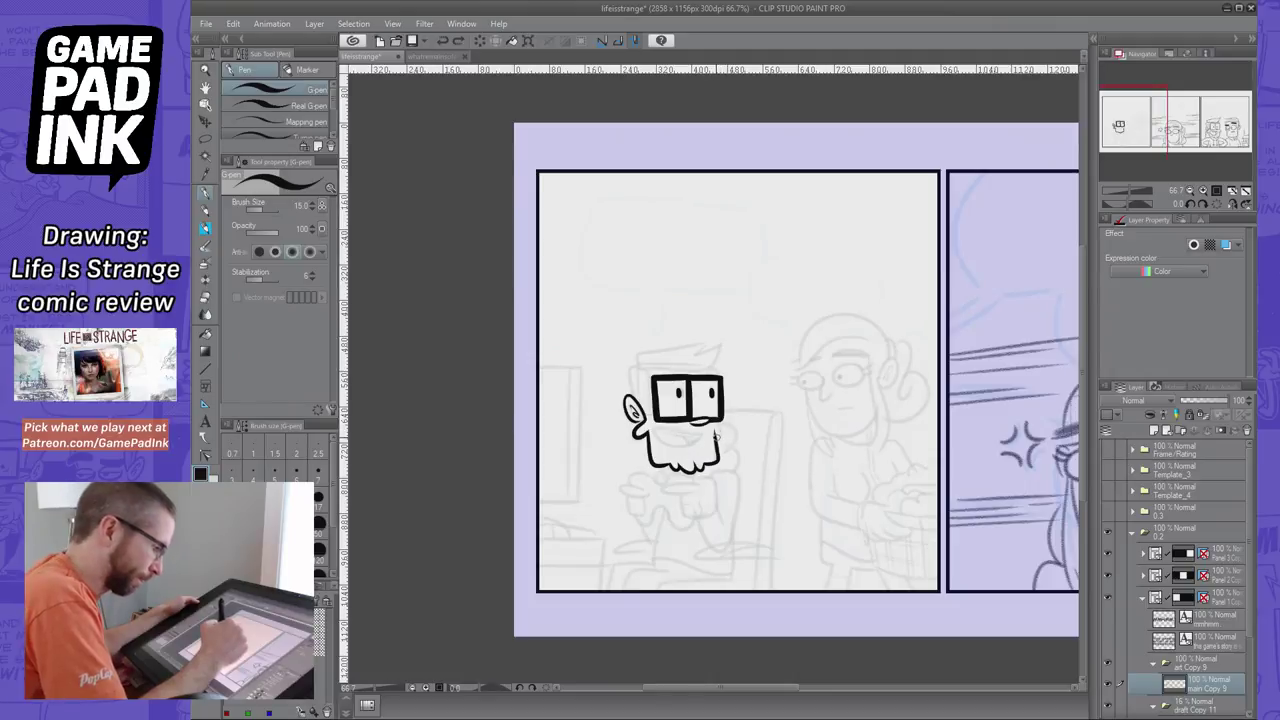
{"action": "key", "text": "ctrl+z"}
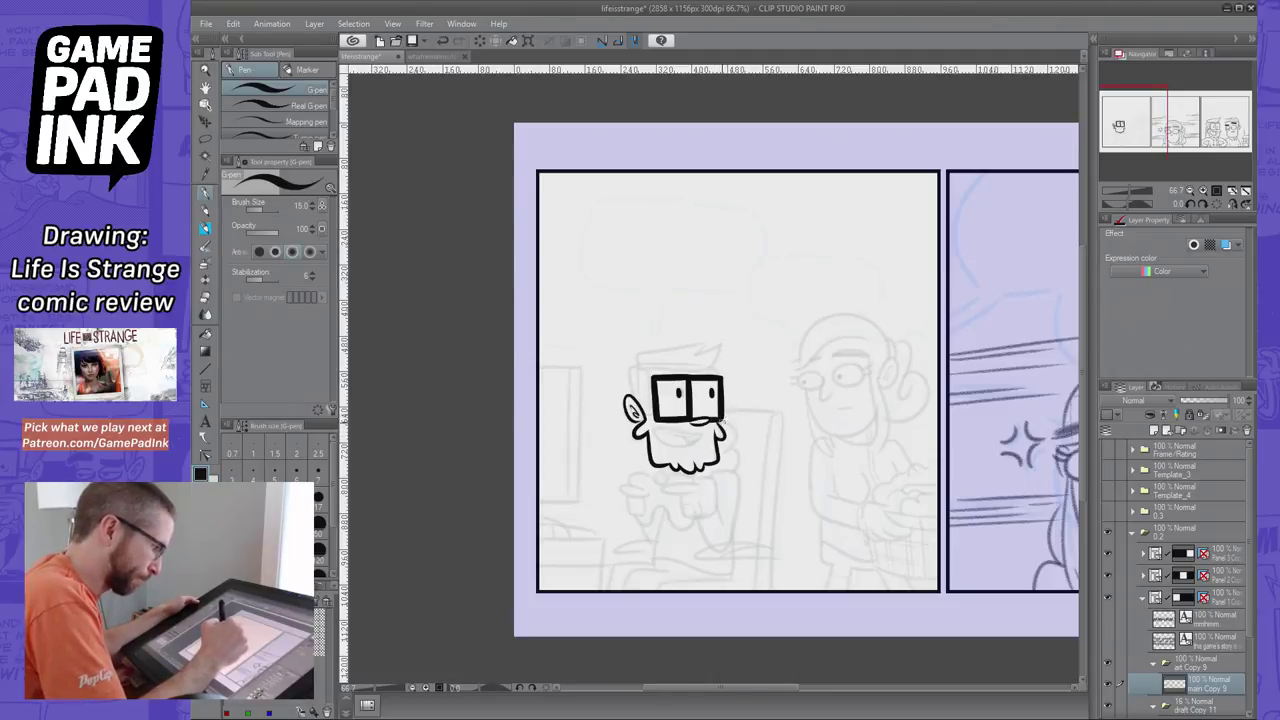
Ink the man's open smiling mouth inside his beard, including its inner line
{"action": "mouse_move", "coordinate": [718, 426]}
{"action": "left_mouse_down"}
{"action": "mouse_move", "coordinate": [718, 437]}
{"action": "mouse_move", "coordinate": [656, 428]}
{"action": "left_mouse_up"}
{"action": "key", "text": "ctrl+z"}
{"action": "key", "text": "ctrl+z"}
{"action": "key", "text": "ctrl+z"}
{"action": "key", "text": "ctrl+z"}
{"action": "key", "text": "ctrl+z"}
{"action": "key", "text": "ctrl+z"}
{"action": "key", "text": "ctrl+z"}
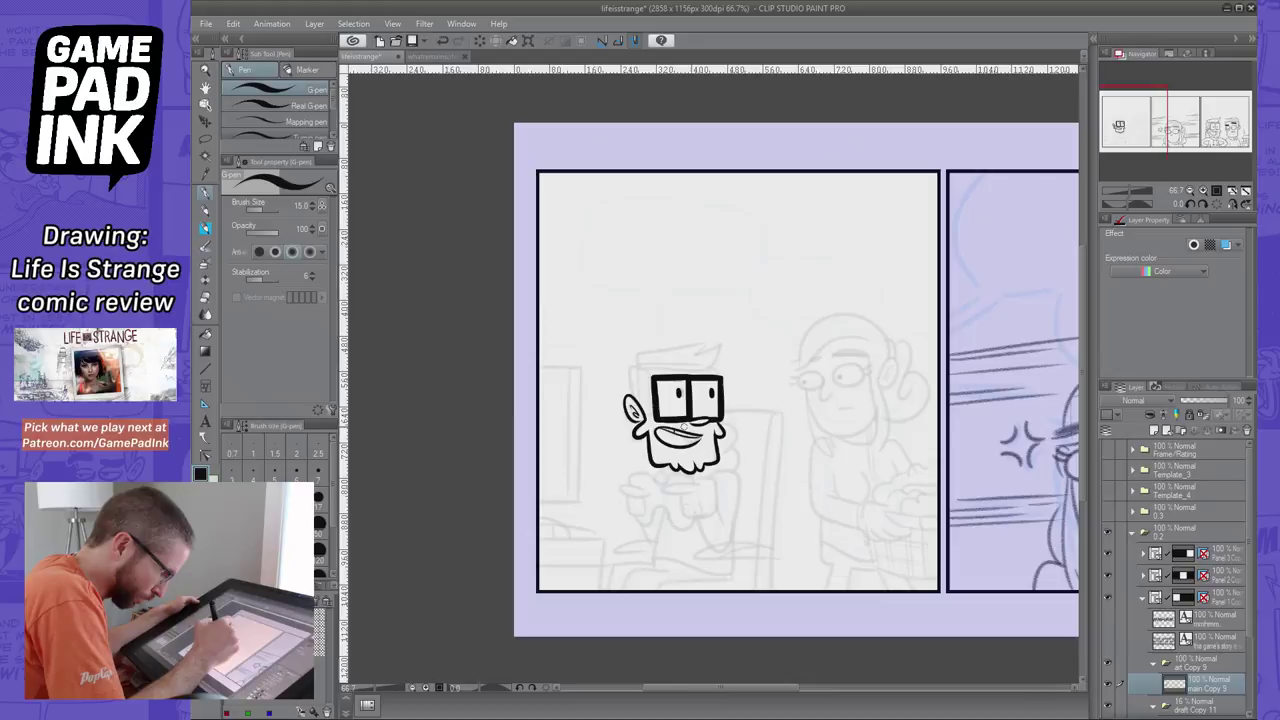
{"action": "key", "text": "ctrl+z"}
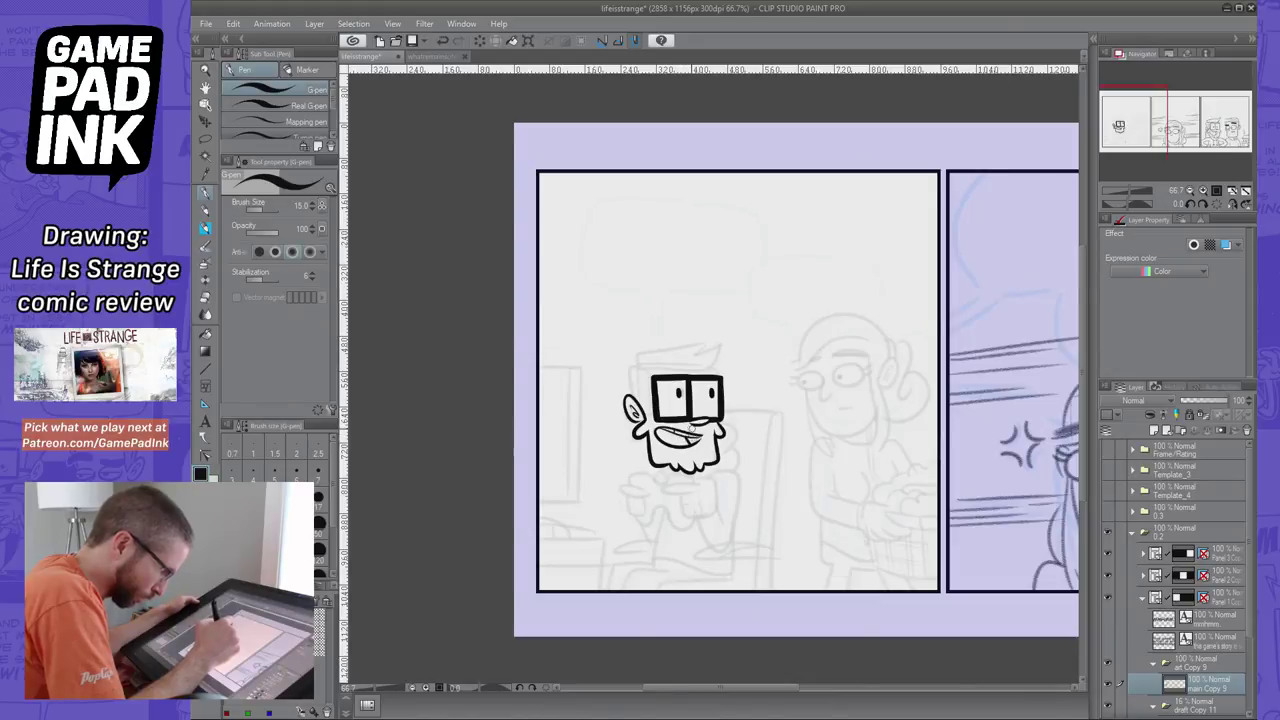
{"action": "left_click_drag", "start_coordinate": [675, 434], "coordinate": [690, 441]}
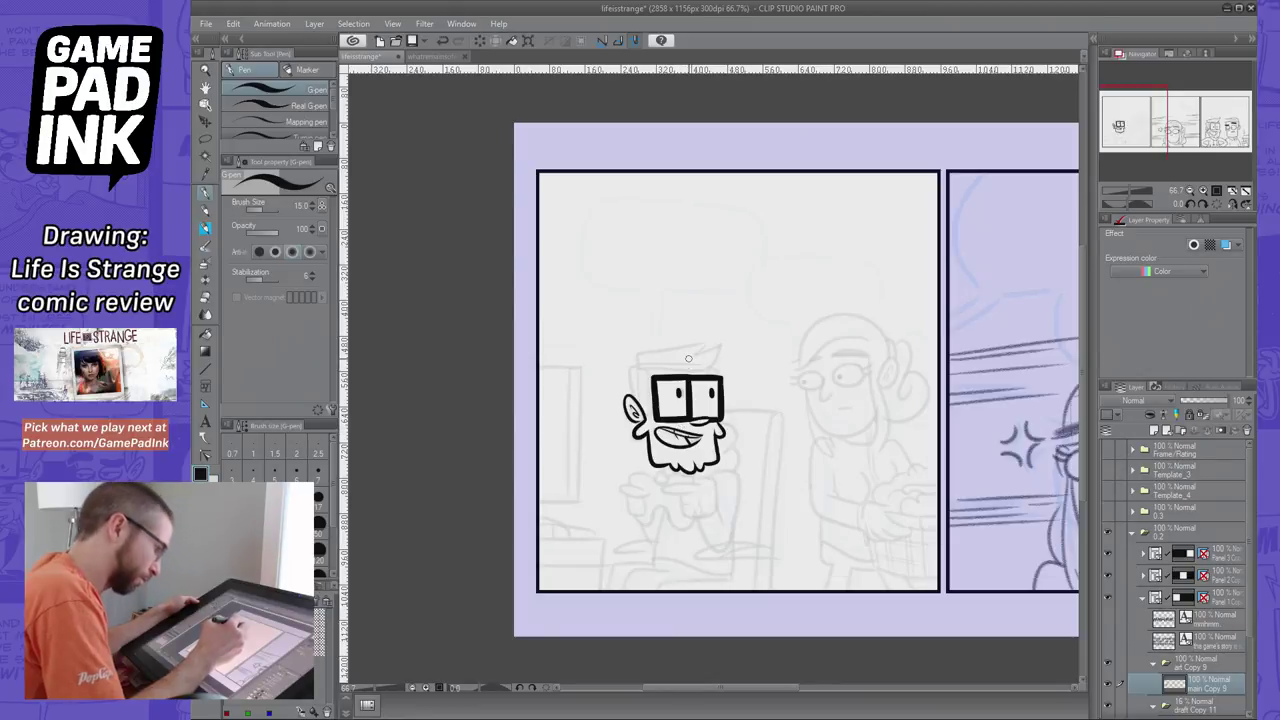
Ink the back of the man's head above the ear and the top line of his swept-up hair
{"action": "left_click_drag", "start_coordinate": [637, 366], "coordinate": [627, 401]}
{"action": "key", "text": "ctrl+z"}
{"action": "key", "text": "ctrl+z"}
{"action": "key", "text": "ctrl+z"}
{"action": "key", "text": "ctrl+z"}
{"action": "key", "text": "ctrl+z"}
{"action": "left_click_drag", "start_coordinate": [638, 352], "coordinate": [711, 336]}
{"action": "key", "text": "ctrl+z"}
{"action": "mouse_move", "coordinate": [636, 366]}
{"action": "left_mouse_down"}
{"action": "mouse_move", "coordinate": [707, 336]}
{"action": "mouse_move", "coordinate": [726, 343]}
{"action": "mouse_move", "coordinate": [636, 364]}
{"action": "left_mouse_up"}
{"action": "key", "text": "ctrl+z"}
{"action": "key", "text": "ctrl+z"}
{"action": "key", "text": "ctrl+z"}
{"action": "key", "text": "ctrl+z"}
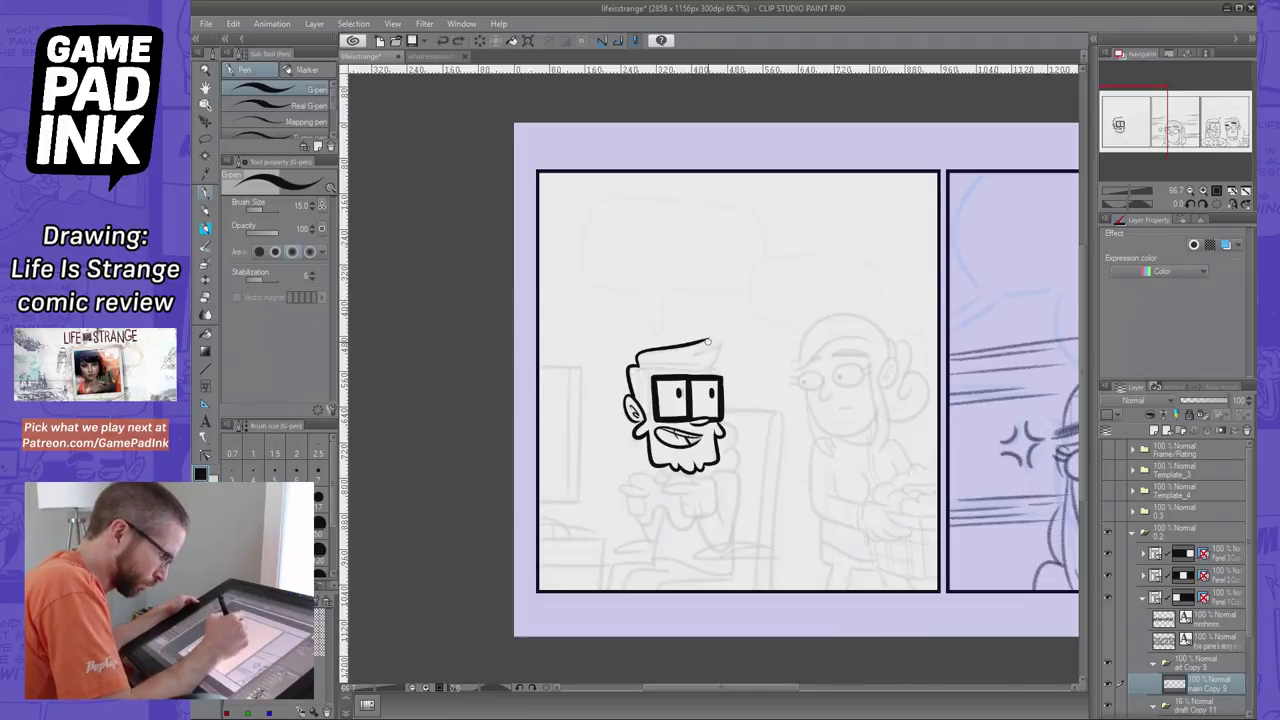
Try inking the underside of the man's hair from the quiff's tip back to the side of his head
{"action": "mouse_move", "coordinate": [708, 341]}
{"action": "left_mouse_down"}
{"action": "mouse_move", "coordinate": [722, 355]}
{"action": "mouse_move", "coordinate": [640, 366]}
{"action": "left_mouse_up"}
{"action": "key", "text": "ctrl+z"}
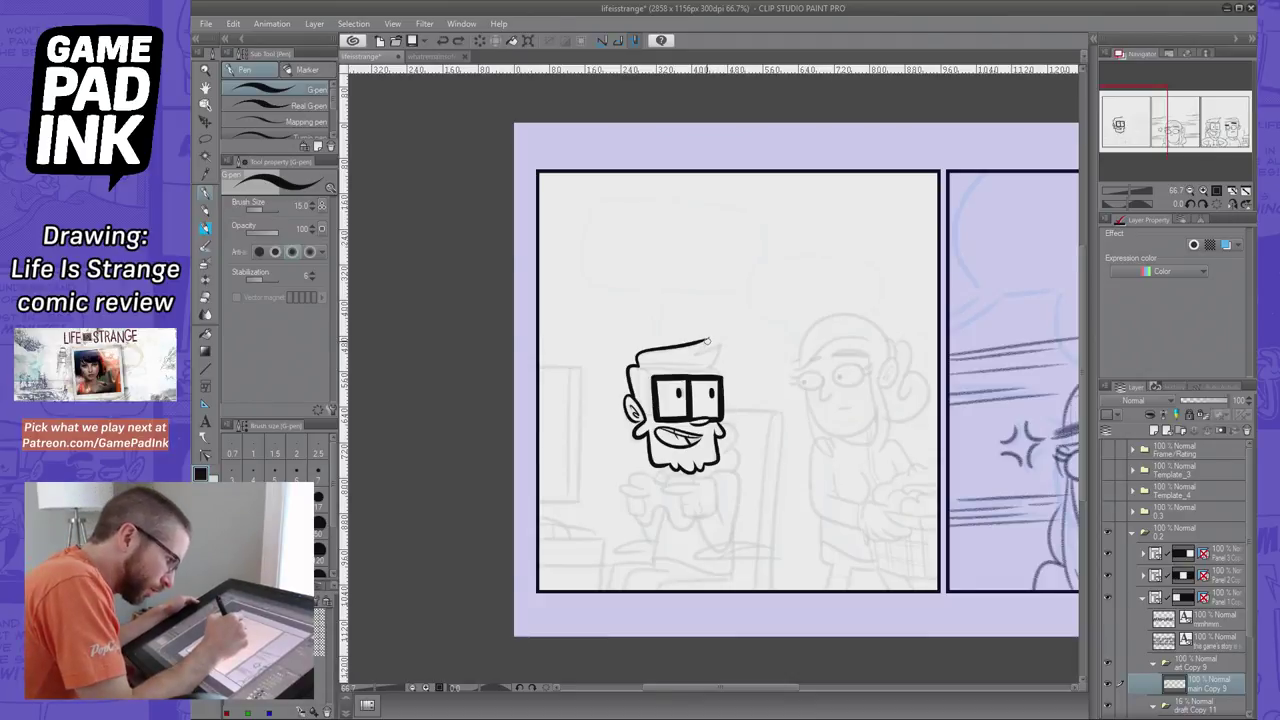
{"action": "left_click_drag", "start_coordinate": [704, 348], "coordinate": [634, 368]}
{"action": "key", "text": "ctrl+z"}
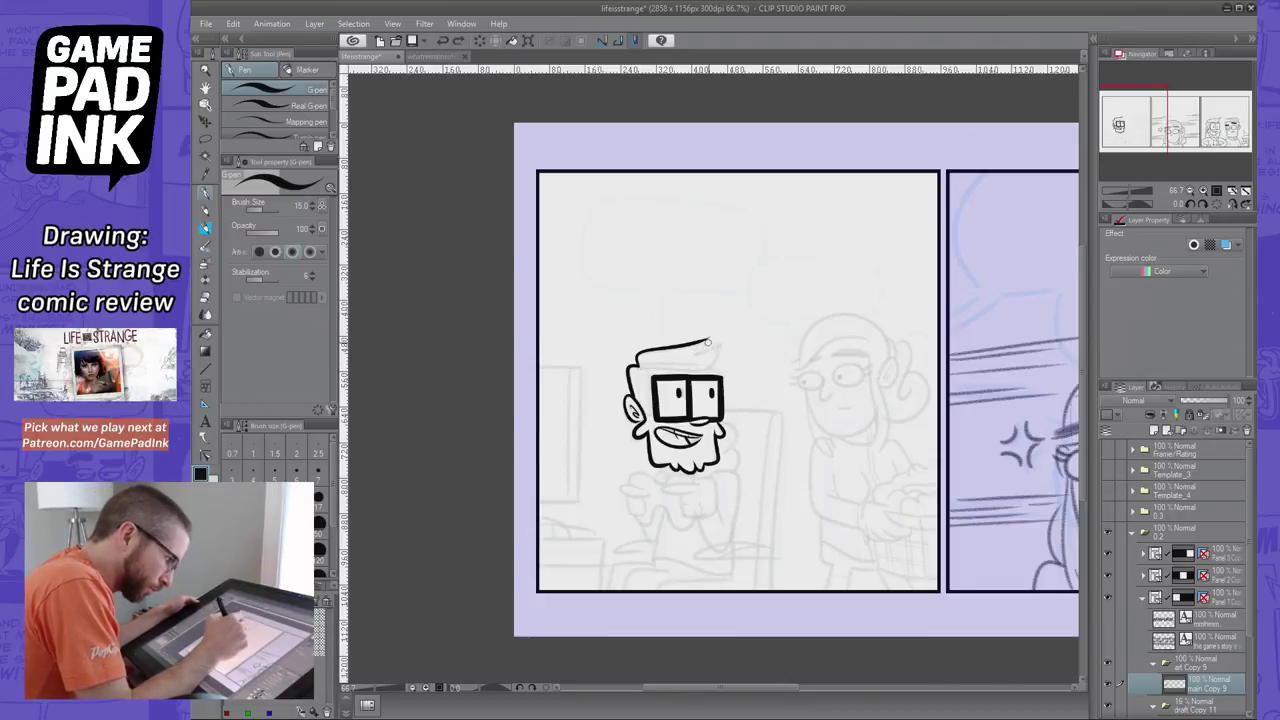
{"action": "left_click_drag", "start_coordinate": [704, 346], "coordinate": [632, 366]}
{"action": "key", "text": "ctrl+z"}
{"action": "key", "text": "ctrl+z"}
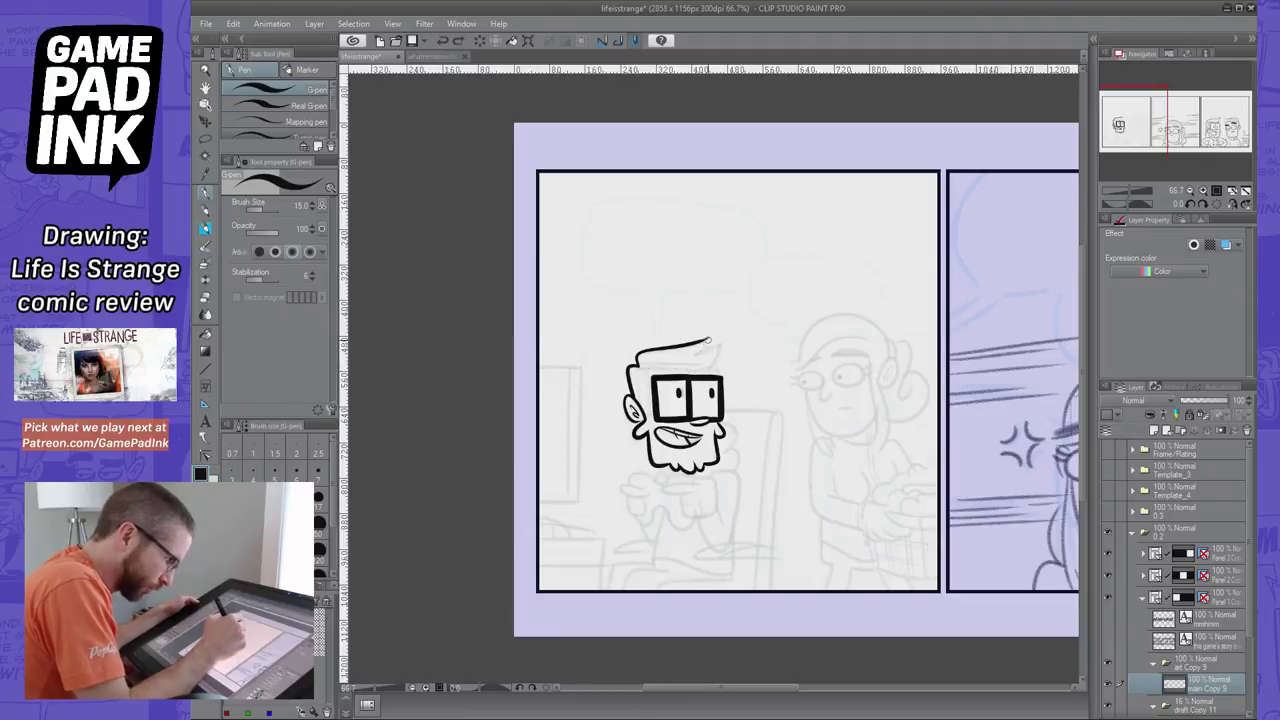
{"action": "mouse_move", "coordinate": [709, 340]}
{"action": "left_mouse_down"}
{"action": "mouse_move", "coordinate": [680, 368]}
{"action": "mouse_move", "coordinate": [645, 355]}
{"action": "mouse_move", "coordinate": [630, 366]}
{"action": "left_mouse_up"}
{"action": "key", "text": "ctrl+z"}
{"action": "key", "text": "ctrl+z"}
{"action": "key", "text": "ctrl+z"}
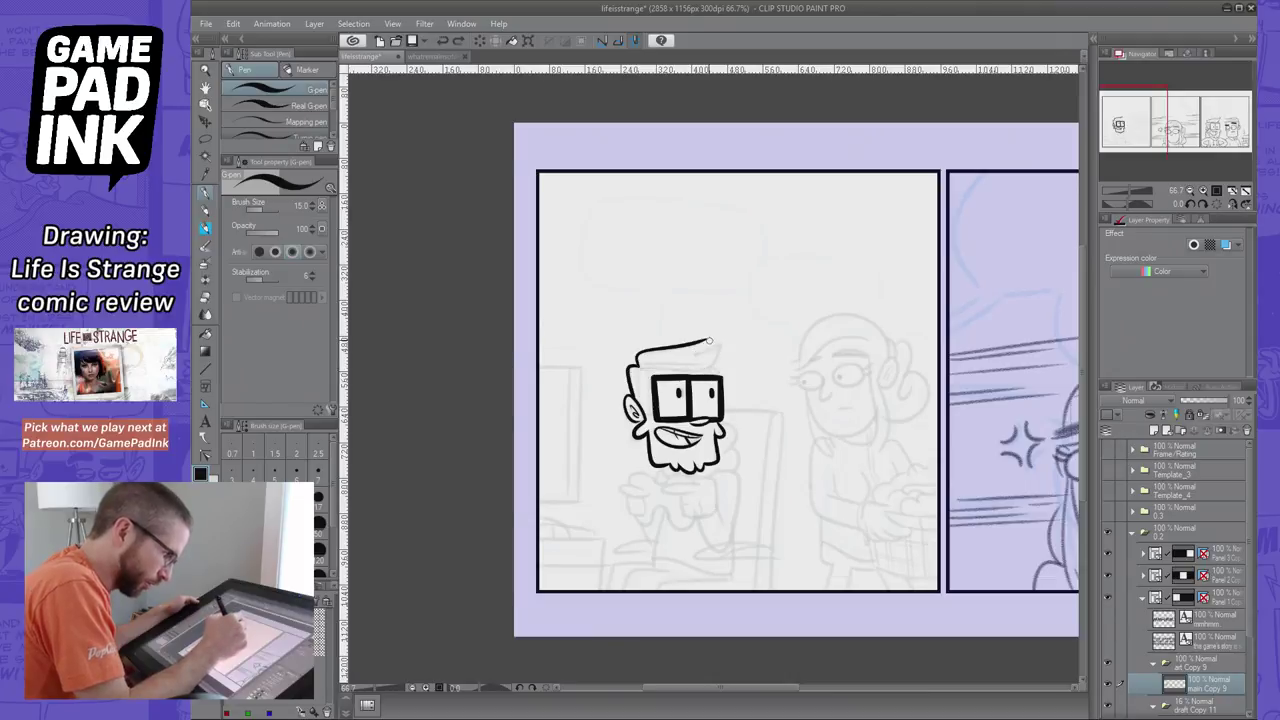
{"action": "left_click_drag", "start_coordinate": [717, 344], "coordinate": [674, 366]}
{"action": "mouse_move", "coordinate": [672, 362]}
{"action": "left_mouse_down"}
{"action": "mouse_move", "coordinate": [723, 342]}
{"action": "mouse_move", "coordinate": [638, 361]}
{"action": "left_mouse_up"}
{"action": "key", "text": "ctrl+z"}
{"action": "key", "text": "ctrl+z"}
{"action": "key", "text": "ctrl+z"}
{"action": "left_click_drag", "start_coordinate": [709, 340], "coordinate": [638, 362]}
{"action": "key", "text": "ctrl+z"}
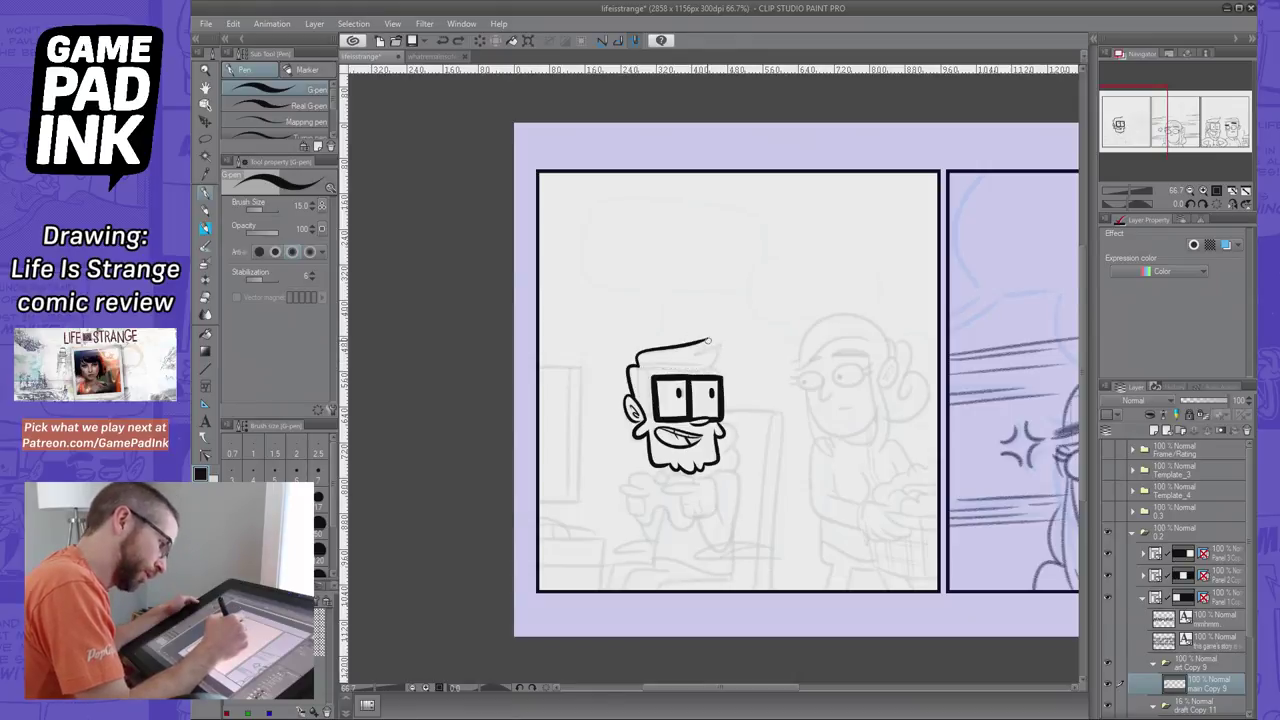
{"action": "mouse_move", "coordinate": [708, 341]}
{"action": "left_mouse_down"}
{"action": "mouse_move", "coordinate": [721, 357]}
{"action": "mouse_move", "coordinate": [639, 365]}
{"action": "left_mouse_up"}
{"action": "key", "text": "ctrl+z"}
Ink the quiff's pointed tips and underside, and bring the hairline down the side of the man's face
{"action": "mouse_move", "coordinate": [708, 341]}
{"action": "left_mouse_down"}
{"action": "mouse_move", "coordinate": [706, 363]}
{"action": "mouse_move", "coordinate": [638, 368]}
{"action": "mouse_move", "coordinate": [650, 404]}
{"action": "left_mouse_up"}
{"action": "key", "text": "ctrl+z"}
{"action": "key", "text": "ctrl+z"}
{"action": "key", "text": "ctrl+z"}
{"action": "key", "text": "ctrl+z"}
{"action": "key", "text": "ctrl+z"}
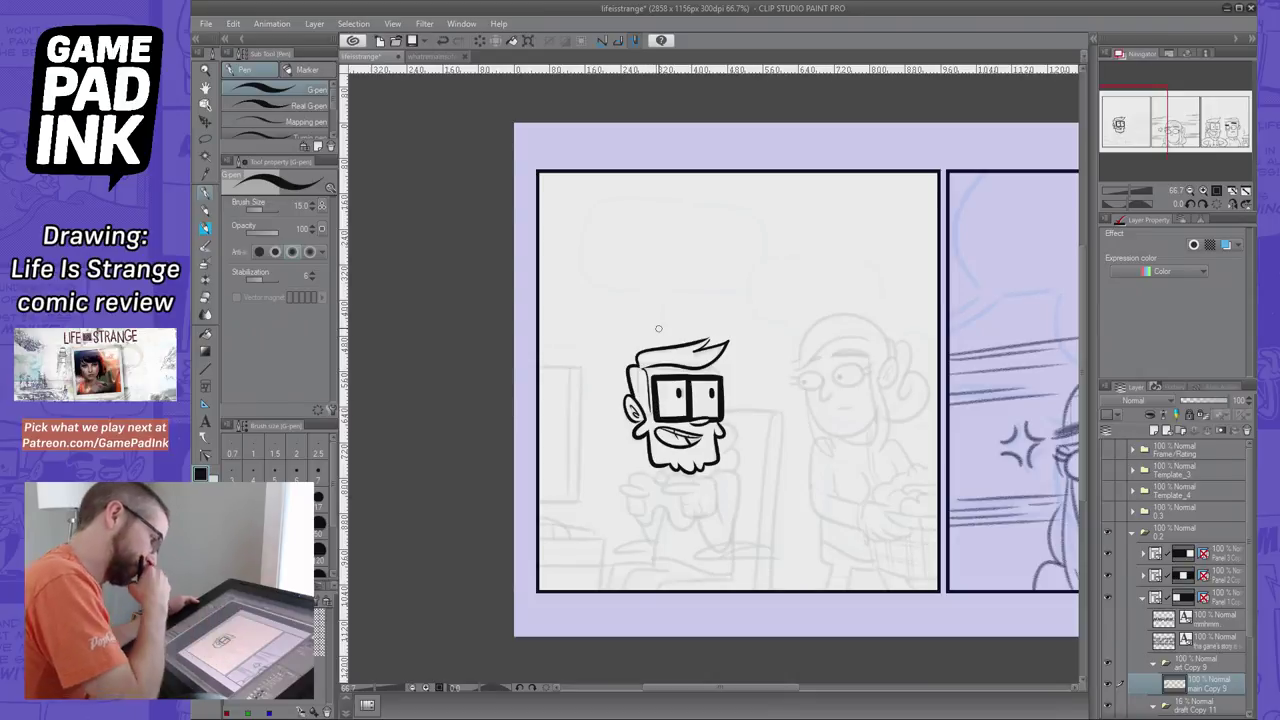
Ink the short forehead line between the man's quiff and the far top corner of his glasses
{"action": "left_click_drag", "start_coordinate": [711, 364], "coordinate": [717, 376]}
{"action": "key", "text": "ctrl+z"}
{"action": "key", "text": "ctrl+z"}
{"action": "key", "text": "ctrl+z"}
{"action": "key", "text": "ctrl+z"}
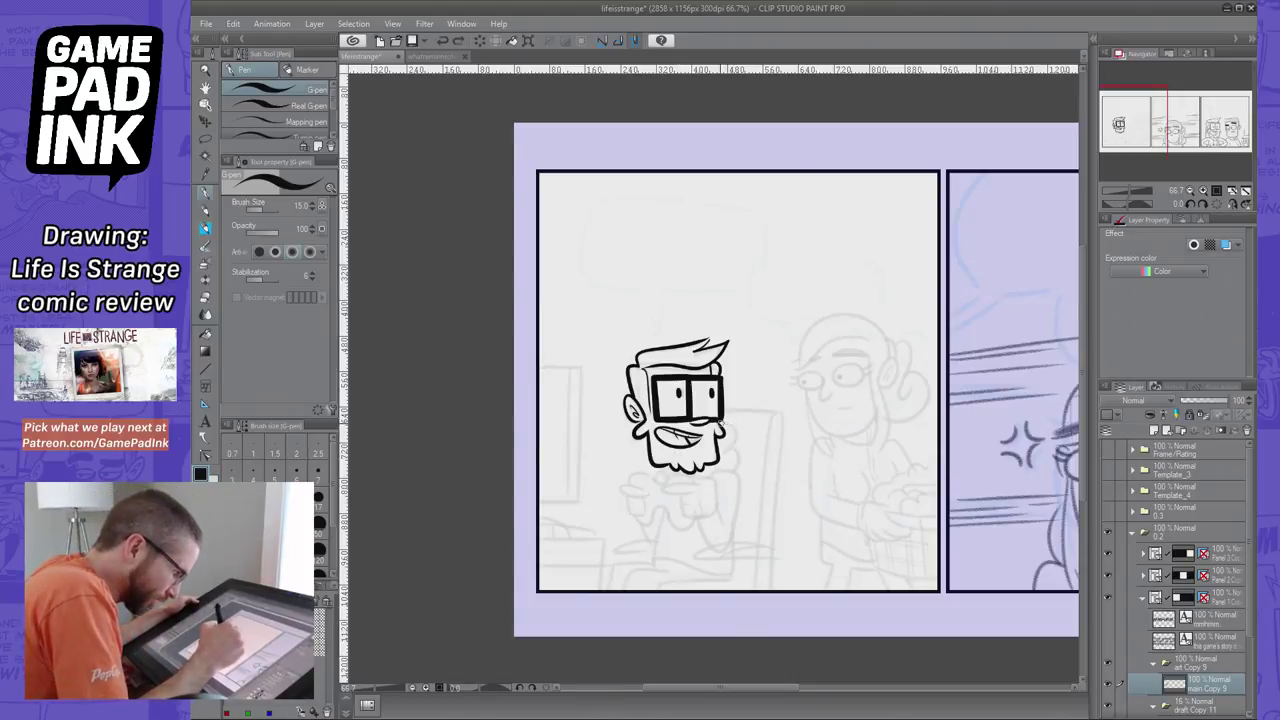
Ink the two rounded clothing folds beside the man's beard, from the glasses' lower corner down to his shoulder
{"action": "mouse_move", "coordinate": [721, 421]}
{"action": "left_mouse_down"}
{"action": "mouse_move", "coordinate": [734, 449]}
{"action": "mouse_move", "coordinate": [721, 423]}
{"action": "mouse_move", "coordinate": [738, 425]}
{"action": "mouse_move", "coordinate": [735, 443]}
{"action": "mouse_move", "coordinate": [721, 423]}
{"action": "mouse_move", "coordinate": [735, 423]}
{"action": "mouse_move", "coordinate": [737, 463]}
{"action": "mouse_move", "coordinate": [740, 453]}
{"action": "mouse_move", "coordinate": [710, 476]}
{"action": "mouse_move", "coordinate": [743, 471]}
{"action": "mouse_move", "coordinate": [724, 470]}
{"action": "mouse_move", "coordinate": [743, 476]}
{"action": "mouse_move", "coordinate": [726, 469]}
{"action": "mouse_move", "coordinate": [742, 496]}
{"action": "mouse_move", "coordinate": [724, 471]}
{"action": "mouse_move", "coordinate": [733, 525]}
{"action": "left_mouse_up"}
{"action": "key", "text": "ctrl+z"}
{"action": "key", "text": "ctrl+z"}
{"action": "key", "text": "ctrl+z"}
{"action": "key", "text": "ctrl+z"}
{"action": "key", "text": "ctrl+z"}
{"action": "key", "text": "ctrl+z"}
{"action": "key", "text": "ctrl+z"}
{"action": "key", "text": "ctrl+z"}
{"action": "key", "text": "ctrl+z"}
{"action": "key", "text": "ctrl+z"}
{"action": "key", "text": "ctrl+z"}
{"action": "key", "text": "ctrl+z"}
{"action": "key", "text": "ctrl+z"}
{"action": "key", "text": "ctrl+z"}
{"action": "key", "text": "ctrl+z"}
{"action": "key", "text": "ctrl+z"}
{"action": "key", "text": "ctrl+z"}
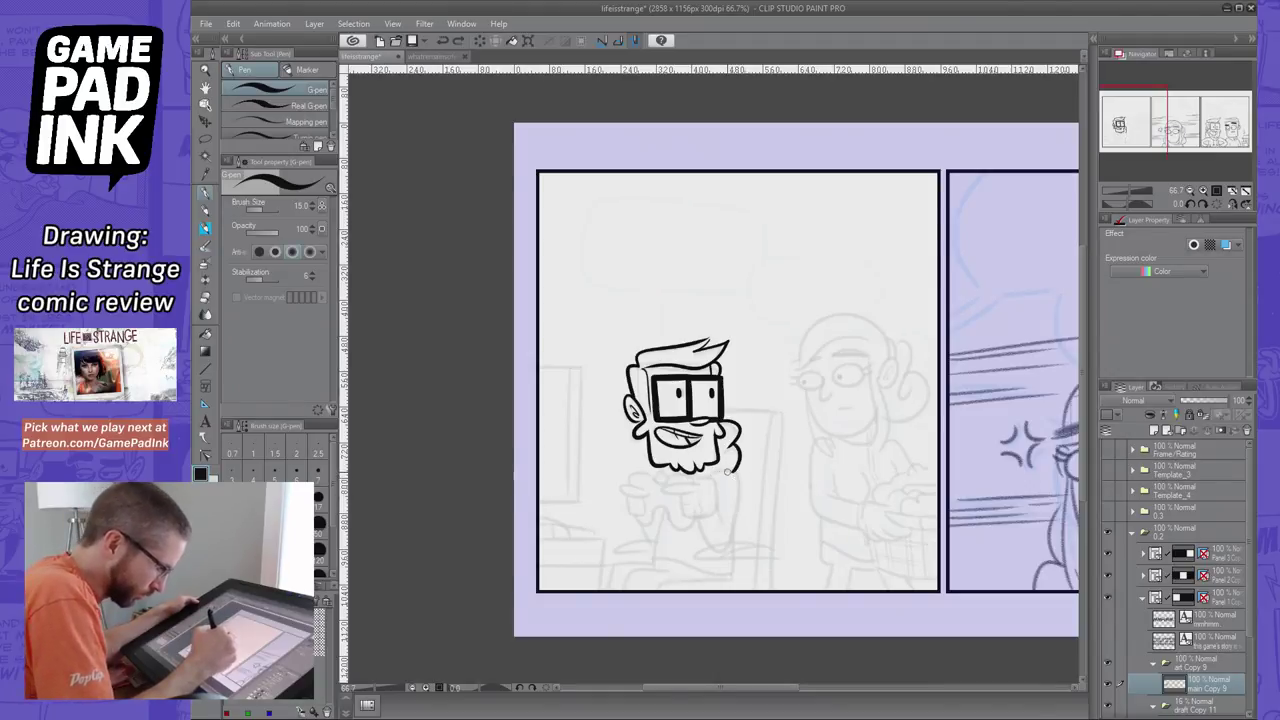
Ink the outer edge of the man's near sleeve from the shoulder down toward the elbow
{"action": "left_click_drag", "start_coordinate": [730, 468], "coordinate": [736, 534]}
{"action": "key", "text": "ctrl+z"}
{"action": "left_click_drag", "start_coordinate": [730, 468], "coordinate": [736, 530]}
{"action": "key", "text": "ctrl+z"}
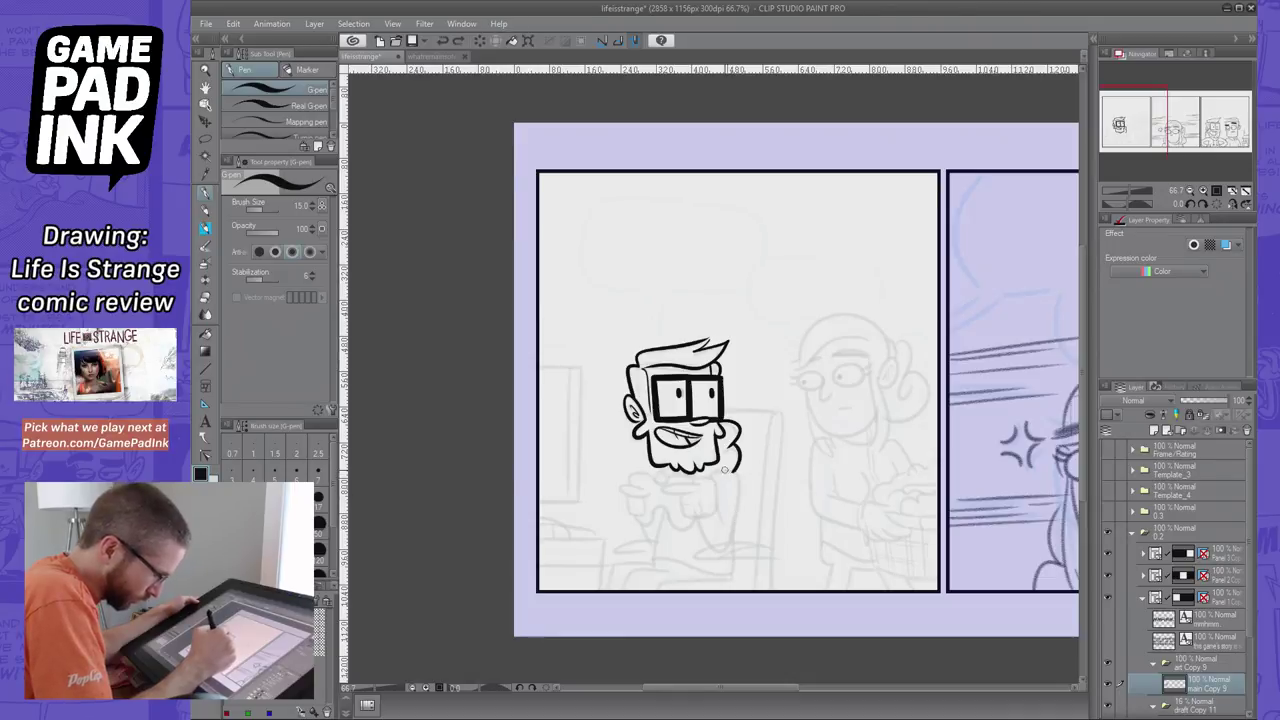
{"action": "mouse_move", "coordinate": [736, 472]}
{"action": "left_mouse_down"}
{"action": "mouse_move", "coordinate": [736, 532]}
{"action": "mouse_move", "coordinate": [704, 551]}
{"action": "left_mouse_up"}
{"action": "key", "text": "ctrl+z"}
{"action": "key", "text": "ctrl+z"}
{"action": "left_click_drag", "start_coordinate": [730, 470], "coordinate": [736, 552]}
{"action": "key", "text": "ctrl+z"}
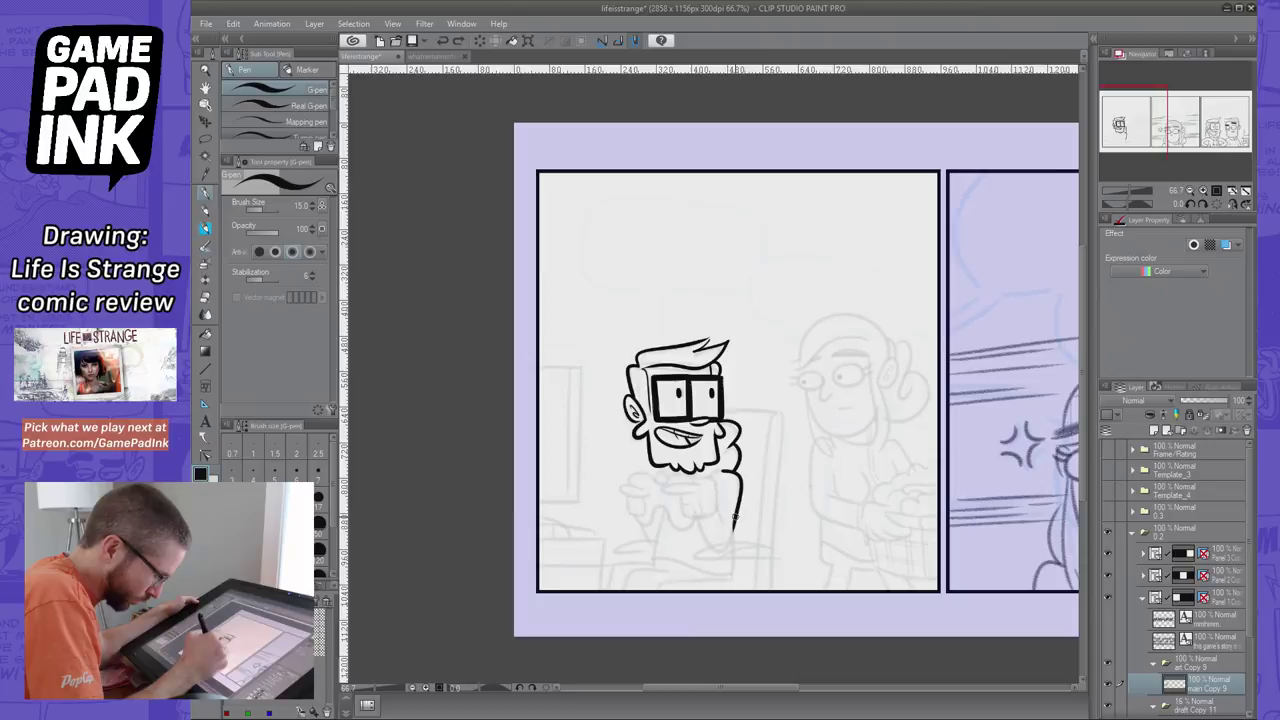
Round the near sleeve into a pointed elbow curve and ink the short crease inside the arm
{"action": "left_click_drag", "start_coordinate": [730, 470], "coordinate": [734, 552]}
{"action": "key", "text": "ctrl+z"}
{"action": "left_click_drag", "start_coordinate": [730, 470], "coordinate": [700, 548]}
{"action": "key", "text": "ctrl+z"}
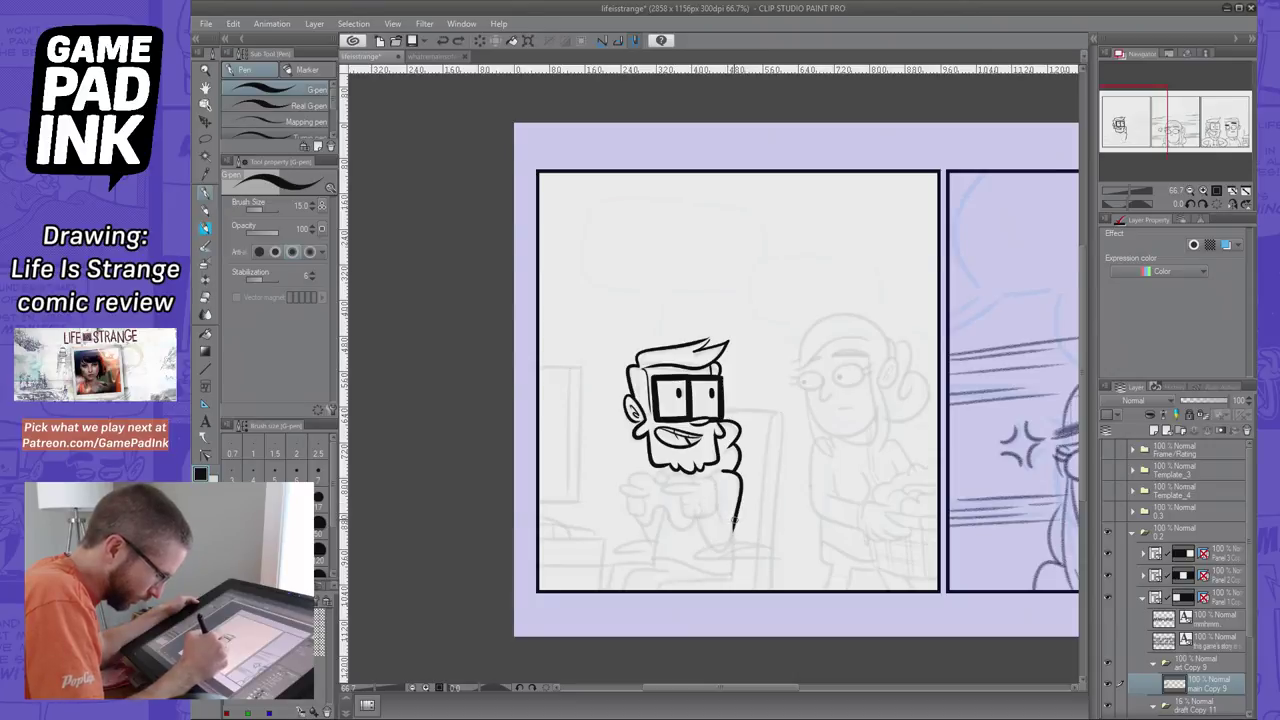
{"action": "mouse_move", "coordinate": [730, 470]}
{"action": "left_mouse_down"}
{"action": "mouse_move", "coordinate": [700, 548]}
{"action": "mouse_move", "coordinate": [725, 519]}
{"action": "left_mouse_up"}
{"action": "key", "text": "ctrl+z"}
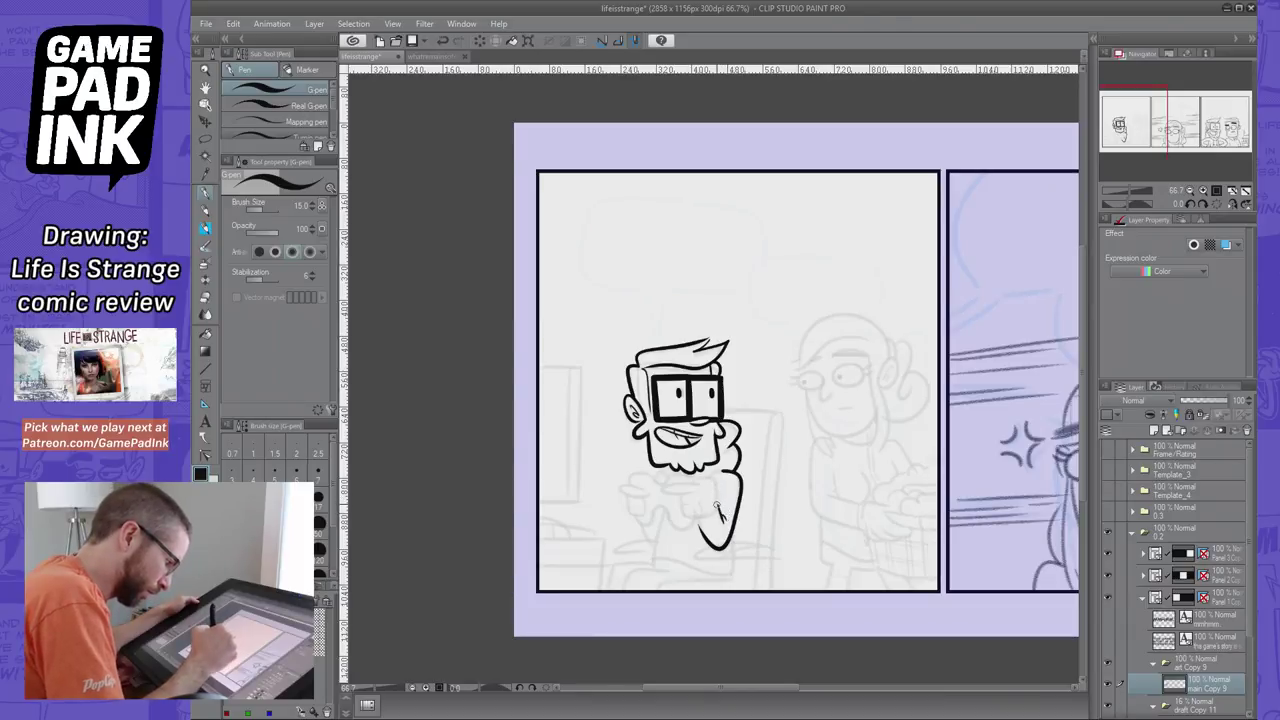
{"action": "key", "text": "ctrl+z"}
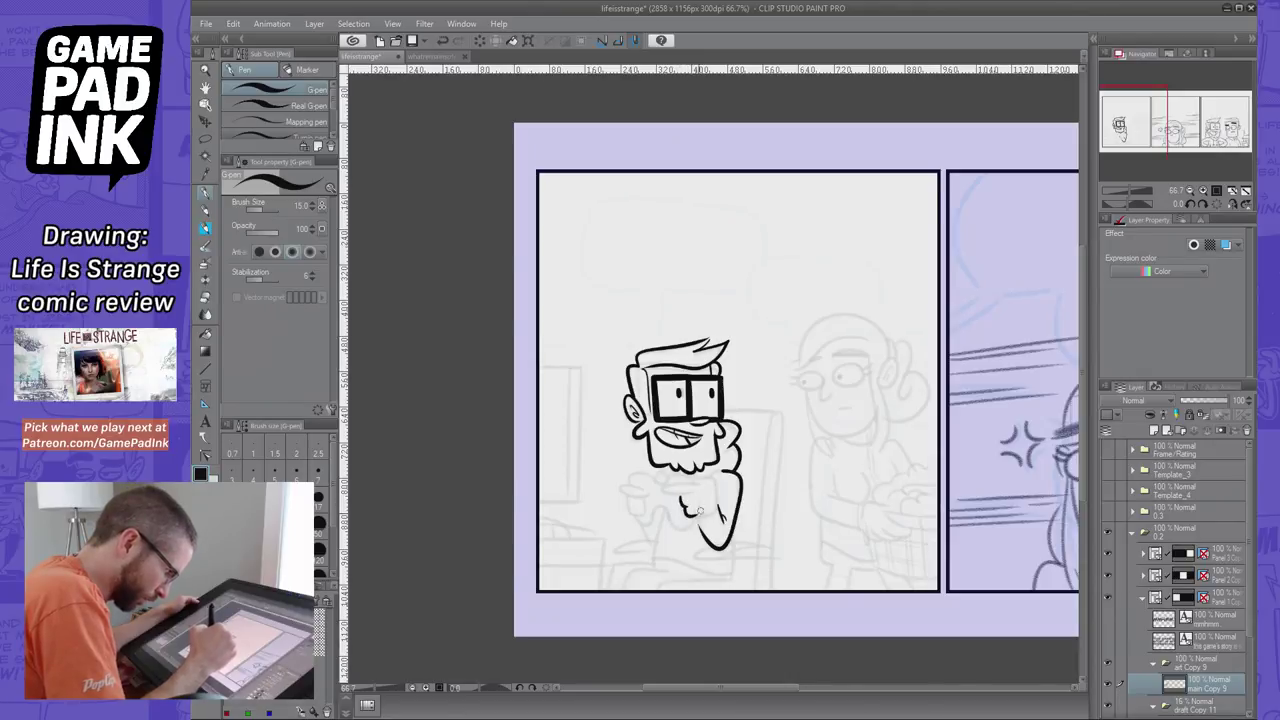
Ink the near hand's upper fingers below the beard and join the back of the hand to the sleeve
{"action": "key", "text": "ctrl+z"}
{"action": "mouse_move", "coordinate": [684, 511]}
{"action": "left_mouse_down"}
{"action": "mouse_move", "coordinate": [712, 514]}
{"action": "mouse_move", "coordinate": [697, 519]}
{"action": "mouse_move", "coordinate": [714, 475]}
{"action": "mouse_move", "coordinate": [664, 488]}
{"action": "left_mouse_up"}
{"action": "key", "text": "ctrl+z"}
{"action": "key", "text": "ctrl+z"}
{"action": "key", "text": "ctrl+z"}
{"action": "key", "text": "ctrl+z"}
{"action": "key", "text": "ctrl+z"}
{"action": "key", "text": "ctrl+z"}
{"action": "key", "text": "ctrl+z"}
{"action": "key", "text": "ctrl+z"}
{"action": "key", "text": "ctrl+z"}
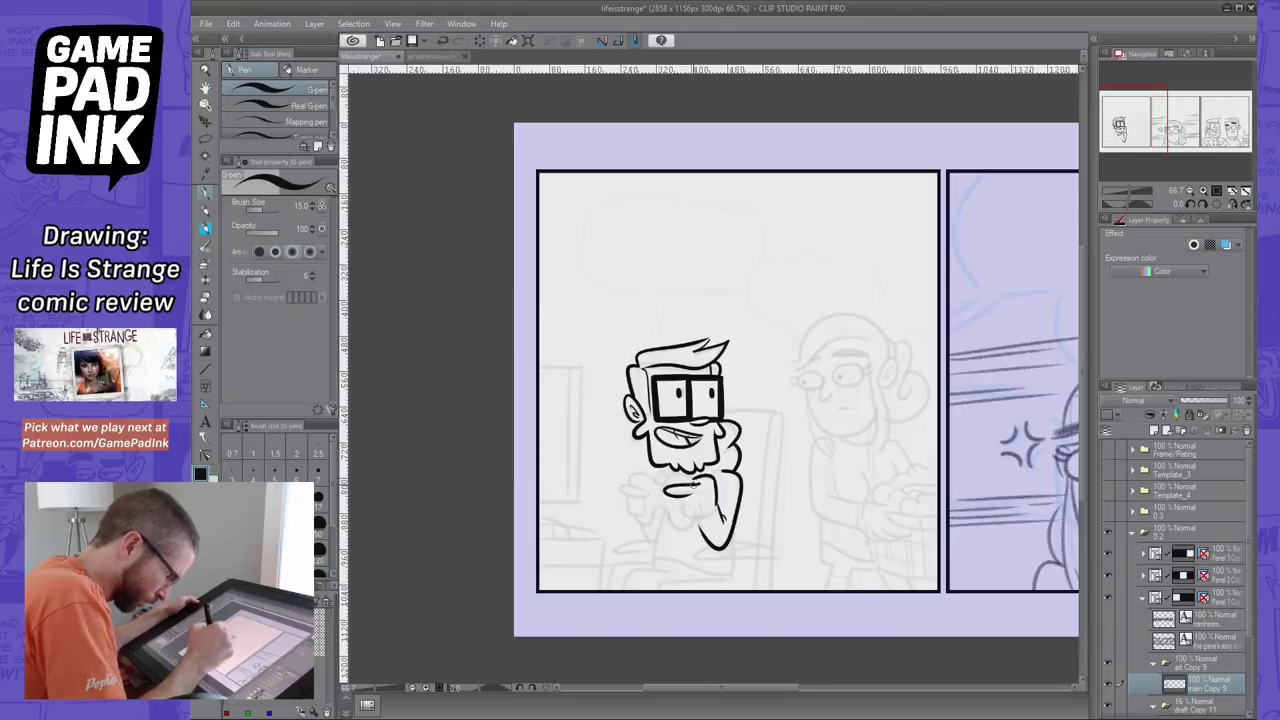
{"action": "key", "text": "ctrl+z"}
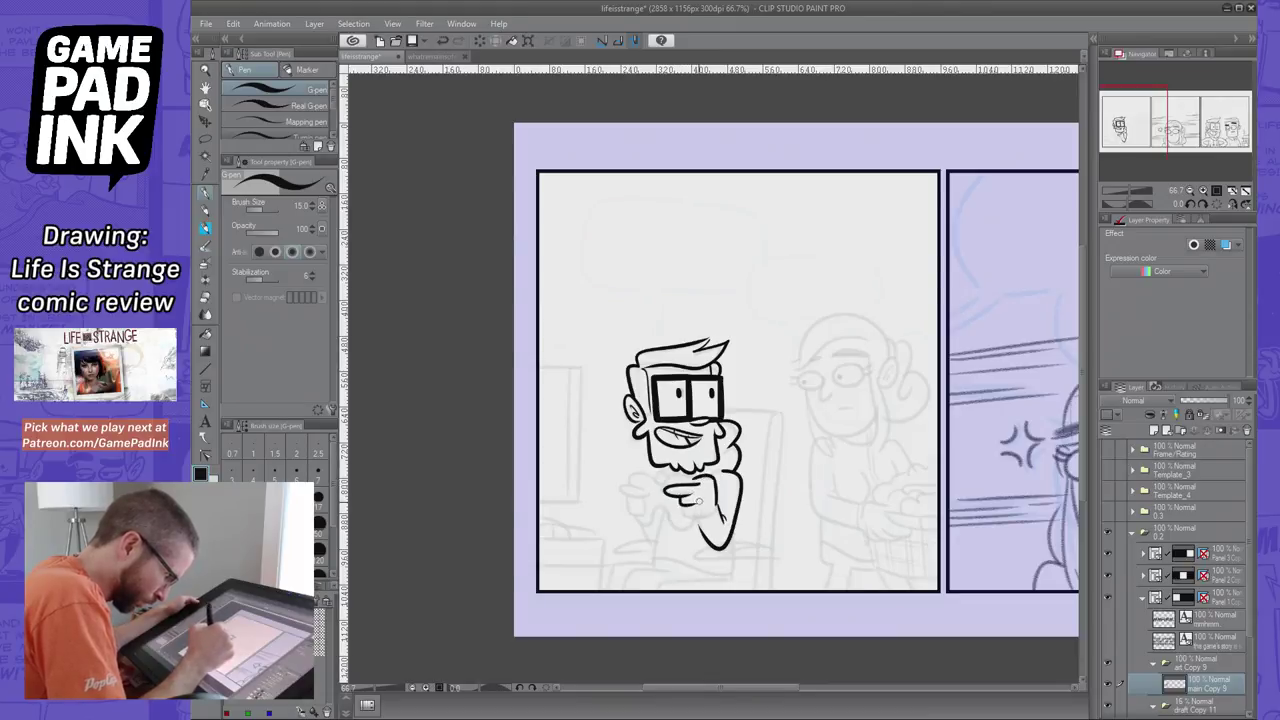
Ink the near hand's lower curled fingers, the palm edge and the sleeve cuff at the wrist
{"action": "mouse_move", "coordinate": [683, 508]}
{"action": "left_mouse_down"}
{"action": "mouse_move", "coordinate": [698, 517]}
{"action": "mouse_move", "coordinate": [714, 494]}
{"action": "mouse_move", "coordinate": [713, 519]}
{"action": "left_mouse_up"}
{"action": "key", "text": "ctrl+z"}
{"action": "key", "text": "ctrl+z"}
{"action": "key", "text": "ctrl+z"}
{"action": "key", "text": "ctrl+z"}
{"action": "key", "text": "ctrl+z"}
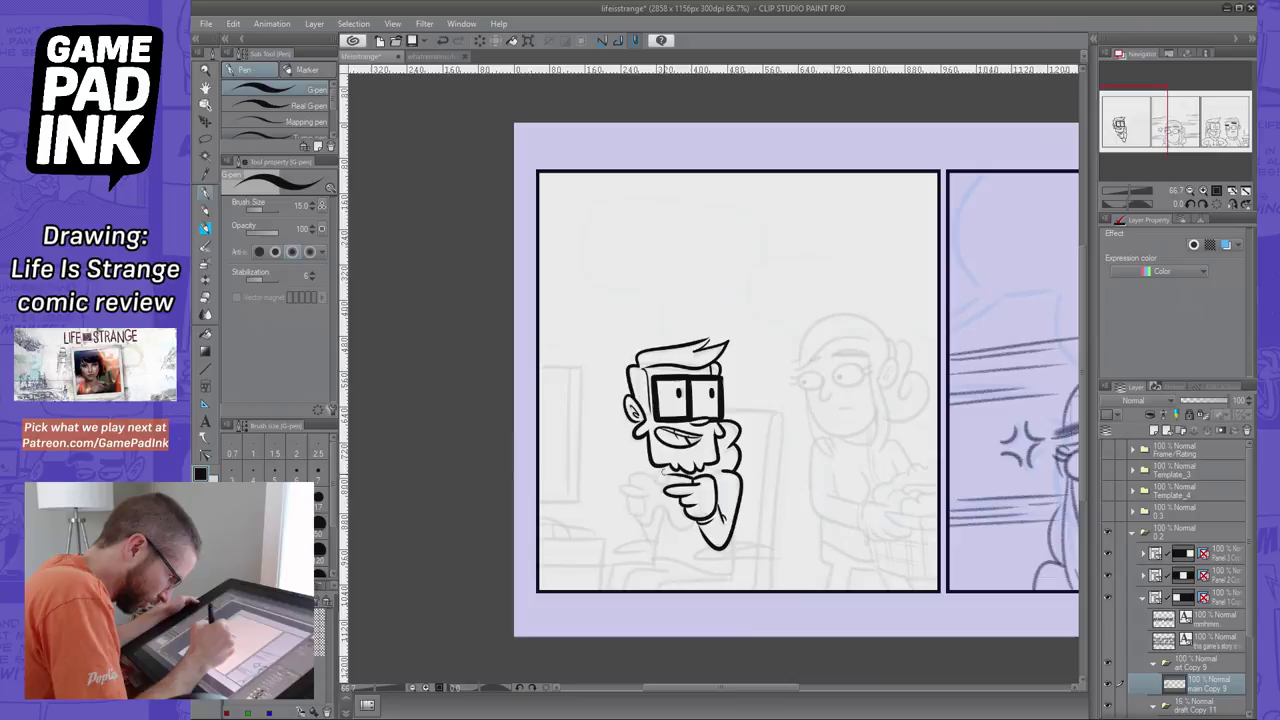
Ink the short top edge of the game controller between the near hand's index finger and the beard
{"action": "left_click_drag", "start_coordinate": [693, 484], "coordinate": [699, 482]}
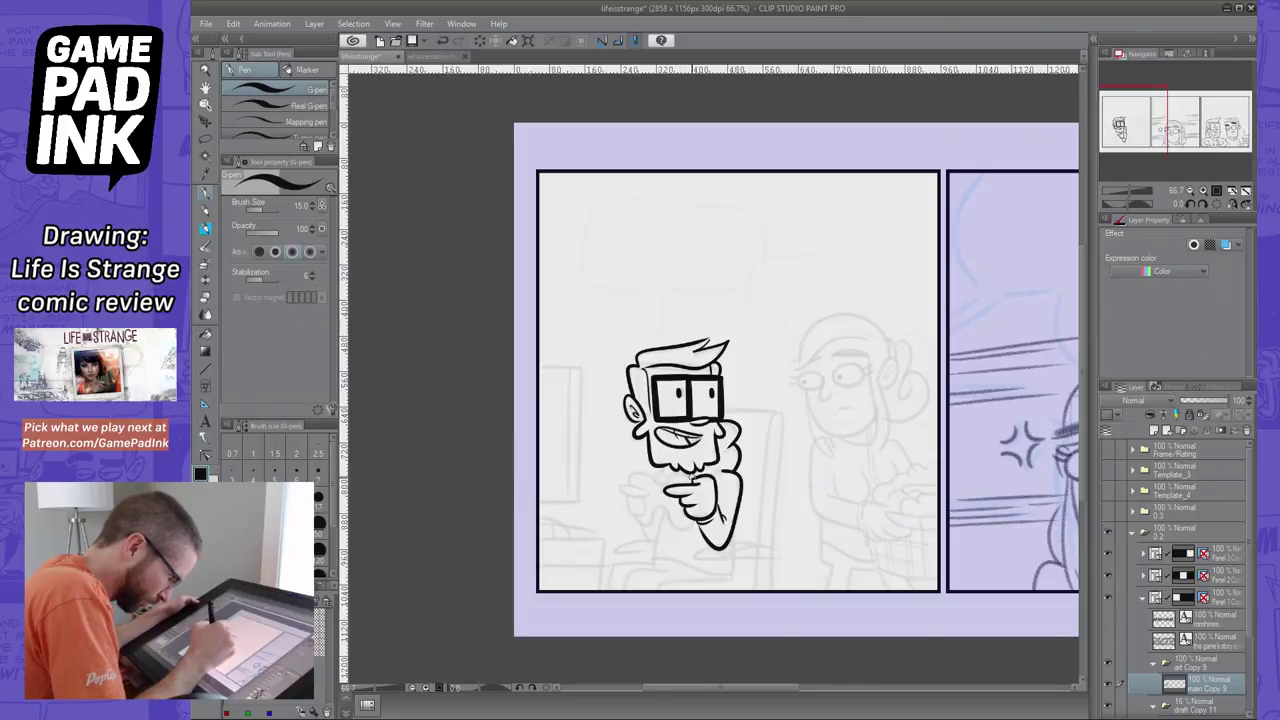
{"action": "key", "text": "ctrl+z"}
{"action": "left_click_drag", "start_coordinate": [690, 477], "coordinate": [694, 484]}
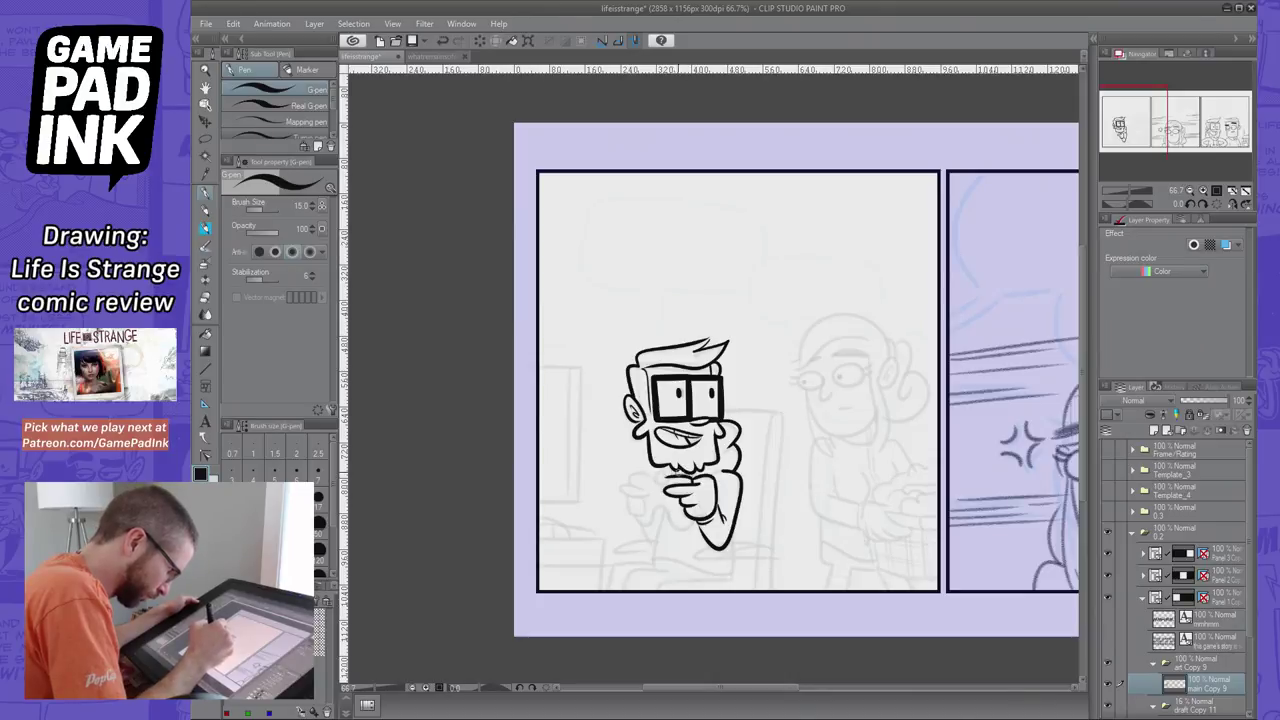
{"action": "key", "text": "ctrl+z"}
Ink the far hand's thumb and index finger gripping the other end of the controller
{"action": "mouse_move", "coordinate": [654, 479]}
{"action": "left_mouse_down"}
{"action": "mouse_move", "coordinate": [631, 473]}
{"action": "mouse_move", "coordinate": [615, 487]}
{"action": "mouse_move", "coordinate": [646, 490]}
{"action": "left_mouse_up"}
{"action": "key", "text": "ctrl+z"}
{"action": "key", "text": "ctrl+z"}
{"action": "key", "text": "ctrl+z"}
{"action": "key", "text": "ctrl+z"}
{"action": "key", "text": "ctrl+z"}
{"action": "key", "text": "ctrl+z"}
{"action": "key", "text": "ctrl+z"}
{"action": "key", "text": "ctrl+z"}
{"action": "key", "text": "ctrl+z"}
{"action": "key", "text": "ctrl+z"}
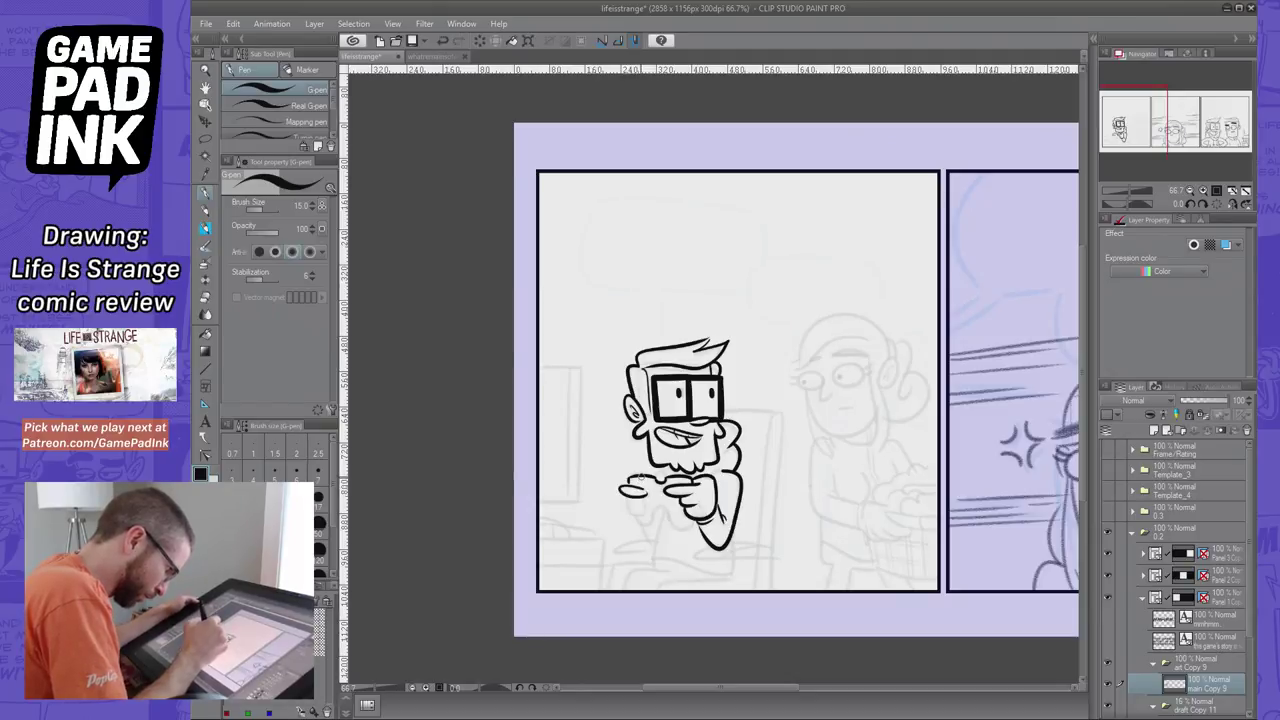
{"action": "key", "text": "ctrl+z"}
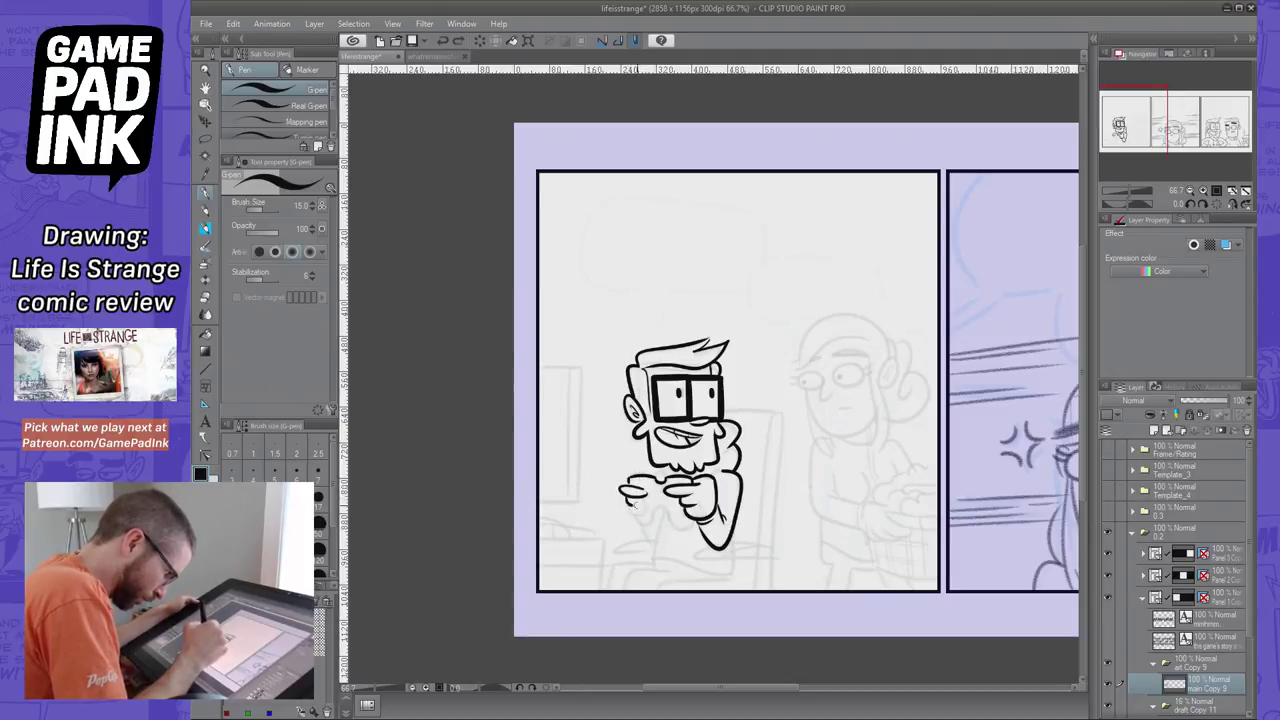
{"action": "key", "text": "ctrl+z"}
Ink the far hand's lower curled fingers stacked beneath its index finger
{"action": "left_click_drag", "start_coordinate": [642, 496], "coordinate": [643, 511]}
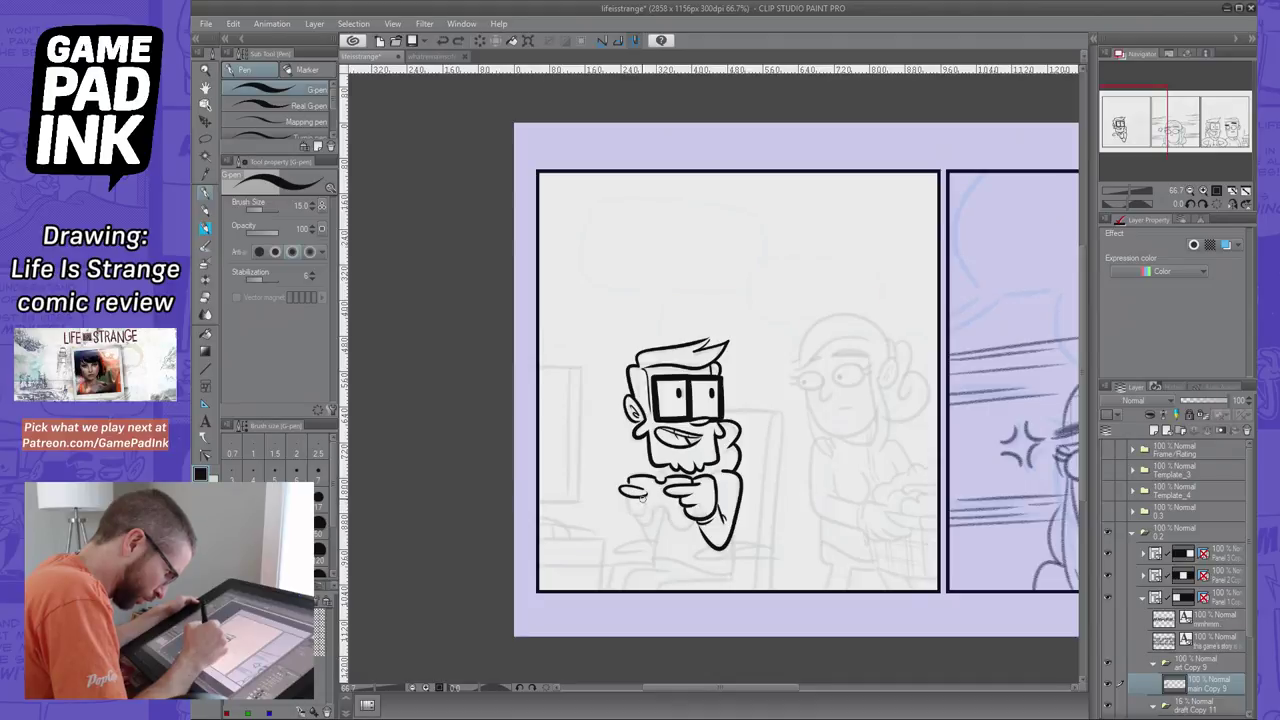
{"action": "key", "text": "ctrl+z"}
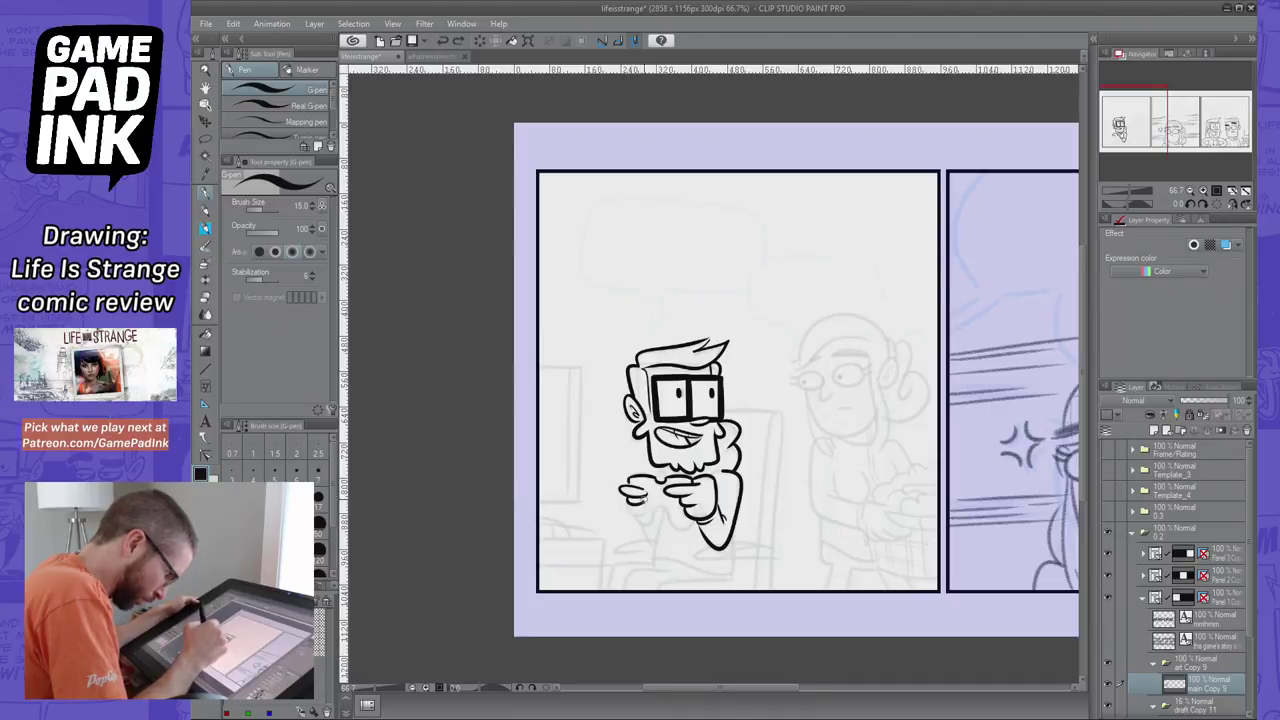
{"action": "left_click_drag", "start_coordinate": [643, 502], "coordinate": [646, 498]}
{"action": "key", "text": "ctrl+z"}
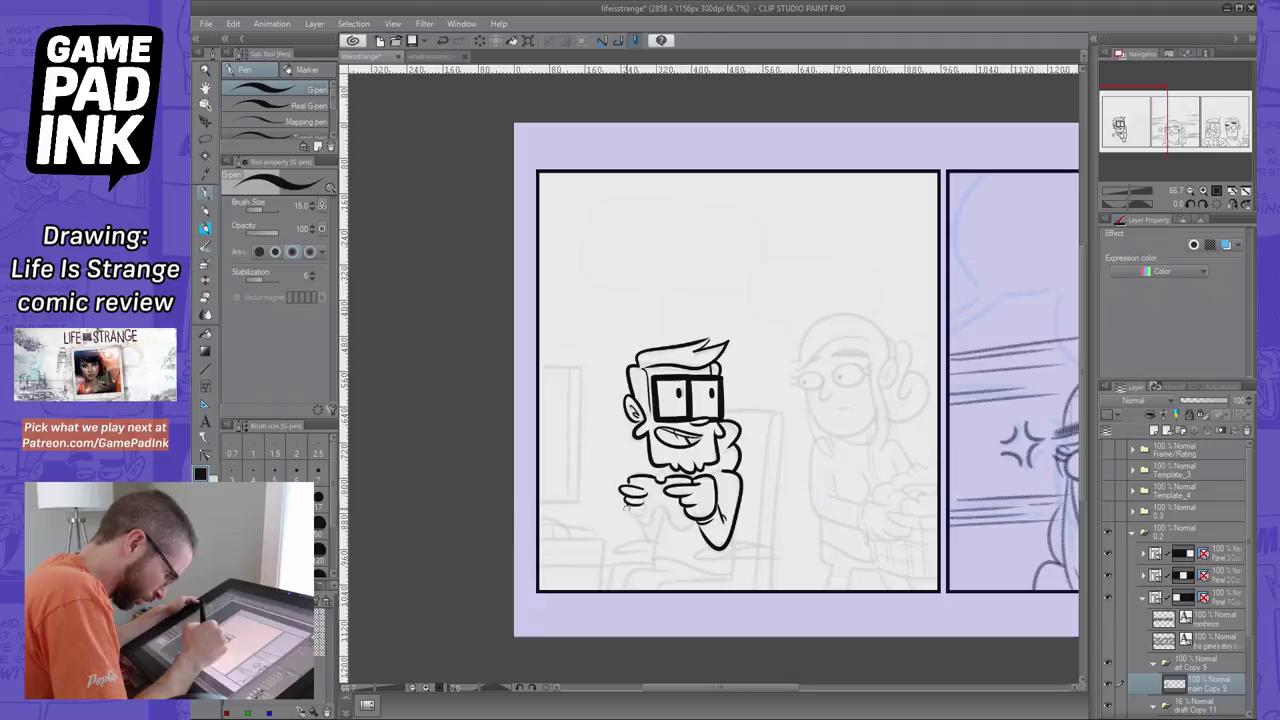
{"action": "key", "text": "ctrl+z"}
{"action": "key", "text": "ctrl+z"}
{"action": "left_click_drag", "start_coordinate": [630, 507], "coordinate": [645, 512]}
{"action": "key", "text": "ctrl+z"}
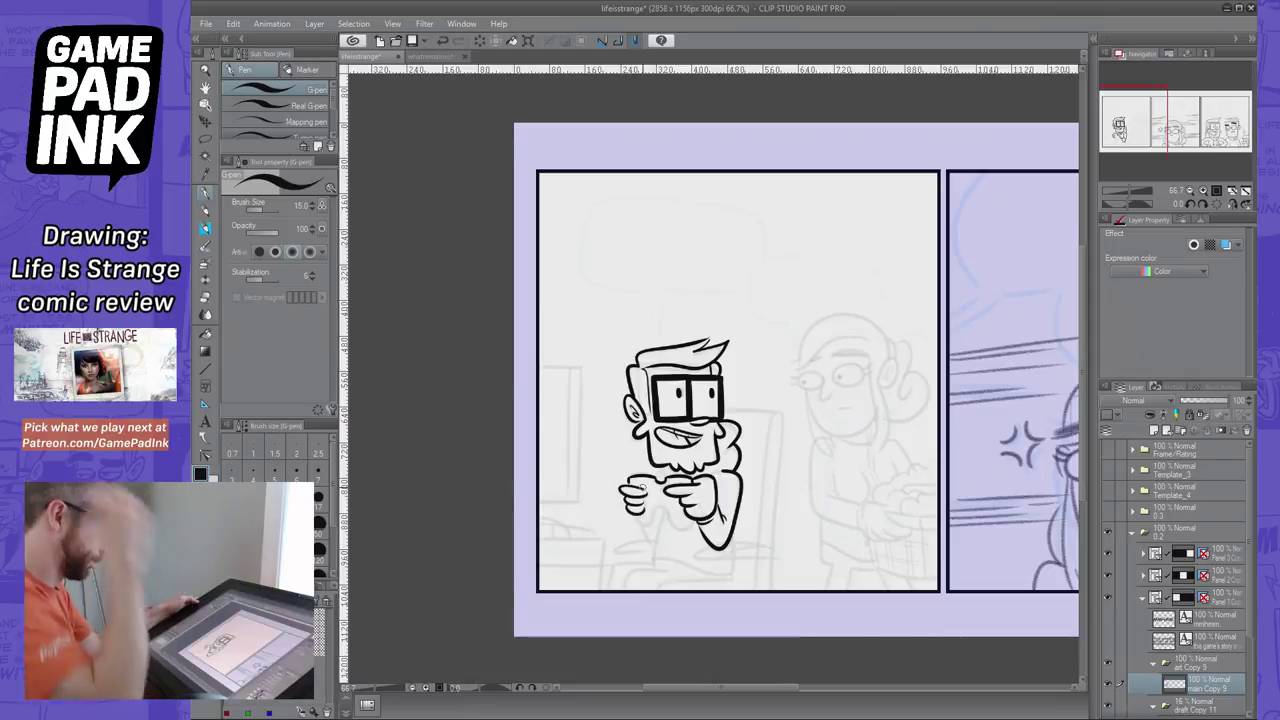
Erase the near hand's lower fingers using a hard eraser at size 50
{"action": "key", "text": "e"}
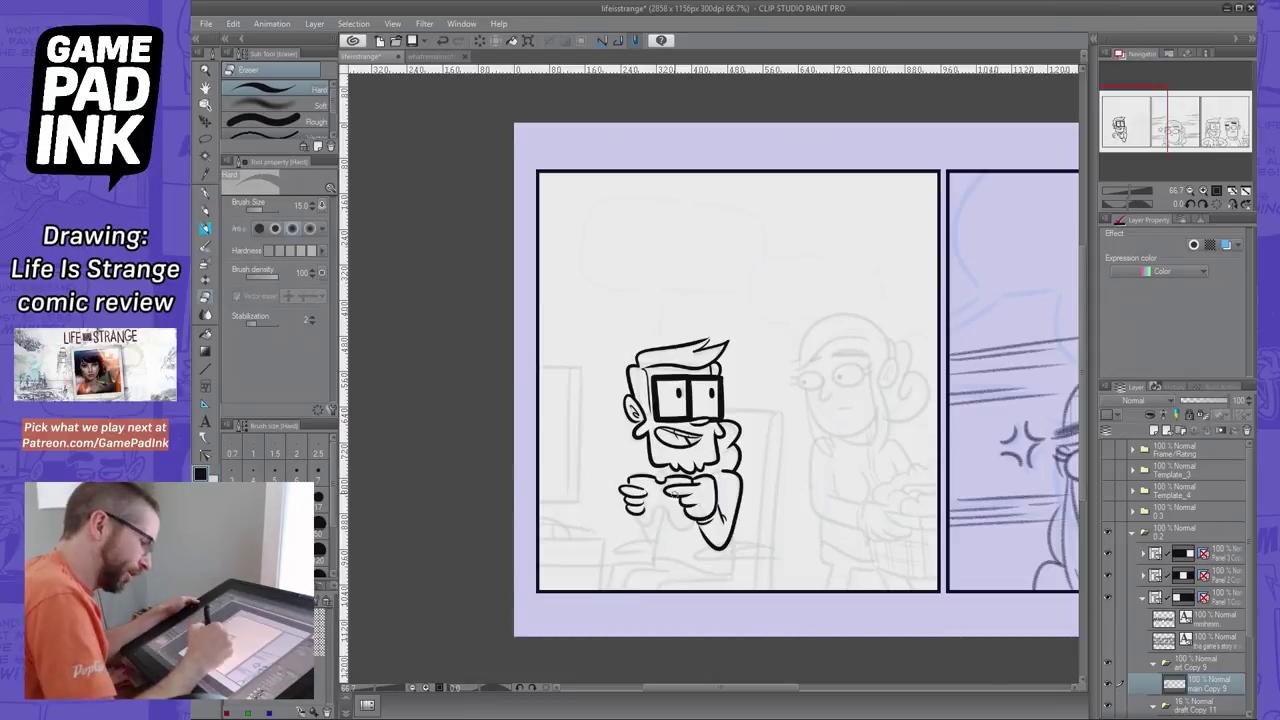
{"action": "left_click", "coordinate": [319, 525]}
{"action": "left_click_drag", "start_coordinate": [688, 500], "coordinate": [686, 507]}
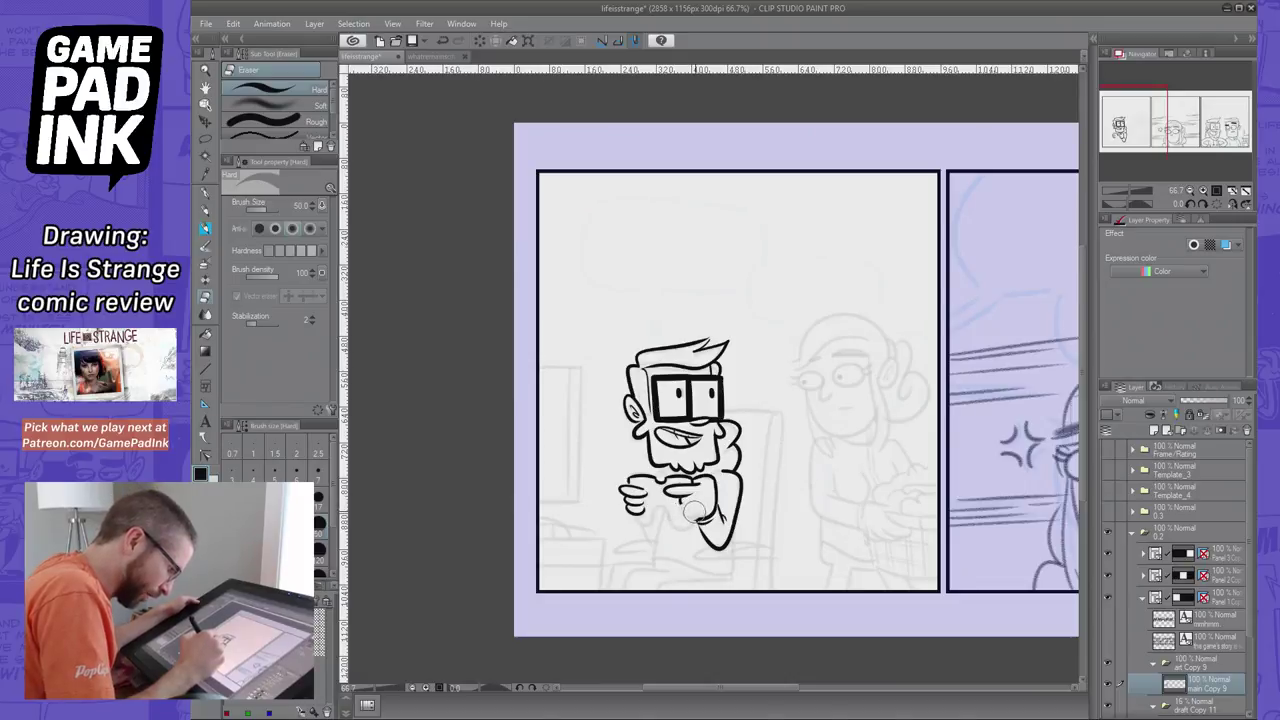
Redraw the near hand's lower fingers with the G-pen and ink the controller's underside between both hands
{"action": "key", "text": "p"}
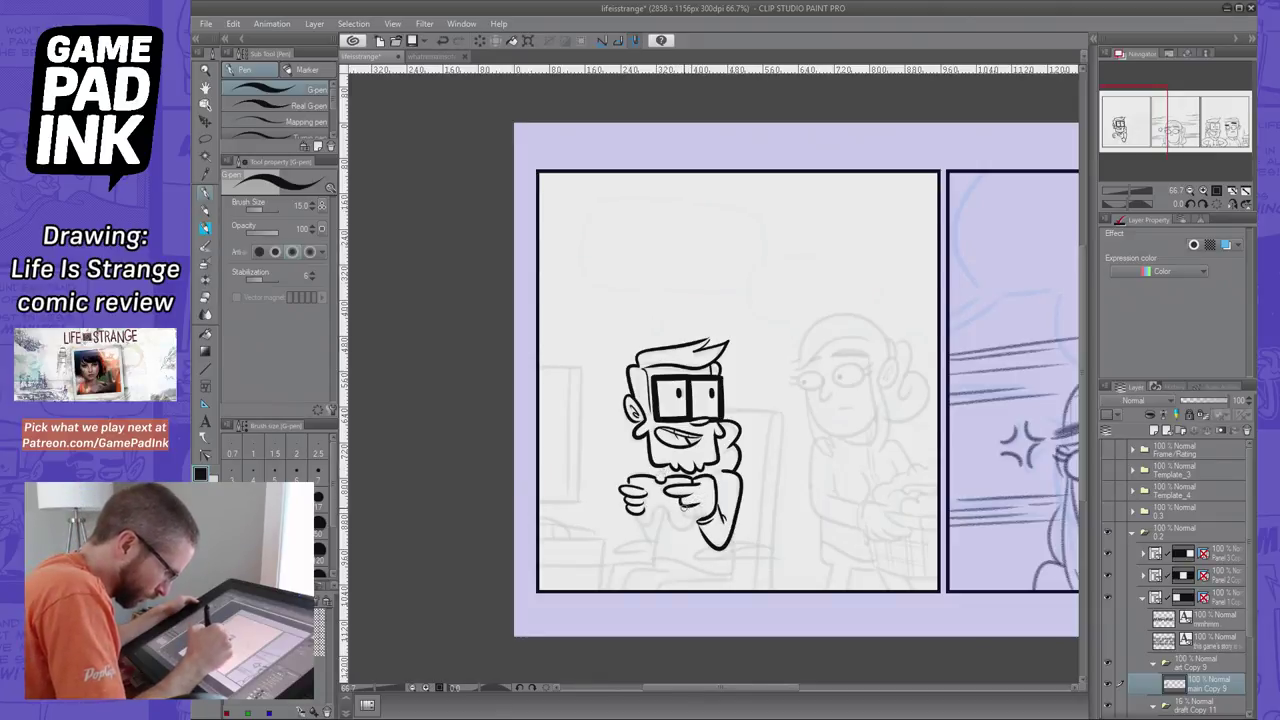
{"action": "left_click_drag", "start_coordinate": [684, 508], "coordinate": [702, 511]}
{"action": "key", "text": "ctrl+z"}
{"action": "key", "text": "ctrl+z"}
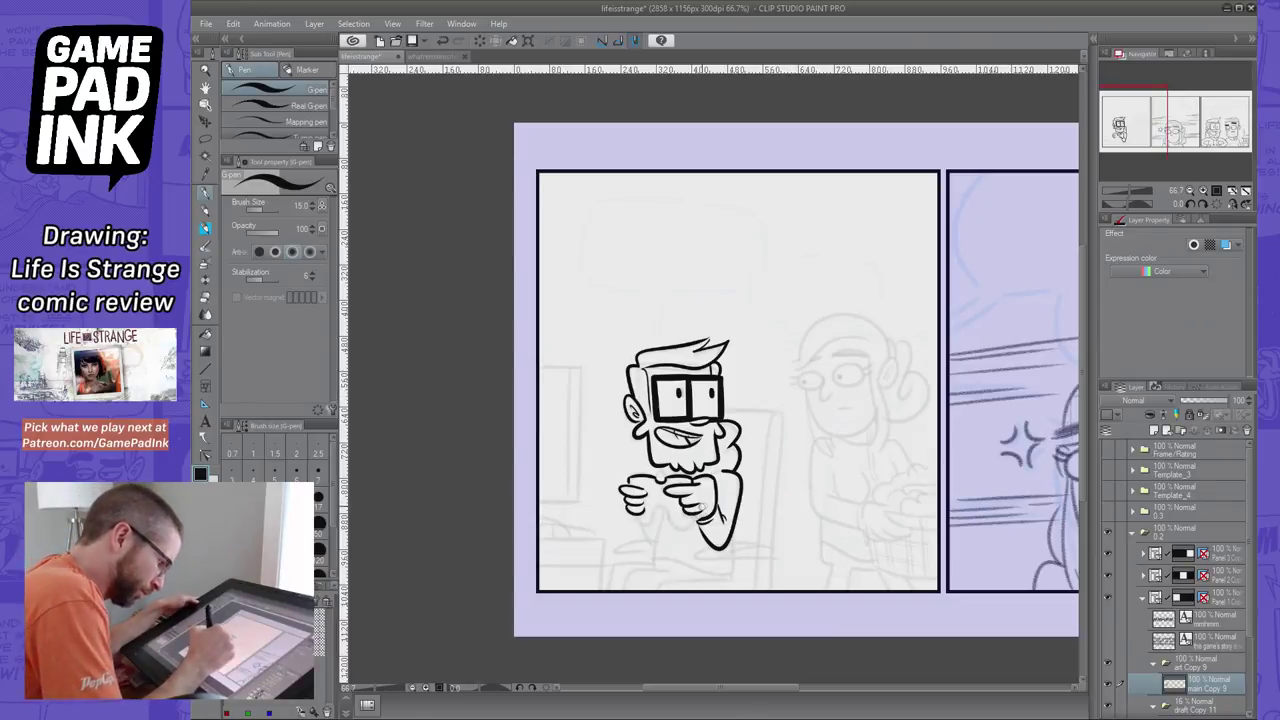
{"action": "left_click_drag", "start_coordinate": [704, 503], "coordinate": [707, 485]}
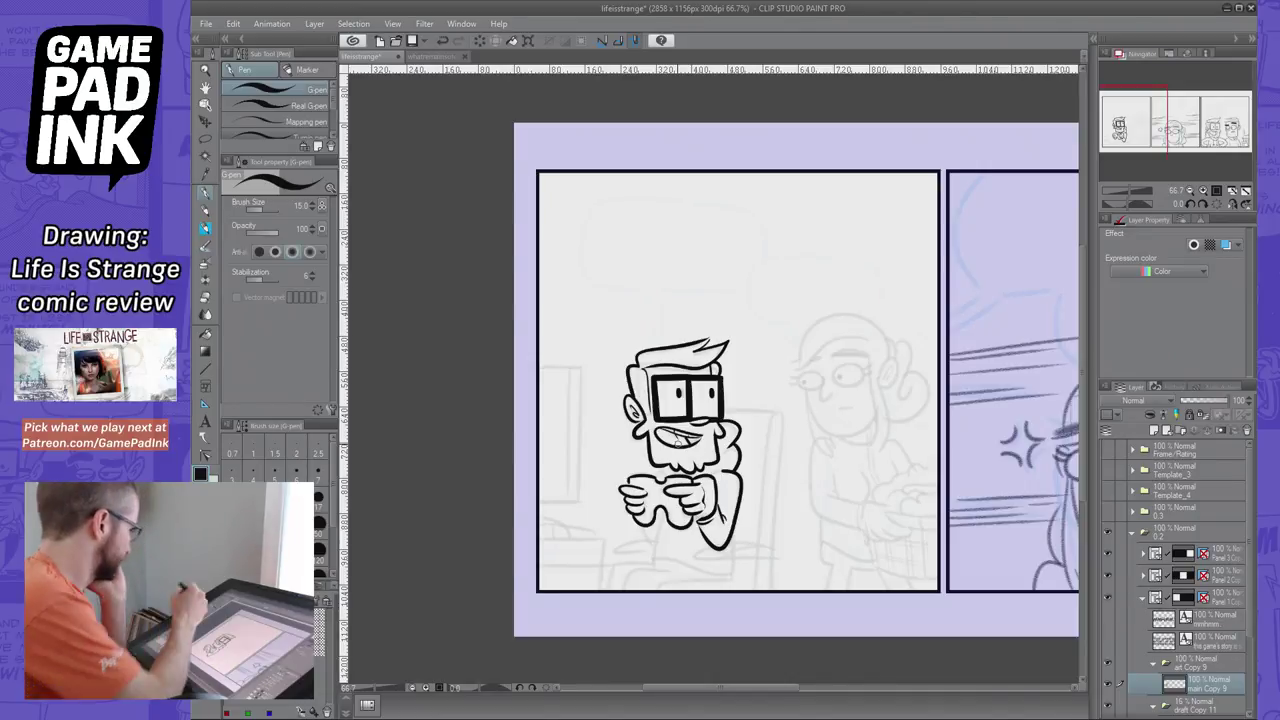
Erase all the near hand's finger lines inside the controller shape with a size 50 hard eraser
{"action": "key", "text": "e"}
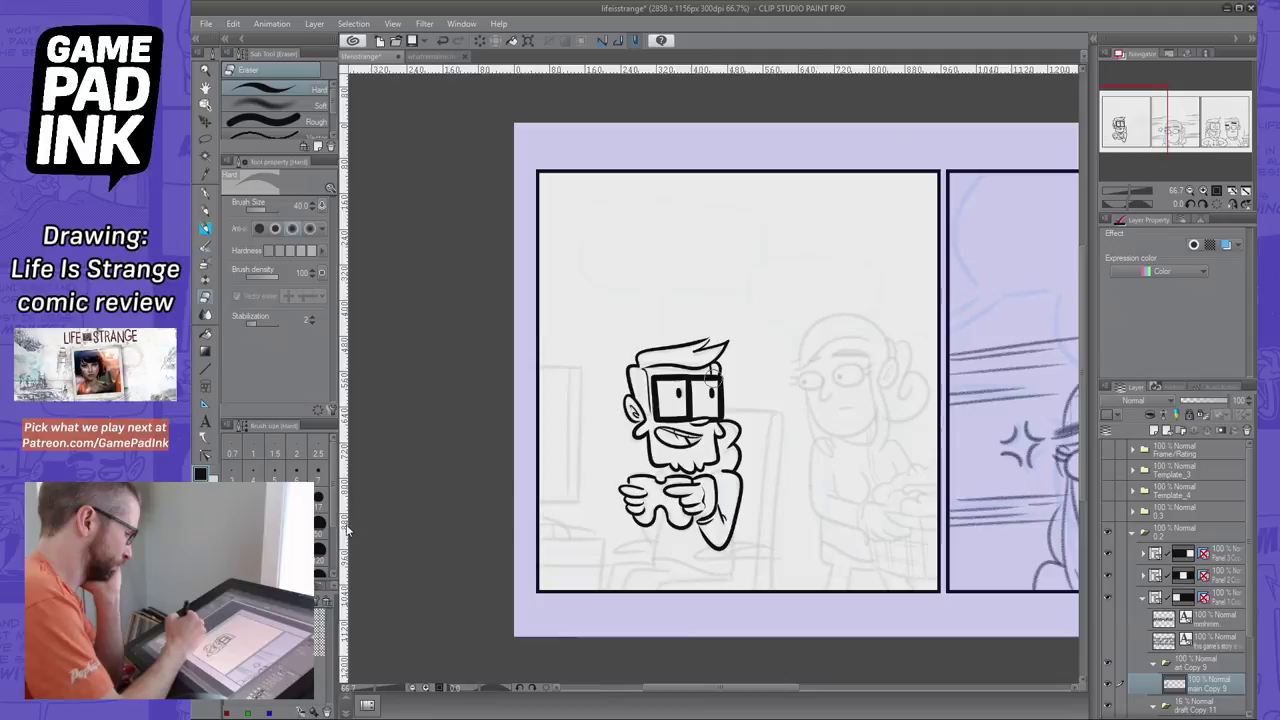
{"action": "left_click", "coordinate": [320, 524]}
{"action": "mouse_move", "coordinate": [660, 490]}
{"action": "left_mouse_down"}
{"action": "mouse_move", "coordinate": [681, 490]}
{"action": "mouse_move", "coordinate": [686, 506]}
{"action": "mouse_move", "coordinate": [702, 498]}
{"action": "left_mouse_up"}
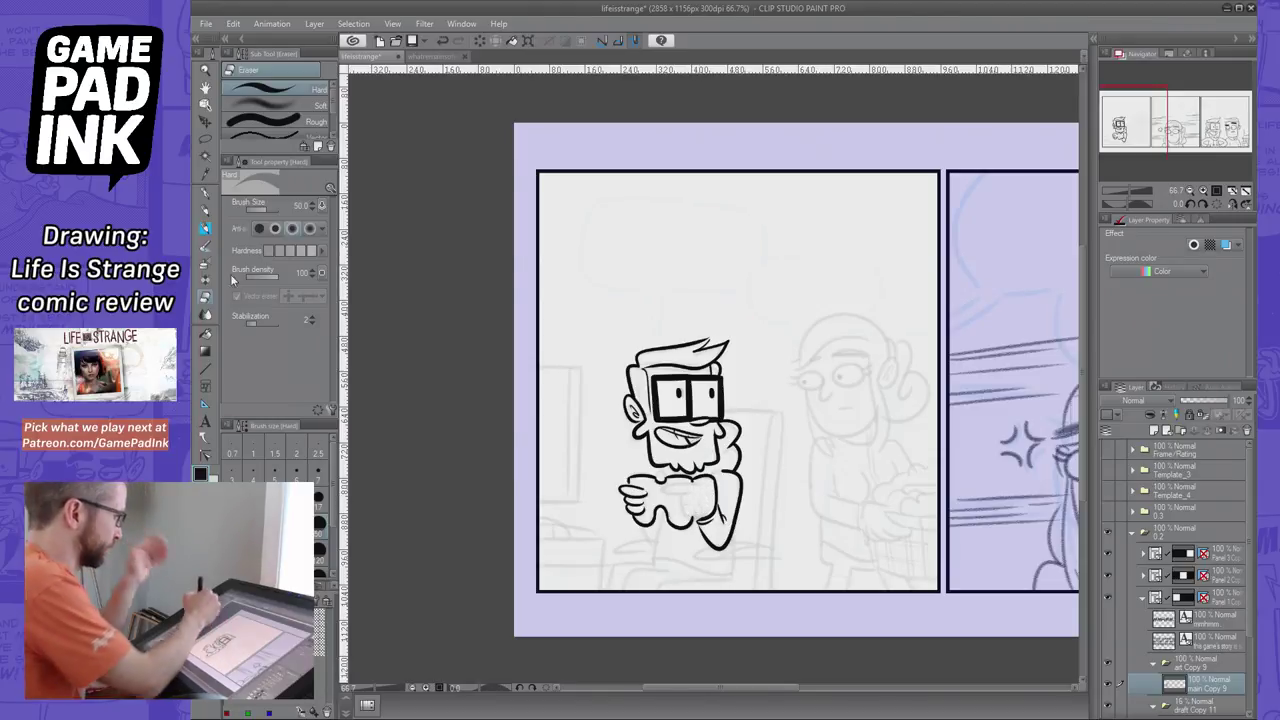
Ink the near hand's fingers again with the G-pen, wrapping them around the controller grip
{"action": "key", "text": "p"}
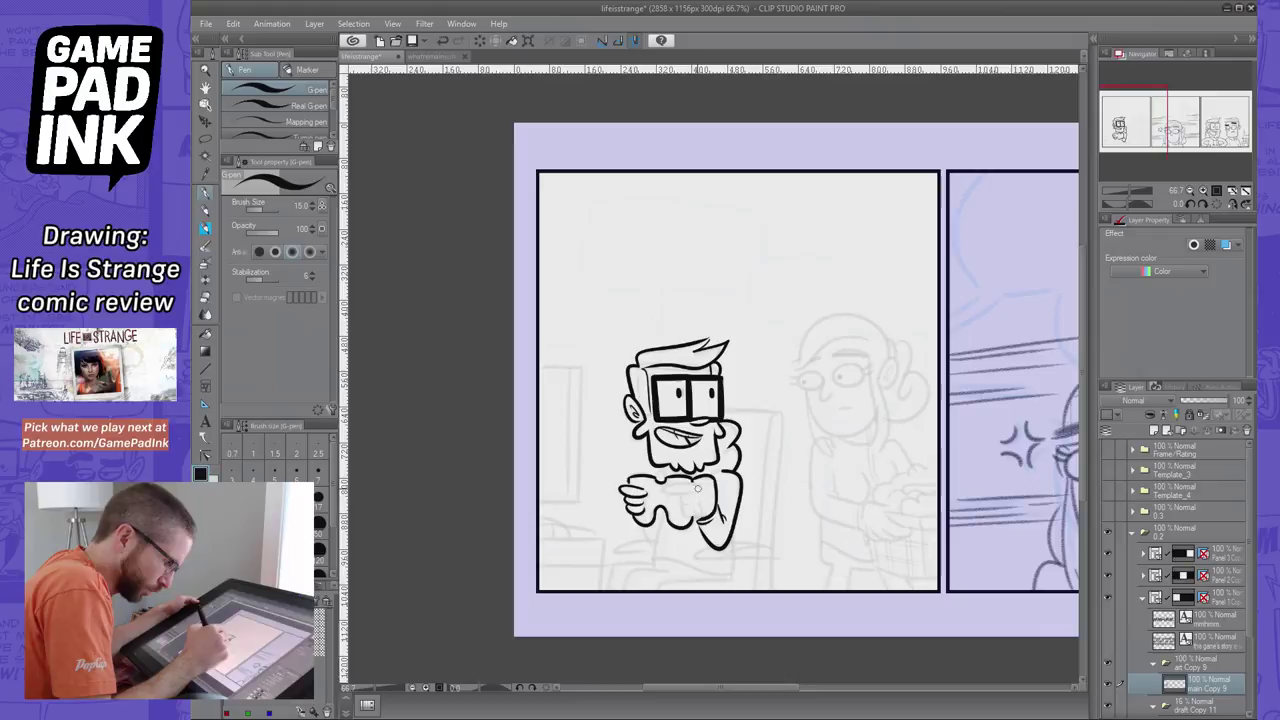
{"action": "mouse_move", "coordinate": [682, 489]}
{"action": "left_mouse_down"}
{"action": "mouse_move", "coordinate": [666, 493]}
{"action": "mouse_move", "coordinate": [696, 490]}
{"action": "left_mouse_up"}
{"action": "key", "text": "ctrl+z"}
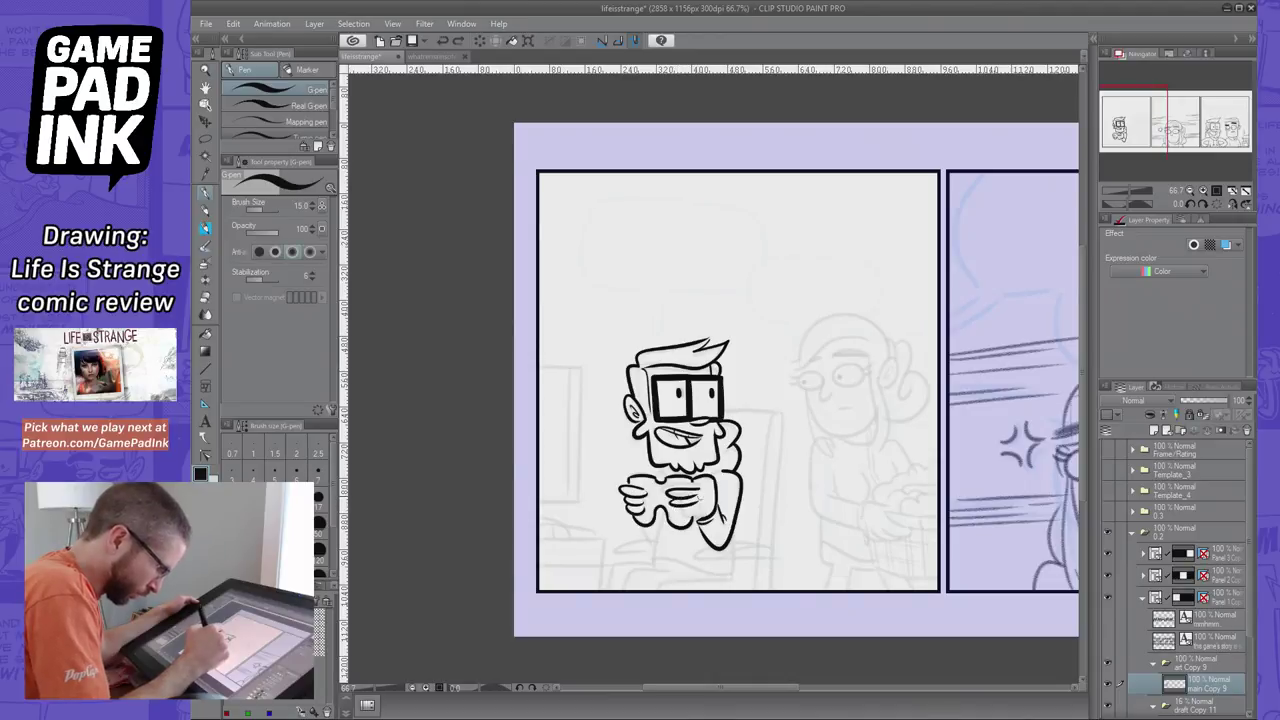
{"action": "mouse_move", "coordinate": [672, 500]}
{"action": "left_mouse_down"}
{"action": "mouse_move", "coordinate": [699, 513]}
{"action": "mouse_move", "coordinate": [704, 481]}
{"action": "mouse_move", "coordinate": [708, 509]}
{"action": "left_mouse_up"}
{"action": "key", "text": "ctrl+z"}
{"action": "key", "text": "ctrl+z"}
{"action": "key", "text": "ctrl+z"}
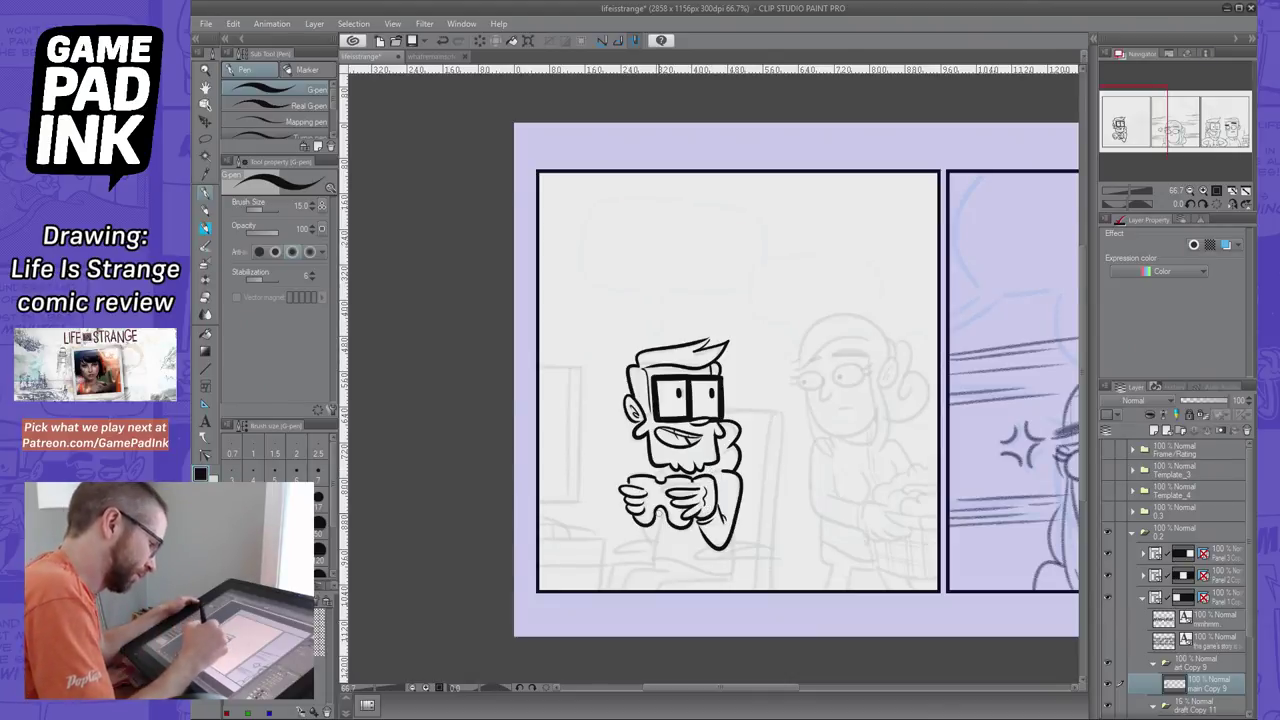
Ink the front of the man's torso below the controller and the curved shirt hem beneath his elbow
{"action": "left_click_drag", "start_coordinate": [642, 503], "coordinate": [654, 562]}
{"action": "key", "text": "ctrl+z"}
{"action": "mouse_move", "coordinate": [663, 510]}
{"action": "left_mouse_down"}
{"action": "mouse_move", "coordinate": [653, 562]}
{"action": "mouse_move", "coordinate": [730, 576]}
{"action": "left_mouse_up"}
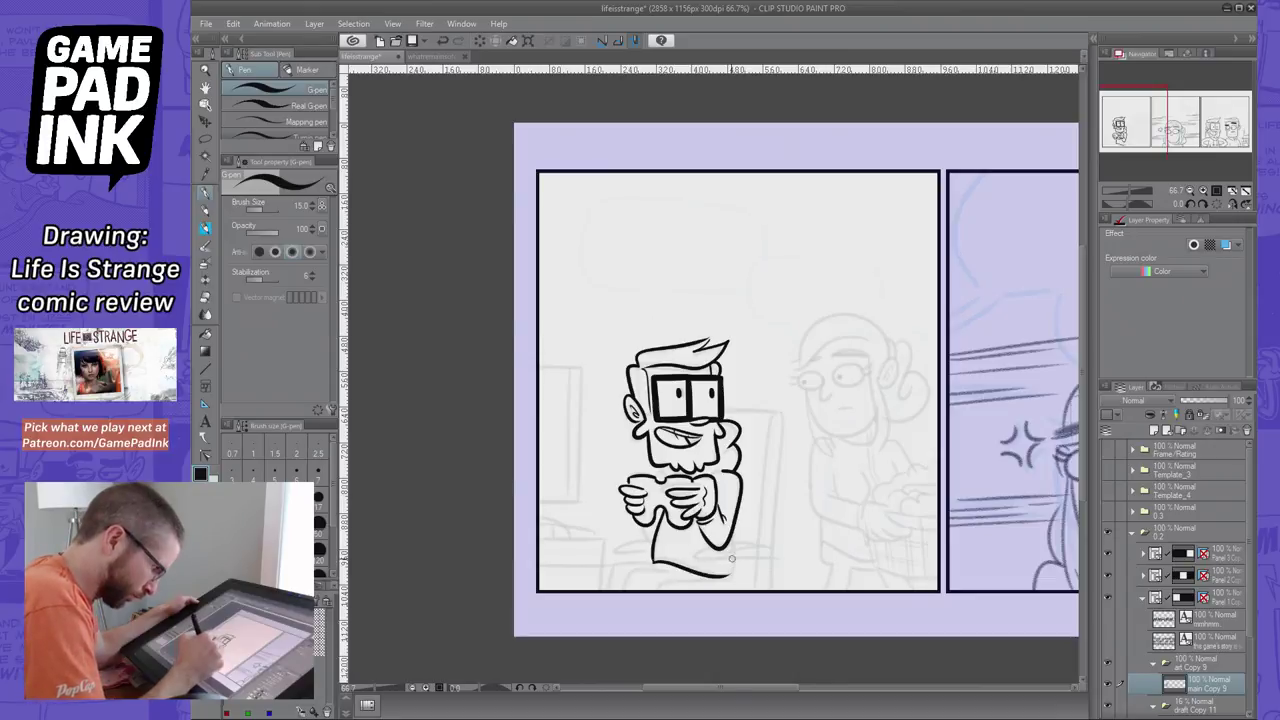
Ink the vertical fold of the bearded character's shirt from below the controller to the hem, redrawing it until it fits
{"action": "left_click_drag", "start_coordinate": [655, 556], "coordinate": [696, 562]}
{"action": "key", "text": "ctrl+z"}
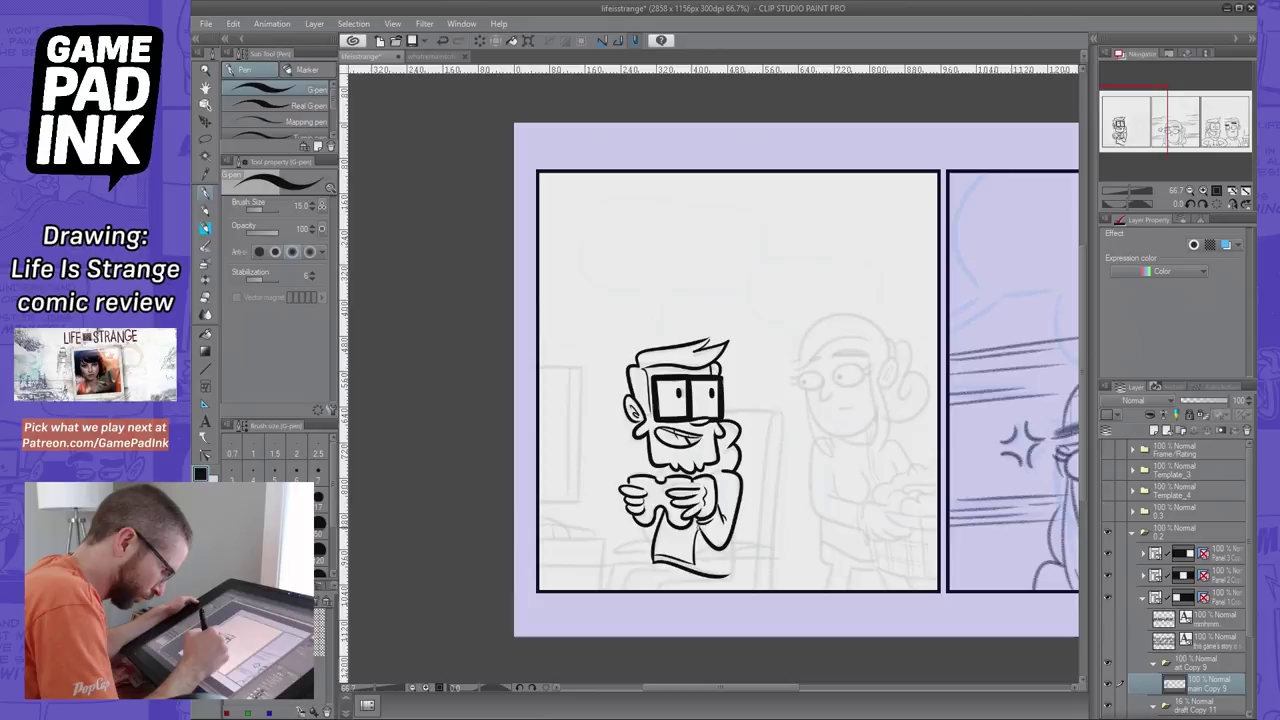
{"action": "key", "text": "ctrl+z"}
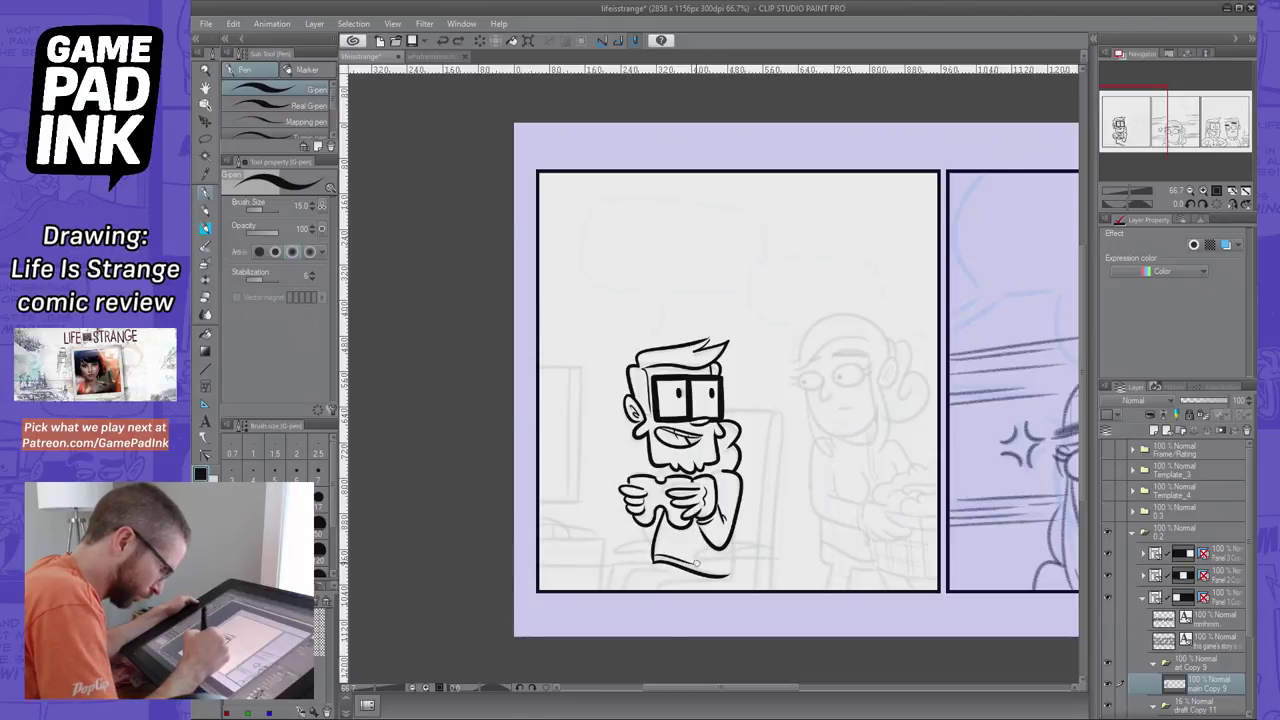
{"action": "left_click_drag", "start_coordinate": [699, 536], "coordinate": [698, 562]}
{"action": "key", "text": "ctrl+z"}
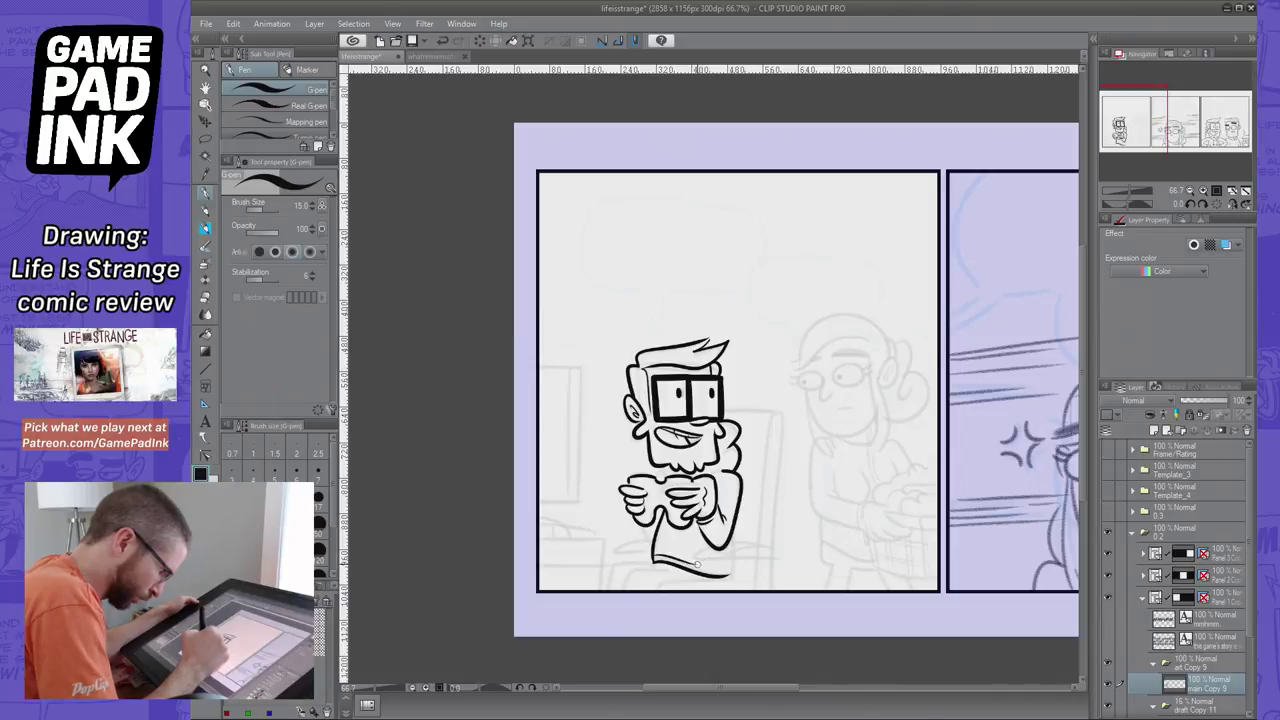
{"action": "key", "text": "ctrl+z"}
{"action": "key", "text": "ctrl+z"}
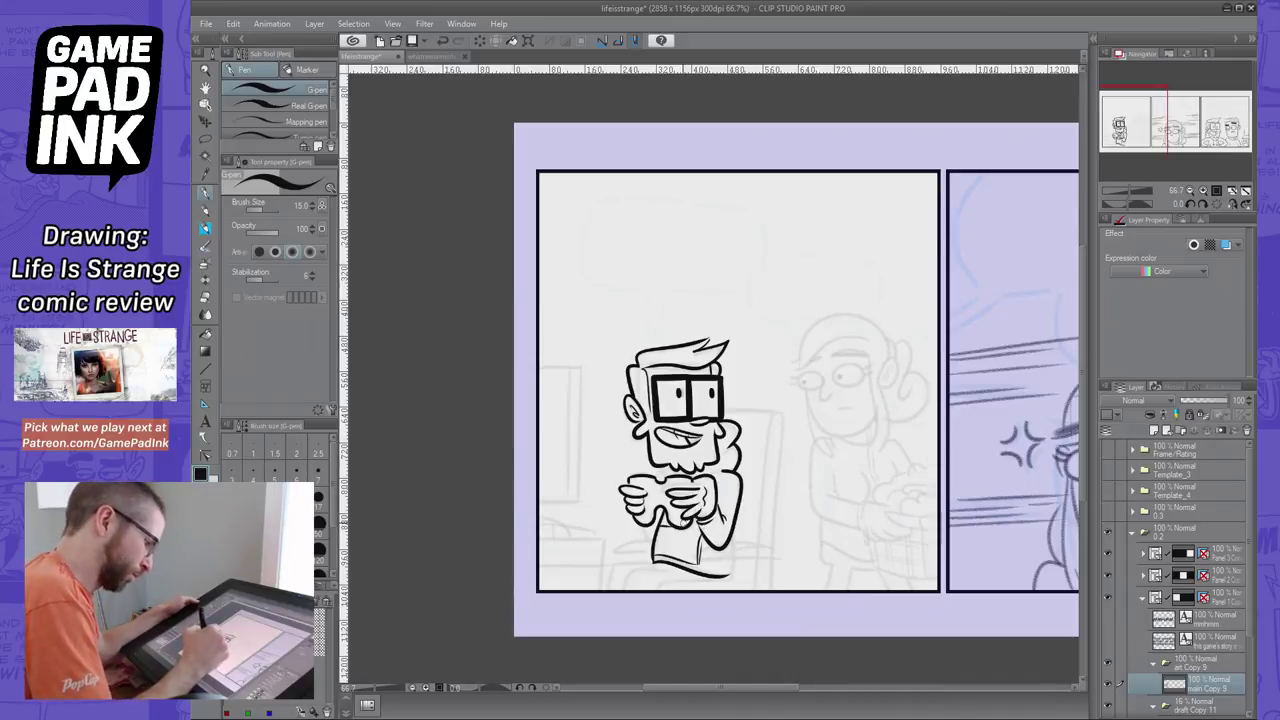
Refine the short line joining the shirt fold to the sleeve beneath the bearded character's near hand
{"action": "left_click_drag", "start_coordinate": [687, 523], "coordinate": [699, 537]}
{"action": "key", "text": "ctrl+z"}
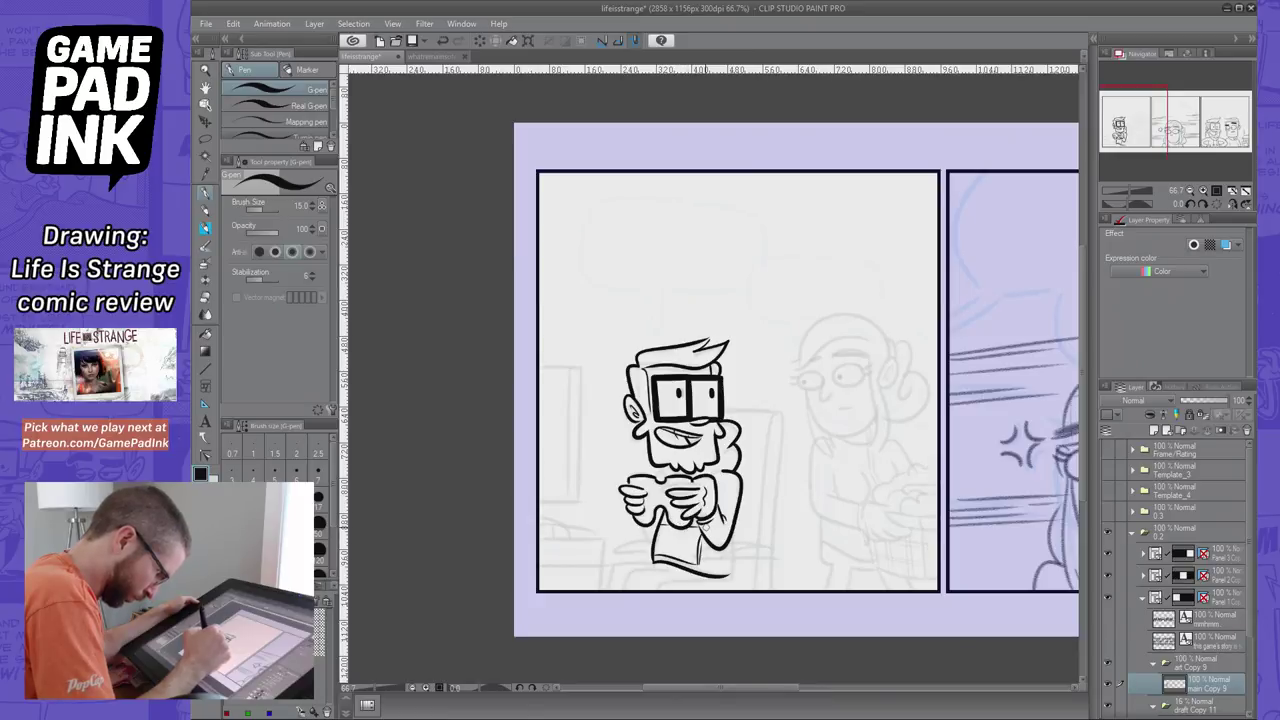
{"action": "key", "text": "ctrl+z"}
{"action": "left_click_drag", "start_coordinate": [684, 526], "coordinate": [700, 529]}
{"action": "key", "text": "ctrl+z"}
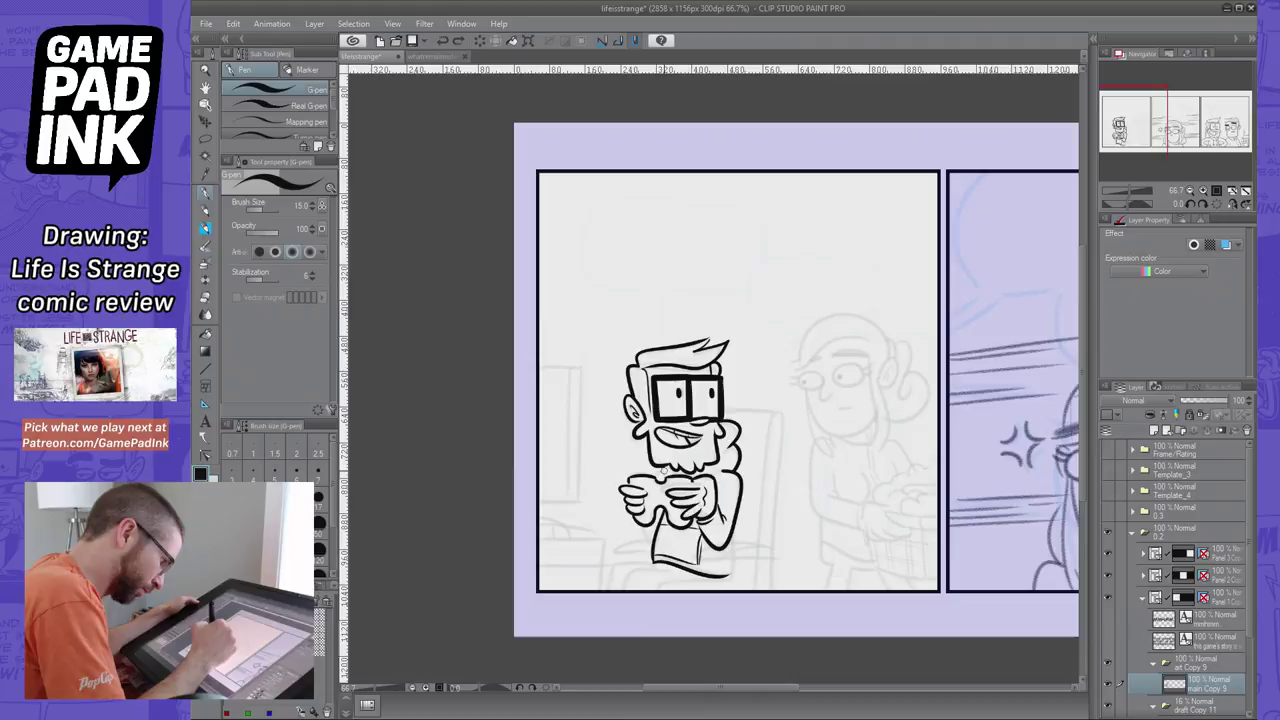
Try to ink a line between the bearded character's beard and the controller, undoing the strokes
{"action": "left_click_drag", "start_coordinate": [663, 469], "coordinate": [722, 471]}
{"action": "key", "text": "ctrl+z"}
{"action": "key", "text": "ctrl+z"}
{"action": "key", "text": "ctrl+z"}
{"action": "key", "text": "ctrl+z"}
{"action": "key", "text": "ctrl+z"}
{"action": "key", "text": "ctrl+z"}
{"action": "key", "text": "ctrl+z"}
{"action": "key", "text": "ctrl+z"}
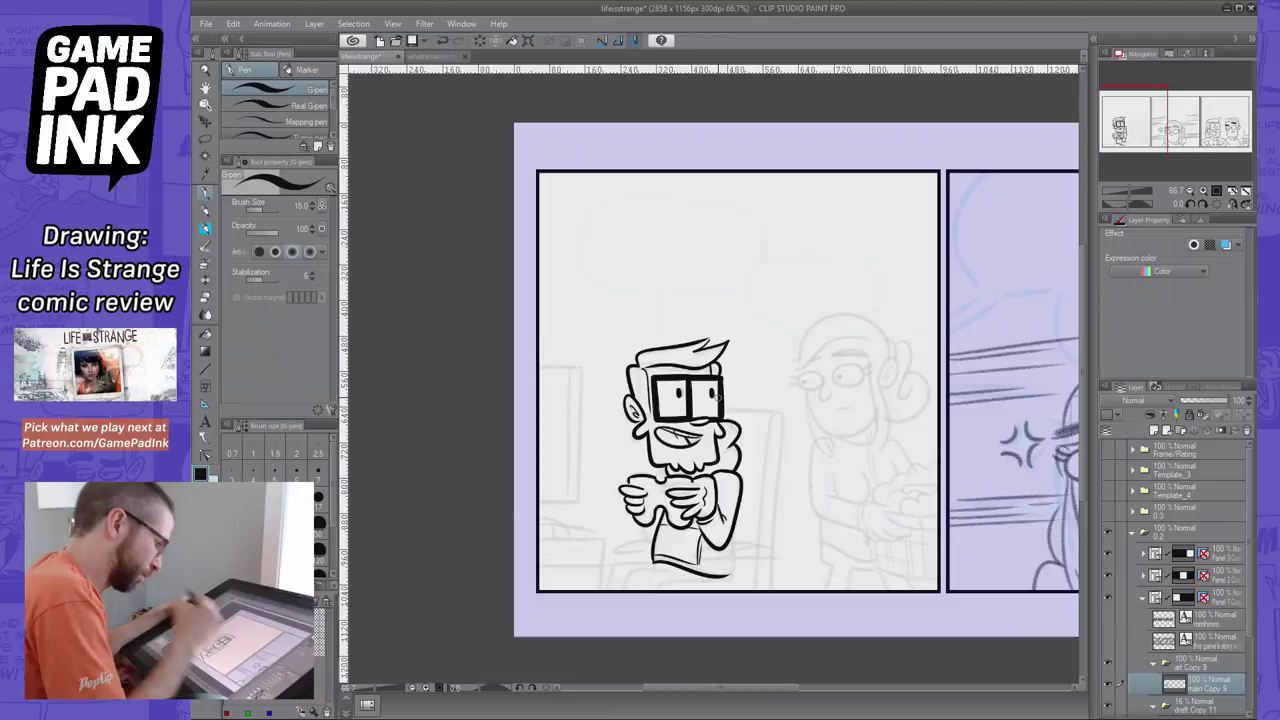
Ink the forearm line joining the TV-side hand to the shirt, plus a small detail stroke on that hand
{"action": "left_click_drag", "start_coordinate": [645, 527], "coordinate": [657, 541]}
{"action": "key", "text": "ctrl+z"}
{"action": "left_click_drag", "start_coordinate": [643, 479], "coordinate": [649, 487]}
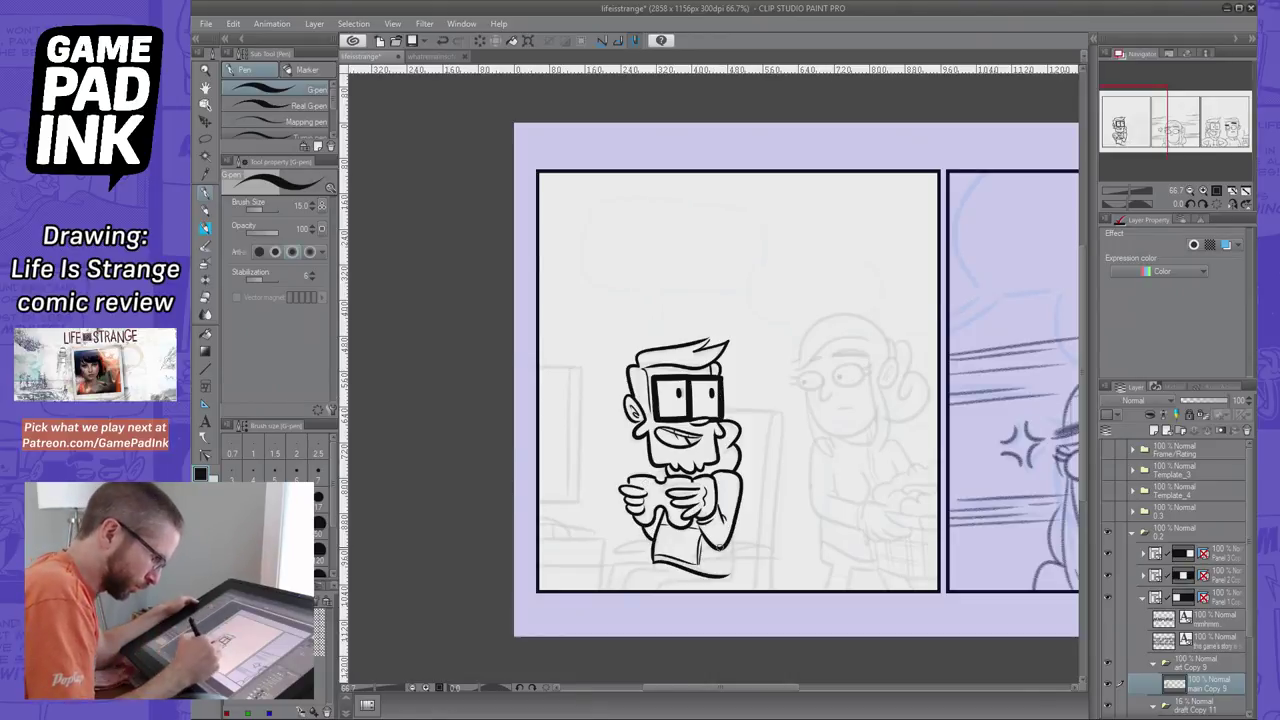
Try to ink the bearded character's lower back and seat below the end of the shirt hem
{"action": "left_click_drag", "start_coordinate": [694, 545], "coordinate": [744, 568]}
{"action": "key", "text": "ctrl+z"}
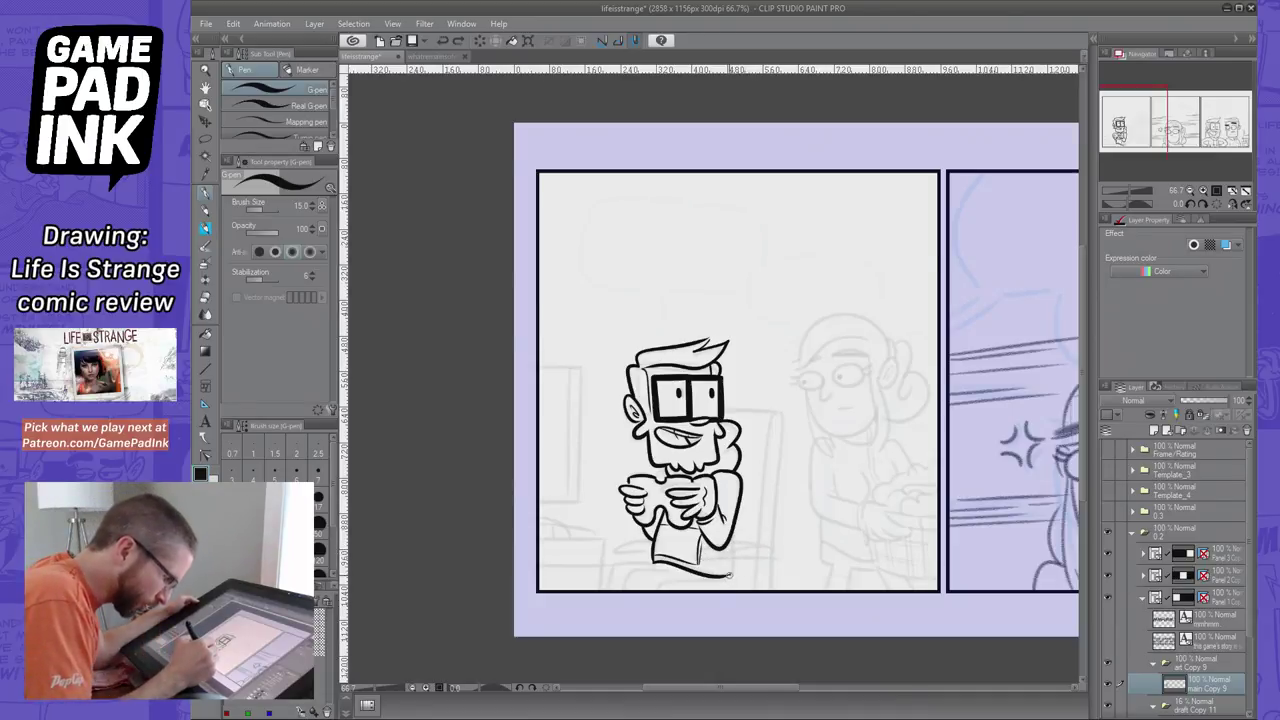
{"action": "mouse_move", "coordinate": [730, 574]}
{"action": "left_mouse_down"}
{"action": "mouse_move", "coordinate": [661, 580]}
{"action": "mouse_move", "coordinate": [733, 589]}
{"action": "mouse_move", "coordinate": [653, 590]}
{"action": "left_mouse_up"}
{"action": "key", "text": "ctrl+z"}
{"action": "key", "text": "ctrl+z"}
{"action": "key", "text": "ctrl+z"}
{"action": "key", "text": "ctrl+z"}
{"action": "key", "text": "ctrl+z"}
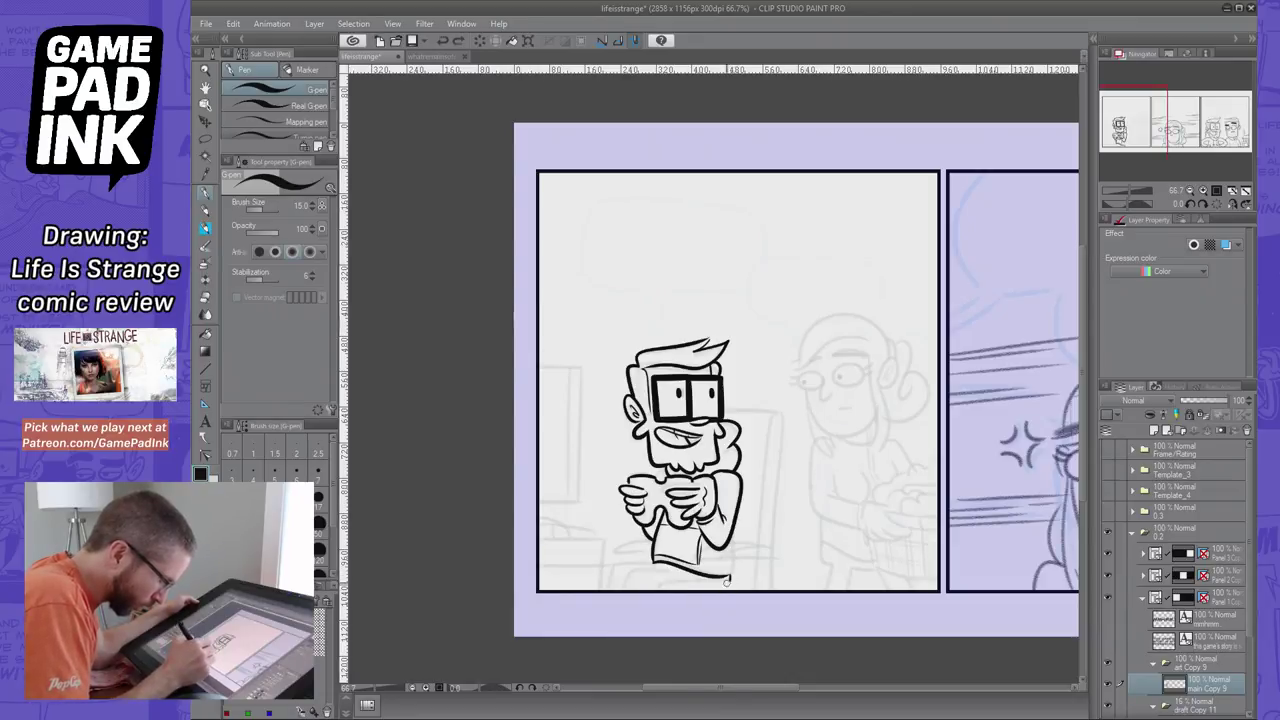
Try to ink the seated character's thigh below the shirt, running forward to the knee at the panel border
{"action": "left_click_drag", "start_coordinate": [730, 582], "coordinate": [628, 590]}
{"action": "key", "text": "ctrl+z"}
{"action": "key", "text": "ctrl+z"}
{"action": "key", "text": "ctrl+z"}
{"action": "key", "text": "ctrl+z"}
{"action": "key", "text": "ctrl+z"}
{"action": "key", "text": "ctrl+z"}
{"action": "key", "text": "ctrl+z"}
{"action": "key", "text": "ctrl+z"}
{"action": "key", "text": "ctrl+z"}
{"action": "key", "text": "ctrl+z"}
{"action": "key", "text": "ctrl+z"}
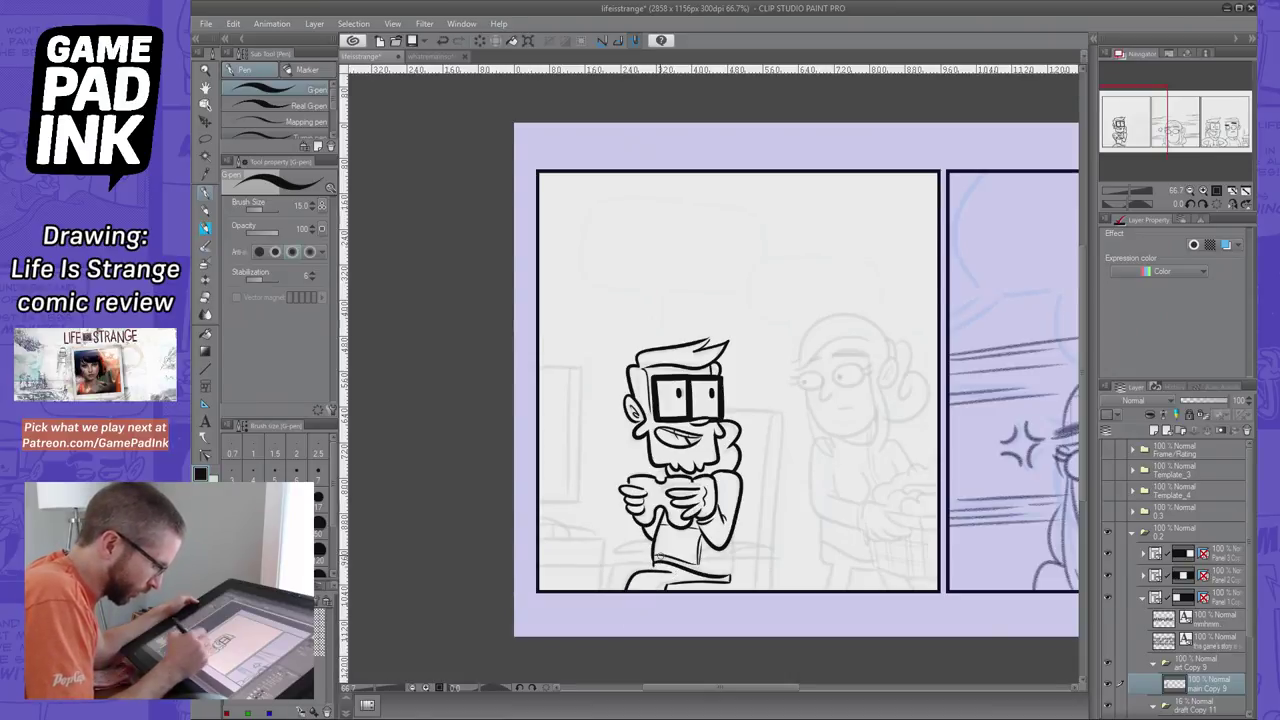
Try to ink a second knee line in front of the bearded character's first leg
{"action": "mouse_move", "coordinate": [640, 563]}
{"action": "left_mouse_down"}
{"action": "mouse_move", "coordinate": [600, 589]}
{"action": "mouse_move", "coordinate": [610, 563]}
{"action": "mouse_move", "coordinate": [604, 591]}
{"action": "left_mouse_up"}
{"action": "key", "text": "ctrl+z"}
{"action": "key", "text": "ctrl+z"}
{"action": "key", "text": "ctrl+z"}
{"action": "key", "text": "ctrl+z"}
{"action": "key", "text": "ctrl+z"}
{"action": "key", "text": "ctrl+z"}
{"action": "key", "text": "ctrl+z"}
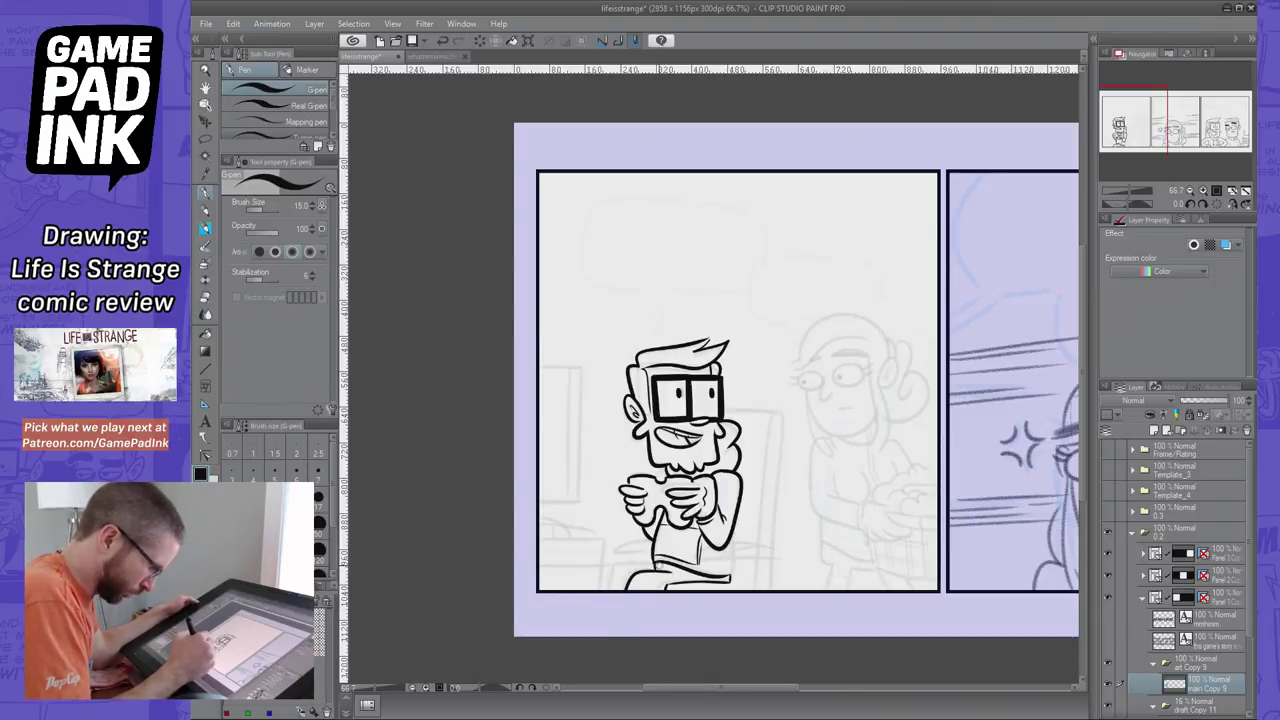
Try a more angular outline for the far knee and undo it
{"action": "mouse_move", "coordinate": [637, 567]}
{"action": "left_mouse_down"}
{"action": "mouse_move", "coordinate": [605, 590]}
{"action": "mouse_move", "coordinate": [612, 568]}
{"action": "left_mouse_up"}
{"action": "key", "text": "ctrl+z"}
{"action": "key", "text": "ctrl+z"}
{"action": "key", "text": "ctrl+z"}
{"action": "key", "text": "ctrl+z"}
{"action": "key", "text": "ctrl+z"}
{"action": "key", "text": "ctrl+z"}
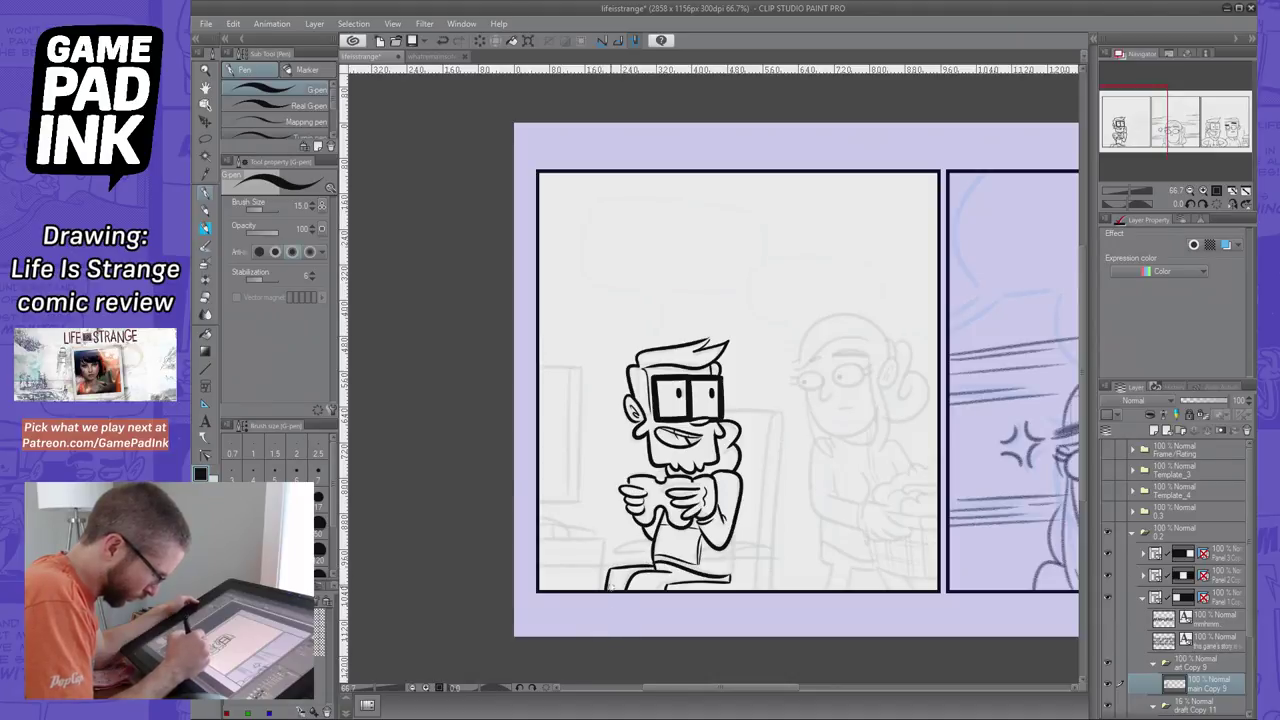
{"action": "key", "text": "ctrl+z"}
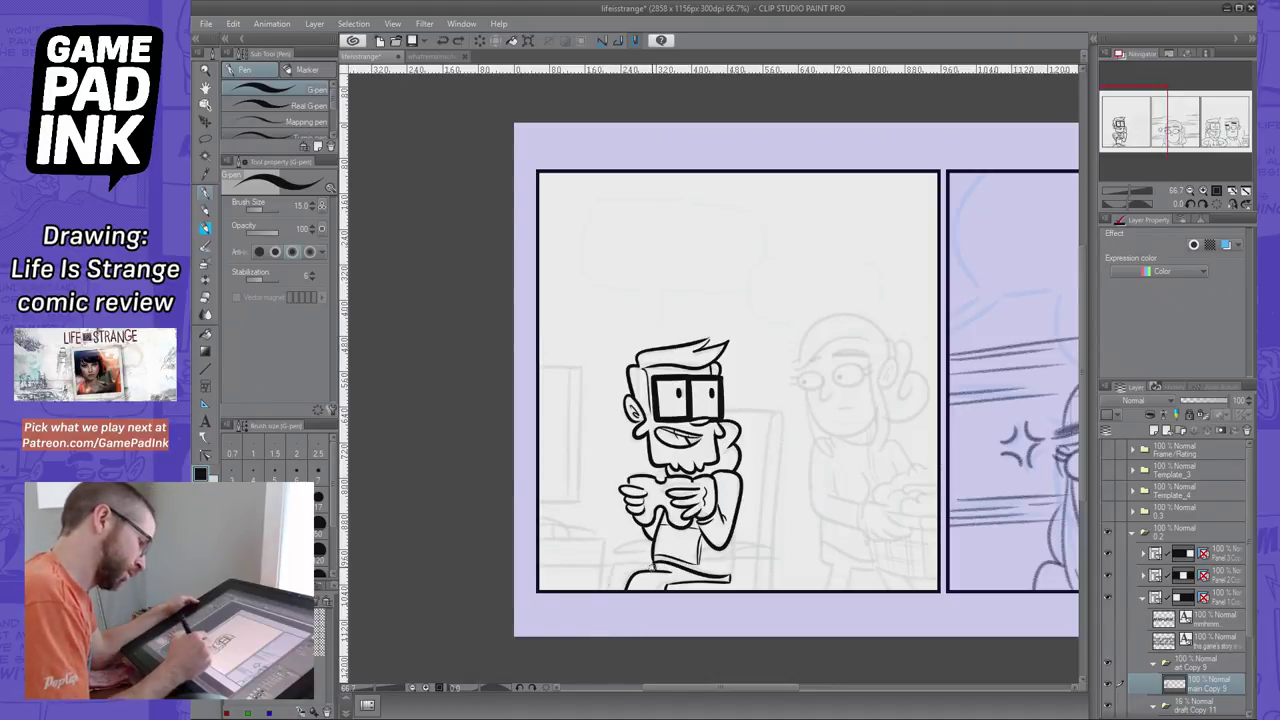
Try a rounder far knee that curves down from the shirt to the panel border
{"action": "left_click_drag", "start_coordinate": [654, 567], "coordinate": [604, 590]}
{"action": "key", "text": "ctrl+z"}
{"action": "key", "text": "ctrl+z"}
{"action": "key", "text": "ctrl+z"}
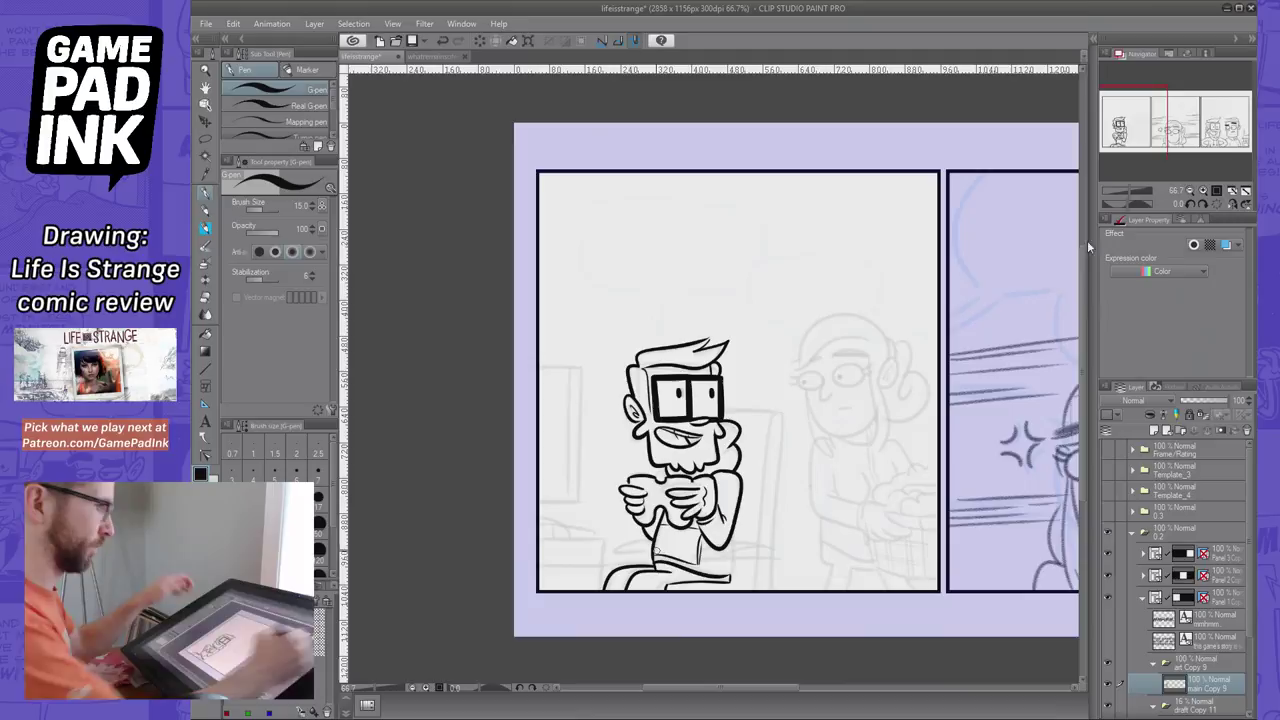
Check the strip's first panels at 33.3% zoom and view the whatremainsofedithfinch comic for reference
{"action": "double_click", "coordinate": [1190, 191]}
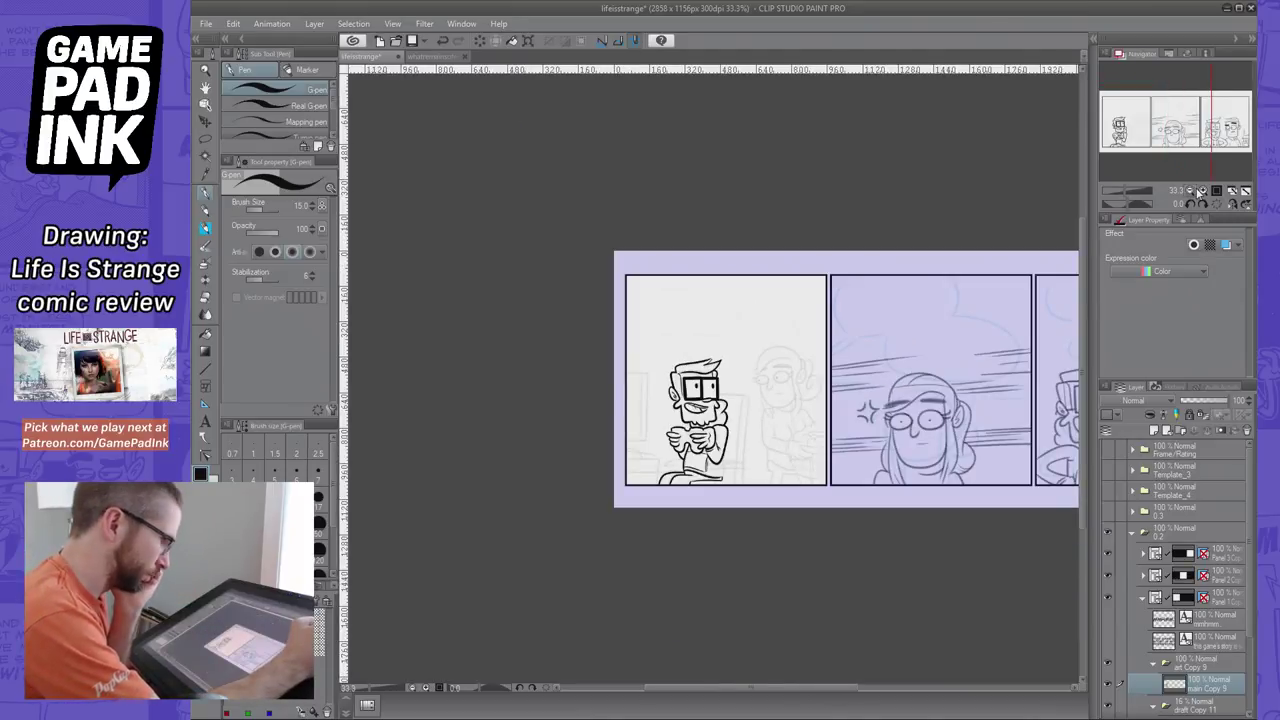
{"action": "left_click", "coordinate": [1202, 191]}
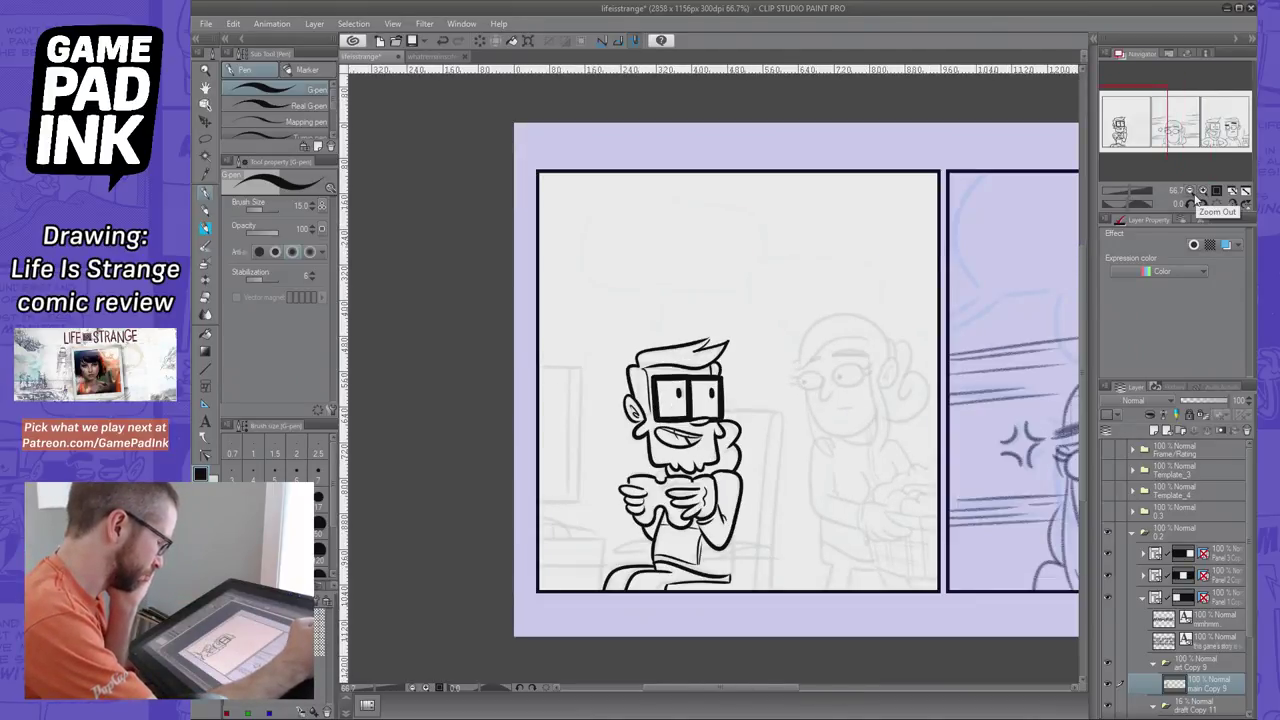
{"action": "left_click", "coordinate": [433, 56]}
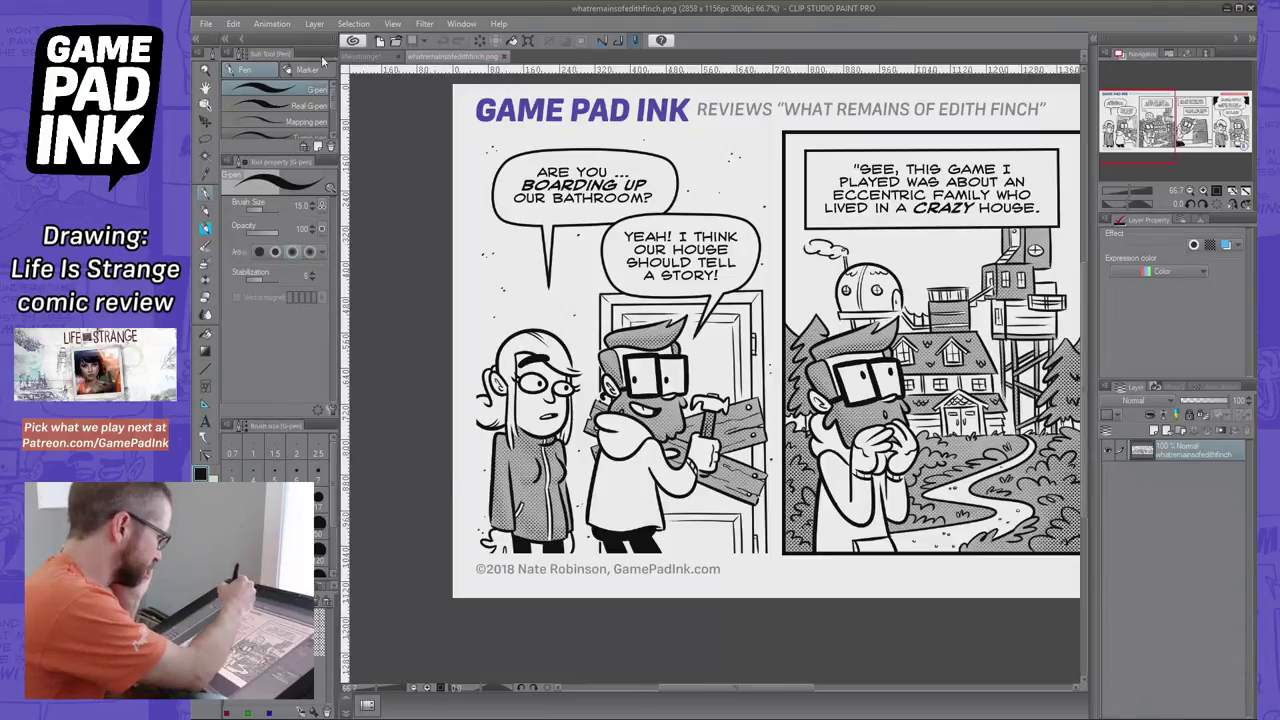
Open the pitpeople comic from the Comics folder for reference, close it and return to the lifeisstrange drawing
{"action": "left_click", "coordinate": [214, 24]}
{"action": "left_click", "coordinate": [232, 56]}
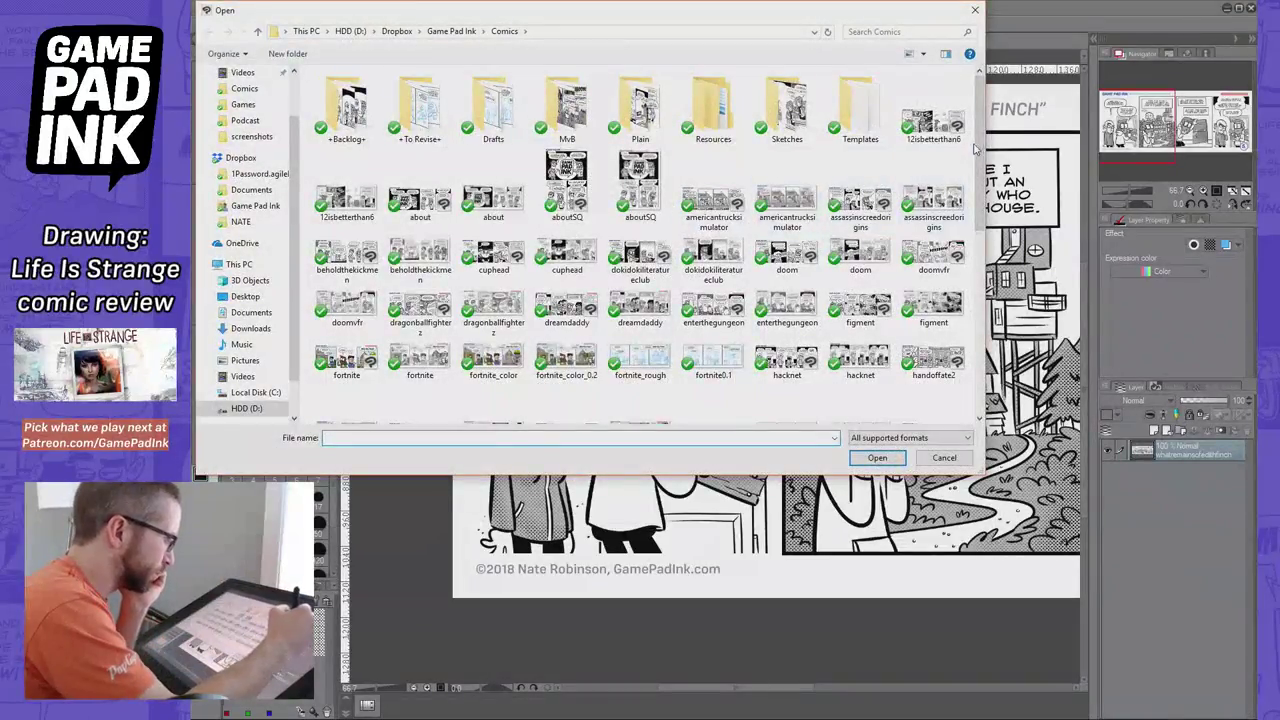
{"action": "scroll", "coordinate": [975, 148], "scroll_direction": "down", "scroll_amount": 1}
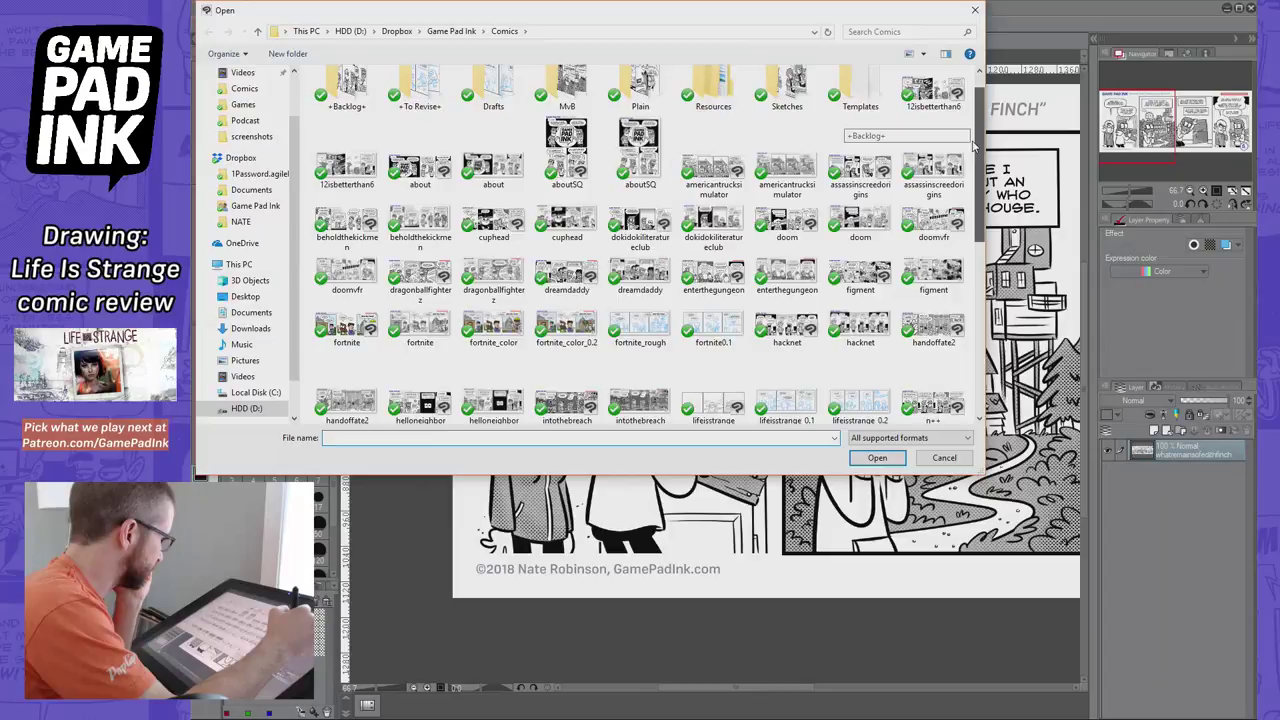
{"action": "left_click_drag", "start_coordinate": [975, 148], "coordinate": [977, 233]}
{"action": "left_click", "coordinate": [787, 222]}
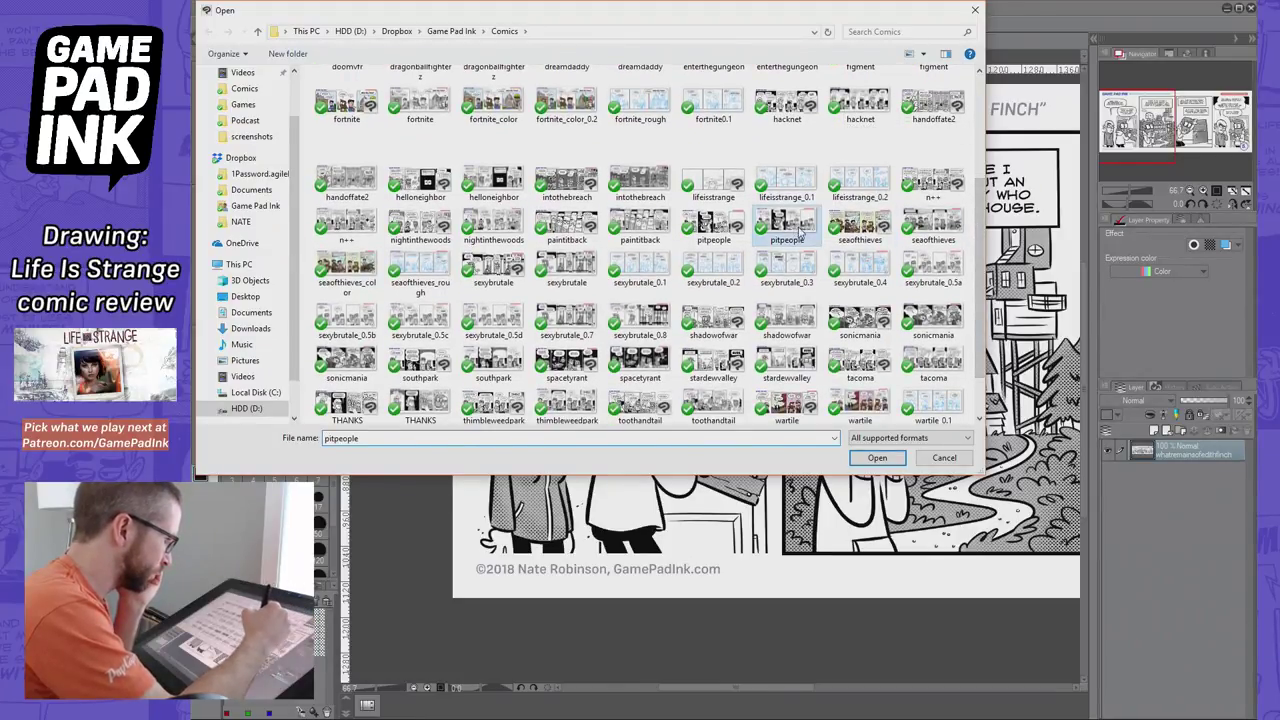
{"action": "left_click", "coordinate": [877, 457]}
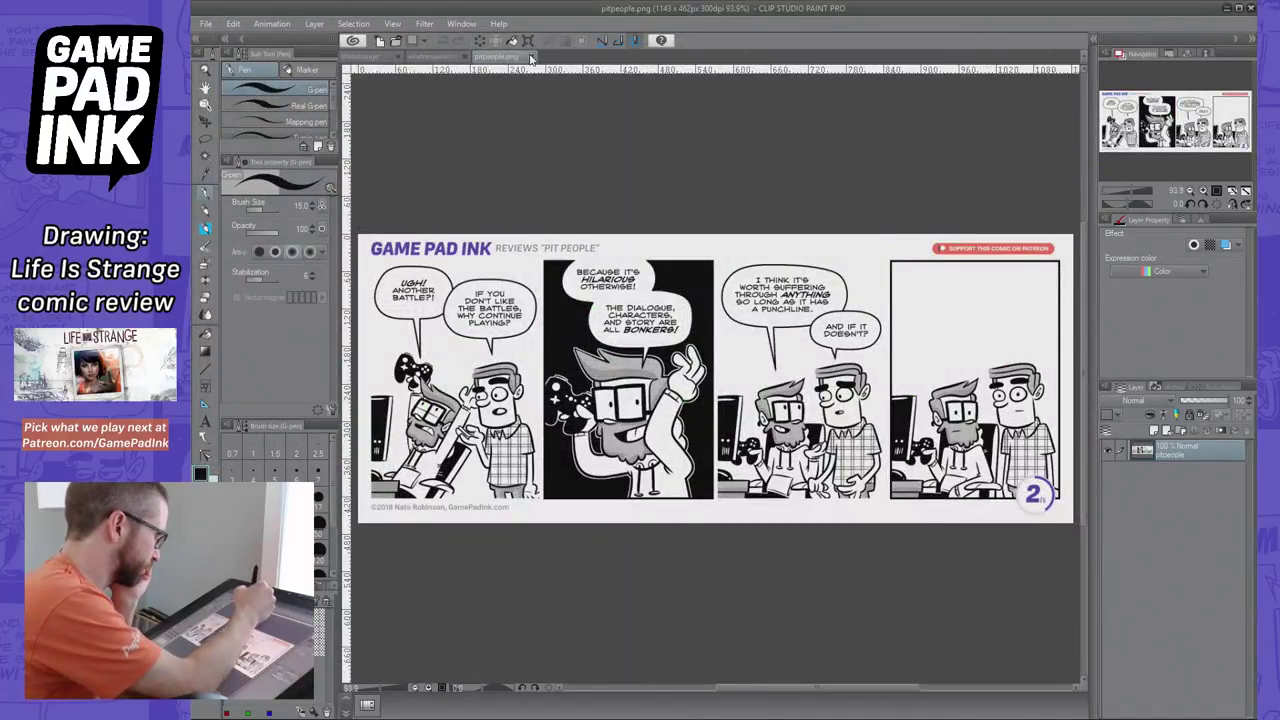
{"action": "left_click", "coordinate": [531, 56]}
{"action": "left_click", "coordinate": [375, 57]}
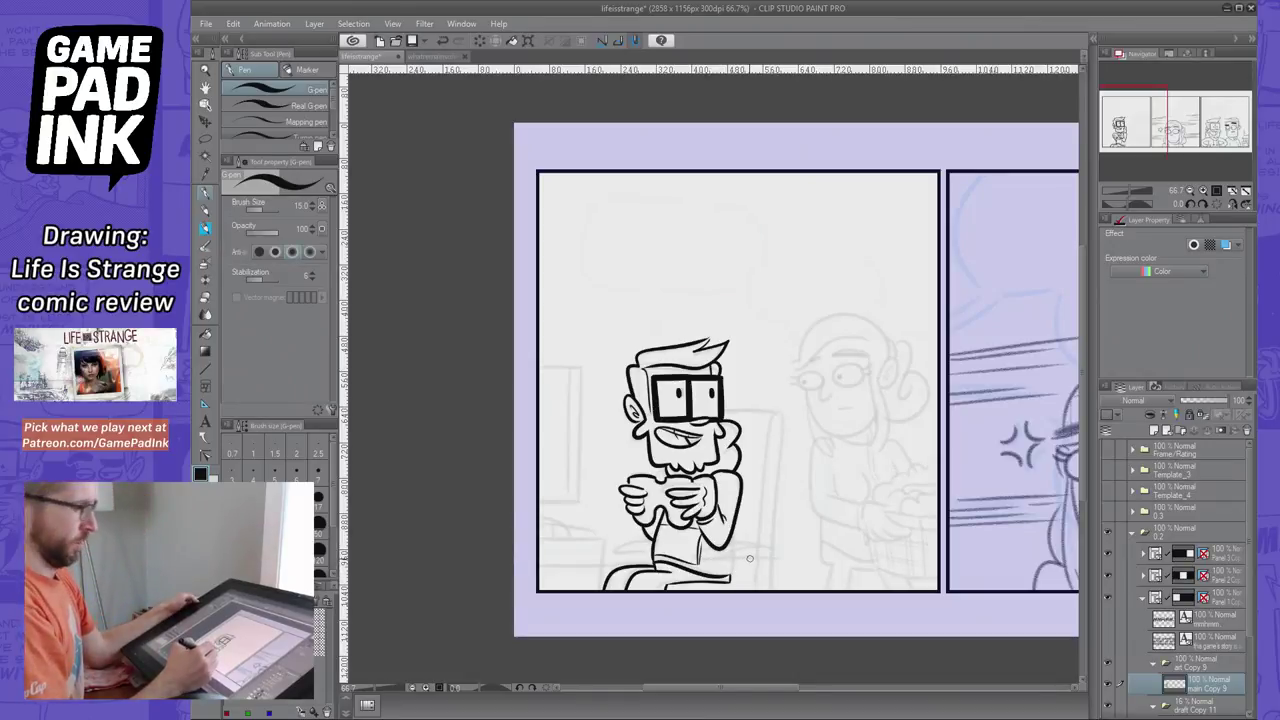
Undo a test stroke by the chair and the bearded character's inked legs, back to the shirt hem
{"action": "left_click_drag", "start_coordinate": [782, 378], "coordinate": [777, 412]}
{"action": "key", "text": "ctrl+z"}
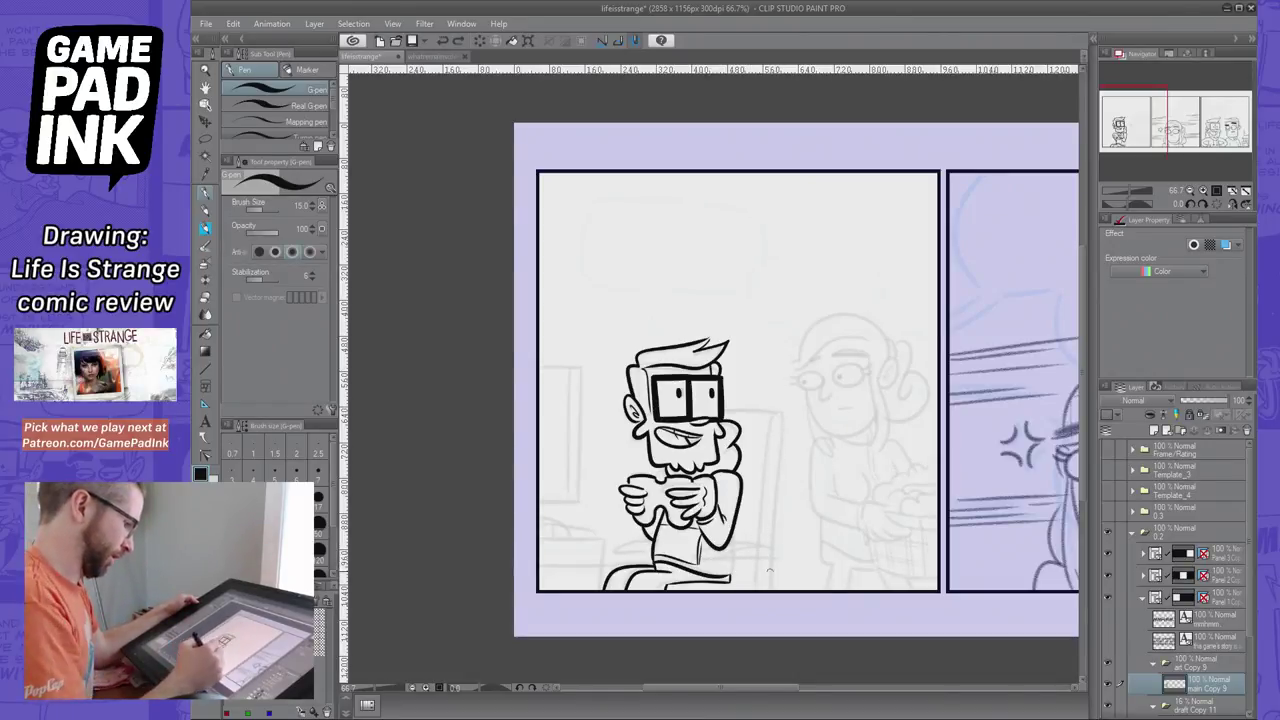
{"action": "key", "text": "ctrl+z"}
{"action": "key", "text": "ctrl+z"}
{"action": "key", "text": "ctrl+z"}
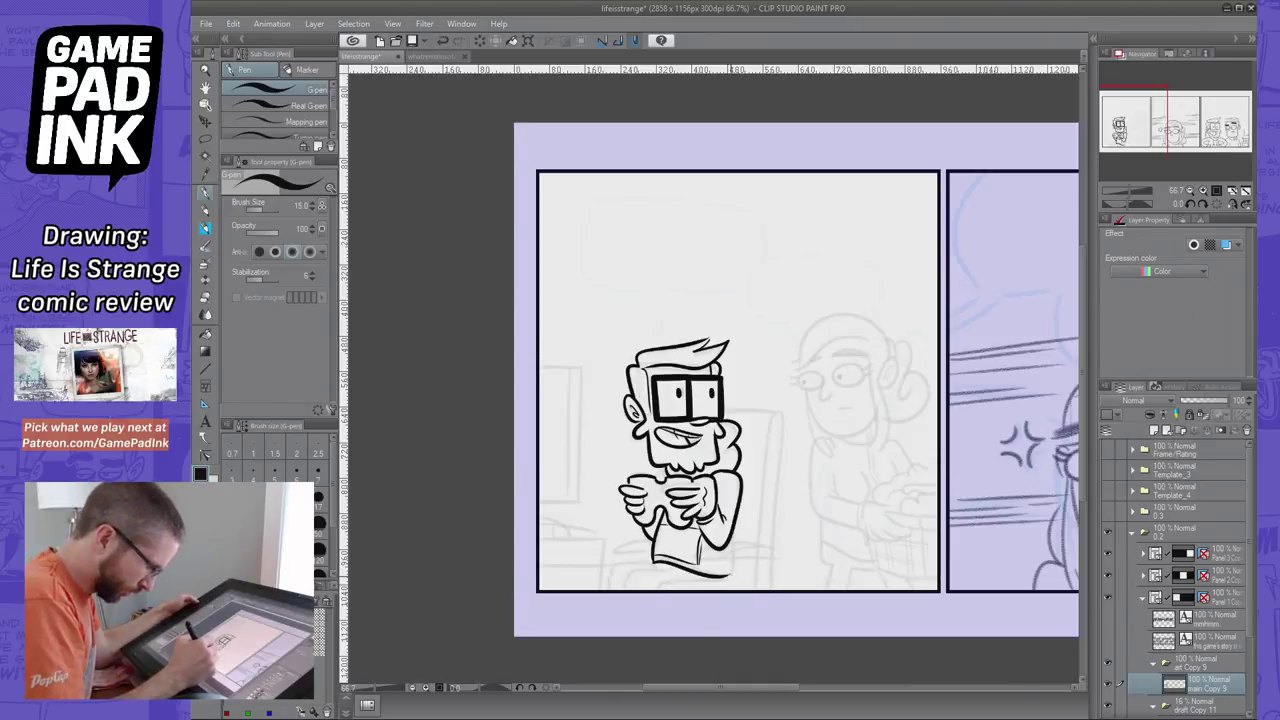
Ink the seat edge and the underside of the bearded character's thigh just above the panel's lower border
{"action": "mouse_move", "coordinate": [728, 584]}
{"action": "left_mouse_down"}
{"action": "mouse_move", "coordinate": [657, 584]}
{"action": "mouse_move", "coordinate": [618, 558]}
{"action": "mouse_move", "coordinate": [645, 590]}
{"action": "mouse_move", "coordinate": [671, 584]}
{"action": "mouse_move", "coordinate": [643, 590]}
{"action": "mouse_move", "coordinate": [666, 585]}
{"action": "mouse_move", "coordinate": [646, 586]}
{"action": "mouse_move", "coordinate": [647, 617]}
{"action": "left_mouse_up"}
{"action": "key", "text": "ctrl+z"}
{"action": "key", "text": "ctrl+z"}
{"action": "key", "text": "ctrl+z"}
{"action": "key", "text": "ctrl+z"}
{"action": "key", "text": "ctrl+z"}
{"action": "key", "text": "ctrl+z"}
{"action": "key", "text": "ctrl+z"}
{"action": "key", "text": "ctrl+z"}
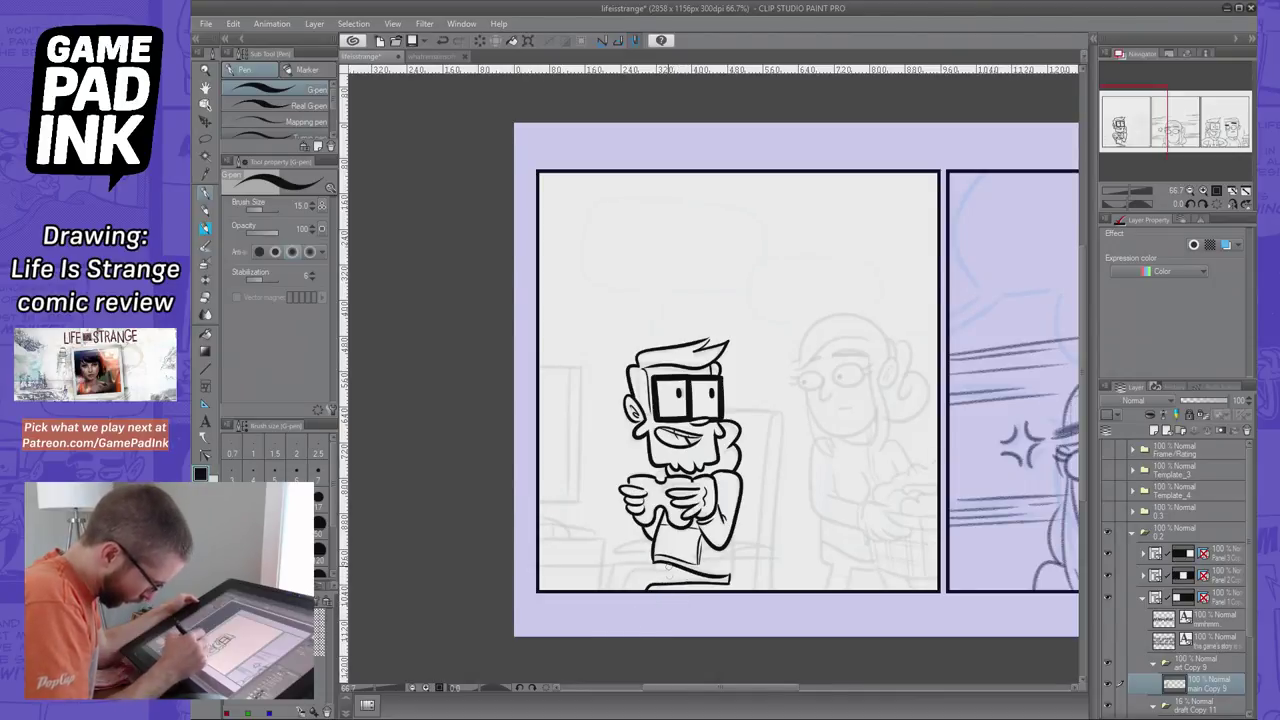
Ink the top of the thigh and curve the near knee down to the panel border, redoing misplaced strokes
{"action": "key", "text": "ctrl+z"}
{"action": "mouse_move", "coordinate": [667, 570]}
{"action": "left_mouse_down"}
{"action": "mouse_move", "coordinate": [623, 568]}
{"action": "mouse_move", "coordinate": [615, 590]}
{"action": "mouse_move", "coordinate": [604, 572]}
{"action": "mouse_move", "coordinate": [617, 566]}
{"action": "left_mouse_up"}
{"action": "key", "text": "ctrl+z"}
{"action": "key", "text": "ctrl+z"}
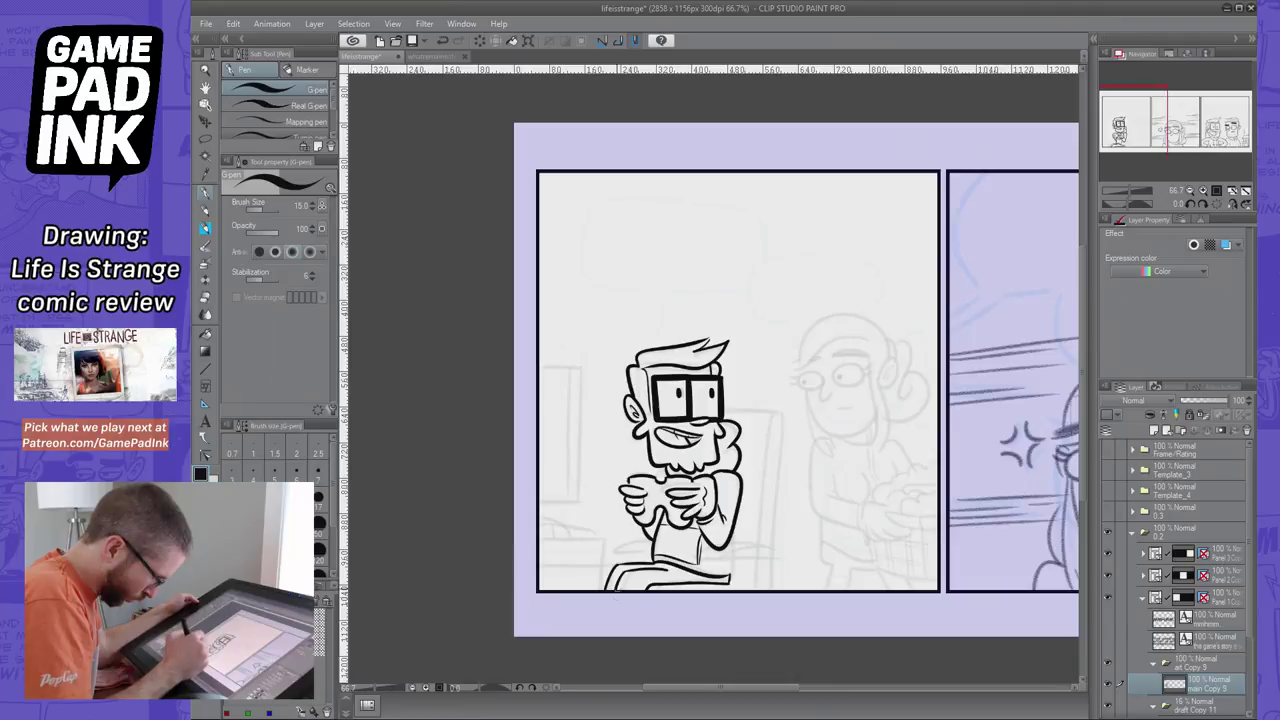
{"action": "key", "text": "ctrl+z"}
{"action": "key", "text": "ctrl+z"}
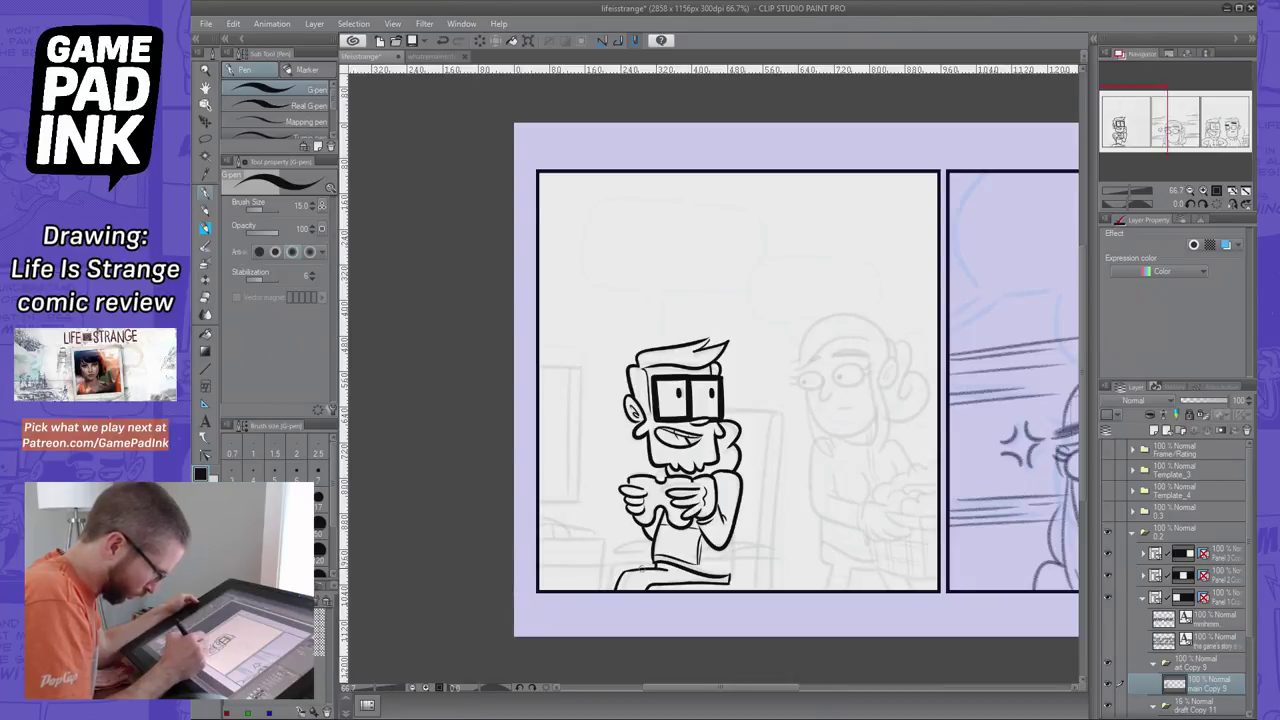
Ink the far knee line in front of the near knee, undoing and redrawing it until the shape works
{"action": "left_click_drag", "start_coordinate": [630, 566], "coordinate": [601, 590]}
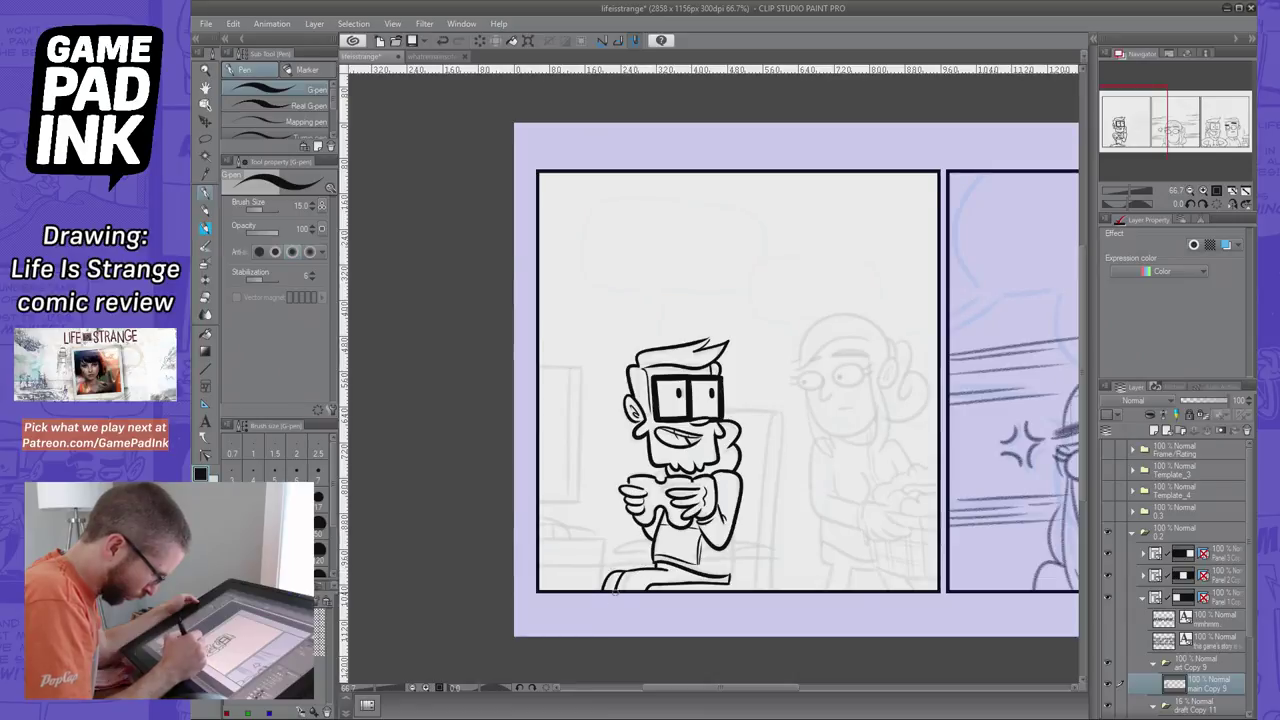
{"action": "key", "text": "ctrl+z"}
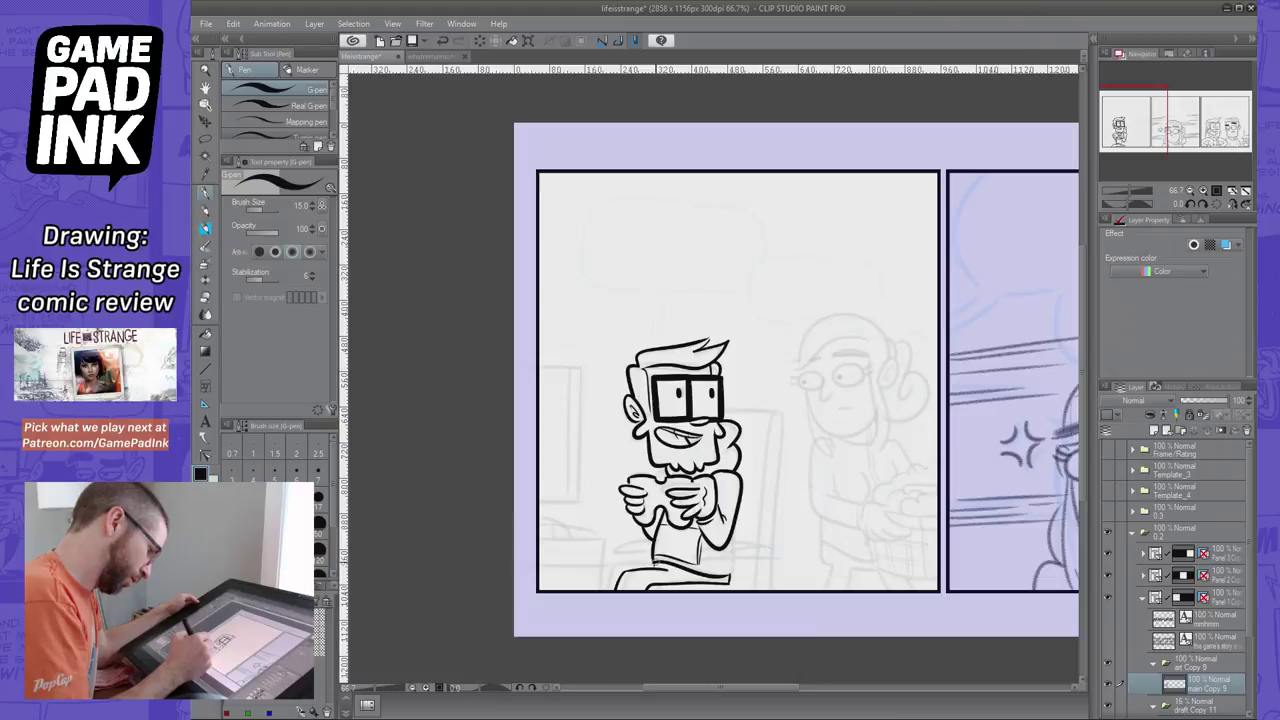
{"action": "key", "text": "ctrl+z"}
{"action": "left_click_drag", "start_coordinate": [609, 568], "coordinate": [603, 590]}
{"action": "key", "text": "ctrl+z"}
{"action": "key", "text": "ctrl+z"}
{"action": "key", "text": "ctrl+z"}
{"action": "key", "text": "ctrl+z"}
{"action": "key", "text": "ctrl+z"}
{"action": "key", "text": "ctrl+z"}
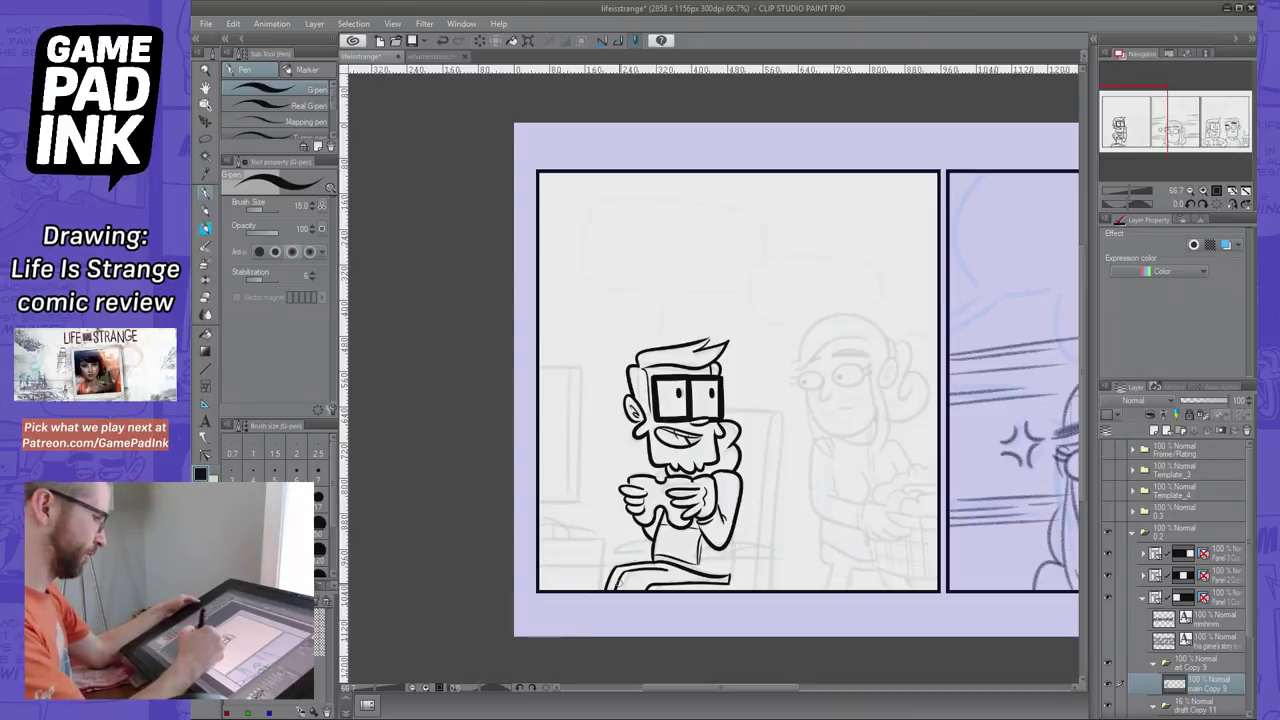
Try to touch up the shirt hem where it meets the character's lap, undoing the strokes
{"action": "mouse_move", "coordinate": [656, 561]}
{"action": "left_mouse_down"}
{"action": "mouse_move", "coordinate": [668, 568]}
{"action": "mouse_move", "coordinate": [656, 567]}
{"action": "left_mouse_up"}
{"action": "key", "text": "ctrl+z"}
{"action": "key", "text": "ctrl+z"}
{"action": "key", "text": "ctrl+z"}
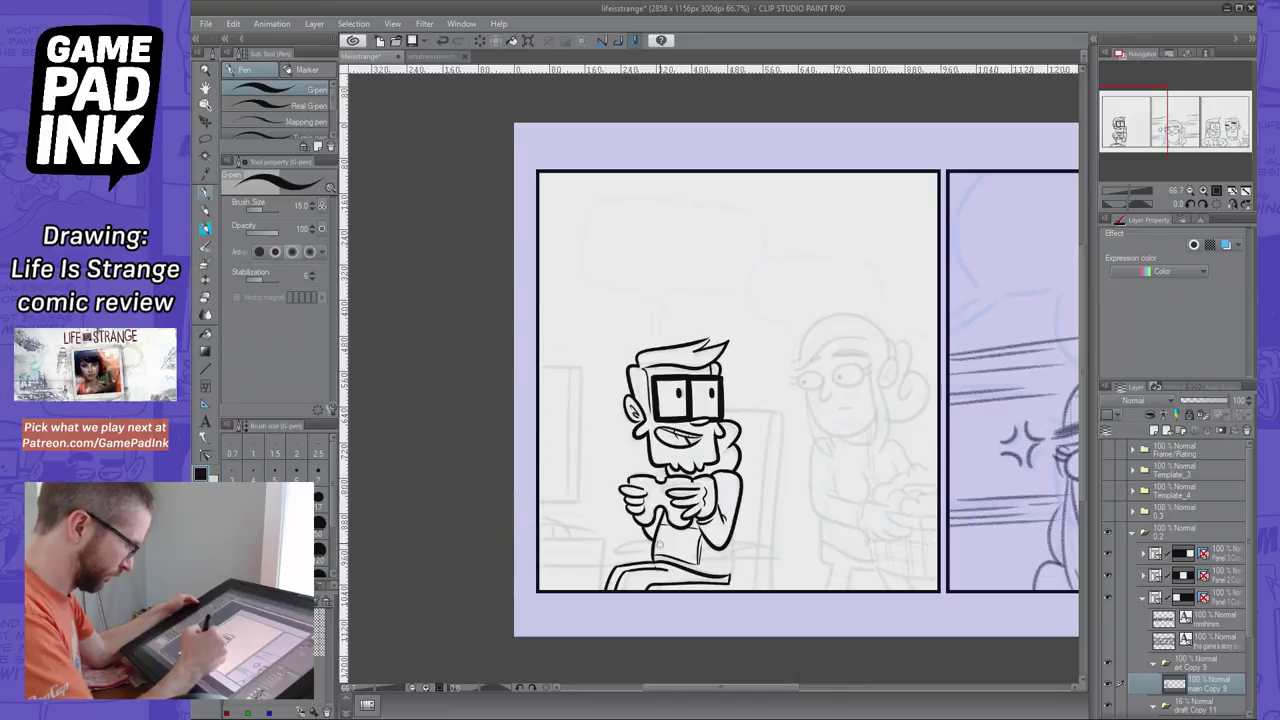
{"action": "key", "text": "ctrl+z"}
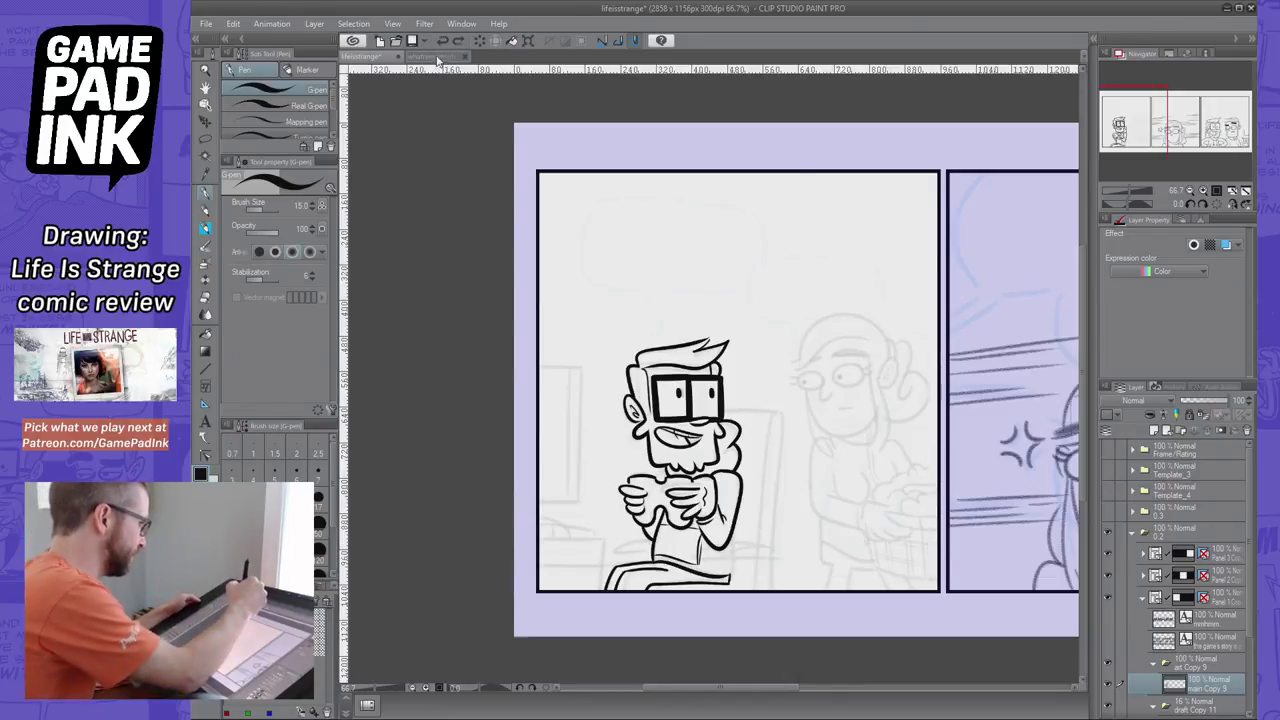
Open the thimbleweedpark comic from the Comics folder as a seated-pose reference and return to the lifeisstrange drawing
{"action": "left_click", "coordinate": [432, 57]}
{"action": "left_click", "coordinate": [366, 57]}
{"action": "left_click", "coordinate": [206, 23]}
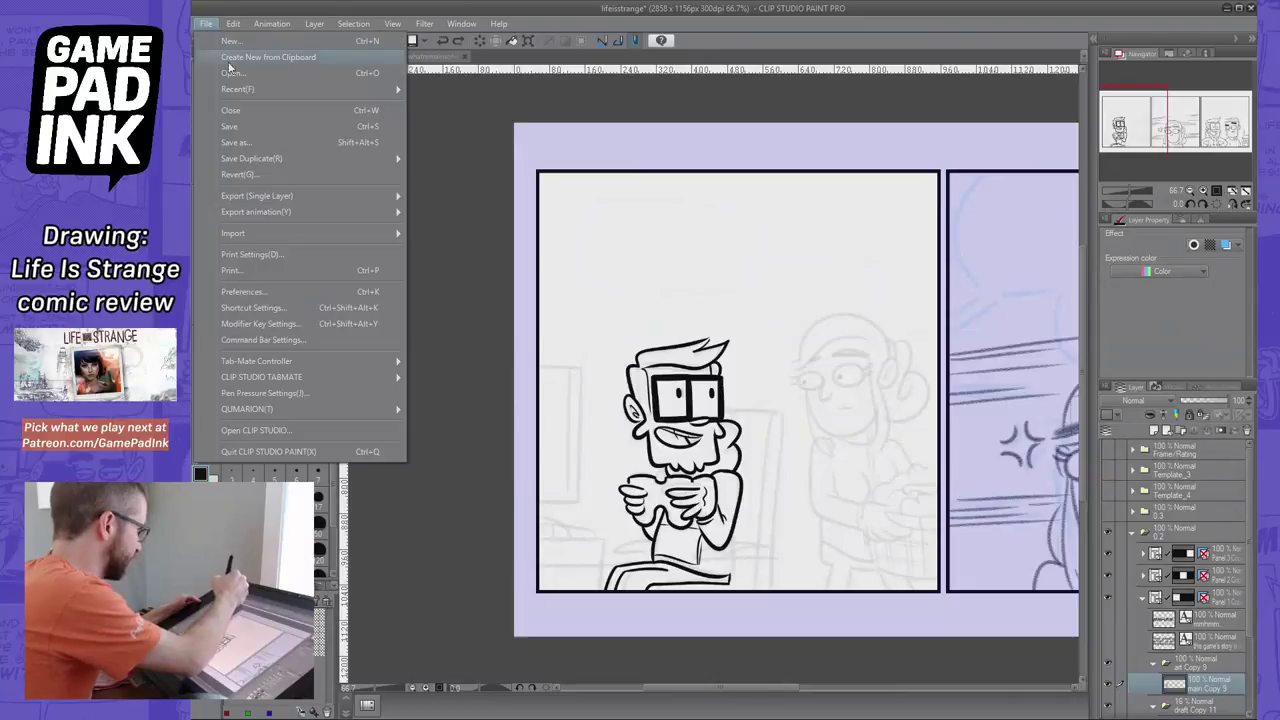
{"action": "left_click", "coordinate": [230, 72]}
{"action": "scroll", "coordinate": [977, 175], "scroll_direction": "down", "scroll_amount": 2}
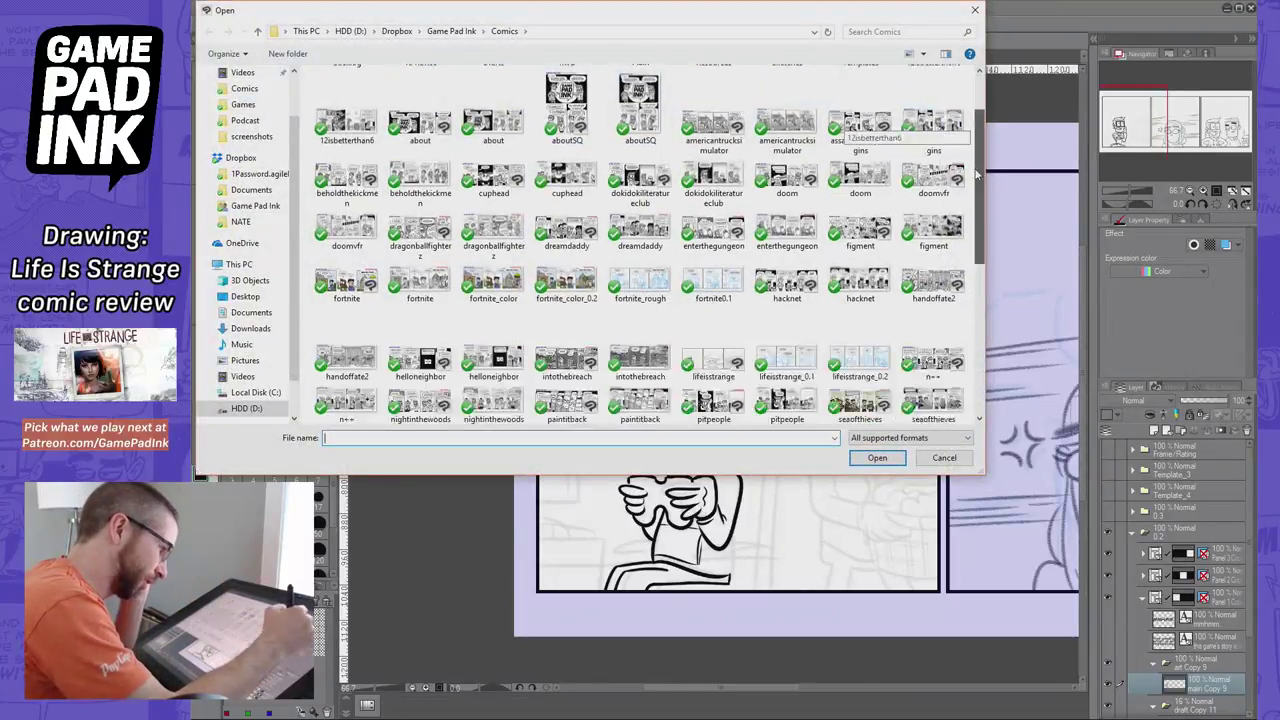
{"action": "left_click_drag", "start_coordinate": [977, 175], "coordinate": [975, 285]}
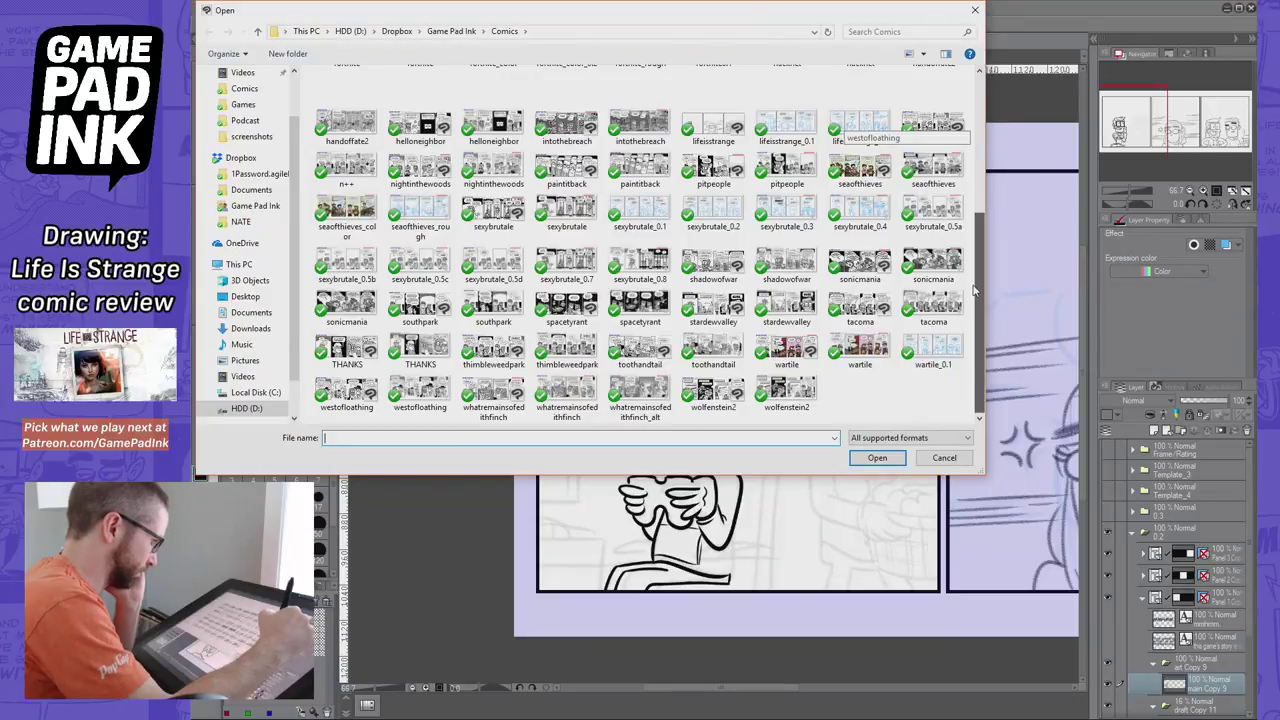
{"action": "left_click", "coordinate": [566, 350]}
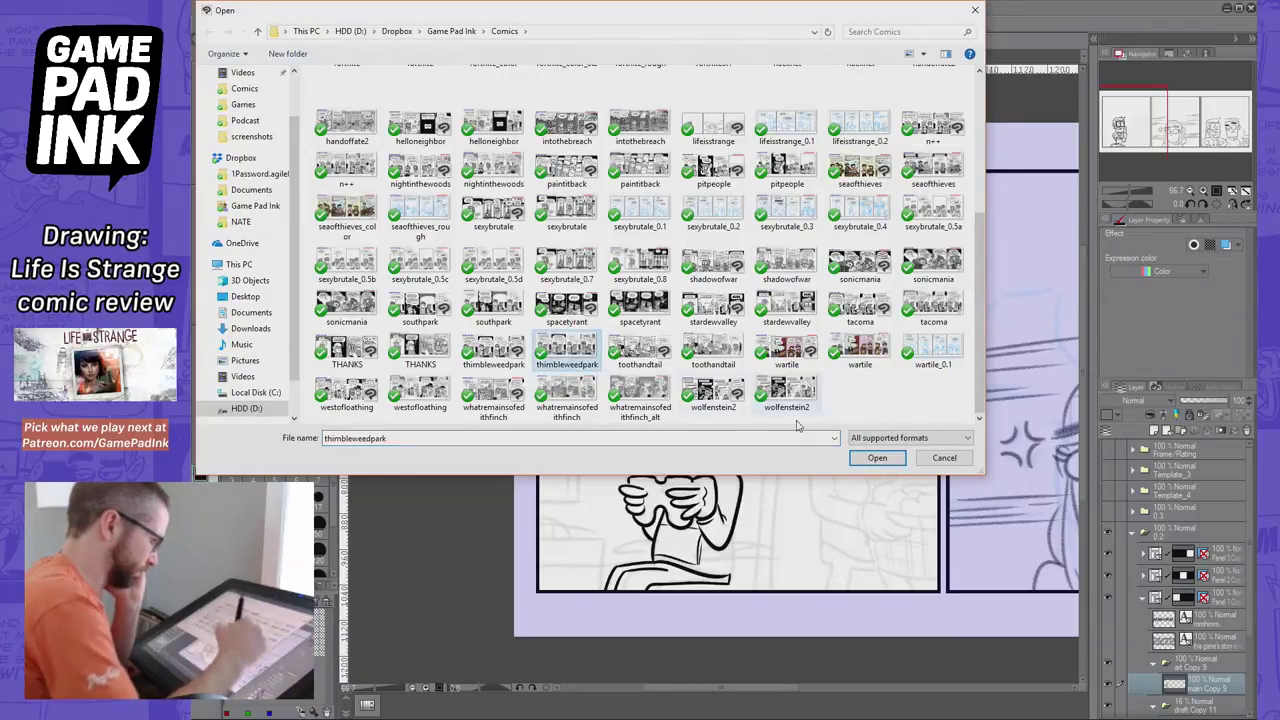
{"action": "left_click", "coordinate": [877, 458]}
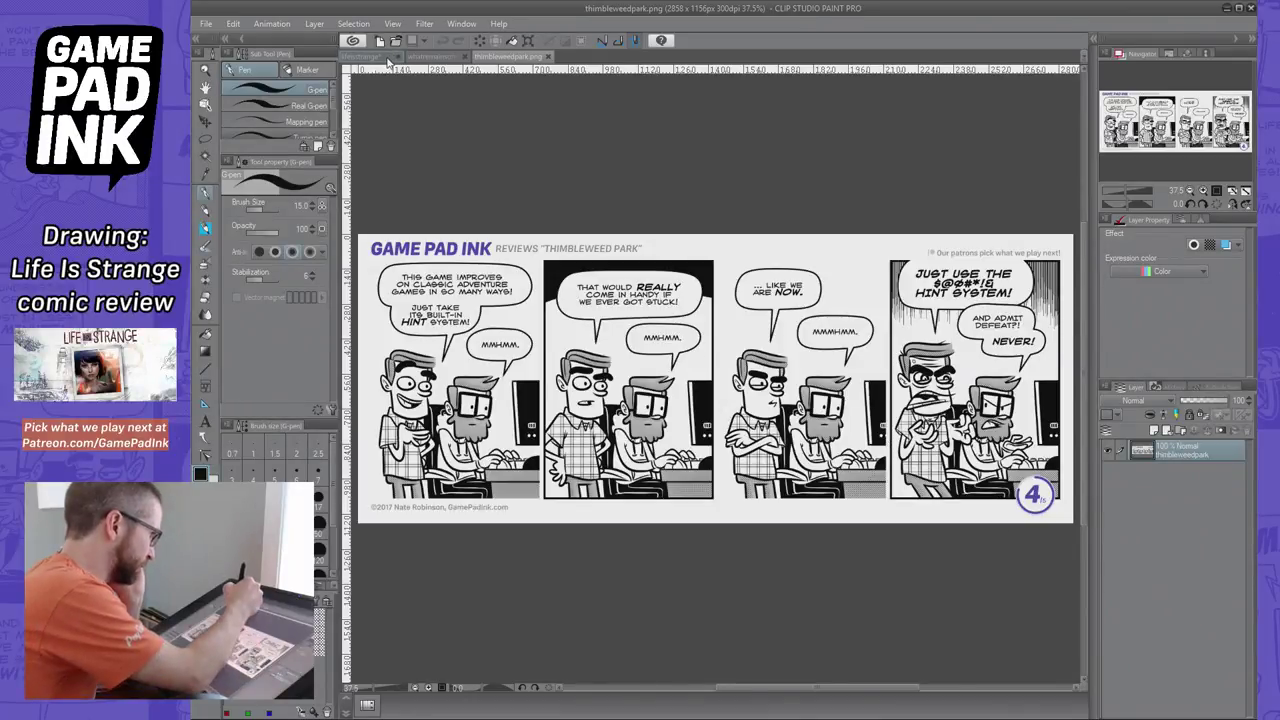
{"action": "left_click", "coordinate": [392, 59]}
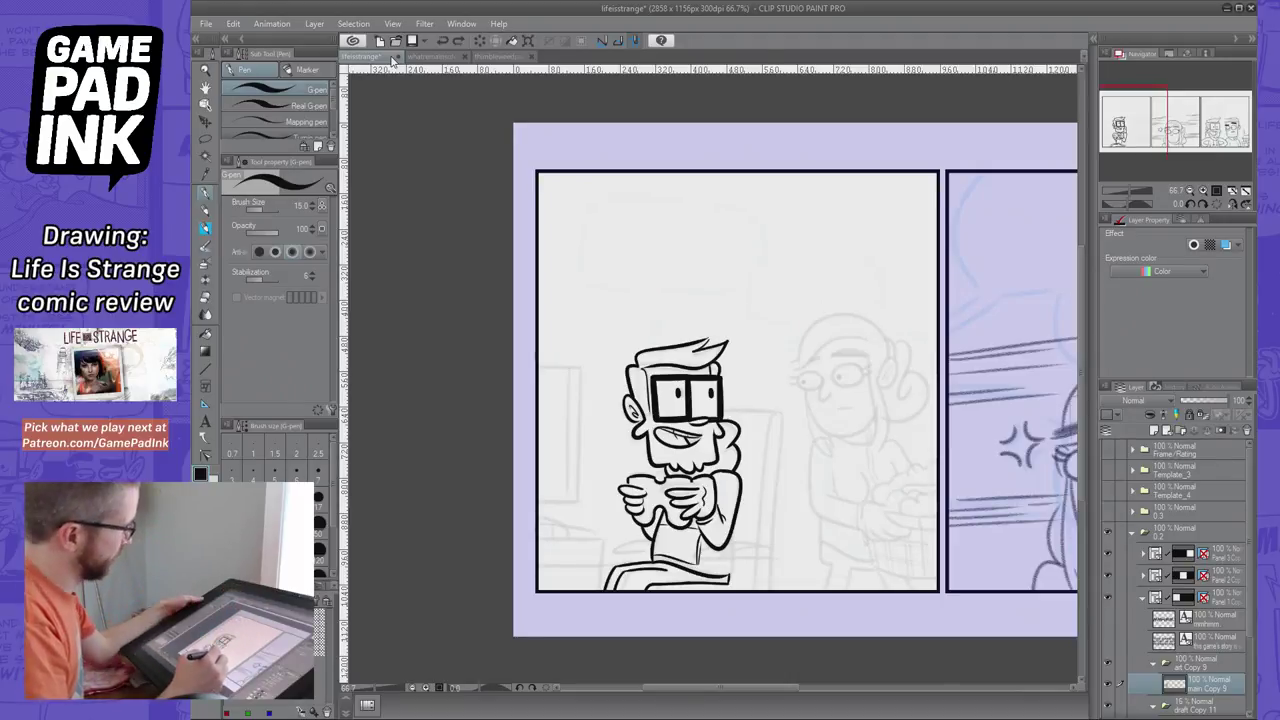
Undo the inked knees and thigh top, and re-ink the near thigh's upper line below the shirt hem
{"action": "key", "text": "ctrl+z"}
{"action": "key", "text": "ctrl+z"}
{"action": "key", "text": "ctrl+z"}
{"action": "key", "text": "ctrl+z"}
{"action": "key", "text": "ctrl+z"}
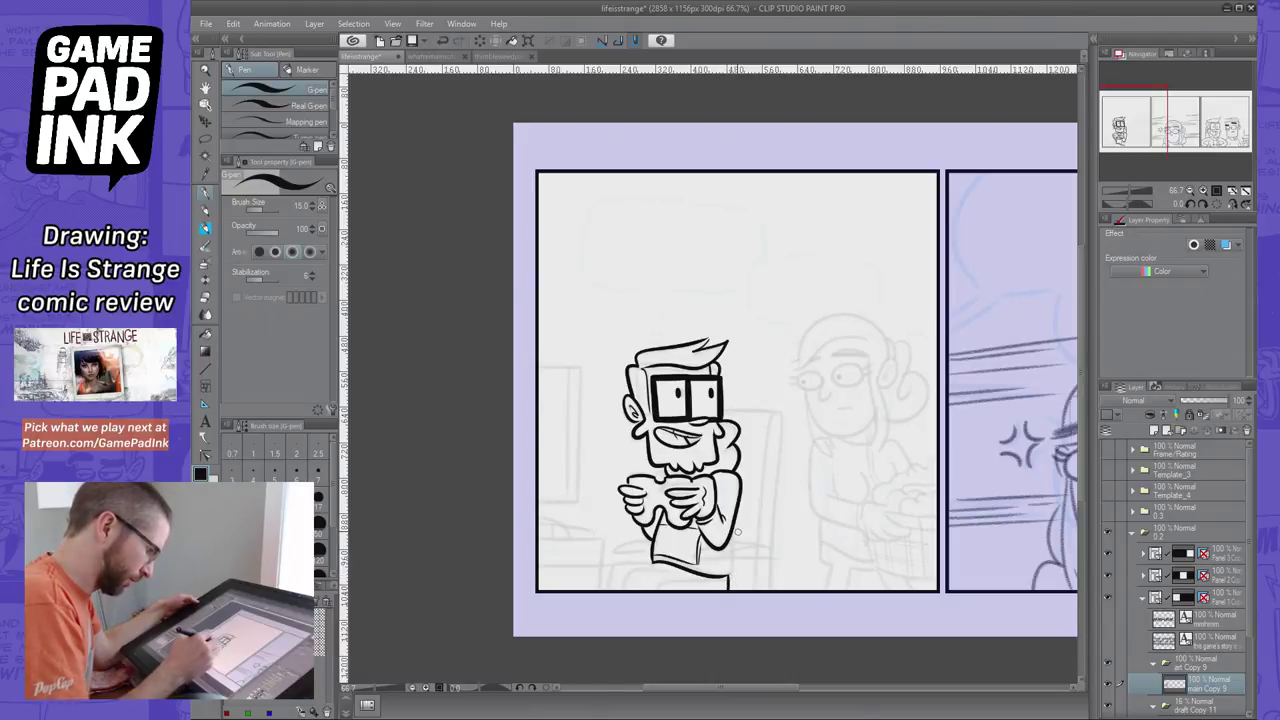
{"action": "mouse_move", "coordinate": [671, 572]}
{"action": "left_mouse_down"}
{"action": "mouse_move", "coordinate": [623, 590]}
{"action": "mouse_move", "coordinate": [671, 572]}
{"action": "mouse_move", "coordinate": [609, 581]}
{"action": "mouse_move", "coordinate": [618, 573]}
{"action": "left_mouse_up"}
{"action": "key", "text": "ctrl+z"}
{"action": "key", "text": "ctrl+z"}
{"action": "key", "text": "ctrl+z"}
{"action": "key", "text": "ctrl+z"}
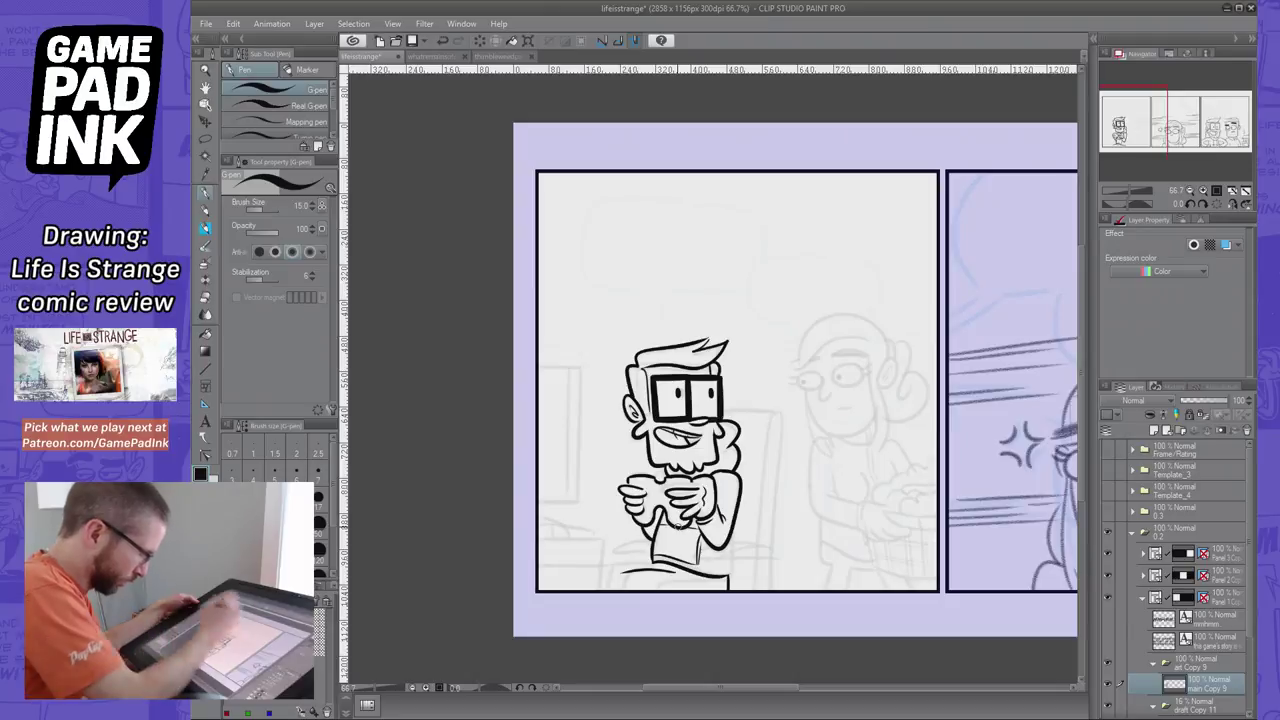
Check the legs in the thimbleweedpark comic and ink the near thigh curving down over the knee to the panel border
{"action": "left_click", "coordinate": [500, 56]}
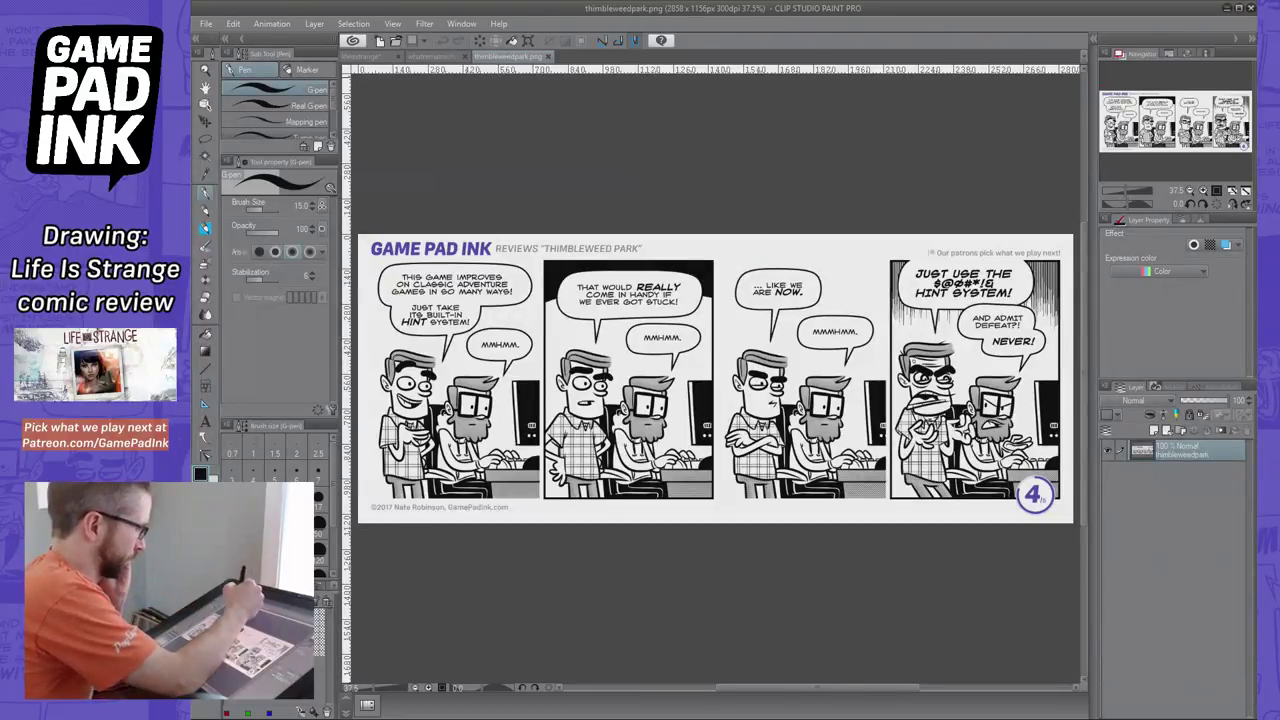
{"action": "left_click", "coordinate": [380, 56]}
{"action": "mouse_move", "coordinate": [672, 574]}
{"action": "left_mouse_down"}
{"action": "mouse_move", "coordinate": [612, 570]}
{"action": "mouse_move", "coordinate": [667, 575]}
{"action": "mouse_move", "coordinate": [615, 575]}
{"action": "mouse_move", "coordinate": [616, 592]}
{"action": "mouse_move", "coordinate": [631, 572]}
{"action": "mouse_move", "coordinate": [607, 596]}
{"action": "left_mouse_up"}
{"action": "key", "text": "ctrl+z"}
{"action": "key", "text": "ctrl+z"}
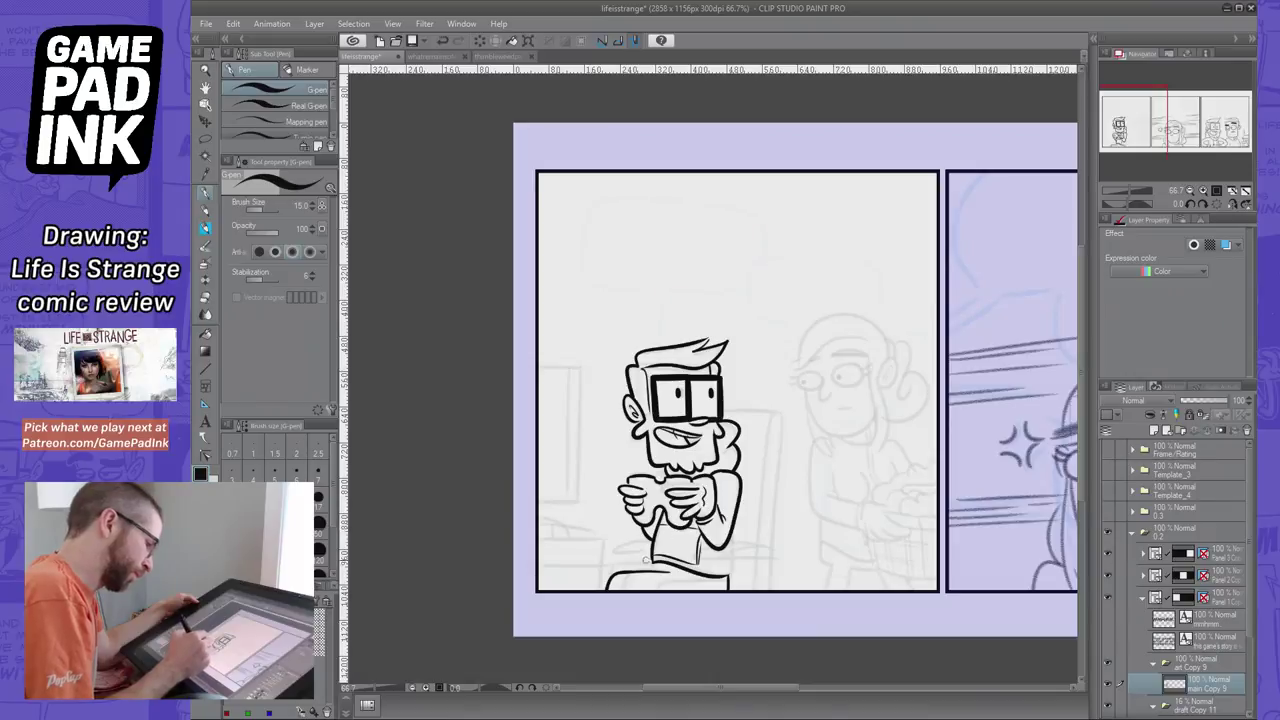
Ink the far thigh as a short line just above the near knee, redrawing it until it fits
{"action": "left_click_drag", "start_coordinate": [654, 562], "coordinate": [602, 566]}
{"action": "key", "text": "ctrl+z"}
{"action": "key", "text": "ctrl+z"}
{"action": "key", "text": "ctrl+z"}
{"action": "key", "text": "ctrl+z"}
{"action": "key", "text": "ctrl+z"}
{"action": "key", "text": "ctrl+z"}
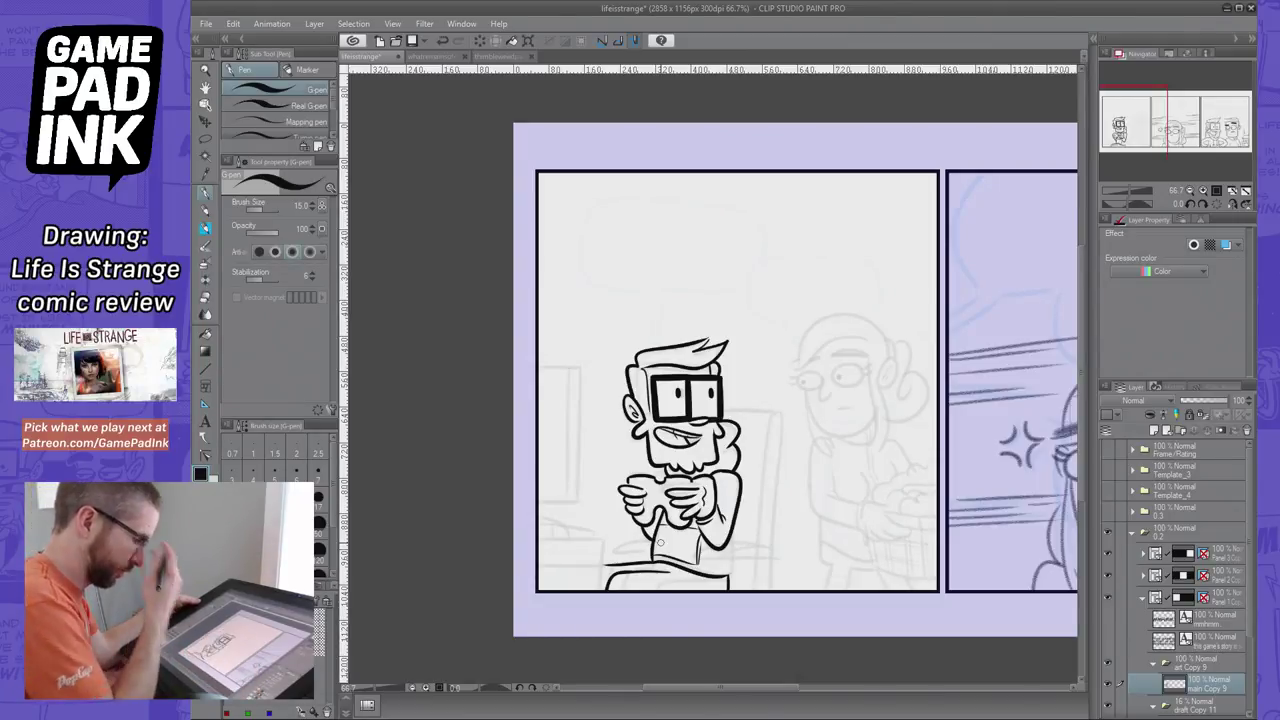
Ink the desk's lower front edge and its short vertical sides just in front of the character's knees
{"action": "key", "text": "ctrl+z"}
{"action": "mouse_move", "coordinate": [605, 538]}
{"action": "left_mouse_down"}
{"action": "mouse_move", "coordinate": [604, 566]}
{"action": "mouse_move", "coordinate": [537, 568]}
{"action": "mouse_move", "coordinate": [597, 590]}
{"action": "left_mouse_up"}
{"action": "key", "text": "ctrl+z"}
{"action": "key", "text": "ctrl+z"}
{"action": "key", "text": "ctrl+z"}
{"action": "key", "text": "ctrl+z"}
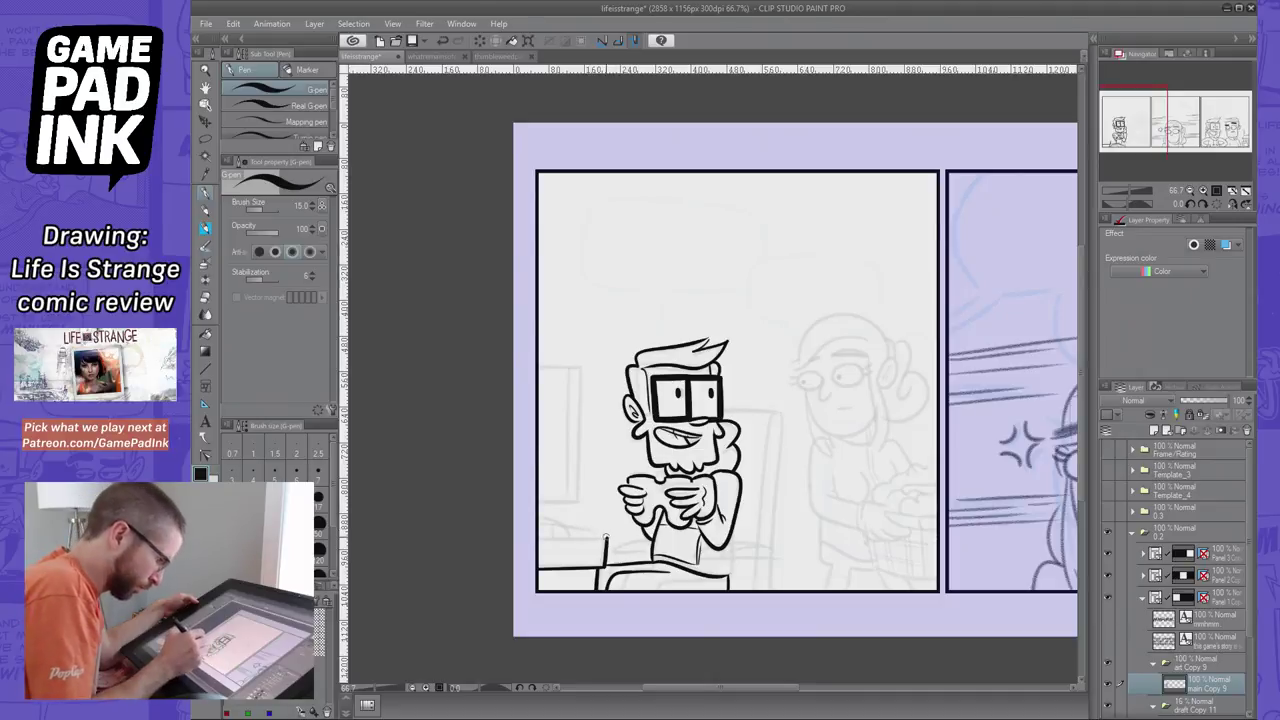
Ink the desktop edge, the keyboard and the monitor's base at the panel's edge, redoing misplaced strokes
{"action": "mouse_move", "coordinate": [606, 537]}
{"action": "left_mouse_down"}
{"action": "mouse_move", "coordinate": [538, 538]}
{"action": "mouse_move", "coordinate": [538, 515]}
{"action": "mouse_move", "coordinate": [603, 528]}
{"action": "mouse_move", "coordinate": [533, 503]}
{"action": "mouse_move", "coordinate": [580, 500]}
{"action": "mouse_move", "coordinate": [577, 371]}
{"action": "mouse_move", "coordinate": [577, 487]}
{"action": "left_mouse_up"}
{"action": "key", "text": "ctrl+z"}
{"action": "key", "text": "ctrl+z"}
{"action": "key", "text": "ctrl+z"}
{"action": "key", "text": "ctrl+z"}
{"action": "key", "text": "ctrl+z"}
{"action": "key", "text": "ctrl+z"}
{"action": "key", "text": "ctrl+z"}
{"action": "key", "text": "ctrl+z"}
{"action": "key", "text": "ctrl+z"}
{"action": "key", "text": "ctrl+z"}
{"action": "key", "text": "ctrl+z"}
{"action": "key", "text": "ctrl+z"}
{"action": "key", "text": "ctrl+z"}
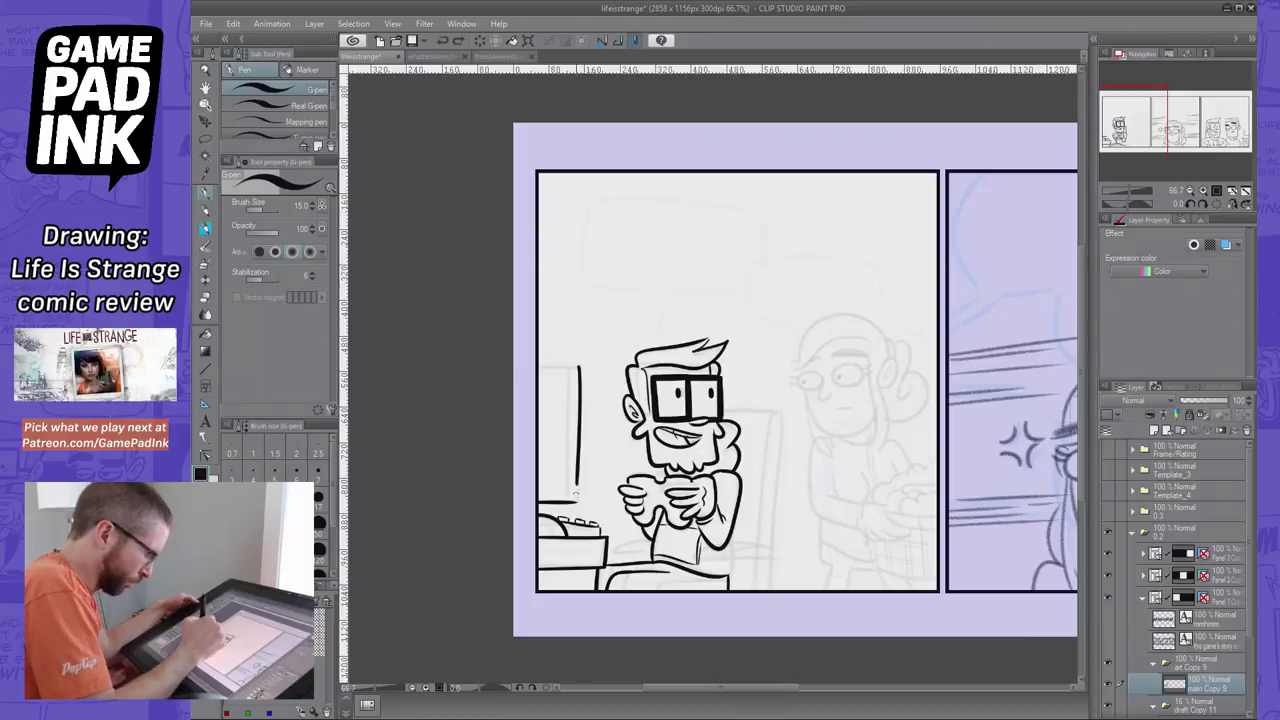
Ink the monitor's outline above the keyboard, redrawing its long vertical edge until it is straight
{"action": "key", "text": "ctrl+z"}
{"action": "left_click_drag", "start_coordinate": [577, 367], "coordinate": [577, 500]}
{"action": "key", "text": "ctrl+z"}
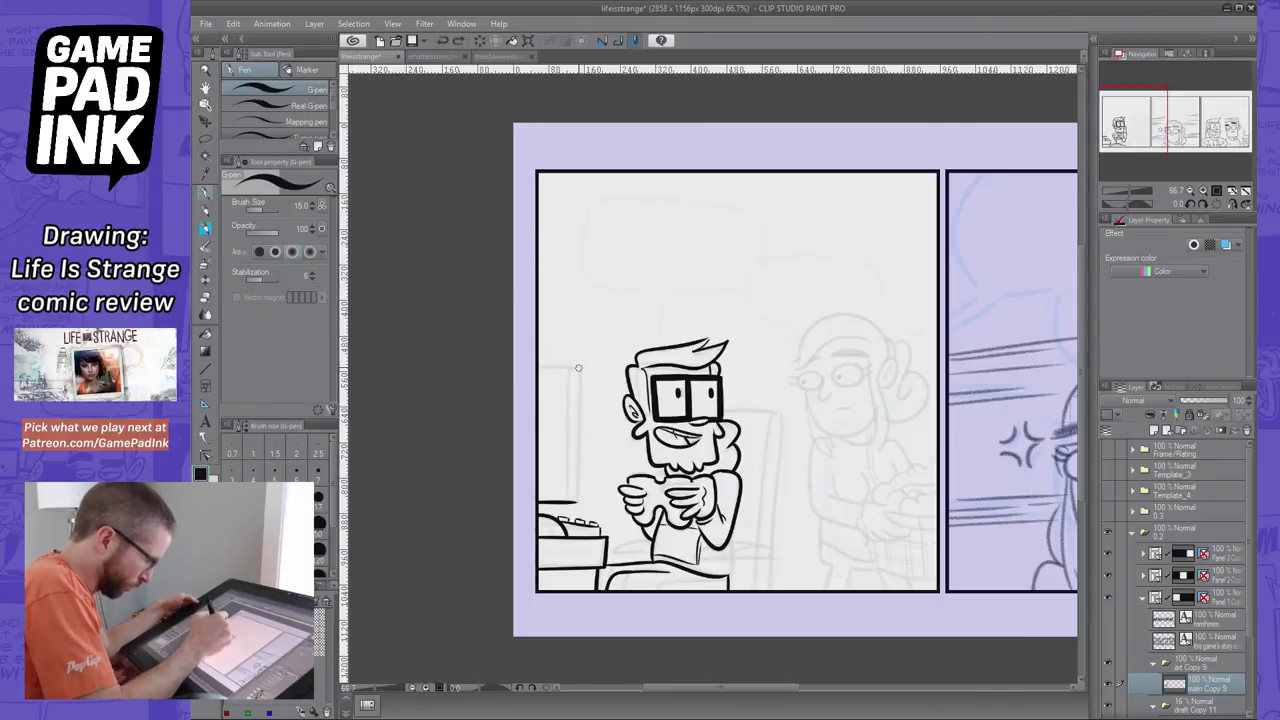
{"action": "left_click_drag", "start_coordinate": [577, 367], "coordinate": [577, 500]}
{"action": "mouse_move", "coordinate": [577, 367]}
{"action": "left_mouse_down"}
{"action": "mouse_move", "coordinate": [538, 364]}
{"action": "mouse_move", "coordinate": [569, 401]}
{"action": "mouse_move", "coordinate": [568, 500]}
{"action": "left_mouse_up"}
{"action": "key", "text": "ctrl+z"}
{"action": "key", "text": "ctrl+z"}
{"action": "key", "text": "ctrl+z"}
{"action": "key", "text": "ctrl+z"}
{"action": "left_click_drag", "start_coordinate": [567, 365], "coordinate": [568, 500]}
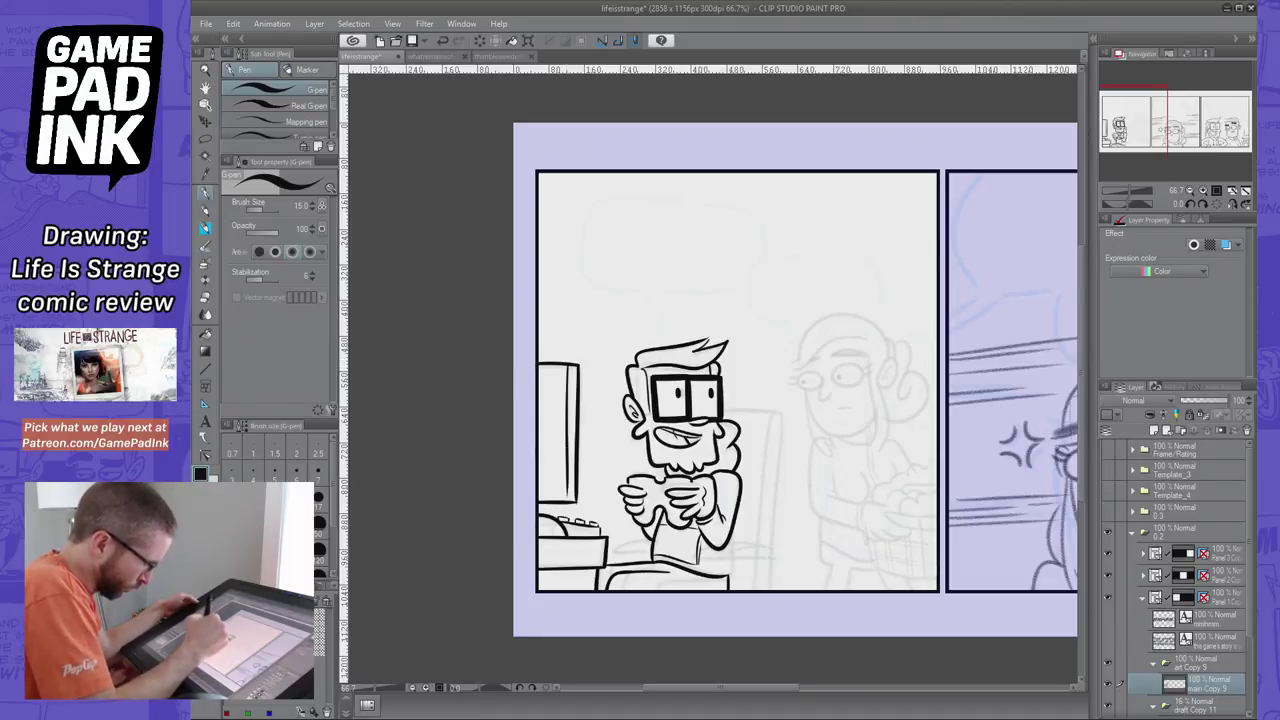
Try several versions of the vertical bezel line just inside the monitor's outer edge, undoing each one
{"action": "key", "text": "ctrl+z"}
{"action": "left_click_drag", "start_coordinate": [569, 362], "coordinate": [569, 504]}
{"action": "key", "text": "ctrl+z"}
{"action": "left_click_drag", "start_coordinate": [568, 360], "coordinate": [568, 500]}
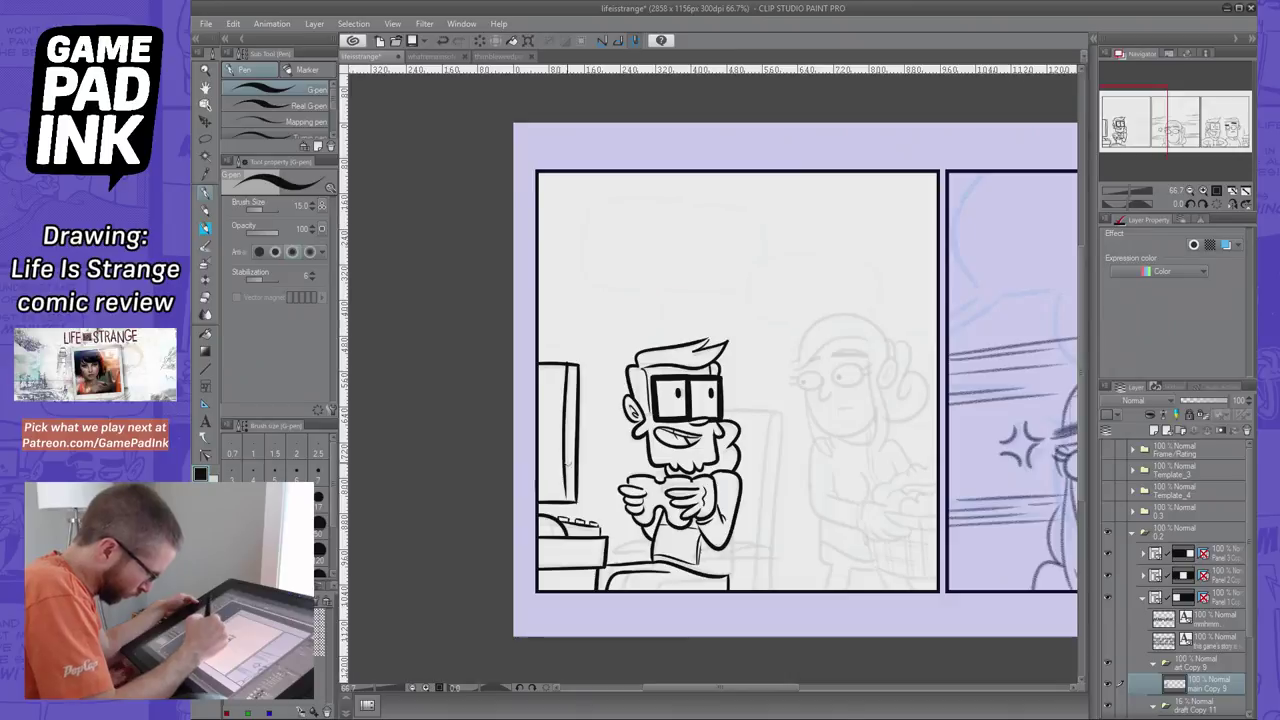
{"action": "key", "text": "ctrl+z"}
{"action": "left_click_drag", "start_coordinate": [568, 364], "coordinate": [566, 492]}
{"action": "key", "text": "ctrl+z"}
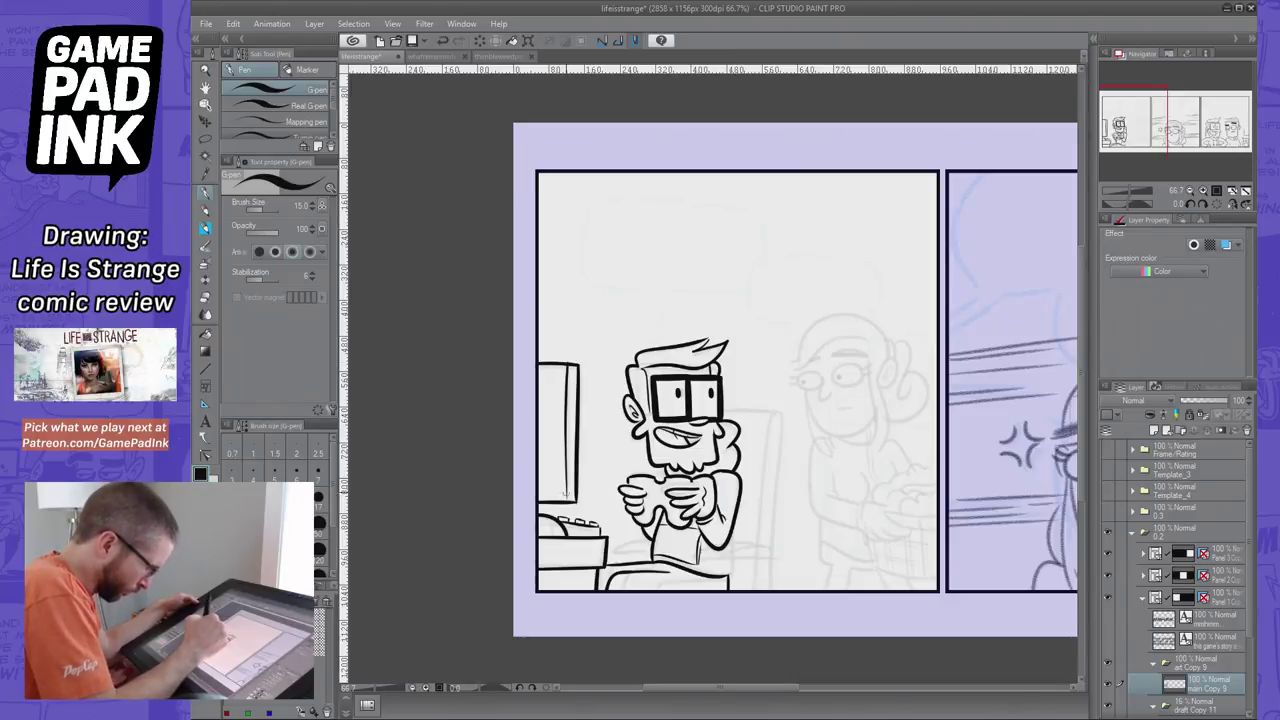
{"action": "key", "text": "ctrl+z"}
Ink the monitor's inner bezel line and add small line marks and a round shape on its face
{"action": "mouse_move", "coordinate": [568, 358]}
{"action": "left_mouse_down"}
{"action": "mouse_move", "coordinate": [568, 500]}
{"action": "mouse_move", "coordinate": [540, 490]}
{"action": "left_mouse_up"}
{"action": "key", "text": "ctrl+z"}
{"action": "key", "text": "ctrl+z"}
{"action": "key", "text": "ctrl+z"}
{"action": "key", "text": "ctrl+z"}
{"action": "key", "text": "ctrl+z"}
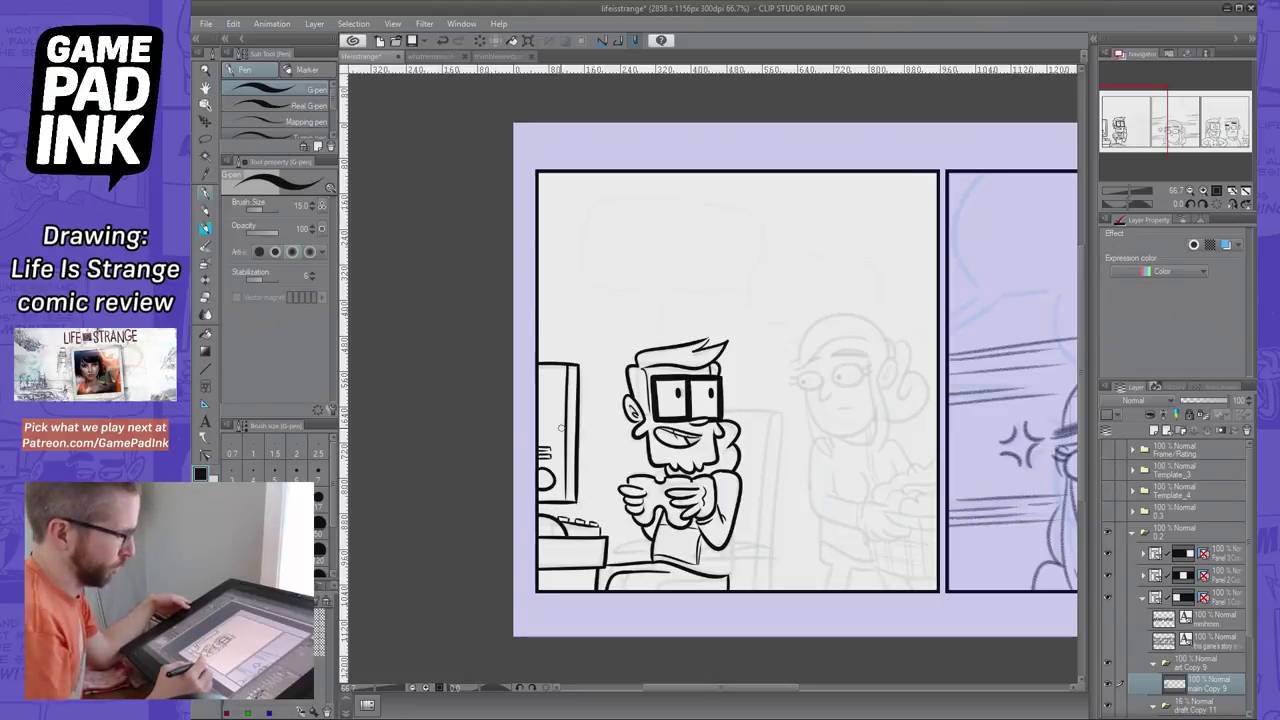
{"action": "key", "text": "ctrl+z"}
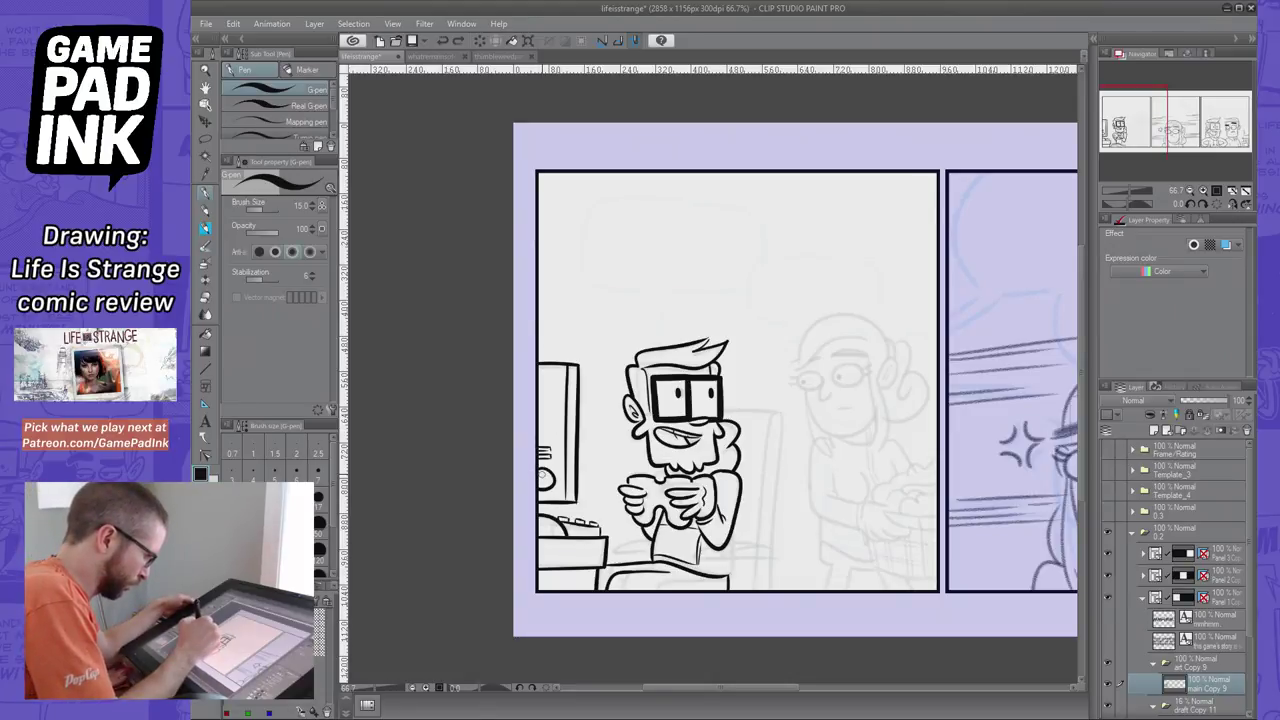
Refine the round shape on the monitor's face with inner detail, redoing misplaced strokes
{"action": "left_click_drag", "start_coordinate": [541, 472], "coordinate": [538, 483]}
{"action": "key", "text": "ctrl+z"}
{"action": "key", "text": "ctrl+z"}
{"action": "key", "text": "ctrl+z"}
{"action": "key", "text": "ctrl+z"}
{"action": "key", "text": "ctrl+z"}
{"action": "key", "text": "ctrl+z"}
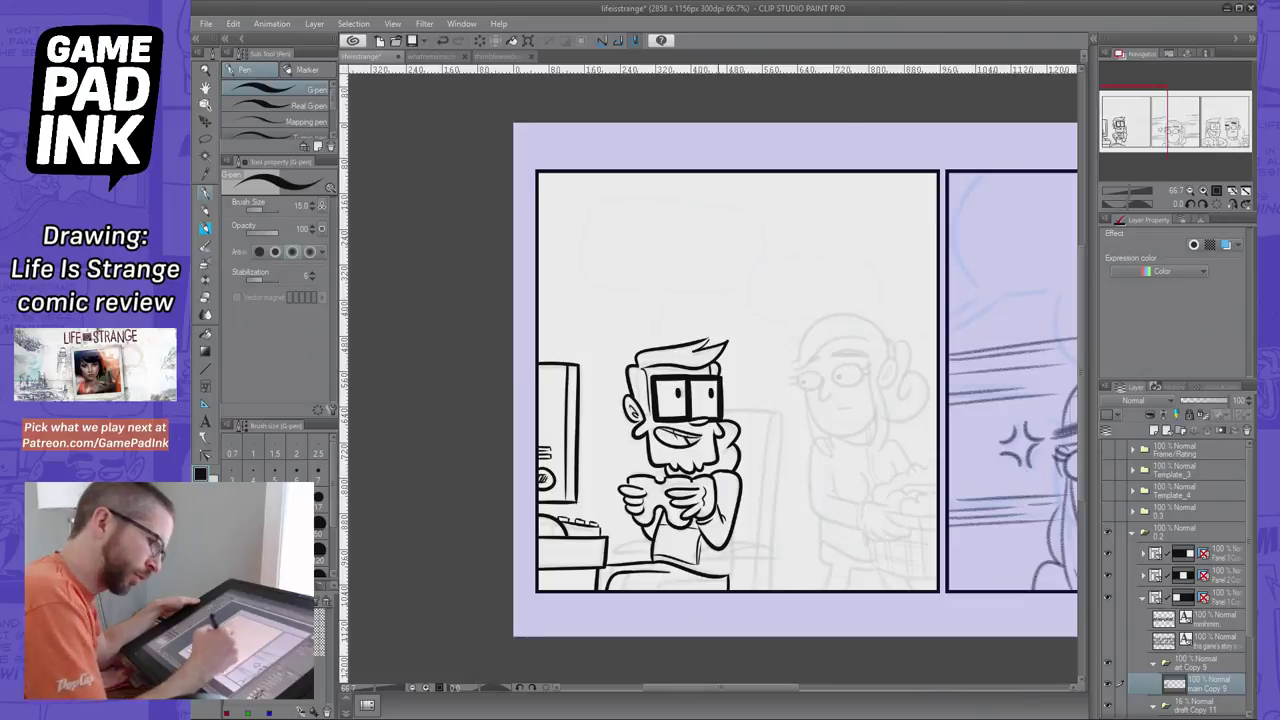
Add a new layer beneath main Copy 9 and ink the top and outer edge of the chair back behind the character
{"action": "left_click", "coordinate": [1219, 436]}
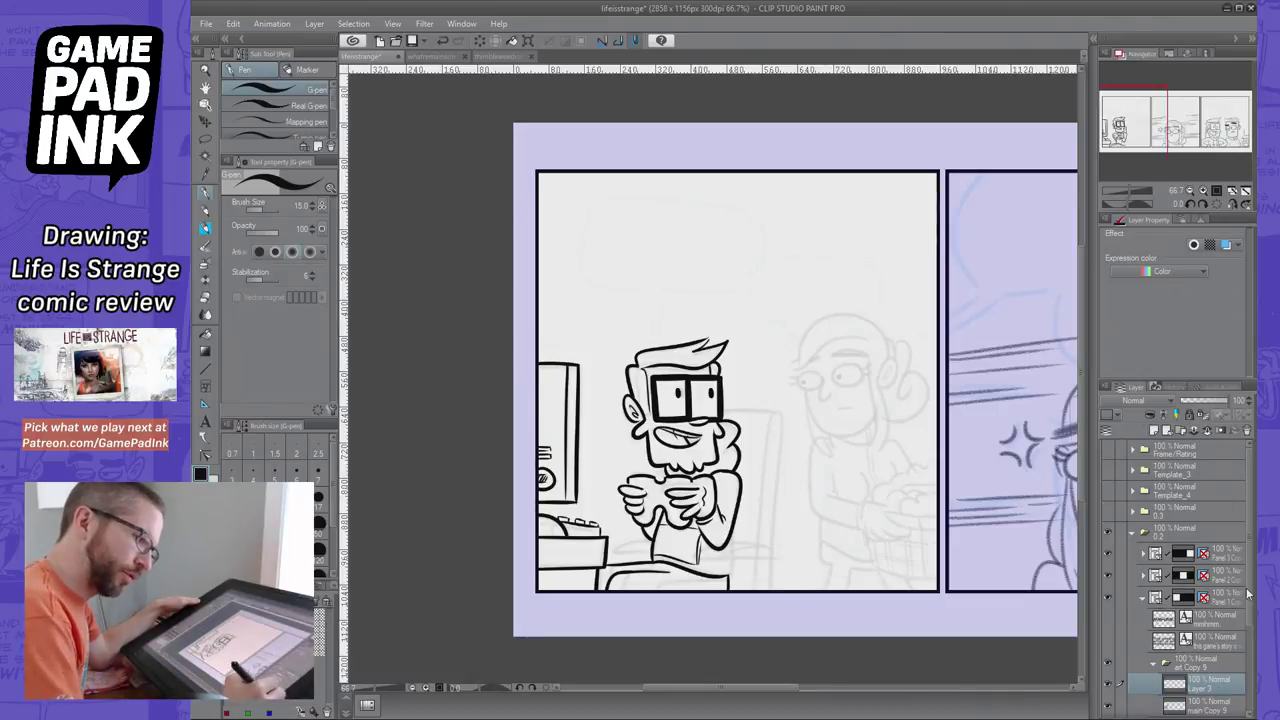
{"action": "scroll", "coordinate": [1247, 594], "scroll_direction": "down", "scroll_amount": 2}
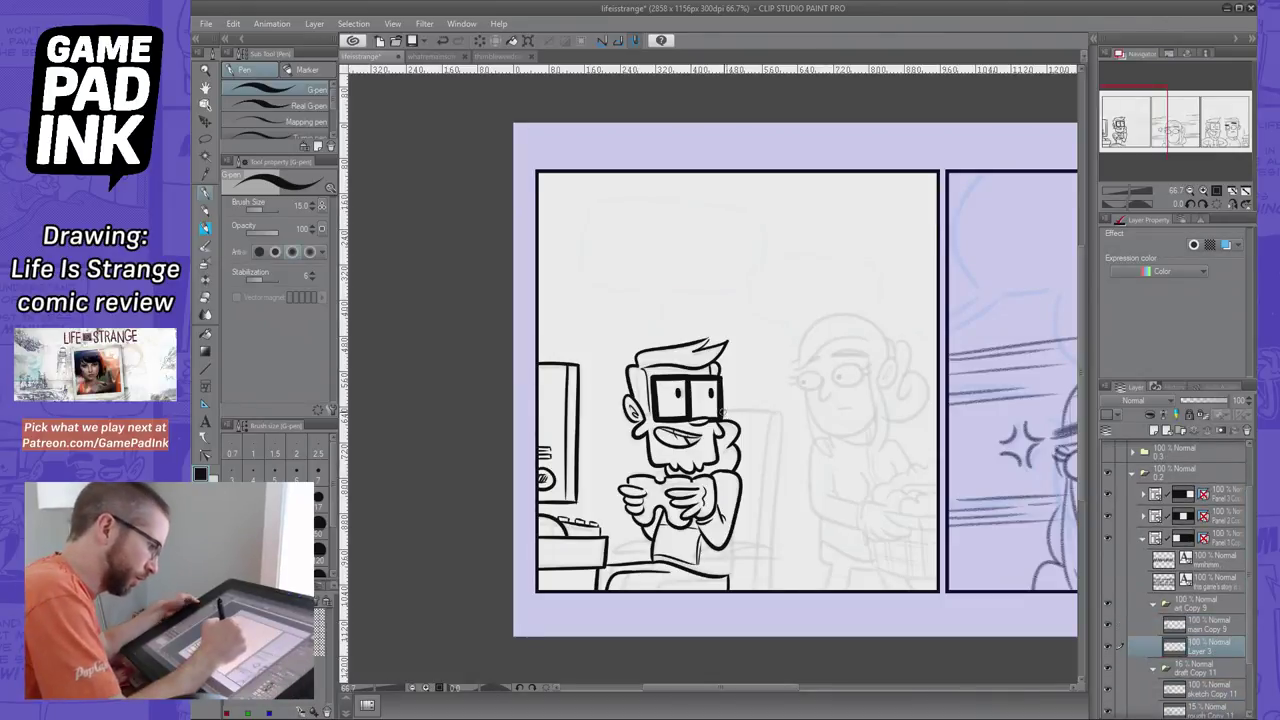
{"action": "key", "text": "ctrl+z"}
{"action": "mouse_move", "coordinate": [722, 411]}
{"action": "left_mouse_down"}
{"action": "mouse_move", "coordinate": [783, 412]}
{"action": "mouse_move", "coordinate": [763, 582]}
{"action": "left_mouse_up"}
{"action": "key", "text": "ctrl+z"}
{"action": "left_click_drag", "start_coordinate": [783, 412], "coordinate": [763, 590]}
{"action": "key", "text": "ctrl+z"}
{"action": "left_click_drag", "start_coordinate": [783, 411], "coordinate": [772, 590]}
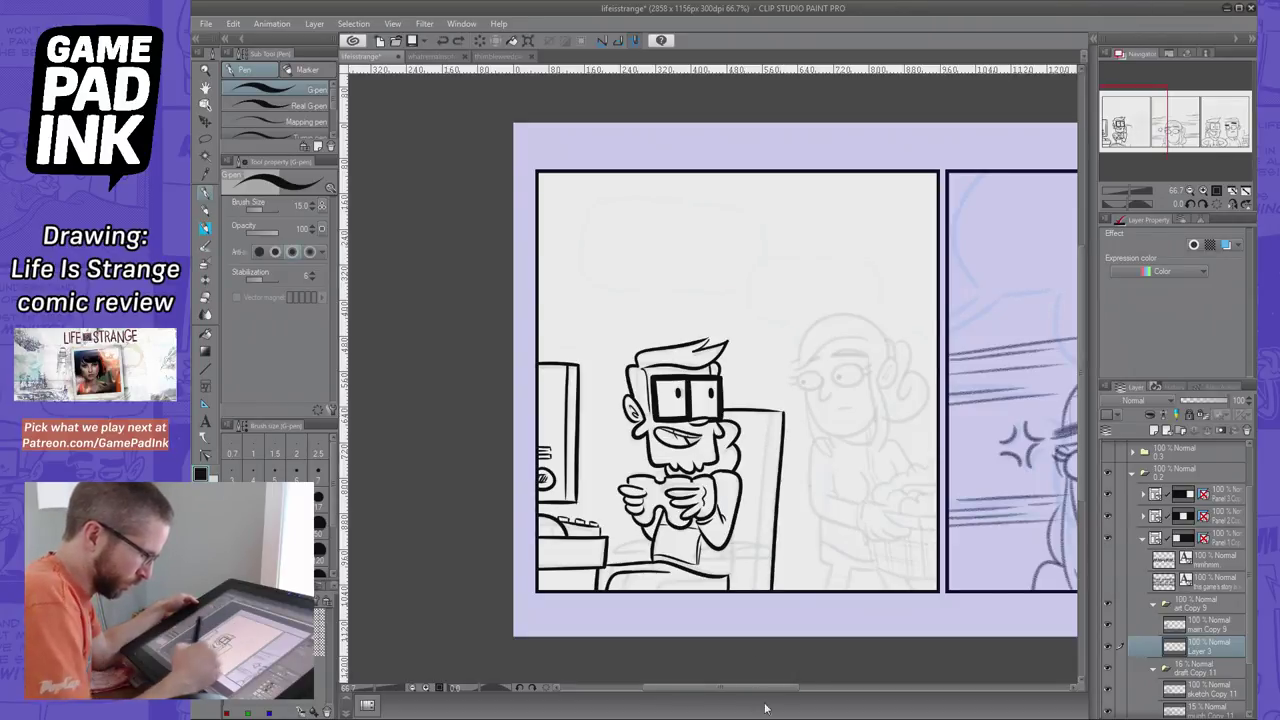
Ink the chair back's inner vertical line parallel to its outer edge, redrawing it until the thickness looks right
{"action": "left_click_drag", "start_coordinate": [784, 410], "coordinate": [774, 590]}
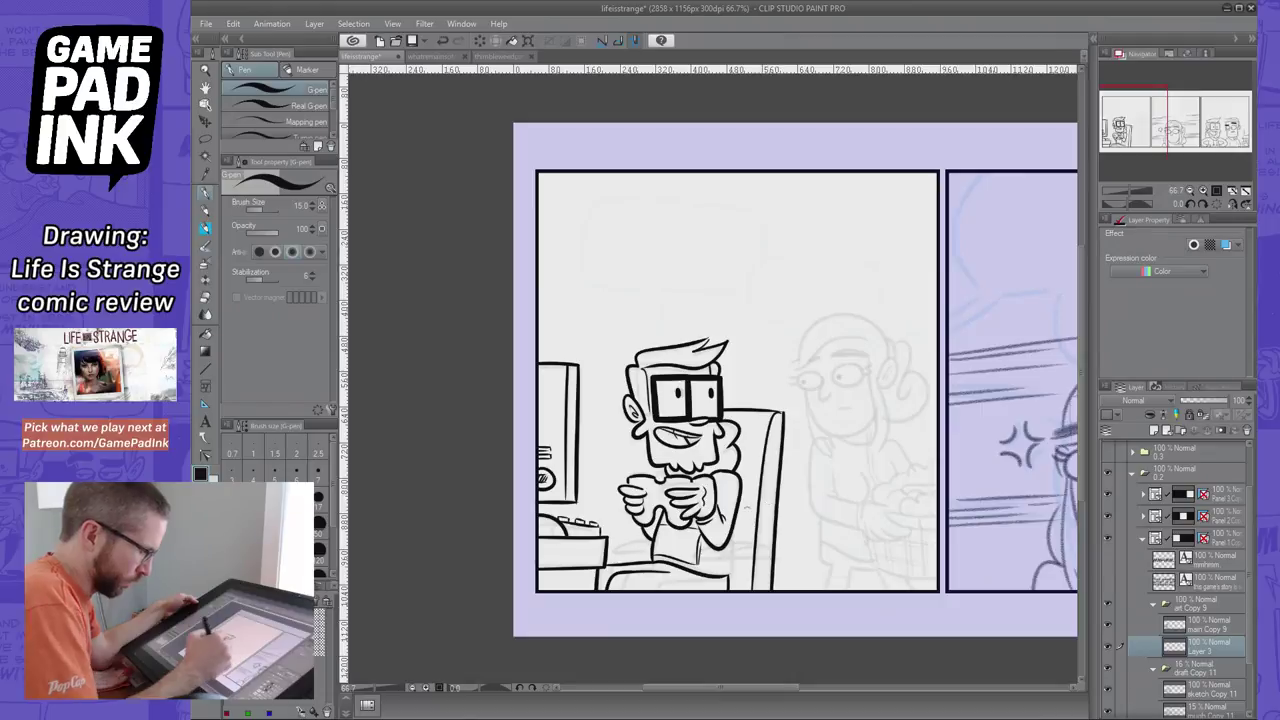
{"action": "key", "text": "ctrl+z"}
{"action": "left_click_drag", "start_coordinate": [784, 410], "coordinate": [770, 590]}
{"action": "key", "text": "ctrl+z"}
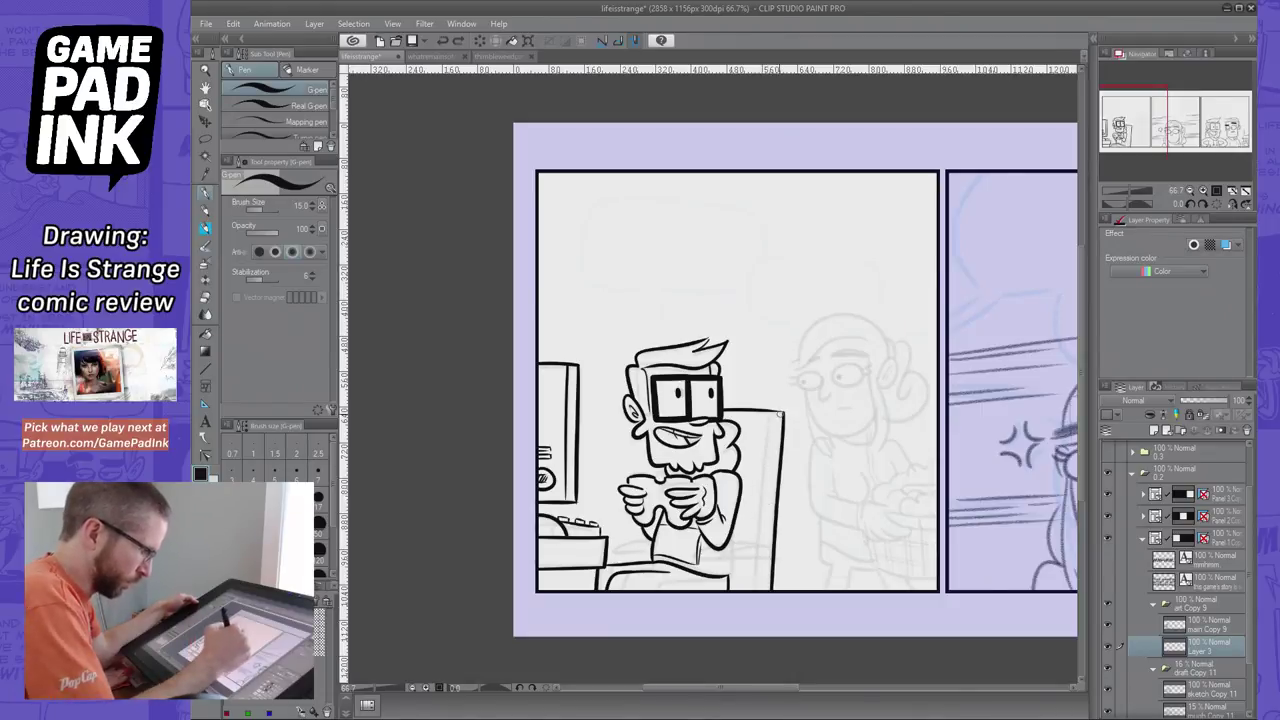
{"action": "left_click_drag", "start_coordinate": [784, 410], "coordinate": [772, 590]}
{"action": "key", "text": "ctrl+z"}
{"action": "left_click_drag", "start_coordinate": [784, 410], "coordinate": [772, 590]}
{"action": "key", "text": "ctrl+z"}
{"action": "left_click_drag", "start_coordinate": [784, 410], "coordinate": [770, 590]}
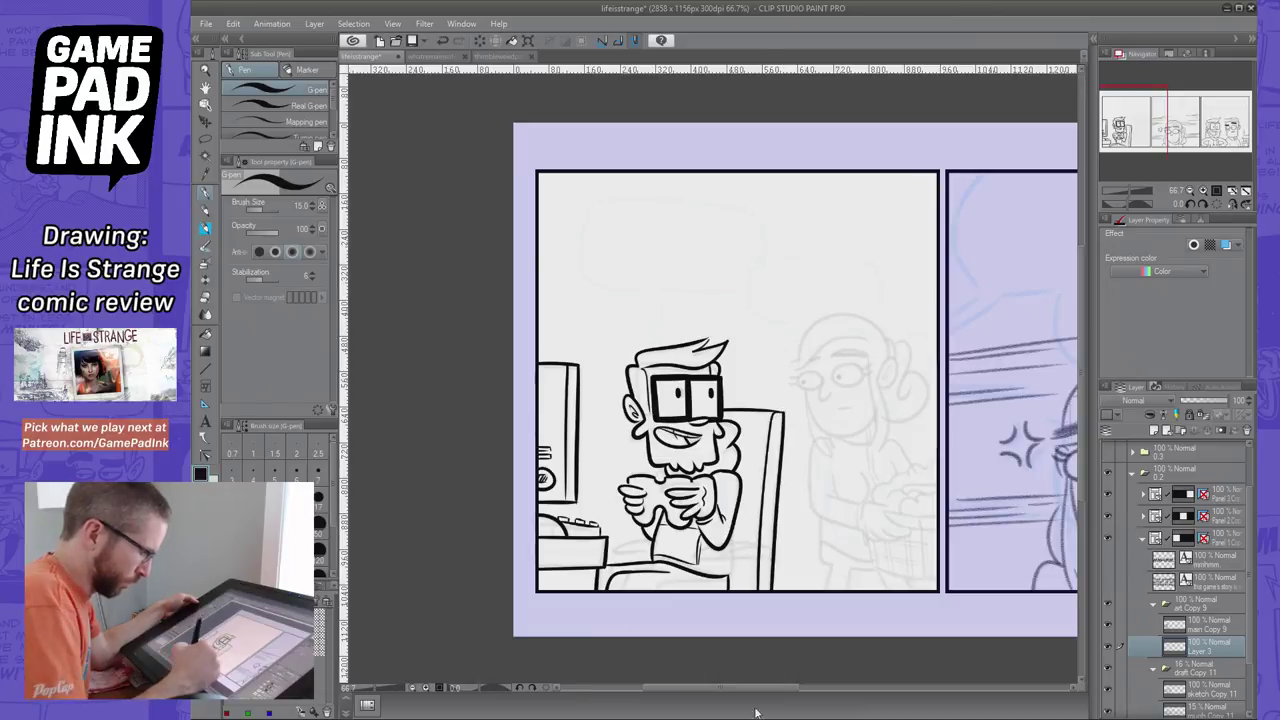
Ink the near armrest's upper line from the shirt across the chair back, below the character's elbow
{"action": "left_click_drag", "start_coordinate": [776, 546], "coordinate": [693, 558]}
{"action": "key", "text": "ctrl+z"}
{"action": "key", "text": "ctrl+z"}
{"action": "left_click_drag", "start_coordinate": [784, 548], "coordinate": [692, 557]}
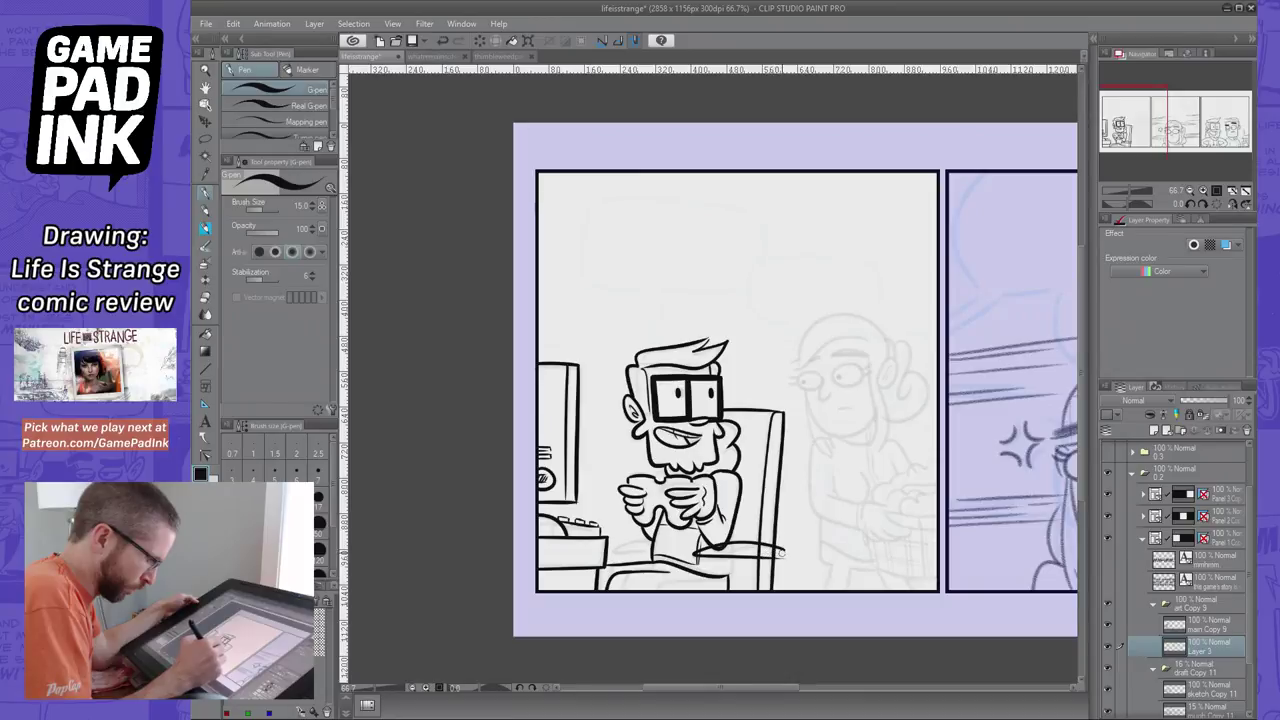
Complete the near armrest with its rounded end and underside, undoing and redrawing strokes until the shape works
{"action": "mouse_move", "coordinate": [770, 557]}
{"action": "left_mouse_down"}
{"action": "mouse_move", "coordinate": [791, 559]}
{"action": "mouse_move", "coordinate": [779, 546]}
{"action": "mouse_move", "coordinate": [780, 562]}
{"action": "mouse_move", "coordinate": [792, 557]}
{"action": "mouse_move", "coordinate": [757, 546]}
{"action": "left_mouse_up"}
{"action": "key", "text": "ctrl+z"}
{"action": "key", "text": "ctrl+z"}
{"action": "key", "text": "ctrl+z"}
{"action": "key", "text": "ctrl+z"}
{"action": "key", "text": "ctrl+z"}
{"action": "key", "text": "ctrl+z"}
{"action": "key", "text": "ctrl+z"}
{"action": "key", "text": "ctrl+z"}
{"action": "key", "text": "ctrl+z"}
{"action": "key", "text": "ctrl+z"}
{"action": "key", "text": "ctrl+z"}
{"action": "key", "text": "ctrl+z"}
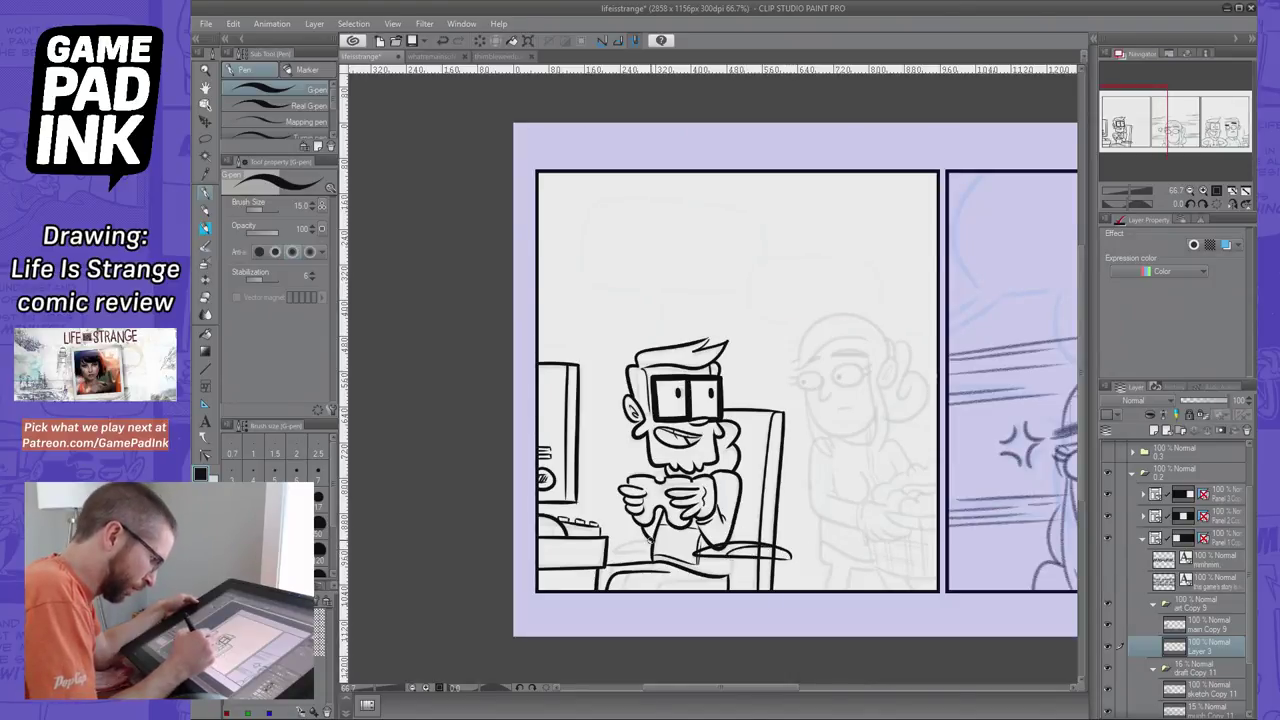
Ink the far armrest sticking out in front of the character's shirt, above the thighs
{"action": "mouse_move", "coordinate": [652, 541]}
{"action": "left_mouse_down"}
{"action": "mouse_move", "coordinate": [616, 552]}
{"action": "mouse_move", "coordinate": [647, 552]}
{"action": "mouse_move", "coordinate": [650, 540]}
{"action": "mouse_move", "coordinate": [619, 548]}
{"action": "mouse_move", "coordinate": [654, 556]}
{"action": "mouse_move", "coordinate": [651, 540]}
{"action": "mouse_move", "coordinate": [616, 552]}
{"action": "mouse_move", "coordinate": [650, 551]}
{"action": "left_mouse_up"}
{"action": "key", "text": "ctrl+z"}
{"action": "key", "text": "ctrl+z"}
{"action": "key", "text": "ctrl+z"}
{"action": "key", "text": "ctrl+z"}
{"action": "key", "text": "ctrl+z"}
{"action": "key", "text": "ctrl+z"}
{"action": "key", "text": "ctrl+z"}
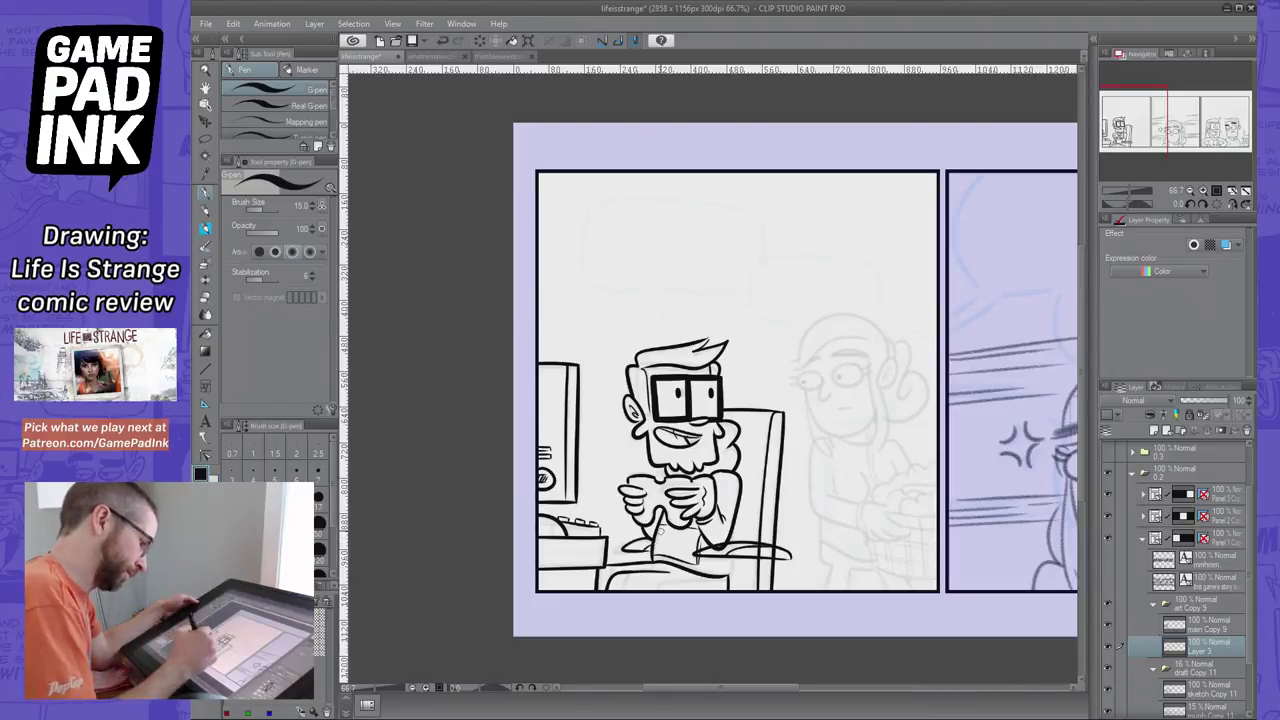
{"action": "key", "text": "ctrl+z"}
{"action": "left_click_drag", "start_coordinate": [652, 538], "coordinate": [620, 554]}
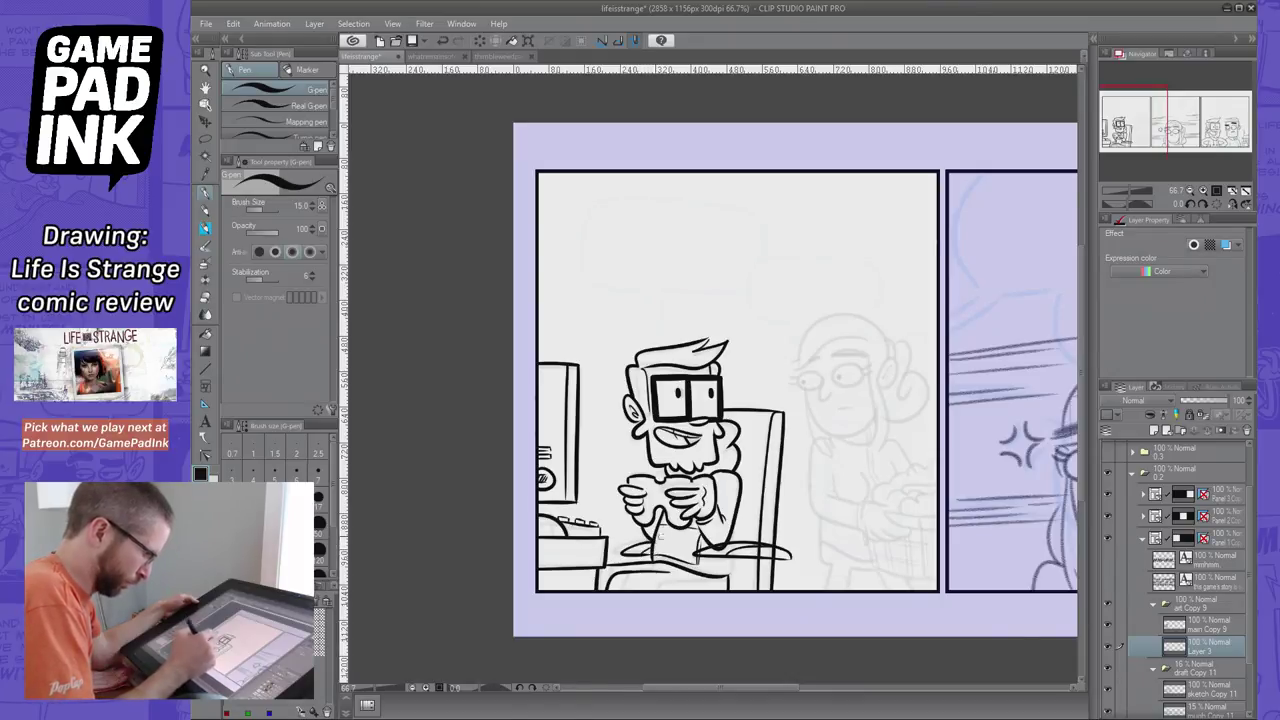
{"action": "left_click_drag", "start_coordinate": [730, 575], "coordinate": [738, 516]}
{"action": "key", "text": "ctrl+z"}
{"action": "key", "text": "ctrl+z"}
{"action": "key", "text": "ctrl+z"}
{"action": "key", "text": "ctrl+z"}
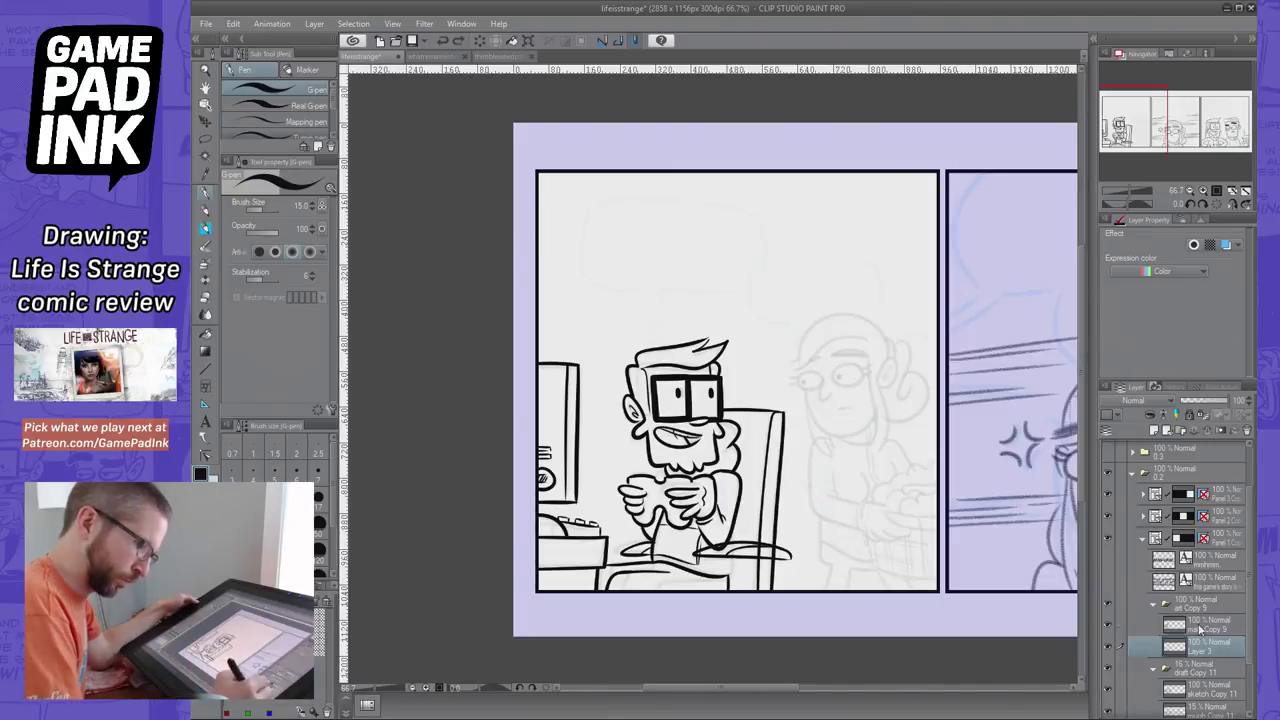
On the main Copy 9 layer, ink the curve of the character's hip from the thigh up to the armrest
{"action": "left_click", "coordinate": [1190, 620]}
{"action": "mouse_move", "coordinate": [728, 577]}
{"action": "left_mouse_down"}
{"action": "mouse_move", "coordinate": [733, 509]}
{"action": "mouse_move", "coordinate": [736, 542]}
{"action": "left_mouse_up"}
{"action": "key", "text": "ctrl+z"}
{"action": "key", "text": "ctrl+z"}
{"action": "key", "text": "ctrl+z"}
{"action": "key", "text": "ctrl+z"}
{"action": "key", "text": "ctrl+z"}
Erase the hip line where it overlaps the near armrest on the main Copy 9 layer, using the Hard eraser
{"action": "left_click", "coordinate": [205, 296]}
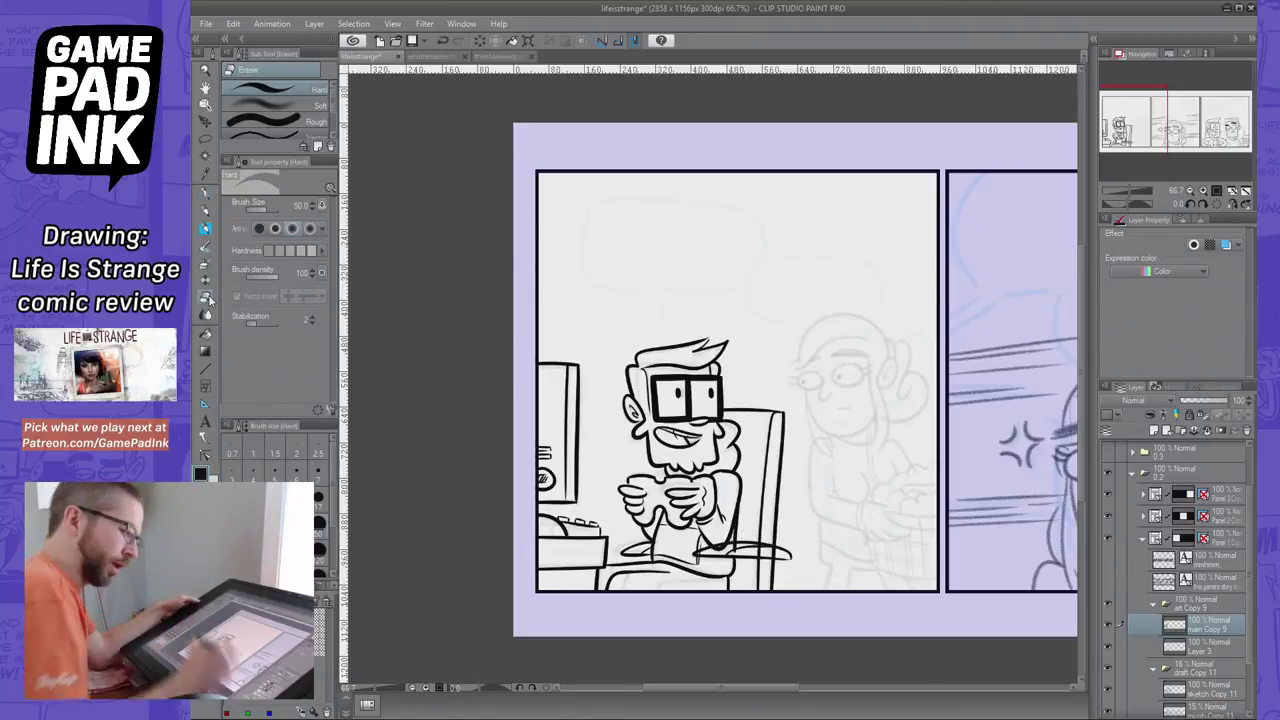
{"action": "left_click", "coordinate": [1210, 645]}
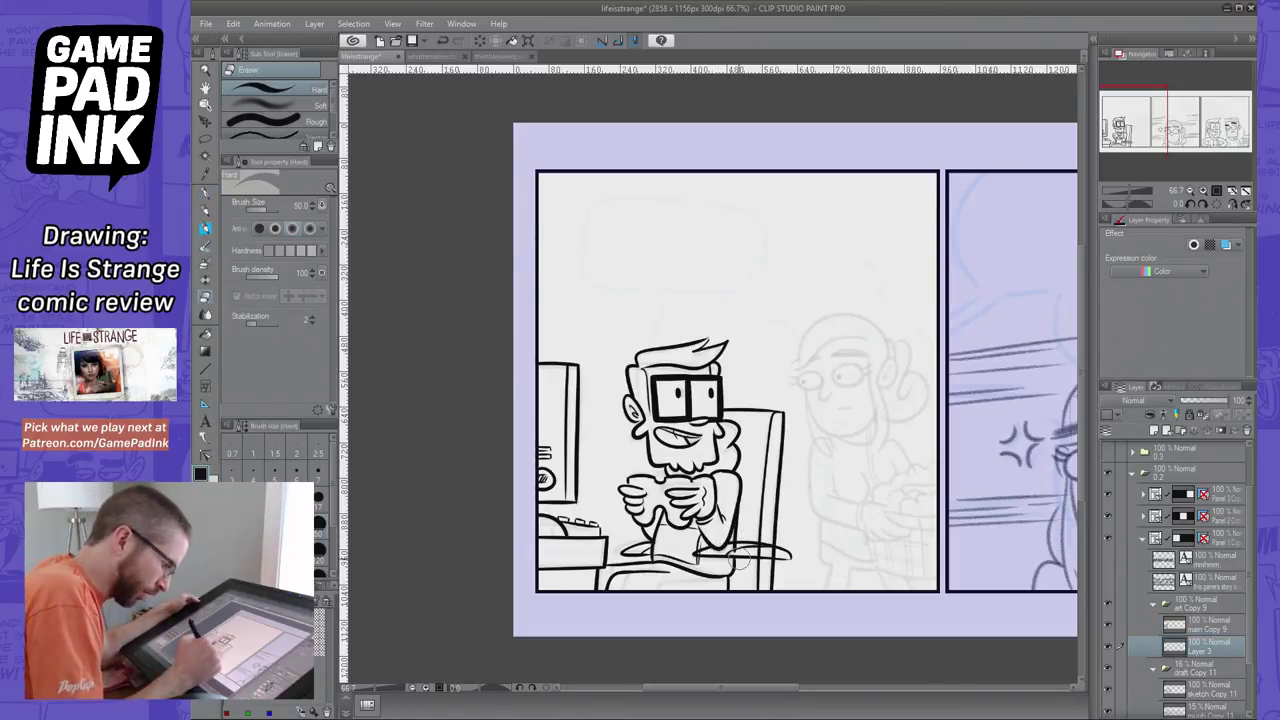
{"action": "left_click", "coordinate": [1207, 625]}
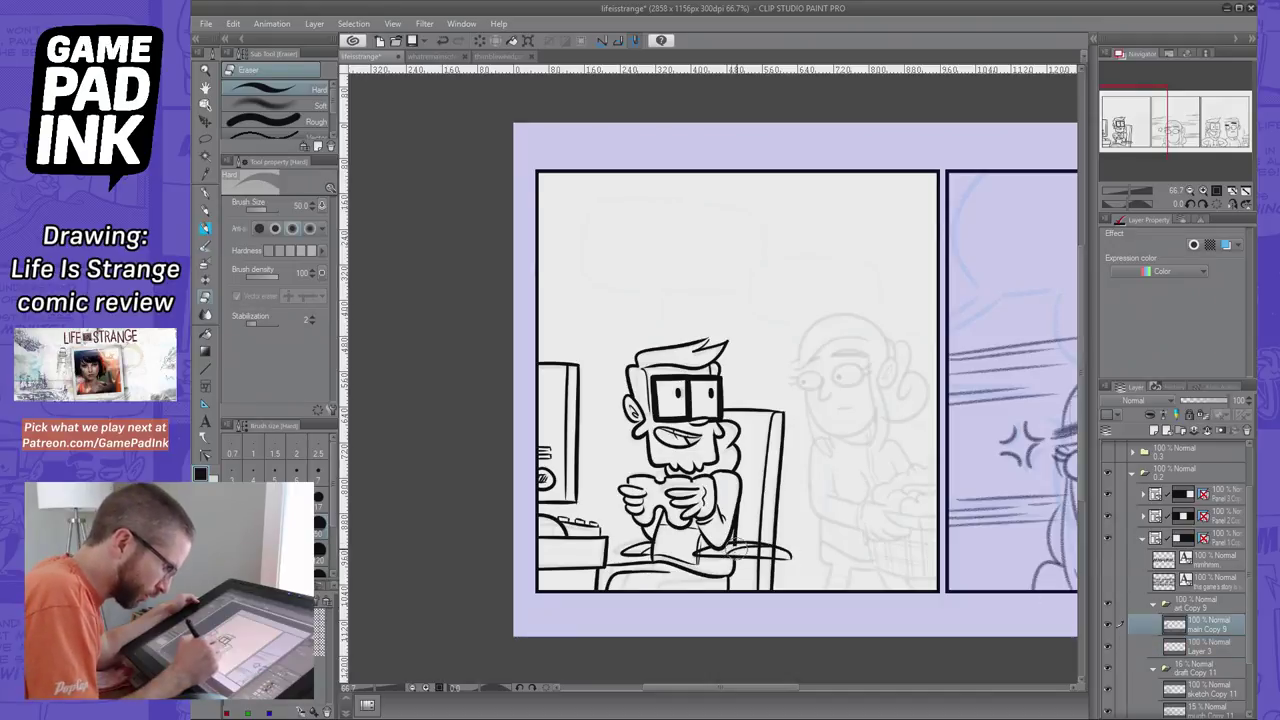
{"action": "left_click_drag", "start_coordinate": [731, 548], "coordinate": [738, 548]}
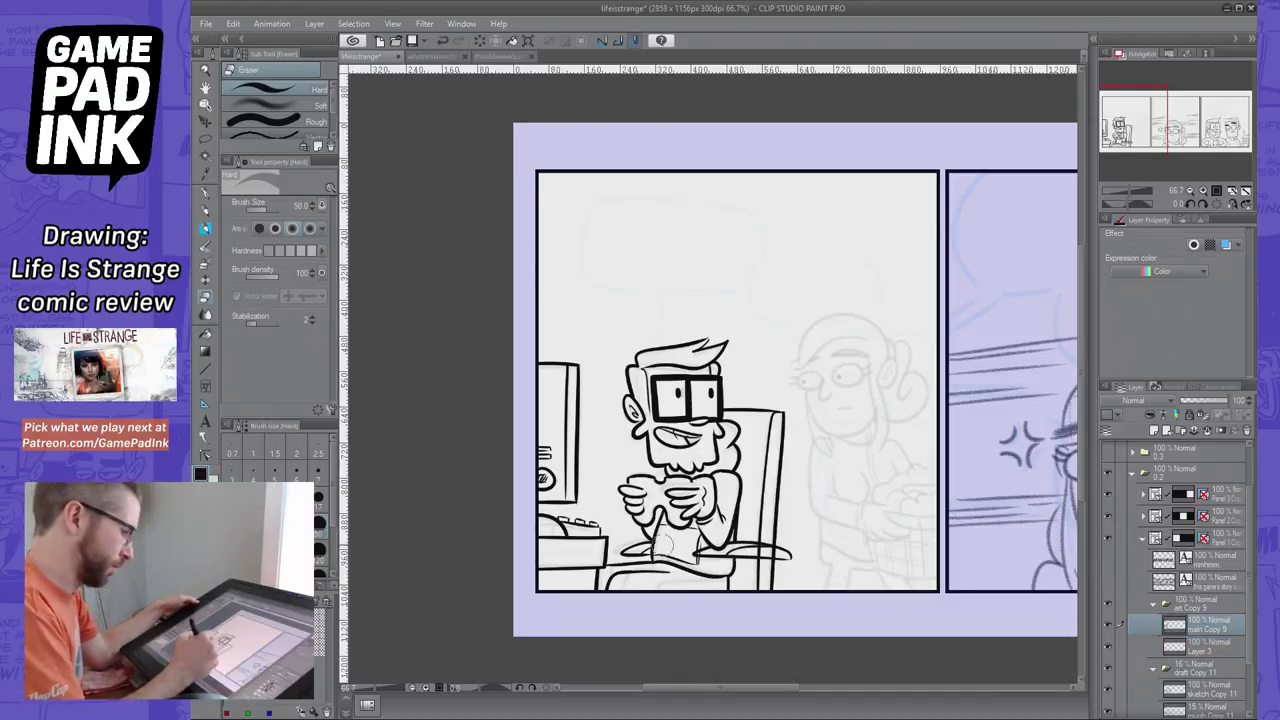
Erase the chair-back lines crossing the near armrest on Layer 3, using the Hard eraser at size 17
{"action": "left_click", "coordinate": [1211, 648]}
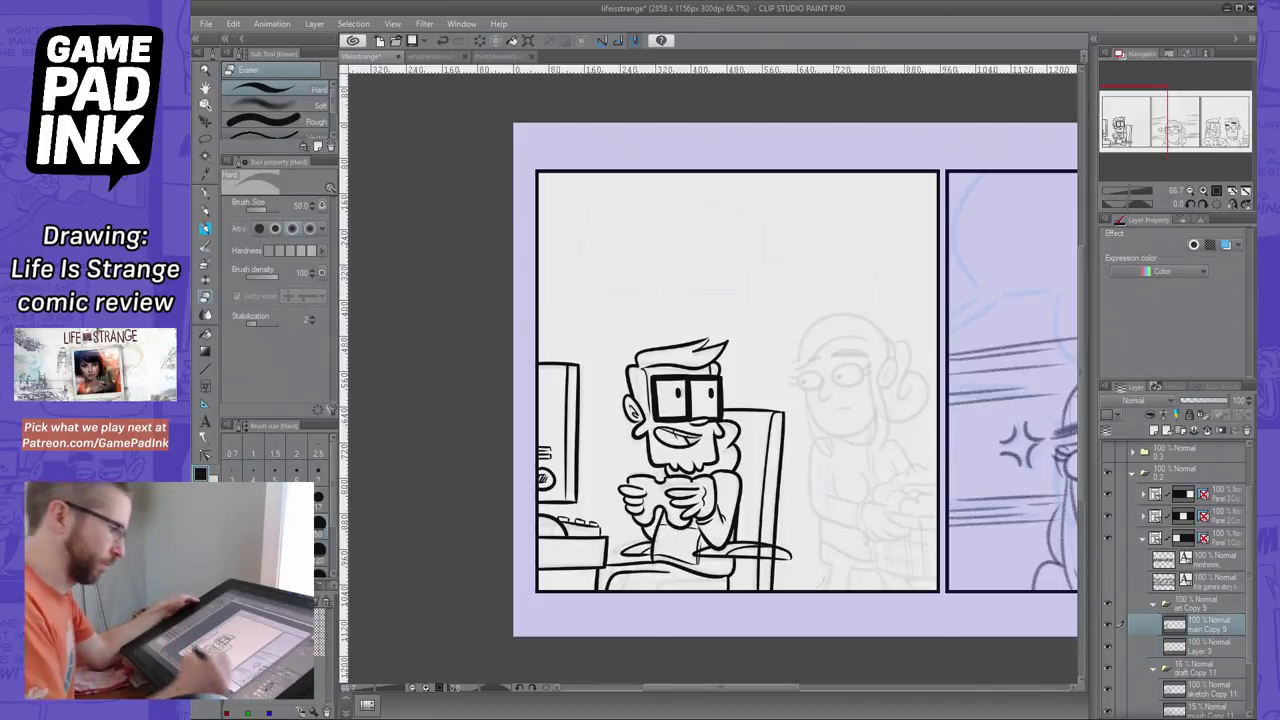
{"action": "left_click", "coordinate": [1186, 625]}
{"action": "left_click", "coordinate": [317, 498]}
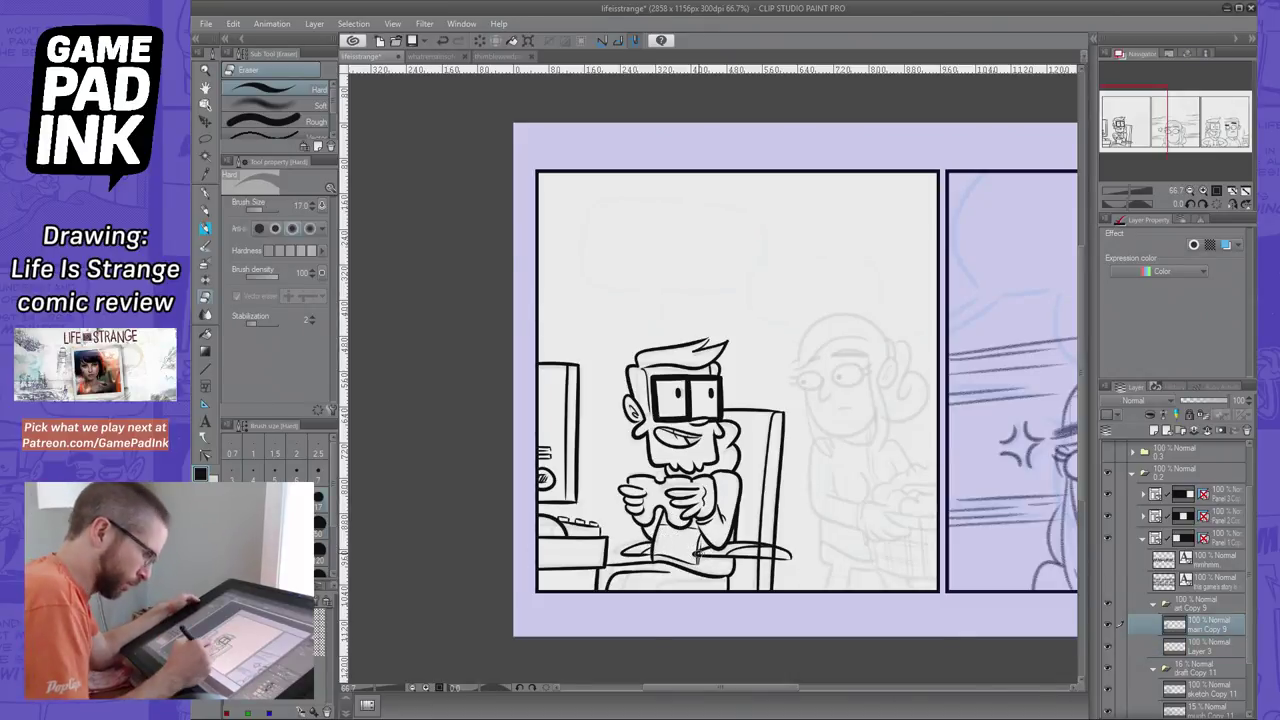
{"action": "left_click", "coordinate": [1212, 645]}
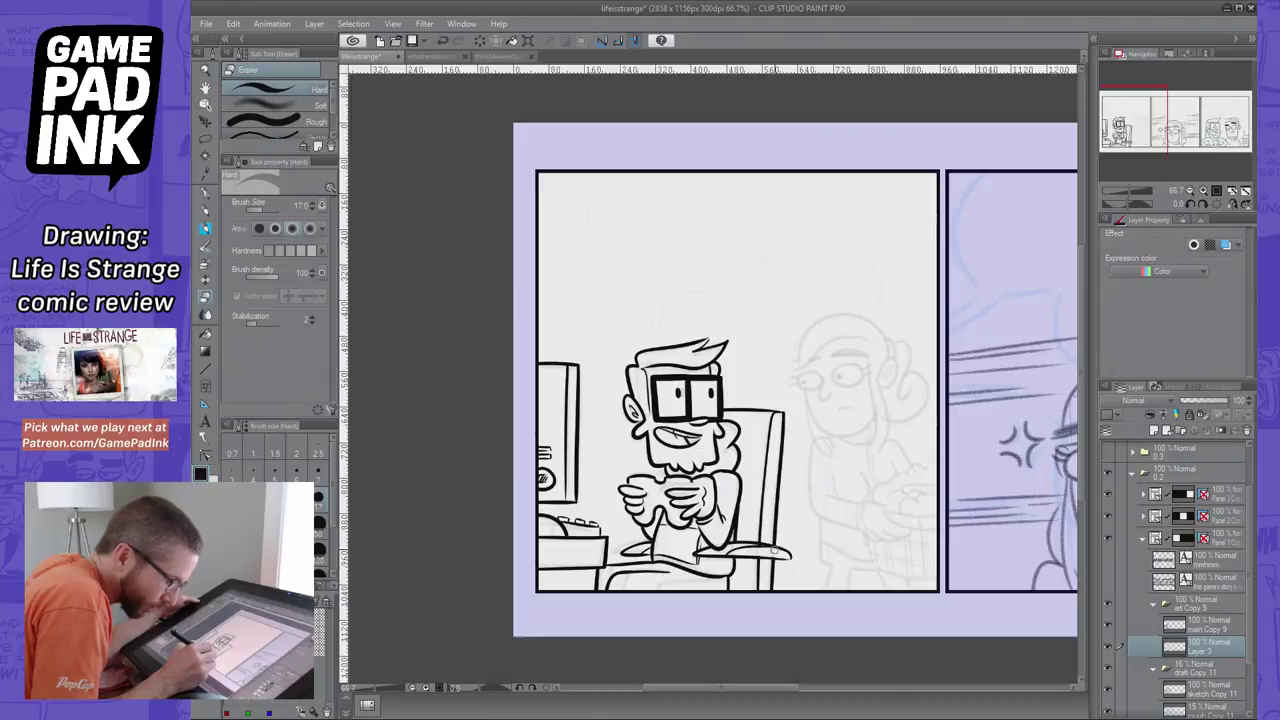
{"action": "key", "text": "ctrl+z"}
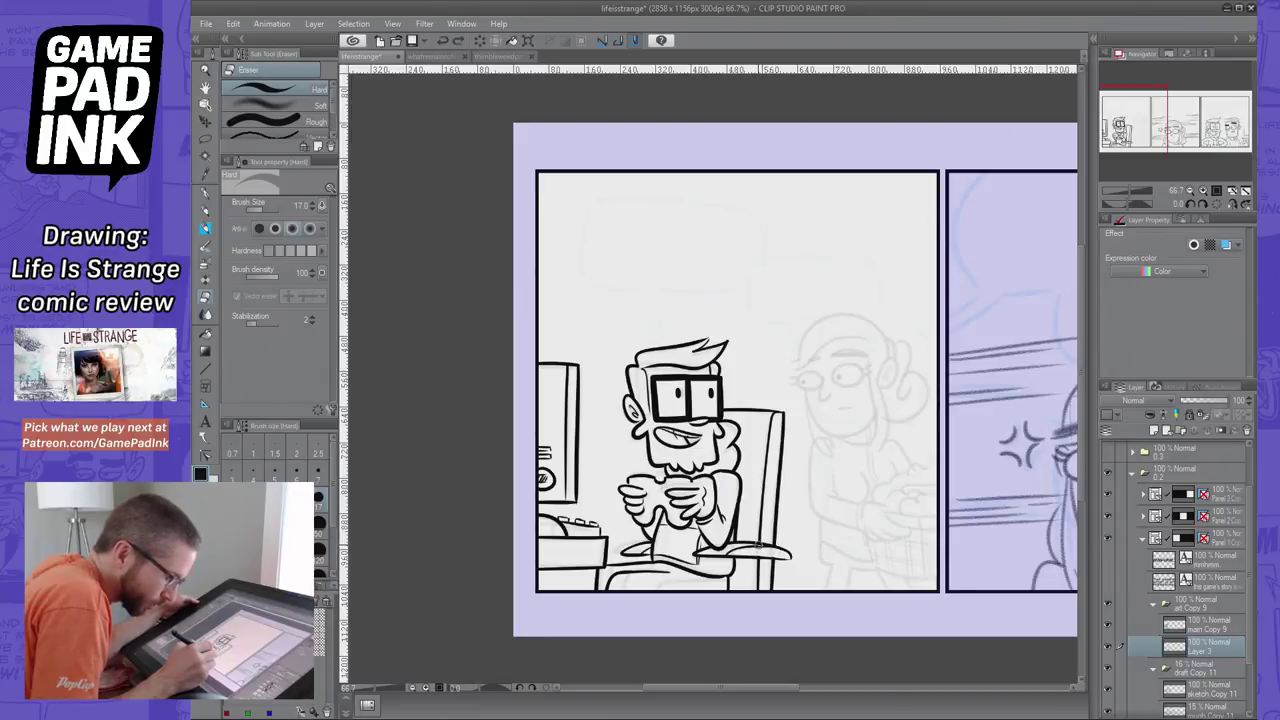
{"action": "left_click_drag", "start_coordinate": [762, 547], "coordinate": [760, 546]}
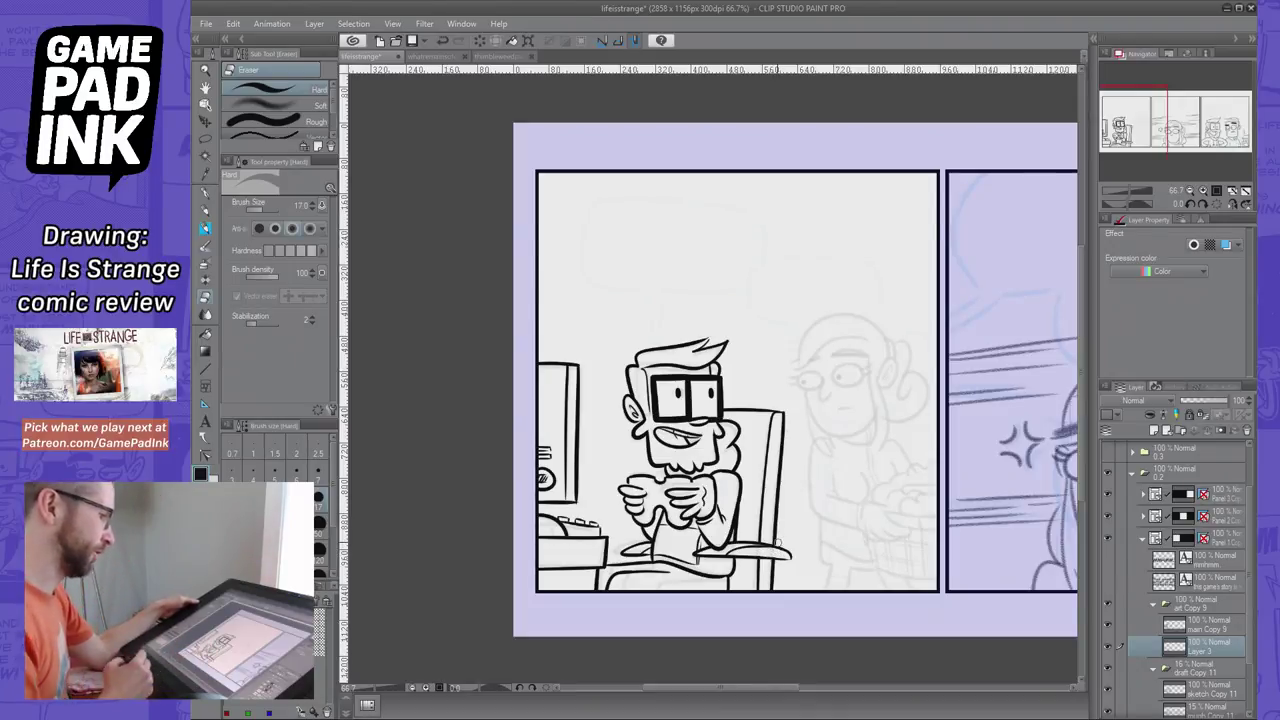
On the main Copy 9 layer, ink small crease lines beside the seated character's shoulder and along his thigh with the G-pen, saving the comic
{"action": "left_click", "coordinate": [206, 193]}
{"action": "left_click", "coordinate": [1222, 624]}
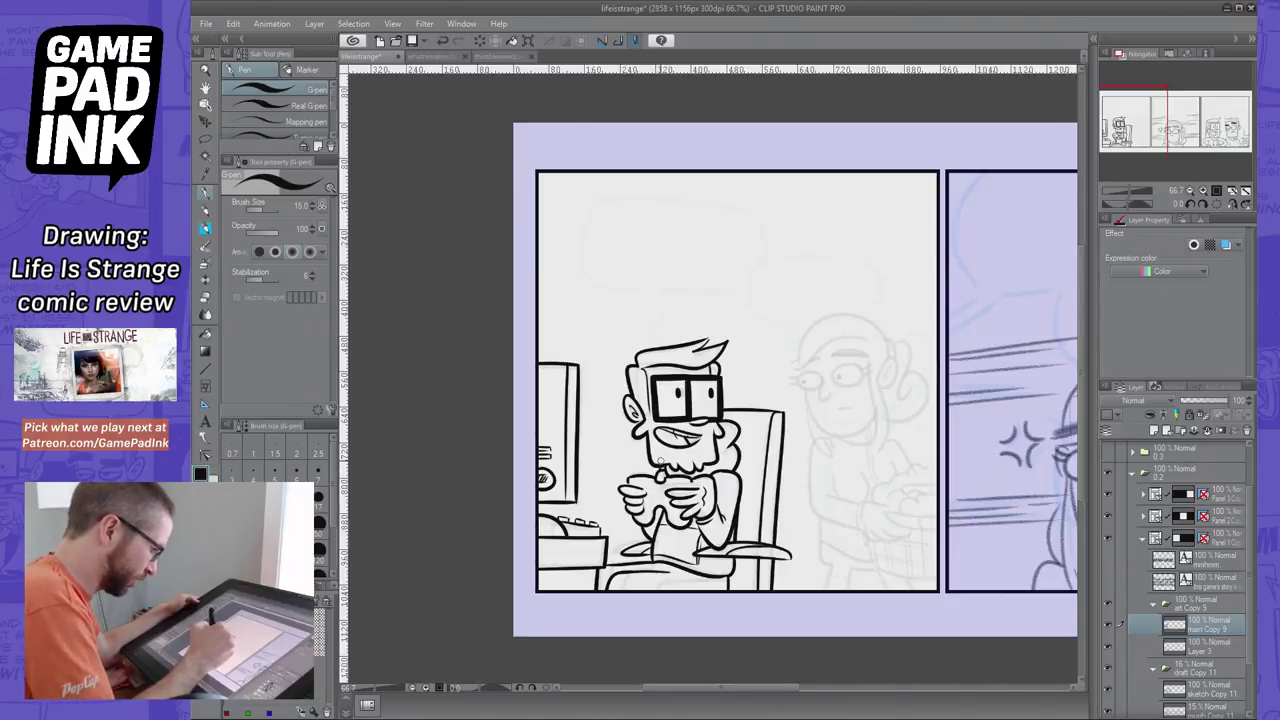
{"action": "key", "text": "ctrl+z"}
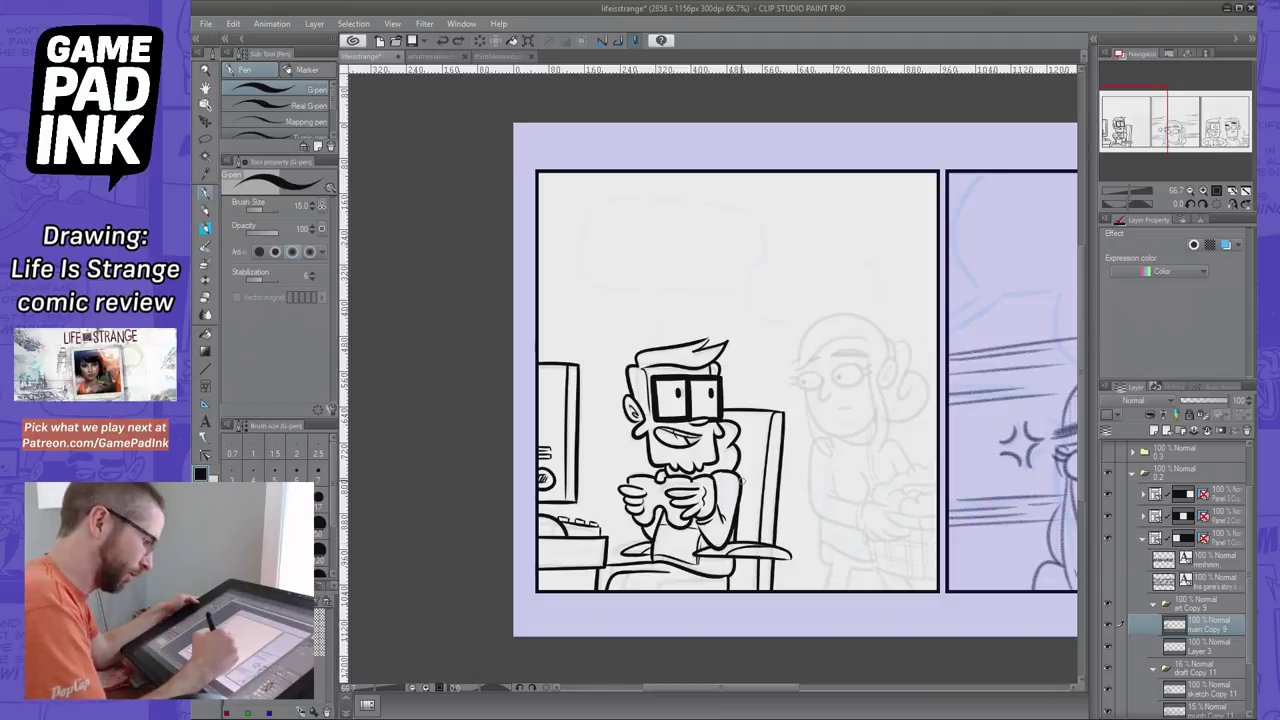
{"action": "left_click_drag", "start_coordinate": [741, 481], "coordinate": [750, 474]}
{"action": "key", "text": "ctrl+z"}
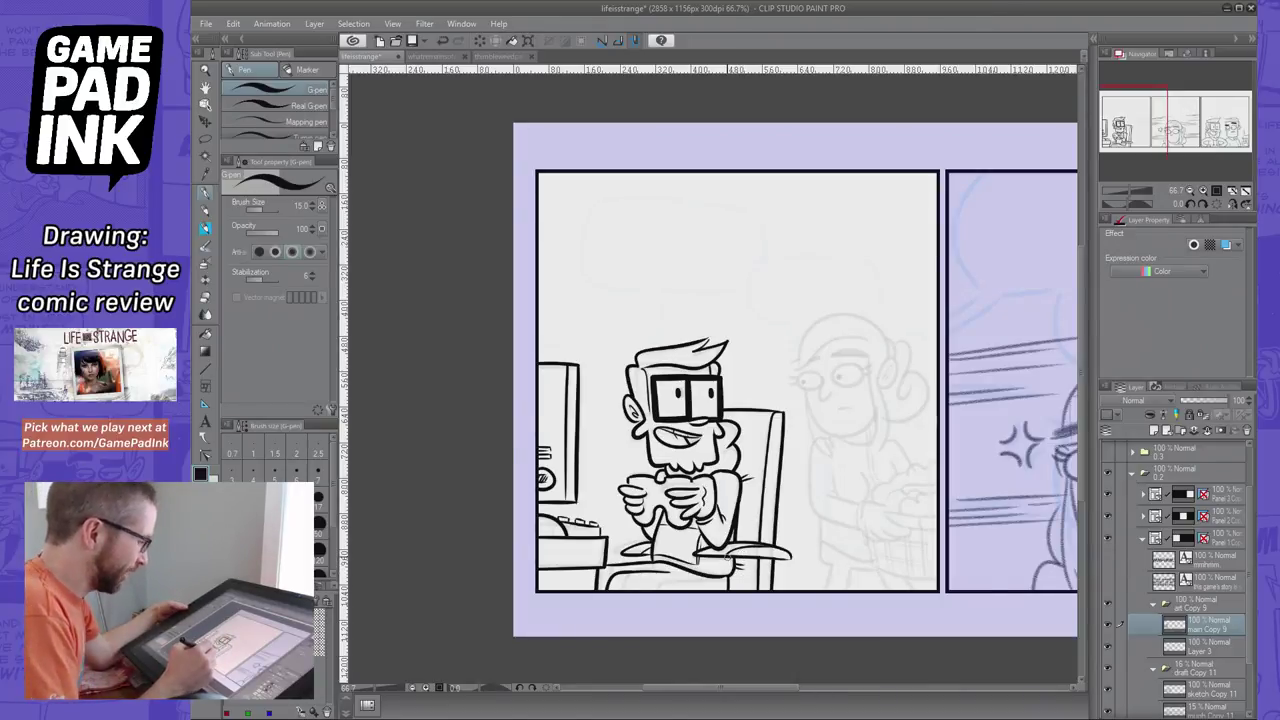
{"action": "key", "text": "ctrl+s"}
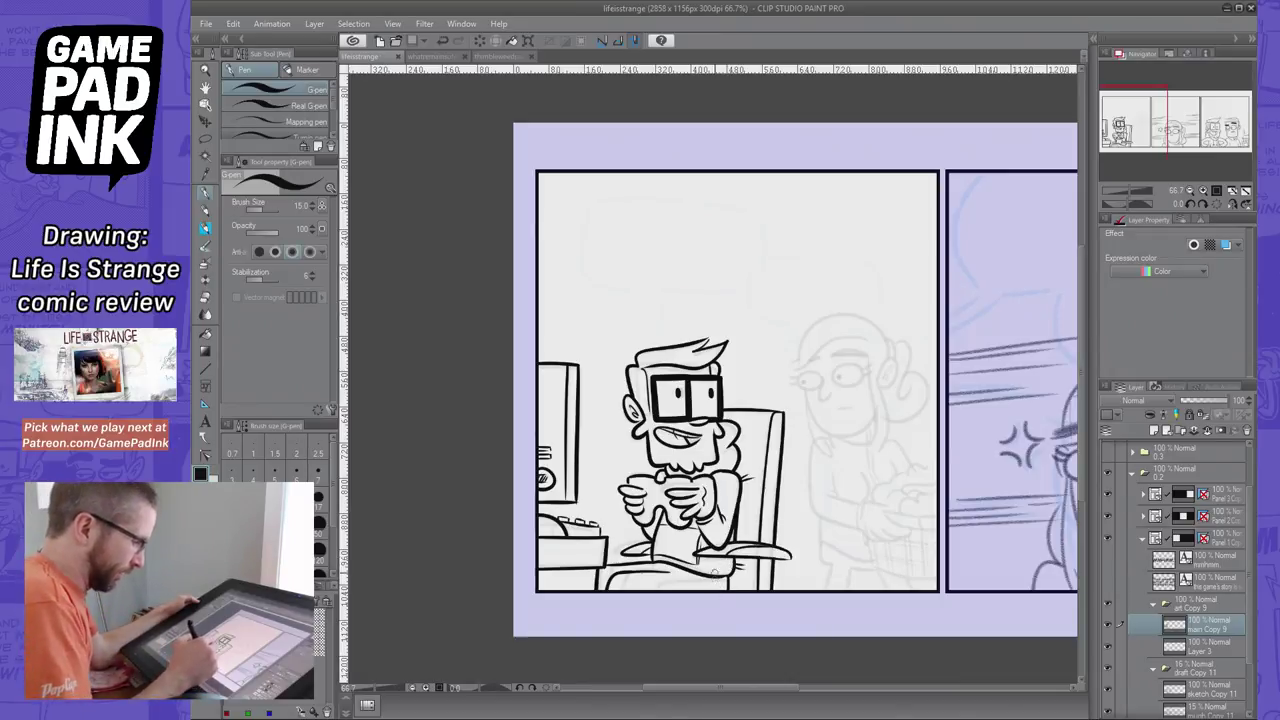
{"action": "mouse_move", "coordinate": [710, 576]}
{"action": "left_mouse_down"}
{"action": "mouse_move", "coordinate": [720, 586]}
{"action": "mouse_move", "coordinate": [644, 580]}
{"action": "left_mouse_up"}
{"action": "key", "text": "ctrl+z"}
On a new layer above main Copy 9, ink the standing woman's two oval eyes with the G-pen at size 12, redrawing until the shapes work
{"action": "mouse_move", "coordinate": [832, 378]}
{"action": "left_mouse_down"}
{"action": "mouse_move", "coordinate": [660, 410]}
{"action": "mouse_move", "coordinate": [682, 419]}
{"action": "mouse_move", "coordinate": [669, 418]}
{"action": "mouse_move", "coordinate": [688, 414]}
{"action": "mouse_move", "coordinate": [684, 398]}
{"action": "mouse_move", "coordinate": [659, 412]}
{"action": "mouse_move", "coordinate": [688, 406]}
{"action": "mouse_move", "coordinate": [678, 418]}
{"action": "mouse_move", "coordinate": [664, 402]}
{"action": "mouse_move", "coordinate": [690, 402]}
{"action": "mouse_move", "coordinate": [660, 402]}
{"action": "mouse_move", "coordinate": [686, 414]}
{"action": "mouse_move", "coordinate": [688, 399]}
{"action": "mouse_move", "coordinate": [662, 405]}
{"action": "mouse_move", "coordinate": [683, 394]}
{"action": "mouse_move", "coordinate": [647, 404]}
{"action": "left_mouse_up"}
{"action": "key", "text": "ctrl+shift+n"}
{"action": "key", "text": "ctrl+z"}
{"action": "key", "text": "ctrl+z"}
{"action": "key", "text": "ctrl+z"}
{"action": "key", "text": "bracketleft"}
{"action": "key", "text": "ctrl+z"}
{"action": "key", "text": "ctrl+z"}
{"action": "key", "text": "ctrl+z"}
{"action": "key", "text": "ctrl+z"}
{"action": "key", "text": "ctrl+z"}
{"action": "key", "text": "ctrl+z"}
{"action": "key", "text": "ctrl+z"}
{"action": "key", "text": "ctrl+z"}
{"action": "key", "text": "ctrl+z"}
{"action": "key", "text": "ctrl+z"}
{"action": "key", "text": "ctrl+z"}
{"action": "key", "text": "ctrl+z"}
{"action": "key", "text": "ctrl+z"}
{"action": "key", "text": "ctrl+z"}
{"action": "key", "text": "ctrl+z"}
{"action": "key", "text": "ctrl+z"}
{"action": "key", "text": "ctrl+z"}
{"action": "key", "text": "ctrl+z"}
{"action": "key", "text": "ctrl+z"}
{"action": "key", "text": "ctrl+z"}
{"action": "key", "text": "ctrl+z"}
{"action": "key", "text": "ctrl+z"}
{"action": "key", "text": "ctrl+z"}
{"action": "key", "text": "ctrl+z"}
{"action": "key", "text": "ctrl+z"}
{"action": "key", "text": "ctrl+z"}
{"action": "key", "text": "ctrl+z"}
{"action": "key", "text": "ctrl+z"}
{"action": "key", "text": "ctrl+z"}
{"action": "key", "text": "ctrl+z"}
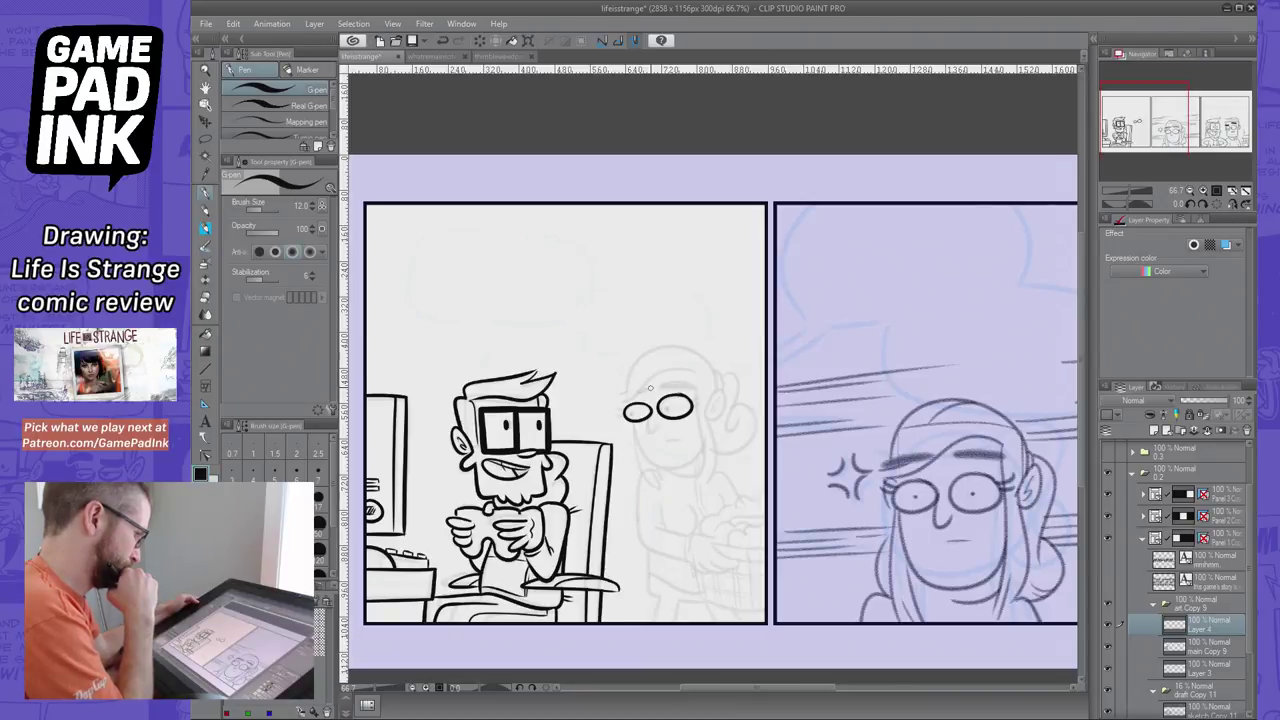
Set the G-pen to size 15 and ink the woman's eyelashes and her pupils looking towards the seated character
{"action": "key", "text": "]"}
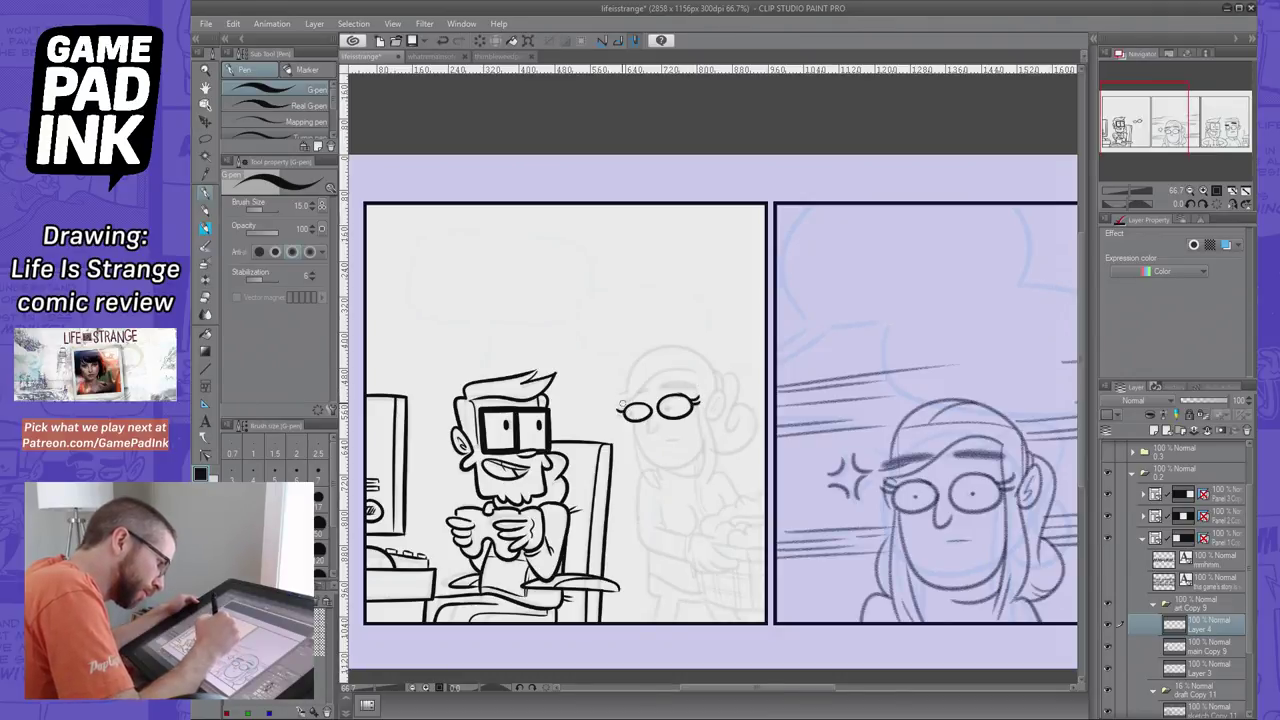
{"action": "key", "text": "ctrl+z"}
{"action": "left_click_drag", "start_coordinate": [625, 414], "coordinate": [618, 408]}
{"action": "key", "text": "ctrl+z"}
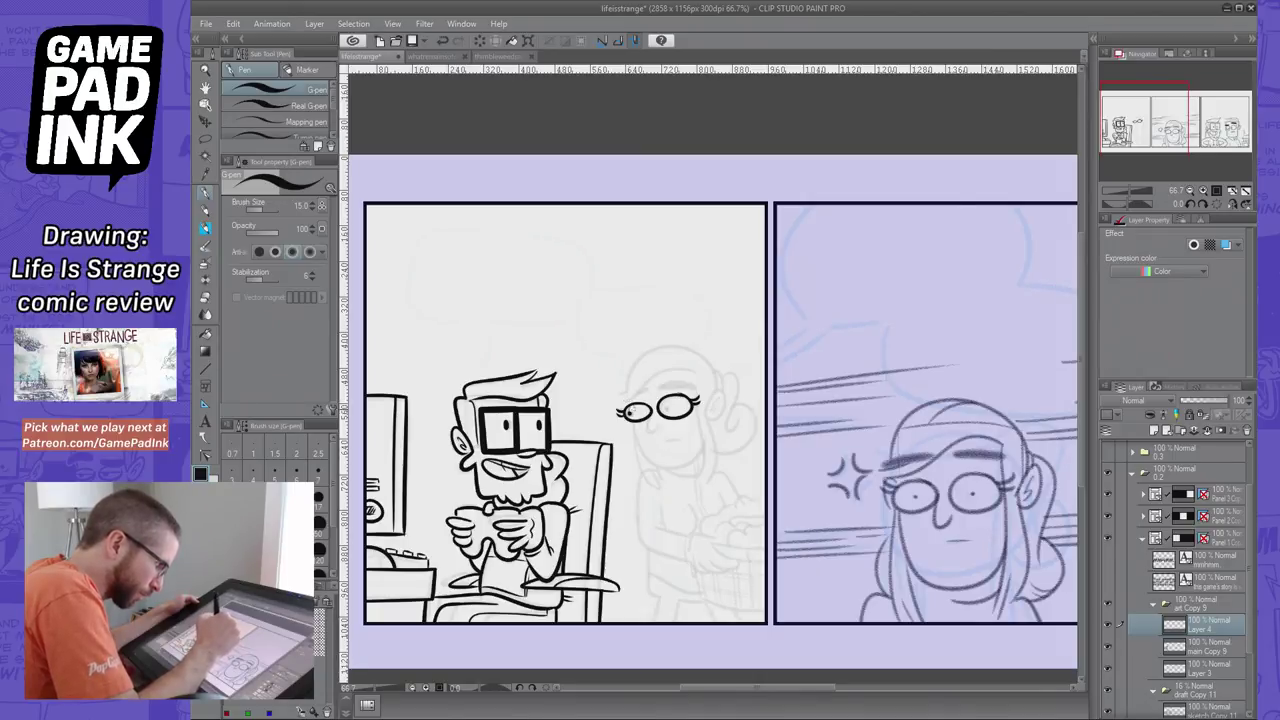
{"action": "left_click_drag", "start_coordinate": [629, 411], "coordinate": [630, 412]}
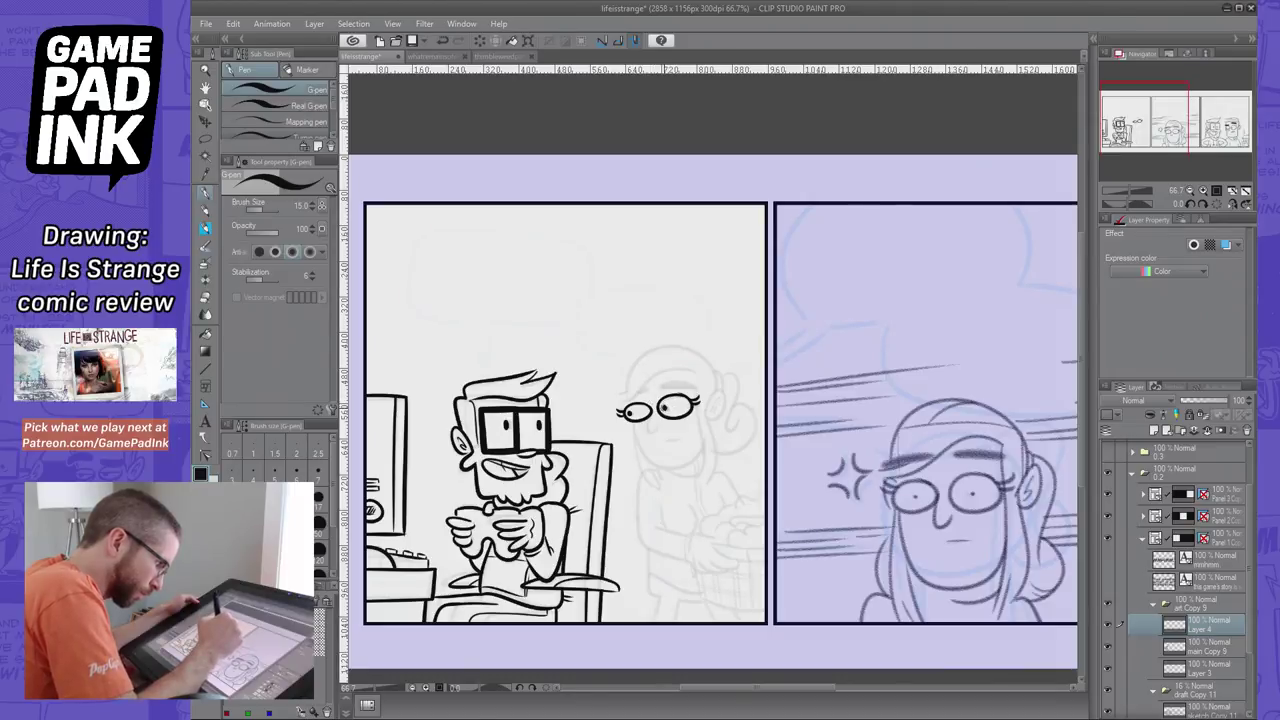
{"action": "key", "text": "ctrl+z"}
{"action": "left_click_drag", "start_coordinate": [665, 404], "coordinate": [665, 408]}
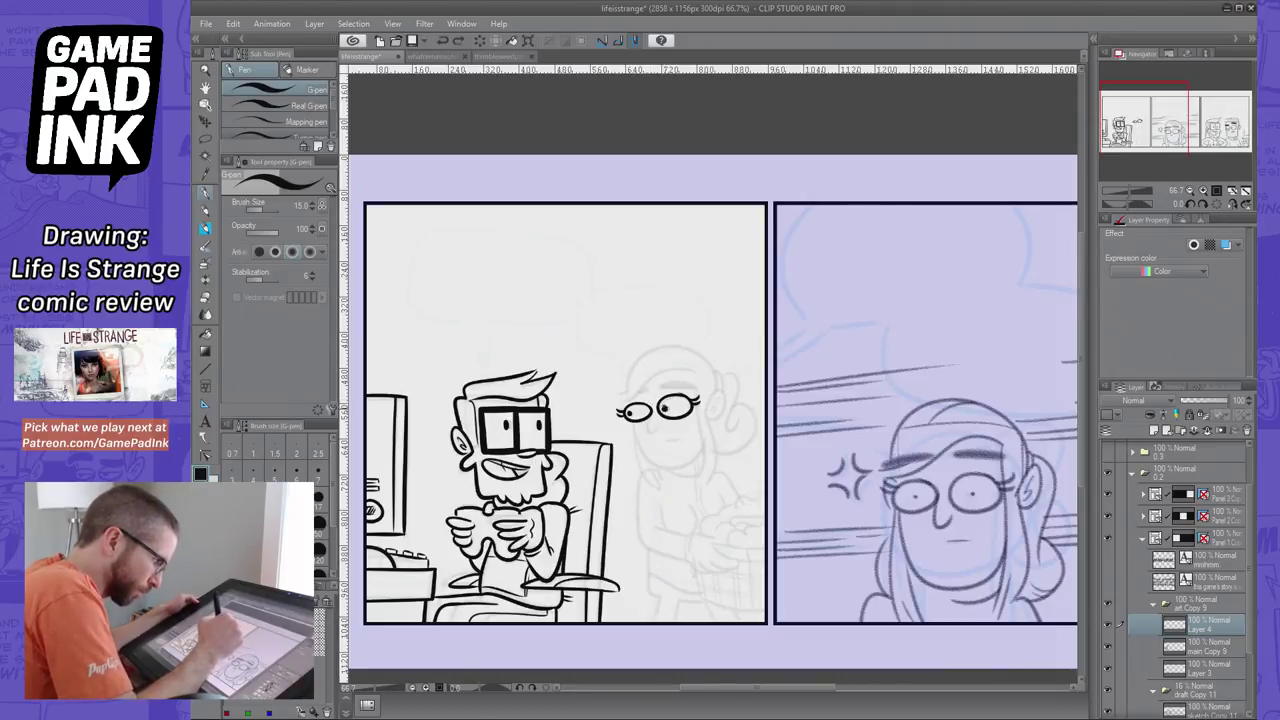
{"action": "key", "text": "ctrl+z"}
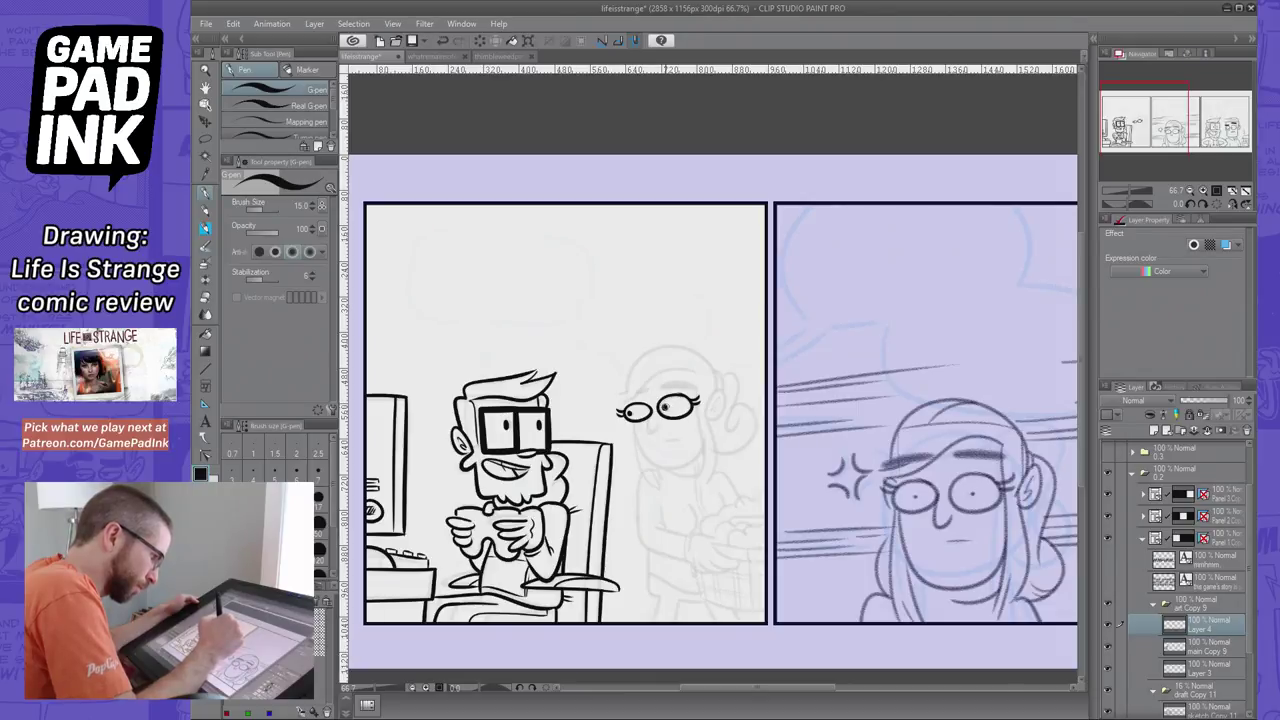
Ink the woman's small pointed nose between and just below her eyes, redrawing it until the shape works
{"action": "left_click_drag", "start_coordinate": [650, 418], "coordinate": [658, 428]}
{"action": "key", "text": "ctrl+z"}
{"action": "key", "text": "ctrl+z"}
{"action": "key", "text": "ctrl+z"}
{"action": "key", "text": "ctrl+z"}
{"action": "key", "text": "ctrl+z"}
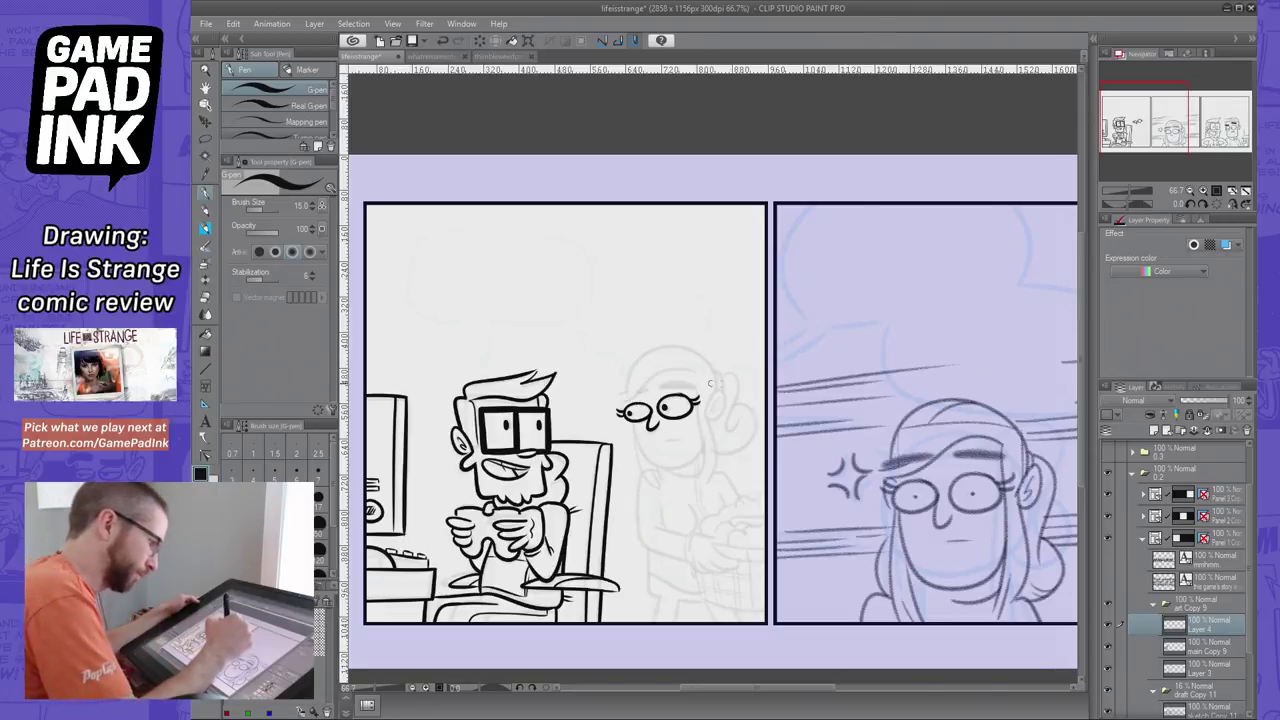
Ink the woman's ear and the long outer edge of the hair lock running down from it, redrawing the curve as needed
{"action": "mouse_move", "coordinate": [703, 409]}
{"action": "left_mouse_down"}
{"action": "mouse_move", "coordinate": [724, 391]}
{"action": "mouse_move", "coordinate": [711, 422]}
{"action": "left_mouse_up"}
{"action": "left_click_drag", "start_coordinate": [716, 394], "coordinate": [714, 472]}
{"action": "key", "text": "ctrl+z"}
{"action": "key", "text": "ctrl+z"}
{"action": "key", "text": "ctrl+z"}
{"action": "key", "text": "ctrl+z"}
{"action": "key", "text": "ctrl+z"}
{"action": "left_click_drag", "start_coordinate": [706, 411], "coordinate": [710, 486]}
{"action": "key", "text": "ctrl+z"}
{"action": "key", "text": "ctrl+z"}
{"action": "key", "text": "ctrl+z"}
{"action": "key", "text": "ctrl+z"}
{"action": "key", "text": "ctrl+z"}
{"action": "key", "text": "ctrl+z"}
{"action": "left_click_drag", "start_coordinate": [704, 408], "coordinate": [714, 484]}
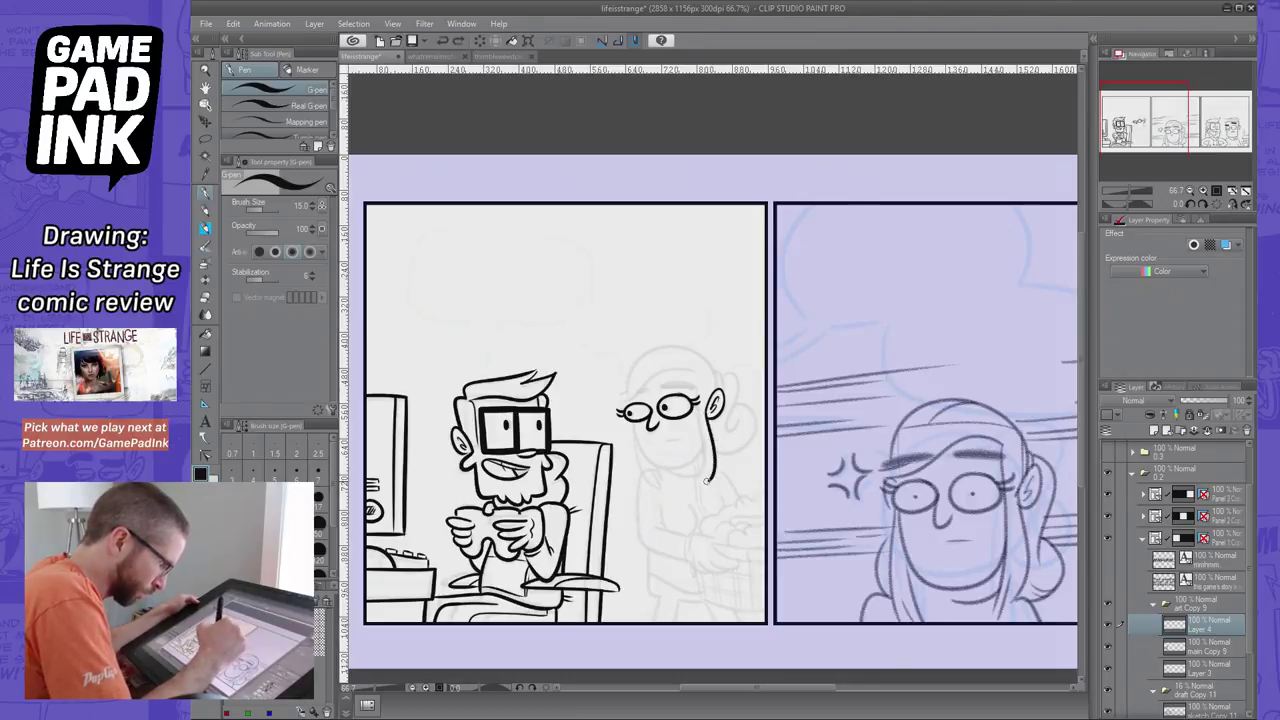
Ink the inner edge of the hair lock from the woman's temple down past her cheek, in front of the ear
{"action": "left_click_drag", "start_coordinate": [700, 382], "coordinate": [706, 486]}
{"action": "key", "text": "ctrl+z"}
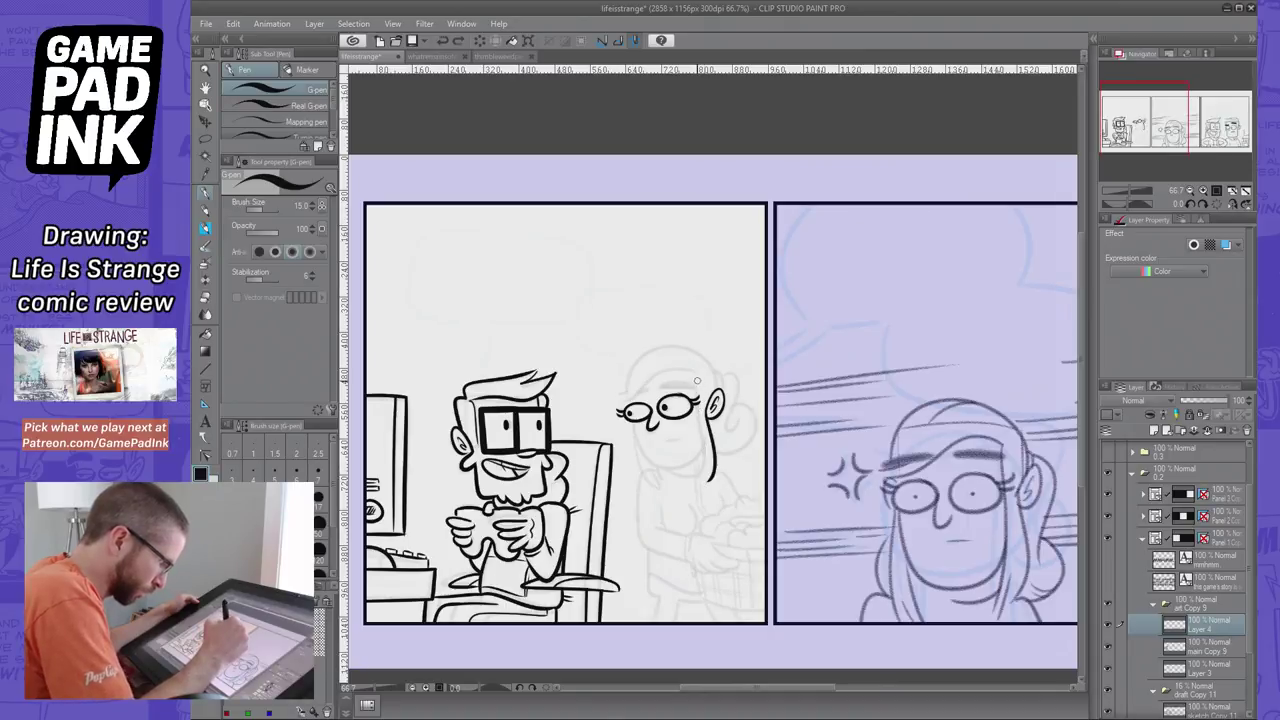
{"action": "mouse_move", "coordinate": [698, 378]}
{"action": "left_mouse_down"}
{"action": "mouse_move", "coordinate": [700, 474]}
{"action": "mouse_move", "coordinate": [708, 447]}
{"action": "left_mouse_up"}
{"action": "key", "text": "ctrl+z"}
{"action": "key", "text": "ctrl+z"}
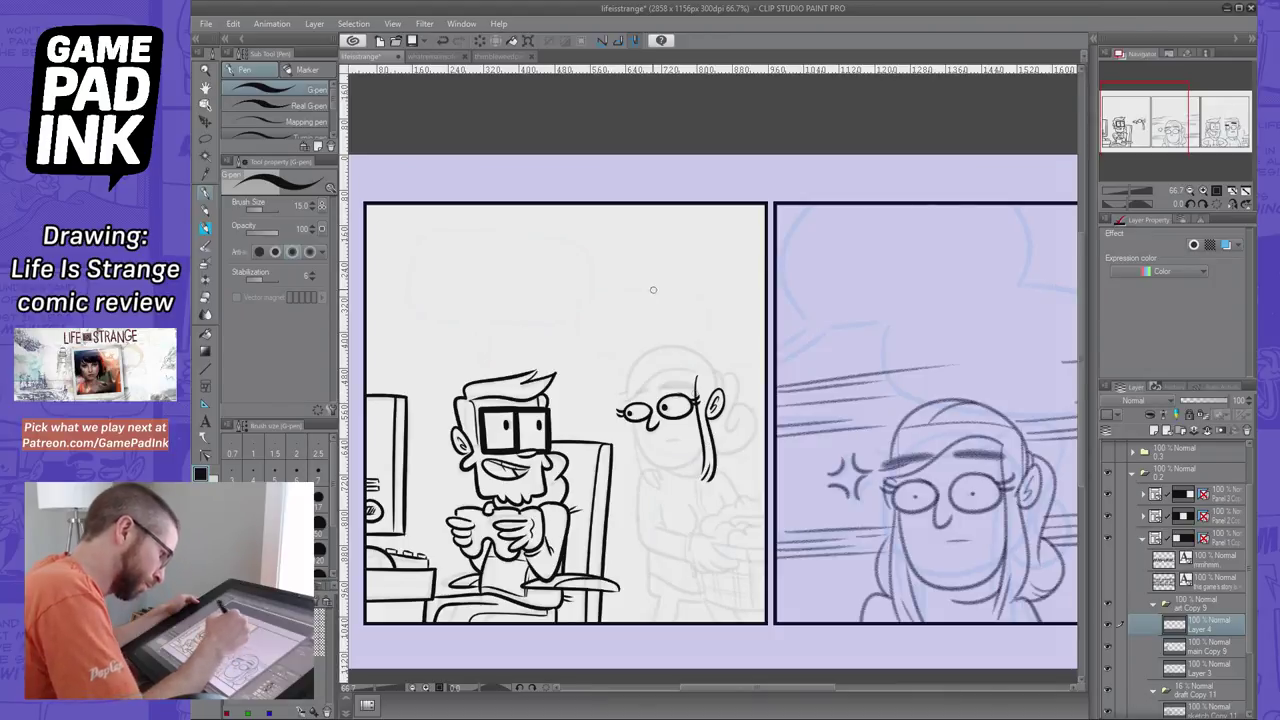
Ink the fringe as a curve sweeping from the woman's temple across the forehead to a tip beyond the far eye
{"action": "left_click_drag", "start_coordinate": [697, 378], "coordinate": [620, 400]}
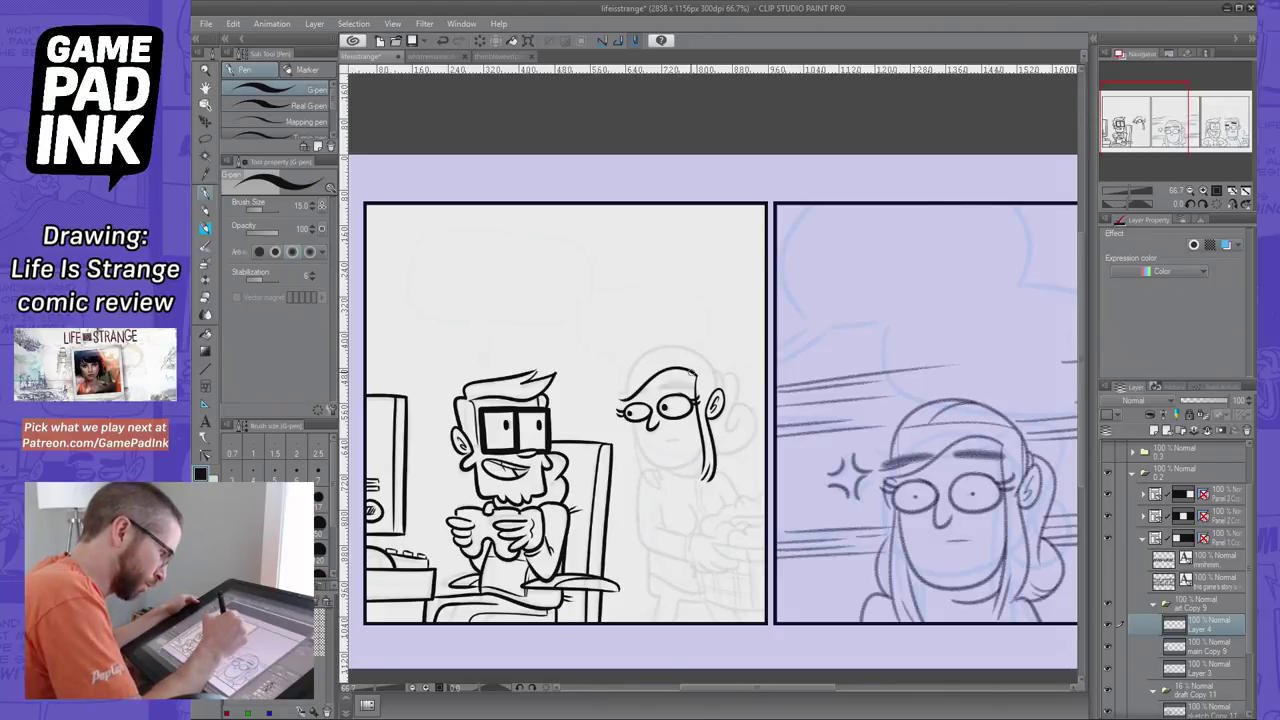
{"action": "key", "text": "ctrl+z"}
{"action": "left_click_drag", "start_coordinate": [698, 370], "coordinate": [612, 404]}
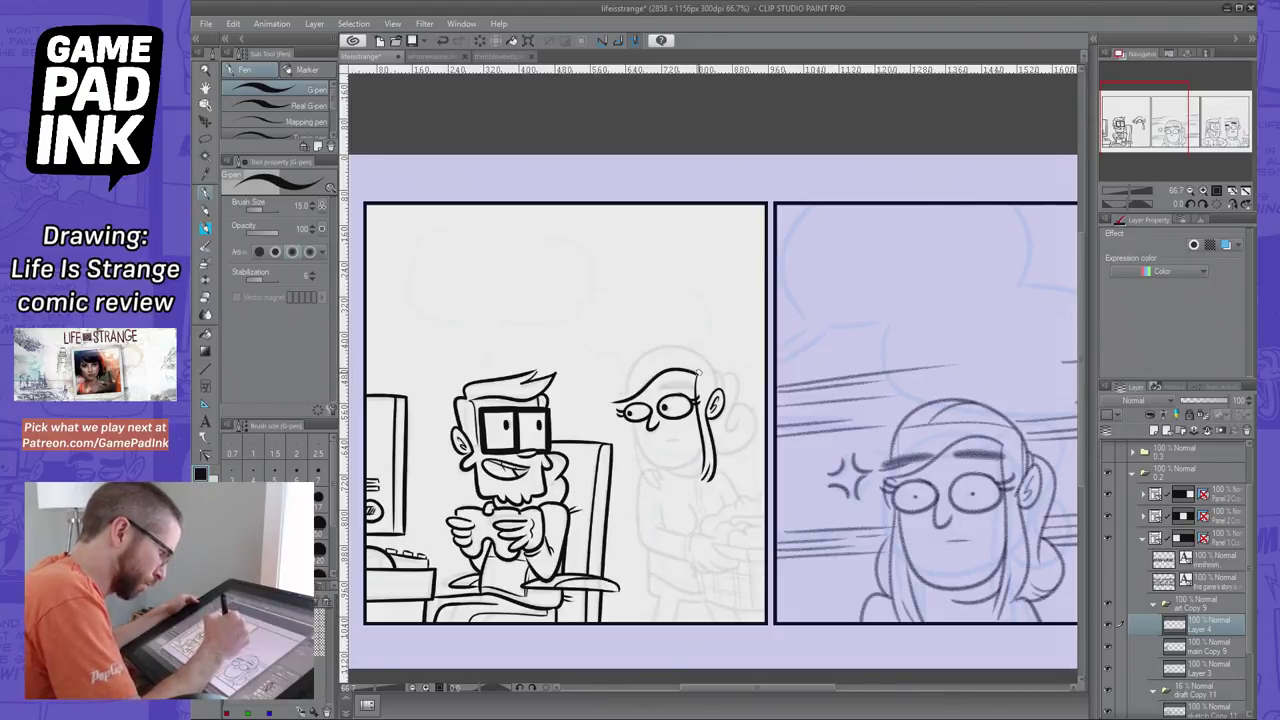
Ink the rounded top of the woman's head from above the ear to the fringe, redrawing the arc until it follows the sketch
{"action": "mouse_move", "coordinate": [718, 388]}
{"action": "left_mouse_down"}
{"action": "mouse_move", "coordinate": [709, 359]}
{"action": "mouse_move", "coordinate": [616, 401]}
{"action": "left_mouse_up"}
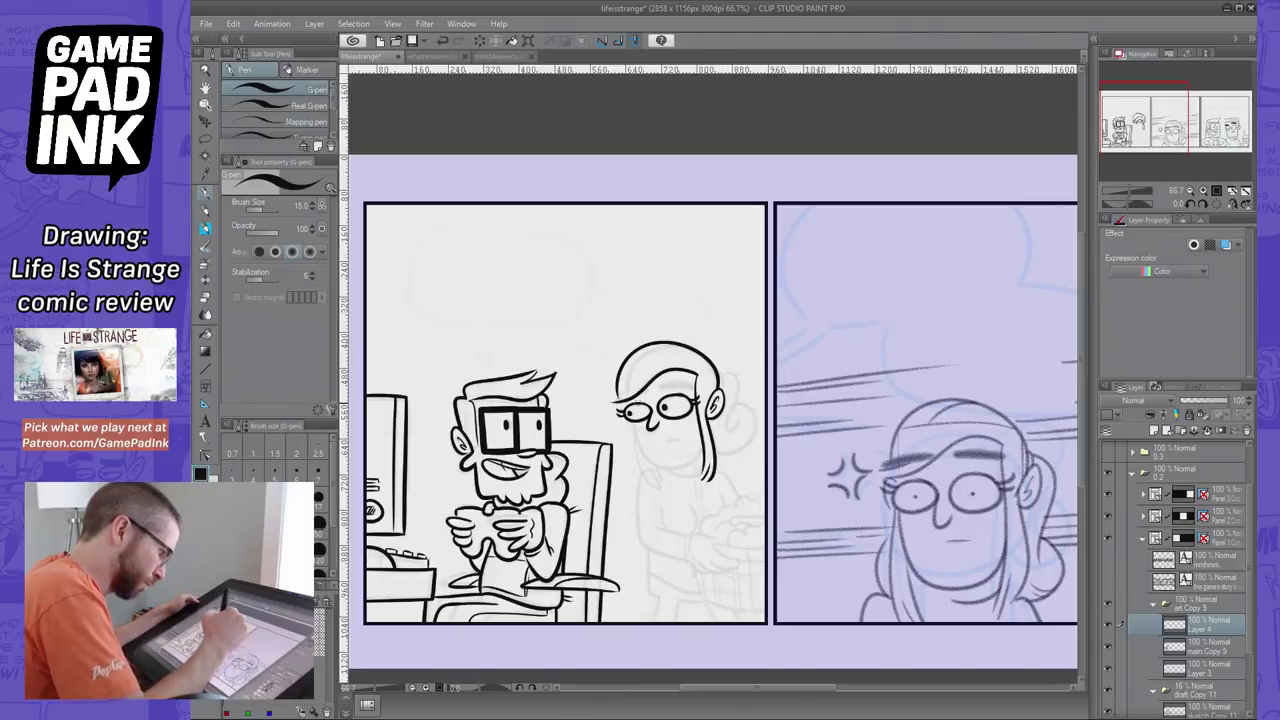
{"action": "key", "text": "ctrl+z"}
{"action": "mouse_move", "coordinate": [718, 387]}
{"action": "left_mouse_down"}
{"action": "mouse_move", "coordinate": [632, 372]}
{"action": "mouse_move", "coordinate": [627, 394]}
{"action": "left_mouse_up"}
{"action": "key", "text": "ctrl+z"}
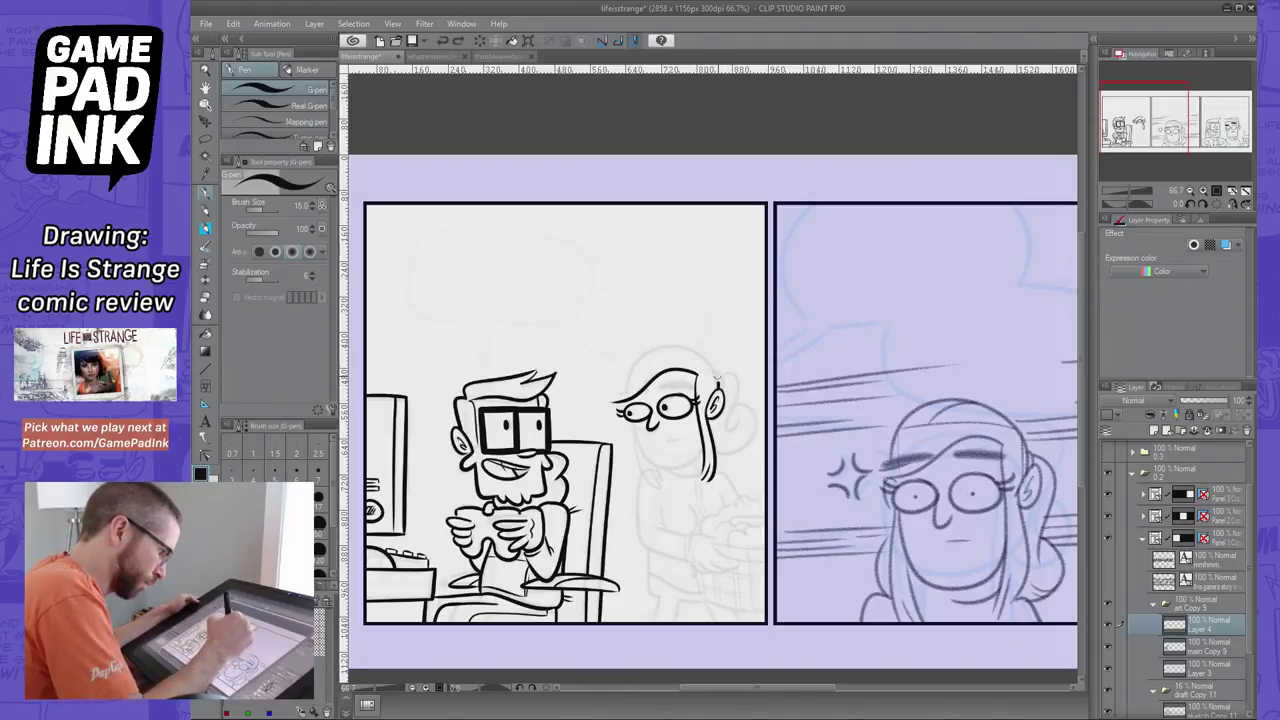
{"action": "left_click_drag", "start_coordinate": [718, 387], "coordinate": [626, 394]}
{"action": "key", "text": "ctrl+z"}
{"action": "mouse_move", "coordinate": [718, 387]}
{"action": "left_mouse_down"}
{"action": "mouse_move", "coordinate": [685, 349]}
{"action": "mouse_move", "coordinate": [628, 392]}
{"action": "left_mouse_up"}
{"action": "key", "text": "ctrl+z"}
{"action": "left_click_drag", "start_coordinate": [717, 388], "coordinate": [628, 394]}
{"action": "key", "text": "ctrl+z"}
{"action": "left_click_drag", "start_coordinate": [718, 388], "coordinate": [628, 394]}
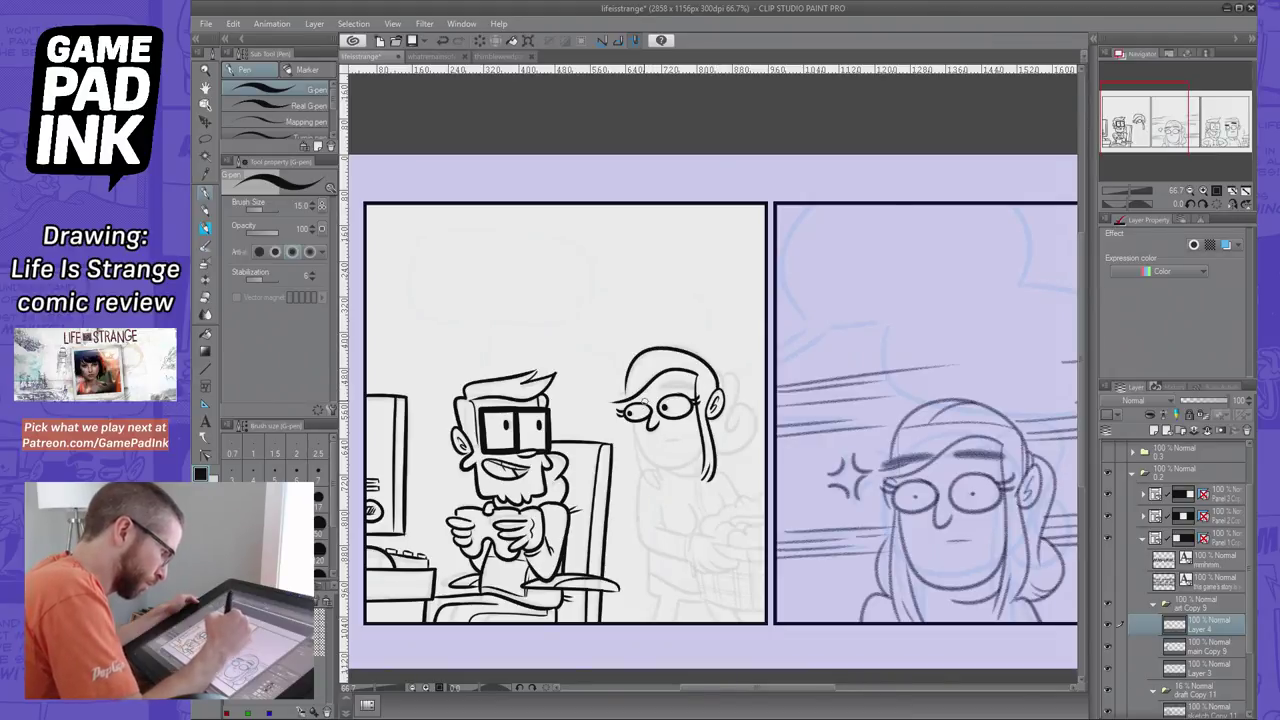
{"action": "key", "text": "ctrl+z"}
{"action": "left_click_drag", "start_coordinate": [718, 388], "coordinate": [628, 394]}
{"action": "key", "text": "ctrl+z"}
{"action": "mouse_move", "coordinate": [718, 390]}
{"action": "left_mouse_down"}
{"action": "mouse_move", "coordinate": [660, 344]}
{"action": "mouse_move", "coordinate": [620, 396]}
{"action": "left_mouse_up"}
{"action": "key", "text": "ctrl+z"}
{"action": "left_click_drag", "start_coordinate": [718, 390], "coordinate": [626, 394]}
{"action": "key", "text": "ctrl+z"}
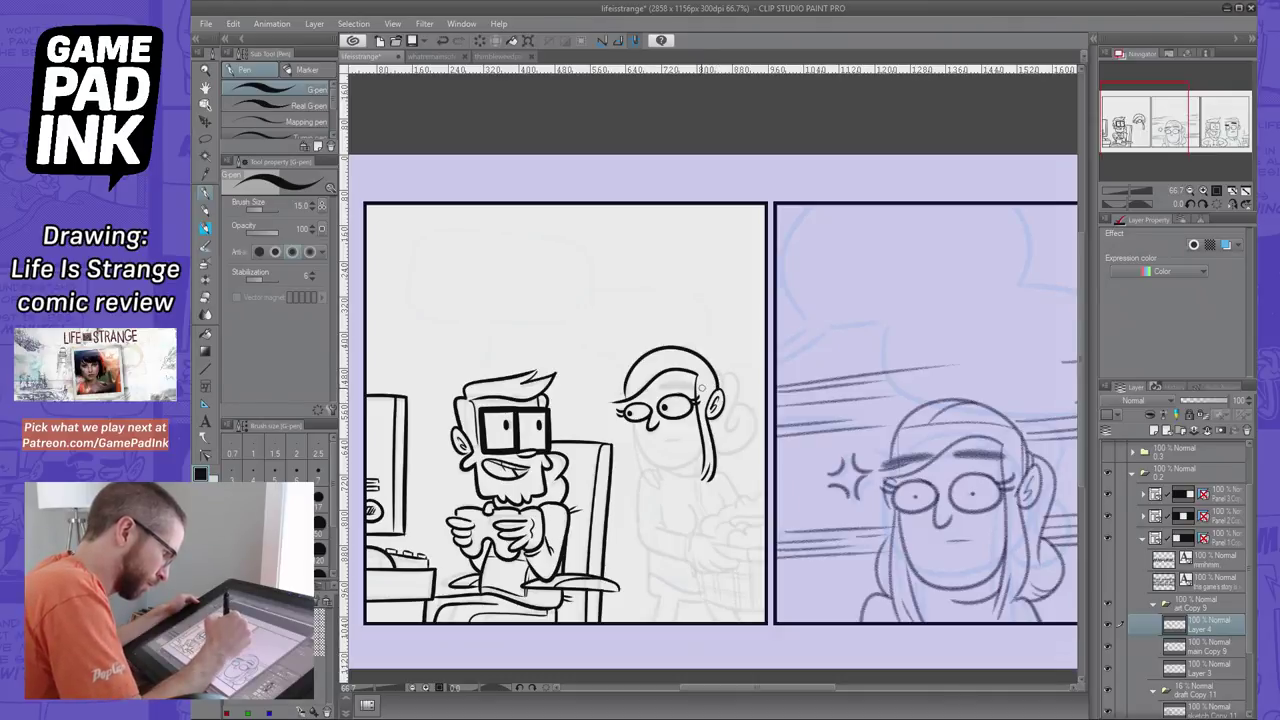
{"action": "left_click_drag", "start_coordinate": [718, 398], "coordinate": [614, 402]}
{"action": "key", "text": "ctrl+z"}
{"action": "left_click_drag", "start_coordinate": [718, 388], "coordinate": [626, 396]}
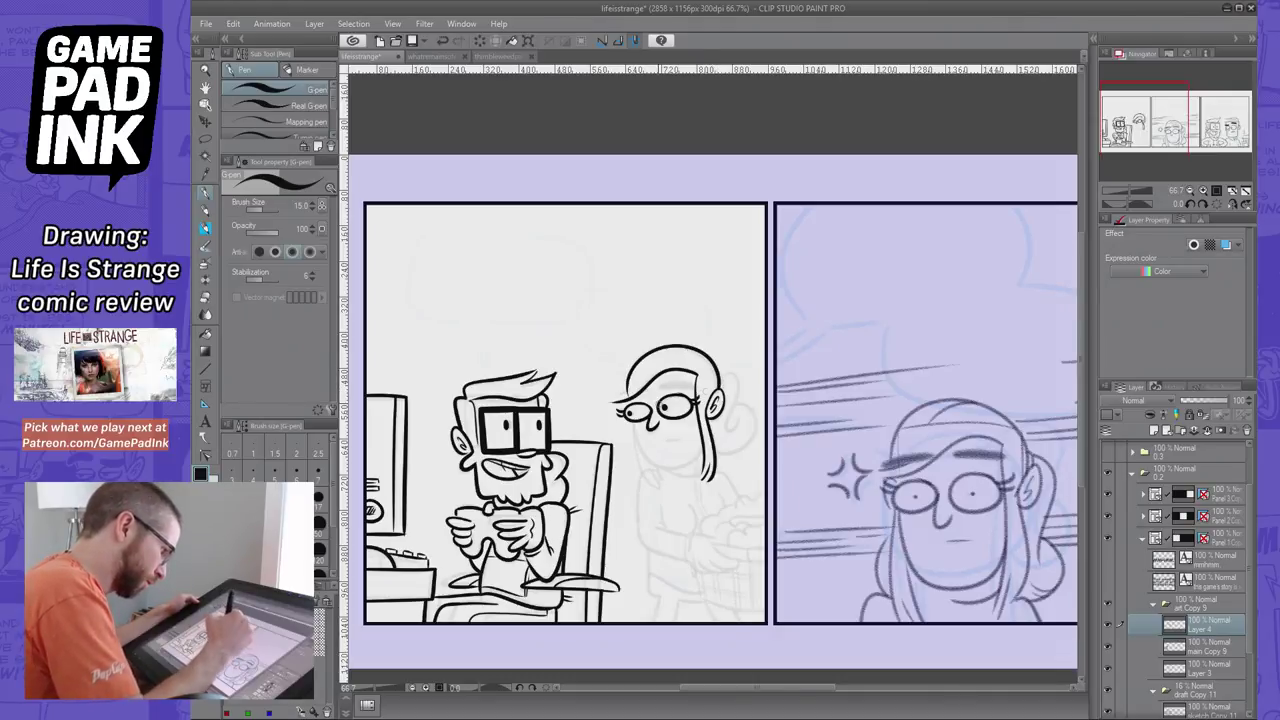
{"action": "key", "text": "ctrl+z"}
{"action": "mouse_move", "coordinate": [716, 388]}
{"action": "left_mouse_down"}
{"action": "mouse_move", "coordinate": [628, 382]}
{"action": "mouse_move", "coordinate": [620, 394]}
{"action": "mouse_move", "coordinate": [708, 362]}
{"action": "mouse_move", "coordinate": [626, 398]}
{"action": "left_mouse_up"}
{"action": "key", "text": "ctrl+z"}
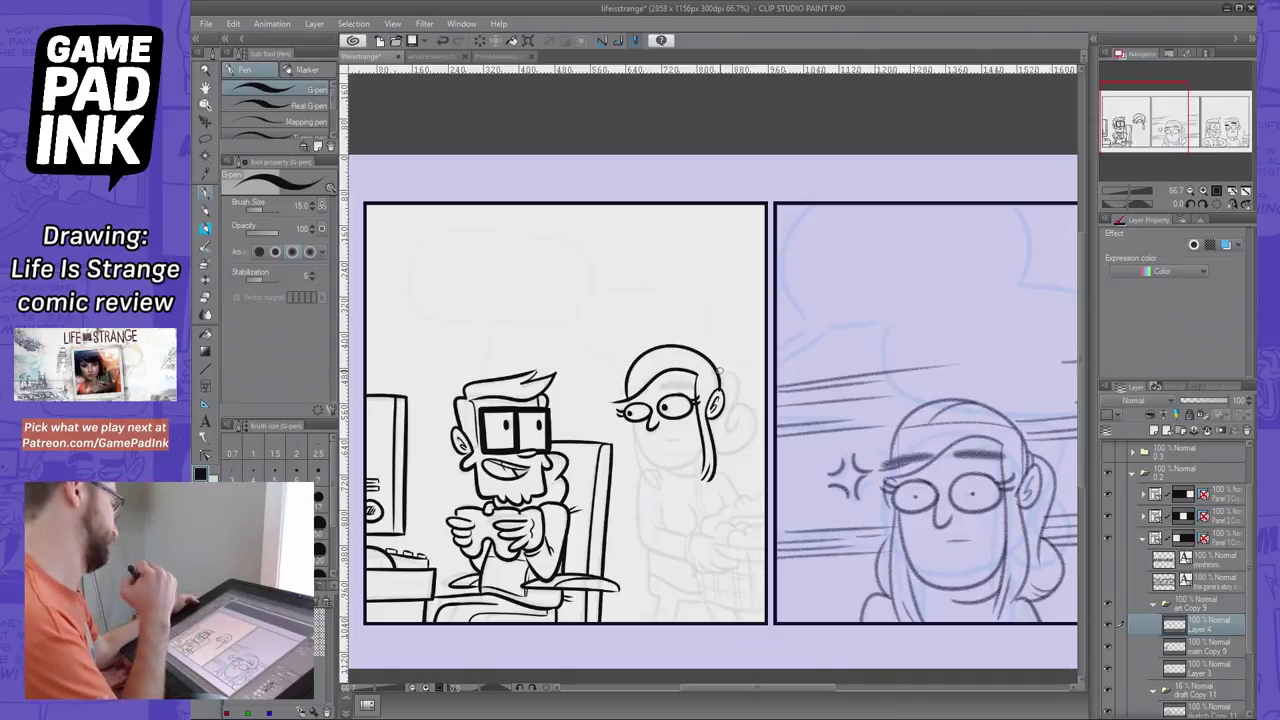
Refine the tip of the woman's fringe and ink short hair strands at the crown of her head
{"action": "key", "text": "e"}
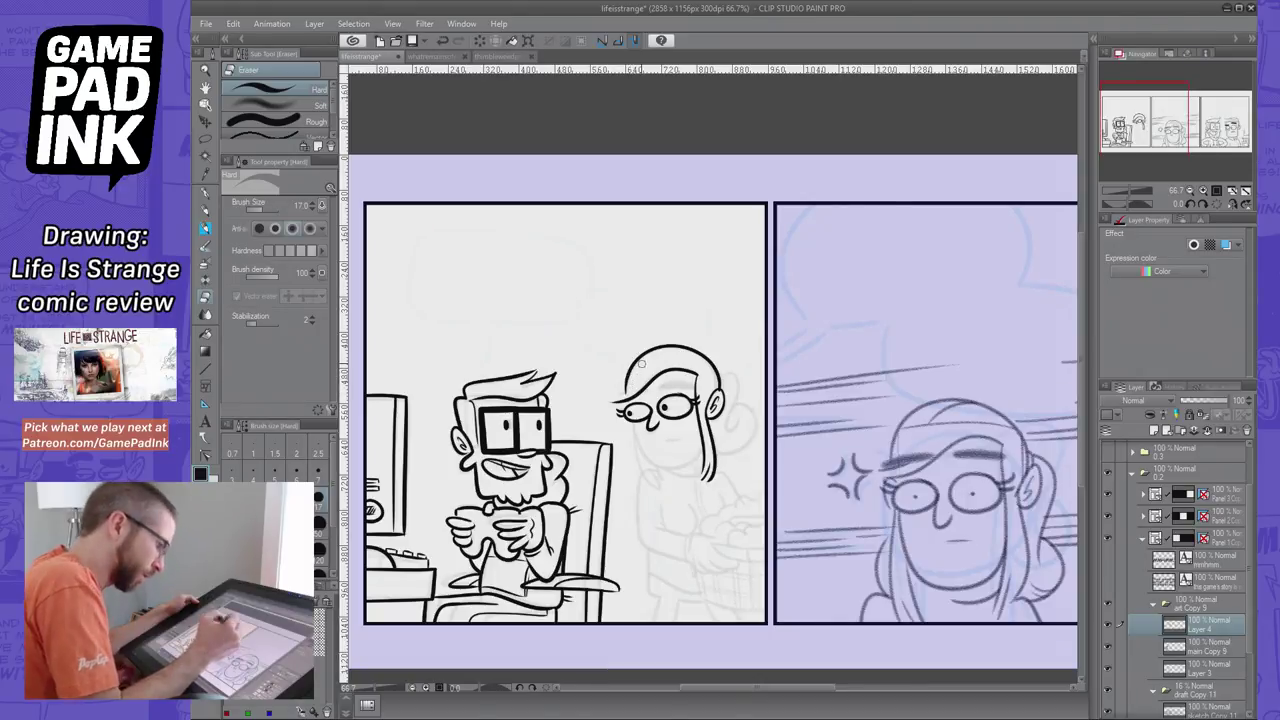
{"action": "key", "text": "p"}
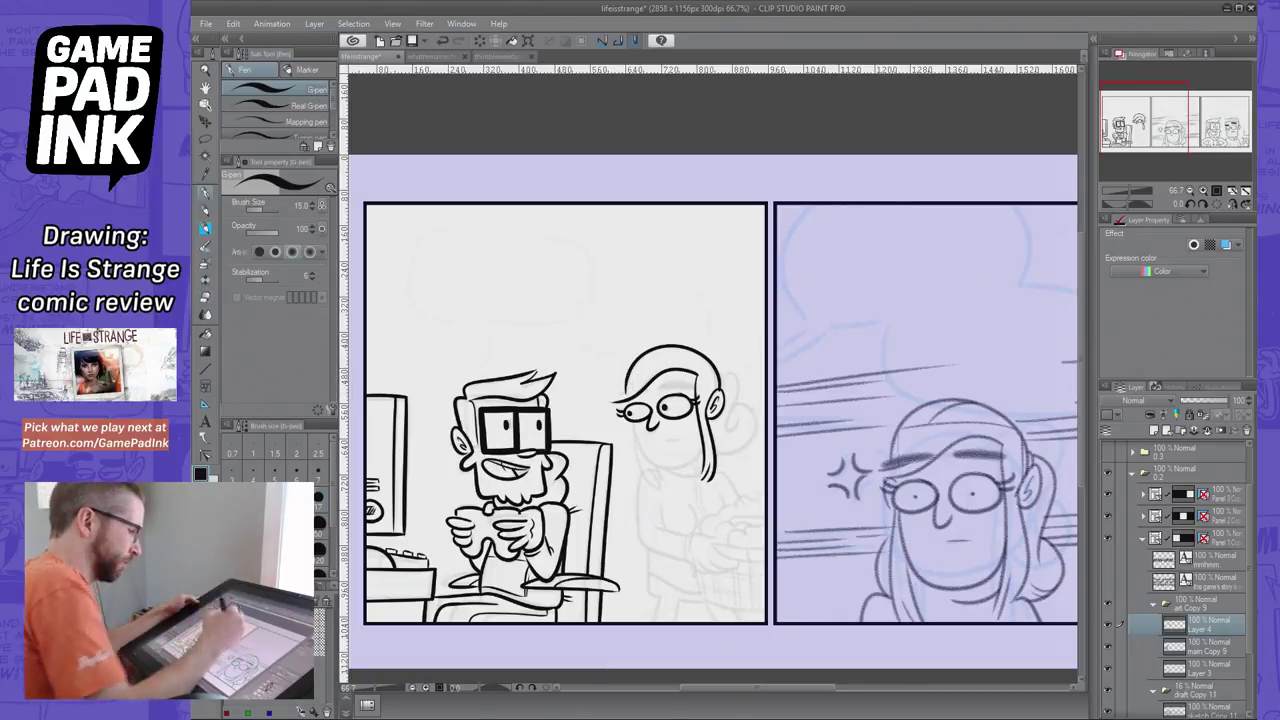
{"action": "key", "text": "ctrl+z"}
{"action": "left_click_drag", "start_coordinate": [614, 397], "coordinate": [630, 390]}
{"action": "key", "text": "ctrl+z"}
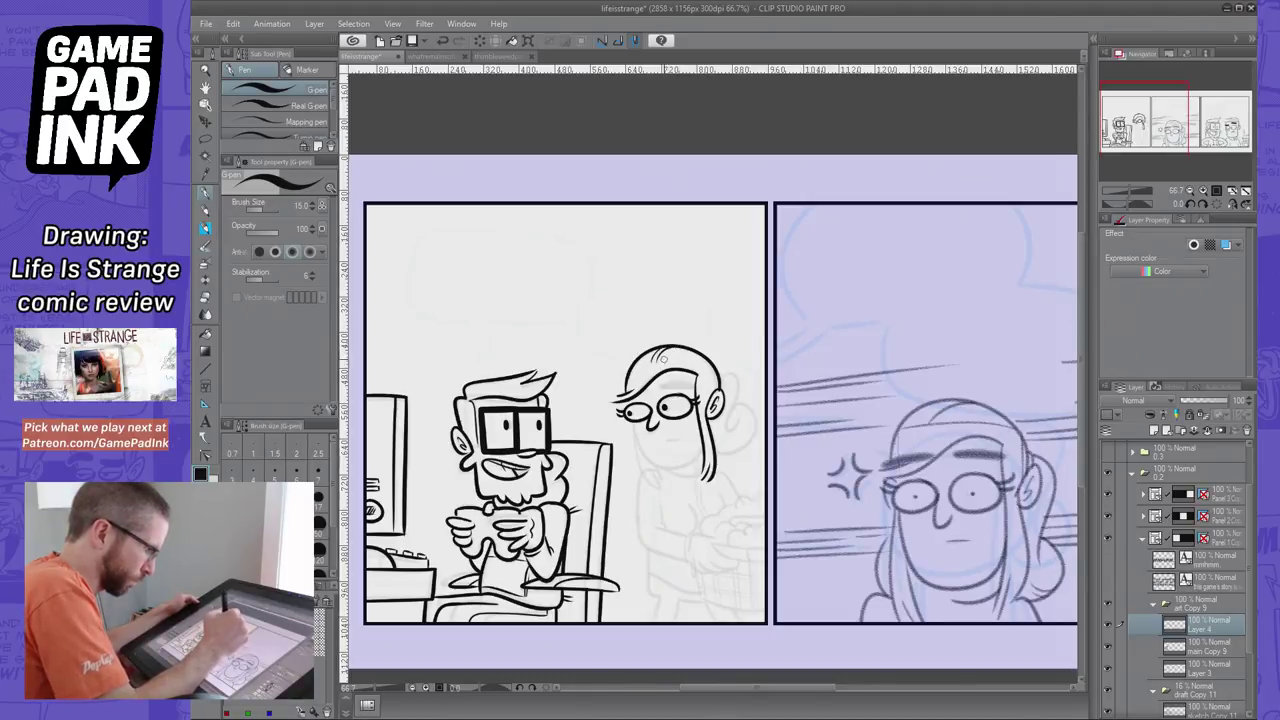
{"action": "key", "text": "ctrl+z"}
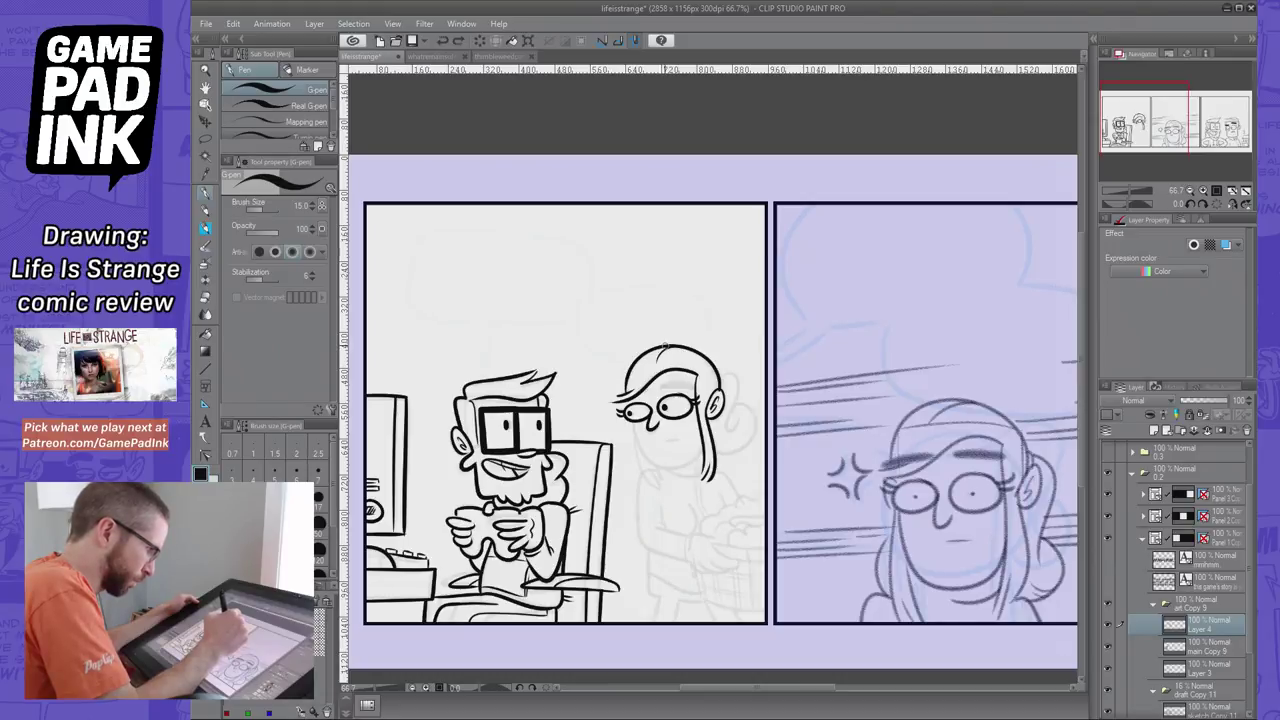
{"action": "left_click_drag", "start_coordinate": [667, 347], "coordinate": [654, 359]}
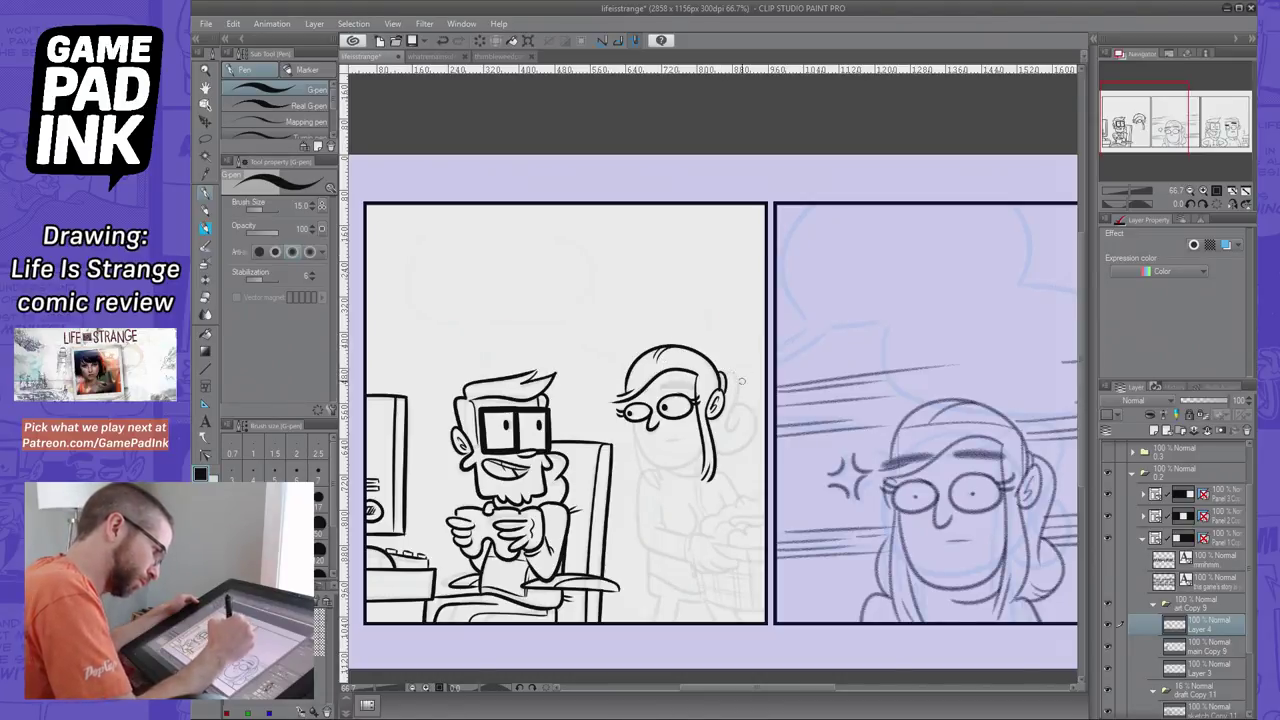
Ink the upper loop of the woman's ponytail behind her ear, undoing and redrawing strokes until the curve works
{"action": "left_click_drag", "start_coordinate": [722, 375], "coordinate": [737, 421]}
{"action": "key", "text": "ctrl+z"}
{"action": "left_click_drag", "start_coordinate": [722, 375], "coordinate": [735, 430]}
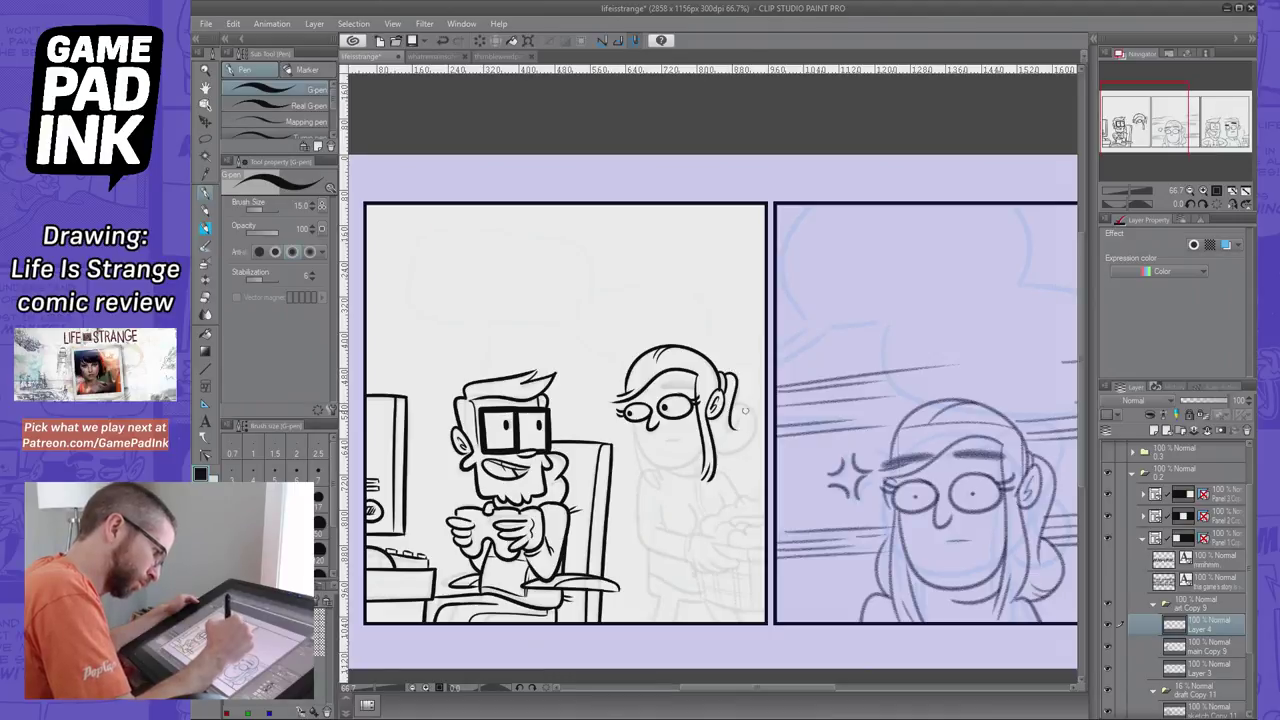
{"action": "key", "text": "ctrl+z"}
{"action": "left_click_drag", "start_coordinate": [722, 375], "coordinate": [737, 429]}
{"action": "key", "text": "ctrl+z"}
{"action": "left_click_drag", "start_coordinate": [722, 375], "coordinate": [736, 428]}
{"action": "key", "text": "ctrl+z"}
{"action": "mouse_move", "coordinate": [722, 375]}
{"action": "left_mouse_down"}
{"action": "mouse_move", "coordinate": [735, 422]}
{"action": "mouse_move", "coordinate": [727, 375]}
{"action": "mouse_move", "coordinate": [728, 420]}
{"action": "mouse_move", "coordinate": [742, 403]}
{"action": "mouse_move", "coordinate": [729, 449]}
{"action": "left_mouse_up"}
{"action": "key", "text": "ctrl+z"}
{"action": "key", "text": "ctrl+z"}
{"action": "key", "text": "ctrl+z"}
Ink the lower curl of the woman's ponytail, rounding it out behind the hair lock
{"action": "left_click_drag", "start_coordinate": [741, 406], "coordinate": [718, 454]}
{"action": "key", "text": "ctrl+z"}
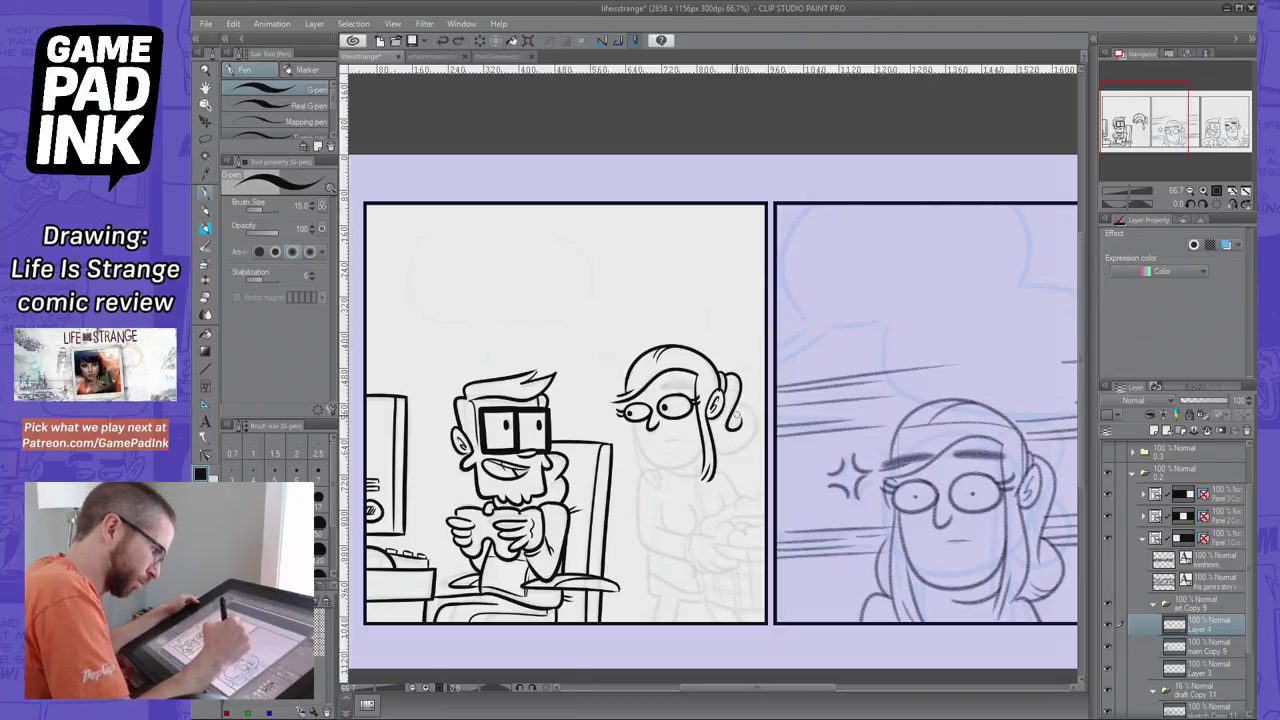
{"action": "mouse_move", "coordinate": [732, 404]}
{"action": "left_mouse_down"}
{"action": "mouse_move", "coordinate": [754, 420]}
{"action": "mouse_move", "coordinate": [720, 454]}
{"action": "mouse_move", "coordinate": [732, 450]}
{"action": "left_mouse_up"}
{"action": "key", "text": "ctrl+z"}
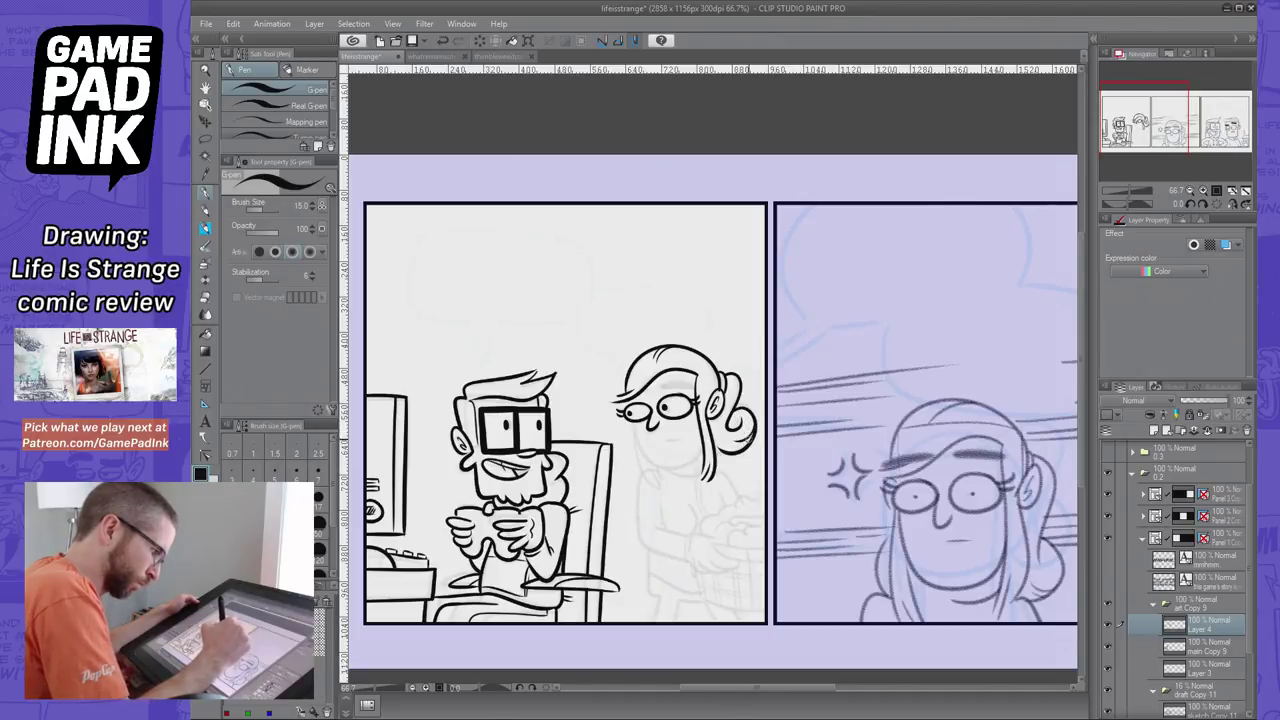
Redraw the lower curl of the woman's ponytail until it rounds out behind the hair lock and save the drawing
{"action": "key", "text": "ctrl+z"}
{"action": "mouse_move", "coordinate": [744, 431]}
{"action": "left_mouse_down"}
{"action": "mouse_move", "coordinate": [723, 444]}
{"action": "mouse_move", "coordinate": [736, 446]}
{"action": "left_mouse_up"}
{"action": "key", "text": "ctrl+z"}
{"action": "key", "text": "ctrl+z"}
{"action": "key", "text": "ctrl+z"}
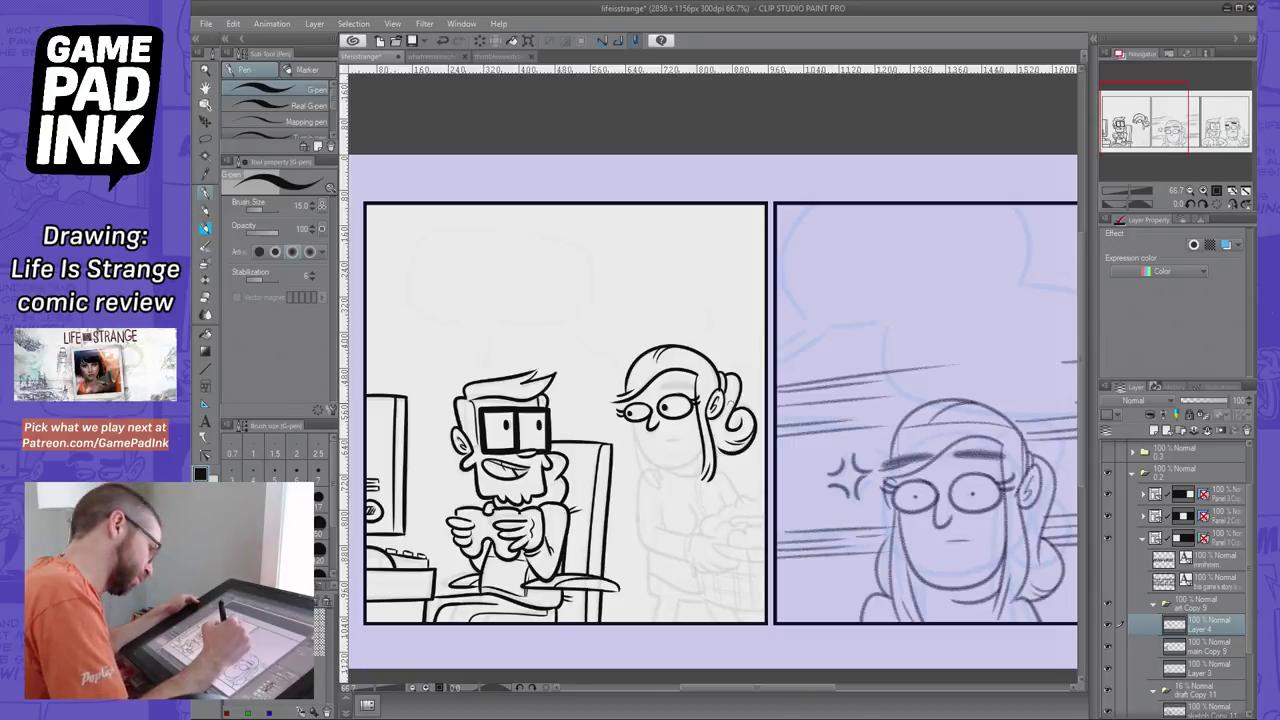
{"action": "key", "text": "ctrl+z"}
{"action": "key", "text": "ctrl+z"}
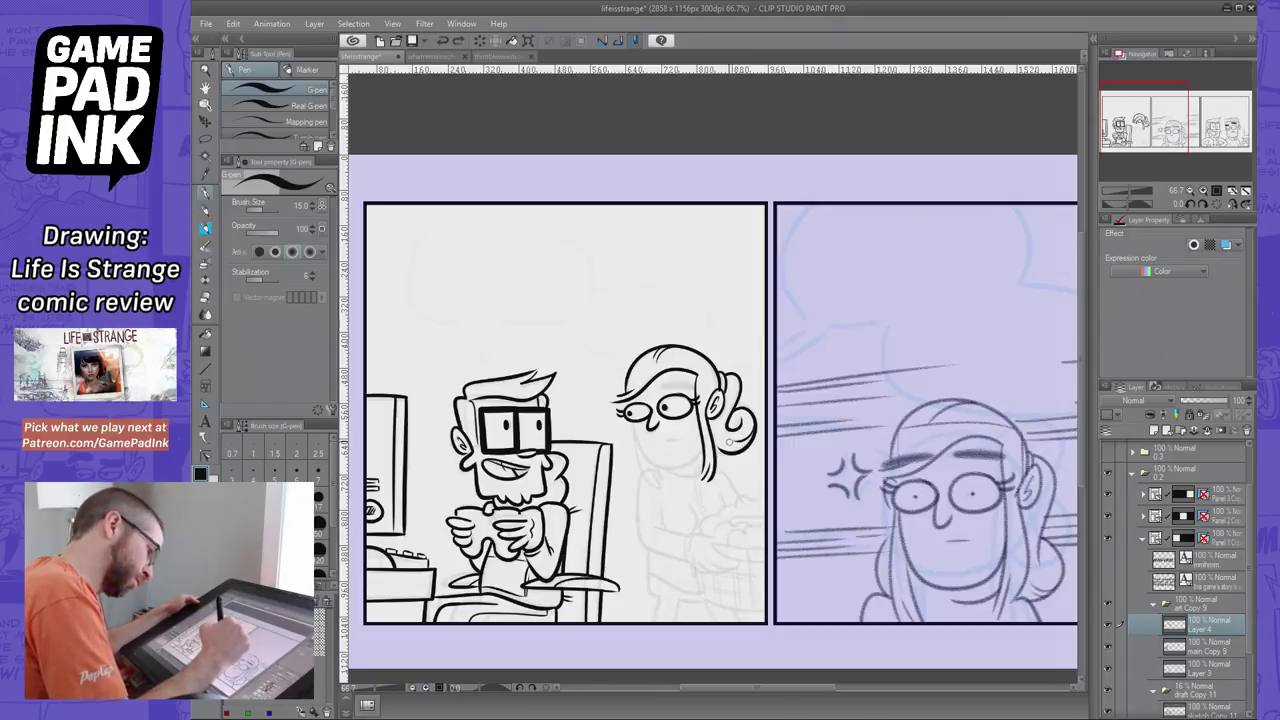
{"action": "key", "text": "ctrl+z"}
{"action": "left_click_drag", "start_coordinate": [728, 442], "coordinate": [747, 434]}
{"action": "key", "text": "ctrl+z"}
{"action": "key", "text": "ctrl+z"}
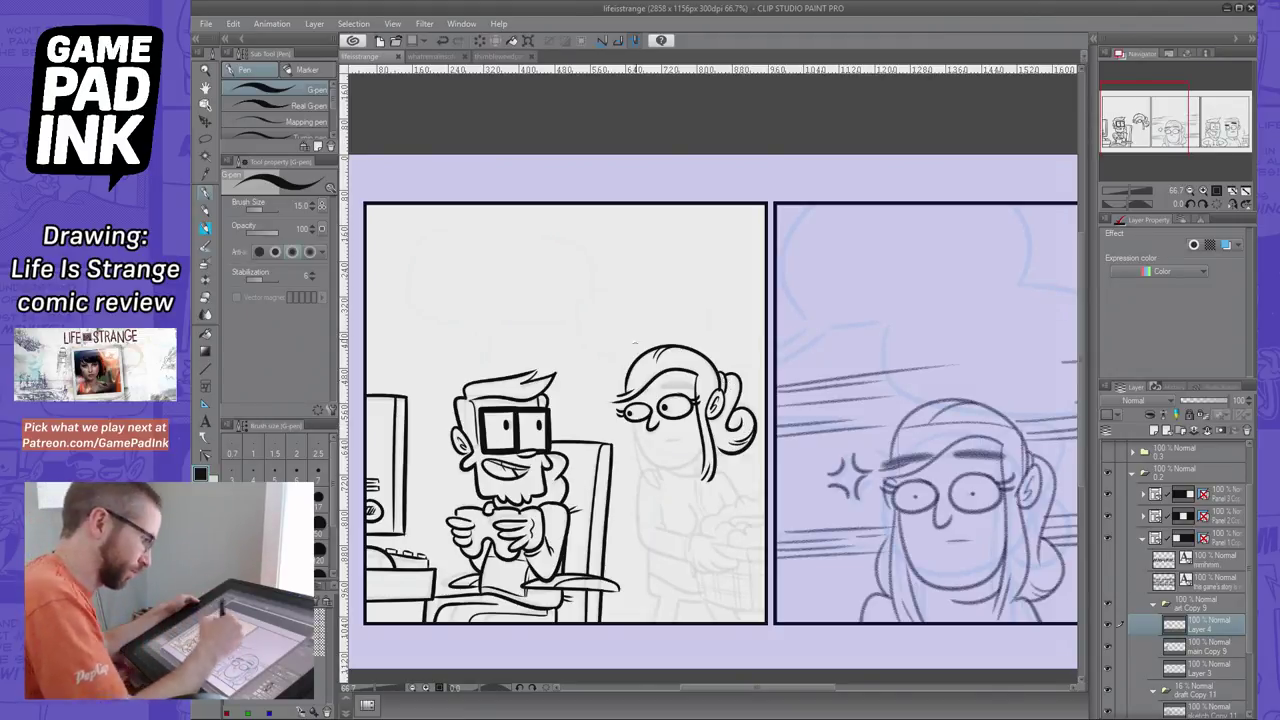
Ink the woman's jawline from her cheek around the chin to the hair lock and add her short, flat mouth
{"action": "left_click_drag", "start_coordinate": [634, 424], "coordinate": [692, 458]}
{"action": "key", "text": "ctrl+z"}
{"action": "mouse_move", "coordinate": [634, 422]}
{"action": "left_mouse_down"}
{"action": "mouse_move", "coordinate": [694, 456]}
{"action": "mouse_move", "coordinate": [690, 440]}
{"action": "mouse_move", "coordinate": [657, 446]}
{"action": "mouse_move", "coordinate": [689, 440]}
{"action": "mouse_move", "coordinate": [638, 470]}
{"action": "left_mouse_up"}
{"action": "key", "text": "ctrl+z"}
{"action": "key", "text": "ctrl+z"}
{"action": "key", "text": "ctrl+z"}
{"action": "key", "text": "ctrl+z"}
{"action": "key", "text": "ctrl+z"}
{"action": "key", "text": "ctrl+z"}
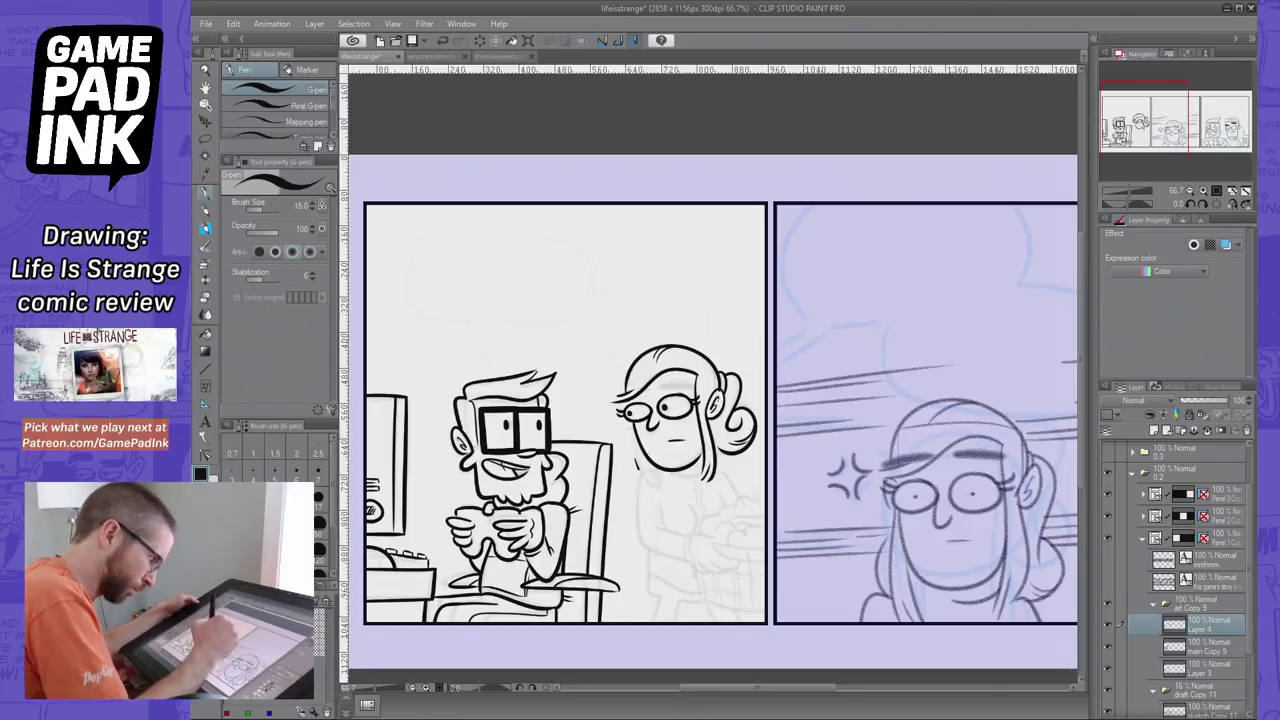
Ink the front hair lock that runs down beside the woman's cheek and ends in a point below her jaw
{"action": "left_click_drag", "start_coordinate": [628, 420], "coordinate": [658, 494]}
{"action": "key", "text": "ctrl+z"}
{"action": "left_click_drag", "start_coordinate": [626, 418], "coordinate": [638, 472]}
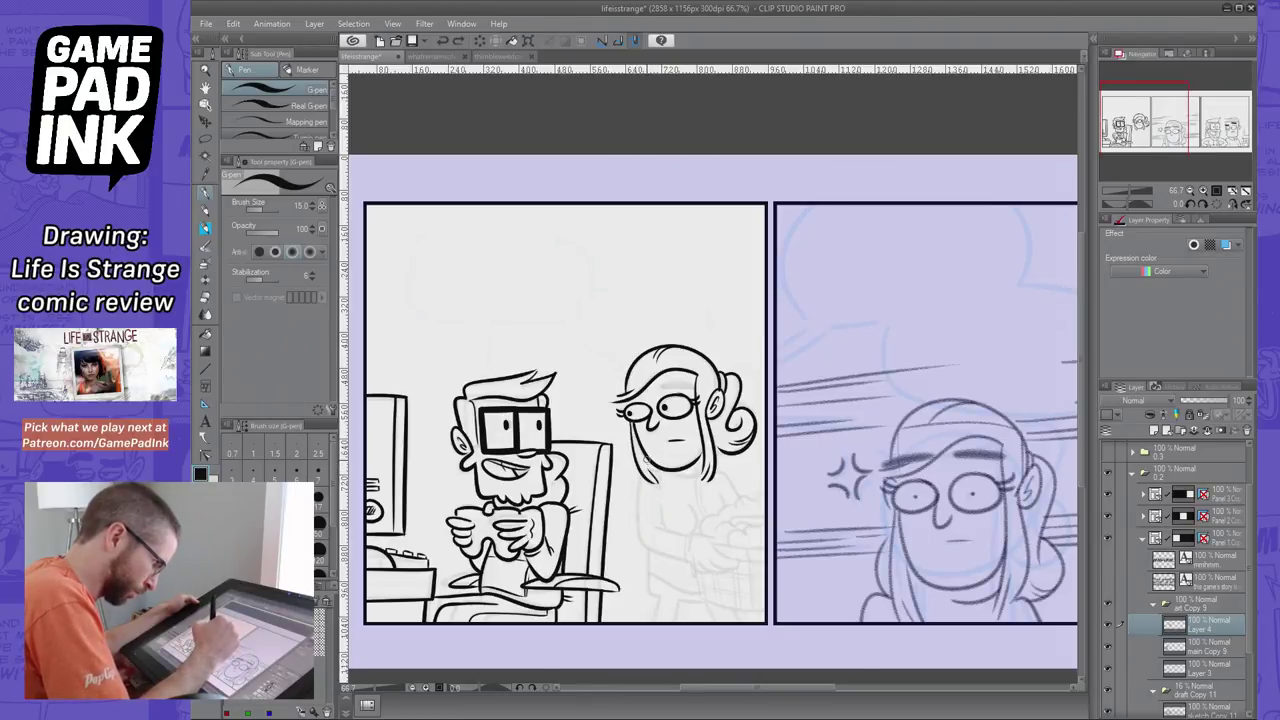
{"action": "left_click_drag", "start_coordinate": [640, 466], "coordinate": [658, 480]}
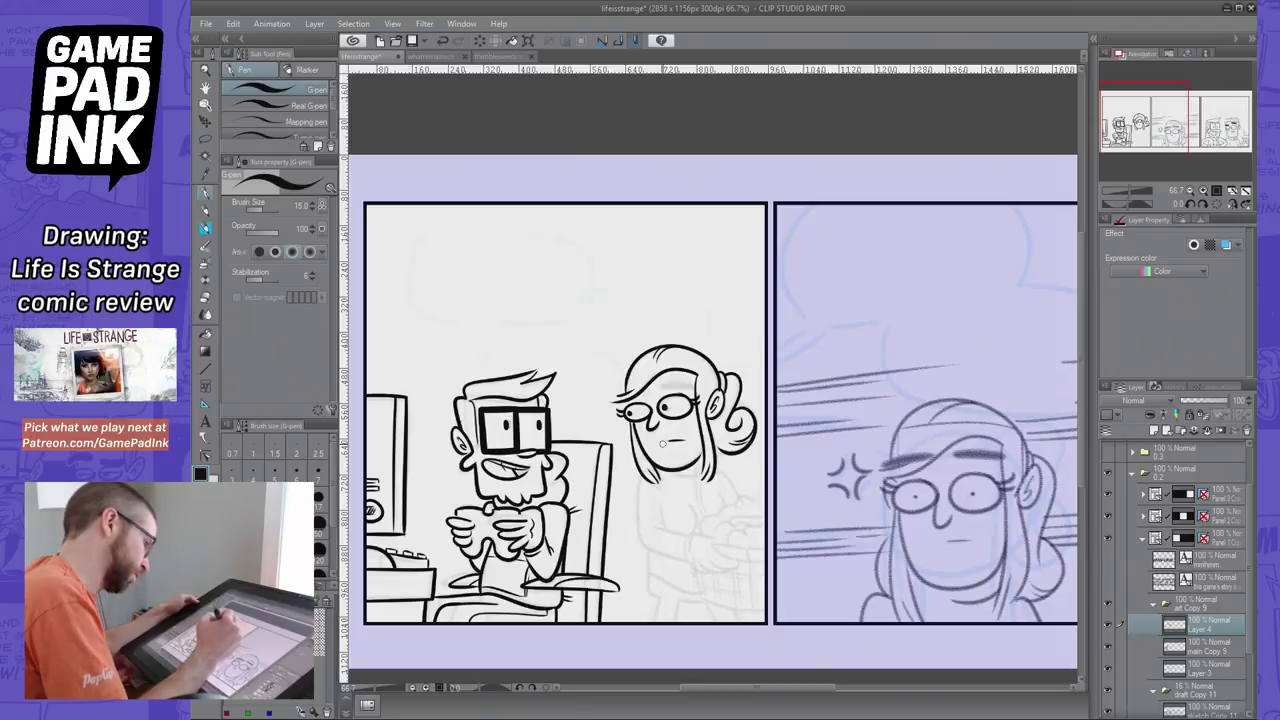
{"action": "key", "text": "ctrl+z"}
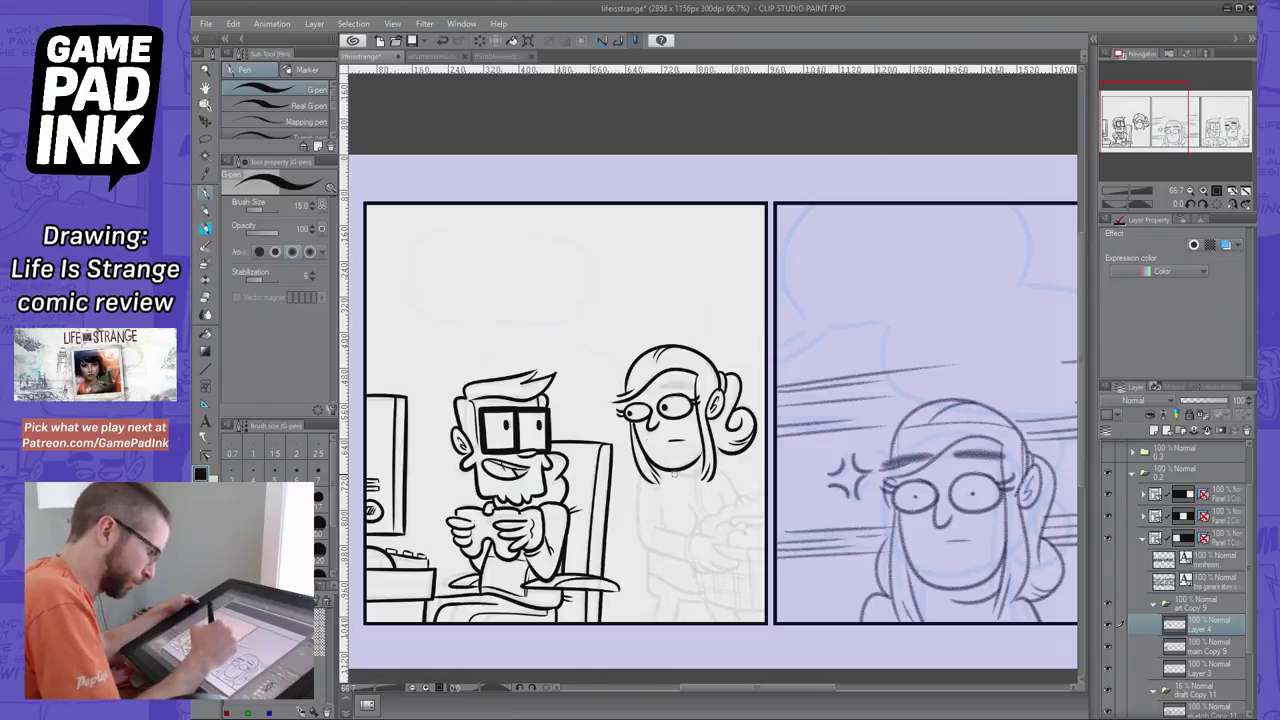
Try to ink the outer line of the woman's near shoulder and arm from the hair lock down to the elbow
{"action": "mouse_move", "coordinate": [684, 480]}
{"action": "left_mouse_down"}
{"action": "mouse_move", "coordinate": [703, 470]}
{"action": "mouse_move", "coordinate": [691, 468]}
{"action": "mouse_move", "coordinate": [638, 552]}
{"action": "left_mouse_up"}
{"action": "key", "text": "ctrl+z"}
{"action": "key", "text": "ctrl+z"}
{"action": "key", "text": "ctrl+z"}
{"action": "key", "text": "ctrl+z"}
{"action": "mouse_move", "coordinate": [640, 474]}
{"action": "left_mouse_down"}
{"action": "mouse_move", "coordinate": [645, 538]}
{"action": "mouse_move", "coordinate": [647, 507]}
{"action": "mouse_move", "coordinate": [655, 525]}
{"action": "mouse_move", "coordinate": [642, 541]}
{"action": "mouse_move", "coordinate": [692, 555]}
{"action": "mouse_move", "coordinate": [642, 542]}
{"action": "mouse_move", "coordinate": [683, 554]}
{"action": "left_mouse_up"}
{"action": "key", "text": "ctrl+z"}
{"action": "key", "text": "ctrl+z"}
{"action": "key", "text": "ctrl+z"}
{"action": "key", "text": "ctrl+z"}
{"action": "key", "text": "ctrl+z"}
{"action": "key", "text": "ctrl+z"}
{"action": "key", "text": "ctrl+z"}
{"action": "key", "text": "ctrl+z"}
{"action": "left_click_drag", "start_coordinate": [639, 475], "coordinate": [647, 552]}
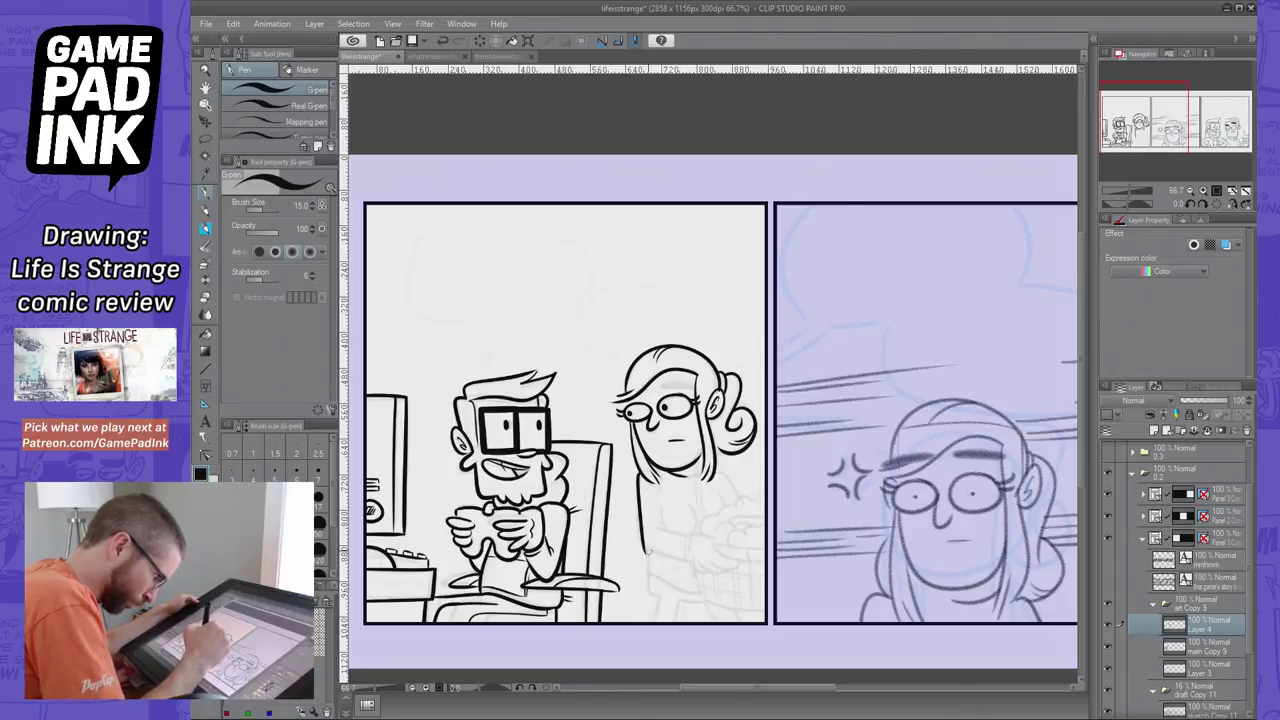
{"action": "key", "text": "ctrl+z"}
Try a rounder outline for the woman's near arm, bending at the elbow and running forward to the wrist
{"action": "mouse_move", "coordinate": [638, 475]}
{"action": "left_mouse_down"}
{"action": "mouse_move", "coordinate": [646, 546]}
{"action": "mouse_move", "coordinate": [688, 558]}
{"action": "mouse_move", "coordinate": [690, 535]}
{"action": "mouse_move", "coordinate": [655, 524]}
{"action": "mouse_move", "coordinate": [664, 504]}
{"action": "left_mouse_up"}
{"action": "key", "text": "ctrl+z"}
{"action": "key", "text": "ctrl+z"}
{"action": "key", "text": "ctrl+z"}
{"action": "key", "text": "ctrl+z"}
{"action": "key", "text": "ctrl+z"}
{"action": "key", "text": "ctrl+z"}
{"action": "key", "text": "ctrl+z"}
{"action": "key", "text": "ctrl+z"}
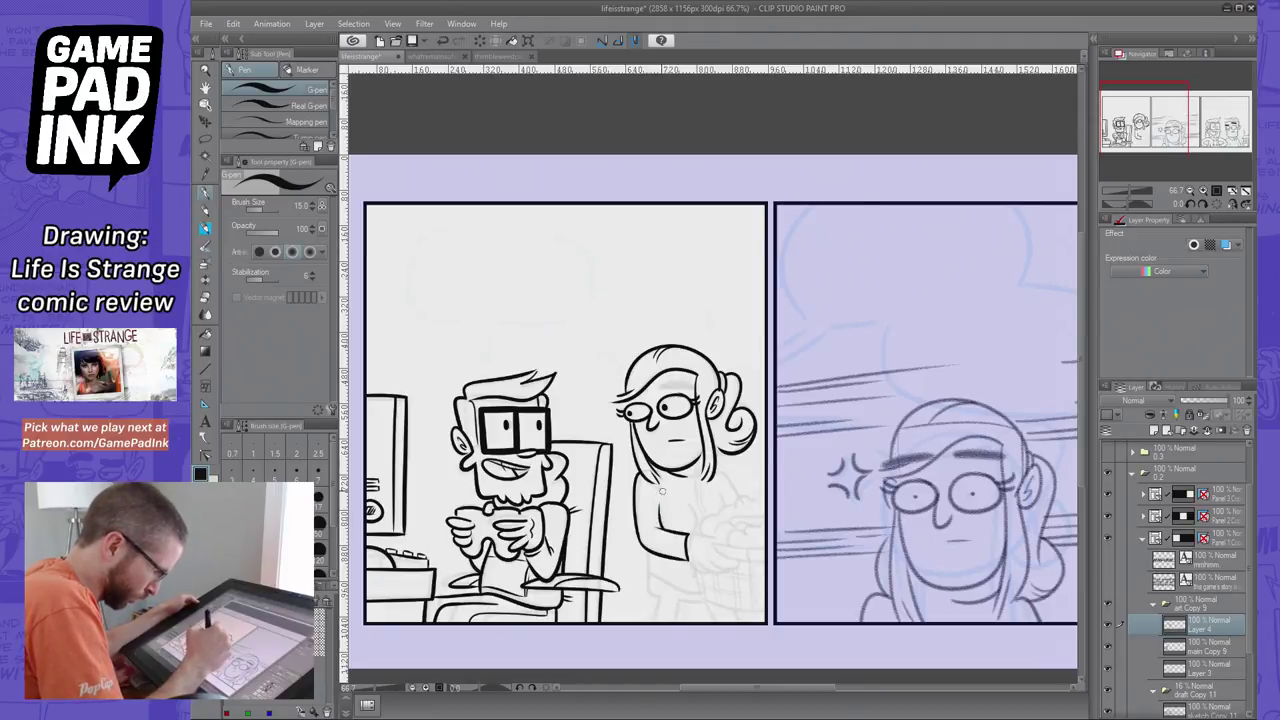
{"action": "key", "text": "ctrl+z"}
{"action": "key", "text": "ctrl+z"}
{"action": "key", "text": "ctrl+z"}
{"action": "key", "text": "ctrl+z"}
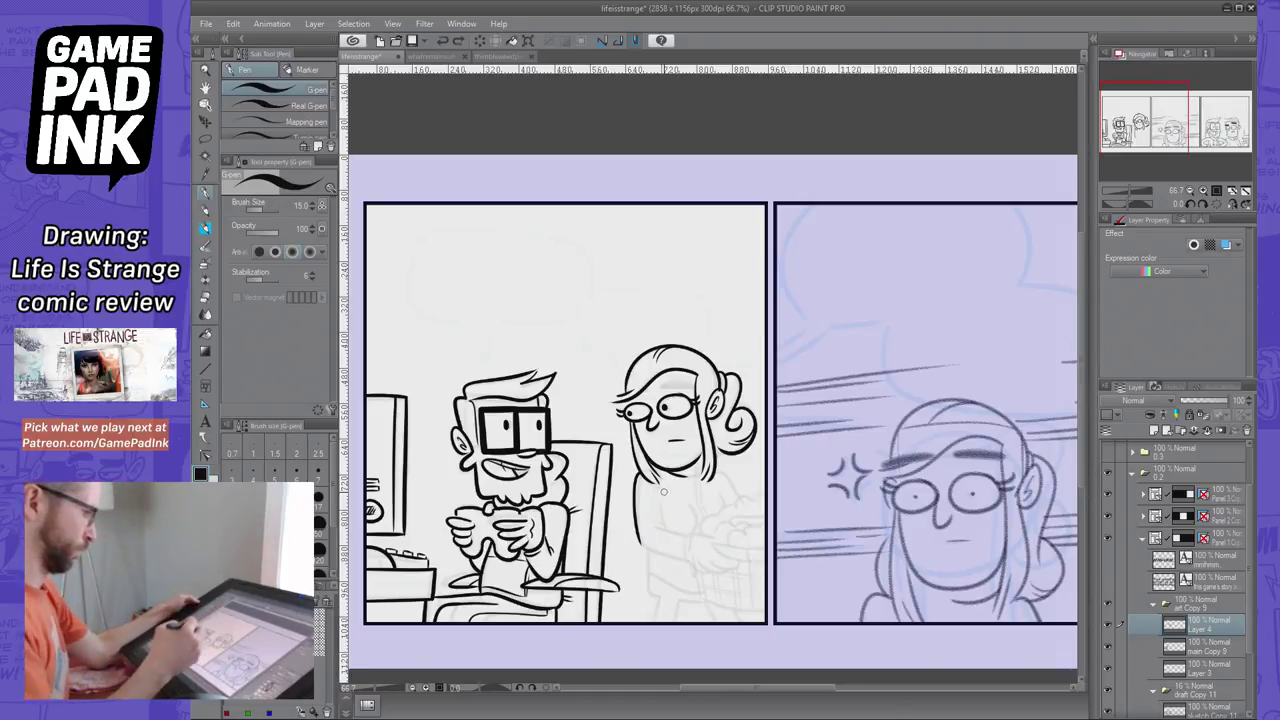
{"action": "key", "text": "ctrl+z"}
{"action": "key", "text": "ctrl+z"}
Ink the woman's near sleeve from the shoulder around the bent elbow to the cuff, including the inner arm line
{"action": "mouse_move", "coordinate": [640, 474]}
{"action": "left_mouse_down"}
{"action": "mouse_move", "coordinate": [640, 540]}
{"action": "mouse_move", "coordinate": [650, 498]}
{"action": "mouse_move", "coordinate": [652, 541]}
{"action": "mouse_move", "coordinate": [639, 538]}
{"action": "mouse_move", "coordinate": [686, 559]}
{"action": "mouse_move", "coordinate": [679, 519]}
{"action": "mouse_move", "coordinate": [685, 550]}
{"action": "mouse_move", "coordinate": [686, 529]}
{"action": "mouse_move", "coordinate": [658, 502]}
{"action": "left_mouse_up"}
{"action": "key", "text": "ctrl+z"}
{"action": "key", "text": "ctrl+z"}
{"action": "key", "text": "ctrl+z"}
{"action": "key", "text": "ctrl+z"}
{"action": "key", "text": "ctrl+z"}
{"action": "key", "text": "ctrl+z"}
{"action": "key", "text": "ctrl+z"}
{"action": "key", "text": "ctrl+z"}
{"action": "key", "text": "ctrl+z"}
{"action": "key", "text": "ctrl+z"}
{"action": "key", "text": "ctrl+z"}
{"action": "key", "text": "ctrl+z"}
{"action": "key", "text": "ctrl+z"}
{"action": "key", "text": "ctrl+z"}
{"action": "key", "text": "ctrl+z"}
{"action": "key", "text": "ctrl+z"}
{"action": "key", "text": "ctrl+z"}
{"action": "key", "text": "ctrl+z"}
{"action": "key", "text": "ctrl+z"}
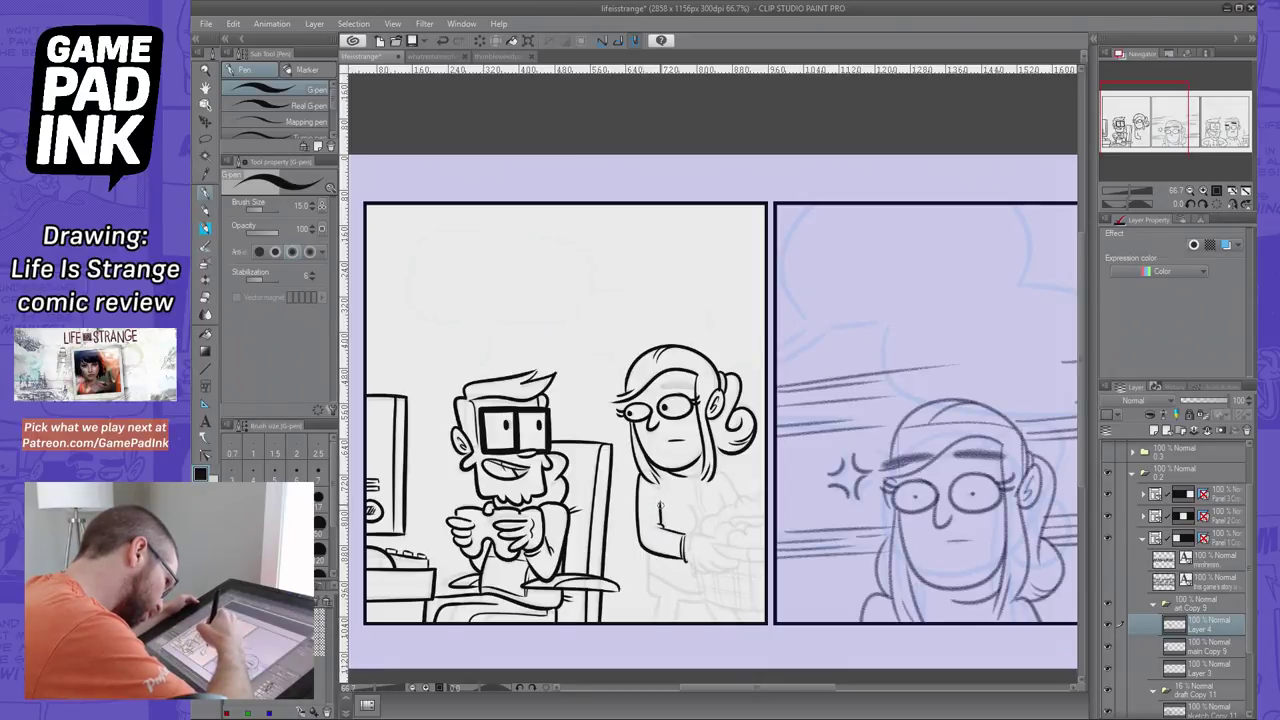
{"action": "key", "text": "ctrl+z"}
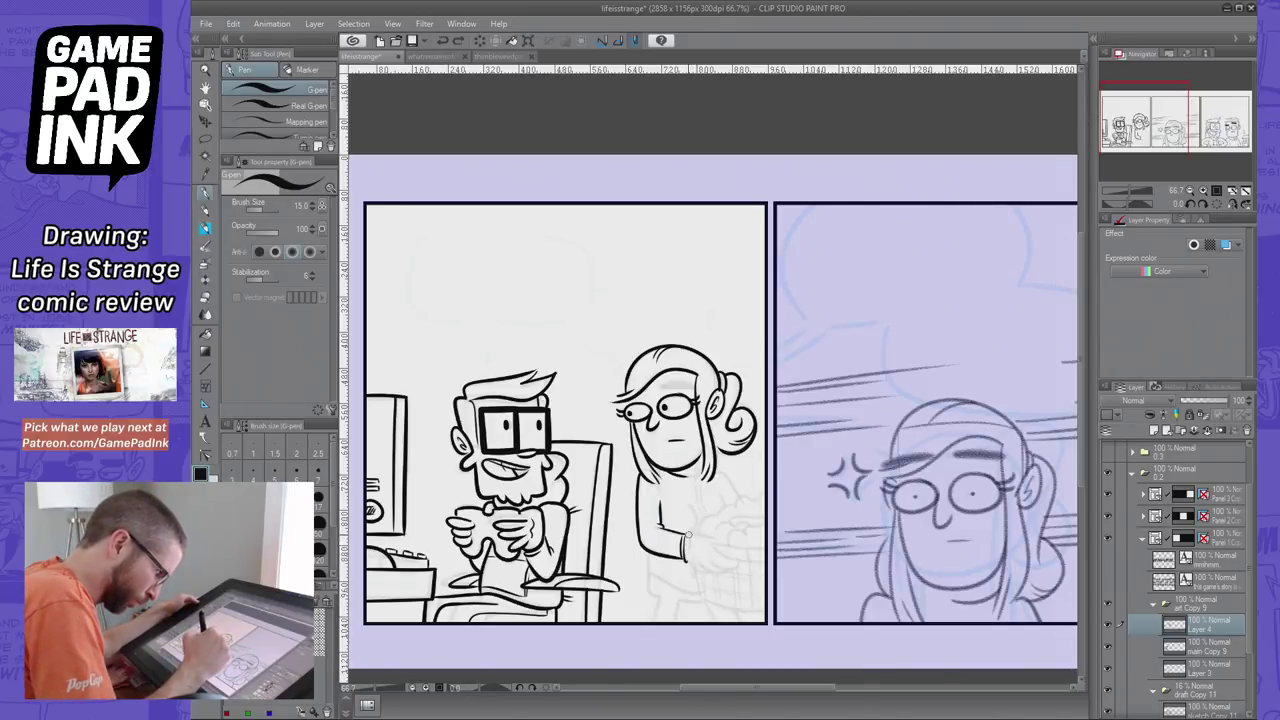
Ink the woman's near hand reaching out of the cuff, with its thumb, fingers and wrist lines
{"action": "left_click_drag", "start_coordinate": [688, 536], "coordinate": [722, 538]}
{"action": "key", "text": "ctrl+z"}
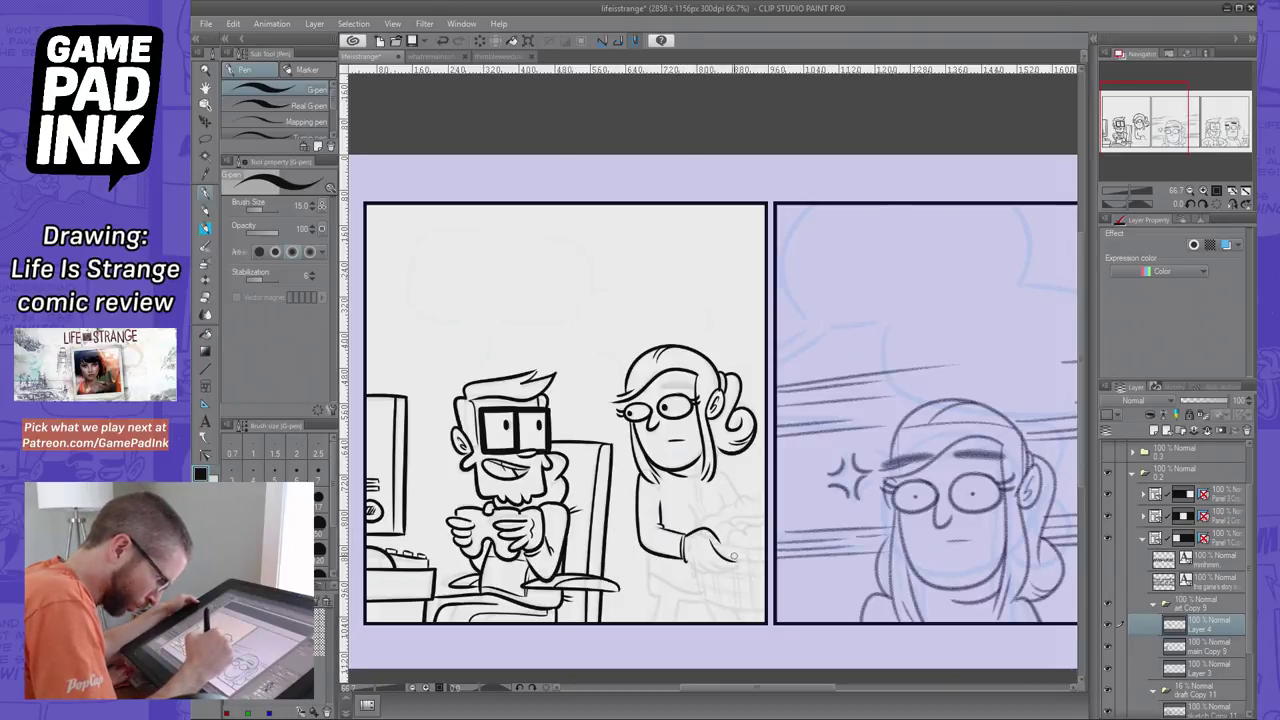
{"action": "key", "text": "ctrl+z"}
{"action": "mouse_move", "coordinate": [712, 543]}
{"action": "left_mouse_down"}
{"action": "mouse_move", "coordinate": [740, 560]}
{"action": "mouse_move", "coordinate": [708, 569]}
{"action": "mouse_move", "coordinate": [708, 557]}
{"action": "left_mouse_up"}
{"action": "key", "text": "ctrl+z"}
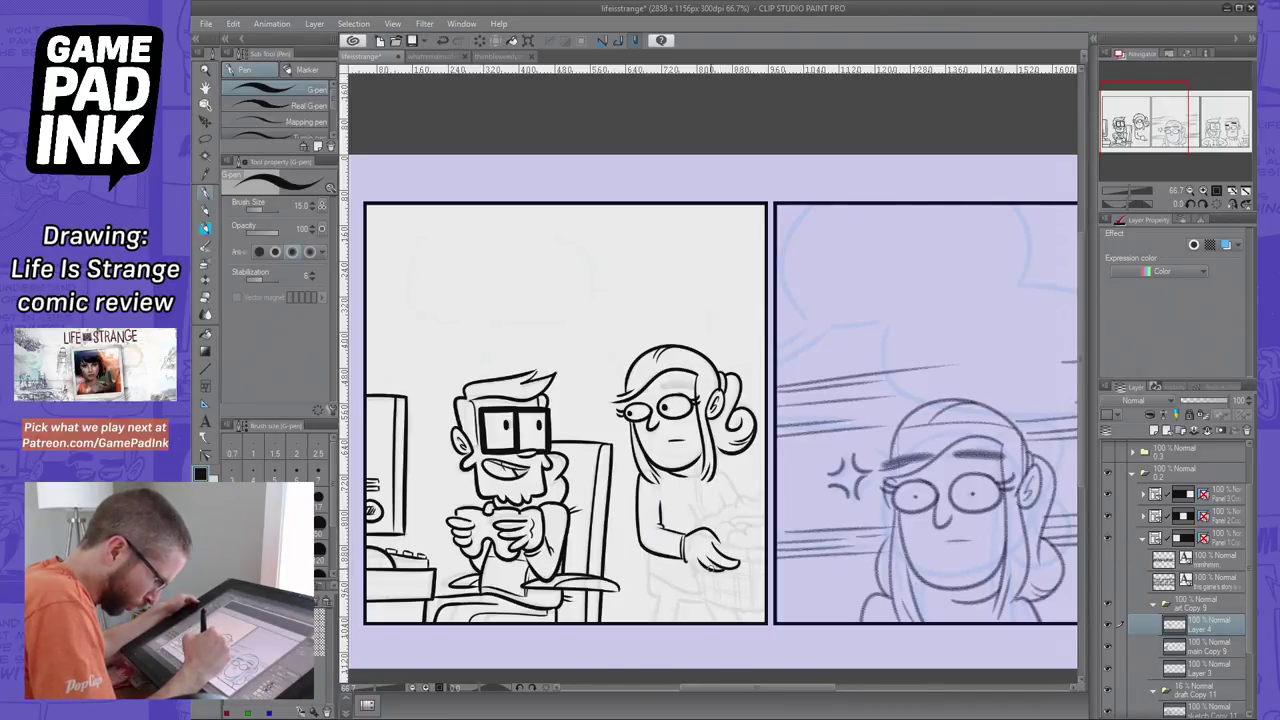
{"action": "key", "text": "ctrl+z"}
{"action": "mouse_move", "coordinate": [690, 556]}
{"action": "left_mouse_down"}
{"action": "mouse_move", "coordinate": [702, 571]}
{"action": "mouse_move", "coordinate": [692, 545]}
{"action": "left_mouse_up"}
{"action": "key", "text": "ctrl+z"}
{"action": "key", "text": "ctrl+z"}
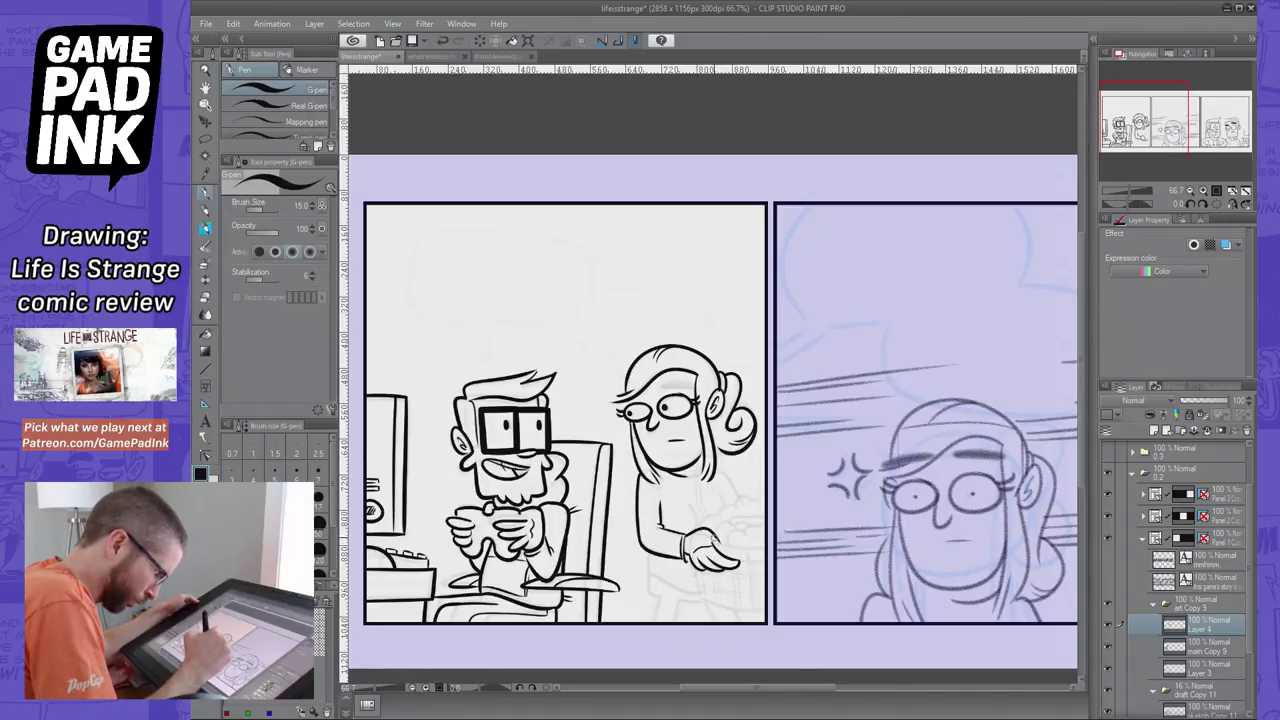
{"action": "left_click_drag", "start_coordinate": [700, 545], "coordinate": [688, 556]}
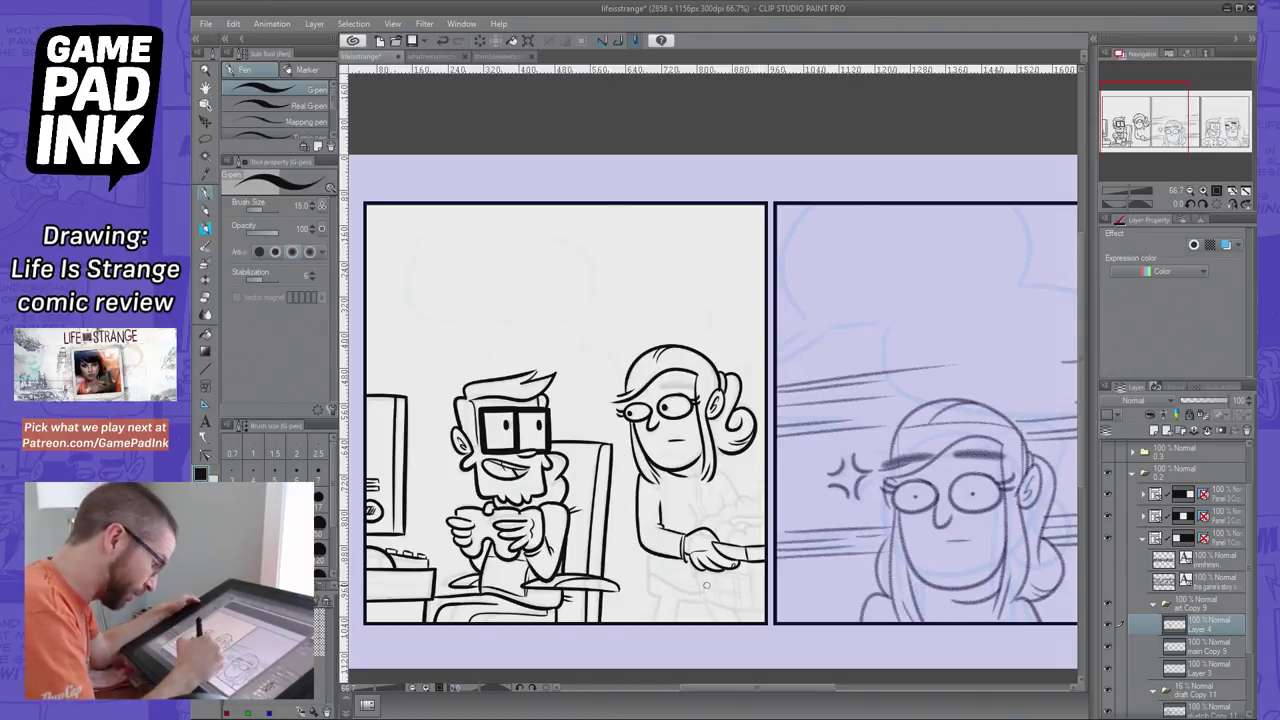
Ink the sides and bottom edge of the basket under the woman's hand and the line of her far shoulder
{"action": "key", "text": "ctrl+z"}
{"action": "mouse_move", "coordinate": [696, 567]}
{"action": "left_mouse_down"}
{"action": "mouse_move", "coordinate": [719, 595]}
{"action": "mouse_move", "coordinate": [704, 603]}
{"action": "mouse_move", "coordinate": [757, 606]}
{"action": "left_mouse_up"}
{"action": "key", "text": "ctrl+z"}
{"action": "key", "text": "ctrl+z"}
{"action": "key", "text": "ctrl+z"}
{"action": "left_click_drag", "start_coordinate": [749, 562], "coordinate": [766, 617]}
{"action": "key", "text": "ctrl+z"}
{"action": "key", "text": "ctrl+z"}
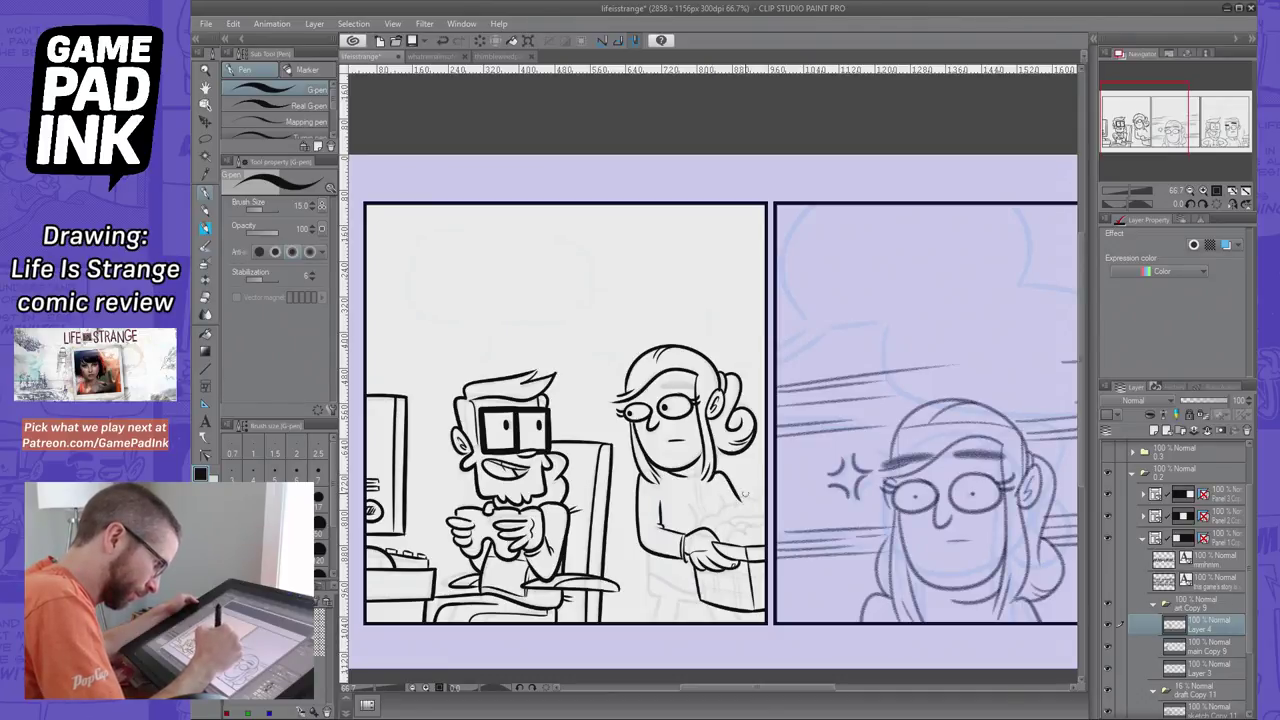
Ink the lumpy outline and inner folds of the crumpled heap filling the basket
{"action": "mouse_move", "coordinate": [702, 527]}
{"action": "left_mouse_down"}
{"action": "mouse_move", "coordinate": [736, 509]}
{"action": "mouse_move", "coordinate": [704, 527]}
{"action": "mouse_move", "coordinate": [746, 499]}
{"action": "mouse_move", "coordinate": [766, 502]}
{"action": "mouse_move", "coordinate": [762, 523]}
{"action": "mouse_move", "coordinate": [738, 520]}
{"action": "mouse_move", "coordinate": [752, 527]}
{"action": "mouse_move", "coordinate": [756, 511]}
{"action": "mouse_move", "coordinate": [734, 539]}
{"action": "left_mouse_up"}
{"action": "key", "text": "ctrl+z"}
{"action": "key", "text": "ctrl+z"}
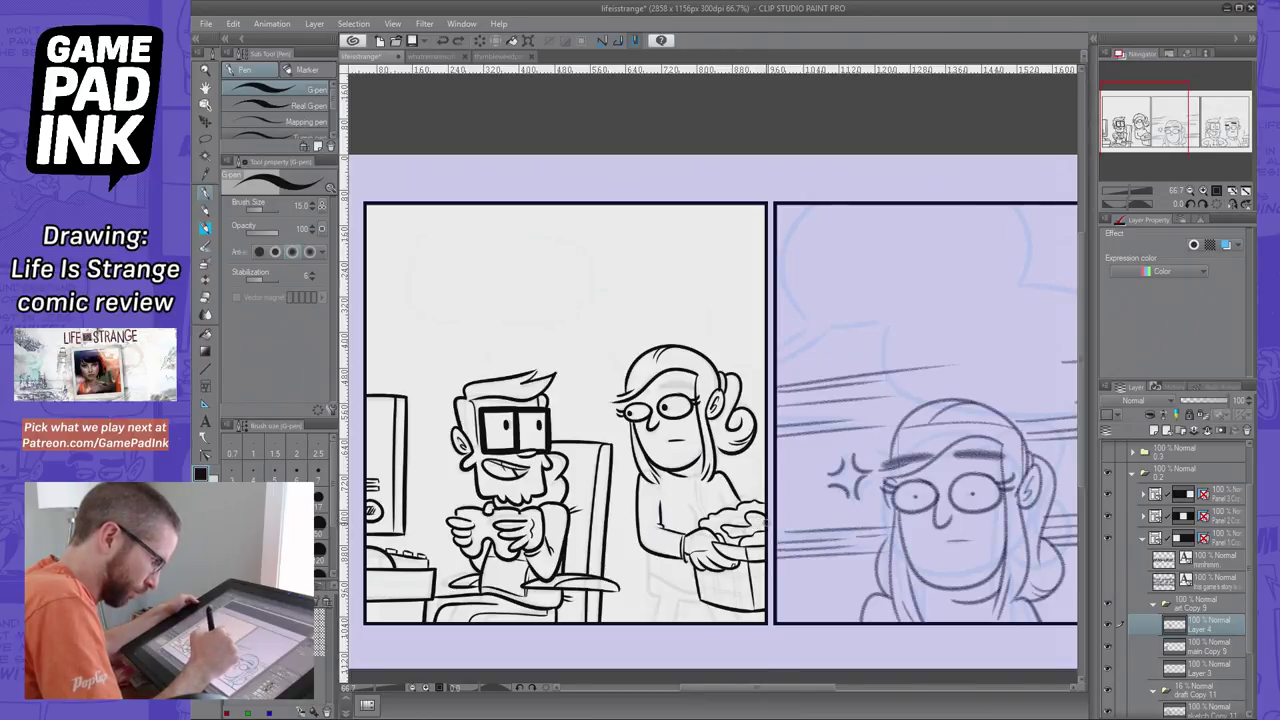
{"action": "key", "text": "ctrl+z"}
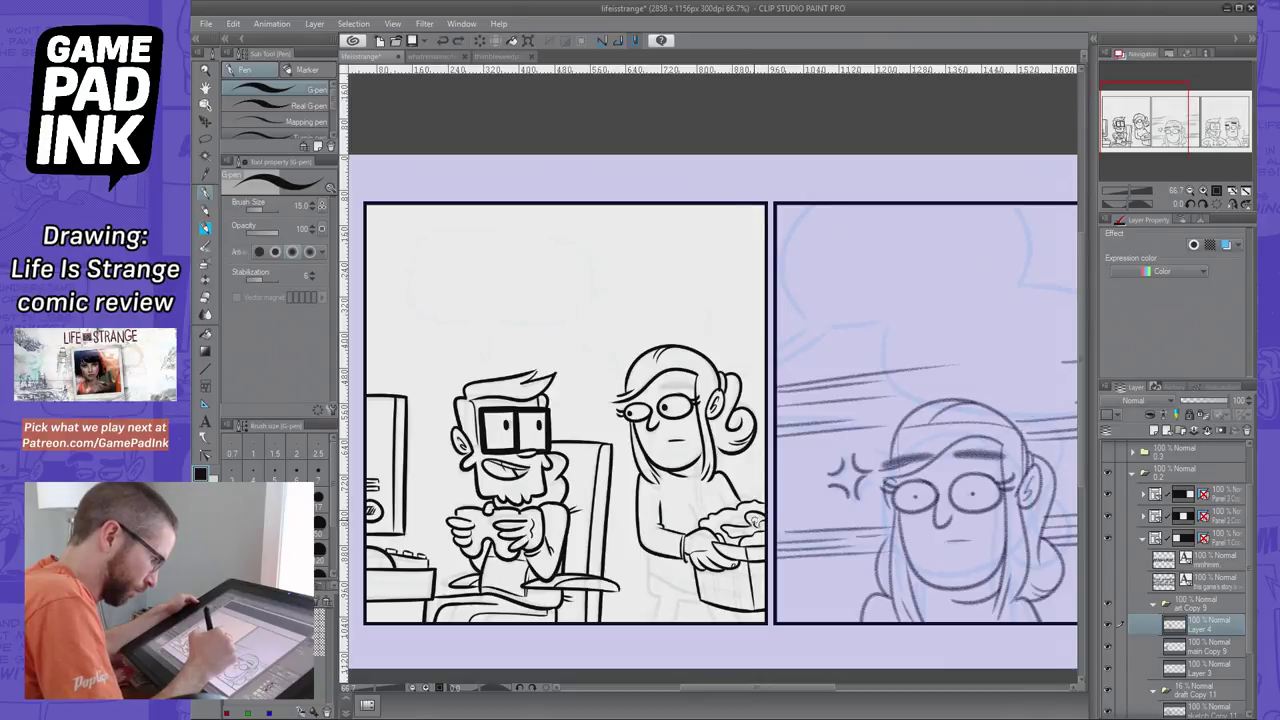
{"action": "left_click_drag", "start_coordinate": [756, 520], "coordinate": [764, 528]}
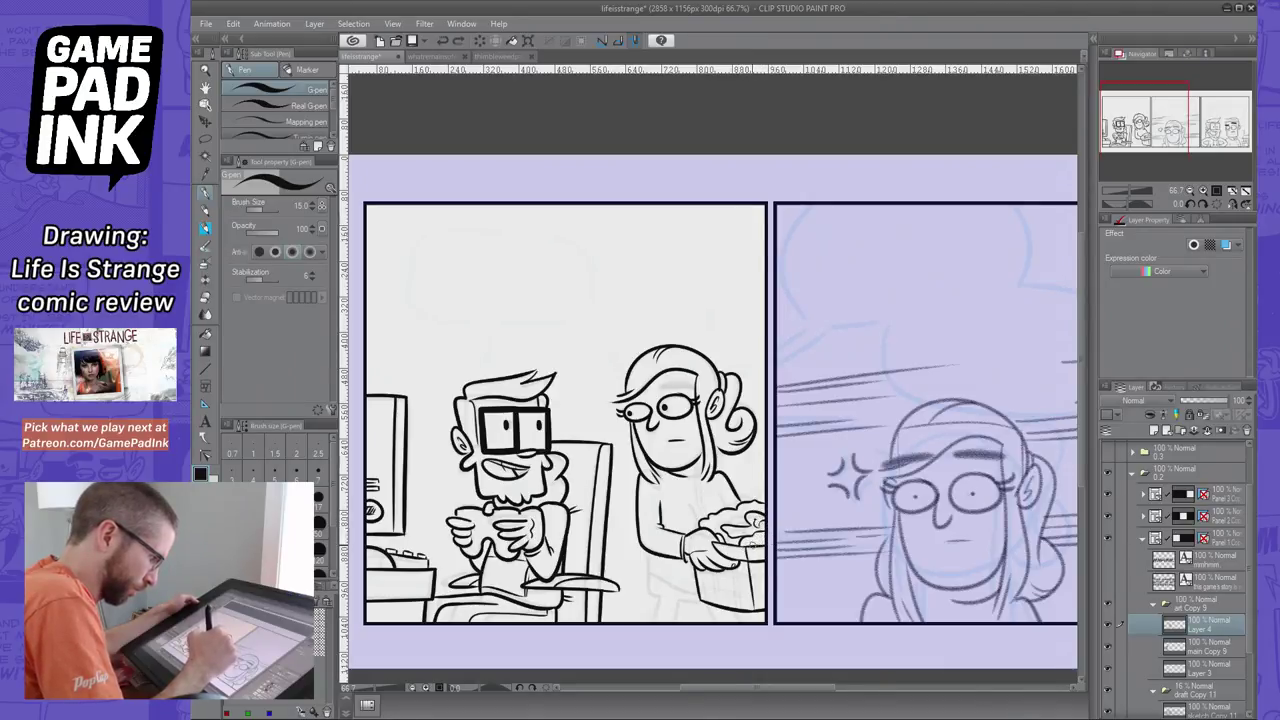
{"action": "mouse_move", "coordinate": [750, 546]}
{"action": "left_mouse_down"}
{"action": "mouse_move", "coordinate": [768, 541]}
{"action": "mouse_move", "coordinate": [730, 520]}
{"action": "left_mouse_up"}
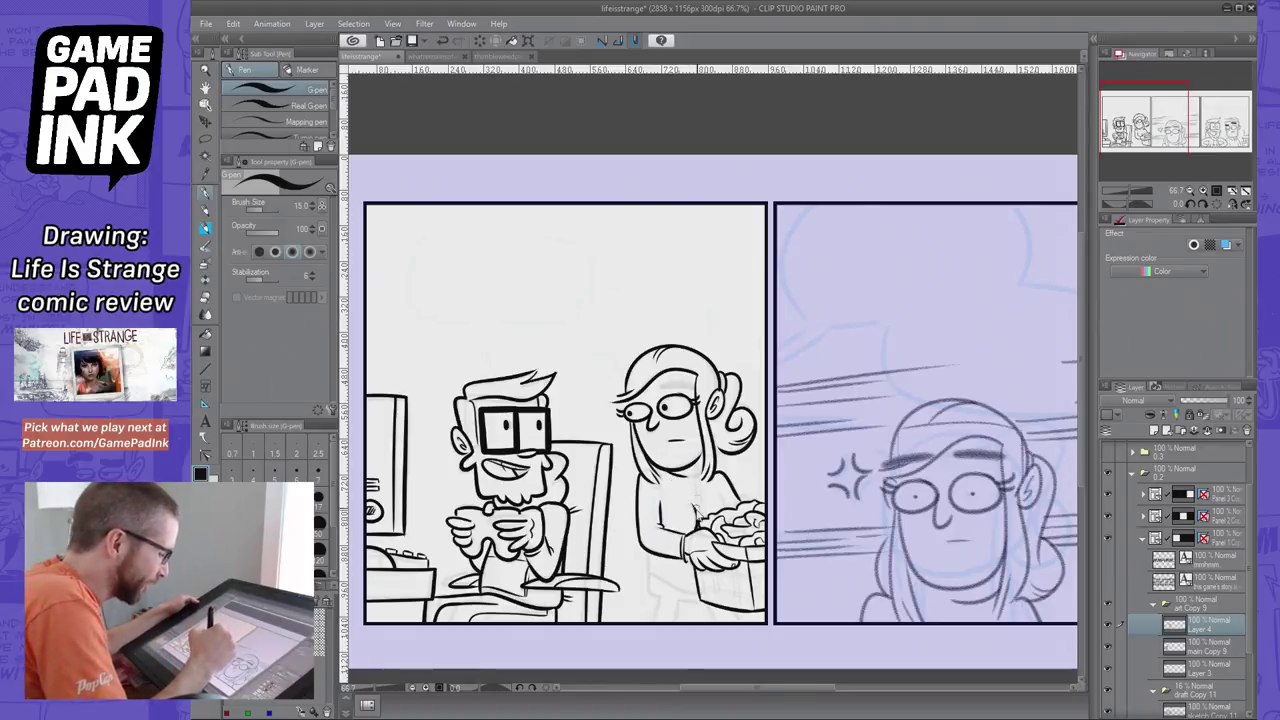
Ink the collar lines of the woman's jacket below her chin, redrawing the strokes until they fit the neck
{"action": "mouse_move", "coordinate": [699, 534]}
{"action": "left_mouse_down"}
{"action": "mouse_move", "coordinate": [690, 503]}
{"action": "mouse_move", "coordinate": [723, 508]}
{"action": "mouse_move", "coordinate": [690, 503]}
{"action": "left_mouse_up"}
{"action": "key", "text": "ctrl+z"}
{"action": "key", "text": "ctrl+z"}
{"action": "key", "text": "ctrl+z"}
{"action": "key", "text": "ctrl+z"}
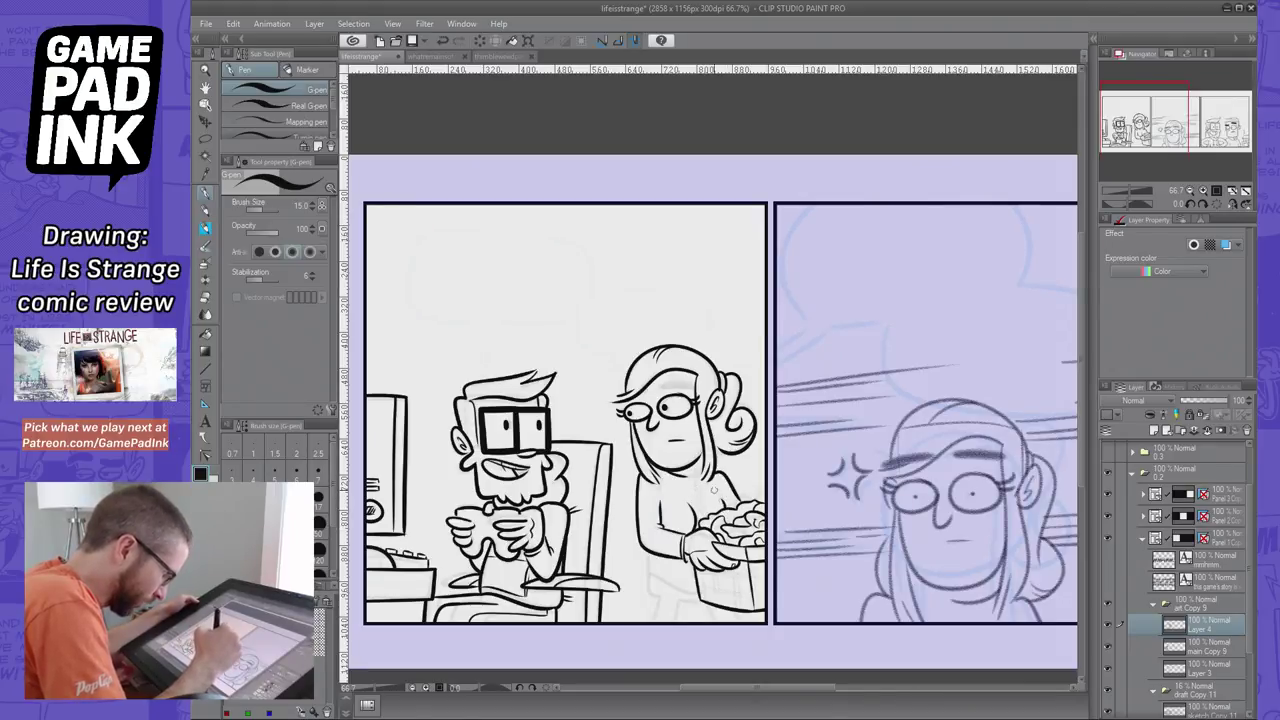
{"action": "key", "text": "ctrl+z"}
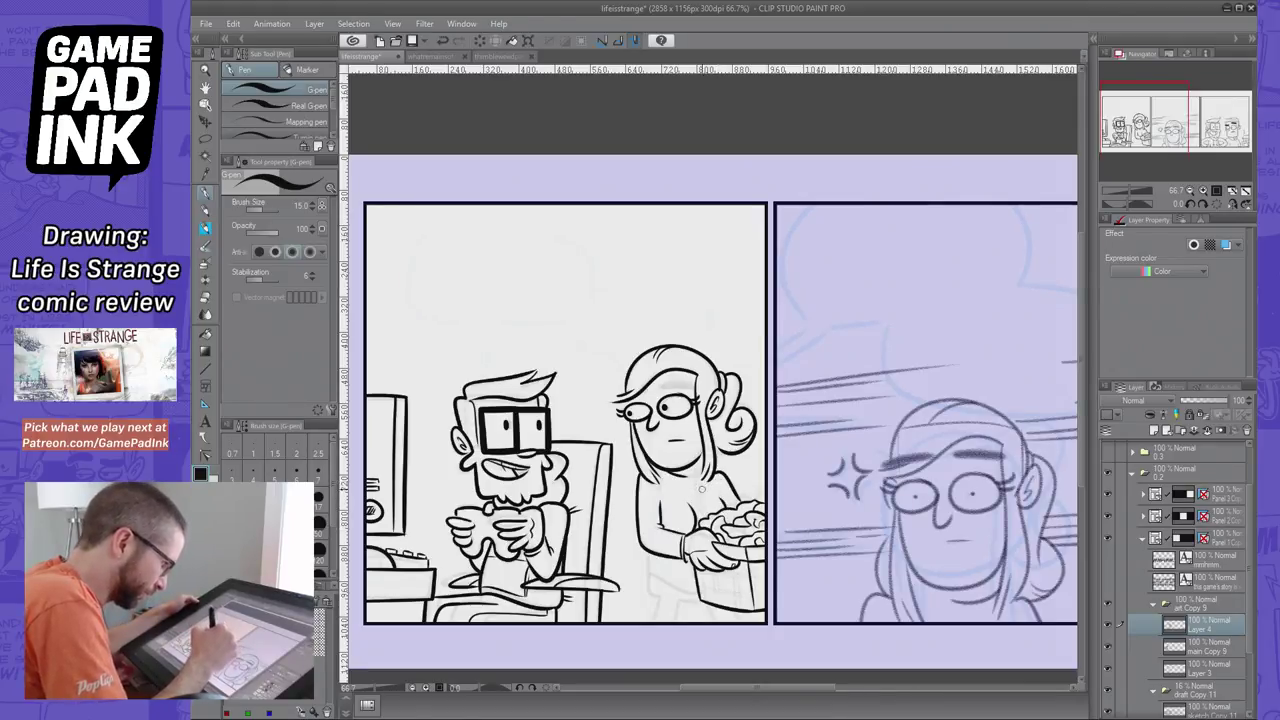
{"action": "left_click_drag", "start_coordinate": [692, 463], "coordinate": [696, 475]}
{"action": "key", "text": "ctrl+z"}
{"action": "key", "text": "ctrl+z"}
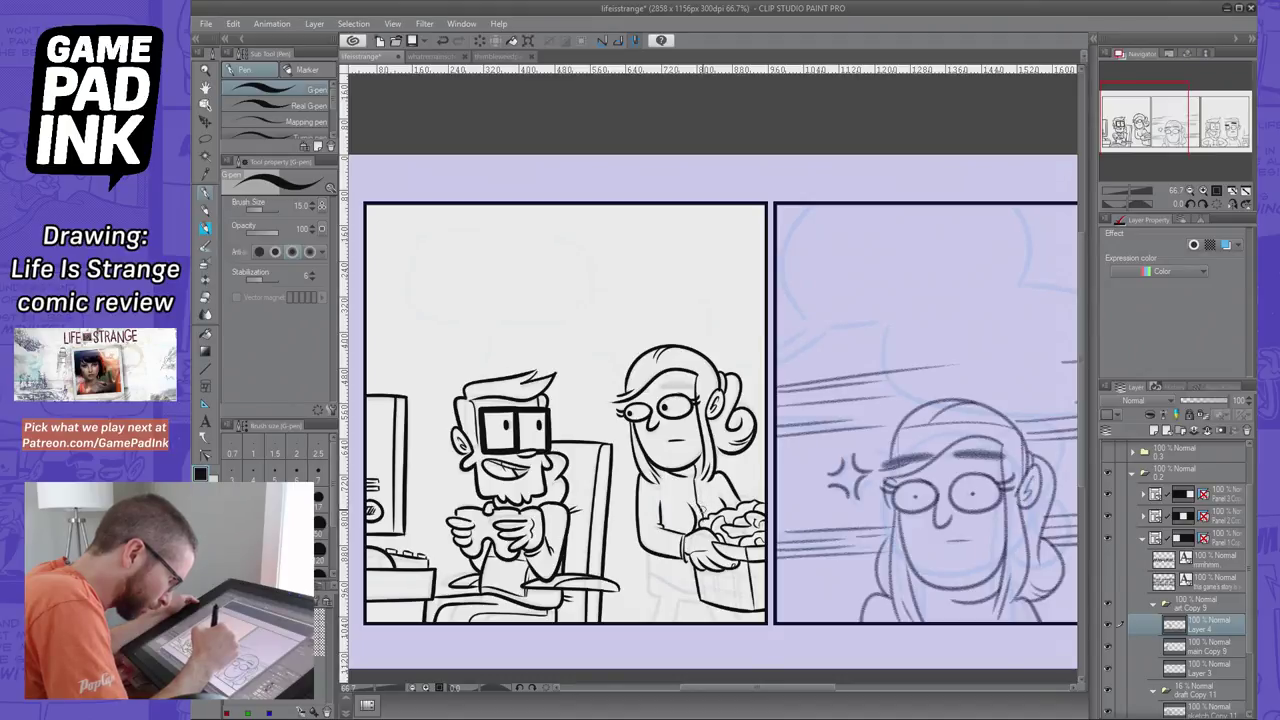
{"action": "key", "text": "ctrl+z"}
{"action": "key", "text": "ctrl+z"}
{"action": "key", "text": "ctrl+z"}
Ink the front opening of the woman's jacket from the collar down to the heap in the basket
{"action": "mouse_move", "coordinate": [698, 463]}
{"action": "left_mouse_down"}
{"action": "mouse_move", "coordinate": [707, 519]}
{"action": "mouse_move", "coordinate": [699, 483]}
{"action": "left_mouse_up"}
{"action": "key", "text": "ctrl+z"}
{"action": "key", "text": "ctrl+z"}
{"action": "key", "text": "ctrl+z"}
{"action": "key", "text": "ctrl+z"}
{"action": "key", "text": "ctrl+z"}
{"action": "key", "text": "ctrl+z"}
{"action": "key", "text": "ctrl+z"}
{"action": "key", "text": "ctrl+z"}
{"action": "key", "text": "ctrl+z"}
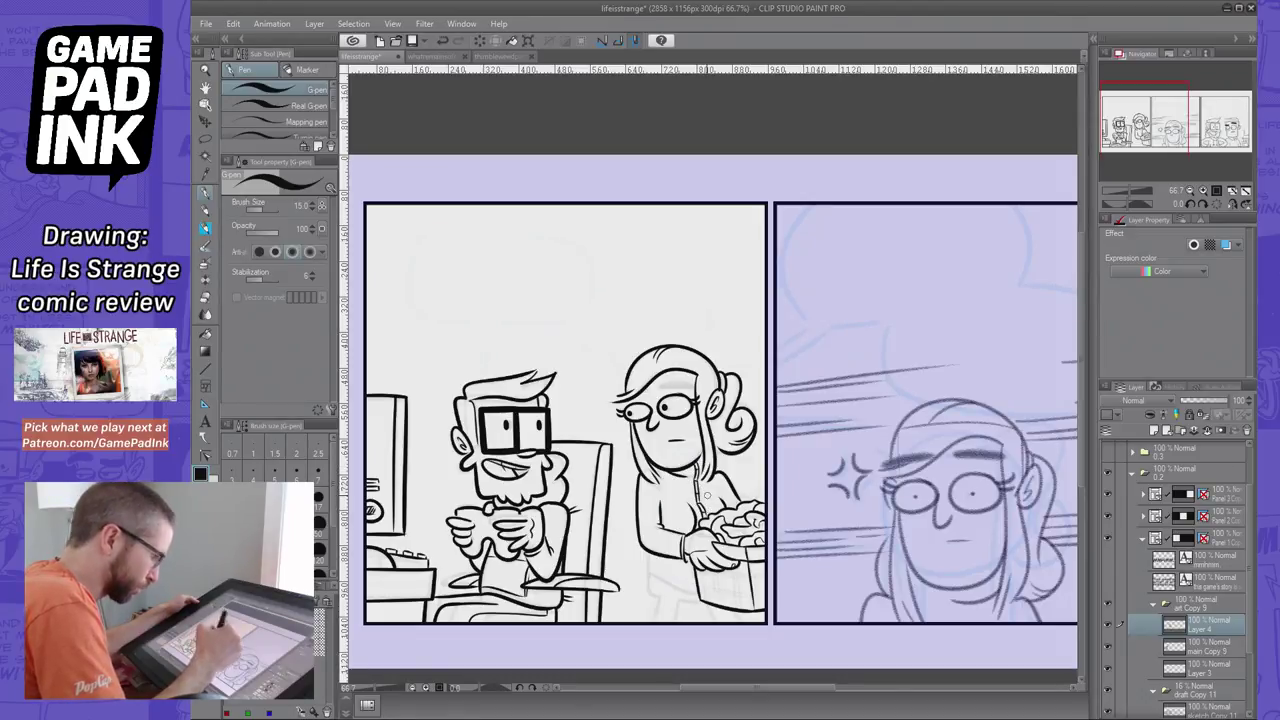
Ink the lower edge of the woman's jacket and her hips between the sleeve and the basket
{"action": "mouse_move", "coordinate": [648, 552]}
{"action": "left_mouse_down"}
{"action": "mouse_move", "coordinate": [703, 580]}
{"action": "mouse_move", "coordinate": [650, 571]}
{"action": "mouse_move", "coordinate": [688, 571]}
{"action": "mouse_move", "coordinate": [652, 582]}
{"action": "mouse_move", "coordinate": [649, 593]}
{"action": "mouse_move", "coordinate": [667, 594]}
{"action": "mouse_move", "coordinate": [649, 625]}
{"action": "mouse_move", "coordinate": [660, 593]}
{"action": "mouse_move", "coordinate": [690, 598]}
{"action": "left_mouse_up"}
{"action": "key", "text": "ctrl+z"}
{"action": "key", "text": "ctrl+z"}
{"action": "key", "text": "ctrl+z"}
{"action": "key", "text": "ctrl+z"}
{"action": "key", "text": "ctrl+z"}
{"action": "key", "text": "ctrl+z"}
{"action": "key", "text": "ctrl+z"}
{"action": "key", "text": "ctrl+z"}
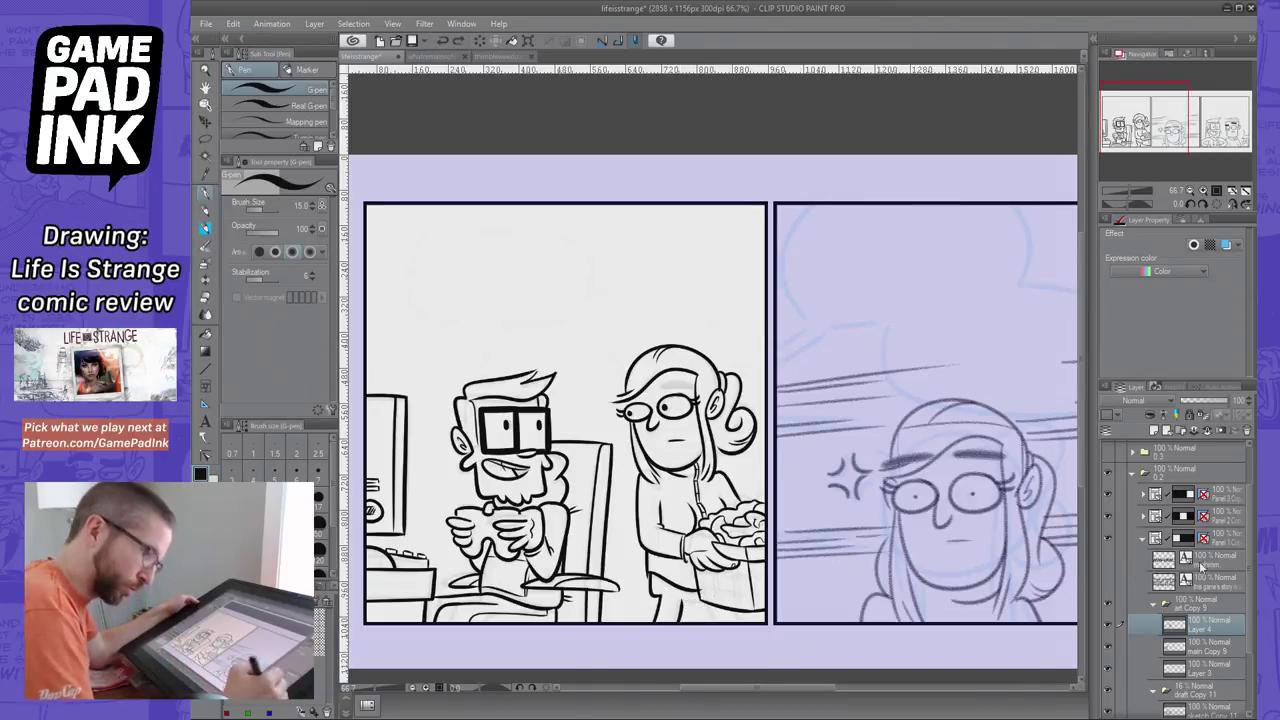
Ink the woman's legs down to the panel border on a new raster layer and merge that layer into Layer 4
{"action": "left_click", "coordinate": [1153, 430]}
{"action": "mouse_move", "coordinate": [684, 600]}
{"action": "left_mouse_down"}
{"action": "mouse_move", "coordinate": [726, 598]}
{"action": "mouse_move", "coordinate": [712, 621]}
{"action": "mouse_move", "coordinate": [713, 601]}
{"action": "mouse_move", "coordinate": [688, 603]}
{"action": "mouse_move", "coordinate": [720, 598]}
{"action": "mouse_move", "coordinate": [718, 630]}
{"action": "mouse_move", "coordinate": [742, 619]}
{"action": "left_mouse_up"}
{"action": "key", "text": "ctrl+z"}
{"action": "key", "text": "ctrl+z"}
{"action": "key", "text": "ctrl+z"}
{"action": "key", "text": "ctrl+z"}
{"action": "key", "text": "ctrl+z"}
{"action": "key", "text": "ctrl+z"}
{"action": "key", "text": "ctrl+z"}
{"action": "key", "text": "ctrl+z"}
{"action": "key", "text": "ctrl+z"}
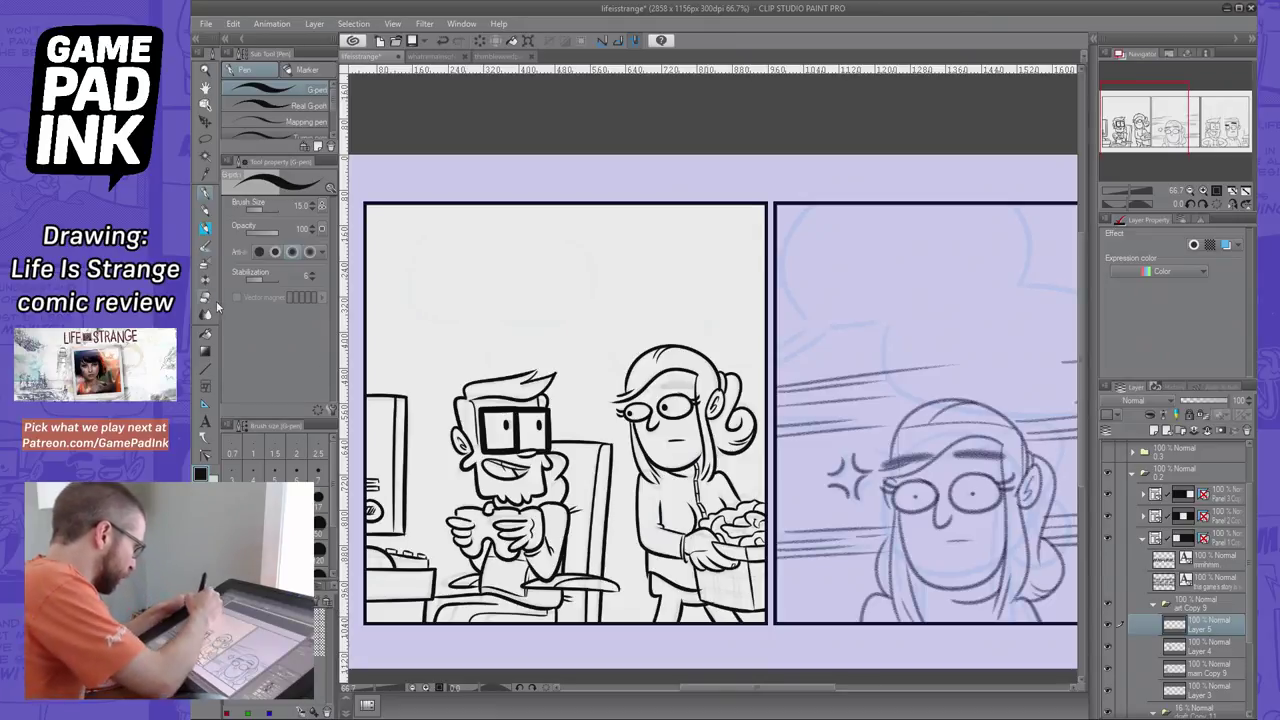
{"action": "key", "text": "e"}
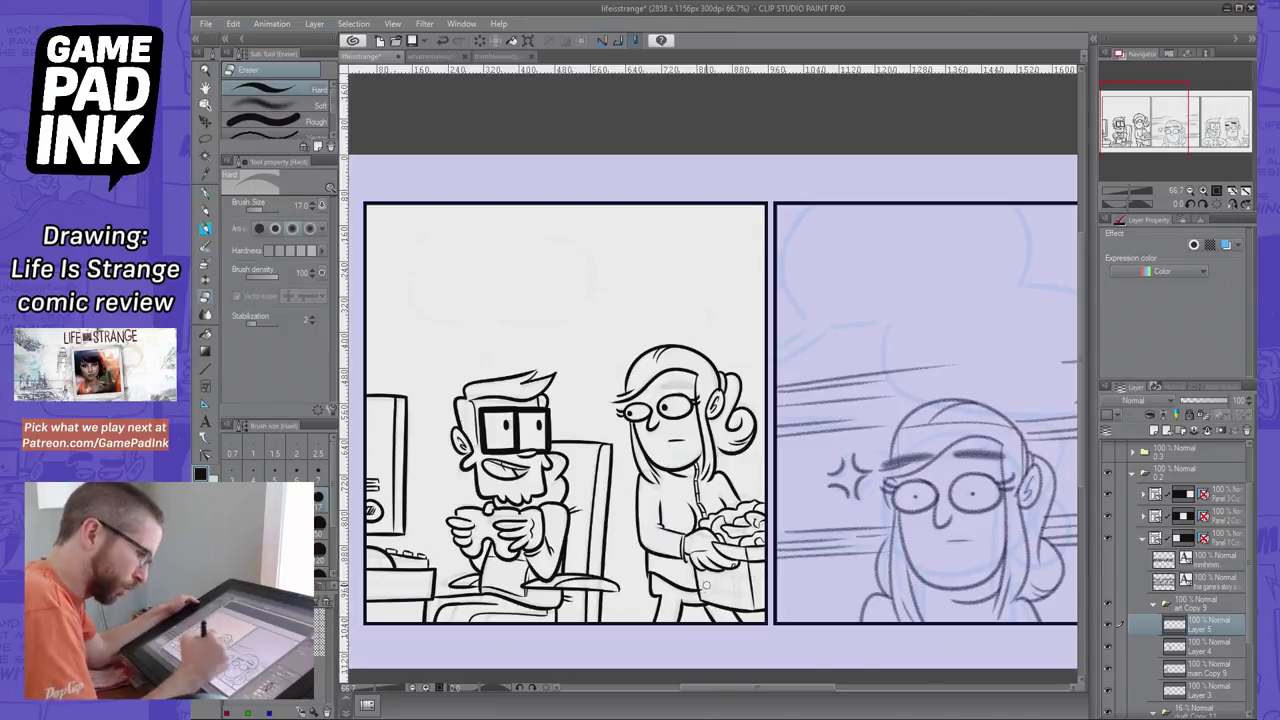
{"action": "left_click", "coordinate": [1207, 431]}
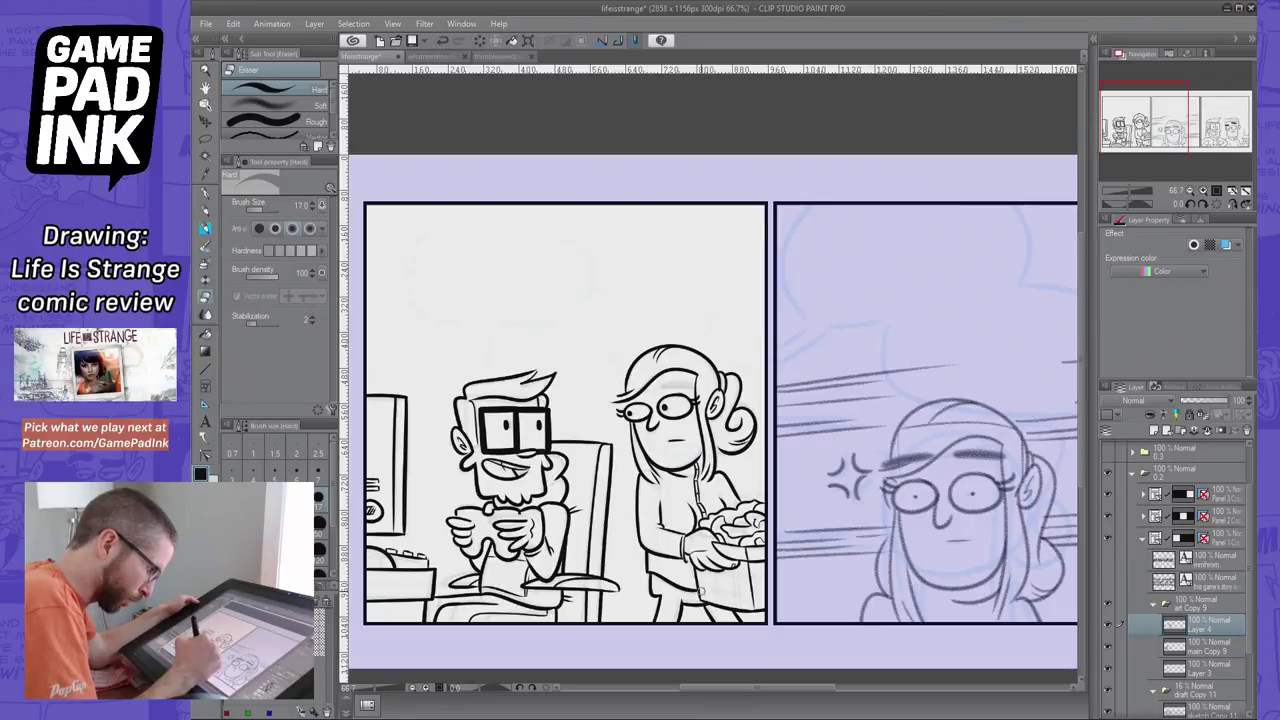
Ink thick eyebrows above the woman's eyes on a new raster layer with the G-pen at size 30
{"action": "key", "text": "p"}
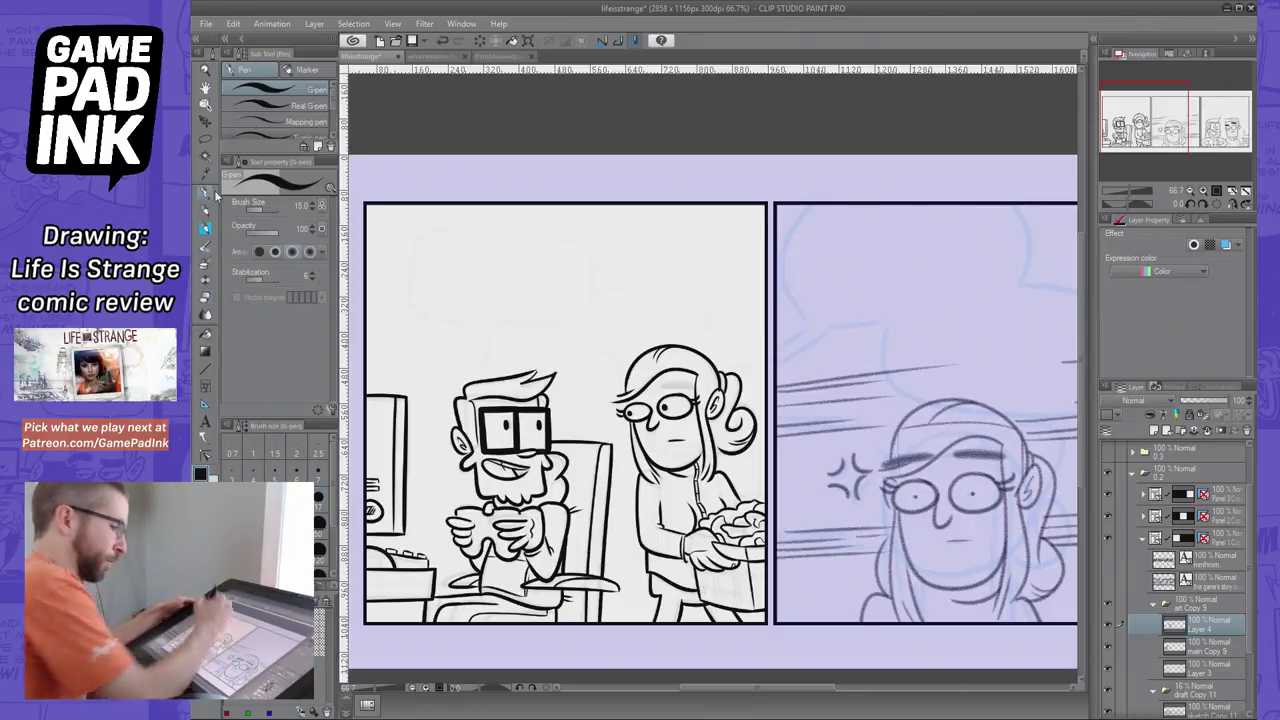
{"action": "left_click", "coordinate": [1156, 431]}
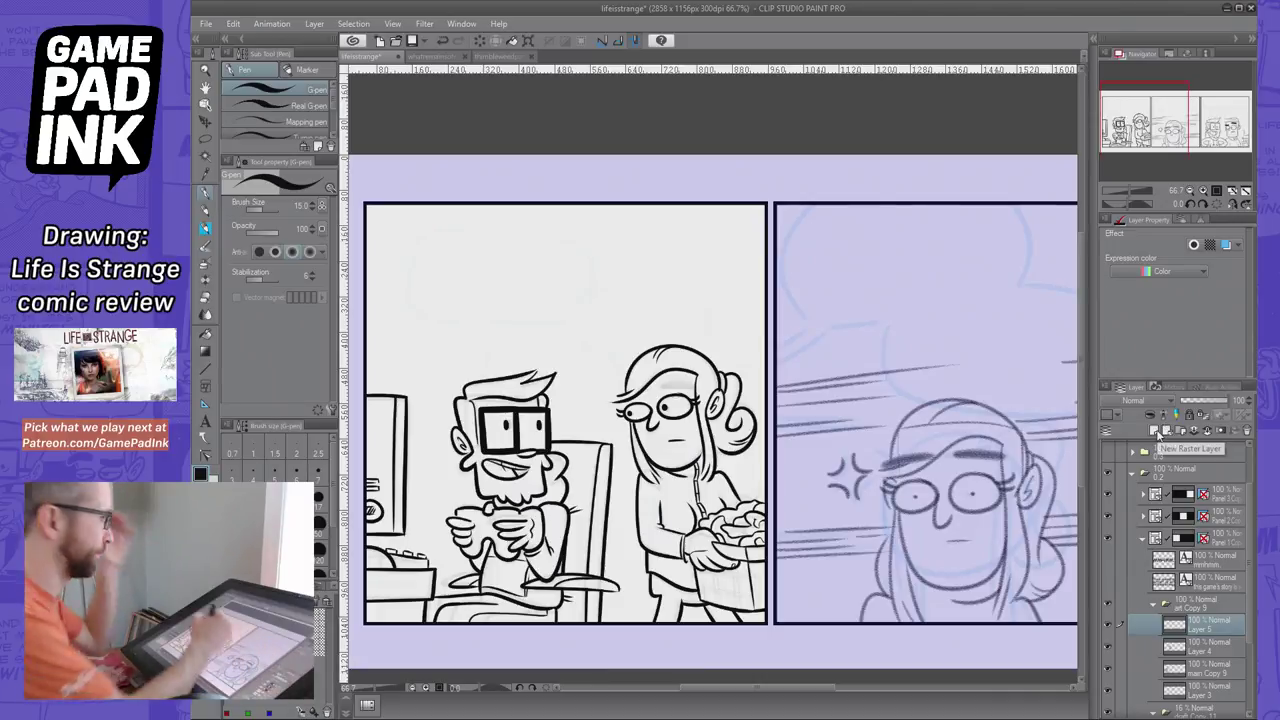
{"action": "key", "text": "bracketright"}
{"action": "key", "text": "bracketright"}
{"action": "key", "text": "bracketright"}
{"action": "key", "text": "bracketright"}
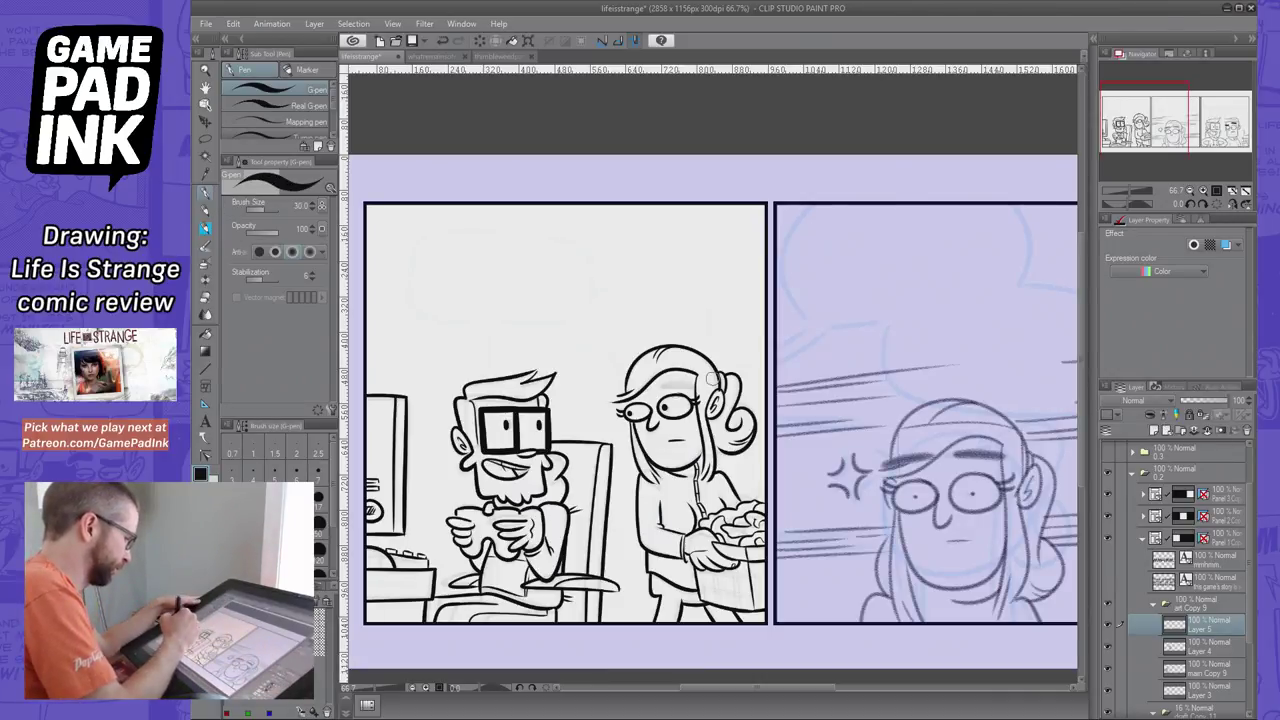
{"action": "mouse_move", "coordinate": [660, 387]}
{"action": "left_mouse_down"}
{"action": "mouse_move", "coordinate": [699, 391]}
{"action": "mouse_move", "coordinate": [630, 392]}
{"action": "mouse_move", "coordinate": [644, 388]}
{"action": "left_mouse_up"}
{"action": "key", "text": "ctrl+z"}
{"action": "key", "text": "ctrl+z"}
{"action": "key", "text": "ctrl+z"}
{"action": "key", "text": "ctrl+z"}
{"action": "key", "text": "ctrl+z"}
{"action": "key", "text": "ctrl+z"}
{"action": "key", "text": "ctrl+z"}
{"action": "key", "text": "ctrl+z"}
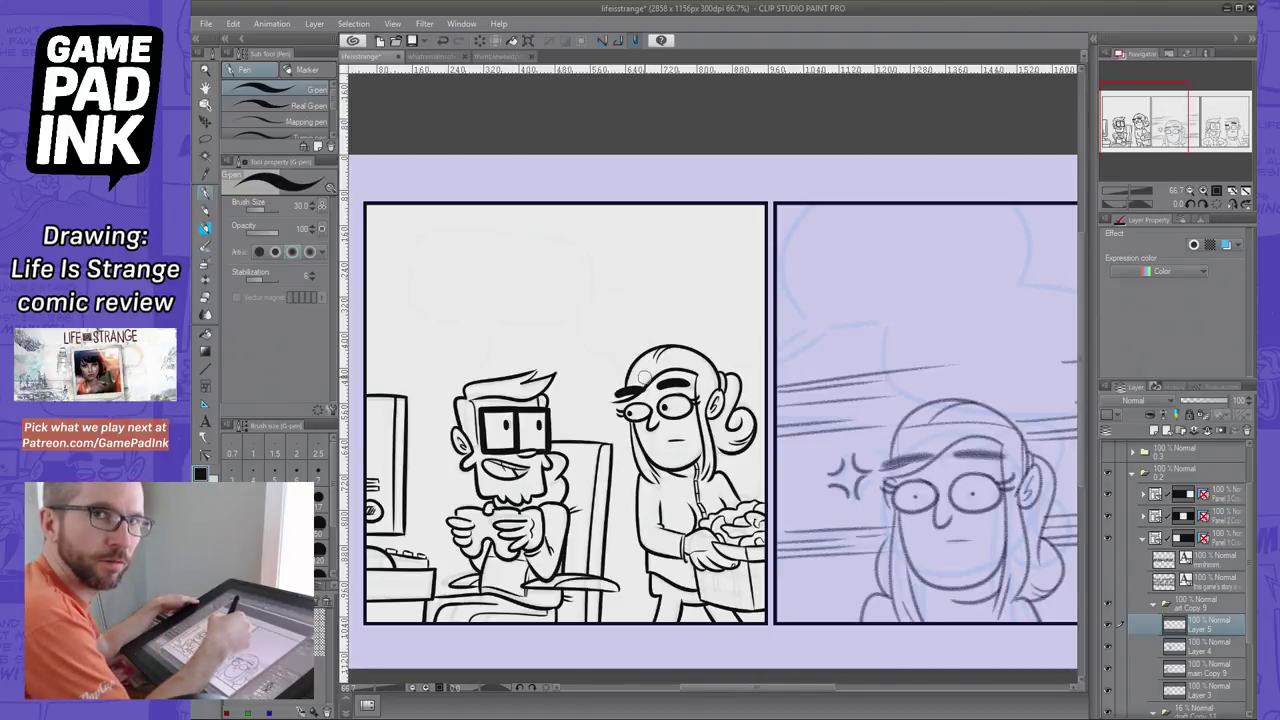
Rework the woman's thick eyebrow beneath her fringe with the size 30 G-pen and hard eraser, using Layer 5 and Layer 4
{"action": "key", "text": "ctrl+z"}
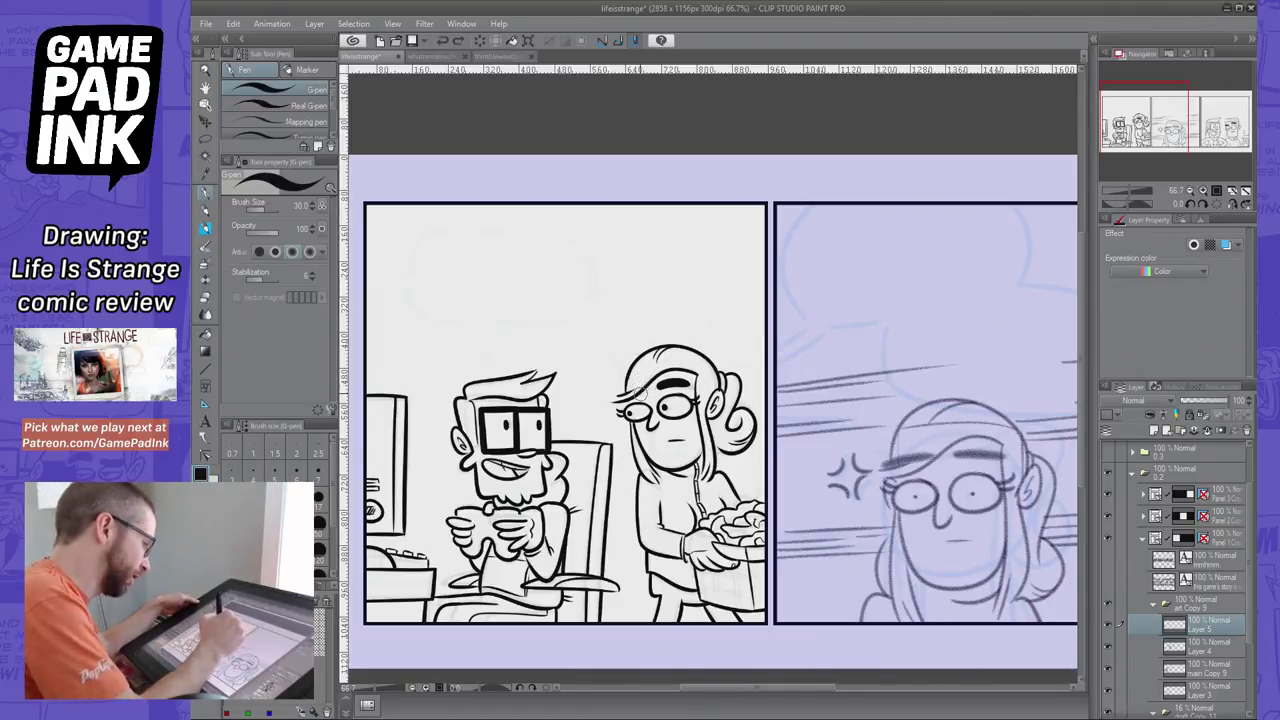
{"action": "mouse_move", "coordinate": [637, 387]}
{"action": "left_mouse_down"}
{"action": "mouse_move", "coordinate": [635, 401]}
{"action": "mouse_move", "coordinate": [654, 387]}
{"action": "left_mouse_up"}
{"action": "key", "text": "ctrl+z"}
{"action": "key", "text": "ctrl+z"}
{"action": "key", "text": "ctrl+z"}
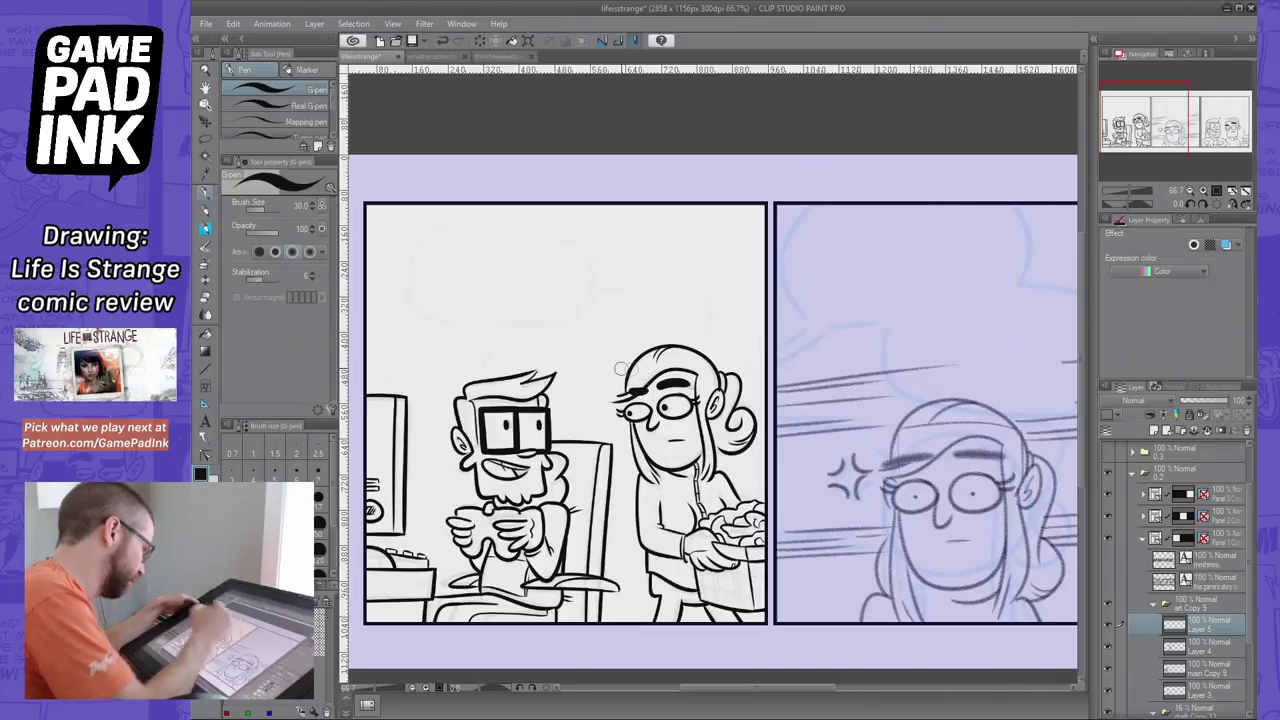
{"action": "left_click", "coordinate": [206, 298]}
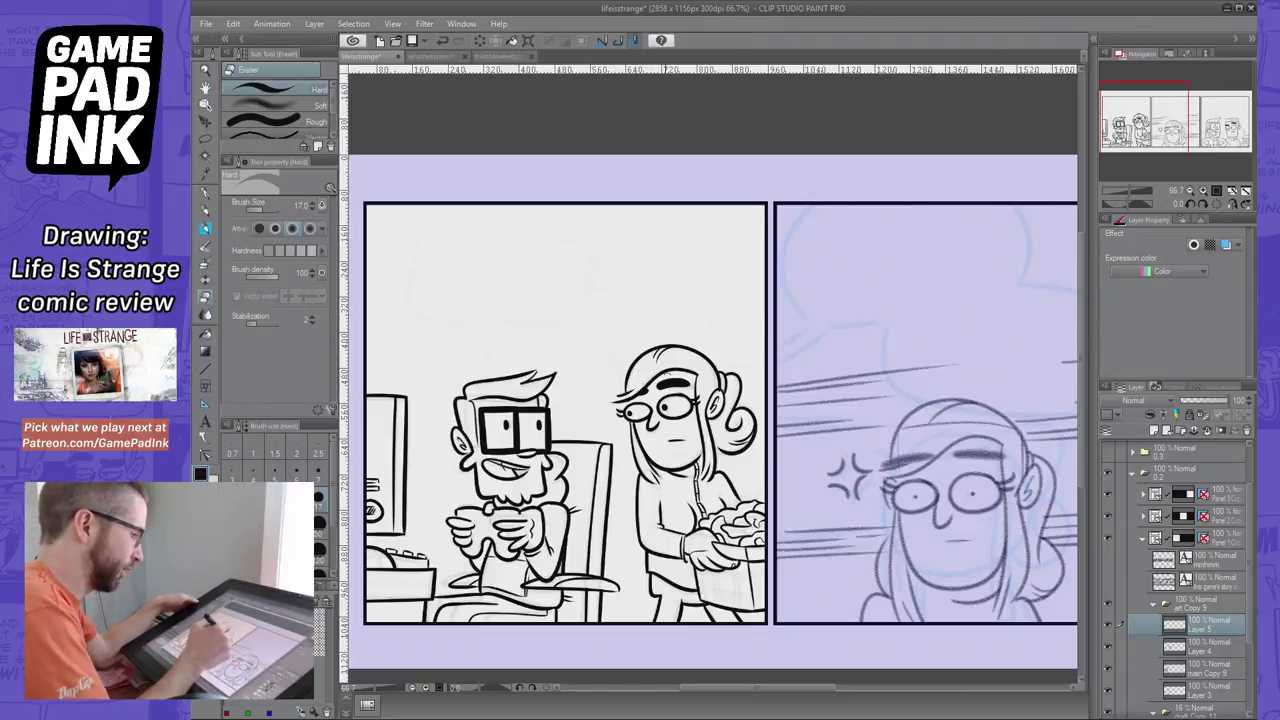
{"action": "left_click", "coordinate": [1208, 645]}
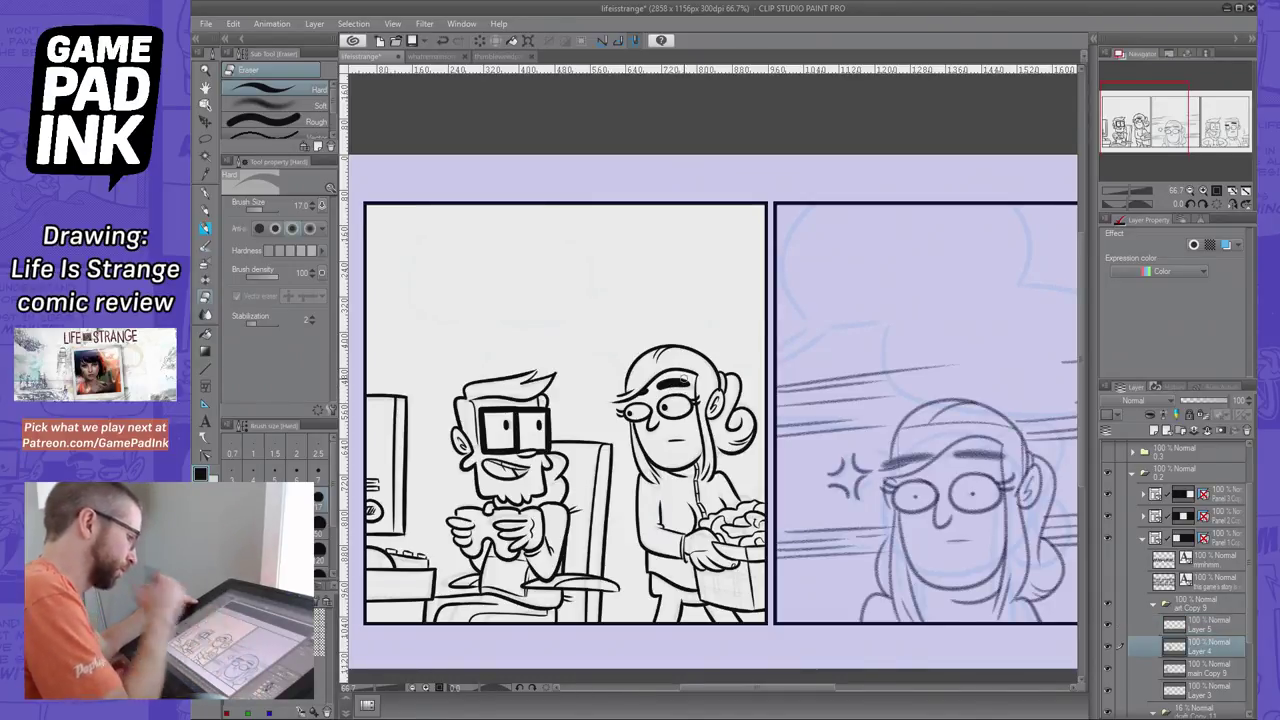
{"action": "left_click", "coordinate": [207, 190]}
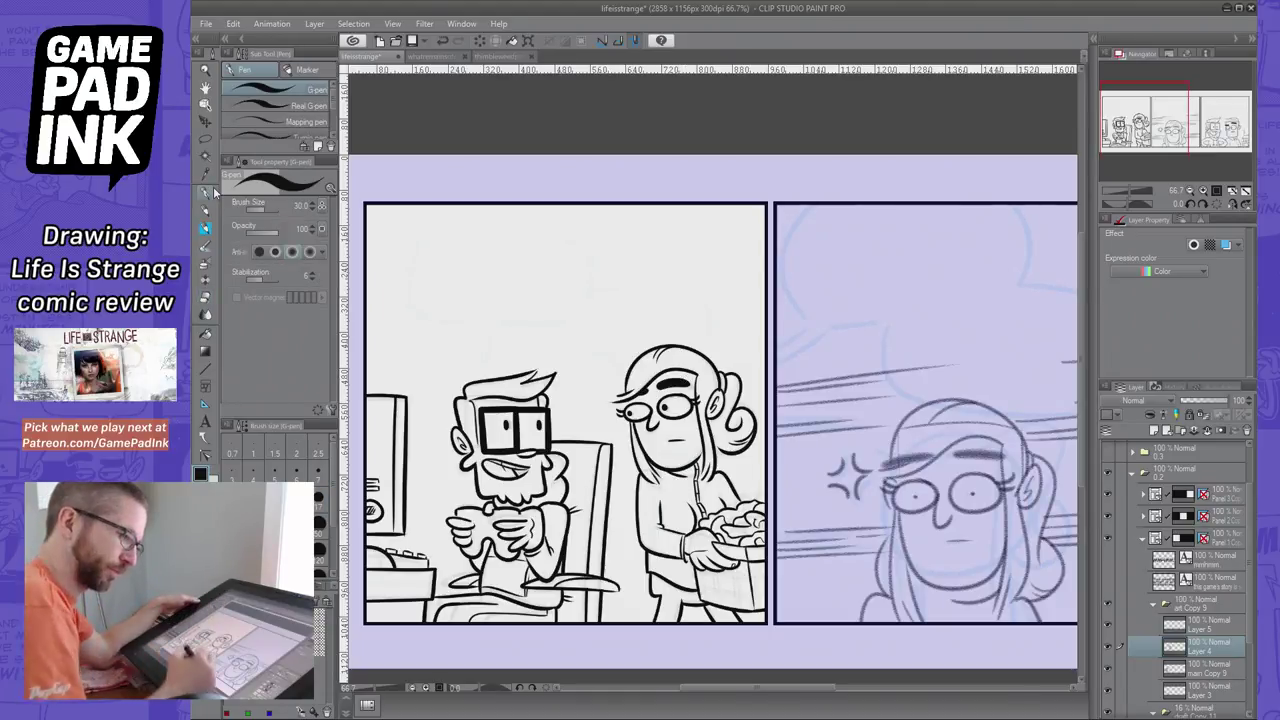
{"action": "left_click_drag", "start_coordinate": [644, 391], "coordinate": [626, 400]}
Ink the first weave lines on the side of the woman's basket on Layer 5 with the G-pen at size 15
{"action": "left_click", "coordinate": [297, 498]}
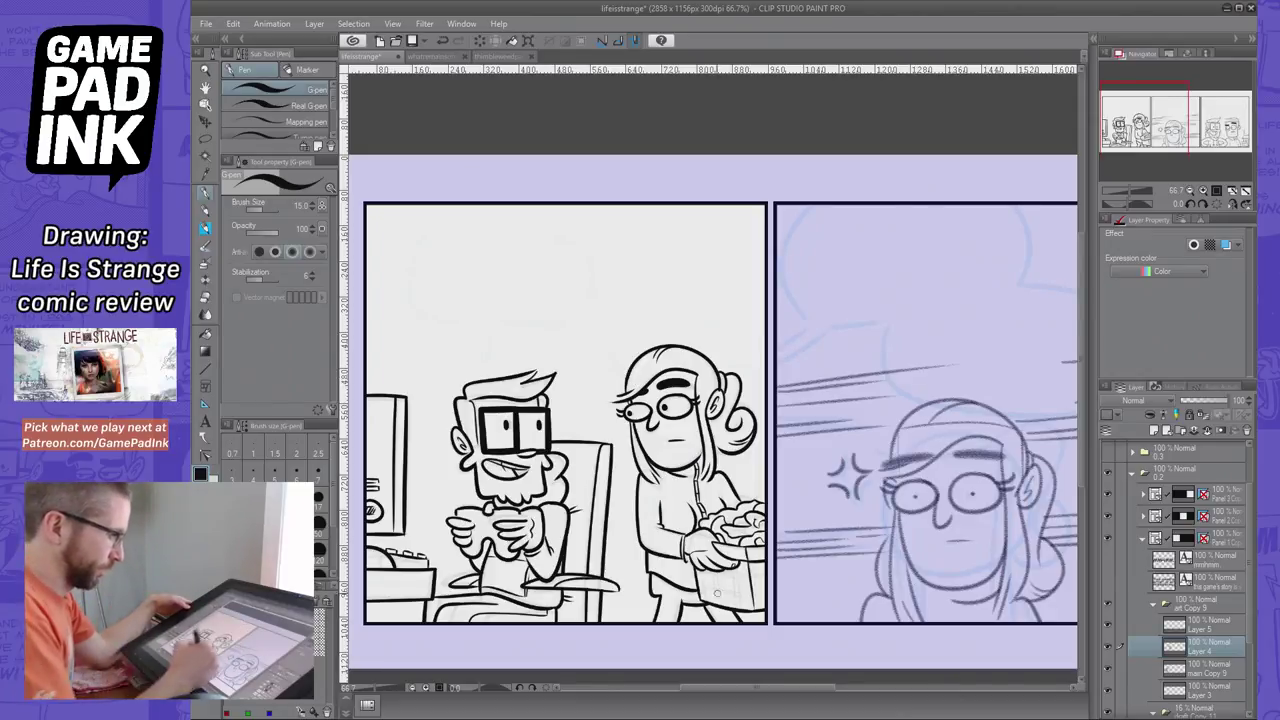
{"action": "key", "text": "ctrl+z"}
{"action": "left_click_drag", "start_coordinate": [705, 572], "coordinate": [714, 601]}
{"action": "key", "text": "ctrl+z"}
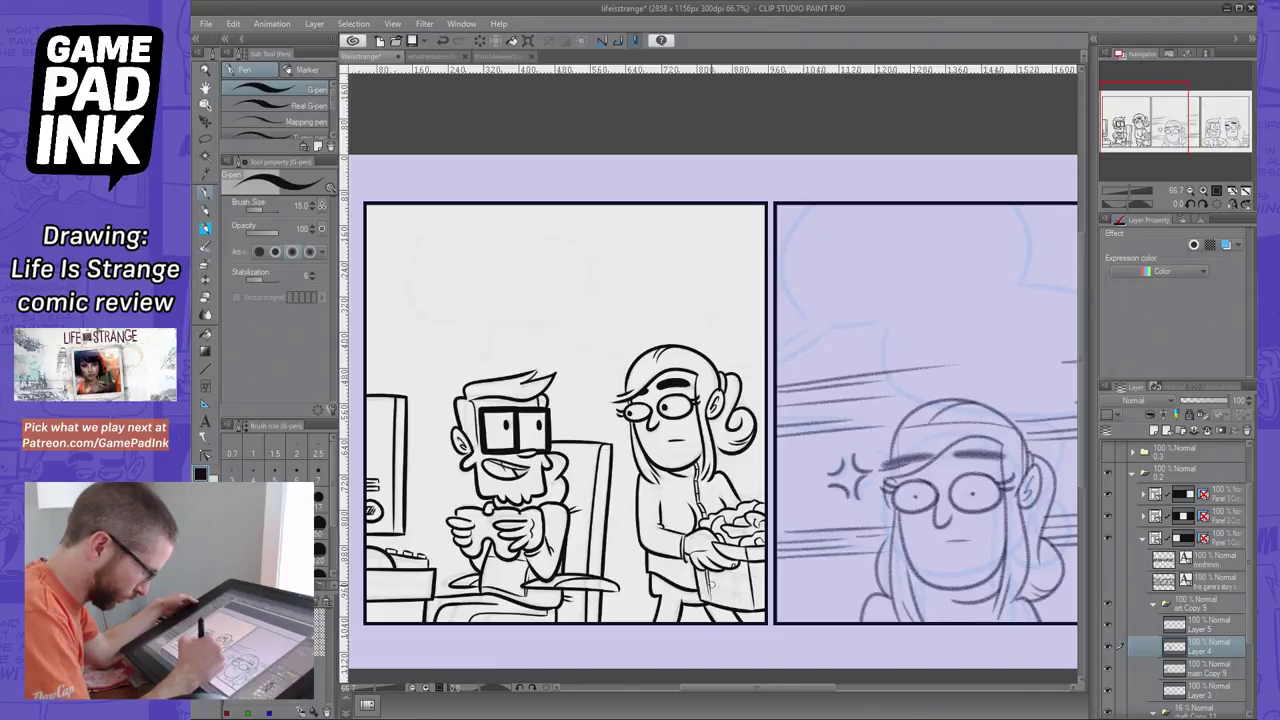
{"action": "key", "text": "ctrl+z"}
{"action": "key", "text": "alt+bracketright"}
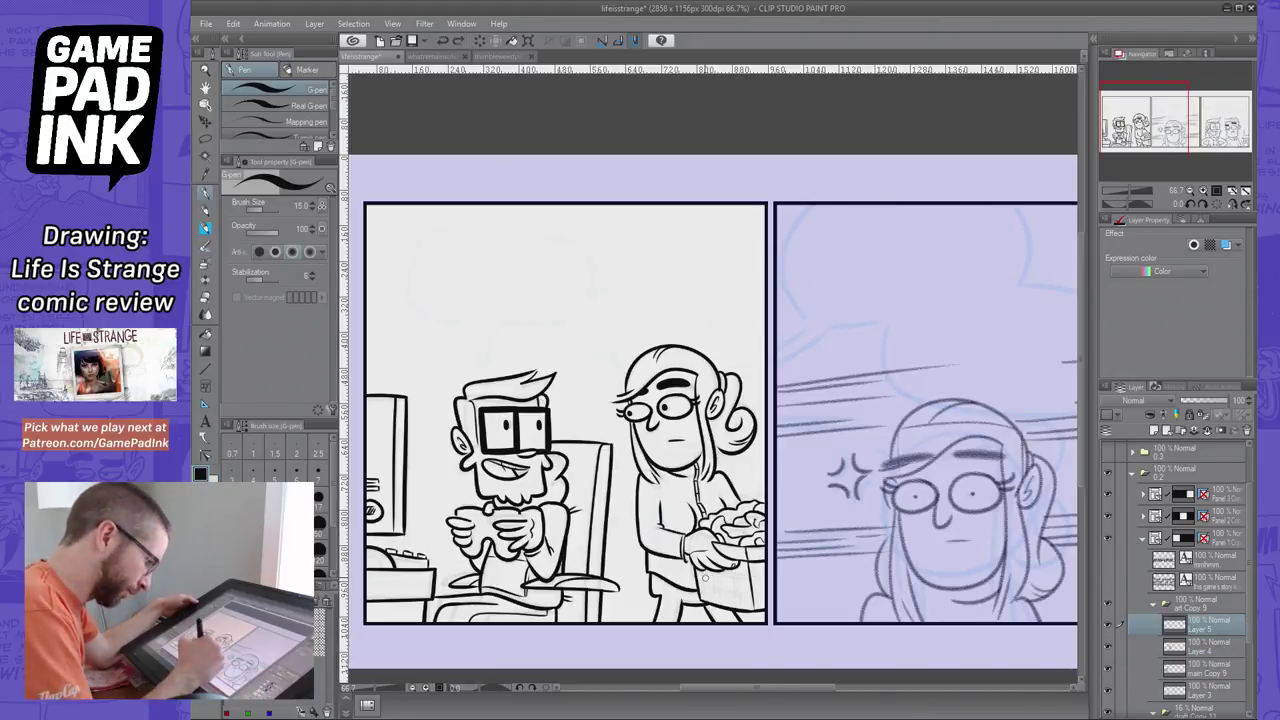
{"action": "key", "text": "ctrl+z"}
{"action": "mouse_move", "coordinate": [698, 568]}
{"action": "left_mouse_down"}
{"action": "mouse_move", "coordinate": [706, 599]}
{"action": "mouse_move", "coordinate": [756, 607]}
{"action": "mouse_move", "coordinate": [764, 568]}
{"action": "left_mouse_up"}
{"action": "key", "text": "ctrl+z"}
{"action": "key", "text": "ctrl+z"}
{"action": "key", "text": "ctrl+z"}
{"action": "key", "text": "ctrl+z"}
{"action": "key", "text": "ctrl+z"}
{"action": "key", "text": "ctrl+z"}
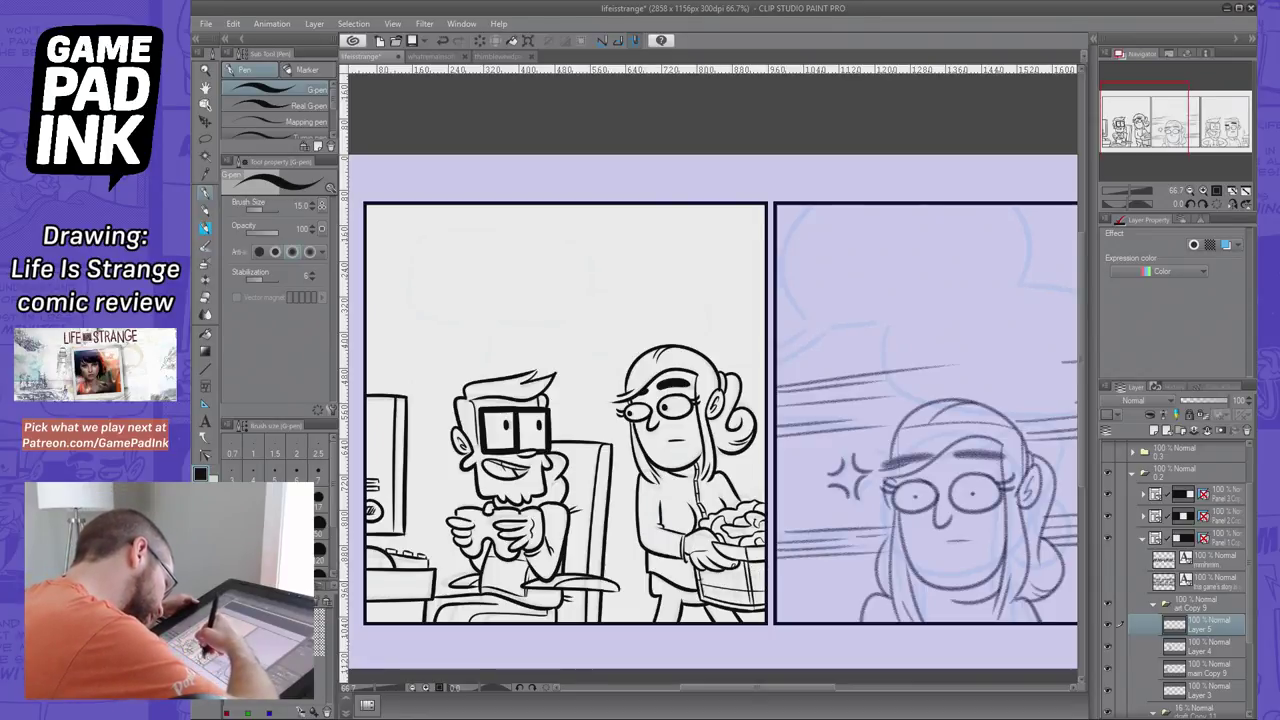
Try curved horizontal bands across the side of the basket and undo them
{"action": "left_click_drag", "start_coordinate": [700, 579], "coordinate": [765, 587]}
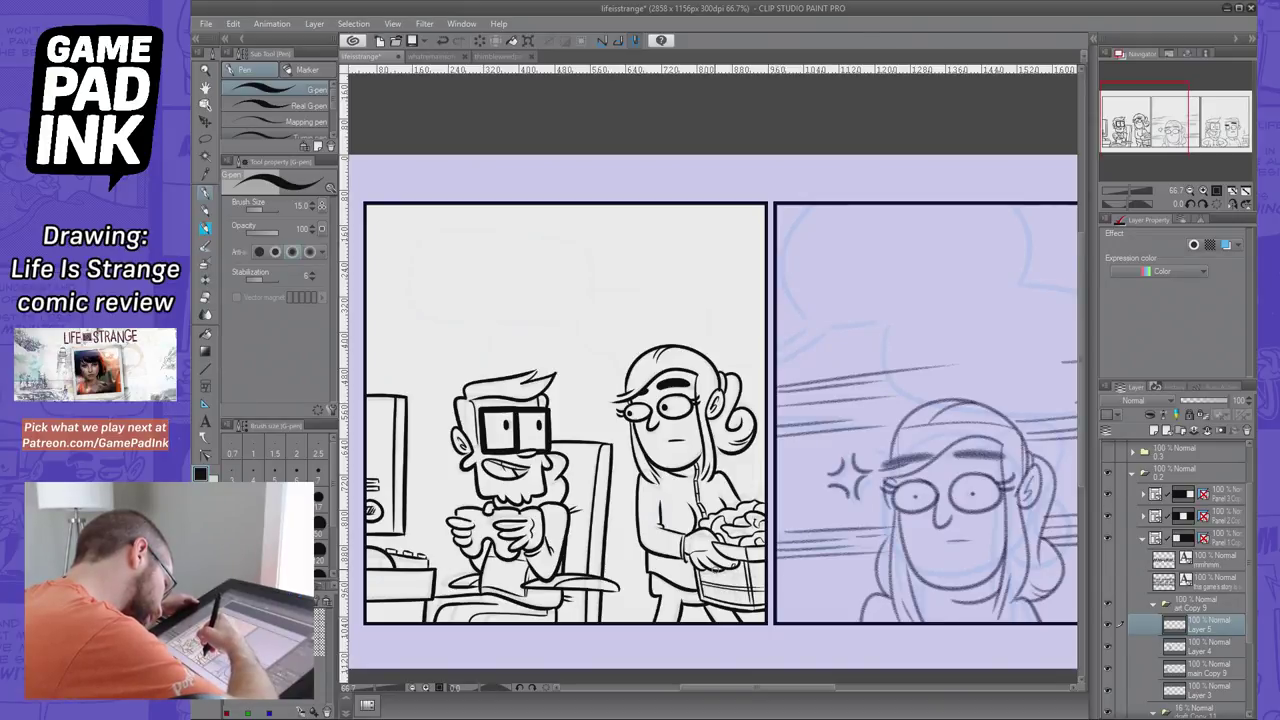
{"action": "key", "text": "ctrl+z"}
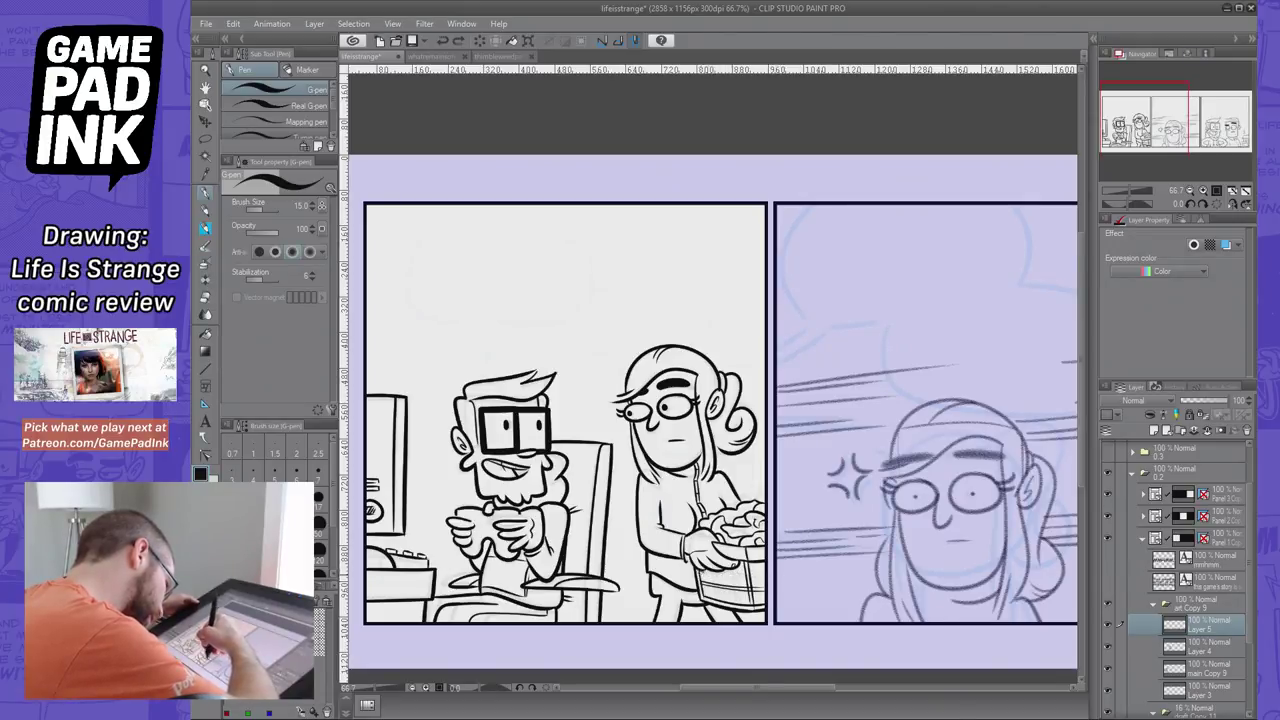
{"action": "key", "text": "ctrl+z"}
{"action": "left_click_drag", "start_coordinate": [702, 571], "coordinate": [764, 570]}
{"action": "key", "text": "ctrl+z"}
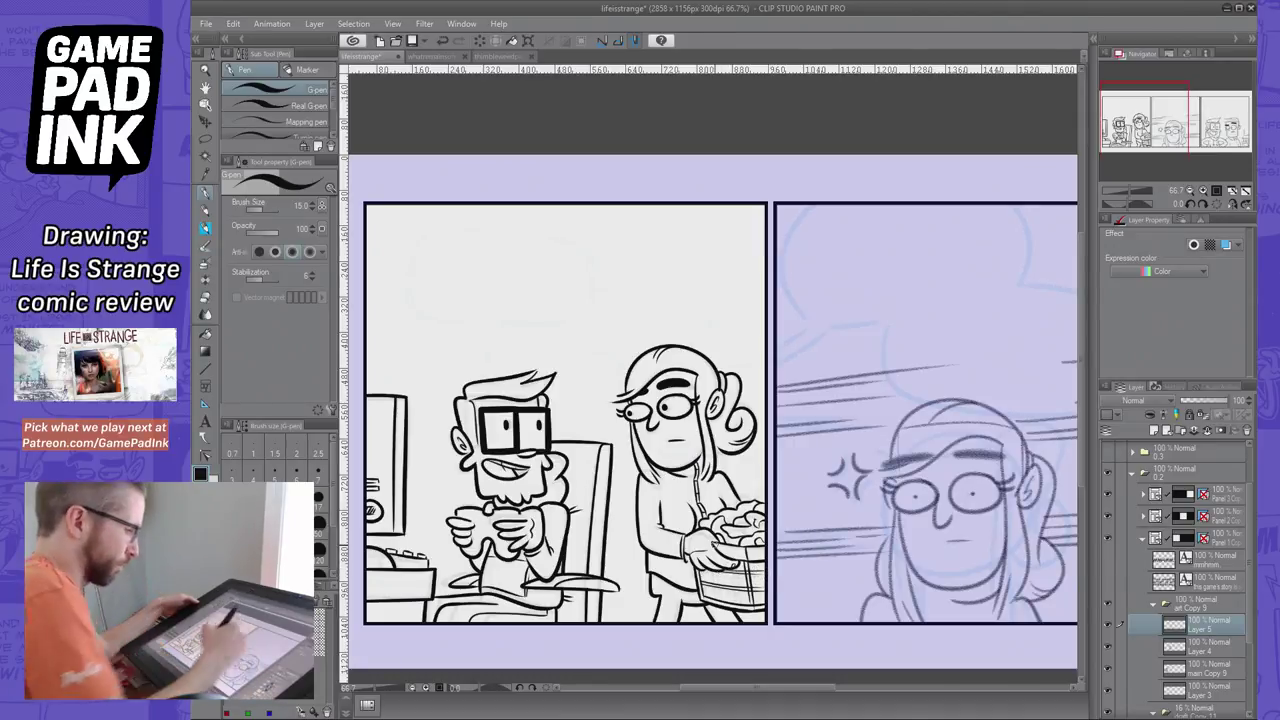
{"action": "key", "text": "ctrl+z"}
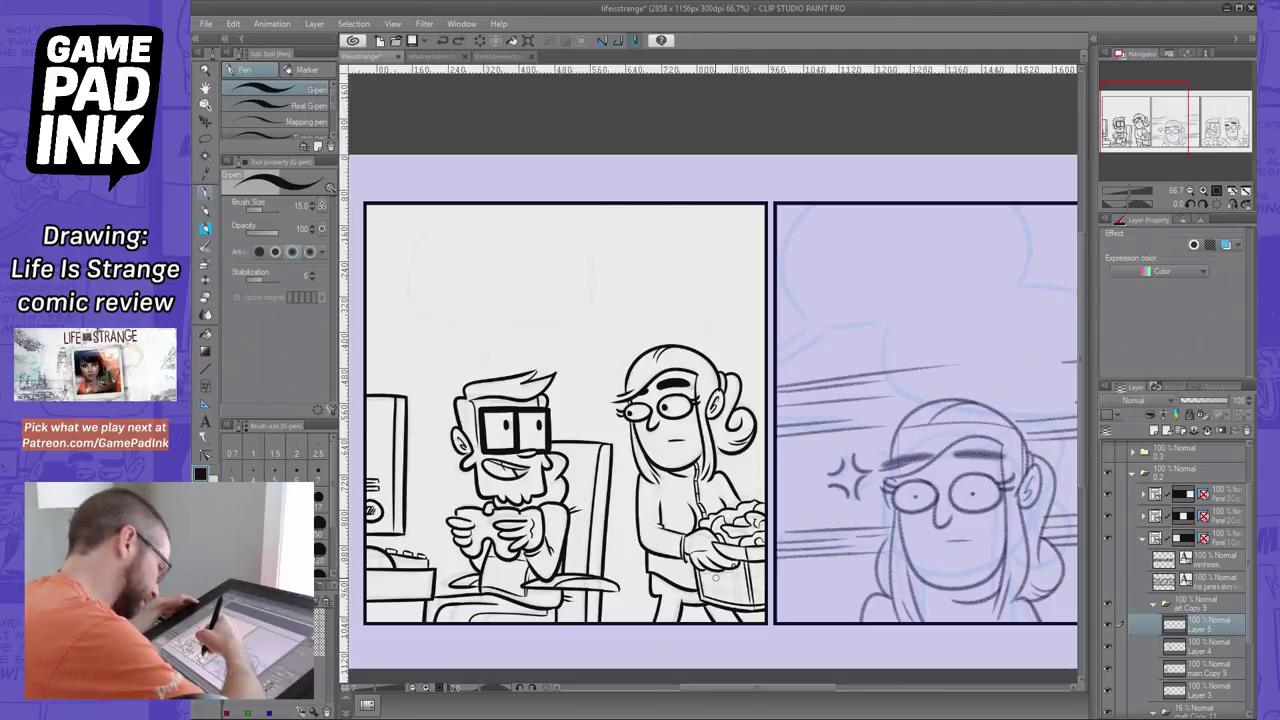
Ink the horizontal bands and vertical slats across the side of the basket on Layer 5
{"action": "left_click_drag", "start_coordinate": [736, 597], "coordinate": [766, 595]}
{"action": "key", "text": "ctrl+z"}
{"action": "key", "text": "ctrl+z"}
{"action": "mouse_move", "coordinate": [740, 590]}
{"action": "left_mouse_down"}
{"action": "mouse_move", "coordinate": [766, 594]}
{"action": "mouse_move", "coordinate": [776, 572]}
{"action": "left_mouse_up"}
{"action": "key", "text": "ctrl+z"}
{"action": "key", "text": "ctrl+z"}
{"action": "key", "text": "ctrl+z"}
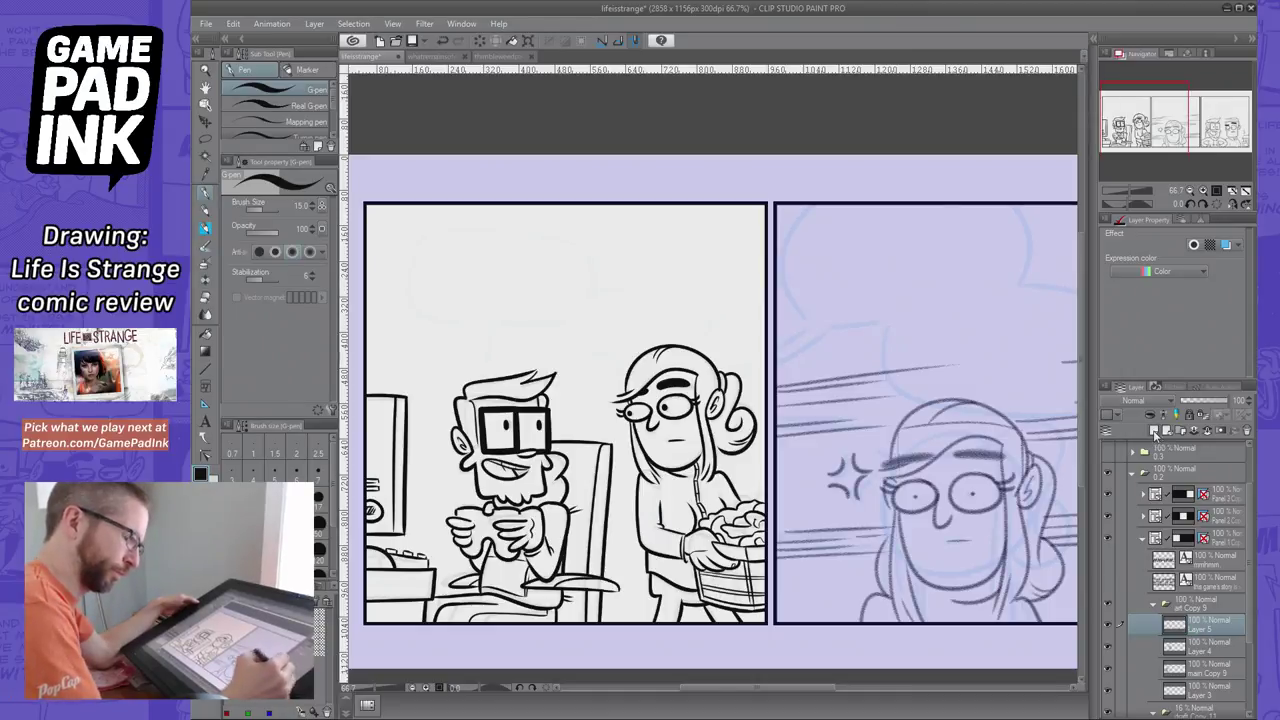
Ink additional crossing weave lines on the basket on a new raster layer above Layer 5
{"action": "left_click", "coordinate": [1153, 431]}
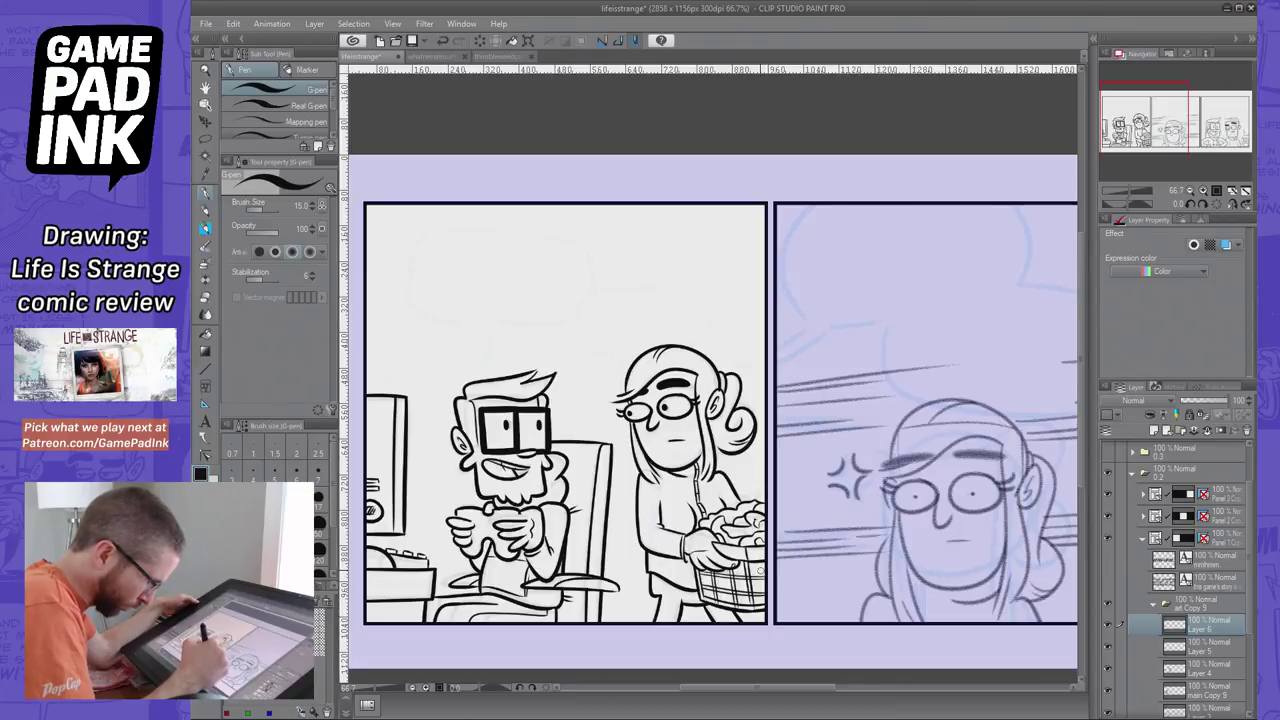
{"action": "key", "text": "ctrl+z"}
{"action": "left_click_drag", "start_coordinate": [727, 571], "coordinate": [731, 573]}
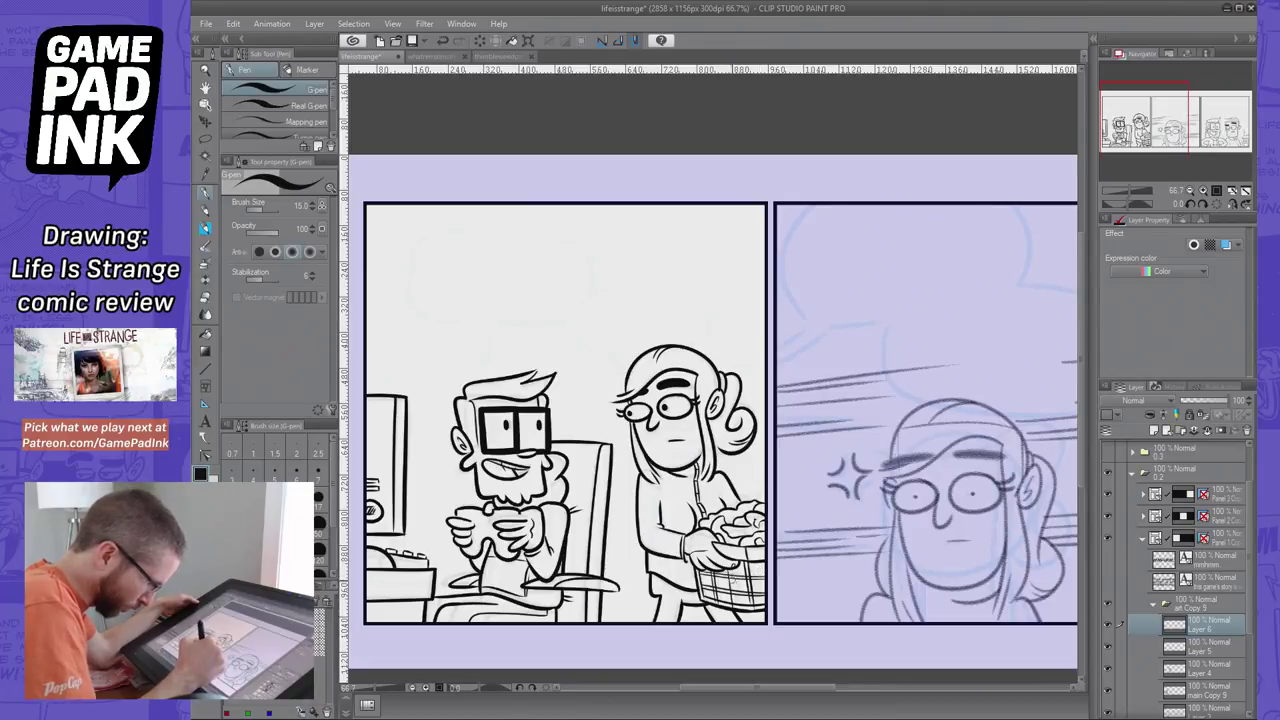
{"action": "key", "text": "ctrl+z"}
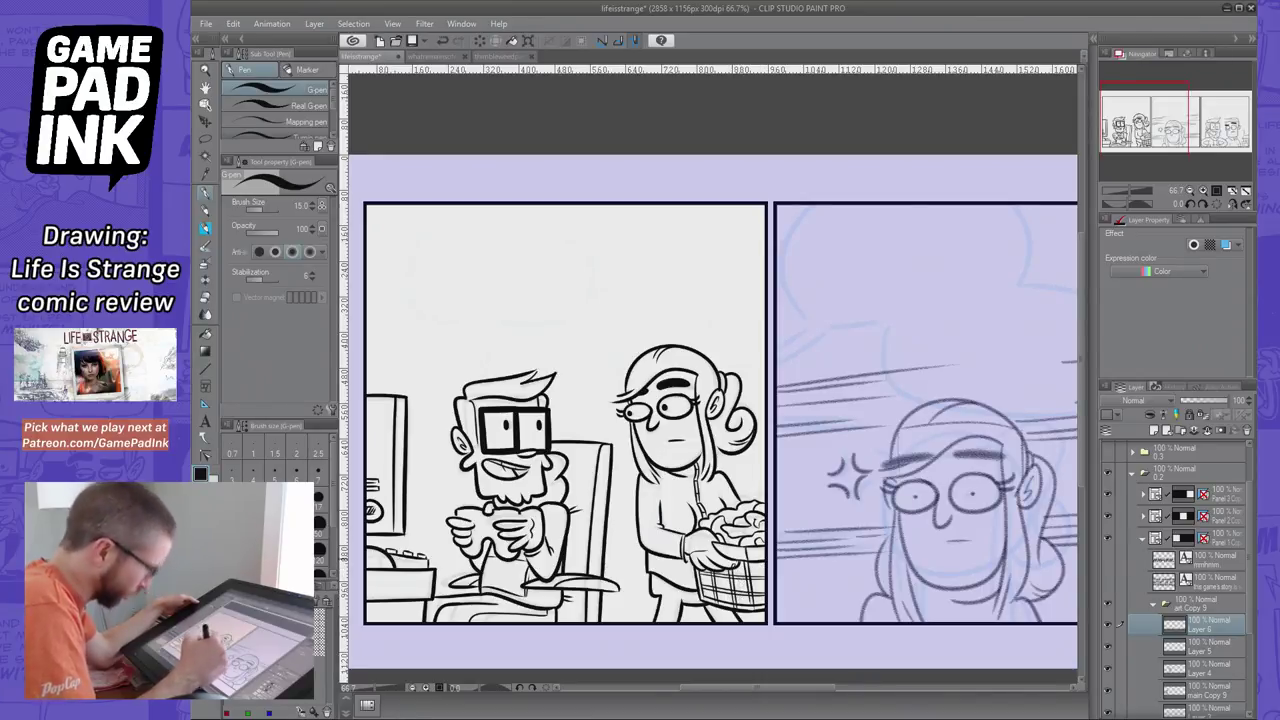
Erase the overlapping lines in the basket weave with the hard eraser across Layers 6, 5 and 4, and merge Layer 5 into Layer 4
{"action": "key", "text": "e"}
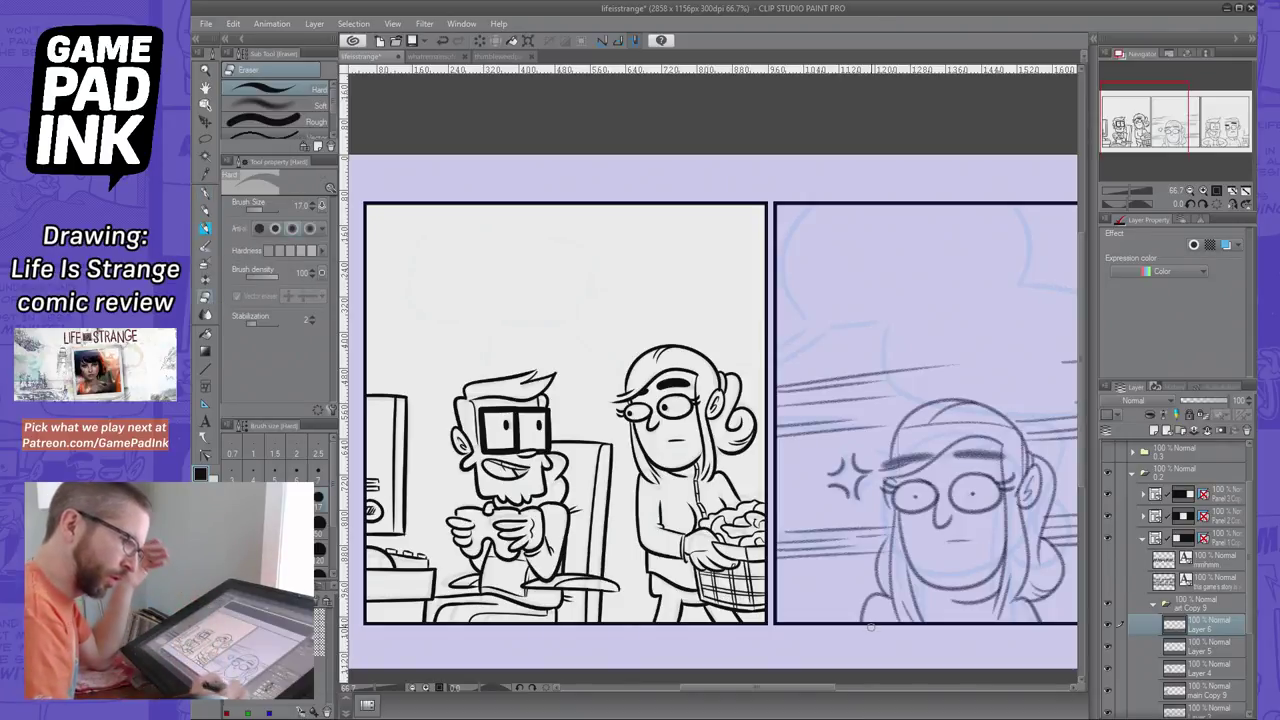
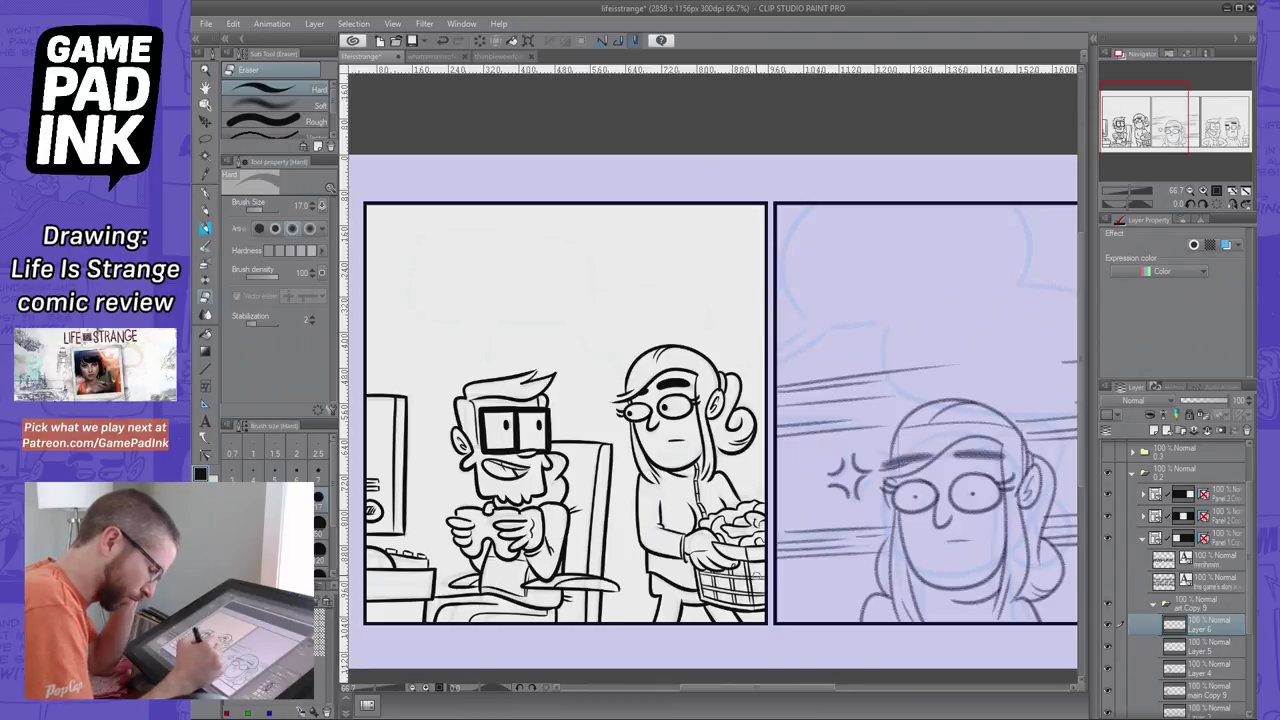
{"action": "left_click", "coordinate": [1218, 646]}
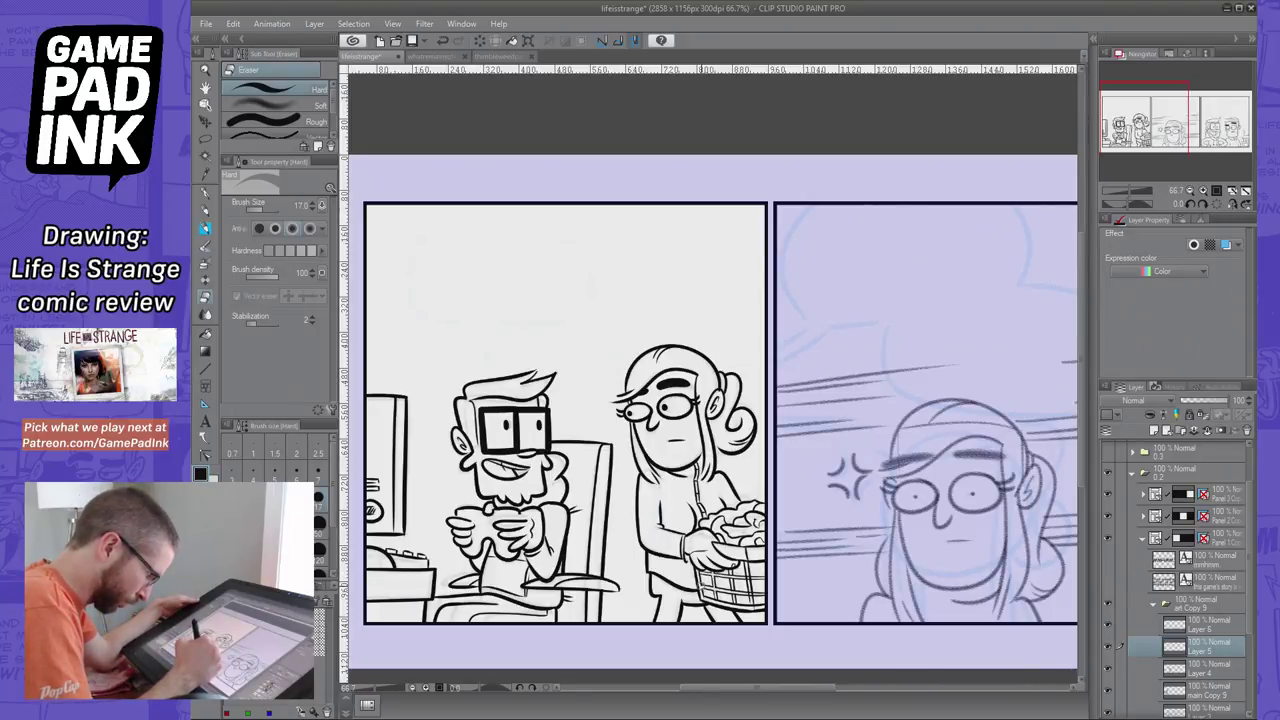
{"action": "key", "text": "ctrl+z"}
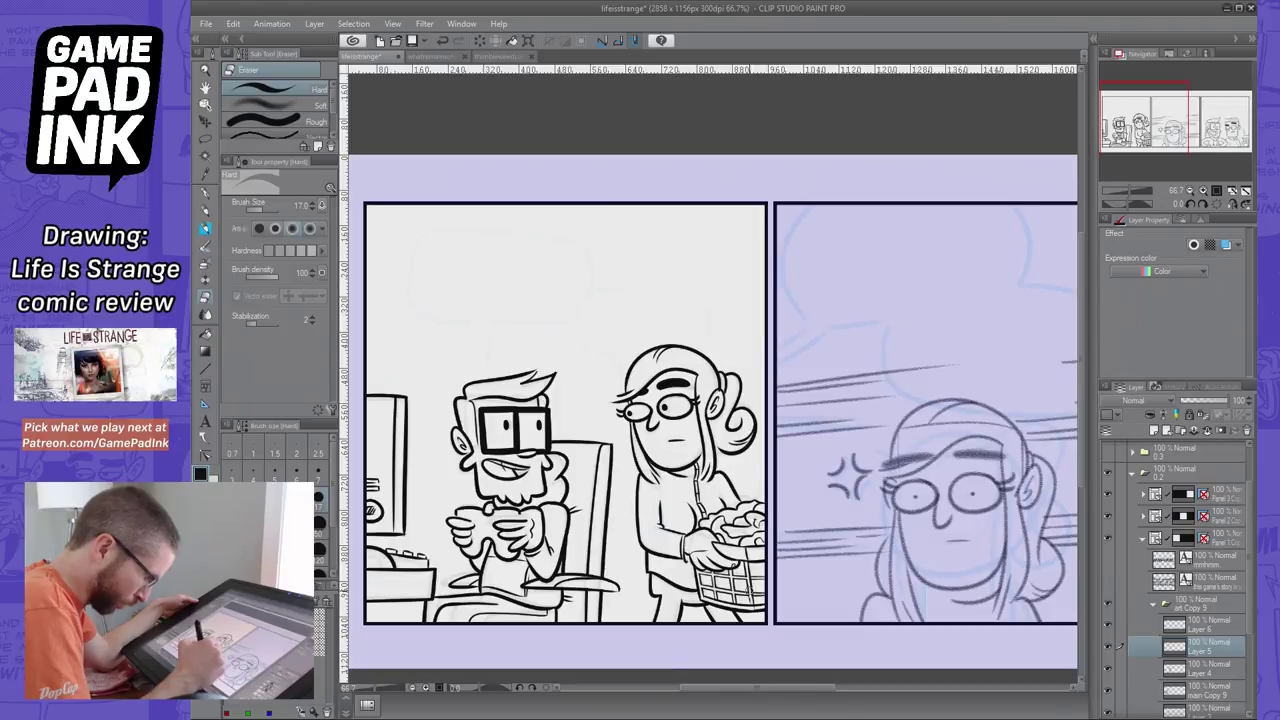
{"action": "key", "text": "ctrl+z"}
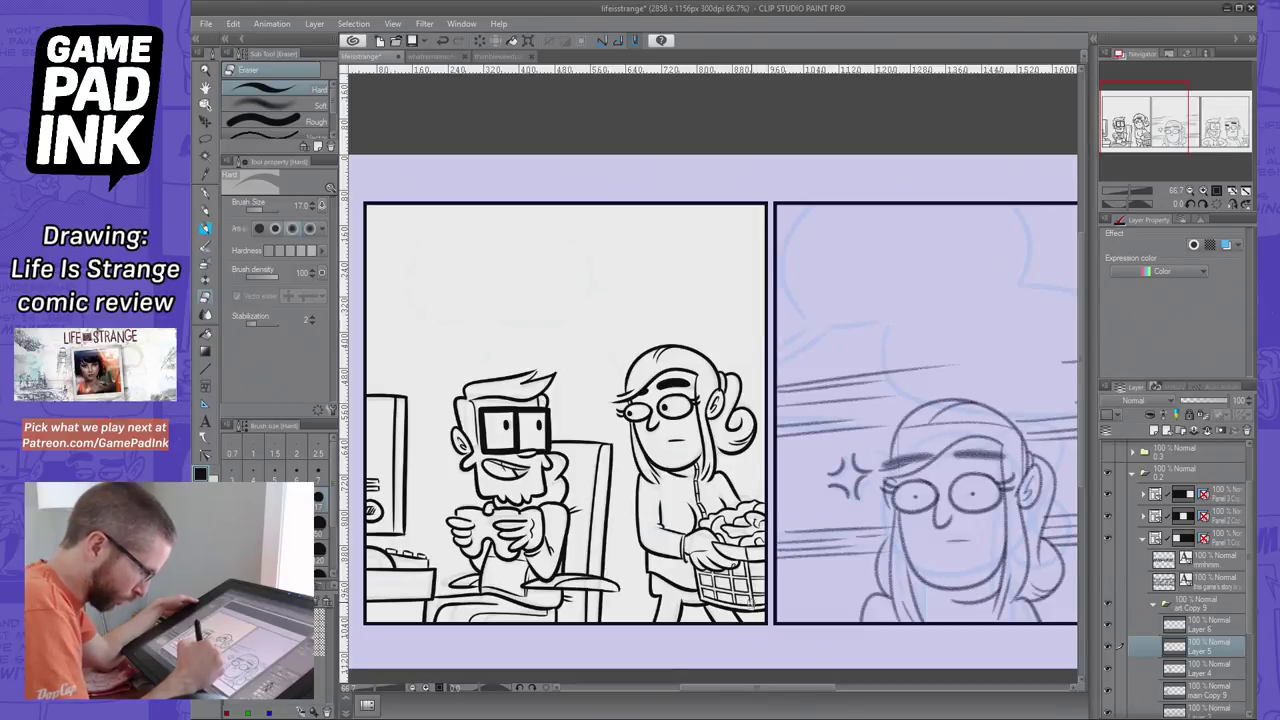
{"action": "left_click", "coordinate": [1206, 669]}
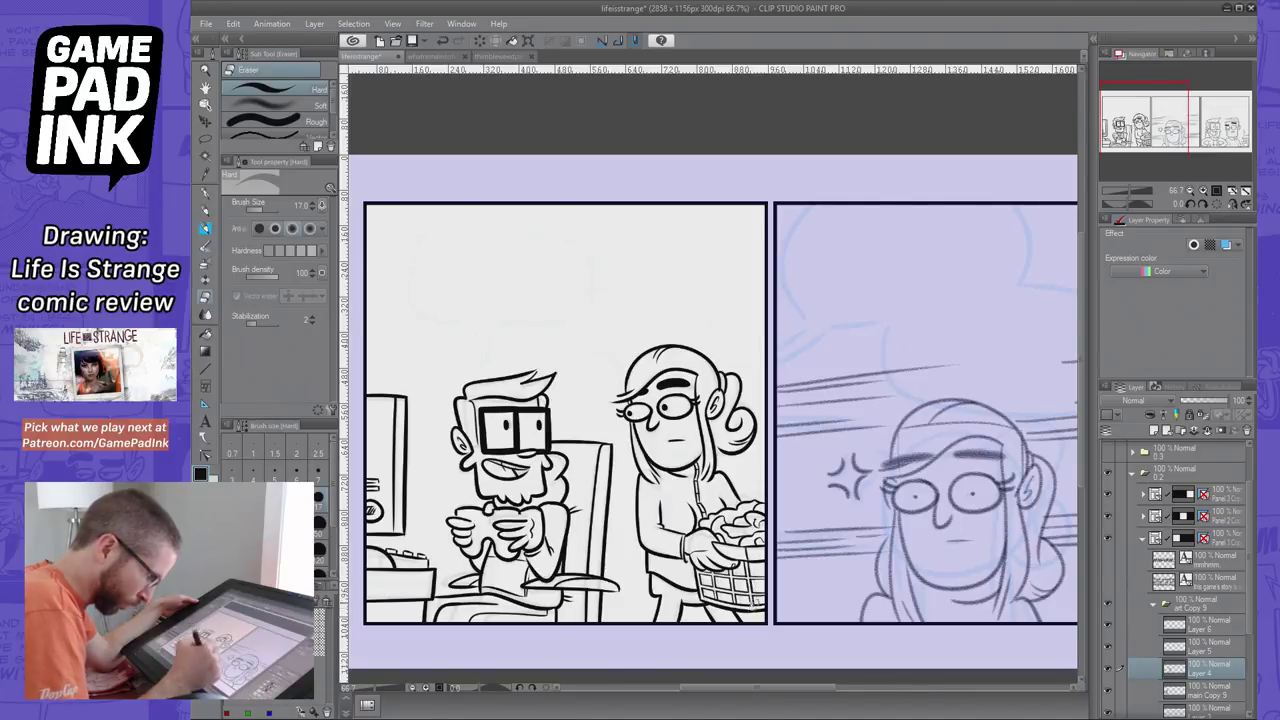
{"action": "left_click", "coordinate": [1205, 647]}
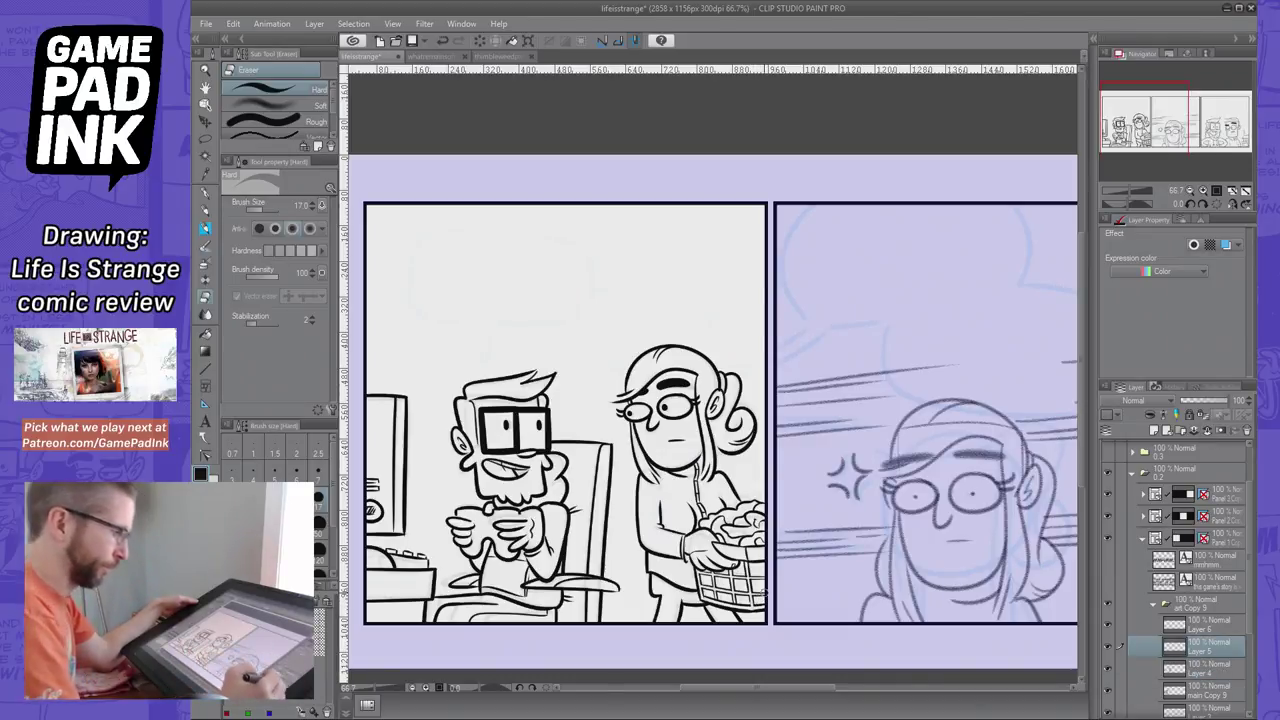
{"action": "left_click", "coordinate": [1207, 430]}
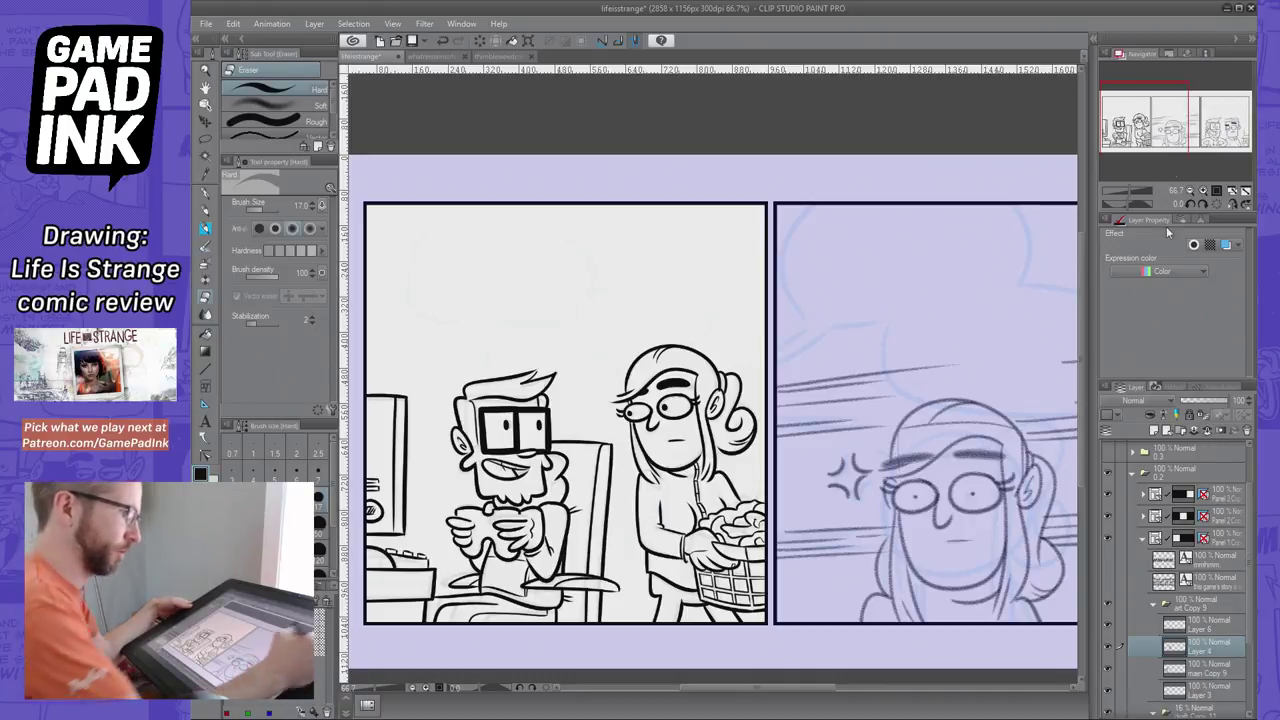
Switch to the second panel's main Copy 8 layer and set the G-pen to size 17
{"action": "left_click_drag", "start_coordinate": [1168, 119], "coordinate": [1215, 113]}
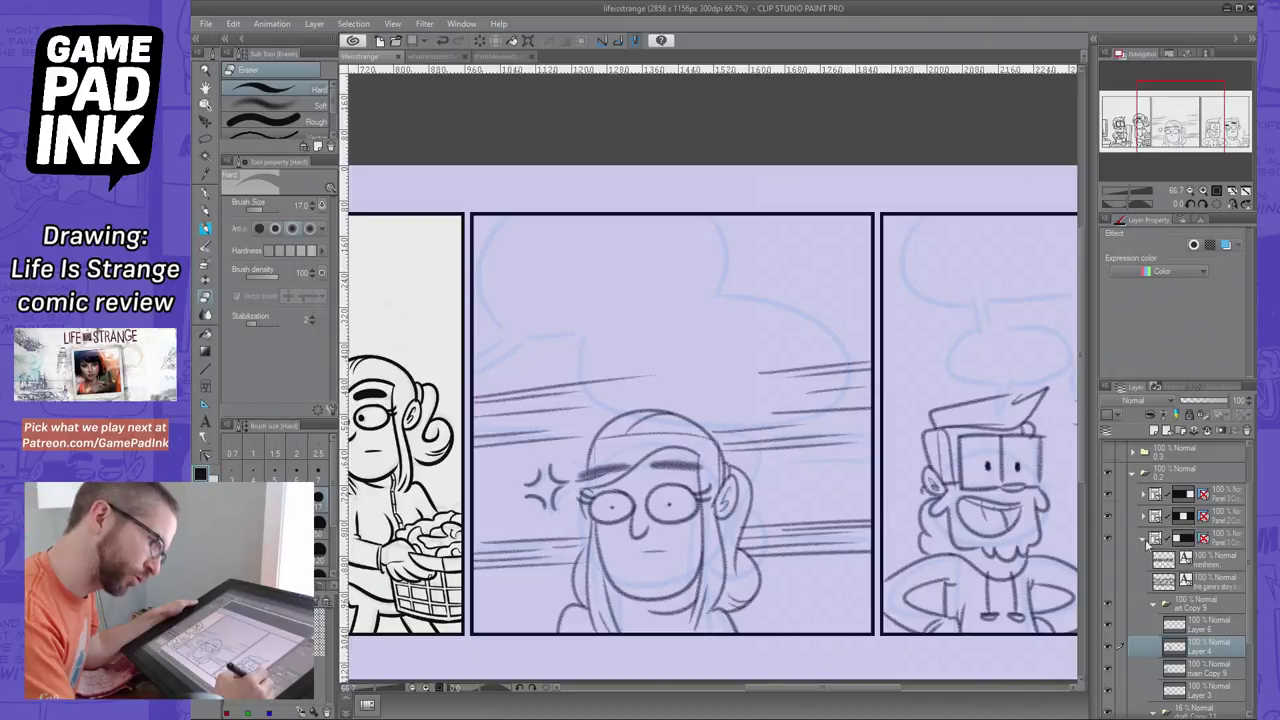
{"action": "left_click", "coordinate": [1142, 539]}
{"action": "left_click", "coordinate": [1143, 576]}
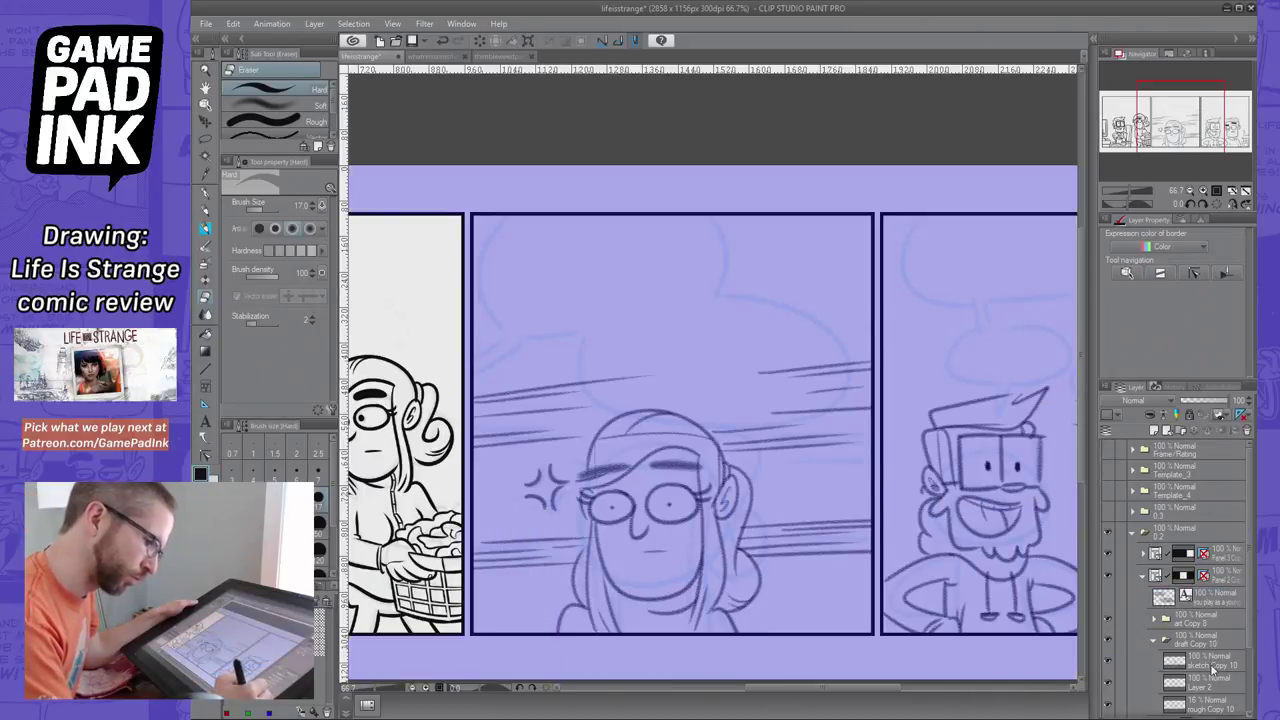
{"action": "left_click", "coordinate": [1210, 648]}
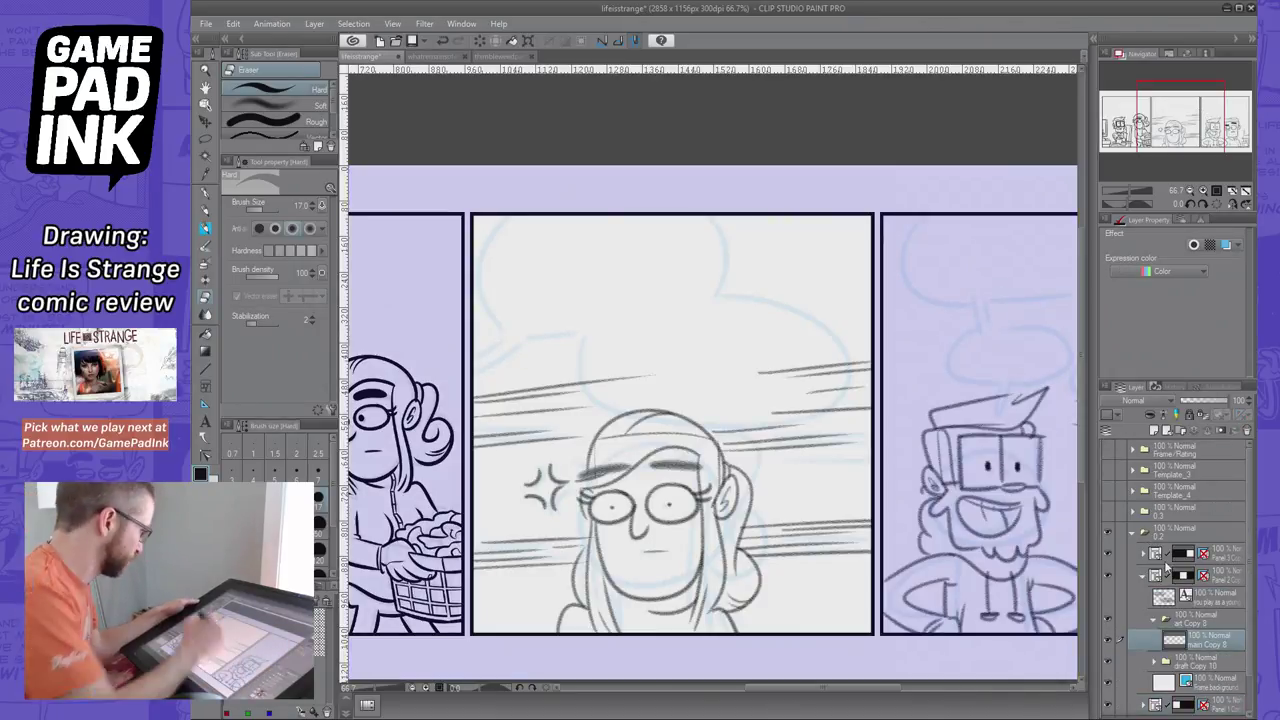
{"action": "key", "text": "p"}
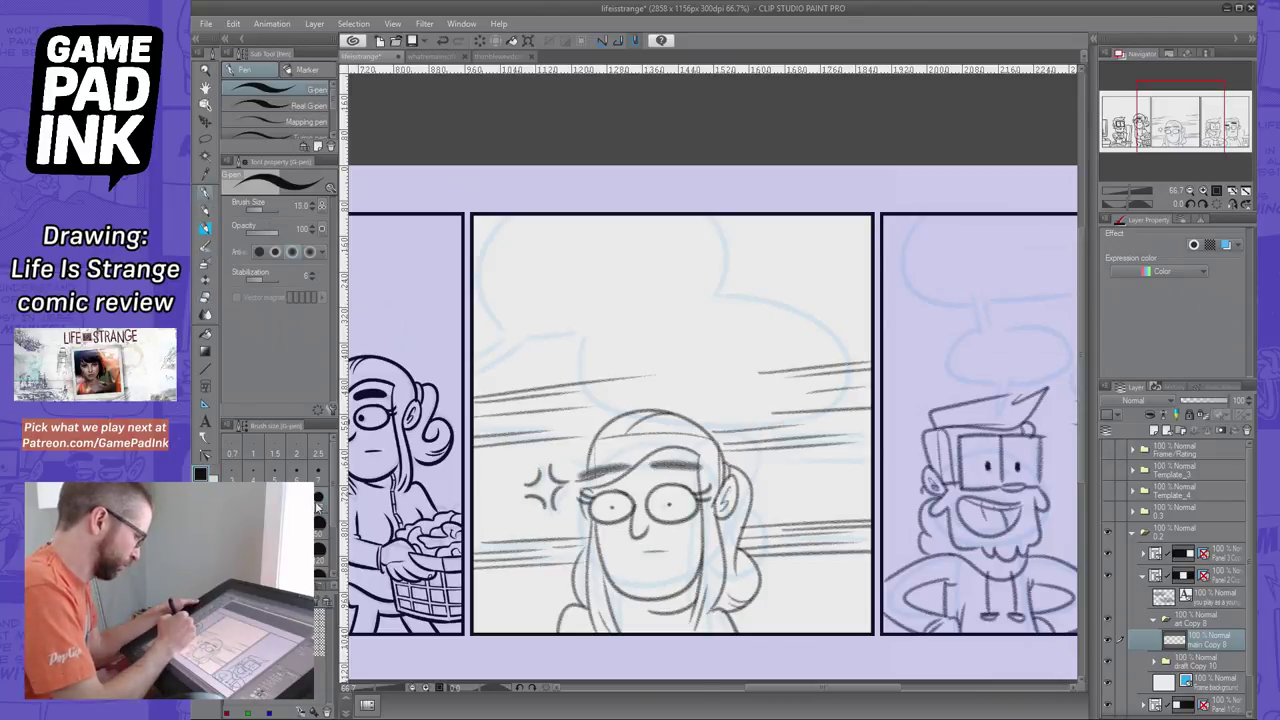
{"action": "left_click", "coordinate": [318, 506]}
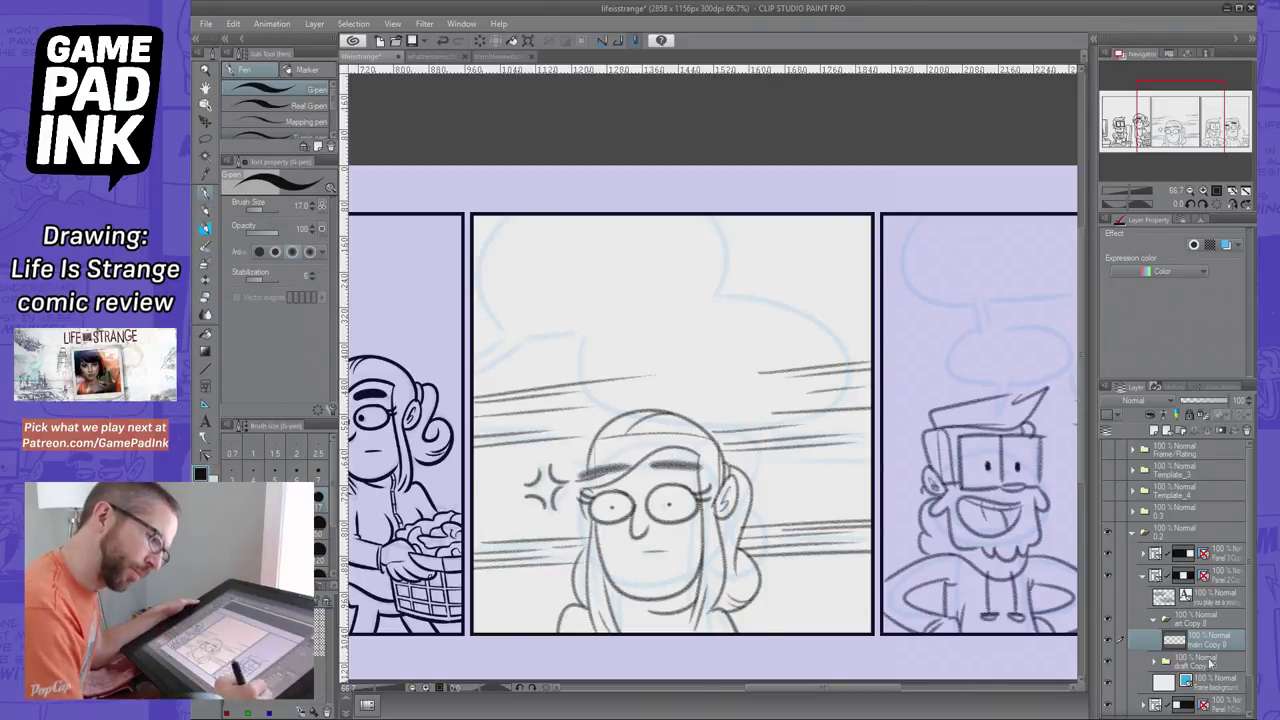
Lower the opacity of the second panel's draft Copy 10 folder to 16%
{"action": "left_click", "coordinate": [1210, 661]}
{"action": "left_click", "coordinate": [1191, 401]}
{"action": "left_click", "coordinate": [1249, 404]}
{"action": "left_click", "coordinate": [1249, 404]}
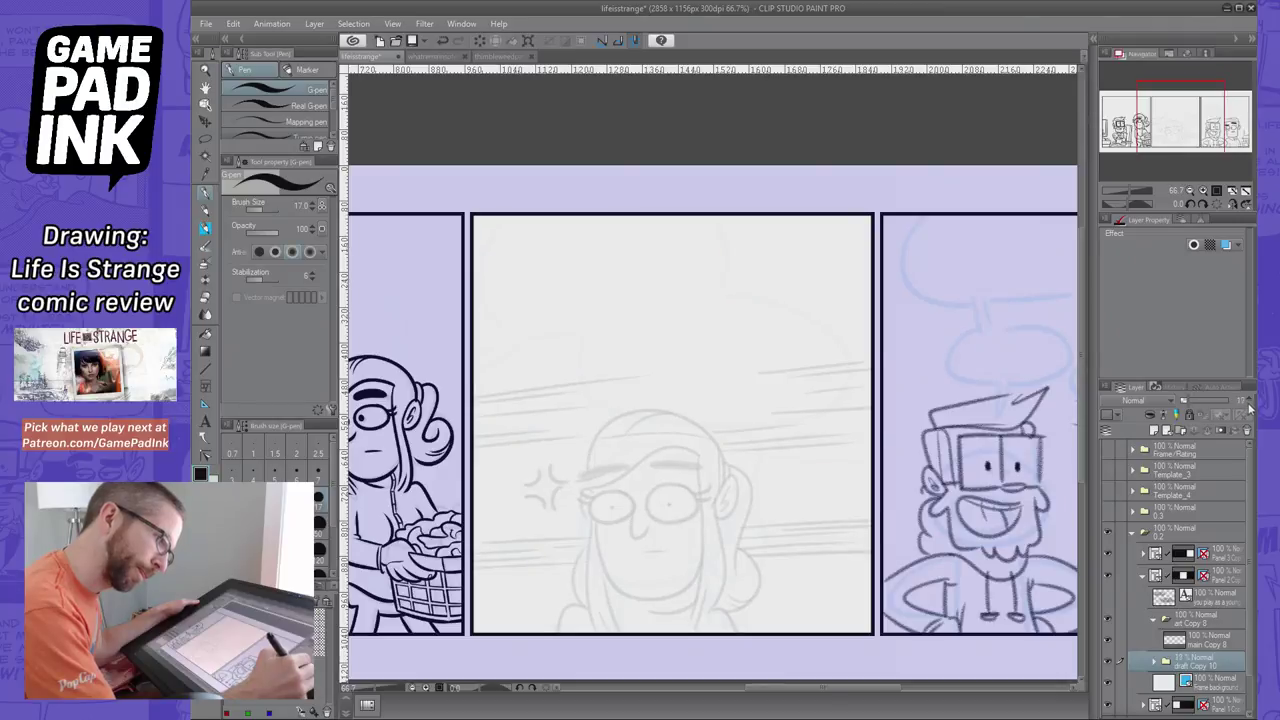
{"action": "left_click", "coordinate": [1249, 404]}
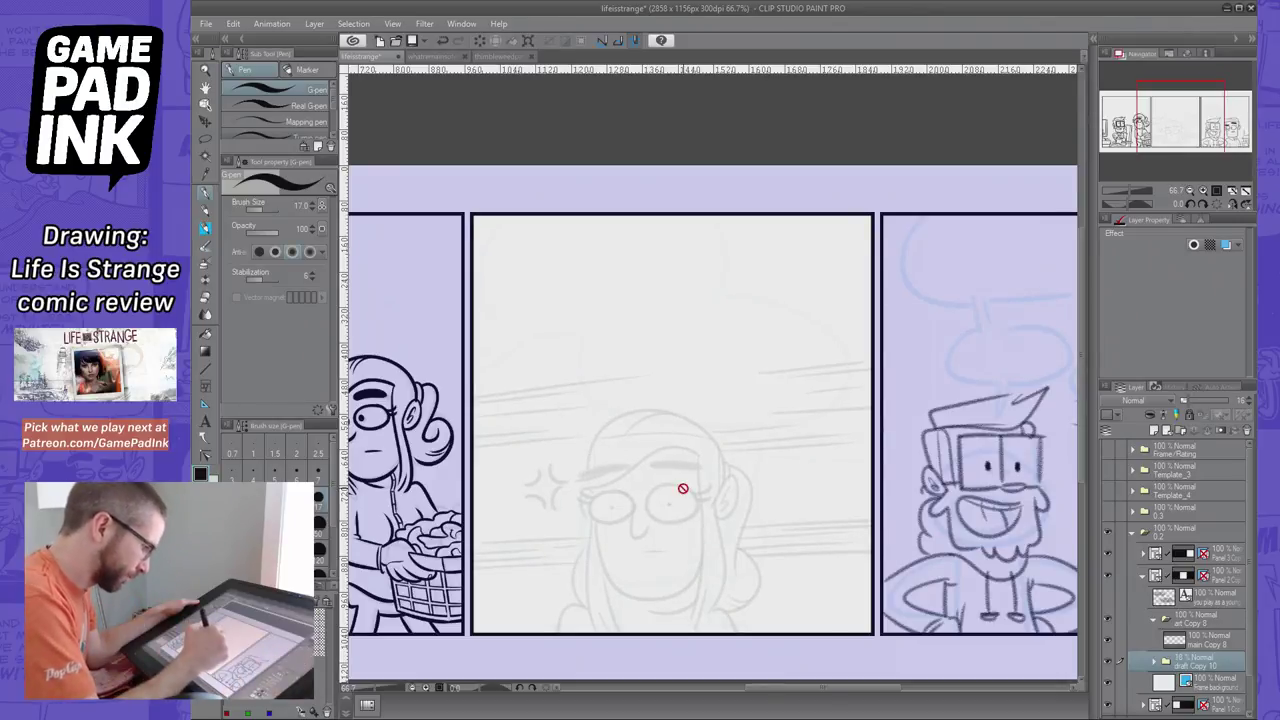
Ink the oval outlines of the woman's two eyes on the second panel's main Copy 8 layer with the G-pen at size 15
{"action": "left_click", "coordinate": [1224, 642]}
{"action": "mouse_move", "coordinate": [676, 484]}
{"action": "left_mouse_down"}
{"action": "mouse_move", "coordinate": [675, 518]}
{"action": "mouse_move", "coordinate": [682, 485]}
{"action": "mouse_move", "coordinate": [696, 508]}
{"action": "mouse_move", "coordinate": [688, 486]}
{"action": "mouse_move", "coordinate": [612, 485]}
{"action": "mouse_move", "coordinate": [630, 515]}
{"action": "mouse_move", "coordinate": [611, 485]}
{"action": "left_mouse_up"}
{"action": "key", "text": "ctrl+z"}
{"action": "key", "text": "bracketleft"}
{"action": "key", "text": "ctrl+z"}
{"action": "key", "text": "ctrl+z"}
{"action": "key", "text": "ctrl+z"}
{"action": "key", "text": "ctrl+z"}
{"action": "key", "text": "e"}
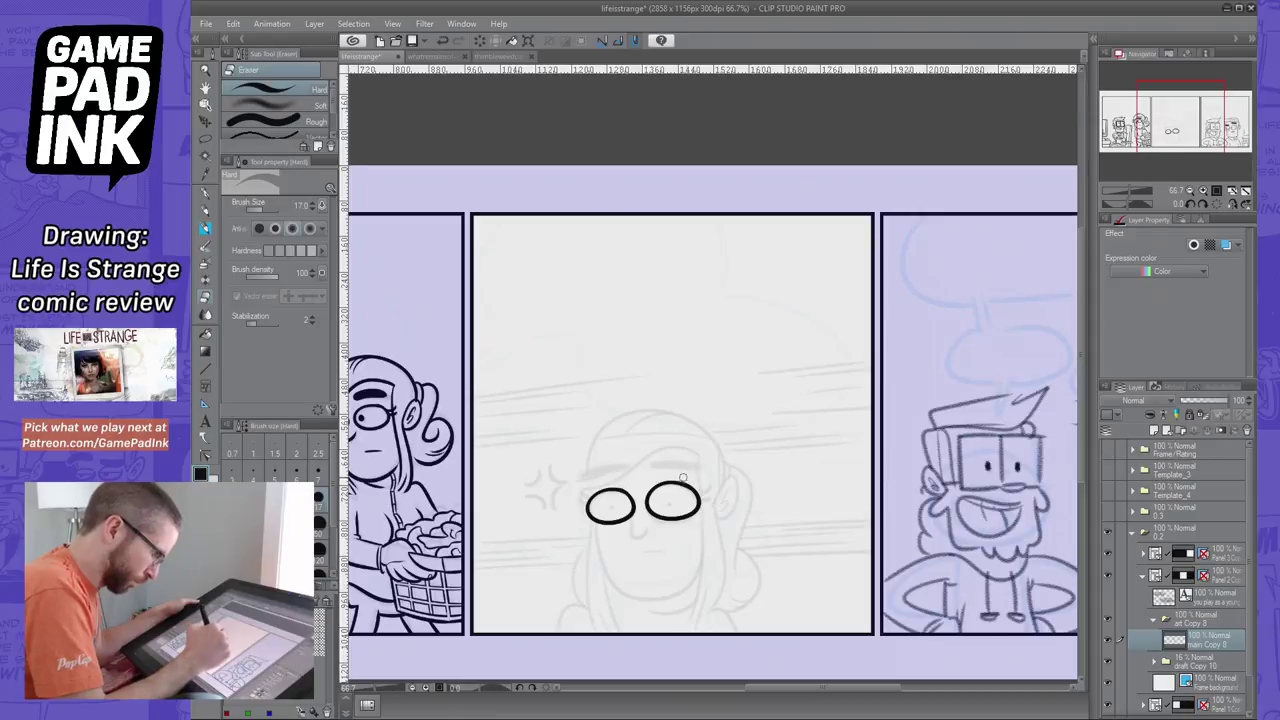
{"action": "key", "text": "ctrl+z"}
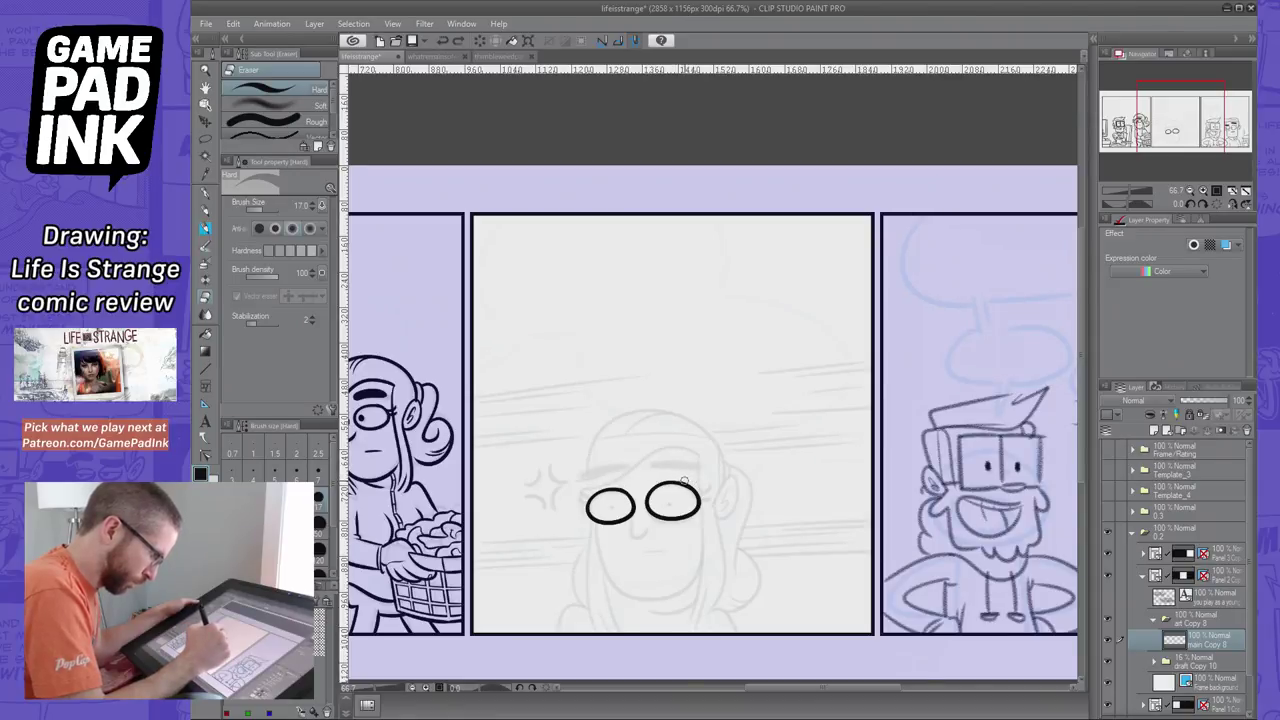
Place a solid black round pupil in each of the woman's eyes with the G-pen at size 50
{"action": "left_click", "coordinate": [209, 198]}
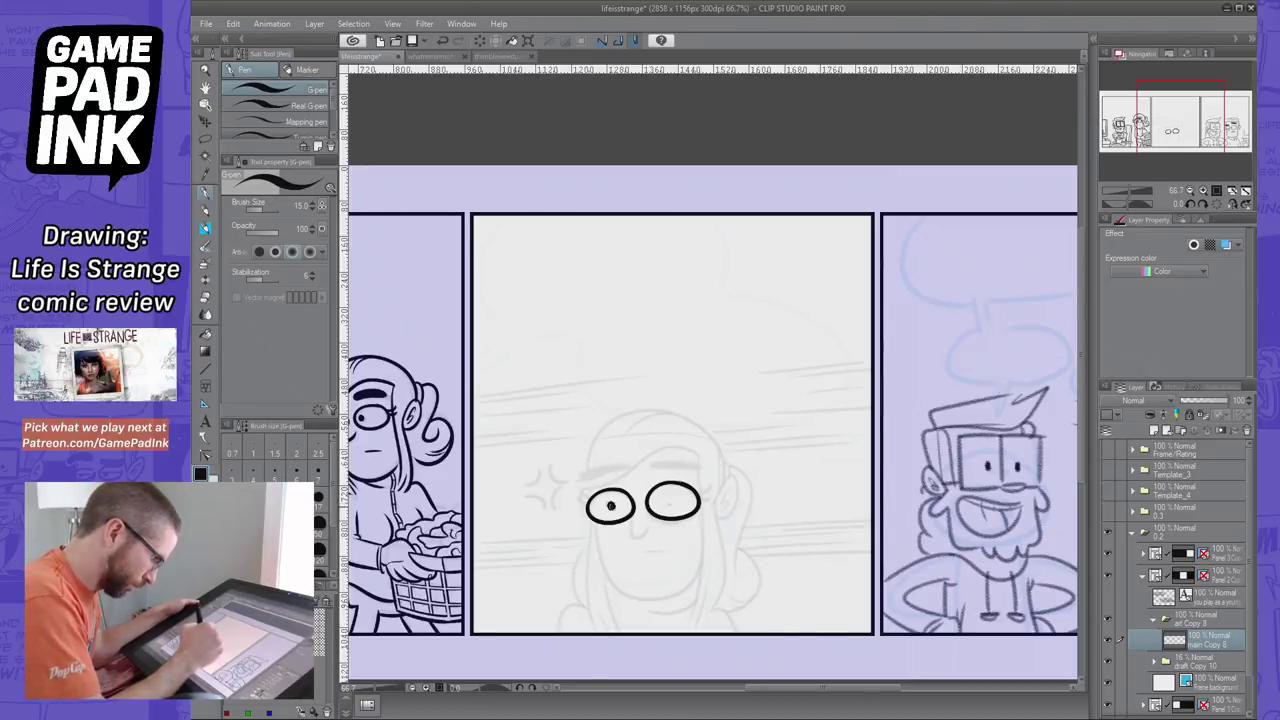
{"action": "key", "text": "ctrl+z"}
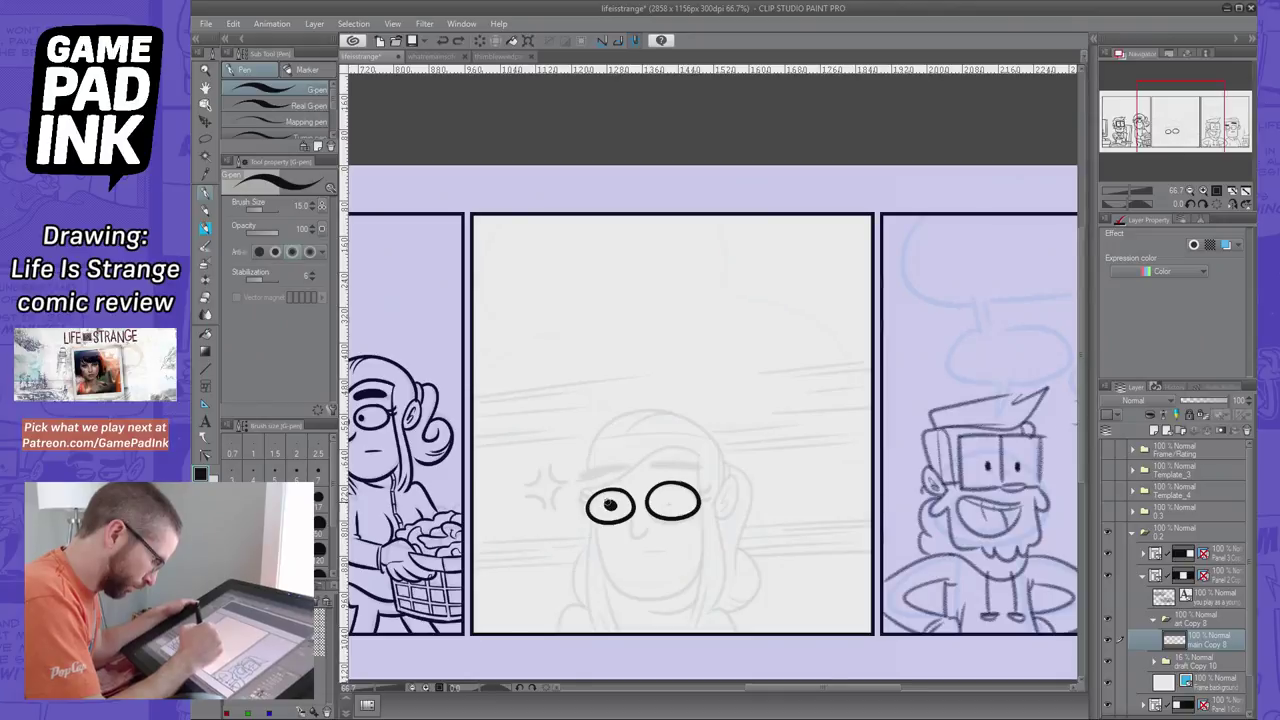
{"action": "key", "text": "ctrl+z"}
{"action": "left_click_drag", "start_coordinate": [607, 501], "coordinate": [672, 499]}
{"action": "key", "text": "ctrl+z"}
{"action": "key", "text": "ctrl+z"}
{"action": "key", "text": "ctrl+z"}
{"action": "left_click", "coordinate": [319, 526]}
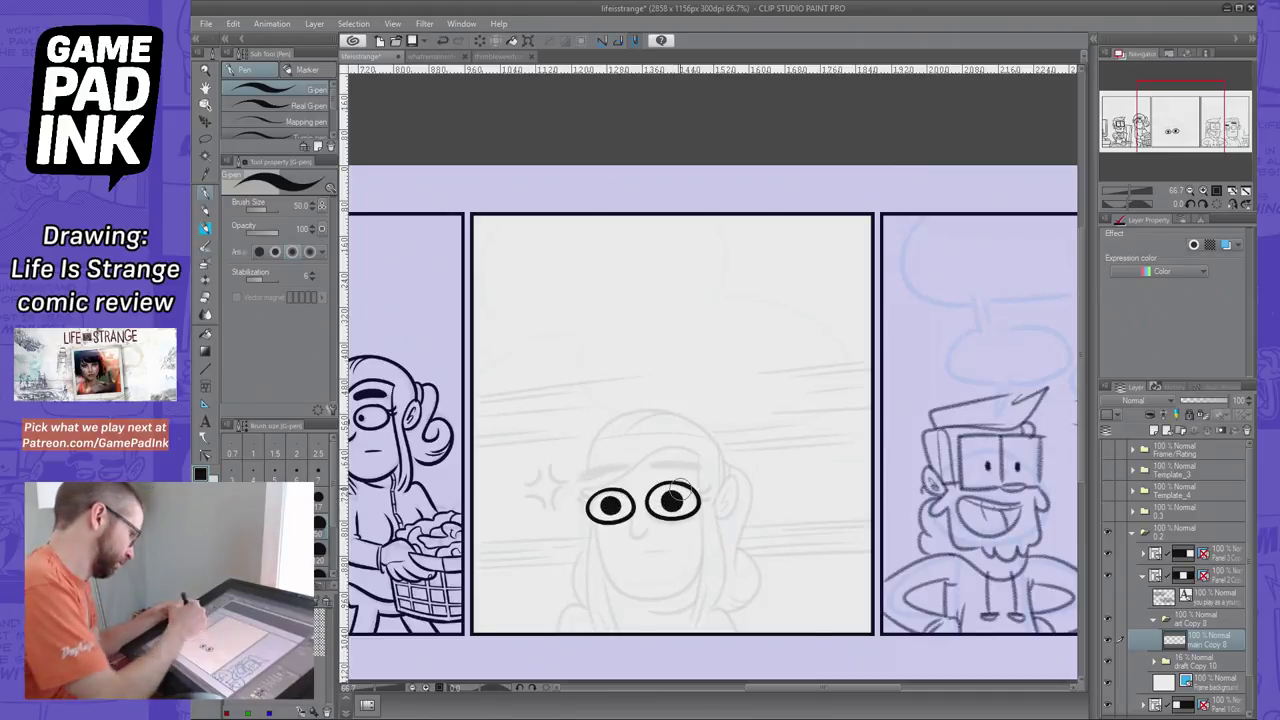
Switch the G-pen to the light color at size 15 and try a highlight on the left pupil
{"action": "key", "text": "x"}
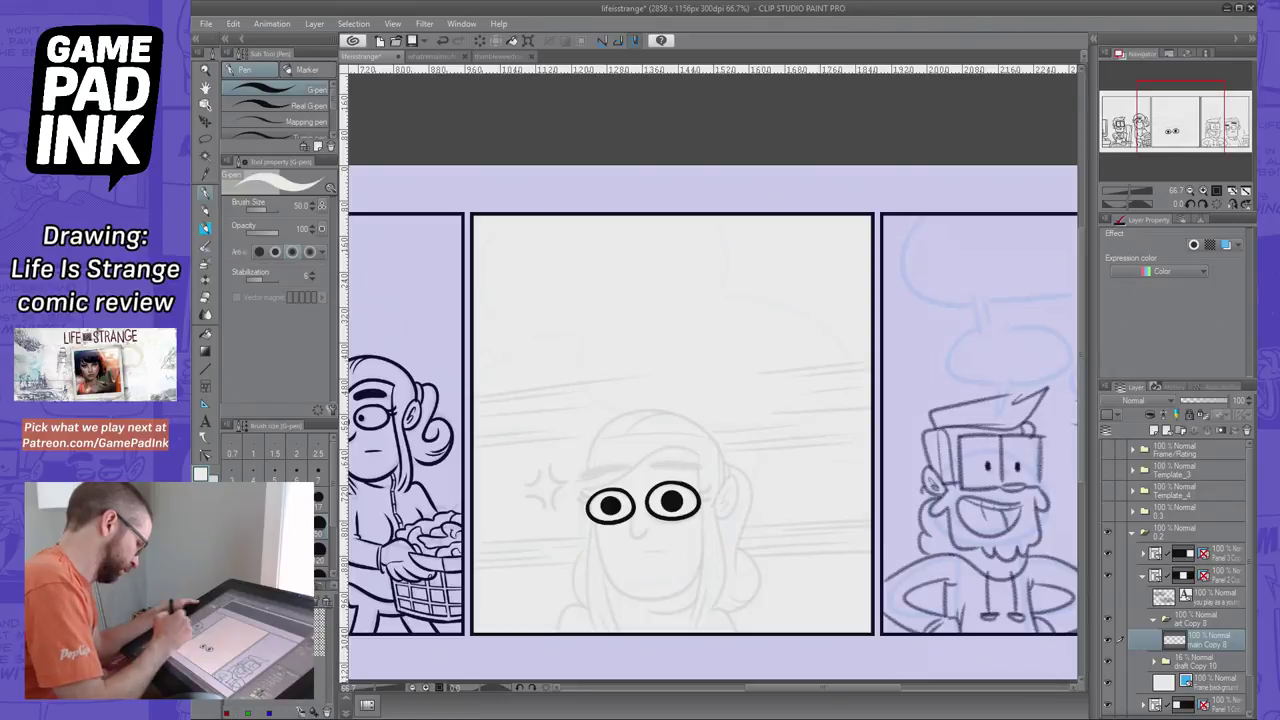
{"action": "left_click", "coordinate": [297, 501]}
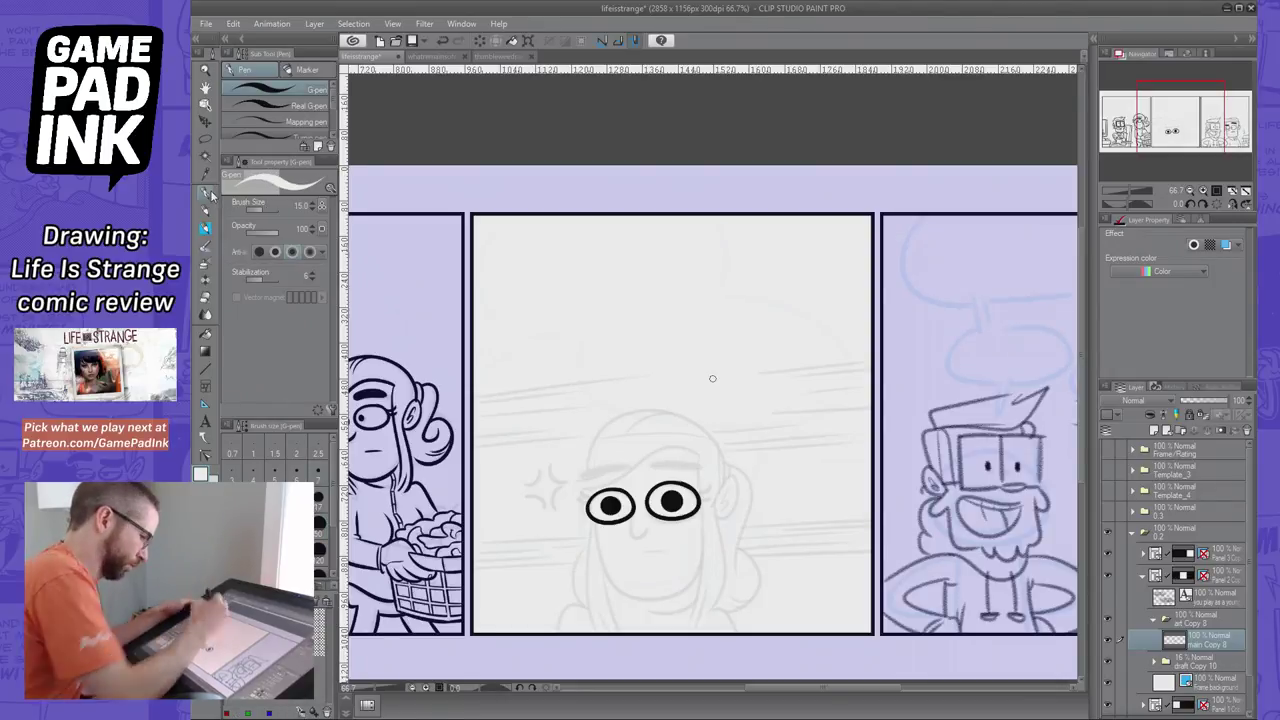
{"action": "left_click_drag", "start_coordinate": [614, 501], "coordinate": [613, 500]}
{"action": "key", "text": "ctrl+z"}
{"action": "key", "text": "ctrl+z"}
{"action": "key", "text": "ctrl+z"}
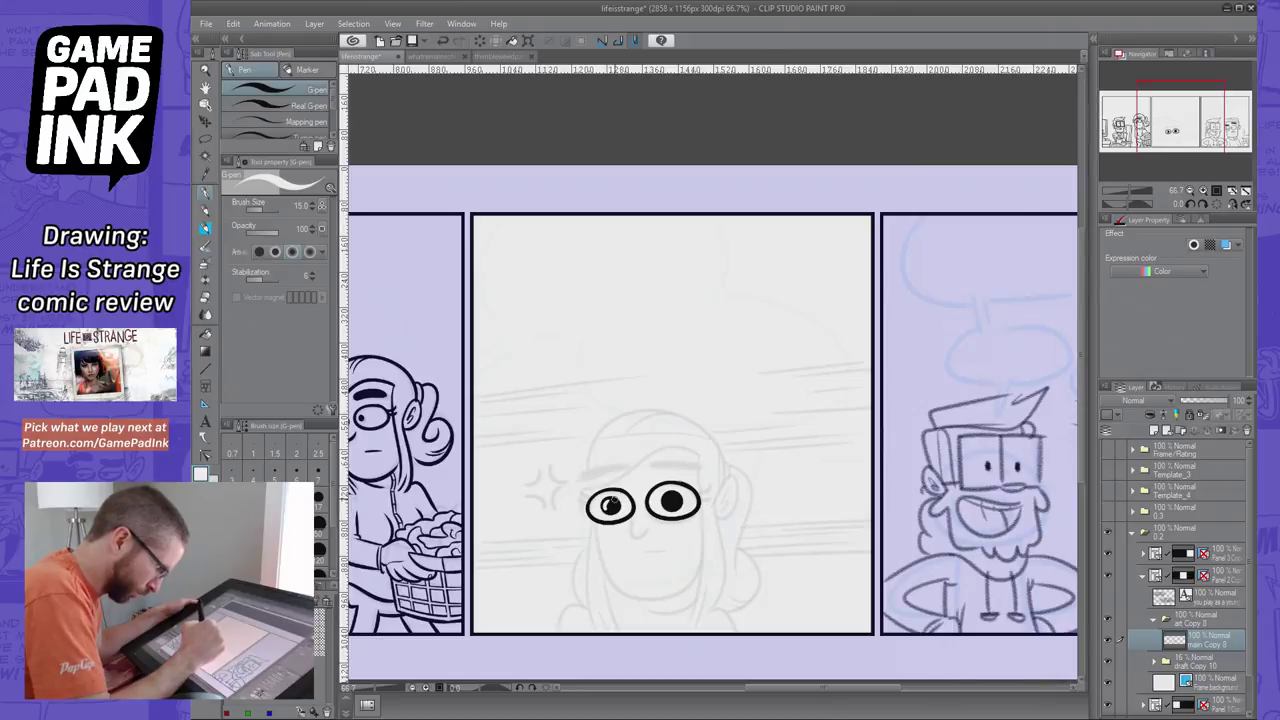
{"action": "key", "text": "ctrl+z"}
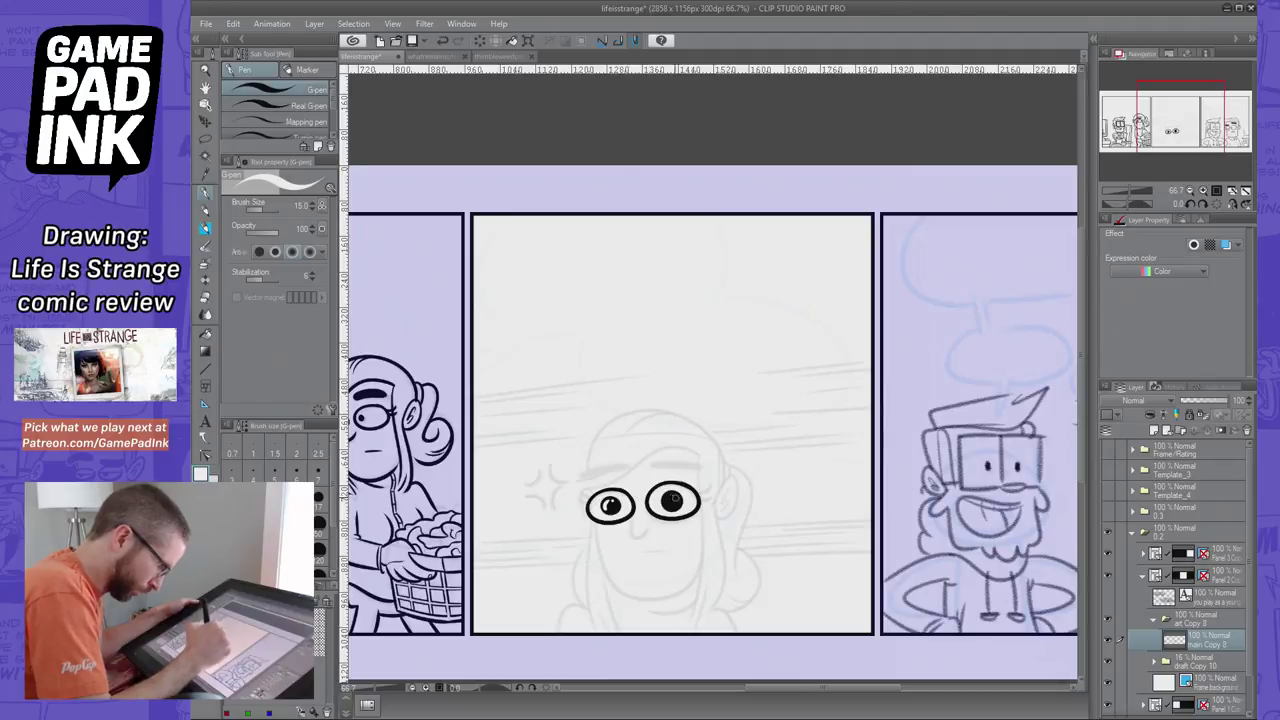
Try a matching highlight on the right pupil, then undo the highlights on both pupils
{"action": "left_click", "coordinate": [674, 498]}
{"action": "key", "text": "ctrl+z"}
{"action": "left_click_drag", "start_coordinate": [667, 505], "coordinate": [674, 497]}
{"action": "key", "text": "ctrl+z"}
{"action": "key", "text": "ctrl+z"}
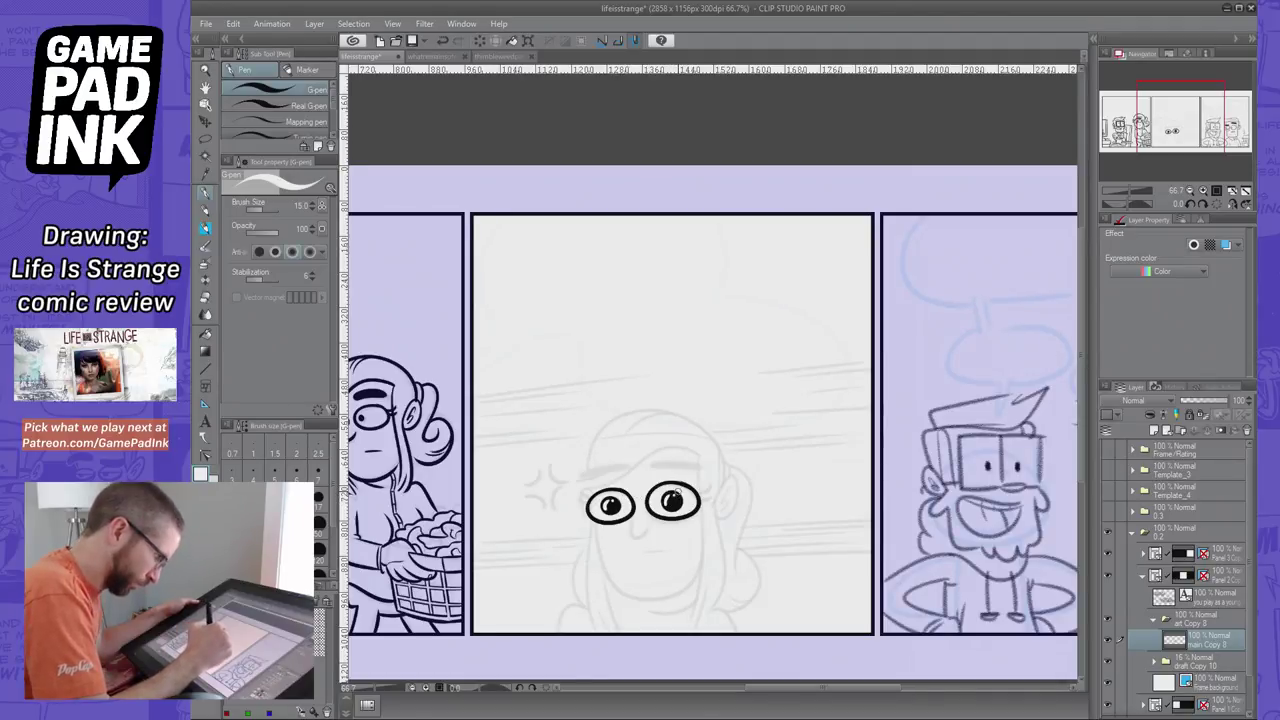
{"action": "left_click", "coordinate": [618, 508]}
{"action": "key", "text": "ctrl+z"}
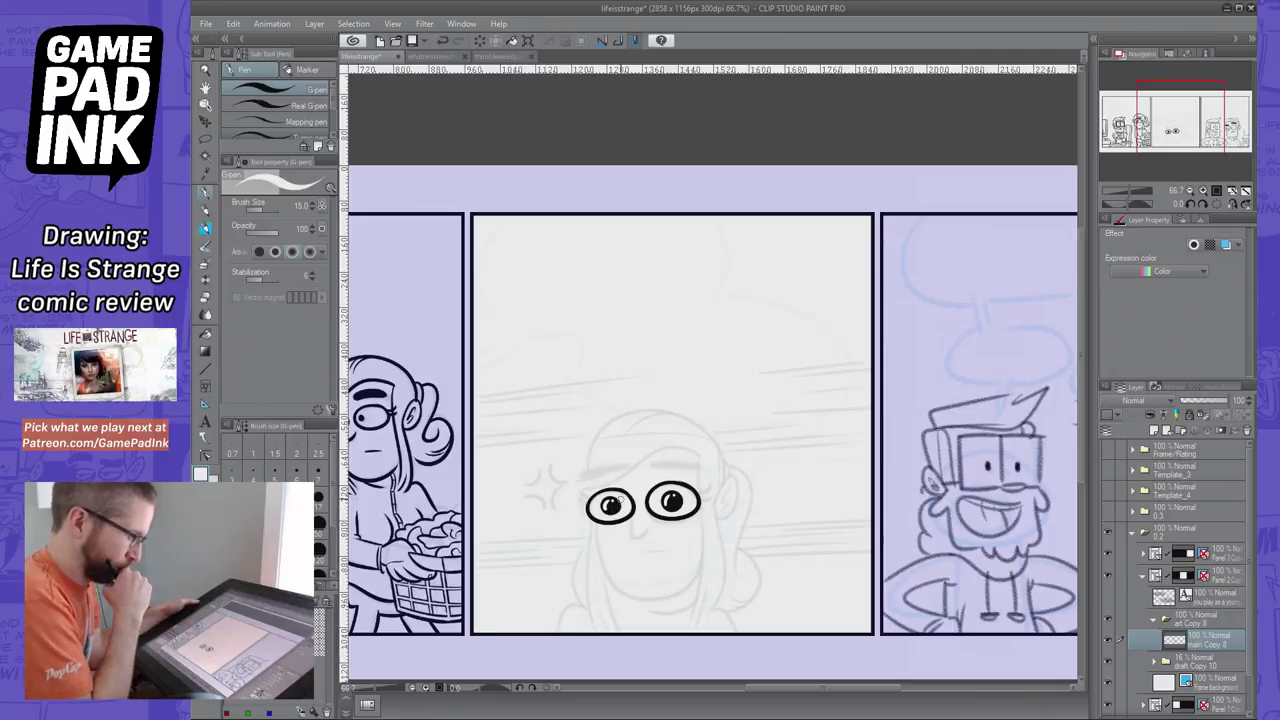
{"action": "key", "text": "ctrl+z"}
{"action": "key", "text": "ctrl+z"}
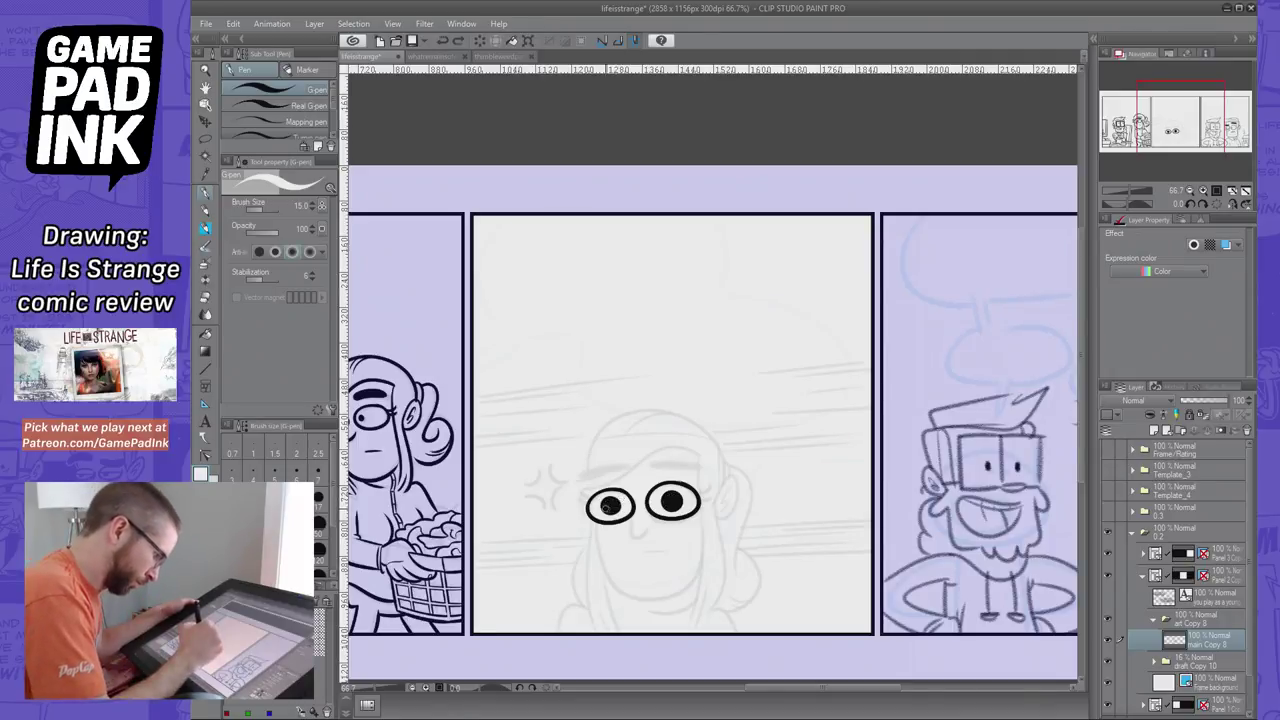
Try a differently shaped light highlight low on the left pupil and repeat it on the right pupil
{"action": "left_click", "coordinate": [614, 510]}
{"action": "key", "text": "ctrl+z"}
{"action": "left_click_drag", "start_coordinate": [605, 508], "coordinate": [608, 505]}
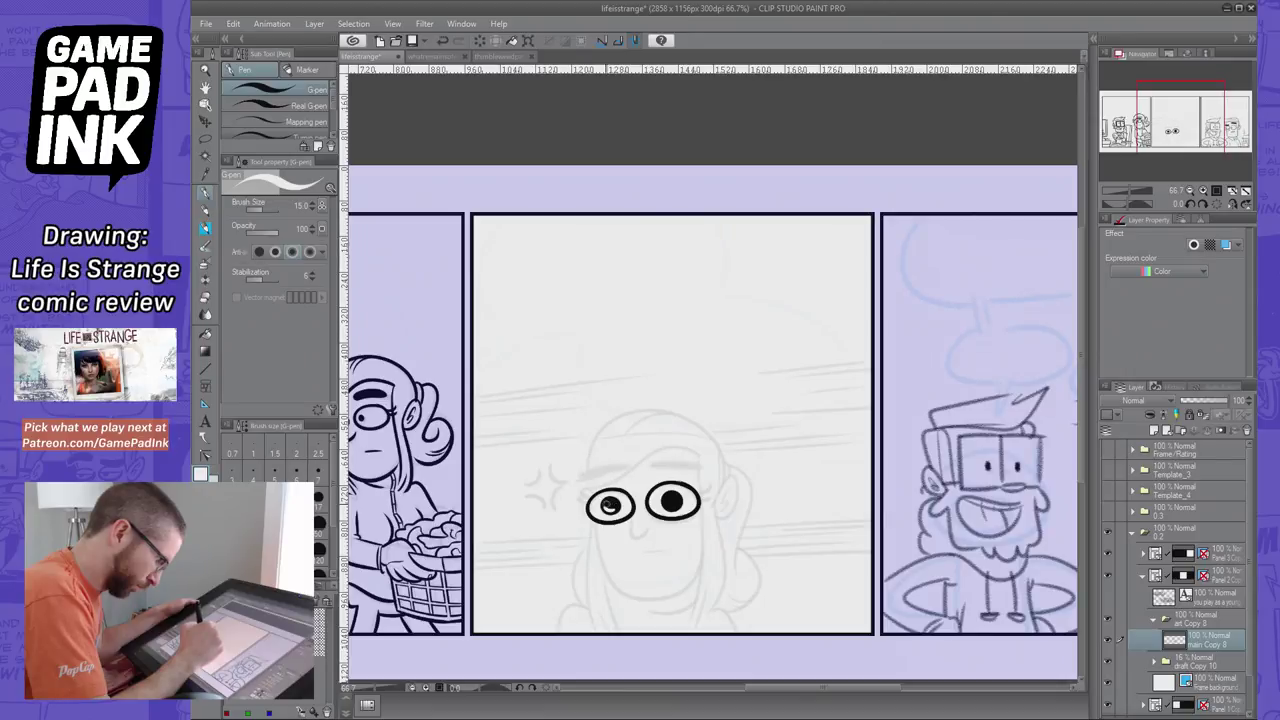
{"action": "left_click", "coordinate": [672, 502]}
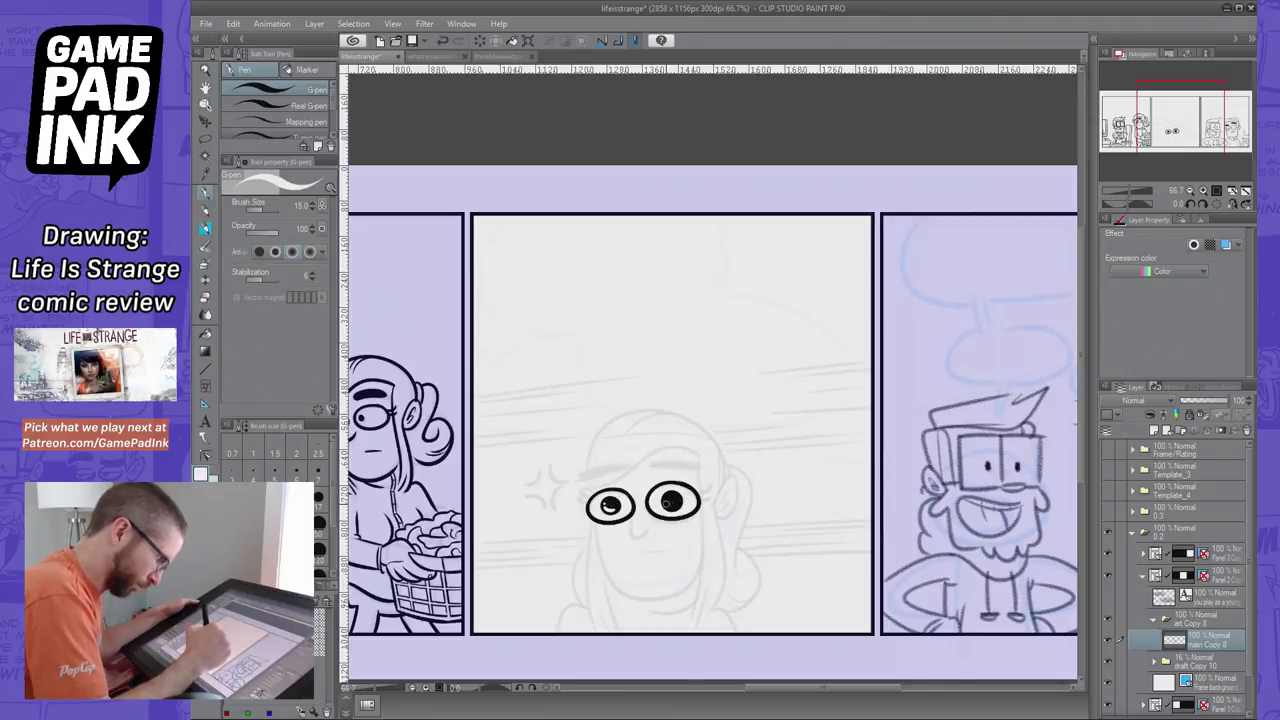
{"action": "key", "text": "ctrl+z"}
{"action": "left_click", "coordinate": [673, 500]}
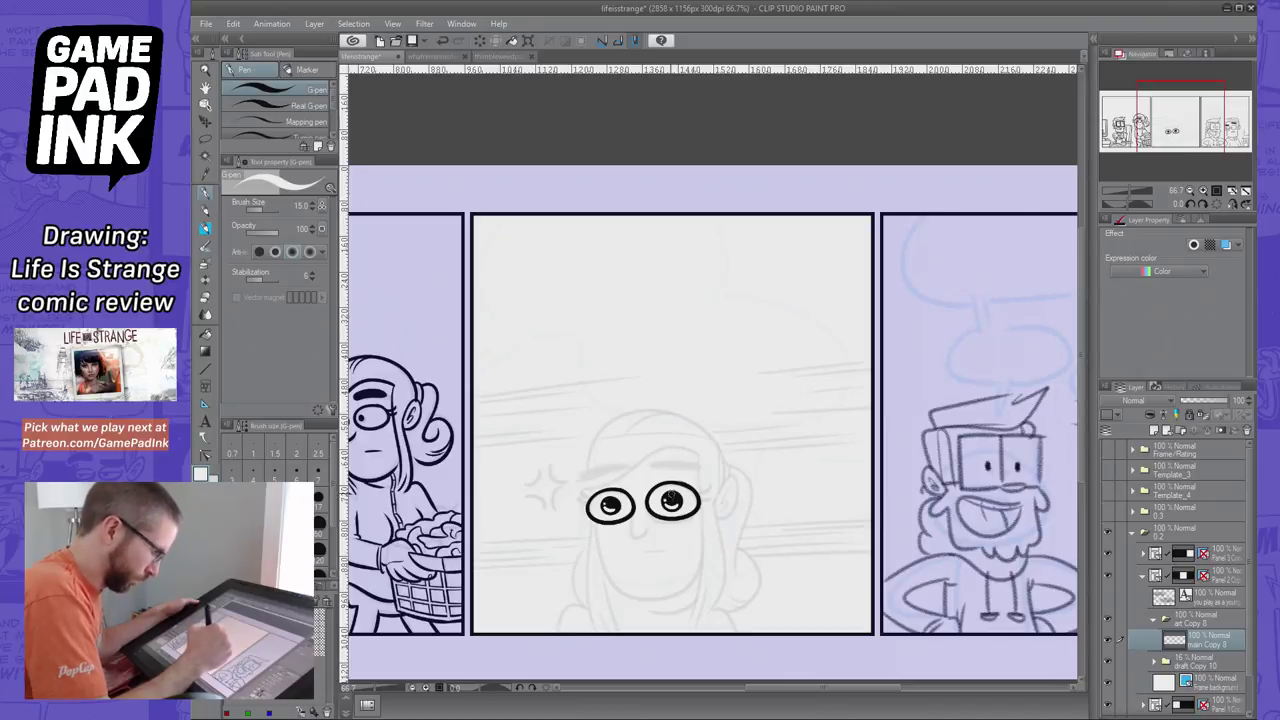
{"action": "key", "text": "ctrl+z"}
{"action": "key", "text": "ctrl+z"}
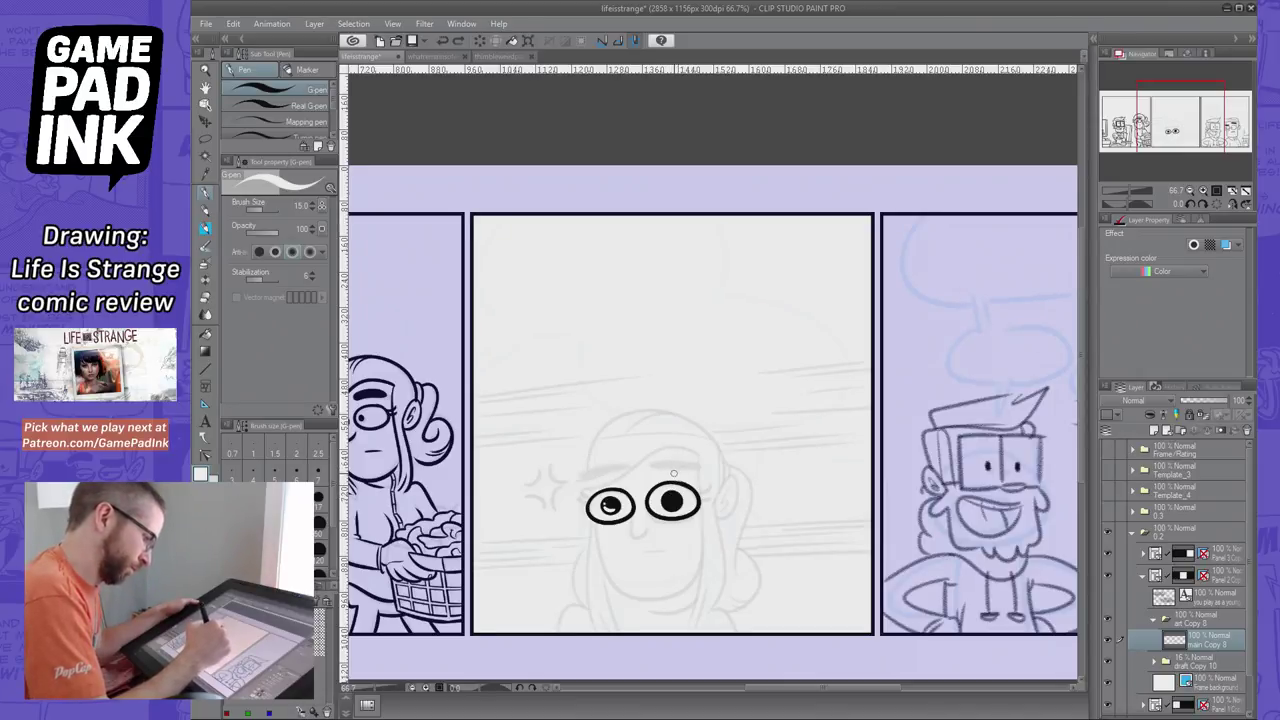
Try painting the right pupil's highlight first and matching it on the left pupil with the size 15 G-pen
{"action": "left_click_drag", "start_coordinate": [672, 498], "coordinate": [669, 504]}
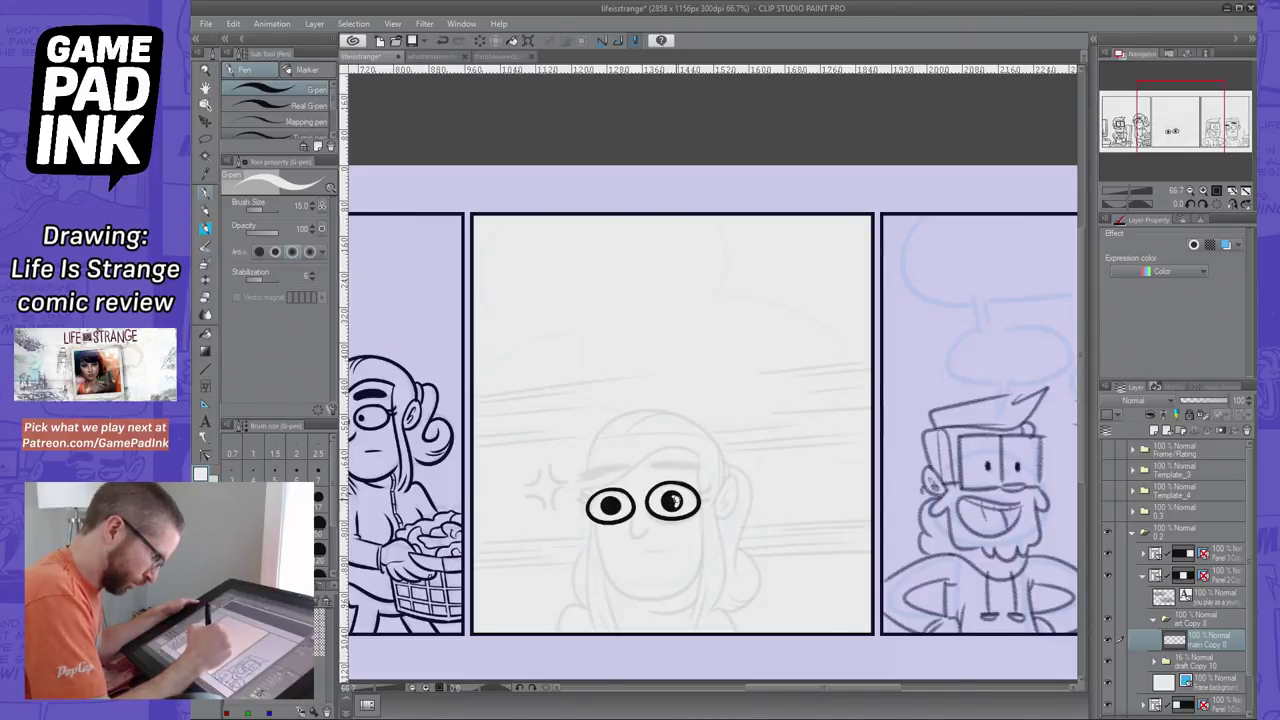
{"action": "key", "text": "ctrl+z"}
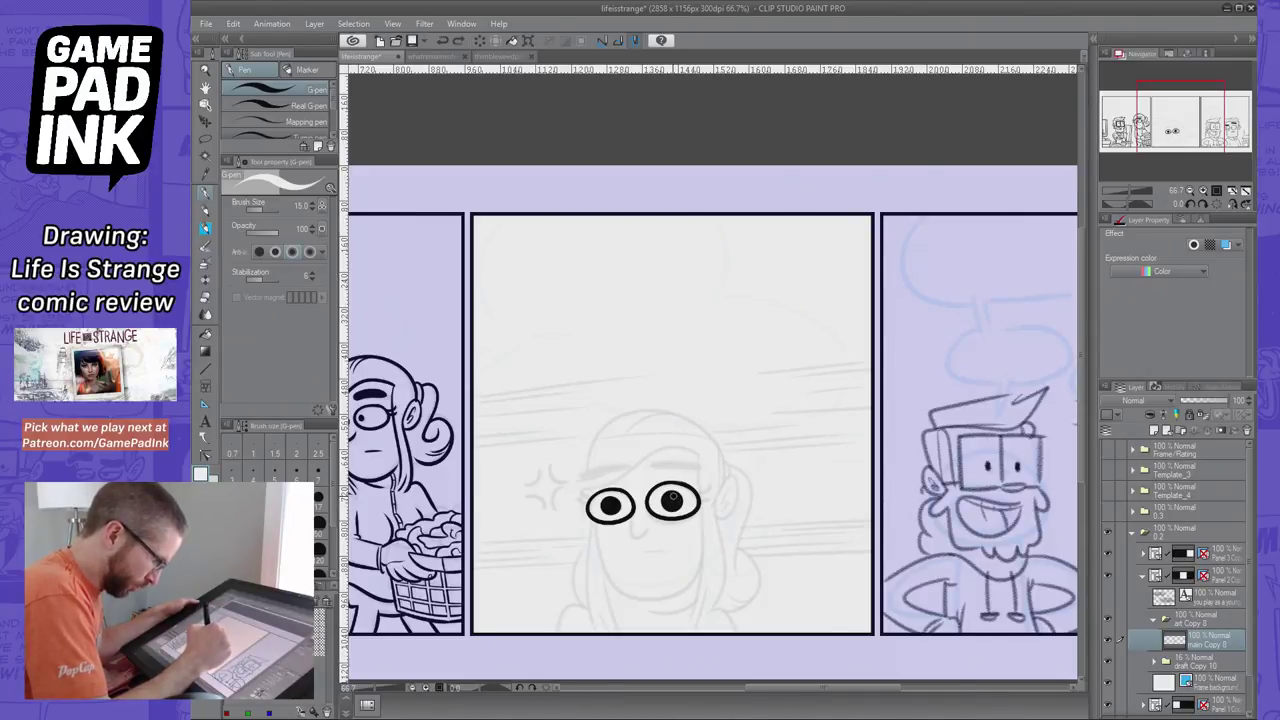
{"action": "key", "text": "ctrl+z"}
{"action": "mouse_move", "coordinate": [674, 496]}
{"action": "left_mouse_down"}
{"action": "mouse_move", "coordinate": [606, 511]}
{"action": "mouse_move", "coordinate": [616, 501]}
{"action": "left_mouse_up"}
{"action": "key", "text": "ctrl+z"}
{"action": "key", "text": "ctrl+z"}
{"action": "key", "text": "ctrl+z"}
{"action": "key", "text": "ctrl+z"}
{"action": "key", "text": "ctrl+z"}
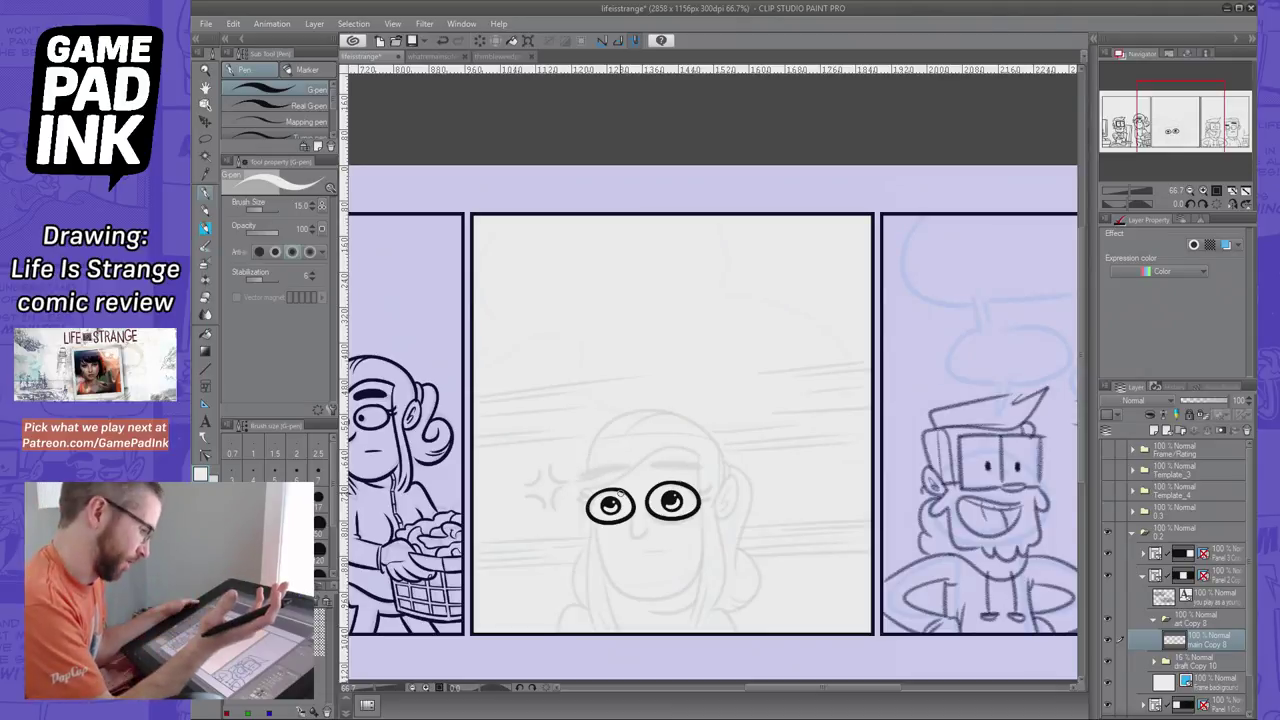
{"action": "left_click_drag", "start_coordinate": [606, 506], "coordinate": [678, 506]}
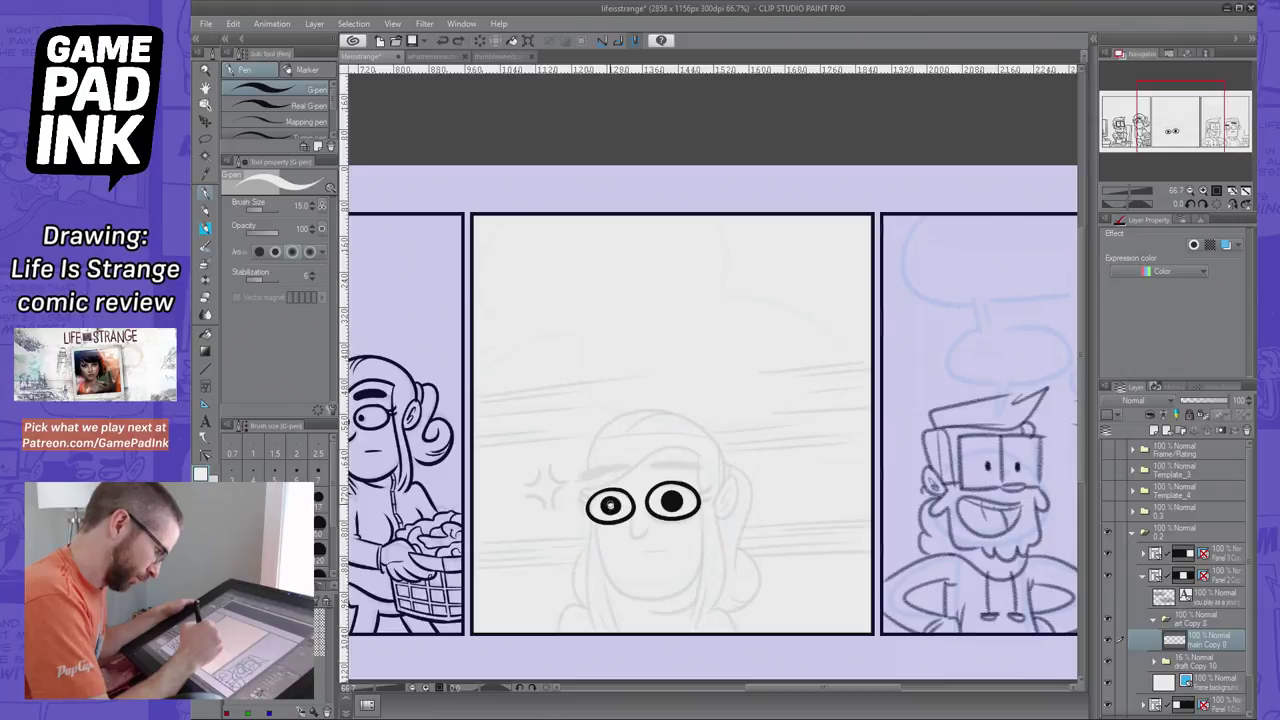
Try stamping light circles in the center of both pupils with the G-pen at size 40, then undo them
{"action": "left_click", "coordinate": [297, 525]}
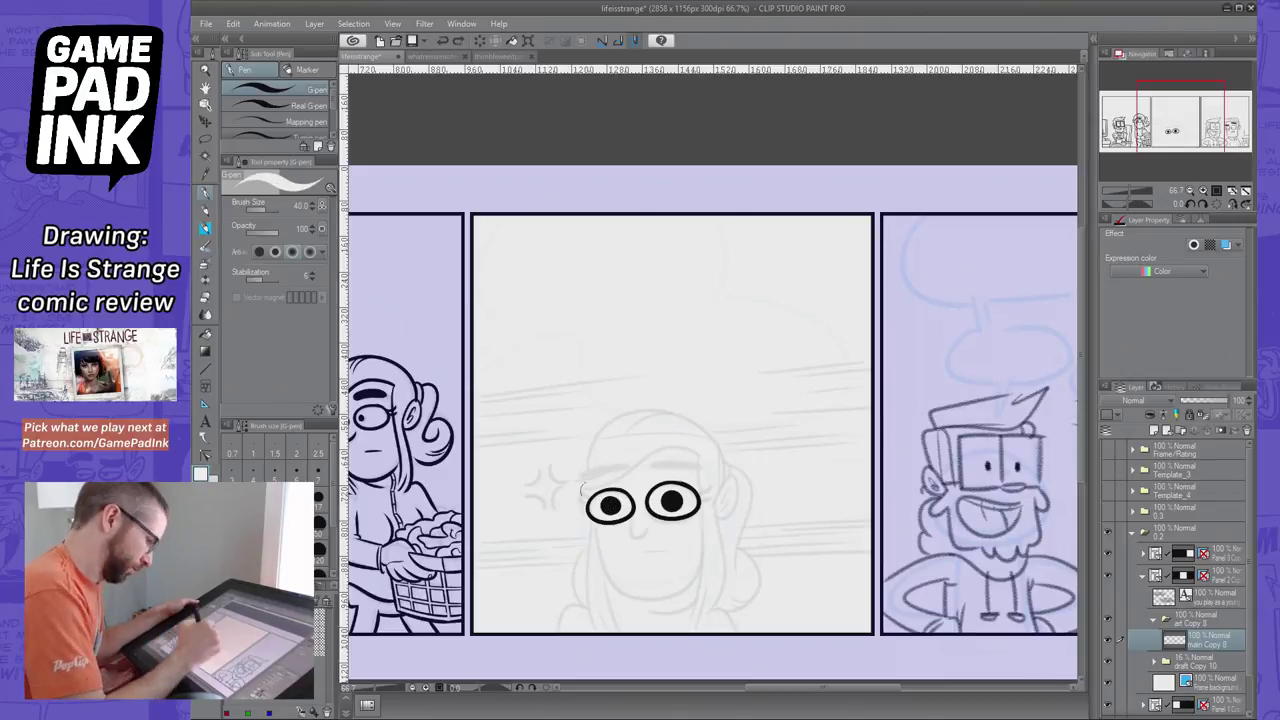
{"action": "left_click", "coordinate": [610, 506]}
{"action": "left_click", "coordinate": [672, 502]}
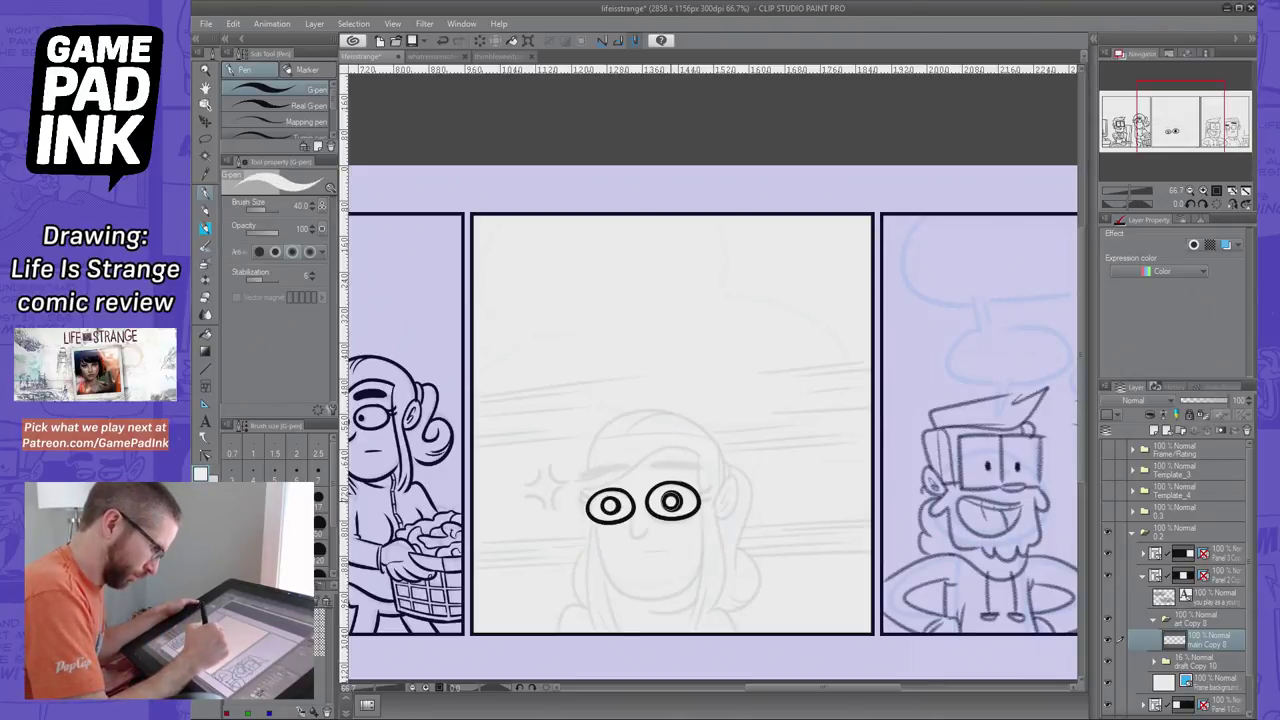
{"action": "key", "text": "ctrl+z"}
{"action": "key", "text": "ctrl+z"}
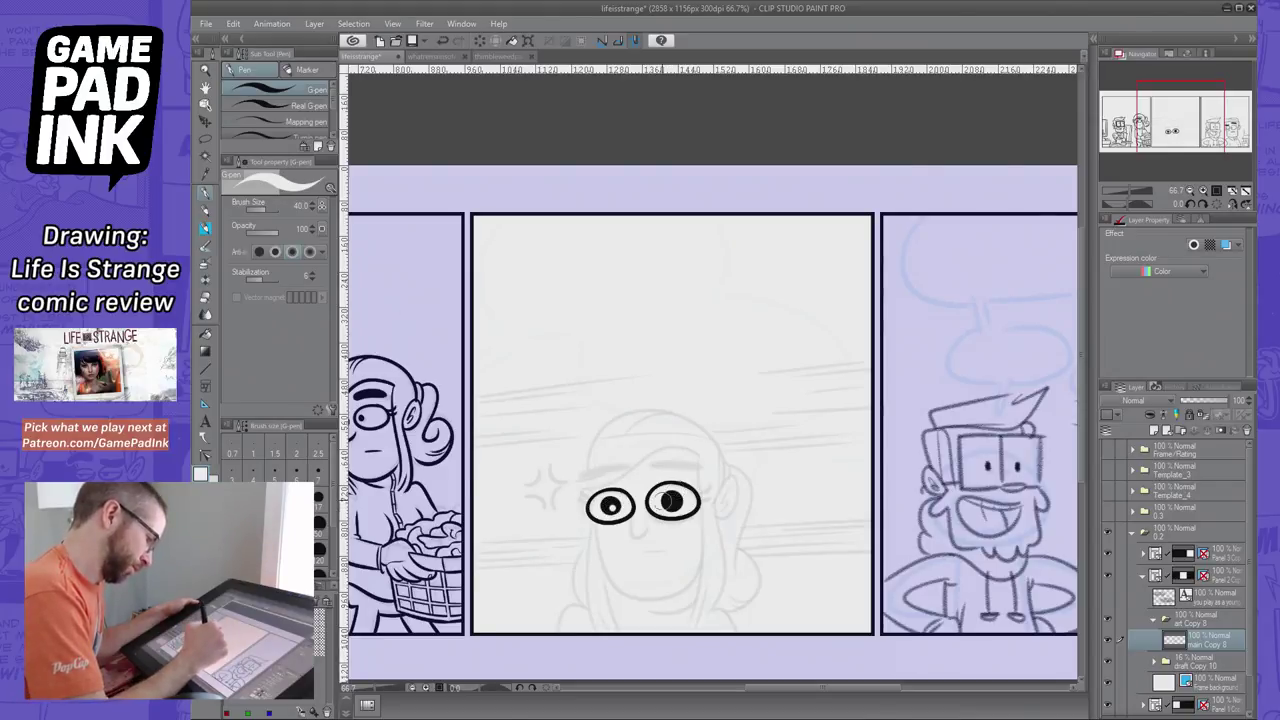
Try dabbing an off-center highlight onto the left pupil with the size 40 G-pen, undoing each attempt
{"action": "left_click", "coordinate": [614, 502]}
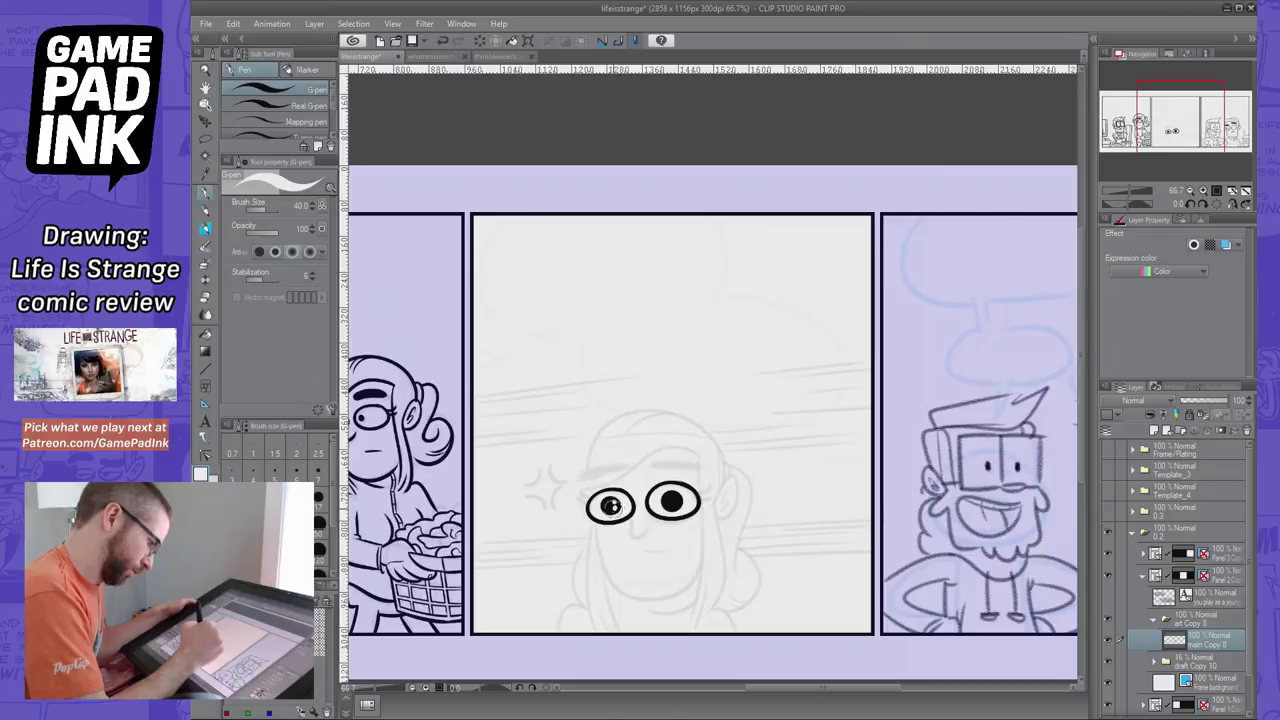
{"action": "key", "text": "ctrl+z"}
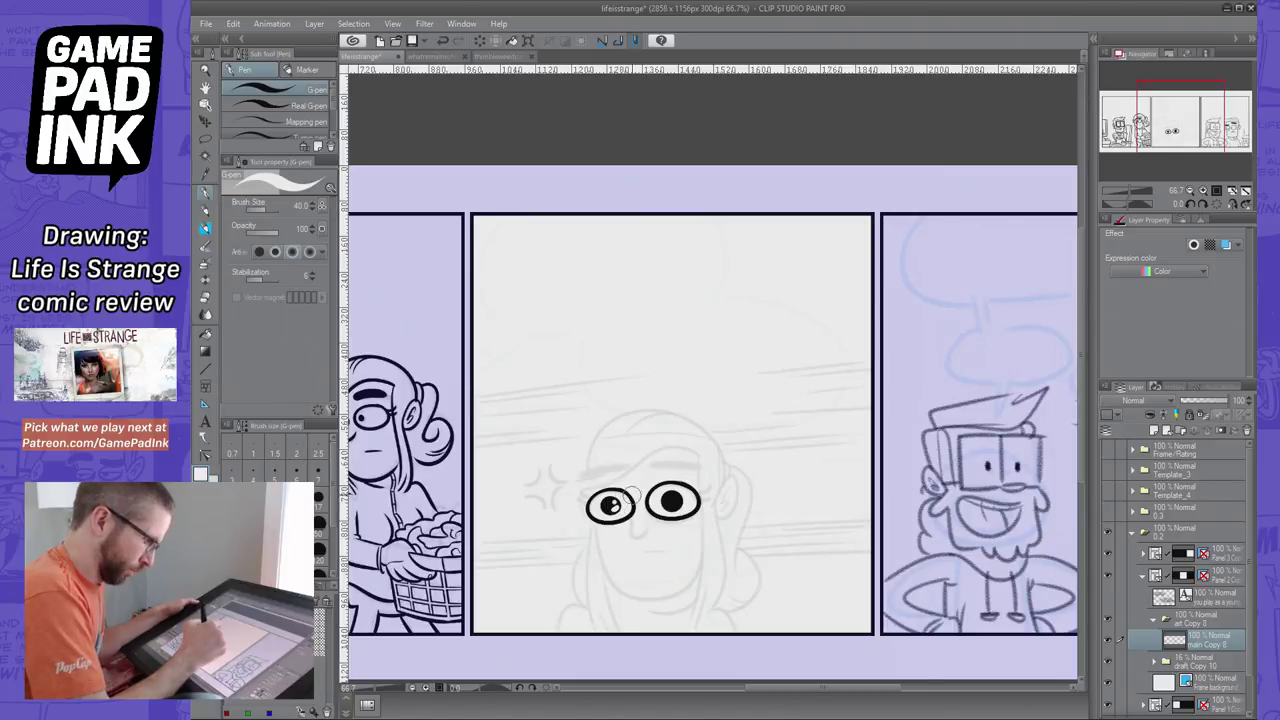
{"action": "left_click", "coordinate": [614, 505]}
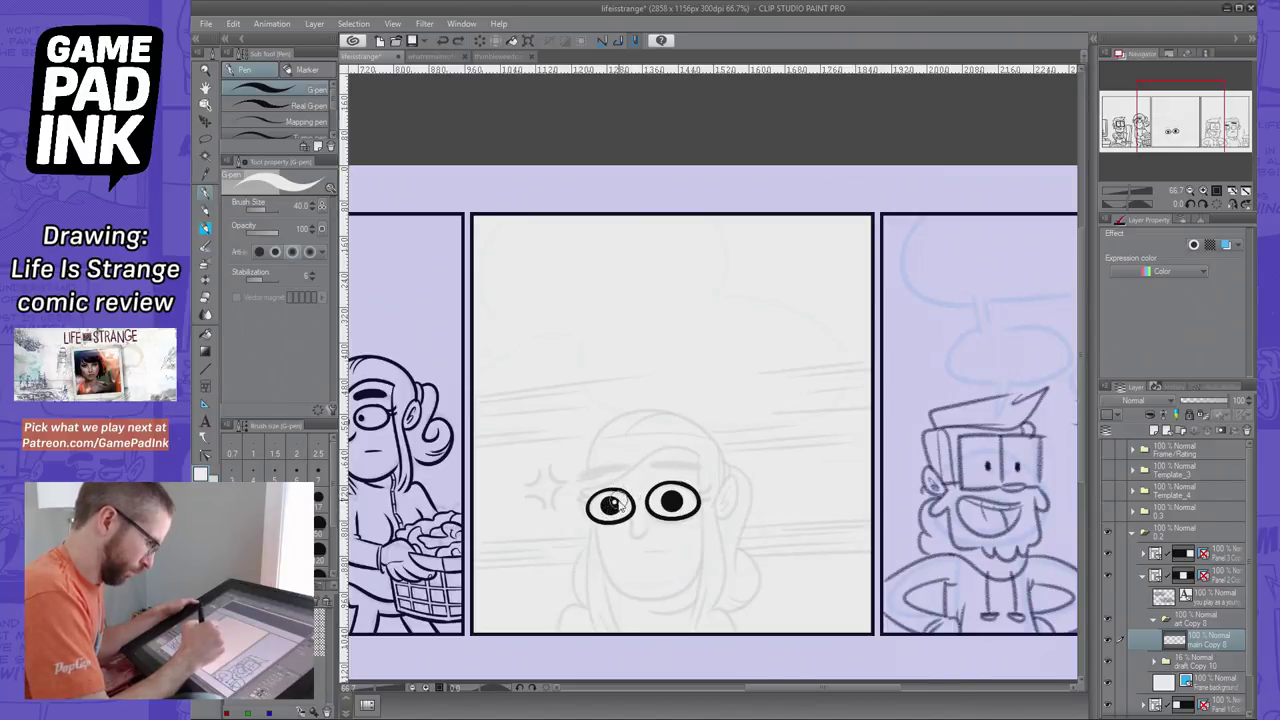
{"action": "key", "text": "ctrl+z"}
{"action": "left_click", "coordinate": [614, 503]}
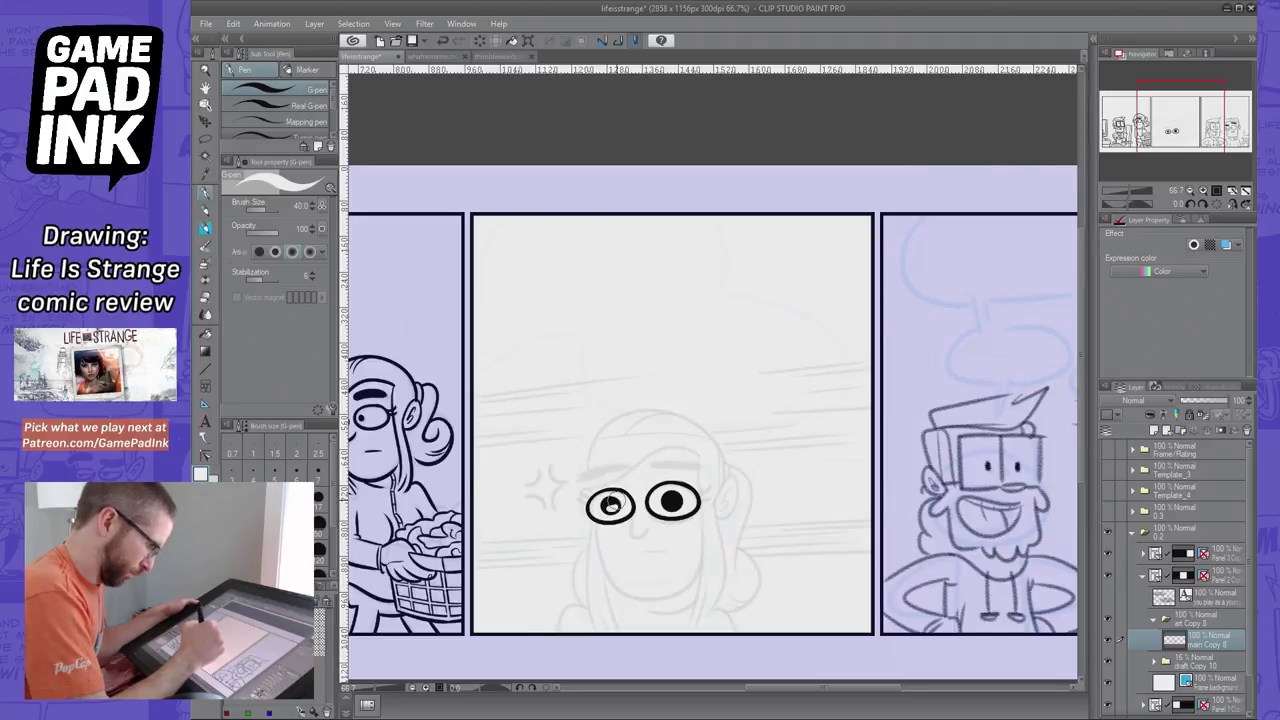
{"action": "key", "text": "ctrl+z"}
{"action": "left_click", "coordinate": [614, 503]}
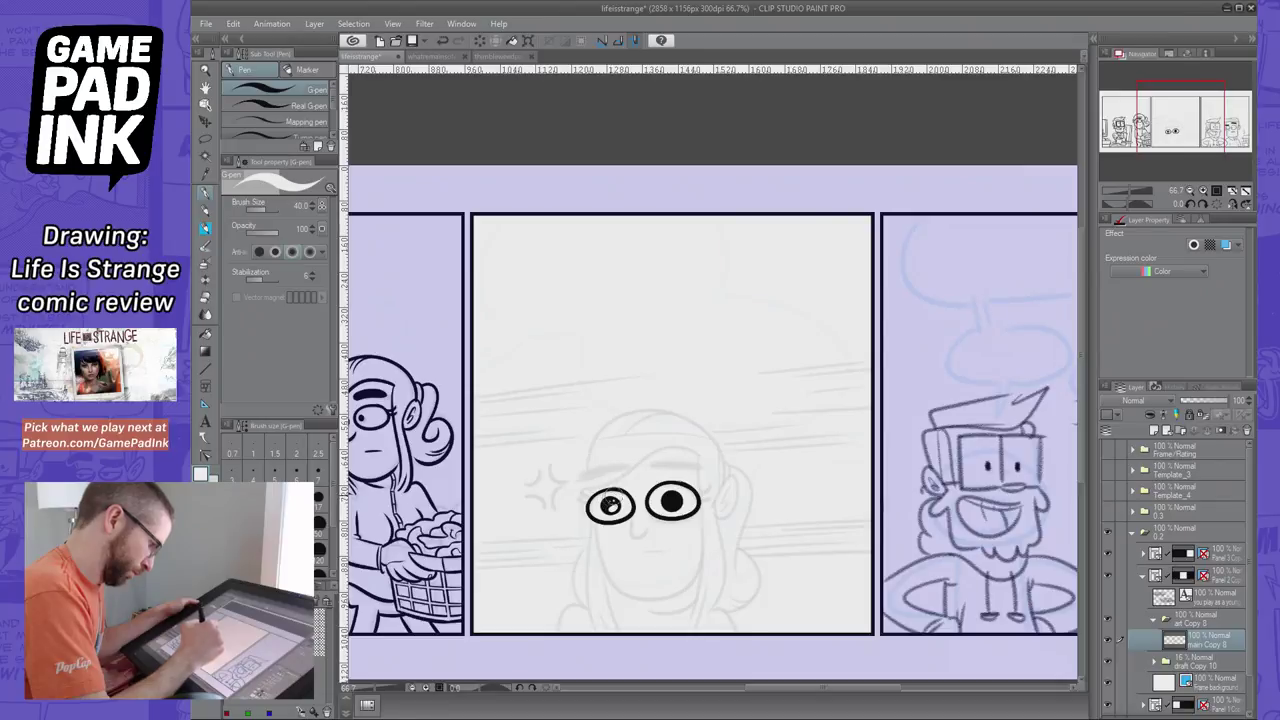
{"action": "key", "text": "ctrl+z"}
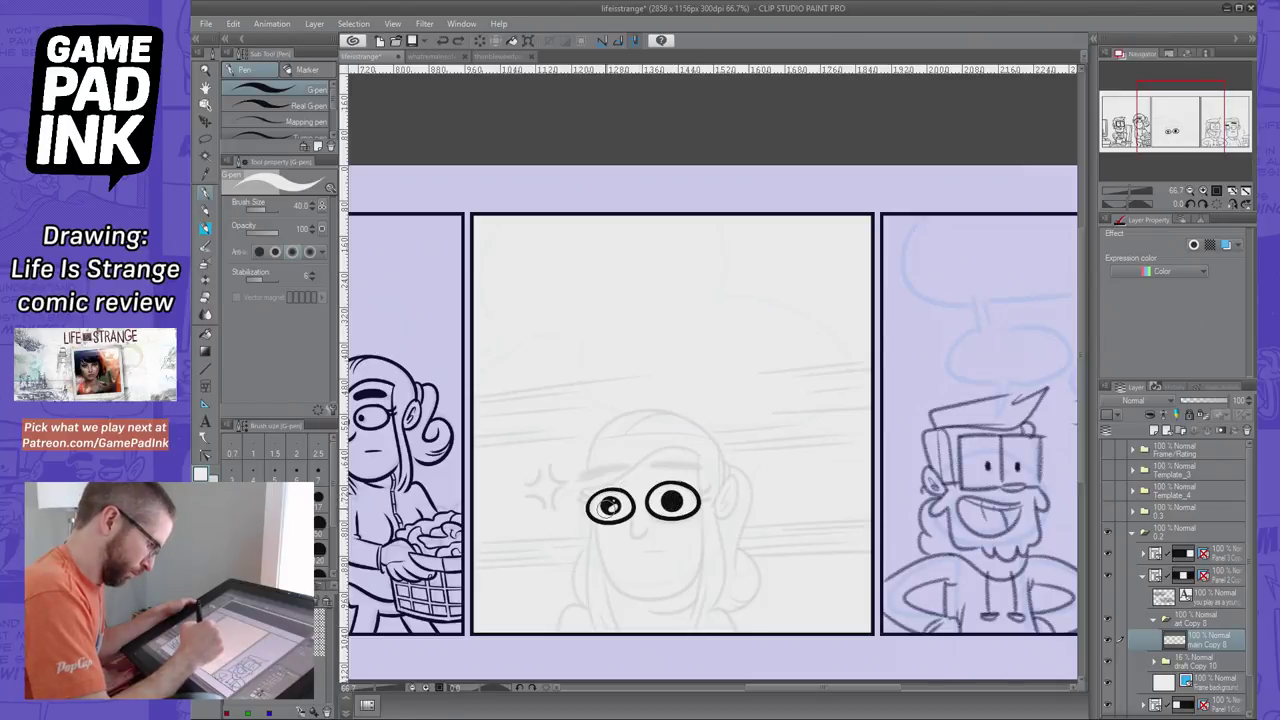
{"action": "key", "text": "ctrl+z"}
{"action": "left_click", "coordinate": [610, 507]}
{"action": "left_click", "coordinate": [611, 507]}
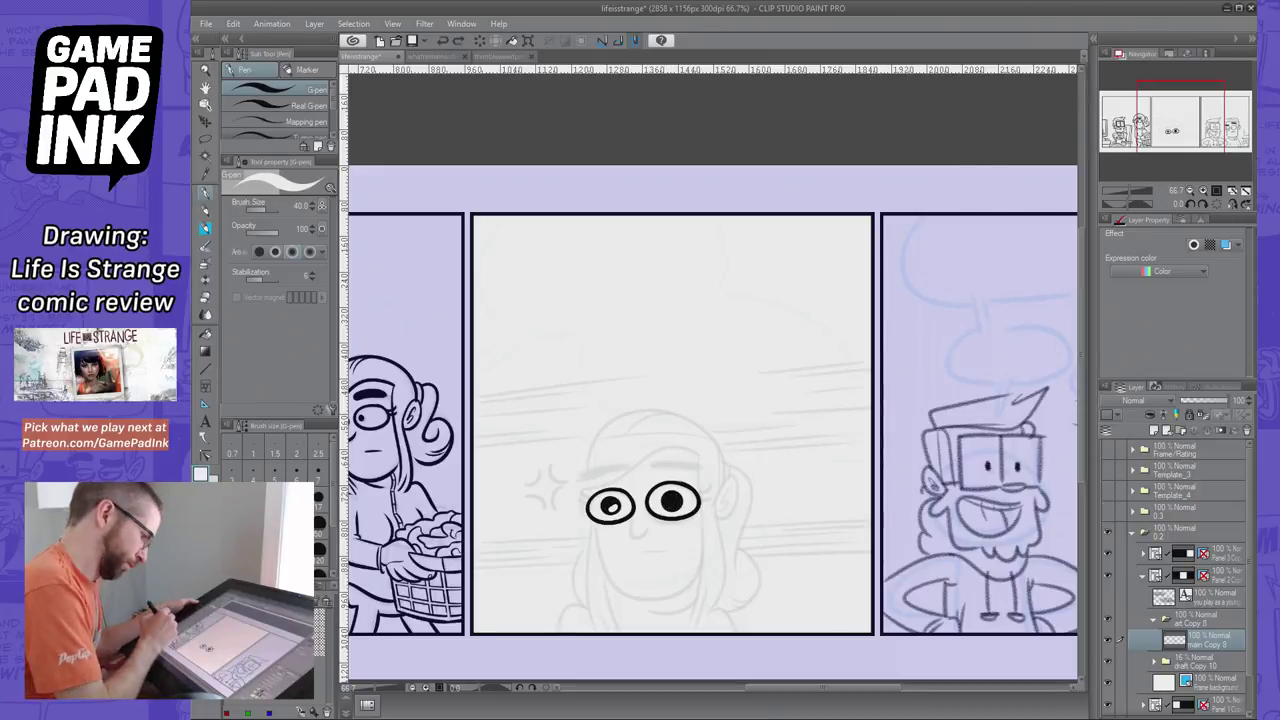
{"action": "key", "text": "ctrl+z"}
Reduce the G-pen to size 15 and paint a small light highlight in the left pupil
{"action": "key", "text": "bracketleft"}
{"action": "key", "text": "bracketleft"}
{"action": "key", "text": "bracketleft"}
{"action": "key", "text": "bracketleft"}
{"action": "key", "text": "bracketleft"}
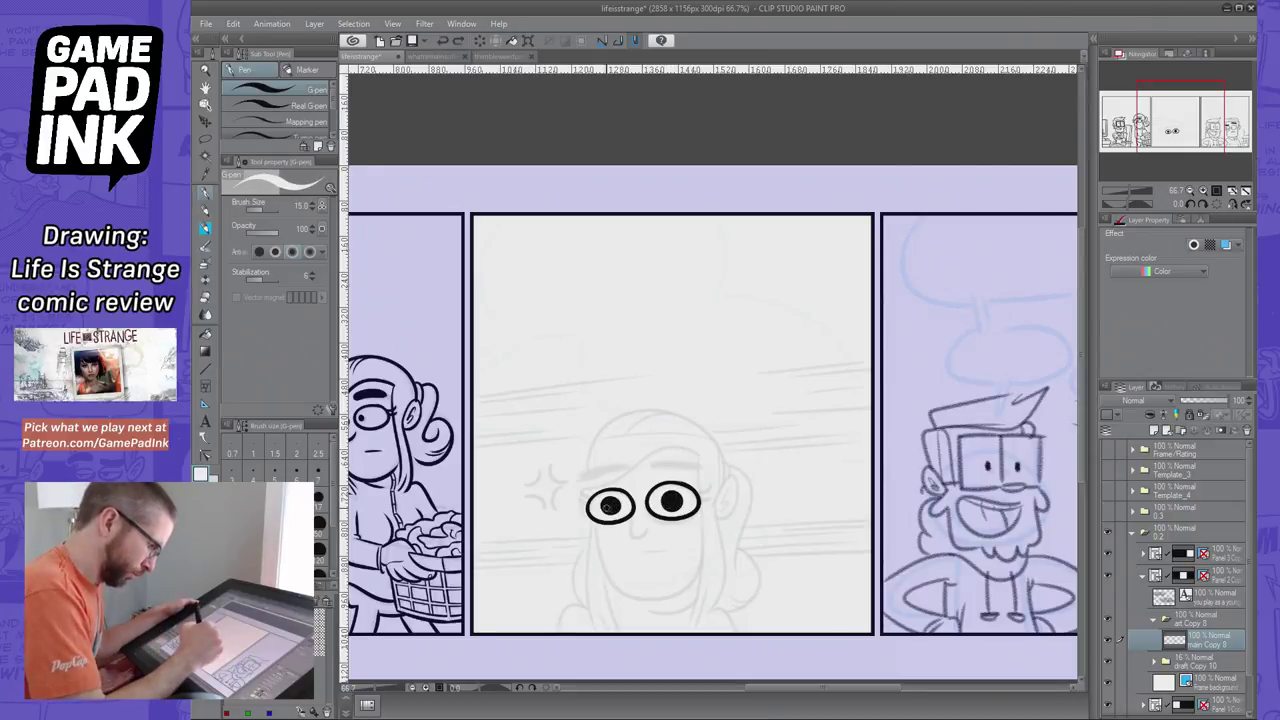
{"action": "key", "text": "ctrl+z"}
{"action": "left_click_drag", "start_coordinate": [606, 508], "coordinate": [614, 505]}
{"action": "key", "text": "ctrl+z"}
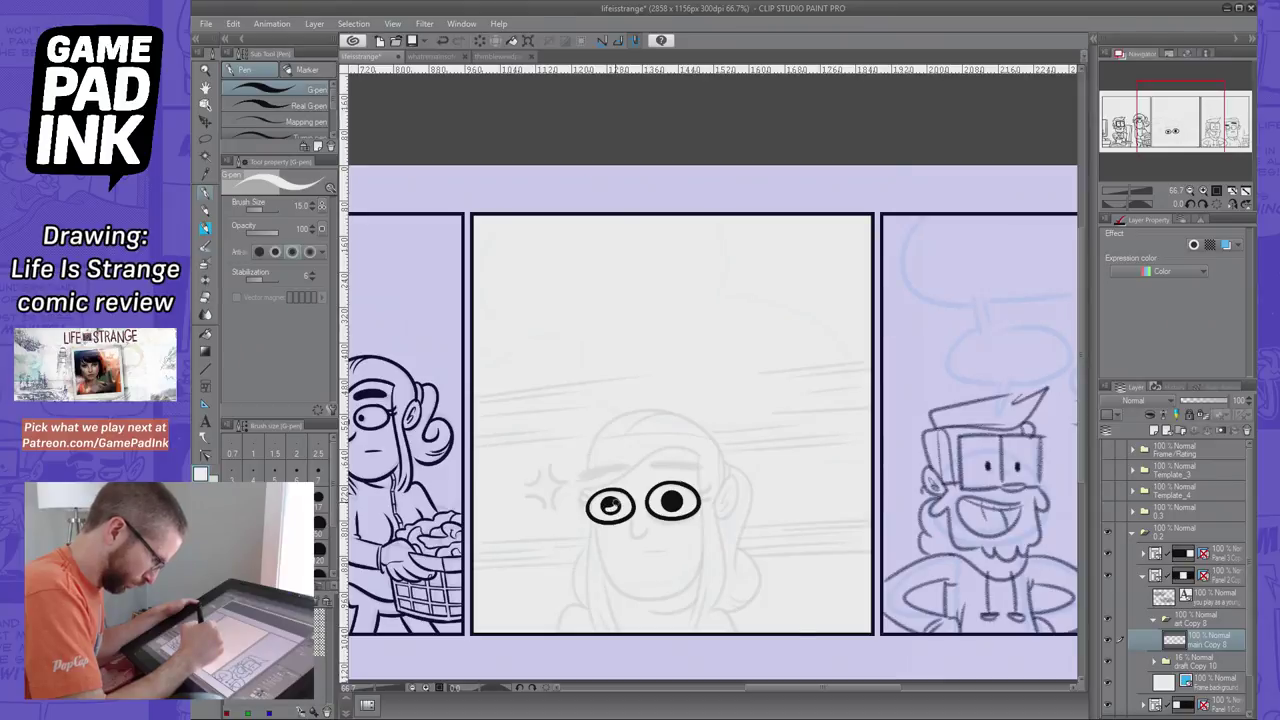
{"action": "left_click", "coordinate": [612, 506]}
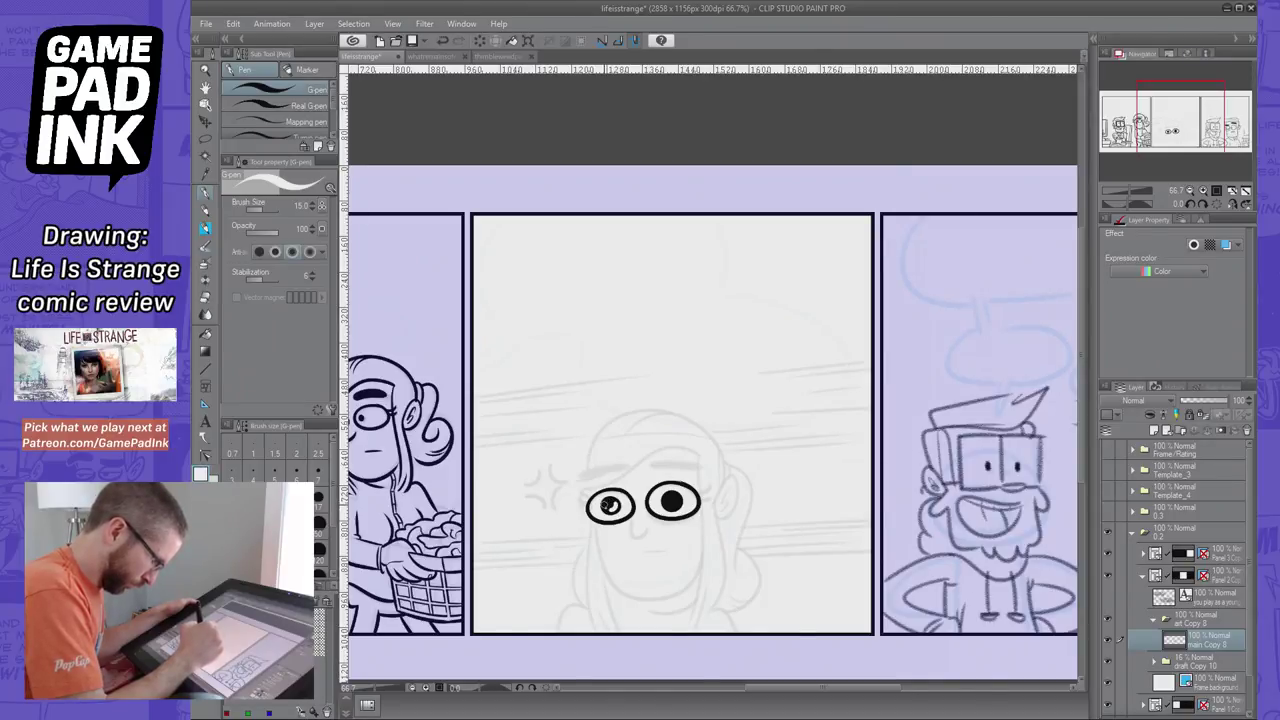
Paint a small light highlight in the right pupil to match the left one, redoing strokes as needed
{"action": "left_click_drag", "start_coordinate": [667, 507], "coordinate": [678, 498]}
{"action": "key", "text": "ctrl+z"}
{"action": "key", "text": "ctrl+z"}
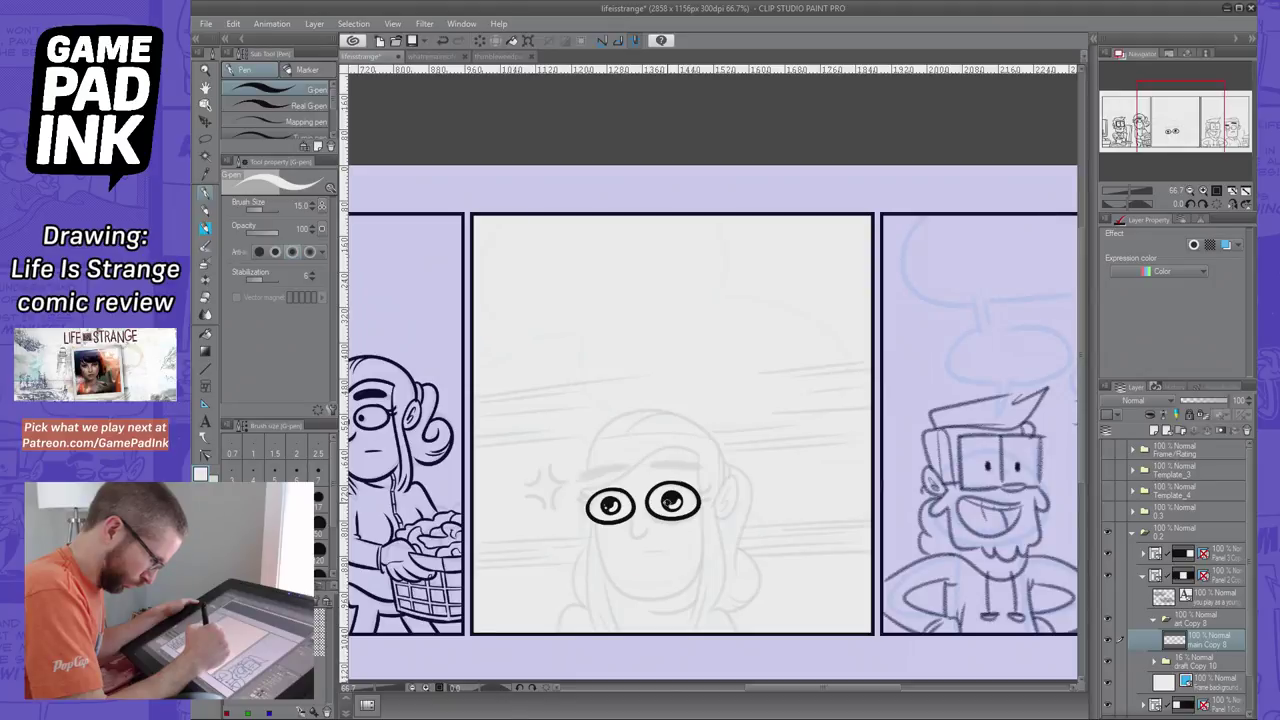
{"action": "key", "text": "ctrl+z"}
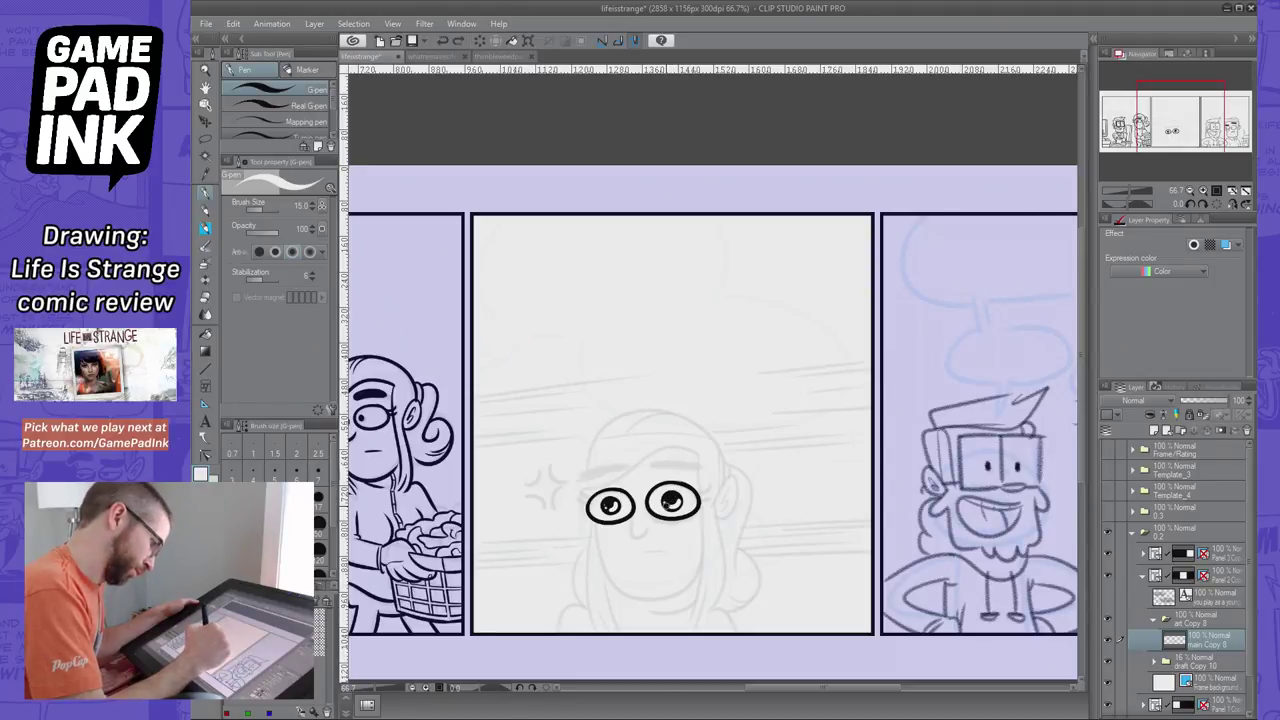
Try reshaping the light highlights in both pupils with the size 15 G-pen
{"action": "left_click_drag", "start_coordinate": [668, 507], "coordinate": [674, 501]}
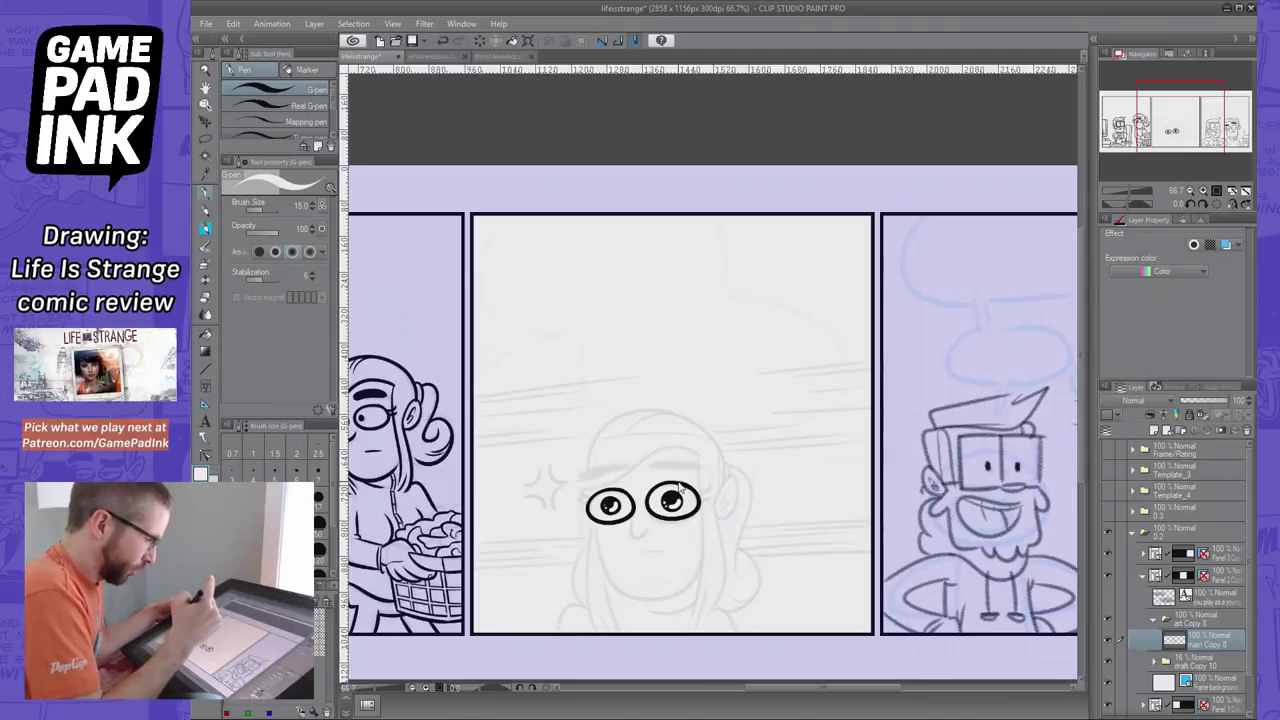
{"action": "left_click_drag", "start_coordinate": [606, 502], "coordinate": [615, 509]}
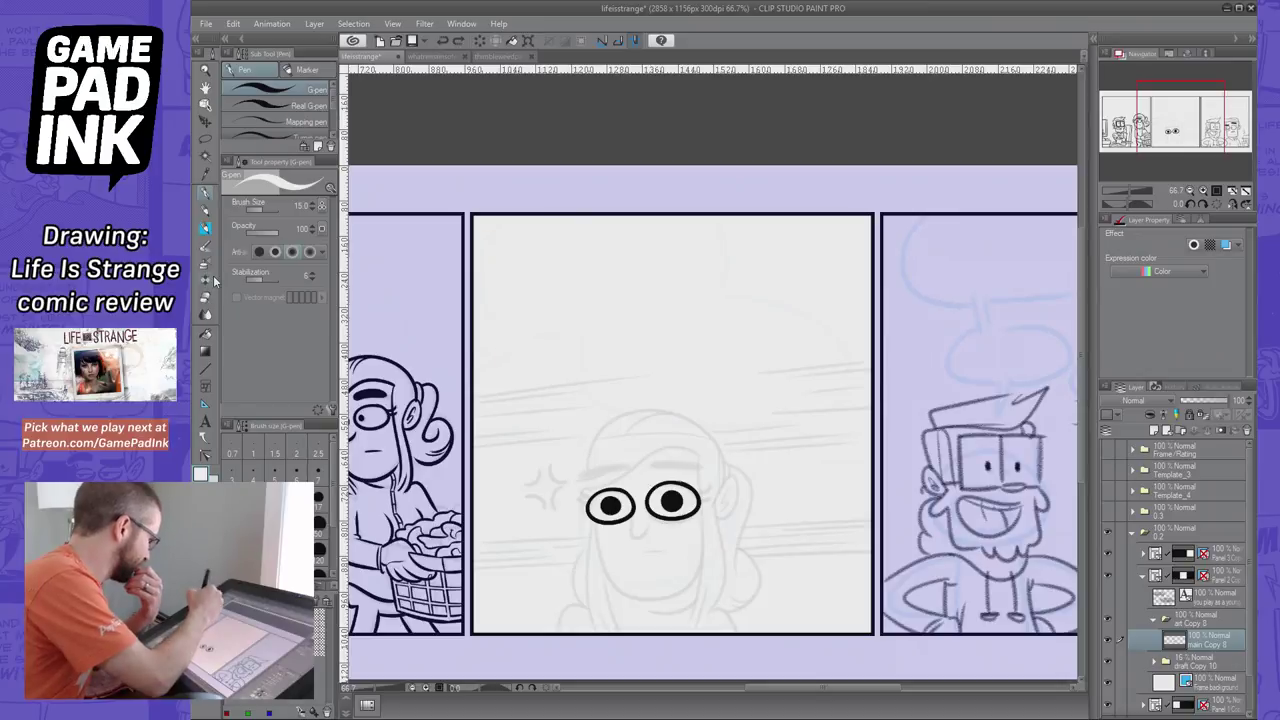
Switch to the Star decoration brush, try a stamp on the right pupil, and reduce the brush size to 20
{"action": "left_click", "coordinate": [209, 280]}
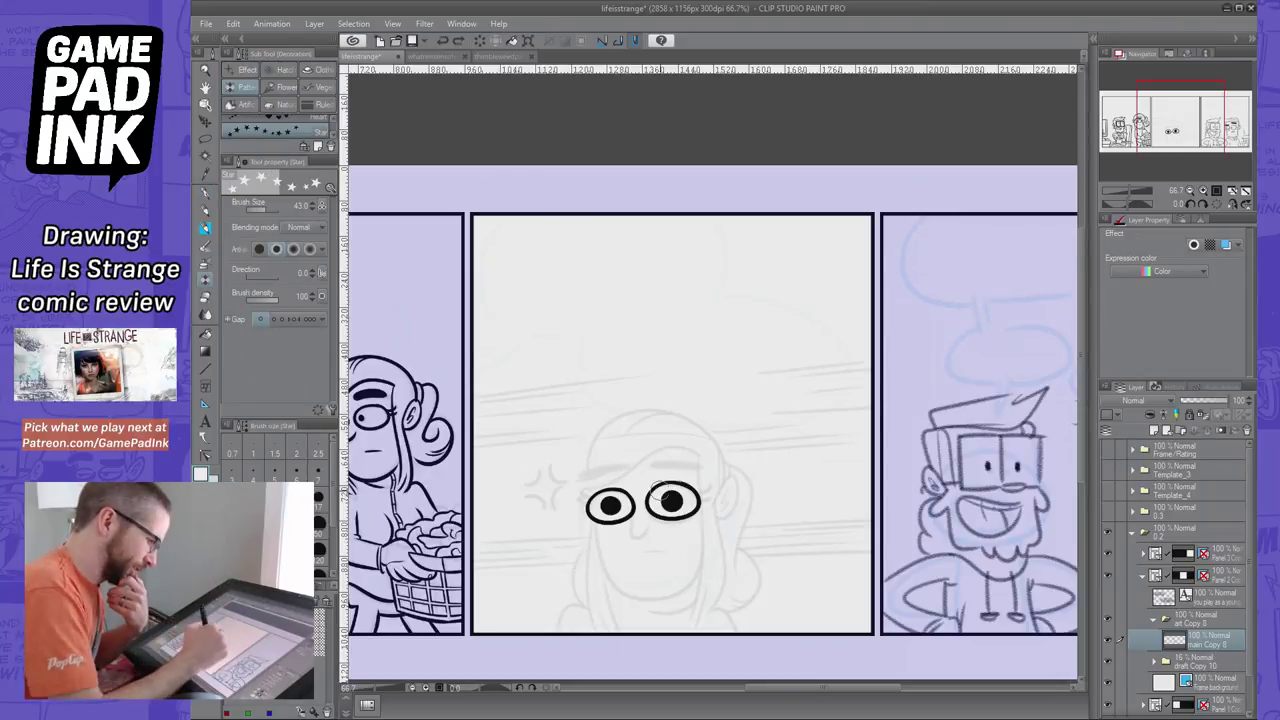
{"action": "left_click", "coordinate": [672, 499]}
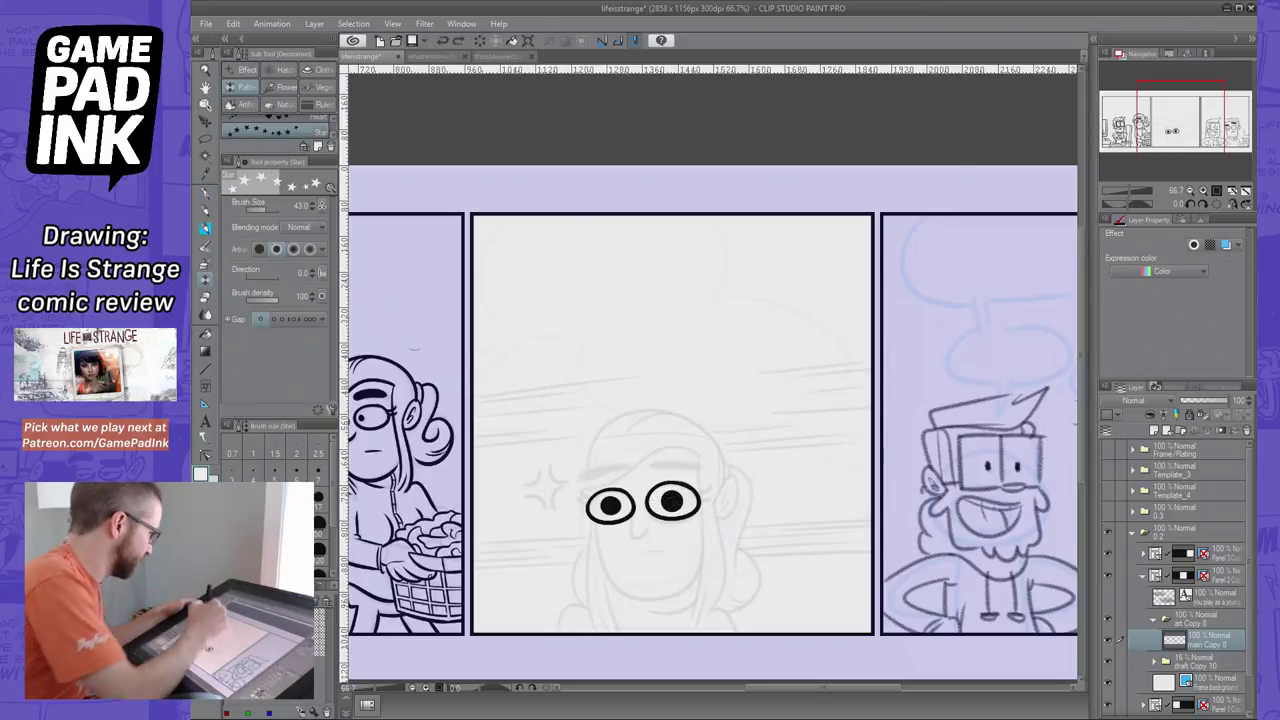
{"action": "left_click", "coordinate": [313, 209]}
{"action": "left_click", "coordinate": [313, 209]}
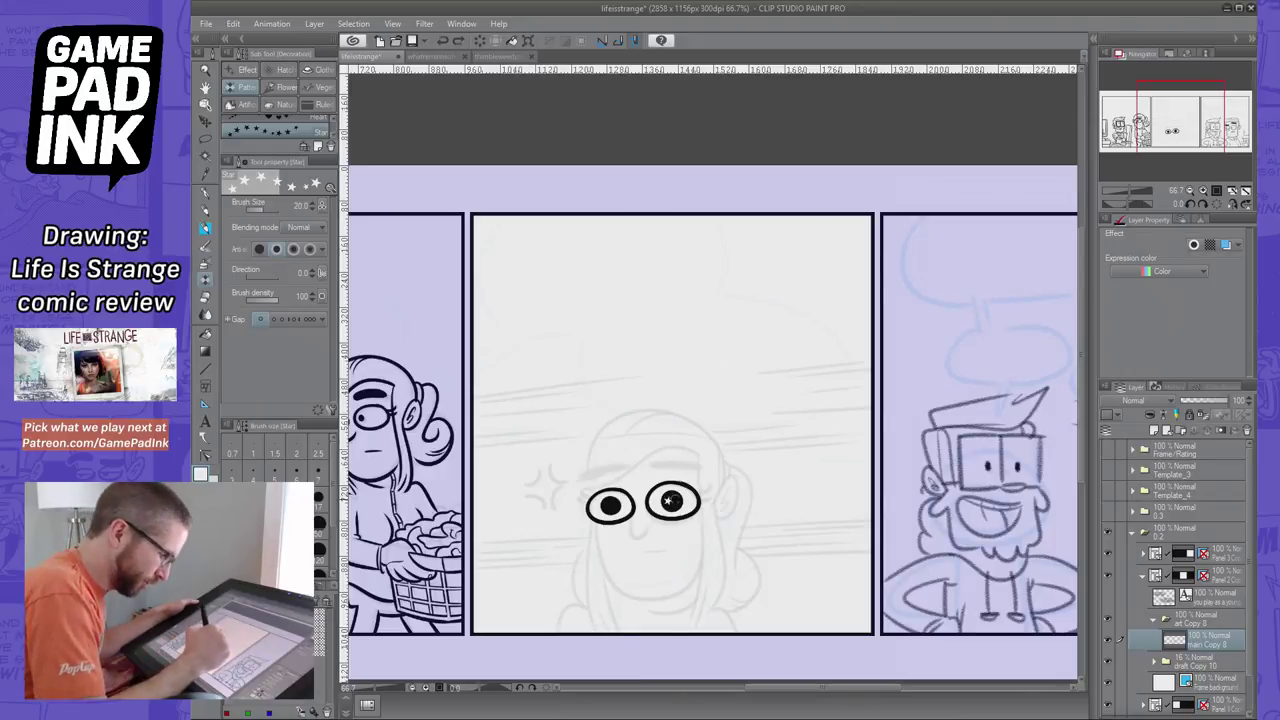
Try stamping a light star highlight in each pupil with the size 20 star brush, undoing every attempt
{"action": "key", "text": "ctrl+z"}
{"action": "left_click", "coordinate": [671, 500]}
{"action": "key", "text": "ctrl+z"}
{"action": "left_click", "coordinate": [669, 501]}
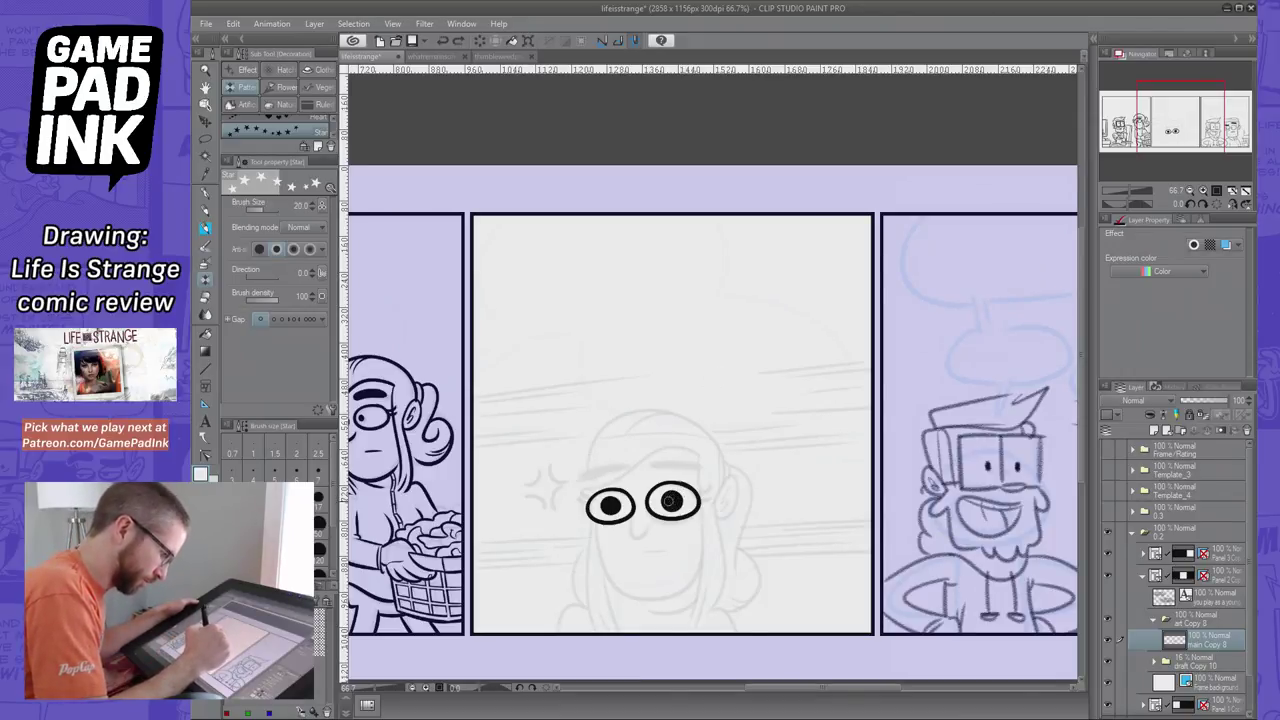
{"action": "left_click", "coordinate": [672, 500]}
{"action": "key", "text": "ctrl+z"}
{"action": "left_click", "coordinate": [672, 500]}
{"action": "key", "text": "ctrl+z"}
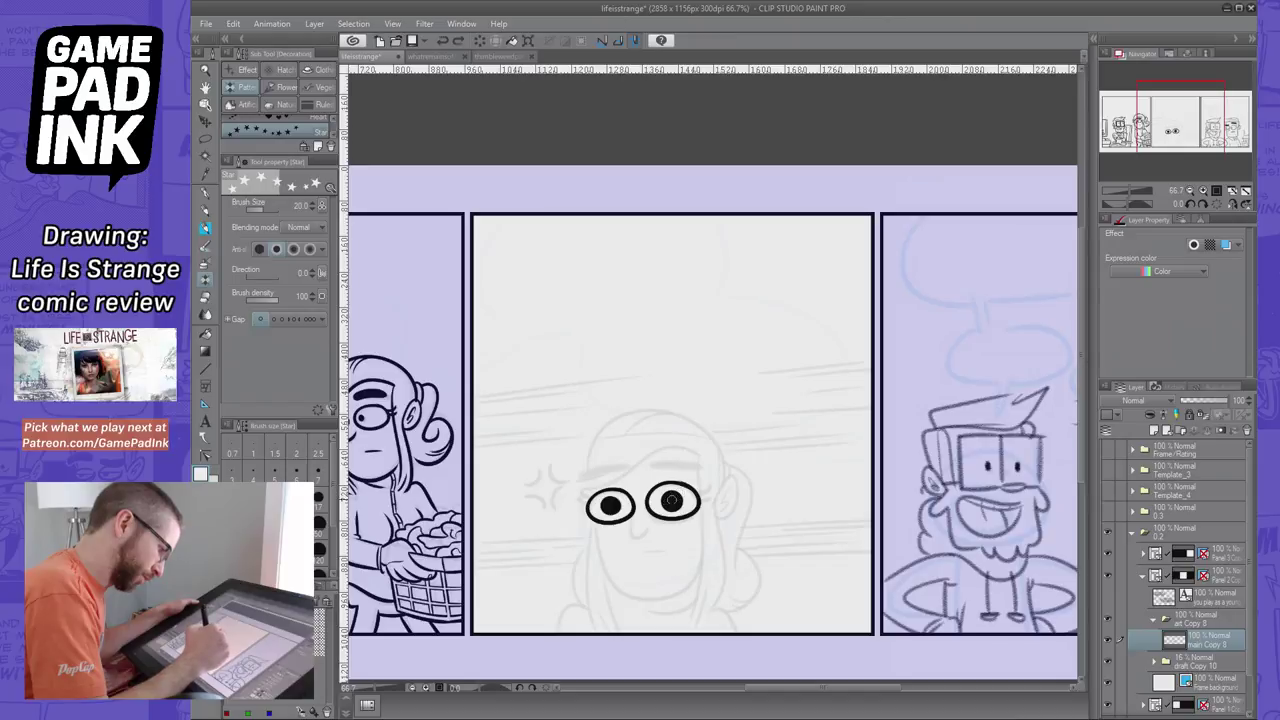
{"action": "key", "text": "ctrl+z"}
{"action": "left_click", "coordinate": [672, 500]}
{"action": "key", "text": "ctrl+z"}
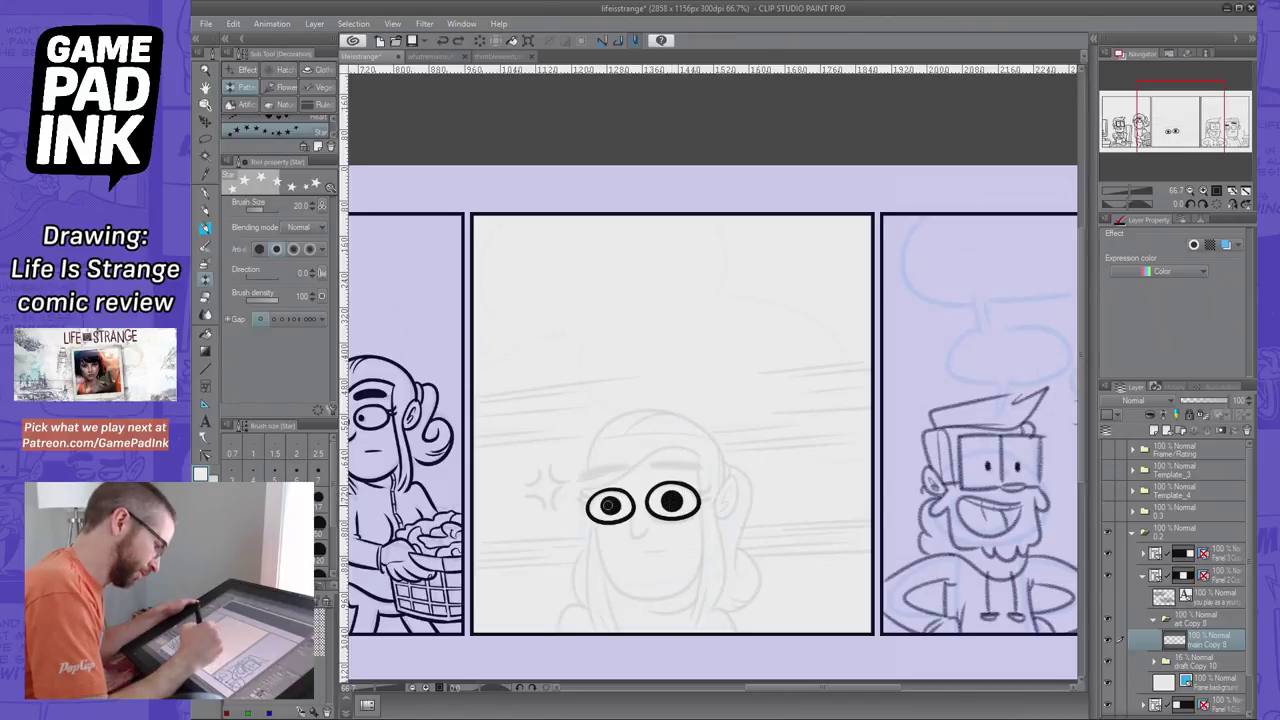
{"action": "left_click", "coordinate": [610, 505]}
{"action": "key", "text": "ctrl+z"}
Reduce the star brush to size 16 and try stamping smaller stars in the pupils, undoing them
{"action": "left_click", "coordinate": [311, 209]}
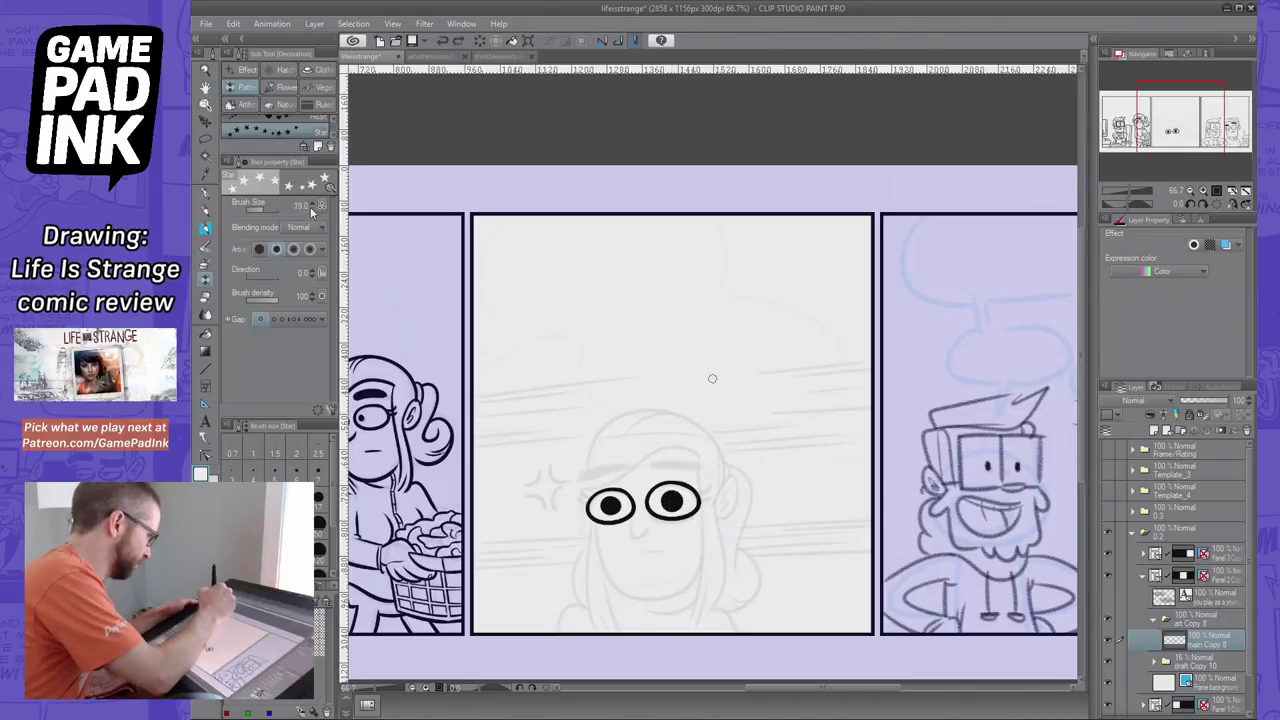
{"action": "left_click", "coordinate": [311, 209]}
{"action": "left_click", "coordinate": [311, 209]}
{"action": "left_click", "coordinate": [311, 209]}
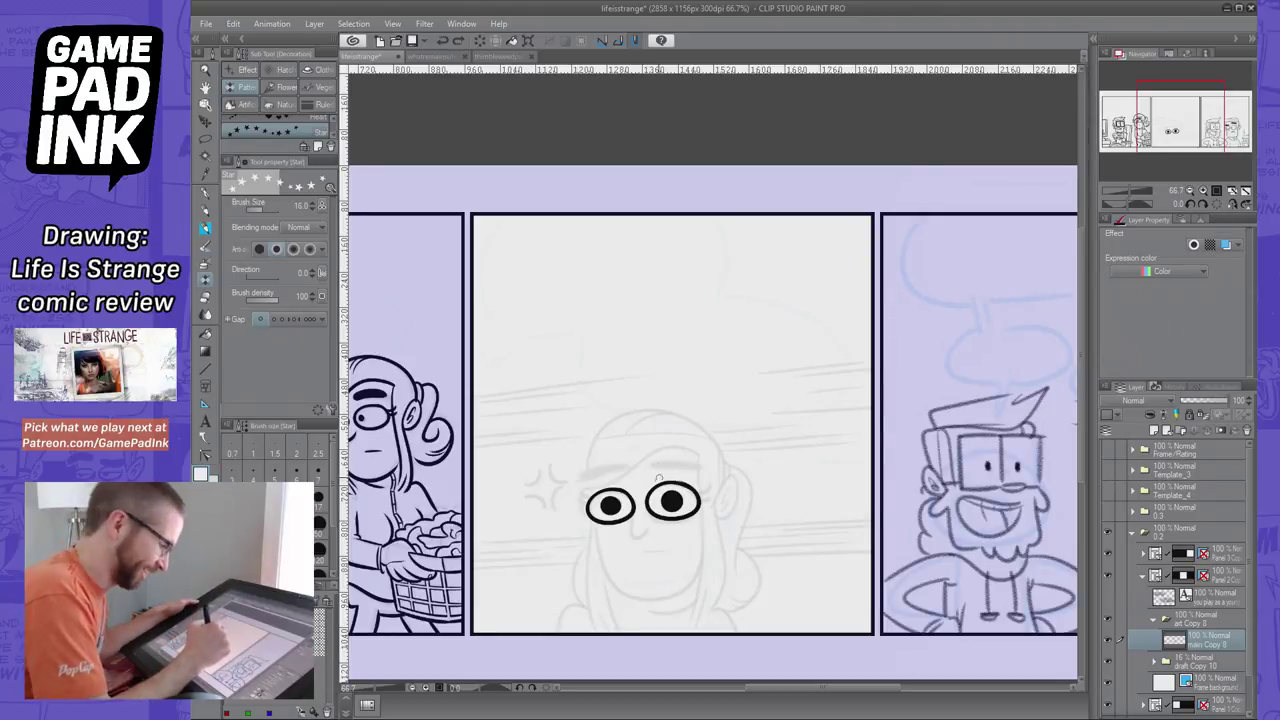
{"action": "left_click", "coordinate": [610, 504]}
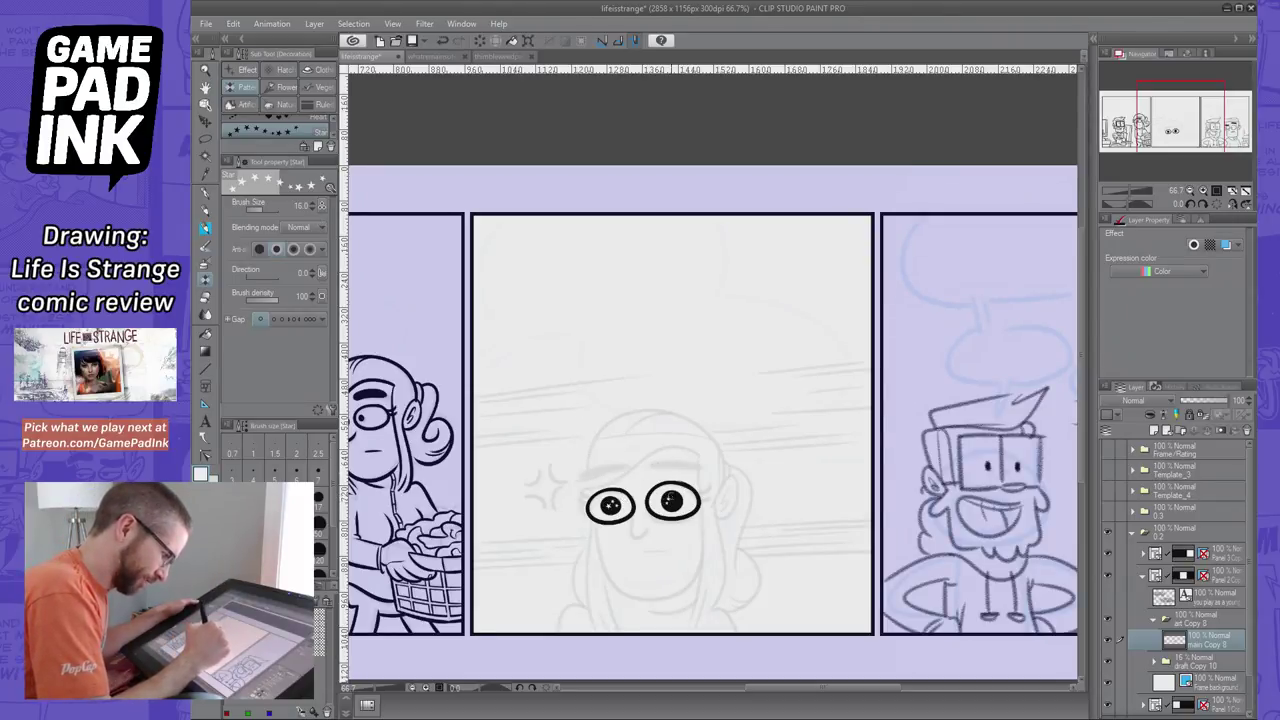
{"action": "key", "text": "ctrl+z"}
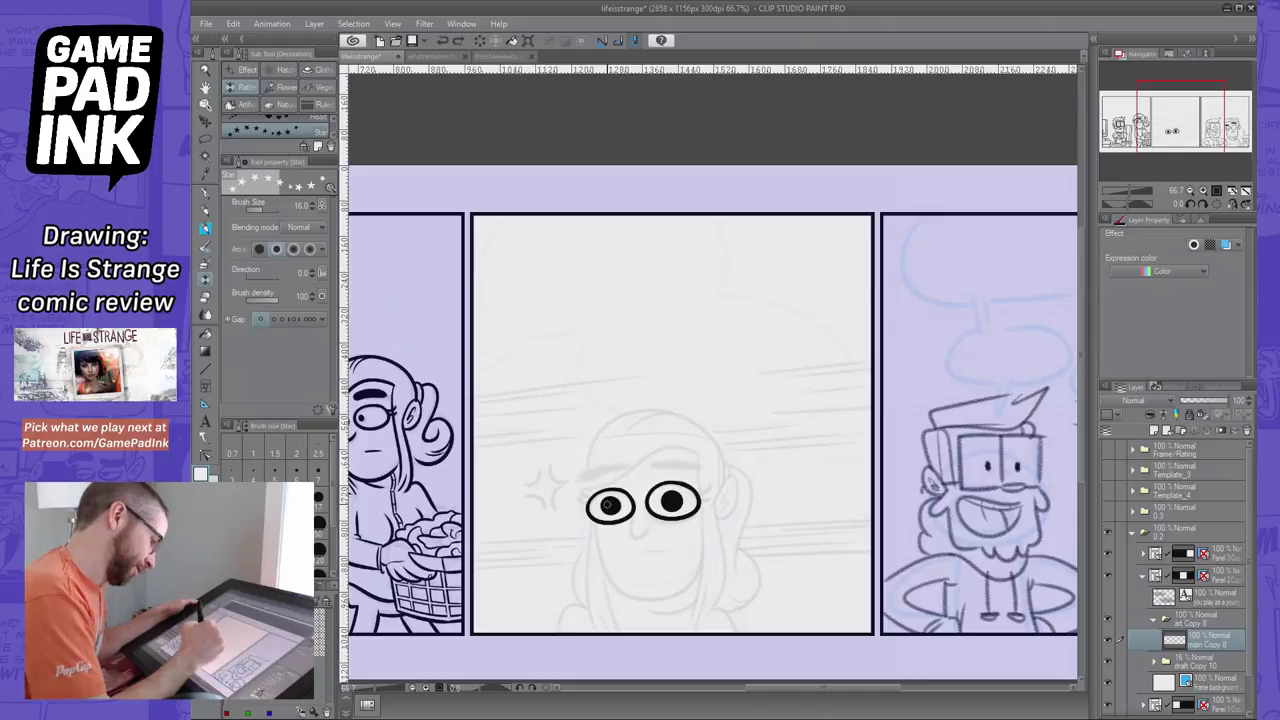
{"action": "left_click", "coordinate": [610, 504]}
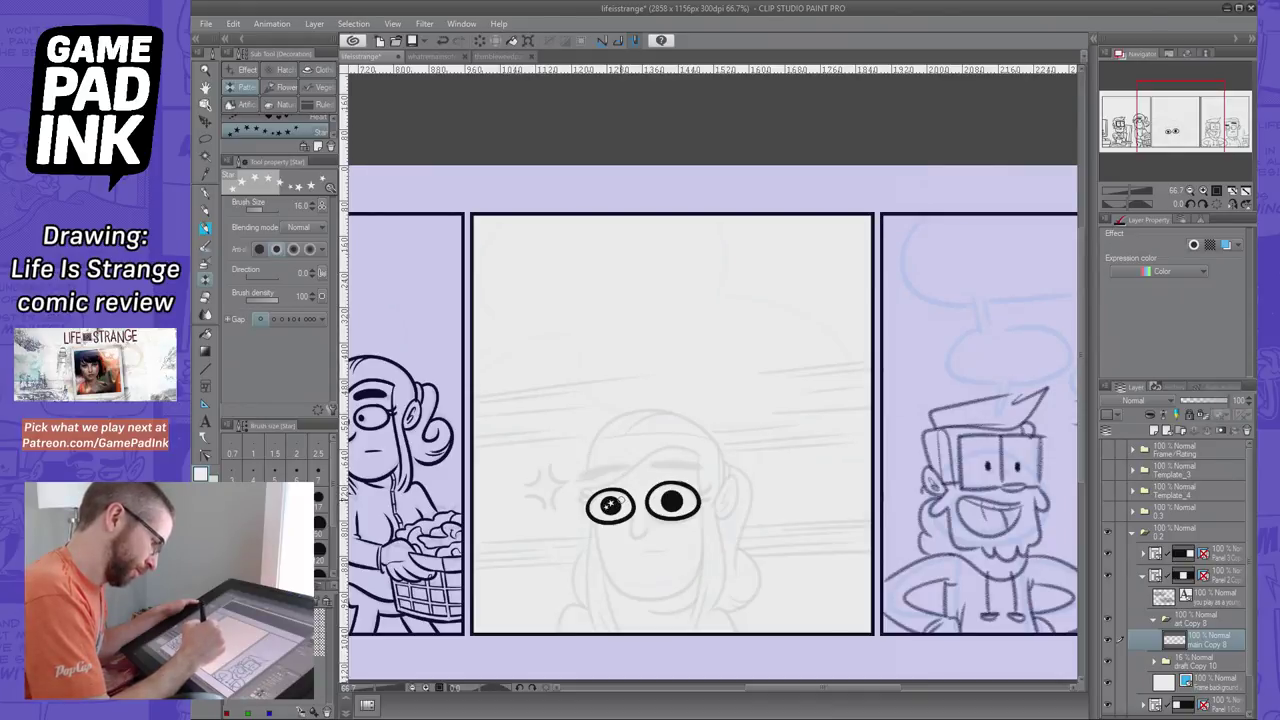
{"action": "key", "text": "ctrl+z"}
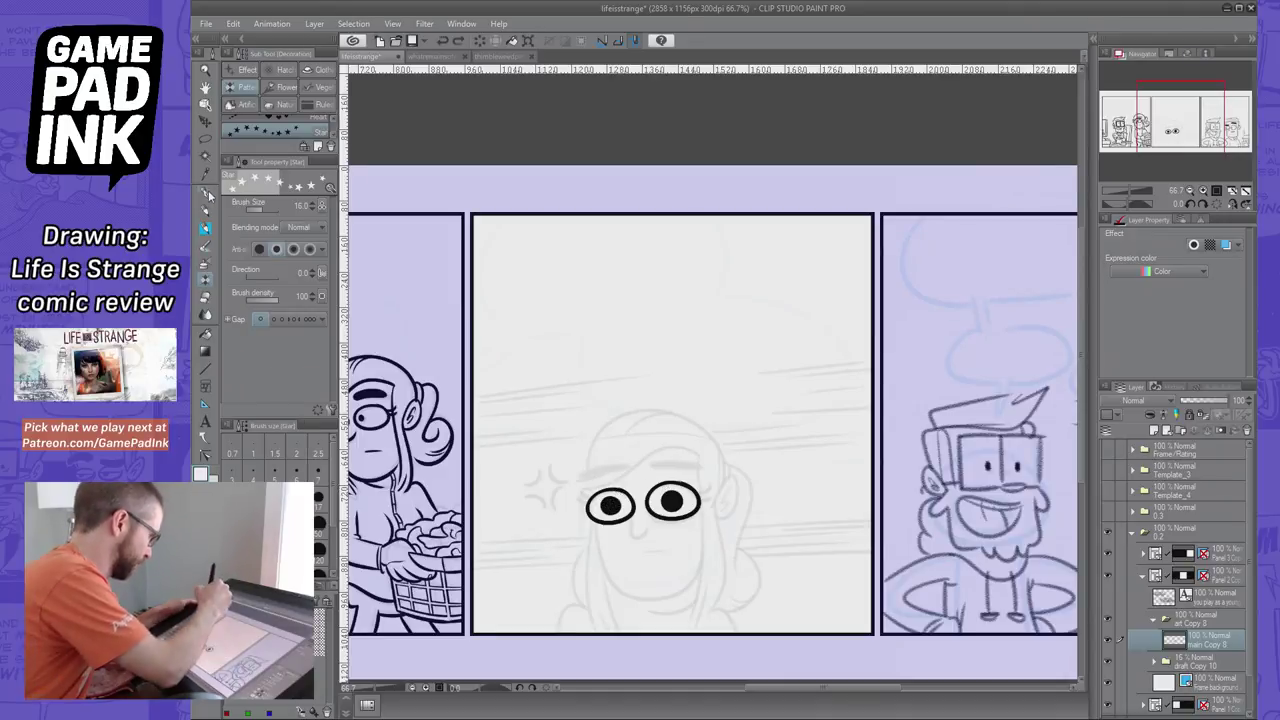
Return to the size 15 G-pen, try painting tiny light dots in the pupils, and undo them
{"action": "key", "text": "p"}
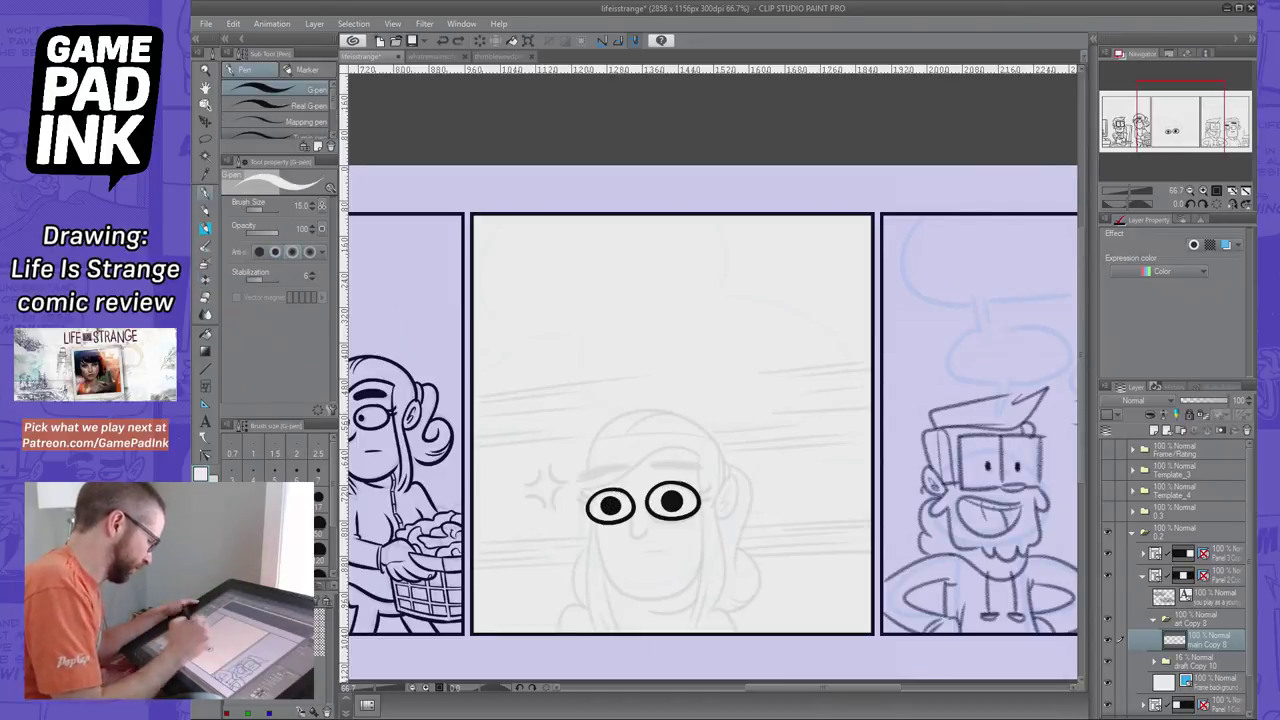
{"action": "left_click_drag", "start_coordinate": [608, 505], "coordinate": [610, 509]}
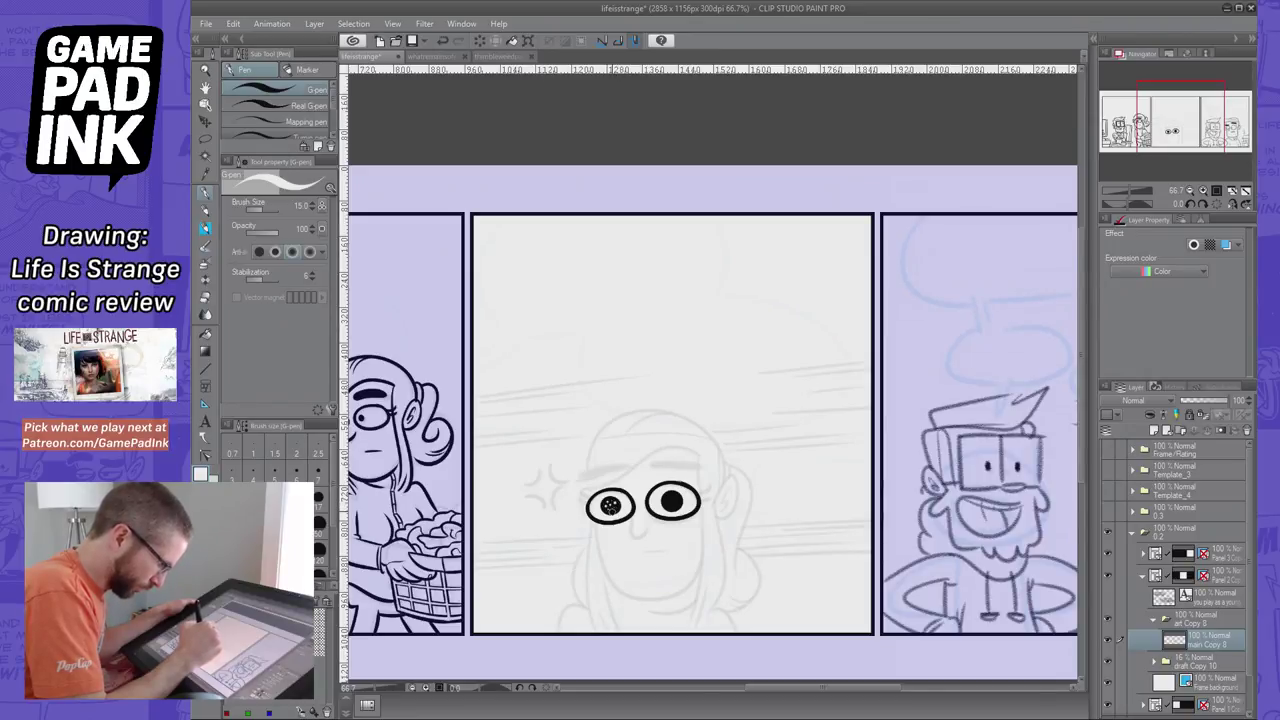
{"action": "left_click_drag", "start_coordinate": [671, 500], "coordinate": [675, 505]}
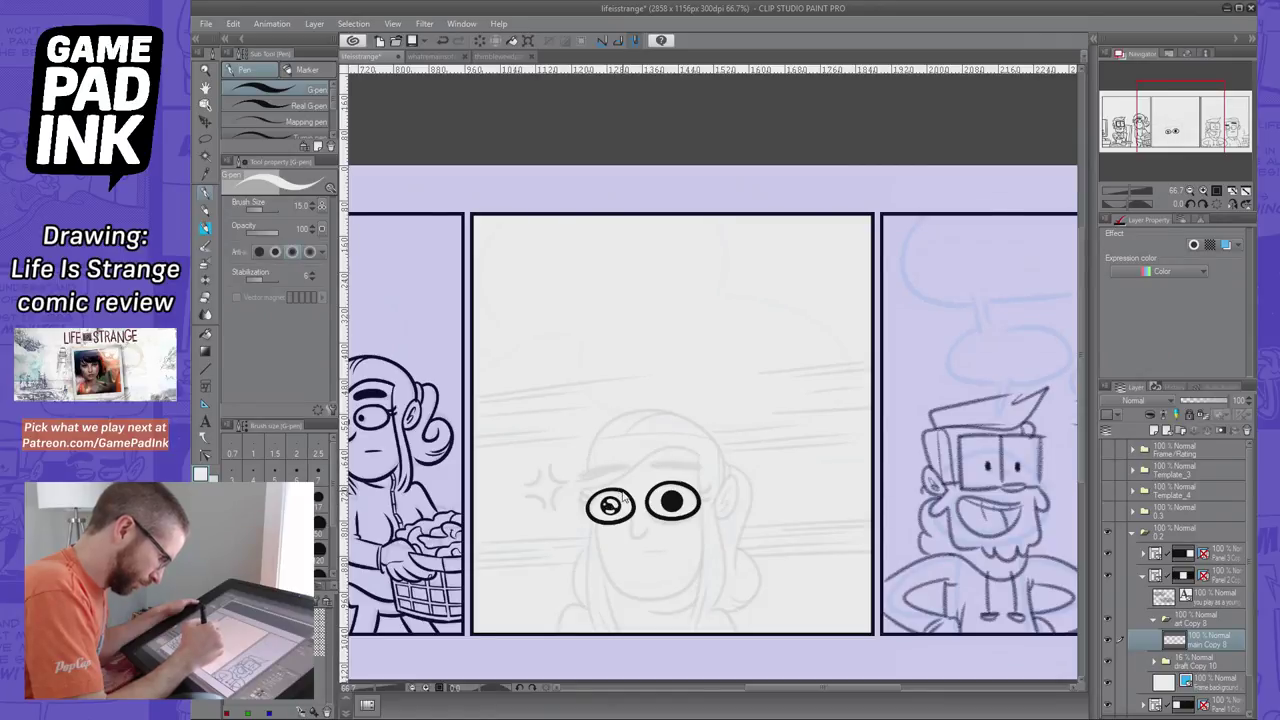
{"action": "key", "text": "ctrl+z"}
{"action": "key", "text": "ctrl+z"}
Try painting a larger light highlight in the left pupil and touching it up with the dark color
{"action": "left_click_drag", "start_coordinate": [604, 502], "coordinate": [611, 506]}
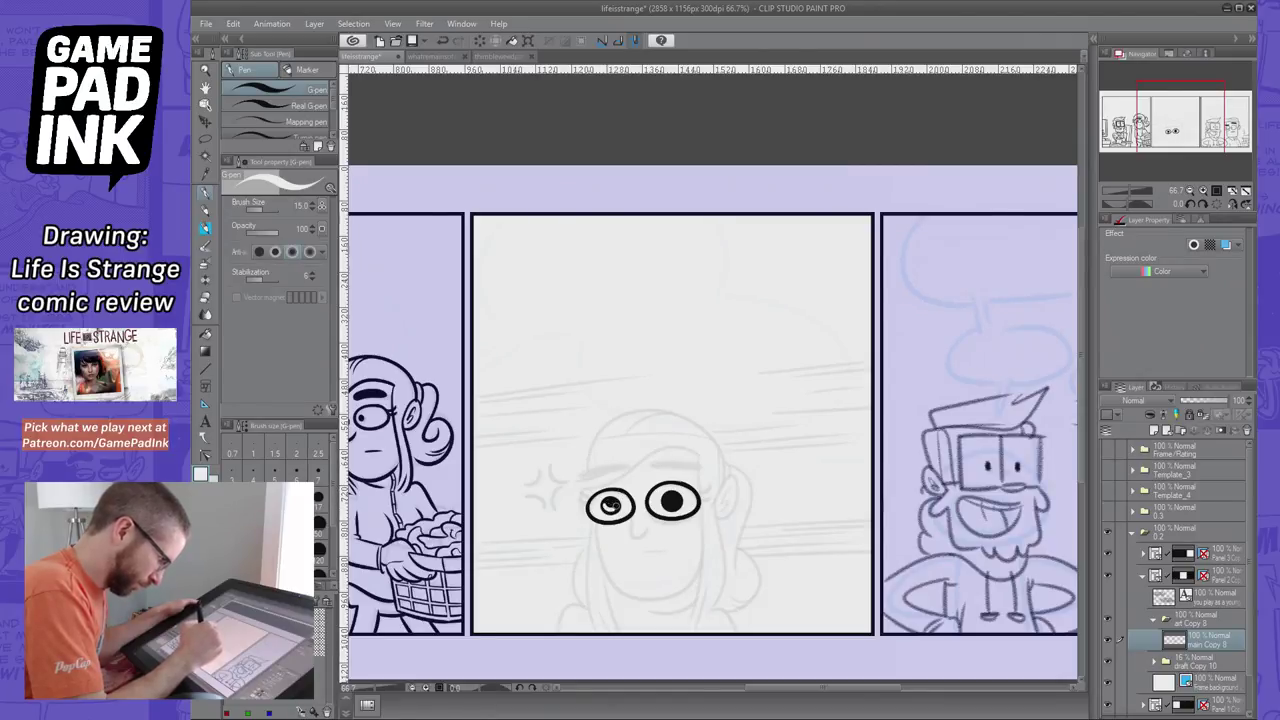
{"action": "key", "text": "ctrl+z"}
{"action": "key", "text": "ctrl+z"}
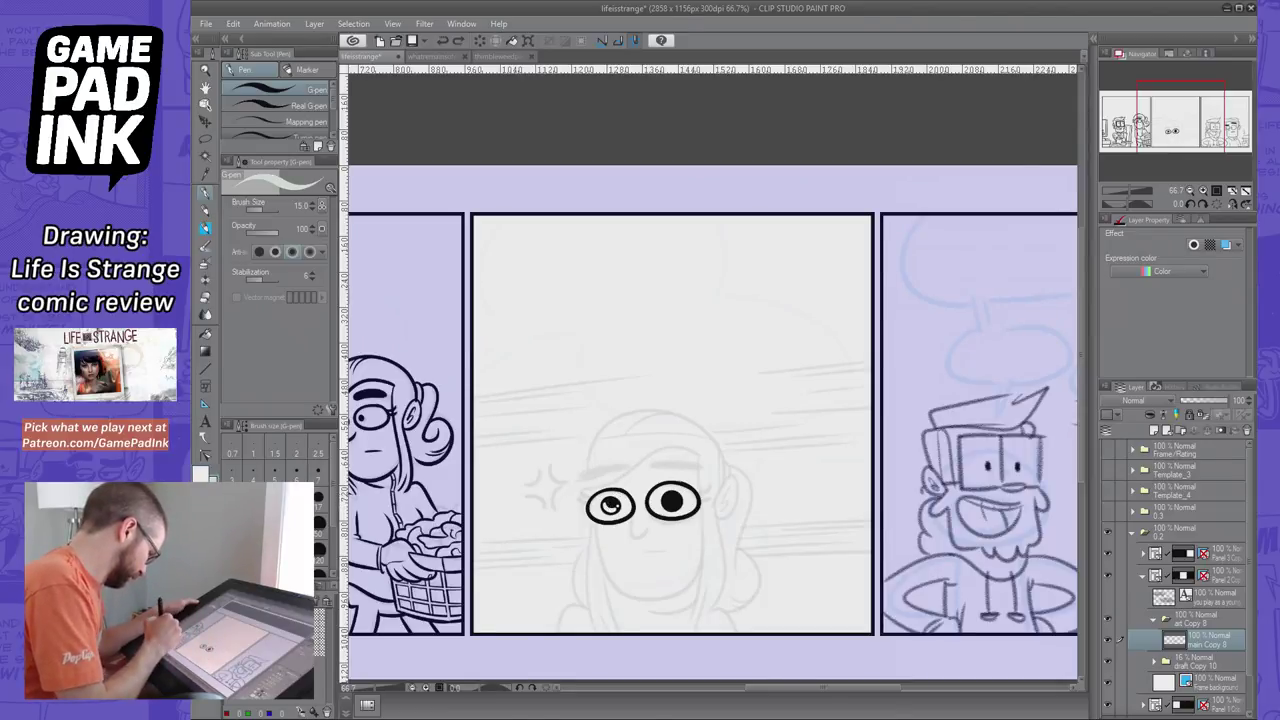
{"action": "key", "text": "x"}
{"action": "left_click_drag", "start_coordinate": [604, 503], "coordinate": [613, 510]}
{"action": "key", "text": "ctrl+z"}
{"action": "key", "text": "ctrl+z"}
{"action": "key", "text": "ctrl+z"}
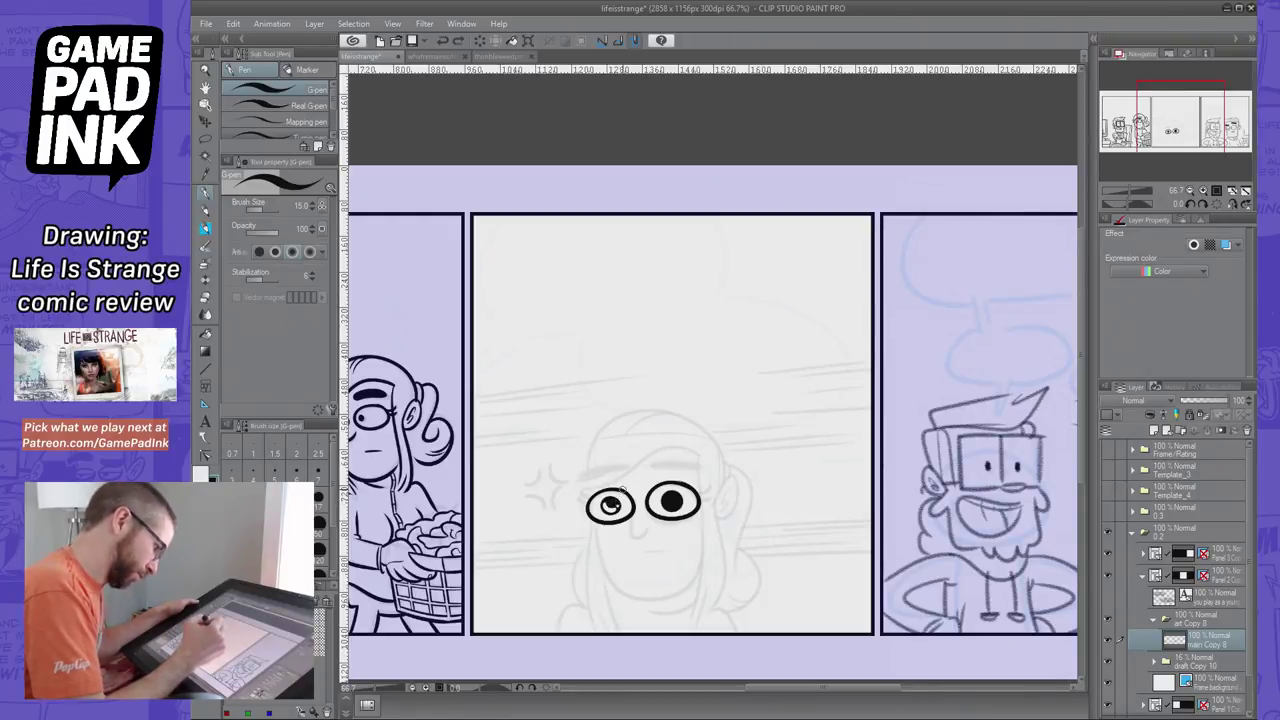
Try a matching large highlight in the right pupil, then undo the highlights until both pupils are solid black
{"action": "key", "text": "x"}
{"action": "left_click_drag", "start_coordinate": [664, 502], "coordinate": [674, 507]}
{"action": "key", "text": "ctrl+z"}
{"action": "key", "text": "ctrl+z"}
{"action": "key", "text": "ctrl+z"}
{"action": "key", "text": "ctrl+z"}
{"action": "key", "text": "ctrl+z"}
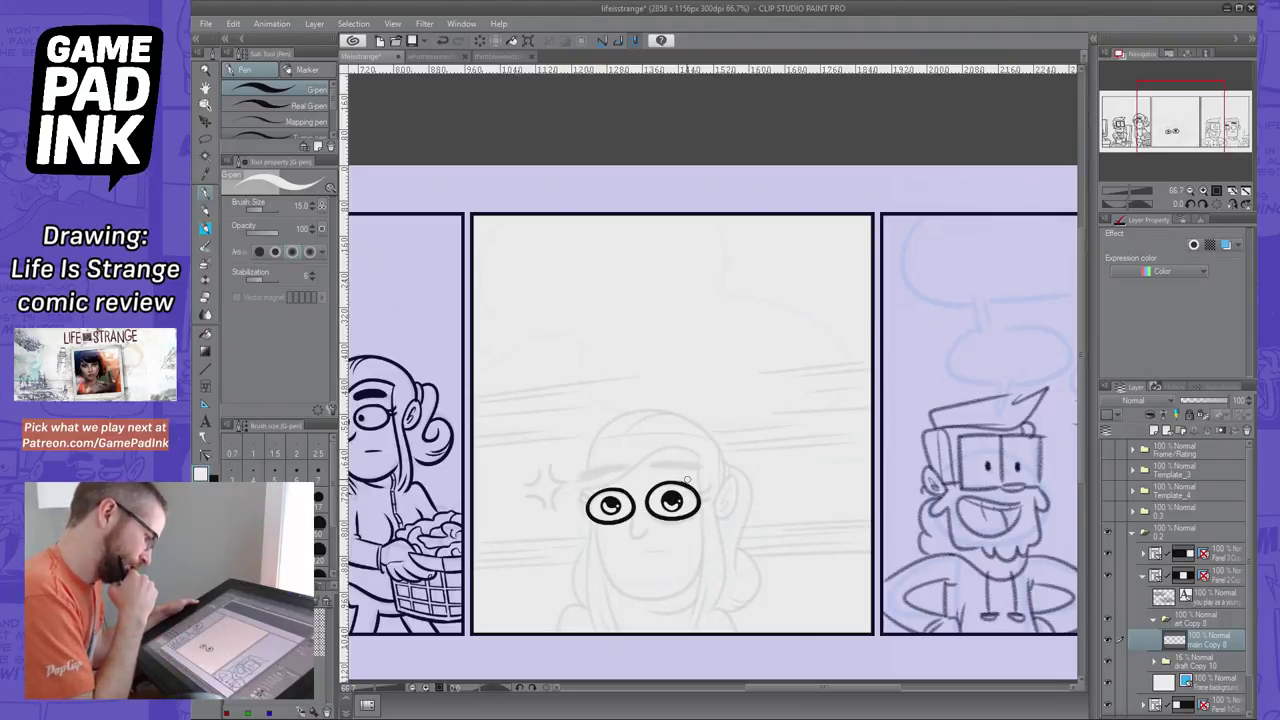
{"action": "key", "text": "ctrl+z"}
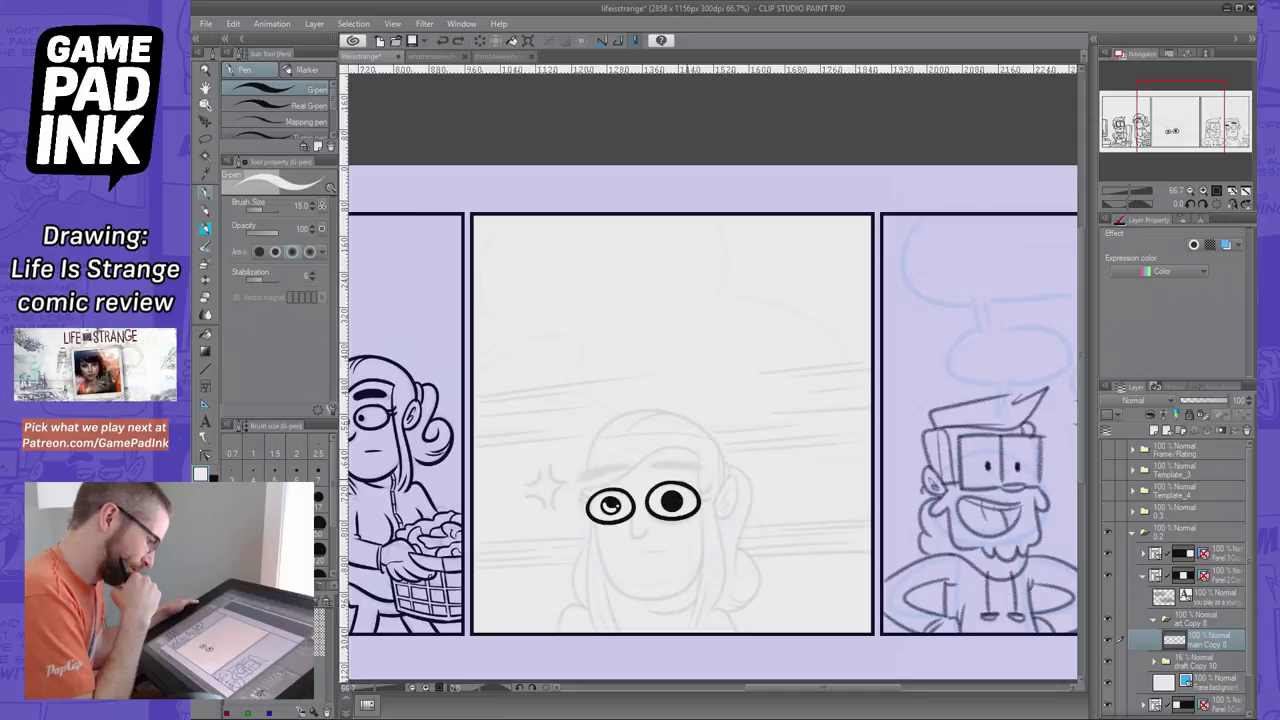
{"action": "key", "text": "ctrl+z"}
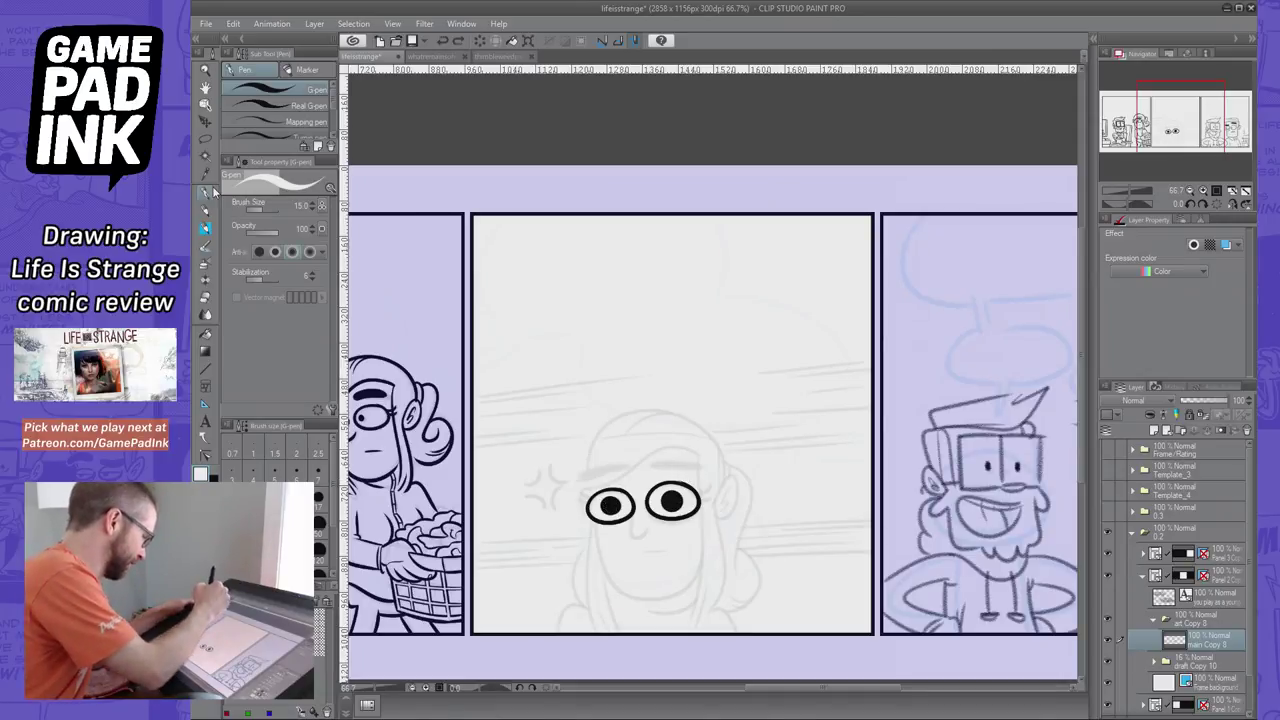
Switch the G-pen to the dark color and ink the woman's small hooked nose between the eyes
{"action": "left_click", "coordinate": [213, 479]}
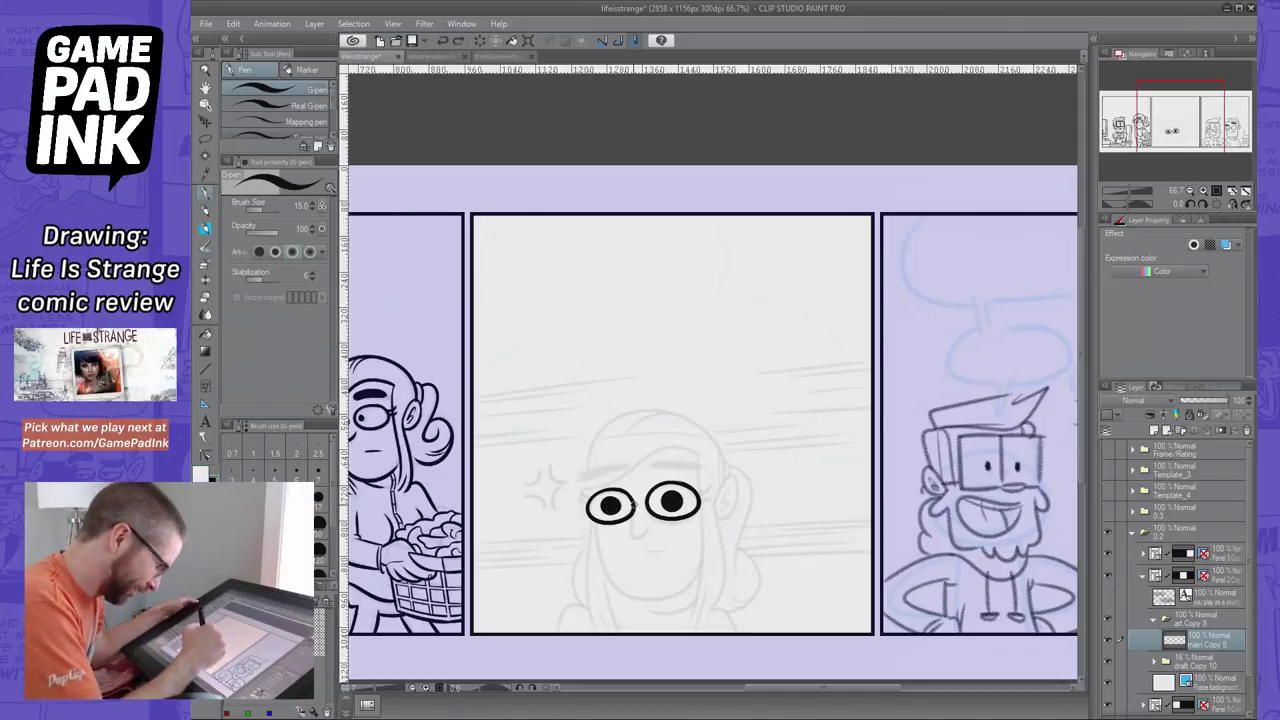
{"action": "key", "text": "ctrl+z"}
{"action": "mouse_move", "coordinate": [634, 507]}
{"action": "left_mouse_down"}
{"action": "mouse_move", "coordinate": [647, 525]}
{"action": "mouse_move", "coordinate": [630, 531]}
{"action": "mouse_move", "coordinate": [648, 508]}
{"action": "left_mouse_up"}
{"action": "key", "text": "ctrl+z"}
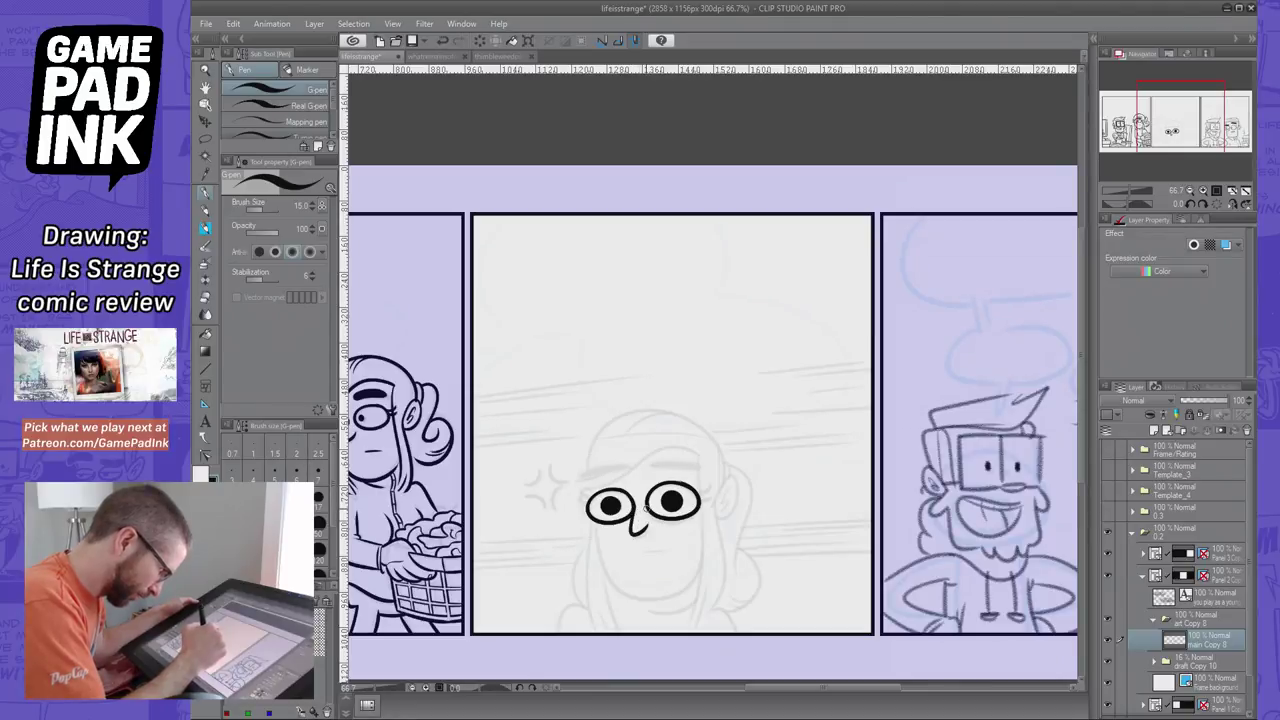
Ink the left cheek and rounded chin as one continuous curve below the left eye, redrawing it until it follows the sketch
{"action": "mouse_move", "coordinate": [1182, 120]}
{"action": "left_mouse_down"}
{"action": "mouse_move", "coordinate": [1170, 122]}
{"action": "mouse_move", "coordinate": [1189, 121]}
{"action": "left_mouse_up"}
{"action": "left_click_drag", "start_coordinate": [540, 511], "coordinate": [616, 582]}
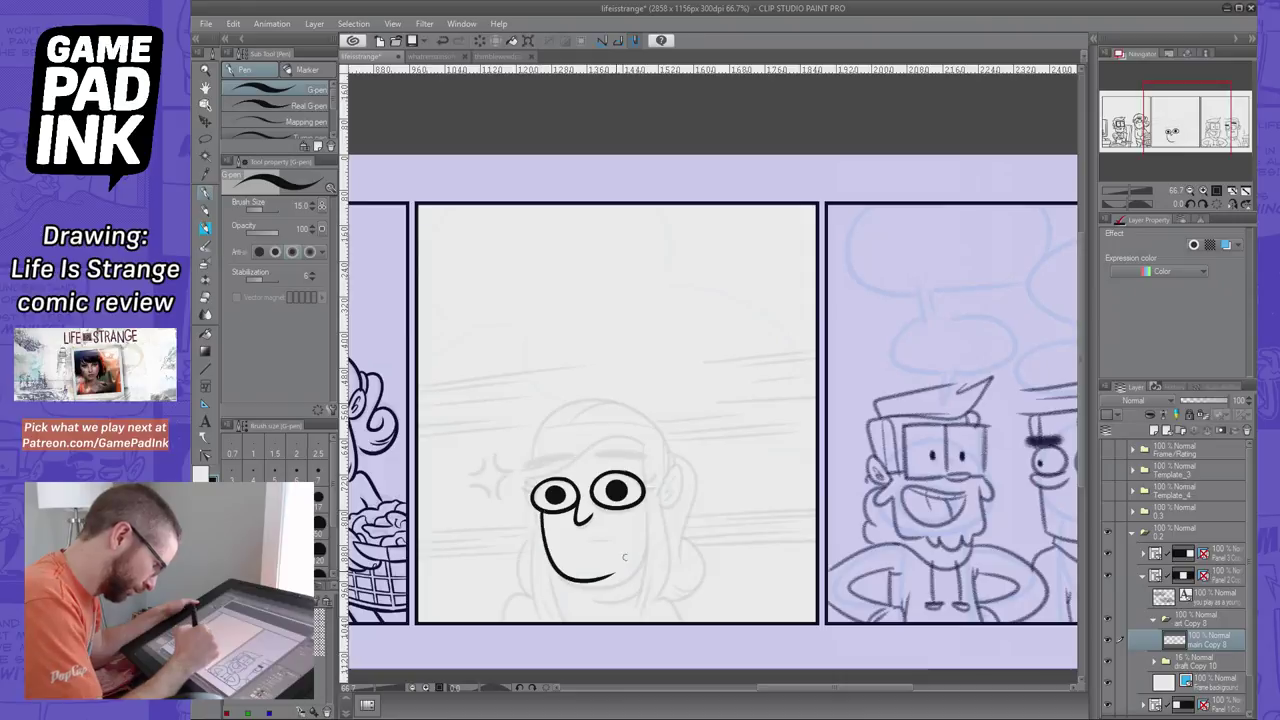
{"action": "key", "text": "ctrl+z"}
{"action": "left_click_drag", "start_coordinate": [540, 510], "coordinate": [628, 580]}
{"action": "key", "text": "ctrl+z"}
{"action": "left_click_drag", "start_coordinate": [540, 510], "coordinate": [630, 585]}
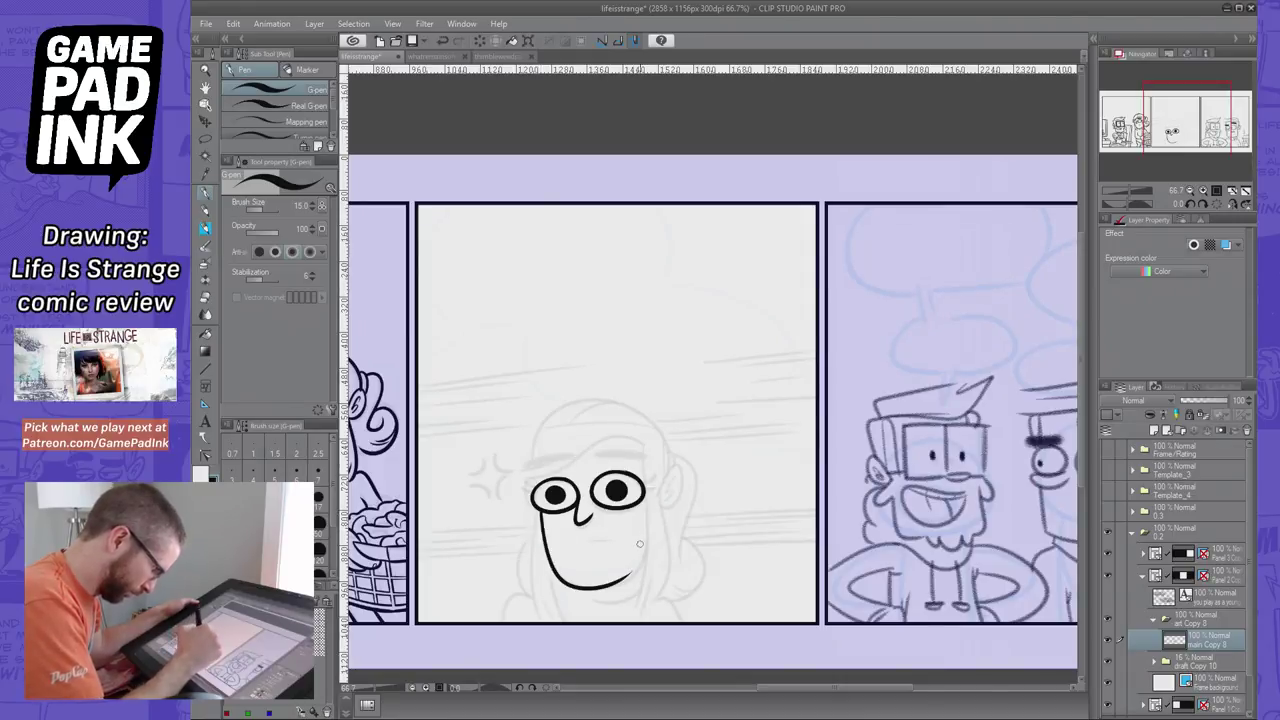
{"action": "key", "text": "ctrl+z"}
{"action": "left_click_drag", "start_coordinate": [541, 510], "coordinate": [649, 565]}
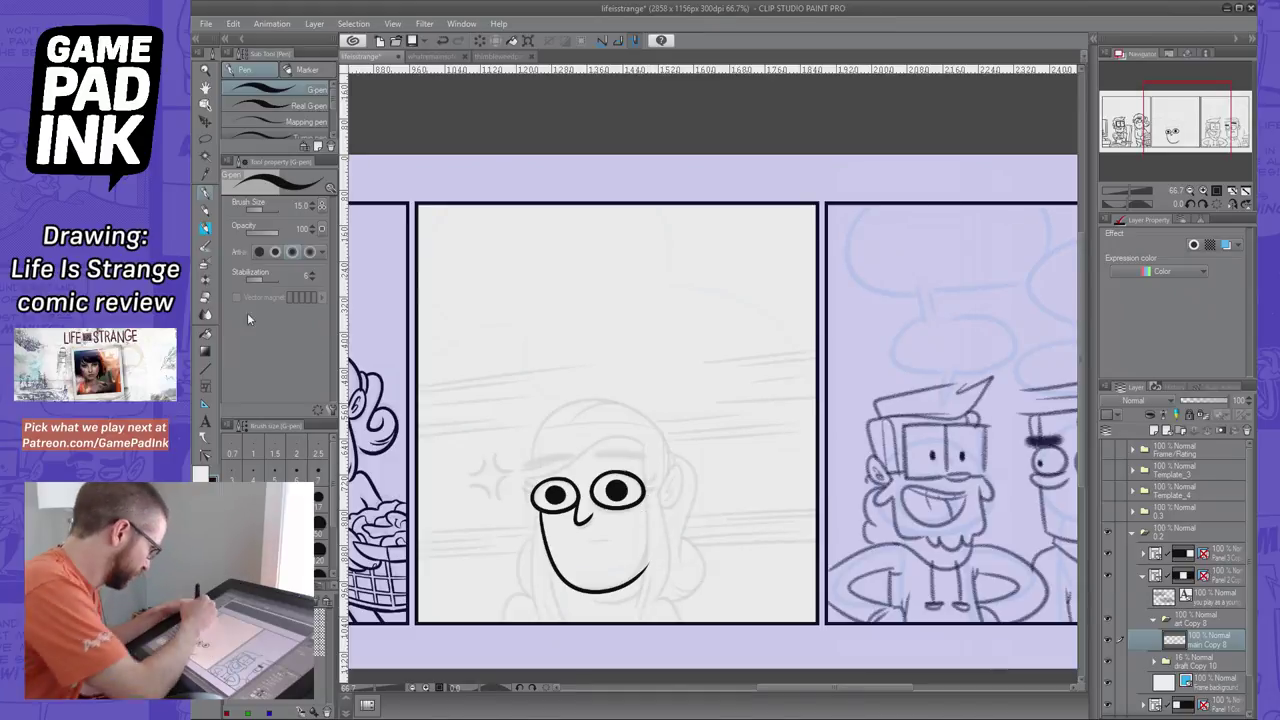
Try several small angular mouth strokes in the lower face with the G-pen, undoing each one
{"action": "key", "text": "e"}
{"action": "key", "text": "p"}
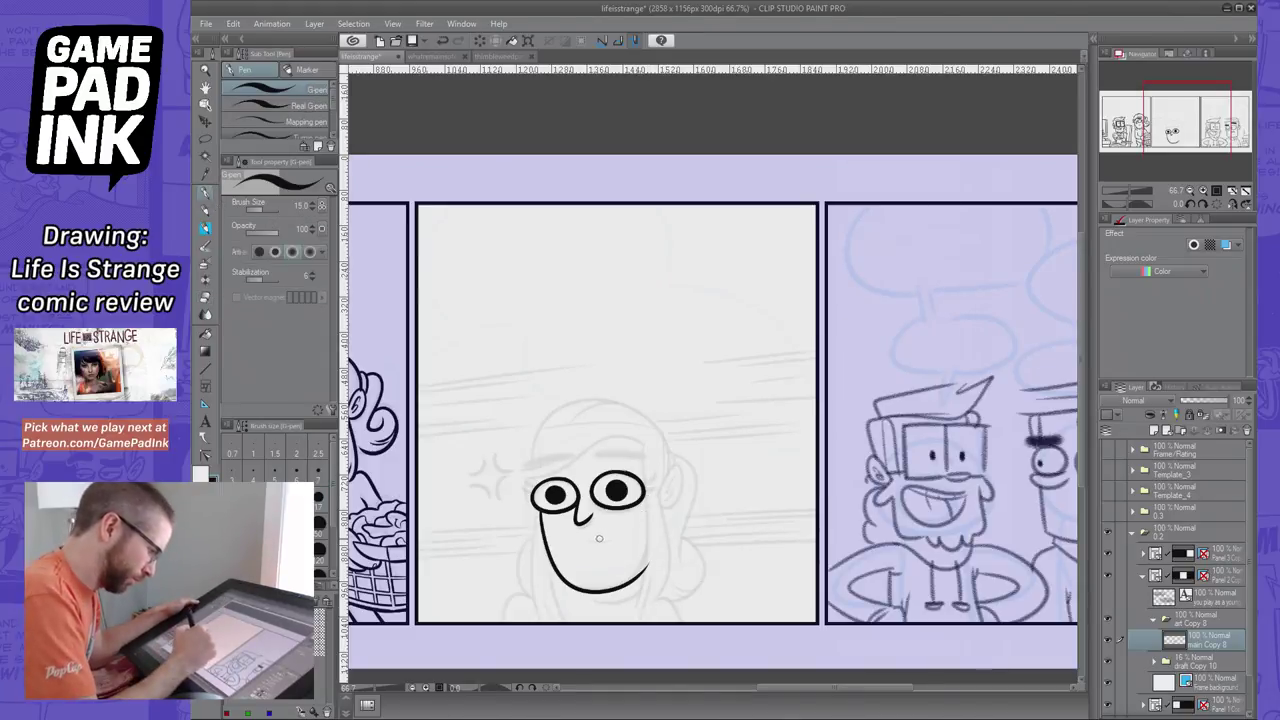
{"action": "mouse_move", "coordinate": [575, 545]}
{"action": "left_mouse_down"}
{"action": "mouse_move", "coordinate": [577, 562]}
{"action": "mouse_move", "coordinate": [600, 565]}
{"action": "mouse_move", "coordinate": [577, 572]}
{"action": "mouse_move", "coordinate": [605, 569]}
{"action": "mouse_move", "coordinate": [588, 573]}
{"action": "left_mouse_up"}
{"action": "key", "text": "ctrl+z"}
{"action": "key", "text": "ctrl+z"}
{"action": "key", "text": "ctrl+z"}
{"action": "key", "text": "ctrl+z"}
{"action": "key", "text": "ctrl+z"}
{"action": "key", "text": "ctrl+z"}
{"action": "key", "text": "ctrl+z"}
{"action": "key", "text": "ctrl+z"}
{"action": "key", "text": "ctrl+z"}
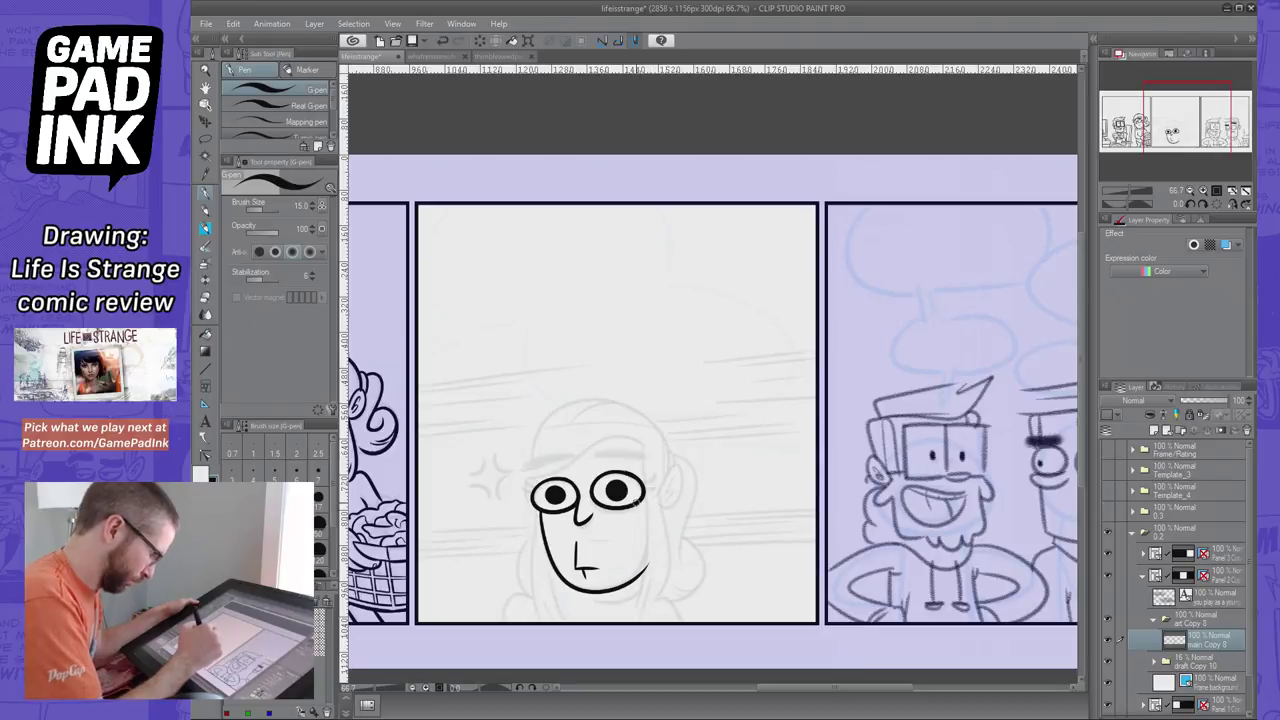
{"action": "key", "text": "ctrl+z"}
{"action": "key", "text": "ctrl+z"}
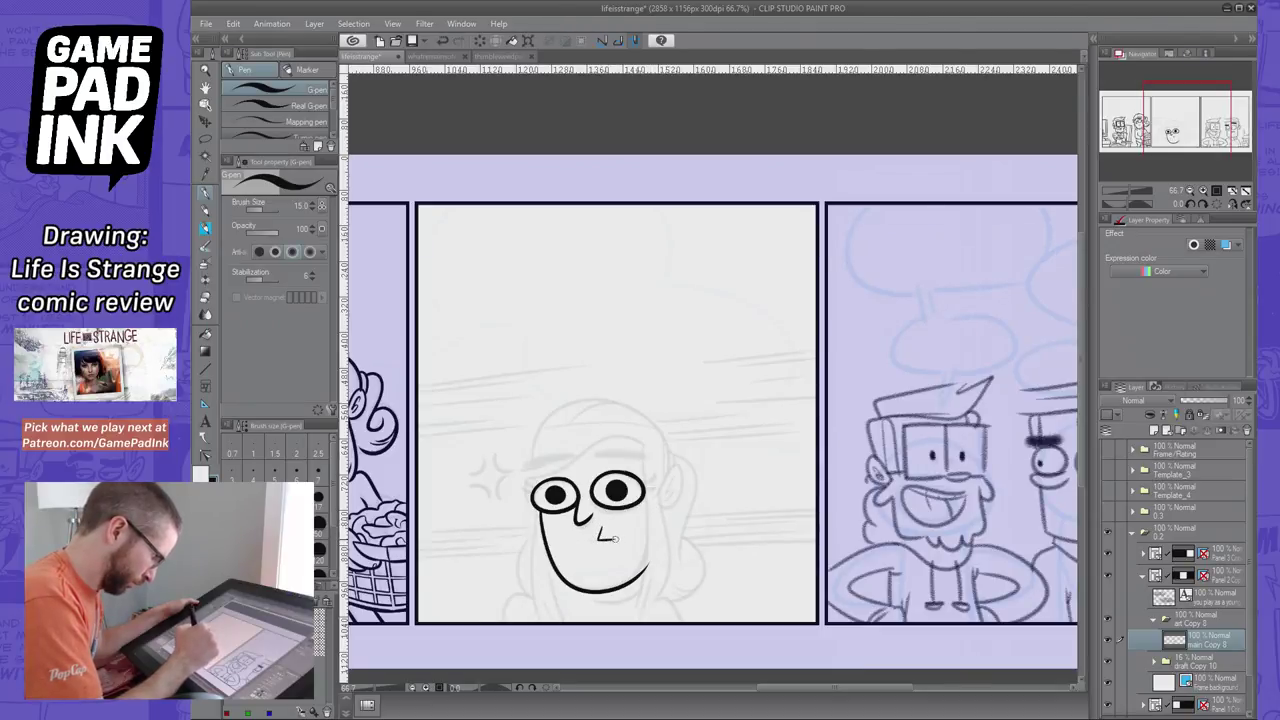
Try inking a small mouth close to the left cheek line, then undo its strokes
{"action": "left_click_drag", "start_coordinate": [557, 543], "coordinate": [557, 545]}
{"action": "left_click_drag", "start_coordinate": [558, 544], "coordinate": [572, 558]}
{"action": "key", "text": "ctrl+z"}
{"action": "key", "text": "ctrl+z"}
{"action": "key", "text": "ctrl+z"}
{"action": "key", "text": "ctrl+z"}
{"action": "key", "text": "ctrl+z"}
{"action": "key", "text": "ctrl+z"}
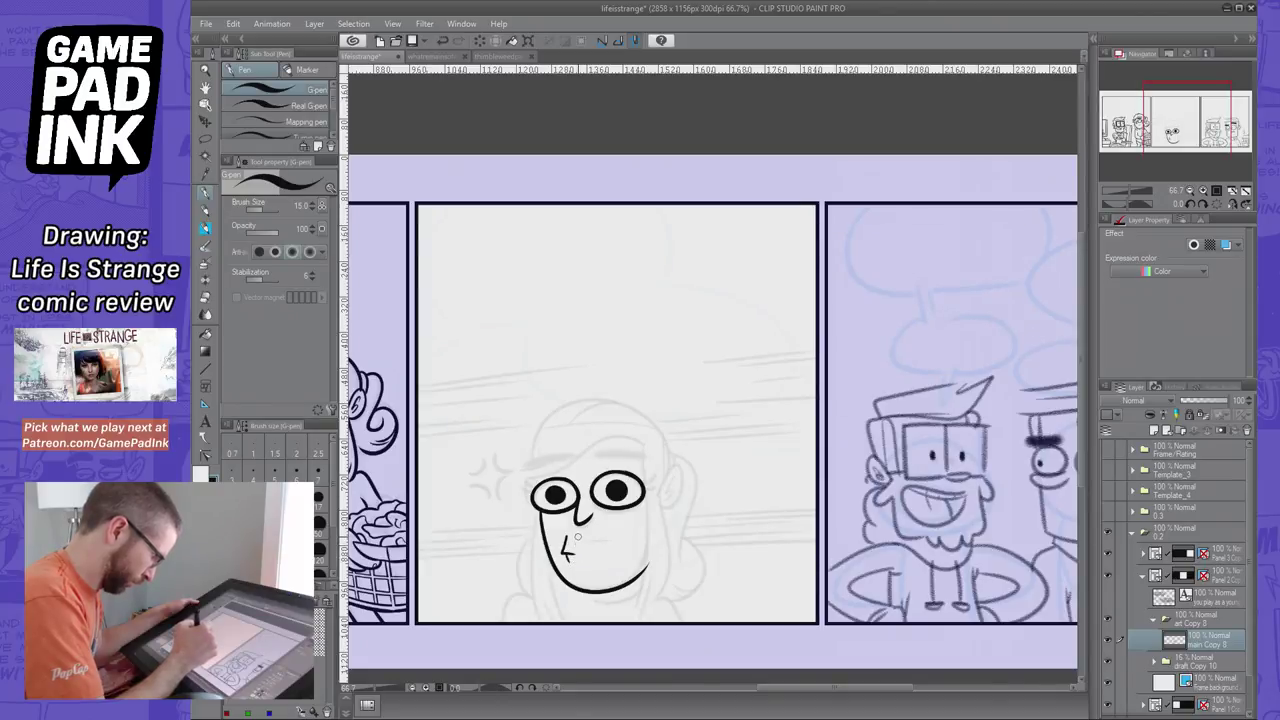
{"action": "key", "text": "ctrl+z"}
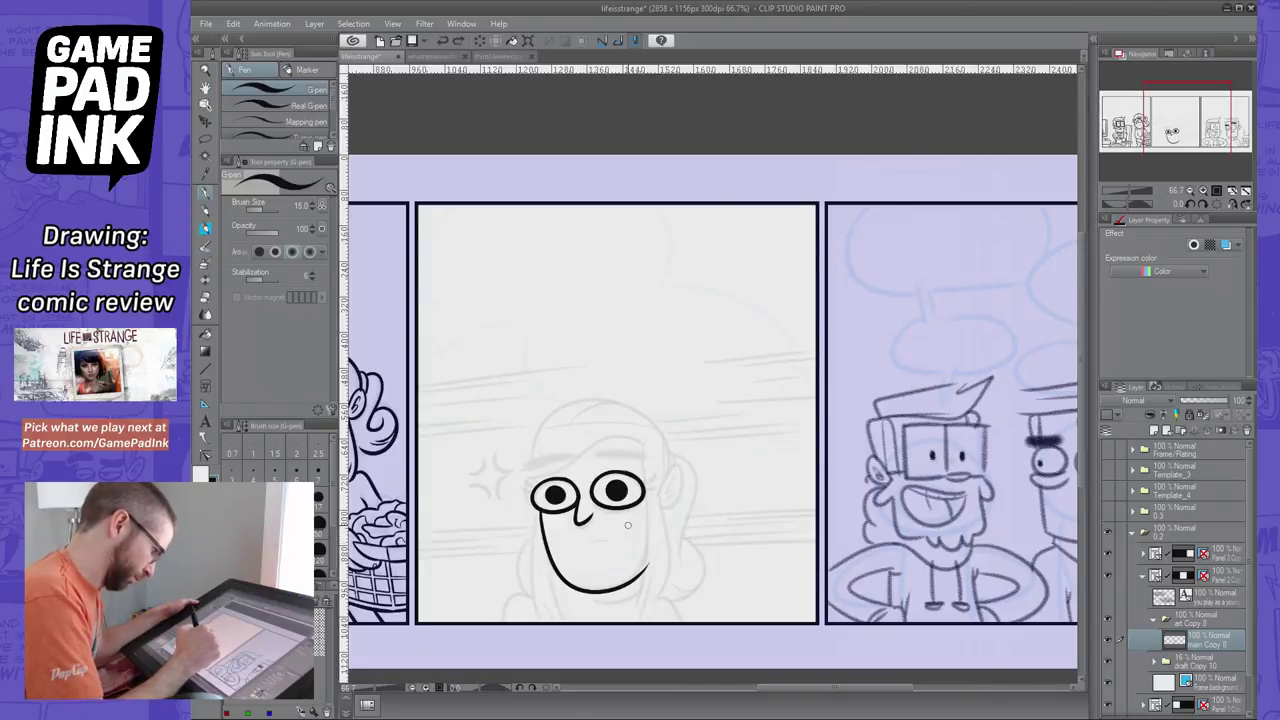
Ink a short, nearly straight mouth line below and slightly right of the nose, redoing strokes as needed
{"action": "key", "text": "ctrl+z"}
{"action": "key", "text": "ctrl+y"}
{"action": "left_click_drag", "start_coordinate": [628, 527], "coordinate": [633, 553]}
{"action": "key", "text": "ctrl+z"}
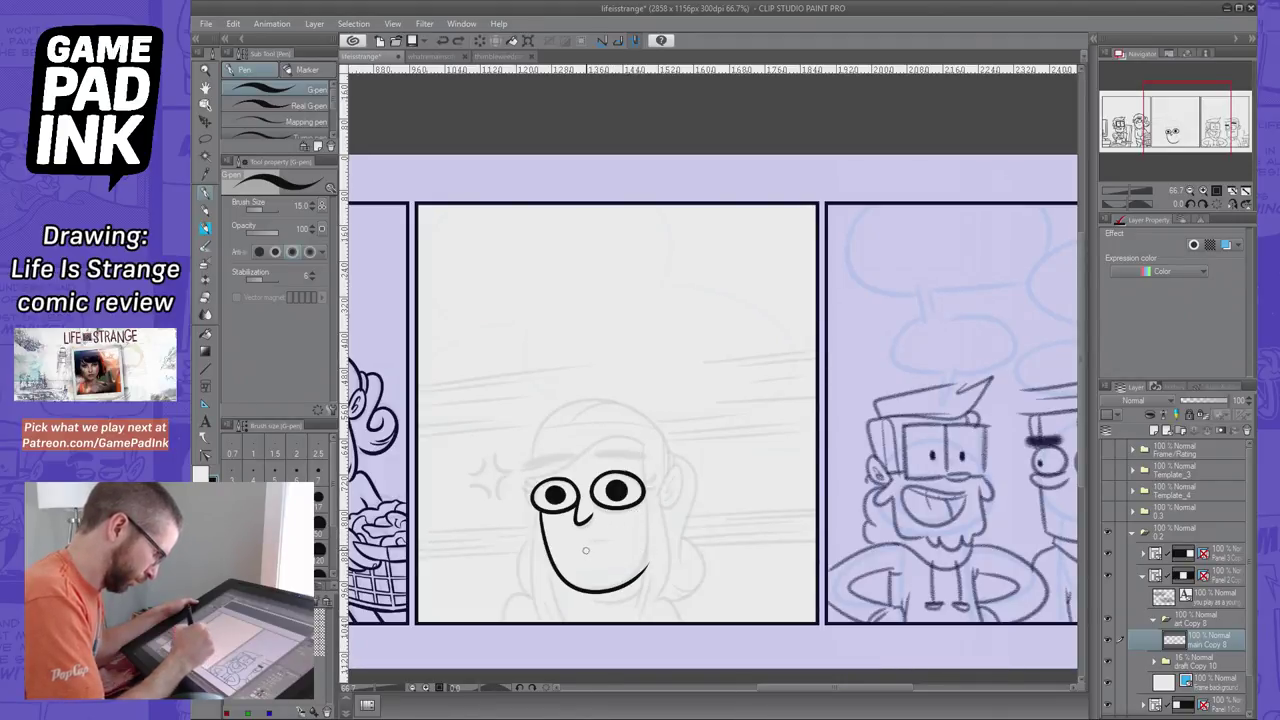
{"action": "left_click_drag", "start_coordinate": [582, 551], "coordinate": [601, 537]}
{"action": "key", "text": "ctrl+z"}
{"action": "key", "text": "ctrl+z"}
{"action": "mouse_move", "coordinate": [598, 534]}
{"action": "left_mouse_down"}
{"action": "mouse_move", "coordinate": [625, 530]}
{"action": "mouse_move", "coordinate": [617, 547]}
{"action": "left_mouse_up"}
{"action": "key", "text": "ctrl+z"}
{"action": "key", "text": "ctrl+z"}
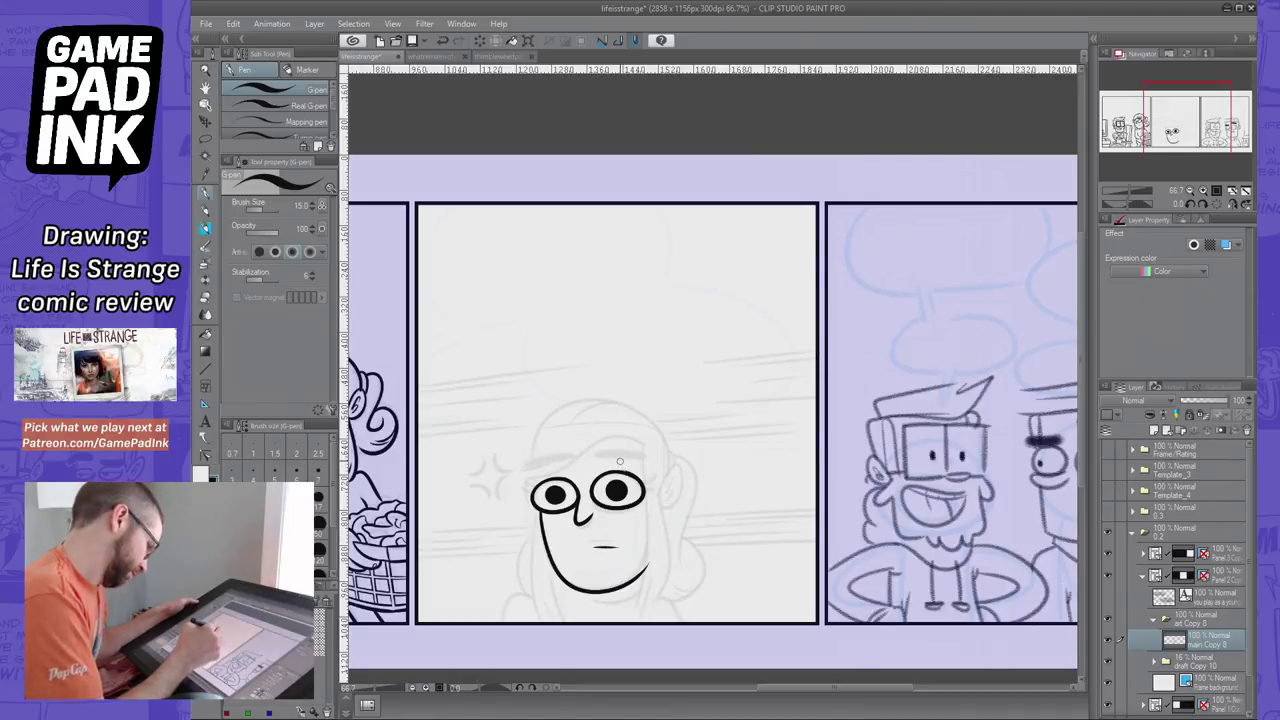
Undo the straight mouth line and try a jagged, toothy mouth below the nose, undoing its strokes
{"action": "key", "text": "ctrl+z"}
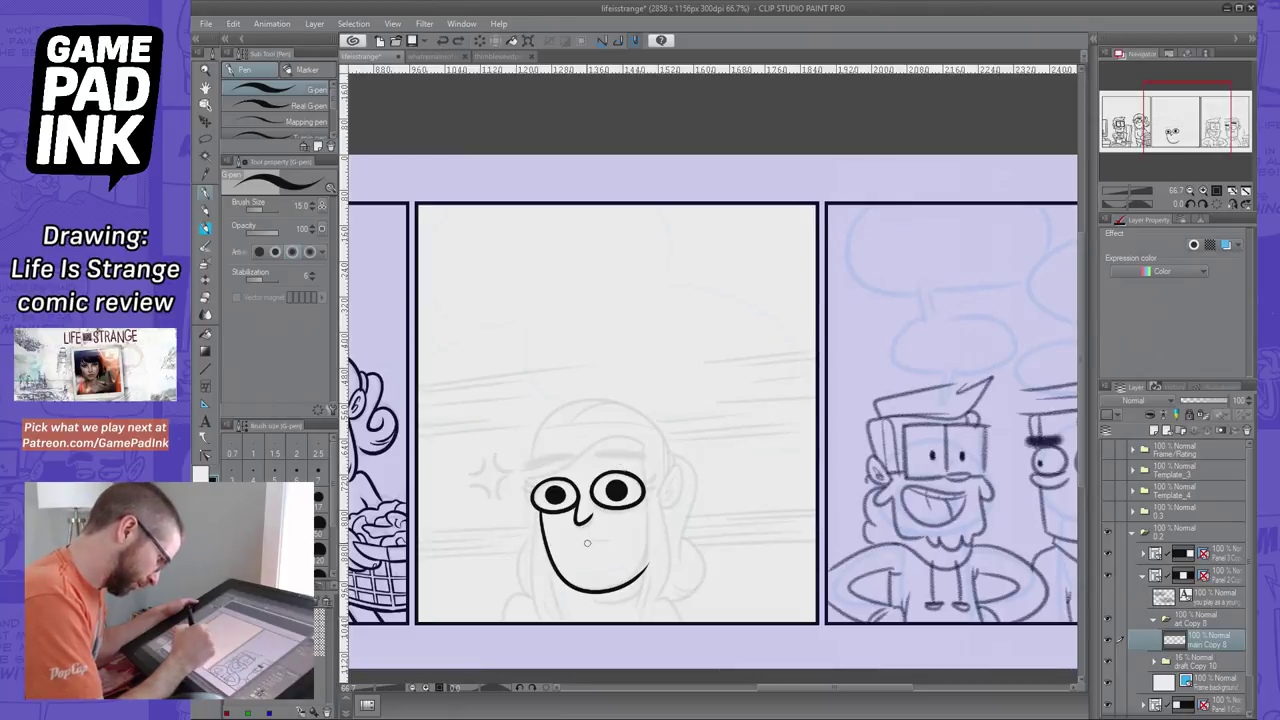
{"action": "mouse_move", "coordinate": [570, 546]}
{"action": "left_mouse_down"}
{"action": "mouse_move", "coordinate": [616, 540]}
{"action": "mouse_move", "coordinate": [589, 555]}
{"action": "left_mouse_up"}
{"action": "key", "text": "ctrl+z"}
{"action": "key", "text": "ctrl+z"}
{"action": "key", "text": "ctrl+z"}
{"action": "key", "text": "ctrl+z"}
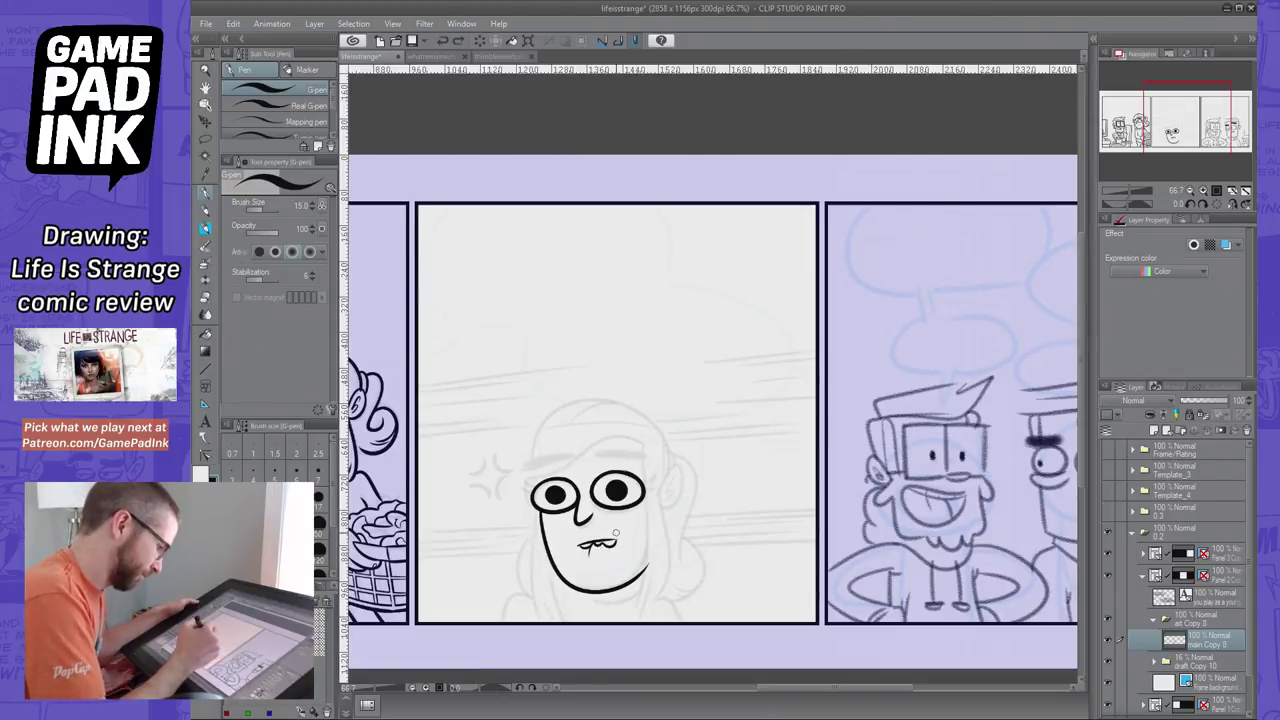
{"action": "key", "text": "ctrl+z"}
{"action": "key", "text": "ctrl+z"}
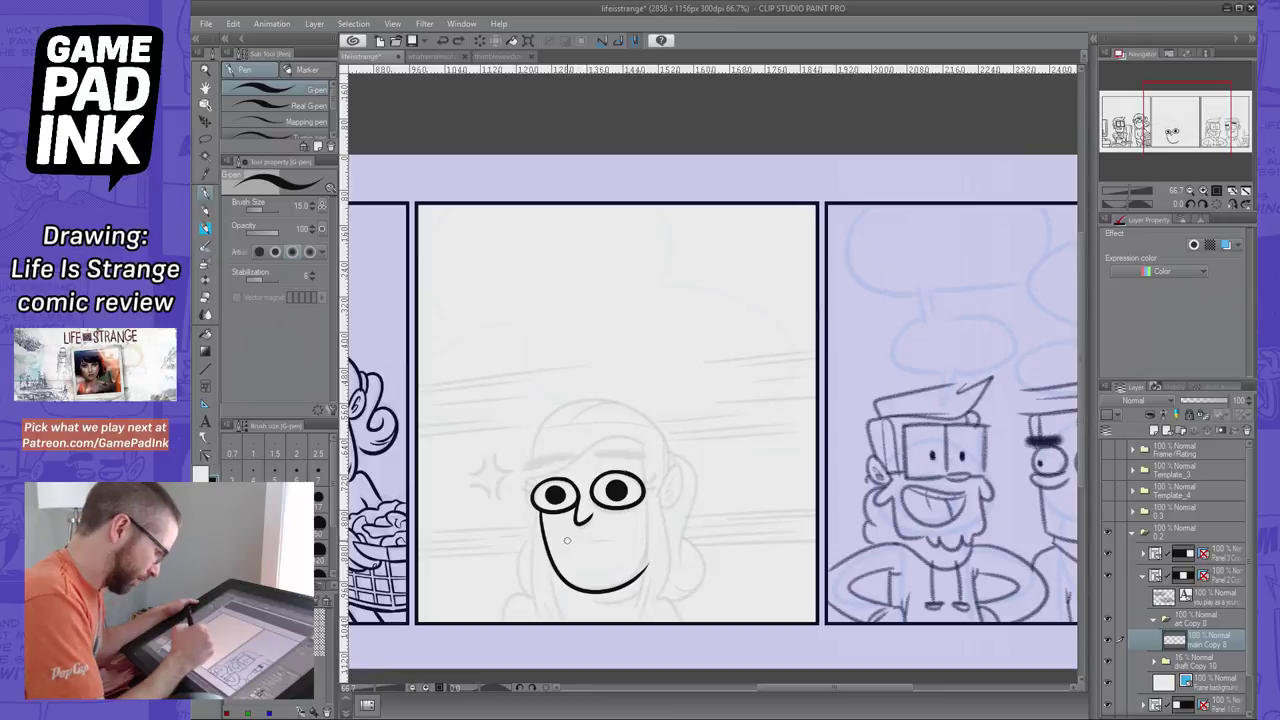
Try small angular side-view mouths close to the left cheek line, undoing each version
{"action": "left_click_drag", "start_coordinate": [569, 538], "coordinate": [575, 555]}
{"action": "key", "text": "ctrl+z"}
{"action": "key", "text": "ctrl+z"}
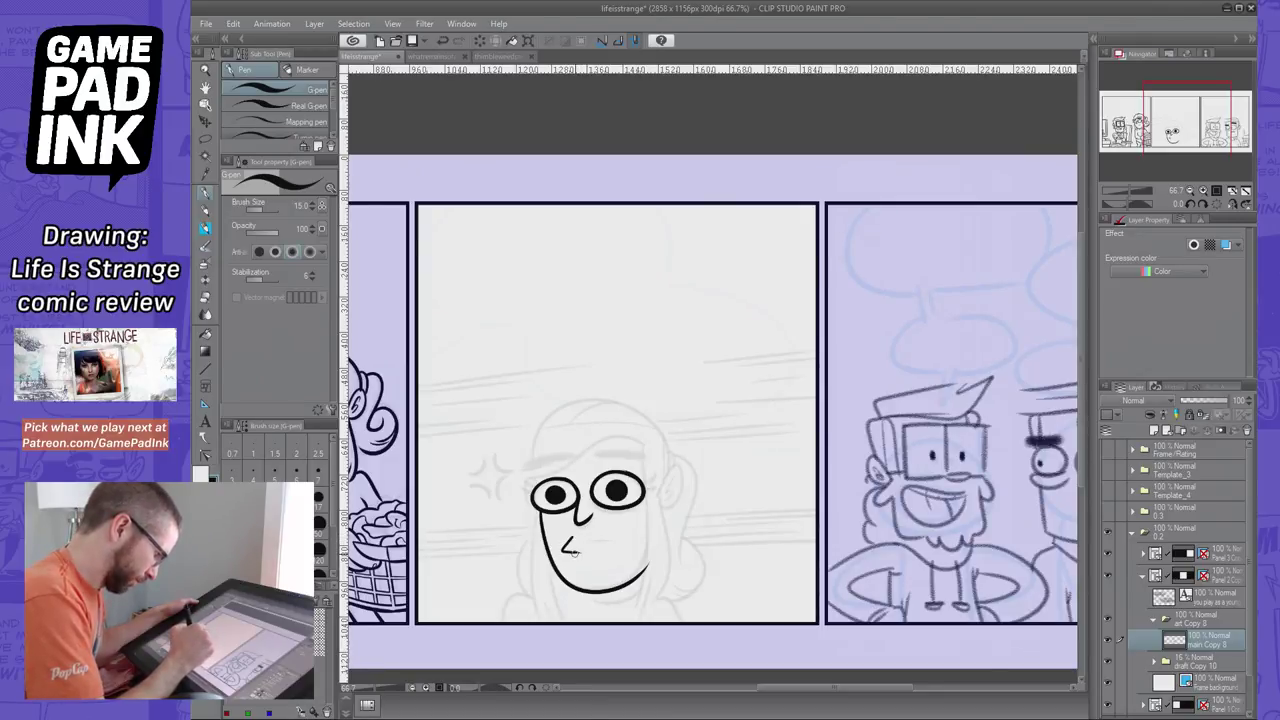
{"action": "key", "text": "ctrl+z"}
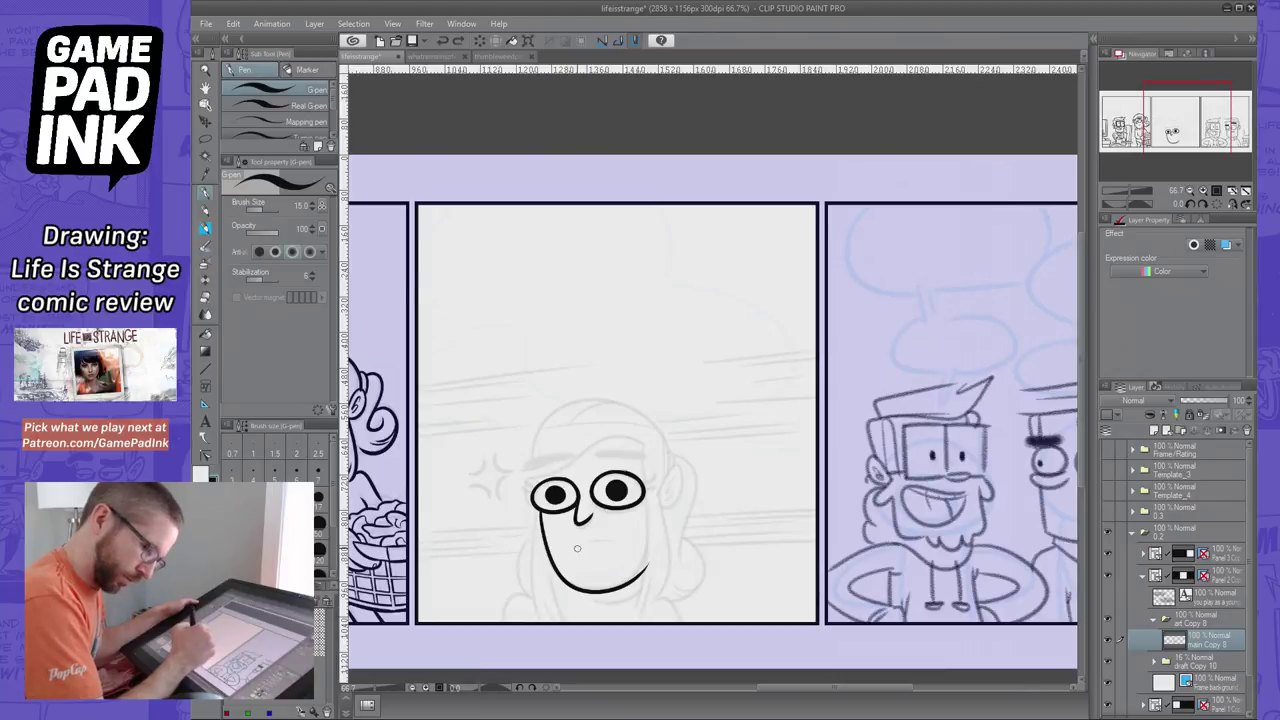
{"action": "left_click_drag", "start_coordinate": [570, 534], "coordinate": [576, 569]}
{"action": "key", "text": "ctrl+z"}
{"action": "key", "text": "ctrl+z"}
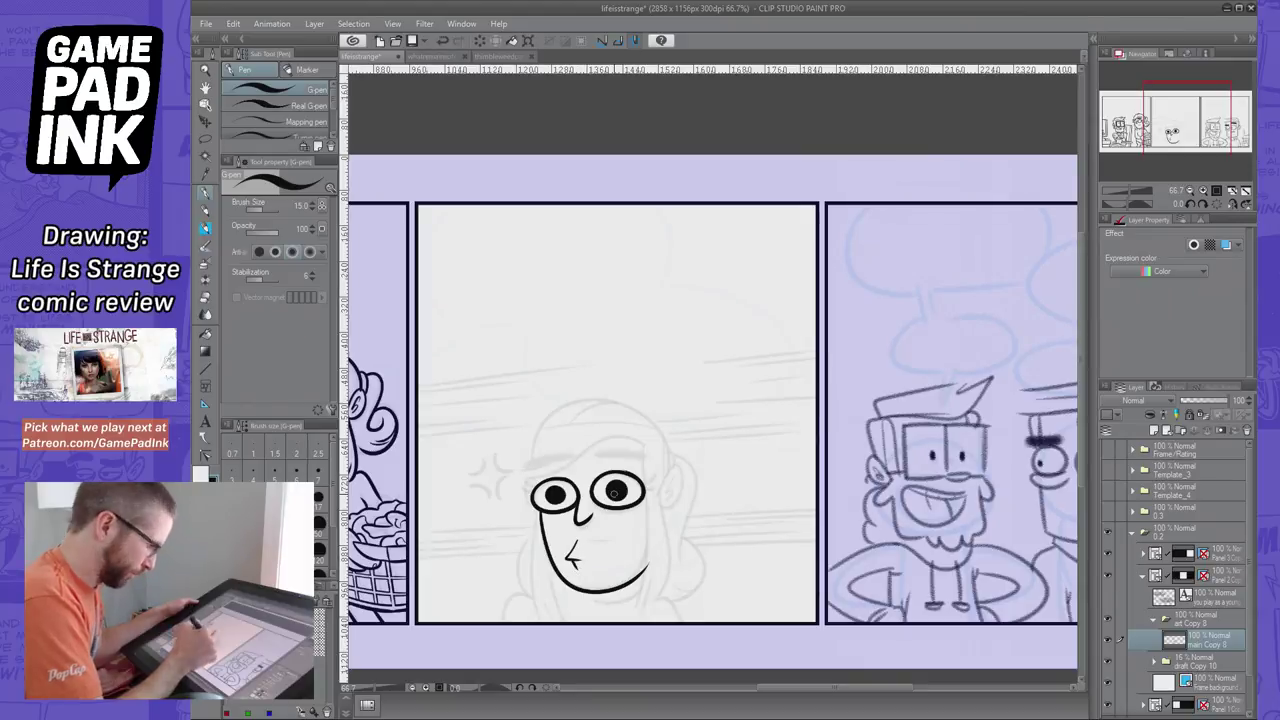
{"action": "key", "text": "ctrl+z"}
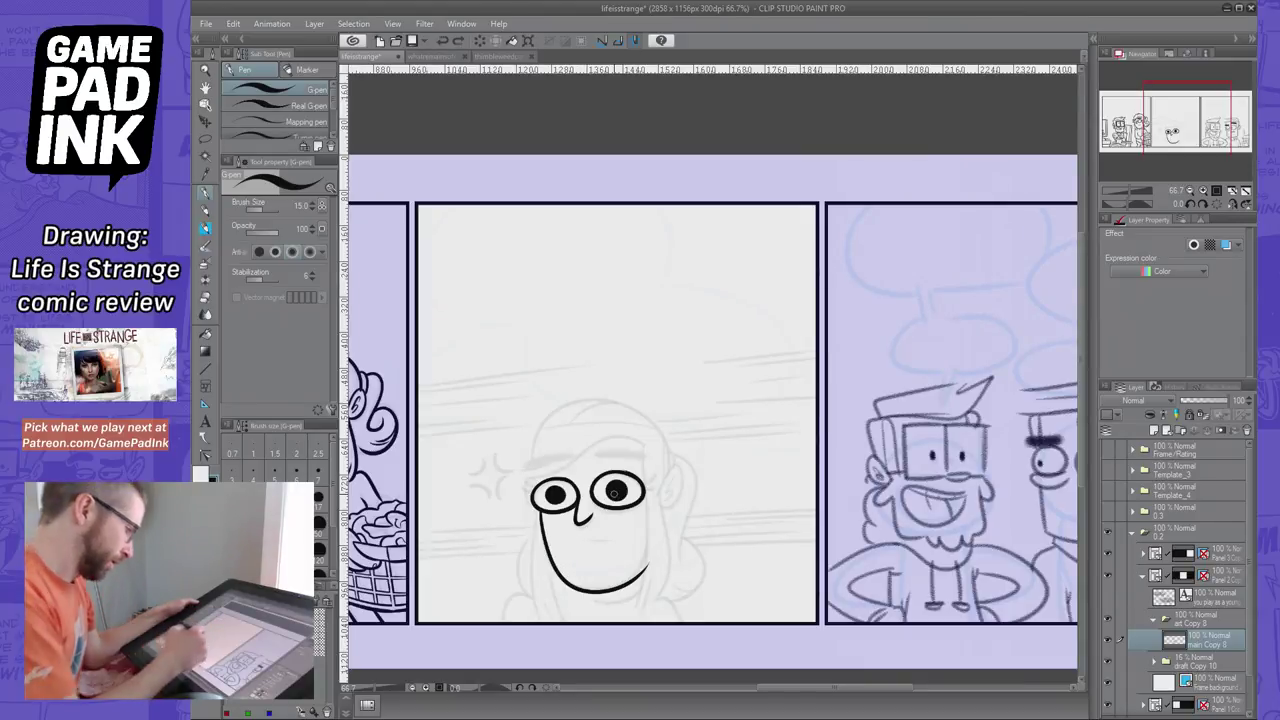
Ink a small angular side-view mouth just below and left of the nose, redoing strokes until the shape works
{"action": "left_click_drag", "start_coordinate": [580, 535], "coordinate": [588, 555]}
{"action": "key", "text": "ctrl+z"}
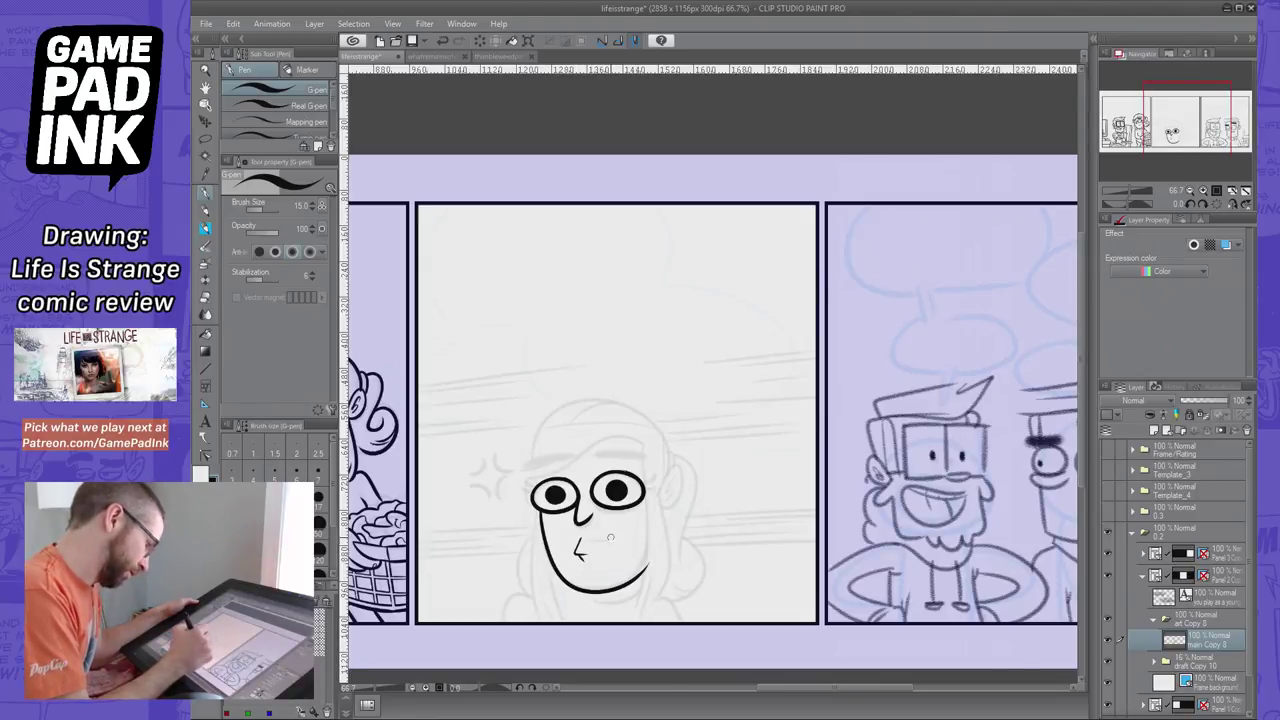
{"action": "key", "text": "ctrl+z"}
{"action": "mouse_move", "coordinate": [586, 538]}
{"action": "left_mouse_down"}
{"action": "mouse_move", "coordinate": [620, 546]}
{"action": "mouse_move", "coordinate": [584, 560]}
{"action": "left_mouse_up"}
{"action": "key", "text": "ctrl+z"}
{"action": "key", "text": "ctrl+z"}
{"action": "key", "text": "ctrl+z"}
{"action": "key", "text": "ctrl+z"}
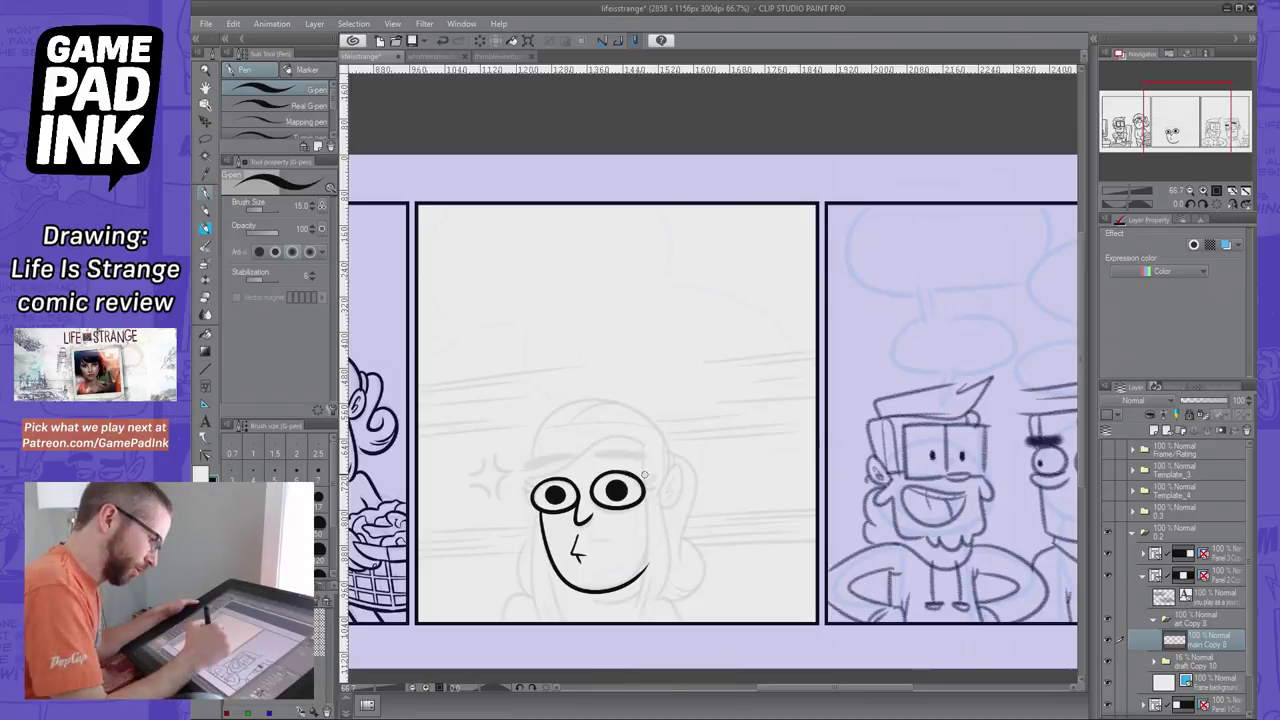
Ink the oval ear to the right of the right eye with small inner fold lines, redoing strokes as needed
{"action": "left_click_drag", "start_coordinate": [645, 446], "coordinate": [656, 586]}
{"action": "key", "text": "ctrl+z"}
{"action": "mouse_move", "coordinate": [660, 491]}
{"action": "left_mouse_down"}
{"action": "mouse_move", "coordinate": [685, 497]}
{"action": "mouse_move", "coordinate": [663, 513]}
{"action": "mouse_move", "coordinate": [671, 489]}
{"action": "mouse_move", "coordinate": [661, 602]}
{"action": "left_mouse_up"}
{"action": "key", "text": "ctrl+z"}
{"action": "key", "text": "ctrl+z"}
{"action": "key", "text": "ctrl+z"}
{"action": "key", "text": "ctrl+z"}
{"action": "key", "text": "ctrl+z"}
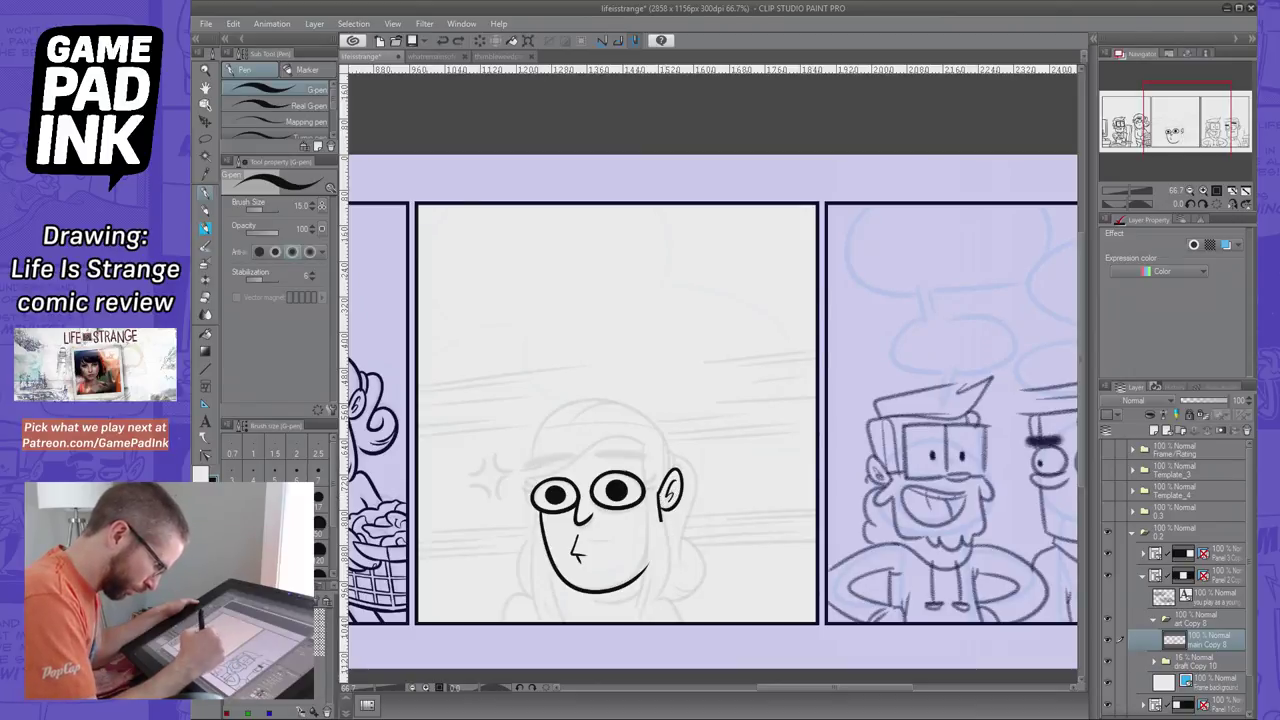
Ink a long curved hair line from the front of the ear down toward the panel's bottom edge, redrawing it until smooth
{"action": "left_click_drag", "start_coordinate": [664, 512], "coordinate": [652, 616]}
{"action": "key", "text": "ctrl+z"}
{"action": "left_click_drag", "start_coordinate": [668, 514], "coordinate": [655, 606]}
{"action": "key", "text": "ctrl+z"}
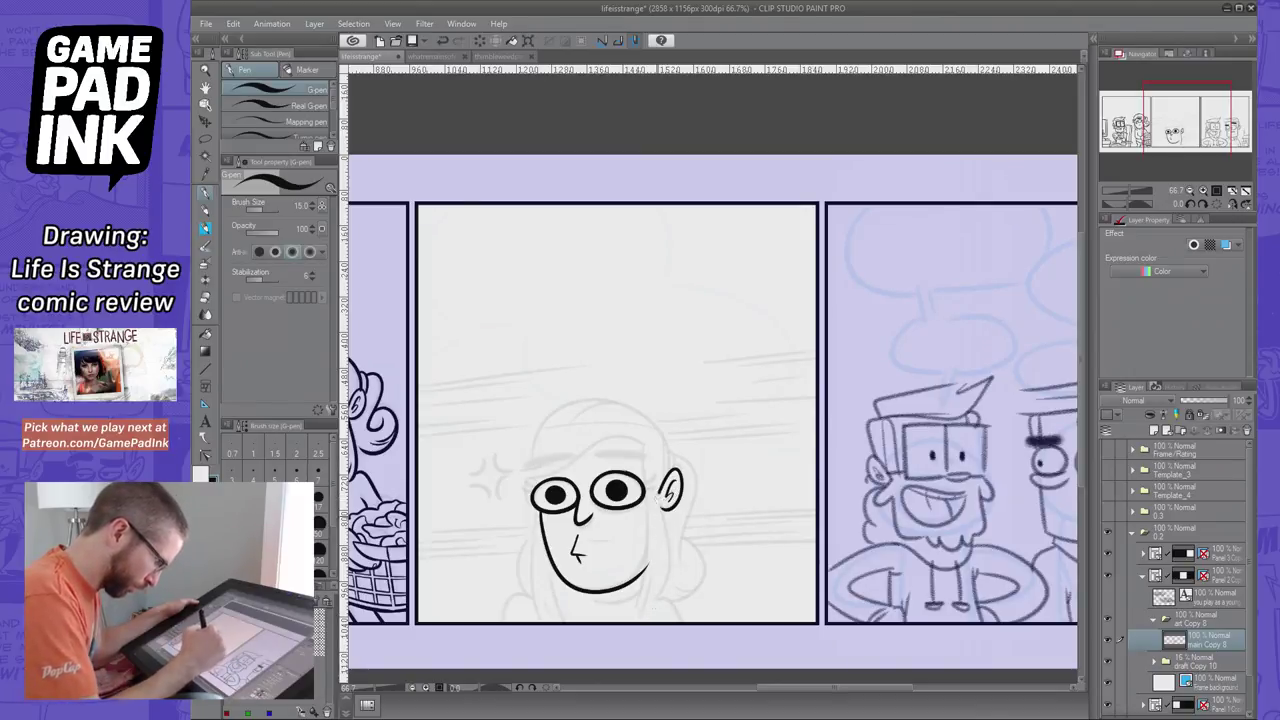
{"action": "left_click_drag", "start_coordinate": [670, 512], "coordinate": [652, 614]}
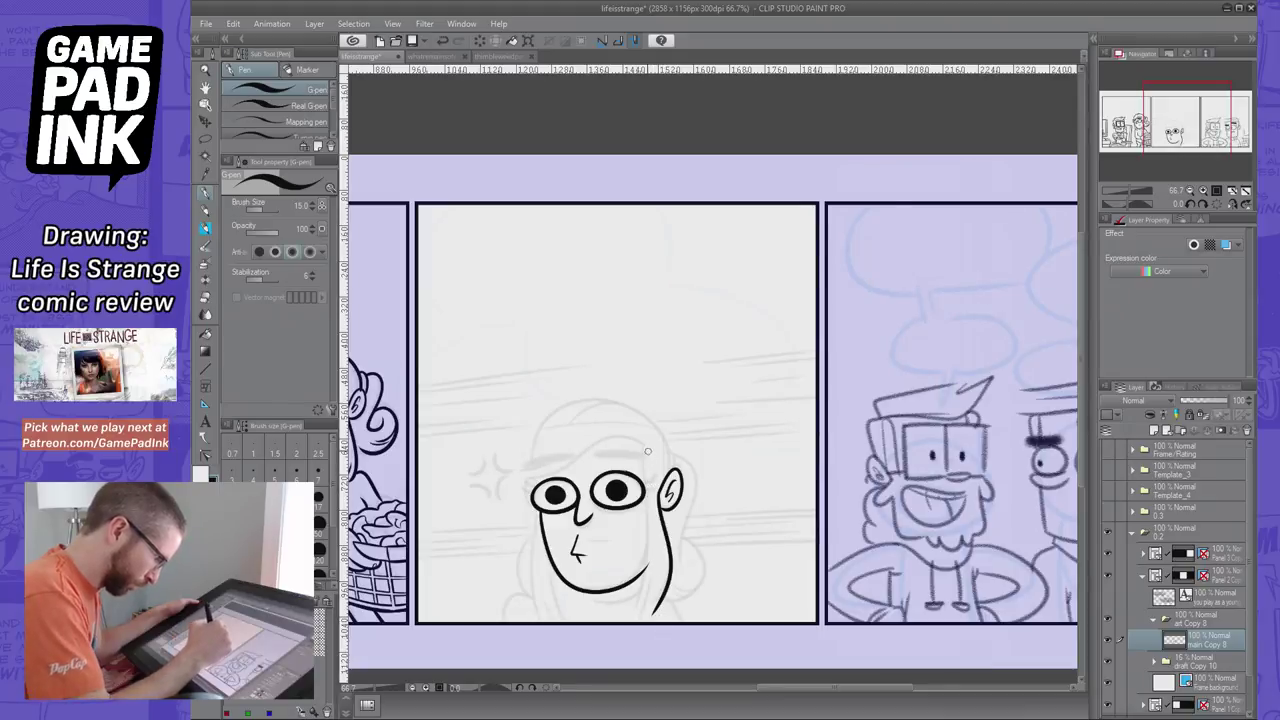
Ink the front edge of the hair strand from the forehead past the right eye to the panel's bottom edge, redrawing it until clean
{"action": "left_click_drag", "start_coordinate": [650, 512], "coordinate": [648, 602]}
{"action": "key", "text": "ctrl+z"}
{"action": "left_click_drag", "start_coordinate": [652, 512], "coordinate": [645, 618]}
{"action": "key", "text": "ctrl+z"}
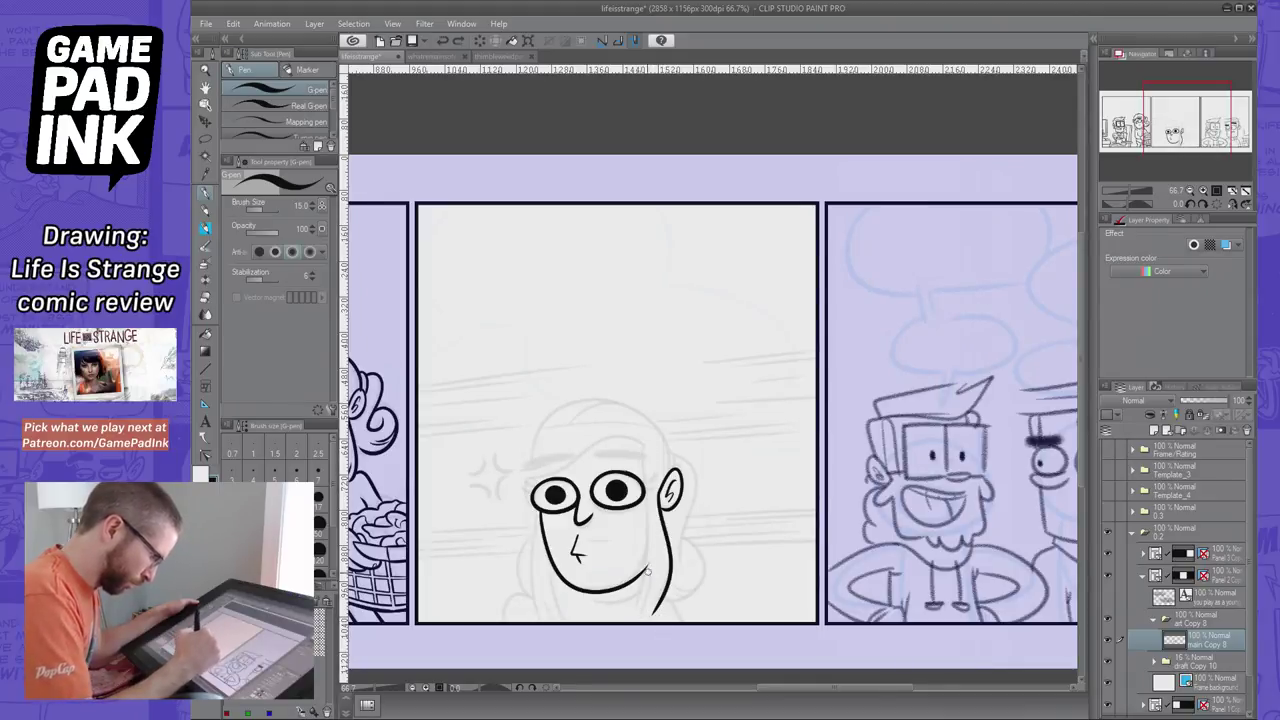
{"action": "left_click_drag", "start_coordinate": [645, 447], "coordinate": [650, 616]}
{"action": "key", "text": "ctrl+z"}
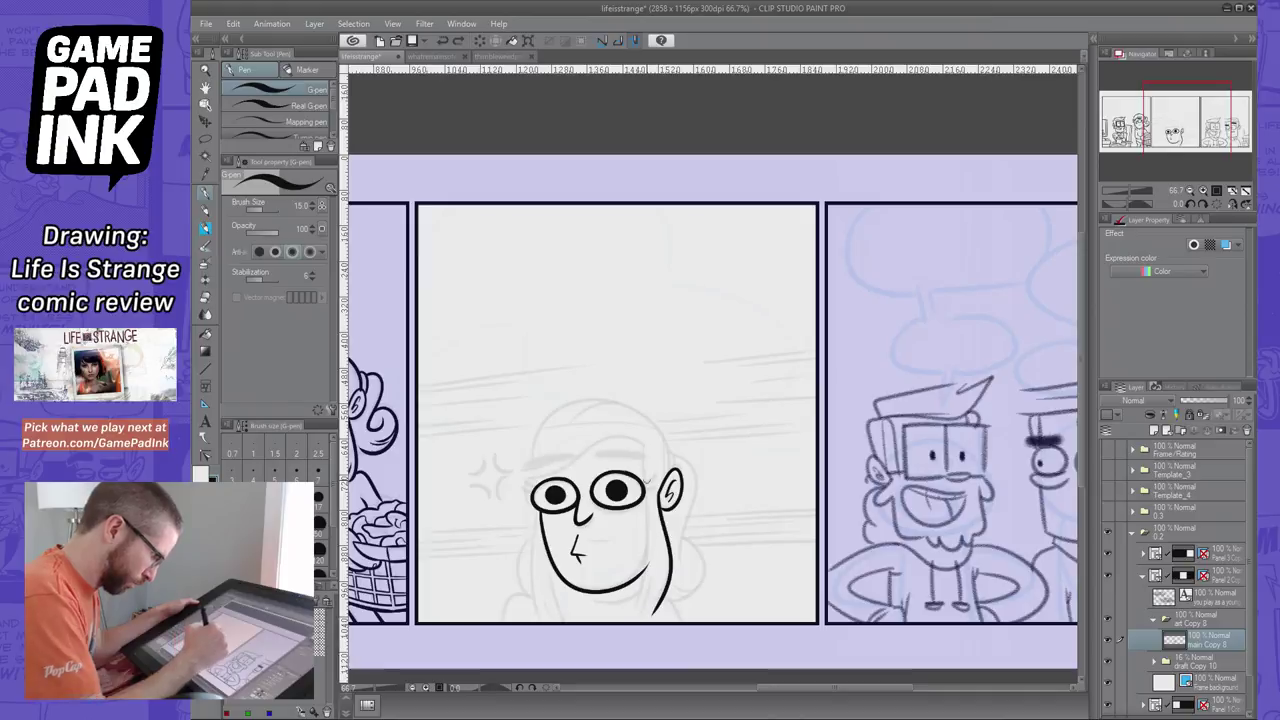
{"action": "left_click_drag", "start_coordinate": [645, 448], "coordinate": [652, 606]}
{"action": "key", "text": "ctrl+z"}
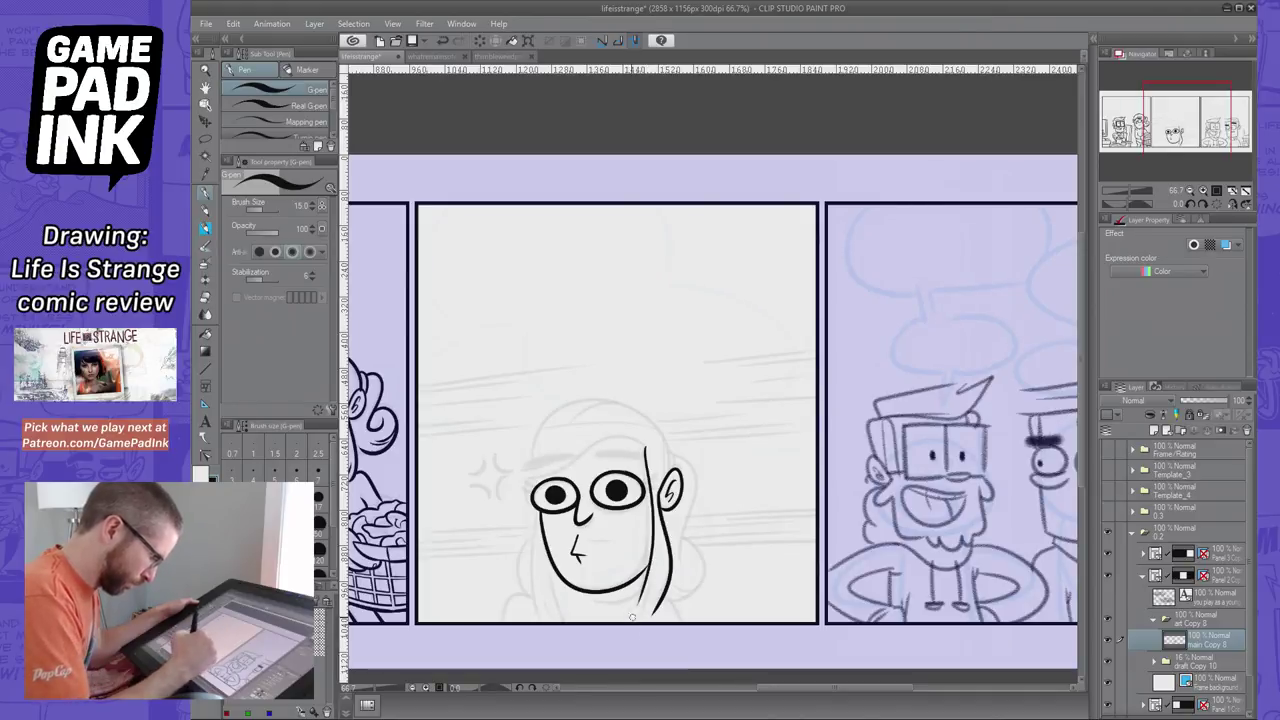
{"action": "key", "text": "ctrl+z"}
{"action": "left_click_drag", "start_coordinate": [643, 446], "coordinate": [650, 616]}
{"action": "key", "text": "ctrl+z"}
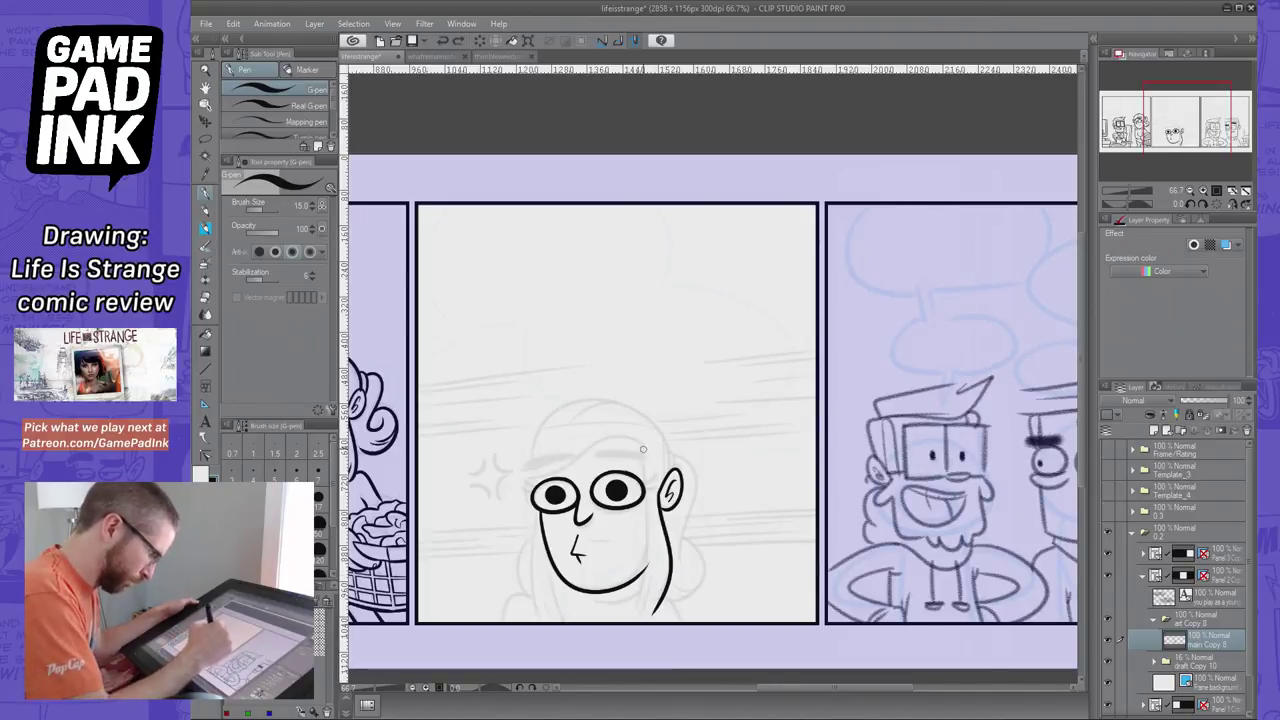
{"action": "left_click_drag", "start_coordinate": [644, 446], "coordinate": [645, 610]}
{"action": "key", "text": "ctrl+z"}
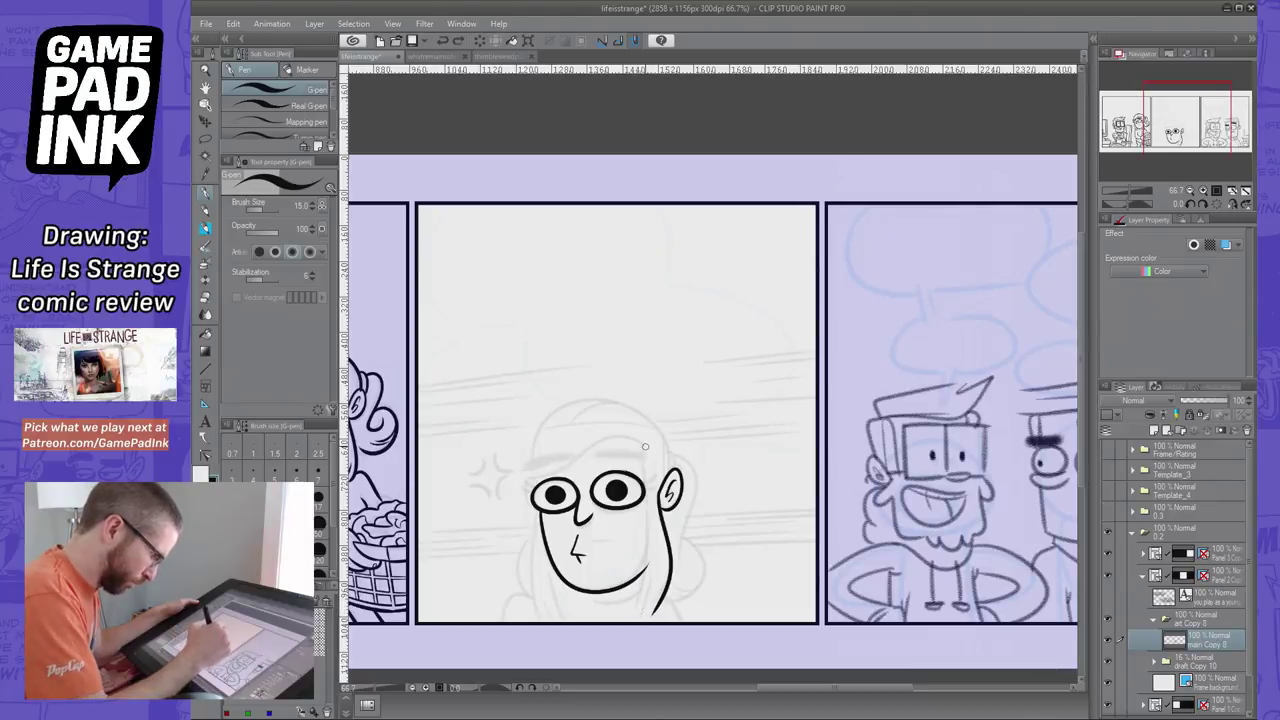
{"action": "left_click_drag", "start_coordinate": [645, 447], "coordinate": [630, 620]}
{"action": "key", "text": "ctrl+z"}
{"action": "left_click_drag", "start_coordinate": [643, 446], "coordinate": [648, 612]}
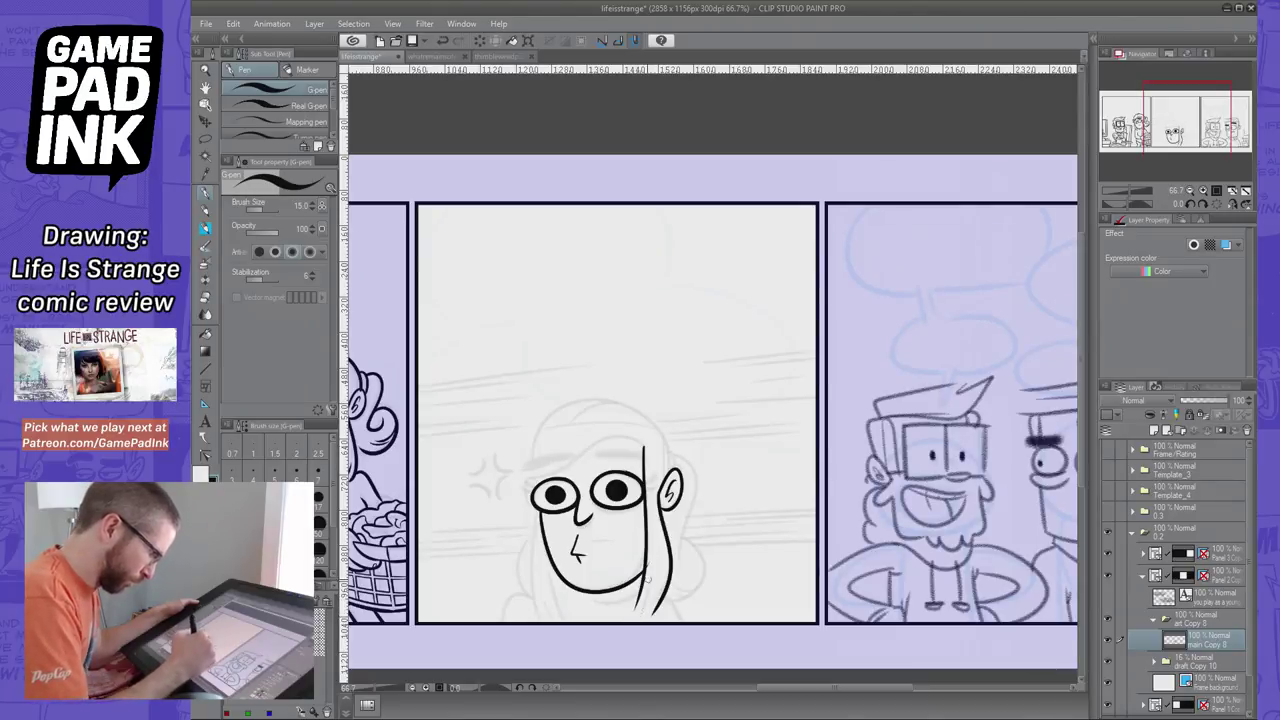
{"action": "key", "text": "ctrl+z"}
{"action": "left_click_drag", "start_coordinate": [643, 446], "coordinate": [647, 622]}
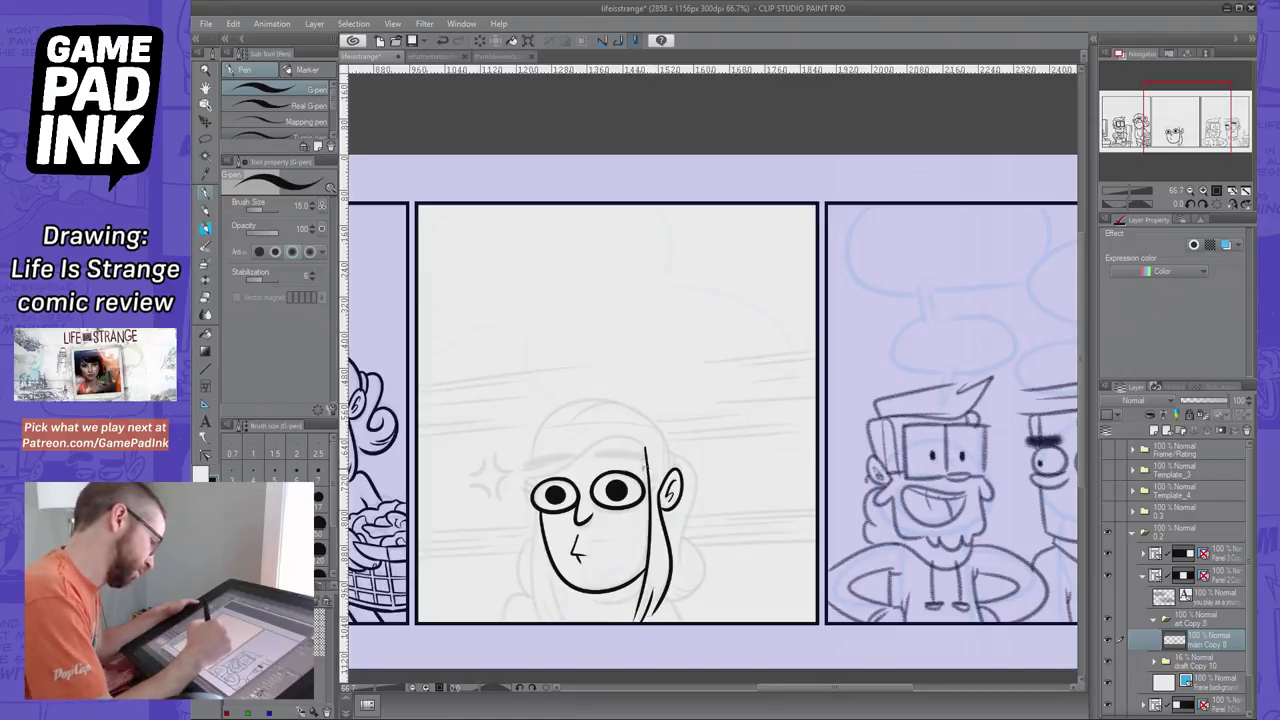
Ink short eyelashes at the outer corners of both eyes, redoing strokes as needed
{"action": "key", "text": "ctrl+z"}
{"action": "left_click_drag", "start_coordinate": [643, 488], "coordinate": [654, 480]}
{"action": "key", "text": "ctrl+z"}
{"action": "key", "text": "ctrl+z"}
{"action": "key", "text": "ctrl+z"}
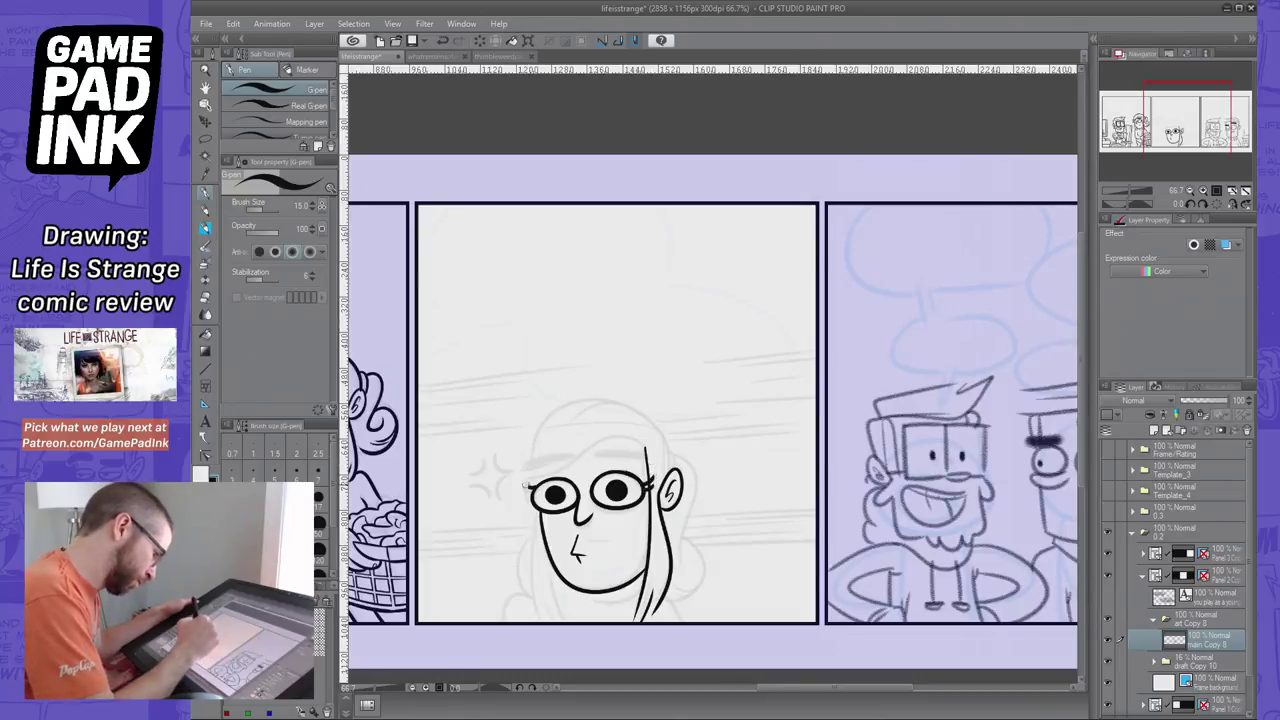
{"action": "key", "text": "ctrl+z"}
{"action": "left_click_drag", "start_coordinate": [525, 486], "coordinate": [523, 487]}
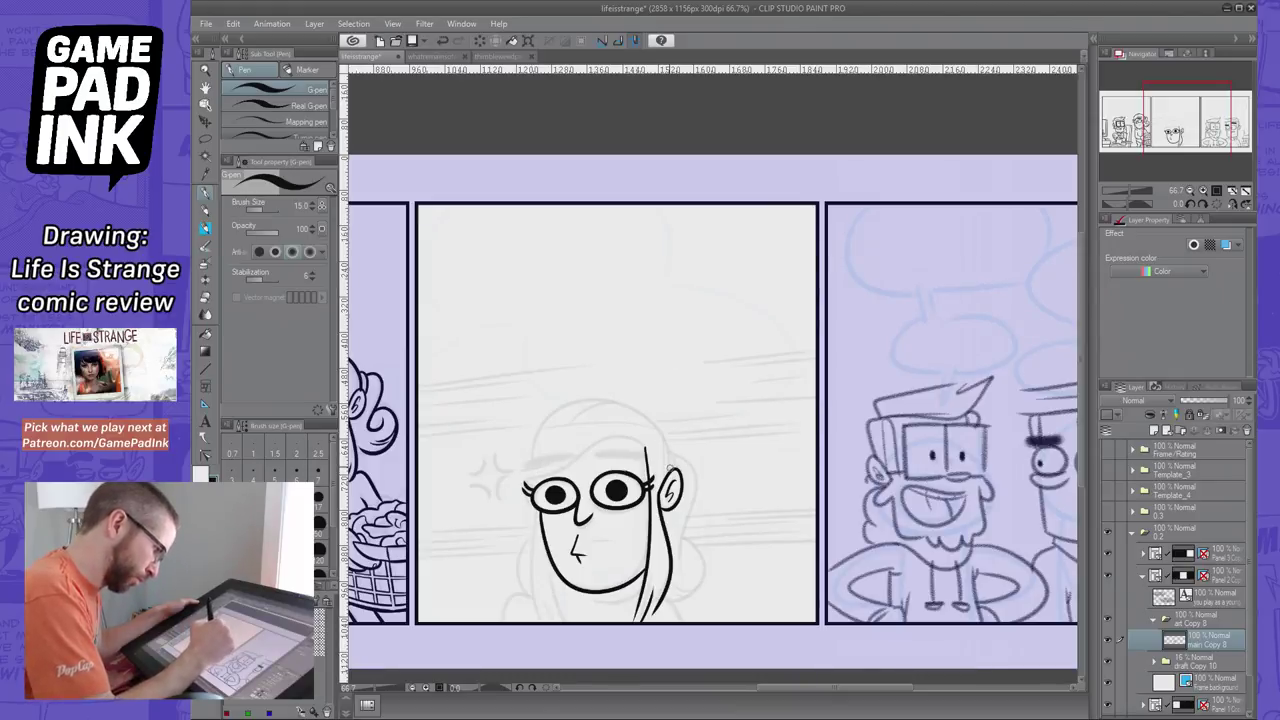
Ink the rounded top of the head as one arc from the ear to above the left eye, redrawing it until it fits the sketch
{"action": "mouse_move", "coordinate": [668, 468]}
{"action": "left_mouse_down"}
{"action": "mouse_move", "coordinate": [663, 432]}
{"action": "mouse_move", "coordinate": [534, 470]}
{"action": "left_mouse_up"}
{"action": "key", "text": "ctrl+z"}
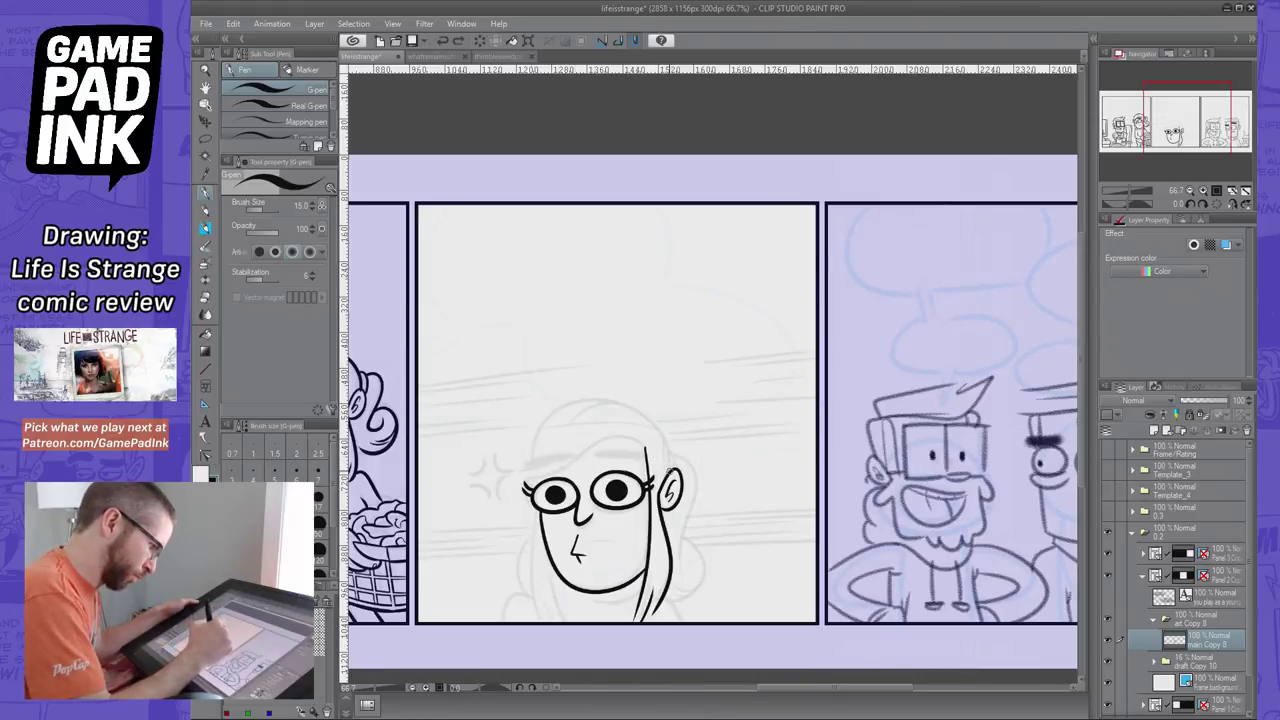
{"action": "mouse_move", "coordinate": [668, 468]}
{"action": "left_mouse_down"}
{"action": "mouse_move", "coordinate": [559, 407]}
{"action": "mouse_move", "coordinate": [530, 464]}
{"action": "left_mouse_up"}
{"action": "key", "text": "ctrl+z"}
{"action": "left_click_drag", "start_coordinate": [670, 468], "coordinate": [533, 466]}
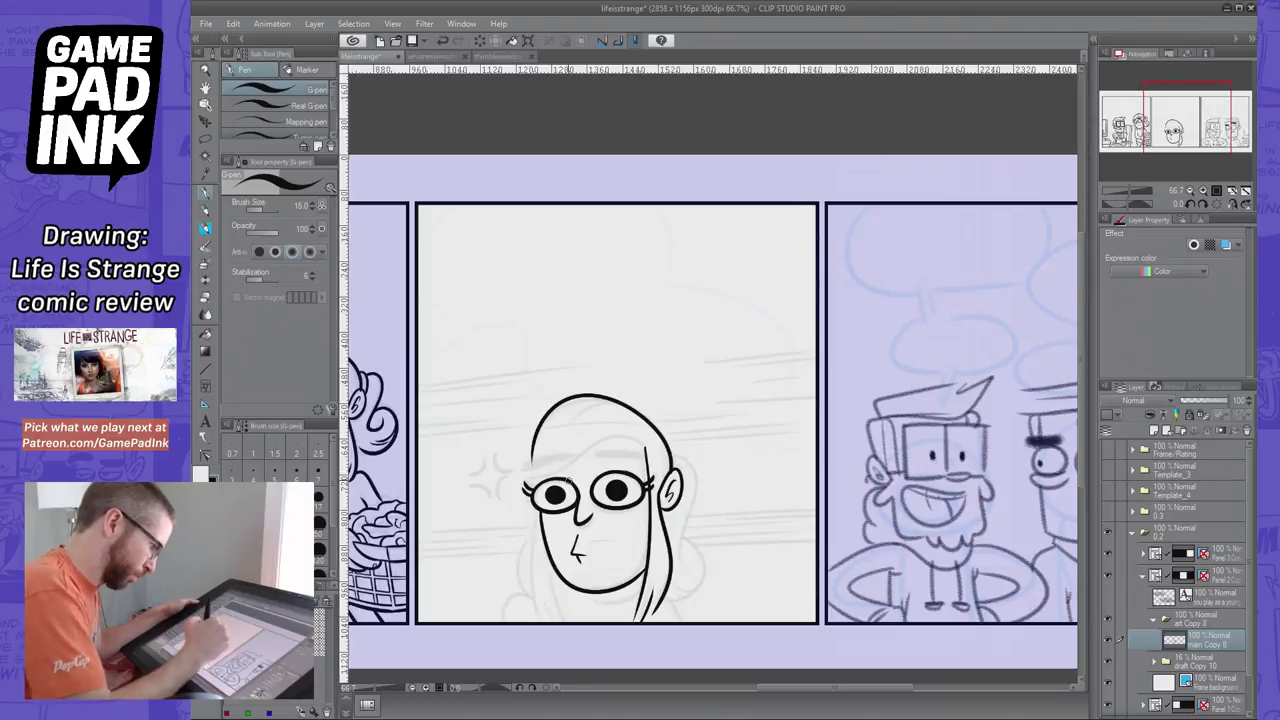
{"action": "key", "text": "ctrl+z"}
{"action": "left_click_drag", "start_coordinate": [672, 470], "coordinate": [534, 470]}
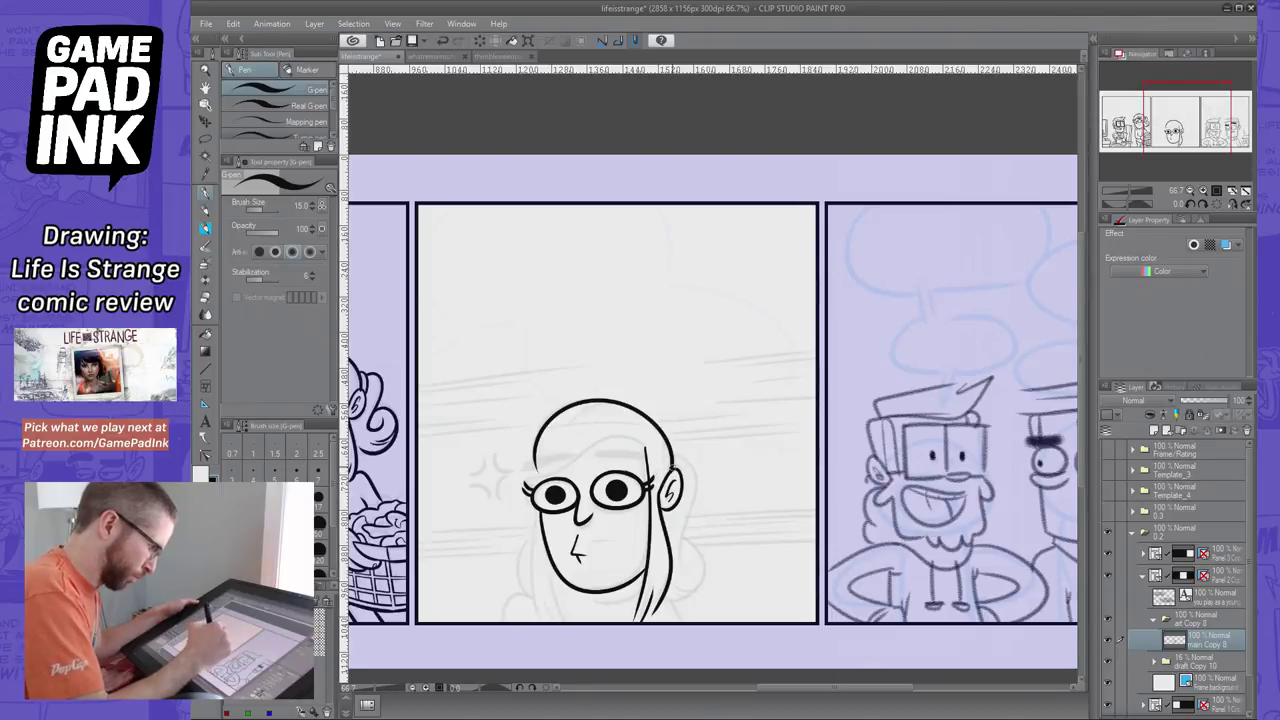
{"action": "key", "text": "ctrl+z"}
{"action": "left_click_drag", "start_coordinate": [672, 470], "coordinate": [533, 466]}
{"action": "key", "text": "ctrl+z"}
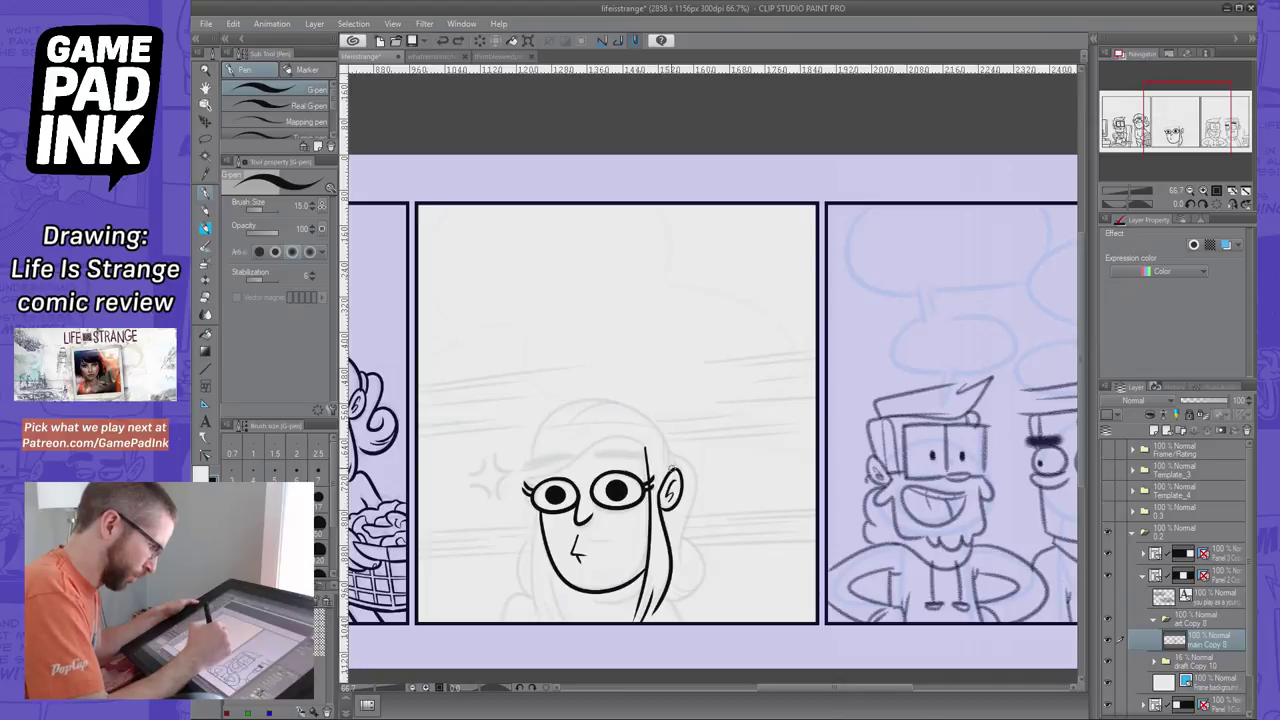
{"action": "mouse_move", "coordinate": [672, 470]}
{"action": "left_mouse_down"}
{"action": "mouse_move", "coordinate": [561, 401]}
{"action": "mouse_move", "coordinate": [532, 466]}
{"action": "left_mouse_up"}
{"action": "key", "text": "ctrl+z"}
{"action": "left_click_drag", "start_coordinate": [672, 470], "coordinate": [532, 466]}
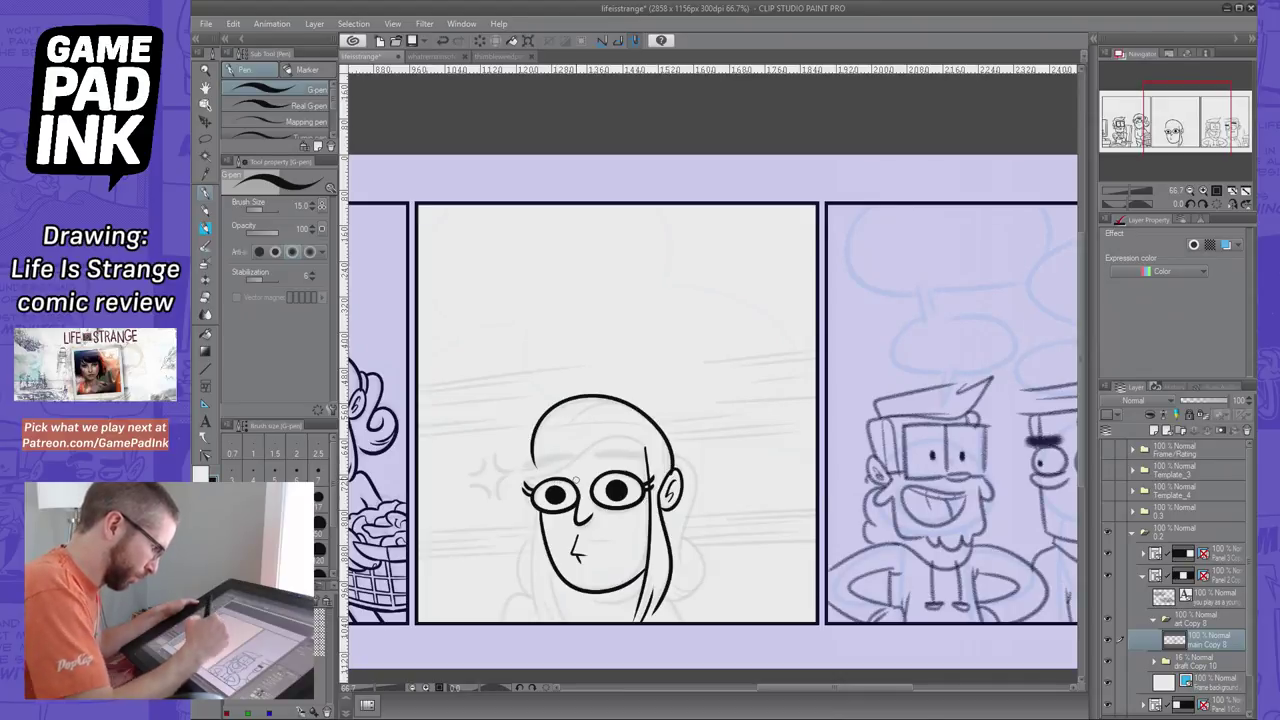
{"action": "key", "text": "ctrl+z"}
{"action": "mouse_move", "coordinate": [672, 469]}
{"action": "left_mouse_down"}
{"action": "mouse_move", "coordinate": [547, 411]}
{"action": "mouse_move", "coordinate": [533, 470]}
{"action": "left_mouse_up"}
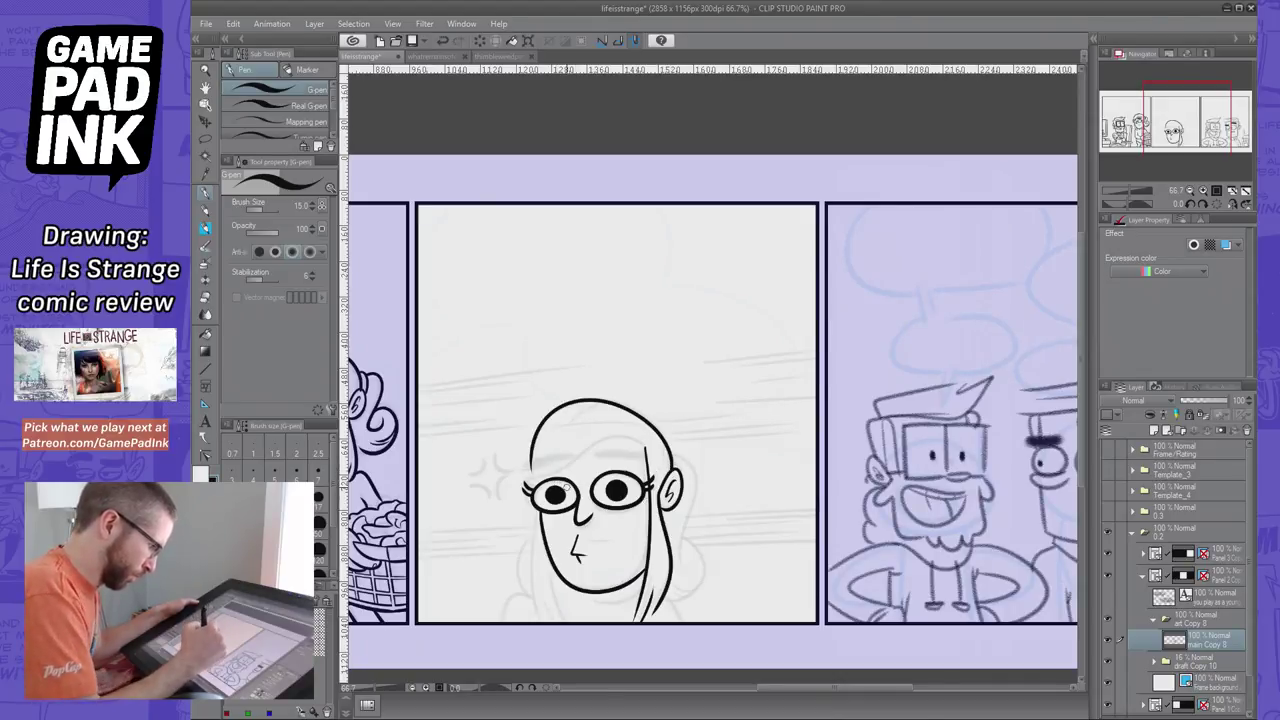
{"action": "key", "text": "ctrl+z"}
{"action": "mouse_move", "coordinate": [666, 466]}
{"action": "left_mouse_down"}
{"action": "mouse_move", "coordinate": [591, 396]}
{"action": "mouse_move", "coordinate": [530, 462]}
{"action": "left_mouse_up"}
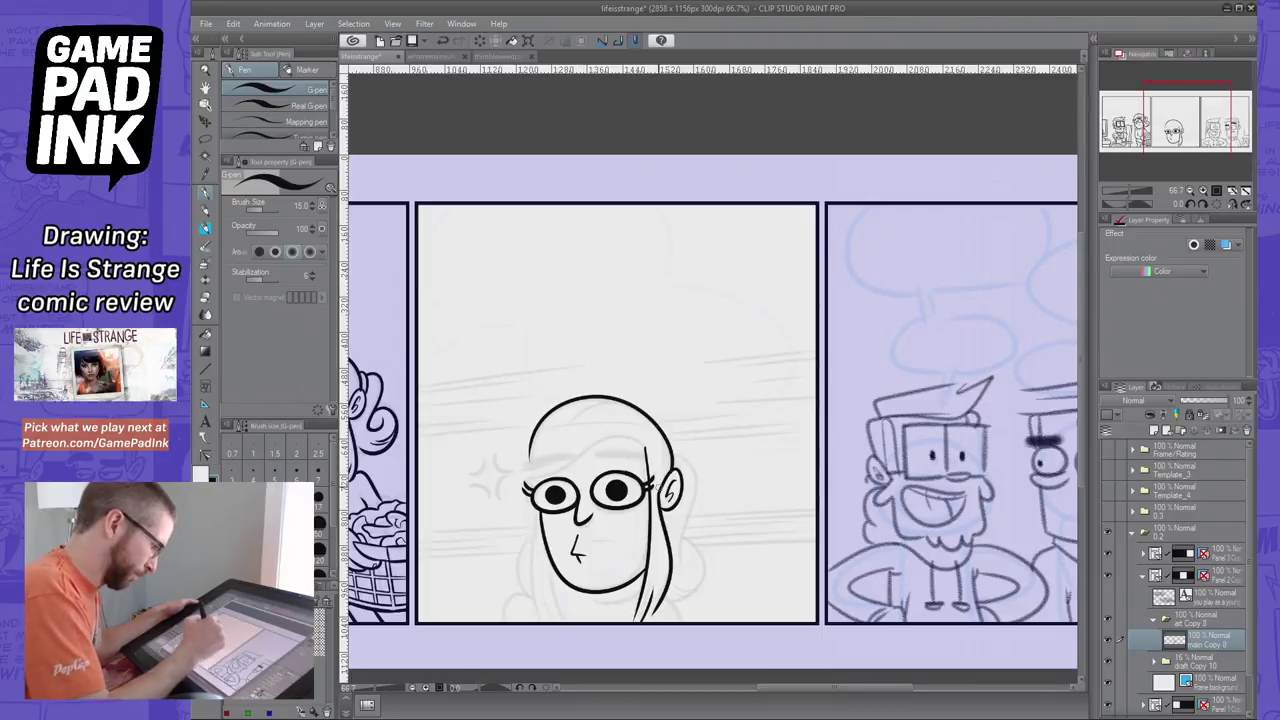
Ink the hairline sweeping from the right temple across the forehead to a pointed tip beyond the left eye, redoing strokes as needed
{"action": "left_click_drag", "start_coordinate": [646, 444], "coordinate": [510, 484]}
{"action": "key", "text": "ctrl+z"}
{"action": "key", "text": "ctrl+z"}
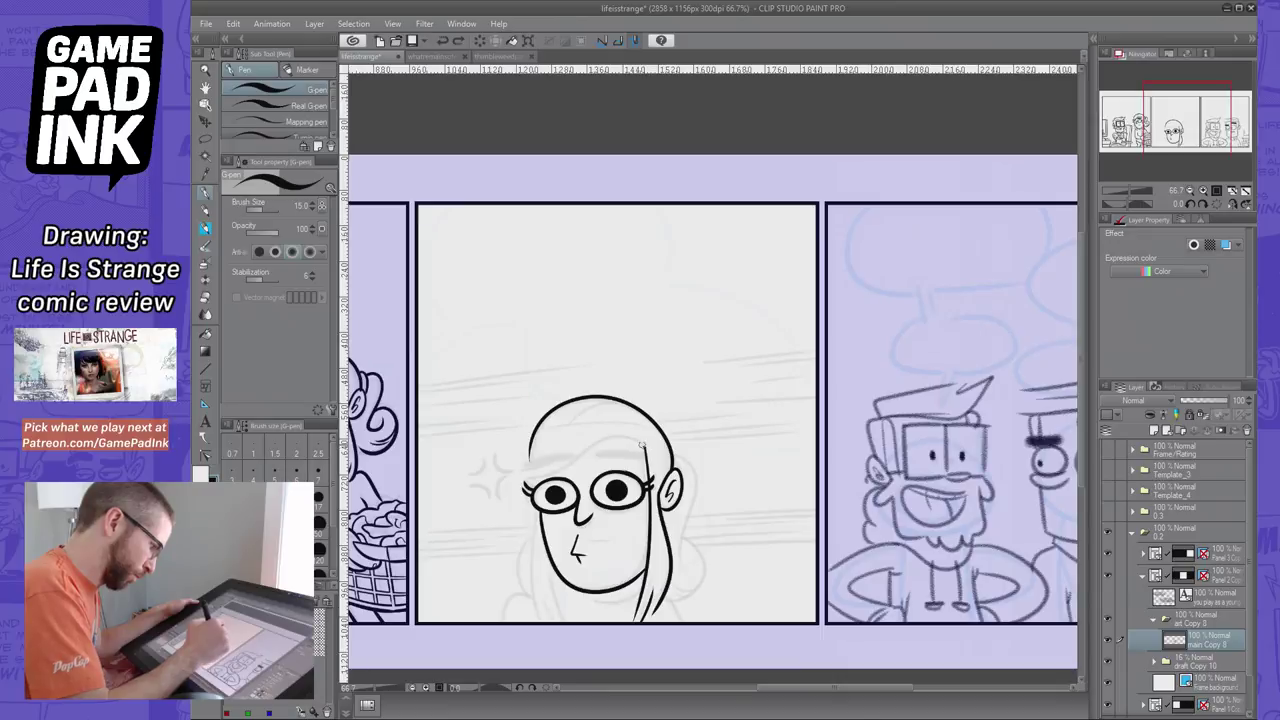
{"action": "left_click_drag", "start_coordinate": [646, 442], "coordinate": [507, 463]}
{"action": "key", "text": "ctrl+z"}
{"action": "key", "text": "ctrl+z"}
{"action": "key", "text": "ctrl+z"}
{"action": "key", "text": "ctrl+z"}
{"action": "key", "text": "ctrl+z"}
{"action": "key", "text": "ctrl+z"}
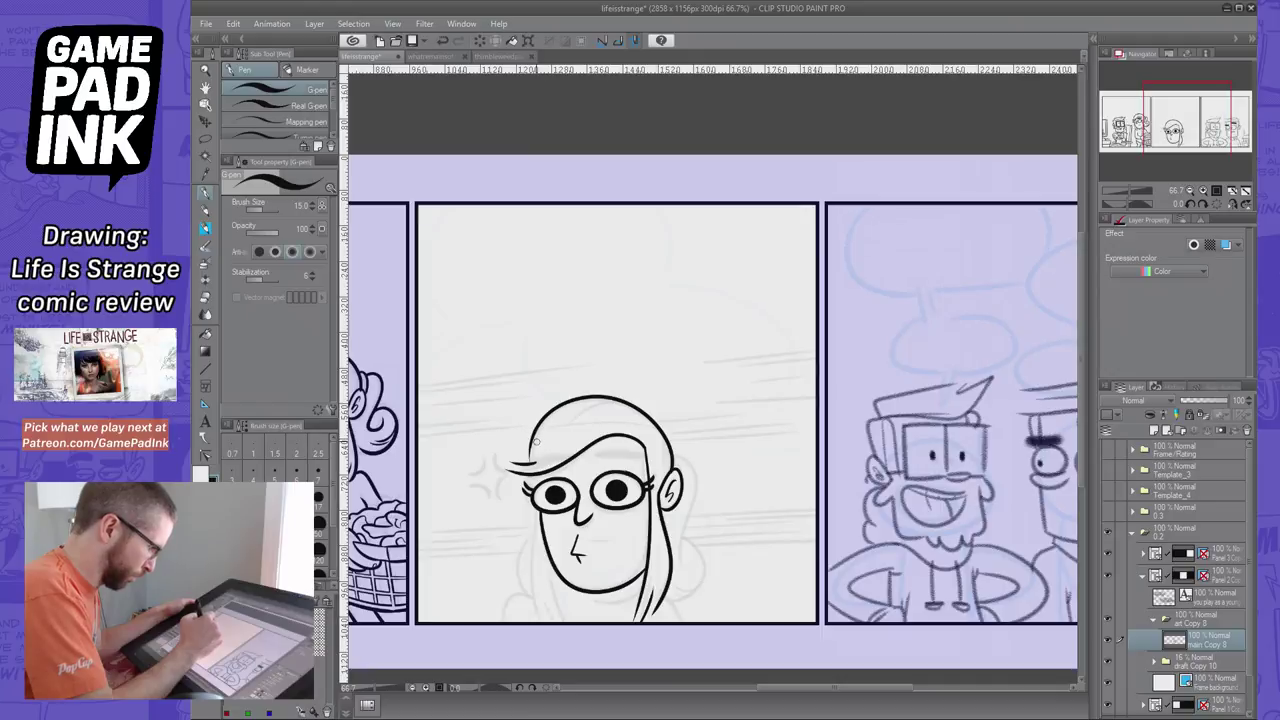
Ink short curved hair-parting strokes at the crown of the head
{"action": "mouse_move", "coordinate": [1186, 126]}
{"action": "left_mouse_down"}
{"action": "mouse_move", "coordinate": [1162, 127]}
{"action": "mouse_move", "coordinate": [1178, 128]}
{"action": "left_mouse_up"}
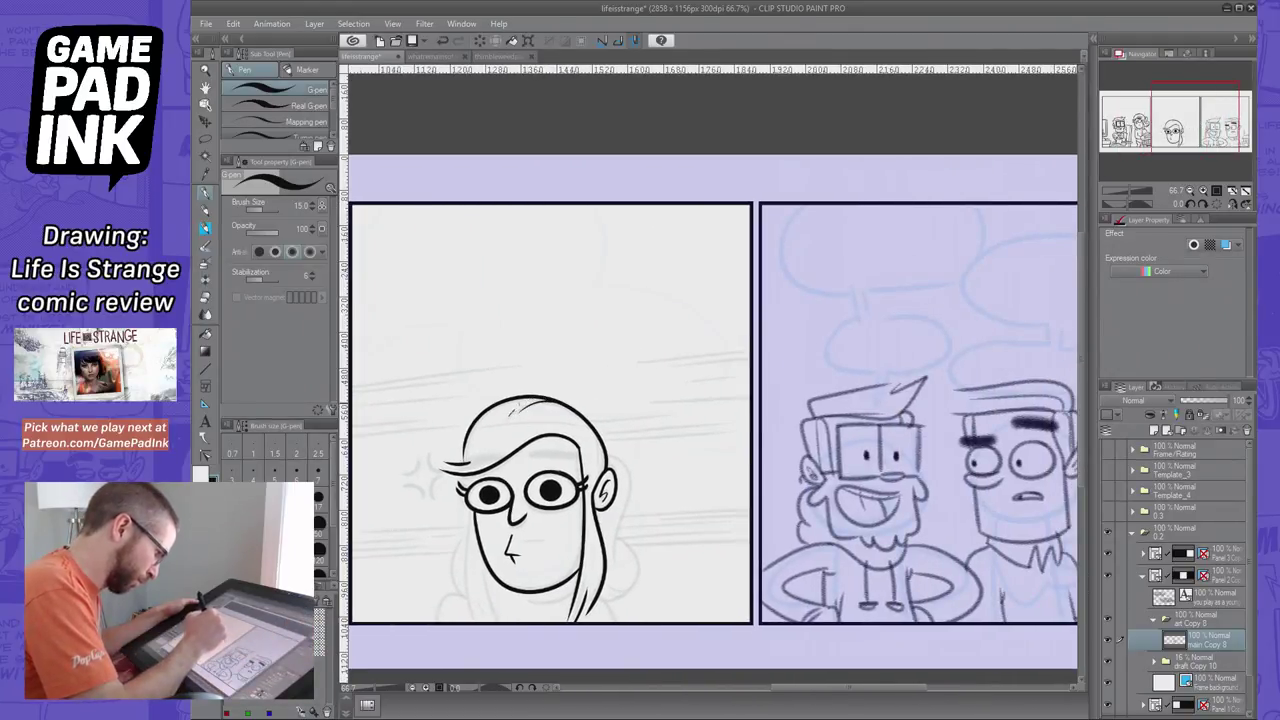
{"action": "key", "text": "ctrl+z"}
{"action": "left_click_drag", "start_coordinate": [517, 408], "coordinate": [536, 400]}
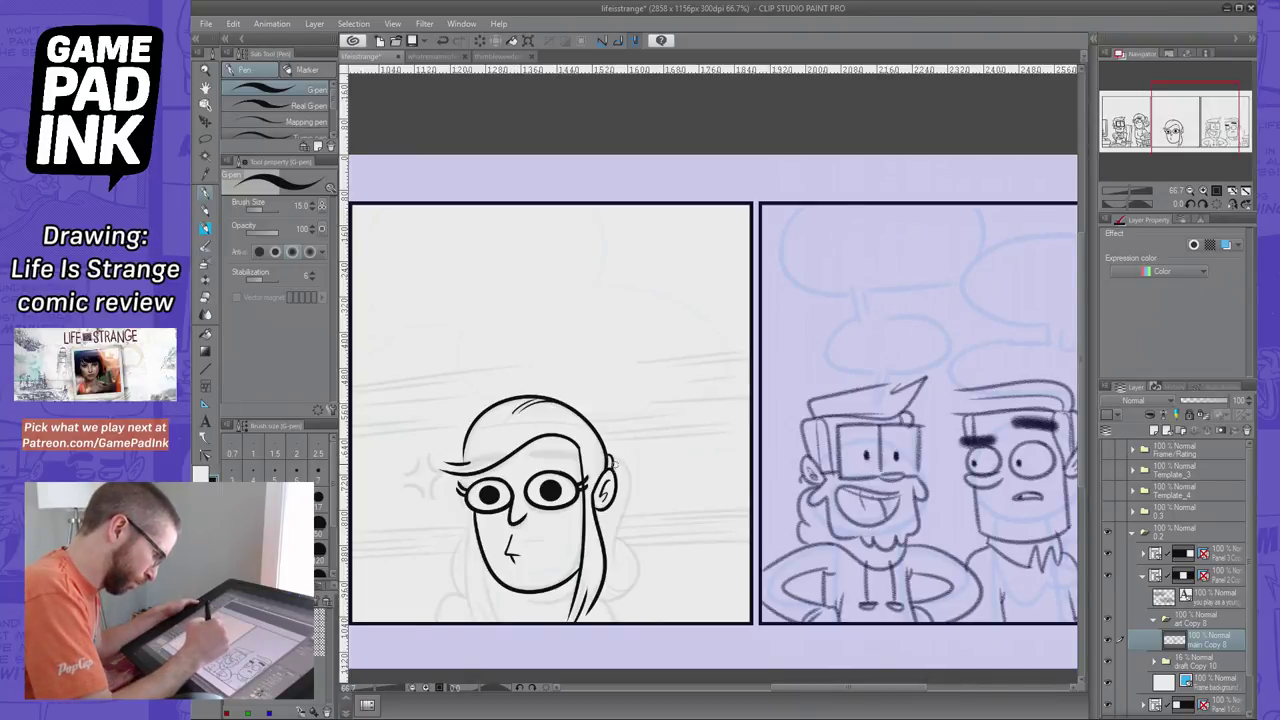
Ink the wavy hair behind the ear, curving down into a rounded curl beside the neck, redrawing it until it follows the sketch
{"action": "mouse_move", "coordinate": [611, 459]}
{"action": "left_mouse_down"}
{"action": "mouse_move", "coordinate": [629, 474]}
{"action": "mouse_move", "coordinate": [619, 574]}
{"action": "mouse_move", "coordinate": [627, 504]}
{"action": "mouse_move", "coordinate": [614, 562]}
{"action": "left_mouse_up"}
{"action": "key", "text": "ctrl+z"}
{"action": "key", "text": "ctrl+z"}
{"action": "left_click_drag", "start_coordinate": [611, 458], "coordinate": [611, 570]}
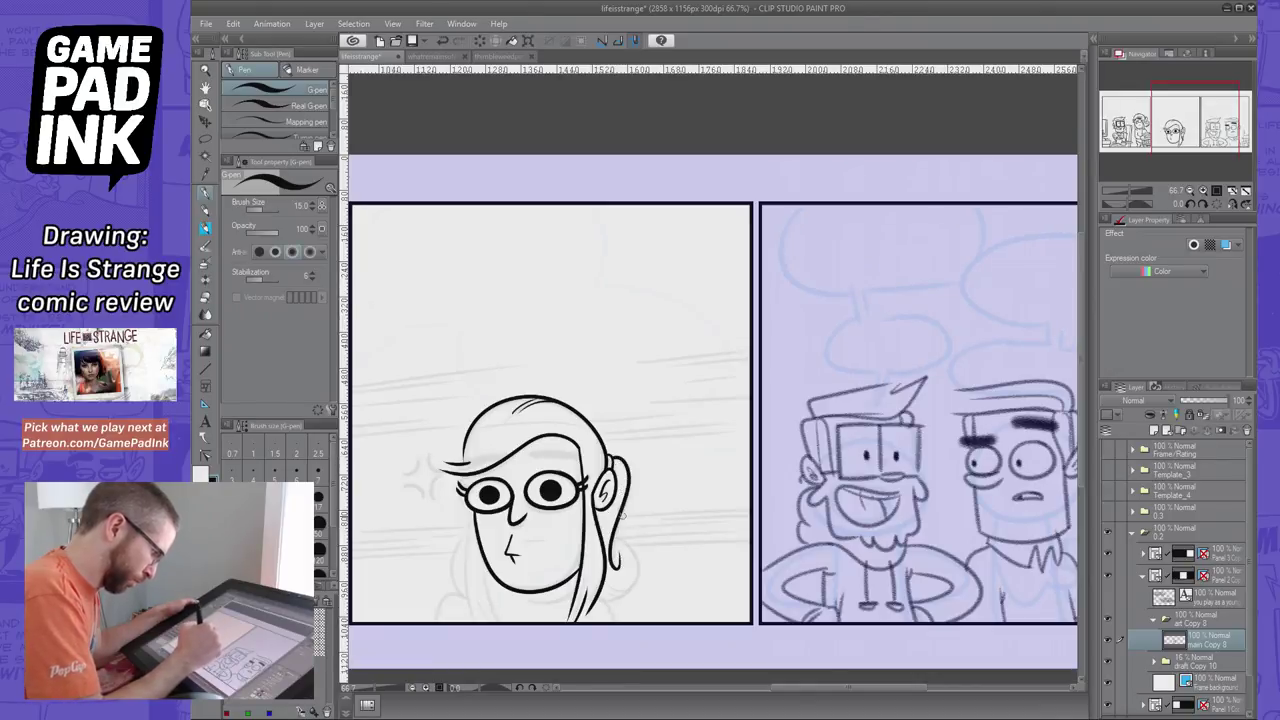
{"action": "key", "text": "ctrl+z"}
{"action": "left_click_drag", "start_coordinate": [612, 456], "coordinate": [618, 570]}
{"action": "key", "text": "ctrl+z"}
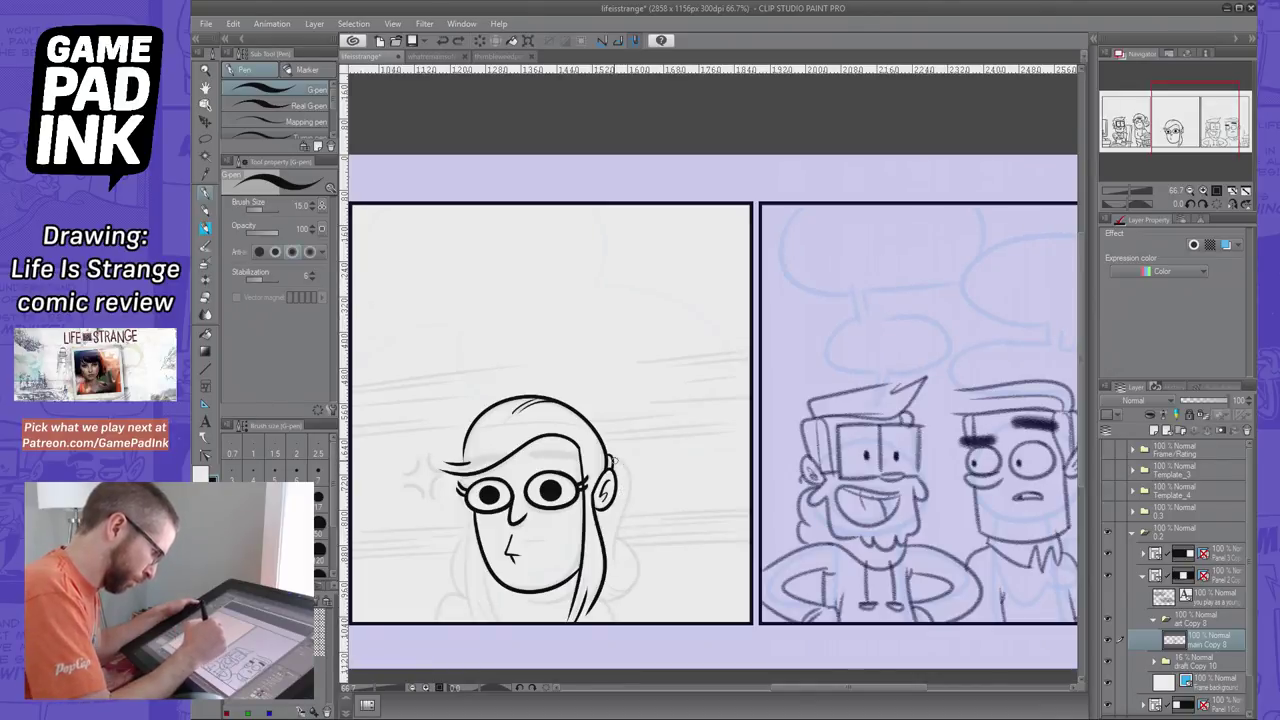
{"action": "mouse_move", "coordinate": [612, 458]}
{"action": "left_mouse_down"}
{"action": "mouse_move", "coordinate": [616, 564]}
{"action": "mouse_move", "coordinate": [600, 604]}
{"action": "left_mouse_up"}
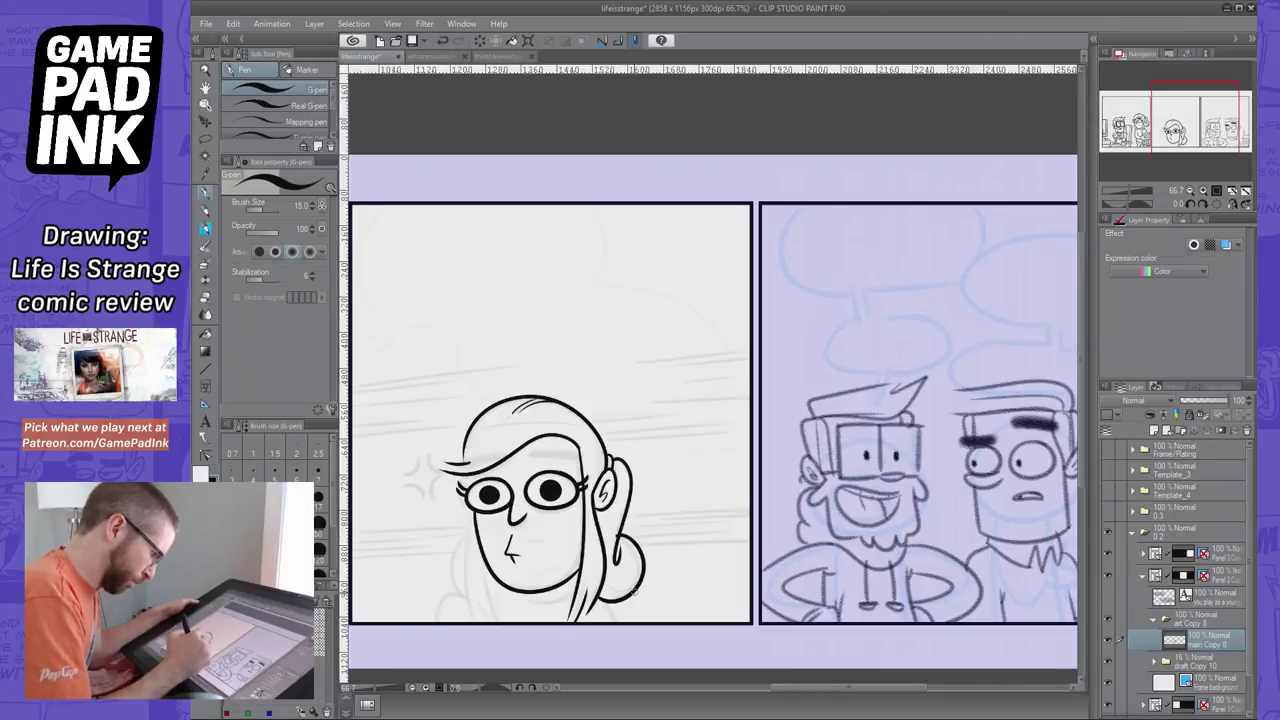
Ink the short shoulder line sloping down from the neck below the hair curl, redrawing it until it fits the sketch
{"action": "key", "text": "ctrl+z"}
{"action": "mouse_move", "coordinate": [619, 537]}
{"action": "left_mouse_down"}
{"action": "mouse_move", "coordinate": [643, 572]}
{"action": "mouse_move", "coordinate": [602, 604]}
{"action": "mouse_move", "coordinate": [641, 562]}
{"action": "mouse_move", "coordinate": [606, 604]}
{"action": "mouse_move", "coordinate": [617, 622]}
{"action": "left_mouse_up"}
{"action": "key", "text": "ctrl+z"}
{"action": "key", "text": "ctrl+z"}
{"action": "key", "text": "ctrl+z"}
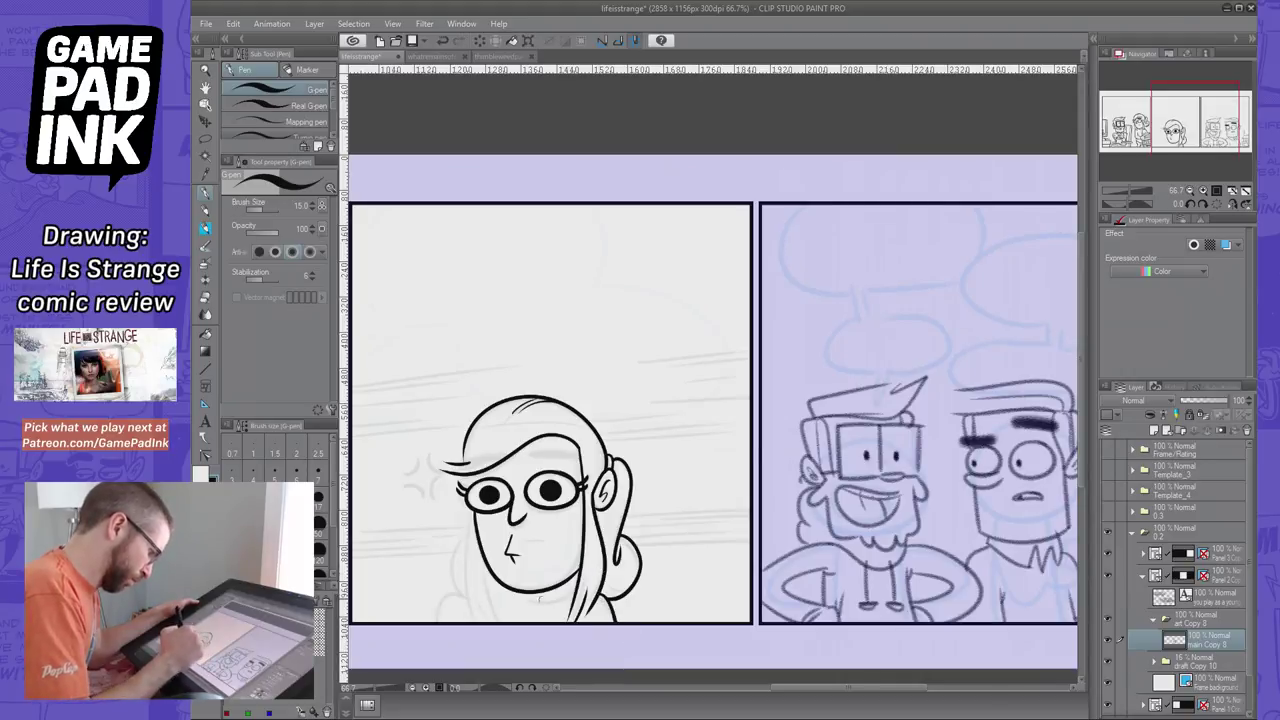
{"action": "left_click_drag", "start_coordinate": [504, 588], "coordinate": [546, 606]}
{"action": "key", "text": "ctrl+z"}
{"action": "key", "text": "ctrl+z"}
{"action": "key", "text": "ctrl+z"}
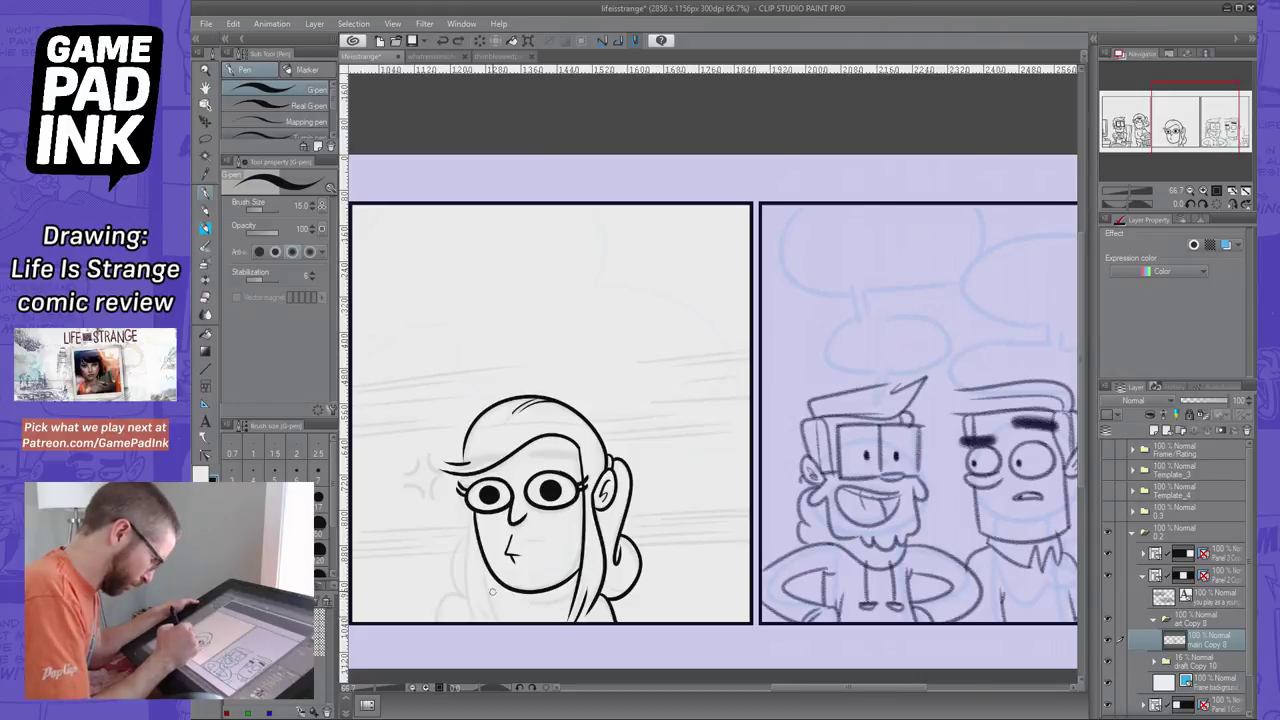
Ink the long hair strand beside the left cheek with outer and inner lines down to the panel's lower border, redrawing as needed
{"action": "left_click_drag", "start_coordinate": [470, 512], "coordinate": [473, 621]}
{"action": "key", "text": "ctrl+z"}
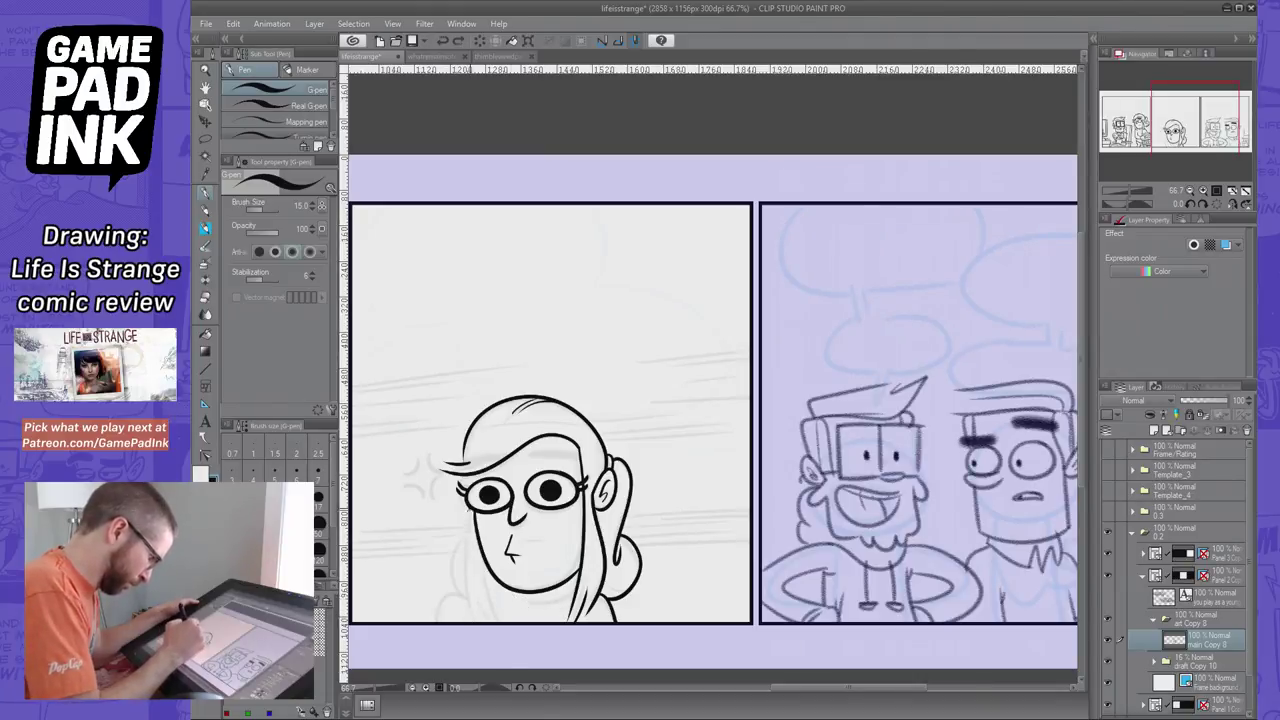
{"action": "left_click_drag", "start_coordinate": [470, 512], "coordinate": [474, 621]}
{"action": "key", "text": "ctrl+z"}
{"action": "left_click_drag", "start_coordinate": [470, 506], "coordinate": [468, 620]}
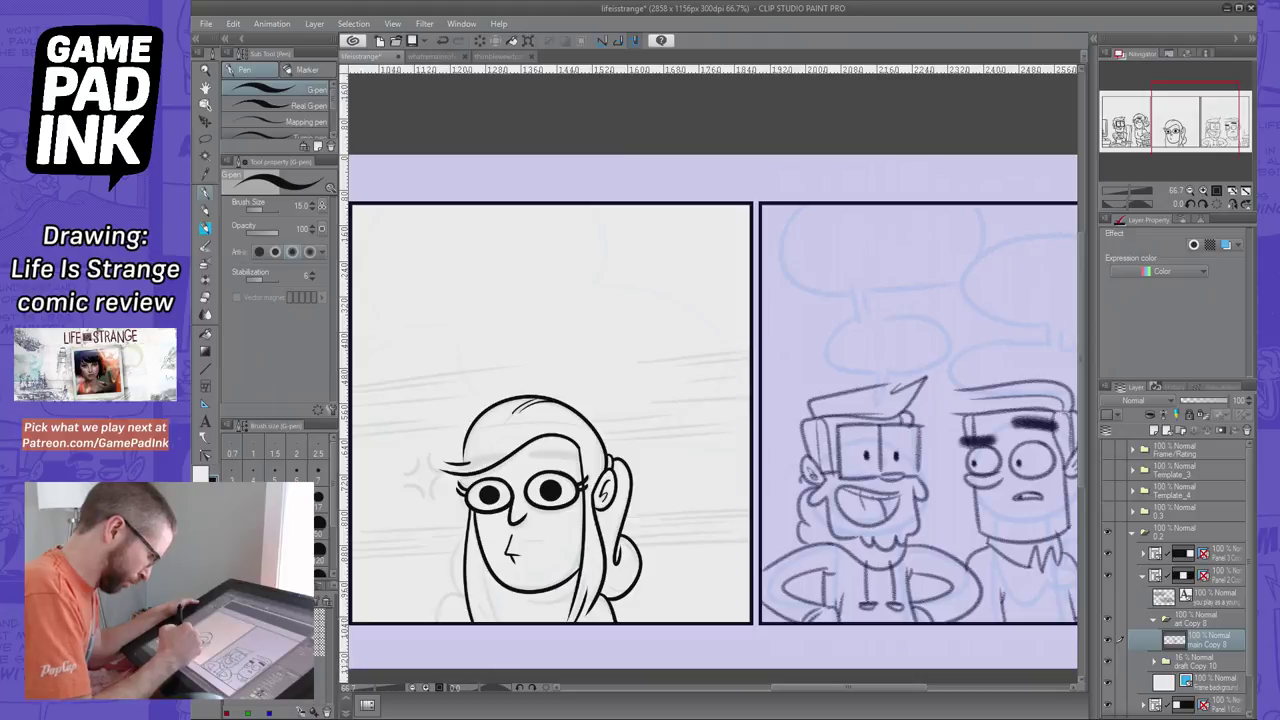
{"action": "left_click_drag", "start_coordinate": [479, 544], "coordinate": [495, 628]}
{"action": "key", "text": "ctrl+z"}
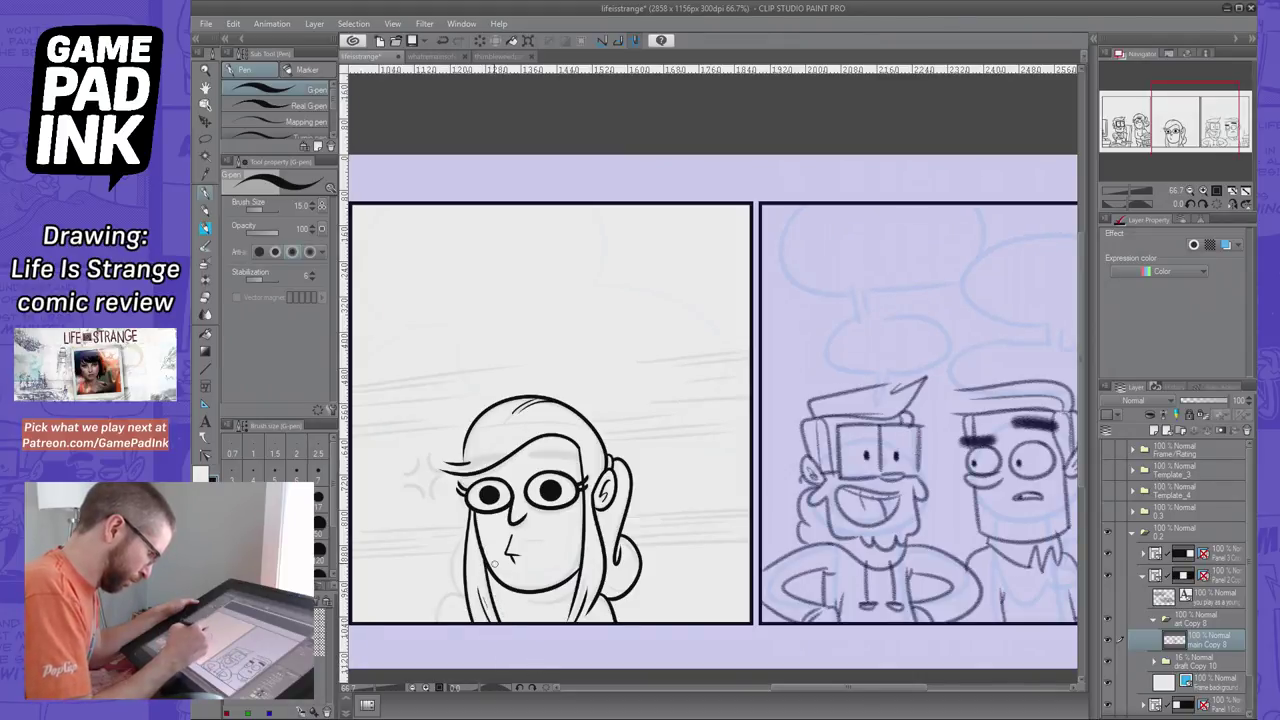
{"action": "left_click_drag", "start_coordinate": [467, 534], "coordinate": [464, 594]}
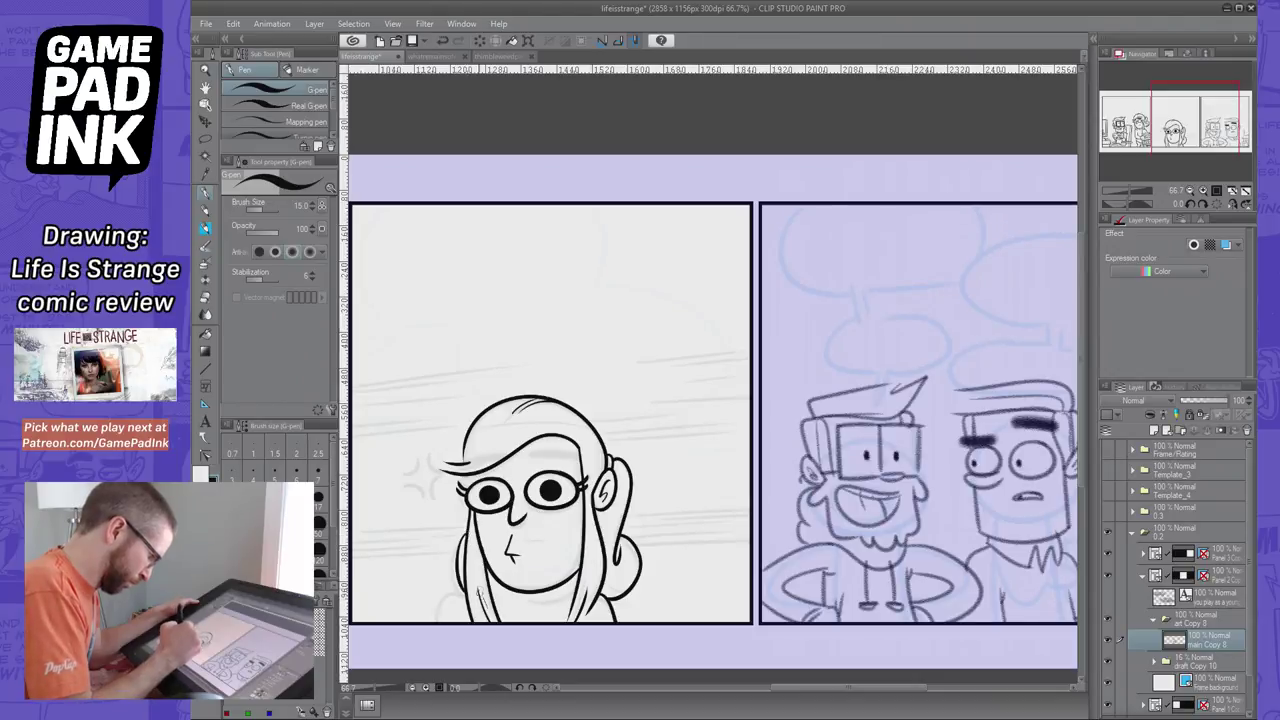
{"action": "key", "text": "ctrl+z"}
{"action": "mouse_move", "coordinate": [467, 534]}
{"action": "left_mouse_down"}
{"action": "mouse_move", "coordinate": [464, 604]}
{"action": "mouse_move", "coordinate": [437, 606]}
{"action": "mouse_move", "coordinate": [434, 630]}
{"action": "left_mouse_up"}
{"action": "key", "text": "ctrl+z"}
{"action": "key", "text": "ctrl+z"}
Ink the left shoulder curve and the jacket collar with its central zipper below the chin, redoing strokes as needed
{"action": "left_click_drag", "start_coordinate": [465, 590], "coordinate": [435, 650]}
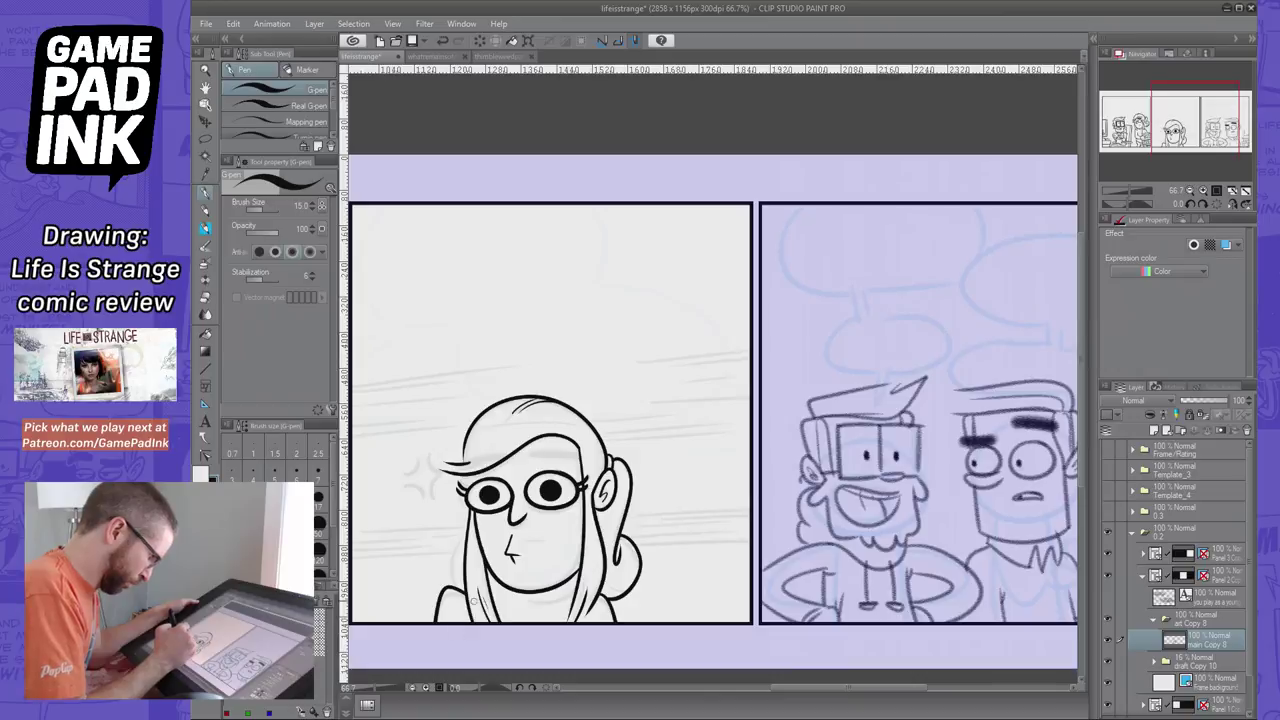
{"action": "mouse_move", "coordinate": [490, 597]}
{"action": "left_mouse_down"}
{"action": "mouse_move", "coordinate": [556, 597]}
{"action": "mouse_move", "coordinate": [542, 600]}
{"action": "mouse_move", "coordinate": [550, 624]}
{"action": "mouse_move", "coordinate": [545, 612]}
{"action": "mouse_move", "coordinate": [575, 600]}
{"action": "left_mouse_up"}
{"action": "key", "text": "ctrl+z"}
{"action": "key", "text": "ctrl+z"}
{"action": "key", "text": "ctrl+z"}
{"action": "key", "text": "ctrl+z"}
{"action": "key", "text": "ctrl+z"}
{"action": "key", "text": "ctrl+z"}
{"action": "key", "text": "ctrl+z"}
{"action": "key", "text": "ctrl+z"}
{"action": "key", "text": "ctrl+z"}
{"action": "key", "text": "ctrl+z"}
{"action": "key", "text": "ctrl+z"}
{"action": "key", "text": "ctrl+z"}
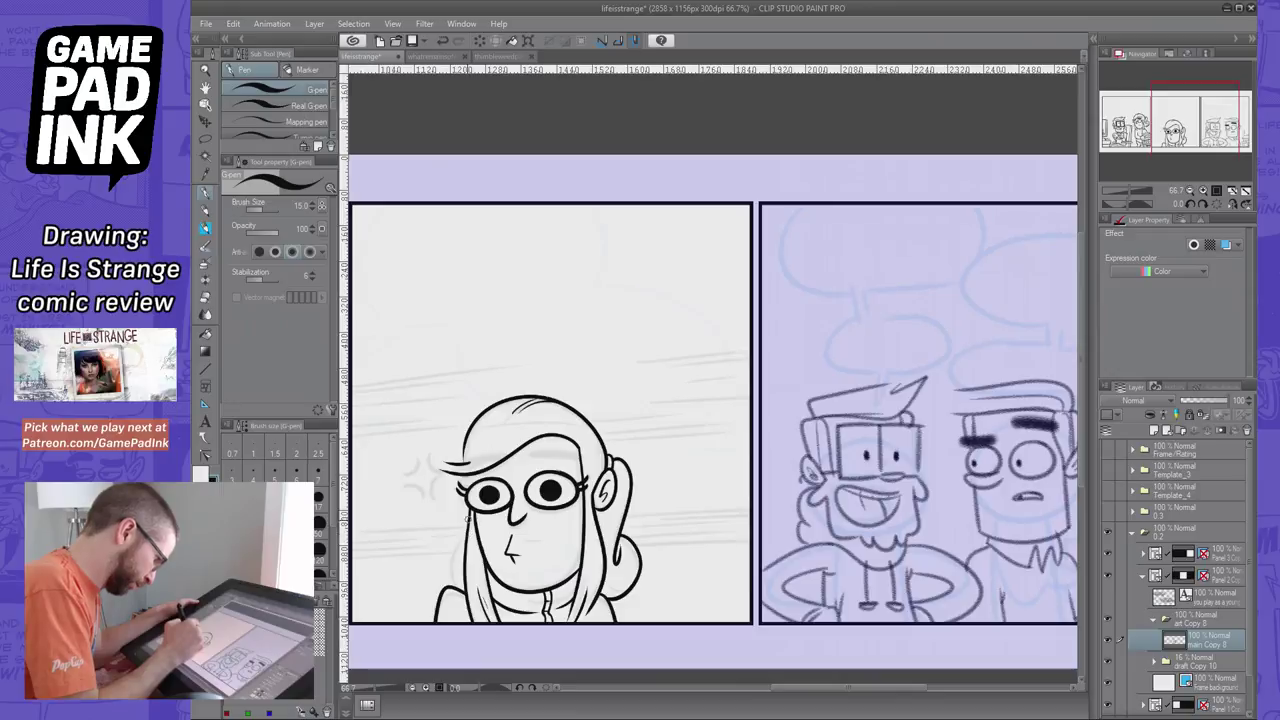
Ink the back hair curving outward beside the left strand from eye level down to the shoulder, redrawing it until it fits
{"action": "left_click_drag", "start_coordinate": [469, 518], "coordinate": [455, 586]}
{"action": "key", "text": "ctrl+z"}
{"action": "left_click_drag", "start_coordinate": [467, 528], "coordinate": [452, 592]}
{"action": "key", "text": "ctrl+z"}
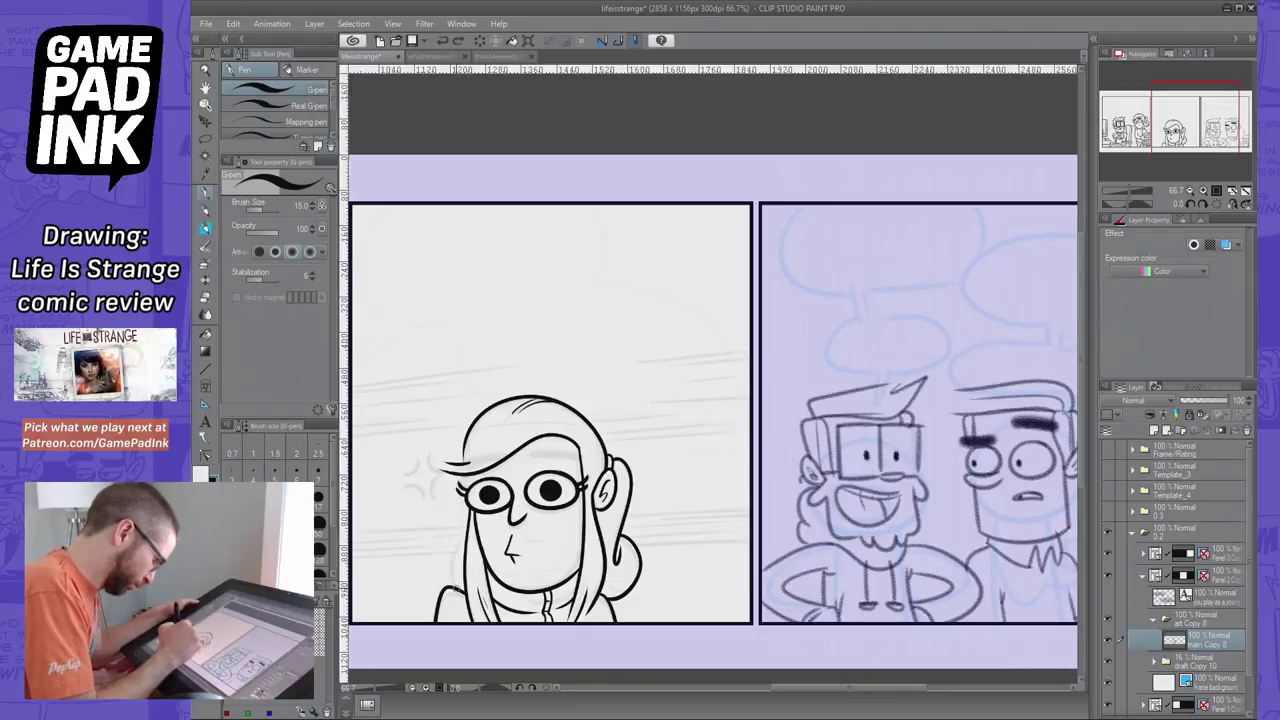
{"action": "left_click_drag", "start_coordinate": [470, 500], "coordinate": [452, 592]}
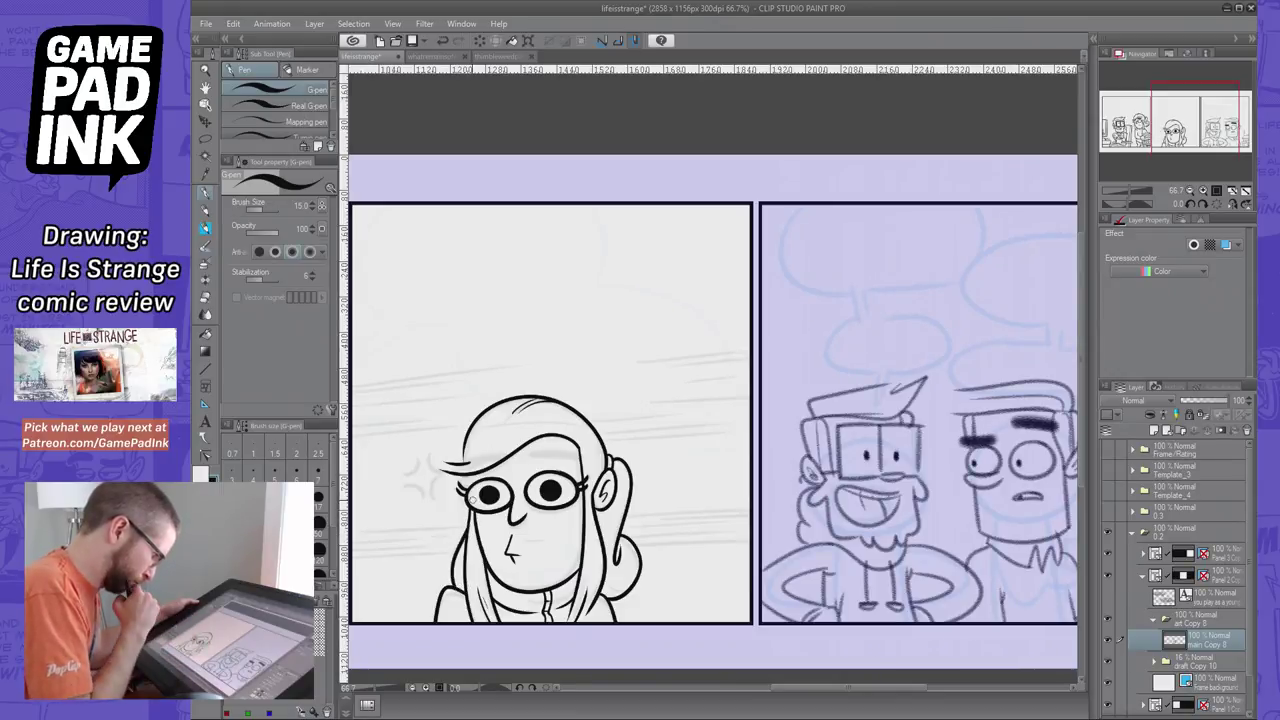
{"action": "left_click_drag", "start_coordinate": [463, 594], "coordinate": [459, 569]}
{"action": "key", "text": "ctrl+z"}
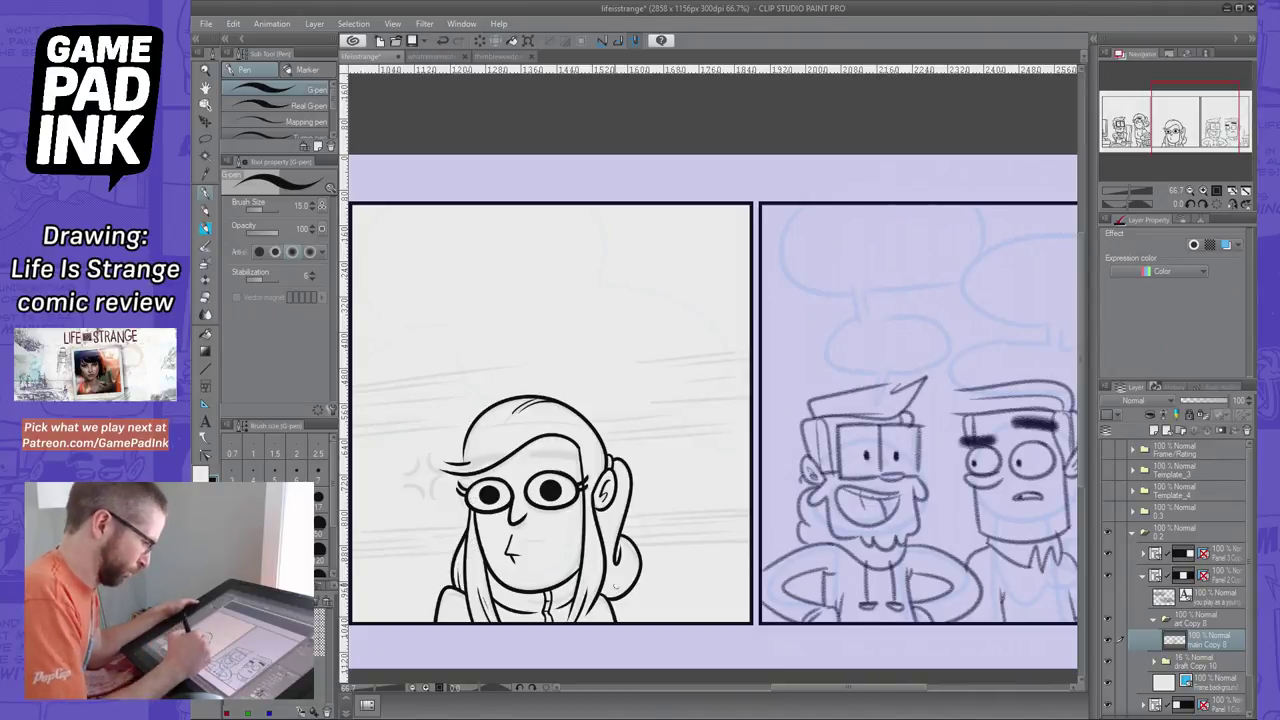
Ink the inner detail lines of the hair curl beside the neck, redoing strokes as needed
{"action": "mouse_move", "coordinate": [637, 557]}
{"action": "left_mouse_down"}
{"action": "mouse_move", "coordinate": [614, 586]}
{"action": "mouse_move", "coordinate": [635, 583]}
{"action": "mouse_move", "coordinate": [601, 588]}
{"action": "left_mouse_up"}
{"action": "key", "text": "ctrl+z"}
{"action": "key", "text": "ctrl+z"}
{"action": "key", "text": "ctrl+z"}
{"action": "key", "text": "ctrl+z"}
{"action": "key", "text": "ctrl+z"}
{"action": "key", "text": "ctrl+z"}
{"action": "key", "text": "ctrl+z"}
{"action": "key", "text": "ctrl+z"}
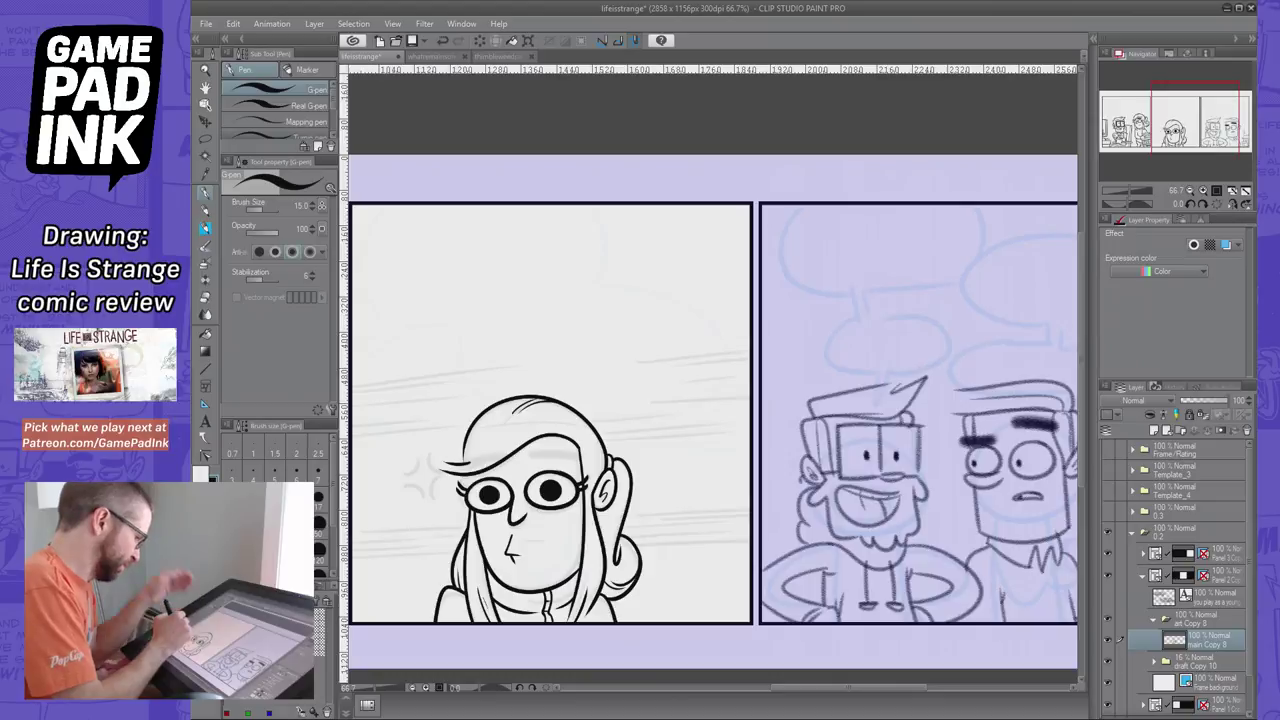
Draw thick black eyebrows above both eyes on a new layer in the art folder with the pen at size 40
{"action": "left_click", "coordinate": [297, 525]}
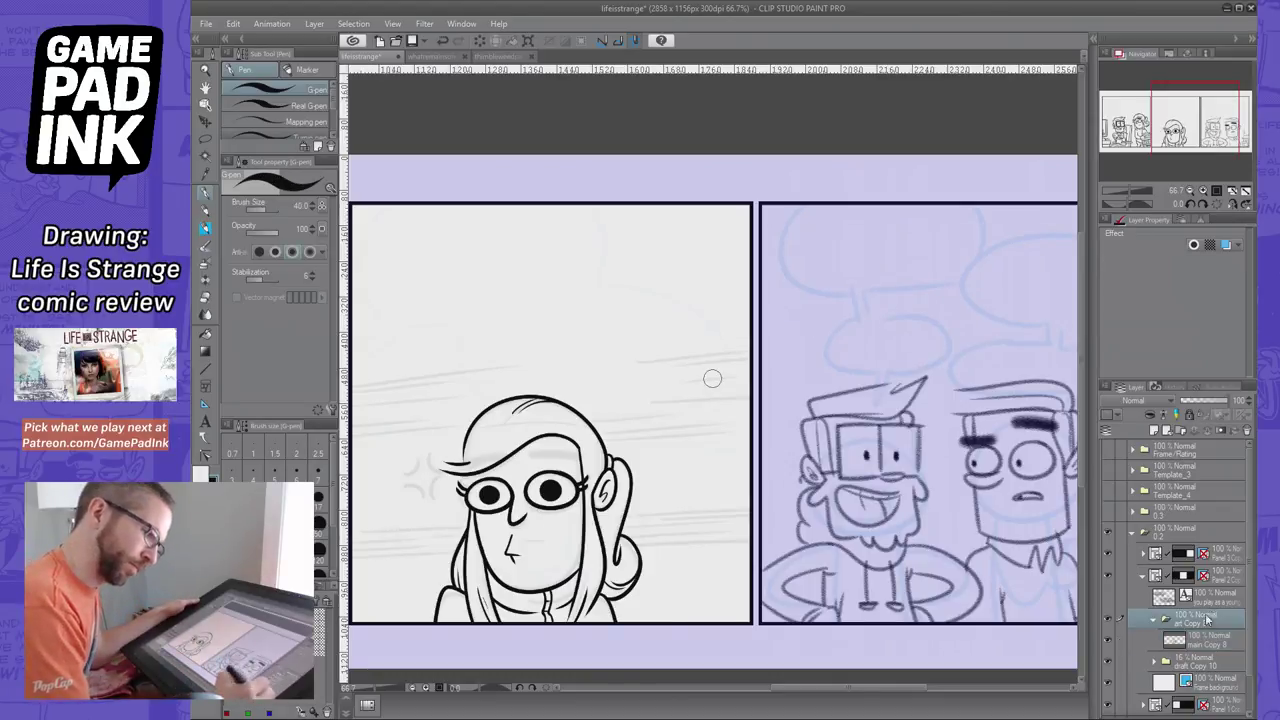
{"action": "left_click", "coordinate": [1167, 432]}
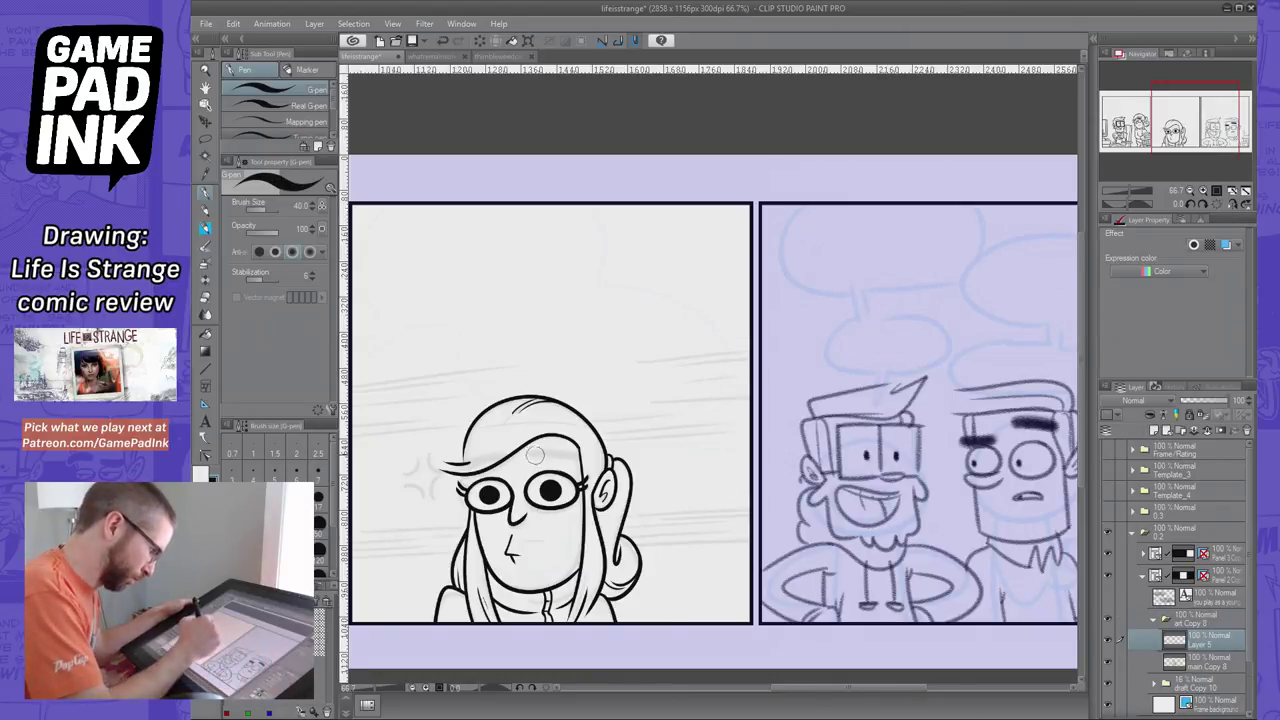
{"action": "mouse_move", "coordinate": [522, 464]}
{"action": "left_mouse_down"}
{"action": "mouse_move", "coordinate": [594, 462]}
{"action": "mouse_move", "coordinate": [547, 467]}
{"action": "mouse_move", "coordinate": [584, 465]}
{"action": "left_mouse_up"}
{"action": "key", "text": "ctrl+z"}
{"action": "key", "text": "ctrl+z"}
{"action": "key", "text": "ctrl+z"}
{"action": "mouse_move", "coordinate": [466, 475]}
{"action": "left_mouse_down"}
{"action": "mouse_move", "coordinate": [524, 464]}
{"action": "mouse_move", "coordinate": [484, 470]}
{"action": "mouse_move", "coordinate": [512, 464]}
{"action": "left_mouse_up"}
{"action": "key", "text": "ctrl+z"}
{"action": "key", "text": "ctrl+z"}
{"action": "key", "text": "ctrl+z"}
{"action": "key", "text": "ctrl+z"}
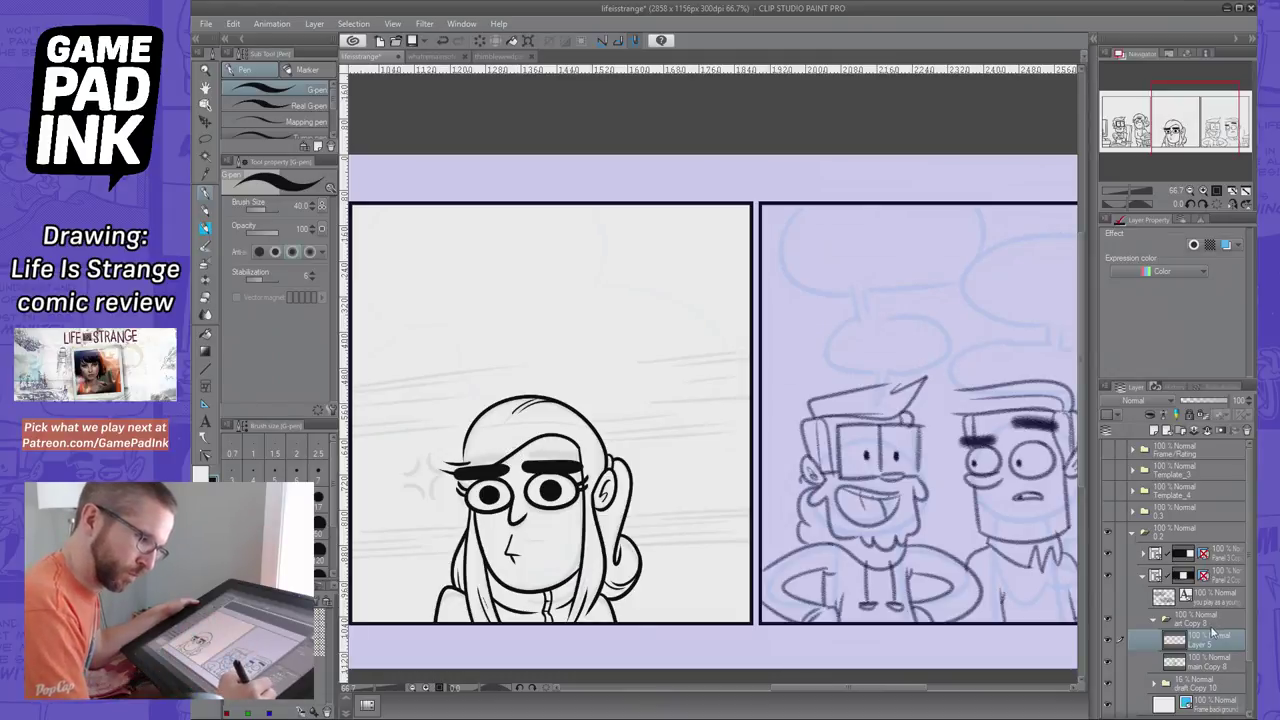
Lower the eyebrow layer's opacity, erase the part of the left eyebrow overlapping the hair, and restore the opacity to 100%
{"action": "left_click_drag", "start_coordinate": [1193, 399], "coordinate": [1196, 400]}
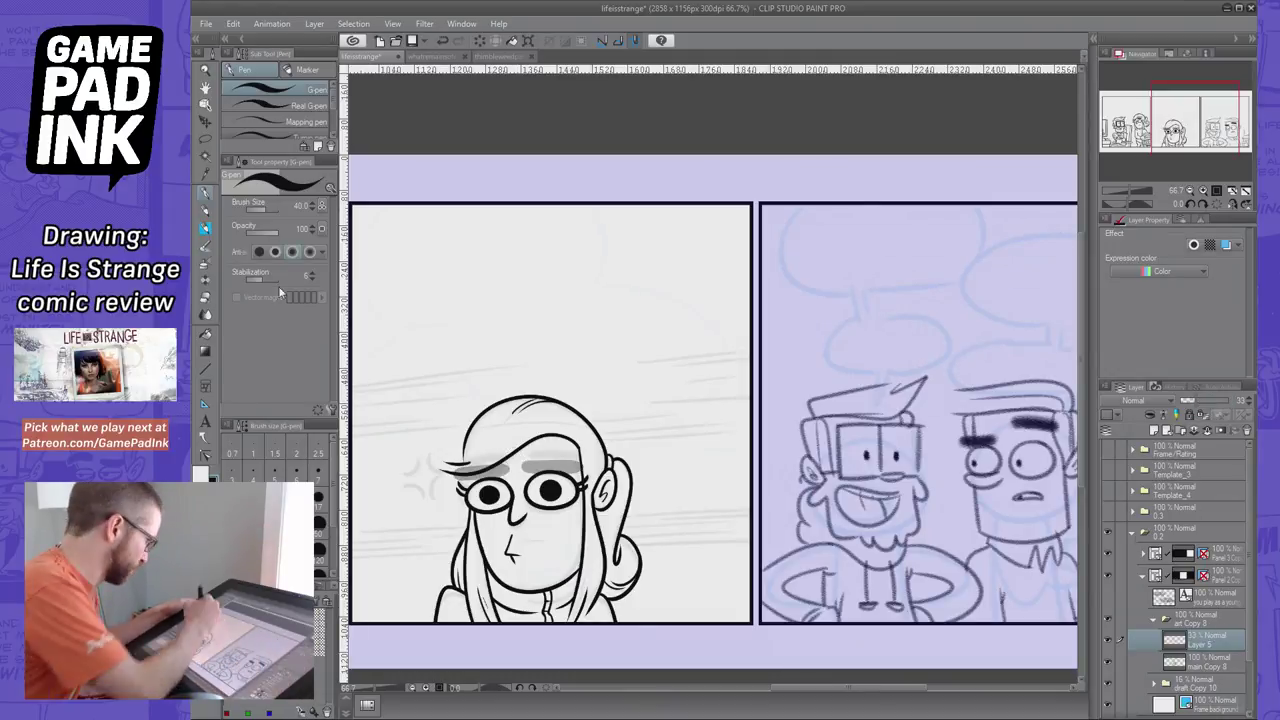
{"action": "left_click", "coordinate": [206, 298]}
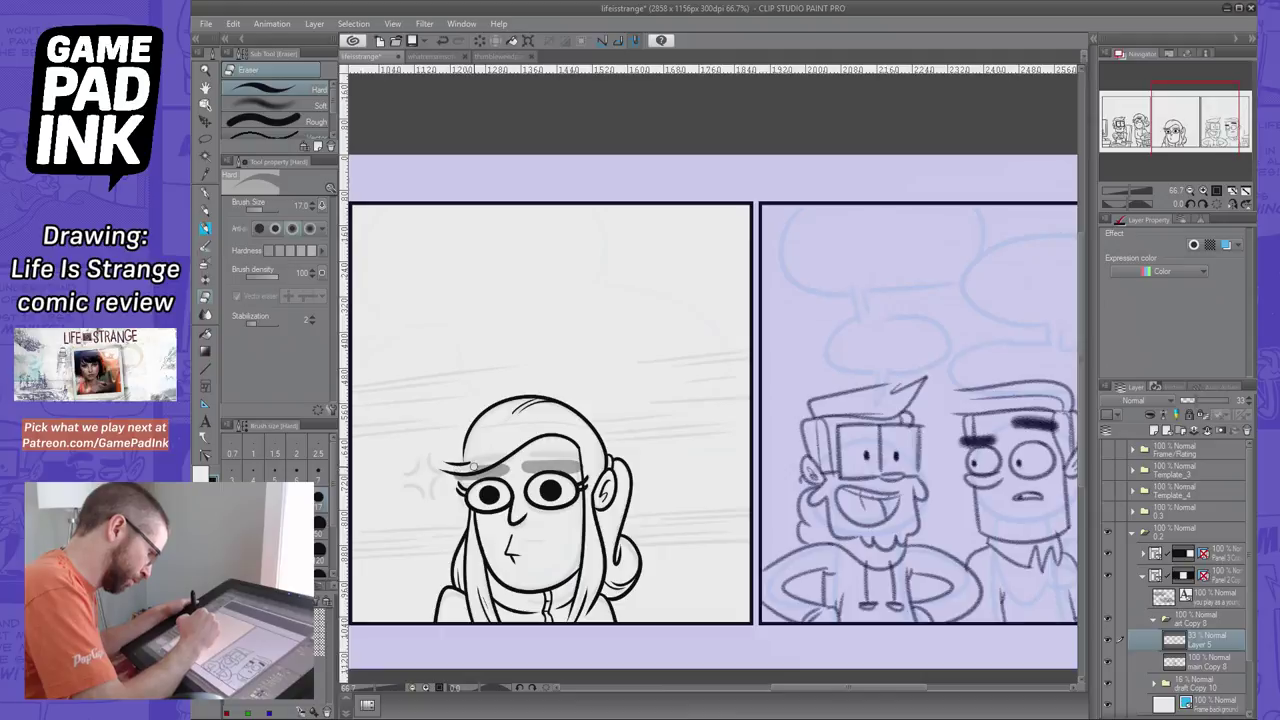
{"action": "left_click_drag", "start_coordinate": [469, 468], "coordinate": [490, 465]}
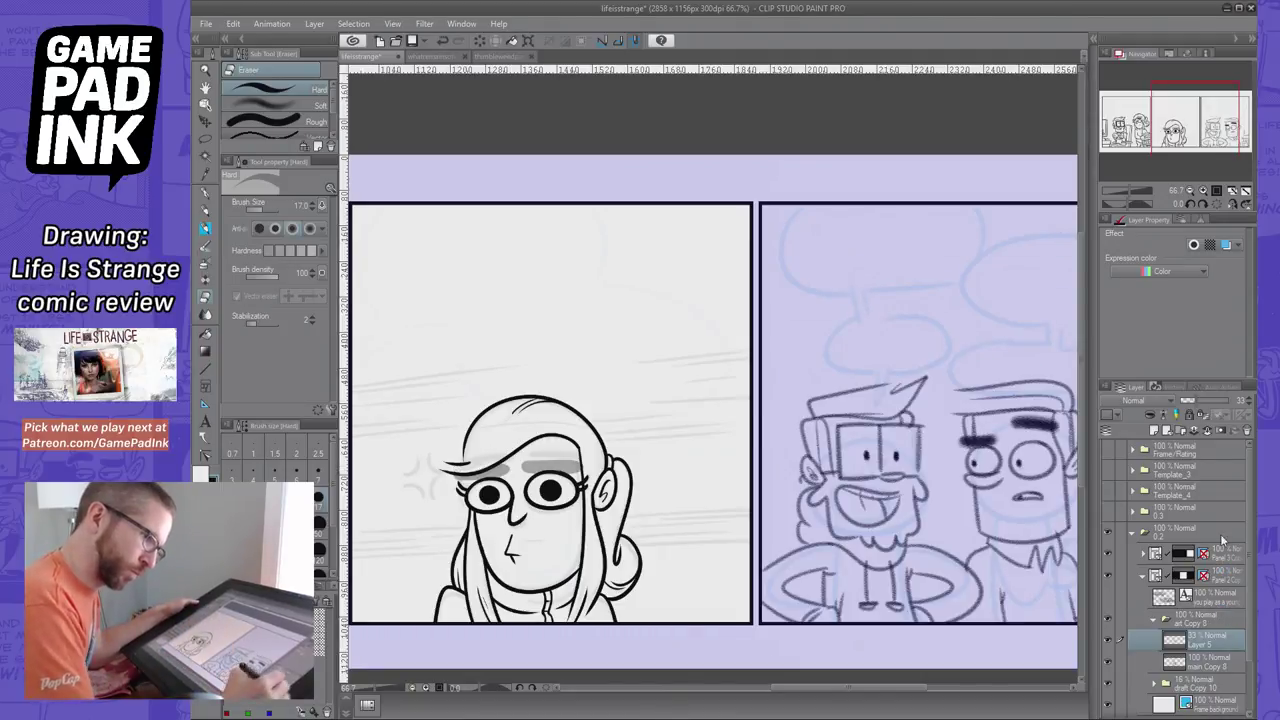
{"action": "left_click_drag", "start_coordinate": [1207, 401], "coordinate": [1235, 401]}
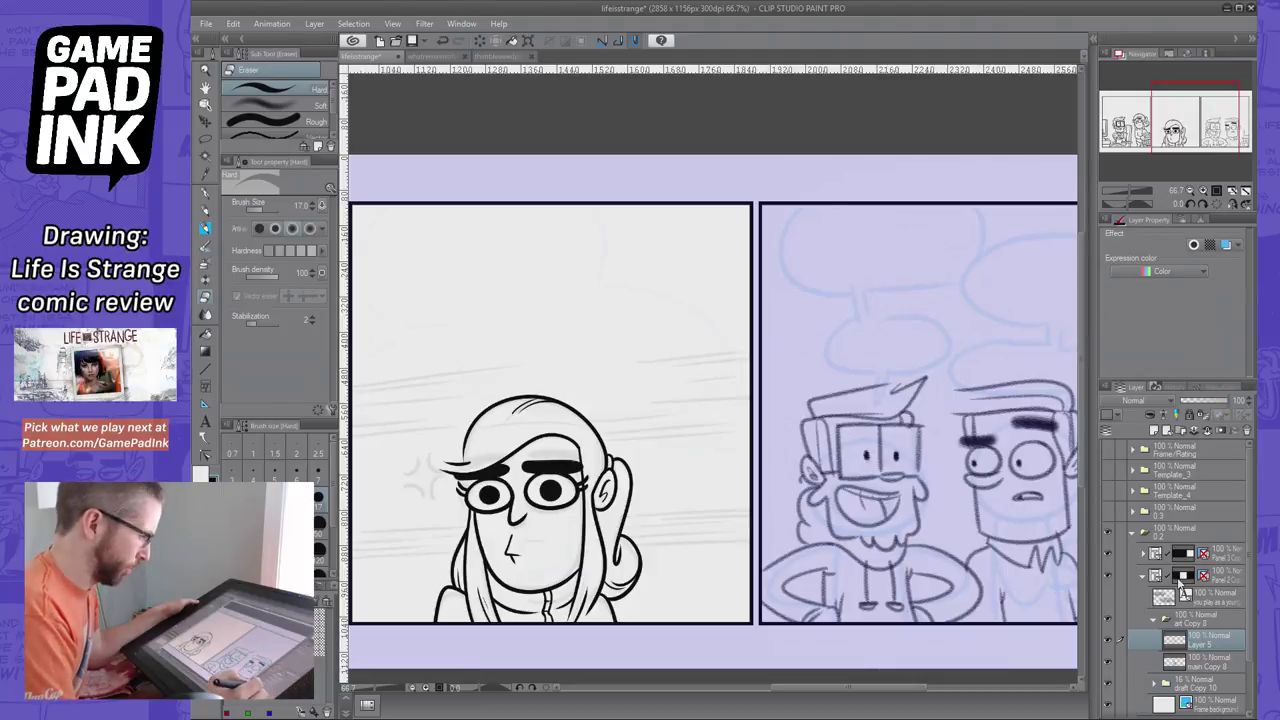
Return to the main ink layer with the G-pen at size 15 and save the comic
{"action": "left_click", "coordinate": [1210, 661]}
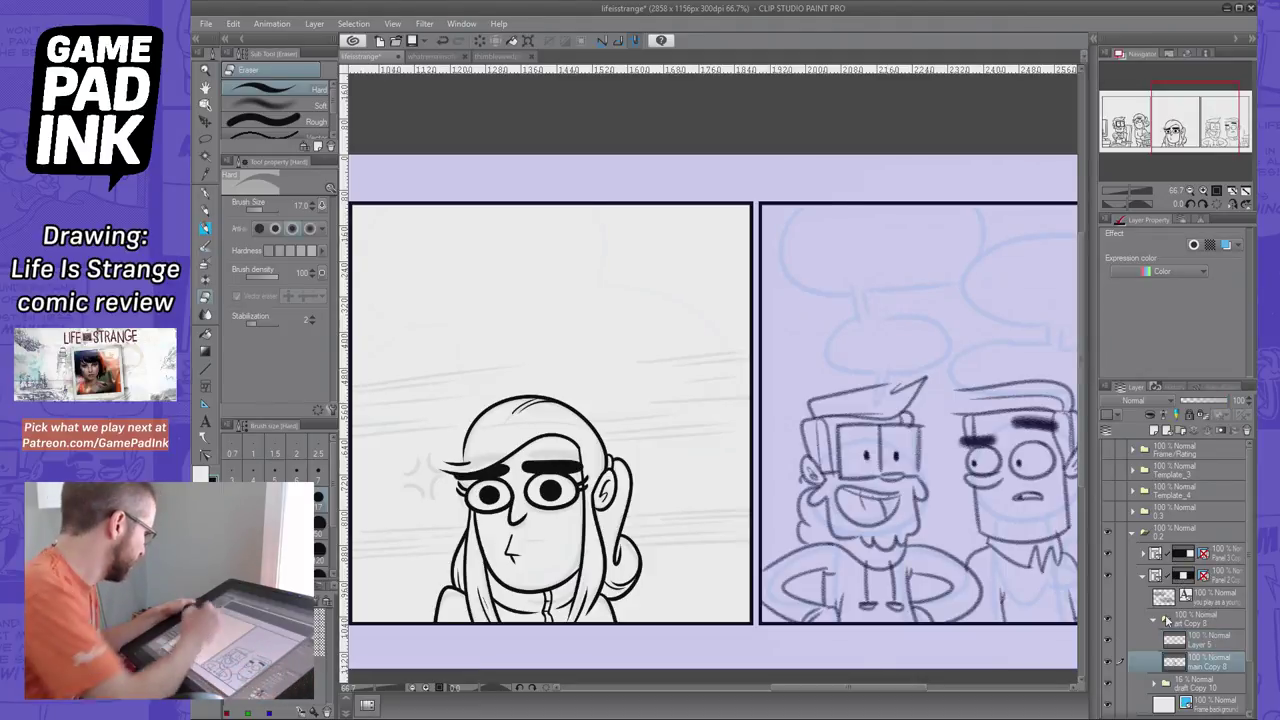
{"action": "left_click", "coordinate": [214, 203]}
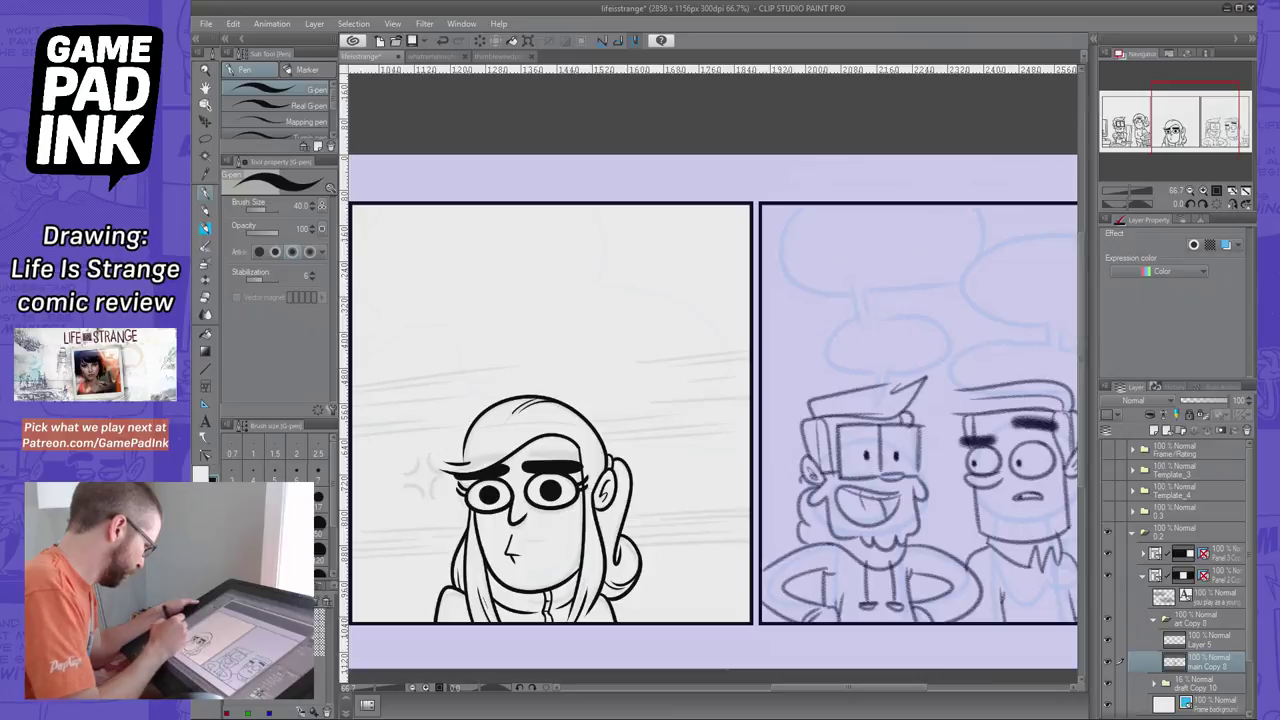
{"action": "key", "text": "bracketleft"}
{"action": "key", "text": "bracketleft"}
{"action": "key", "text": "bracketleft"}
{"action": "key", "text": "bracketleft"}
{"action": "key", "text": "bracketleft"}
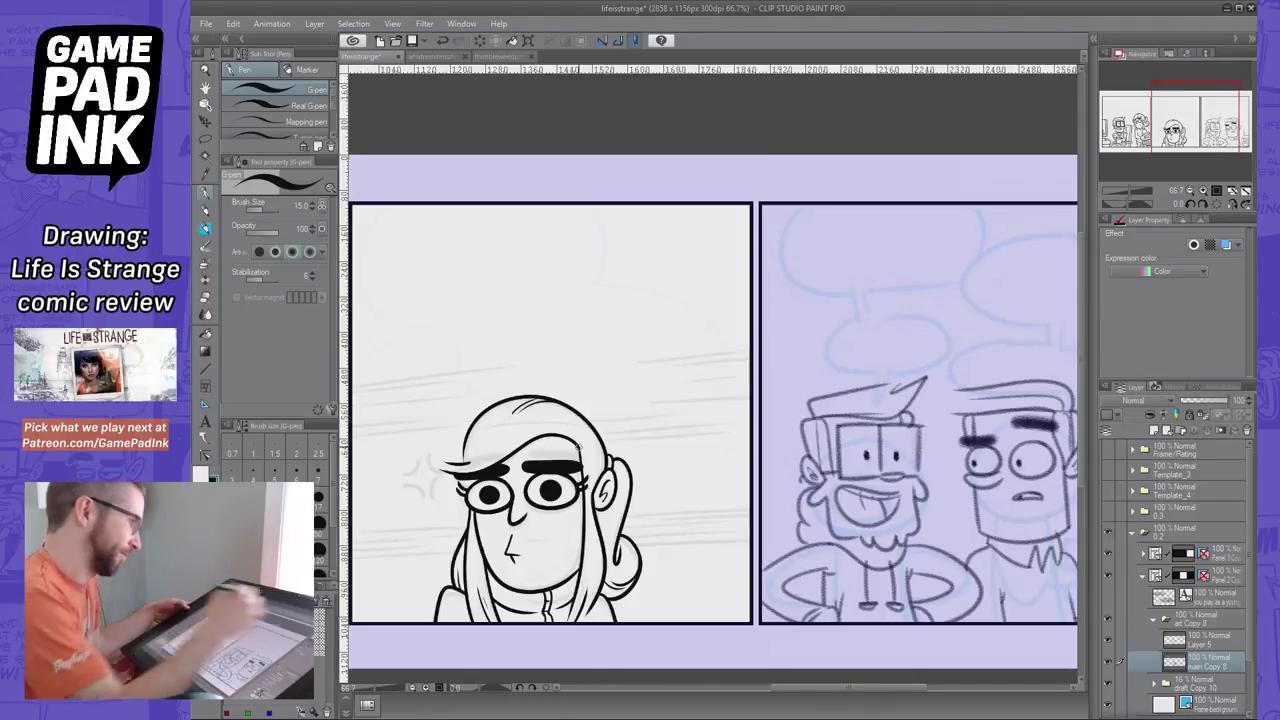
{"action": "left_click_drag", "start_coordinate": [578, 447], "coordinate": [723, 463]}
{"action": "key", "text": "ctrl+s"}
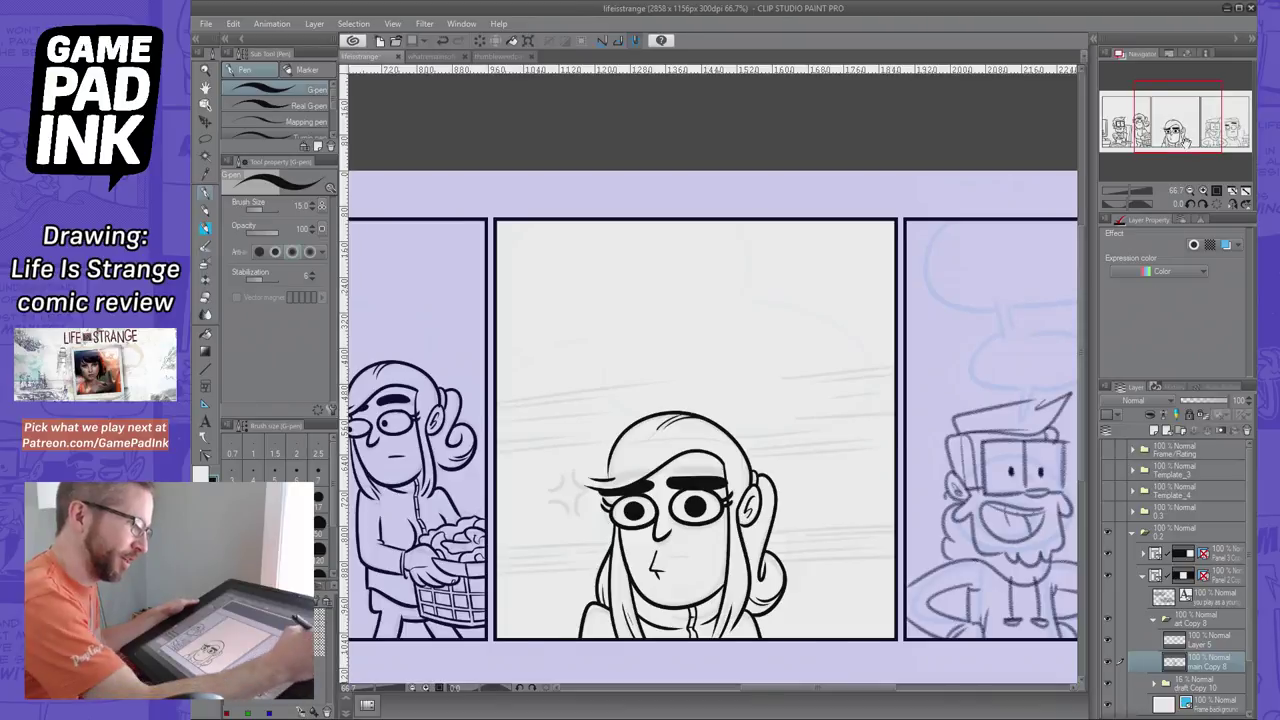
Ink the star-shaped anger mark beside the woman's head with short curved strokes, redrawing them until they match the sketch
{"action": "mouse_move", "coordinate": [1186, 141]}
{"action": "left_mouse_down"}
{"action": "mouse_move", "coordinate": [1228, 147]}
{"action": "mouse_move", "coordinate": [1196, 147]}
{"action": "left_mouse_up"}
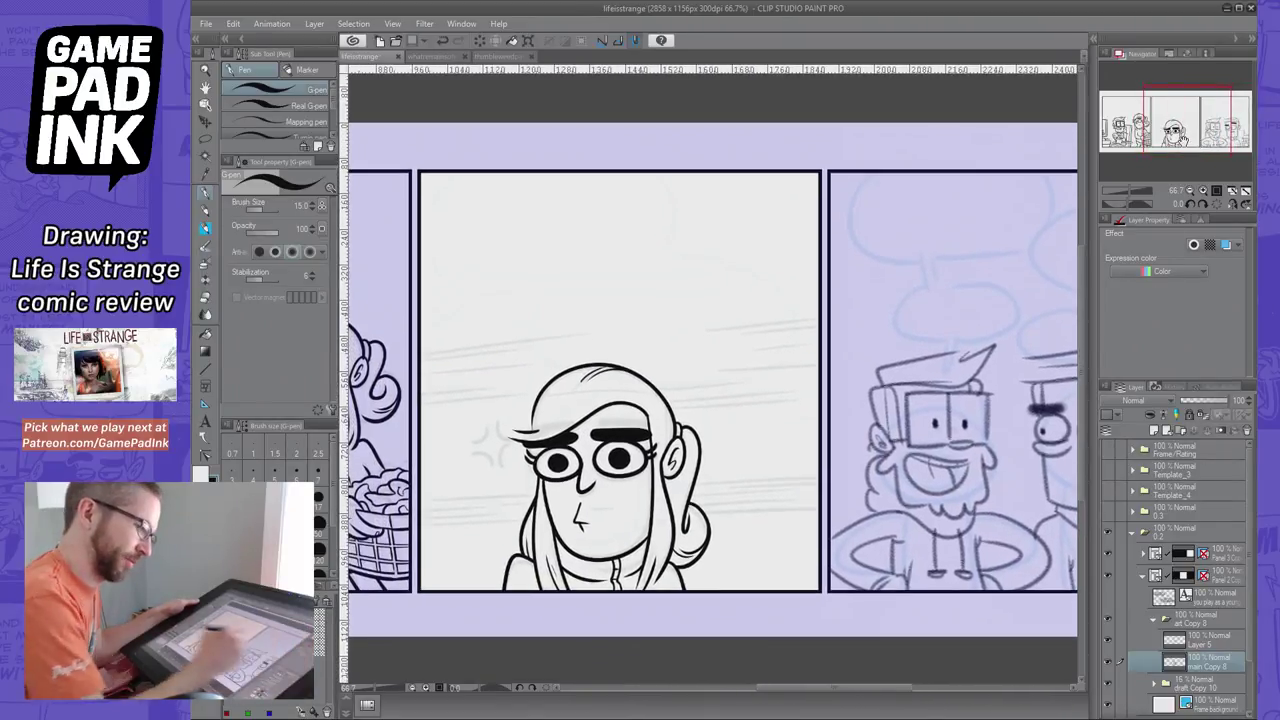
{"action": "mouse_move", "coordinate": [484, 422]}
{"action": "left_mouse_down"}
{"action": "mouse_move", "coordinate": [470, 437]}
{"action": "mouse_move", "coordinate": [484, 420]}
{"action": "mouse_move", "coordinate": [490, 460]}
{"action": "mouse_move", "coordinate": [482, 451]}
{"action": "mouse_move", "coordinate": [500, 459]}
{"action": "mouse_move", "coordinate": [516, 438]}
{"action": "mouse_move", "coordinate": [477, 421]}
{"action": "mouse_move", "coordinate": [471, 437]}
{"action": "mouse_move", "coordinate": [470, 407]}
{"action": "mouse_move", "coordinate": [450, 438]}
{"action": "mouse_move", "coordinate": [472, 473]}
{"action": "mouse_move", "coordinate": [512, 451]}
{"action": "mouse_move", "coordinate": [479, 443]}
{"action": "mouse_move", "coordinate": [504, 437]}
{"action": "mouse_move", "coordinate": [470, 438]}
{"action": "left_mouse_up"}
{"action": "key", "text": "ctrl+z"}
{"action": "key", "text": "ctrl+z"}
{"action": "key", "text": "ctrl+z"}
{"action": "key", "text": "ctrl+z"}
{"action": "key", "text": "ctrl+z"}
{"action": "key", "text": "ctrl+z"}
{"action": "key", "text": "ctrl+z"}
{"action": "key", "text": "ctrl+z"}
{"action": "key", "text": "ctrl+z"}
{"action": "key", "text": "ctrl+z"}
{"action": "key", "text": "ctrl+z"}
{"action": "key", "text": "ctrl+z"}
{"action": "key", "text": "ctrl+z"}
{"action": "key", "text": "ctrl+z"}
{"action": "key", "text": "ctrl+z"}
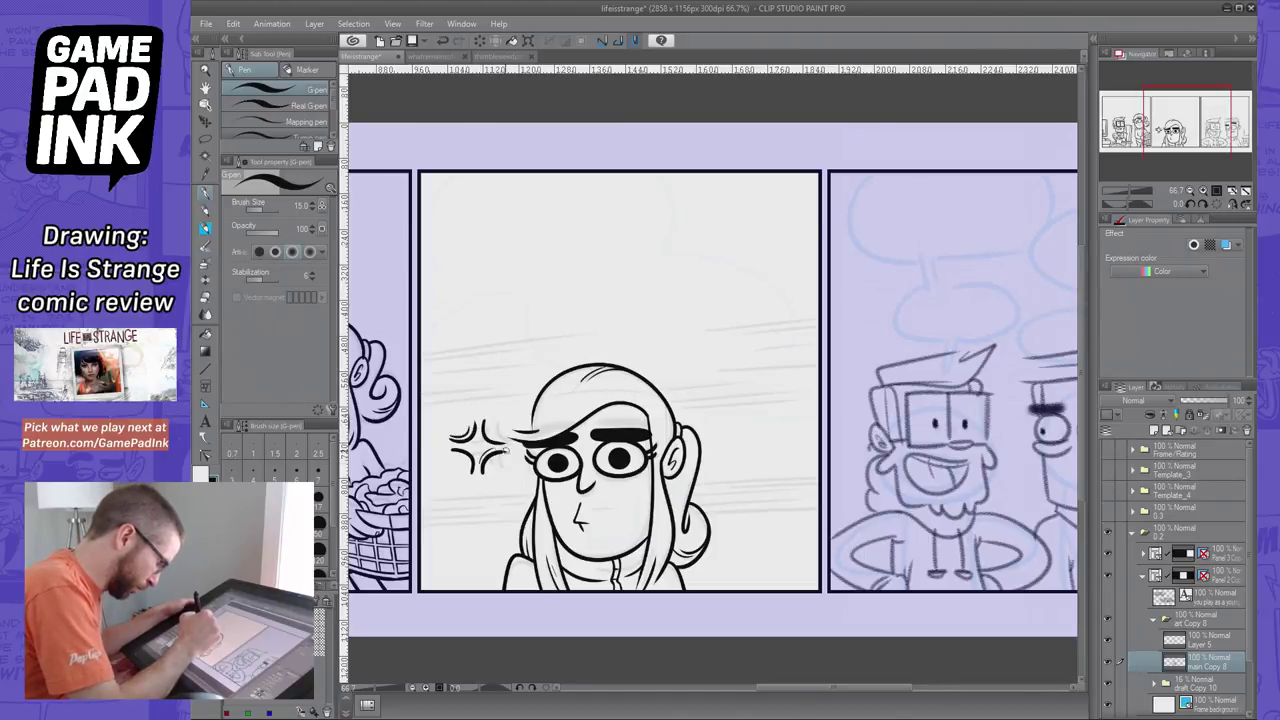
Add short accent strokes inside the curves of the anger mark, redoing them as needed
{"action": "mouse_move", "coordinate": [487, 427]}
{"action": "left_mouse_down"}
{"action": "mouse_move", "coordinate": [505, 434]}
{"action": "mouse_move", "coordinate": [492, 435]}
{"action": "left_mouse_up"}
{"action": "key", "text": "ctrl+z"}
{"action": "key", "text": "ctrl+z"}
{"action": "key", "text": "ctrl+z"}
{"action": "key", "text": "ctrl+z"}
{"action": "key", "text": "ctrl+z"}
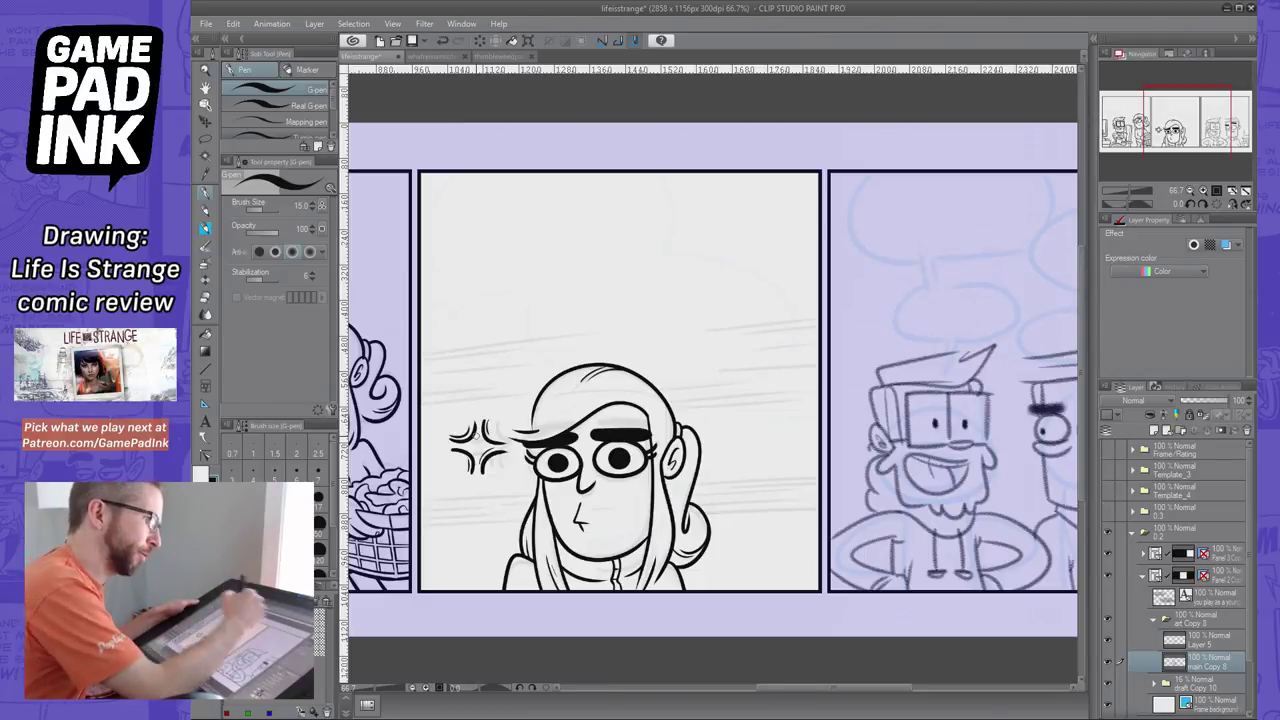
Open the material library and expand the manga effect line category
{"action": "left_click", "coordinate": [1093, 41]}
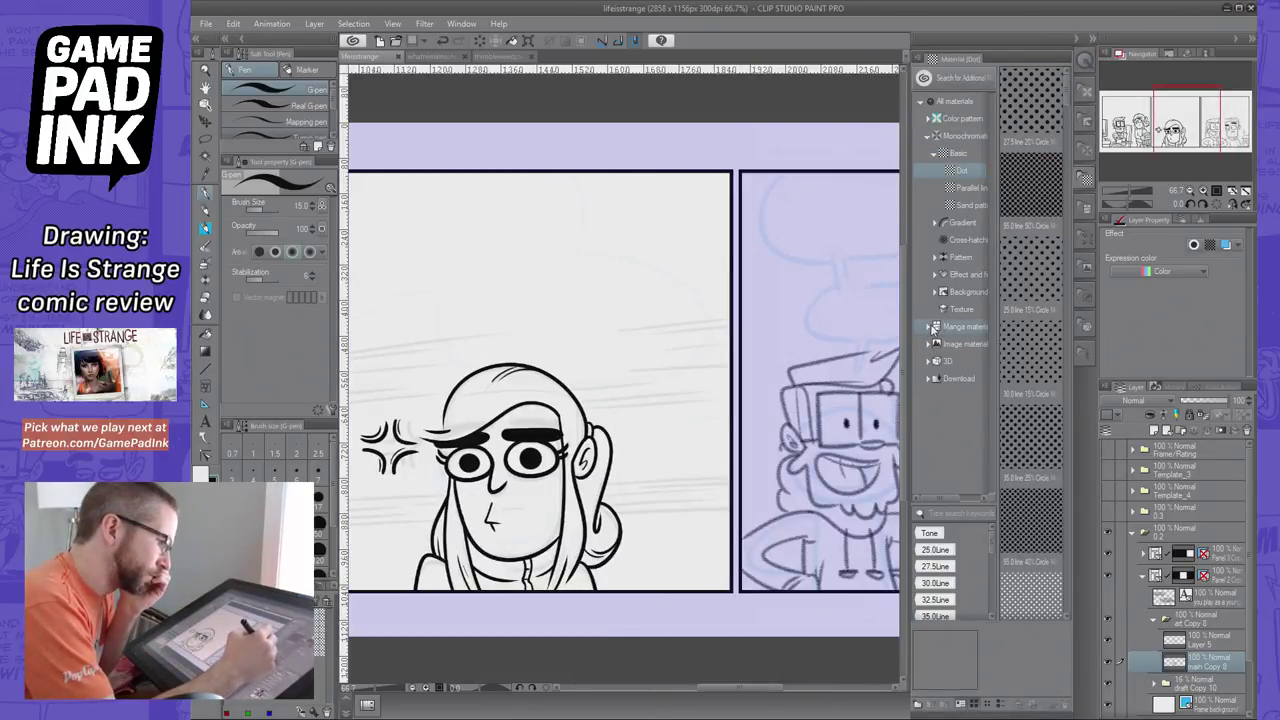
{"action": "left_click", "coordinate": [929, 326]}
{"action": "left_click", "coordinate": [967, 379]}
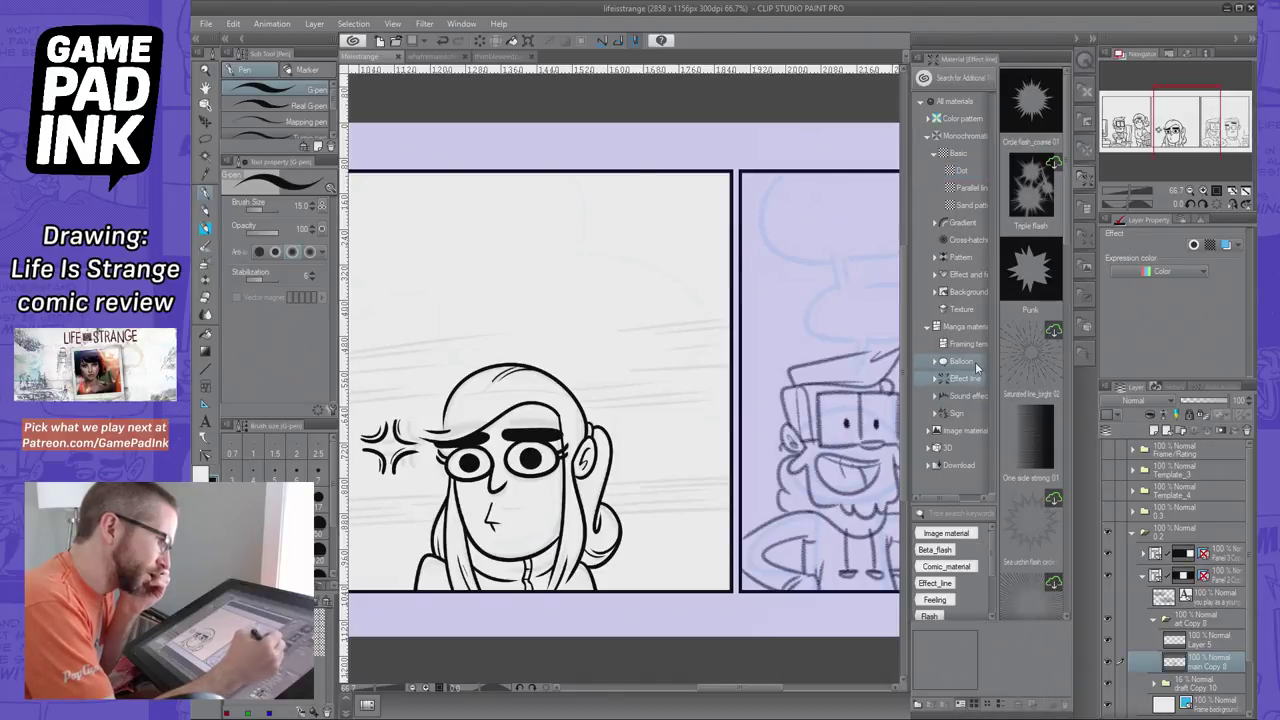
{"action": "left_click", "coordinate": [971, 394]}
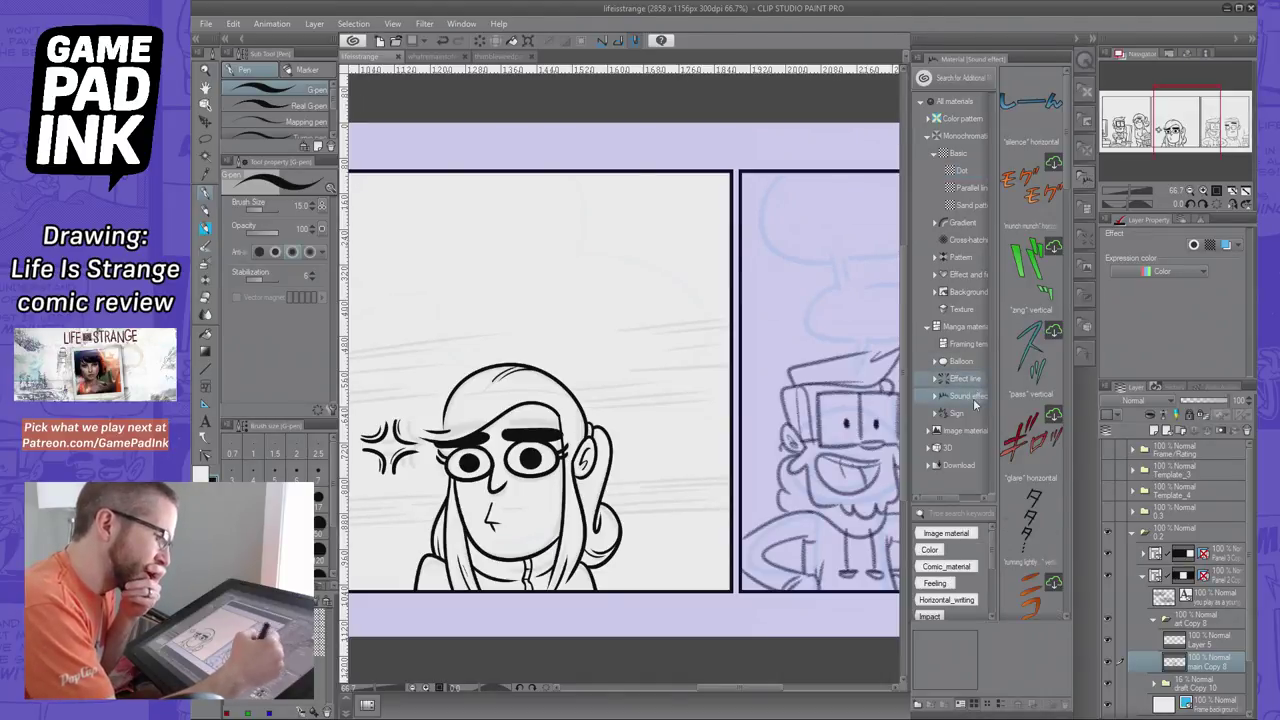
{"action": "left_click", "coordinate": [969, 381]}
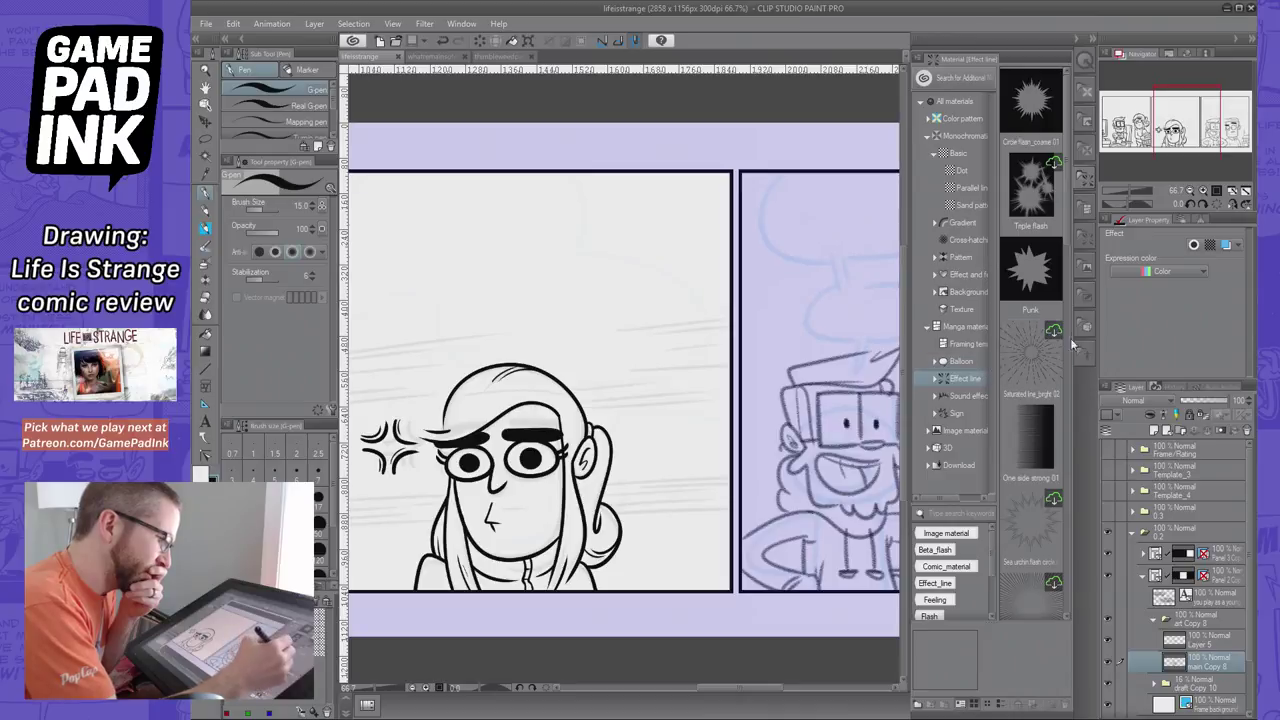
{"action": "mouse_move", "coordinate": [1065, 183]}
{"action": "left_mouse_down"}
{"action": "mouse_move", "coordinate": [1067, 576]}
{"action": "mouse_move", "coordinate": [1068, 186]}
{"action": "left_mouse_up"}
{"action": "left_click", "coordinate": [935, 380]}
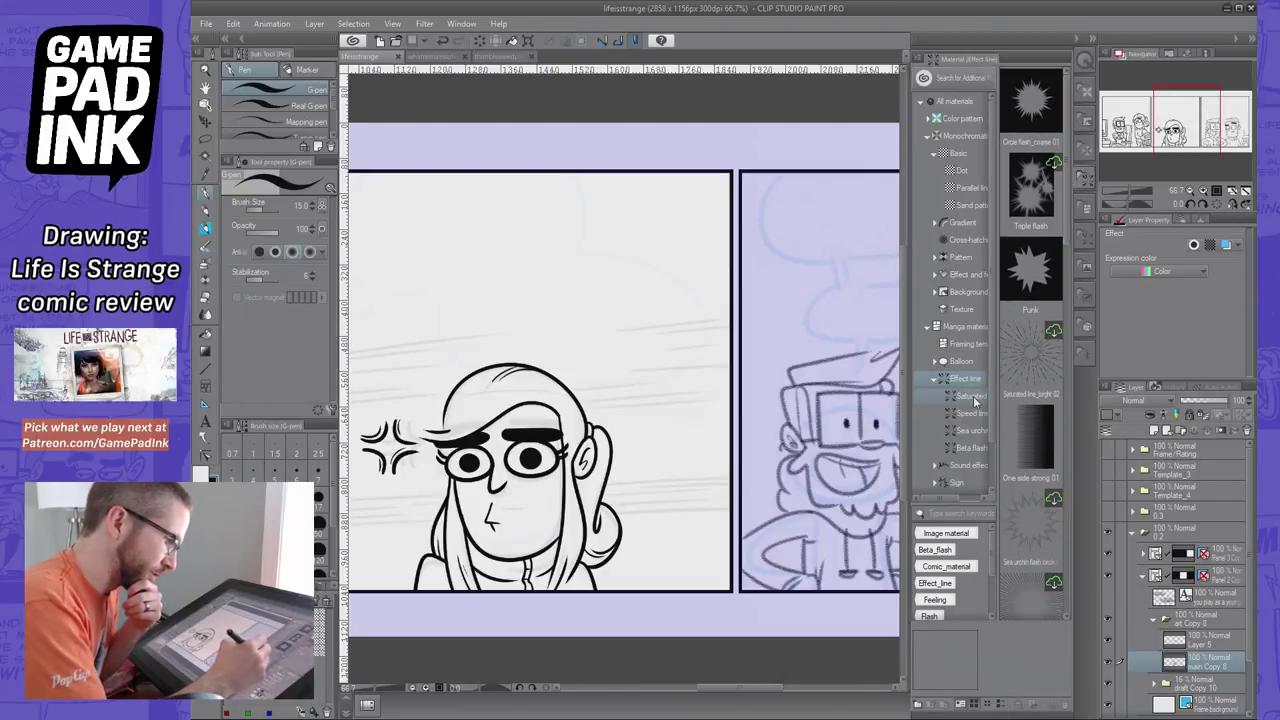
Place the One side 01 speed line material in the second panel
{"action": "left_click", "coordinate": [978, 413]}
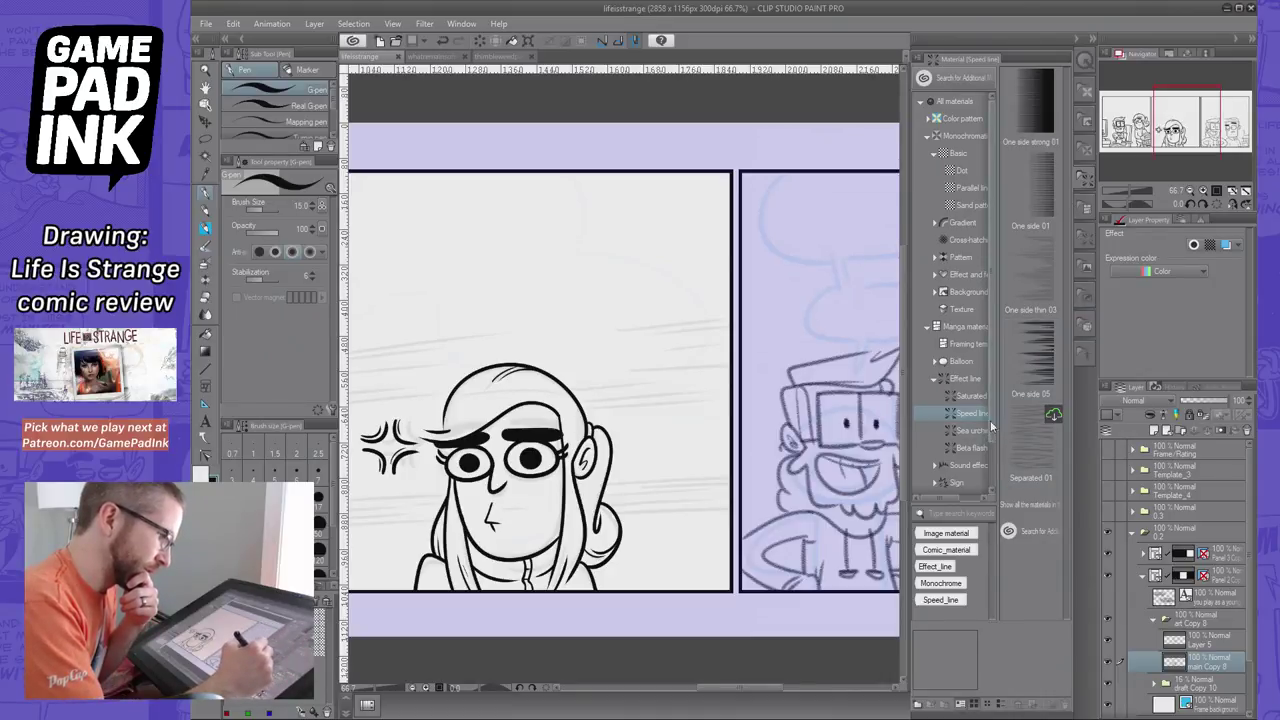
{"action": "left_click_drag", "start_coordinate": [1038, 204], "coordinate": [1058, 233]}
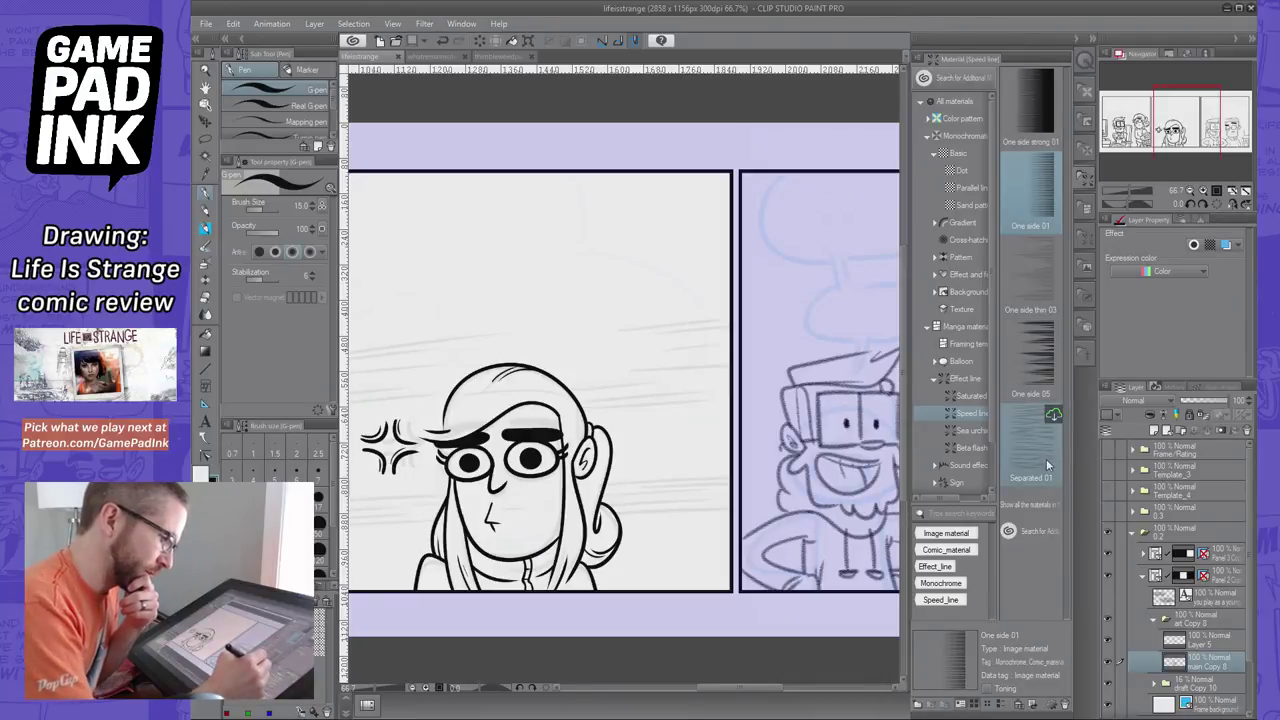
{"action": "left_click", "coordinate": [1041, 291]}
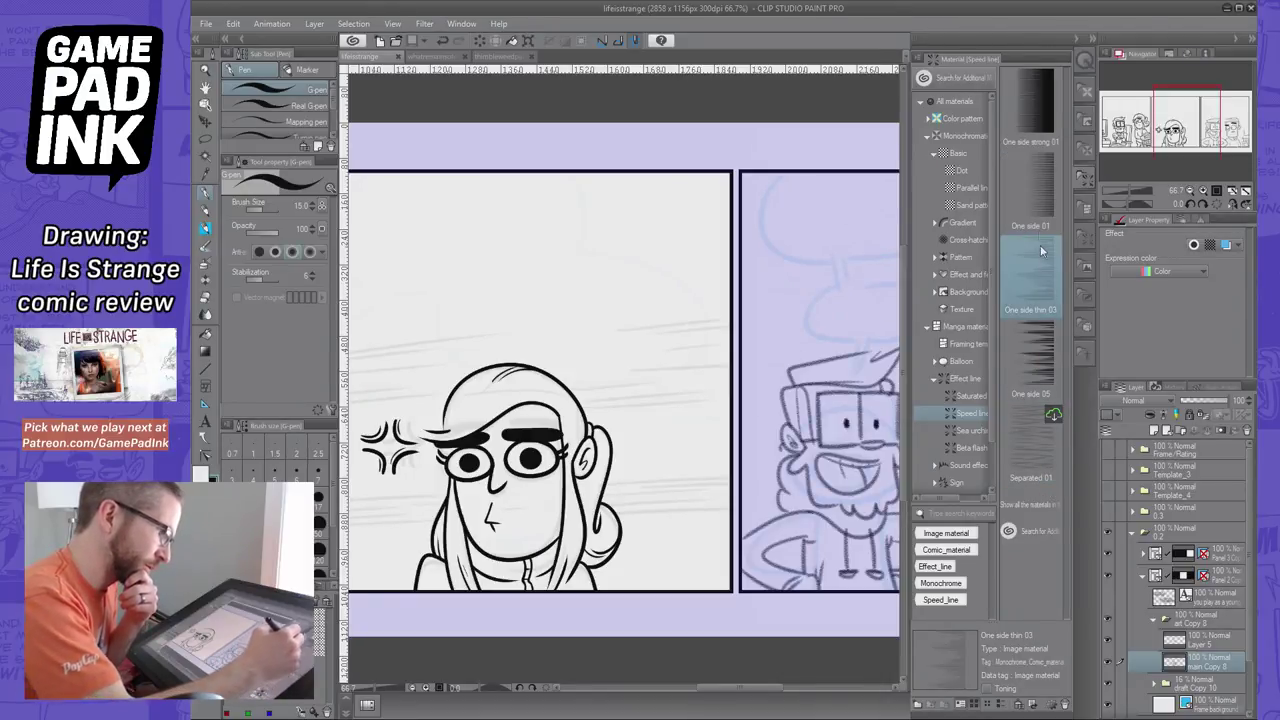
{"action": "left_click_drag", "start_coordinate": [1038, 200], "coordinate": [600, 370]}
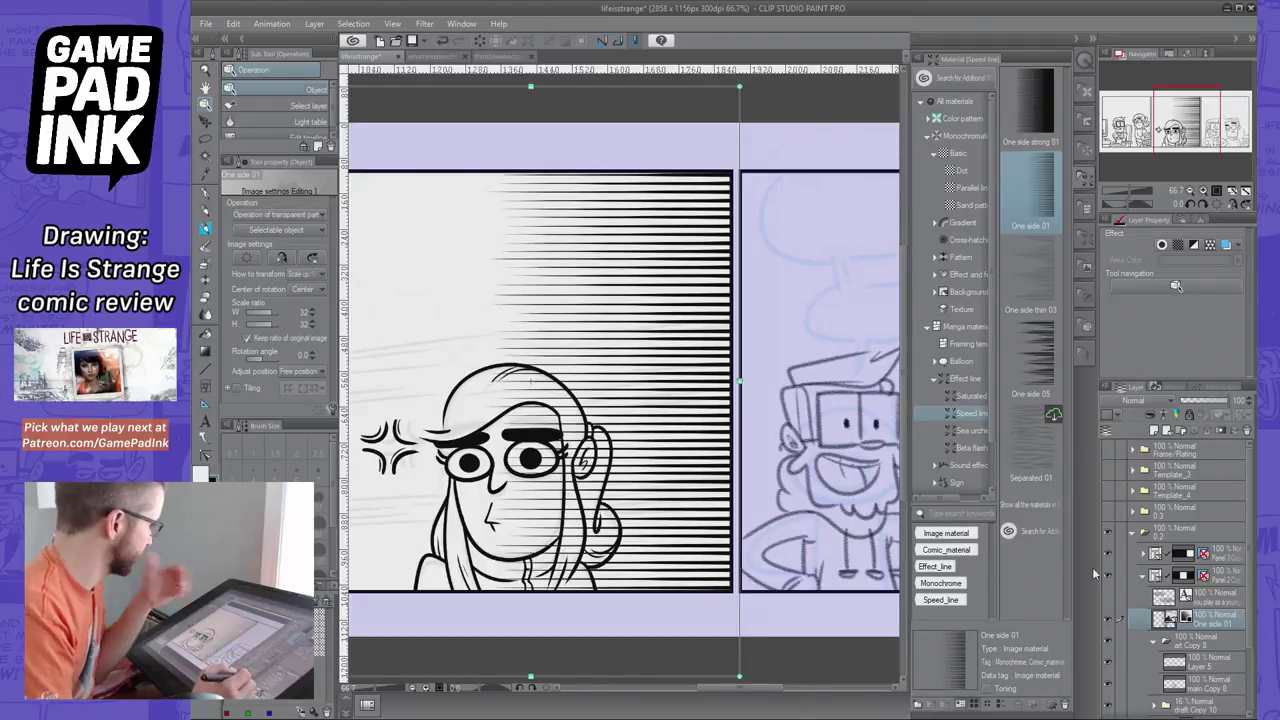
Undo the placement of the One side 01 speed lines and select Layer 5 in the second panel's art folder
{"action": "key", "text": "ctrl+z"}
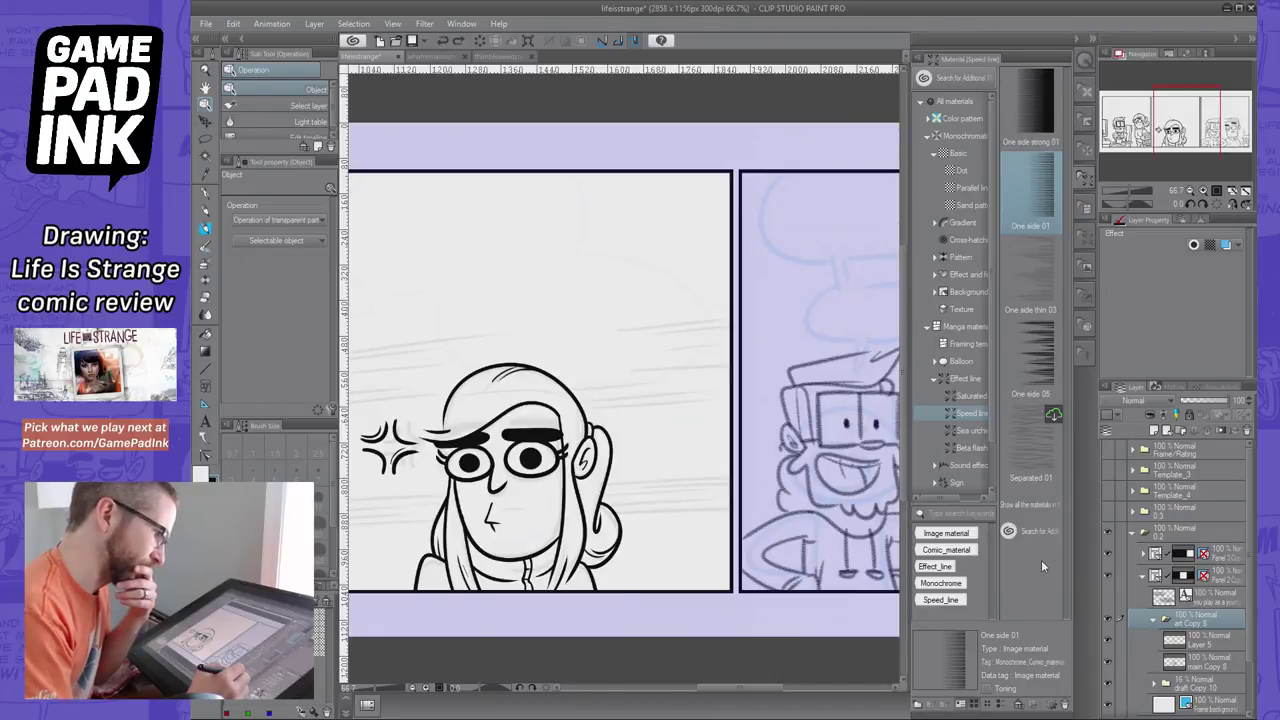
{"action": "left_click", "coordinate": [1048, 505]}
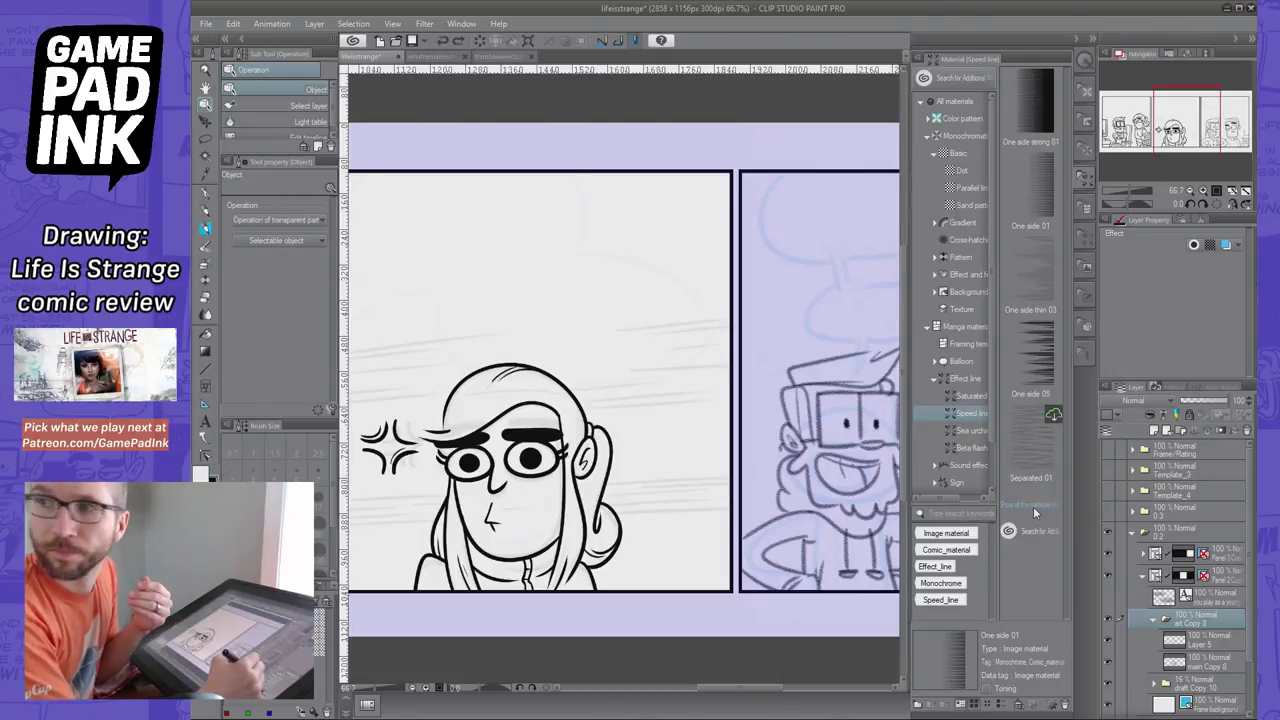
{"action": "left_click", "coordinate": [1040, 530]}
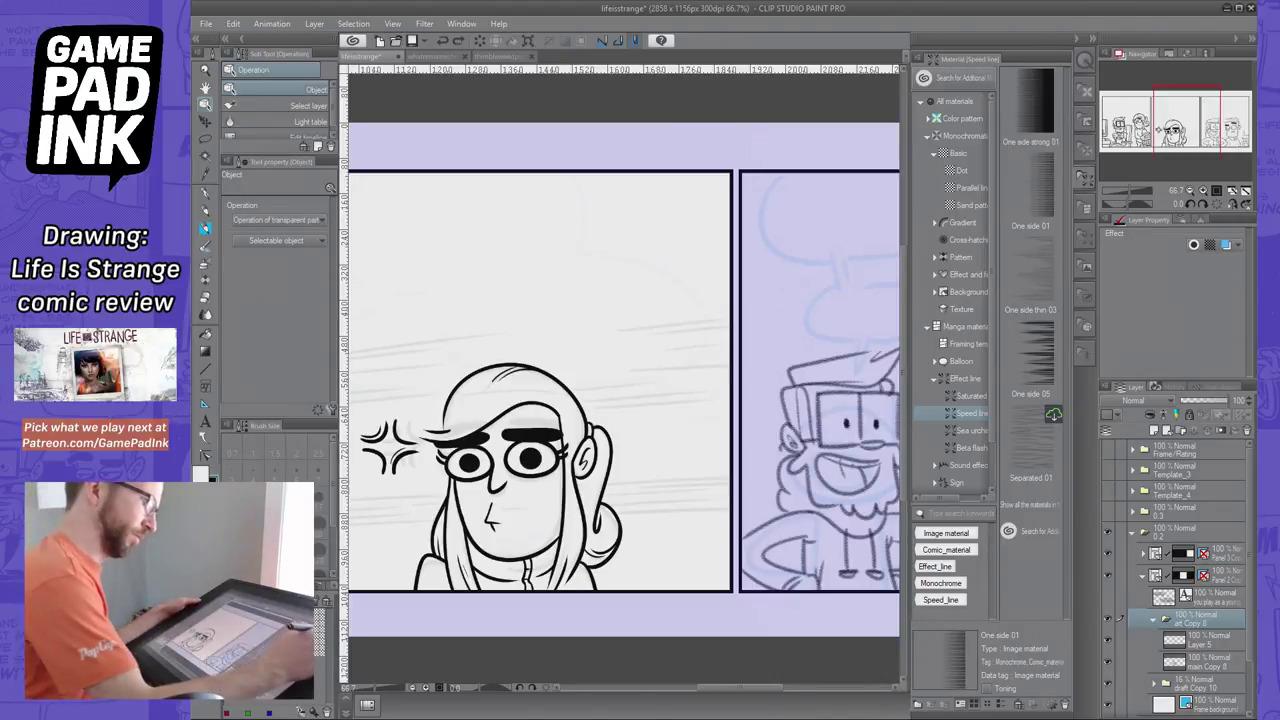
{"action": "left_click_drag", "start_coordinate": [1140, 124], "coordinate": [1195, 128]}
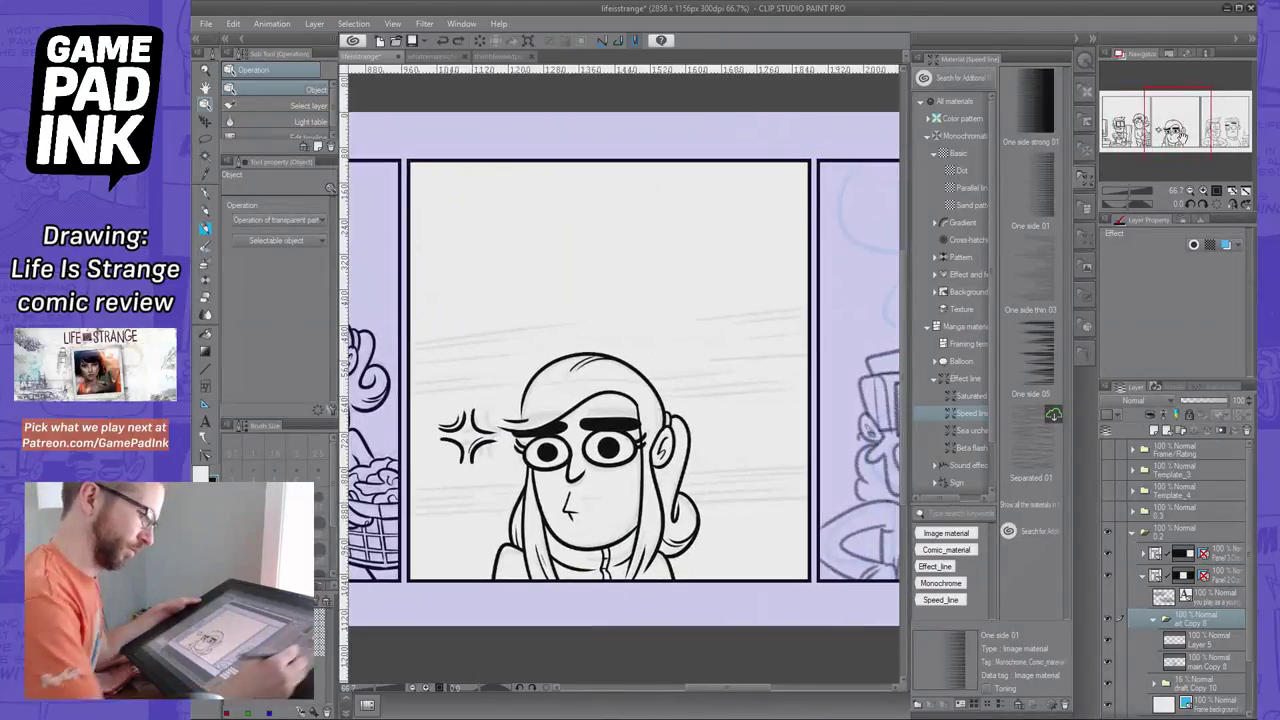
{"action": "left_click", "coordinate": [1205, 640]}
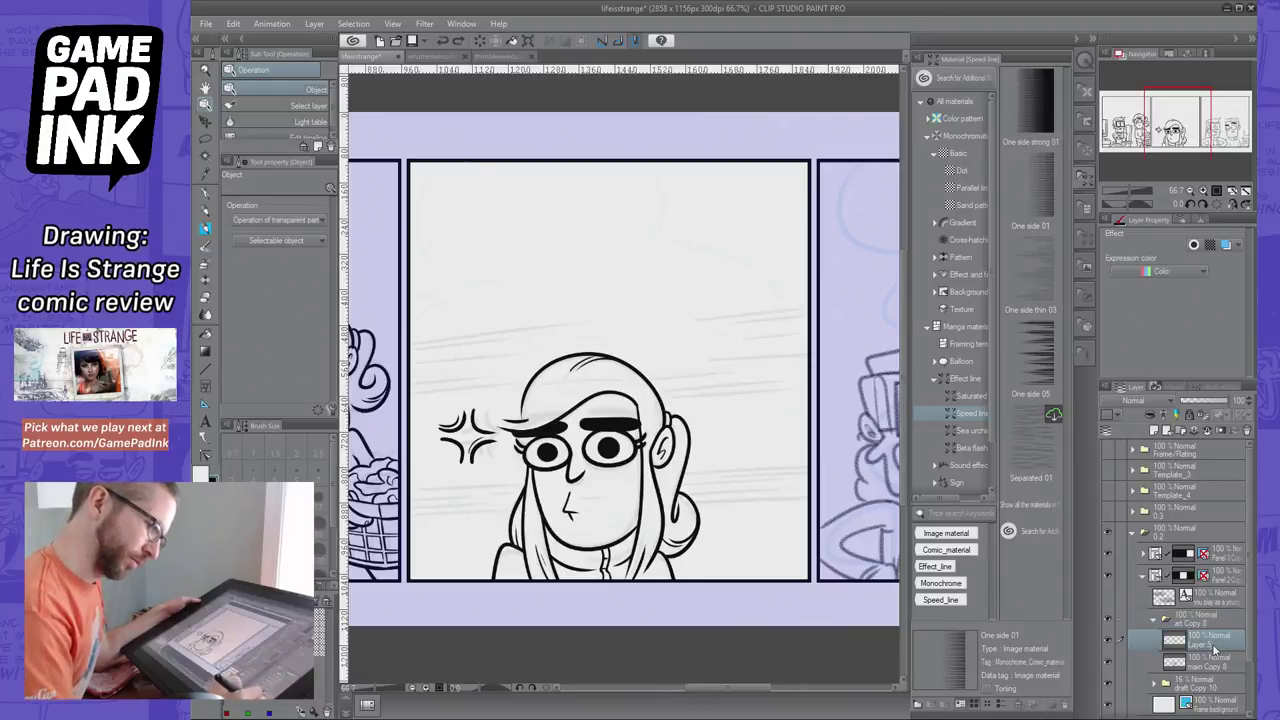
{"action": "left_click", "coordinate": [1109, 641]}
{"action": "left_click", "coordinate": [1109, 641]}
{"action": "mouse_move", "coordinate": [1180, 124]}
{"action": "left_mouse_down"}
{"action": "mouse_move", "coordinate": [1150, 125]}
{"action": "mouse_move", "coordinate": [1229, 123]}
{"action": "mouse_move", "coordinate": [1167, 122]}
{"action": "left_mouse_up"}
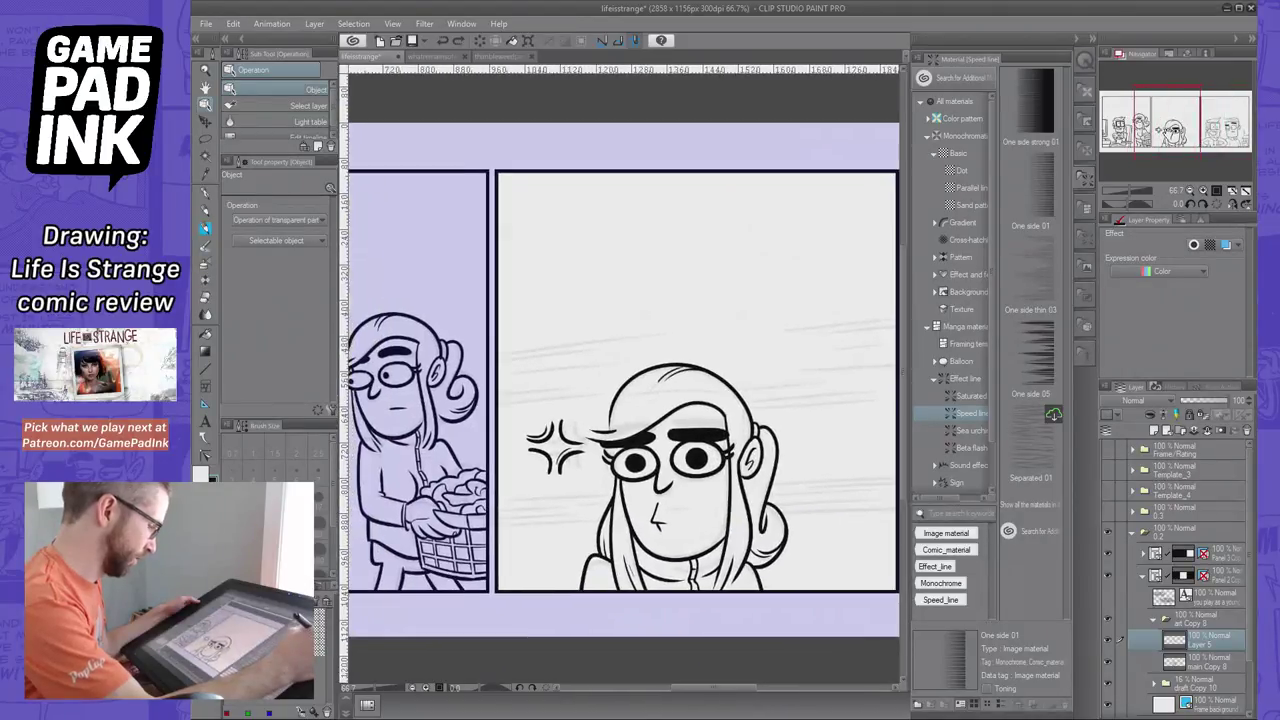
{"action": "scroll", "coordinate": [620, 370], "scroll_direction": "right", "scroll_amount": 1}
Download the Separated 01 speed line material and place it in the second panel
{"action": "left_click", "coordinate": [1050, 437]}
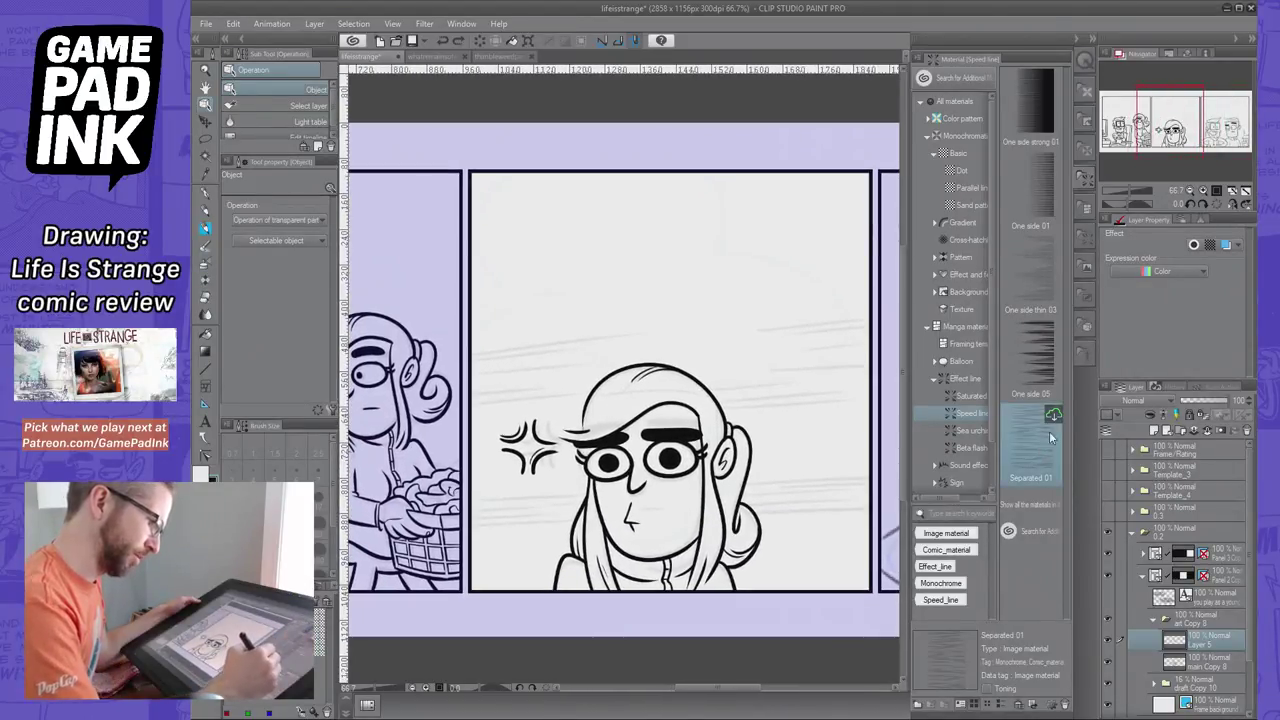
{"action": "left_click_drag", "start_coordinate": [1056, 420], "coordinate": [800, 340]}
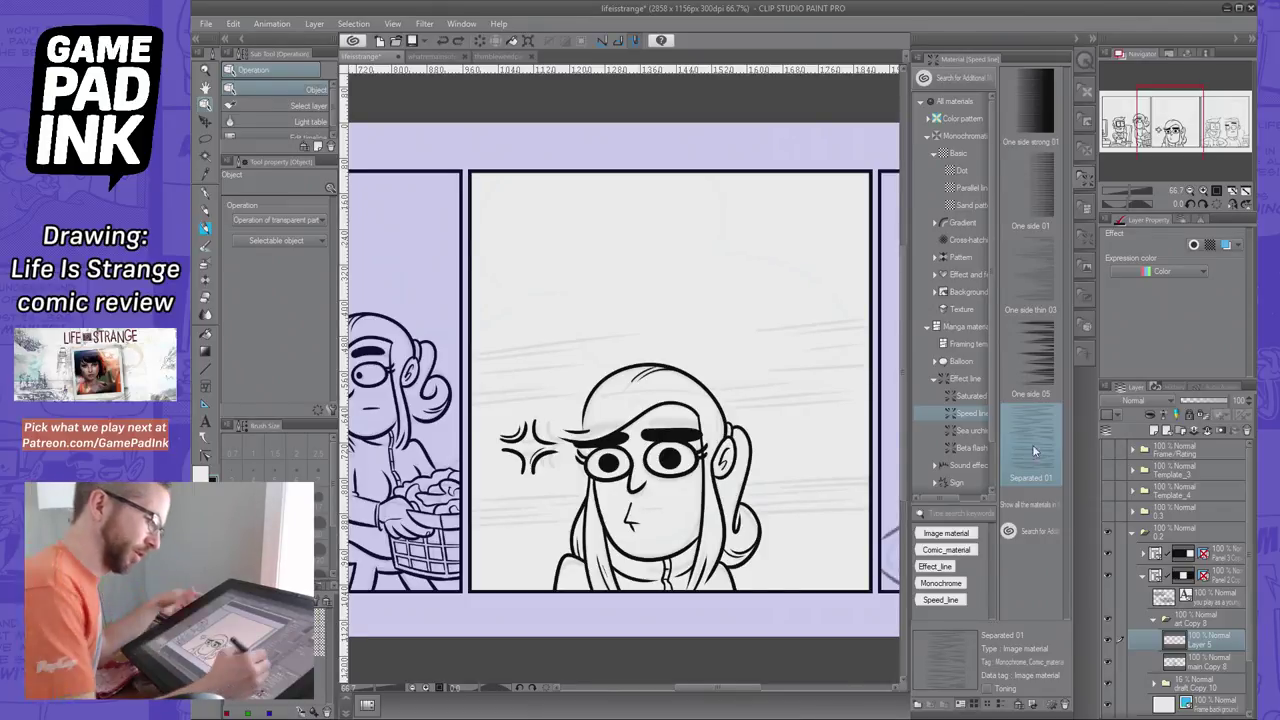
{"action": "left_click_drag", "start_coordinate": [1036, 448], "coordinate": [700, 447]}
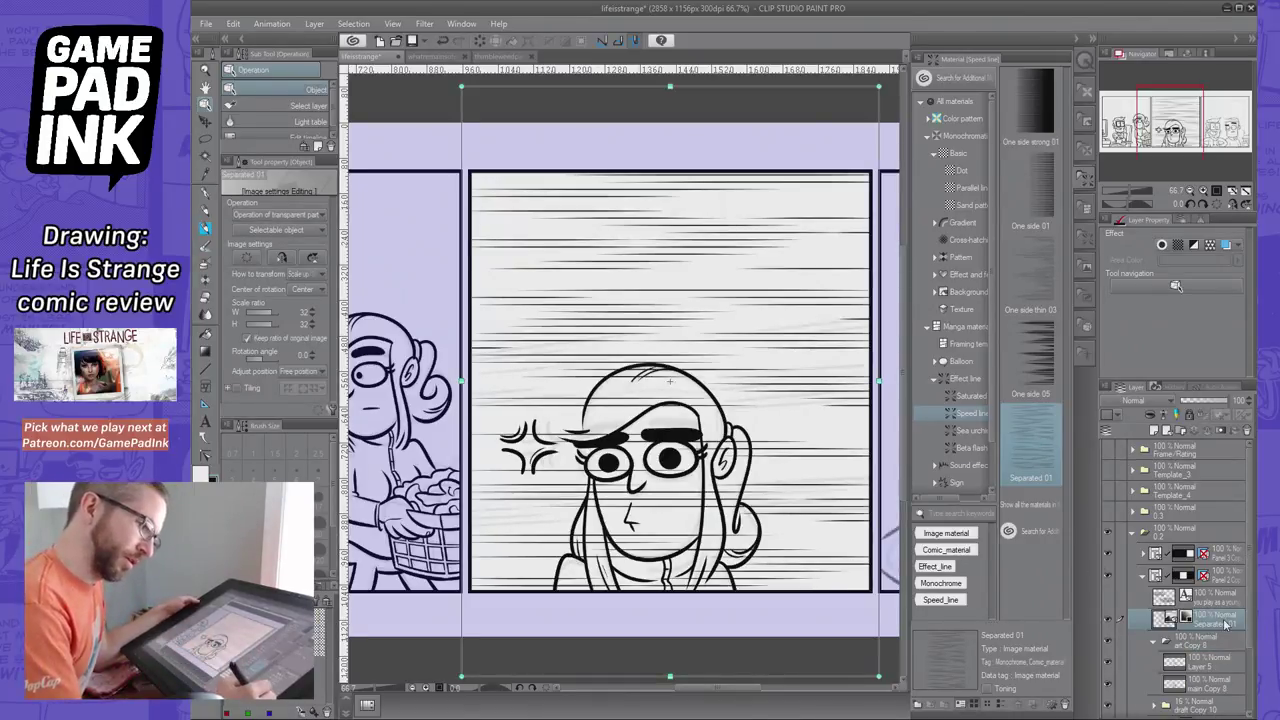
Move the Separated 01 layer below main Copy 8 in the art folder and try resizing the speed lines
{"action": "left_click_drag", "start_coordinate": [1225, 625], "coordinate": [1200, 684]}
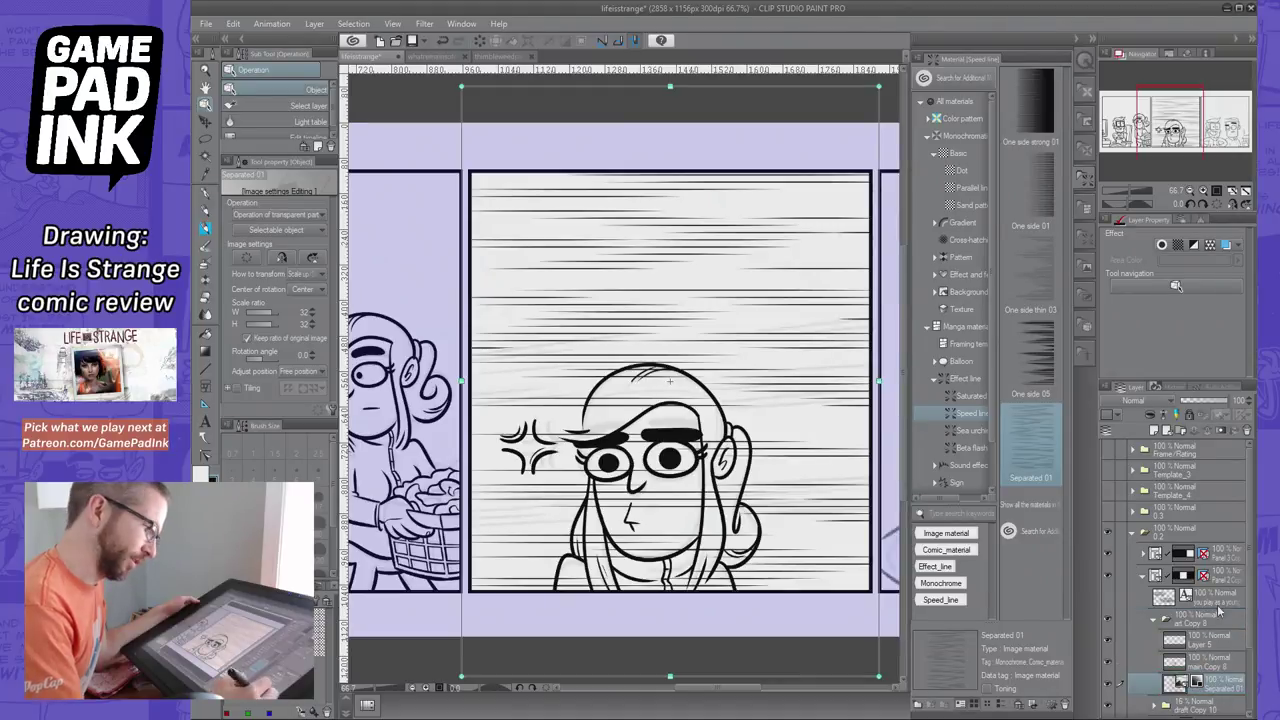
{"action": "left_click_drag", "start_coordinate": [878, 87], "coordinate": [859, 110]}
{"action": "key", "text": "ctrl+z"}
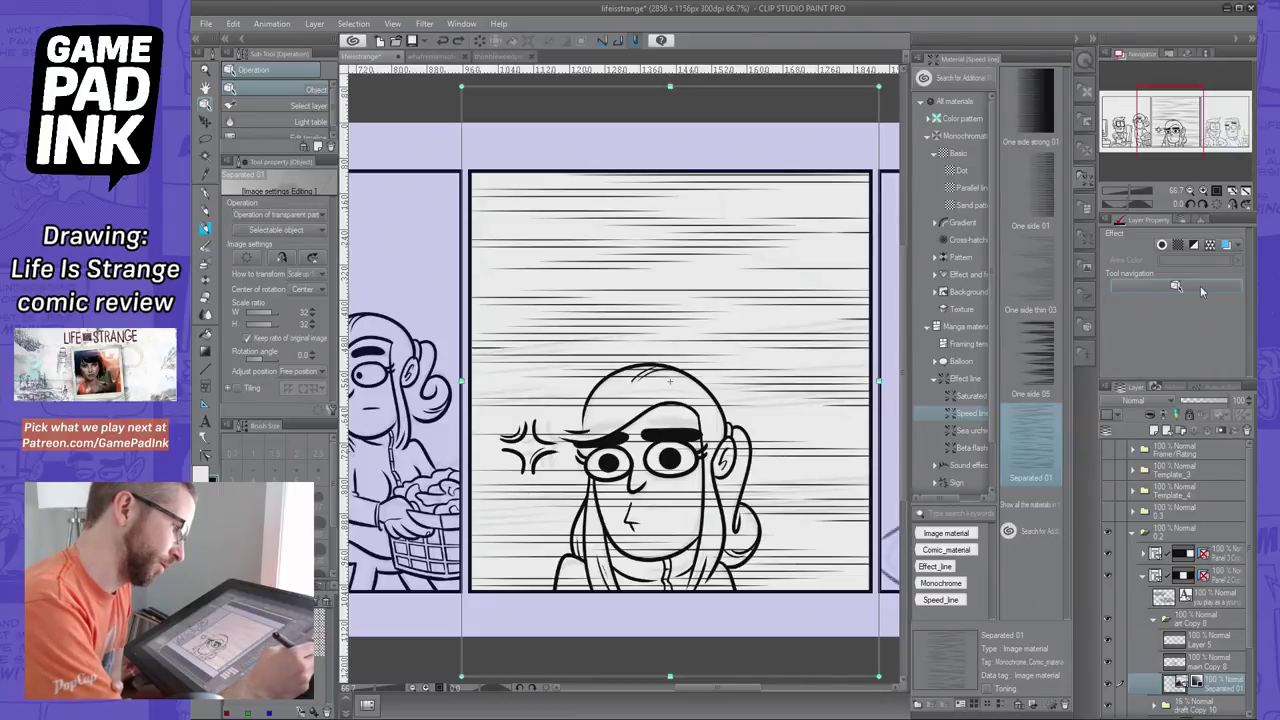
Move the Separated 01 layer above the art Copy 8 folder and scale the speed lines up to 39
{"action": "scroll", "coordinate": [1248, 620], "scroll_direction": "down", "scroll_amount": 3}
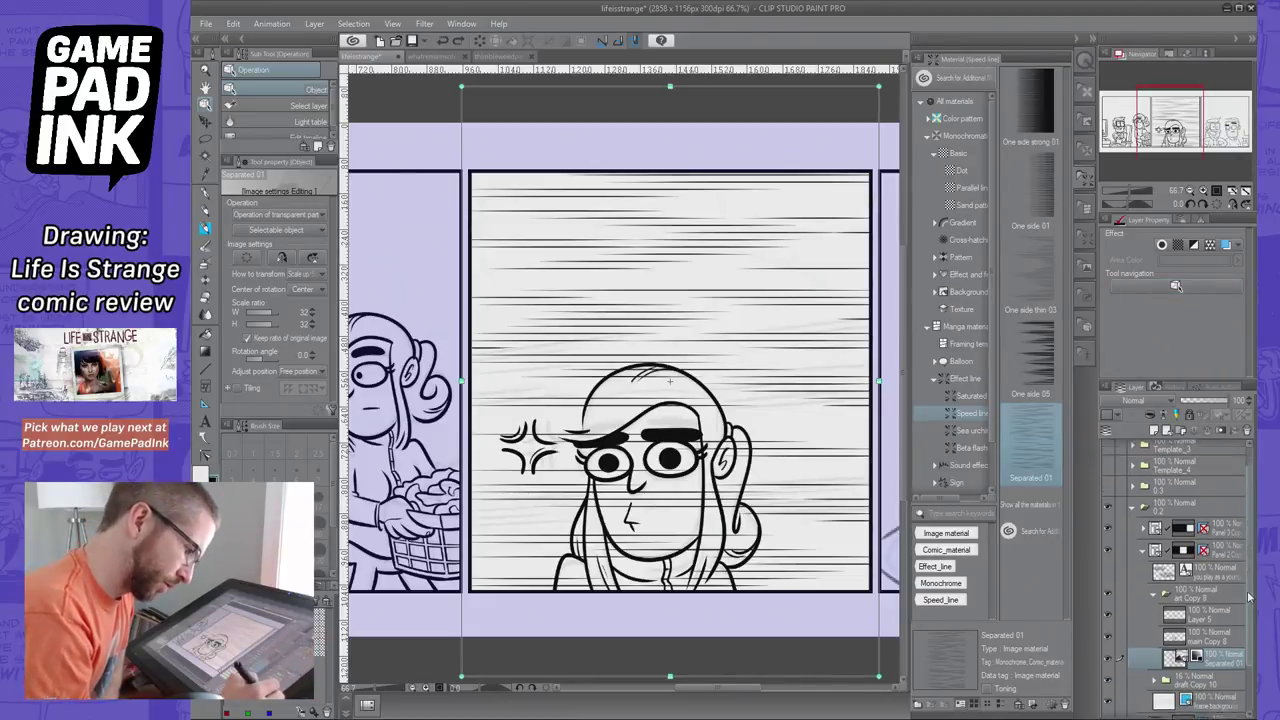
{"action": "scroll", "coordinate": [1248, 620], "scroll_direction": "down", "scroll_amount": 1}
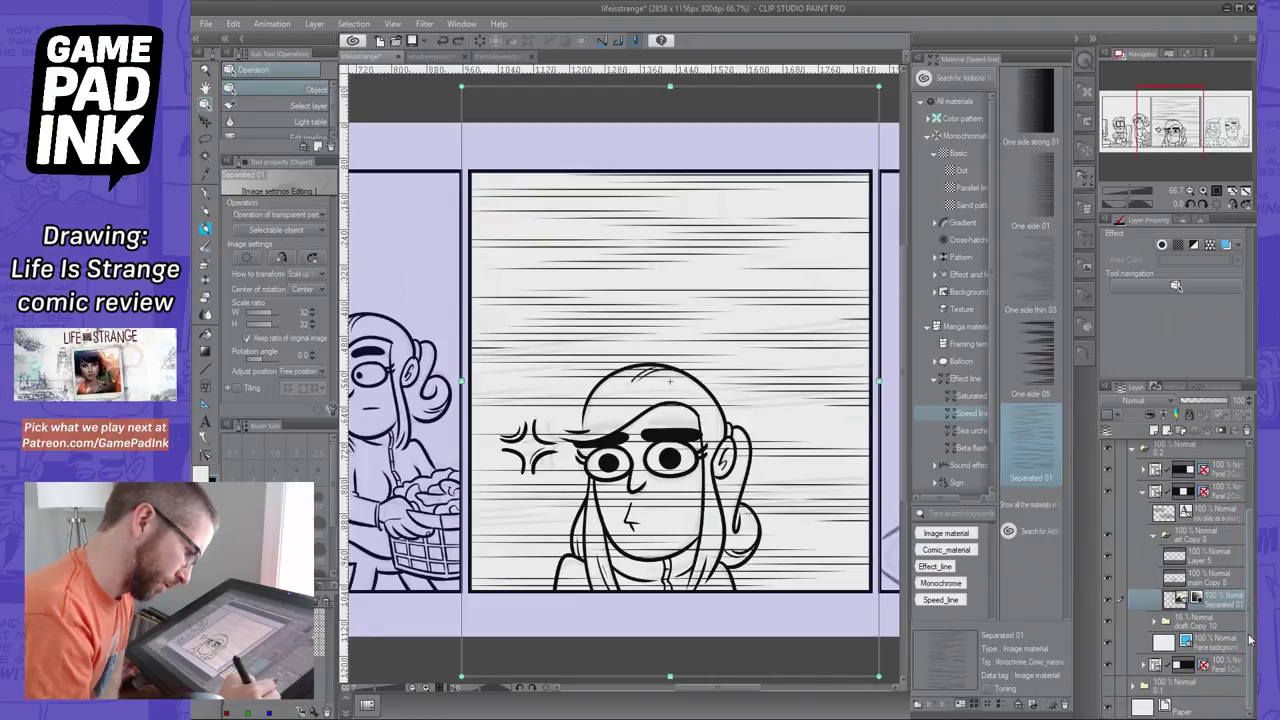
{"action": "scroll", "coordinate": [1248, 630], "scroll_direction": "up", "scroll_amount": 1}
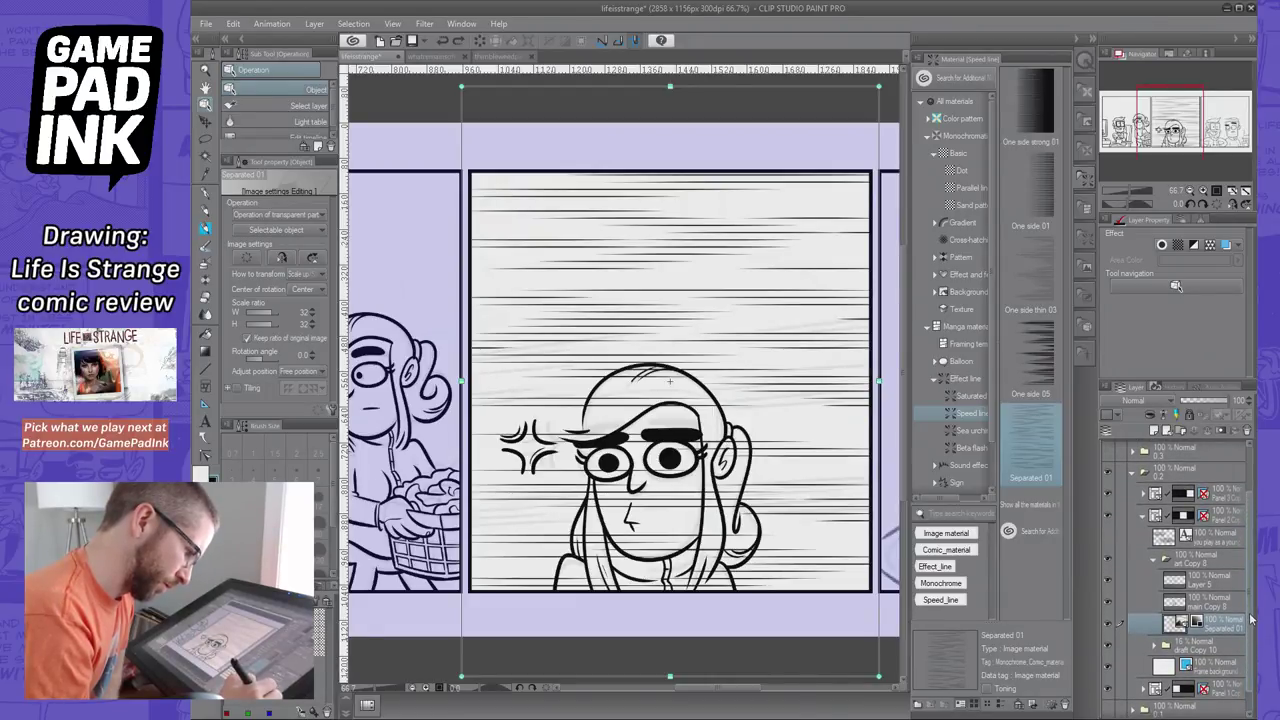
{"action": "left_click_drag", "start_coordinate": [1238, 626], "coordinate": [1225, 561]}
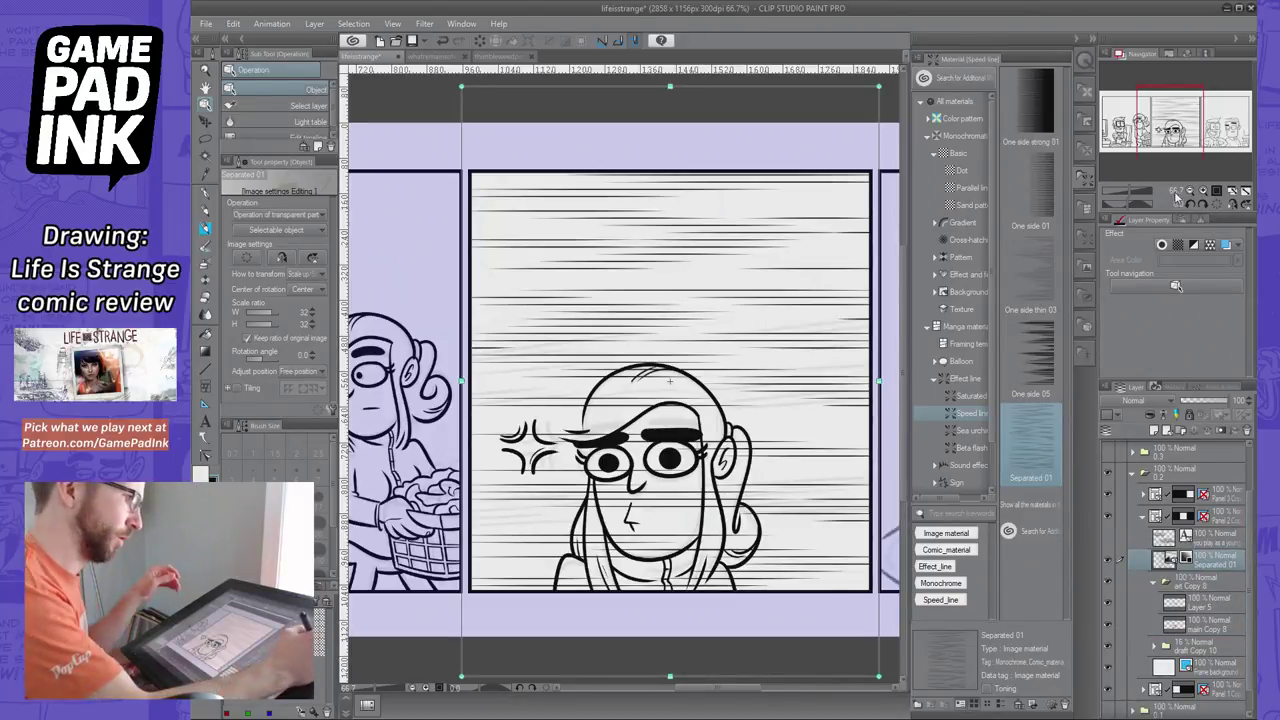
{"action": "key", "text": "ctrl+minus"}
{"action": "left_click_drag", "start_coordinate": [817, 604], "coordinate": [893, 645]}
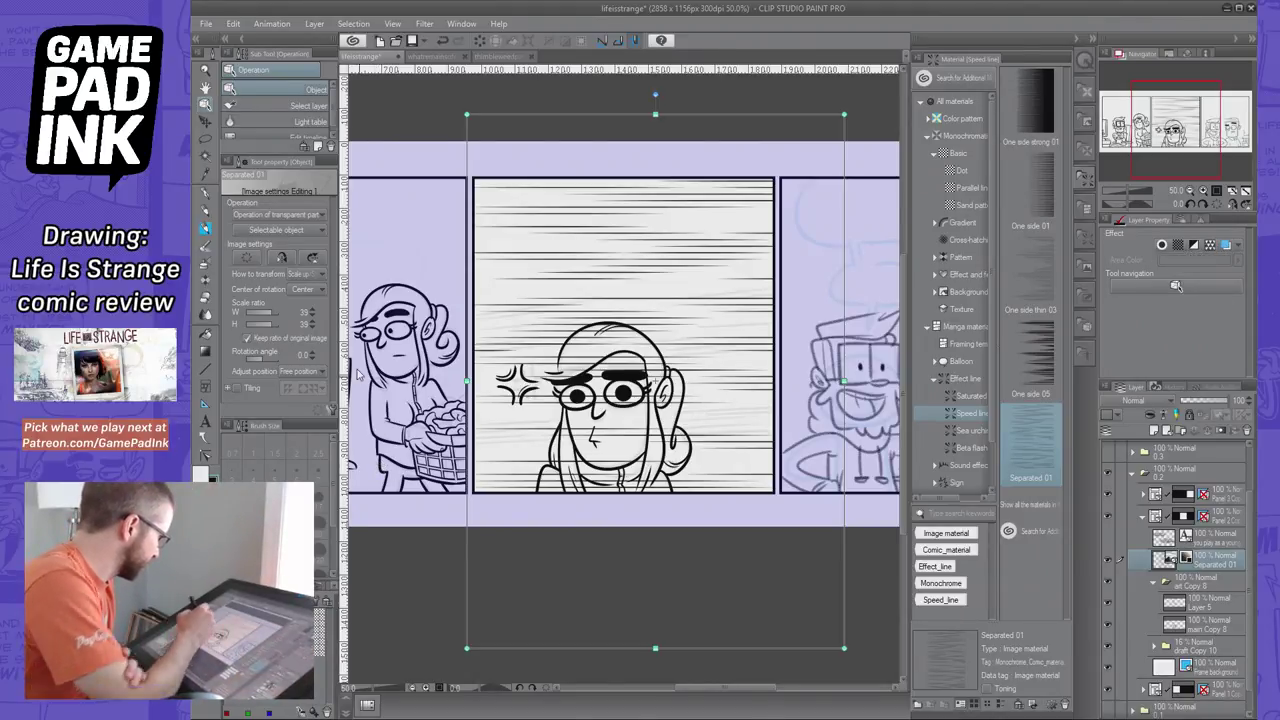
Examine the speed line object's operation, selectable object, image material and tiling settings
{"action": "left_click", "coordinate": [318, 216]}
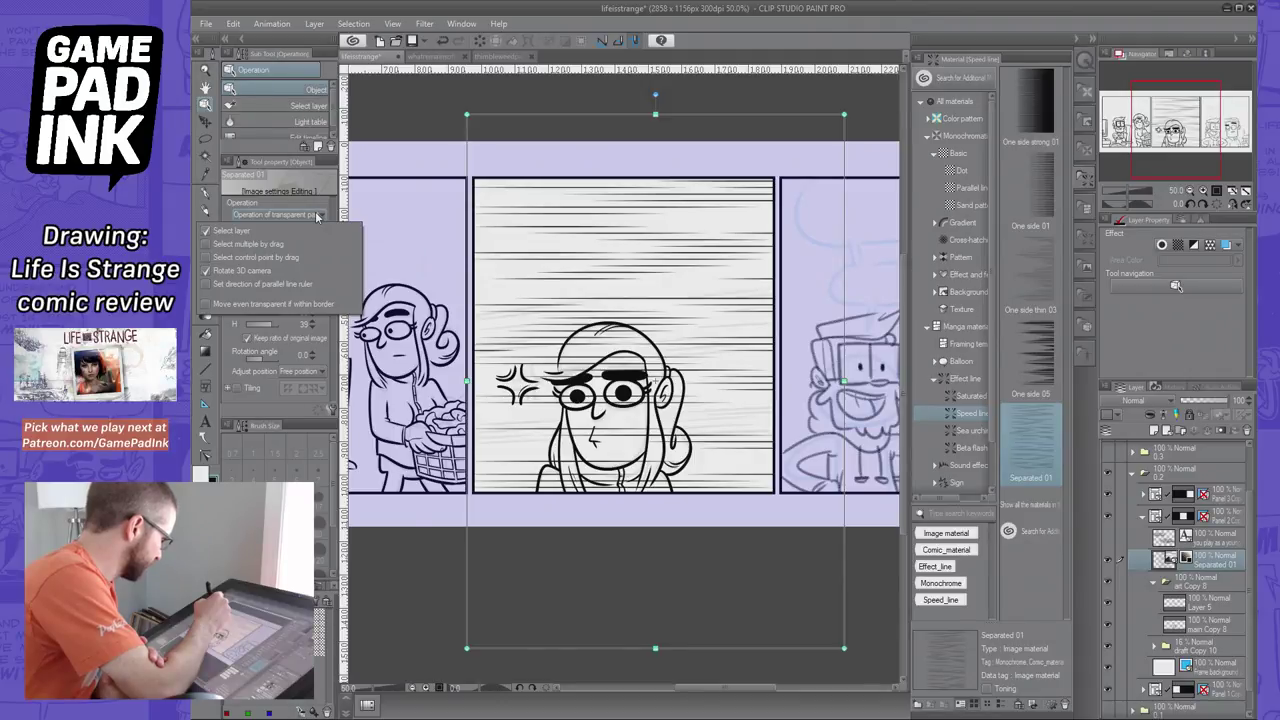
{"action": "left_click", "coordinate": [318, 216]}
{"action": "left_click", "coordinate": [321, 230]}
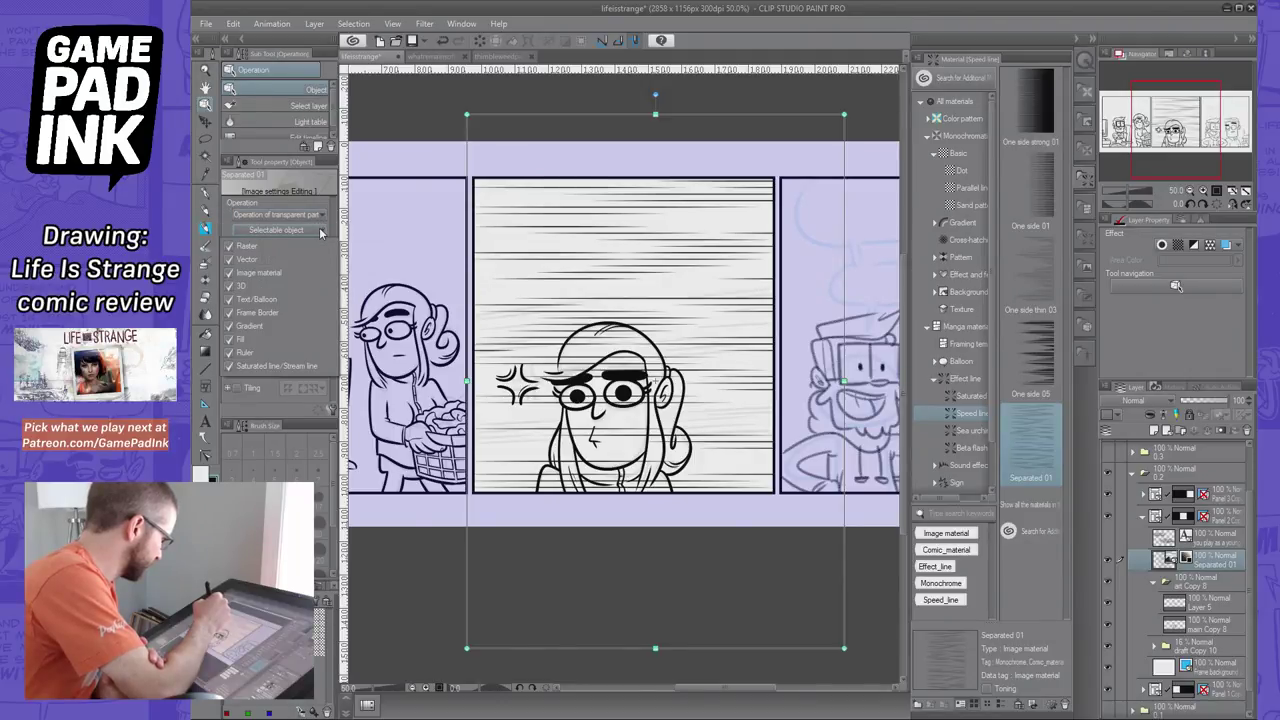
{"action": "left_click", "coordinate": [321, 231]}
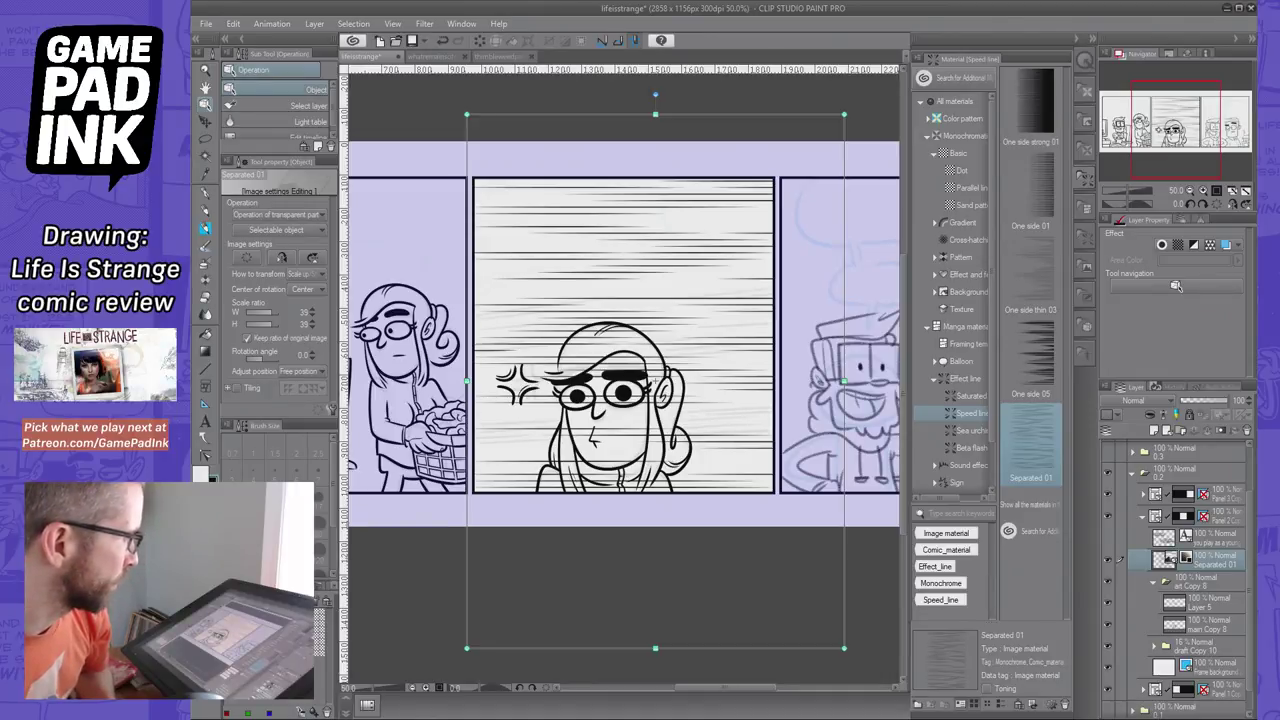
{"action": "left_click", "coordinate": [331, 409]}
{"action": "left_click_drag", "start_coordinate": [764, 345], "coordinate": [810, 203]}
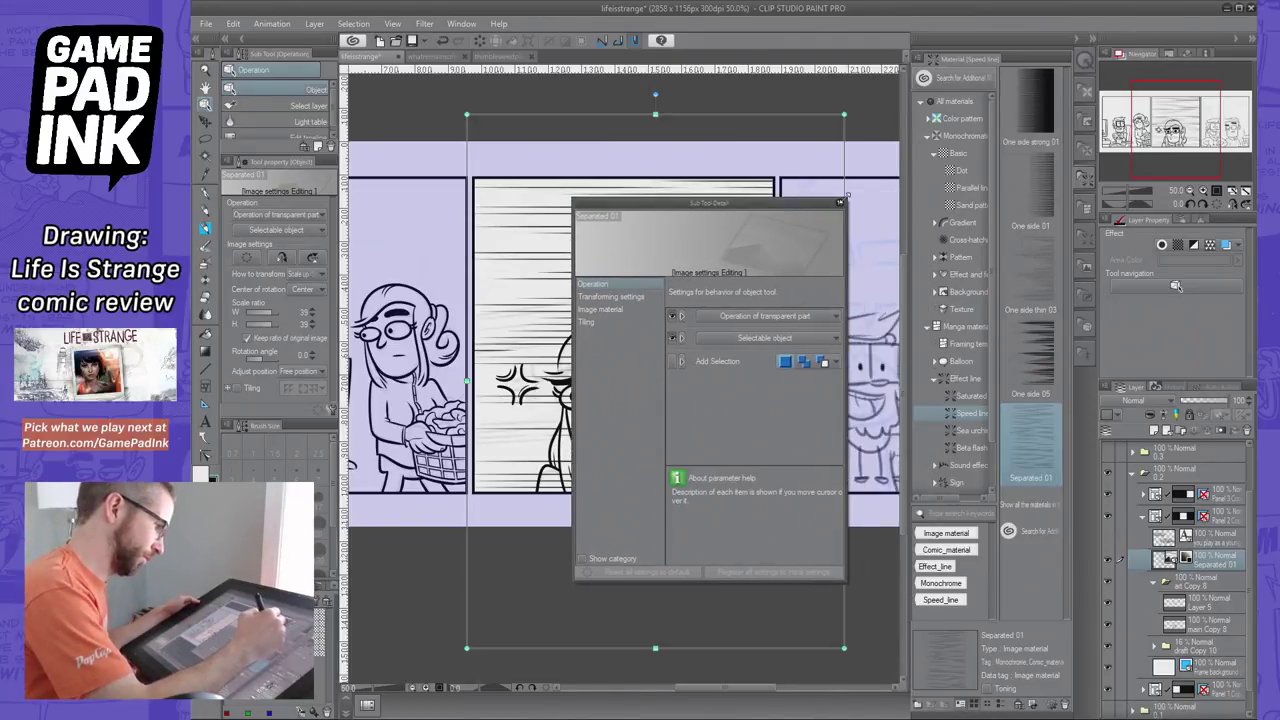
{"action": "left_click", "coordinate": [650, 309]}
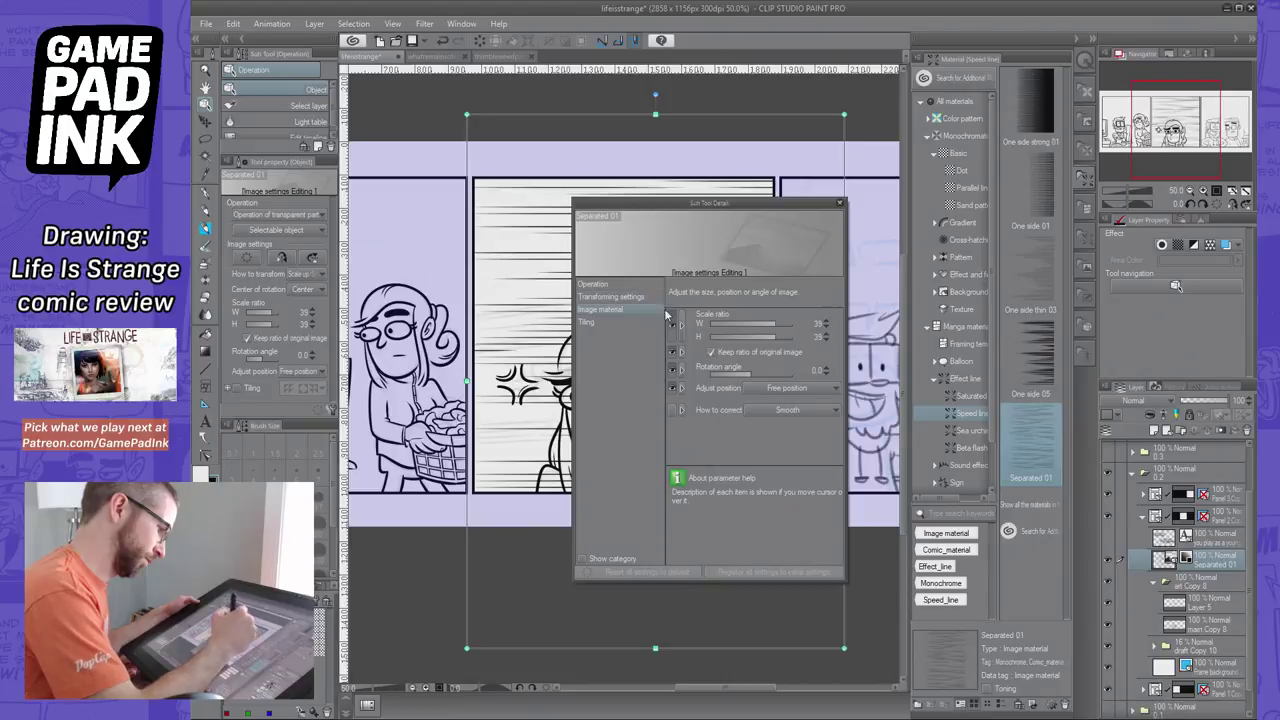
{"action": "left_click", "coordinate": [656, 320]}
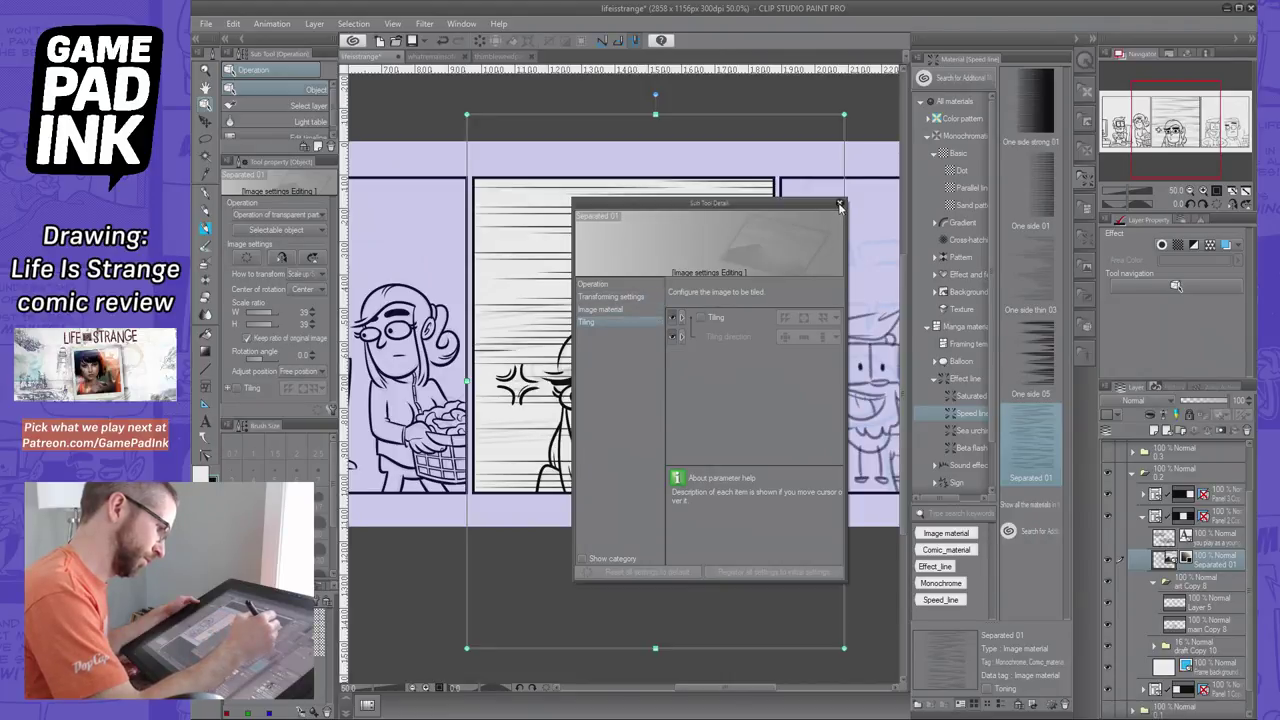
{"action": "left_click", "coordinate": [839, 204]}
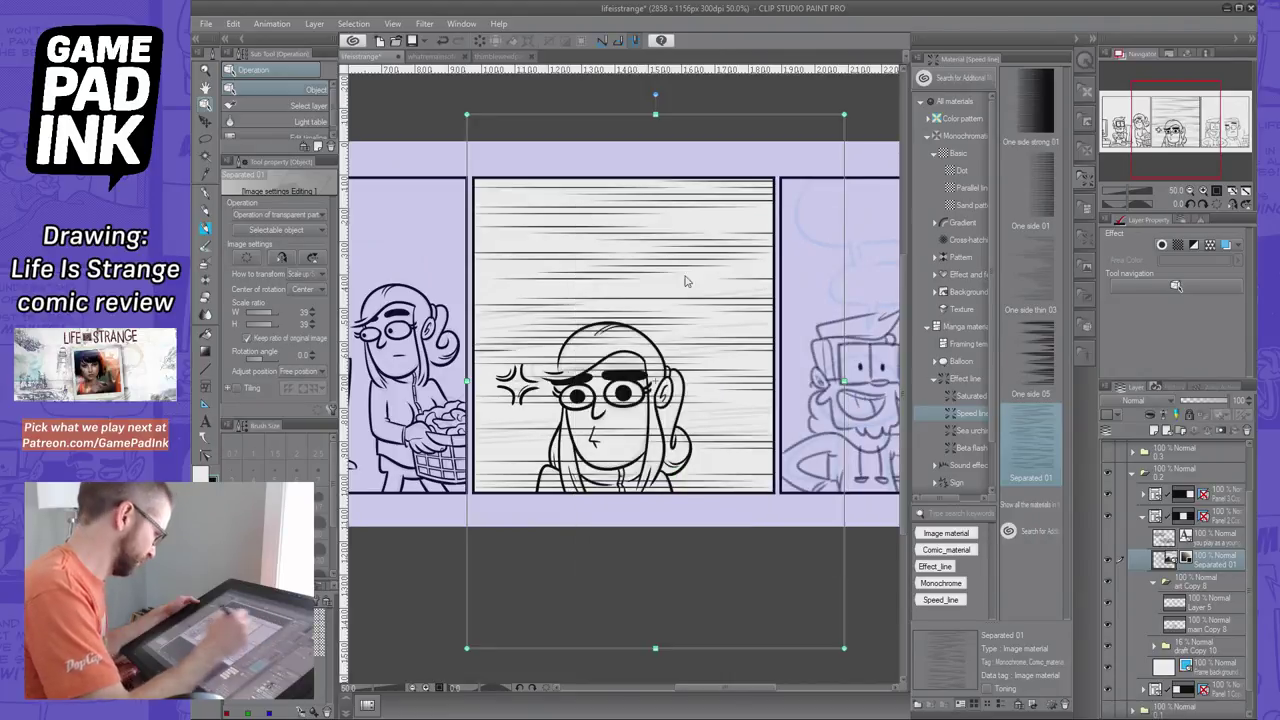
Try tiling on the Separated 01 speed line image and turn it back off
{"action": "left_click", "coordinate": [235, 388]}
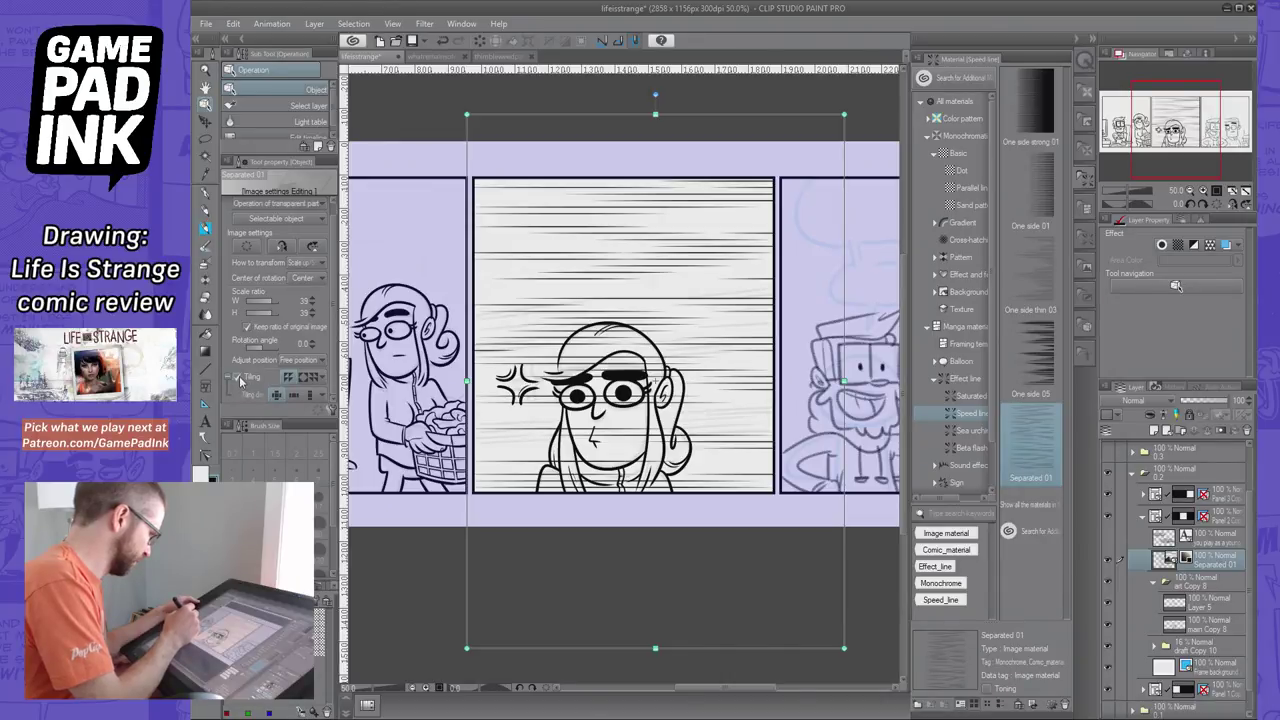
{"action": "left_click", "coordinate": [237, 378]}
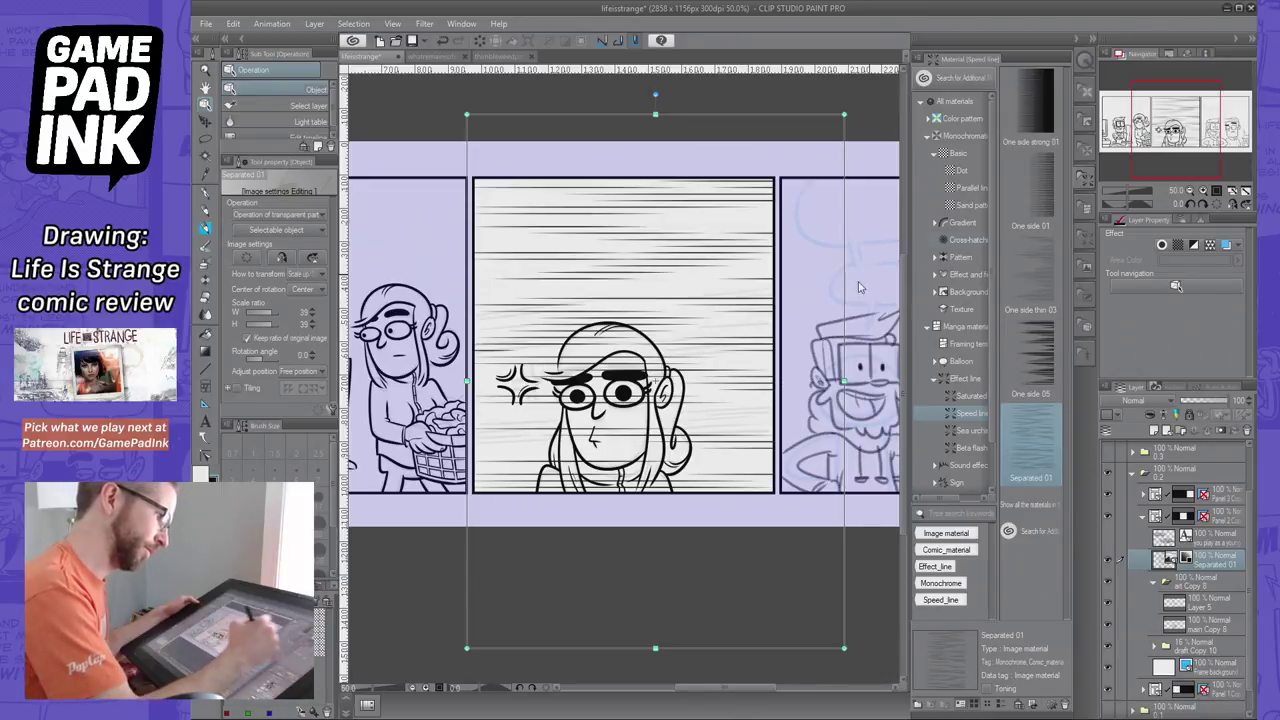
{"action": "key", "text": "ctrl+z"}
Open the basic monochrome parallel line tones and undo the placement of the Separated 01 speed lines
{"action": "left_click", "coordinate": [960, 188]}
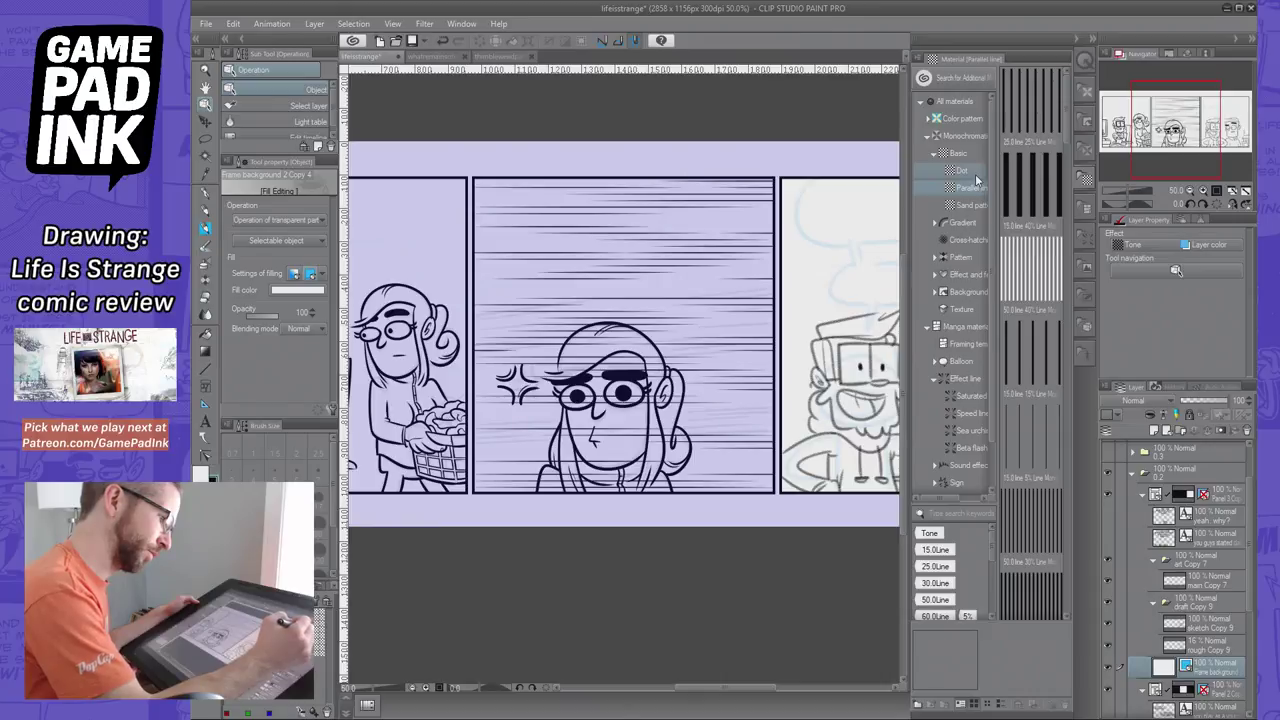
{"action": "key", "text": "ctrl+z"}
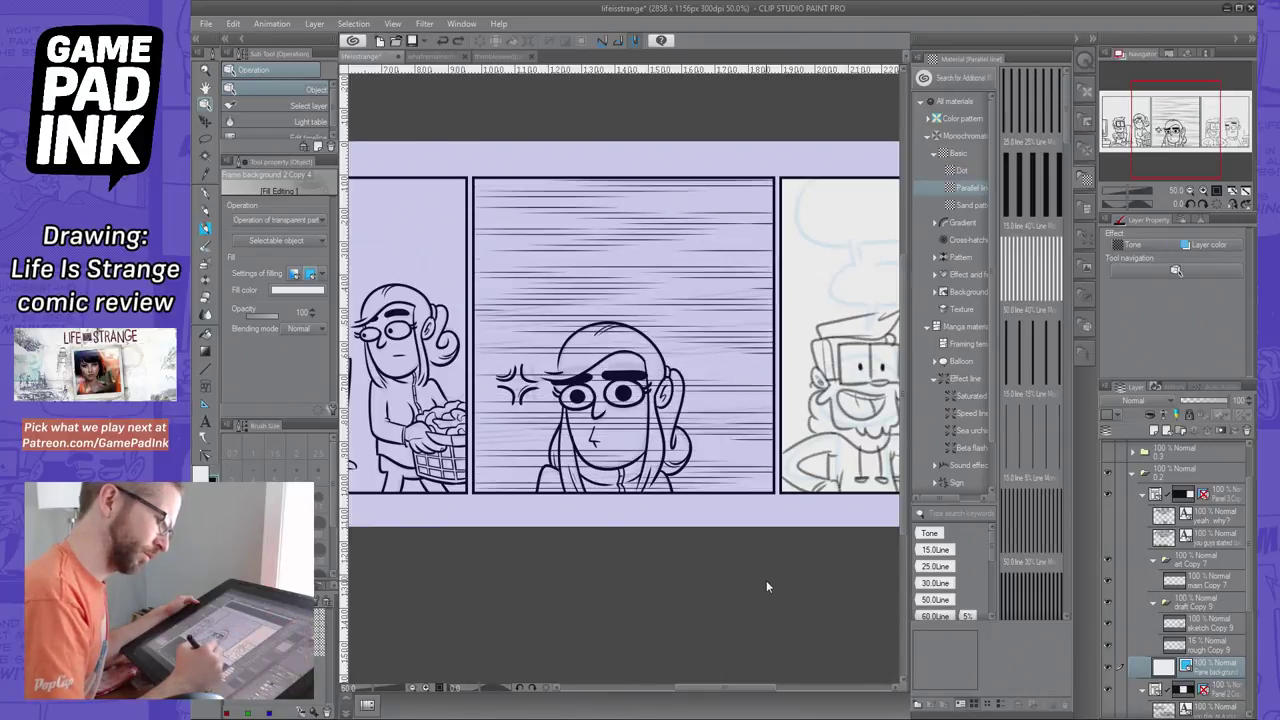
{"action": "key", "text": "ctrl+z"}
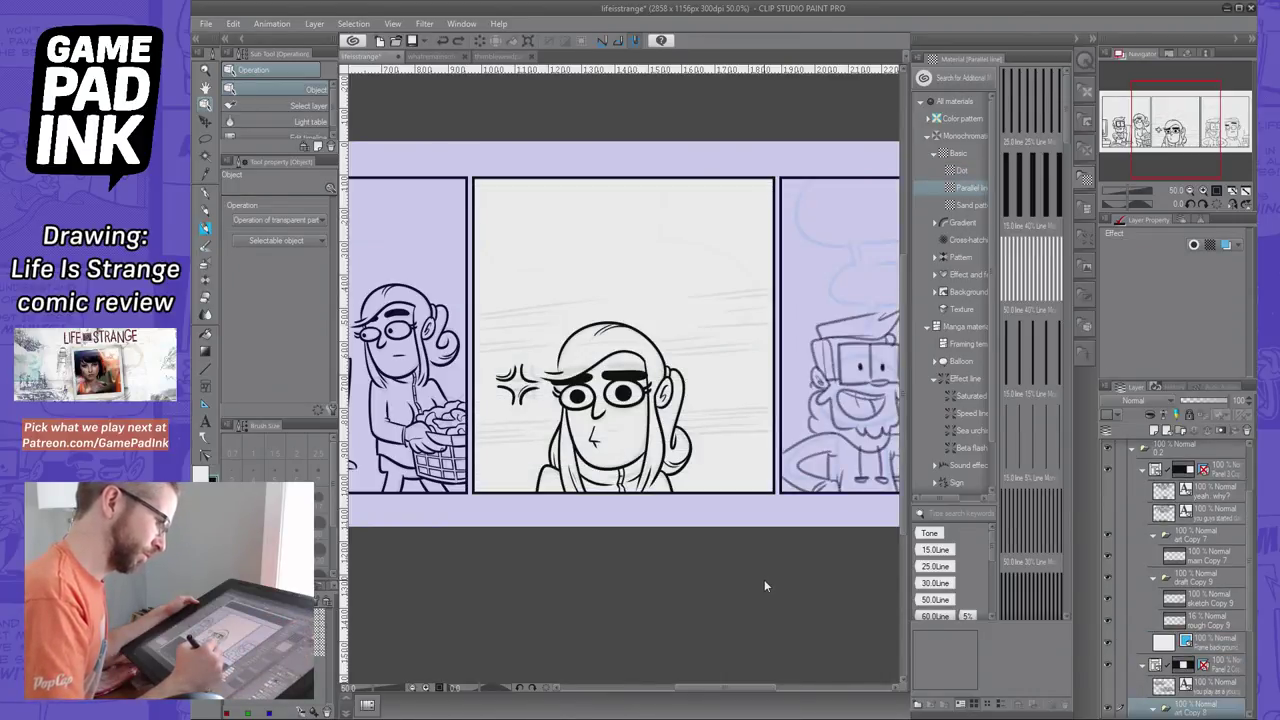
{"action": "key", "text": "ctrl+z"}
{"action": "key", "text": "ctrl+z"}
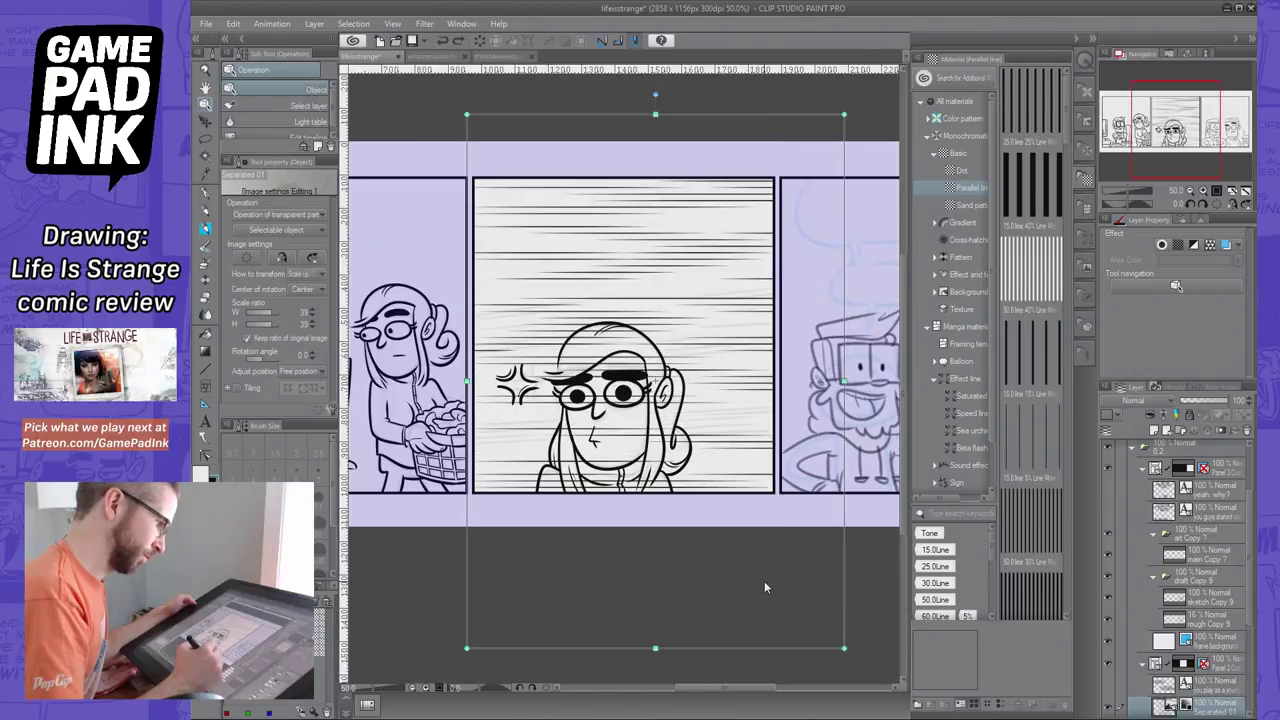
{"action": "key", "text": "ctrl+y"}
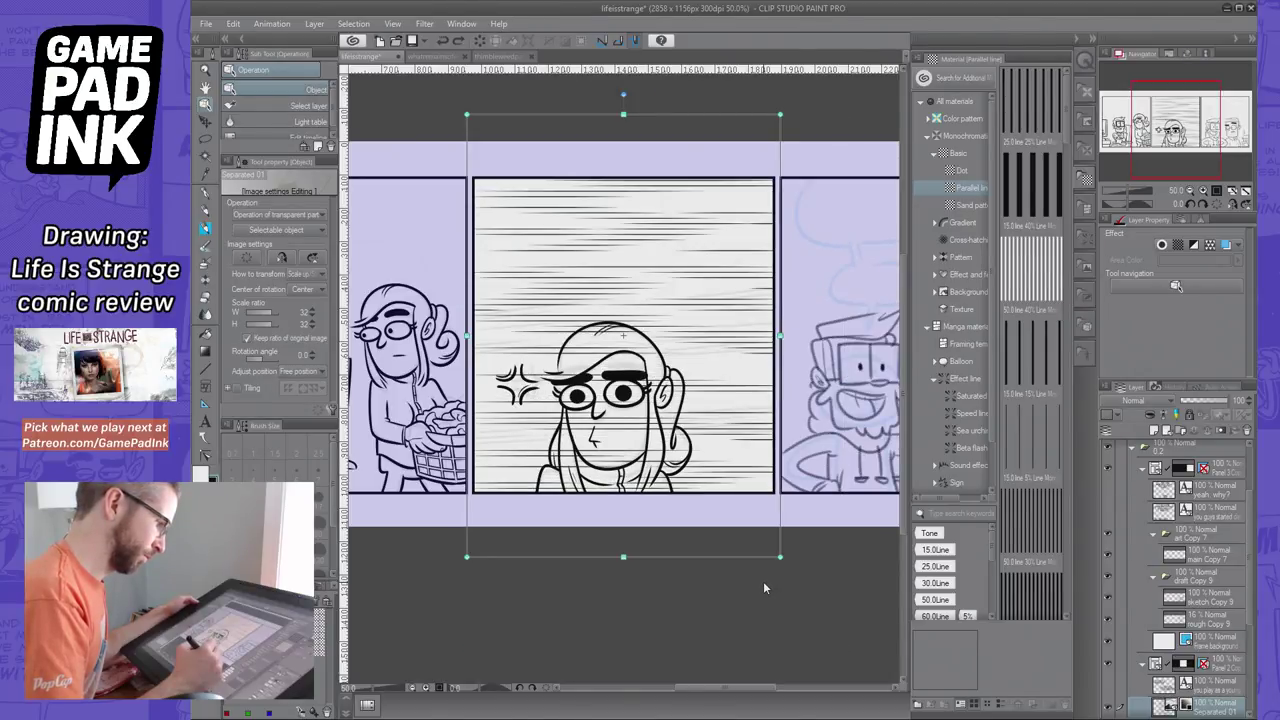
{"action": "key", "text": "ctrl+z"}
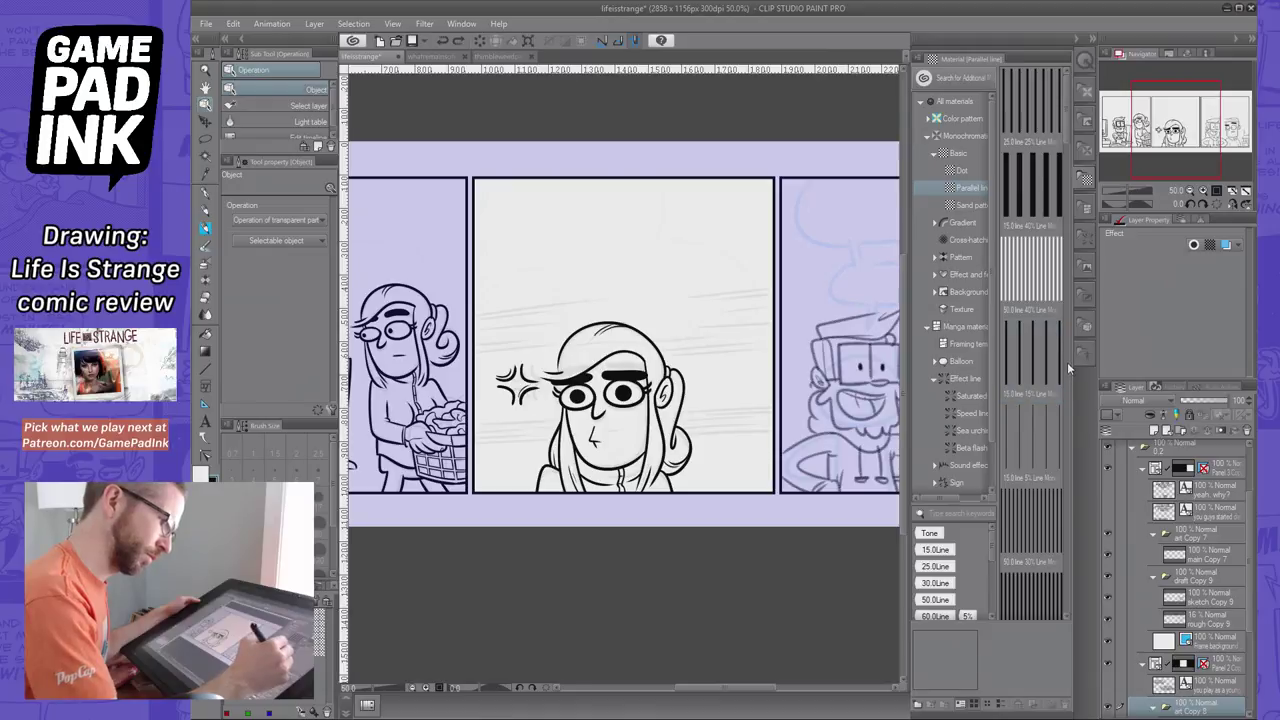
Place the 15.0 line 20% parallel line tone from the monochrome materials in the second panel
{"action": "left_click_drag", "start_coordinate": [1064, 150], "coordinate": [1067, 370]}
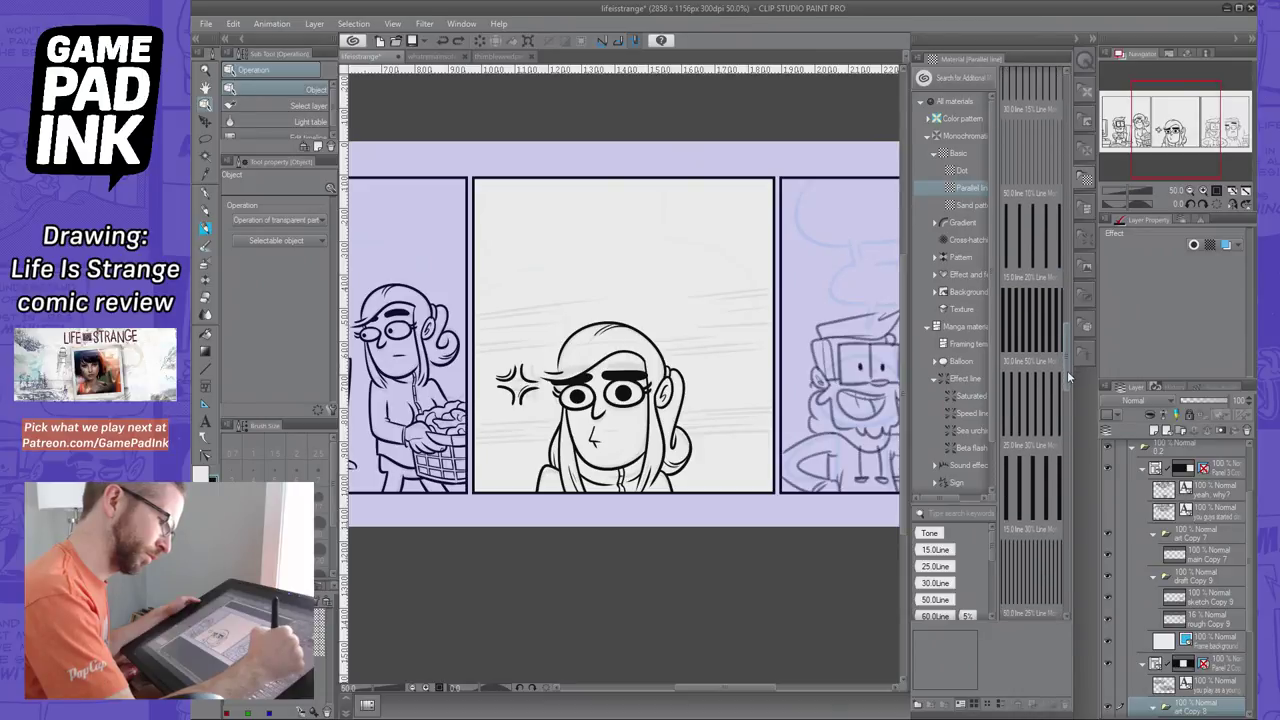
{"action": "left_click", "coordinate": [1040, 293]}
{"action": "left_click_drag", "start_coordinate": [1040, 293], "coordinate": [713, 340]}
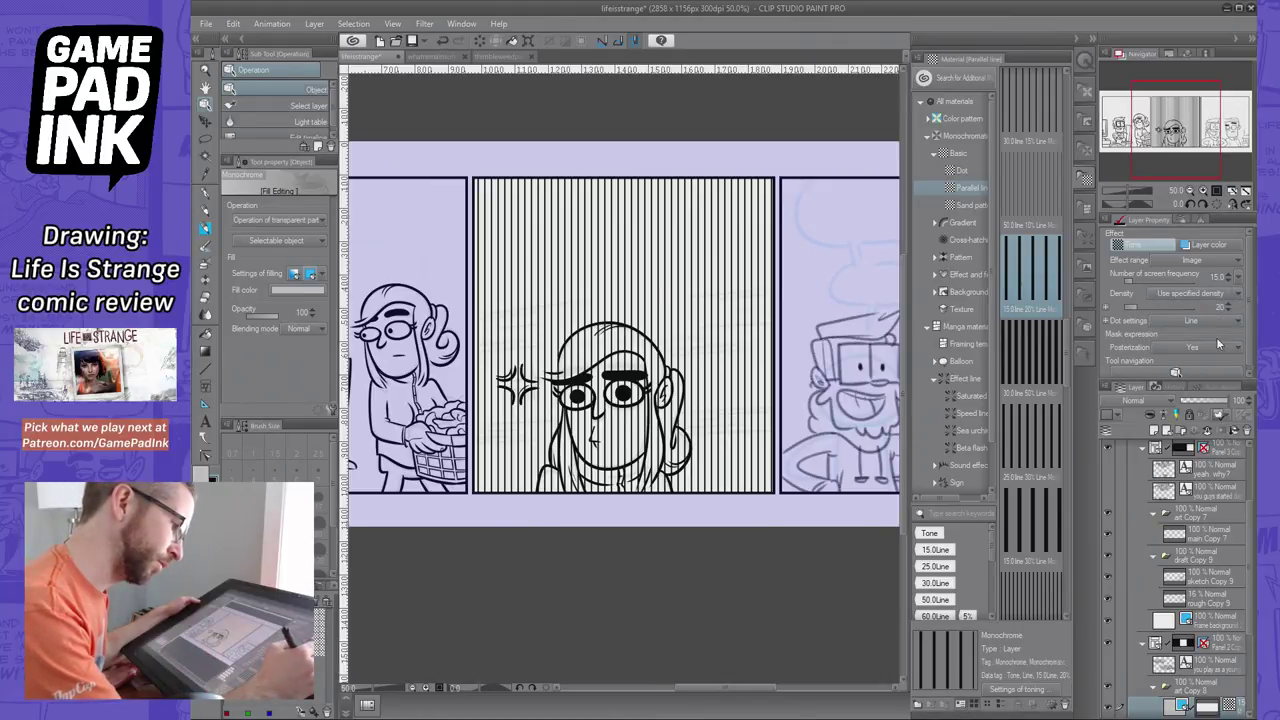
Set the screen frequency of the parallel-line tone in the middle panel to 7.0
{"action": "scroll", "coordinate": [1248, 348], "scroll_direction": "down", "scroll_amount": 1}
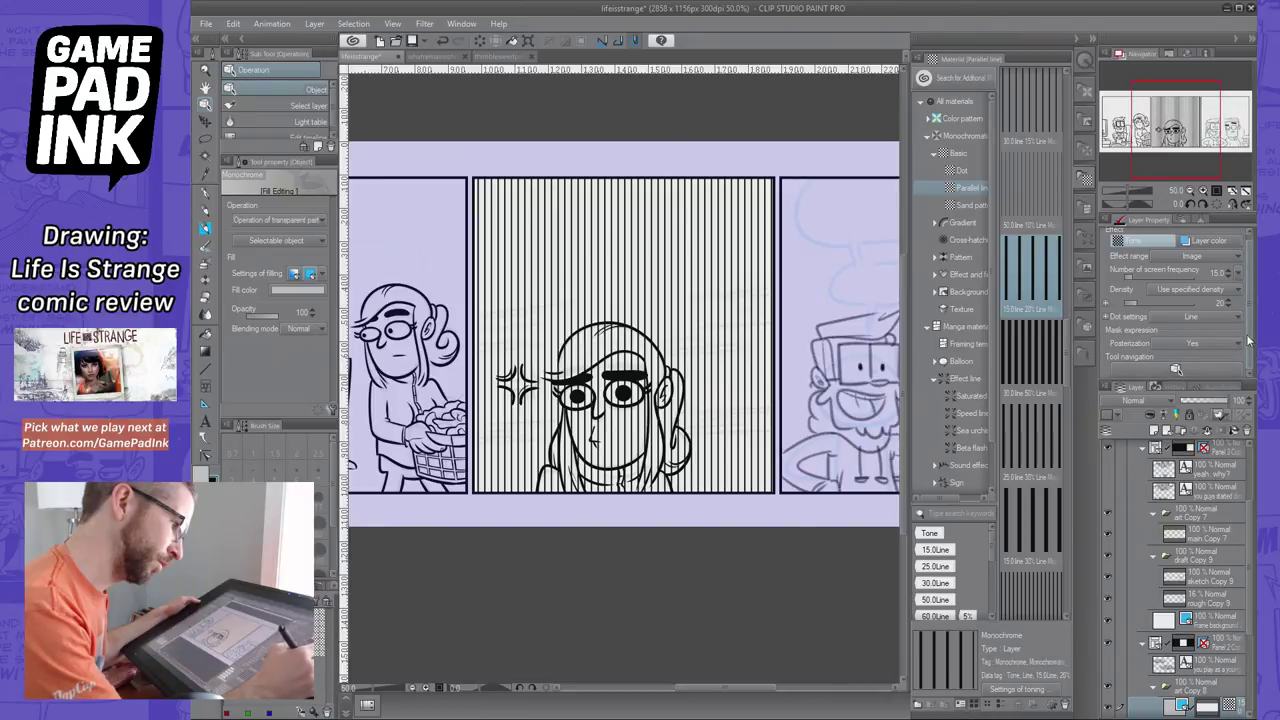
{"action": "scroll", "coordinate": [1248, 340], "scroll_direction": "up", "scroll_amount": 1}
{"action": "left_click", "coordinate": [1114, 306]}
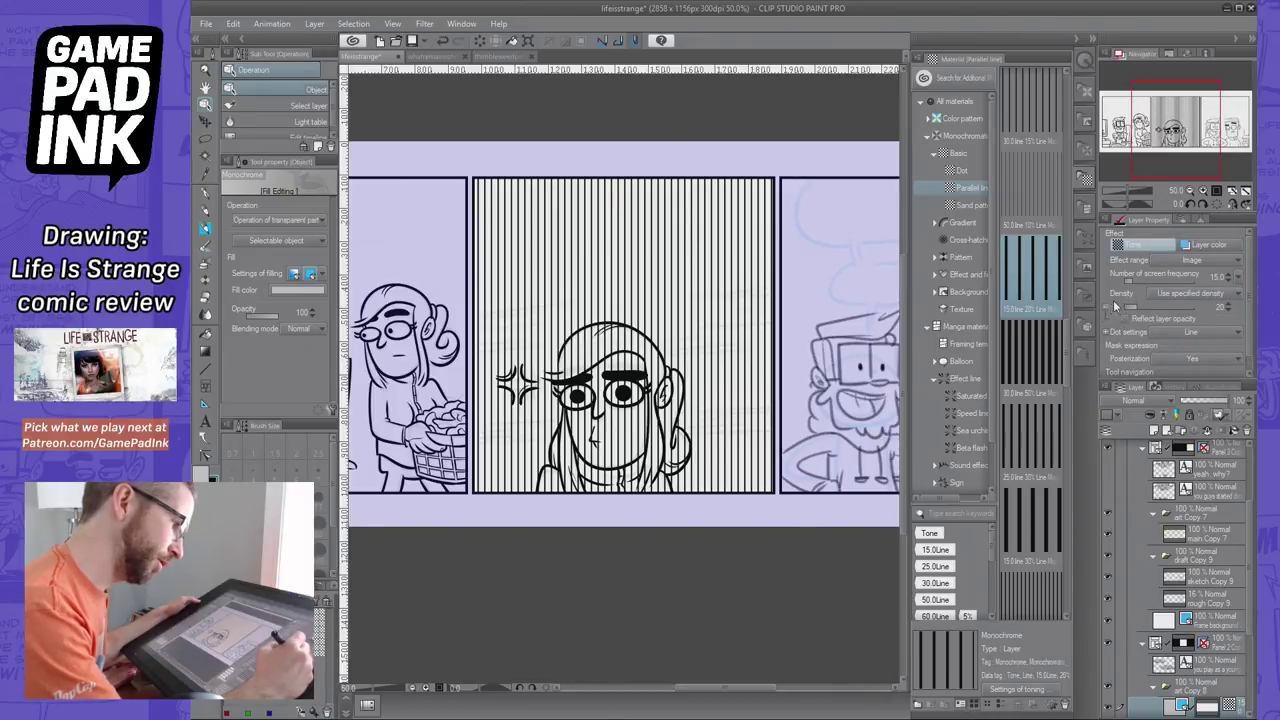
{"action": "left_click", "coordinate": [1114, 306]}
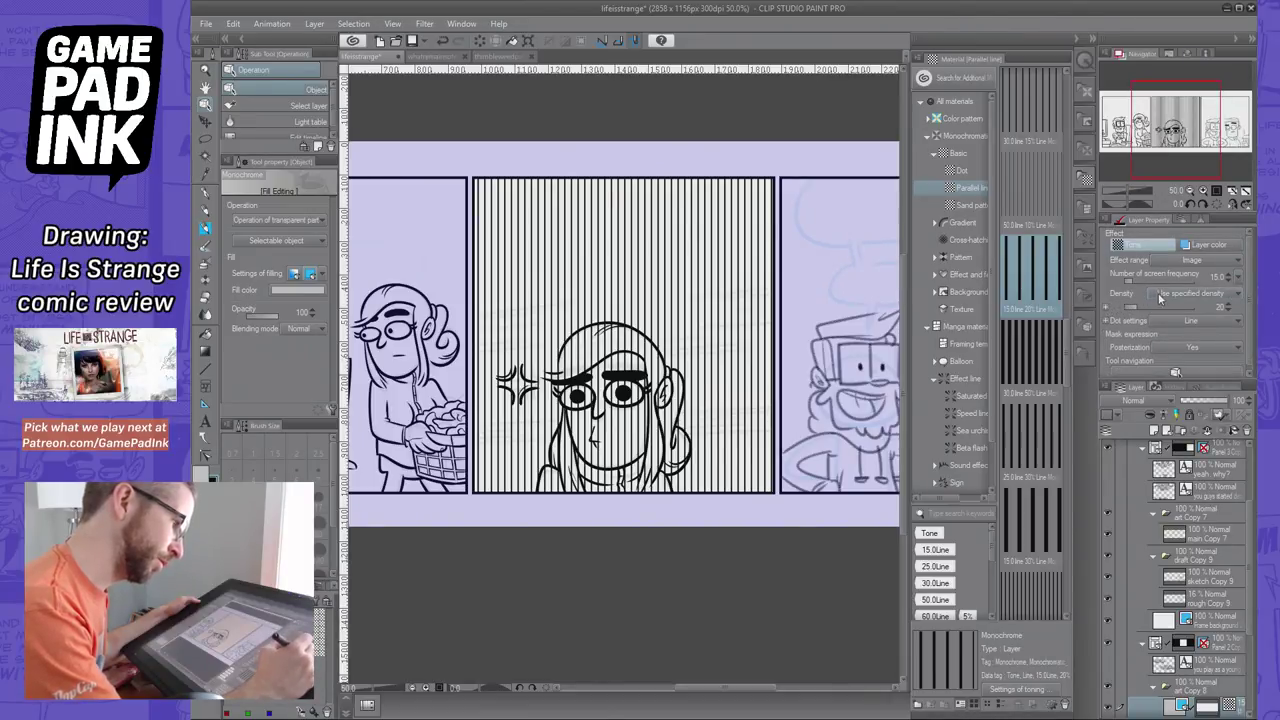
{"action": "left_click", "coordinate": [1229, 281]}
{"action": "left_click", "coordinate": [1229, 281]}
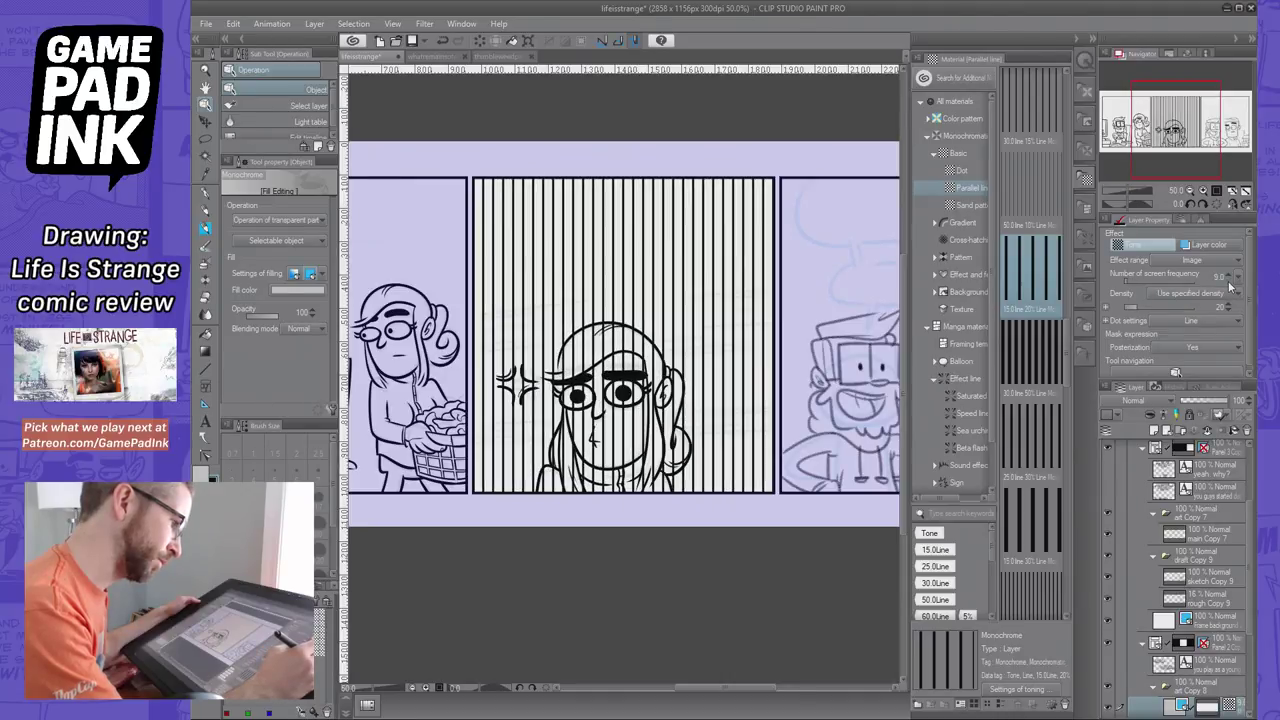
{"action": "left_click", "coordinate": [1229, 281]}
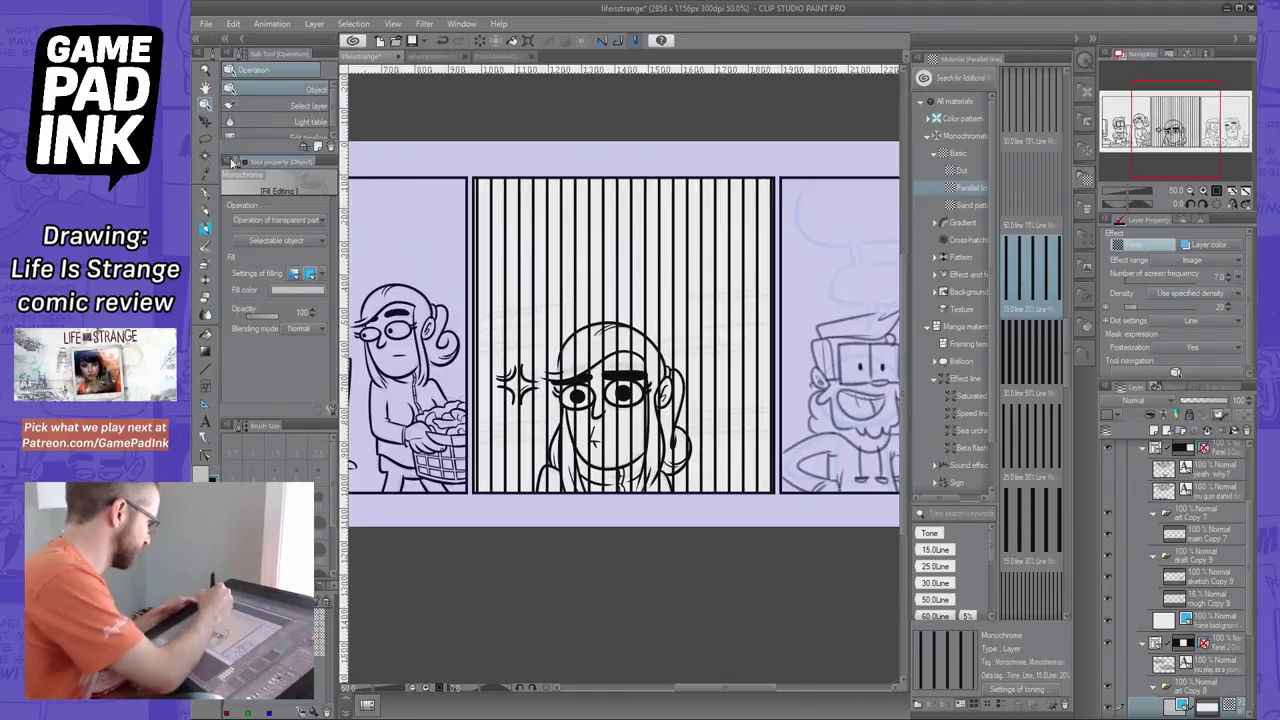
Examine the striped background of the middle panel against the neighbouring panels at several zoom levels
{"action": "left_click", "coordinate": [1201, 205]}
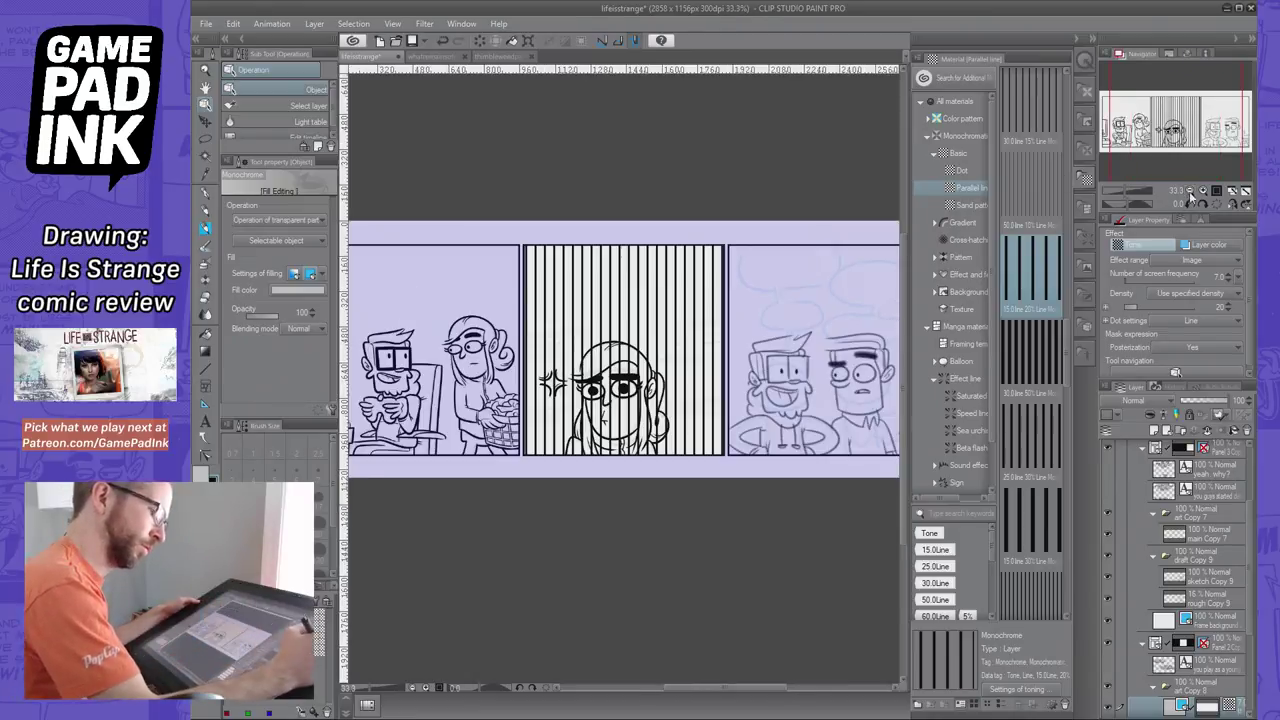
{"action": "left_click", "coordinate": [730, 487]}
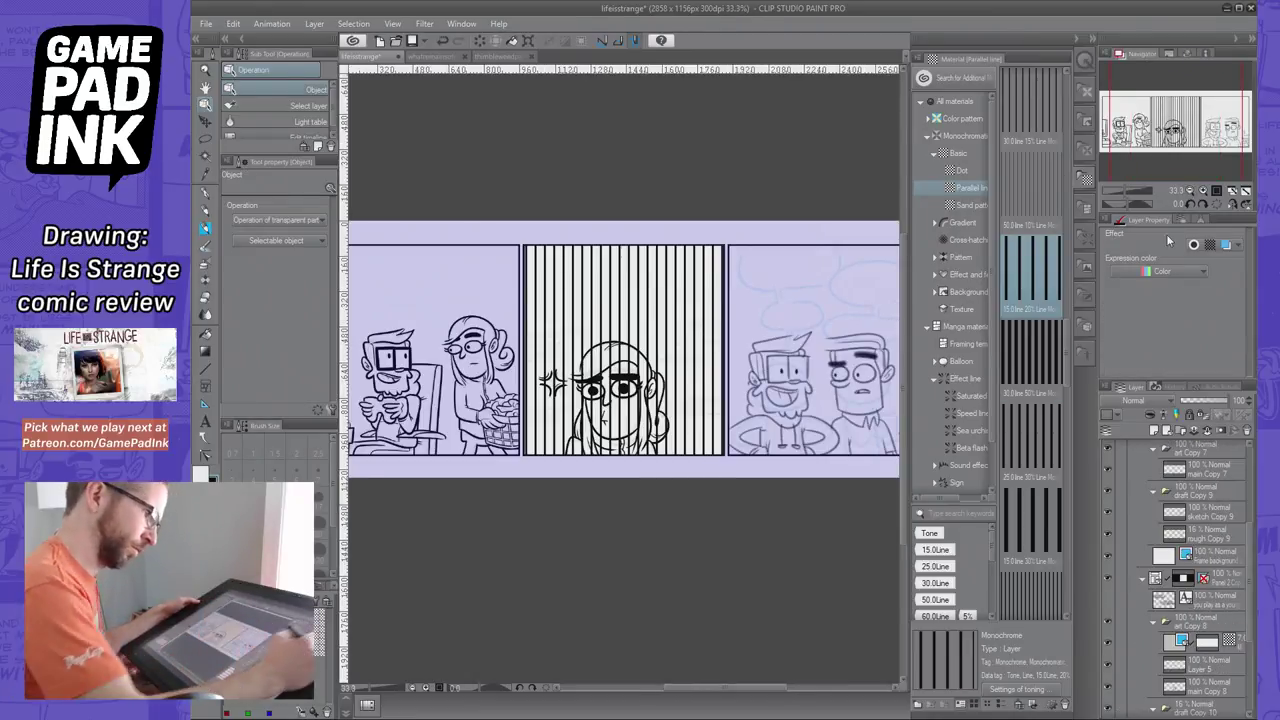
{"action": "left_click", "coordinate": [1190, 191]}
{"action": "left_click", "coordinate": [1190, 191]}
{"action": "left_click", "coordinate": [1190, 191]}
{"action": "left_click", "coordinate": [1203, 191]}
{"action": "left_click", "coordinate": [1203, 191]}
{"action": "left_click", "coordinate": [1203, 191]}
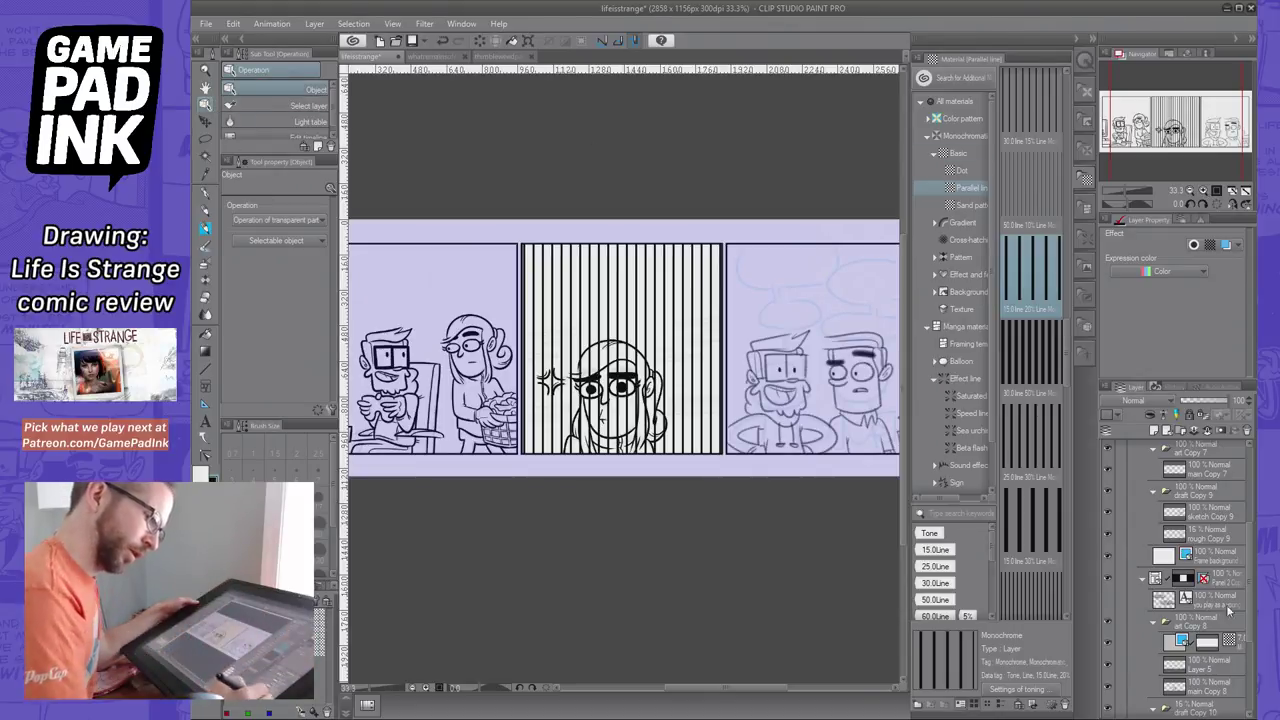
Try to move Layer 2 with the background lines from the draft Copy 10 folder into art Copy 8 and transform it
{"action": "left_click_drag", "start_coordinate": [1251, 603], "coordinate": [1254, 651]}
{"action": "left_click_drag", "start_coordinate": [1221, 608], "coordinate": [1220, 586]}
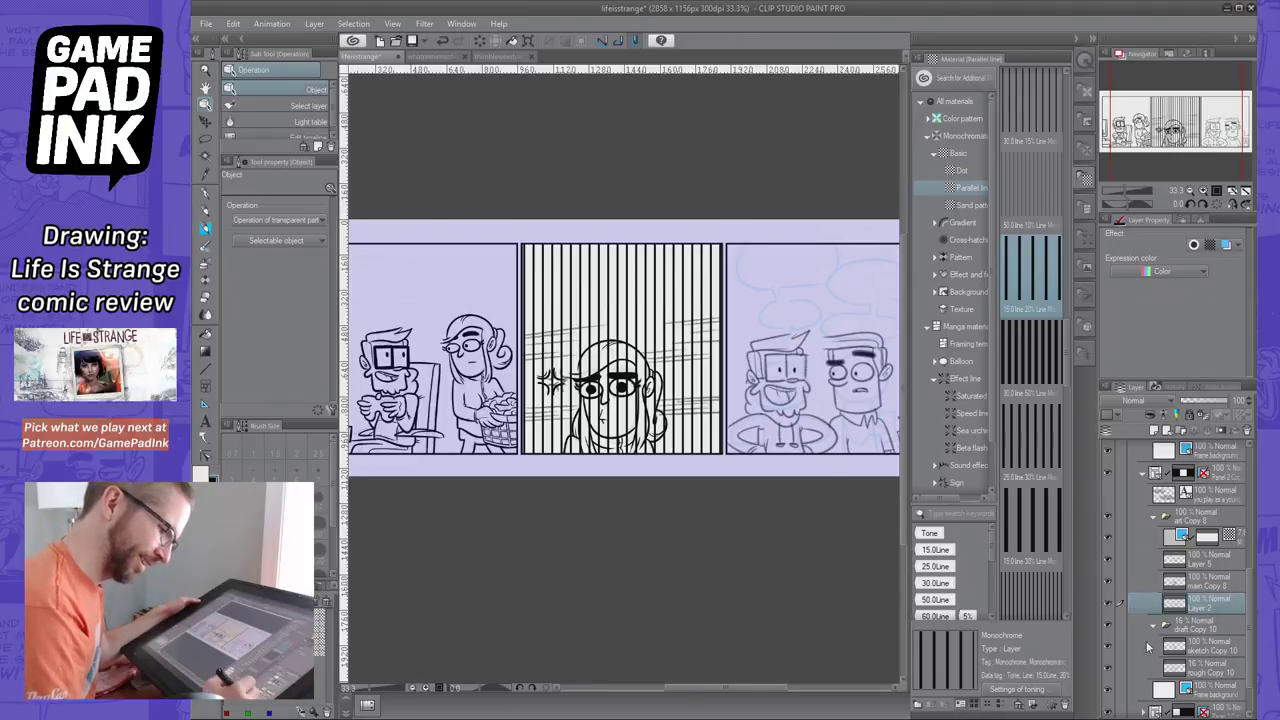
{"action": "left_click", "coordinate": [1152, 625]}
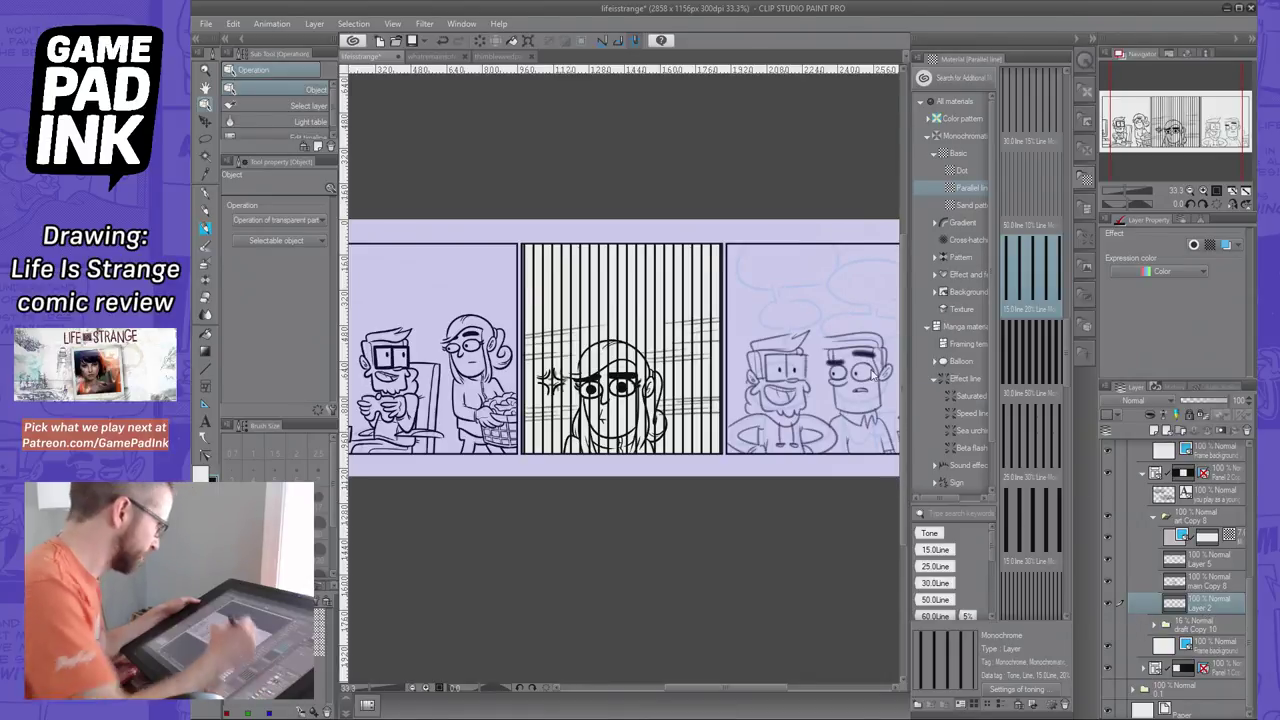
{"action": "key", "text": "ctrl+shift+t"}
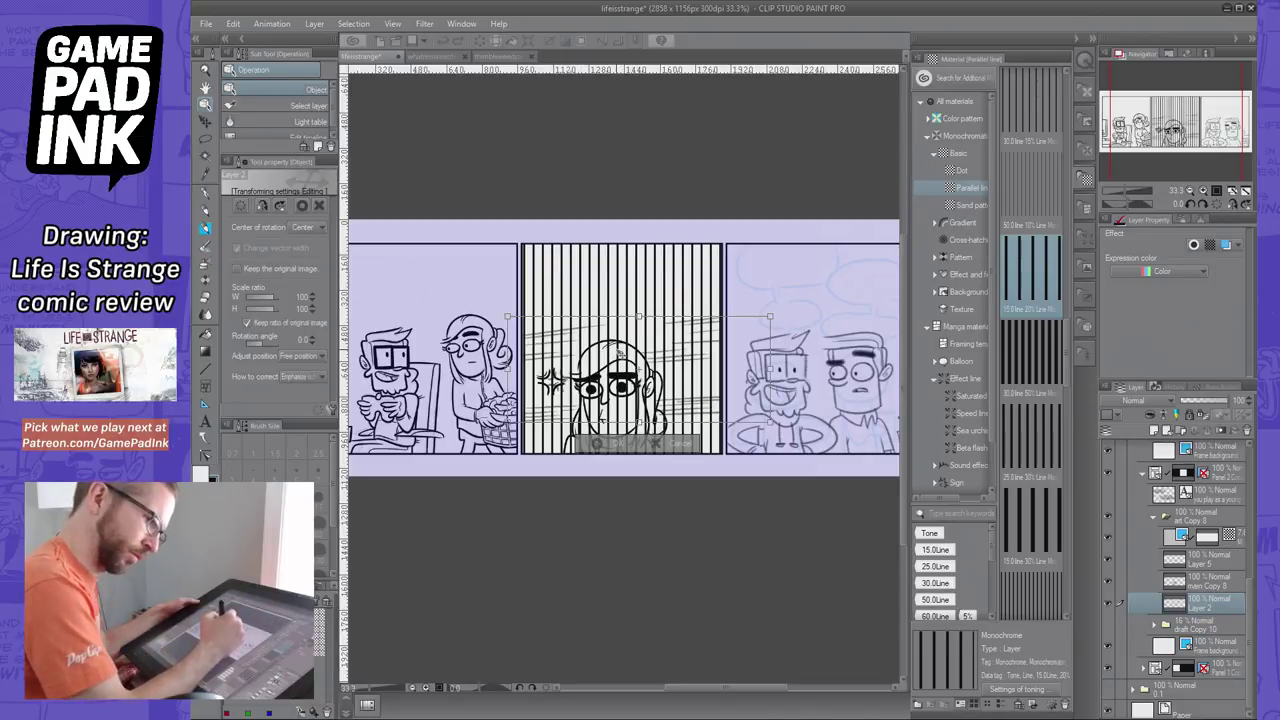
{"action": "left_click", "coordinate": [661, 444]}
{"action": "key", "text": "Delete"}
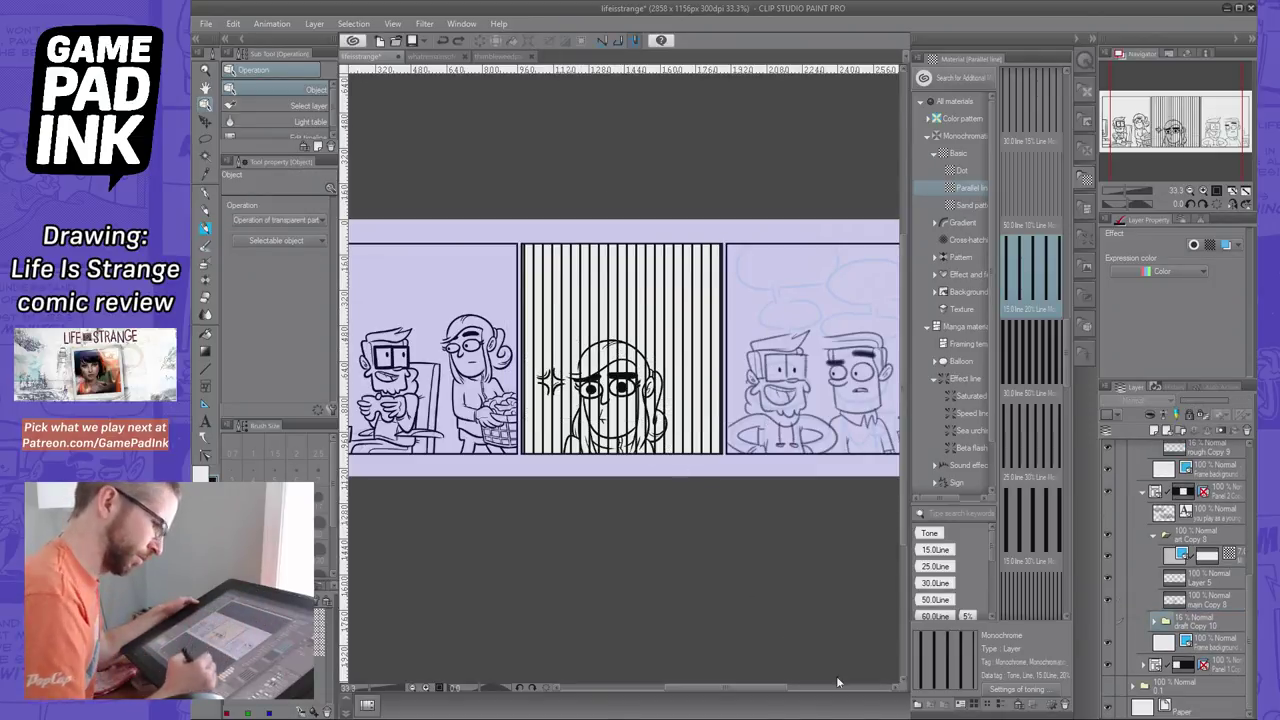
{"action": "left_click", "coordinate": [1154, 622]}
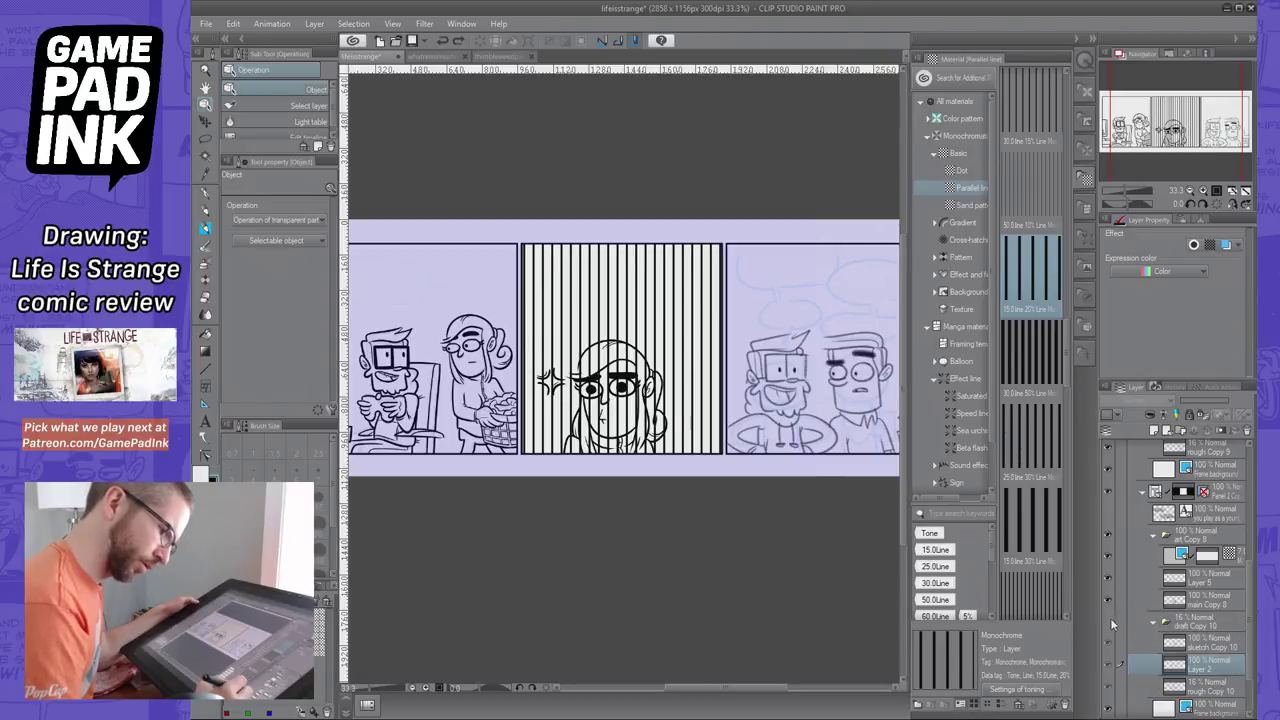
{"action": "left_click", "coordinate": [1198, 665]}
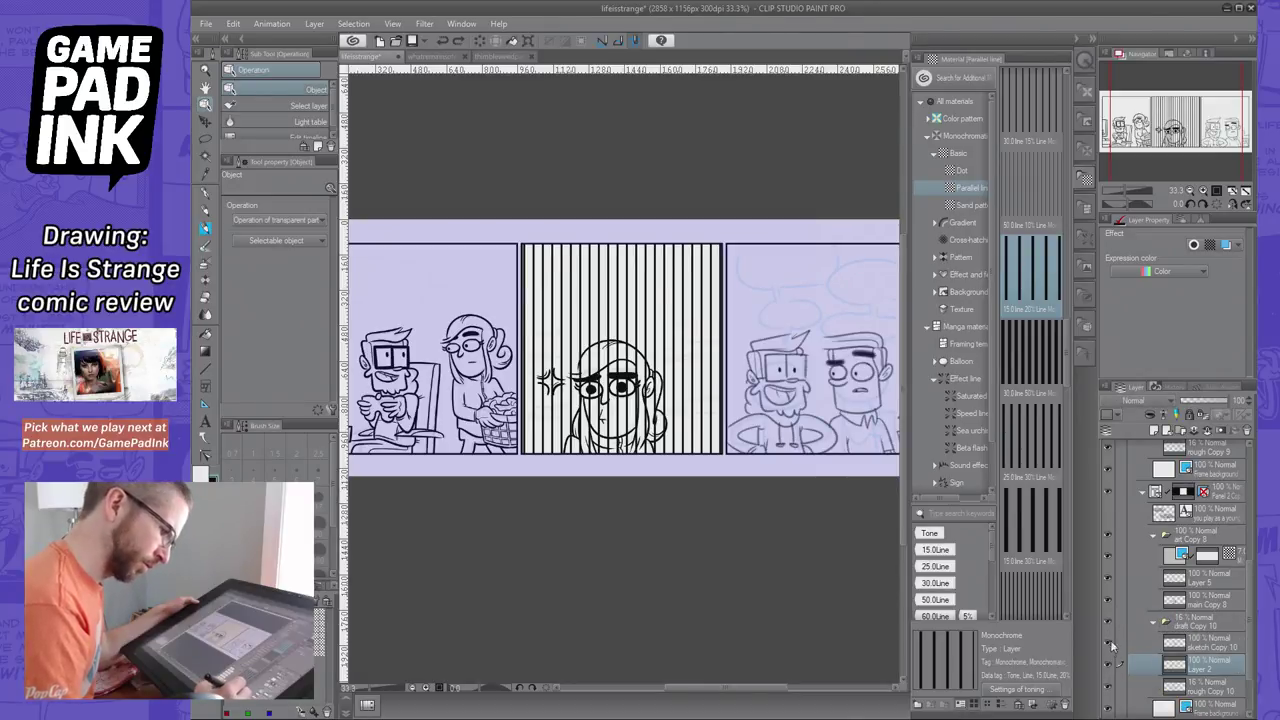
Try clearing the line tone layer in the art Copy 8 folder, and undo the clearing
{"action": "left_click", "coordinate": [1108, 554]}
{"action": "left_click", "coordinate": [1108, 554]}
{"action": "left_click", "coordinate": [1140, 554]}
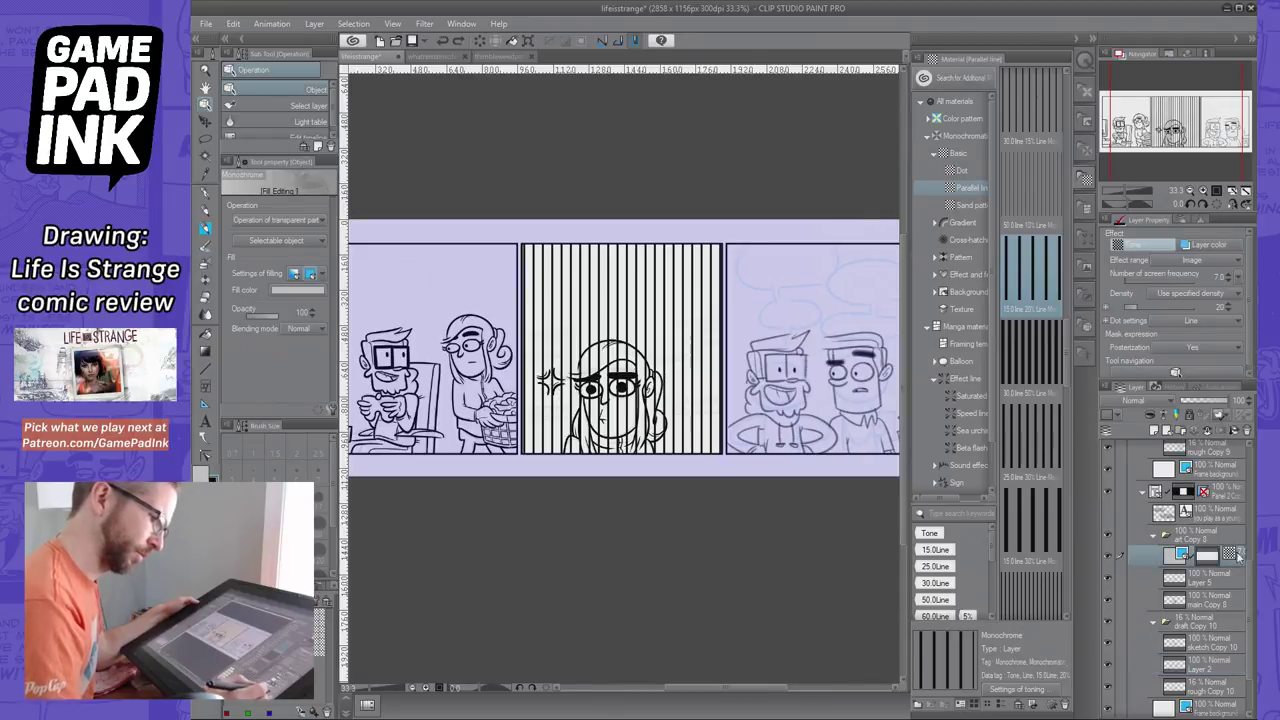
{"action": "left_click", "coordinate": [480, 41]}
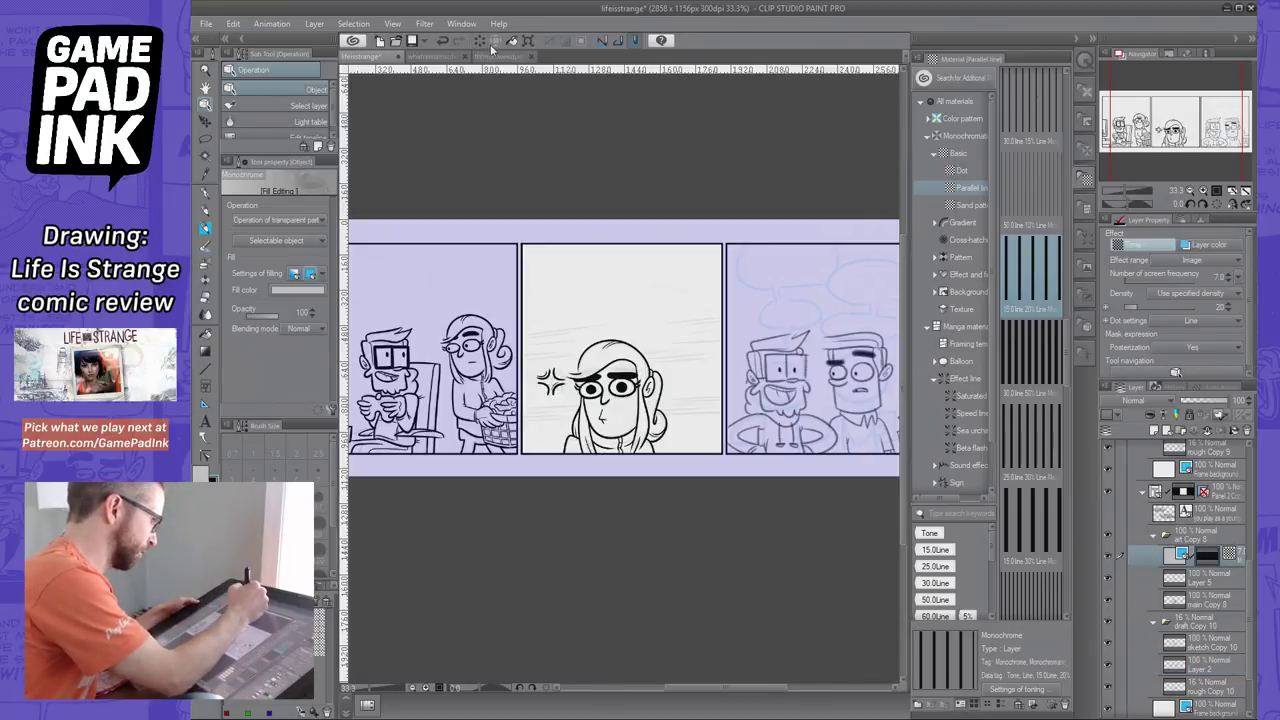
{"action": "key", "text": "ctrl+z"}
Try to transform the line tone layer, and switch to the Move layer tool
{"action": "left_click", "coordinate": [528, 41]}
{"action": "left_click", "coordinate": [757, 272]}
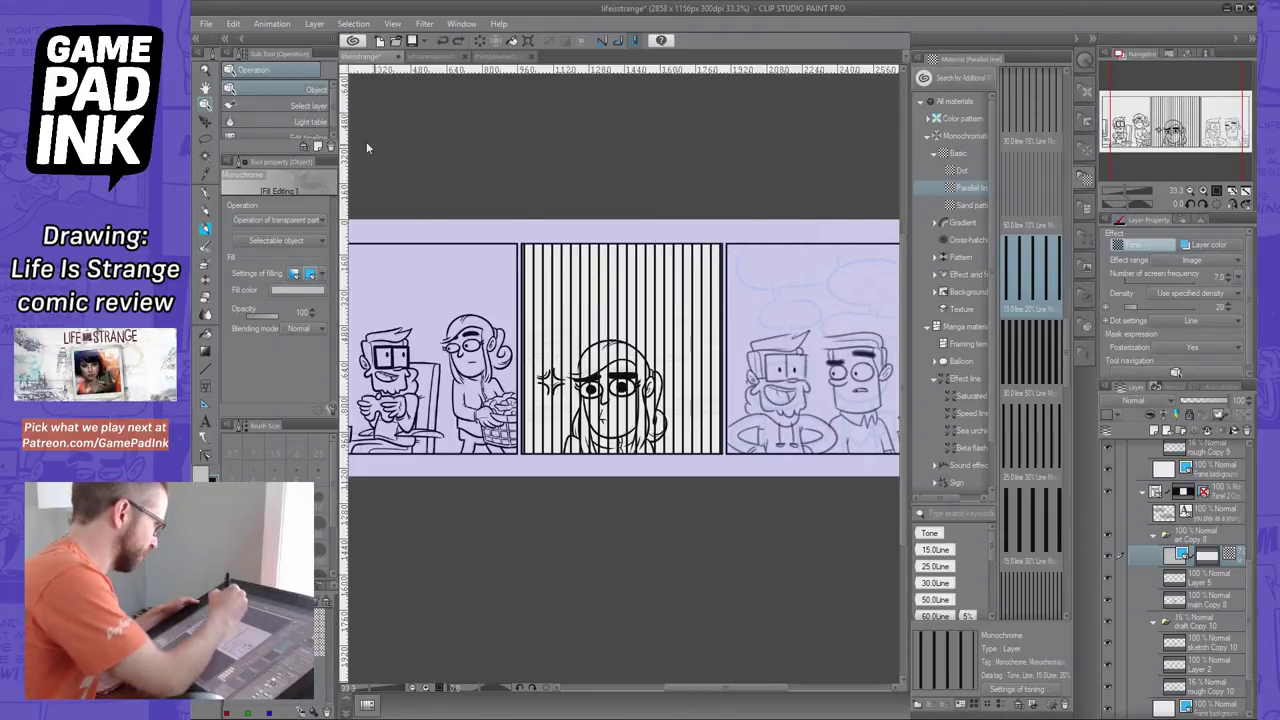
{"action": "key", "text": "k"}
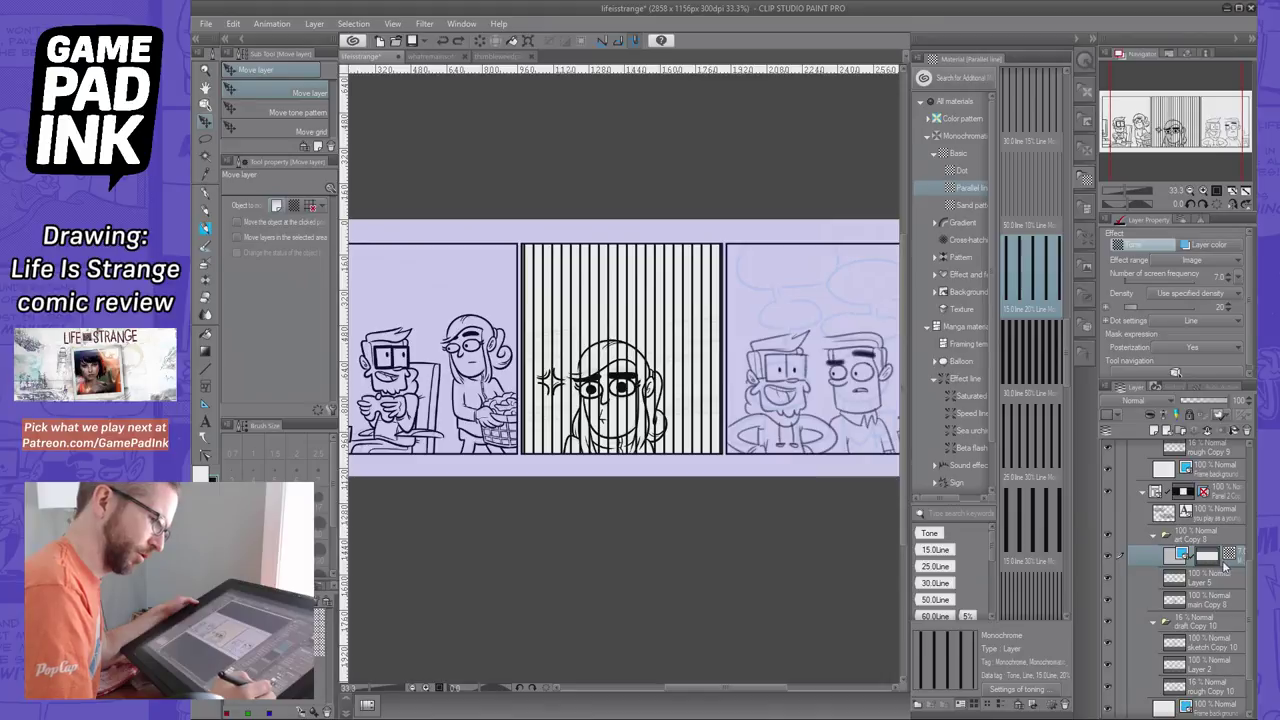
Compare the middle panel with the line tone layer and the art Copy 8 folder shown and hidden
{"action": "left_click", "coordinate": [1108, 556]}
{"action": "left_click", "coordinate": [1108, 556]}
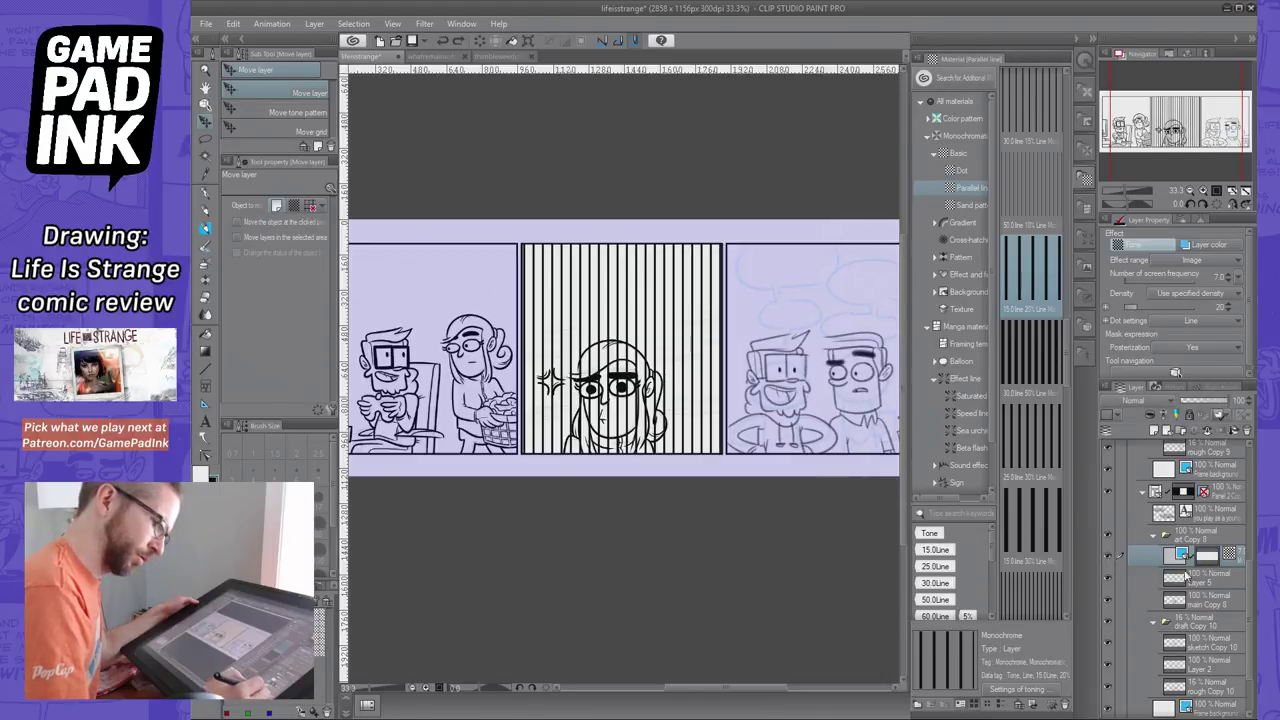
{"action": "left_click", "coordinate": [1153, 621]}
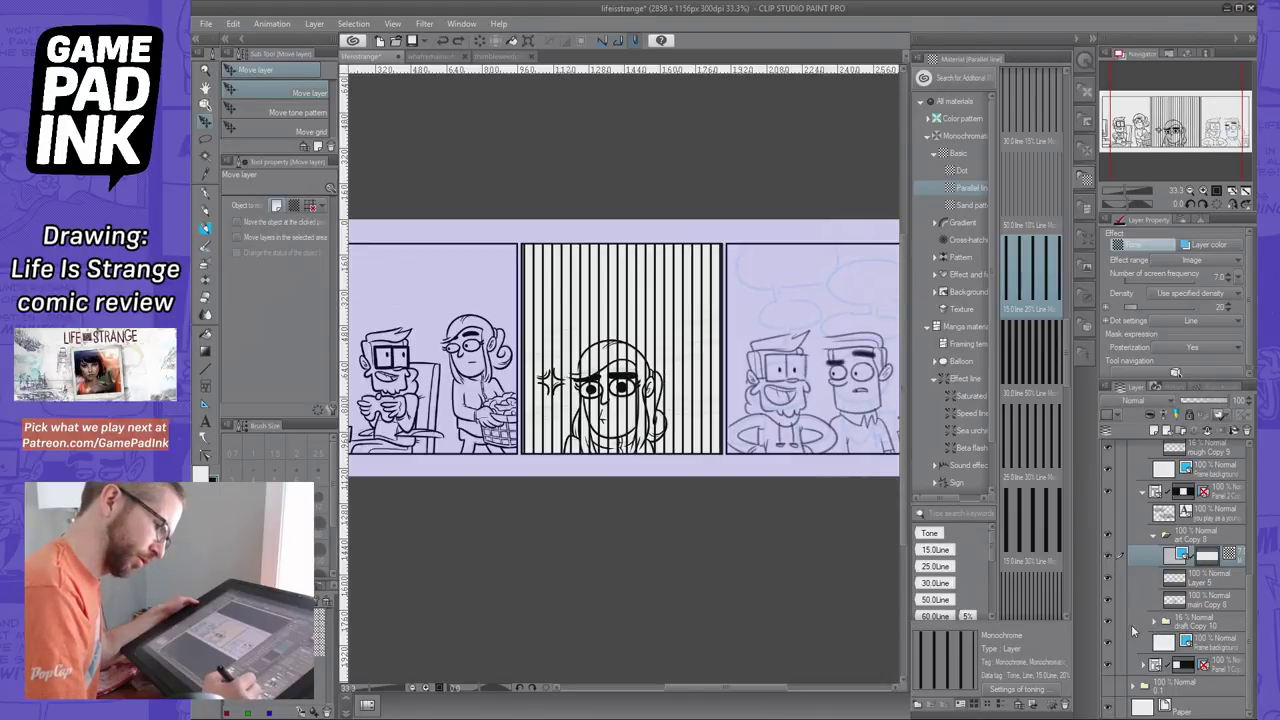
{"action": "left_click", "coordinate": [1153, 535]}
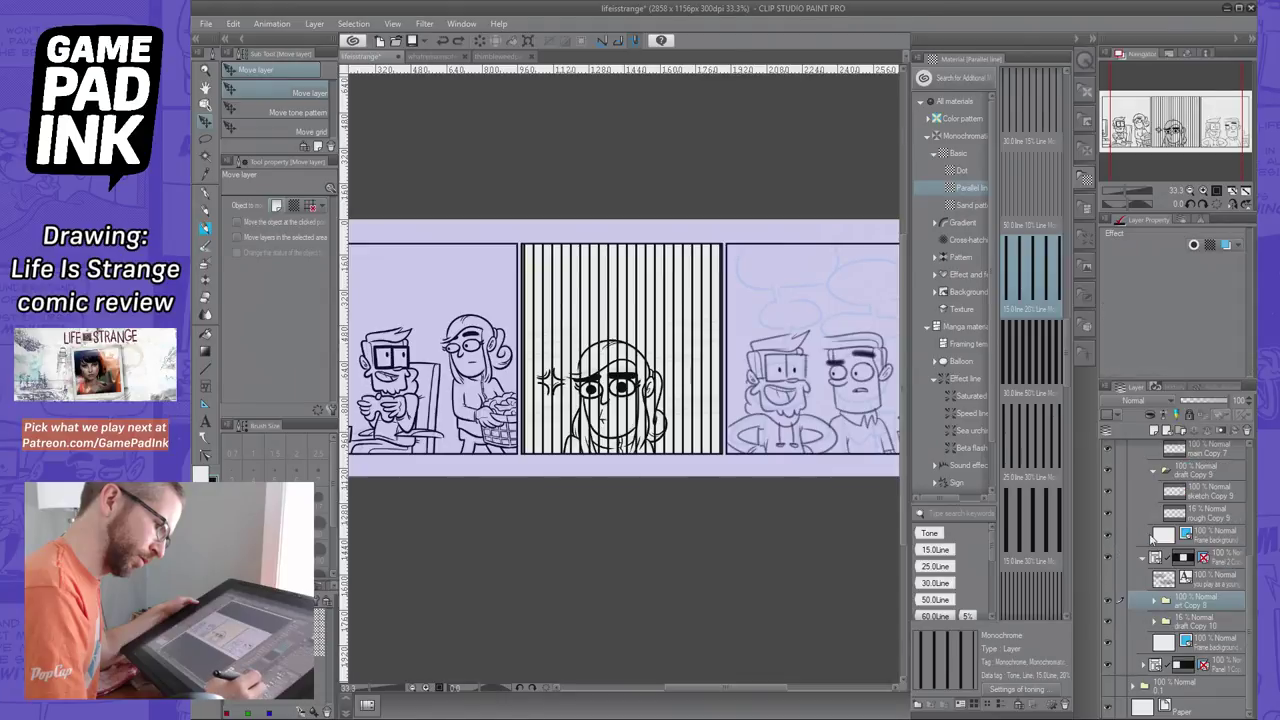
{"action": "left_click", "coordinate": [1108, 600]}
{"action": "left_click", "coordinate": [1108, 600]}
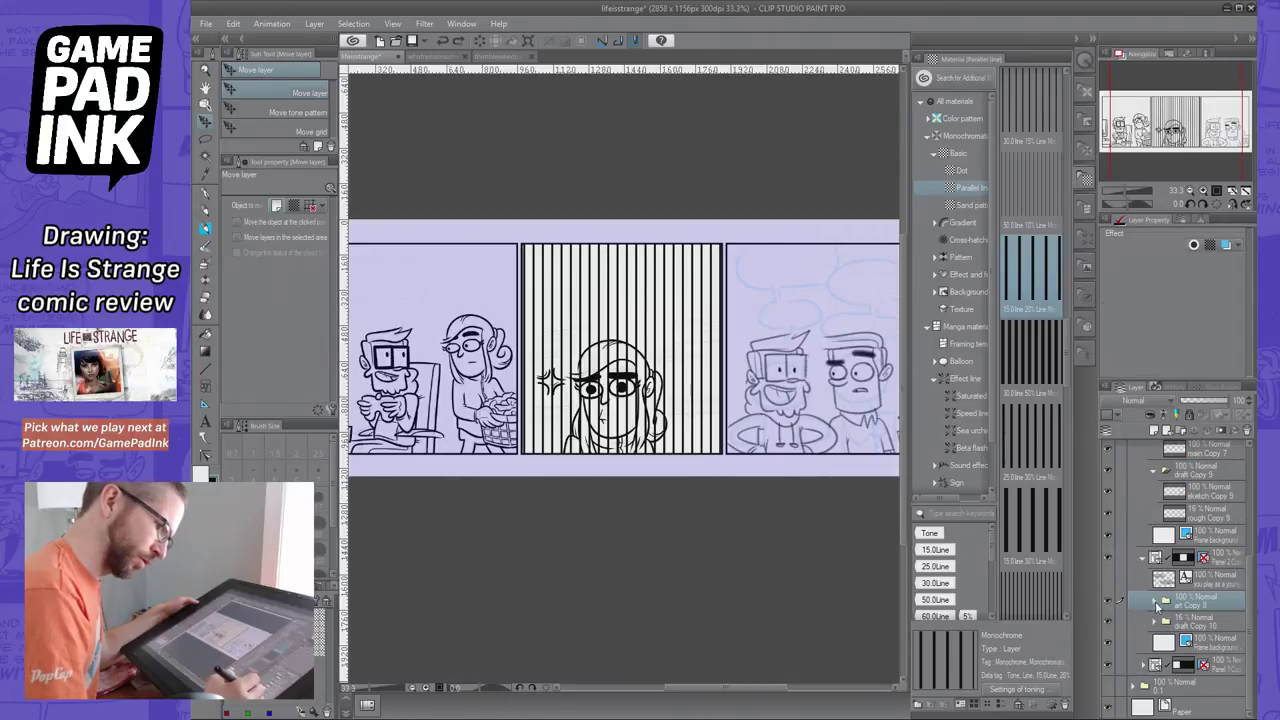
{"action": "left_click", "coordinate": [1154, 600]}
{"action": "scroll", "coordinate": [1245, 607], "scroll_direction": "down", "scroll_amount": 1}
{"action": "scroll", "coordinate": [1245, 610], "scroll_direction": "down", "scroll_amount": 1}
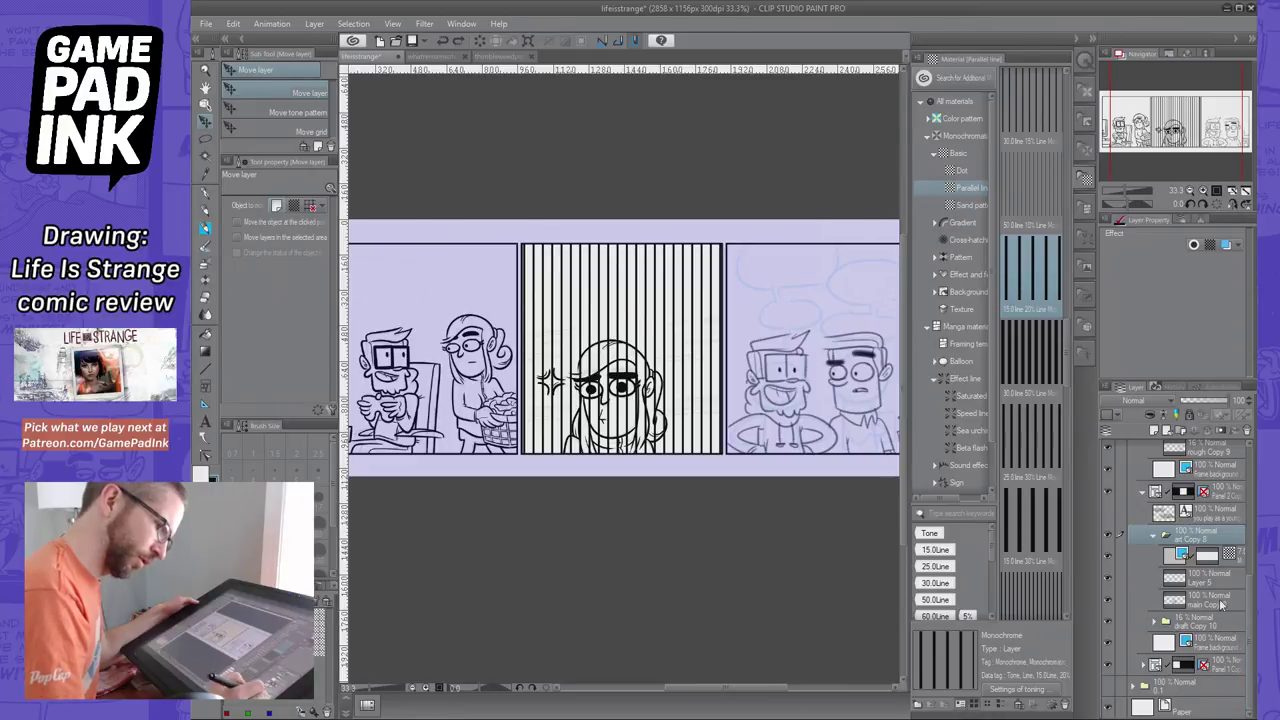
{"action": "left_click", "coordinate": [1220, 558]}
{"action": "left_click", "coordinate": [1107, 556]}
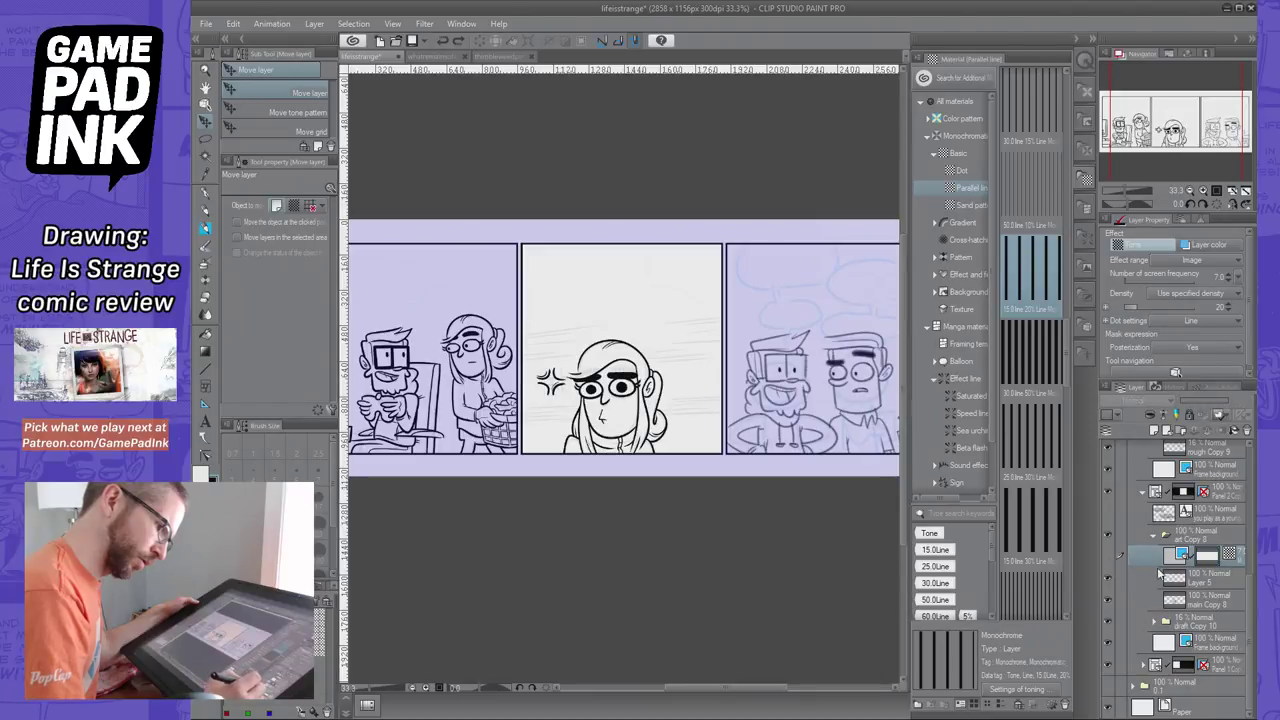
{"action": "left_click", "coordinate": [1108, 556]}
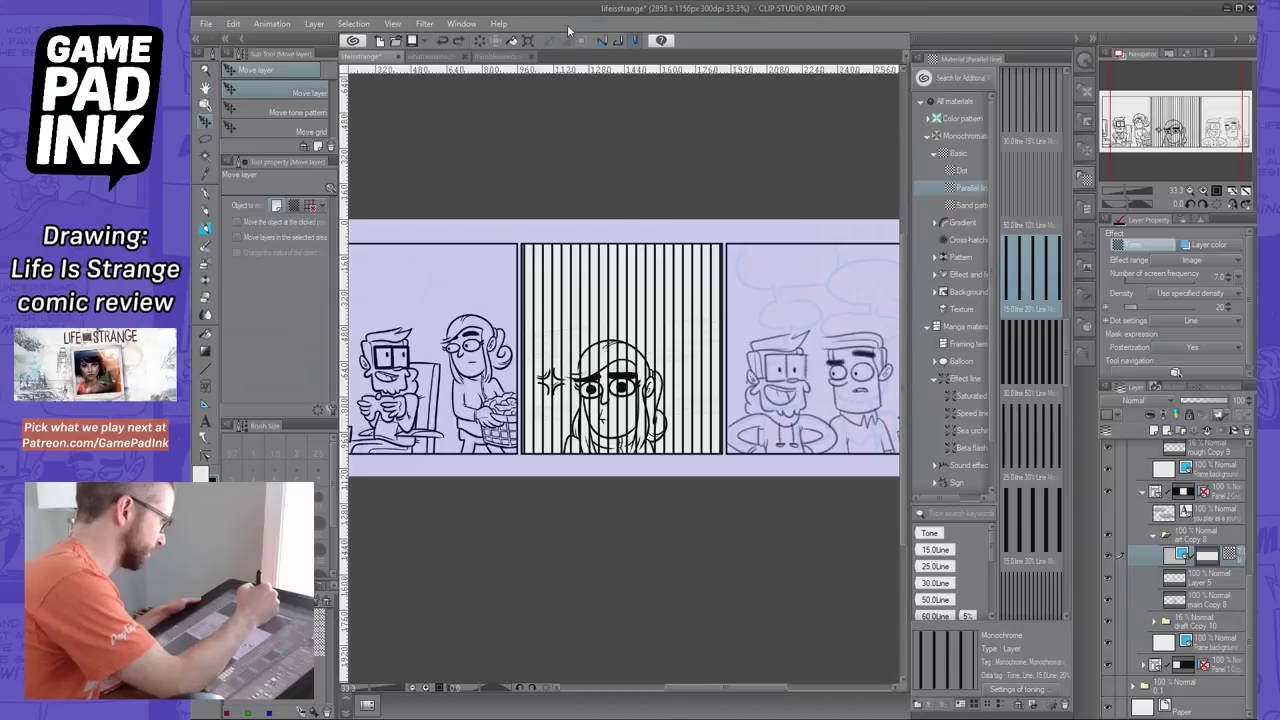
Select the whole canvas and rotate the line tone layer a quarter turn with the transform command
{"action": "key", "text": "ctrl+t"}
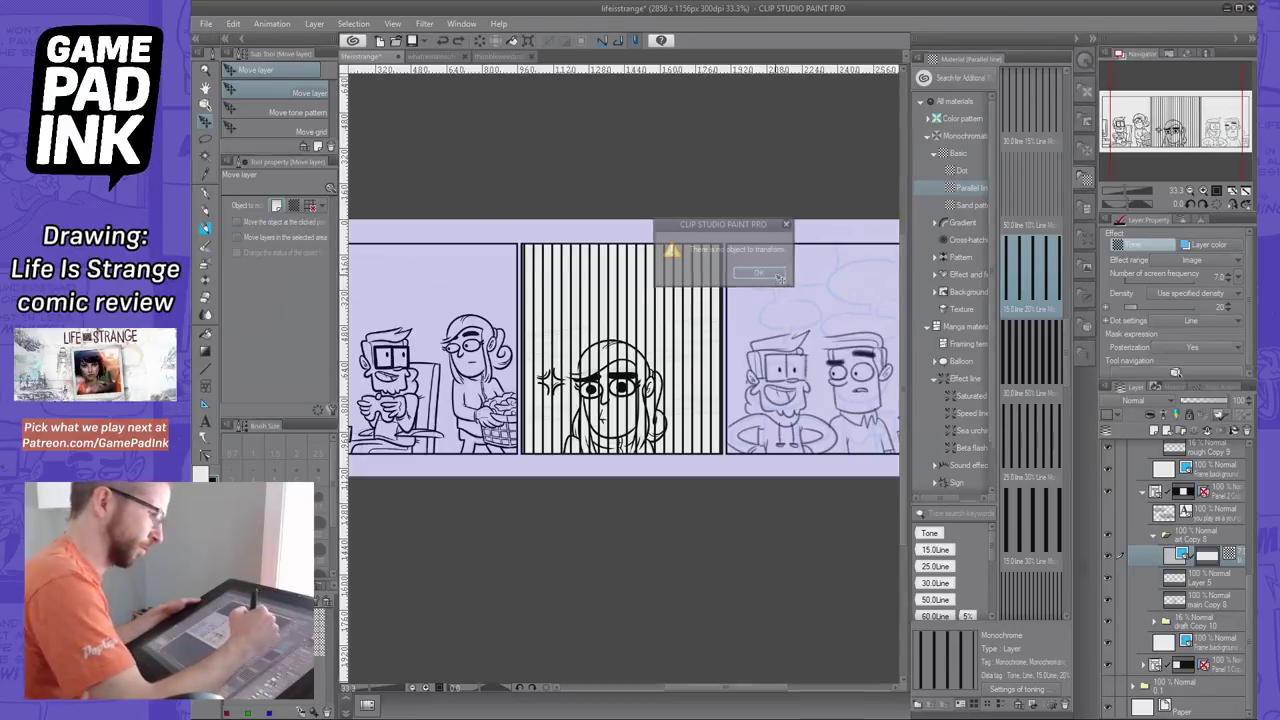
{"action": "left_click", "coordinate": [760, 273]}
{"action": "key", "text": "ctrl+a"}
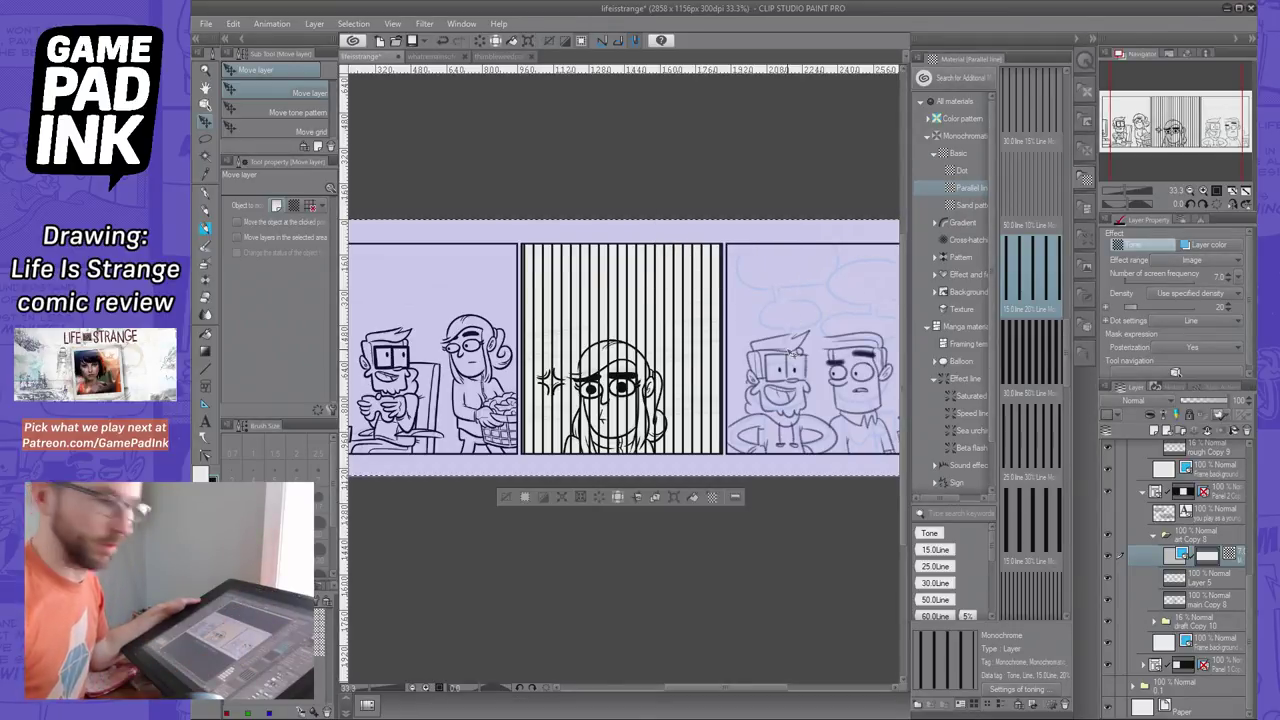
{"action": "key", "text": "ctrl+t"}
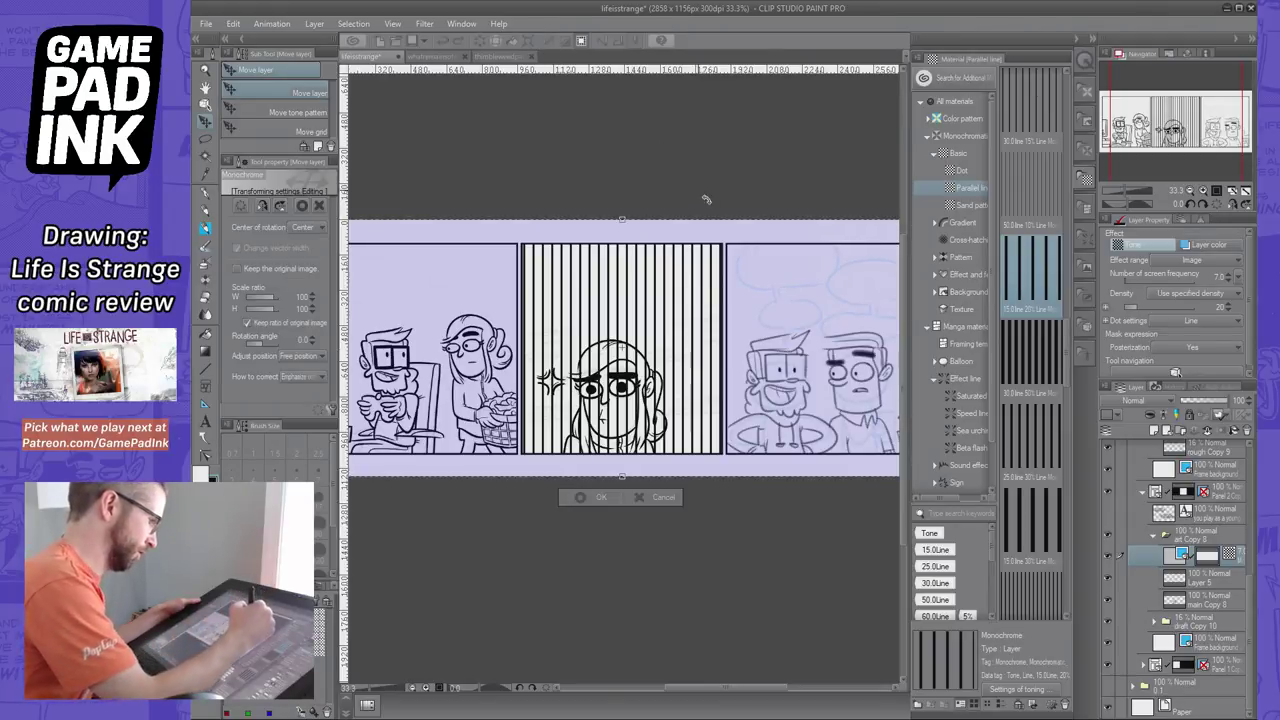
{"action": "left_click", "coordinate": [1190, 190]}
{"action": "left_click", "coordinate": [1190, 190]}
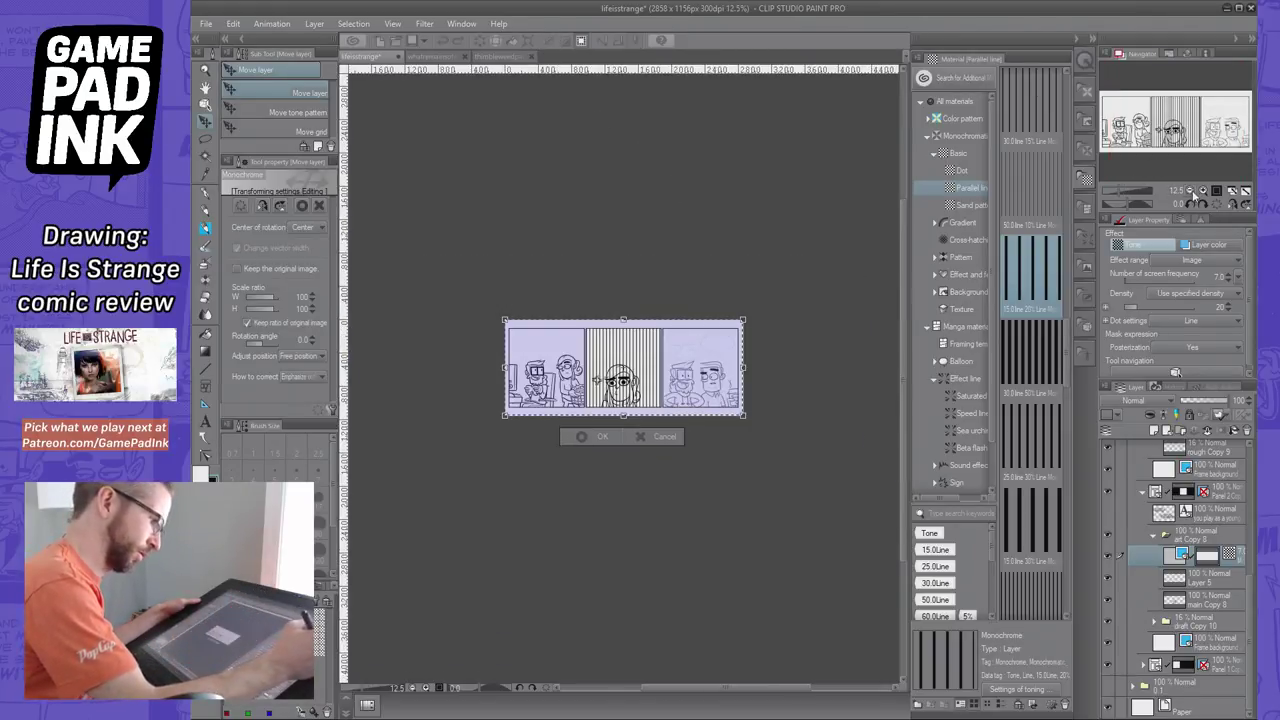
{"action": "left_click_drag", "start_coordinate": [758, 306], "coordinate": [703, 514]}
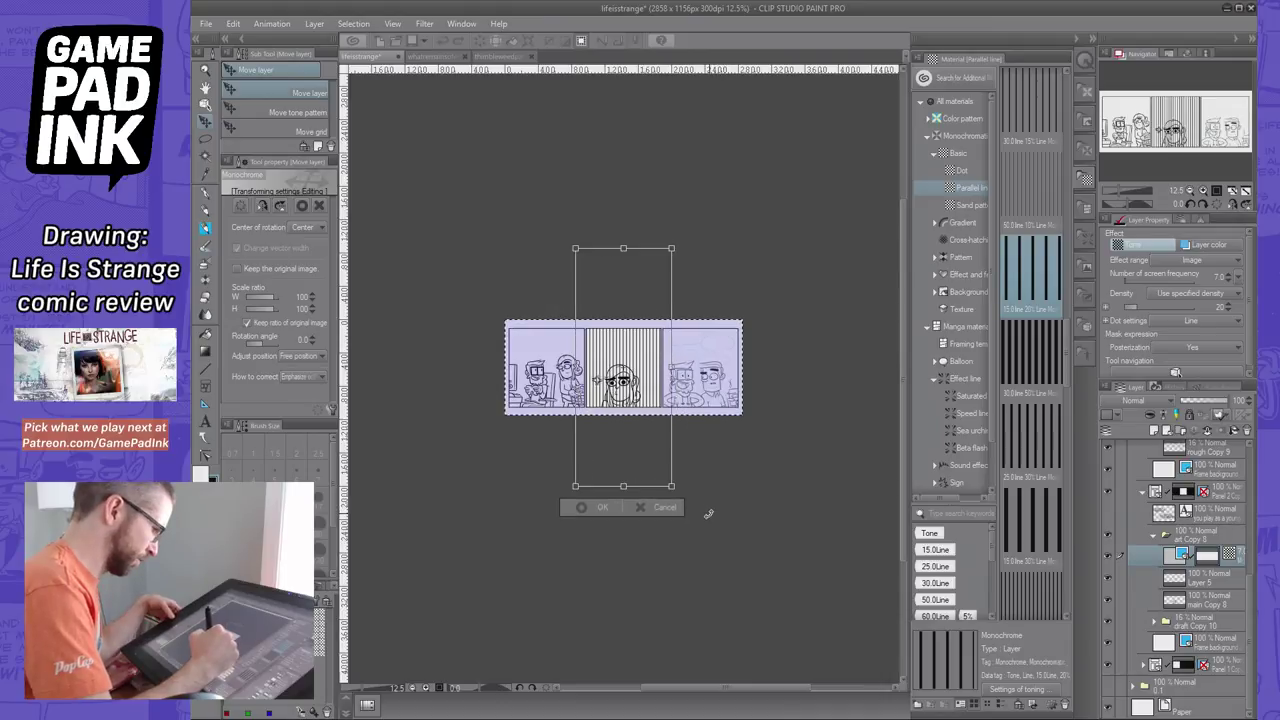
{"action": "left_click", "coordinate": [609, 507]}
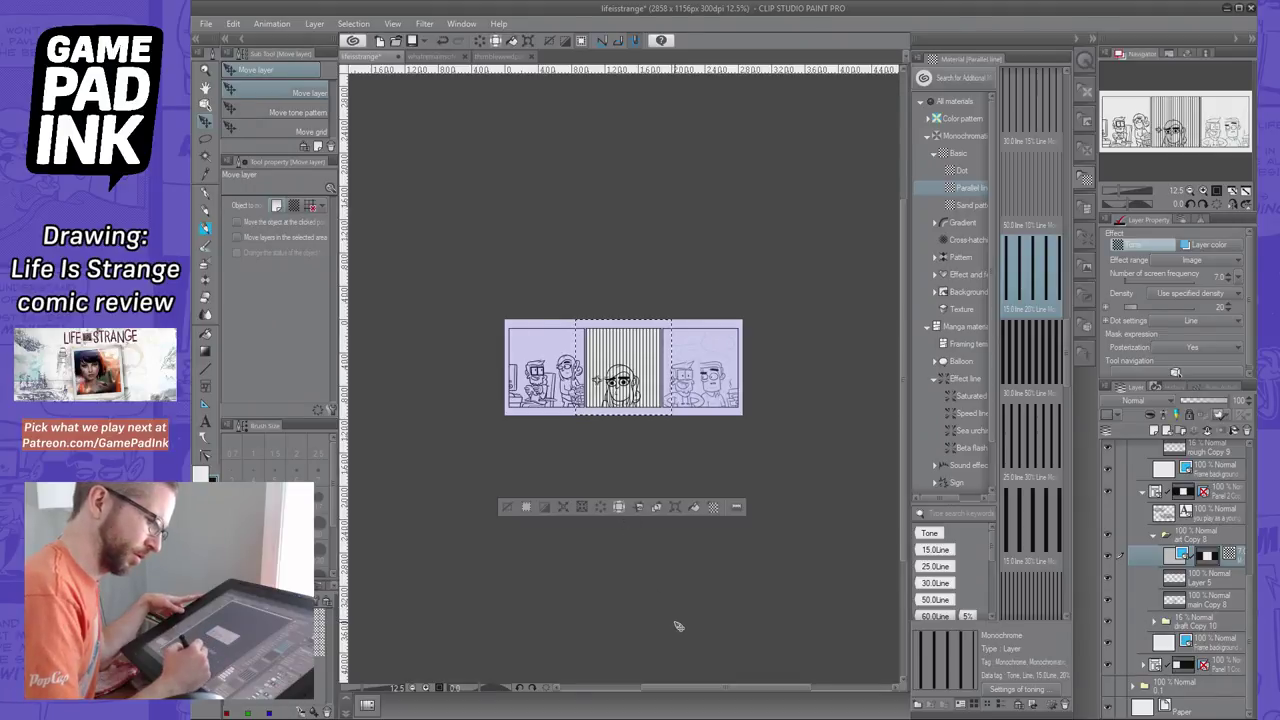
Deselect the canvas and remove the line tone layer from the art Copy 8 folder
{"action": "key", "text": "ctrl+d"}
{"action": "key", "text": "ctrl+z"}
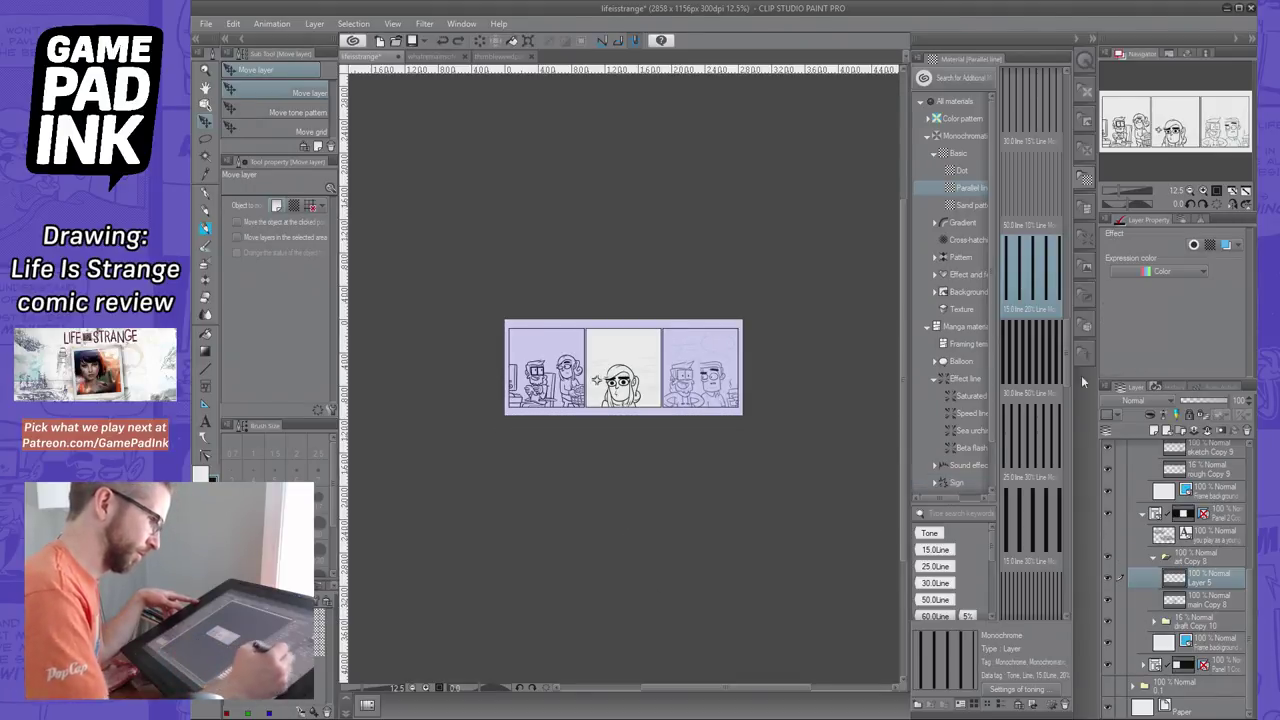
Collapse the art Copy 8 folder and the middle panel's frame folder in the layer list
{"action": "left_click", "coordinate": [1203, 190]}
{"action": "left_click", "coordinate": [1203, 190]}
{"action": "left_click", "coordinate": [1203, 190]}
{"action": "left_click", "coordinate": [1203, 190]}
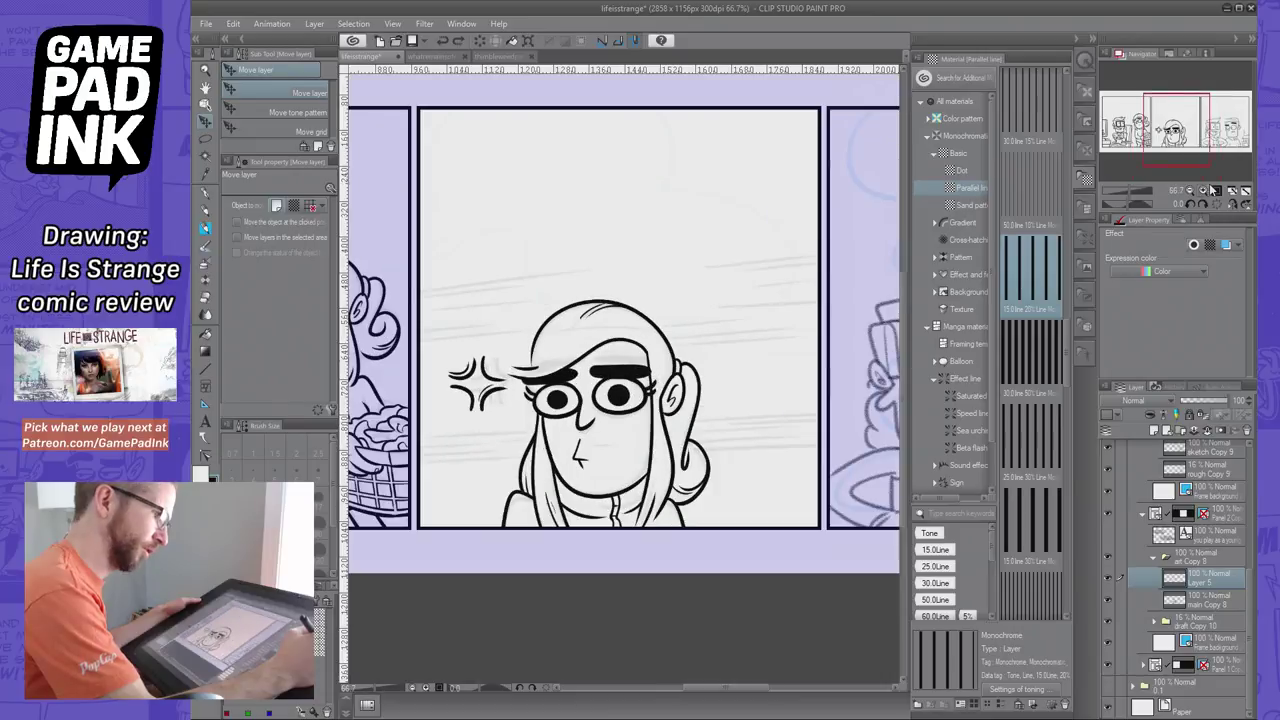
{"action": "left_click_drag", "start_coordinate": [1178, 128], "coordinate": [1216, 123]}
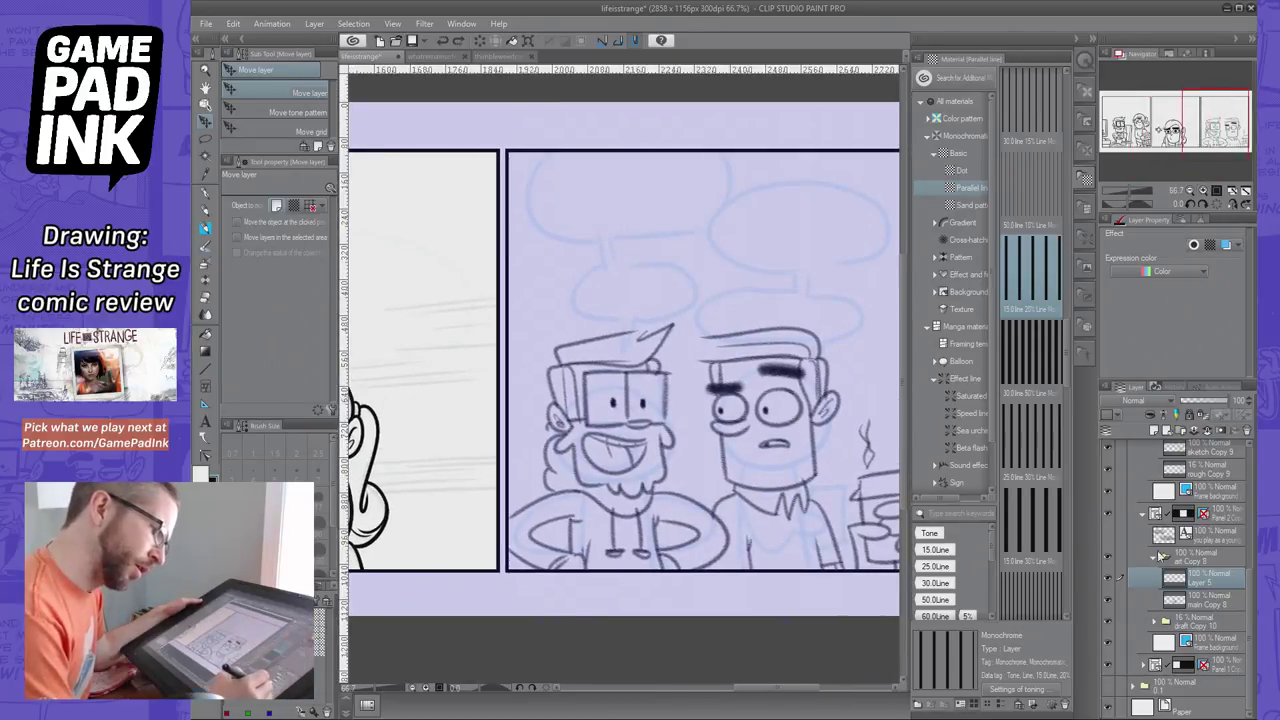
{"action": "scroll", "coordinate": [1230, 575], "scroll_direction": "up", "scroll_amount": 3}
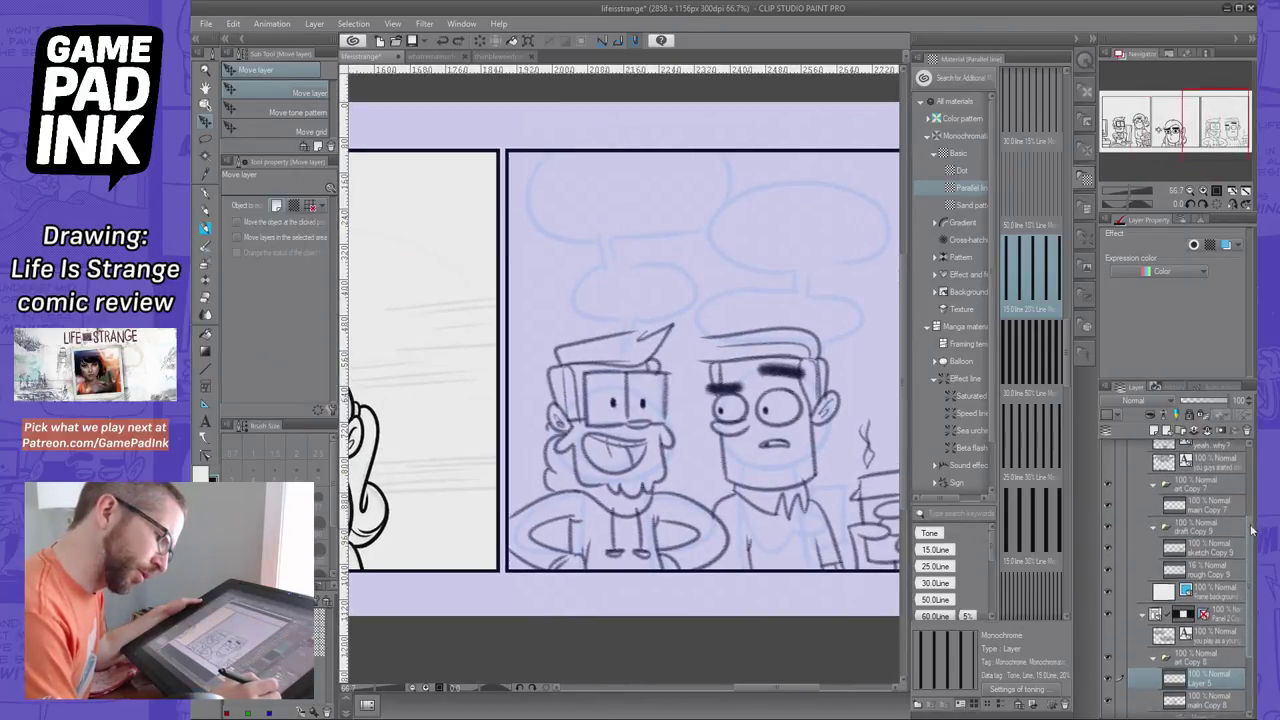
{"action": "left_click", "coordinate": [1155, 599]}
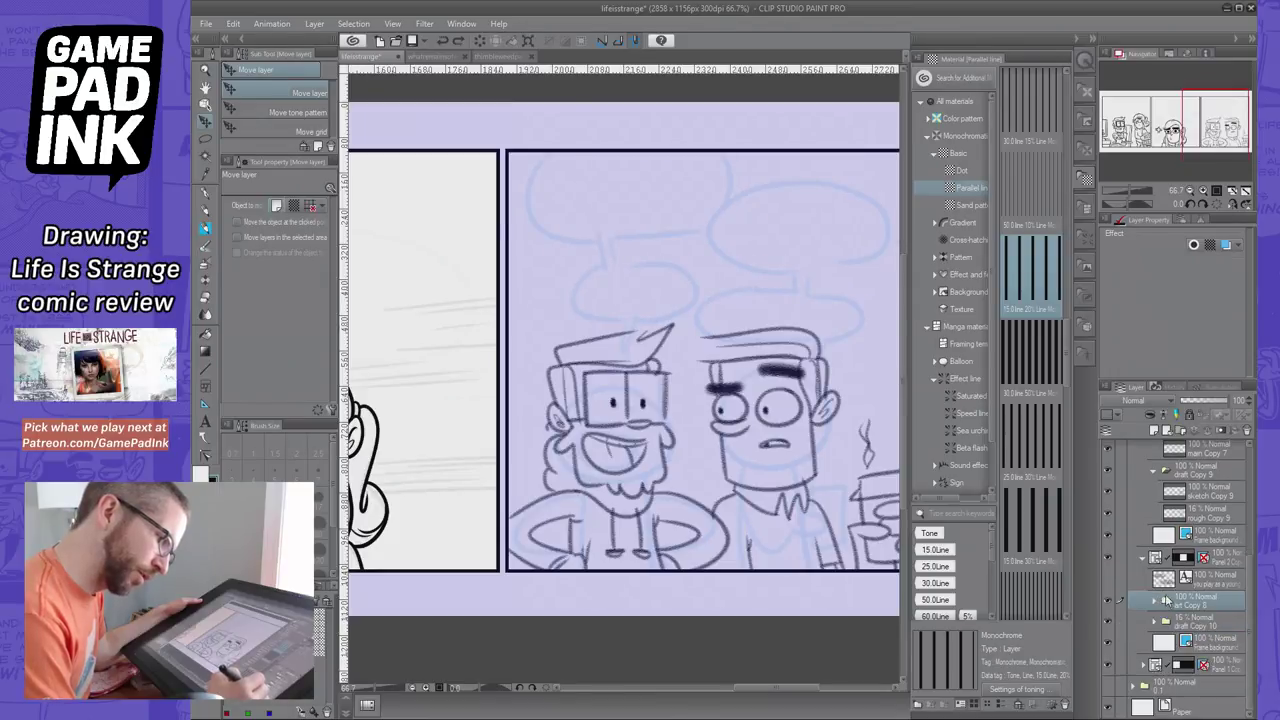
{"action": "left_click", "coordinate": [1144, 559]}
Hide the middle panel's draft Copy 10 folder and collapse that panel's frame folder
{"action": "left_click_drag", "start_coordinate": [1215, 124], "coordinate": [1135, 127]}
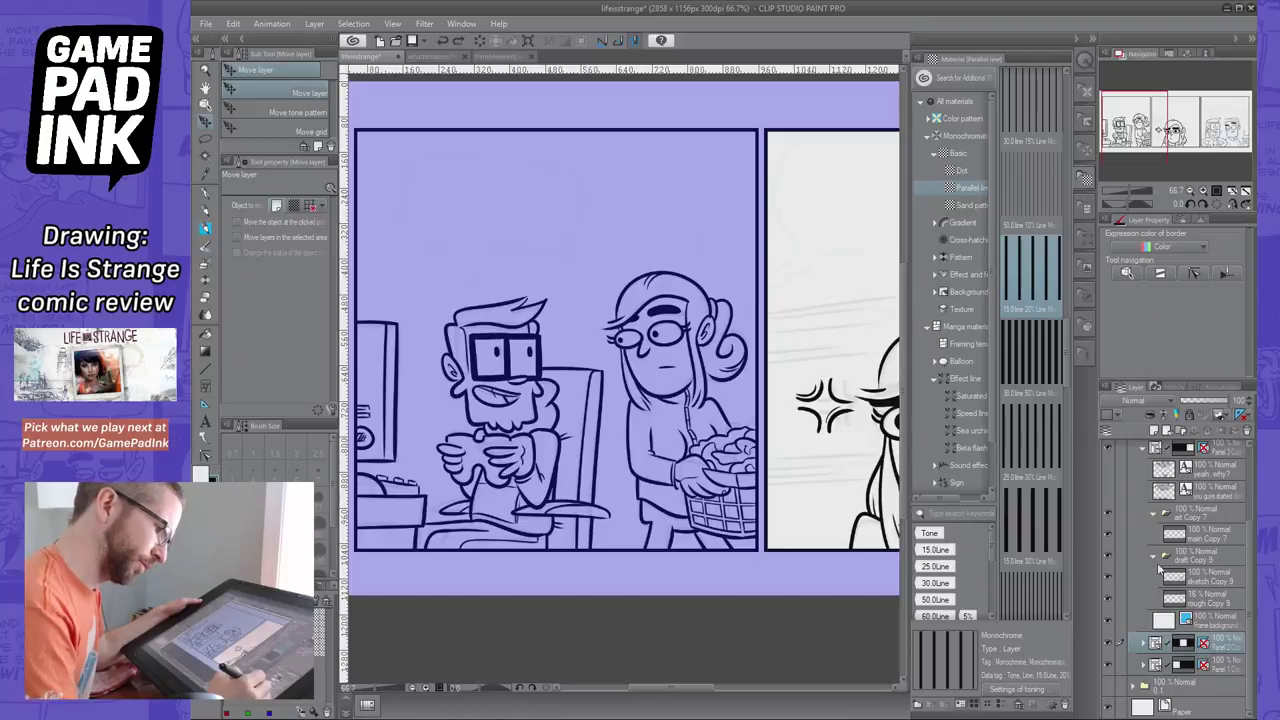
{"action": "left_click", "coordinate": [1145, 644]}
{"action": "scroll", "coordinate": [1146, 622], "scroll_direction": "down", "scroll_amount": 3}
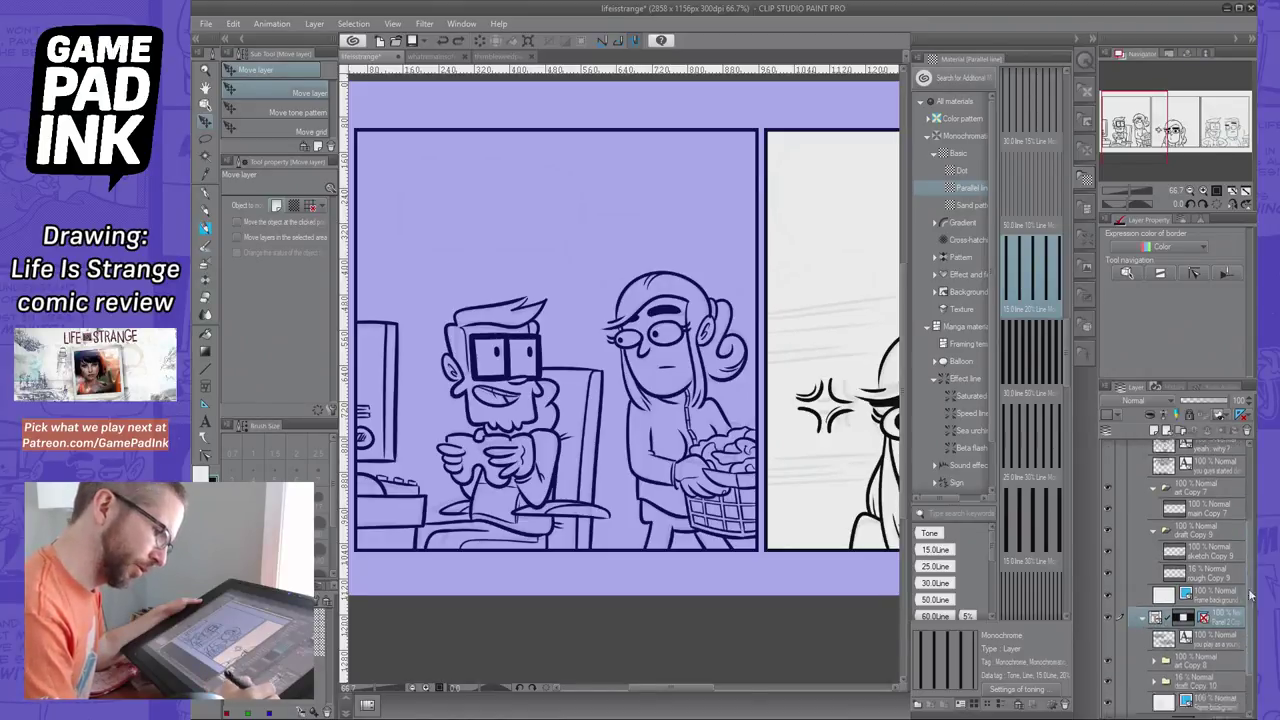
{"action": "left_click", "coordinate": [1144, 560]}
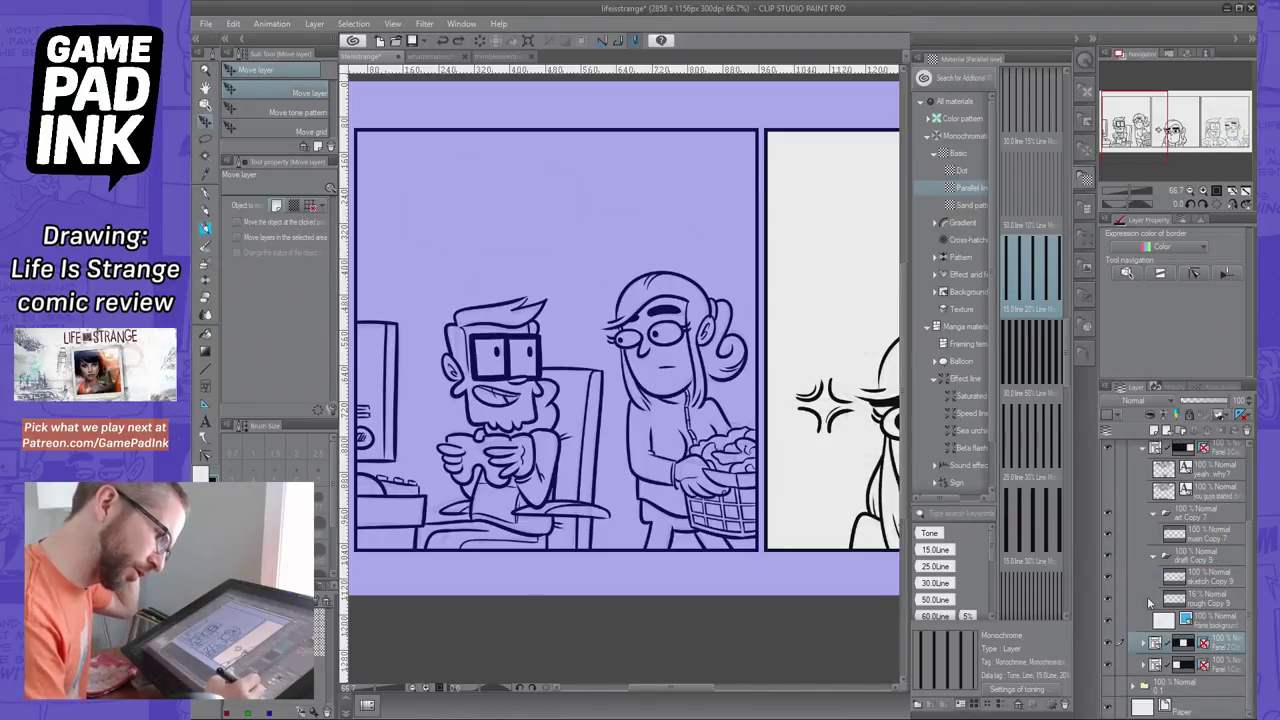
Expand the first panel's frame folder, collapse its art Copy 9 and draft Copy 11 folders, and hide the draft
{"action": "left_click", "coordinate": [1146, 665]}
{"action": "scroll", "coordinate": [1150, 630], "scroll_direction": "down", "scroll_amount": 4}
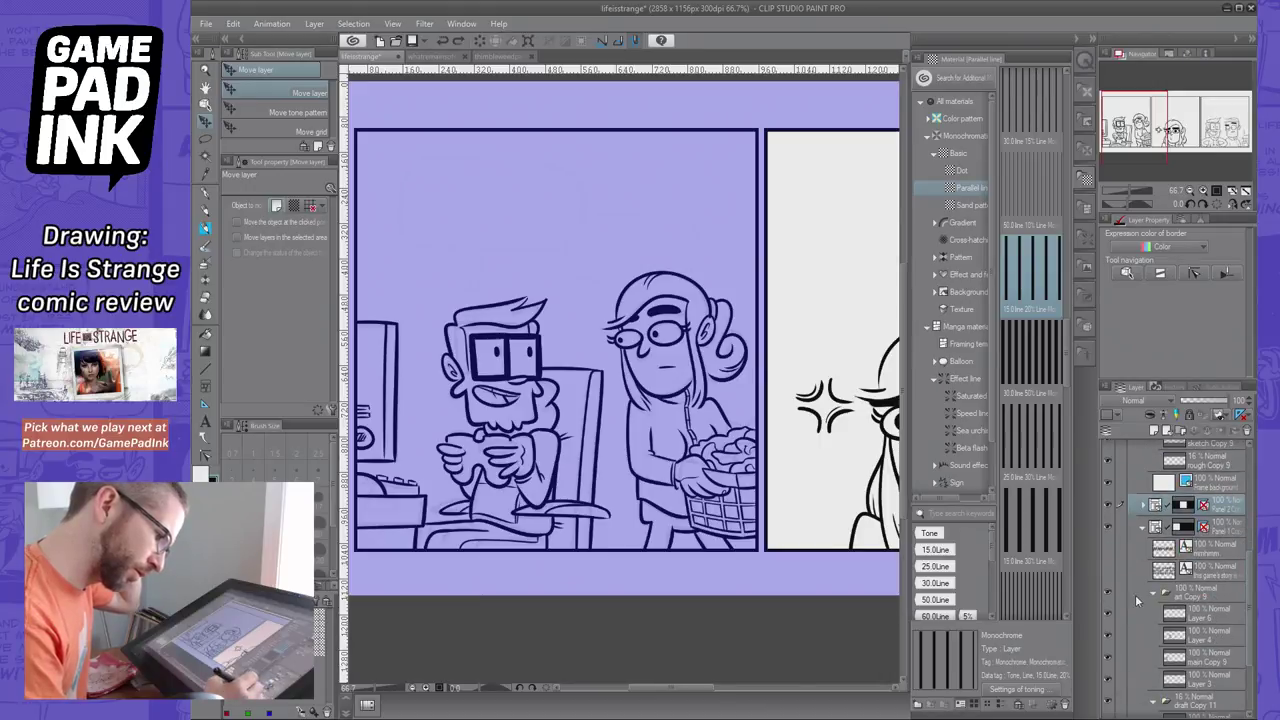
{"action": "left_click", "coordinate": [1157, 608]}
{"action": "scroll", "coordinate": [1150, 600], "scroll_direction": "up", "scroll_amount": 3}
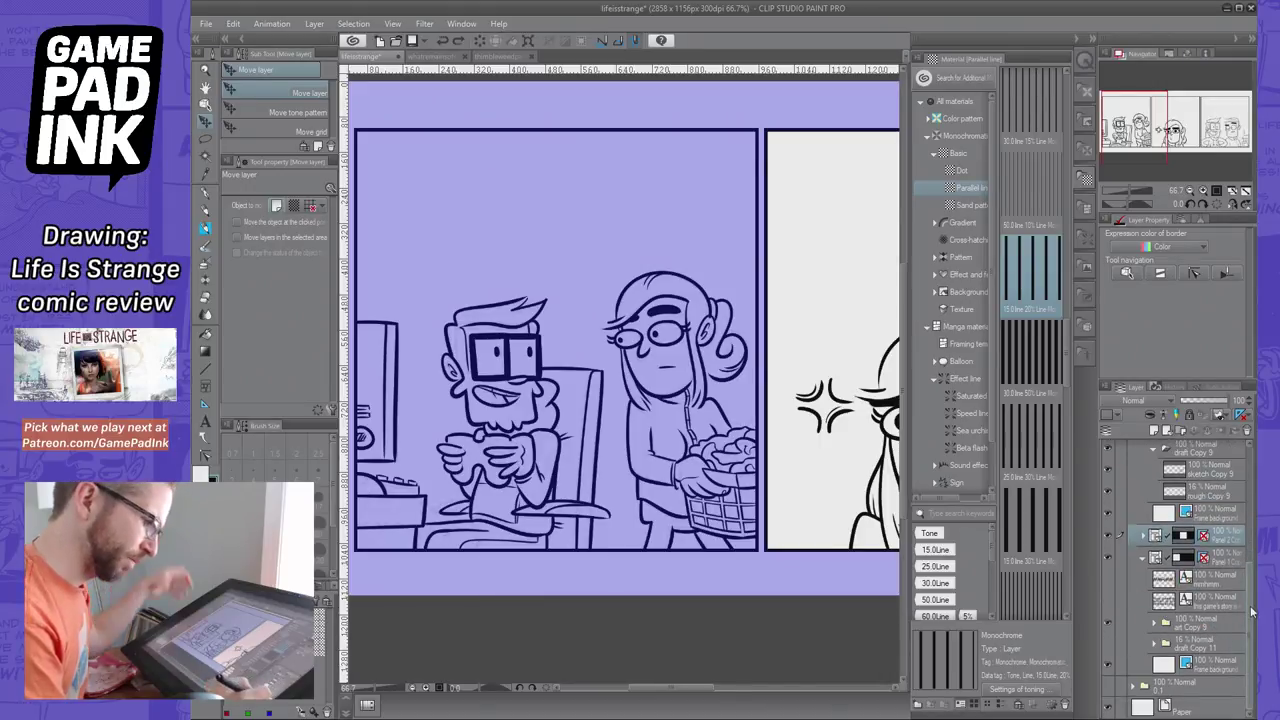
{"action": "scroll", "coordinate": [1250, 580], "scroll_direction": "up", "scroll_amount": 2}
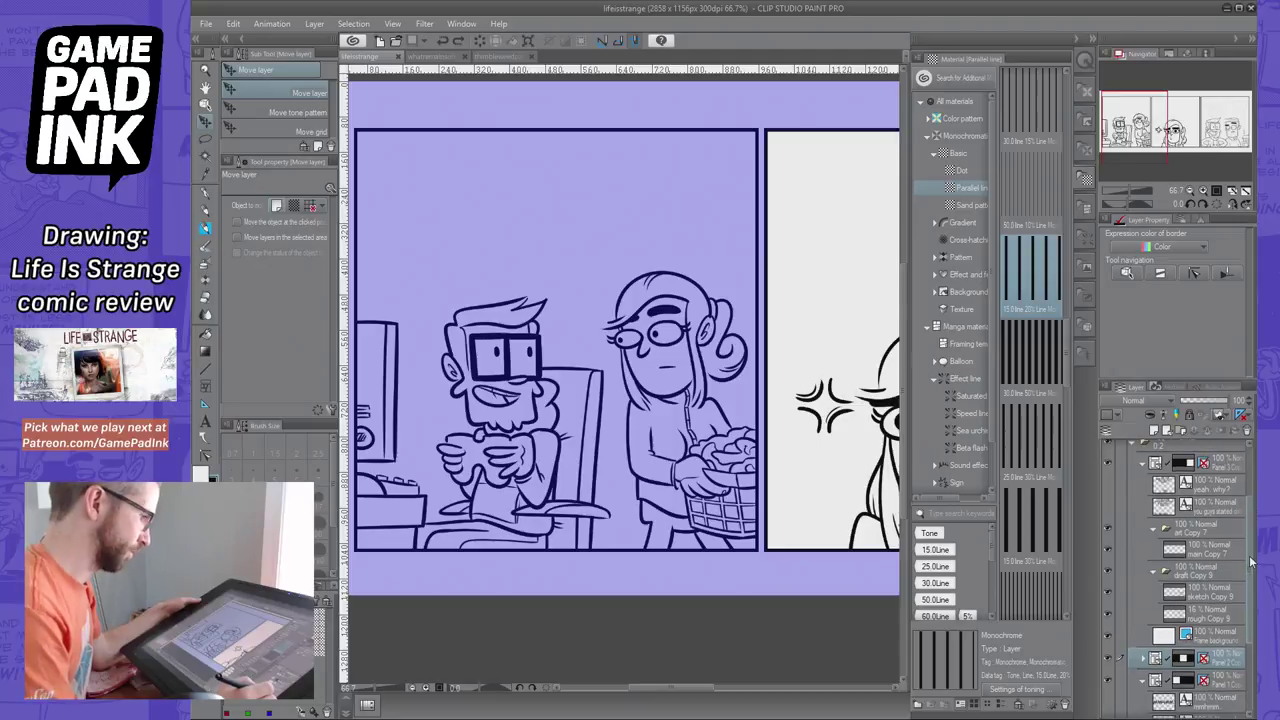
Lower the third panel's draft Copy 9 folder to 12% opacity and make the main Copy 7 layer active
{"action": "left_click_drag", "start_coordinate": [1145, 129], "coordinate": [1218, 126]}
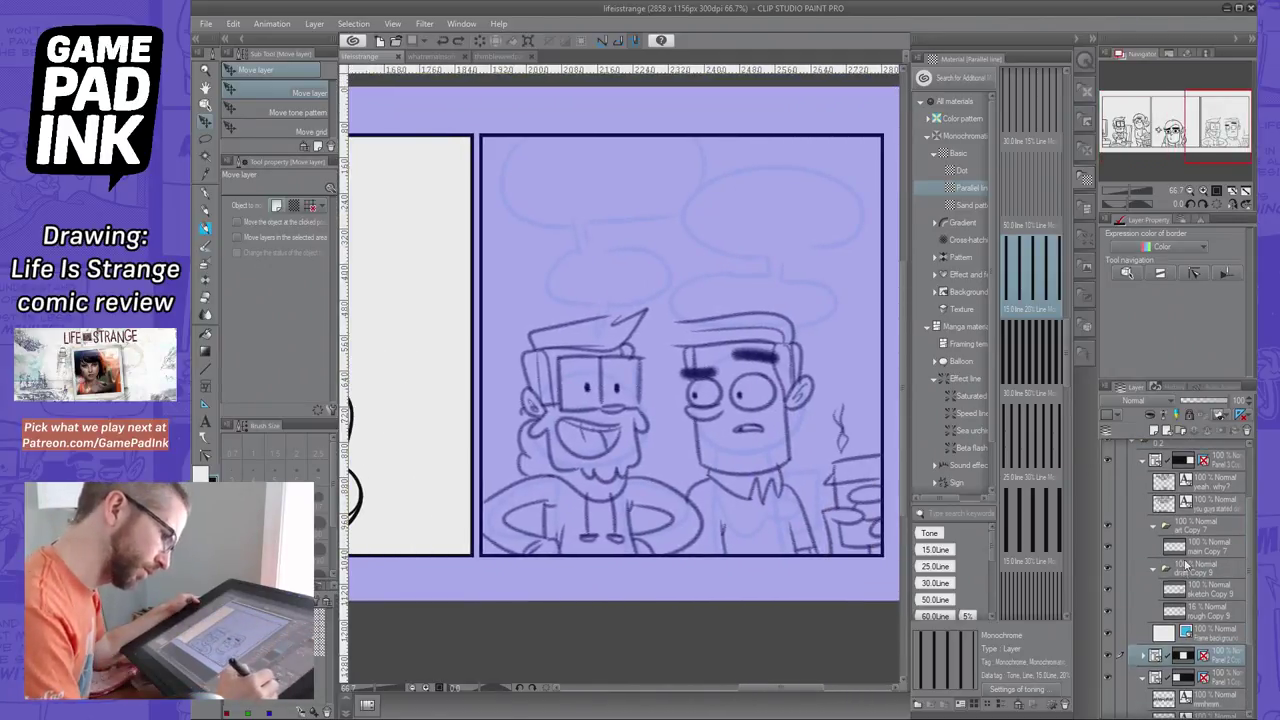
{"action": "left_click", "coordinate": [1187, 567]}
{"action": "left_click", "coordinate": [1187, 404]}
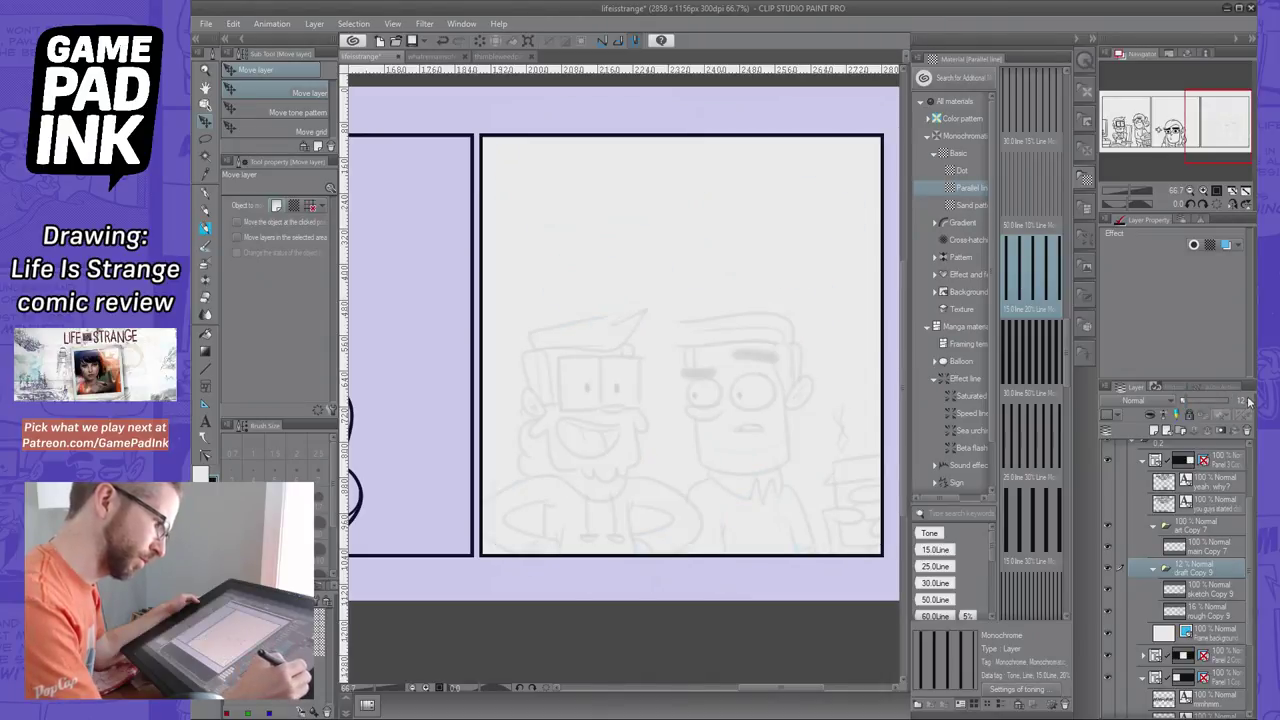
{"action": "left_click", "coordinate": [1202, 546]}
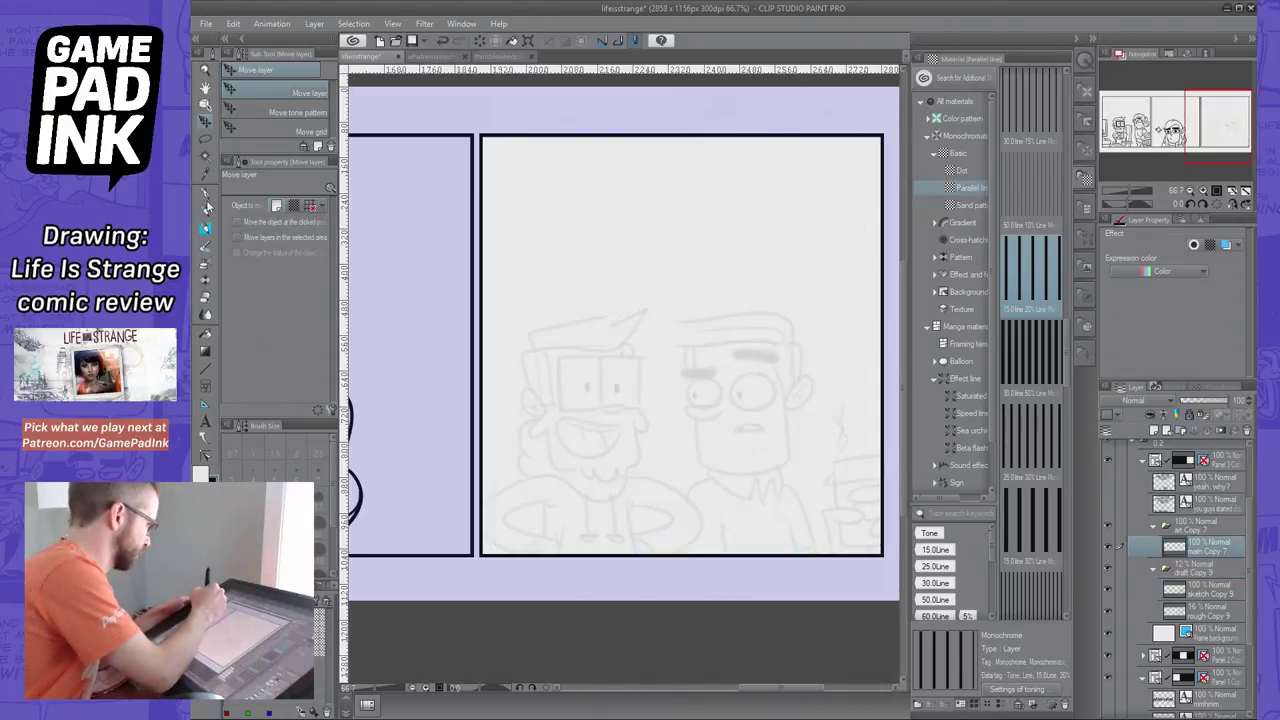
Ink the outer edge of the bearded man's left lens in the third panel with the G-pen at size 20
{"action": "left_click", "coordinate": [207, 206]}
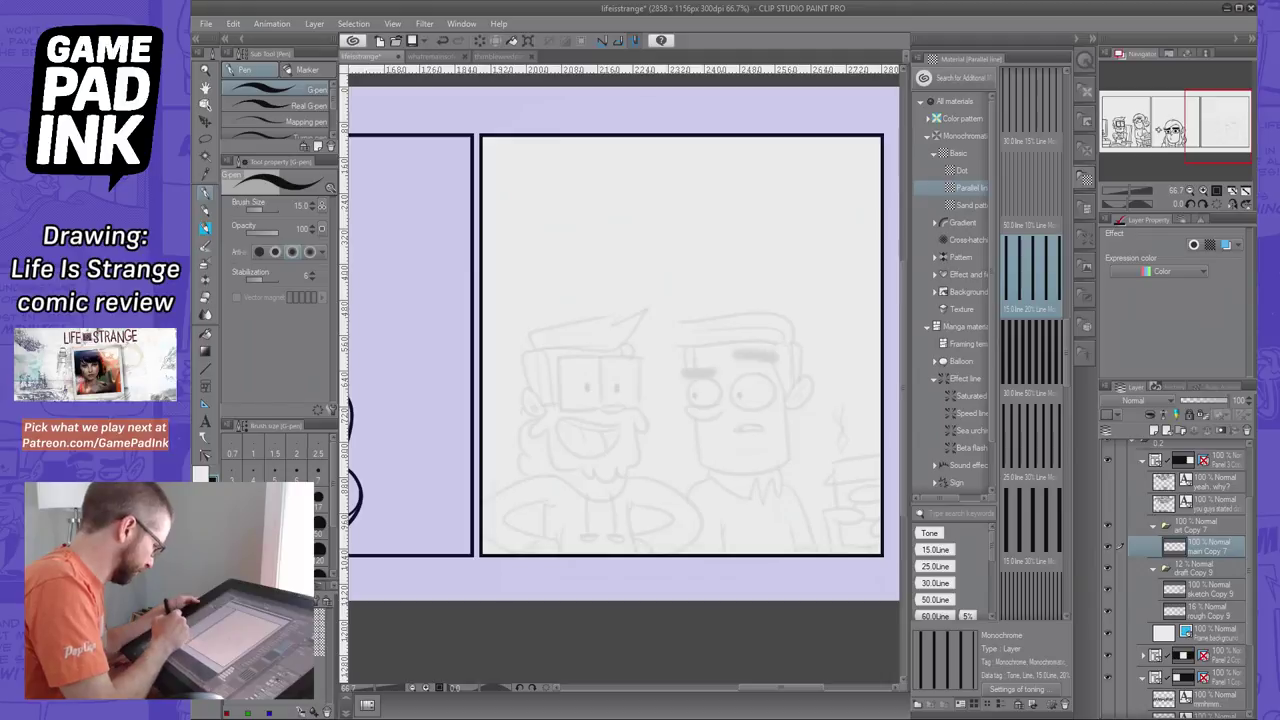
{"action": "key", "text": "bracketright"}
{"action": "key", "text": "ctrl+z"}
{"action": "left_click_drag", "start_coordinate": [558, 355], "coordinate": [560, 411]}
{"action": "key", "text": "ctrl+z"}
{"action": "key", "text": "ctrl+z"}
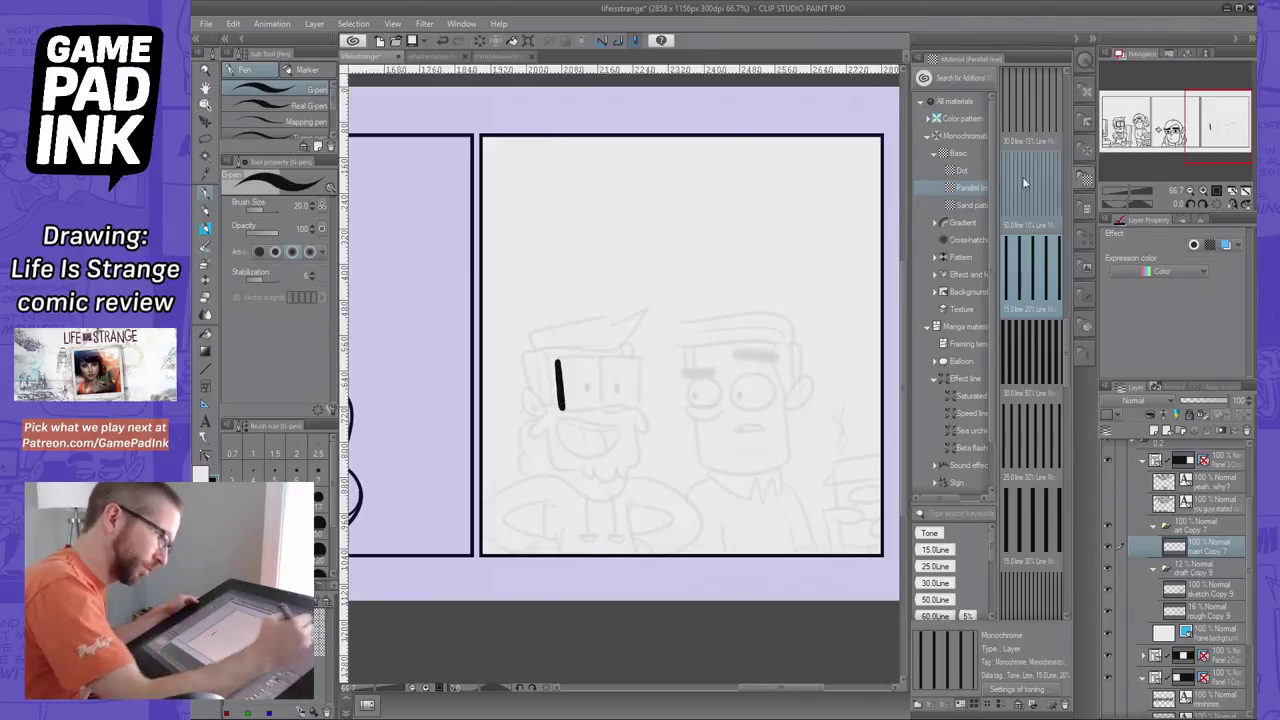
Collapse the material palette and ink the bottom edge of the bearded man's left lens
{"action": "left_click", "coordinate": [1090, 38]}
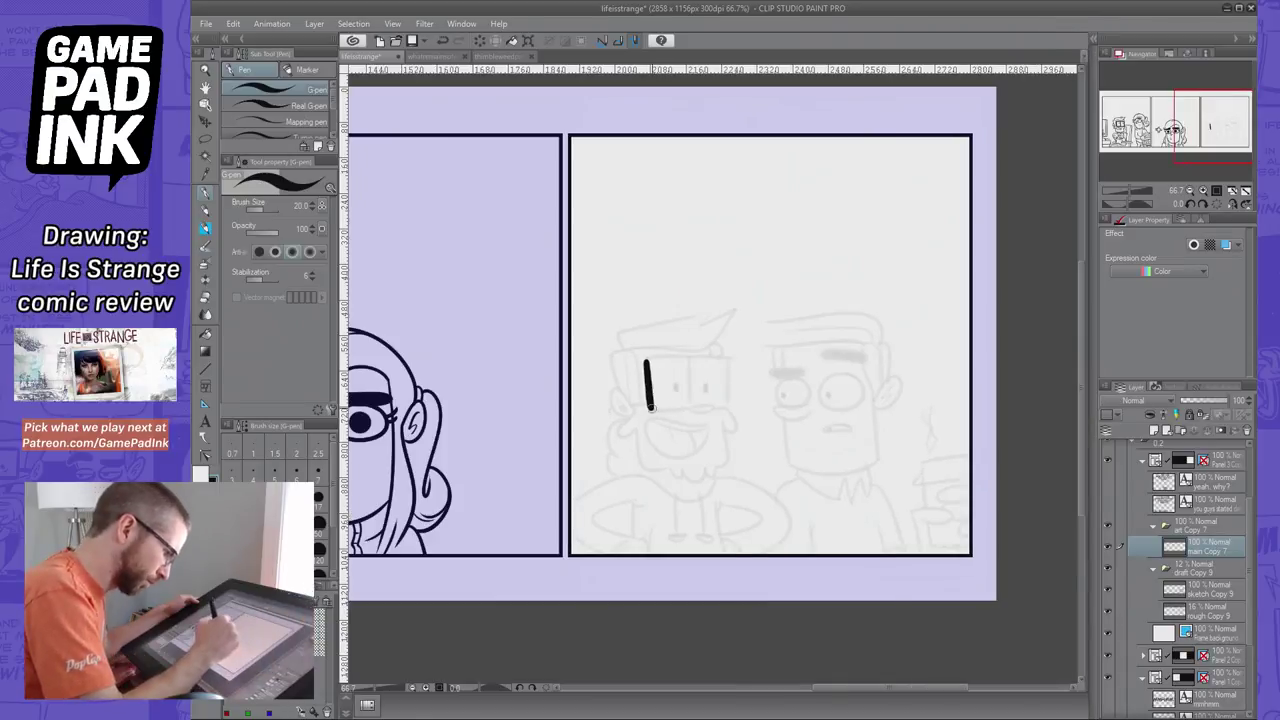
{"action": "key", "text": "ctrl+z"}
{"action": "left_click_drag", "start_coordinate": [648, 408], "coordinate": [690, 407]}
{"action": "key", "text": "ctrl+z"}
{"action": "key", "text": "ctrl+z"}
{"action": "key", "text": "ctrl+z"}
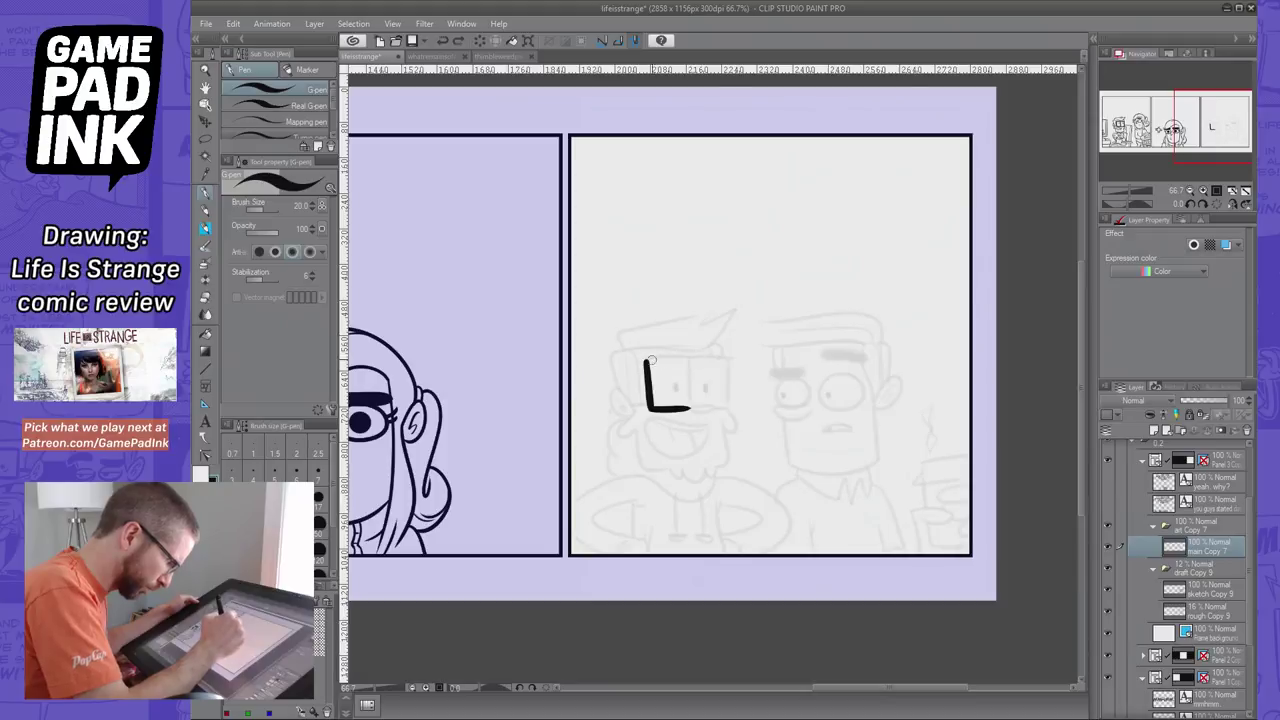
Ink the top edge and the inner edge of the left lens, redoing strokes until the square frame closes
{"action": "mouse_move", "coordinate": [646, 358]}
{"action": "left_mouse_down"}
{"action": "mouse_move", "coordinate": [696, 356]}
{"action": "mouse_move", "coordinate": [670, 356]}
{"action": "mouse_move", "coordinate": [696, 356]}
{"action": "mouse_move", "coordinate": [692, 408]}
{"action": "left_mouse_up"}
{"action": "key", "text": "ctrl+z"}
{"action": "key", "text": "ctrl+z"}
{"action": "key", "text": "ctrl+z"}
{"action": "left_click_drag", "start_coordinate": [692, 357], "coordinate": [692, 408]}
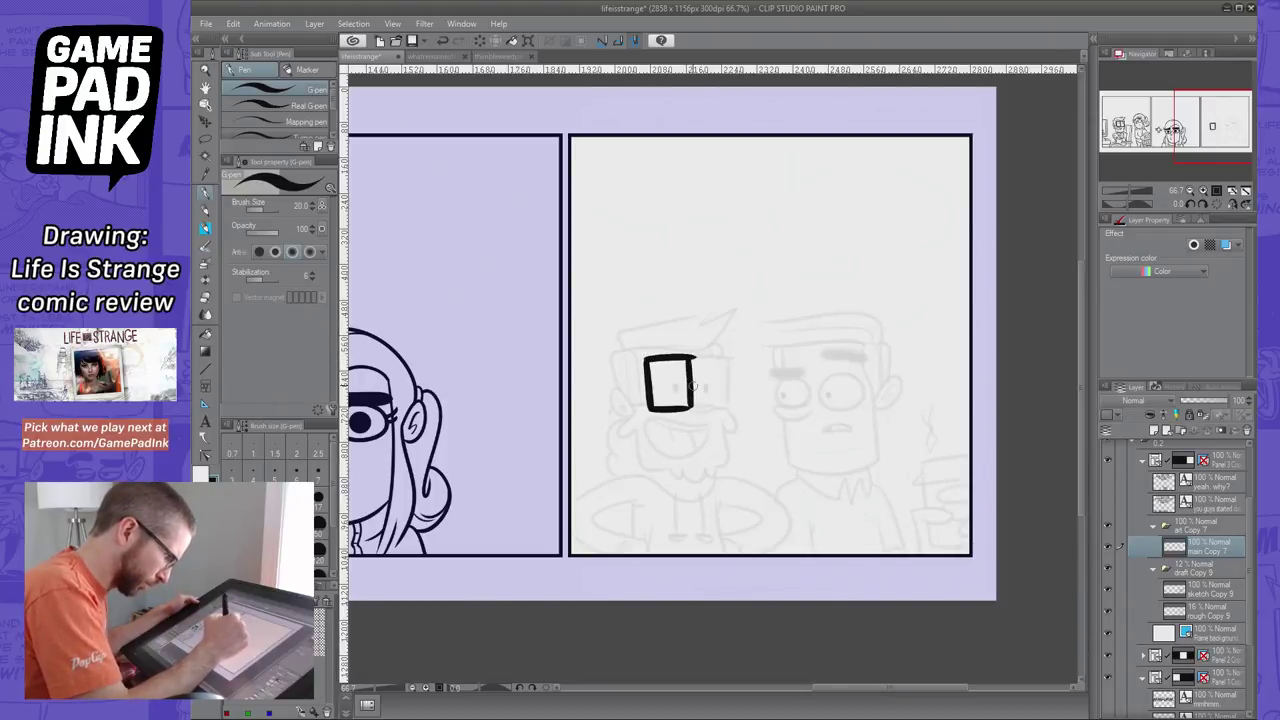
{"action": "key", "text": "ctrl+z"}
{"action": "left_click_drag", "start_coordinate": [692, 357], "coordinate": [692, 408]}
{"action": "key", "text": "ctrl+z"}
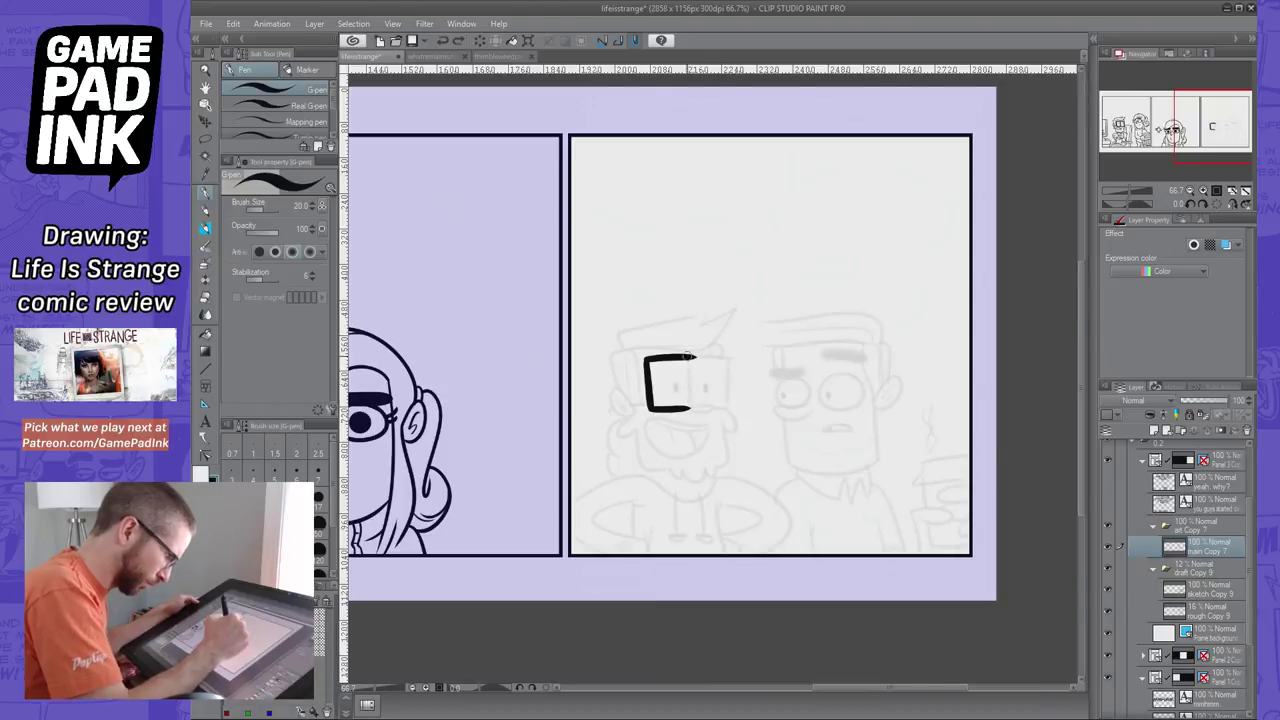
{"action": "key", "text": "ctrl+z"}
{"action": "left_click_drag", "start_coordinate": [692, 357], "coordinate": [692, 408]}
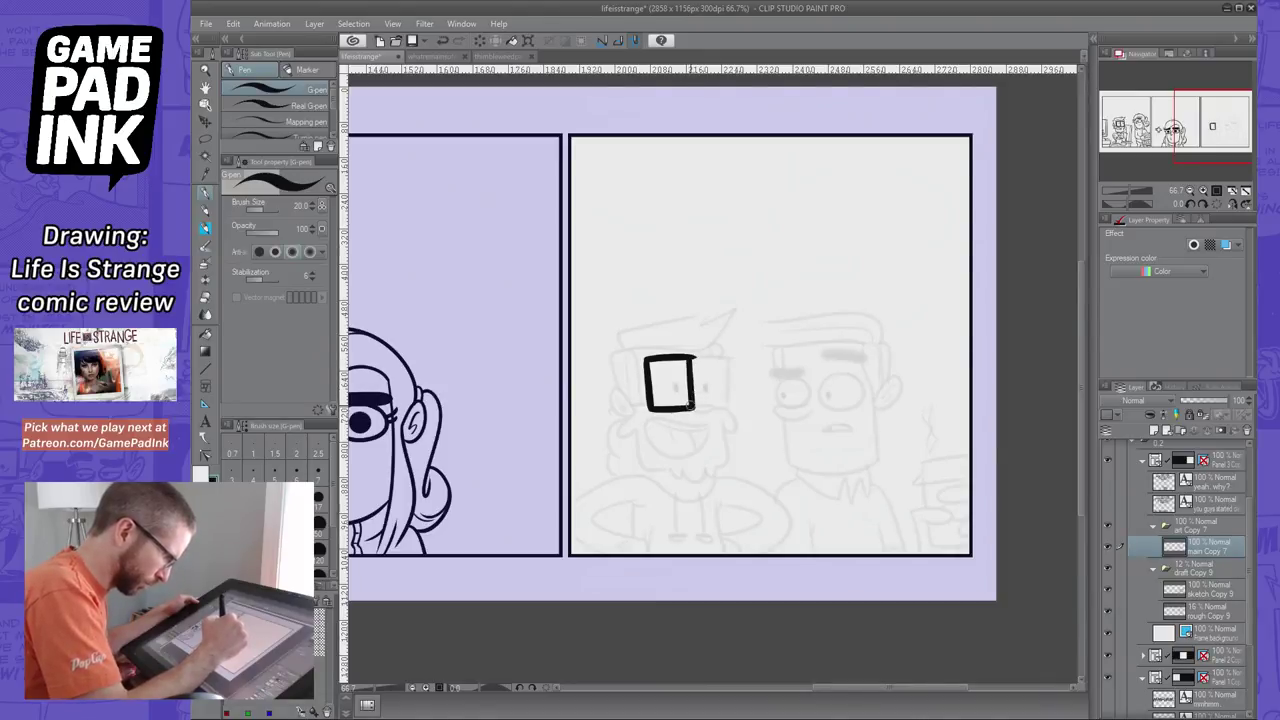
Ink the top and outer edges of the bearded man's right lens
{"action": "mouse_move", "coordinate": [694, 357]}
{"action": "left_mouse_down"}
{"action": "mouse_move", "coordinate": [733, 358]}
{"action": "mouse_move", "coordinate": [728, 406]}
{"action": "left_mouse_up"}
{"action": "key", "text": "ctrl+z"}
{"action": "key", "text": "ctrl+z"}
{"action": "key", "text": "ctrl+z"}
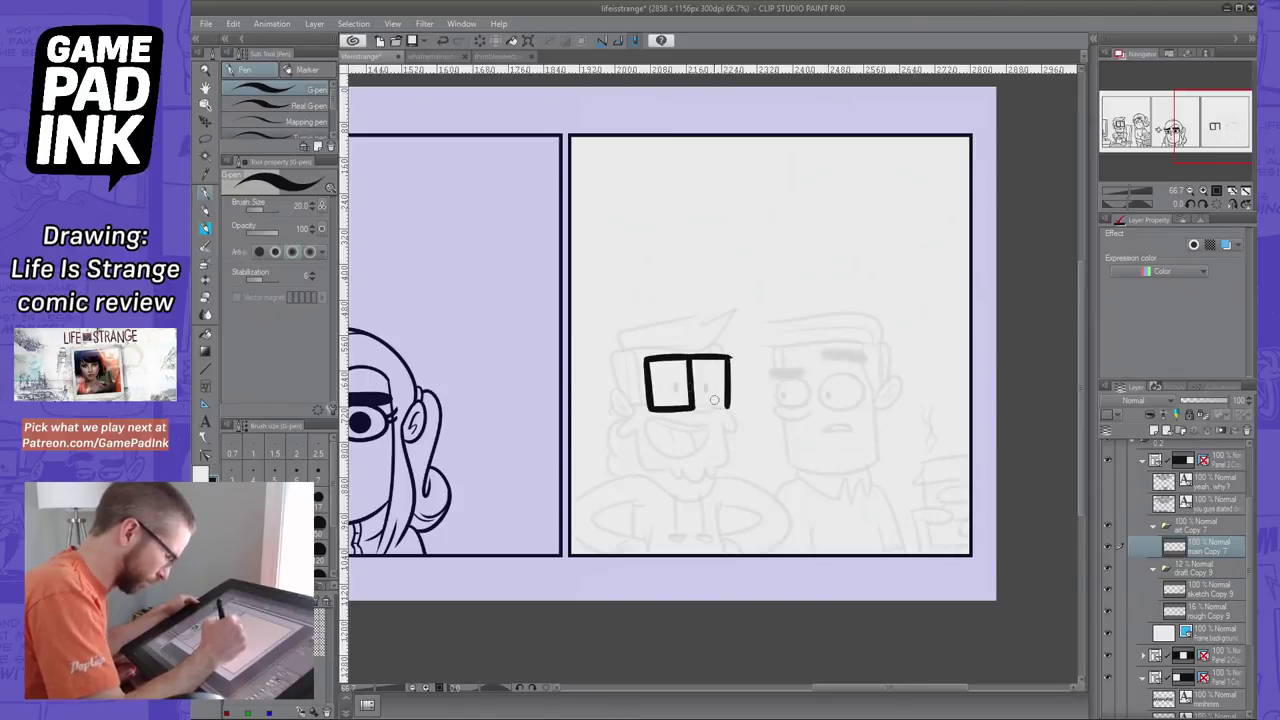
Reduce the G-pen size to 15 and ink the small nose curve beneath the right lens
{"action": "key", "text": "bracketleft"}
{"action": "key", "text": "bracketleft"}
{"action": "mouse_move", "coordinate": [692, 409]}
{"action": "left_mouse_down"}
{"action": "mouse_move", "coordinate": [712, 408]}
{"action": "mouse_move", "coordinate": [694, 409]}
{"action": "left_mouse_up"}
{"action": "key", "text": "ctrl+z"}
{"action": "key", "text": "ctrl+z"}
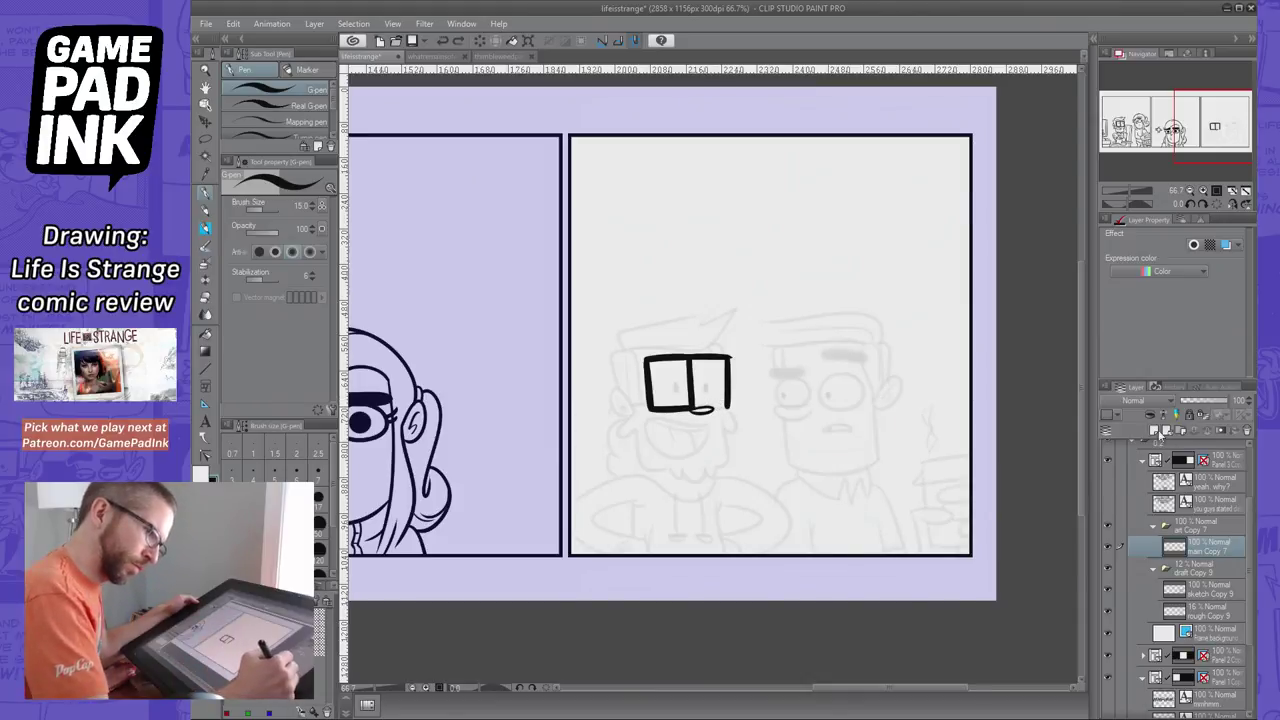
Ink the right lens's bottom edge on a new layer, clean it with the Hard eraser, and merge it into main Copy 7
{"action": "left_click", "coordinate": [1154, 432]}
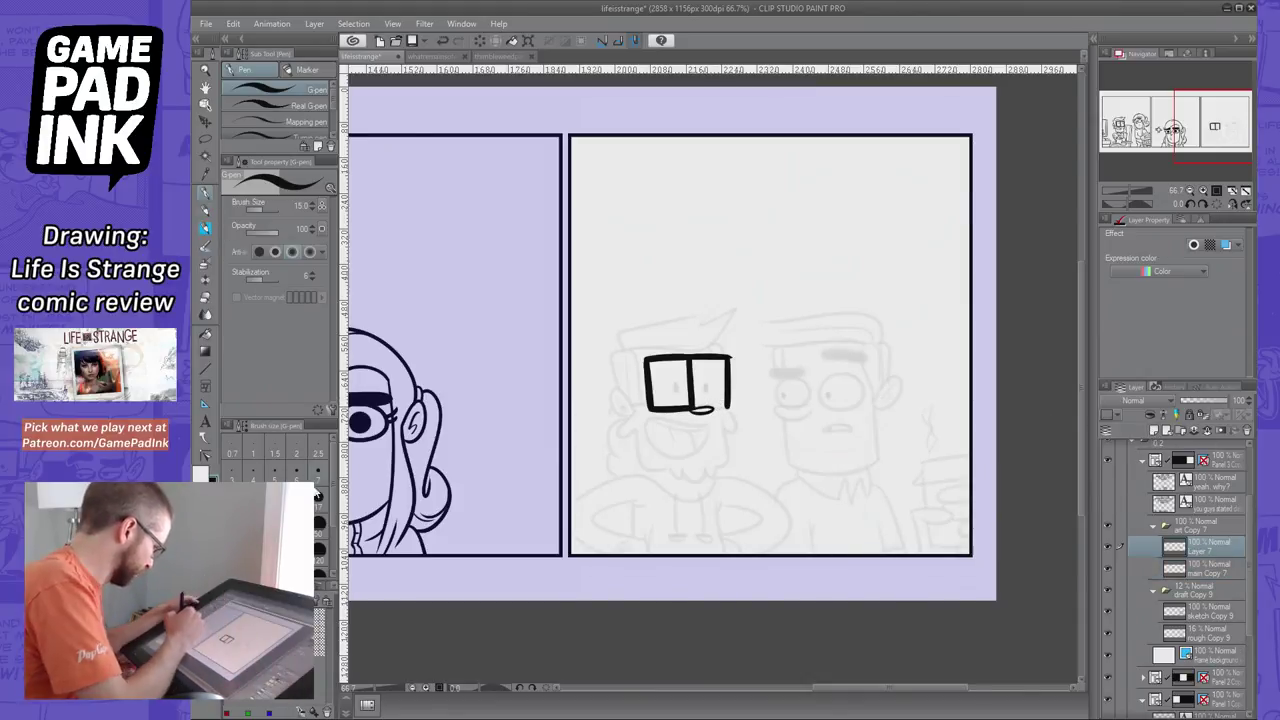
{"action": "left_click", "coordinate": [232, 523]}
{"action": "left_click_drag", "start_coordinate": [728, 407], "coordinate": [700, 410]}
{"action": "key", "text": "ctrl+z"}
{"action": "key", "text": "e"}
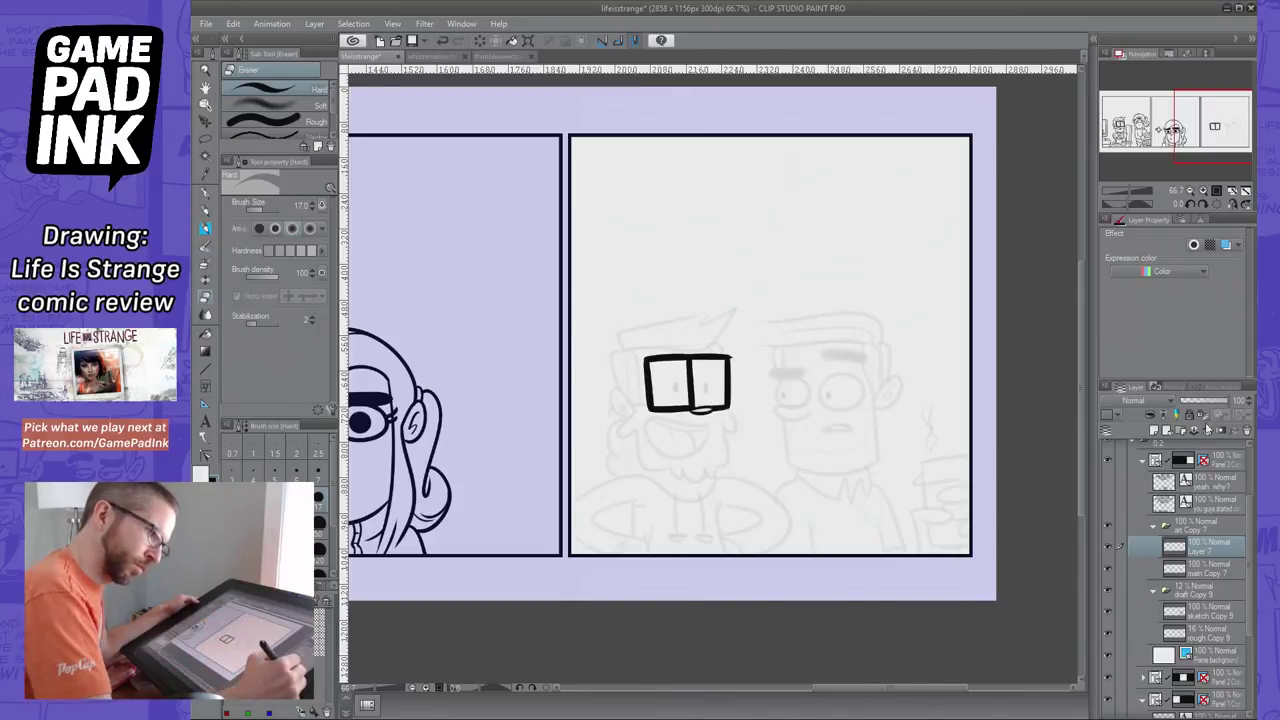
{"action": "key", "text": "ctrl+e"}
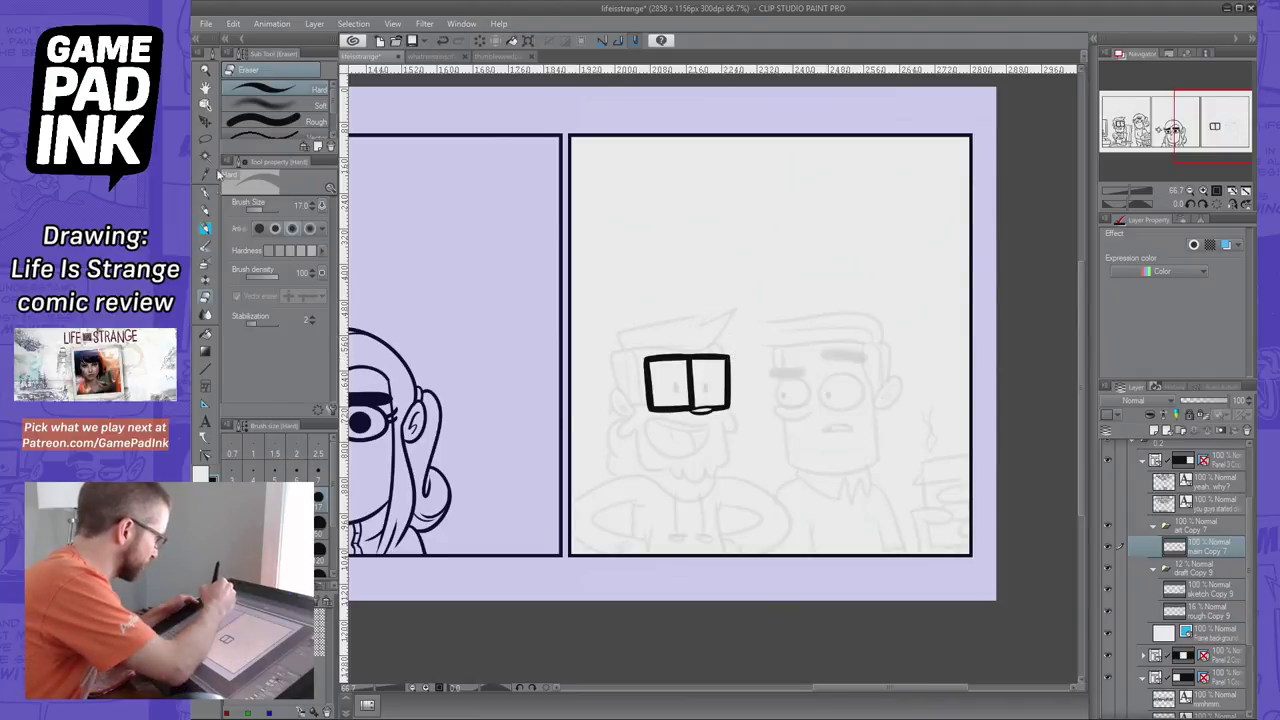
Ink a small oval pupil inside each lens with the G-pen at size 20, redoing them until they match the draft
{"action": "key", "text": "p"}
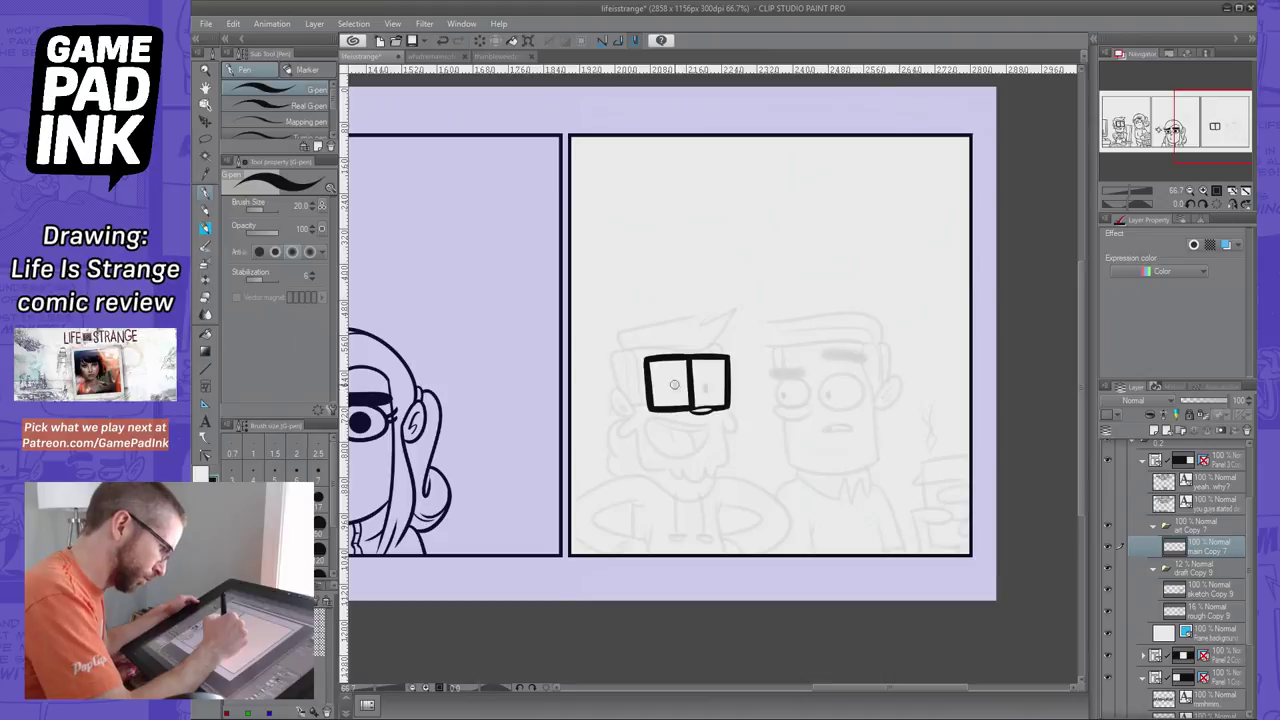
{"action": "key", "text": "ctrl+z"}
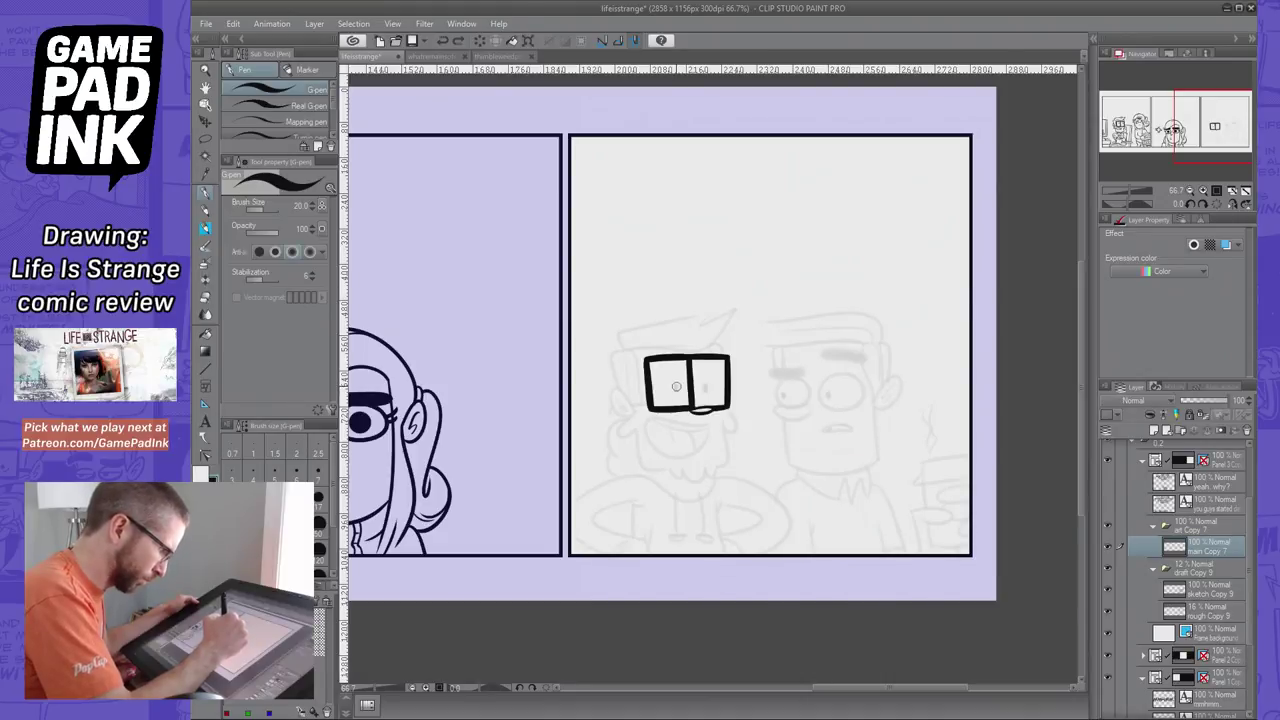
{"action": "left_click", "coordinate": [676, 386]}
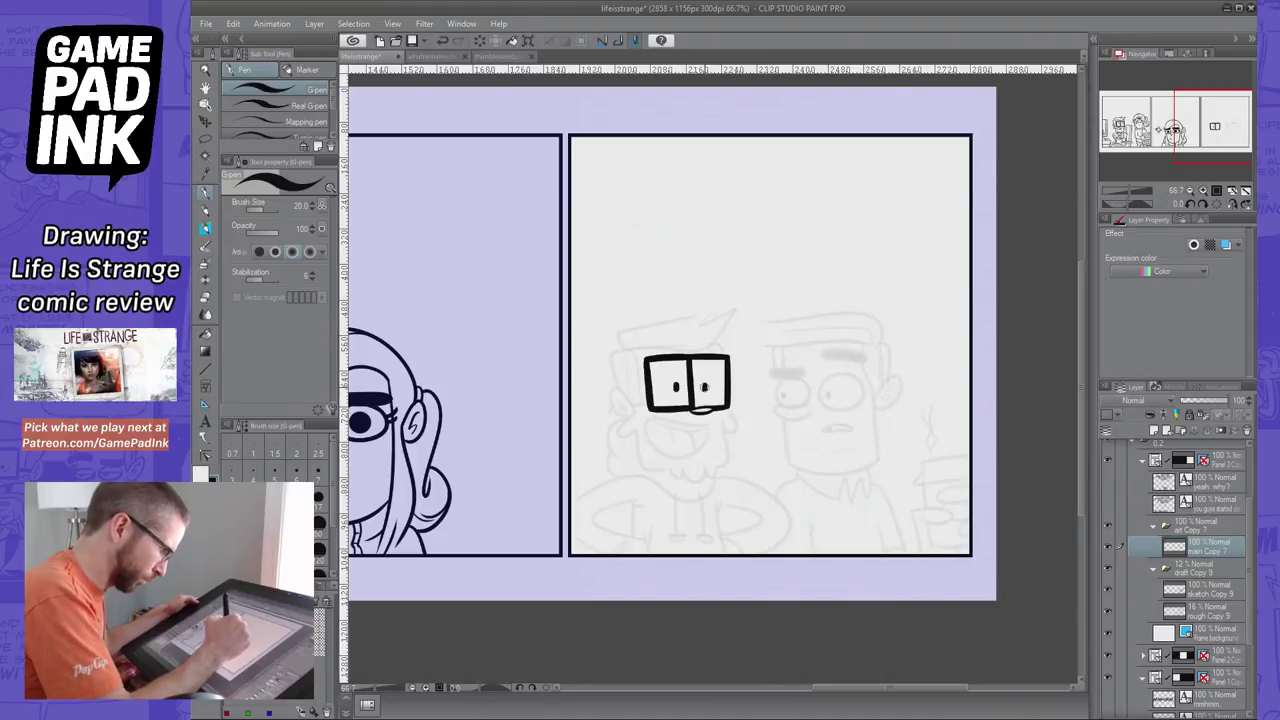
{"action": "key", "text": "ctrl+z"}
{"action": "left_click", "coordinate": [705, 387]}
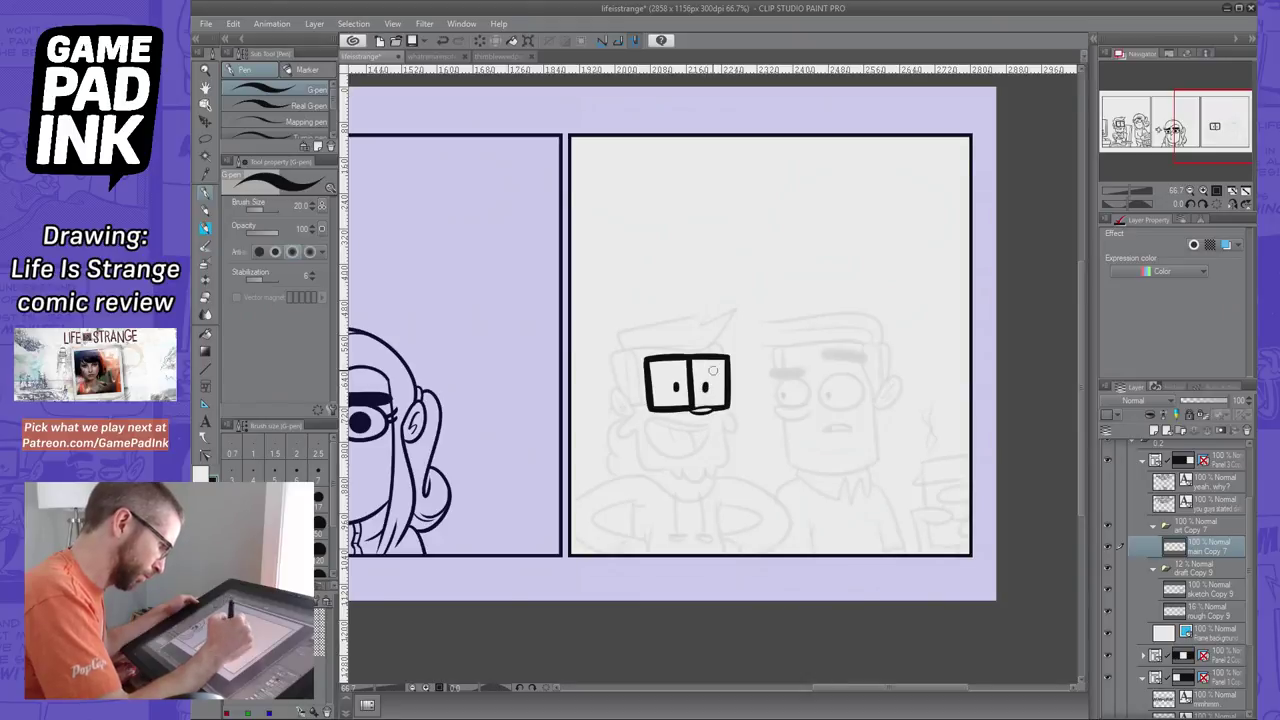
{"action": "key", "text": "ctrl+z"}
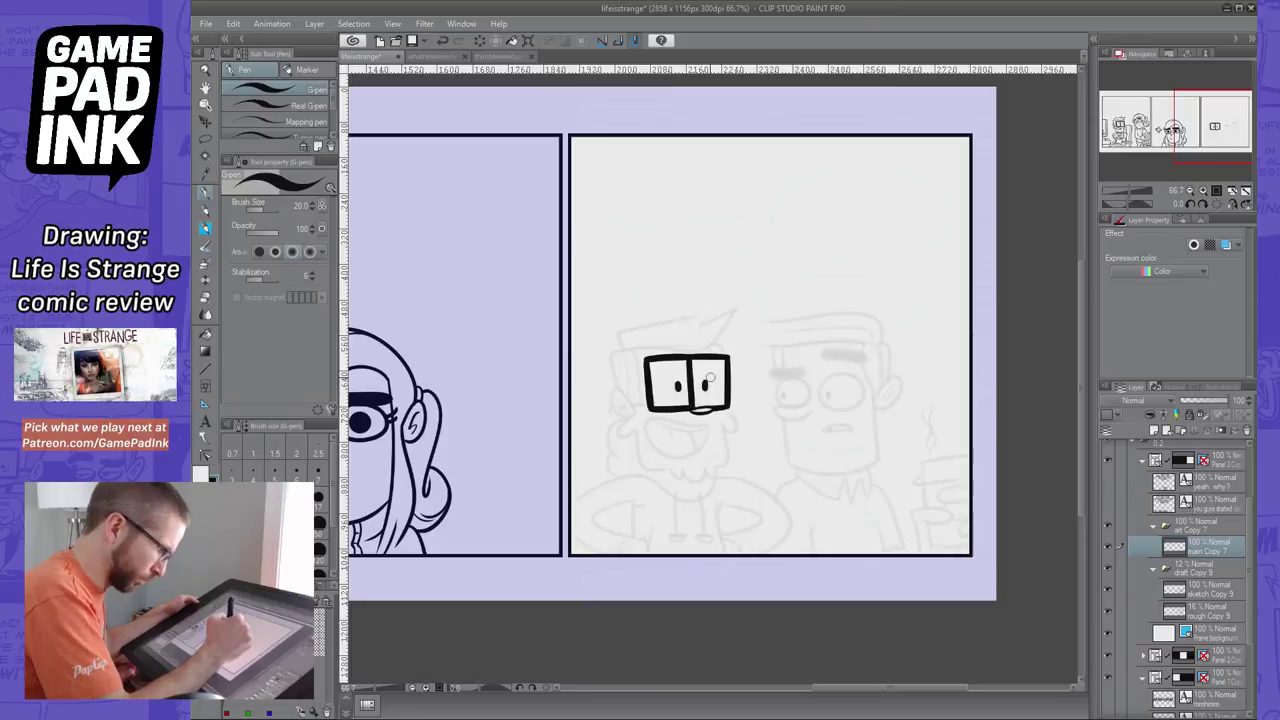
{"action": "key", "text": "ctrl+z"}
{"action": "left_click", "coordinate": [704, 386]}
{"action": "key", "text": "ctrl+z"}
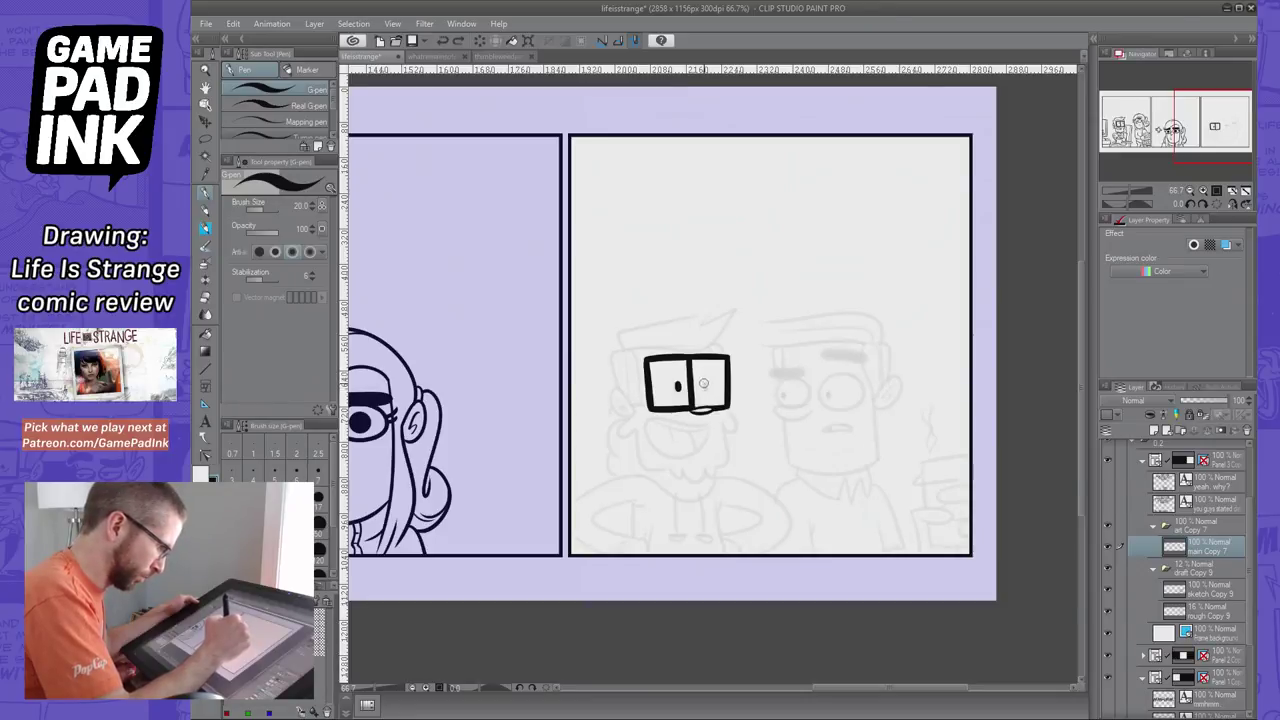
{"action": "left_click", "coordinate": [704, 387]}
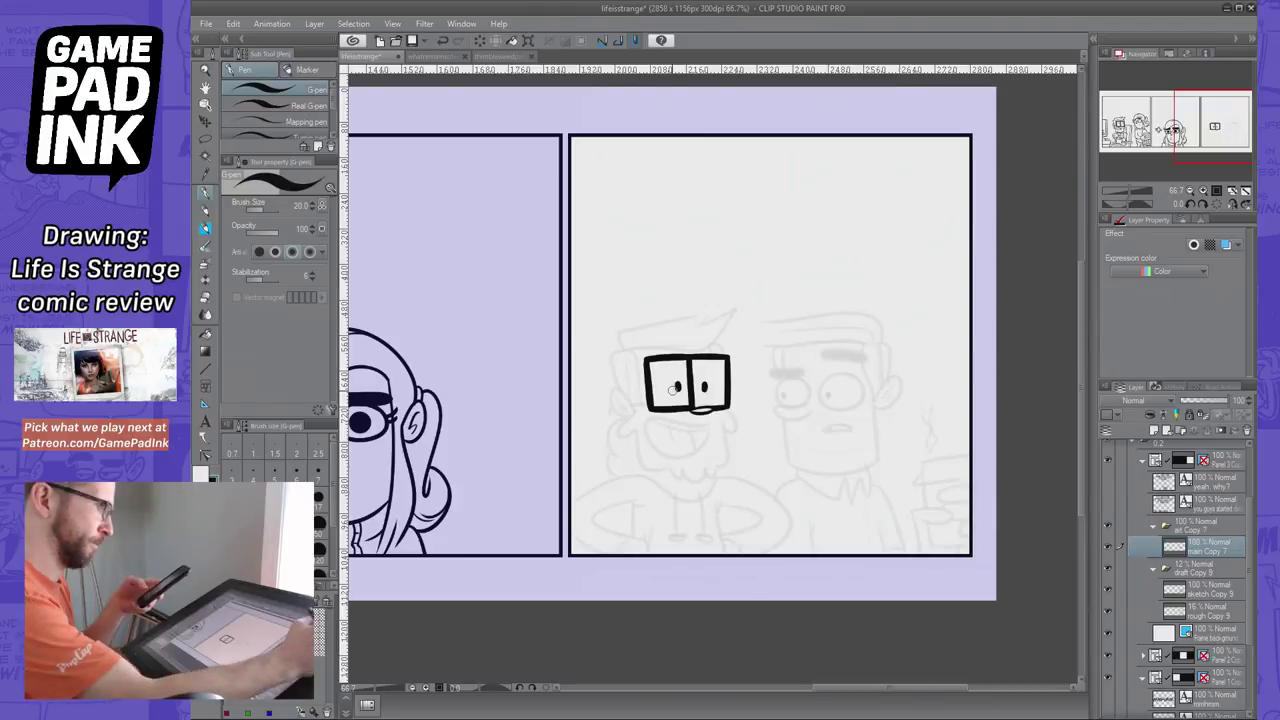
{"action": "left_click_drag", "start_coordinate": [1207, 128], "coordinate": [1211, 128]}
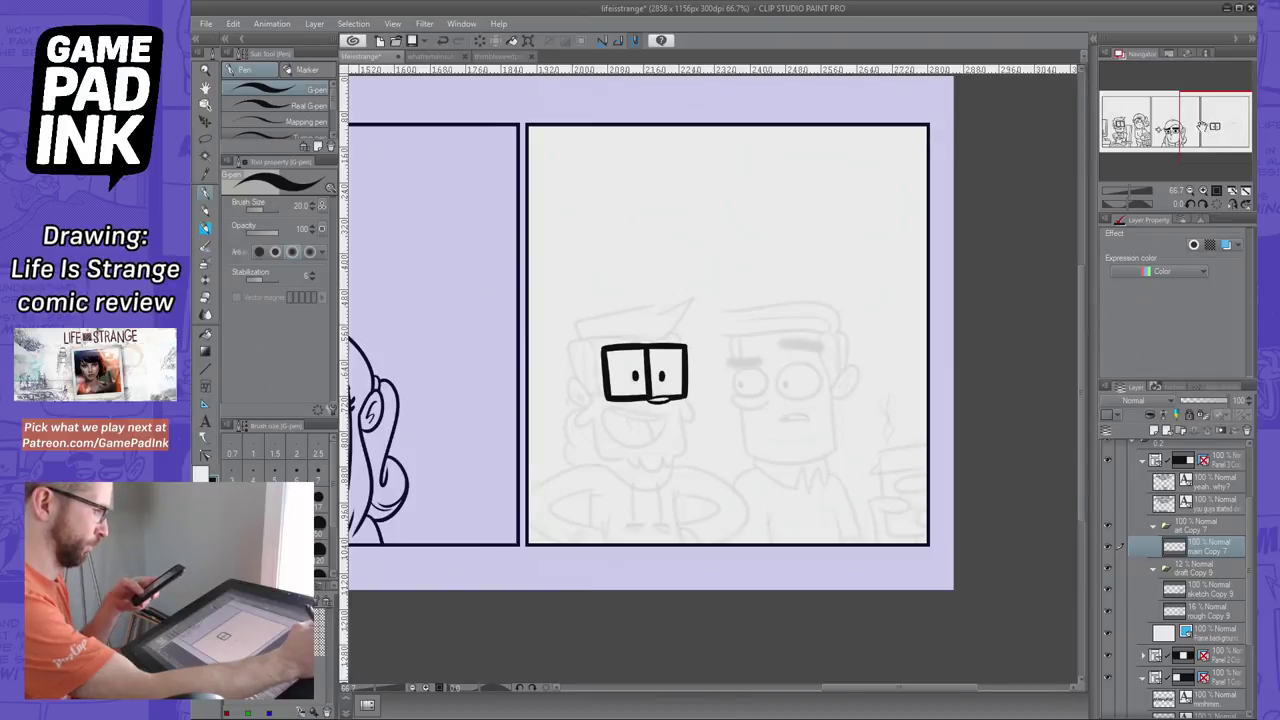
{"action": "left_click_drag", "start_coordinate": [1203, 127], "coordinate": [1176, 127]}
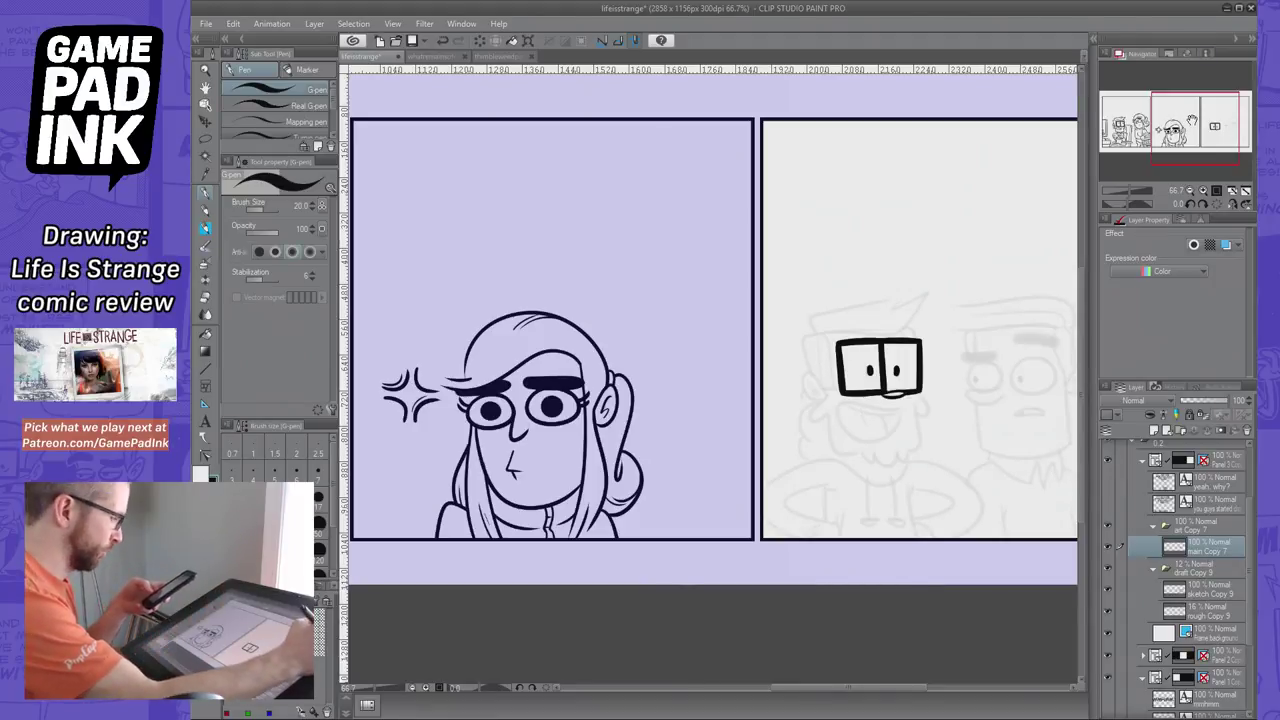
{"action": "mouse_move", "coordinate": [1182, 120]}
{"action": "left_mouse_down"}
{"action": "mouse_move", "coordinate": [1168, 114]}
{"action": "mouse_move", "coordinate": [1185, 127]}
{"action": "left_mouse_up"}
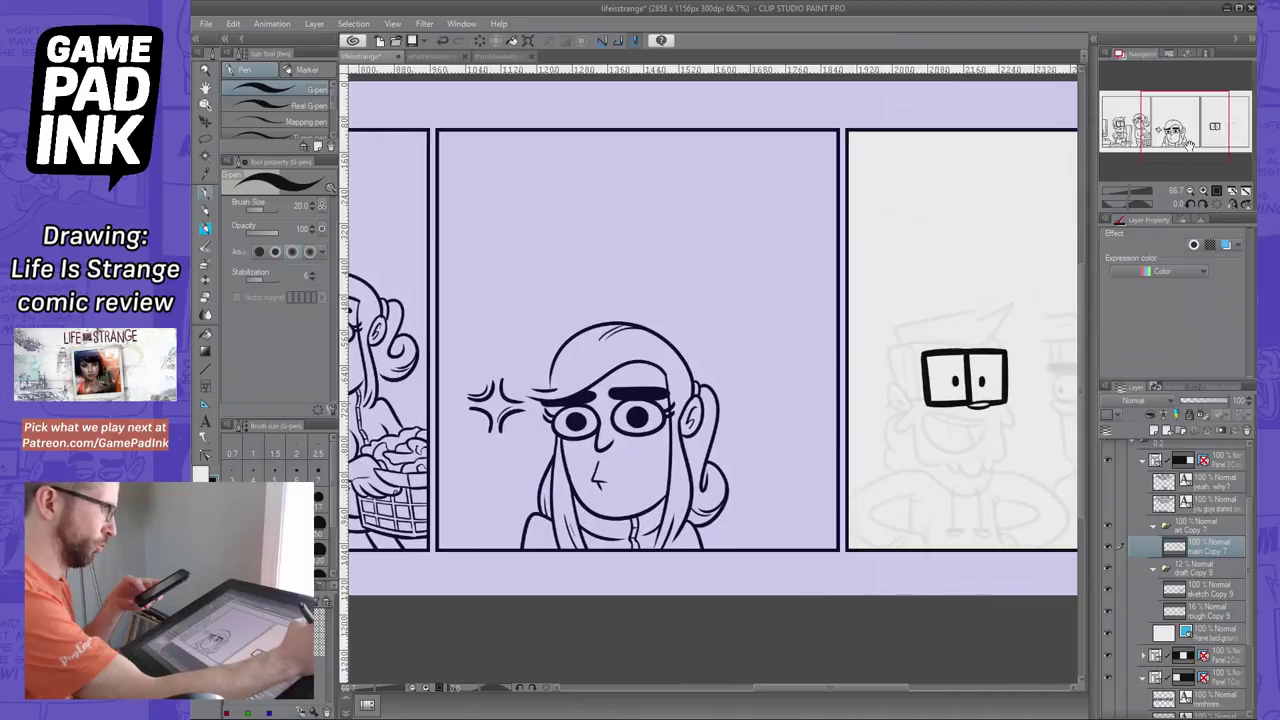
Set the G-pen to size 15 and ink the bearded man's ear and the small beard curl beneath it in the third panel
{"action": "double_click", "coordinate": [1190, 190]}
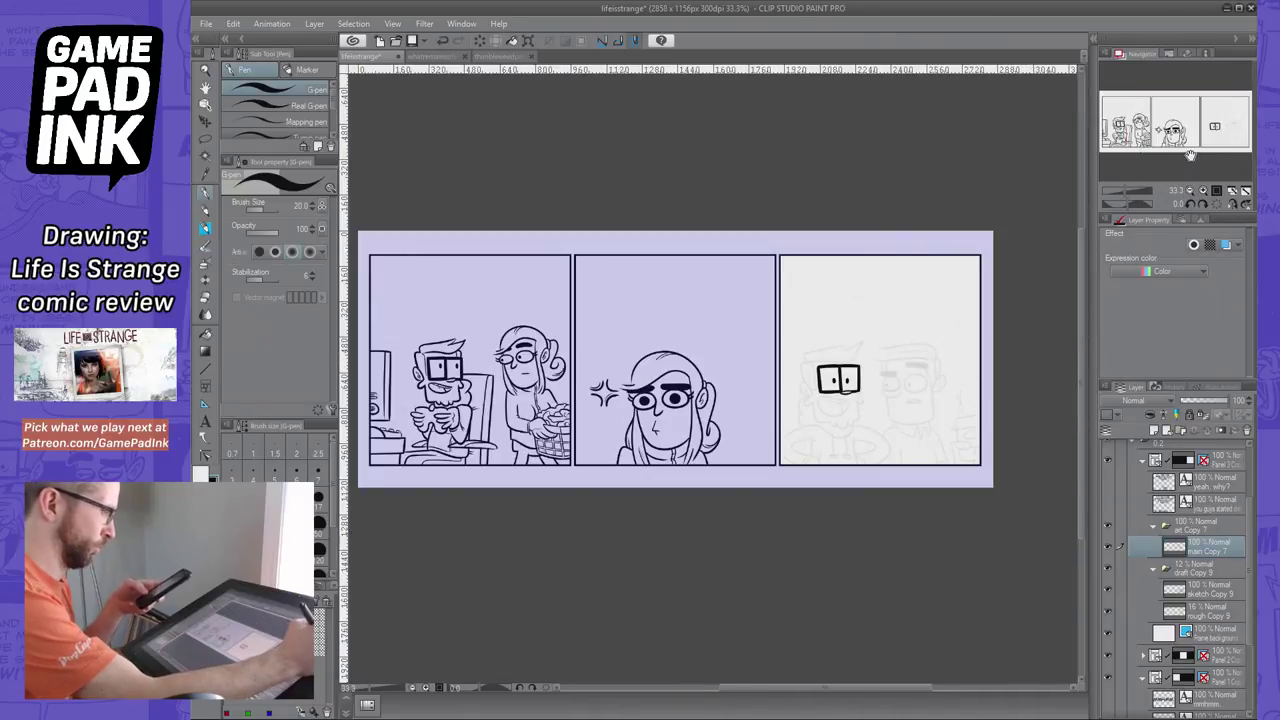
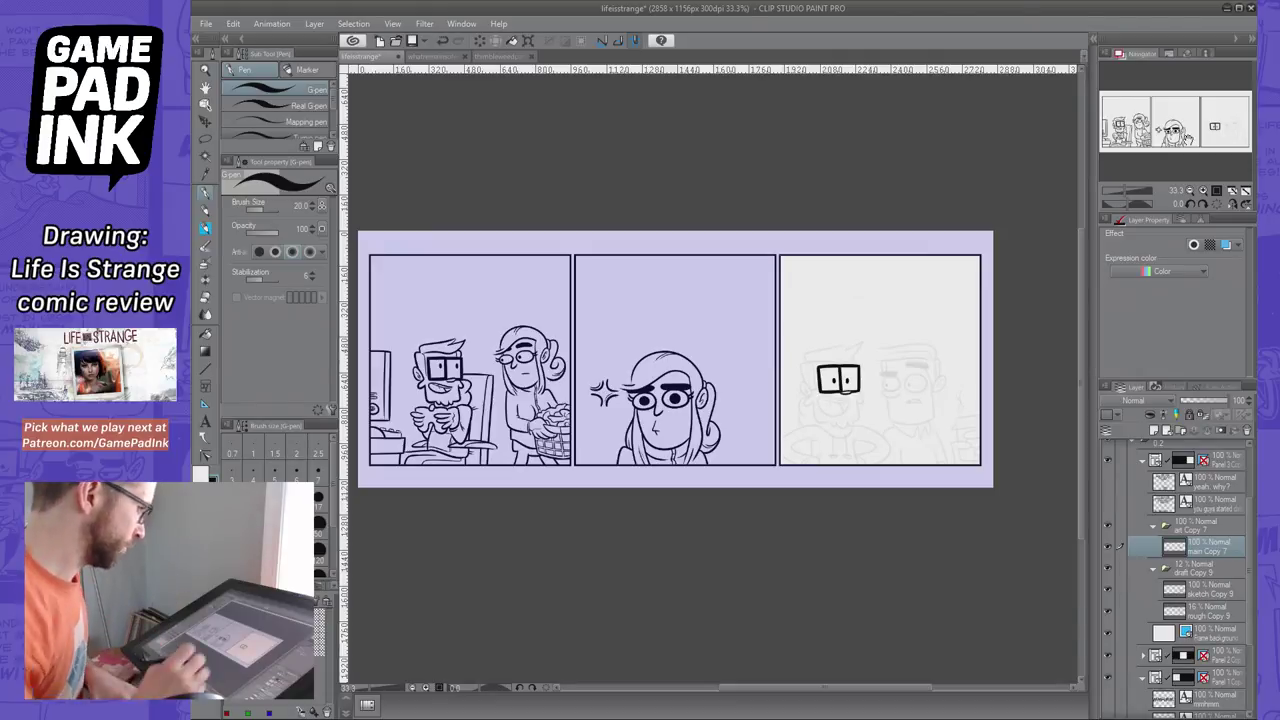
{"action": "double_click", "coordinate": [1203, 190]}
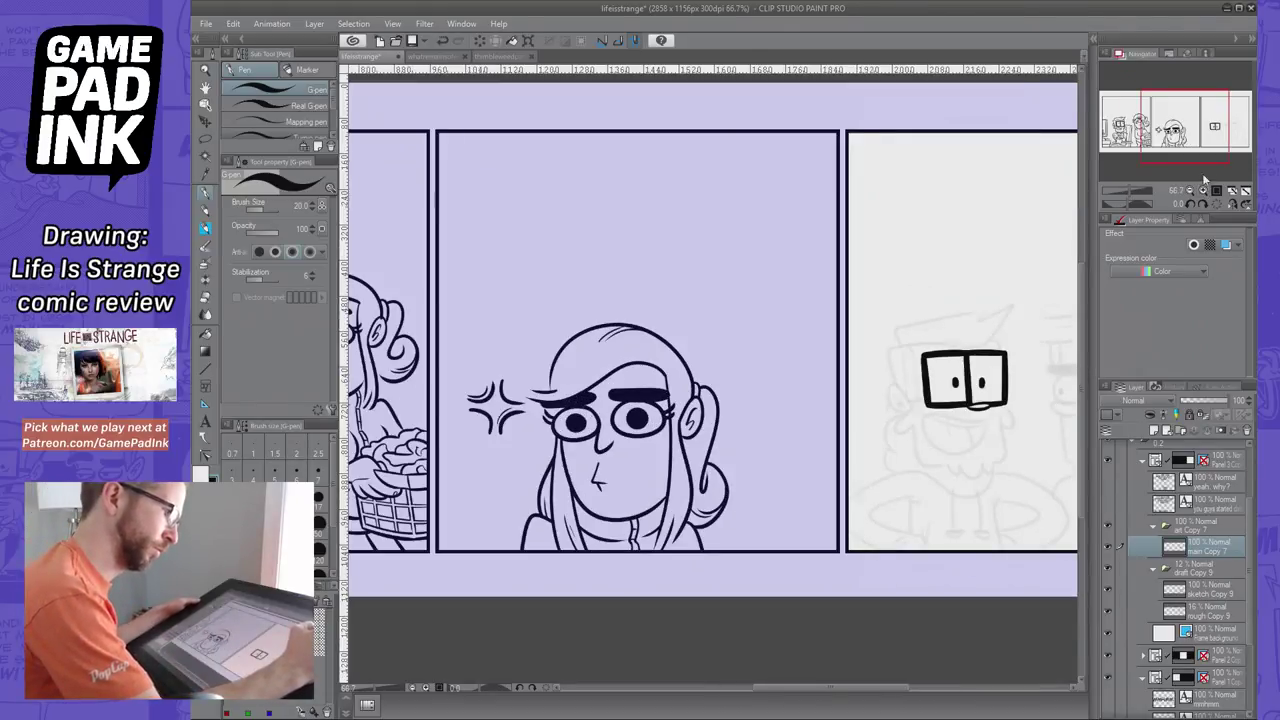
{"action": "left_click_drag", "start_coordinate": [1183, 141], "coordinate": [1211, 142]}
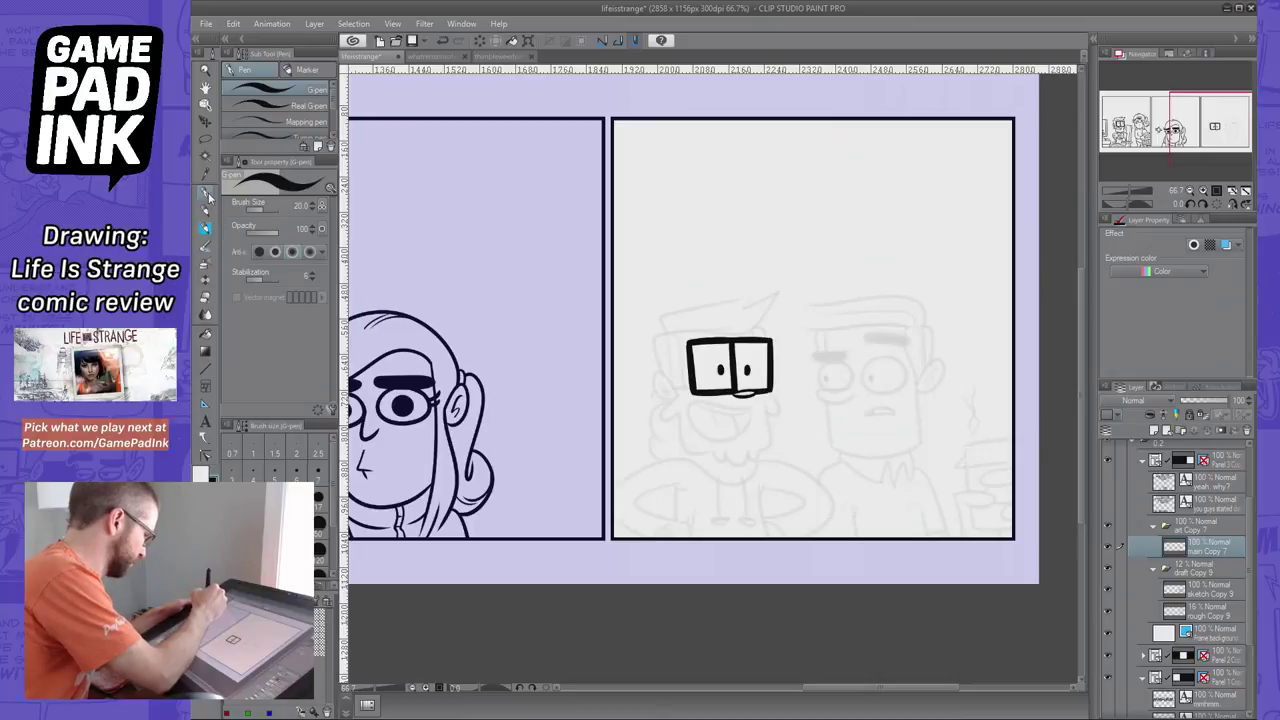
{"action": "left_click", "coordinate": [323, 477]}
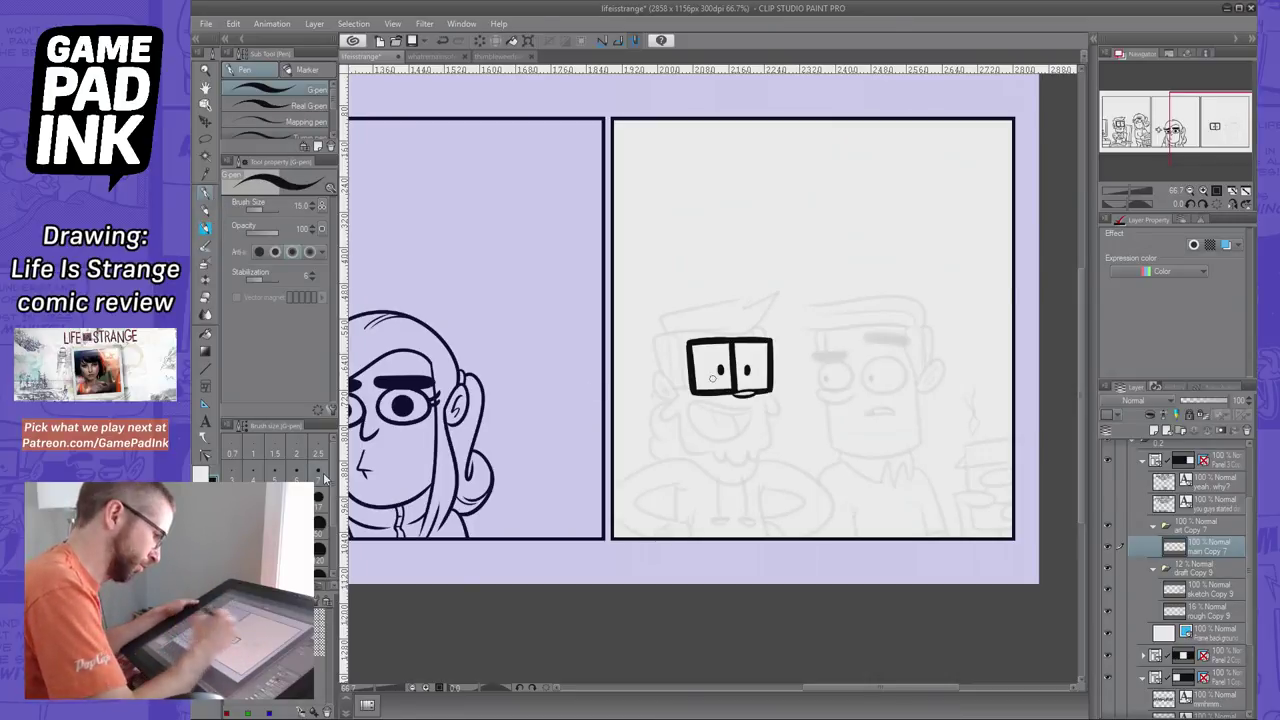
{"action": "mouse_move", "coordinate": [678, 370]}
{"action": "left_mouse_down"}
{"action": "mouse_move", "coordinate": [682, 398]}
{"action": "mouse_move", "coordinate": [659, 379]}
{"action": "mouse_move", "coordinate": [660, 411]}
{"action": "mouse_move", "coordinate": [686, 404]}
{"action": "mouse_move", "coordinate": [690, 456]}
{"action": "left_mouse_up"}
{"action": "key", "text": "ctrl+z"}
{"action": "key", "text": "ctrl+z"}
{"action": "key", "text": "ctrl+z"}
{"action": "key", "text": "ctrl+z"}
{"action": "key", "text": "ctrl+z"}
{"action": "key", "text": "ctrl+z"}
{"action": "key", "text": "ctrl+z"}
{"action": "key", "text": "ctrl+z"}
{"action": "key", "text": "ctrl+z"}
{"action": "key", "text": "ctrl+z"}
Ink the beard's edge from the curl under the ear down and along its scalloped bottom, redoing strokes until they match the draft
{"action": "left_click_drag", "start_coordinate": [680, 404], "coordinate": [706, 454]}
{"action": "key", "text": "ctrl+z"}
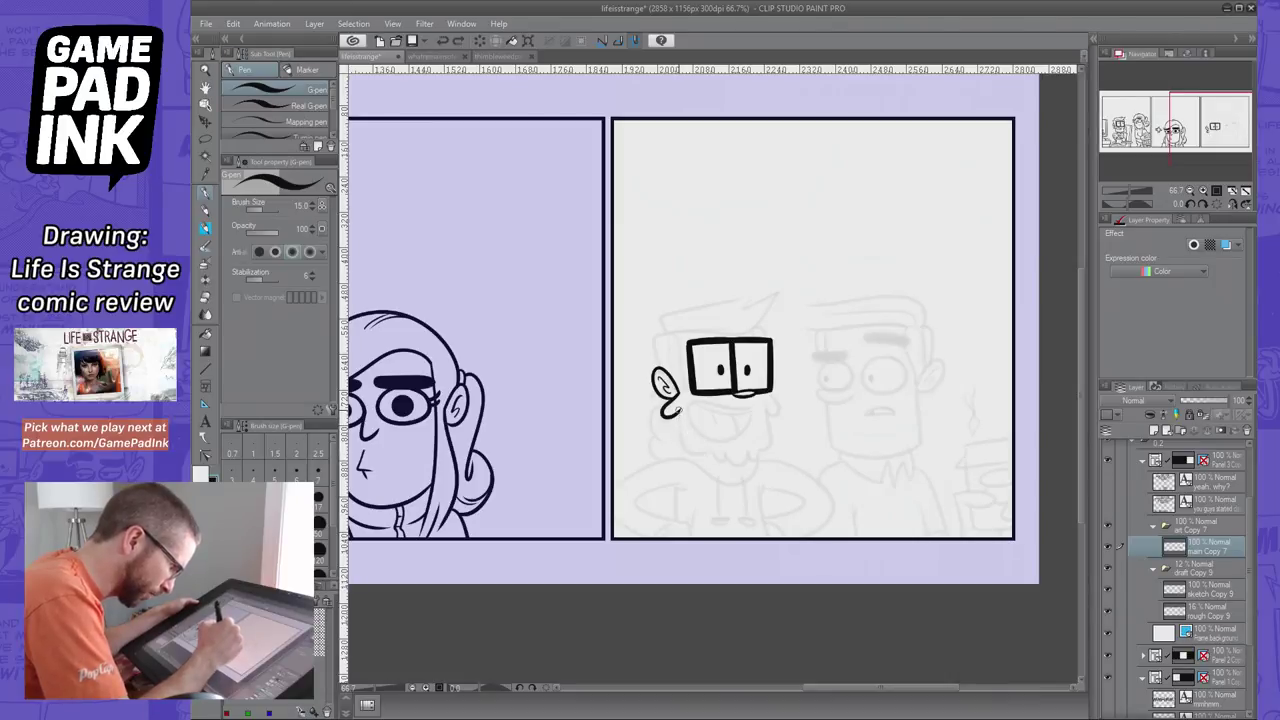
{"action": "left_click_drag", "start_coordinate": [680, 406], "coordinate": [718, 452]}
{"action": "key", "text": "ctrl+z"}
{"action": "left_click_drag", "start_coordinate": [680, 408], "coordinate": [712, 450]}
{"action": "key", "text": "ctrl+z"}
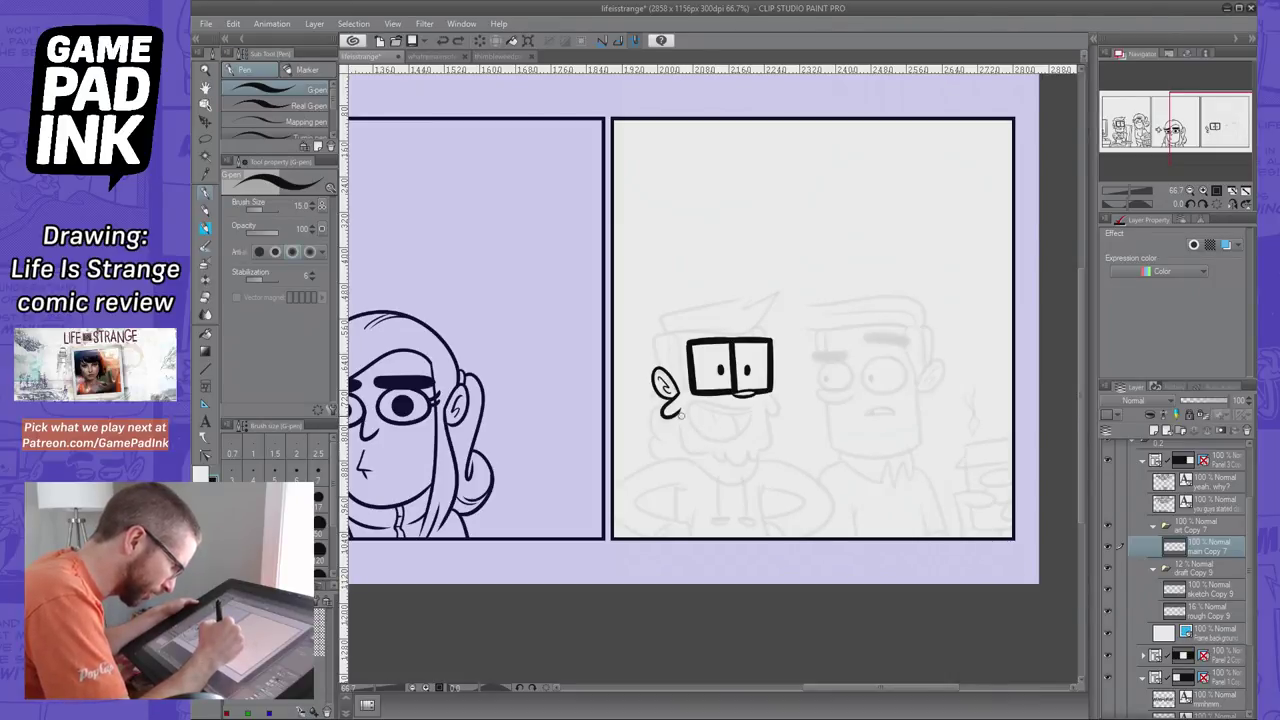
{"action": "left_click_drag", "start_coordinate": [680, 406], "coordinate": [708, 450]}
{"action": "key", "text": "ctrl+z"}
{"action": "key", "text": "ctrl+z"}
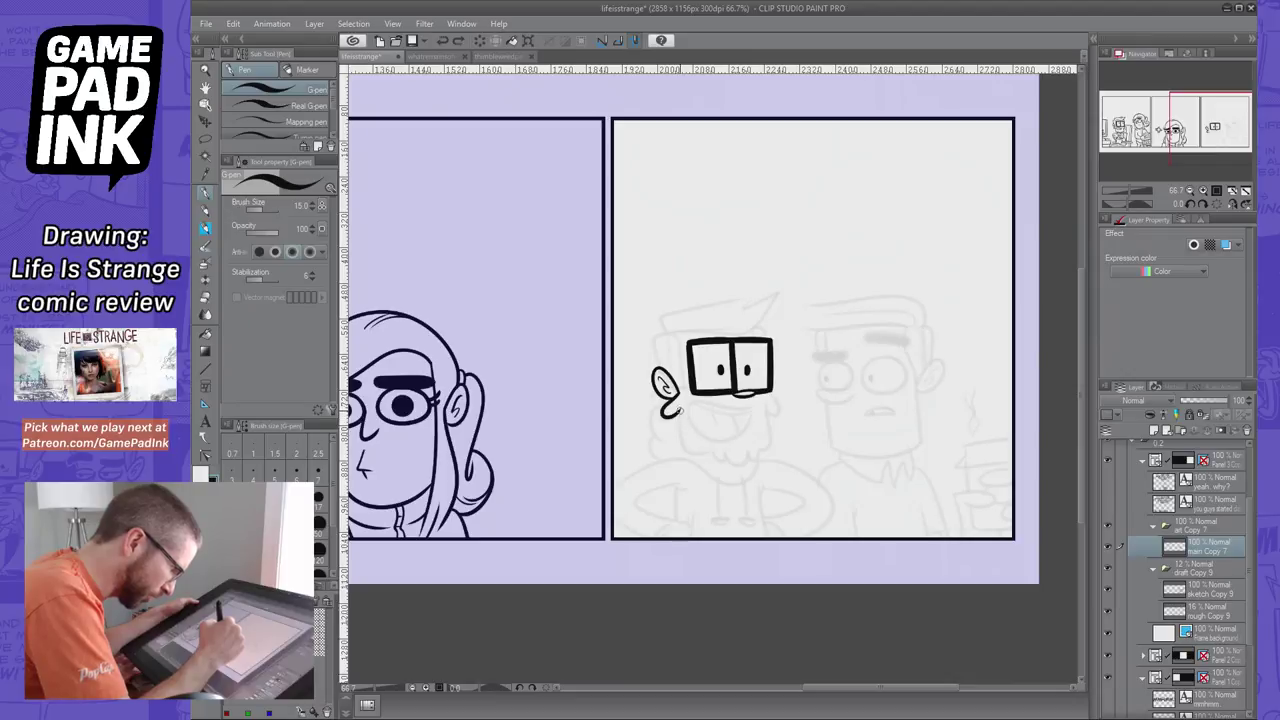
{"action": "left_click_drag", "start_coordinate": [680, 406], "coordinate": [710, 452]}
{"action": "key", "text": "ctrl+z"}
{"action": "mouse_move", "coordinate": [680, 406]}
{"action": "left_mouse_down"}
{"action": "mouse_move", "coordinate": [712, 455]}
{"action": "mouse_move", "coordinate": [740, 443]}
{"action": "mouse_move", "coordinate": [745, 455]}
{"action": "mouse_move", "coordinate": [750, 441]}
{"action": "mouse_move", "coordinate": [759, 449]}
{"action": "mouse_move", "coordinate": [770, 392]}
{"action": "left_mouse_up"}
{"action": "key", "text": "ctrl+z"}
{"action": "key", "text": "ctrl+z"}
{"action": "key", "text": "ctrl+z"}
{"action": "key", "text": "ctrl+z"}
{"action": "key", "text": "ctrl+z"}
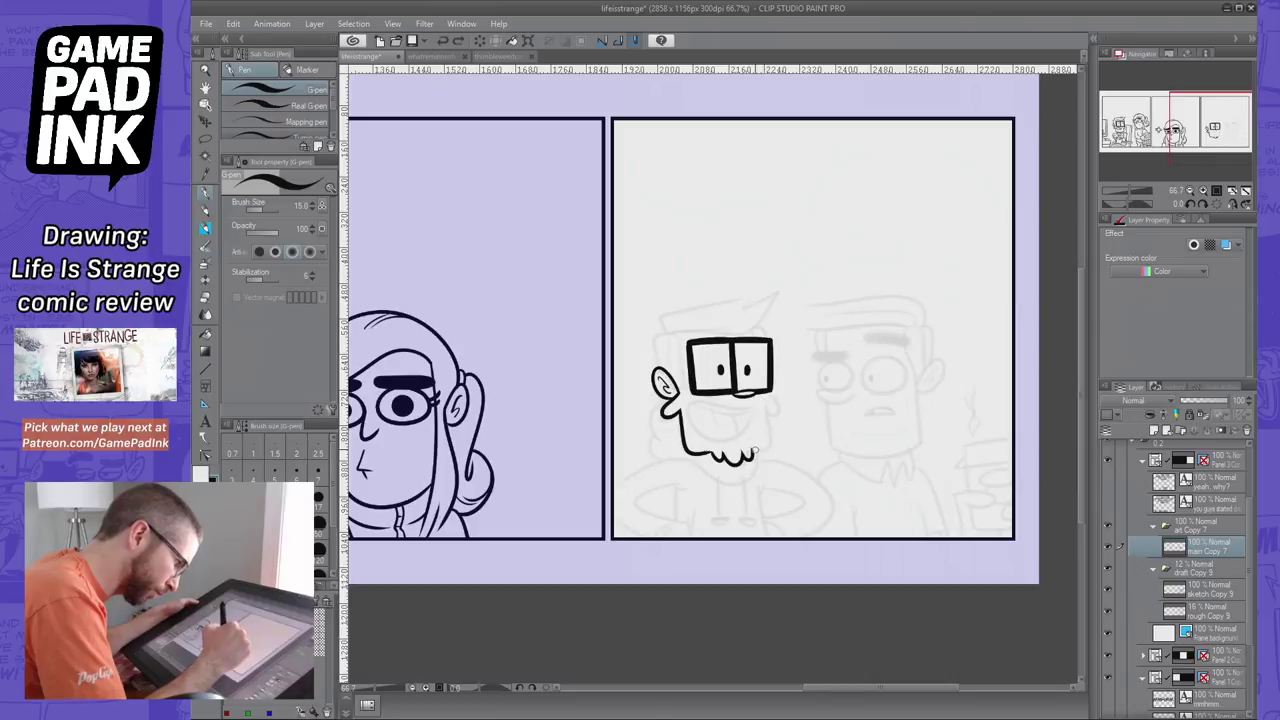
Ink the beard's right side from the scalloped bottom up to the cheek curl beside the glasses
{"action": "left_click_drag", "start_coordinate": [752, 452], "coordinate": [768, 392]}
{"action": "key", "text": "ctrl+z"}
{"action": "left_click_drag", "start_coordinate": [750, 452], "coordinate": [770, 392]}
{"action": "key", "text": "ctrl+z"}
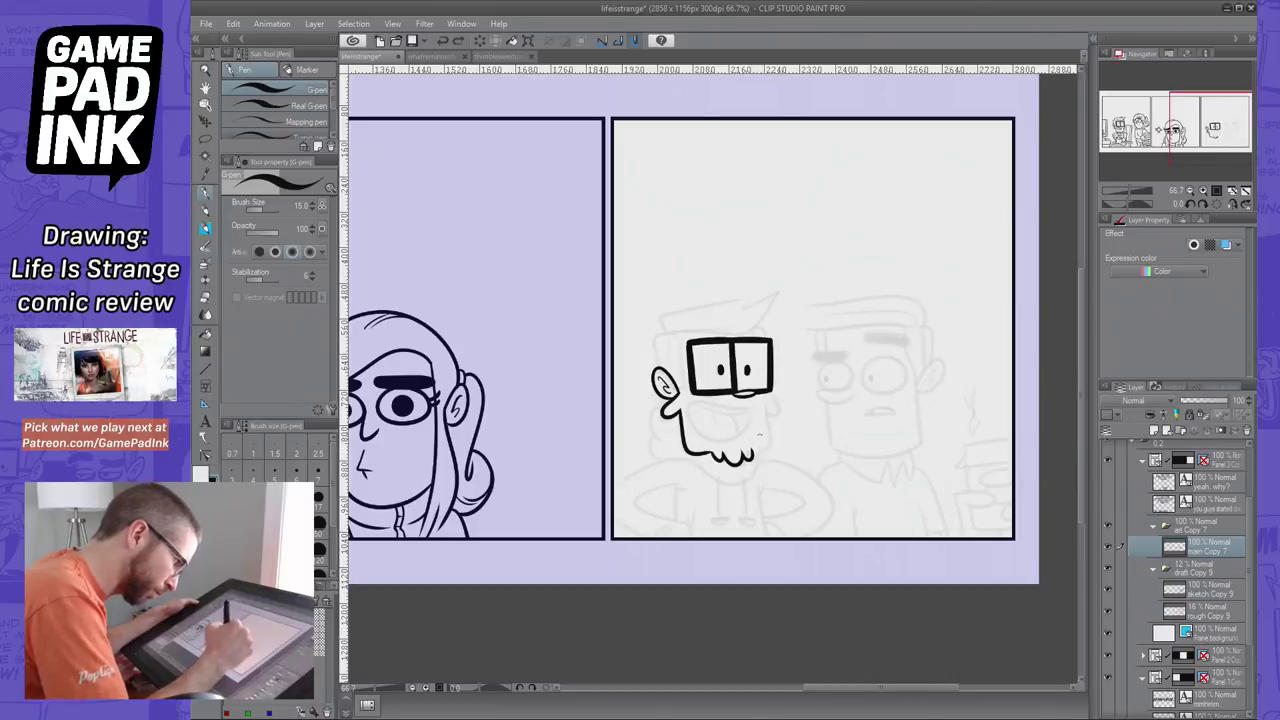
{"action": "mouse_move", "coordinate": [752, 452]}
{"action": "left_mouse_down"}
{"action": "mouse_move", "coordinate": [768, 446]}
{"action": "mouse_move", "coordinate": [772, 396]}
{"action": "left_mouse_up"}
{"action": "key", "text": "ctrl+z"}
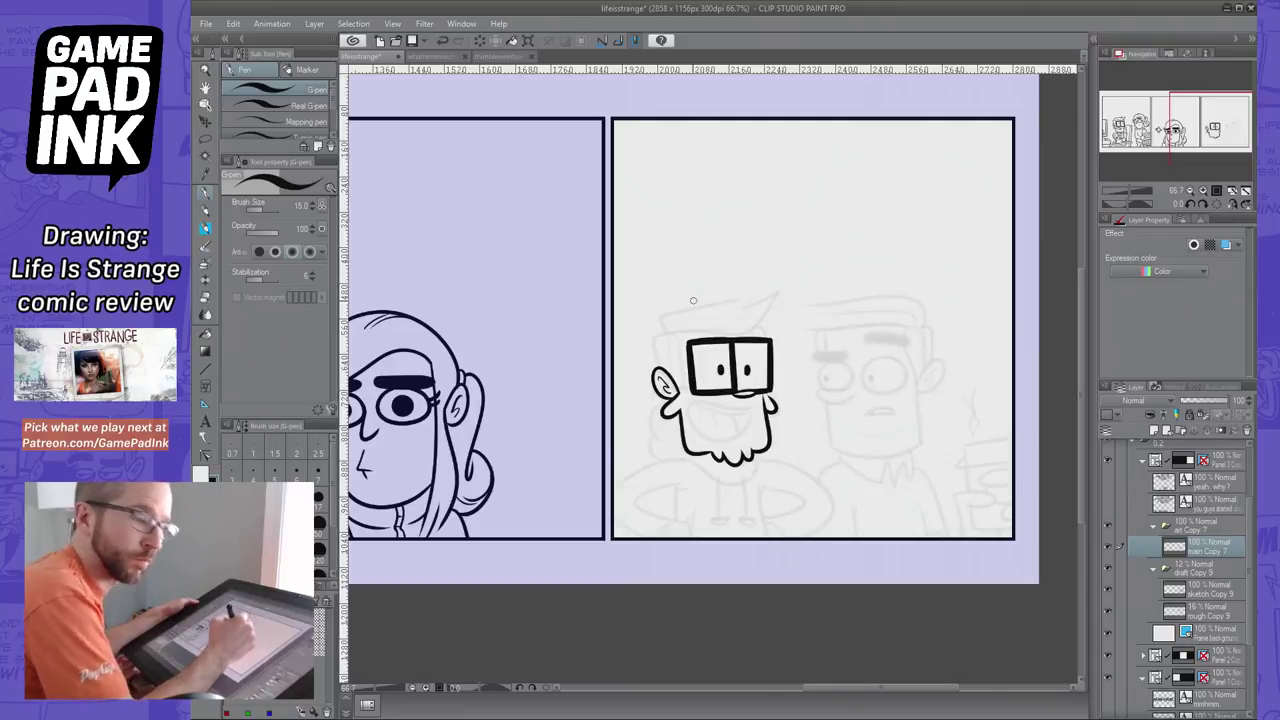
Ink the wide open, laughing mouth inside the beard, including the curved line within it, redoing strokes as needed
{"action": "mouse_move", "coordinate": [731, 408]}
{"action": "left_mouse_down"}
{"action": "mouse_move", "coordinate": [750, 420]}
{"action": "mouse_move", "coordinate": [728, 404]}
{"action": "mouse_move", "coordinate": [750, 418]}
{"action": "mouse_move", "coordinate": [688, 407]}
{"action": "mouse_move", "coordinate": [750, 414]}
{"action": "mouse_move", "coordinate": [730, 440]}
{"action": "mouse_move", "coordinate": [752, 412]}
{"action": "mouse_move", "coordinate": [728, 440]}
{"action": "mouse_move", "coordinate": [750, 414]}
{"action": "mouse_move", "coordinate": [720, 411]}
{"action": "mouse_move", "coordinate": [751, 405]}
{"action": "mouse_move", "coordinate": [732, 420]}
{"action": "mouse_move", "coordinate": [752, 408]}
{"action": "mouse_move", "coordinate": [740, 432]}
{"action": "mouse_move", "coordinate": [730, 424]}
{"action": "left_mouse_up"}
{"action": "key", "text": "ctrl+z"}
{"action": "key", "text": "ctrl+z"}
{"action": "key", "text": "ctrl+z"}
{"action": "key", "text": "ctrl+z"}
{"action": "key", "text": "ctrl+z"}
{"action": "key", "text": "ctrl+z"}
{"action": "key", "text": "ctrl+z"}
{"action": "key", "text": "ctrl+z"}
{"action": "key", "text": "ctrl+z"}
{"action": "key", "text": "ctrl+z"}
{"action": "key", "text": "ctrl+z"}
{"action": "key", "text": "ctrl+z"}
{"action": "key", "text": "ctrl+z"}
{"action": "key", "text": "ctrl+z"}
{"action": "key", "text": "ctrl+z"}
{"action": "key", "text": "ctrl+z"}
{"action": "key", "text": "ctrl+z"}
{"action": "key", "text": "ctrl+z"}
{"action": "key", "text": "ctrl+z"}
{"action": "key", "text": "ctrl+z"}
{"action": "key", "text": "ctrl+z"}
{"action": "key", "text": "ctrl+z"}
{"action": "key", "text": "ctrl+z"}
{"action": "key", "text": "ctrl+z"}
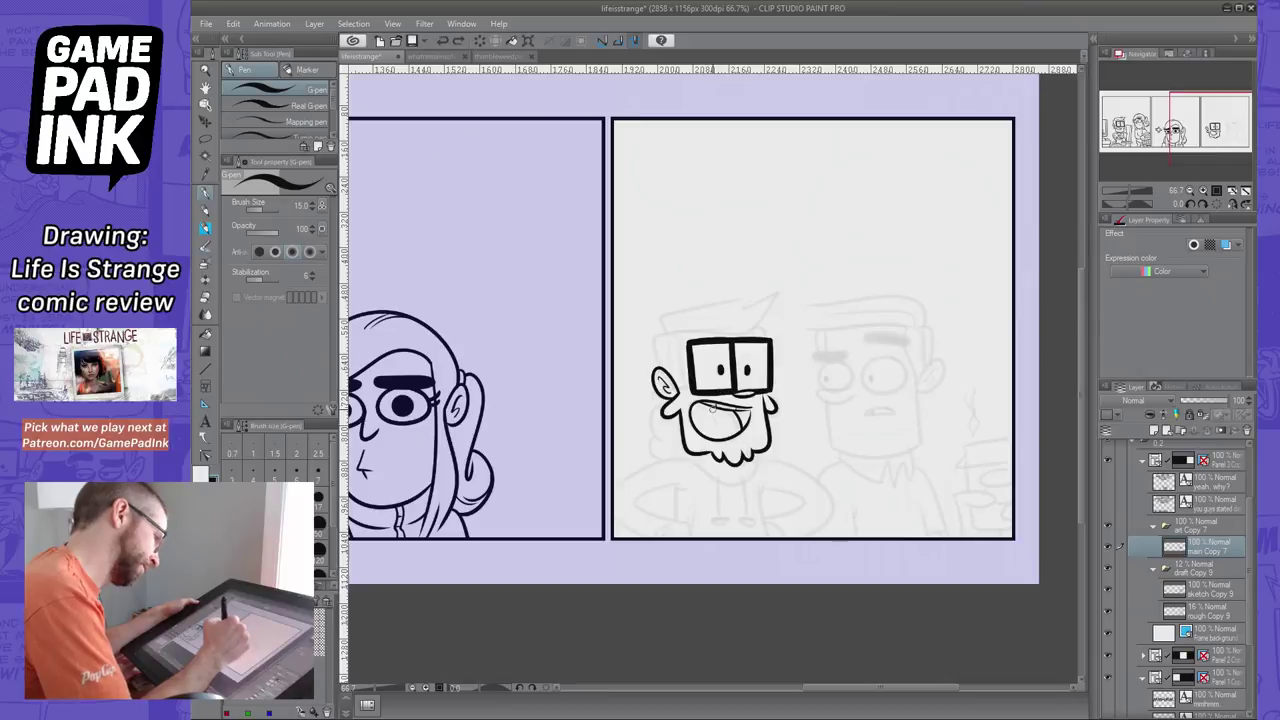
{"action": "left_click_drag", "start_coordinate": [713, 407], "coordinate": [719, 423]}
{"action": "key", "text": "ctrl+z"}
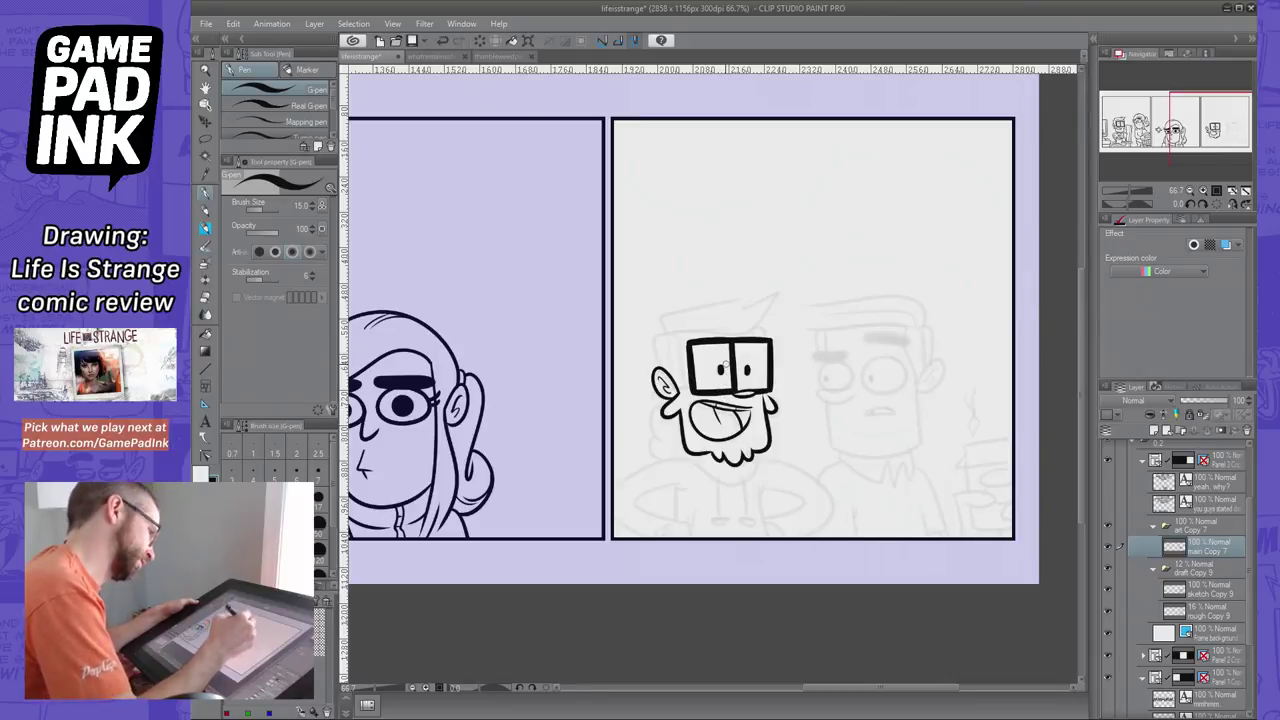
Expand the first panel's art Copy 9 folder and merge Layer 6 into Layer 4
{"action": "left_click_drag", "start_coordinate": [684, 380], "coordinate": [696, 386]}
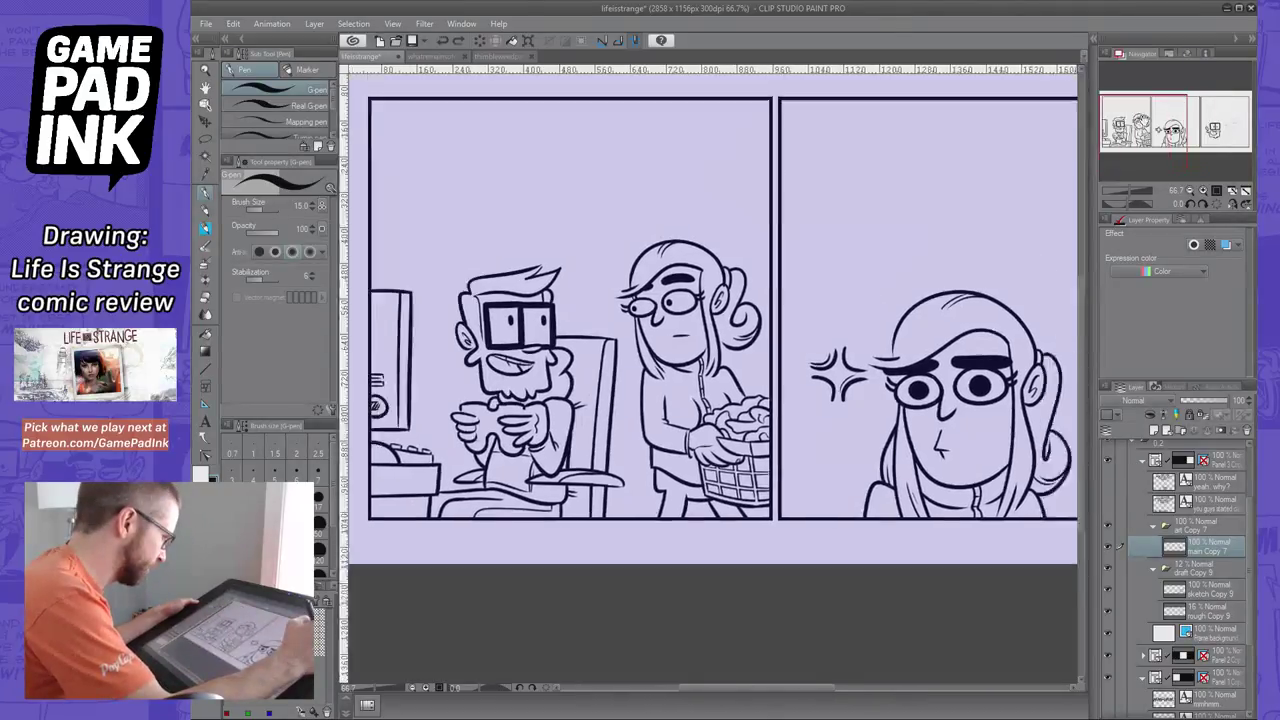
{"action": "left_click_drag", "start_coordinate": [1140, 117], "coordinate": [1136, 112]}
{"action": "left_click", "coordinate": [1143, 461]}
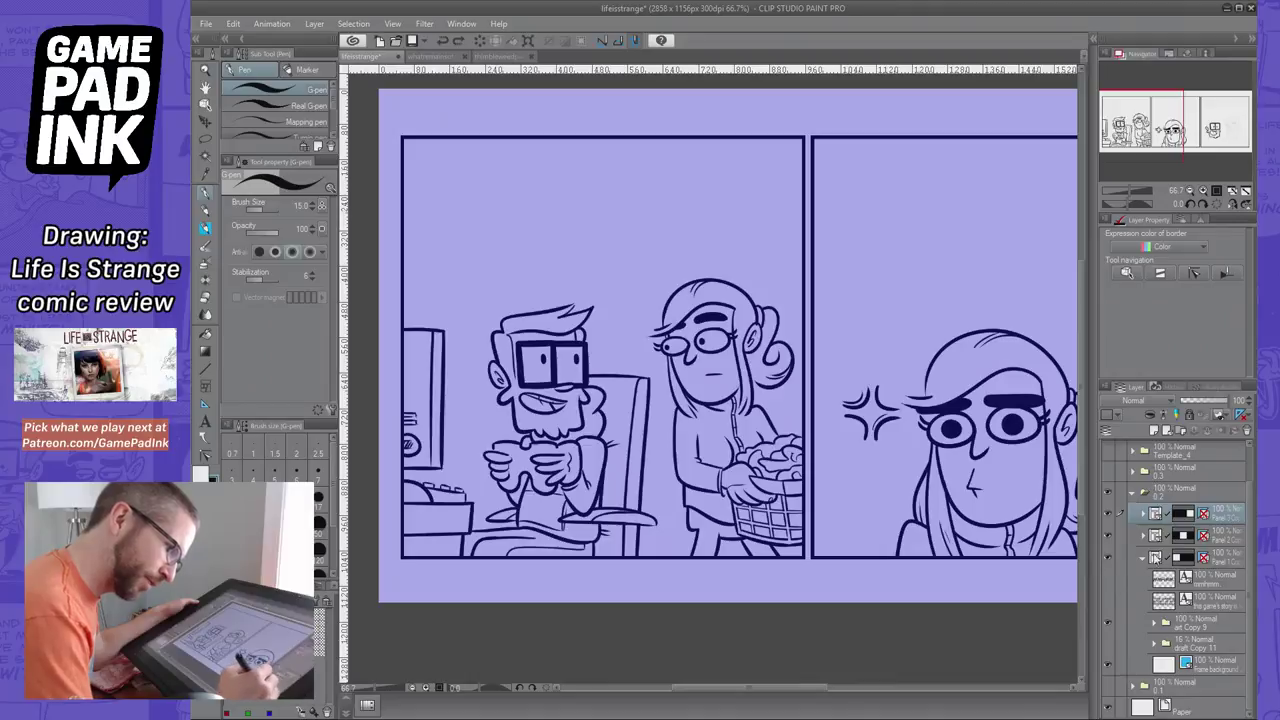
{"action": "left_click", "coordinate": [1175, 628]}
{"action": "left_click", "coordinate": [1154, 623]}
{"action": "left_click", "coordinate": [1200, 643]}
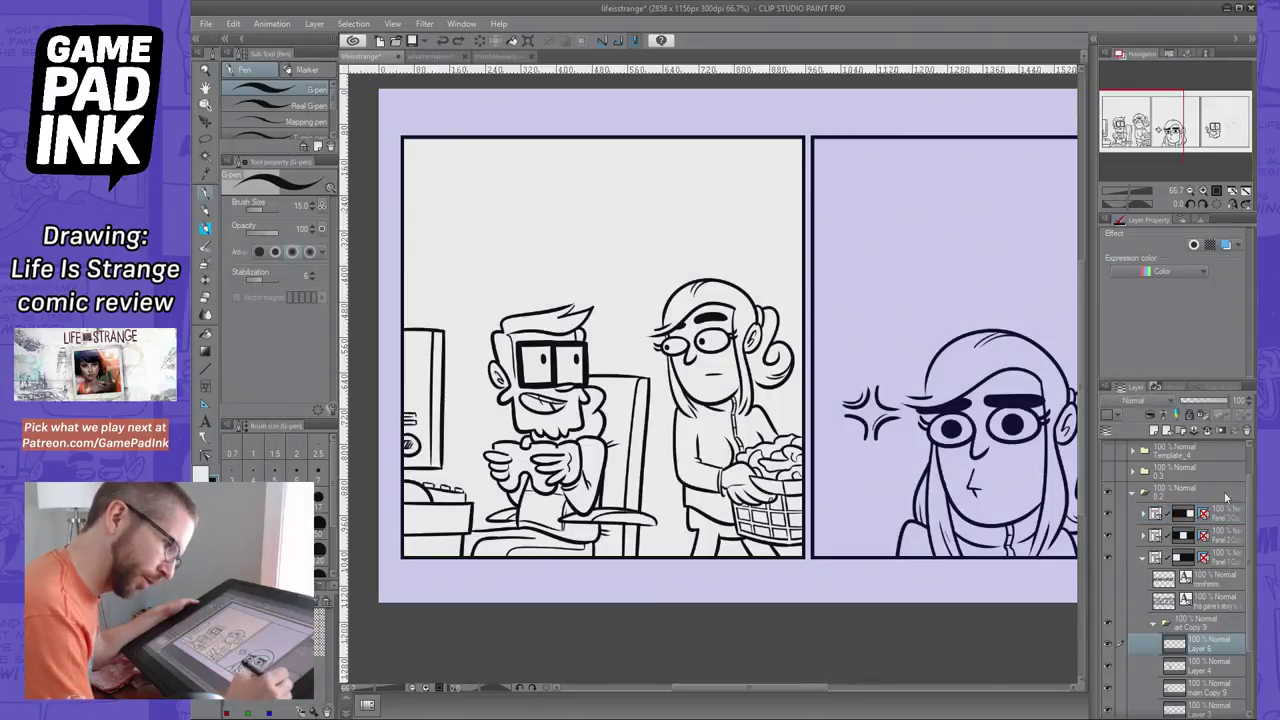
{"action": "left_click", "coordinate": [1207, 431]}
Ink the temple arm of the first panel's glasses around the ear on Layer 3 with the G-pen at size 17, cleaning it with the Hard eraser
{"action": "left_click", "coordinate": [1107, 643]}
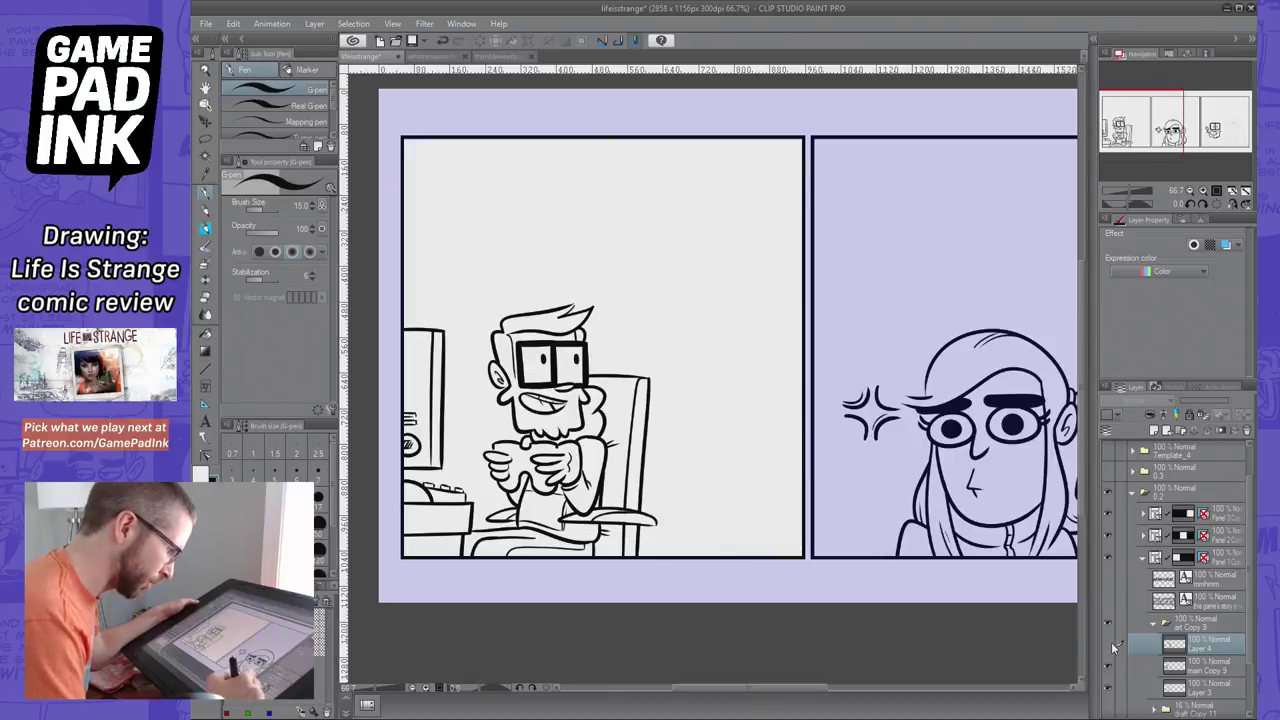
{"action": "left_click", "coordinate": [1107, 643]}
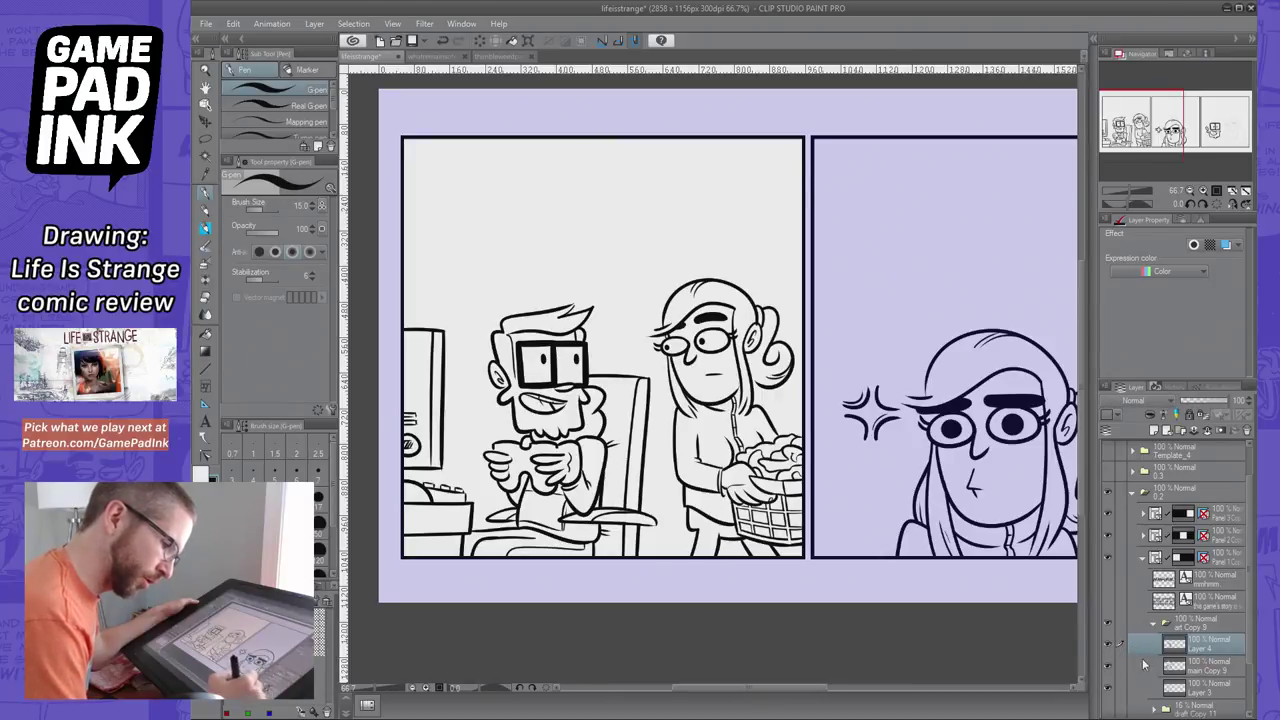
{"action": "left_click", "coordinate": [1107, 665]}
{"action": "left_click", "coordinate": [1107, 665]}
{"action": "left_click", "coordinate": [1209, 665]}
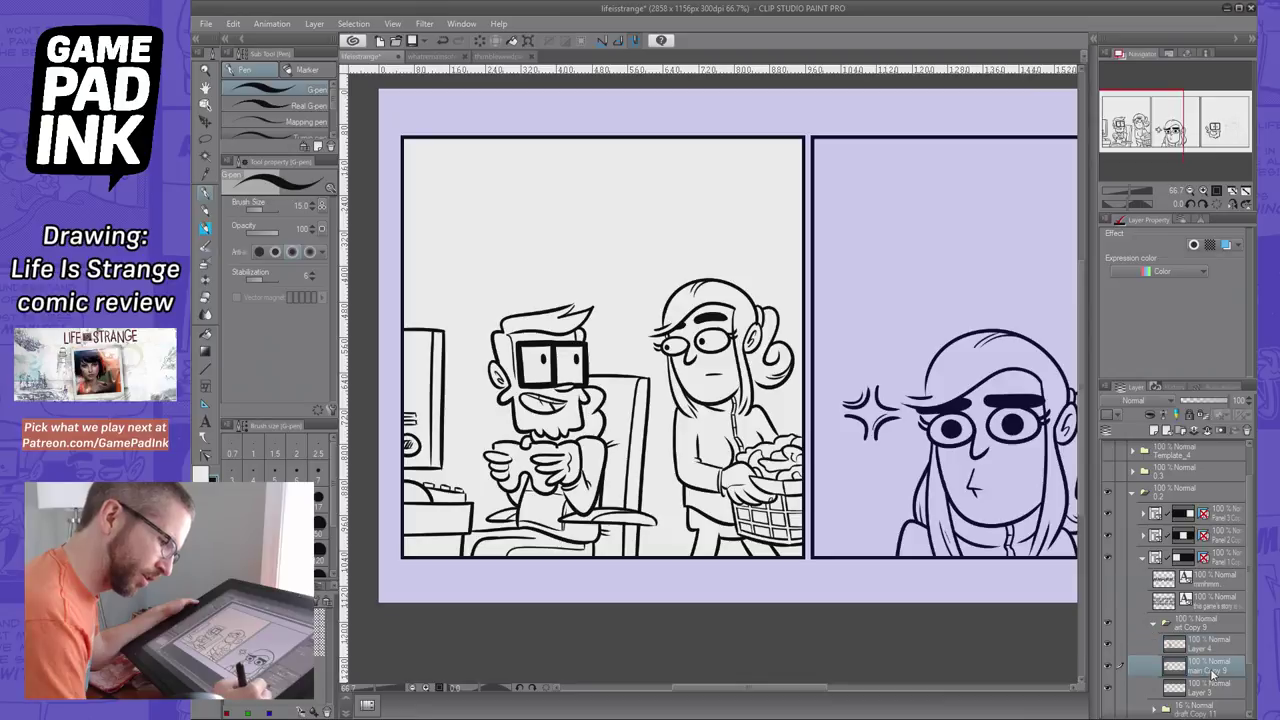
{"action": "left_click", "coordinate": [1212, 687]}
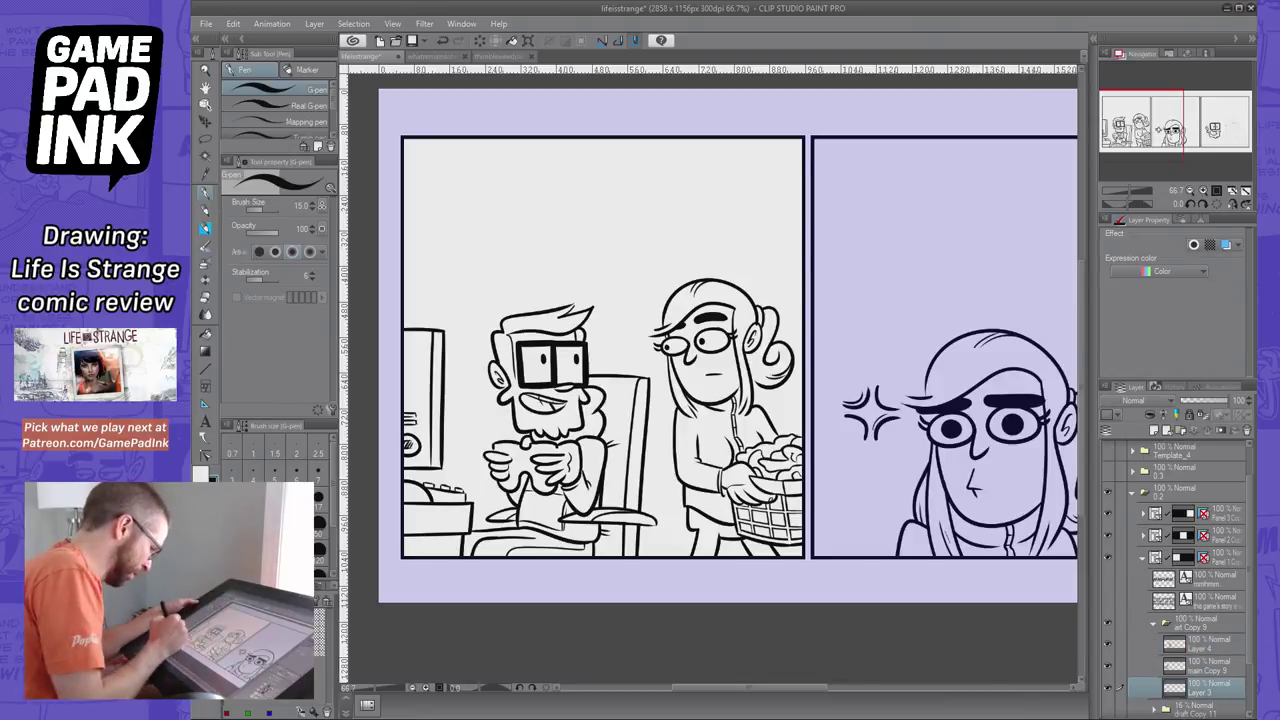
{"action": "left_click", "coordinate": [318, 497]}
{"action": "left_click_drag", "start_coordinate": [518, 376], "coordinate": [487, 386]}
{"action": "key", "text": "ctrl+z"}
{"action": "key", "text": "ctrl+z"}
{"action": "key", "text": "ctrl+z"}
{"action": "key", "text": "ctrl+z"}
{"action": "key", "text": "e"}
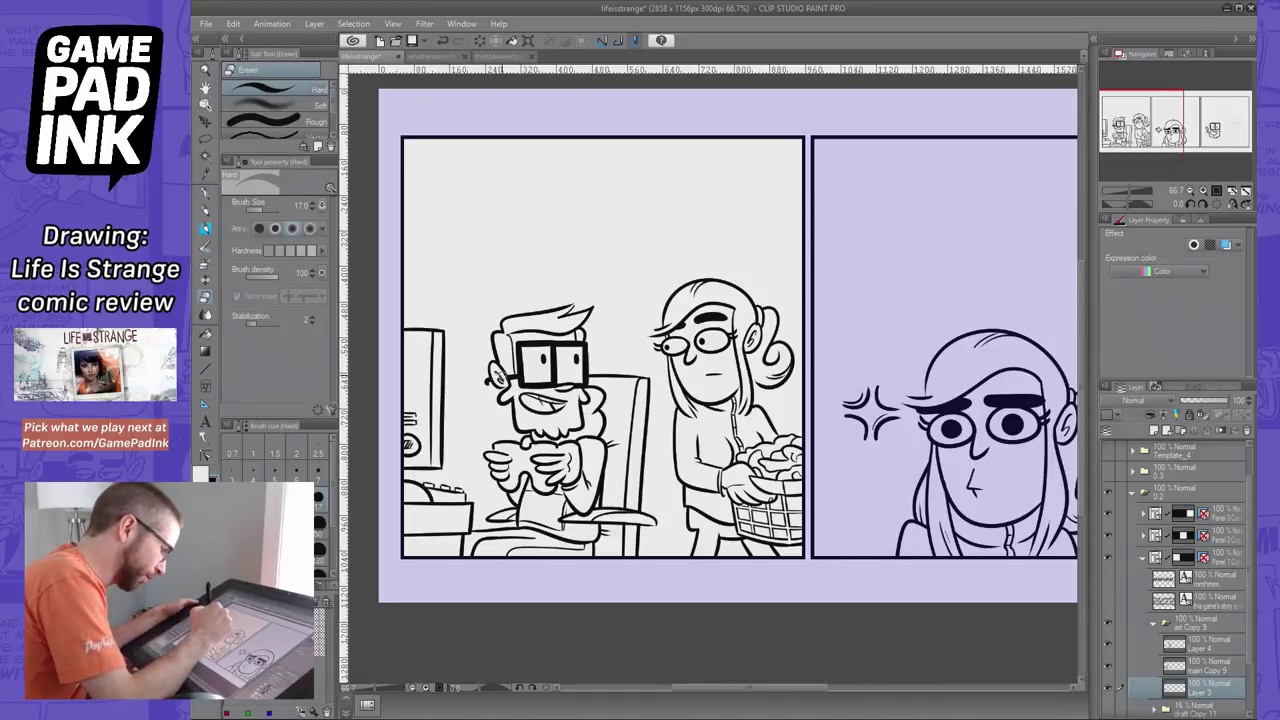
Add a new layer beneath main Copy 7 in the third panel and set the G-pen to size 20
{"action": "mouse_move", "coordinate": [1158, 124]}
{"action": "left_mouse_down"}
{"action": "mouse_move", "coordinate": [1235, 119]}
{"action": "mouse_move", "coordinate": [1168, 118]}
{"action": "left_mouse_up"}
{"action": "left_click_drag", "start_coordinate": [1166, 117], "coordinate": [1218, 139]}
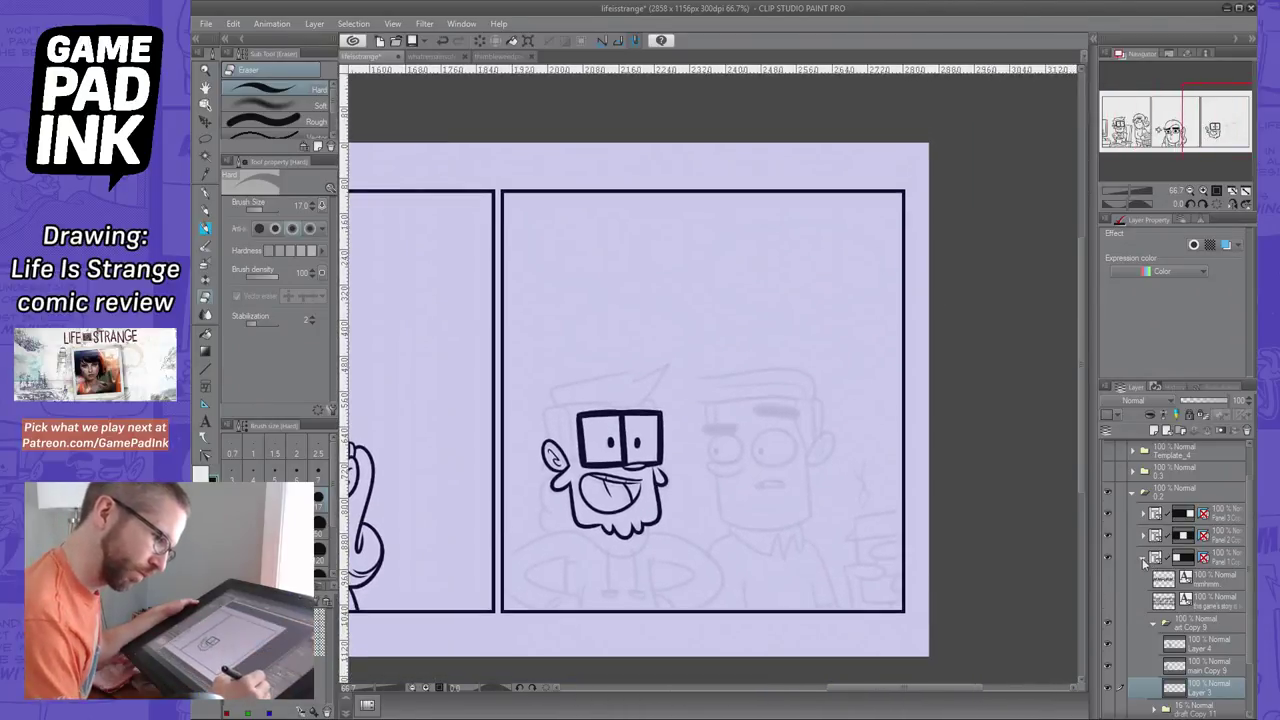
{"action": "left_click", "coordinate": [1142, 559]}
{"action": "left_click", "coordinate": [1142, 555]}
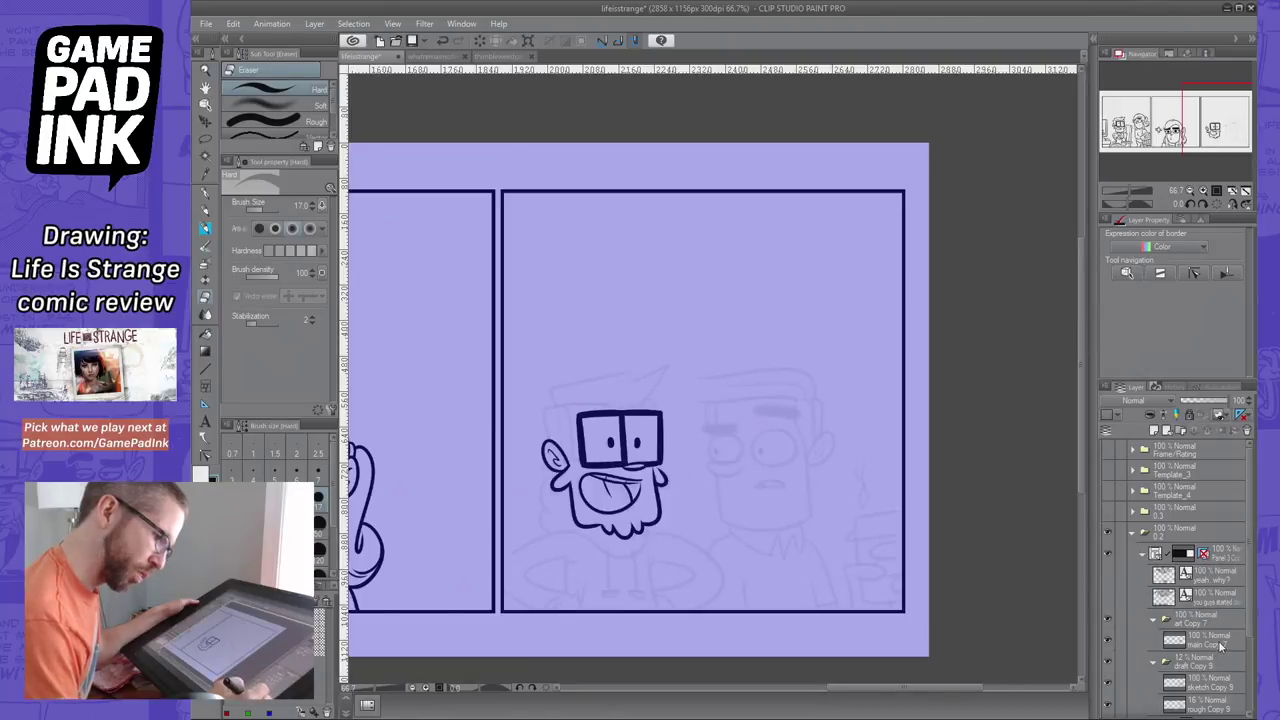
{"action": "left_click", "coordinate": [1214, 643]}
{"action": "left_click", "coordinate": [206, 194]}
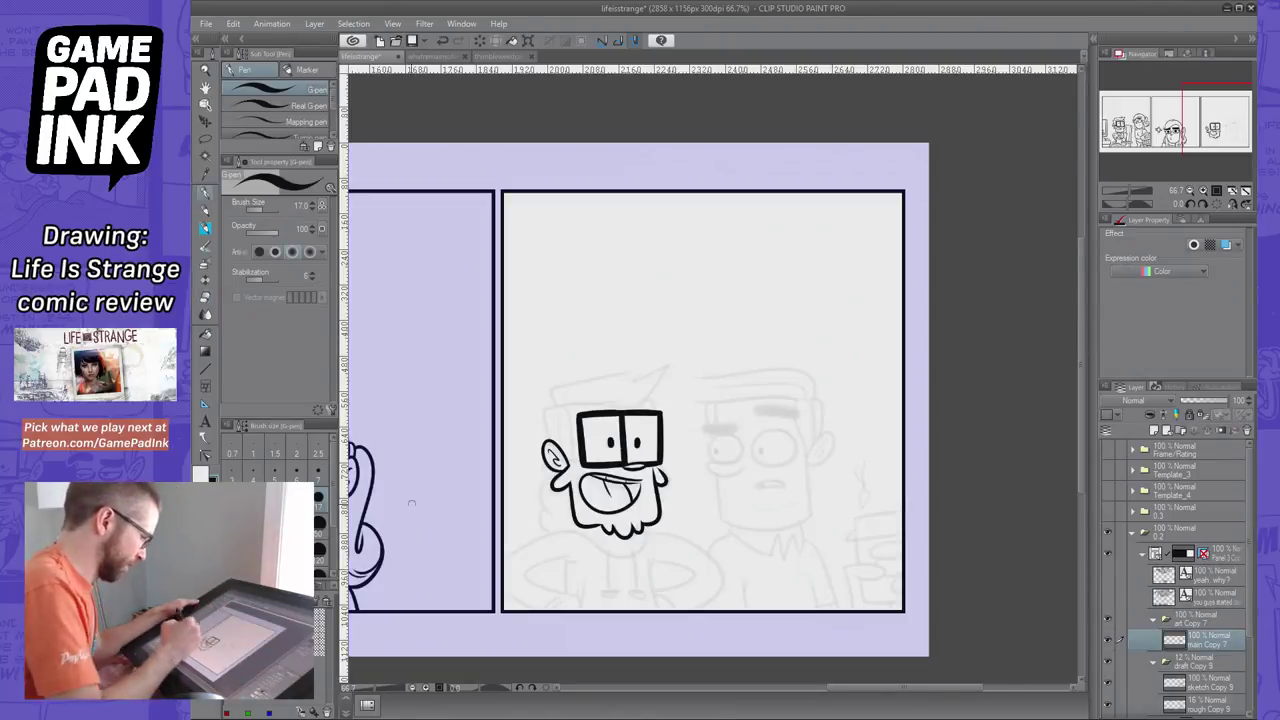
{"action": "key", "text": "bracketleft"}
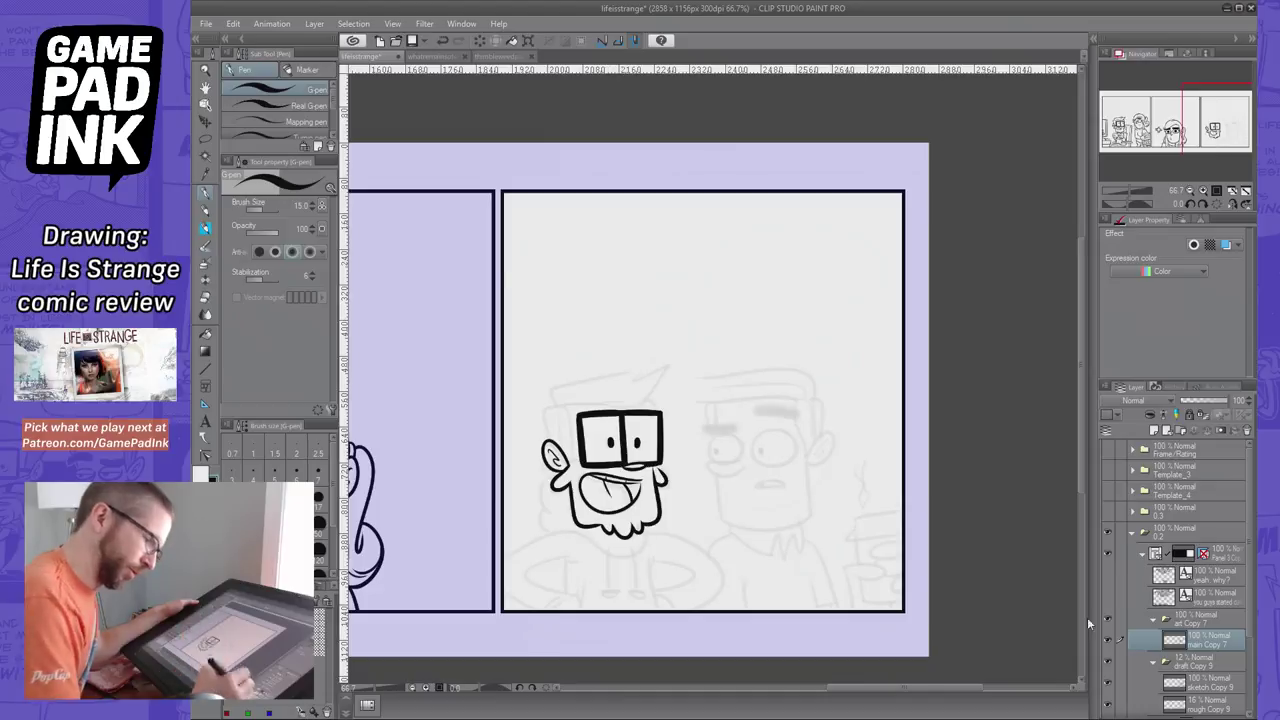
{"action": "key", "text": "bracketright"}
{"action": "key", "text": "bracketright"}
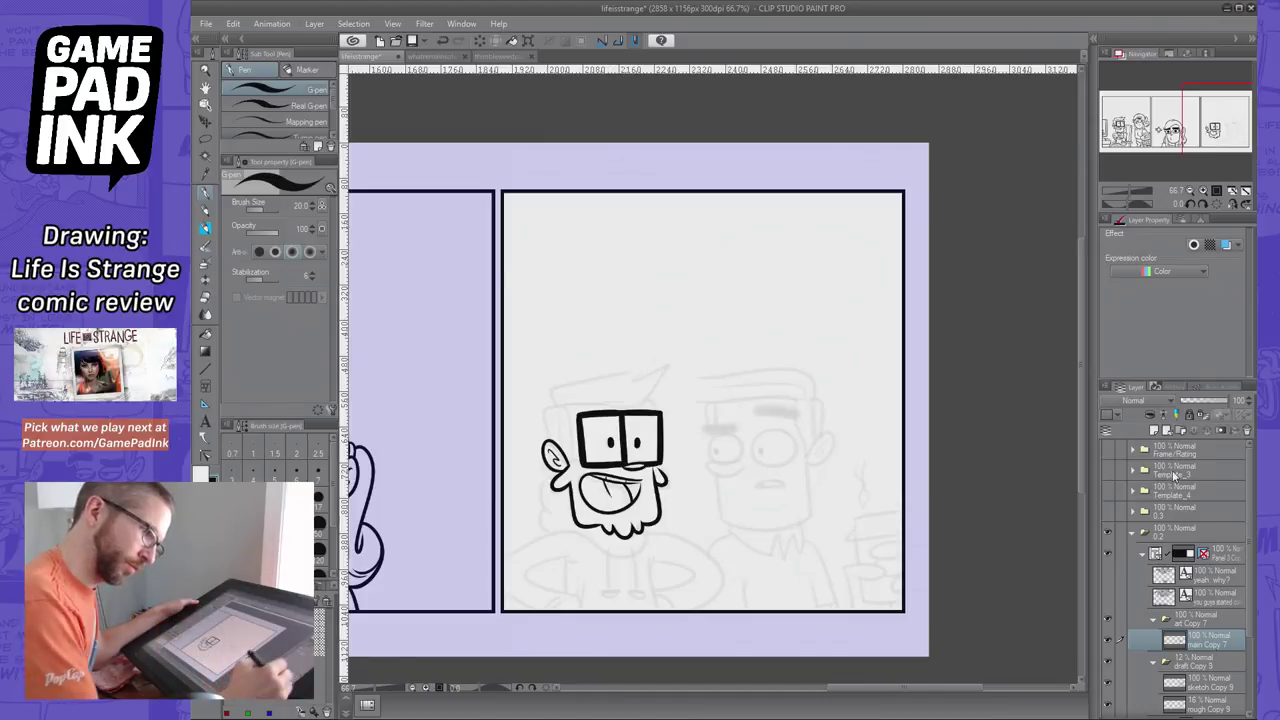
{"action": "left_click", "coordinate": [1154, 431]}
{"action": "left_click_drag", "start_coordinate": [1213, 644], "coordinate": [1213, 671]}
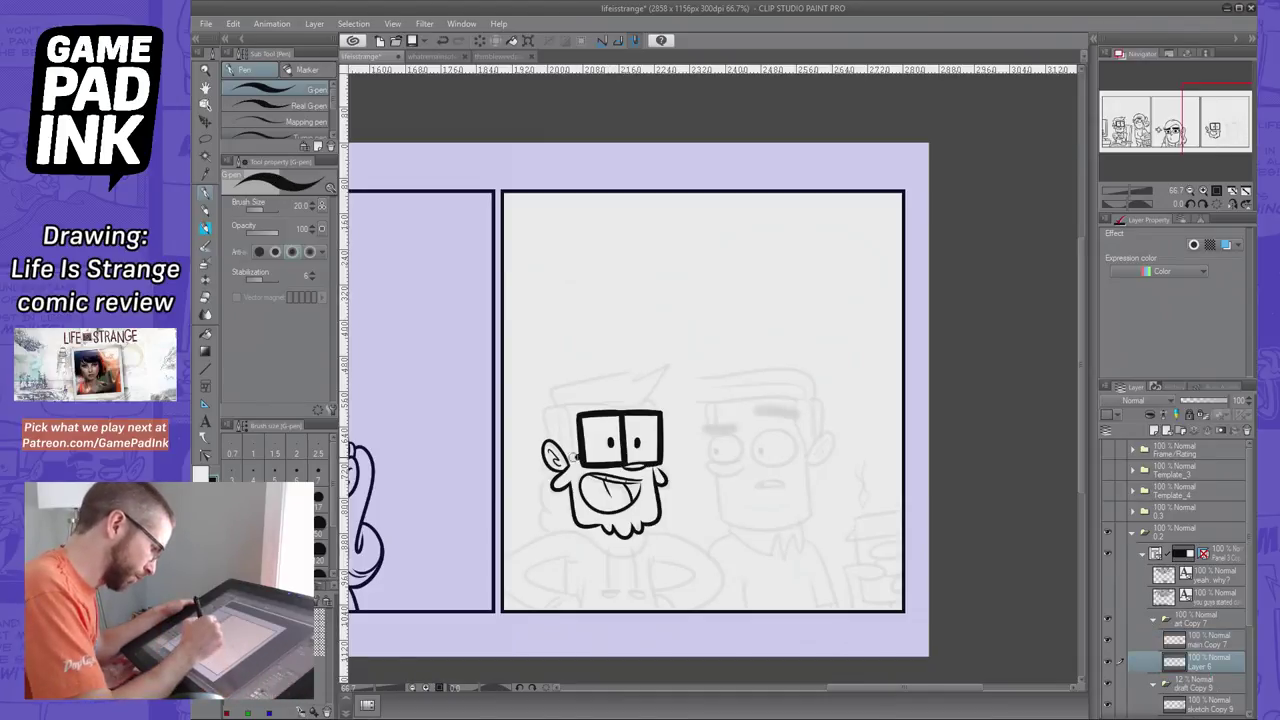
Ink the third-panel glasses' temple arm from the left lens to behind the ear on the new layer, cleaning it with the eraser
{"action": "mouse_move", "coordinate": [579, 457]}
{"action": "left_mouse_down"}
{"action": "mouse_move", "coordinate": [542, 474]}
{"action": "mouse_move", "coordinate": [544, 459]}
{"action": "mouse_move", "coordinate": [542, 475]}
{"action": "mouse_move", "coordinate": [570, 459]}
{"action": "mouse_move", "coordinate": [542, 471]}
{"action": "mouse_move", "coordinate": [562, 442]}
{"action": "left_mouse_up"}
{"action": "key", "text": "ctrl+z"}
{"action": "key", "text": "ctrl+z"}
{"action": "key", "text": "ctrl+z"}
{"action": "key", "text": "ctrl+z"}
{"action": "key", "text": "e"}
Ink the bearded man's swept hair outline with its pointed quiff on main Copy 7 with the G-pen at size 15
{"action": "left_click", "coordinate": [207, 194]}
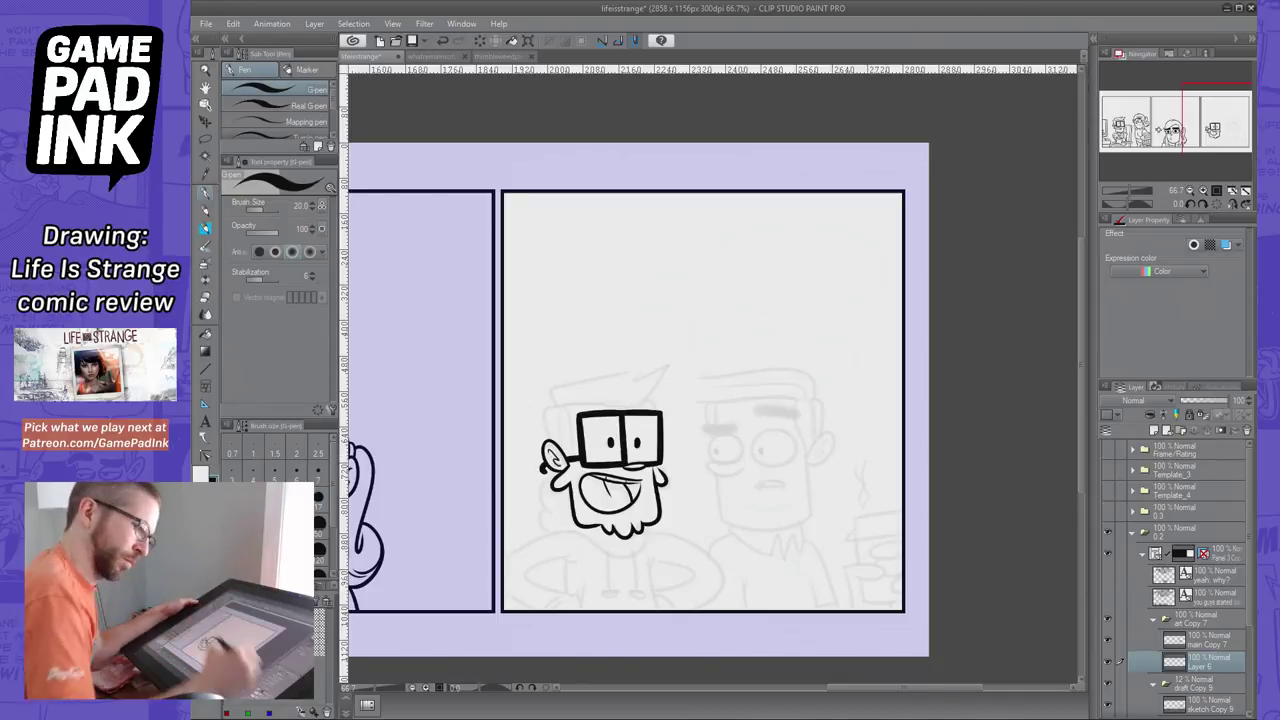
{"action": "left_click", "coordinate": [1210, 638]}
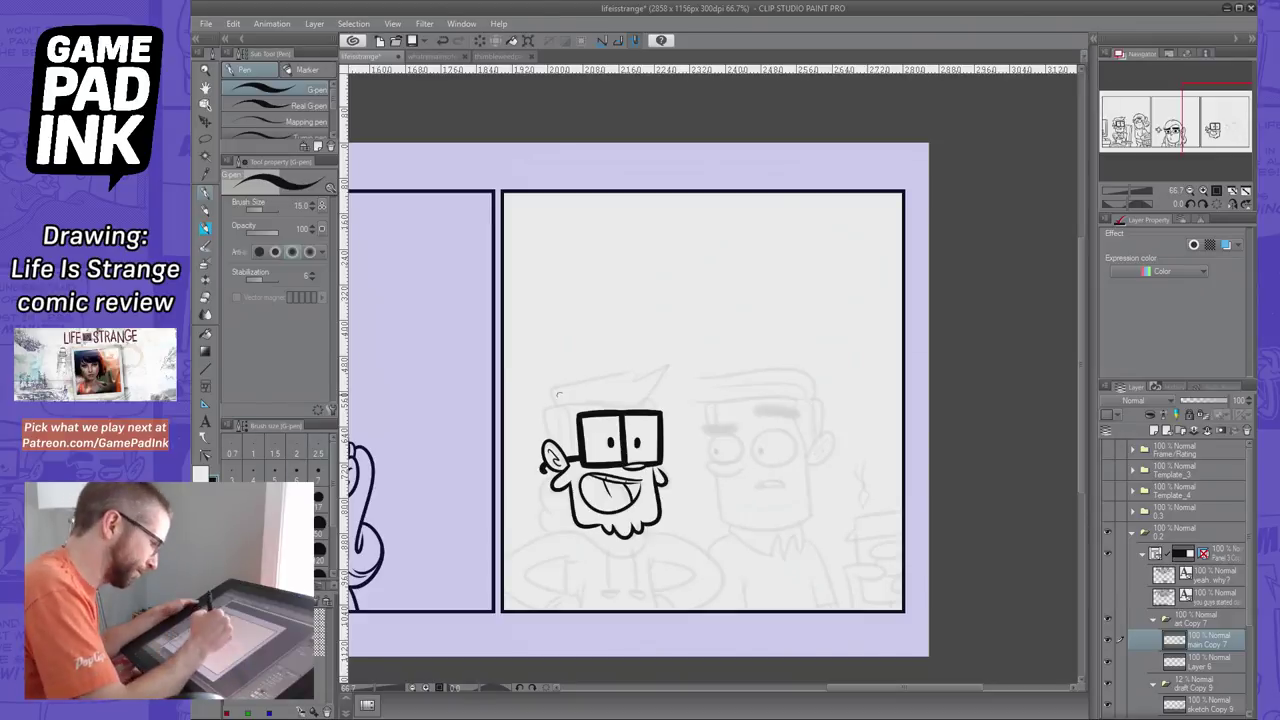
{"action": "mouse_move", "coordinate": [560, 404]}
{"action": "left_mouse_down"}
{"action": "mouse_move", "coordinate": [553, 440]}
{"action": "mouse_move", "coordinate": [648, 368]}
{"action": "left_mouse_up"}
{"action": "key", "text": "ctrl+z"}
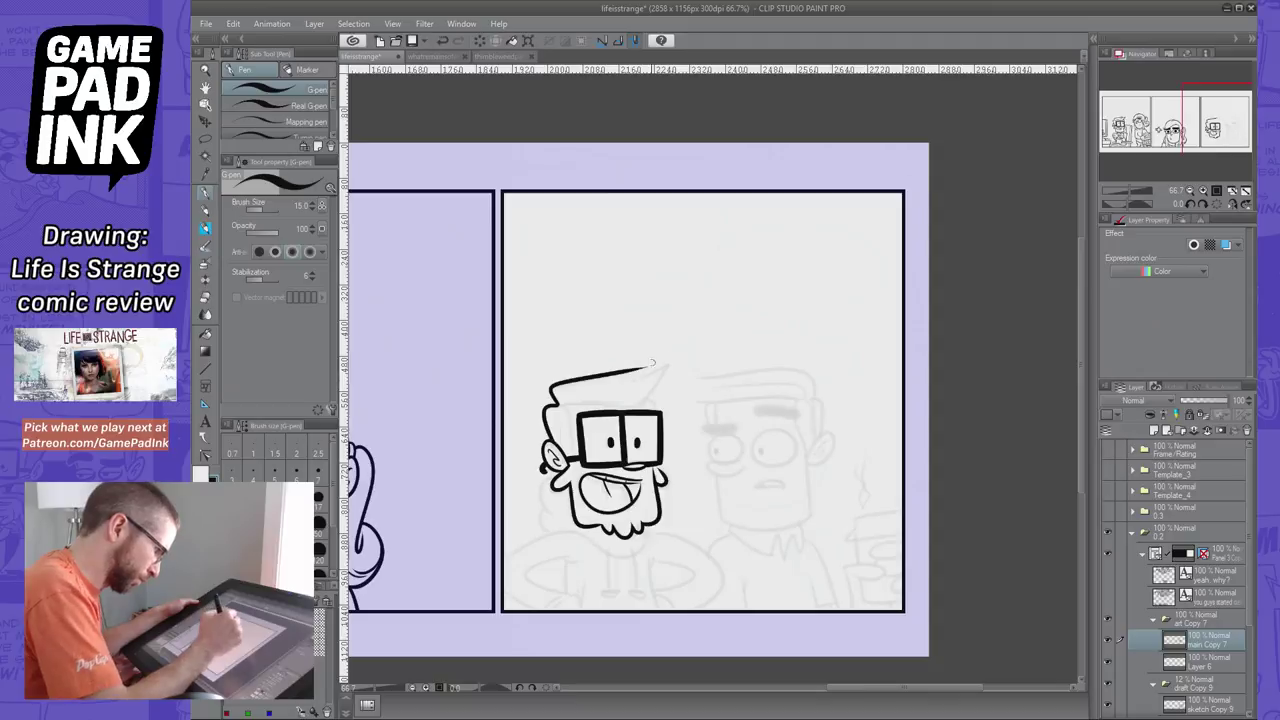
{"action": "key", "text": "ctrl+z"}
{"action": "mouse_move", "coordinate": [553, 405]}
{"action": "left_mouse_down"}
{"action": "mouse_move", "coordinate": [648, 368]}
{"action": "mouse_move", "coordinate": [652, 384]}
{"action": "left_mouse_up"}
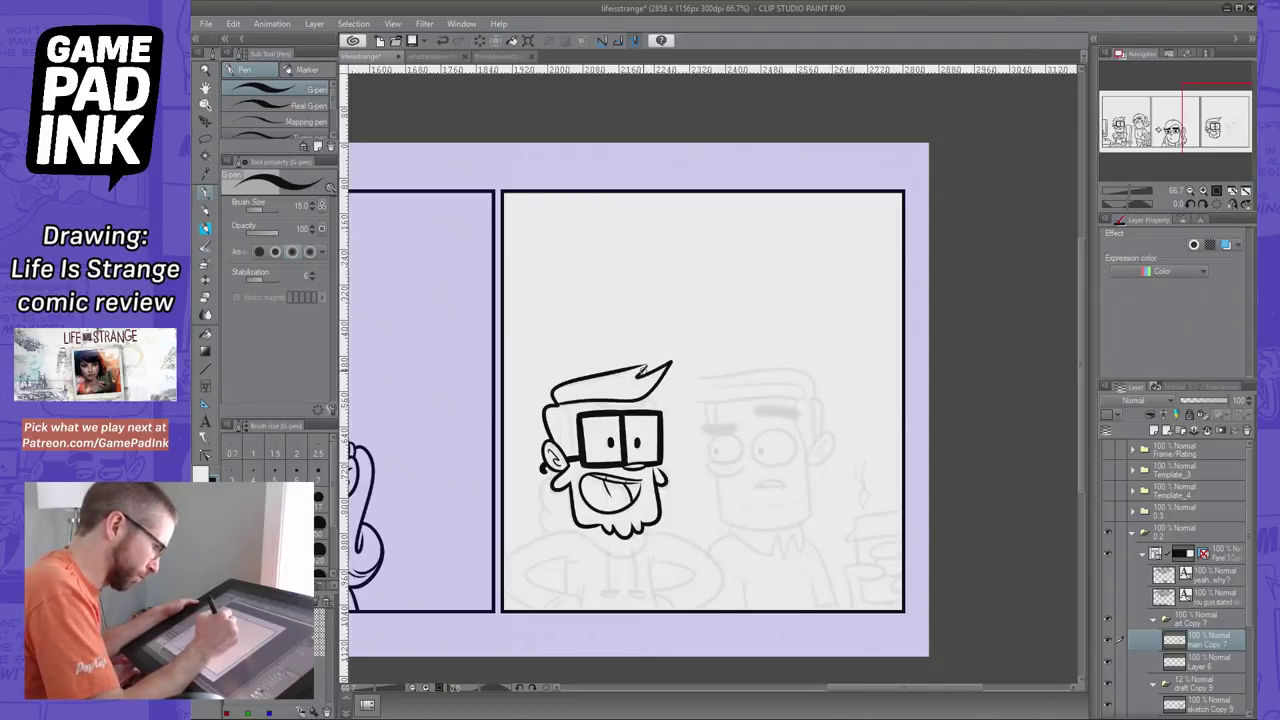
{"action": "key", "text": "ctrl+z"}
Ink the side hairline down to the glasses and the short stroke between the quiff and the right lens
{"action": "left_click_drag", "start_coordinate": [557, 404], "coordinate": [580, 452]}
{"action": "key", "text": "ctrl+z"}
{"action": "key", "text": "ctrl+z"}
{"action": "left_click_drag", "start_coordinate": [566, 402], "coordinate": [580, 452]}
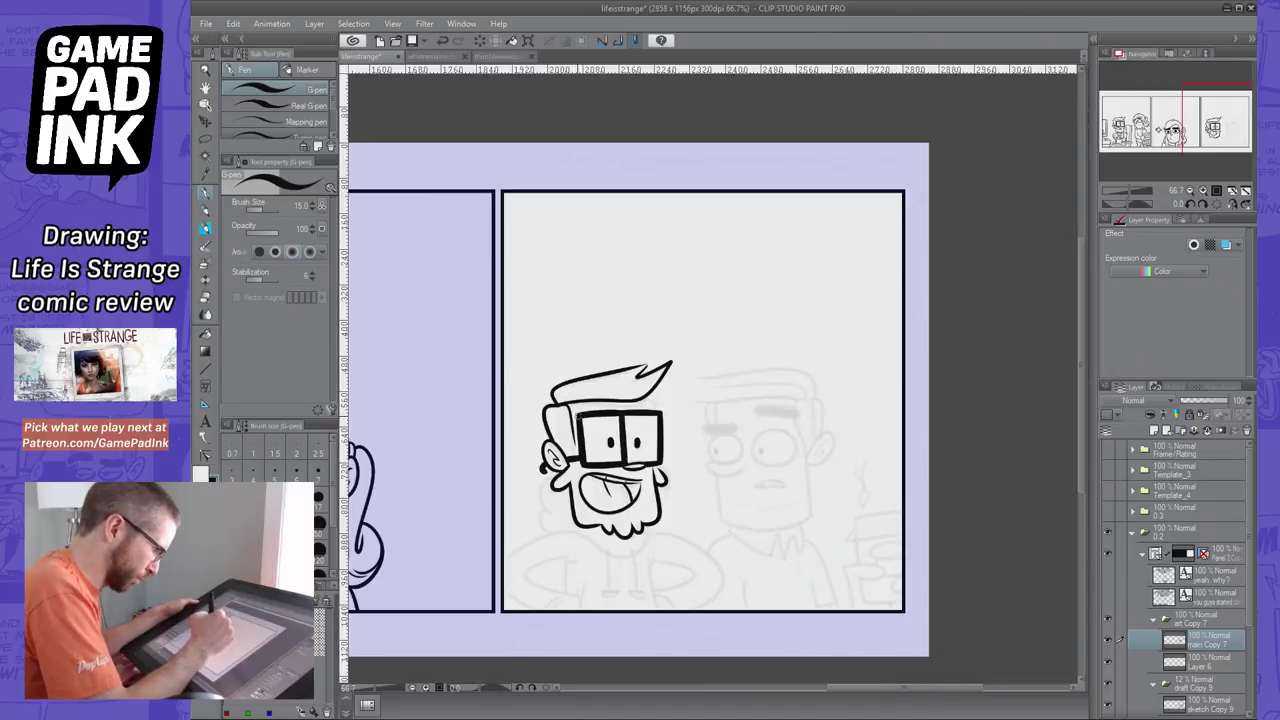
{"action": "key", "text": "ctrl+z"}
{"action": "left_click_drag", "start_coordinate": [556, 402], "coordinate": [576, 454]}
{"action": "key", "text": "ctrl+z"}
{"action": "left_click_drag", "start_coordinate": [556, 402], "coordinate": [576, 454]}
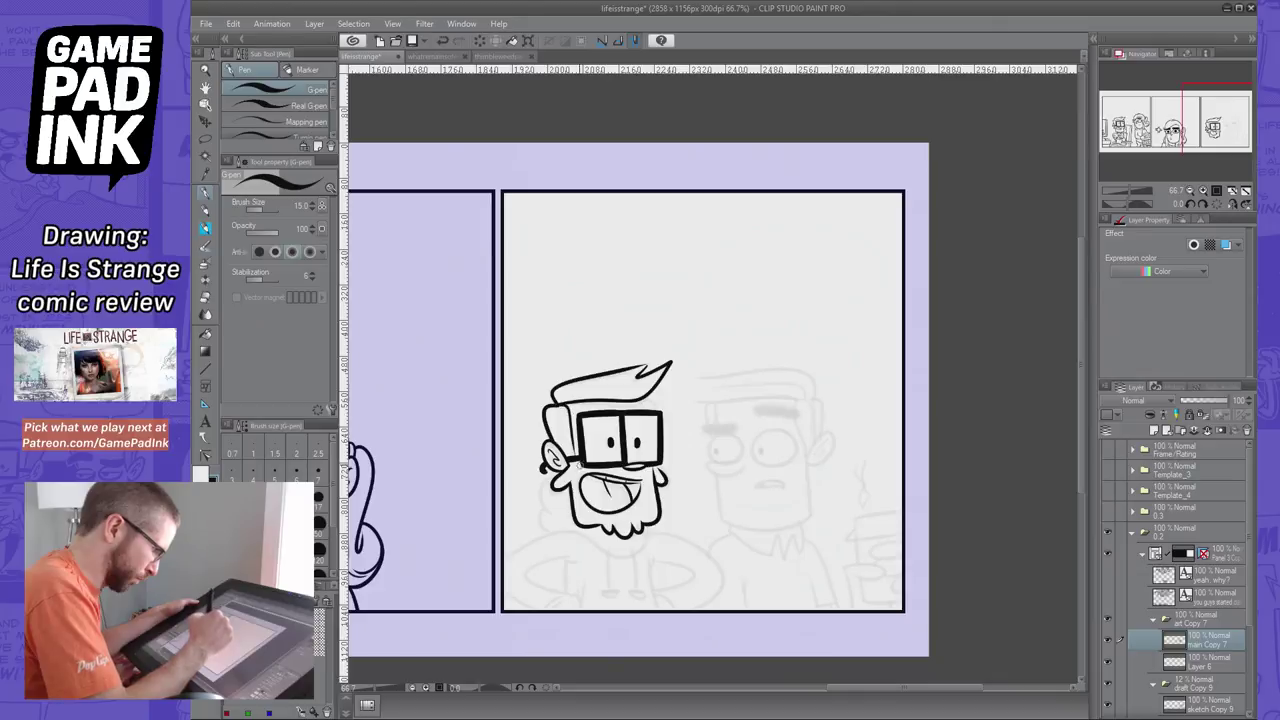
{"action": "key", "text": "ctrl+z"}
{"action": "left_click_drag", "start_coordinate": [645, 397], "coordinate": [654, 411]}
{"action": "key", "text": "ctrl+z"}
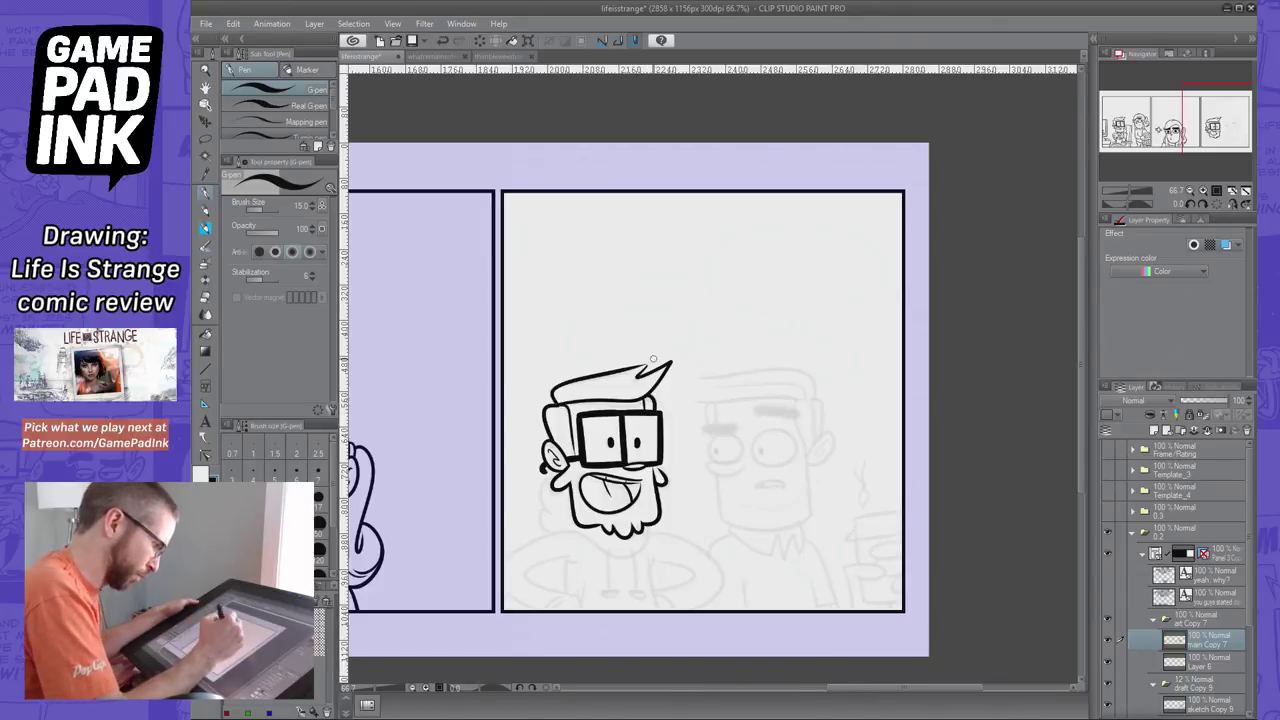
Ink the wavy hair outline running down behind the ear and beard, redoing strokes until they match the draft
{"action": "left_click_drag", "start_coordinate": [552, 475], "coordinate": [554, 532]}
{"action": "key", "text": "ctrl+z"}
{"action": "key", "text": "ctrl+z"}
{"action": "key", "text": "ctrl+z"}
{"action": "key", "text": "ctrl+z"}
{"action": "key", "text": "ctrl+z"}
{"action": "key", "text": "ctrl+z"}
{"action": "key", "text": "ctrl+z"}
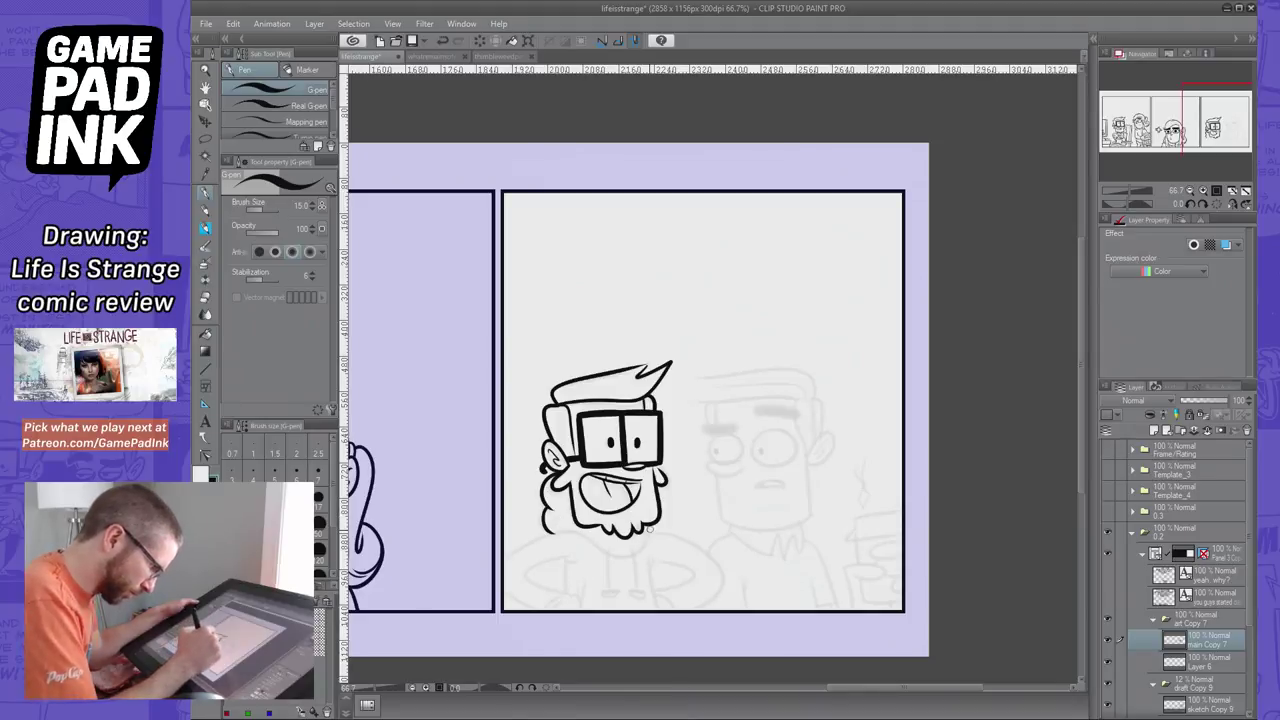
Ink the bearded man's left shoulder, bent arm with its elbow gap and the hand on his hip, redoing strokes over the draft
{"action": "mouse_move", "coordinate": [650, 525]}
{"action": "left_mouse_down"}
{"action": "mouse_move", "coordinate": [630, 555]}
{"action": "mouse_move", "coordinate": [568, 545]}
{"action": "left_mouse_up"}
{"action": "key", "text": "ctrl+z"}
{"action": "mouse_move", "coordinate": [650, 524]}
{"action": "left_mouse_down"}
{"action": "mouse_move", "coordinate": [560, 540]}
{"action": "mouse_move", "coordinate": [584, 548]}
{"action": "mouse_move", "coordinate": [556, 540]}
{"action": "mouse_move", "coordinate": [596, 550]}
{"action": "mouse_move", "coordinate": [560, 540]}
{"action": "mouse_move", "coordinate": [504, 556]}
{"action": "mouse_move", "coordinate": [568, 587]}
{"action": "mouse_move", "coordinate": [524, 590]}
{"action": "mouse_move", "coordinate": [576, 594]}
{"action": "mouse_move", "coordinate": [530, 570]}
{"action": "mouse_move", "coordinate": [568, 587]}
{"action": "mouse_move", "coordinate": [548, 611]}
{"action": "mouse_move", "coordinate": [566, 600]}
{"action": "left_mouse_up"}
{"action": "key", "text": "ctrl+z"}
{"action": "key", "text": "ctrl+z"}
{"action": "key", "text": "ctrl+z"}
{"action": "key", "text": "ctrl+z"}
{"action": "key", "text": "ctrl+z"}
{"action": "key", "text": "ctrl+z"}
{"action": "key", "text": "ctrl+z"}
{"action": "key", "text": "ctrl+z"}
{"action": "key", "text": "ctrl+z"}
{"action": "key", "text": "ctrl+z"}
{"action": "key", "text": "ctrl+z"}
{"action": "key", "text": "ctrl+z"}
{"action": "key", "text": "ctrl+z"}
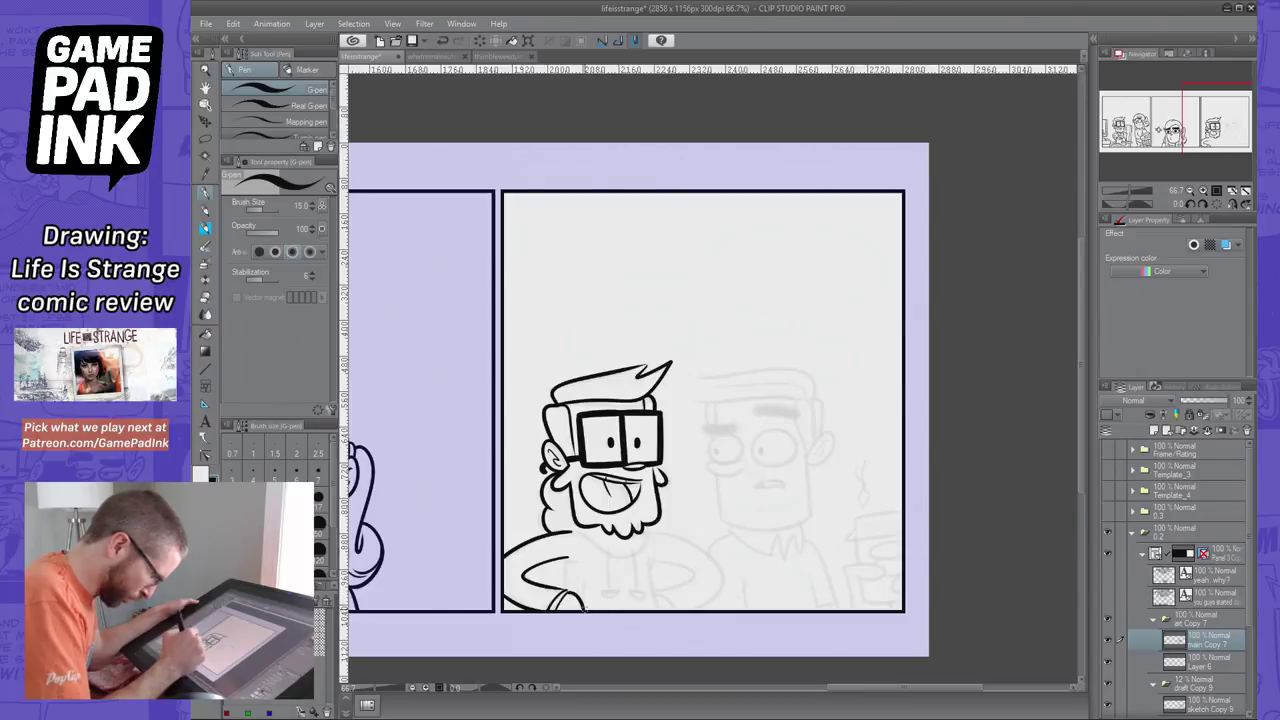
Ink the torso edge beside the left hand and the side seam closing the gap inside the bent left arm
{"action": "key", "text": "ctrl+z"}
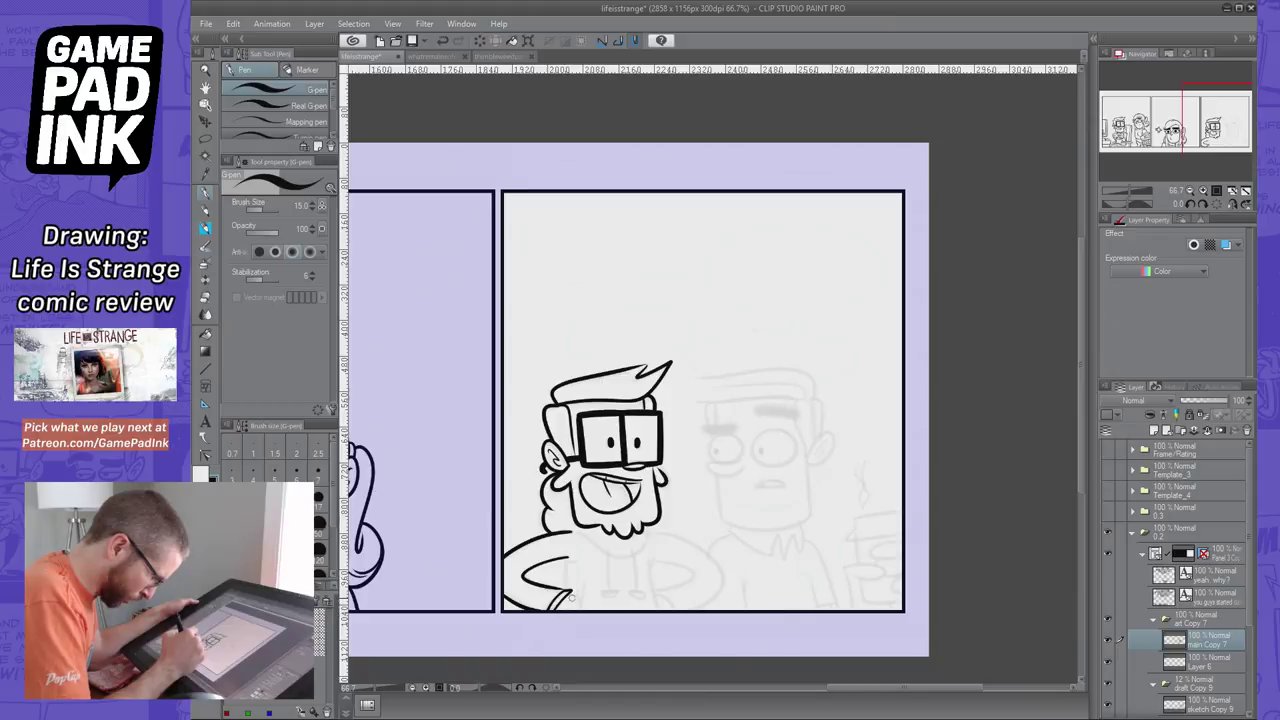
{"action": "mouse_move", "coordinate": [576, 591]}
{"action": "left_mouse_down"}
{"action": "mouse_move", "coordinate": [585, 608]}
{"action": "mouse_move", "coordinate": [586, 583]}
{"action": "left_mouse_up"}
{"action": "key", "text": "ctrl+z"}
{"action": "key", "text": "ctrl+z"}
{"action": "key", "text": "ctrl+z"}
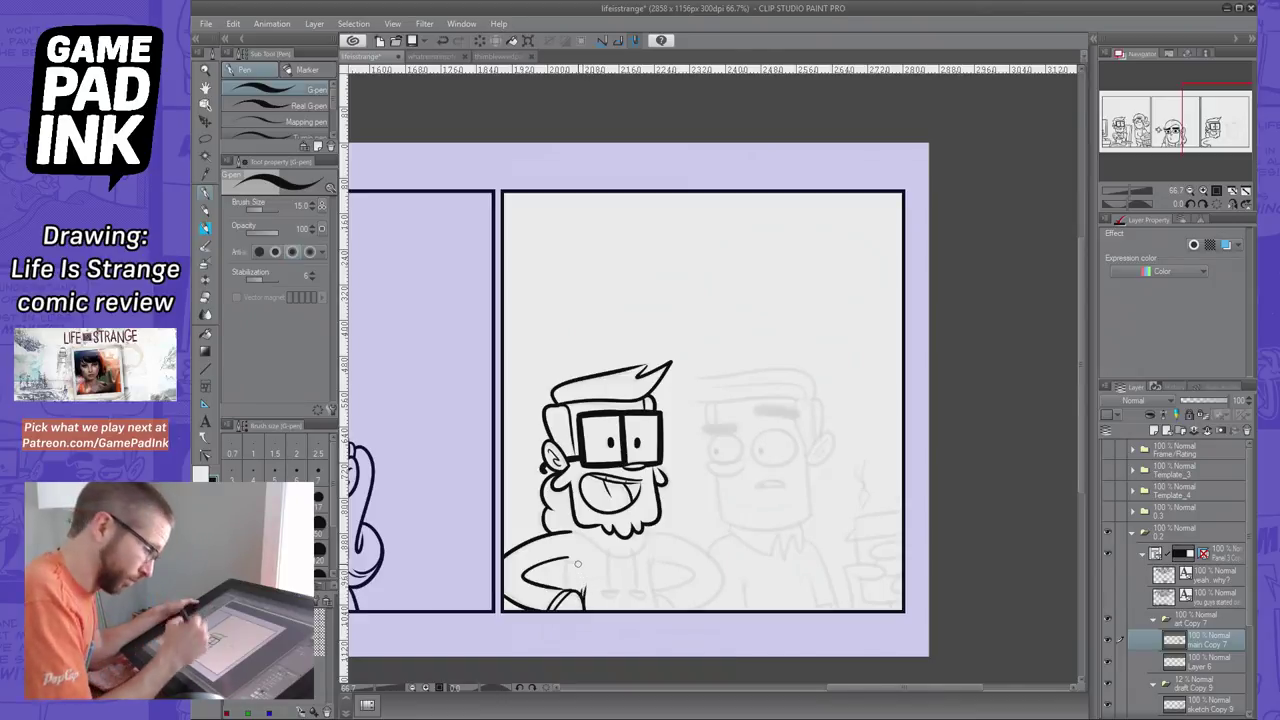
{"action": "mouse_move", "coordinate": [562, 558]}
{"action": "left_mouse_down"}
{"action": "mouse_move", "coordinate": [577, 562]}
{"action": "mouse_move", "coordinate": [565, 585]}
{"action": "left_mouse_up"}
{"action": "key", "text": "ctrl+z"}
{"action": "key", "text": "ctrl+z"}
{"action": "key", "text": "ctrl+z"}
{"action": "key", "text": "ctrl+z"}
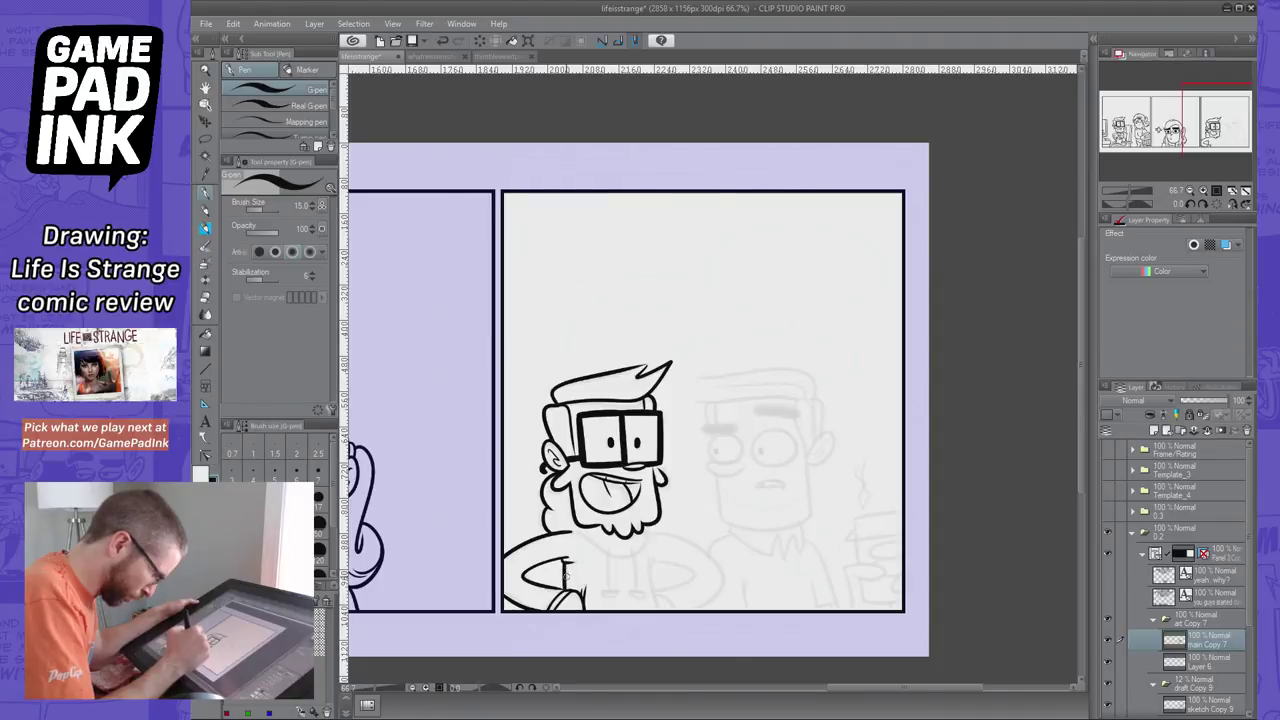
Ink the torso's right edge, the inner contour of the bent right arm and its hand at the hip
{"action": "left_click_drag", "start_coordinate": [659, 611], "coordinate": [652, 556]}
{"action": "key", "text": "ctrl+z"}
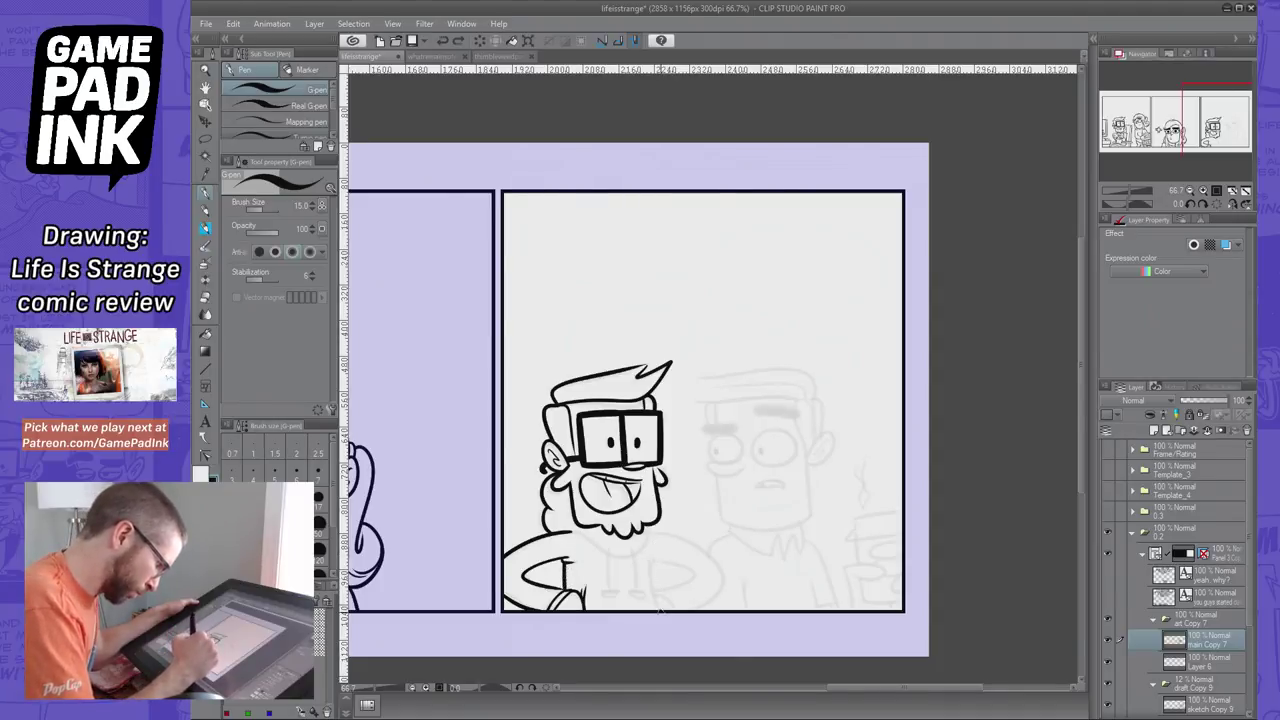
{"action": "left_click_drag", "start_coordinate": [660, 610], "coordinate": [652, 556]}
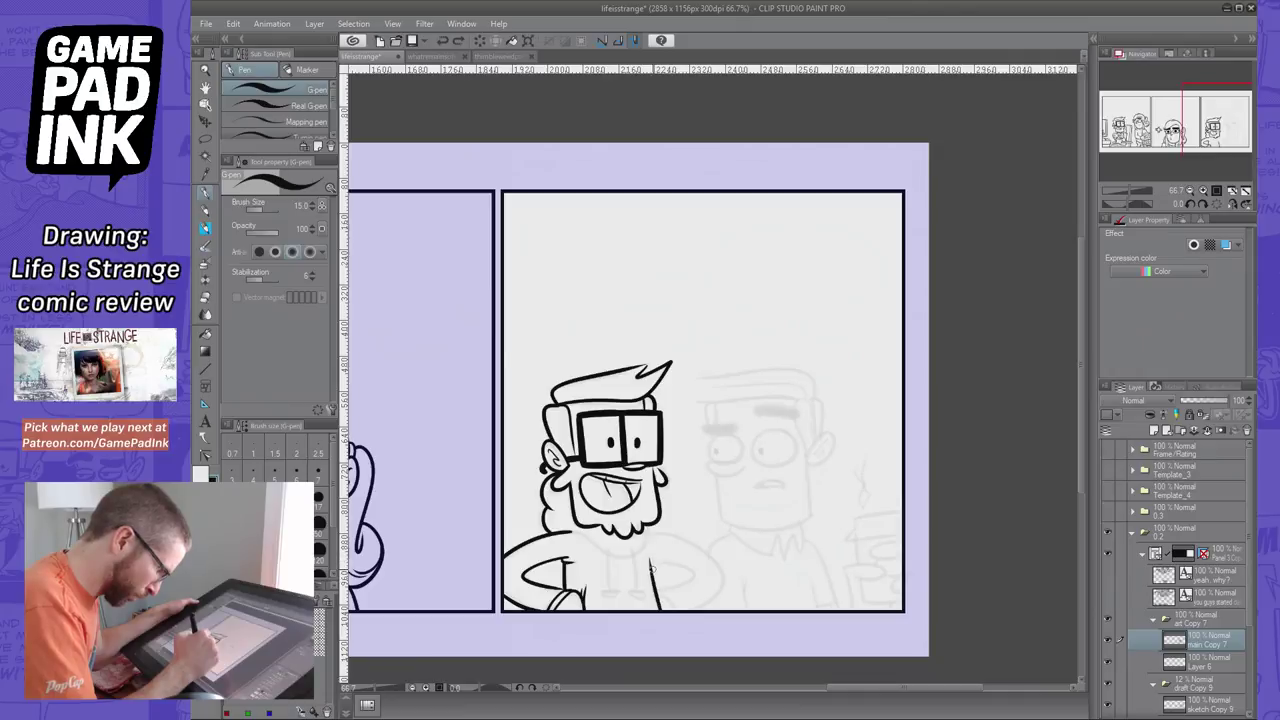
{"action": "left_click_drag", "start_coordinate": [657, 563], "coordinate": [681, 606]}
{"action": "key", "text": "ctrl+z"}
{"action": "key", "text": "ctrl+z"}
{"action": "key", "text": "ctrl+z"}
{"action": "key", "text": "ctrl+z"}
{"action": "key", "text": "ctrl+z"}
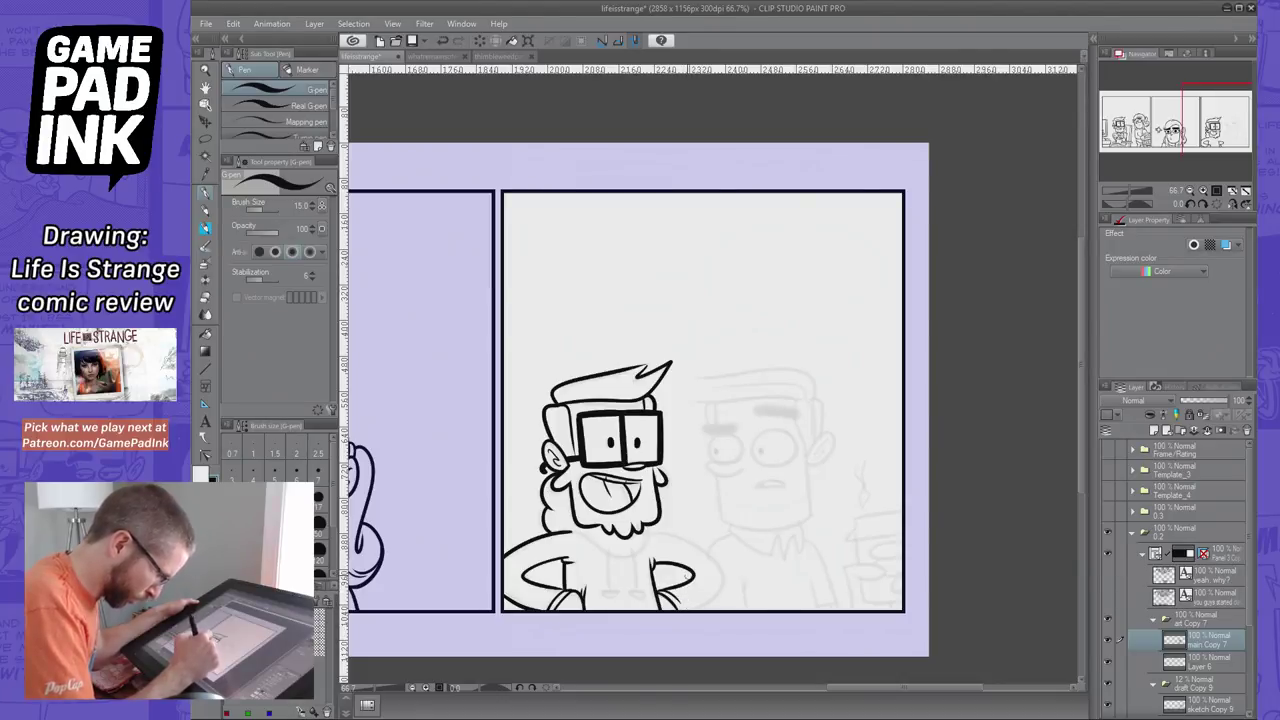
Ink the hoodie collar below the beard and the two drawstrings hanging down the chest
{"action": "left_click_drag", "start_coordinate": [568, 530], "coordinate": [640, 558]}
{"action": "key", "text": "ctrl+z"}
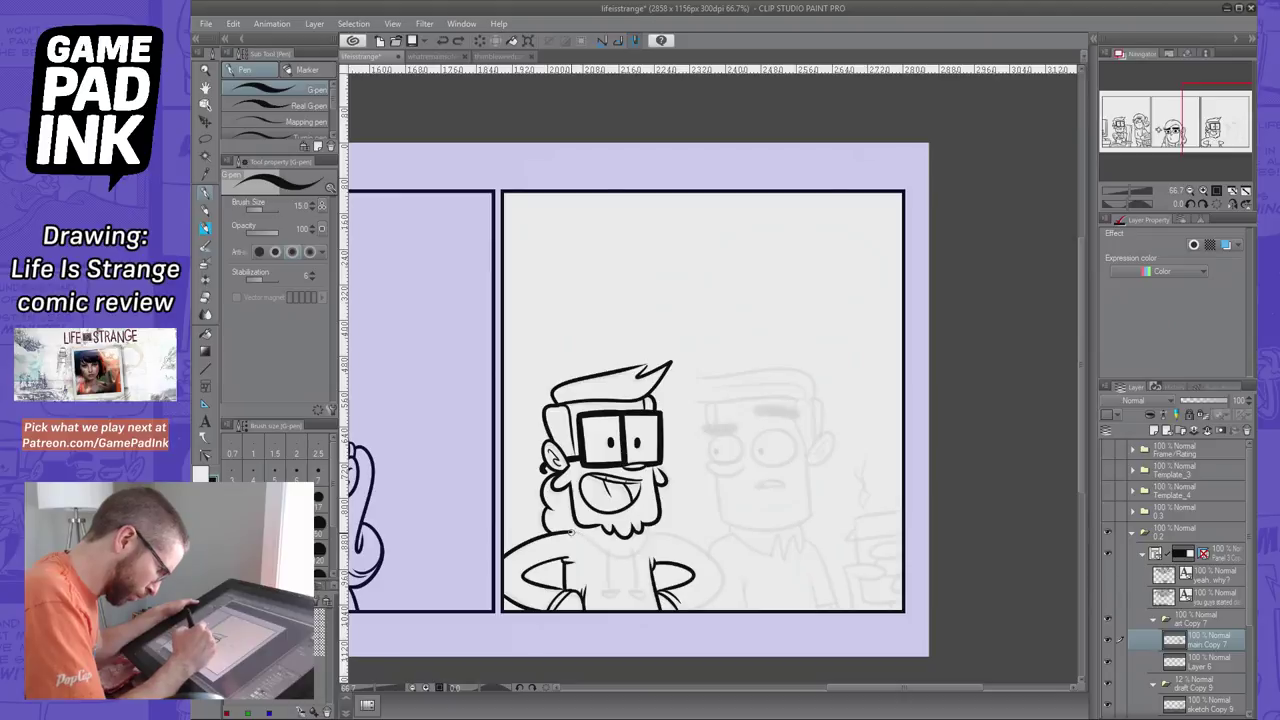
{"action": "left_click_drag", "start_coordinate": [568, 530], "coordinate": [654, 564]}
{"action": "key", "text": "ctrl+z"}
{"action": "mouse_move", "coordinate": [568, 530]}
{"action": "left_mouse_down"}
{"action": "mouse_move", "coordinate": [654, 526]}
{"action": "mouse_move", "coordinate": [616, 590]}
{"action": "mouse_move", "coordinate": [648, 598]}
{"action": "left_mouse_up"}
{"action": "key", "text": "ctrl+z"}
{"action": "key", "text": "ctrl+z"}
{"action": "key", "text": "ctrl+z"}
{"action": "key", "text": "ctrl+z"}
{"action": "key", "text": "ctrl+z"}
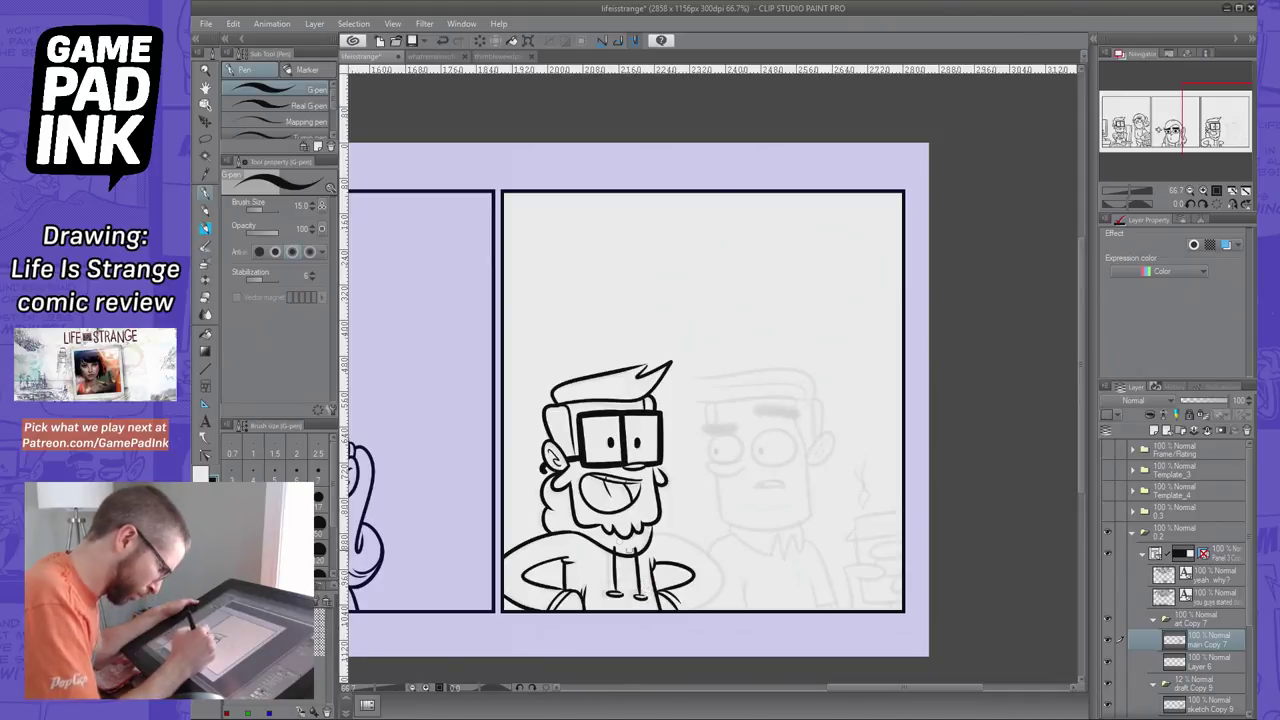
Ink the short neckline details of the hoodie between the beard and the drawstrings, redoing strokes until they fit
{"action": "mouse_move", "coordinate": [607, 542]}
{"action": "left_mouse_down"}
{"action": "mouse_move", "coordinate": [628, 555]}
{"action": "mouse_move", "coordinate": [645, 541]}
{"action": "left_mouse_up"}
{"action": "key", "text": "ctrl+z"}
{"action": "key", "text": "ctrl+z"}
{"action": "key", "text": "ctrl+z"}
{"action": "key", "text": "ctrl+z"}
{"action": "key", "text": "ctrl+z"}
{"action": "key", "text": "ctrl+z"}
{"action": "key", "text": "ctrl+z"}
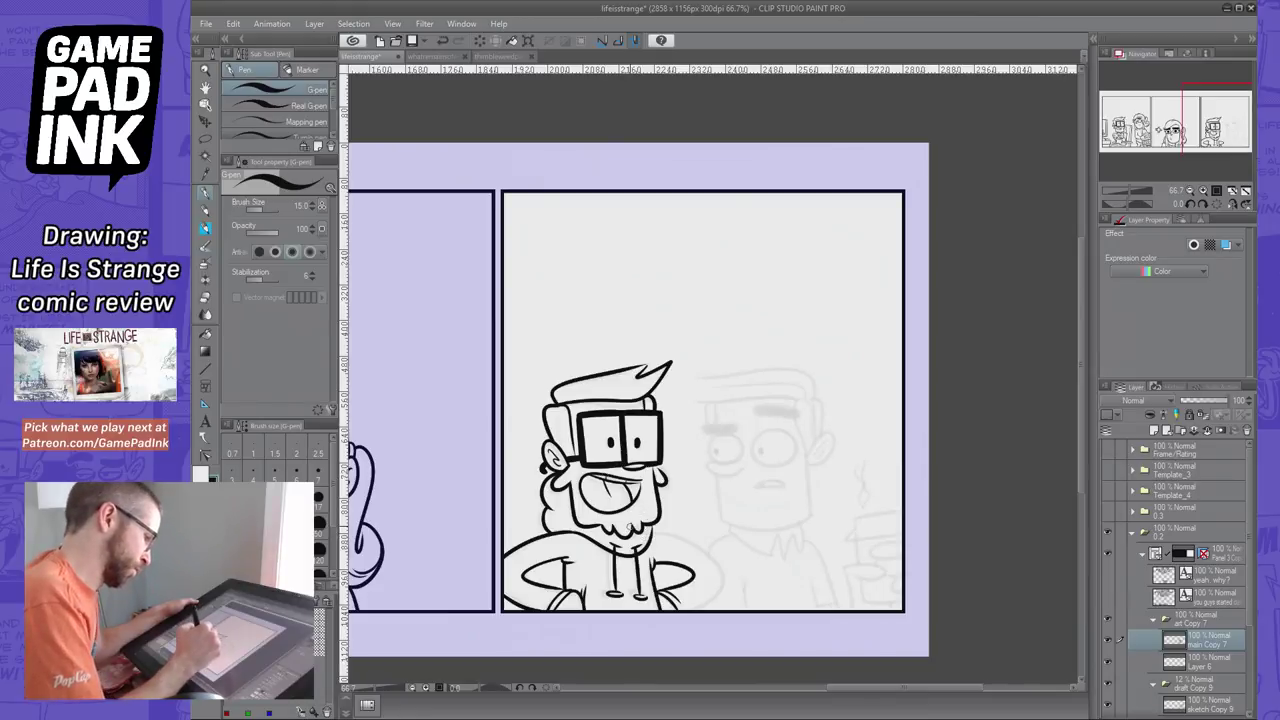
Ink the outer curve of the right shoulder and elbow down to the panel border, and save the file
{"action": "left_click_drag", "start_coordinate": [642, 520], "coordinate": [724, 606]}
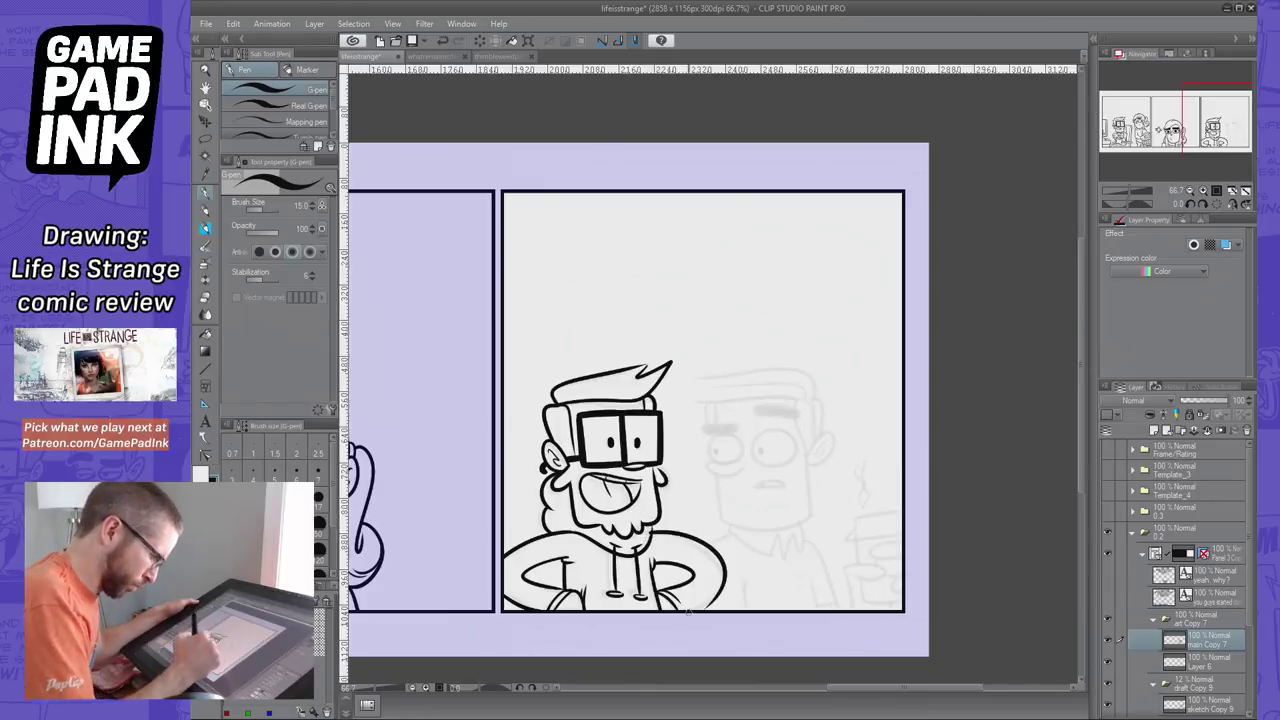
{"action": "key", "text": "ctrl+z"}
{"action": "left_click_drag", "start_coordinate": [658, 535], "coordinate": [728, 606]}
{"action": "key", "text": "ctrl+z"}
{"action": "mouse_move", "coordinate": [658, 534]}
{"action": "left_mouse_down"}
{"action": "mouse_move", "coordinate": [706, 552]}
{"action": "mouse_move", "coordinate": [696, 585]}
{"action": "mouse_move", "coordinate": [654, 536]}
{"action": "mouse_move", "coordinate": [678, 542]}
{"action": "mouse_move", "coordinate": [696, 595]}
{"action": "mouse_move", "coordinate": [673, 604]}
{"action": "mouse_move", "coordinate": [722, 606]}
{"action": "left_mouse_up"}
{"action": "key", "text": "ctrl+z"}
{"action": "key", "text": "ctrl+z"}
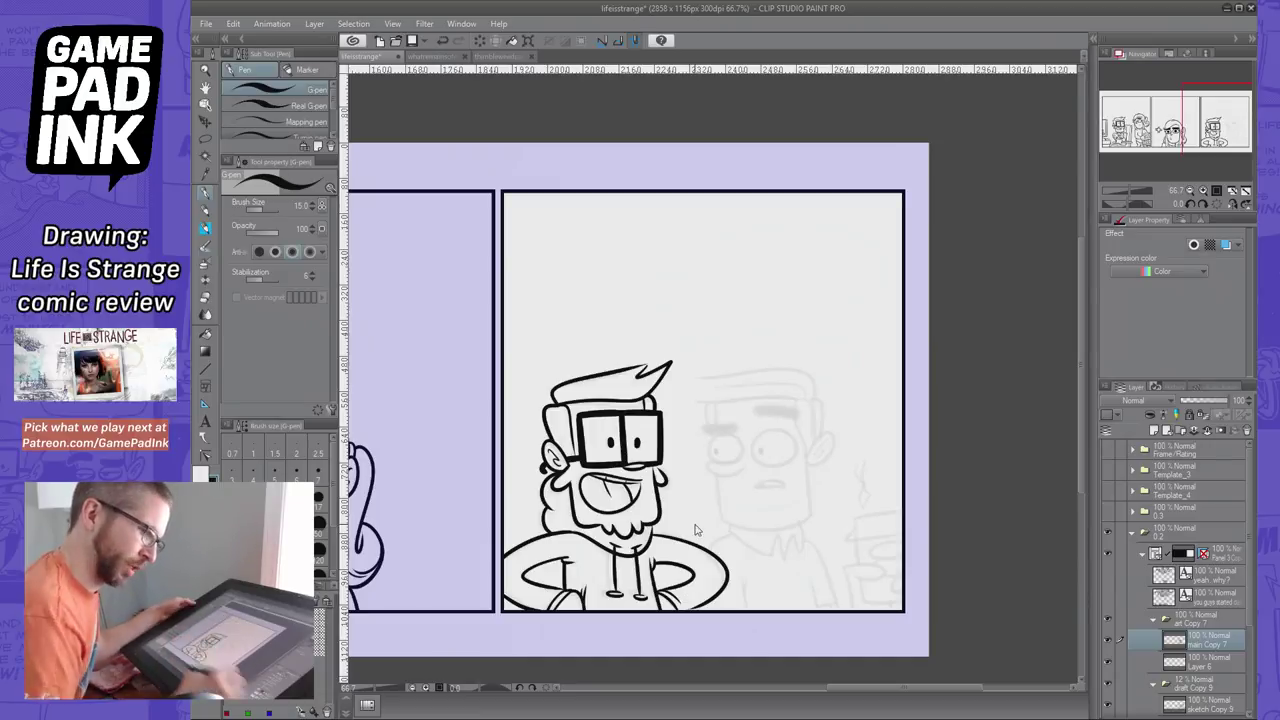
{"action": "key", "text": "ctrl+s"}
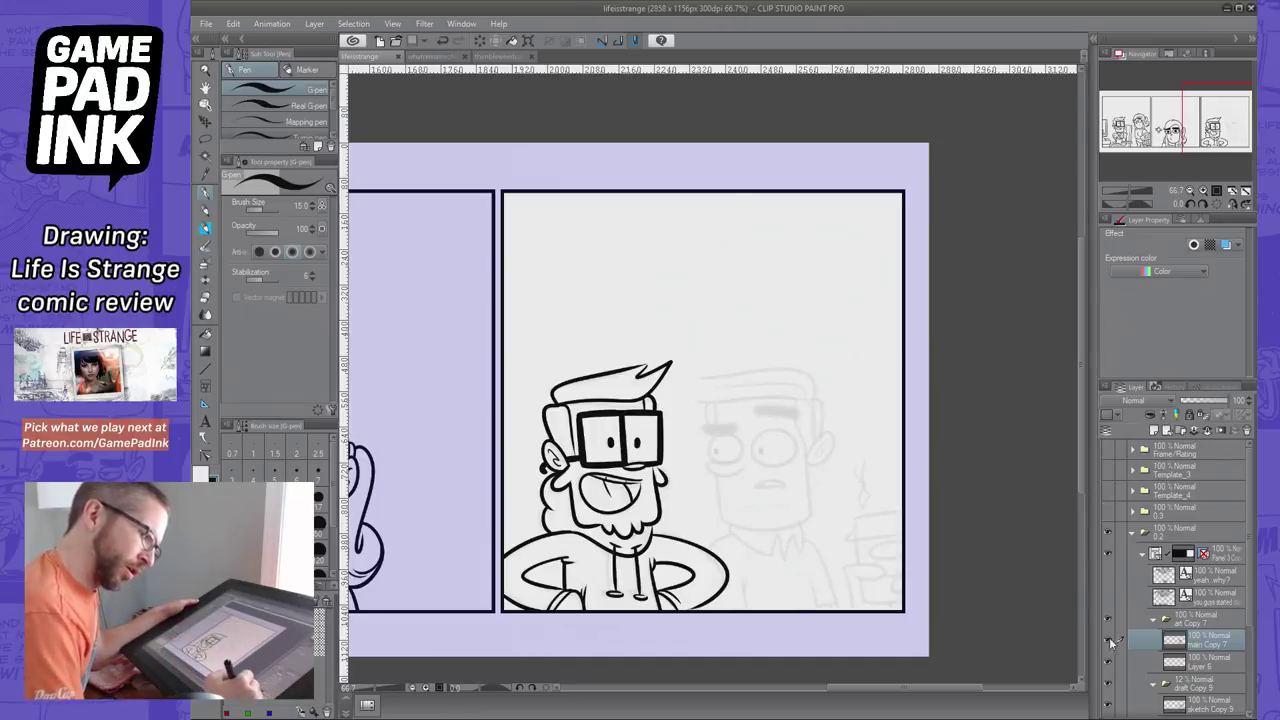
Merge main Copy 7 into the layer below and add a new raster layer above it for the second man
{"action": "left_click", "coordinate": [1109, 641]}
{"action": "left_click", "coordinate": [1109, 641]}
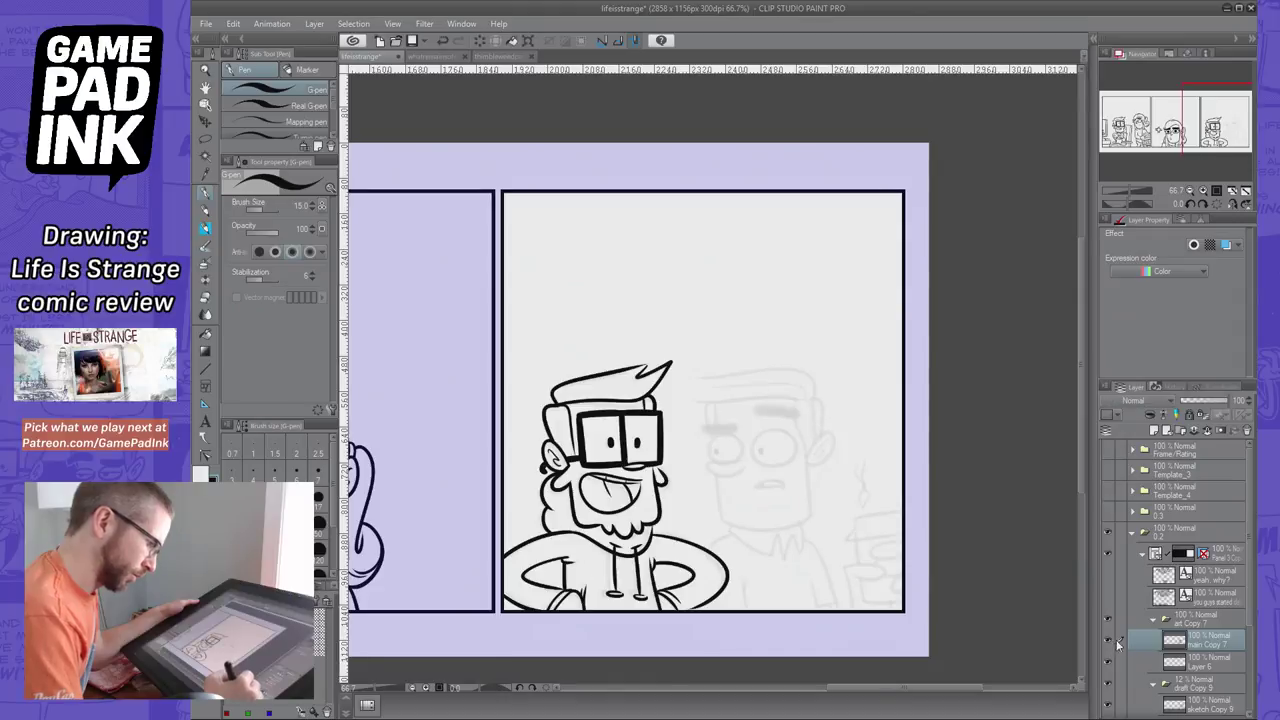
{"action": "left_click", "coordinate": [1193, 433]}
{"action": "left_click", "coordinate": [1157, 431]}
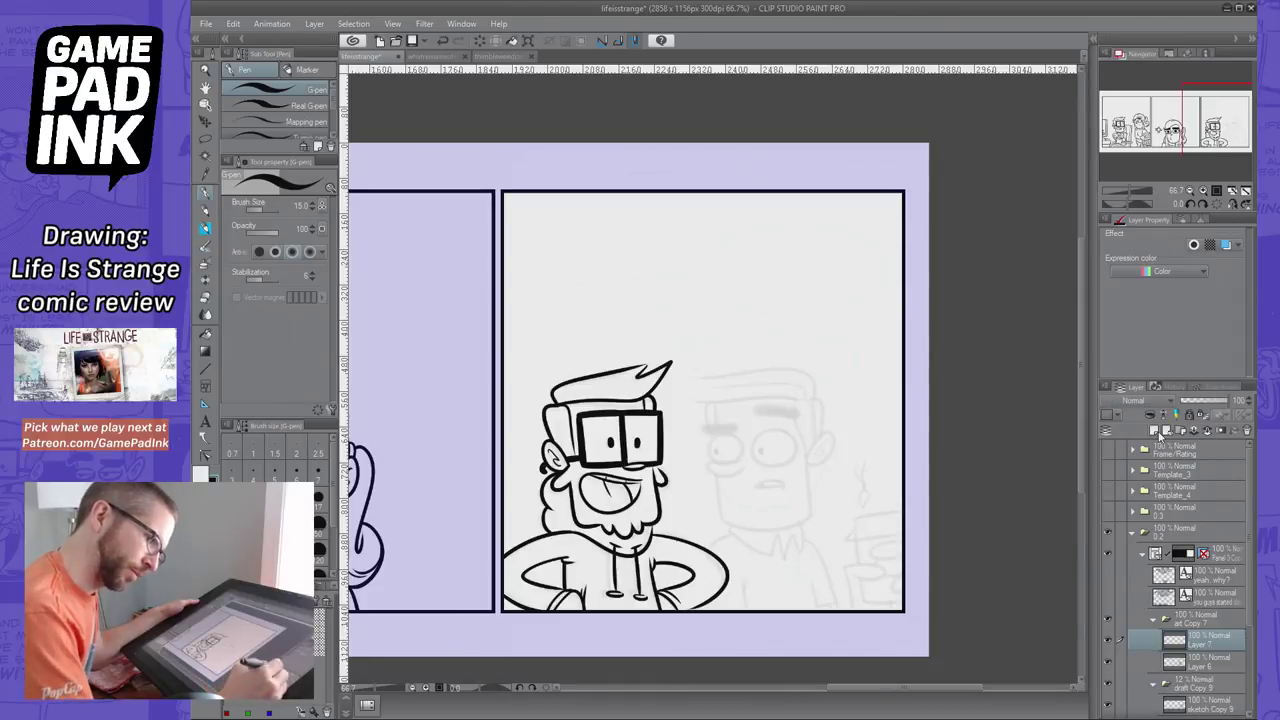
Ink the second man's two round eyes over the draft with the G-pen at size 12
{"action": "mouse_move", "coordinate": [1199, 128]}
{"action": "left_mouse_down"}
{"action": "mouse_move", "coordinate": [1216, 132]}
{"action": "mouse_move", "coordinate": [1188, 127]}
{"action": "left_mouse_up"}
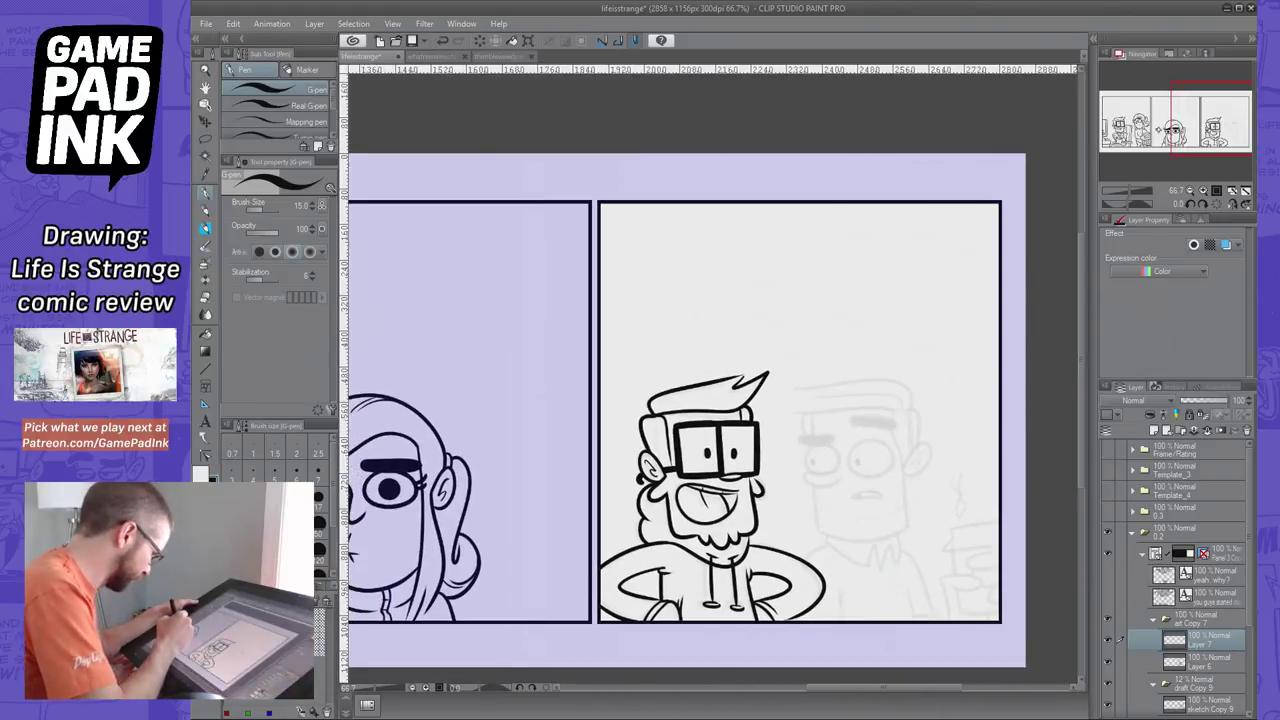
{"action": "mouse_move", "coordinate": [864, 440]}
{"action": "left_mouse_down"}
{"action": "mouse_move", "coordinate": [848, 468]}
{"action": "mouse_move", "coordinate": [875, 435]}
{"action": "mouse_move", "coordinate": [857, 471]}
{"action": "mouse_move", "coordinate": [873, 443]}
{"action": "mouse_move", "coordinate": [895, 455]}
{"action": "mouse_move", "coordinate": [866, 441]}
{"action": "mouse_move", "coordinate": [892, 452]}
{"action": "mouse_move", "coordinate": [880, 439]}
{"action": "mouse_move", "coordinate": [815, 443]}
{"action": "left_mouse_up"}
{"action": "key", "text": "ctrl+z"}
{"action": "key", "text": "ctrl+z"}
{"action": "key", "text": "ctrl+z"}
{"action": "key", "text": "ctrl+z"}
{"action": "key", "text": "ctrl+z"}
{"action": "key", "text": "bracketleft"}
{"action": "key", "text": "ctrl+z"}
{"action": "key", "text": "ctrl+z"}
{"action": "key", "text": "ctrl+z"}
{"action": "key", "text": "ctrl+z"}
{"action": "key", "text": "ctrl+z"}
{"action": "key", "text": "ctrl+z"}
{"action": "key", "text": "ctrl+z"}
{"action": "key", "text": "ctrl+z"}
{"action": "key", "text": "ctrl+z"}
{"action": "key", "text": "ctrl+z"}
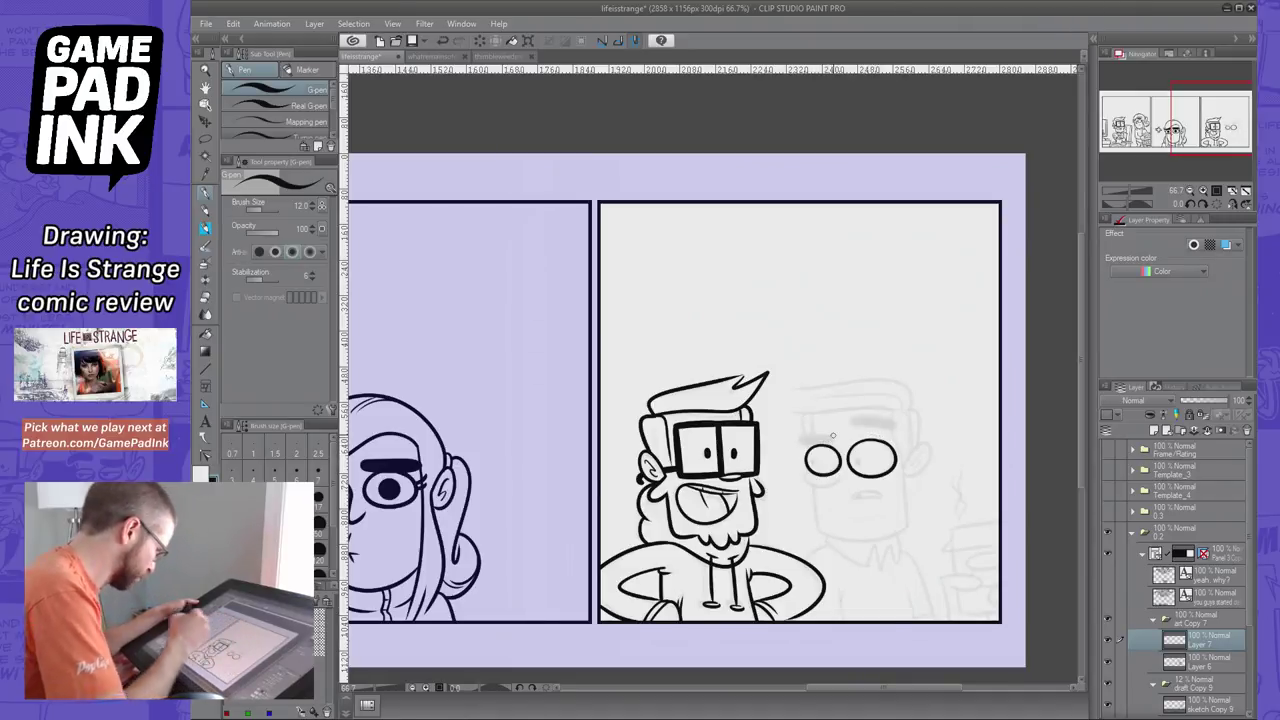
Add another raster layer and ink the rounded nose overlapping the left eye with the G-pen at size 15
{"action": "key", "text": "bracketright"}
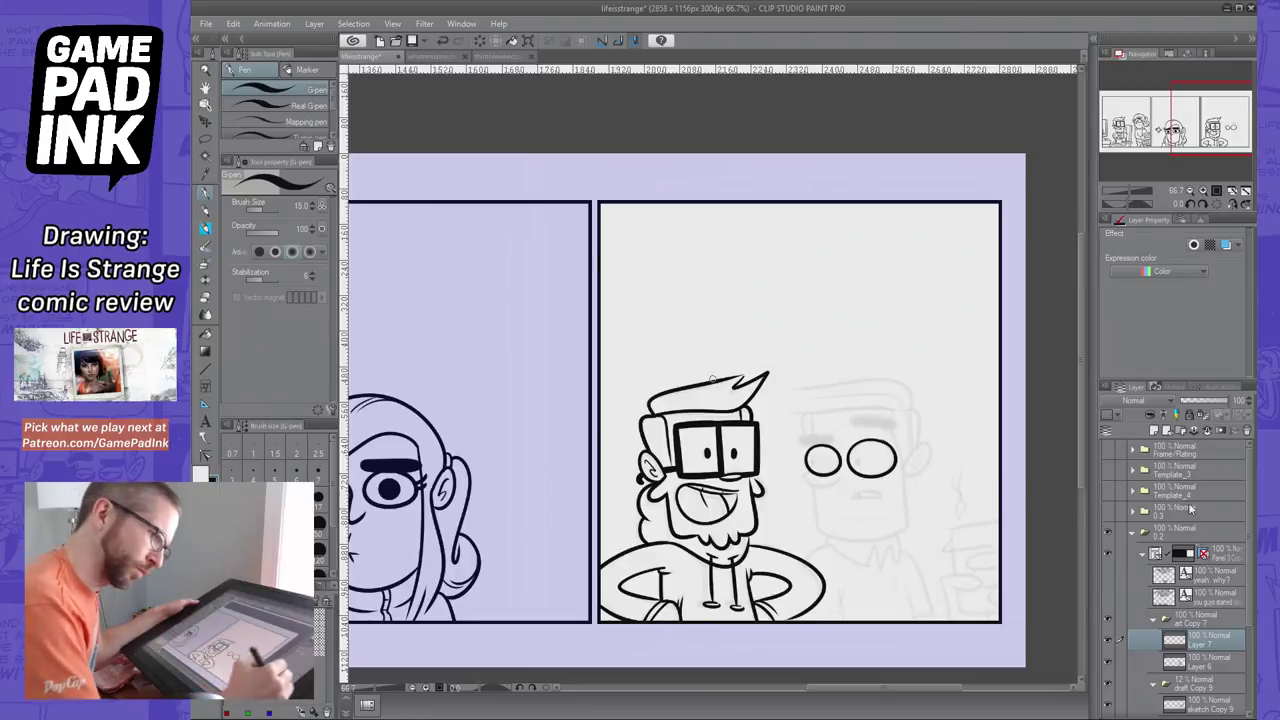
{"action": "left_click", "coordinate": [1154, 431]}
{"action": "mouse_move", "coordinate": [840, 467]}
{"action": "left_mouse_down"}
{"action": "mouse_move", "coordinate": [810, 484]}
{"action": "mouse_move", "coordinate": [839, 481]}
{"action": "left_mouse_up"}
{"action": "key", "text": "ctrl+z"}
{"action": "key", "text": "ctrl+z"}
{"action": "key", "text": "ctrl+z"}
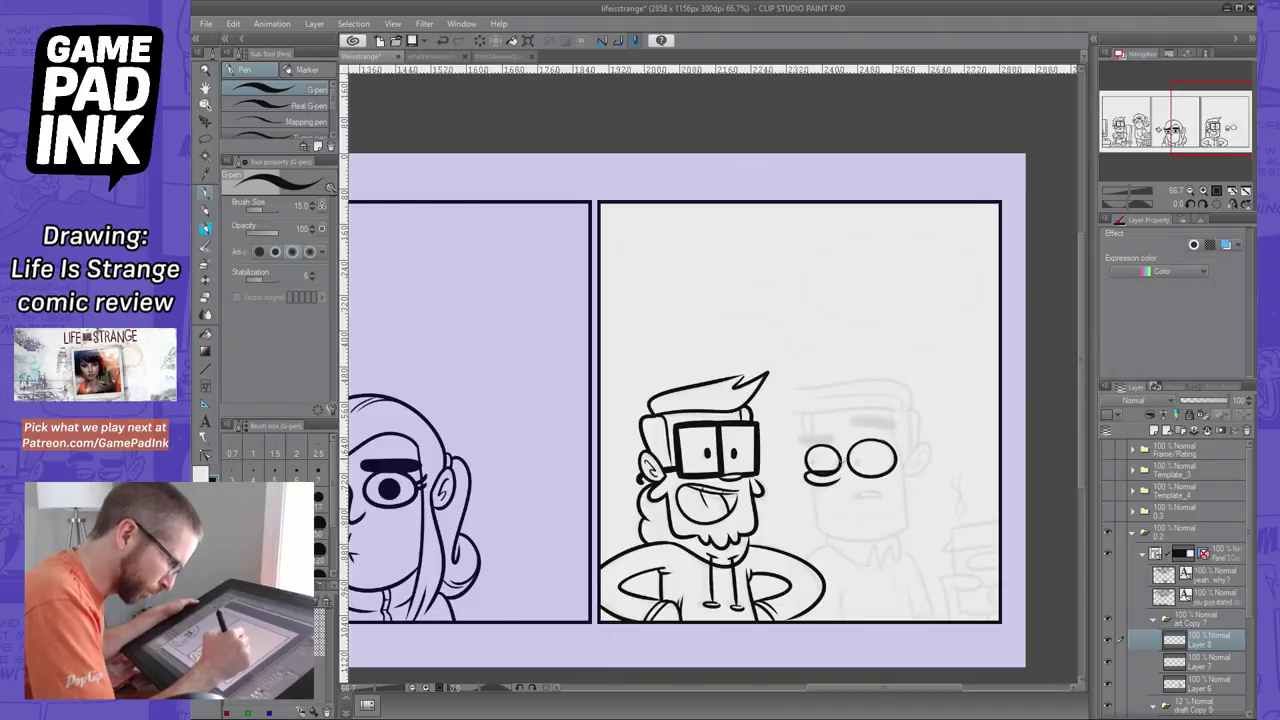
Erase the part of the left eye's outline inside the nose on Layer 7, and merge Layer 8 down into it
{"action": "left_click", "coordinate": [1215, 658]}
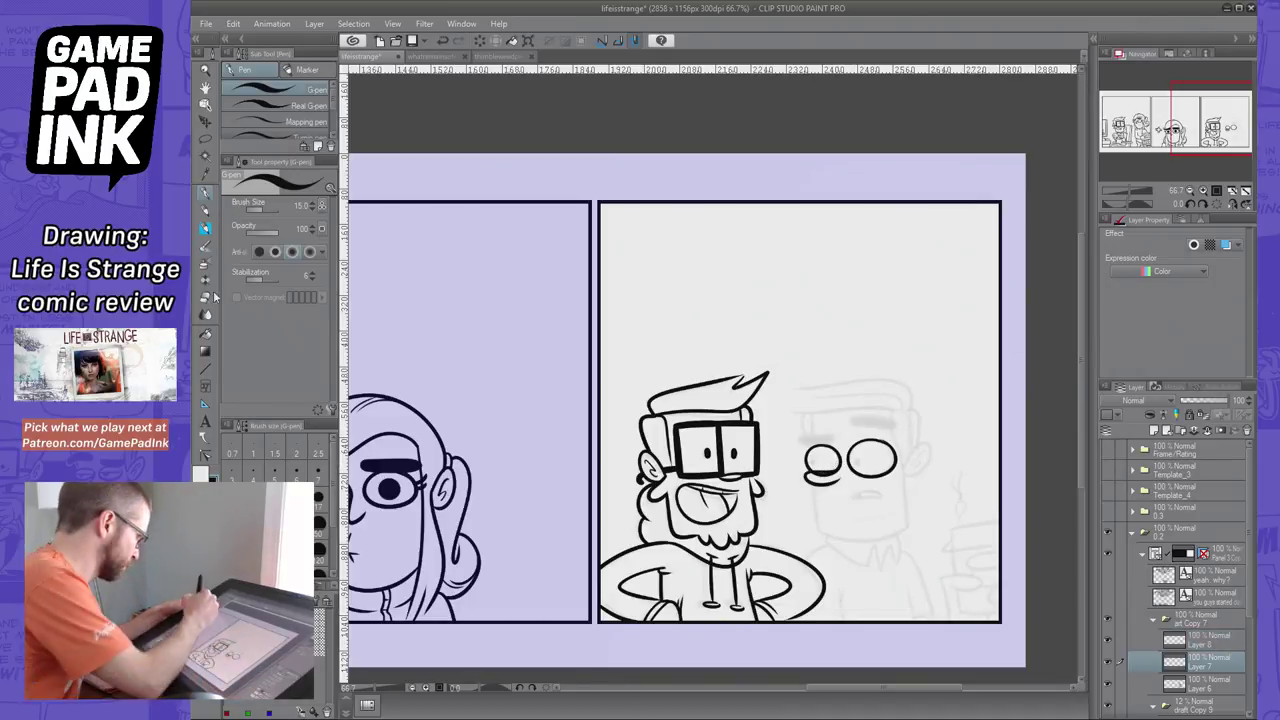
{"action": "left_click", "coordinate": [206, 297]}
{"action": "mouse_move", "coordinate": [816, 480]}
{"action": "left_mouse_down"}
{"action": "mouse_move", "coordinate": [830, 478]}
{"action": "mouse_move", "coordinate": [806, 476]}
{"action": "left_mouse_up"}
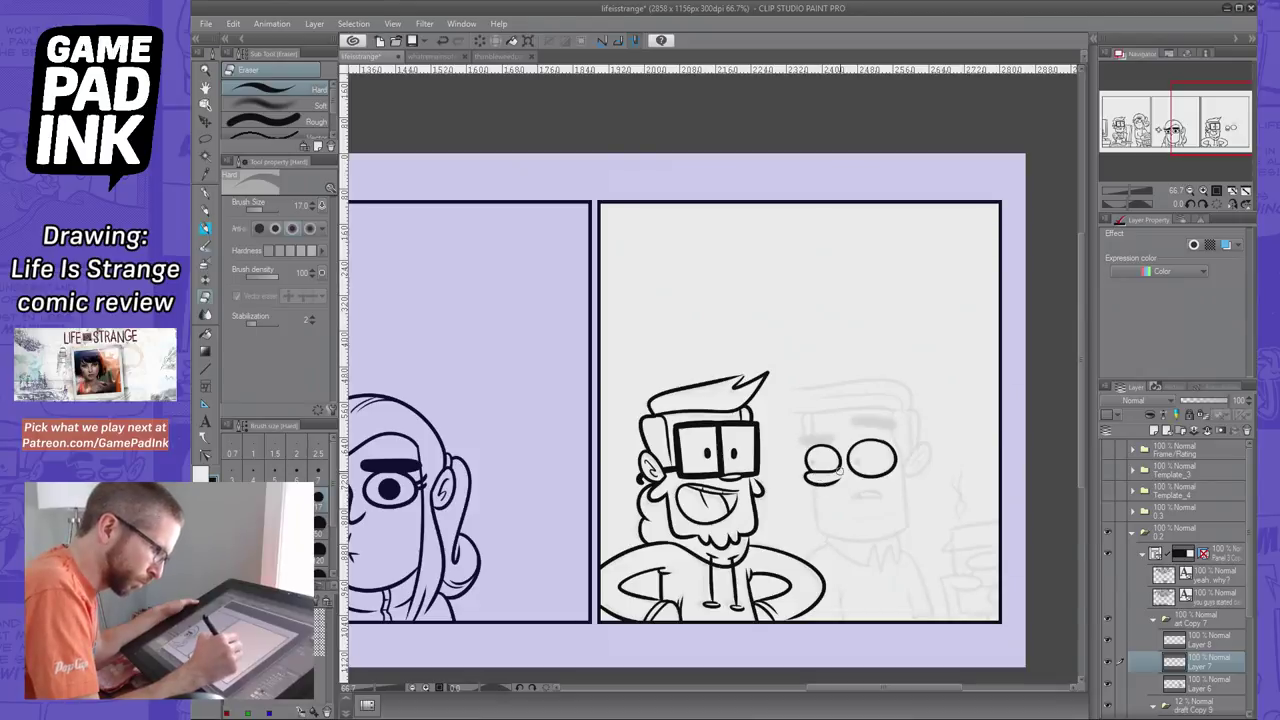
{"action": "left_click", "coordinate": [1218, 639]}
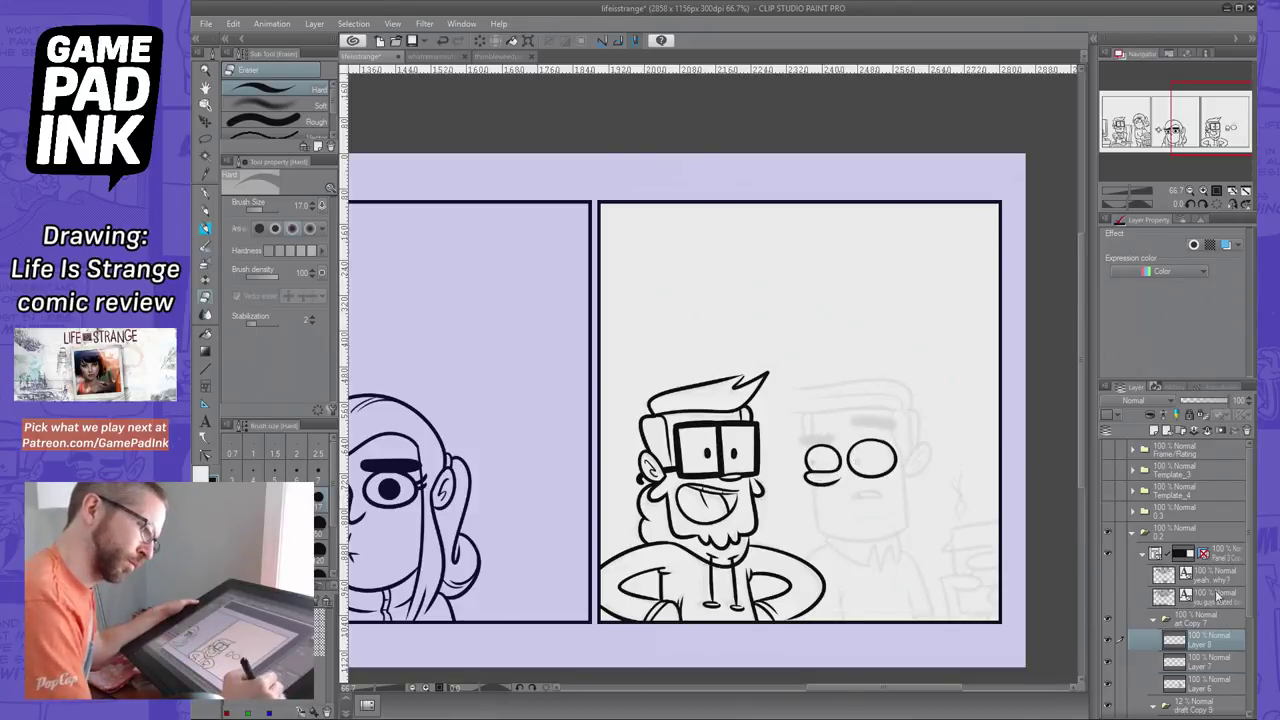
{"action": "left_click", "coordinate": [1207, 431]}
Ink the second man's square jaw from below the nose around the chin and up toward the ear with the G-pen
{"action": "key", "text": "p"}
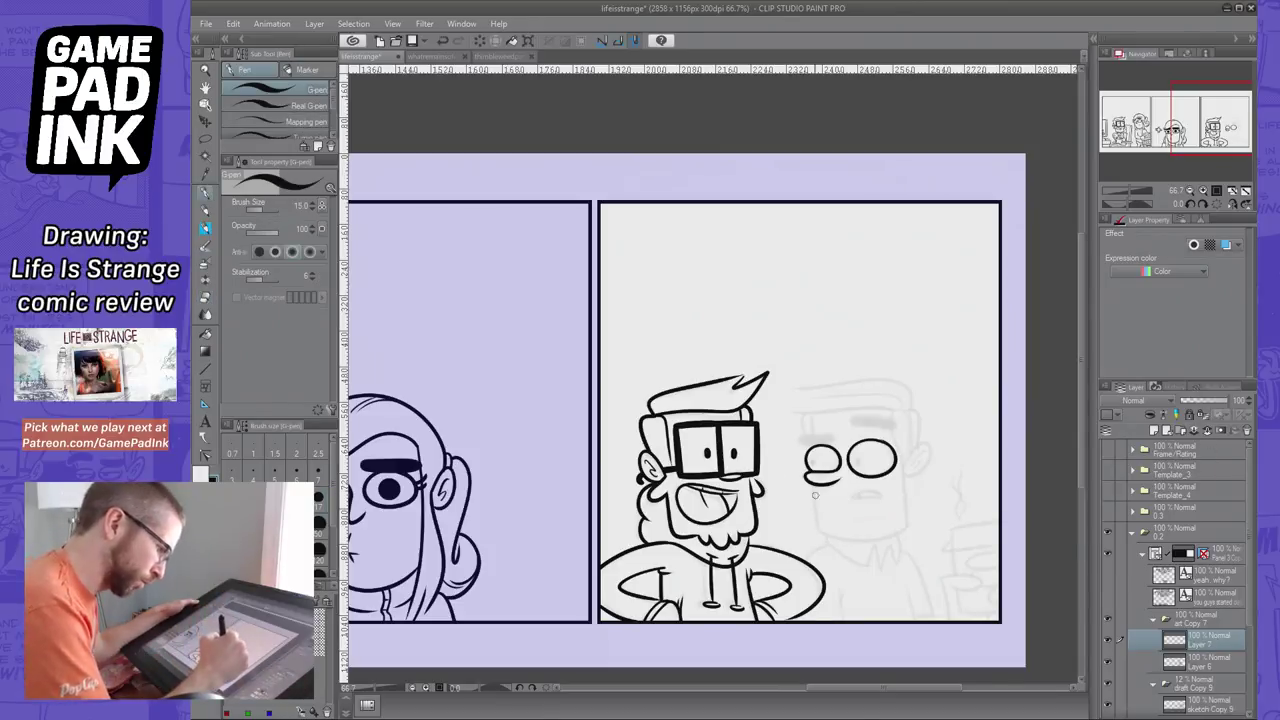
{"action": "left_click_drag", "start_coordinate": [815, 486], "coordinate": [817, 535]}
{"action": "key", "text": "ctrl+z"}
{"action": "mouse_move", "coordinate": [817, 485]}
{"action": "left_mouse_down"}
{"action": "mouse_move", "coordinate": [818, 532]}
{"action": "mouse_move", "coordinate": [900, 524]}
{"action": "left_mouse_up"}
{"action": "key", "text": "ctrl+z"}
{"action": "left_click_drag", "start_coordinate": [818, 530], "coordinate": [906, 507]}
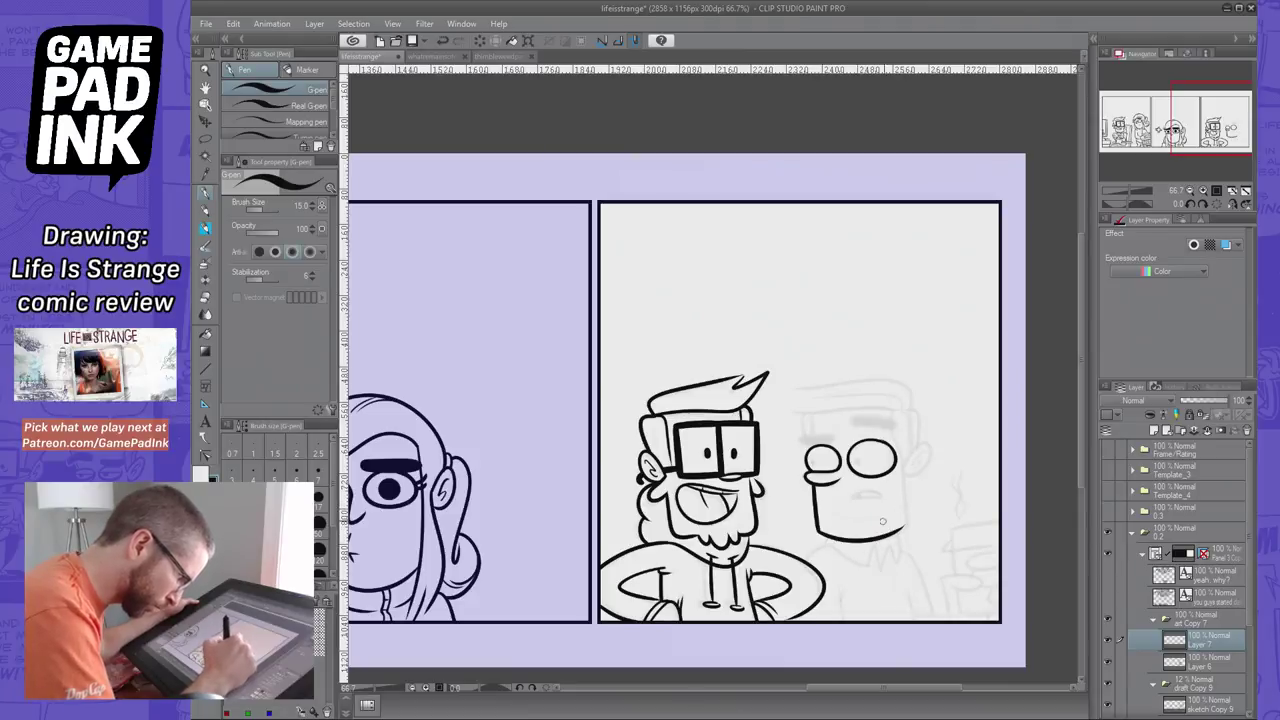
{"action": "key", "text": "ctrl+z"}
{"action": "left_click_drag", "start_coordinate": [818, 530], "coordinate": [915, 523]}
{"action": "mouse_move", "coordinate": [911, 531]}
{"action": "left_mouse_down"}
{"action": "mouse_move", "coordinate": [905, 471]}
{"action": "mouse_move", "coordinate": [926, 463]}
{"action": "mouse_move", "coordinate": [907, 474]}
{"action": "left_mouse_up"}
{"action": "key", "text": "ctrl+z"}
{"action": "key", "text": "ctrl+z"}
{"action": "key", "text": "ctrl+z"}
Ink the second man's ear with its inner fold, and erase the chin line's overshoot at the jaw corner
{"action": "left_click_drag", "start_coordinate": [922, 450], "coordinate": [906, 472]}
{"action": "key", "text": "ctrl+z"}
{"action": "key", "text": "ctrl+z"}
{"action": "left_click_drag", "start_coordinate": [924, 449], "coordinate": [912, 469]}
{"action": "key", "text": "ctrl+z"}
{"action": "key", "text": "ctrl+z"}
{"action": "key", "text": "ctrl+z"}
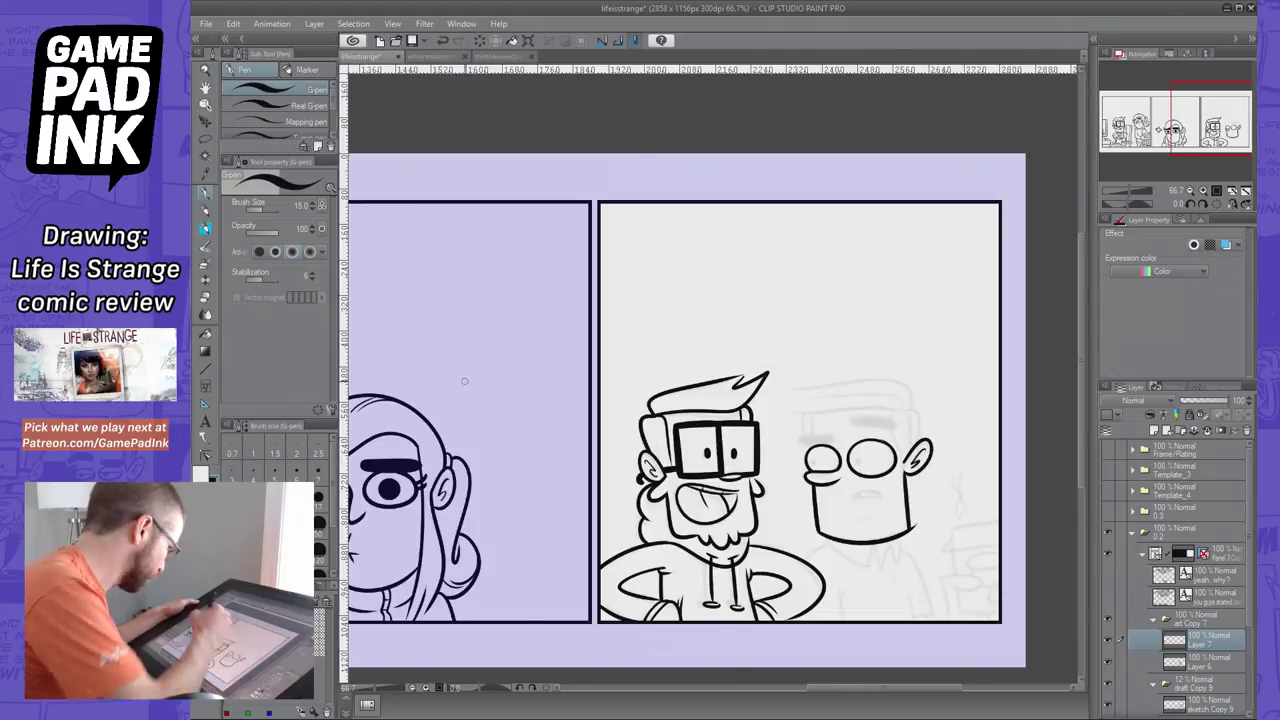
{"action": "key", "text": "e"}
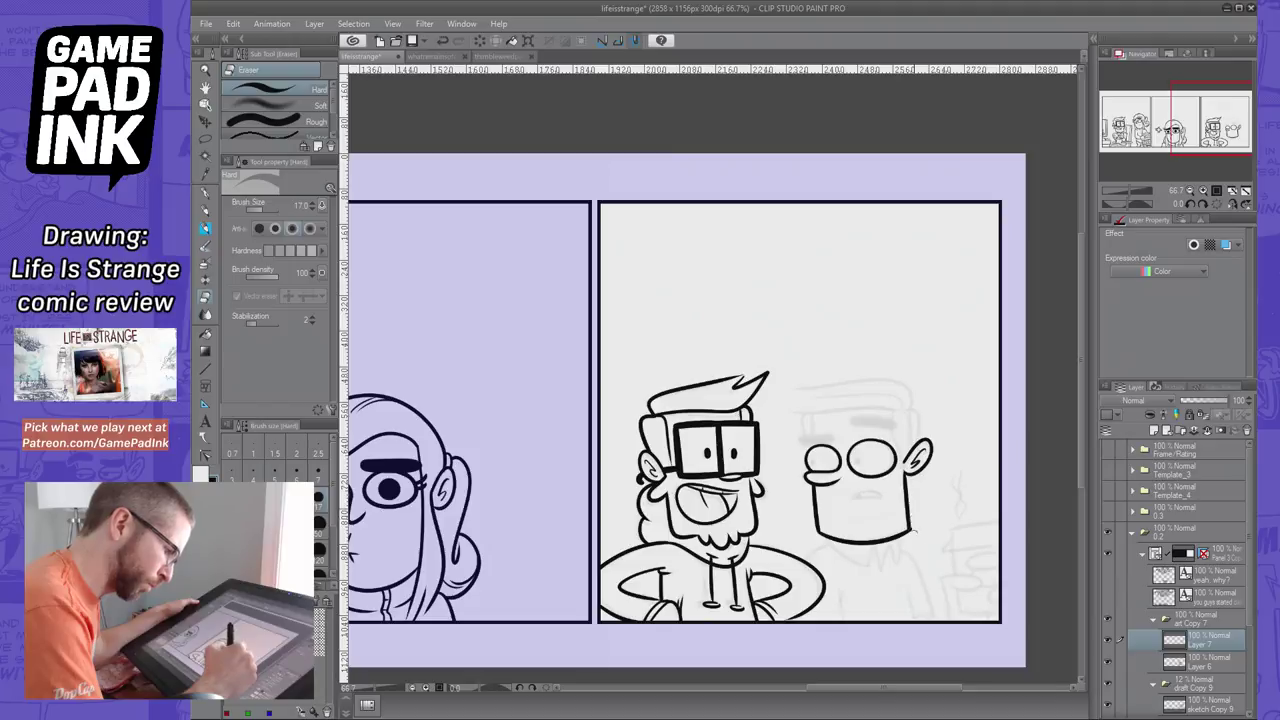
Ink the second man's small open mouth below the right eye with the G-pen
{"action": "key", "text": "p"}
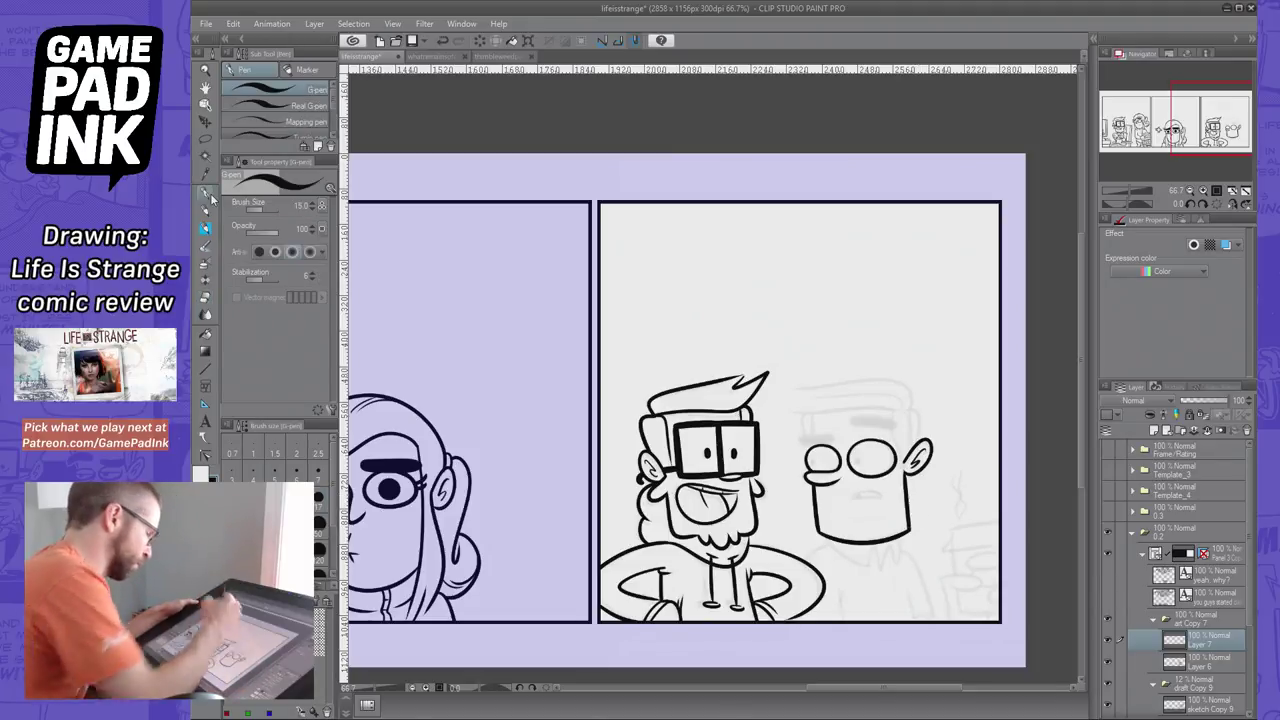
{"action": "mouse_move", "coordinate": [870, 496]}
{"action": "left_mouse_down"}
{"action": "mouse_move", "coordinate": [882, 493]}
{"action": "mouse_move", "coordinate": [862, 496]}
{"action": "left_mouse_up"}
{"action": "key", "text": "ctrl+z"}
{"action": "key", "text": "ctrl+z"}
{"action": "key", "text": "ctrl+z"}
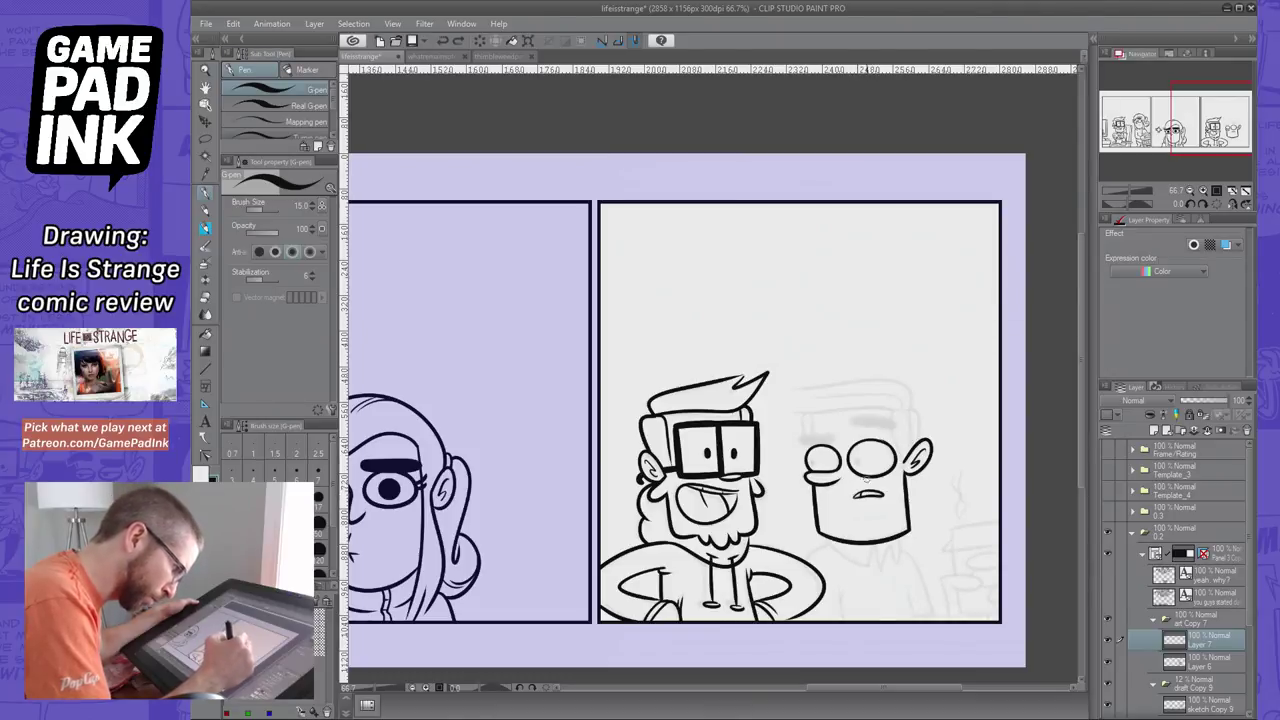
Ink the second man's sideburn edge in front of the ear and the side hair contour above it, redoing strokes
{"action": "left_click_drag", "start_coordinate": [904, 461], "coordinate": [895, 411]}
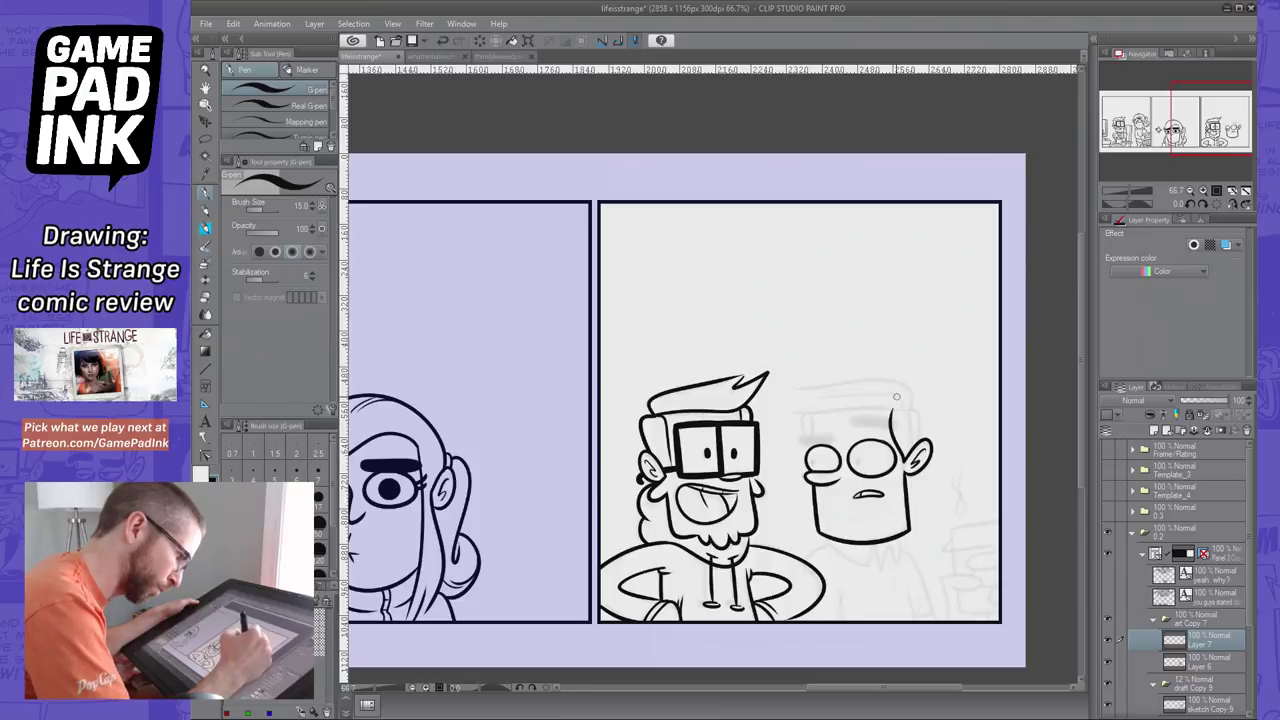
{"action": "key", "text": "ctrl+z"}
{"action": "left_click_drag", "start_coordinate": [904, 461], "coordinate": [899, 411]}
{"action": "key", "text": "ctrl+z"}
{"action": "left_click_drag", "start_coordinate": [902, 464], "coordinate": [897, 408]}
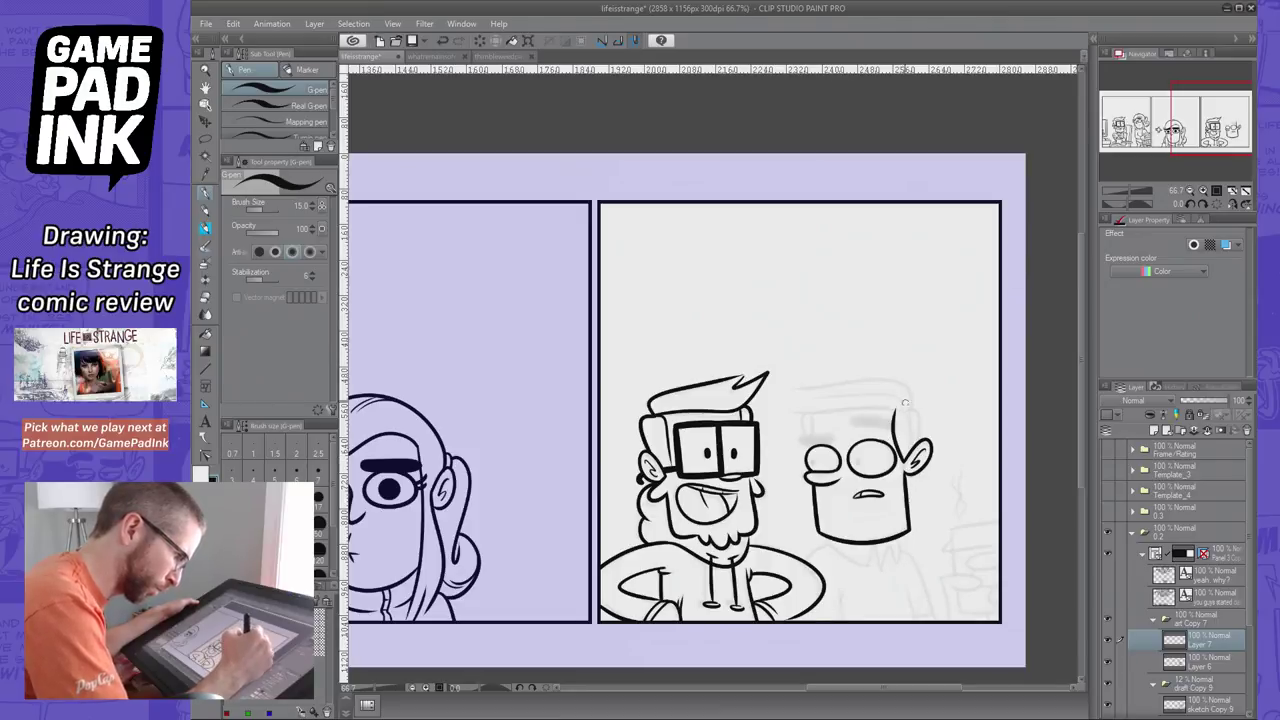
{"action": "key", "text": "ctrl+z"}
{"action": "mouse_move", "coordinate": [902, 464]}
{"action": "left_mouse_down"}
{"action": "mouse_move", "coordinate": [896, 408]}
{"action": "mouse_move", "coordinate": [925, 442]}
{"action": "mouse_move", "coordinate": [918, 412]}
{"action": "mouse_move", "coordinate": [925, 442]}
{"action": "left_mouse_up"}
{"action": "key", "text": "ctrl+z"}
{"action": "key", "text": "ctrl+z"}
{"action": "key", "text": "ctrl+z"}
{"action": "key", "text": "ctrl+z"}
{"action": "key", "text": "ctrl+z"}
{"action": "key", "text": "ctrl+z"}
{"action": "key", "text": "ctrl+z"}
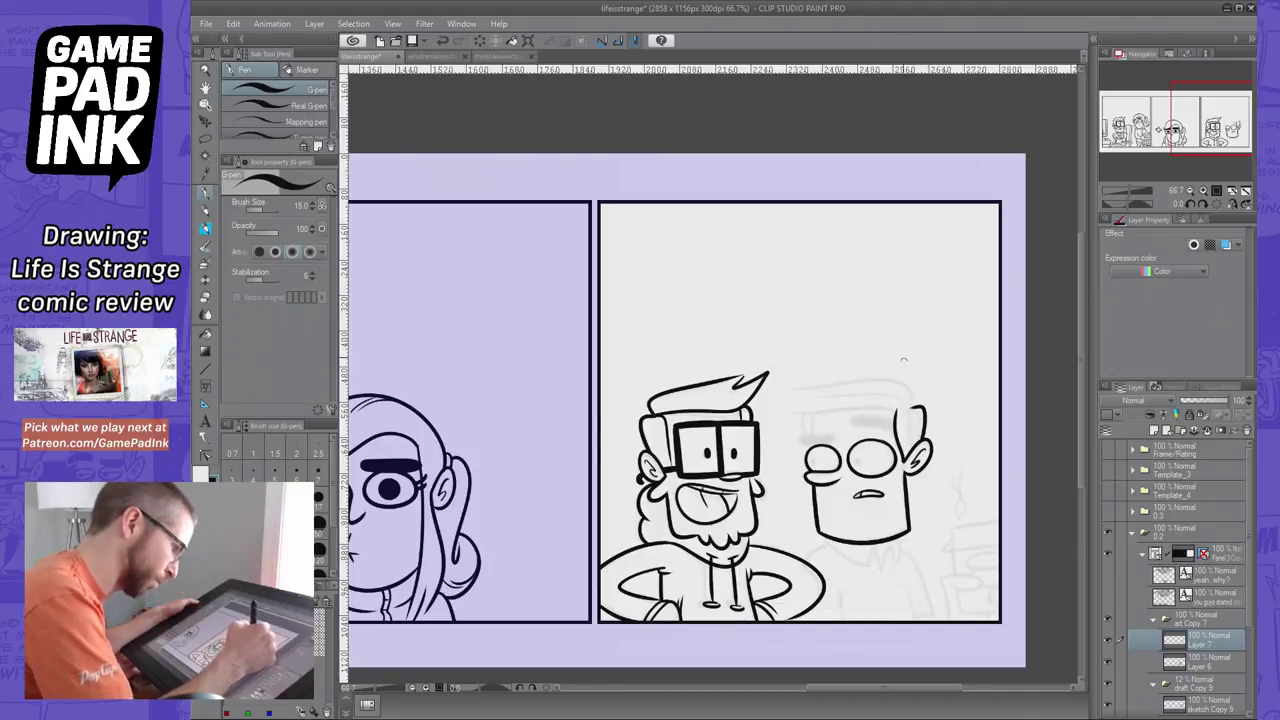
{"action": "left_click_drag", "start_coordinate": [906, 380], "coordinate": [802, 382]}
{"action": "key", "text": "ctrl+z"}
{"action": "left_click_drag", "start_coordinate": [906, 378], "coordinate": [798, 384]}
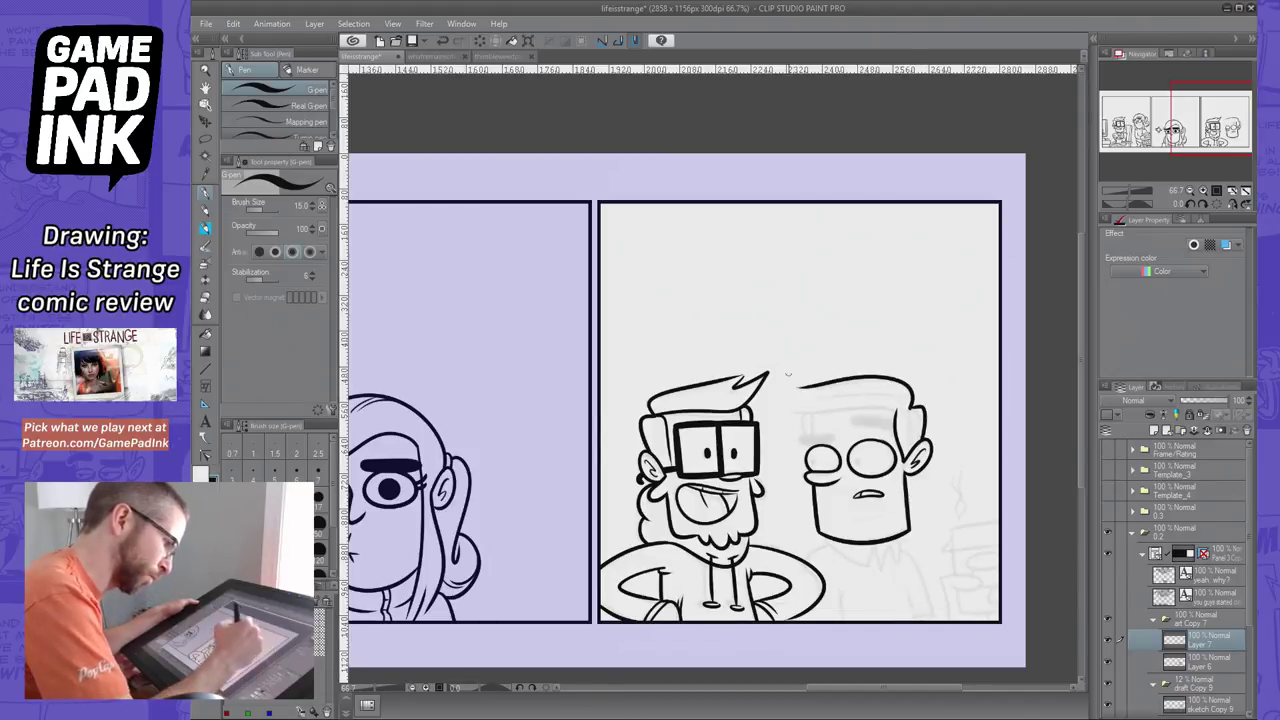
{"action": "key", "text": "ctrl+z"}
Ink the front hairline across the second man's forehead and the forehead edge down to the left eye
{"action": "mouse_move", "coordinate": [892, 408]}
{"action": "left_mouse_down"}
{"action": "mouse_move", "coordinate": [776, 412]}
{"action": "mouse_move", "coordinate": [794, 410]}
{"action": "left_mouse_up"}
{"action": "key", "text": "ctrl+z"}
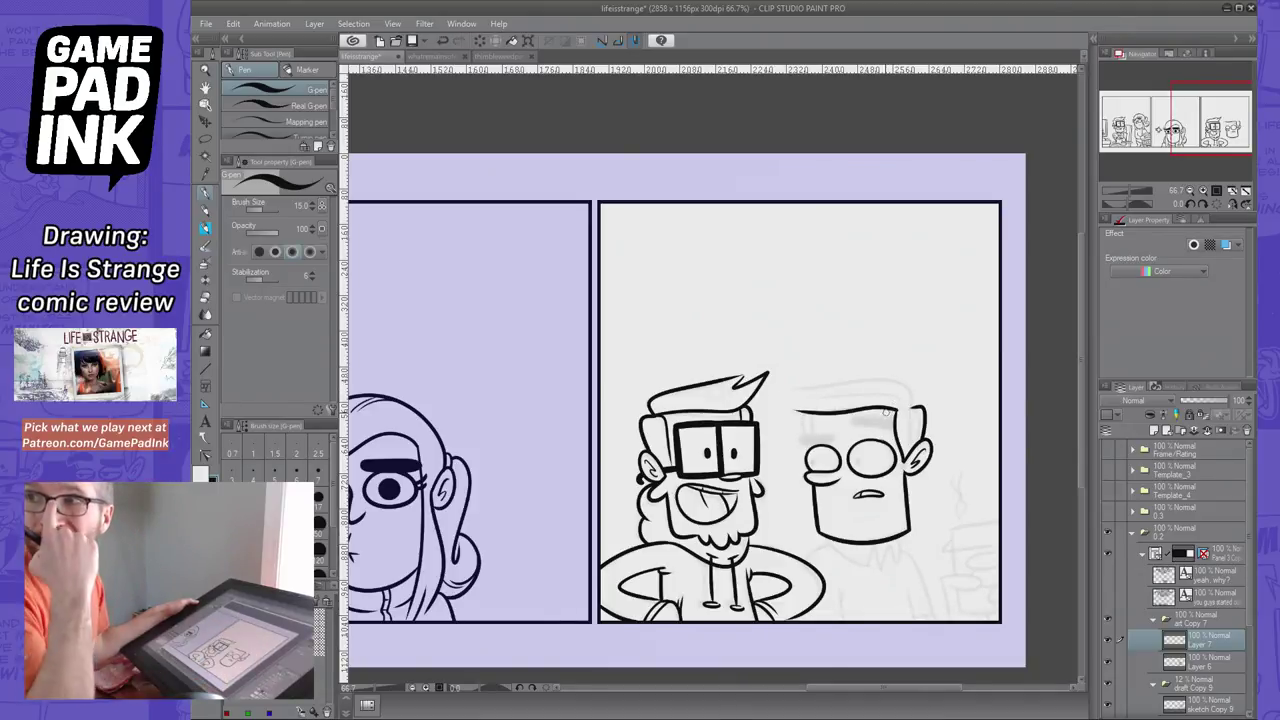
{"action": "left_click_drag", "start_coordinate": [812, 413], "coordinate": [808, 445]}
{"action": "key", "text": "ctrl+z"}
{"action": "key", "text": "ctrl+z"}
{"action": "key", "text": "ctrl+z"}
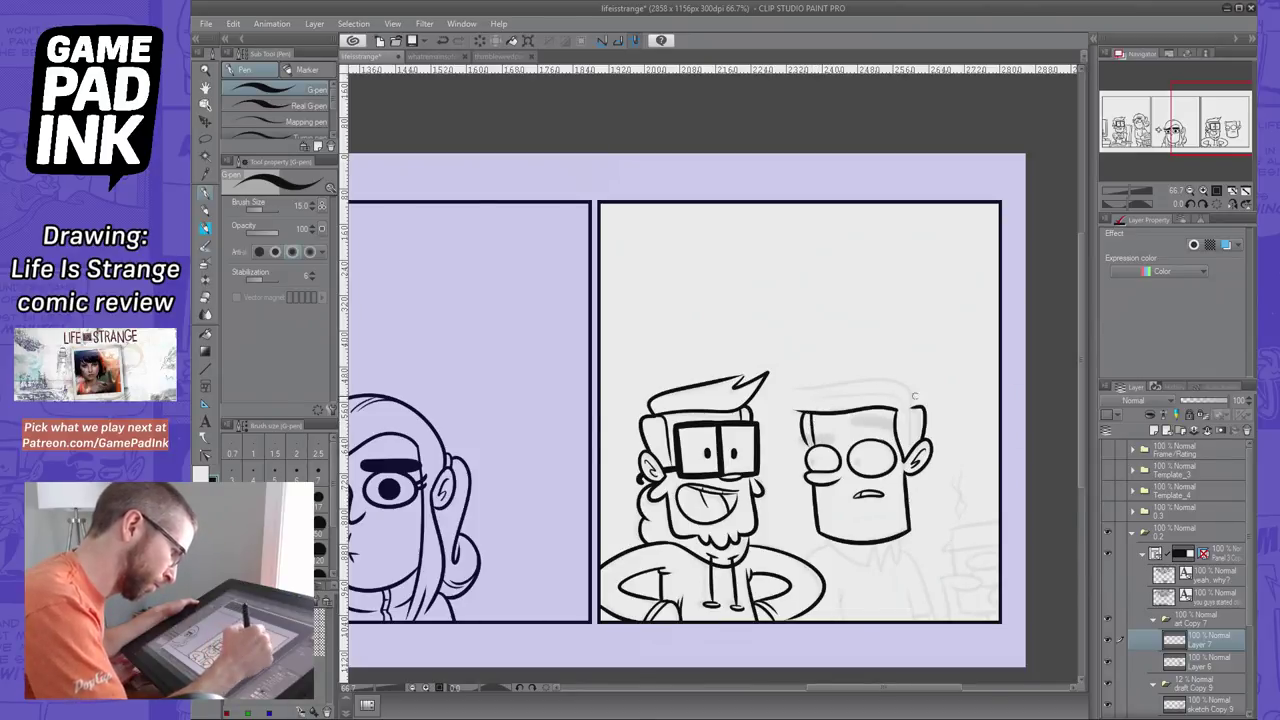
Ink the top contour of the second man's hair from above the ear to the front of the head
{"action": "left_click_drag", "start_coordinate": [918, 404], "coordinate": [800, 390]}
{"action": "key", "text": "ctrl+z"}
{"action": "left_click_drag", "start_coordinate": [918, 404], "coordinate": [806, 388]}
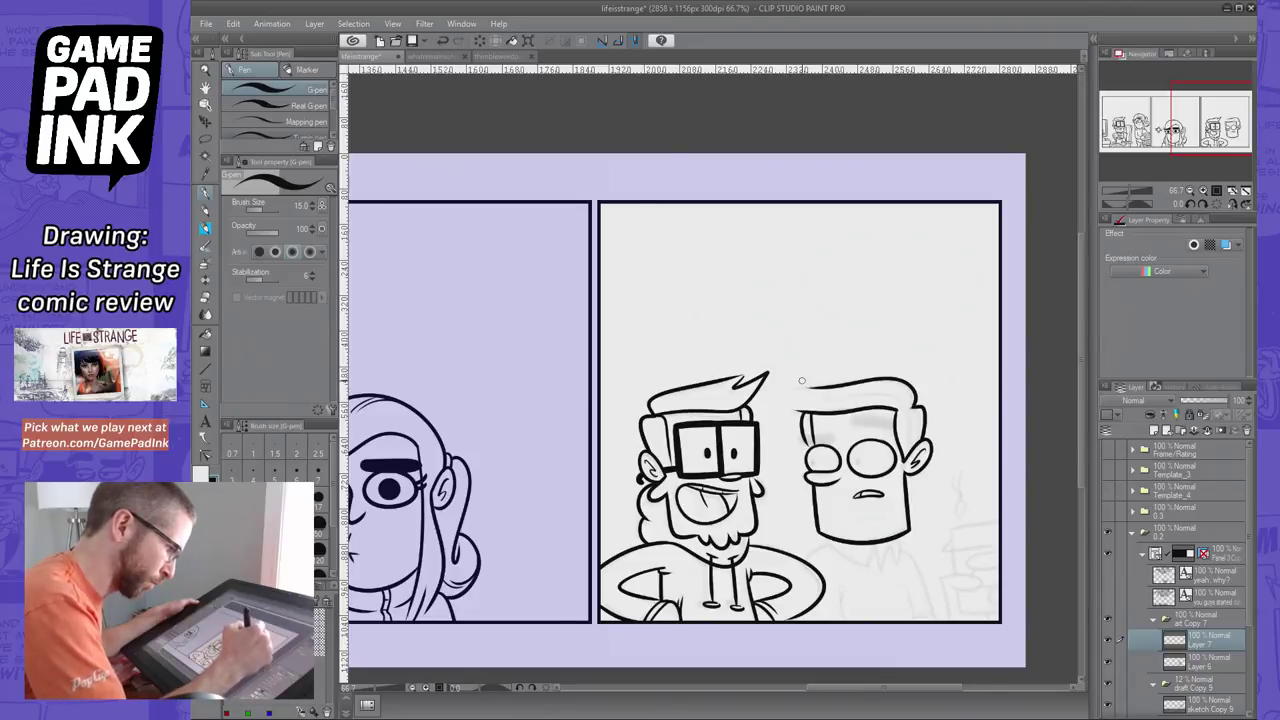
Ink the inner contour of the second man's hair, parallel to the top contour, and its short side line above the ear
{"action": "key", "text": "ctrl+z"}
{"action": "left_click_drag", "start_coordinate": [913, 404], "coordinate": [798, 383]}
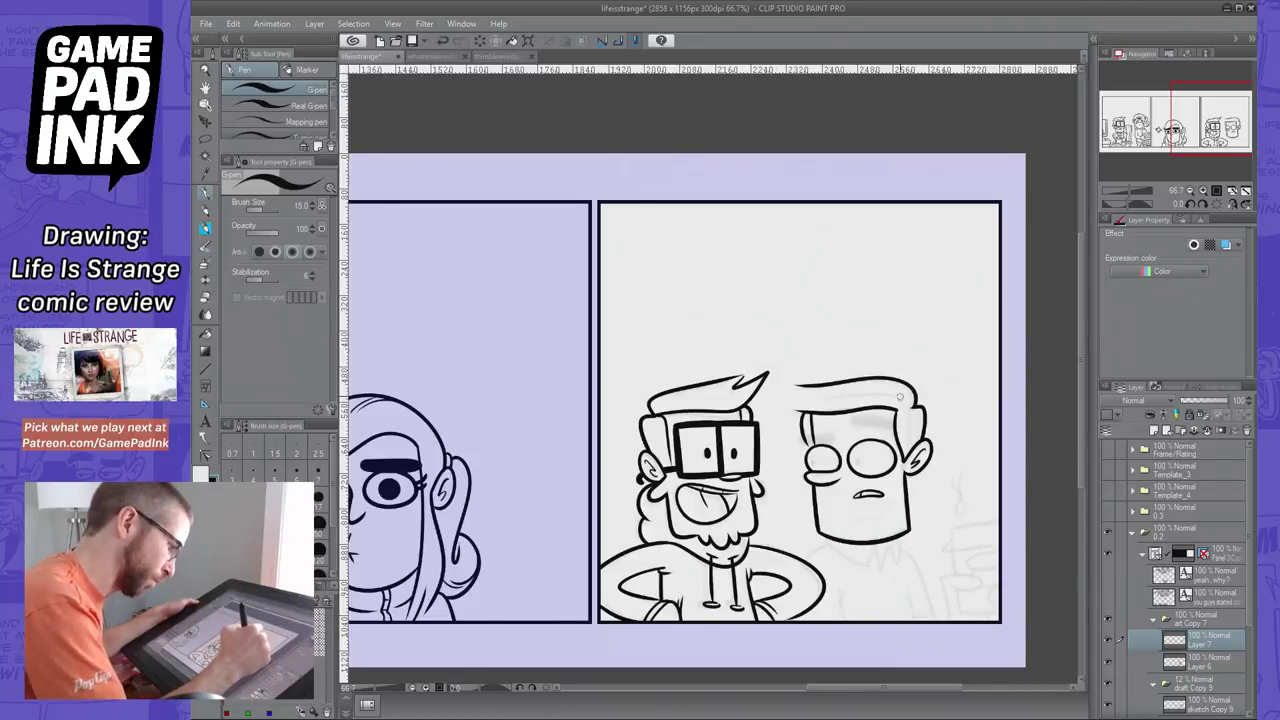
{"action": "left_click_drag", "start_coordinate": [903, 407], "coordinate": [796, 389]}
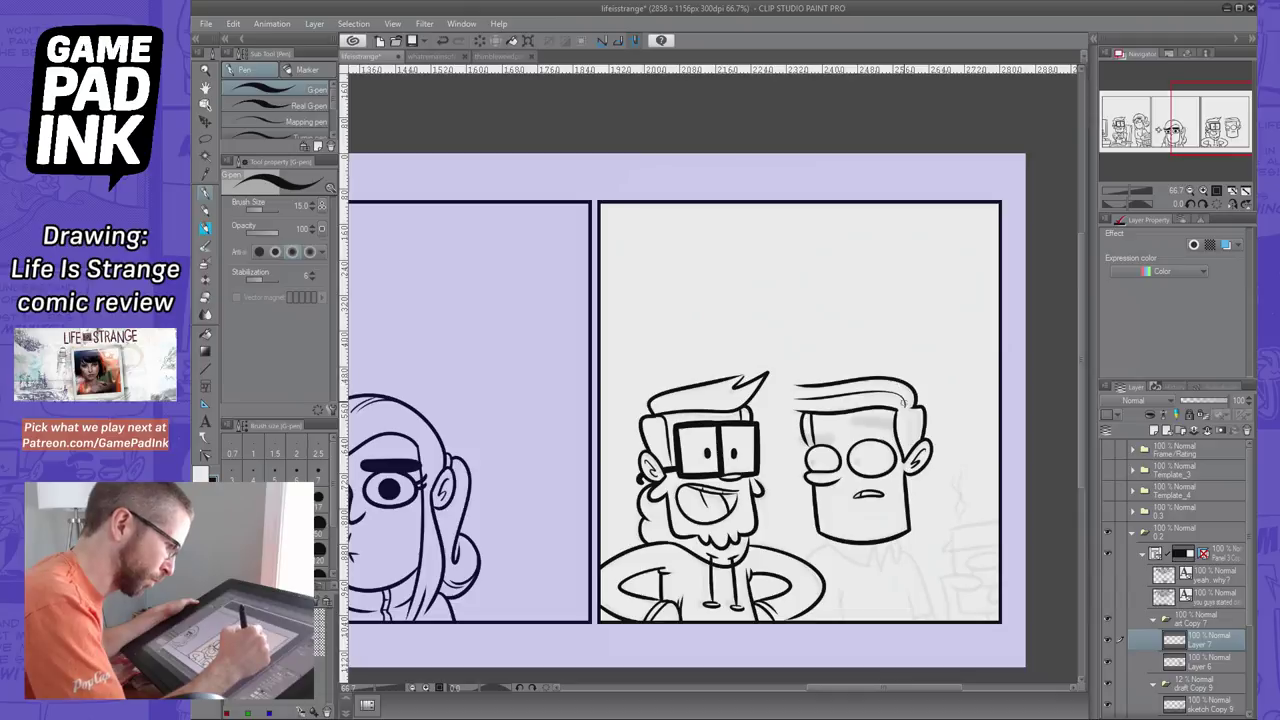
{"action": "key", "text": "ctrl+z"}
{"action": "mouse_move", "coordinate": [906, 407]}
{"action": "left_mouse_down"}
{"action": "mouse_move", "coordinate": [866, 391]}
{"action": "mouse_move", "coordinate": [798, 398]}
{"action": "left_mouse_up"}
{"action": "left_click_drag", "start_coordinate": [908, 408], "coordinate": [912, 444]}
{"action": "key", "text": "ctrl+z"}
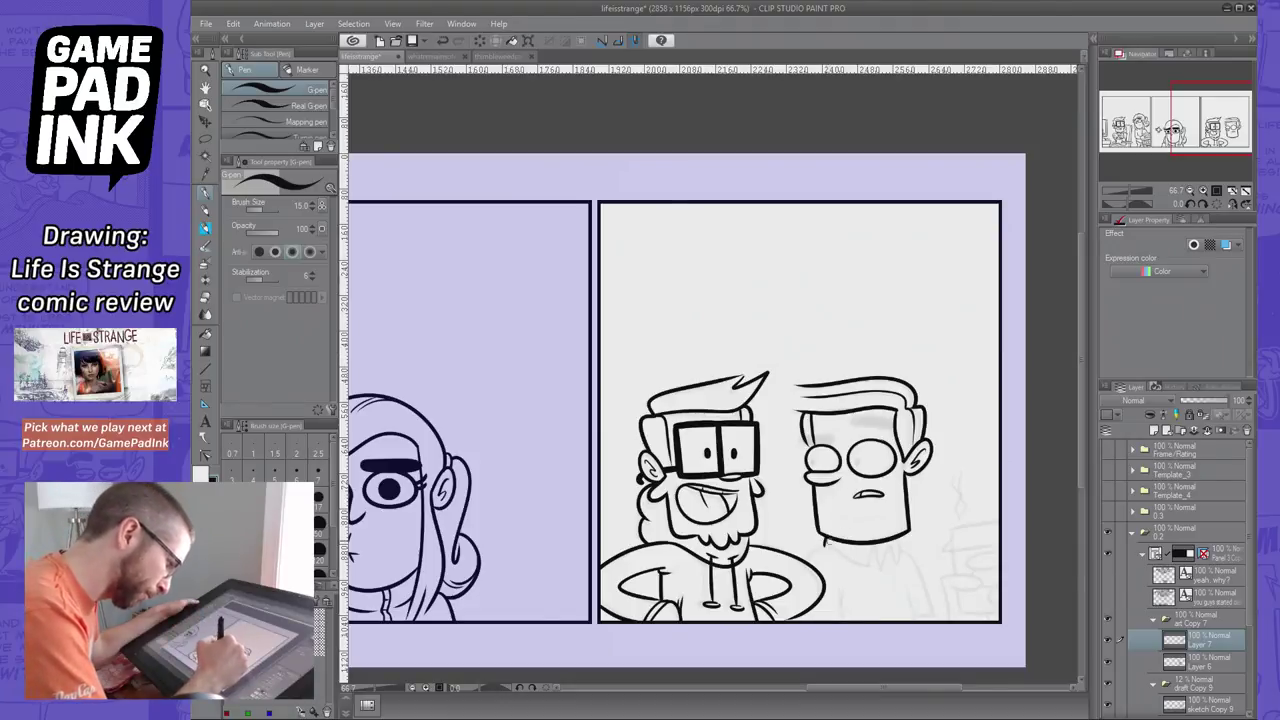
Ink the second man's shirt collar and tie knot beneath the chin, redoing strokes over the draft
{"action": "mouse_move", "coordinate": [827, 543]}
{"action": "left_mouse_down"}
{"action": "mouse_move", "coordinate": [864, 570]}
{"action": "mouse_move", "coordinate": [880, 547]}
{"action": "mouse_move", "coordinate": [880, 572]}
{"action": "mouse_move", "coordinate": [895, 563]}
{"action": "mouse_move", "coordinate": [896, 575]}
{"action": "mouse_move", "coordinate": [901, 541]}
{"action": "mouse_move", "coordinate": [888, 560]}
{"action": "mouse_move", "coordinate": [894, 545]}
{"action": "mouse_move", "coordinate": [799, 592]}
{"action": "left_mouse_up"}
{"action": "key", "text": "ctrl+z"}
{"action": "key", "text": "ctrl+z"}
{"action": "key", "text": "ctrl+z"}
{"action": "key", "text": "ctrl+z"}
{"action": "key", "text": "ctrl+z"}
{"action": "key", "text": "ctrl+z"}
{"action": "key", "text": "ctrl+z"}
{"action": "key", "text": "ctrl+z"}
{"action": "key", "text": "ctrl+z"}
{"action": "key", "text": "ctrl+z"}
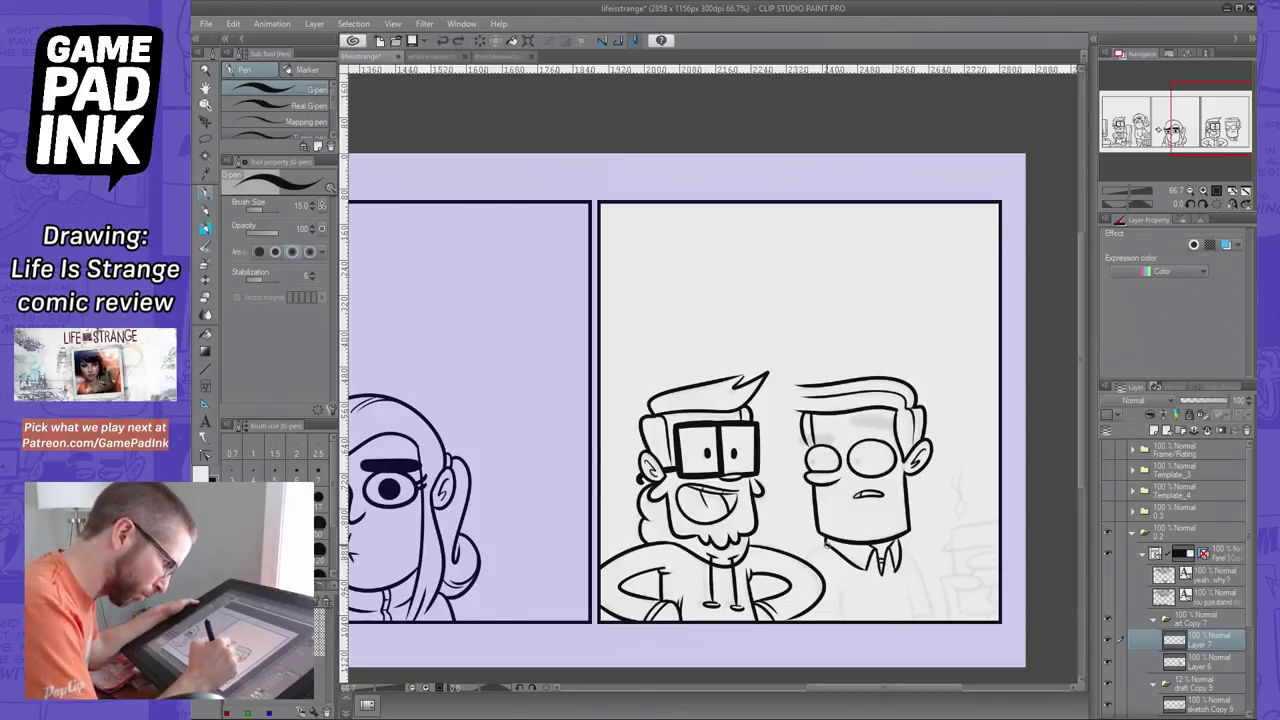
Ink the second man's shoulder and arm on the side facing the bearded man, plus the torso side lines
{"action": "left_click_drag", "start_coordinate": [826, 545], "coordinate": [797, 615]}
{"action": "key", "text": "ctrl+z"}
{"action": "left_click_drag", "start_coordinate": [828, 544], "coordinate": [796, 620]}
{"action": "key", "text": "ctrl+z"}
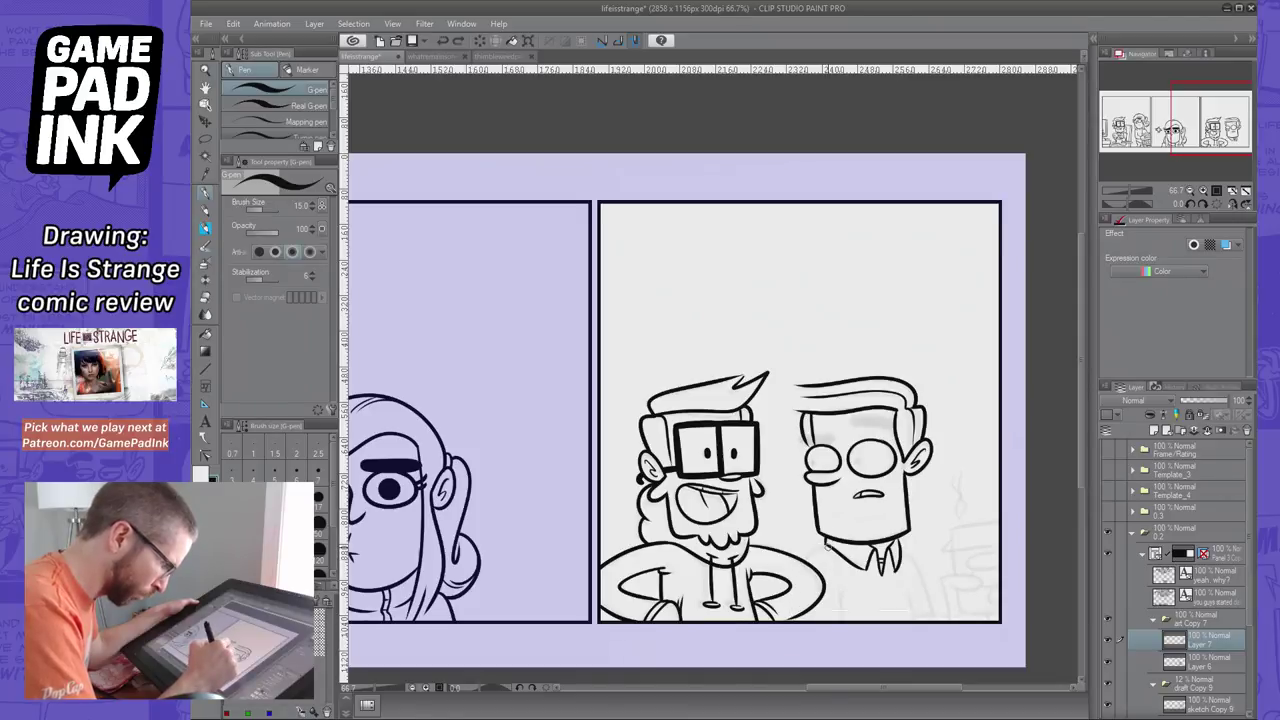
{"action": "mouse_move", "coordinate": [828, 542]}
{"action": "left_mouse_down"}
{"action": "mouse_move", "coordinate": [796, 616]}
{"action": "mouse_move", "coordinate": [836, 626]}
{"action": "mouse_move", "coordinate": [841, 592]}
{"action": "mouse_move", "coordinate": [918, 622]}
{"action": "left_mouse_up"}
{"action": "key", "text": "ctrl+z"}
{"action": "key", "text": "ctrl+z"}
{"action": "key", "text": "ctrl+z"}
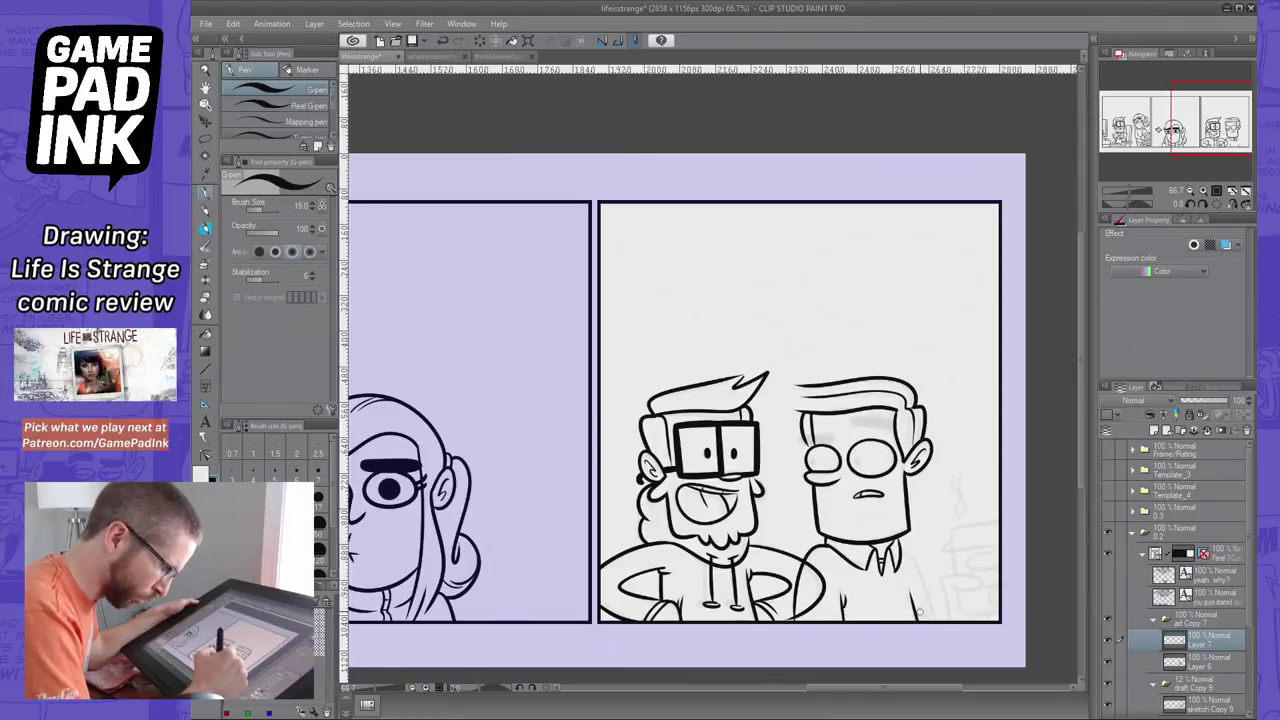
Ink the second man's other shoulder and the sleeve down to its hem, redoing strokes
{"action": "left_click_drag", "start_coordinate": [918, 570], "coordinate": [932, 606]}
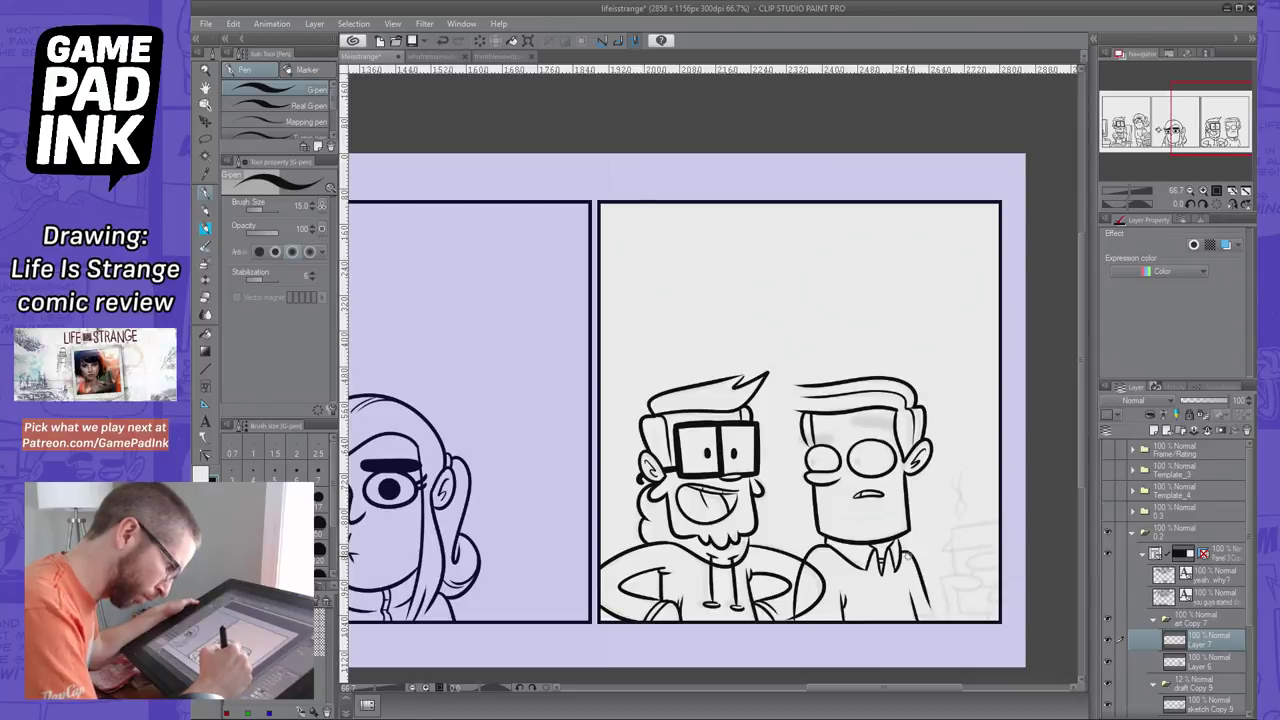
{"action": "key", "text": "ctrl+z"}
{"action": "key", "text": "ctrl+z"}
{"action": "left_click_drag", "start_coordinate": [904, 549], "coordinate": [939, 611]}
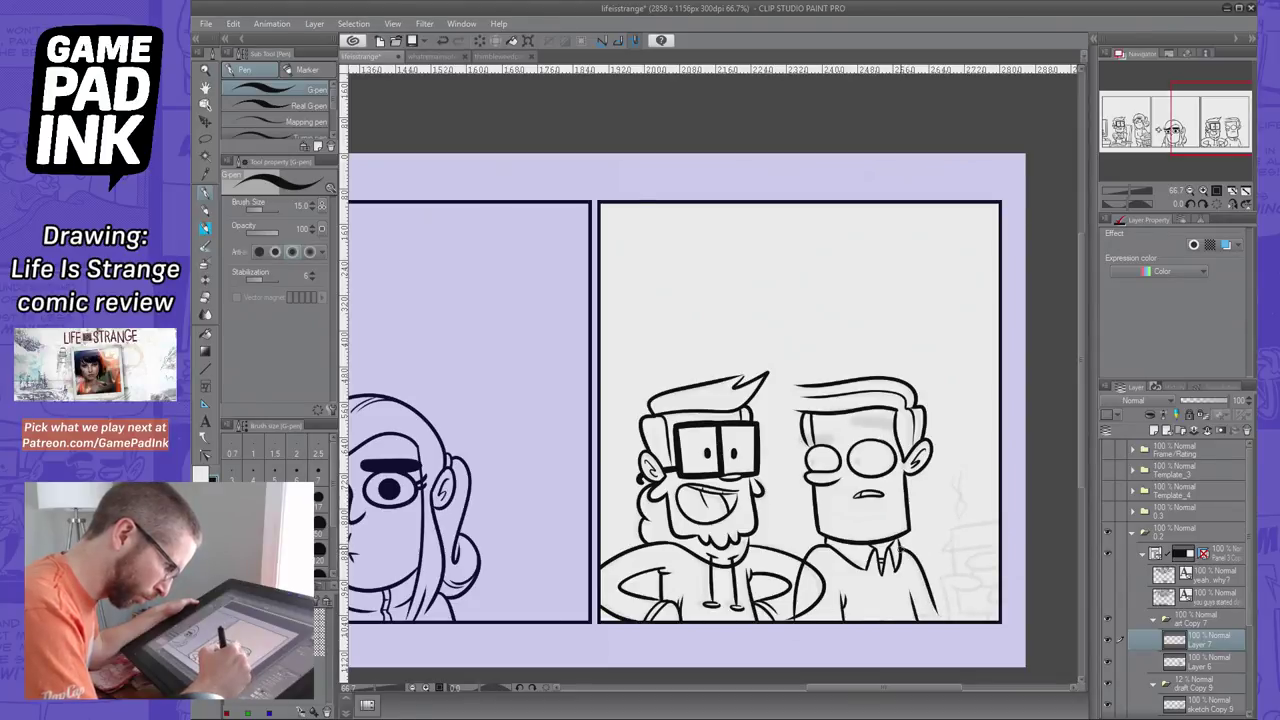
{"action": "key", "text": "ctrl+z"}
{"action": "left_click_drag", "start_coordinate": [904, 548], "coordinate": [940, 620]}
{"action": "key", "text": "ctrl+z"}
{"action": "mouse_move", "coordinate": [900, 548]}
{"action": "left_mouse_down"}
{"action": "mouse_move", "coordinate": [940, 616]}
{"action": "mouse_move", "coordinate": [911, 619]}
{"action": "left_mouse_up"}
{"action": "key", "text": "ctrl+z"}
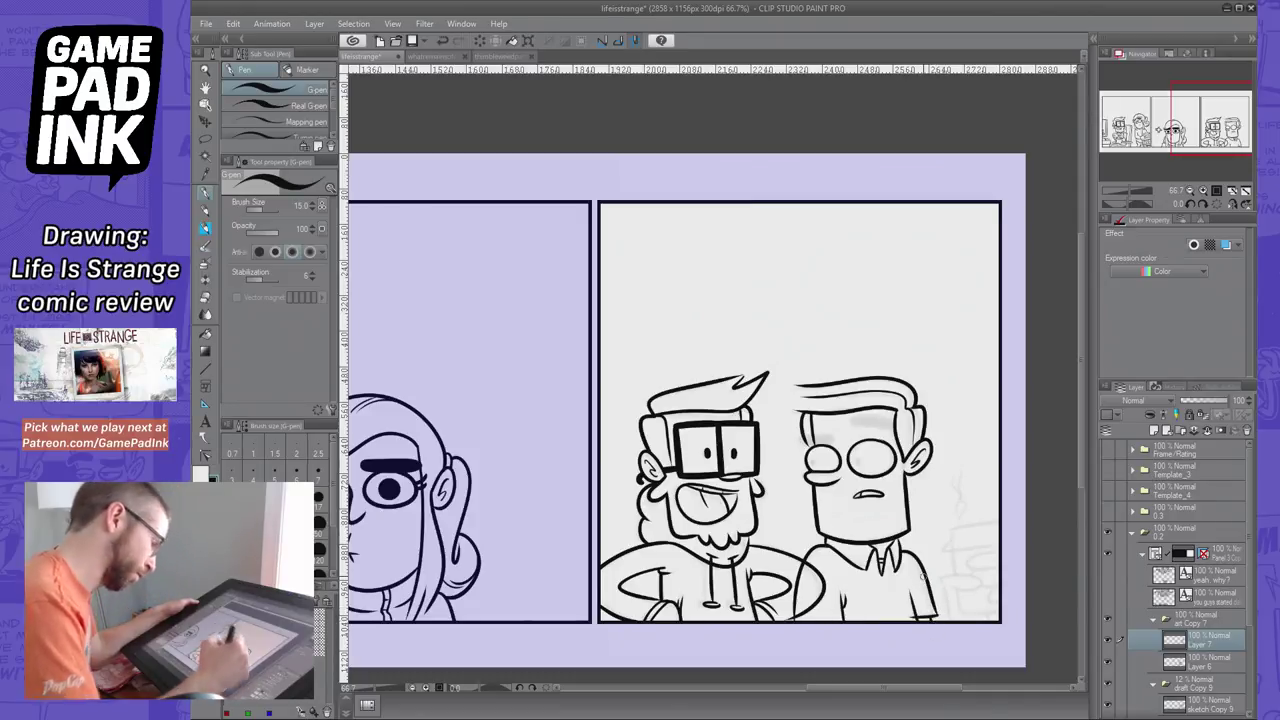
Erase the overlapping line at the second man's sleeve hem with the Hard eraser and re-ink that edge with the G-pen
{"action": "left_click", "coordinate": [206, 298]}
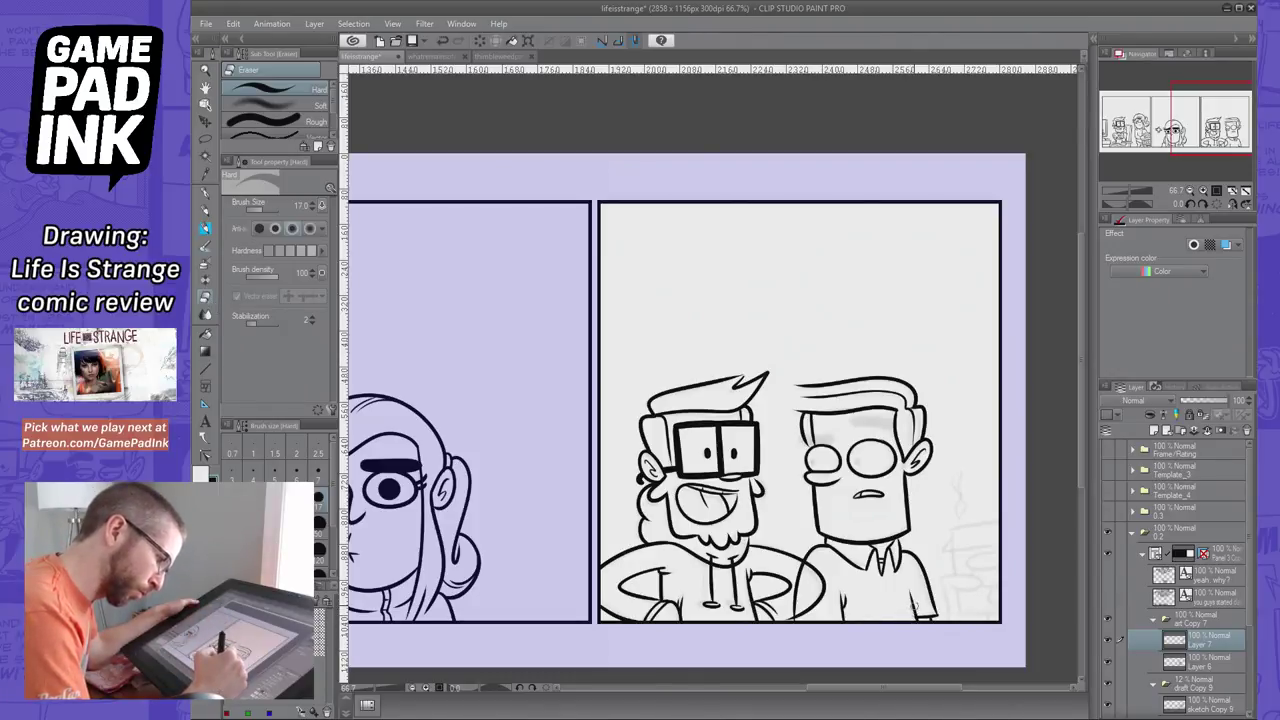
{"action": "left_click_drag", "start_coordinate": [914, 606], "coordinate": [915, 620]}
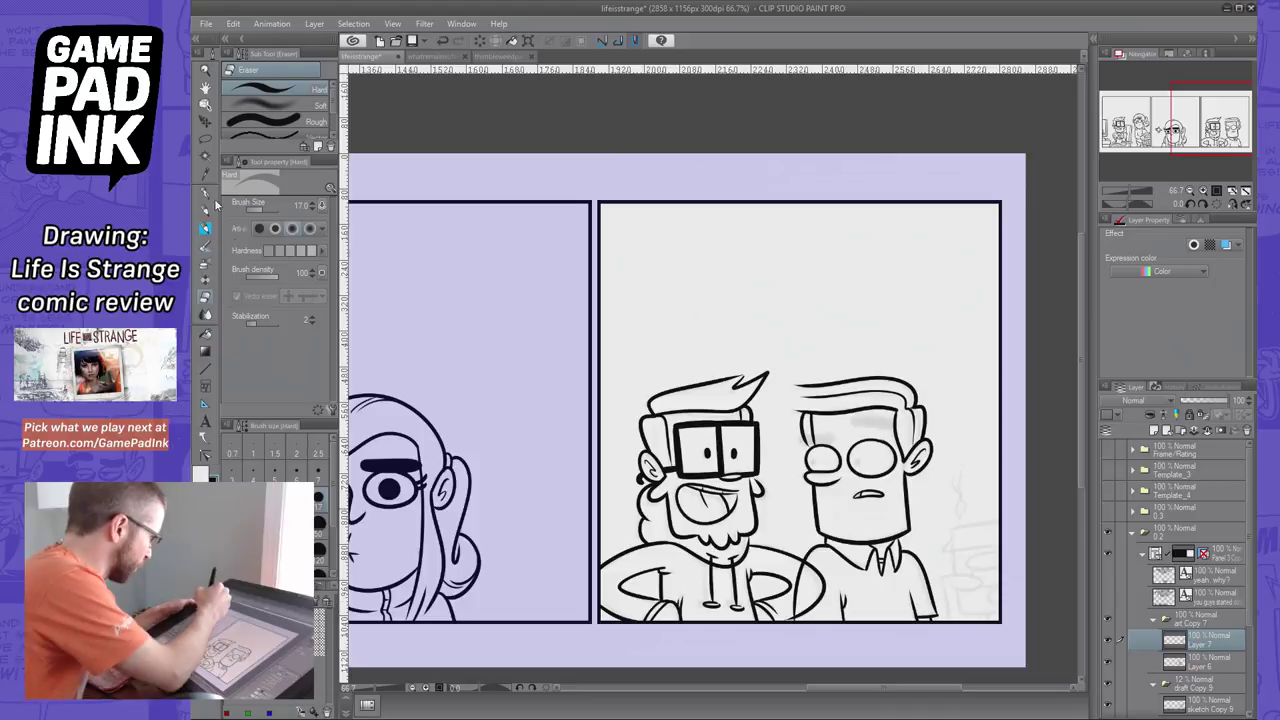
{"action": "left_click", "coordinate": [206, 193]}
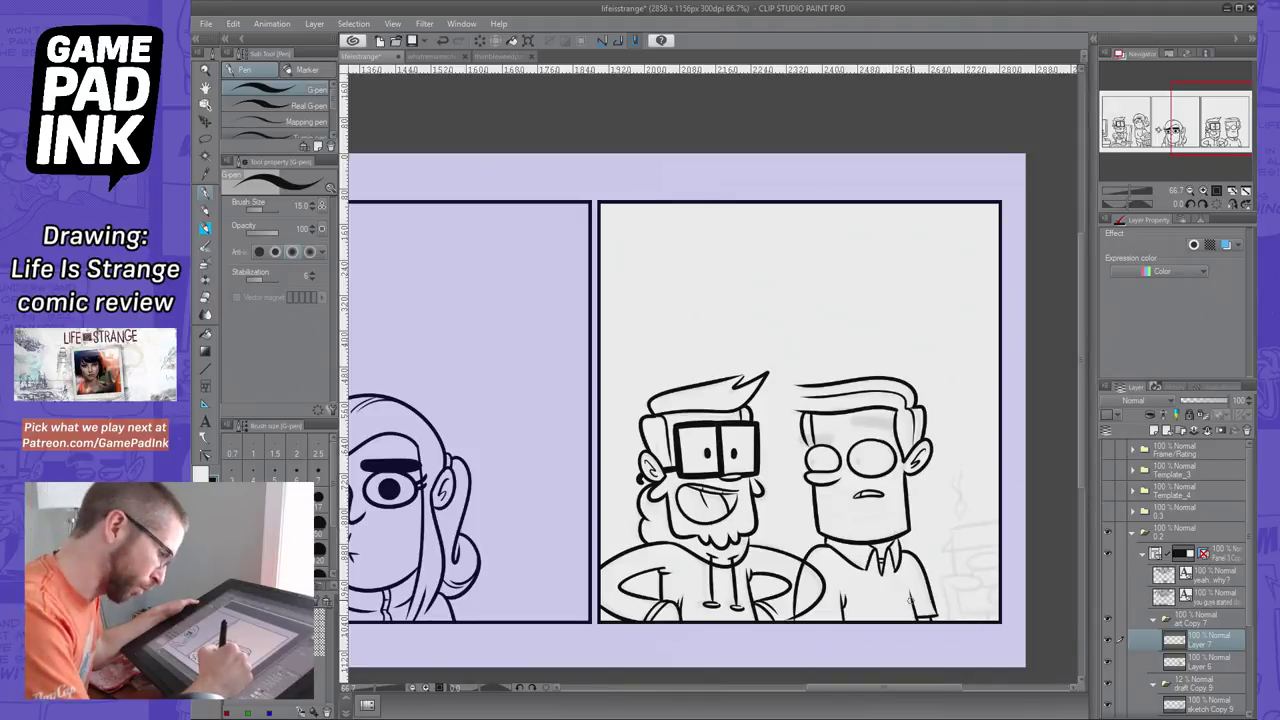
{"action": "left_click_drag", "start_coordinate": [916, 607], "coordinate": [912, 592]}
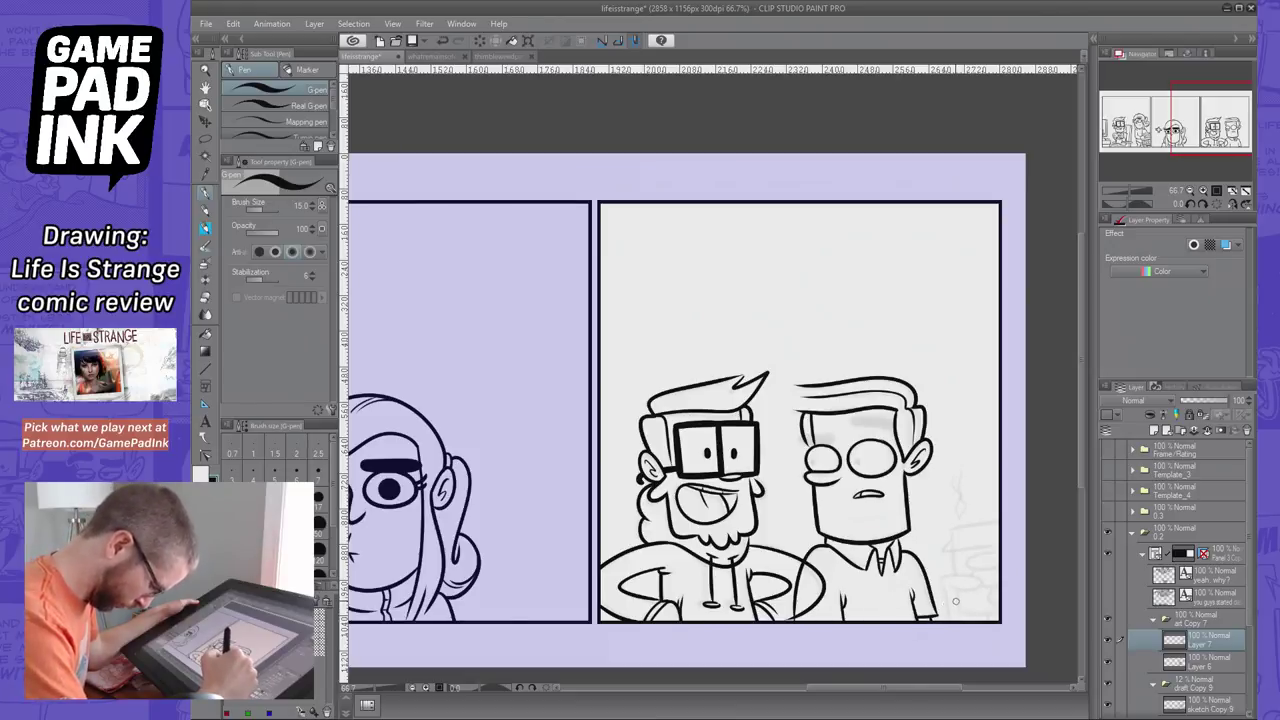
Ink the hand with its thumb and curled fingers near the panel's lower right corner, redoing strokes over the draft
{"action": "mouse_move", "coordinate": [950, 620]}
{"action": "left_mouse_down"}
{"action": "mouse_move", "coordinate": [942, 580]}
{"action": "mouse_move", "coordinate": [968, 587]}
{"action": "mouse_move", "coordinate": [950, 587]}
{"action": "left_mouse_up"}
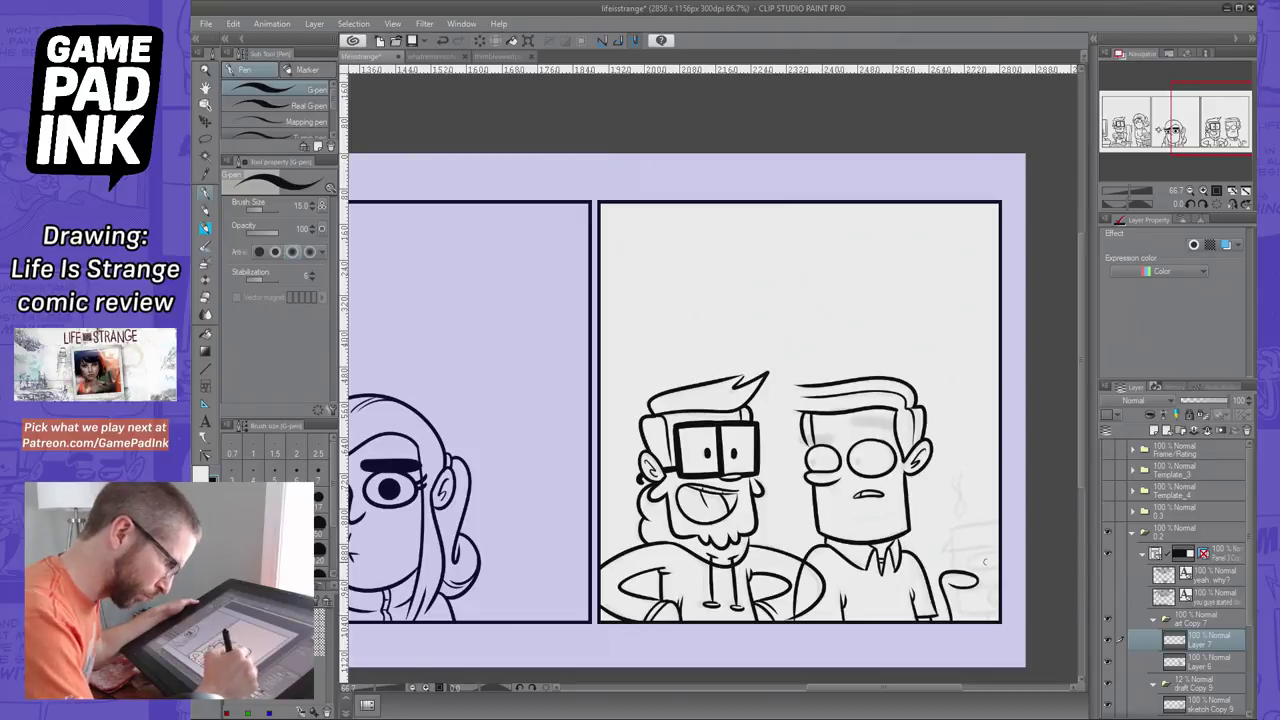
{"action": "mouse_move", "coordinate": [1000, 554]}
{"action": "left_mouse_down"}
{"action": "mouse_move", "coordinate": [980, 572]}
{"action": "mouse_move", "coordinate": [998, 567]}
{"action": "mouse_move", "coordinate": [966, 570]}
{"action": "mouse_move", "coordinate": [986, 579]}
{"action": "mouse_move", "coordinate": [978, 586]}
{"action": "mouse_move", "coordinate": [1003, 576]}
{"action": "mouse_move", "coordinate": [988, 600]}
{"action": "mouse_move", "coordinate": [1008, 589]}
{"action": "mouse_move", "coordinate": [967, 612]}
{"action": "left_mouse_up"}
{"action": "key", "text": "ctrl+z"}
{"action": "key", "text": "ctrl+z"}
{"action": "key", "text": "ctrl+z"}
{"action": "key", "text": "ctrl+z"}
{"action": "key", "text": "ctrl+z"}
{"action": "key", "text": "ctrl+z"}
{"action": "key", "text": "ctrl+z"}
{"action": "key", "text": "ctrl+z"}
{"action": "key", "text": "ctrl+z"}
{"action": "key", "text": "ctrl+z"}
{"action": "key", "text": "ctrl+z"}
{"action": "key", "text": "ctrl+z"}
{"action": "key", "text": "ctrl+z"}
{"action": "key", "text": "ctrl+z"}
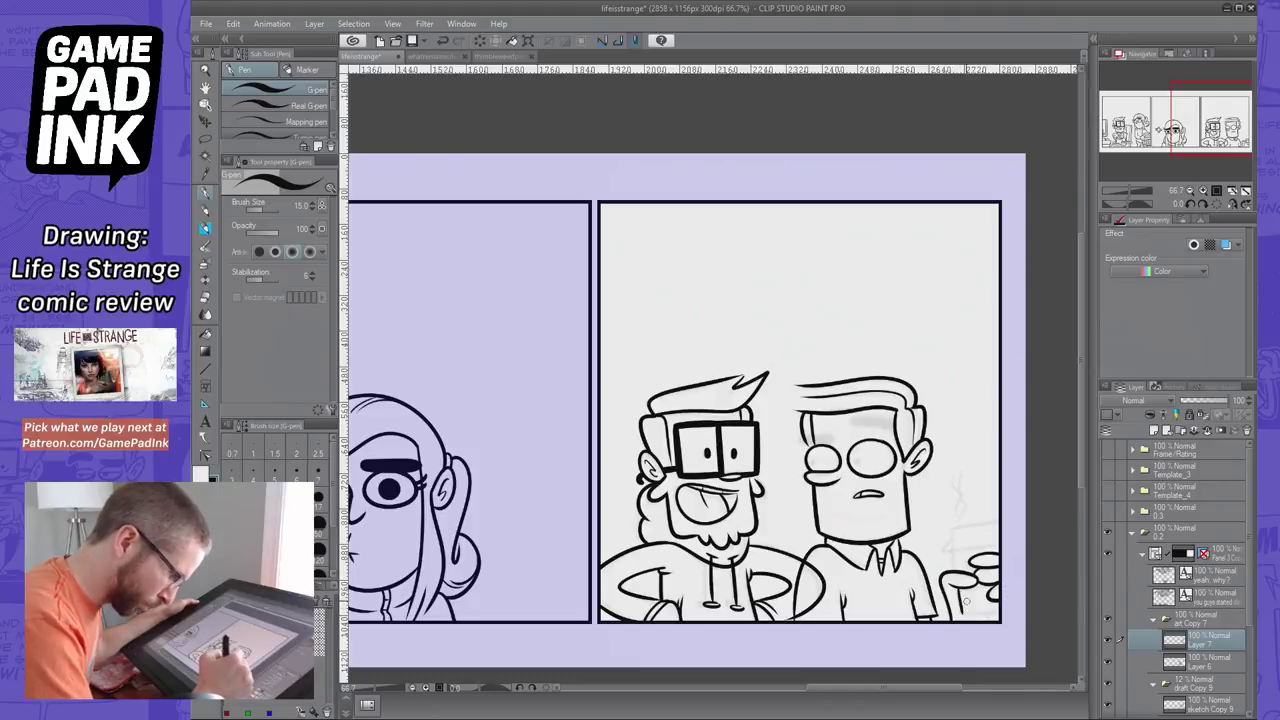
{"action": "key", "text": "ctrl+z"}
Add a new layer above the figure inks and ink the side lines of the cup held in the hand
{"action": "left_click", "coordinate": [1154, 430]}
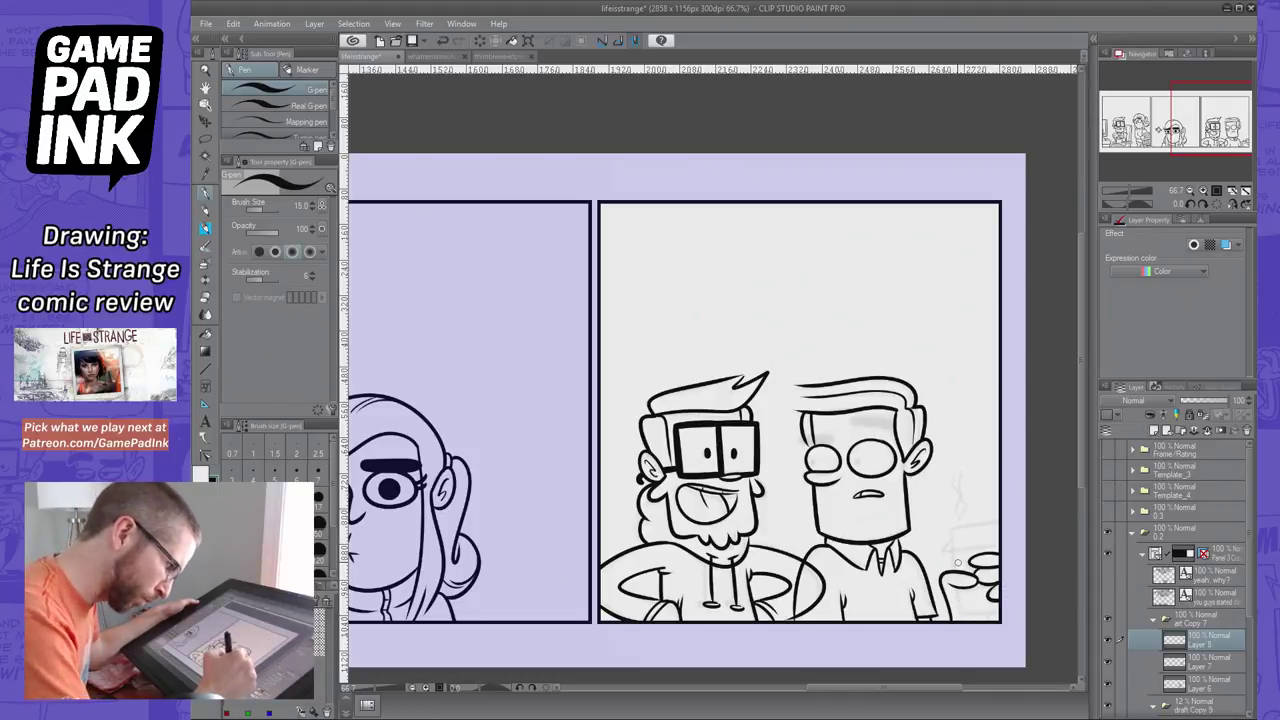
{"action": "left_click_drag", "start_coordinate": [954, 550], "coordinate": [962, 614]}
{"action": "key", "text": "ctrl+z"}
{"action": "mouse_move", "coordinate": [952, 549]}
{"action": "left_mouse_down"}
{"action": "mouse_move", "coordinate": [975, 604]}
{"action": "mouse_move", "coordinate": [962, 615]}
{"action": "mouse_move", "coordinate": [1002, 612]}
{"action": "left_mouse_up"}
{"action": "key", "text": "ctrl+z"}
{"action": "key", "text": "ctrl+z"}
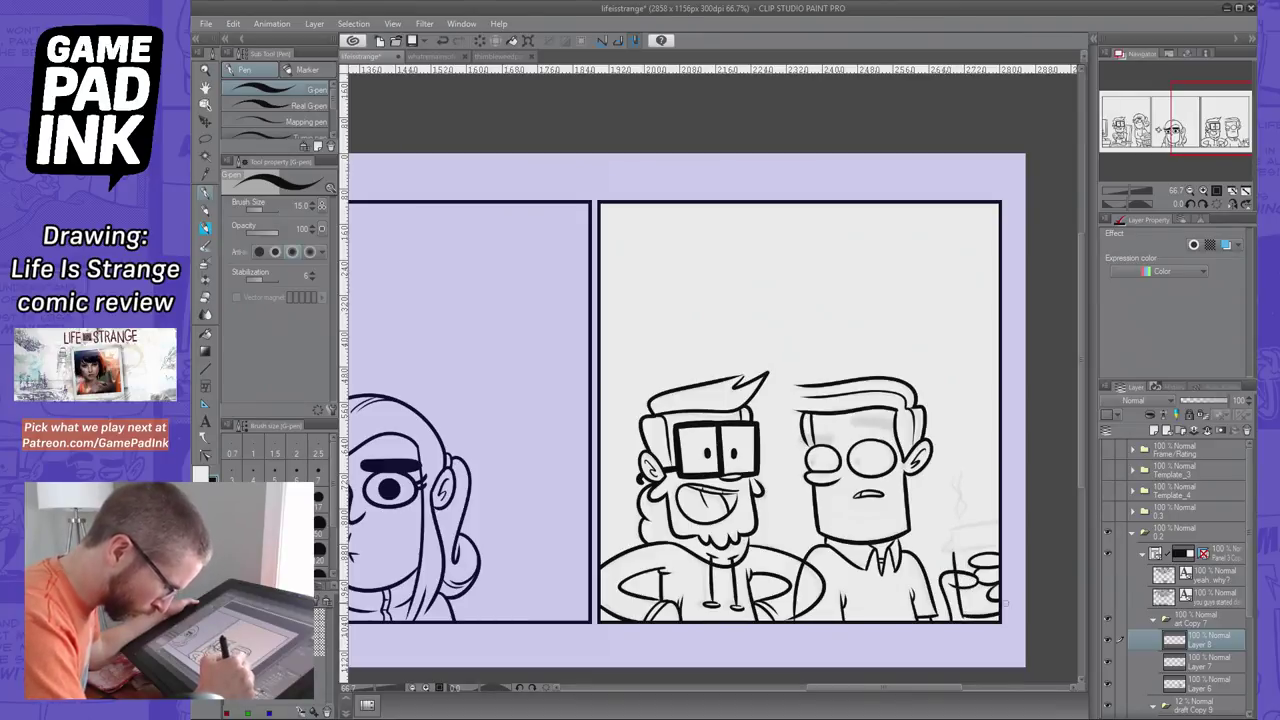
{"action": "key", "text": "ctrl+z"}
Ink the rim and lid of the cup above the fingers, redoing strokes
{"action": "mouse_move", "coordinate": [944, 552]}
{"action": "left_mouse_down"}
{"action": "mouse_move", "coordinate": [1000, 548]}
{"action": "mouse_move", "coordinate": [952, 532]}
{"action": "mouse_move", "coordinate": [1000, 522]}
{"action": "left_mouse_up"}
{"action": "key", "text": "ctrl+z"}
{"action": "key", "text": "ctrl+z"}
{"action": "key", "text": "ctrl+z"}
{"action": "key", "text": "ctrl+z"}
{"action": "key", "text": "ctrl+z"}
{"action": "key", "text": "ctrl+z"}
{"action": "key", "text": "ctrl+z"}
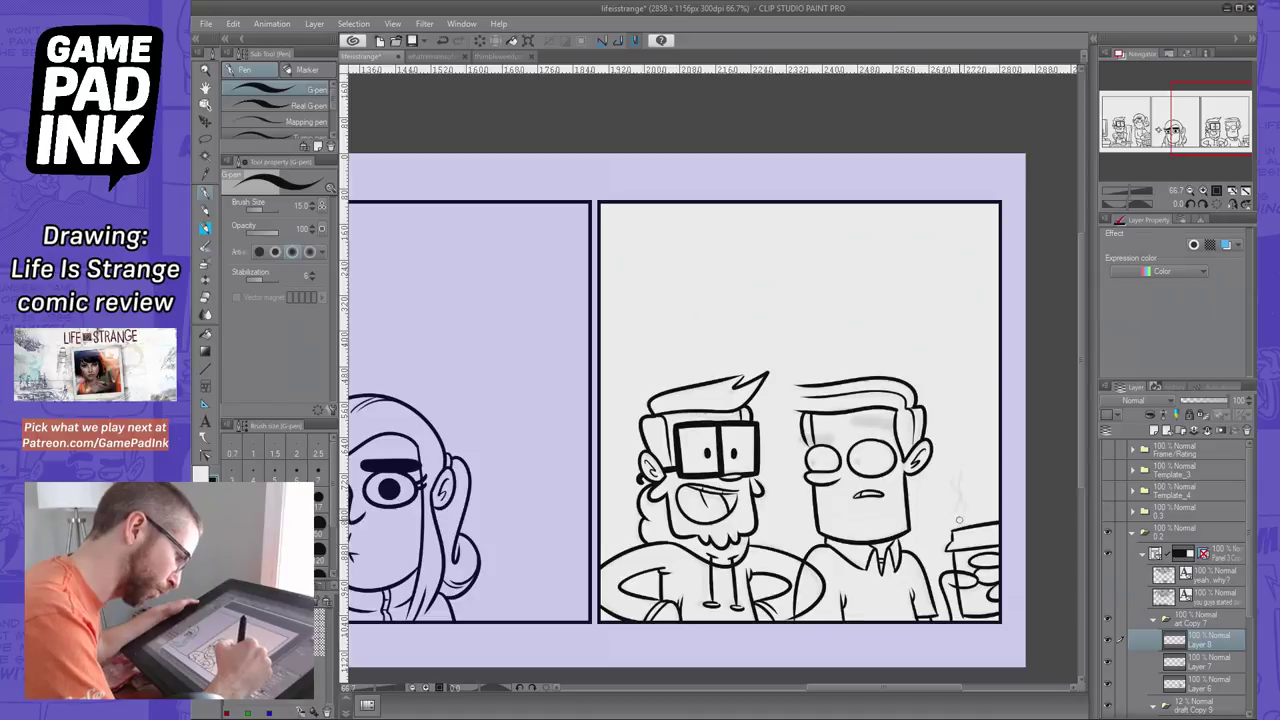
{"action": "mouse_move", "coordinate": [959, 514]}
{"action": "left_mouse_down"}
{"action": "mouse_move", "coordinate": [951, 488]}
{"action": "mouse_move", "coordinate": [965, 468]}
{"action": "left_mouse_up"}
{"action": "key", "text": "ctrl+z"}
{"action": "key", "text": "ctrl+z"}
{"action": "key", "text": "ctrl+z"}
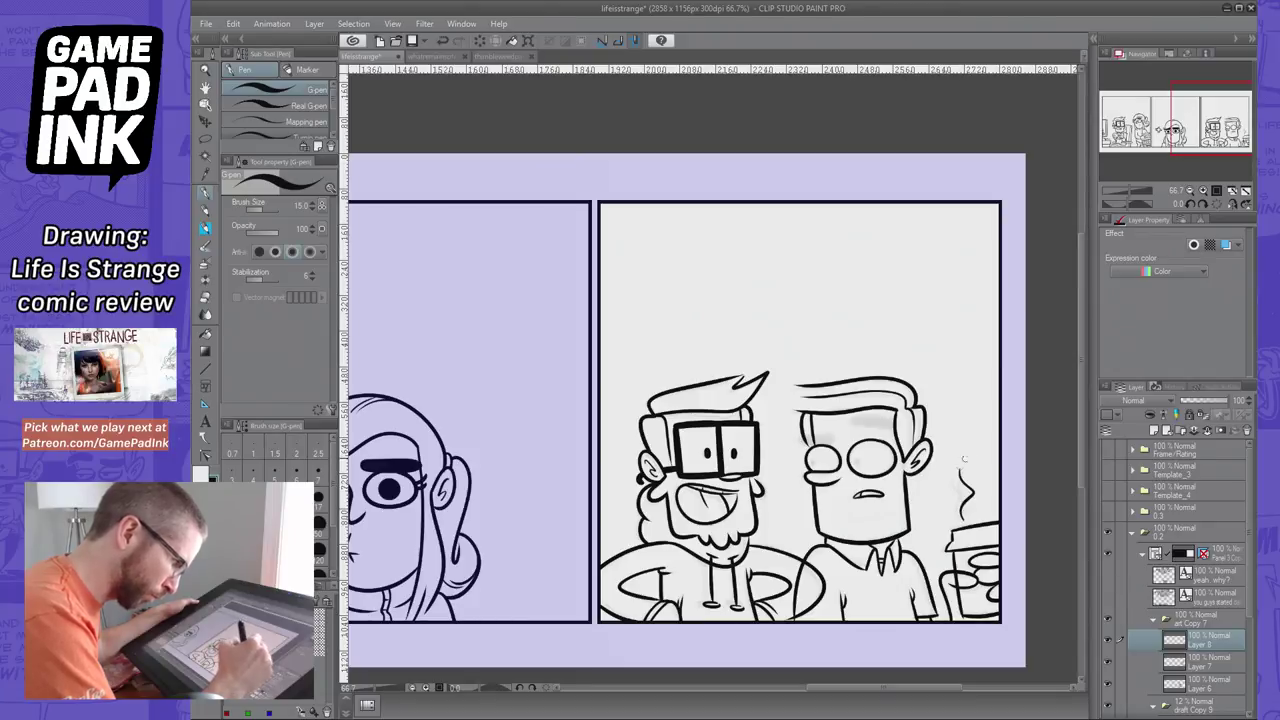
{"action": "key", "text": "ctrl+z"}
{"action": "left_click_drag", "start_coordinate": [962, 514], "coordinate": [962, 486]}
{"action": "key", "text": "ctrl+z"}
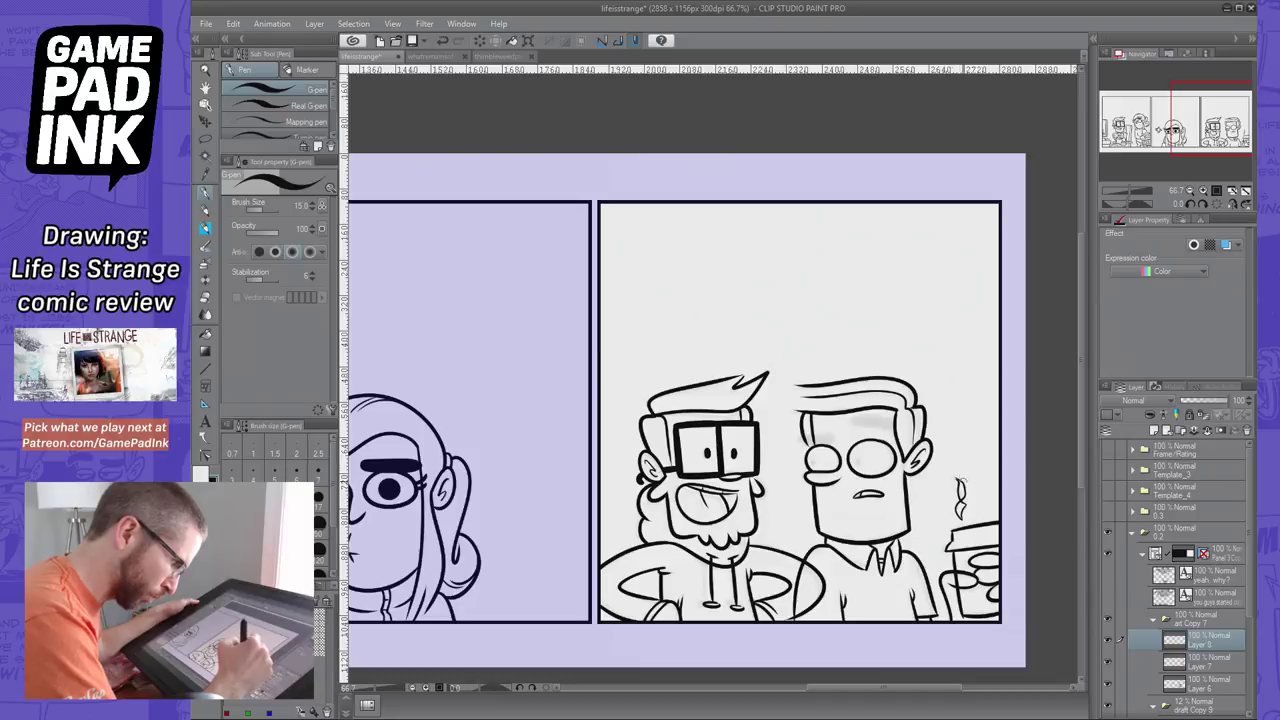
{"action": "key", "text": "ctrl+z"}
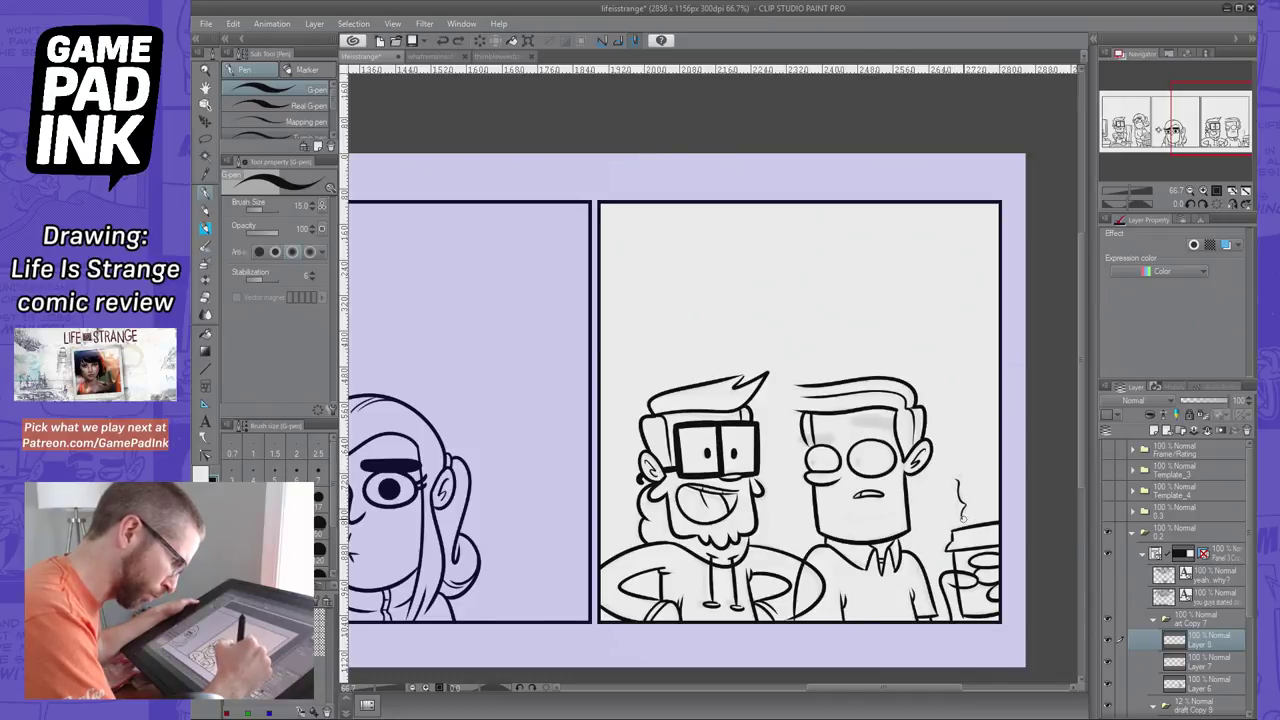
{"action": "left_click_drag", "start_coordinate": [961, 516], "coordinate": [953, 478]}
{"action": "key", "text": "ctrl+z"}
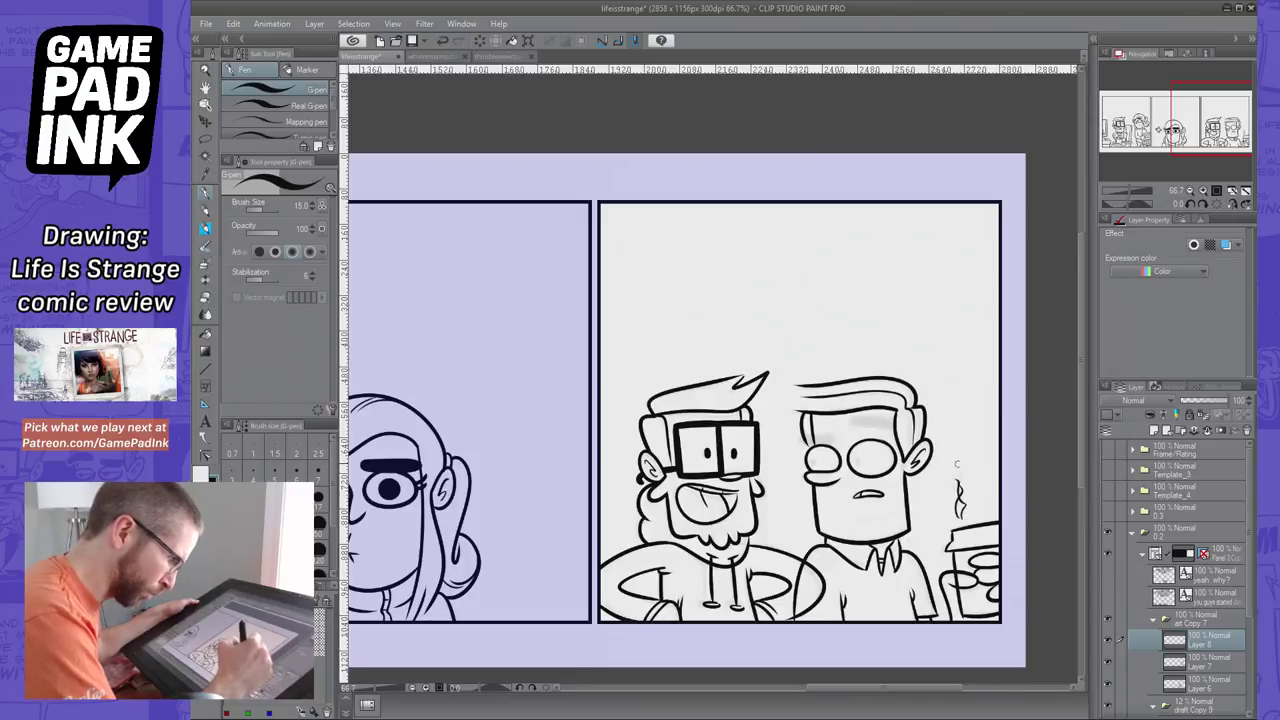
{"action": "key", "text": "ctrl+z"}
{"action": "left_click_drag", "start_coordinate": [961, 517], "coordinate": [962, 502]}
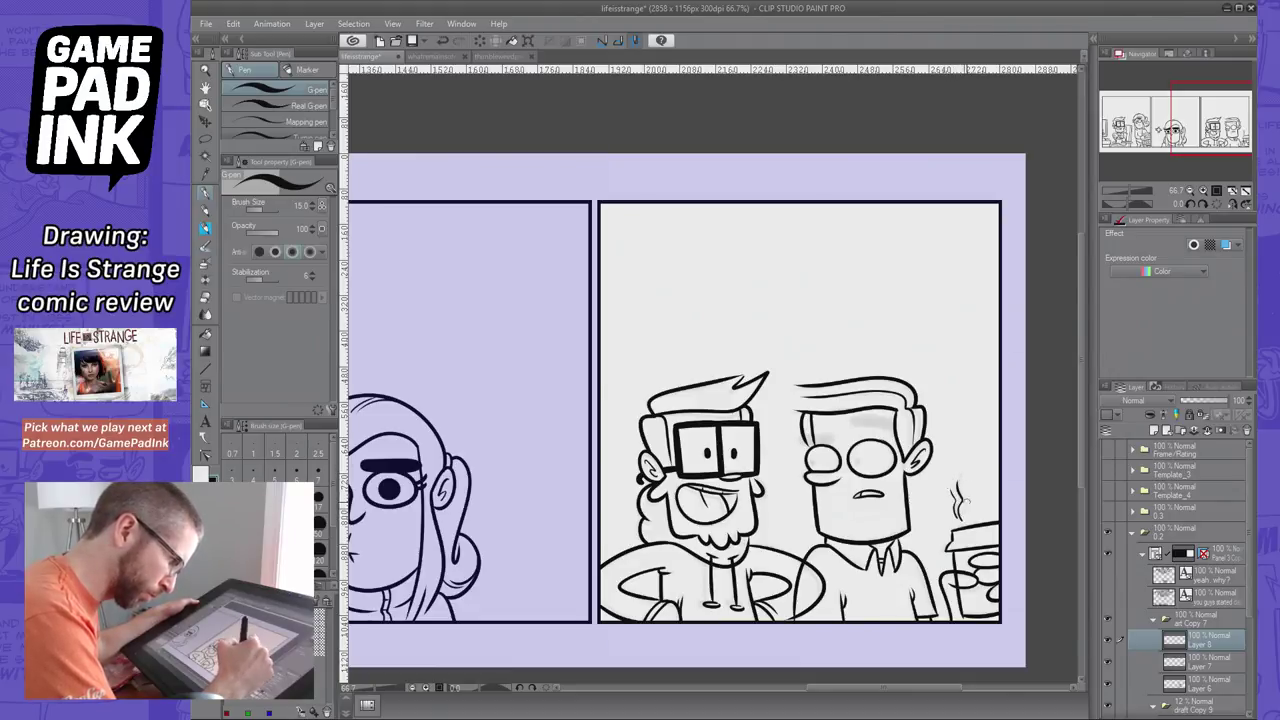
{"action": "key", "text": "ctrl+z"}
{"action": "key", "text": "ctrl+z"}
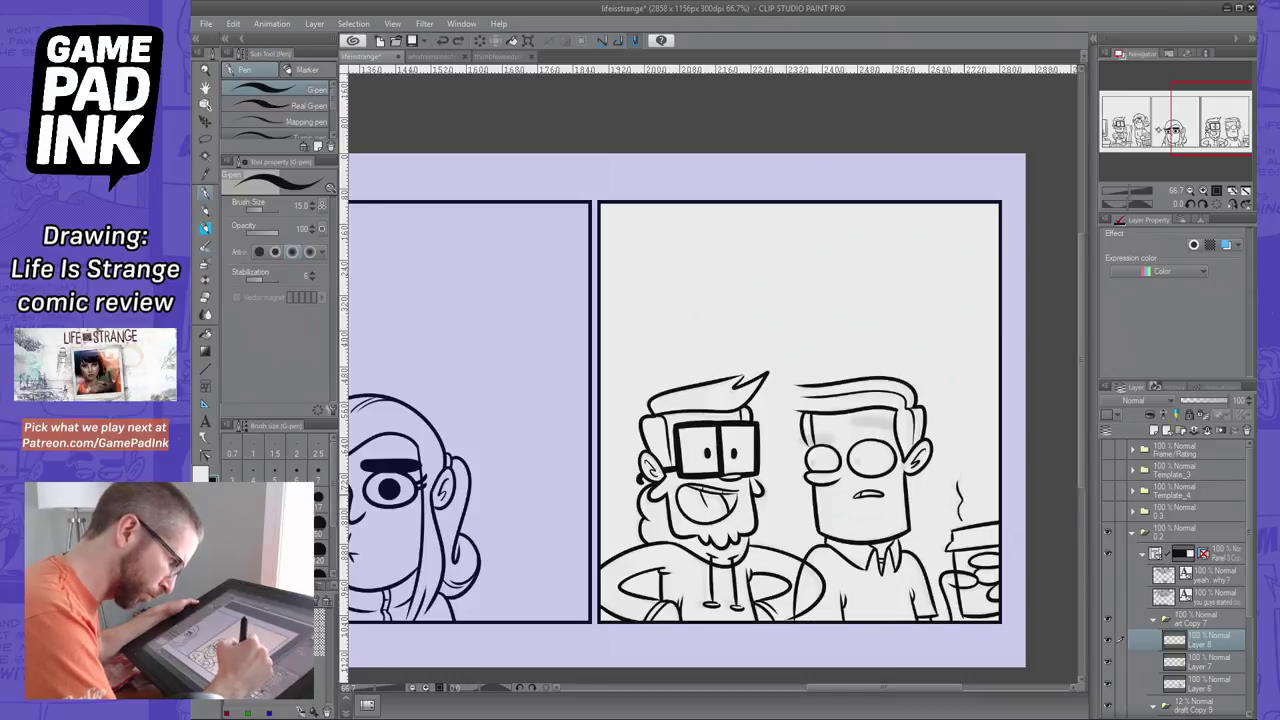
{"action": "left_click_drag", "start_coordinate": [960, 512], "coordinate": [954, 476]}
{"action": "key", "text": "ctrl+z"}
{"action": "key", "text": "ctrl+z"}
{"action": "key", "text": "ctrl+z"}
{"action": "key", "text": "ctrl+z"}
{"action": "key", "text": "ctrl+z"}
{"action": "key", "text": "ctrl+z"}
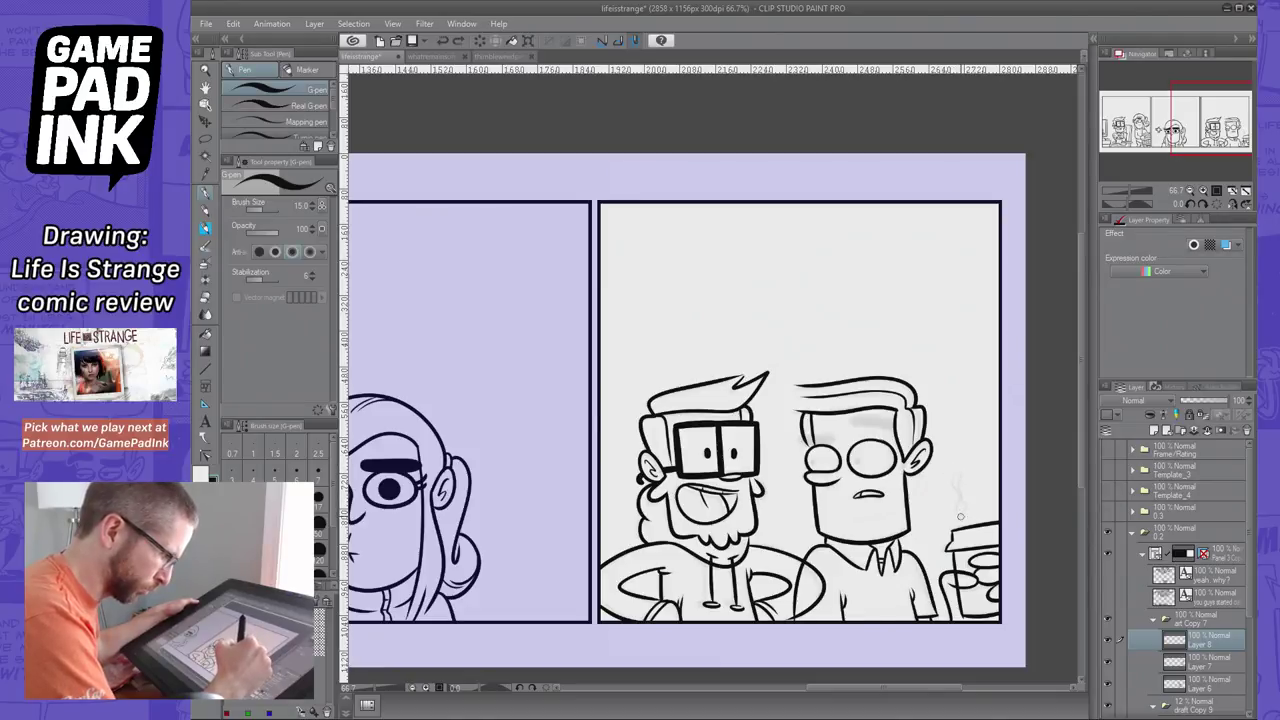
{"action": "left_click_drag", "start_coordinate": [960, 520], "coordinate": [954, 474]}
{"action": "key", "text": "ctrl+z"}
{"action": "left_click_drag", "start_coordinate": [960, 520], "coordinate": [956, 476]}
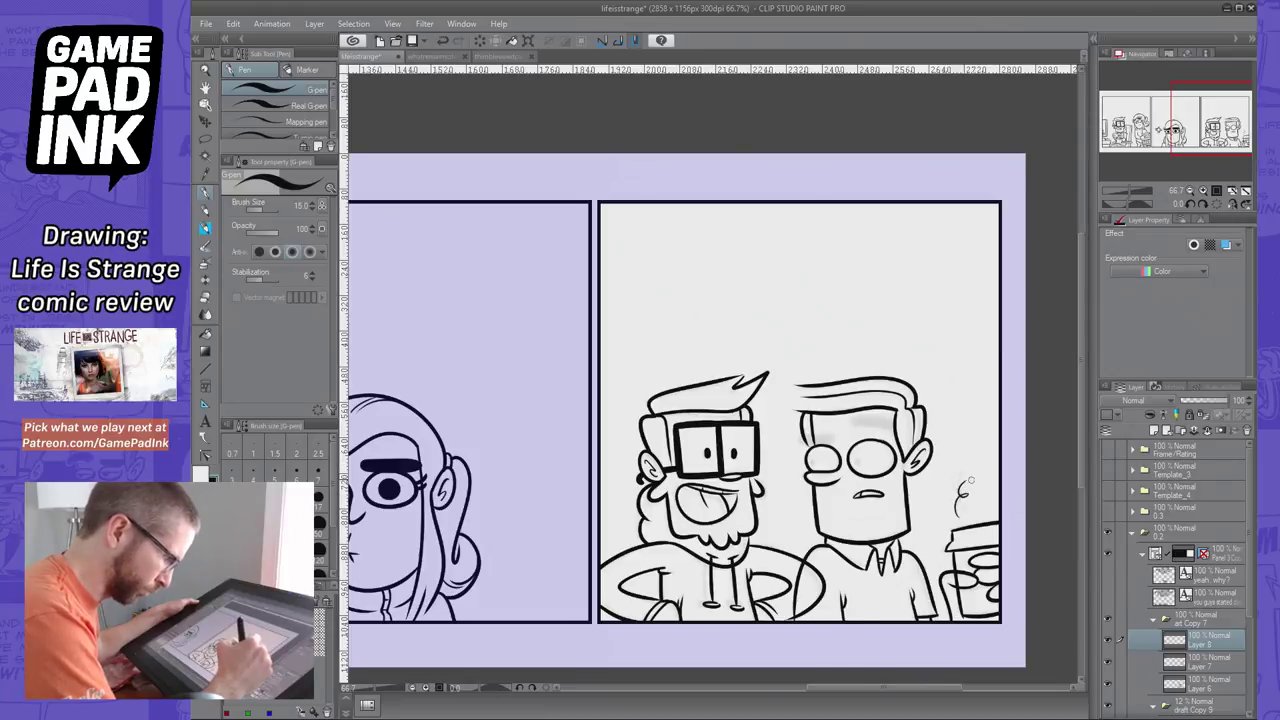
{"action": "key", "text": "ctrl+z"}
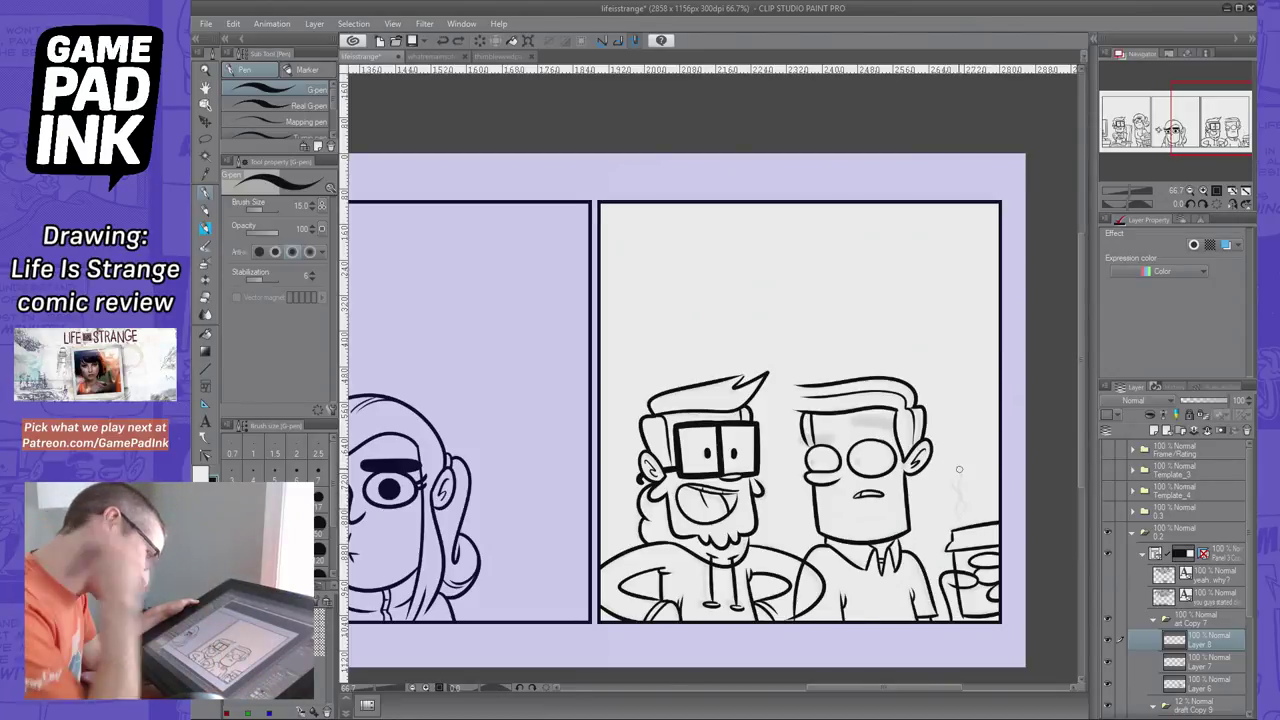
{"action": "left_click_drag", "start_coordinate": [958, 516], "coordinate": [955, 480]}
{"action": "key", "text": "ctrl+z"}
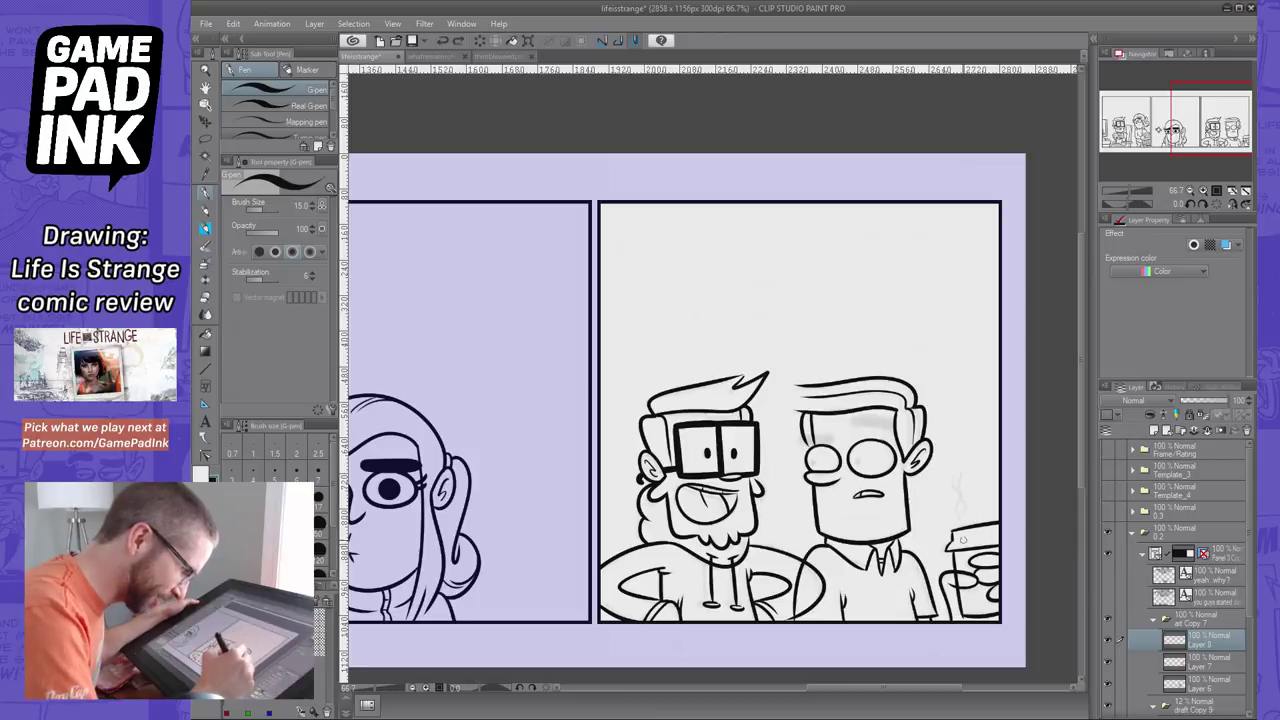
Ink a line across the cup's lid and erase the cup outline where it crosses the hand
{"action": "left_click_drag", "start_coordinate": [954, 540], "coordinate": [988, 535]}
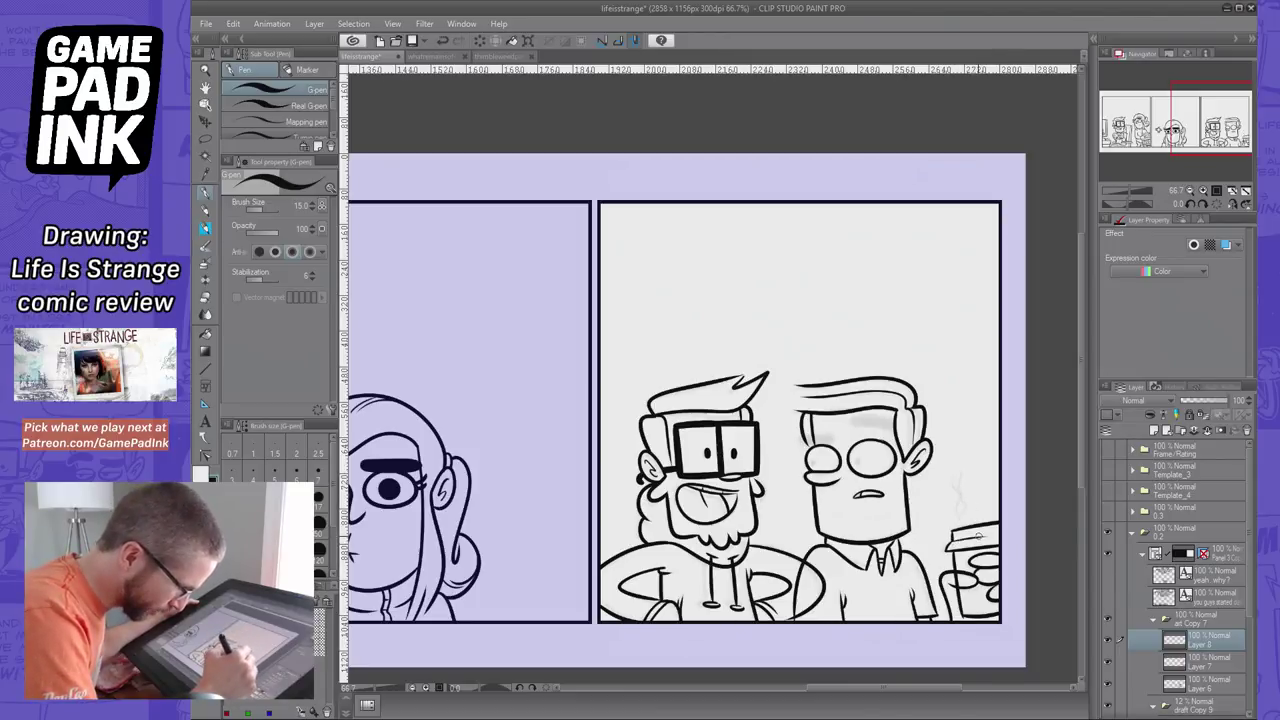
{"action": "key", "text": "e"}
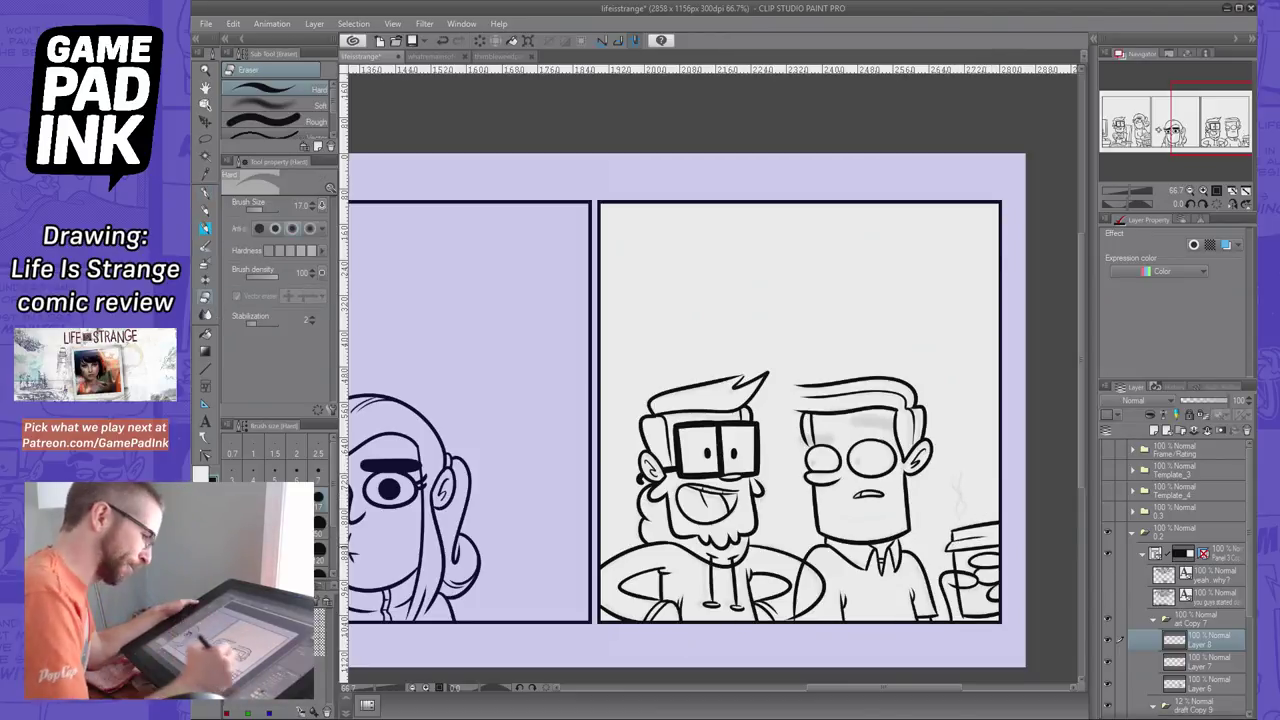
{"action": "left_click_drag", "start_coordinate": [954, 573], "coordinate": [957, 579]}
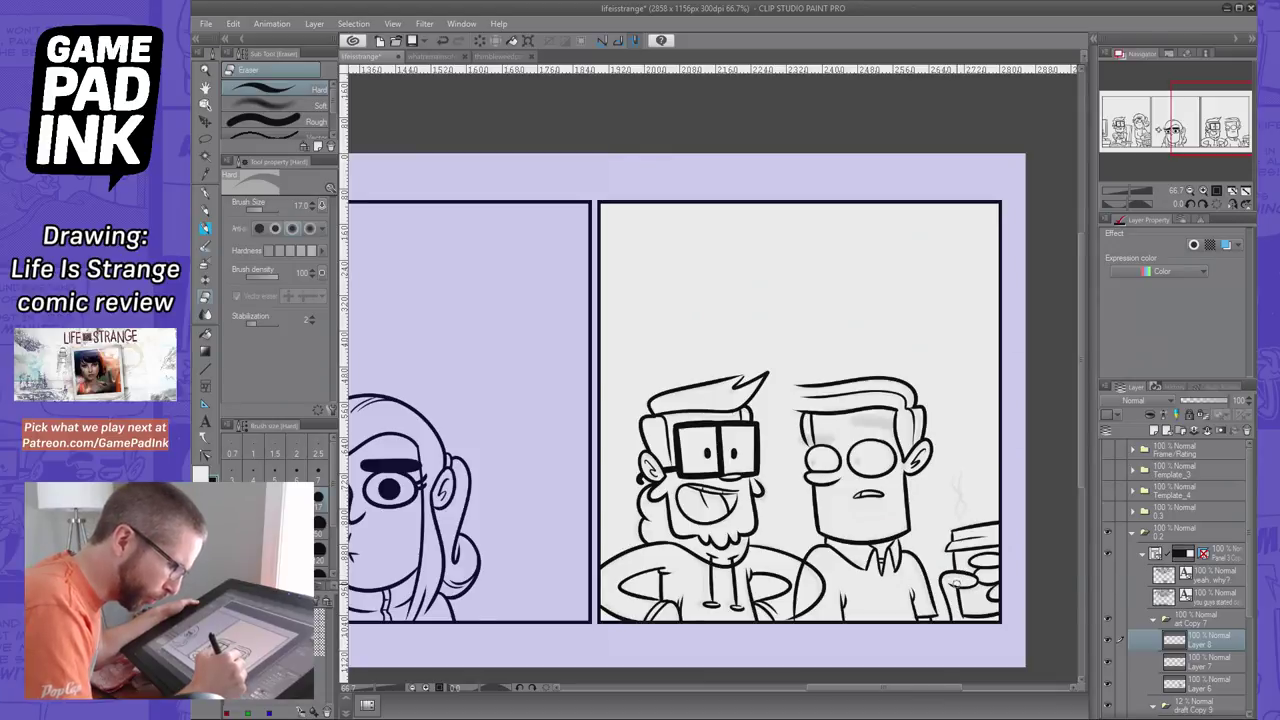
{"action": "left_click", "coordinate": [1222, 663]}
{"action": "left_click", "coordinate": [1217, 648]}
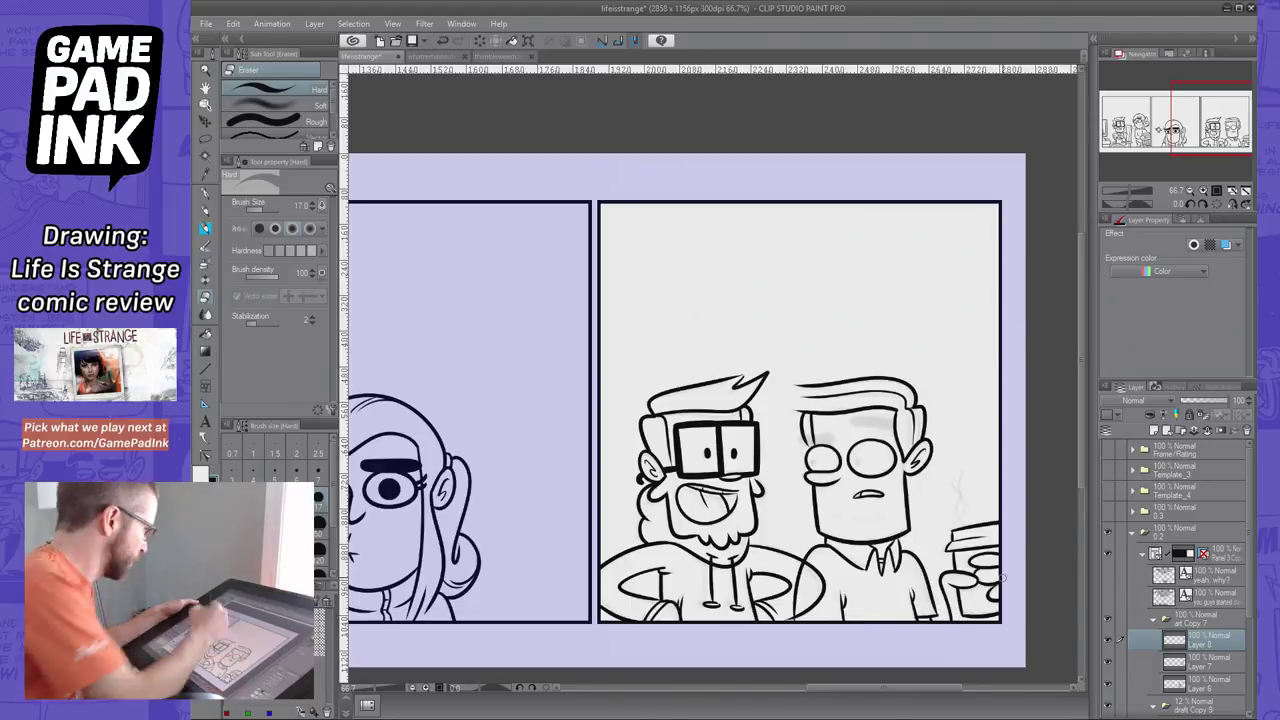
Try to ink the wavy steam lines rising above the cup with the G-pen, redrawing the strokes several times
{"action": "left_click", "coordinate": [217, 194]}
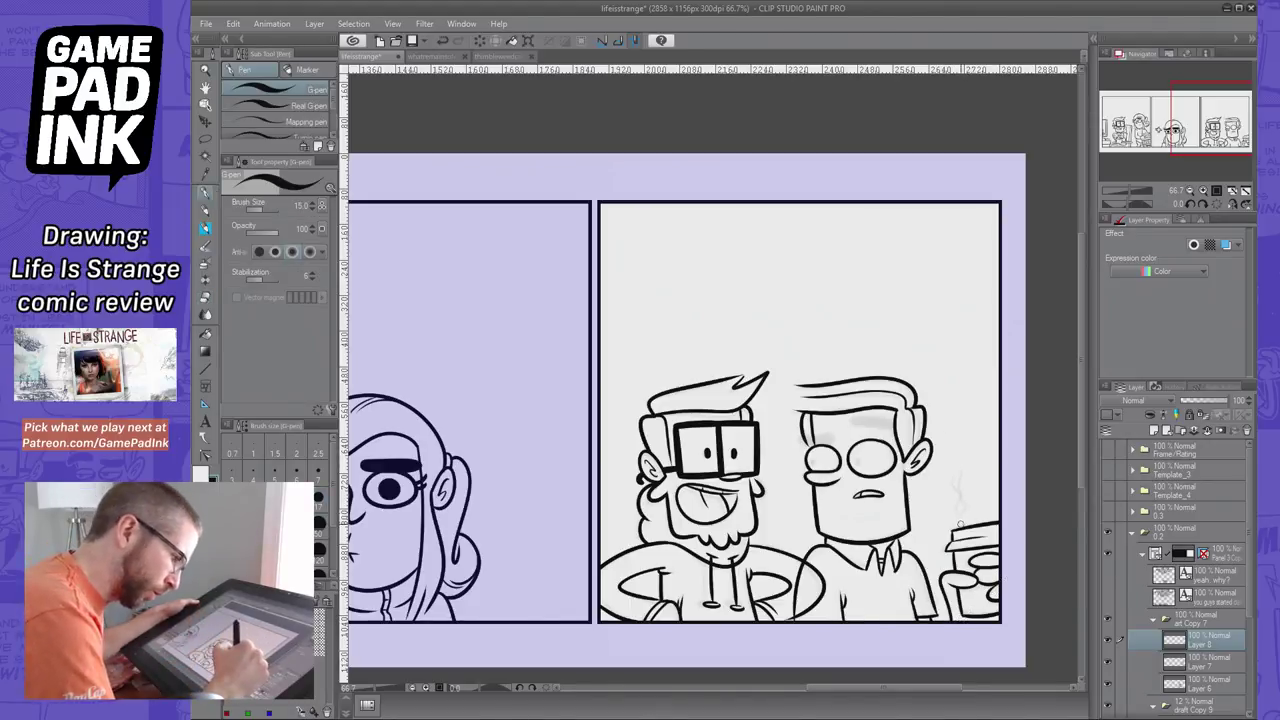
{"action": "key", "text": "ctrl+z"}
{"action": "left_click_drag", "start_coordinate": [961, 517], "coordinate": [959, 473]}
{"action": "key", "text": "ctrl+z"}
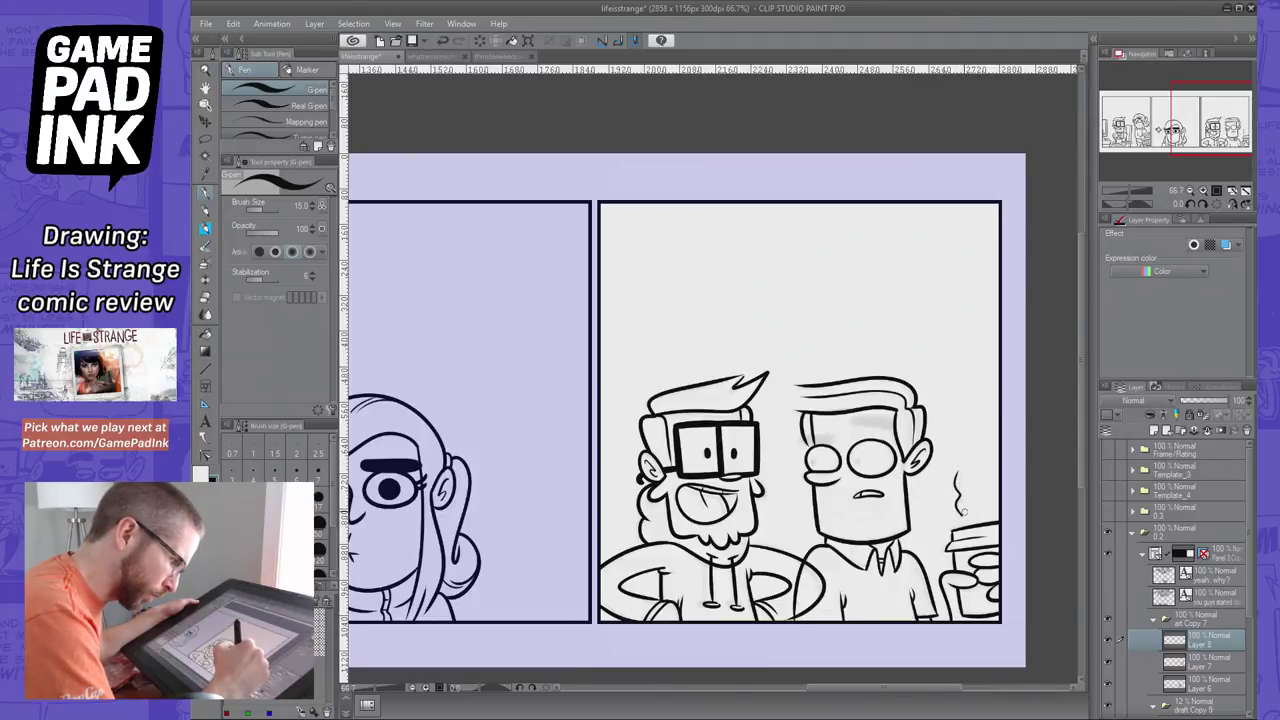
{"action": "key", "text": "ctrl+z"}
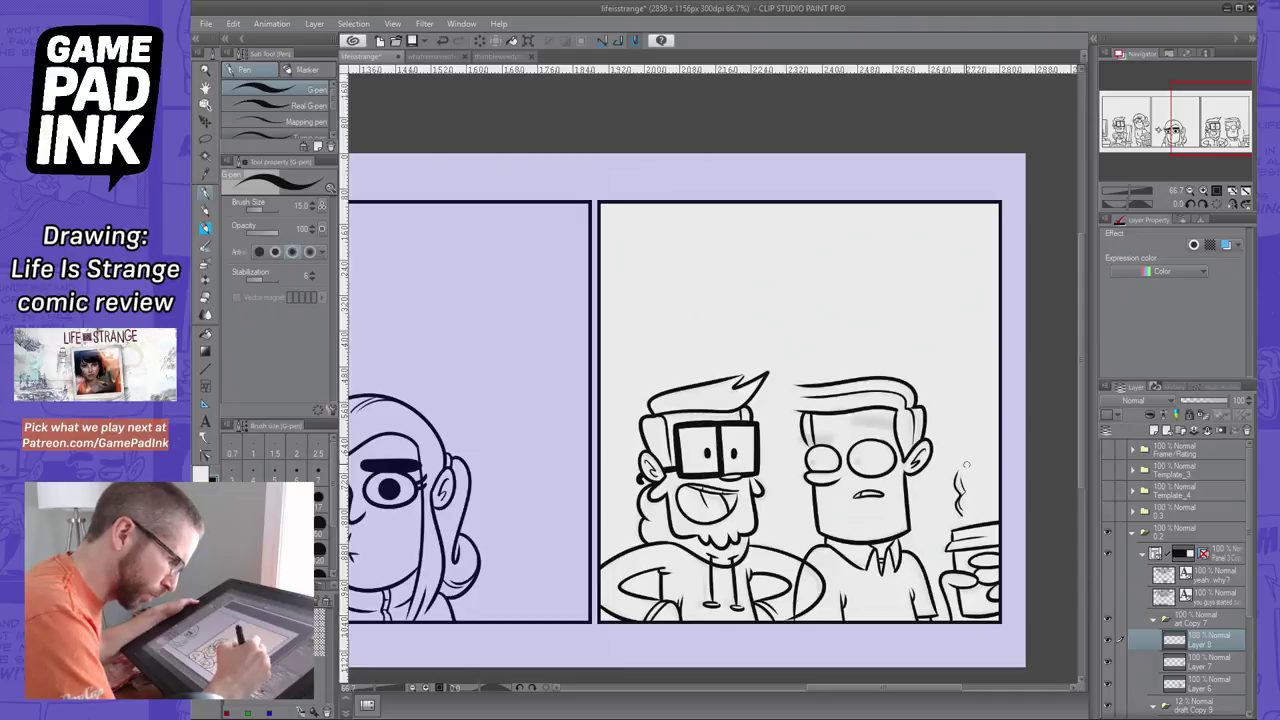
{"action": "key", "text": "ctrl+z"}
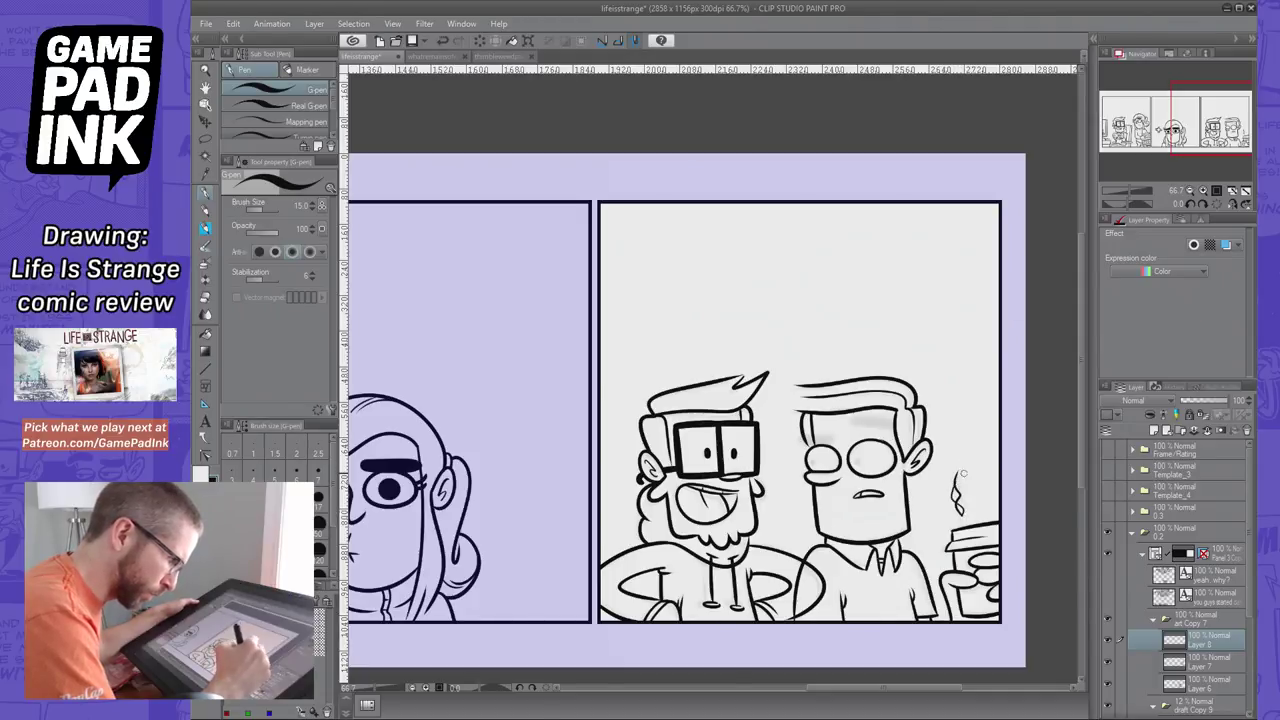
{"action": "key", "text": "ctrl+z"}
{"action": "key", "text": "ctrl+z"}
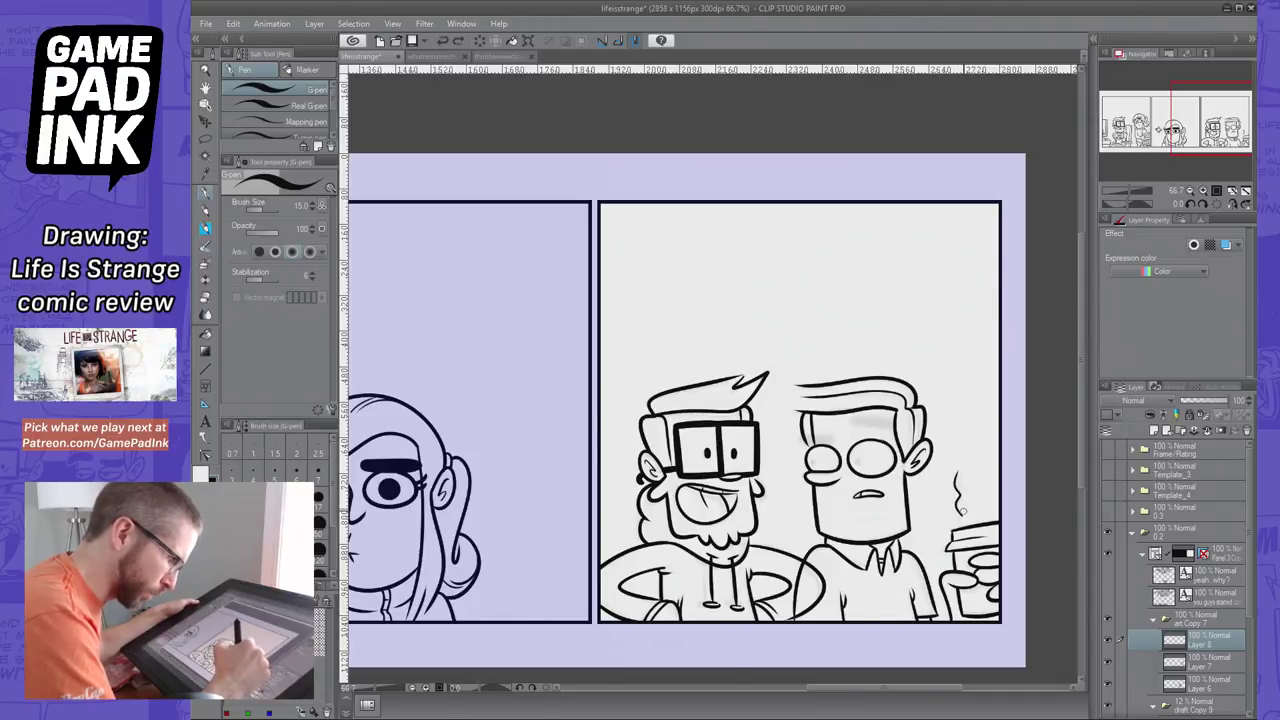
{"action": "left_click_drag", "start_coordinate": [960, 503], "coordinate": [964, 472]}
{"action": "key", "text": "ctrl+z"}
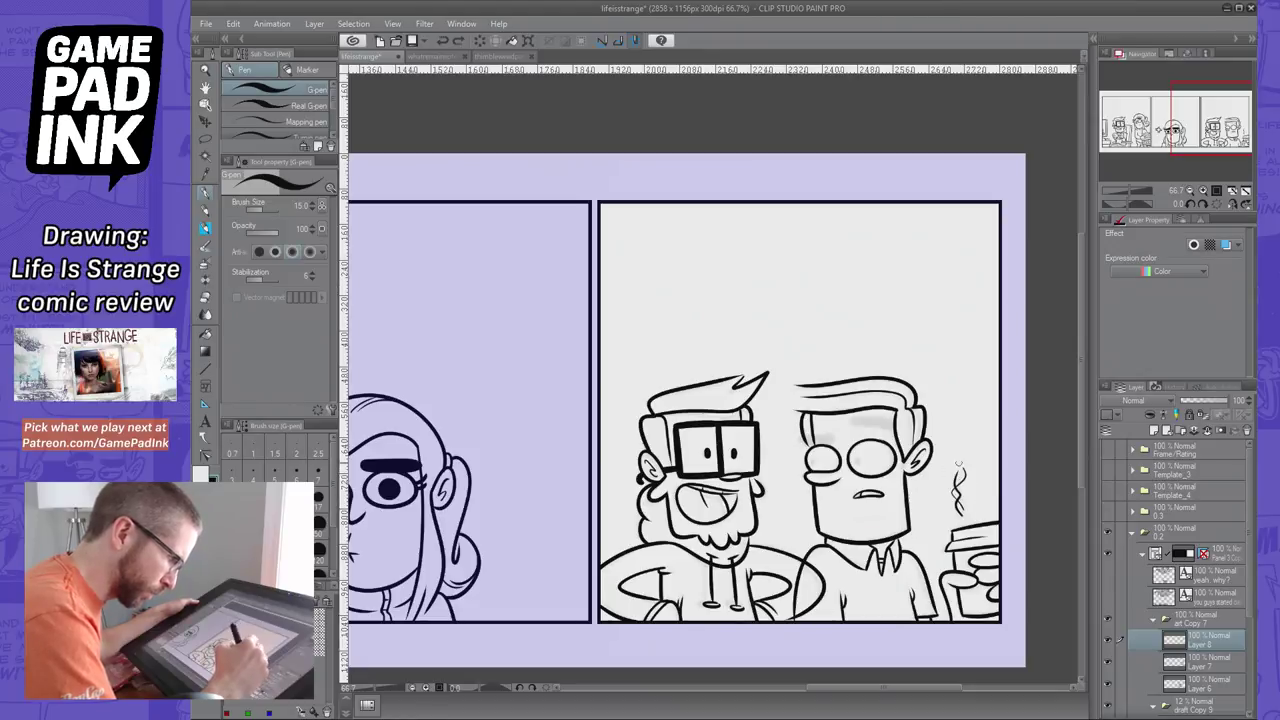
{"action": "key", "text": "ctrl+z"}
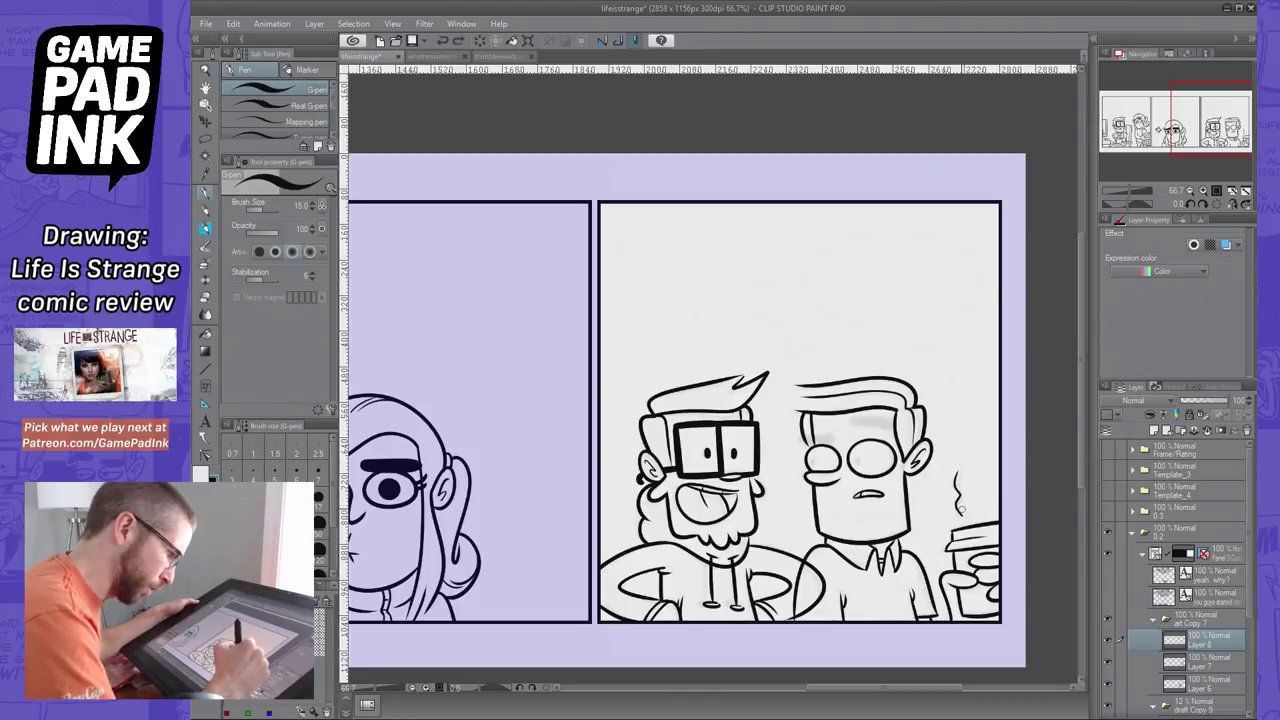
{"action": "mouse_move", "coordinate": [954, 458]}
{"action": "left_mouse_down"}
{"action": "mouse_move", "coordinate": [958, 486]}
{"action": "mouse_move", "coordinate": [958, 468]}
{"action": "left_mouse_up"}
{"action": "key", "text": "ctrl+z"}
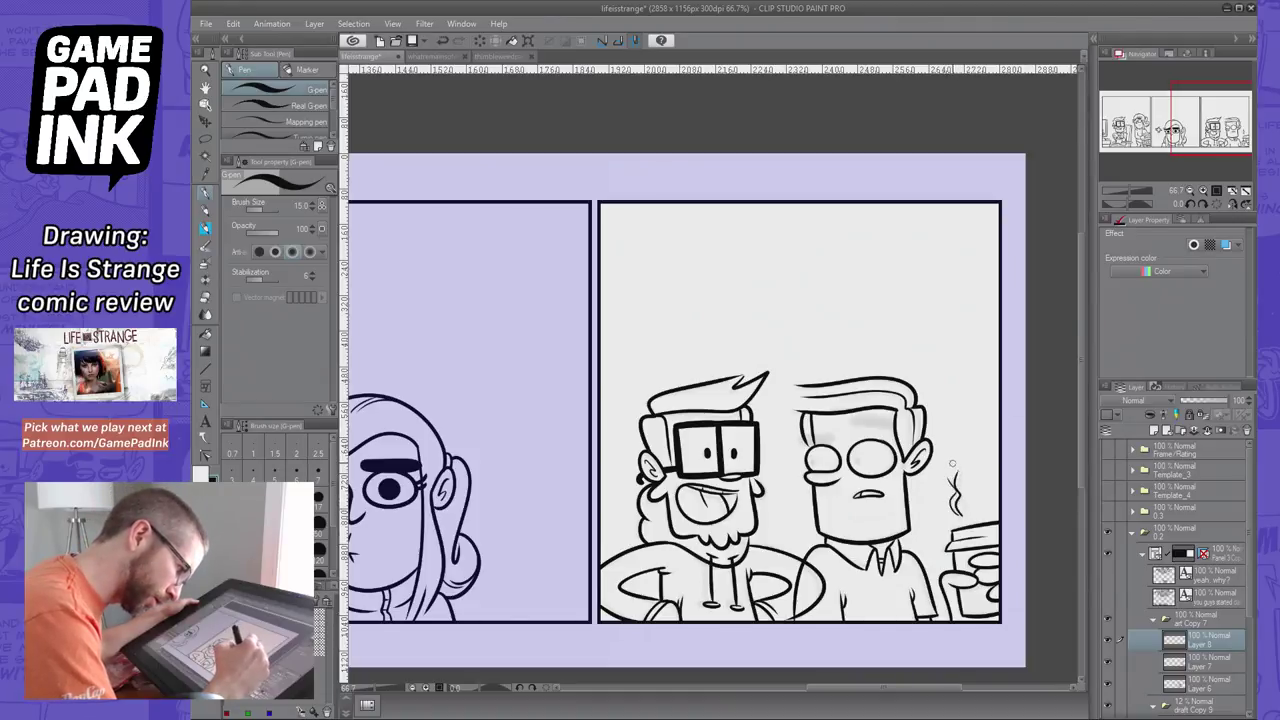
{"action": "key", "text": "ctrl+z"}
{"action": "key", "text": "ctrl+z"}
{"action": "left_click_drag", "start_coordinate": [959, 516], "coordinate": [952, 493]}
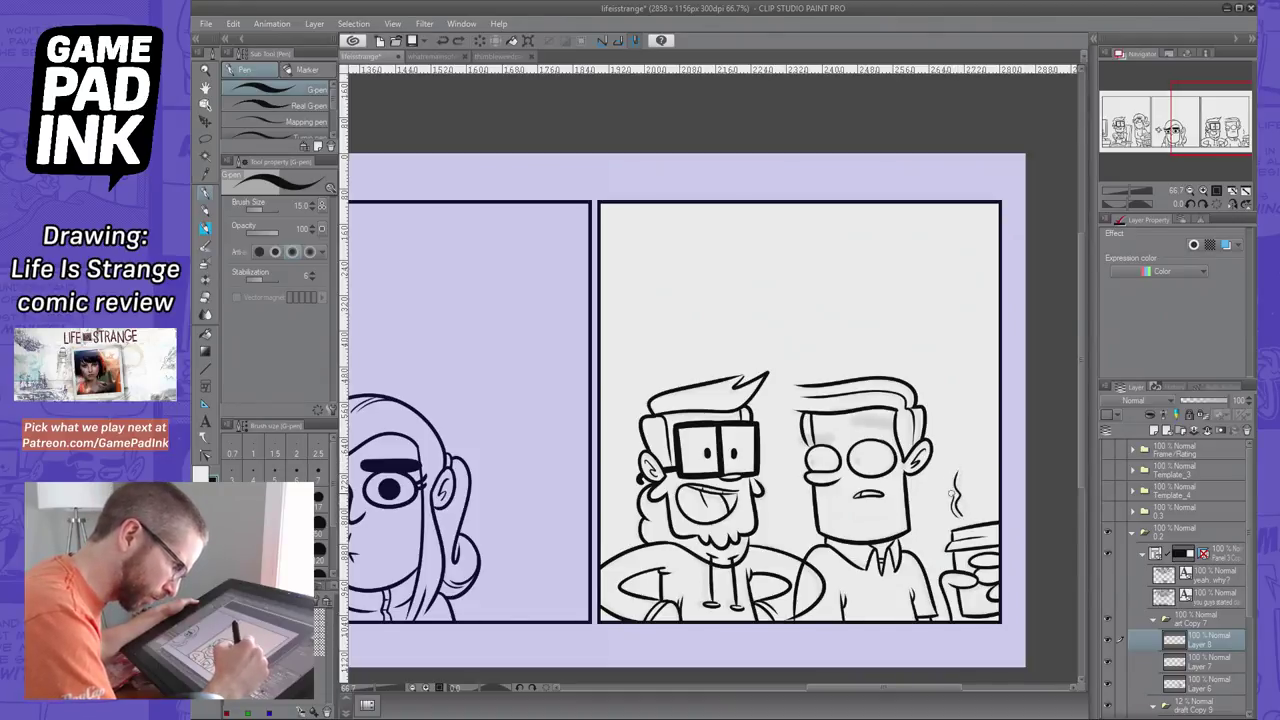
{"action": "key", "text": "ctrl+z"}
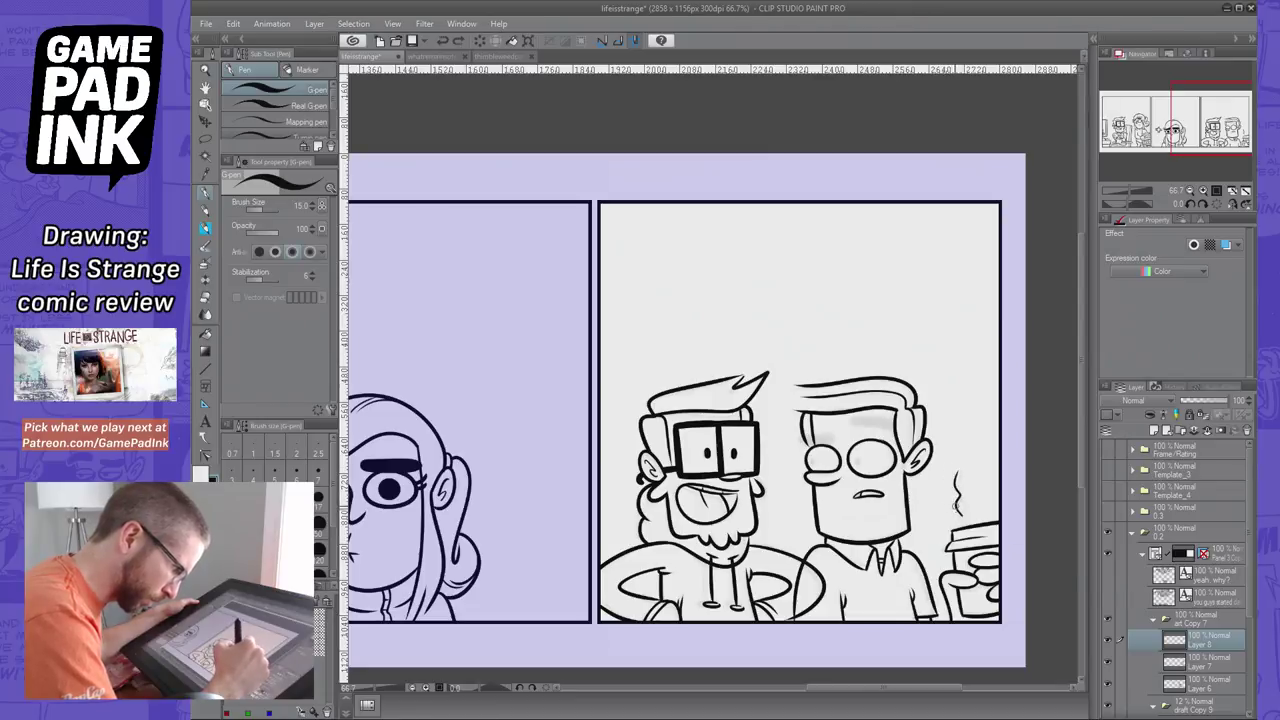
{"action": "key", "text": "ctrl+z"}
{"action": "mouse_move", "coordinate": [956, 488]}
{"action": "left_mouse_down"}
{"action": "mouse_move", "coordinate": [962, 516]}
{"action": "mouse_move", "coordinate": [959, 473]}
{"action": "left_mouse_up"}
{"action": "key", "text": "ctrl+z"}
{"action": "key", "text": "ctrl+z"}
{"action": "key", "text": "ctrl+z"}
{"action": "key", "text": "ctrl+z"}
{"action": "key", "text": "ctrl+z"}
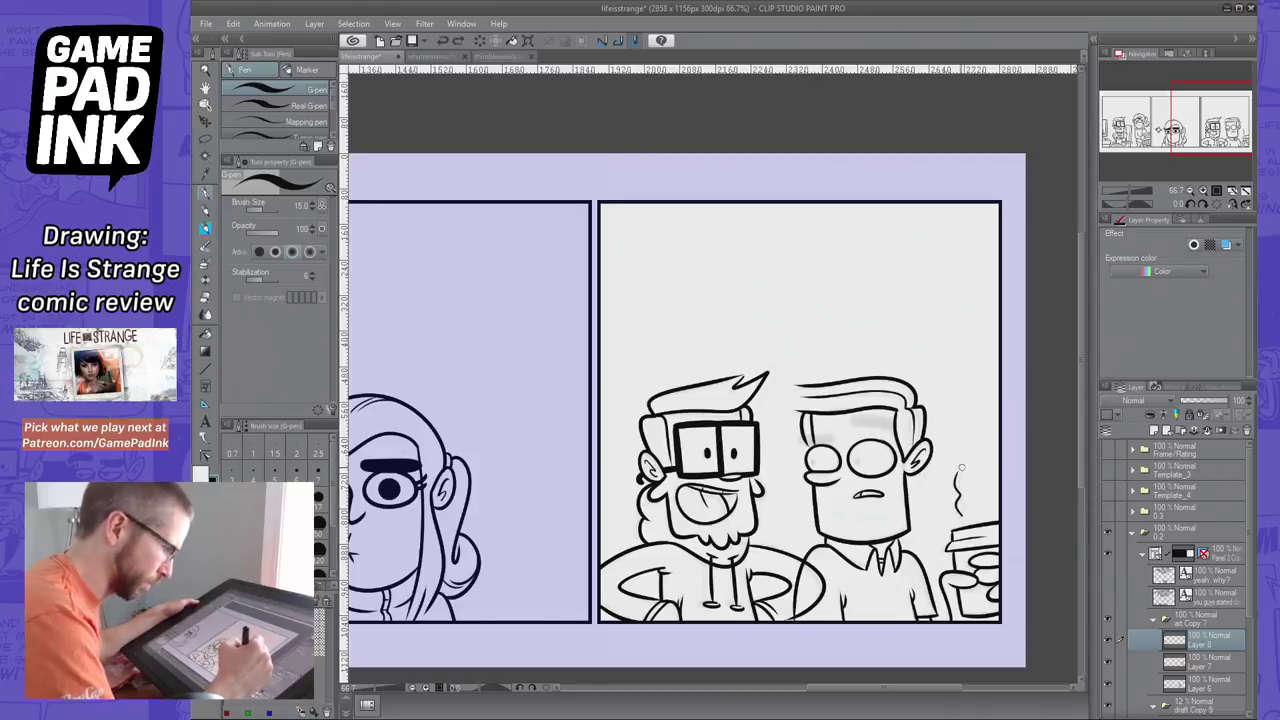
{"action": "key", "text": "ctrl+z"}
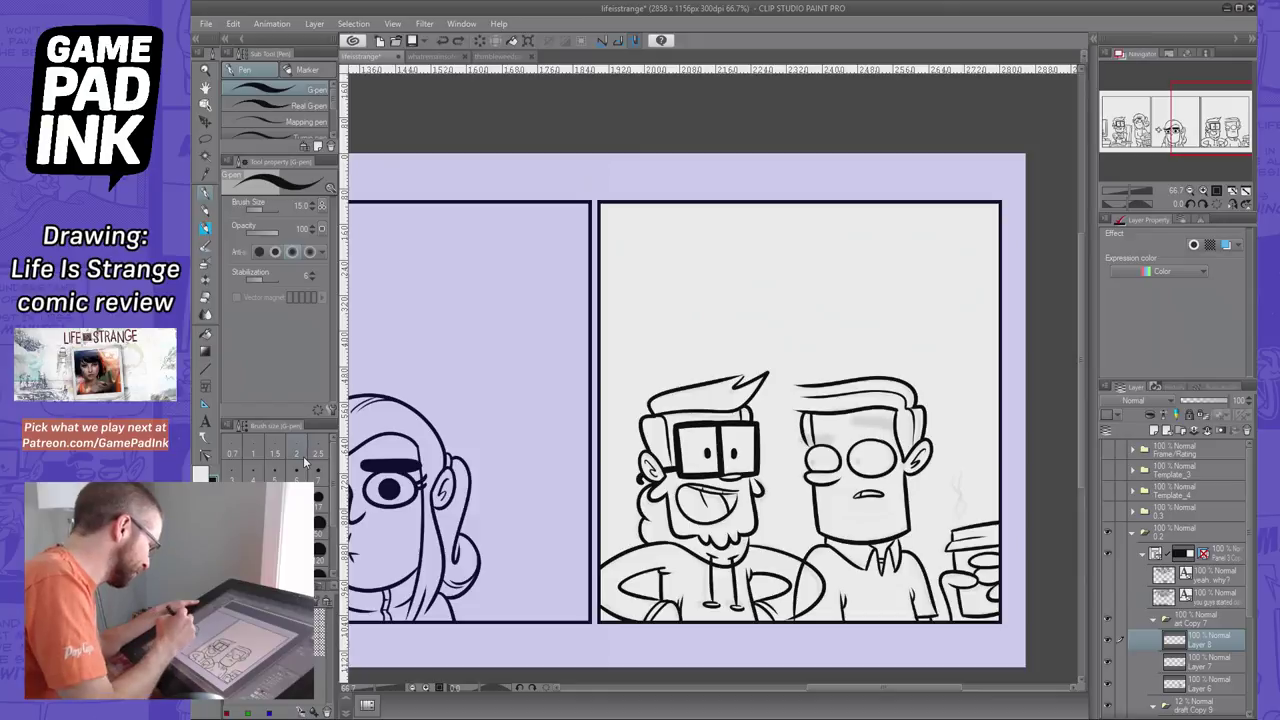
Set the brush size to 25 and dot the pupils in both of the second man's eyes
{"action": "left_click", "coordinate": [255, 520]}
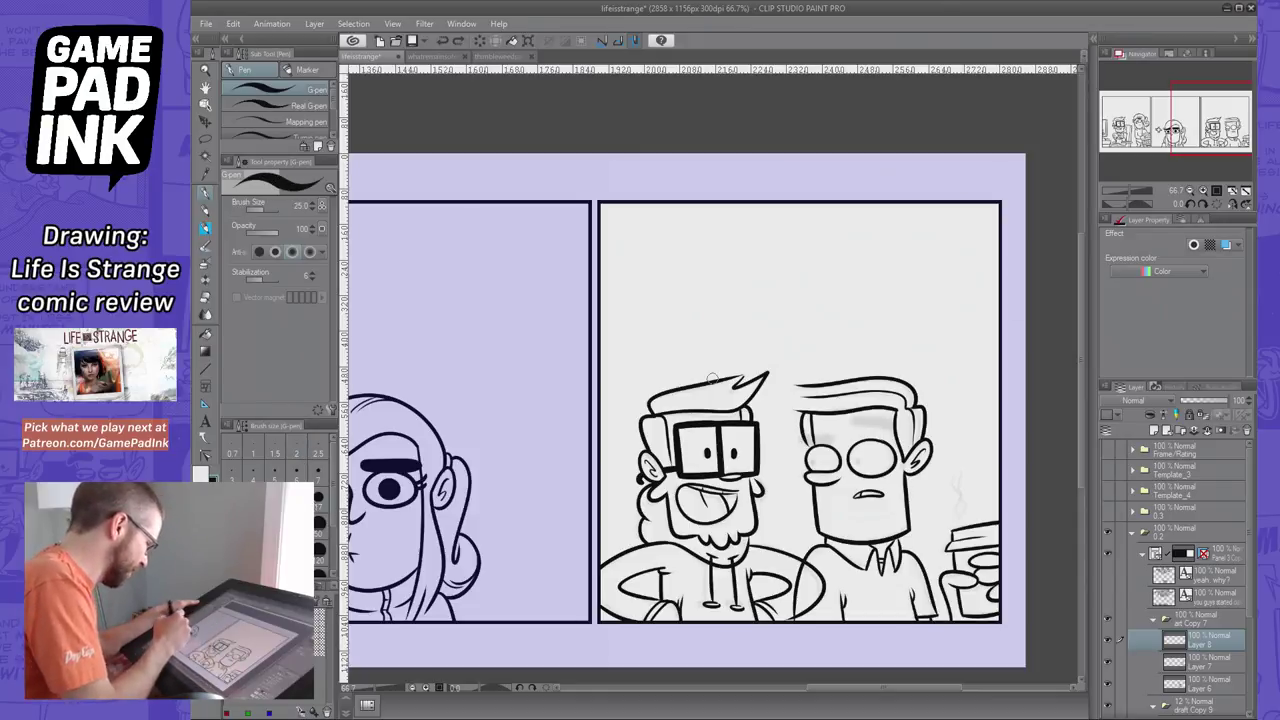
{"action": "left_click_drag", "start_coordinate": [856, 460], "coordinate": [858, 459]}
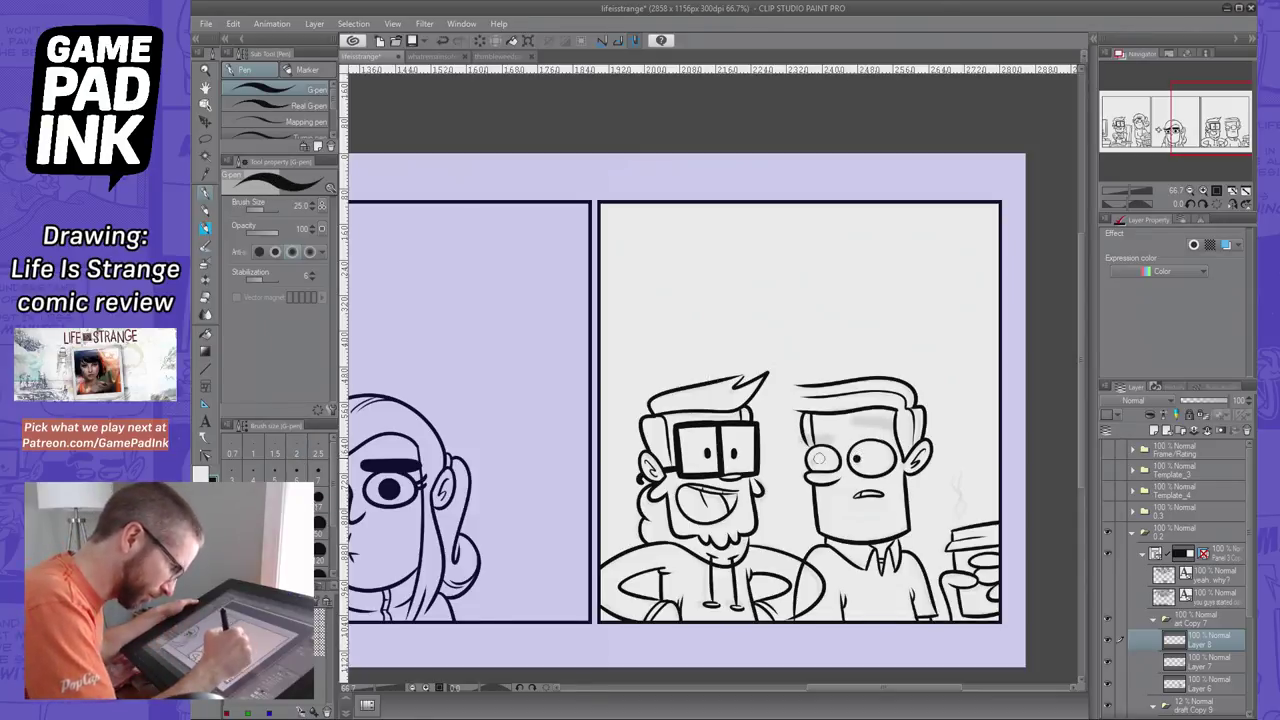
{"action": "key", "text": "ctrl+z"}
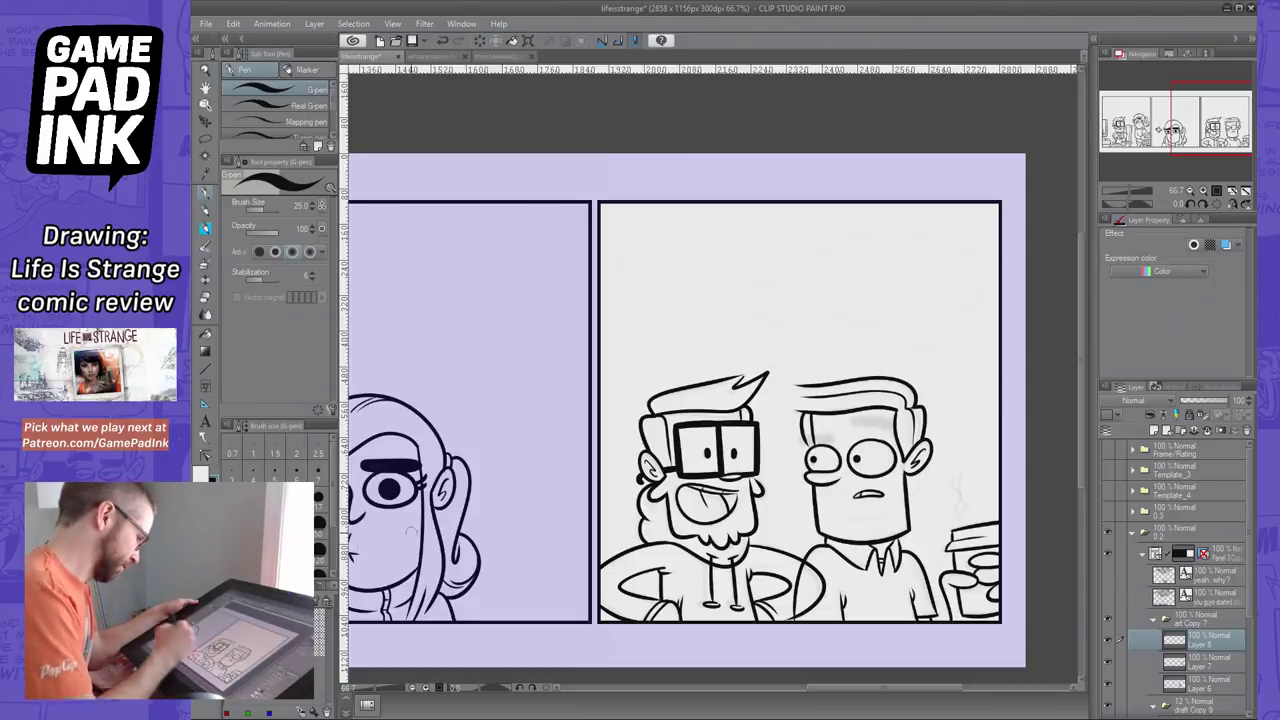
Set the brush size to 50 and ink two thick black eyebrows above the second man's eyes
{"action": "left_click", "coordinate": [319, 527]}
{"action": "left_click", "coordinate": [1109, 639]}
{"action": "left_click", "coordinate": [1109, 639]}
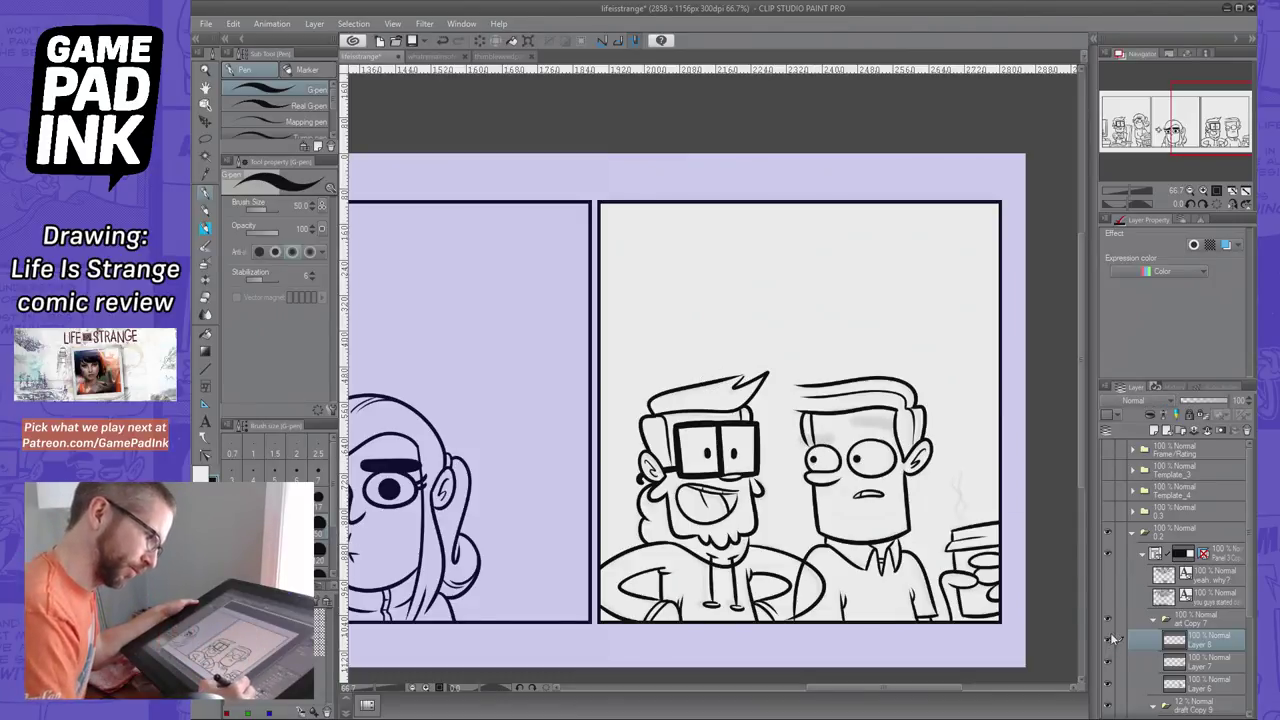
{"action": "left_click_drag", "start_coordinate": [853, 424], "coordinate": [900, 422]}
{"action": "key", "text": "ctrl+z"}
{"action": "left_click_drag", "start_coordinate": [800, 442], "coordinate": [836, 437]}
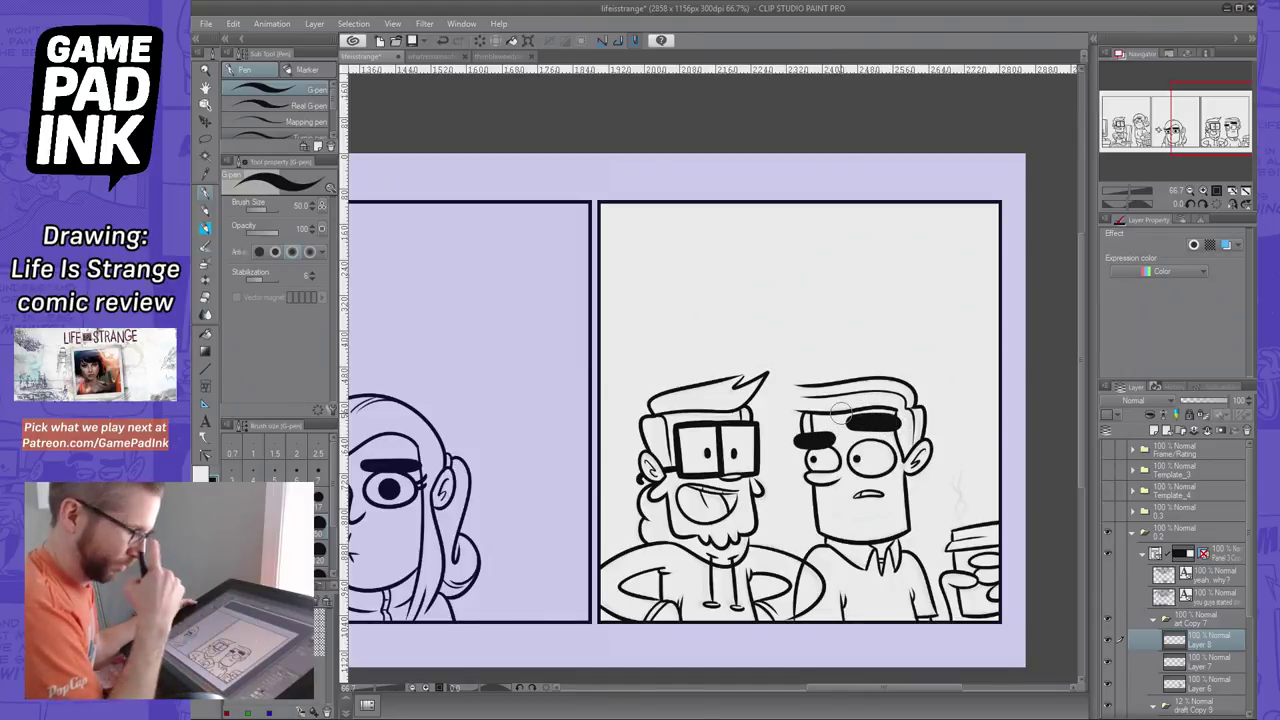
On Layer 7, erase the second man's sleeve line where it overlaps the first man's arm, and return to Layer 8
{"action": "left_click", "coordinate": [1212, 656]}
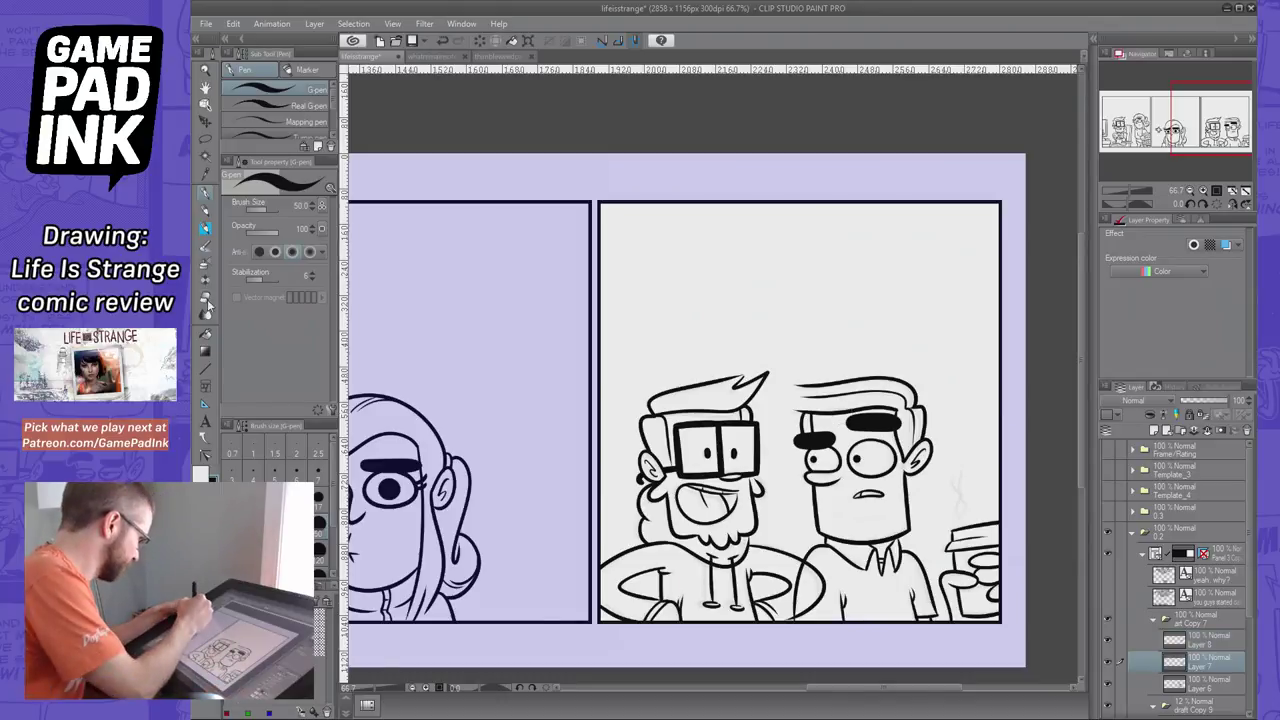
{"action": "left_click", "coordinate": [207, 299]}
{"action": "left_click_drag", "start_coordinate": [803, 566], "coordinate": [794, 606]}
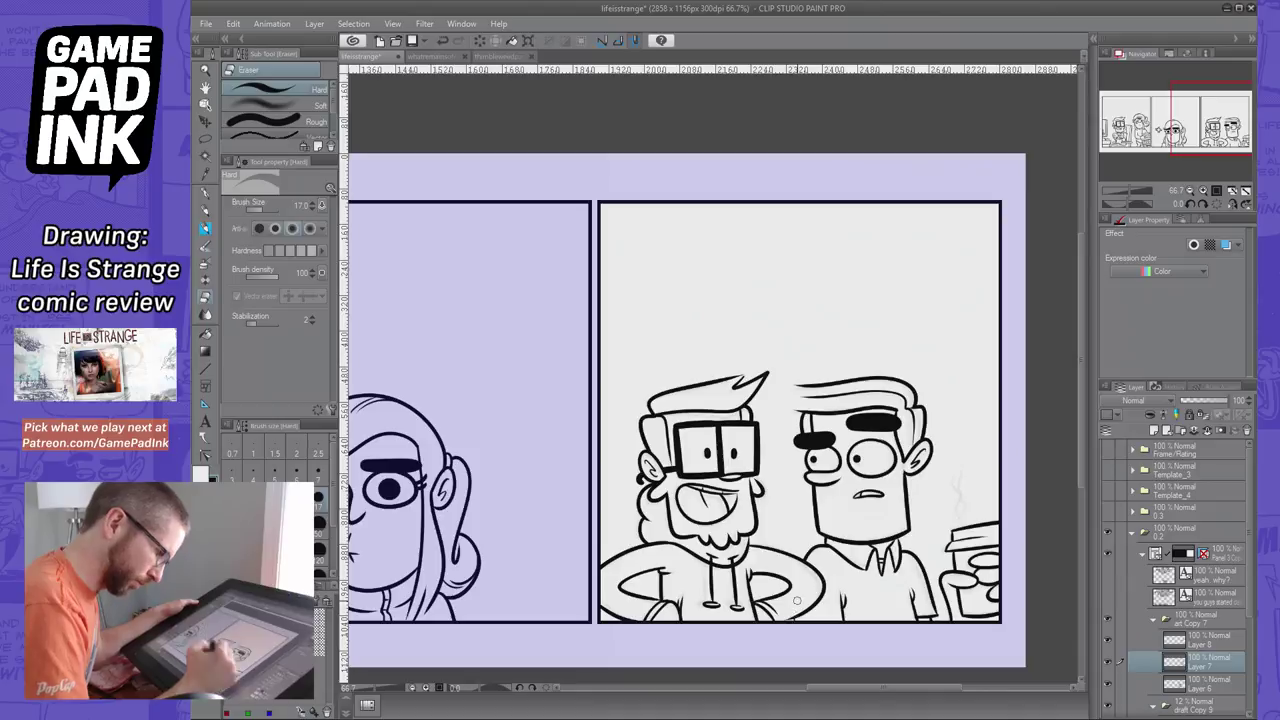
{"action": "left_click", "coordinate": [1218, 640]}
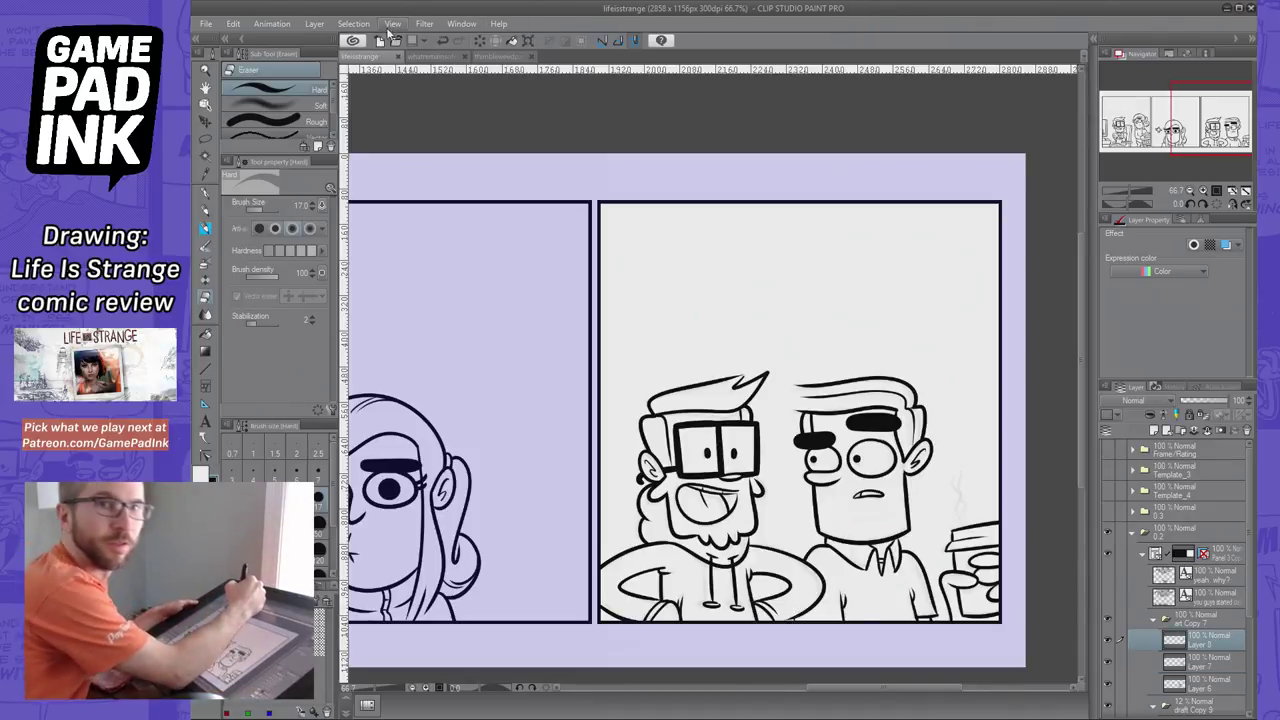
Show the canvas grid and set its number of divisions to 10
{"action": "left_click", "coordinate": [393, 23]}
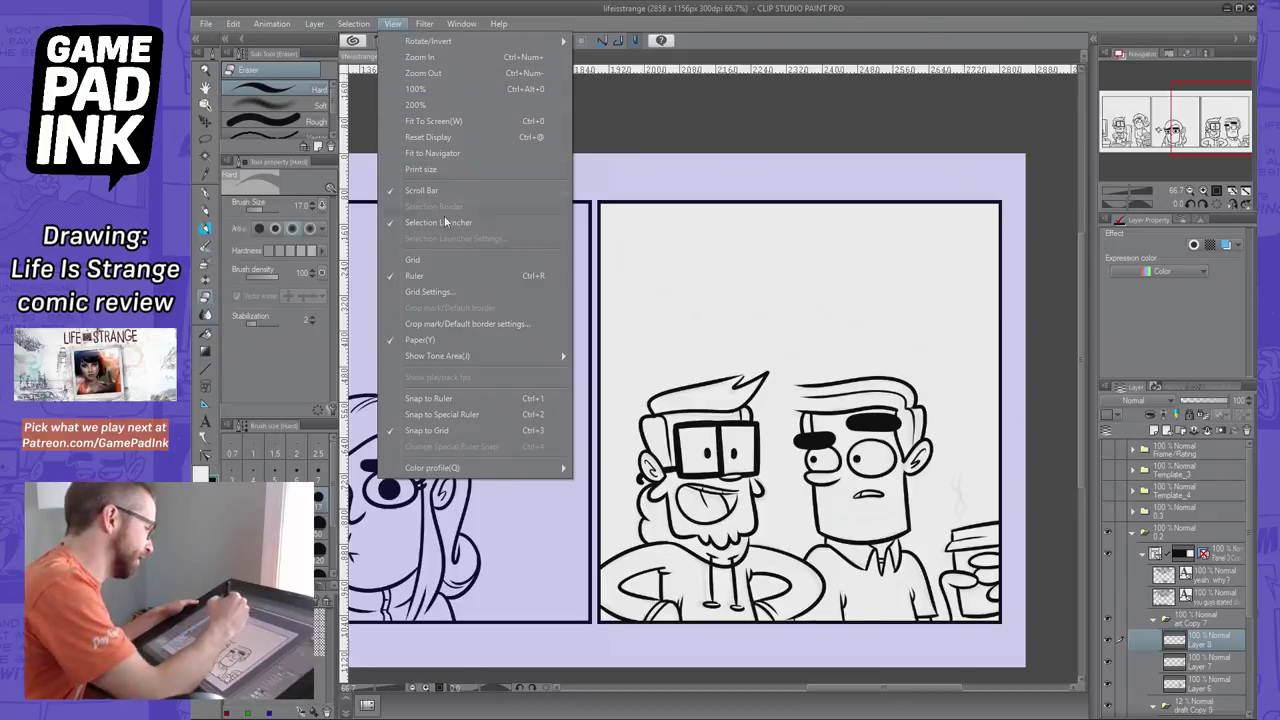
{"action": "left_click", "coordinate": [450, 259]}
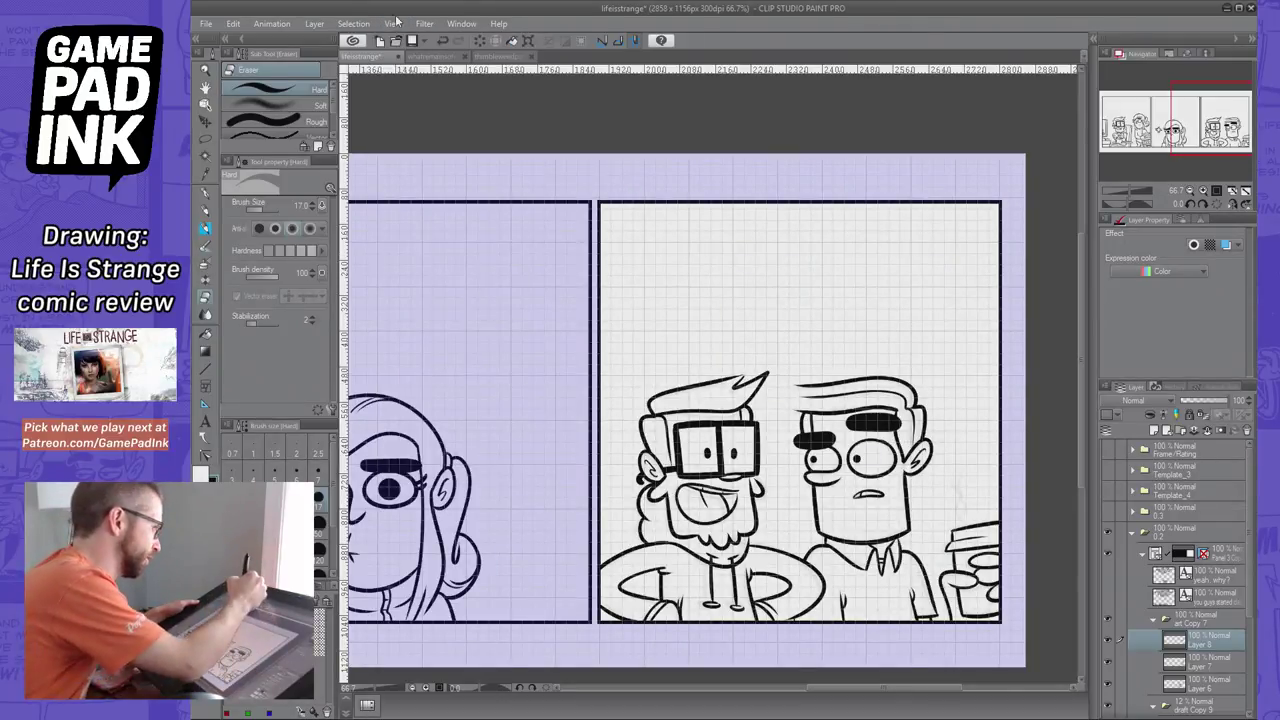
{"action": "left_click", "coordinate": [393, 23]}
{"action": "left_click", "coordinate": [488, 291]}
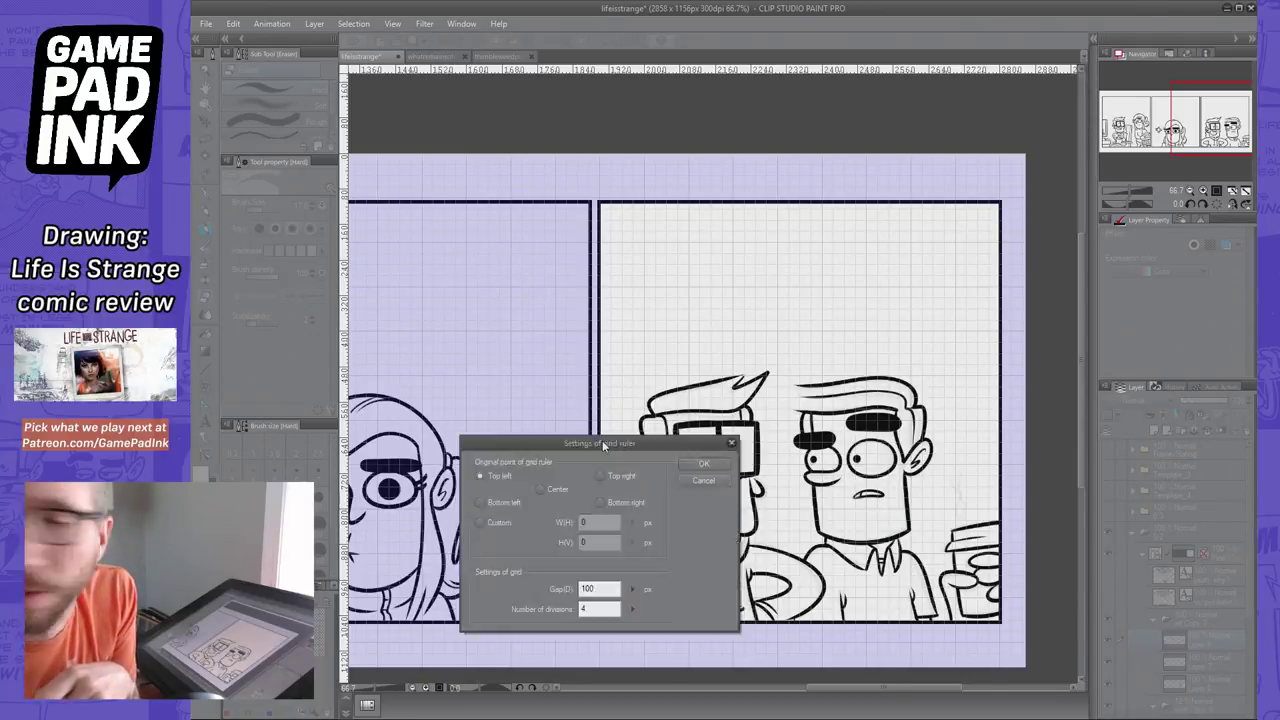
{"action": "left_click_drag", "start_coordinate": [602, 440], "coordinate": [756, 294]}
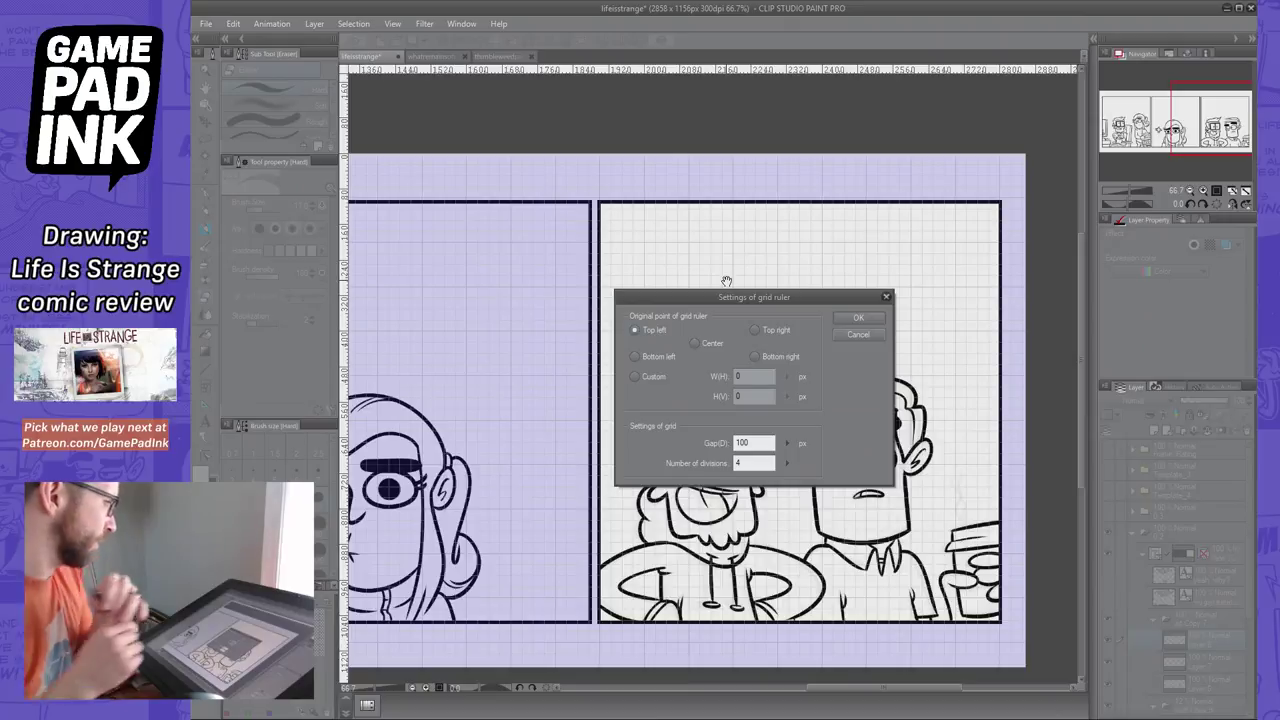
{"action": "left_click", "coordinate": [787, 463]}
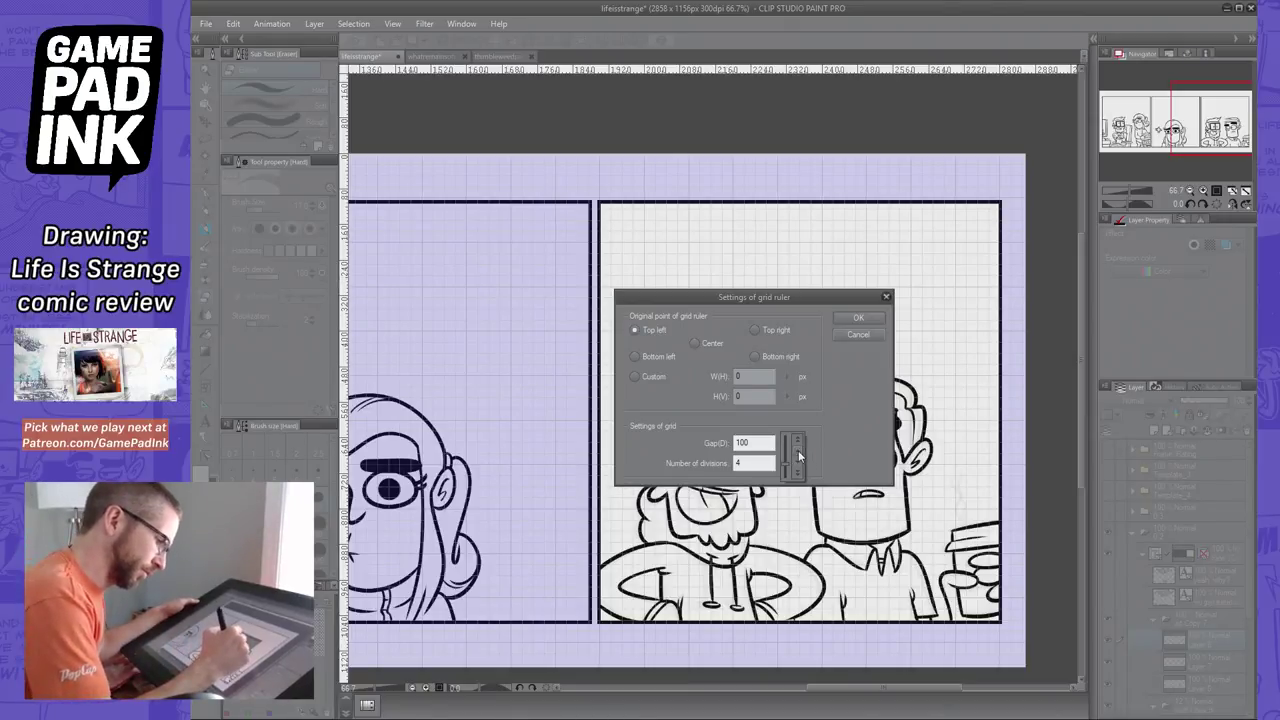
{"action": "left_click", "coordinate": [798, 448]}
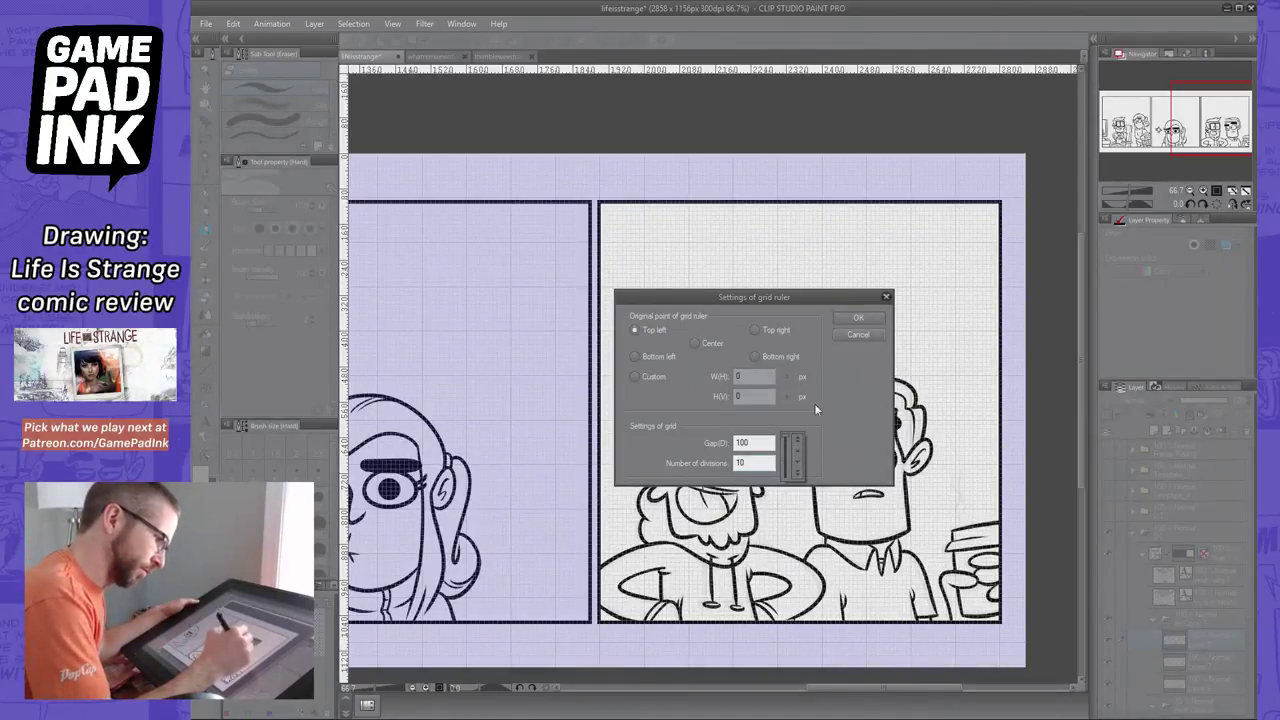
{"action": "left_click", "coordinate": [858, 317]}
Set the G-pen brush size to 10 and ink vertical grid-aligned stripes down the near-arm side of the second man's shirt
{"action": "left_click", "coordinate": [212, 195]}
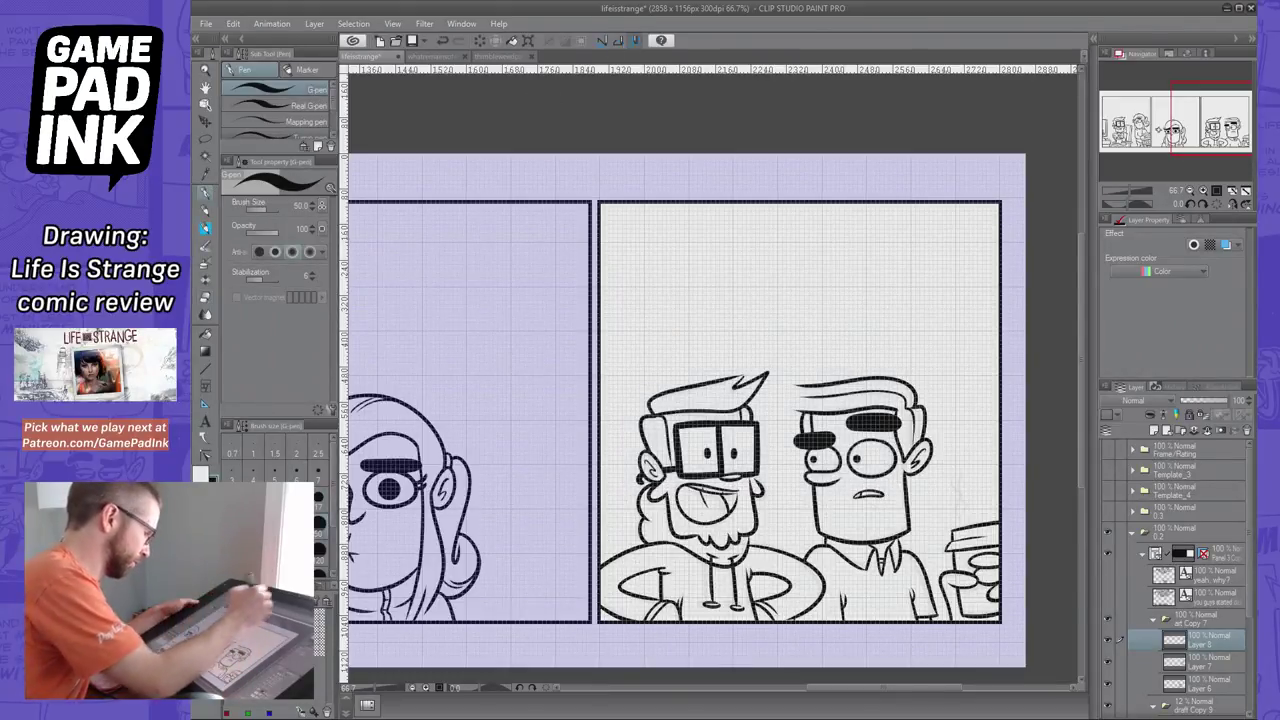
{"action": "left_click", "coordinate": [255, 472]}
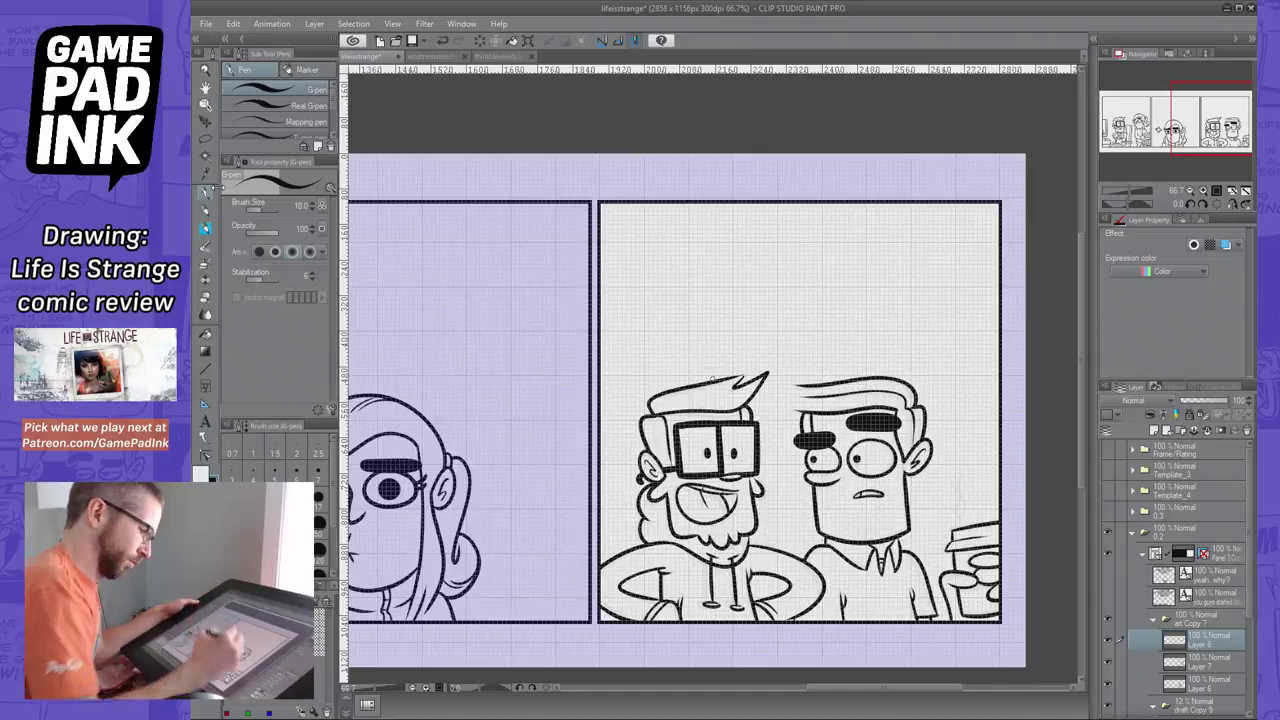
{"action": "left_click_drag", "start_coordinate": [811, 556], "coordinate": [809, 612]}
{"action": "key", "text": "ctrl+z"}
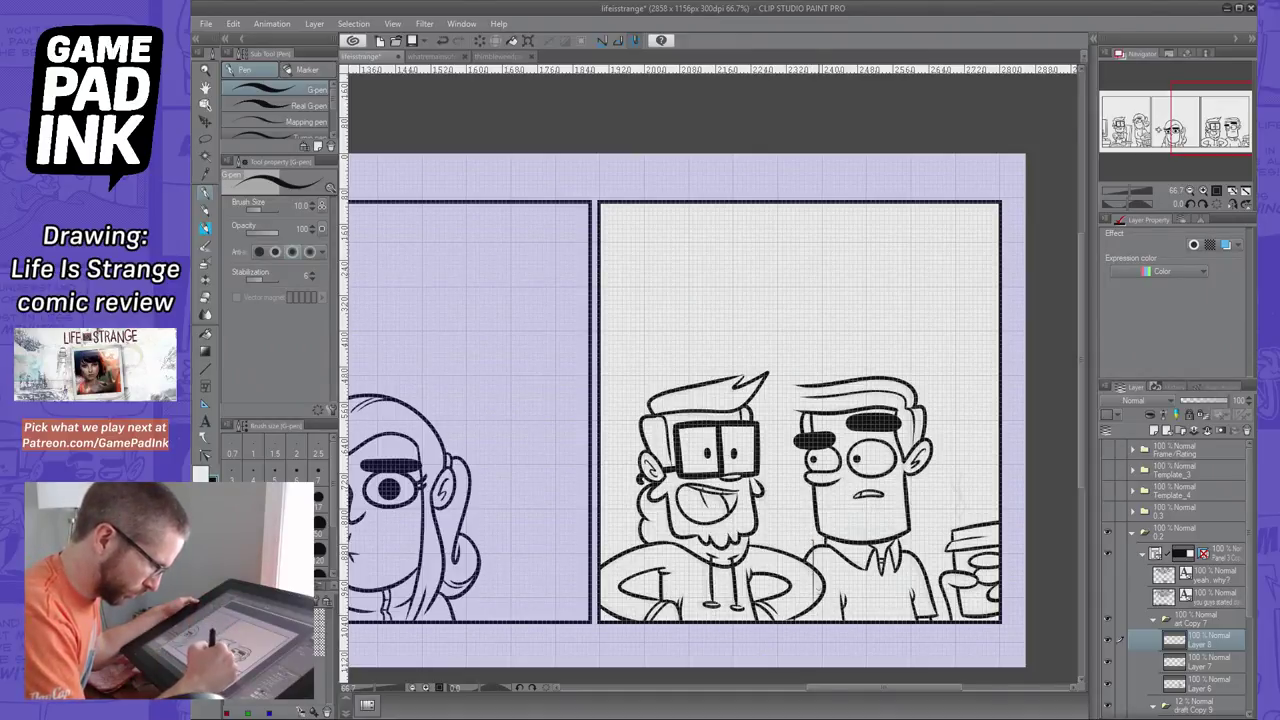
{"action": "key", "text": "ctrl+z"}
{"action": "left_click_drag", "start_coordinate": [813, 564], "coordinate": [814, 604]}
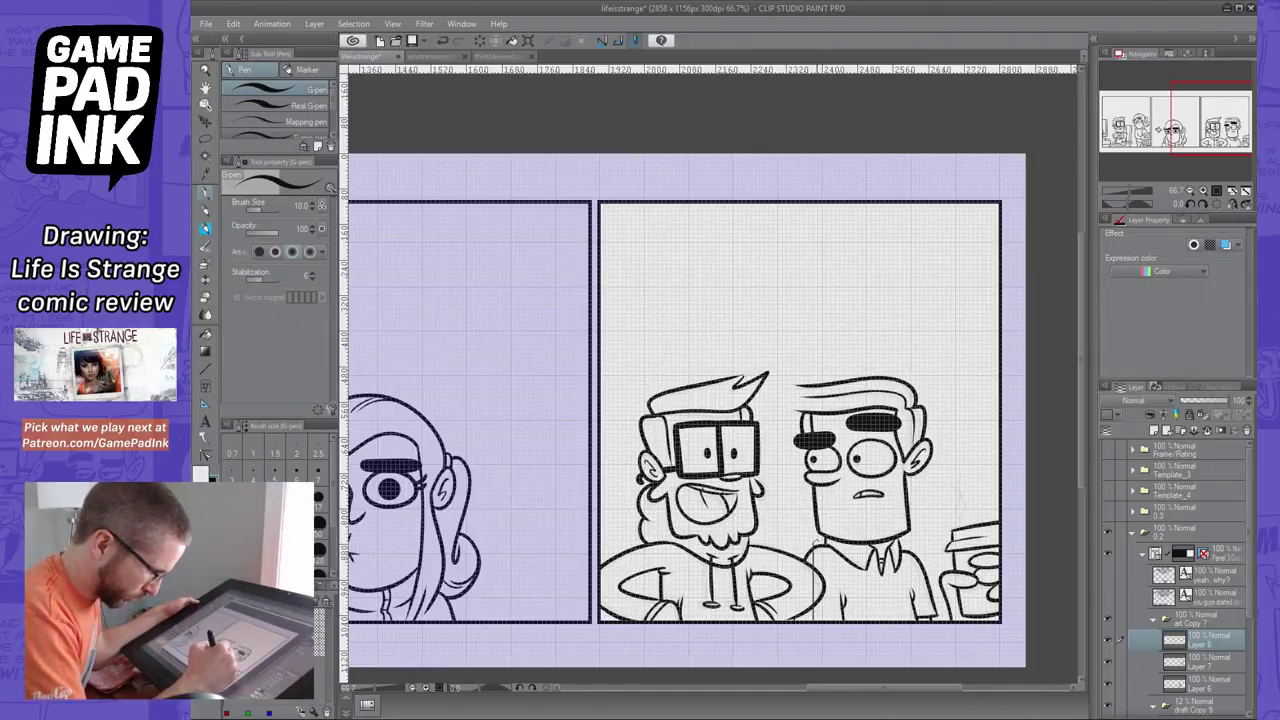
{"action": "left_click_drag", "start_coordinate": [818, 548], "coordinate": [819, 600]}
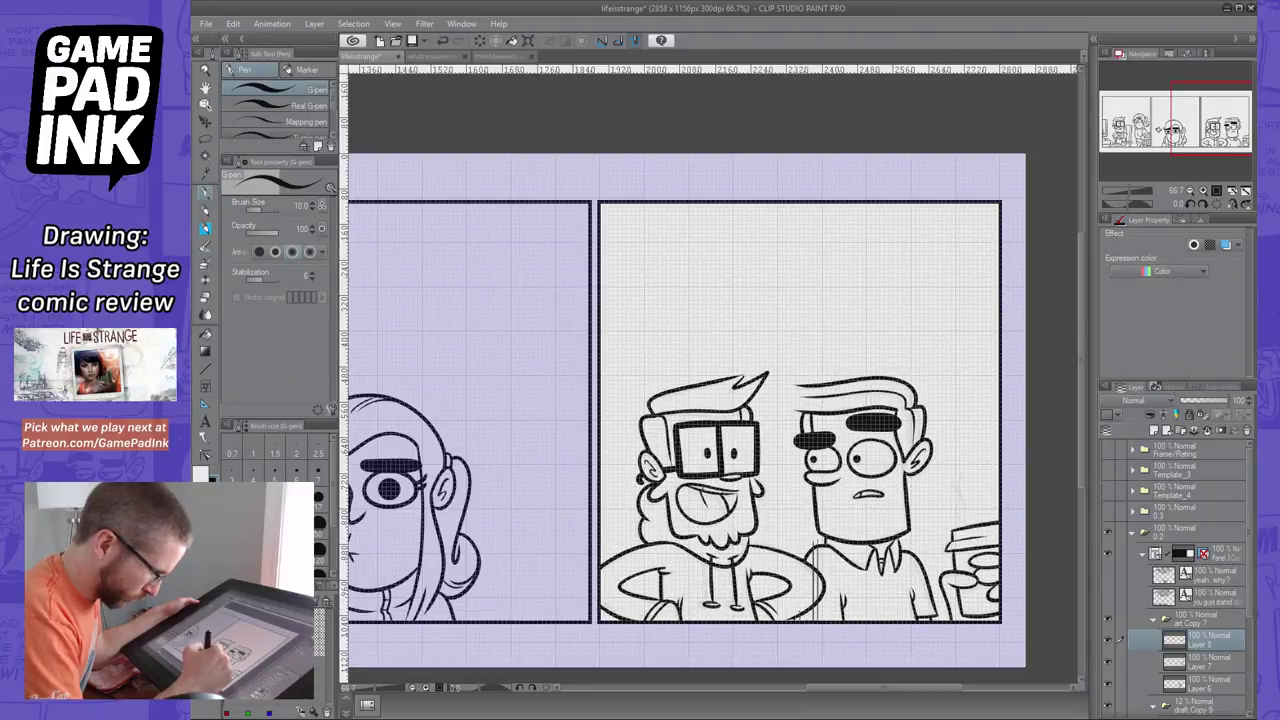
{"action": "left_click_drag", "start_coordinate": [831, 548], "coordinate": [831, 622]}
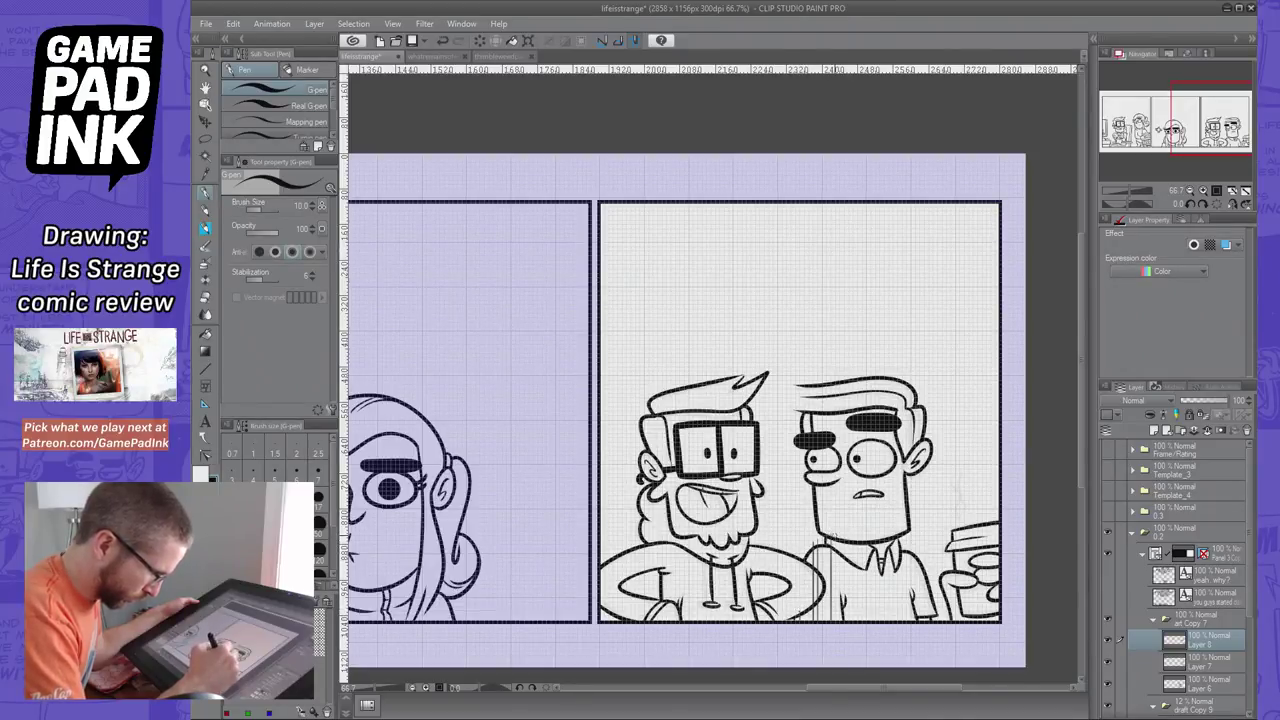
{"action": "left_click_drag", "start_coordinate": [836, 552], "coordinate": [836, 622]}
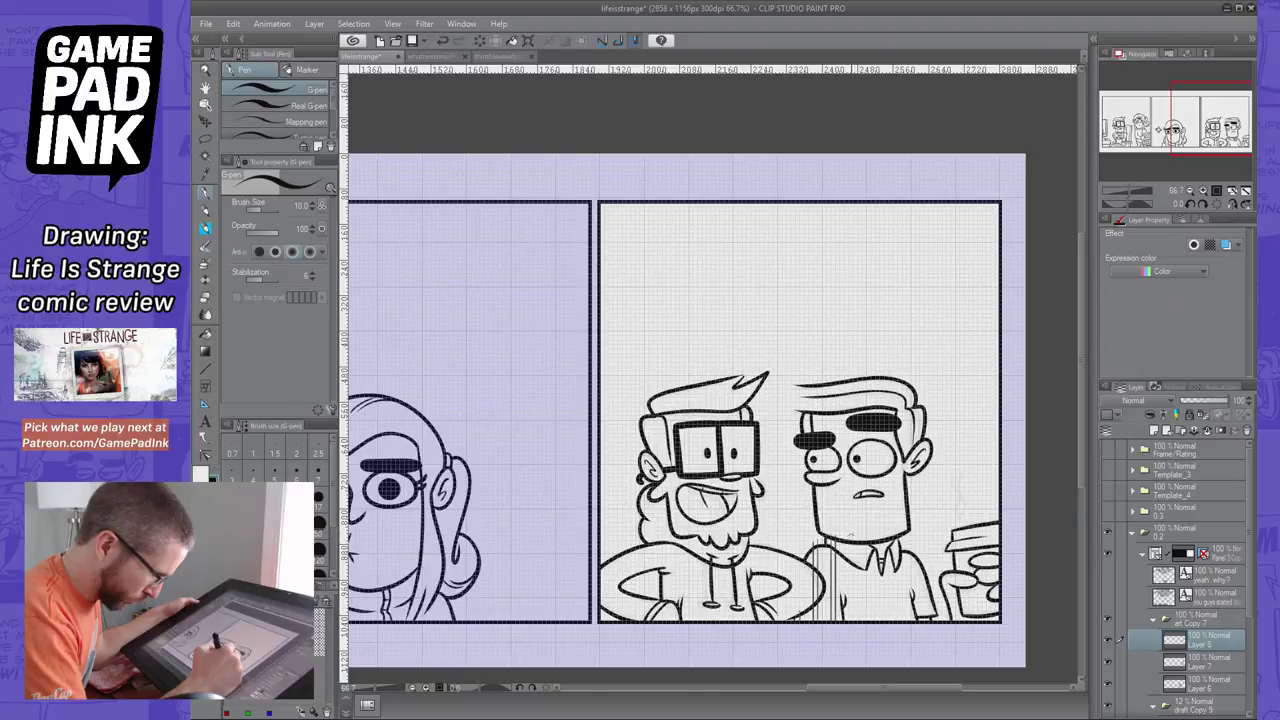
Ink the remaining vertical stripes across the chest, below the collar and onto the far sleeve of the second man's shirt
{"action": "left_click_drag", "start_coordinate": [855, 547], "coordinate": [860, 620]}
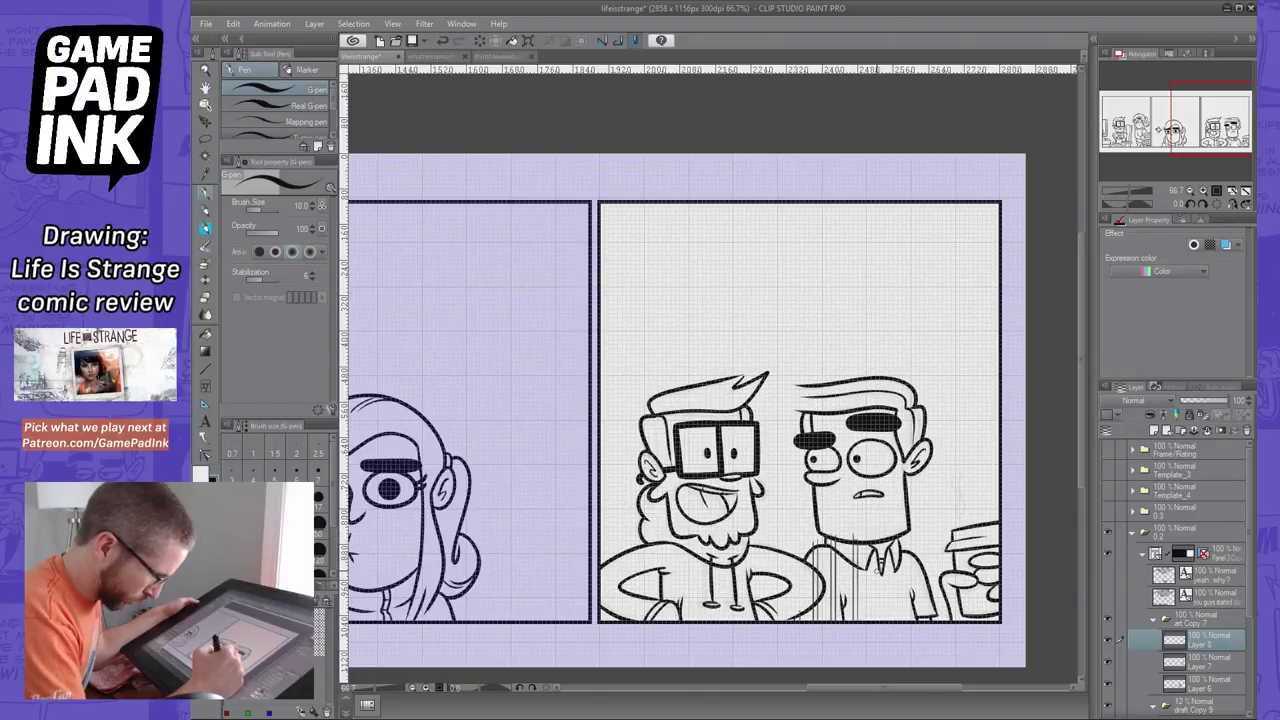
{"action": "key", "text": "ctrl+z"}
{"action": "left_click_drag", "start_coordinate": [850, 538], "coordinate": [851, 620]}
{"action": "key", "text": "ctrl+z"}
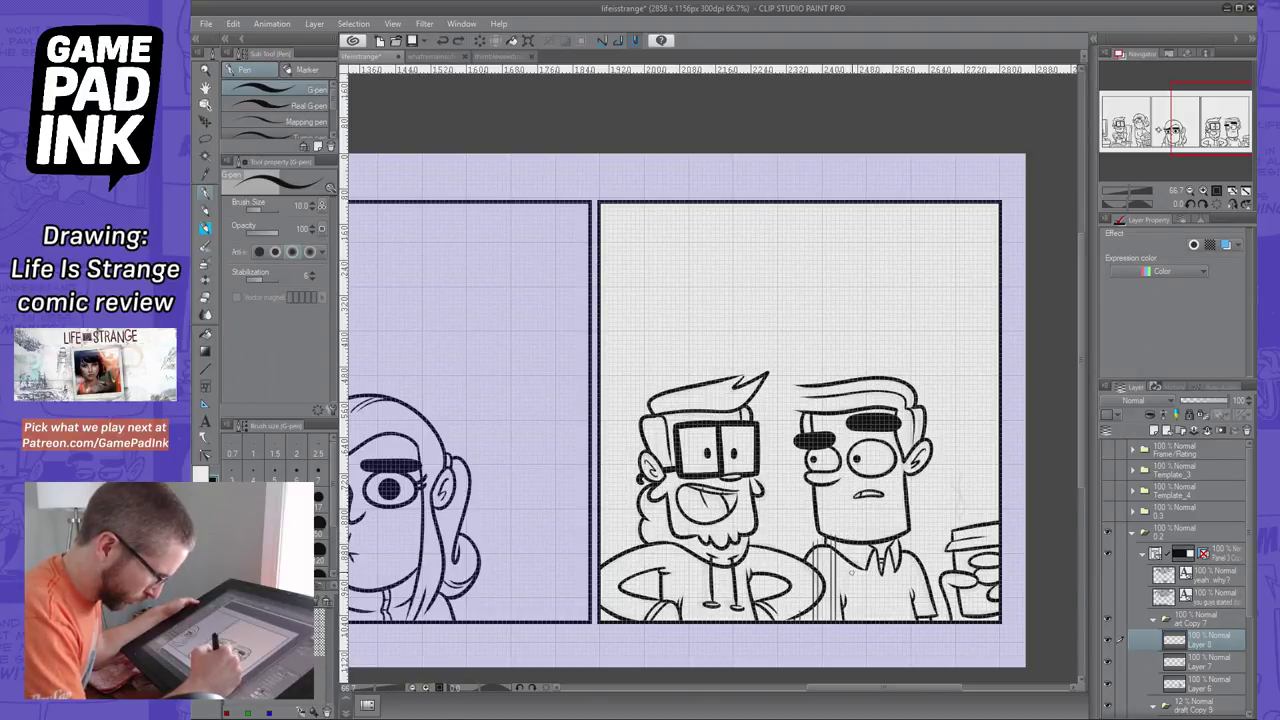
{"action": "left_click_drag", "start_coordinate": [849, 537], "coordinate": [855, 644]}
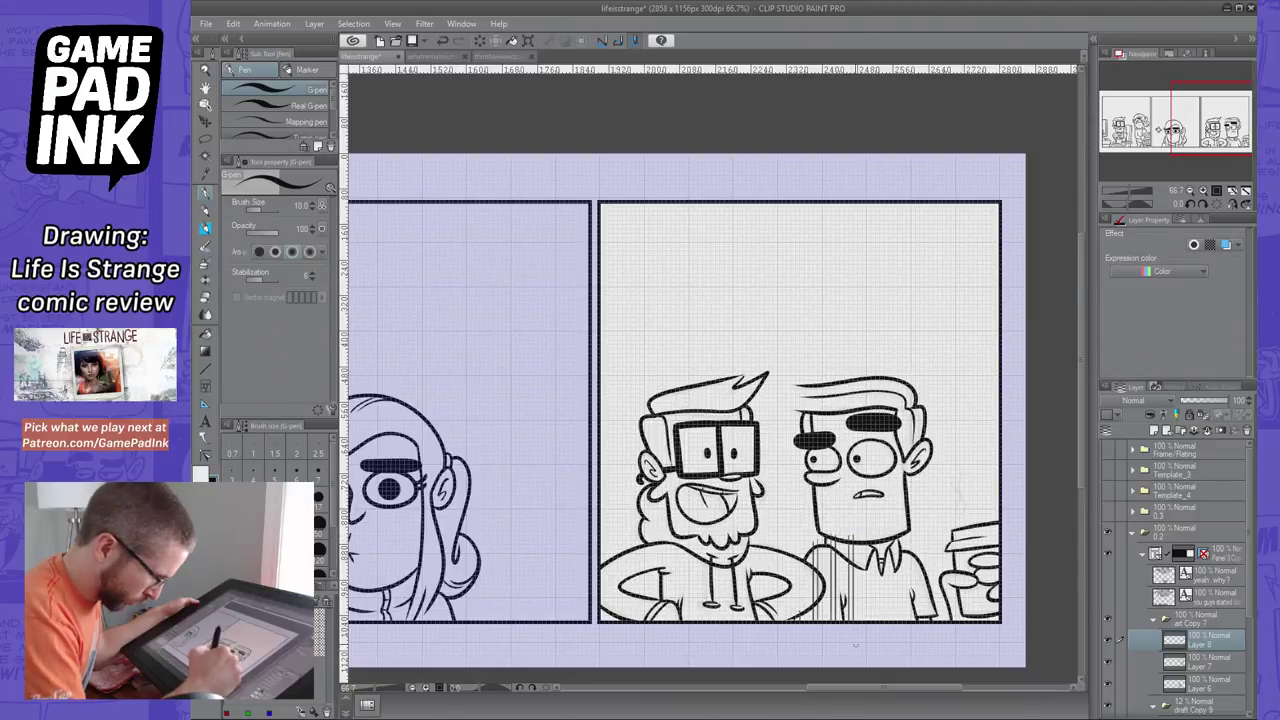
{"action": "key", "text": "ctrl+z"}
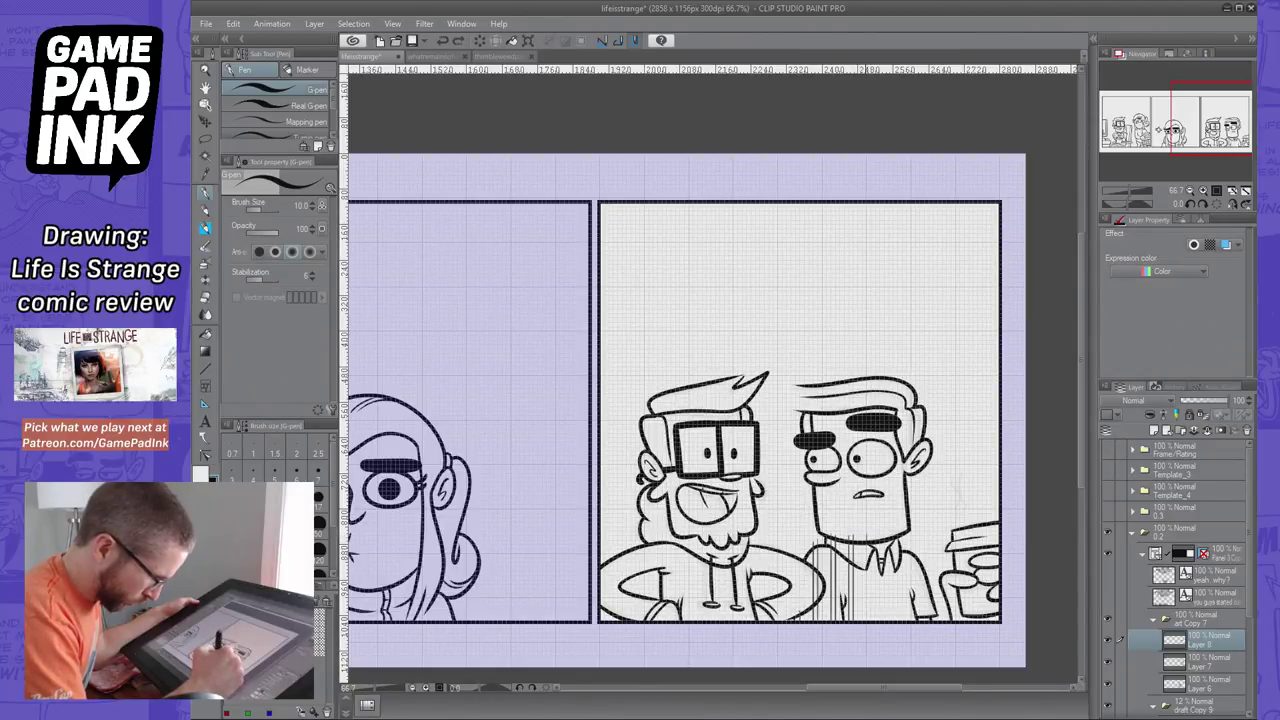
{"action": "left_click_drag", "start_coordinate": [866, 570], "coordinate": [866, 622]}
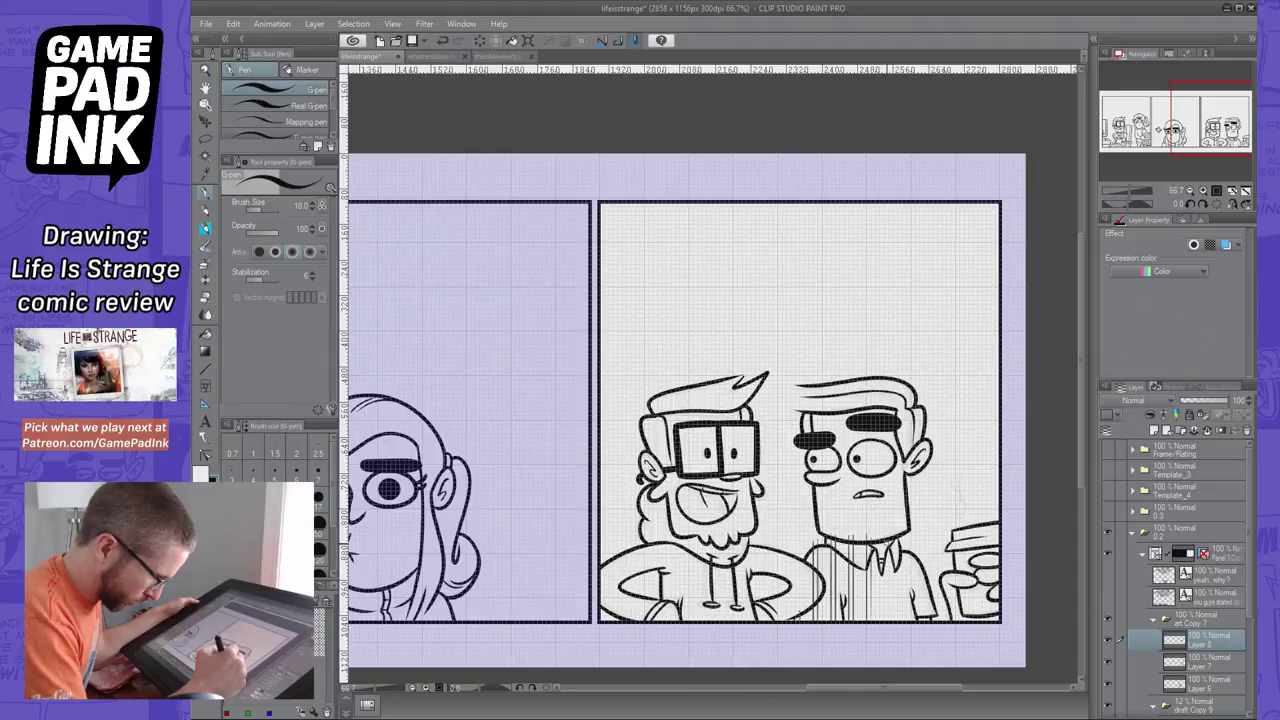
{"action": "left_click_drag", "start_coordinate": [883, 568], "coordinate": [884, 622]}
{"action": "left_click_drag", "start_coordinate": [893, 548], "coordinate": [894, 622]}
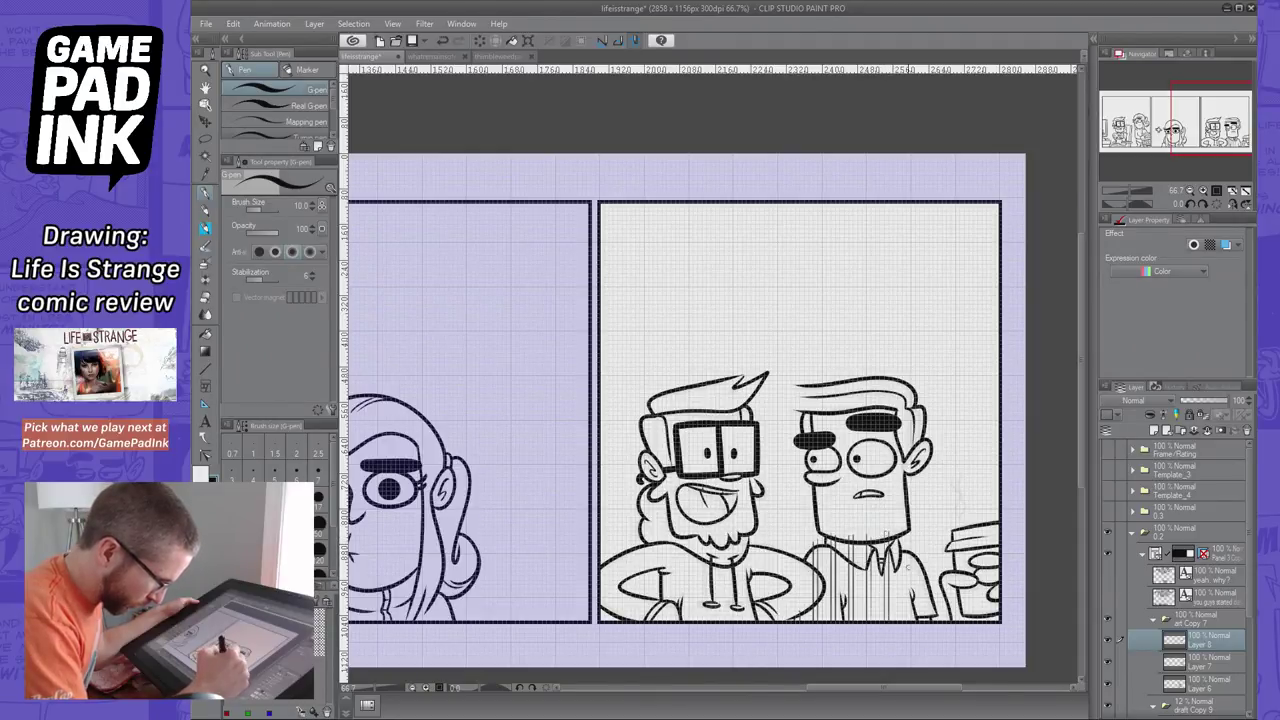
{"action": "left_click_drag", "start_coordinate": [902, 538], "coordinate": [903, 620]}
{"action": "left_click_drag", "start_coordinate": [907, 540], "coordinate": [908, 620]}
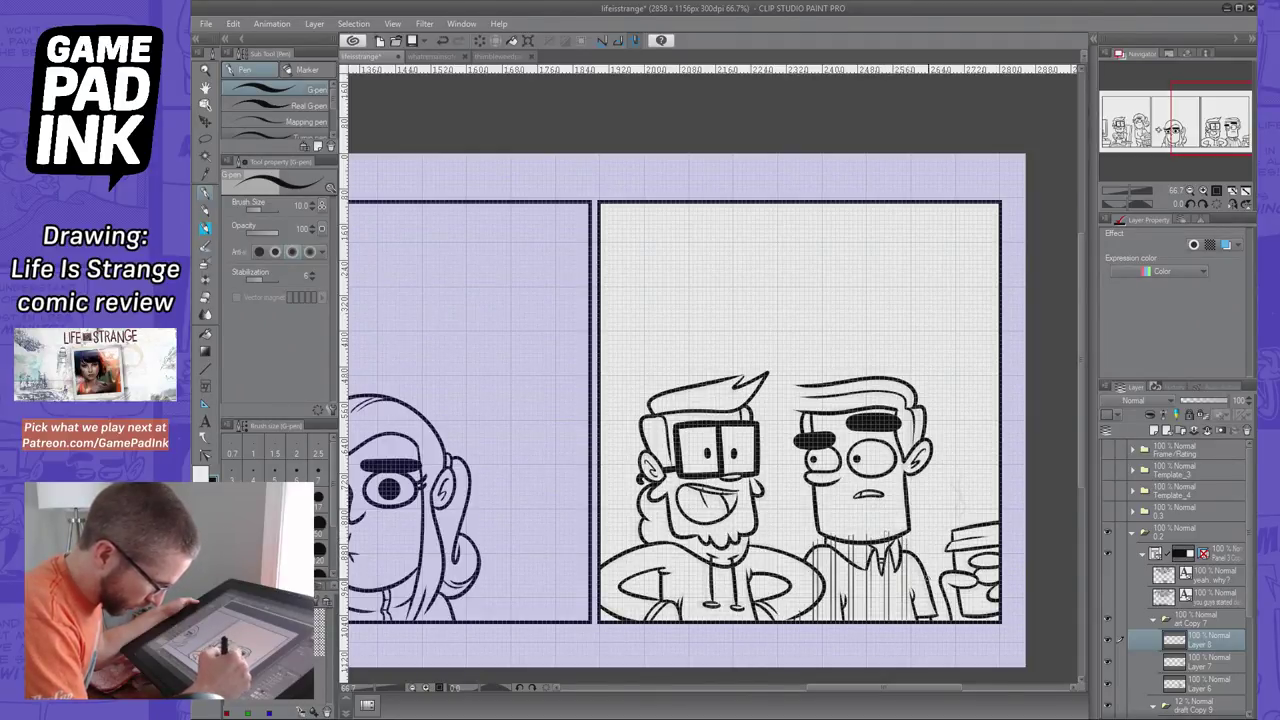
{"action": "left_click_drag", "start_coordinate": [920, 548], "coordinate": [922, 616]}
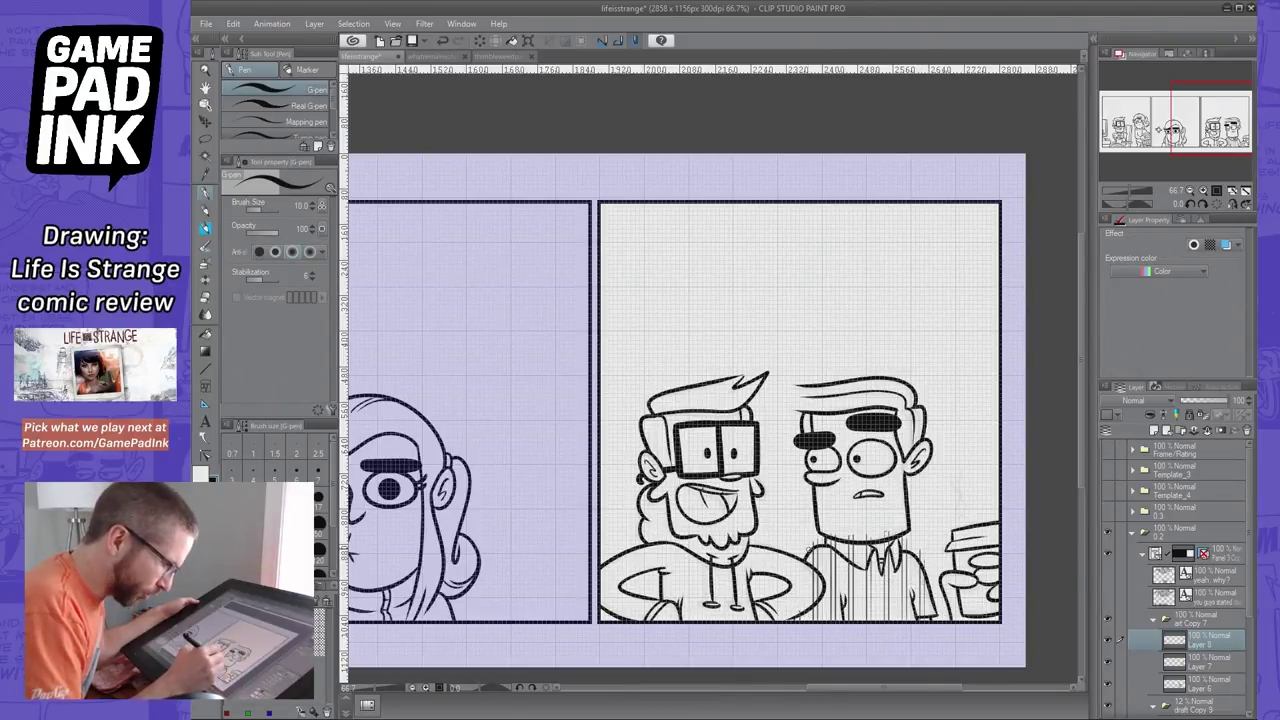
Ink two horizontal stripes across the lower part of the second man's shirt, crossing the vertical ones
{"action": "left_click", "coordinate": [1201, 206]}
{"action": "left_click", "coordinate": [1201, 206]}
{"action": "left_click", "coordinate": [1201, 206]}
{"action": "left_click", "coordinate": [1201, 206]}
{"action": "left_click", "coordinate": [1201, 206]}
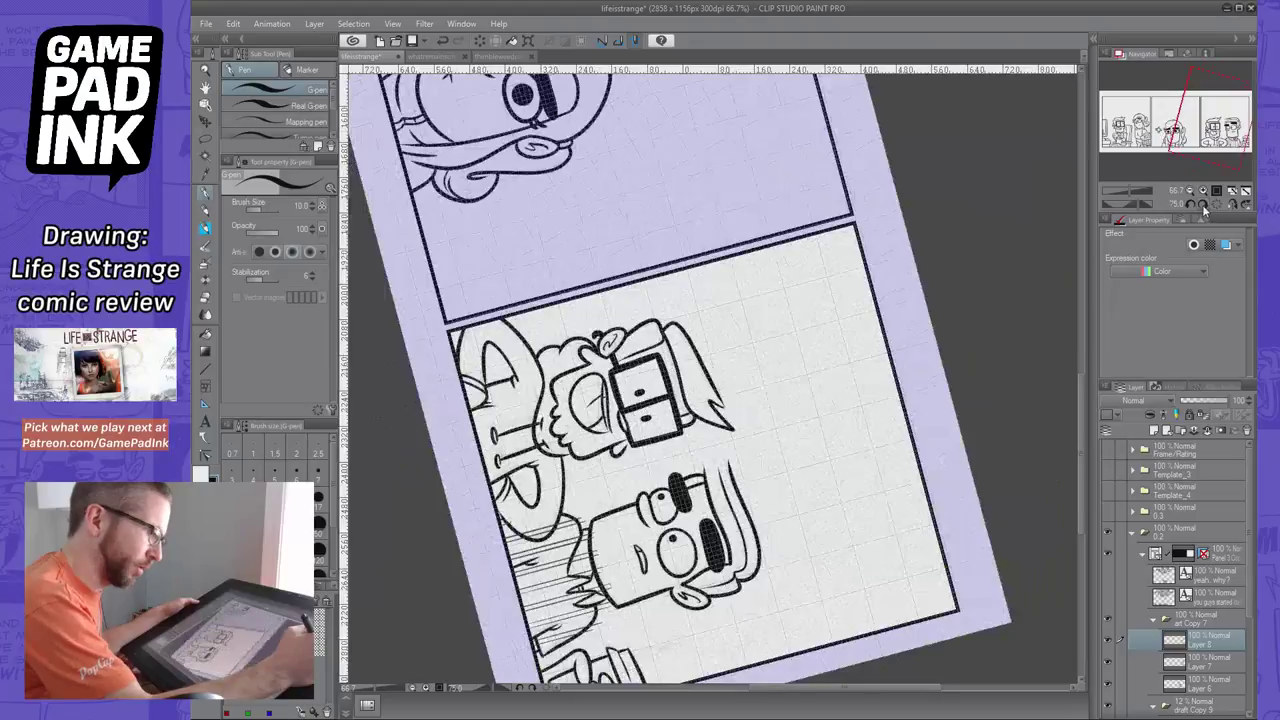
{"action": "left_click", "coordinate": [1201, 206]}
{"action": "left_click", "coordinate": [1201, 206]}
{"action": "left_click", "coordinate": [1190, 206]}
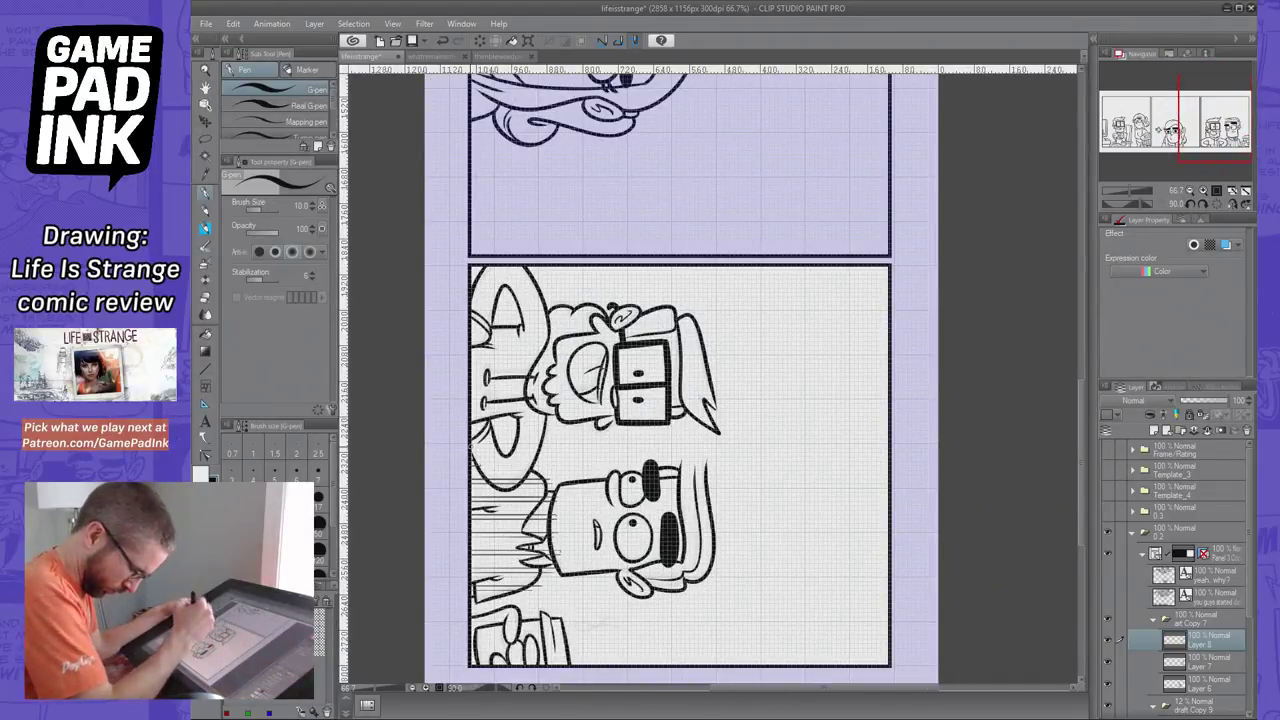
{"action": "left_click_drag", "start_coordinate": [475, 474], "coordinate": [477, 590]}
{"action": "key", "text": "ctrl+z"}
{"action": "key", "text": "ctrl+z"}
{"action": "left_click_drag", "start_coordinate": [484, 480], "coordinate": [485, 604]}
{"action": "key", "text": "ctrl+z"}
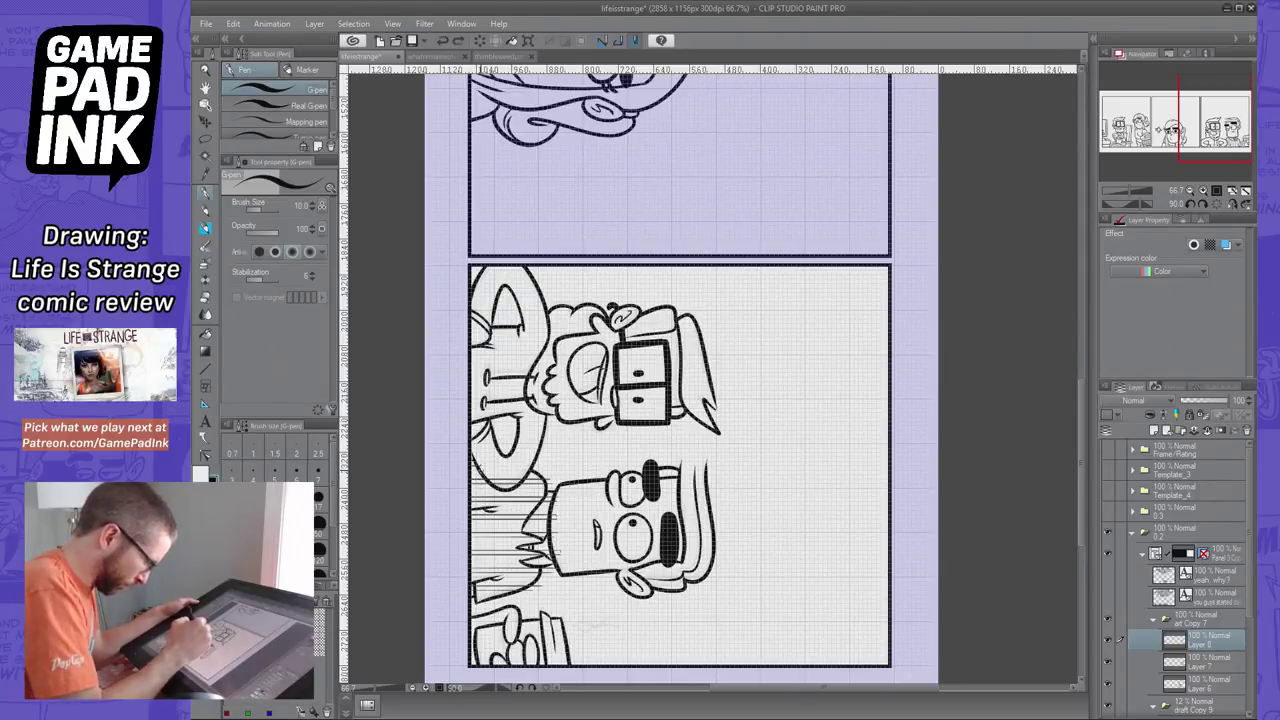
{"action": "left_click_drag", "start_coordinate": [481, 464], "coordinate": [481, 626]}
{"action": "left_click_drag", "start_coordinate": [485, 480], "coordinate": [485, 612]}
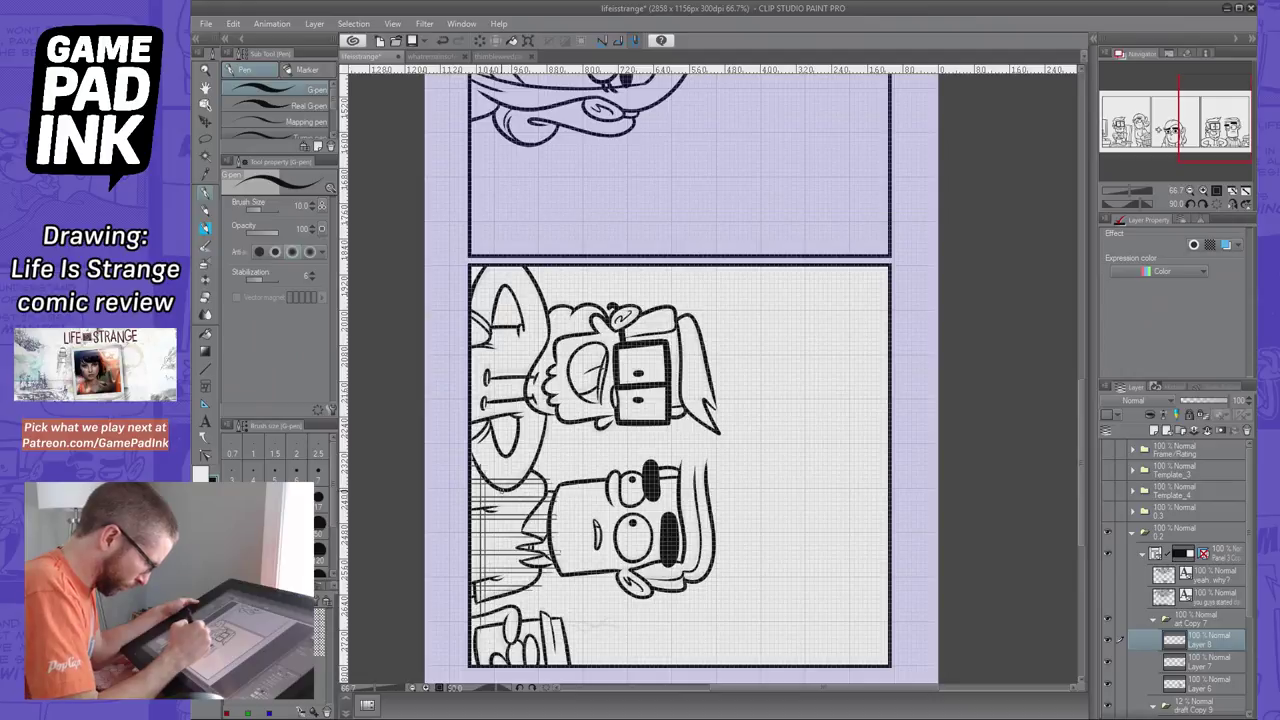
Ink further horizontal stripes across the chest and up to the collar to complete the shirt's plaid pattern
{"action": "left_click_drag", "start_coordinate": [498, 476], "coordinate": [498, 594]}
{"action": "key", "text": "ctrl+z"}
{"action": "mouse_move", "coordinate": [501, 488]}
{"action": "left_mouse_down"}
{"action": "mouse_move", "coordinate": [501, 600]}
{"action": "mouse_move", "coordinate": [503, 588]}
{"action": "left_mouse_up"}
{"action": "mouse_move", "coordinate": [515, 476]}
{"action": "left_mouse_down"}
{"action": "mouse_move", "coordinate": [515, 608]}
{"action": "mouse_move", "coordinate": [520, 588]}
{"action": "left_mouse_up"}
{"action": "mouse_move", "coordinate": [533, 464]}
{"action": "left_mouse_down"}
{"action": "mouse_move", "coordinate": [534, 604]}
{"action": "mouse_move", "coordinate": [538, 542]}
{"action": "left_mouse_up"}
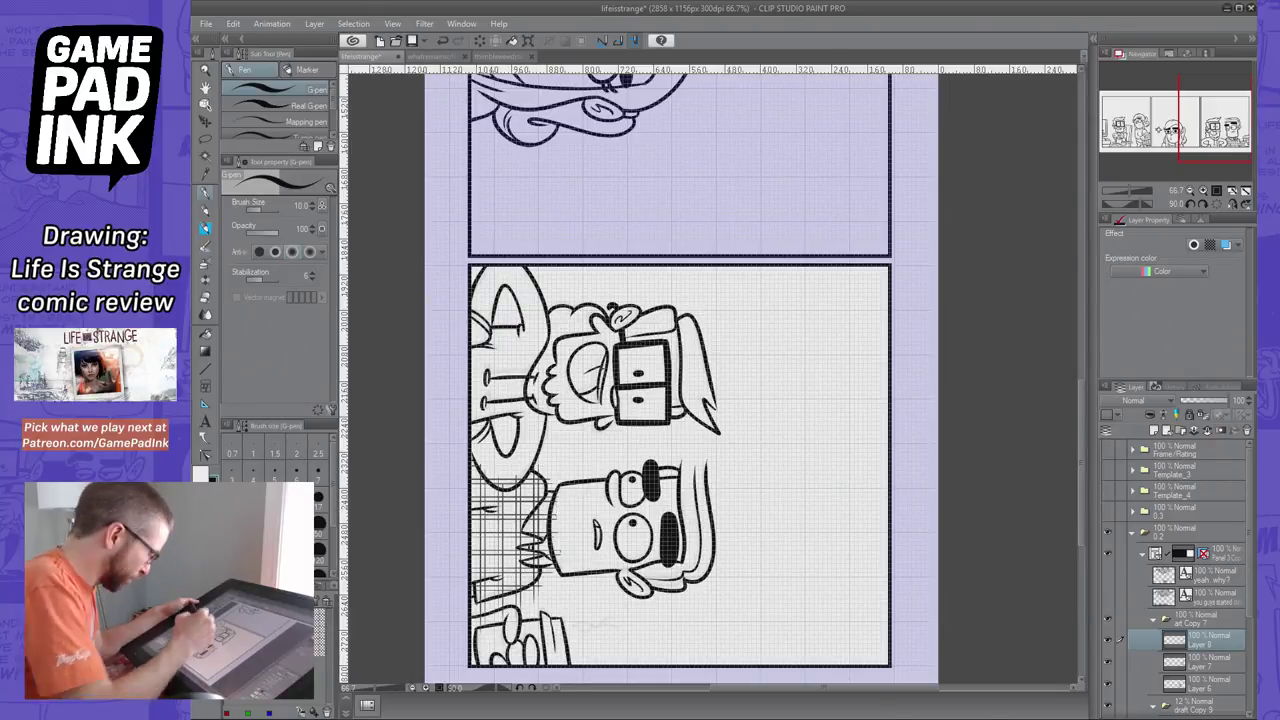
Return the canvas to its upright orientation and hide the canvas grid
{"action": "left_click", "coordinate": [1194, 203]}
{"action": "left_click", "coordinate": [1194, 203]}
{"action": "left_click", "coordinate": [1194, 203]}
{"action": "left_click", "coordinate": [1195, 203]}
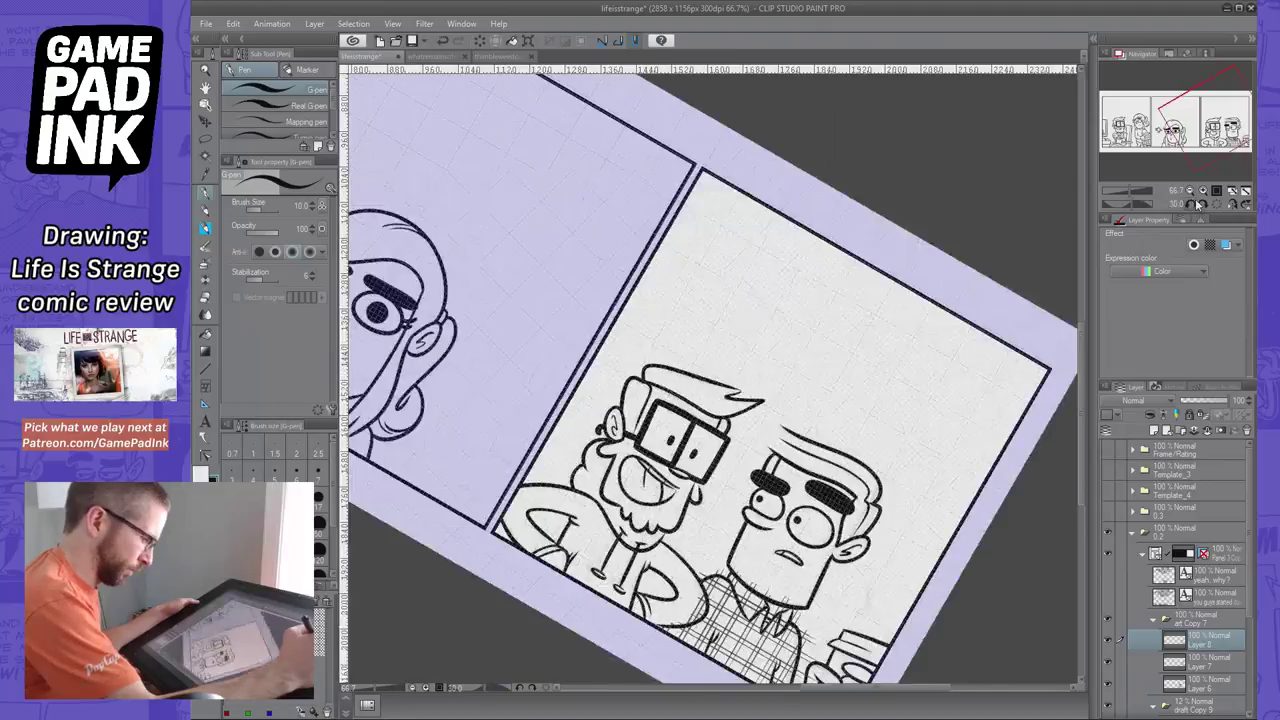
{"action": "left_click", "coordinate": [1200, 205]}
{"action": "left_click", "coordinate": [1200, 205]}
{"action": "left_click", "coordinate": [1198, 206]}
{"action": "left_click", "coordinate": [1194, 207]}
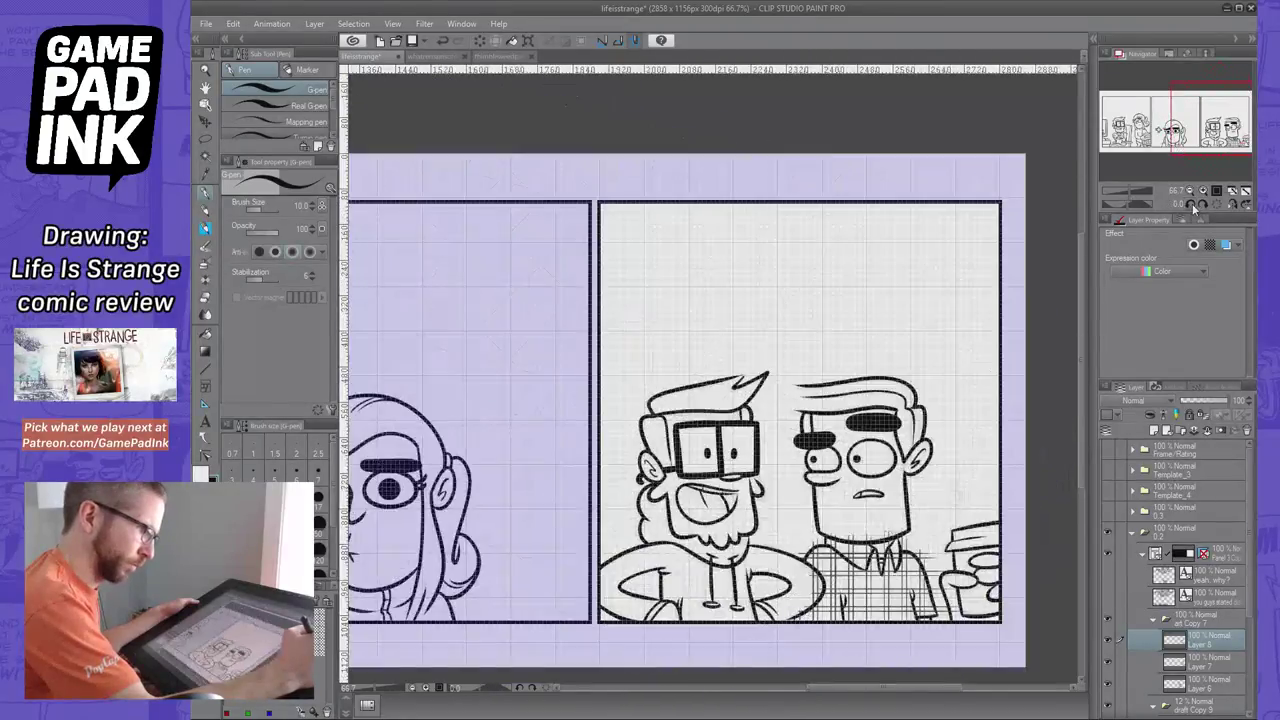
{"action": "left_click_drag", "start_coordinate": [1202, 148], "coordinate": [1223, 152]}
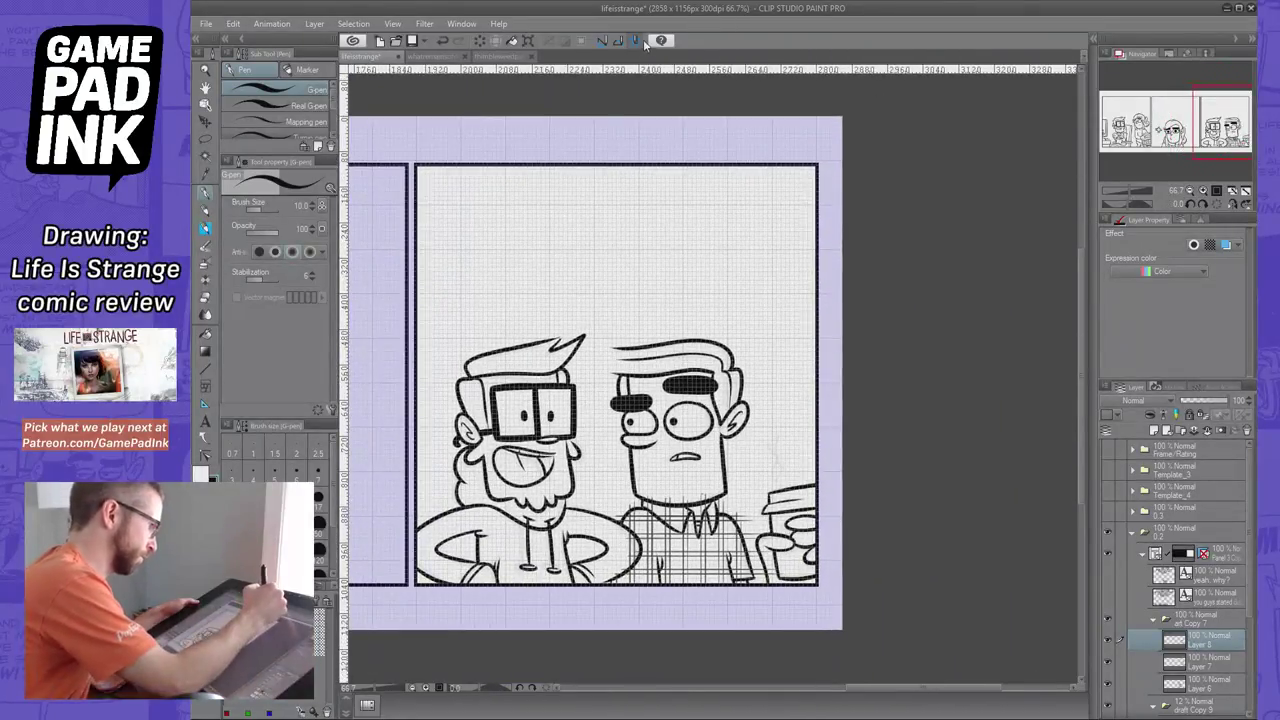
{"action": "left_click", "coordinate": [392, 23]}
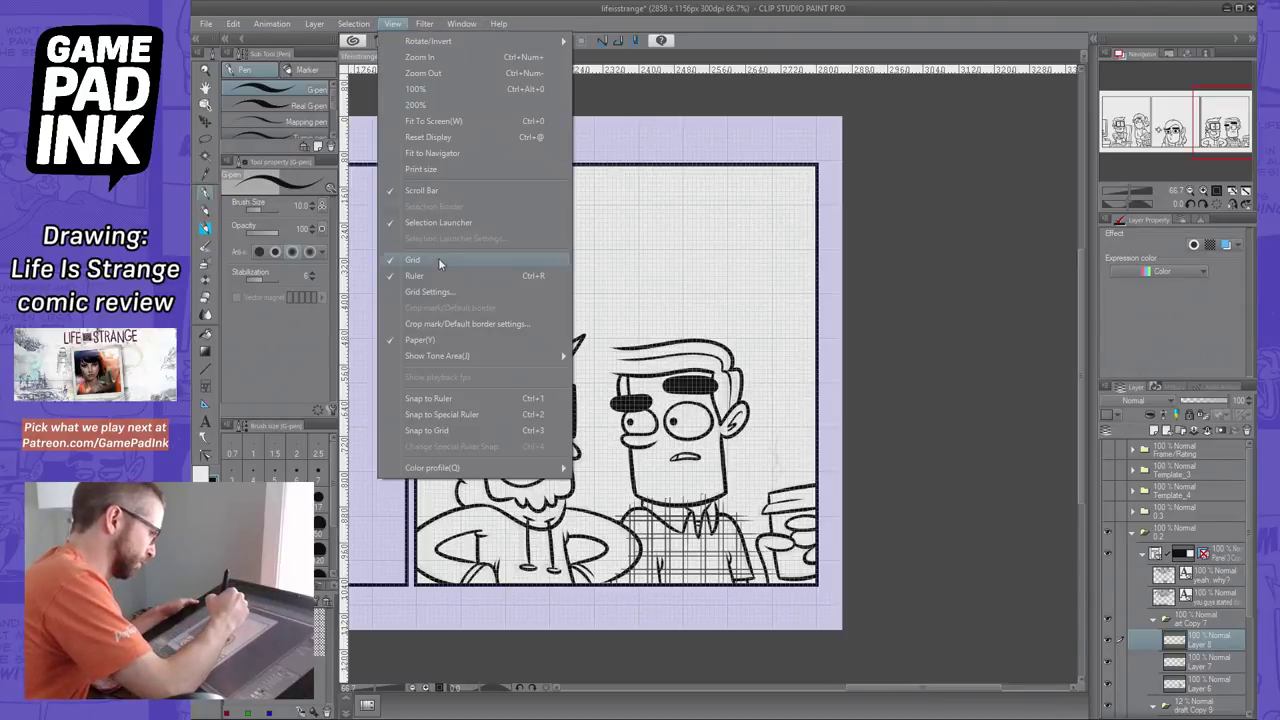
{"action": "left_click", "coordinate": [438, 259]}
Erase the plaid lines that overshoot the second man's shirt outline, using the Hard eraser at sizes 50 and 15
{"action": "left_click", "coordinate": [206, 314]}
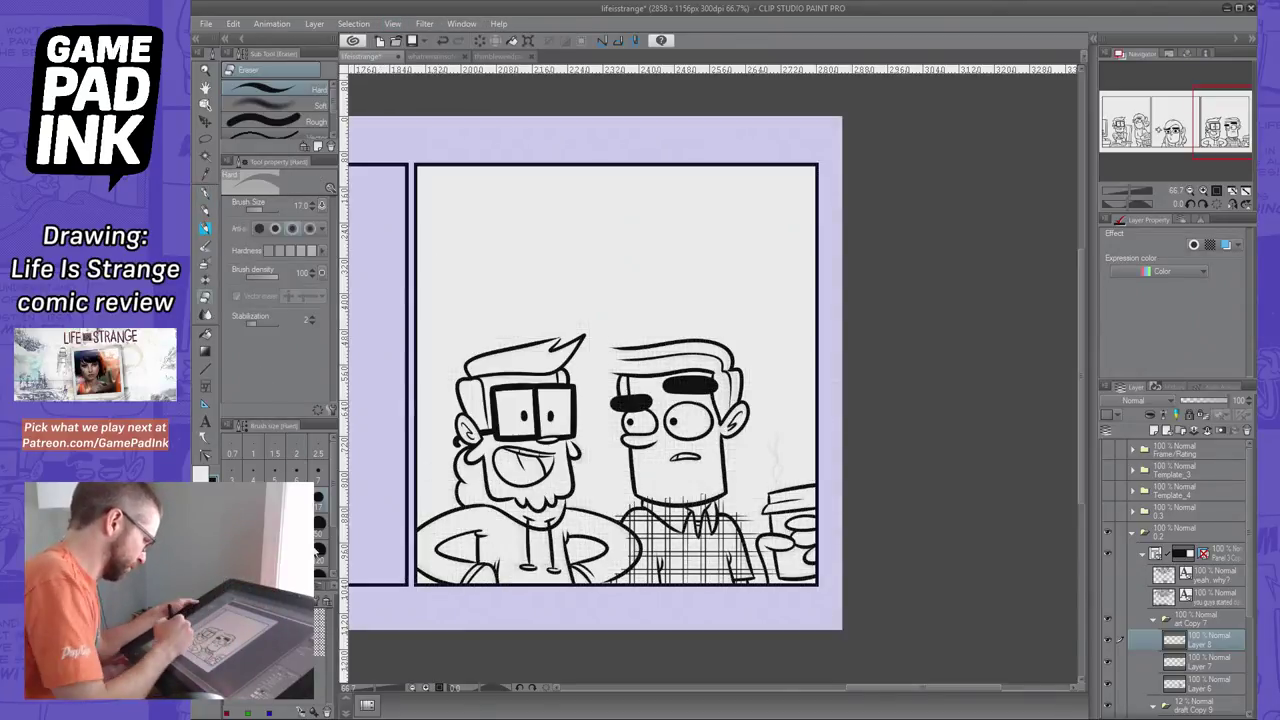
{"action": "mouse_move", "coordinate": [615, 515]}
{"action": "left_mouse_down"}
{"action": "mouse_move", "coordinate": [649, 494]}
{"action": "mouse_move", "coordinate": [707, 491]}
{"action": "mouse_move", "coordinate": [744, 521]}
{"action": "mouse_move", "coordinate": [756, 562]}
{"action": "mouse_move", "coordinate": [766, 556]}
{"action": "mouse_move", "coordinate": [757, 570]}
{"action": "mouse_move", "coordinate": [786, 575]}
{"action": "mouse_move", "coordinate": [752, 566]}
{"action": "mouse_move", "coordinate": [740, 588]}
{"action": "mouse_move", "coordinate": [612, 562]}
{"action": "mouse_move", "coordinate": [618, 572]}
{"action": "mouse_move", "coordinate": [636, 532]}
{"action": "mouse_move", "coordinate": [705, 498]}
{"action": "left_mouse_up"}
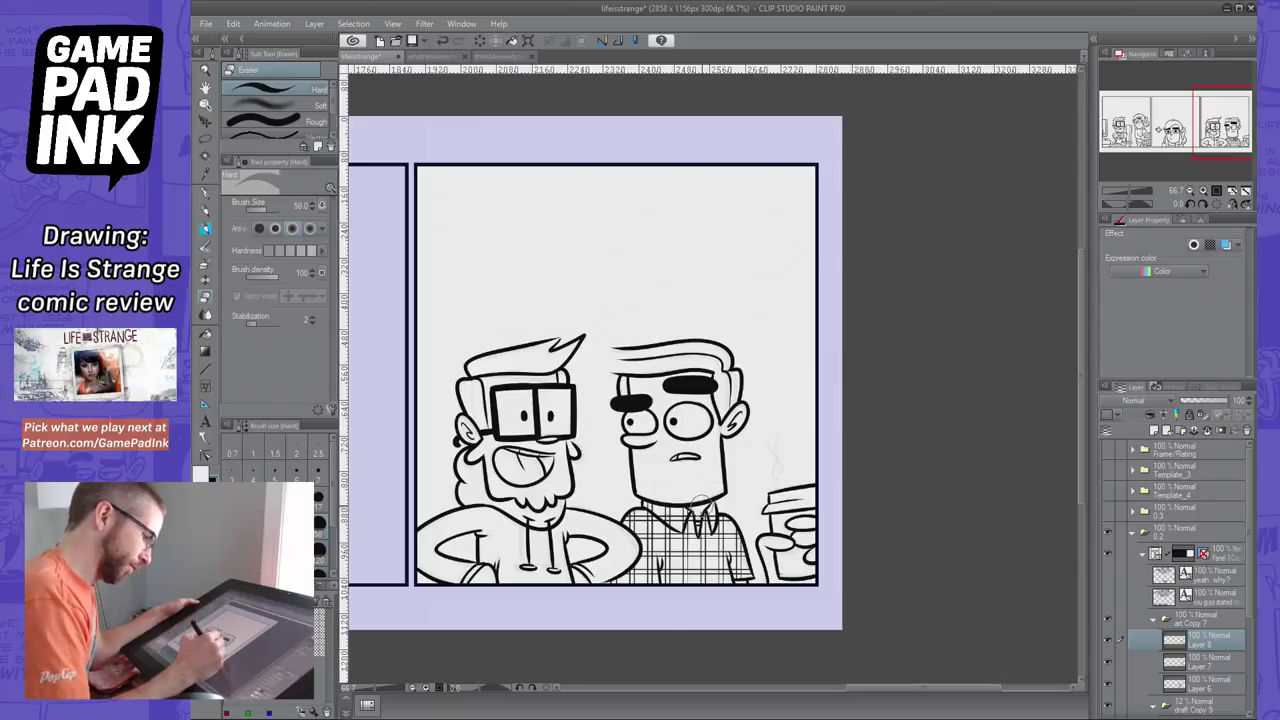
{"action": "left_click", "coordinate": [297, 502]}
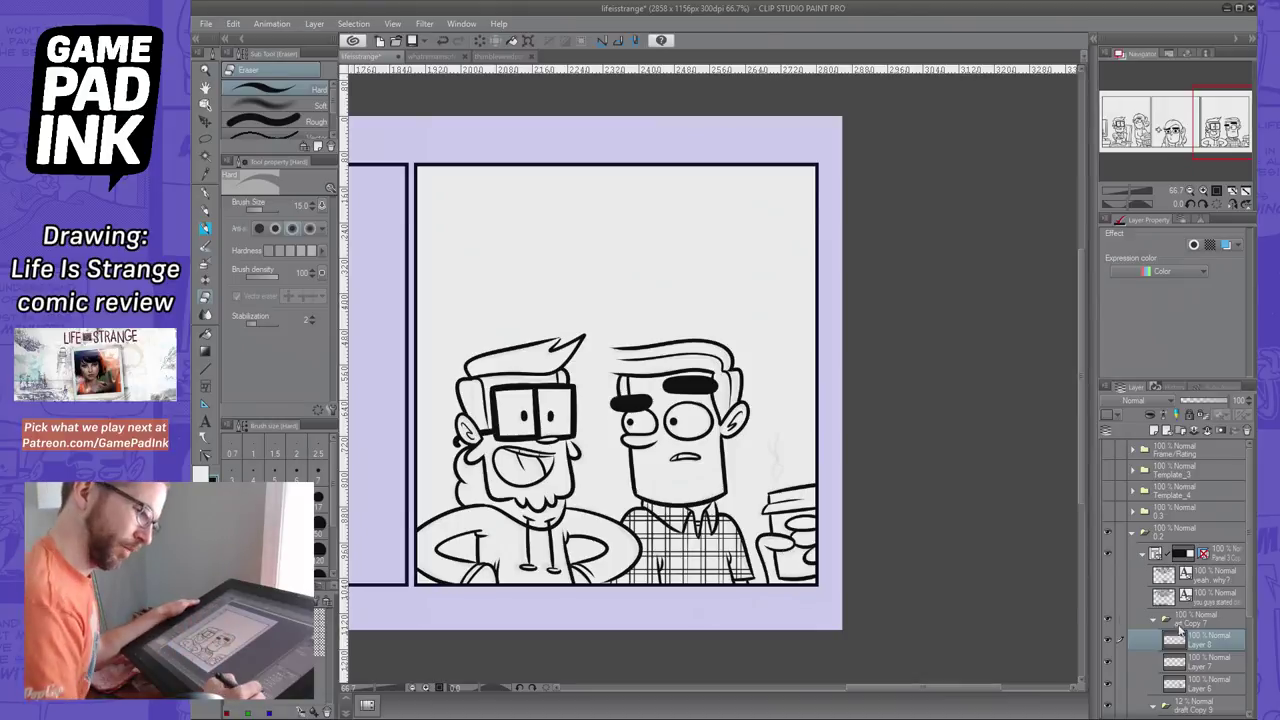
Collapse the art Copy 7 folder and save the comic file
{"action": "left_click", "coordinate": [1154, 621]}
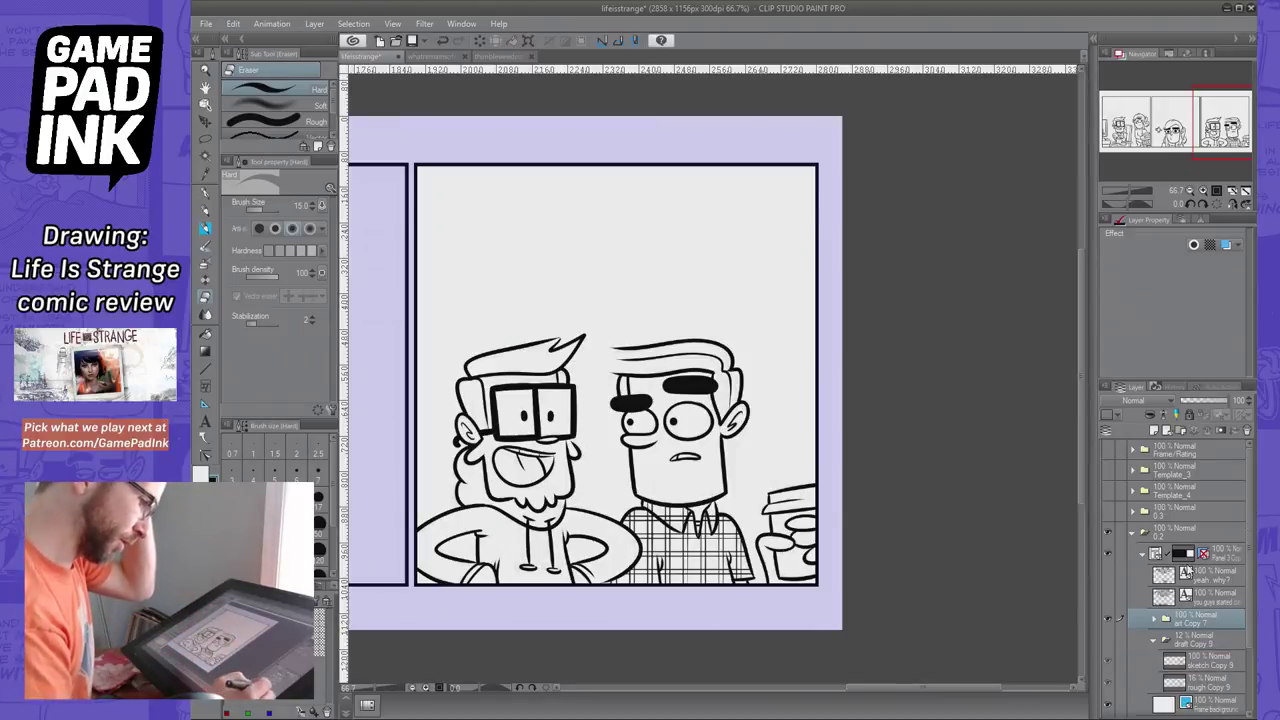
{"action": "mouse_move", "coordinate": [1220, 126]}
{"action": "left_mouse_down"}
{"action": "mouse_move", "coordinate": [1139, 128]}
{"action": "mouse_move", "coordinate": [1222, 118]}
{"action": "left_mouse_up"}
{"action": "key", "text": "ctrl+s"}
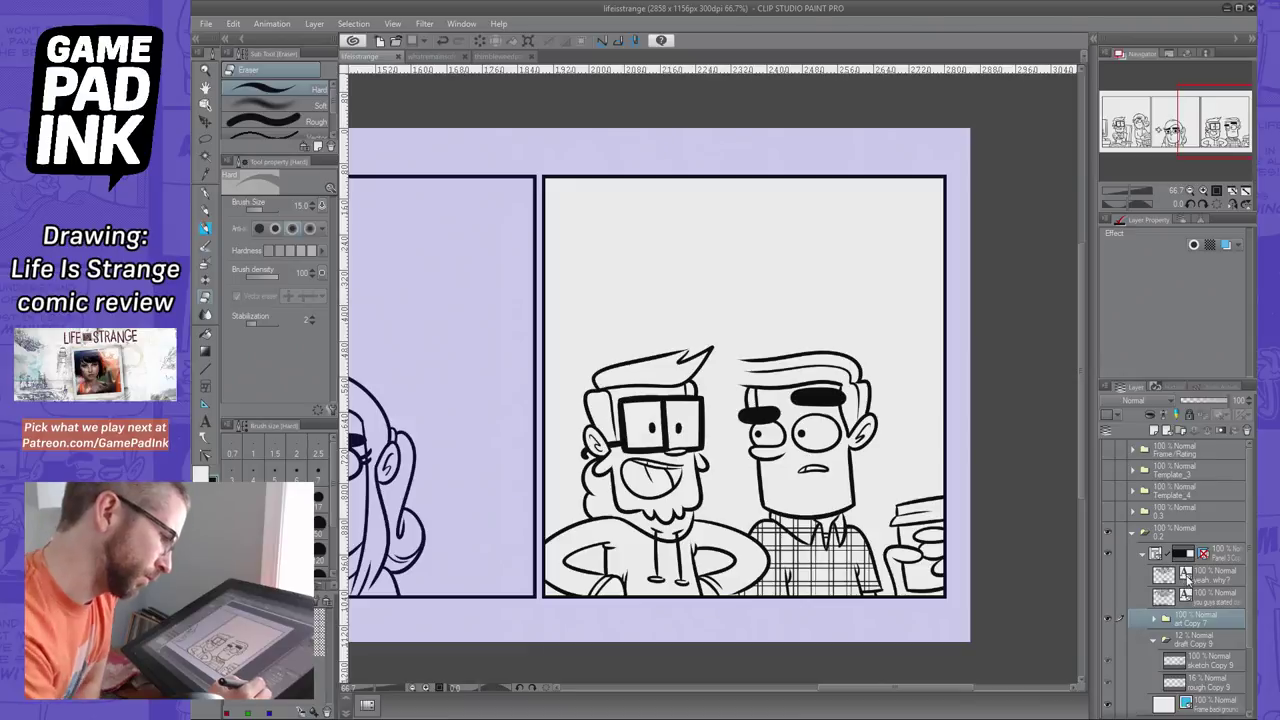
Collapse the draft Copy 9 folder and add a new layer between it and the art Copy 7 folder
{"action": "left_click", "coordinate": [1155, 641]}
{"action": "left_click", "coordinate": [1190, 641]}
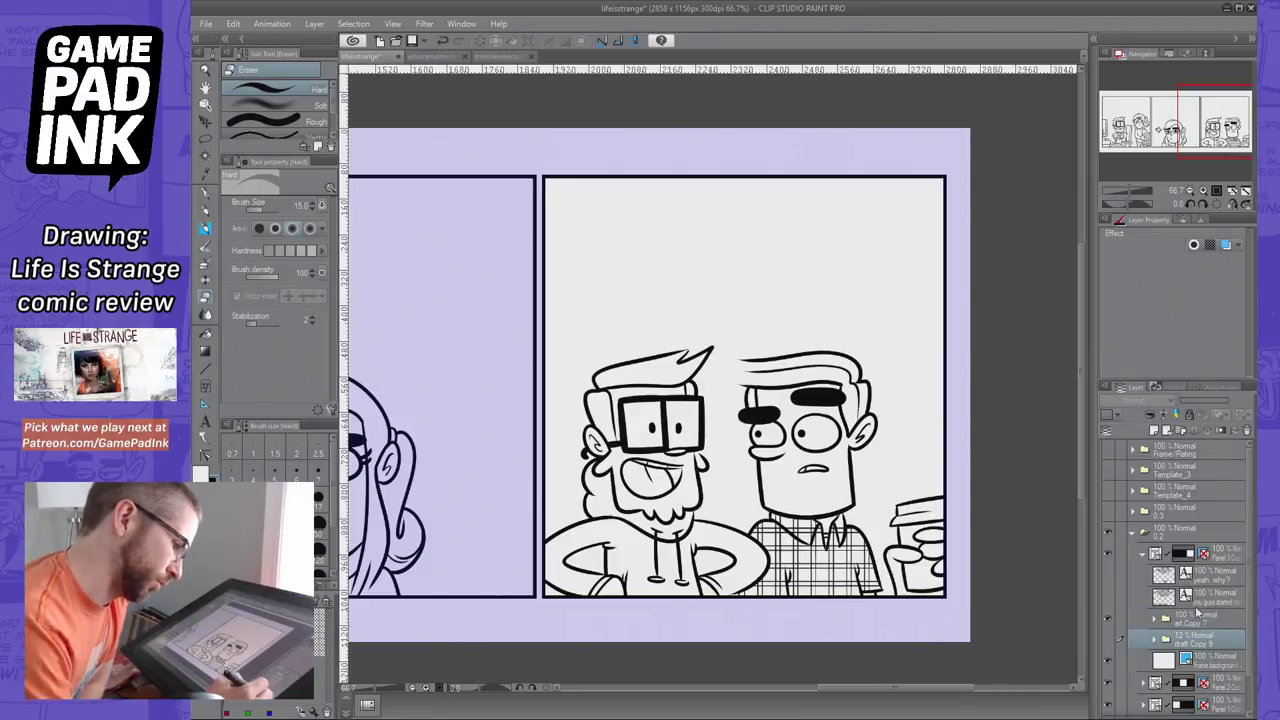
{"action": "left_click", "coordinate": [1166, 434]}
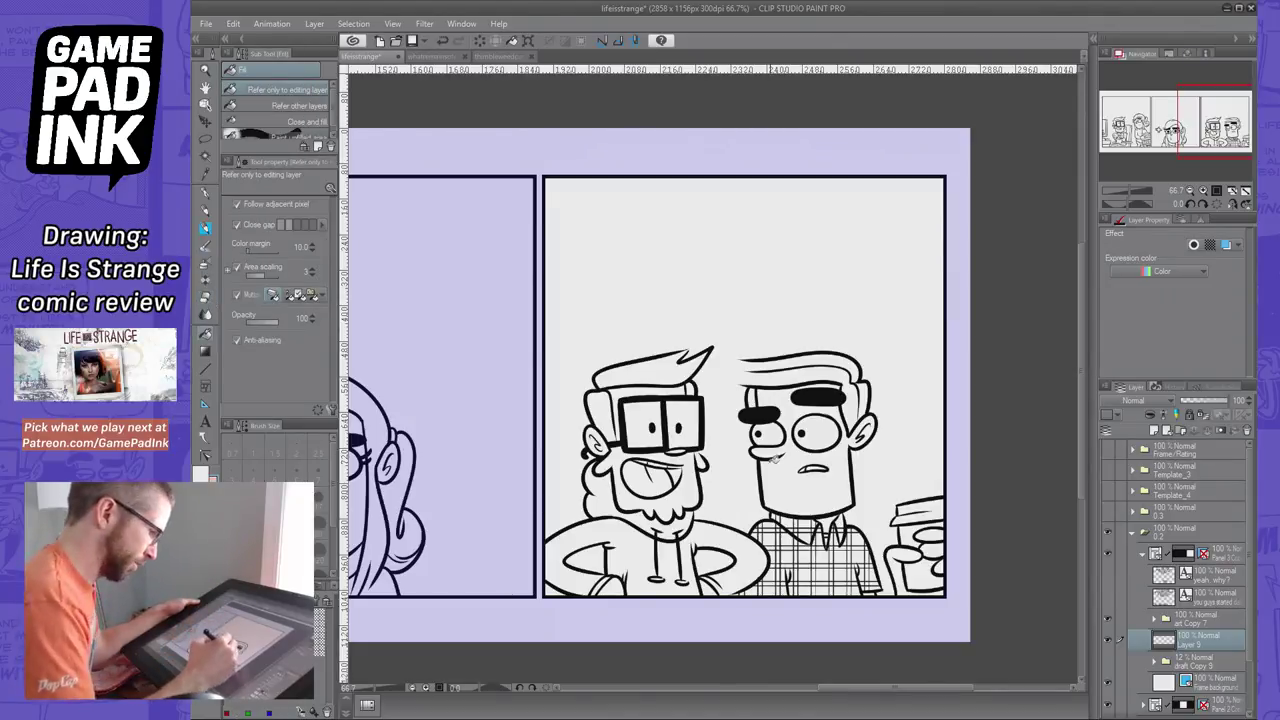
Try to fill the first man's forehead and ear with a peach skin tone on the new layer, and undo the fills
{"action": "left_click", "coordinate": [650, 390]}
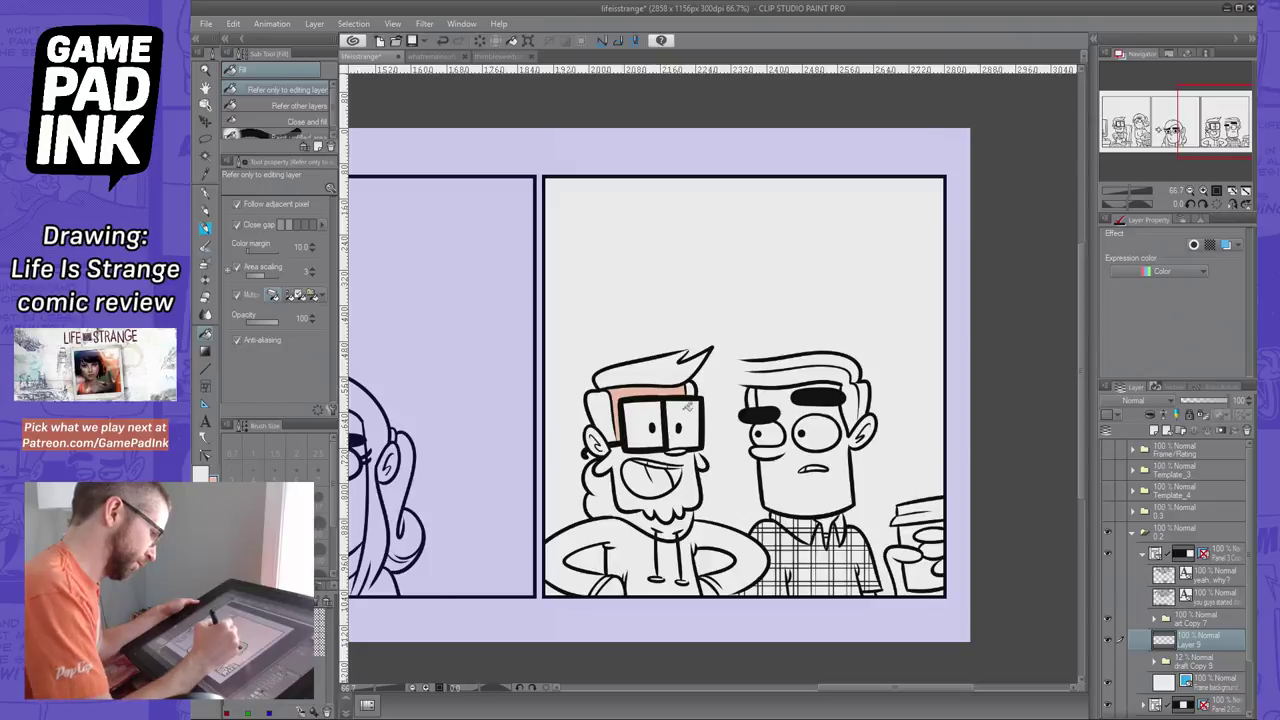
{"action": "left_click", "coordinate": [594, 442]}
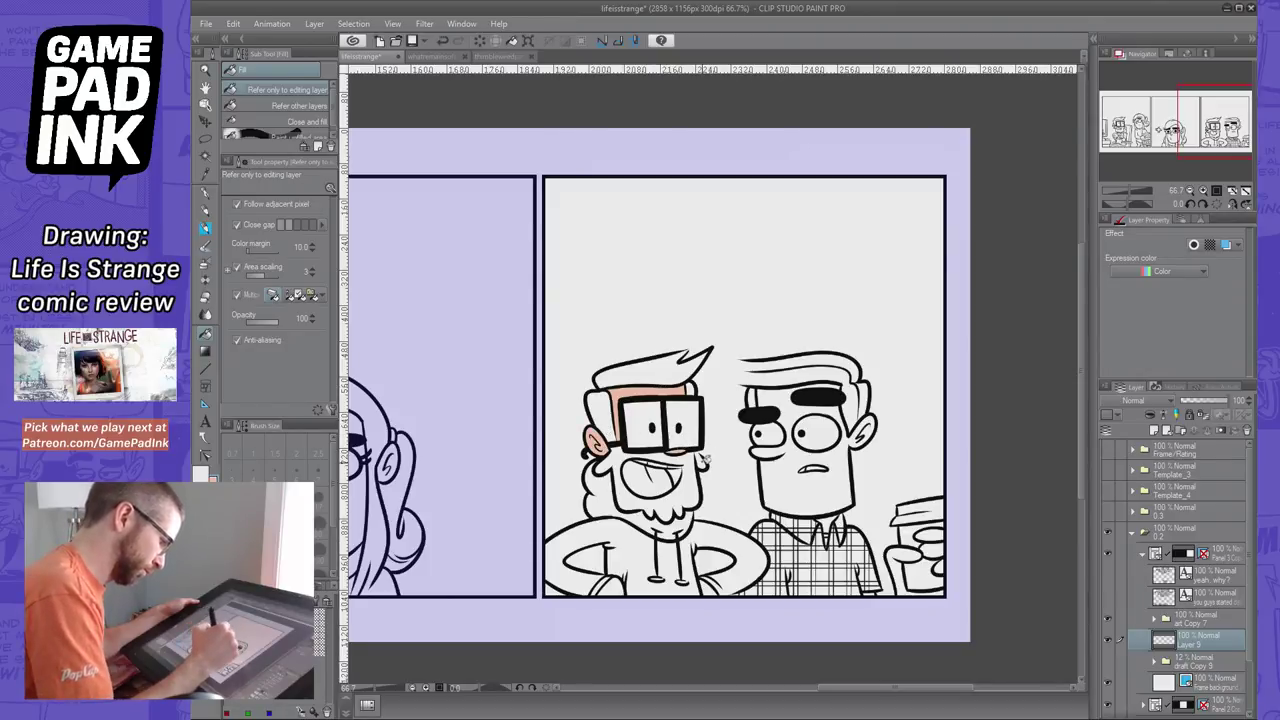
{"action": "key", "text": "ctrl+z"}
{"action": "key", "text": "ctrl+z"}
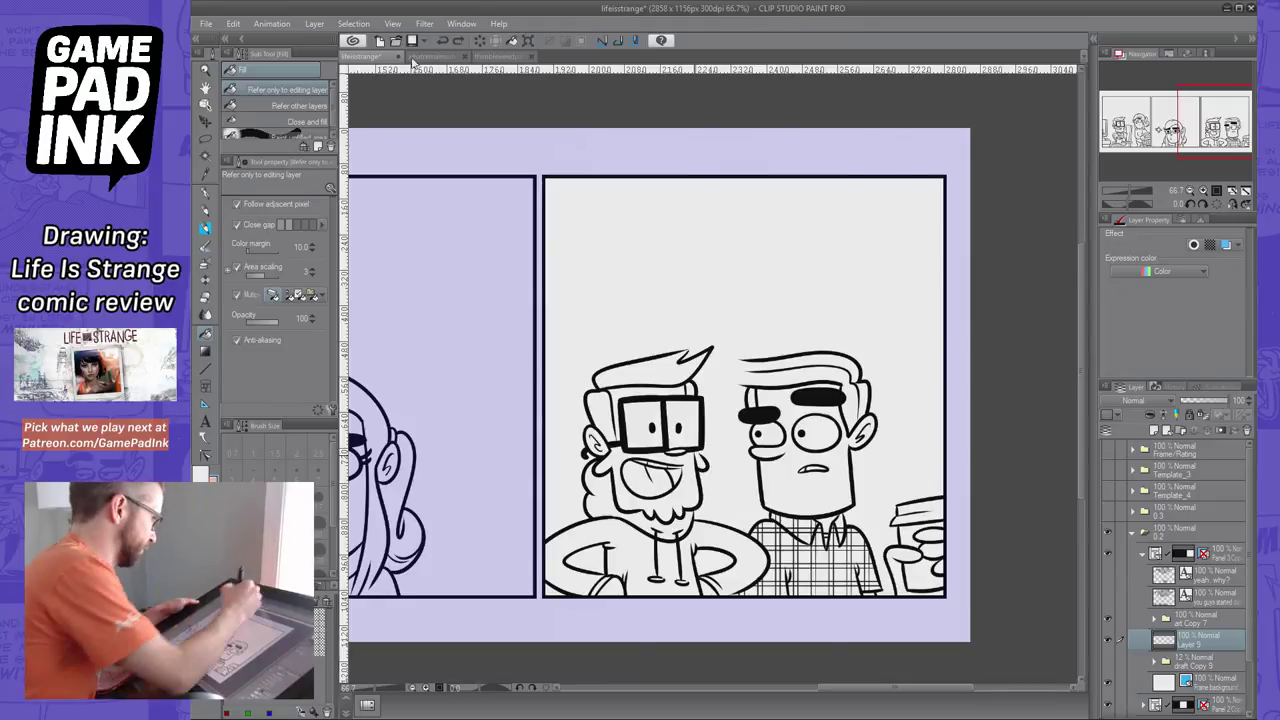
{"action": "left_click", "coordinate": [206, 25]}
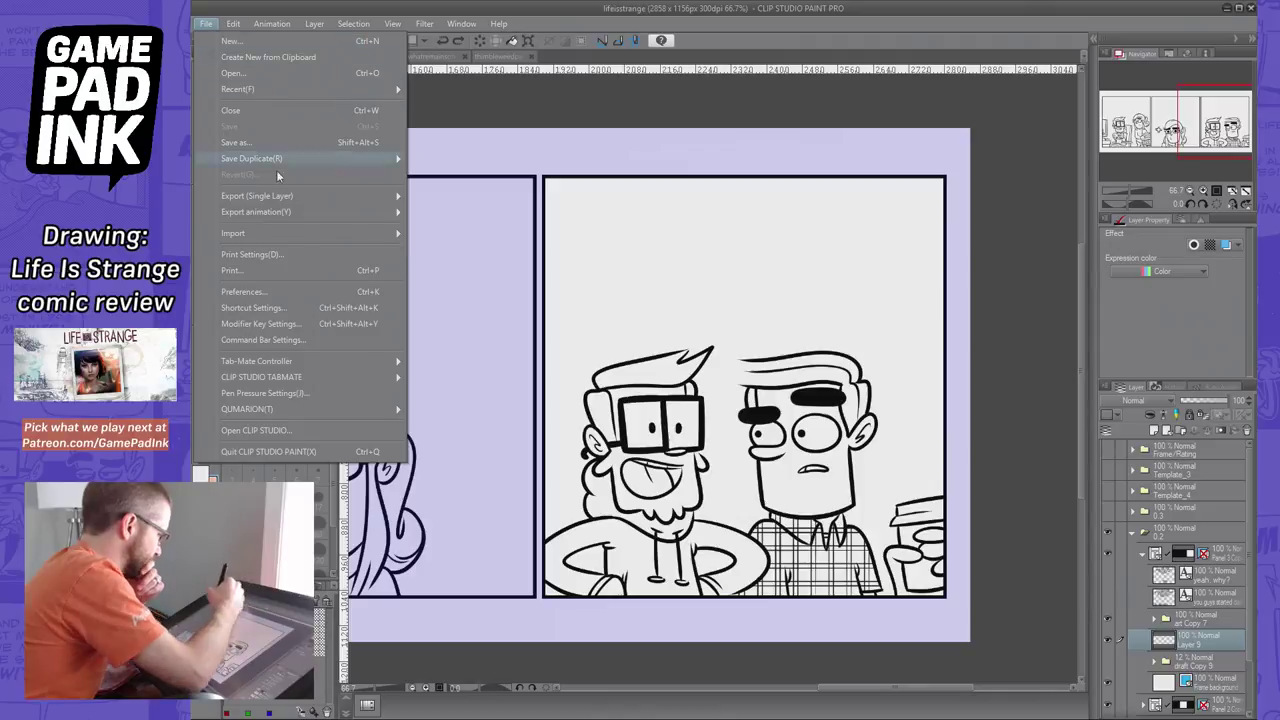
{"action": "left_click", "coordinate": [330, 288]}
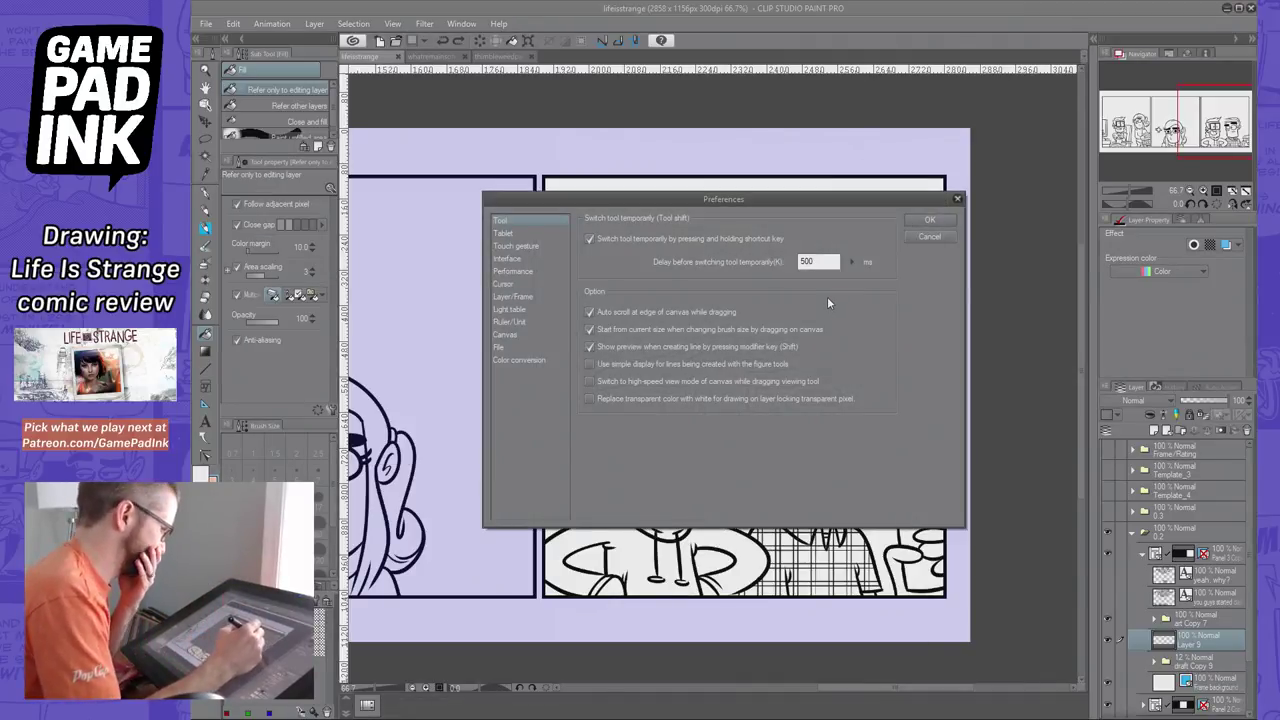
{"action": "left_click", "coordinate": [929, 237]}
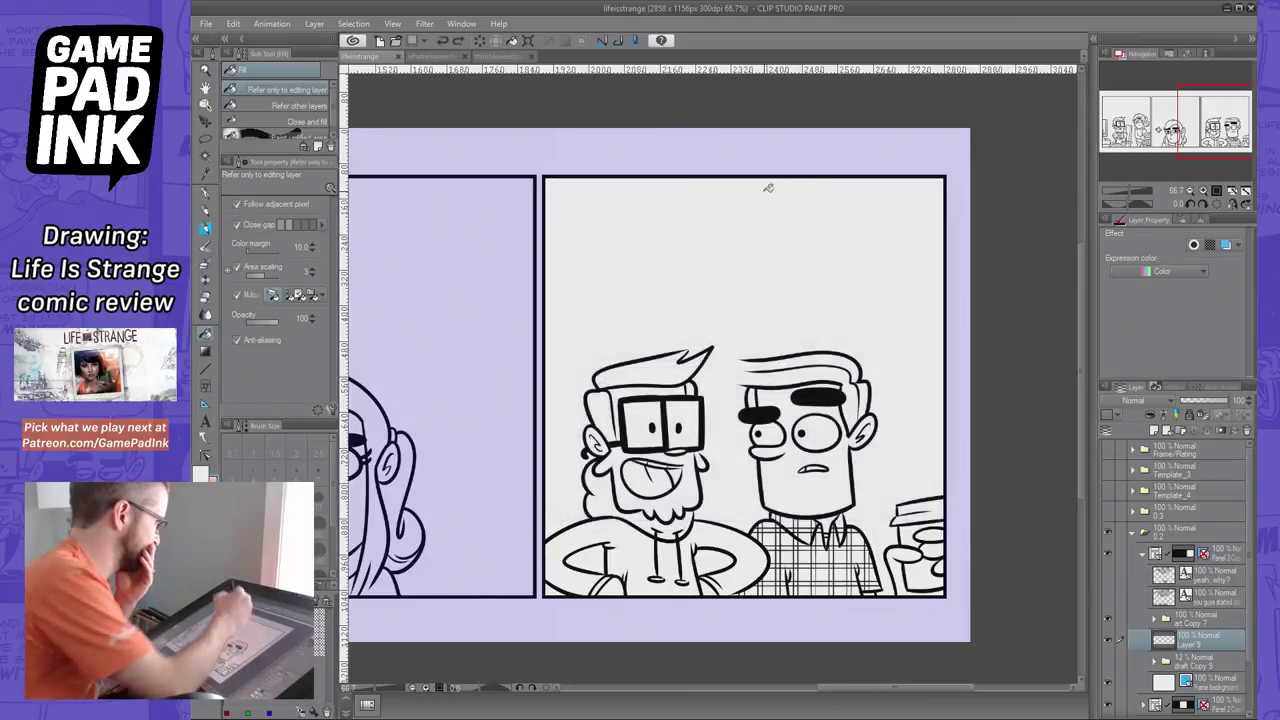
Examine the basic expression color and size preset options in the canvas properties, leaving the canvas settings unchanged
{"action": "left_click", "coordinate": [234, 25]}
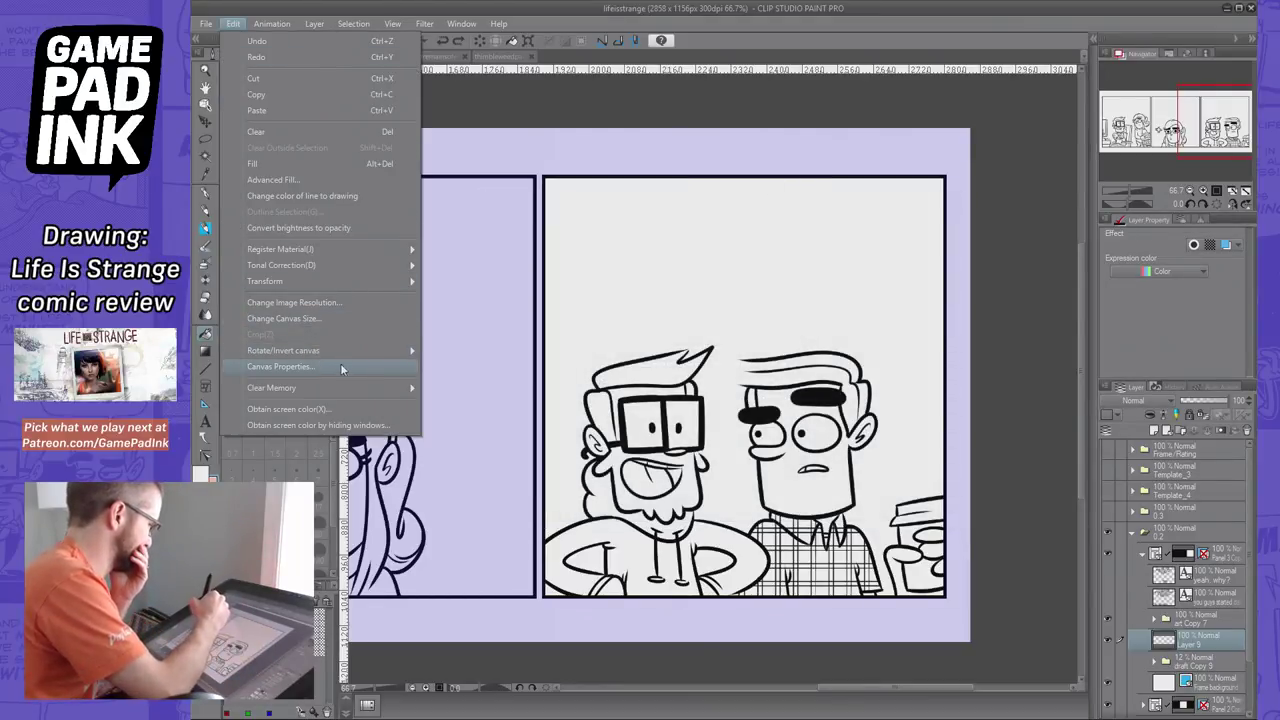
{"action": "left_click", "coordinate": [345, 366]}
{"action": "left_click", "coordinate": [680, 303]}
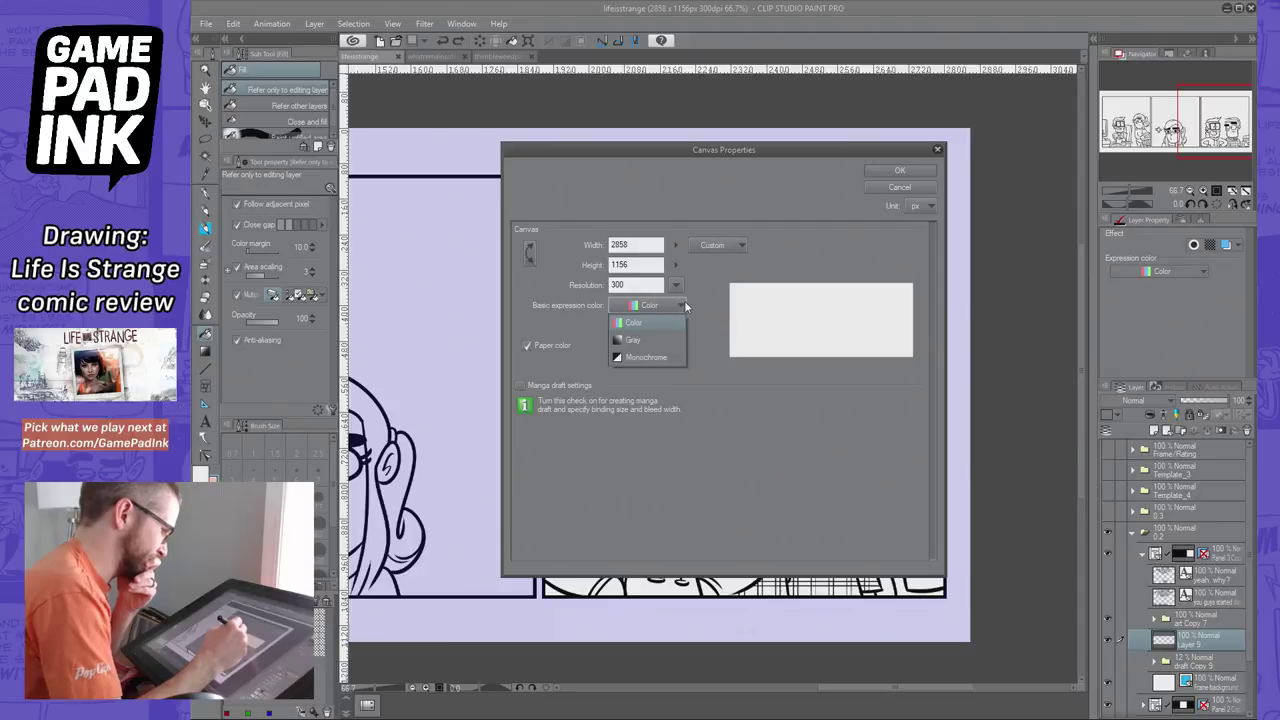
{"action": "left_click", "coordinate": [684, 301]}
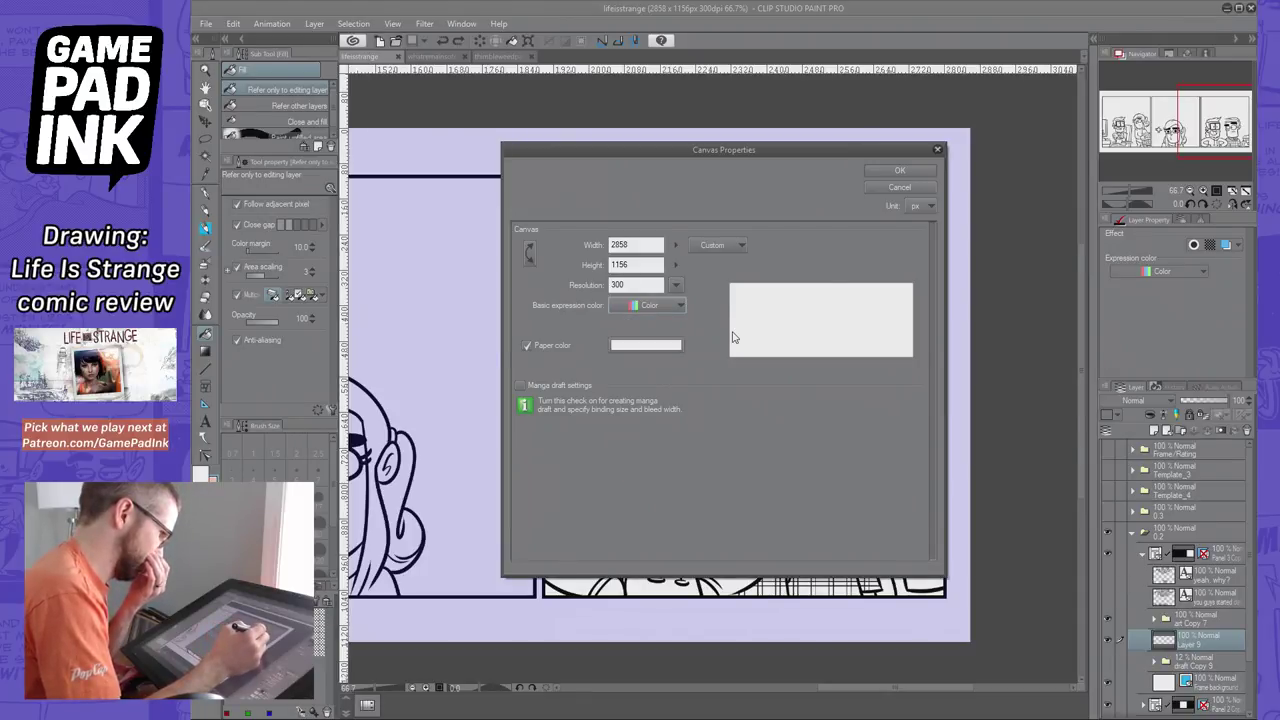
{"action": "left_click", "coordinate": [670, 306]}
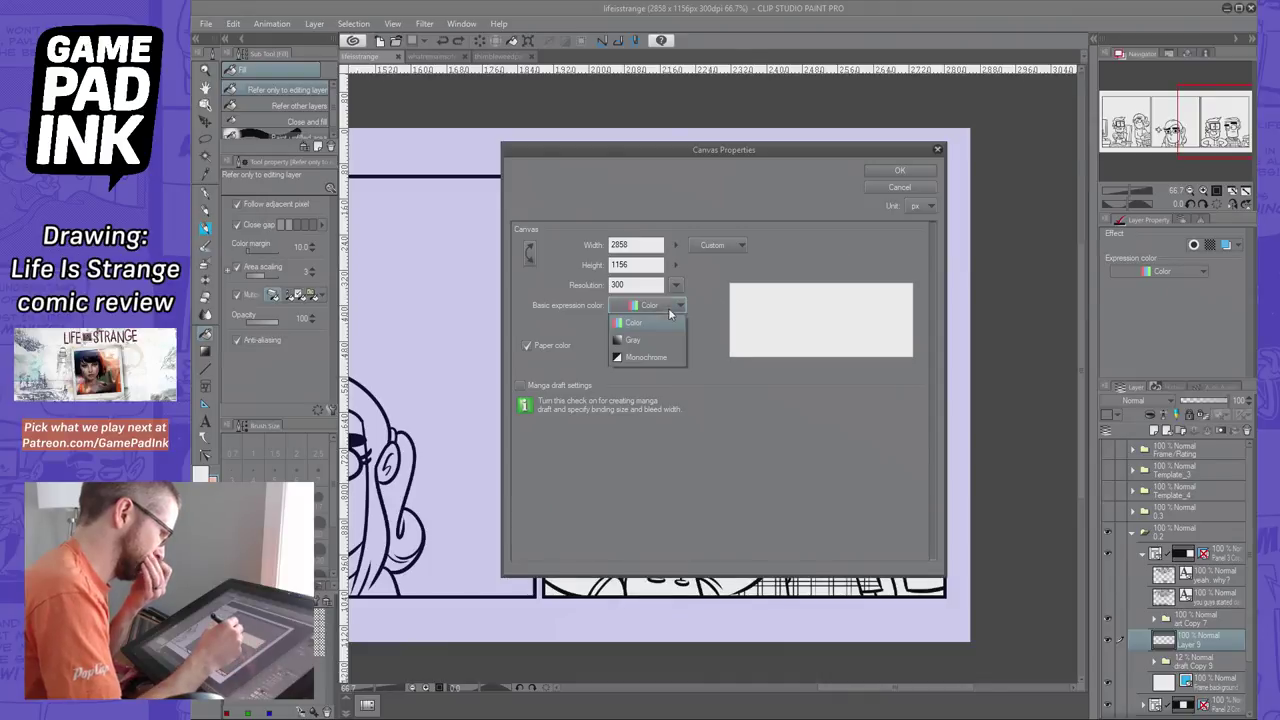
{"action": "left_click", "coordinate": [704, 372]}
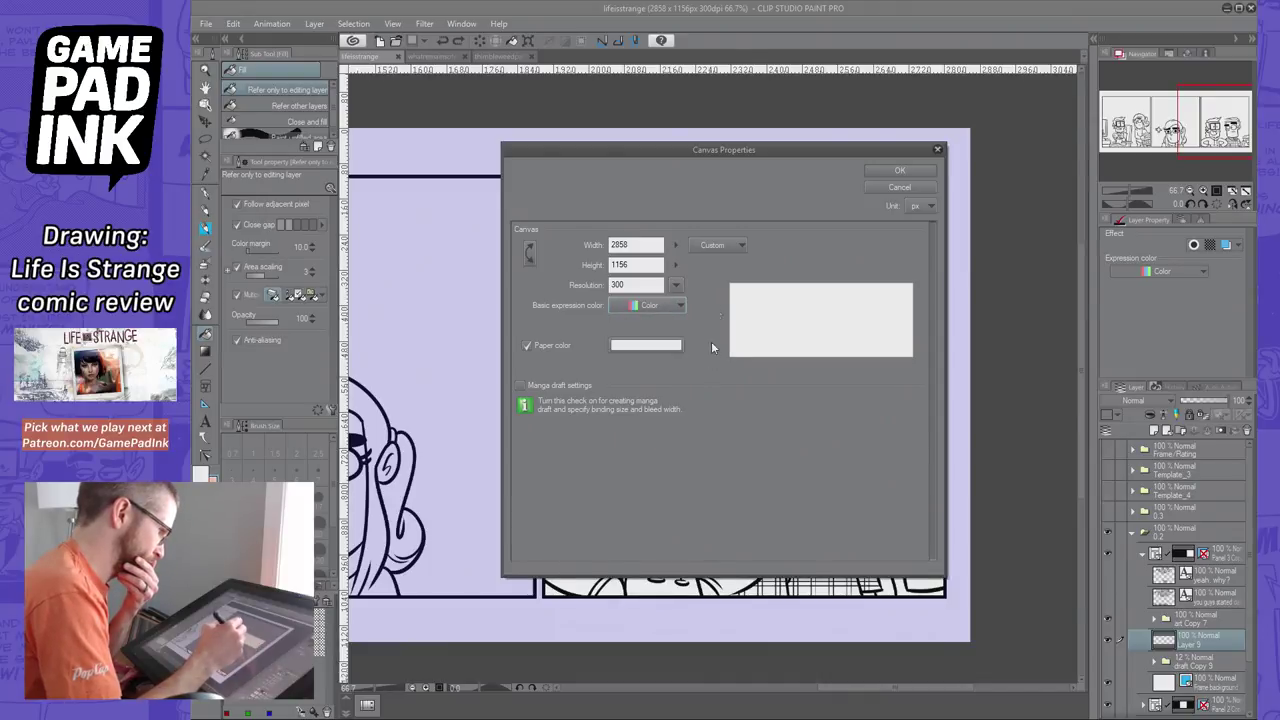
{"action": "left_click", "coordinate": [728, 247]}
{"action": "left_click", "coordinate": [793, 230]}
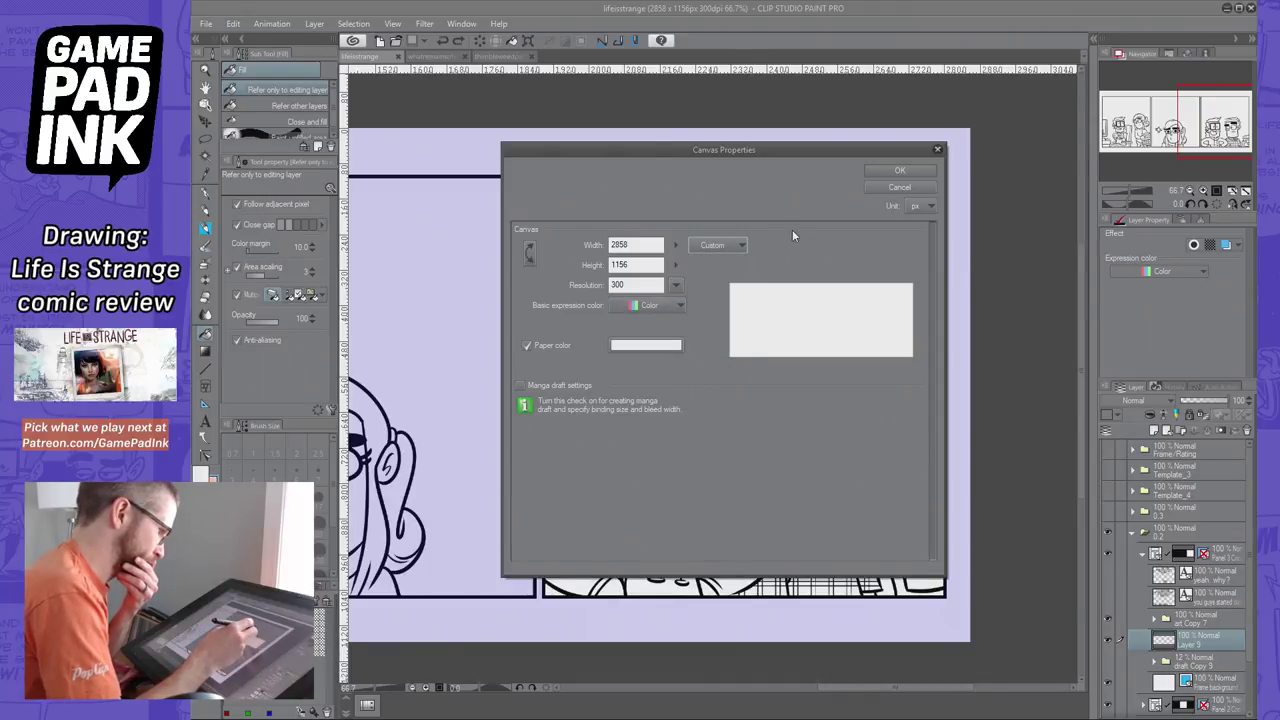
{"action": "left_click", "coordinate": [899, 187]}
Examine the canvas and color conversion preferences, including the list of available CMYK profiles, and close them without changes
{"action": "left_click", "coordinate": [368, 25]}
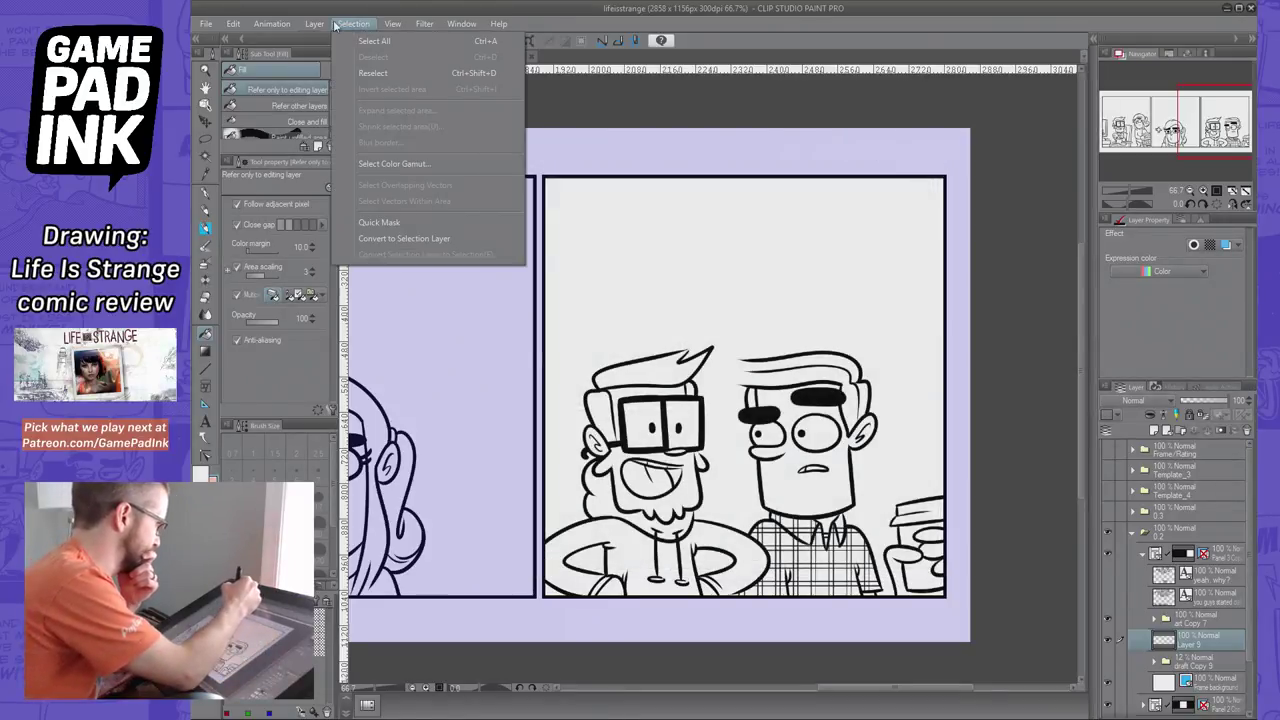
{"action": "mouse_move", "coordinate": [316, 26]}
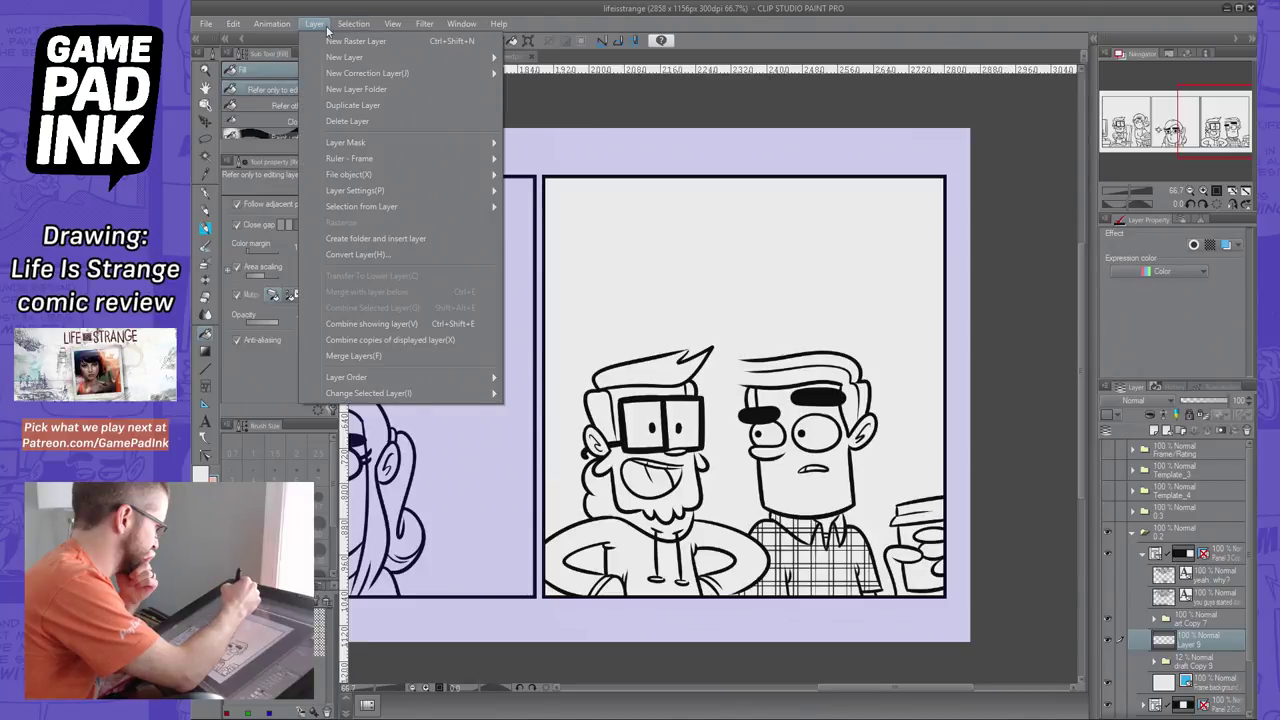
{"action": "mouse_move", "coordinate": [208, 26]}
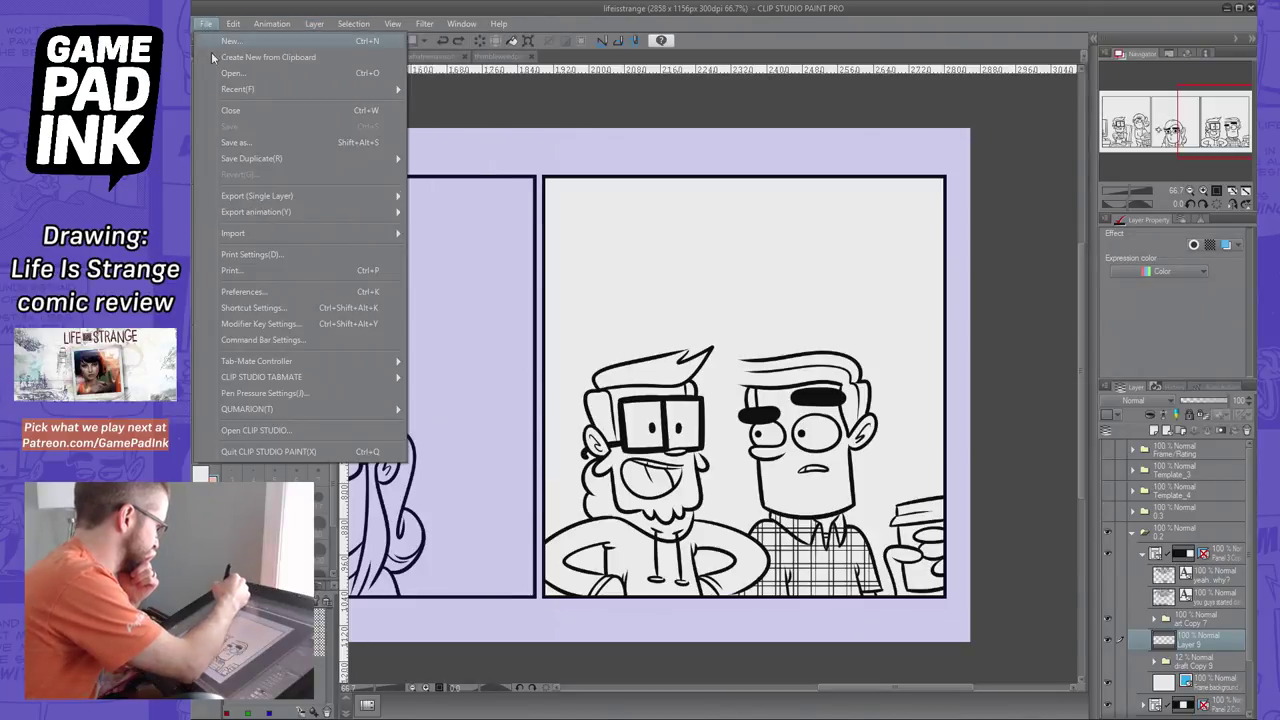
{"action": "left_click", "coordinate": [282, 293]}
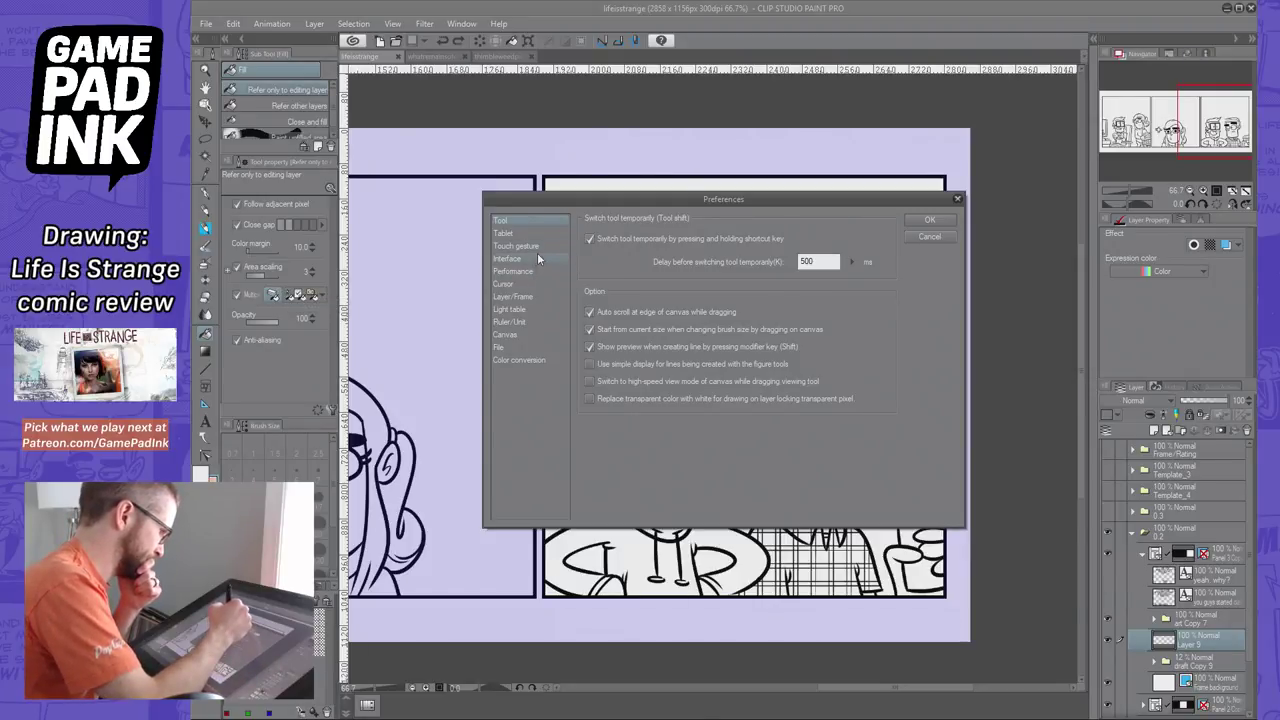
{"action": "left_click", "coordinate": [550, 334]}
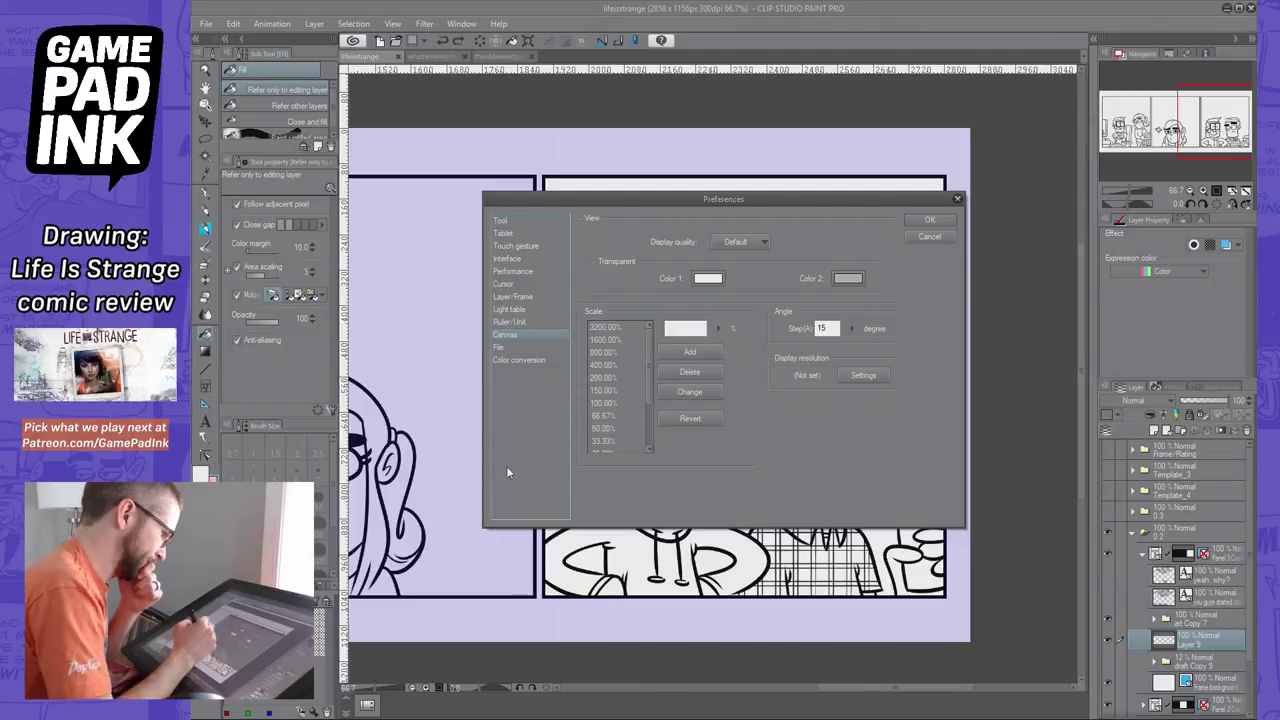
{"action": "left_click", "coordinate": [527, 360]}
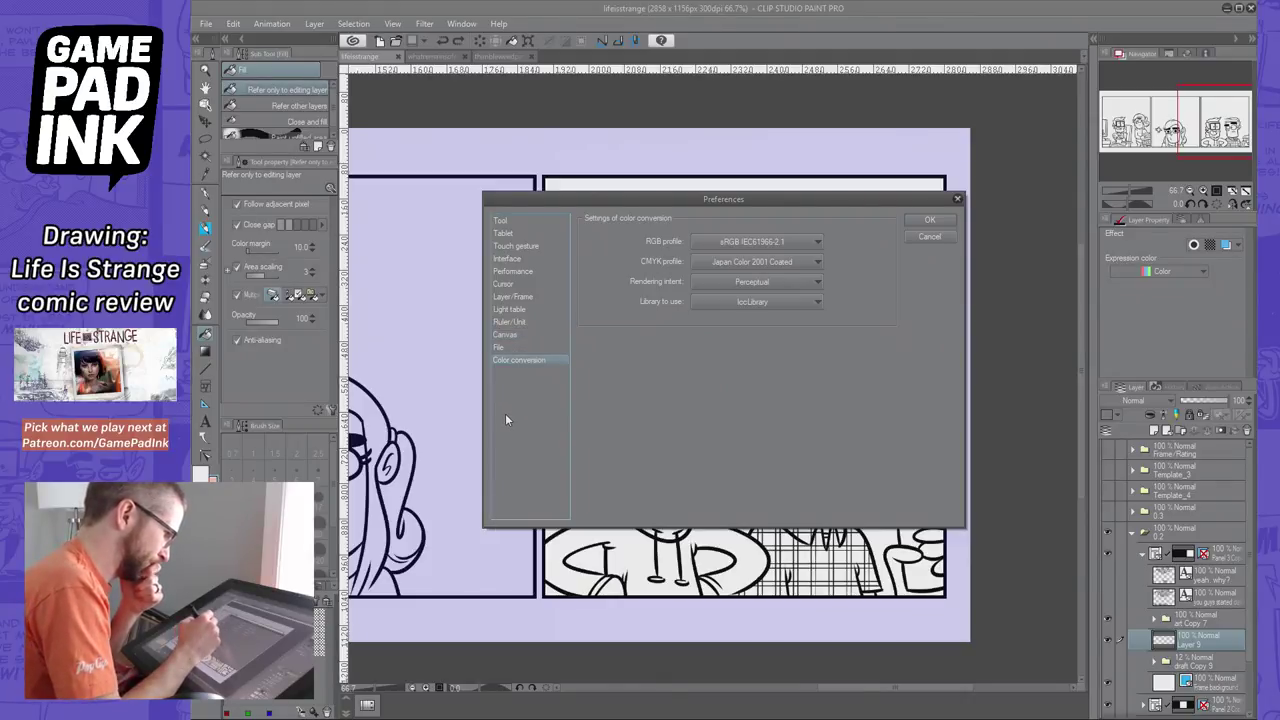
{"action": "left_click", "coordinate": [812, 261]}
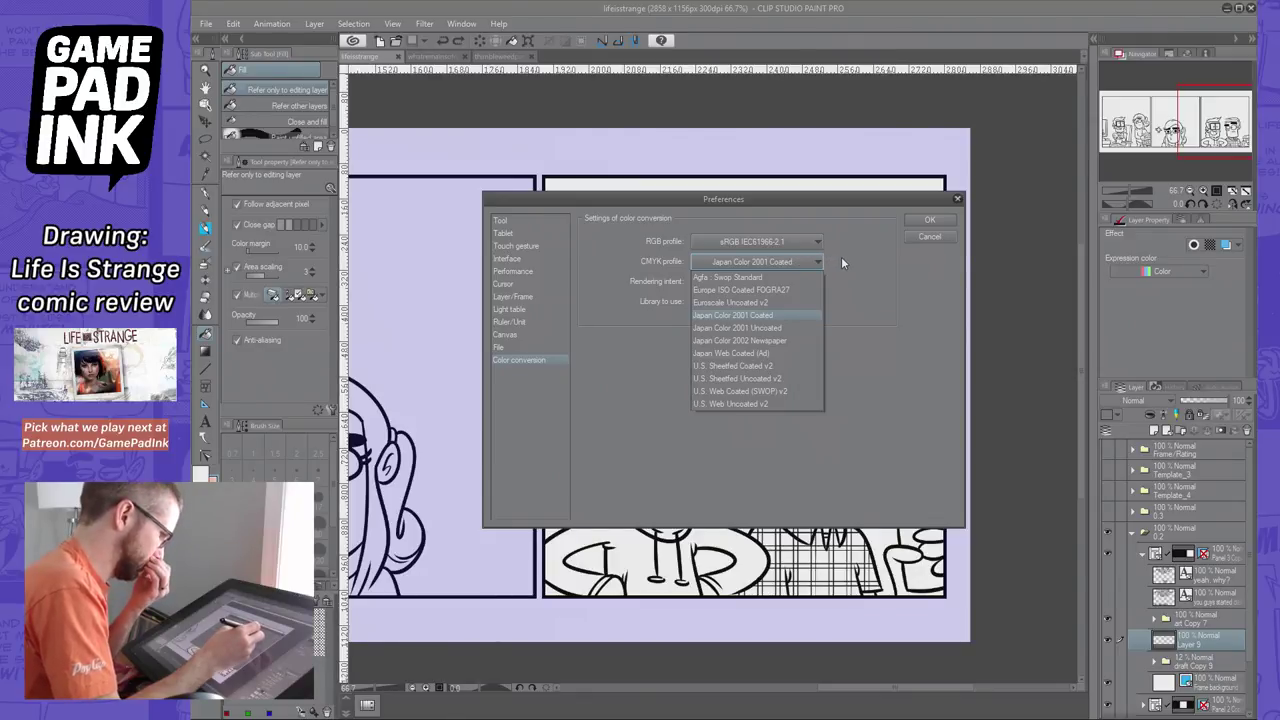
{"action": "left_click", "coordinate": [845, 262]}
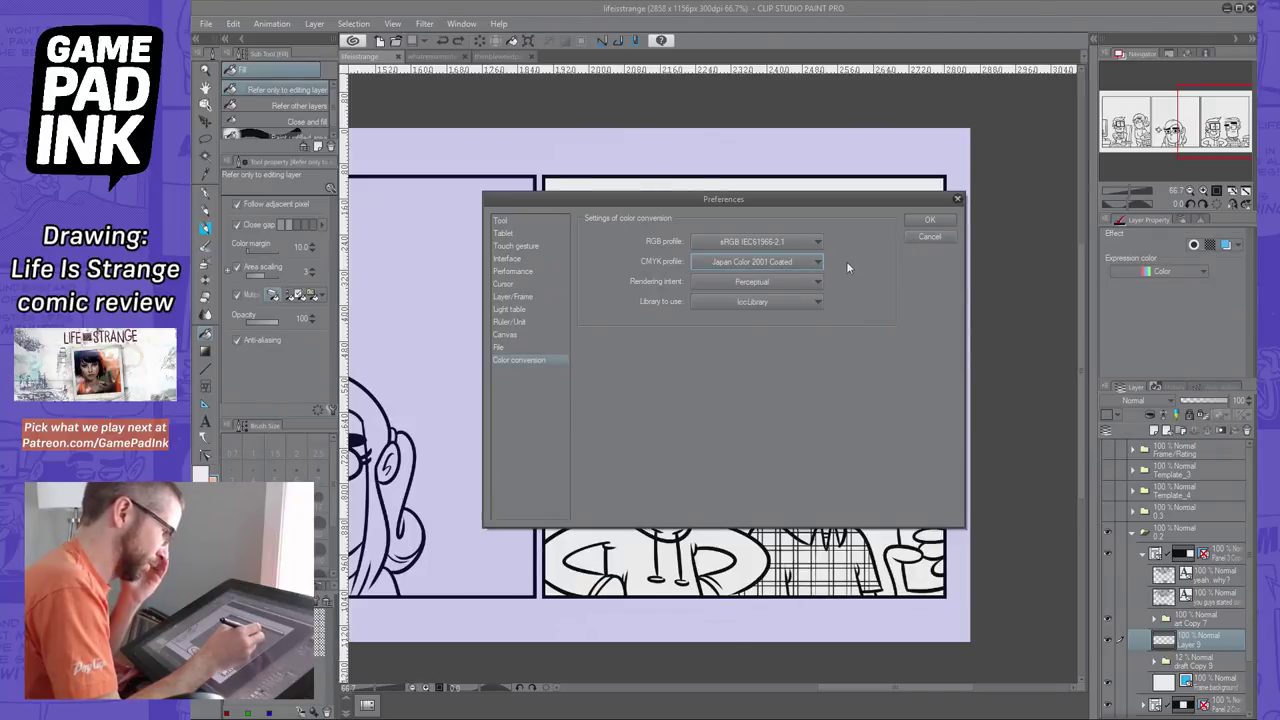
{"action": "left_click", "coordinate": [926, 237]}
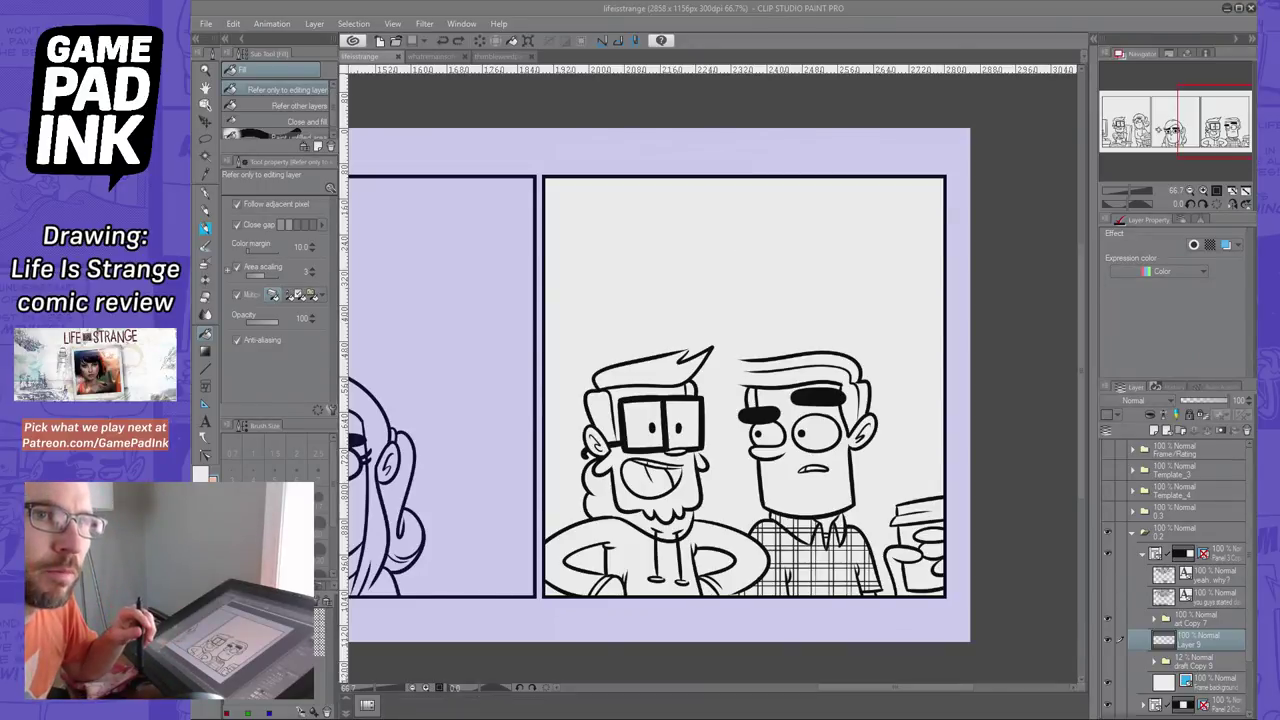
Compare the color settings' square, wheel and swatch views for the peach color, and cancel without changing it
{"action": "double_click", "coordinate": [212, 480]}
{"action": "left_click_drag", "start_coordinate": [749, 427], "coordinate": [703, 279]}
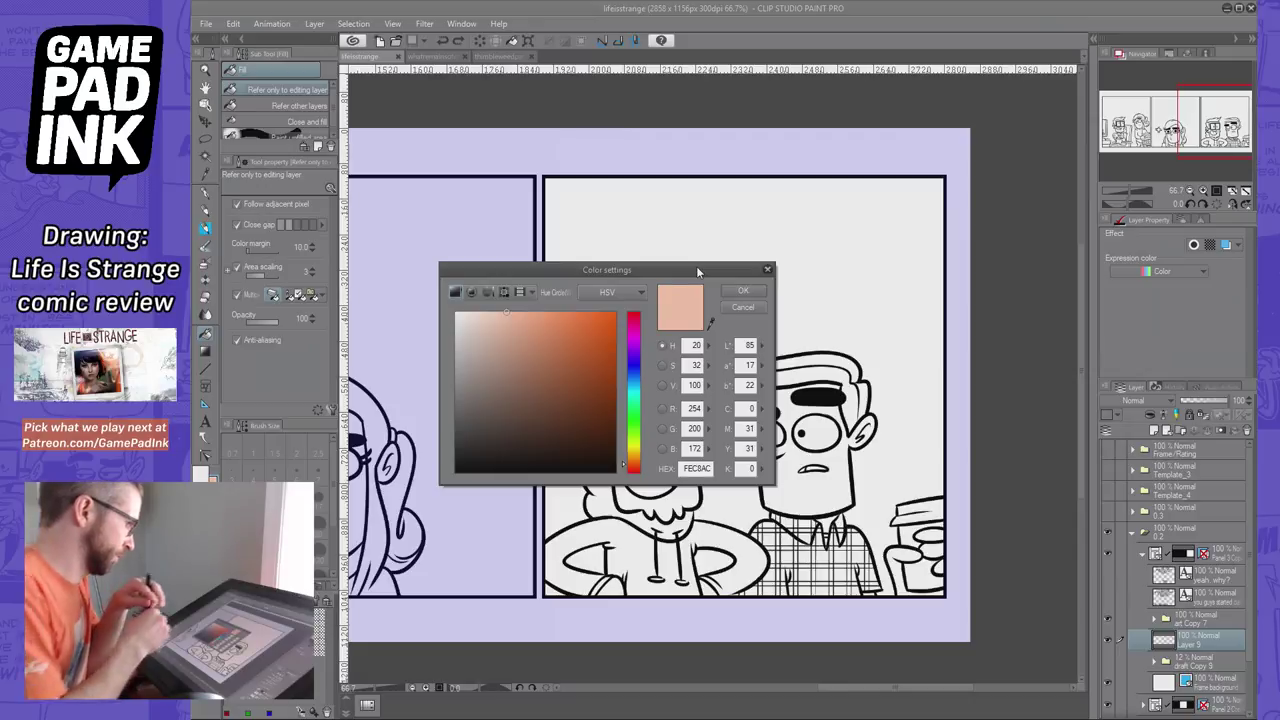
{"action": "left_click", "coordinate": [640, 293]}
{"action": "left_click", "coordinate": [640, 295]}
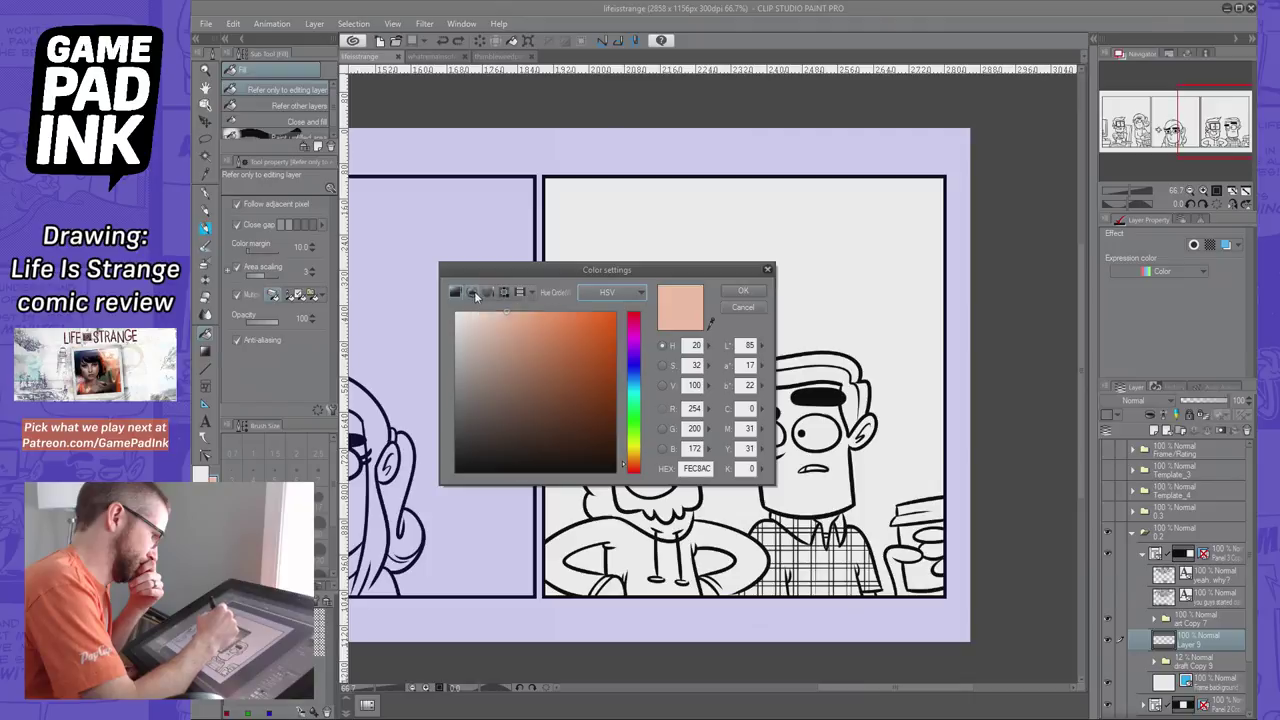
{"action": "left_click", "coordinate": [473, 292]}
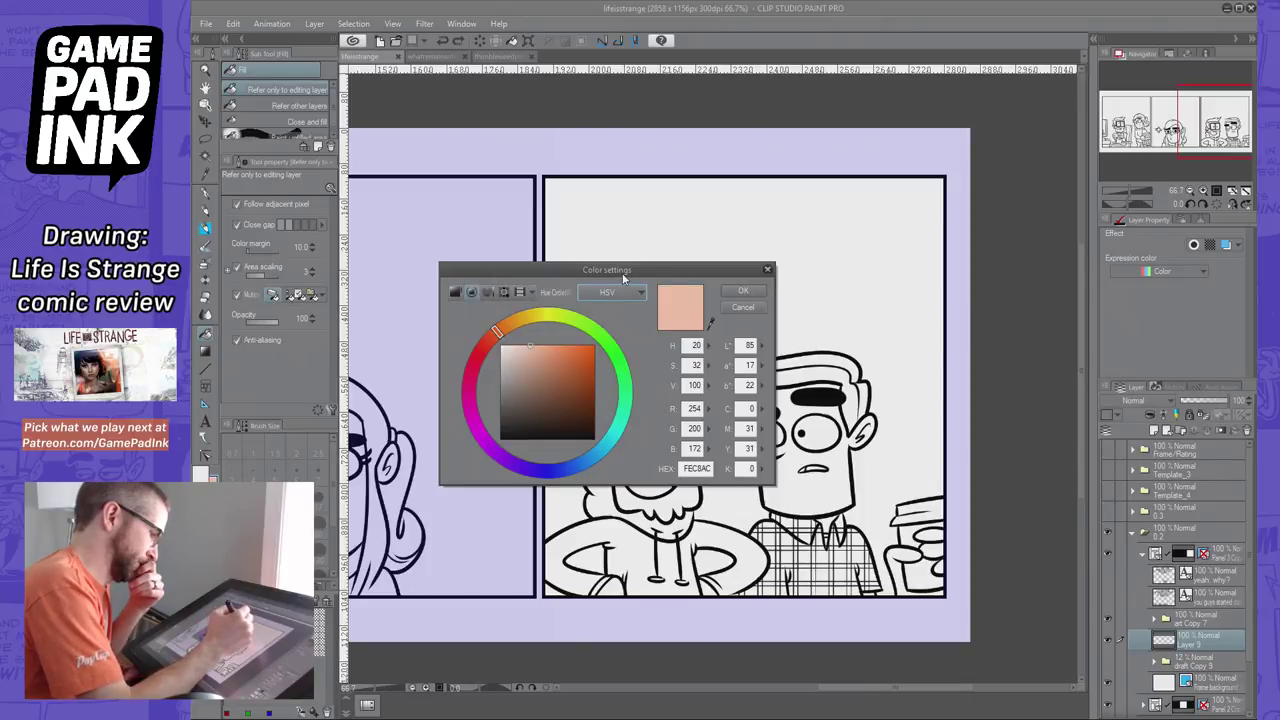
{"action": "left_click", "coordinate": [504, 291]}
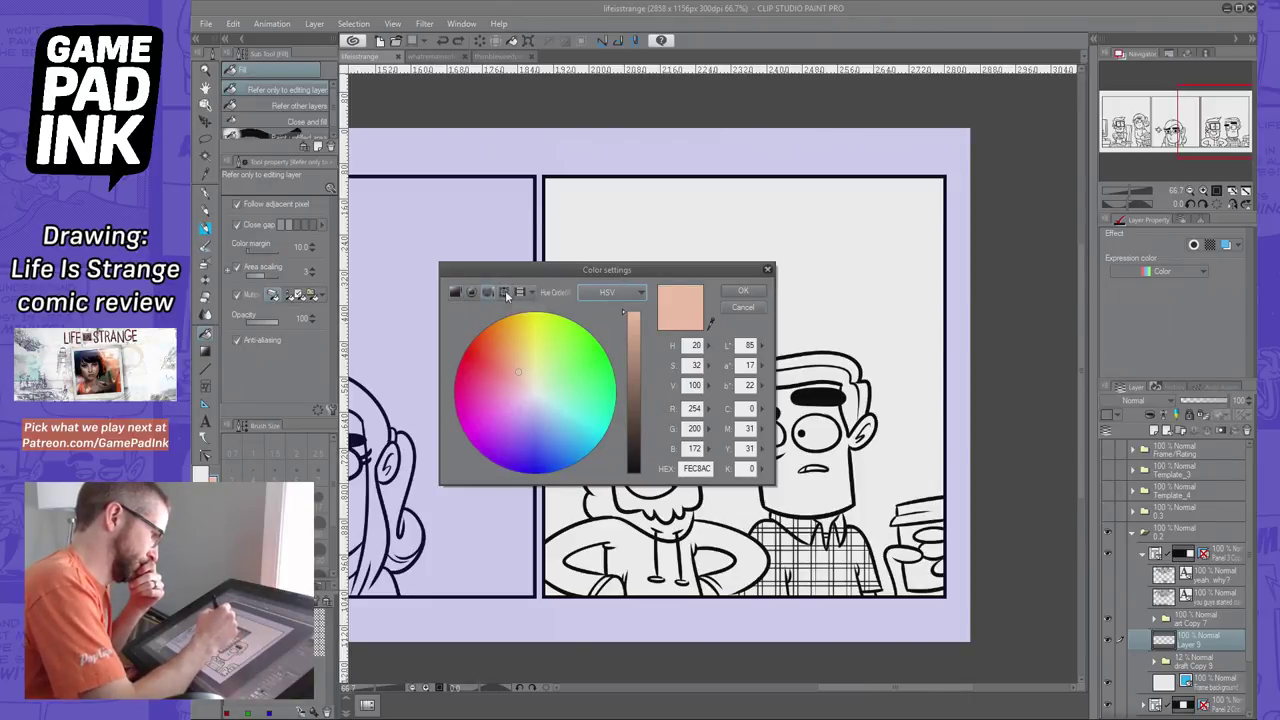
{"action": "left_click", "coordinate": [456, 292]}
{"action": "left_click", "coordinate": [473, 291]}
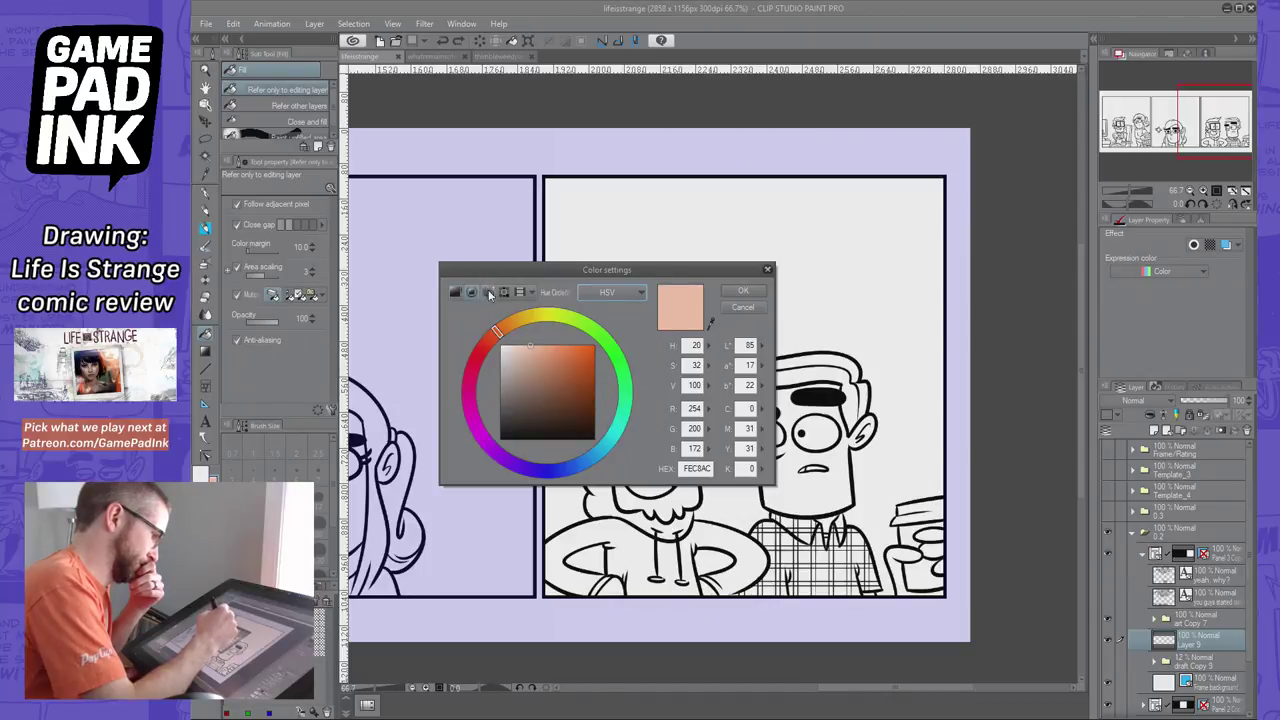
{"action": "left_click", "coordinate": [504, 291]}
{"action": "left_click", "coordinate": [519, 291]}
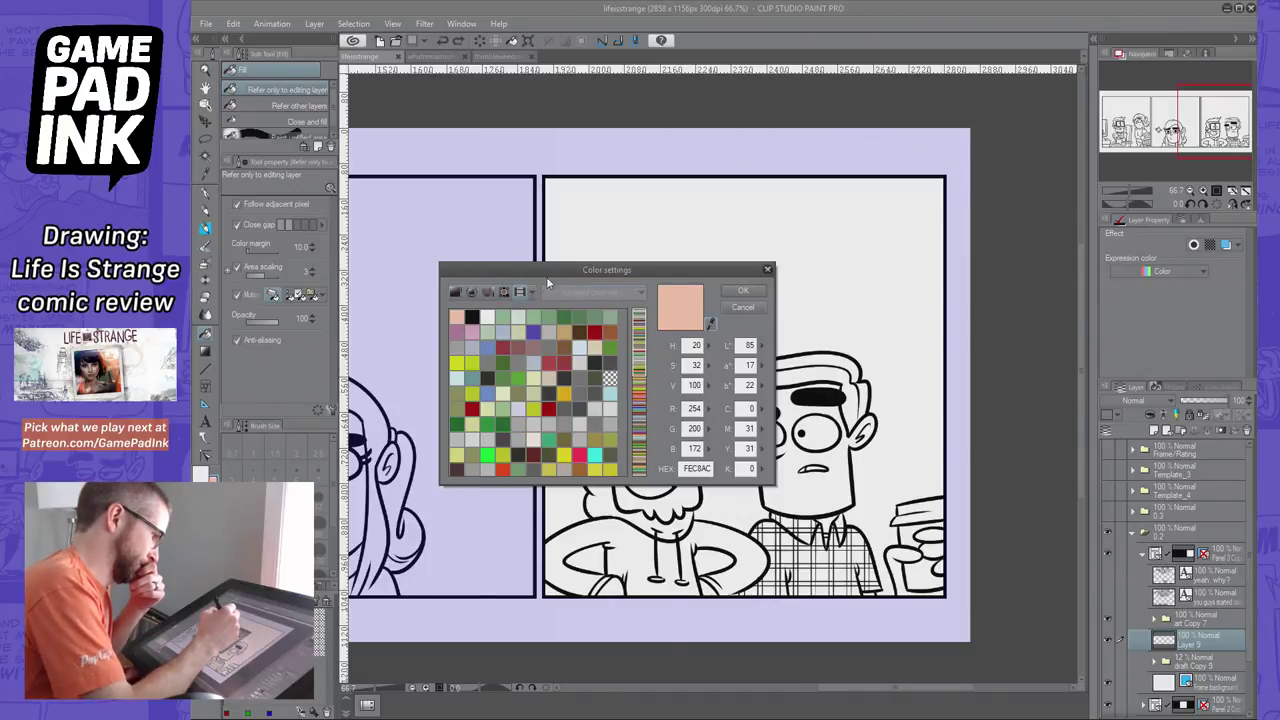
{"action": "left_click", "coordinate": [456, 292]}
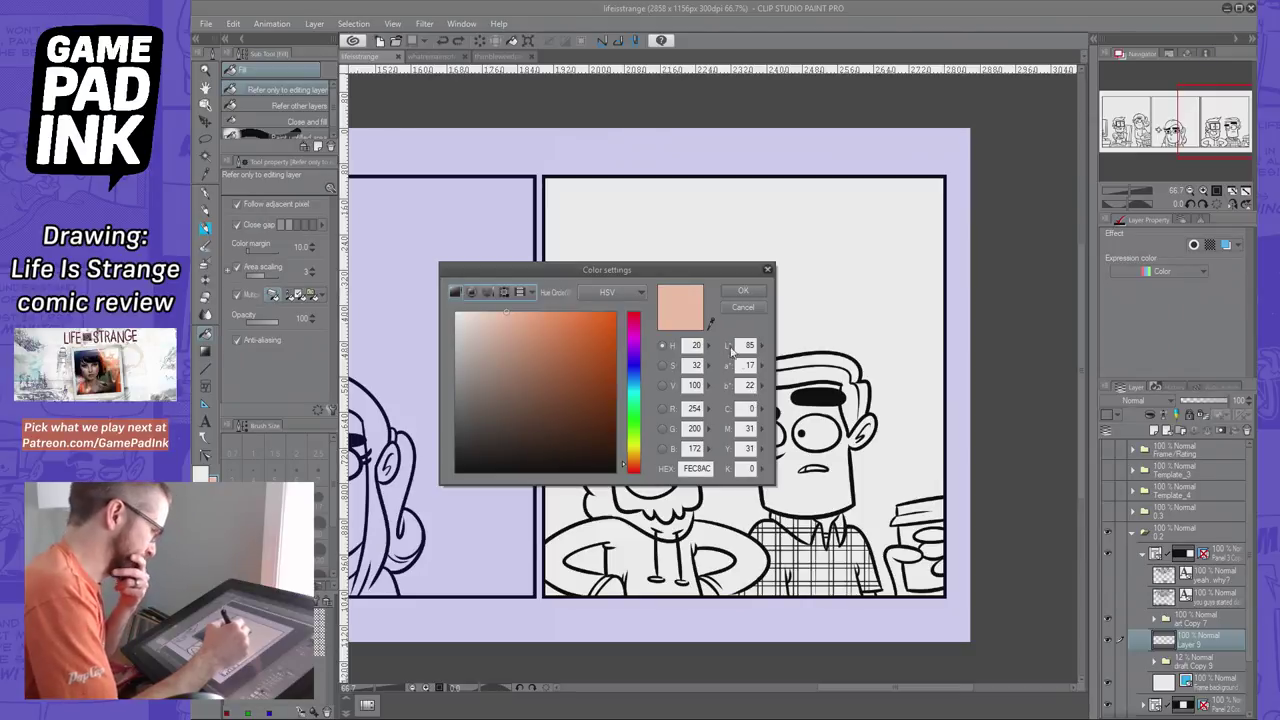
{"action": "left_click", "coordinate": [736, 306]}
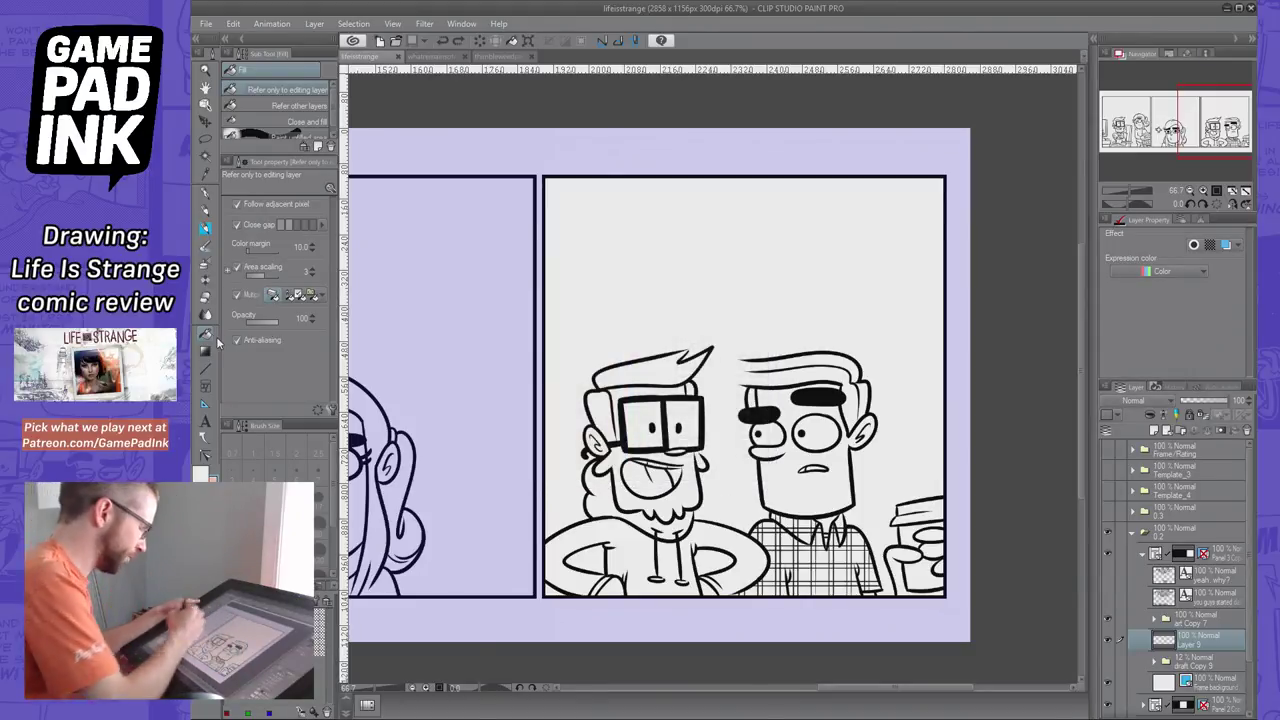
Fill the first man's forehead, nose, ear and hands with the peach skin tone on Layer 9
{"action": "left_click", "coordinate": [686, 419]}
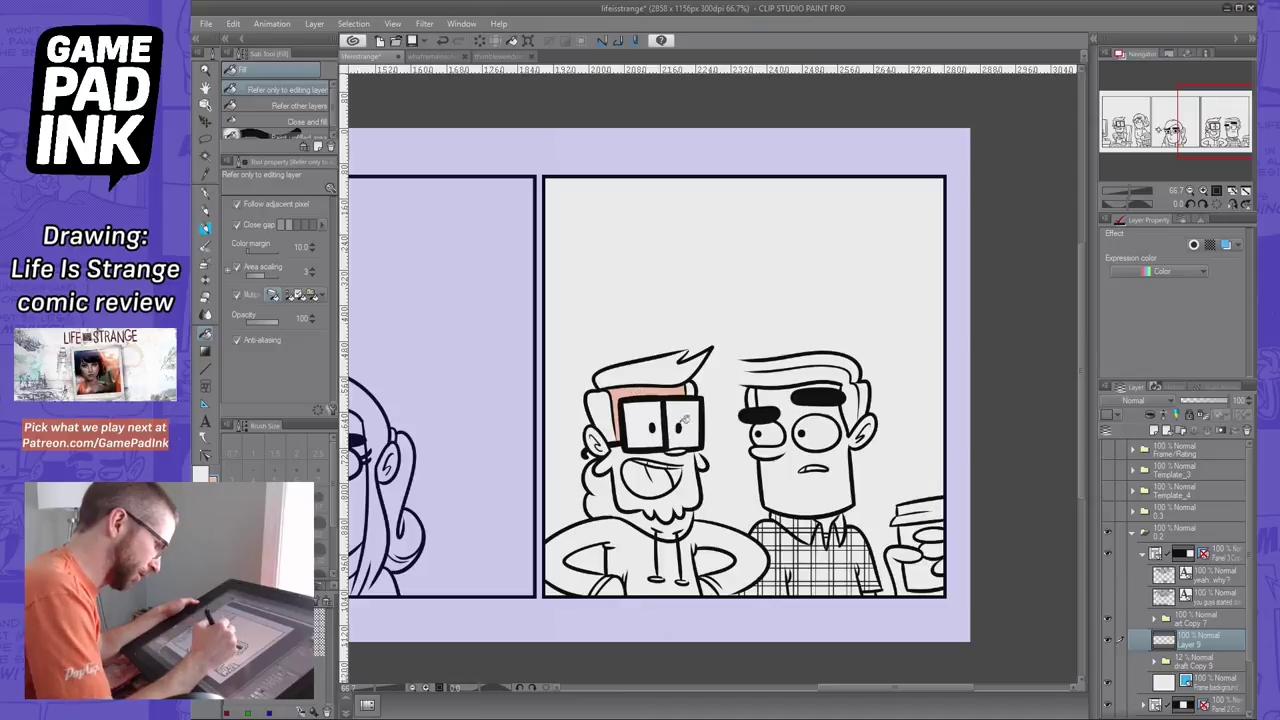
{"action": "left_click", "coordinate": [598, 442]}
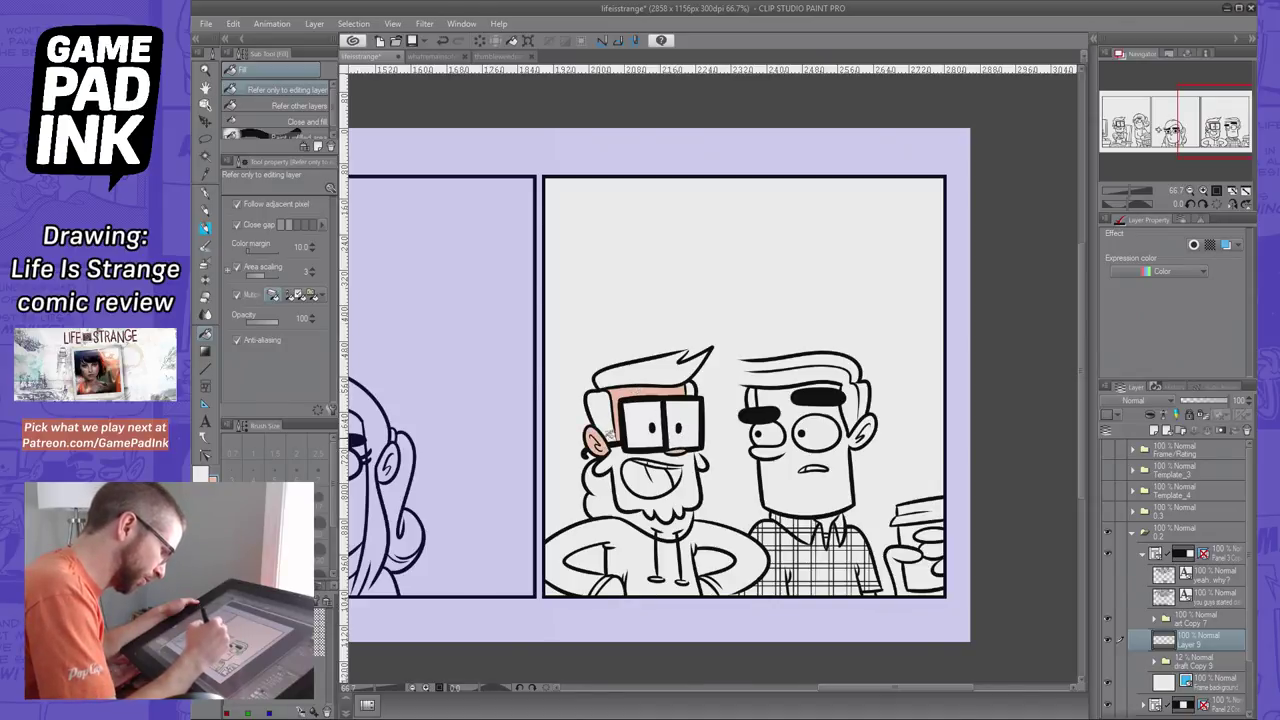
{"action": "left_click", "coordinate": [612, 586]}
{"action": "left_click", "coordinate": [712, 588]}
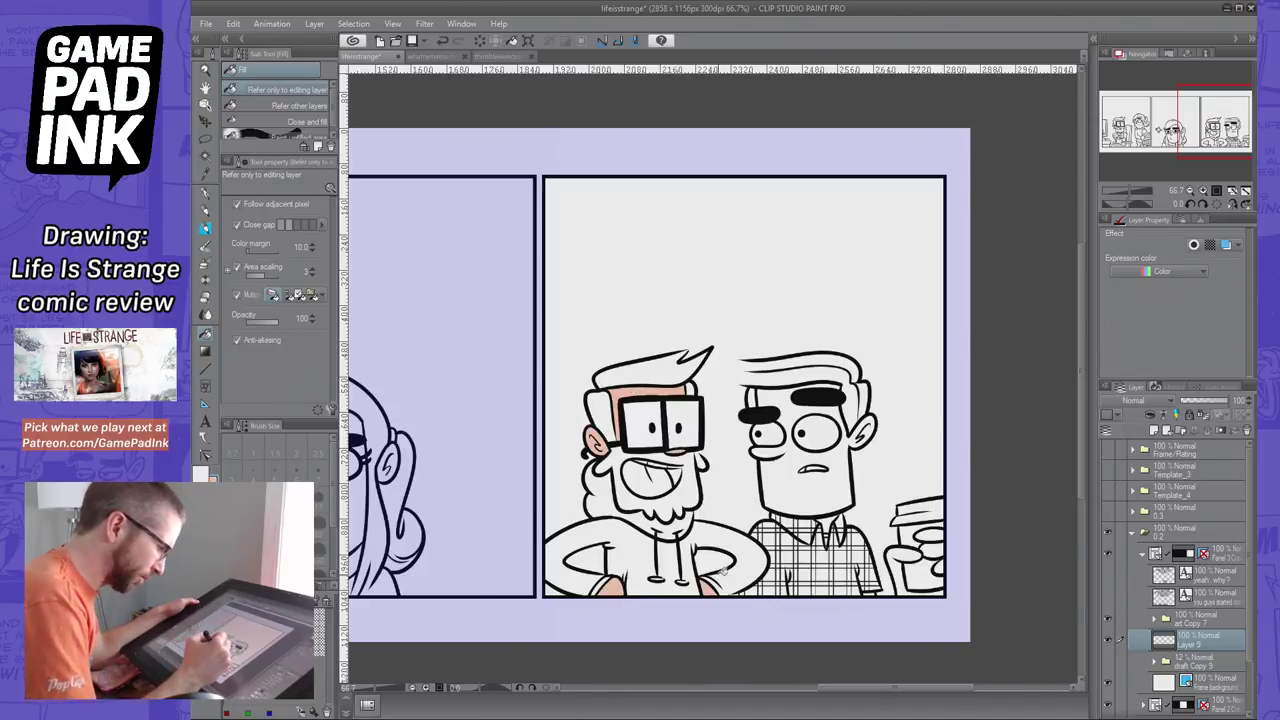
Fill the second man's face, nose and ear with the peach skin tone on Layer 9 while Layer 8 is hidden
{"action": "left_click", "coordinate": [808, 470]}
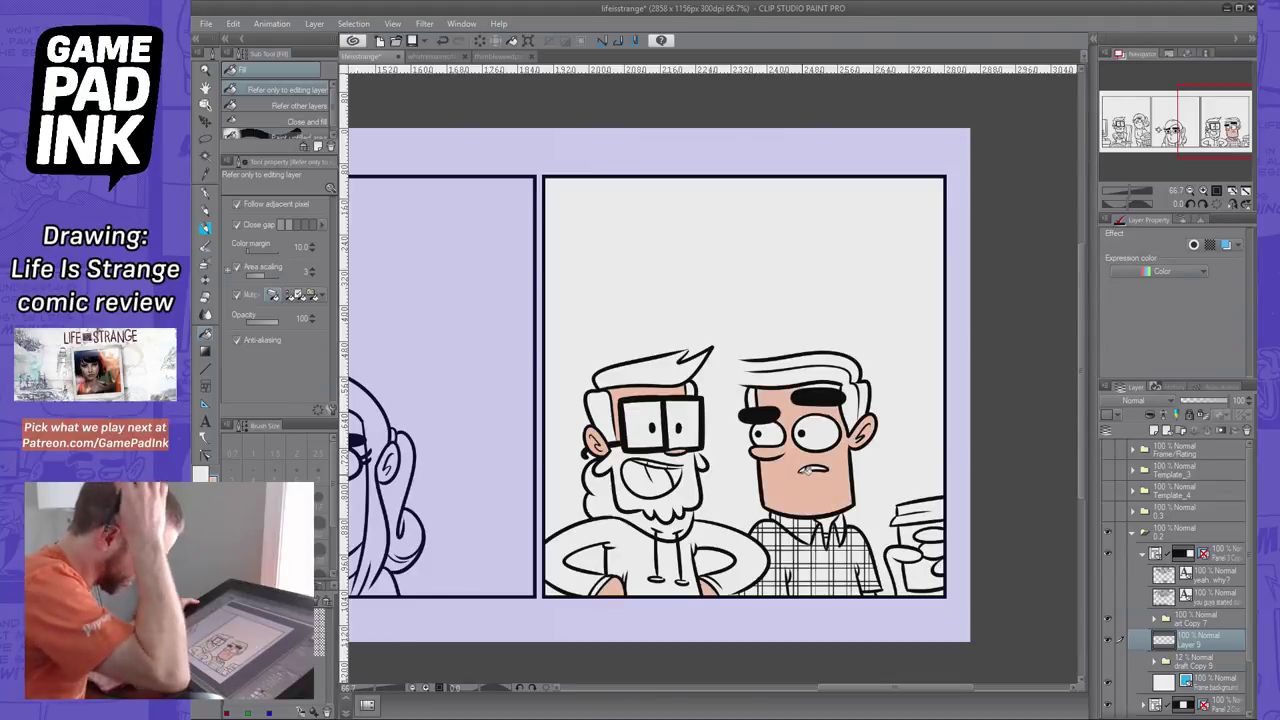
{"action": "key", "text": "ctrl+z"}
{"action": "left_click", "coordinate": [1155, 619]}
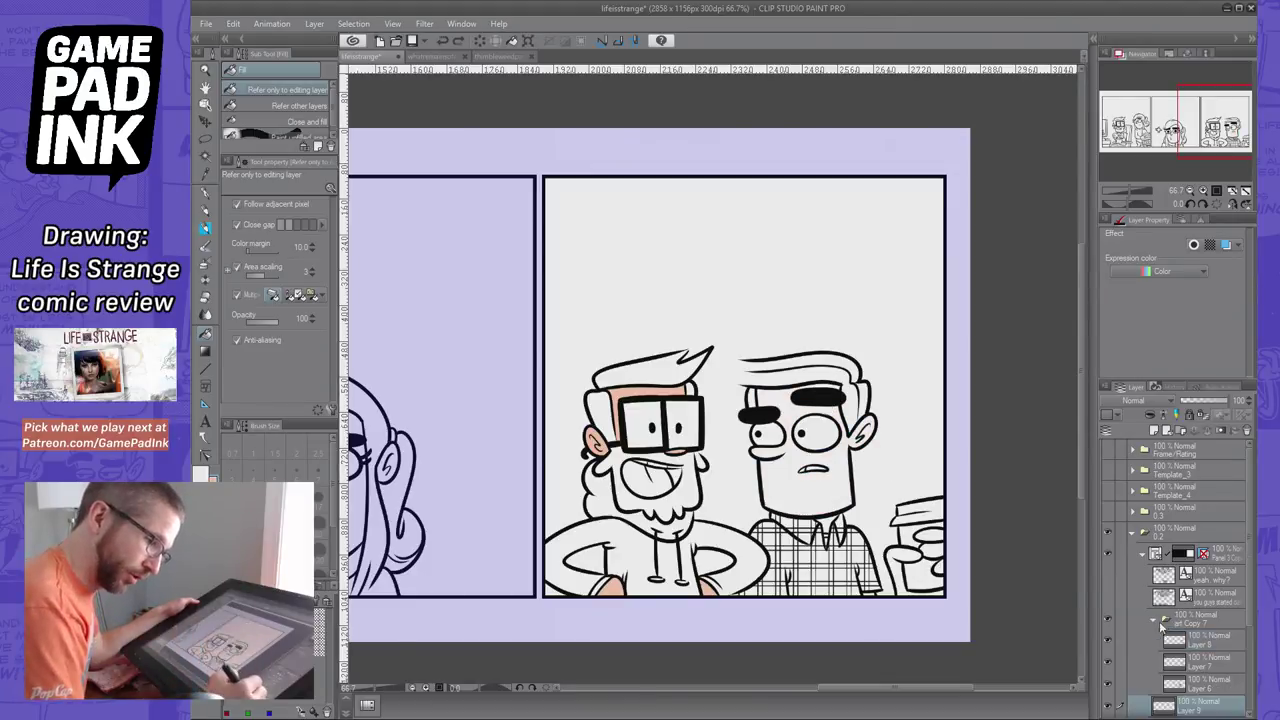
{"action": "scroll", "coordinate": [1175, 600], "scroll_direction": "down", "scroll_amount": 2}
{"action": "left_click", "coordinate": [1108, 566]}
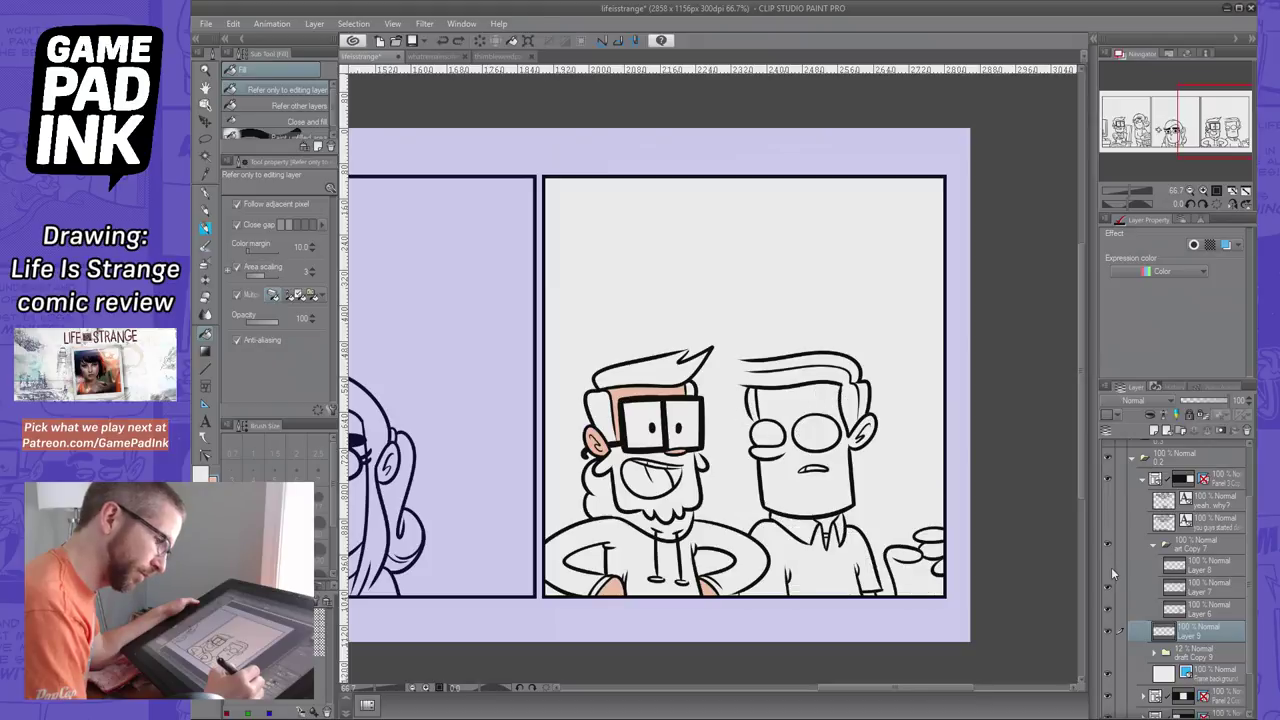
{"action": "left_click", "coordinate": [810, 475]}
Show Layer 8 in the art Copy 7 folder again and collapse the folder
{"action": "left_click", "coordinate": [1157, 547]}
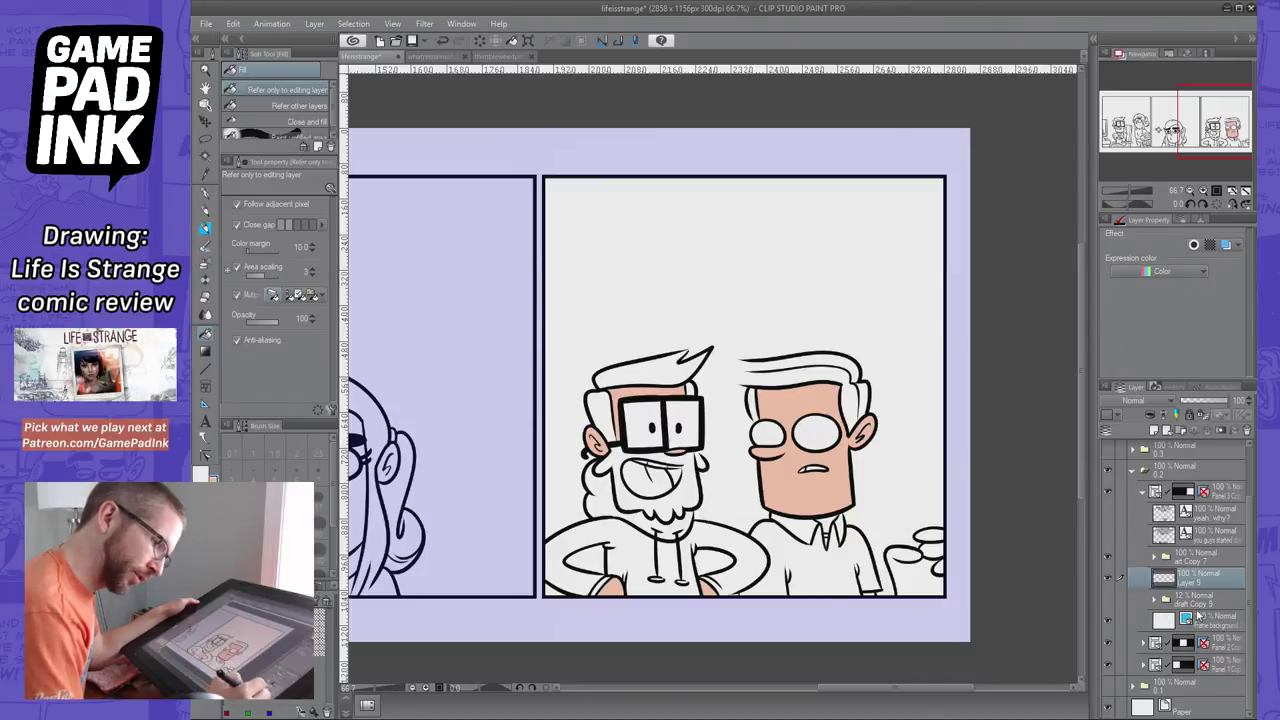
{"action": "left_click", "coordinate": [1153, 557]}
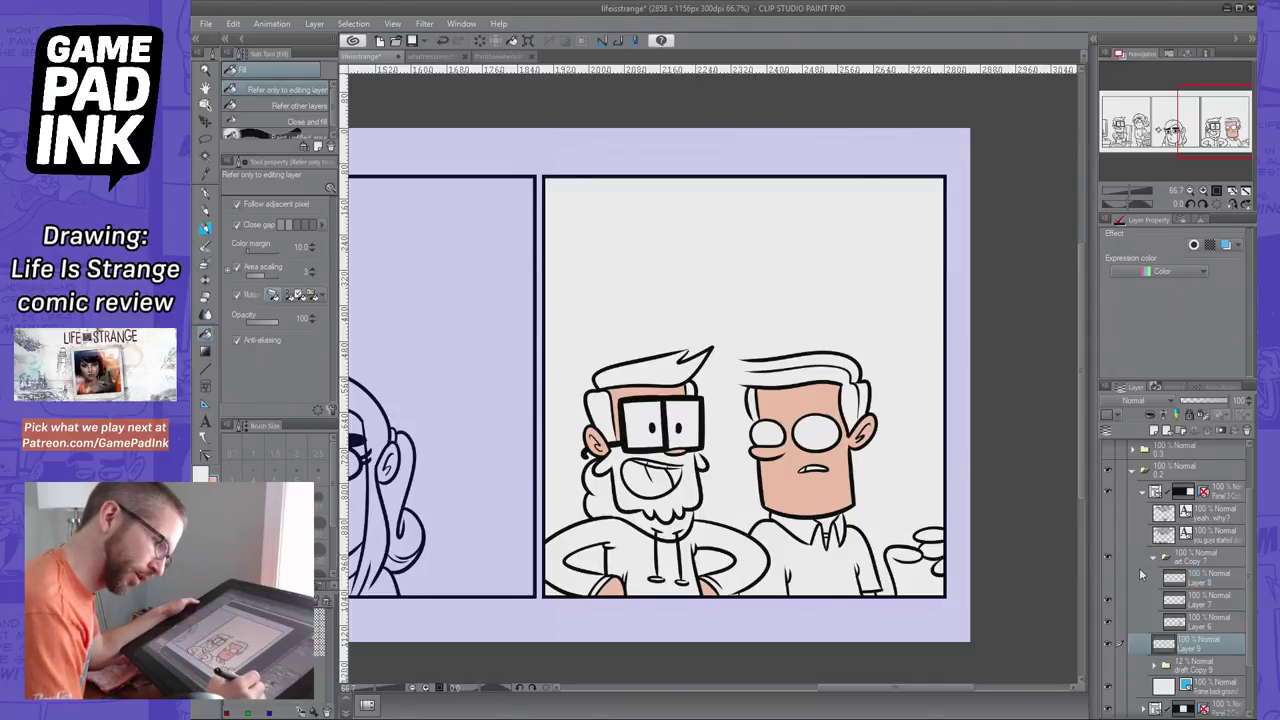
{"action": "left_click", "coordinate": [1155, 559]}
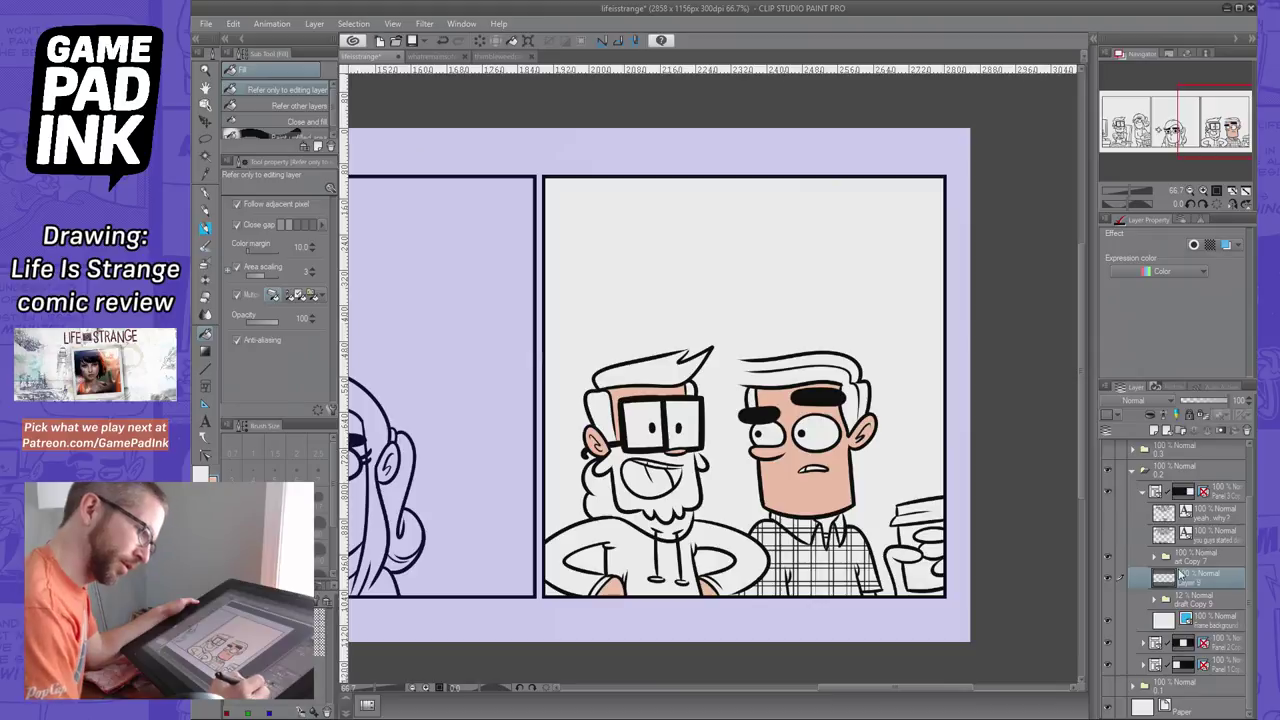
Expand the art Copy 7 folder, select Layer 8, and set the G-pen's brush size to 15
{"action": "left_click", "coordinate": [1154, 557]}
{"action": "left_click", "coordinate": [1210, 582]}
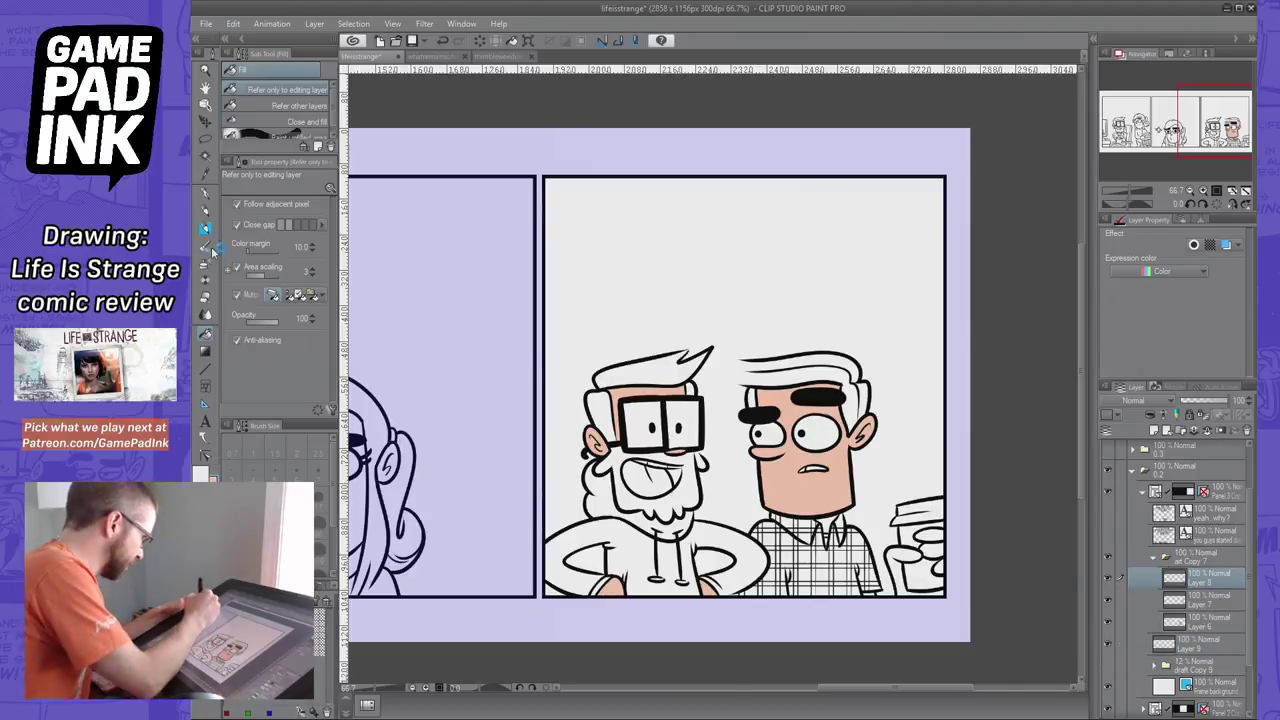
{"action": "key", "text": "p"}
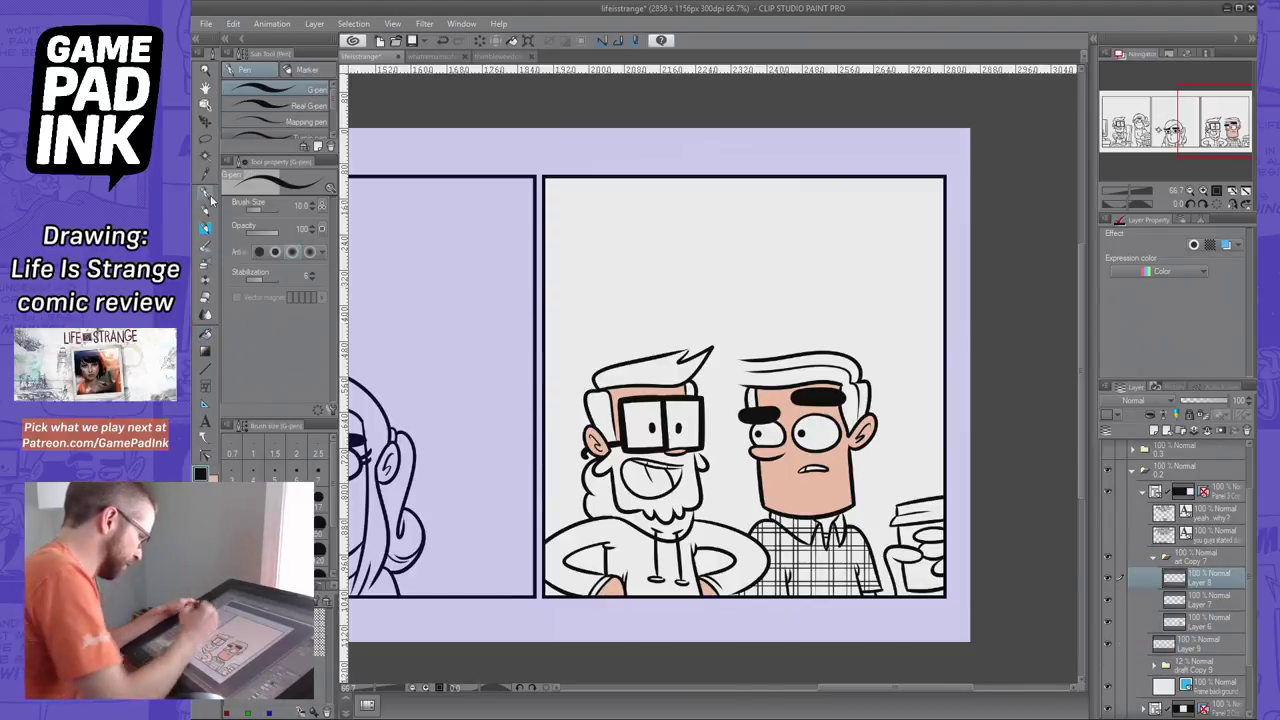
{"action": "left_click", "coordinate": [297, 499]}
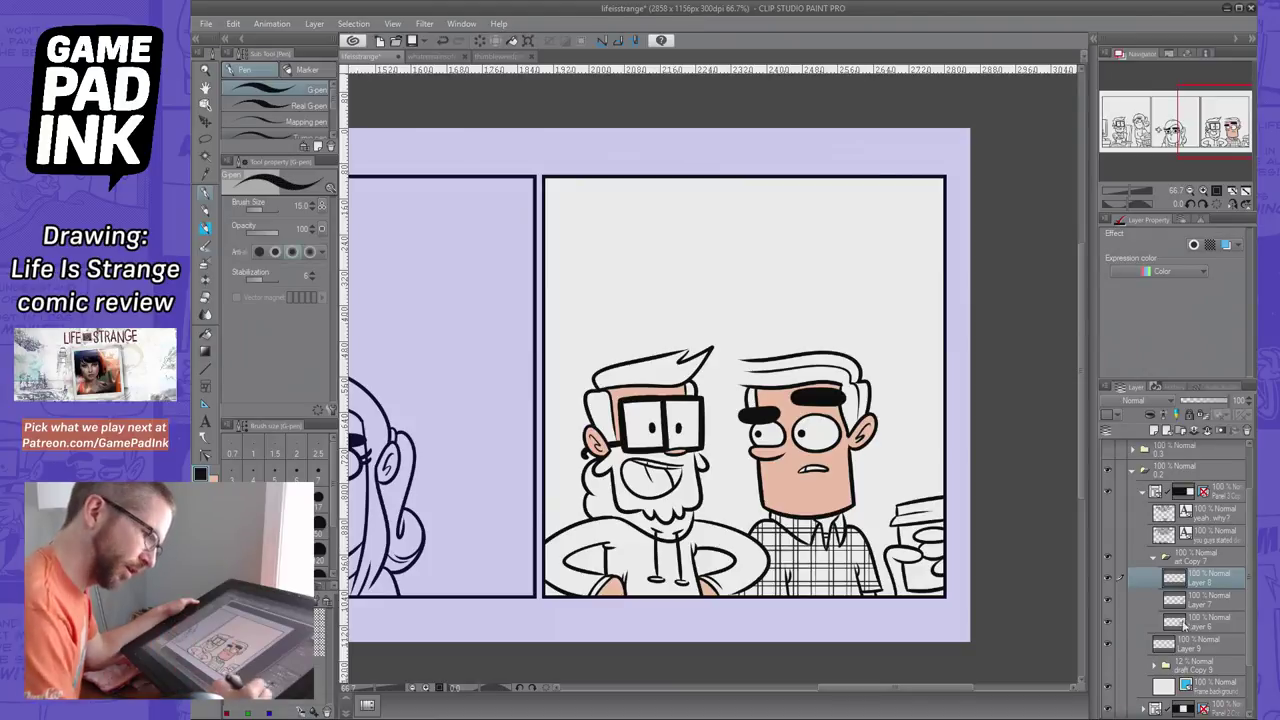
Toggle Layer 8 and Layer 7 to check which line art each holds, and collapse the art Copy 7 folder
{"action": "left_click", "coordinate": [1109, 574]}
{"action": "left_click", "coordinate": [1109, 573]}
{"action": "left_click", "coordinate": [1109, 599]}
{"action": "left_click", "coordinate": [1109, 599]}
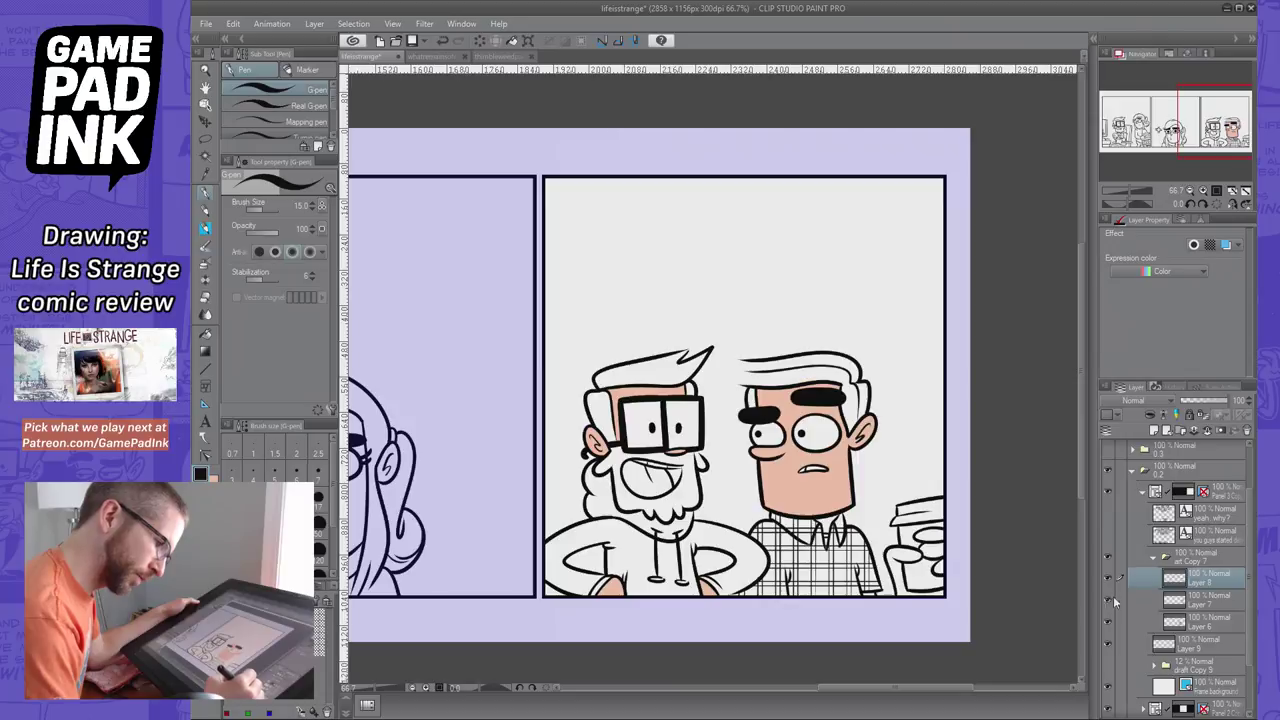
{"action": "left_click", "coordinate": [1210, 605]}
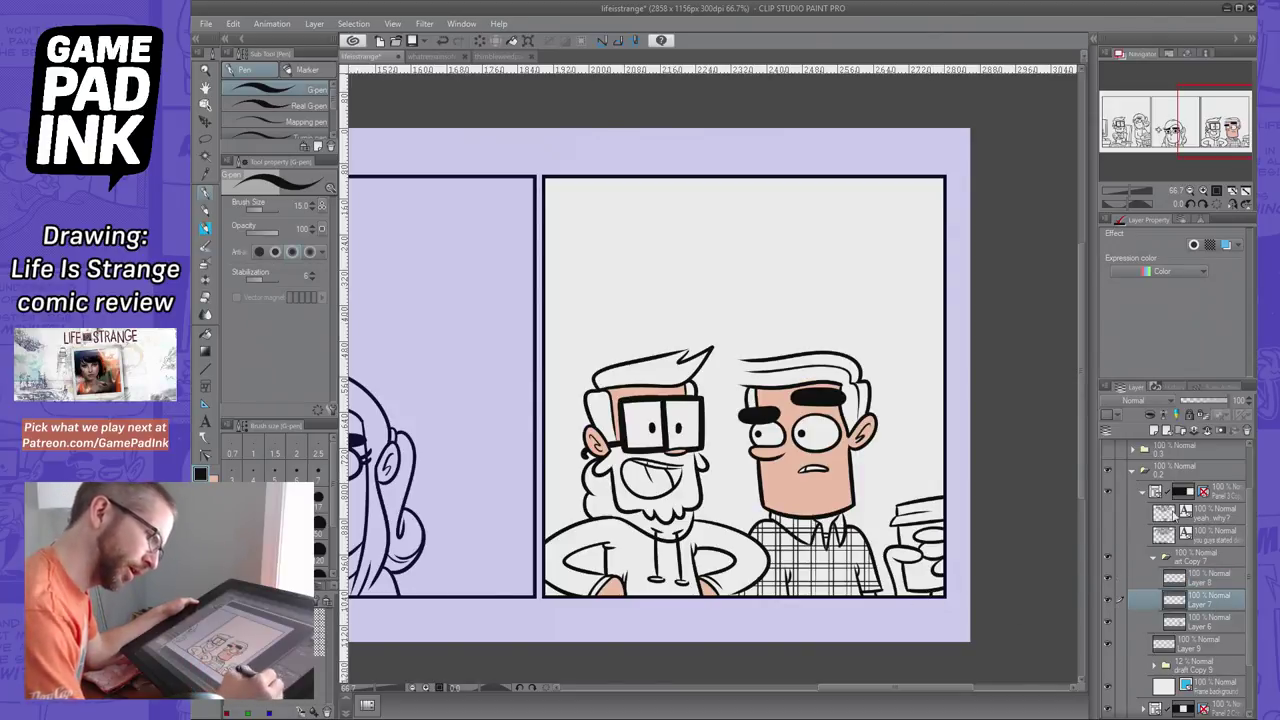
{"action": "left_click", "coordinate": [1156, 560]}
{"action": "mouse_move", "coordinate": [1247, 552]}
{"action": "left_mouse_down"}
{"action": "mouse_move", "coordinate": [1249, 494]}
{"action": "mouse_move", "coordinate": [1247, 534]}
{"action": "left_mouse_up"}
{"action": "scroll", "coordinate": [1247, 537], "scroll_direction": "down", "scroll_amount": 2}
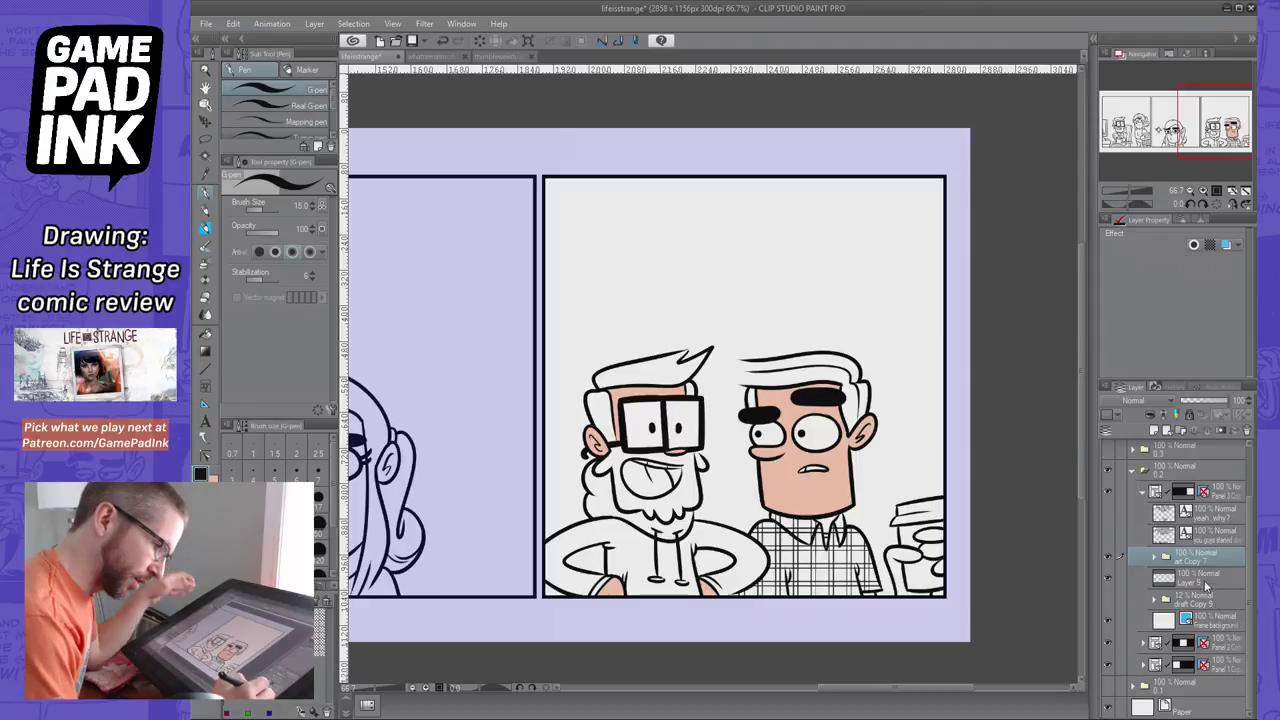
On Layer 9, fill the hand around the cup with peach skin tone and the corner of the first man's mouth with black
{"action": "left_click", "coordinate": [1217, 580]}
{"action": "key", "text": "g"}
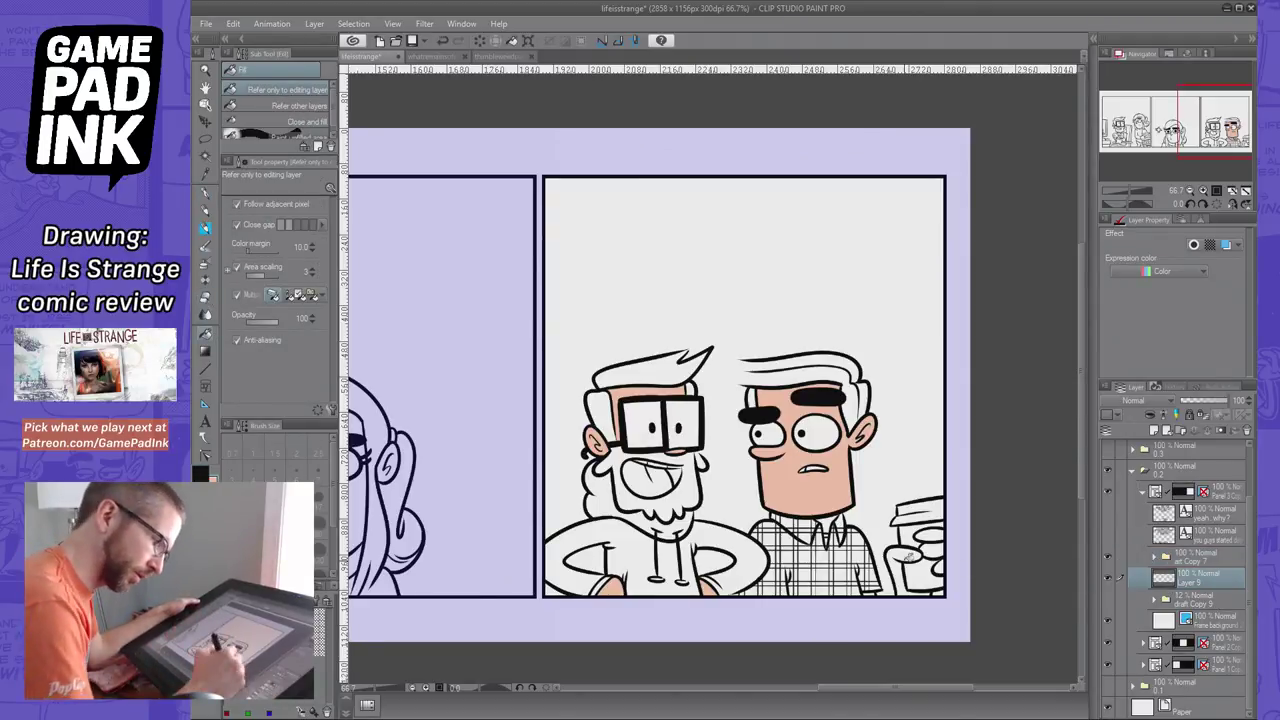
{"action": "mouse_move", "coordinate": [906, 553]}
{"action": "left_mouse_down"}
{"action": "mouse_move", "coordinate": [939, 533]}
{"action": "mouse_move", "coordinate": [952, 566]}
{"action": "left_mouse_up"}
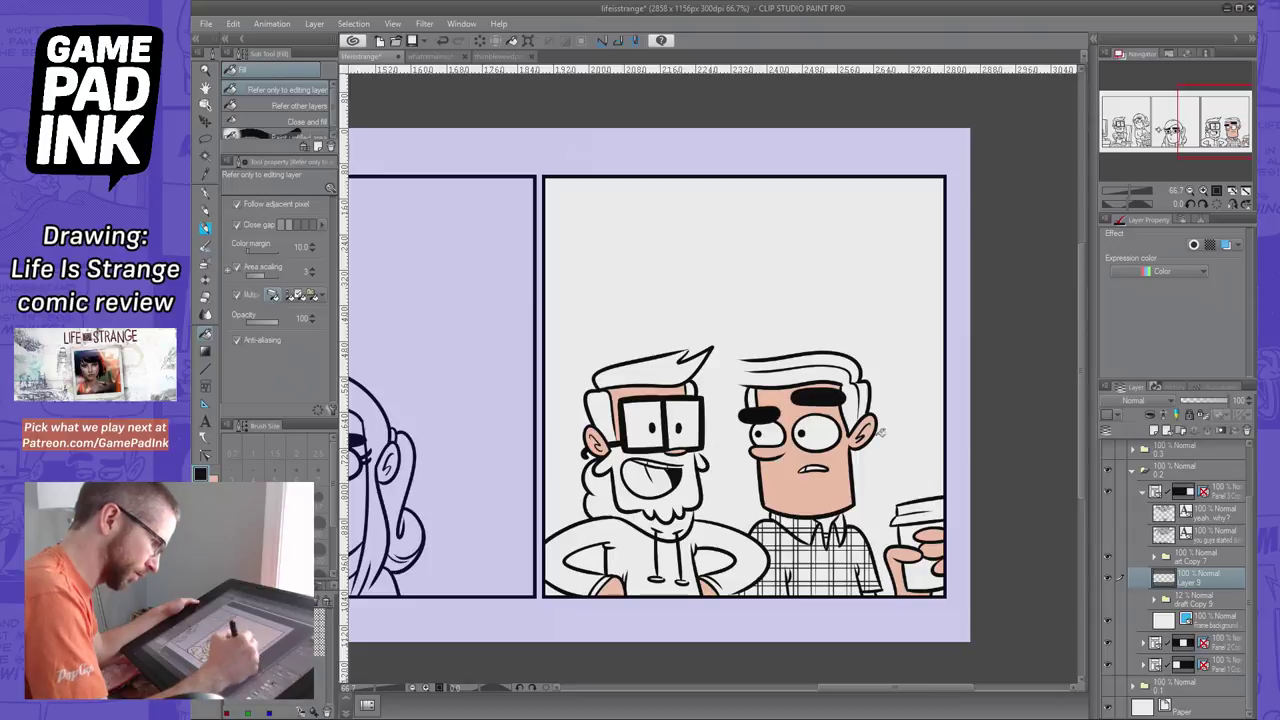
Fill the first man's hair and sideburn with a reddish brown on Layer 9, replacing a duller brown attempt
{"action": "left_click", "coordinate": [212, 192]}
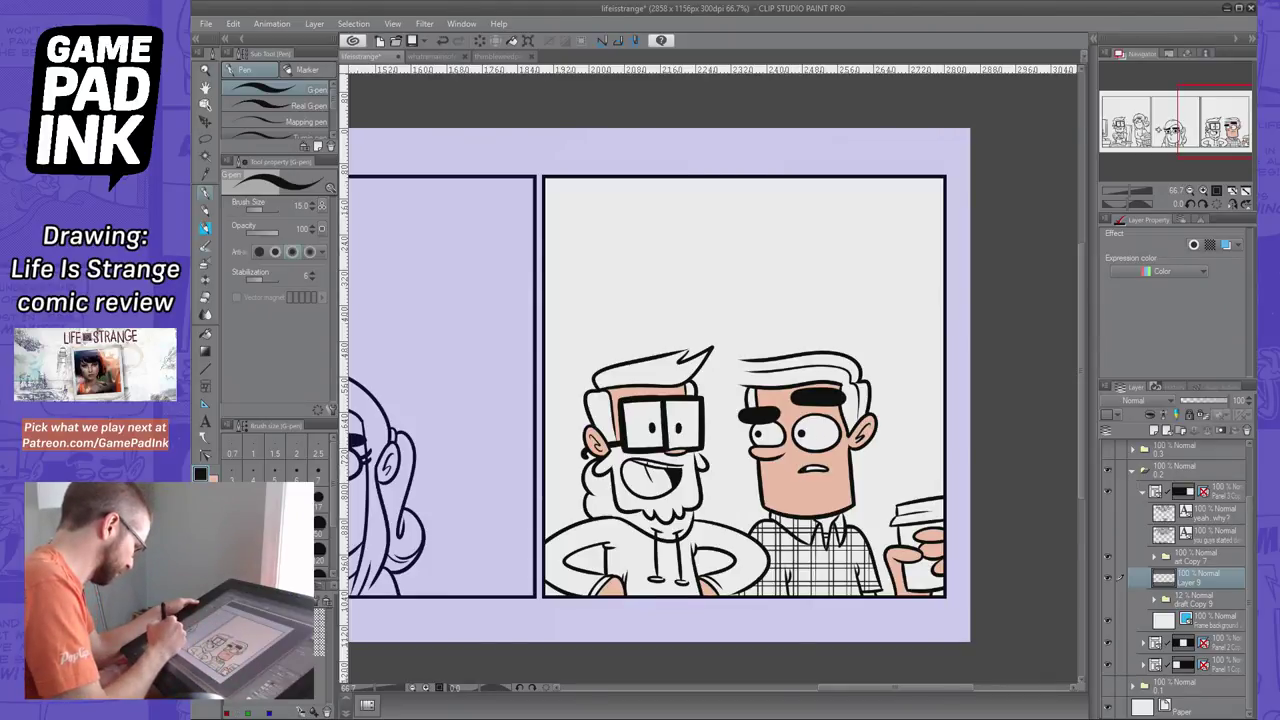
{"action": "left_click", "coordinate": [270, 650]}
{"action": "left_click", "coordinate": [205, 333]}
{"action": "left_click", "coordinate": [664, 374]}
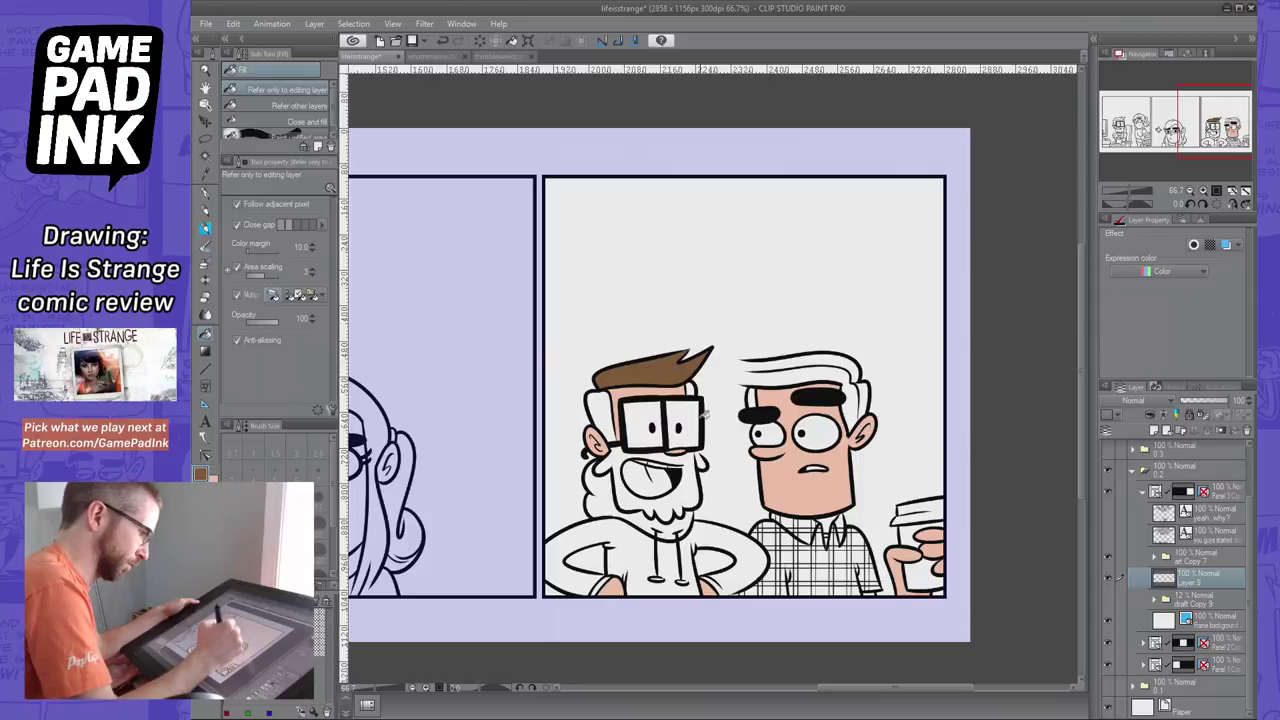
{"action": "key", "text": "ctrl+z"}
{"action": "left_click", "coordinate": [637, 383]}
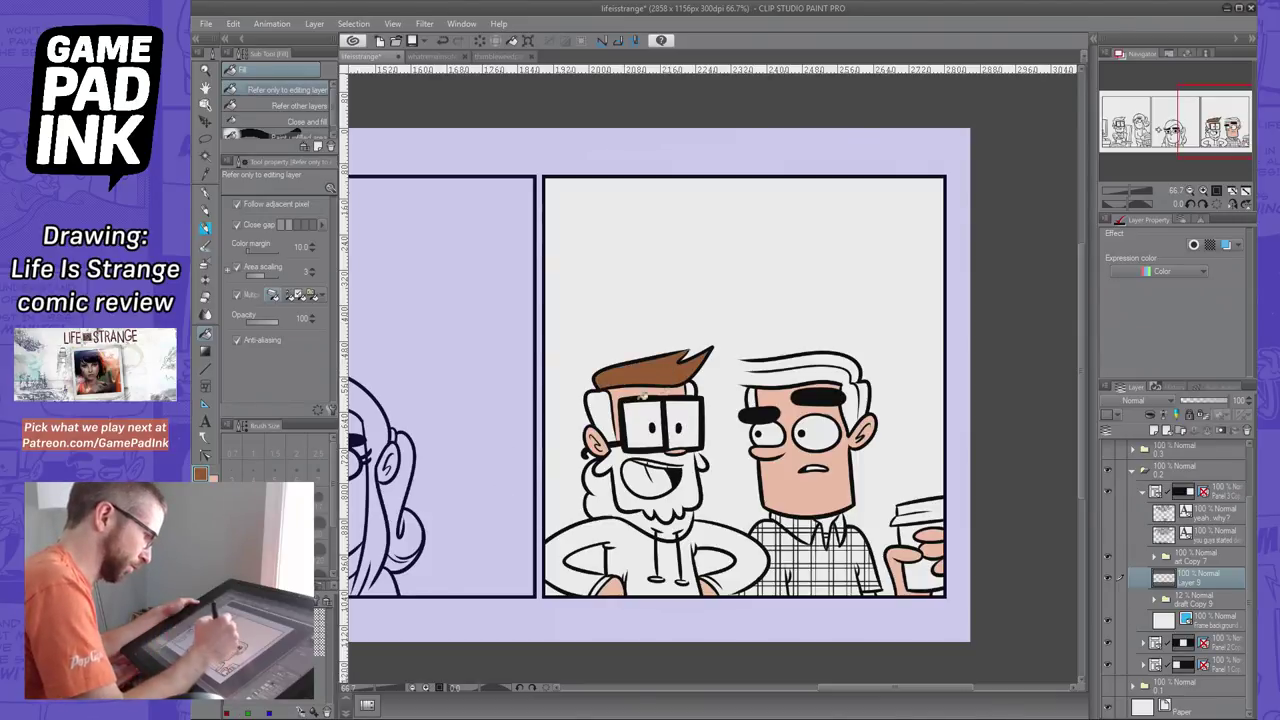
{"action": "left_click", "coordinate": [608, 410]}
Fill the first man's beard and mustache with the reddish brown sampled from his hair
{"action": "left_click", "coordinate": [695, 480]}
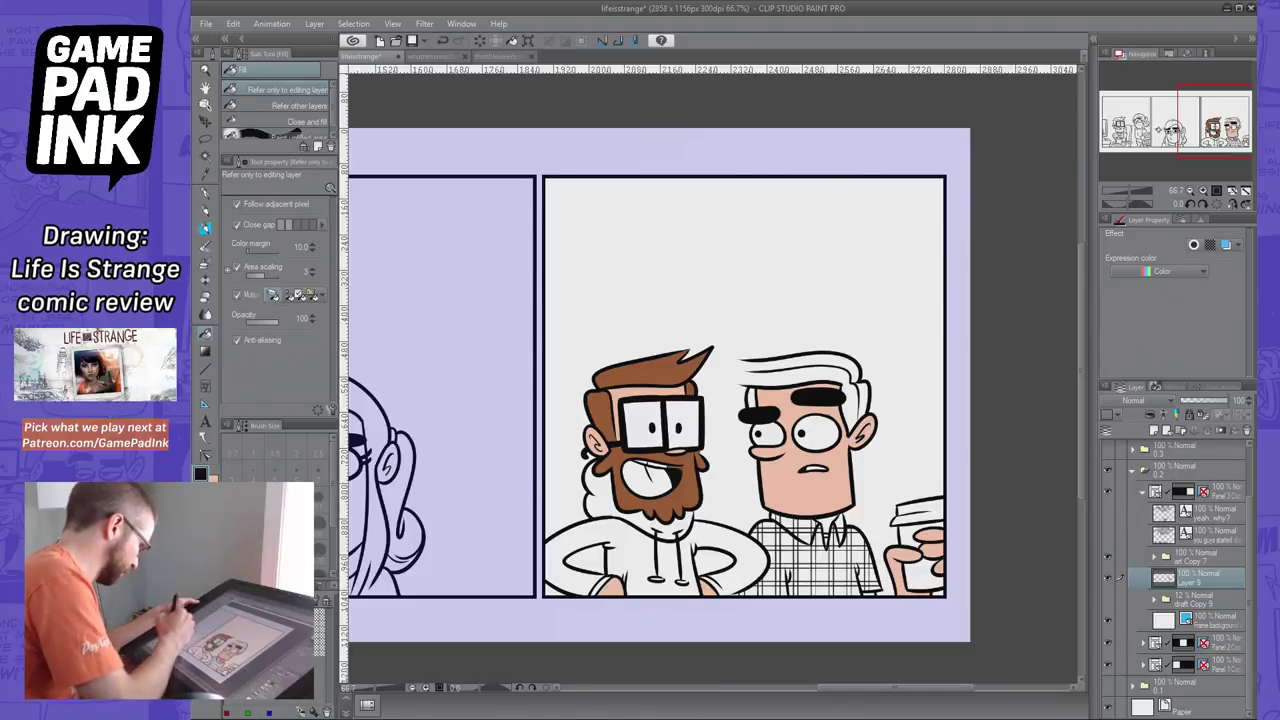
{"action": "key", "text": "ctrl+z"}
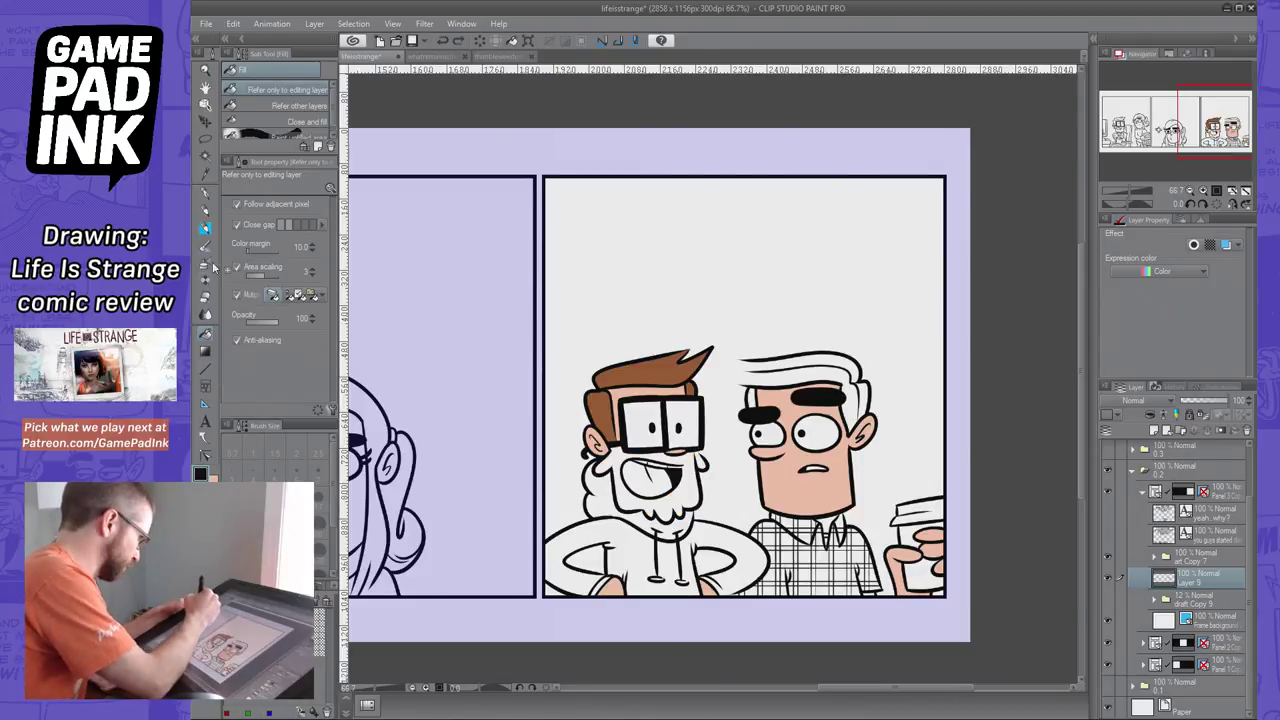
{"action": "key", "text": "p"}
{"action": "left_click", "coordinate": [640, 376], "text": "alt"}
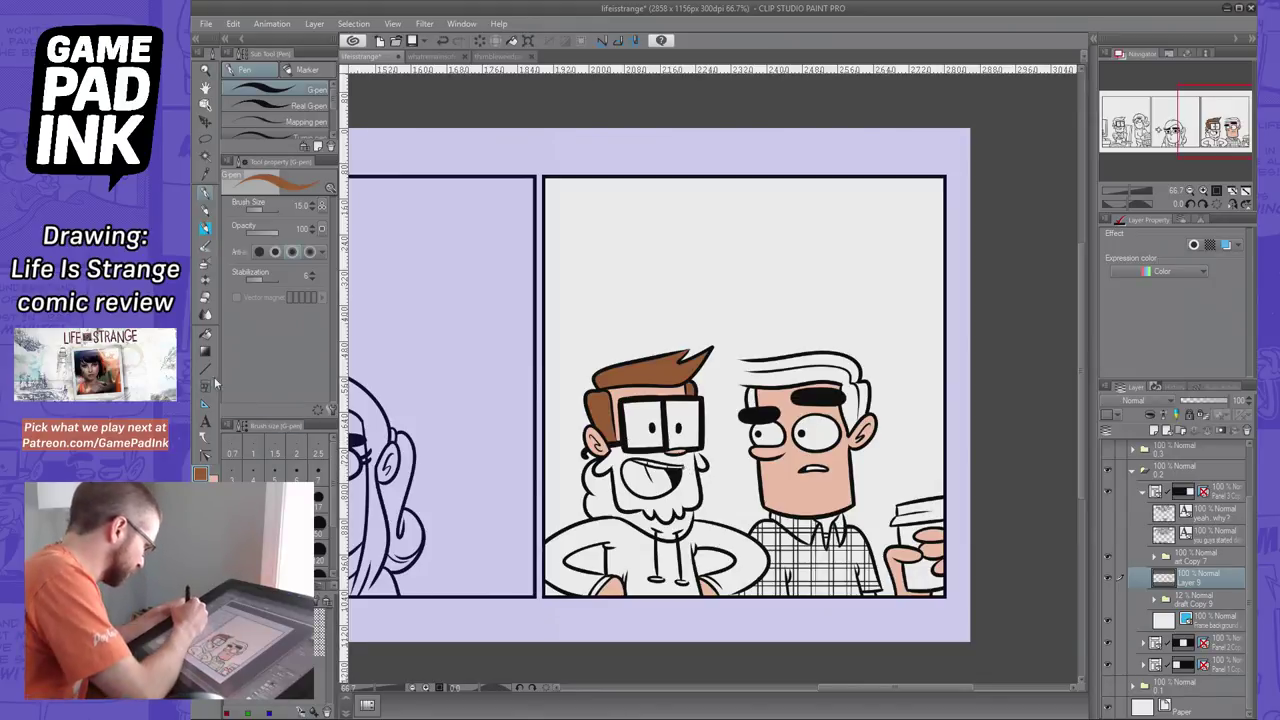
{"action": "key", "text": "g"}
{"action": "left_click", "coordinate": [700, 461]}
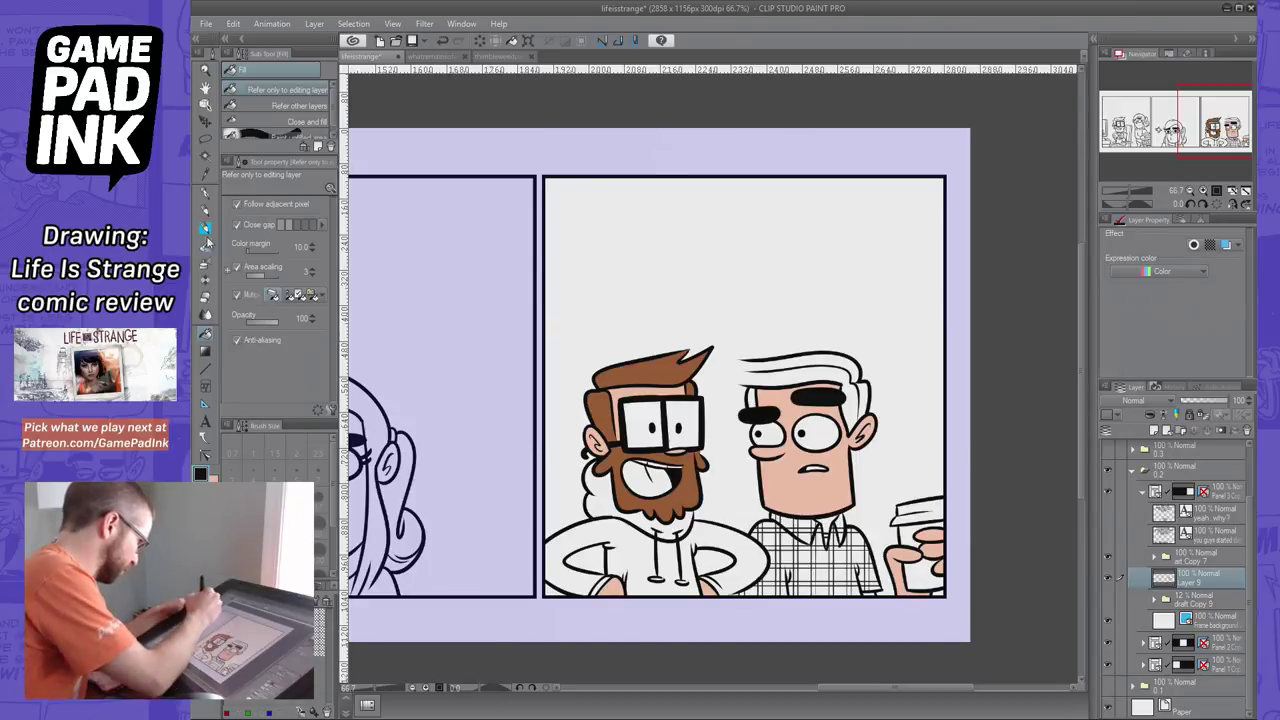
{"action": "key", "text": "p"}
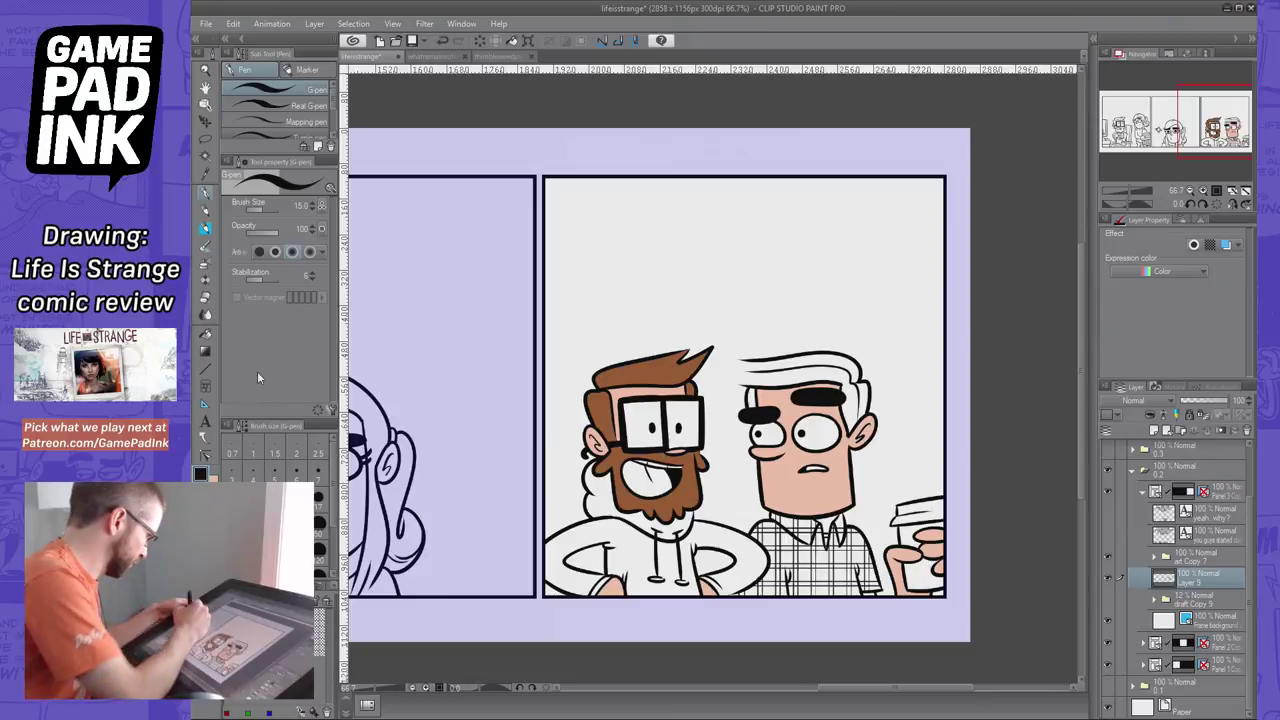
{"action": "key", "text": "e"}
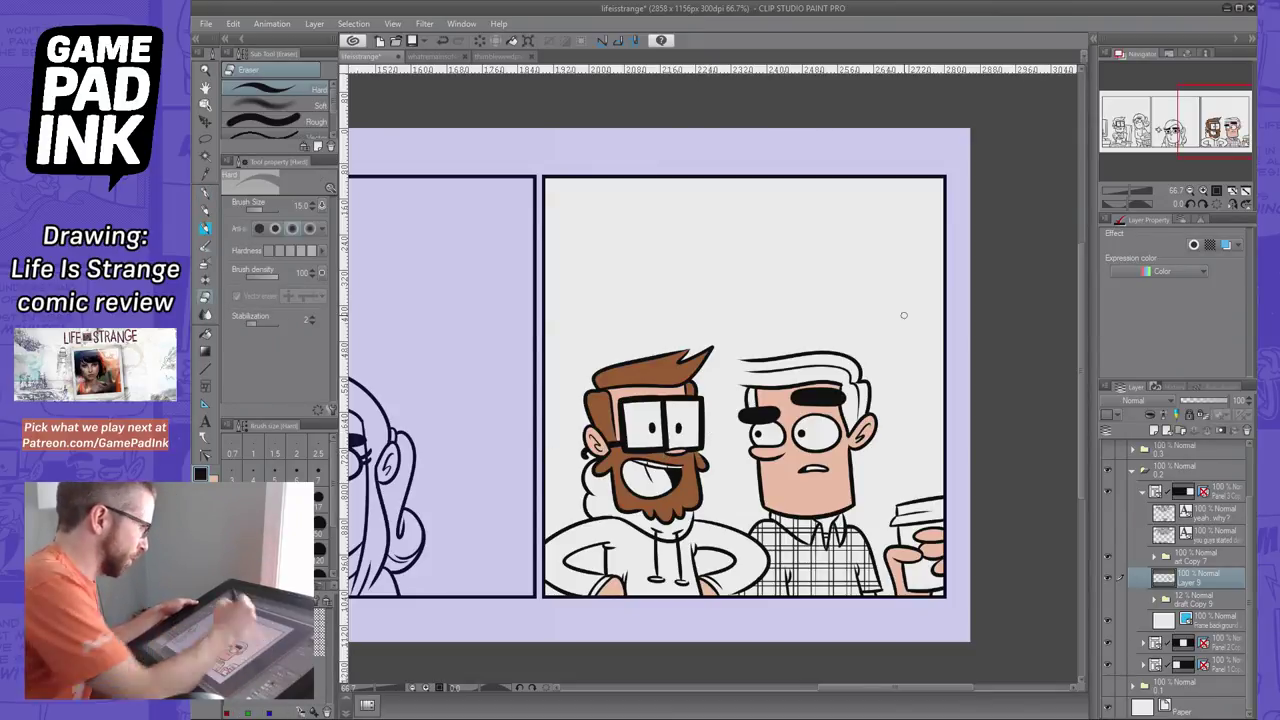
Open the reference comic fortnite_color_0.2.png from the Comics folder and sample the green of the bearded man's hoodie
{"action": "left_click", "coordinate": [207, 24]}
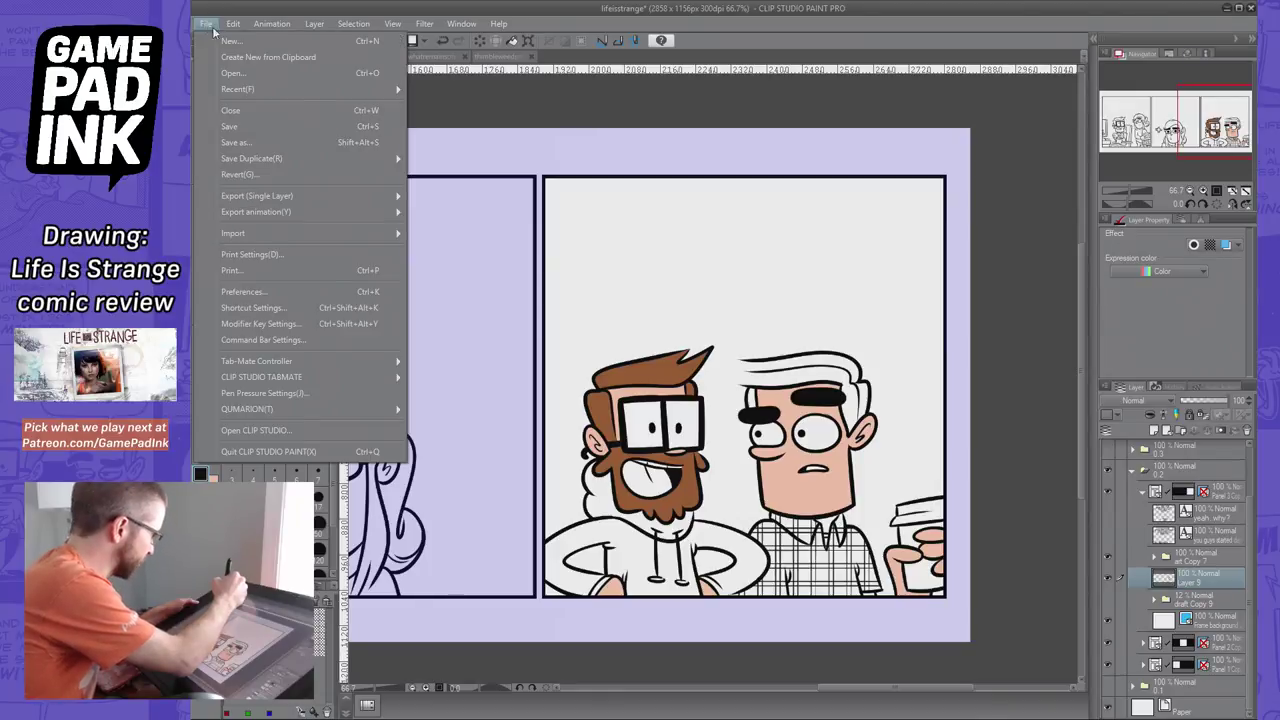
{"action": "left_click", "coordinate": [240, 89]}
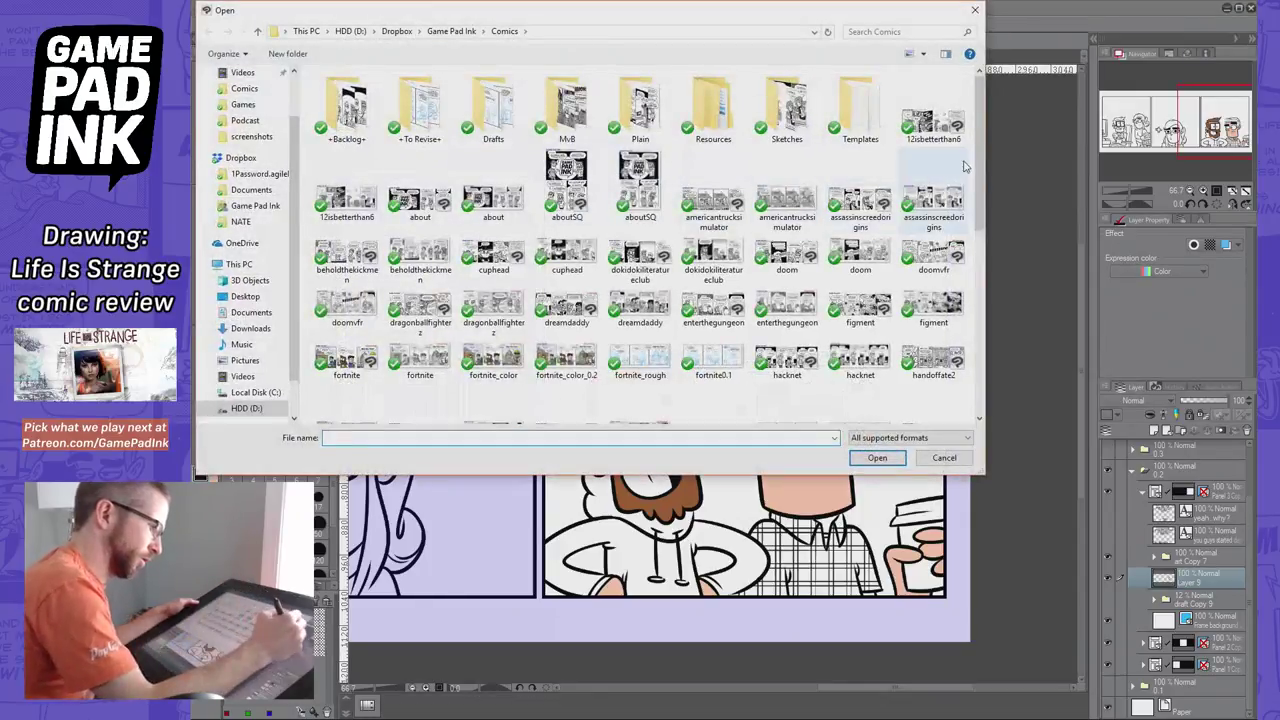
{"action": "left_click_drag", "start_coordinate": [971, 166], "coordinate": [970, 250]}
{"action": "double_click", "coordinate": [566, 122]}
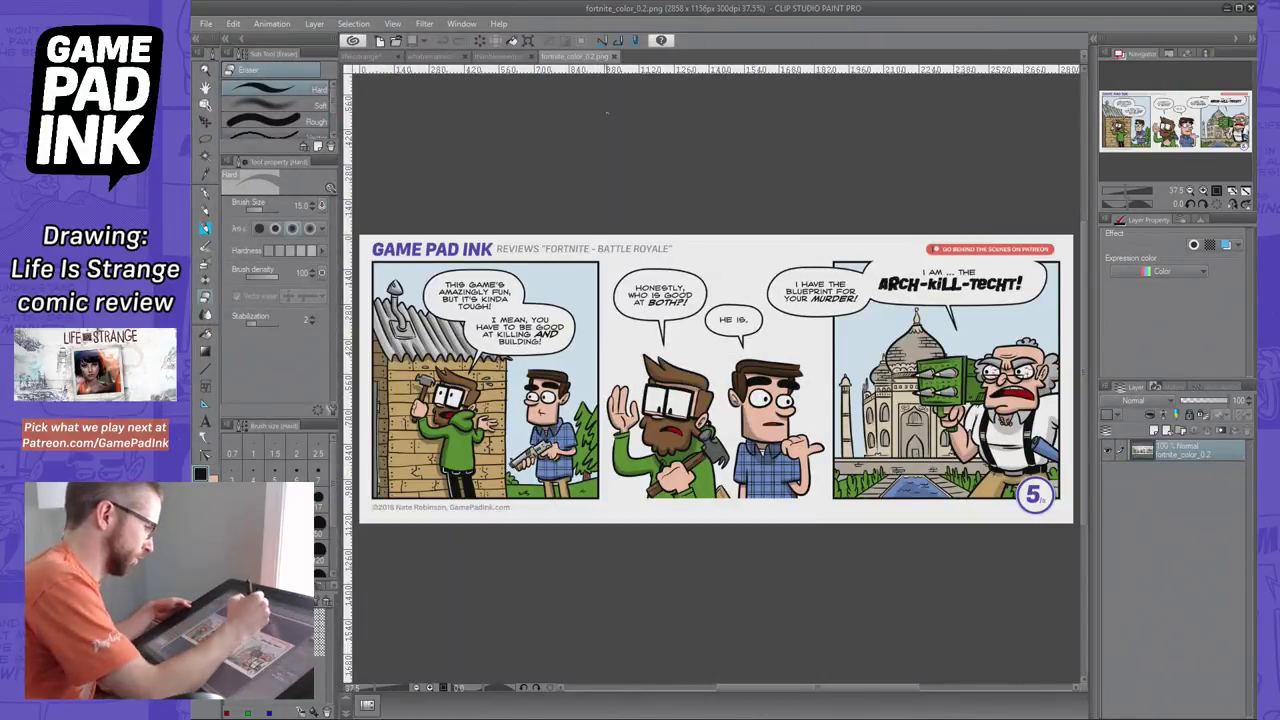
{"action": "key", "text": "i"}
{"action": "left_click", "coordinate": [644, 462], "text": "alt"}
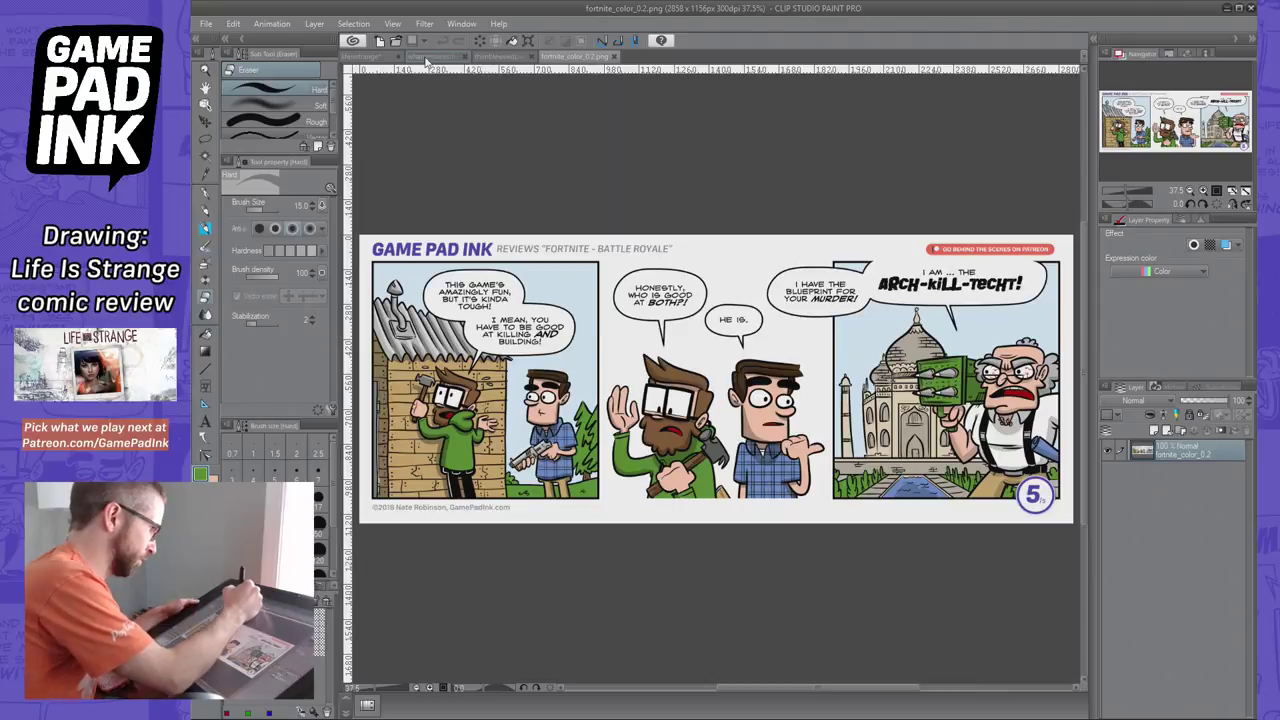
Return to the lifeisstrange document and fill the first man's hoodie, sleeves and hood with the sampled green on Layer 9
{"action": "left_click", "coordinate": [378, 57]}
{"action": "key", "text": "g"}
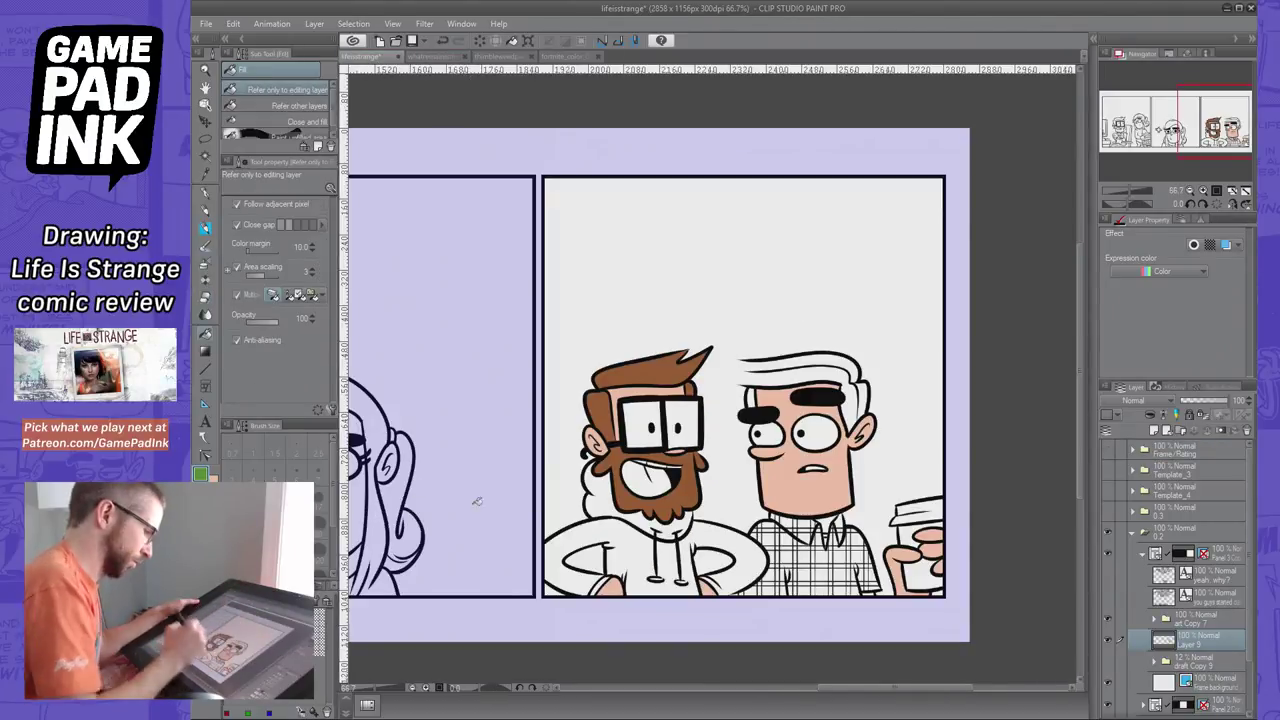
{"action": "left_click", "coordinate": [642, 547]}
{"action": "left_click", "coordinate": [650, 520]}
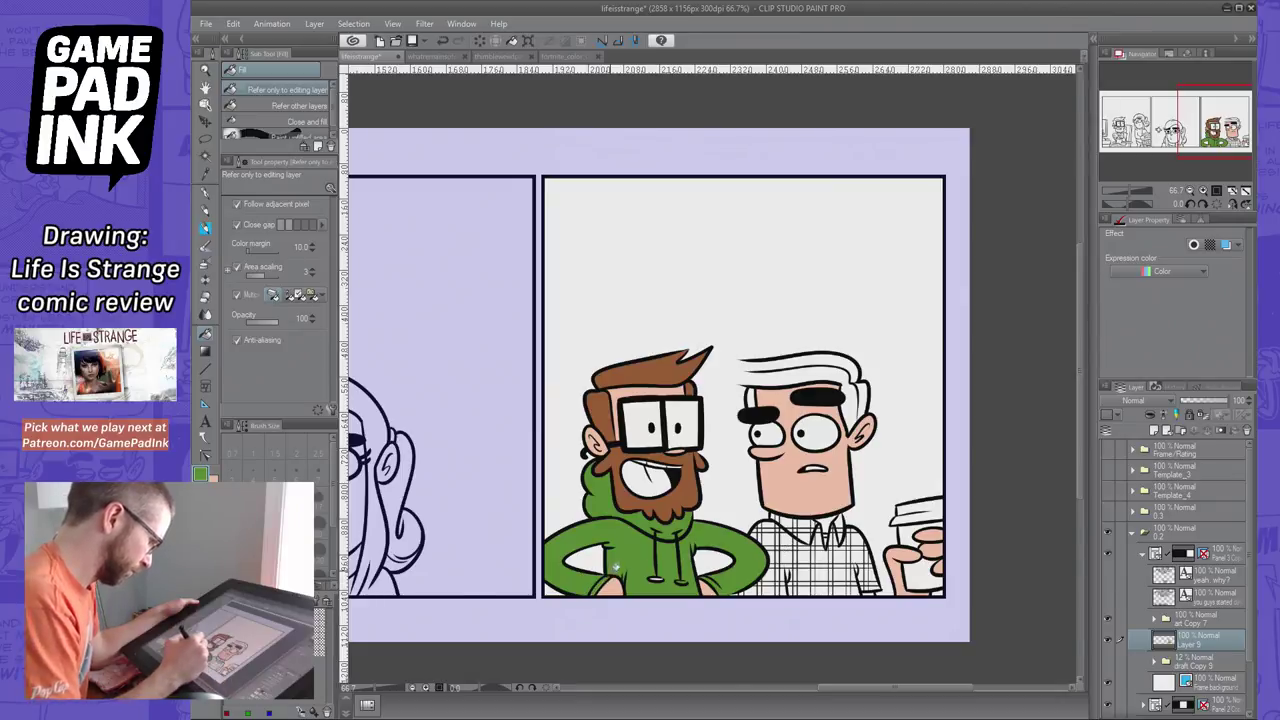
Pick a dark red and fill the insides of both men's mouths on Layer 9
{"action": "key", "text": "p"}
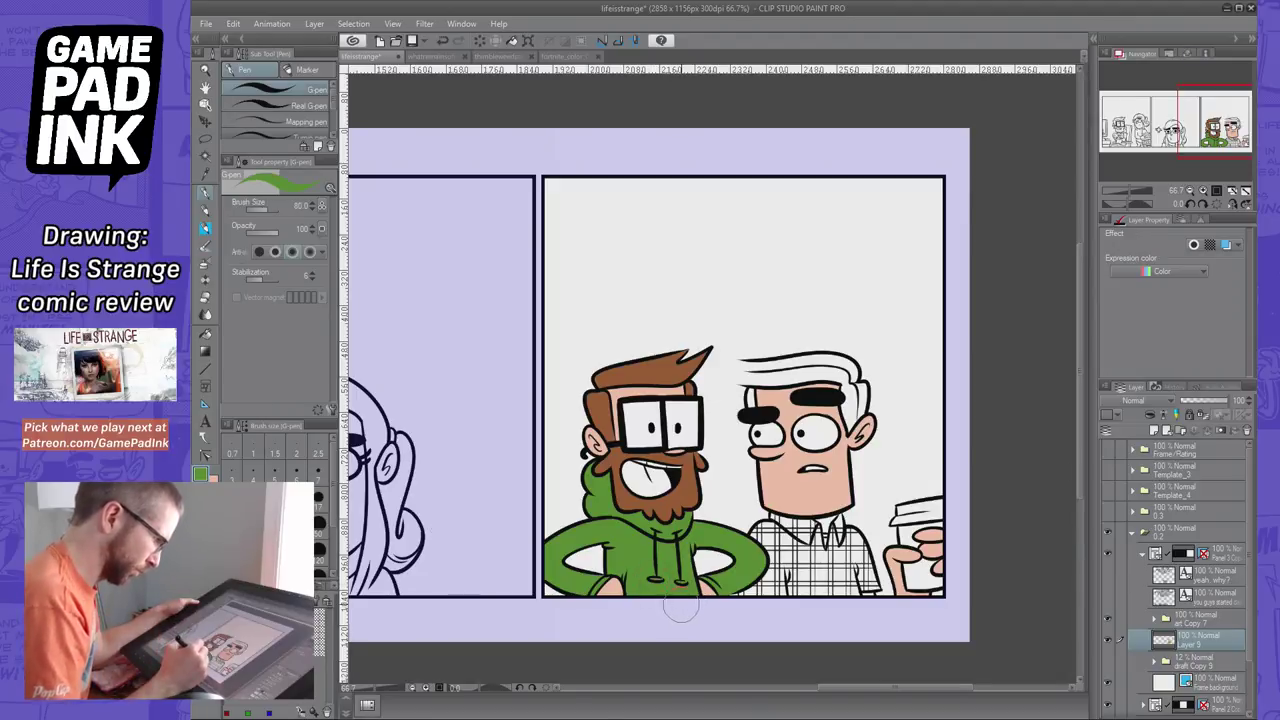
{"action": "left_click", "coordinate": [268, 645]}
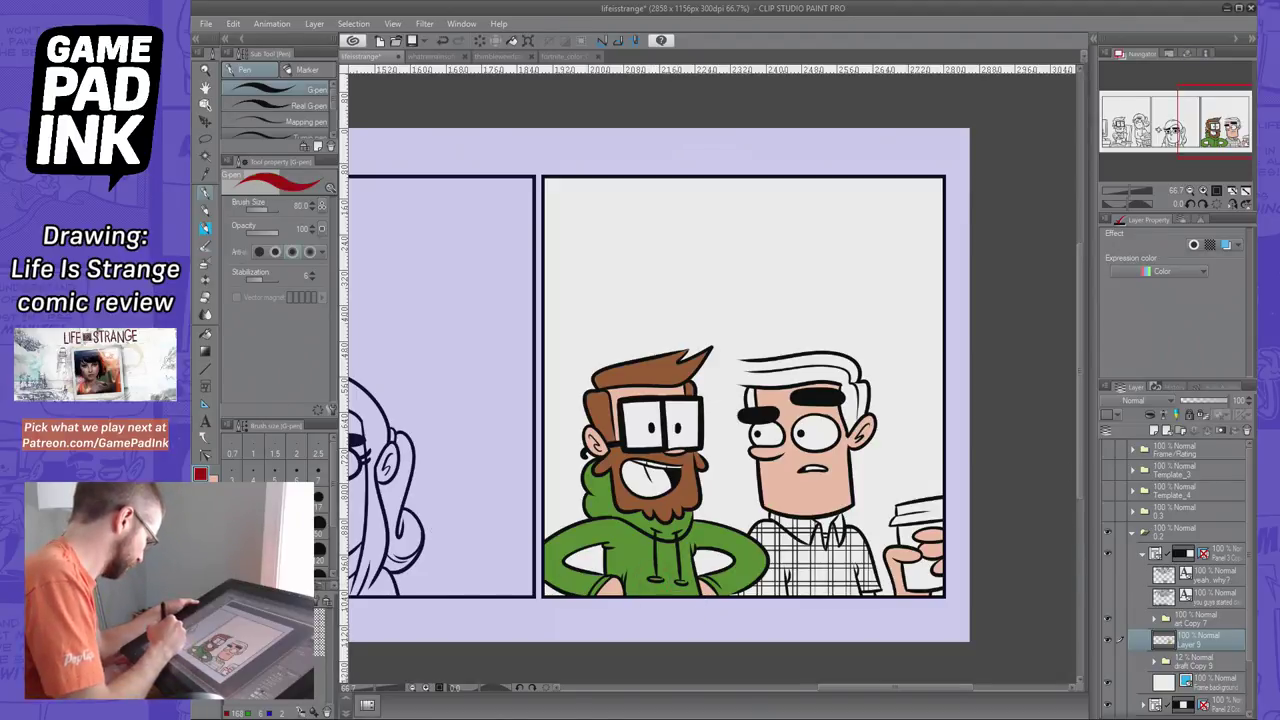
{"action": "left_click", "coordinate": [206, 335]}
{"action": "left_click", "coordinate": [661, 477]}
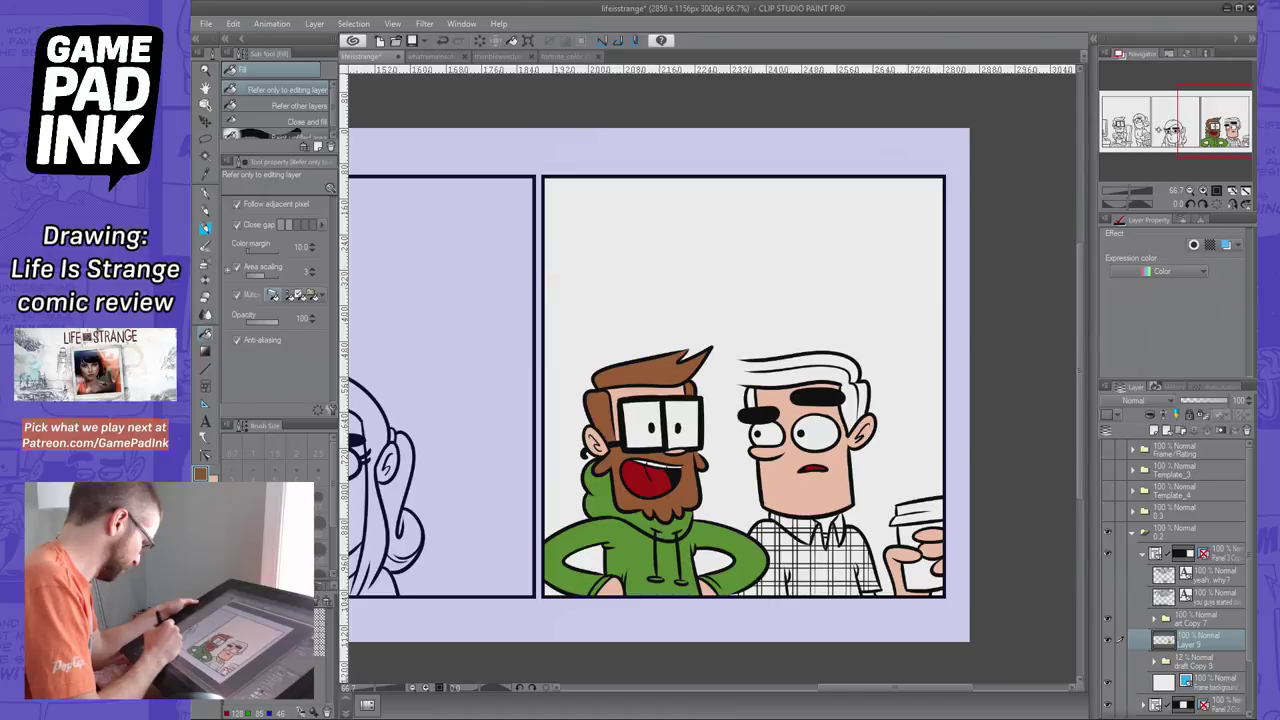
Paint brown over the open front end of the second man's hair with the G-pen at size 50
{"action": "left_click", "coordinate": [208, 194]}
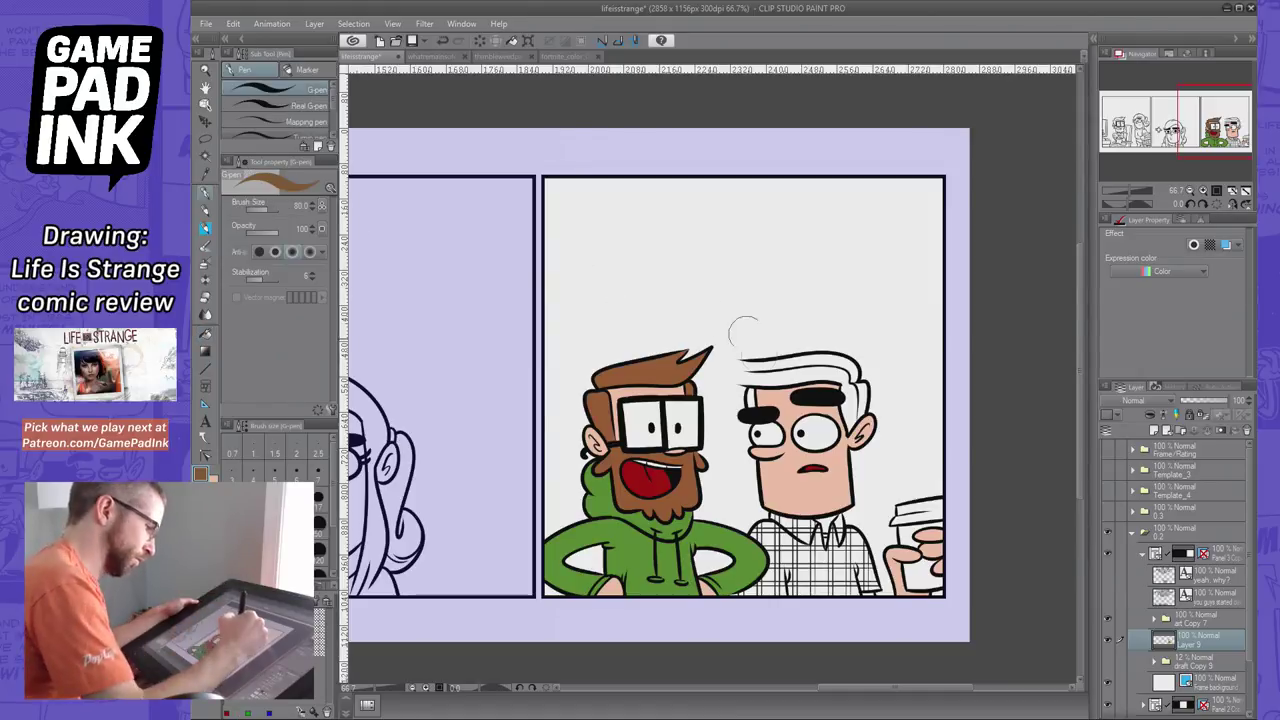
{"action": "left_click_drag", "start_coordinate": [751, 371], "coordinate": [745, 353]}
{"action": "key", "text": "ctrl+z"}
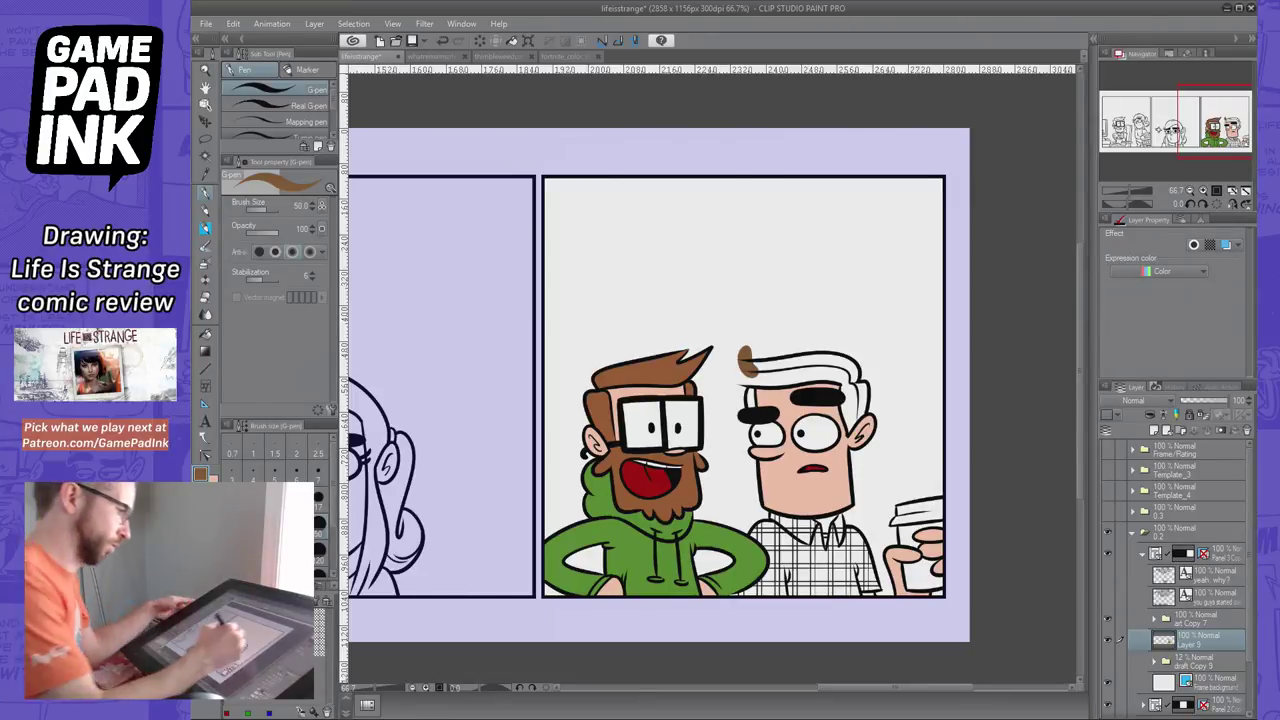
{"action": "mouse_move", "coordinate": [748, 372]}
{"action": "left_mouse_down"}
{"action": "mouse_move", "coordinate": [742, 405]}
{"action": "mouse_move", "coordinate": [756, 398]}
{"action": "left_mouse_up"}
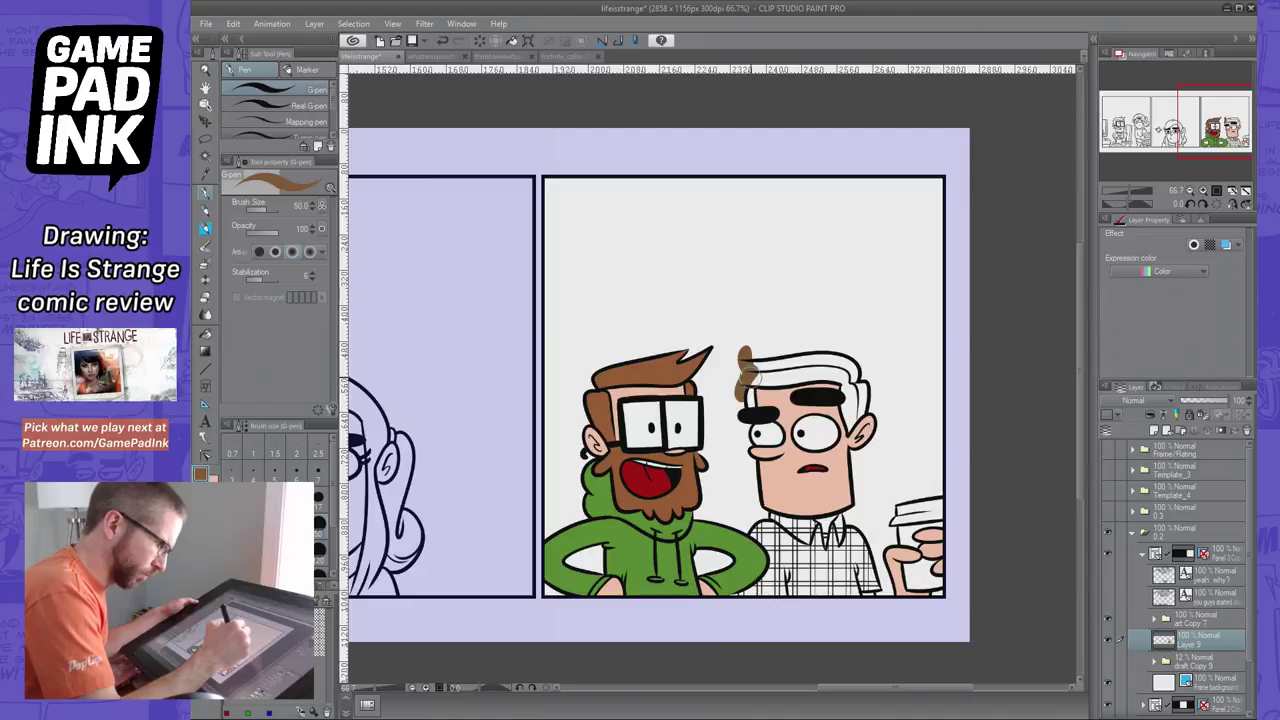
Trim the brown paint at the front of the second man's hair with the Hard eraser at size 50
{"action": "key", "text": "e"}
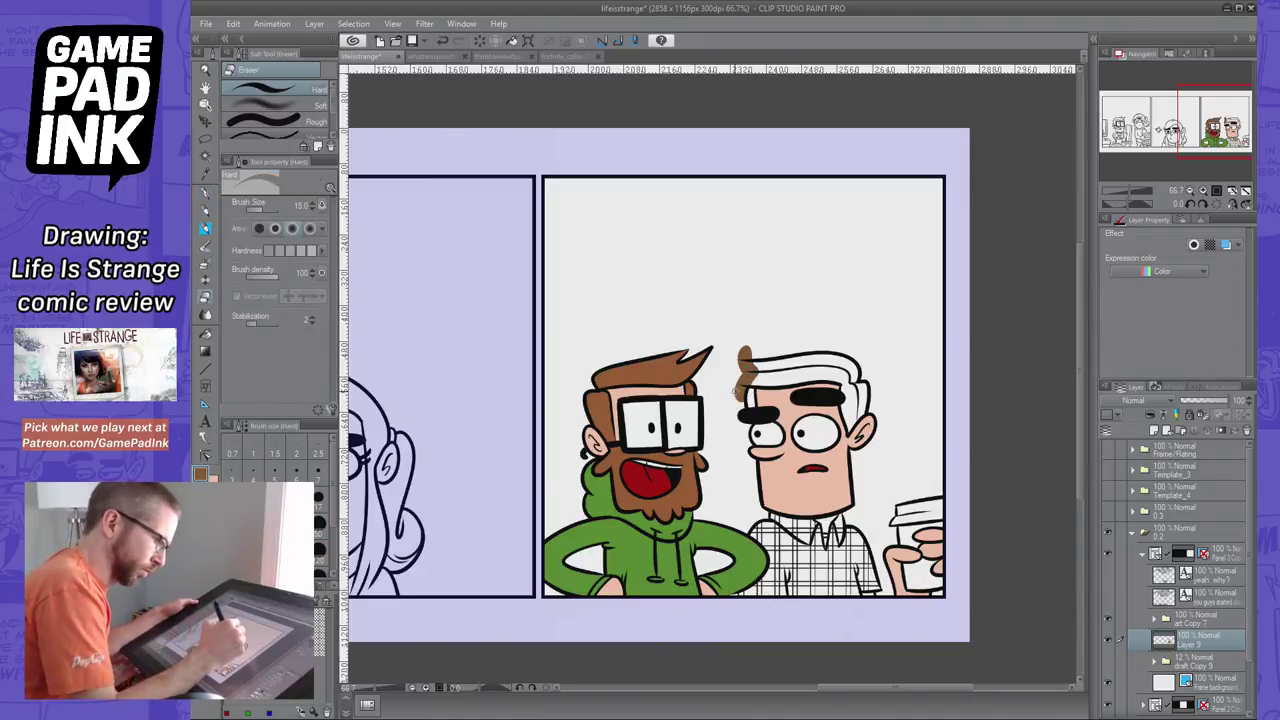
{"action": "left_click", "coordinate": [319, 533]}
{"action": "mouse_move", "coordinate": [741, 410]}
{"action": "left_mouse_down"}
{"action": "mouse_move", "coordinate": [746, 394]}
{"action": "mouse_move", "coordinate": [730, 392]}
{"action": "left_mouse_up"}
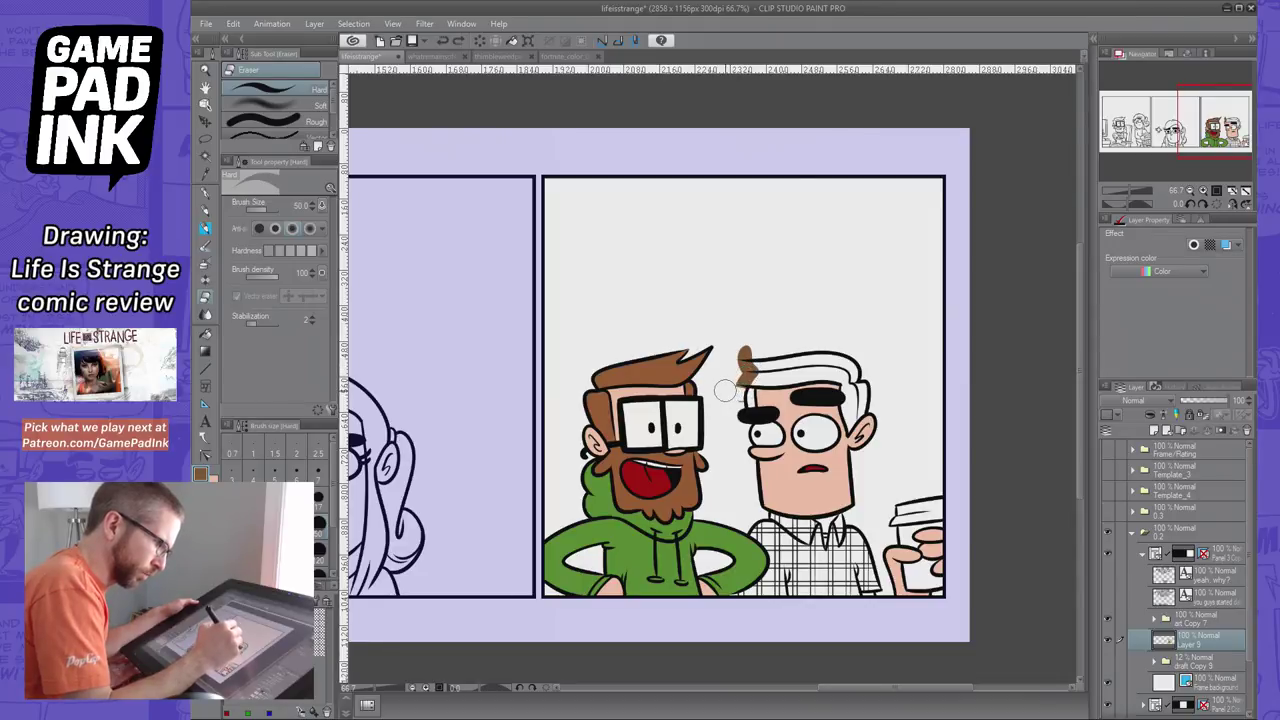
{"action": "left_click_drag", "start_coordinate": [742, 349], "coordinate": [740, 351]}
Fill the rest of the second man's hair and sideburns with the same brown on Layer 9
{"action": "left_click", "coordinate": [206, 332]}
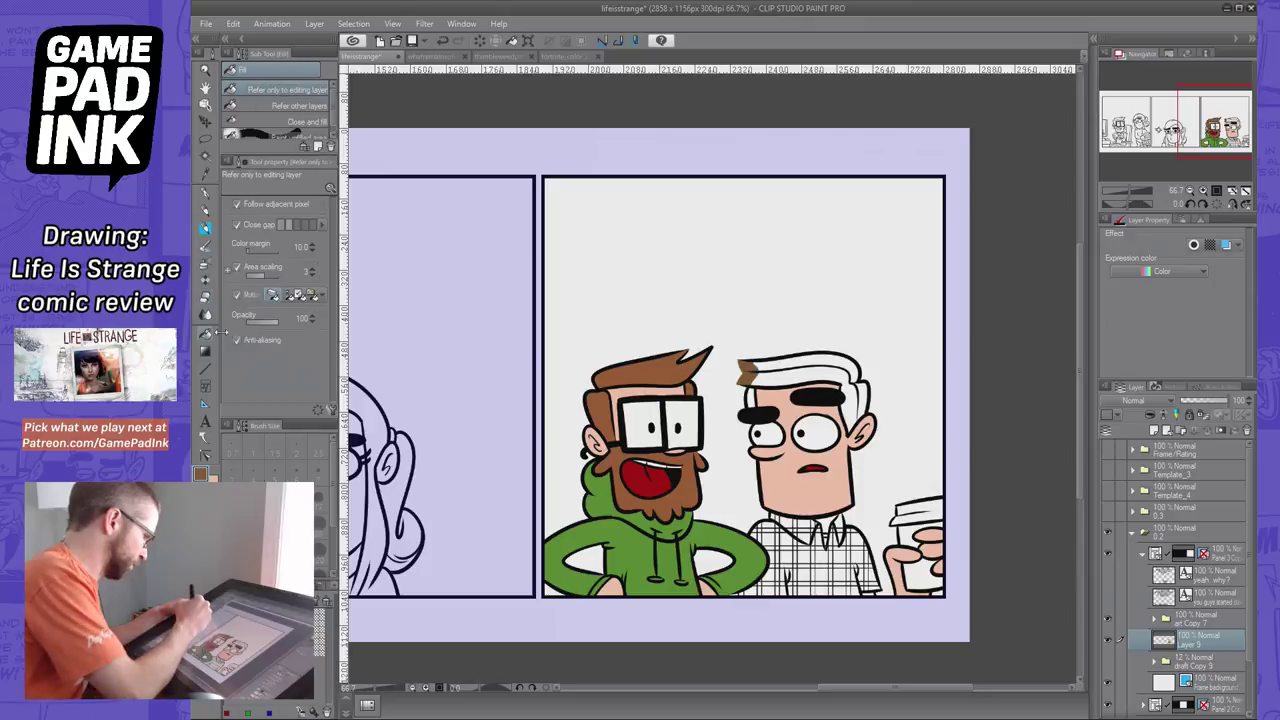
{"action": "left_click", "coordinate": [813, 358]}
{"action": "left_click", "coordinate": [745, 397]}
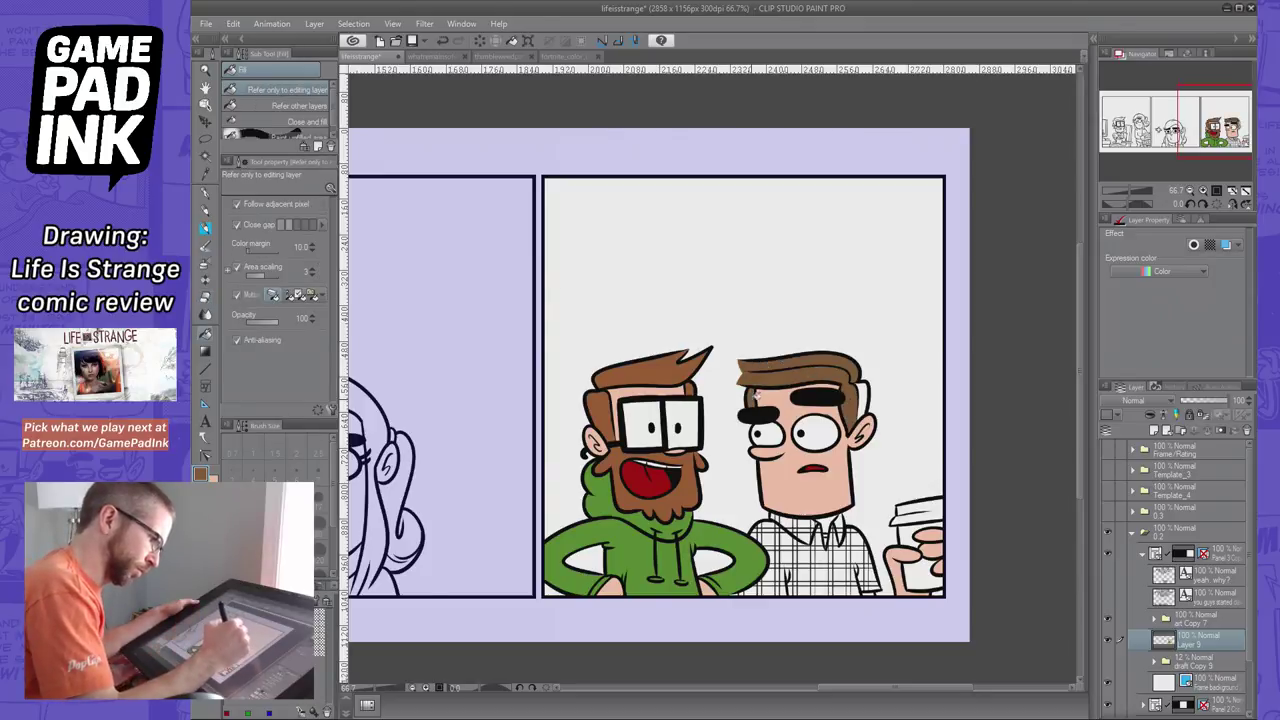
{"action": "left_click", "coordinate": [864, 400]}
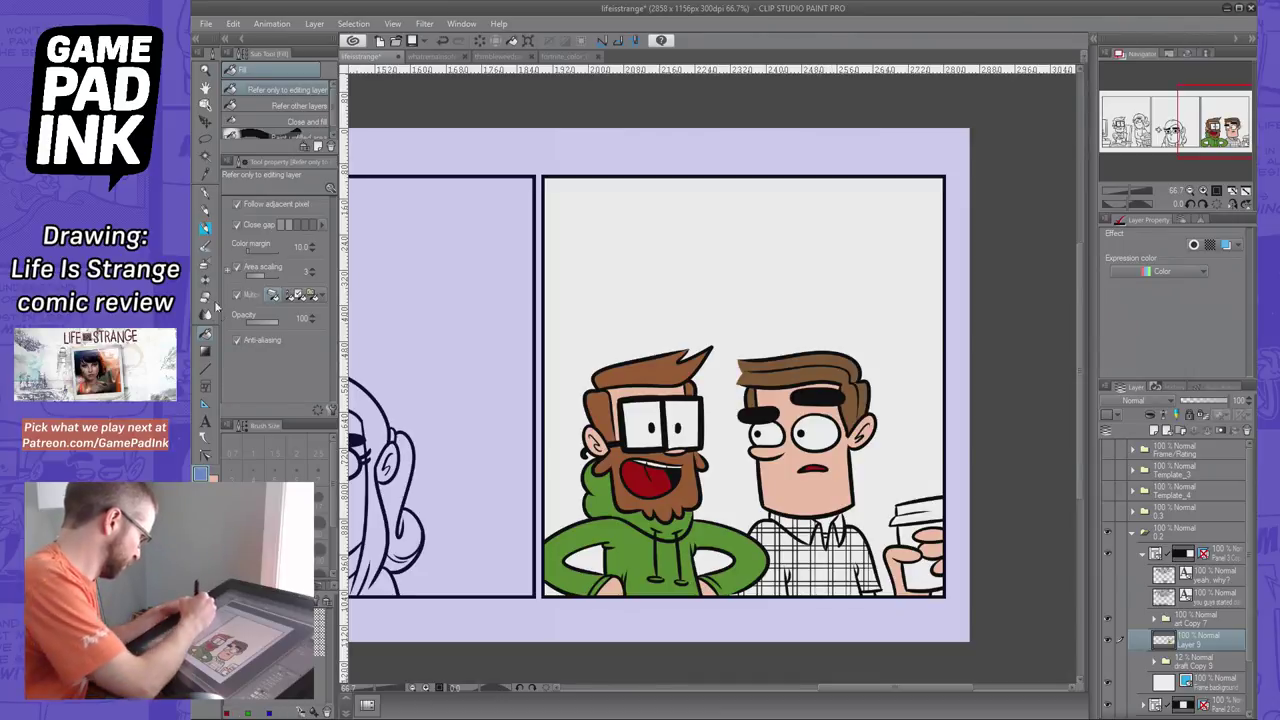
Fill the second man's shirt and collar with blue on Layer 9, hiding the plaid line layer only while filling
{"action": "left_click", "coordinate": [207, 195]}
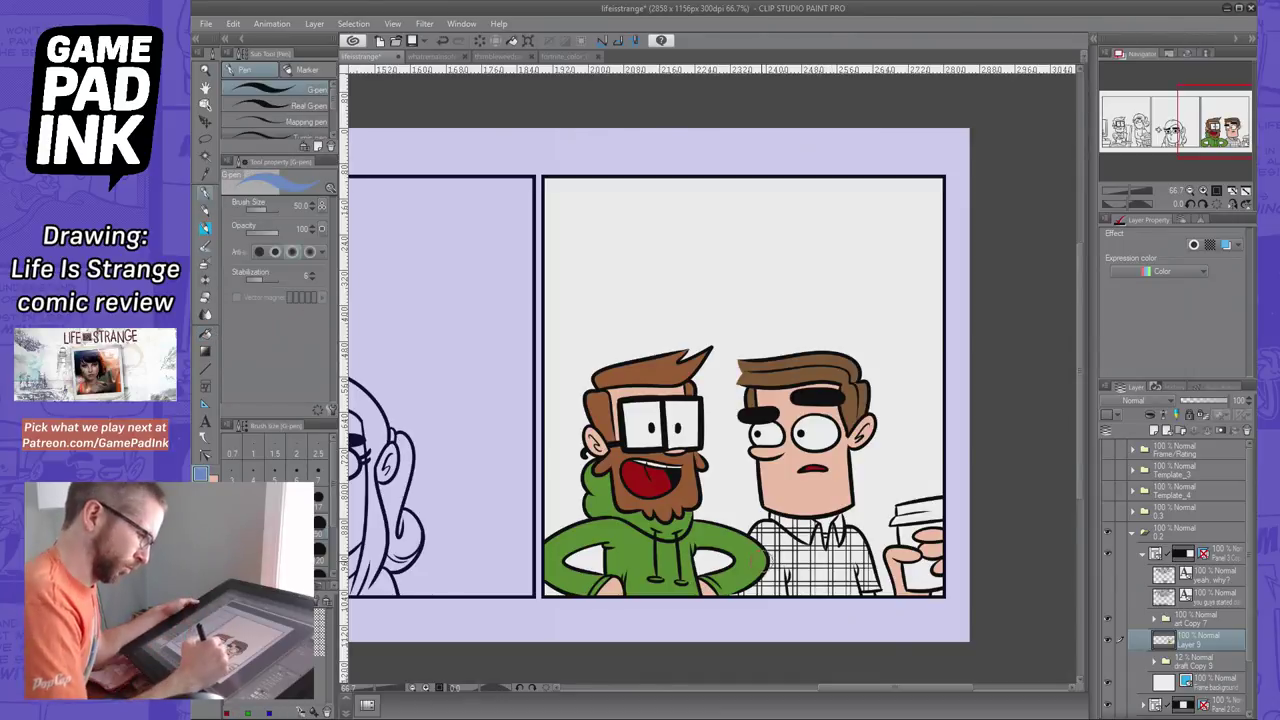
{"action": "left_click_drag", "start_coordinate": [770, 574], "coordinate": [760, 530]}
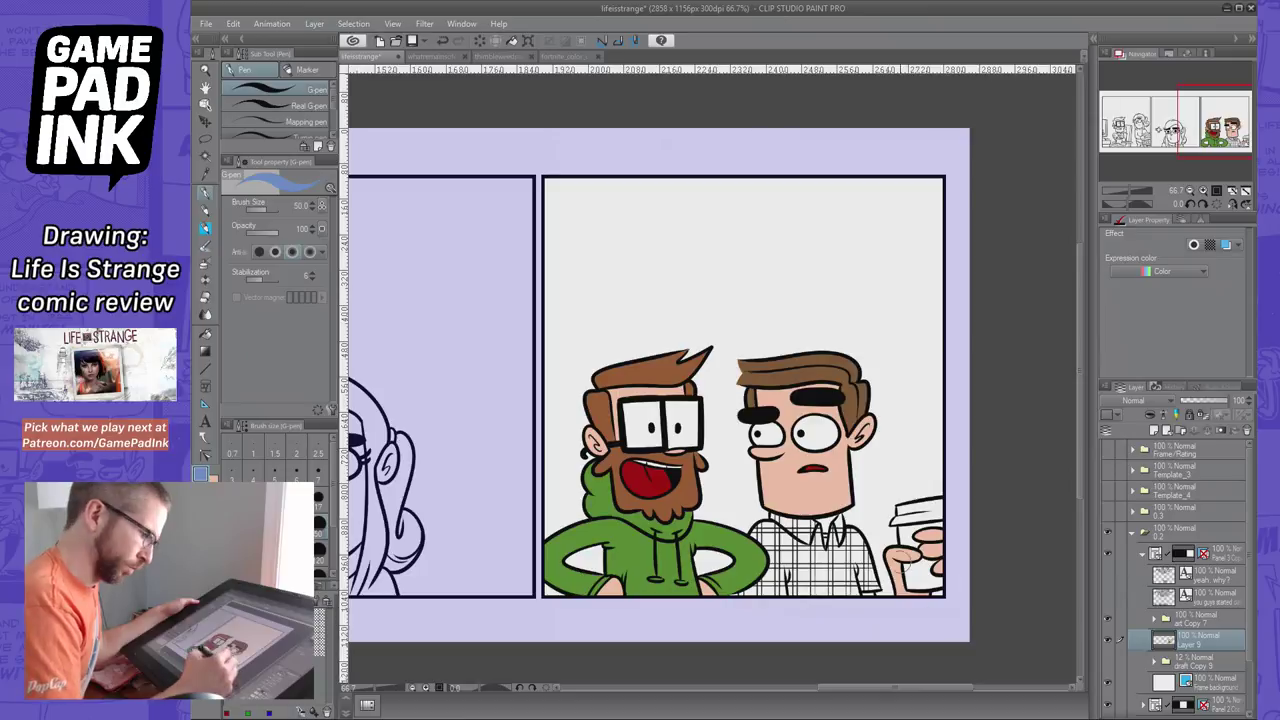
{"action": "left_click", "coordinate": [1155, 622]}
{"action": "left_click", "coordinate": [1108, 639]}
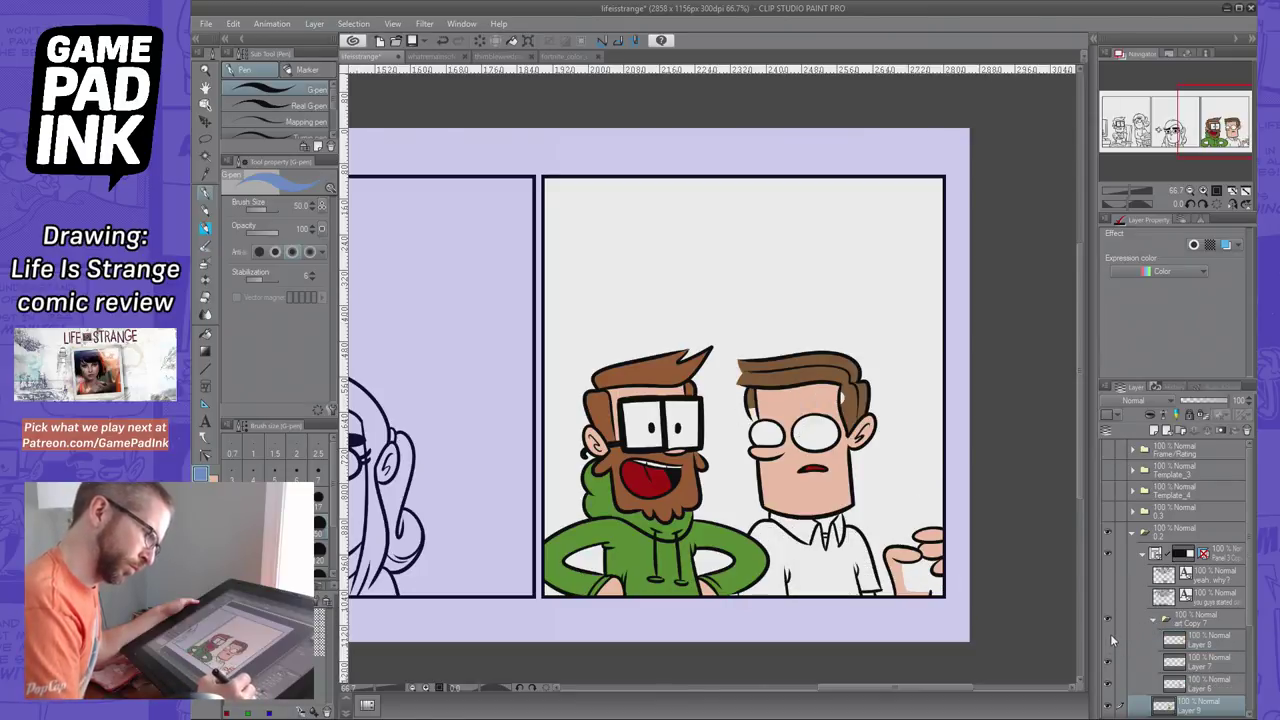
{"action": "left_click", "coordinate": [205, 333]}
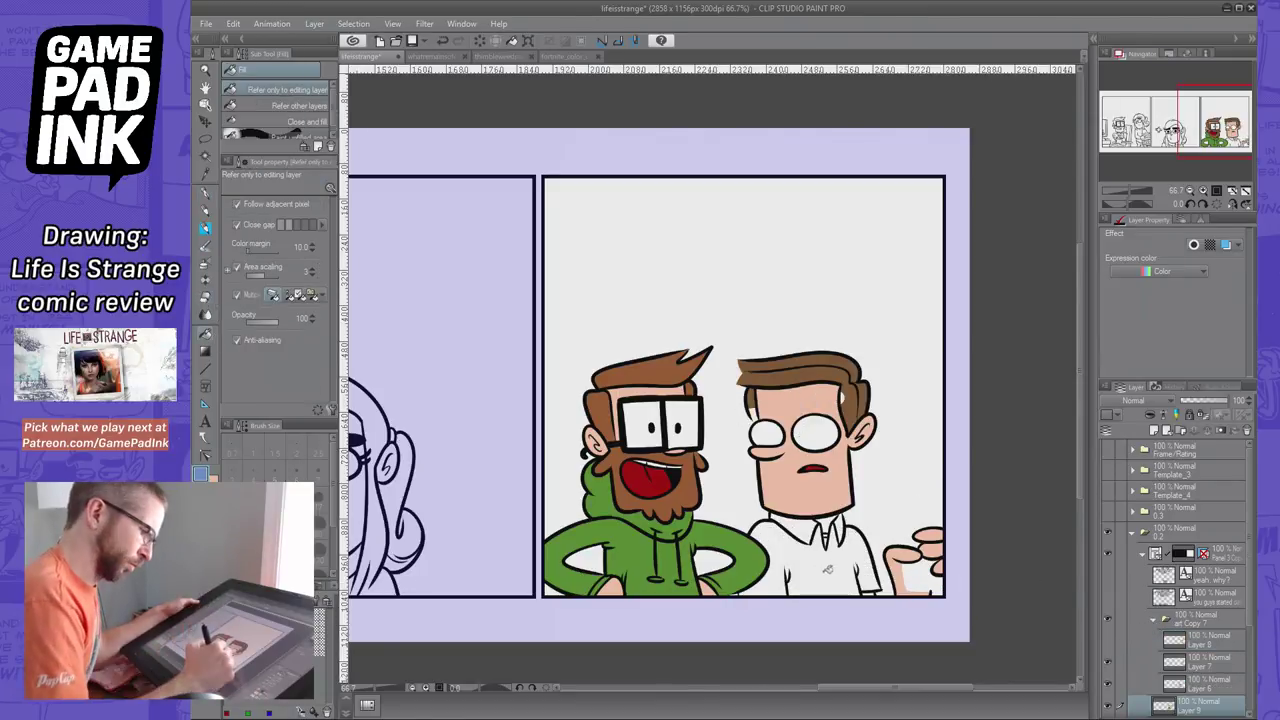
{"action": "left_click", "coordinate": [810, 570]}
{"action": "left_click", "coordinate": [790, 528]}
{"action": "left_click", "coordinate": [840, 528]}
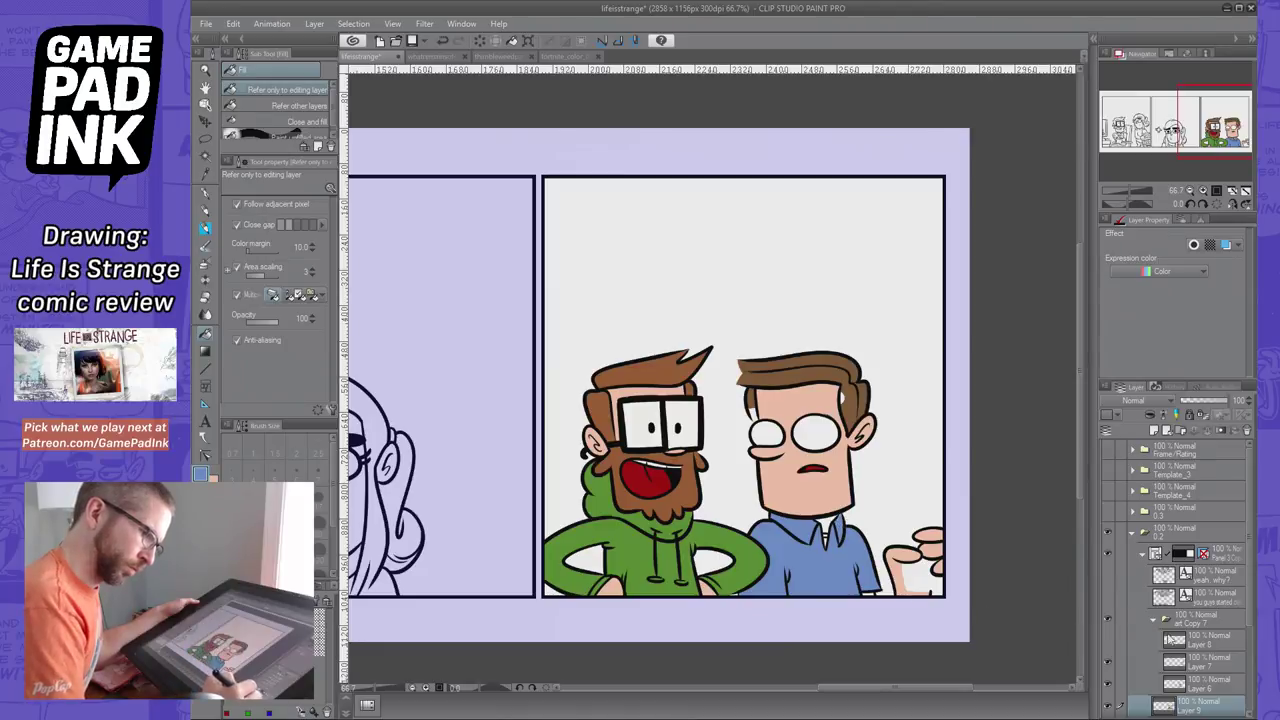
{"action": "left_click", "coordinate": [1153, 620]}
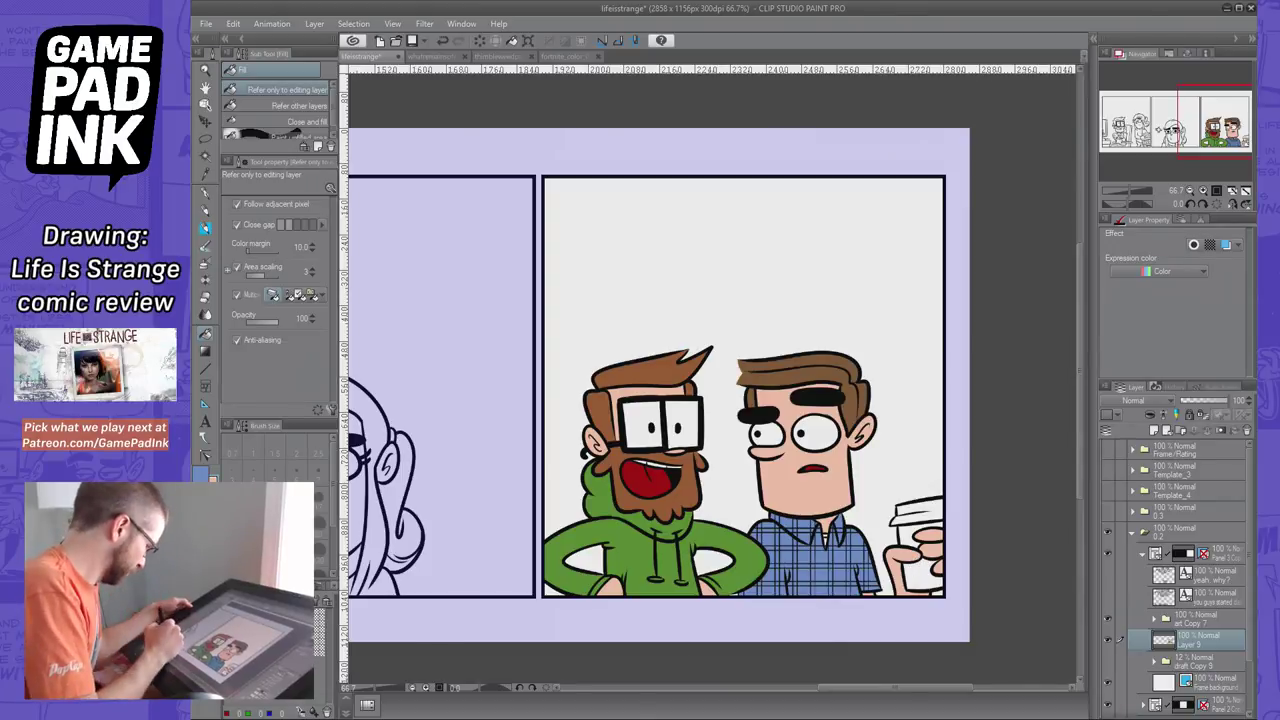
Fill the coffee cup's body with tan on Layer 9 and undo the tan fill on its lid
{"action": "left_click", "coordinate": [930, 515]}
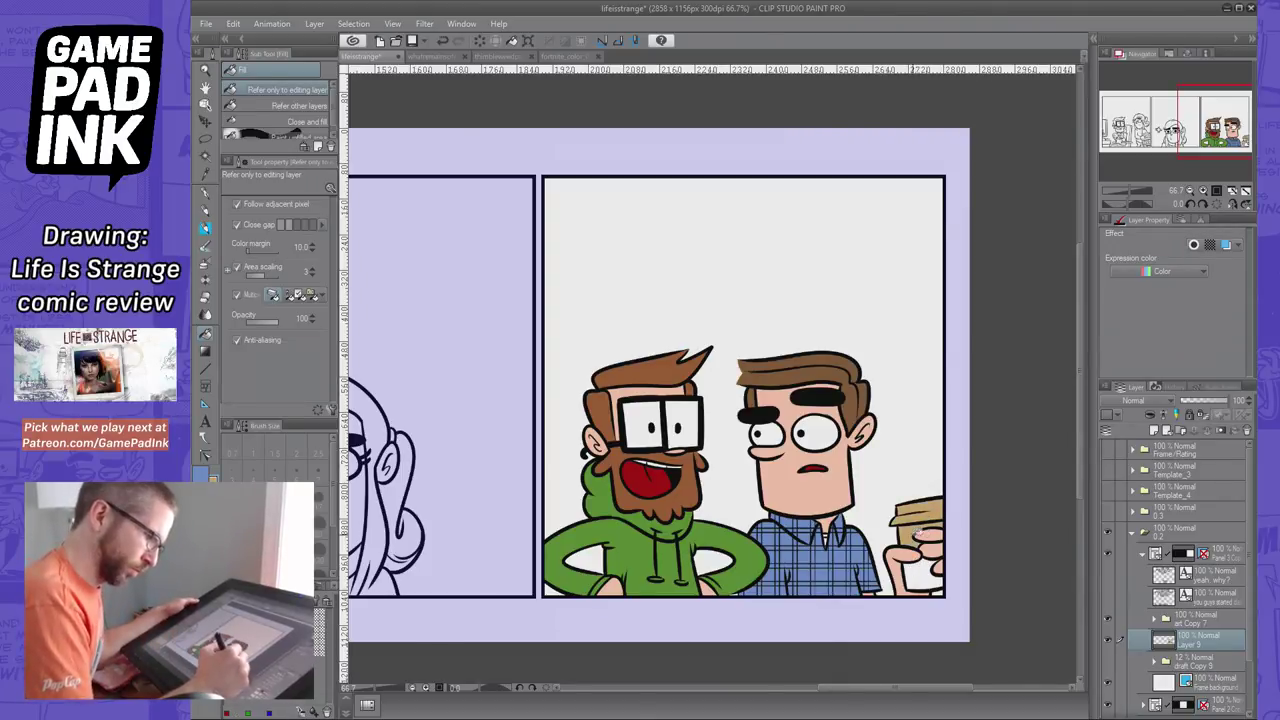
{"action": "key", "text": "ctrl+z"}
{"action": "key", "text": "ctrl+z"}
{"action": "left_click", "coordinate": [915, 535]}
{"action": "left_click", "coordinate": [933, 572]}
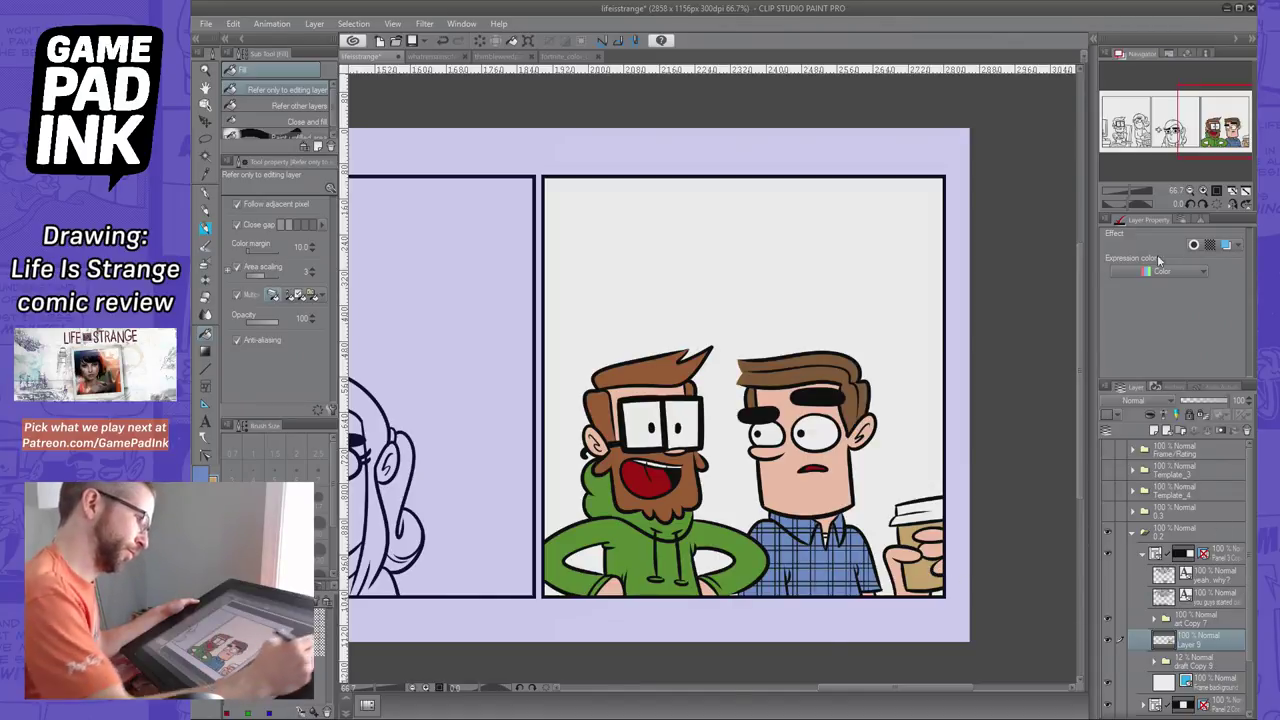
Add a new layer clipped to Layer 9 and set it to Multiply at 41% opacity
{"action": "mouse_move", "coordinate": [1223, 141]}
{"action": "left_mouse_down"}
{"action": "mouse_move", "coordinate": [1209, 143]}
{"action": "mouse_move", "coordinate": [1228, 140]}
{"action": "left_mouse_up"}
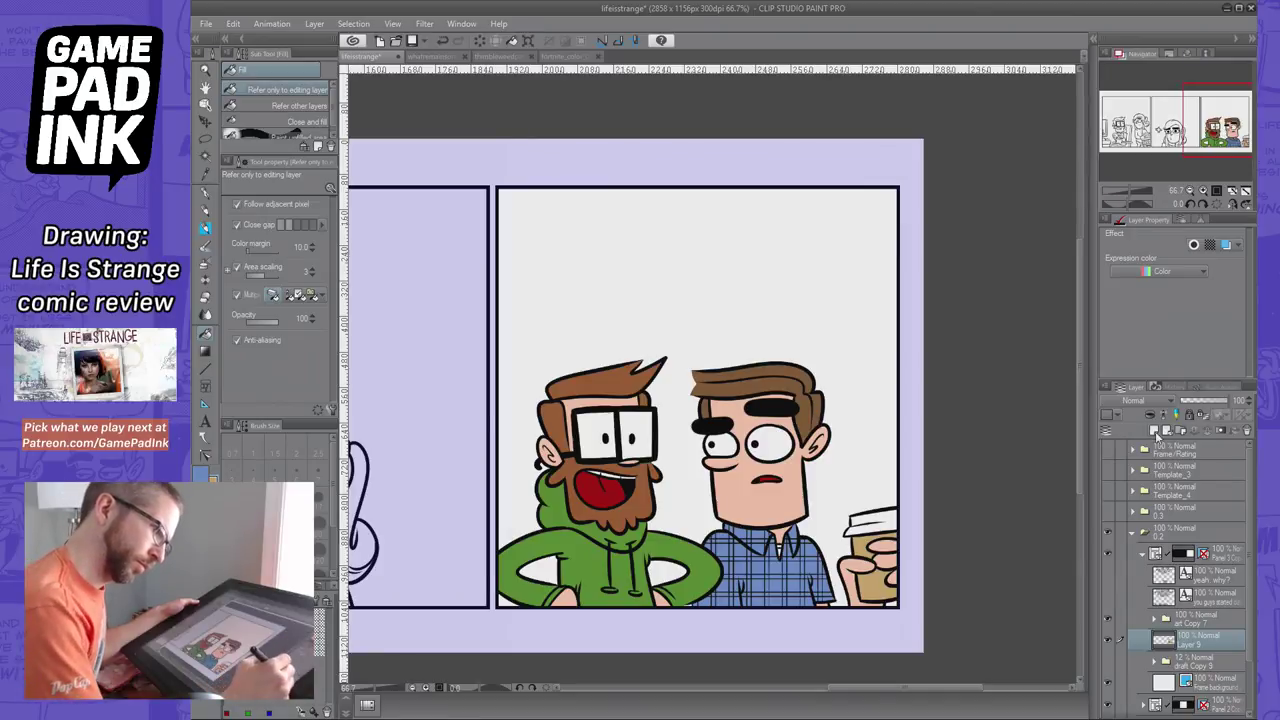
{"action": "left_click", "coordinate": [1156, 432]}
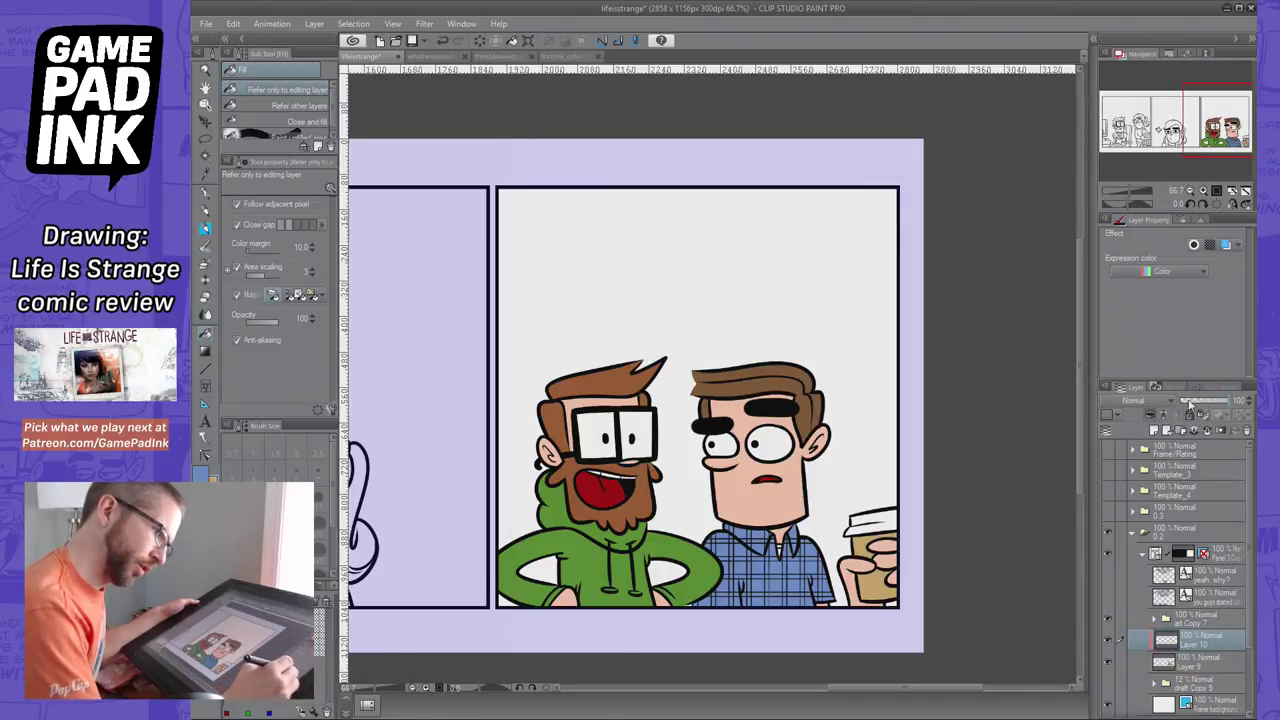
{"action": "left_click", "coordinate": [1145, 401]}
{"action": "left_click", "coordinate": [1139, 69]}
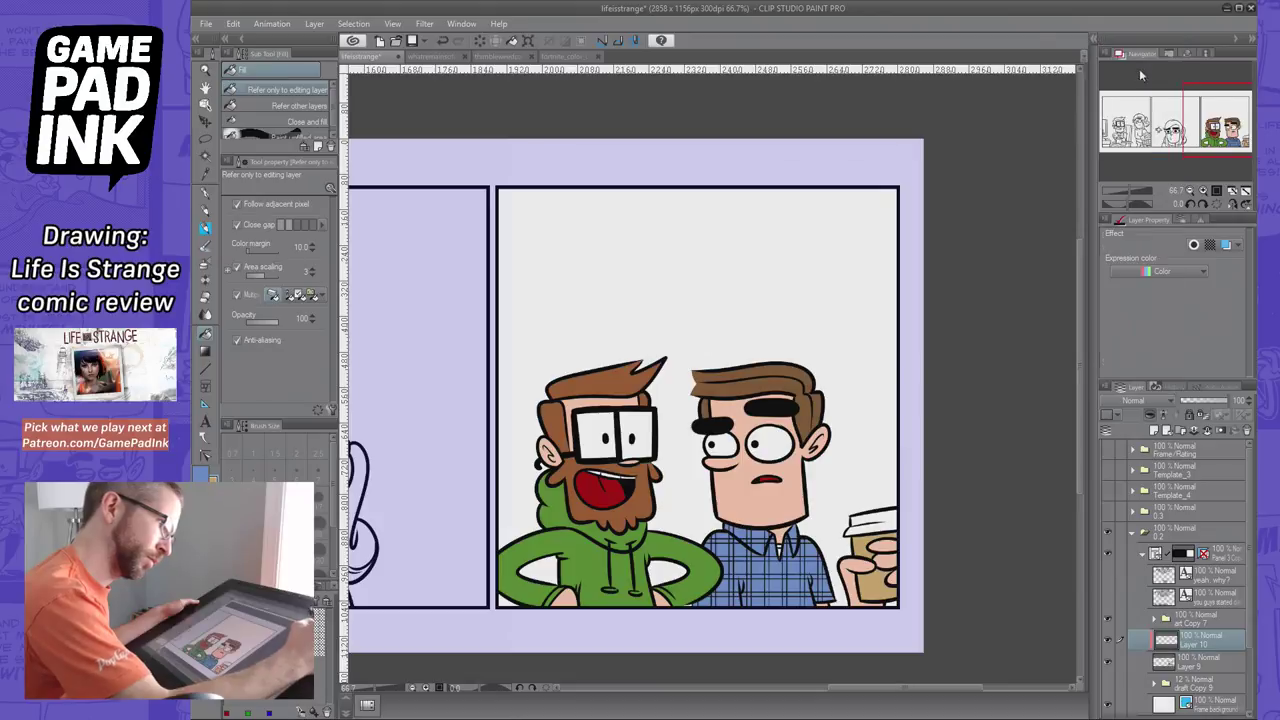
{"action": "left_click", "coordinate": [1201, 400]}
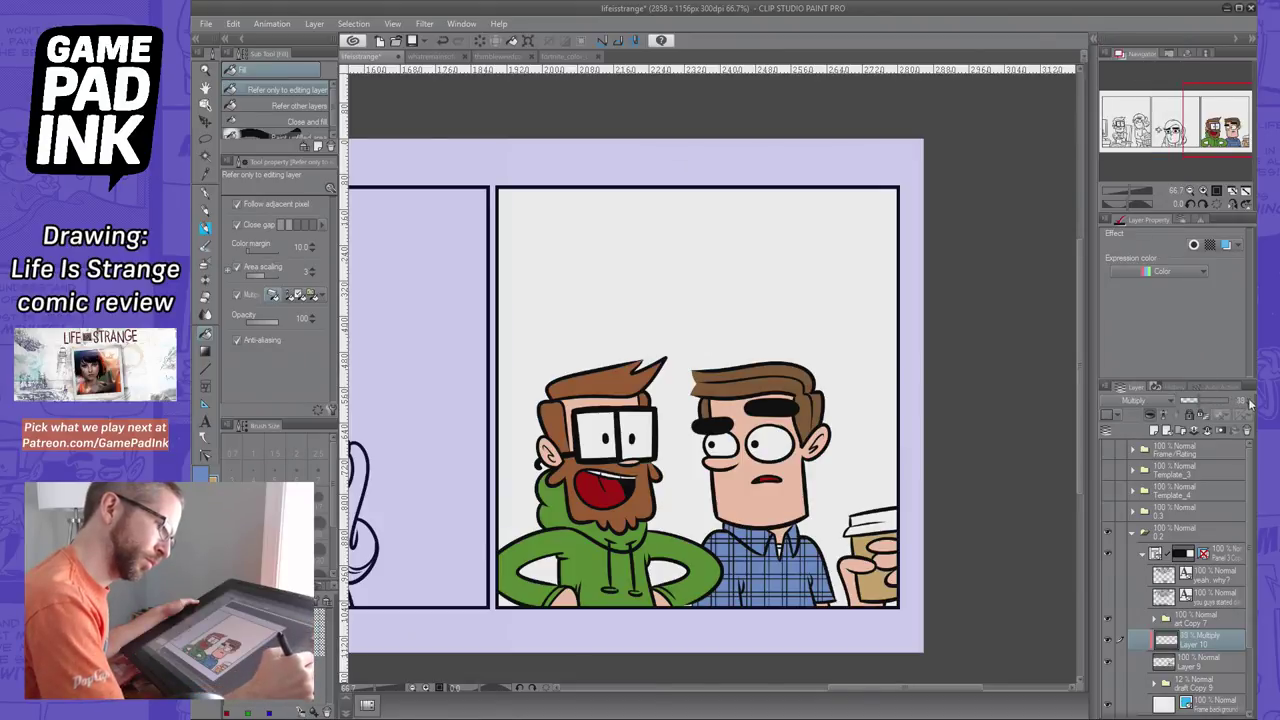
{"action": "left_click", "coordinate": [1249, 401]}
Pick a purple and paint shading on the first man's side hair and forehead with the G-pen at size 50, retrying strokes
{"action": "key", "text": "p"}
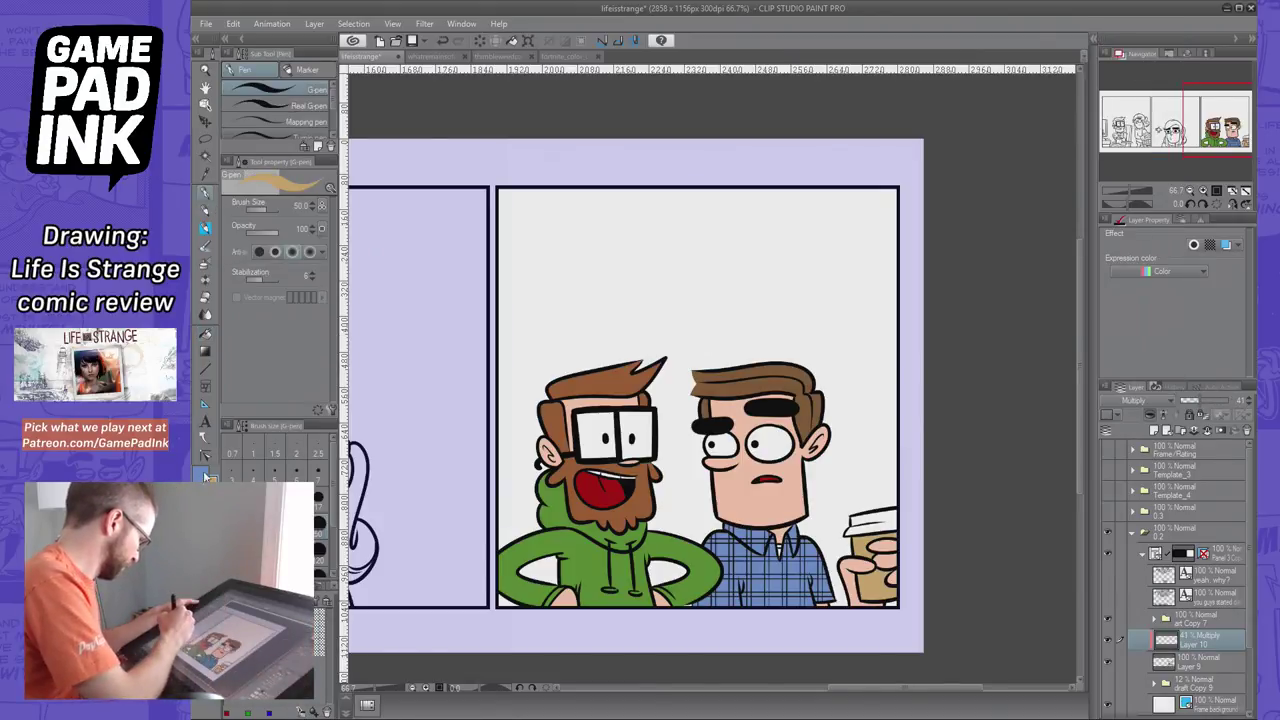
{"action": "left_click", "coordinate": [203, 475]}
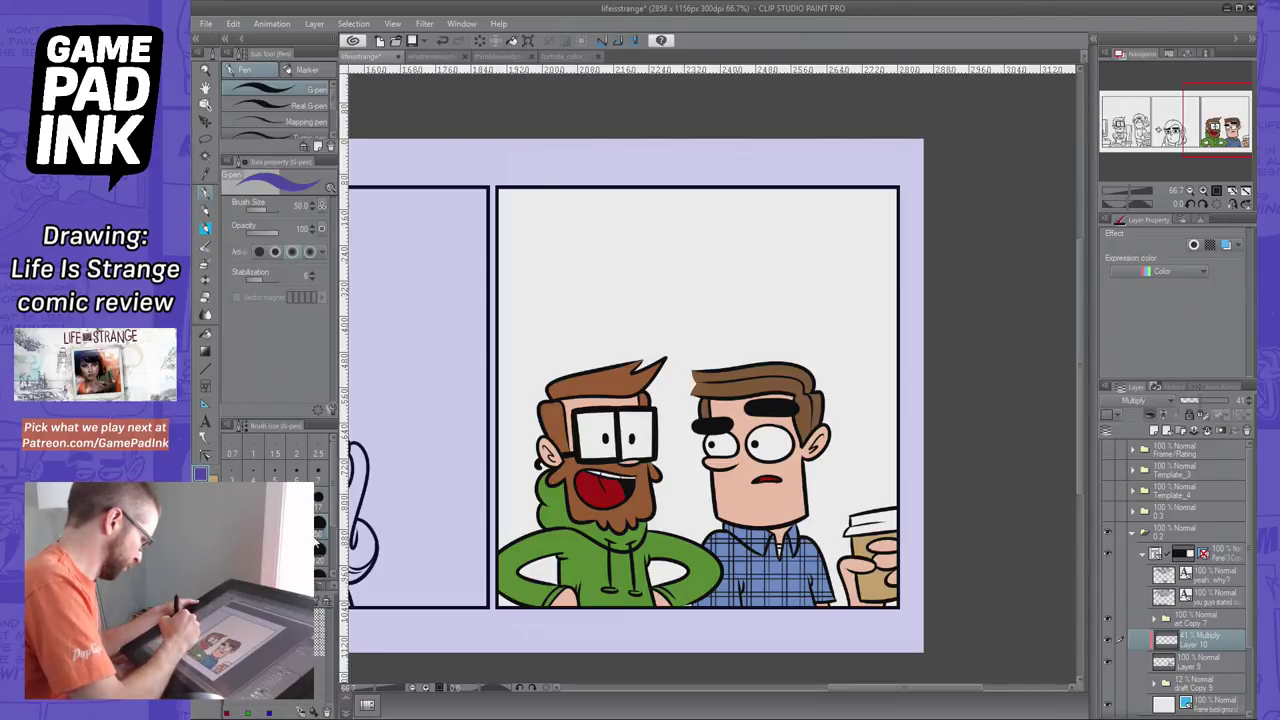
{"action": "left_click_drag", "start_coordinate": [545, 440], "coordinate": [557, 461]}
{"action": "key", "text": "ctrl+z"}
{"action": "key", "text": "ctrl+z"}
{"action": "key", "text": "ctrl+z"}
{"action": "left_click_drag", "start_coordinate": [530, 402], "coordinate": [580, 466]}
{"action": "mouse_move", "coordinate": [563, 397]}
{"action": "left_mouse_down"}
{"action": "mouse_move", "coordinate": [636, 393]}
{"action": "mouse_move", "coordinate": [664, 352]}
{"action": "left_mouse_up"}
{"action": "key", "text": "ctrl+z"}
{"action": "key", "text": "ctrl+z"}
{"action": "key", "text": "ctrl+z"}
{"action": "mouse_move", "coordinate": [565, 395]}
{"action": "left_mouse_down"}
{"action": "mouse_move", "coordinate": [656, 358]}
{"action": "mouse_move", "coordinate": [554, 408]}
{"action": "left_mouse_up"}
{"action": "key", "text": "ctrl+z"}
{"action": "key", "text": "ctrl+z"}
{"action": "key", "text": "ctrl+y"}
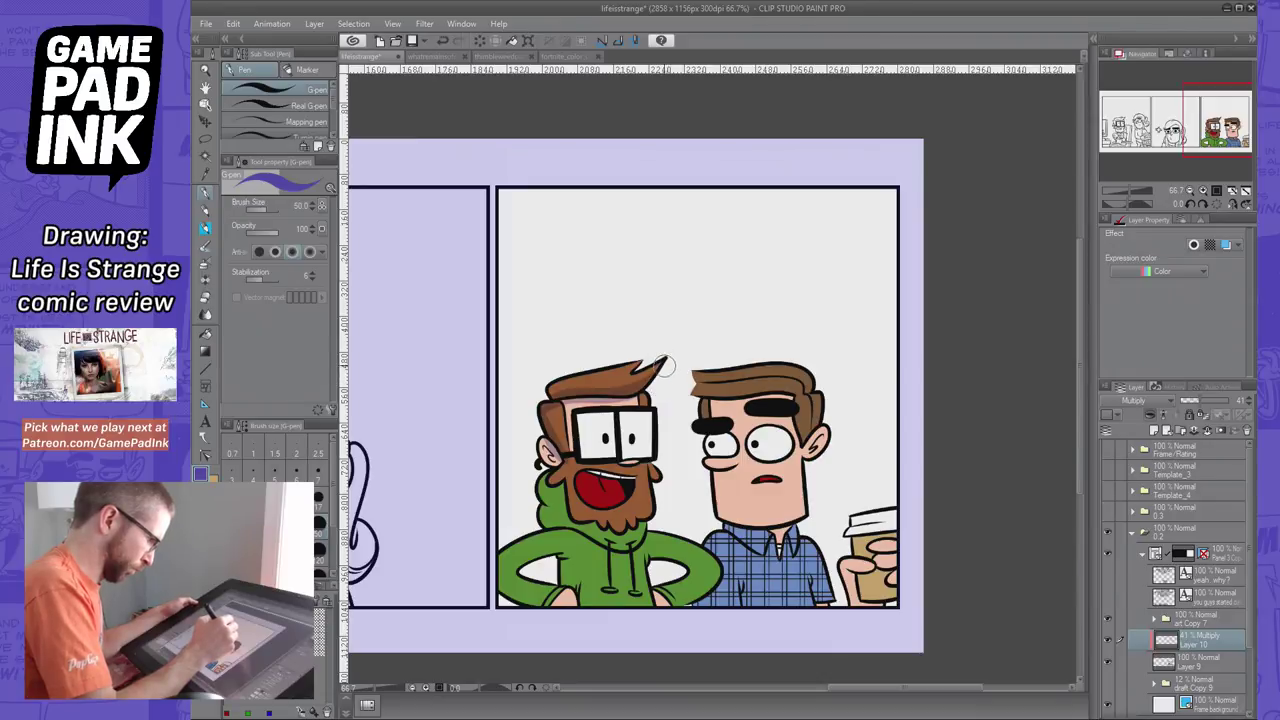
Refine the shadow edges around the first man's side hair and front tuft on Layer 10, undoing unwanted strokes
{"action": "key", "text": "e"}
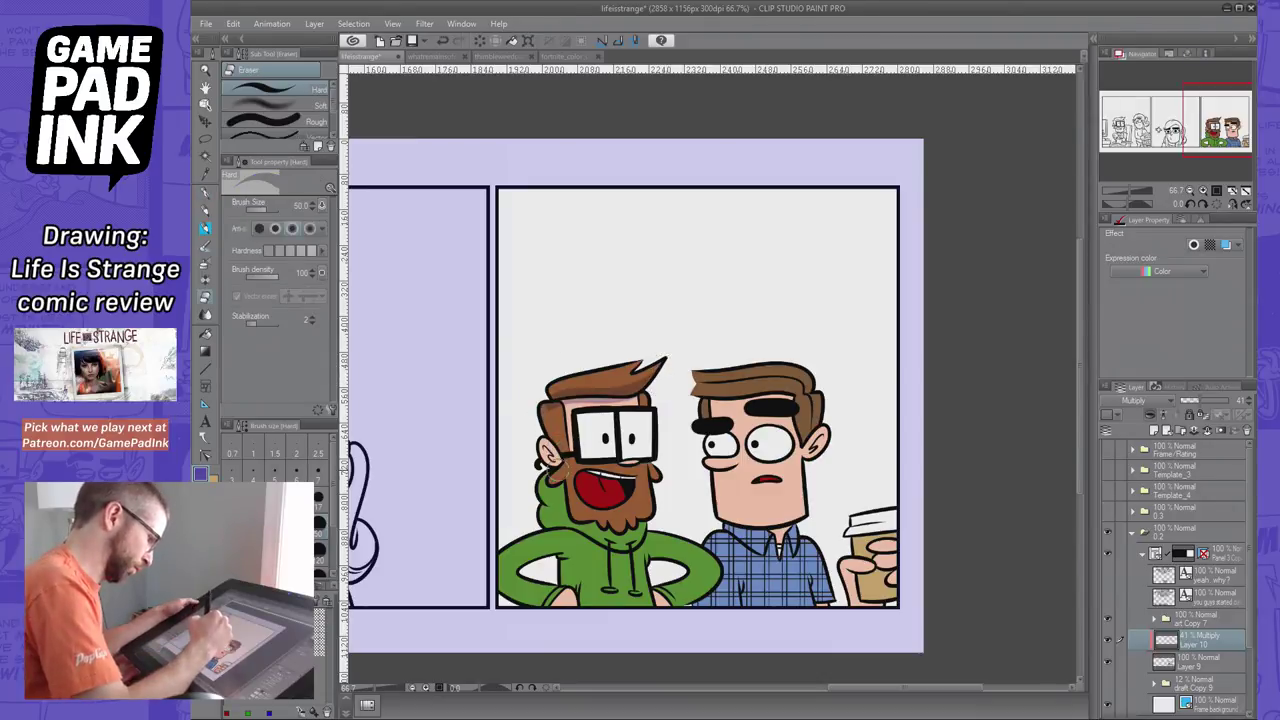
{"action": "key", "text": "ctrl+z"}
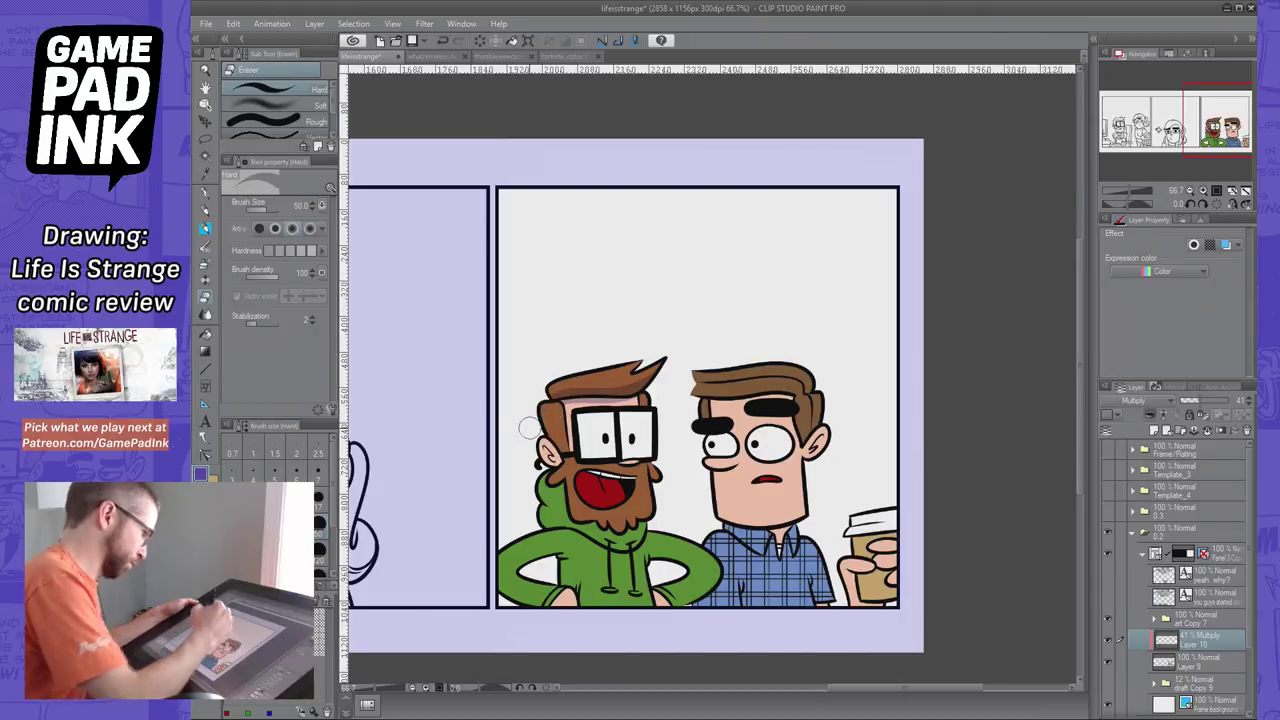
{"action": "key", "text": "p"}
{"action": "left_click_drag", "start_coordinate": [549, 422], "coordinate": [566, 474]}
{"action": "key", "text": "ctrl+z"}
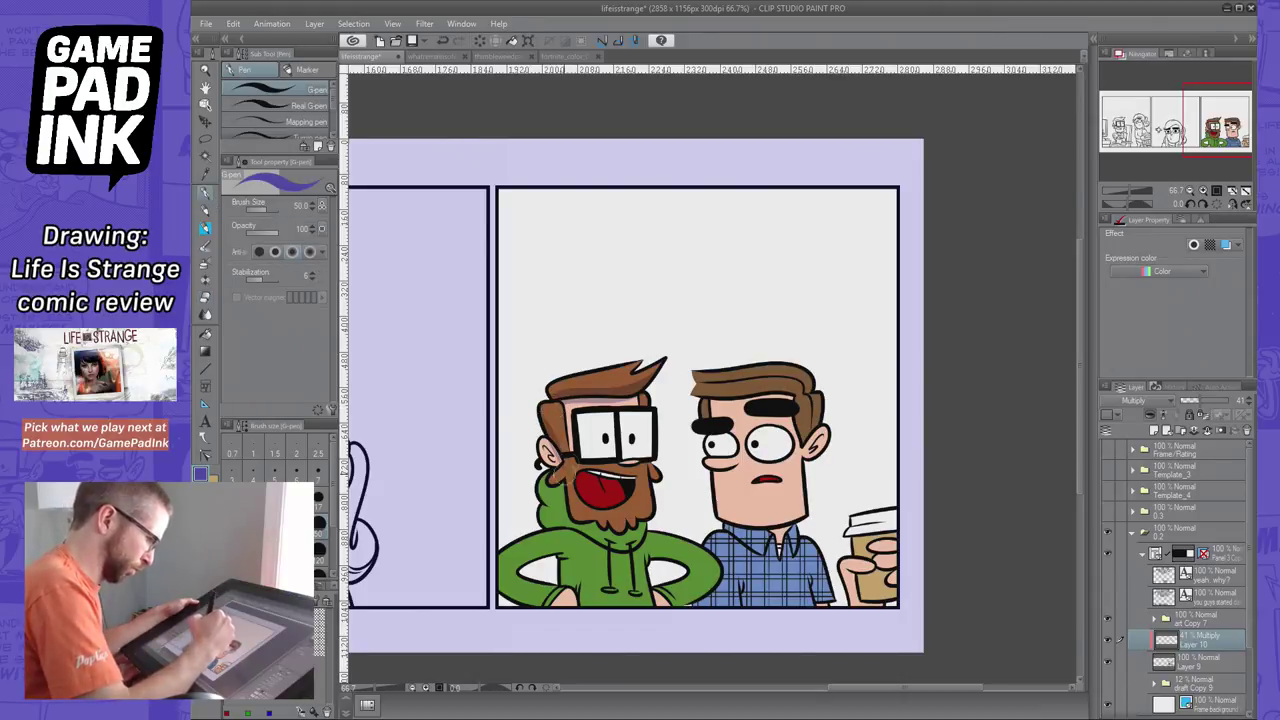
{"action": "mouse_move", "coordinate": [642, 398]}
{"action": "left_mouse_down"}
{"action": "mouse_move", "coordinate": [607, 395]}
{"action": "mouse_move", "coordinate": [634, 364]}
{"action": "mouse_move", "coordinate": [622, 375]}
{"action": "left_mouse_up"}
{"action": "key", "text": "ctrl+z"}
{"action": "key", "text": "ctrl+z"}
{"action": "key", "text": "ctrl+z"}
{"action": "key", "text": "ctrl+z"}
{"action": "key", "text": "ctrl+z"}
{"action": "key", "text": "ctrl+z"}
{"action": "key", "text": "ctrl+z"}
{"action": "key", "text": "ctrl+z"}
{"action": "key", "text": "ctrl+z"}
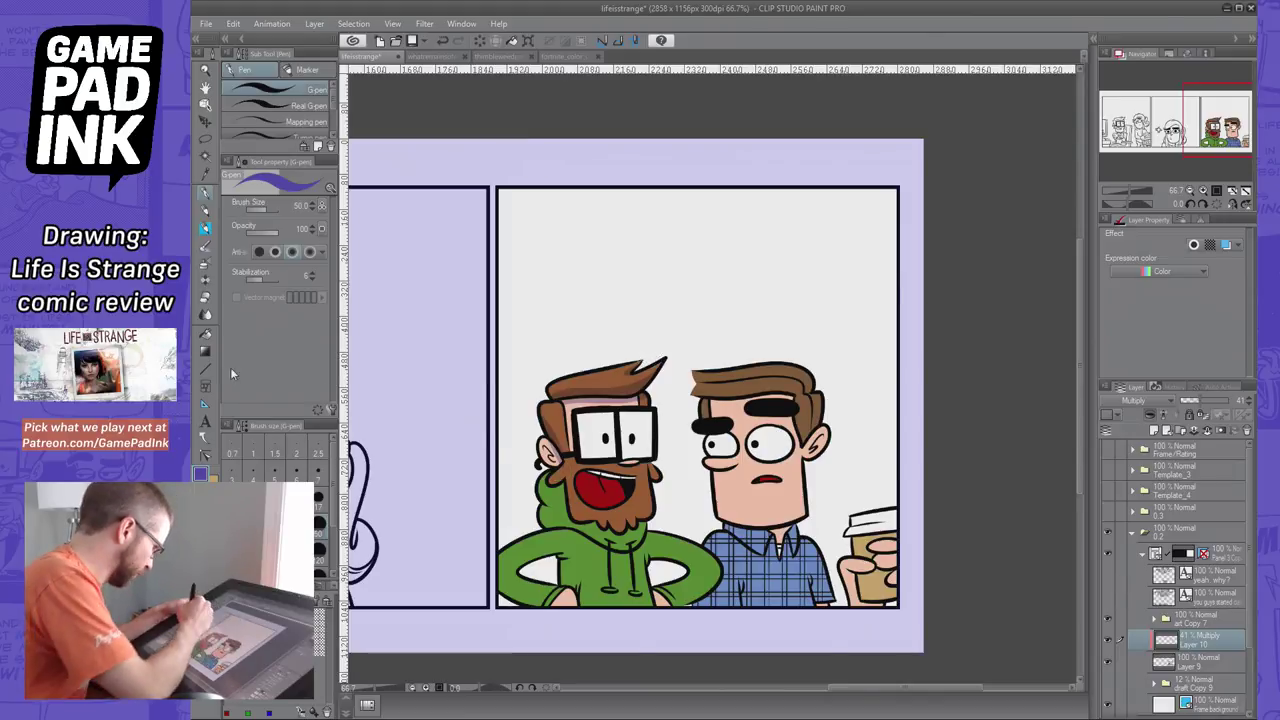
Trim the shading around the first man's ear with the Hard eraser and repaint the shadow below it with the G-pen
{"action": "key", "text": "e"}
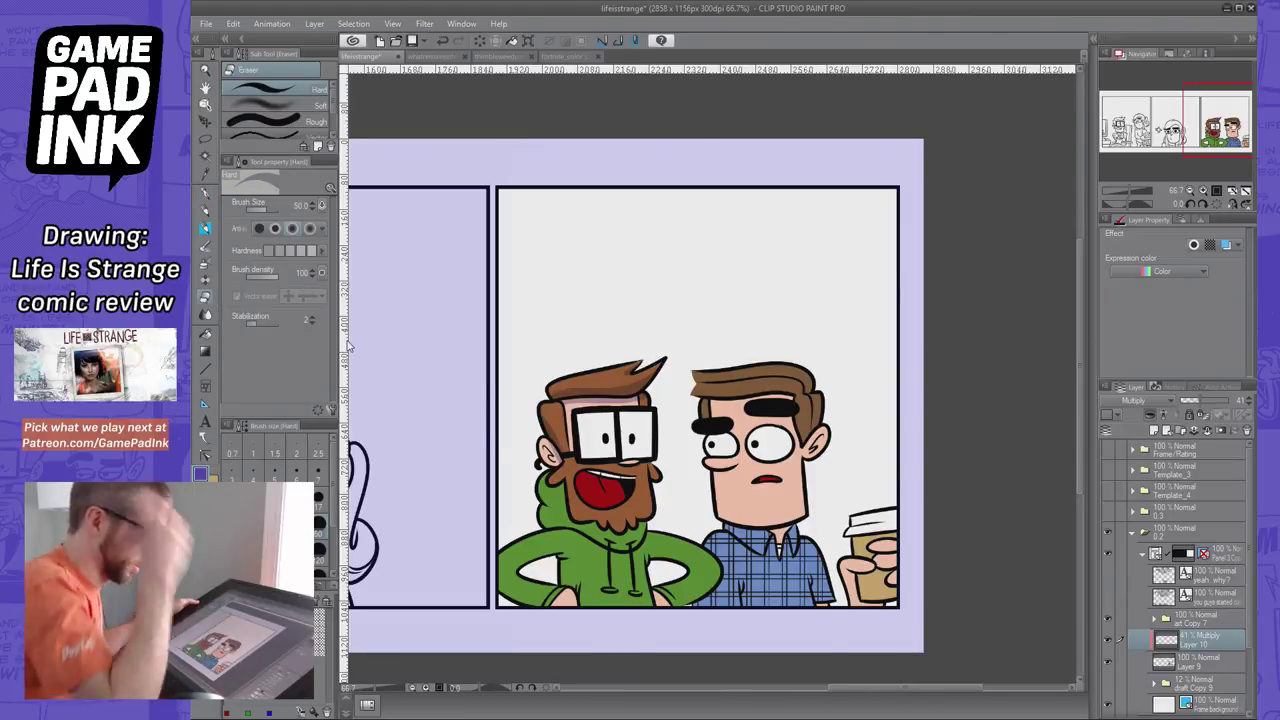
{"action": "left_click_drag", "start_coordinate": [547, 437], "coordinate": [556, 462]}
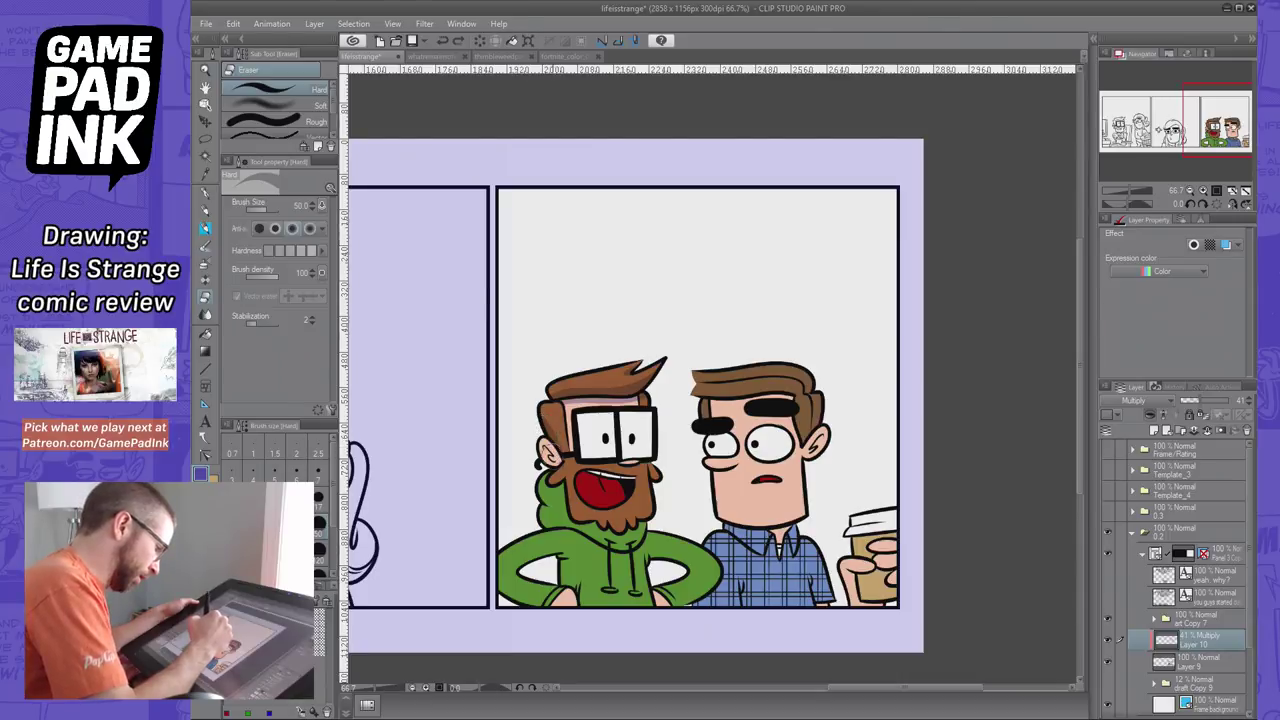
{"action": "key", "text": "p"}
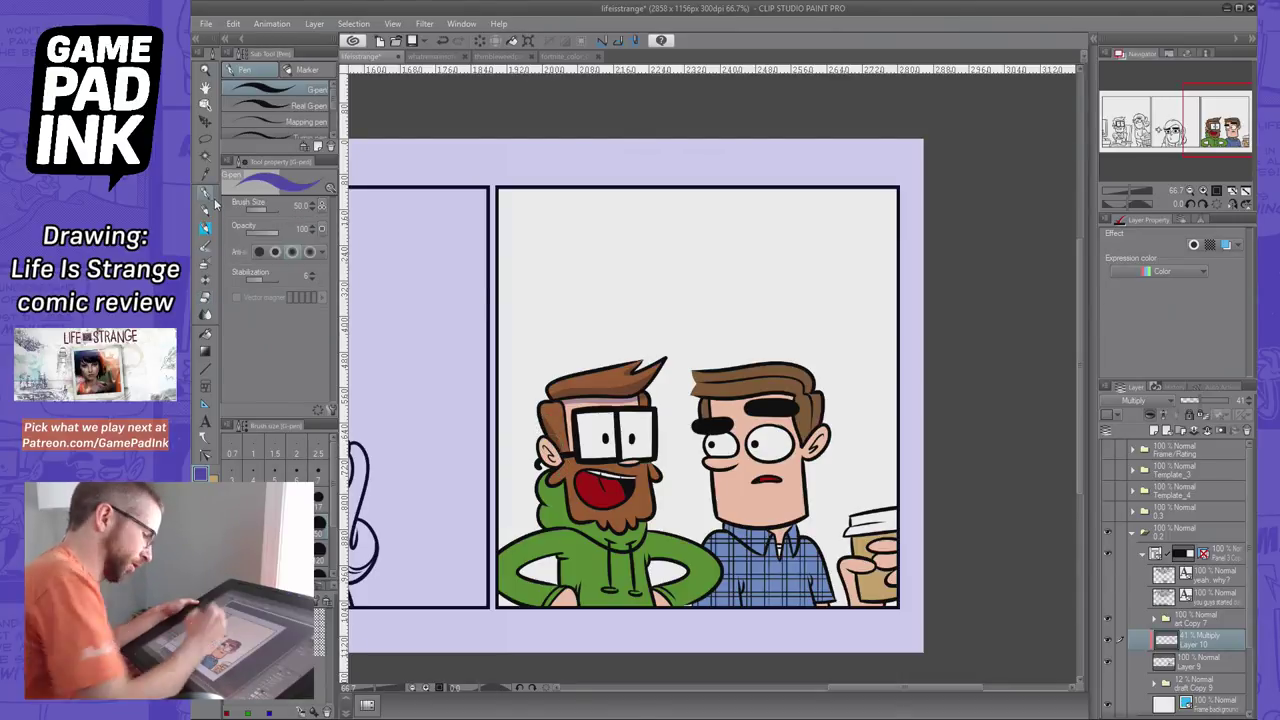
{"action": "mouse_move", "coordinate": [549, 446]}
{"action": "left_mouse_down"}
{"action": "mouse_move", "coordinate": [545, 462]}
{"action": "mouse_move", "coordinate": [565, 464]}
{"action": "left_mouse_up"}
{"action": "key", "text": "ctrl+z"}
{"action": "key", "text": "ctrl+z"}
{"action": "key", "text": "ctrl+z"}
{"action": "key", "text": "ctrl+z"}
{"action": "key", "text": "ctrl+z"}
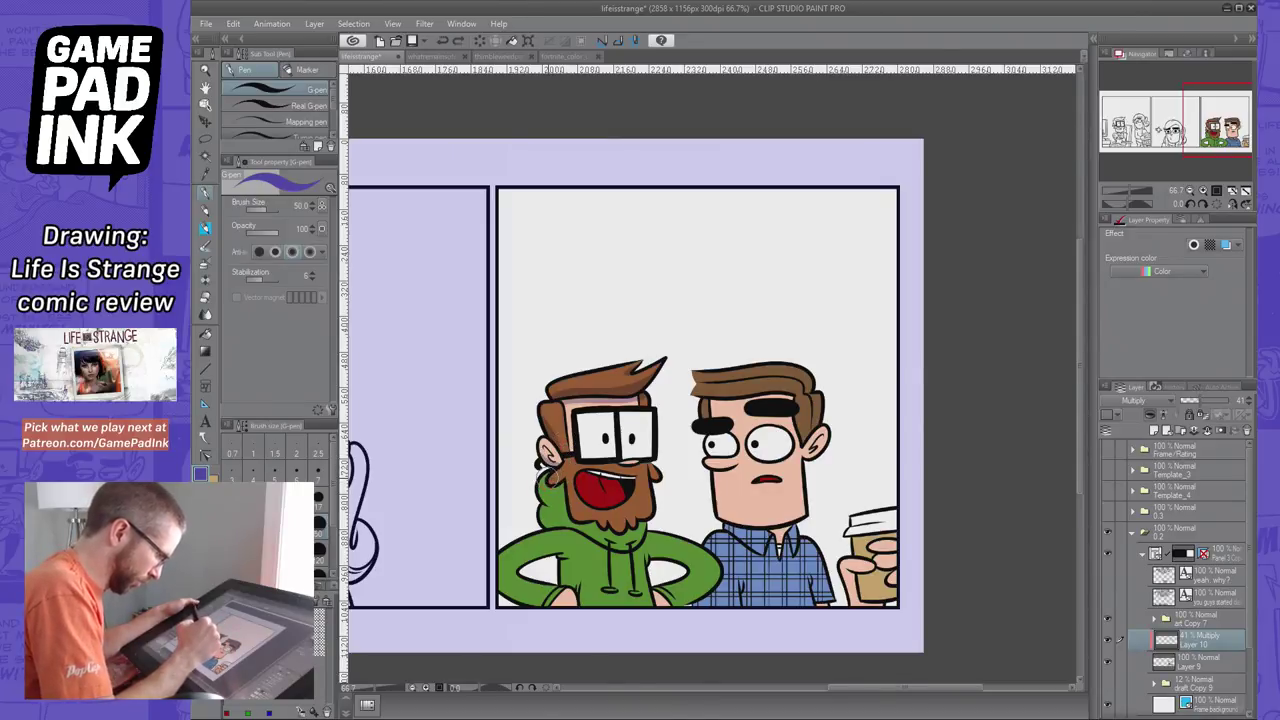
{"action": "key", "text": "ctrl+z"}
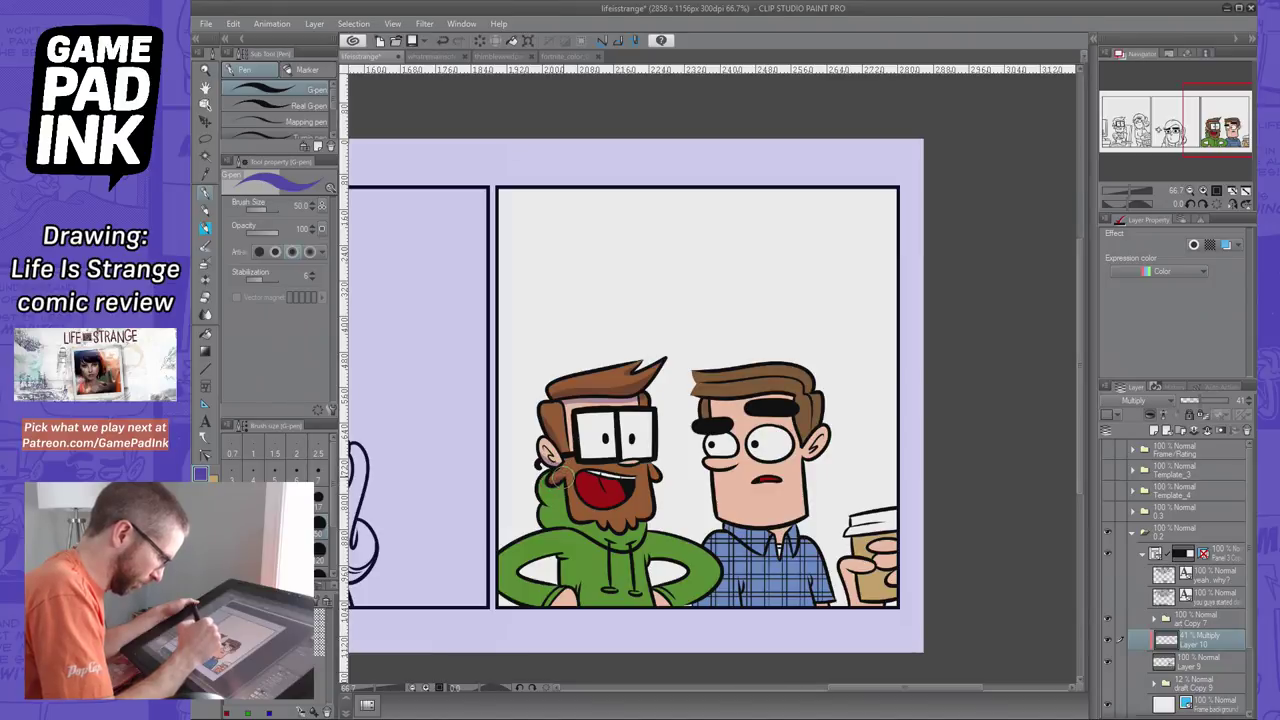
{"action": "key", "text": "ctrl+z"}
Paint shading down the side and along the bottom of the first man's beard, and try a stroke beneath his glasses
{"action": "mouse_move", "coordinate": [563, 478]}
{"action": "left_mouse_down"}
{"action": "mouse_move", "coordinate": [582, 514]}
{"action": "mouse_move", "coordinate": [566, 484]}
{"action": "mouse_move", "coordinate": [602, 520]}
{"action": "mouse_move", "coordinate": [566, 484]}
{"action": "mouse_move", "coordinate": [592, 526]}
{"action": "mouse_move", "coordinate": [625, 524]}
{"action": "left_mouse_up"}
{"action": "key", "text": "ctrl+z"}
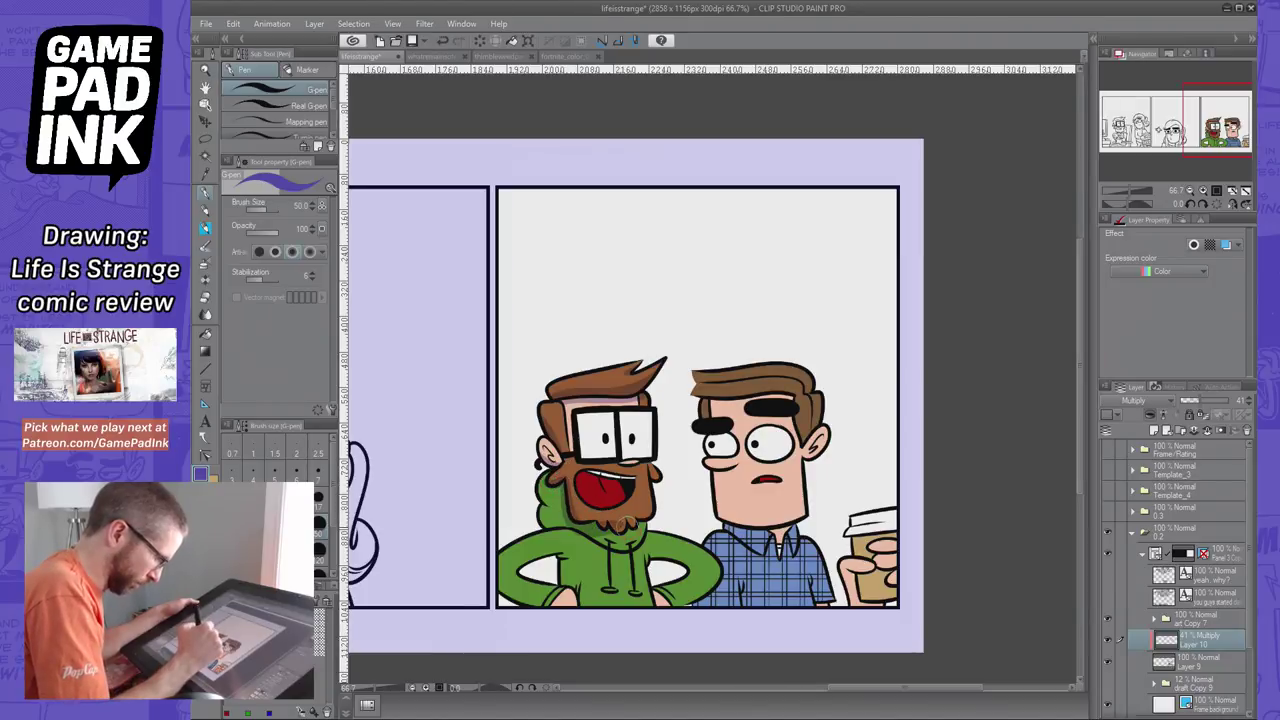
{"action": "key", "text": "ctrl+z"}
{"action": "mouse_move", "coordinate": [563, 478]}
{"action": "left_mouse_down"}
{"action": "mouse_move", "coordinate": [622, 525]}
{"action": "mouse_move", "coordinate": [600, 526]}
{"action": "mouse_move", "coordinate": [574, 511]}
{"action": "mouse_move", "coordinate": [636, 515]}
{"action": "mouse_move", "coordinate": [628, 499]}
{"action": "mouse_move", "coordinate": [576, 513]}
{"action": "mouse_move", "coordinate": [633, 518]}
{"action": "mouse_move", "coordinate": [576, 515]}
{"action": "mouse_move", "coordinate": [640, 512]}
{"action": "mouse_move", "coordinate": [573, 507]}
{"action": "mouse_move", "coordinate": [645, 510]}
{"action": "left_mouse_up"}
{"action": "key", "text": "ctrl+z"}
{"action": "key", "text": "ctrl+z"}
{"action": "key", "text": "ctrl+z"}
{"action": "key", "text": "ctrl+z"}
{"action": "key", "text": "ctrl+z"}
{"action": "key", "text": "ctrl+z"}
{"action": "key", "text": "ctrl+z"}
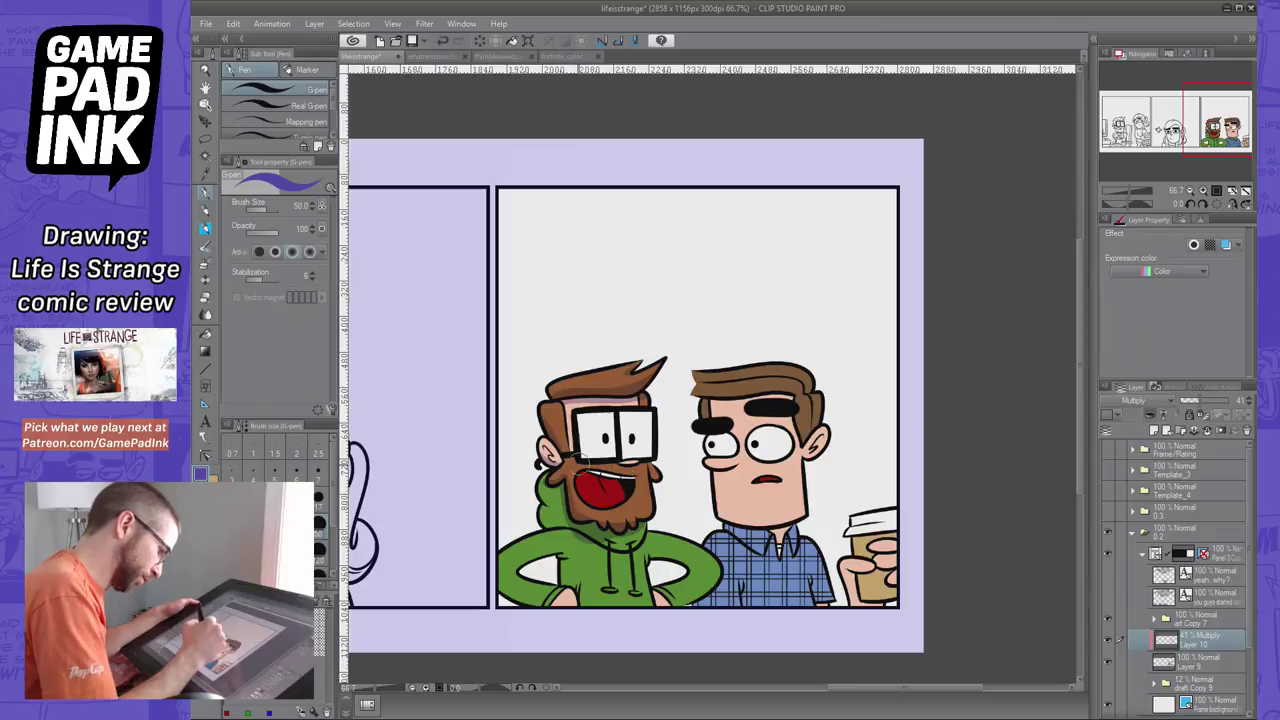
{"action": "mouse_move", "coordinate": [580, 464]}
{"action": "left_mouse_down"}
{"action": "mouse_move", "coordinate": [632, 455]}
{"action": "mouse_move", "coordinate": [622, 461]}
{"action": "left_mouse_up"}
{"action": "key", "text": "ctrl+z"}
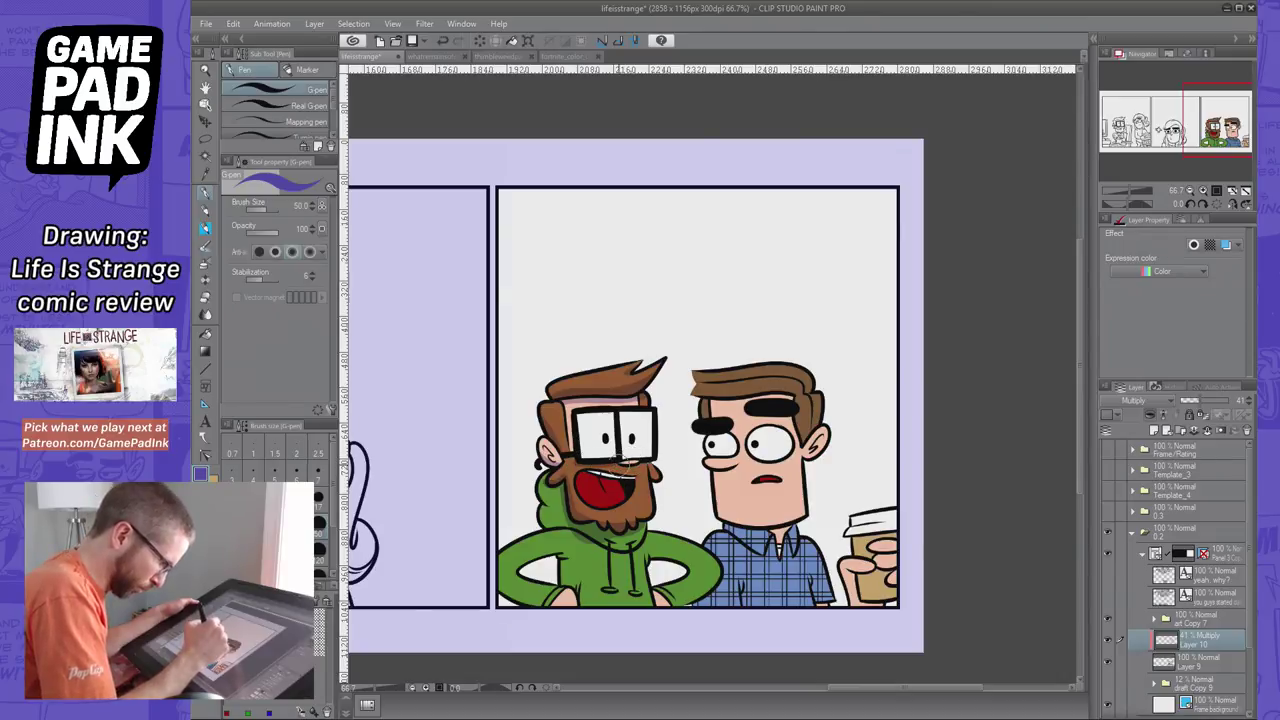
Erase excess shading between the first man's ear and beard, and try shadow strokes on the hood beside the beard
{"action": "key", "text": "e"}
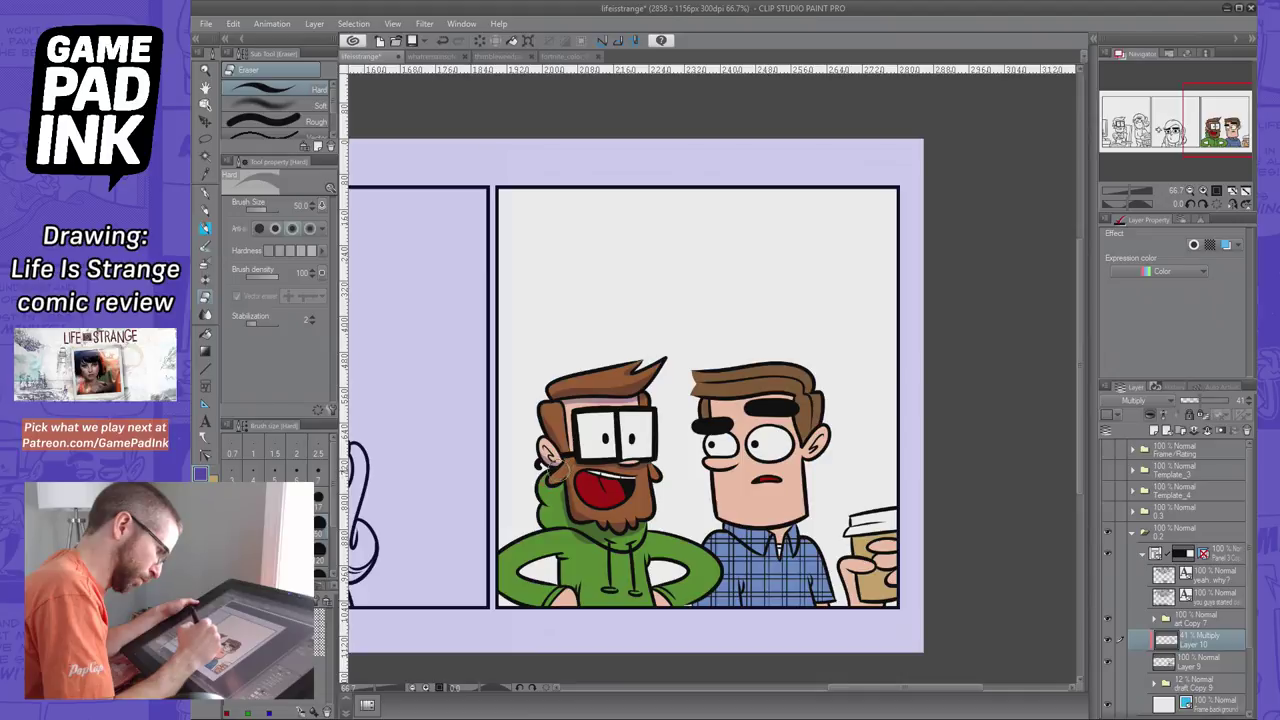
{"action": "left_click_drag", "start_coordinate": [560, 468], "coordinate": [555, 477]}
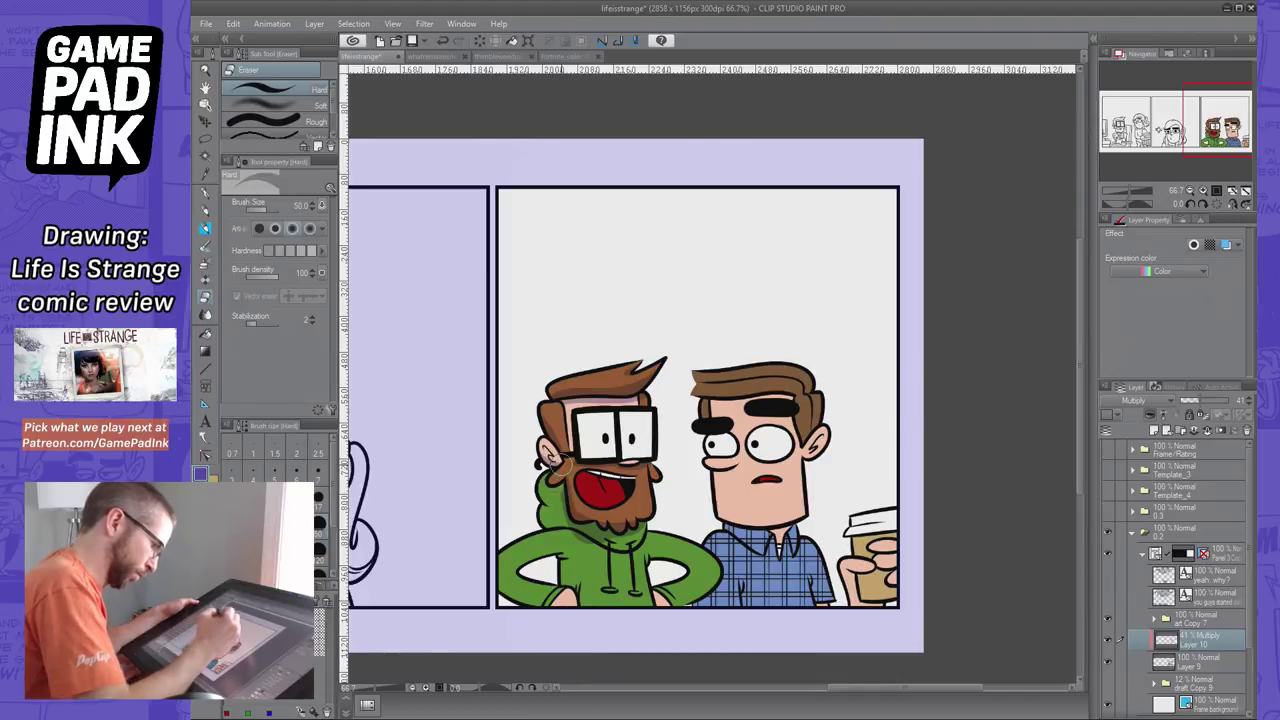
{"action": "key", "text": "p"}
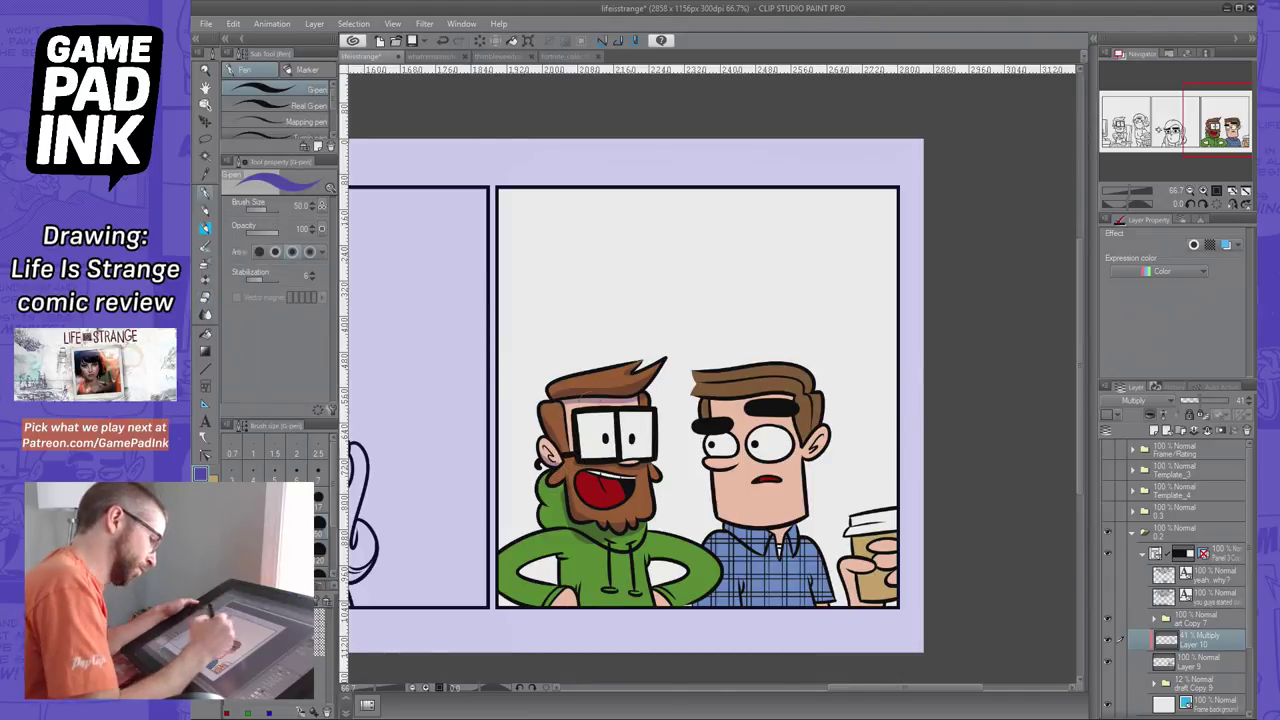
{"action": "key", "text": "ctrl+z"}
{"action": "mouse_move", "coordinate": [561, 479]}
{"action": "left_mouse_down"}
{"action": "mouse_move", "coordinate": [545, 477]}
{"action": "mouse_move", "coordinate": [556, 475]}
{"action": "mouse_move", "coordinate": [577, 536]}
{"action": "left_mouse_up"}
{"action": "key", "text": "ctrl+z"}
{"action": "key", "text": "ctrl+z"}
{"action": "key", "text": "ctrl+z"}
{"action": "key", "text": "ctrl+z"}
Paint the beard's cast shadow across the green hoodie below the first man's chin, undoing unwanted strokes
{"action": "mouse_move", "coordinate": [562, 486]}
{"action": "left_mouse_down"}
{"action": "mouse_move", "coordinate": [582, 536]}
{"action": "mouse_move", "coordinate": [598, 528]}
{"action": "mouse_move", "coordinate": [572, 525]}
{"action": "mouse_move", "coordinate": [578, 538]}
{"action": "mouse_move", "coordinate": [622, 538]}
{"action": "left_mouse_up"}
{"action": "key", "text": "ctrl+z"}
{"action": "key", "text": "ctrl+z"}
{"action": "key", "text": "ctrl+z"}
{"action": "key", "text": "ctrl+z"}
{"action": "key", "text": "ctrl+z"}
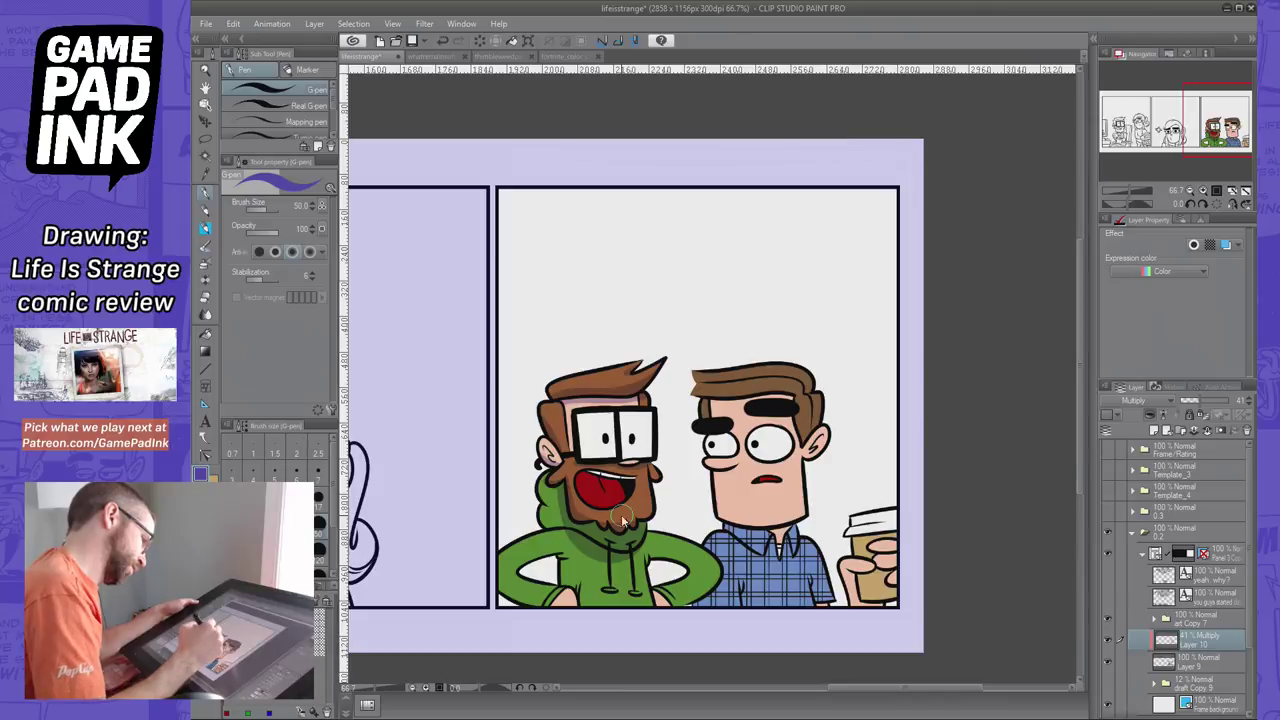
{"action": "key", "text": "ctrl+z"}
{"action": "mouse_move", "coordinate": [578, 533]}
{"action": "left_mouse_down"}
{"action": "mouse_move", "coordinate": [625, 518]}
{"action": "mouse_move", "coordinate": [598, 540]}
{"action": "mouse_move", "coordinate": [640, 528]}
{"action": "left_mouse_up"}
{"action": "key", "text": "ctrl+z"}
{"action": "key", "text": "ctrl+z"}
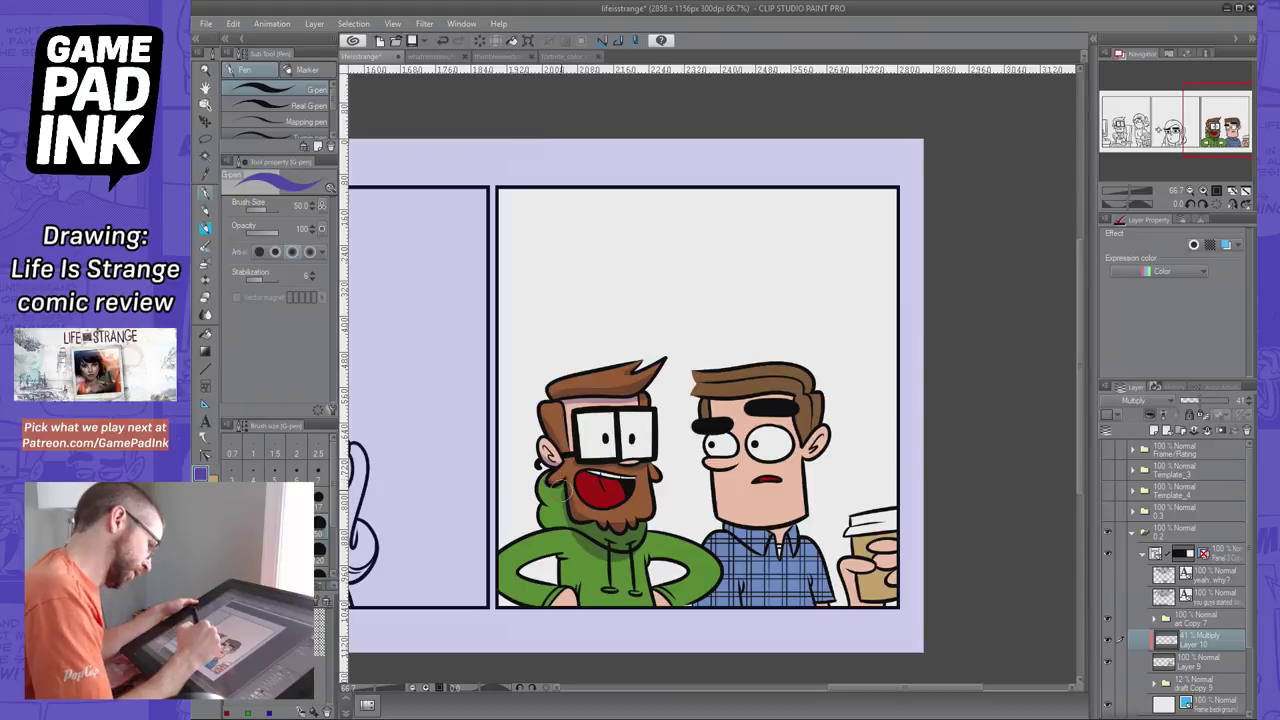
Rework the beard's cast shadow from the hood down under the first man's chin, trying several strokes and undoing the unwanted ones
{"action": "key", "text": "ctrl+z"}
{"action": "left_click_drag", "start_coordinate": [560, 488], "coordinate": [571, 538]}
{"action": "key", "text": "ctrl+z"}
{"action": "key", "text": "ctrl+z"}
{"action": "left_click_drag", "start_coordinate": [561, 489], "coordinate": [596, 540]}
{"action": "key", "text": "ctrl+z"}
{"action": "left_click_drag", "start_coordinate": [561, 488], "coordinate": [596, 536]}
{"action": "key", "text": "ctrl+z"}
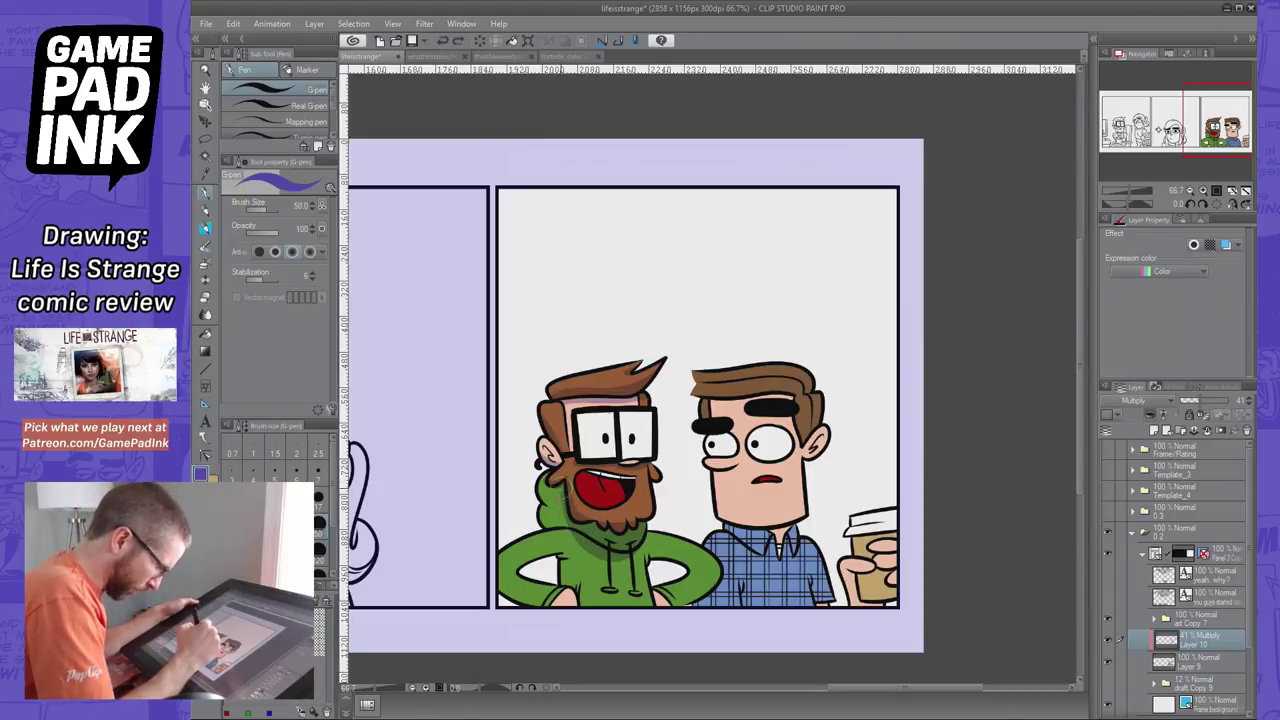
{"action": "mouse_move", "coordinate": [561, 488]}
{"action": "left_mouse_down"}
{"action": "mouse_move", "coordinate": [598, 547]}
{"action": "mouse_move", "coordinate": [613, 547]}
{"action": "left_mouse_up"}
{"action": "key", "text": "ctrl+z"}
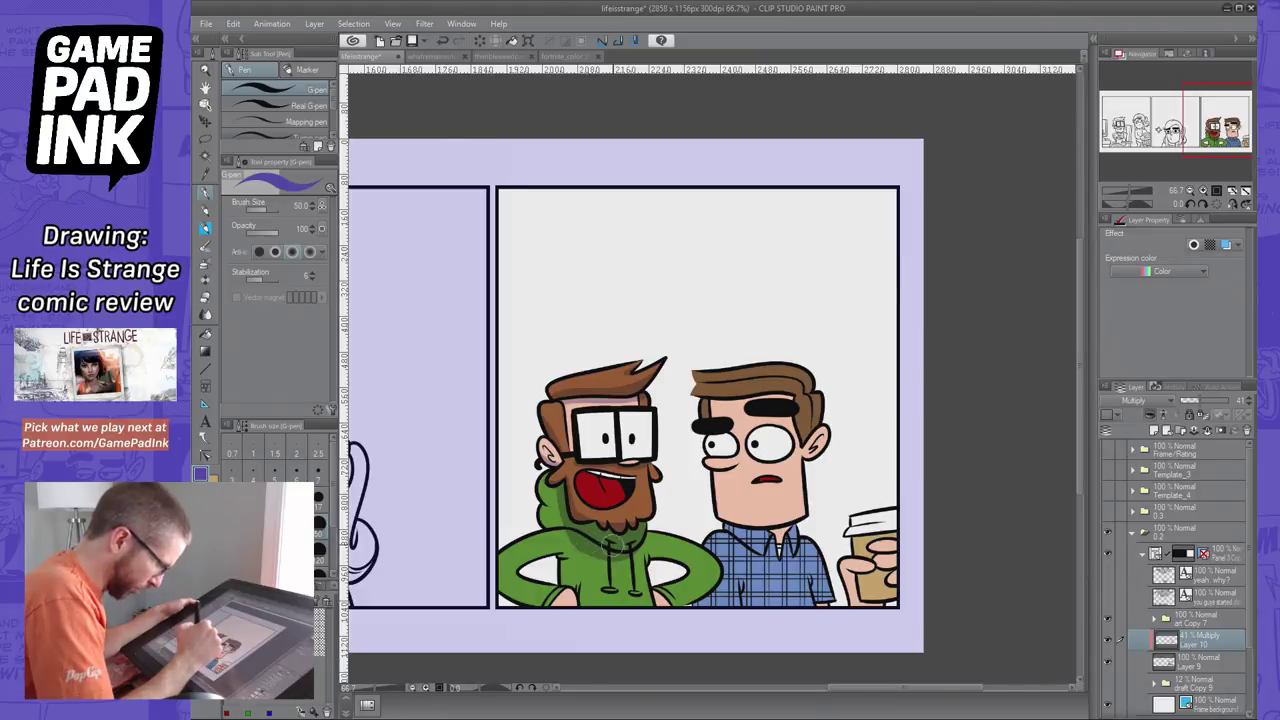
{"action": "key", "text": "ctrl+z"}
{"action": "key", "text": "ctrl+z"}
{"action": "key", "text": "ctrl+z"}
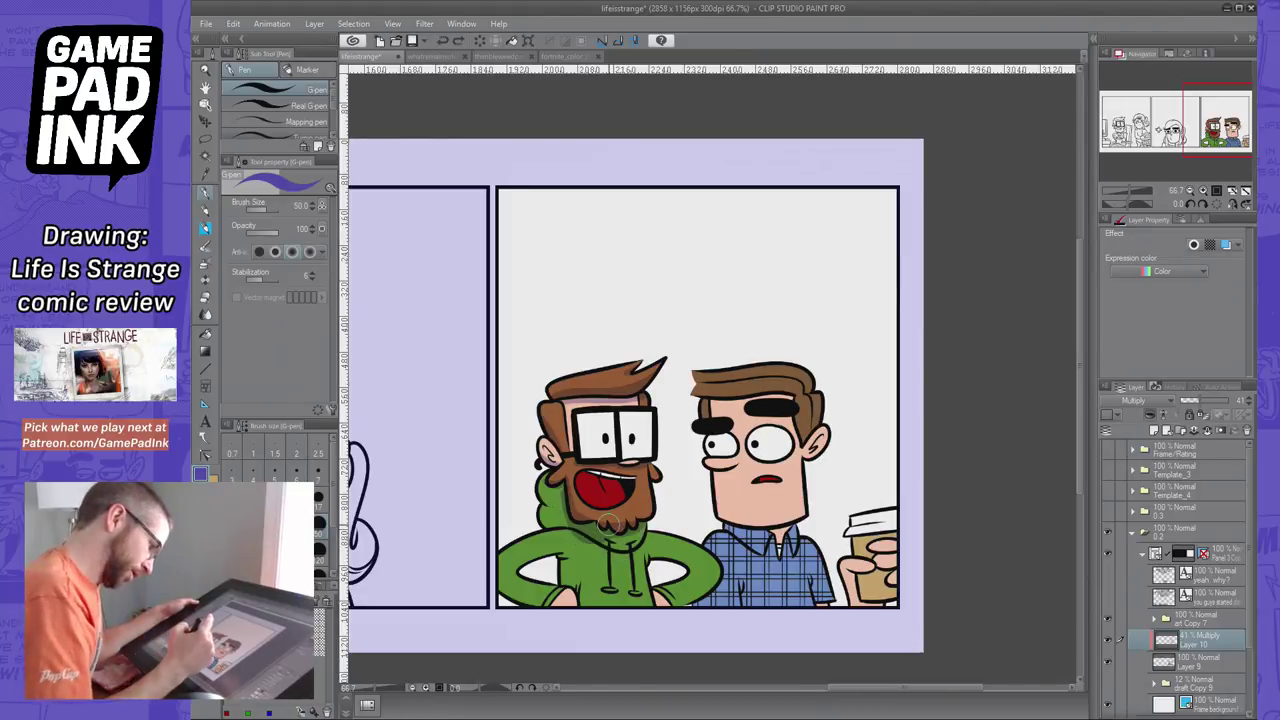
Trim the hood shading beside the first man's beard with the Hard eraser, and try G-pen shadow strokes under his chin
{"action": "left_click", "coordinate": [207, 298]}
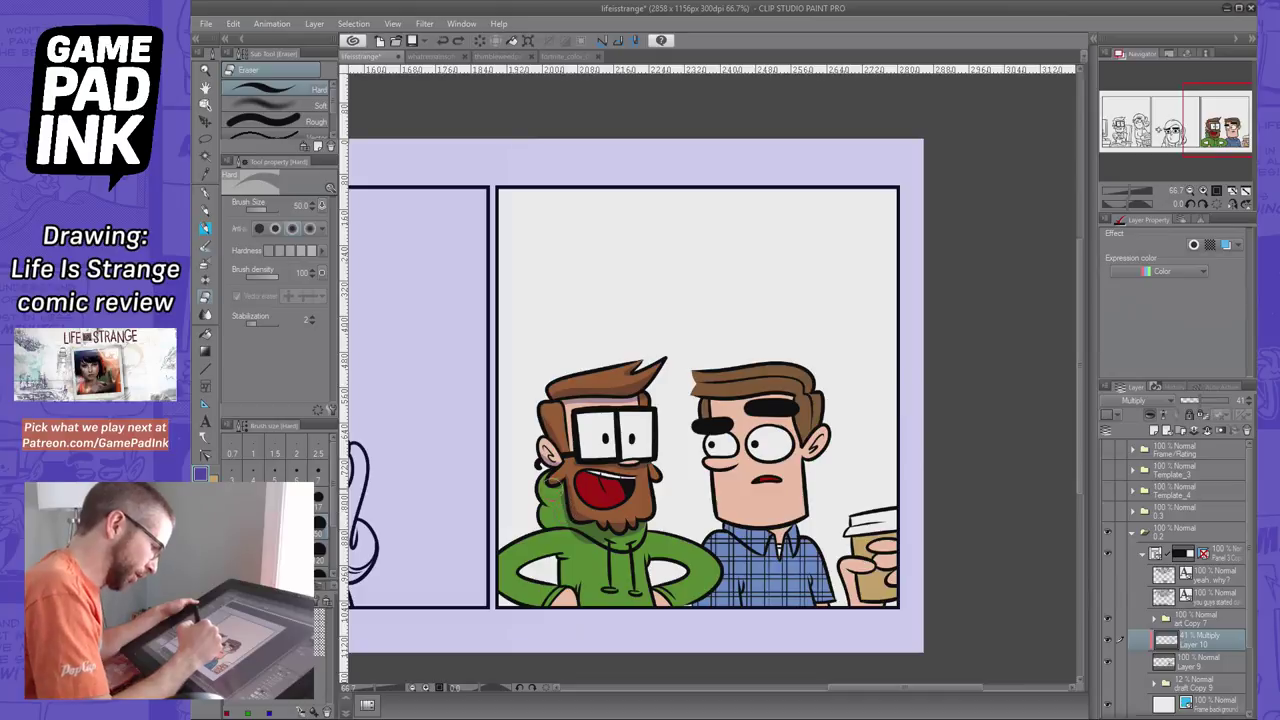
{"action": "left_click_drag", "start_coordinate": [562, 492], "coordinate": [557, 490]}
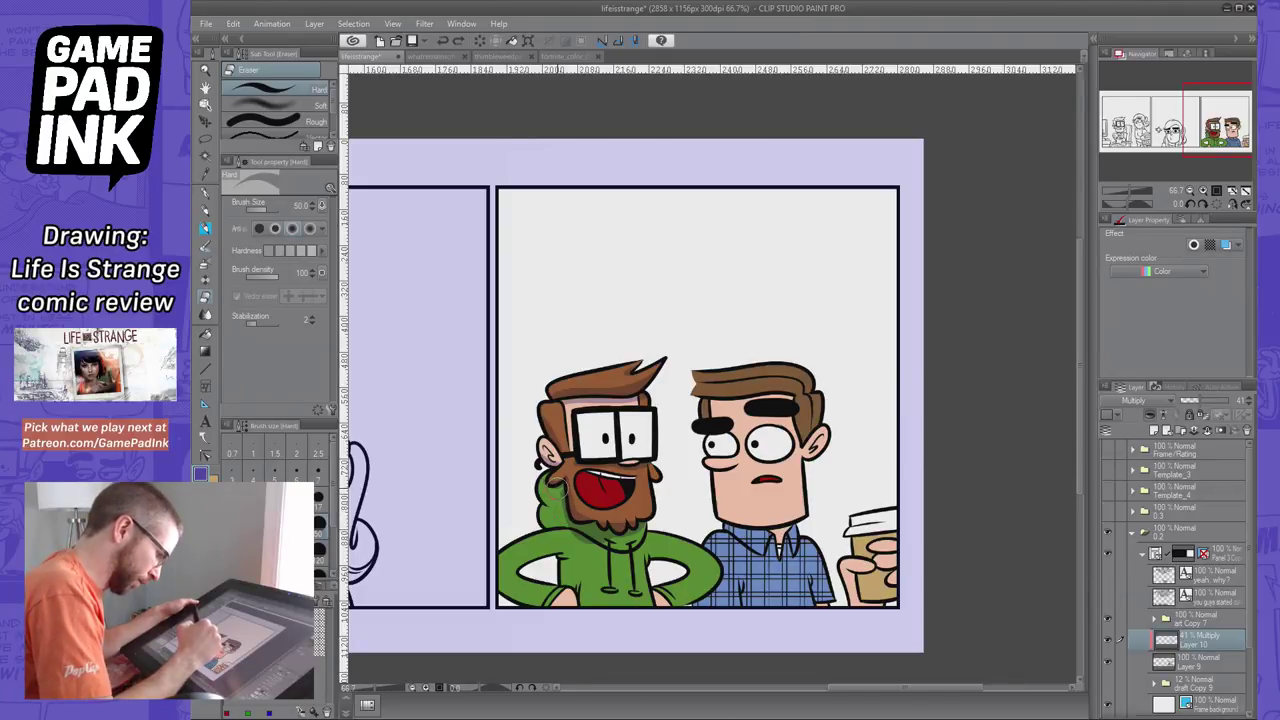
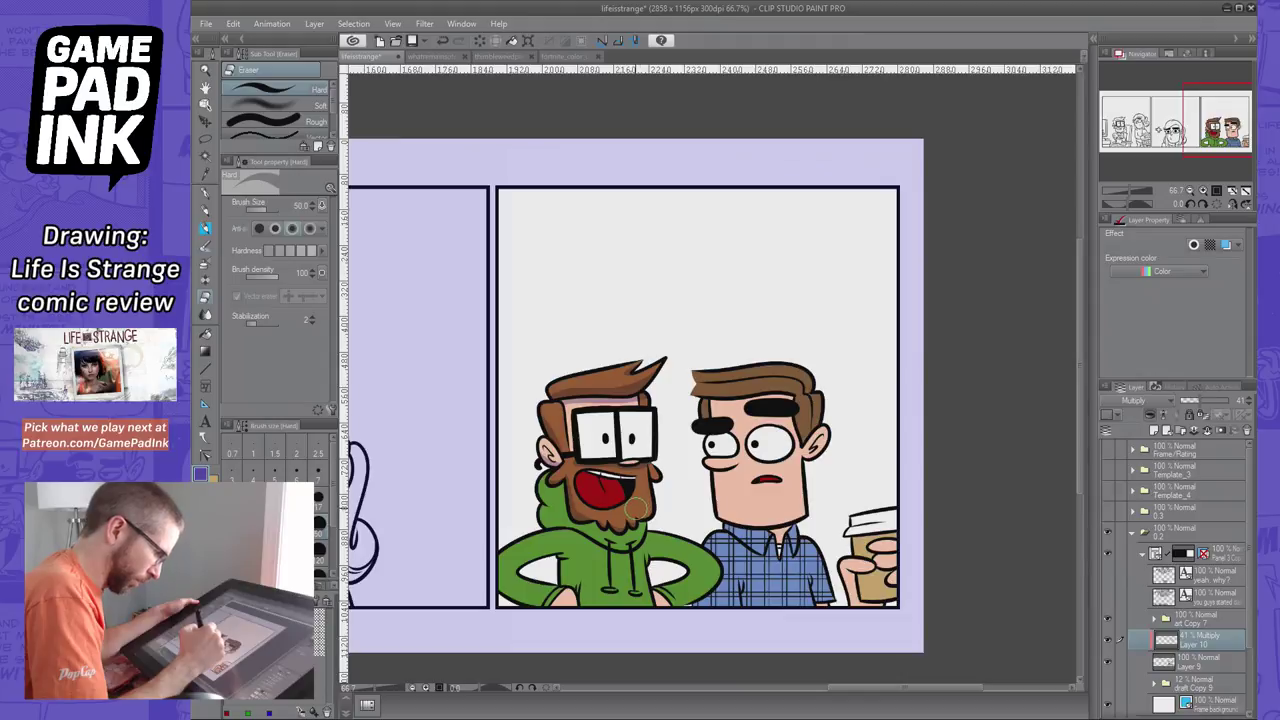
{"action": "key", "text": "p"}
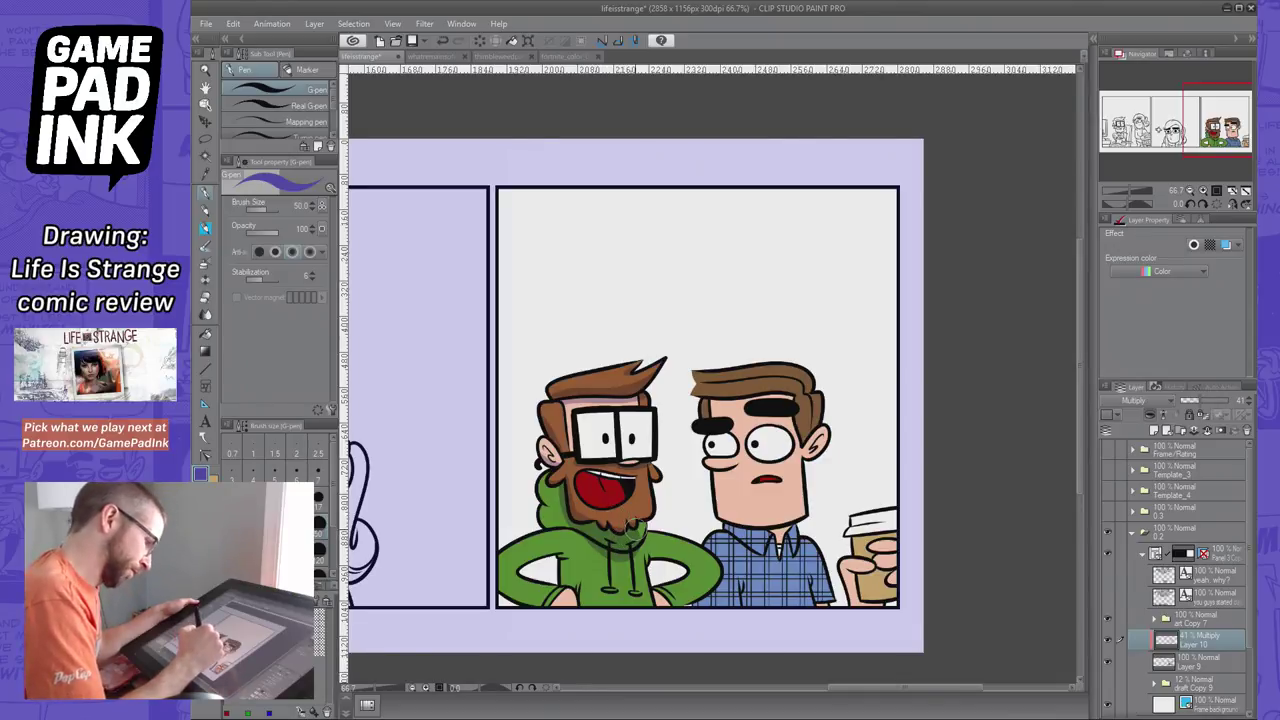
{"action": "left_click_drag", "start_coordinate": [648, 521], "coordinate": [633, 524]}
{"action": "key", "text": "ctrl+z"}
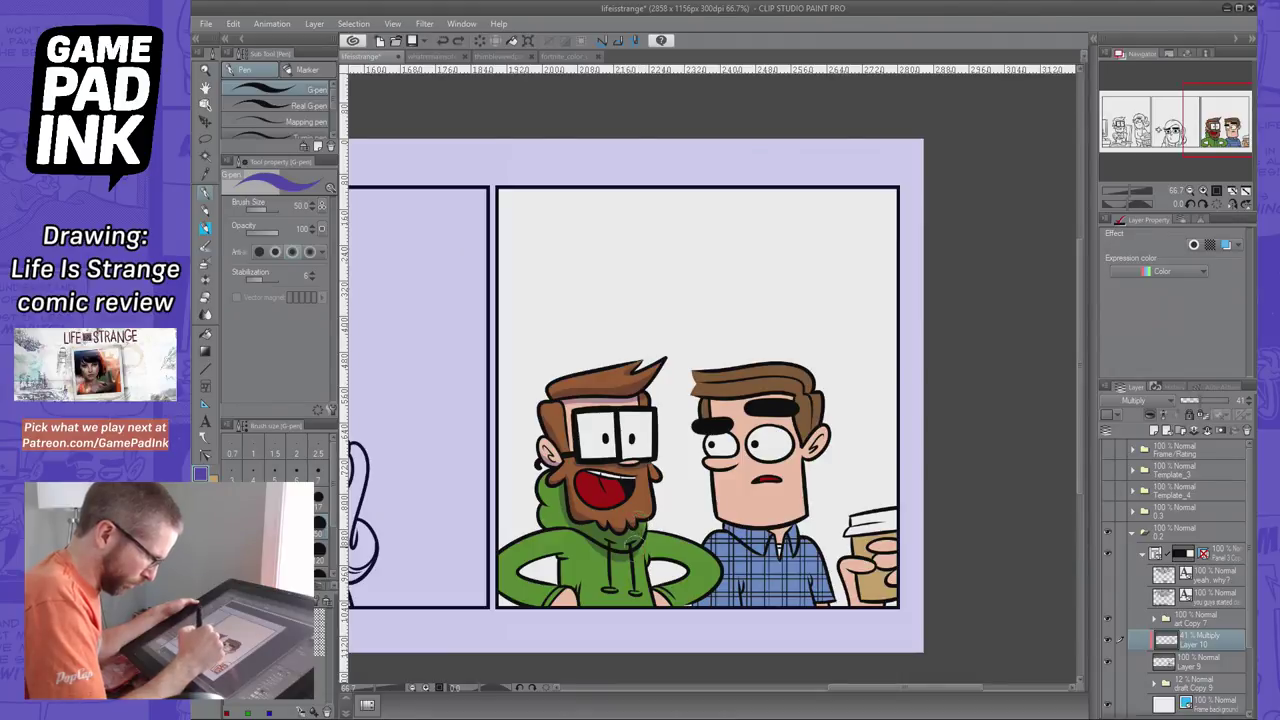
{"action": "key", "text": "ctrl+z"}
{"action": "left_click_drag", "start_coordinate": [644, 517], "coordinate": [659, 497]}
{"action": "key", "text": "ctrl+z"}
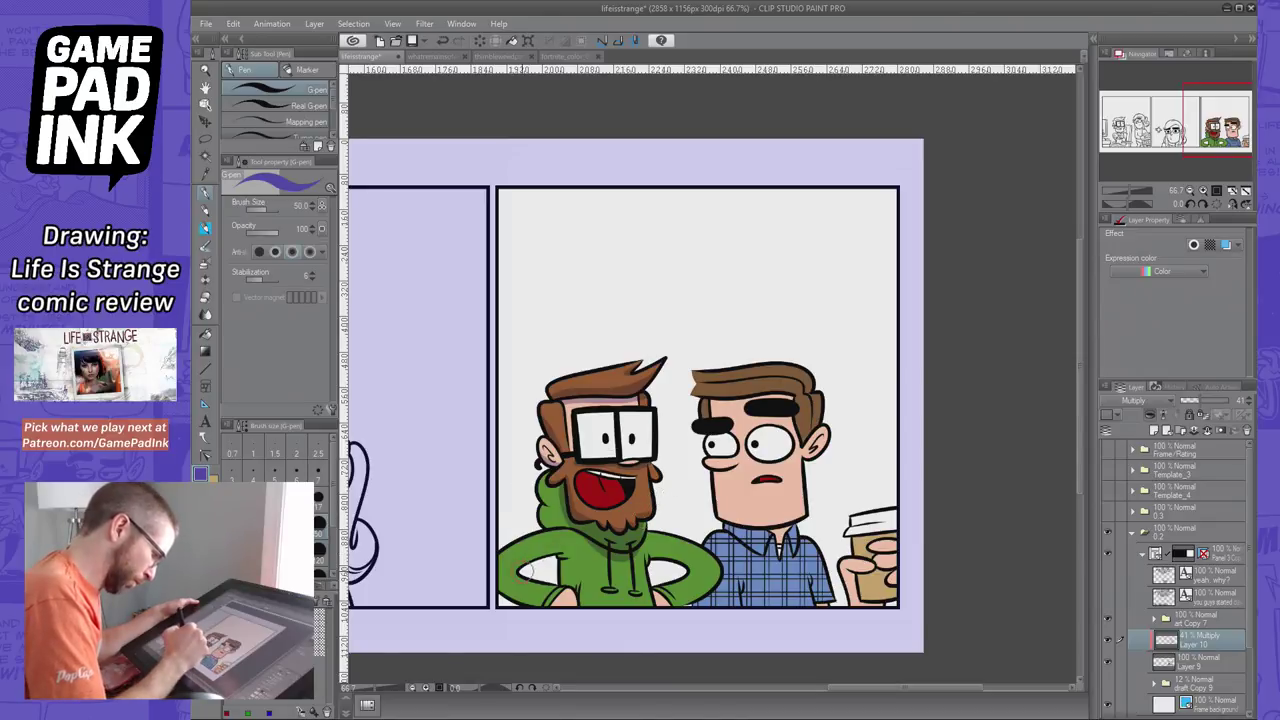
Paint G-pen shading along the first man's green hoodie sleeve around his bent arm, undoing unwanted strokes
{"action": "mouse_move", "coordinate": [524, 570]}
{"action": "left_mouse_down"}
{"action": "mouse_move", "coordinate": [564, 550]}
{"action": "mouse_move", "coordinate": [569, 582]}
{"action": "mouse_move", "coordinate": [564, 550]}
{"action": "mouse_move", "coordinate": [564, 592]}
{"action": "left_mouse_up"}
{"action": "key", "text": "ctrl+z"}
{"action": "key", "text": "ctrl+z"}
{"action": "key", "text": "e"}
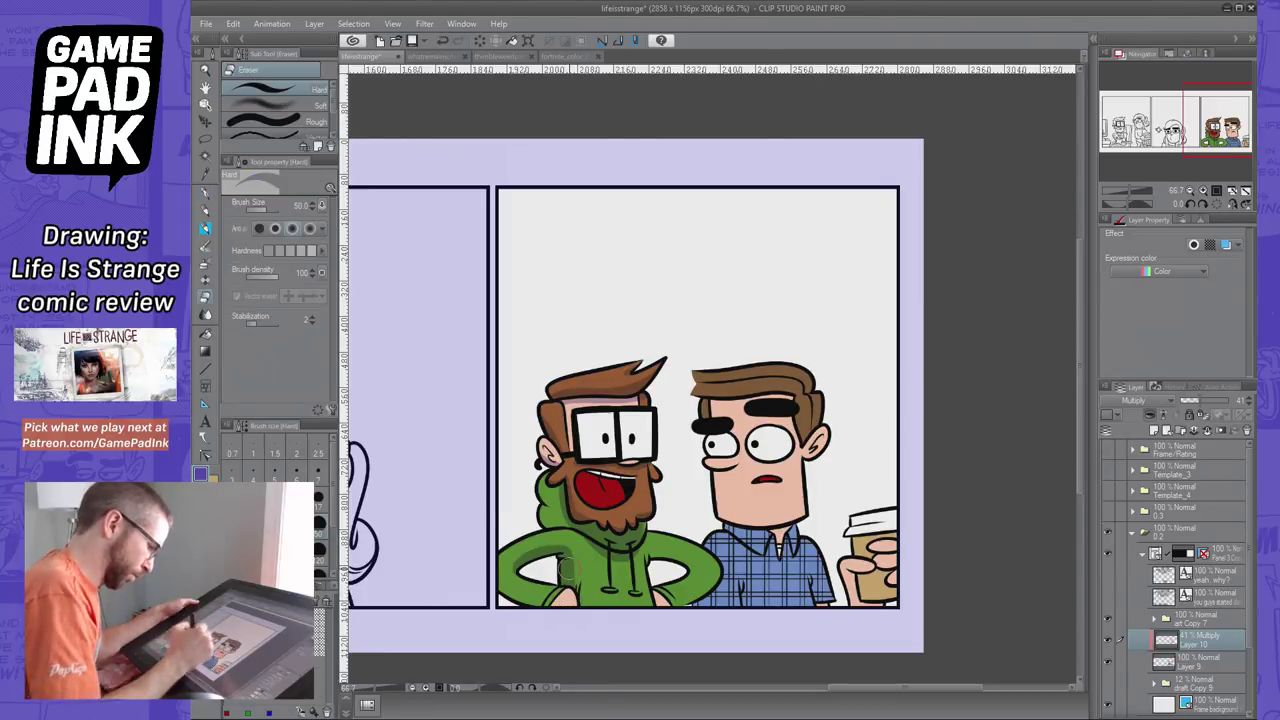
{"action": "key", "text": "p"}
{"action": "key", "text": "ctrl+z"}
{"action": "left_click_drag", "start_coordinate": [494, 586], "coordinate": [552, 606]}
{"action": "key", "text": "ctrl+z"}
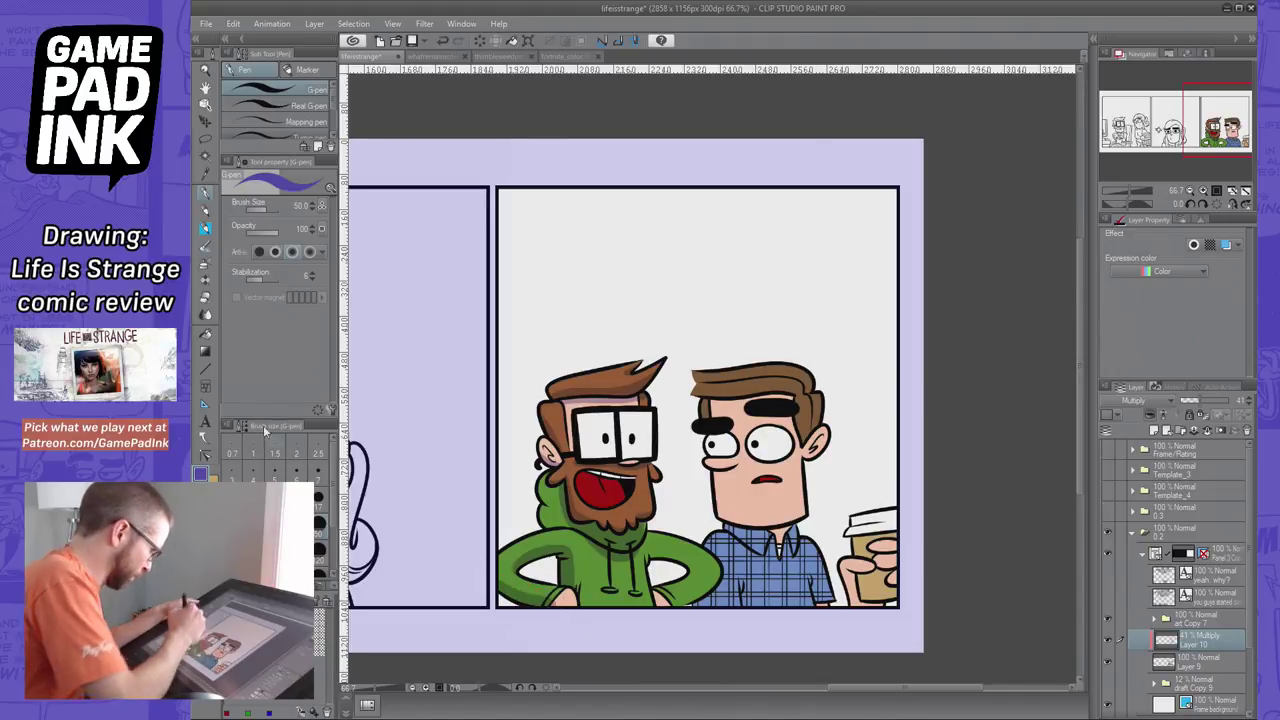
Shade the lower edge of the green hoodie's bent sleeve beside the plaid shirt with the size 50 G-pen on Layer 10
{"action": "key", "text": "e"}
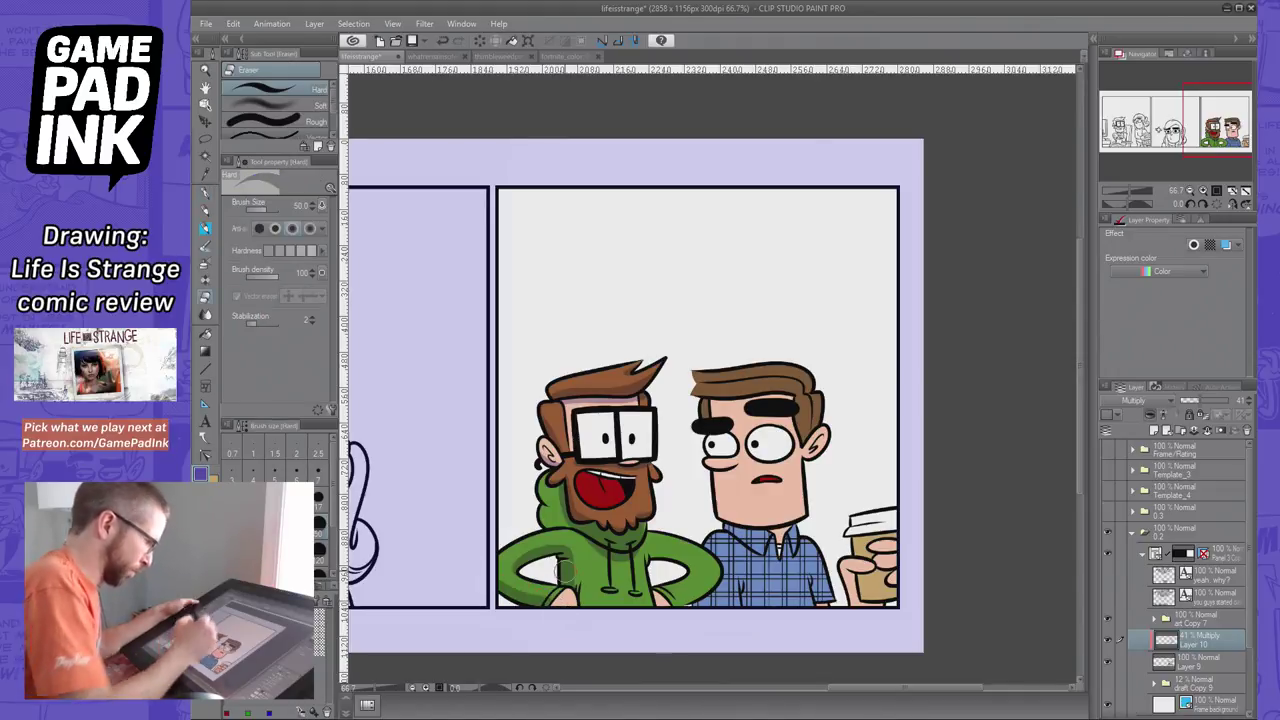
{"action": "key", "text": "p"}
{"action": "key", "text": "ctrl+z"}
{"action": "mouse_move", "coordinate": [650, 559]}
{"action": "left_mouse_down"}
{"action": "mouse_move", "coordinate": [690, 572]}
{"action": "mouse_move", "coordinate": [670, 585]}
{"action": "mouse_move", "coordinate": [683, 566]}
{"action": "mouse_move", "coordinate": [715, 590]}
{"action": "mouse_move", "coordinate": [722, 563]}
{"action": "left_mouse_up"}
{"action": "key", "text": "ctrl+z"}
{"action": "key", "text": "ctrl+z"}
{"action": "key", "text": "ctrl+z"}
{"action": "key", "text": "ctrl+z"}
{"action": "key", "text": "ctrl+z"}
{"action": "left_click_drag", "start_coordinate": [683, 606], "coordinate": [718, 568]}
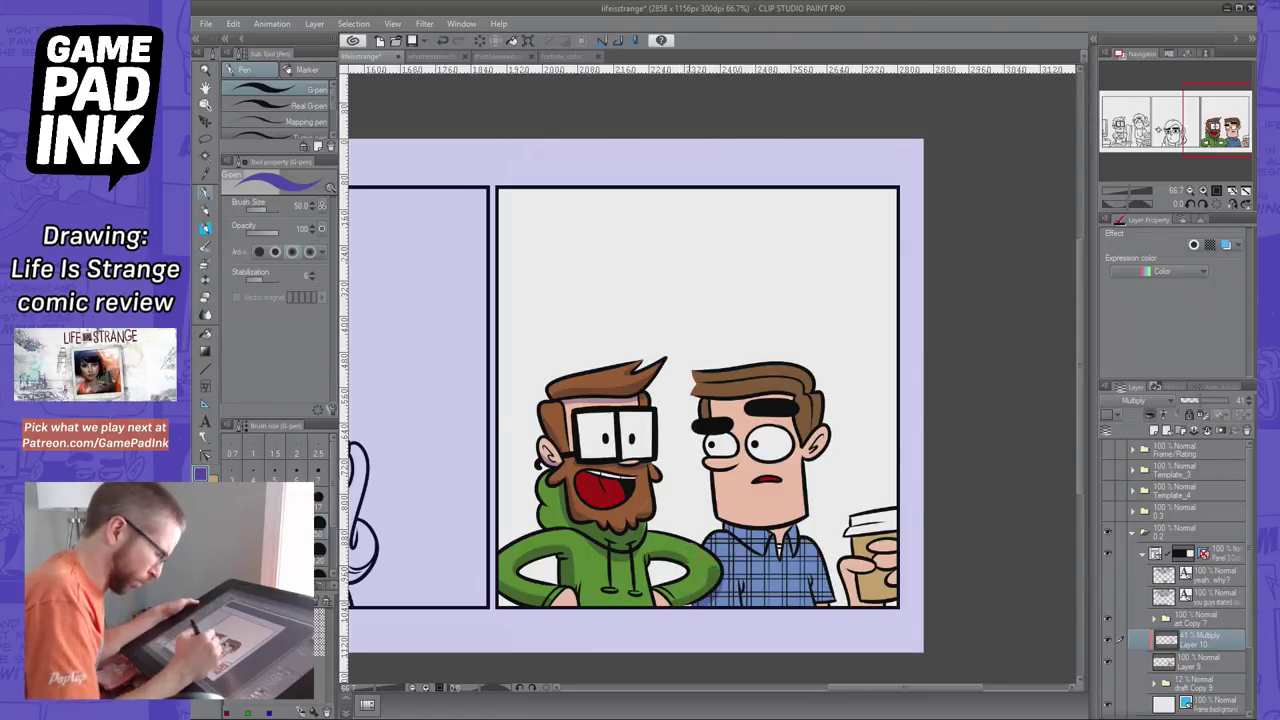
{"action": "key", "text": "ctrl+z"}
{"action": "left_click_drag", "start_coordinate": [668, 610], "coordinate": [726, 568]}
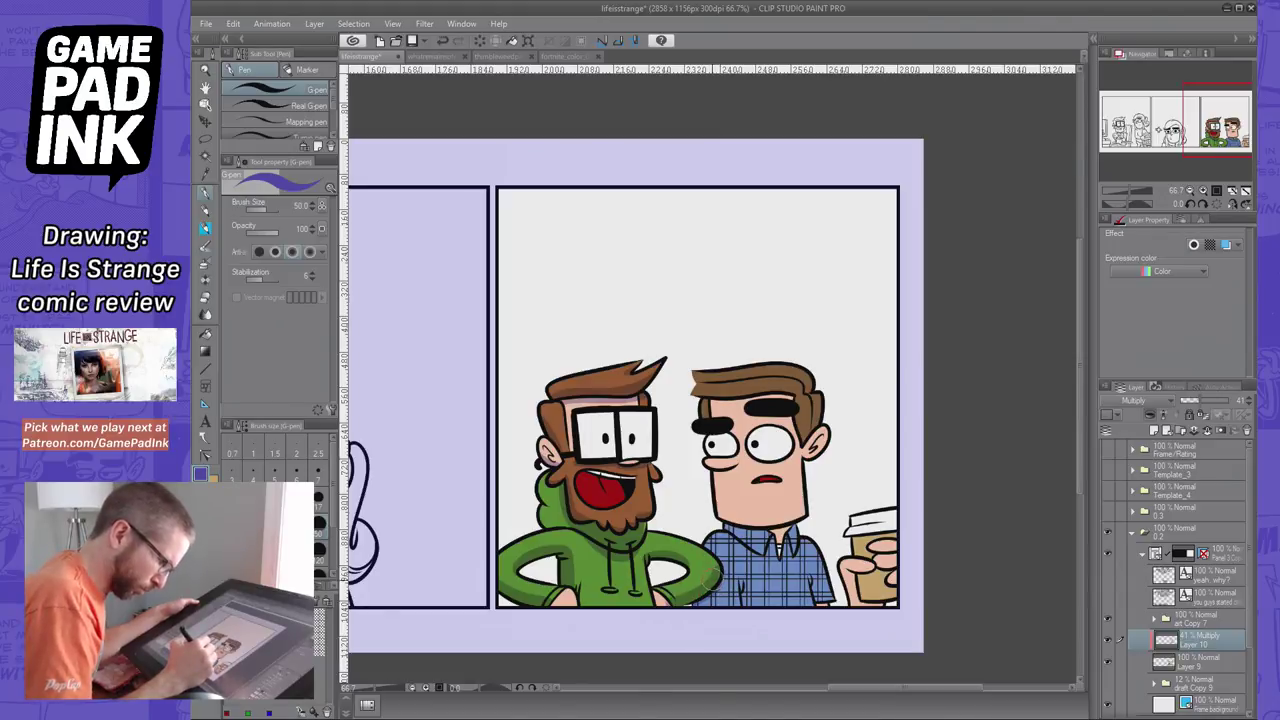
{"action": "key", "text": "ctrl+z"}
{"action": "left_click_drag", "start_coordinate": [672, 607], "coordinate": [722, 567]}
{"action": "key", "text": "ctrl+z"}
{"action": "mouse_move", "coordinate": [668, 608]}
{"action": "left_mouse_down"}
{"action": "mouse_move", "coordinate": [724, 567]}
{"action": "mouse_move", "coordinate": [672, 604]}
{"action": "left_mouse_up"}
{"action": "key", "text": "ctrl+z"}
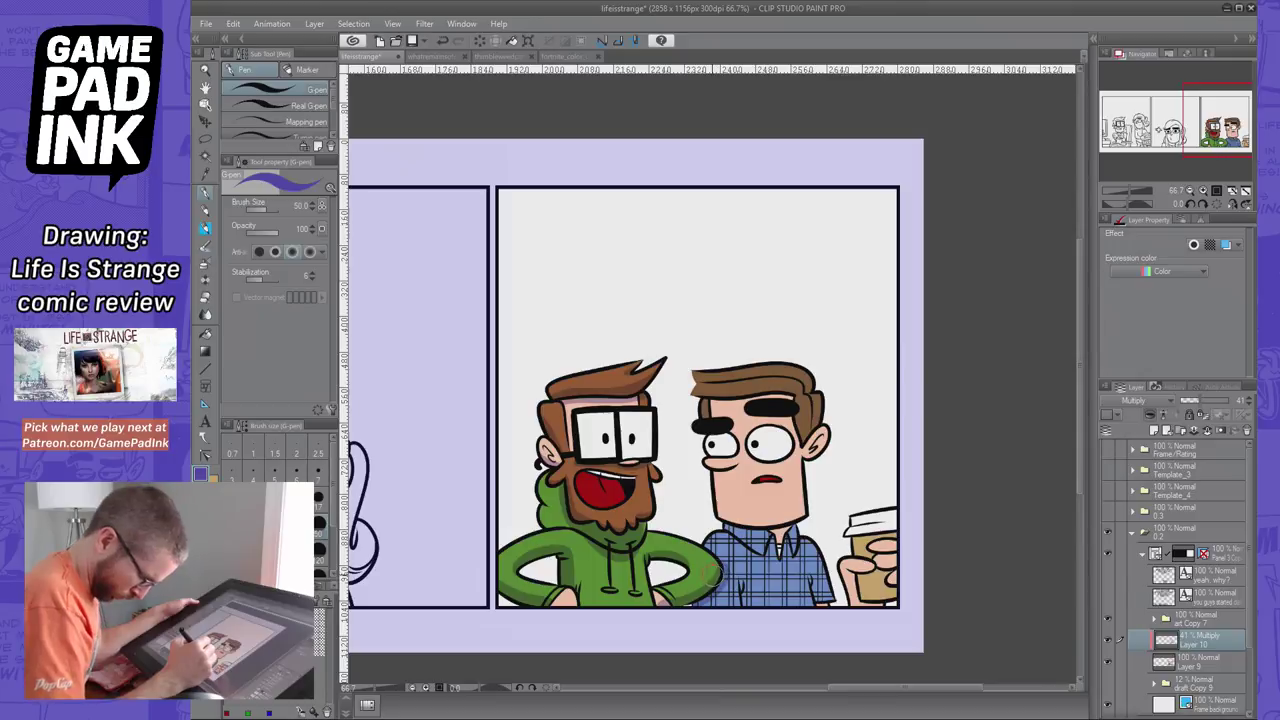
{"action": "key", "text": "ctrl+z"}
{"action": "key", "text": "ctrl+z"}
{"action": "left_click_drag", "start_coordinate": [725, 566], "coordinate": [660, 606]}
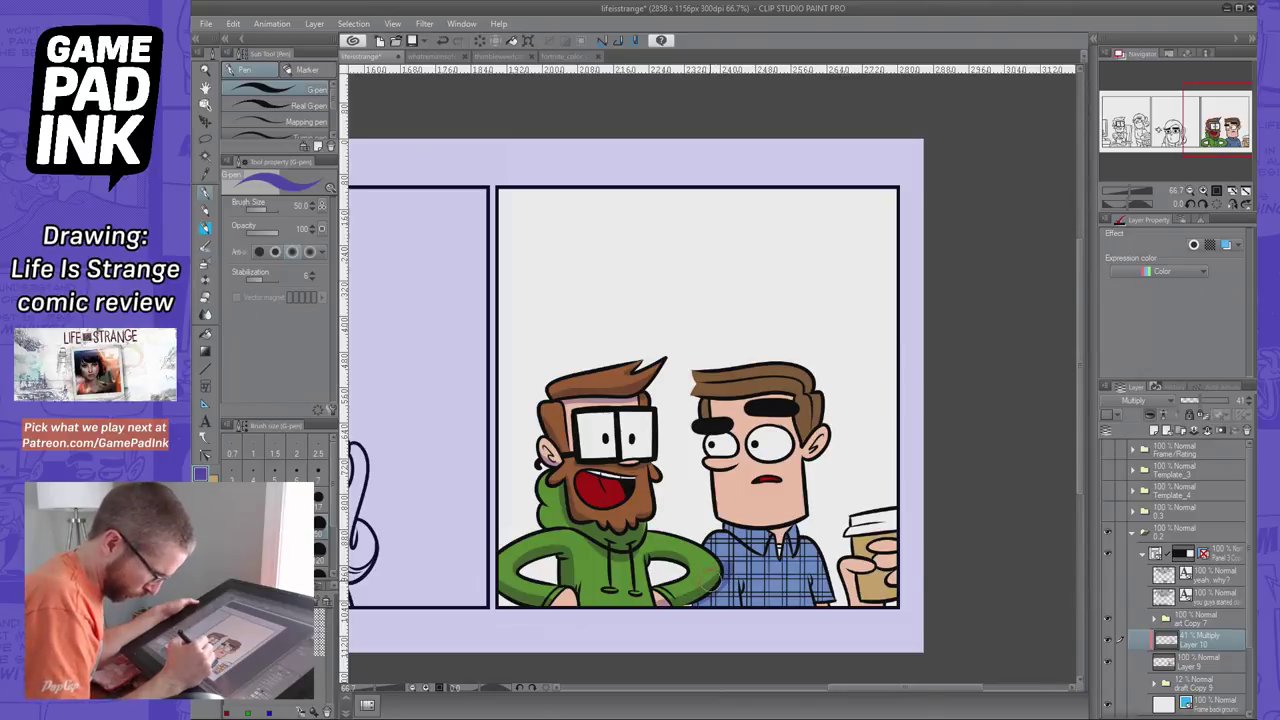
Erase the shading that spills past the hoodie sleeve near the hand and at the elbow
{"action": "left_click", "coordinate": [207, 296]}
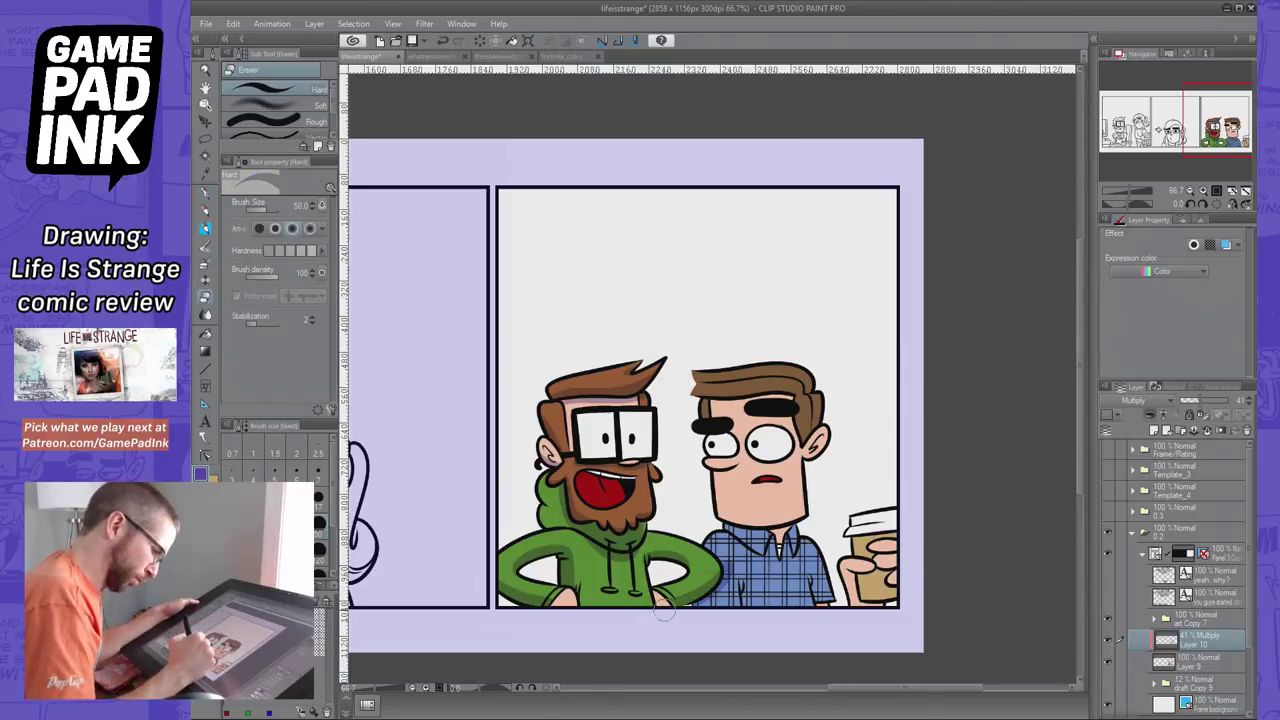
{"action": "left_click_drag", "start_coordinate": [664, 610], "coordinate": [673, 592]}
{"action": "left_click_drag", "start_coordinate": [730, 562], "coordinate": [728, 574]}
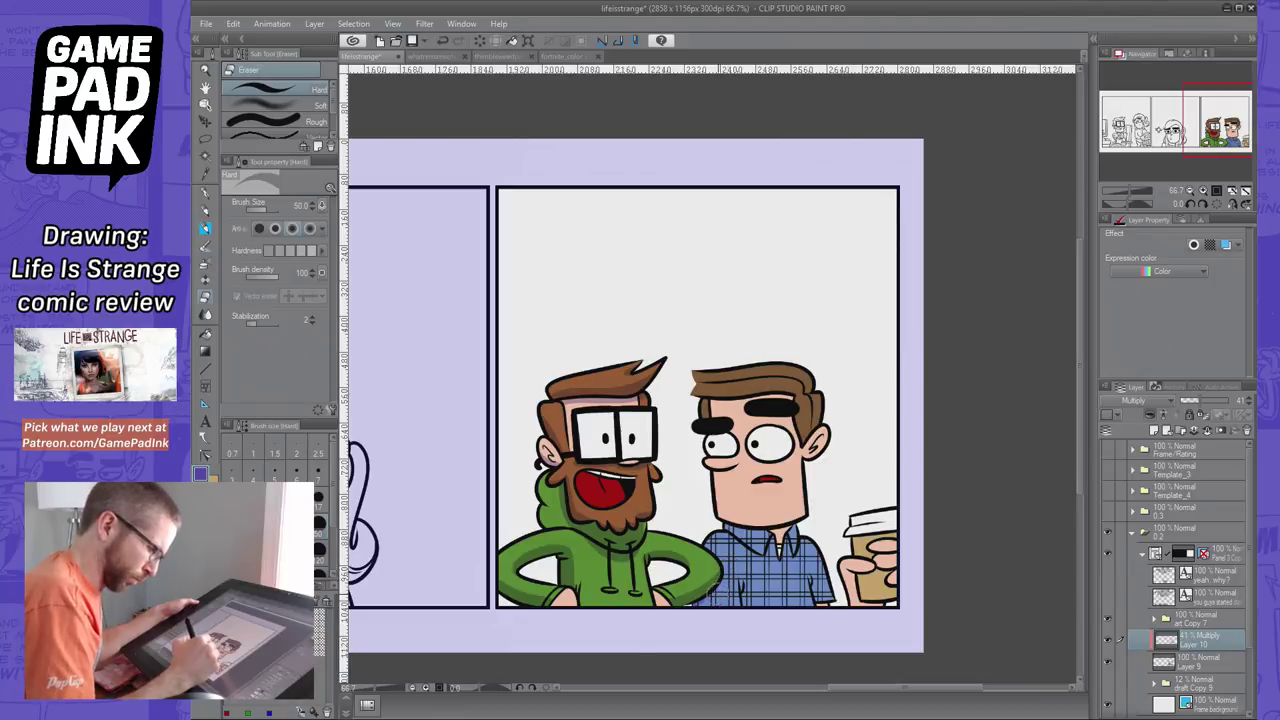
Shade the plaid shirt beside the hoodie's elbow and the neck and chest area under the chin
{"action": "left_click", "coordinate": [210, 204]}
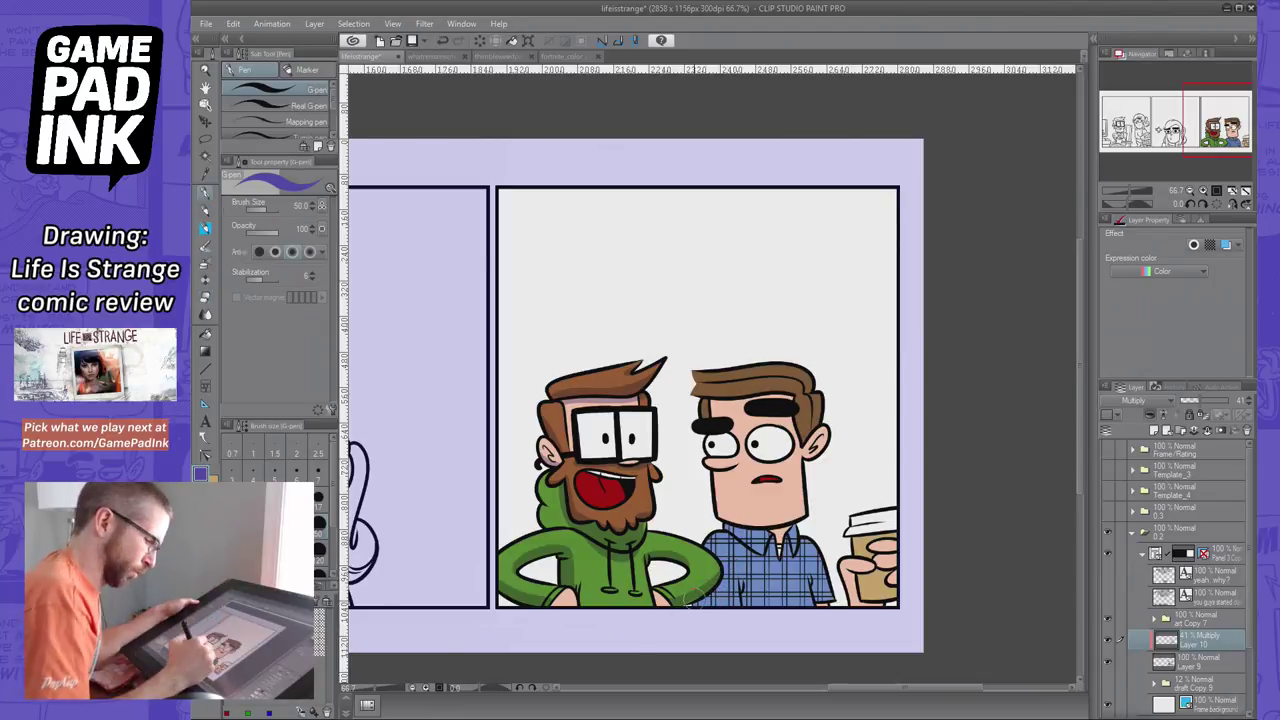
{"action": "left_click_drag", "start_coordinate": [684, 612], "coordinate": [718, 584]}
{"action": "key", "text": "ctrl+z"}
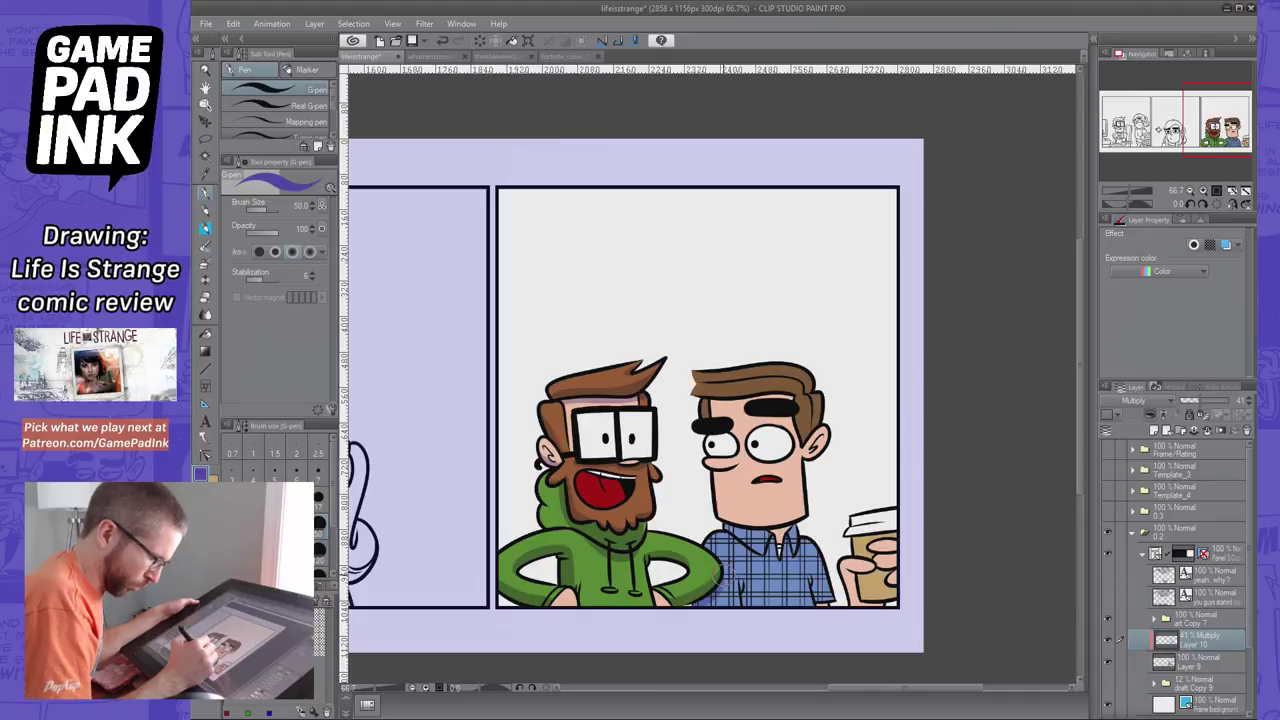
{"action": "mouse_move", "coordinate": [724, 532]}
{"action": "left_mouse_down"}
{"action": "mouse_move", "coordinate": [790, 550]}
{"action": "mouse_move", "coordinate": [788, 518]}
{"action": "mouse_move", "coordinate": [770, 537]}
{"action": "mouse_move", "coordinate": [788, 547]}
{"action": "left_mouse_up"}
{"action": "key", "text": "ctrl+z"}
{"action": "key", "text": "ctrl+z"}
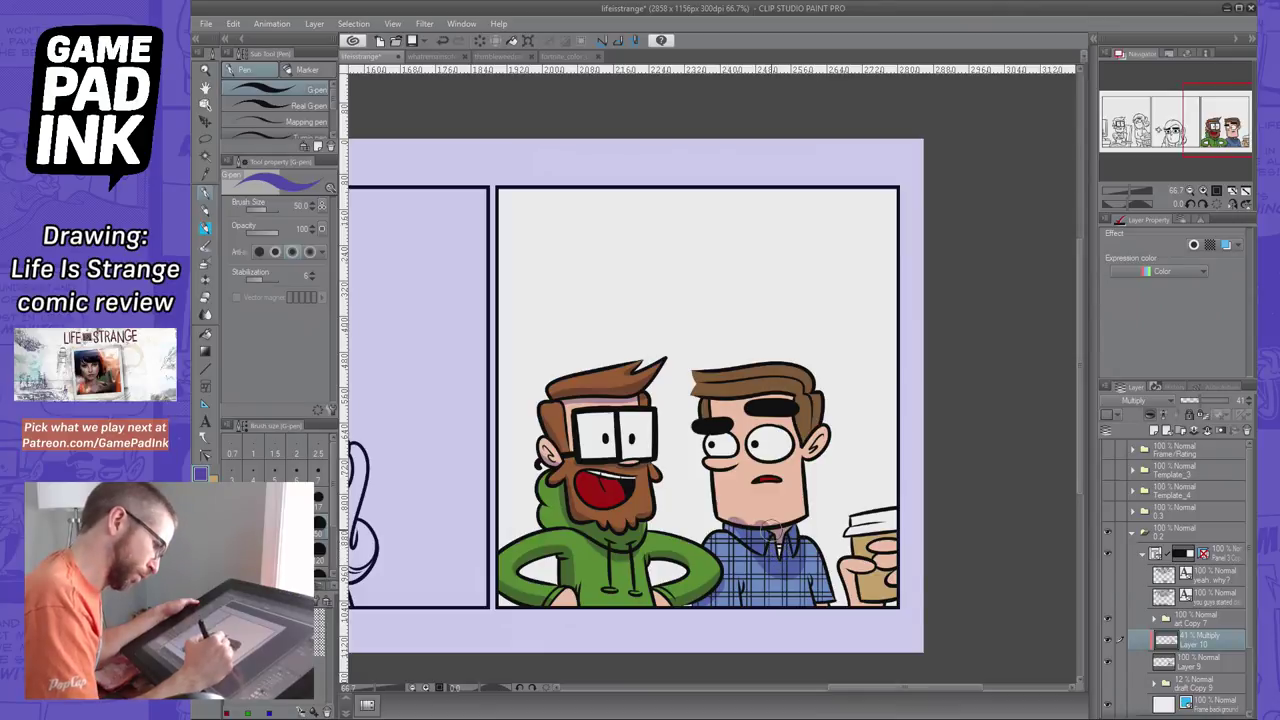
Select Layer 9 and hide the Paper layer to expose transparent areas in the artwork
{"action": "left_click", "coordinate": [1218, 663]}
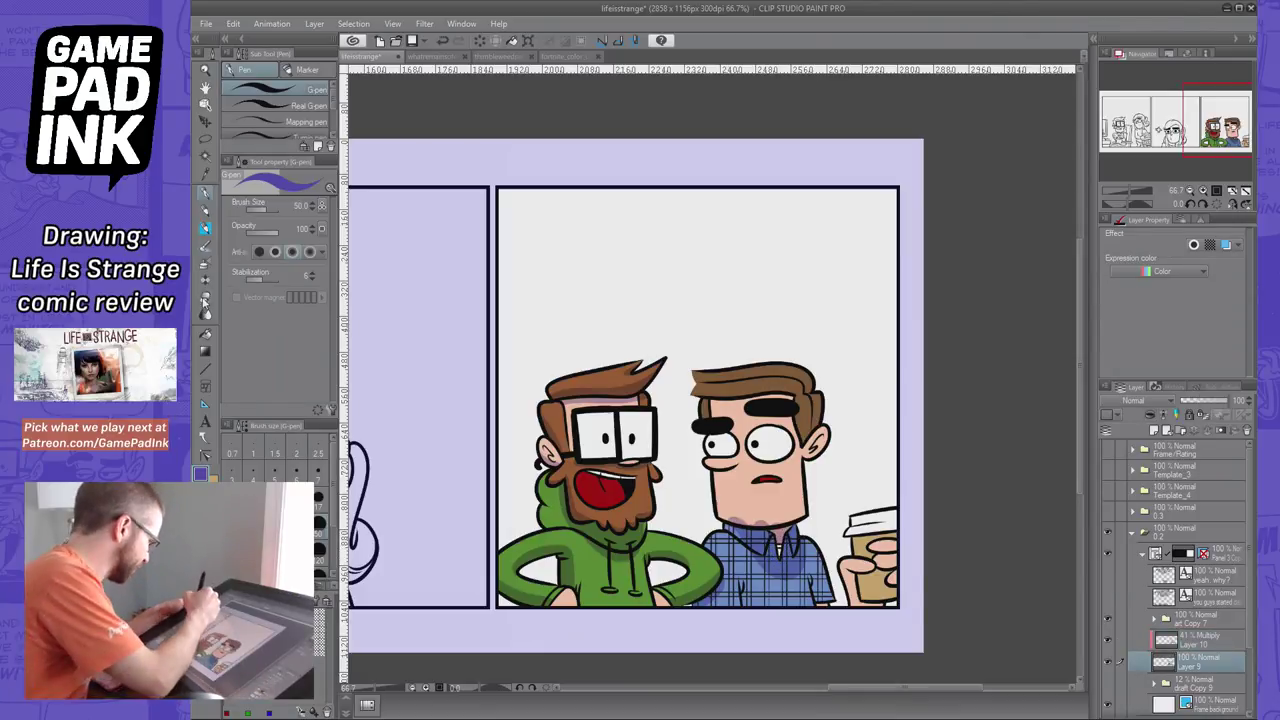
{"action": "scroll", "coordinate": [1160, 655], "scroll_direction": "down", "scroll_amount": 3}
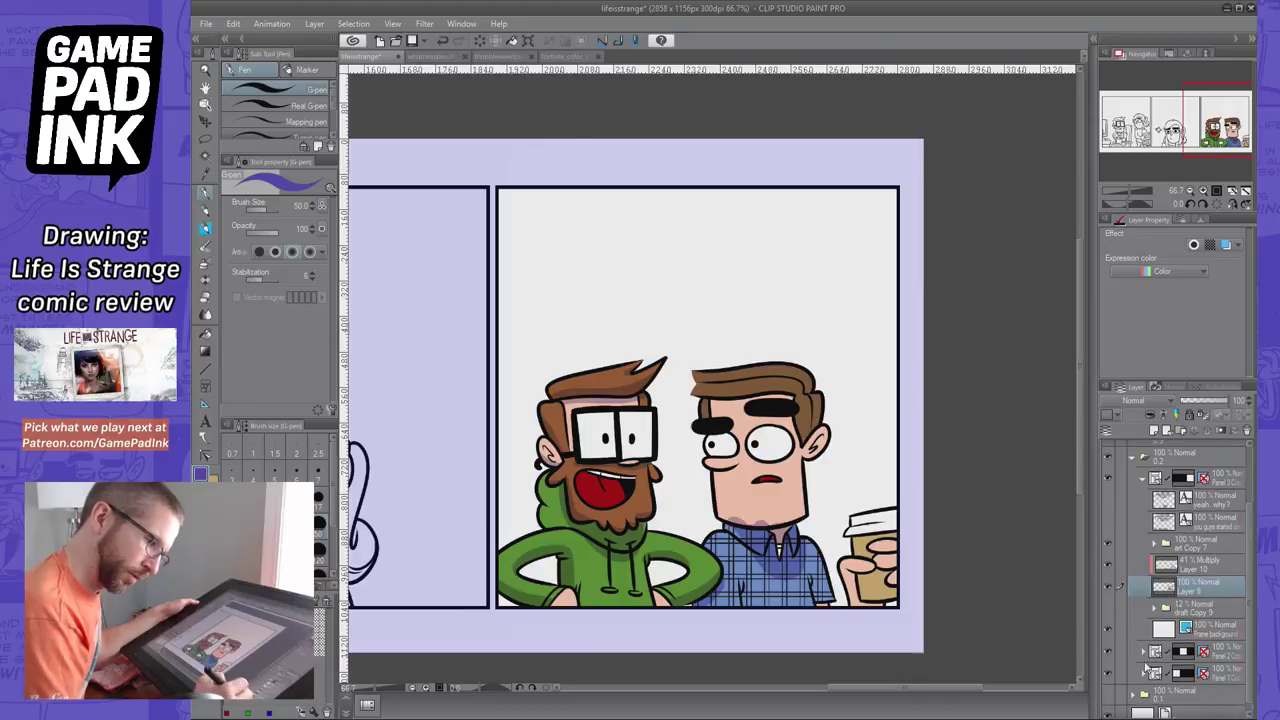
{"action": "scroll", "coordinate": [1167, 692], "scroll_direction": "down", "scroll_amount": 1}
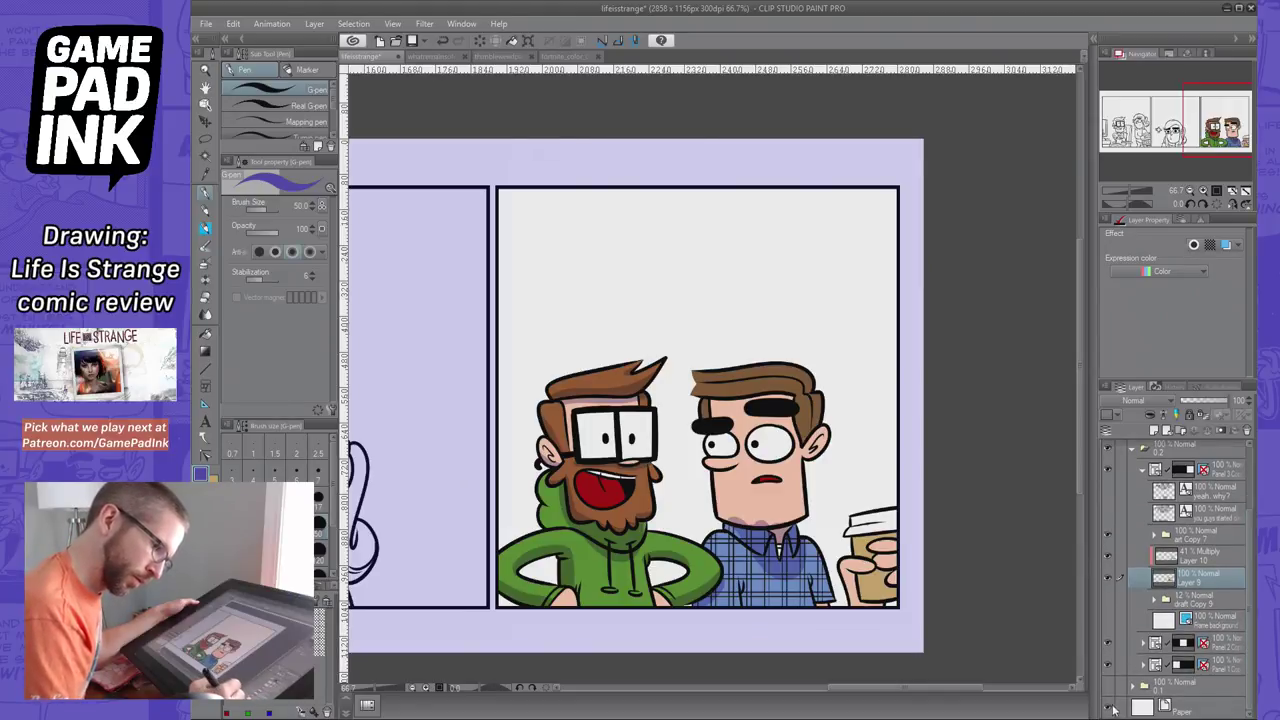
{"action": "left_click", "coordinate": [1110, 708]}
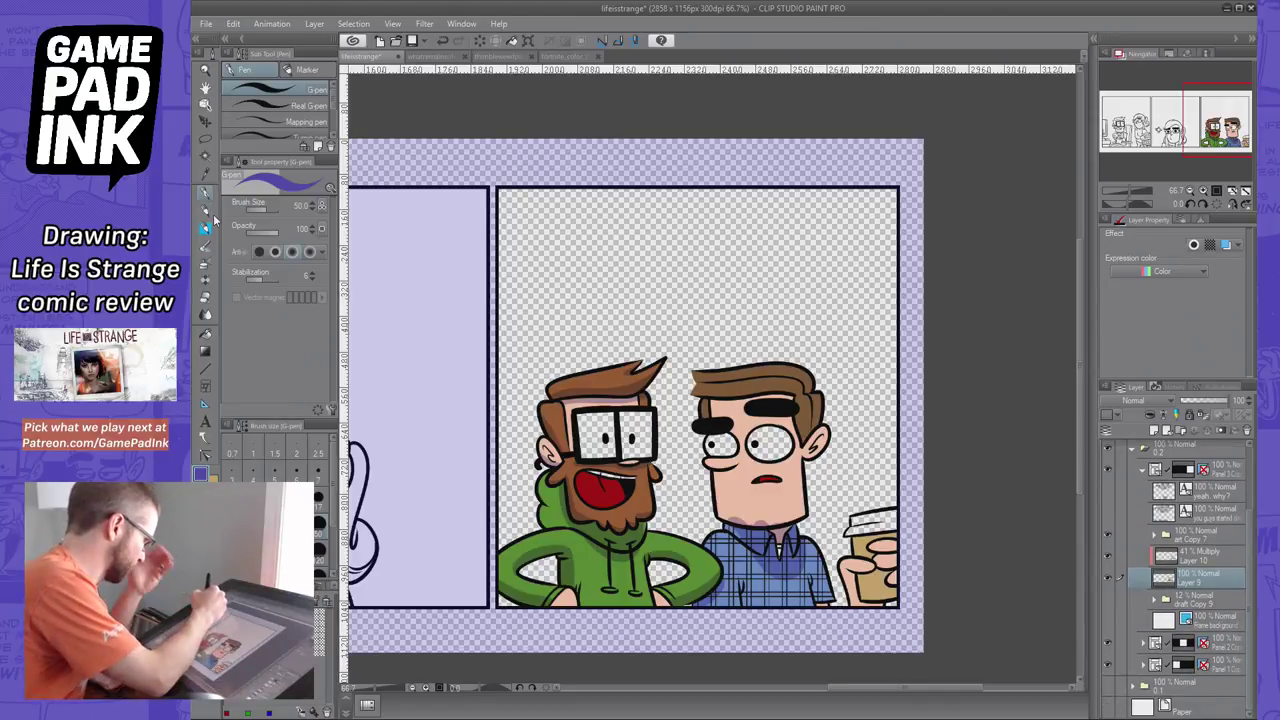
Fill the glasses and eyes with white on Layer 9, and set the G-pen to size 15 for small gaps
{"action": "left_click", "coordinate": [206, 334]}
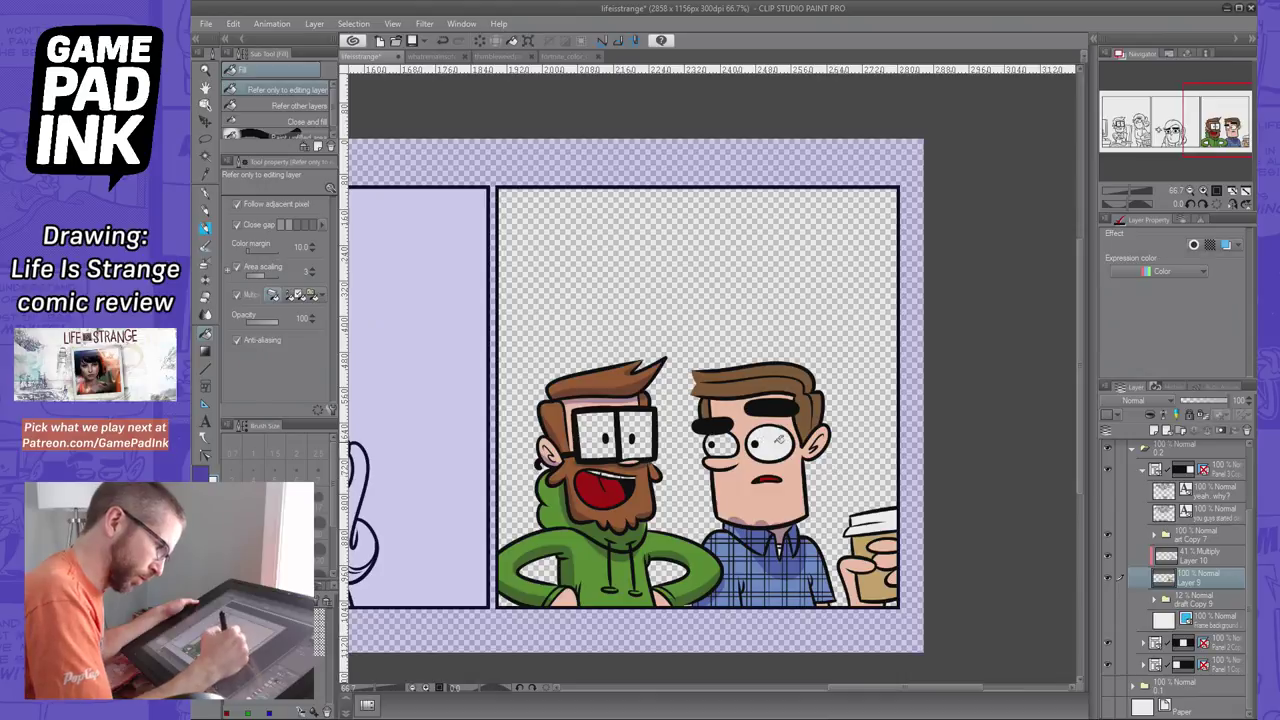
{"action": "left_click", "coordinate": [596, 425]}
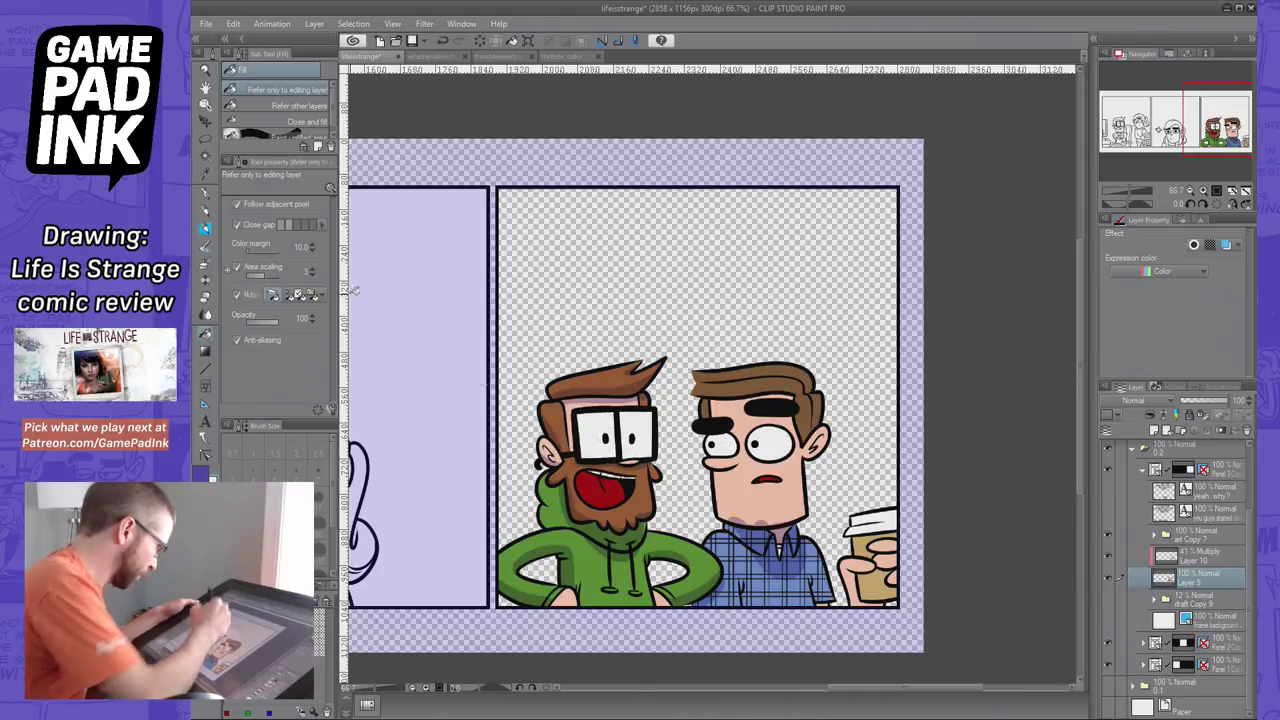
{"action": "key", "text": "p"}
{"action": "left_click", "coordinate": [322, 522]}
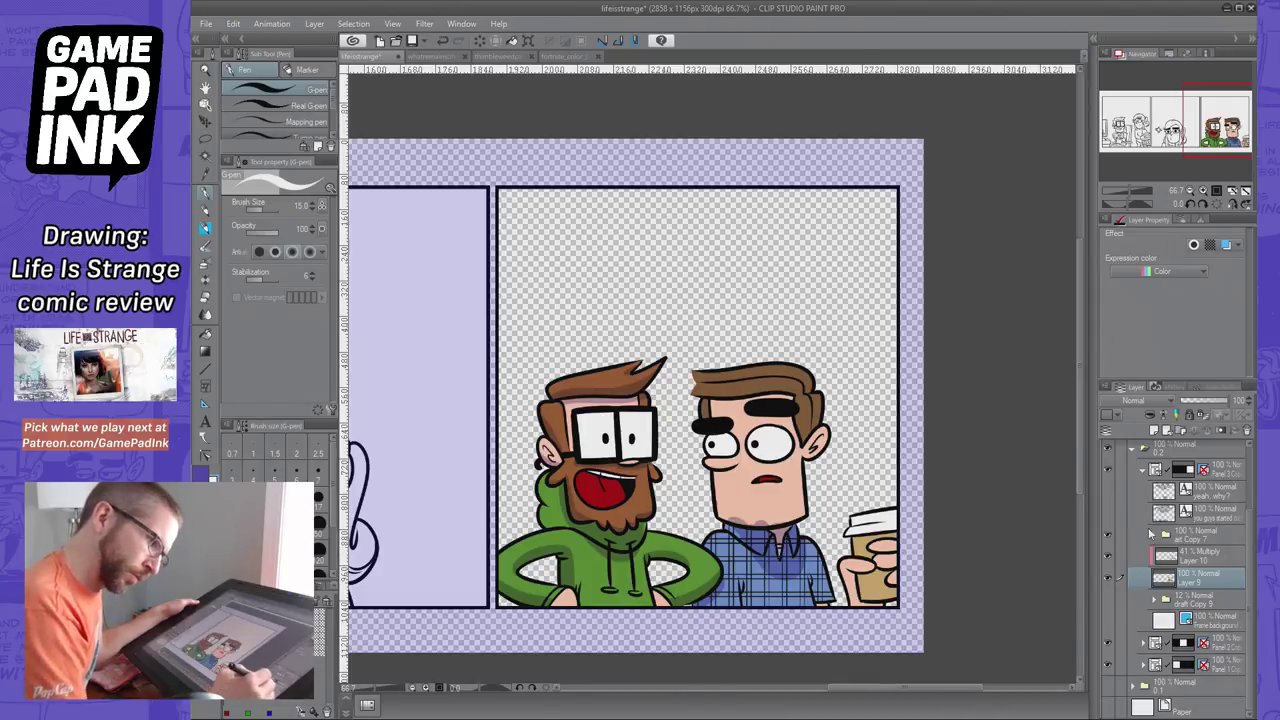
Show the frame background and Paper again, and erase the stray shading from the beardless man's chin on Layer 10
{"action": "left_click", "coordinate": [1108, 620]}
{"action": "left_click", "coordinate": [1109, 704]}
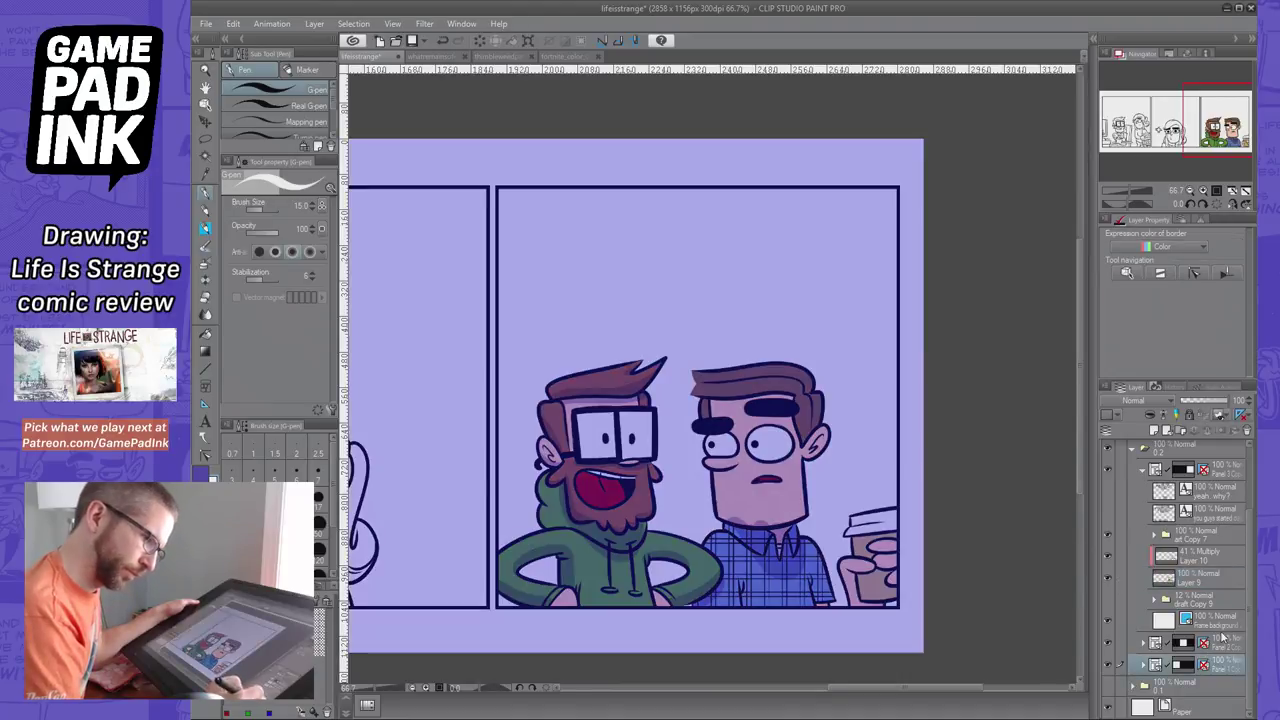
{"action": "left_click", "coordinate": [1189, 551]}
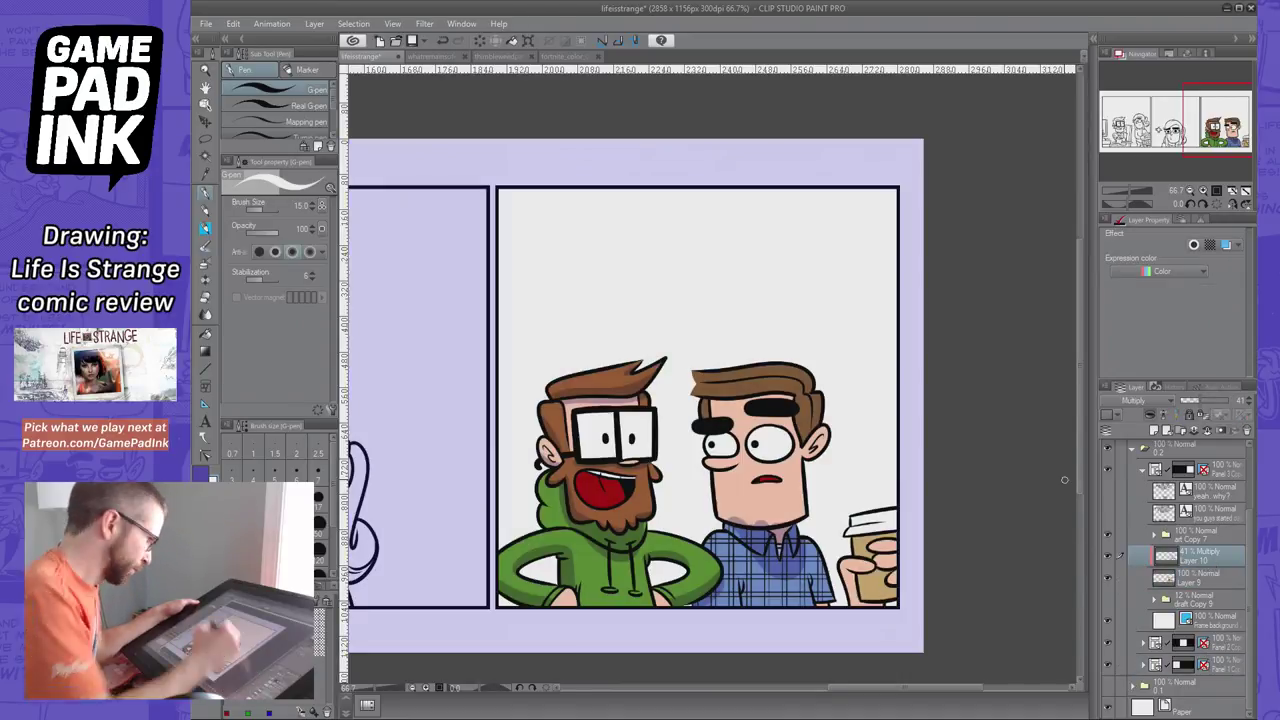
{"action": "left_click", "coordinate": [205, 297]}
{"action": "mouse_move", "coordinate": [740, 515]}
{"action": "left_mouse_down"}
{"action": "mouse_move", "coordinate": [785, 515]}
{"action": "mouse_move", "coordinate": [790, 497]}
{"action": "left_mouse_up"}
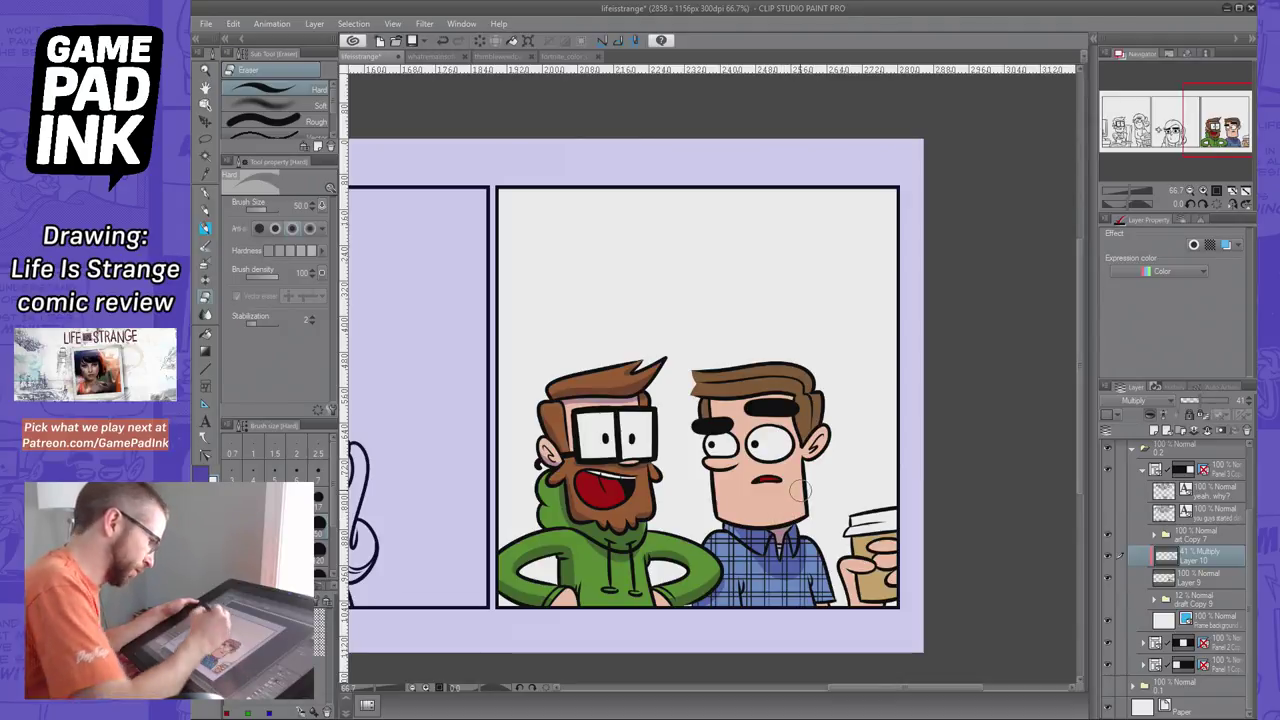
Shade the hand holding the coffee cup with a size 40 purple G-pen and erase the excess around the fingers
{"action": "left_click", "coordinate": [207, 195]}
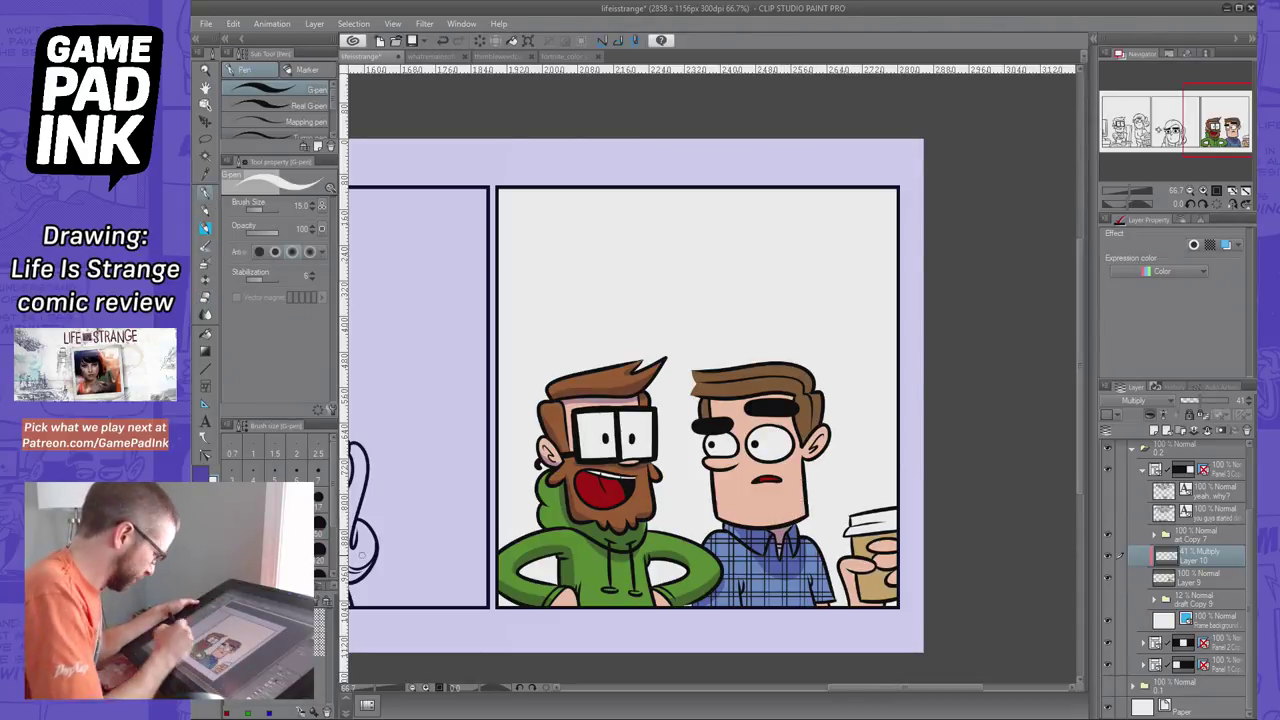
{"action": "left_click", "coordinate": [297, 522]}
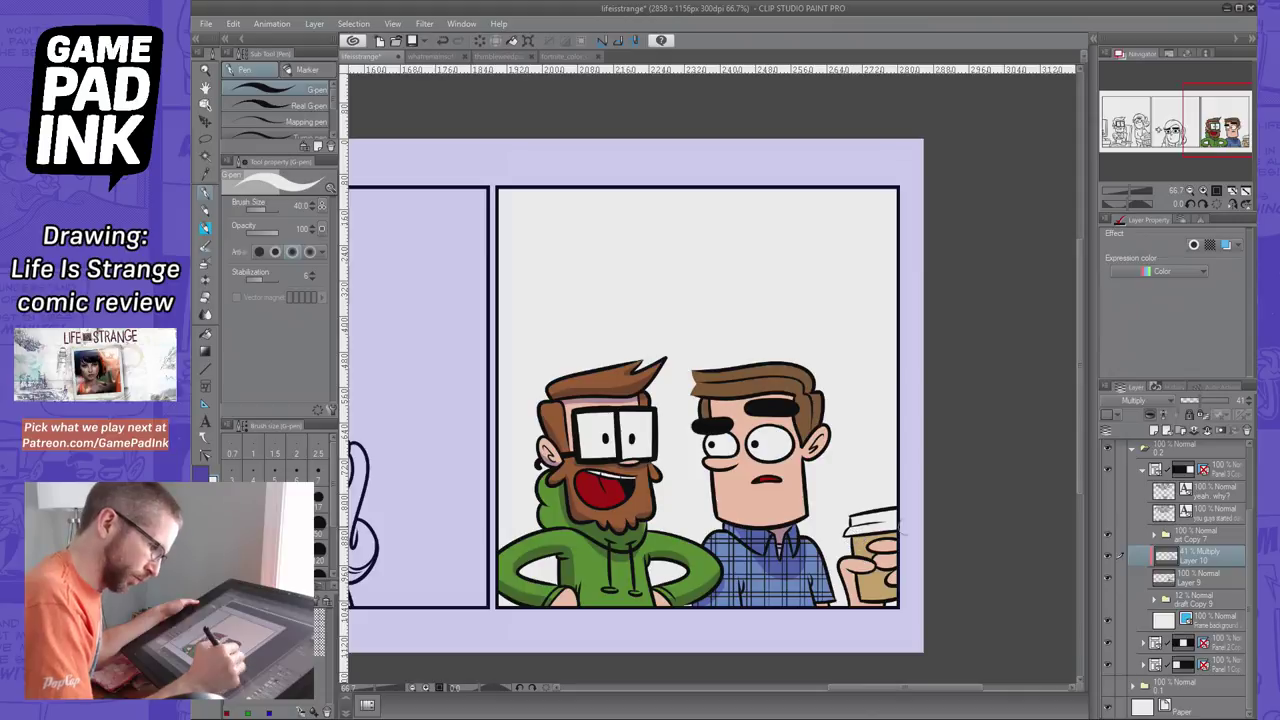
{"action": "left_click", "coordinate": [201, 474]}
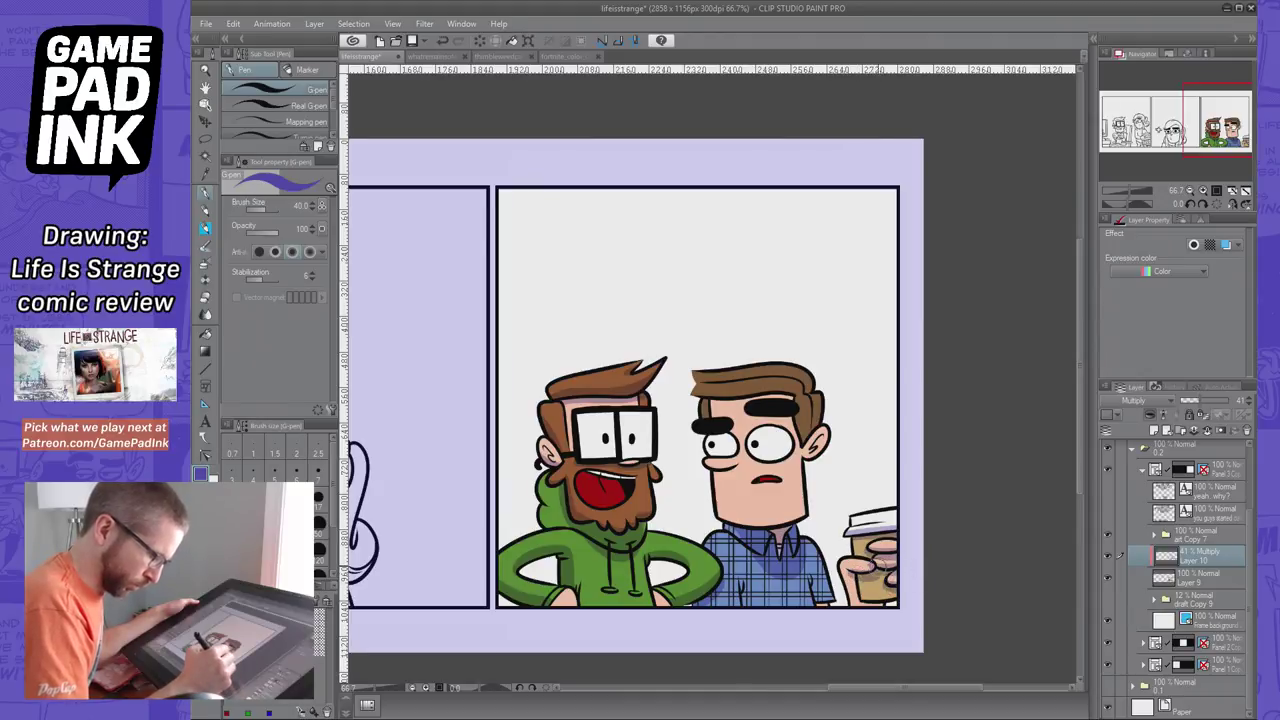
{"action": "key", "text": "ctrl+z"}
{"action": "left_click_drag", "start_coordinate": [866, 600], "coordinate": [890, 602]}
{"action": "key", "text": "ctrl+z"}
{"action": "key", "text": "ctrl+z"}
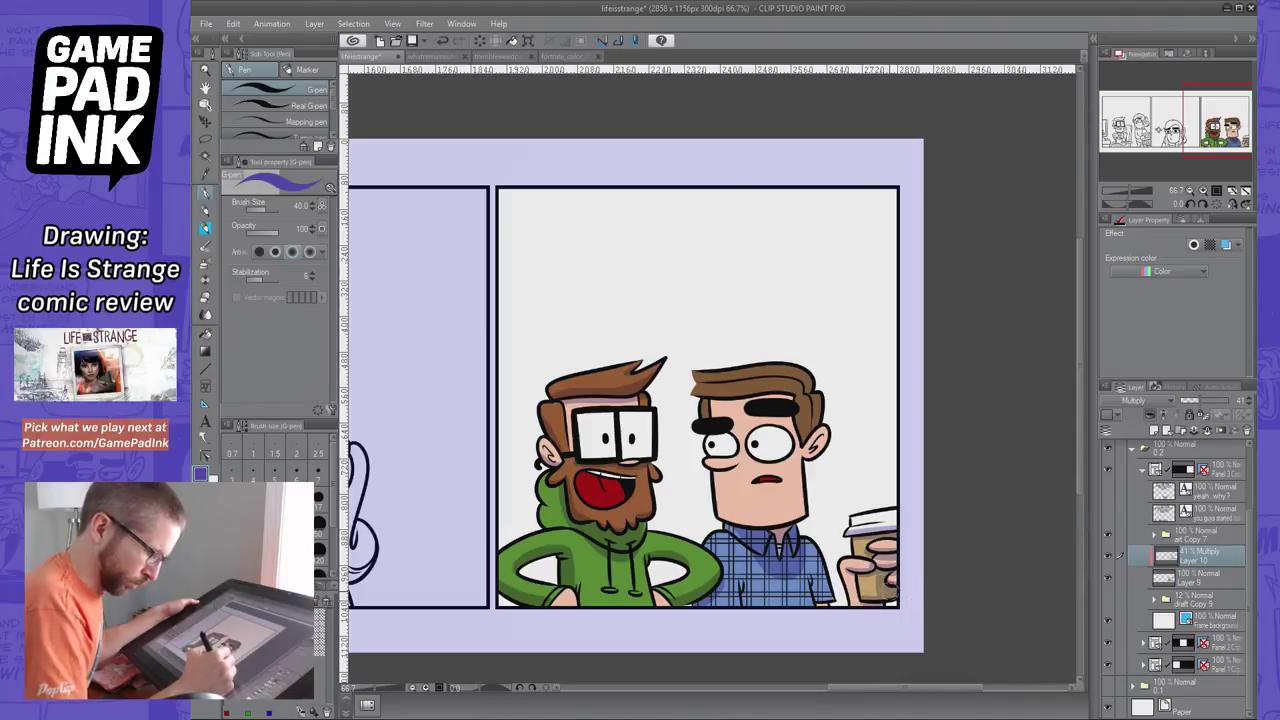
{"action": "key", "text": "ctrl+z"}
{"action": "left_click_drag", "start_coordinate": [892, 586], "coordinate": [888, 597]}
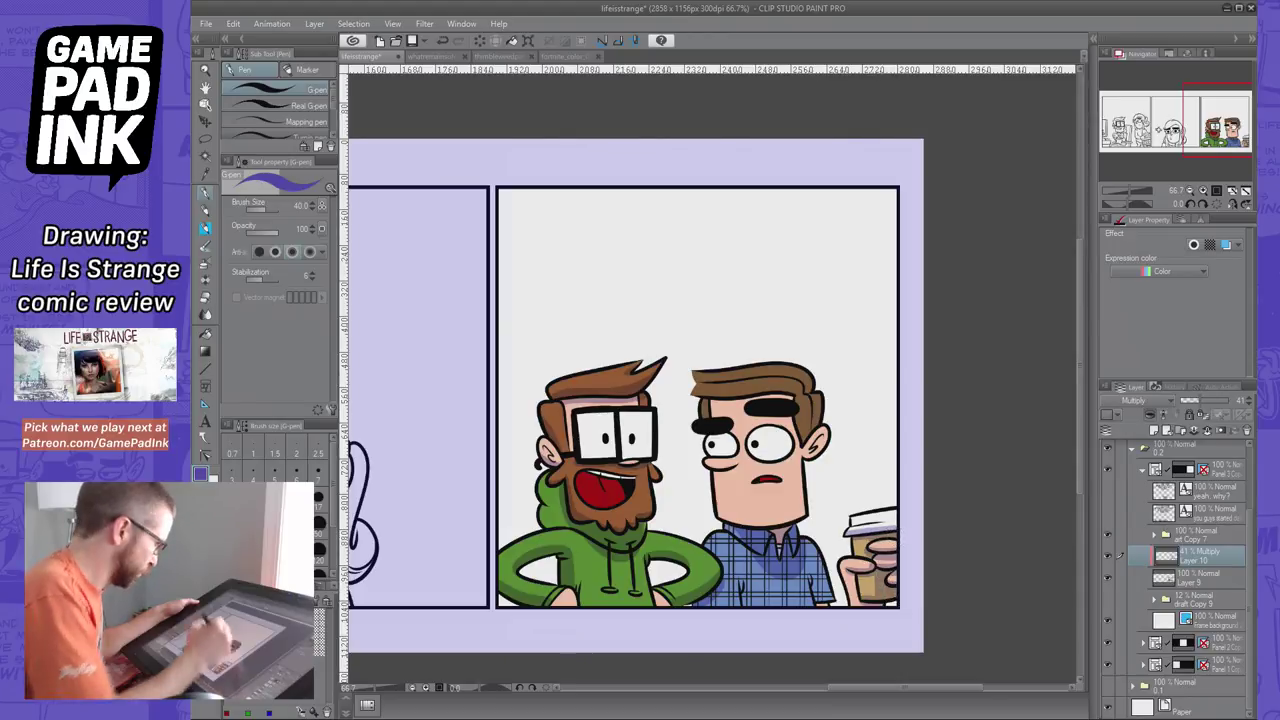
{"action": "left_click", "coordinate": [205, 297]}
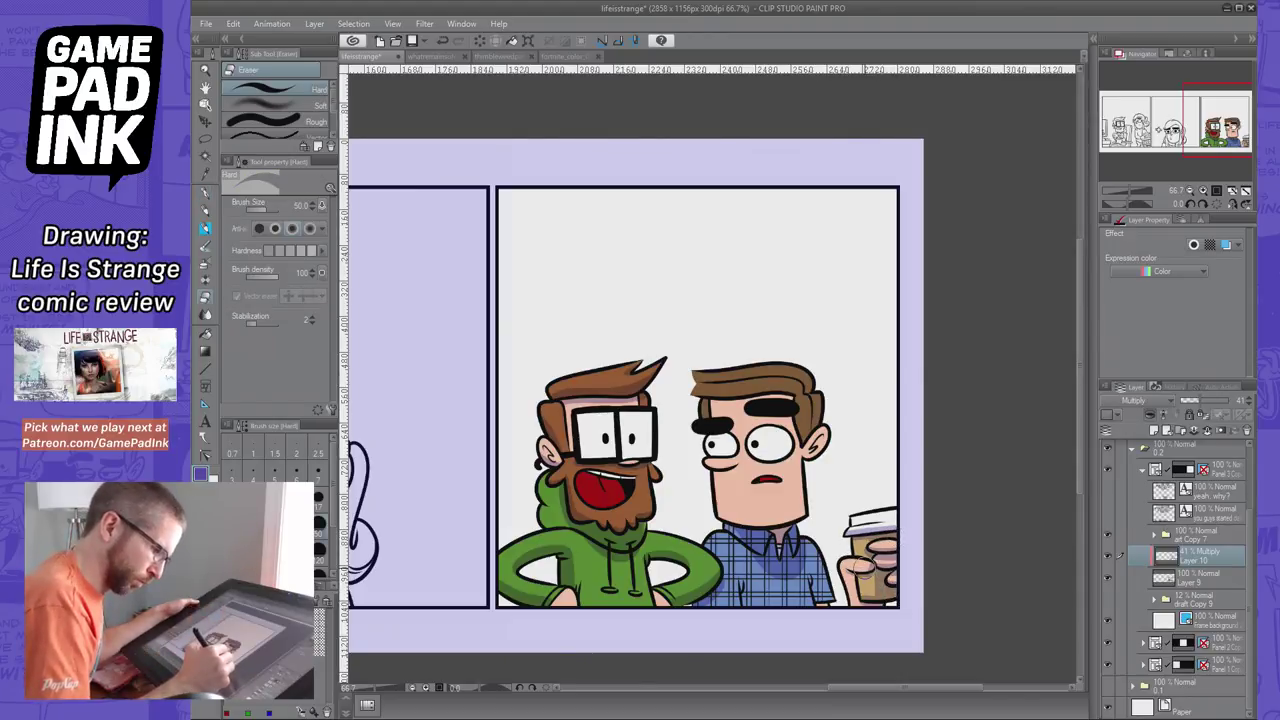
{"action": "mouse_move", "coordinate": [866, 565]}
{"action": "left_mouse_down"}
{"action": "mouse_move", "coordinate": [851, 566]}
{"action": "mouse_move", "coordinate": [895, 562]}
{"action": "mouse_move", "coordinate": [895, 577]}
{"action": "mouse_move", "coordinate": [898, 546]}
{"action": "mouse_move", "coordinate": [876, 546]}
{"action": "mouse_move", "coordinate": [893, 549]}
{"action": "left_mouse_up"}
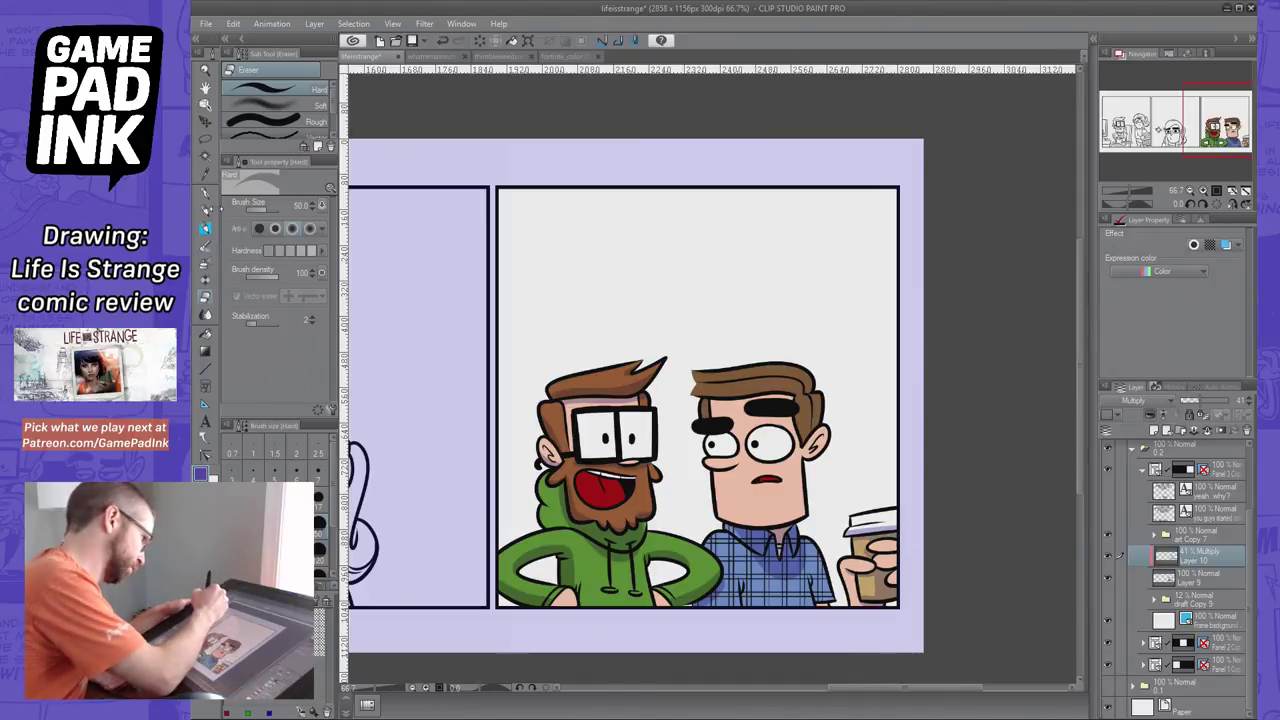
Shade beneath the beardless man's nose and erase the excess shading on the nose
{"action": "key", "text": "p"}
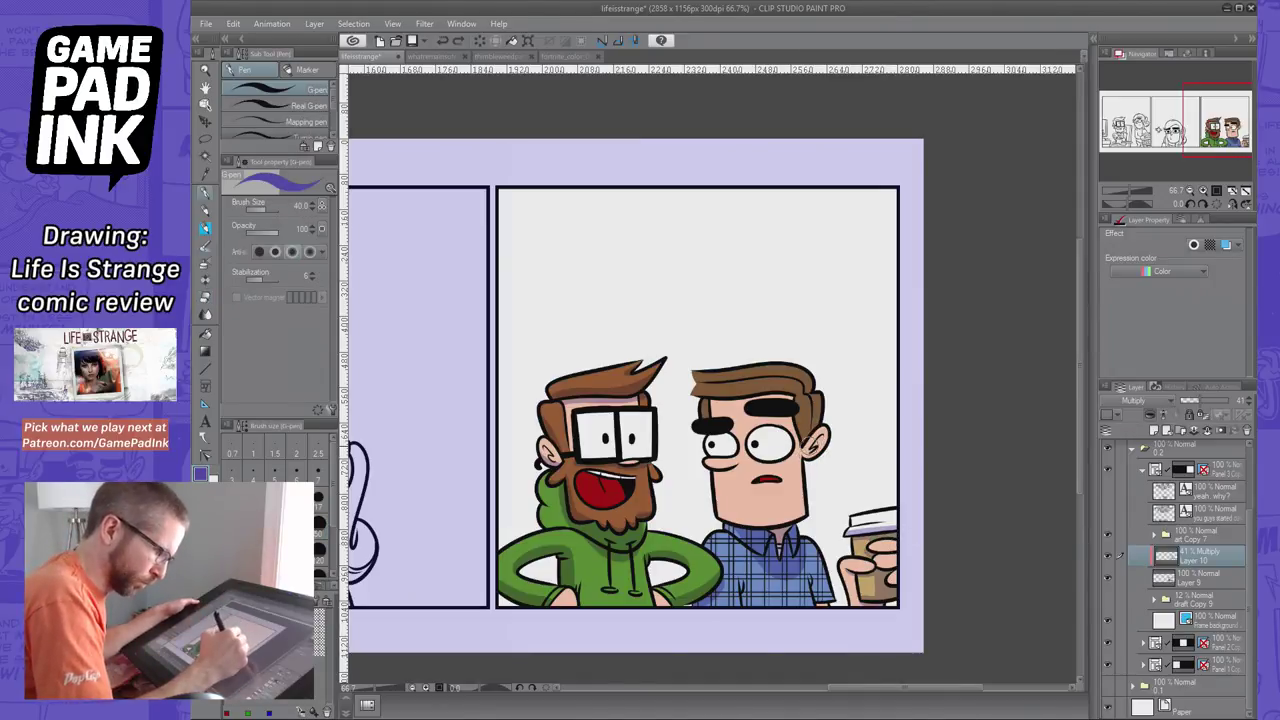
{"action": "mouse_move", "coordinate": [722, 463]}
{"action": "left_mouse_down"}
{"action": "mouse_move", "coordinate": [707, 468]}
{"action": "mouse_move", "coordinate": [738, 459]}
{"action": "left_mouse_up"}
{"action": "key", "text": "ctrl+z"}
{"action": "key", "text": "ctrl+z"}
{"action": "key", "text": "ctrl+z"}
{"action": "key", "text": "ctrl+z"}
{"action": "key", "text": "ctrl+z"}
{"action": "key", "text": "ctrl+z"}
{"action": "left_click", "coordinate": [206, 298]}
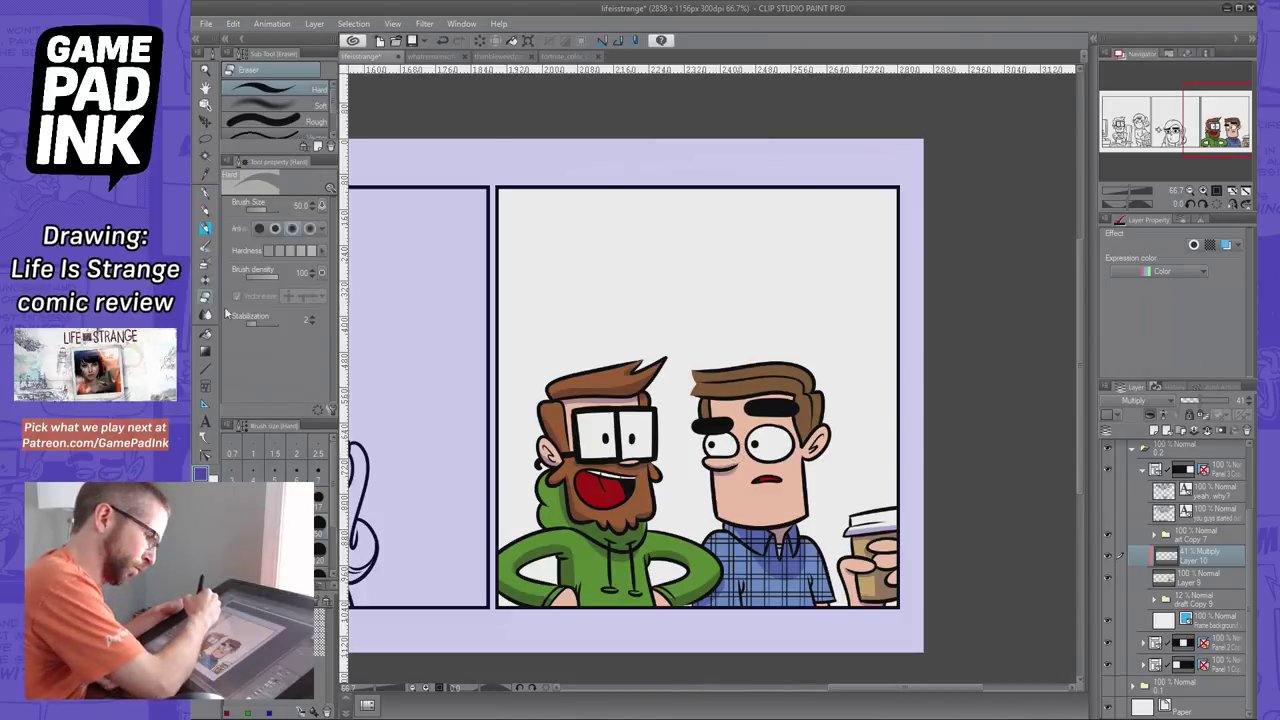
{"action": "left_click_drag", "start_coordinate": [708, 460], "coordinate": [733, 459]}
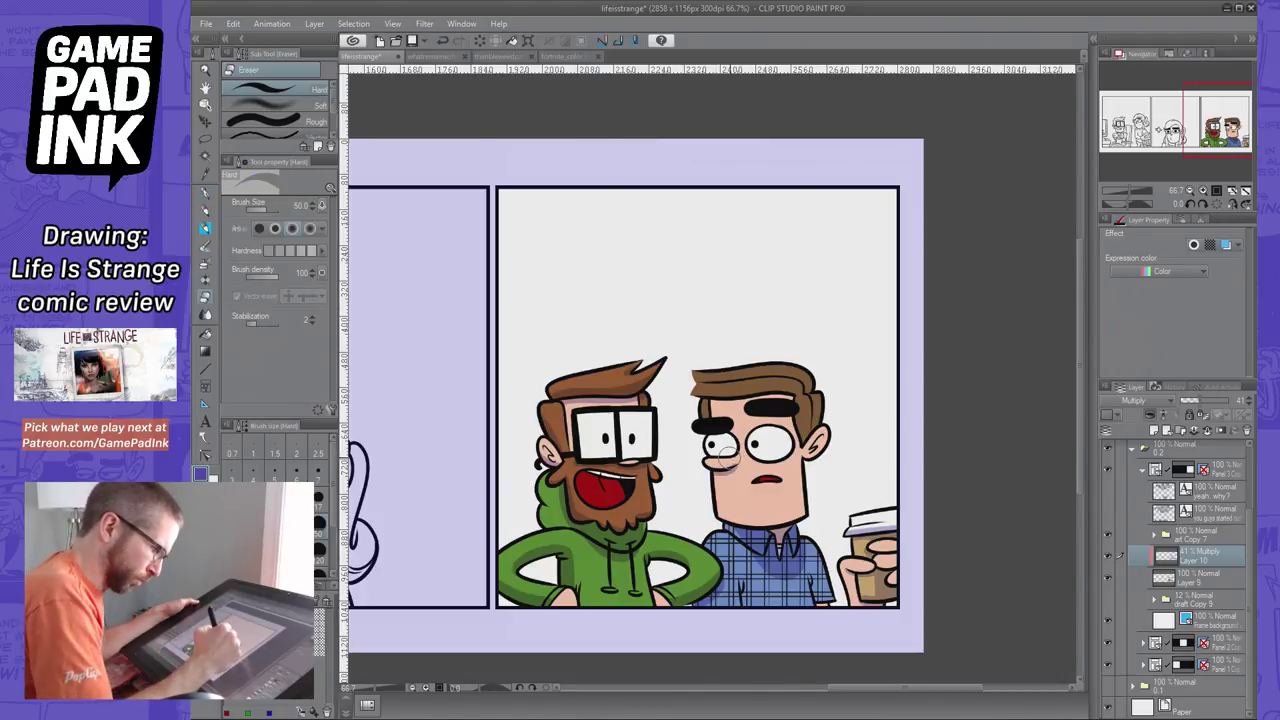
Shade the beardless man's face along the jaw from below the nose to the chin
{"action": "key", "text": "p"}
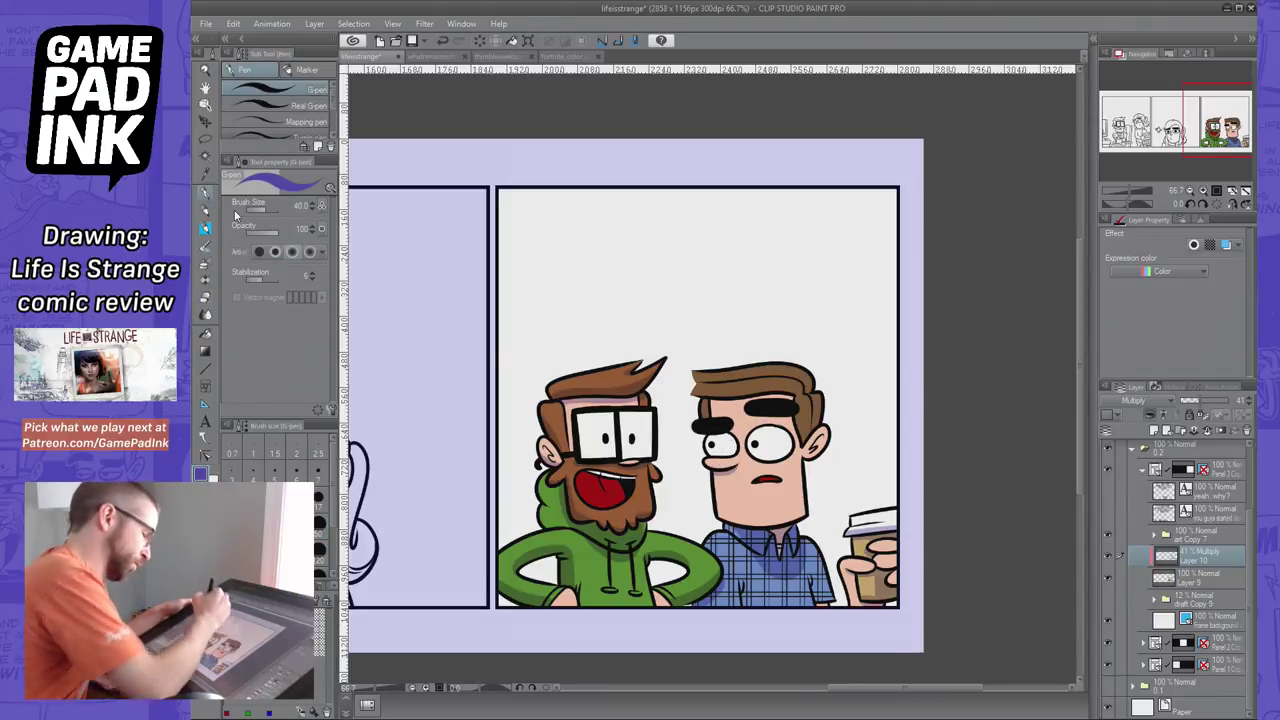
{"action": "left_click_drag", "start_coordinate": [711, 476], "coordinate": [746, 531]}
{"action": "key", "text": "ctrl+z"}
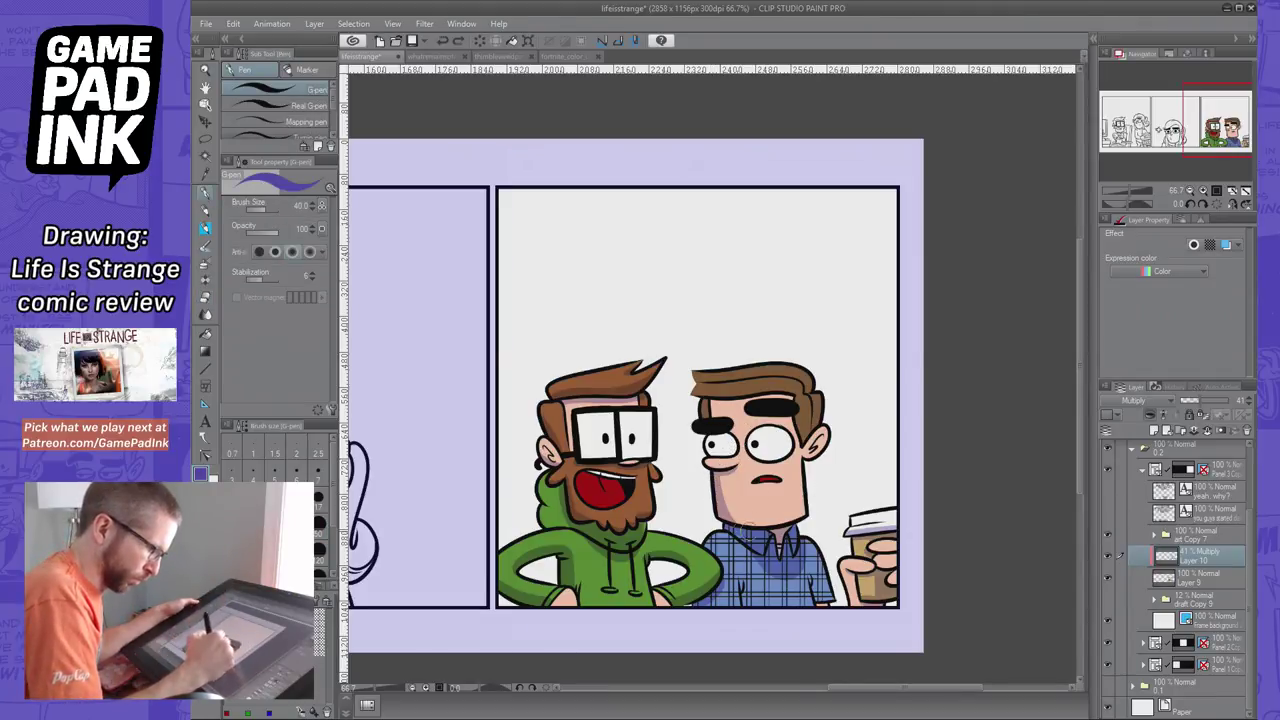
{"action": "key", "text": "ctrl+z"}
{"action": "left_click_drag", "start_coordinate": [713, 481], "coordinate": [732, 530]}
{"action": "key", "text": "ctrl+z"}
{"action": "left_click_drag", "start_coordinate": [714, 483], "coordinate": [754, 522]}
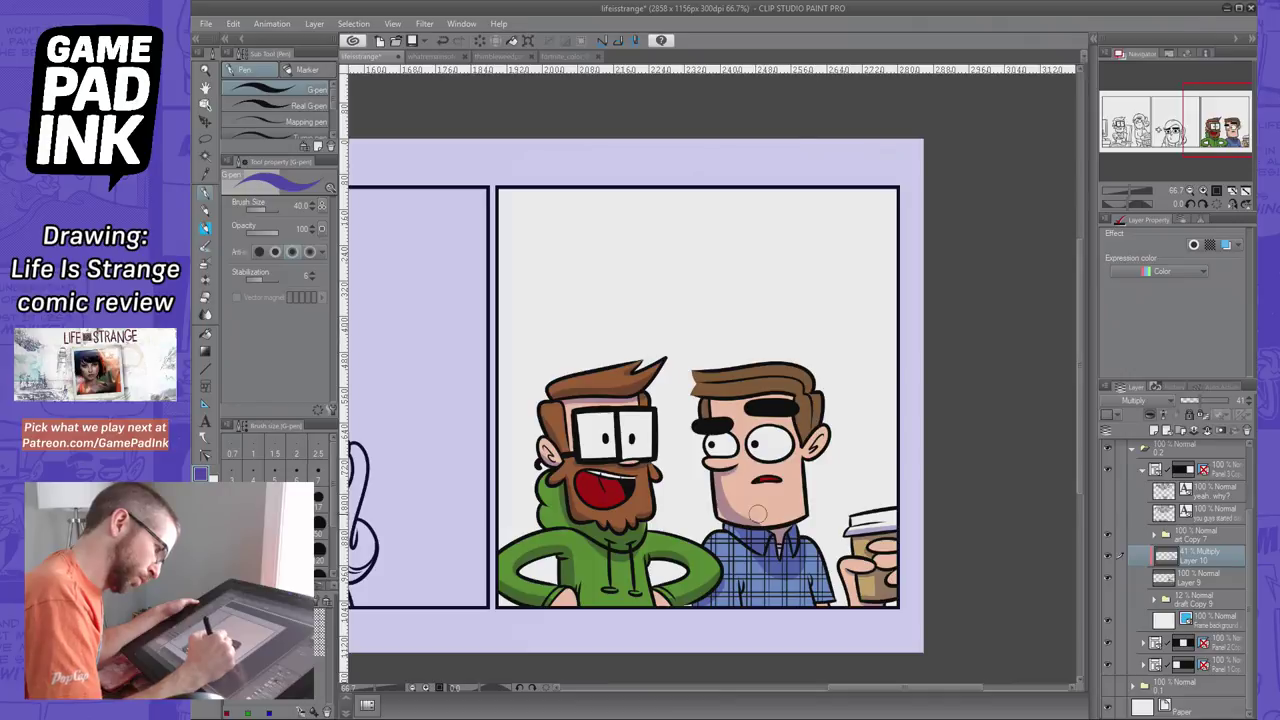
{"action": "key", "text": "ctrl+z"}
{"action": "left_click_drag", "start_coordinate": [714, 483], "coordinate": [768, 522]}
{"action": "key", "text": "ctrl+z"}
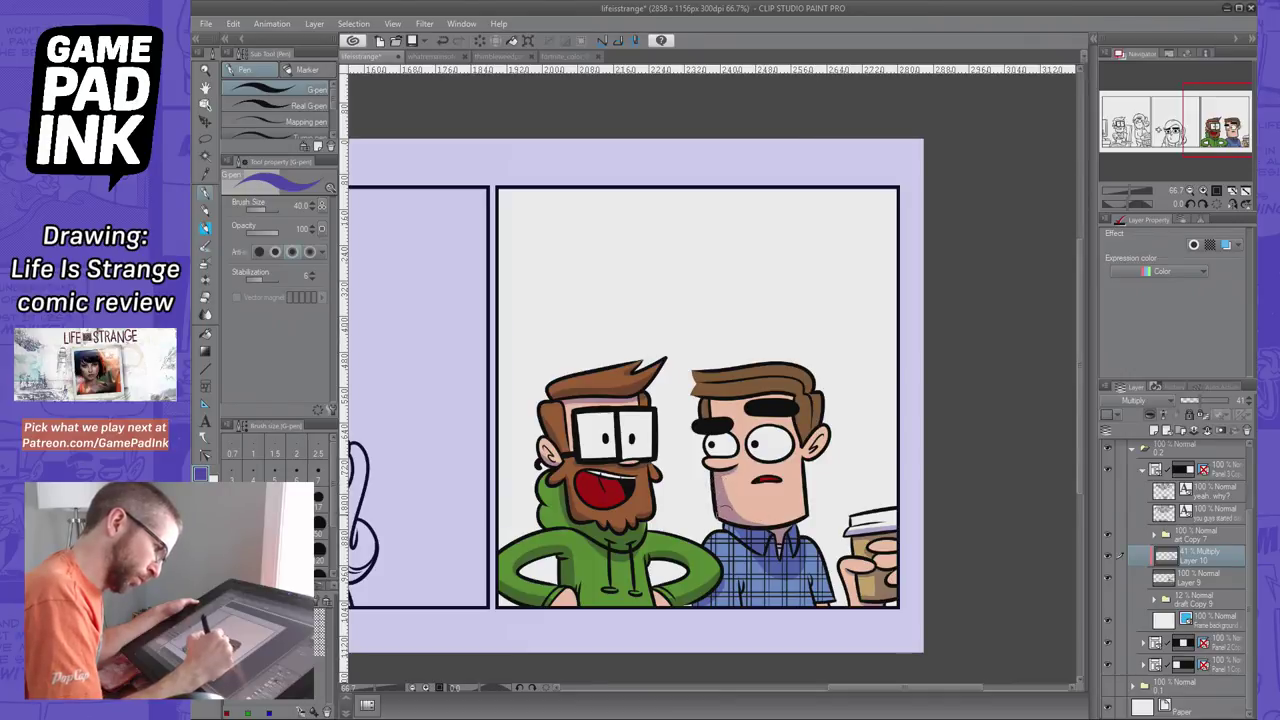
{"action": "key", "text": "ctrl+z"}
Try to shade the lower edge of the beardless man's hair across his forehead with the purple G-pen
{"action": "left_click_drag", "start_coordinate": [698, 395], "coordinate": [796, 396]}
{"action": "key", "text": "ctrl+z"}
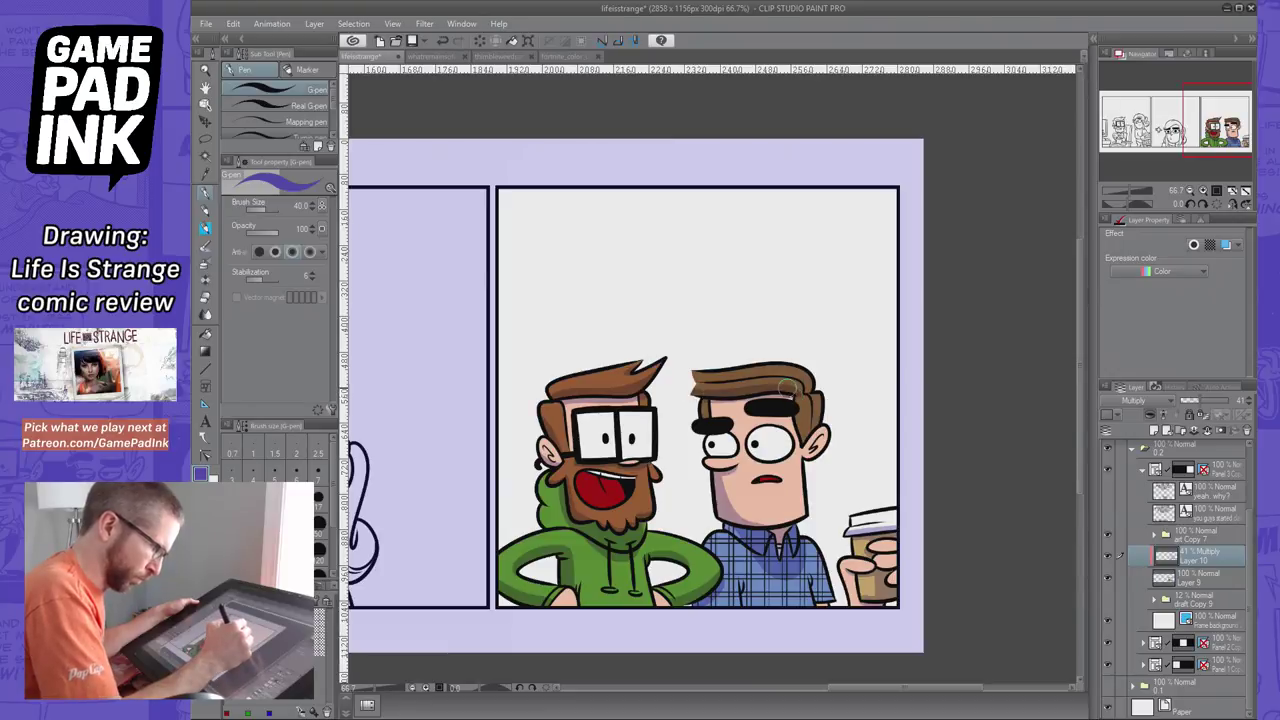
{"action": "key", "text": "ctrl+z"}
{"action": "left_click_drag", "start_coordinate": [693, 393], "coordinate": [778, 398]}
{"action": "left_click_drag", "start_coordinate": [748, 396], "coordinate": [788, 398]}
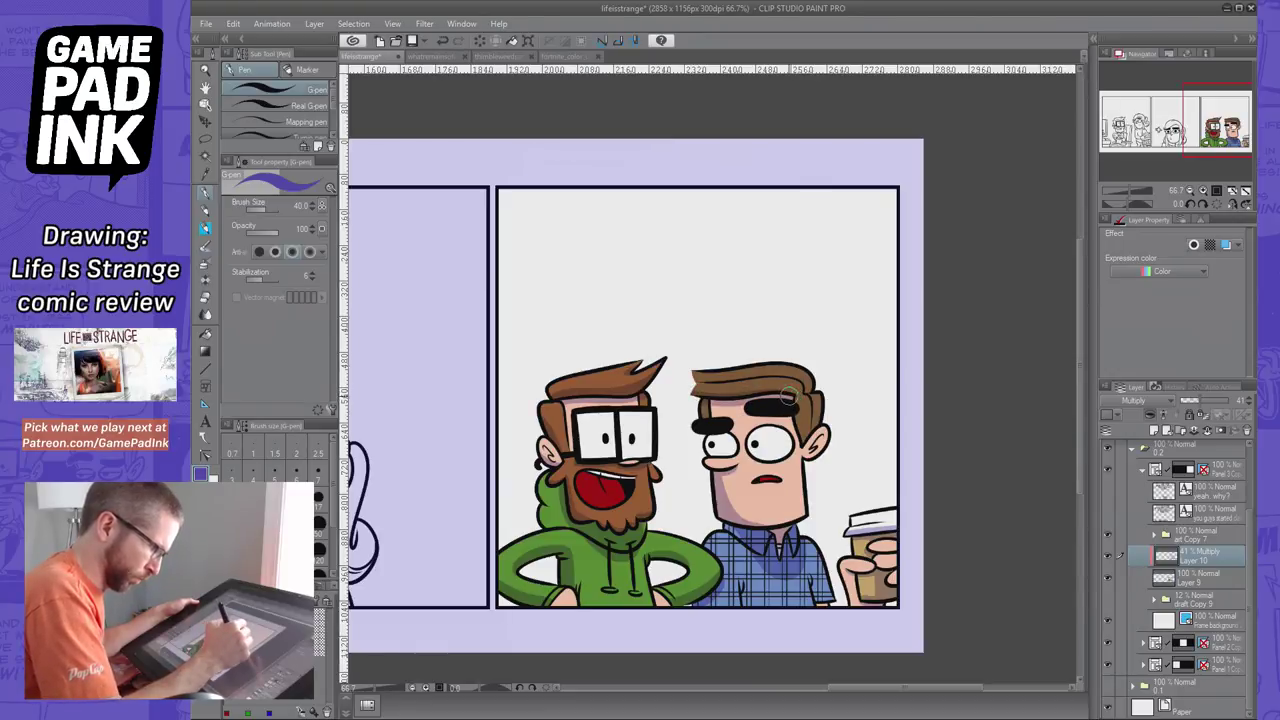
{"action": "mouse_move", "coordinate": [692, 392]}
{"action": "left_mouse_down"}
{"action": "mouse_move", "coordinate": [772, 398]}
{"action": "mouse_move", "coordinate": [691, 381]}
{"action": "mouse_move", "coordinate": [794, 397]}
{"action": "left_mouse_up"}
{"action": "key", "text": "ctrl+z"}
{"action": "key", "text": "ctrl+z"}
{"action": "key", "text": "ctrl+z"}
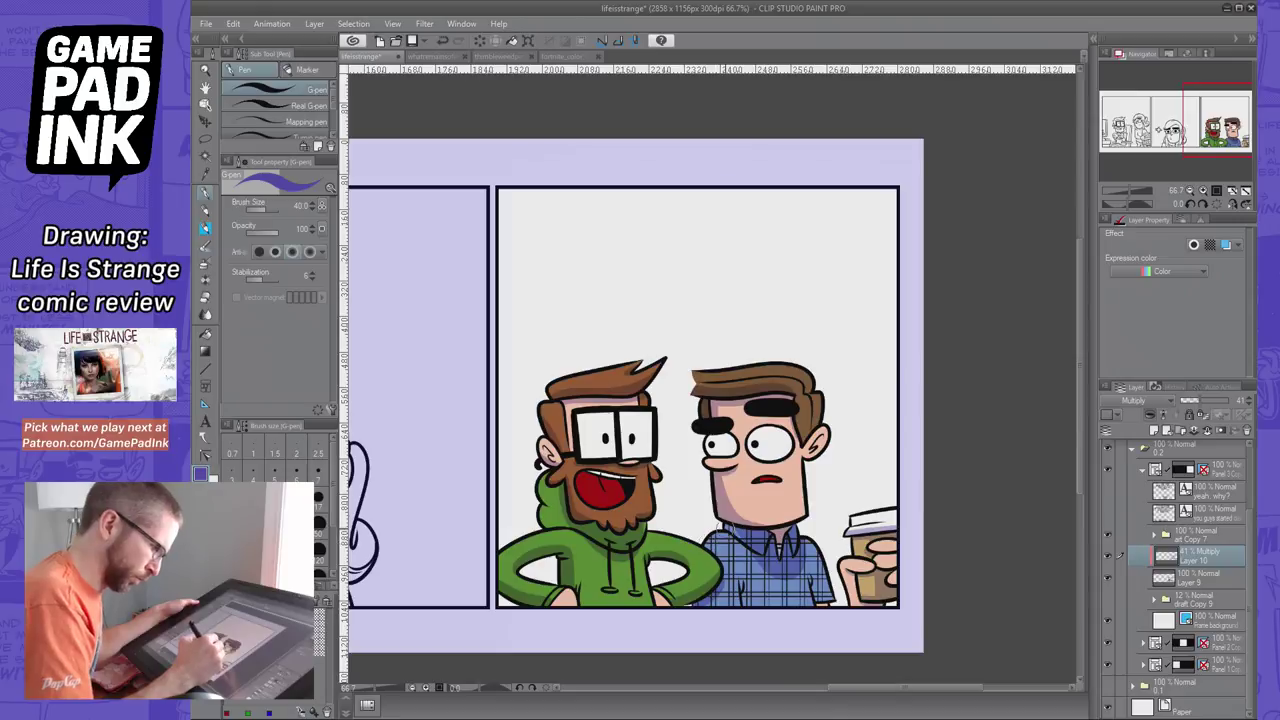
Shade the beardless man's plaid shirt below the collar and save the comic
{"action": "left_click_drag", "start_coordinate": [709, 549], "coordinate": [716, 542]}
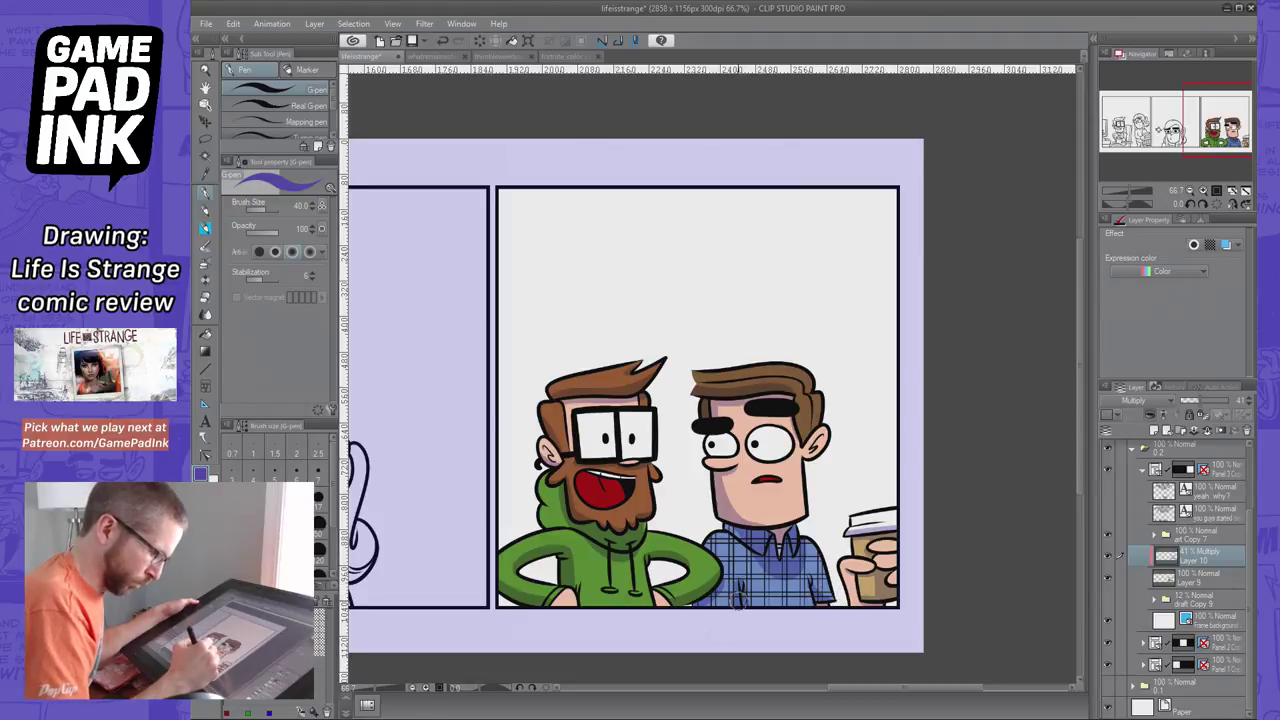
{"action": "mouse_move", "coordinate": [1225, 120]}
{"action": "left_mouse_down"}
{"action": "mouse_move", "coordinate": [1147, 119]}
{"action": "mouse_move", "coordinate": [1217, 125]}
{"action": "left_mouse_up"}
{"action": "key", "text": "ctrl+s"}
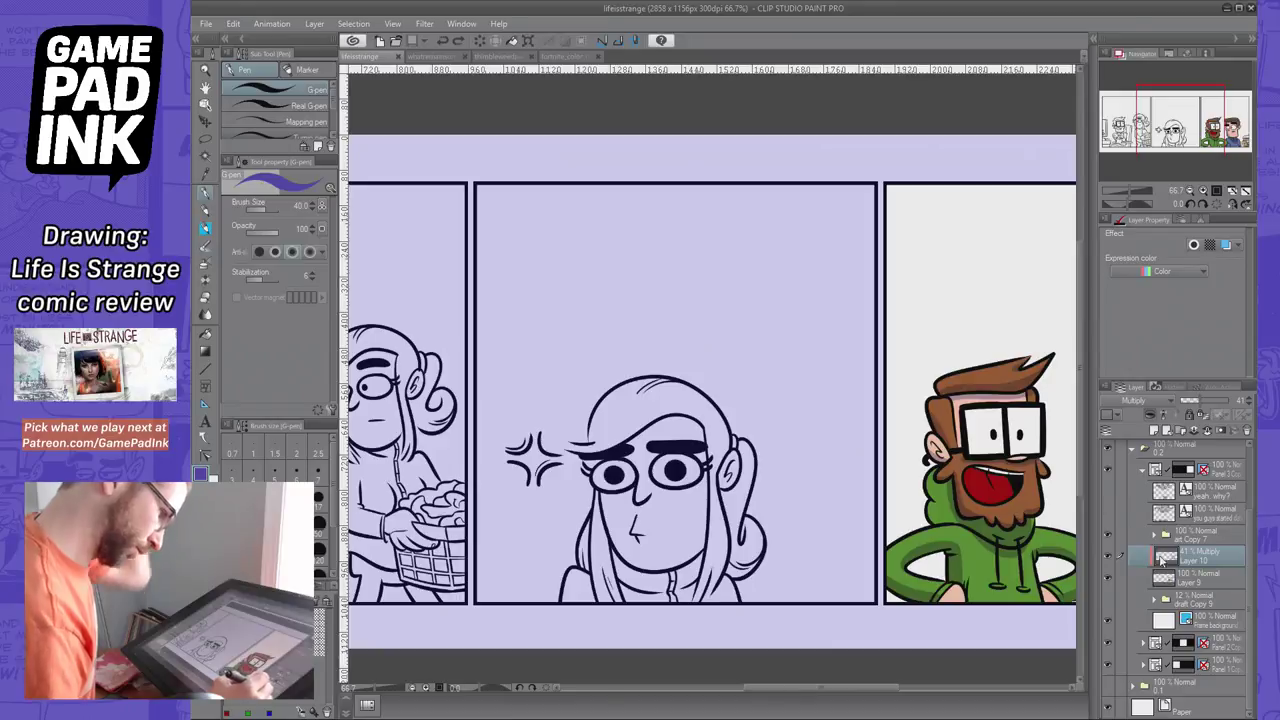
Add a new layer above the draft Copy 10 folder in the middle panel, and hide the frame background and Paper
{"action": "left_click", "coordinate": [1145, 474]}
{"action": "left_click", "coordinate": [1143, 576]}
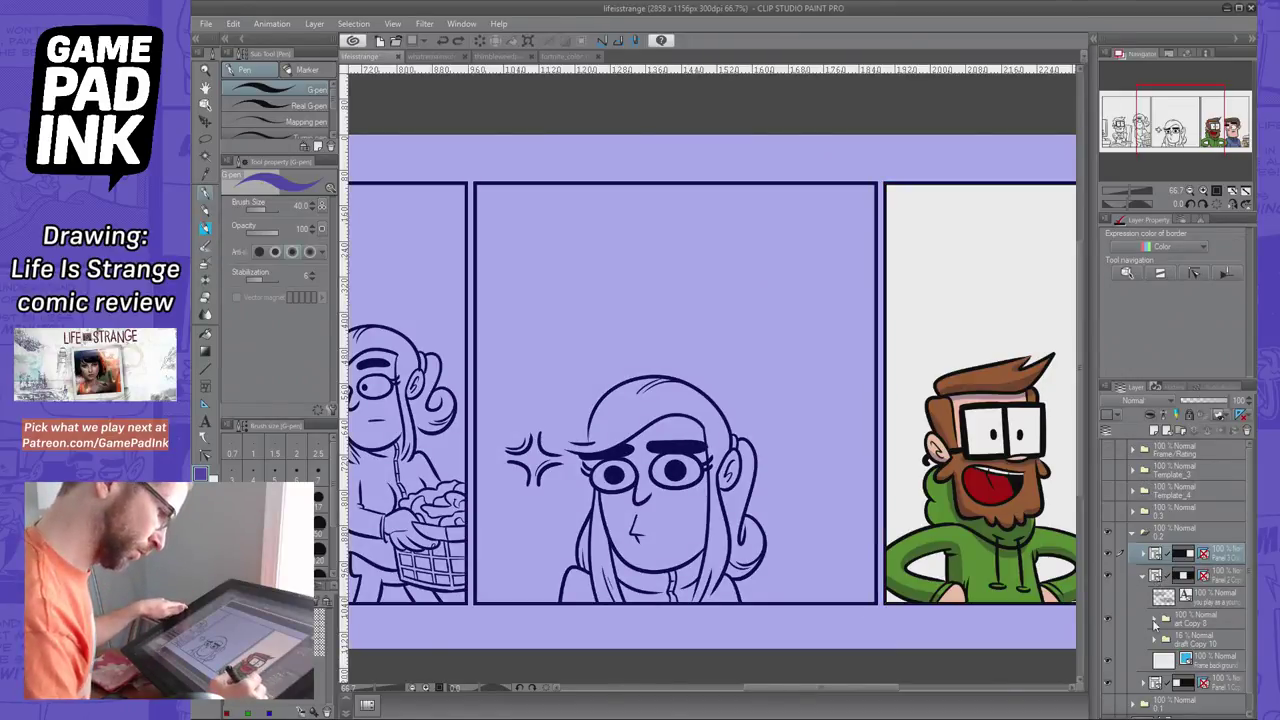
{"action": "left_click", "coordinate": [1154, 621]}
{"action": "left_click", "coordinate": [1156, 622]}
{"action": "left_click", "coordinate": [1194, 645]}
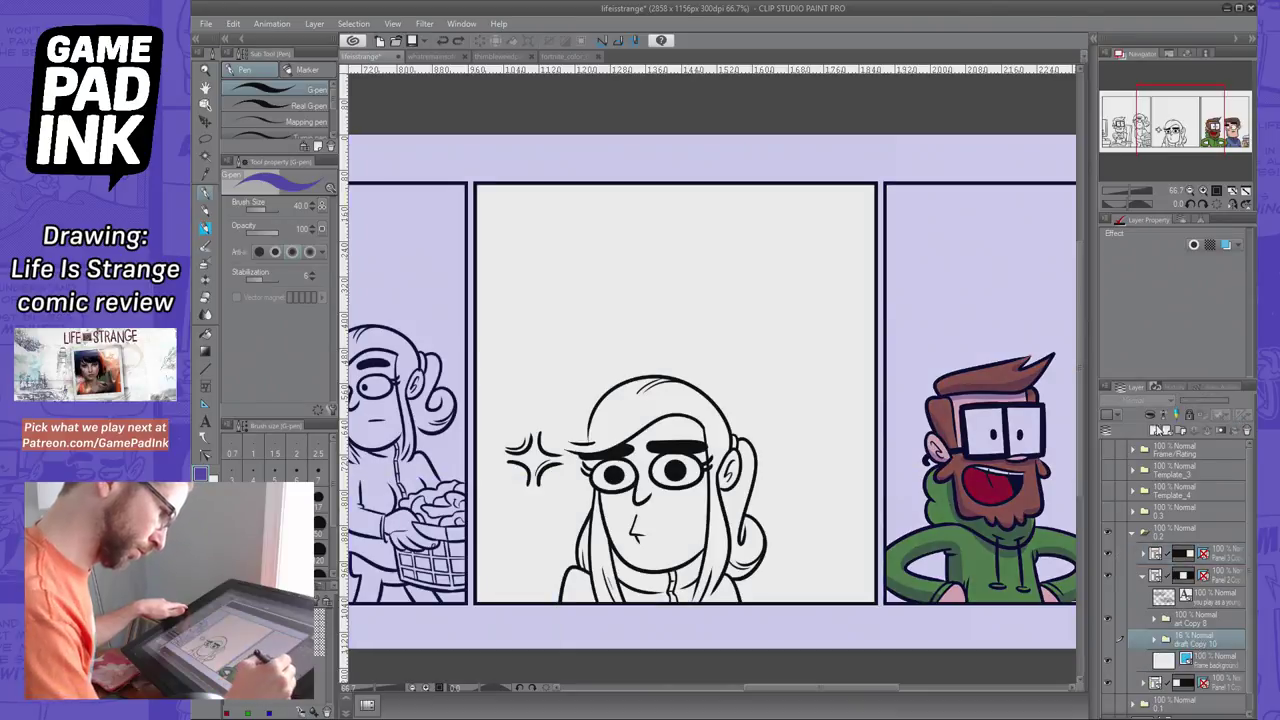
{"action": "left_click", "coordinate": [1158, 432]}
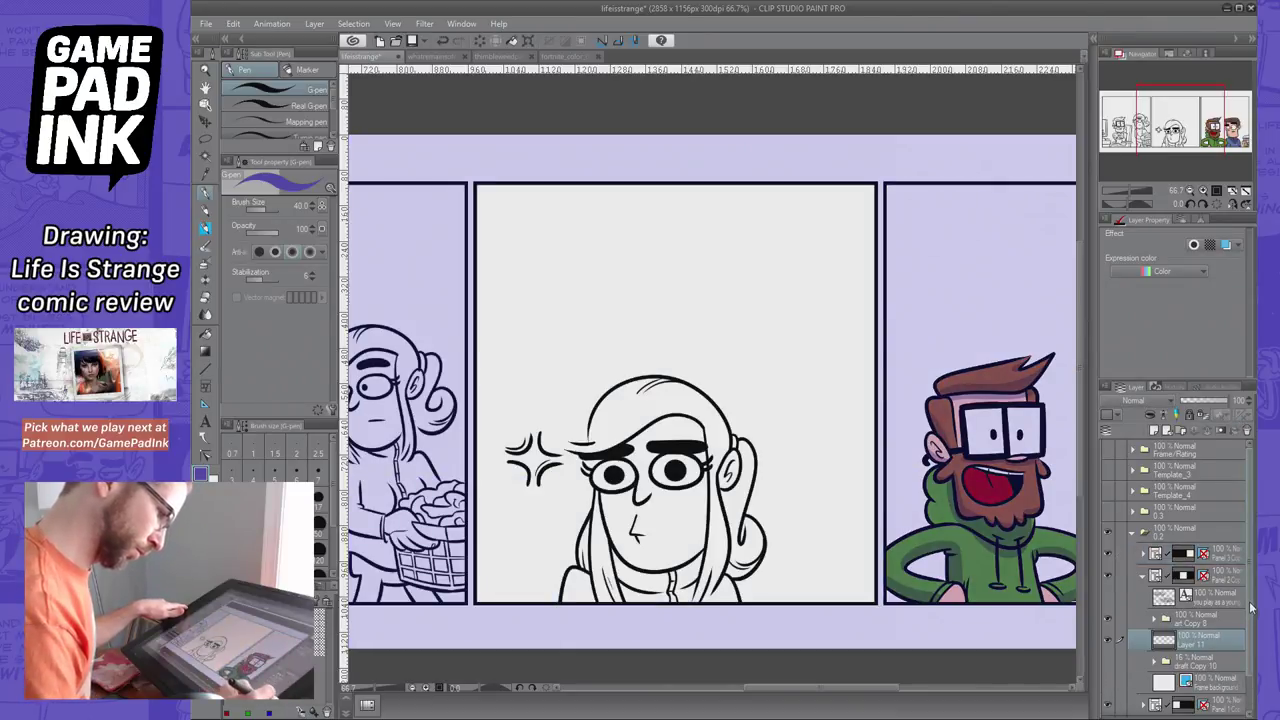
{"action": "scroll", "coordinate": [1250, 607], "scroll_direction": "down", "scroll_amount": 2}
{"action": "left_click", "coordinate": [1112, 707]}
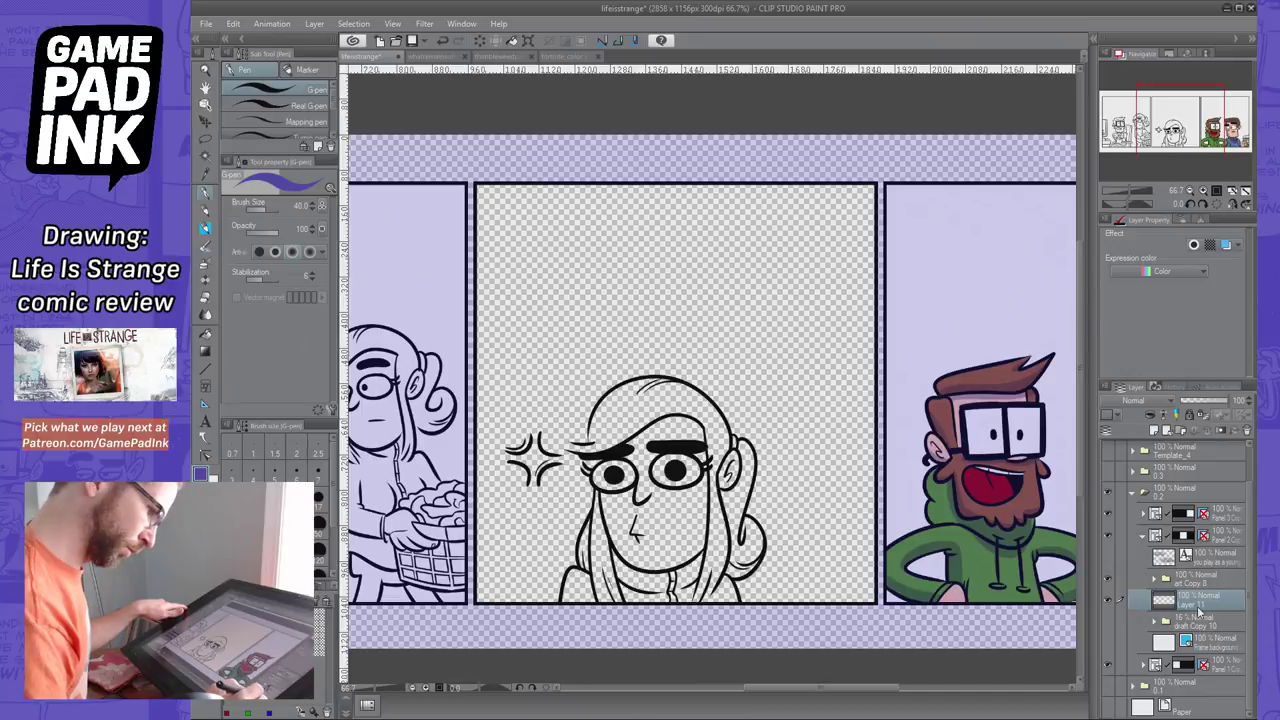
Choose the light skin tone and try filling the woman's face with it on Layer 11
{"action": "left_click", "coordinate": [270, 640]}
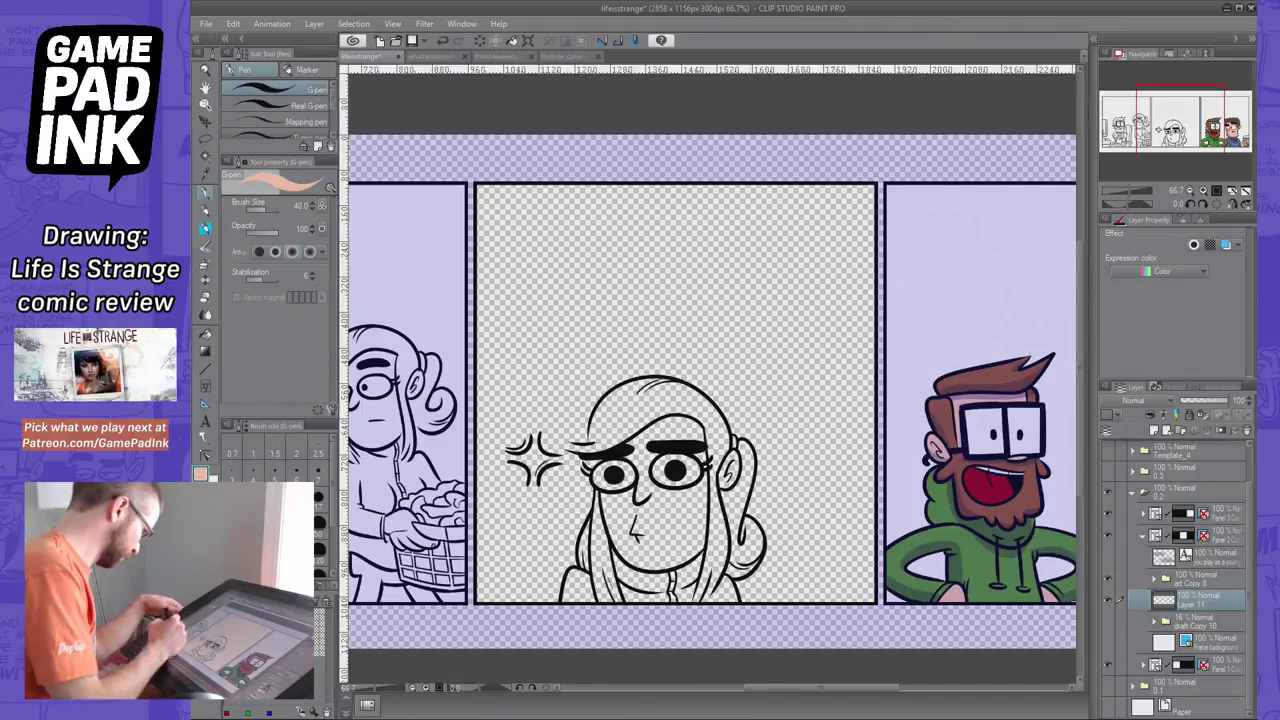
{"action": "left_click", "coordinate": [211, 337]}
{"action": "left_click", "coordinate": [670, 431]}
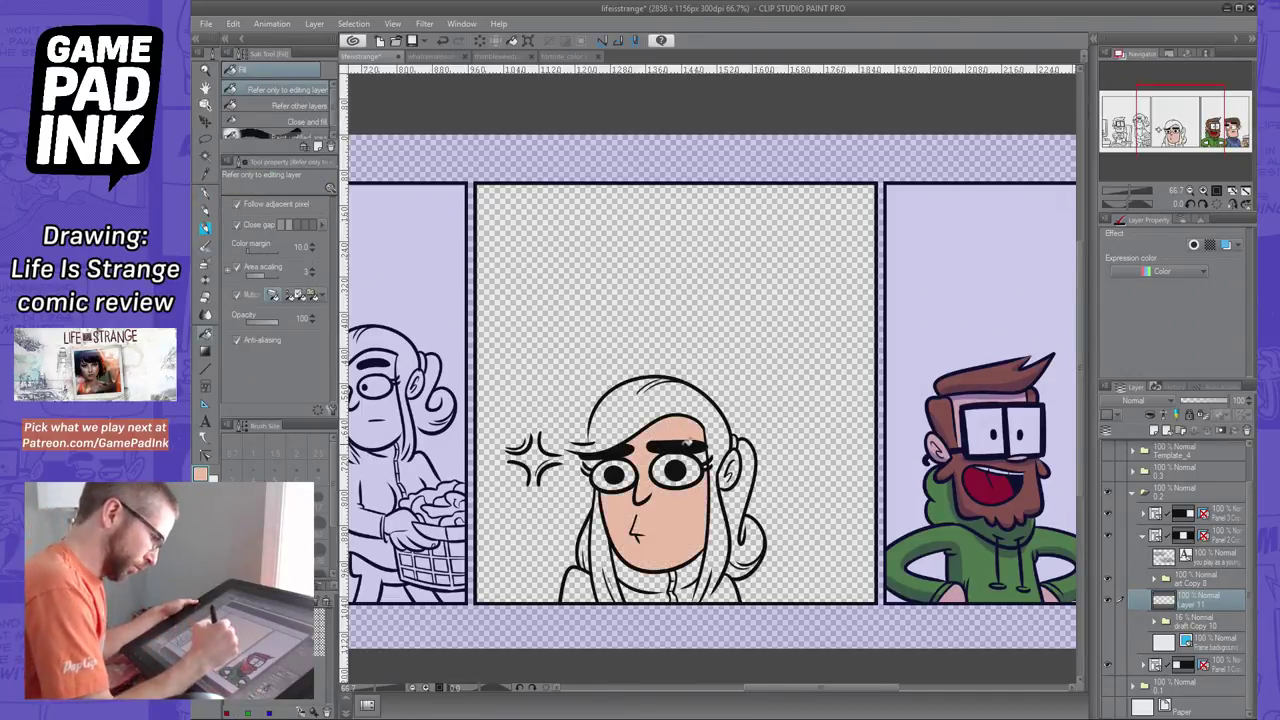
{"action": "key", "text": "ctrl+z"}
Hide the eyebrows on Layer 5 in art Copy 8, and set up a black size 15 G-pen on main Copy 8
{"action": "left_click", "coordinate": [1158, 584]}
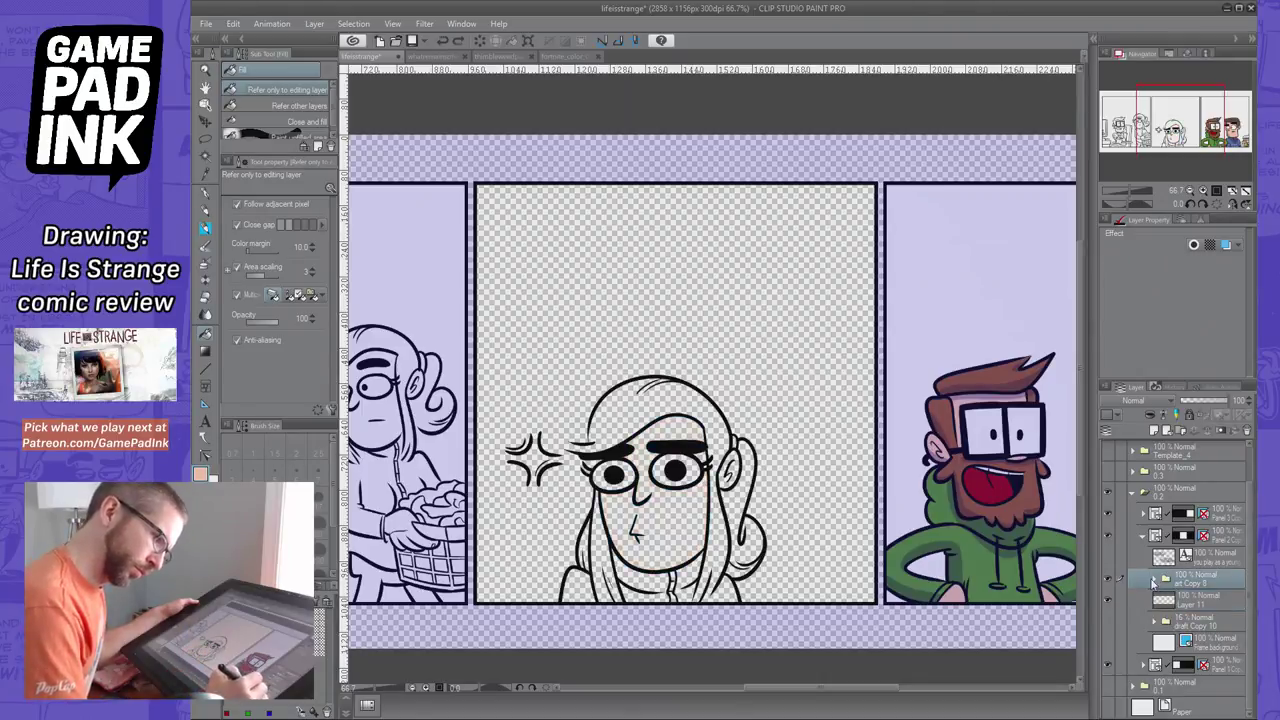
{"action": "left_click", "coordinate": [1154, 580]}
{"action": "left_click", "coordinate": [1108, 600]}
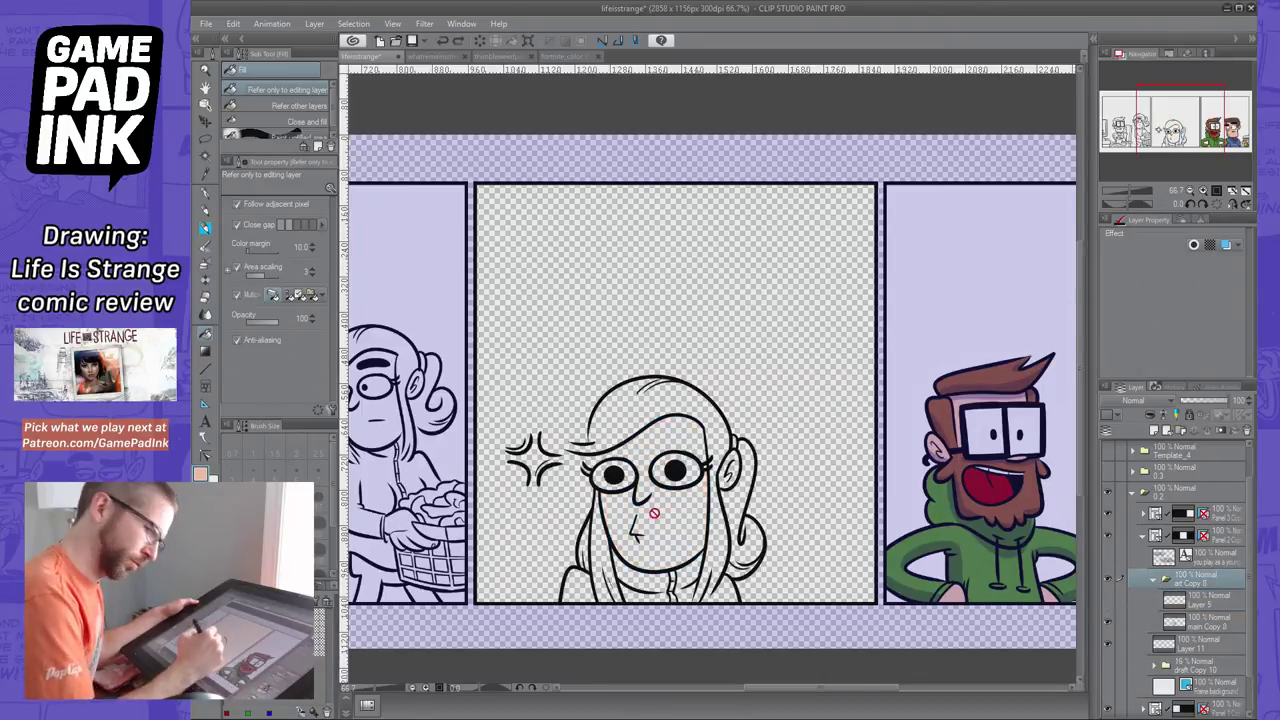
{"action": "left_click", "coordinate": [1190, 600]}
{"action": "left_click", "coordinate": [1205, 620]}
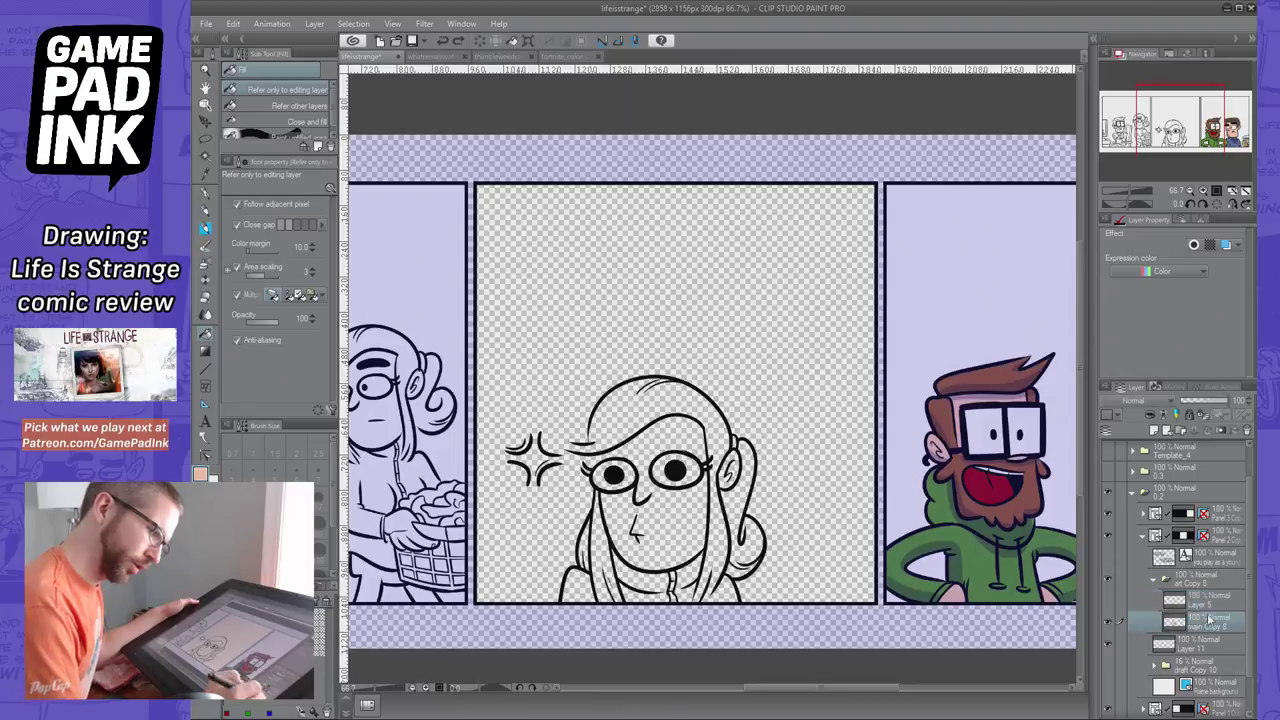
{"action": "key", "text": "p"}
{"action": "key", "text": "x"}
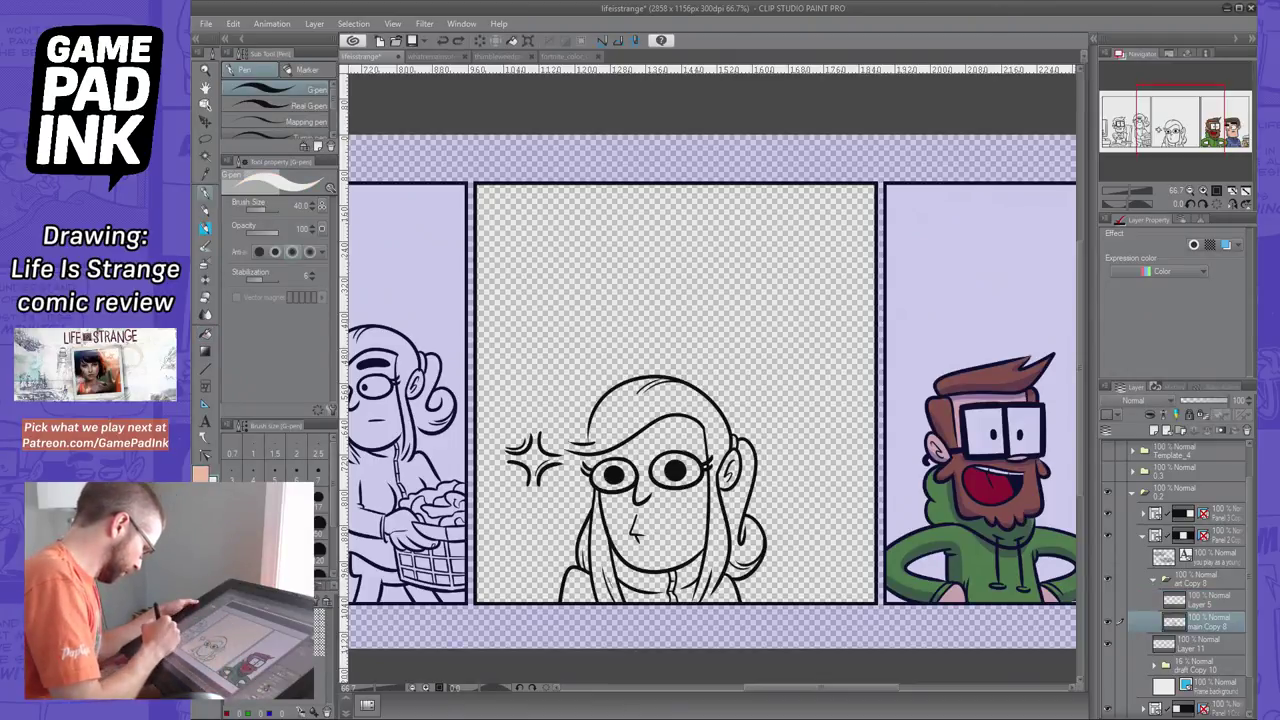
{"action": "left_click", "coordinate": [245, 625]}
{"action": "left_click", "coordinate": [297, 499]}
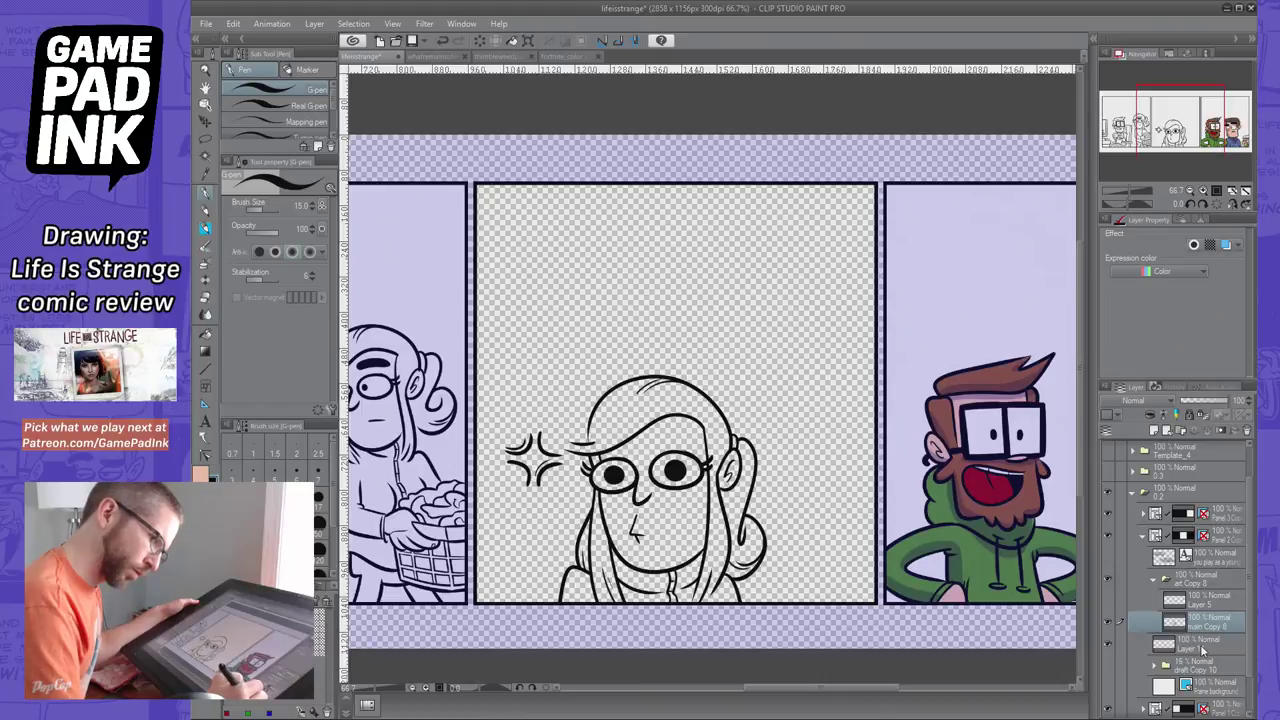
Fill the woman's face and ear with the skin tone and her eyes with white on Layer 11
{"action": "left_click", "coordinate": [1203, 648]}
{"action": "left_click", "coordinate": [206, 312]}
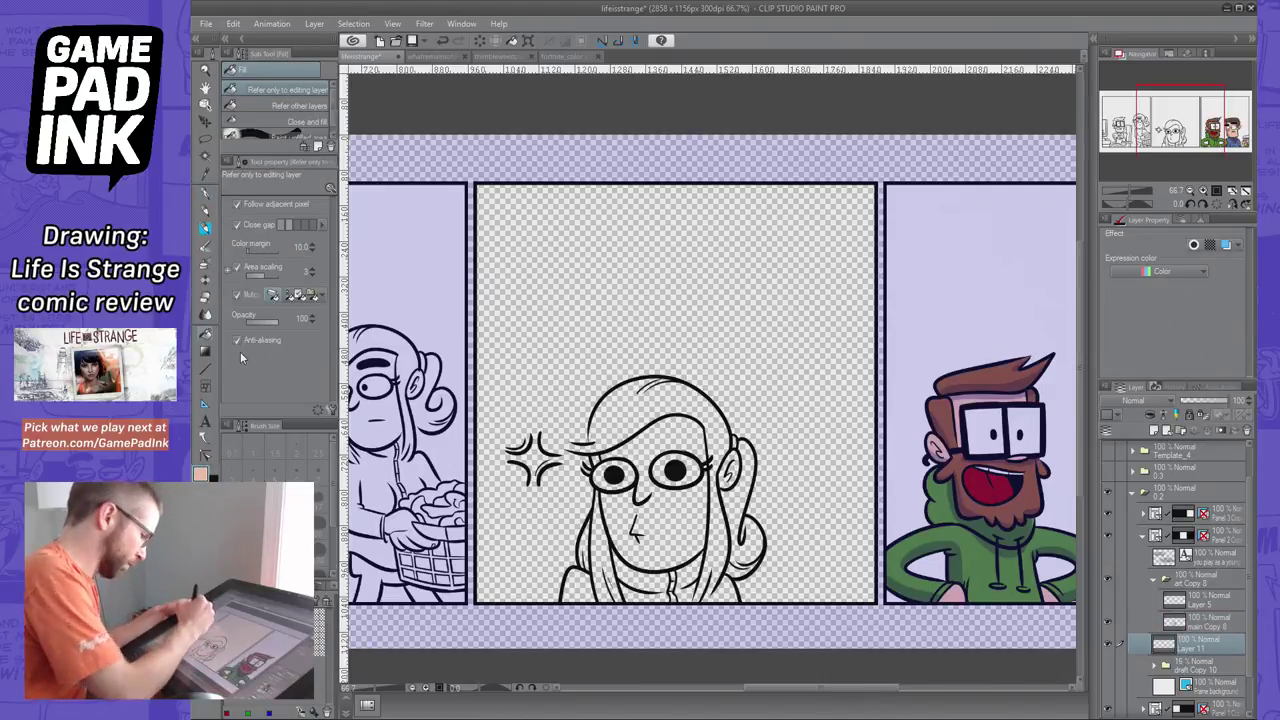
{"action": "left_click", "coordinate": [664, 440]}
{"action": "left_click", "coordinate": [739, 462]}
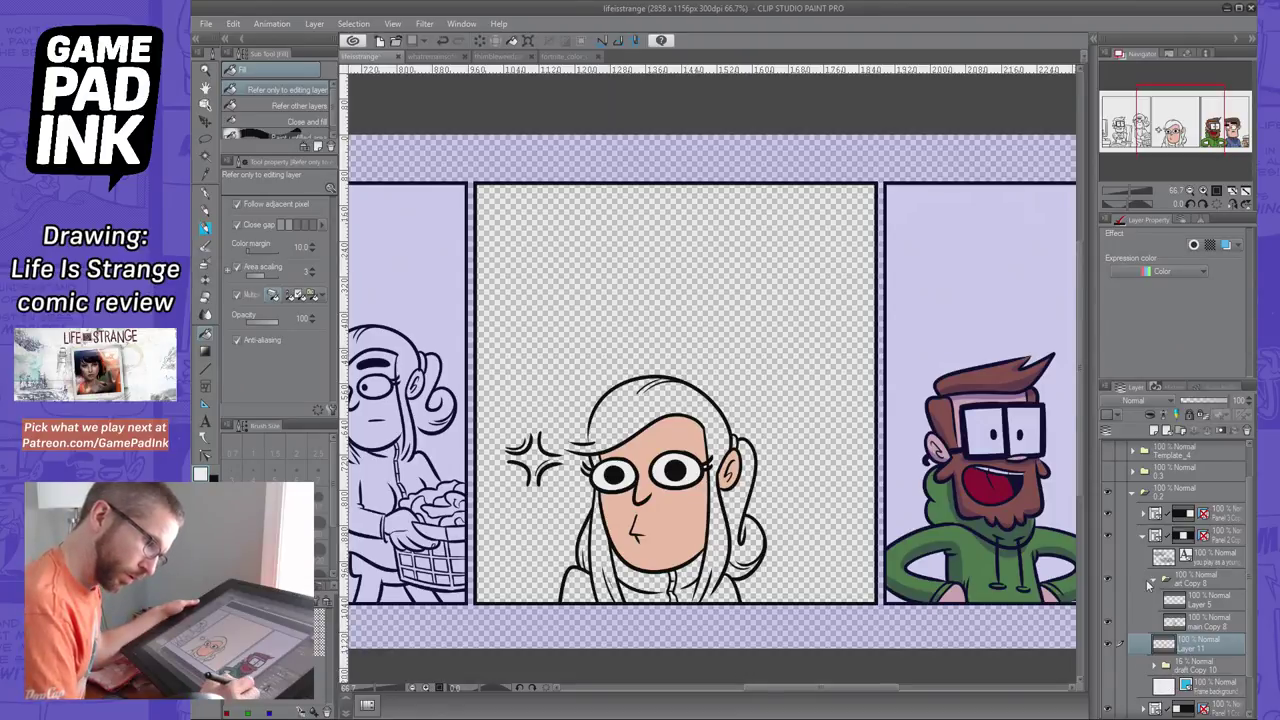
Show the eyebrow layer, Layer 5, again and collapse the art Copy 8 folder
{"action": "left_click", "coordinate": [1153, 581]}
{"action": "left_click", "coordinate": [1153, 581]}
{"action": "left_click", "coordinate": [1109, 600]}
{"action": "left_click", "coordinate": [1154, 582]}
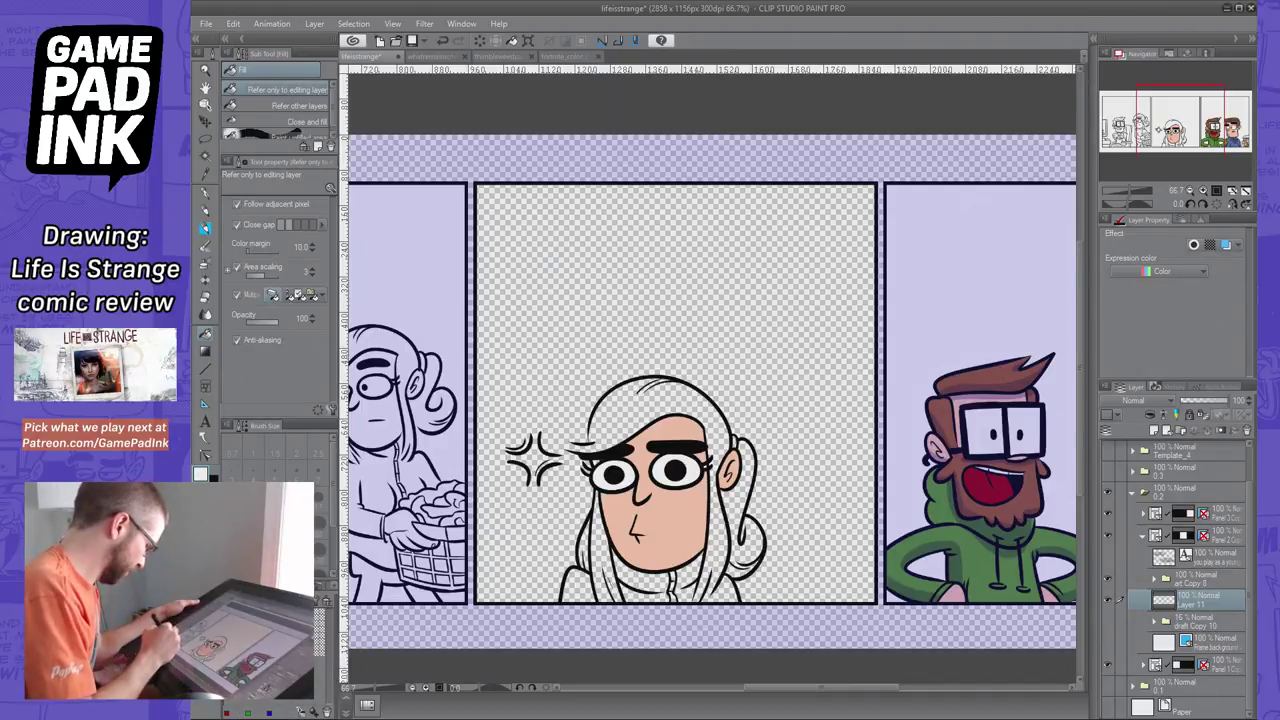
Colour the woman's jacket and hair tie light purple, painting the small gaps with a size 15 G-pen
{"action": "left_click", "coordinate": [648, 578]}
{"action": "left_click", "coordinate": [688, 572]}
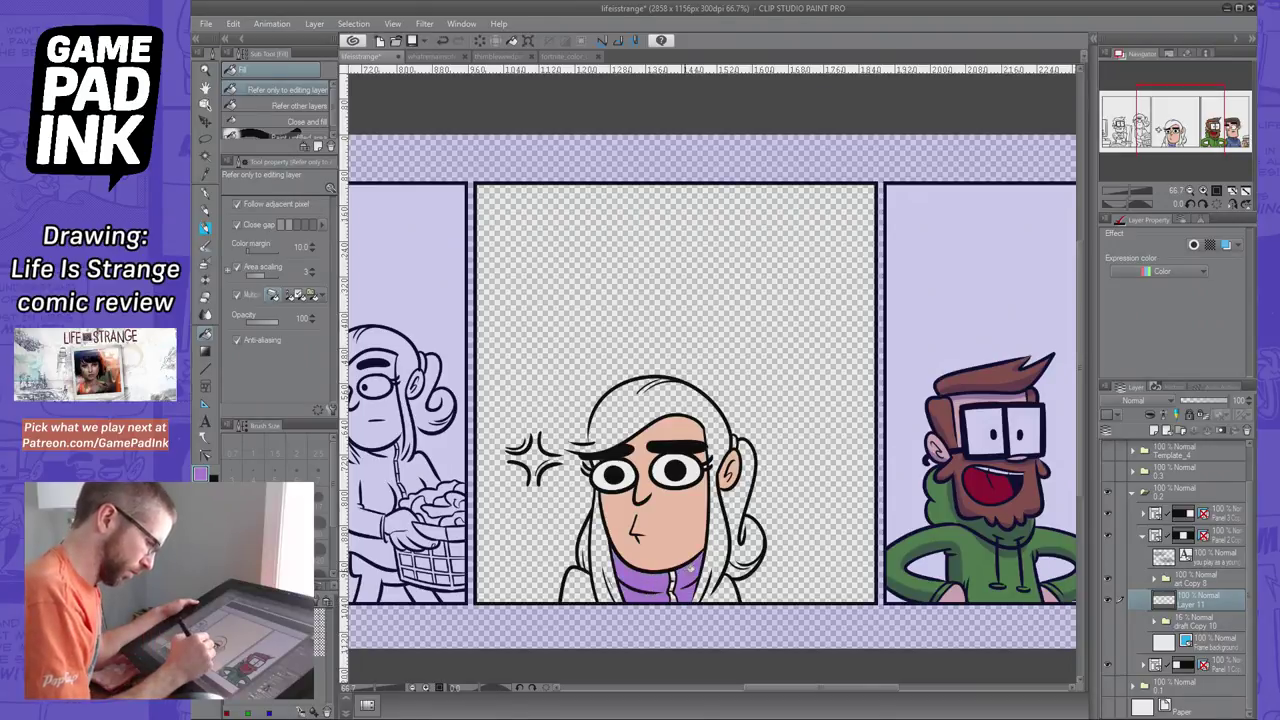
{"action": "left_click", "coordinate": [576, 588]}
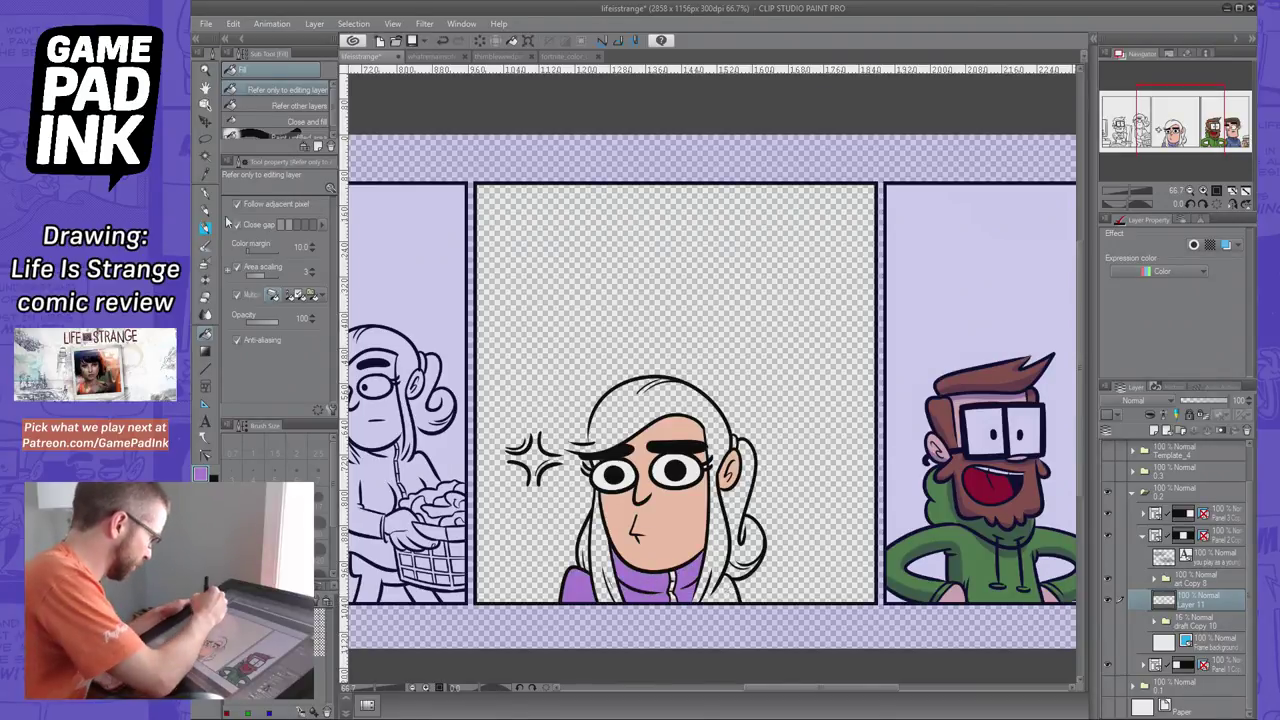
{"action": "left_click", "coordinate": [206, 193]}
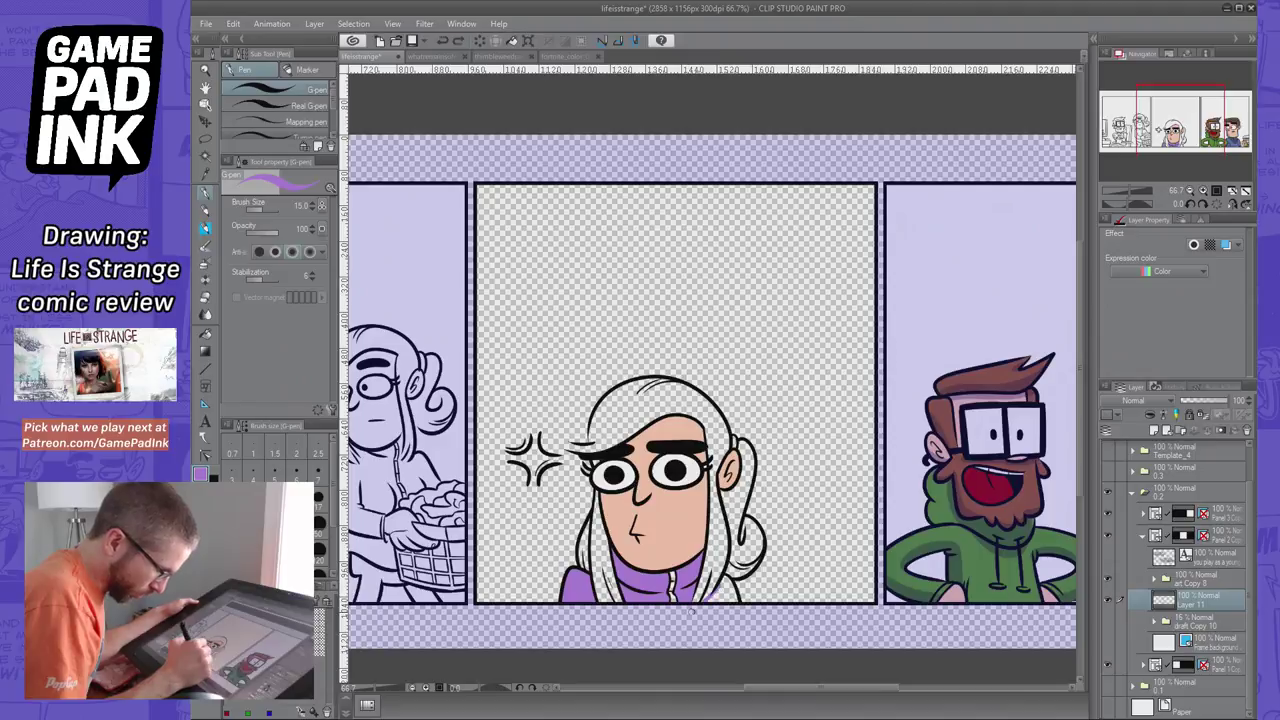
{"action": "left_click_drag", "start_coordinate": [706, 580], "coordinate": [714, 598]}
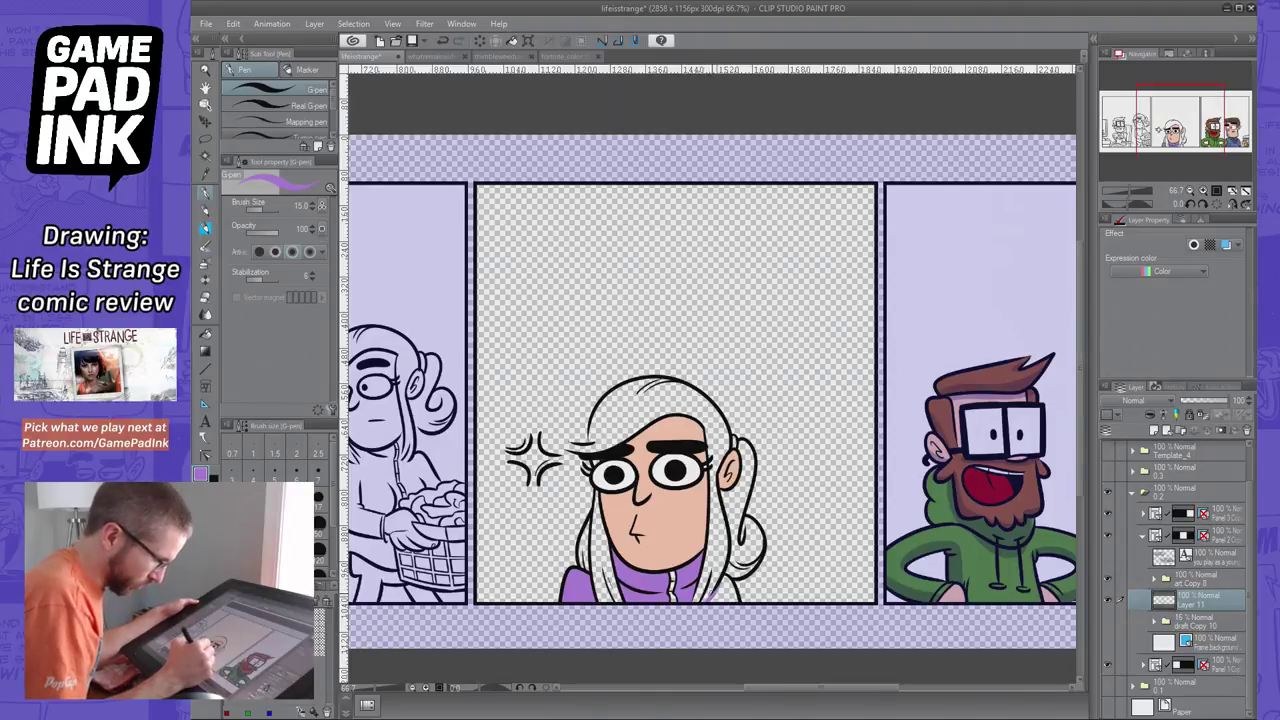
{"action": "key", "text": "g"}
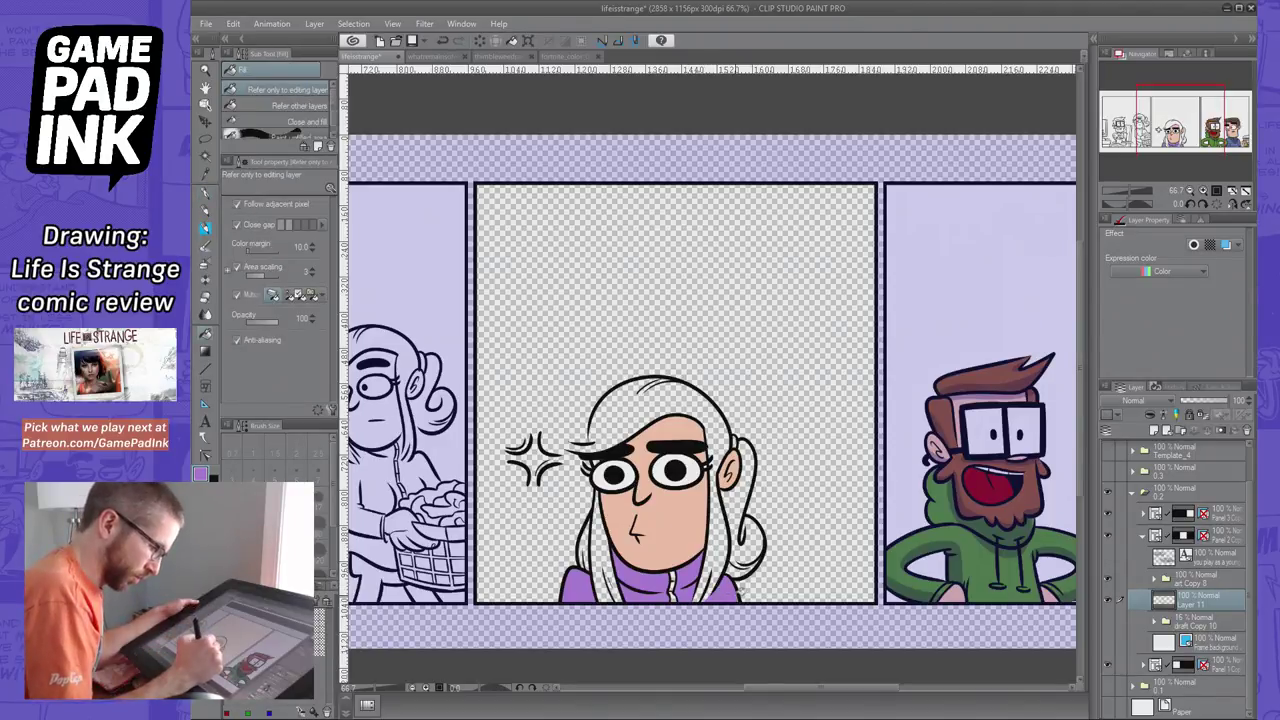
{"action": "key", "text": "p"}
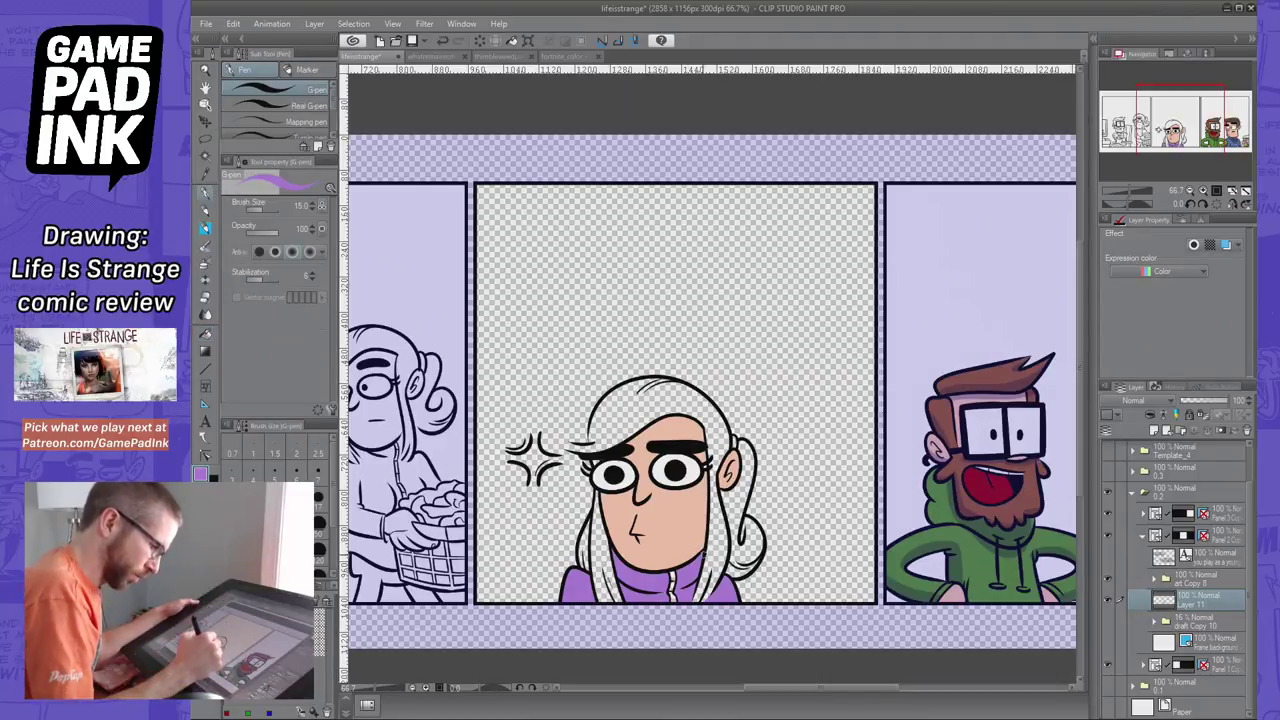
{"action": "left_click_drag", "start_coordinate": [732, 436], "coordinate": [734, 447]}
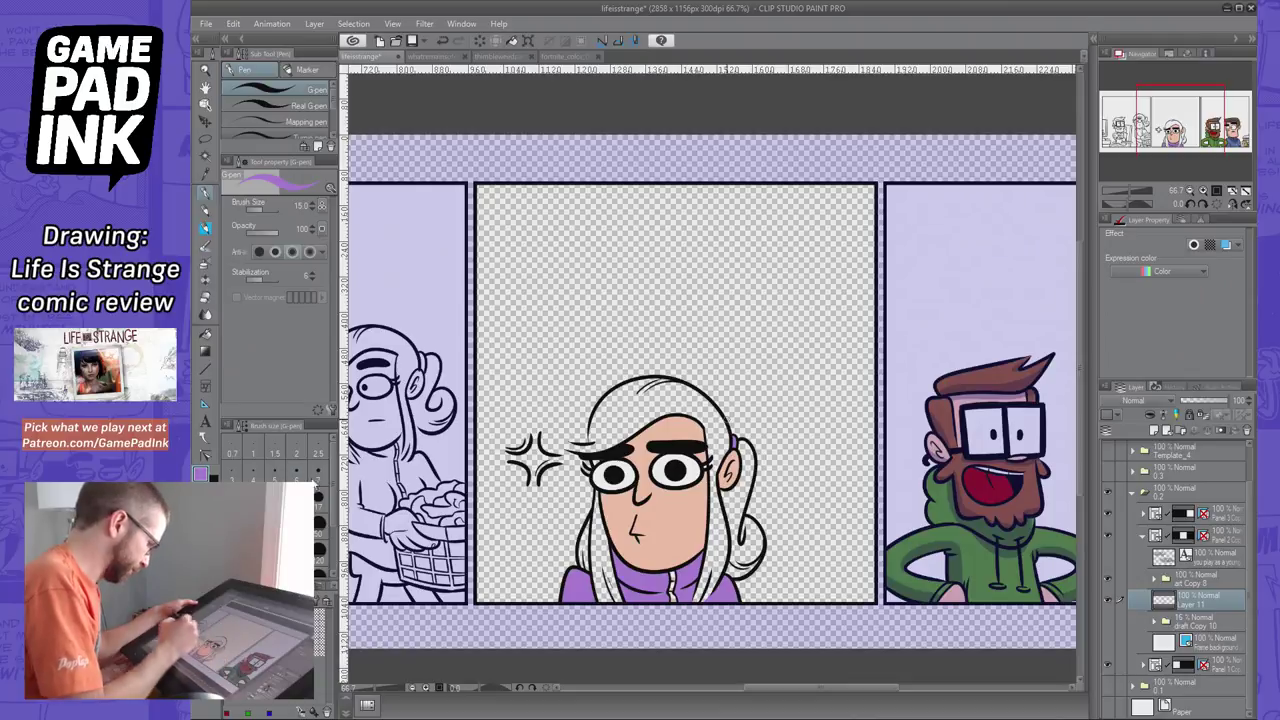
Open the 3600x2880 image from the Assassin's Creed folder in Extras and sample the running woman's blonde hair colour
{"action": "left_click", "coordinate": [268, 645]}
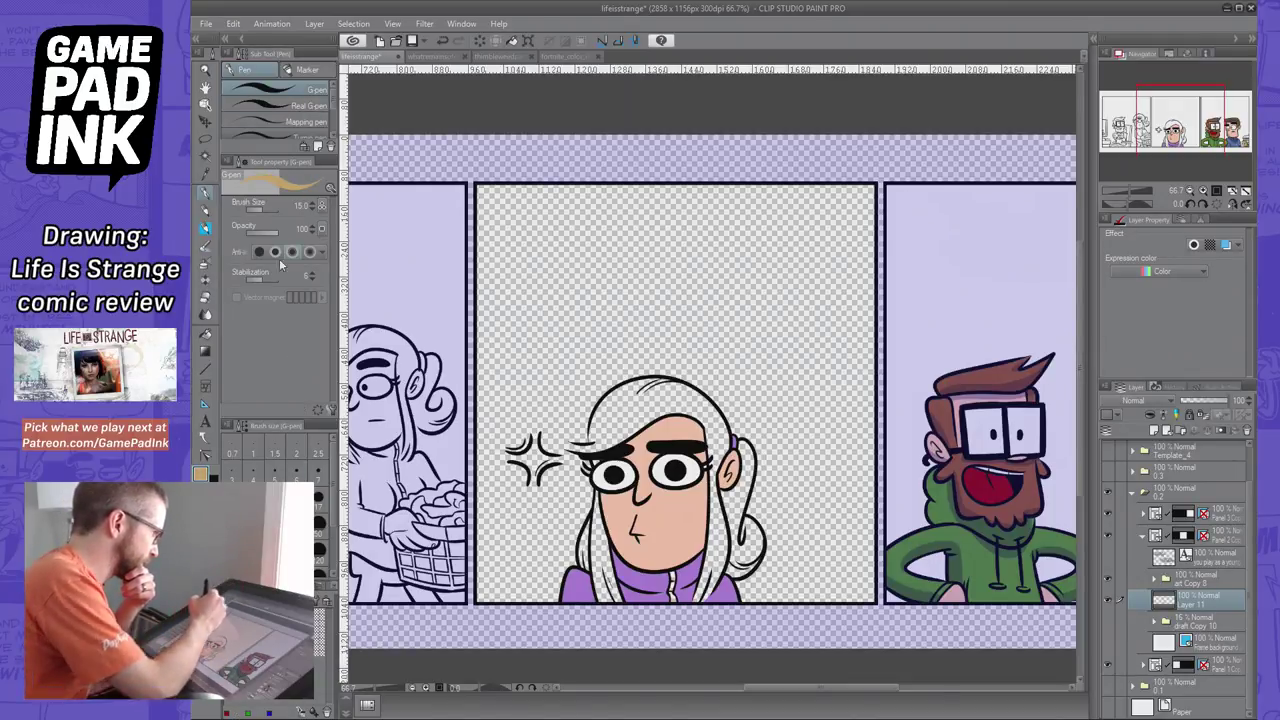
{"action": "left_click", "coordinate": [206, 23]}
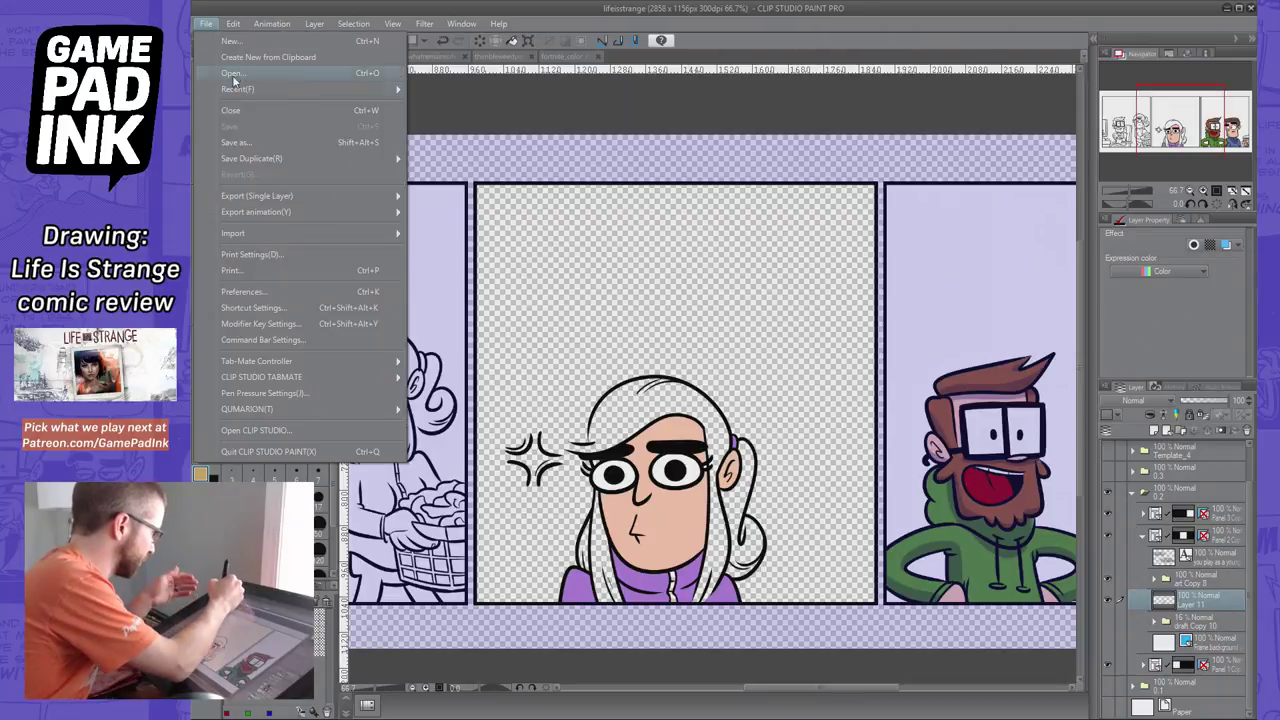
{"action": "left_click", "coordinate": [234, 75]}
{"action": "left_click", "coordinate": [452, 32]}
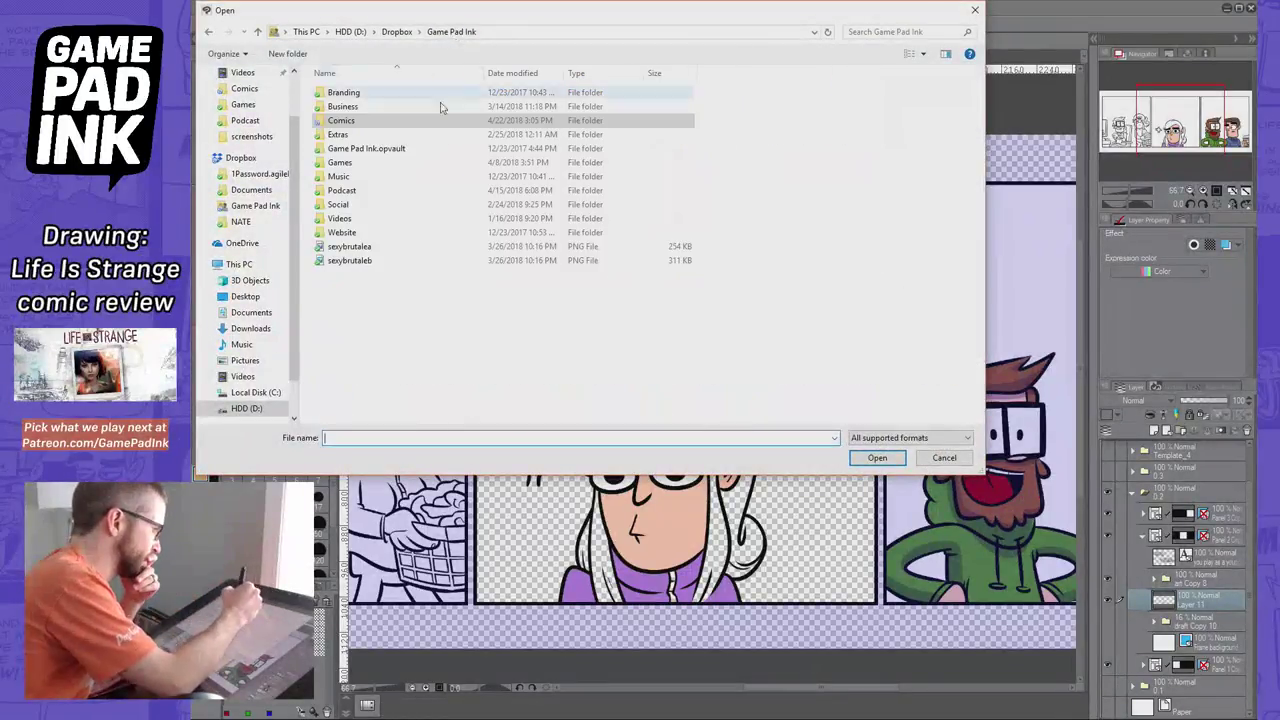
{"action": "double_click", "coordinate": [387, 135]}
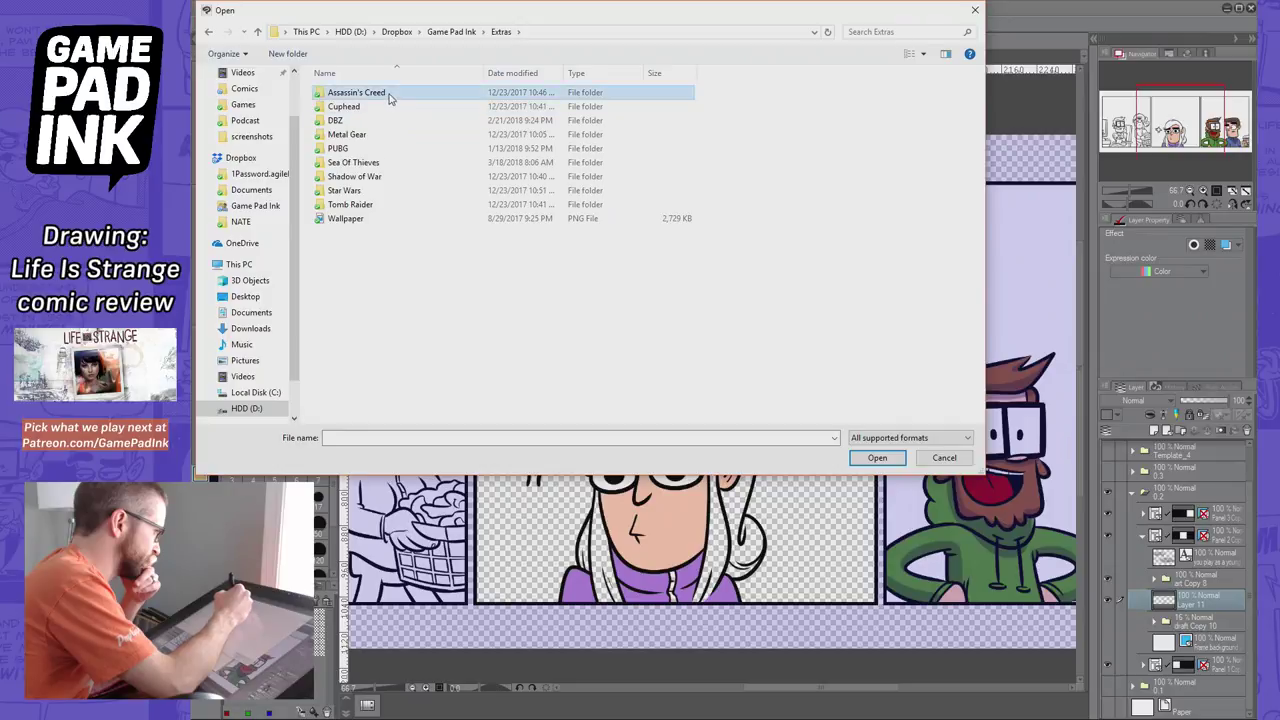
{"action": "double_click", "coordinate": [389, 93]}
{"action": "double_click", "coordinate": [420, 108]}
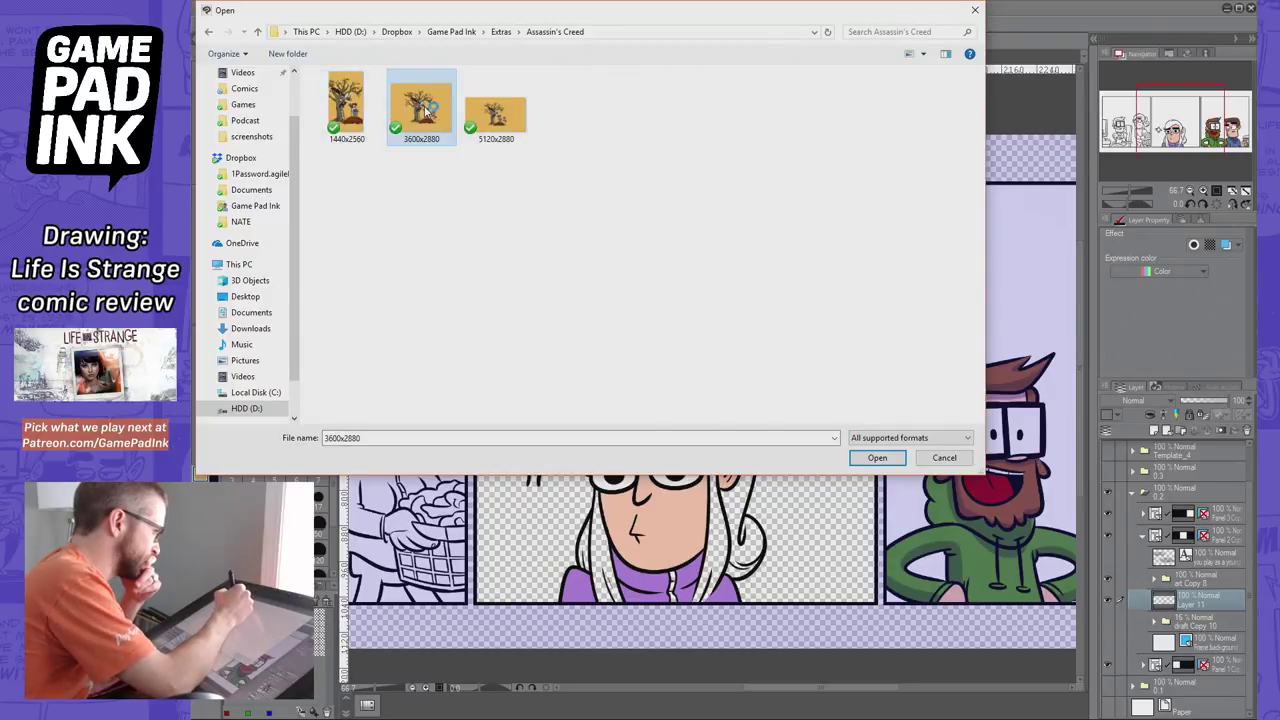
{"action": "key", "text": "i"}
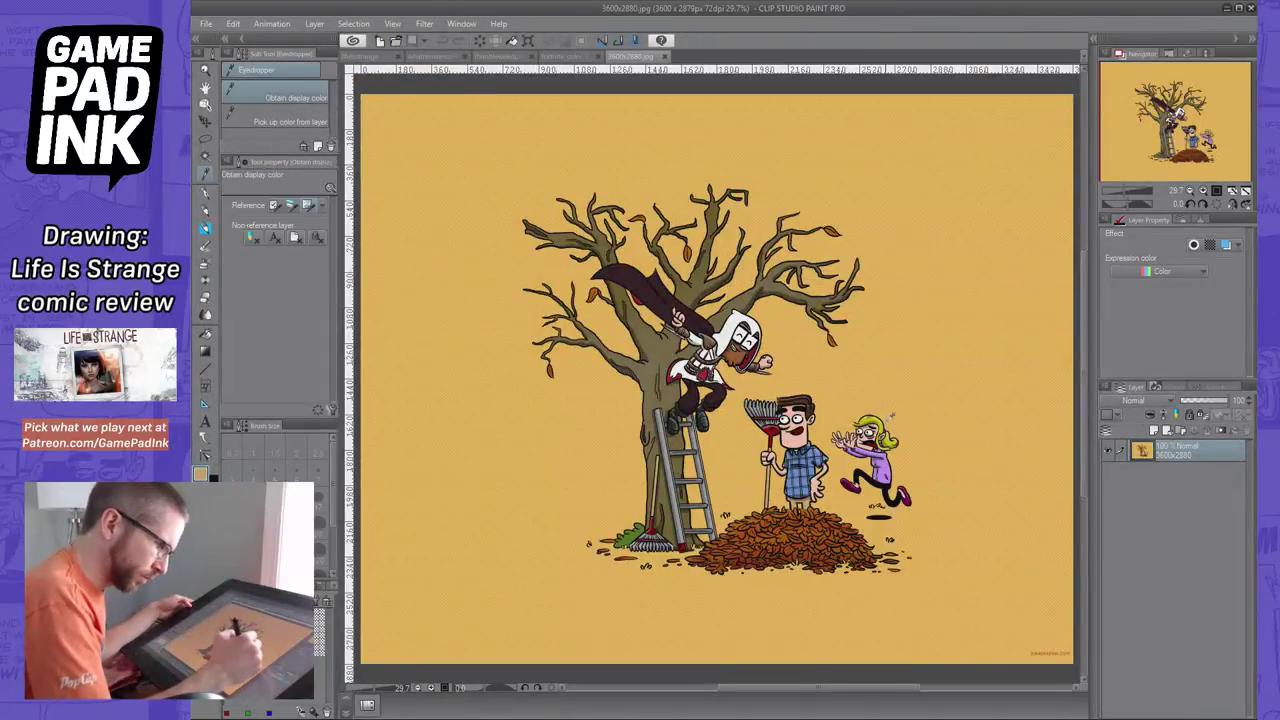
{"action": "key", "text": "g"}
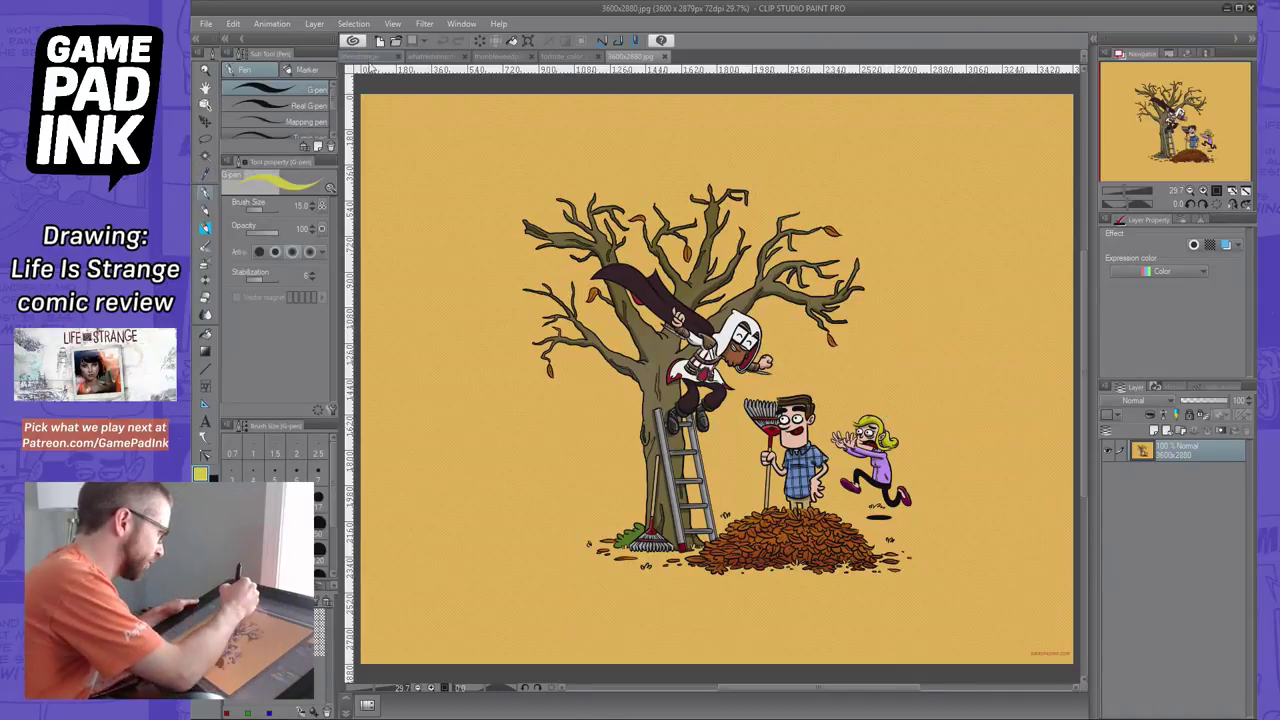
Return to the lifeisstrange comic, fill the woman's ponytail blonde, and paint the open tip of her fringe with a size 30 G-pen
{"action": "left_click", "coordinate": [368, 56]}
{"action": "left_click", "coordinate": [744, 504]}
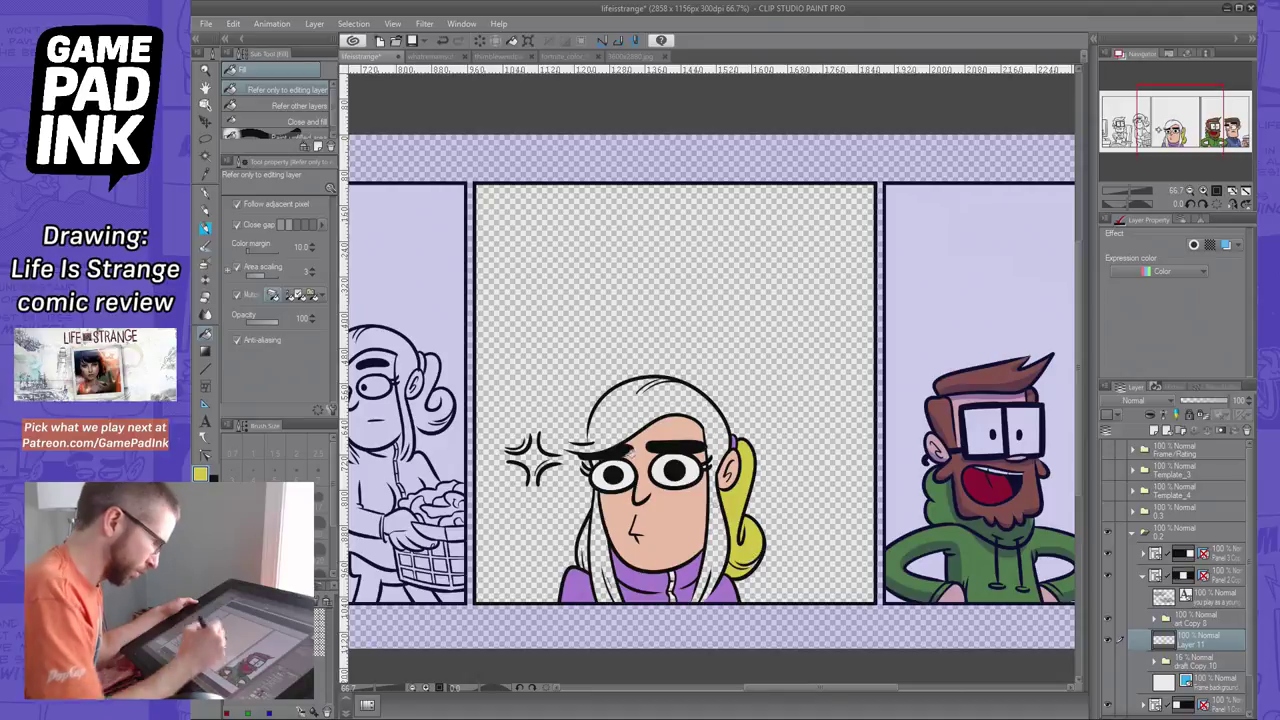
{"action": "key", "text": "p"}
{"action": "left_click", "coordinate": [322, 534]}
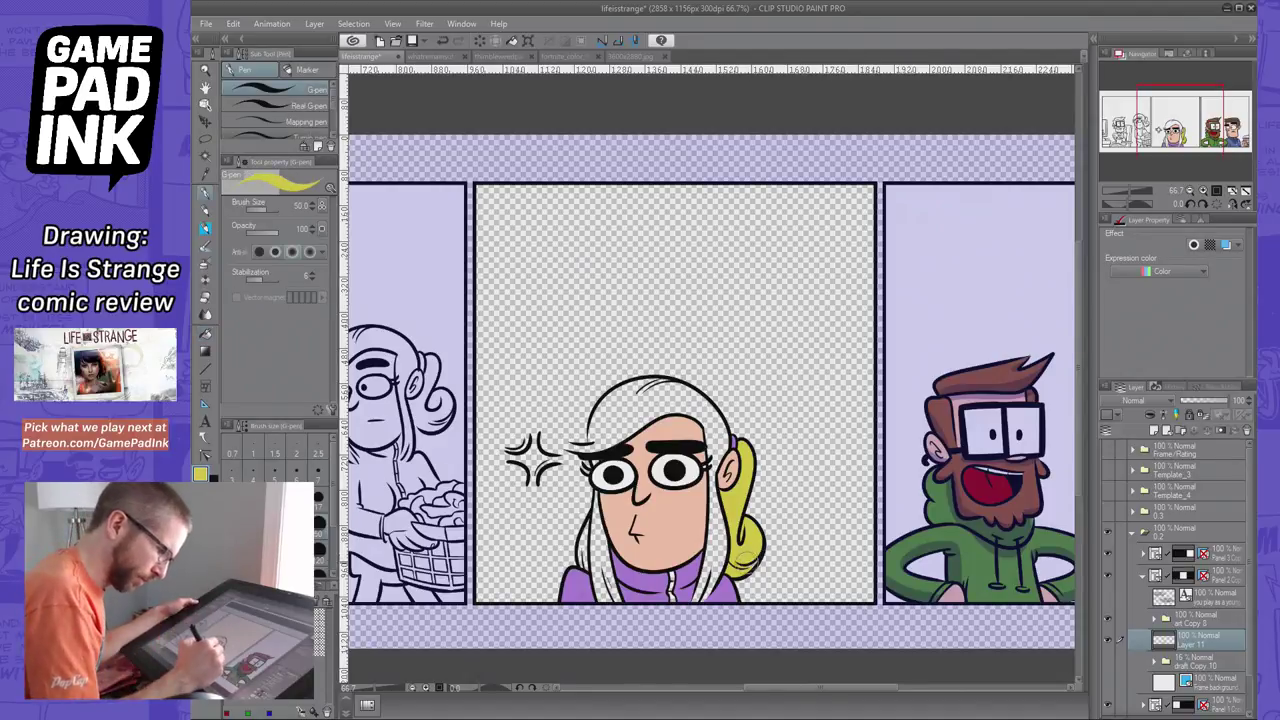
{"action": "left_click", "coordinate": [319, 520]}
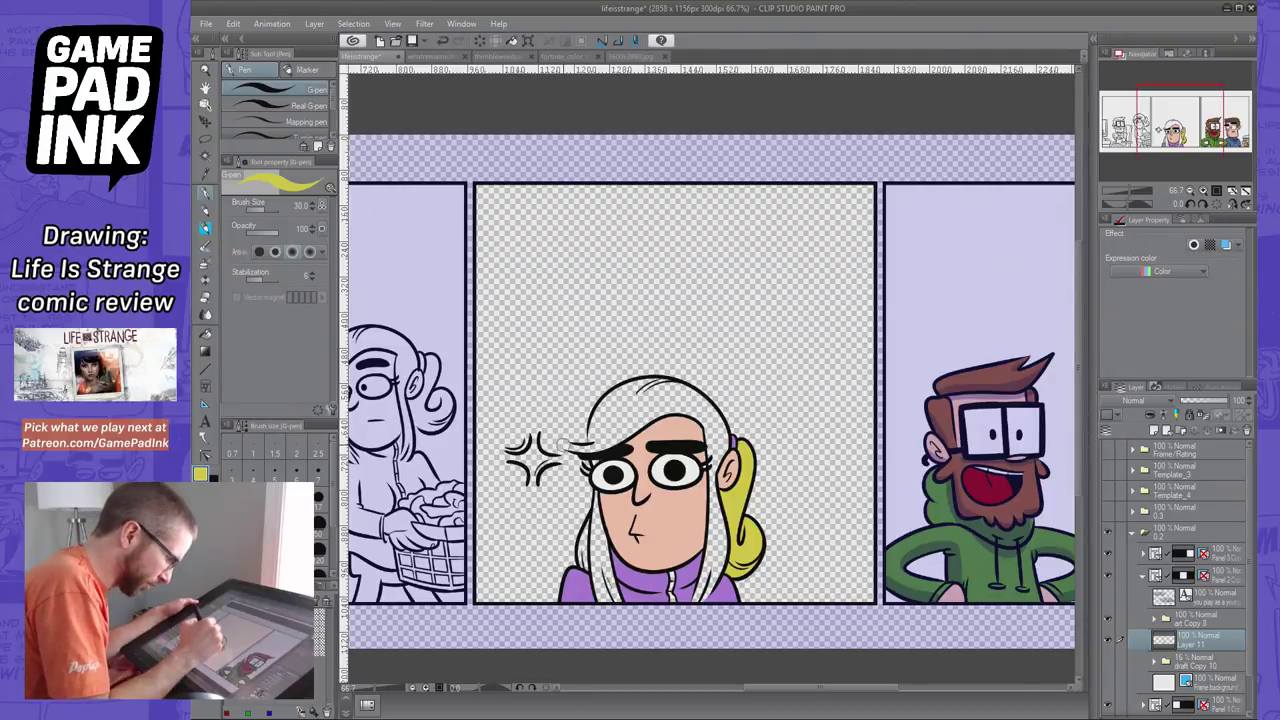
{"action": "mouse_move", "coordinate": [567, 446]}
{"action": "left_mouse_down"}
{"action": "mouse_move", "coordinate": [581, 450]}
{"action": "mouse_move", "coordinate": [568, 440]}
{"action": "left_mouse_up"}
{"action": "key", "text": "ctrl+z"}
{"action": "key", "text": "ctrl+z"}
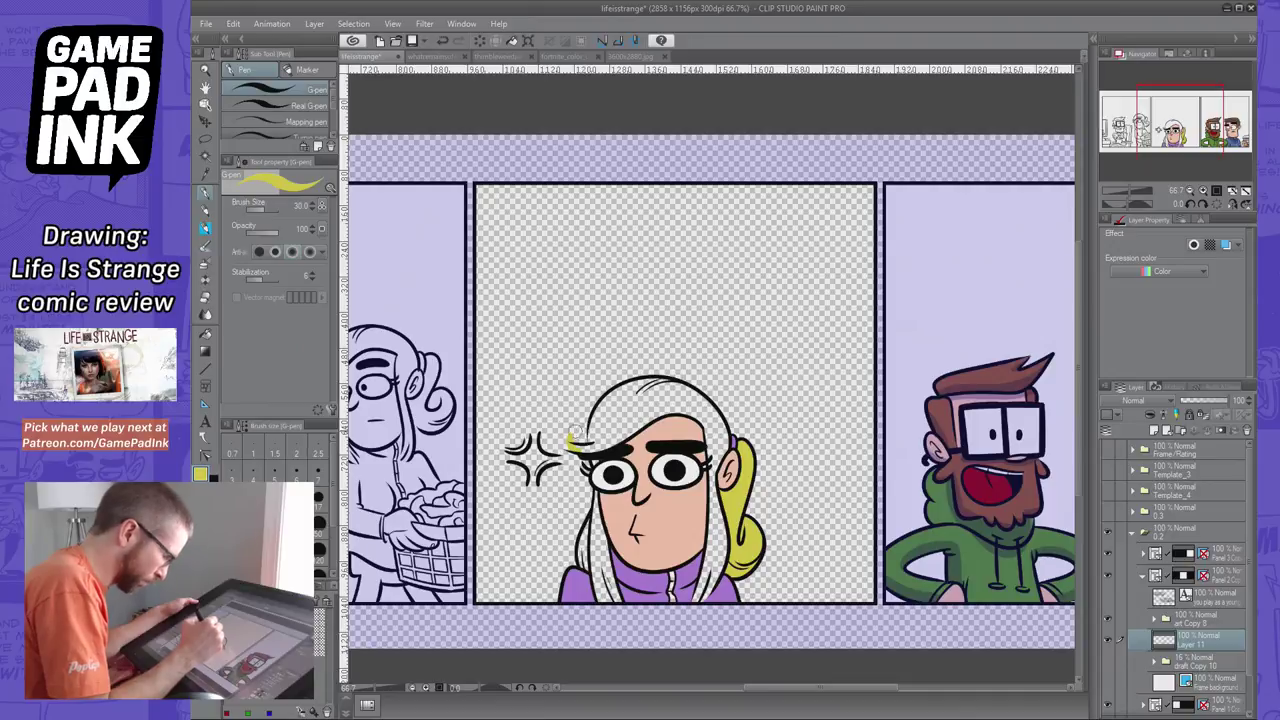
{"action": "left_click", "coordinate": [206, 298]}
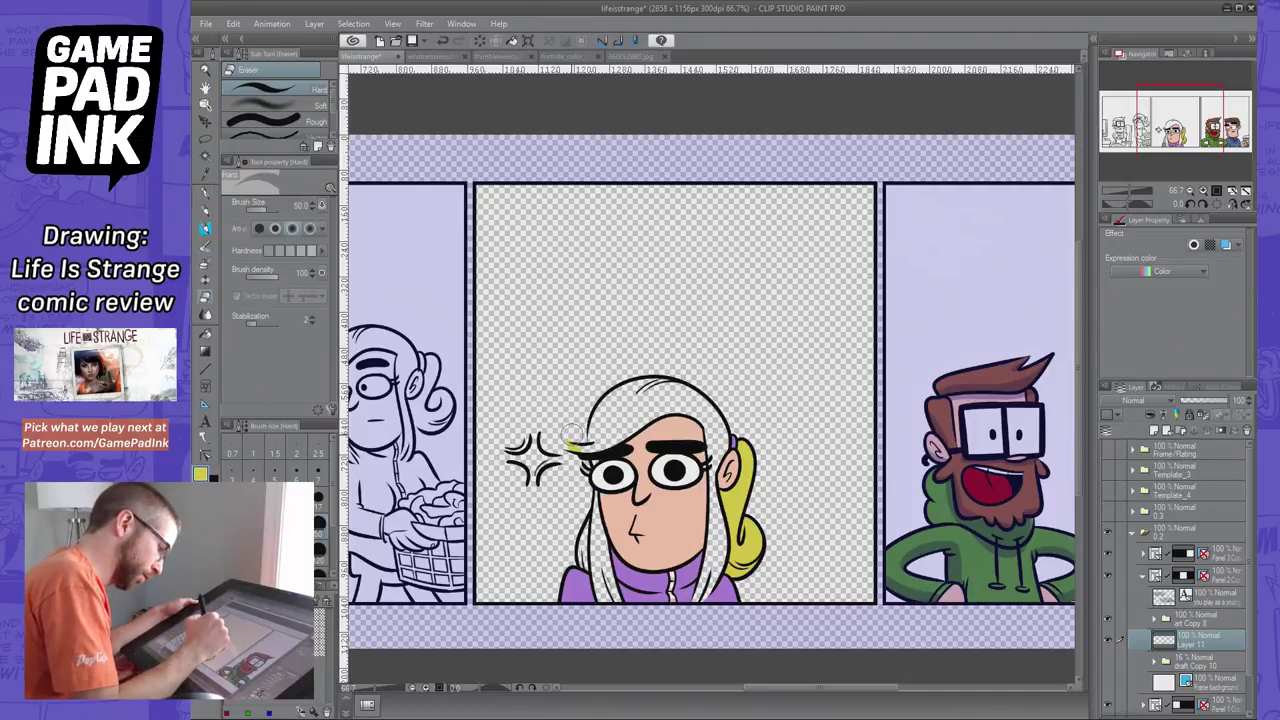
Fill the rest of the woman's hair, including the long side strands, with the blonde on Layer 11
{"action": "left_click", "coordinate": [206, 334]}
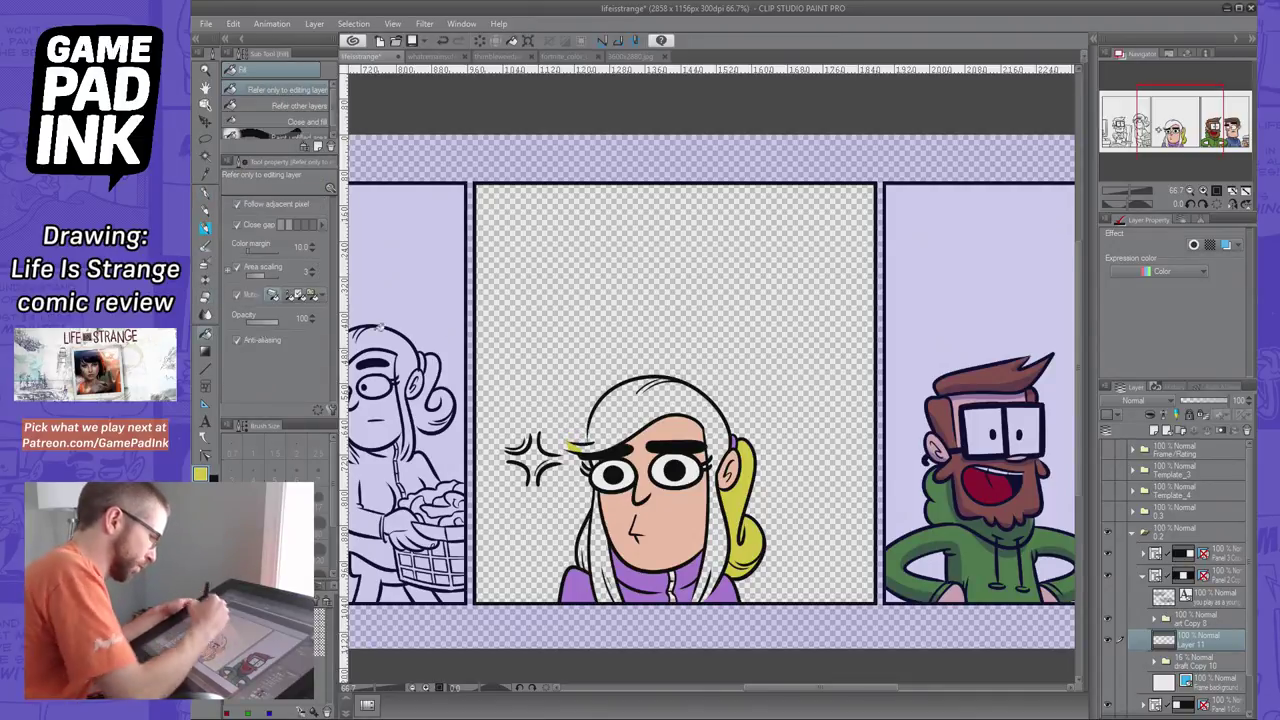
{"action": "left_click", "coordinate": [680, 409]}
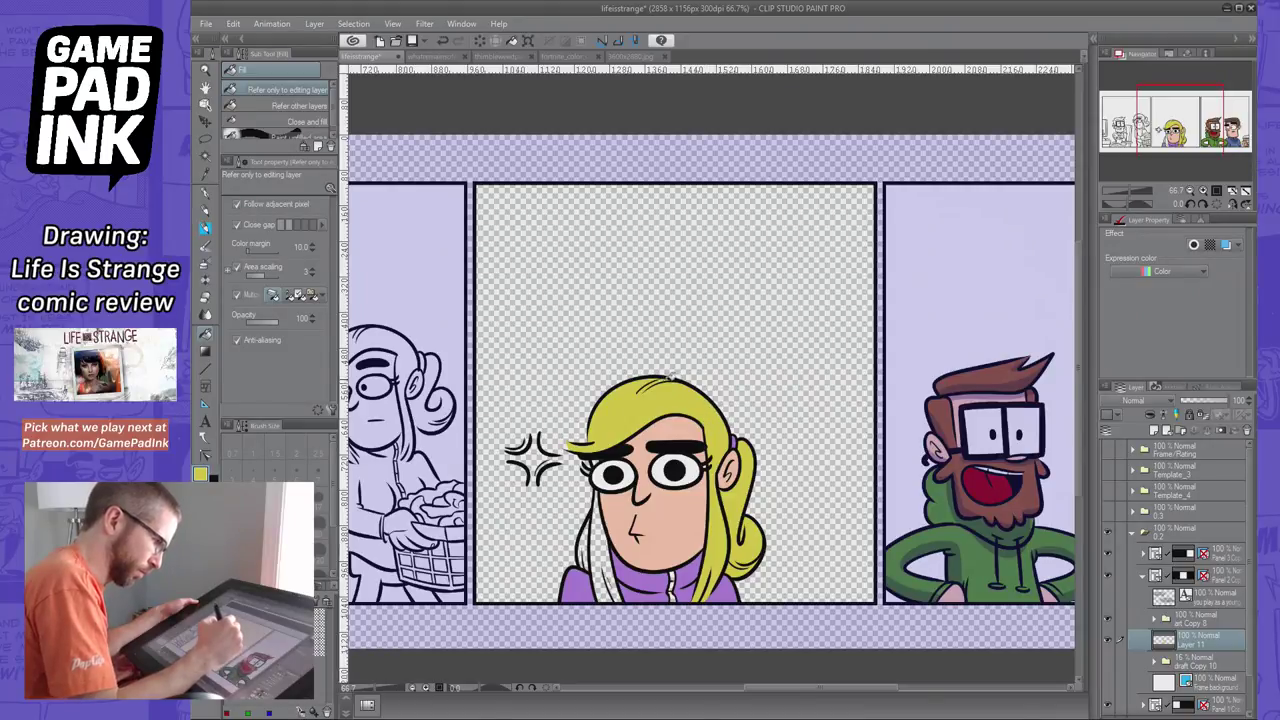
{"action": "left_click", "coordinate": [598, 540]}
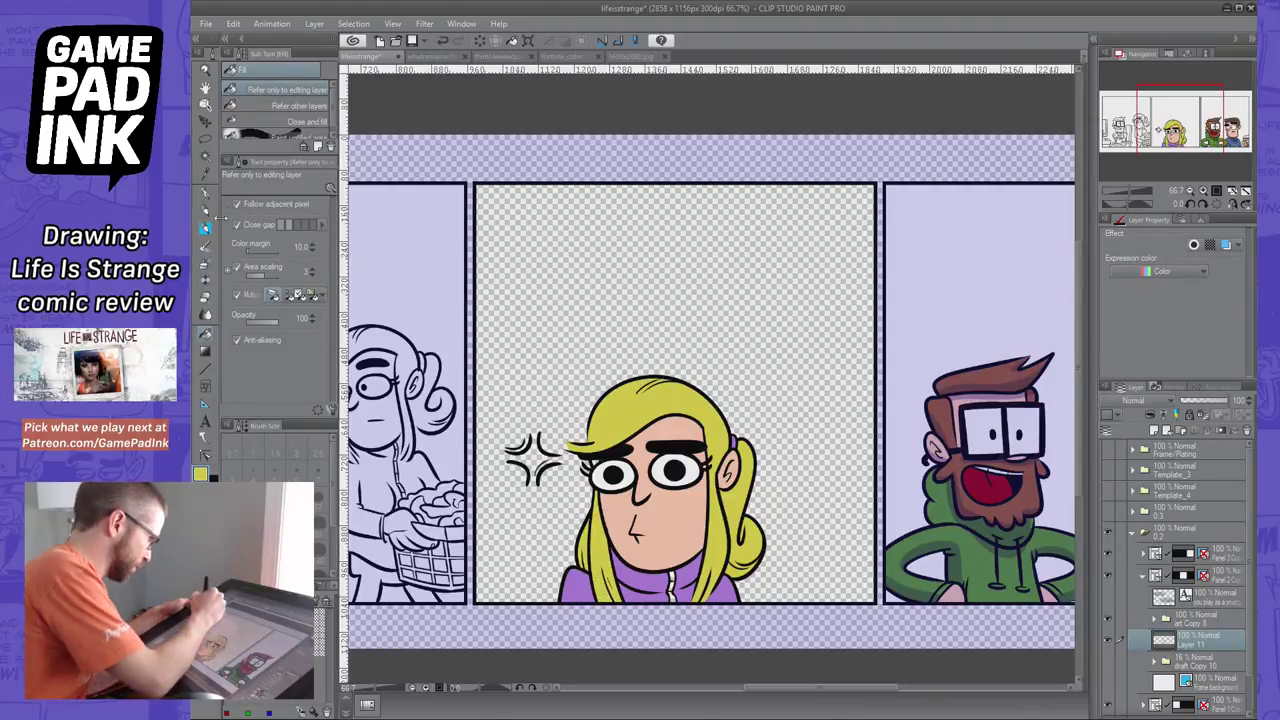
Touch up the gaps around the face with the sampled skin tone and blonde, and paint the jacket zipper light grey
{"action": "left_click", "coordinate": [205, 192]}
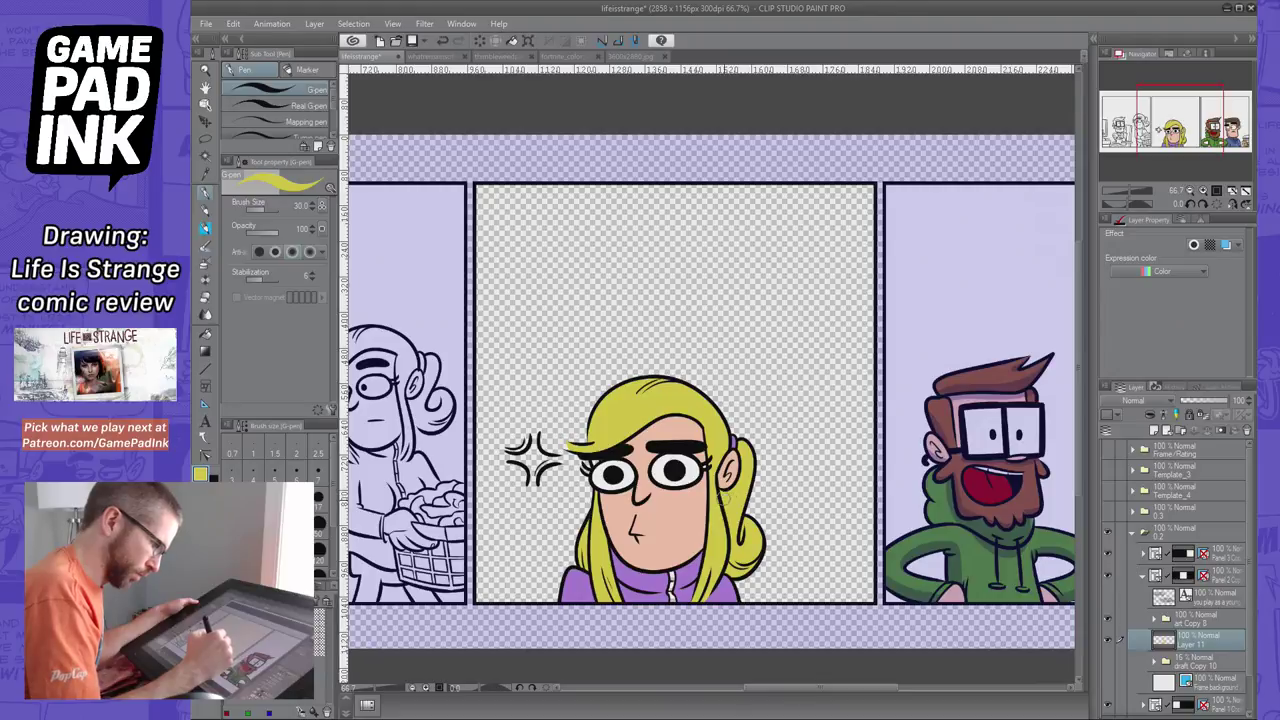
{"action": "key", "text": "i"}
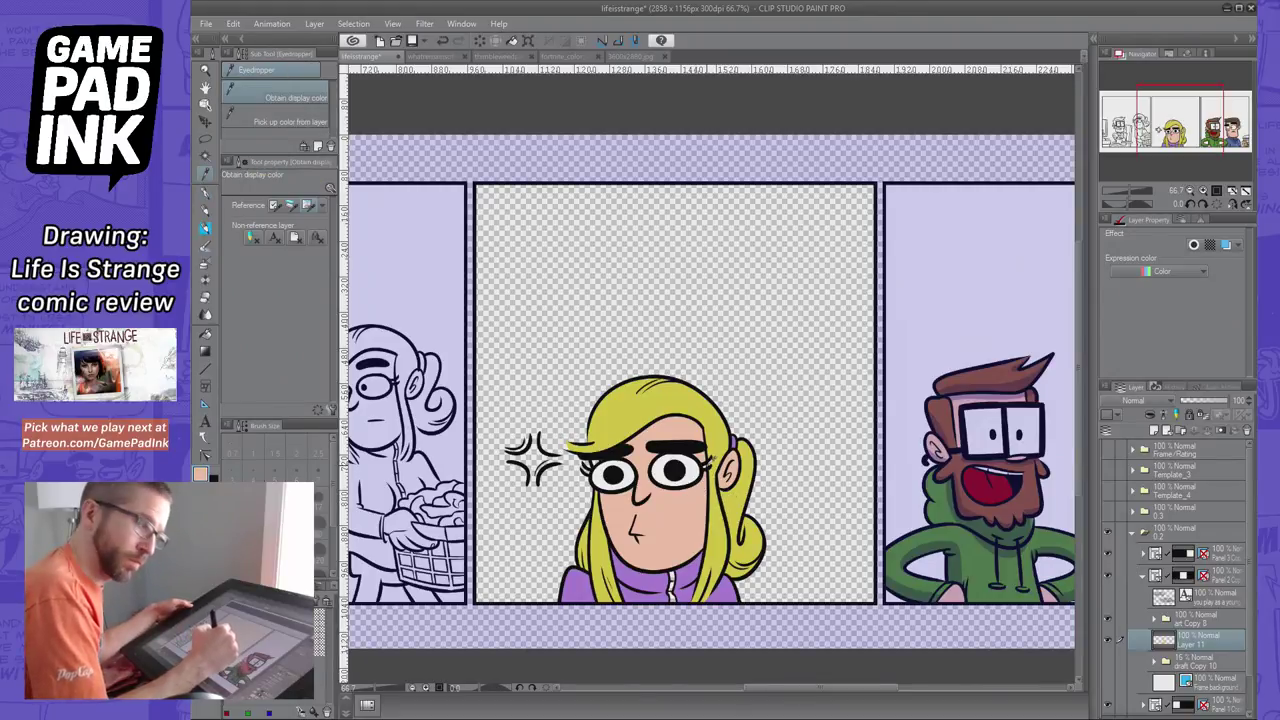
{"action": "key", "text": "p"}
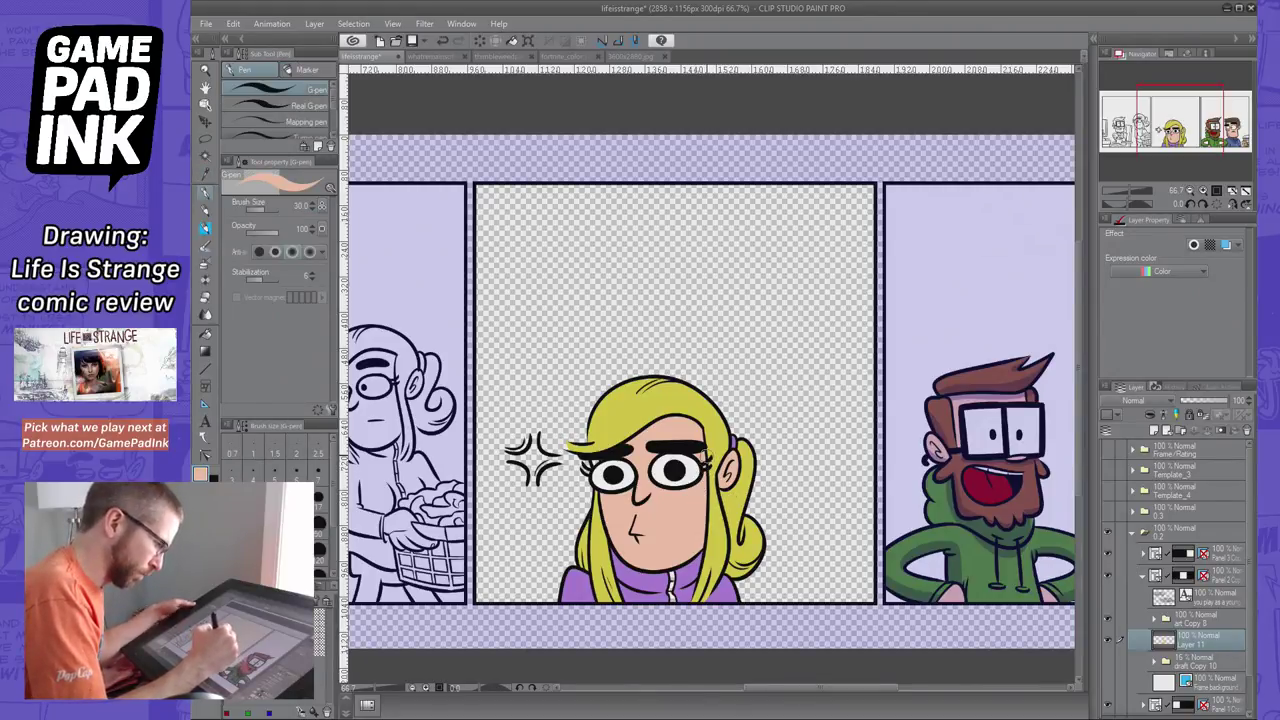
{"action": "left_click", "coordinate": [593, 458], "text": "alt"}
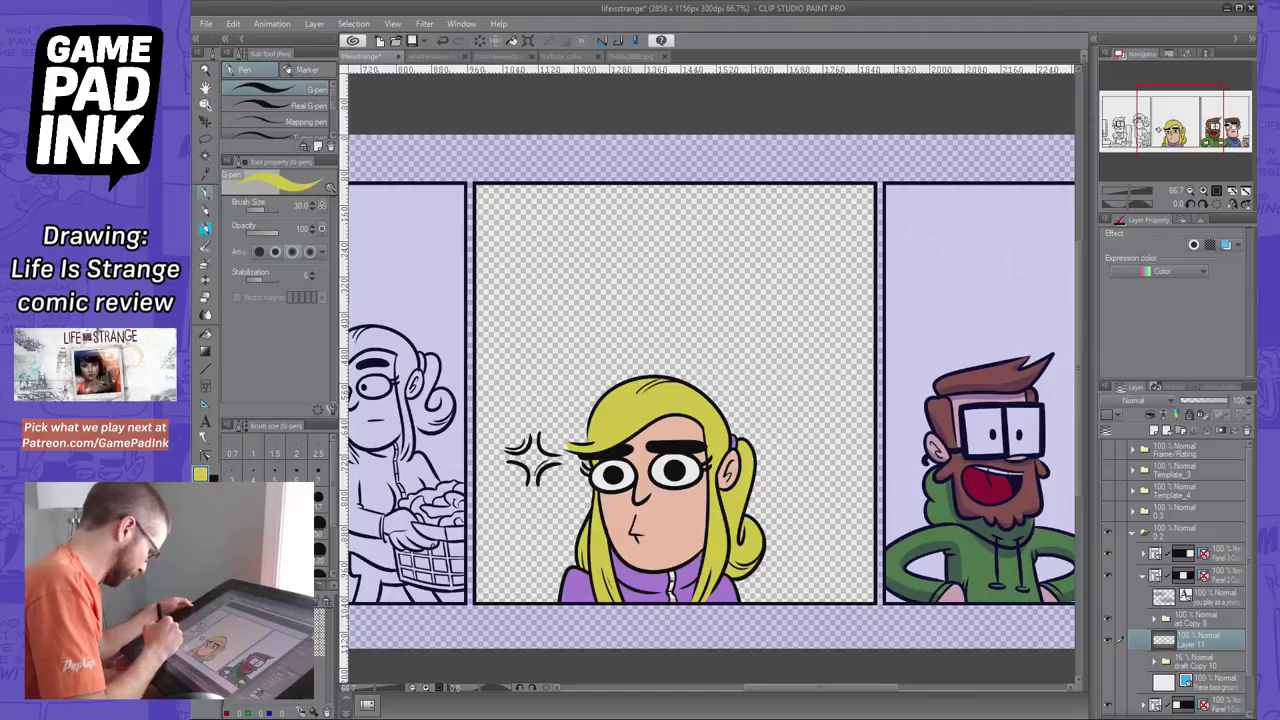
{"action": "left_click", "coordinate": [262, 625]}
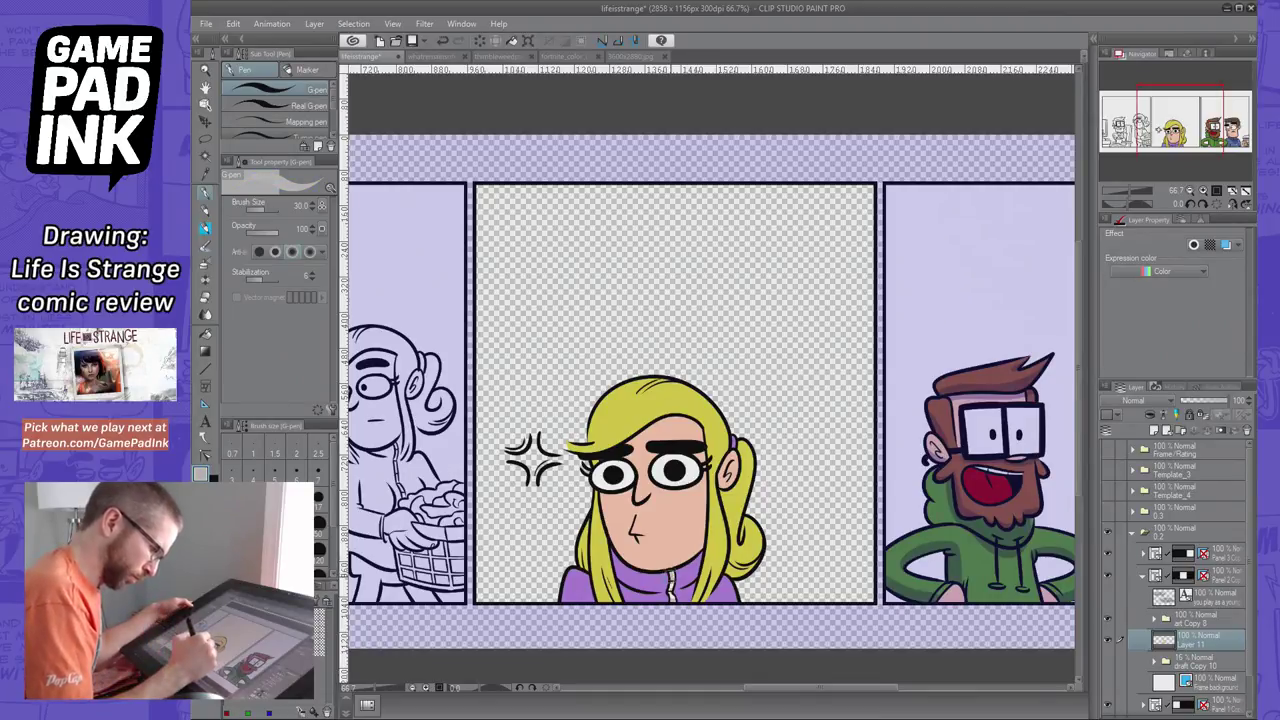
{"action": "left_click_drag", "start_coordinate": [670, 588], "coordinate": [672, 600]}
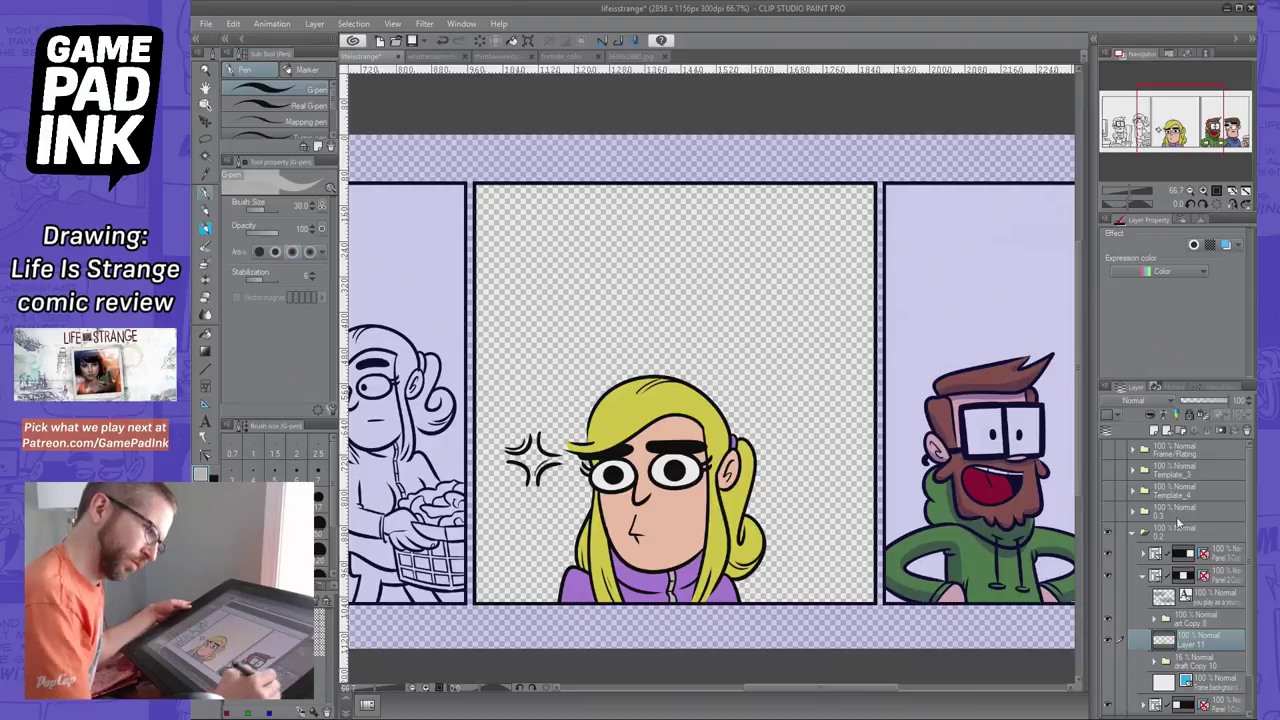
Add a clipped layer above Layer 11, sample the blonde hair, and darken the drawing colour to 787125
{"action": "left_click", "coordinate": [1150, 416]}
{"action": "key", "text": "ctrl+z"}
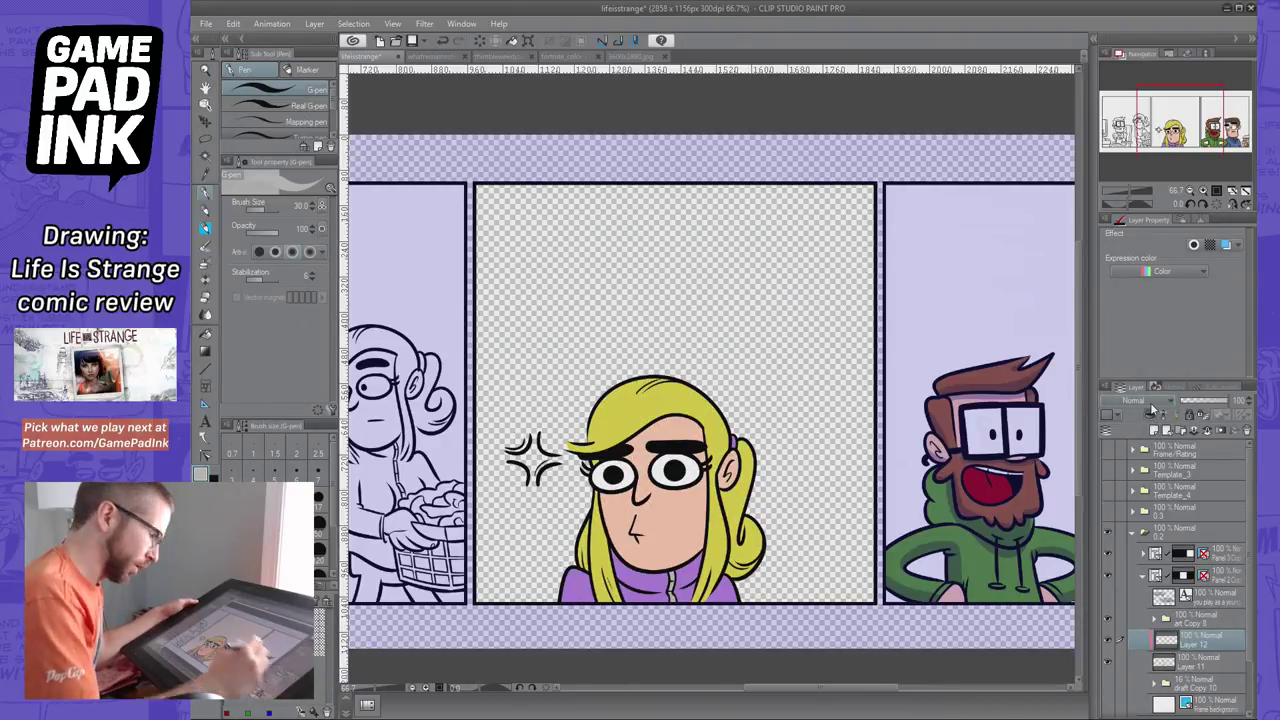
{"action": "key", "text": "i"}
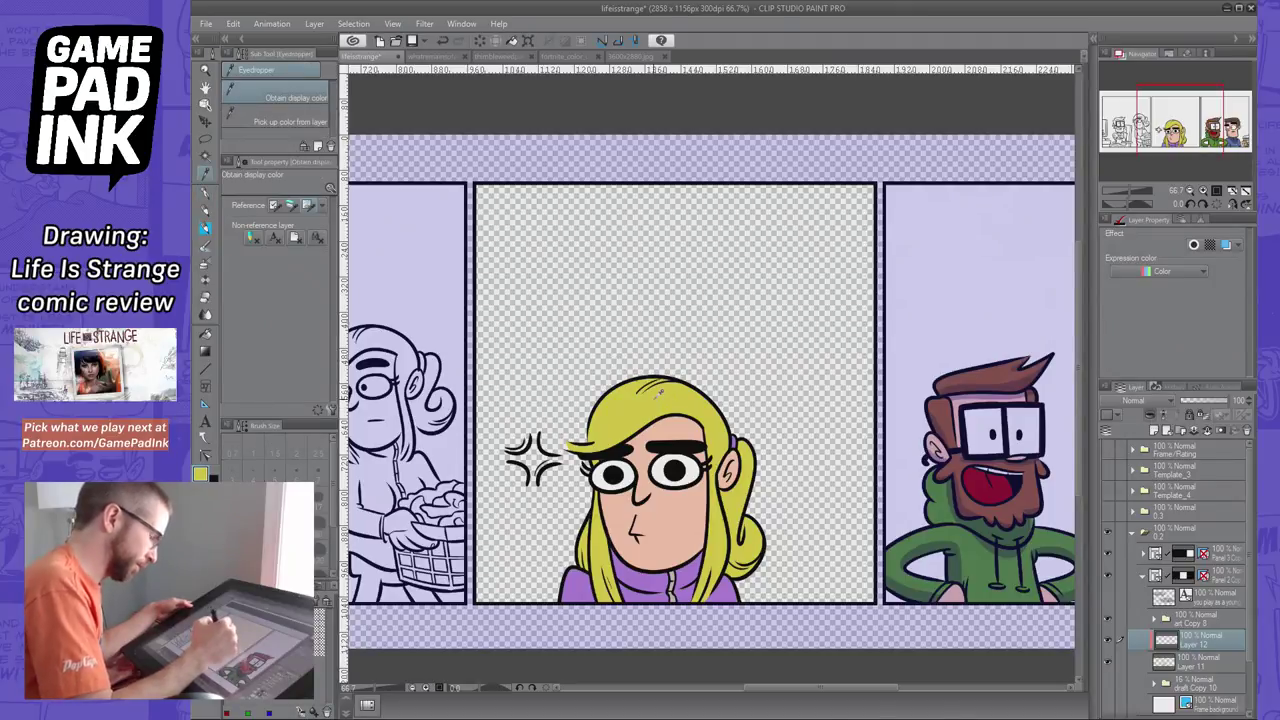
{"action": "key", "text": "p"}
{"action": "left_click", "coordinate": [203, 475]}
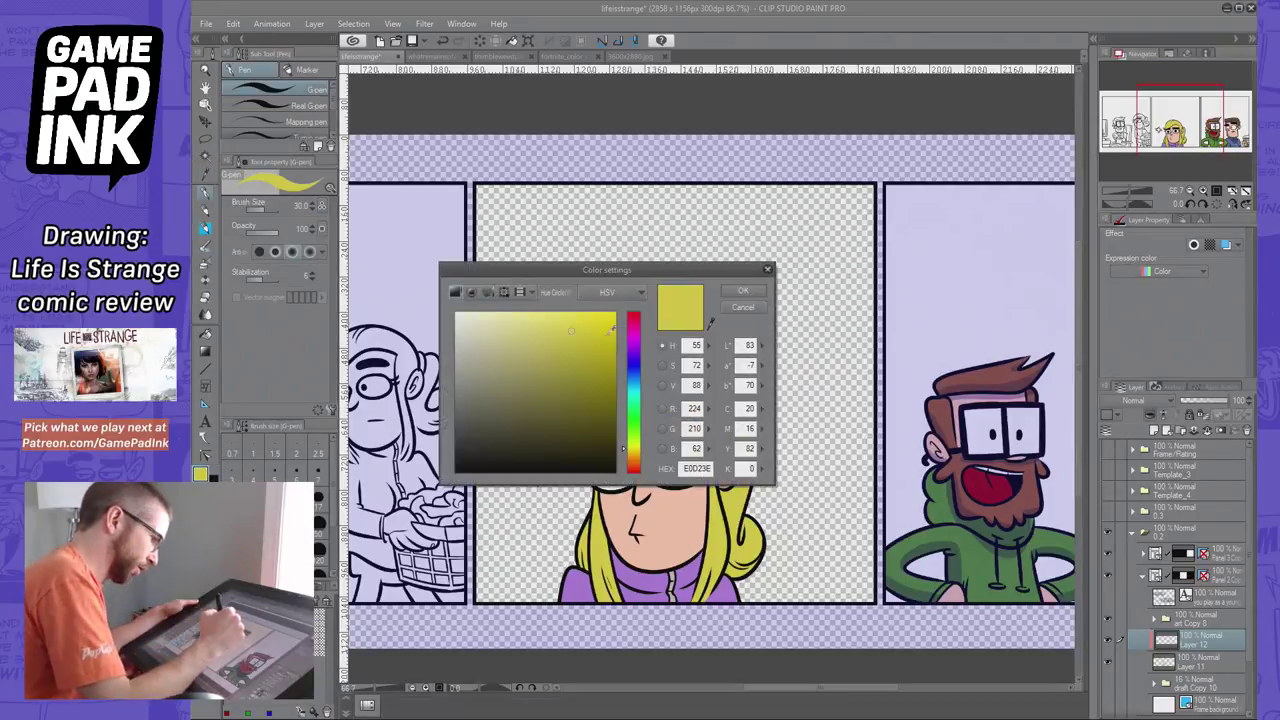
{"action": "left_click_drag", "start_coordinate": [573, 384], "coordinate": [567, 394]}
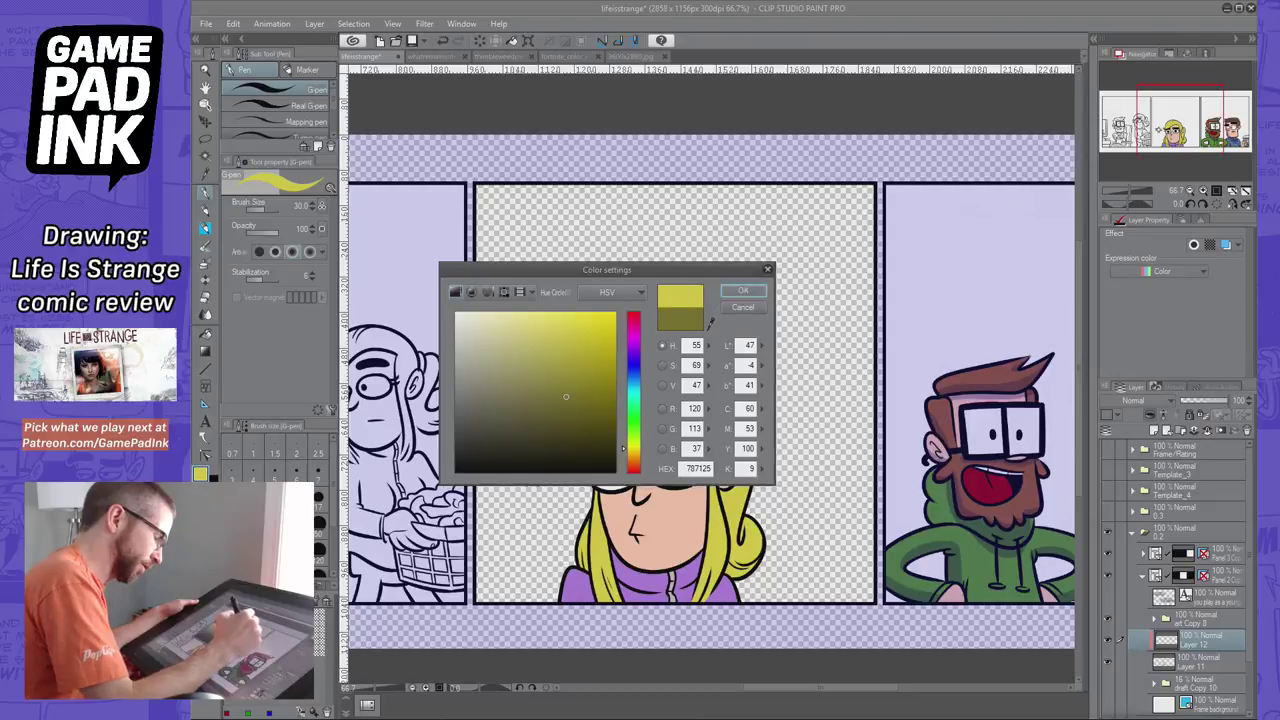
{"action": "left_click", "coordinate": [743, 291]}
Move Layer 12 above Layer 5 in the art Copy 8 folder and paint both eyebrows dark yellow
{"action": "left_click_drag", "start_coordinate": [618, 452], "coordinate": [570, 446]}
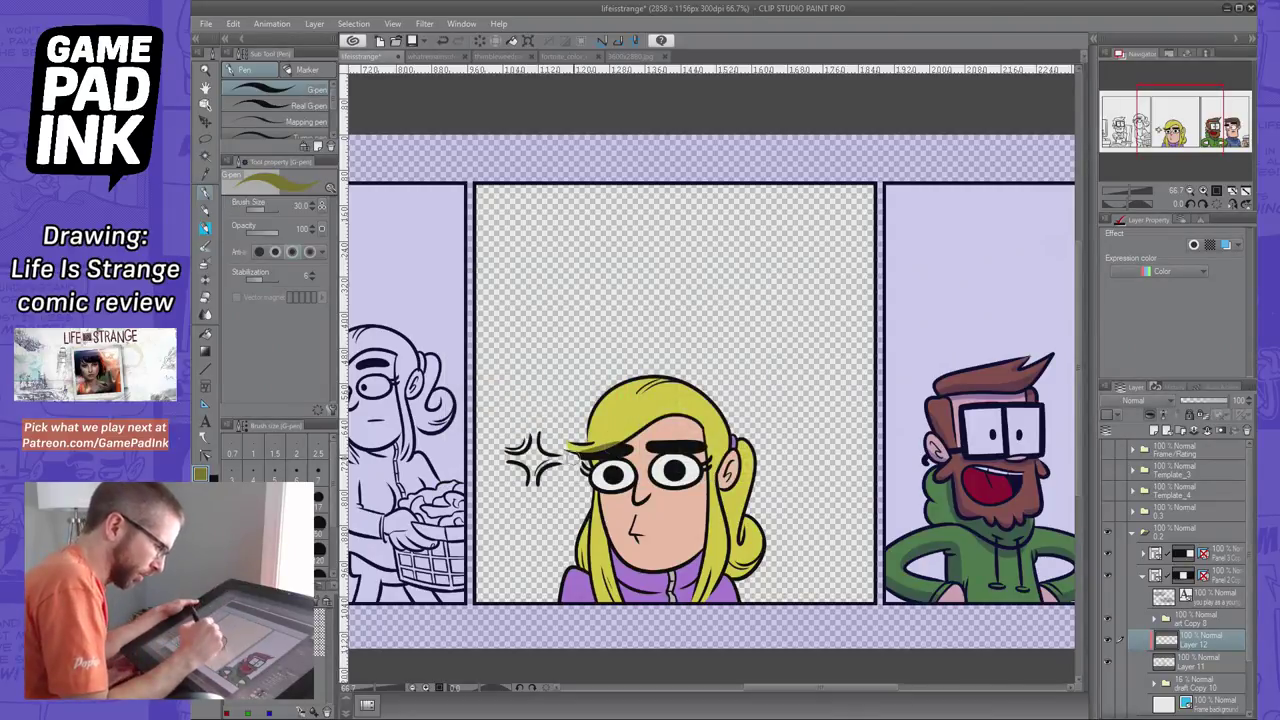
{"action": "key", "text": "ctrl+z"}
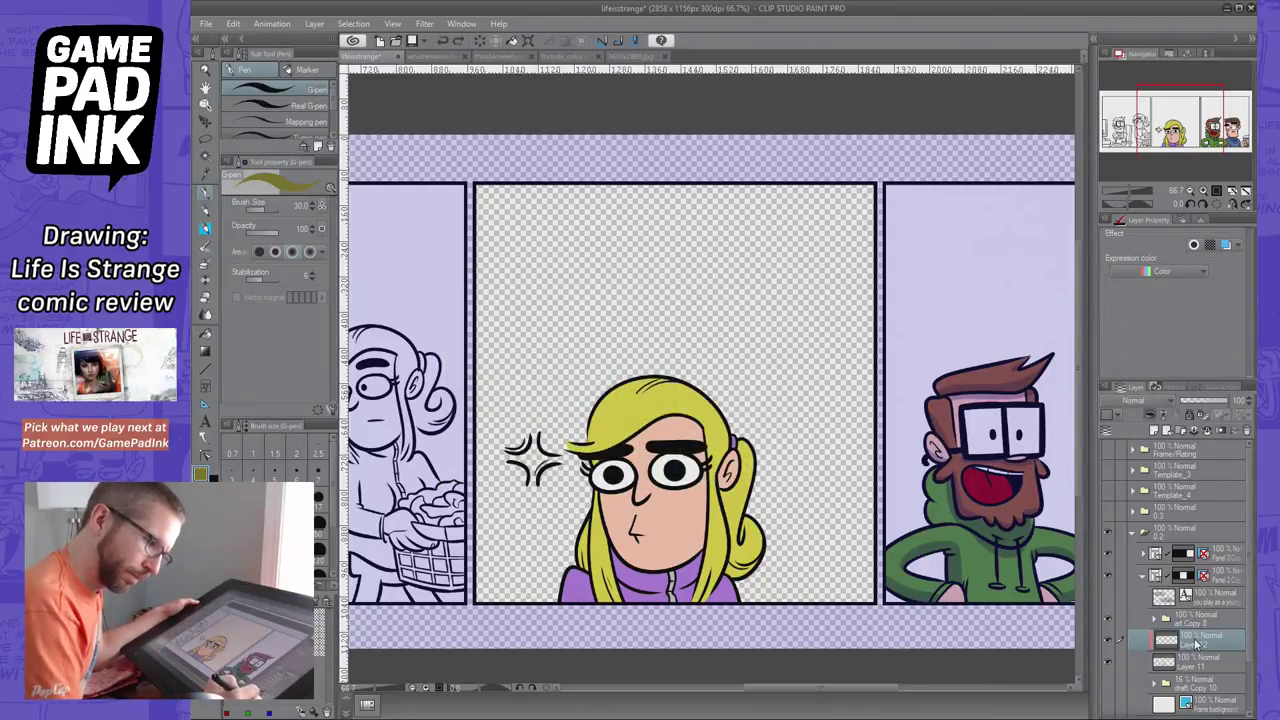
{"action": "mouse_move", "coordinate": [1196, 645]}
{"action": "left_mouse_down"}
{"action": "mouse_move", "coordinate": [1199, 615]}
{"action": "mouse_move", "coordinate": [1172, 634]}
{"action": "mouse_move", "coordinate": [1195, 628]}
{"action": "mouse_move", "coordinate": [1205, 650]}
{"action": "left_mouse_up"}
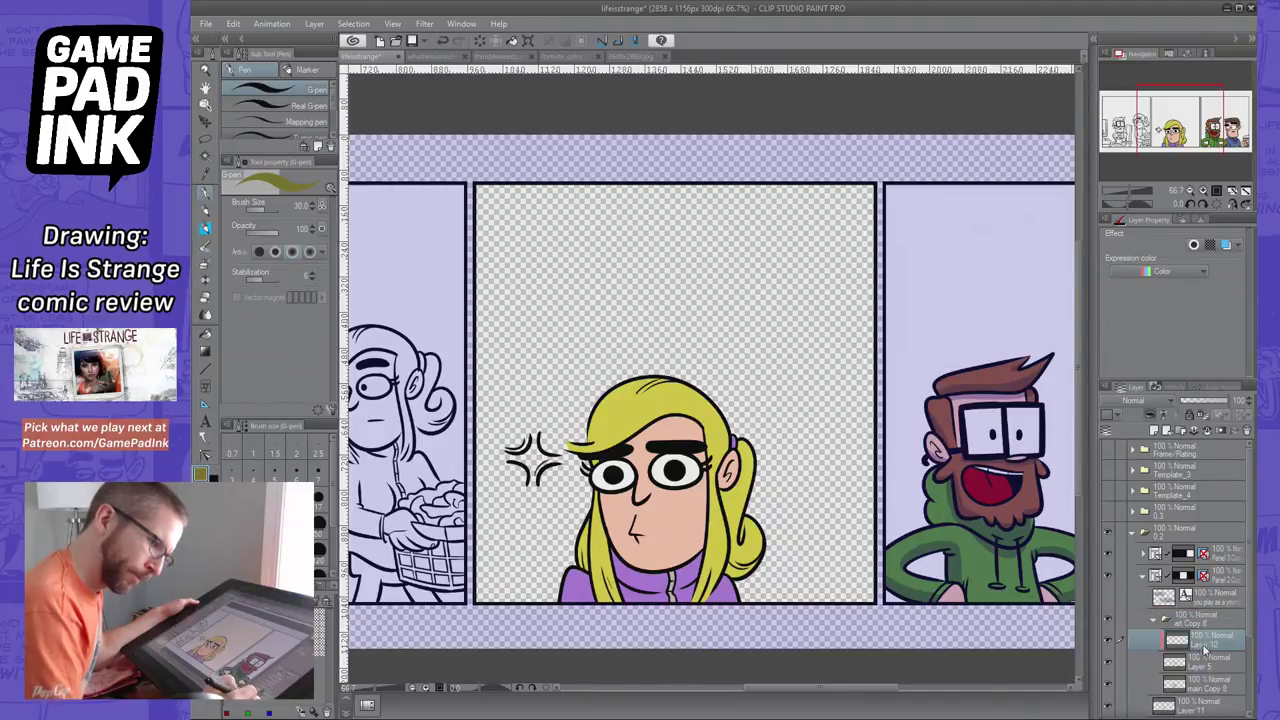
{"action": "left_click_drag", "start_coordinate": [576, 455], "coordinate": [706, 448]}
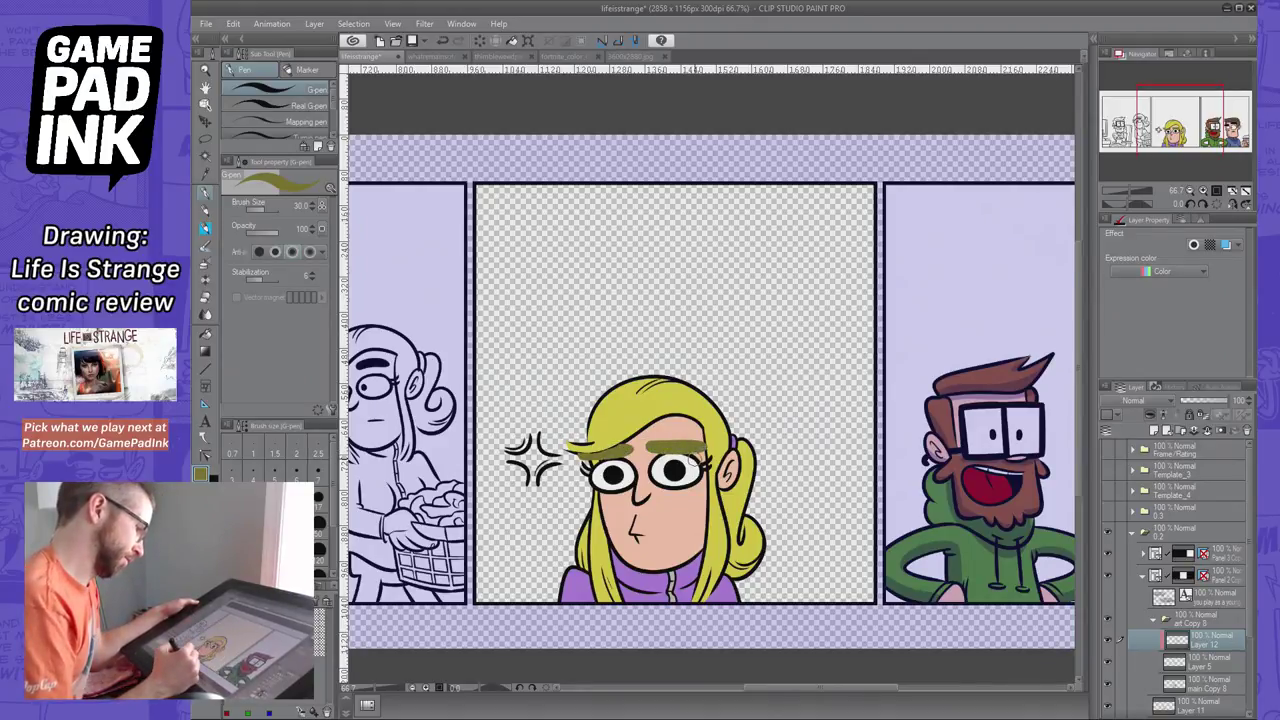
Erase the part of the eyebrow overlapping the fringe on Layer 5 with a size 15 hard eraser
{"action": "left_click", "coordinate": [207, 298]}
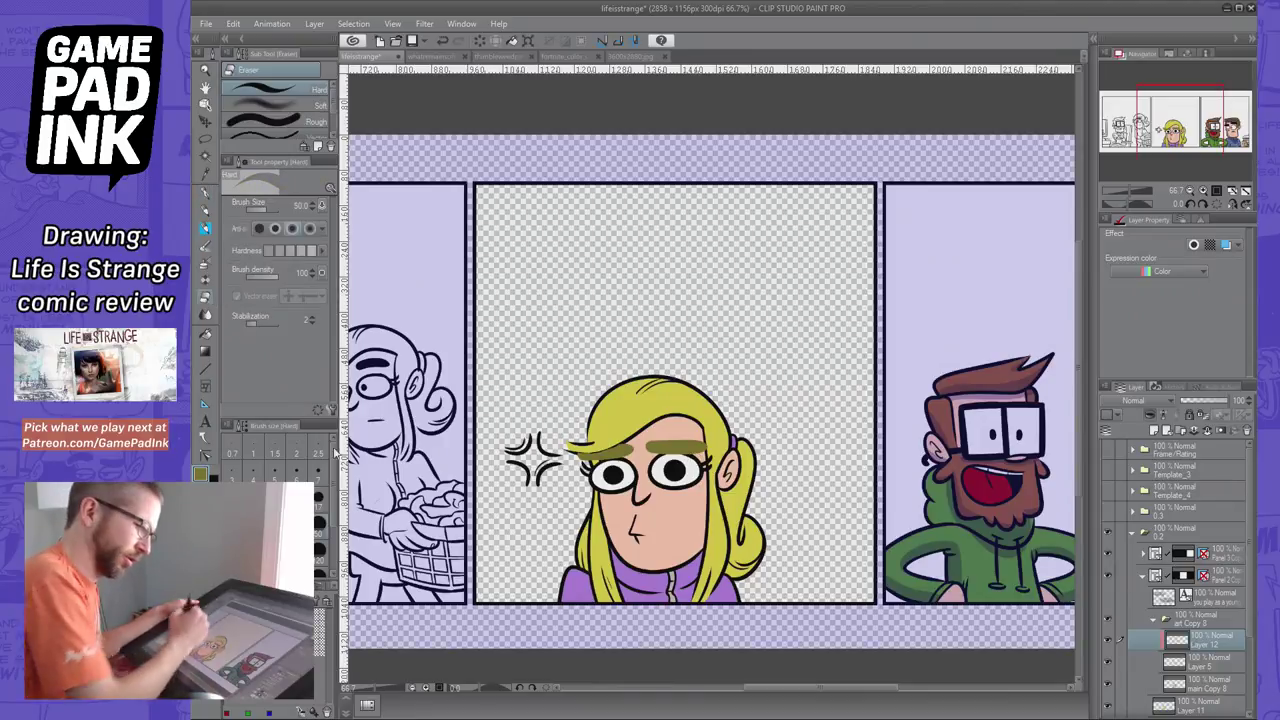
{"action": "left_click", "coordinate": [1109, 662]}
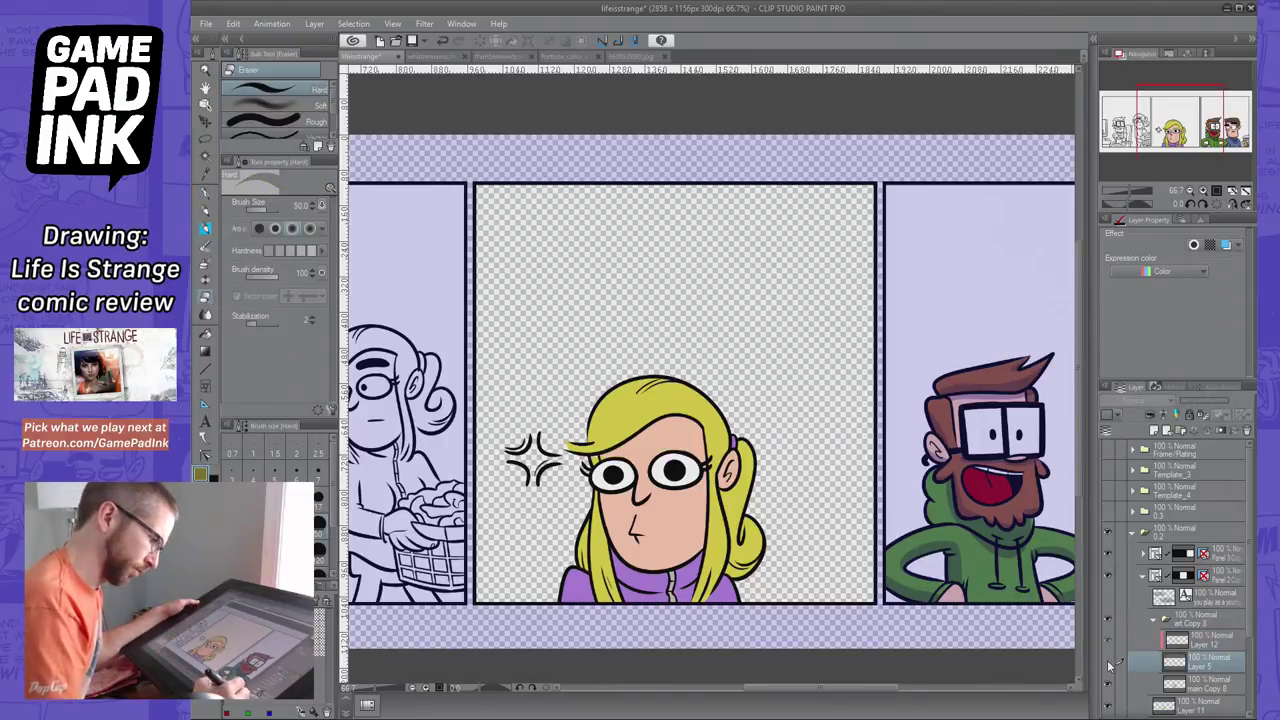
{"action": "left_click", "coordinate": [1109, 662]}
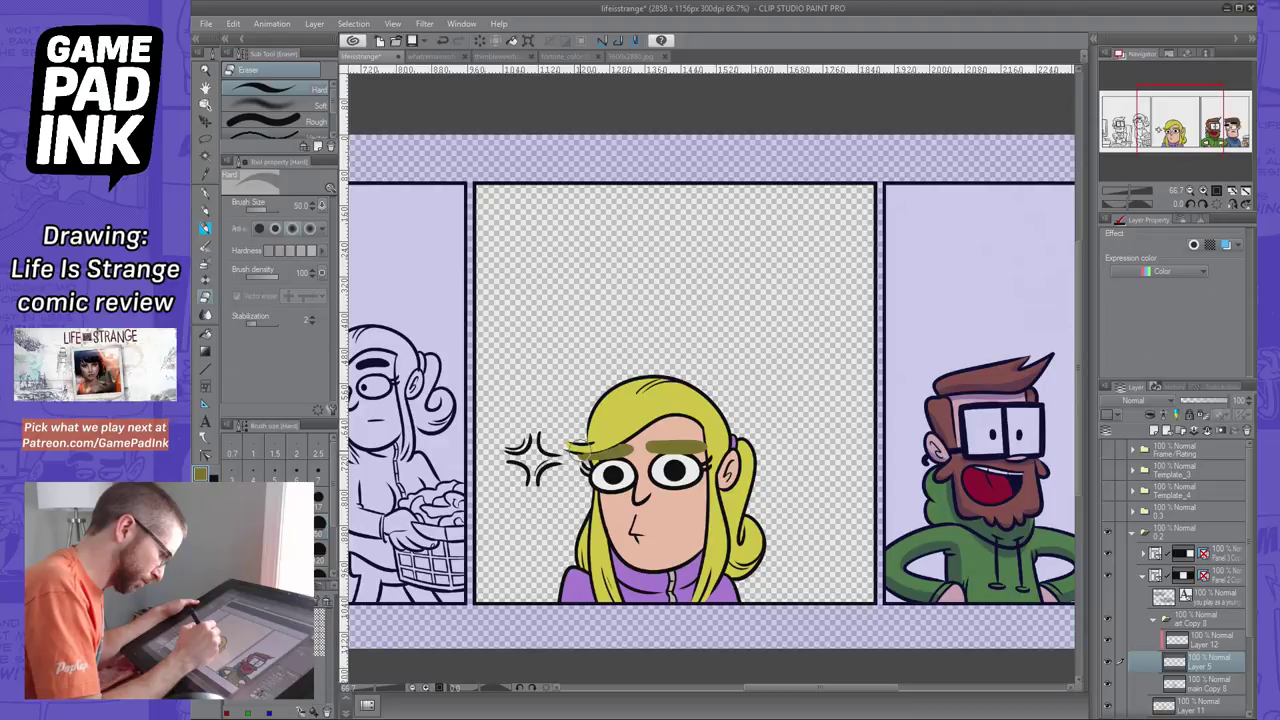
{"action": "left_click_drag", "start_coordinate": [585, 450], "coordinate": [554, 441]}
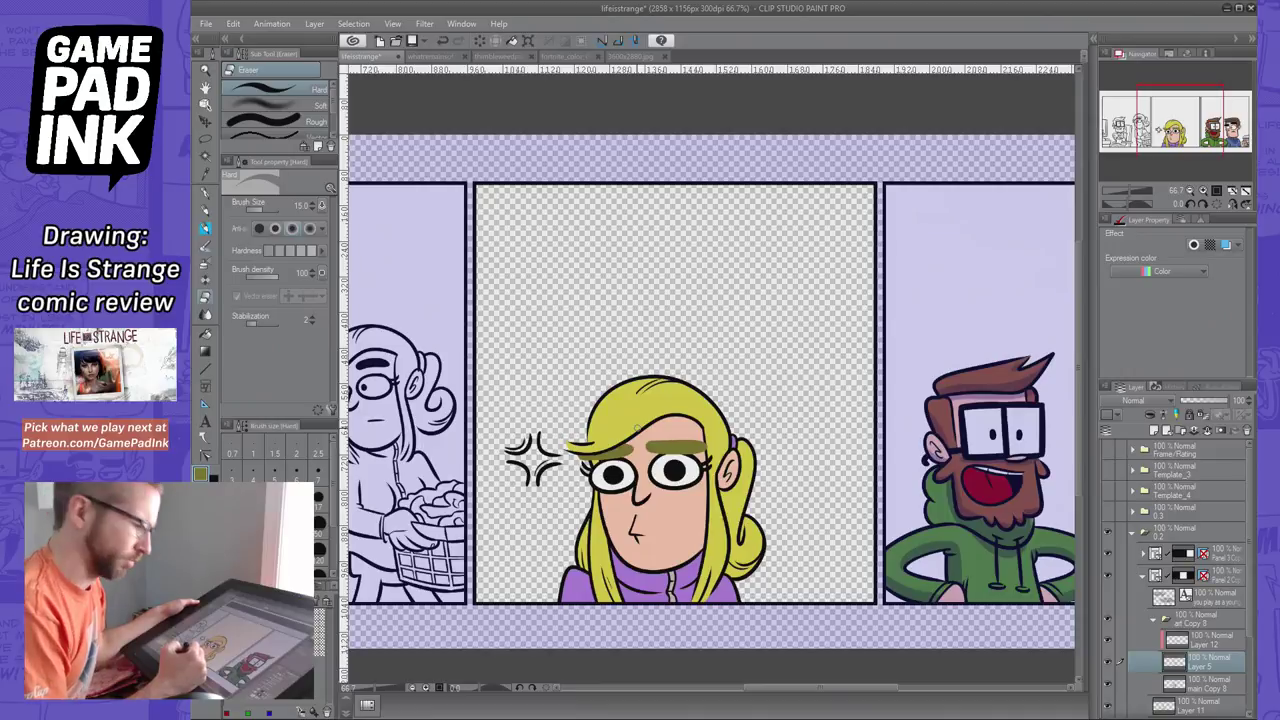
Repaint both eyebrows on Layer 12 in a deeper olive yellow with a size 40 G-pen
{"action": "left_click", "coordinate": [1213, 640]}
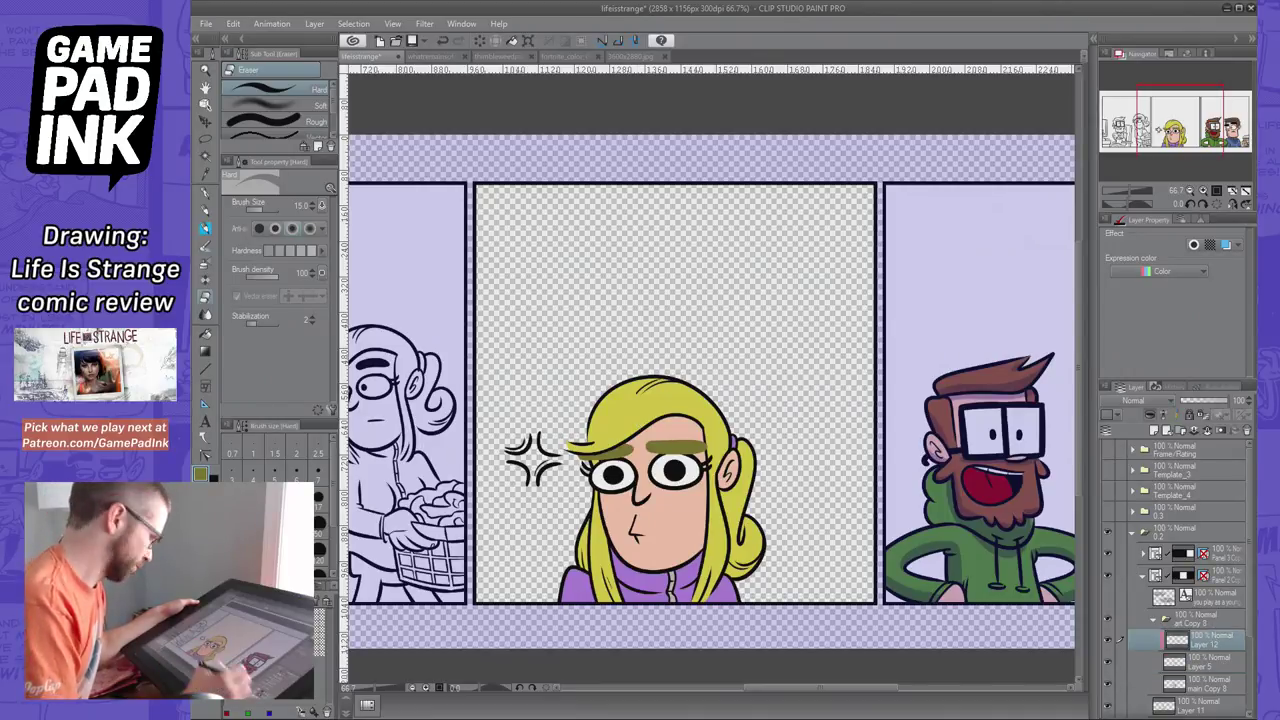
{"action": "left_click", "coordinate": [201, 474]}
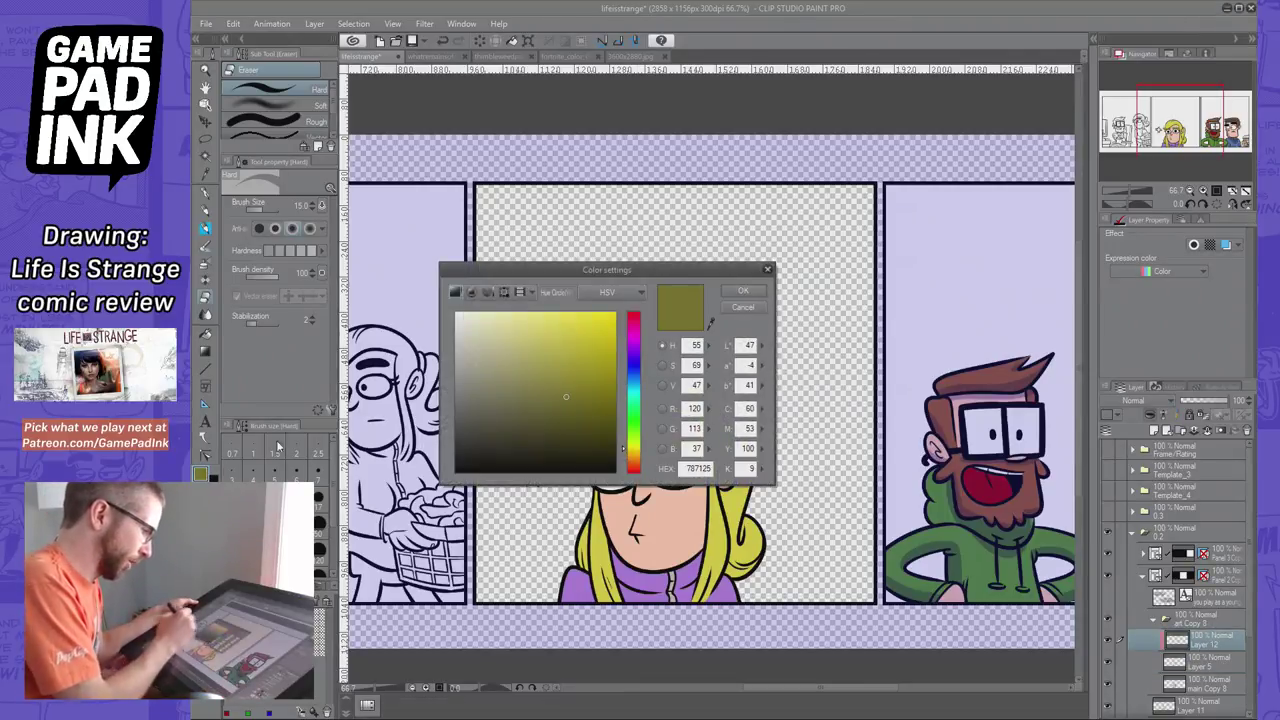
{"action": "left_click", "coordinate": [742, 293]}
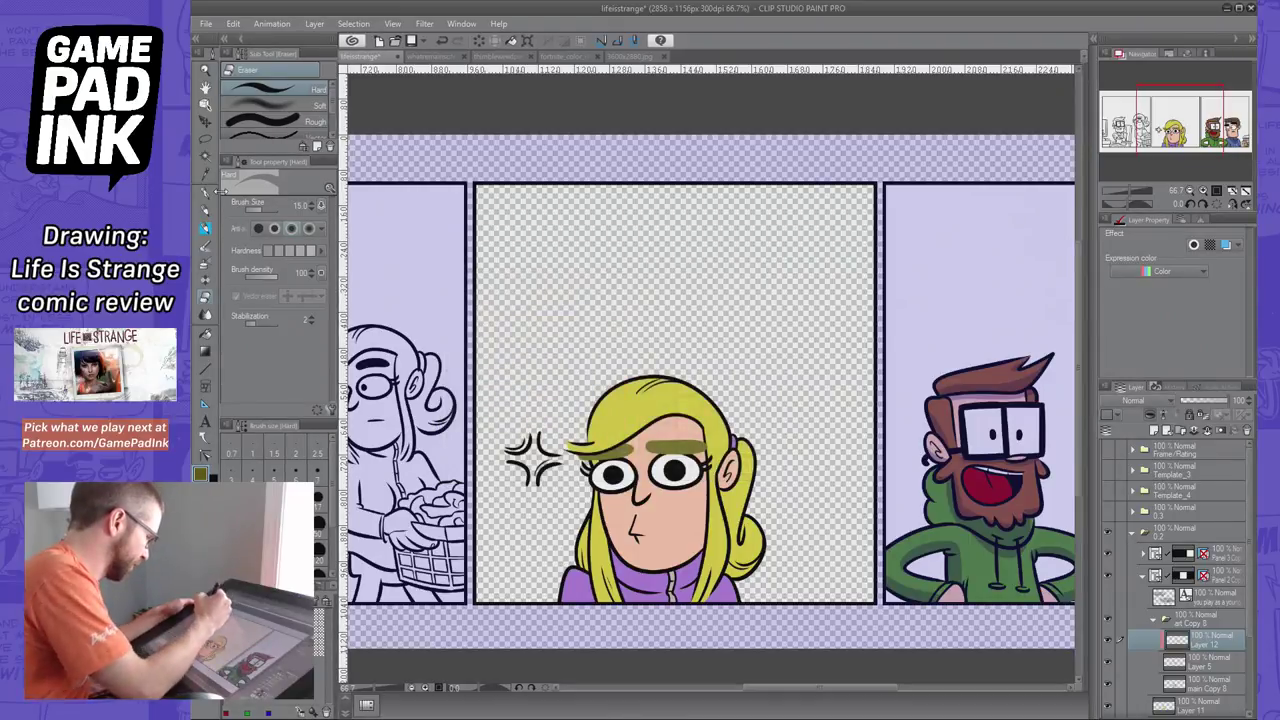
{"action": "key", "text": "p"}
{"action": "left_click", "coordinate": [317, 526]}
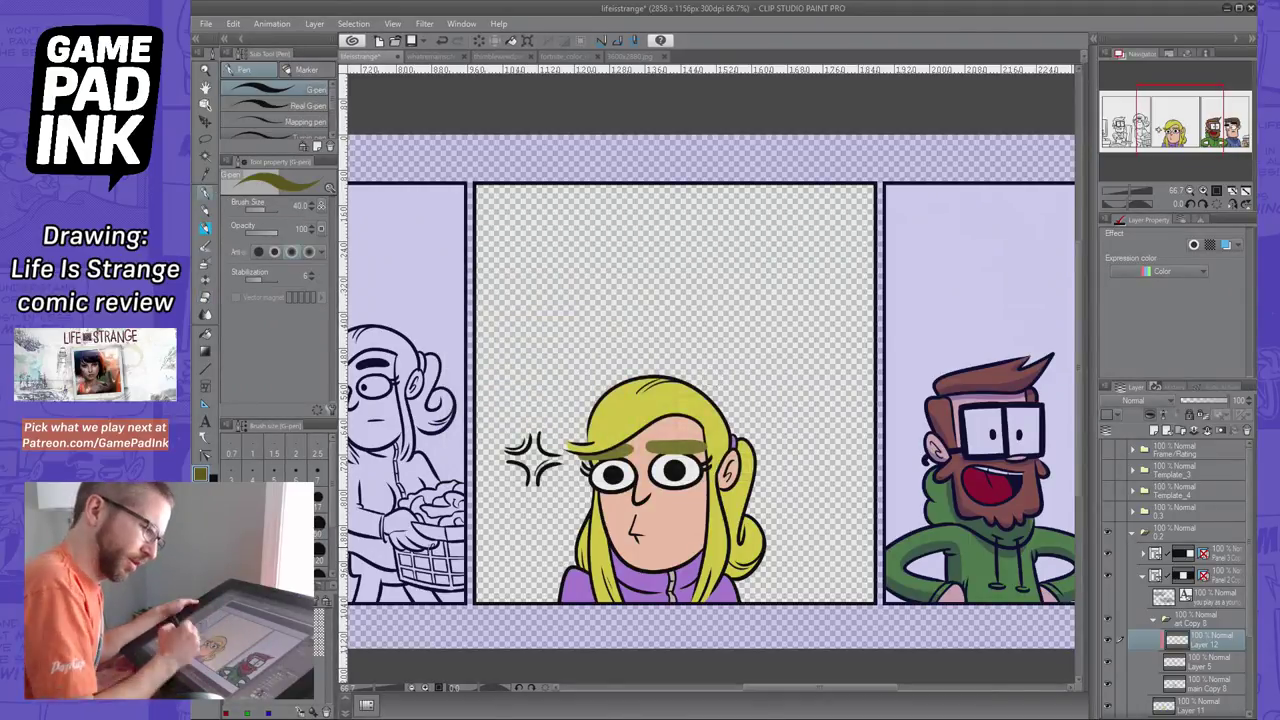
{"action": "left_click_drag", "start_coordinate": [600, 449], "coordinate": [702, 446]}
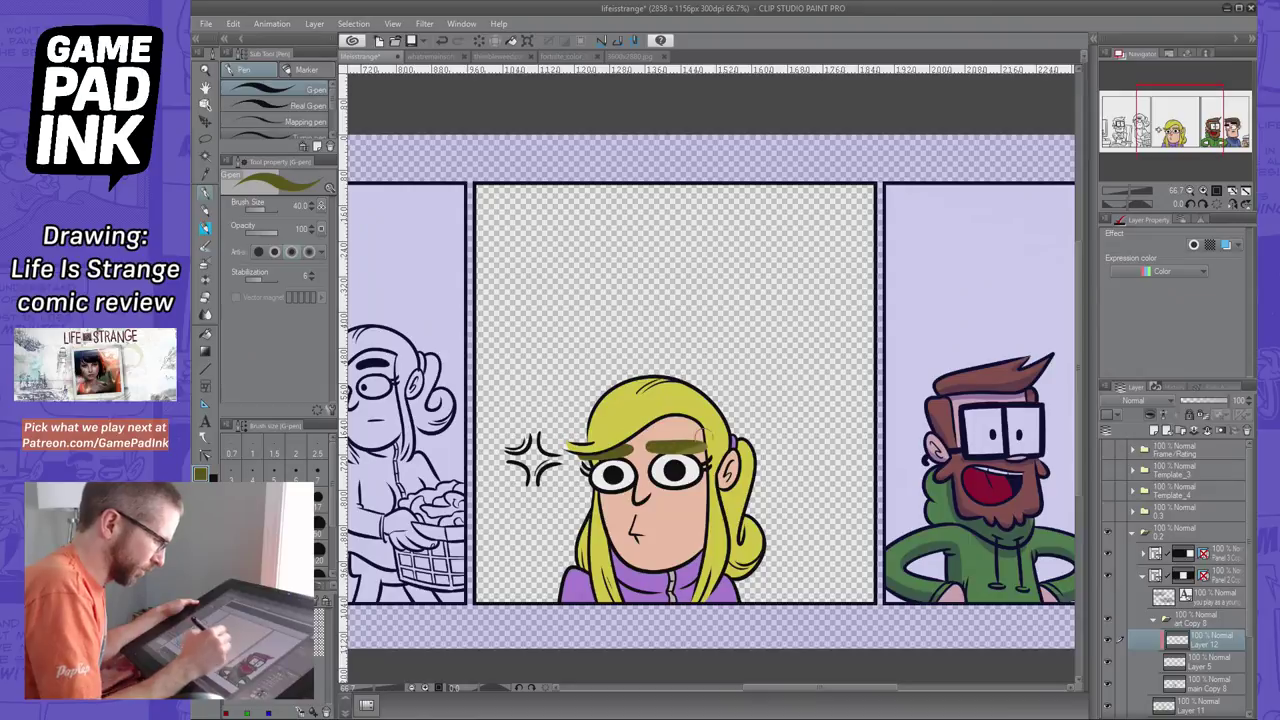
Hide the eyebrow colour on Layer 12, collapse the art Copy 8 folder, and make Layer 11 active
{"action": "left_click", "coordinate": [1200, 192]}
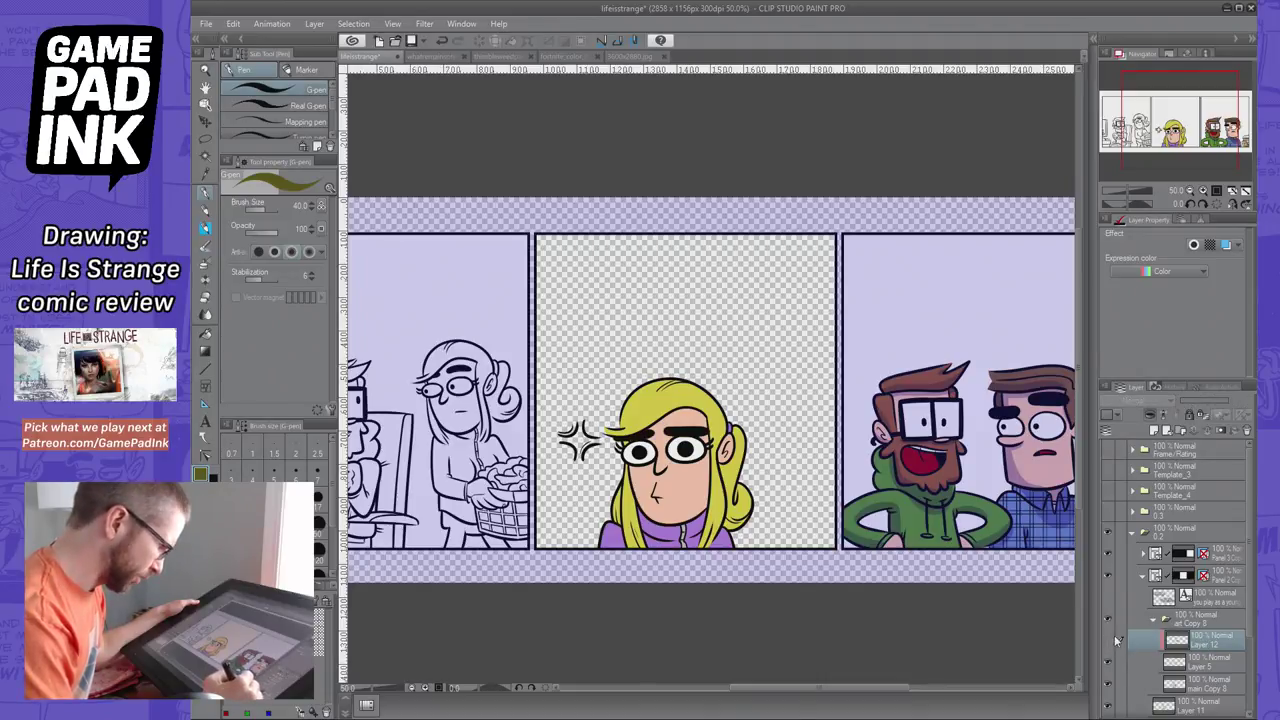
{"action": "left_click", "coordinate": [1164, 618]}
{"action": "left_click", "coordinate": [1203, 645]}
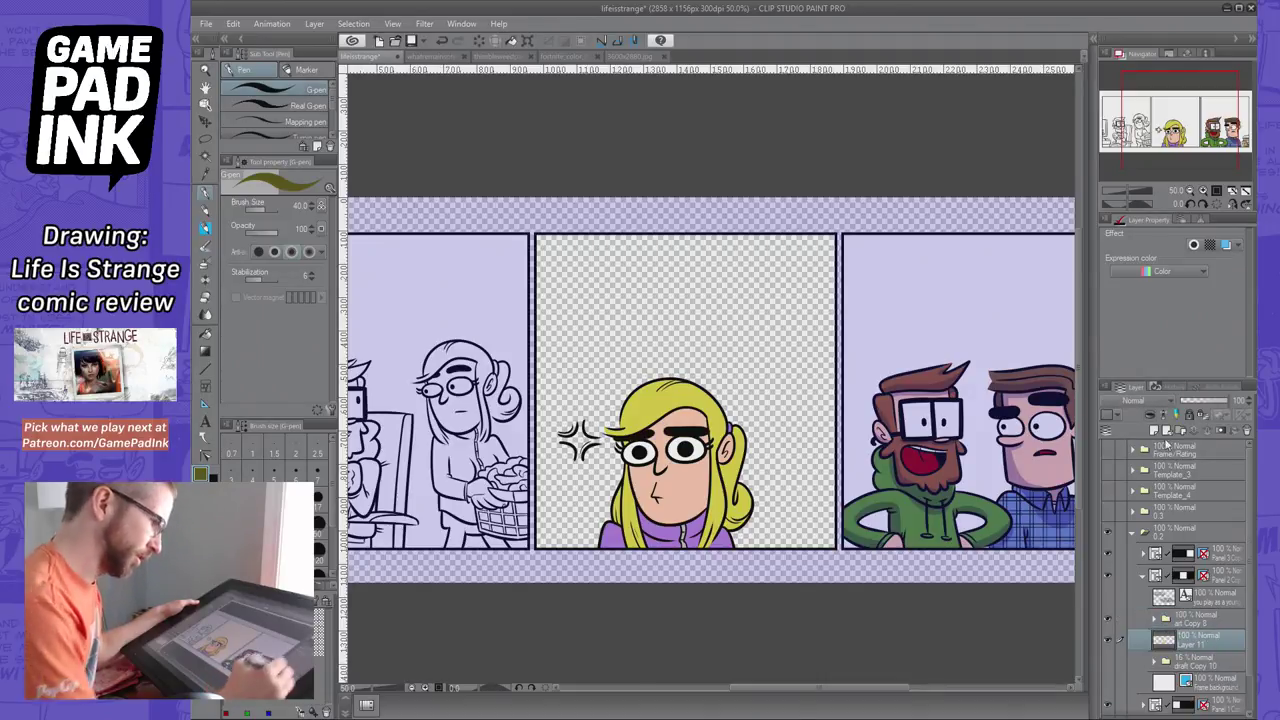
{"action": "left_click", "coordinate": [1203, 190]}
{"action": "left_click_drag", "start_coordinate": [1191, 158], "coordinate": [1191, 164]}
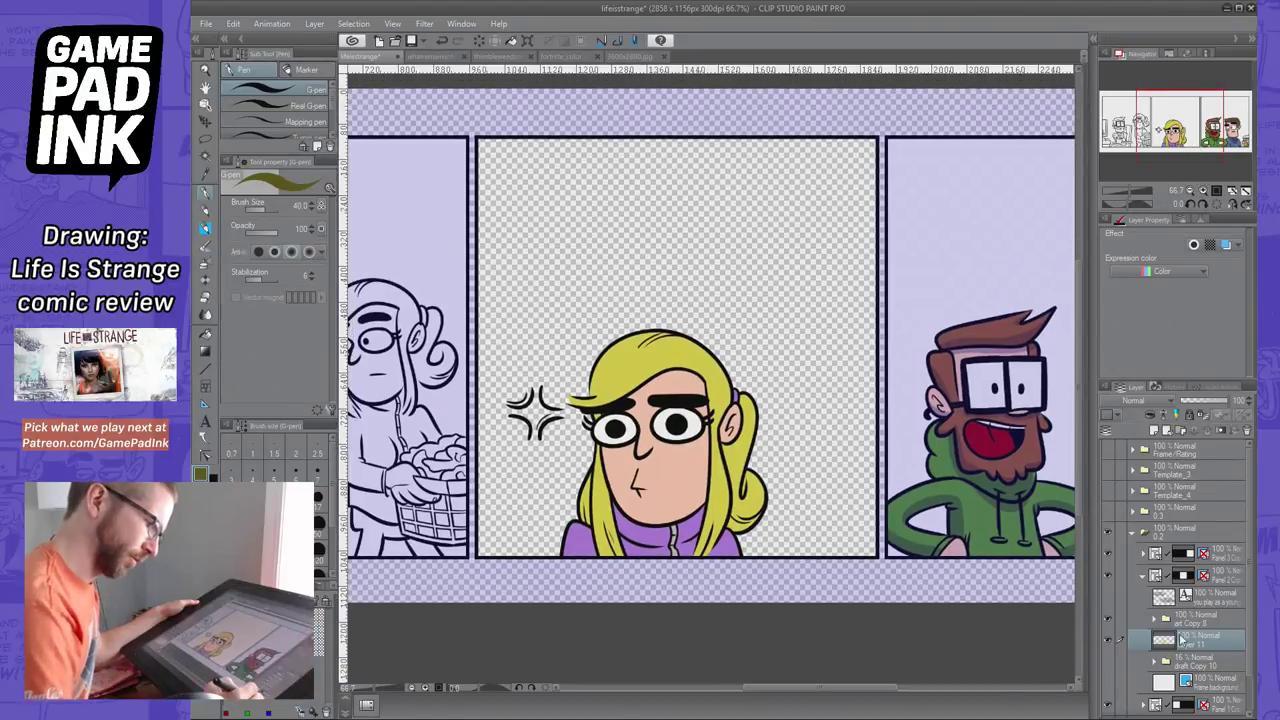
Show the middle panel's frame background layer and the Paper layer
{"action": "left_click", "coordinate": [1108, 682]}
{"action": "left_click_drag", "start_coordinate": [1247, 642], "coordinate": [1241, 679]}
{"action": "left_click", "coordinate": [1108, 706]}
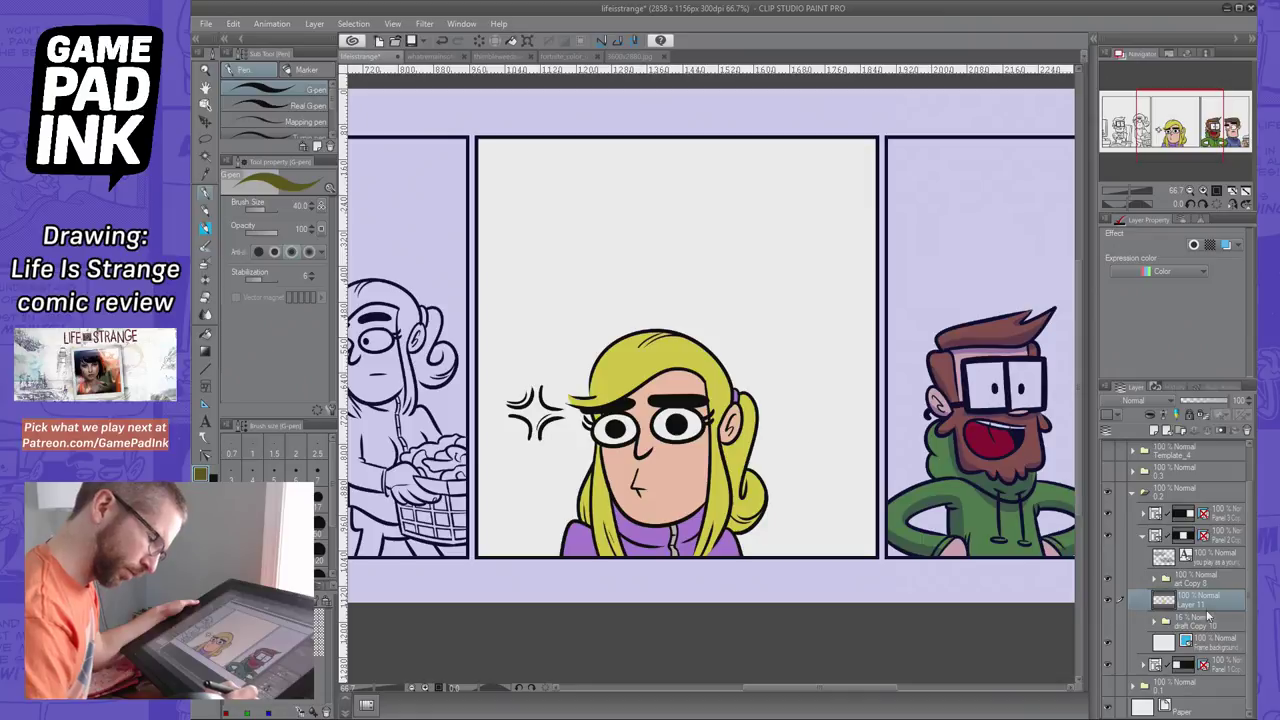
Add a layer above Layer 11, clip it to that layer, set it to Multiply at 40% opacity, and save the file
{"action": "left_click_drag", "start_coordinate": [1184, 158], "coordinate": [1183, 155]}
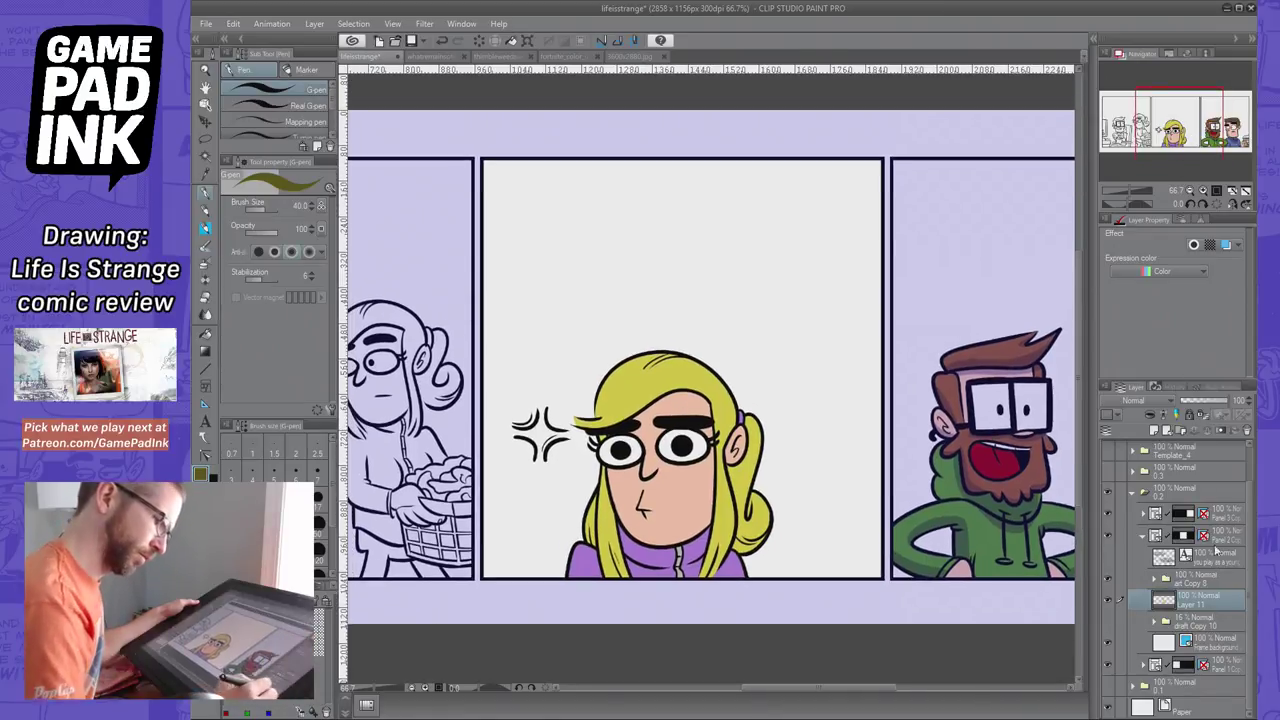
{"action": "left_click", "coordinate": [1203, 623]}
{"action": "left_click", "coordinate": [1203, 602]}
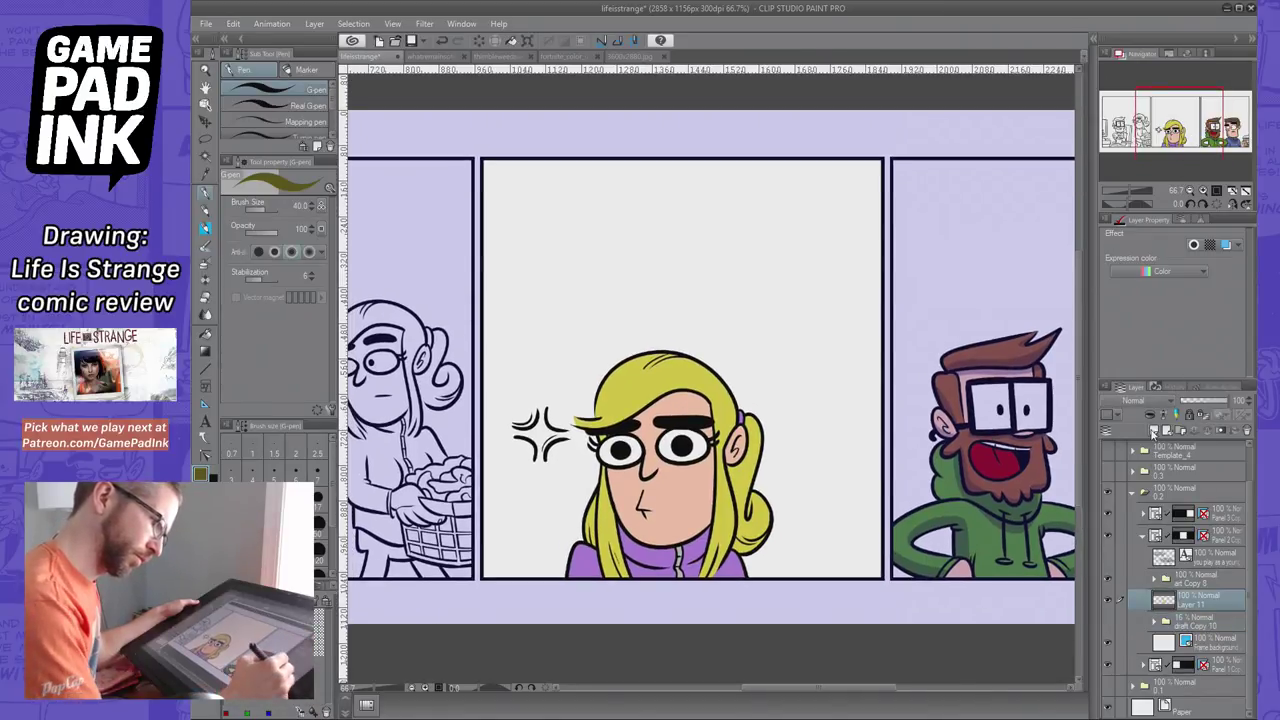
{"action": "left_click", "coordinate": [1154, 430]}
{"action": "left_click", "coordinate": [1143, 401]}
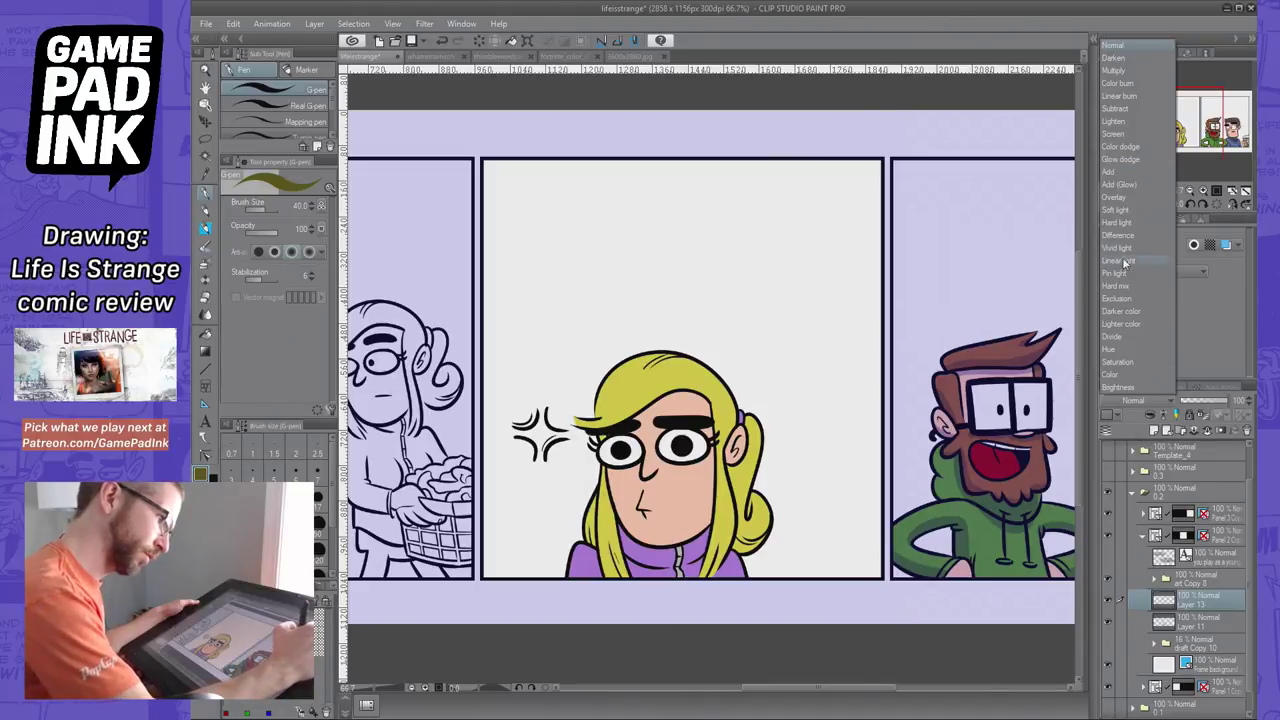
{"action": "left_click", "coordinate": [1113, 70]}
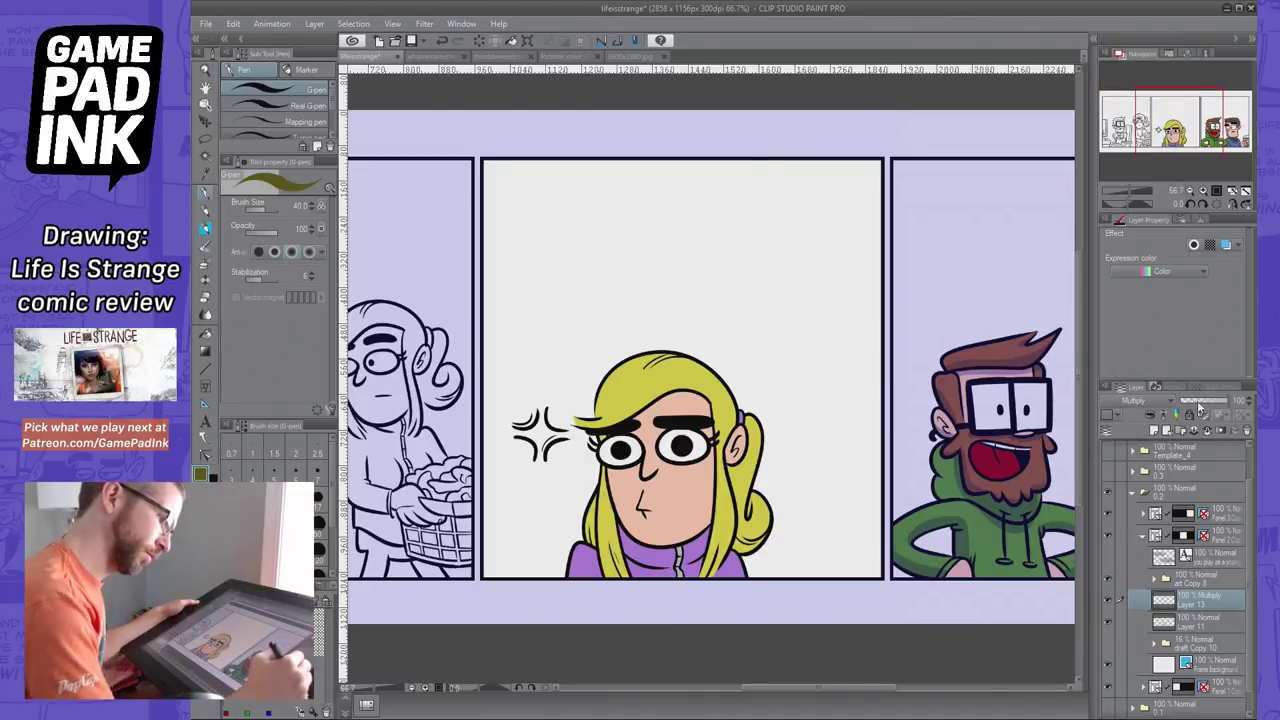
{"action": "left_click", "coordinate": [1214, 401]}
{"action": "left_click", "coordinate": [1248, 399]}
{"action": "left_click", "coordinate": [1248, 399]}
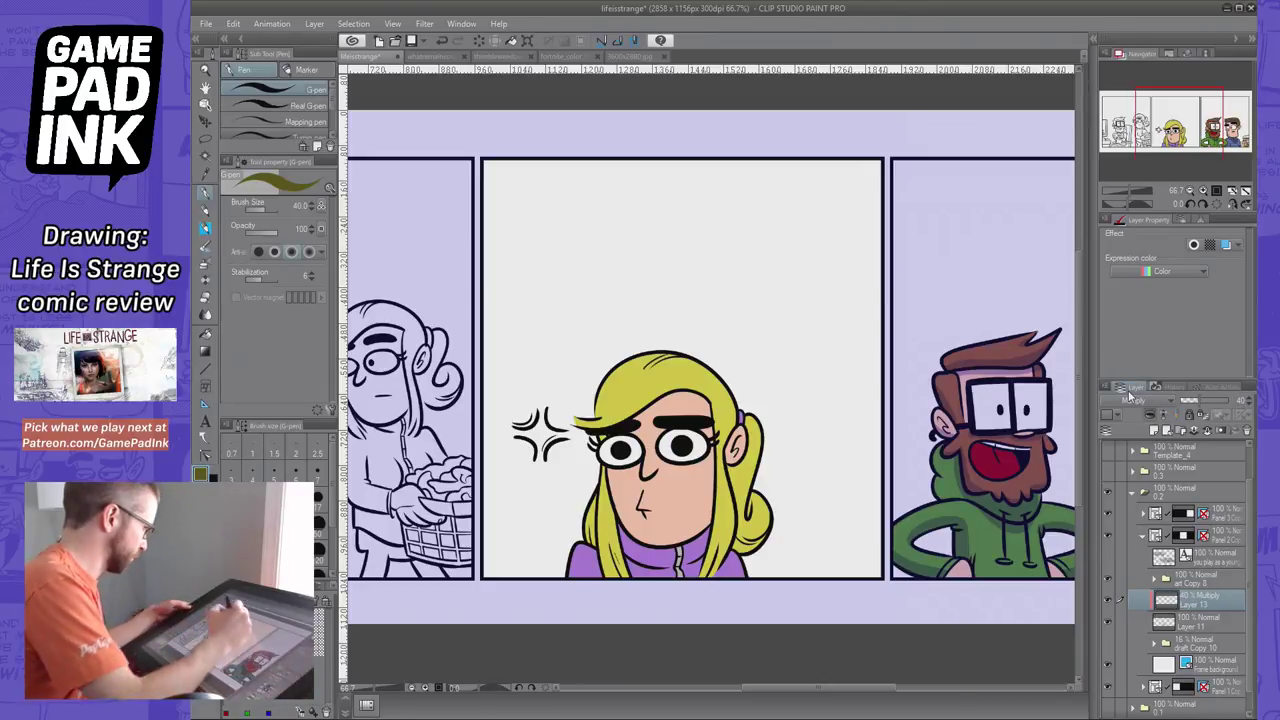
{"action": "key", "text": "ctrl+s"}
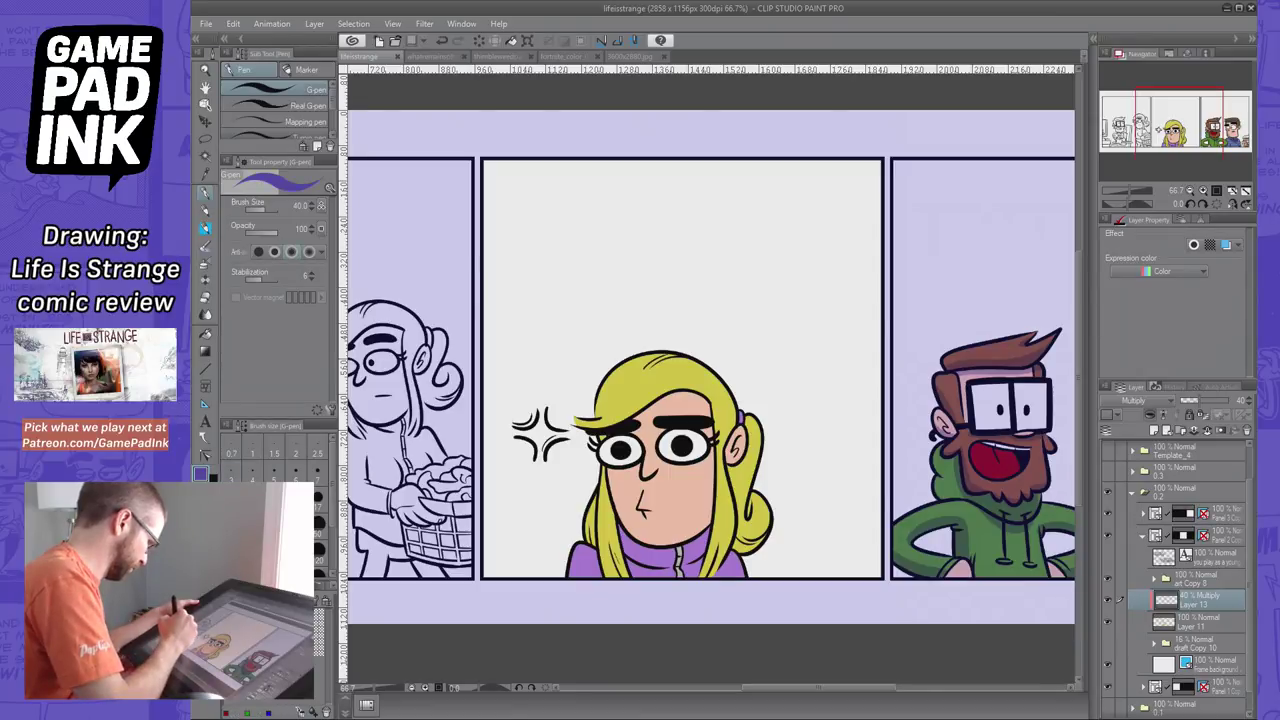
{"action": "mouse_move", "coordinate": [718, 442]}
{"action": "left_mouse_down"}
{"action": "mouse_move", "coordinate": [698, 552]}
{"action": "mouse_move", "coordinate": [708, 516]}
{"action": "mouse_move", "coordinate": [672, 556]}
{"action": "mouse_move", "coordinate": [705, 532]}
{"action": "mouse_move", "coordinate": [634, 570]}
{"action": "left_mouse_up"}
{"action": "key", "text": "ctrl+z"}
{"action": "key", "text": "ctrl+z"}
{"action": "key", "text": "ctrl+z"}
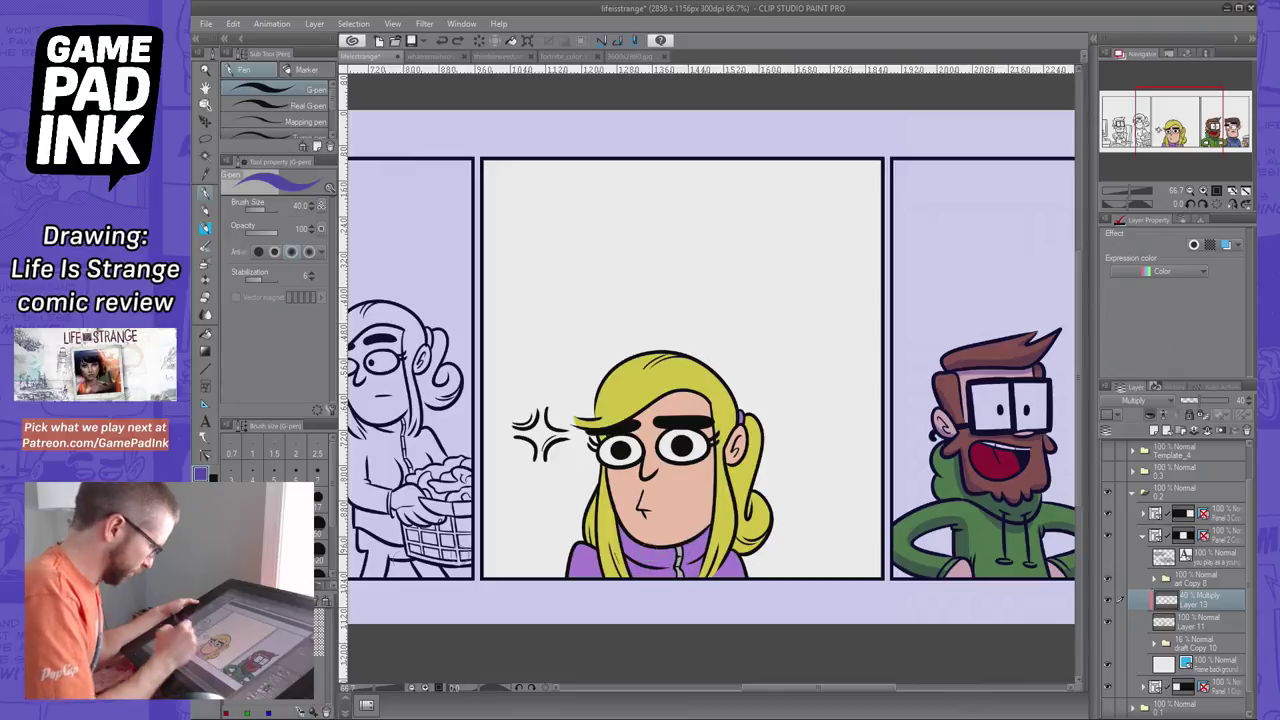
Shade the right side of the woman's face and jaw in purple with a size 50 G-pen, trimming it with a size 50 hard eraser
{"action": "key", "text": "]"}
{"action": "mouse_move", "coordinate": [720, 434]}
{"action": "left_mouse_down"}
{"action": "mouse_move", "coordinate": [630, 564]}
{"action": "mouse_move", "coordinate": [722, 445]}
{"action": "mouse_move", "coordinate": [614, 558]}
{"action": "left_mouse_up"}
{"action": "key", "text": "ctrl+z"}
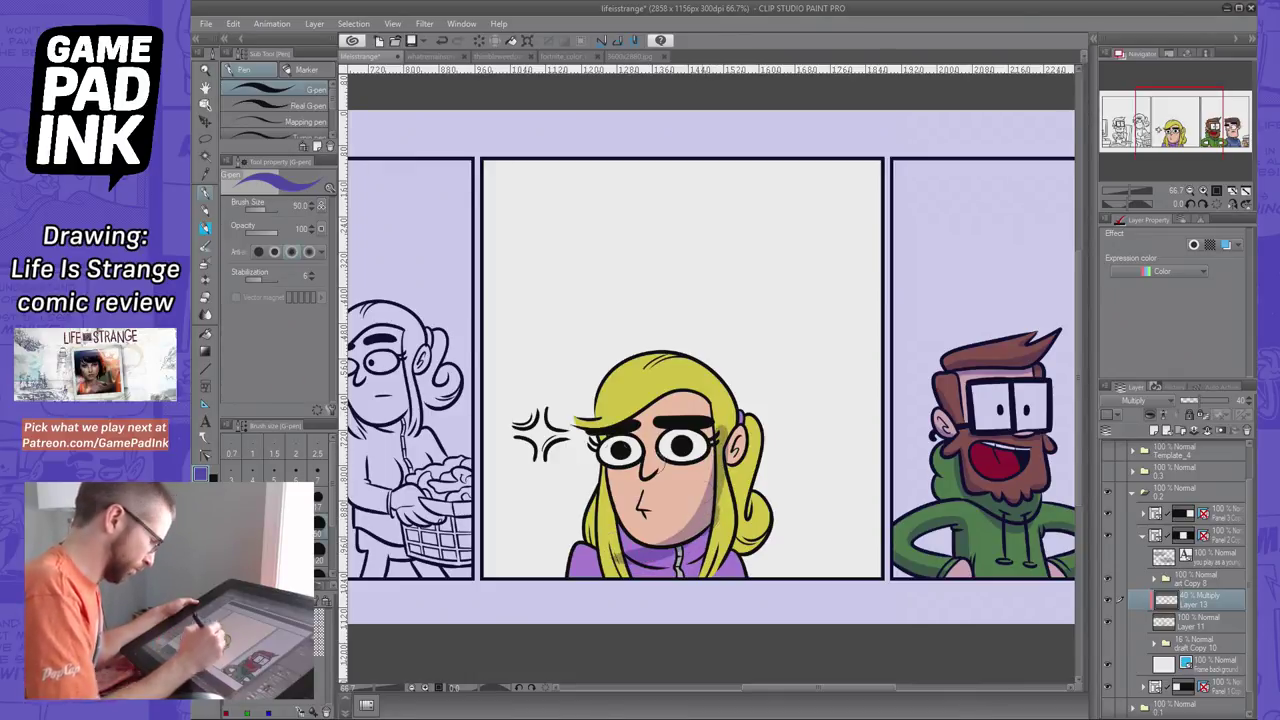
{"action": "key", "text": "e"}
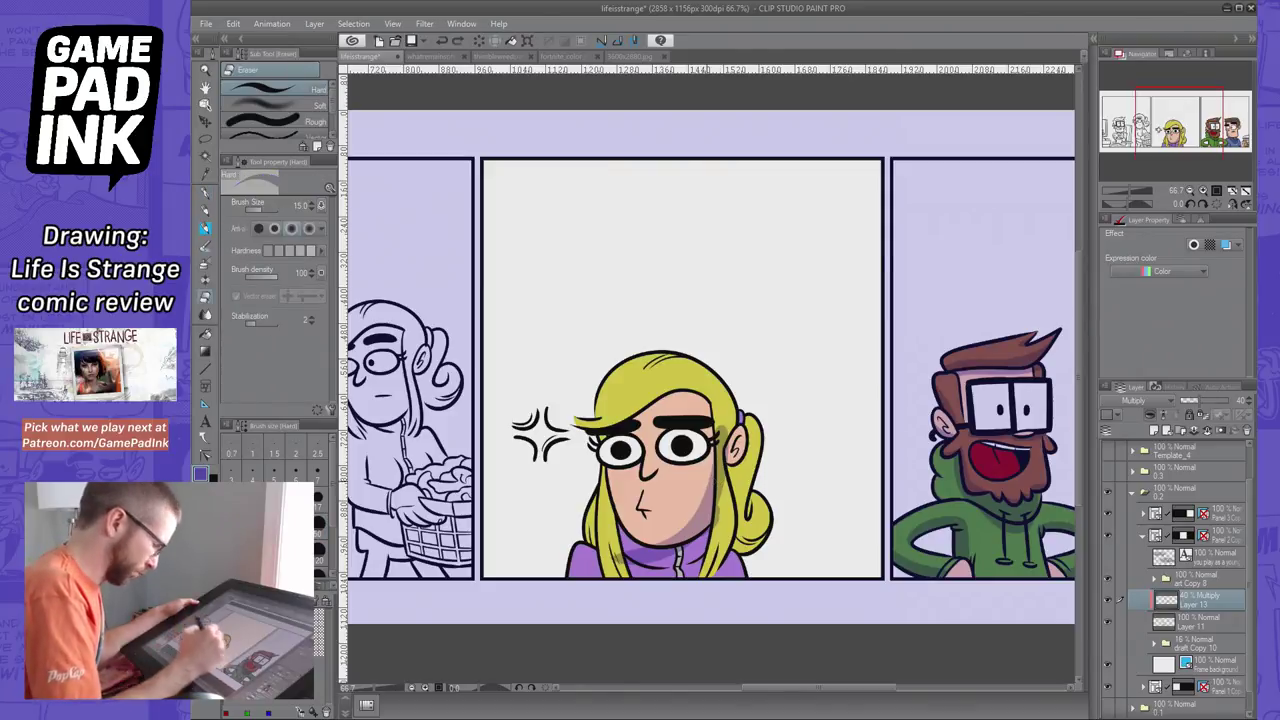
{"action": "left_click", "coordinate": [318, 528]}
{"action": "mouse_move", "coordinate": [720, 428]}
{"action": "left_mouse_down"}
{"action": "mouse_move", "coordinate": [720, 500]}
{"action": "mouse_move", "coordinate": [680, 548]}
{"action": "mouse_move", "coordinate": [636, 565]}
{"action": "left_mouse_up"}
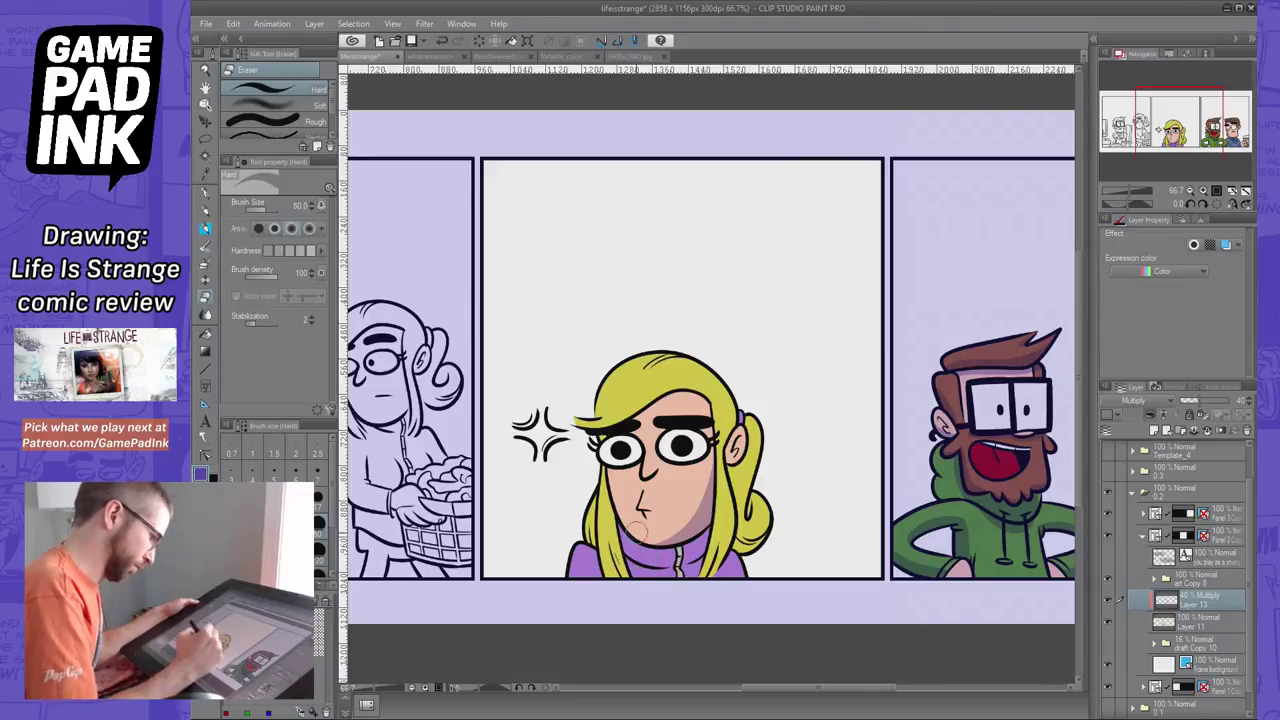
Paint the fringe's shadow across the forehead with the G-pen and erase the part overlapping the hair
{"action": "key", "text": "p"}
{"action": "mouse_move", "coordinate": [627, 420]}
{"action": "left_mouse_down"}
{"action": "mouse_move", "coordinate": [657, 398]}
{"action": "mouse_move", "coordinate": [732, 408]}
{"action": "mouse_move", "coordinate": [712, 397]}
{"action": "mouse_move", "coordinate": [720, 405]}
{"action": "left_mouse_up"}
{"action": "key", "text": "ctrl+z"}
{"action": "key", "text": "ctrl+z"}
{"action": "key", "text": "ctrl+z"}
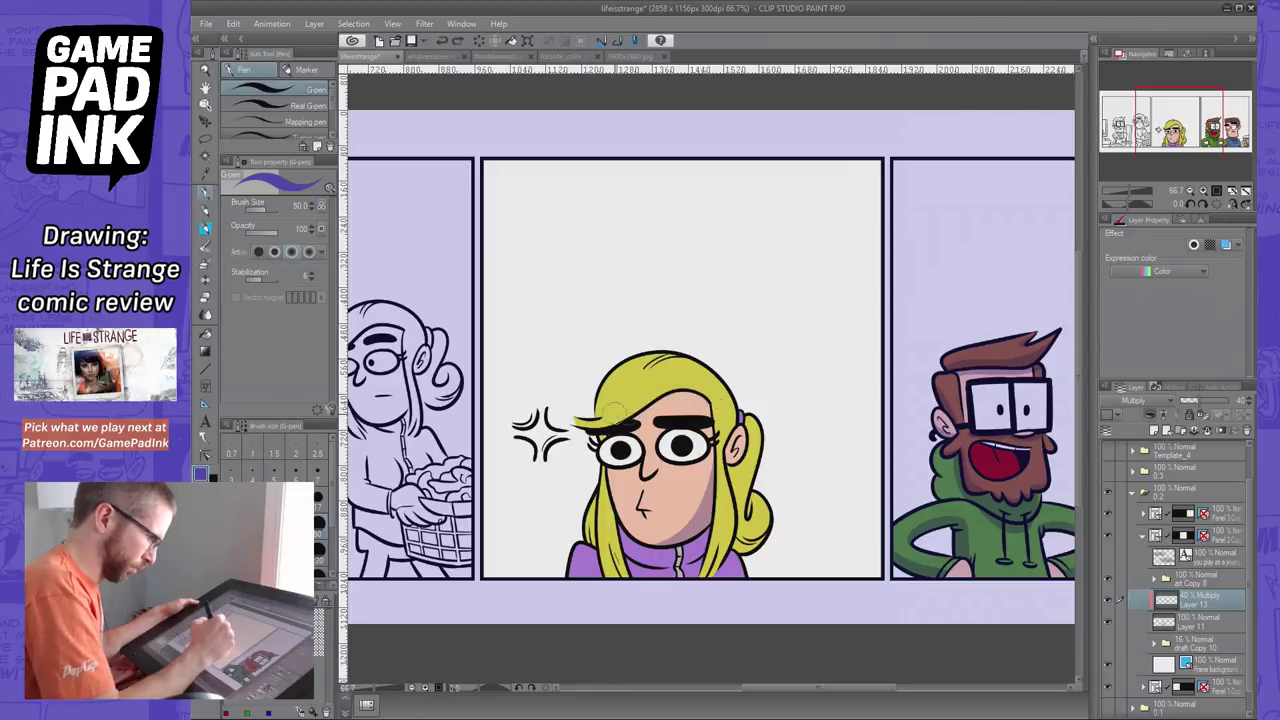
{"action": "mouse_move", "coordinate": [606, 416]}
{"action": "left_mouse_down"}
{"action": "mouse_move", "coordinate": [681, 392]}
{"action": "mouse_move", "coordinate": [736, 412]}
{"action": "left_mouse_up"}
{"action": "left_click", "coordinate": [205, 298]}
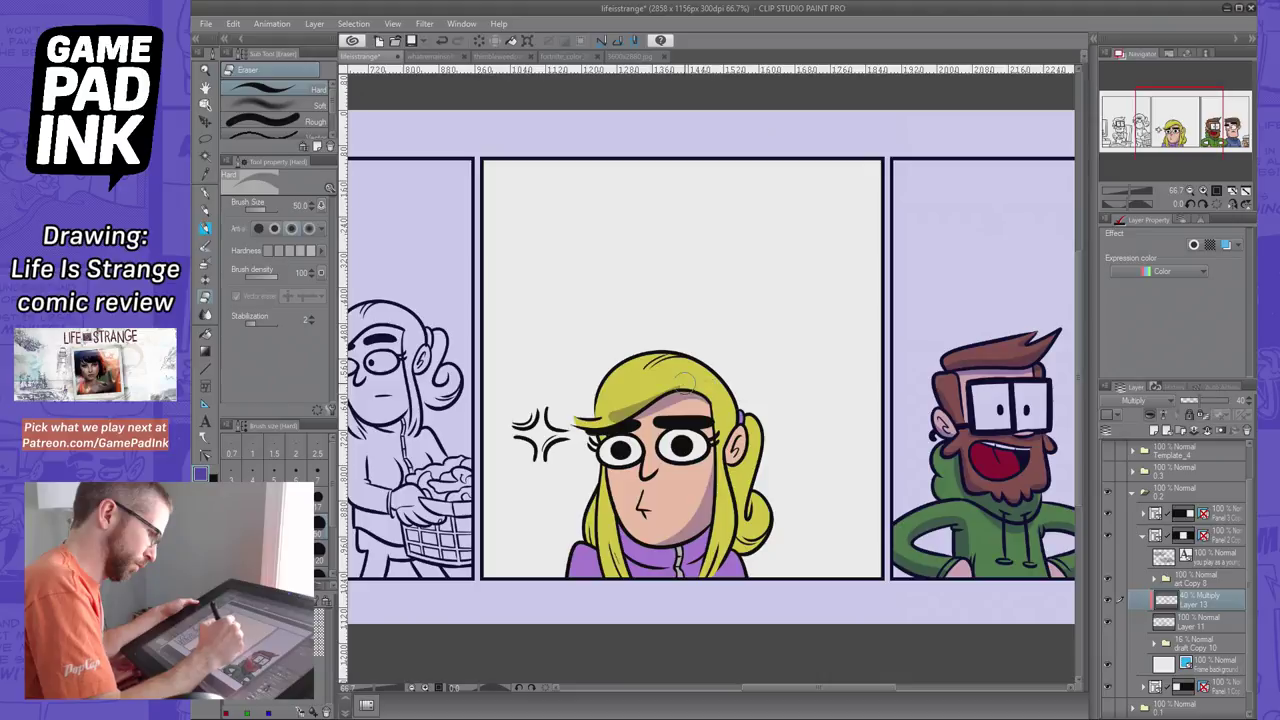
{"action": "left_click_drag", "start_coordinate": [652, 390], "coordinate": [592, 414]}
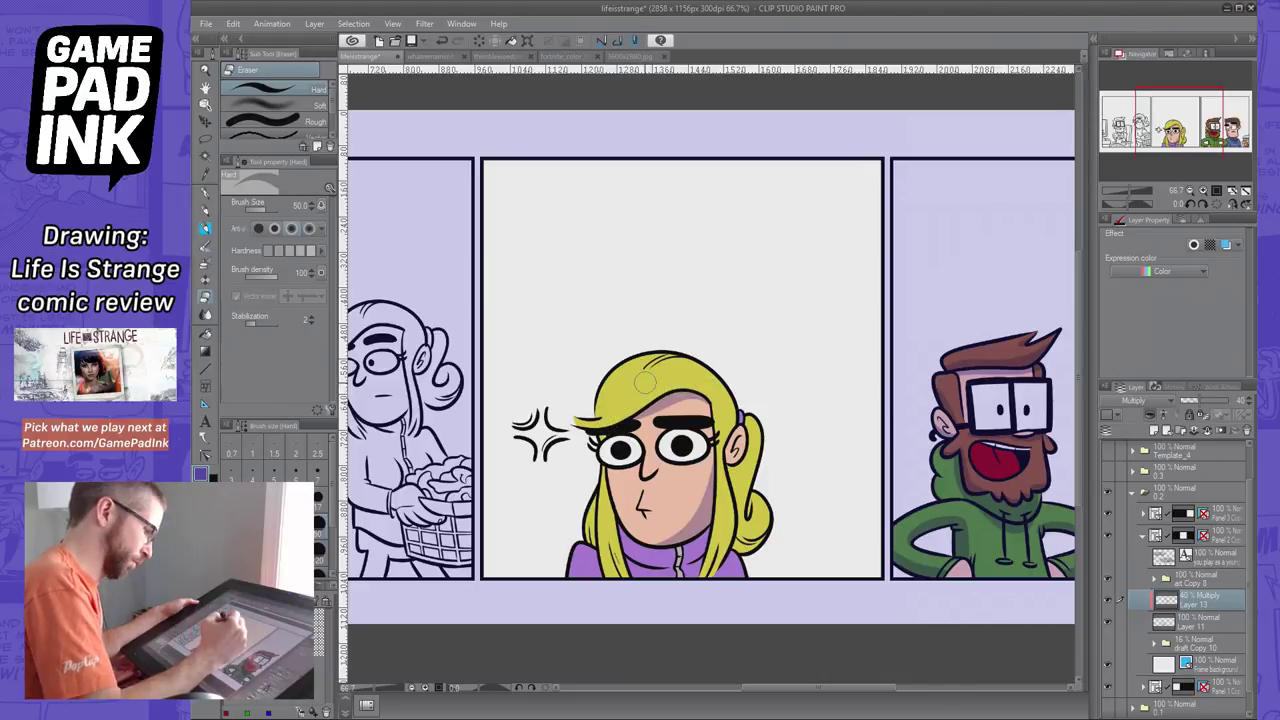
Paint a small shadow beside and below the nose with the size 50 G-pen
{"action": "left_click", "coordinate": [206, 194]}
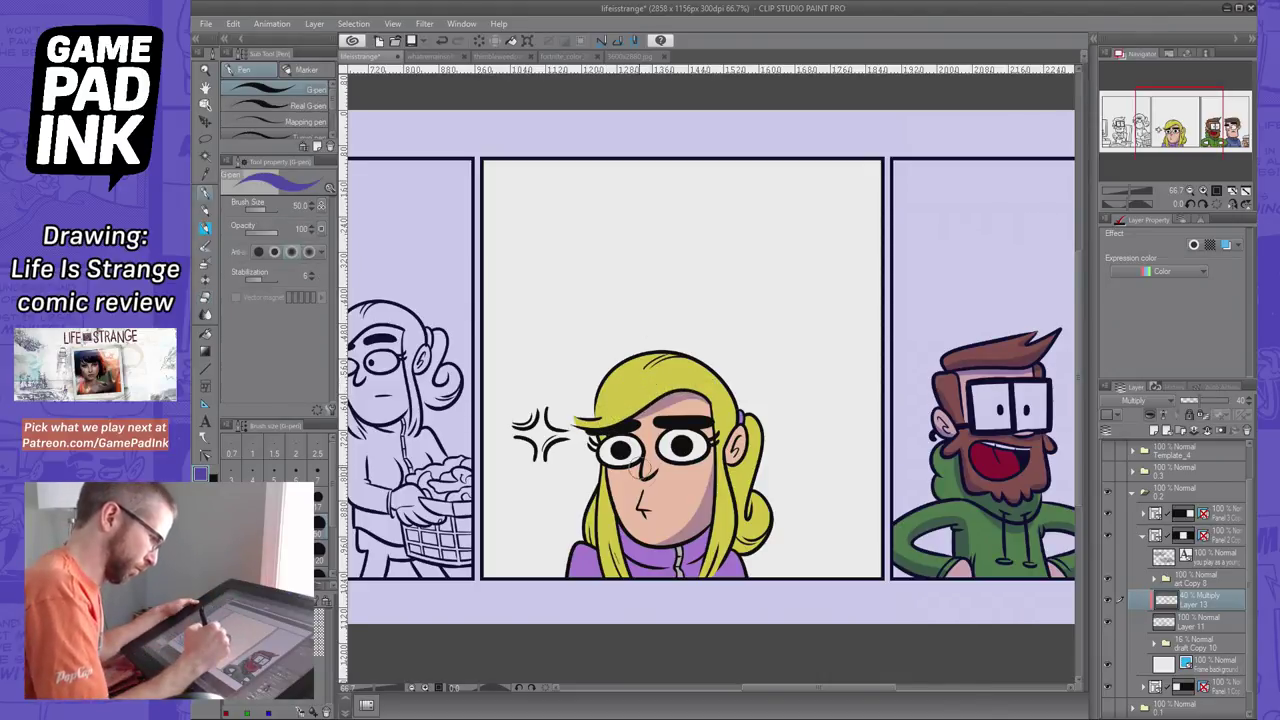
{"action": "left_click_drag", "start_coordinate": [657, 461], "coordinate": [640, 486]}
{"action": "key", "text": "ctrl+z"}
{"action": "key", "text": "ctrl+z"}
{"action": "key", "text": "ctrl+z"}
{"action": "key", "text": "ctrl+z"}
{"action": "key", "text": "e"}
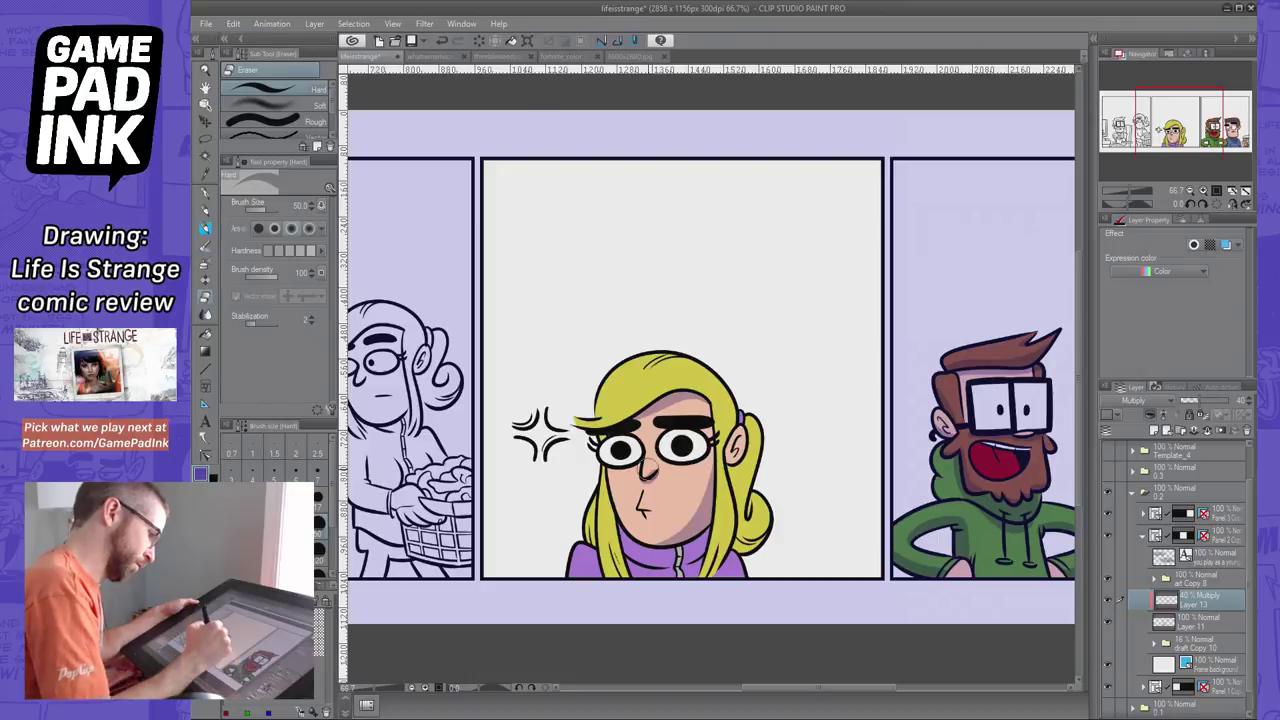
Try to shade the left edge of the face down to the jaw with the G-pen
{"action": "left_click", "coordinate": [208, 195]}
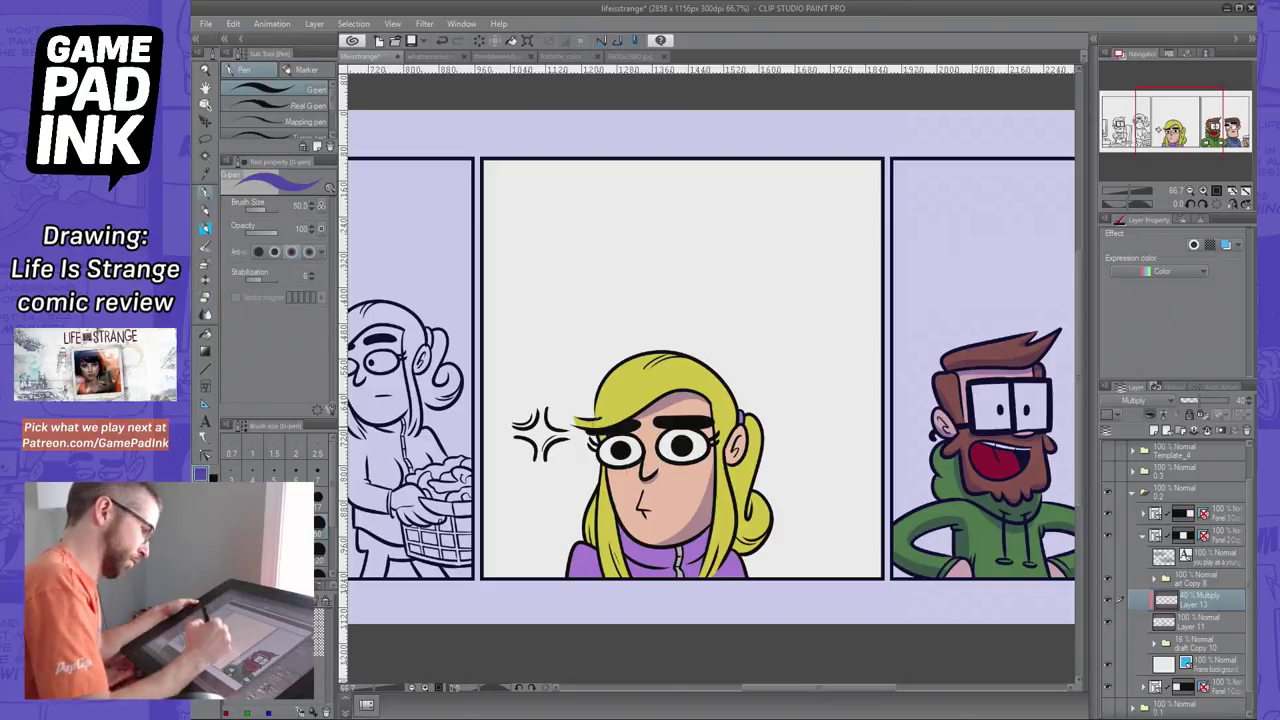
{"action": "mouse_move", "coordinate": [612, 466]}
{"action": "left_mouse_down"}
{"action": "mouse_move", "coordinate": [638, 534]}
{"action": "mouse_move", "coordinate": [632, 500]}
{"action": "mouse_move", "coordinate": [660, 546]}
{"action": "mouse_move", "coordinate": [676, 467]}
{"action": "mouse_move", "coordinate": [658, 428]}
{"action": "mouse_move", "coordinate": [628, 512]}
{"action": "left_mouse_up"}
{"action": "key", "text": "ctrl+z"}
{"action": "key", "text": "ctrl+z"}
{"action": "key", "text": "ctrl+z"}
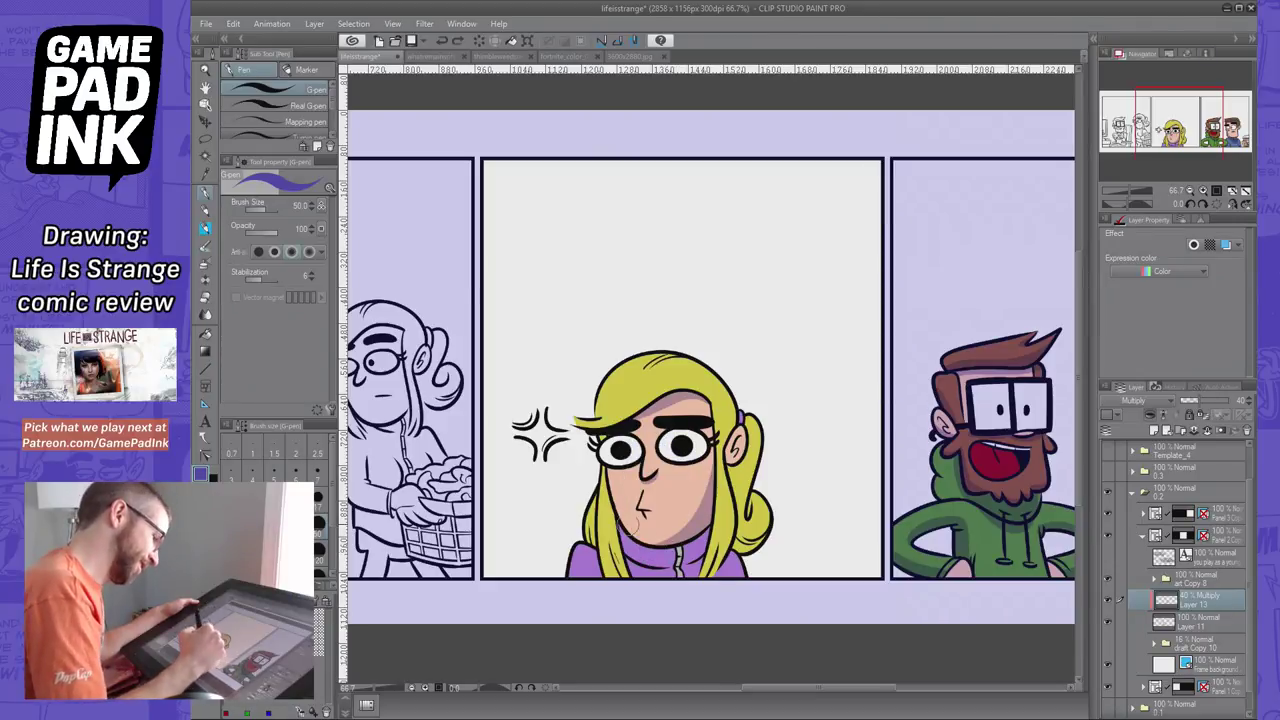
Try to add shadows on the skin beneath both eyes with the G-pen
{"action": "mouse_move", "coordinate": [600, 462]}
{"action": "left_mouse_down"}
{"action": "mouse_move", "coordinate": [615, 491]}
{"action": "mouse_move", "coordinate": [598, 466]}
{"action": "mouse_move", "coordinate": [645, 448]}
{"action": "mouse_move", "coordinate": [598, 464]}
{"action": "mouse_move", "coordinate": [645, 441]}
{"action": "left_mouse_up"}
{"action": "key", "text": "ctrl+z"}
{"action": "key", "text": "ctrl+z"}
{"action": "key", "text": "ctrl+z"}
{"action": "key", "text": "ctrl+z"}
{"action": "key", "text": "ctrl+z"}
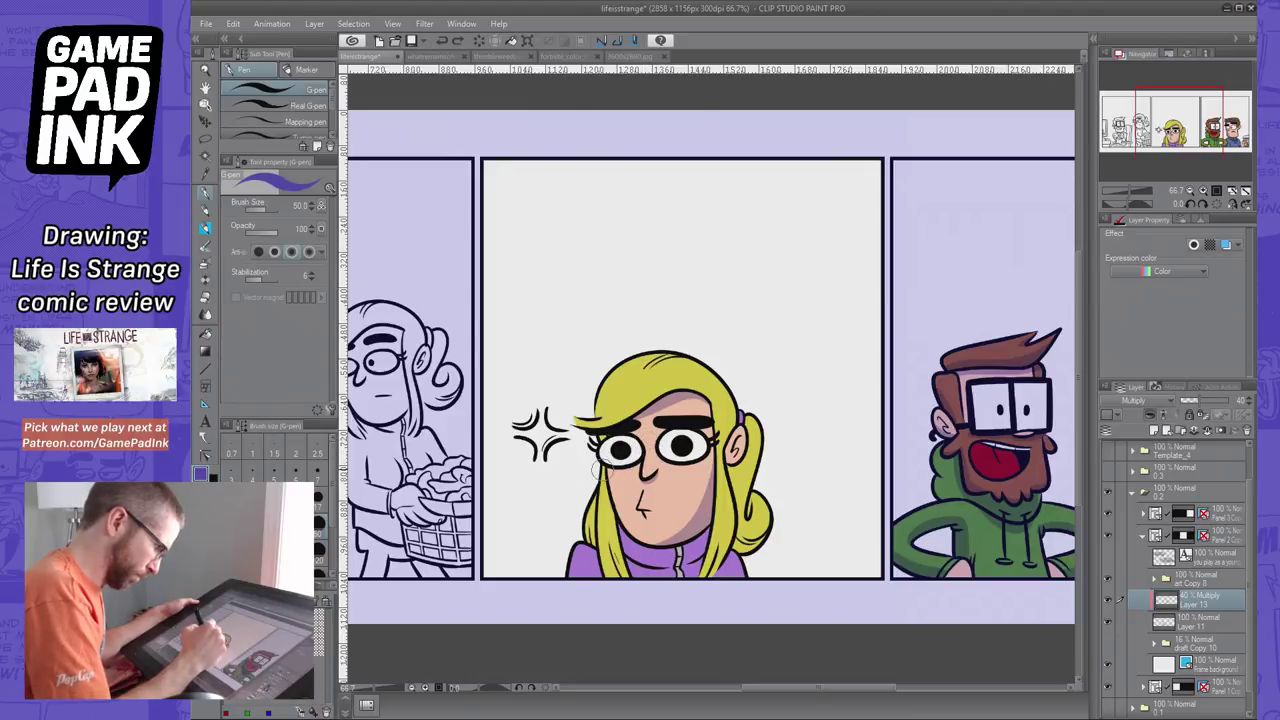
{"action": "key", "text": "ctrl+y"}
{"action": "left_click_drag", "start_coordinate": [668, 458], "coordinate": [711, 450]}
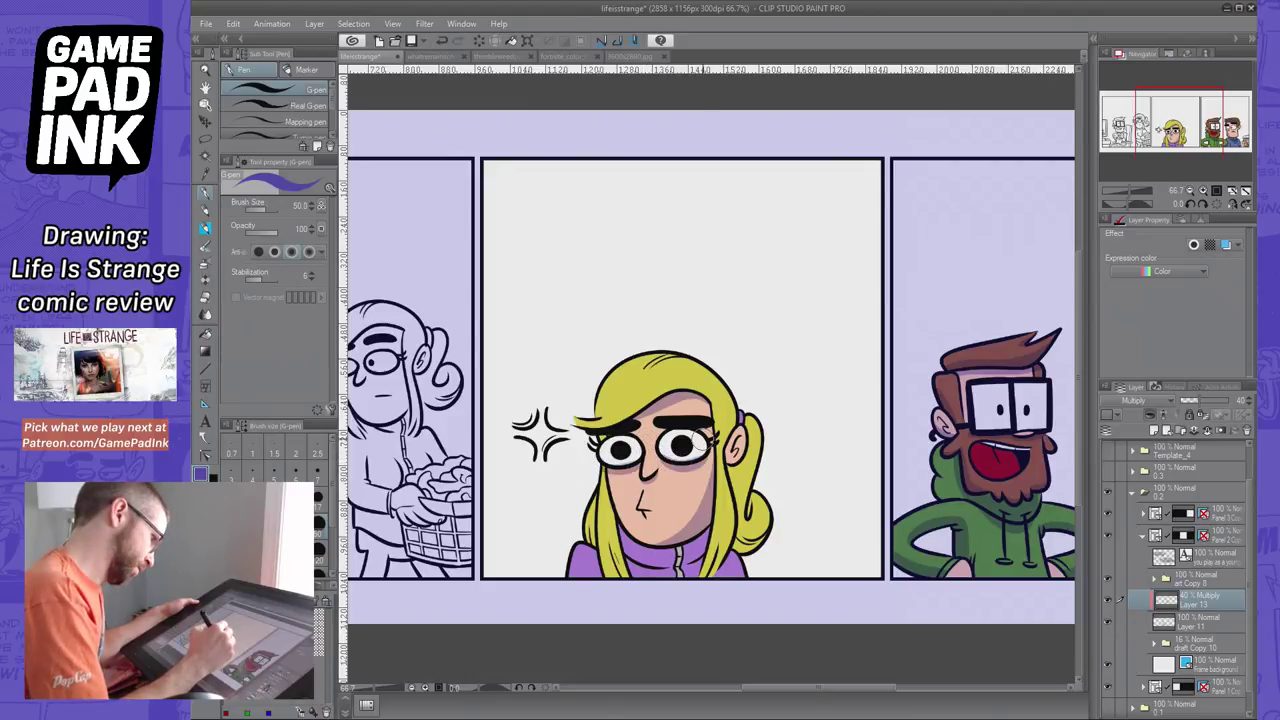
{"action": "key", "text": "ctrl+z"}
{"action": "key", "text": "ctrl+z"}
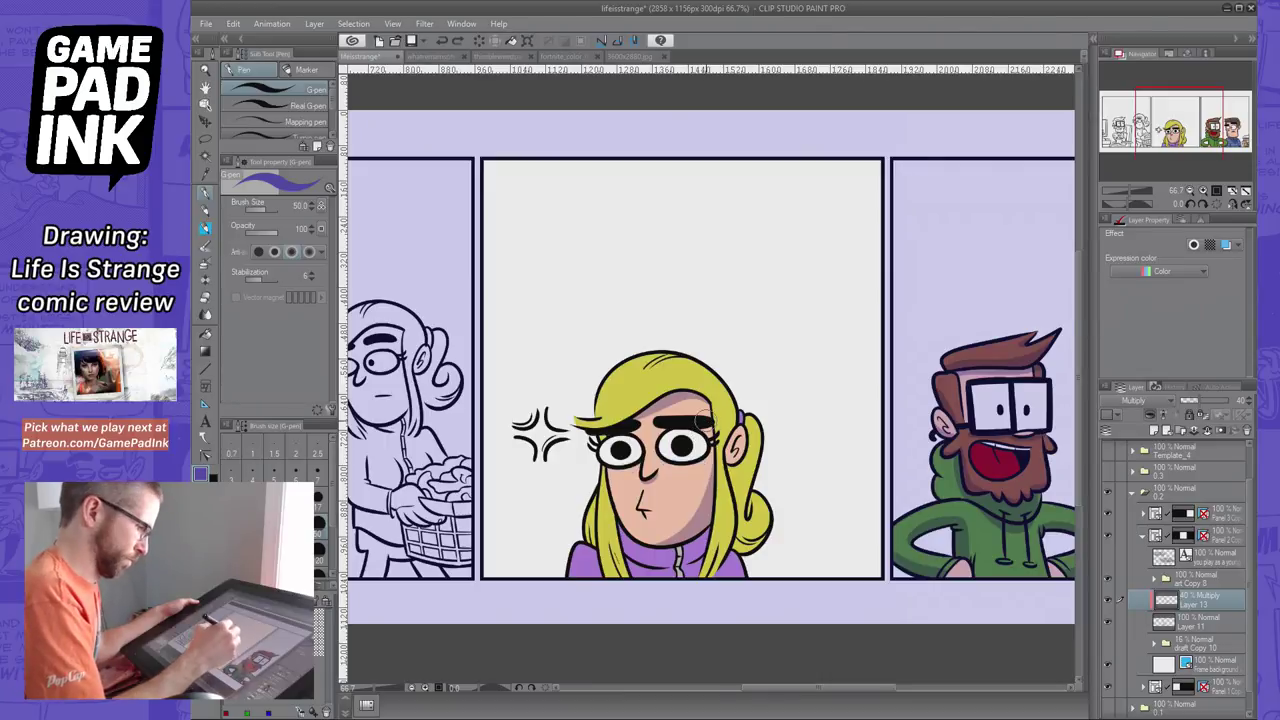
Shade the lower edge of the fringe from its tip to the parting side, redoing the stroke until the curve fits
{"action": "key", "text": "ctrl+y"}
{"action": "key", "text": "ctrl+z"}
{"action": "key", "text": "ctrl+y"}
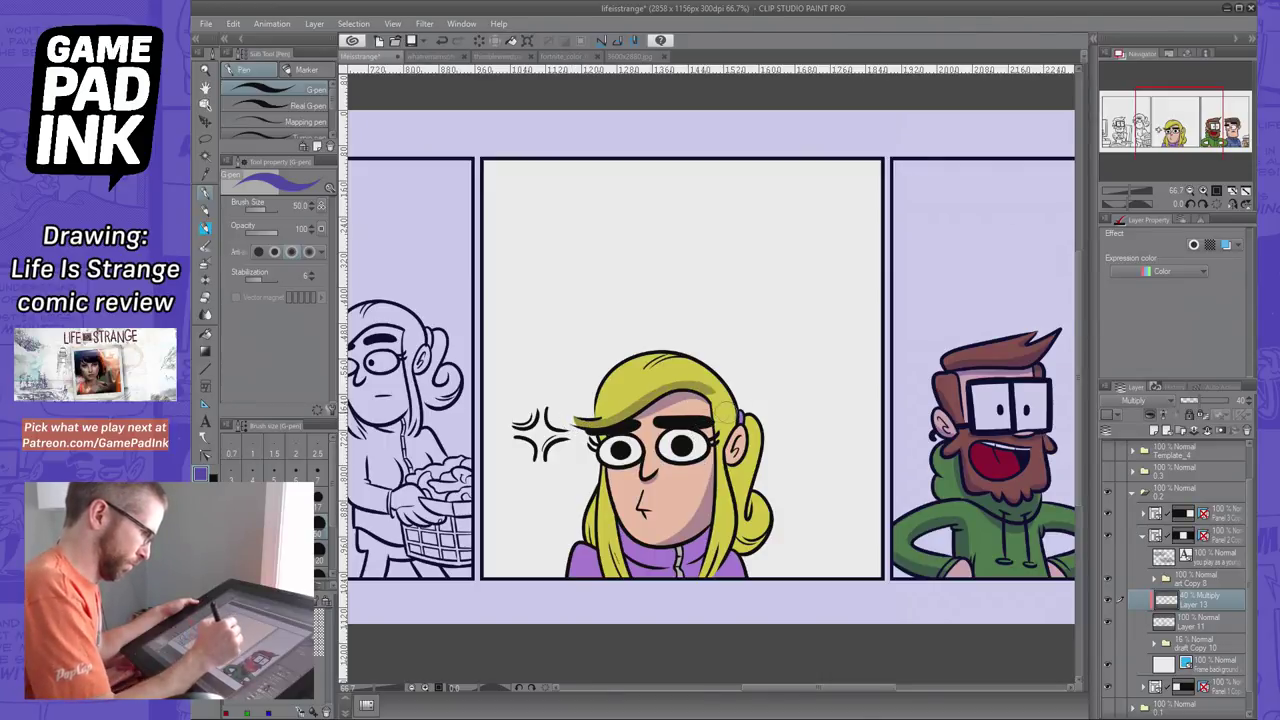
{"action": "key", "text": "ctrl+z"}
{"action": "left_click_drag", "start_coordinate": [574, 418], "coordinate": [727, 401]}
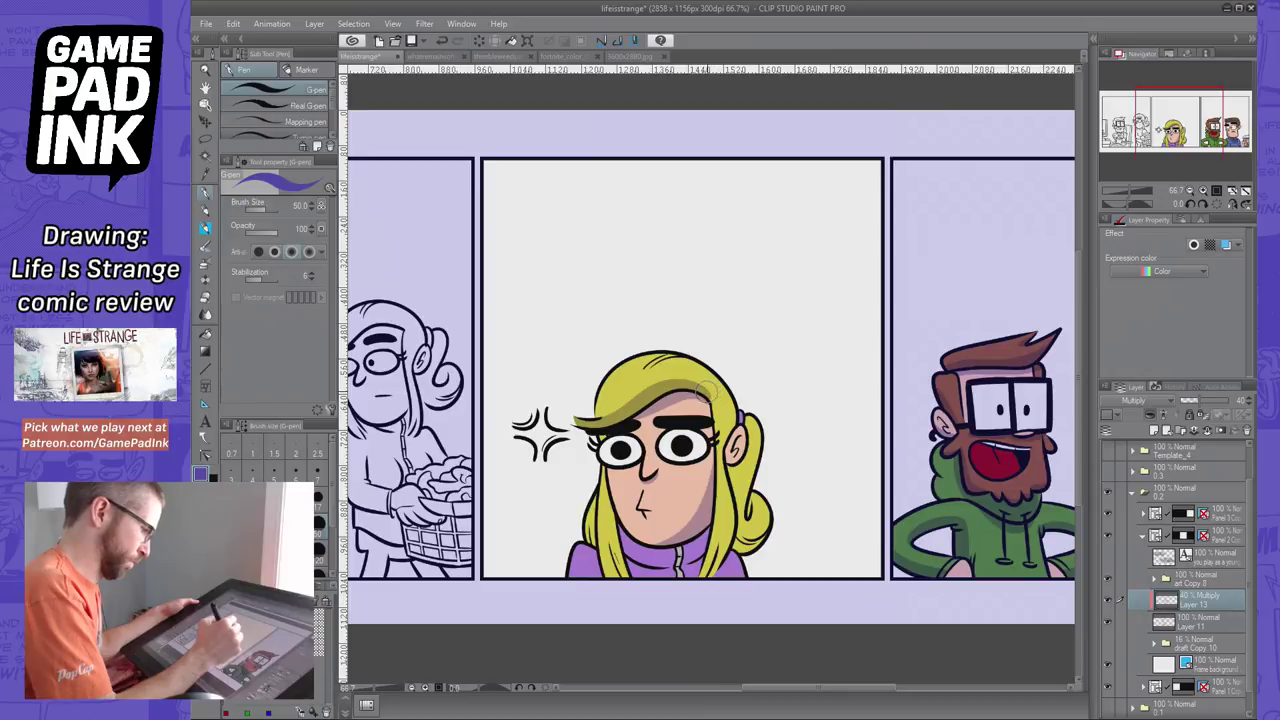
{"action": "key", "text": "ctrl+z"}
{"action": "mouse_move", "coordinate": [564, 422]}
{"action": "left_mouse_down"}
{"action": "mouse_move", "coordinate": [638, 405]}
{"action": "mouse_move", "coordinate": [724, 416]}
{"action": "left_mouse_up"}
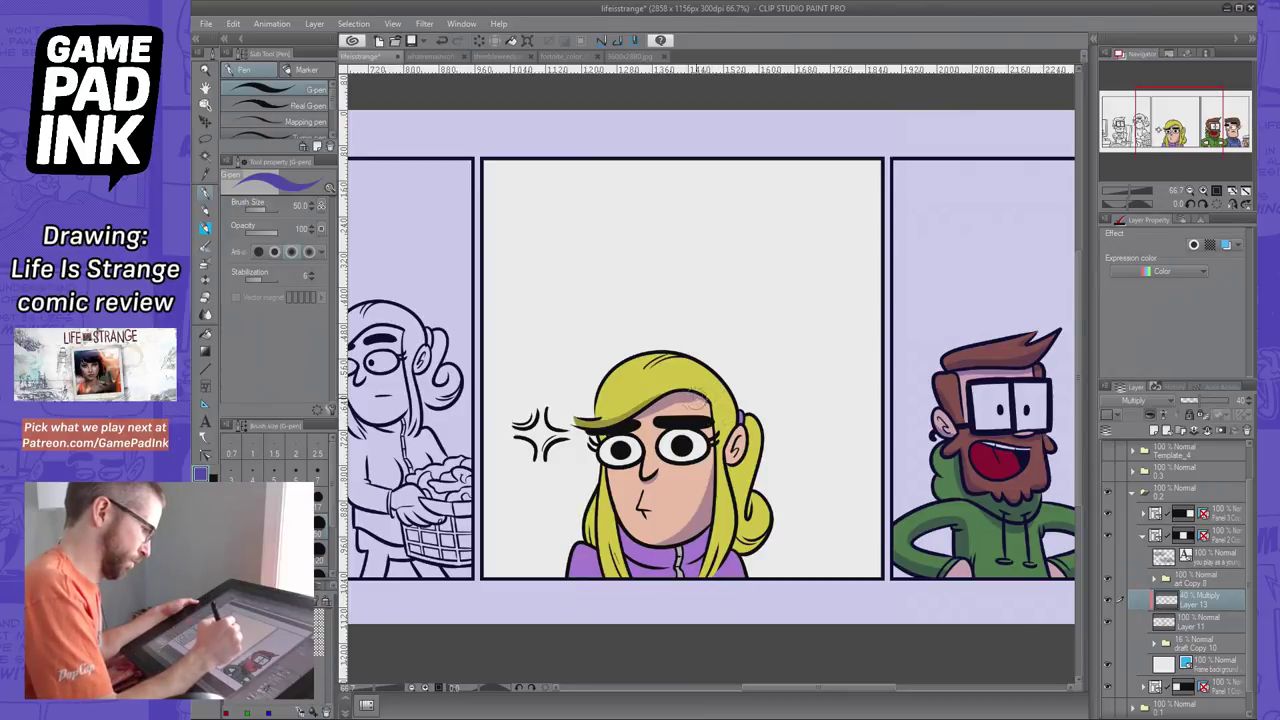
{"action": "key", "text": "ctrl+z"}
{"action": "left_click_drag", "start_coordinate": [582, 423], "coordinate": [714, 405]}
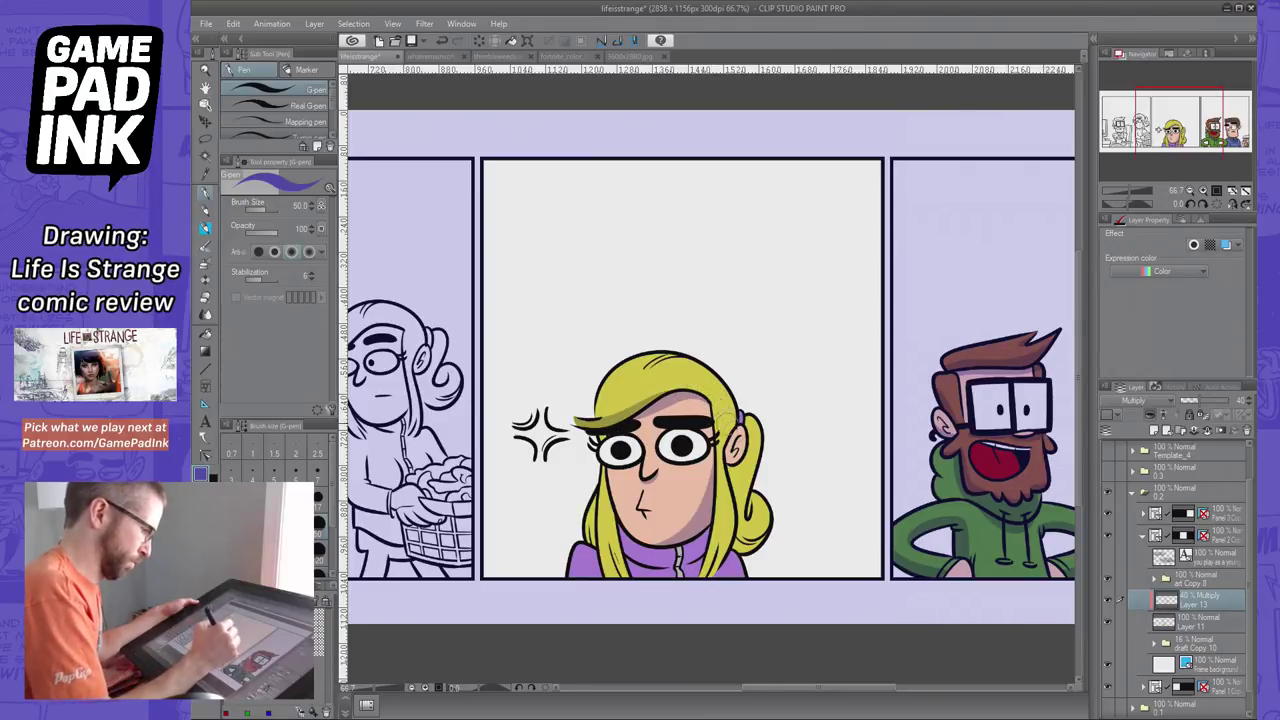
{"action": "key", "text": "ctrl+z"}
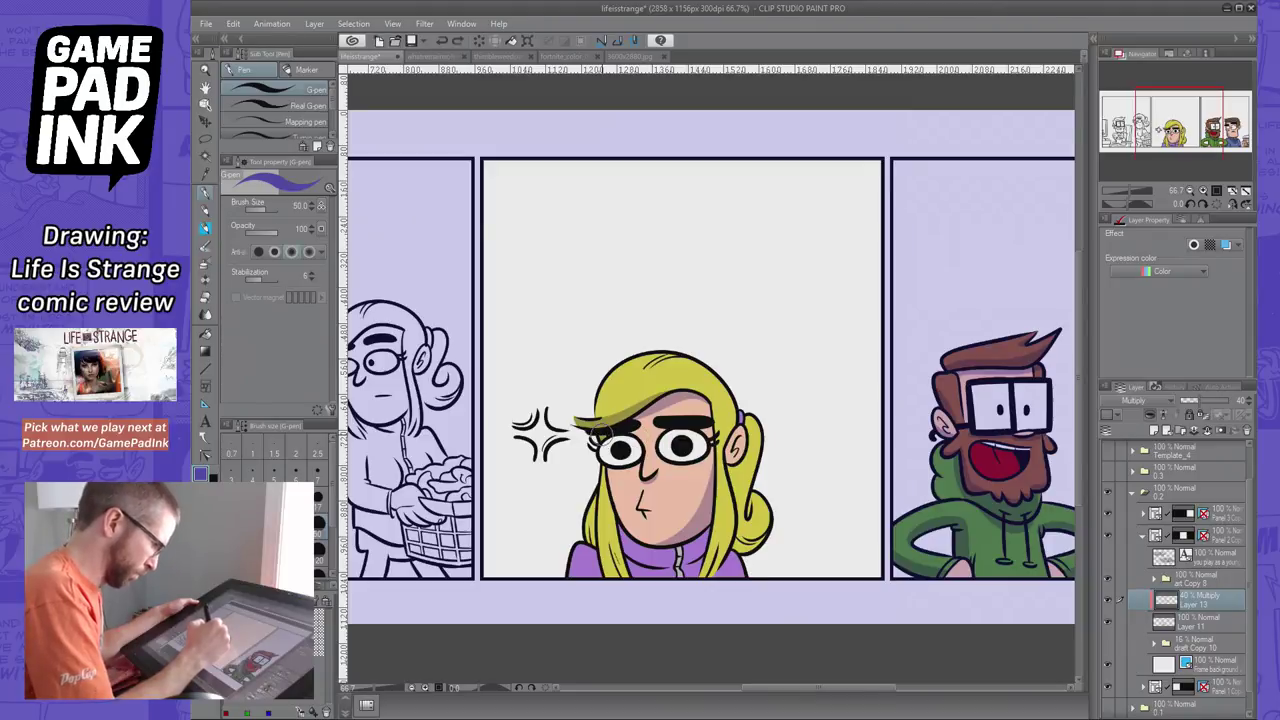
Shade the long hair strand left of the face from eye level down to the hoodie
{"action": "key", "text": "ctrl+z"}
{"action": "left_click_drag", "start_coordinate": [604, 464], "coordinate": [628, 558]}
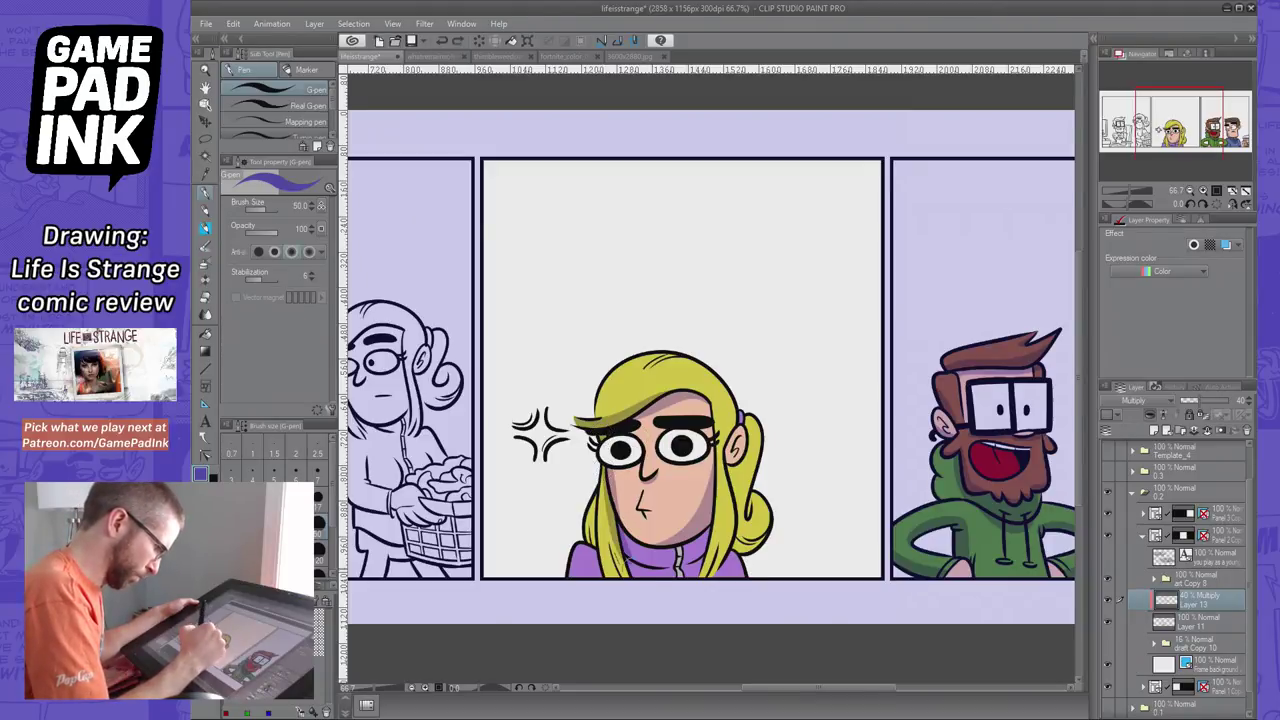
{"action": "key", "text": "ctrl+z"}
{"action": "left_click_drag", "start_coordinate": [604, 467], "coordinate": [644, 610]}
{"action": "key", "text": "ctrl+z"}
{"action": "left_click_drag", "start_coordinate": [604, 467], "coordinate": [640, 628]}
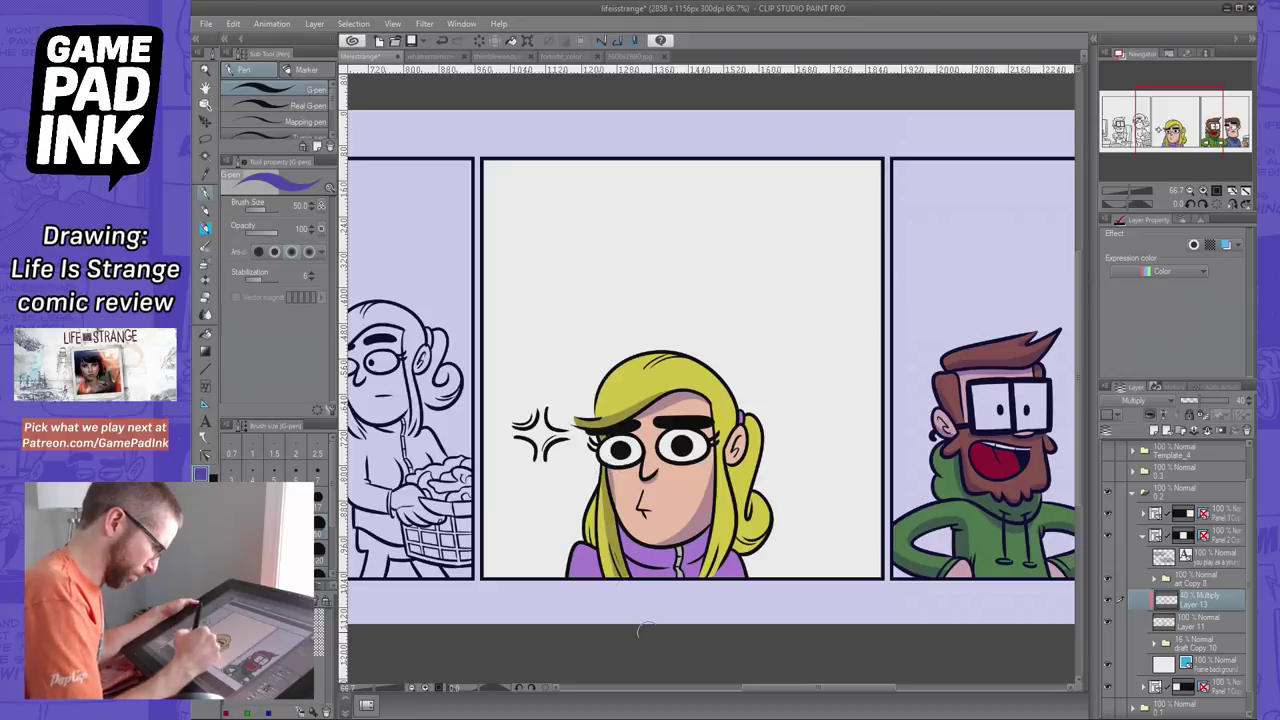
{"action": "key", "text": "ctrl+z"}
{"action": "left_click_drag", "start_coordinate": [604, 464], "coordinate": [610, 568]}
{"action": "key", "text": "ctrl+z"}
{"action": "left_click_drag", "start_coordinate": [598, 460], "coordinate": [610, 568]}
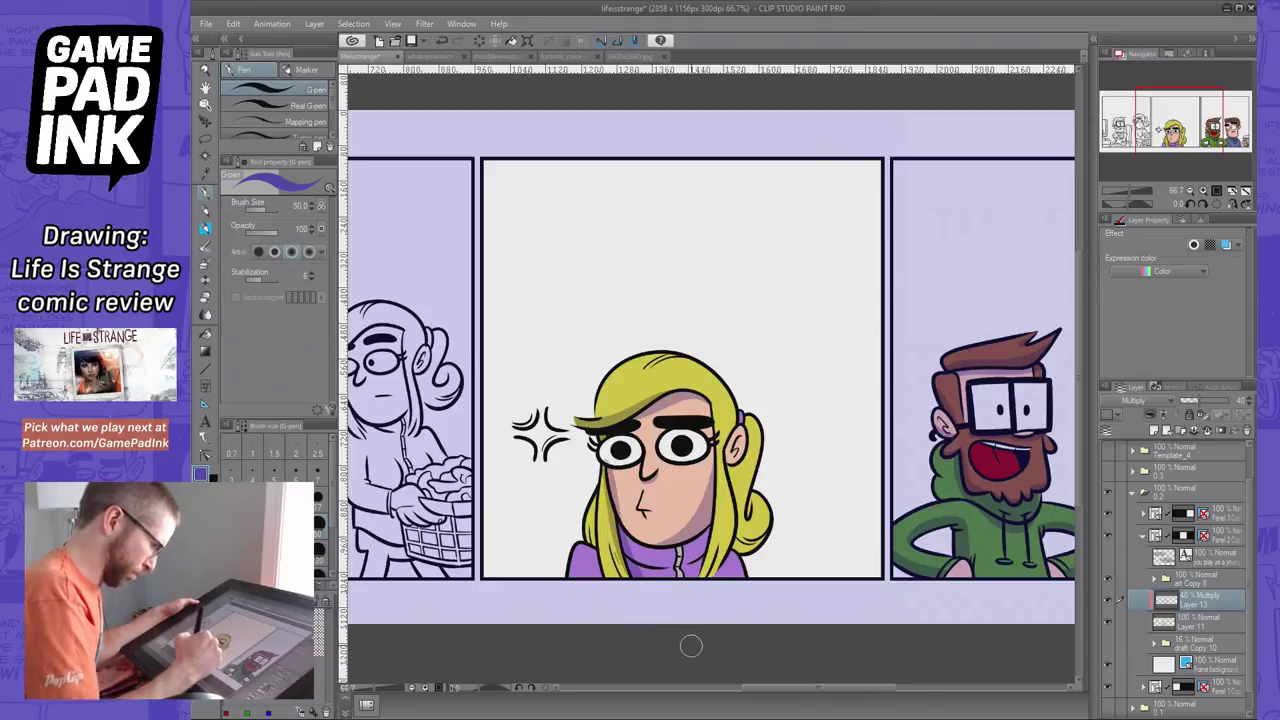
{"action": "left_click", "coordinate": [206, 313]}
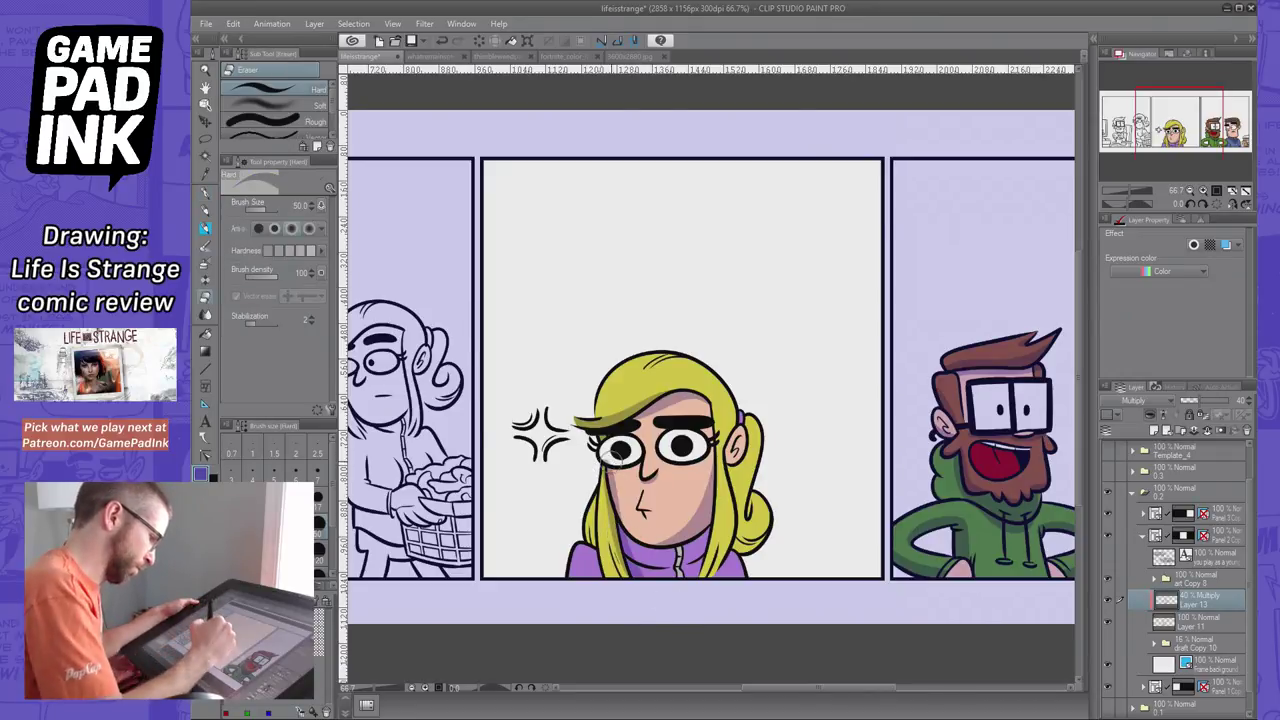
Shade the purple hoodie's collar beneath the chin with the size 50 G-pen
{"action": "left_click", "coordinate": [213, 203]}
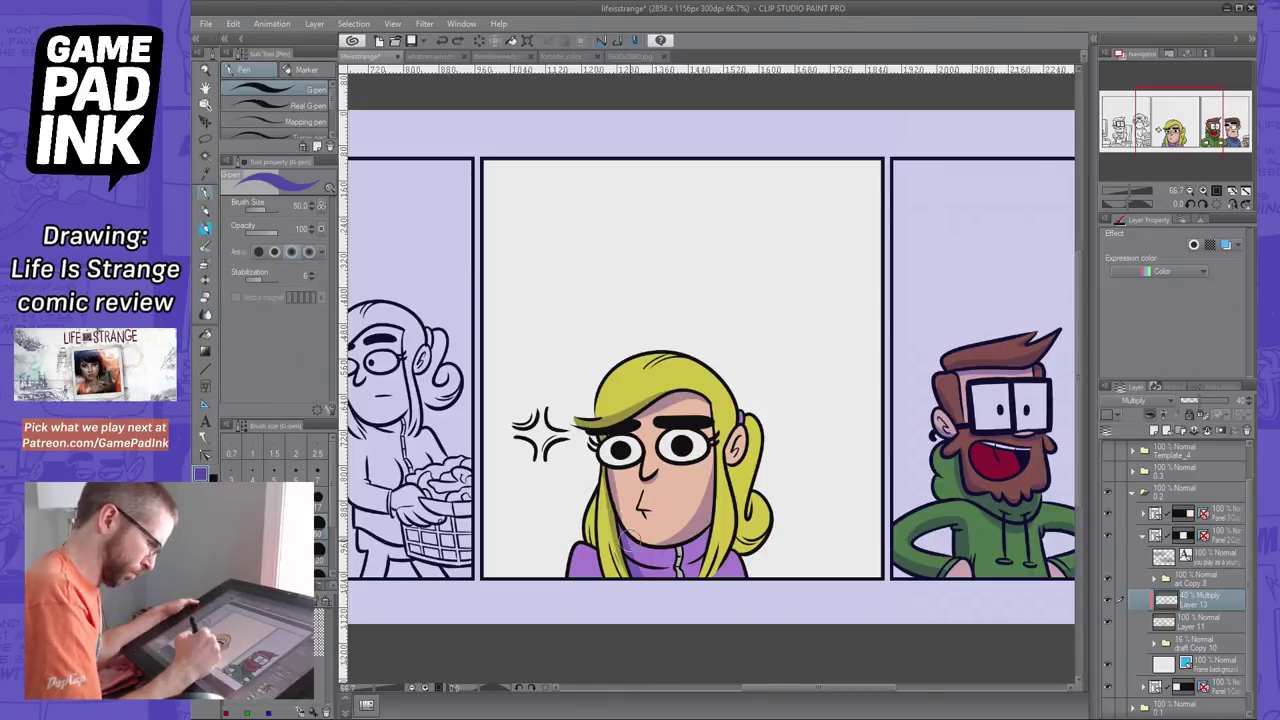
{"action": "mouse_move", "coordinate": [676, 547]}
{"action": "left_mouse_down"}
{"action": "mouse_move", "coordinate": [680, 578]}
{"action": "mouse_move", "coordinate": [709, 522]}
{"action": "left_mouse_up"}
{"action": "key", "text": "ctrl+z"}
{"action": "key", "text": "ctrl+z"}
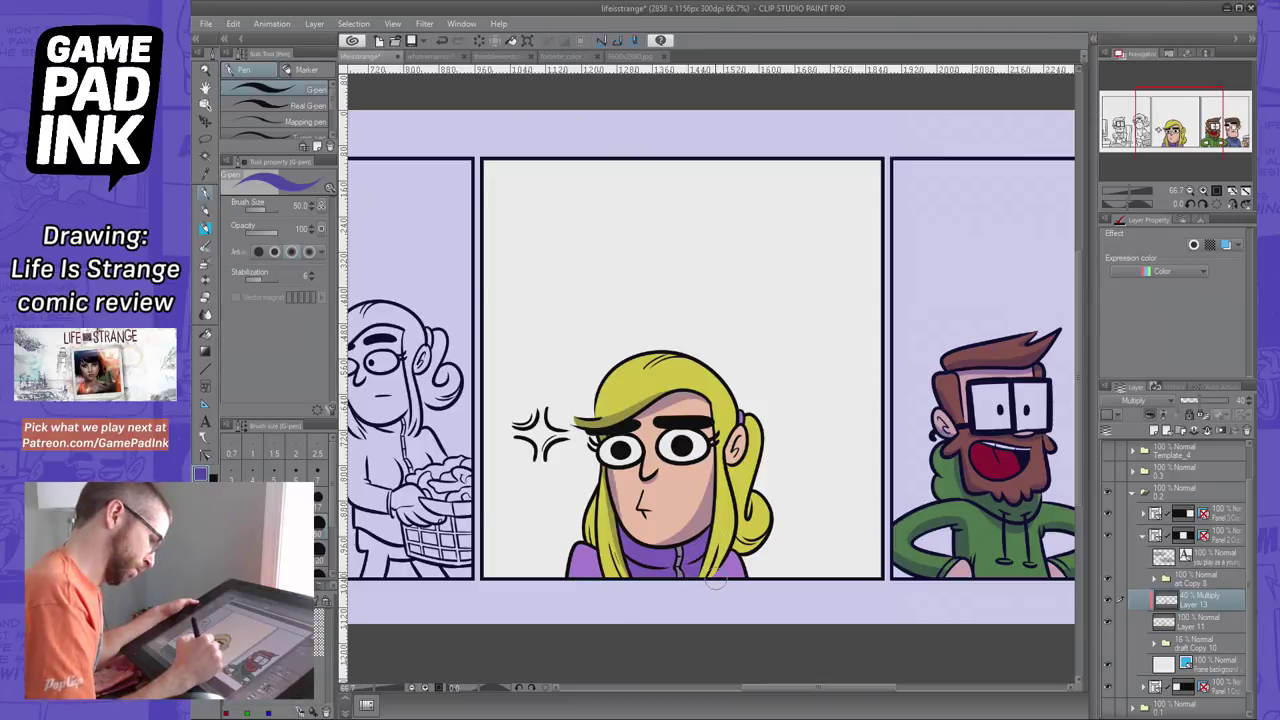
Try to shade the long hair strand right of the woman's face from cheek level down to the hoodie
{"action": "mouse_move", "coordinate": [716, 578]}
{"action": "left_mouse_down"}
{"action": "mouse_move", "coordinate": [725, 539]}
{"action": "mouse_move", "coordinate": [709, 579]}
{"action": "left_mouse_up"}
{"action": "key", "text": "ctrl+z"}
{"action": "key", "text": "ctrl+z"}
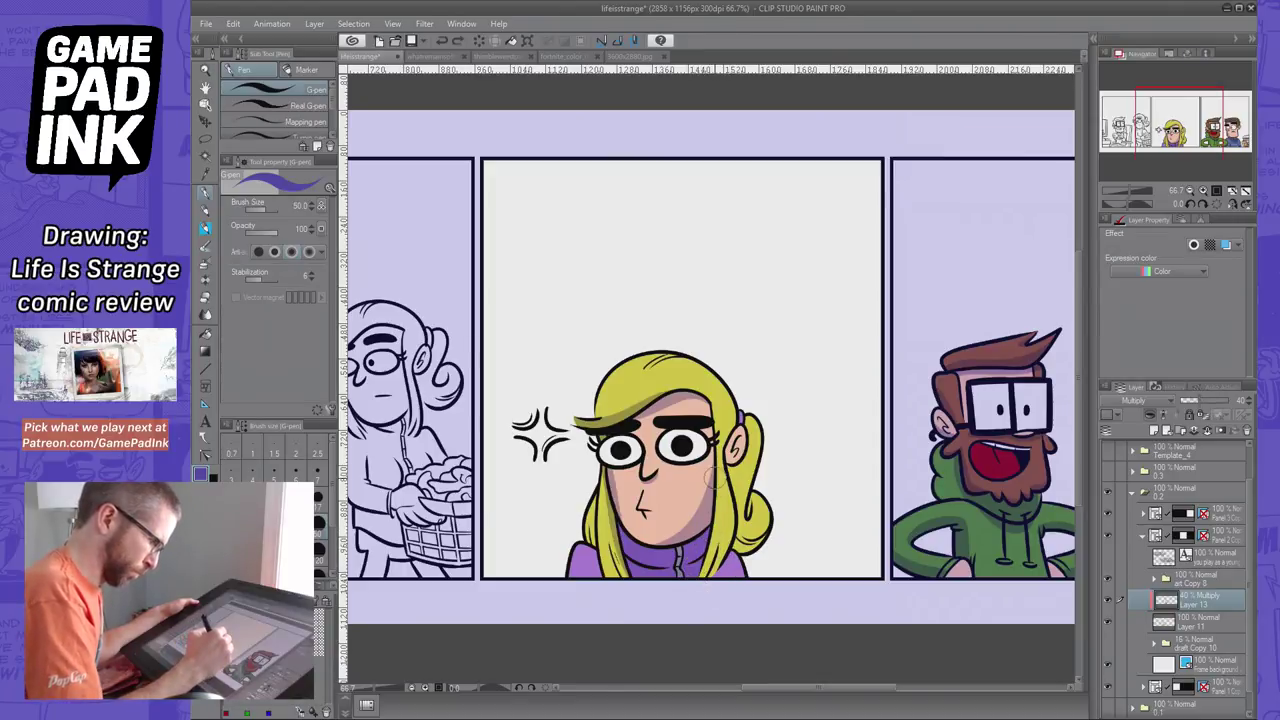
{"action": "left_click_drag", "start_coordinate": [713, 488], "coordinate": [701, 594]}
{"action": "key", "text": "ctrl+z"}
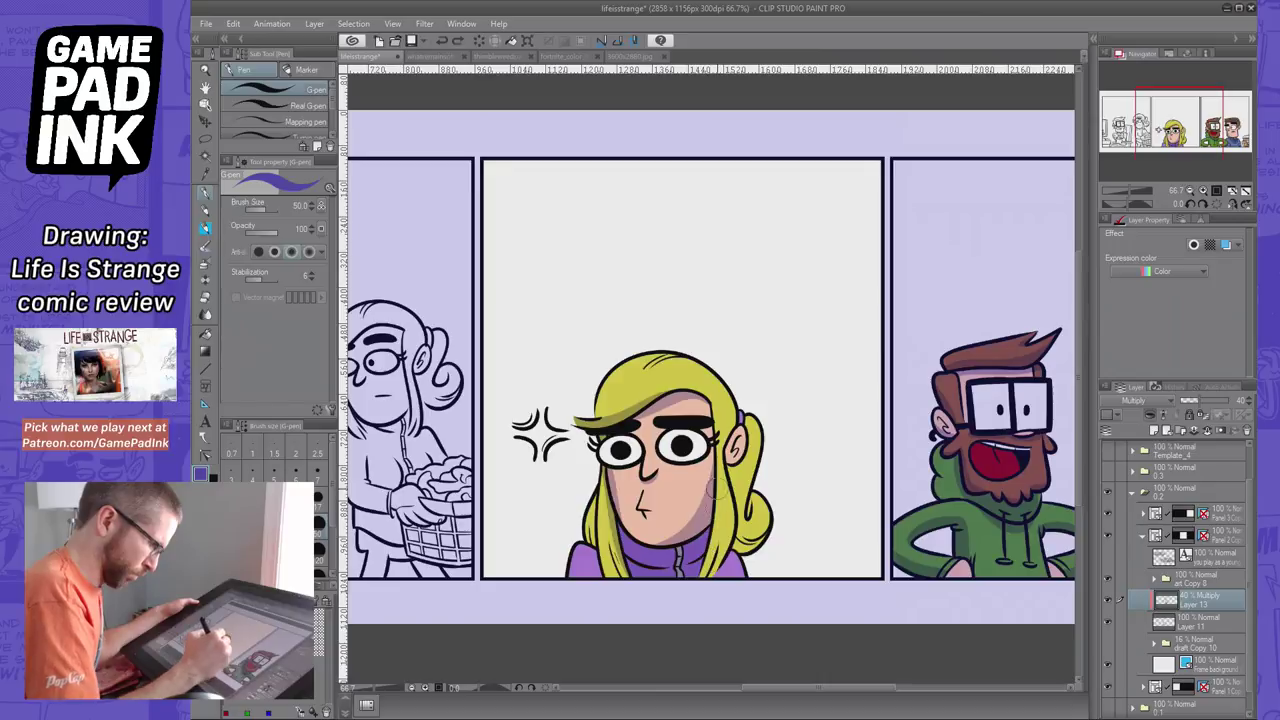
{"action": "left_click_drag", "start_coordinate": [716, 482], "coordinate": [688, 621]}
{"action": "key", "text": "ctrl+z"}
{"action": "left_click_drag", "start_coordinate": [719, 481], "coordinate": [684, 635]}
{"action": "key", "text": "ctrl+z"}
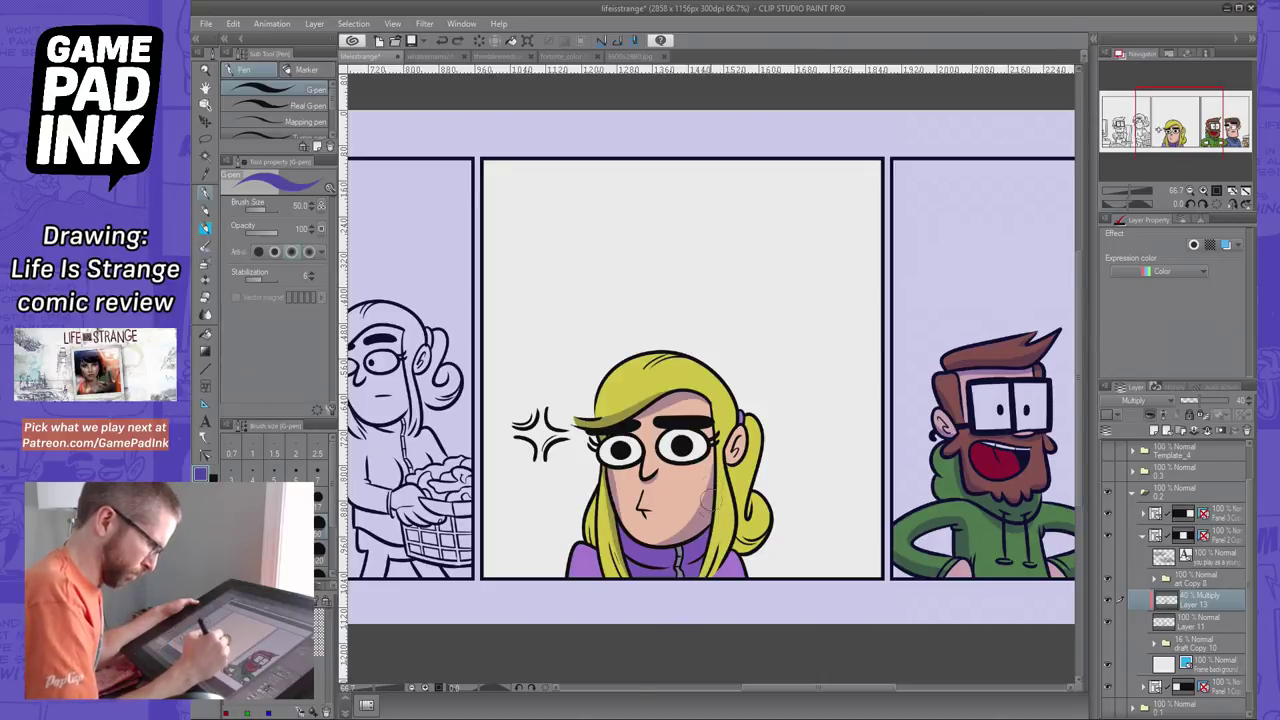
{"action": "left_click_drag", "start_coordinate": [708, 474], "coordinate": [674, 645]}
{"action": "key", "text": "ctrl+z"}
Shade the lower curl of the ponytail beside the right hair strand, redoing the stroke and cleaning it up with the Hard eraser
{"action": "left_click_drag", "start_coordinate": [706, 586], "coordinate": [736, 528]}
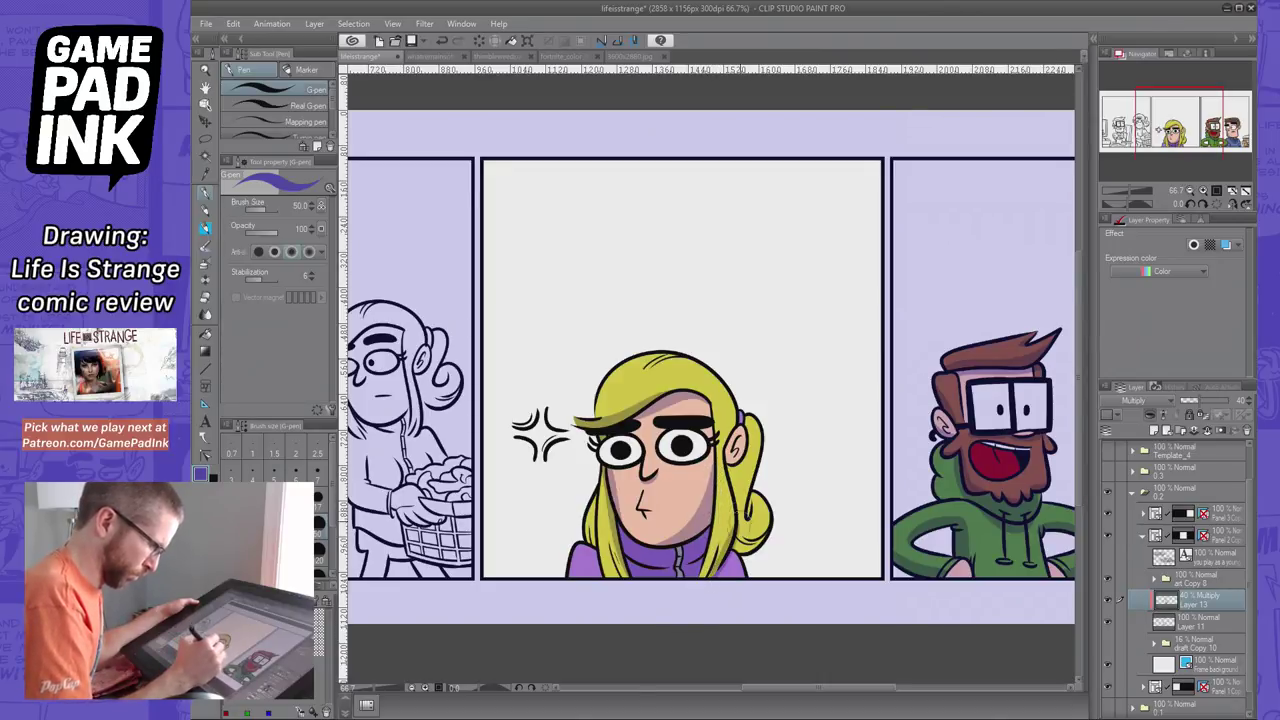
{"action": "key", "text": "ctrl+z"}
{"action": "left_click_drag", "start_coordinate": [708, 588], "coordinate": [740, 524]}
{"action": "key", "text": "ctrl+z"}
{"action": "mouse_move", "coordinate": [706, 582]}
{"action": "left_mouse_down"}
{"action": "mouse_move", "coordinate": [733, 517]}
{"action": "mouse_move", "coordinate": [702, 597]}
{"action": "left_mouse_up"}
{"action": "key", "text": "ctrl+z"}
{"action": "key", "text": "ctrl+z"}
{"action": "left_click_drag", "start_coordinate": [742, 506], "coordinate": [688, 595]}
{"action": "key", "text": "ctrl+z"}
{"action": "key", "text": "e"}
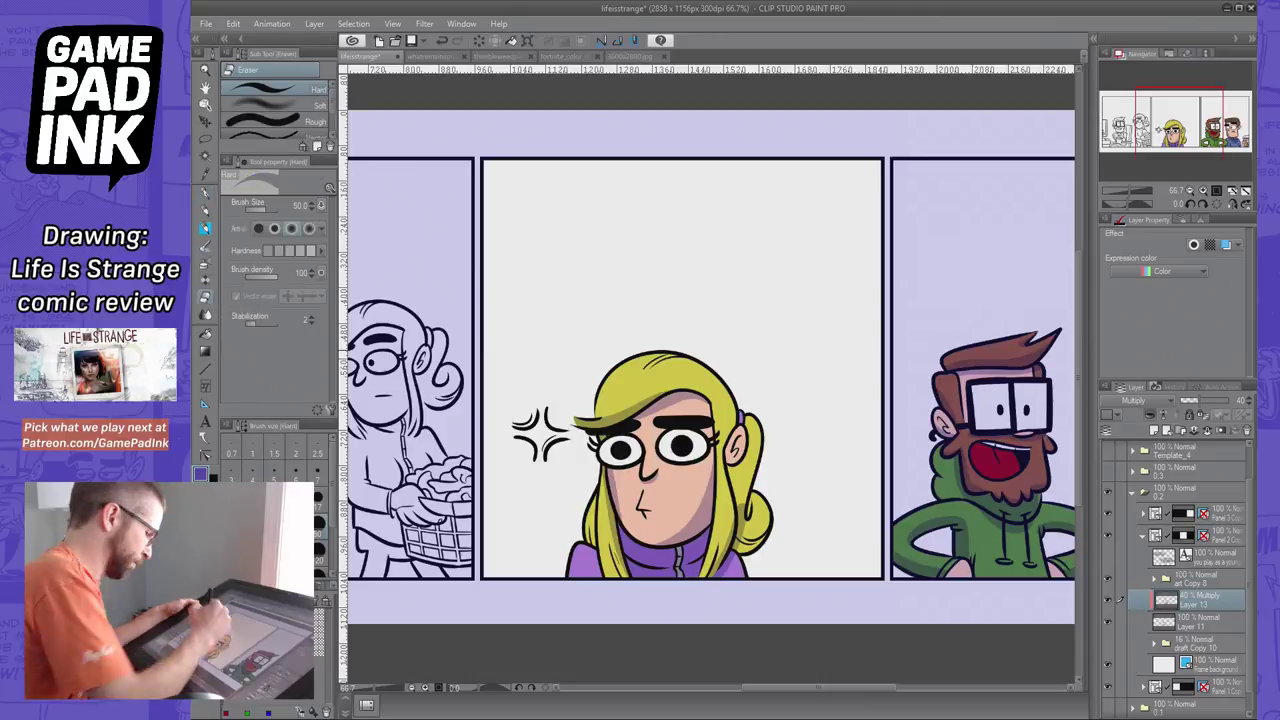
{"action": "left_click_drag", "start_coordinate": [740, 494], "coordinate": [738, 545]}
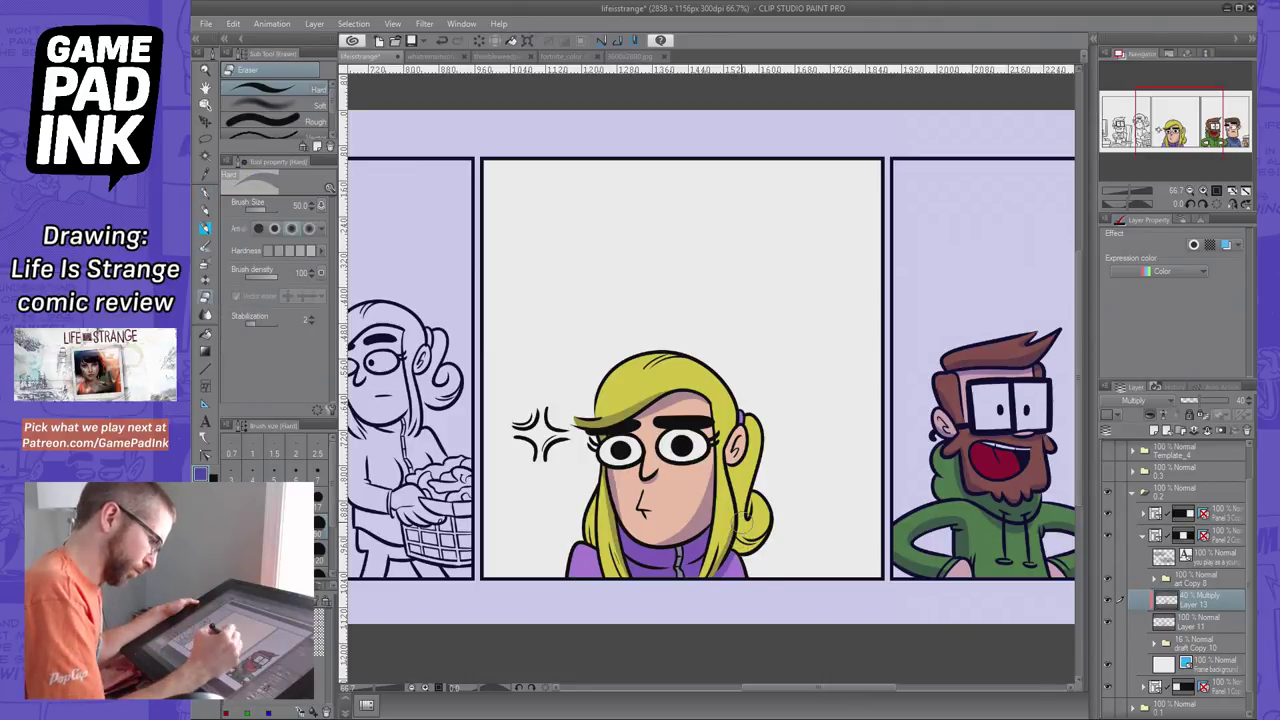
Shade the outer edge of the hair left of the face with the G-pen and tidy it with the Hard eraser
{"action": "left_click", "coordinate": [206, 196]}
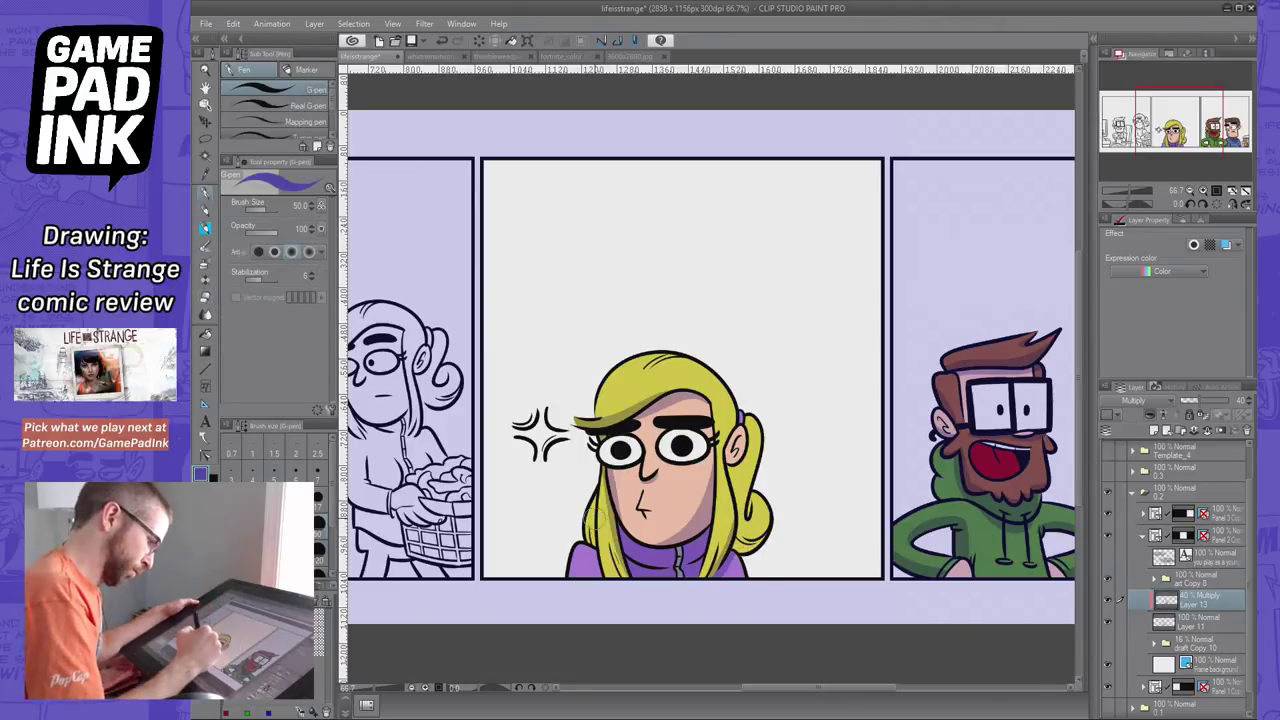
{"action": "left_click_drag", "start_coordinate": [587, 504], "coordinate": [584, 532]}
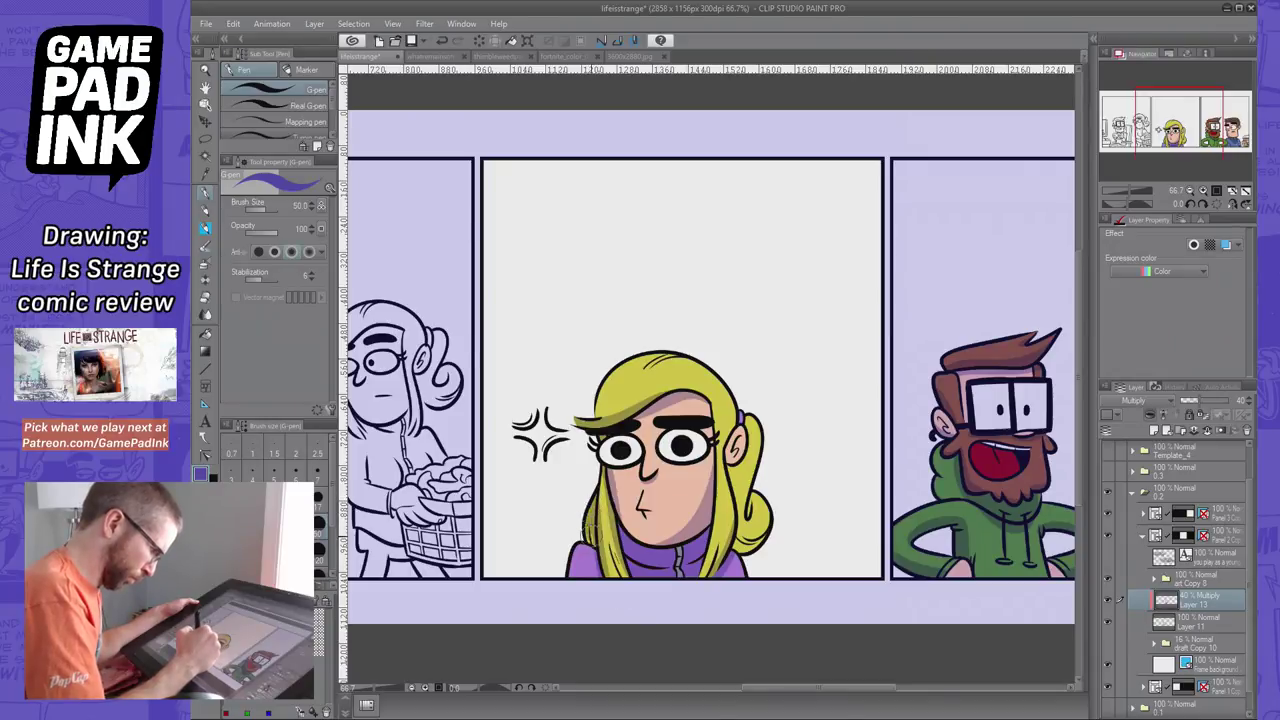
{"action": "left_click", "coordinate": [205, 298]}
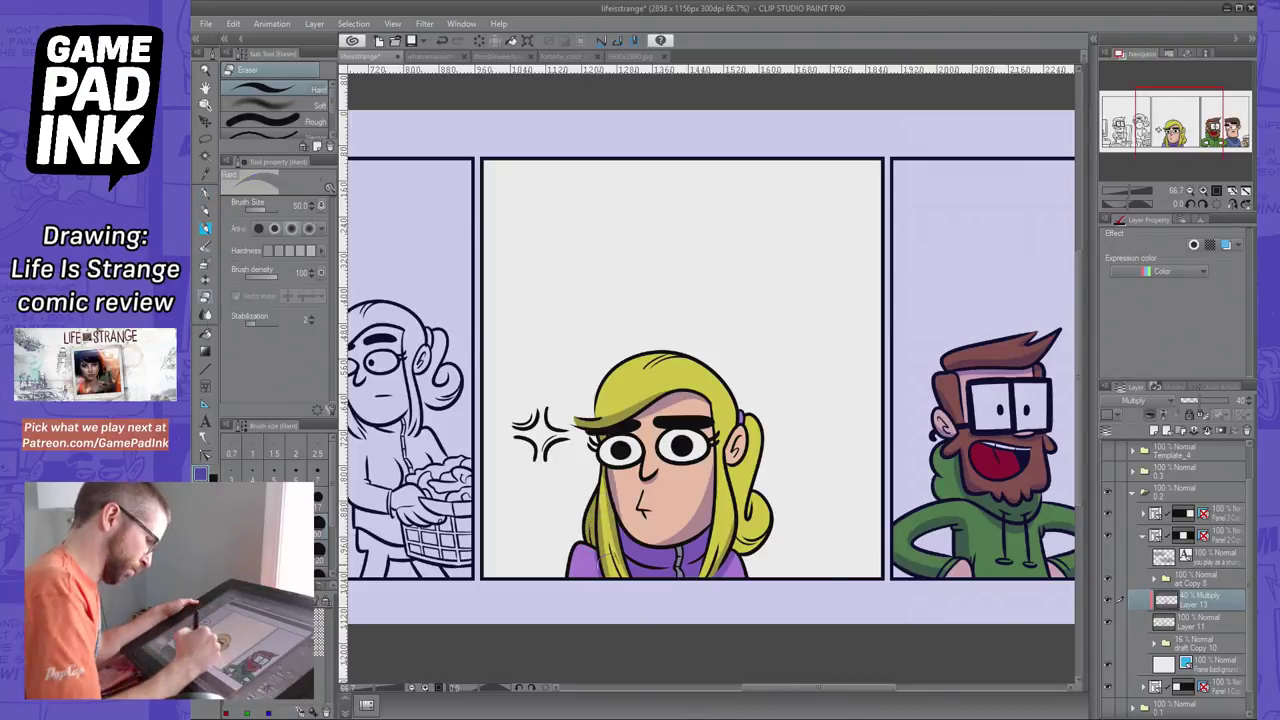
{"action": "left_click", "coordinate": [205, 193]}
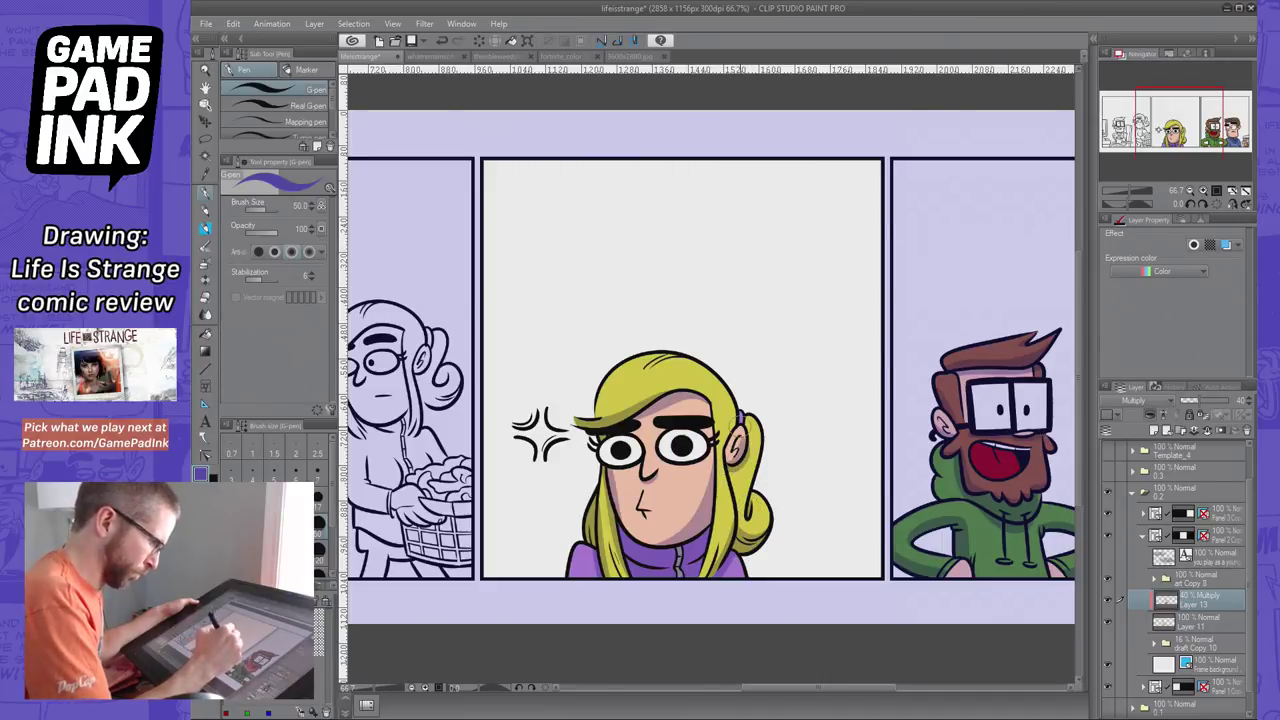
Shade the inside of the woman's ear, redoing the stroke and trimming the excess with the Hard eraser
{"action": "key", "text": "ctrl+z"}
{"action": "mouse_move", "coordinate": [738, 463]}
{"action": "left_mouse_down"}
{"action": "mouse_move", "coordinate": [744, 430]}
{"action": "mouse_move", "coordinate": [738, 460]}
{"action": "left_mouse_up"}
{"action": "key", "text": "ctrl+z"}
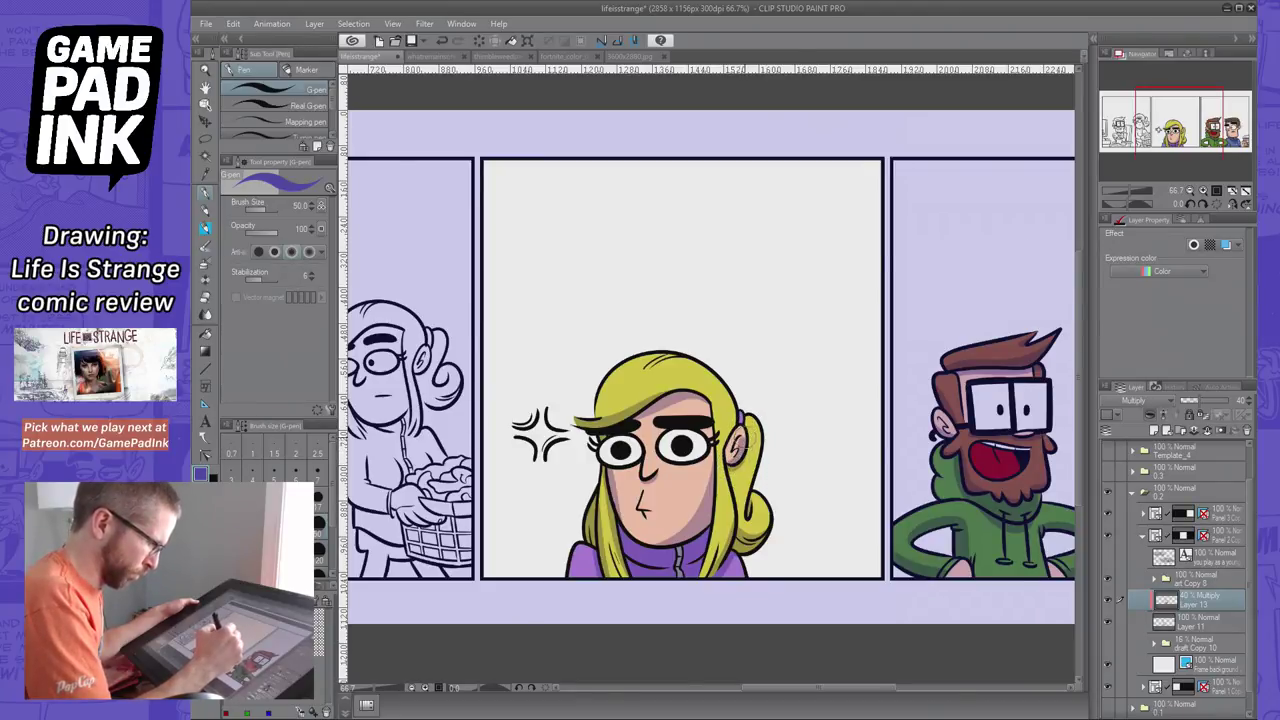
{"action": "left_click", "coordinate": [206, 296]}
{"action": "left_click_drag", "start_coordinate": [736, 452], "coordinate": [733, 452]}
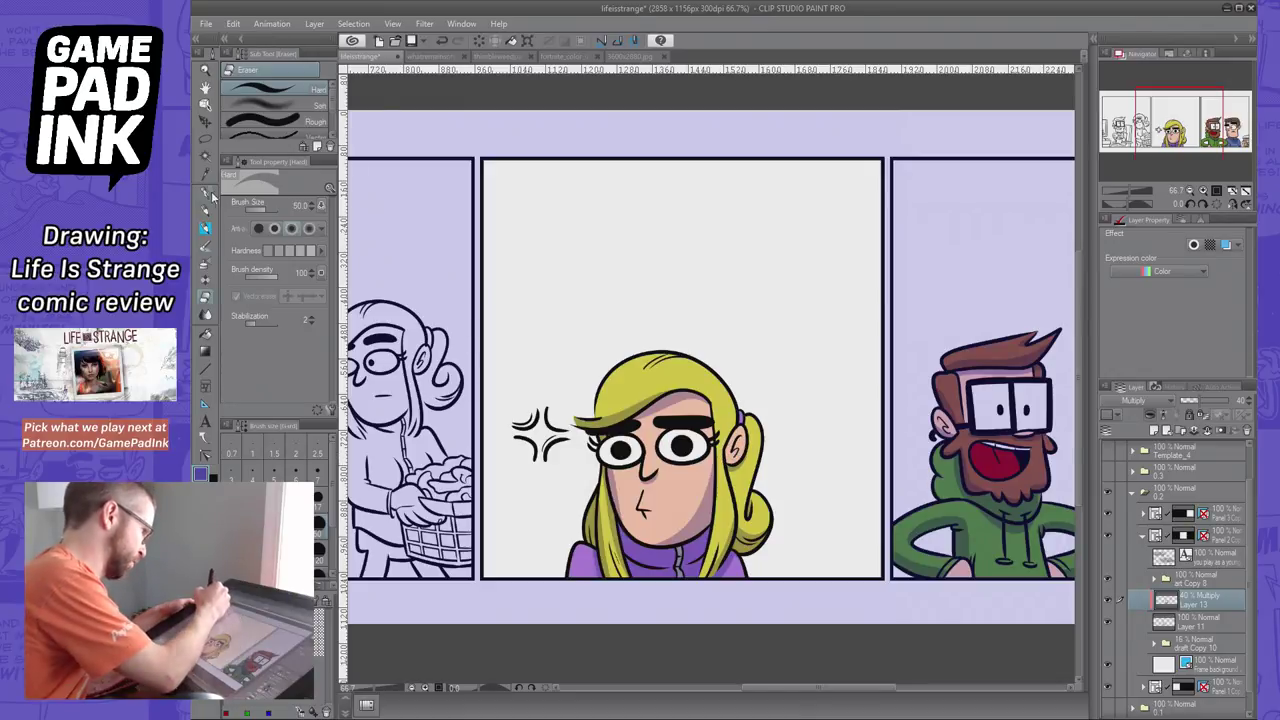
{"action": "key", "text": "p"}
{"action": "key", "text": "ctrl+z"}
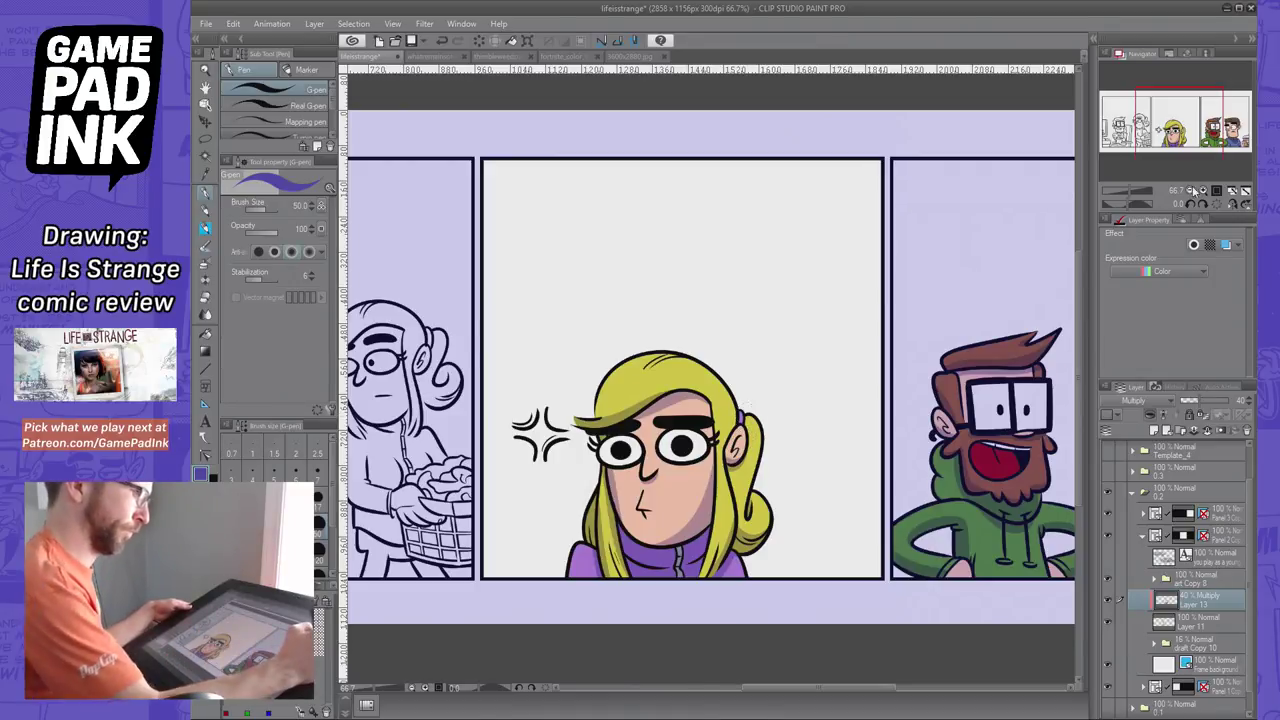
Show Layer 12 in the middle panel's art Copy 8 folder and clear its olive eyebrow colour
{"action": "key", "text": "i"}
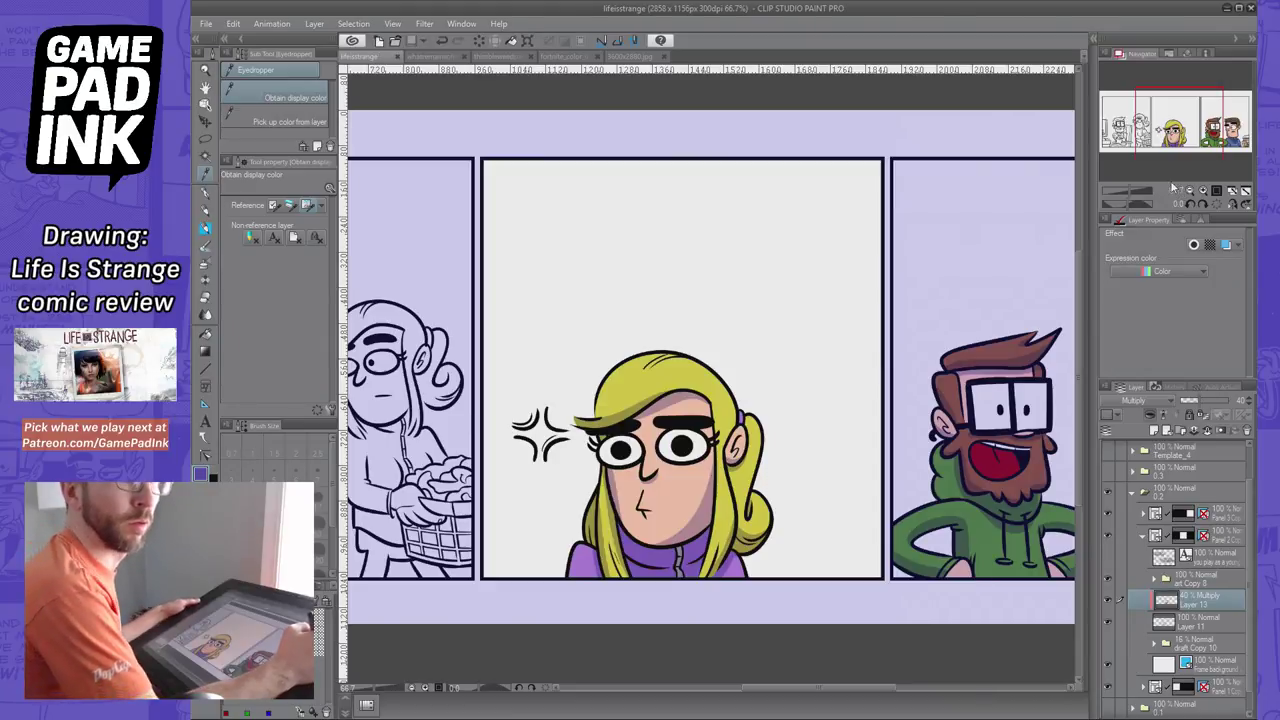
{"action": "left_click_drag", "start_coordinate": [1191, 158], "coordinate": [1155, 145]}
{"action": "mouse_move", "coordinate": [1197, 140]}
{"action": "left_mouse_down"}
{"action": "mouse_move", "coordinate": [1165, 143]}
{"action": "mouse_move", "coordinate": [1216, 143]}
{"action": "left_mouse_up"}
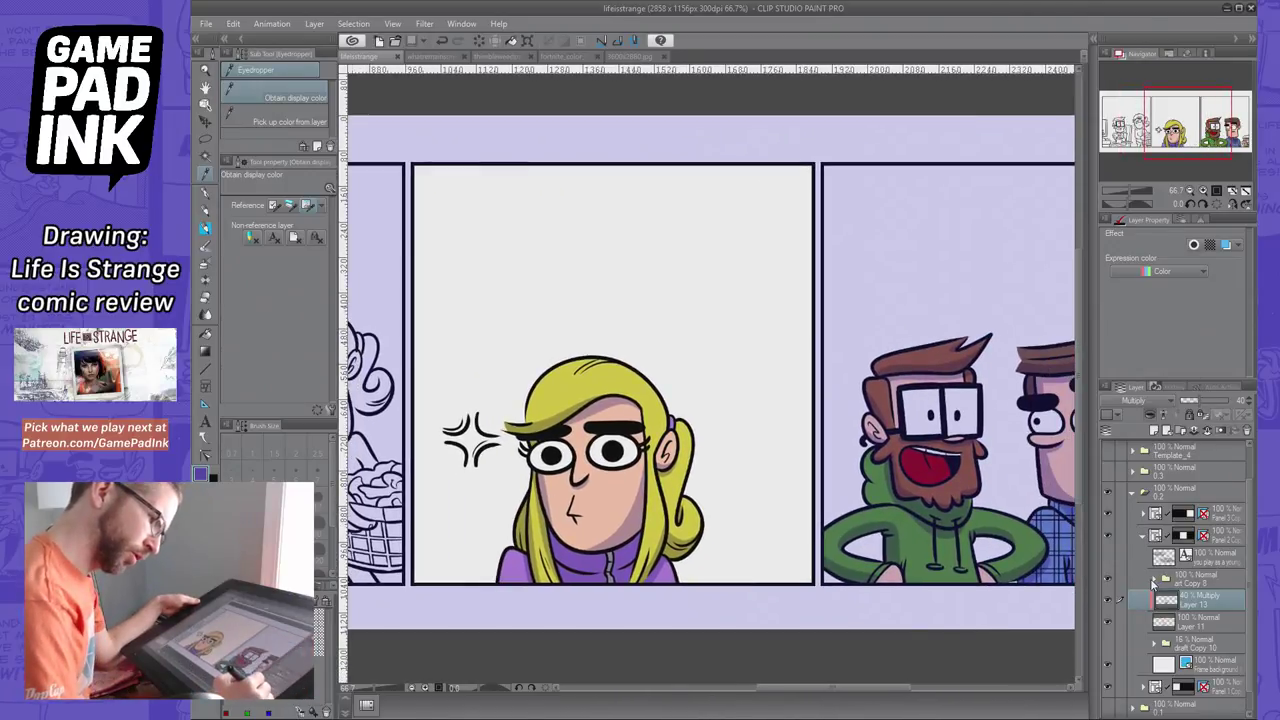
{"action": "left_click", "coordinate": [1153, 580]}
{"action": "left_click", "coordinate": [1210, 608]}
{"action": "left_click", "coordinate": [1108, 600]}
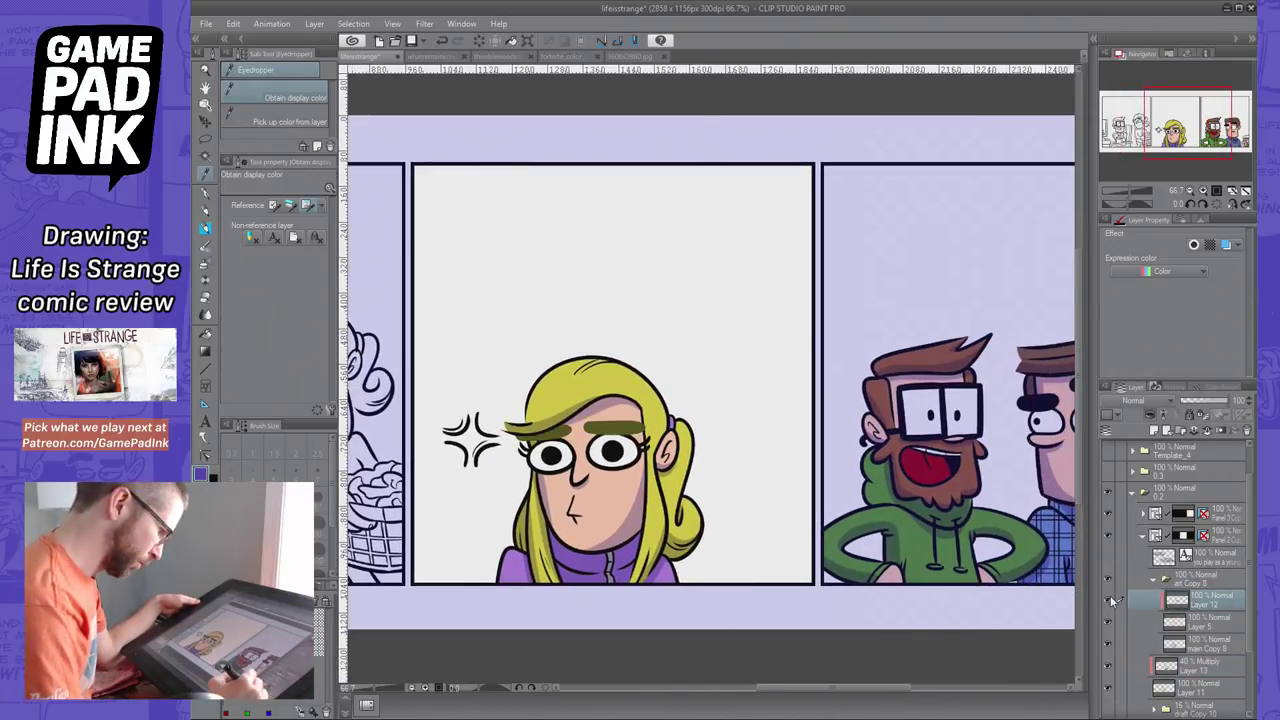
{"action": "left_click", "coordinate": [1110, 602]}
{"action": "left_click", "coordinate": [1110, 602]}
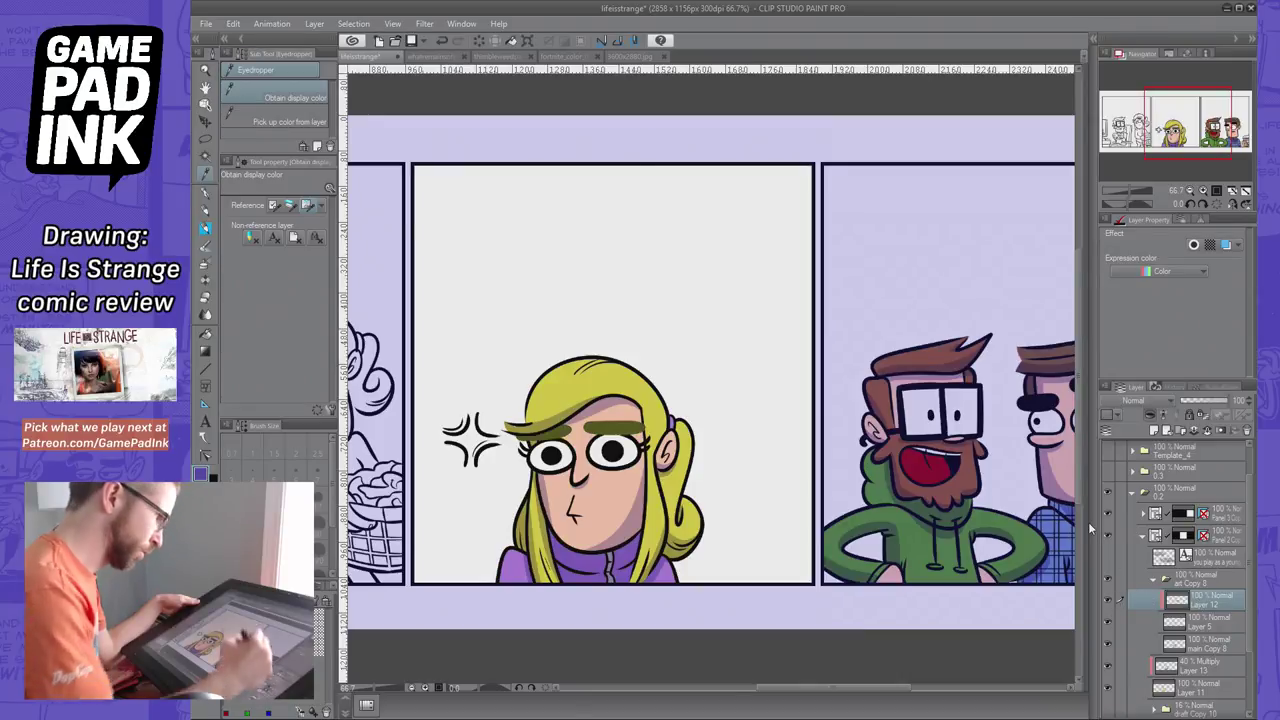
{"action": "left_click", "coordinate": [479, 41]}
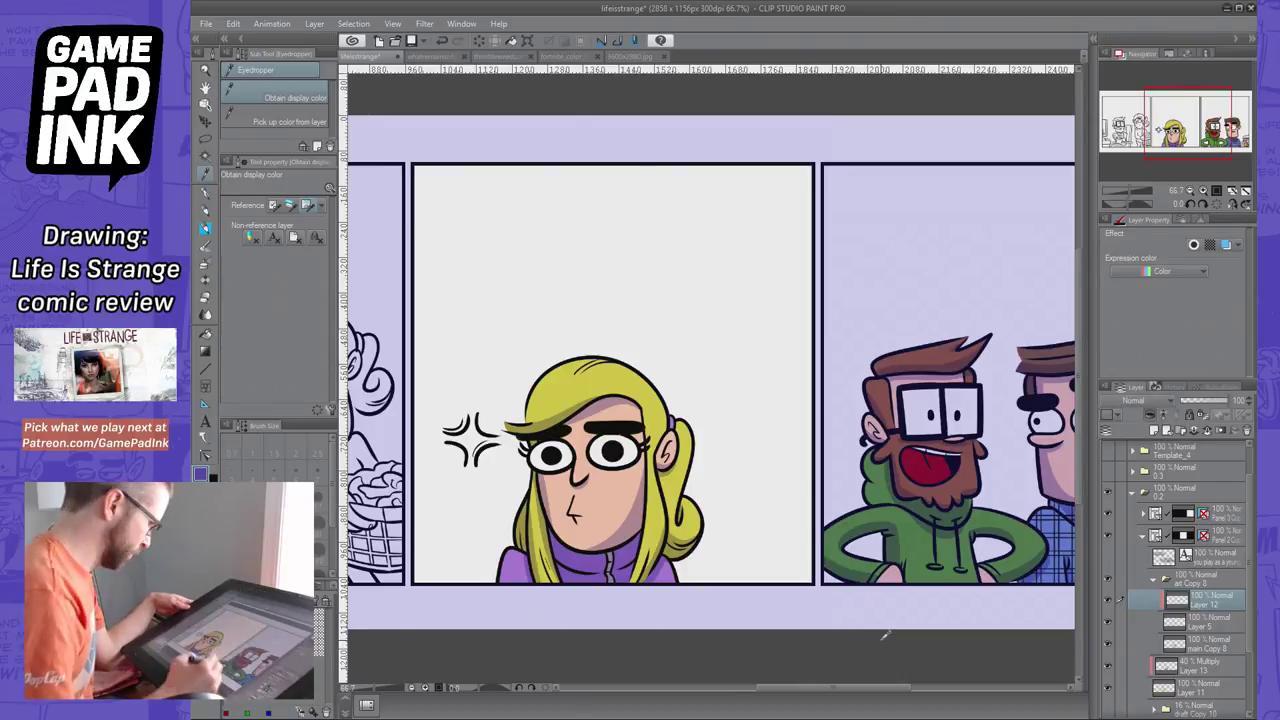
Move Layer 12 below Layer 5 and colour the anger mark beside the woman's head dark red with the size 50 G-pen
{"action": "left_click", "coordinate": [262, 660]}
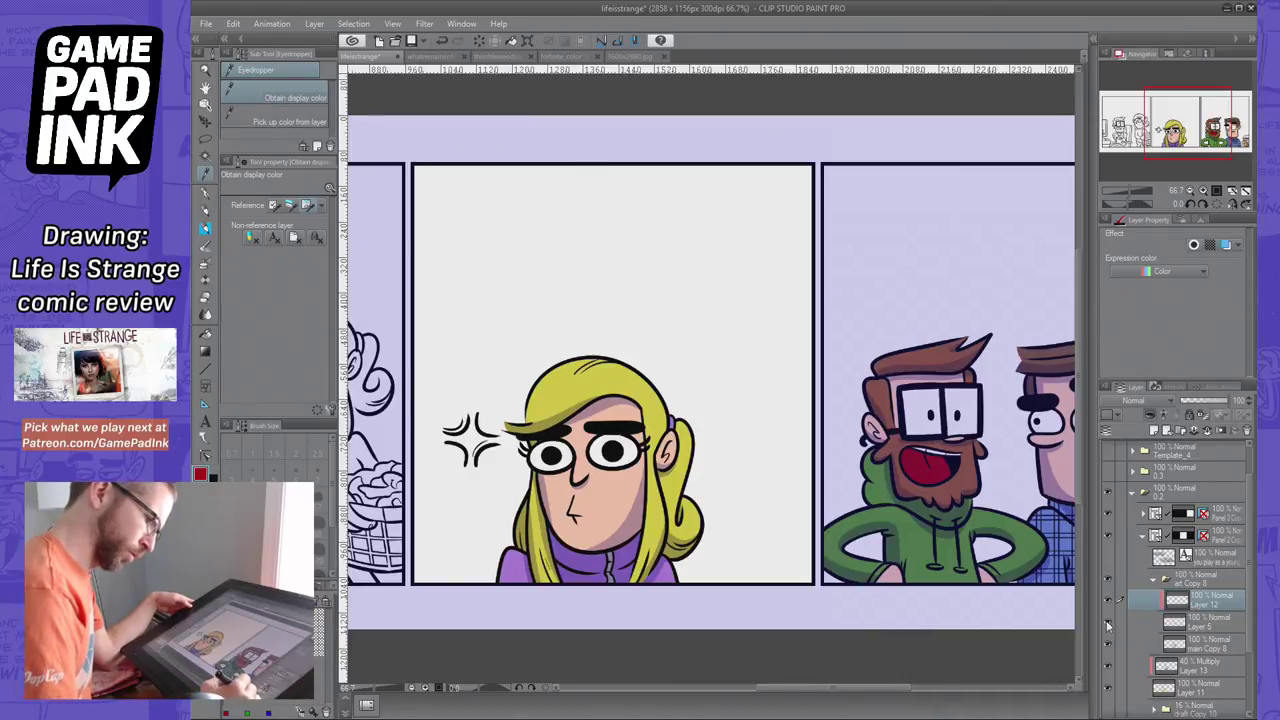
{"action": "left_click_drag", "start_coordinate": [1180, 604], "coordinate": [1168, 628]}
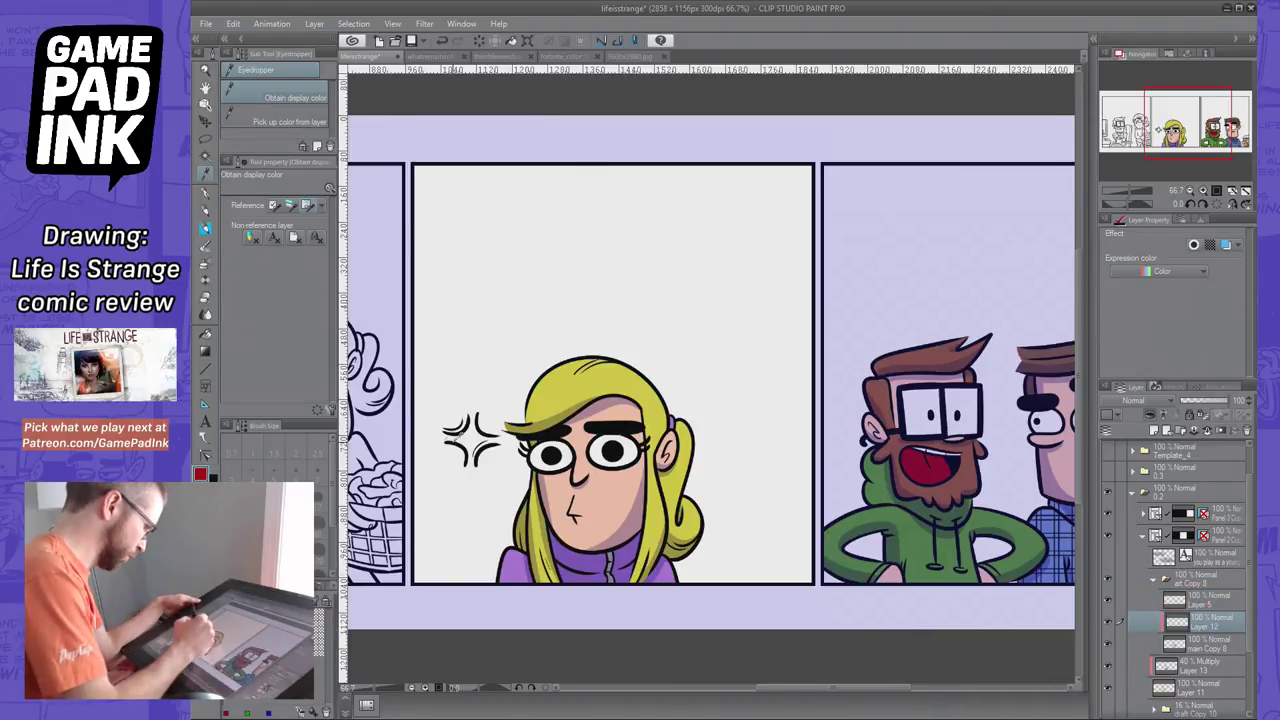
{"action": "left_click", "coordinate": [211, 194]}
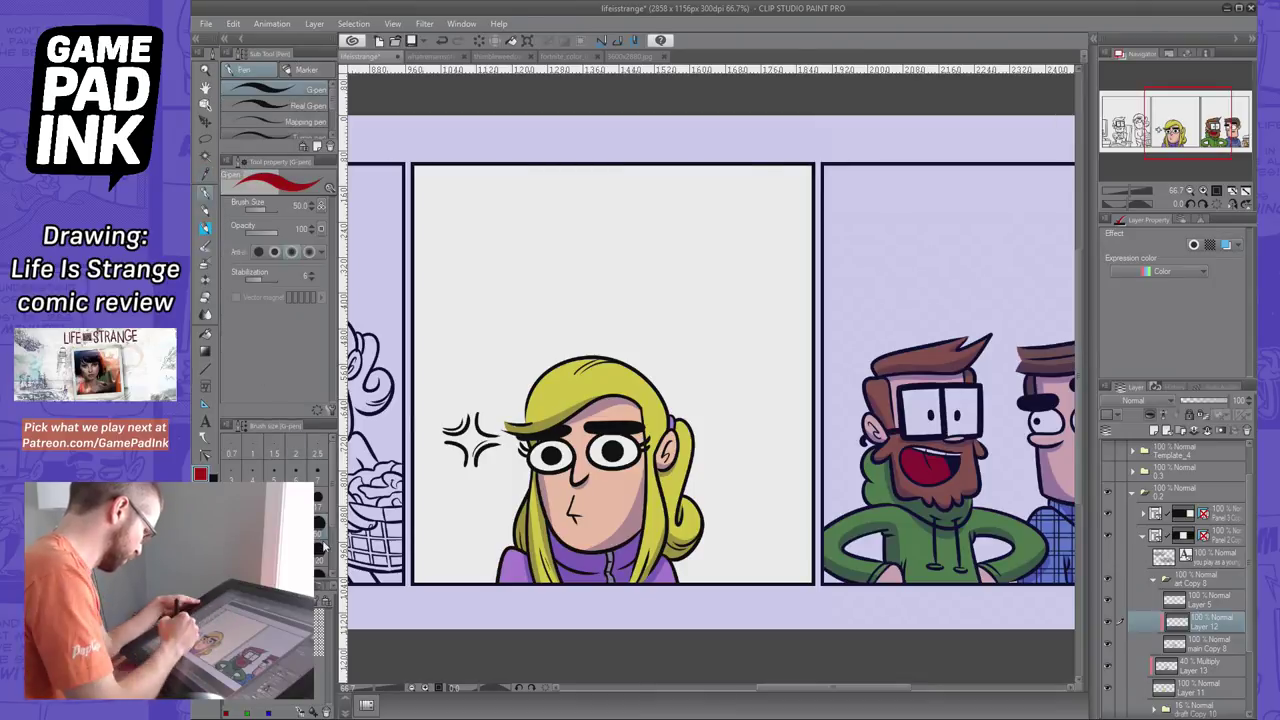
{"action": "mouse_move", "coordinate": [468, 416]}
{"action": "left_mouse_down"}
{"action": "mouse_move", "coordinate": [452, 430]}
{"action": "mouse_move", "coordinate": [463, 457]}
{"action": "mouse_move", "coordinate": [487, 456]}
{"action": "mouse_move", "coordinate": [487, 428]}
{"action": "mouse_move", "coordinate": [487, 440]}
{"action": "left_mouse_up"}
Collapse the middle panel's layer folders and expand the first panel's folder to work on its artwork
{"action": "left_click_drag", "start_coordinate": [560, 400], "coordinate": [995, 427]}
{"action": "left_click", "coordinate": [1159, 579]}
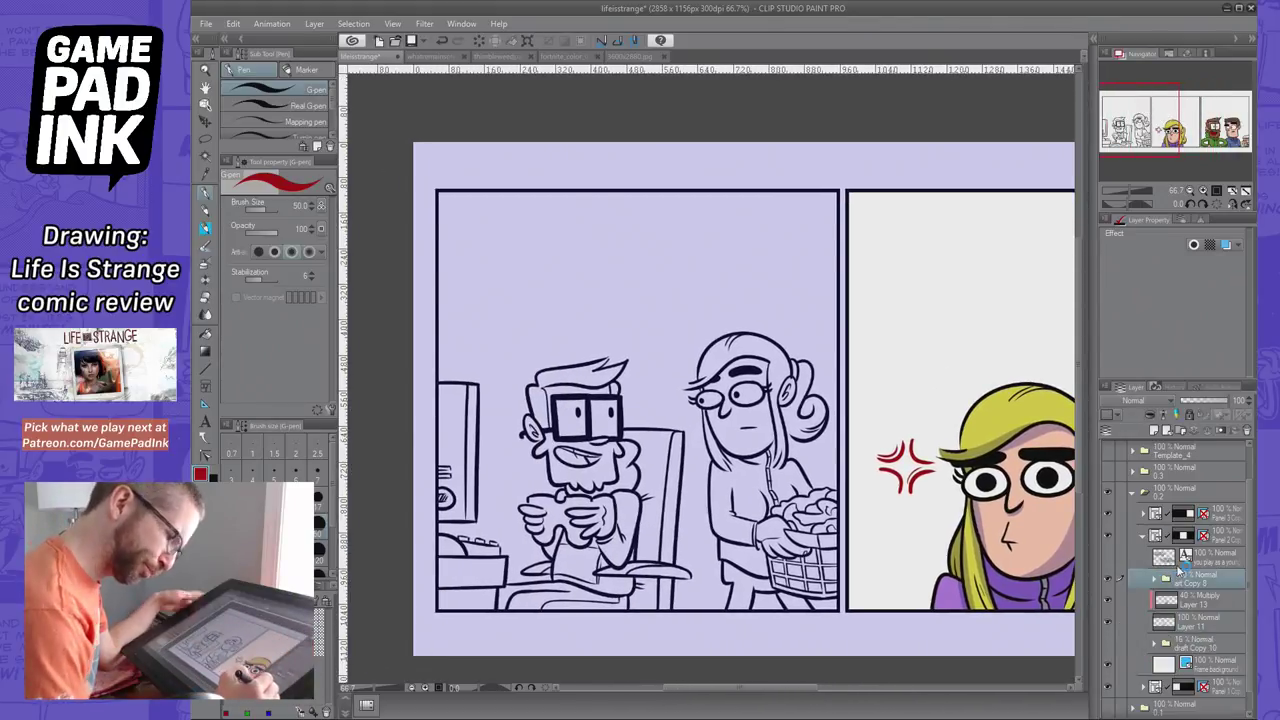
{"action": "left_click", "coordinate": [1190, 596]}
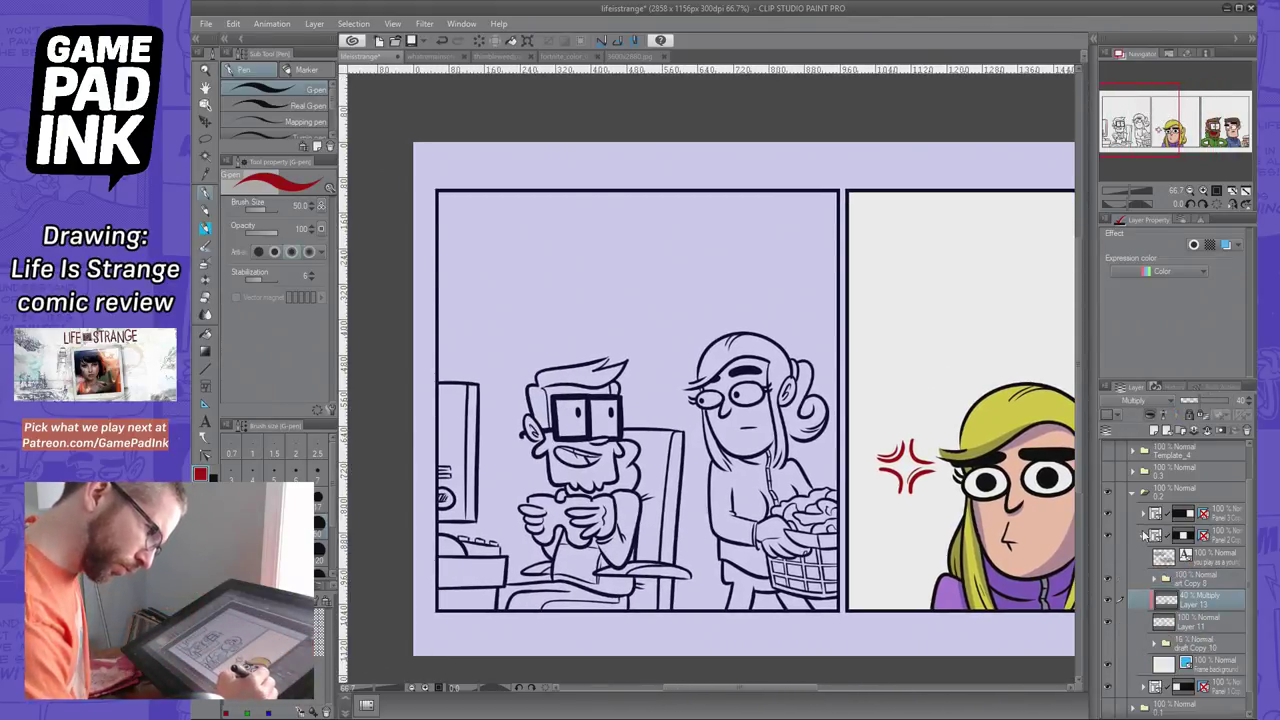
{"action": "left_click", "coordinate": [1143, 536]}
{"action": "left_click", "coordinate": [1143, 598]}
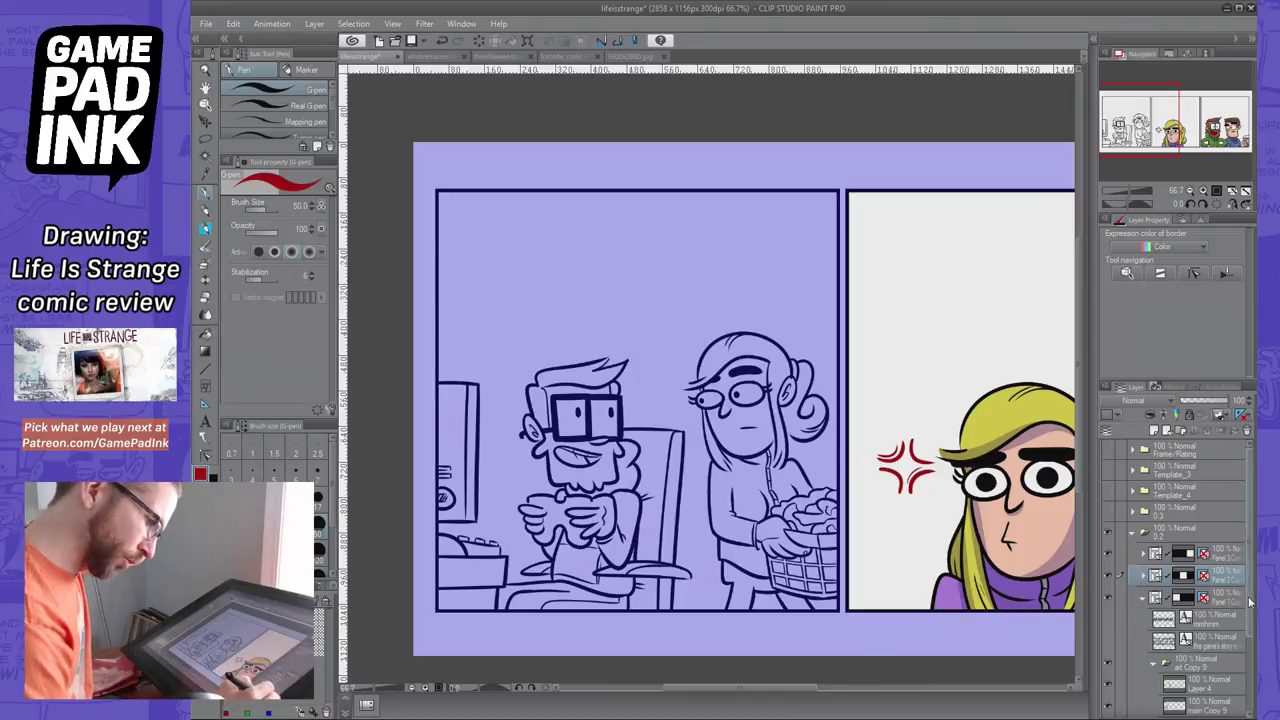
{"action": "scroll", "coordinate": [1199, 612], "scroll_direction": "down", "scroll_amount": 3}
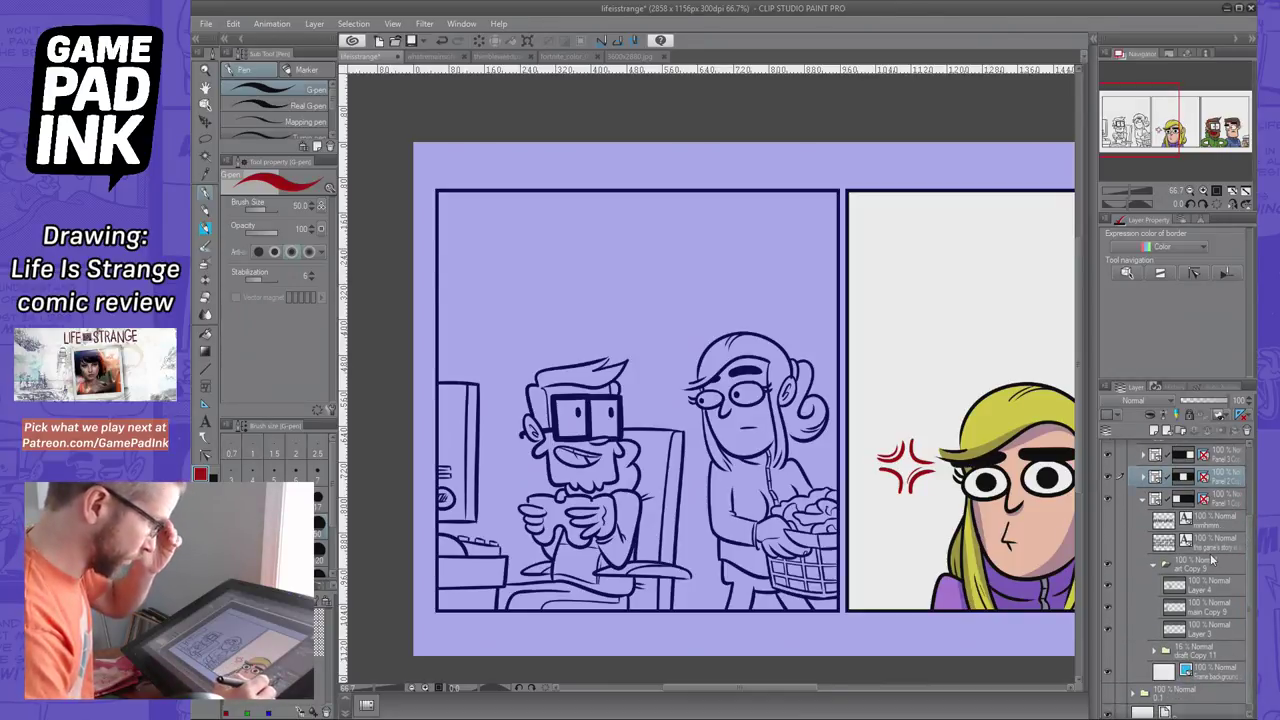
Collapse the art Copy 9 folder and add a new raster layer directly above the draft Copy 11 folder
{"action": "mouse_move", "coordinate": [1142, 120]}
{"action": "left_mouse_down"}
{"action": "mouse_move", "coordinate": [1217, 122]}
{"action": "mouse_move", "coordinate": [1136, 122]}
{"action": "left_mouse_up"}
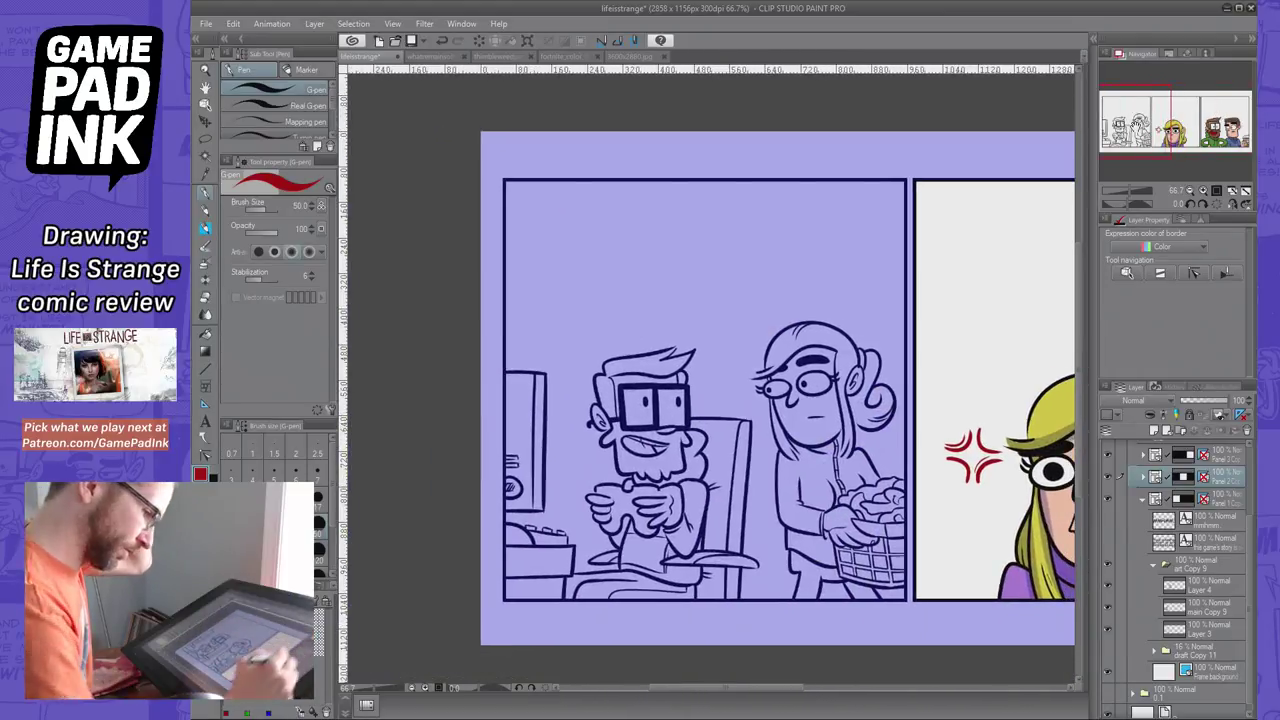
{"action": "left_click", "coordinate": [1155, 568]}
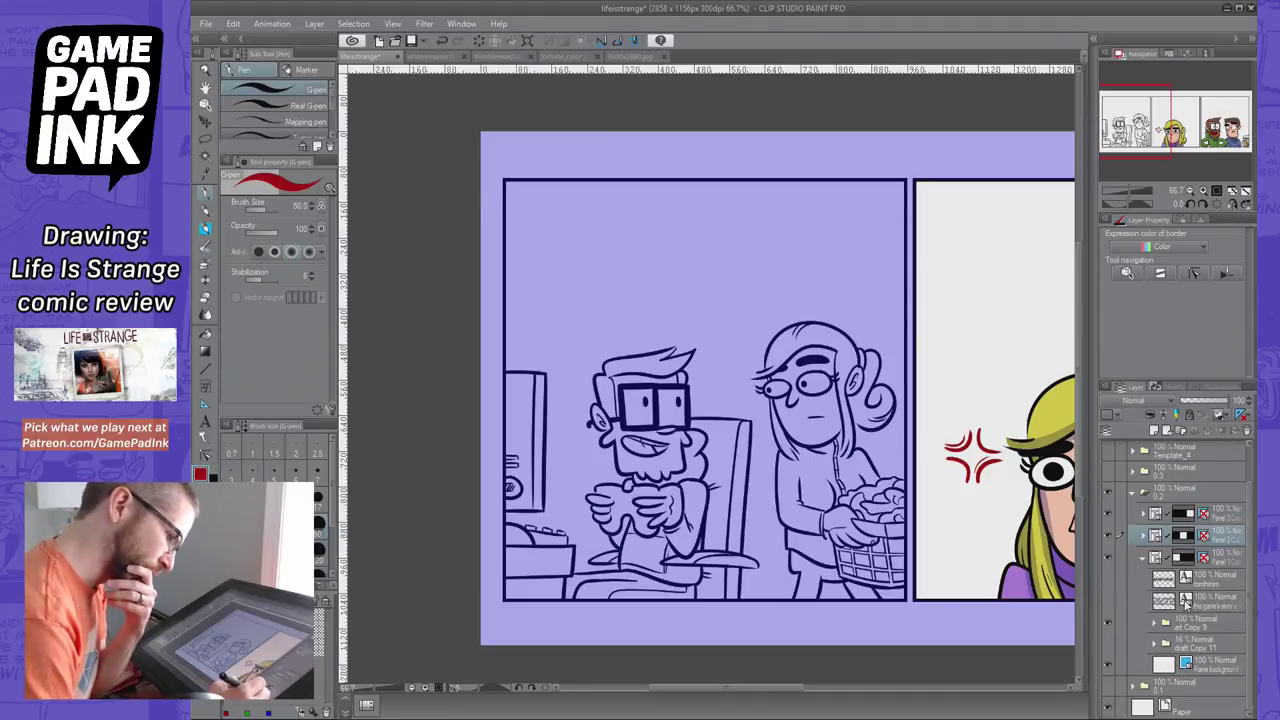
{"action": "left_click", "coordinate": [1211, 585]}
{"action": "left_click", "coordinate": [1204, 642]}
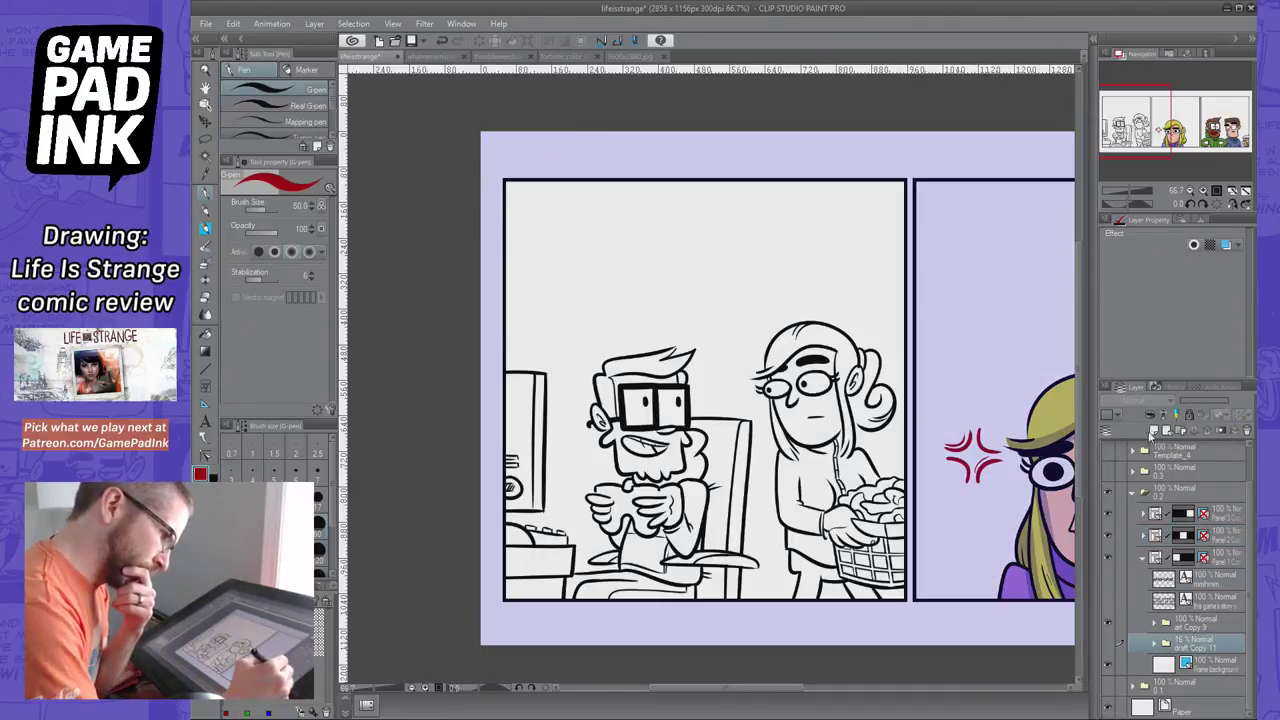
{"action": "left_click", "coordinate": [1152, 431]}
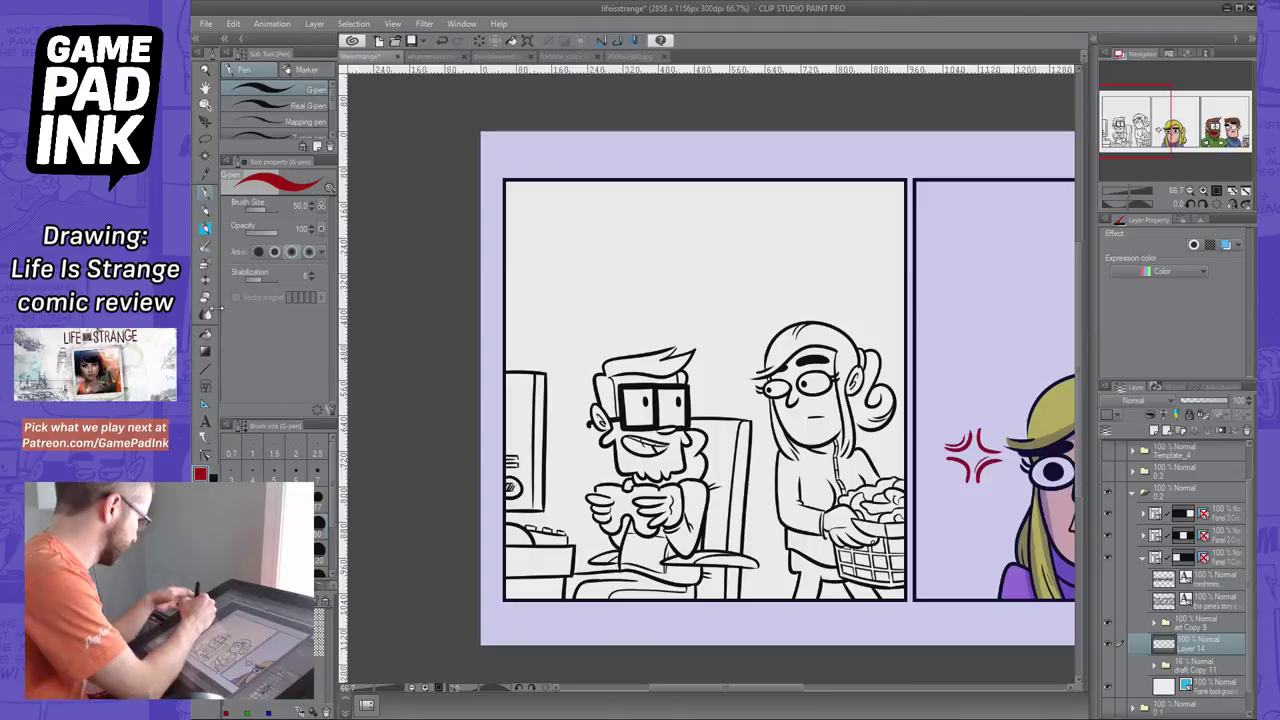
Fill the bearded man's forehead, cheek and ear in the first panel with the light skin colour
{"action": "left_click", "coordinate": [207, 334]}
{"action": "left_click", "coordinate": [268, 640]}
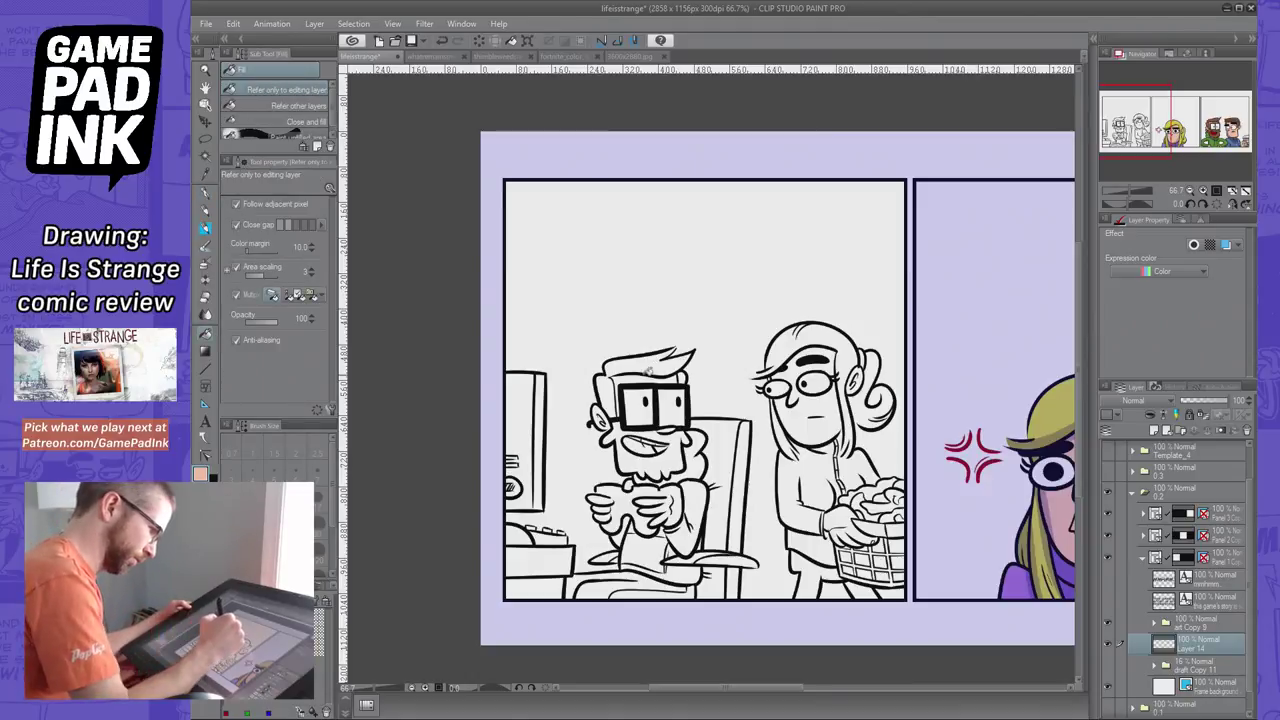
{"action": "left_click", "coordinate": [648, 372]}
{"action": "left_click_drag", "start_coordinate": [1200, 127], "coordinate": [1151, 129]}
{"action": "left_click", "coordinate": [446, 381]}
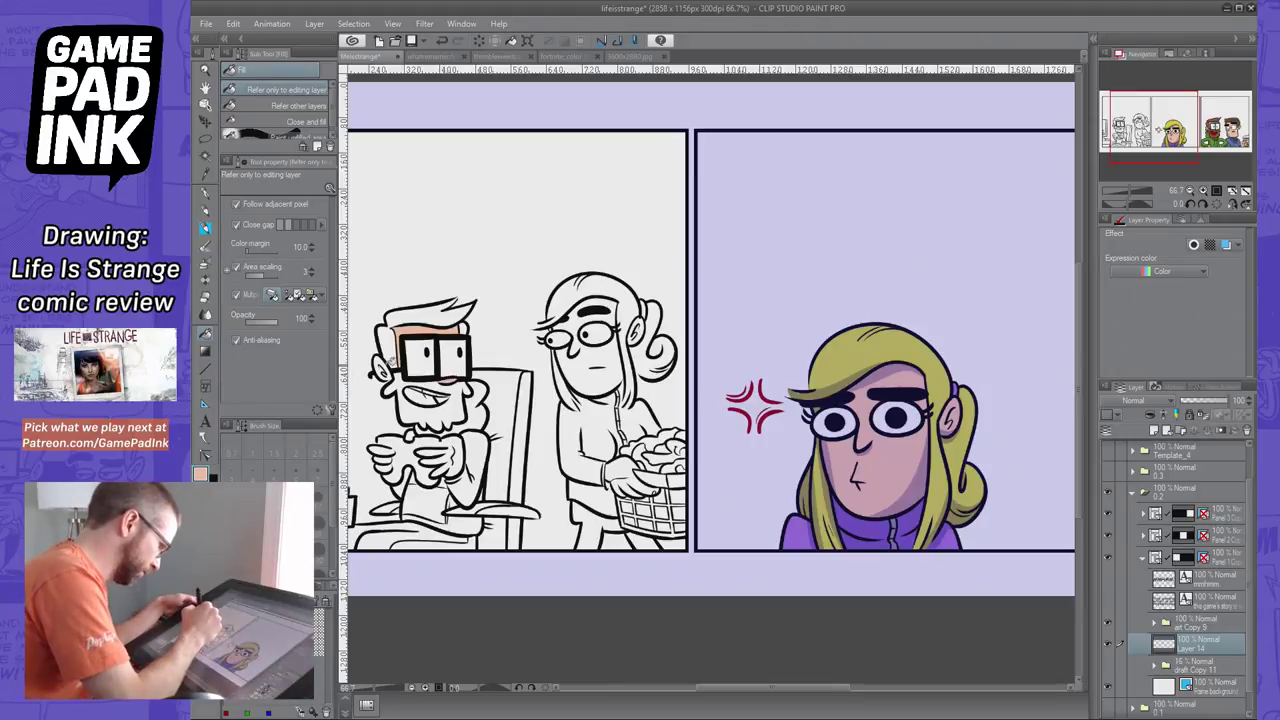
{"action": "left_click", "coordinate": [385, 366]}
{"action": "left_click", "coordinate": [205, 192]}
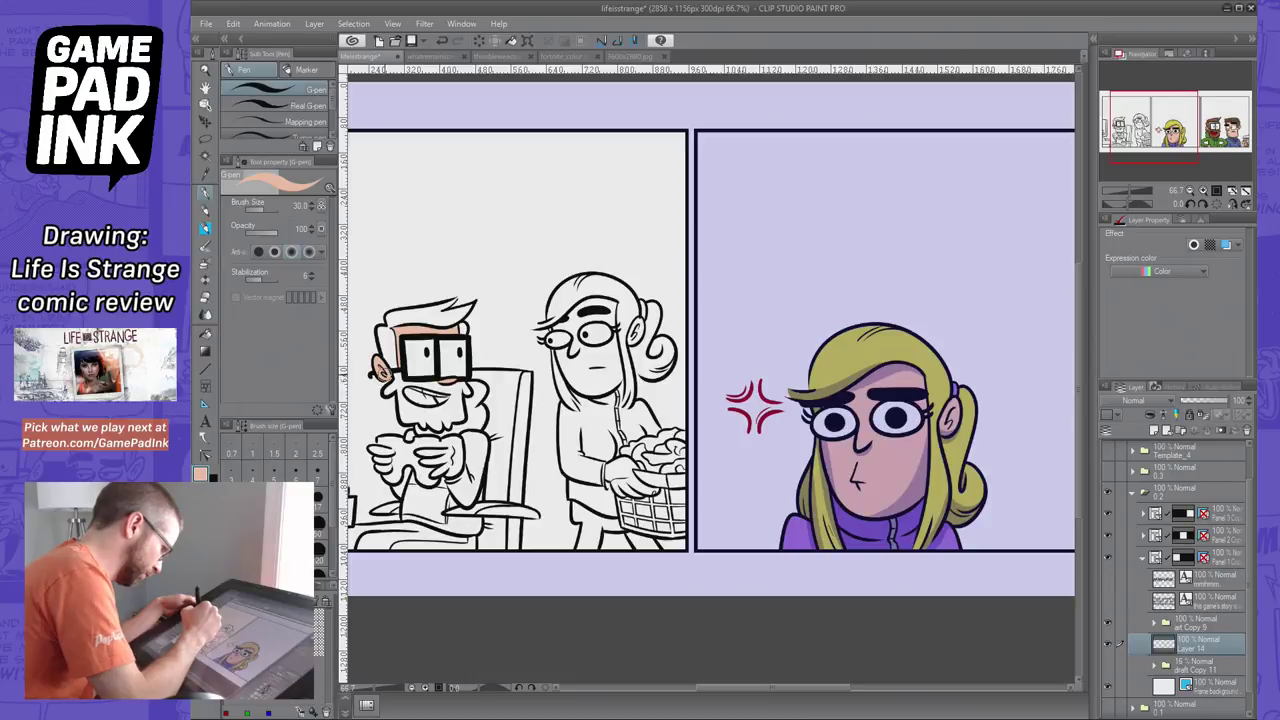
{"action": "left_click", "coordinate": [206, 334]}
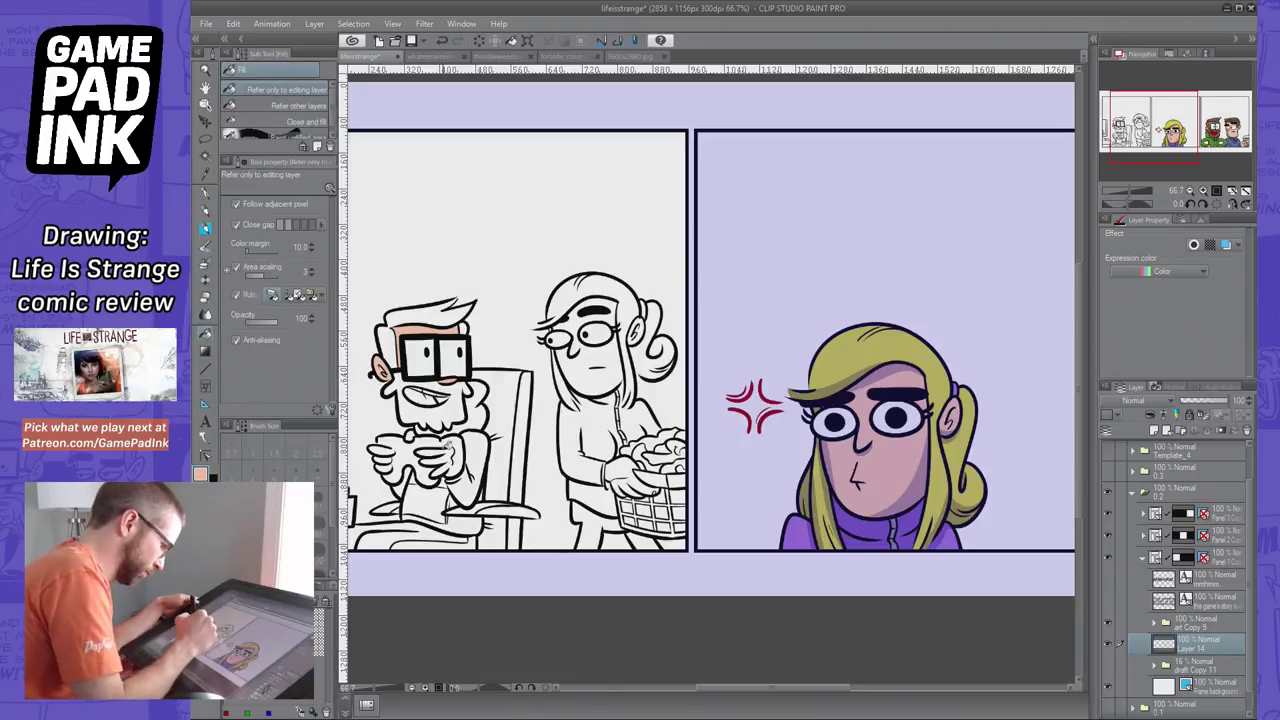
Expand the art Copy 9 folder, check the main Copy 9 layer by toggling its visibility, and select that layer
{"action": "left_click", "coordinate": [1153, 622]}
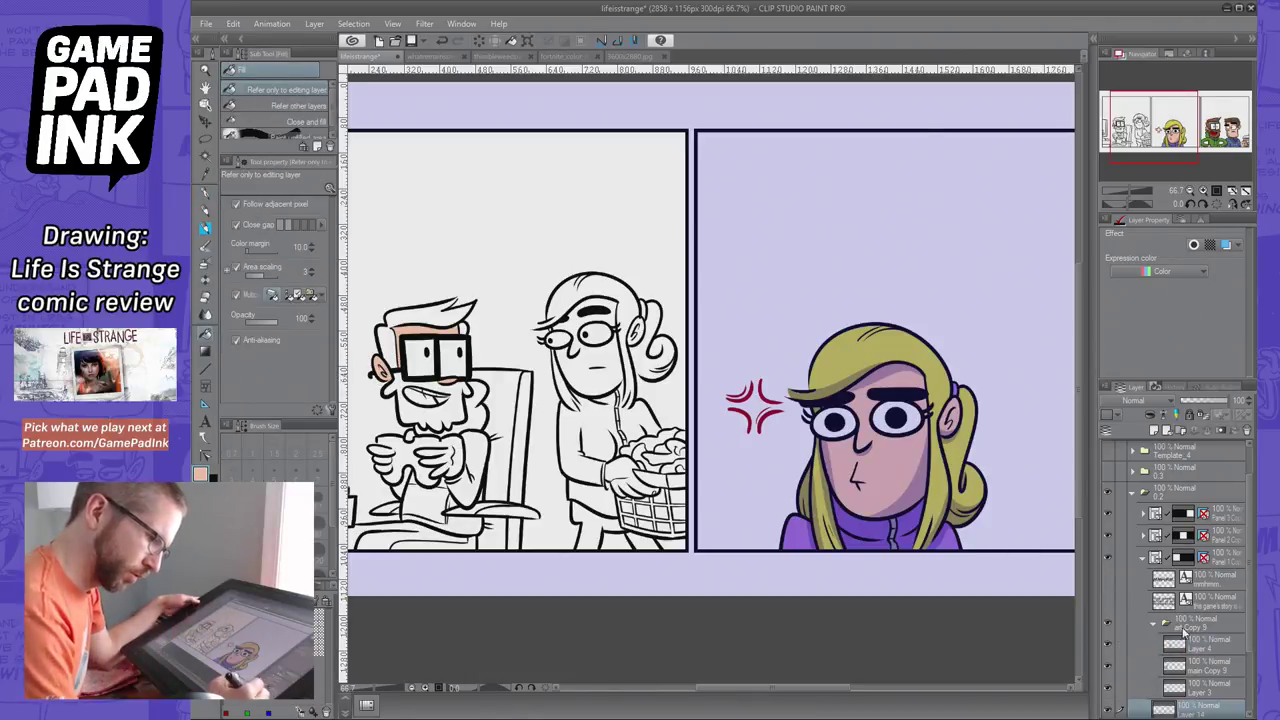
{"action": "left_click", "coordinate": [1110, 665]}
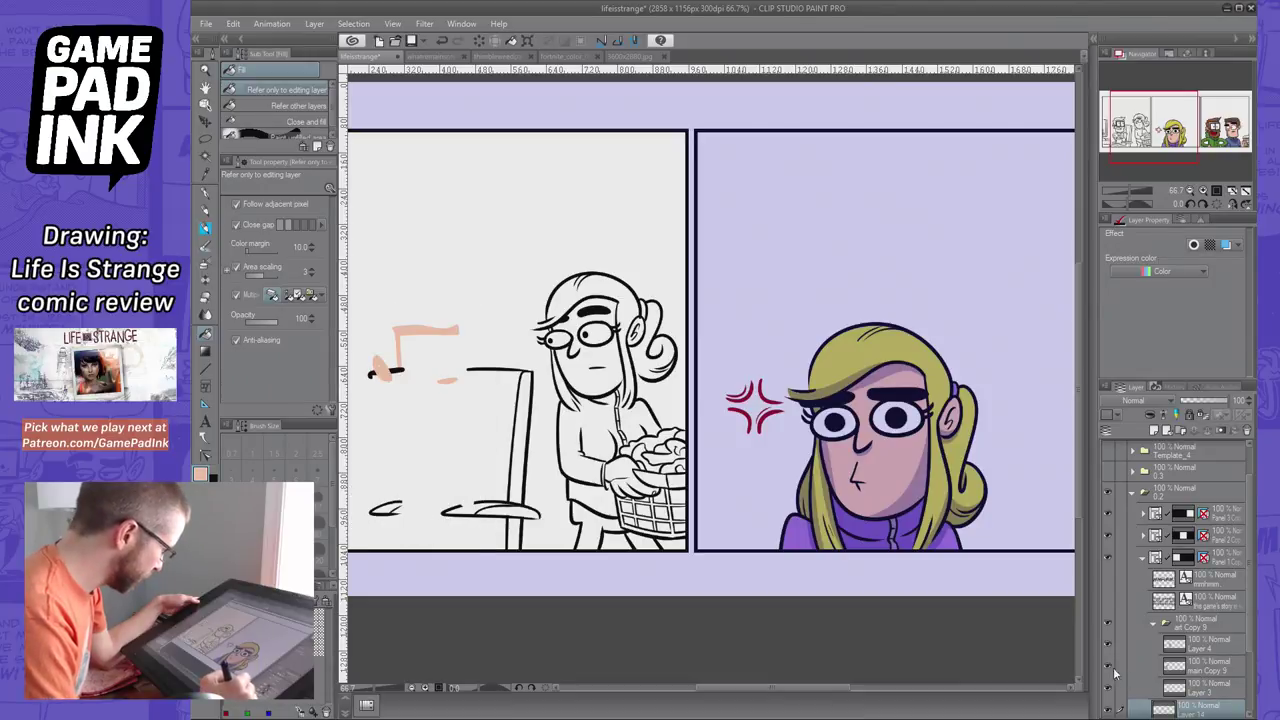
{"action": "left_click", "coordinate": [1110, 665]}
{"action": "left_click", "coordinate": [1200, 664]}
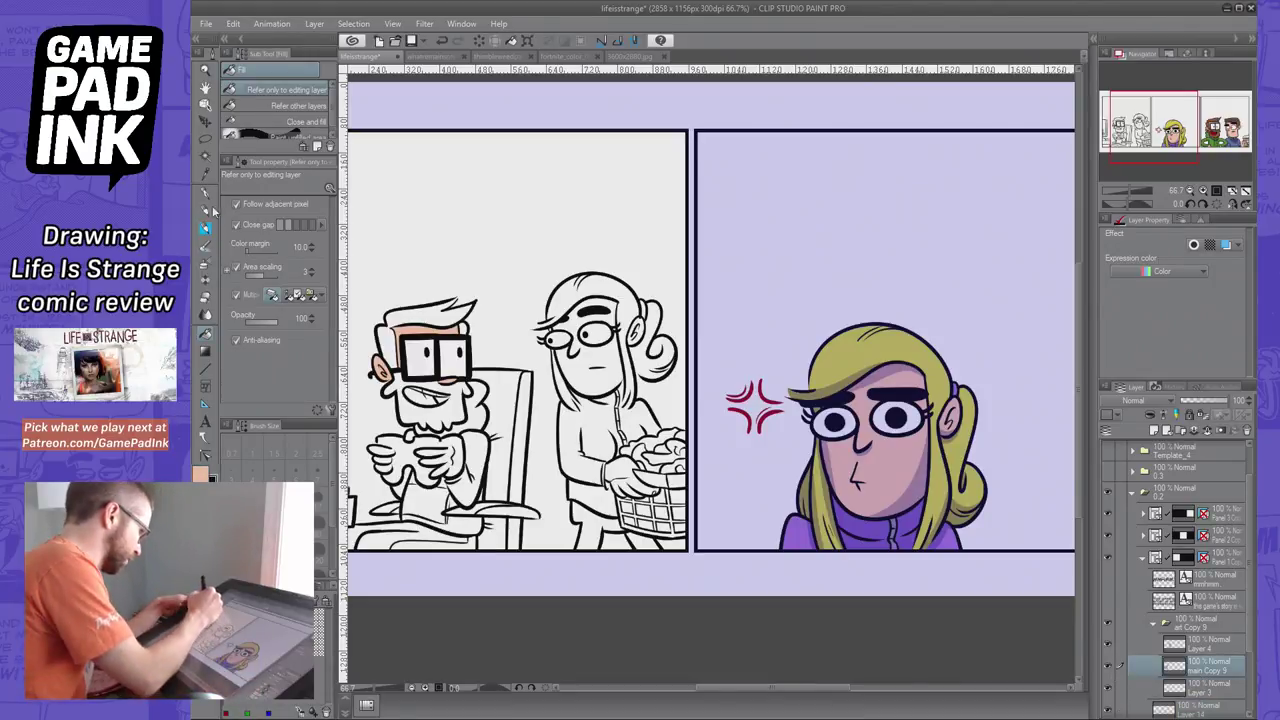
Touch up the line art around the bearded man's hands and controller with short size 15 G-pen strokes, undoing unwanted ones
{"action": "left_click", "coordinate": [205, 193]}
{"action": "left_click", "coordinate": [296, 499]}
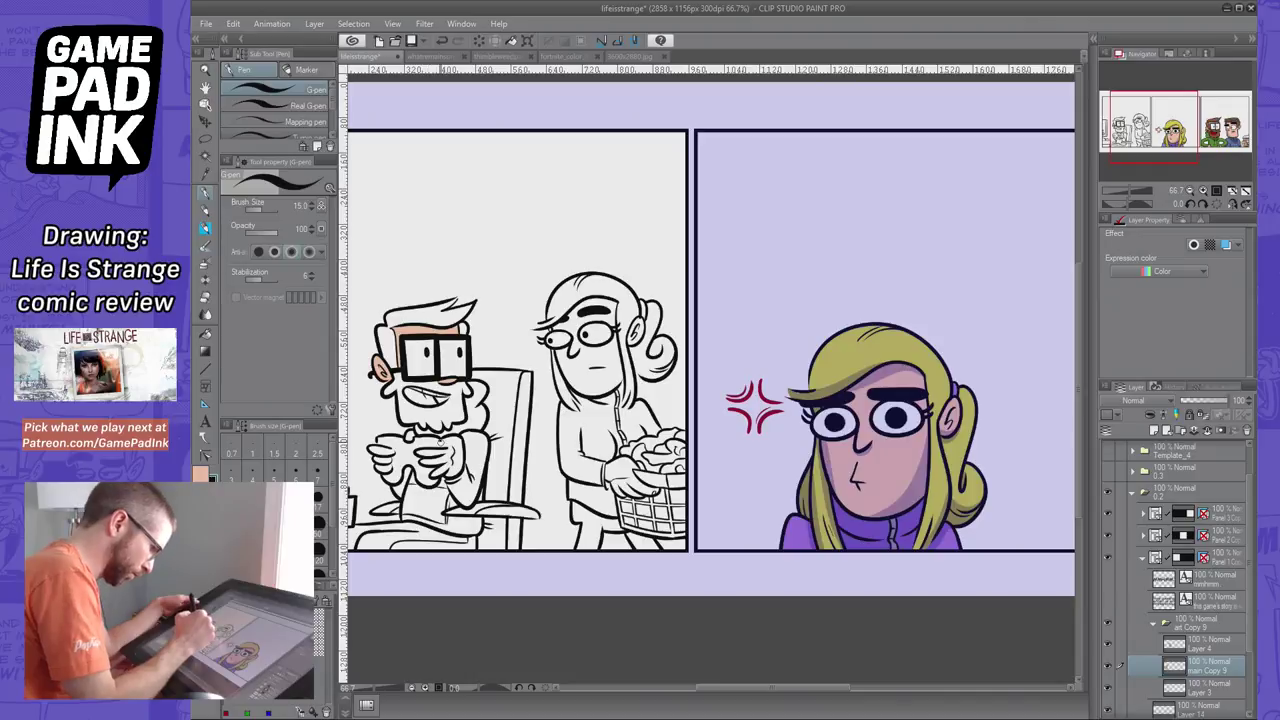
{"action": "key", "text": "ctrl+z"}
{"action": "key", "text": "ctrl+z"}
{"action": "left_click_drag", "start_coordinate": [440, 435], "coordinate": [434, 441]}
{"action": "key", "text": "ctrl+z"}
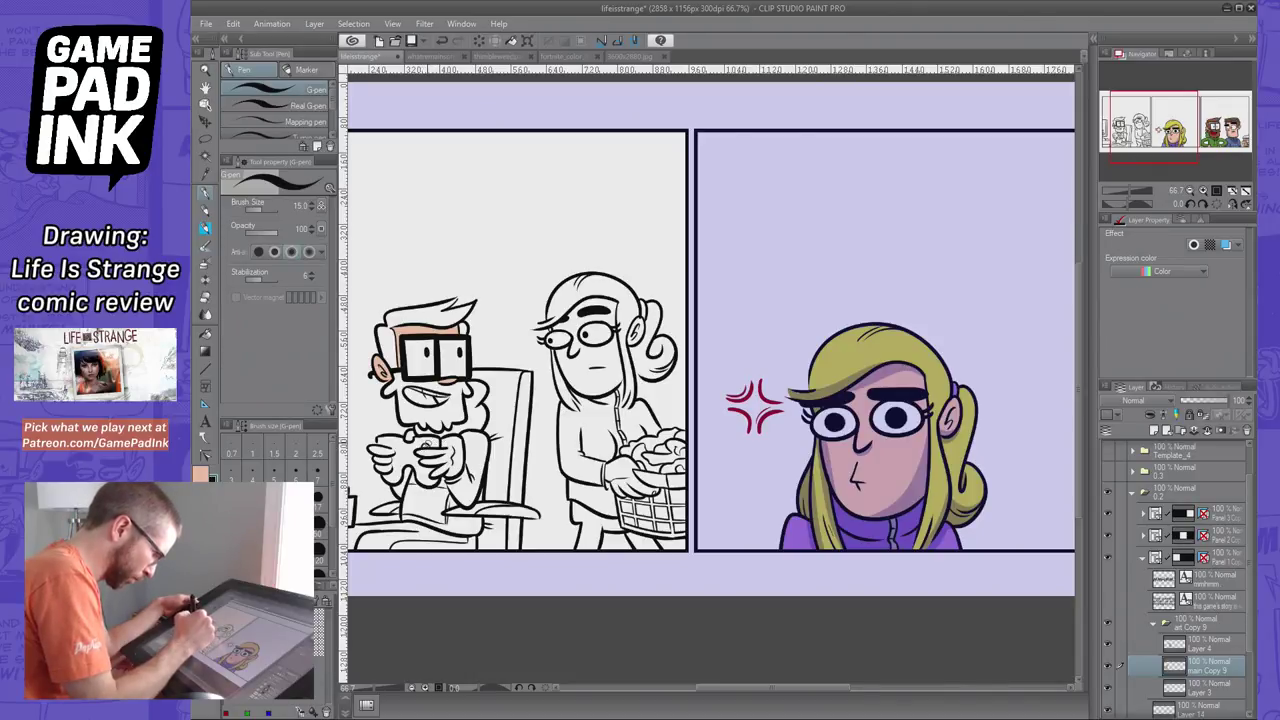
{"action": "key", "text": "ctrl+z"}
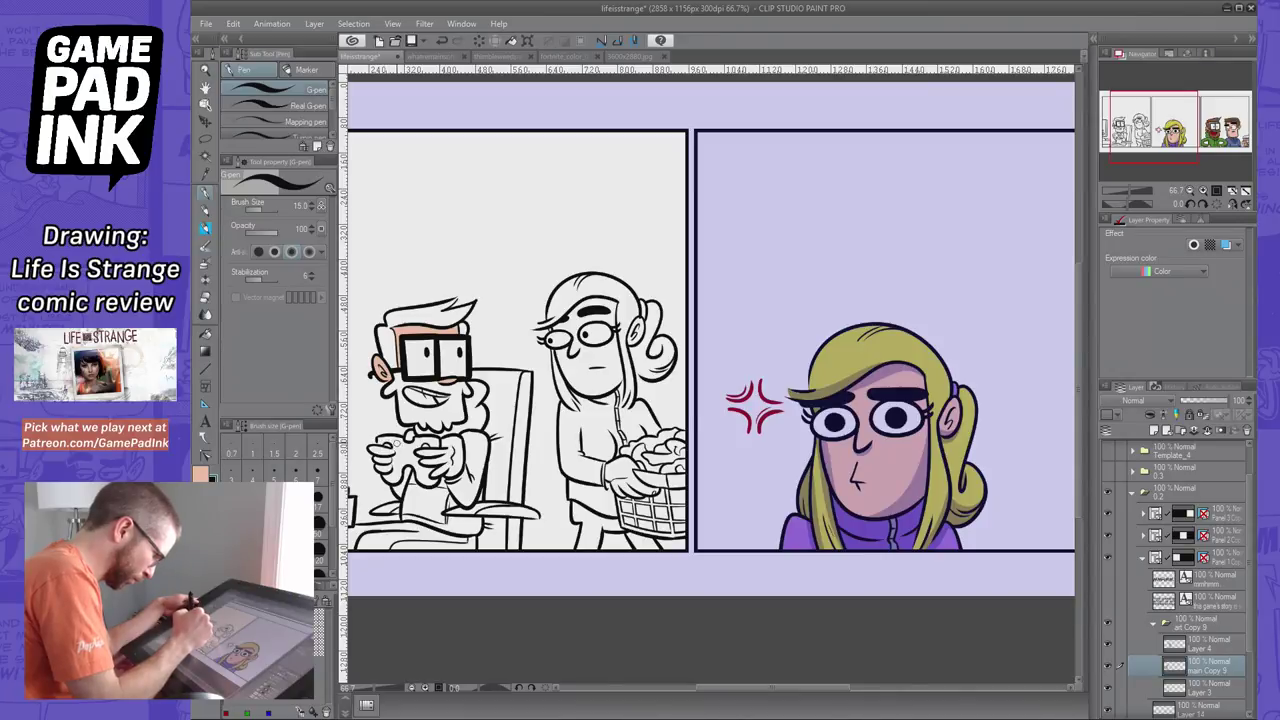
{"action": "key", "text": "ctrl+z"}
{"action": "mouse_move", "coordinate": [397, 413]}
{"action": "left_mouse_down"}
{"action": "mouse_move", "coordinate": [409, 421]}
{"action": "mouse_move", "coordinate": [383, 443]}
{"action": "left_mouse_up"}
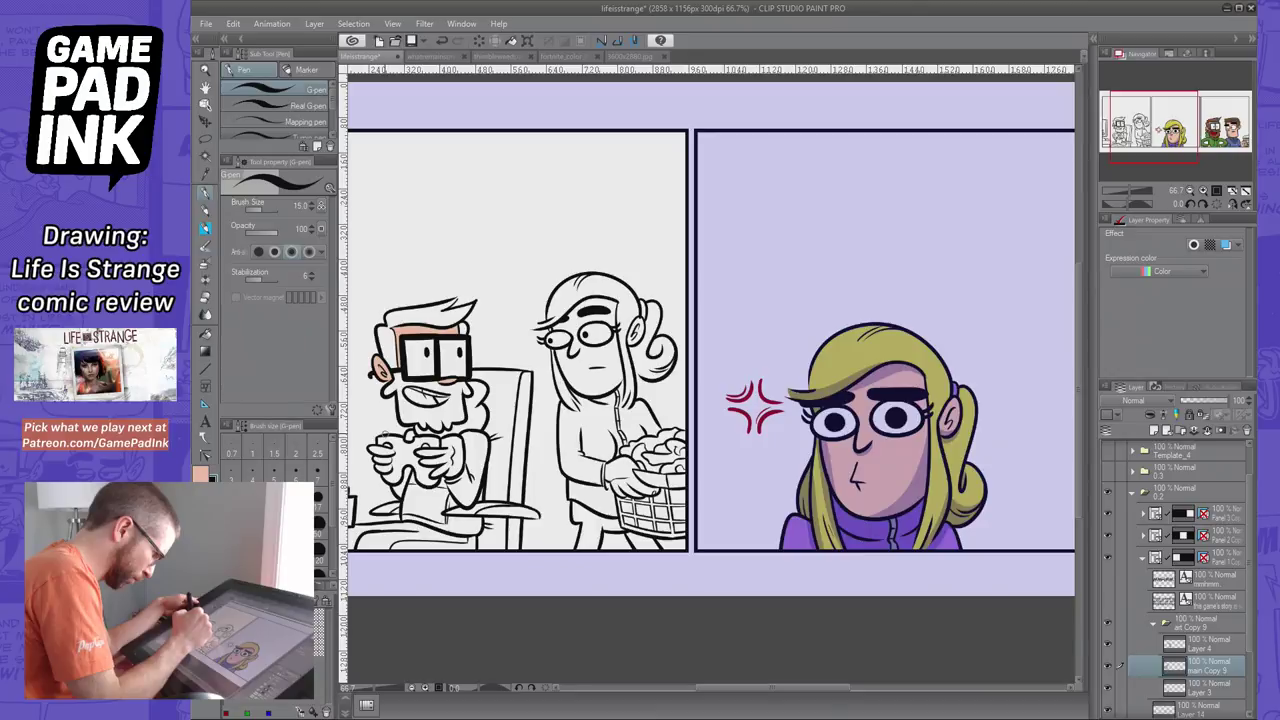
{"action": "key", "text": "ctrl+z"}
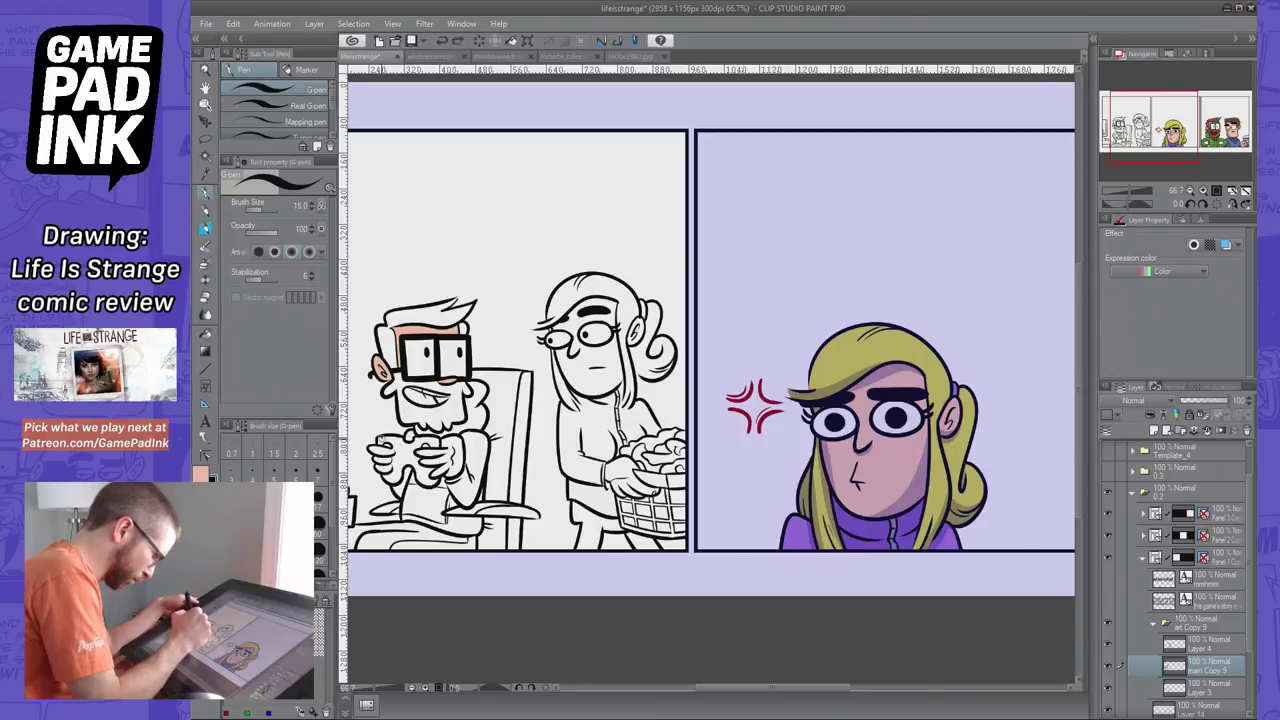
{"action": "left_click_drag", "start_coordinate": [380, 437], "coordinate": [403, 440]}
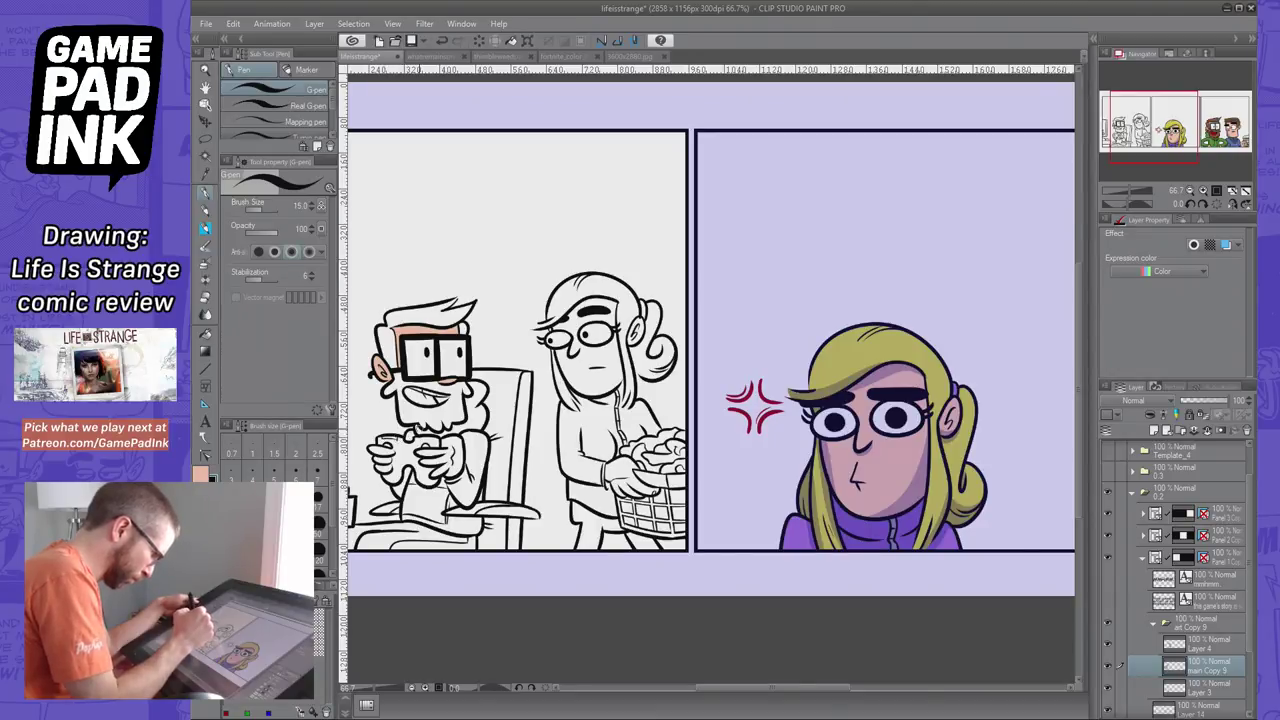
{"action": "key", "text": "ctrl+z"}
{"action": "left_click_drag", "start_coordinate": [420, 440], "coordinate": [420, 440]}
{"action": "key", "text": "ctrl+z"}
{"action": "key", "text": "ctrl+z"}
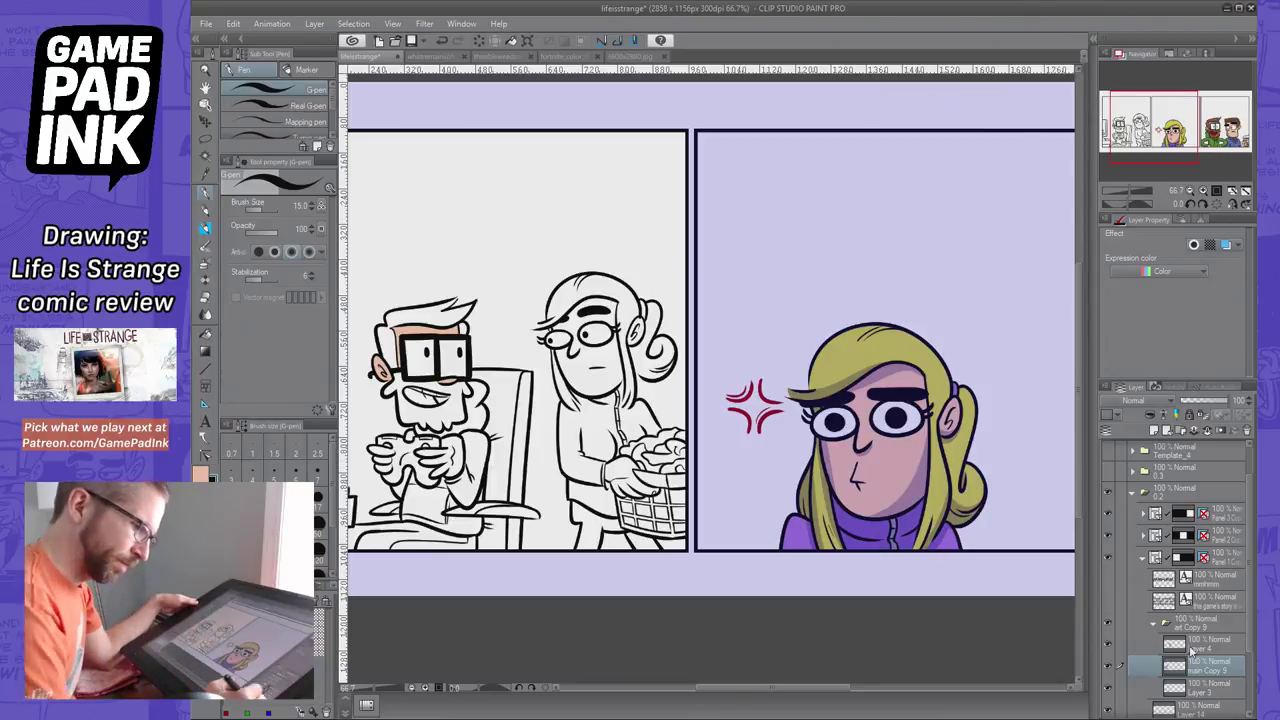
Collapse the art Copy 9 folder and colour the bearded man's hands light skin tone on Layer 14, touching up missed spots with the G-pen
{"action": "left_click", "coordinate": [1153, 623]}
{"action": "left_click", "coordinate": [1177, 645]}
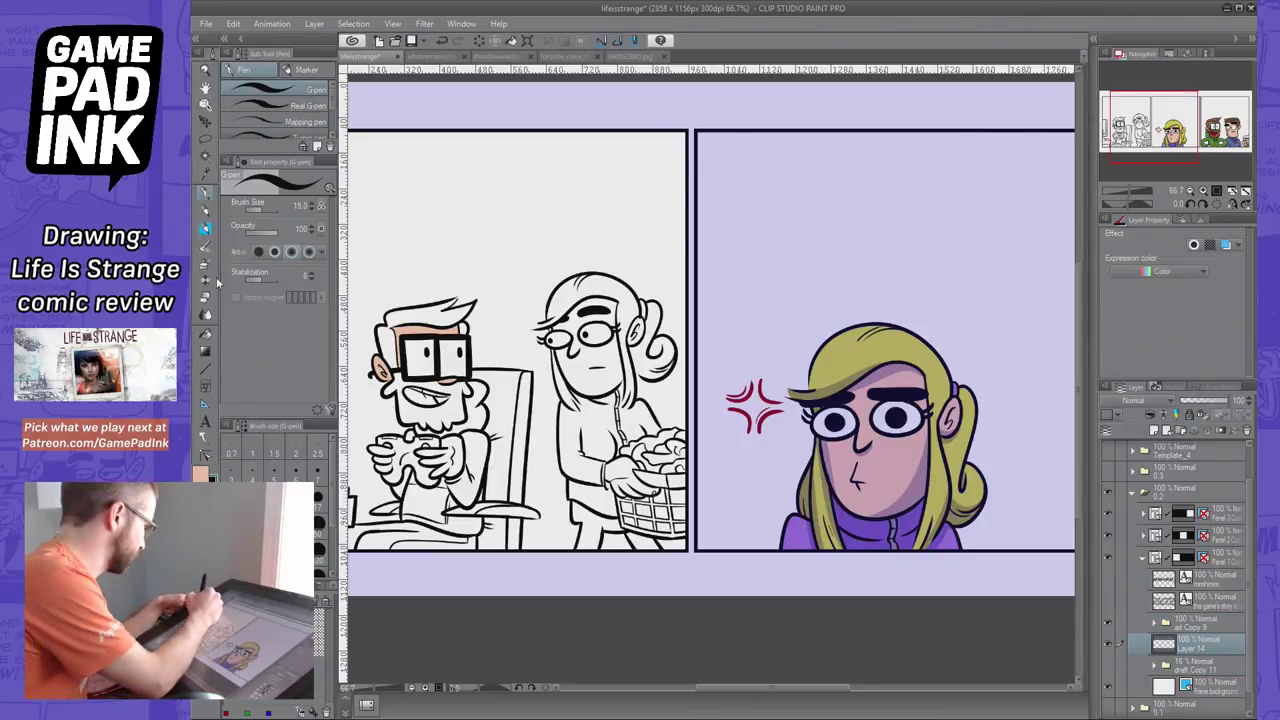
{"action": "left_click", "coordinate": [210, 334]}
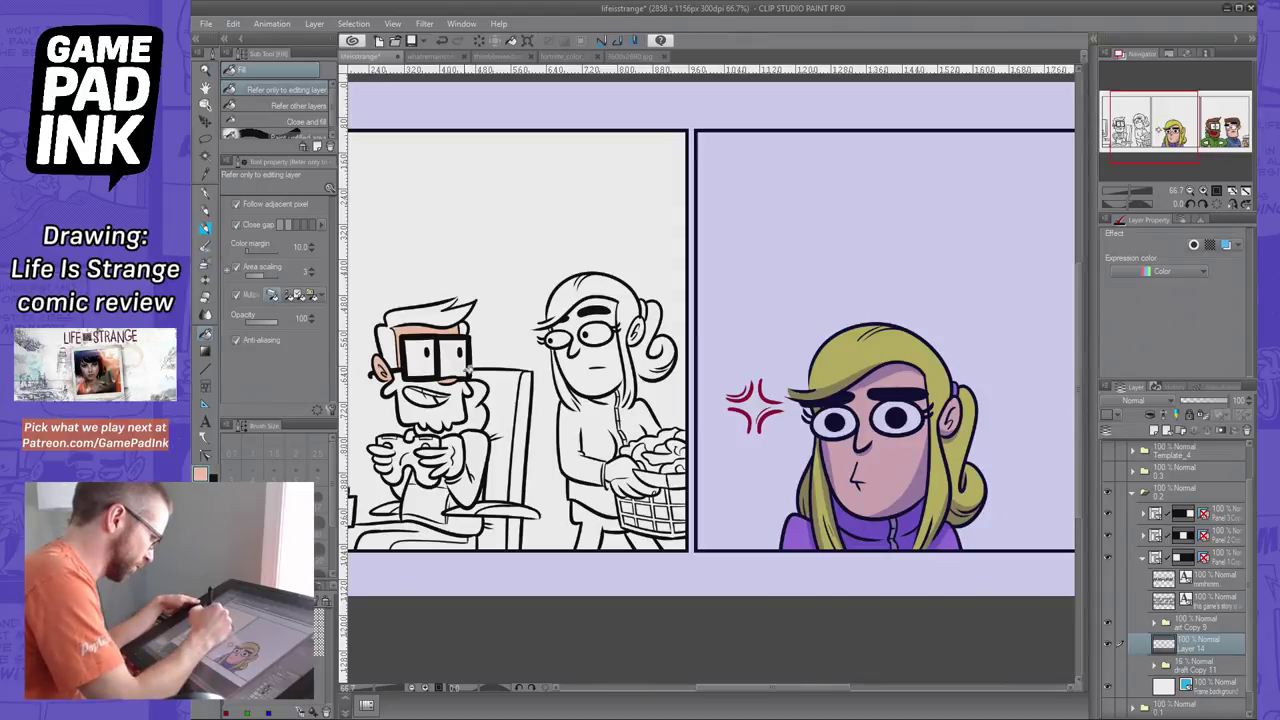
{"action": "left_click", "coordinate": [452, 448]}
{"action": "left_click", "coordinate": [388, 452]}
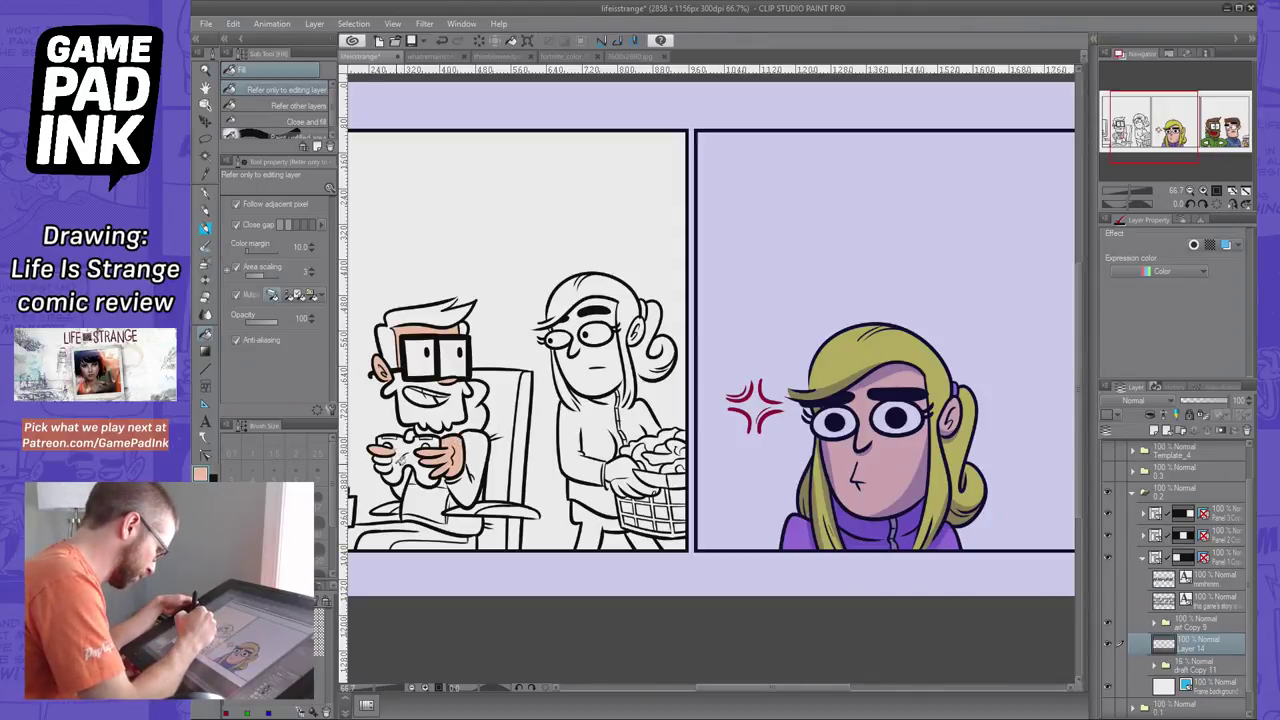
{"action": "key", "text": "ctrl+z"}
{"action": "left_click", "coordinate": [384, 463]}
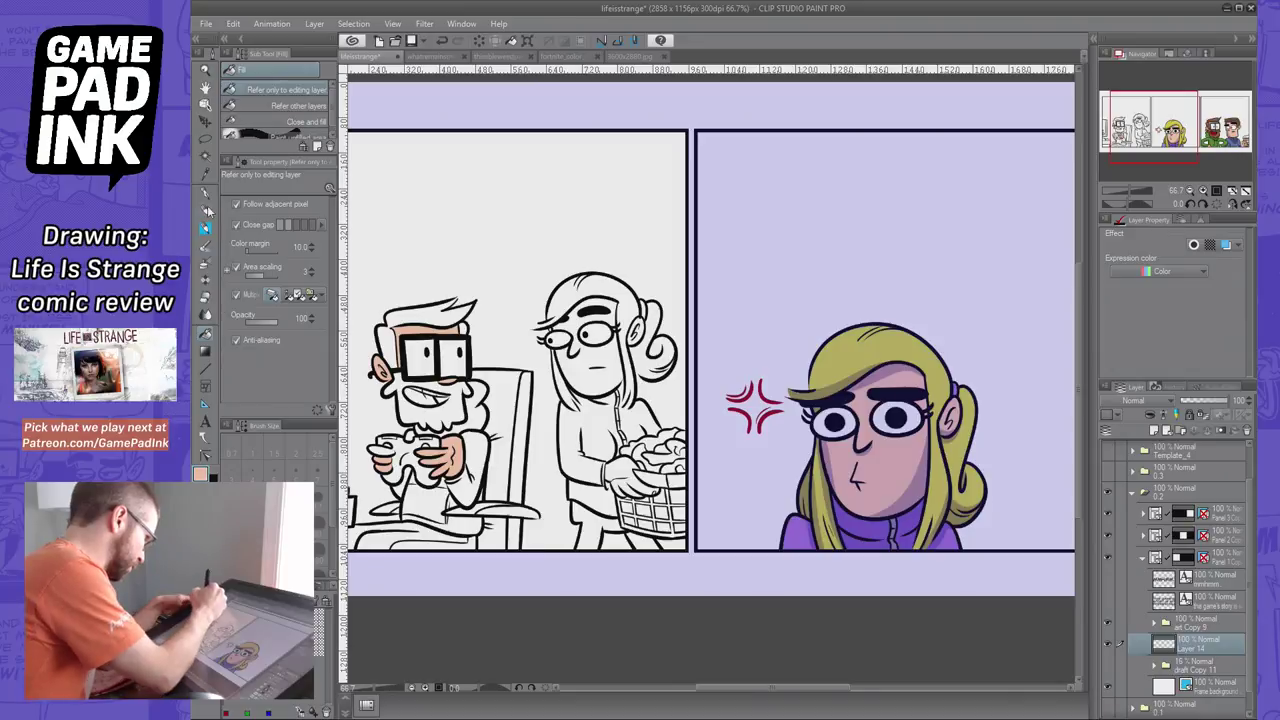
{"action": "left_click", "coordinate": [207, 208]}
{"action": "left_click_drag", "start_coordinate": [384, 447], "coordinate": [376, 451]}
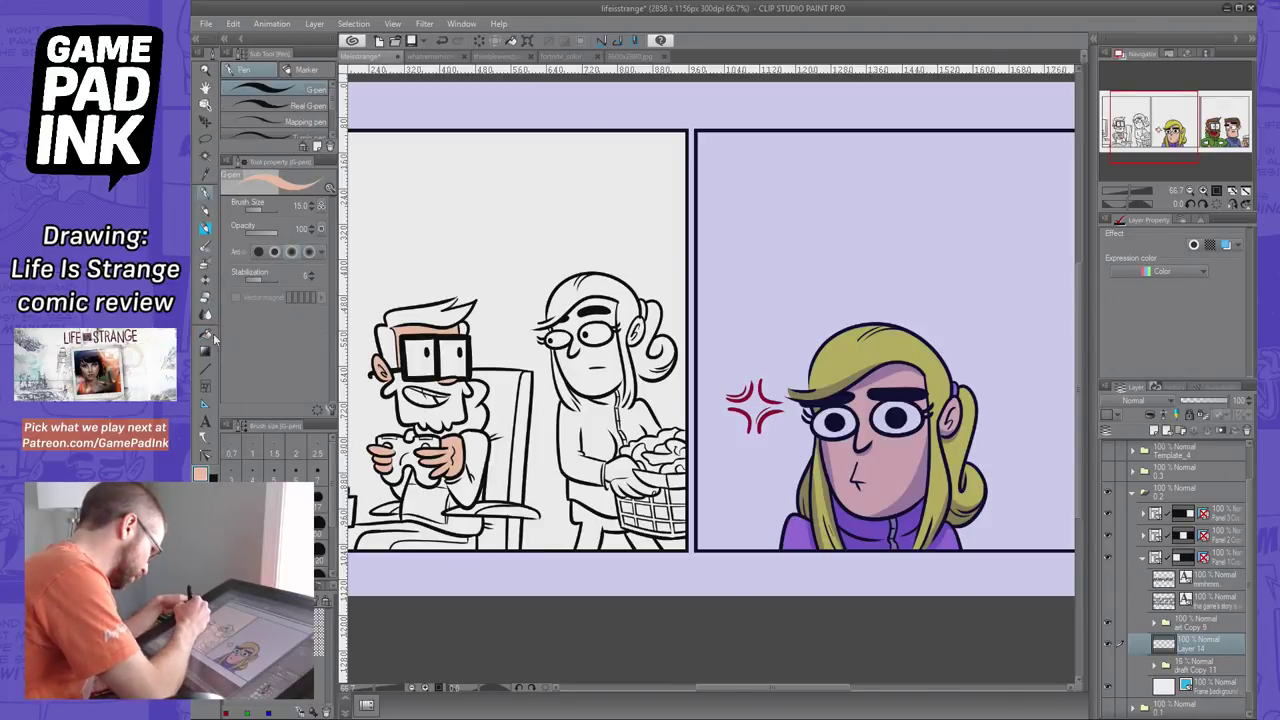
{"action": "key", "text": "e"}
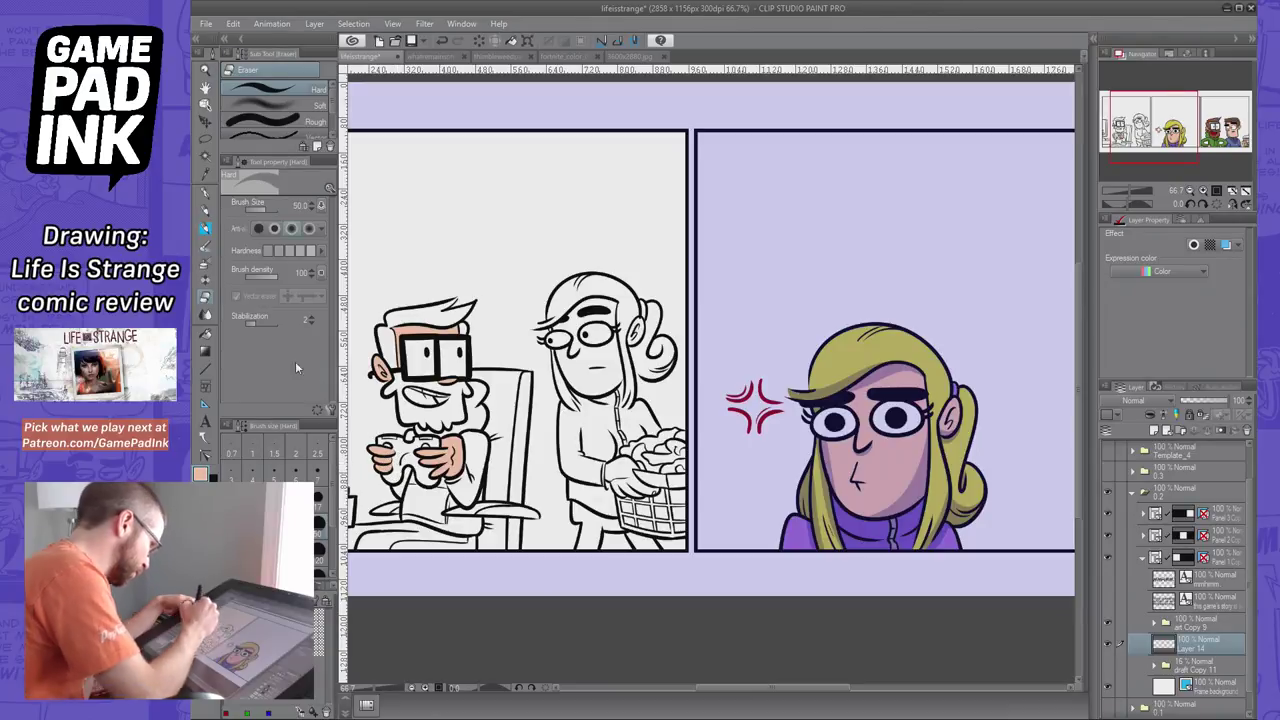
Fill the woman's face, hand and ear in the first panel with the light skin colour
{"action": "key", "text": "g"}
{"action": "left_click", "coordinate": [600, 325]}
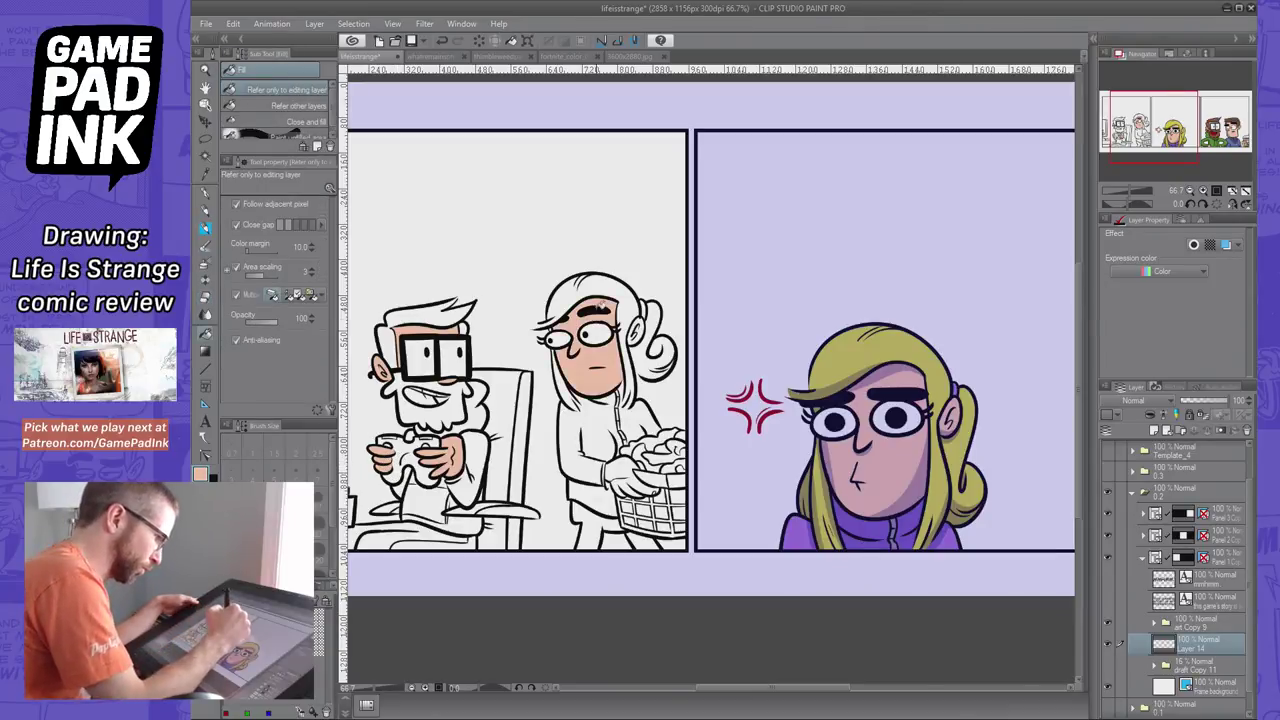
{"action": "left_click", "coordinate": [206, 195]}
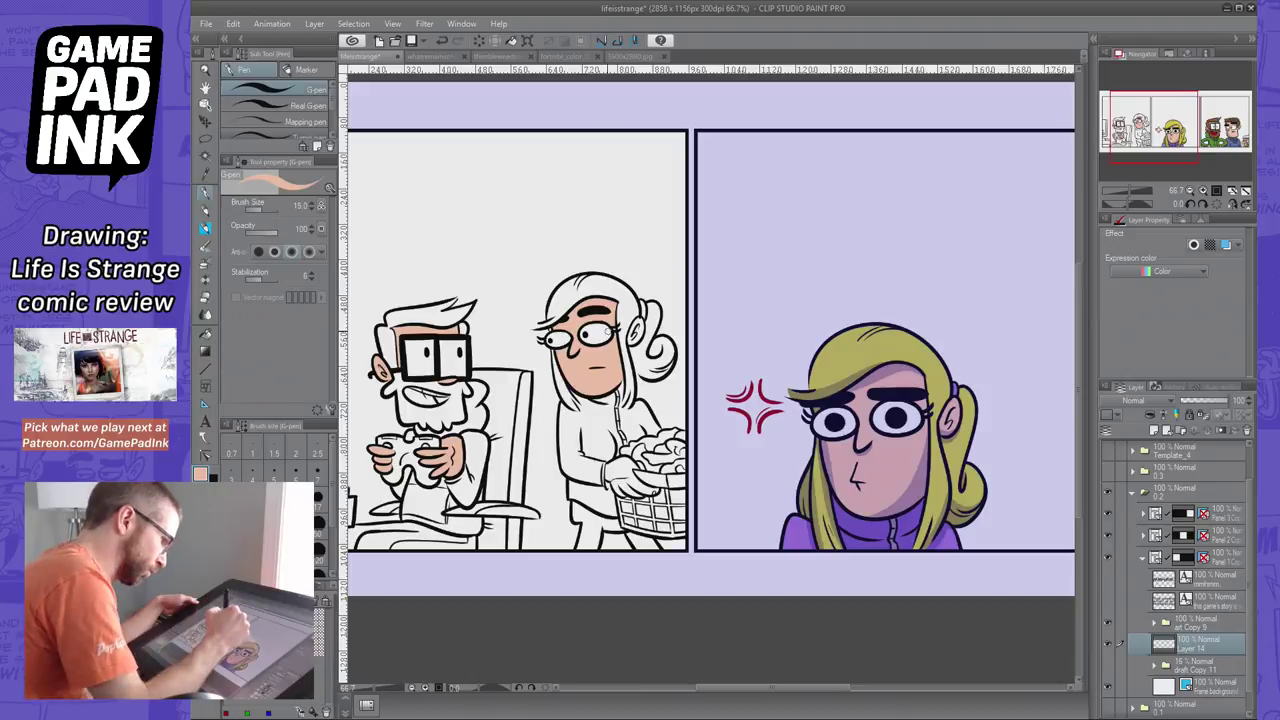
{"action": "left_click", "coordinate": [206, 335]}
{"action": "left_click", "coordinate": [618, 462]}
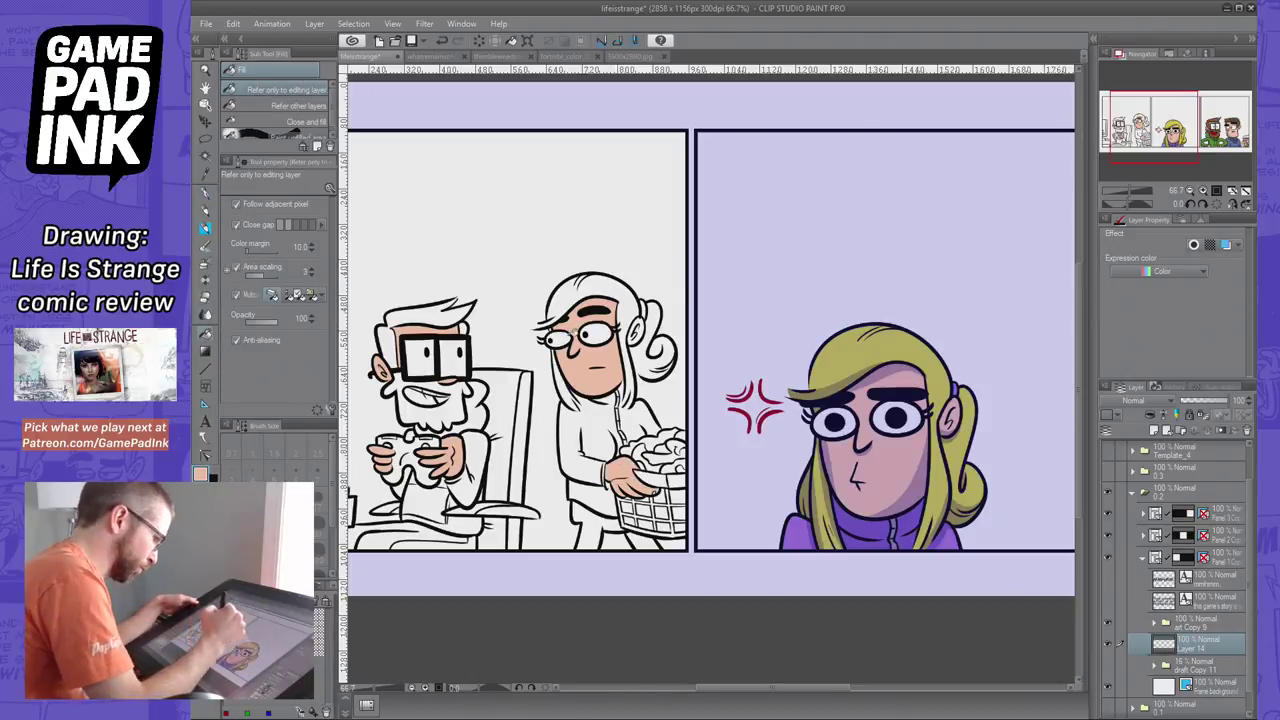
{"action": "left_click", "coordinate": [637, 332]}
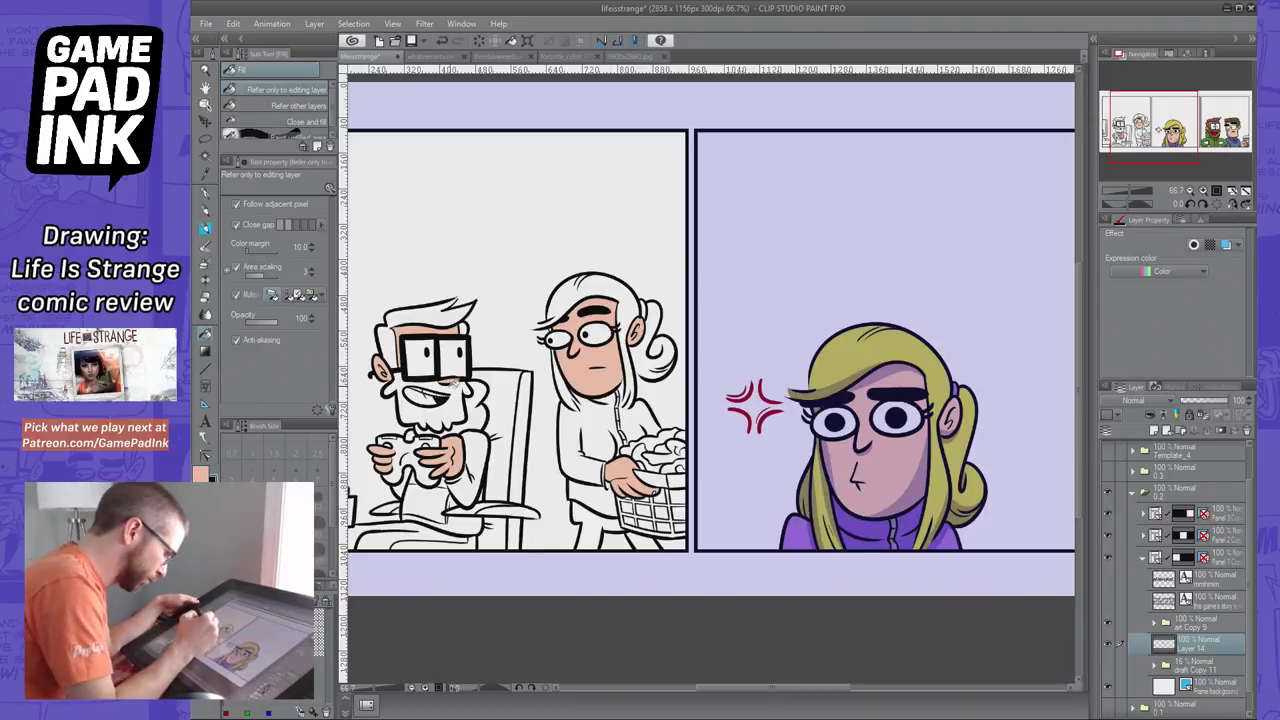
Fill the chair's backrest and seat behind and below the bearded man with near-black
{"action": "left_click", "coordinate": [206, 194]}
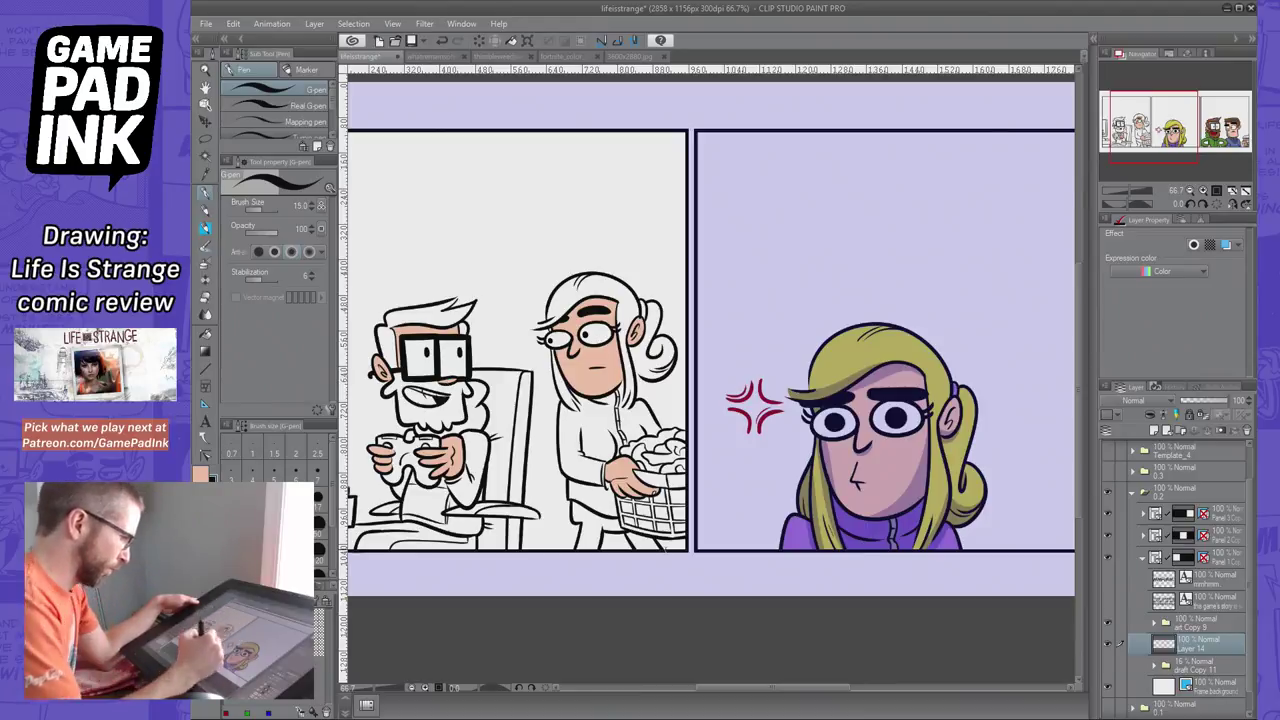
{"action": "left_click_drag", "start_coordinate": [666, 549], "coordinate": [806, 570]}
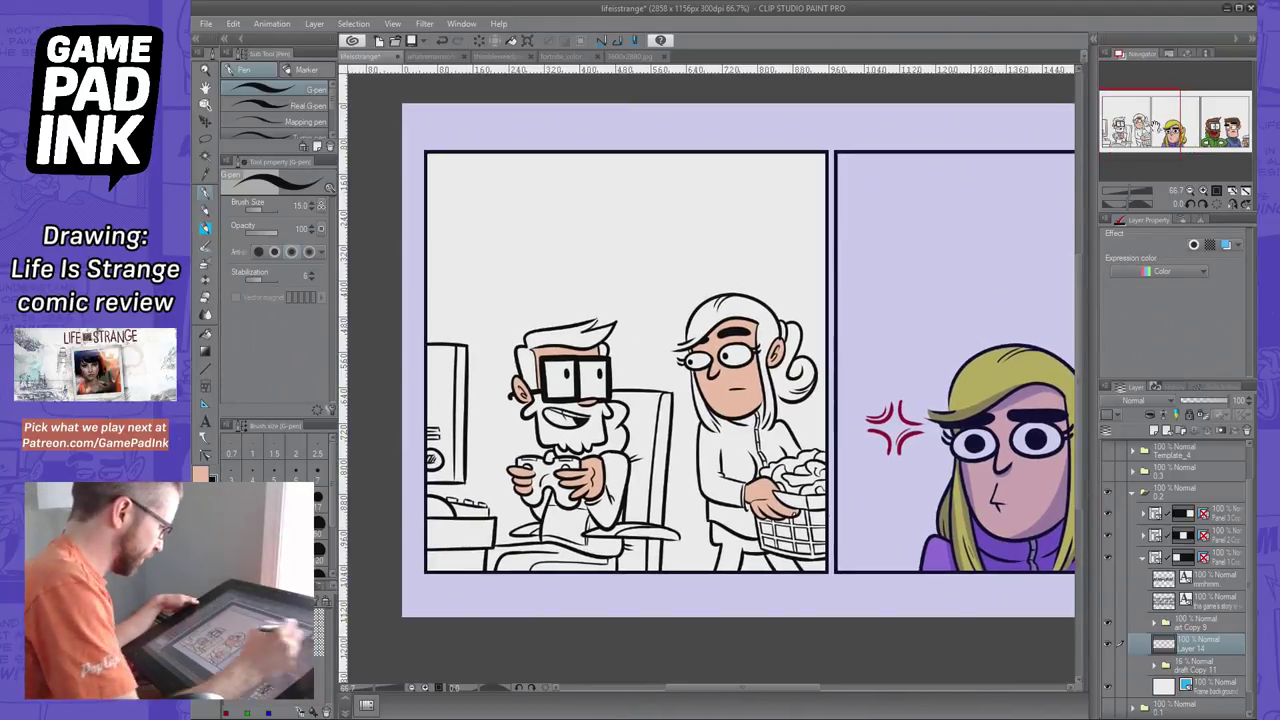
{"action": "left_click", "coordinate": [206, 314]}
{"action": "left_click", "coordinate": [638, 418]}
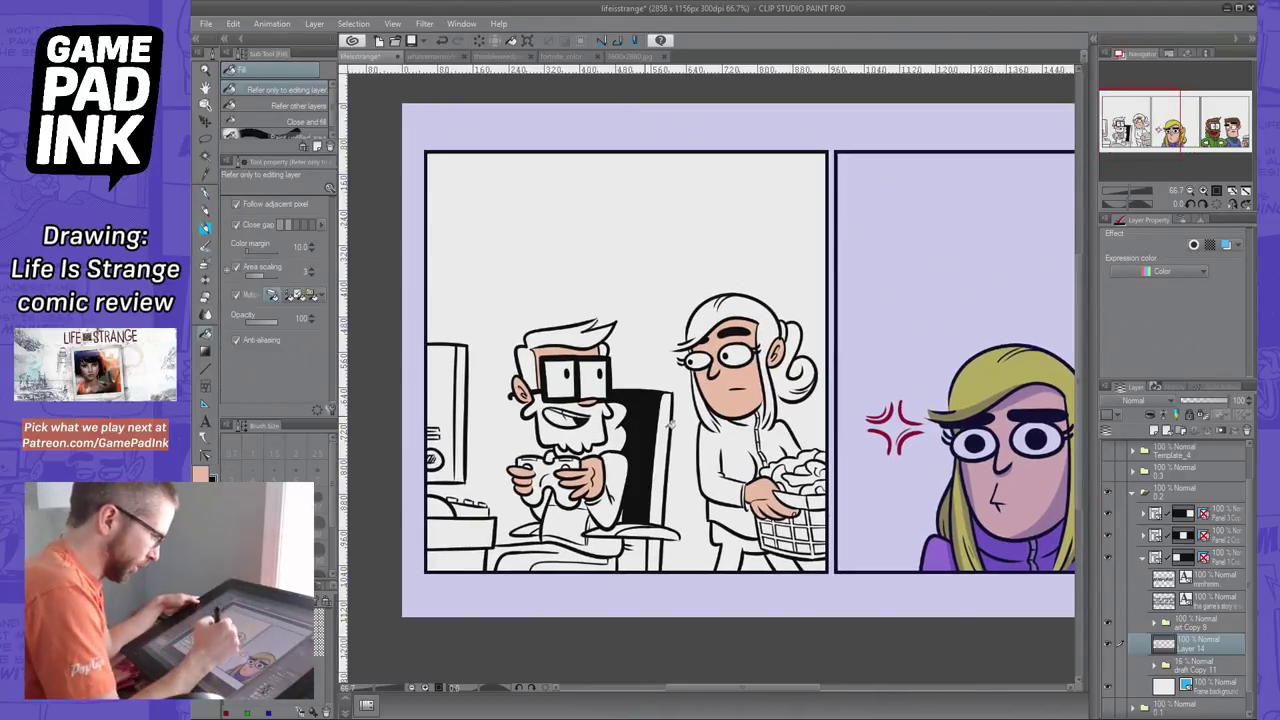
{"action": "left_click", "coordinate": [643, 547]}
{"action": "left_click", "coordinate": [568, 550]}
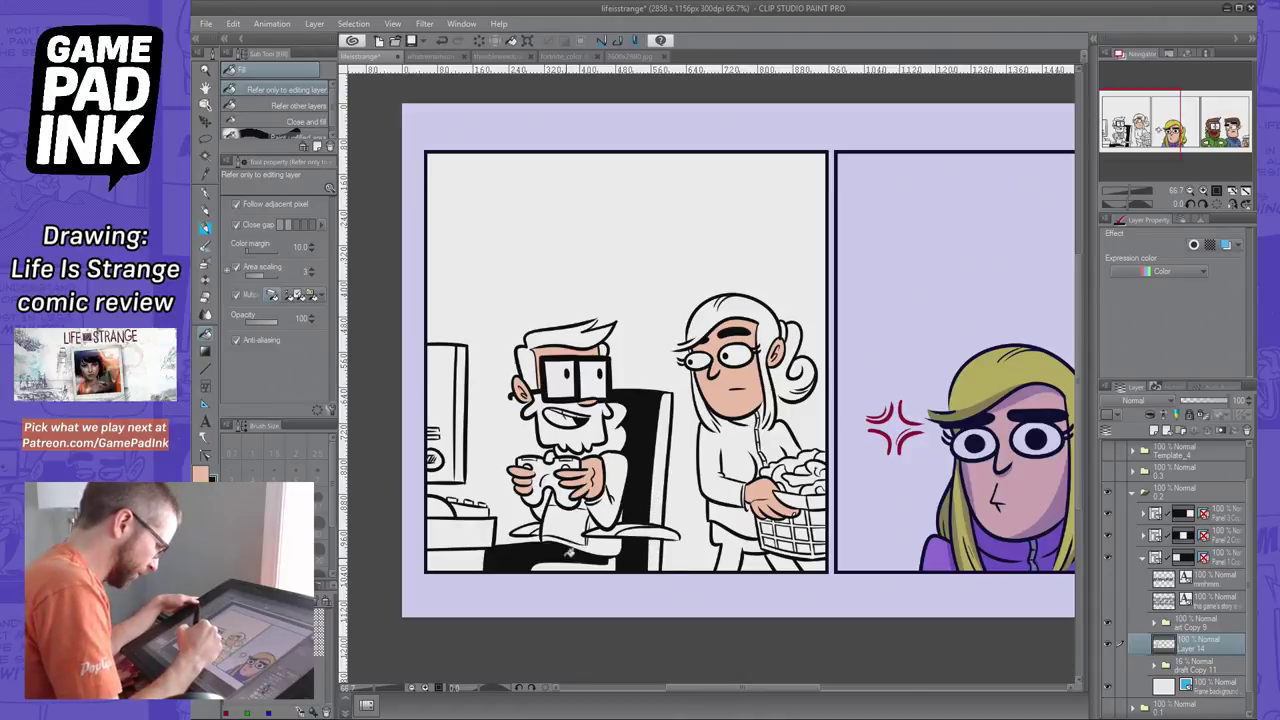
{"action": "left_click", "coordinate": [558, 565]}
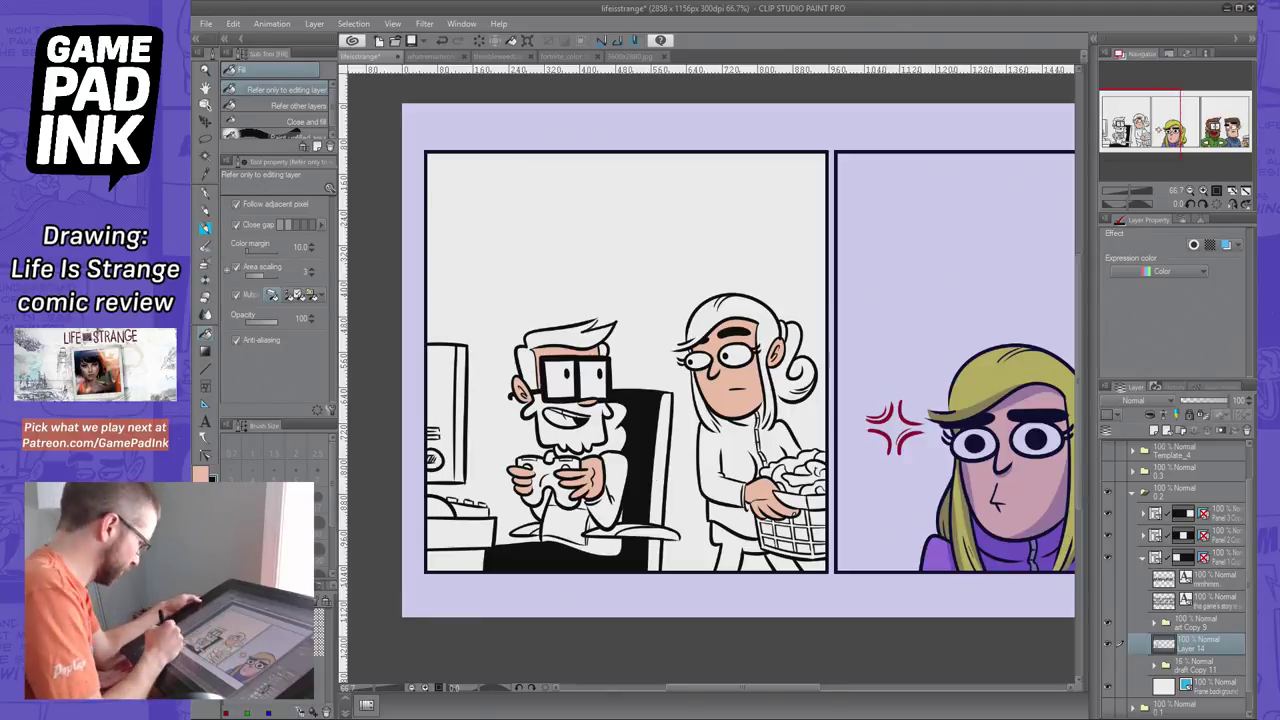
{"action": "left_click", "coordinate": [452, 535]}
{"action": "left_click", "coordinate": [466, 557]}
{"action": "key", "text": "ctrl+z"}
{"action": "key", "text": "ctrl+z"}
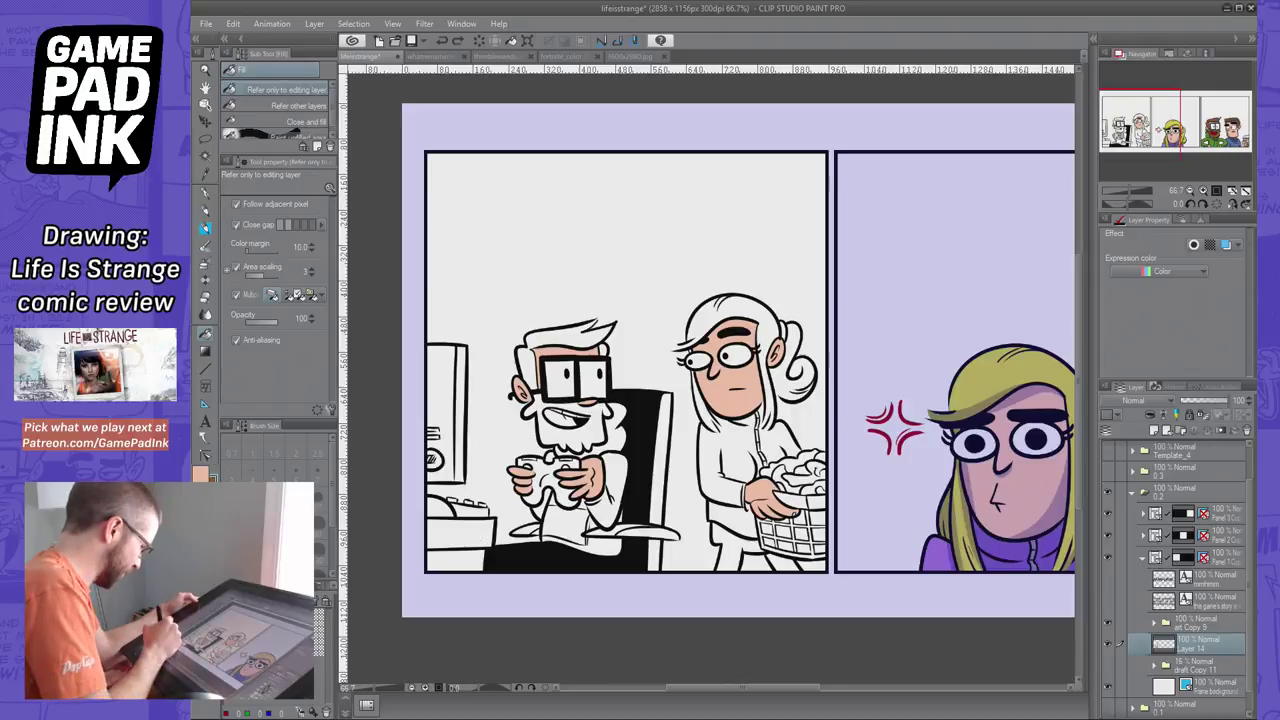
{"action": "left_click", "coordinate": [428, 548]}
{"action": "left_click", "coordinate": [462, 560]}
{"action": "key", "text": "ctrl+z"}
{"action": "key", "text": "ctrl+z"}
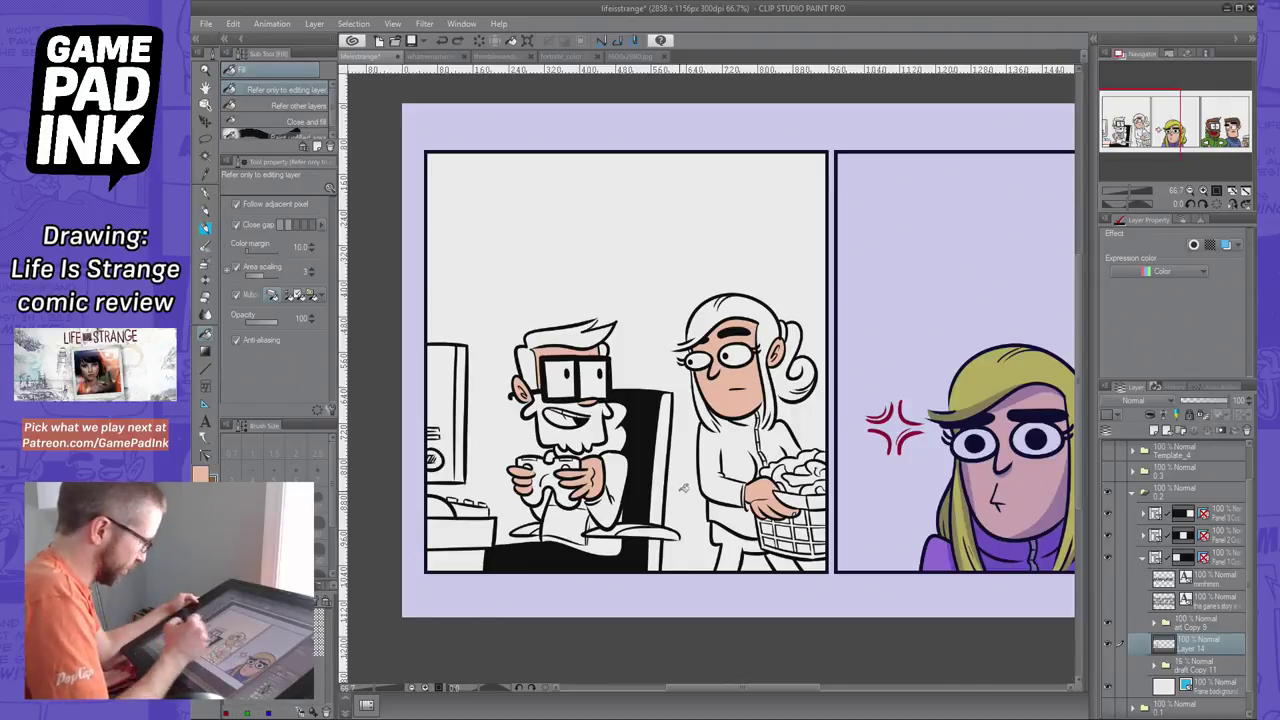
Fill both sections of the desk in the first panel's lower corner with tan
{"action": "left_click", "coordinate": [458, 532]}
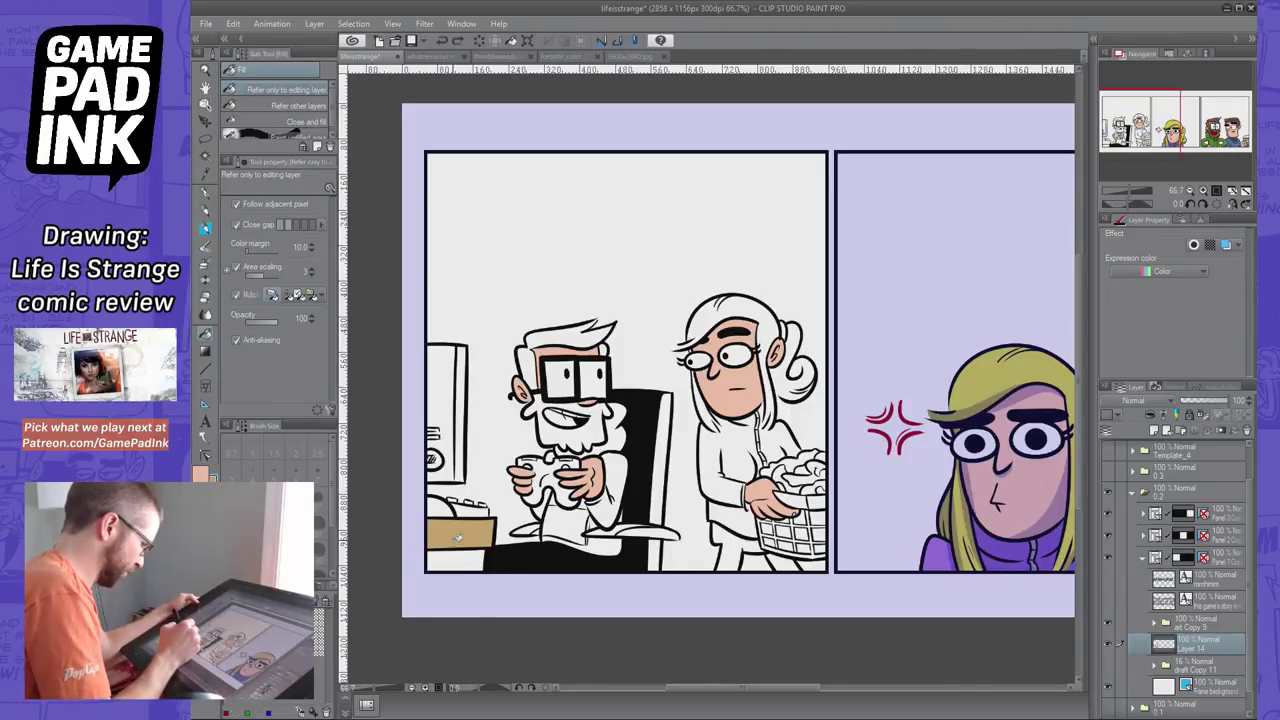
{"action": "left_click", "coordinate": [456, 560]}
{"action": "left_click", "coordinate": [649, 473]}
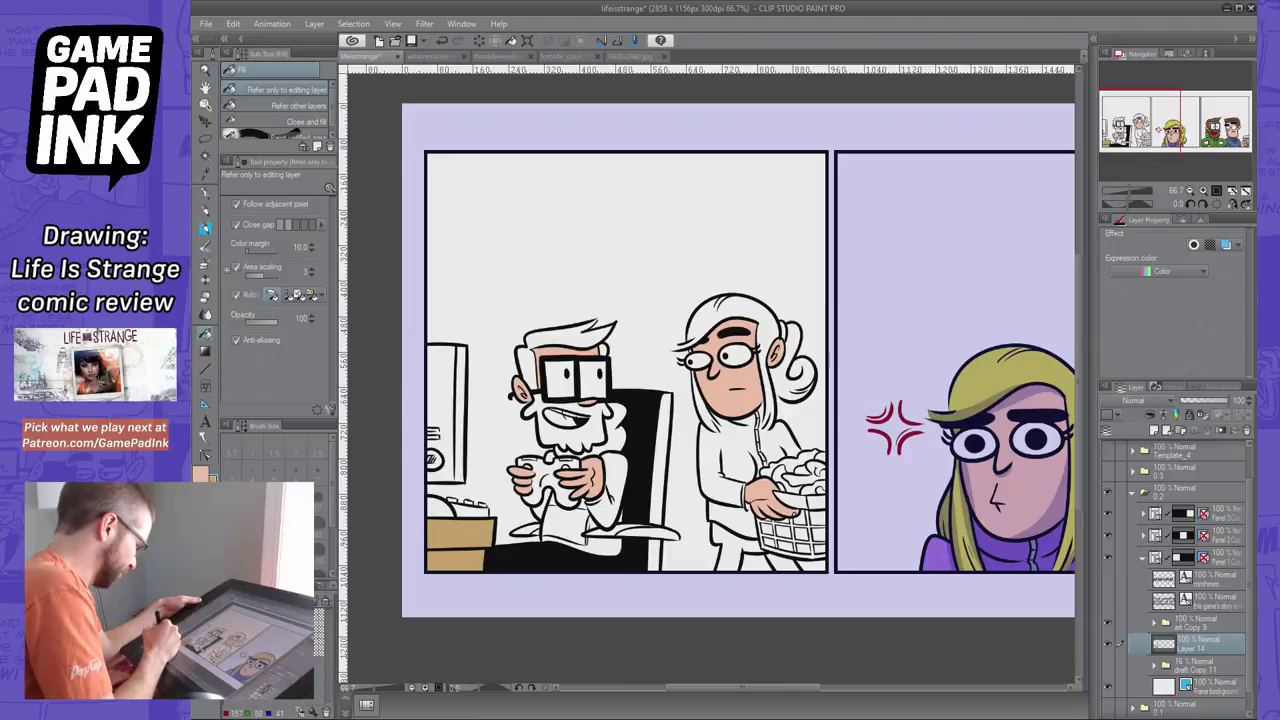
Fill the bearded man's beard and hair with brown and the inside of his mouth with red
{"action": "left_click", "coordinate": [604, 428]}
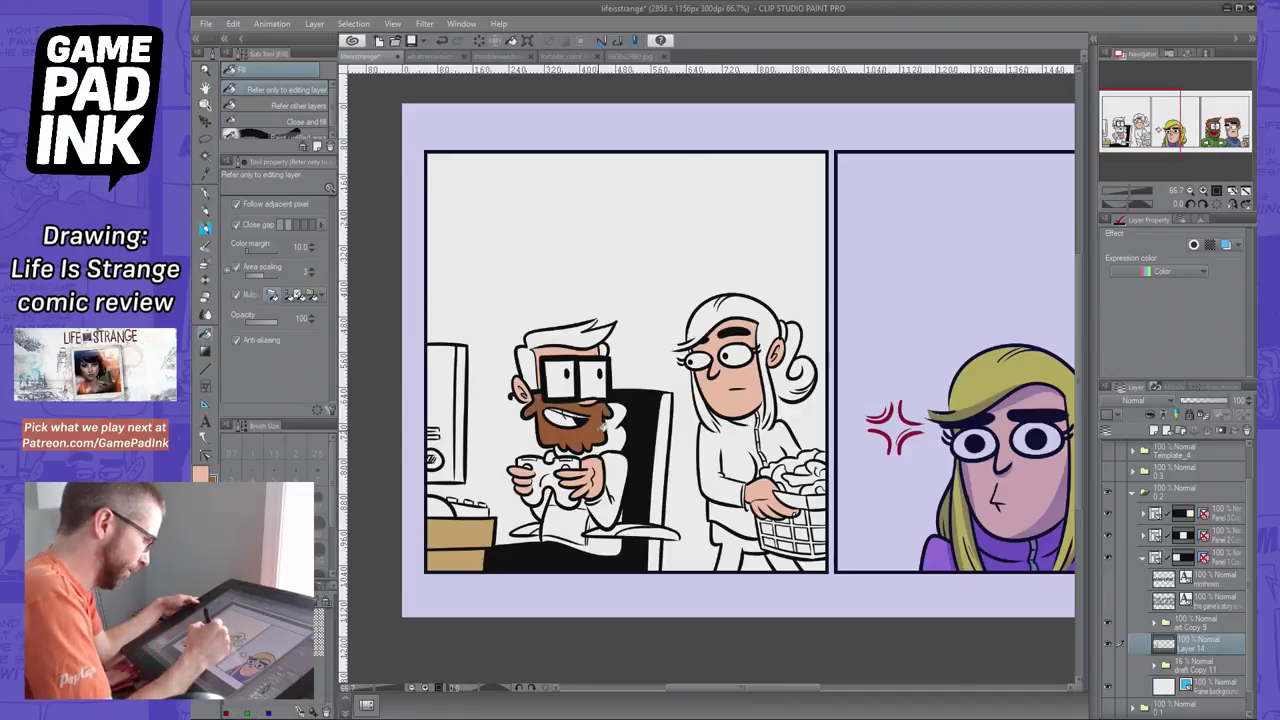
{"action": "left_click", "coordinate": [552, 334]}
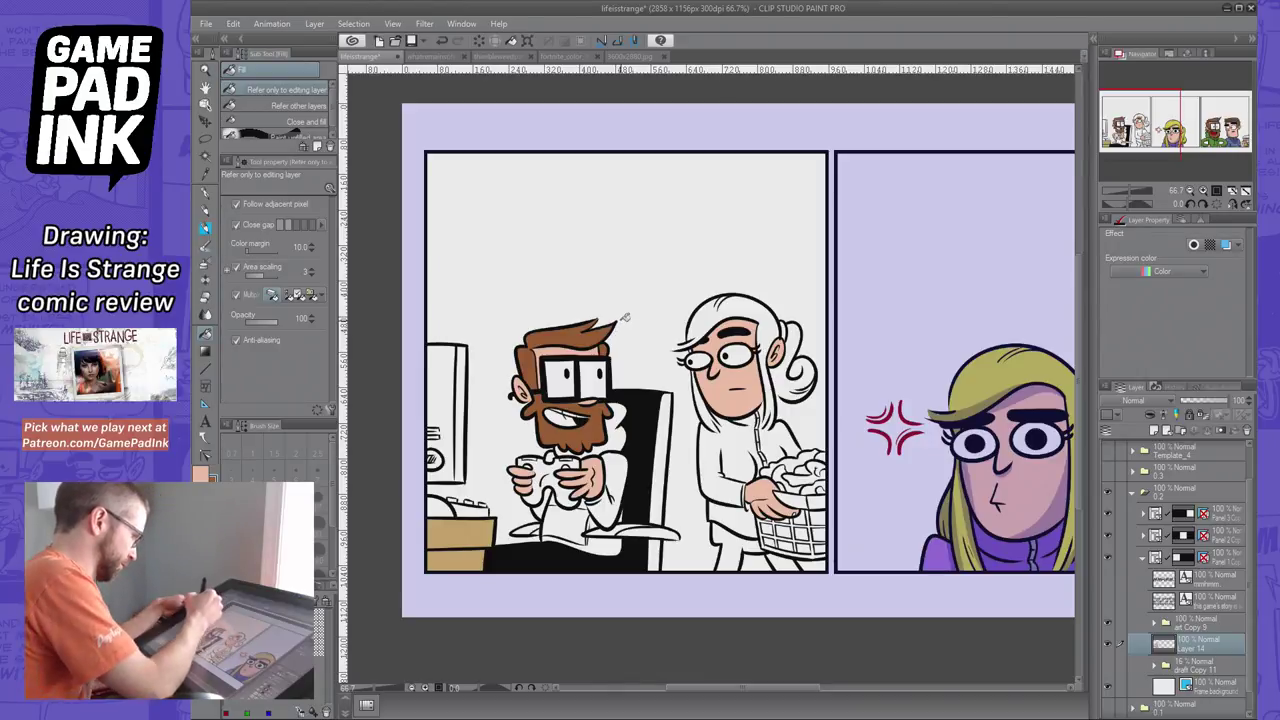
{"action": "left_click", "coordinate": [566, 414]}
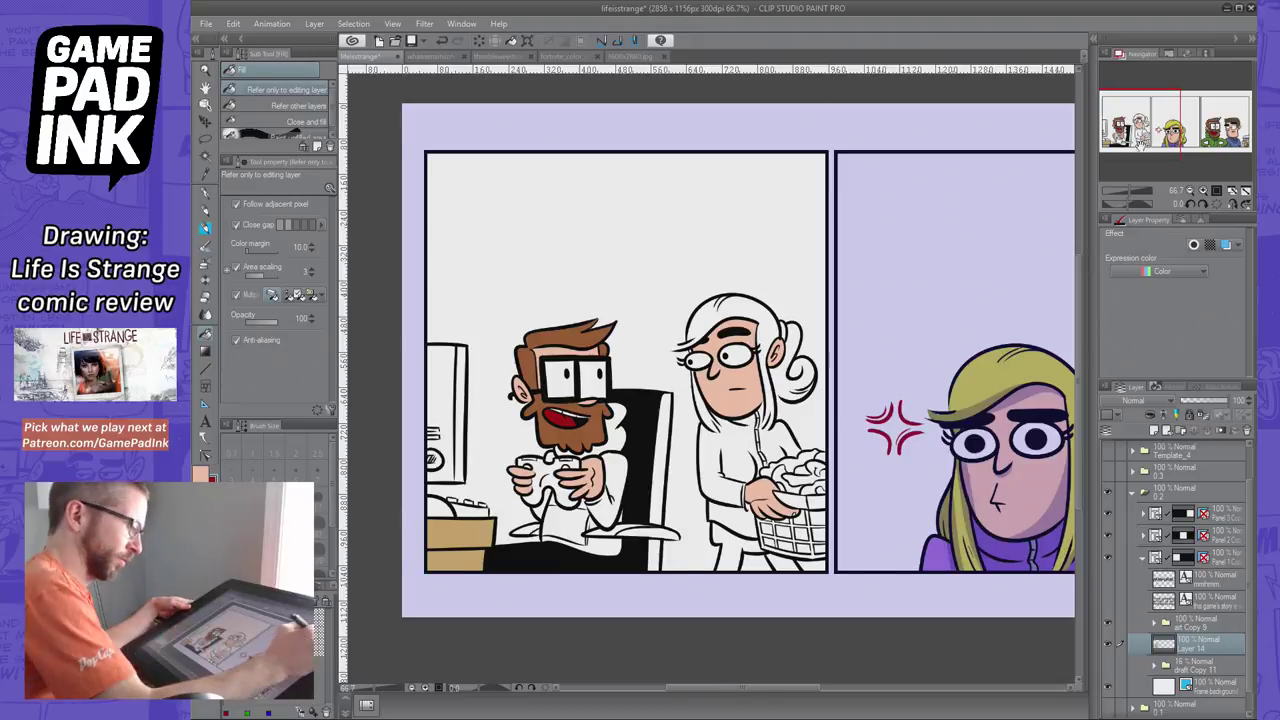
Sample the green of the bearded man's hoodie in the third panel and fill his hoodie in the first panel with it
{"action": "left_click_drag", "start_coordinate": [1020, 440], "coordinate": [391, 429]}
{"action": "key", "text": "alt"}
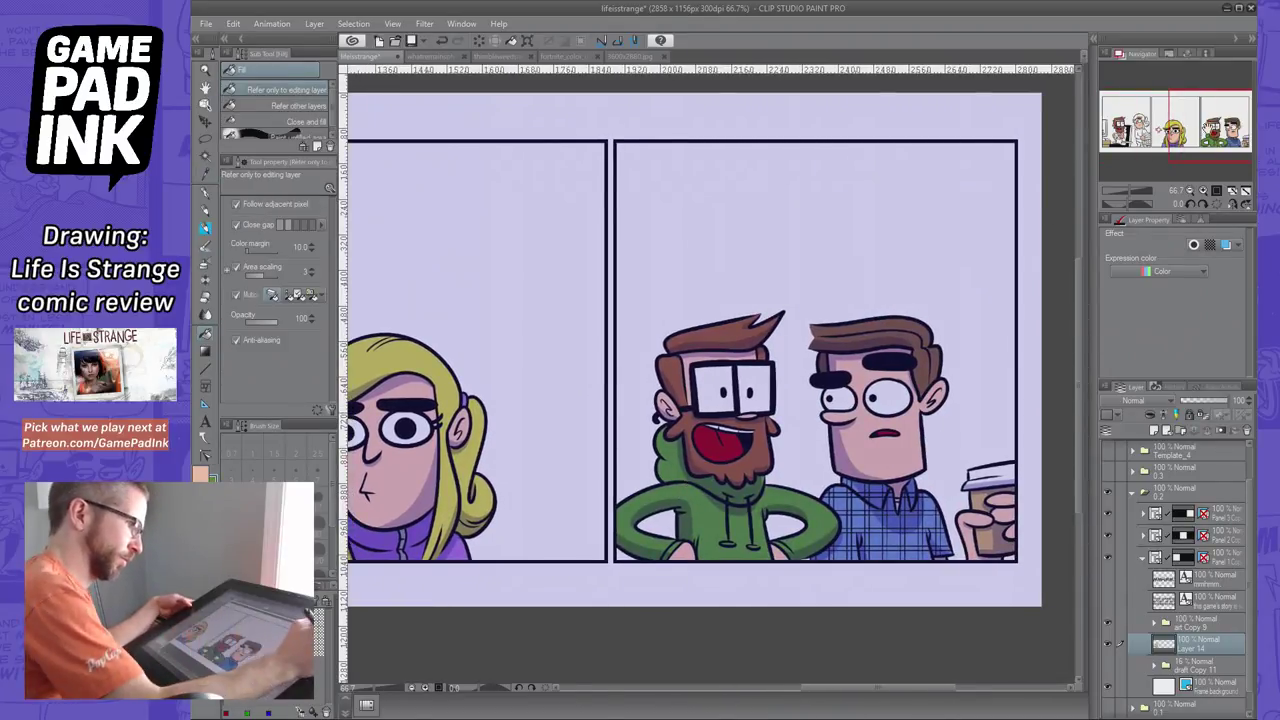
{"action": "left_click_drag", "start_coordinate": [390, 278], "coordinate": [380, 345]}
{"action": "left_click_drag", "start_coordinate": [662, 145], "coordinate": [1060, 123]}
{"action": "scroll", "coordinate": [1060, 122], "scroll_direction": "left", "scroll_amount": 3}
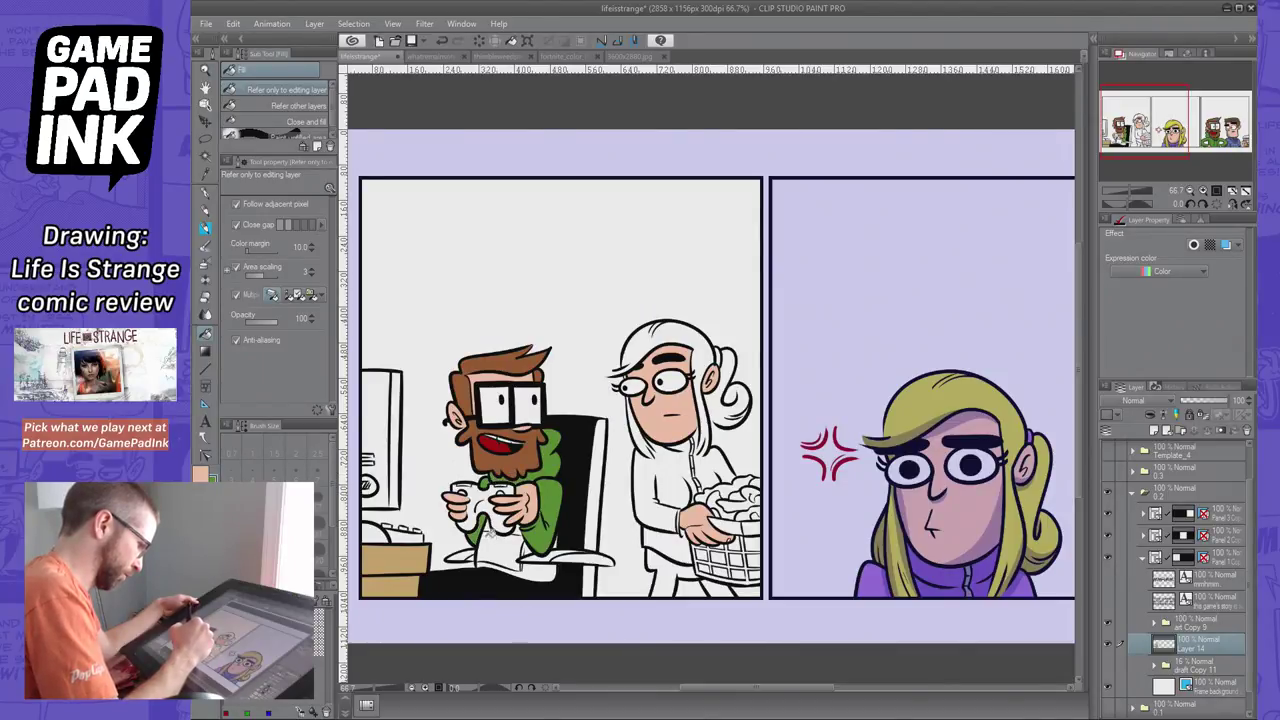
{"action": "left_click", "coordinate": [500, 550]}
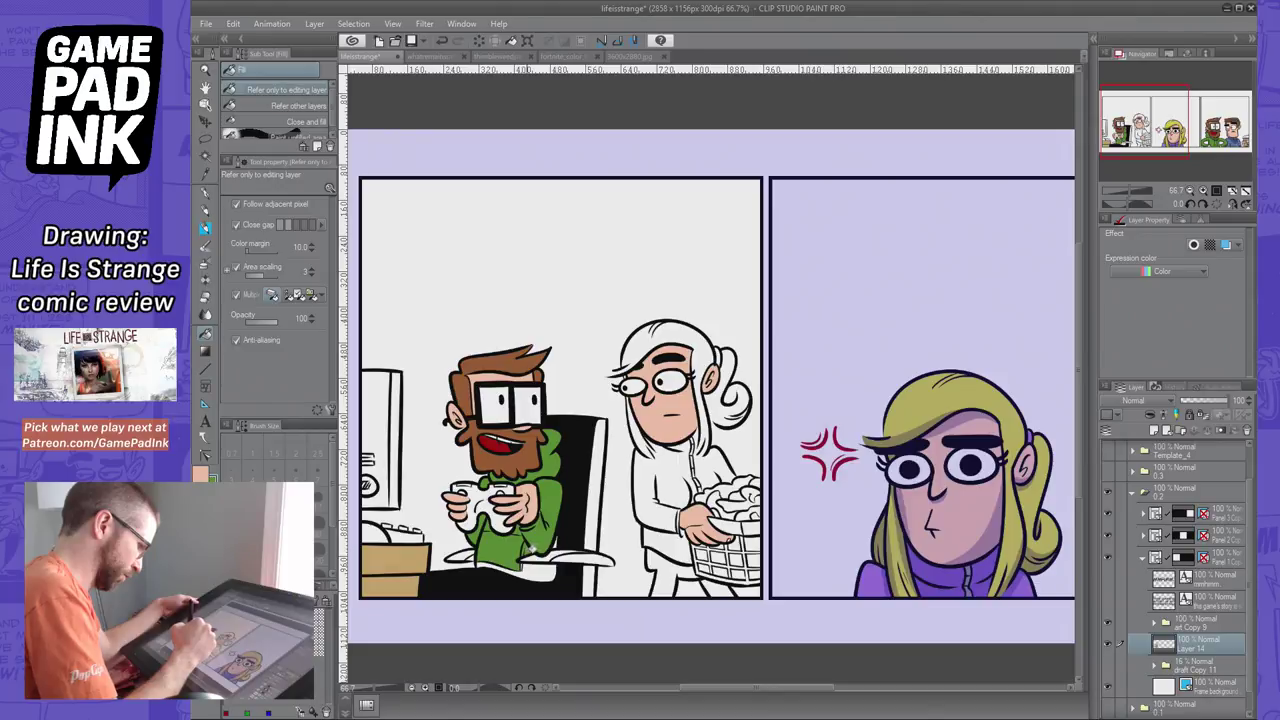
Fill the remaining lower section of the bearded man's hoodie in the first panel with green
{"action": "left_click", "coordinate": [516, 565]}
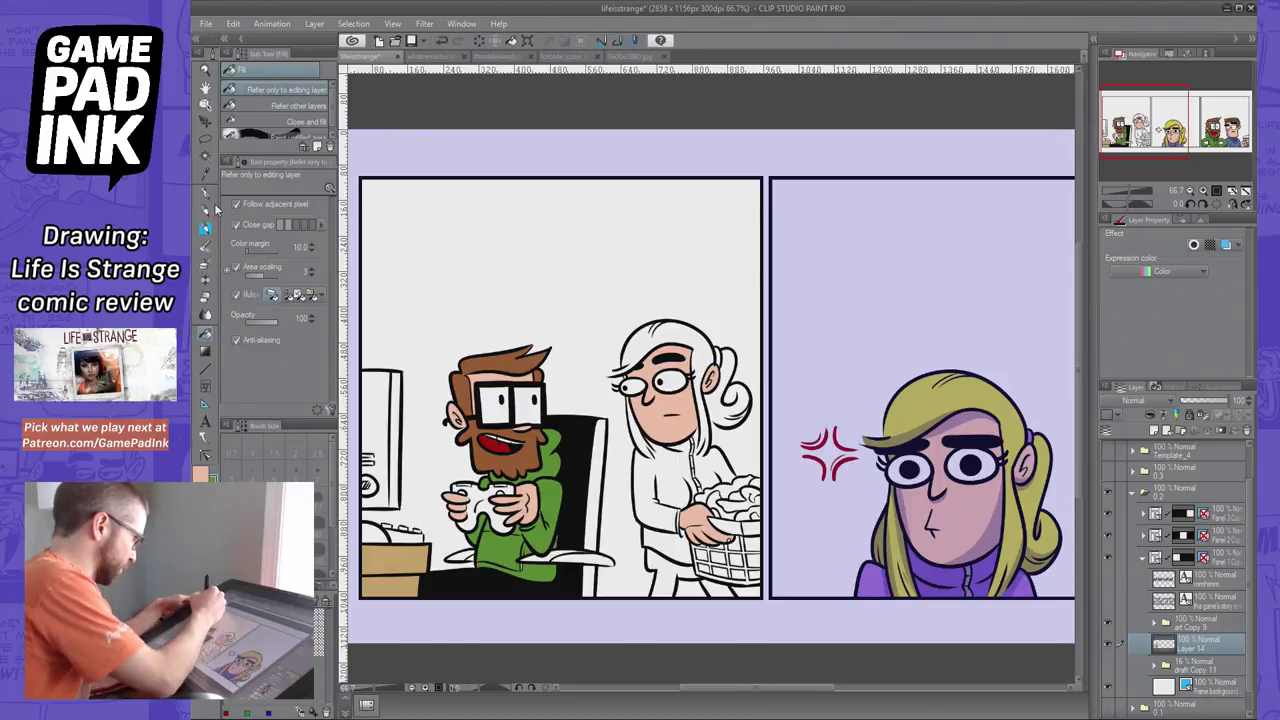
{"action": "left_click", "coordinate": [210, 207]}
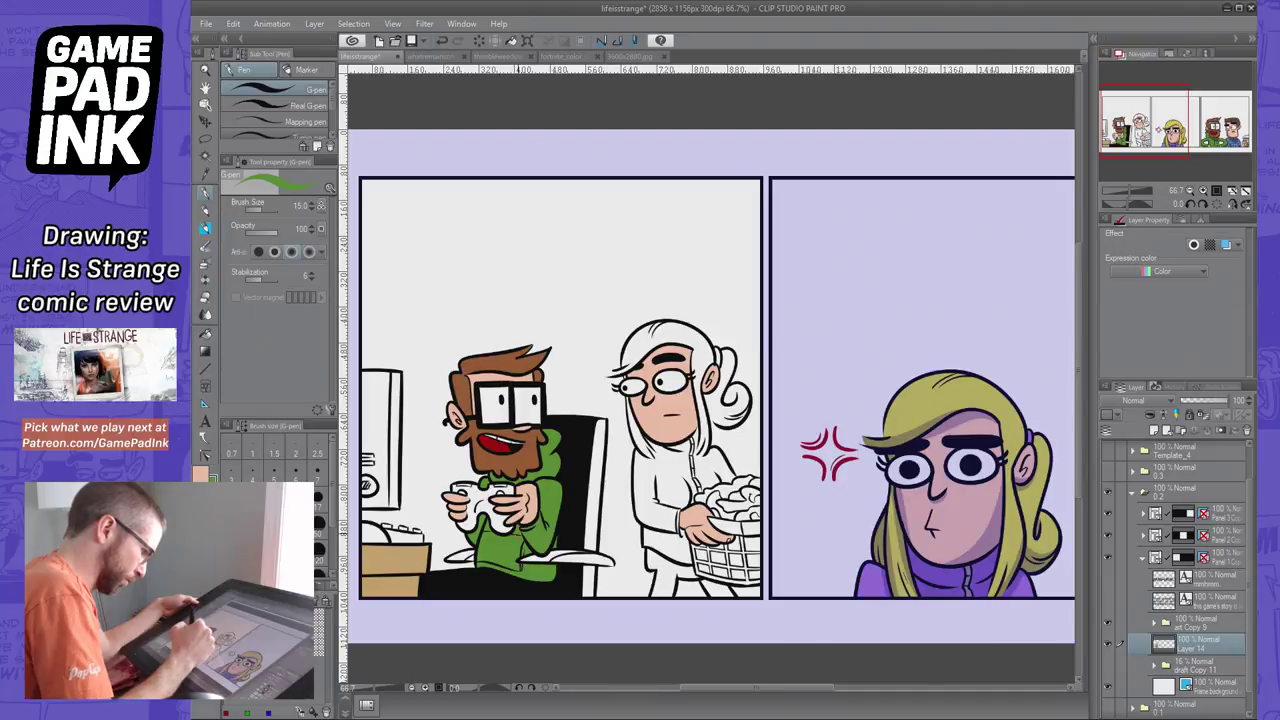
{"action": "left_click_drag", "start_coordinate": [600, 420], "coordinate": [671, 431]}
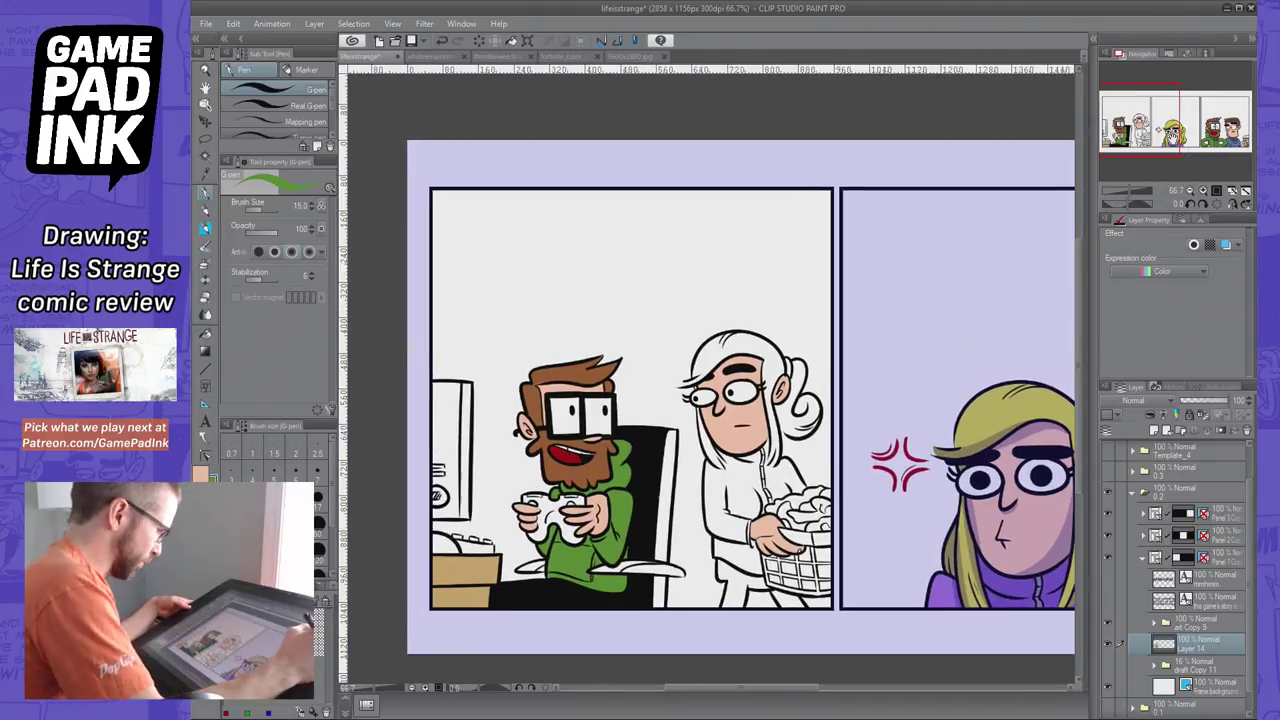
Fill the computer monitor and the dark parts of the keyboard on the desk with near-black
{"action": "left_click", "coordinate": [205, 333]}
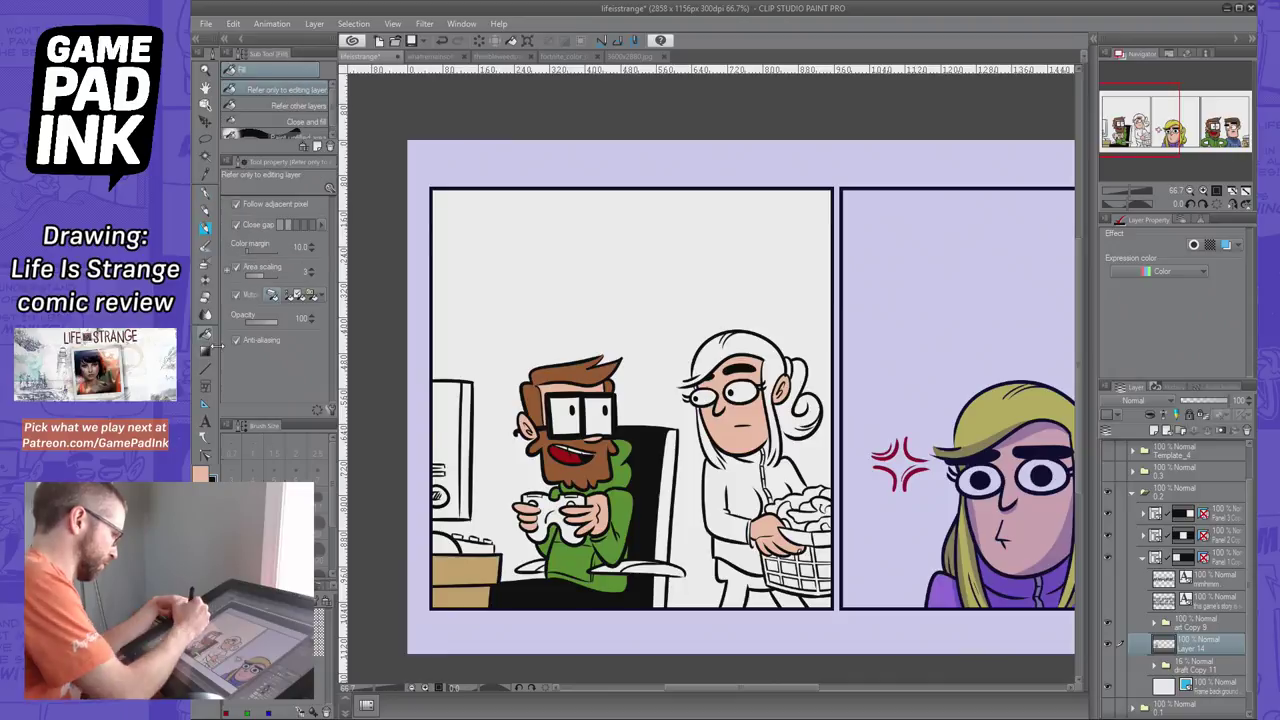
{"action": "left_click", "coordinate": [466, 449]}
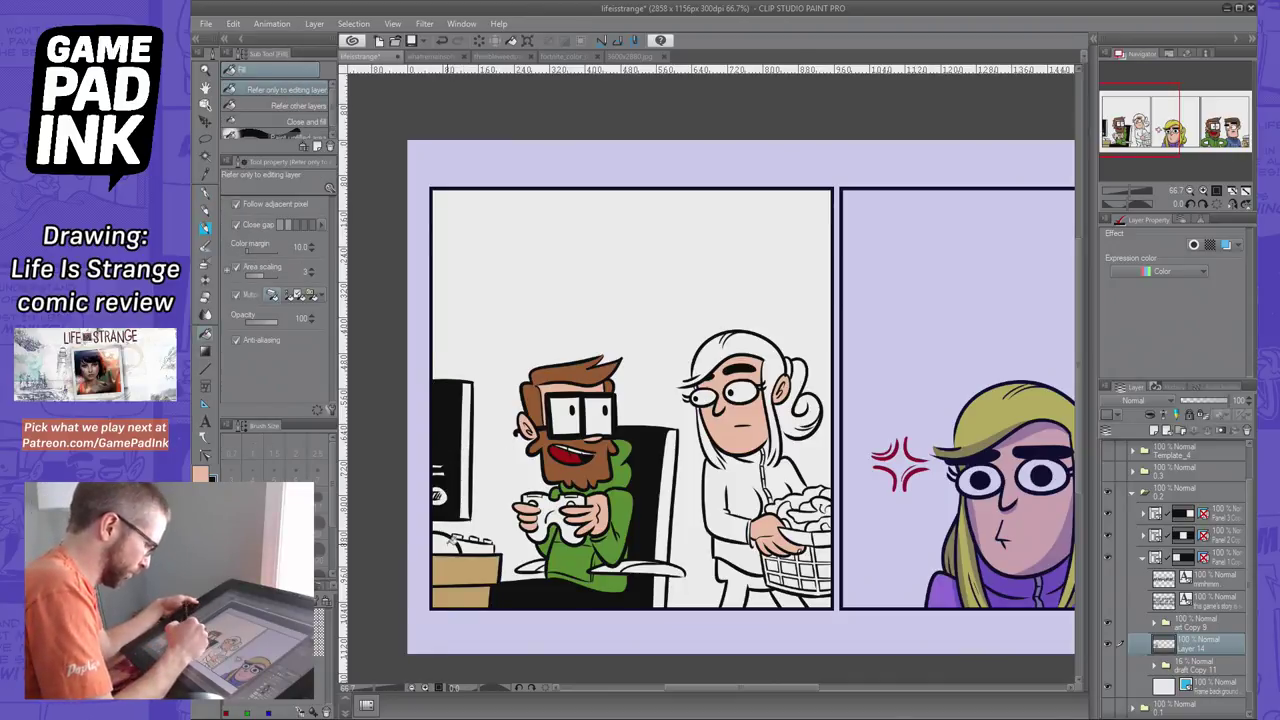
{"action": "left_click", "coordinate": [468, 526]}
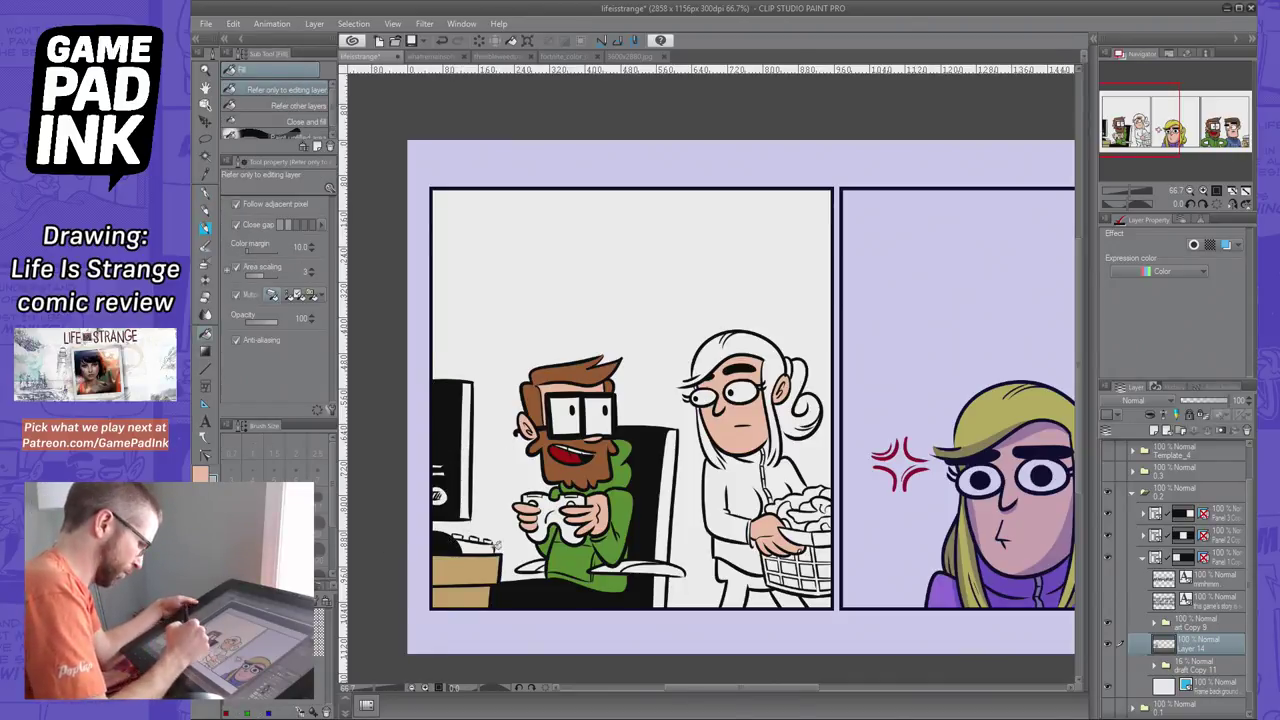
{"action": "left_click", "coordinate": [492, 542]}
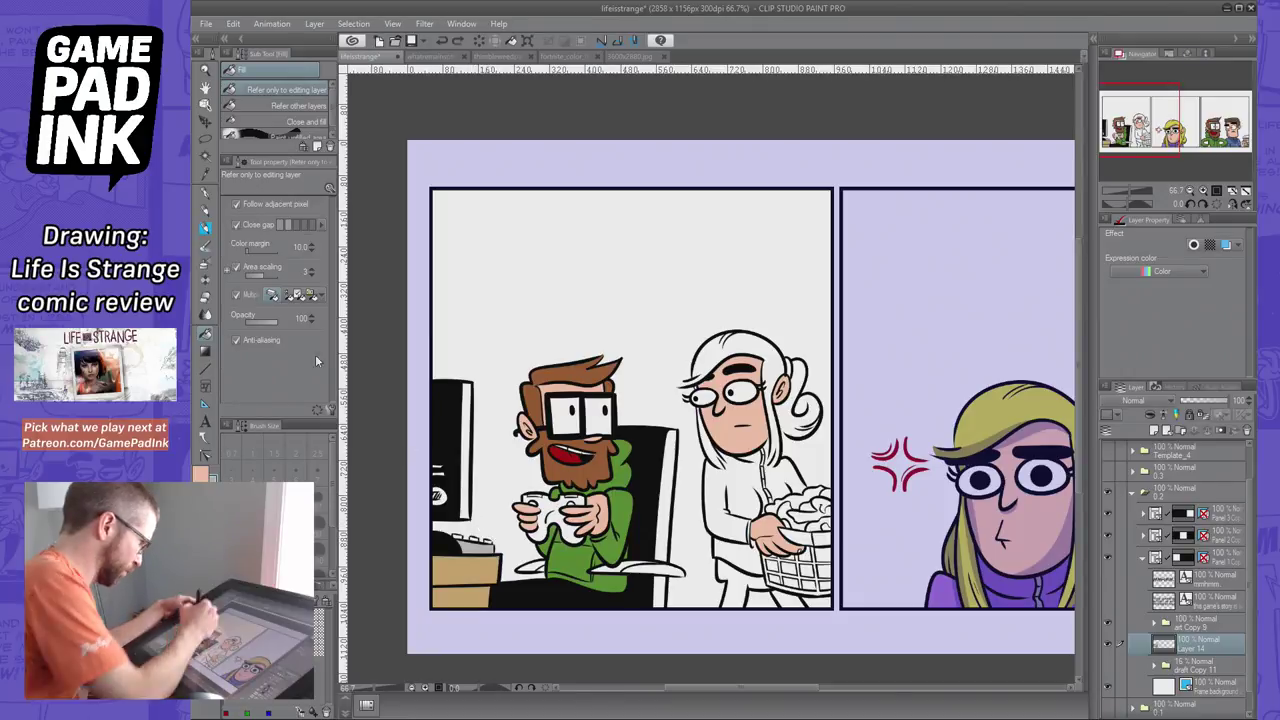
Fill the monitor's side edge with light grey
{"action": "key", "text": "p"}
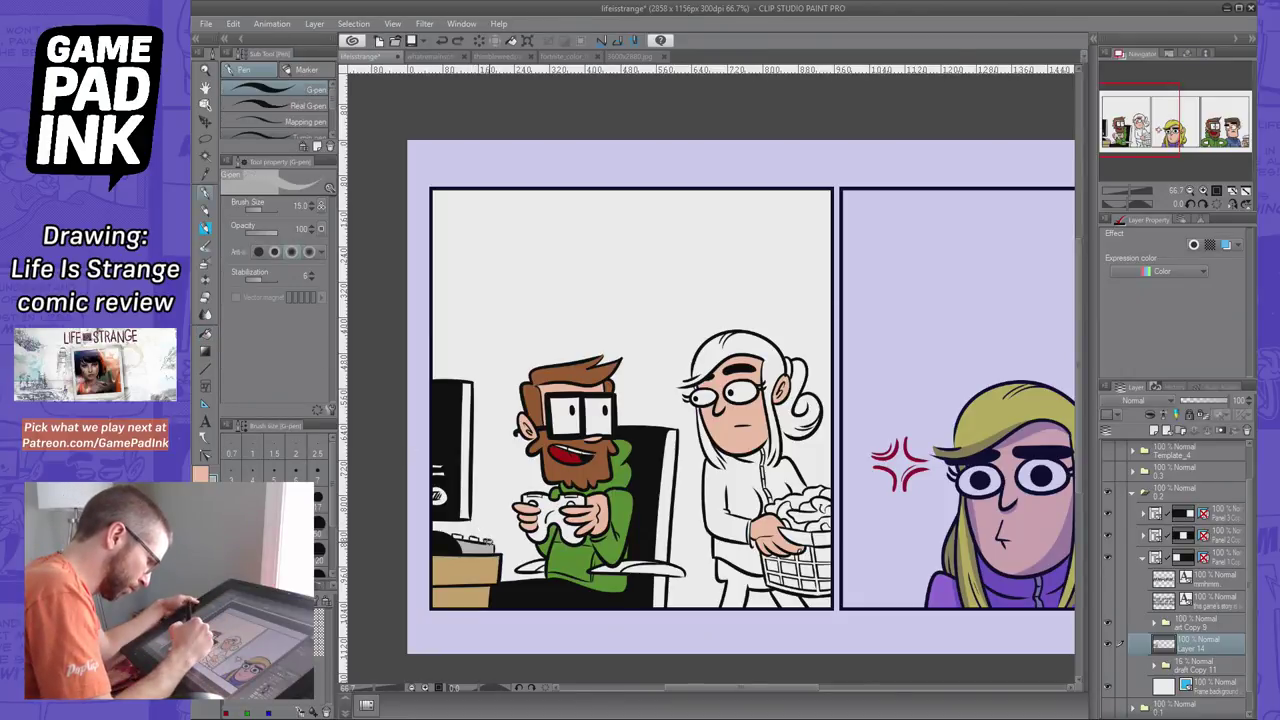
{"action": "left_click", "coordinate": [207, 335]}
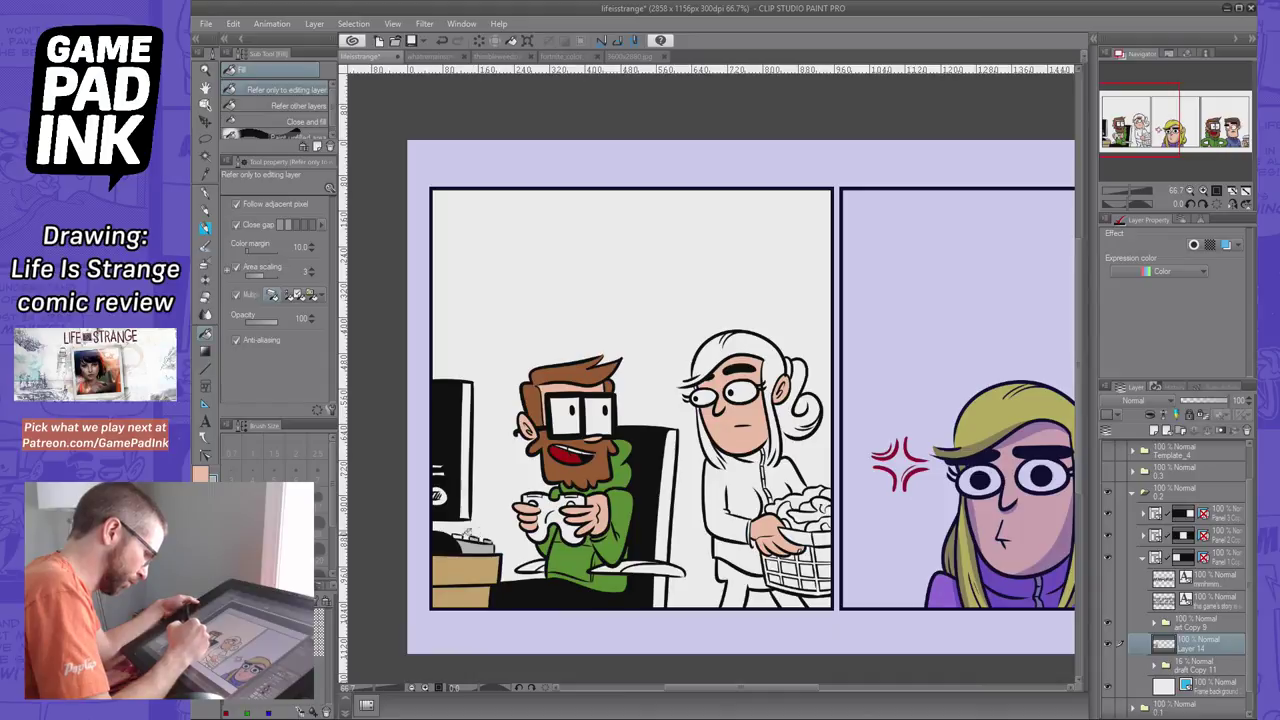
{"action": "left_click", "coordinate": [471, 476]}
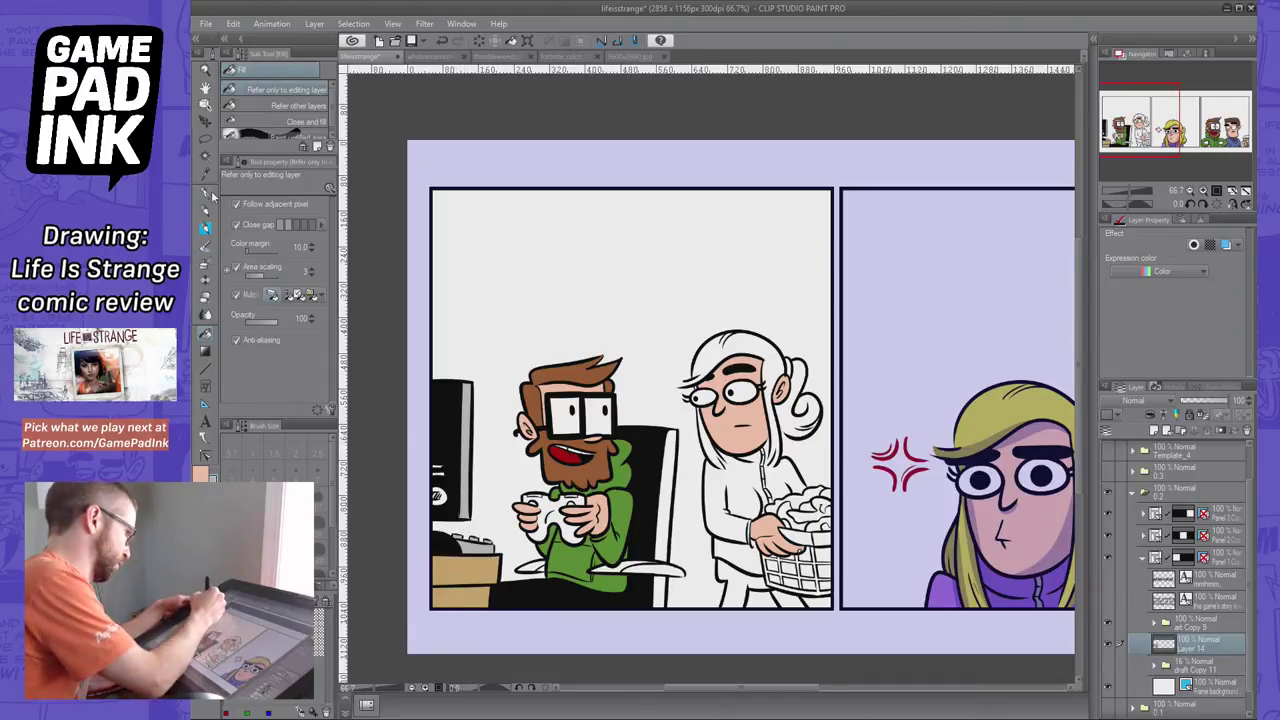
Create a new raster layer between Layer 14 and the draft folder
{"action": "left_click", "coordinate": [206, 193]}
{"action": "left_click", "coordinate": [1200, 664]}
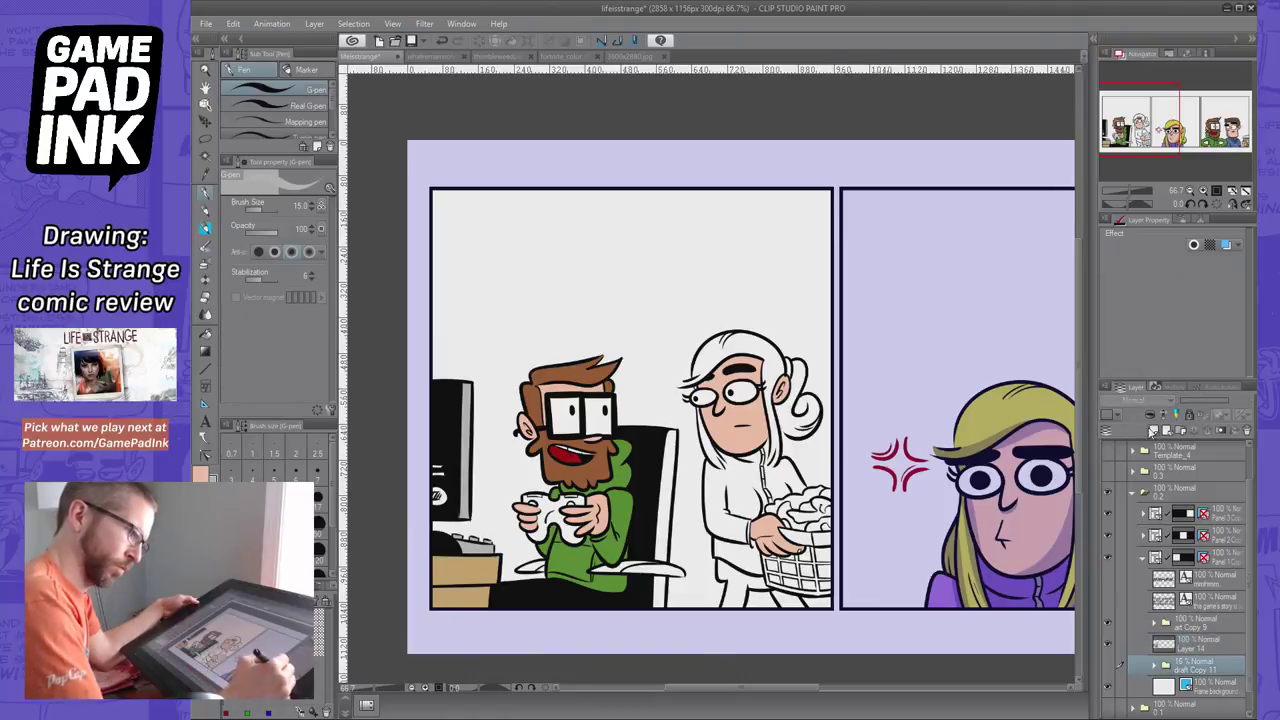
{"action": "left_click", "coordinate": [1152, 431]}
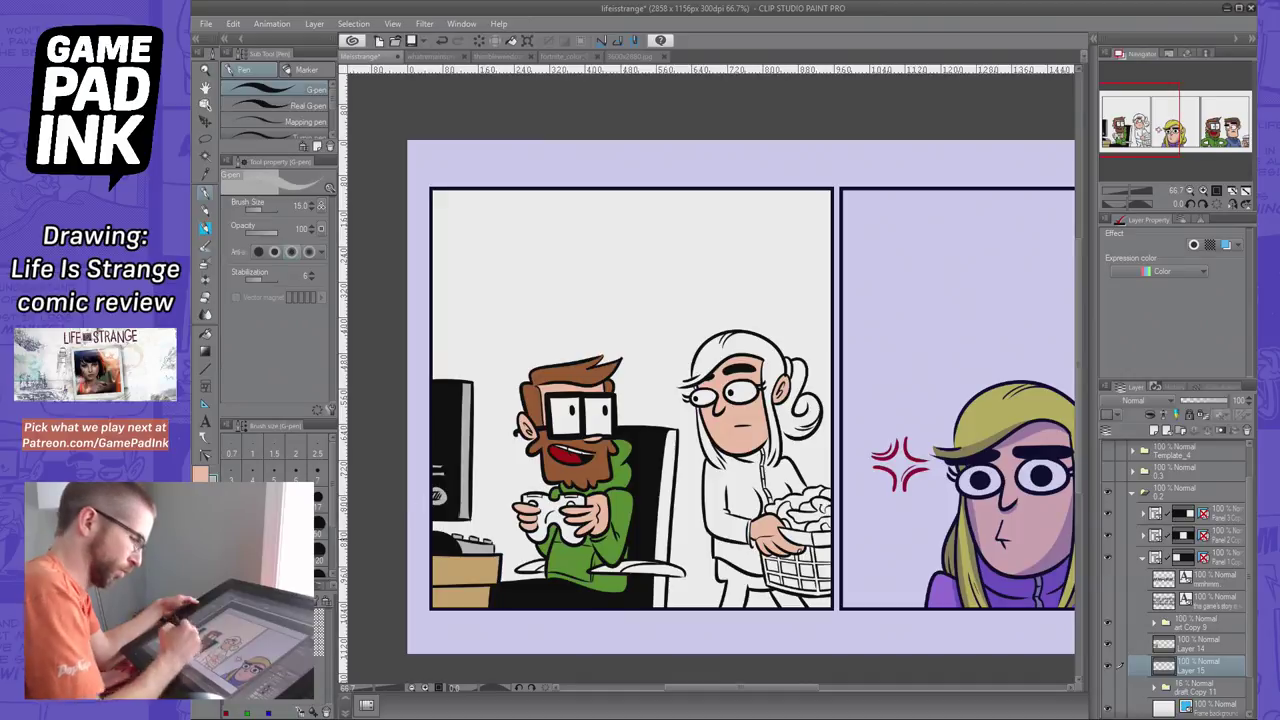
On Layer 14, fill the game controller, the chair's armrests and the chair's outer edge with grey
{"action": "left_click", "coordinate": [1200, 645]}
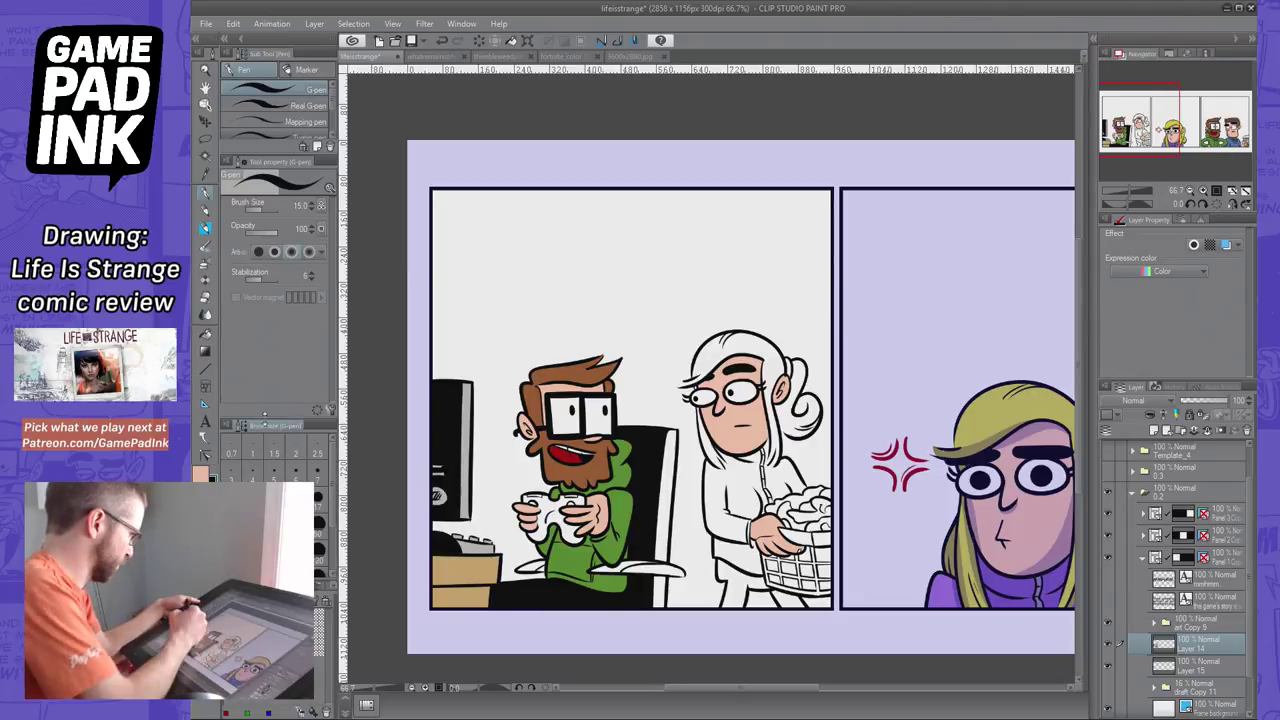
{"action": "key", "text": "g"}
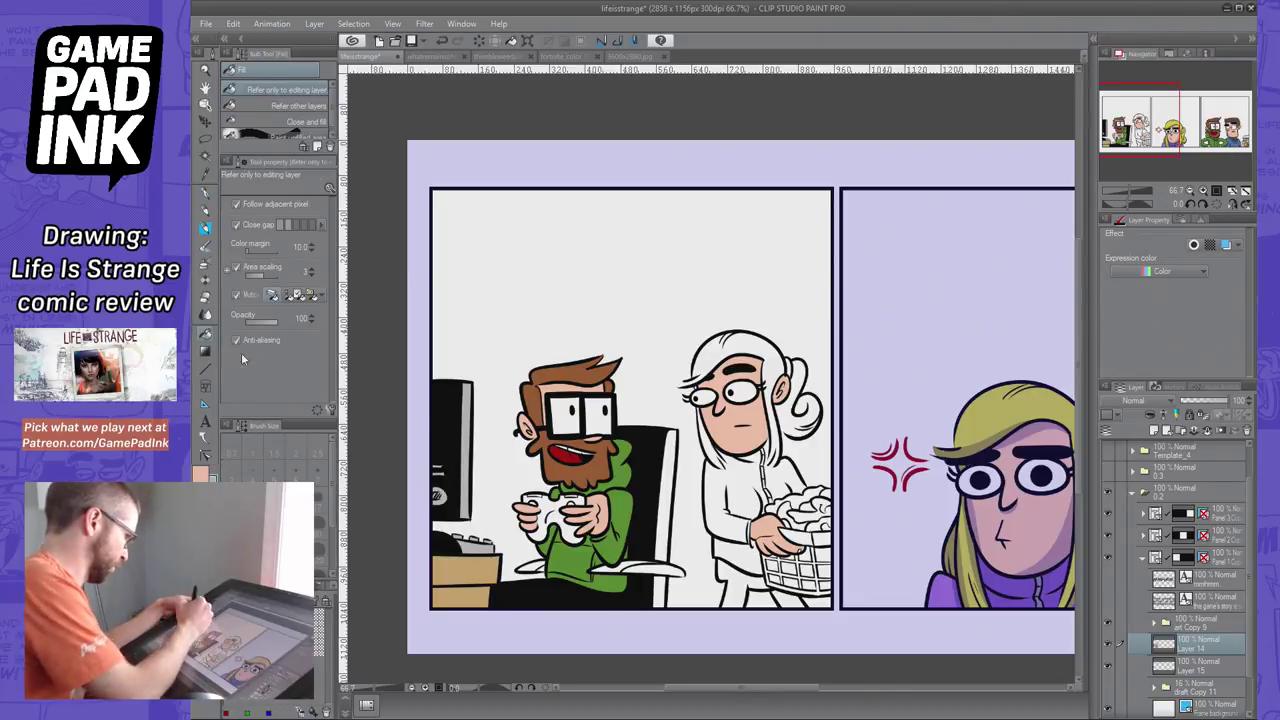
{"action": "left_click", "coordinate": [552, 520]}
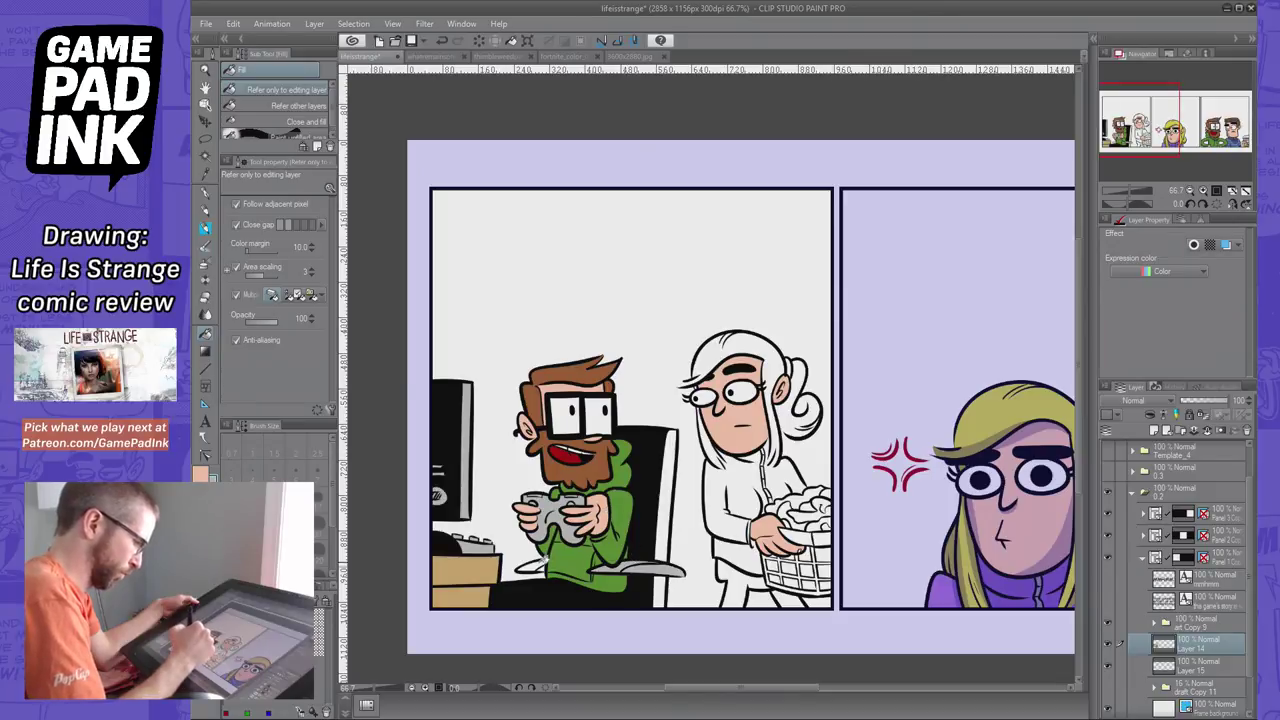
{"action": "left_click", "coordinate": [667, 518]}
{"action": "left_click", "coordinate": [662, 590]}
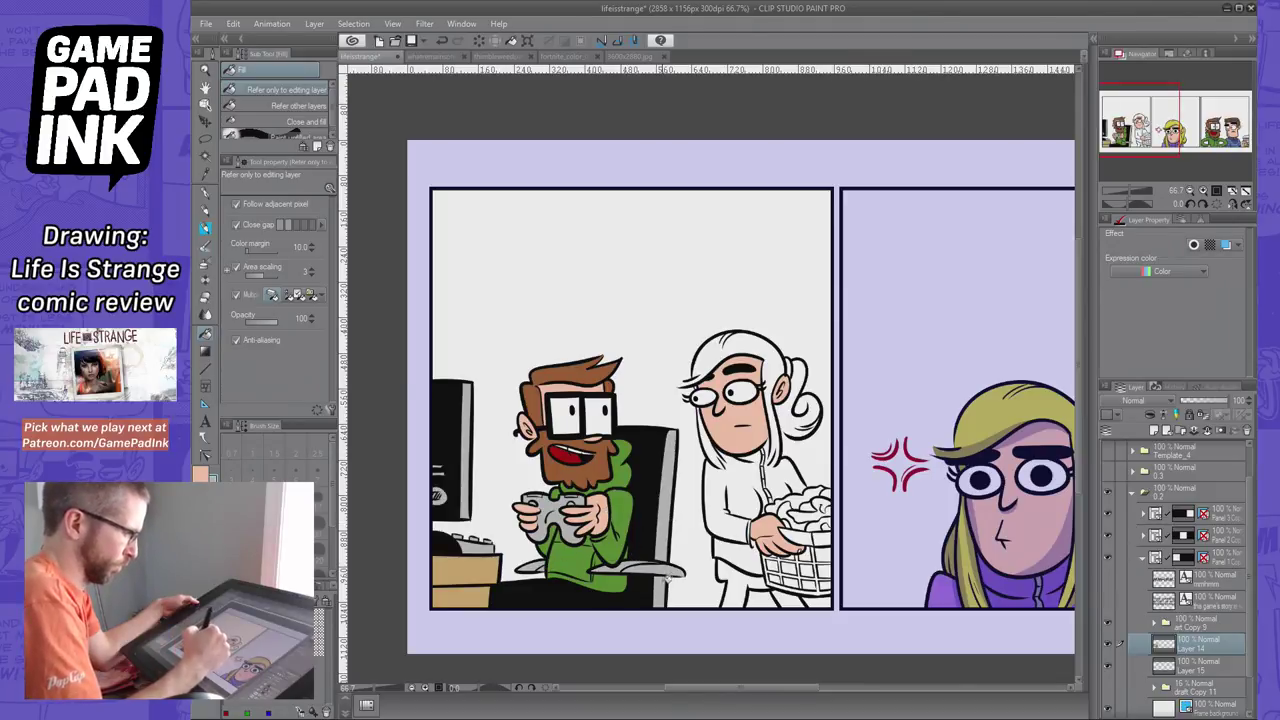
Choose a brown drawing colour and merge Layer 14 down into Layer 15
{"action": "key", "text": "p"}
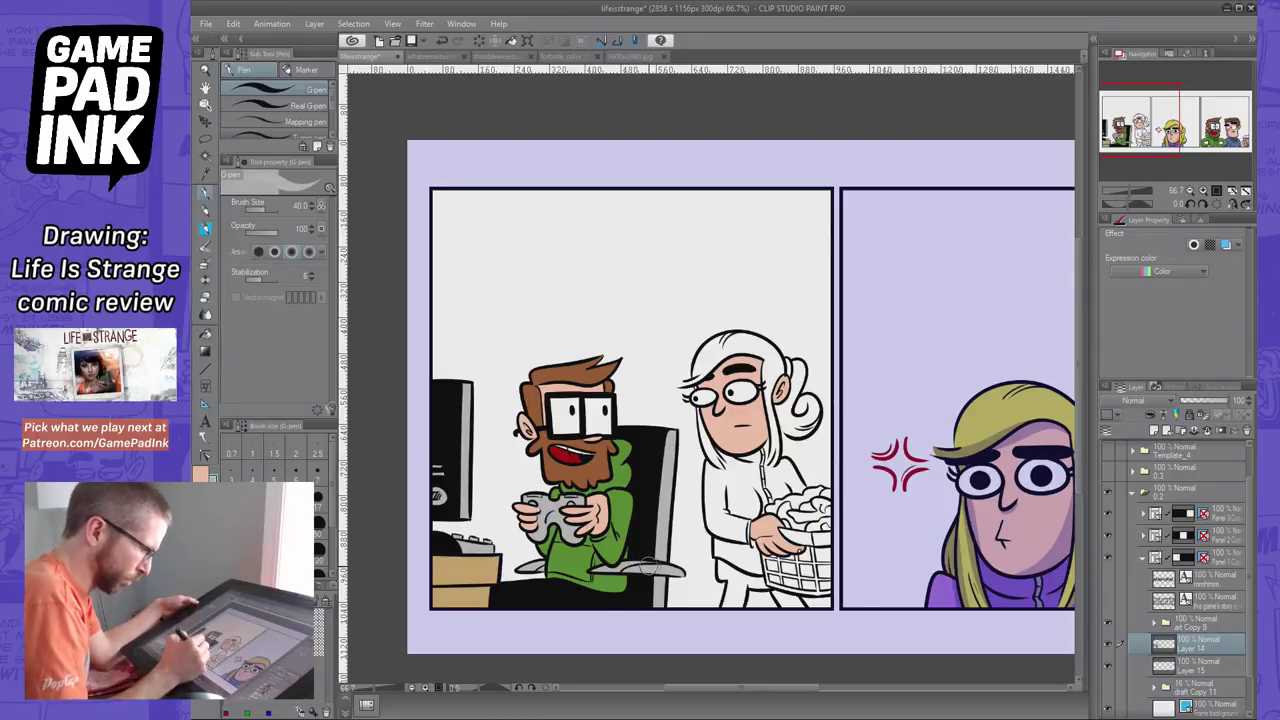
{"action": "left_click_drag", "start_coordinate": [1167, 118], "coordinate": [1123, 137]}
{"action": "left_click", "coordinate": [268, 650]}
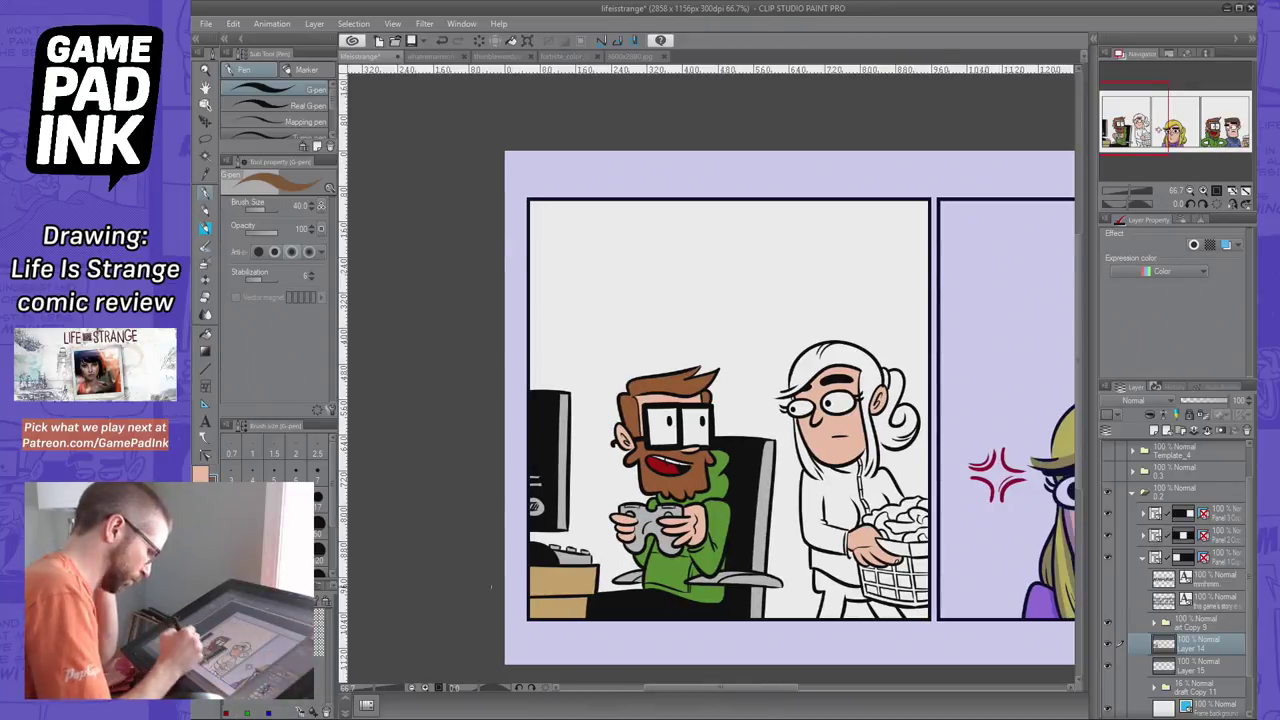
{"action": "left_click", "coordinate": [1206, 431]}
Fill both sections of the desk in the first panel with dark brown and check it against the whole strip
{"action": "left_click", "coordinate": [205, 334]}
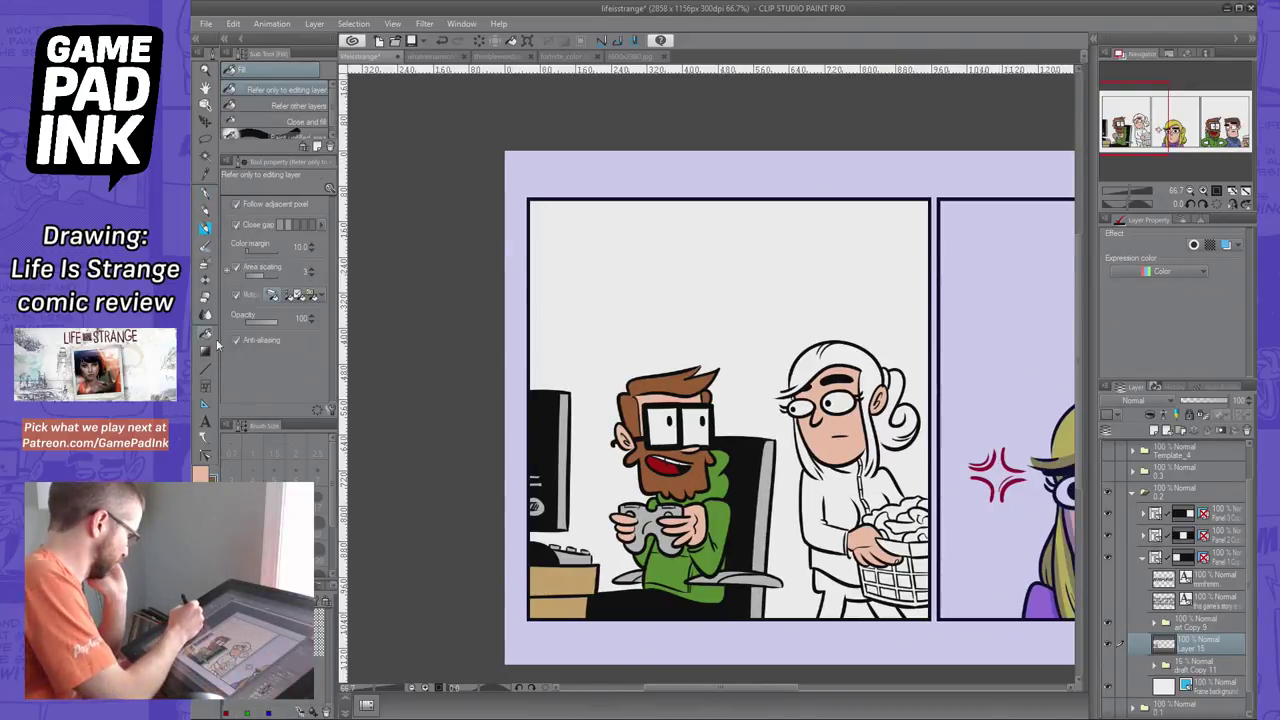
{"action": "left_click", "coordinate": [581, 587]}
{"action": "left_click", "coordinate": [584, 606]}
{"action": "left_click_drag", "start_coordinate": [1033, 389], "coordinate": [982, 349]}
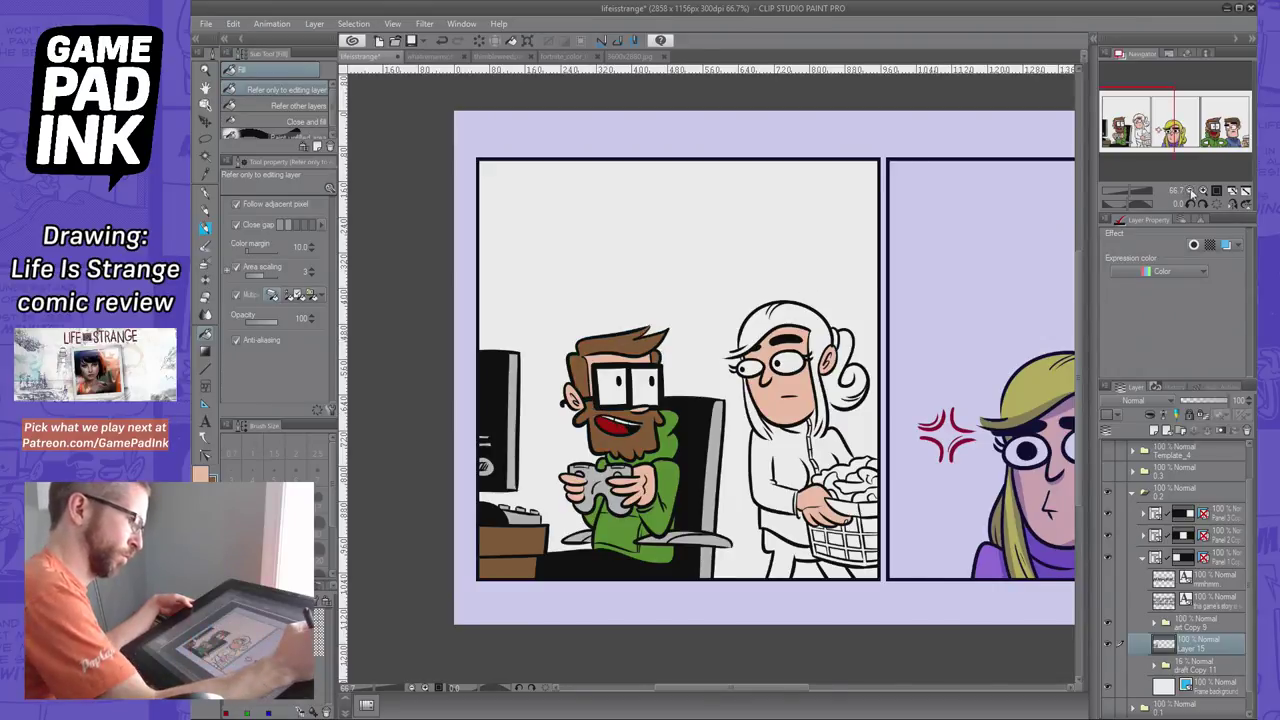
{"action": "left_click", "coordinate": [1195, 190]}
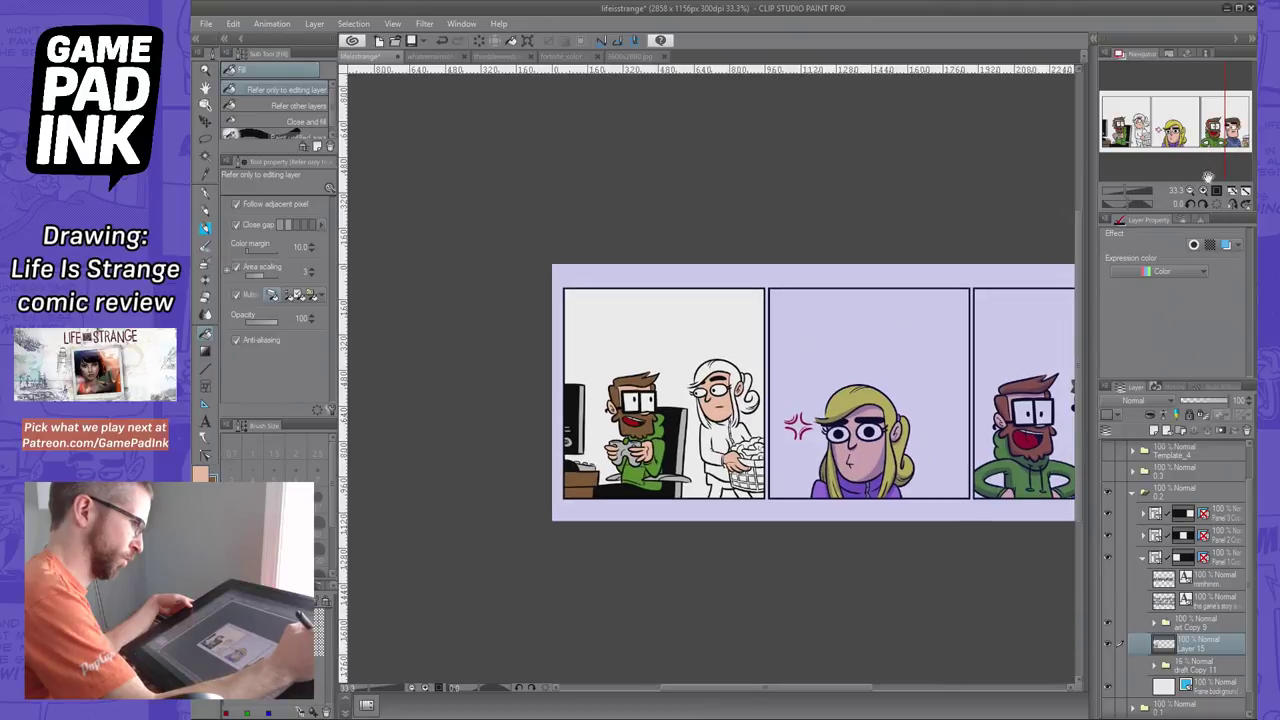
{"action": "left_click", "coordinate": [1204, 190]}
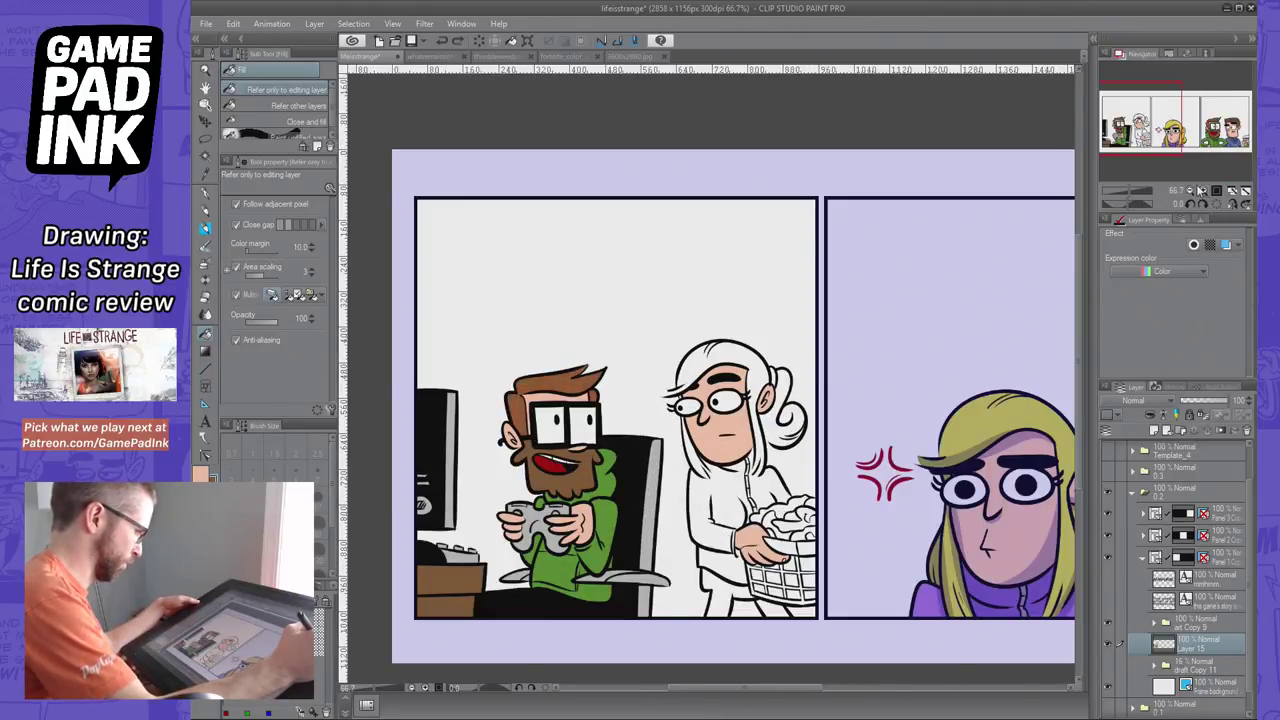
Recolour both sections of the desk with a warmer reddish brown
{"action": "left_click", "coordinate": [446, 606]}
{"action": "left_click", "coordinate": [452, 580]}
{"action": "left_click_drag", "start_coordinate": [575, 588], "coordinate": [616, 537]}
{"action": "left_click_drag", "start_coordinate": [1138, 124], "coordinate": [1138, 118]}
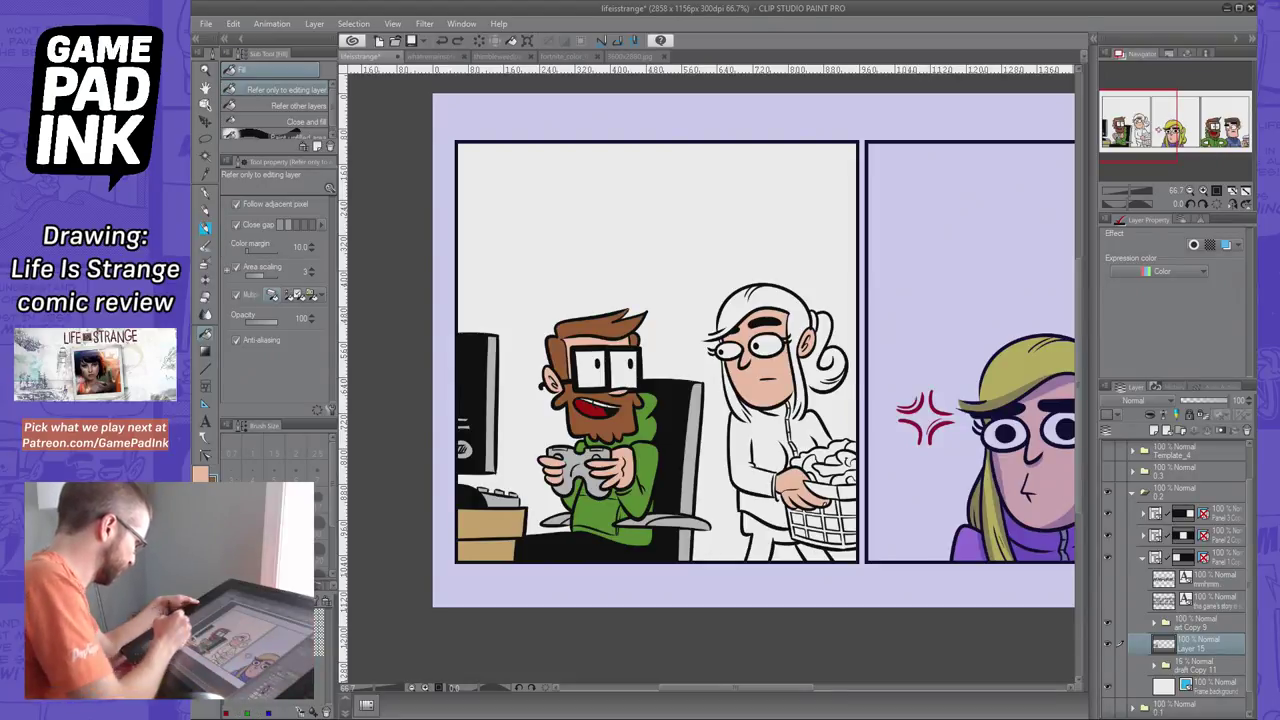
{"action": "left_click", "coordinate": [520, 533]}
{"action": "left_click", "coordinate": [506, 546]}
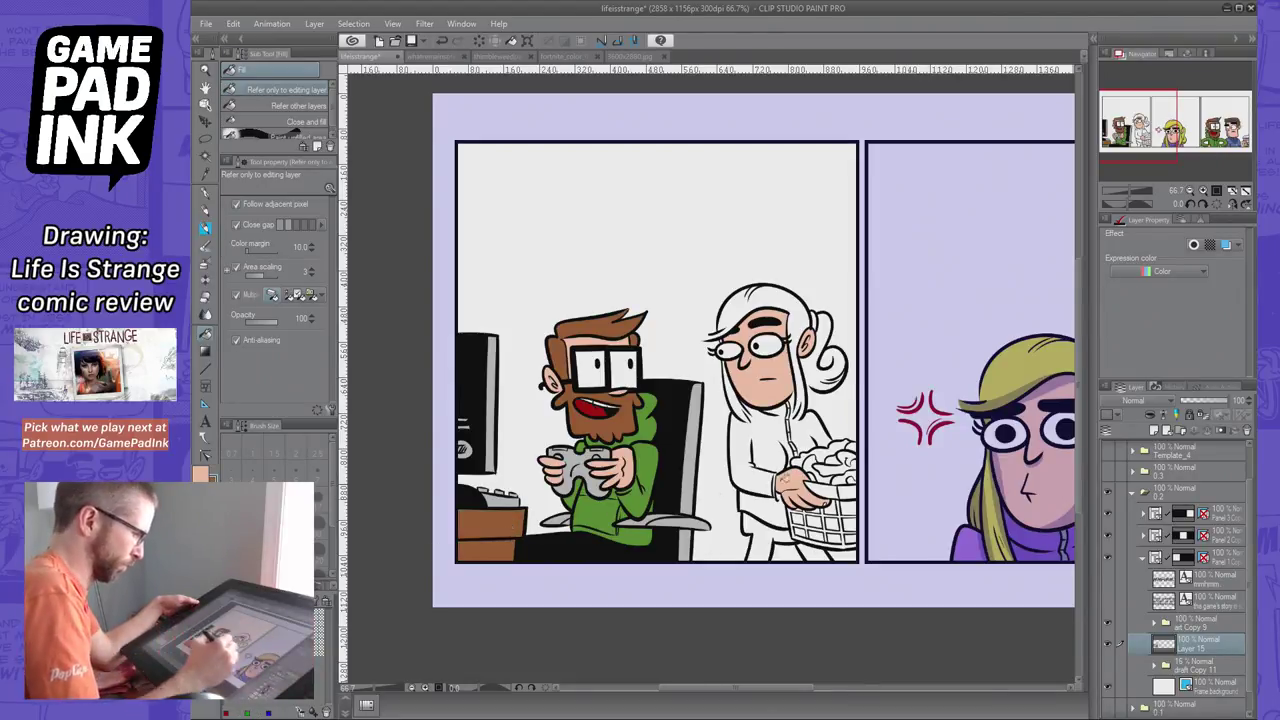
Fill the front and sleeve of the woman's hoodie in the first panel with purple and undo the stray fill beside it
{"action": "mouse_move", "coordinate": [1165, 125]}
{"action": "left_mouse_down"}
{"action": "mouse_move", "coordinate": [1178, 122]}
{"action": "mouse_move", "coordinate": [1165, 119]}
{"action": "left_mouse_up"}
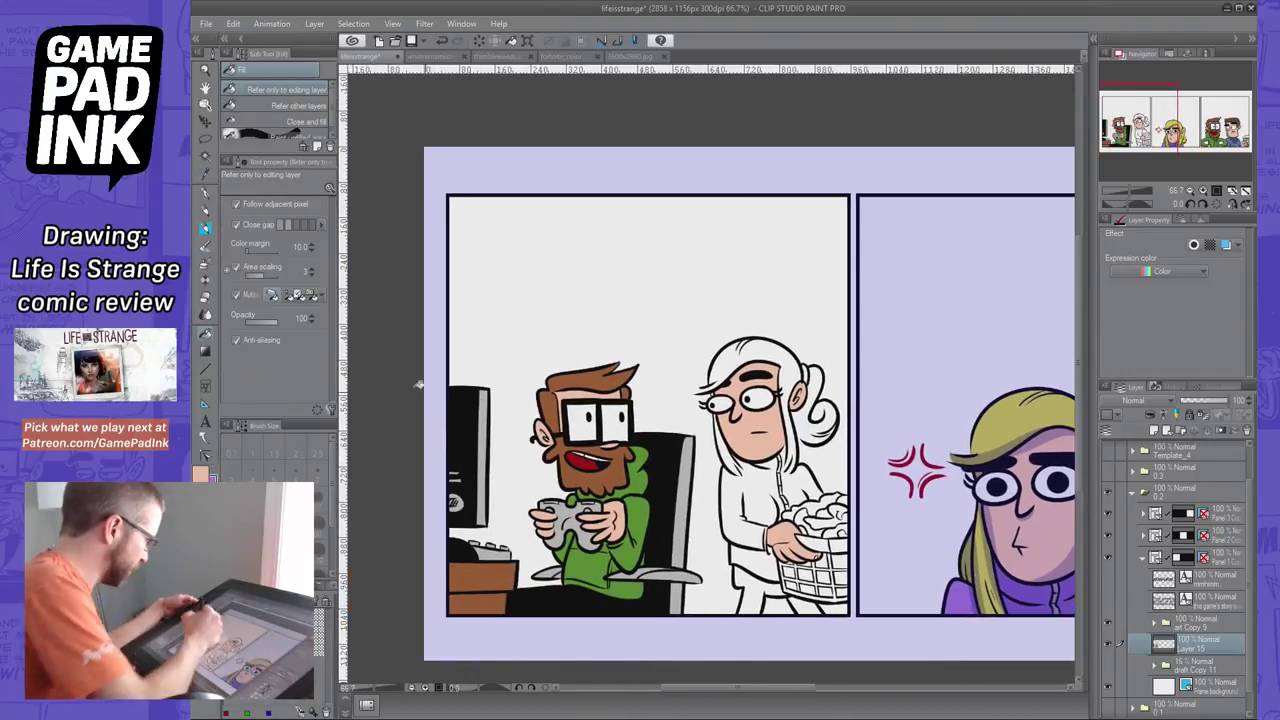
{"action": "left_click", "coordinate": [762, 487]}
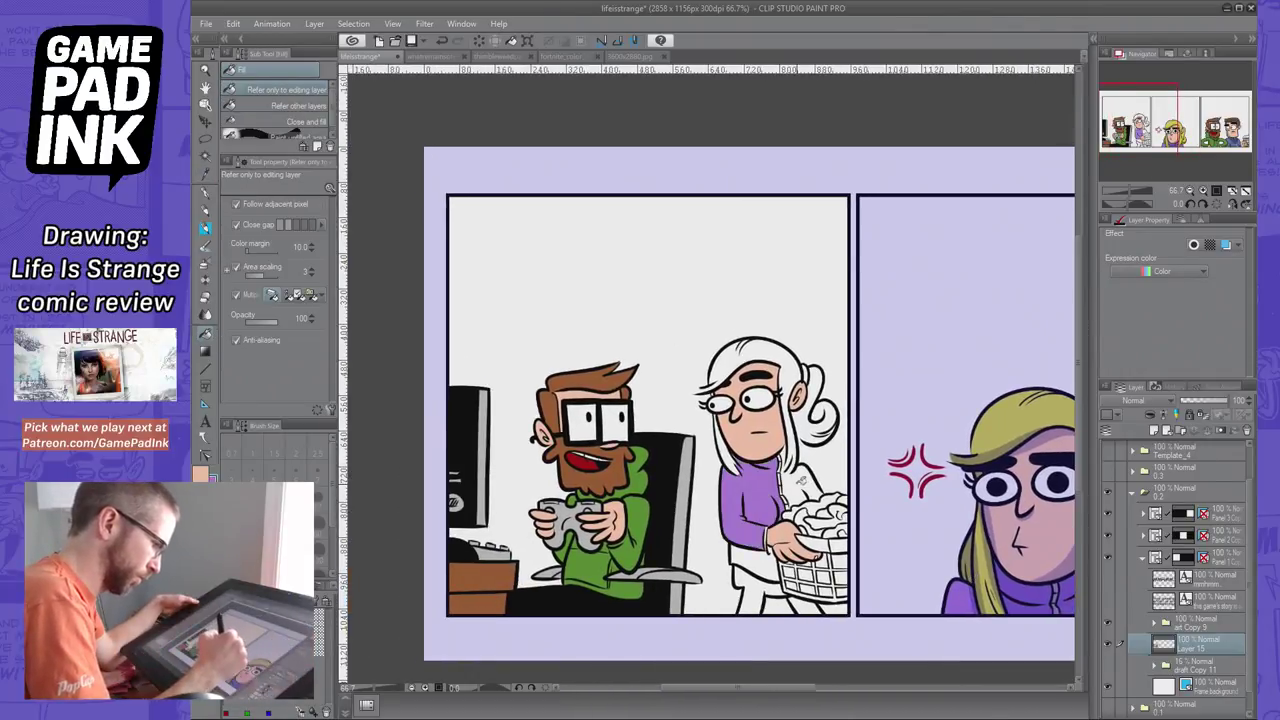
{"action": "left_click", "coordinate": [801, 484]}
{"action": "key", "text": "ctrl+z"}
Paint purple over the gap beside the woman's zip and fill the rest of her hoodie, including its lower hem
{"action": "left_click", "coordinate": [208, 200]}
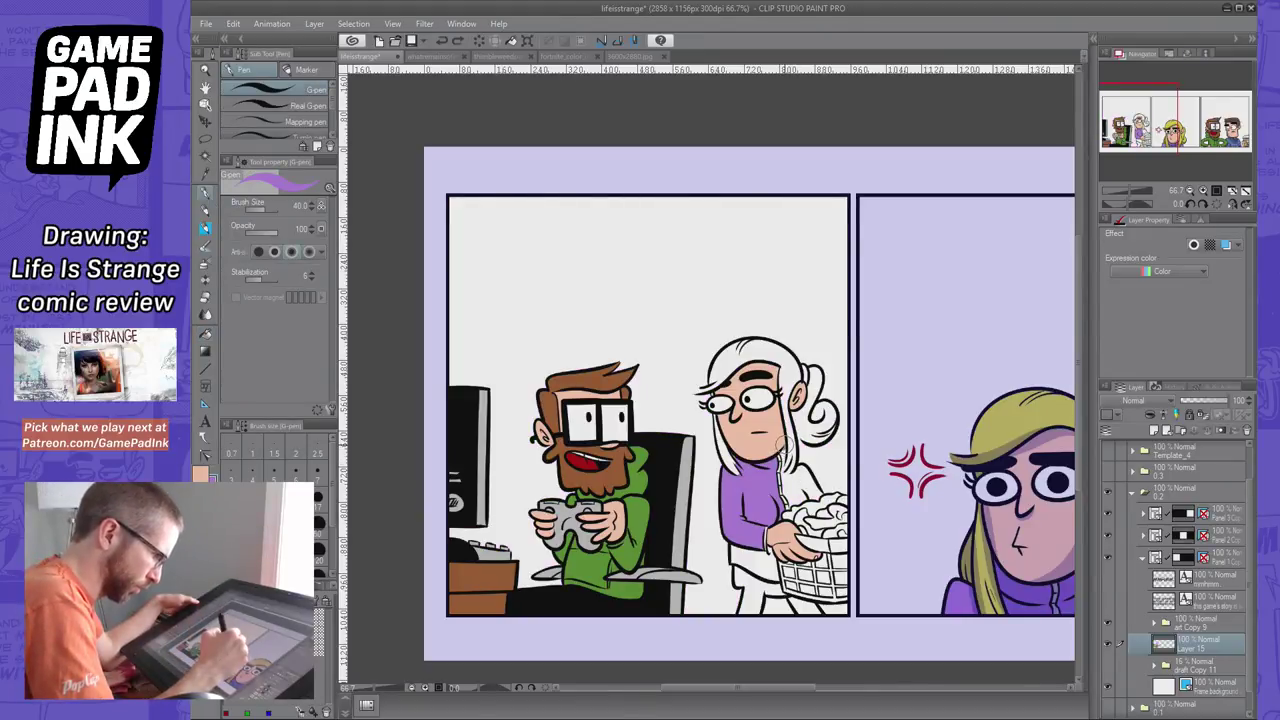
{"action": "left_click_drag", "start_coordinate": [783, 458], "coordinate": [796, 480]}
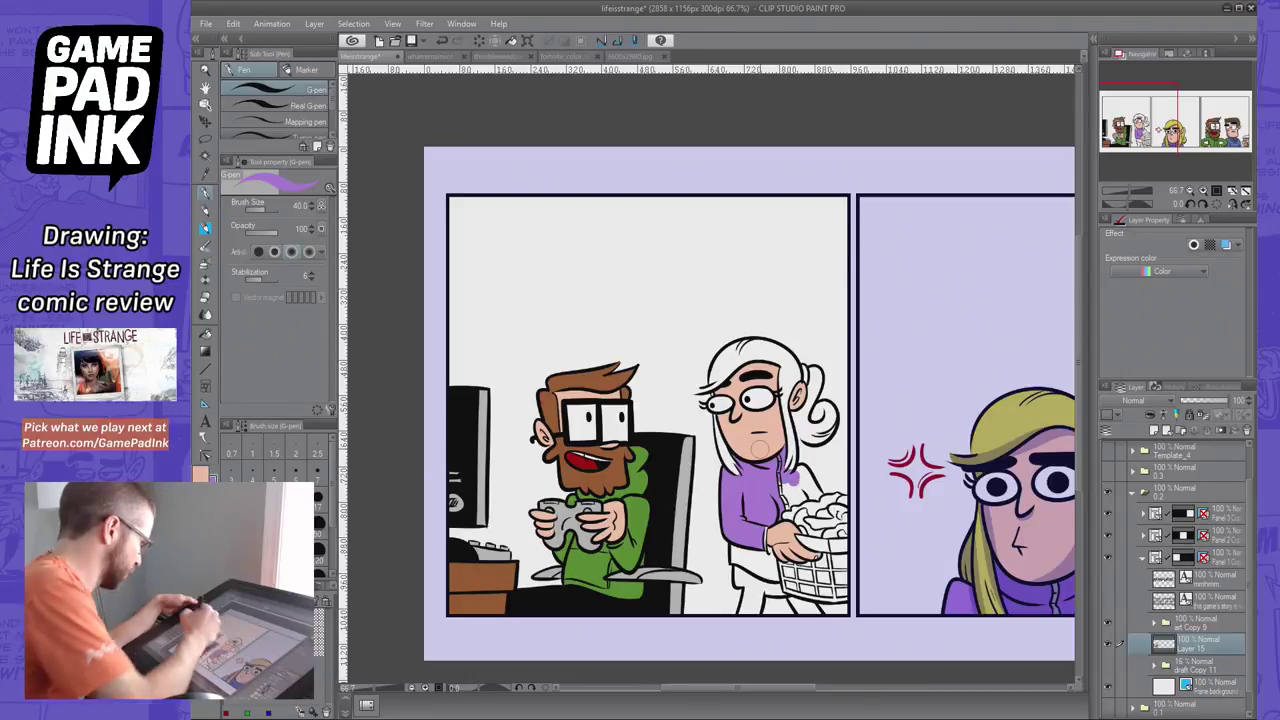
{"action": "left_click", "coordinate": [207, 335]}
{"action": "left_click", "coordinate": [238, 340]}
{"action": "left_click", "coordinate": [810, 476]}
{"action": "left_click", "coordinate": [769, 559]}
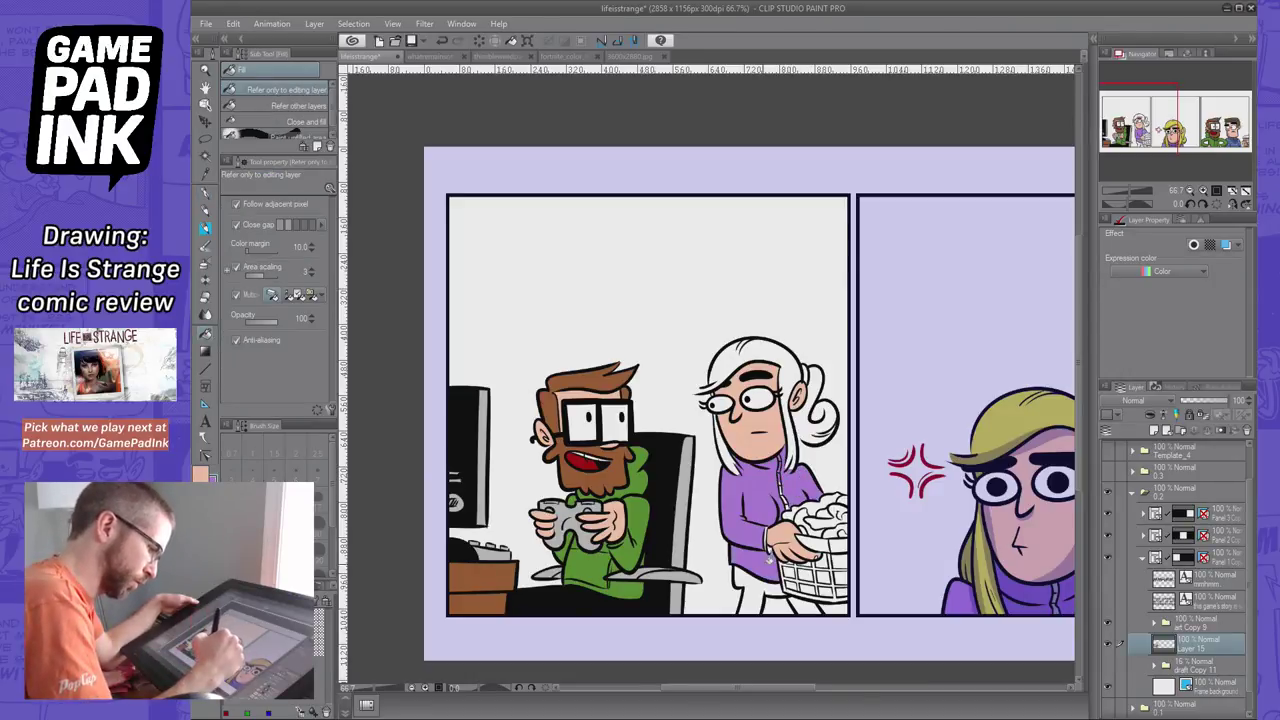
{"action": "left_click", "coordinate": [207, 193]}
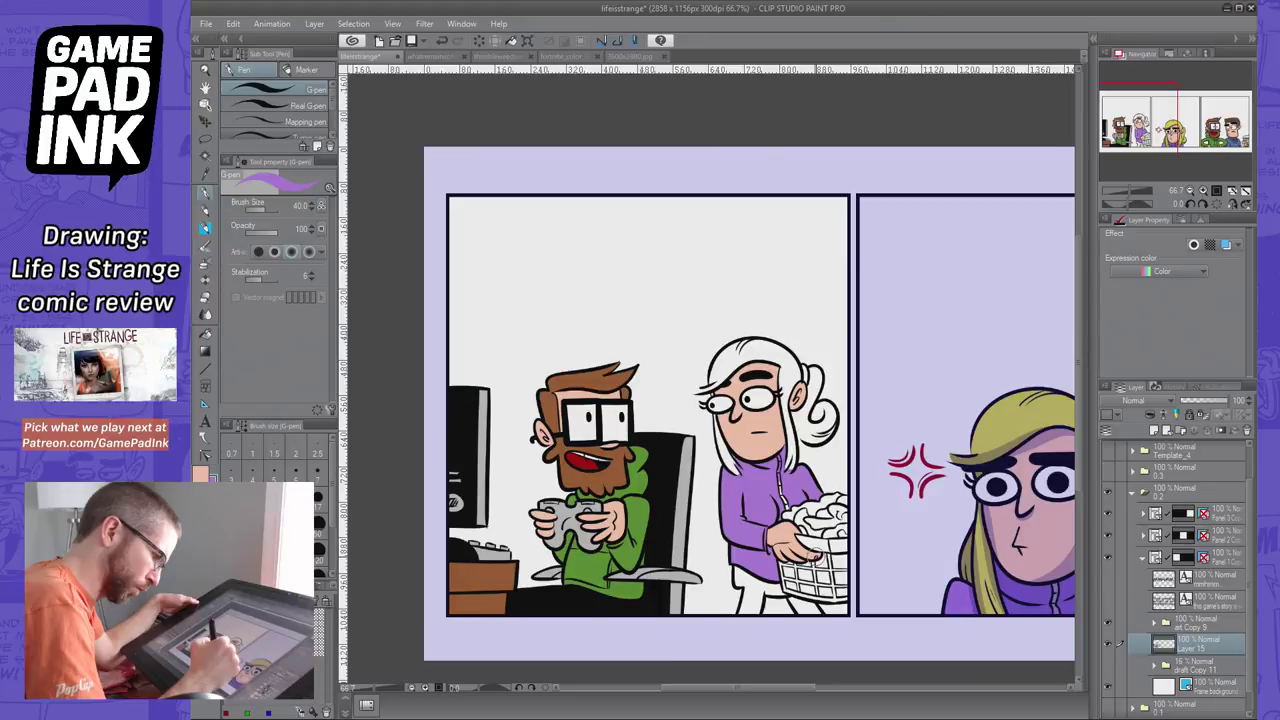
{"action": "left_click_drag", "start_coordinate": [812, 550], "coordinate": [820, 557]}
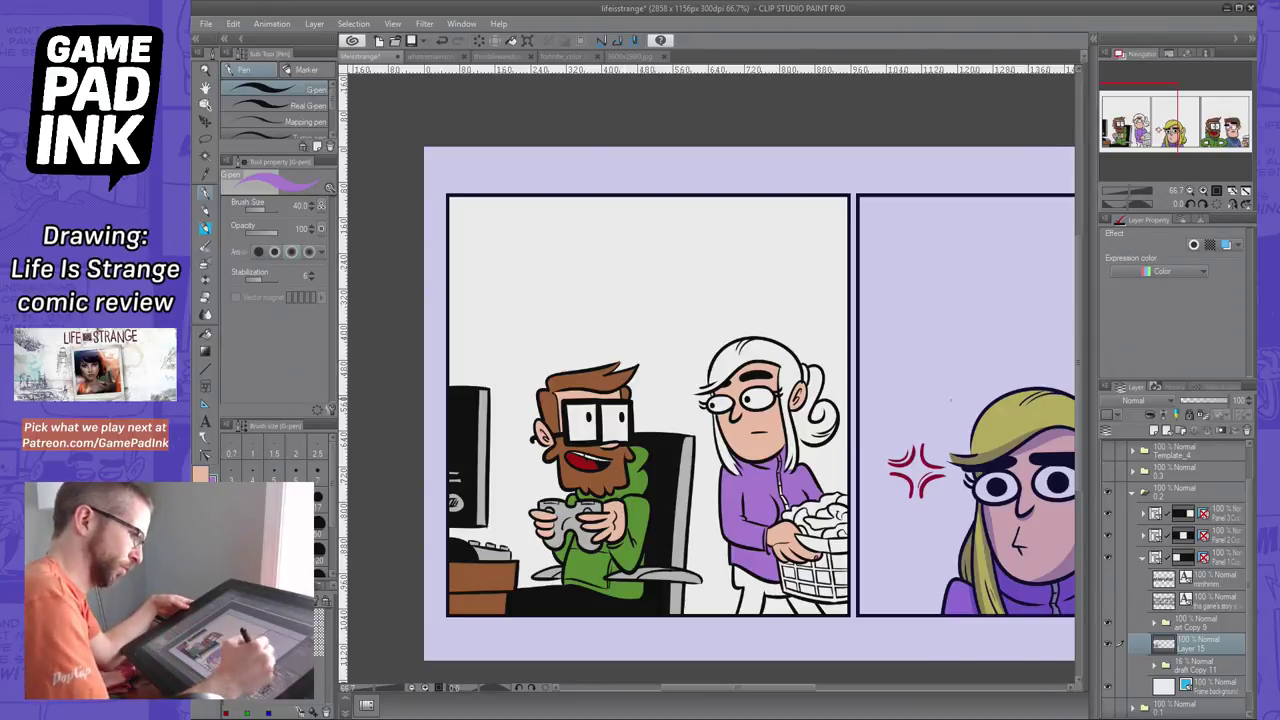
Sample the yellow of the woman's hair in the second panel and paint the tip of her fringe in the first panel
{"action": "left_click", "coordinate": [997, 420], "text": "alt"}
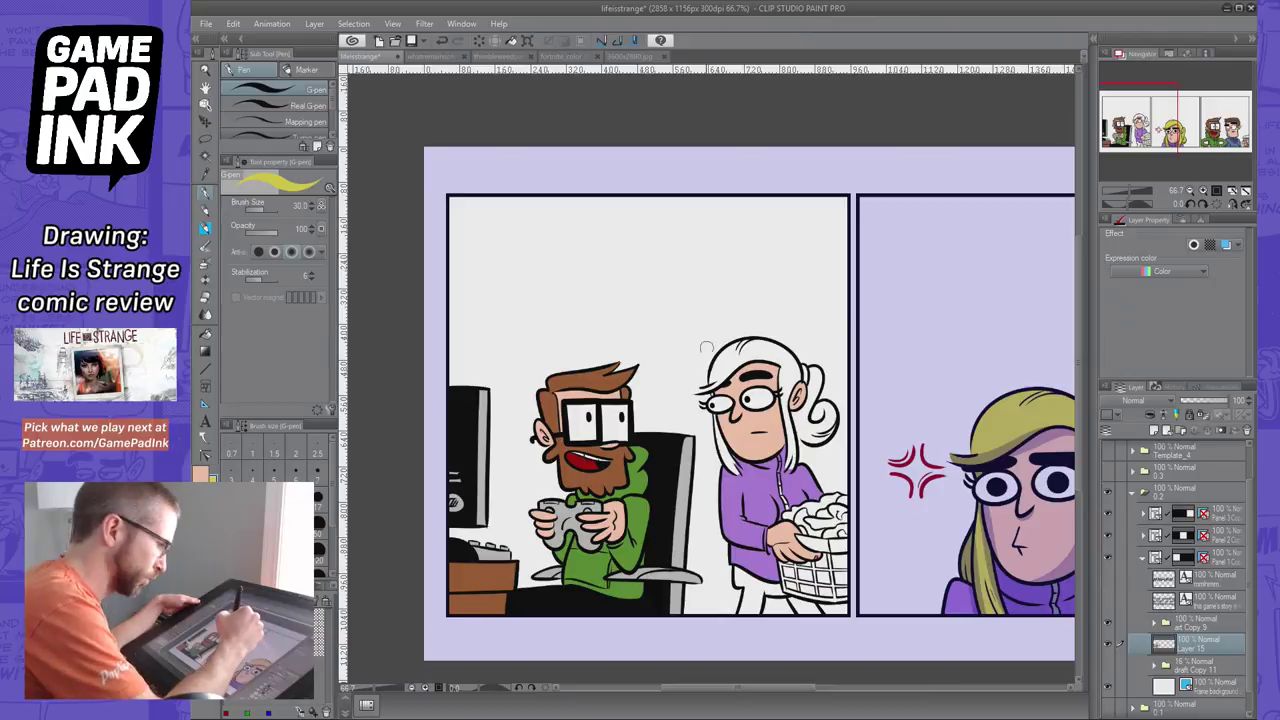
{"action": "left_click_drag", "start_coordinate": [699, 394], "coordinate": [698, 392]}
{"action": "key", "text": "ctrl+z"}
{"action": "key", "text": "ctrl+z"}
{"action": "key", "text": "ctrl+z"}
{"action": "key", "text": "e"}
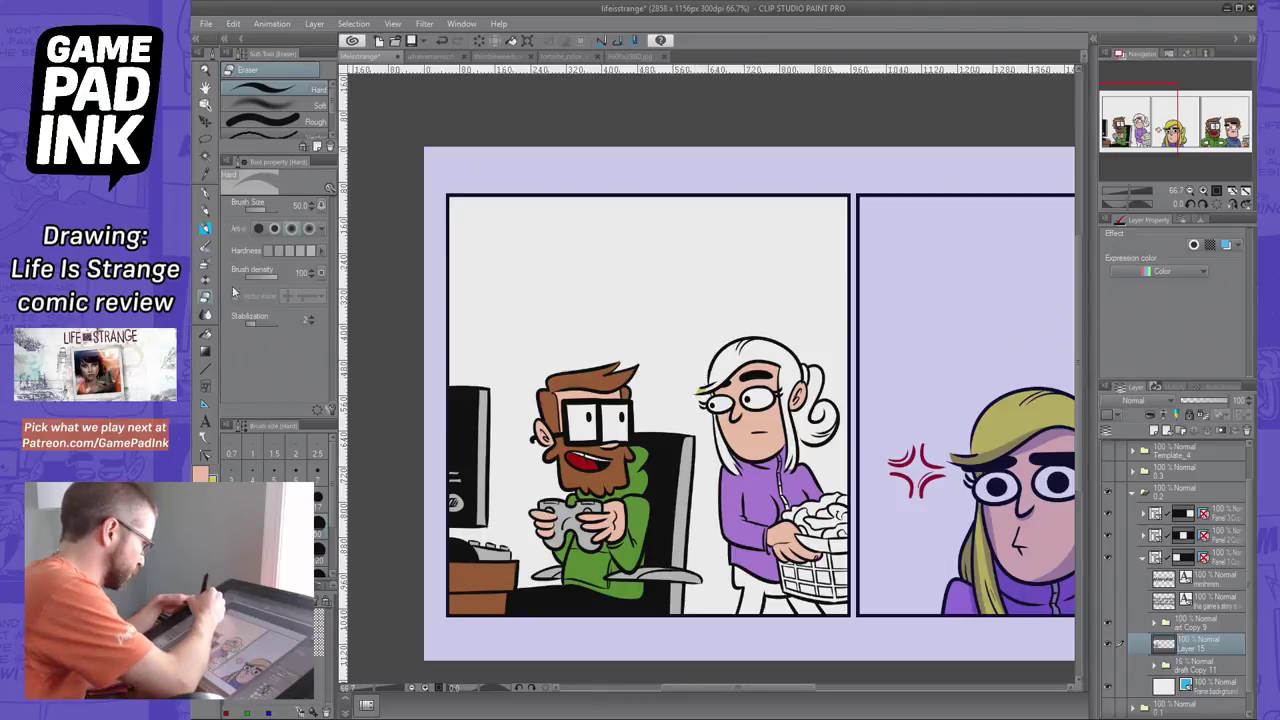
Fill the woman's main hair and side strands with the sampled yellow, and try filling her curled ponytail
{"action": "key", "text": "g"}
{"action": "left_click", "coordinate": [780, 350]}
{"action": "left_click", "coordinate": [728, 450]}
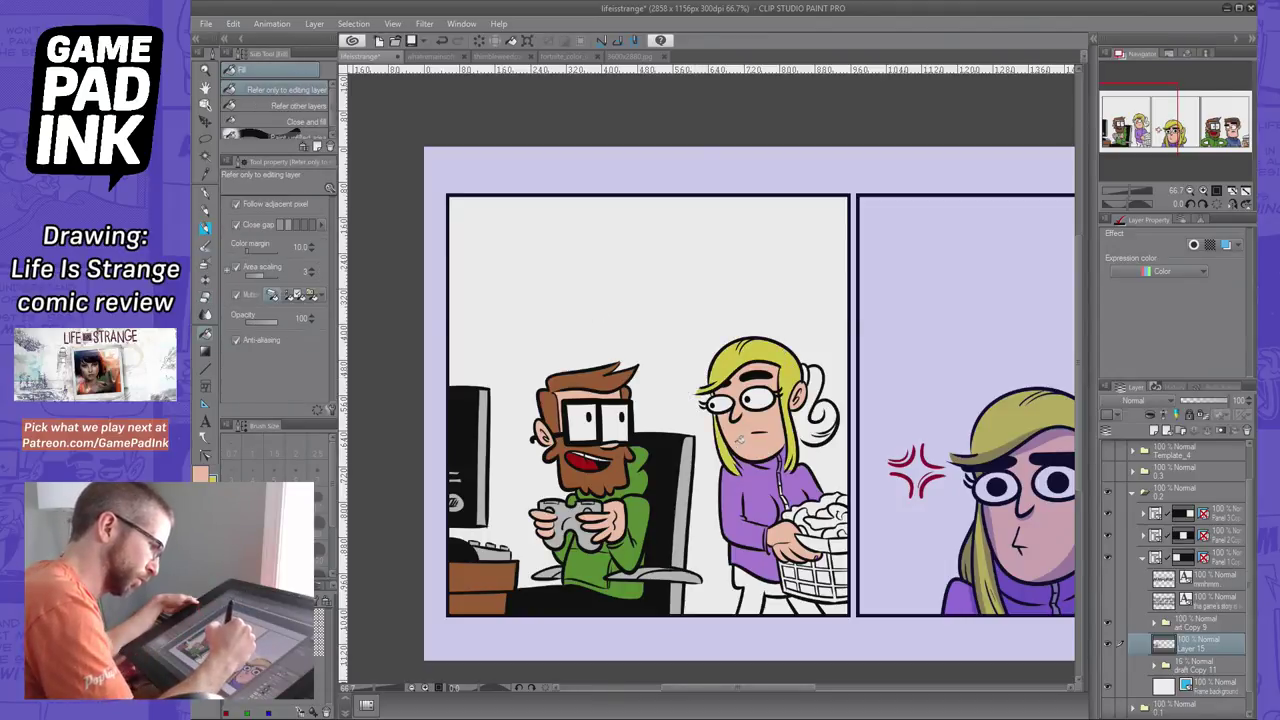
{"action": "left_click", "coordinate": [822, 398]}
{"action": "key", "text": "ctrl+z"}
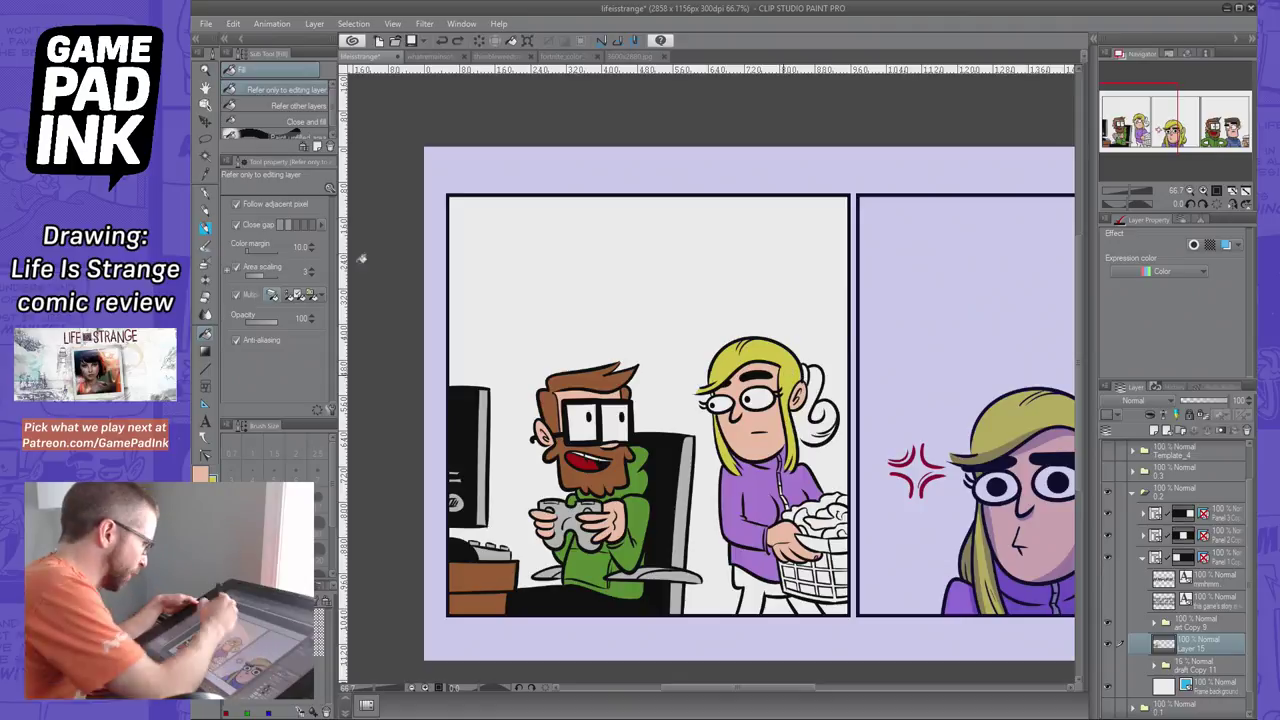
Fill the woman's ponytail with yellow, then paint her hair tie with the sampled hoodie purple using the G-pen at size 15
{"action": "left_click", "coordinate": [813, 412]}
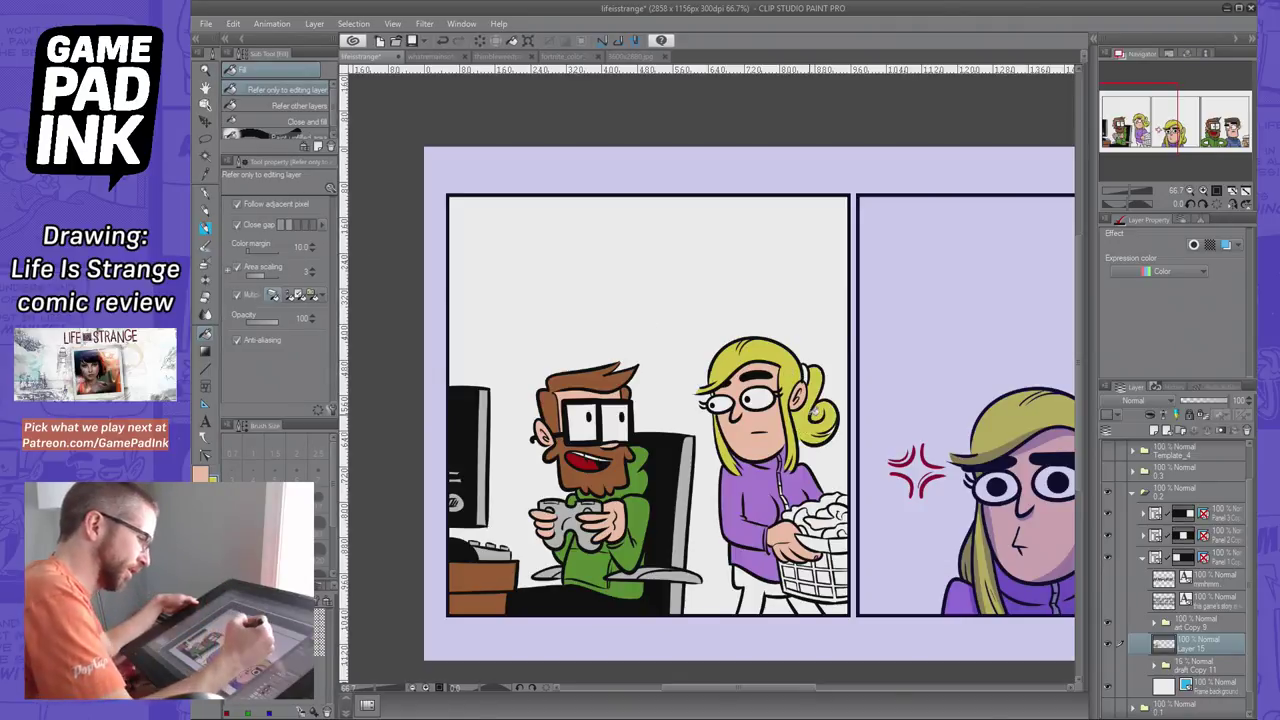
{"action": "key", "text": "p"}
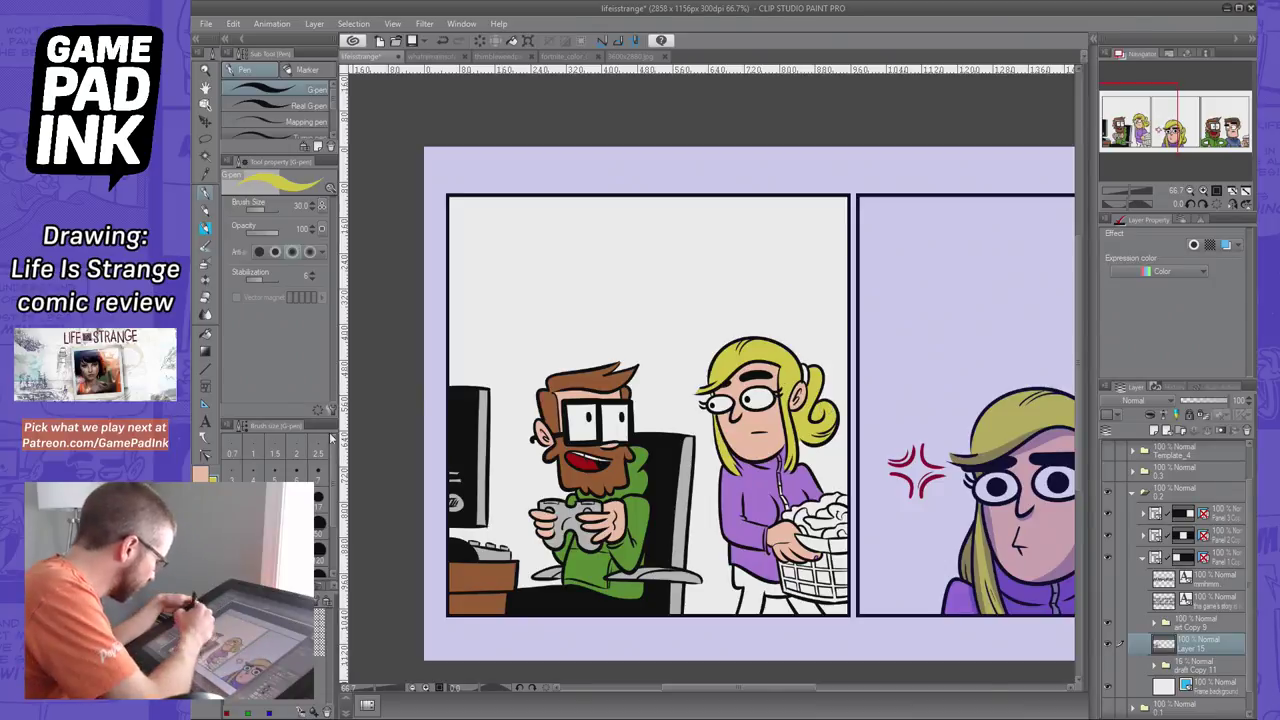
{"action": "left_click", "coordinate": [319, 485]}
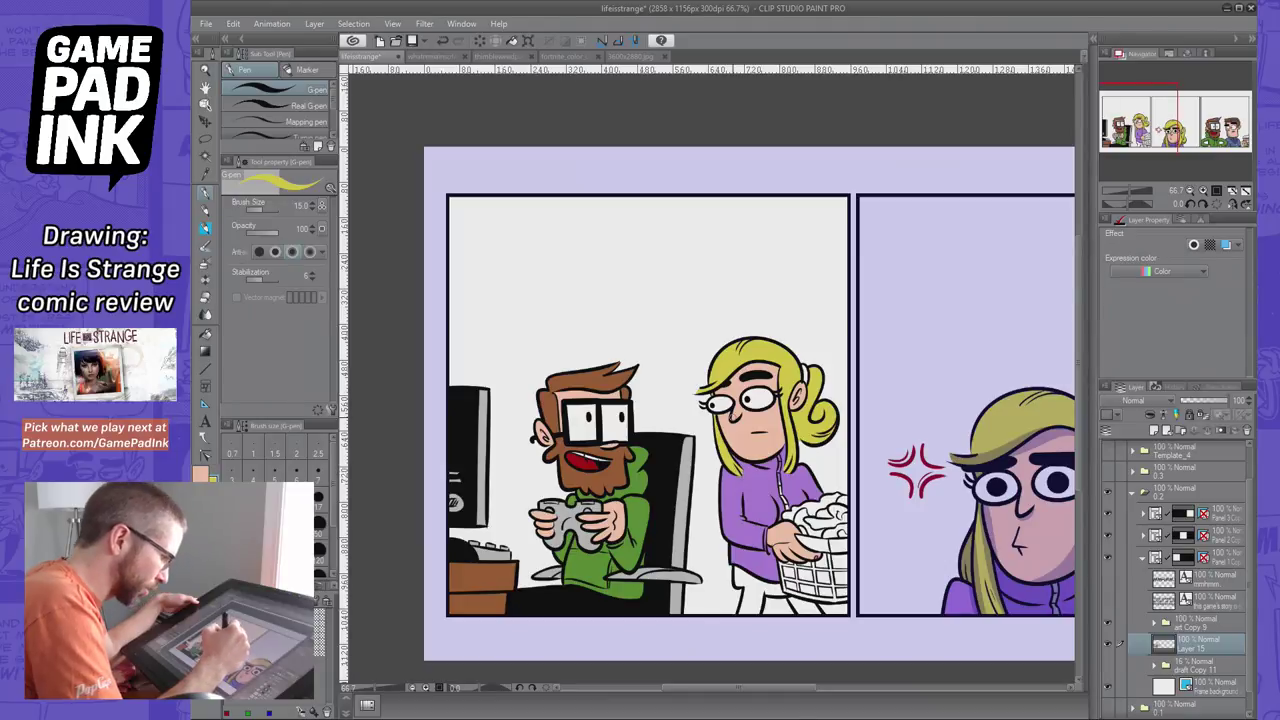
{"action": "left_click", "coordinate": [760, 474], "text": "alt"}
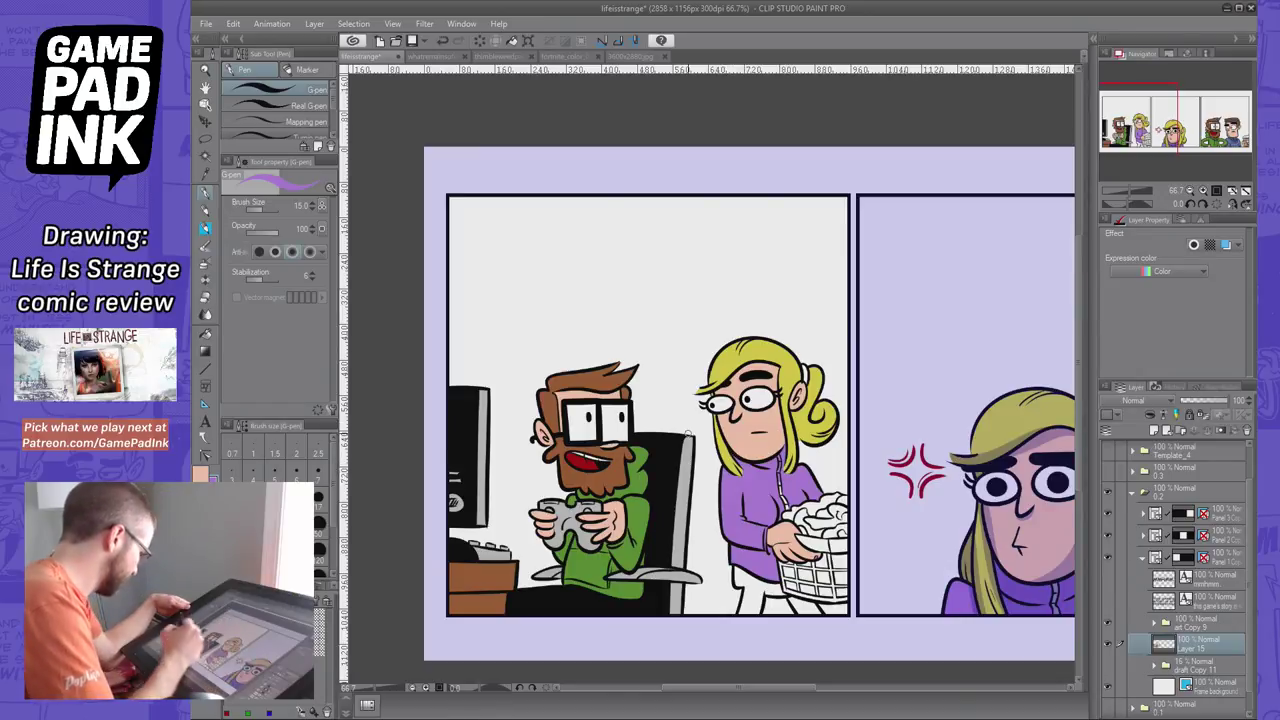
{"action": "key", "text": "c"}
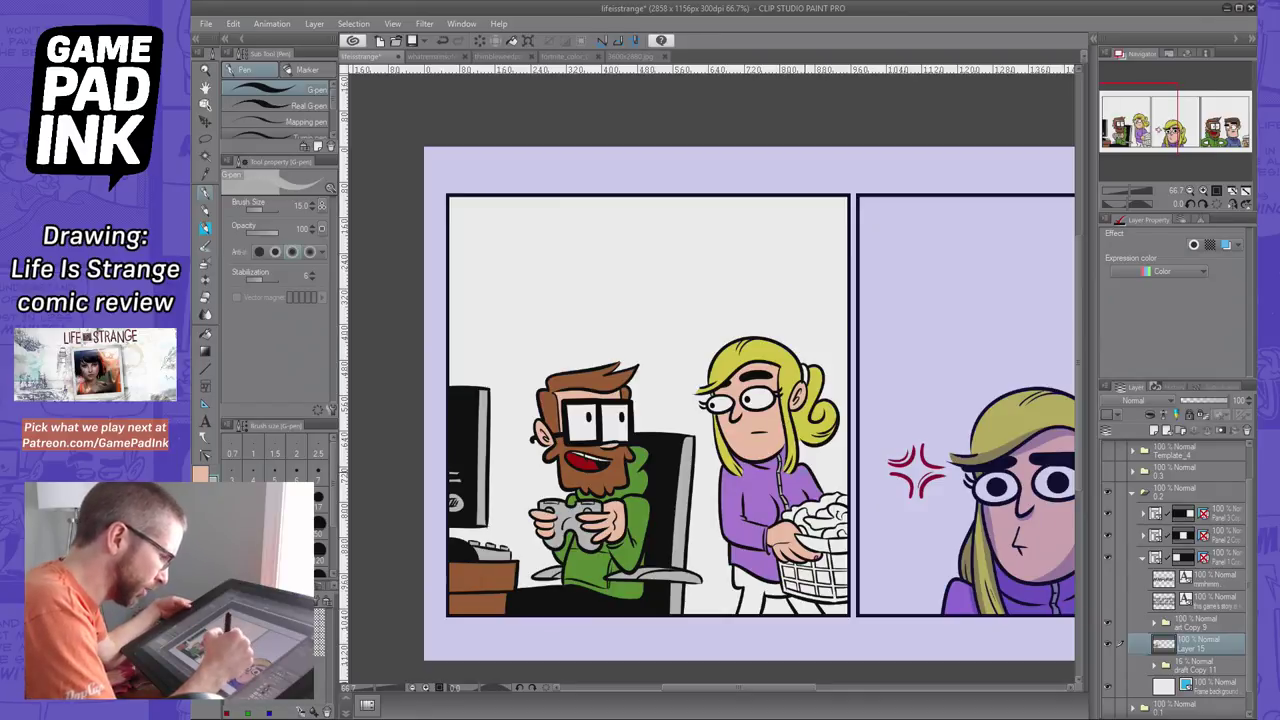
{"action": "left_click", "coordinate": [804, 482], "text": "alt"}
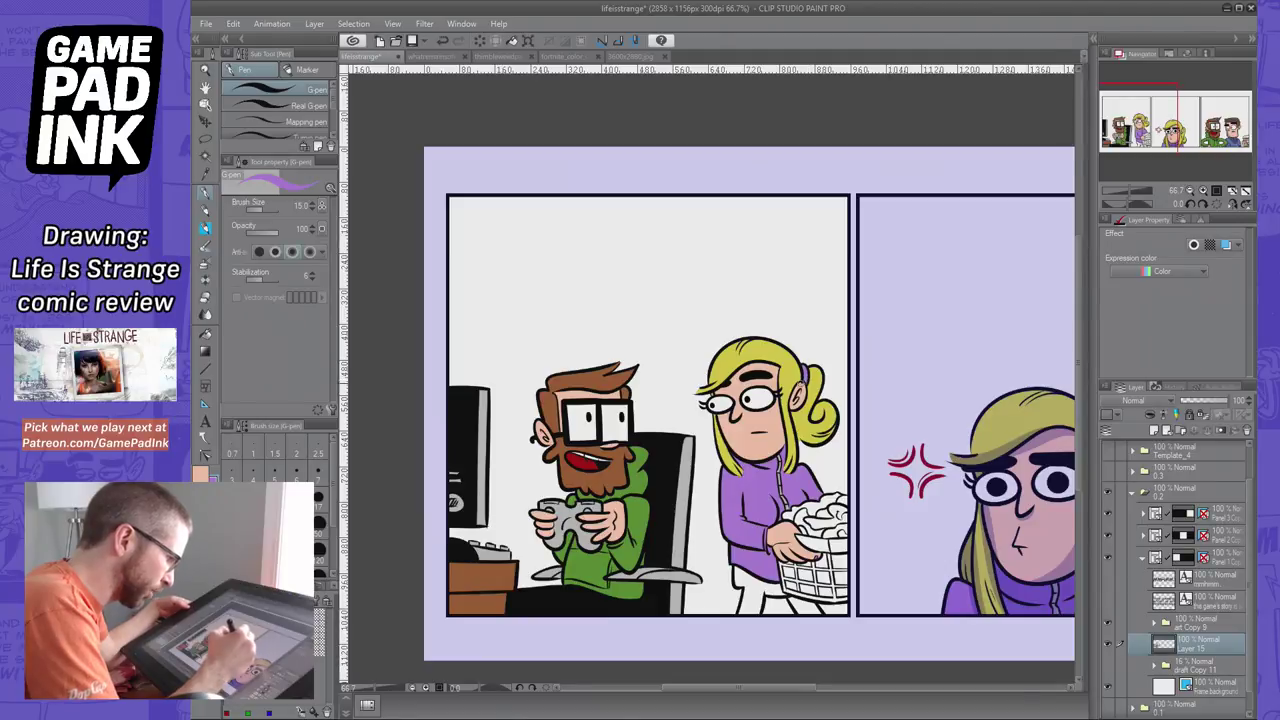
Sample black from the man's trousers and fill both legs of the woman's trousers in the first panel
{"action": "key", "text": "i"}
{"action": "left_click", "coordinate": [590, 586], "text": "alt"}
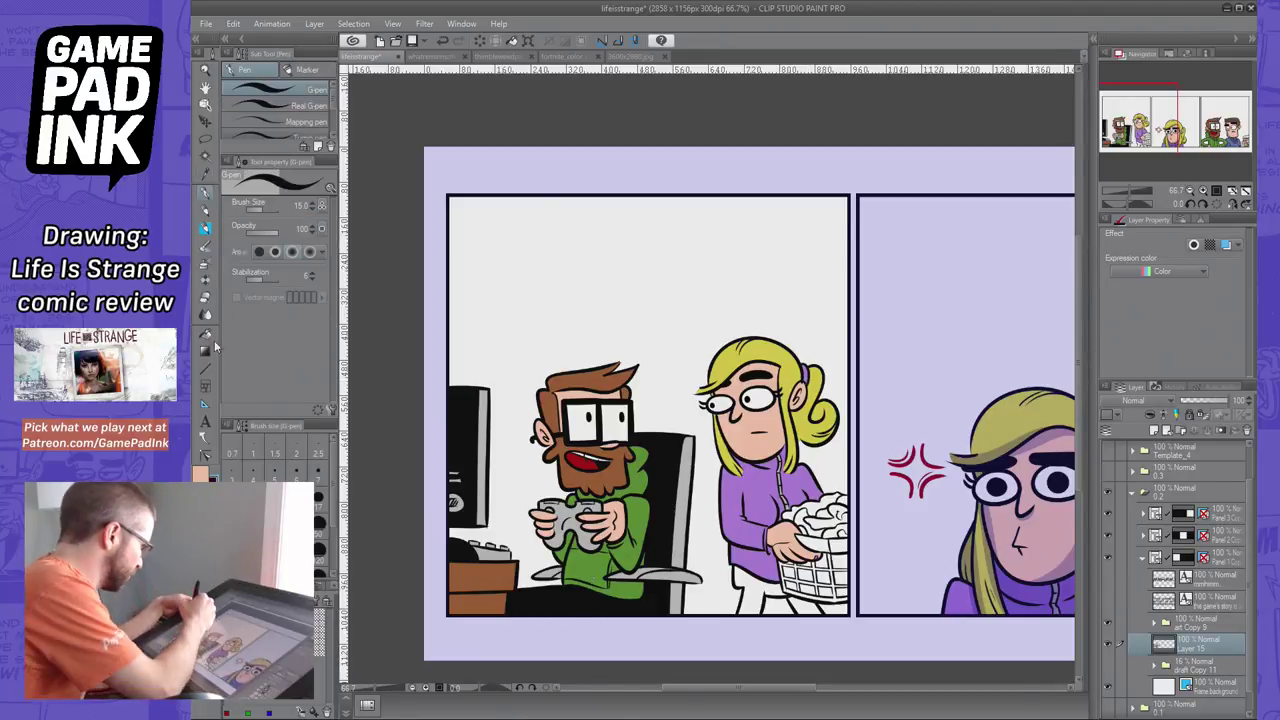
{"action": "left_click", "coordinate": [208, 336]}
{"action": "left_click", "coordinate": [754, 597]}
{"action": "left_click", "coordinate": [814, 606]}
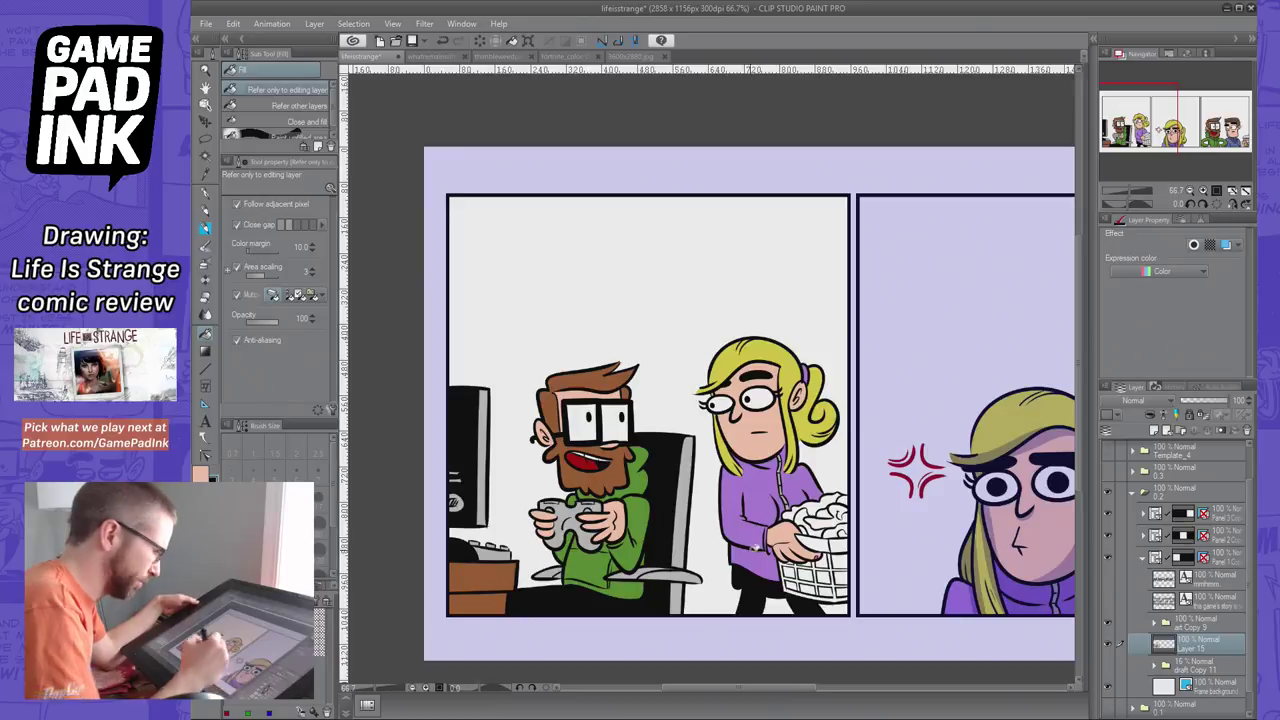
Touch up the edges of the woman's black trousers with the G-pen, undoing stray strokes
{"action": "key", "text": "p"}
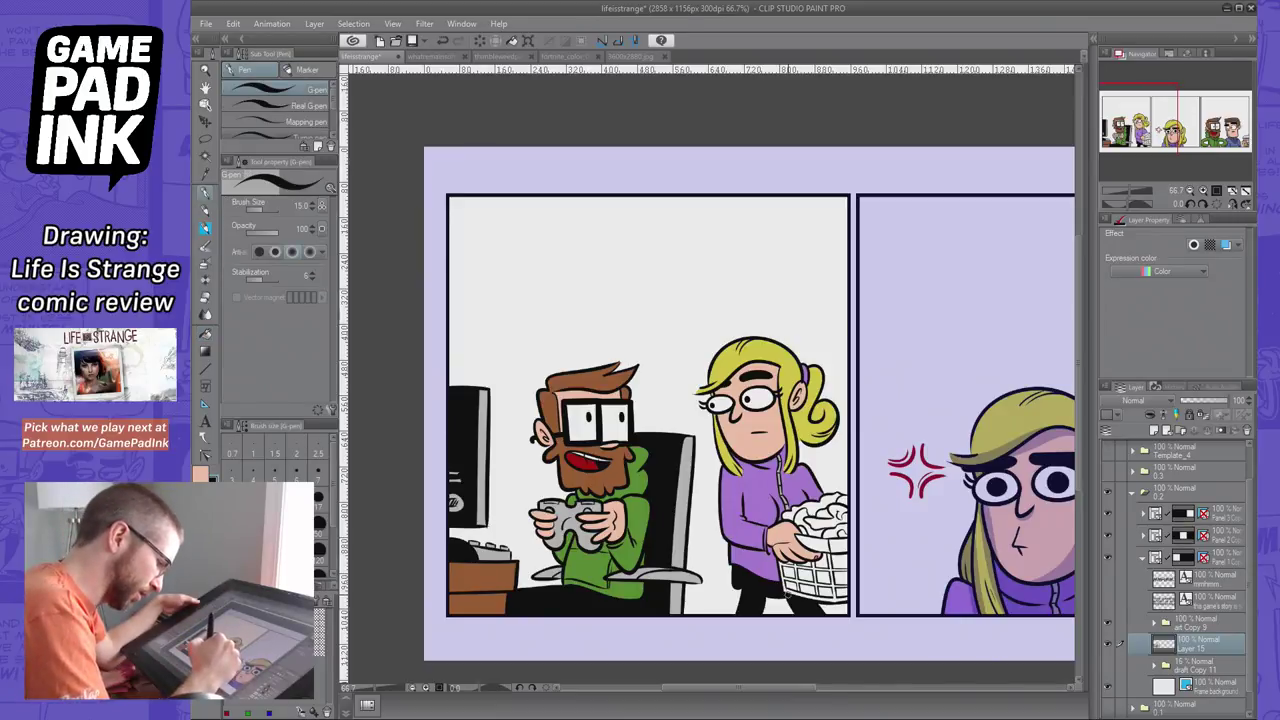
{"action": "left_click_drag", "start_coordinate": [745, 588], "coordinate": [752, 587]}
{"action": "key", "text": "ctrl+z"}
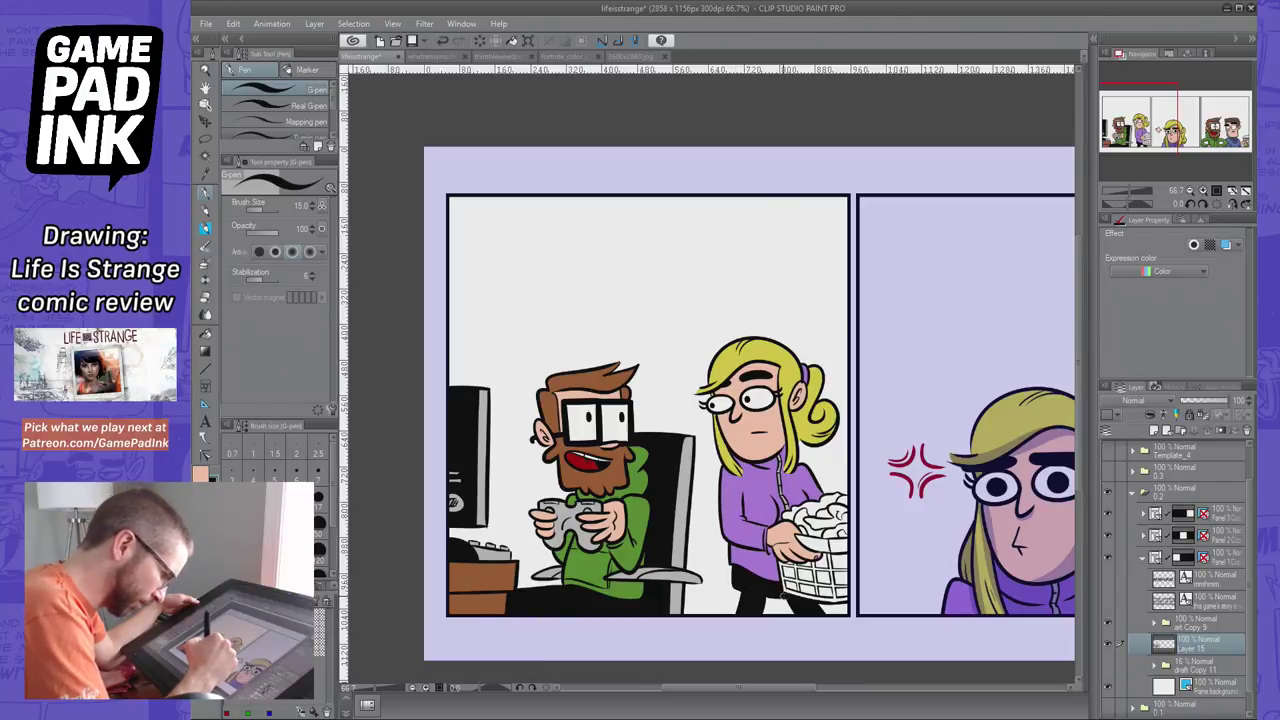
{"action": "key", "text": "ctrl+z"}
{"action": "left_click_drag", "start_coordinate": [769, 596], "coordinate": [785, 602]}
{"action": "key", "text": "ctrl+z"}
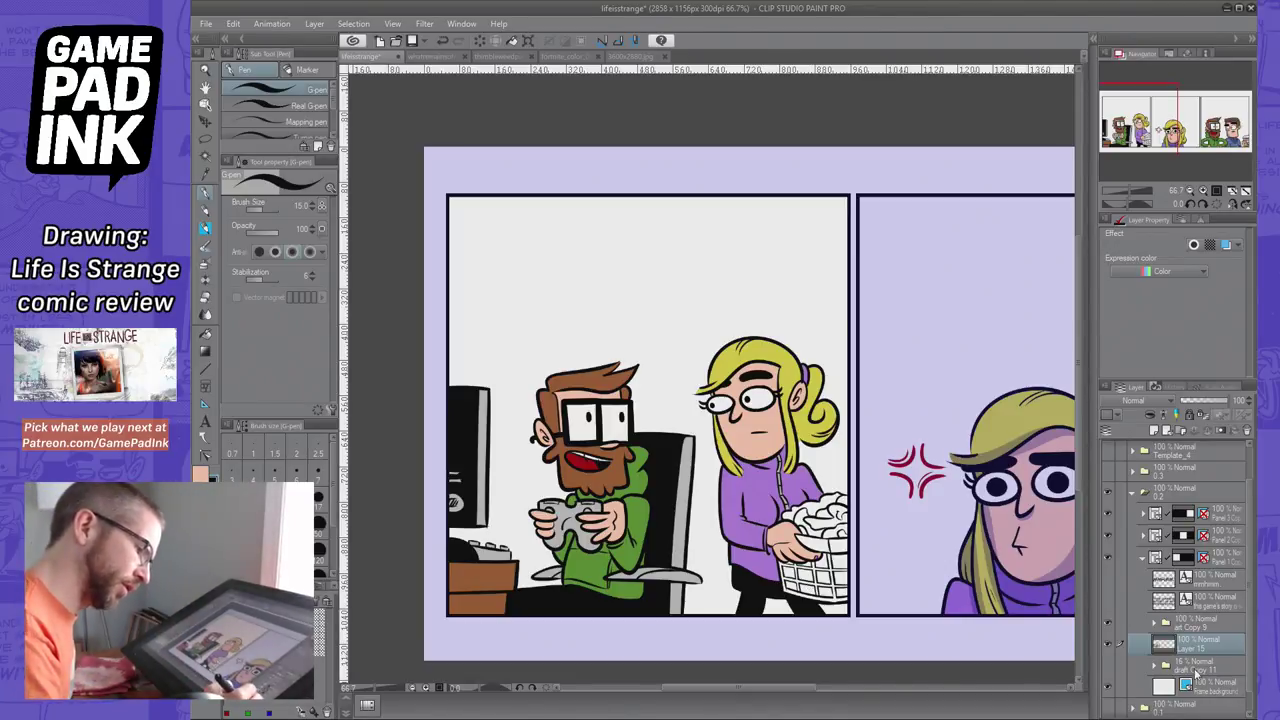
Hide the paper and frame background layers, fill the characters' eyes and the laundry with white, and show both layers again
{"action": "scroll", "coordinate": [1250, 527], "scroll_direction": "down", "scroll_amount": 1}
{"action": "left_click", "coordinate": [1108, 706]}
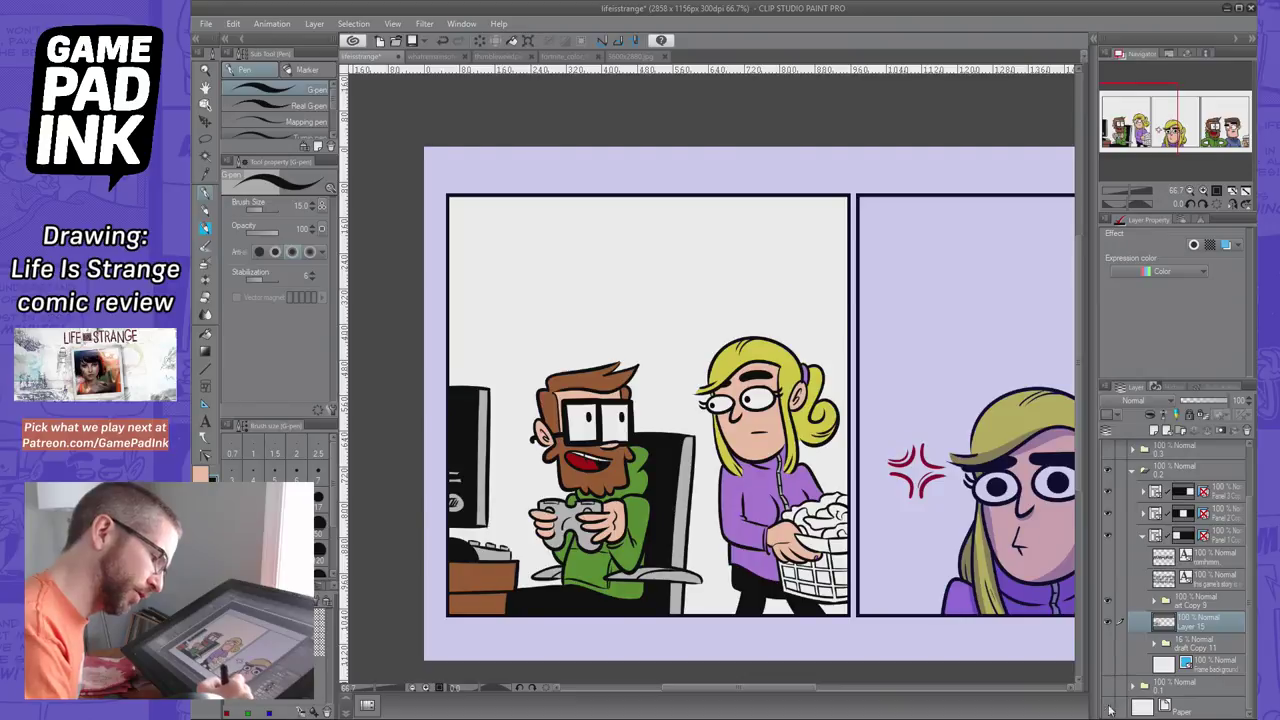
{"action": "left_click", "coordinate": [207, 335]}
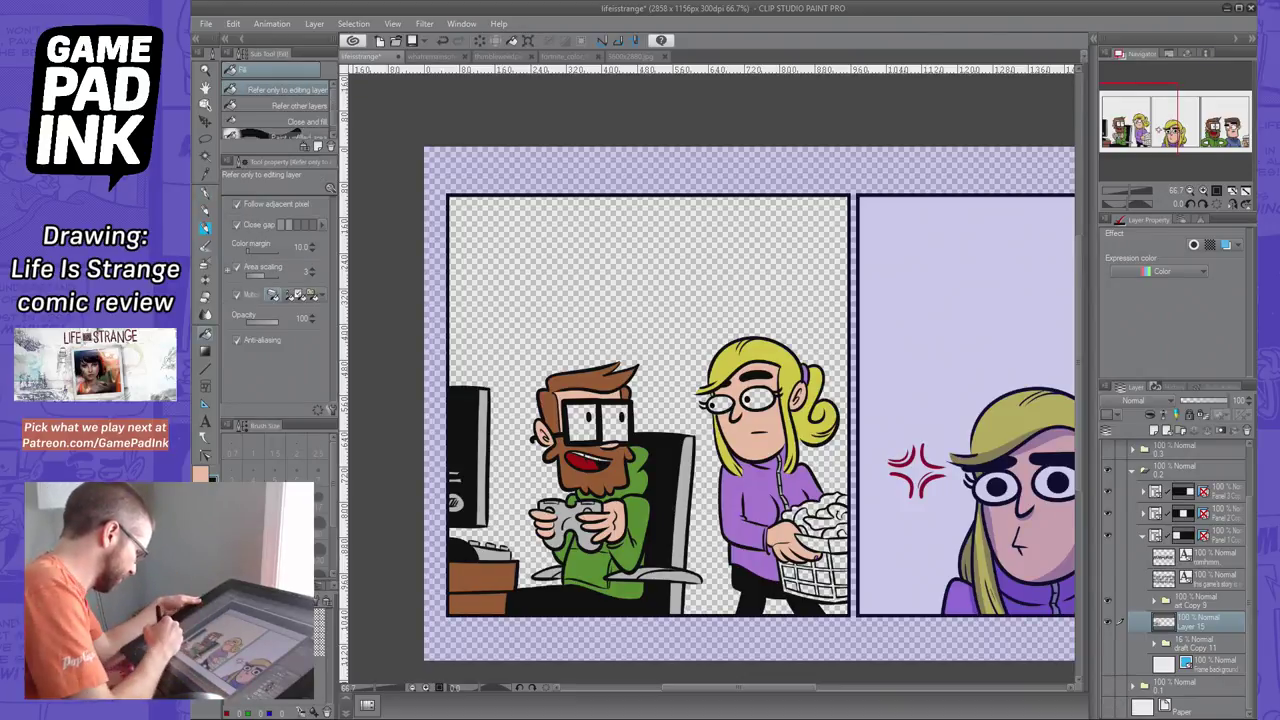
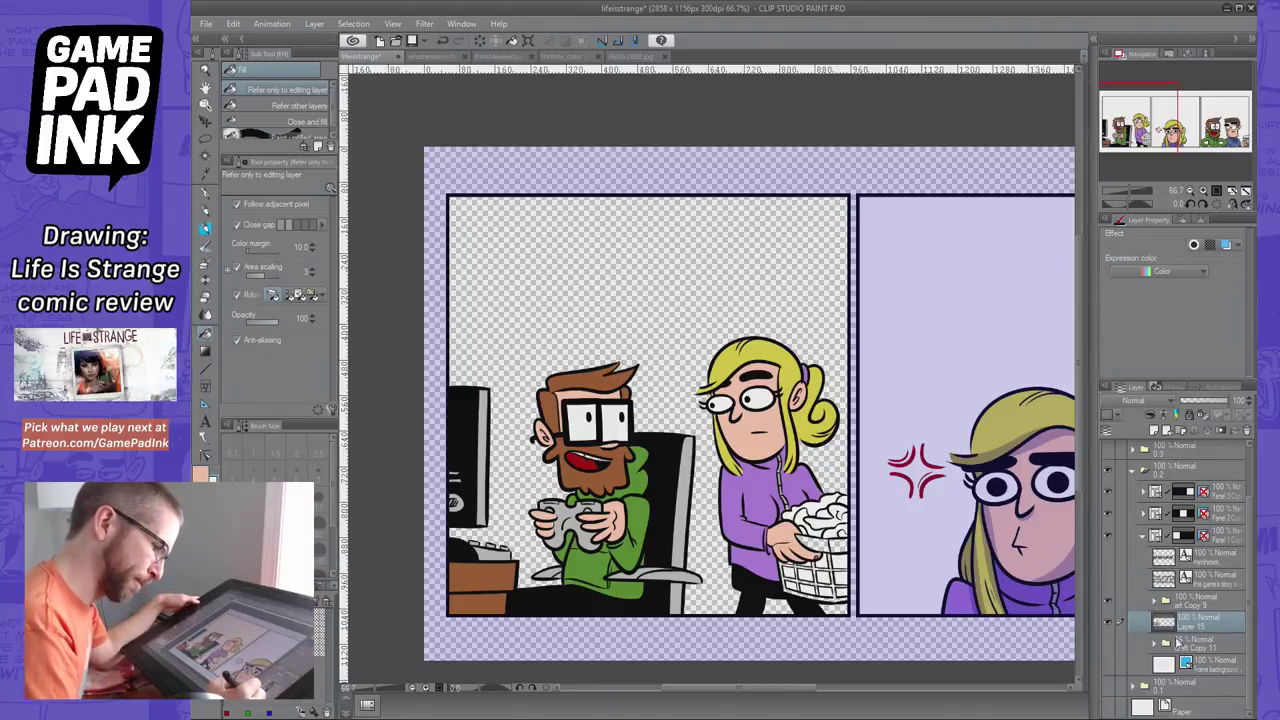
{"action": "left_click", "coordinate": [1109, 664]}
{"action": "left_click", "coordinate": [1108, 707]}
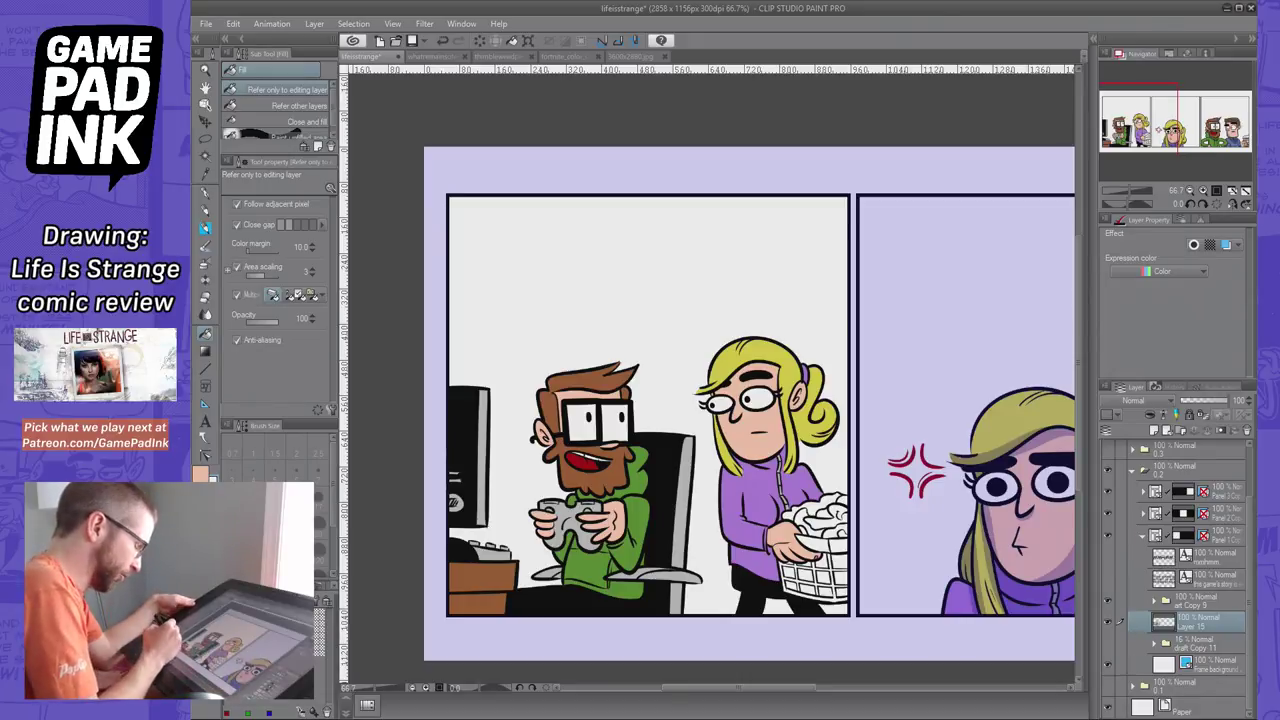
Fill the laundry basket with blue, and identify and select Layer 3 in the art Copy 9 folder
{"action": "left_click", "coordinate": [838, 545]}
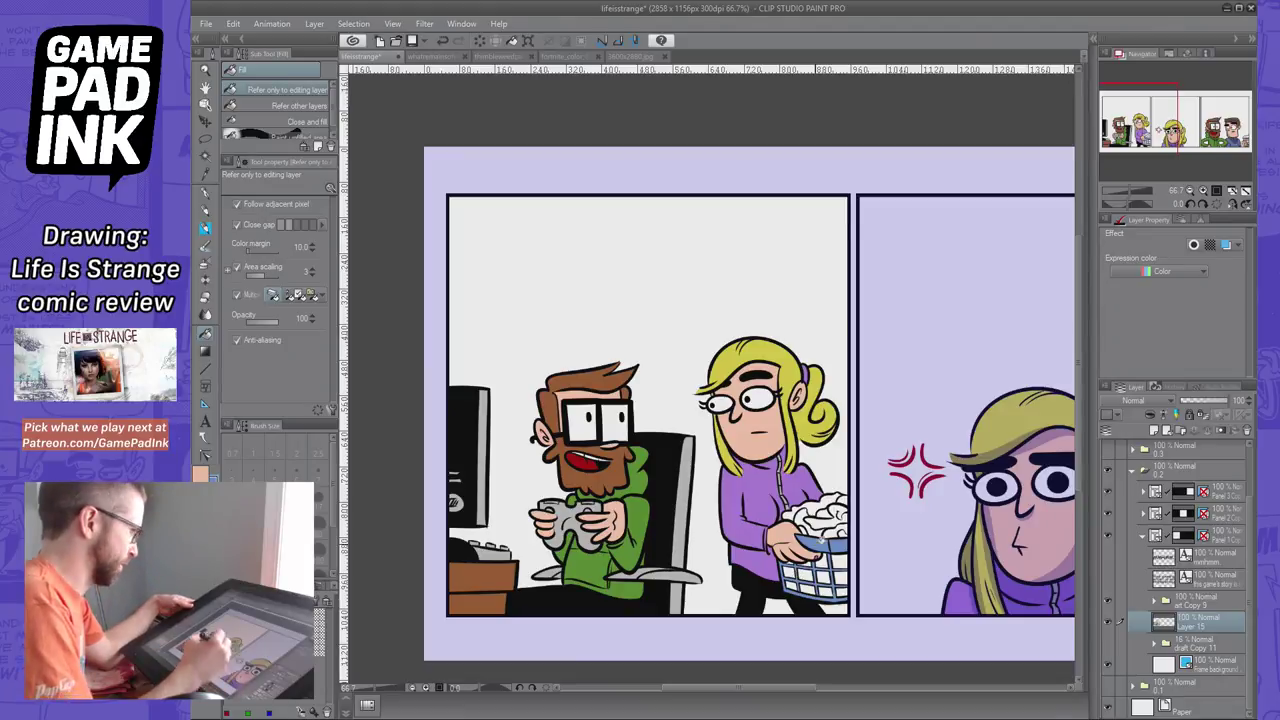
{"action": "left_click", "coordinate": [207, 205]}
{"action": "left_click", "coordinate": [1191, 606]}
{"action": "left_click", "coordinate": [1154, 601]}
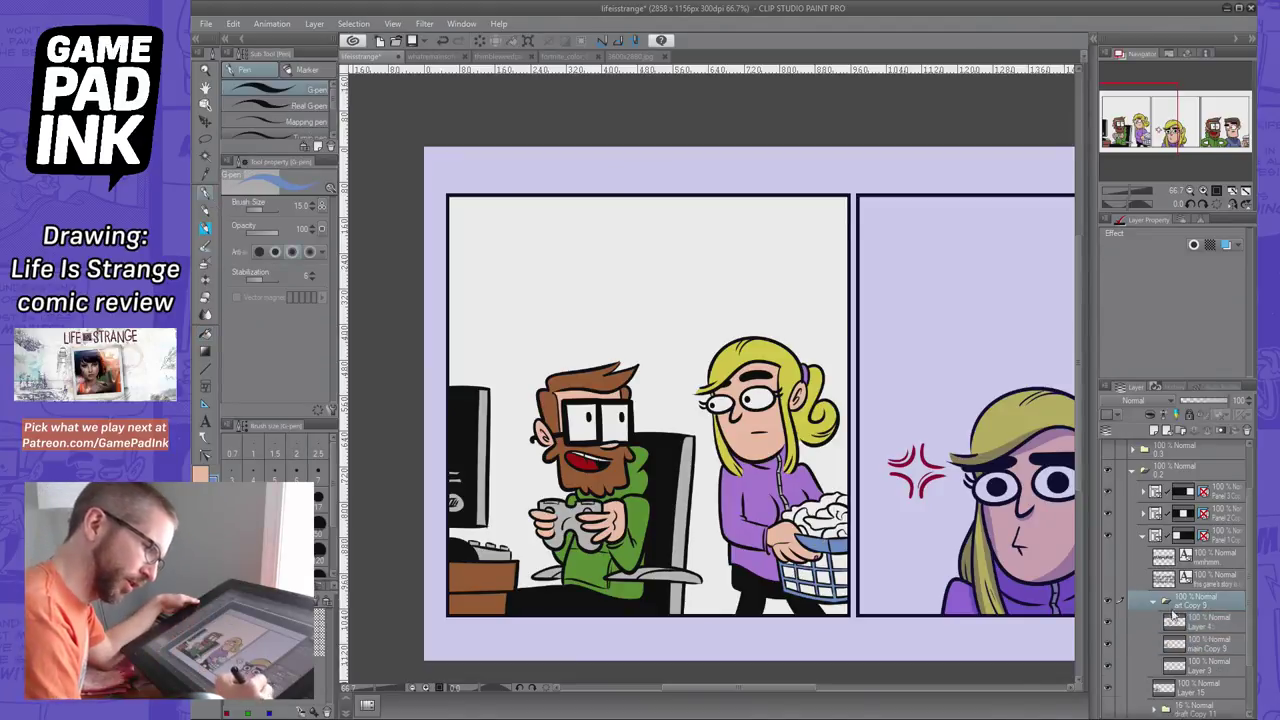
{"action": "left_click", "coordinate": [1174, 668]}
{"action": "left_click", "coordinate": [1109, 666]}
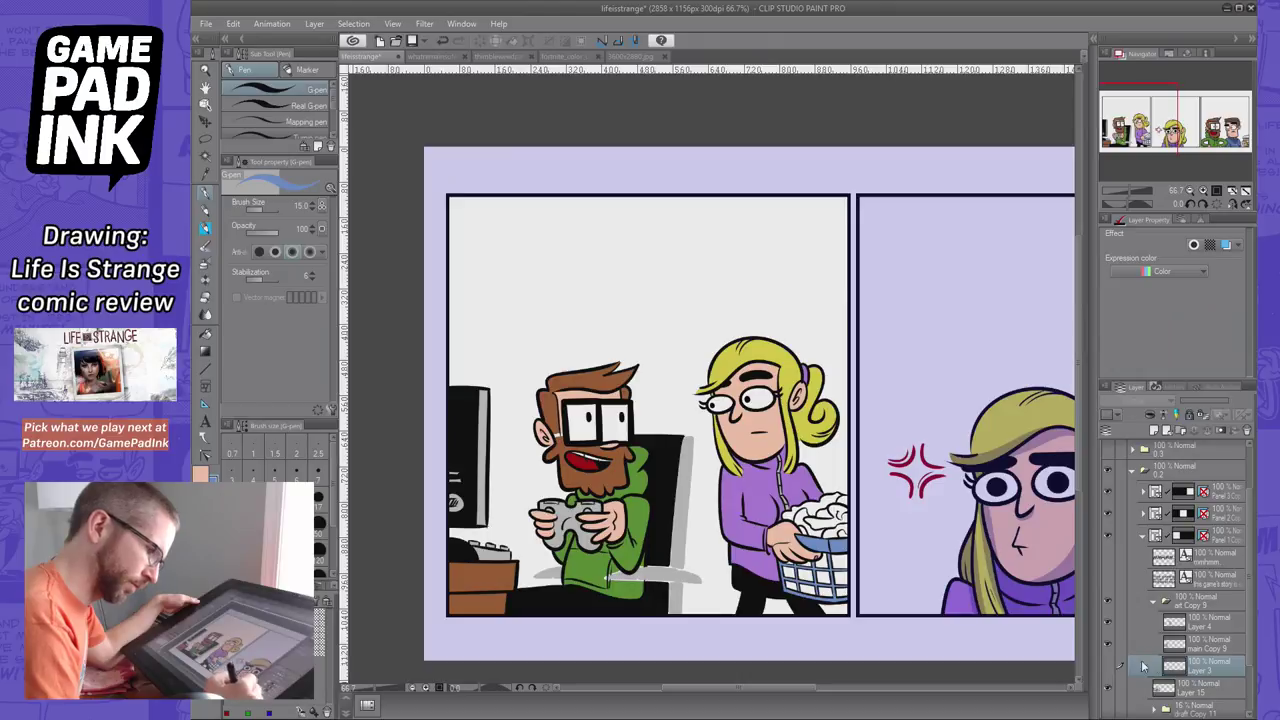
{"action": "left_click", "coordinate": [1110, 667]}
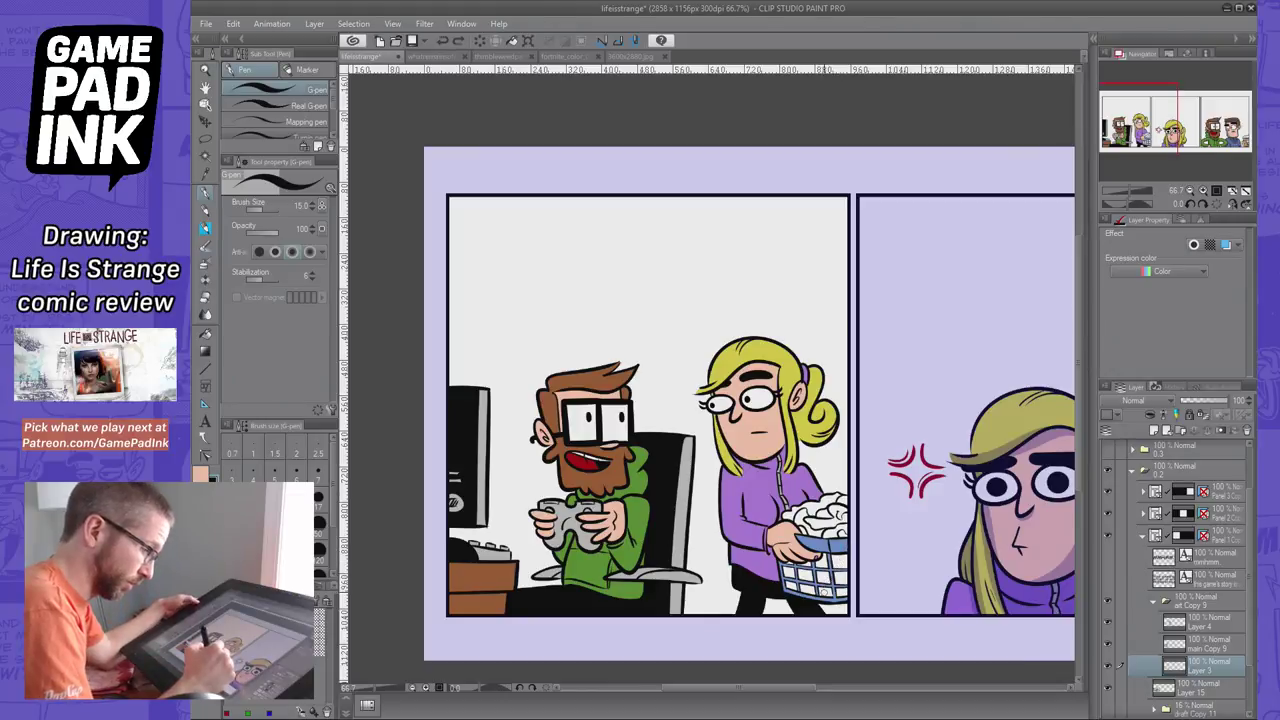
Draw black lattice outlines on the laundry basket on Layer 3 with the G-pen, undoing strokes that miss
{"action": "mouse_move", "coordinate": [835, 577]}
{"action": "left_mouse_down"}
{"action": "mouse_move", "coordinate": [839, 563]}
{"action": "mouse_move", "coordinate": [825, 594]}
{"action": "mouse_move", "coordinate": [804, 576]}
{"action": "mouse_move", "coordinate": [827, 585]}
{"action": "mouse_move", "coordinate": [843, 557]}
{"action": "left_mouse_up"}
{"action": "key", "text": "ctrl+z"}
{"action": "key", "text": "ctrl+z"}
{"action": "key", "text": "ctrl+z"}
{"action": "key", "text": "ctrl+z"}
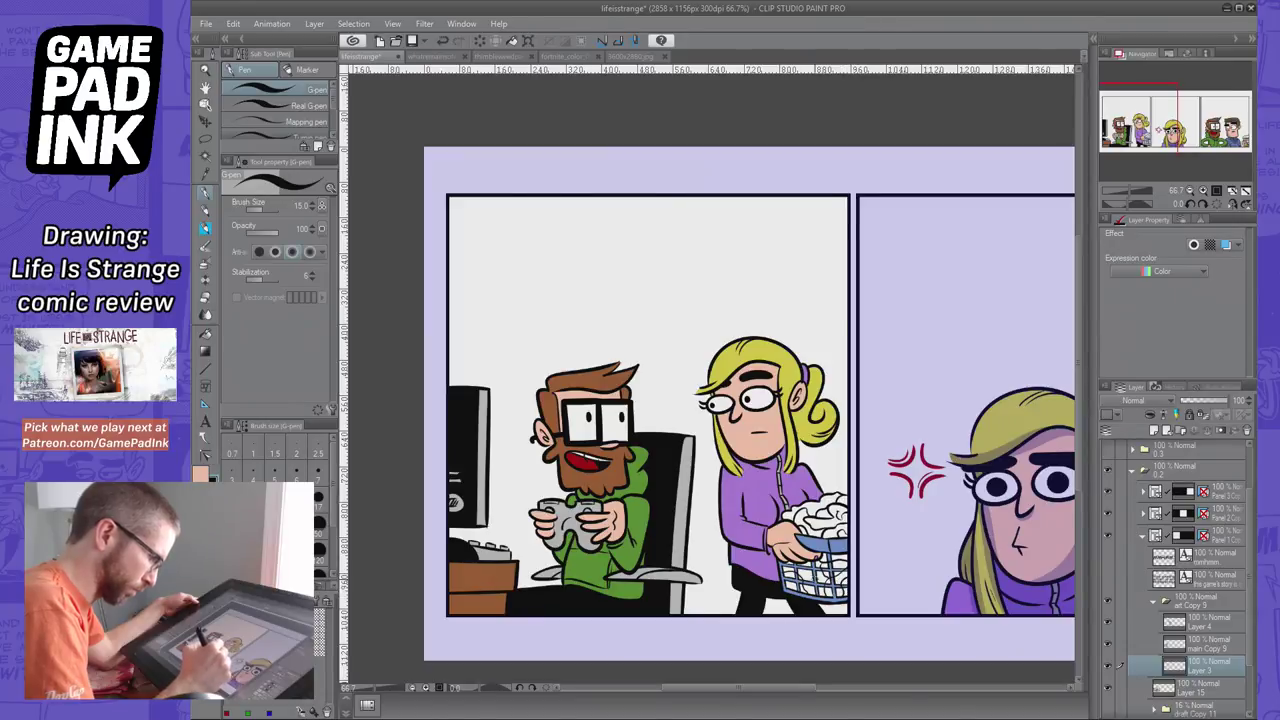
{"action": "key", "text": "ctrl+z"}
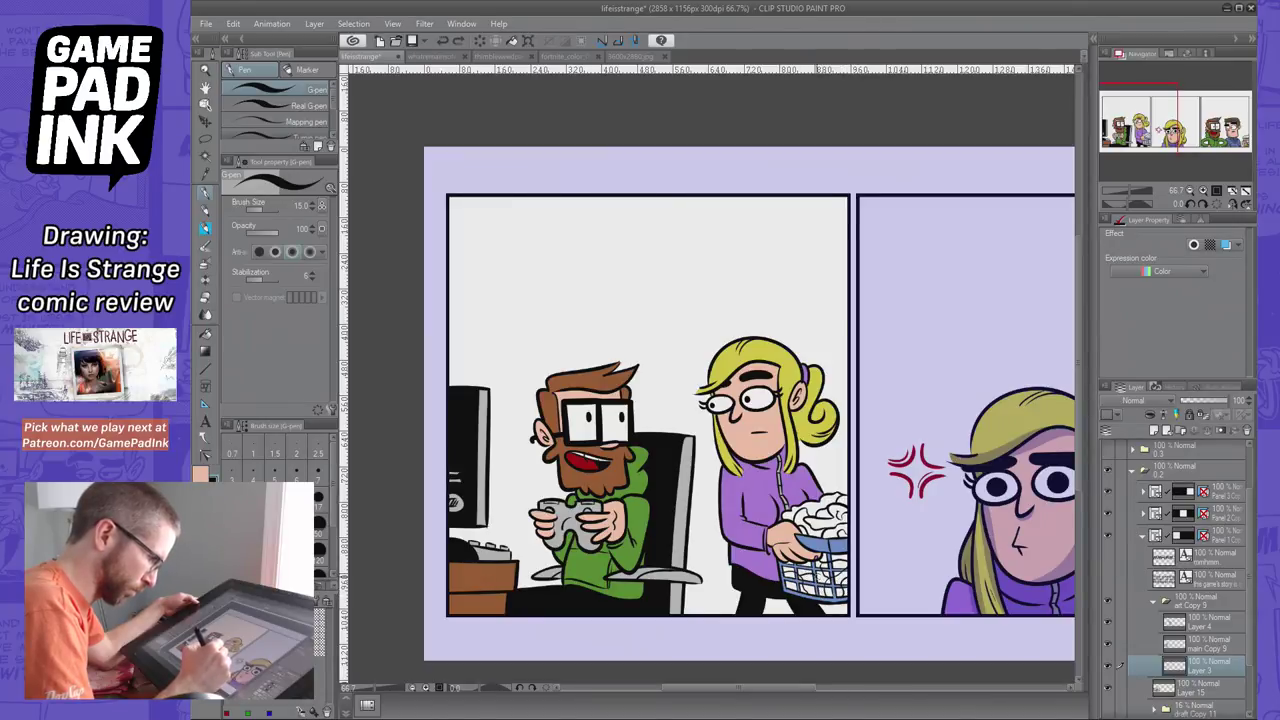
{"action": "key", "text": "ctrl+z"}
{"action": "left_click_drag", "start_coordinate": [806, 558], "coordinate": [806, 576]}
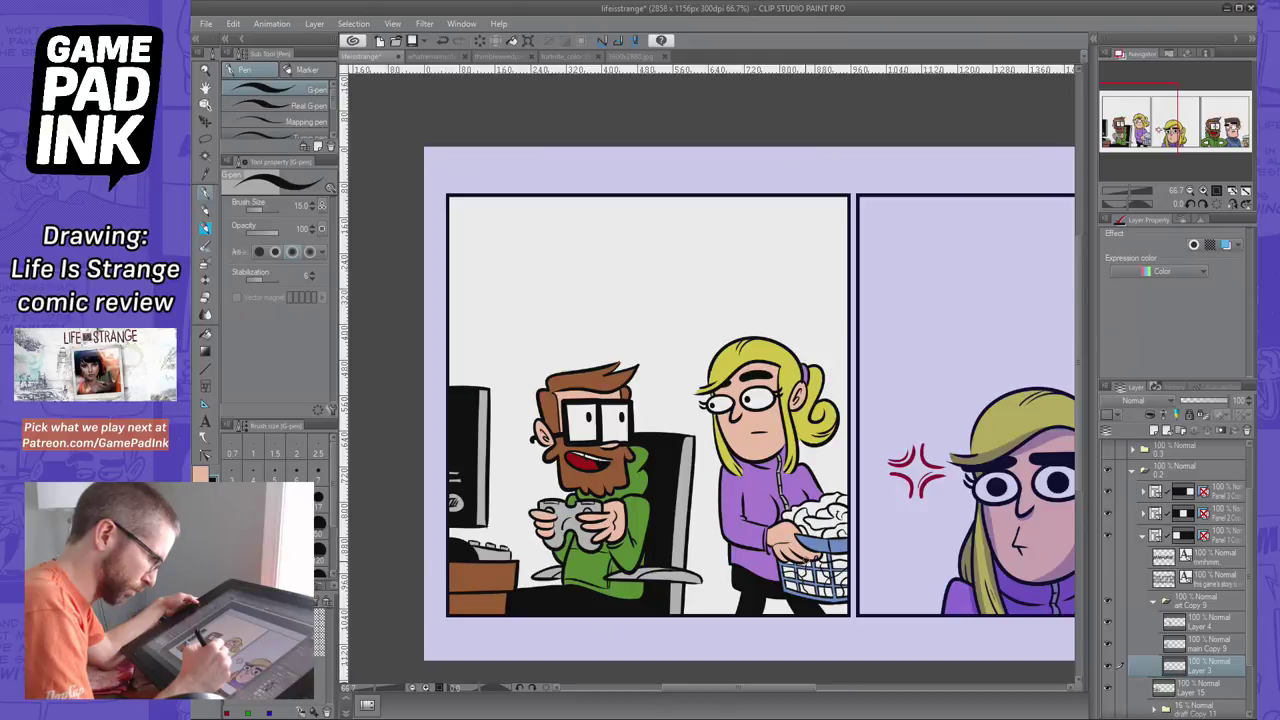
Reduce the Hard eraser to size 17 for trimming the basket's lattice lines
{"action": "key", "text": "e"}
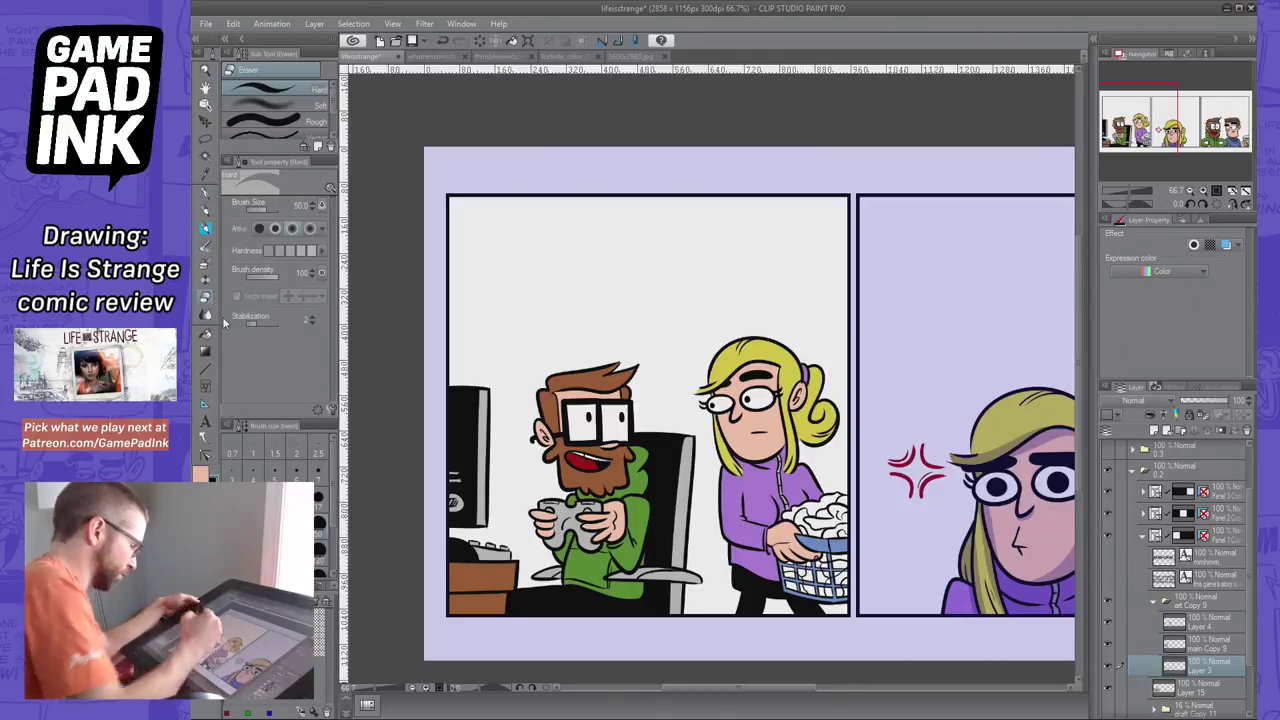
{"action": "key", "text": "bracketleft"}
{"action": "key", "text": "bracketleft"}
{"action": "key", "text": "bracketleft"}
{"action": "key", "text": "bracketleft"}
{"action": "key", "text": "bracketleft"}
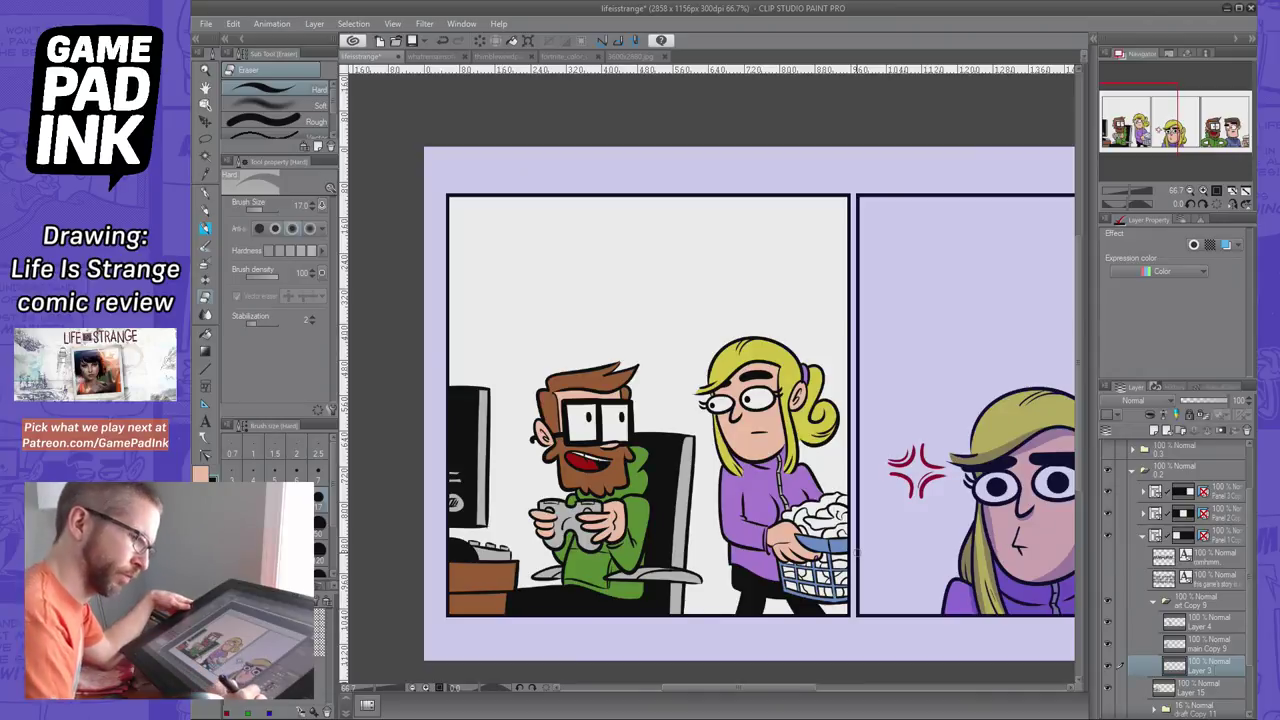
Collapse the art Copy 9 folder and add a new layer above it
{"action": "left_click", "coordinate": [1153, 601]}
{"action": "left_click", "coordinate": [1195, 622]}
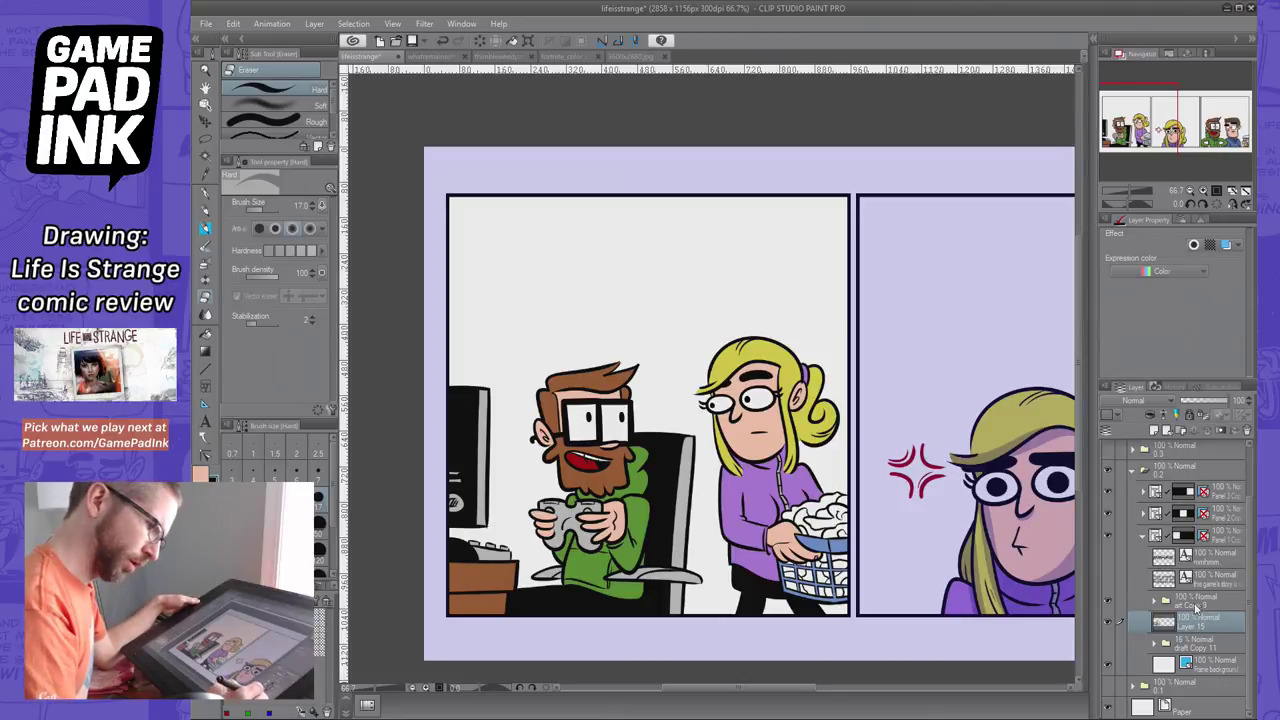
{"action": "left_click", "coordinate": [1197, 600]}
{"action": "left_click", "coordinate": [1154, 431]}
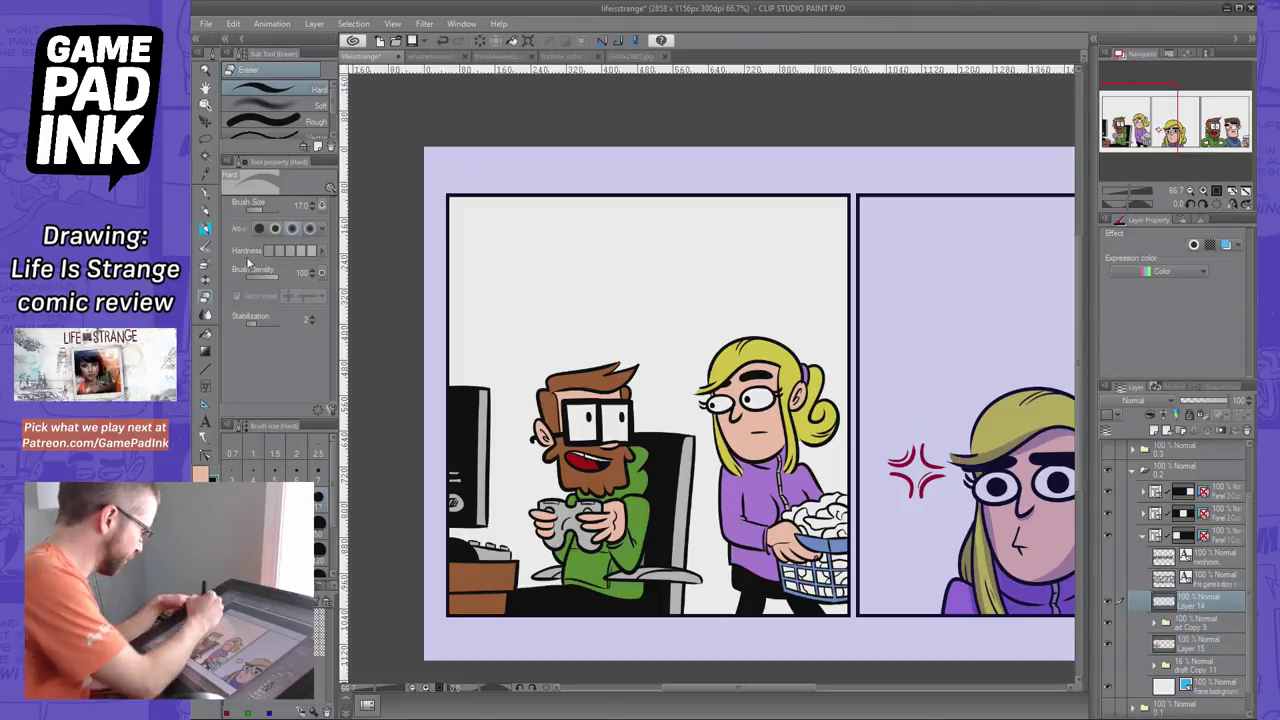
Draw a white contour with the G-pen along the top of the man's black trousers, redoing poor strokes
{"action": "left_click", "coordinate": [208, 195]}
{"action": "left_click", "coordinate": [245, 616]}
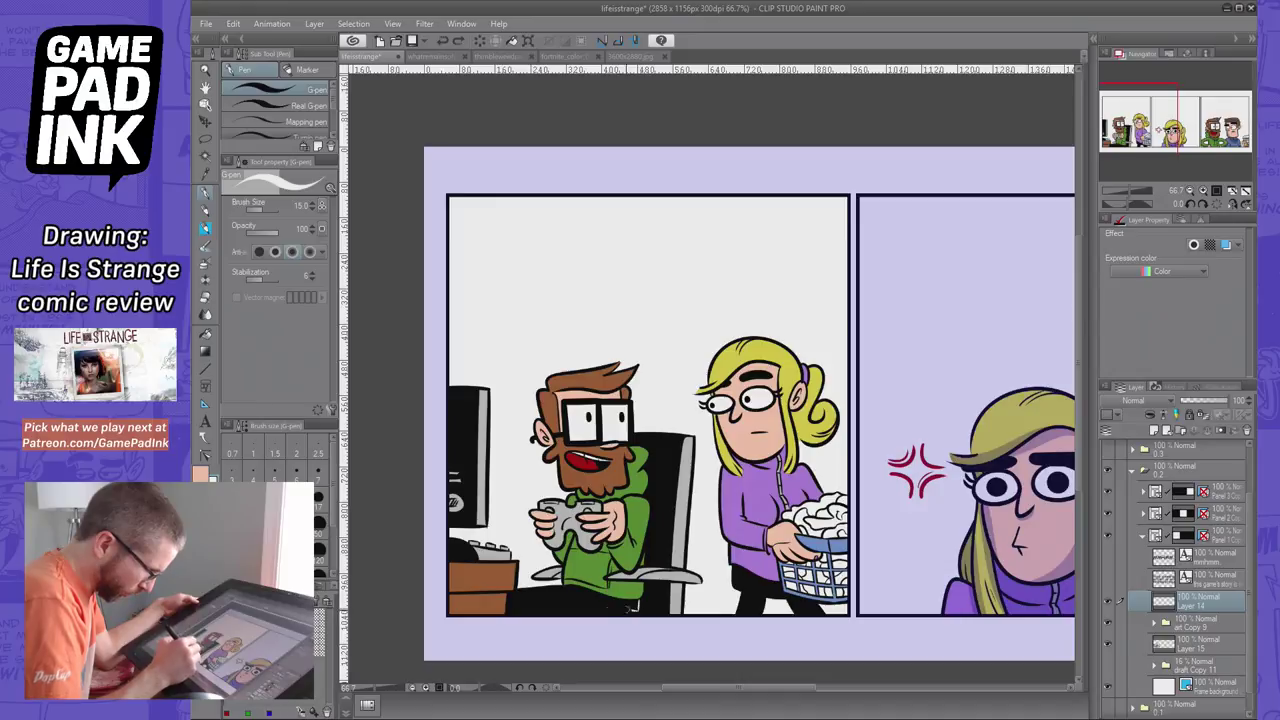
{"action": "key", "text": "ctrl+z"}
{"action": "left_click_drag", "start_coordinate": [639, 599], "coordinate": [639, 603]}
{"action": "key", "text": "ctrl+z"}
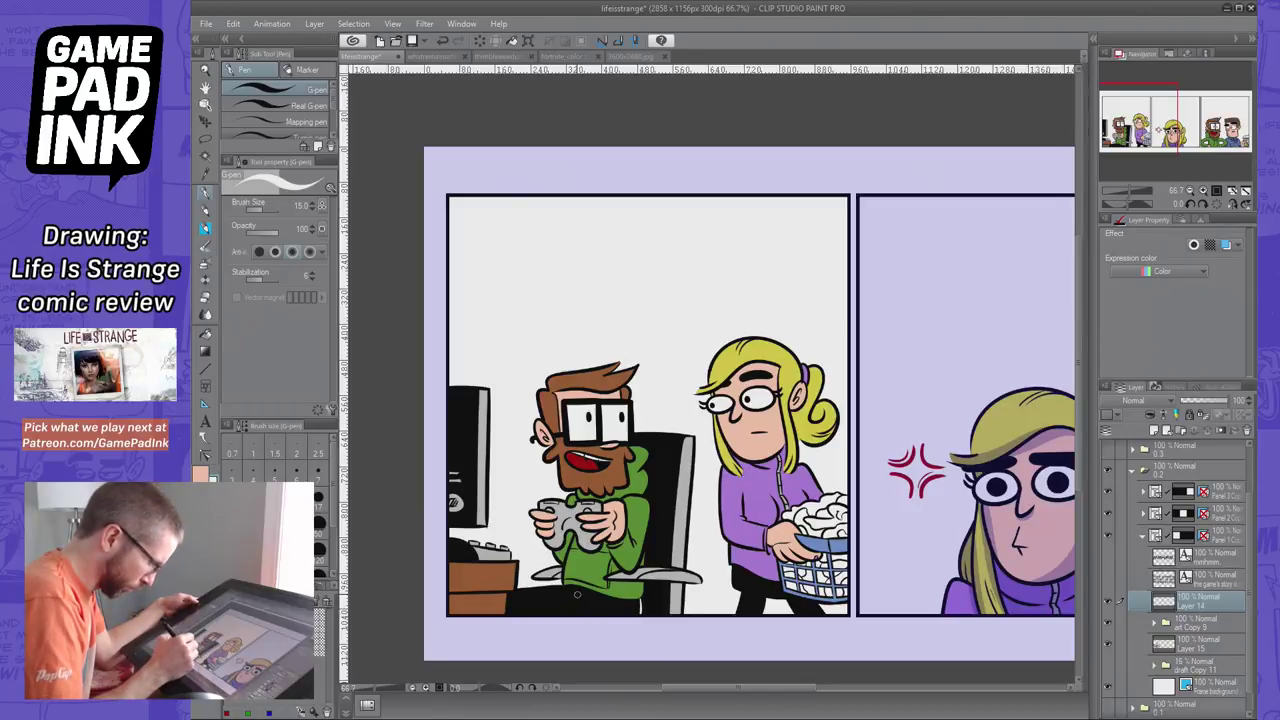
{"action": "left_click_drag", "start_coordinate": [585, 595], "coordinate": [520, 610]}
{"action": "key", "text": "ctrl+z"}
{"action": "key", "text": "ctrl+z"}
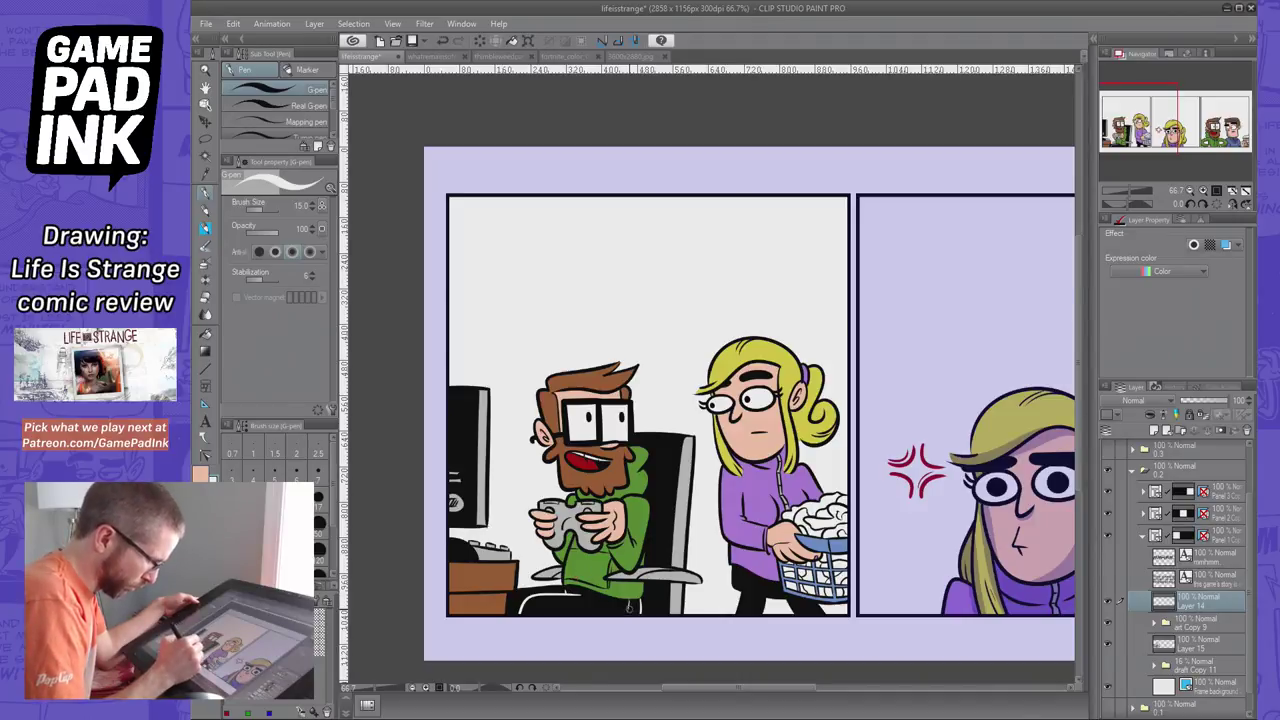
Add a second white contour line within the man's black trousers to separate his legs
{"action": "left_click_drag", "start_coordinate": [628, 611], "coordinate": [554, 608]}
{"action": "key", "text": "ctrl+z"}
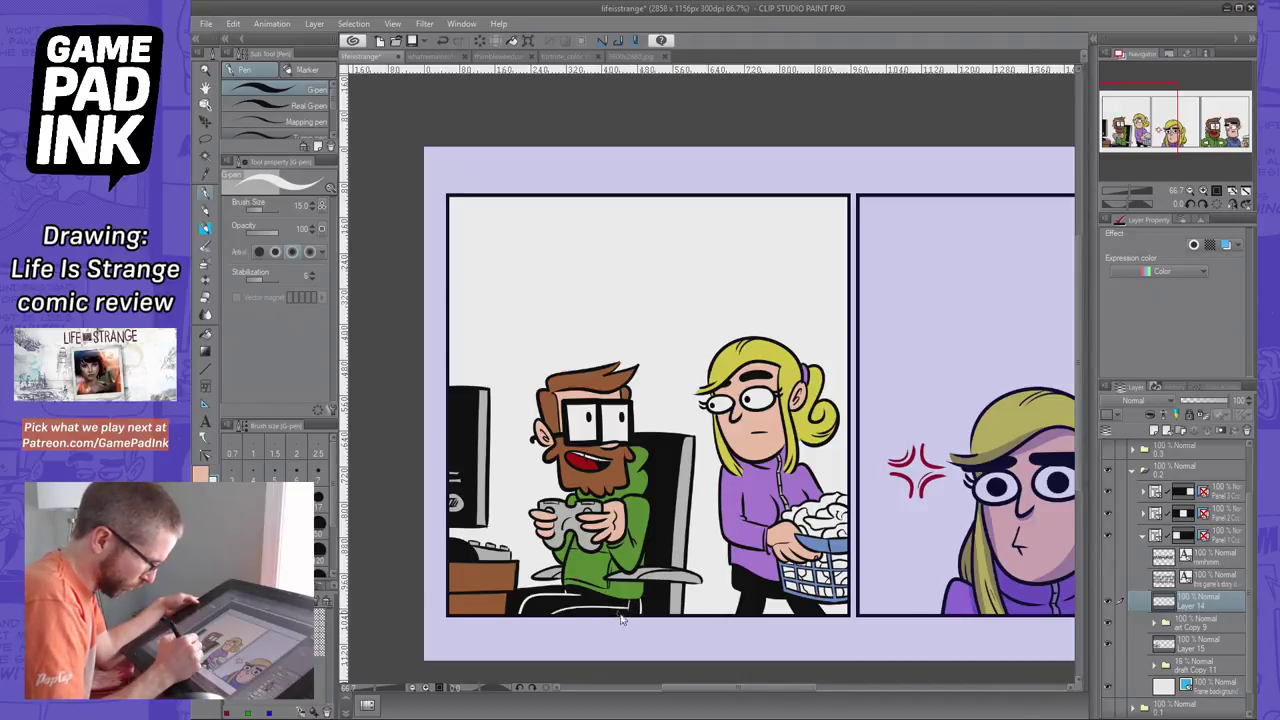
{"action": "mouse_move", "coordinate": [631, 602]}
{"action": "left_mouse_down"}
{"action": "mouse_move", "coordinate": [553, 608]}
{"action": "mouse_move", "coordinate": [566, 612]}
{"action": "left_mouse_up"}
{"action": "key", "text": "ctrl+z"}
{"action": "key", "text": "ctrl+z"}
{"action": "key", "text": "ctrl+z"}
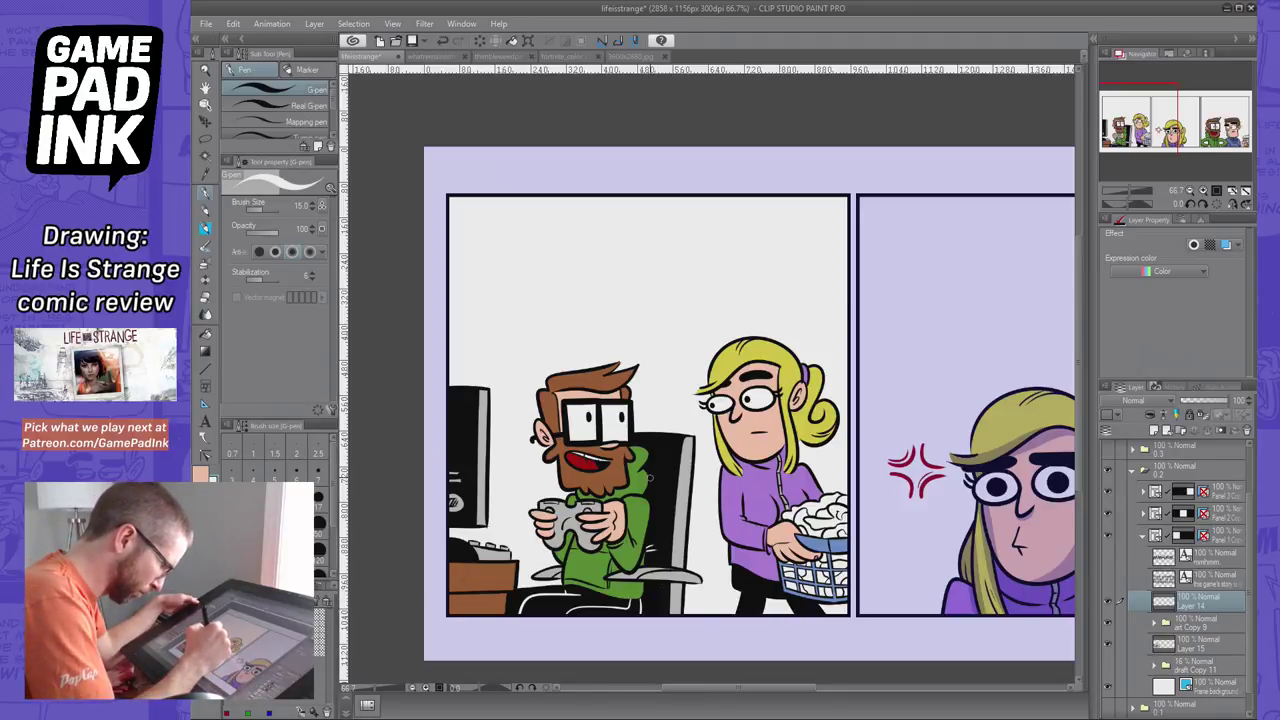
Draw short white crease marks on the black chair back beside the man's arm
{"action": "key", "text": "ctrl+z"}
{"action": "left_click_drag", "start_coordinate": [650, 478], "coordinate": [664, 498]}
{"action": "key", "text": "ctrl+z"}
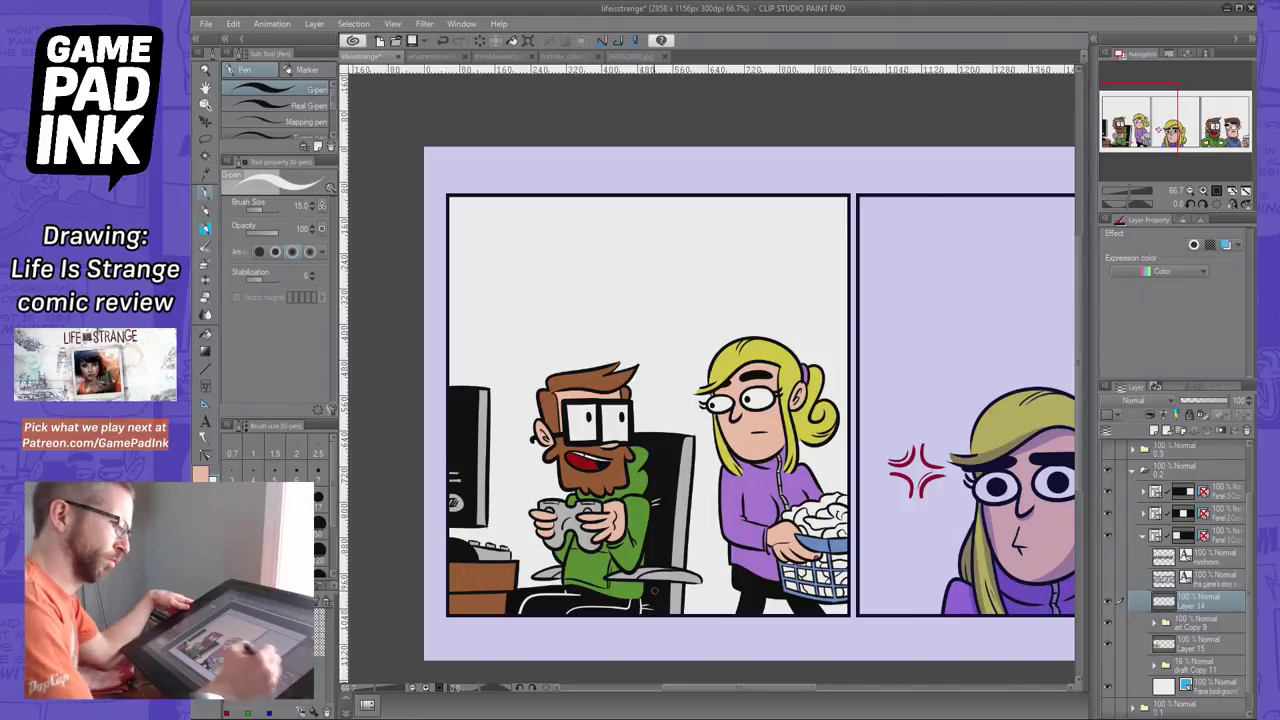
{"action": "mouse_move", "coordinate": [1224, 401]}
{"action": "left_mouse_down"}
{"action": "mouse_move", "coordinate": [1203, 404]}
{"action": "mouse_move", "coordinate": [1234, 401]}
{"action": "left_mouse_up"}
{"action": "left_click", "coordinate": [1190, 191]}
{"action": "left_click", "coordinate": [1190, 191]}
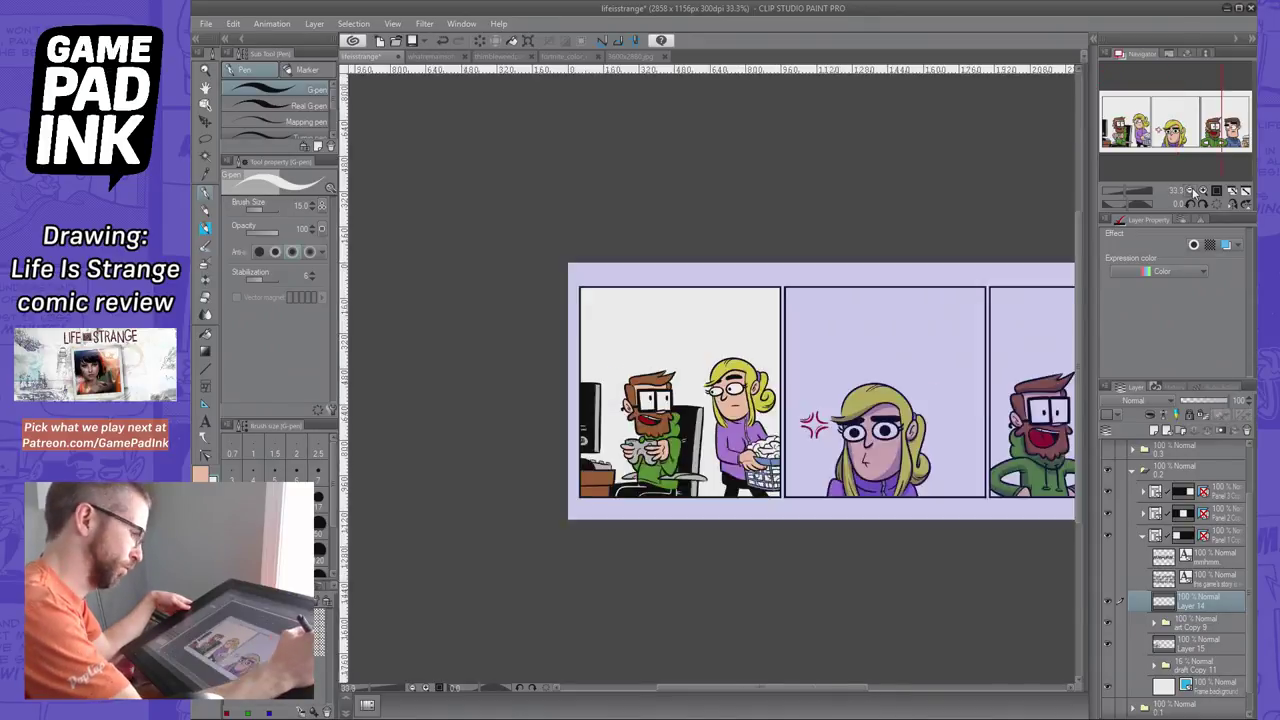
{"action": "left_click", "coordinate": [1190, 191]}
{"action": "left_click", "coordinate": [1204, 192]}
{"action": "left_click", "coordinate": [1204, 192]}
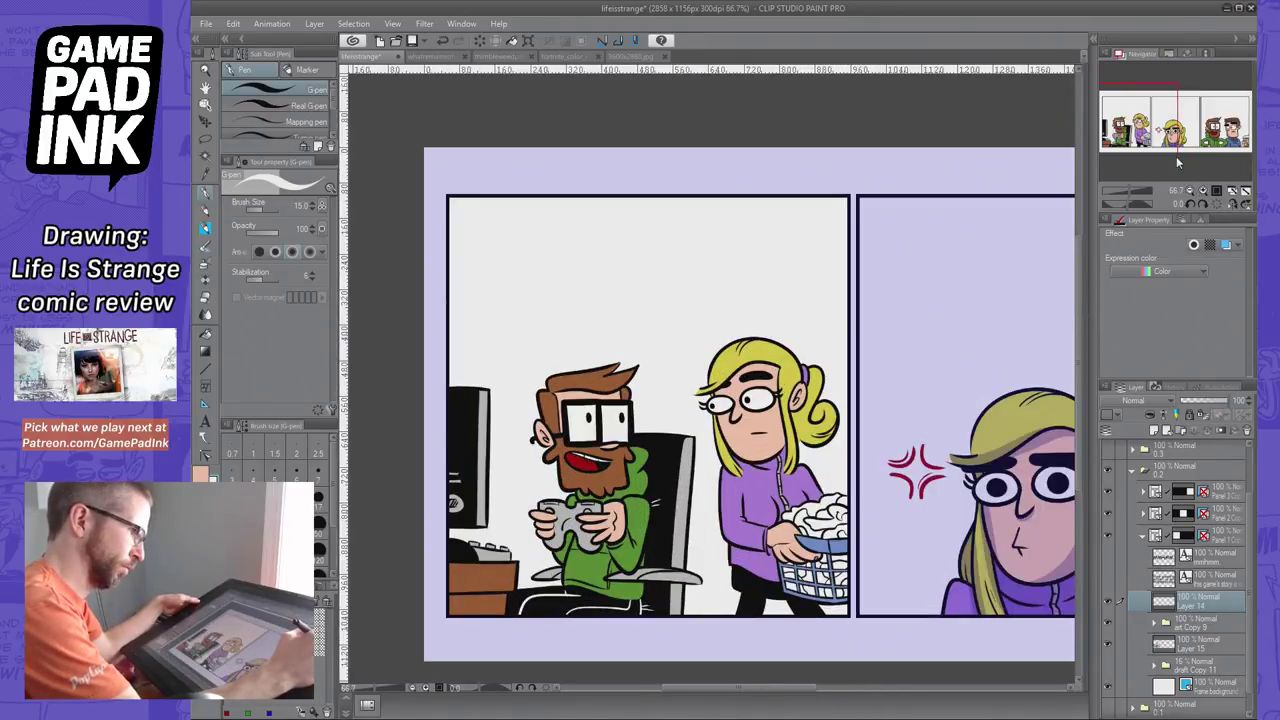
{"action": "mouse_move", "coordinate": [1172, 146]}
{"action": "left_mouse_down"}
{"action": "mouse_move", "coordinate": [1191, 146]}
{"action": "mouse_move", "coordinate": [1168, 144]}
{"action": "left_mouse_up"}
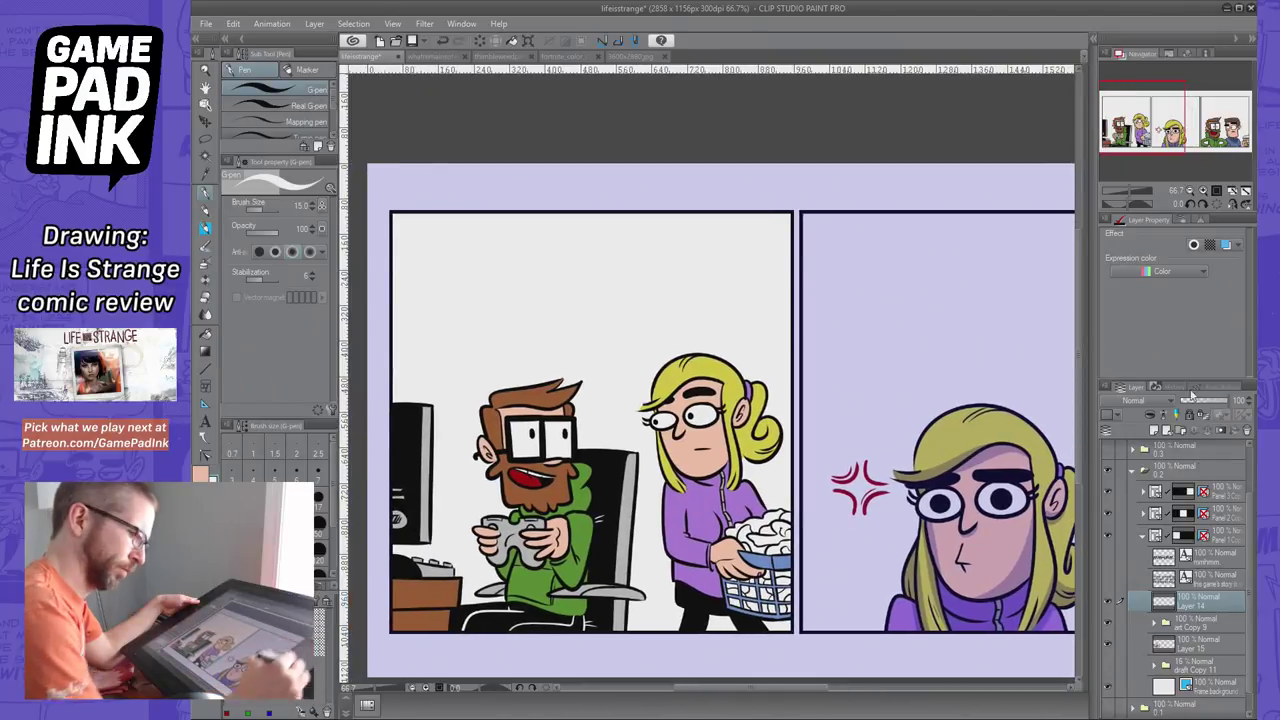
Add a new layer directly above Layer 15, set its blending mode to Multiply, and lower its opacity to 40%
{"action": "left_click", "coordinate": [1198, 647]}
{"action": "left_click", "coordinate": [1154, 431]}
{"action": "left_click", "coordinate": [1135, 400]}
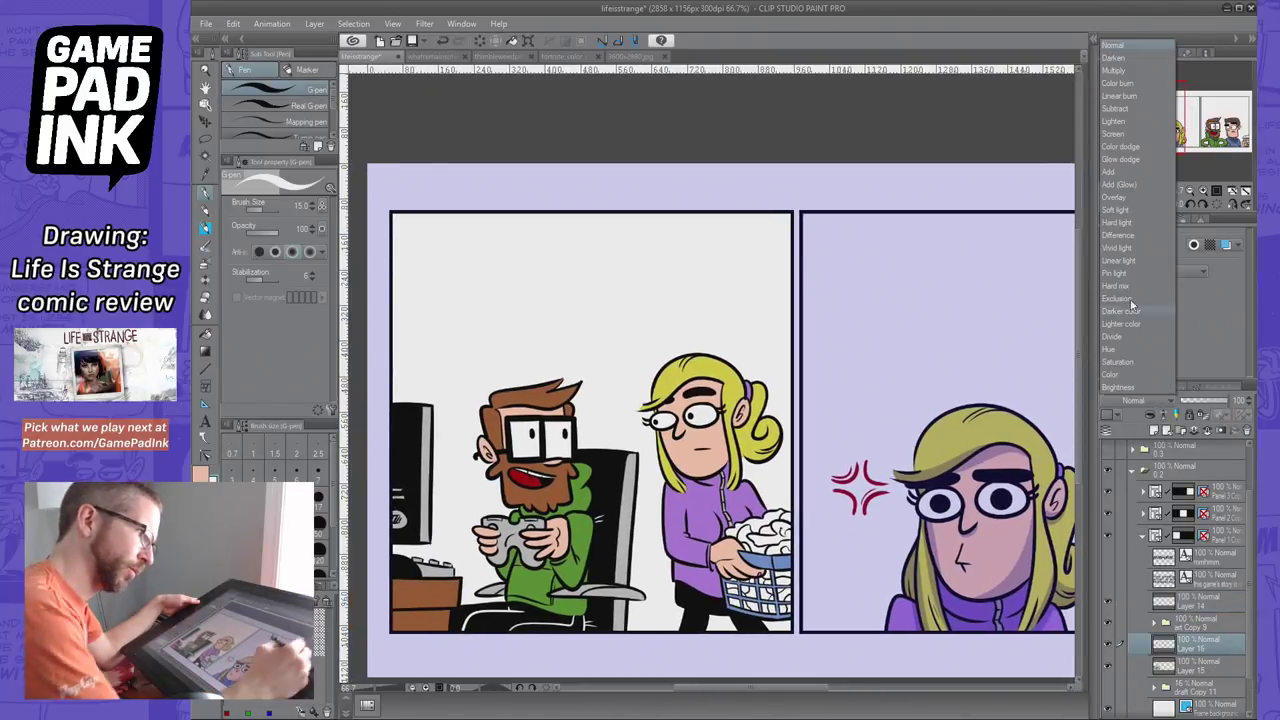
{"action": "left_click", "coordinate": [1125, 71]}
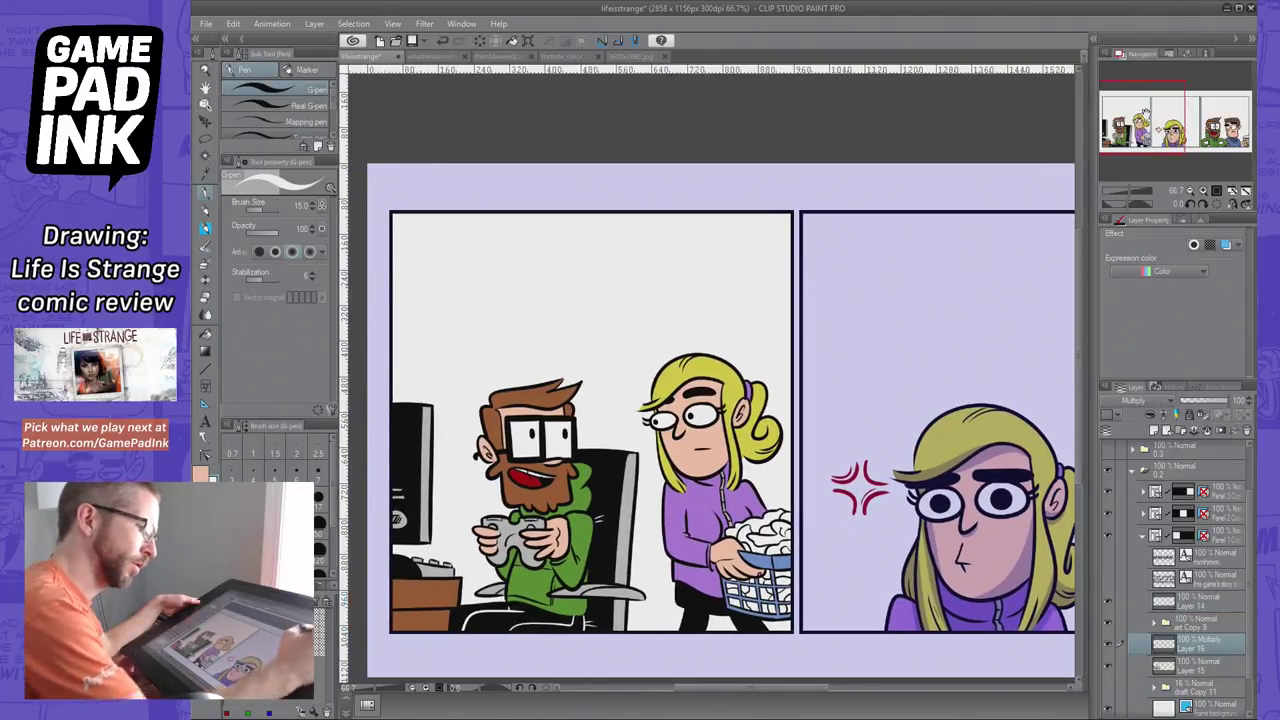
{"action": "left_click", "coordinate": [1198, 400]}
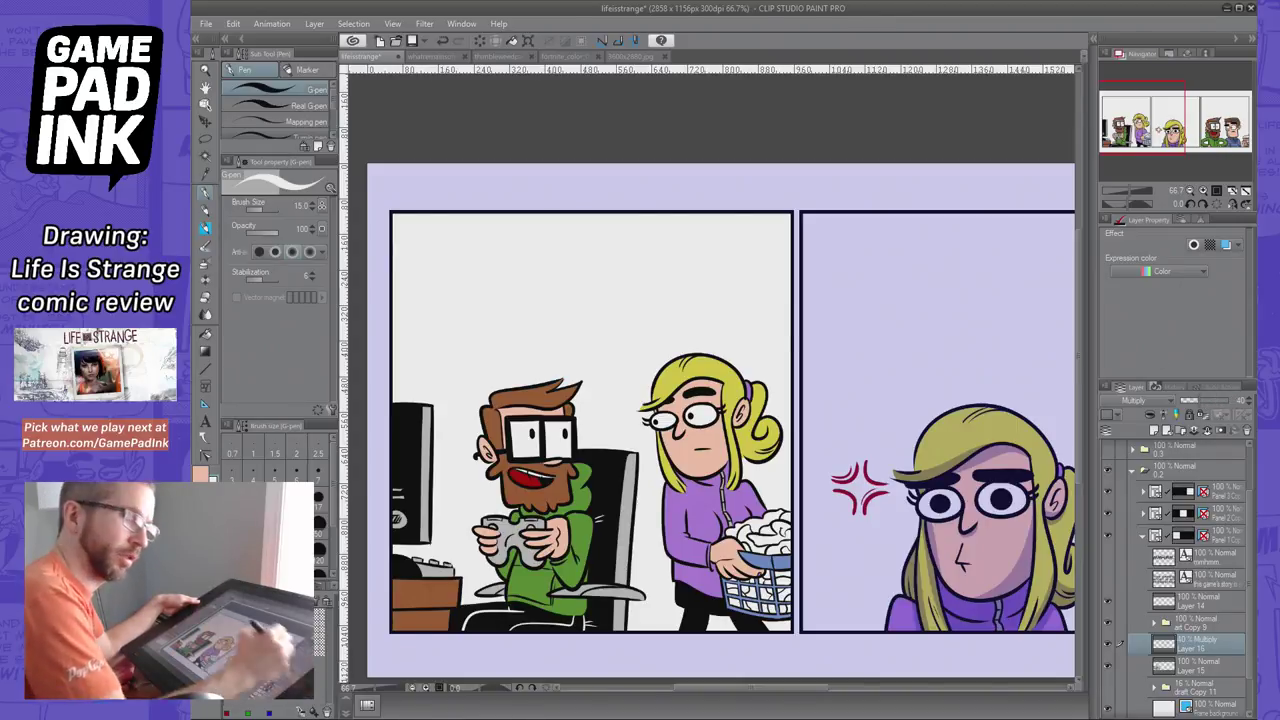
Set the G-pen to brush size 40 with the purple shading colour
{"action": "key", "text": "]"}
{"action": "key", "text": "]"}
{"action": "key", "text": "]"}
{"action": "key", "text": "]"}
{"action": "key", "text": "]"}
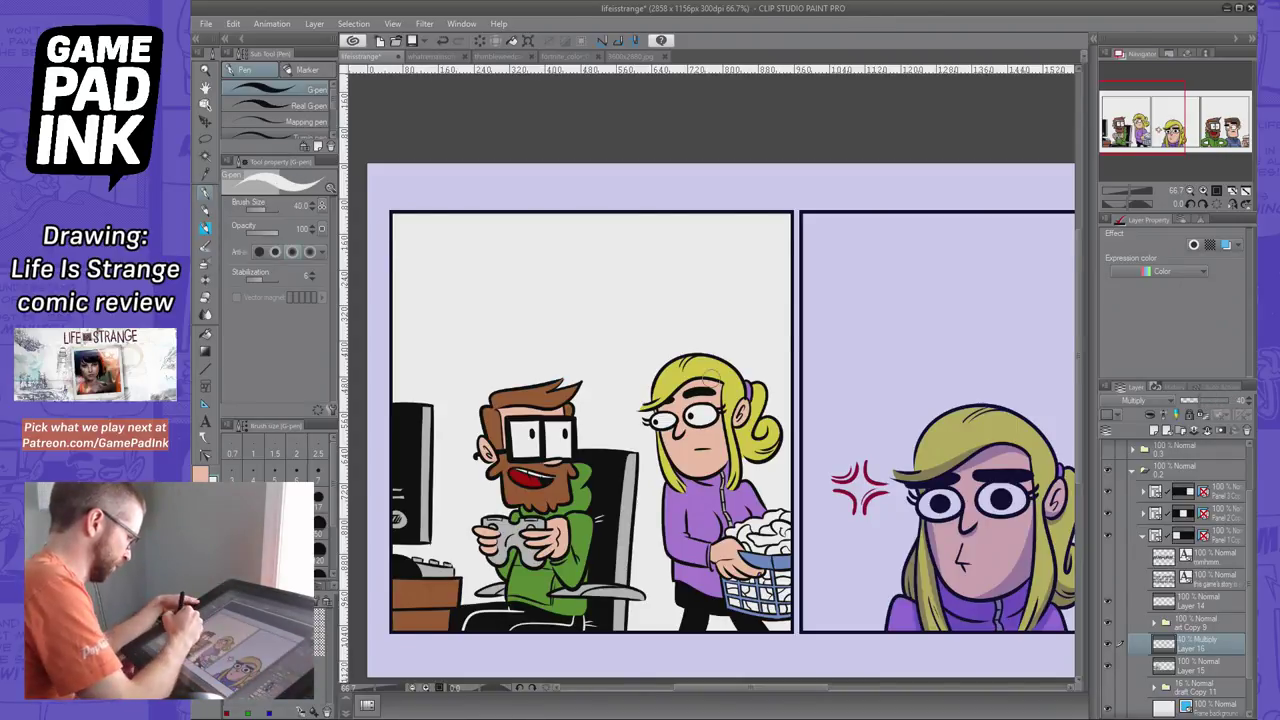
{"action": "left_click", "coordinate": [265, 655]}
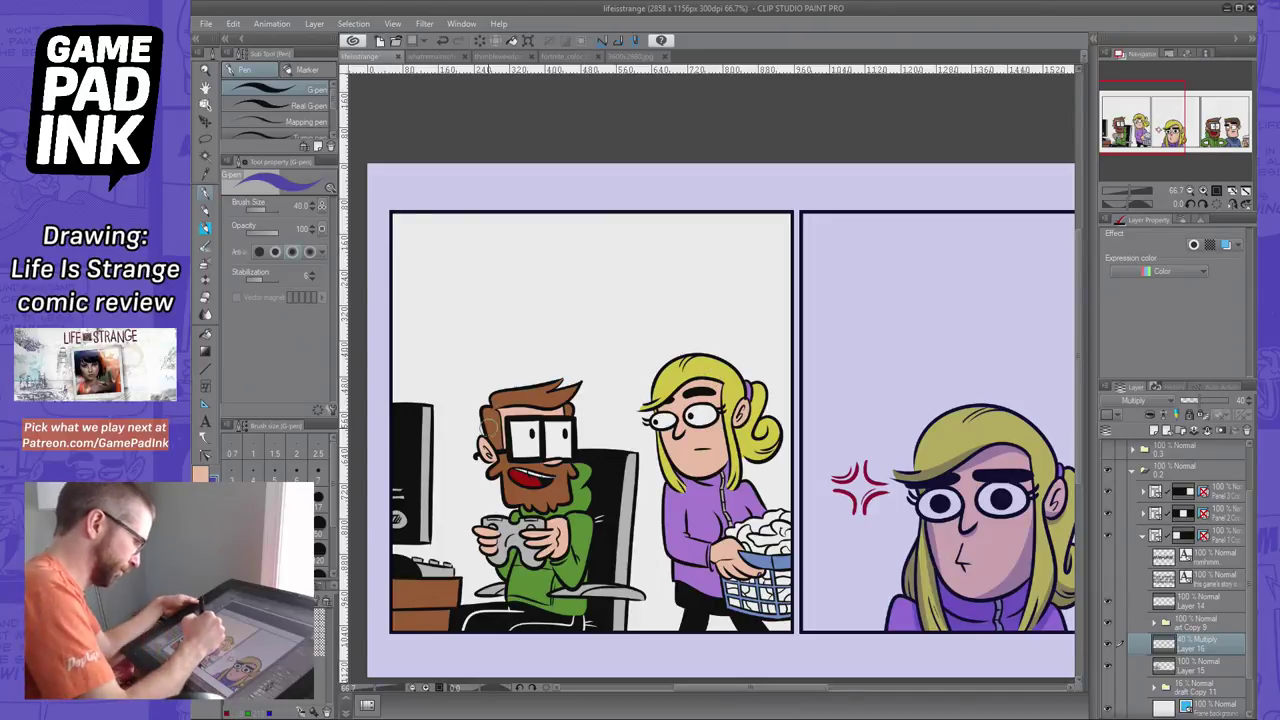
Shade the man's hair in purple in the first panel, and erase the shading that spills past the hair tip and ear
{"action": "key", "text": "ctrl+z"}
{"action": "left_click_drag", "start_coordinate": [487, 415], "coordinate": [505, 468]}
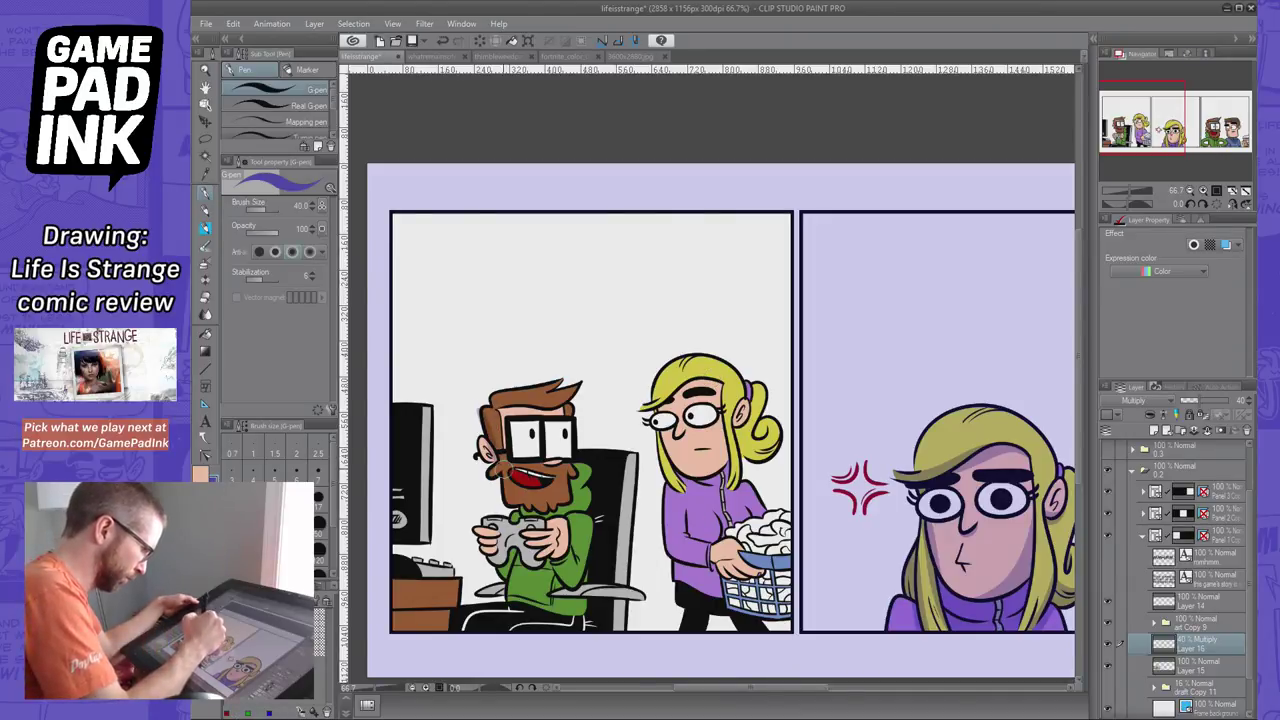
{"action": "mouse_move", "coordinate": [504, 408]}
{"action": "left_mouse_down"}
{"action": "mouse_move", "coordinate": [564, 408]}
{"action": "mouse_move", "coordinate": [581, 379]}
{"action": "left_mouse_up"}
{"action": "key", "text": "ctrl+z"}
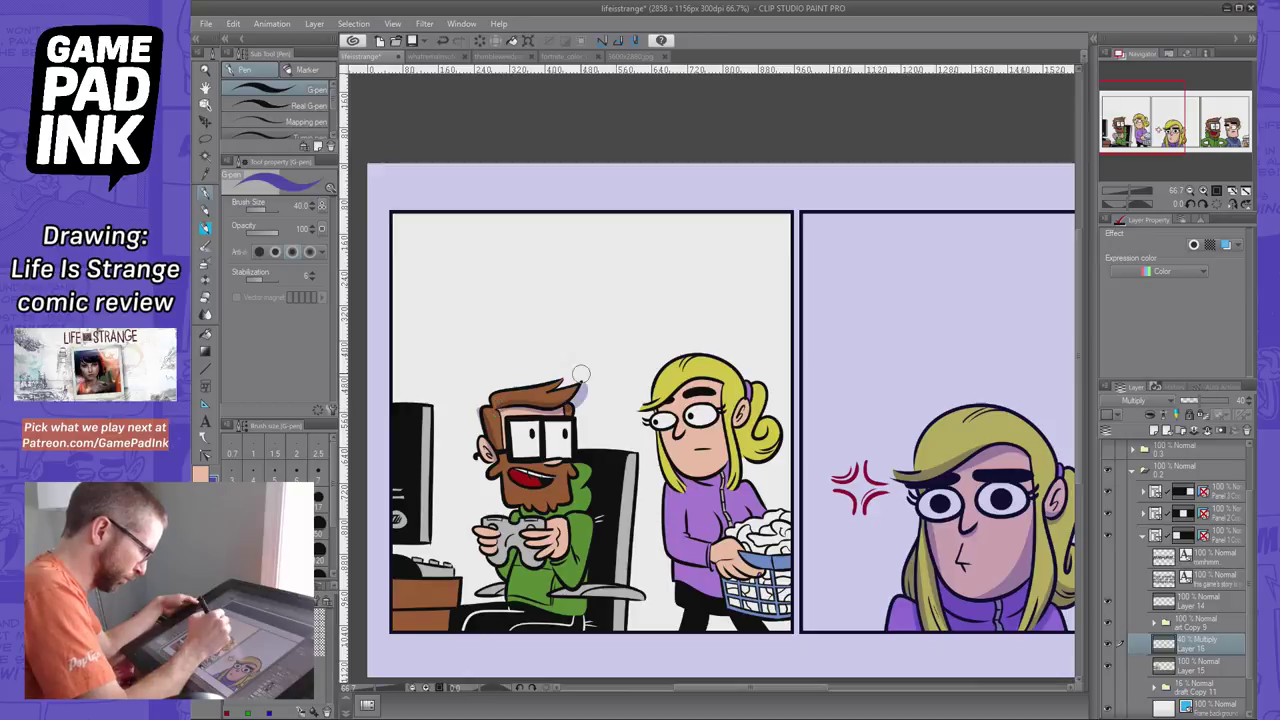
{"action": "key", "text": "ctrl+z"}
{"action": "left_click_drag", "start_coordinate": [508, 406], "coordinate": [580, 376]}
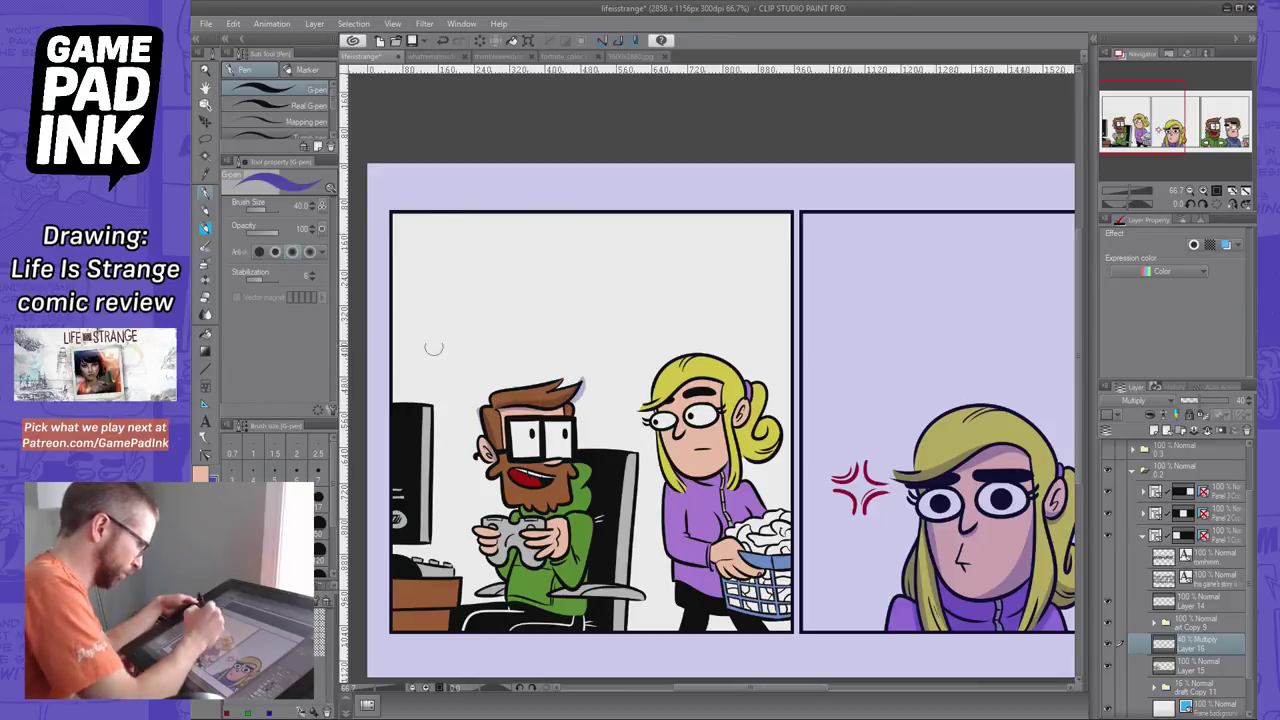
{"action": "key", "text": "e"}
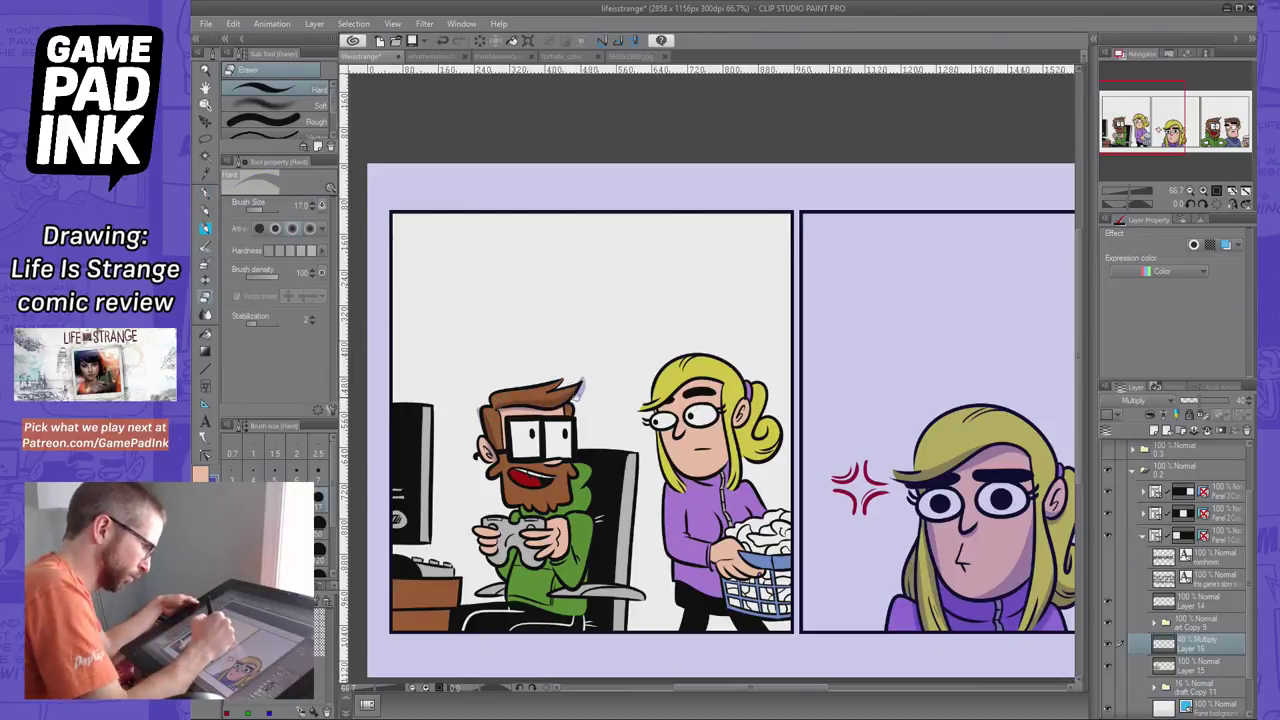
{"action": "left_click_drag", "start_coordinate": [577, 396], "coordinate": [577, 384]}
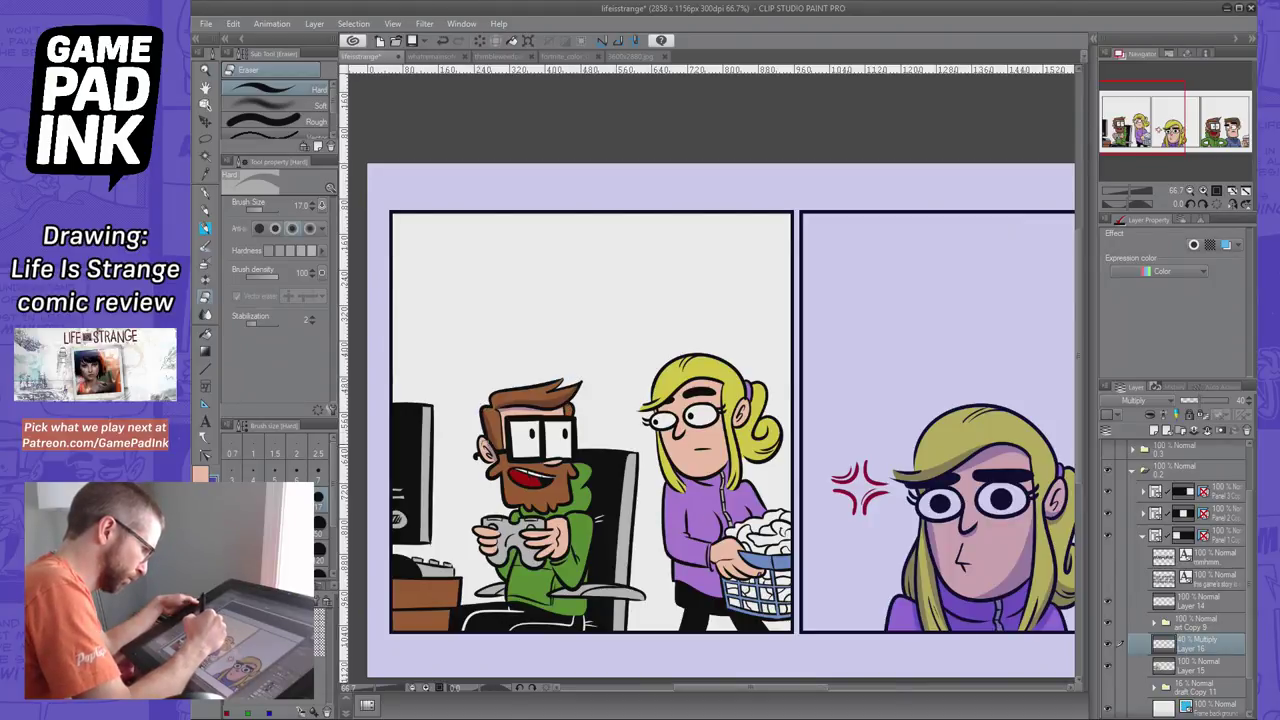
{"action": "left_click_drag", "start_coordinate": [488, 447], "coordinate": [492, 455]}
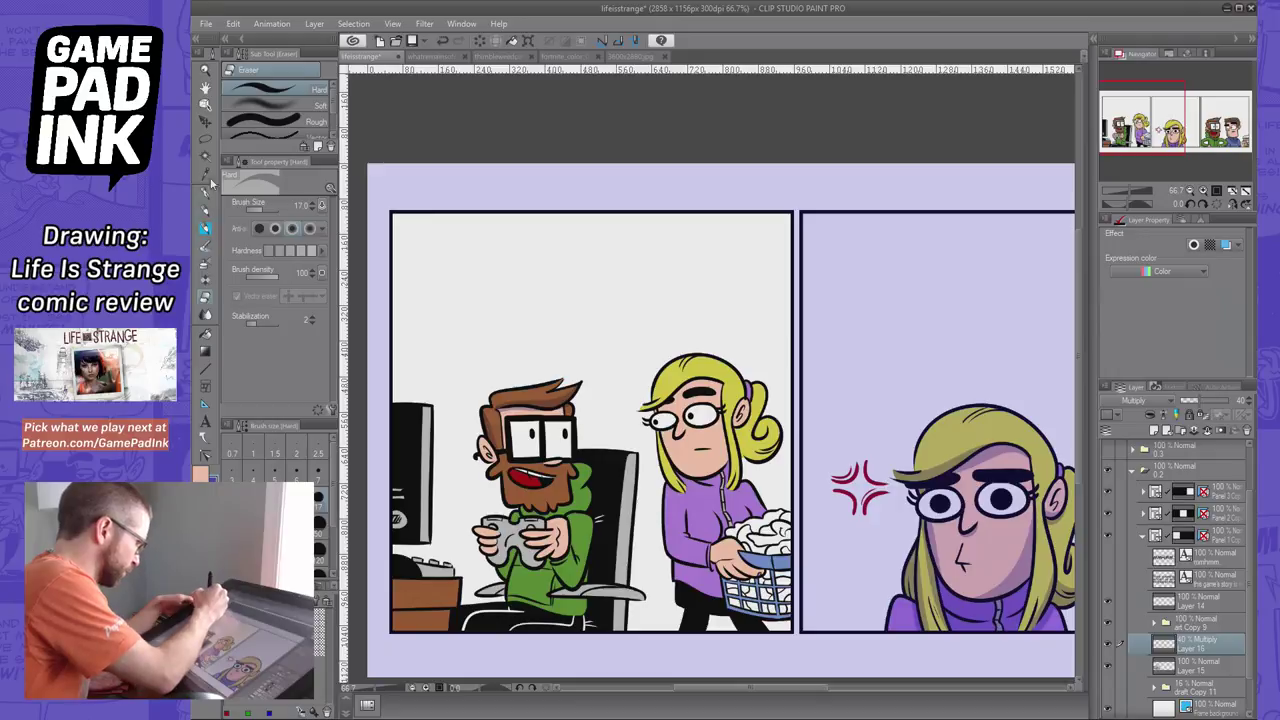
Shade the man's forehead beneath his hairline with the G-pen, redoing poor strokes
{"action": "left_click", "coordinate": [206, 156]}
{"action": "left_click", "coordinate": [206, 193]}
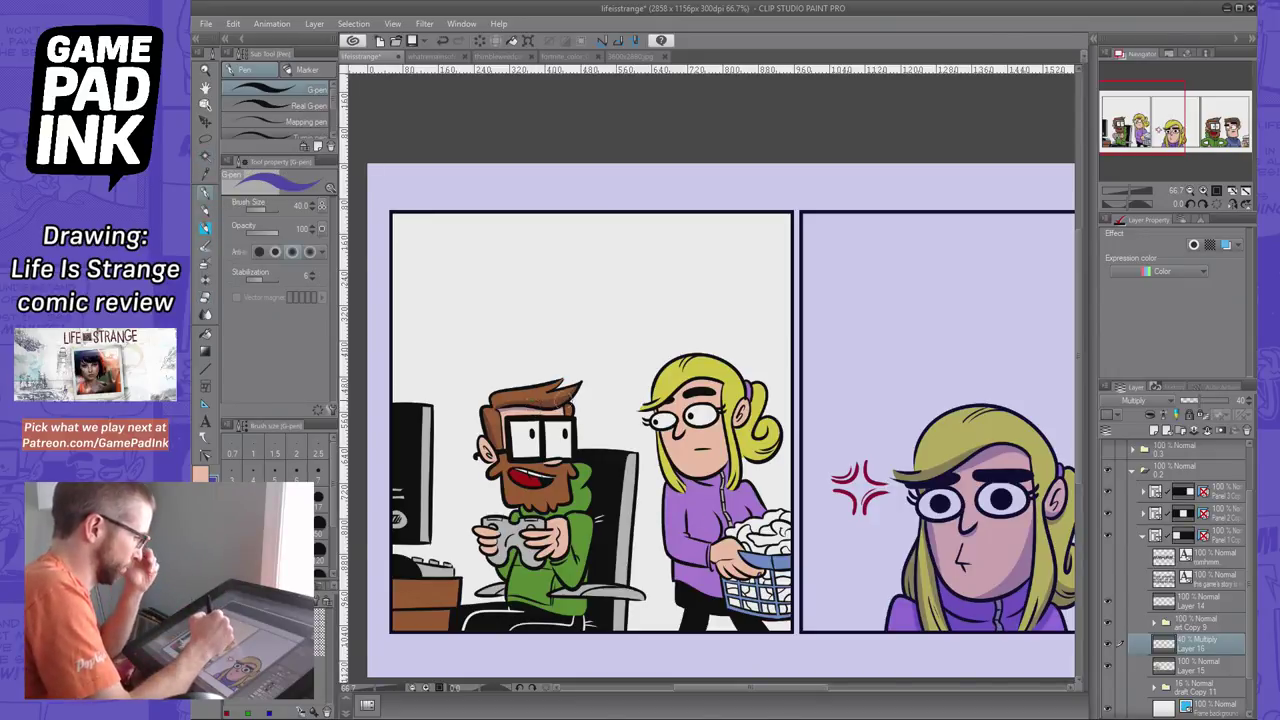
{"action": "key", "text": "ctrl+z"}
{"action": "left_click_drag", "start_coordinate": [570, 401], "coordinate": [532, 405]}
{"action": "key", "text": "ctrl+z"}
{"action": "key", "text": "ctrl+z"}
{"action": "key", "text": "ctrl+z"}
{"action": "key", "text": "ctrl+z"}
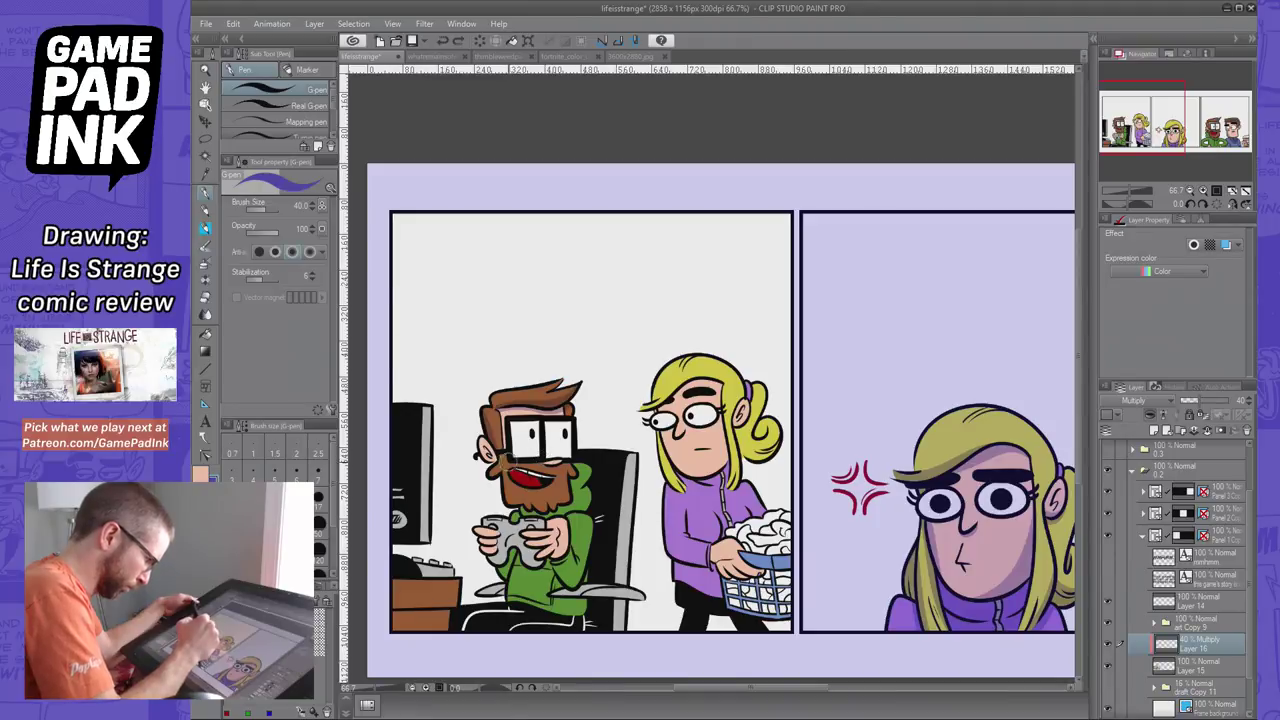
Shade the man's cheek beneath the lenses of his glasses, comparing it with and without the stroke
{"action": "left_click_drag", "start_coordinate": [567, 456], "coordinate": [546, 463]}
{"action": "key", "text": "ctrl+z"}
{"action": "key", "text": "ctrl+y"}
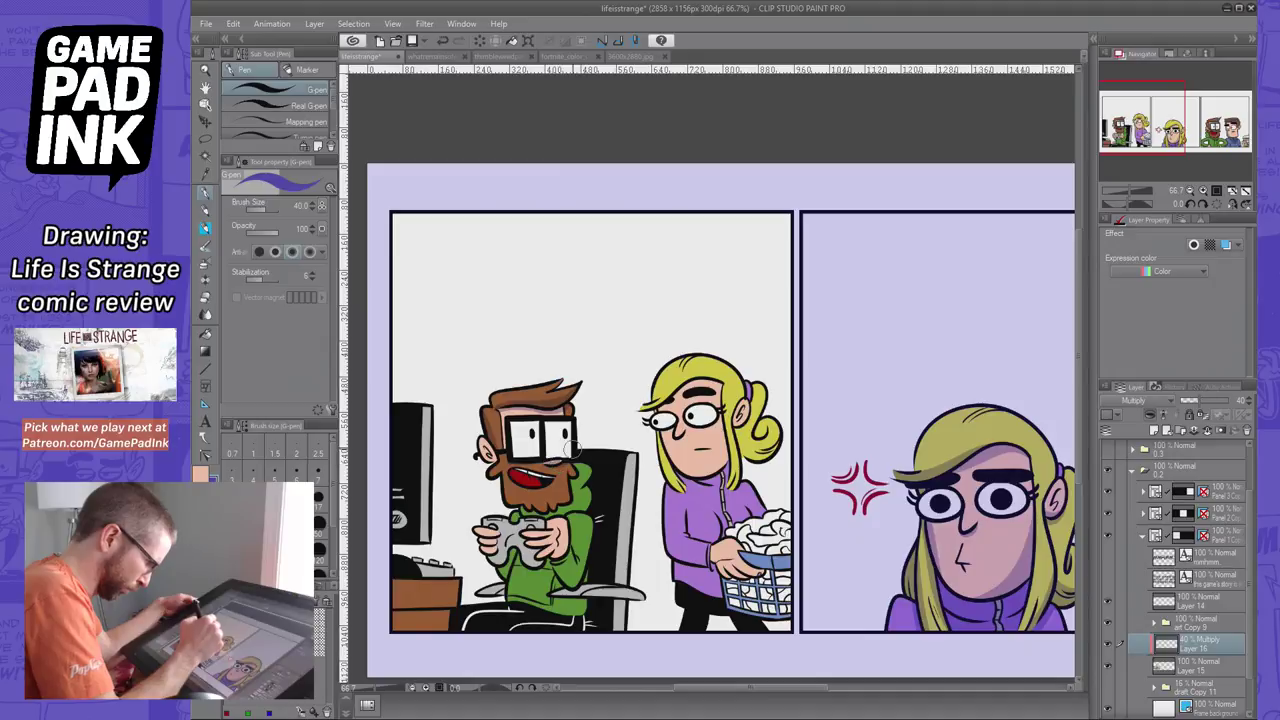
{"action": "key", "text": "ctrl+z"}
{"action": "key", "text": "ctrl+y"}
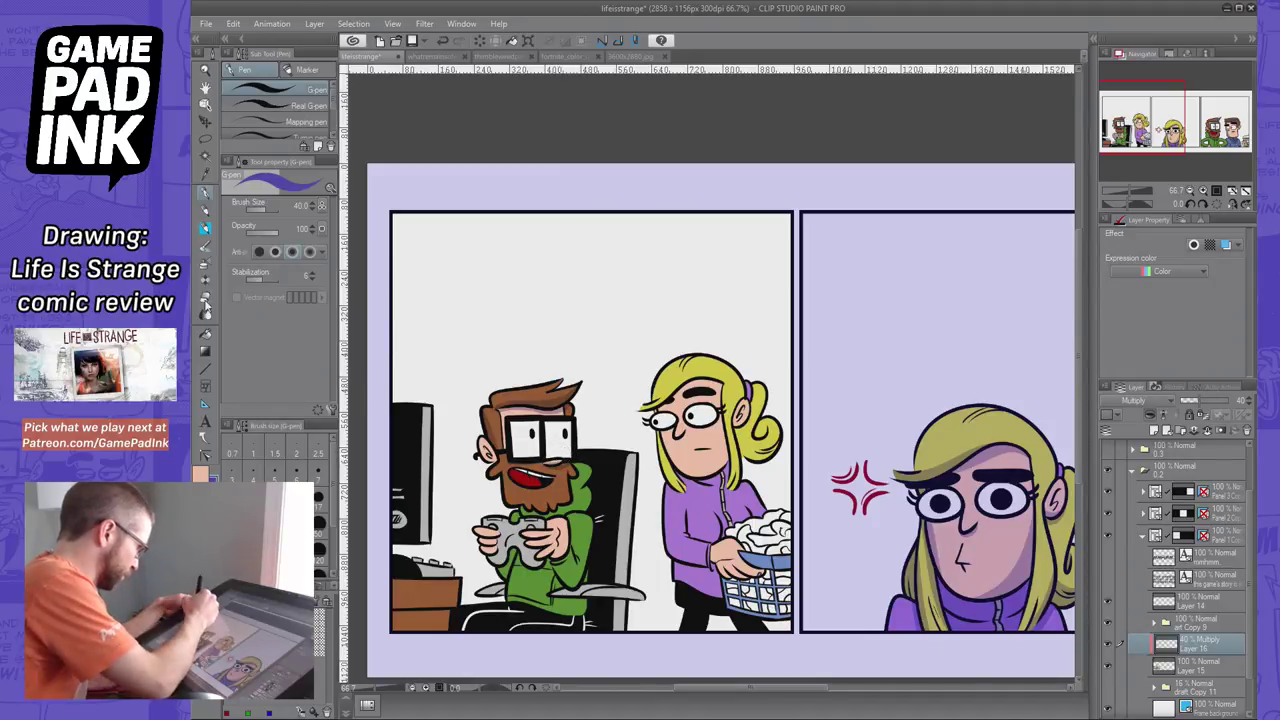
Trim the shading at the man's hair with the hard eraser and shade his ear with the G-pen
{"action": "key", "text": "e"}
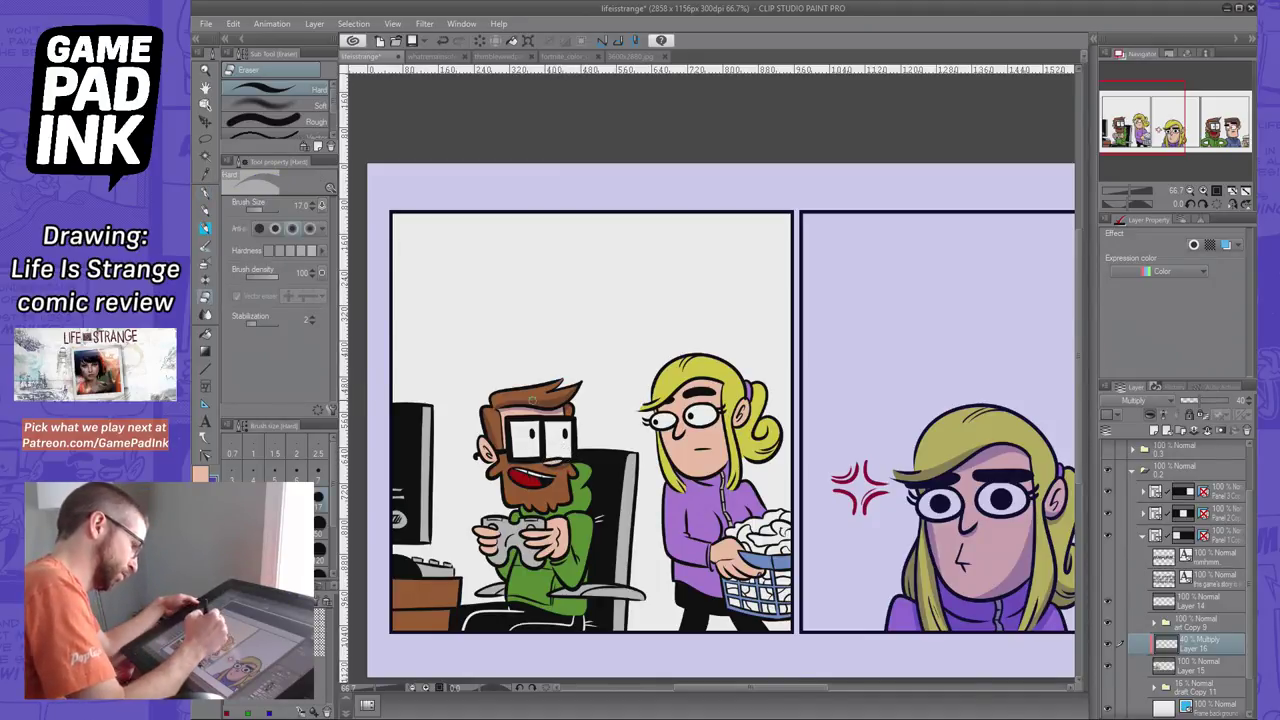
{"action": "key", "text": "p"}
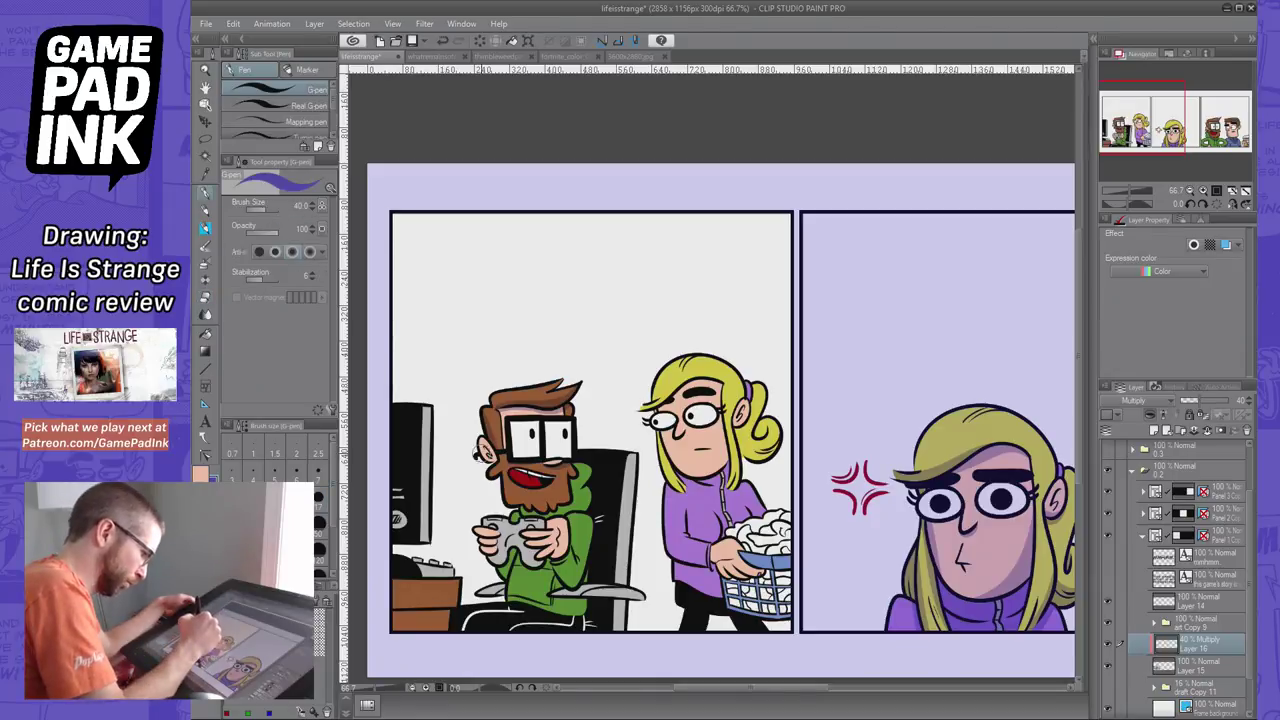
{"action": "mouse_move", "coordinate": [496, 456]}
{"action": "left_mouse_down"}
{"action": "mouse_move", "coordinate": [476, 446]}
{"action": "mouse_move", "coordinate": [488, 452]}
{"action": "left_mouse_up"}
{"action": "key", "text": "ctrl+z"}
{"action": "key", "text": "ctrl+z"}
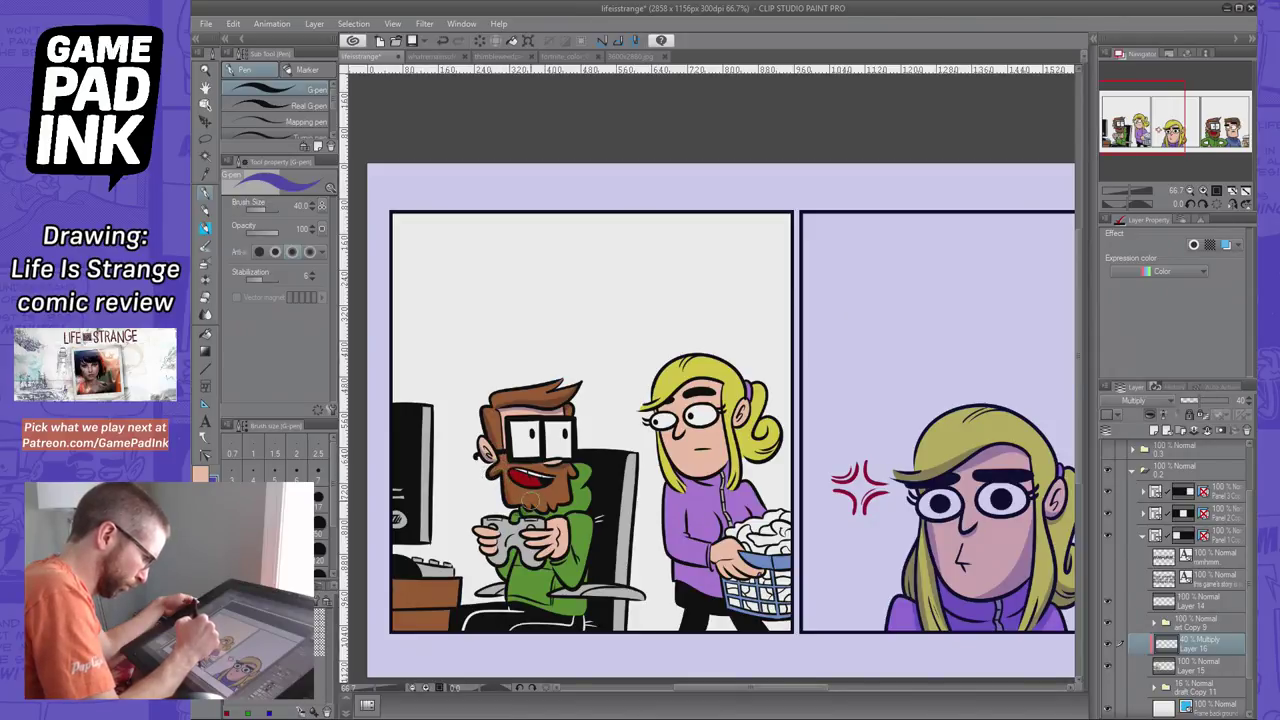
Shade the lower edge and side of the man's beard, redoing strokes and erasing the excess
{"action": "left_click_drag", "start_coordinate": [530, 501], "coordinate": [502, 474]}
{"action": "key", "text": "ctrl+z"}
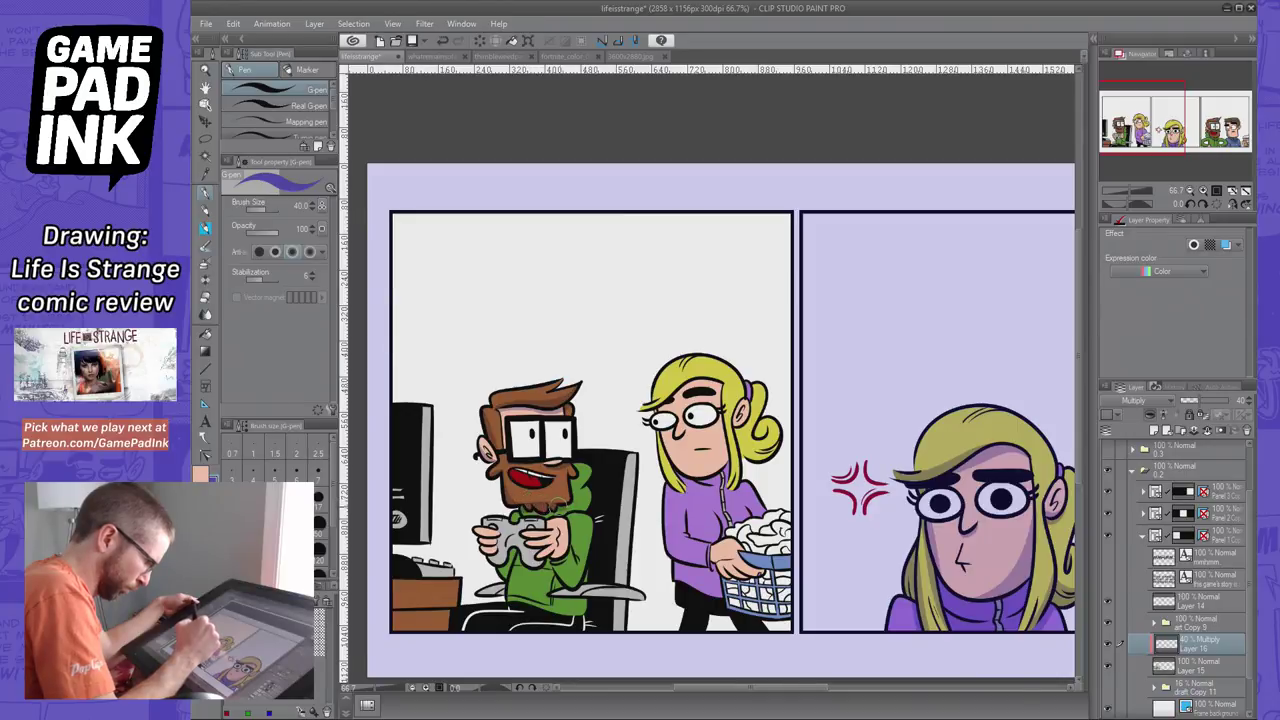
{"action": "key", "text": "ctrl+z"}
{"action": "left_click_drag", "start_coordinate": [536, 508], "coordinate": [569, 499]}
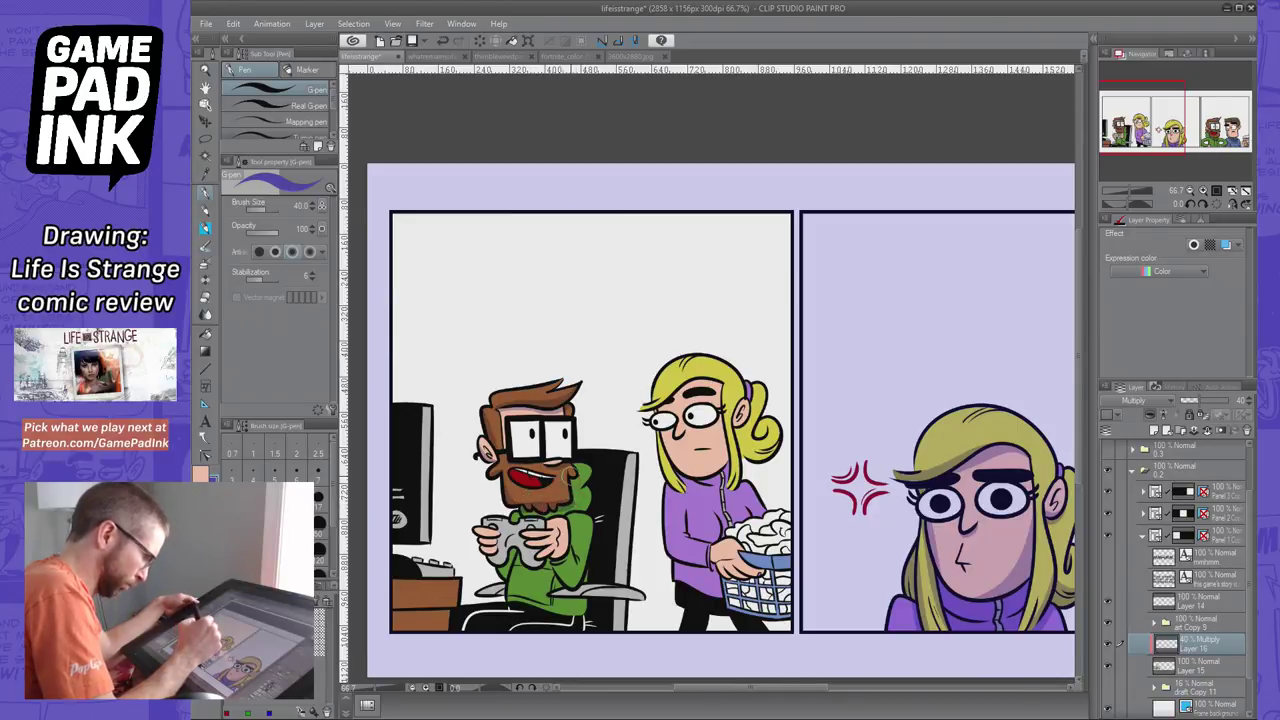
{"action": "key", "text": "ctrl+z"}
{"action": "left_click_drag", "start_coordinate": [566, 468], "coordinate": [578, 478]}
{"action": "key", "text": "ctrl+z"}
{"action": "key", "text": "ctrl+z"}
{"action": "key", "text": "e"}
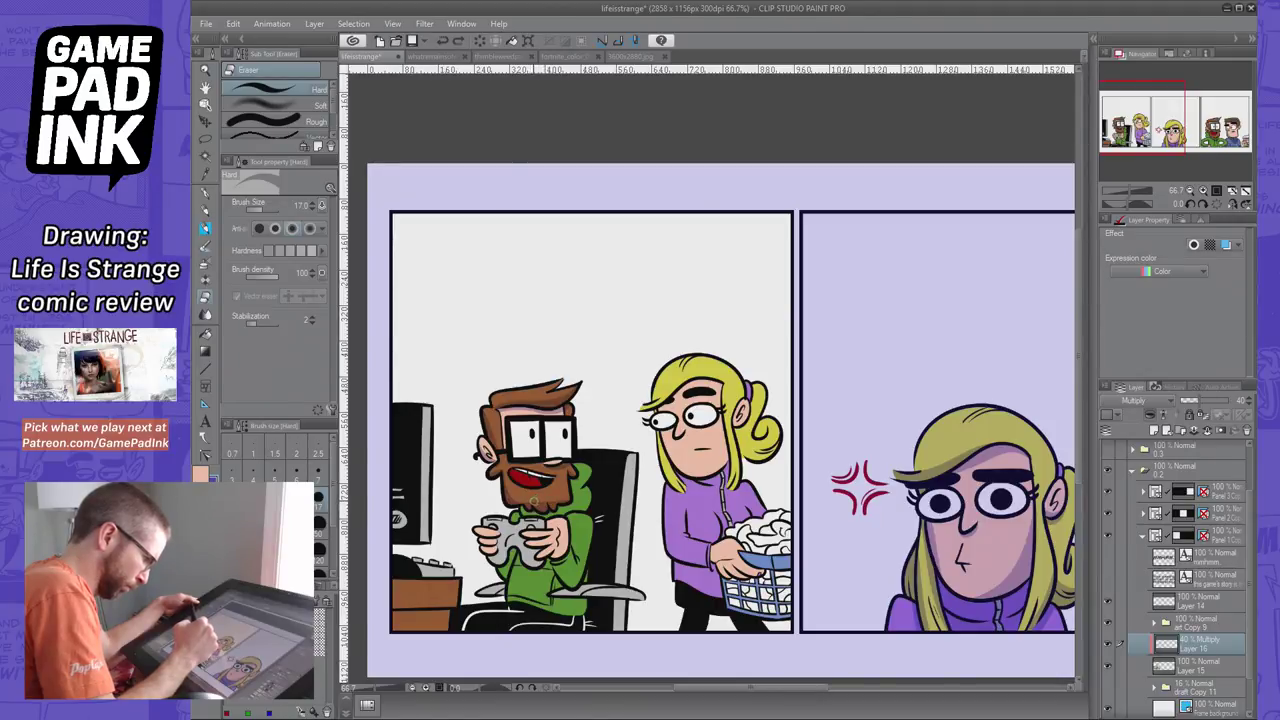
{"action": "key", "text": "ctrl+z"}
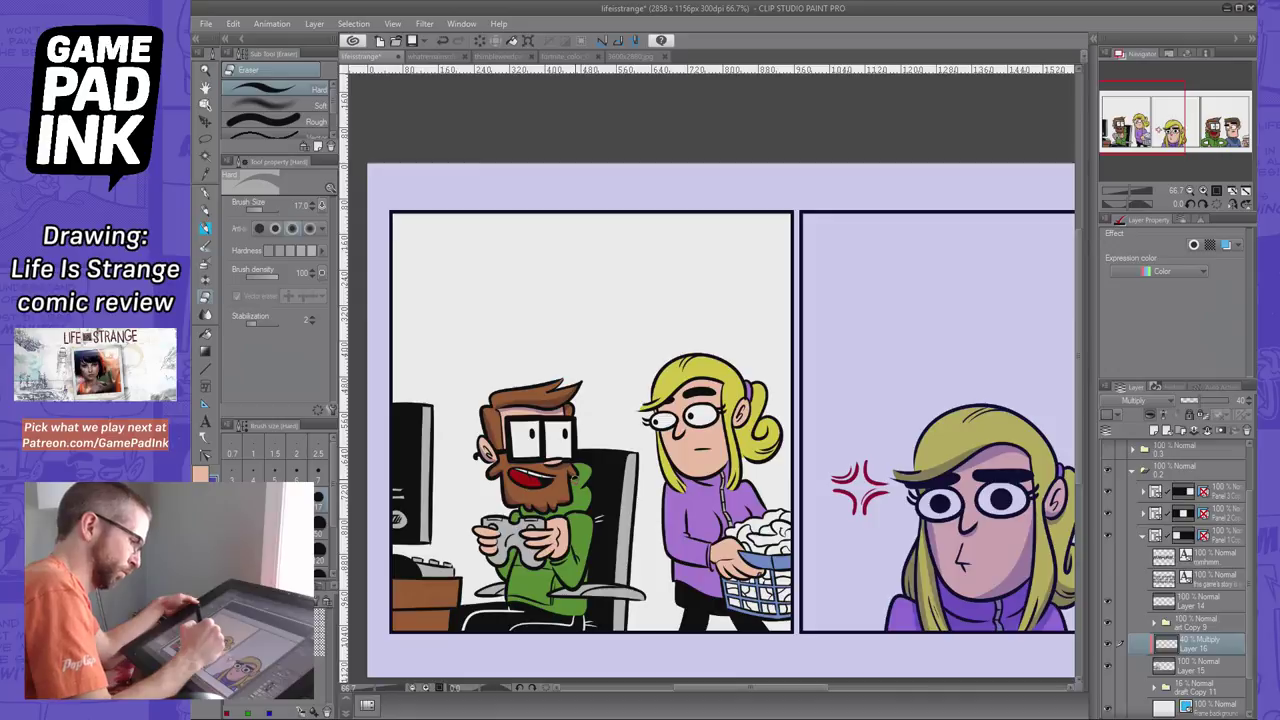
Shade the sleeve of the man's green hoodie from the forearm to the elbow
{"action": "key", "text": "p"}
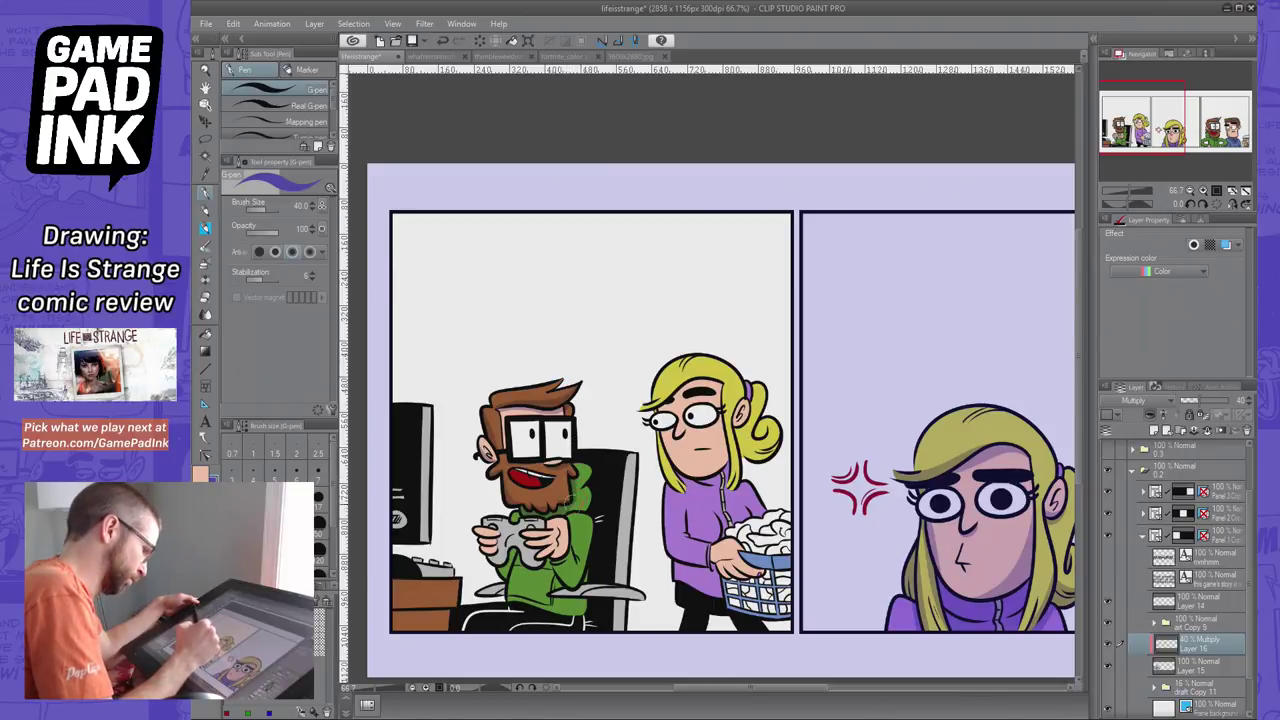
{"action": "key", "text": "ctrl+z"}
{"action": "left_click_drag", "start_coordinate": [558, 560], "coordinate": [574, 584]}
{"action": "key", "text": "ctrl+z"}
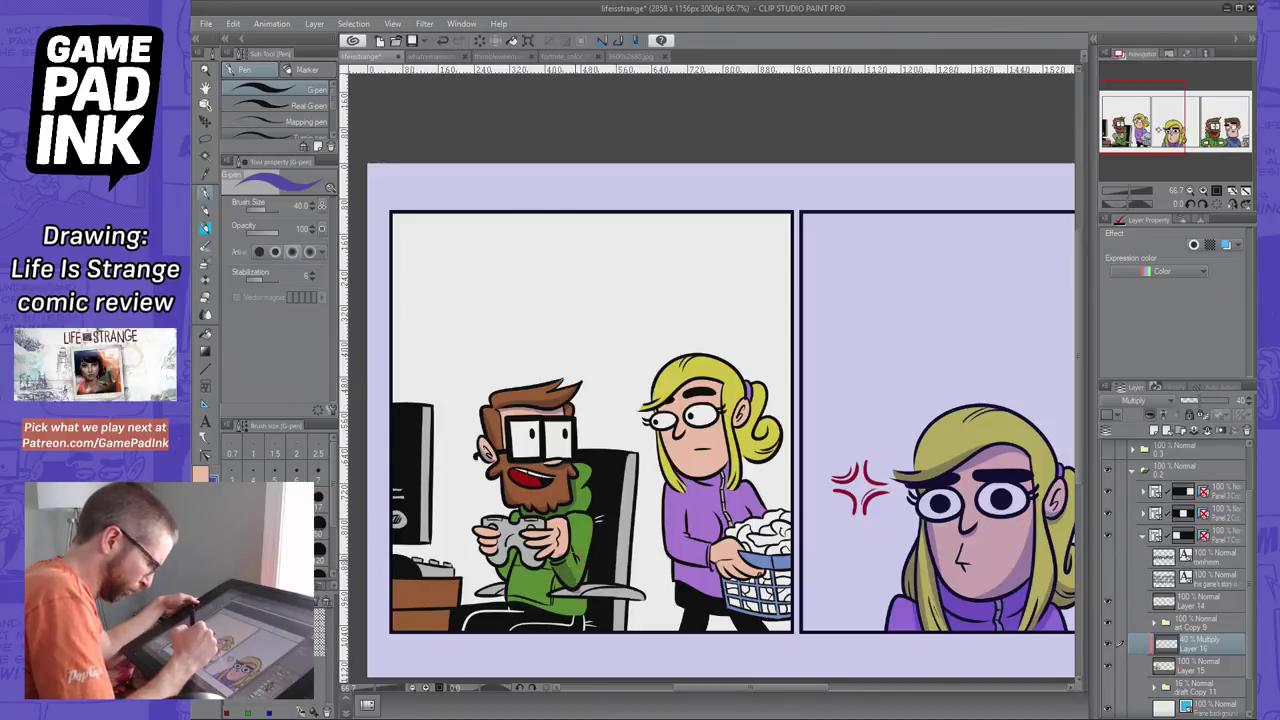
{"action": "left_click_drag", "start_coordinate": [592, 542], "coordinate": [578, 574]}
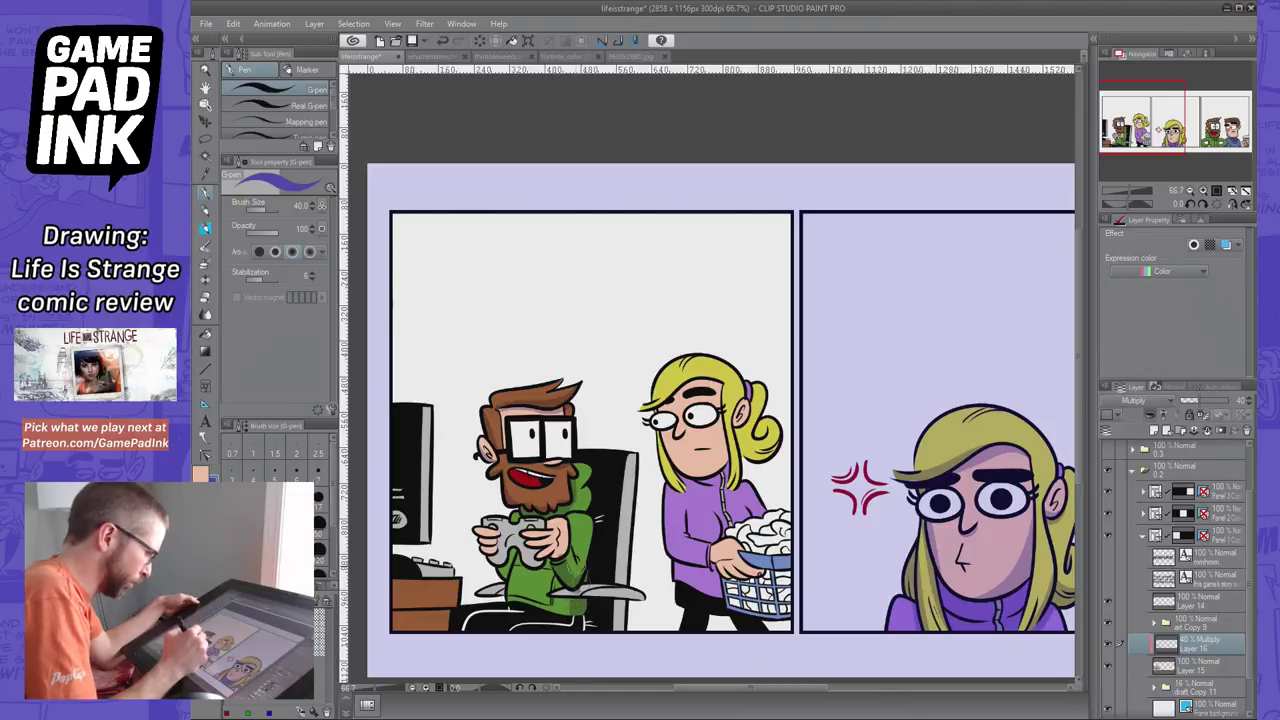
Shade the lower hem of the man's green hoodie, redoing strokes that miss the shape
{"action": "left_click_drag", "start_coordinate": [510, 600], "coordinate": [586, 606]}
{"action": "key", "text": "ctrl+z"}
{"action": "left_click_drag", "start_coordinate": [507, 600], "coordinate": [584, 606]}
{"action": "key", "text": "ctrl+z"}
{"action": "key", "text": "ctrl+z"}
{"action": "key", "text": "ctrl+z"}
{"action": "key", "text": "ctrl+z"}
{"action": "key", "text": "ctrl+z"}
{"action": "key", "text": "ctrl+z"}
{"action": "key", "text": "ctrl+z"}
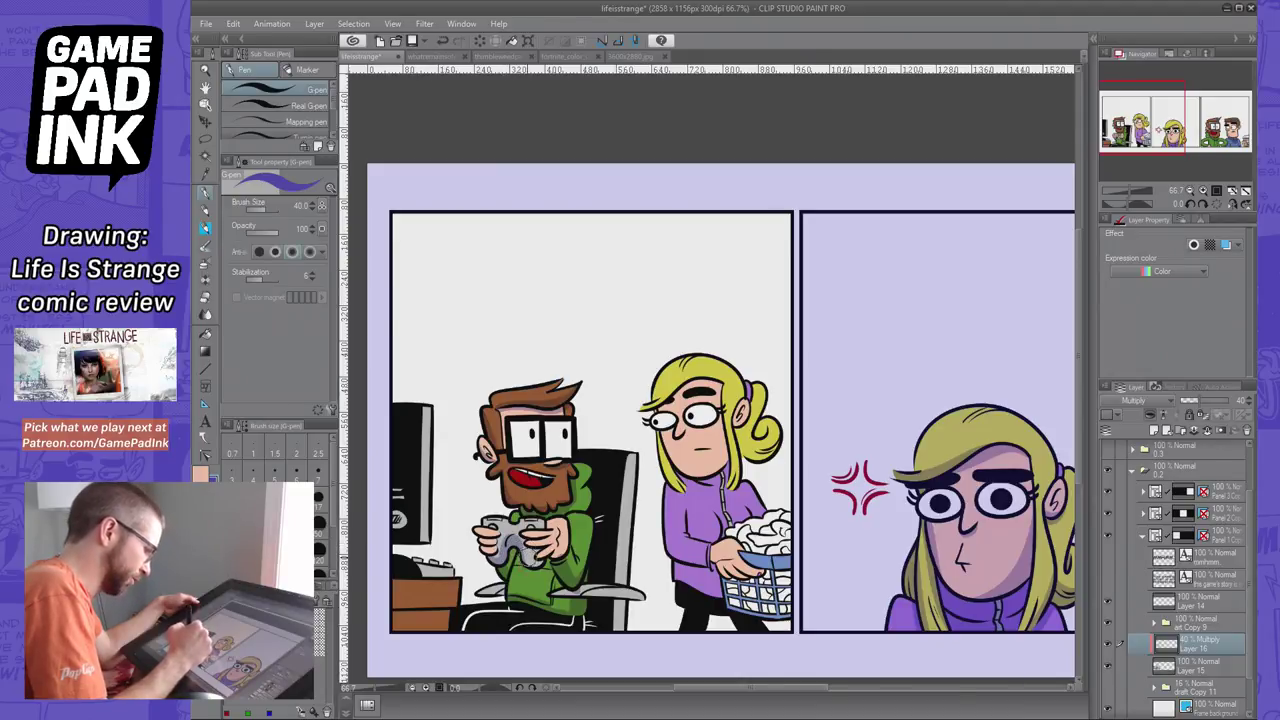
Shade the game controller in the man's hands, cleaning up the shading edges with the hard eraser
{"action": "key", "text": "ctrl+z"}
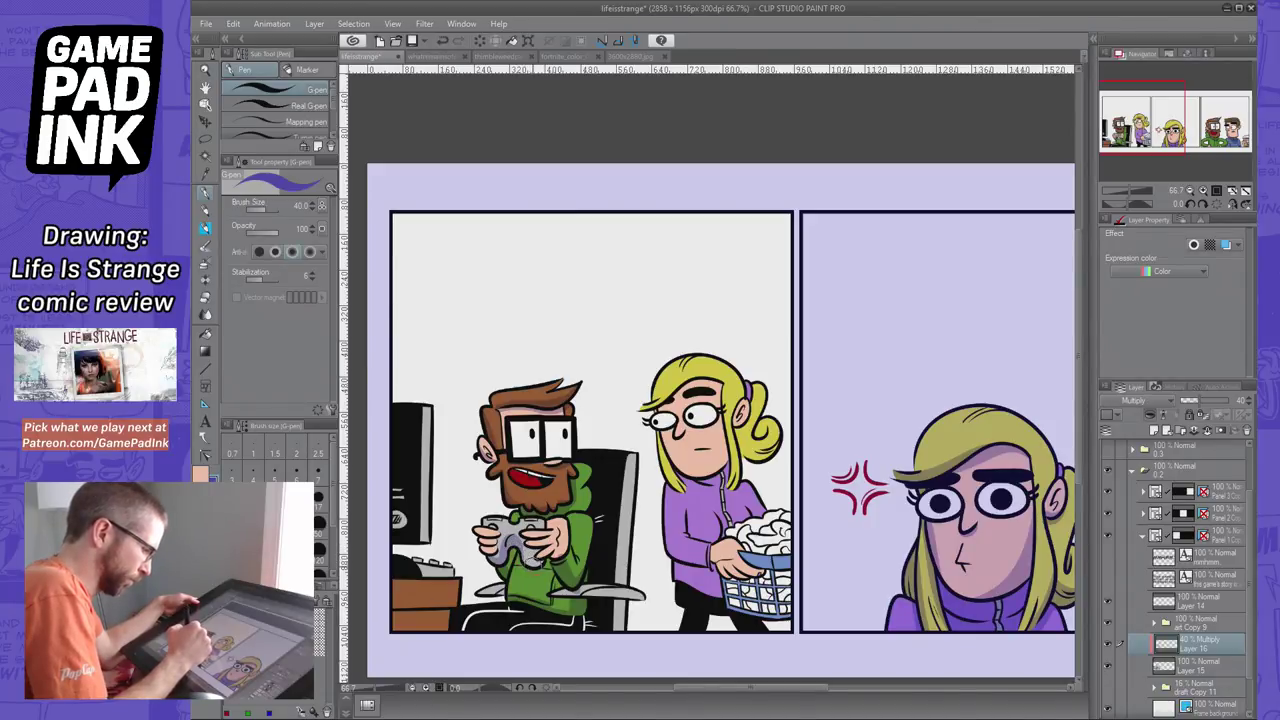
{"action": "key", "text": "ctrl+z"}
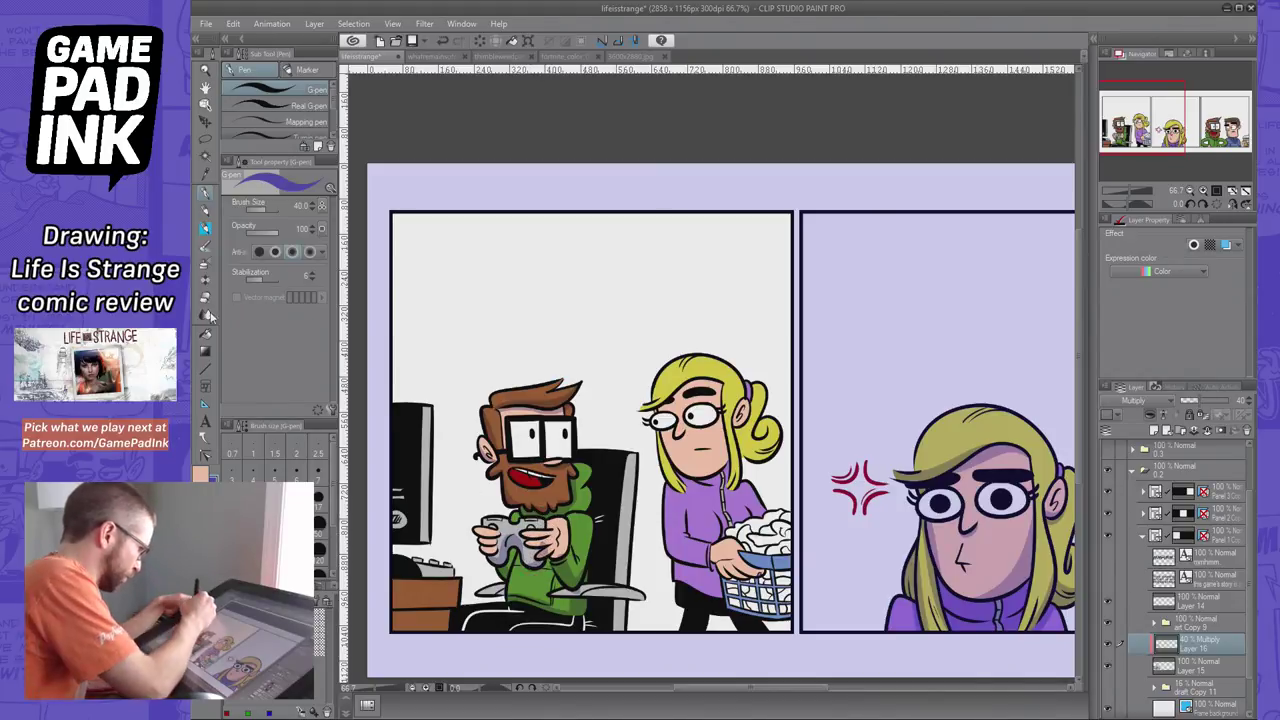
{"action": "key", "text": "e"}
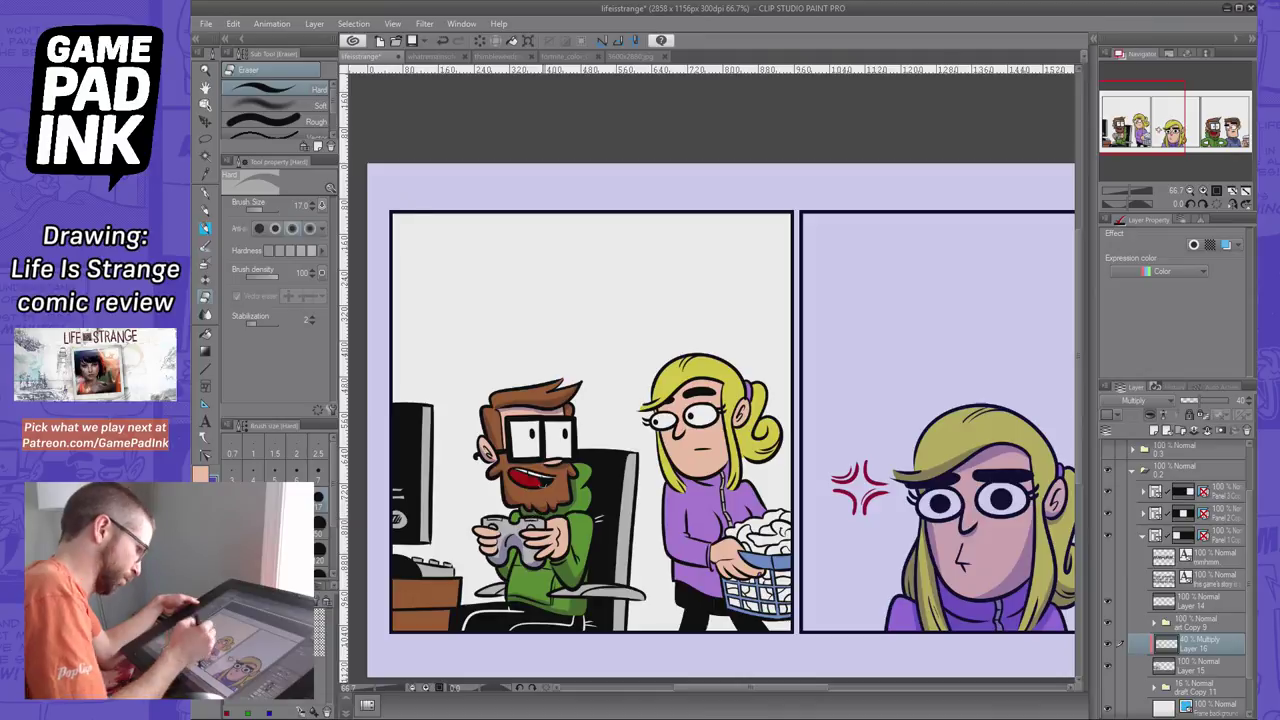
{"action": "key", "text": "p"}
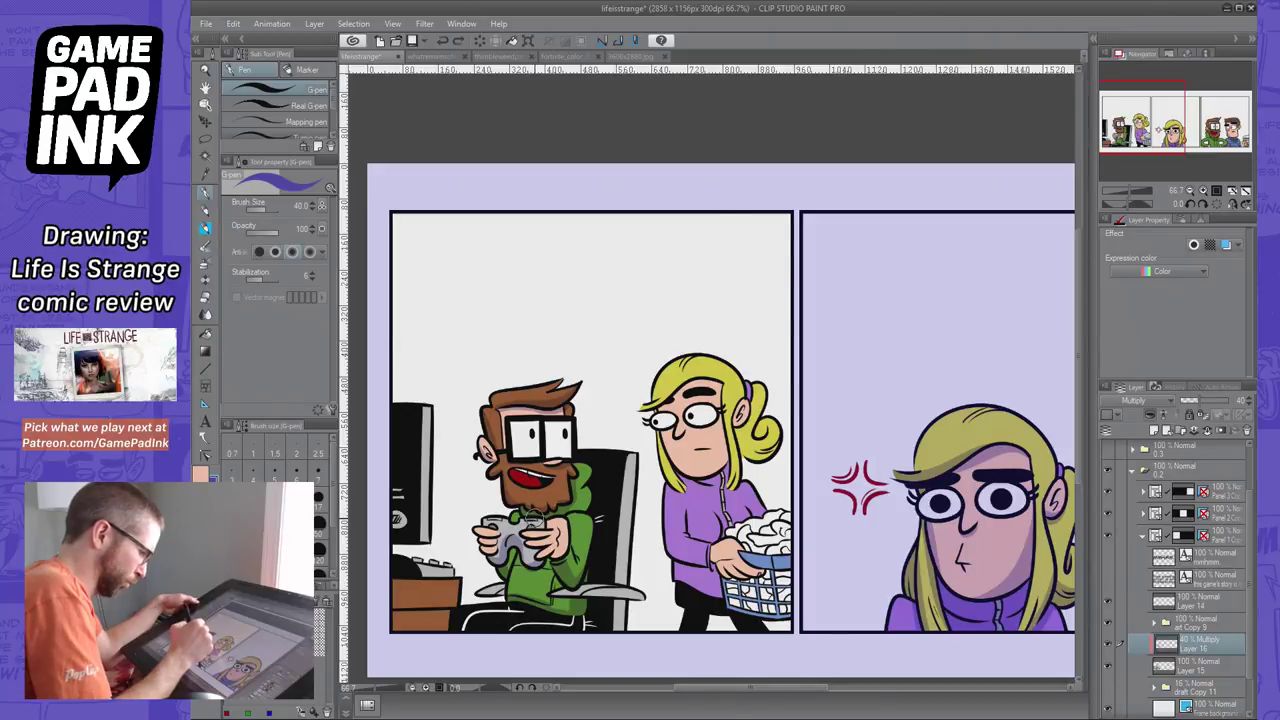
{"action": "left_click_drag", "start_coordinate": [534, 519], "coordinate": [527, 512]}
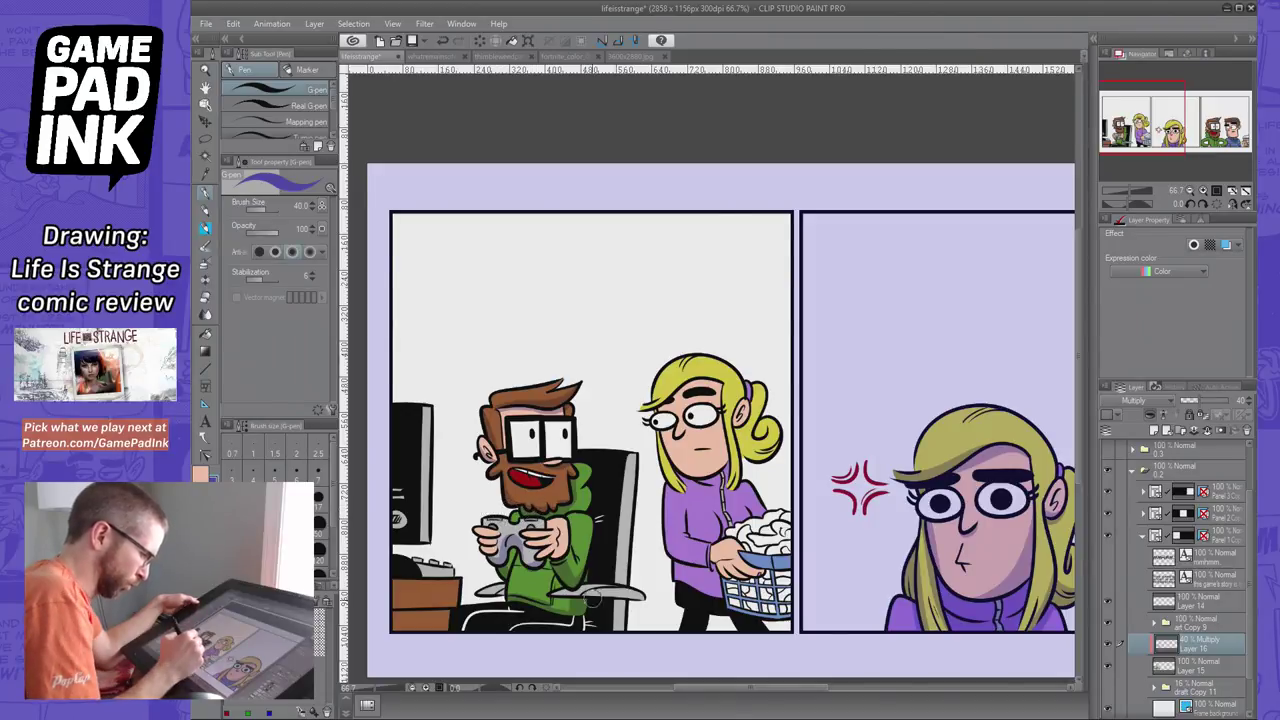
Shade the office chair's armrests and the grey side of its backrest, redoing poor strokes
{"action": "mouse_move", "coordinate": [586, 598]}
{"action": "left_mouse_down"}
{"action": "mouse_move", "coordinate": [630, 589]}
{"action": "mouse_move", "coordinate": [586, 594]}
{"action": "mouse_move", "coordinate": [656, 604]}
{"action": "mouse_move", "coordinate": [623, 625]}
{"action": "left_mouse_up"}
{"action": "key", "text": "ctrl+z"}
{"action": "mouse_move", "coordinate": [628, 511]}
{"action": "left_mouse_down"}
{"action": "mouse_move", "coordinate": [619, 586]}
{"action": "mouse_move", "coordinate": [632, 460]}
{"action": "left_mouse_up"}
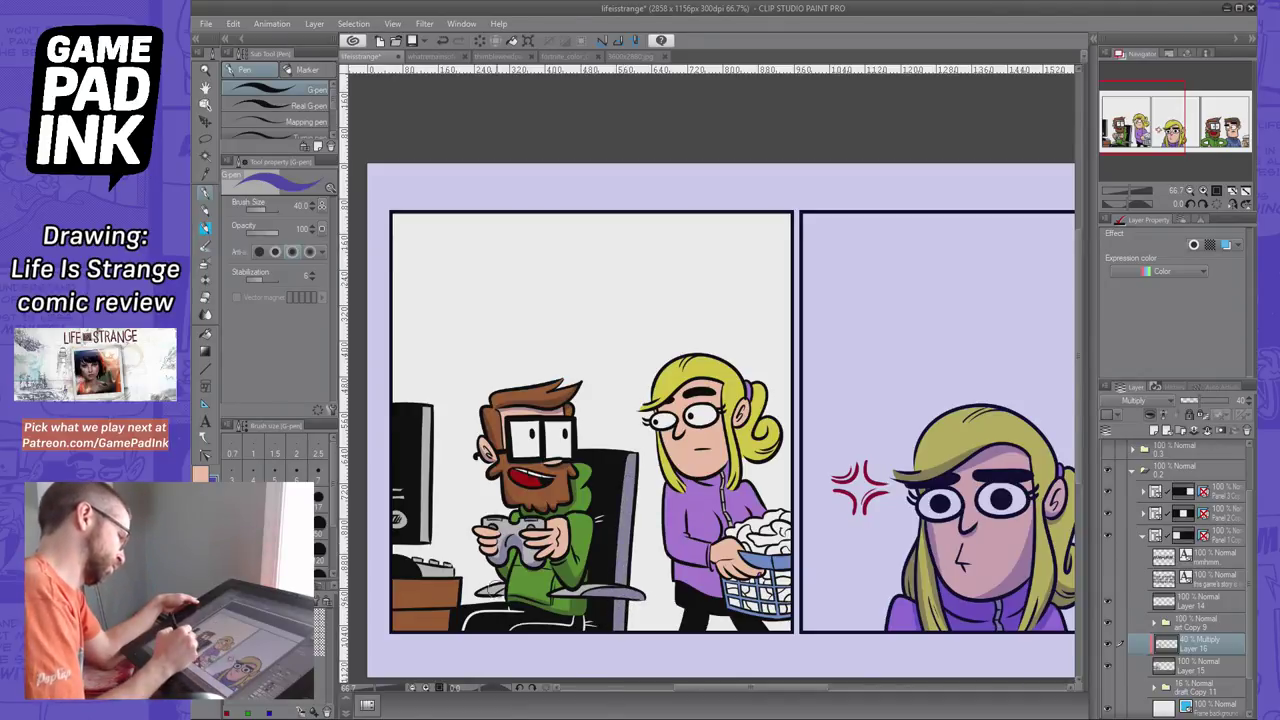
{"action": "left_click_drag", "start_coordinate": [497, 591], "coordinate": [498, 590]}
{"action": "mouse_move", "coordinate": [580, 576]}
{"action": "left_mouse_down"}
{"action": "mouse_move", "coordinate": [573, 591]}
{"action": "mouse_move", "coordinate": [606, 586]}
{"action": "mouse_move", "coordinate": [572, 592]}
{"action": "mouse_move", "coordinate": [579, 579]}
{"action": "left_mouse_up"}
{"action": "key", "text": "ctrl+z"}
{"action": "key", "text": "ctrl+z"}
{"action": "key", "text": "ctrl+z"}
{"action": "key", "text": "ctrl+z"}
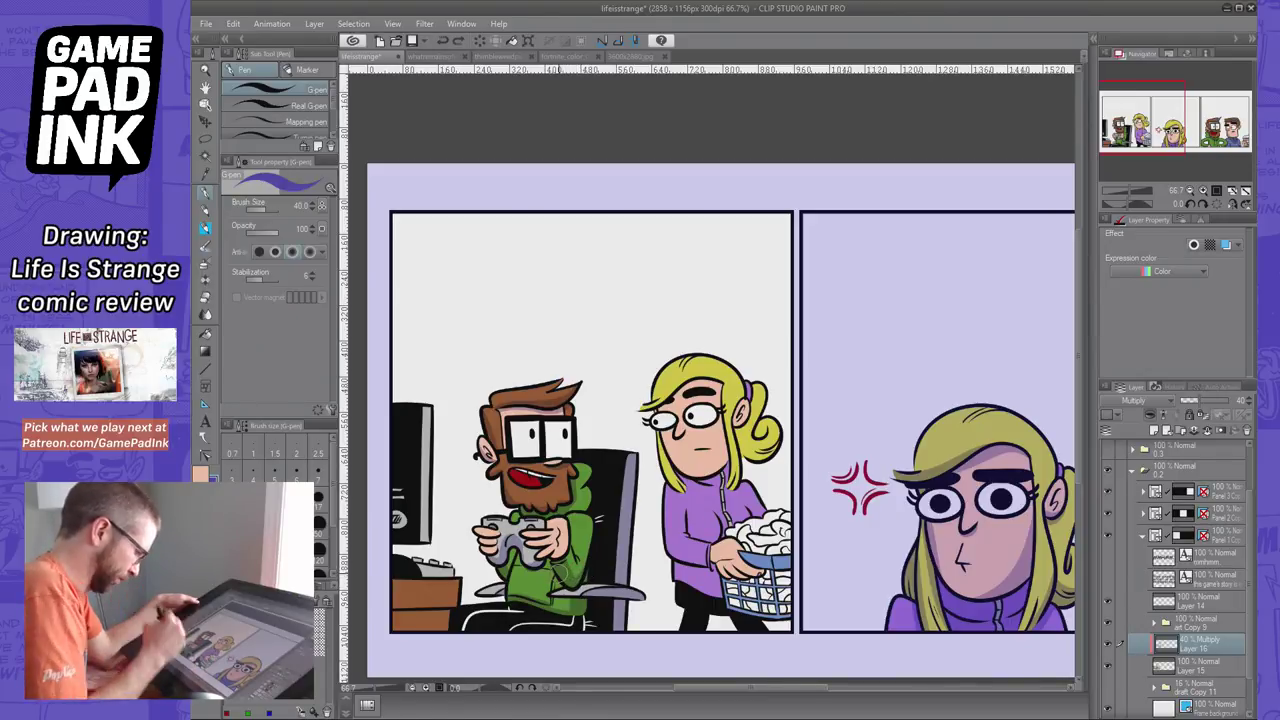
Shade the brown desk and the keyboard beside the monitor, trimming the shading with the hard eraser
{"action": "mouse_move", "coordinate": [399, 599]}
{"action": "left_mouse_down"}
{"action": "mouse_move", "coordinate": [418, 606]}
{"action": "mouse_move", "coordinate": [432, 578]}
{"action": "mouse_move", "coordinate": [448, 628]}
{"action": "left_mouse_up"}
{"action": "mouse_move", "coordinate": [446, 580]}
{"action": "left_mouse_down"}
{"action": "mouse_move", "coordinate": [458, 624]}
{"action": "mouse_move", "coordinate": [462, 583]}
{"action": "mouse_move", "coordinate": [430, 568]}
{"action": "left_mouse_up"}
{"action": "key", "text": "e"}
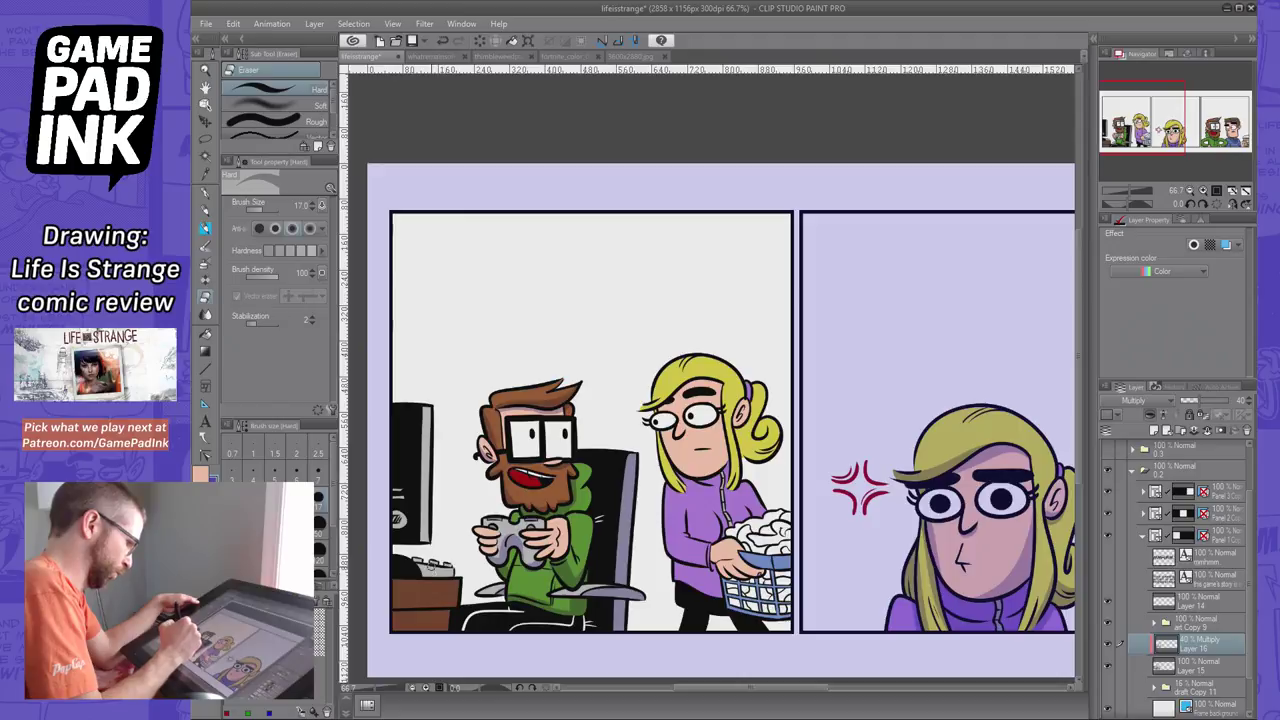
{"action": "left_click", "coordinate": [207, 191]}
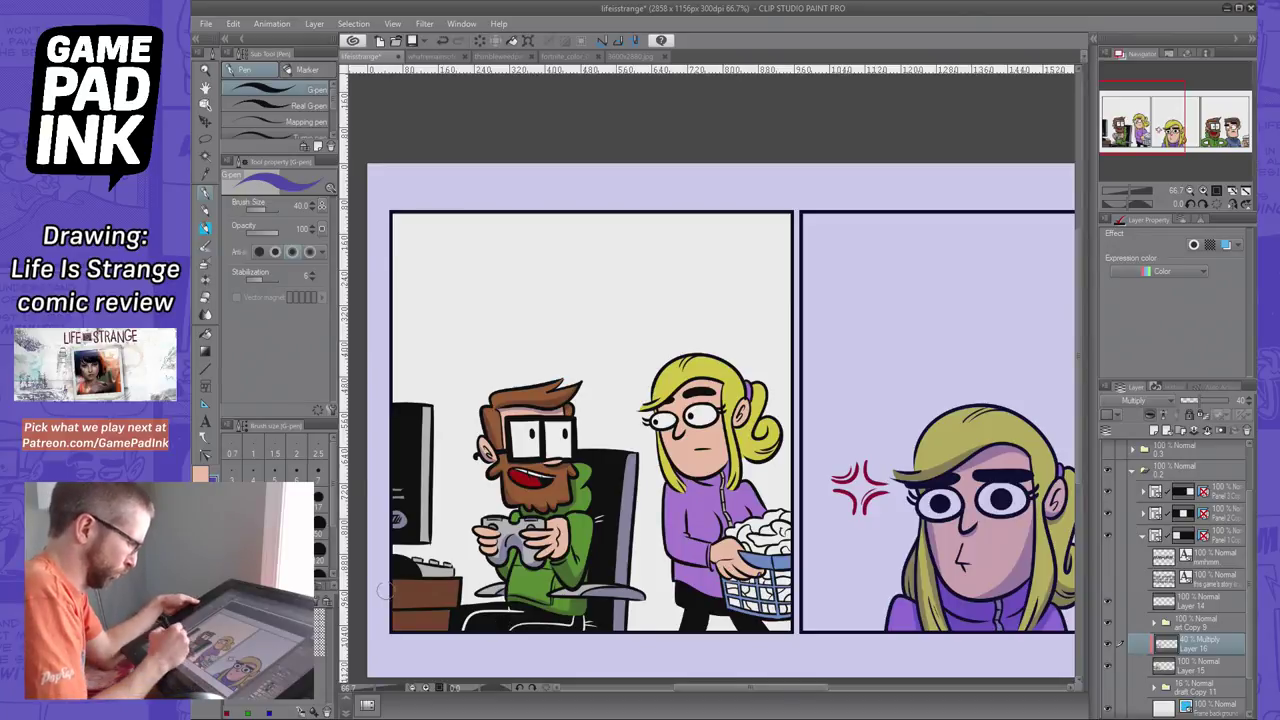
Shade the blonde woman's face and fringe in the first panel, cleaning up the shading edges with the hard eraser
{"action": "key", "text": "ctrl+z"}
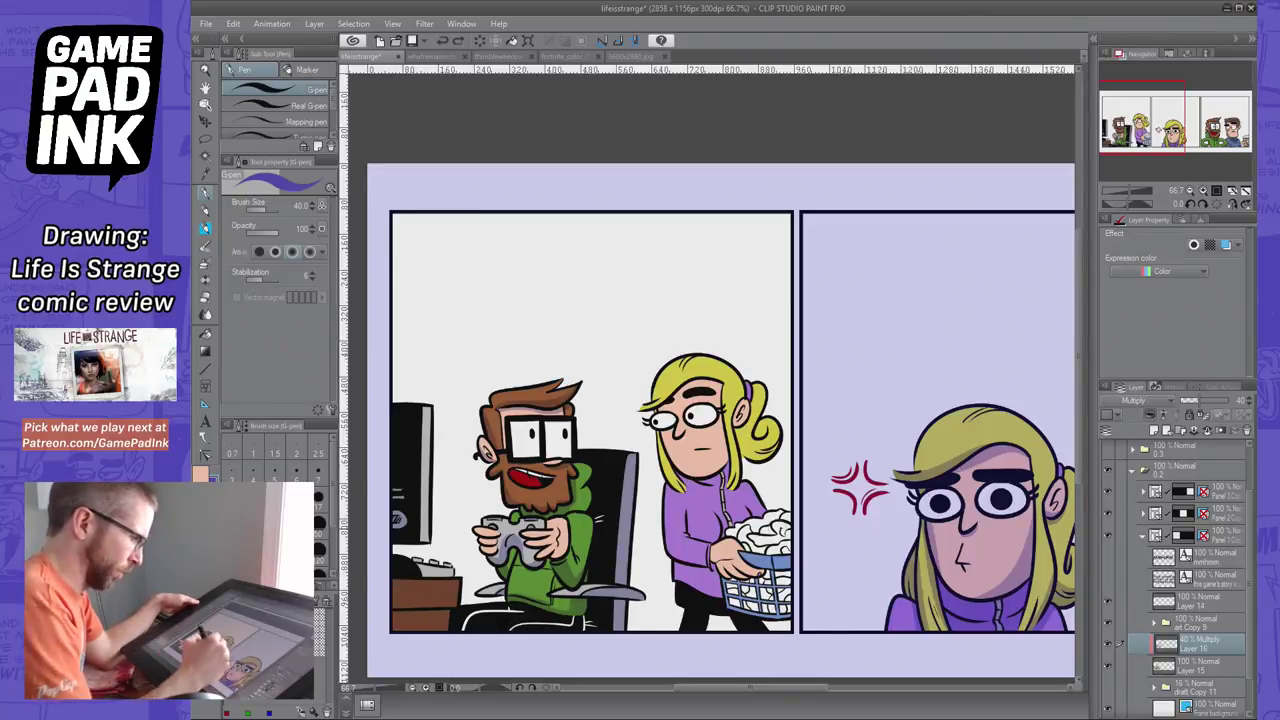
{"action": "left_click_drag", "start_coordinate": [662, 440], "coordinate": [714, 452]}
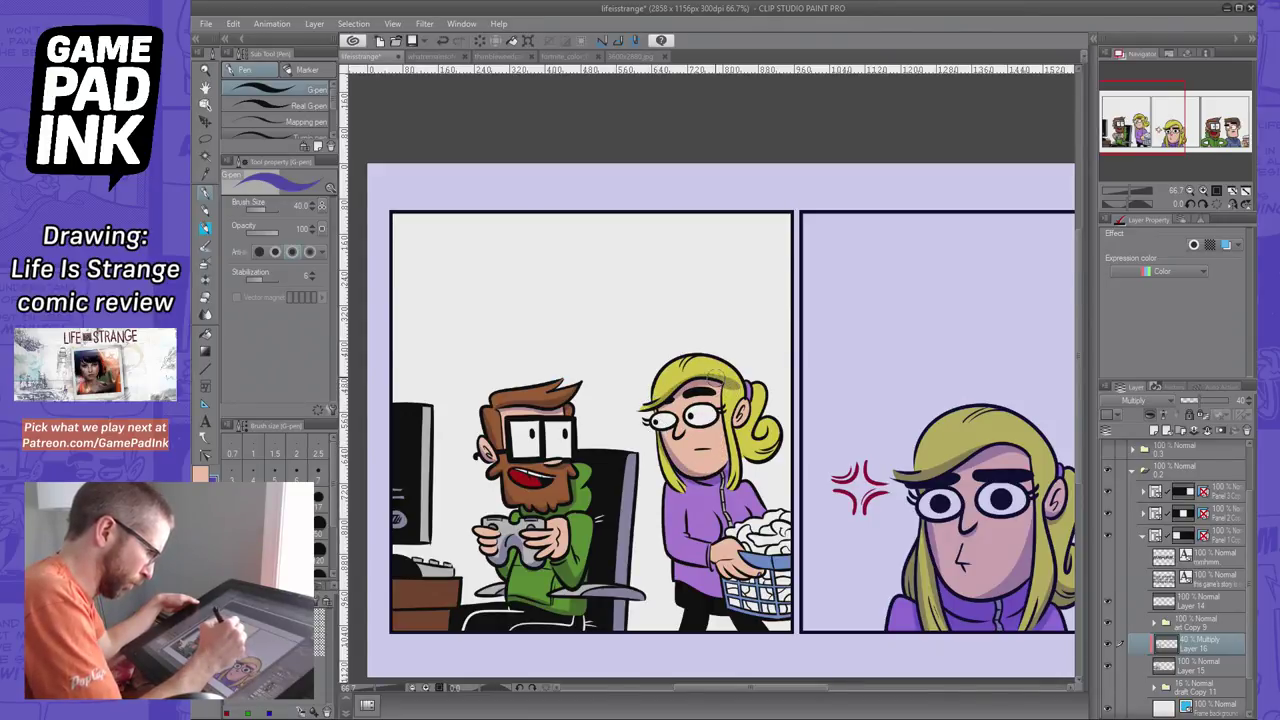
{"action": "key", "text": "e"}
{"action": "left_click", "coordinate": [254, 524]}
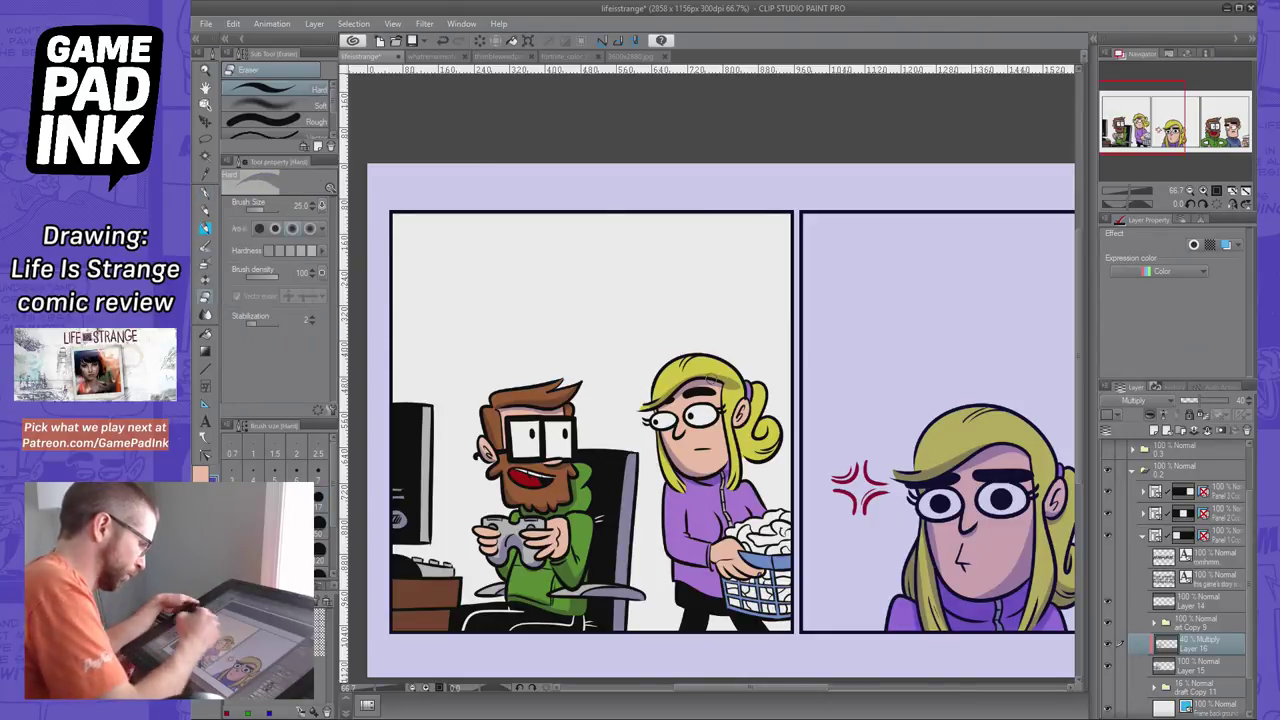
{"action": "left_click_drag", "start_coordinate": [648, 402], "coordinate": [671, 386]}
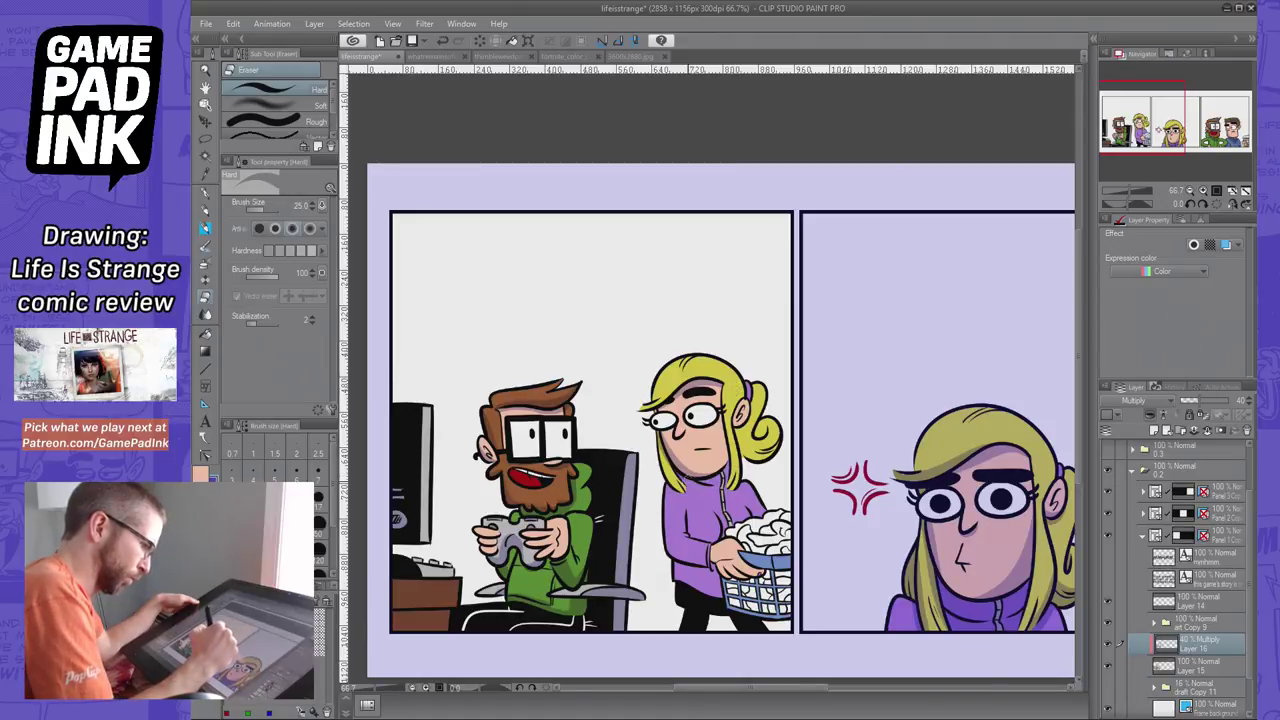
{"action": "key", "text": "p"}
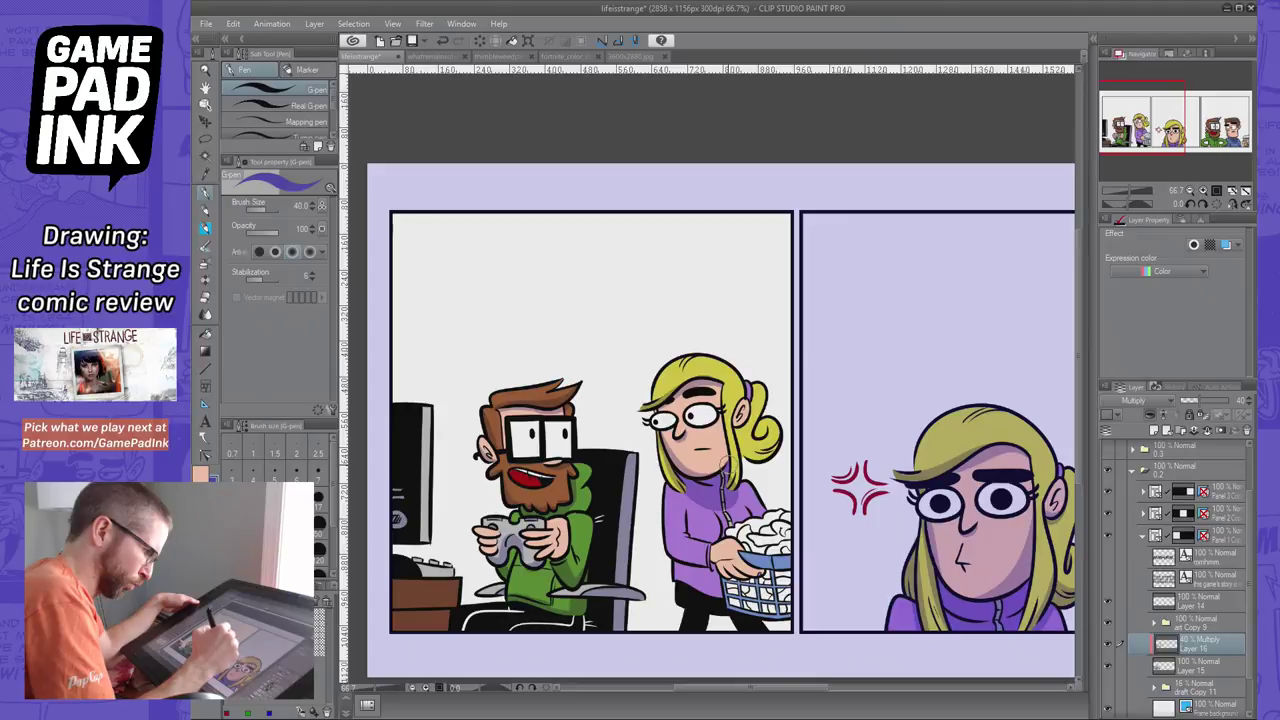
{"action": "key", "text": "e"}
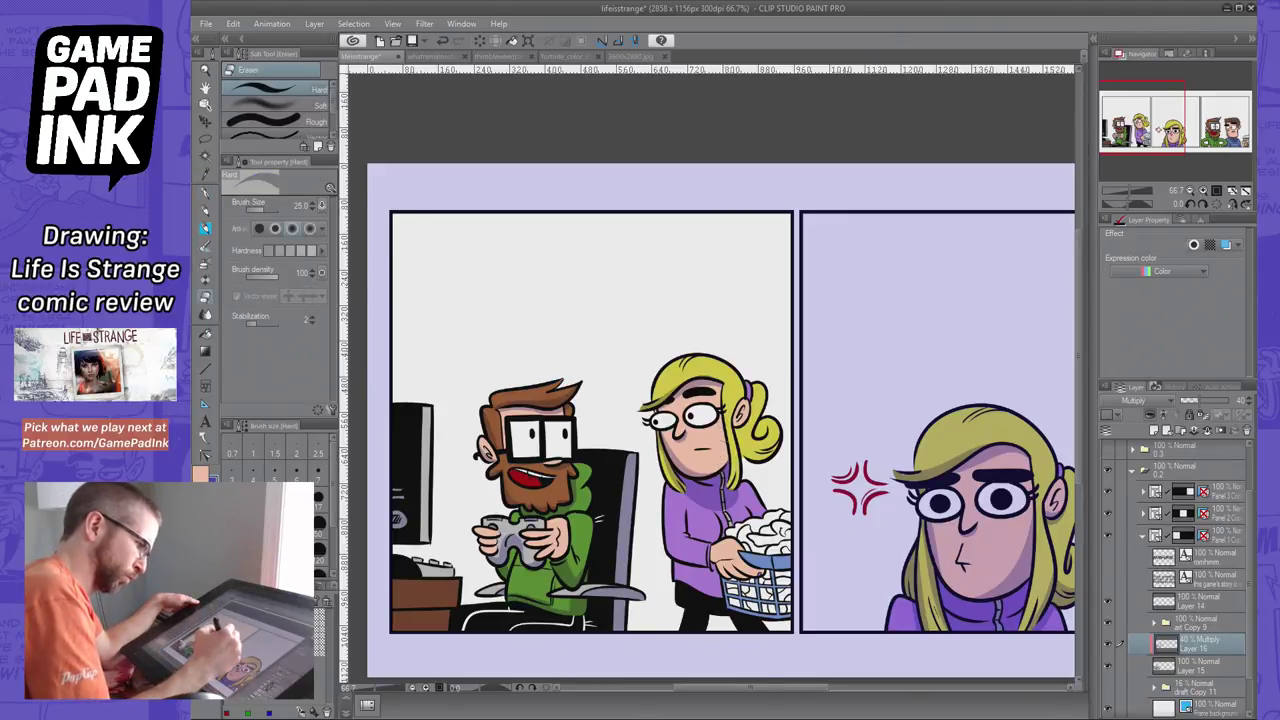
Shade the woman's curled blonde ponytail with the G-pen, redoing poor strokes
{"action": "key", "text": "p"}
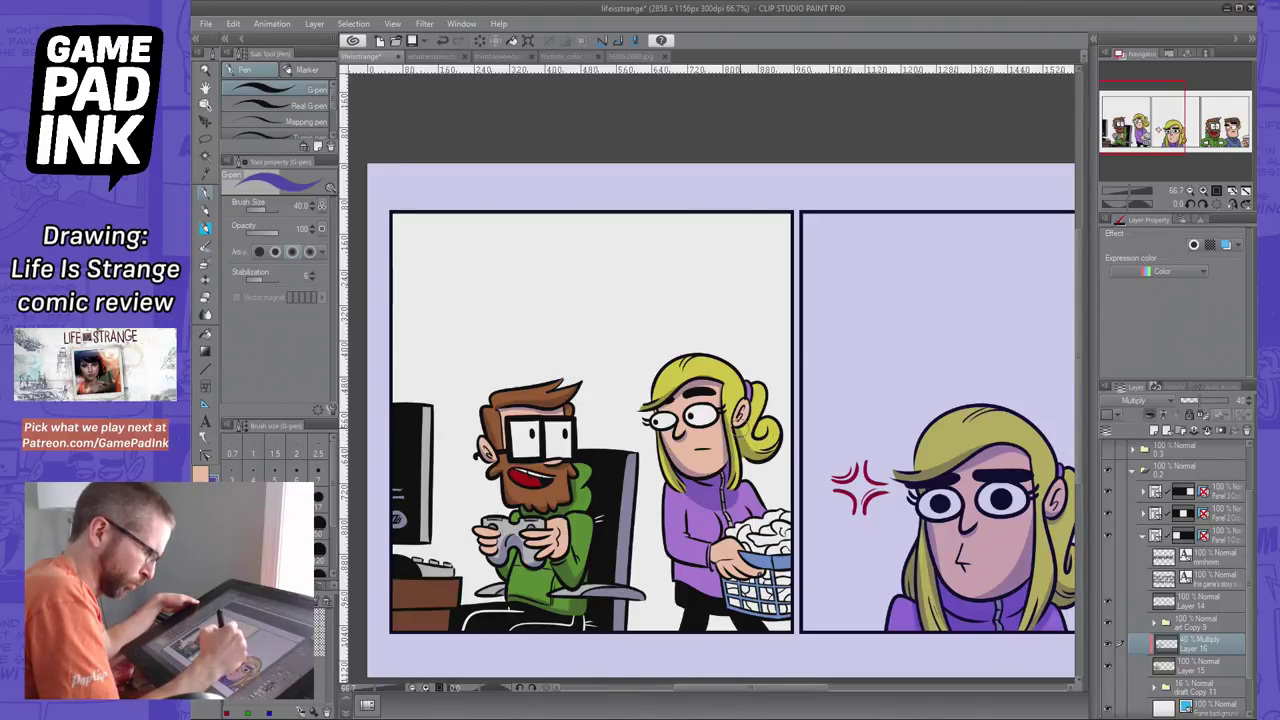
{"action": "key", "text": "ctrl+z"}
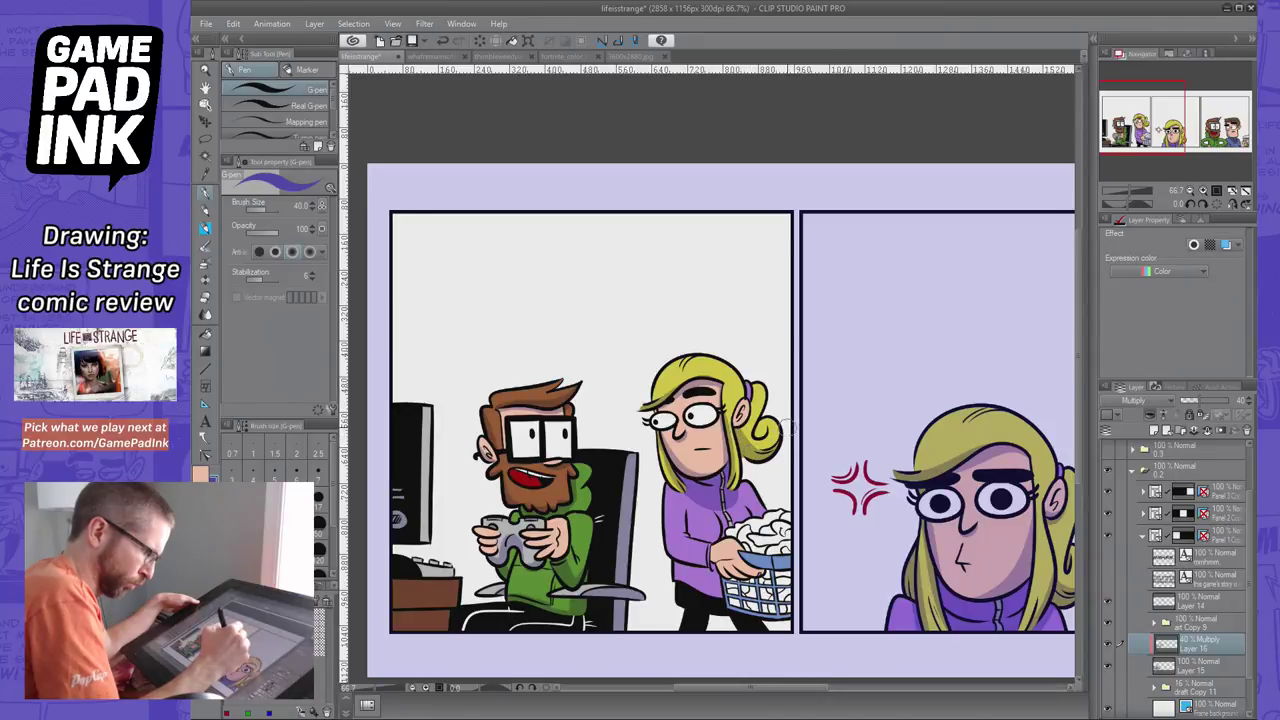
{"action": "key", "text": "ctrl+z"}
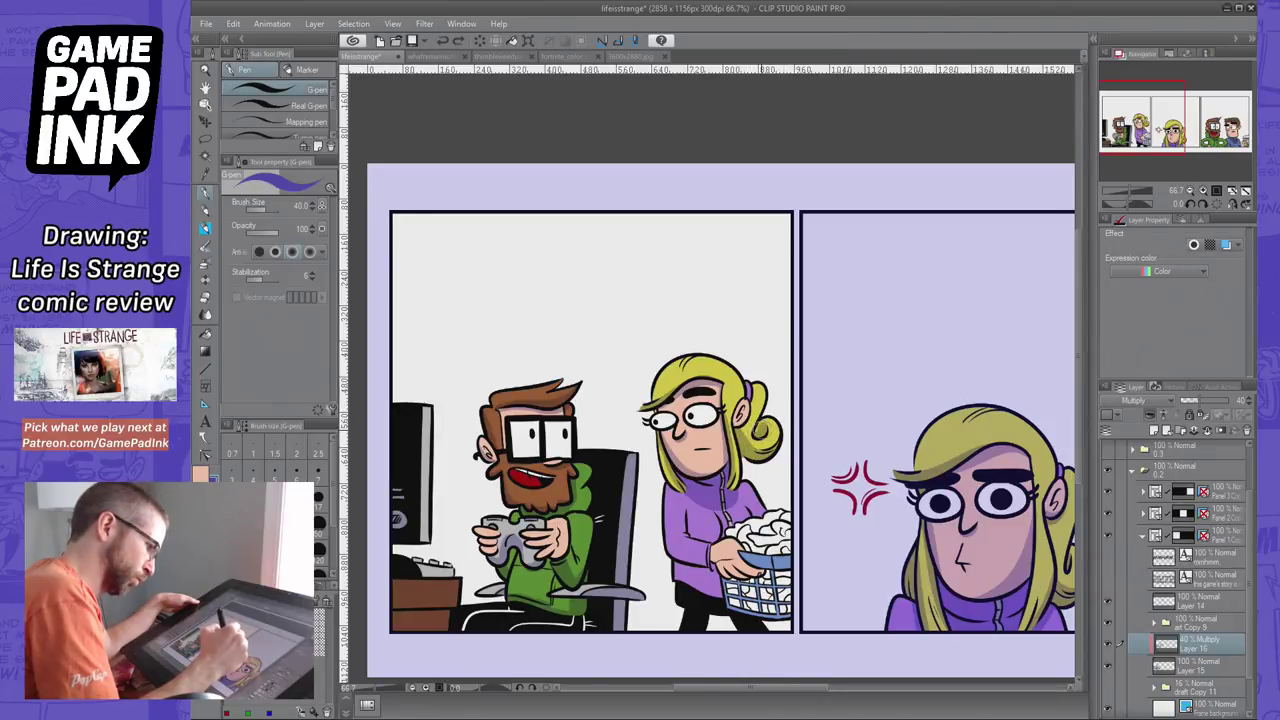
{"action": "left_click_drag", "start_coordinate": [760, 430], "coordinate": [757, 412]}
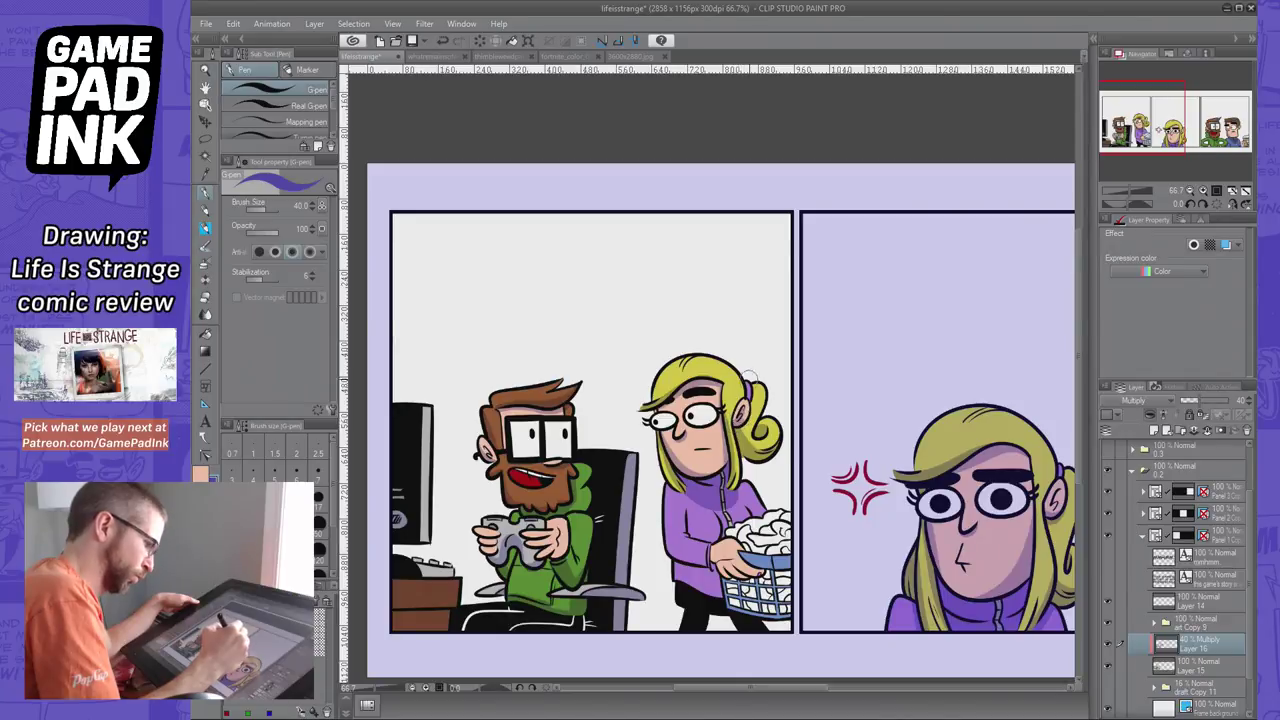
Shade the woman's purple hair tie and try a shading stroke at her ear, comparing the strokes with and without
{"action": "key", "text": "ctrl+z"}
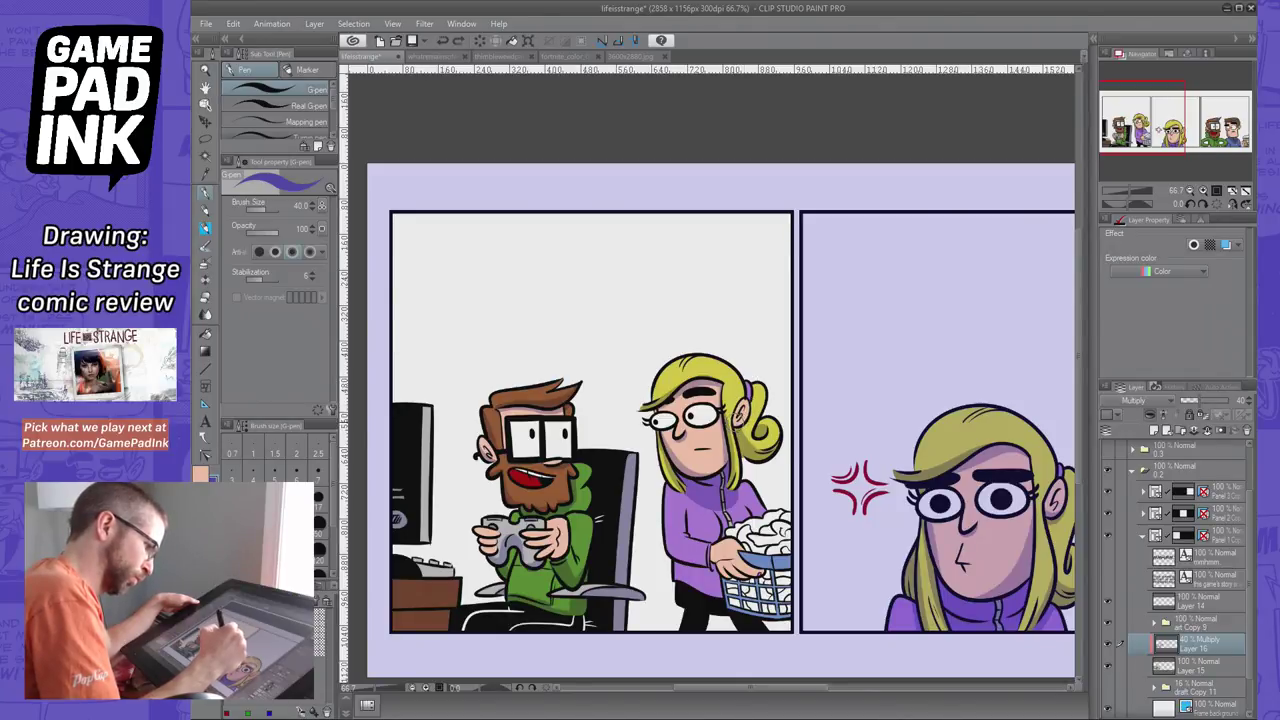
{"action": "left_click_drag", "start_coordinate": [749, 384], "coordinate": [748, 399]}
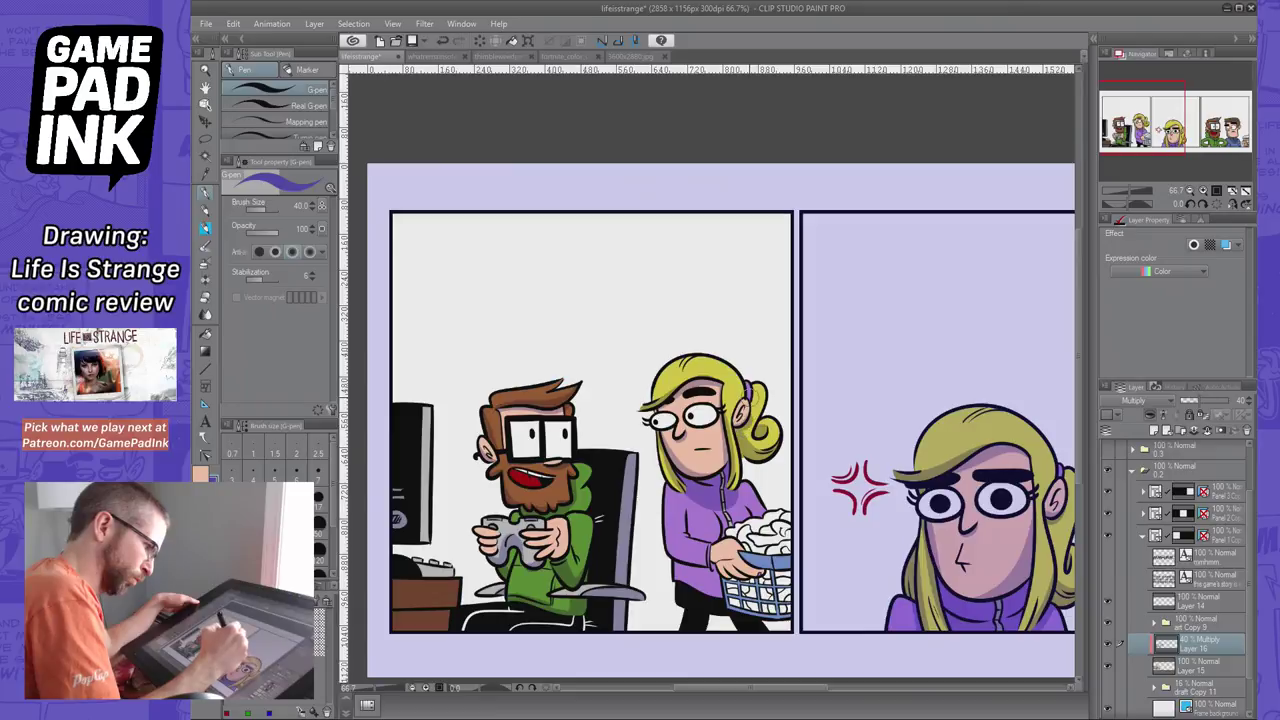
{"action": "key", "text": "ctrl+z"}
{"action": "key", "text": "ctrl+y"}
{"action": "key", "text": "ctrl+z"}
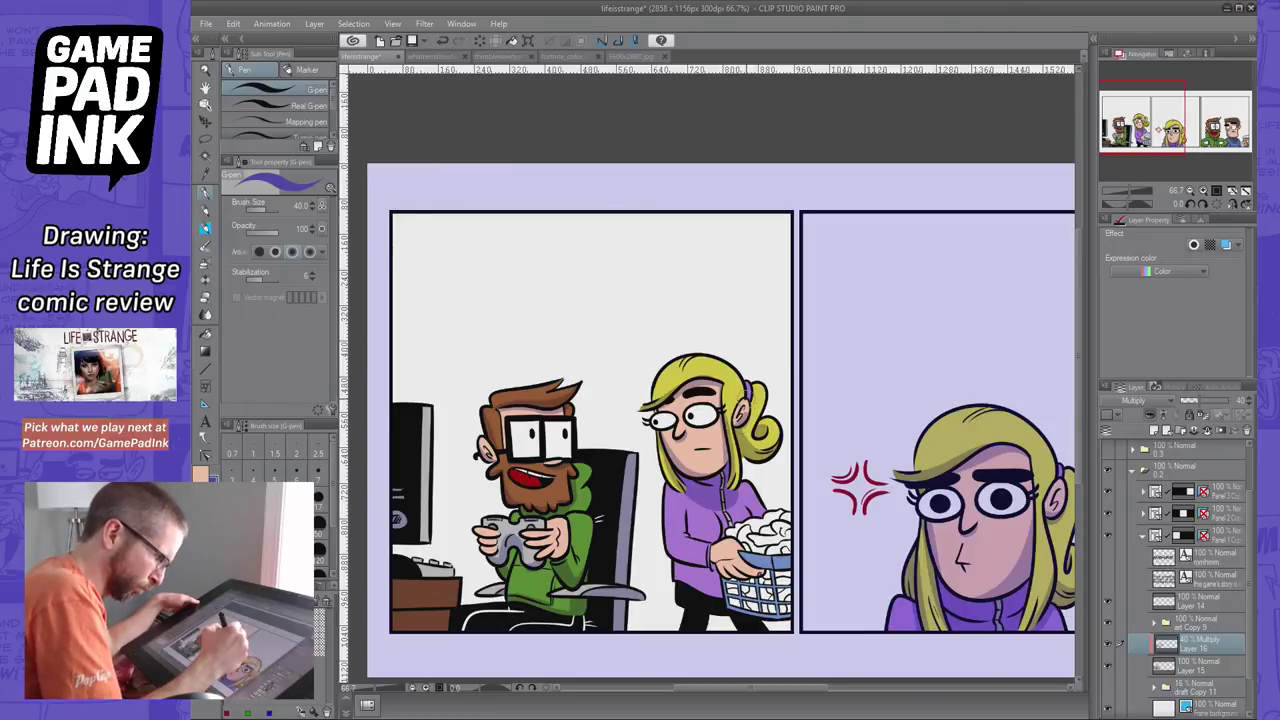
{"action": "key", "text": "ctrl+y"}
{"action": "key", "text": "ctrl+z"}
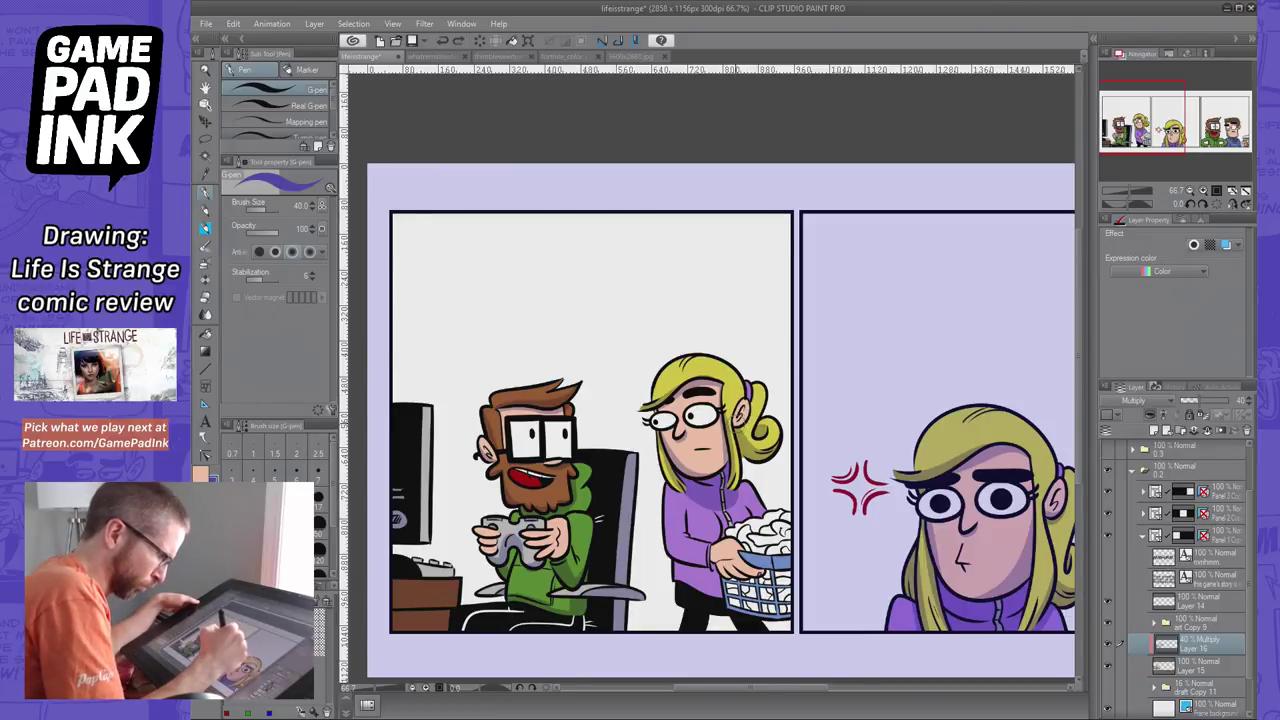
{"action": "key", "text": "ctrl+y"}
{"action": "key", "text": "ctrl+z"}
{"action": "left_click_drag", "start_coordinate": [742, 424], "coordinate": [736, 428]}
{"action": "key", "text": "ctrl+z"}
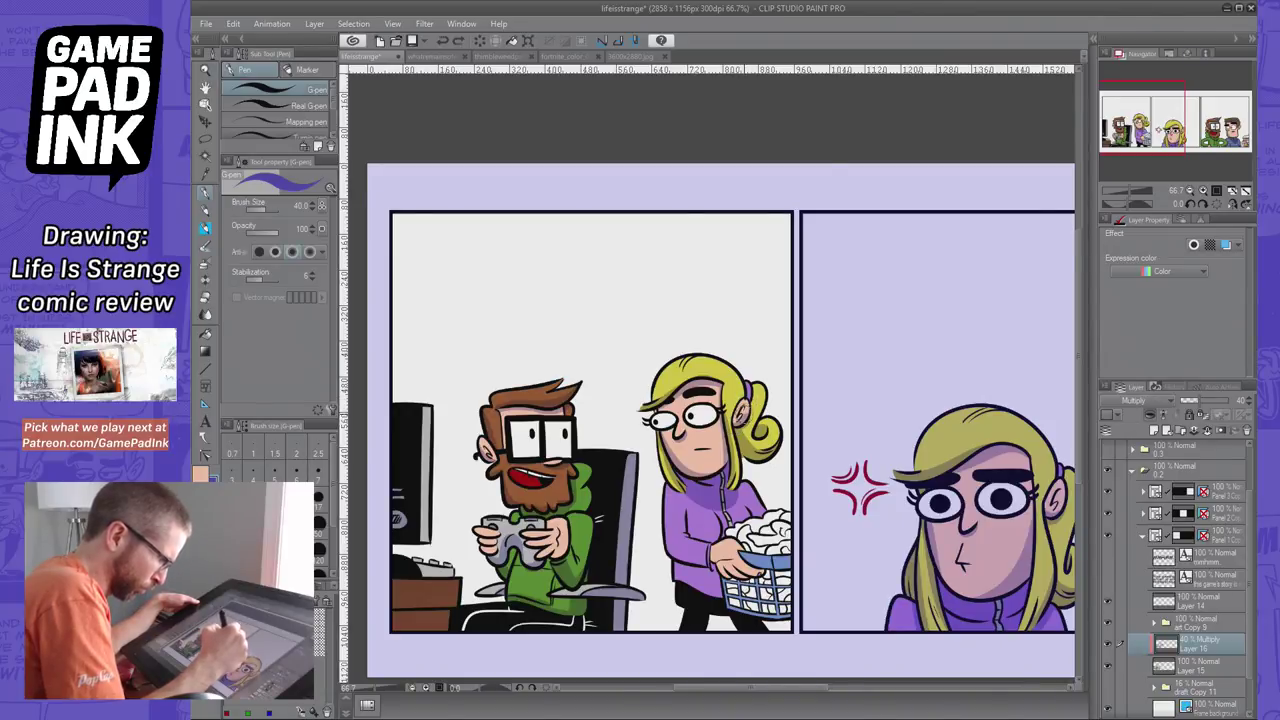
Shade the front and sleeve of the woman's purple hoodie, undoing and repeating strokes that miss the shape
{"action": "mouse_move", "coordinate": [664, 486]}
{"action": "left_mouse_down"}
{"action": "mouse_move", "coordinate": [668, 554]}
{"action": "mouse_move", "coordinate": [684, 570]}
{"action": "mouse_move", "coordinate": [673, 560]}
{"action": "mouse_move", "coordinate": [677, 492]}
{"action": "mouse_move", "coordinate": [688, 491]}
{"action": "mouse_move", "coordinate": [669, 559]}
{"action": "mouse_move", "coordinate": [694, 535]}
{"action": "mouse_move", "coordinate": [722, 575]}
{"action": "left_mouse_up"}
{"action": "key", "text": "ctrl+z"}
{"action": "key", "text": "ctrl+z"}
{"action": "key", "text": "ctrl+z"}
{"action": "key", "text": "ctrl+z"}
{"action": "key", "text": "ctrl+z"}
{"action": "key", "text": "ctrl+z"}
{"action": "key", "text": "ctrl+z"}
{"action": "key", "text": "ctrl+y"}
{"action": "key", "text": "ctrl+z"}
{"action": "key", "text": "ctrl+z"}
{"action": "key", "text": "ctrl+z"}
{"action": "key", "text": "ctrl+z"}
{"action": "key", "text": "ctrl+z"}
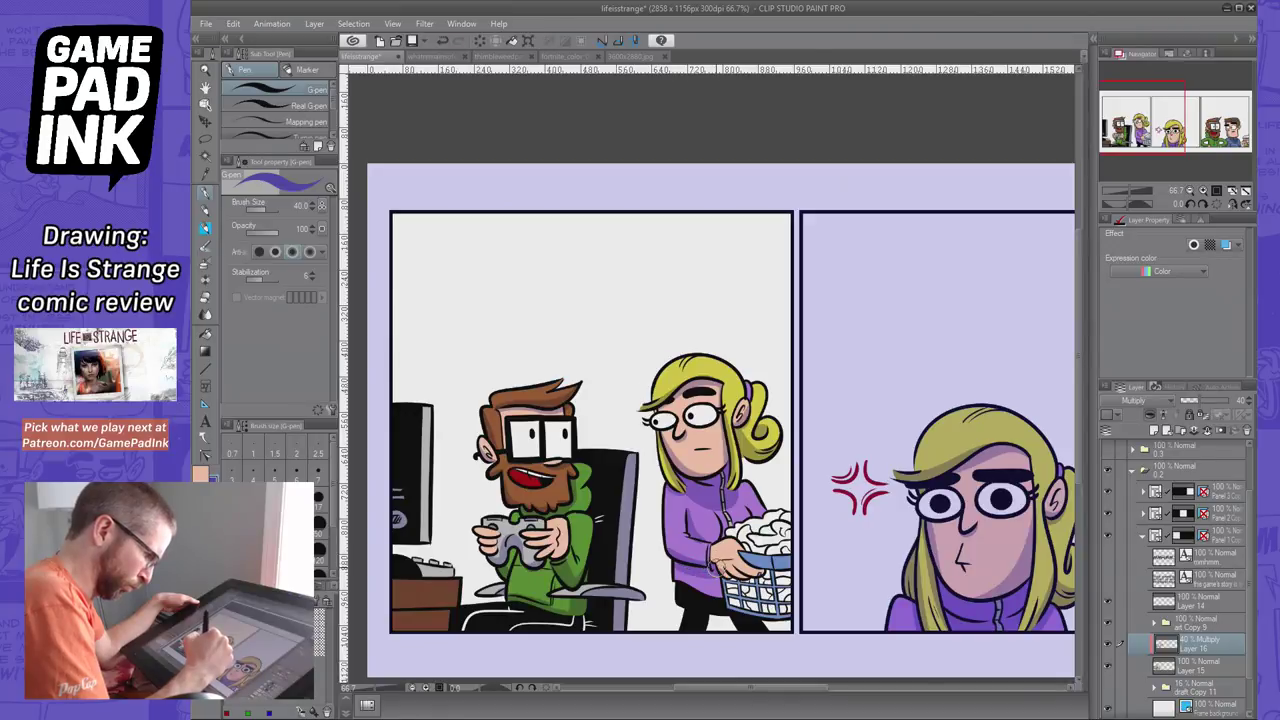
Redo the shading at the woman's hand and hoodie hem beside the basket, trimming it with the hard eraser
{"action": "key", "text": "ctrl+z"}
{"action": "mouse_move", "coordinate": [712, 570]}
{"action": "left_mouse_down"}
{"action": "mouse_move", "coordinate": [725, 598]}
{"action": "mouse_move", "coordinate": [714, 586]}
{"action": "left_mouse_up"}
{"action": "key", "text": "e"}
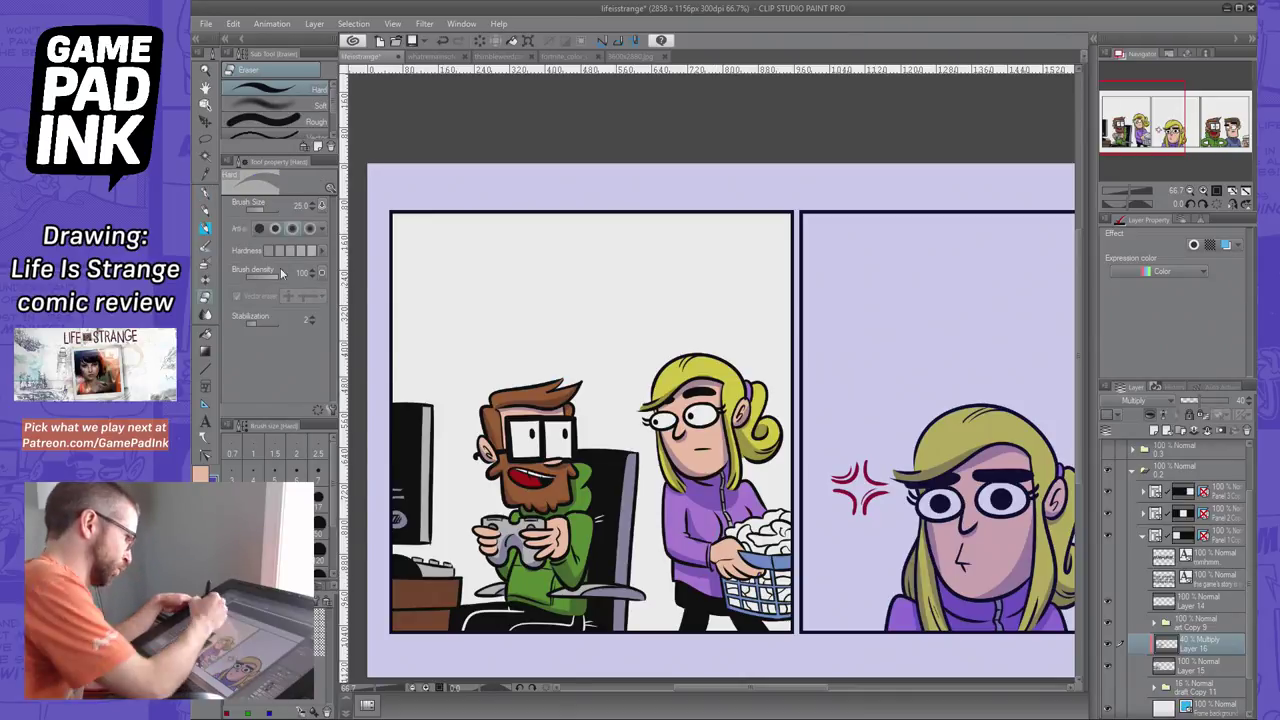
Shade the blue laundry basket in the woman's arms with the G-pen, cleaning up its edges with the hard eraser
{"action": "key", "text": "p"}
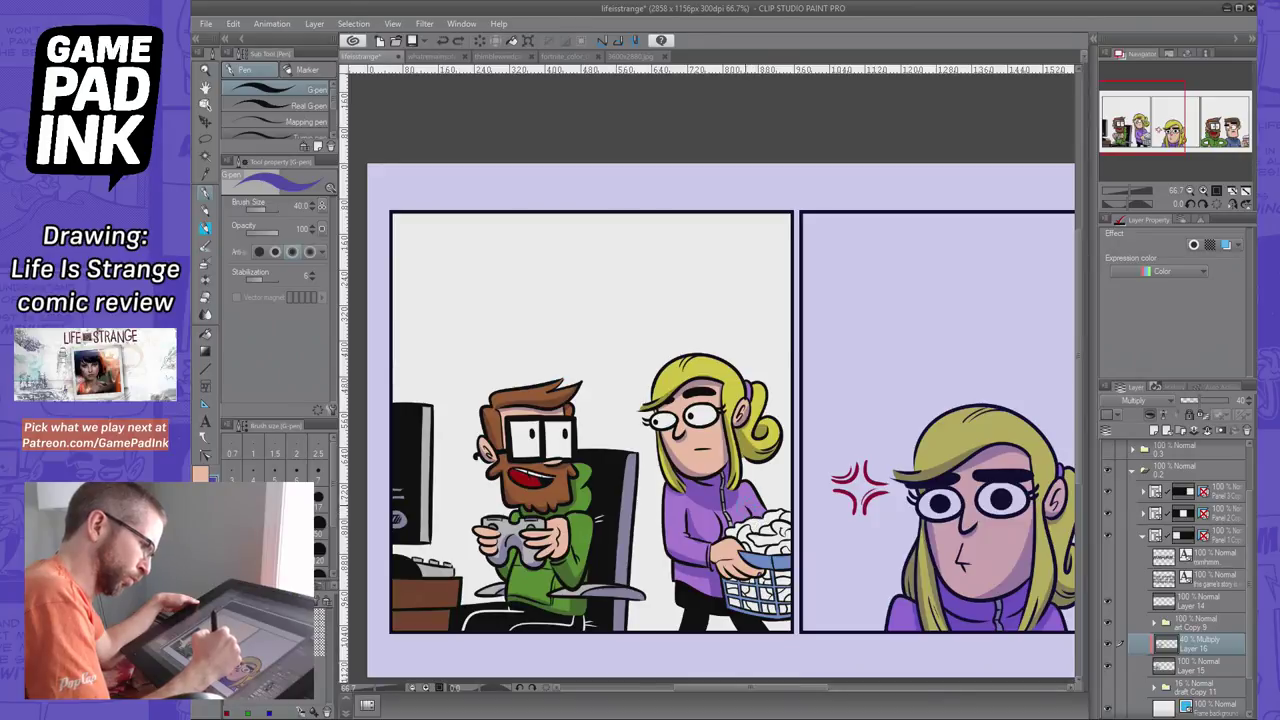
{"action": "left_click_drag", "start_coordinate": [747, 507], "coordinate": [768, 532]}
{"action": "key", "text": "ctrl+z"}
{"action": "key", "text": "ctrl+z"}
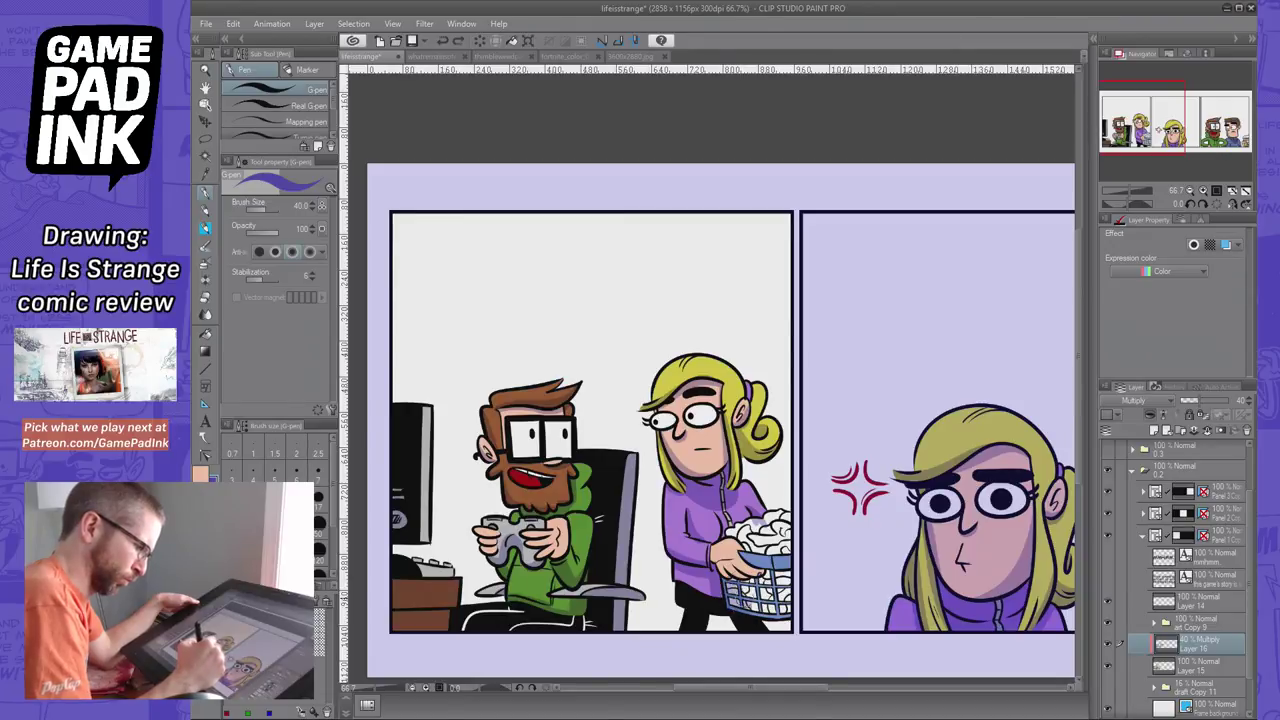
{"action": "mouse_move", "coordinate": [738, 584]}
{"action": "left_mouse_down"}
{"action": "mouse_move", "coordinate": [772, 608]}
{"action": "mouse_move", "coordinate": [786, 576]}
{"action": "left_mouse_up"}
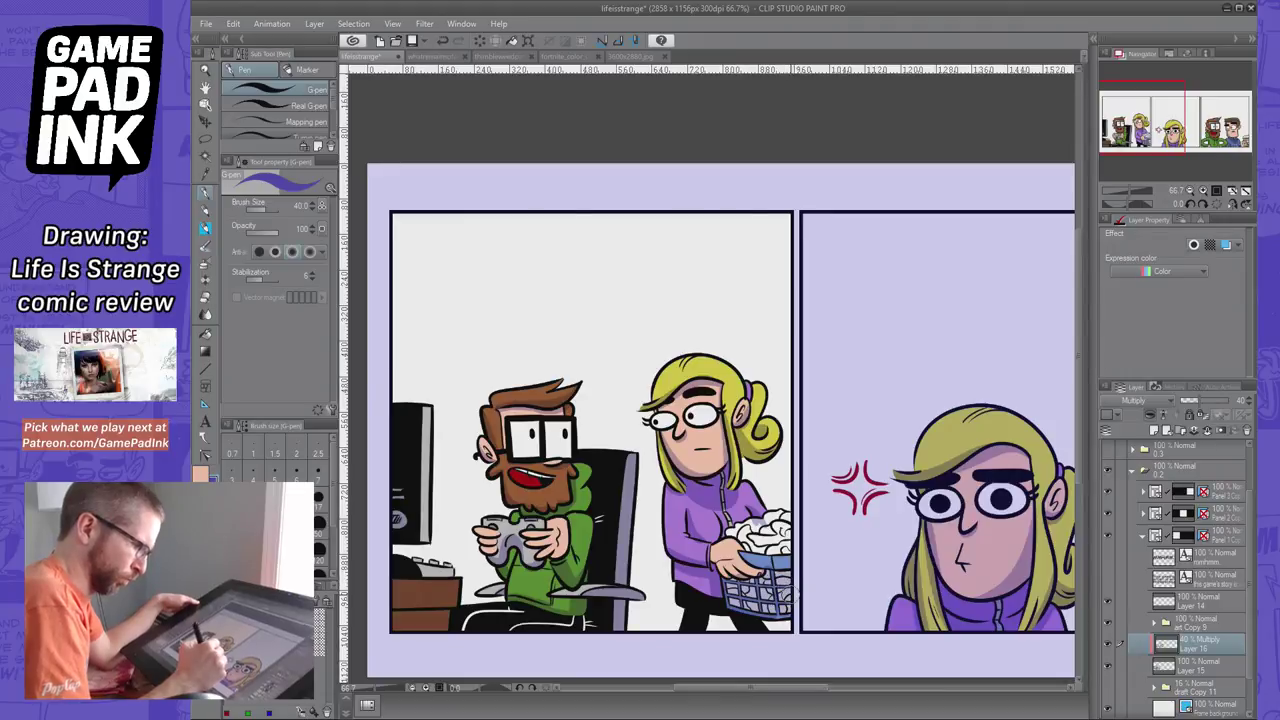
{"action": "left_click", "coordinate": [206, 298]}
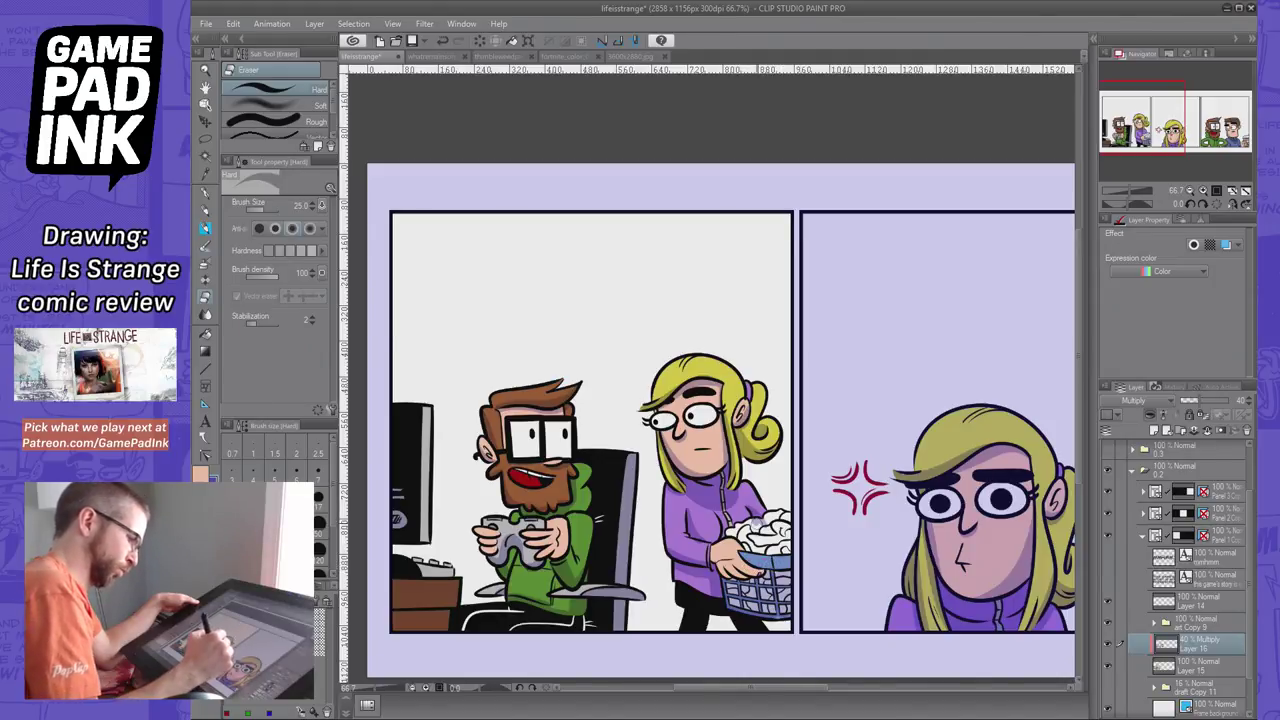
Fill in the shading on the white laundry piled in the basket, redoing poor fills, and save the comic
{"action": "key", "text": "p"}
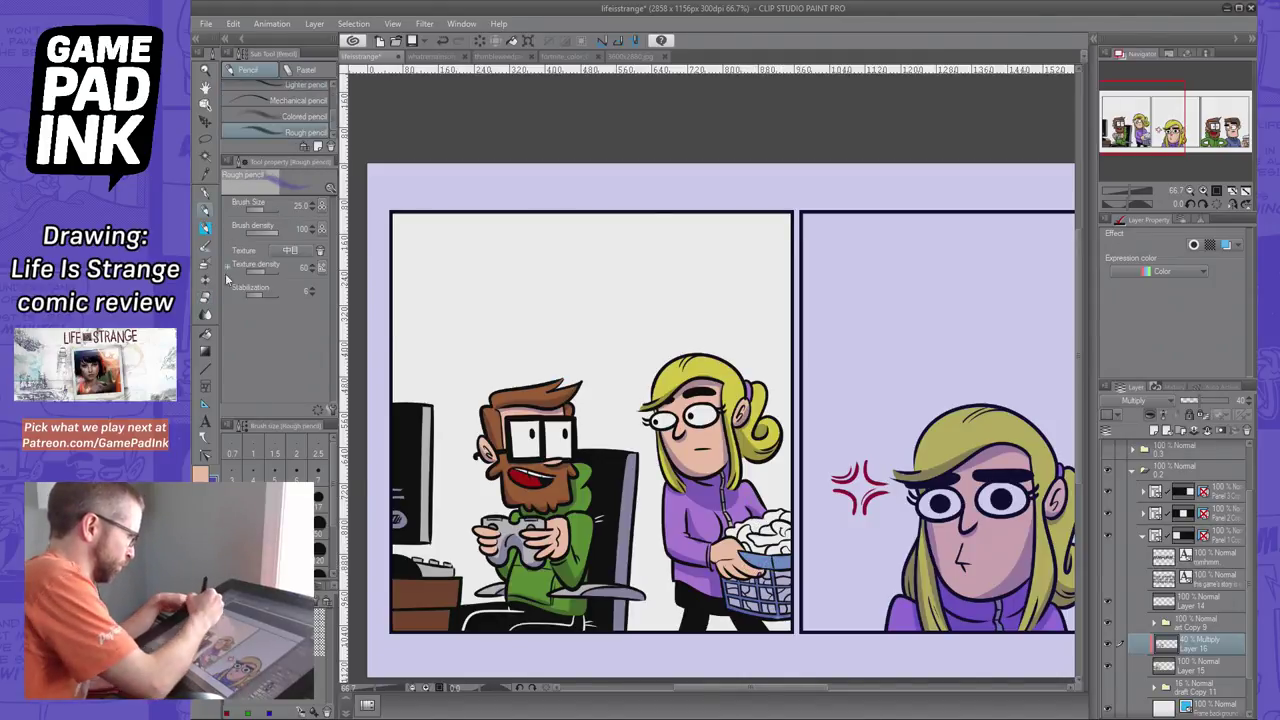
{"action": "left_click", "coordinate": [210, 338]}
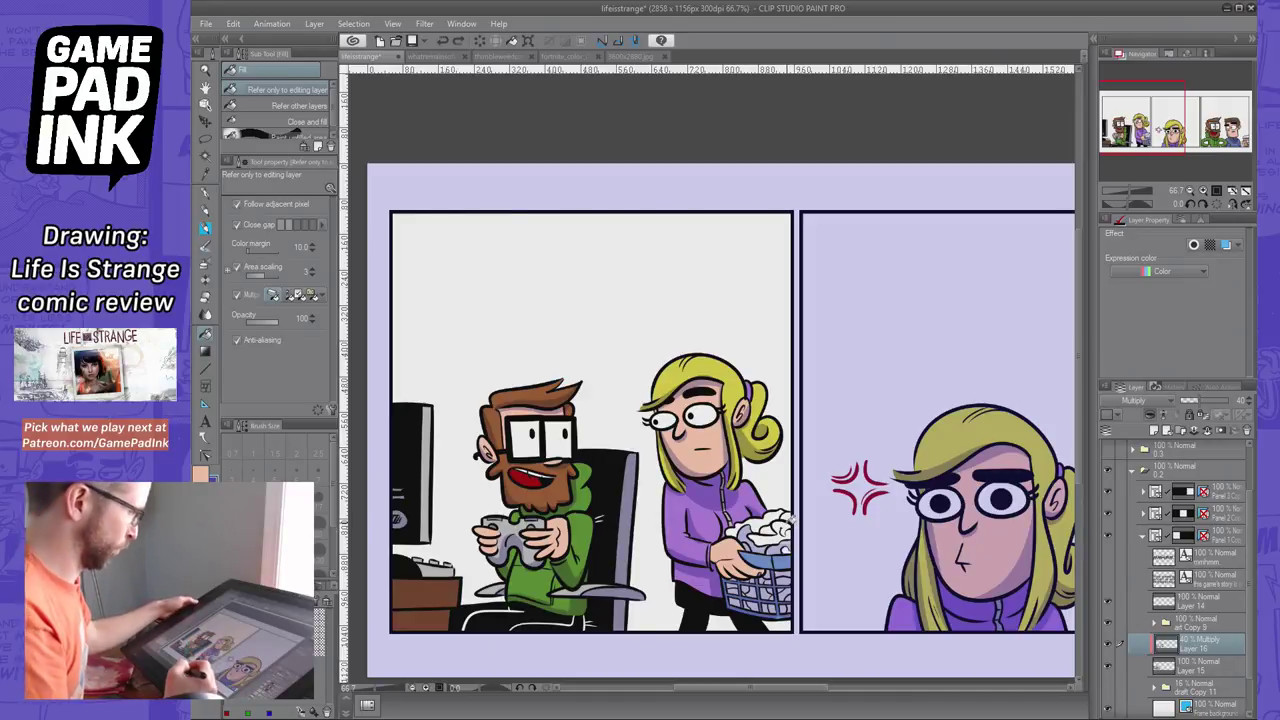
{"action": "key", "text": "ctrl+z"}
{"action": "key", "text": "ctrl+z"}
{"action": "left_click", "coordinate": [757, 544]}
{"action": "left_click", "coordinate": [780, 547]}
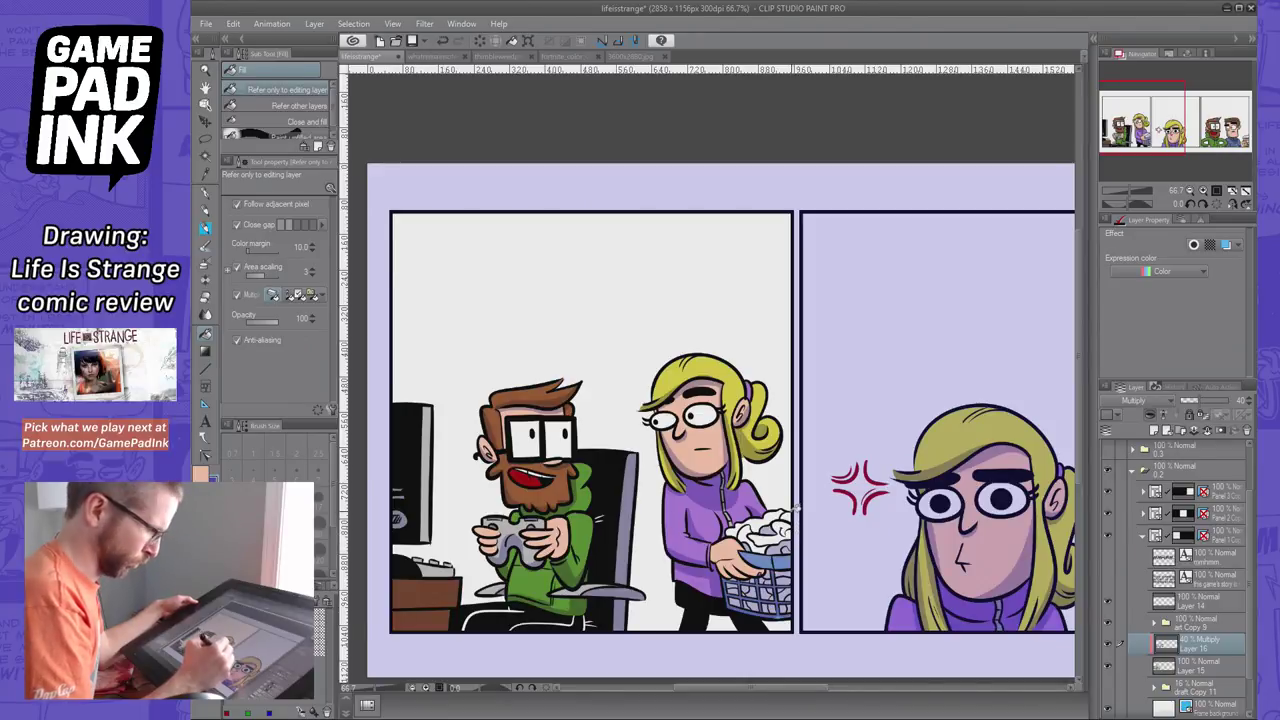
{"action": "key", "text": "ctrl+s"}
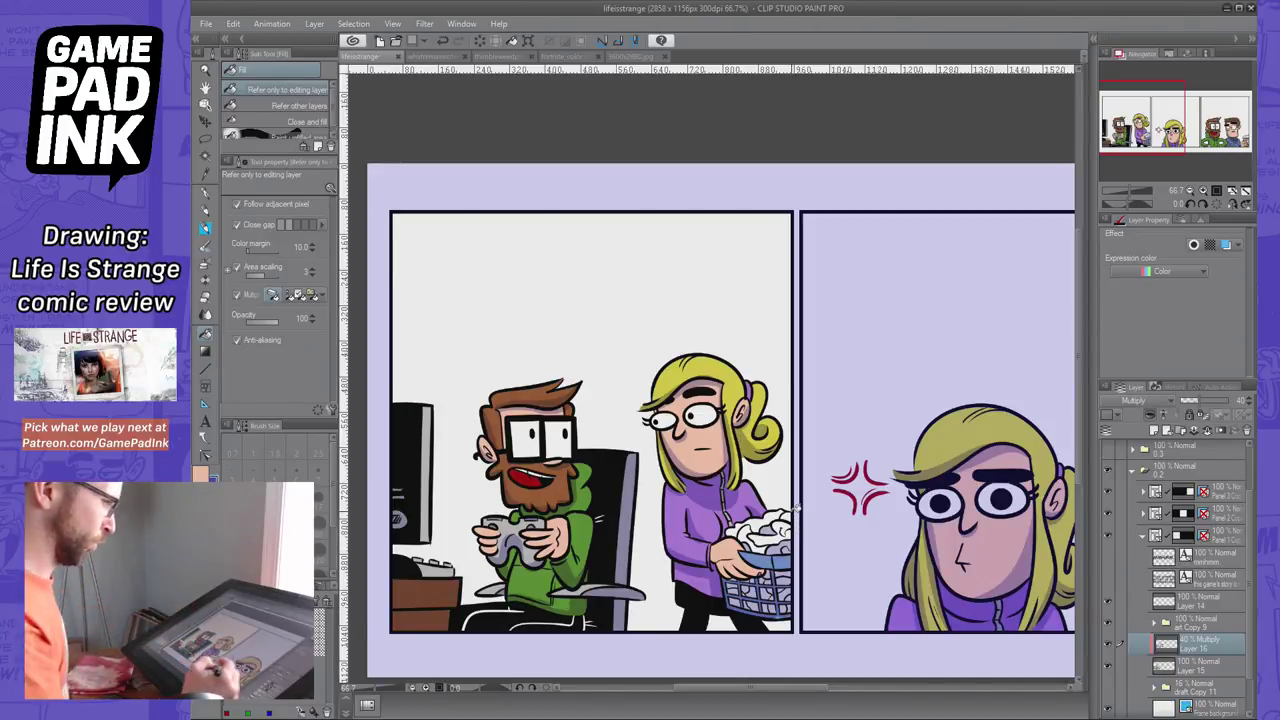
Add a new layer for the first panel's background directly above the draft Copy 11 folder
{"action": "left_click", "coordinate": [1190, 190]}
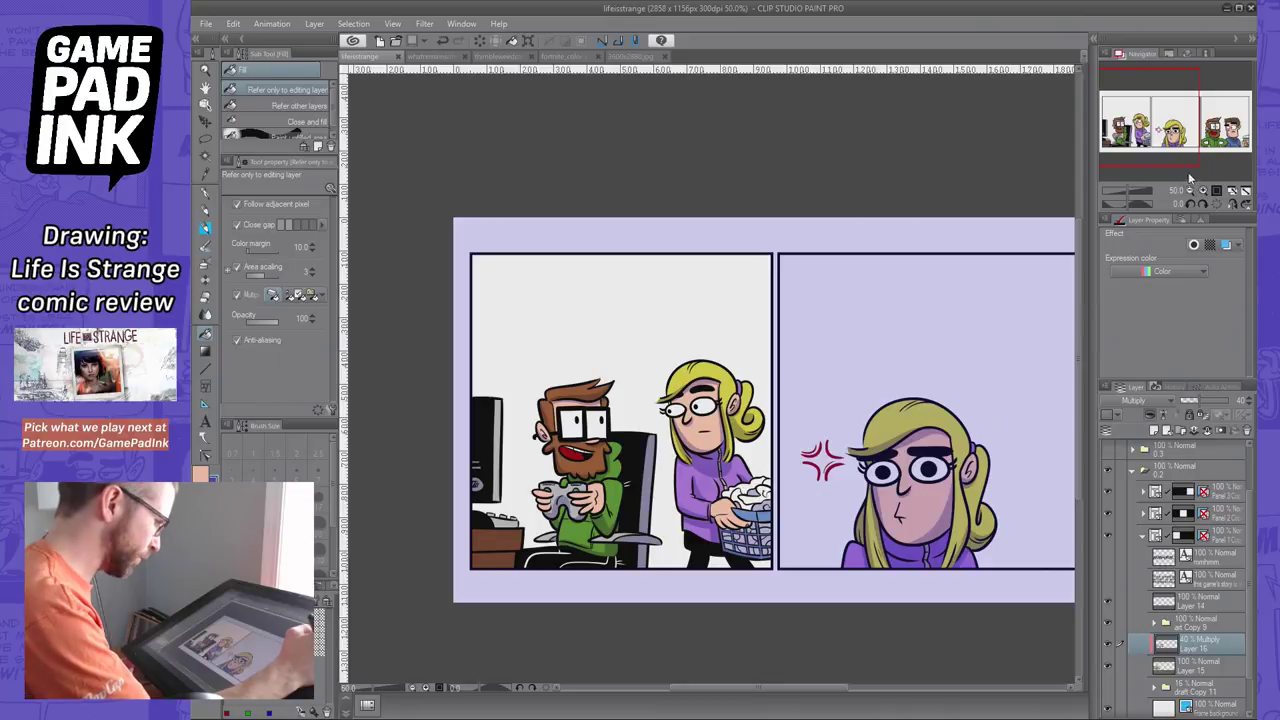
{"action": "left_click", "coordinate": [1190, 667]}
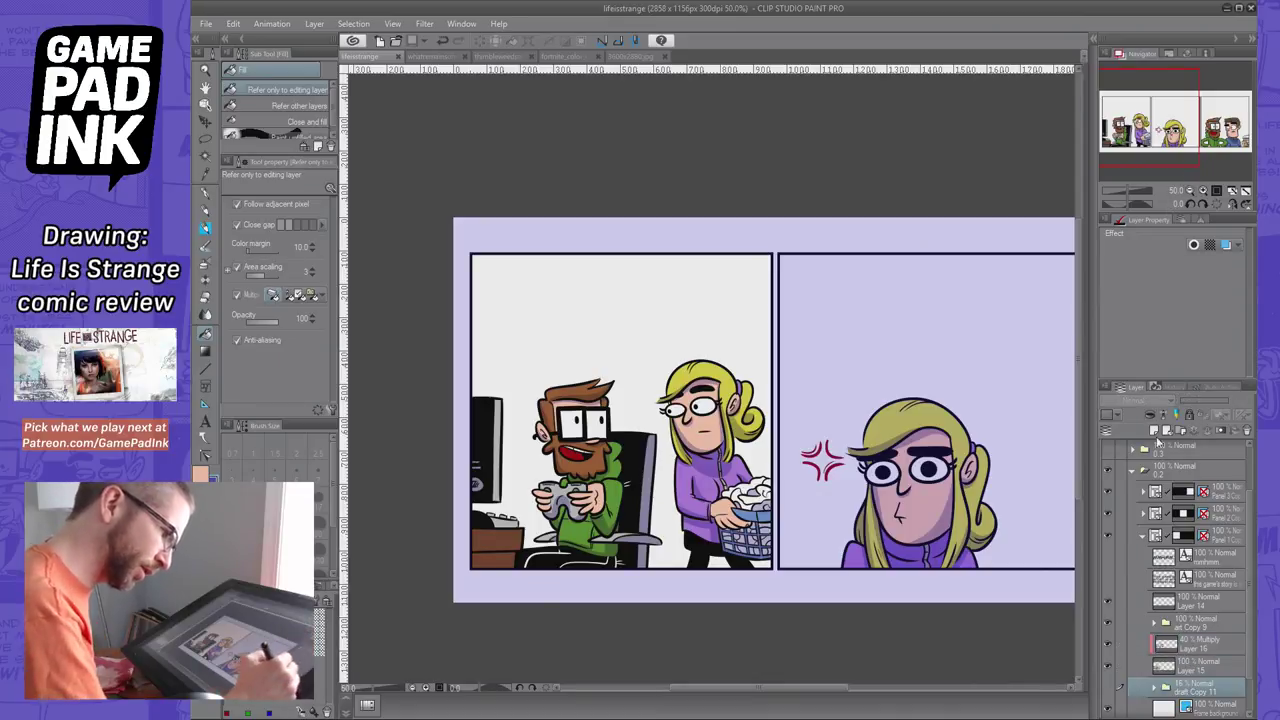
{"action": "left_click", "coordinate": [1156, 430]}
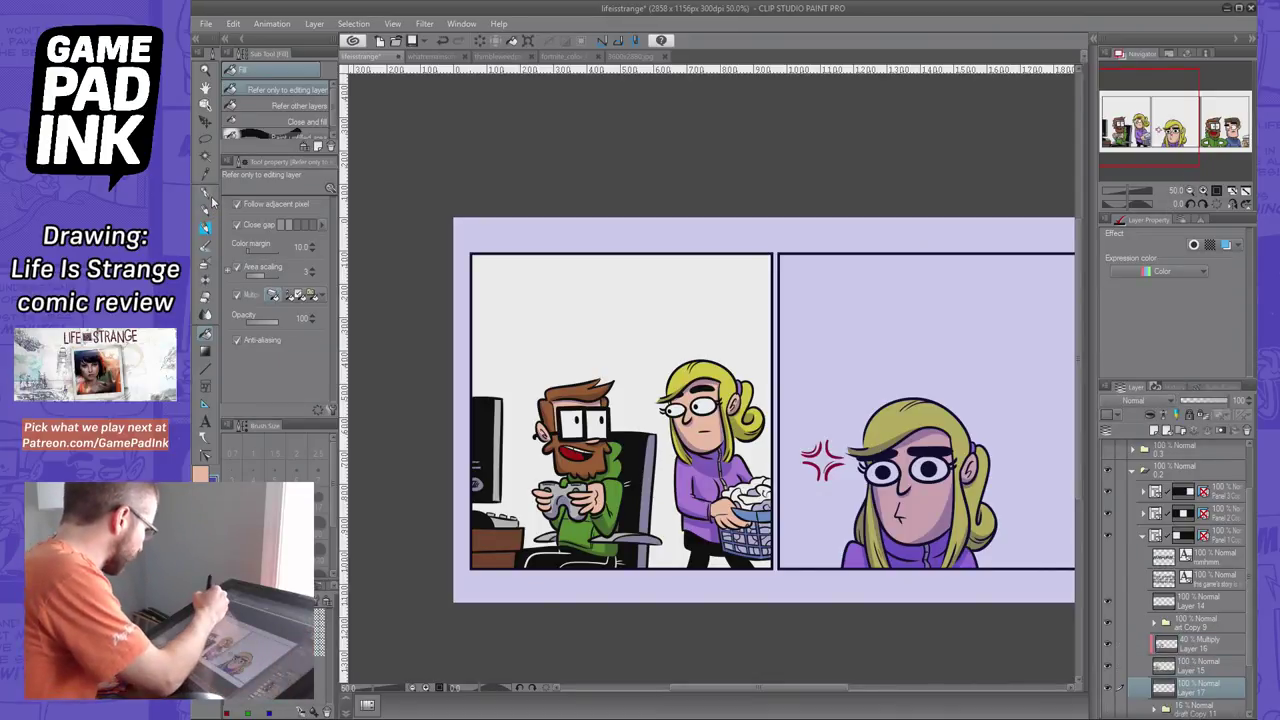
Set the G-pen's drawing colour to a pale, muted mint green
{"action": "left_click", "coordinate": [207, 194]}
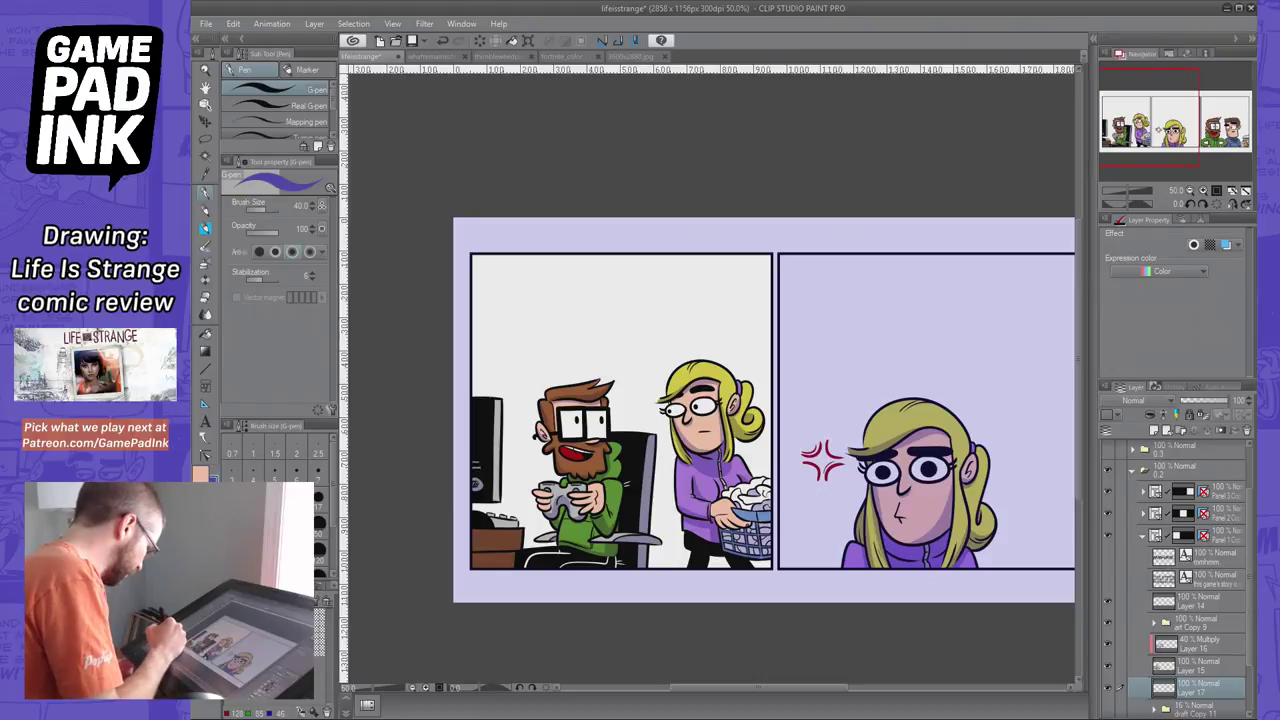
{"action": "left_click", "coordinate": [824, 462], "text": "alt"}
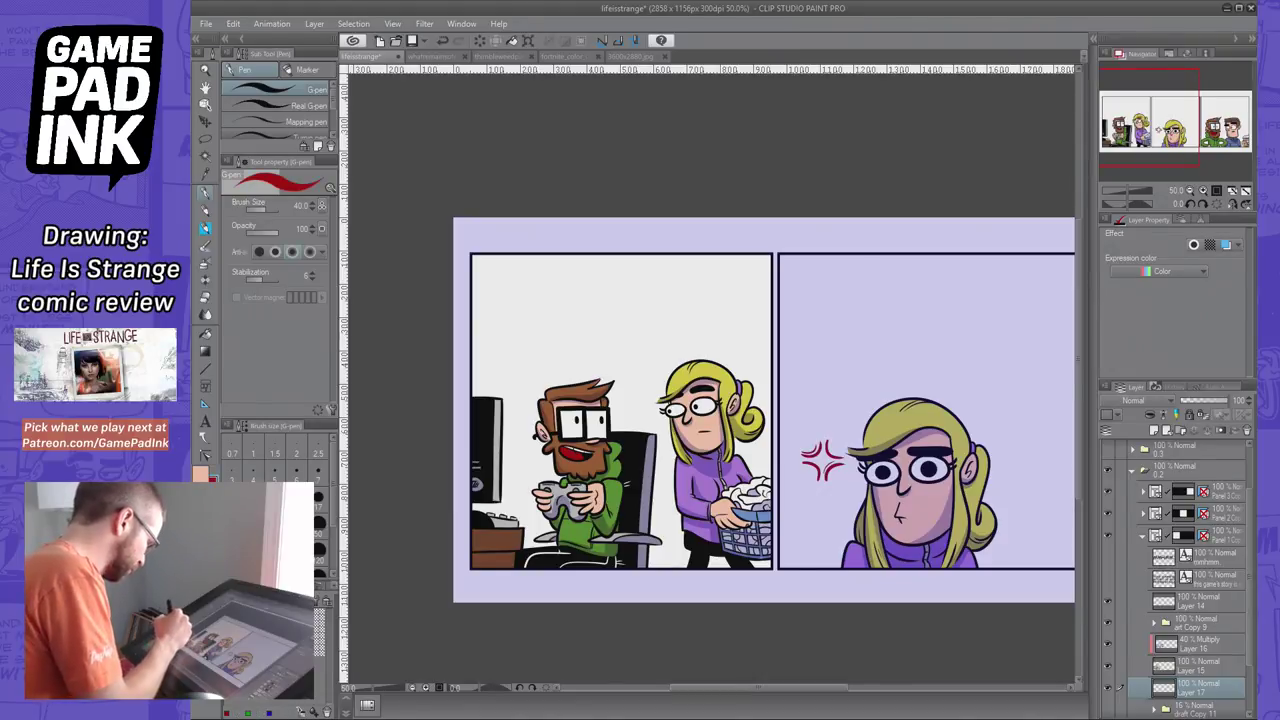
{"action": "double_click", "coordinate": [212, 481]}
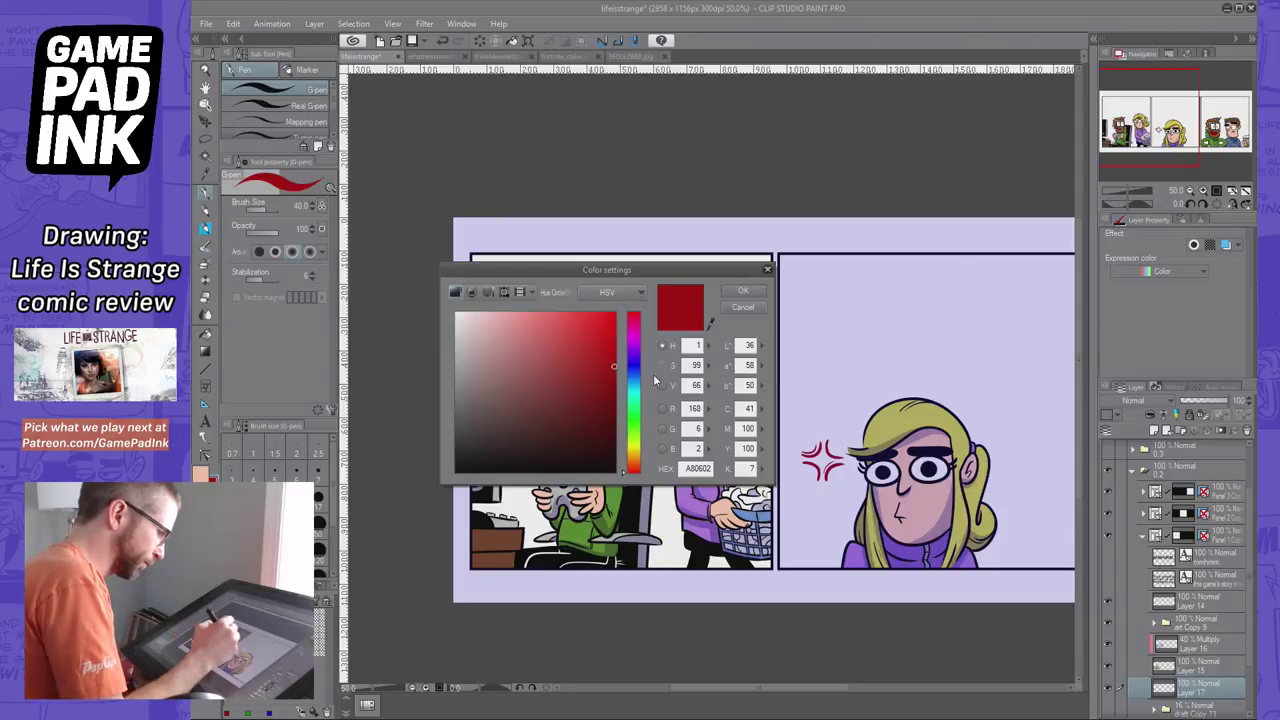
{"action": "mouse_move", "coordinate": [634, 404]}
{"action": "left_mouse_down"}
{"action": "mouse_move", "coordinate": [634, 433]}
{"action": "mouse_move", "coordinate": [634, 402]}
{"action": "left_mouse_up"}
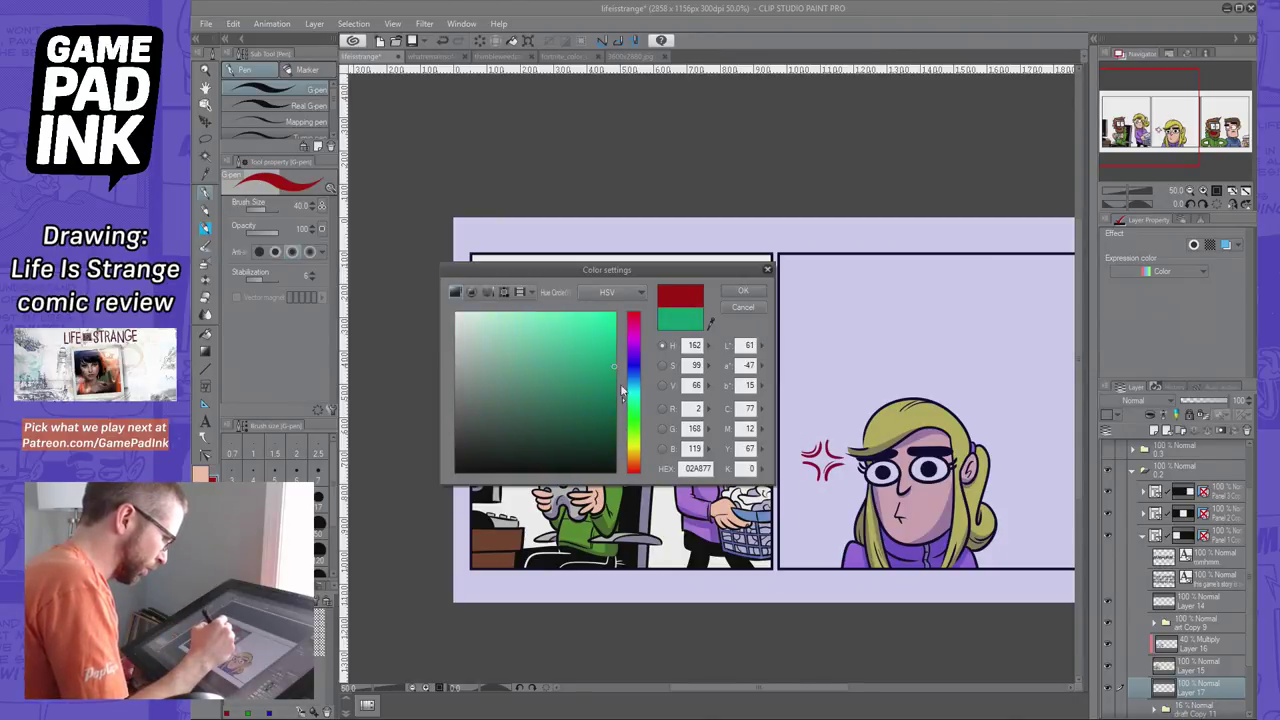
{"action": "left_click_drag", "start_coordinate": [490, 360], "coordinate": [481, 334]}
{"action": "left_click", "coordinate": [743, 291]}
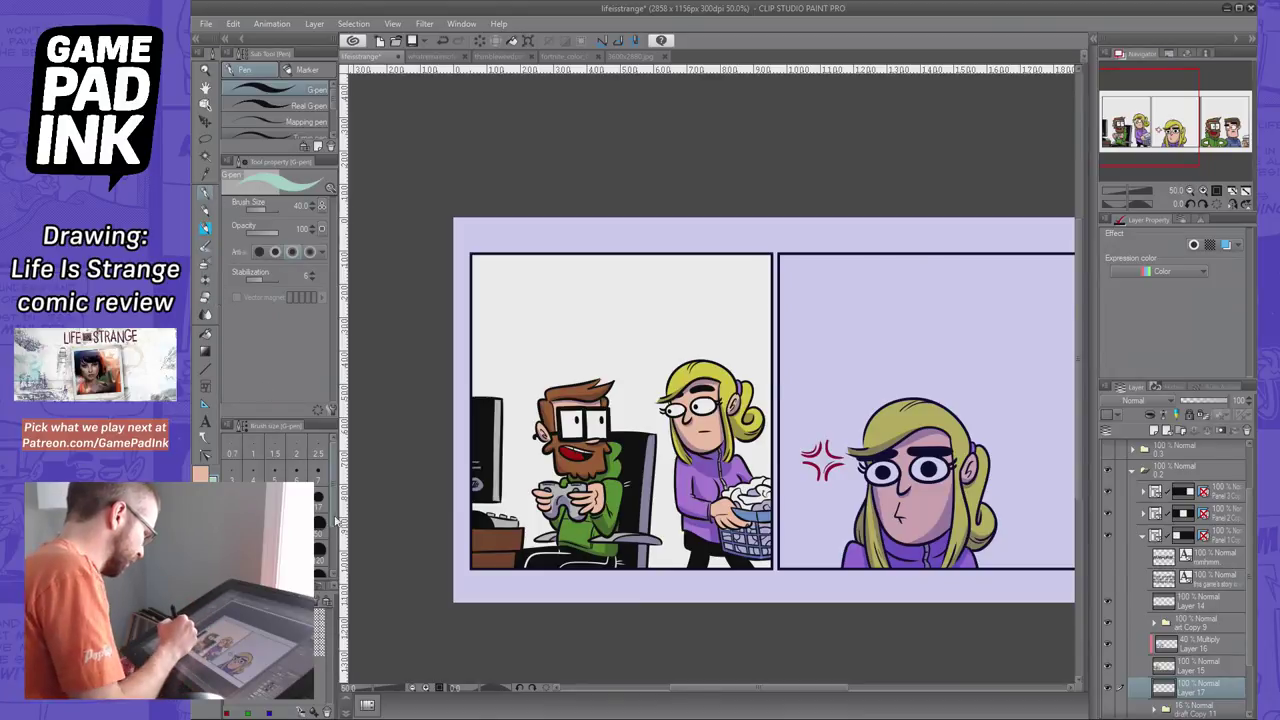
Enlarge the G-pen to size 800 and try painting the first panel's whole background pale mint green
{"action": "left_click_drag", "start_coordinate": [334, 508], "coordinate": [335, 544]}
{"action": "left_click", "coordinate": [319, 559]}
{"action": "mouse_move", "coordinate": [583, 338]}
{"action": "left_mouse_down"}
{"action": "mouse_move", "coordinate": [556, 485]}
{"action": "mouse_move", "coordinate": [480, 468]}
{"action": "mouse_move", "coordinate": [531, 273]}
{"action": "mouse_move", "coordinate": [684, 445]}
{"action": "mouse_move", "coordinate": [704, 550]}
{"action": "mouse_move", "coordinate": [617, 359]}
{"action": "mouse_move", "coordinate": [738, 321]}
{"action": "mouse_move", "coordinate": [715, 647]}
{"action": "left_mouse_up"}
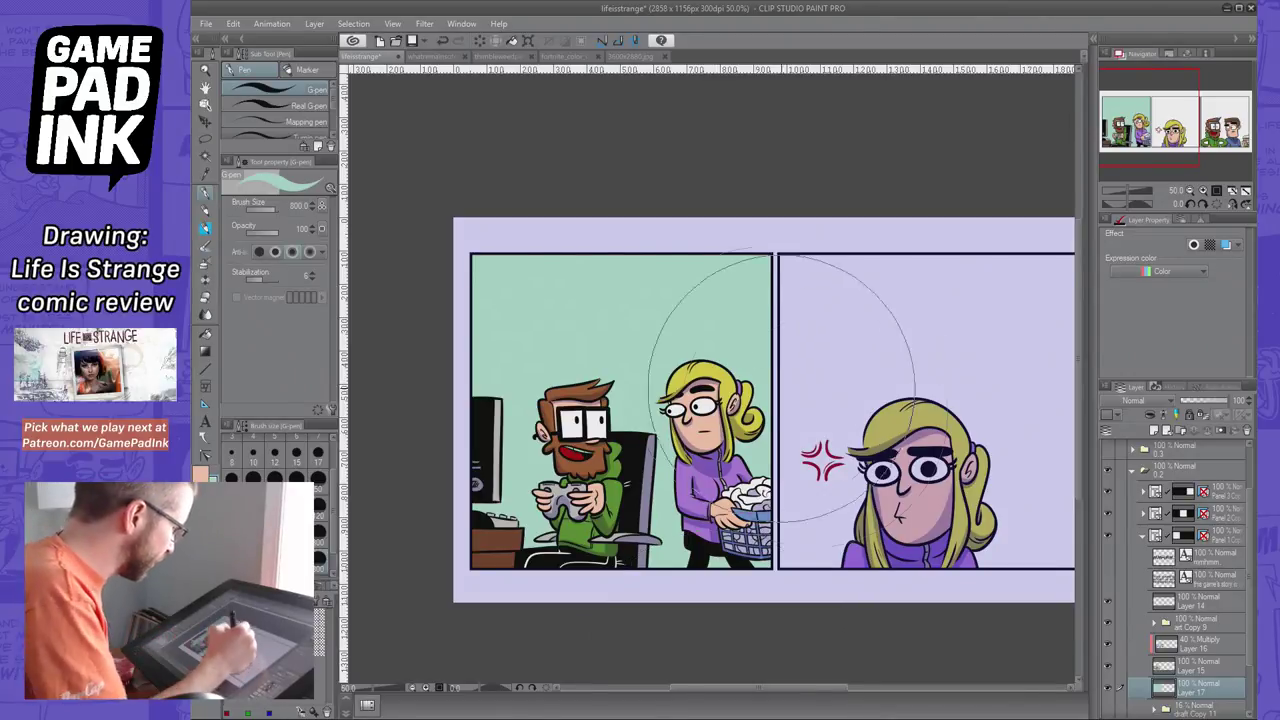
{"action": "key", "text": "ctrl+z"}
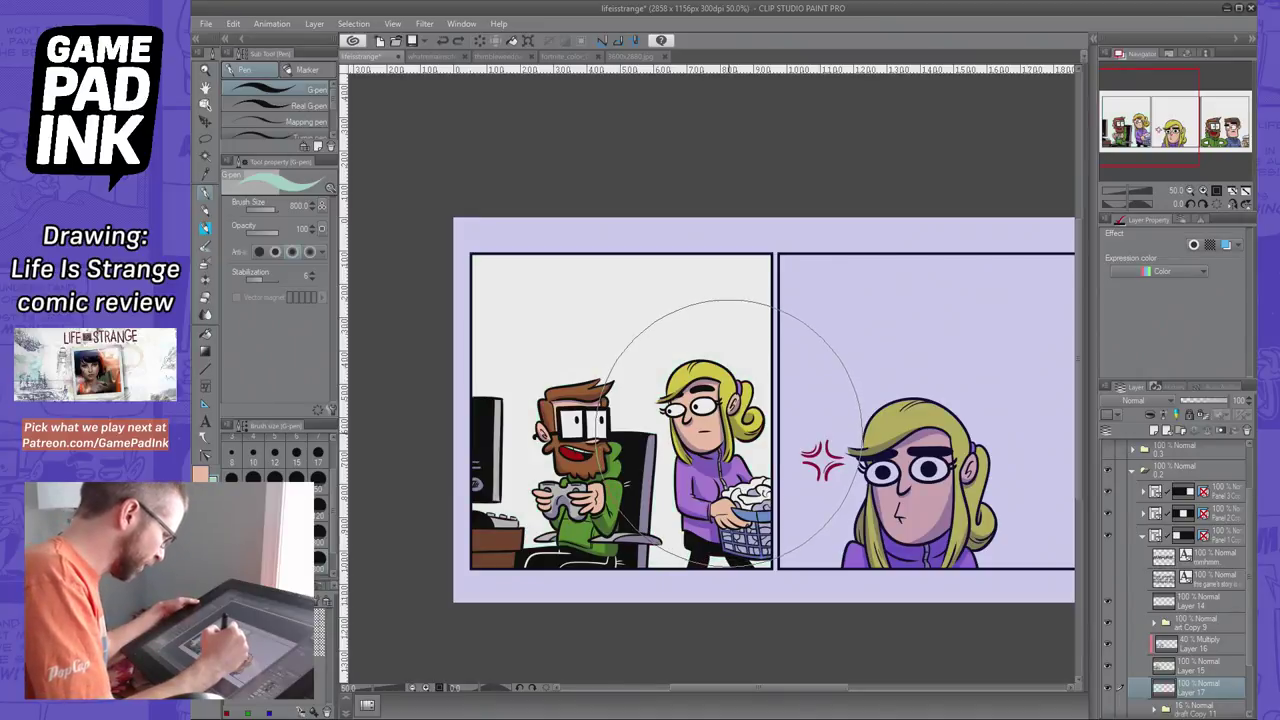